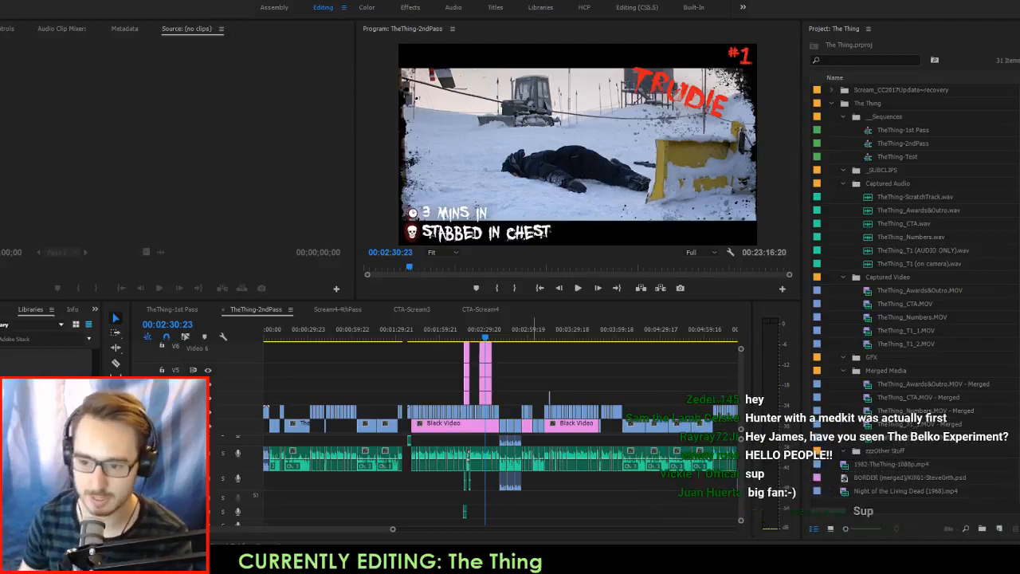
Examine the stacked Trudie kill-graphic clips on the upper video tracks around 00:02:20.
click(527, 371)
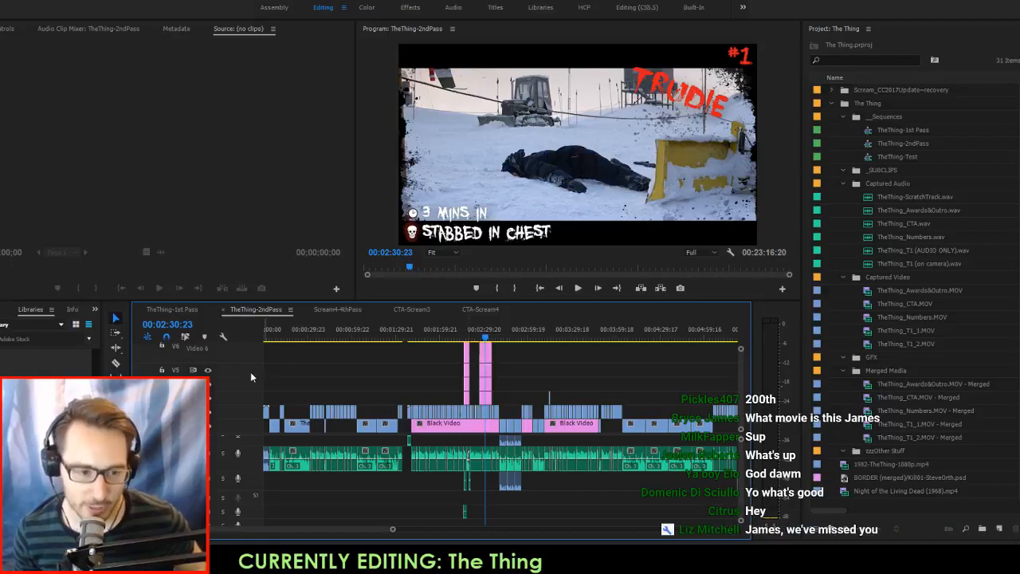
scroll(256, 354, down, 2)
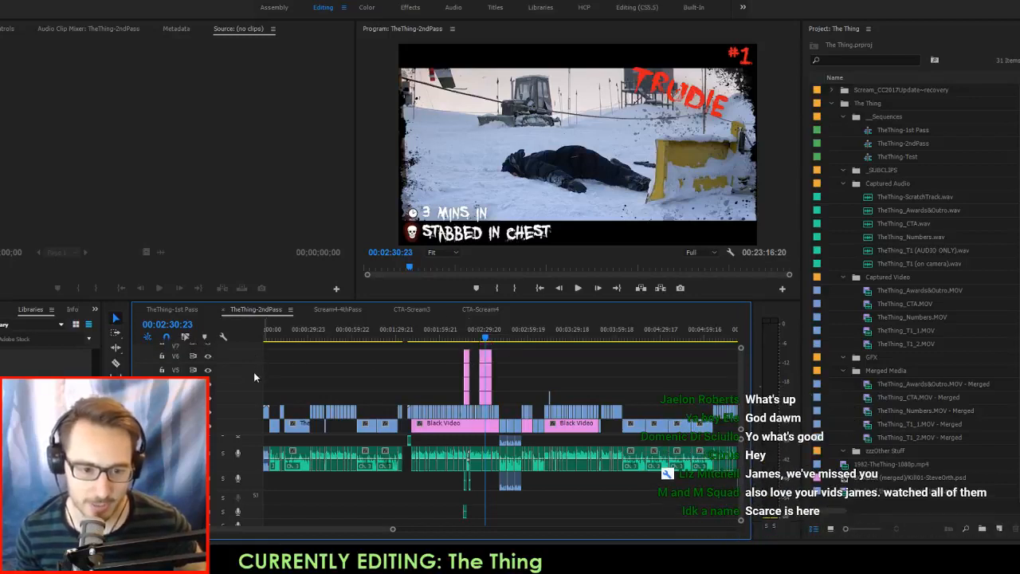
scroll(253, 372, up, 2)
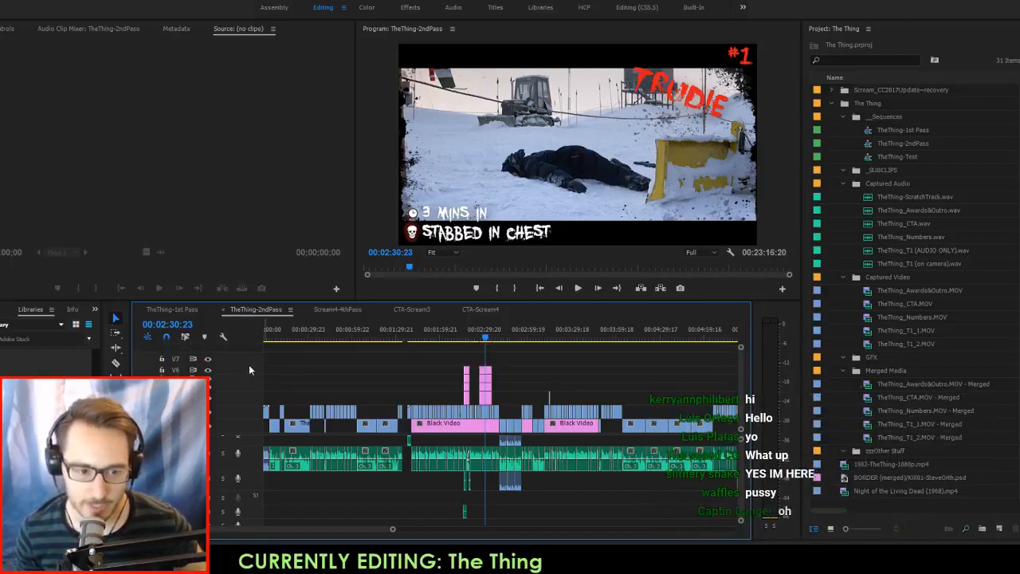
scroll(249, 396, up, 1)
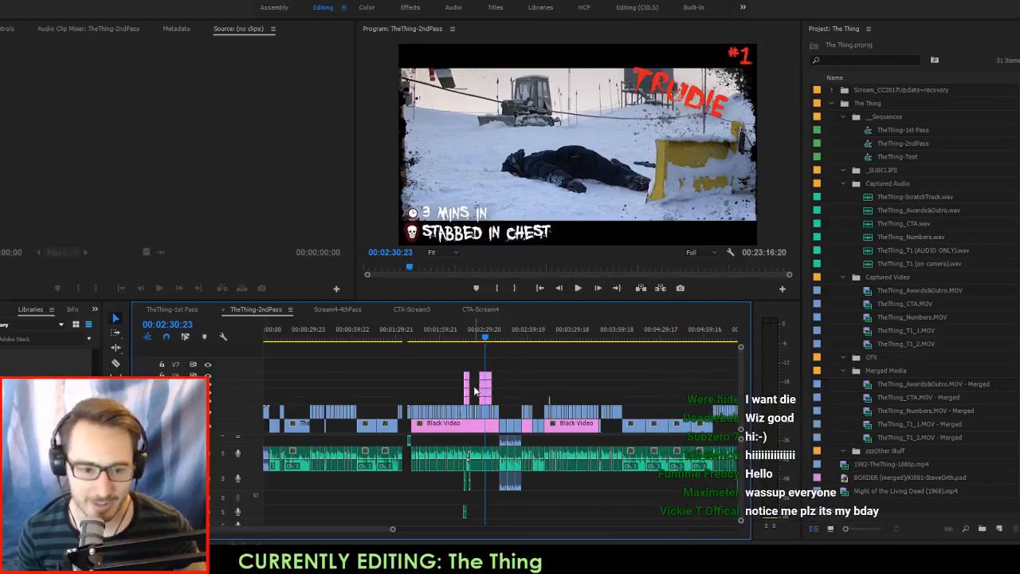
scroll(473, 390, up, 8)
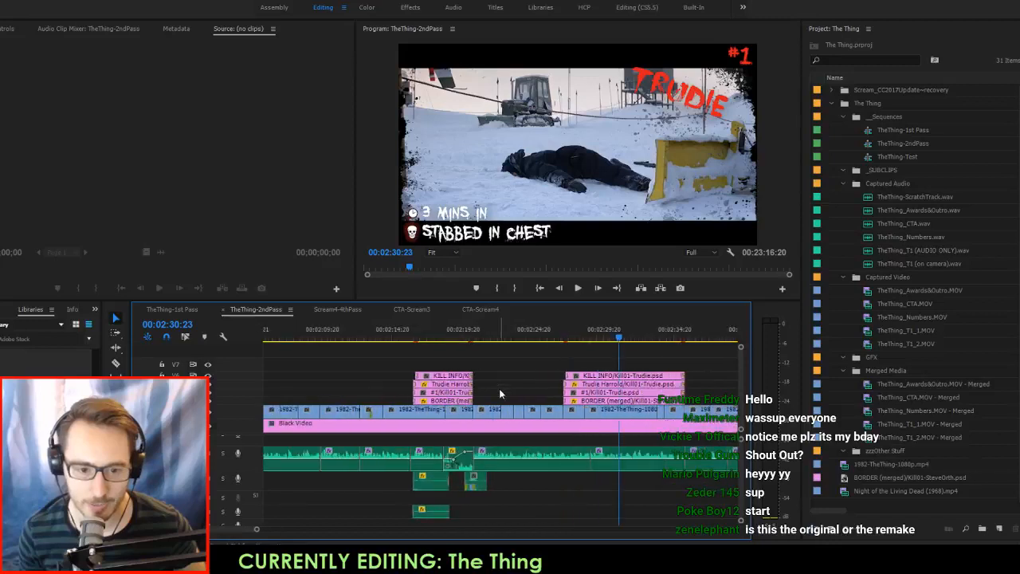
click(502, 390)
scroll(510, 390, up, 3)
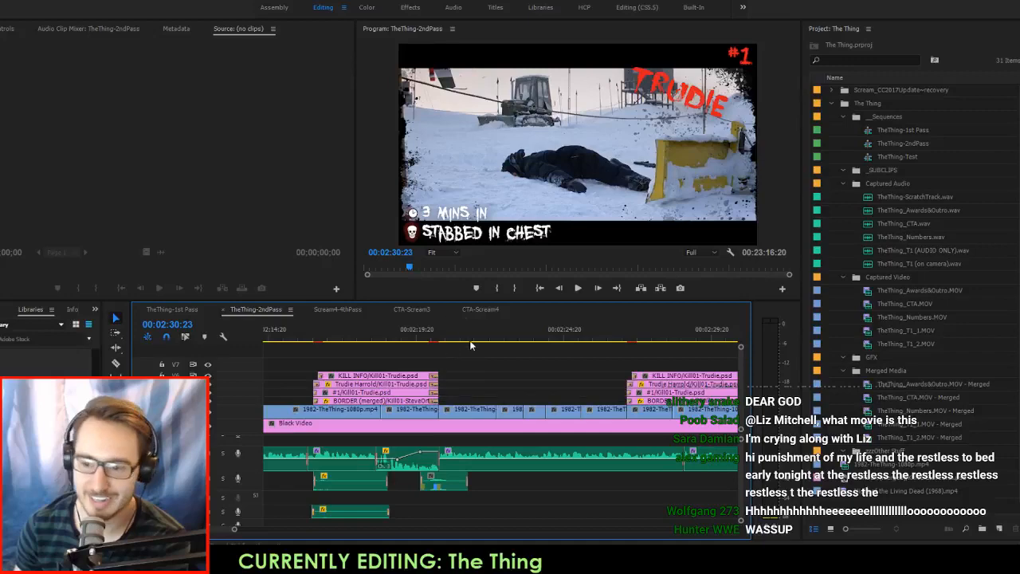
Review the edit cut by cut backwards from 00:02:23:10, past The Kills title clip, into the opening segment.
drag(470, 345, 522, 345)
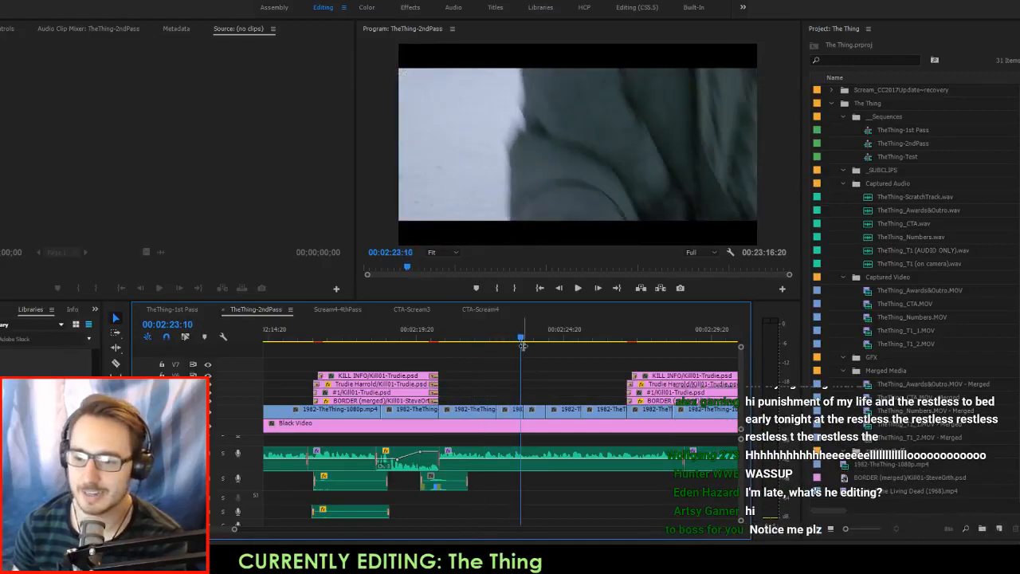
key(Up)
key(Up)
key(Up)
key(Up)
key(Up)
key(Up)
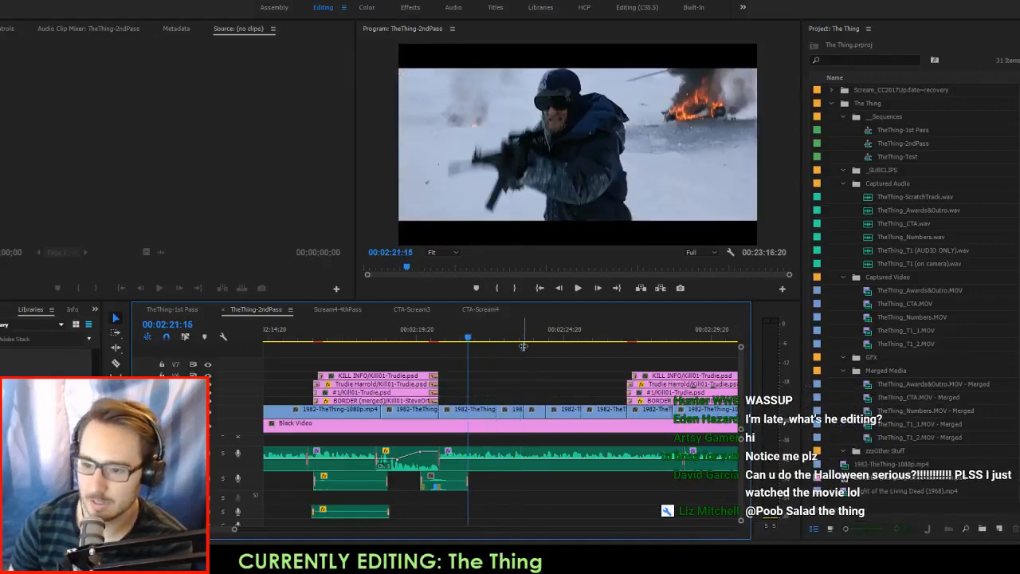
key(Up)
key(Up)
key(Up)
key(Up)
key(Up)
key(Up)
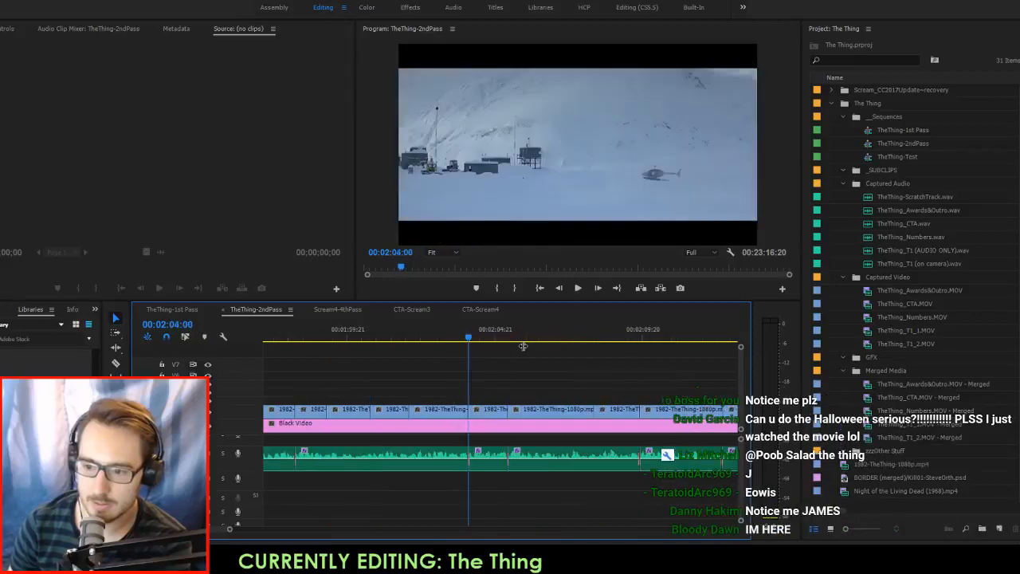
key(Up)
key(Up)
key(Up)
key(Up)
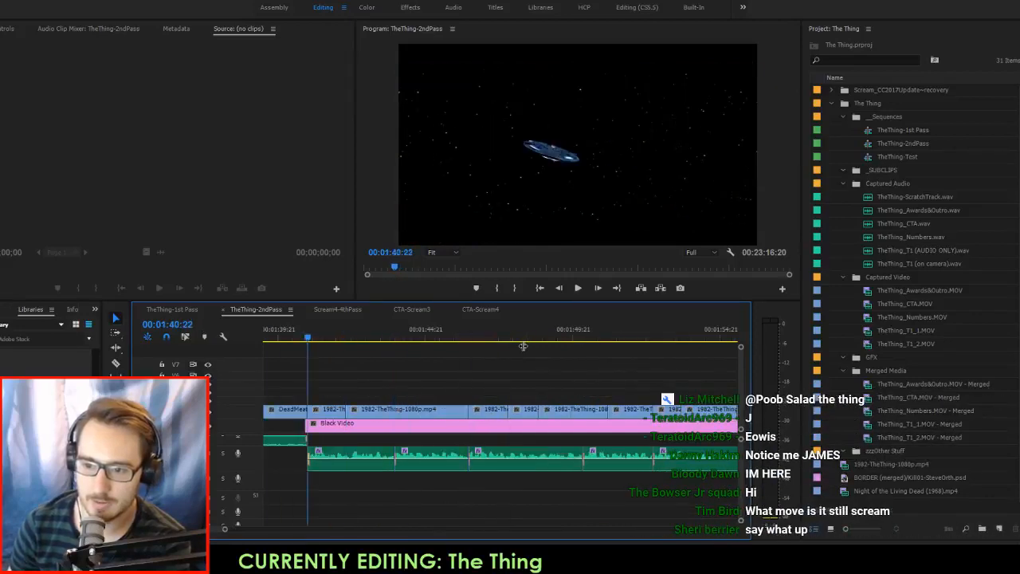
key(Up)
key(Up)
key(Up)
key(Up)
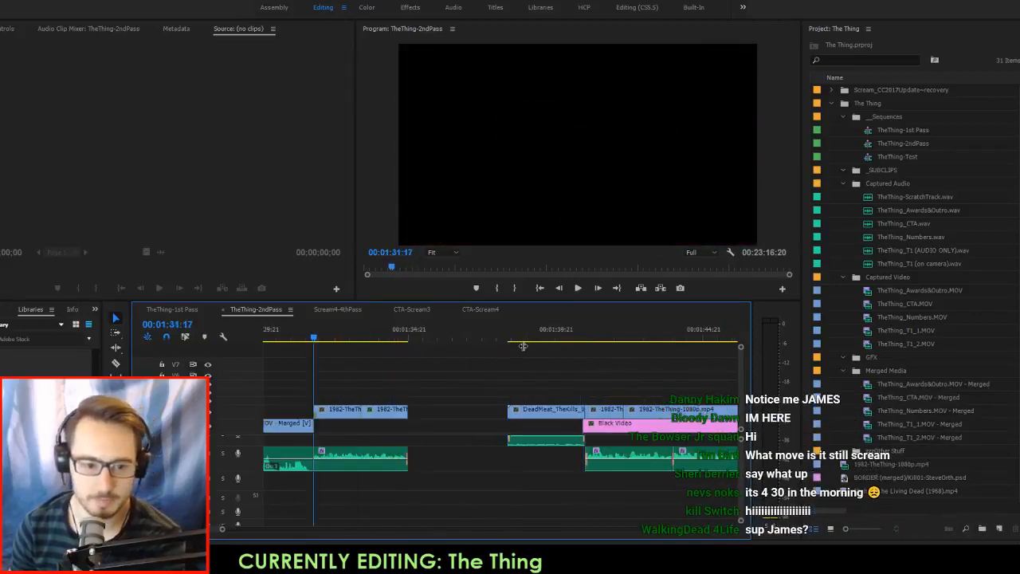
key(Up)
key(Up)
key(Up)
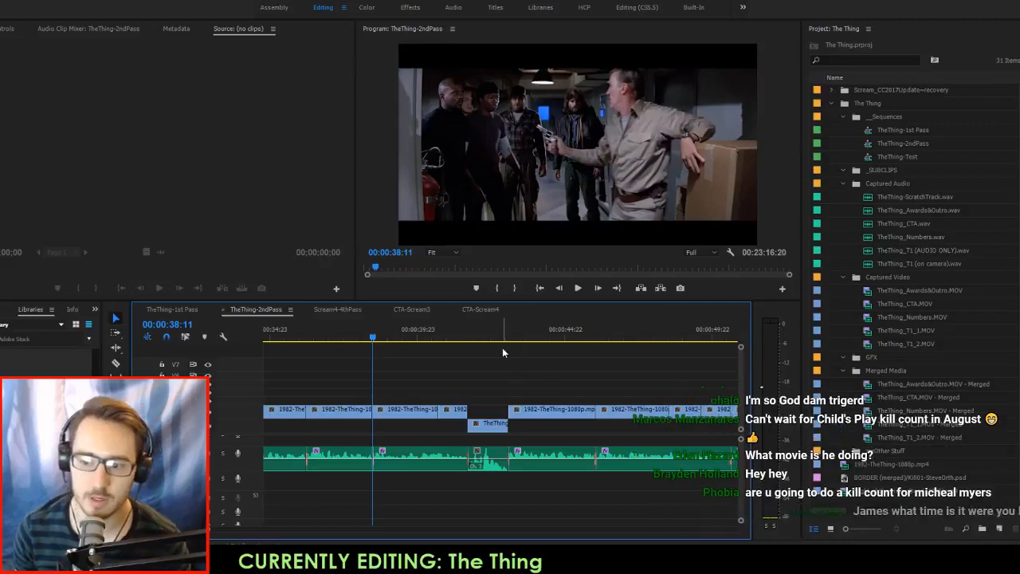
Step back through the remaining cuts from 00:00:38:11 to the start of the sequence.
key(Up)
key(Up)
key(Up)
key(Up)
key(Up)
key(Up)
key(Up)
key(Up)
key(Up)
key(Up)
key(Up)
key(Up)
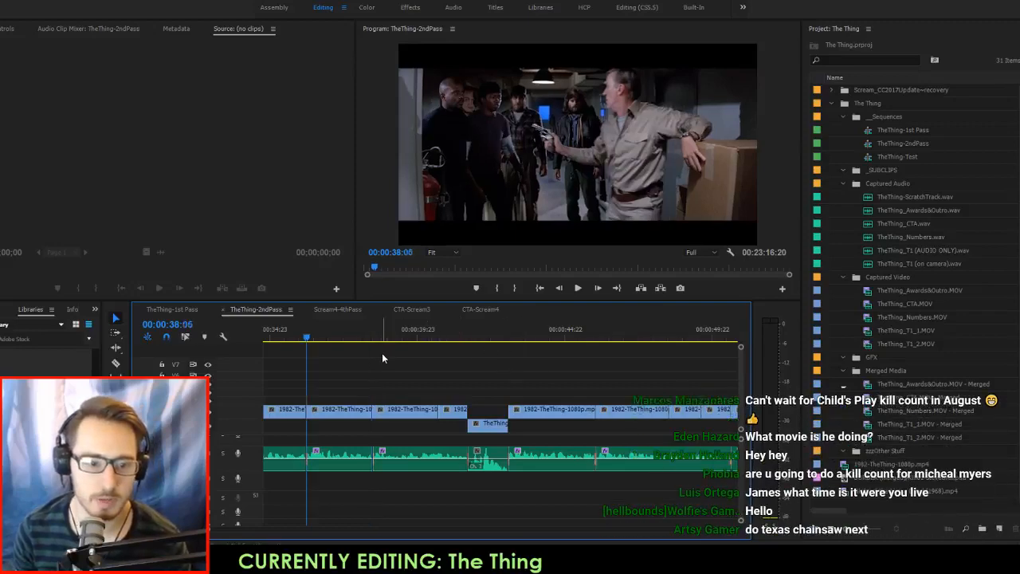
Review the cuts forward from the opening intro to the movie's title shot at 00:01:51:02.
key(Down)
key(Down)
key(Down)
key(Down)
key(Down)
key(Down)
key(Down)
key(Down)
key(Down)
key(Down)
key(Down)
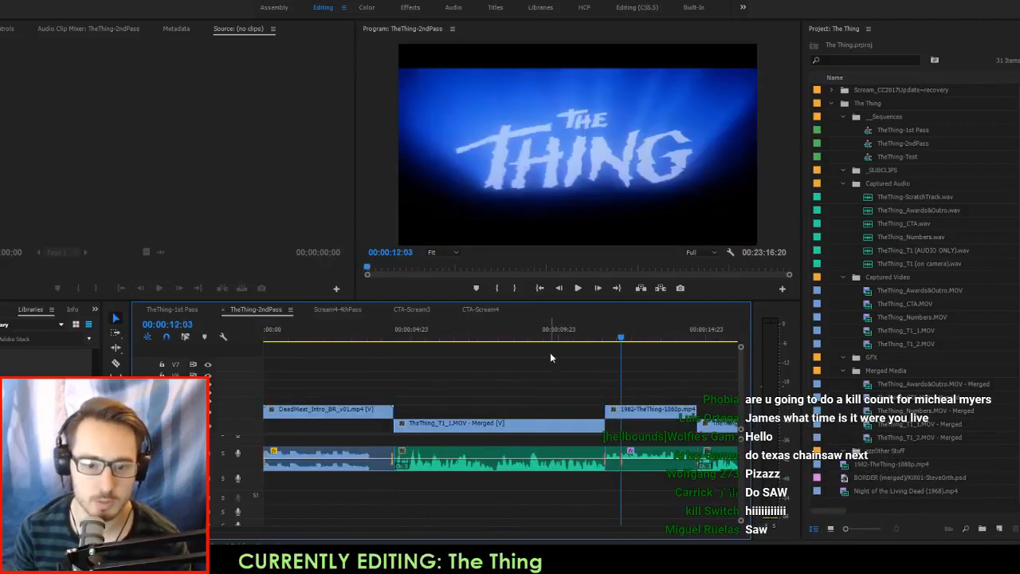
key(Down)
key(Down)
key(Down)
key(Down)
key(Down)
key(Down)
key(Down)
key(Down)
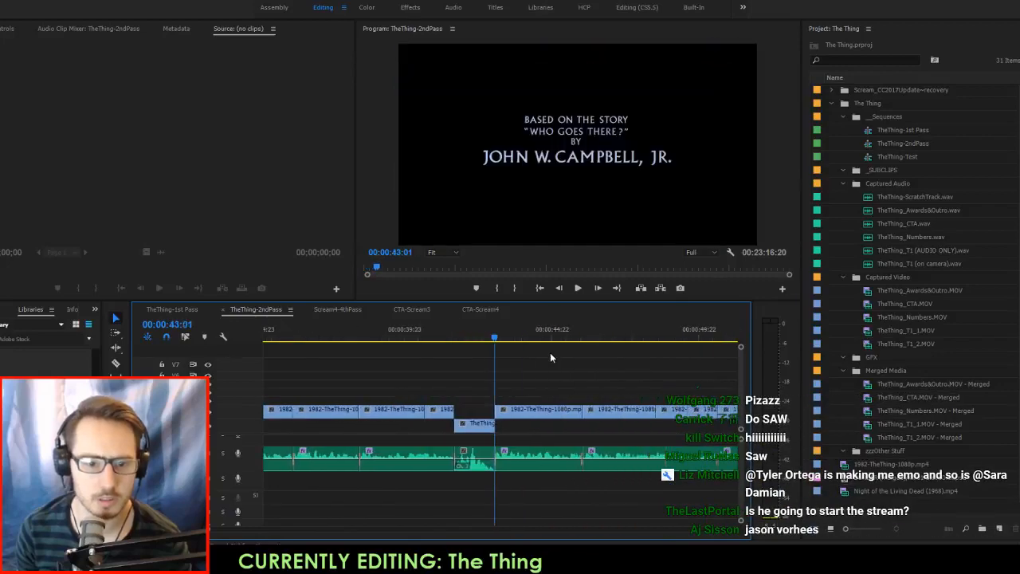
key(Down)
key(Down)
key(Down)
key(Down)
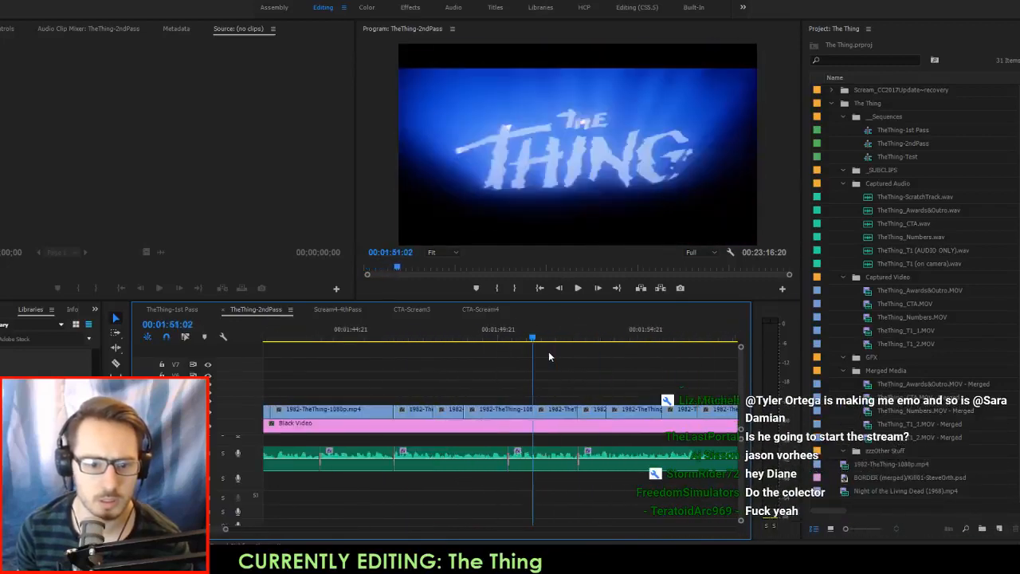
Play The Kills title clip from its start at 00:01:38:07 up to the spaceship shot.
key(Up)
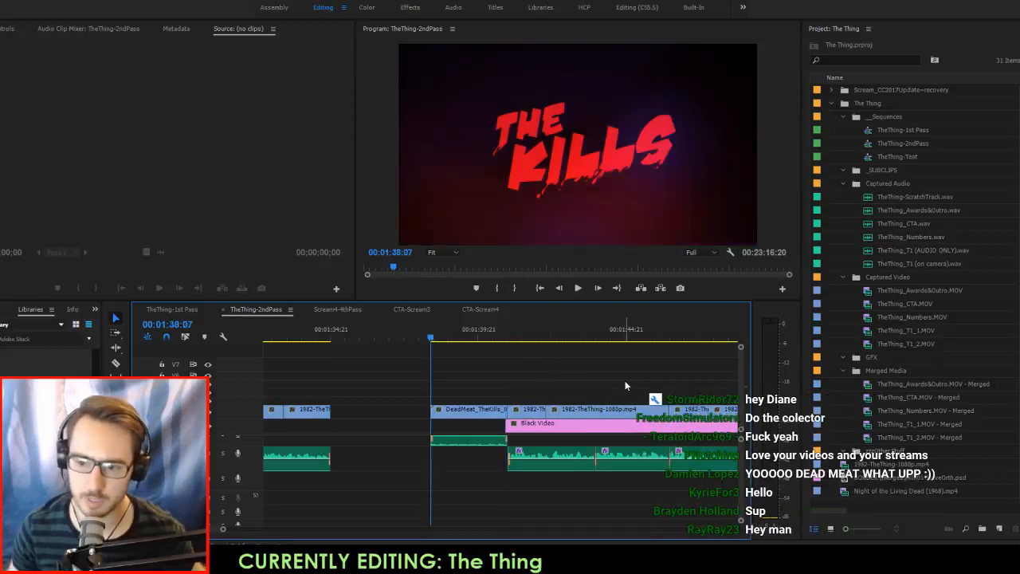
key(space)
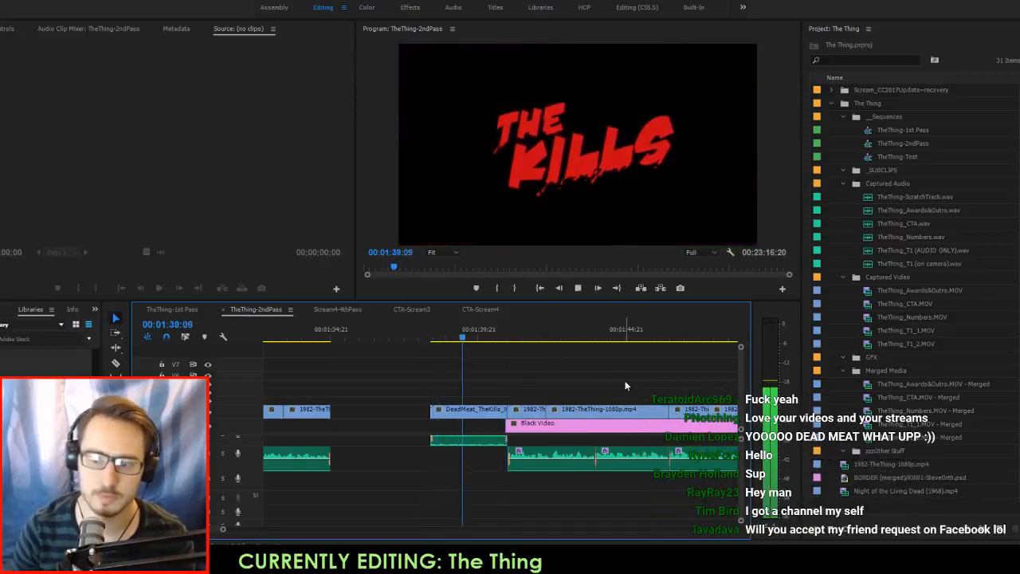
key(space)
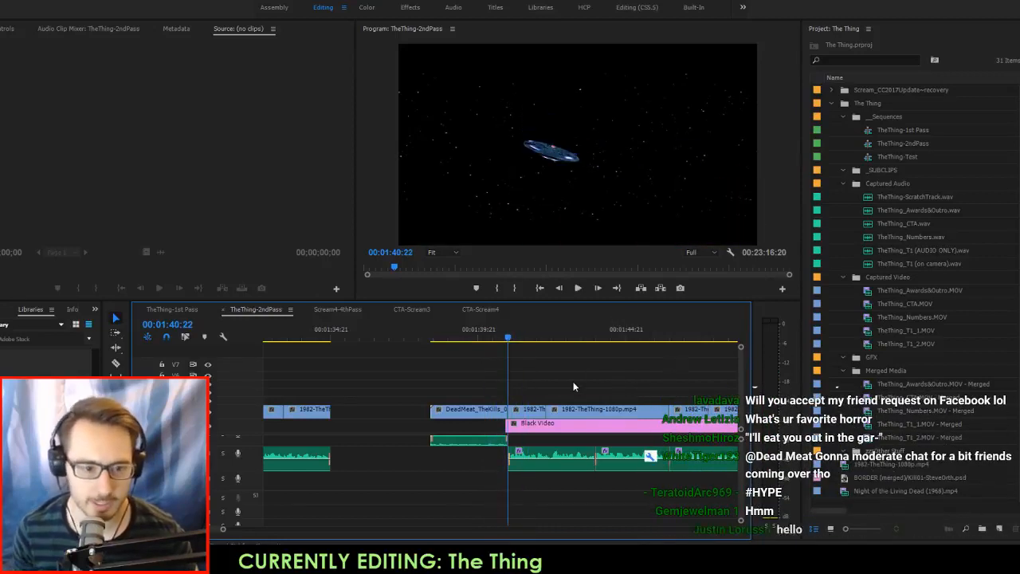
Extend the audio of The Kills title clip on its track beneath the movie clips that follow it.
scroll(572, 480, up, 1)
click(531, 450)
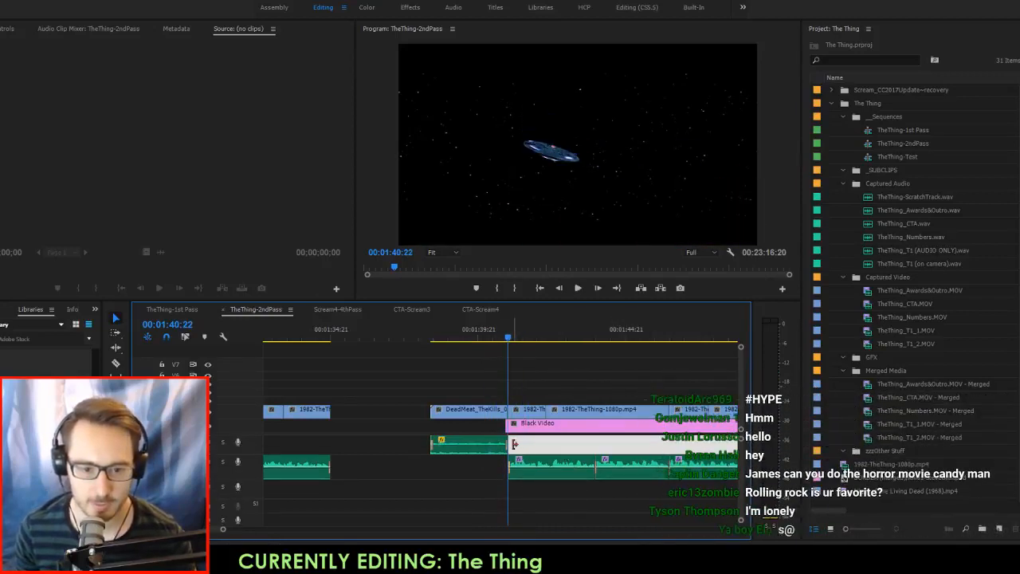
key(Delete)
scroll(582, 419, left, 1)
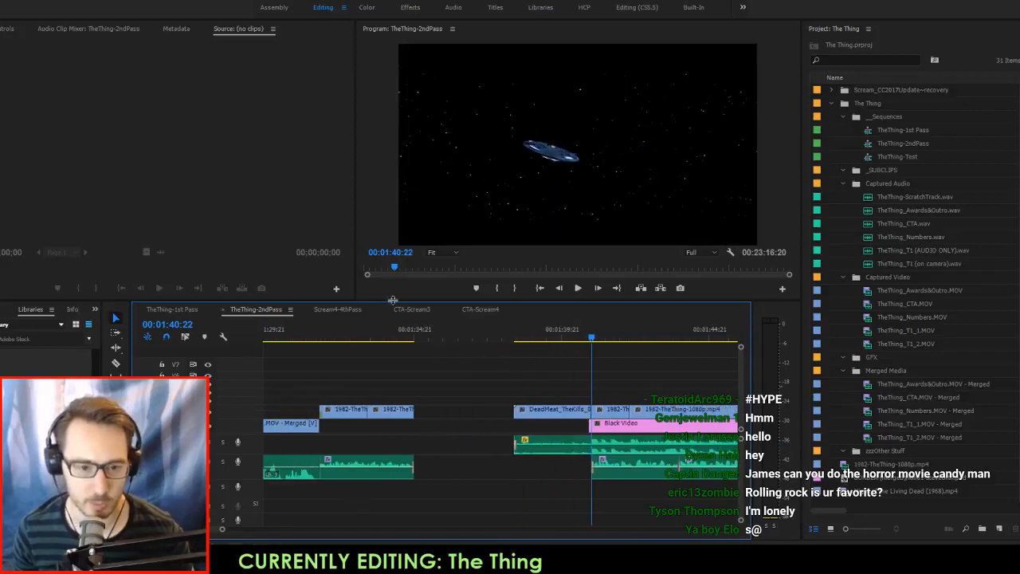
Play the end of the last movie shot before the timeline gap, starting at 00:01:34:12.
click(401, 338)
key(space)
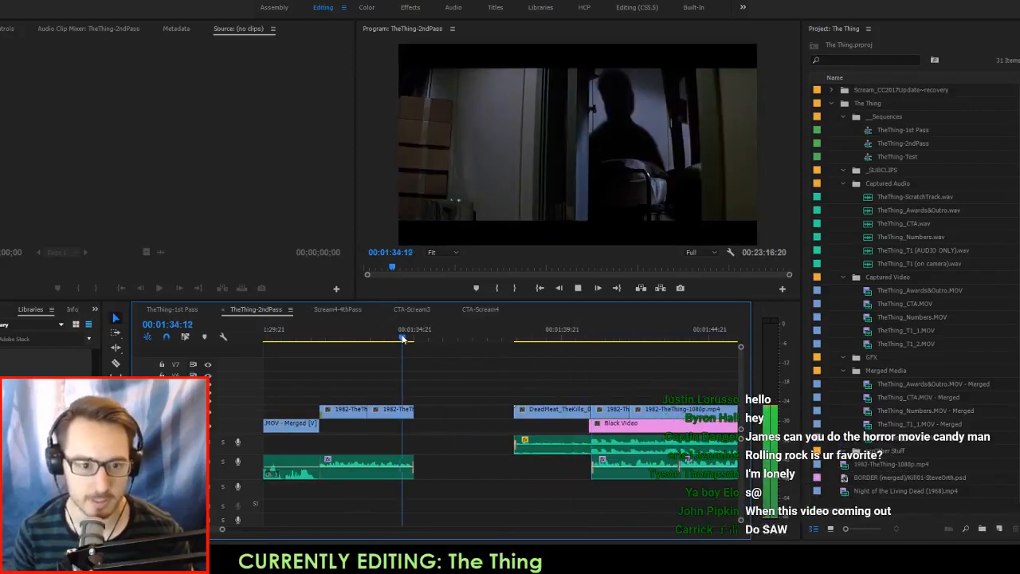
key(space)
scroll(383, 352, left, 4)
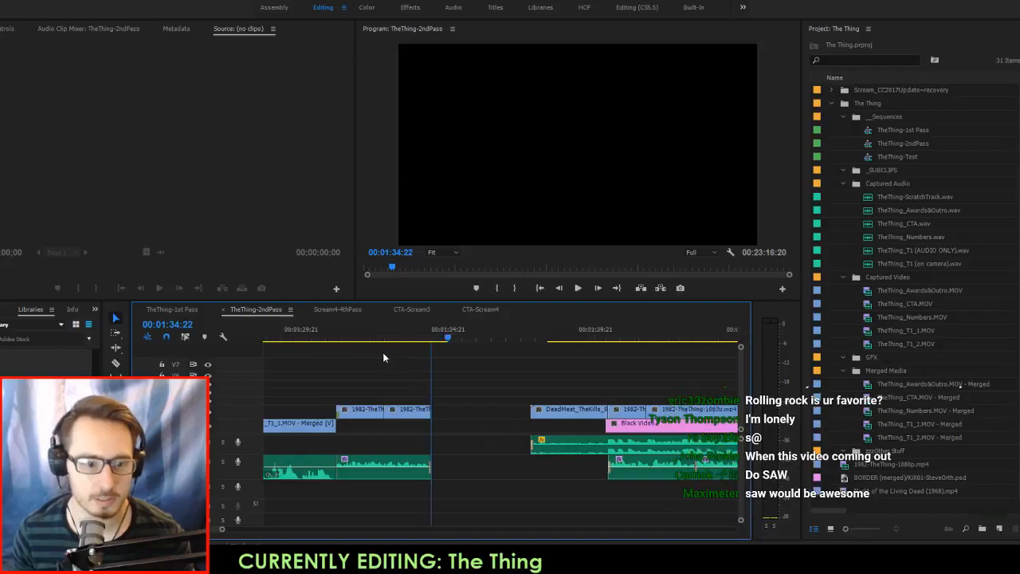
Go back to the cut between the two on-camera TheThing_T1_1.MOV clips at 00:01:17:12 and view the surrounding timeline.
key(Up)
key(Up)
key(Up)
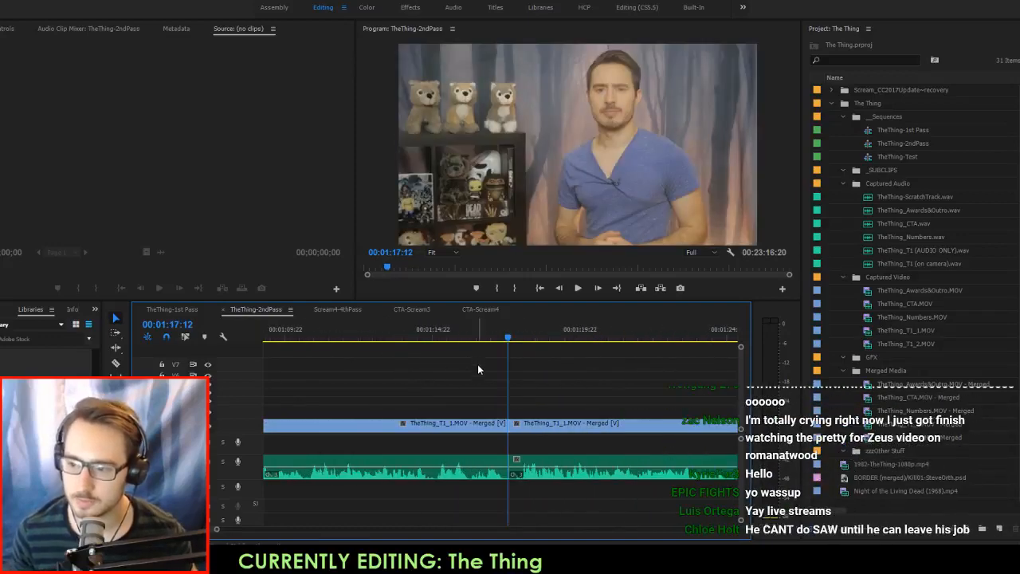
scroll(507, 372, down, 3)
click(501, 392)
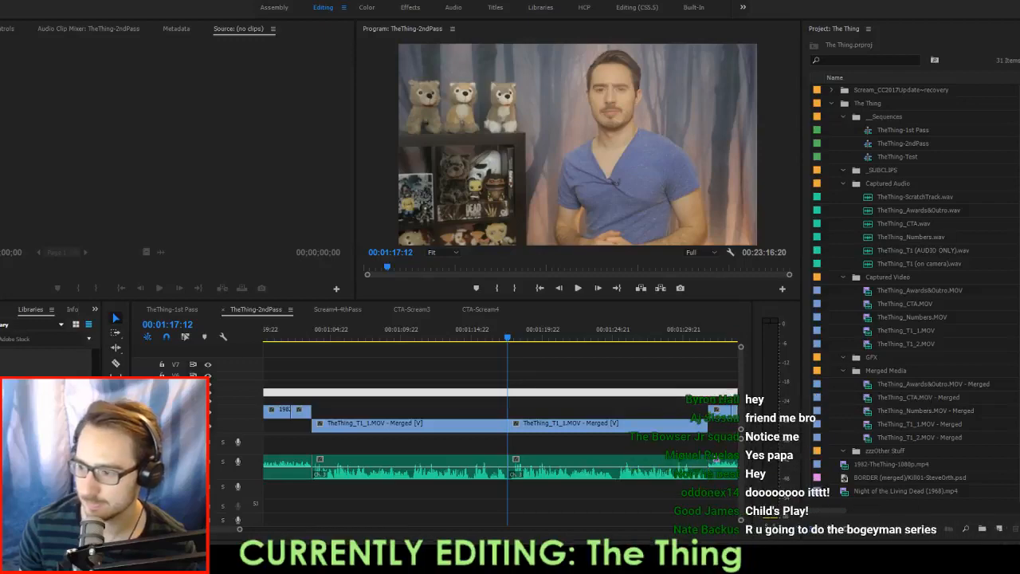
click(452, 369)
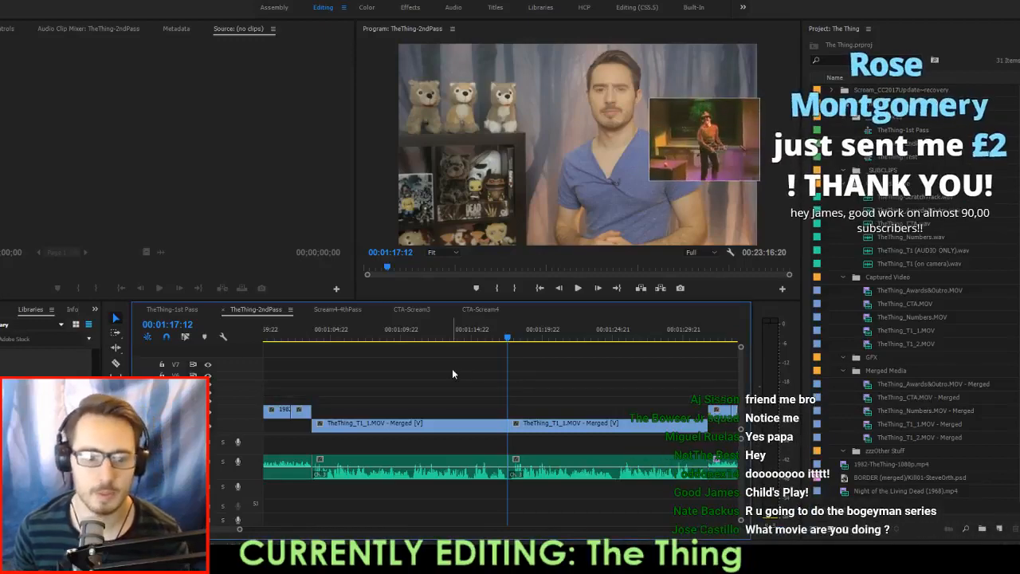
Step back through the cuts to the movie shots before 00:00:48:12 and play them.
key(Up)
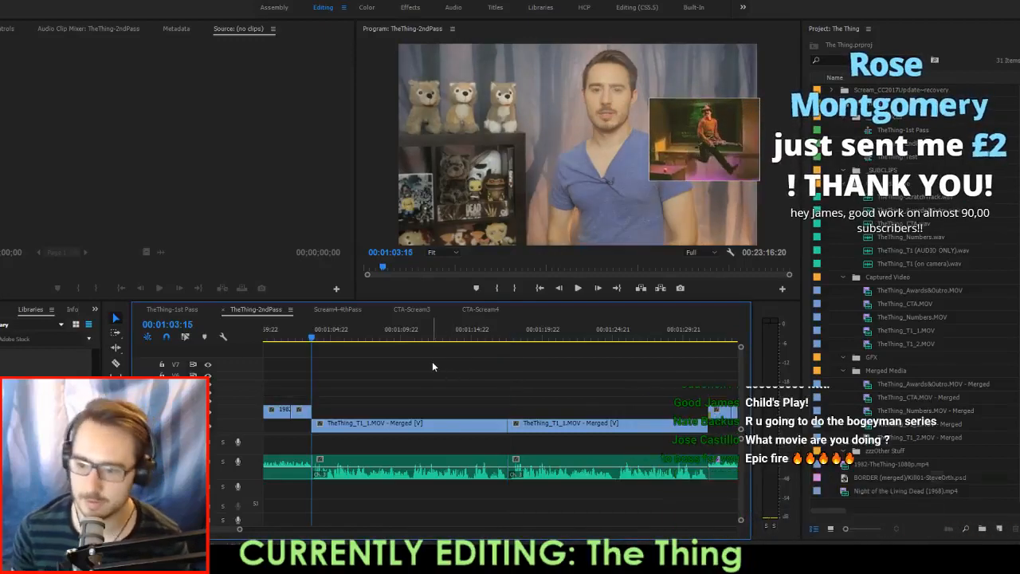
key(Up)
key(Up)
key(Up)
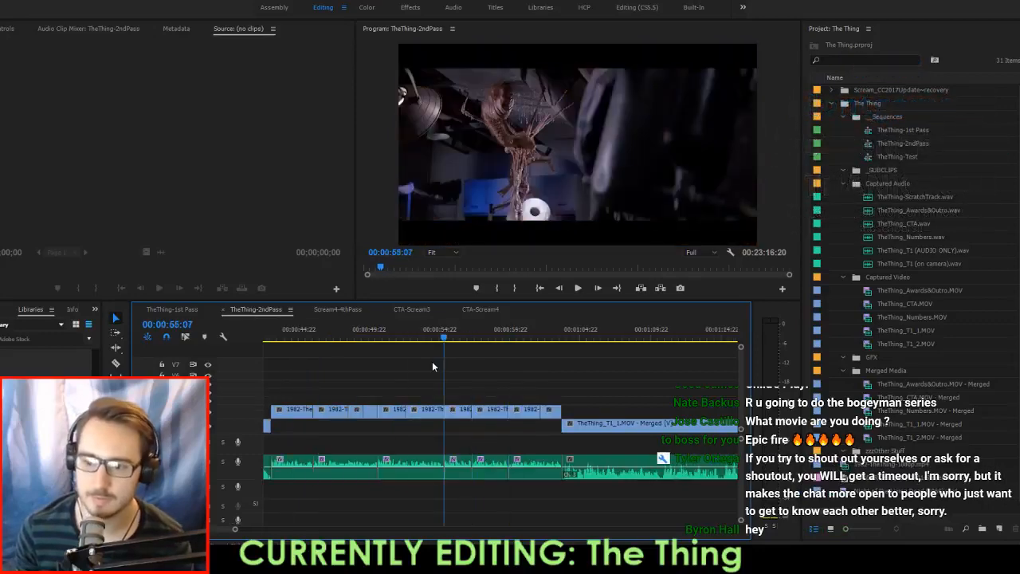
key(Up)
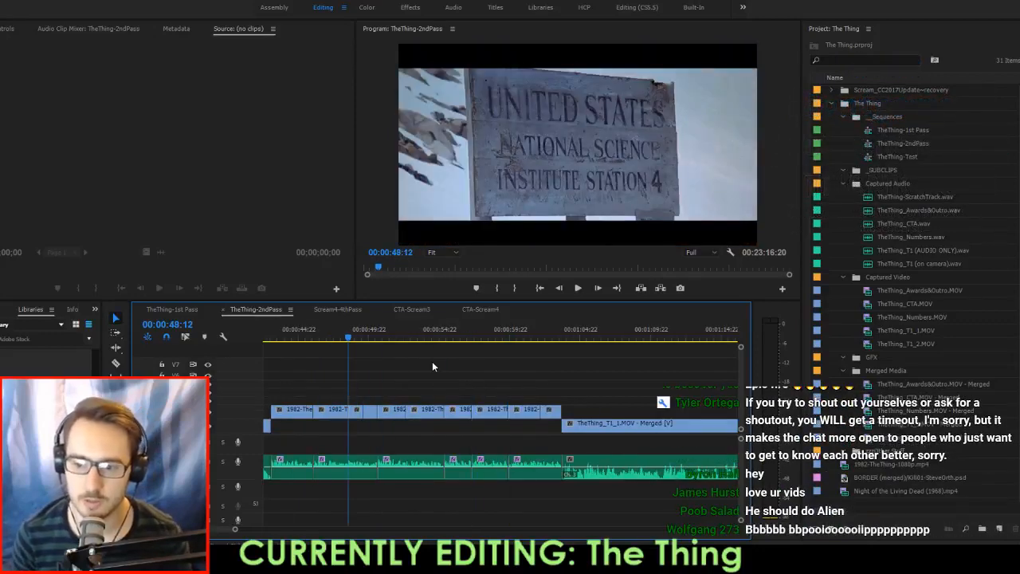
key(space)
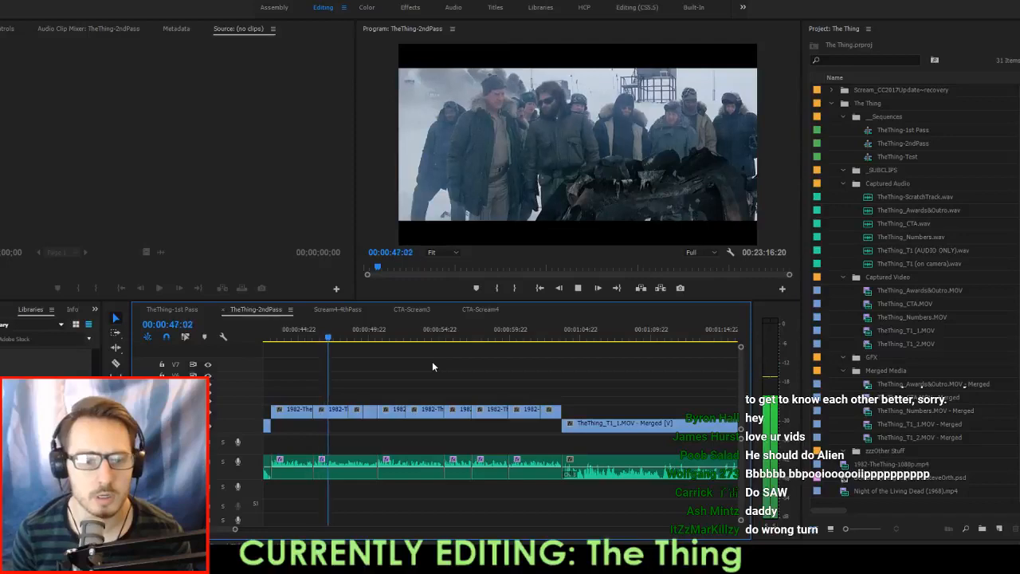
Move forward cut by cut to the on-camera clip at 00:01:03:15 and play it.
key(Down)
key(Down)
key(Down)
key(Down)
key(Down)
key(Down)
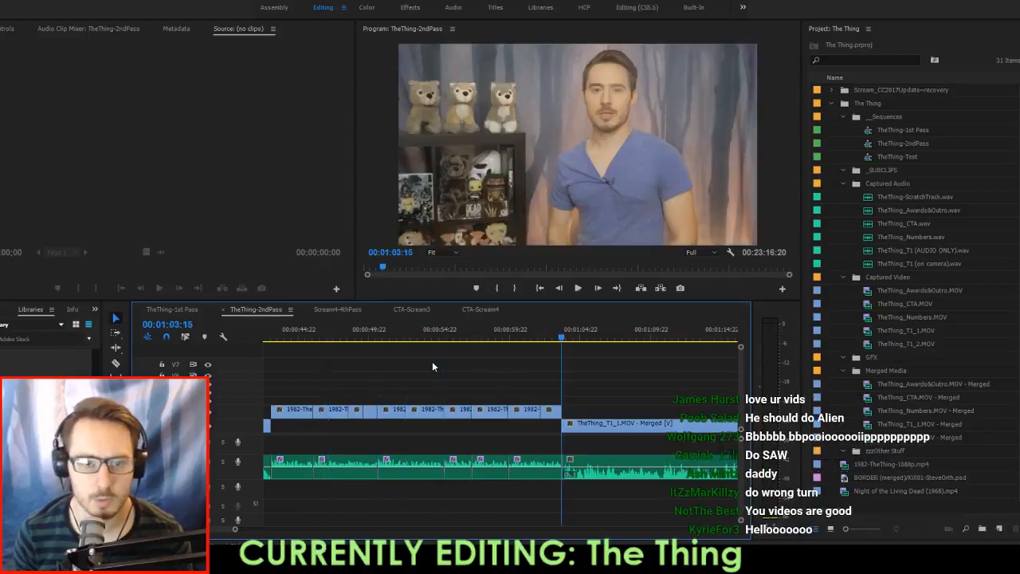
key(space)
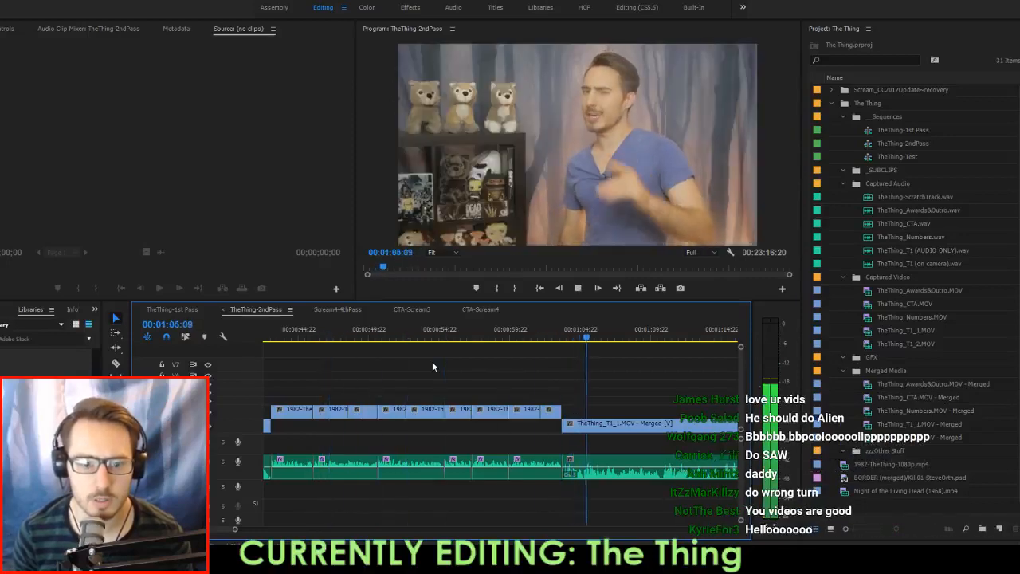
Replay the on-camera TheThing_T1_1.MOV clip from its first frame at 00:01:03:15.
key(Up)
key(space)
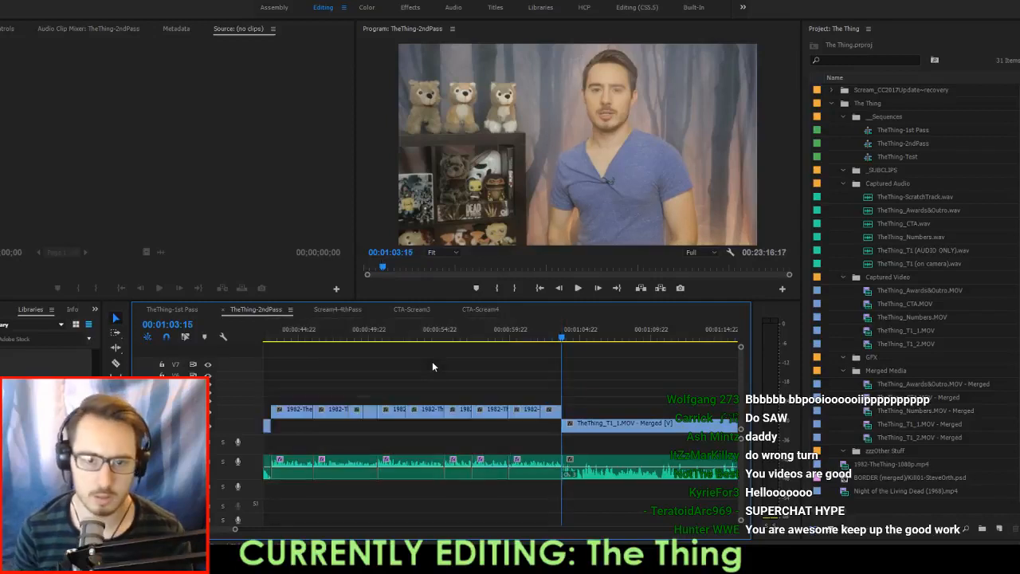
key(Up)
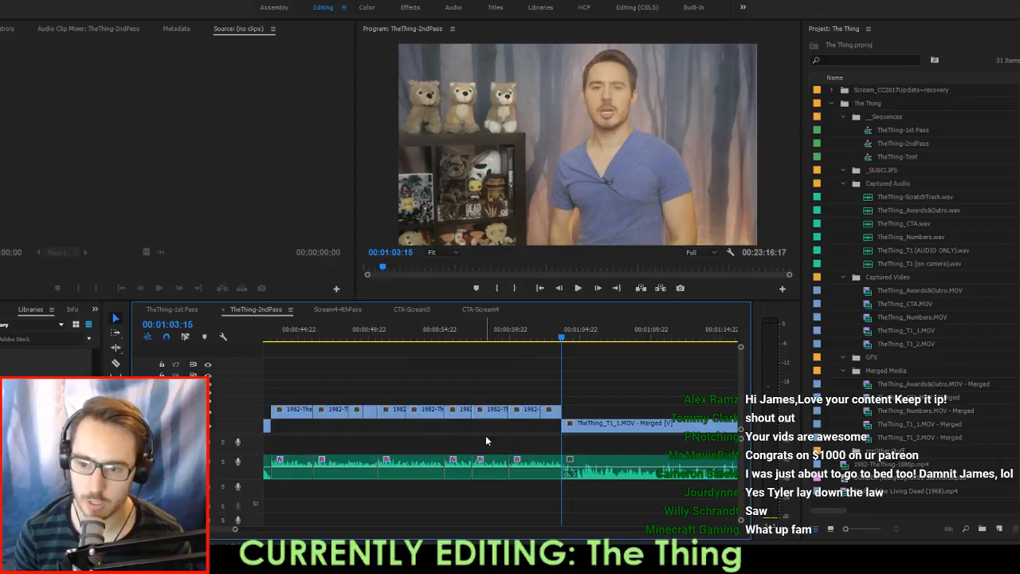
key(space)
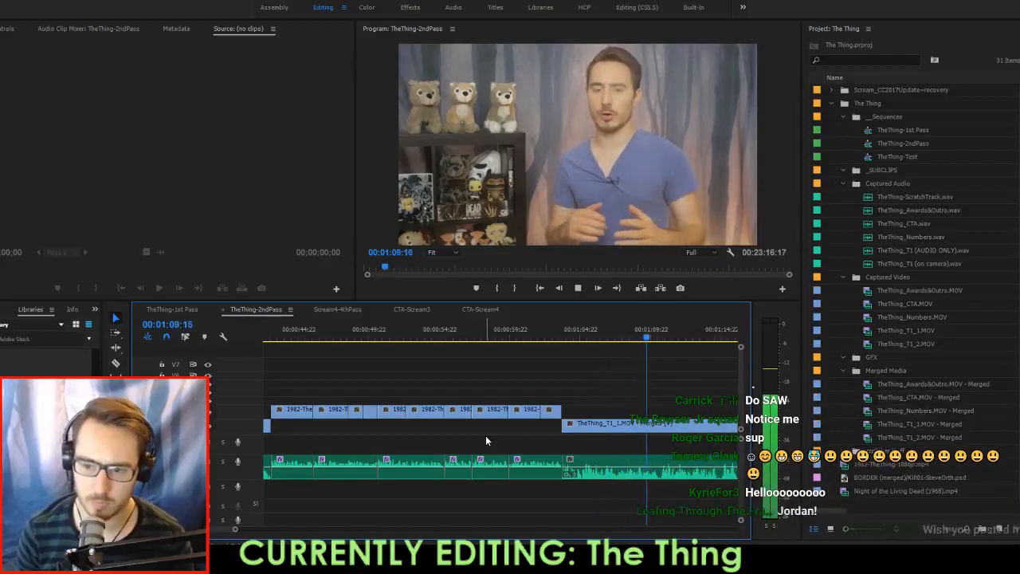
Extract about five frames from the on-camera TheThing_T1_1.MOV clip around 00:01:10:12 and resume playback.
key(space)
key(o)
key(Right)
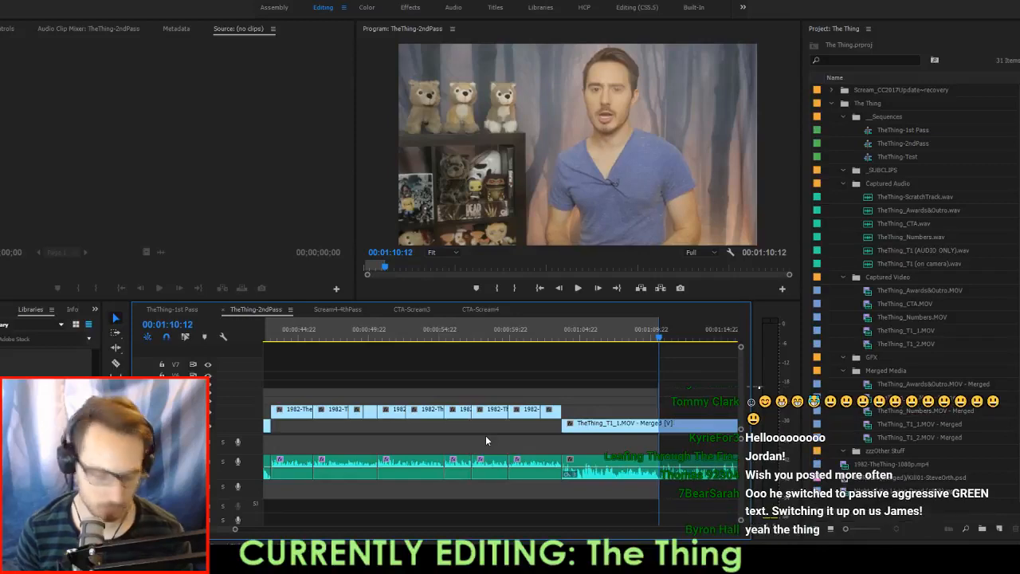
key(Left)
key(i)
key(Right)
key(Right)
key(Right)
key(space)
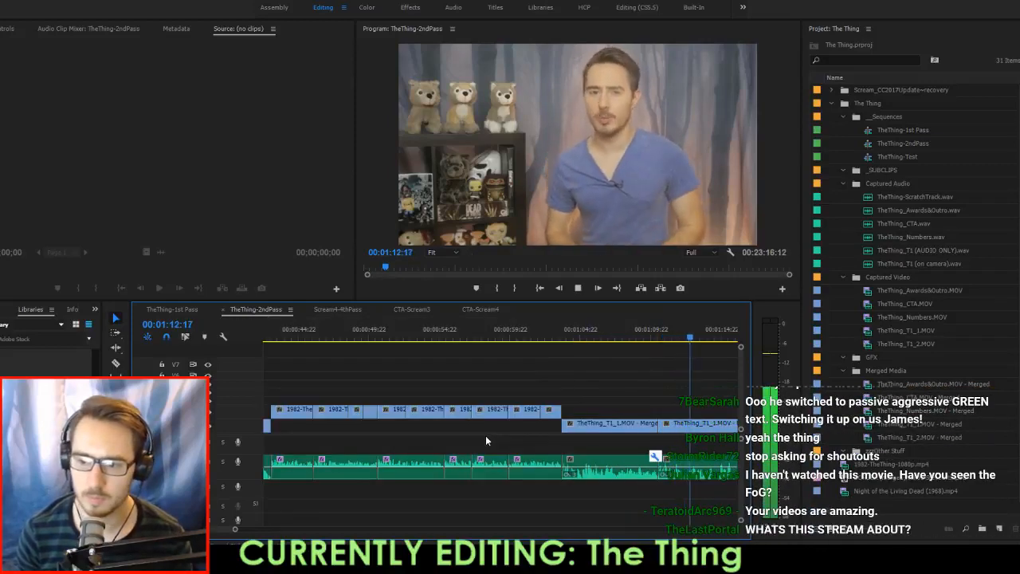
Play on through the next on-camera take and extract the short pause before the following line at about 00:01:17:01.
key(space)
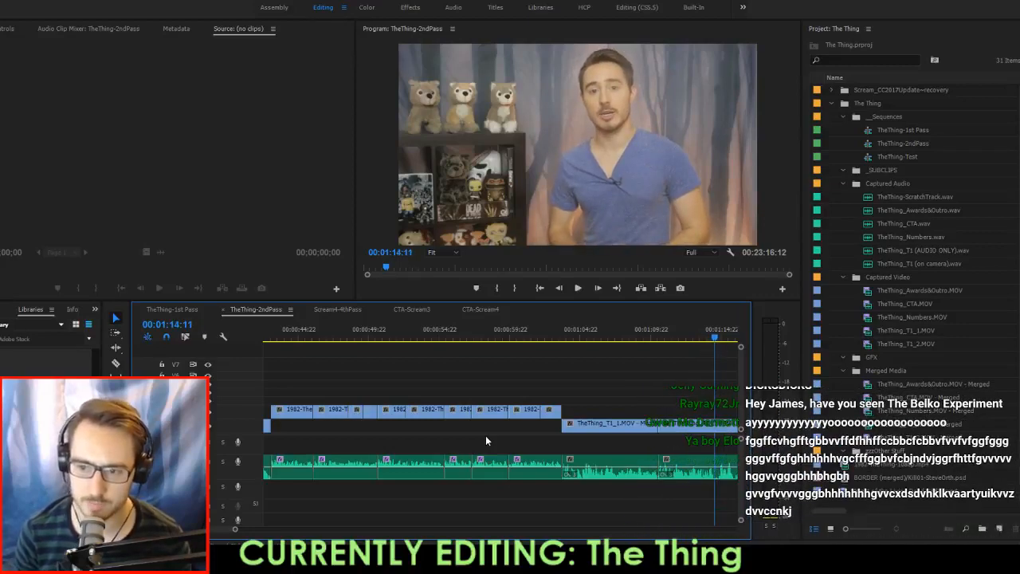
key(space)
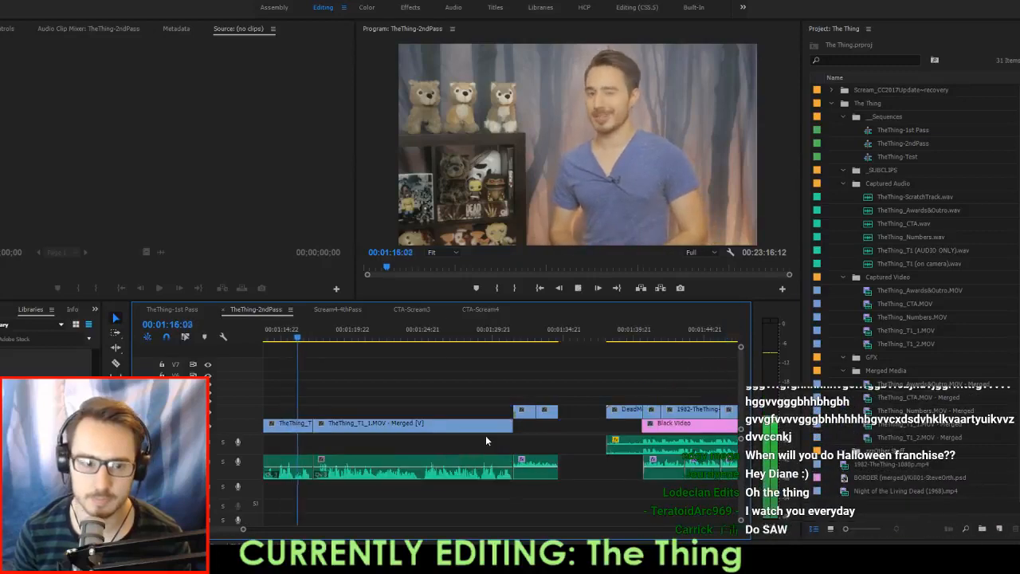
key(space)
key(space)
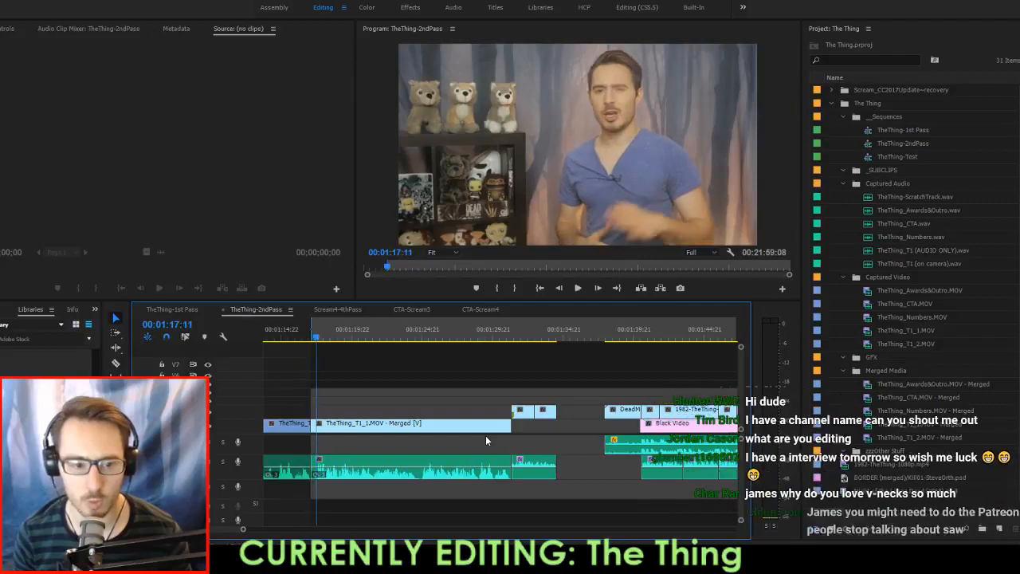
key(q)
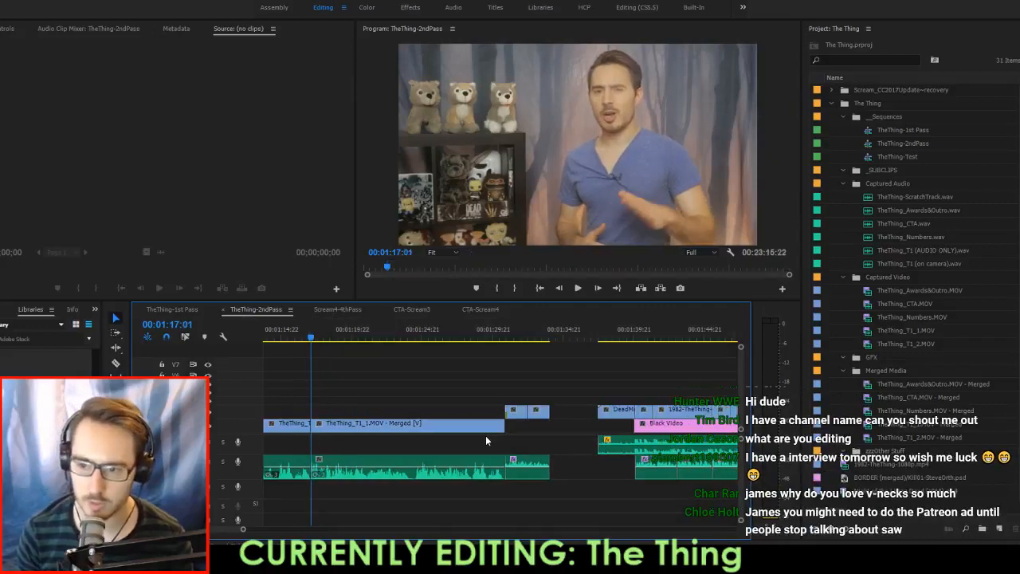
Play the take from 00:01:17:01, then extract the roughly 12-frame pause starting at 00:01:23:23.
key(space)
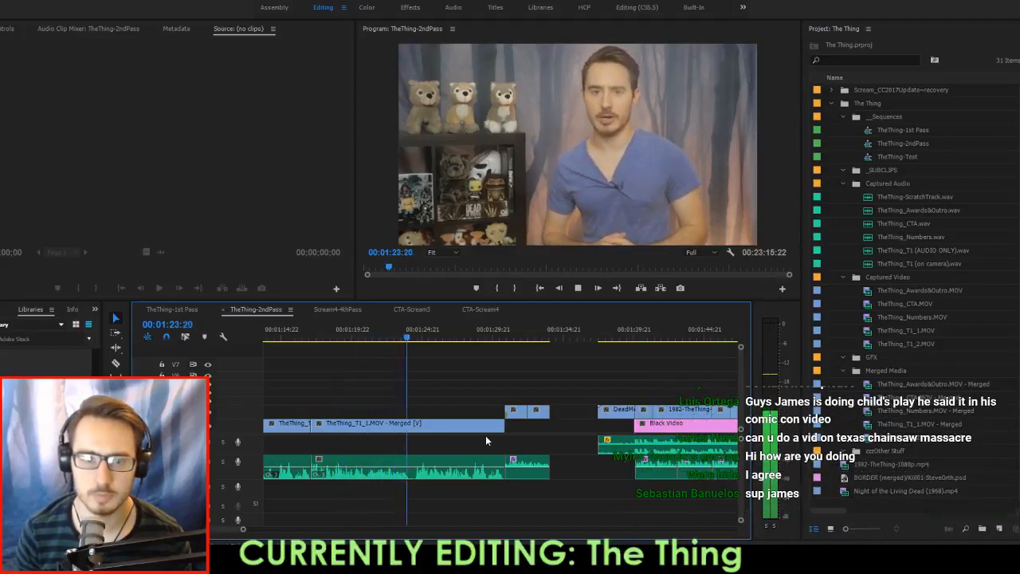
key(space)
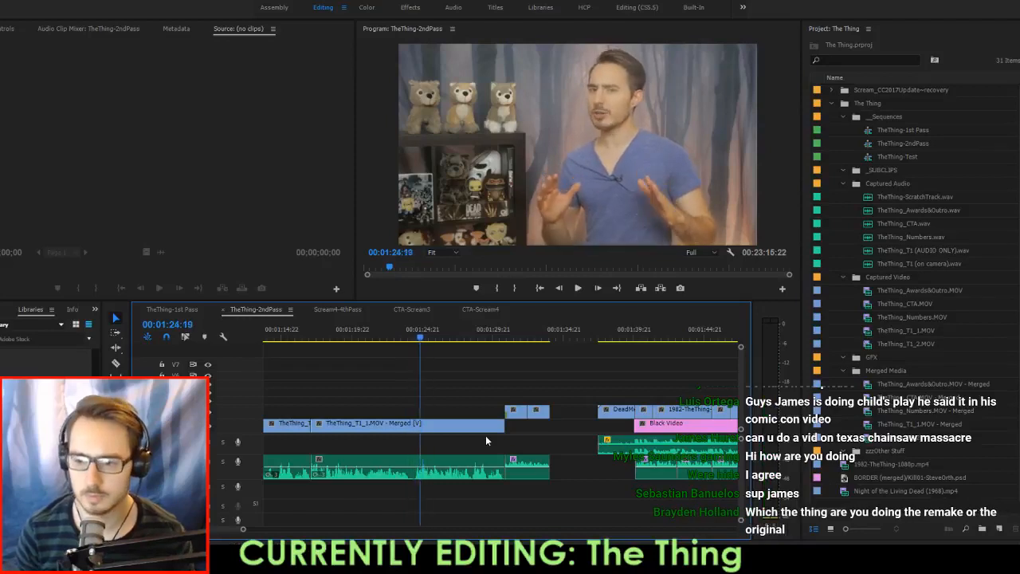
key(shift+Left)
key(shift+Left)
key(shift+Left)
key(shift+Left)
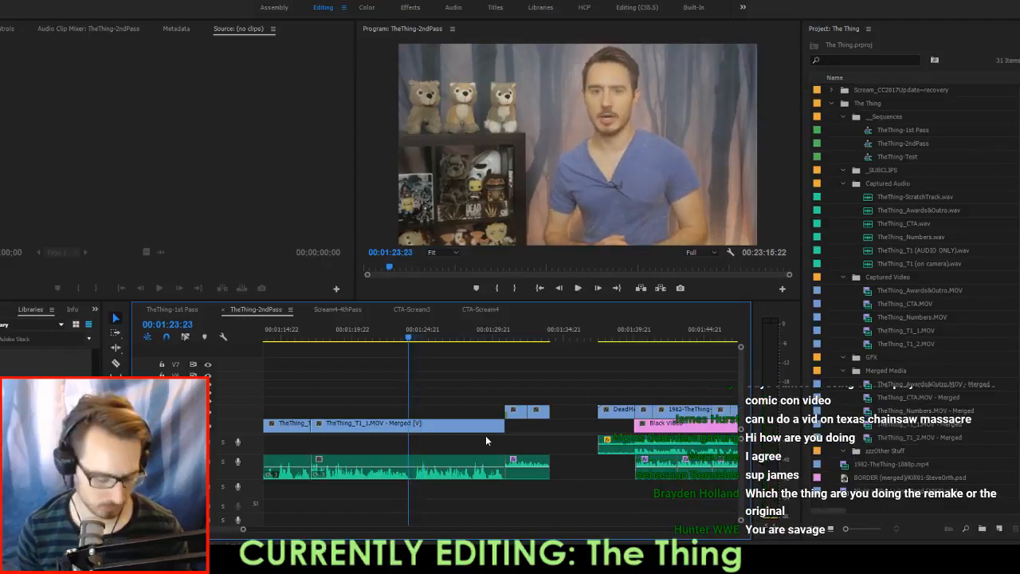
key(i)
key(space)
key(space)
key(o)
key(apostrophe)
Play the take after 00:01:23:23 and extract about three frames at 00:01:30:04, before the movie shots.
key(space)
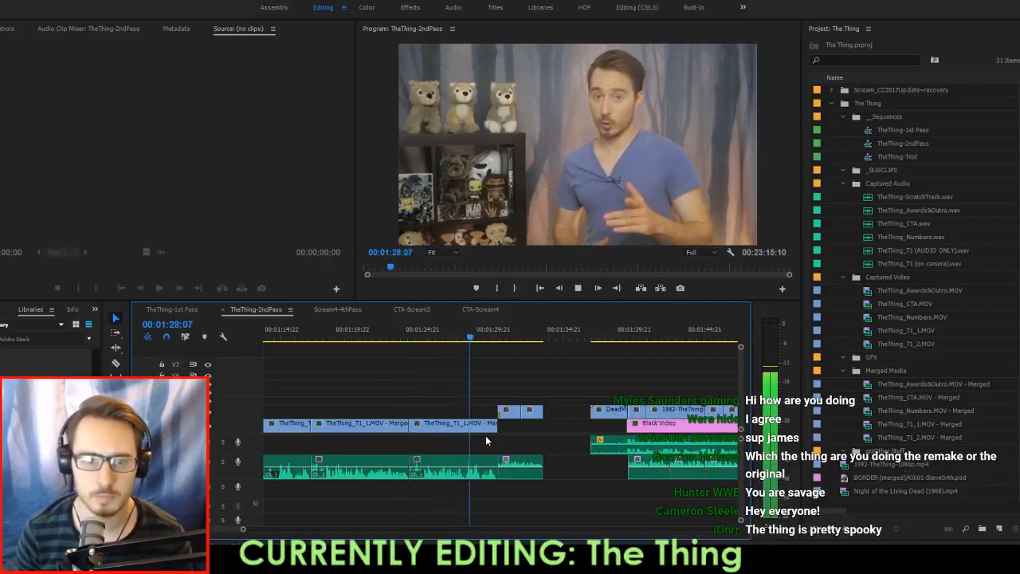
key(space)
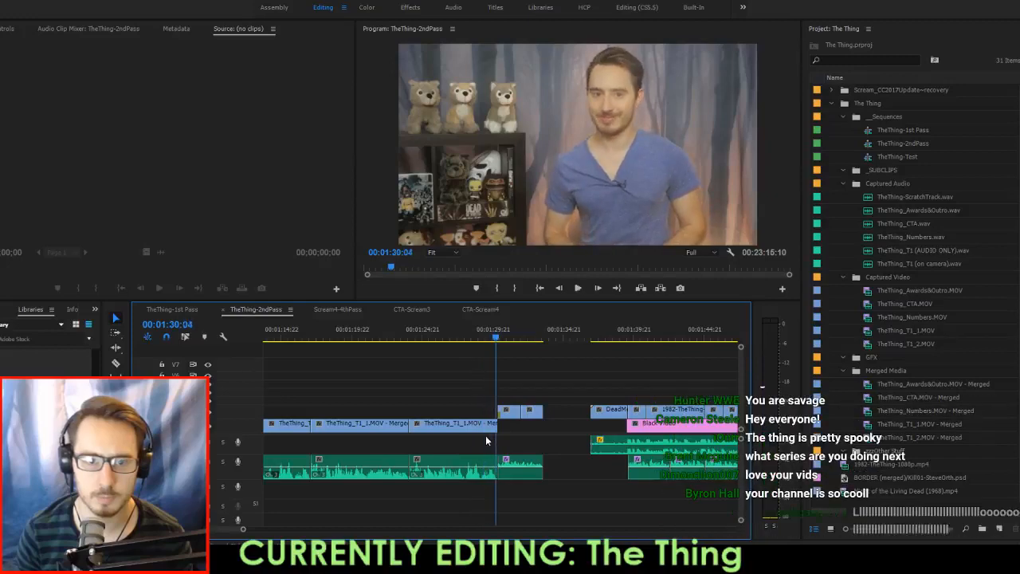
key(i)
key(Right)
key(Right)
key(o)
key(apostrophe)
Review the on-camera take starting at 00:01:10:11 and extract it through 00:01:17:00, closing the gap.
key(Up)
key(Up)
key(Up)
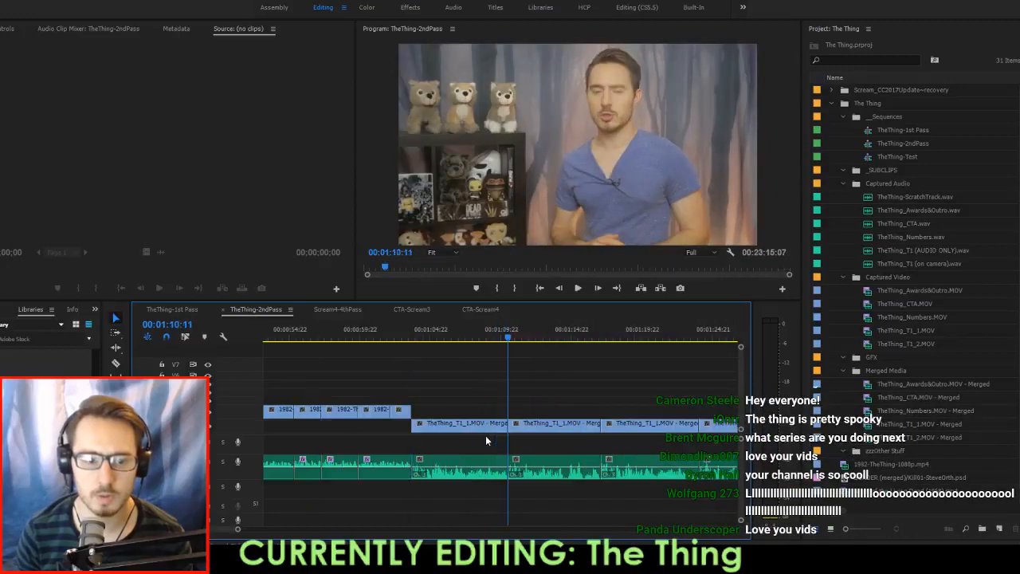
key(space)
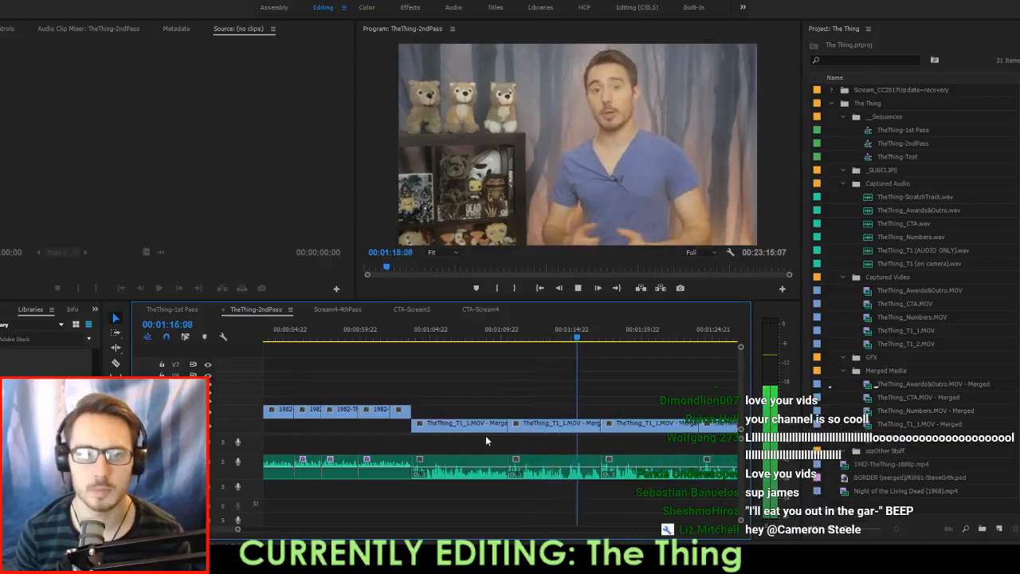
key(space)
key(Up)
key(i)
key(Down)
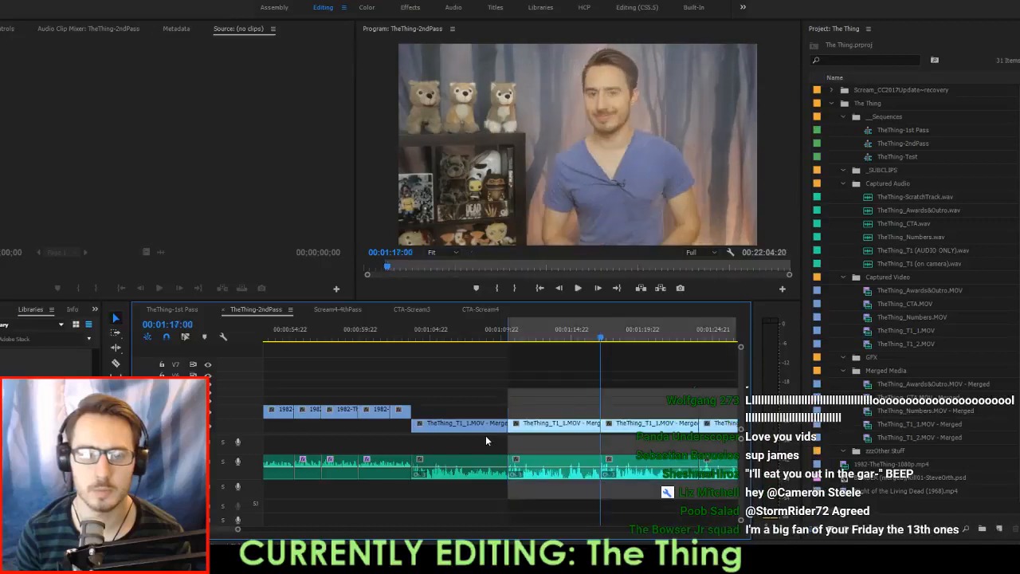
key(o)
key(apostrophe)
Play and compare the on-camera takes starting at 00:01:10:11 and 00:01:03:15.
key(space)
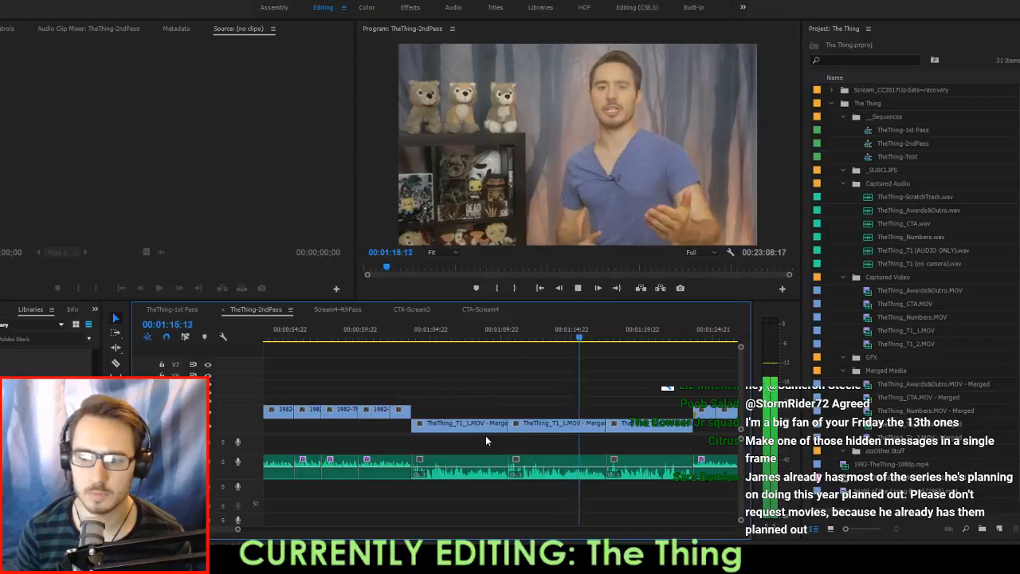
key(space)
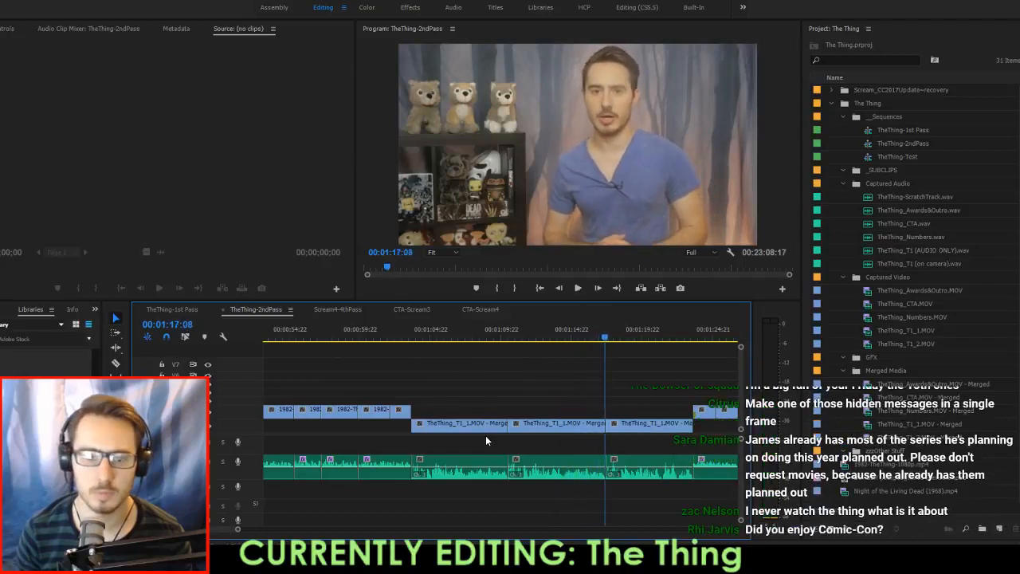
key(Up)
key(Up)
key(space)
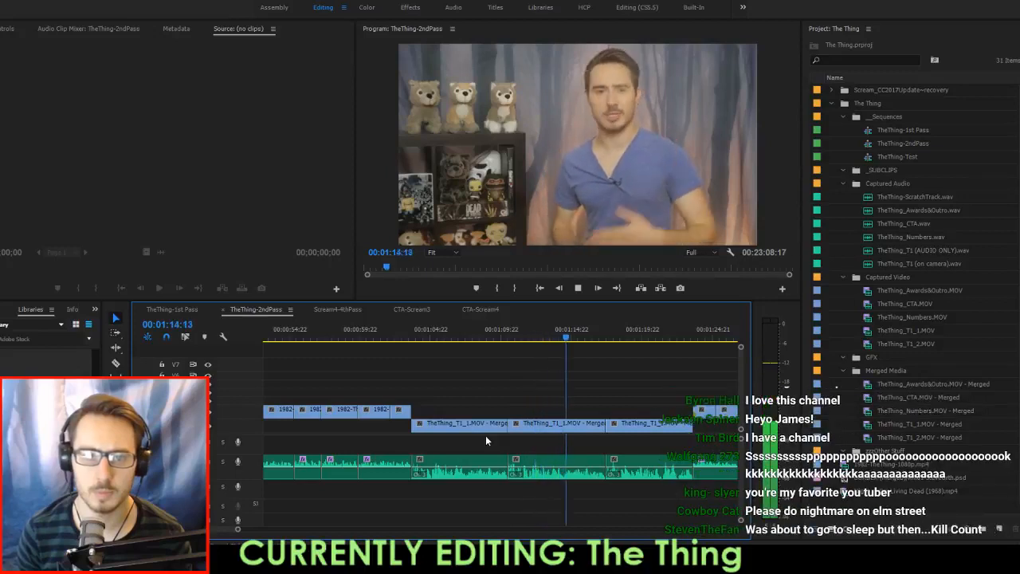
key(space)
key(Up)
key(Up)
key(space)
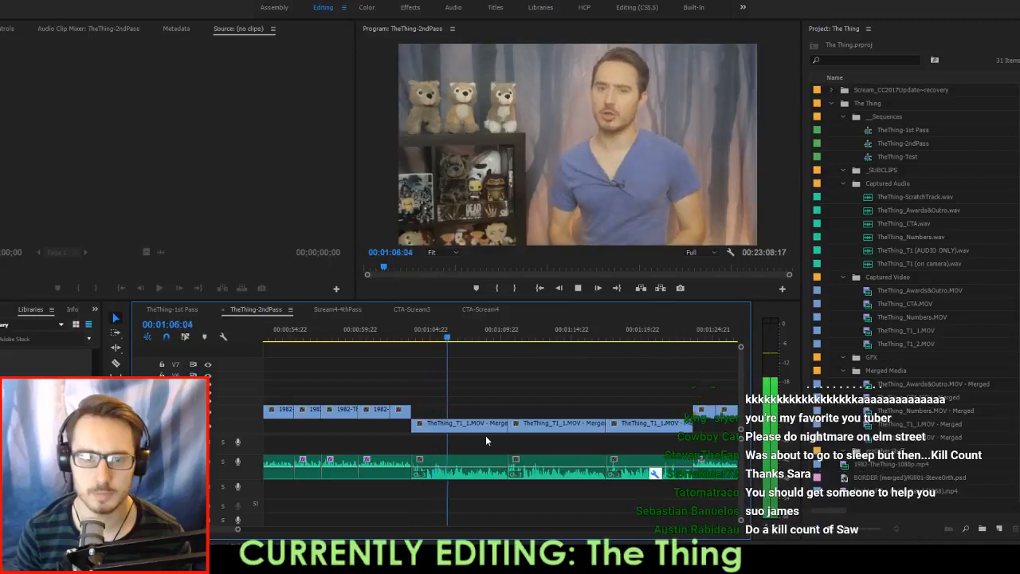
Ripple-delete the entire on-camera take that starts at 00:01:03:15.
key(space)
key(Up)
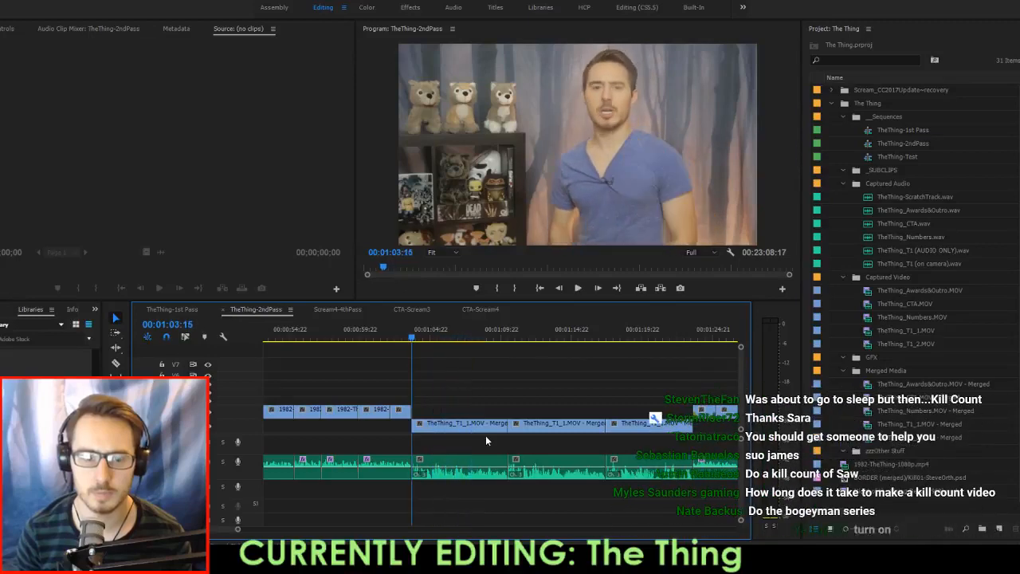
key(w)
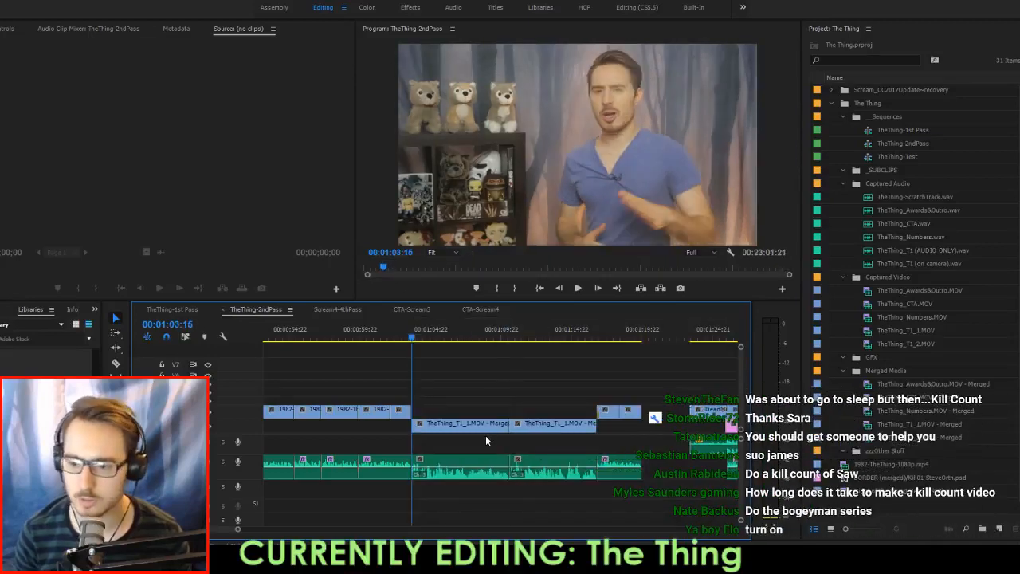
Play the on-camera take at 00:01:03:15 and the two movie shots near 00:01:18:02, then replay from about 00:01:07:14.
key(space)
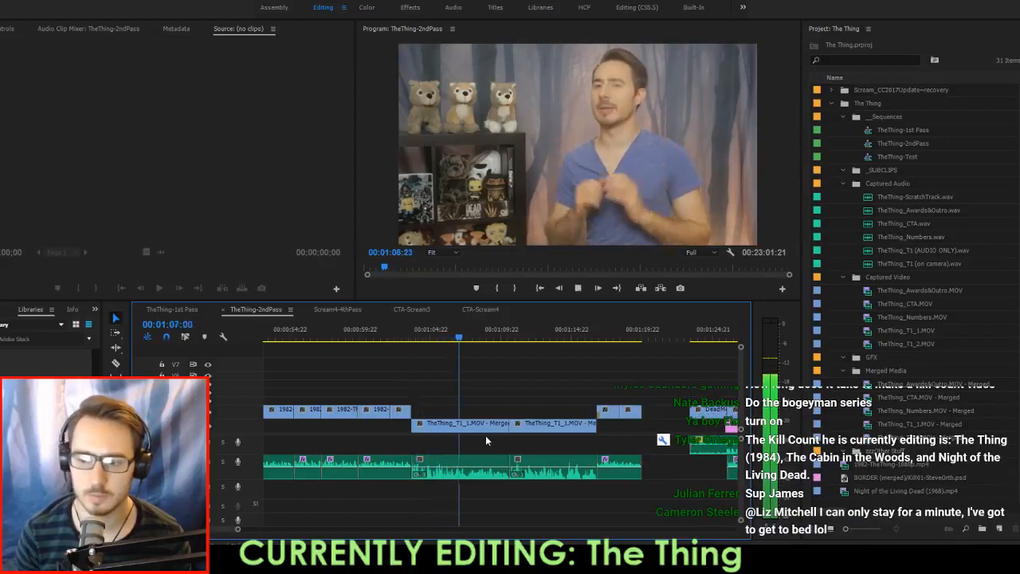
key(space)
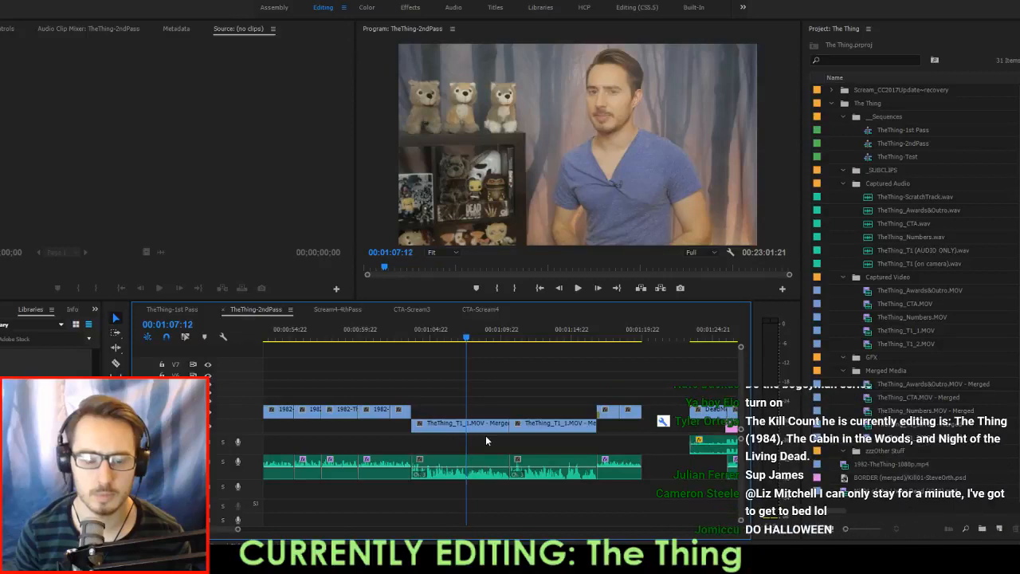
key(space)
key(Down)
key(Down)
key(space)
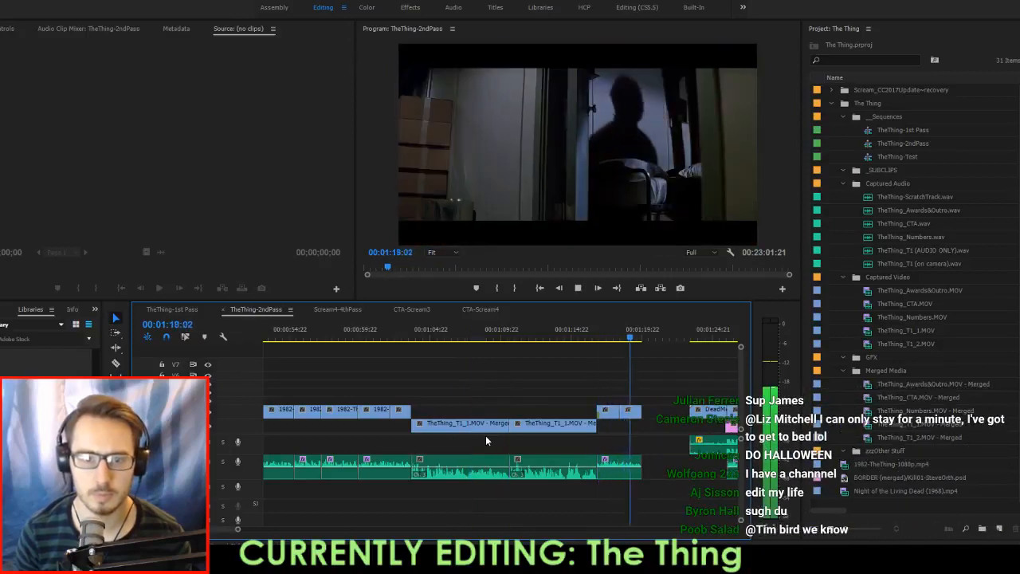
click(467, 325)
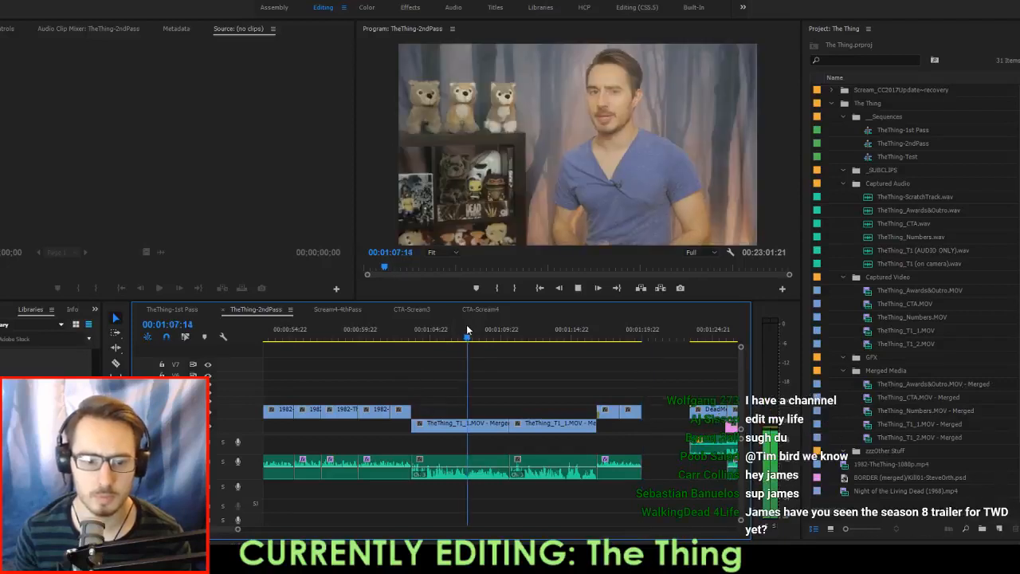
key(space)
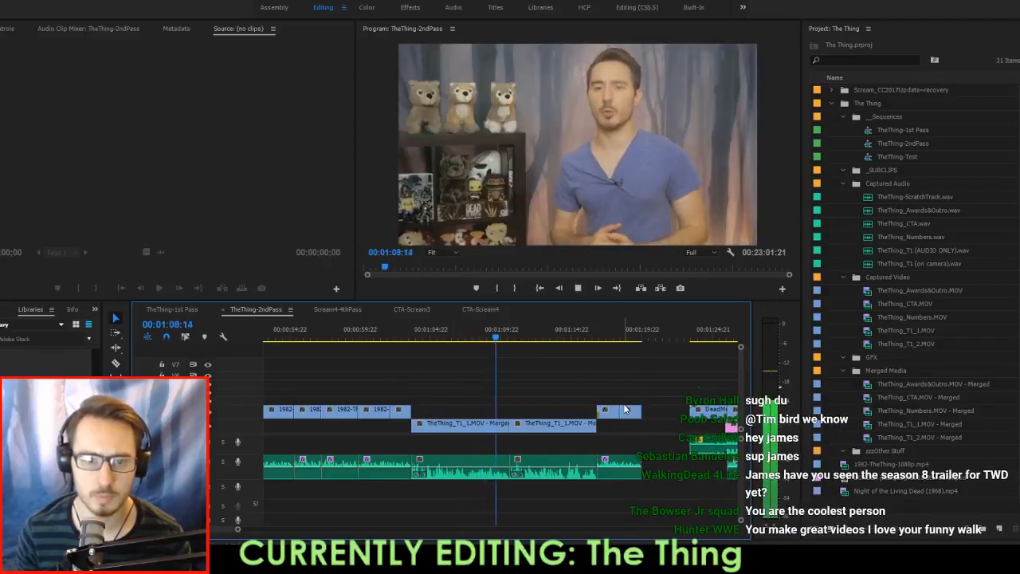
Move the two following movie clips over the end of the first on-camera take, finishing one frame before 00:01:10:14.
key(space)
drag(605, 397, 506, 405)
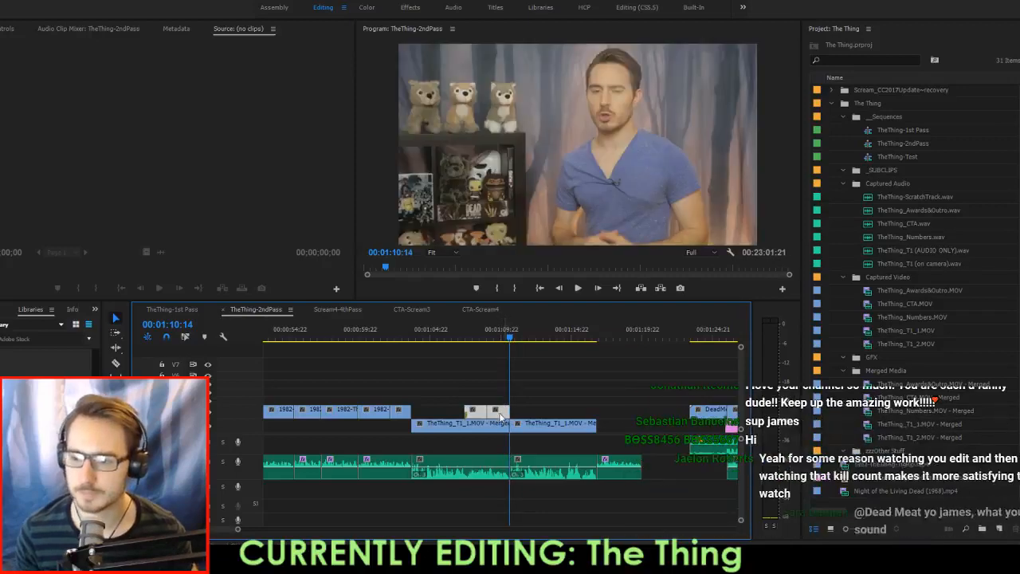
alt+scroll(496, 415, up, 4)
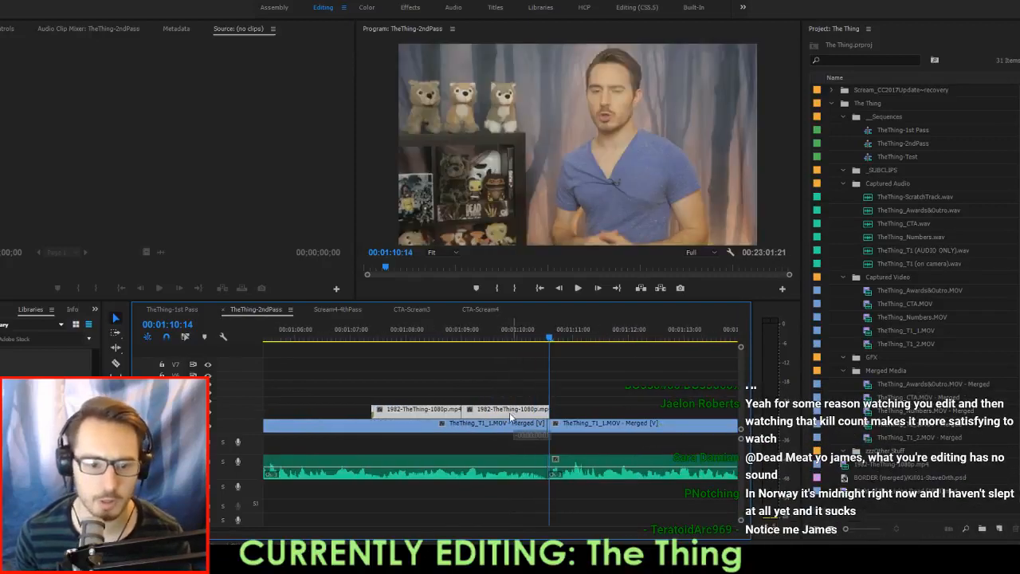
drag(519, 407, 510, 415)
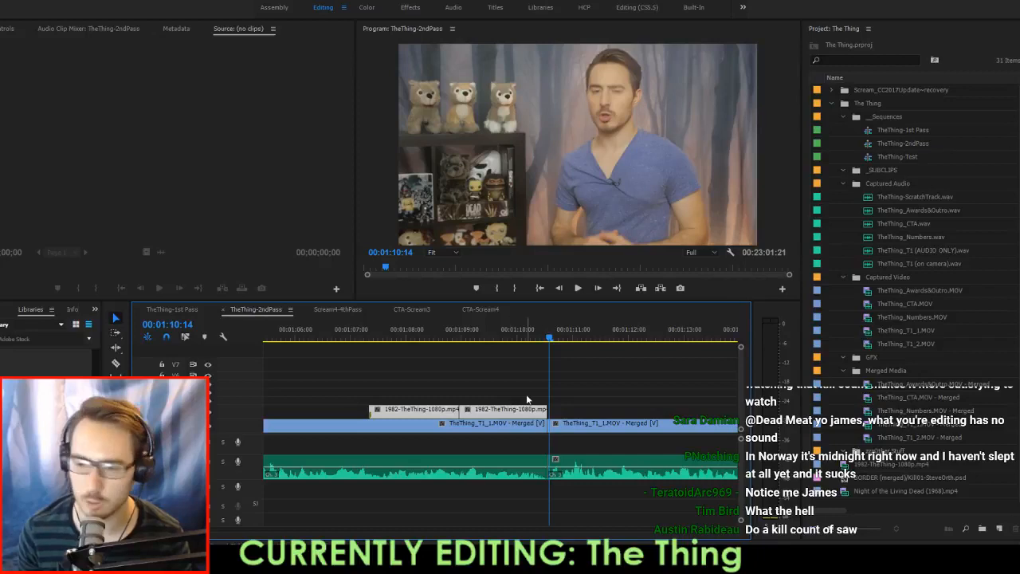
Enlarge the video track holding the movie clips to show thumbnails and select the long clip on the track above.
scroll(527, 398, up, 5)
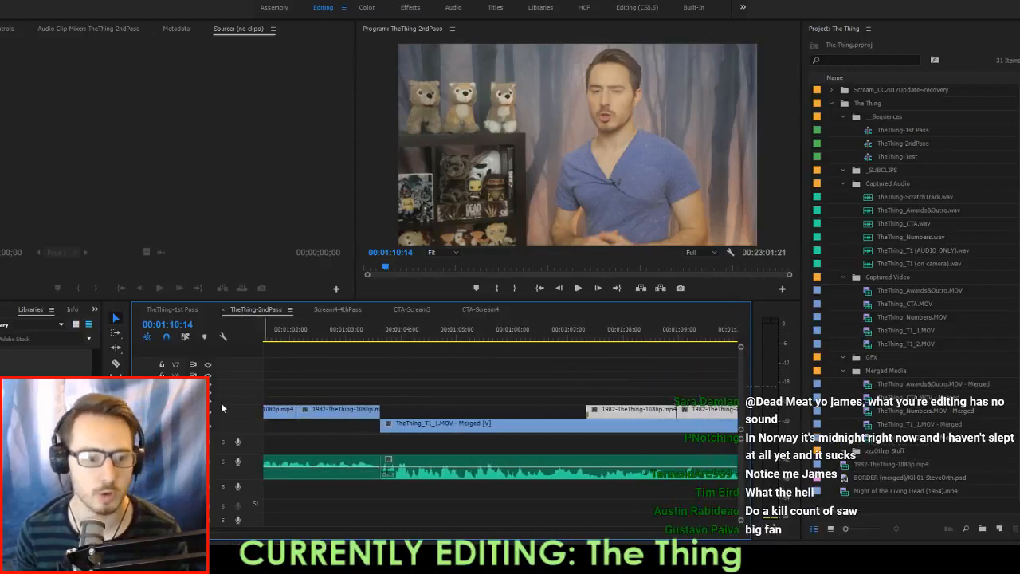
scroll(234, 413, up, 2)
click(481, 391)
scroll(480, 396, down, 1)
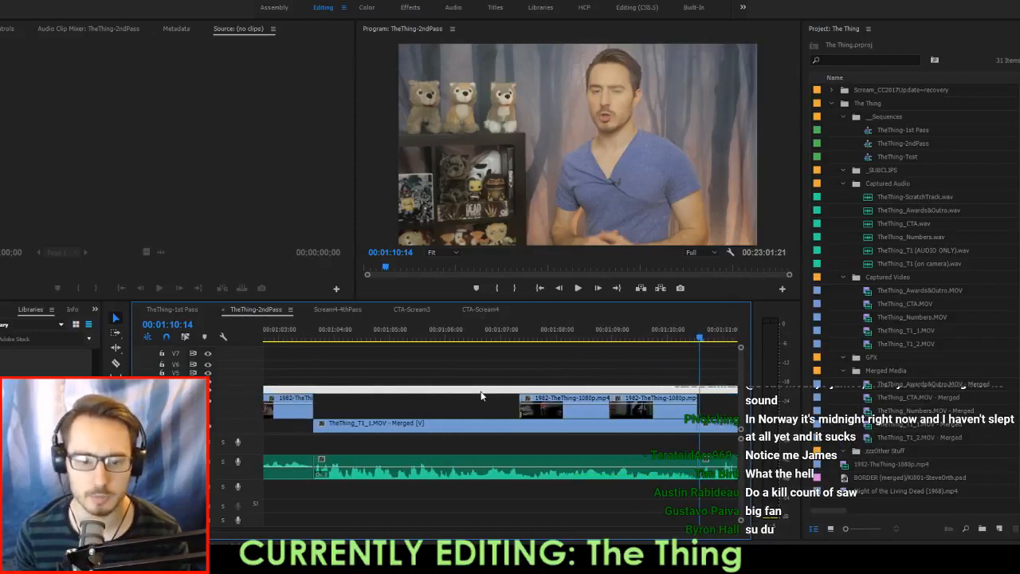
Replay the on-camera clip from 00:01:03:15 into the overlaid movie shots.
click(475, 329)
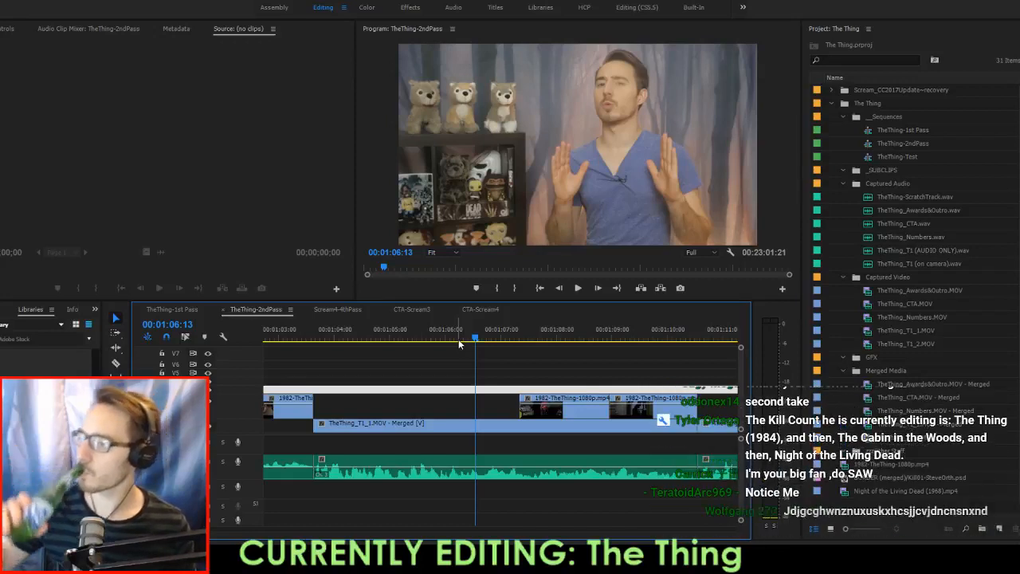
key(Up)
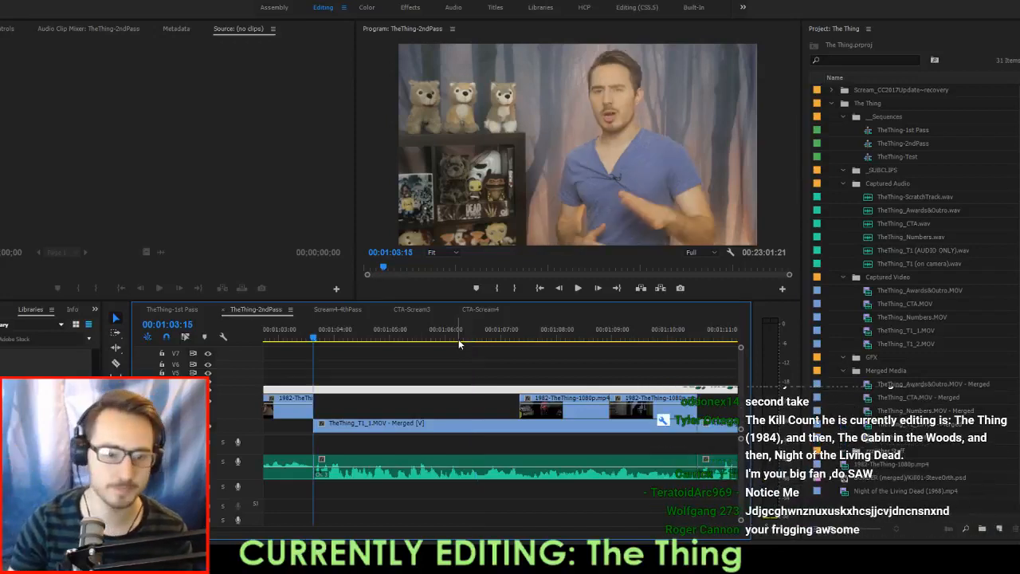
key(space)
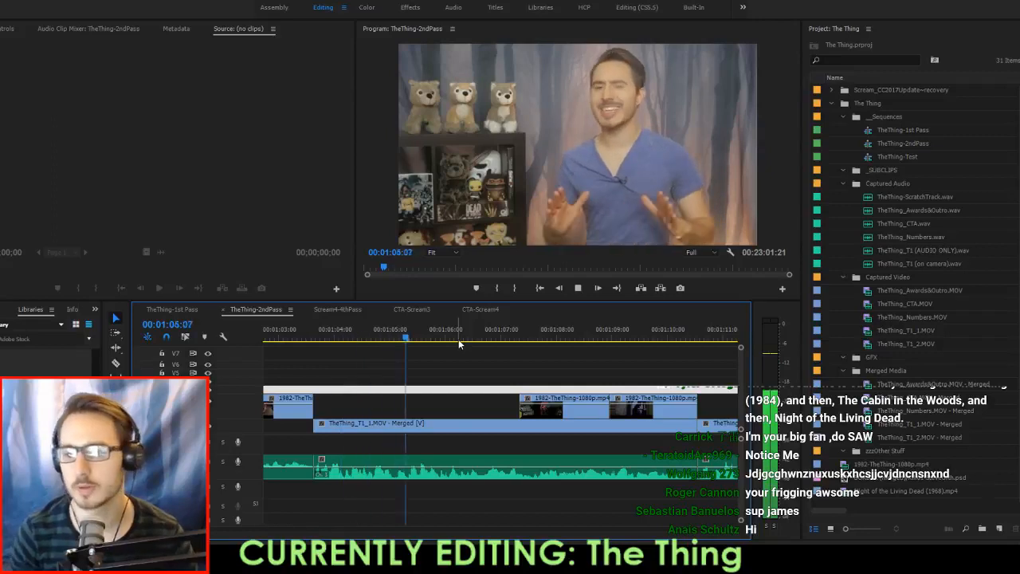
key(space)
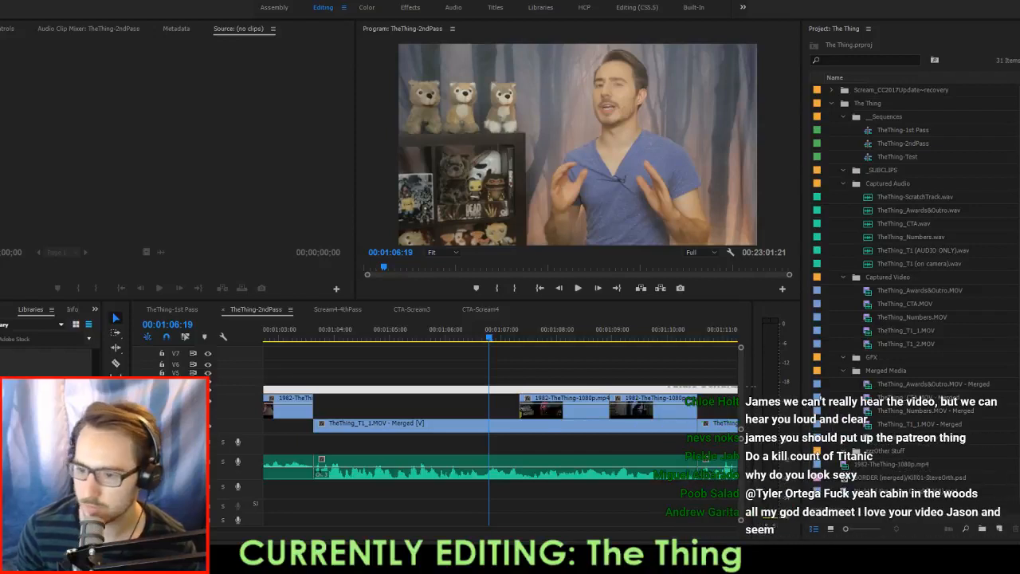
key(space)
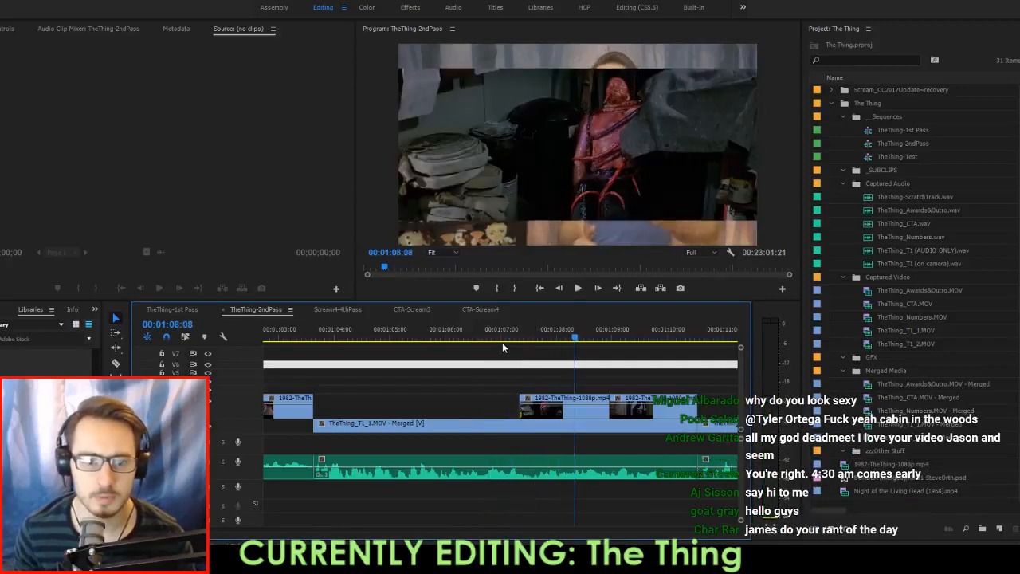
Trim the start of the first overlaid movie shot to 00:01:07:13 and play through the overlay into the following on-camera take.
click(487, 341)
key(space)
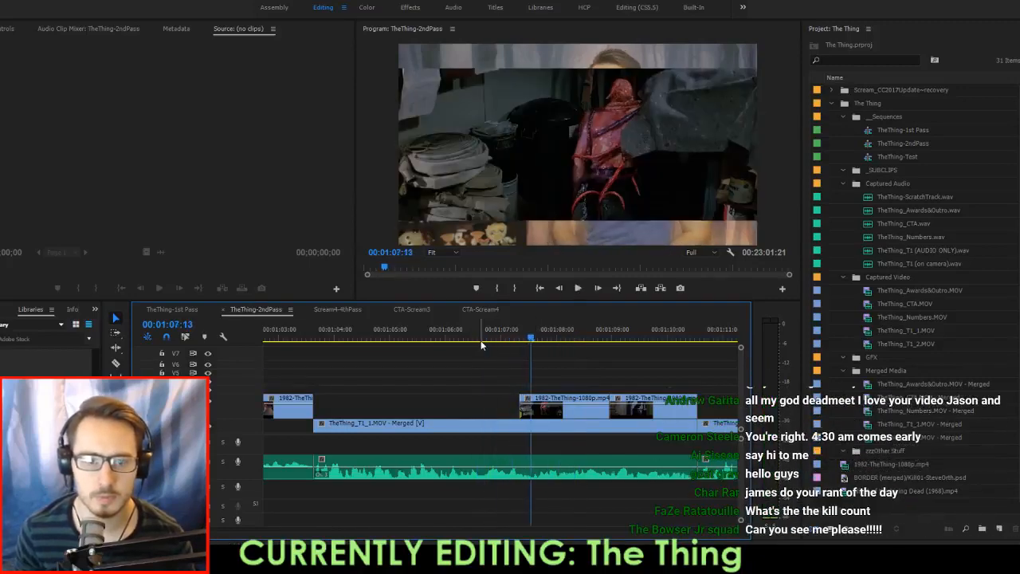
drag(483, 334, 531, 352)
drag(517, 409, 531, 409)
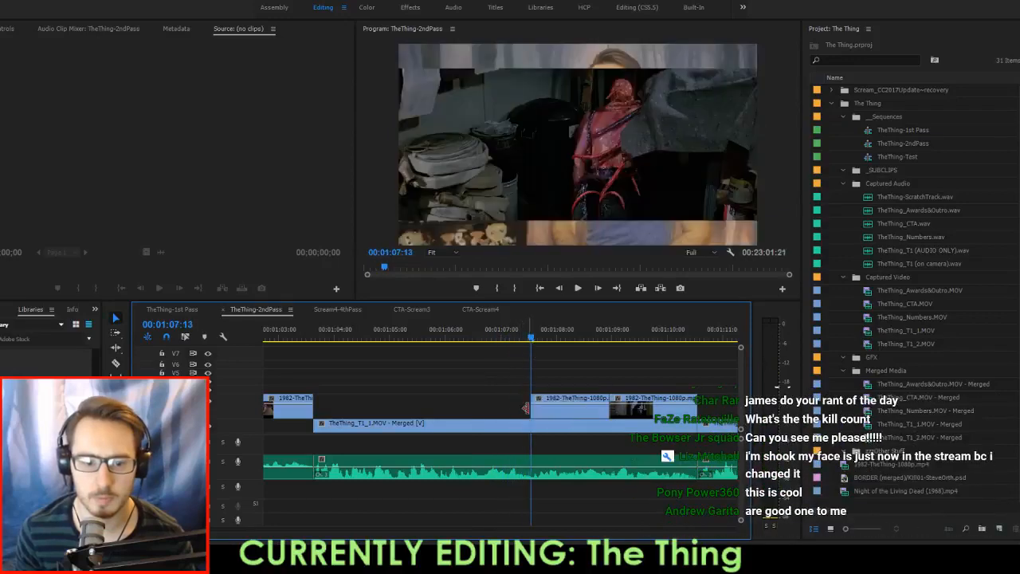
key(space)
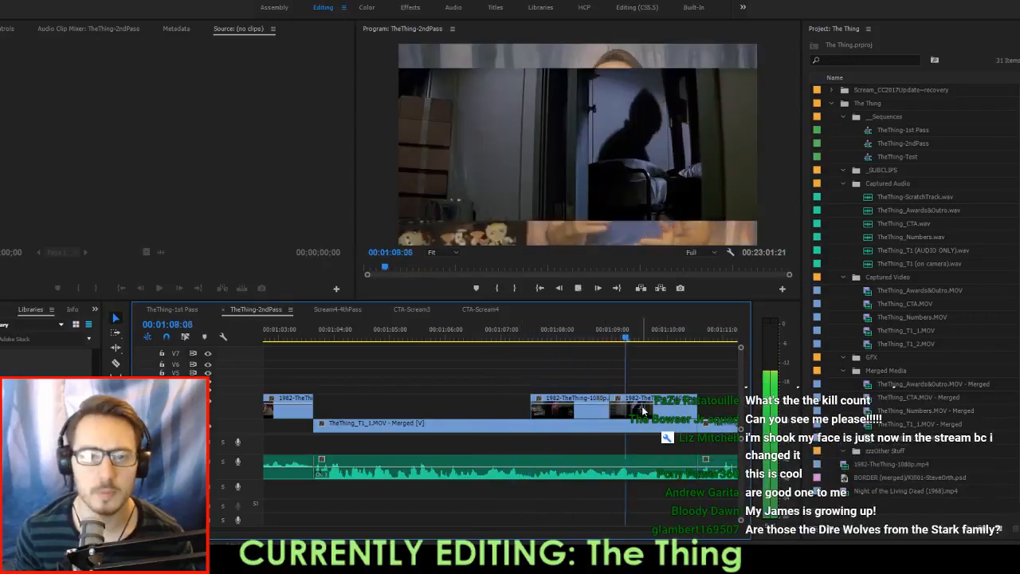
key(space)
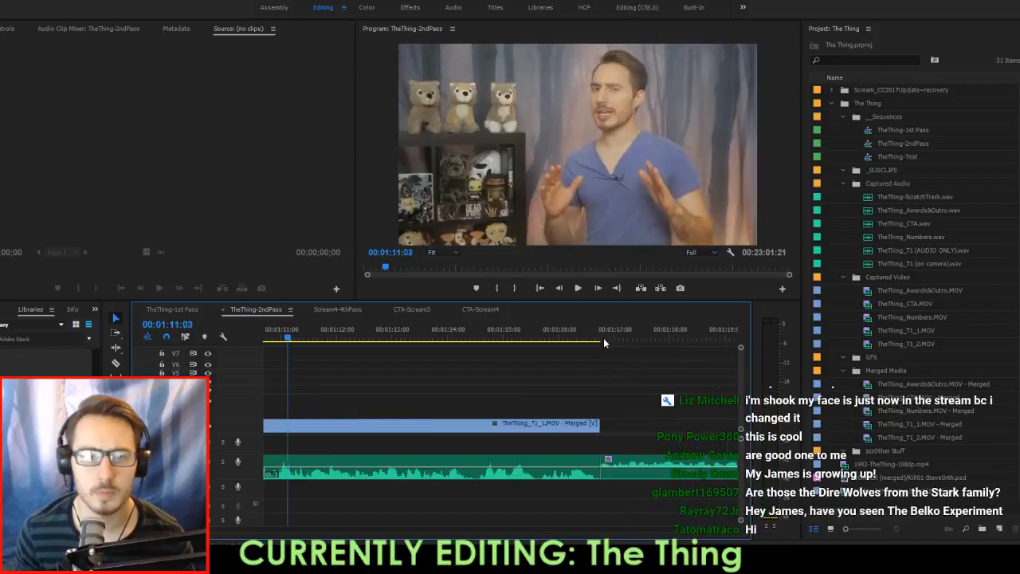
Try to ripple-delete four frames at the join between the on-camera takes near 00:01:10:12 and add an audio transition there.
key(Up)
key(Left)
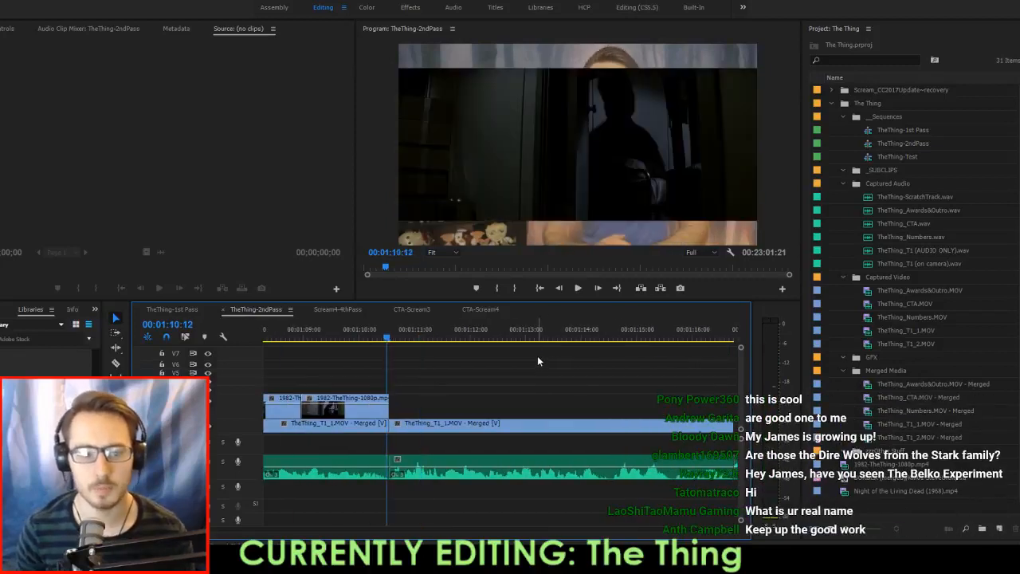
key(Left)
key(Left)
key(Left)
key(Right)
key(Right)
key(w)
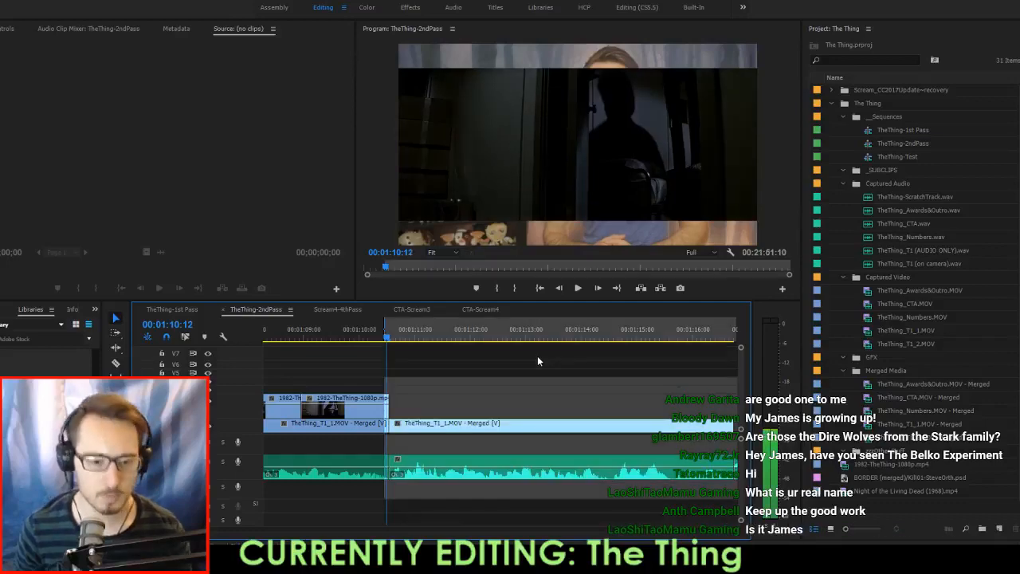
key(ctrl+shift+d)
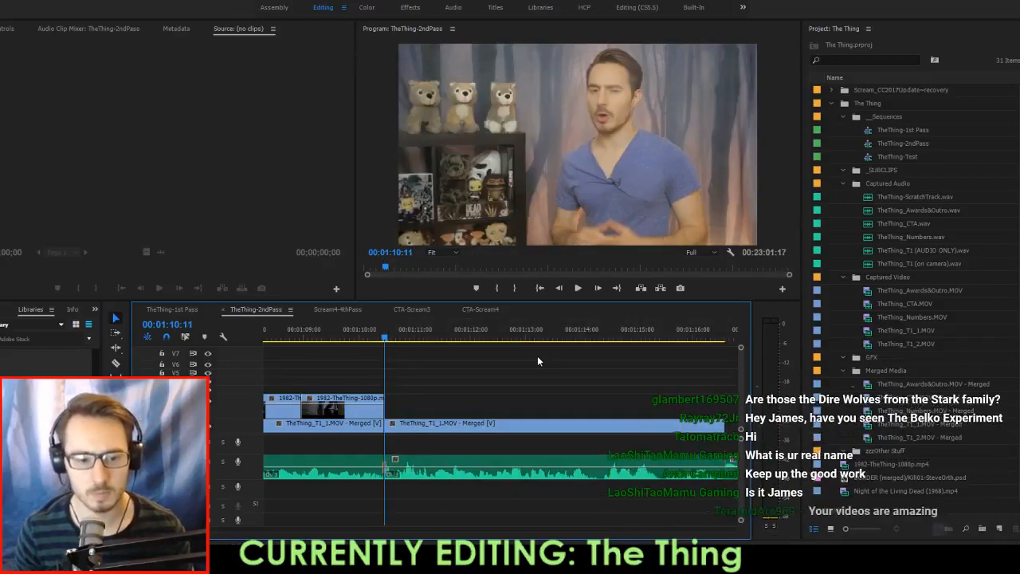
Replay the shortened join between the takes, and undo the audio transition and the four-frame deletion.
key(shift+Left)
key(shift+Left)
key(shift+Left)
key(shift+Left)
key(space)
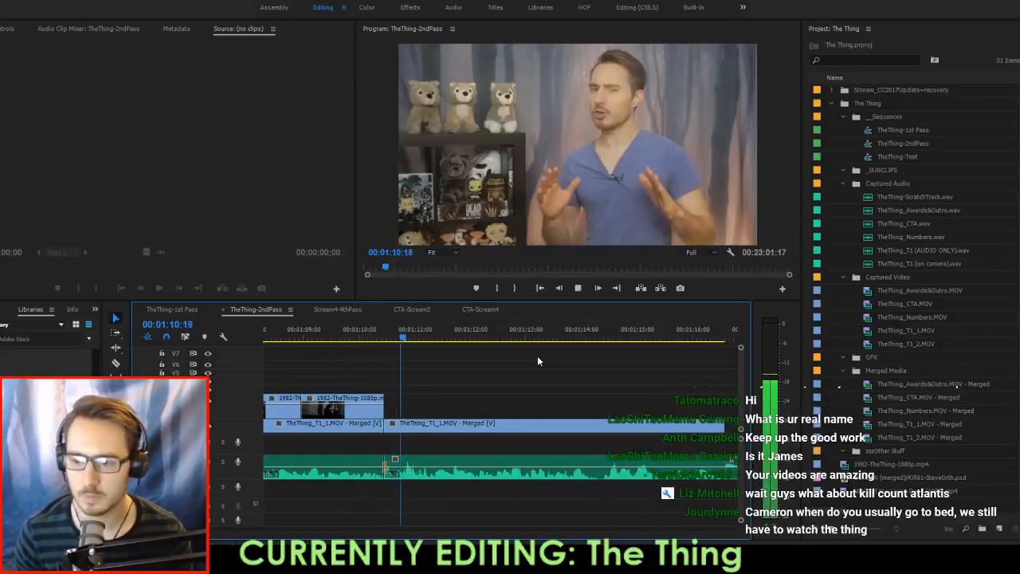
key(space)
key(ctrl+z)
key(ctrl+z)
Ripple-delete only three frames at the join before 00:01:10:14, add an audio transition, and replay from 00:01:10:06.
key(Left)
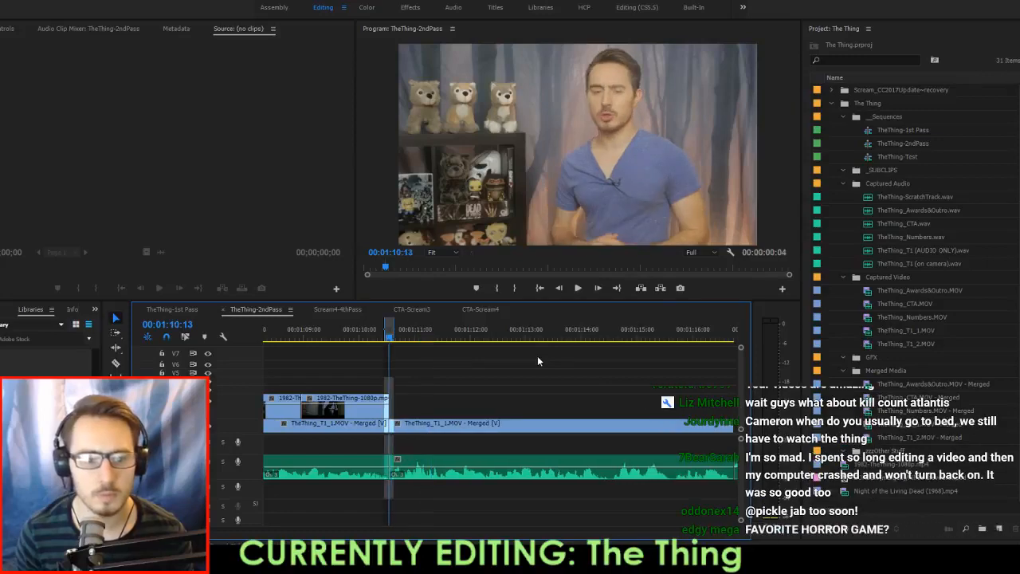
key(apostrophe)
key(ctrl+shift+d)
key(shift+Left)
key(shift+Left)
key(shift+Left)
key(shift+Left)
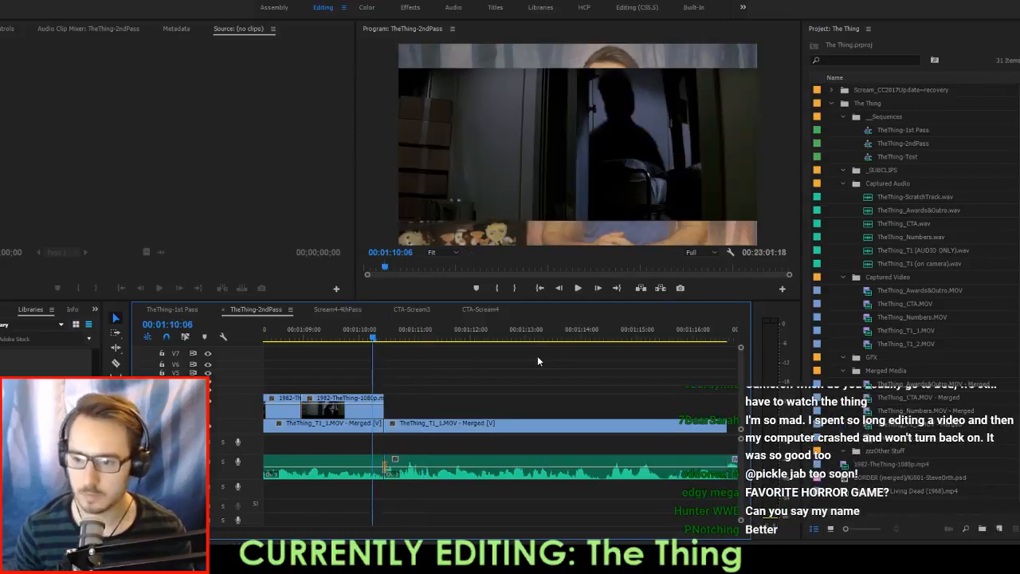
key(space)
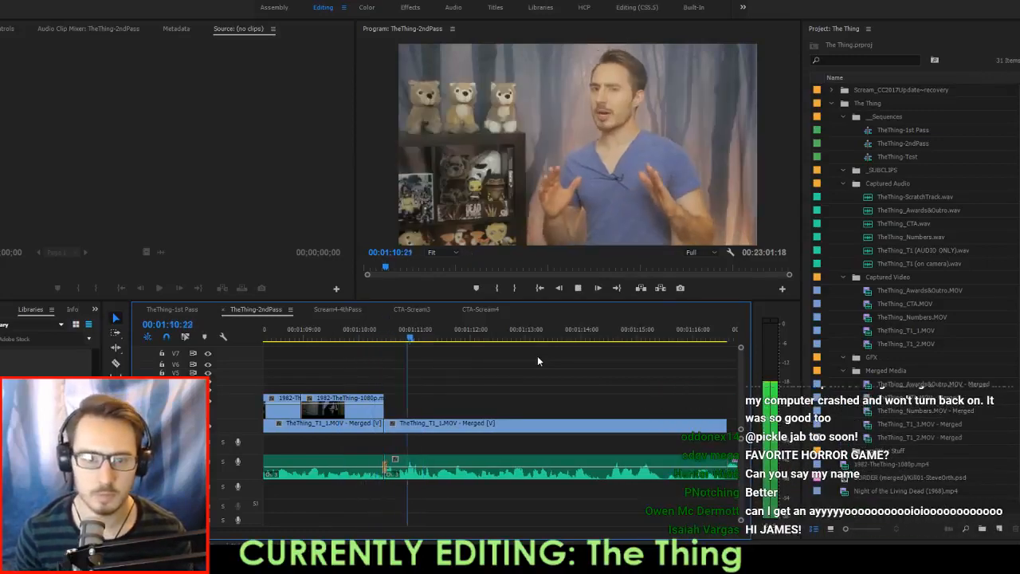
key(space)
Replay the overlaid movie shots and the following take, and move both movie shots up one video track.
key(Up)
key(Up)
key(Up)
key(space)
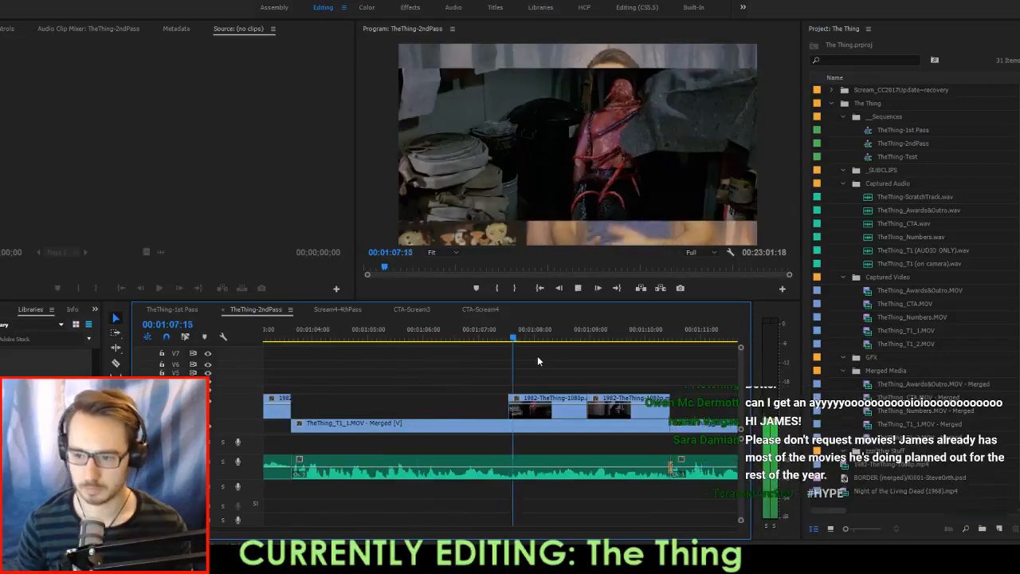
scroll(598, 375, down, 3)
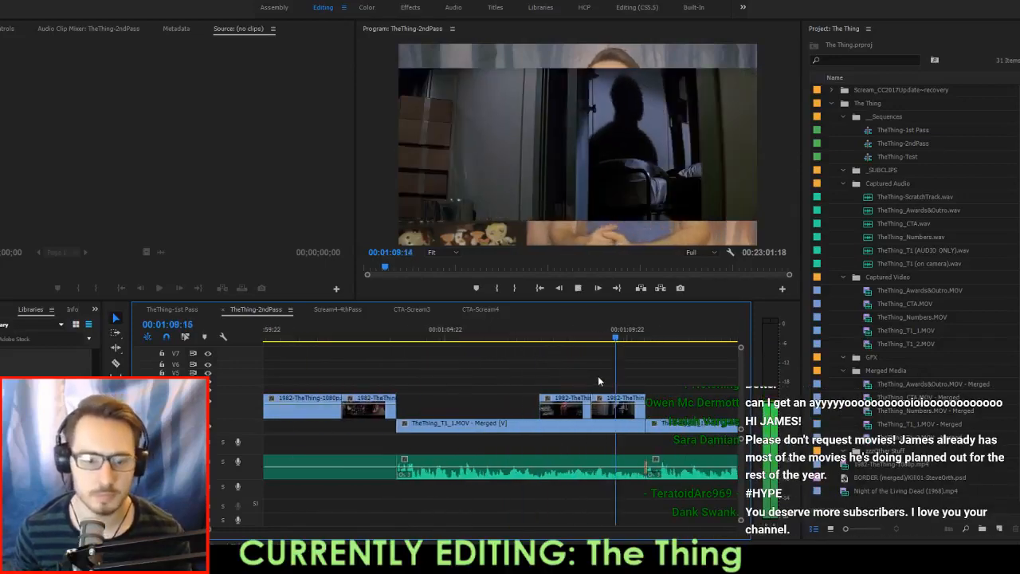
scroll(650, 377, down, 2)
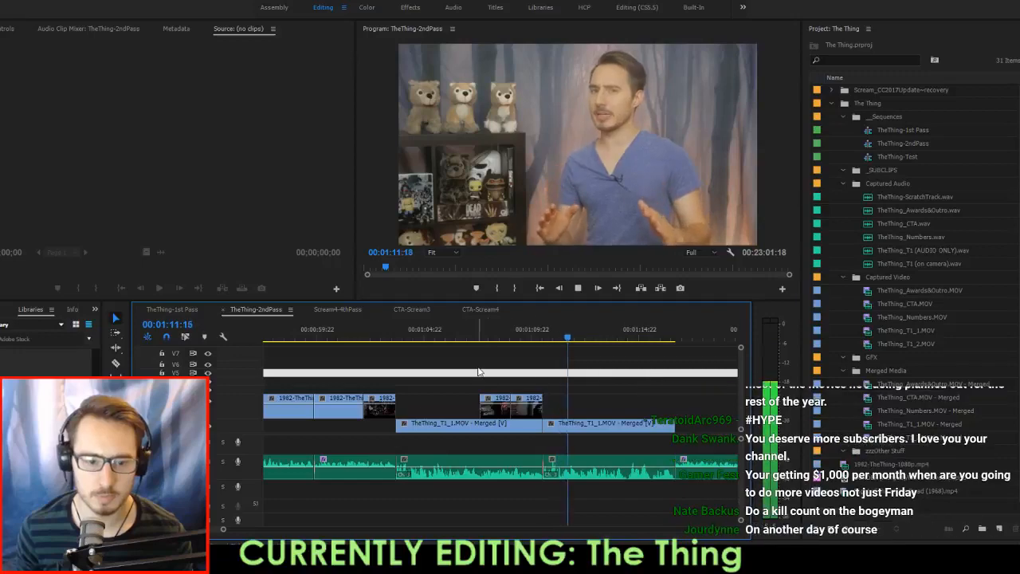
drag(478, 367, 534, 405)
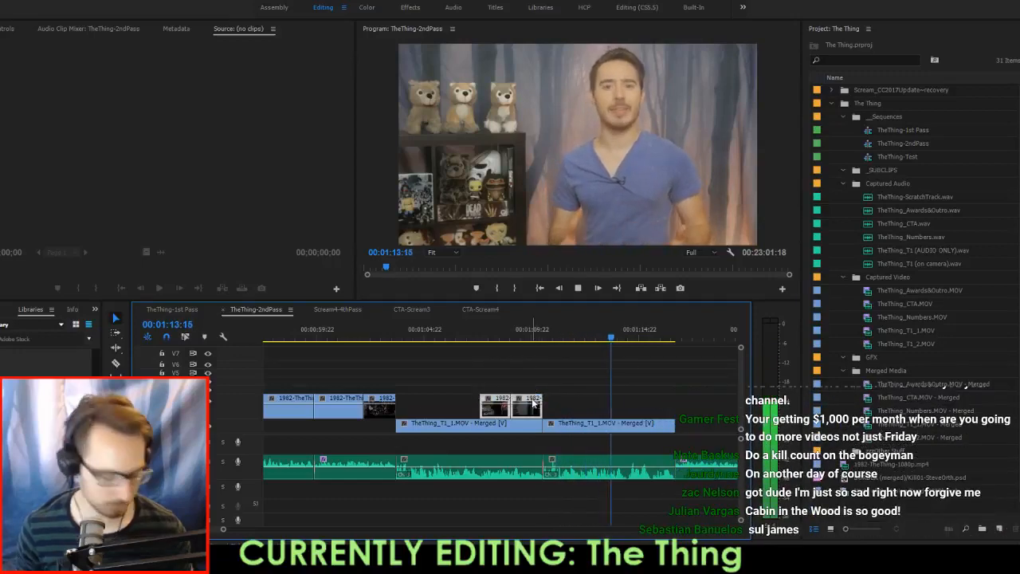
key(alt+Up)
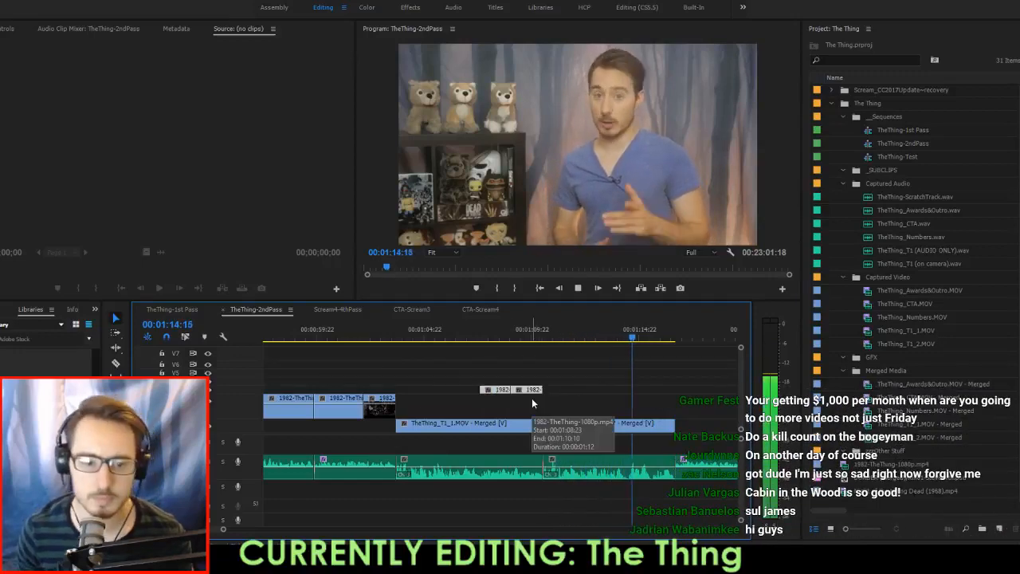
click(667, 379)
Ripple-delete the leftover audio and gap from 00:01:16:15 to the DeadMeat title clip, and play the new join.
scroll(667, 379, down, 2)
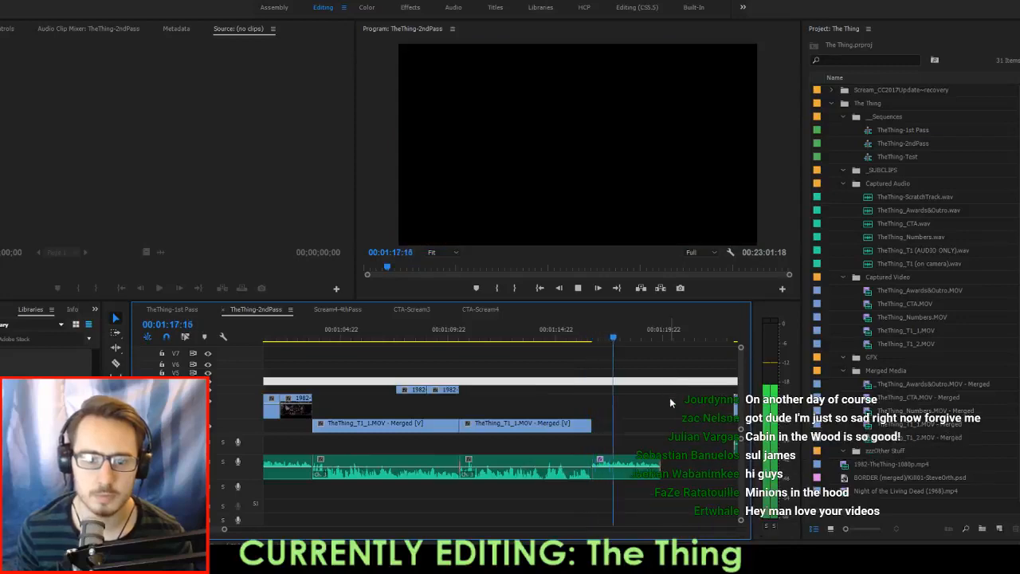
scroll(669, 397, down, 3)
key(space)
key(Left)
key(Right)
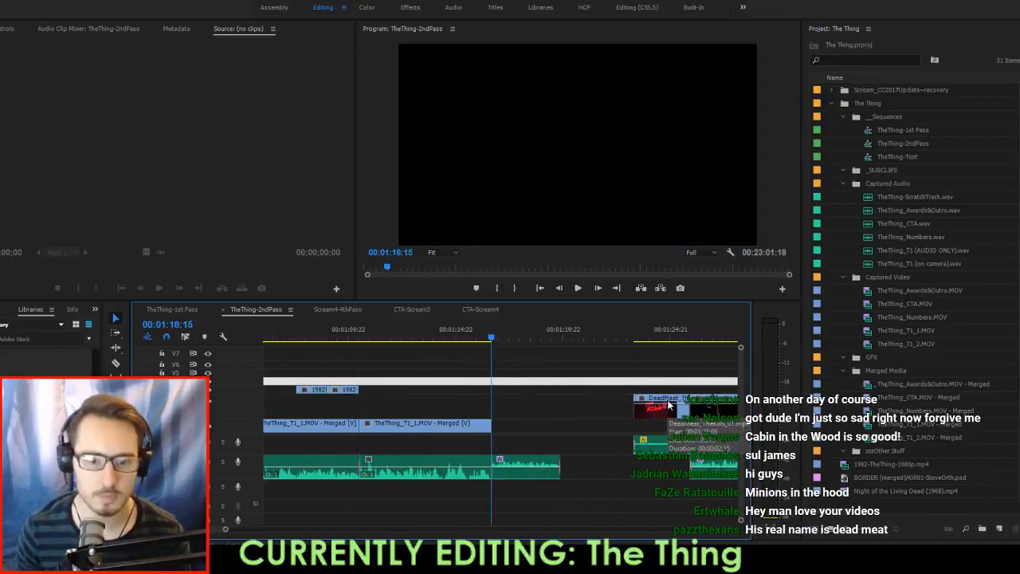
key(i)
key(Down)
key(Left)
key(o)
key(apostrophe)
key(Up)
key(Down)
key(j)
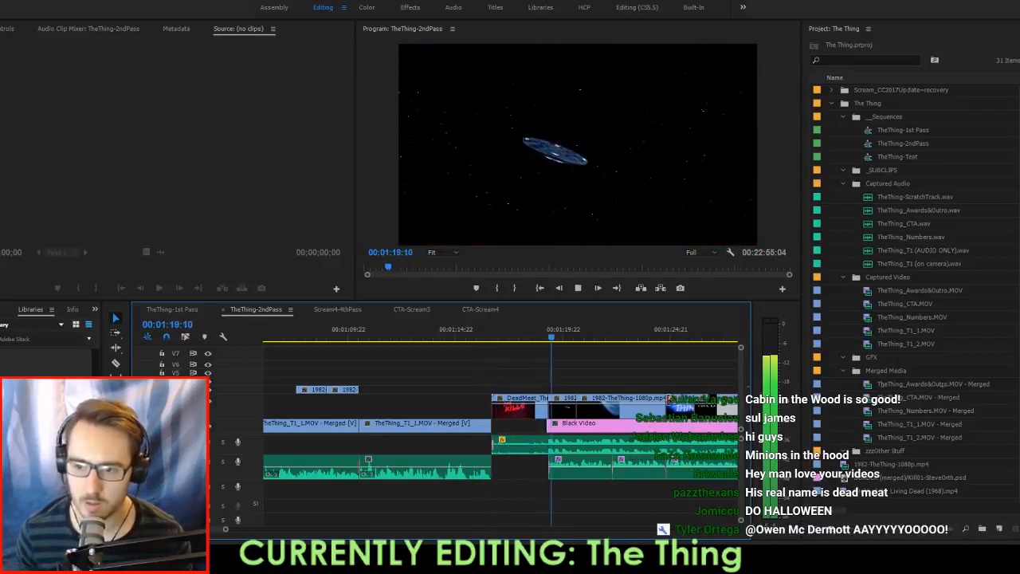
Place a Black Video clip on the track beneath the two raised movie shots, fitted to their combined length, and save the project.
scroll(583, 433, up, 5)
scroll(583, 433, down, 4)
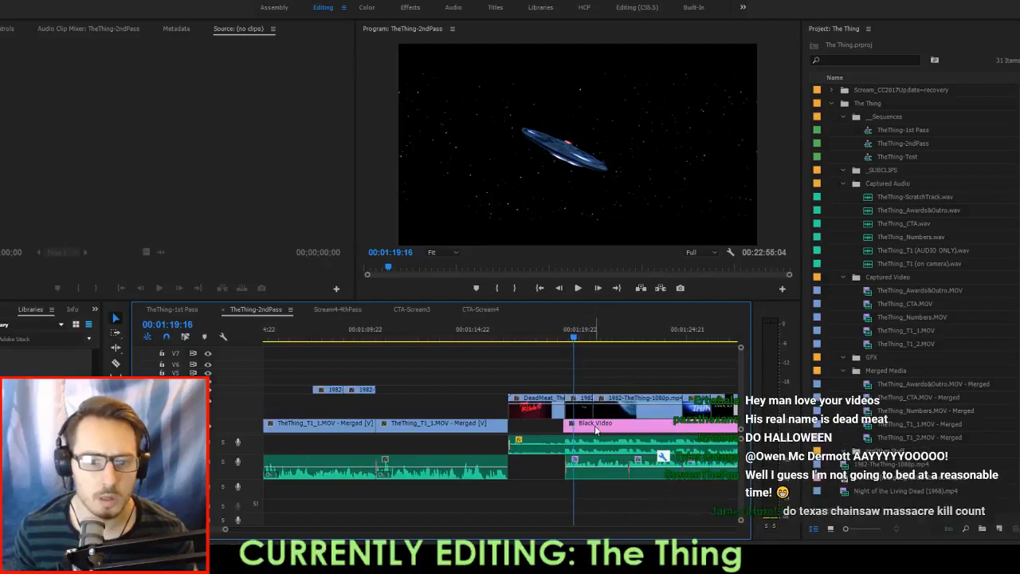
key(c)
drag(606, 431, 428, 404)
scroll(350, 405, up, 4)
click(418, 403)
scroll(495, 396, up, 2)
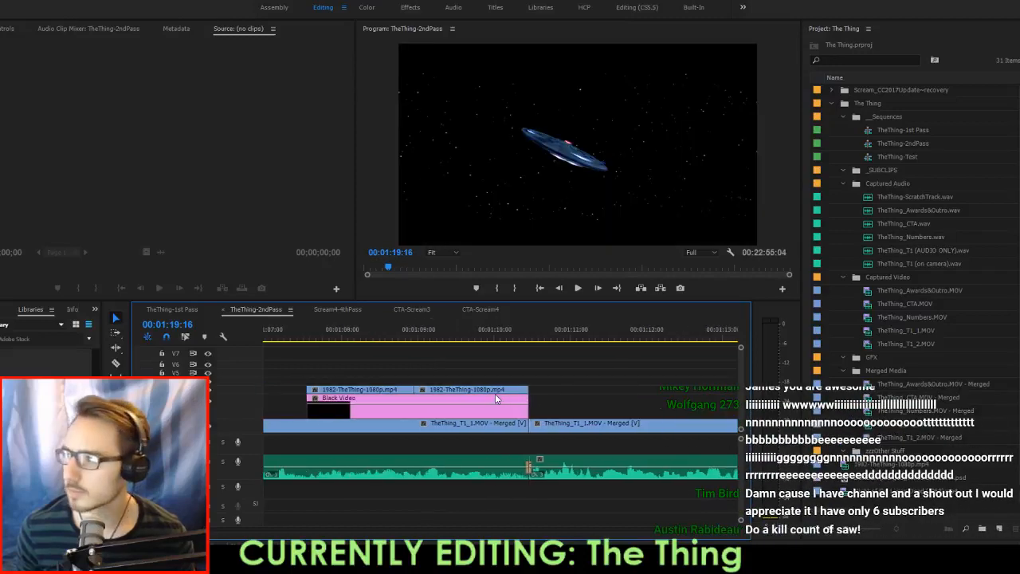
scroll(496, 395, up, 3)
key(ctrl+s)
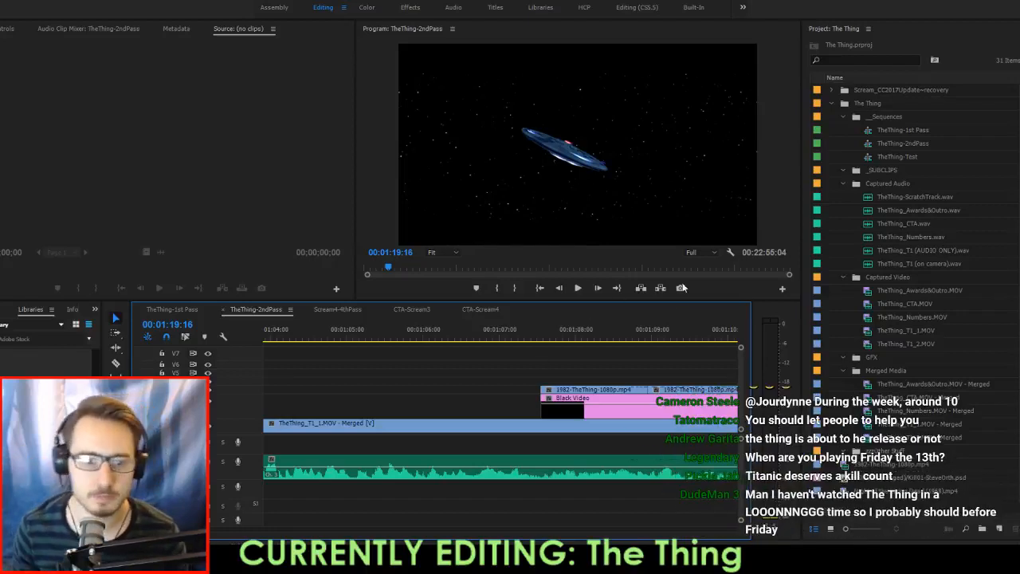
Review the edit points backward from 00:01:08:00 to 00:00:40:16.
click(577, 337)
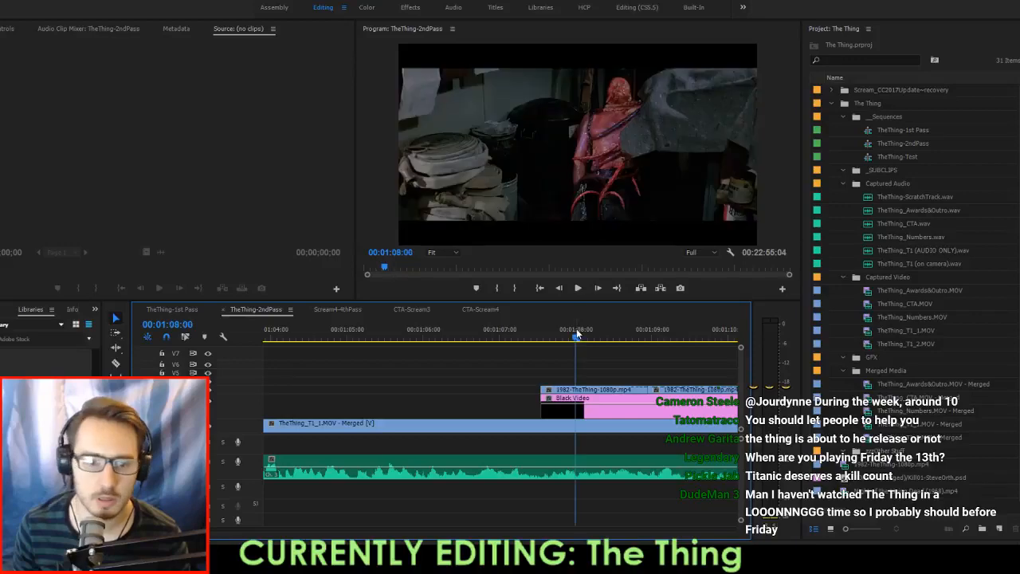
key(Up)
key(Up)
key(Up)
key(Up)
key(Up)
key(Up)
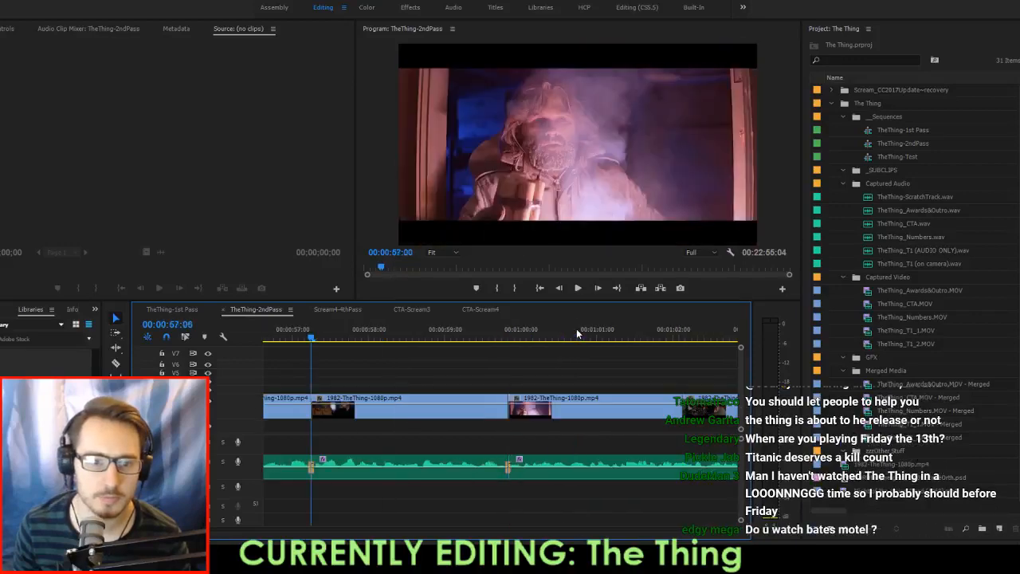
key(Up)
key(Up)
key(Up)
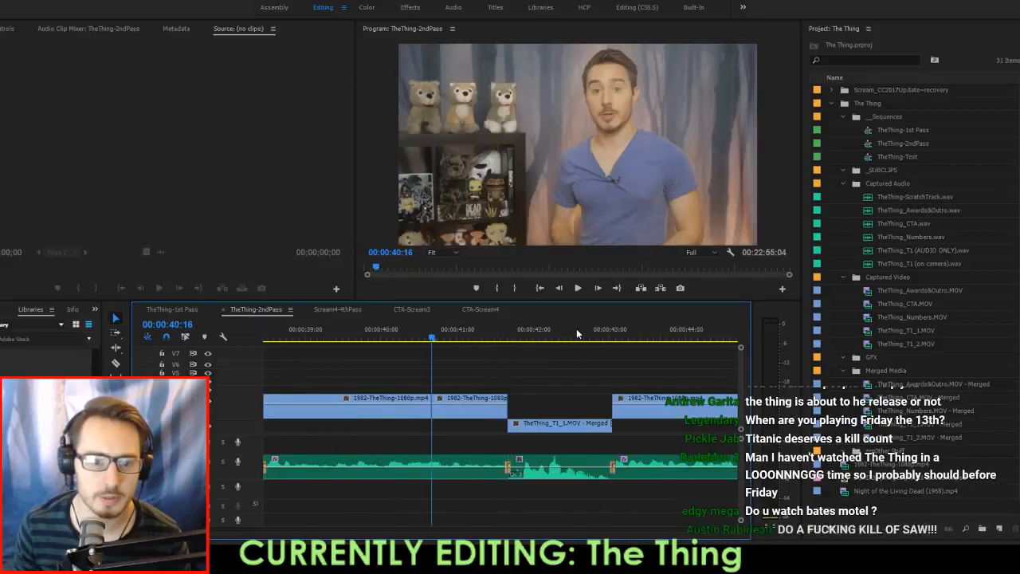
Look over the clips in the opening section and play the first on-camera take after the DeadMeat intro.
key(minus)
key(minus)
key(minus)
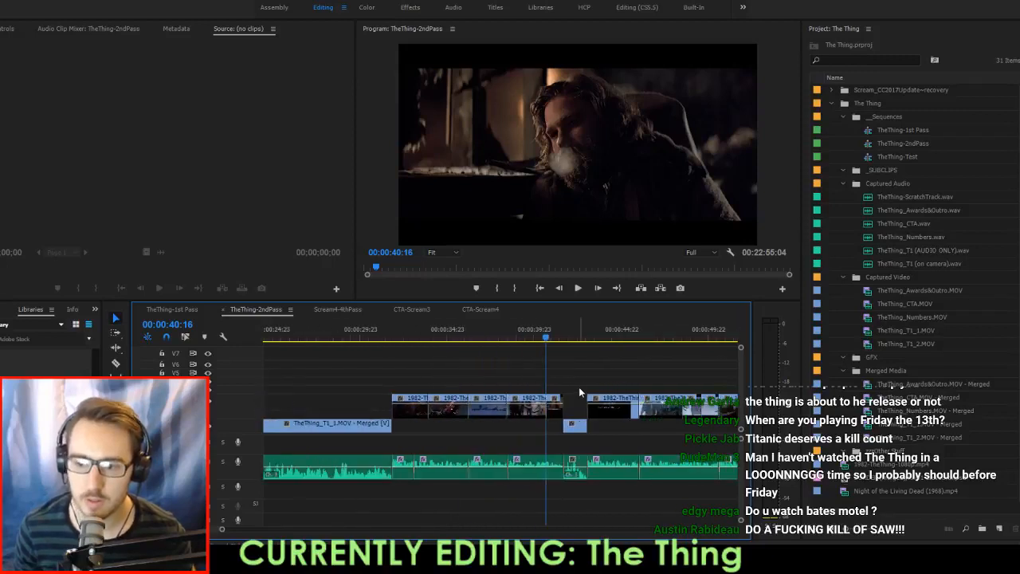
click(458, 425)
scroll(463, 425, up, 3)
scroll(467, 426, up, 4)
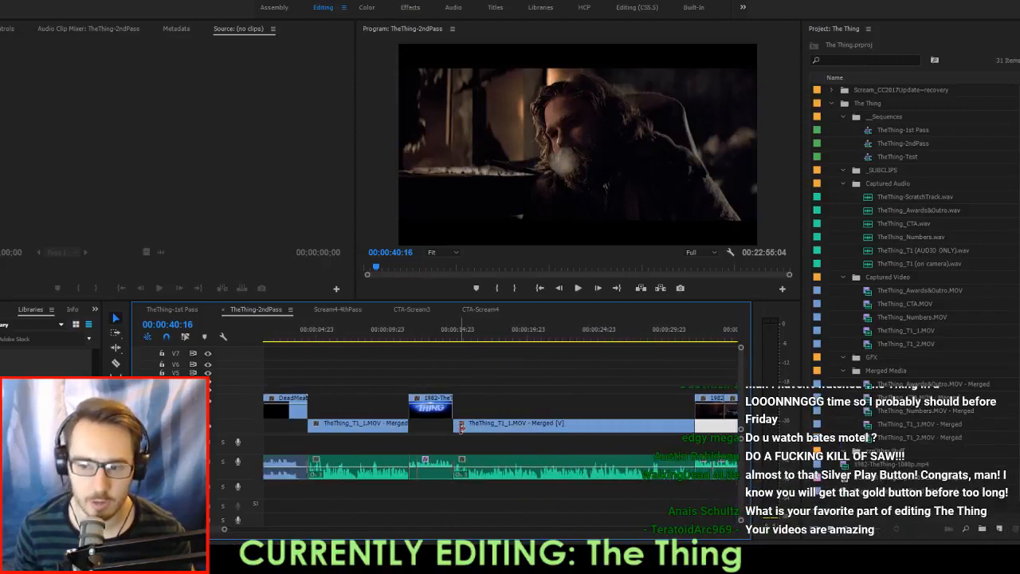
key(minus)
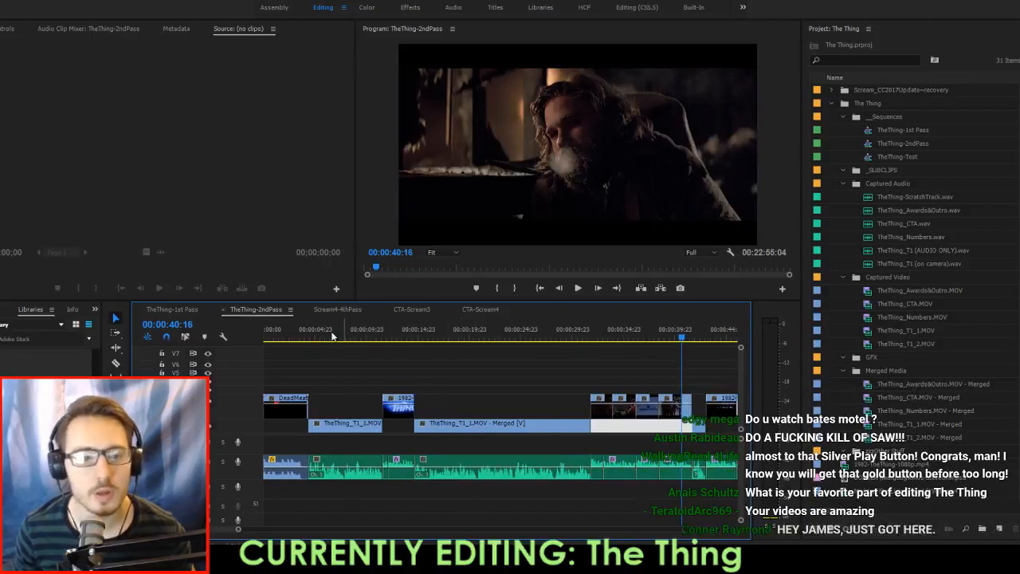
key(space)
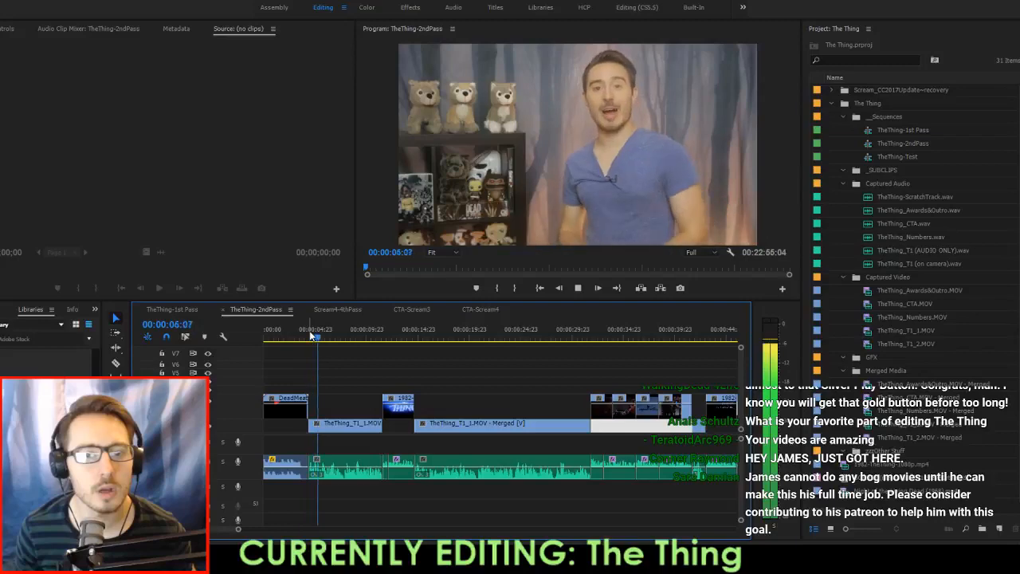
Open the Scream4-4thPass sequence and look back through its edit points to 00:14:16:07.
click(343, 308)
scroll(363, 385, up, 5)
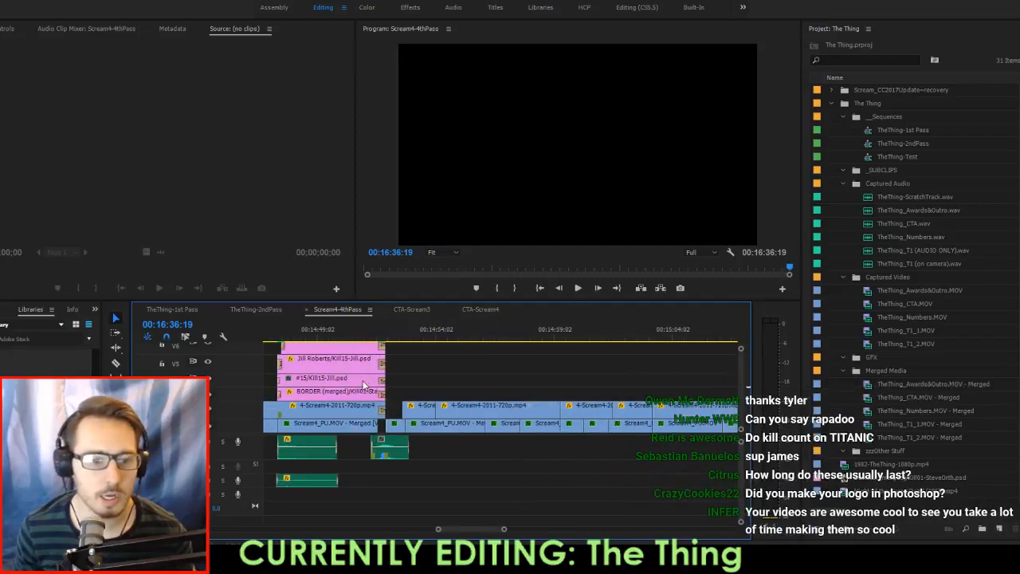
key(Up)
key(Up)
key(Up)
key(Up)
key(Up)
key(Up)
key(Up)
key(Up)
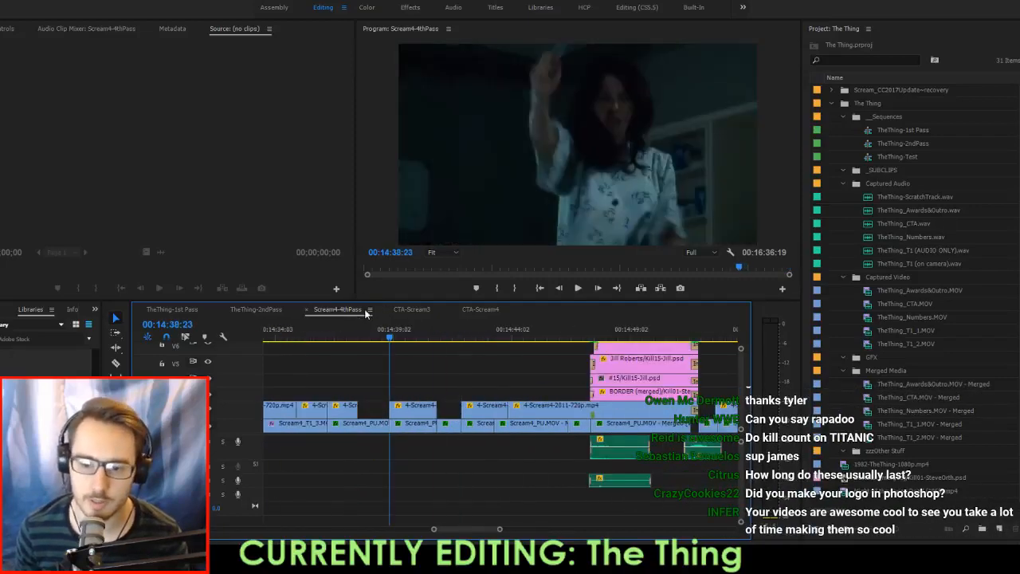
key(Up)
key(Up)
key(Up)
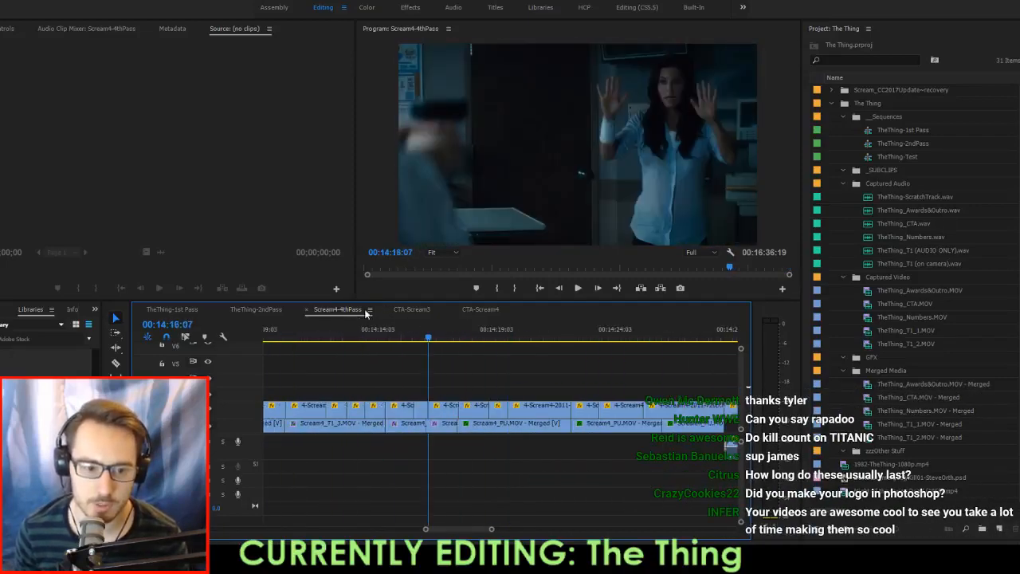
Select the Kill Count.psd and Comp 1 title clips with their two sounds after the Scream4-4thPass intro, and return to TheThing-2ndPass.
key(Home)
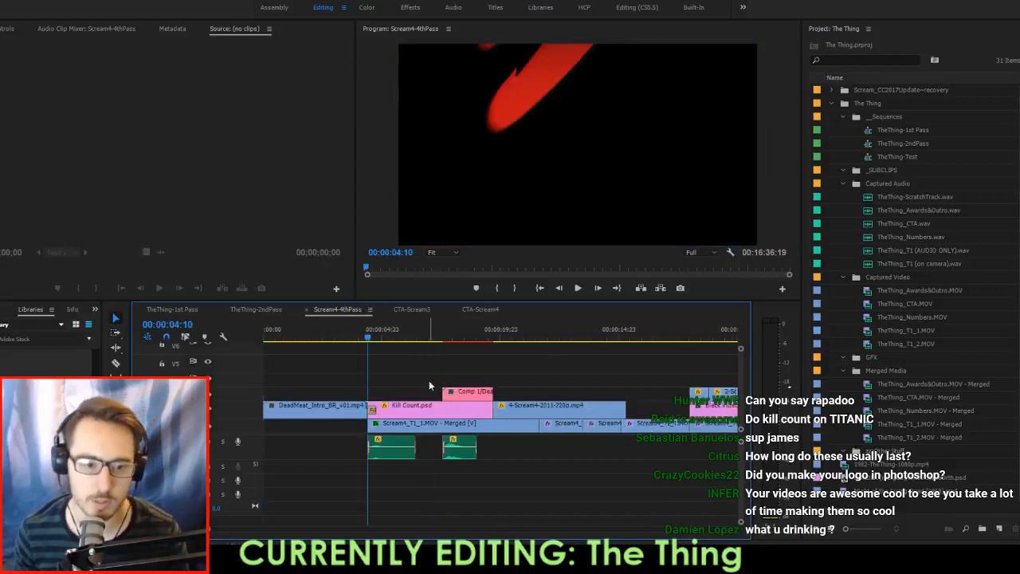
key(Down)
drag(408, 373, 460, 408)
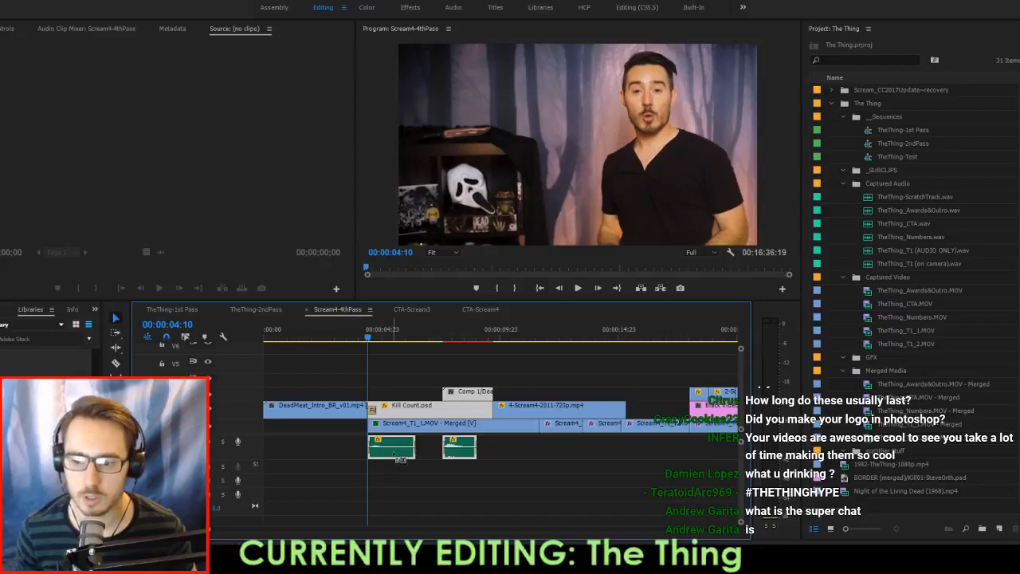
click(271, 309)
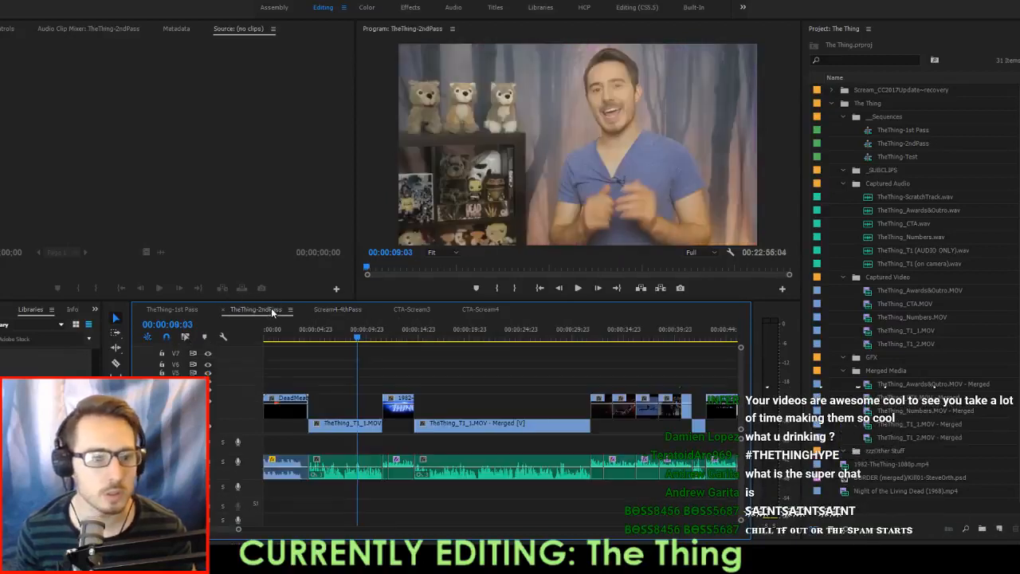
Paste the copied Kill Count.psd and Comp 1 title clips with their sounds at 00:00:04:10, and preview the start of the titles.
click(400, 367)
key(Up)
key(Up)
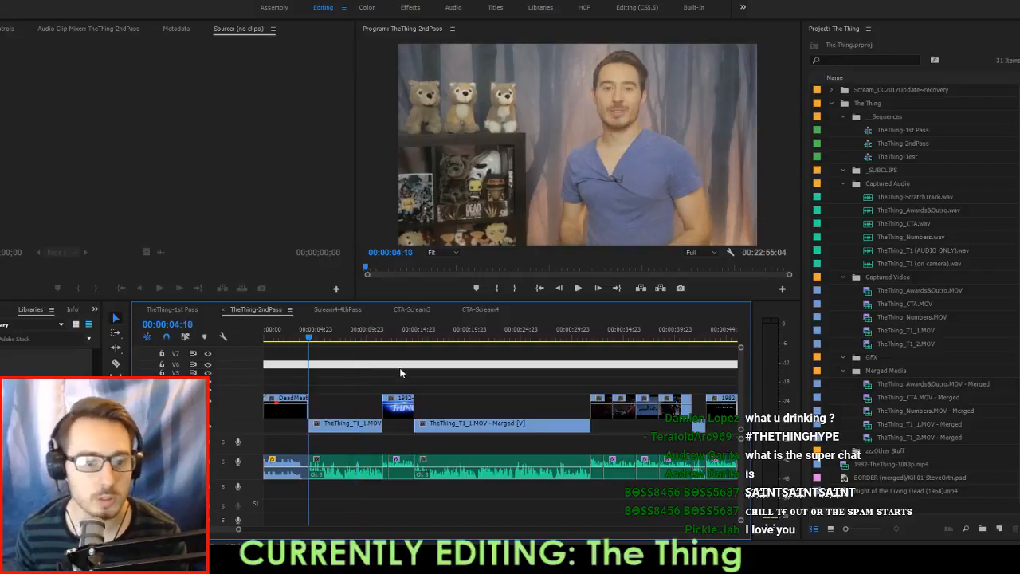
key(Down)
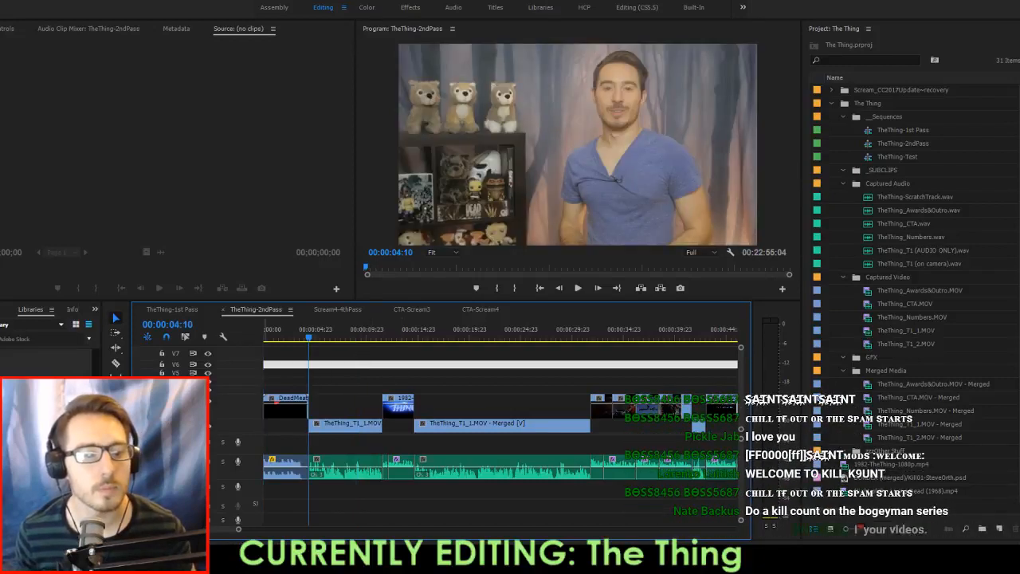
key(ctrl+v)
scroll(322, 398, up, 3)
click(298, 335)
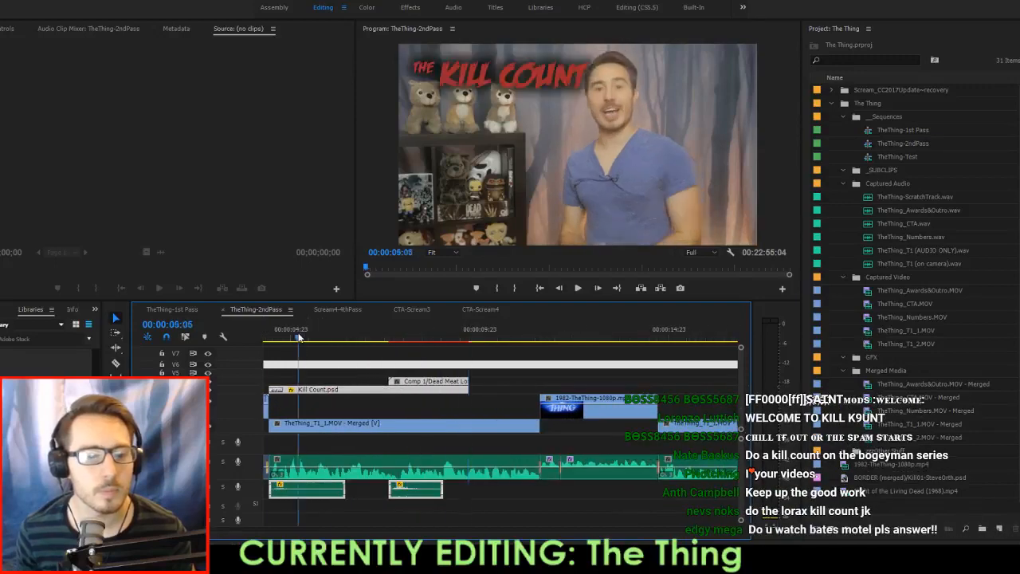
key(shift+k)
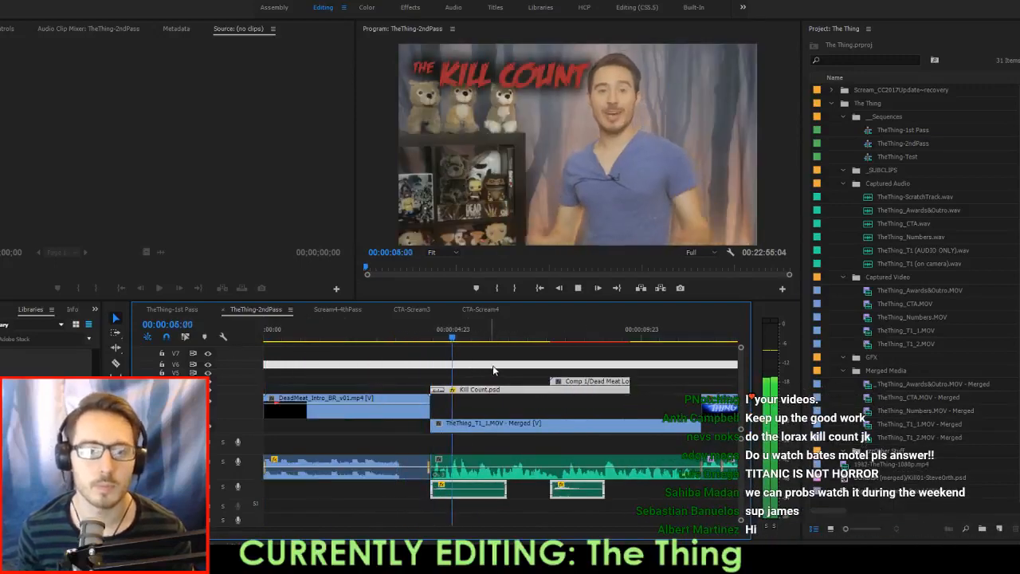
Scale the first on-camera take to 114, reframe the host beside the Kill Count title at horizontal position 1087.2, and save the project.
click(571, 424)
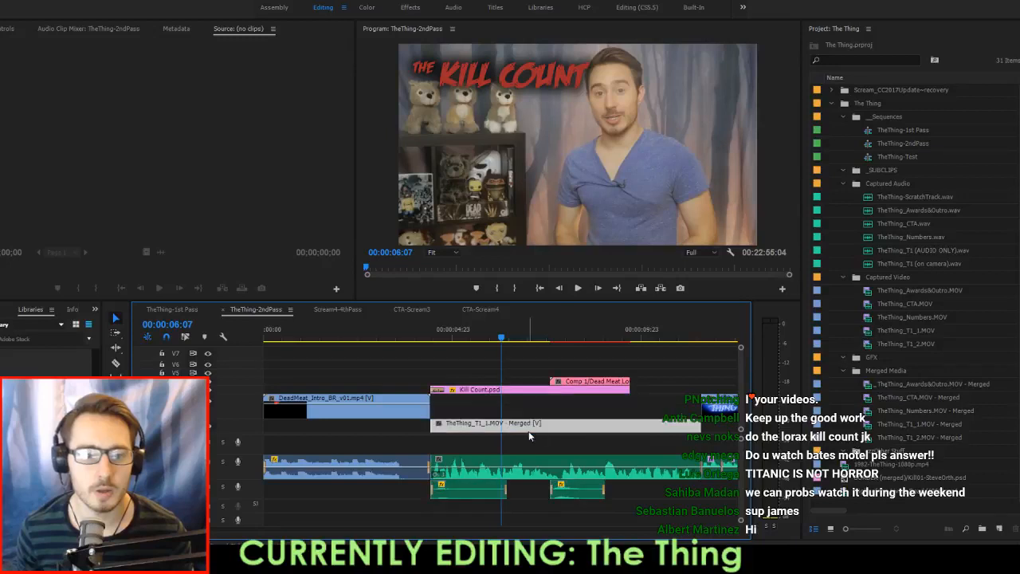
drag(118, 97, 136, 97)
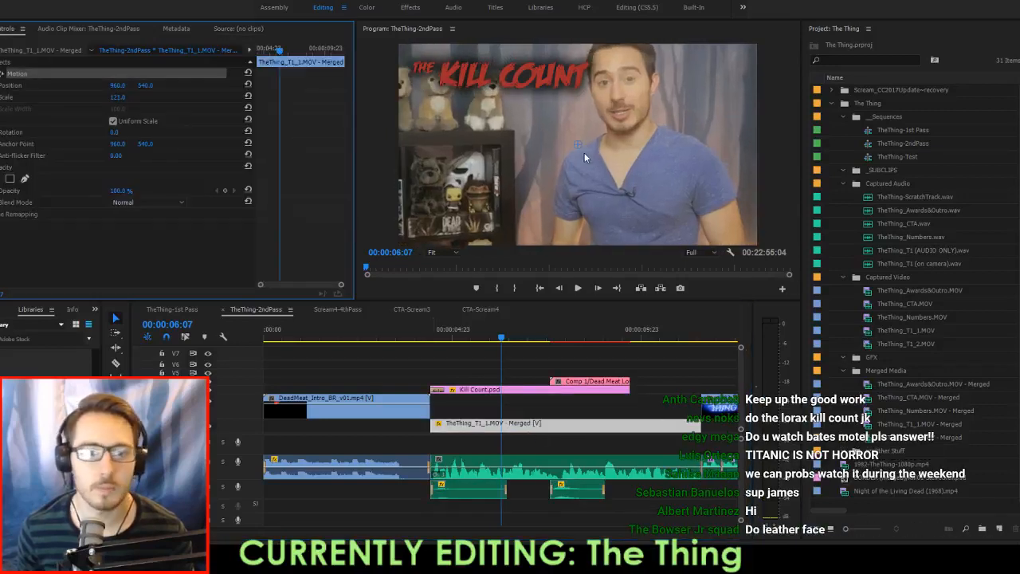
drag(585, 152, 612, 166)
drag(121, 97, 115, 96)
click(481, 373)
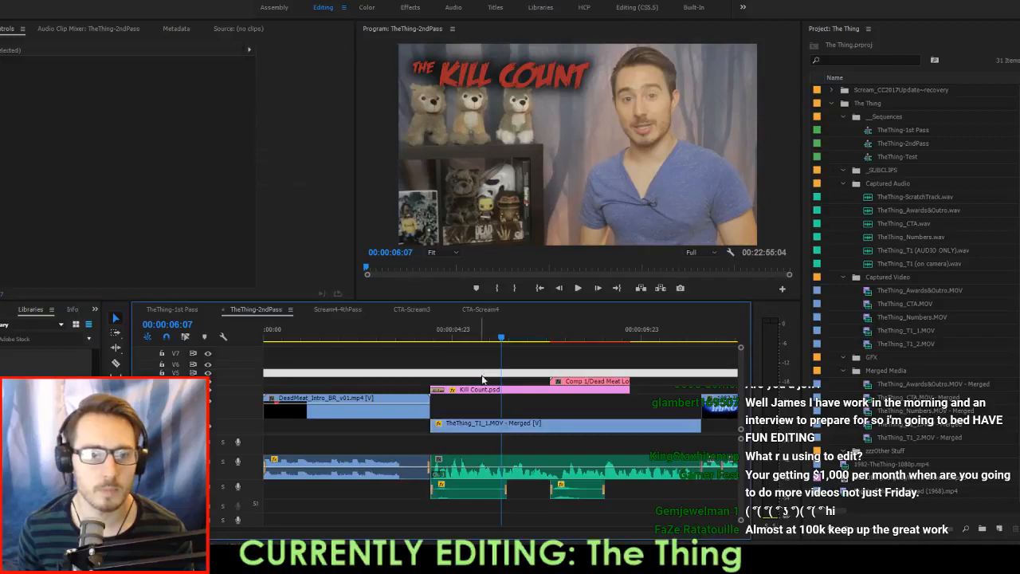
click(520, 420)
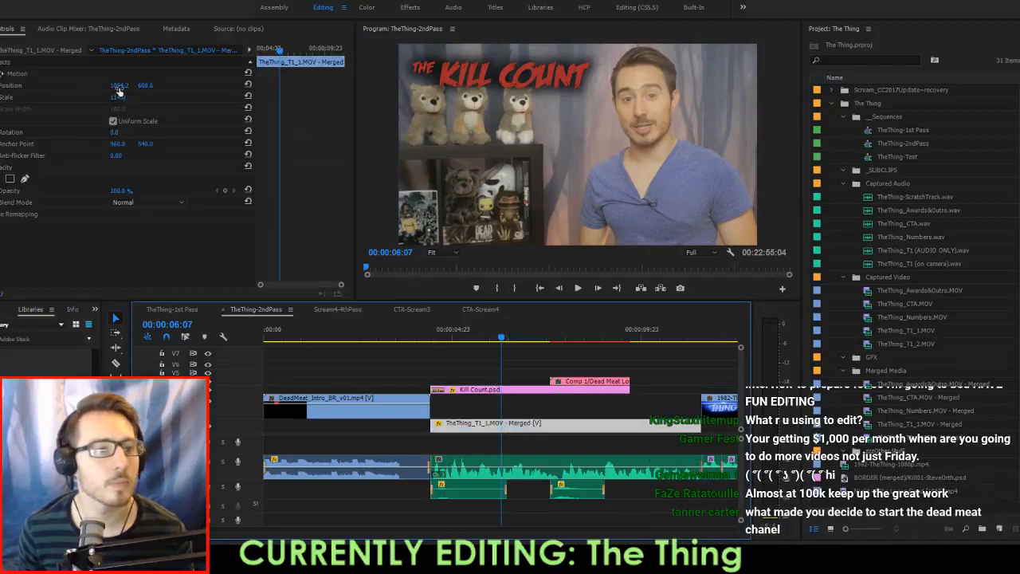
drag(120, 86, 114, 86)
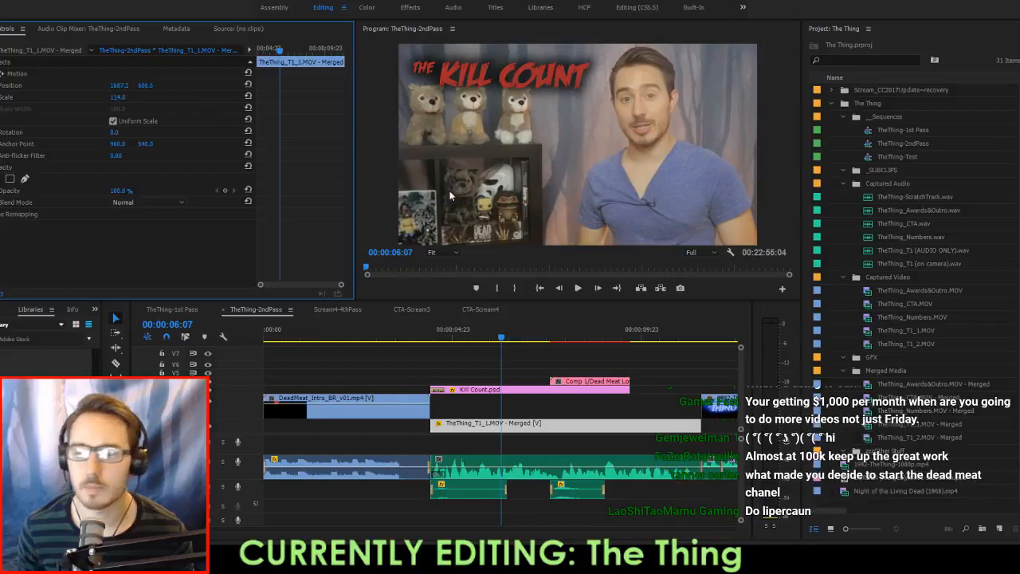
key(ctrl+s)
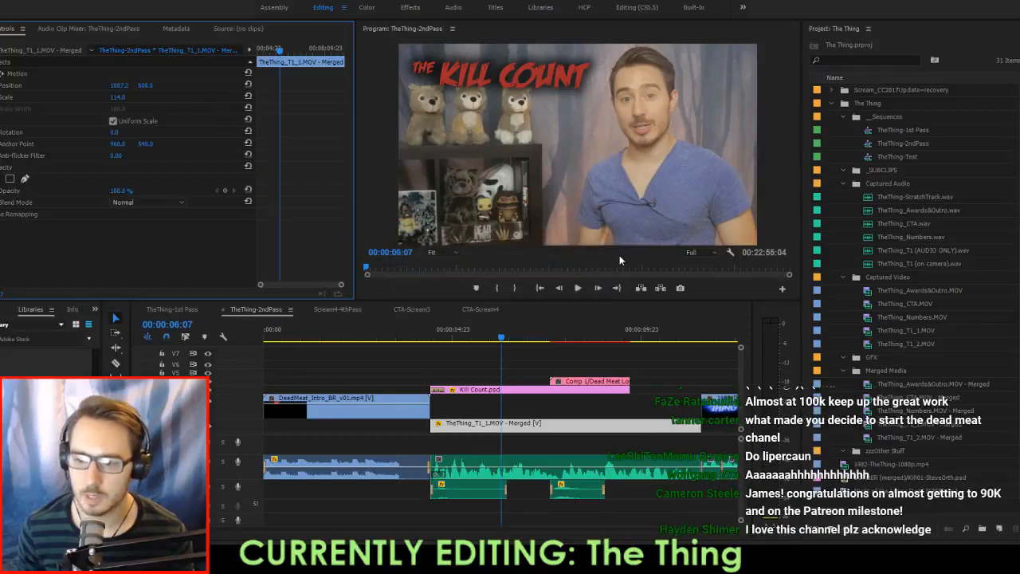
Play the opening from 00:00:04:06 through the reframed take and The Thing title shot.
click(424, 343)
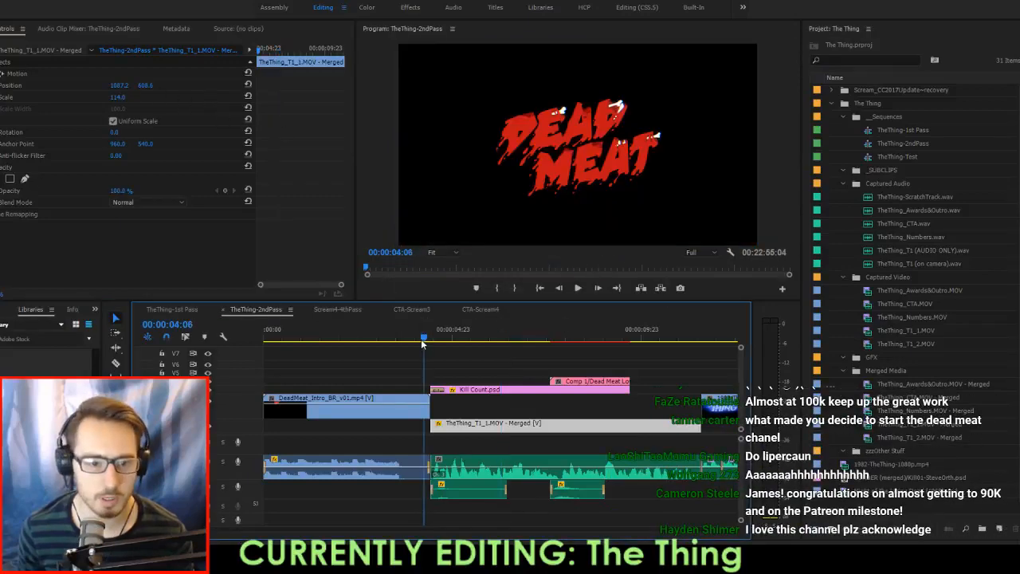
click(484, 358)
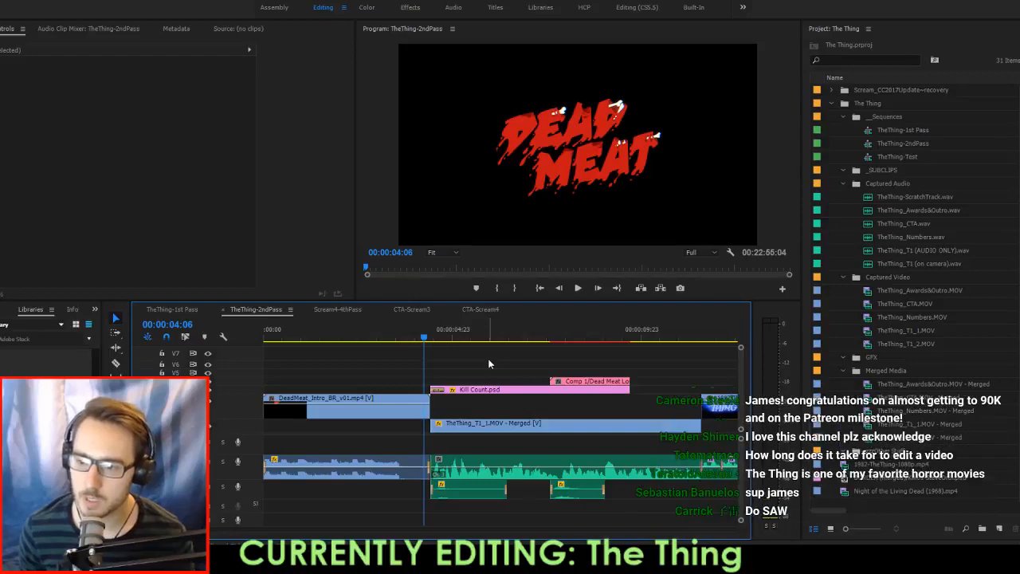
key(space)
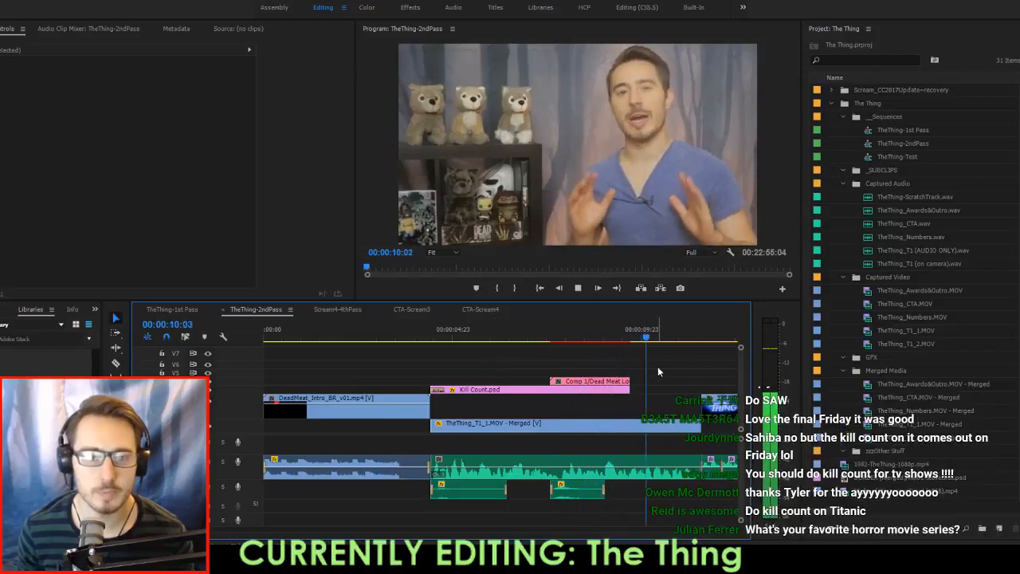
drag(666, 363, 697, 382)
key(space)
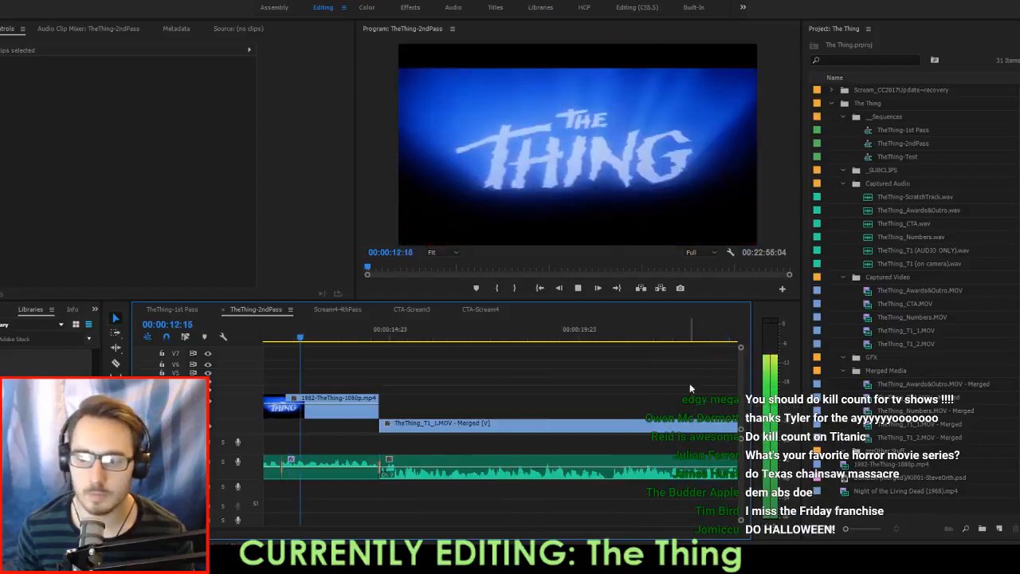
scroll(499, 400, down, 3)
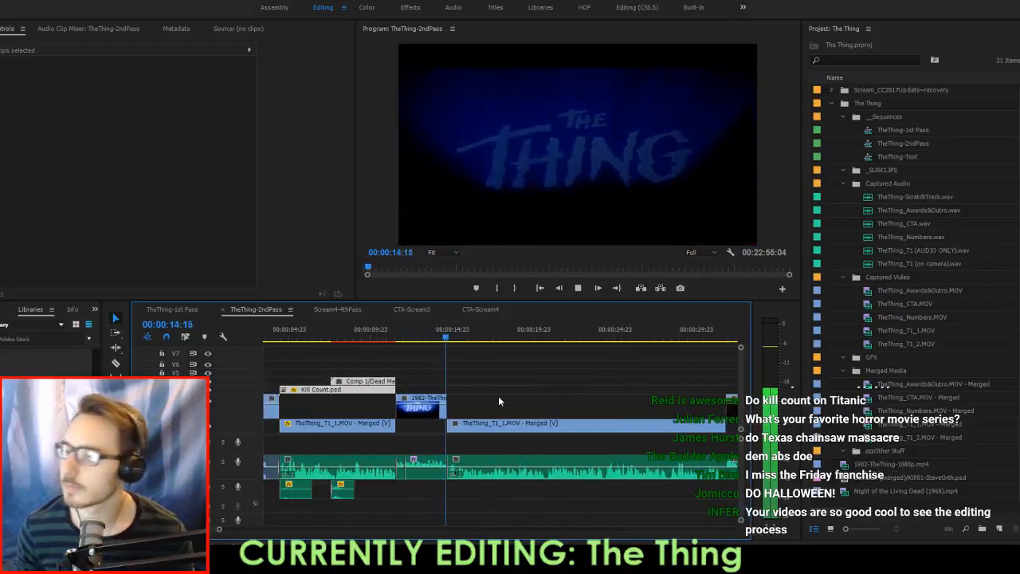
Play the on-camera take following The Thing title shot up to 00:00:22:02.
click(521, 358)
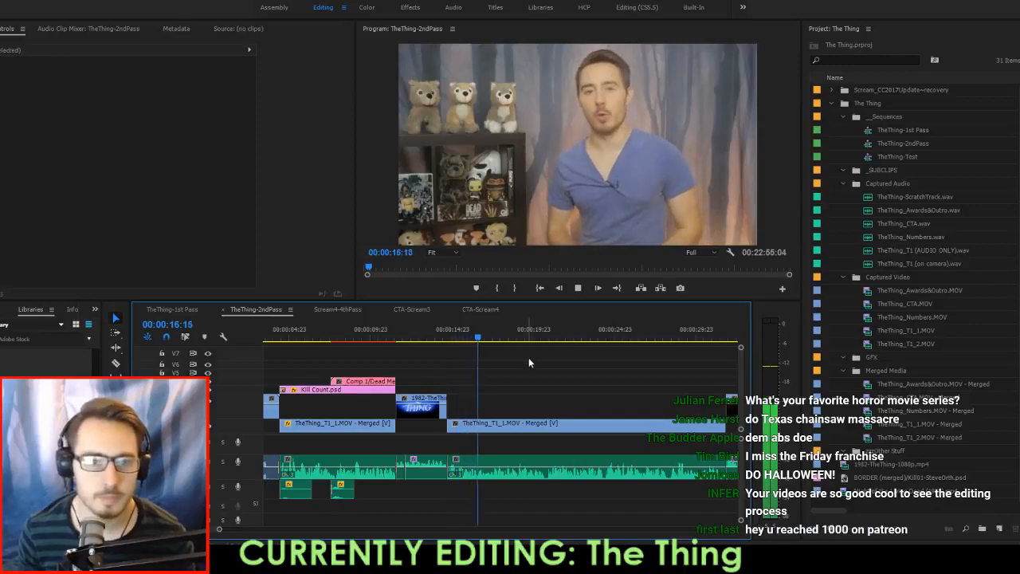
scroll(532, 360, up, 2)
click(352, 334)
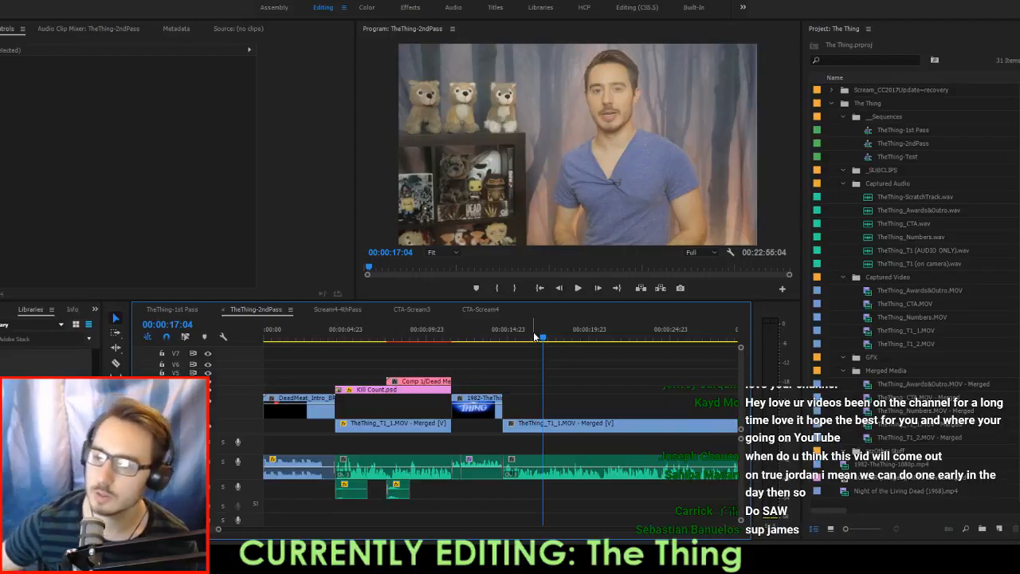
key(space)
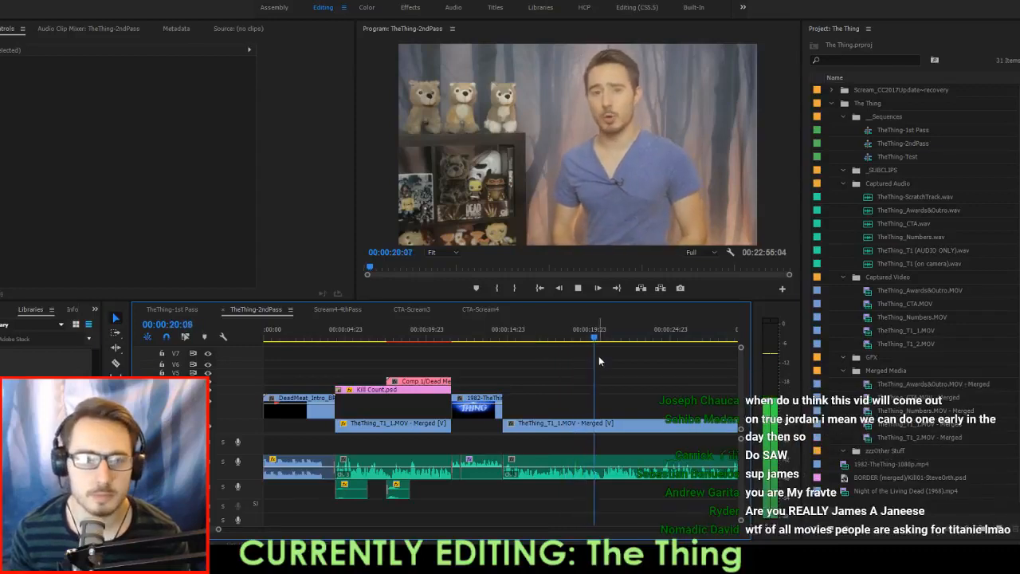
scroll(599, 359, down, 3)
click(499, 373)
key(space)
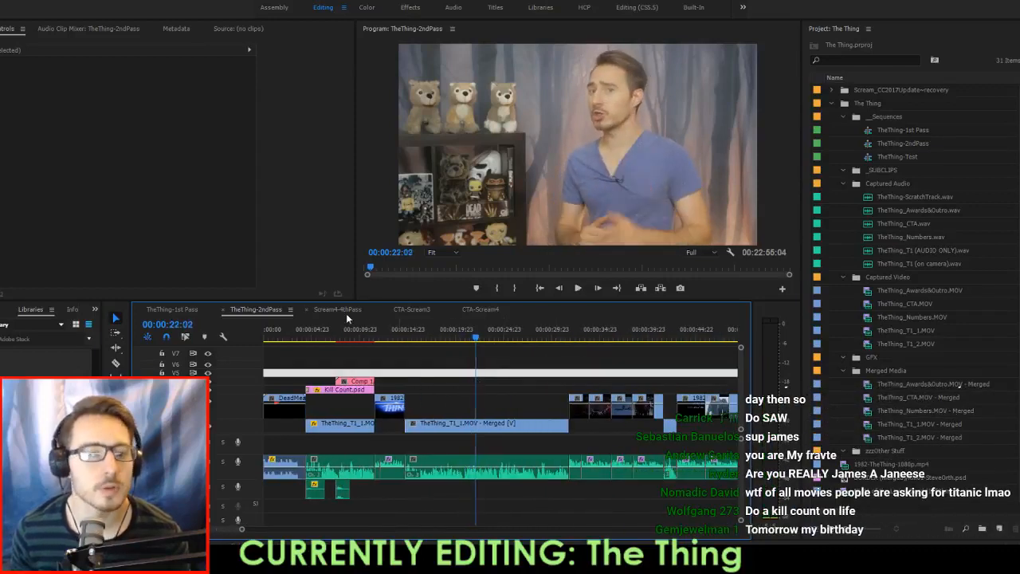
Copy the Darkest_Child_A music clip from the Scream4-4thPass sequence and return to TheThing-2ndPass.
click(344, 311)
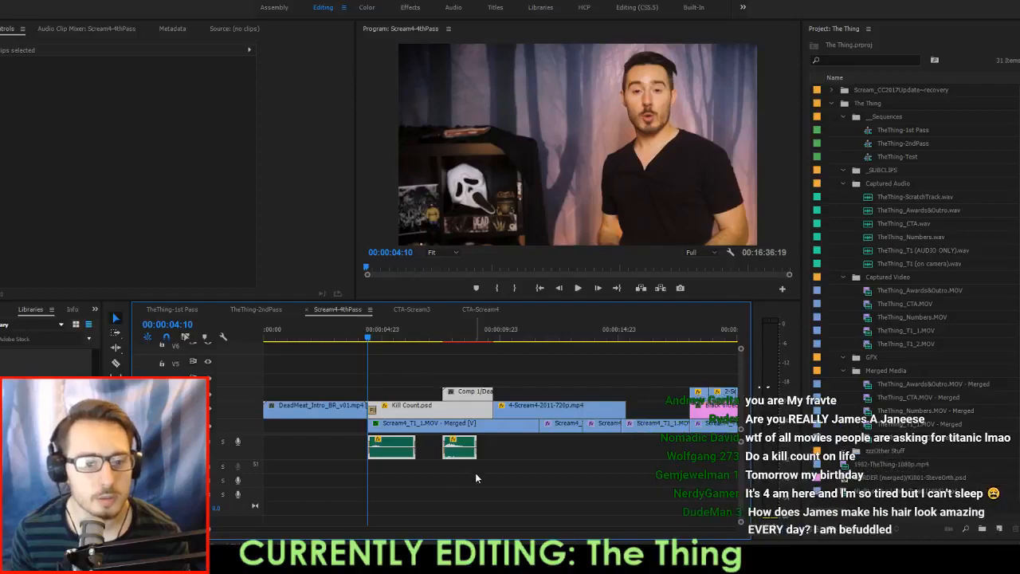
scroll(475, 473, up, 3)
click(462, 448)
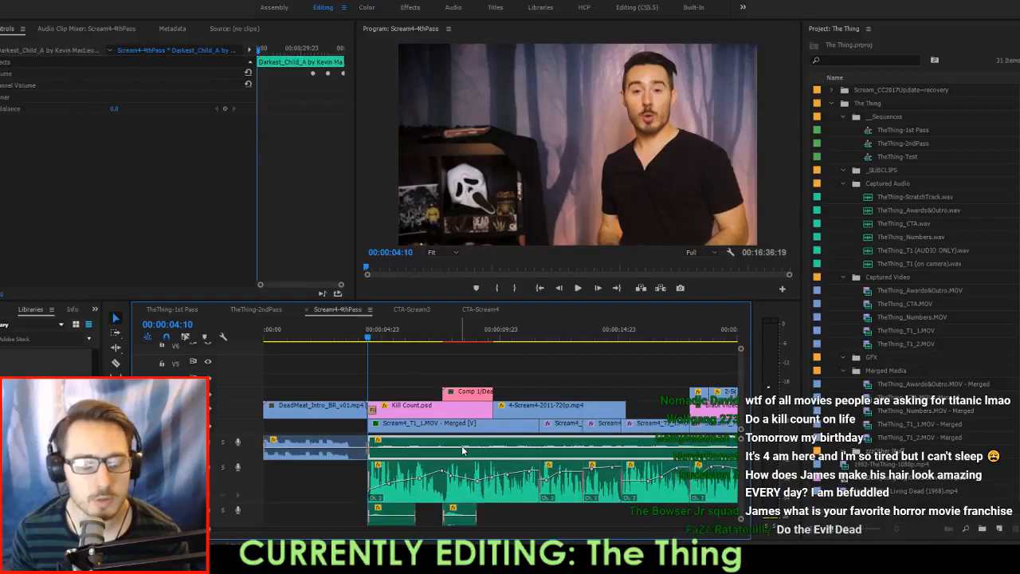
key(c)
click(544, 446)
click(256, 309)
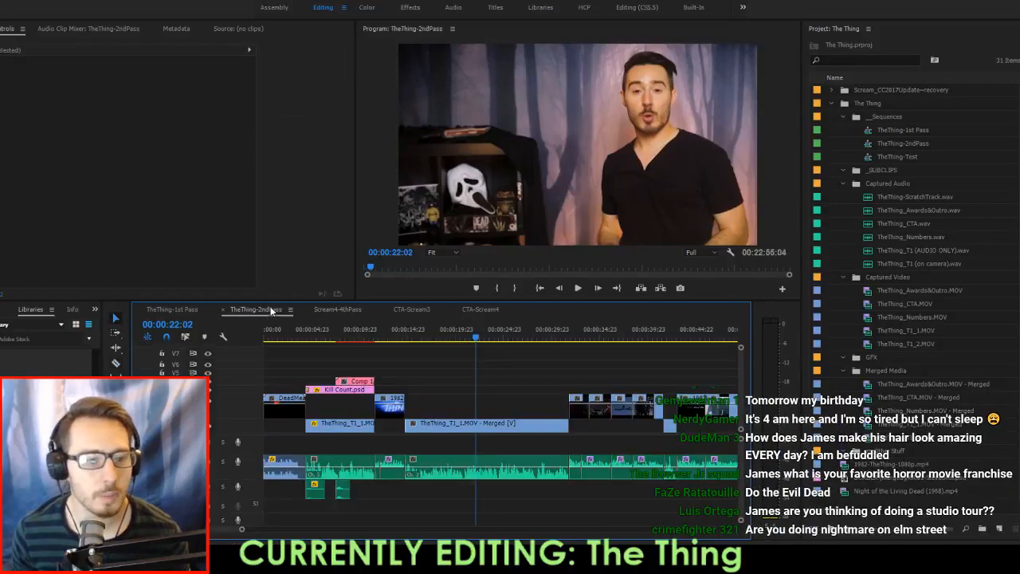
Paste the music under the first on-camera take at 00:00:04:10 and extend its end to about 00:00:45.
key(Up)
key(Up)
key(Up)
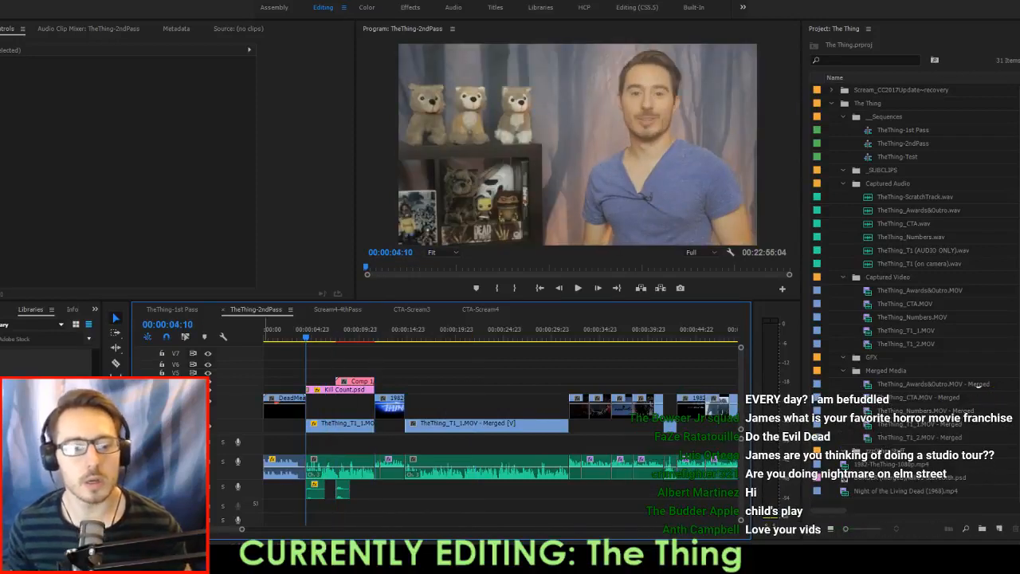
key(ctrl+v)
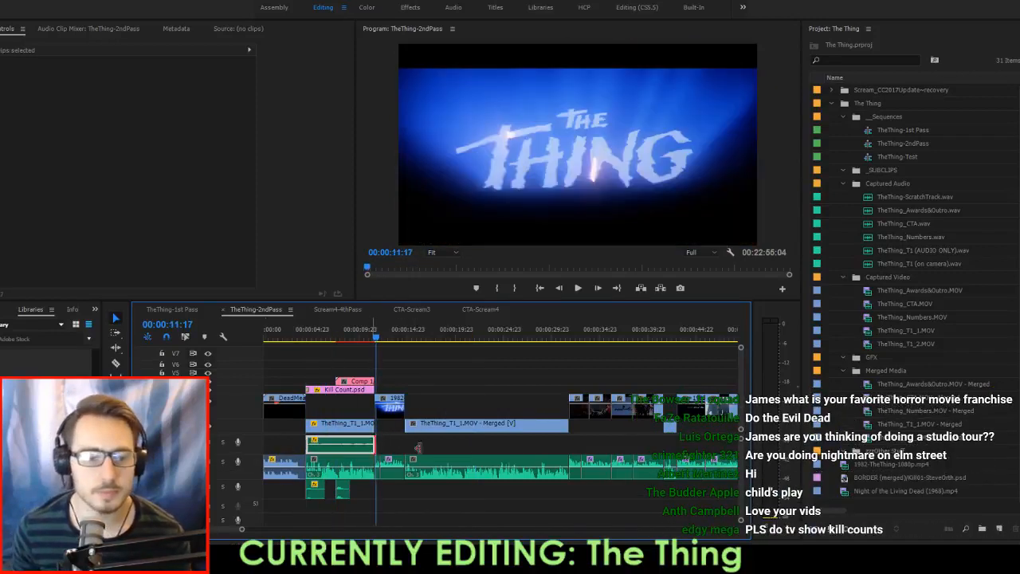
drag(418, 448, 642, 457)
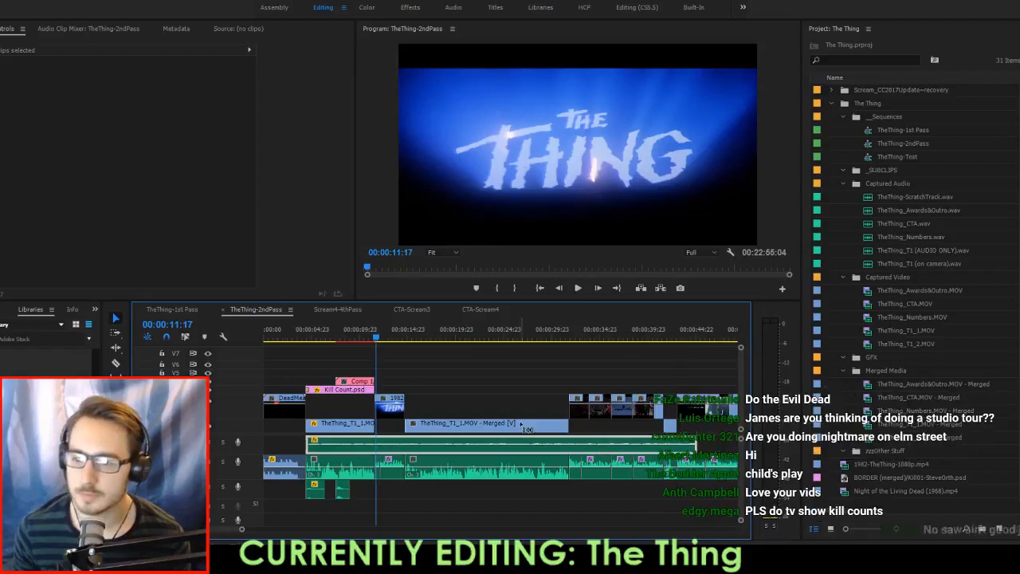
Save the project, using Save As to store it as The Thing.prproj on the Desktop.
key(ctrl+s)
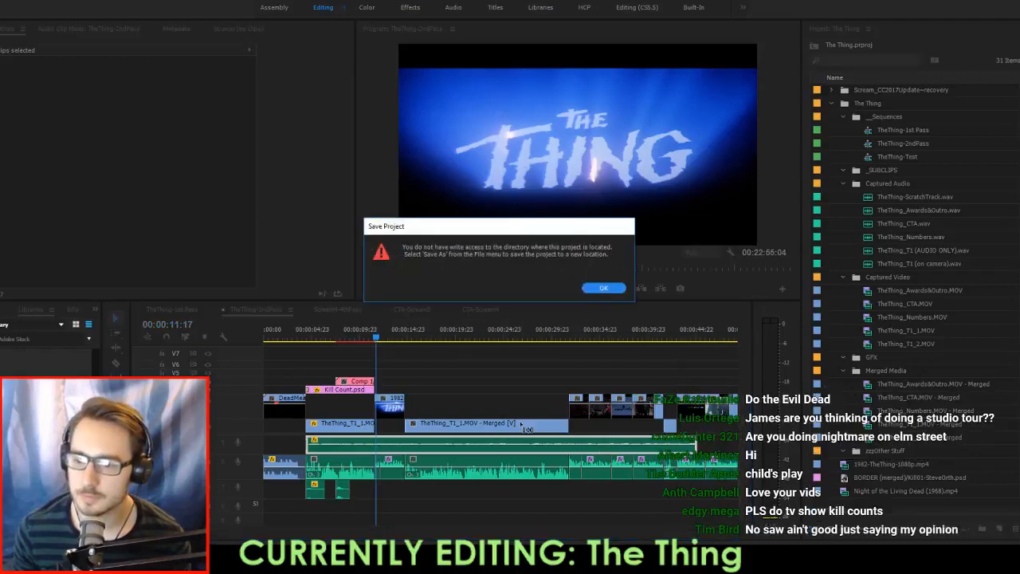
click(602, 289)
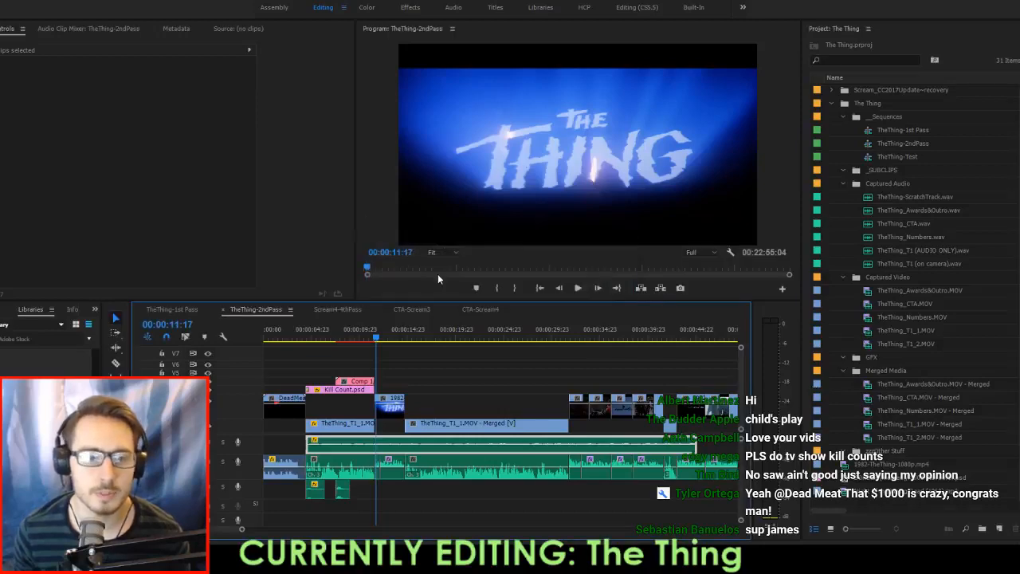
click(3, 1)
click(11, 106)
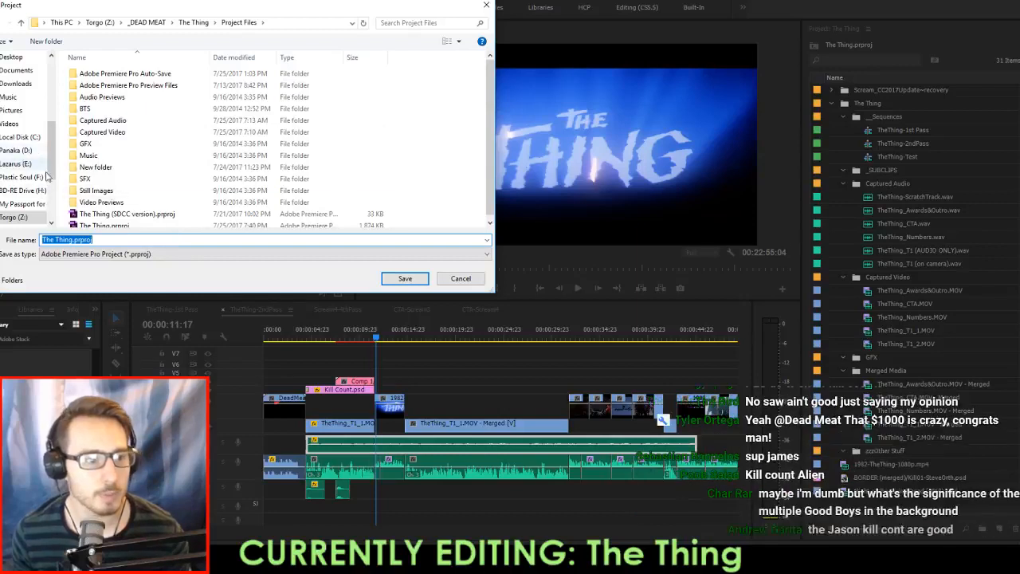
drag(54, 201, 49, 139)
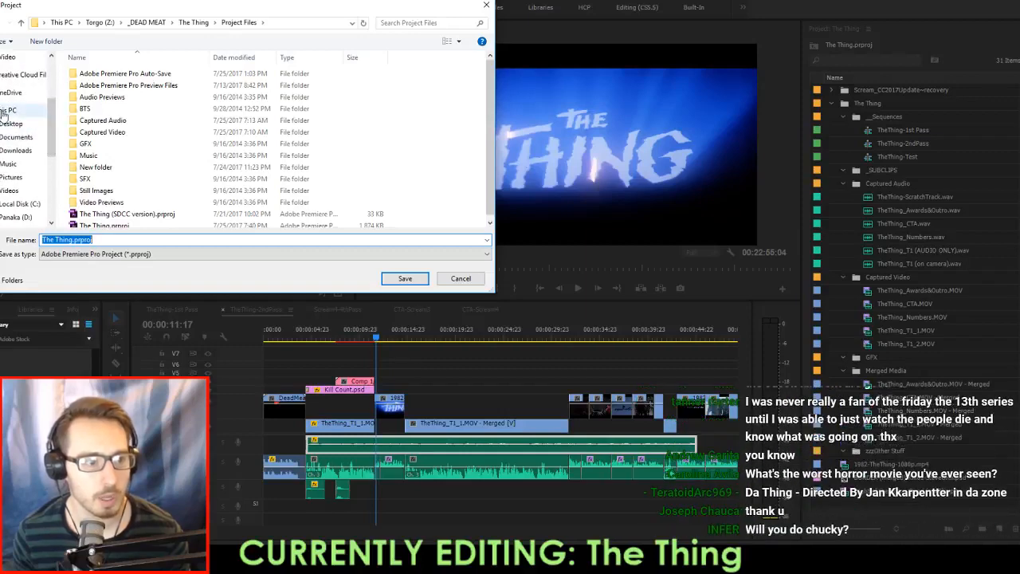
click(11, 124)
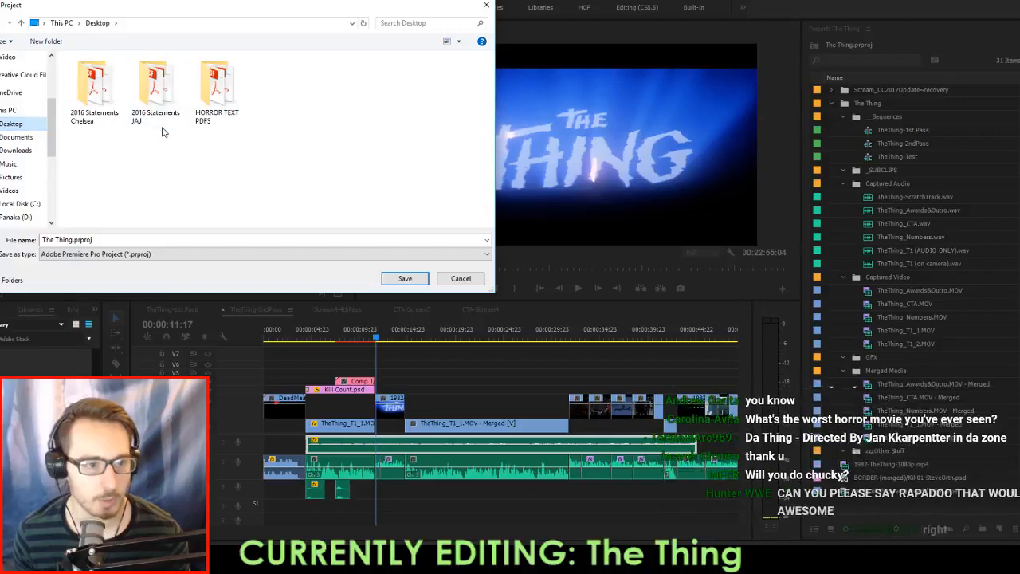
click(405, 281)
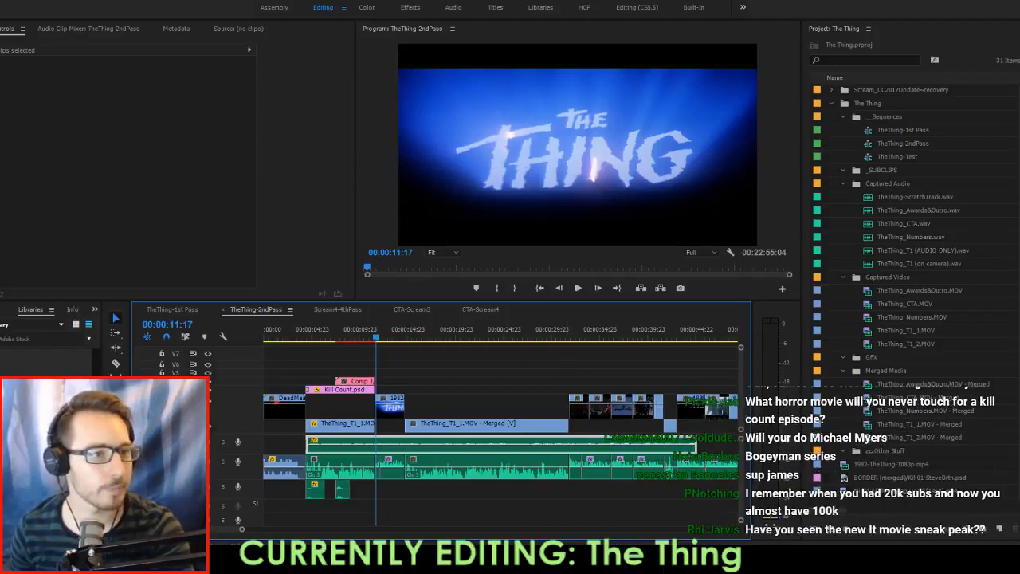
click(3, 1)
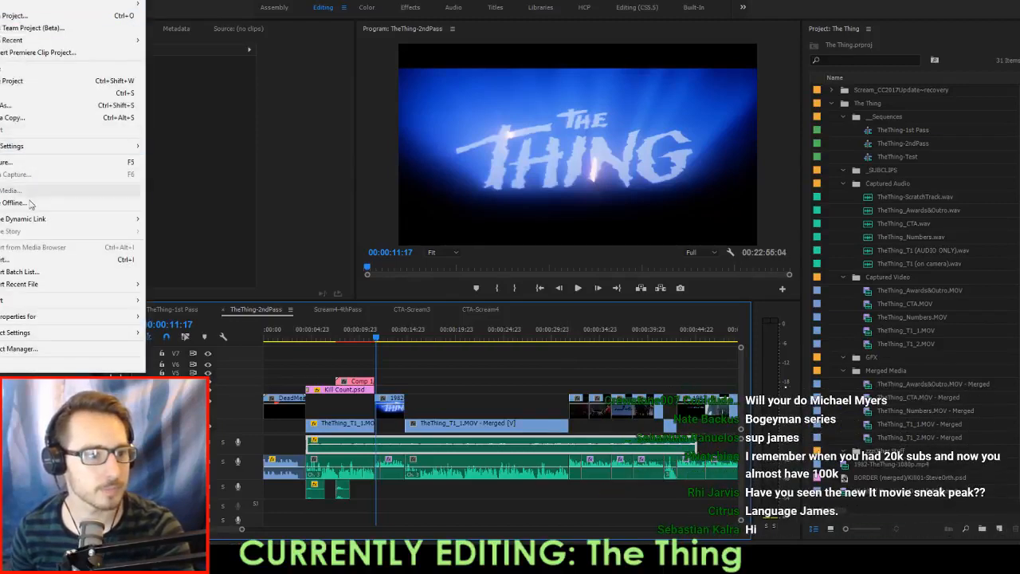
click(303, 19)
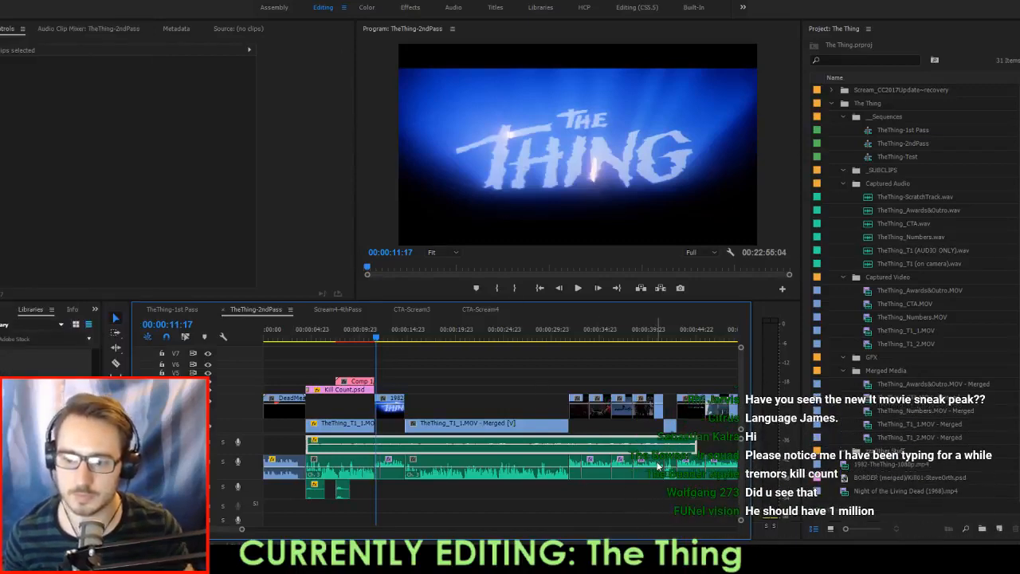
Play the opening with its music from 00:00:07:14 into The Thing title shot.
click(471, 405)
key(Up)
key(Up)
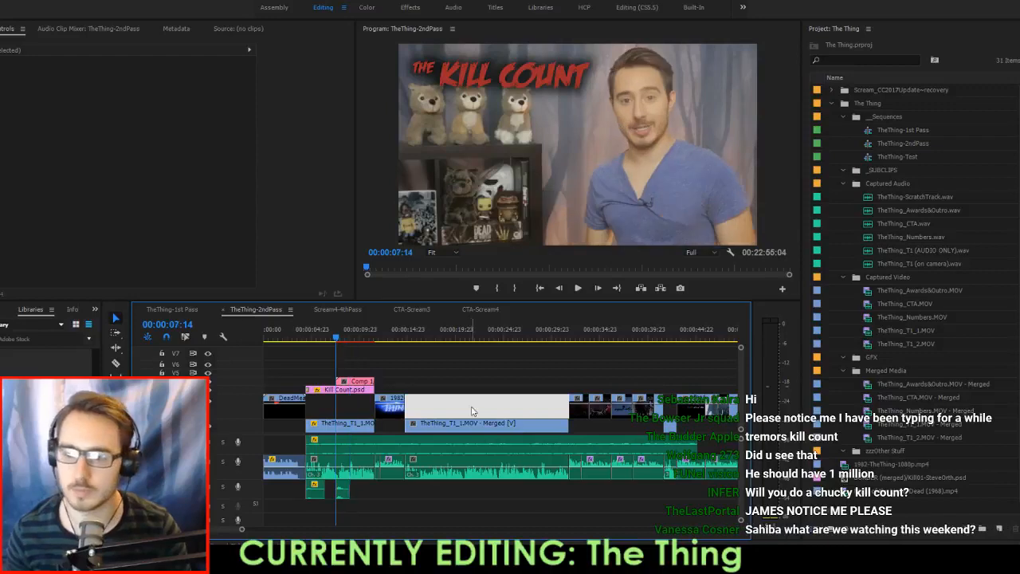
key(space)
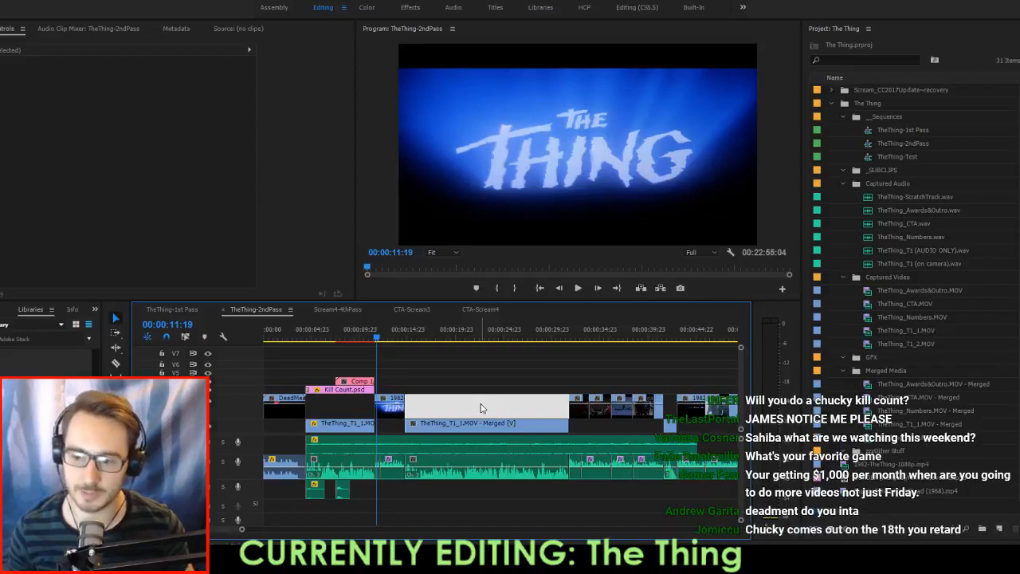
scroll(510, 416, down, 1)
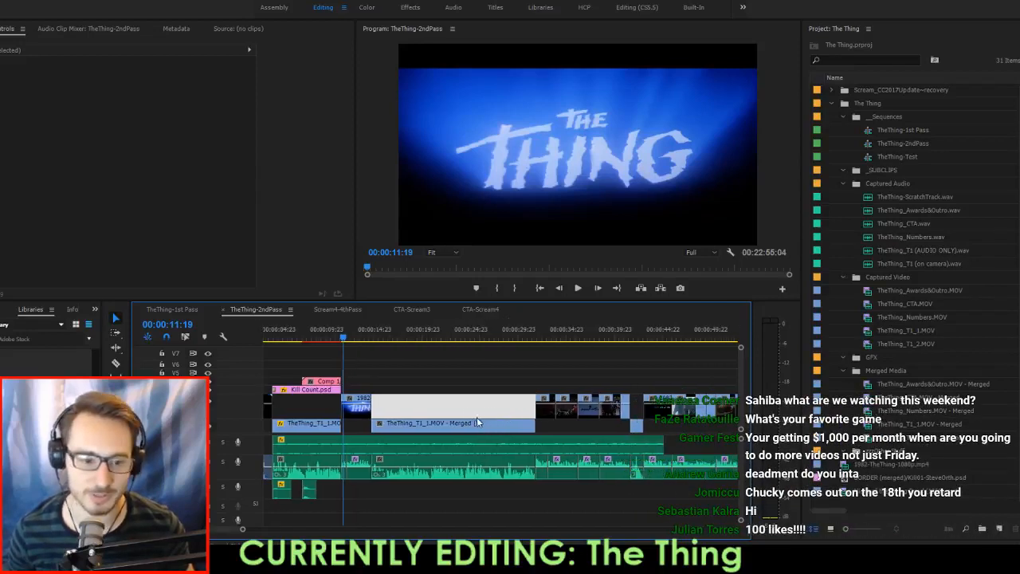
scroll(478, 422, down, 1)
scroll(347, 431, up, 2)
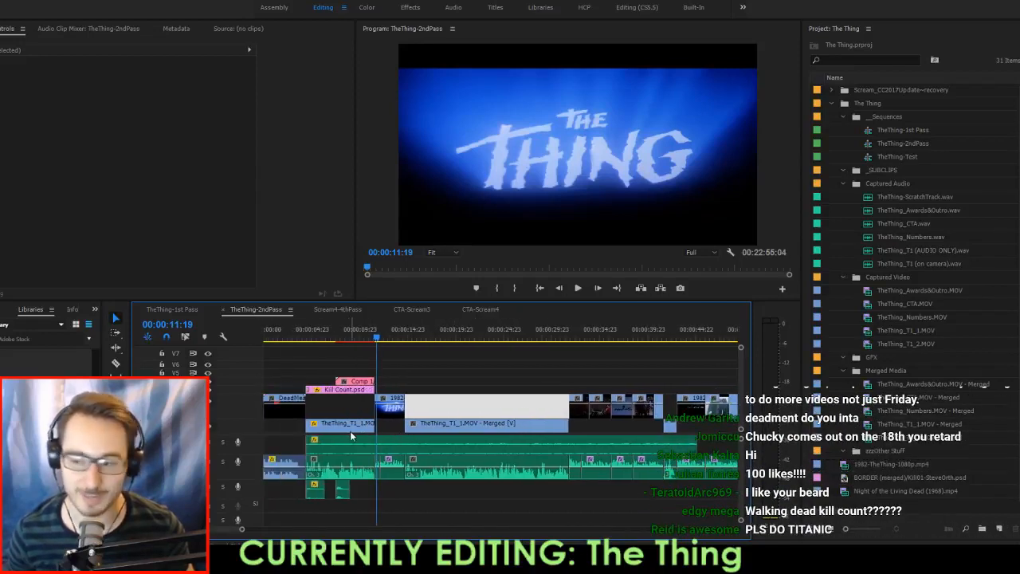
click(407, 422)
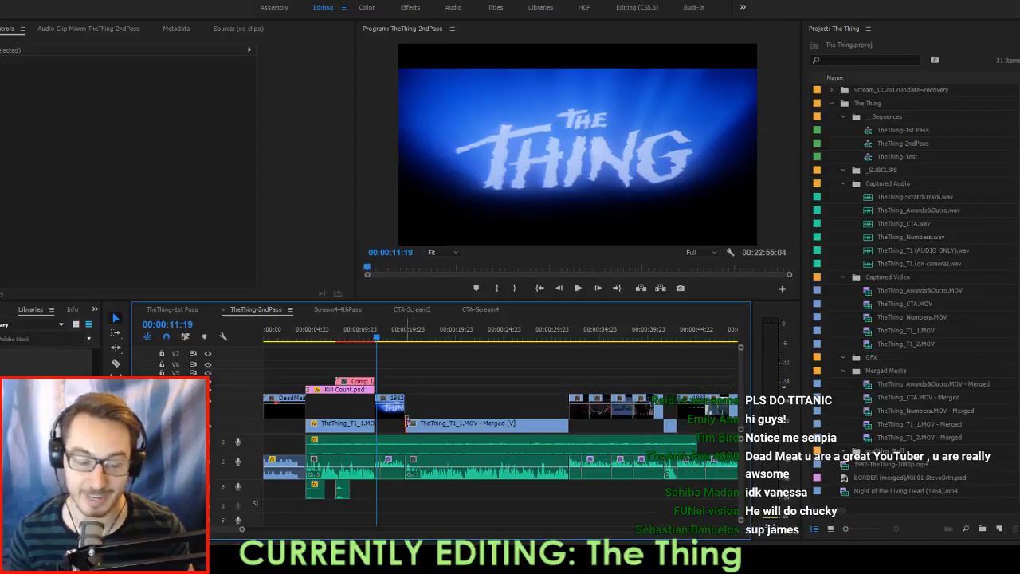
scroll(392, 425, up, 4)
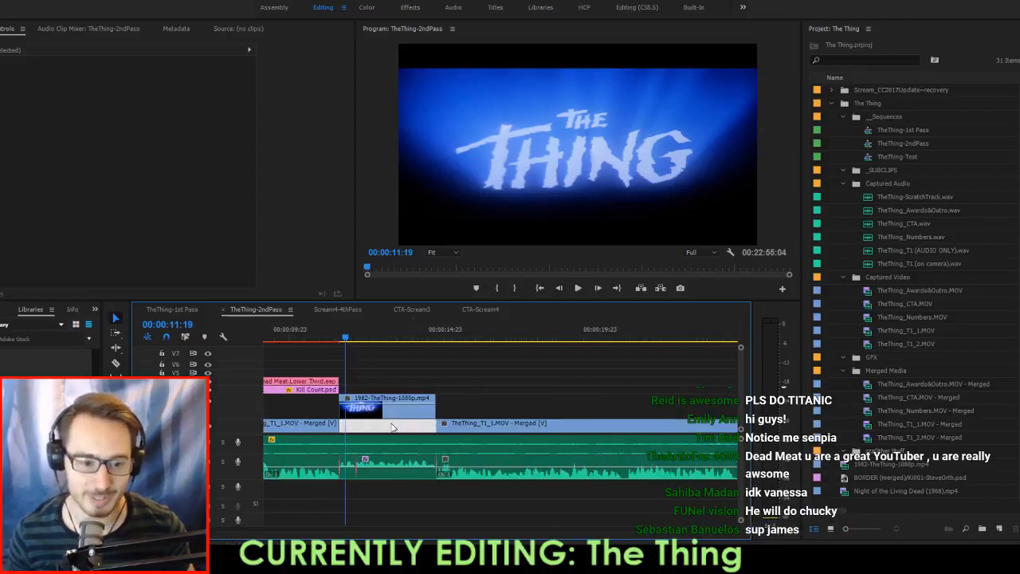
scroll(393, 423, right, 3)
scroll(510, 423, right, 5)
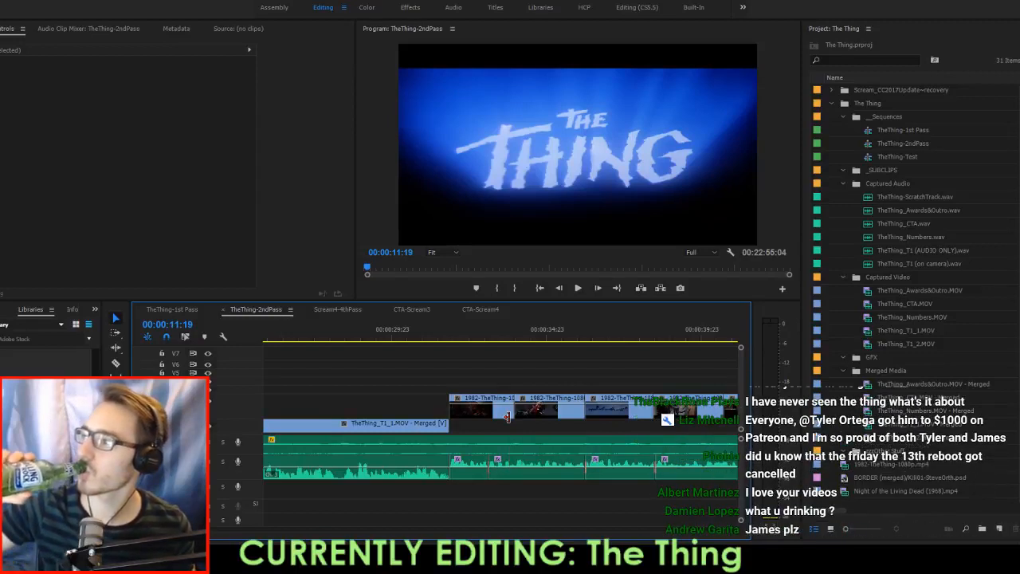
Save the project and play the sequence from 00:00:04:10 through the opening to the movie footage around 00:00:51.
key(ctrl+s)
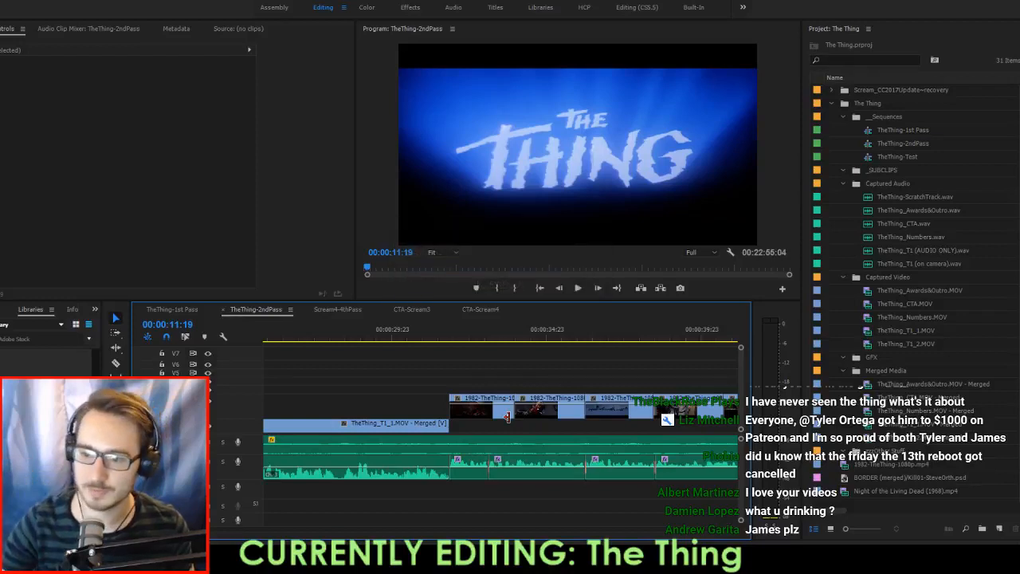
key(Home)
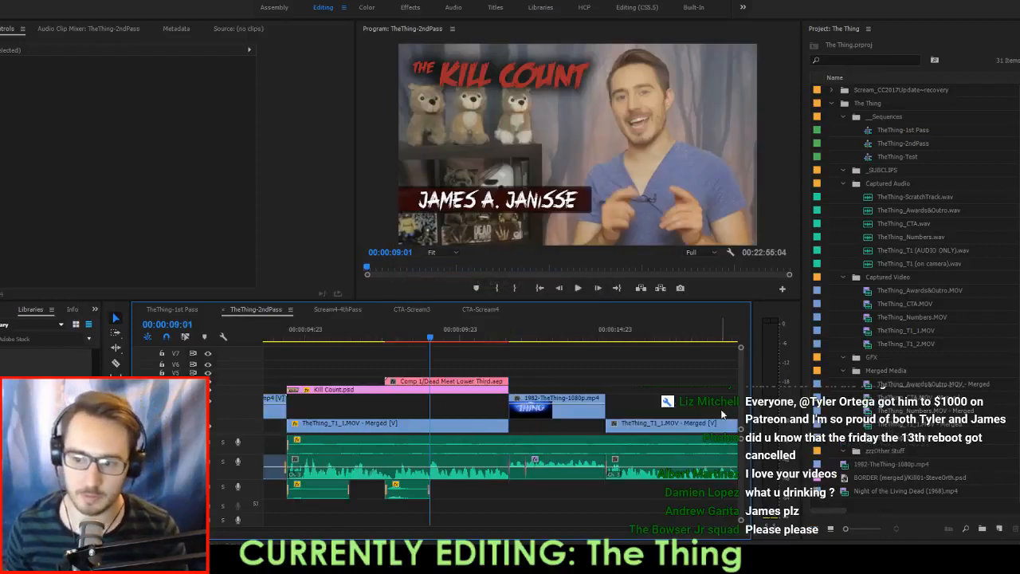
key(Down)
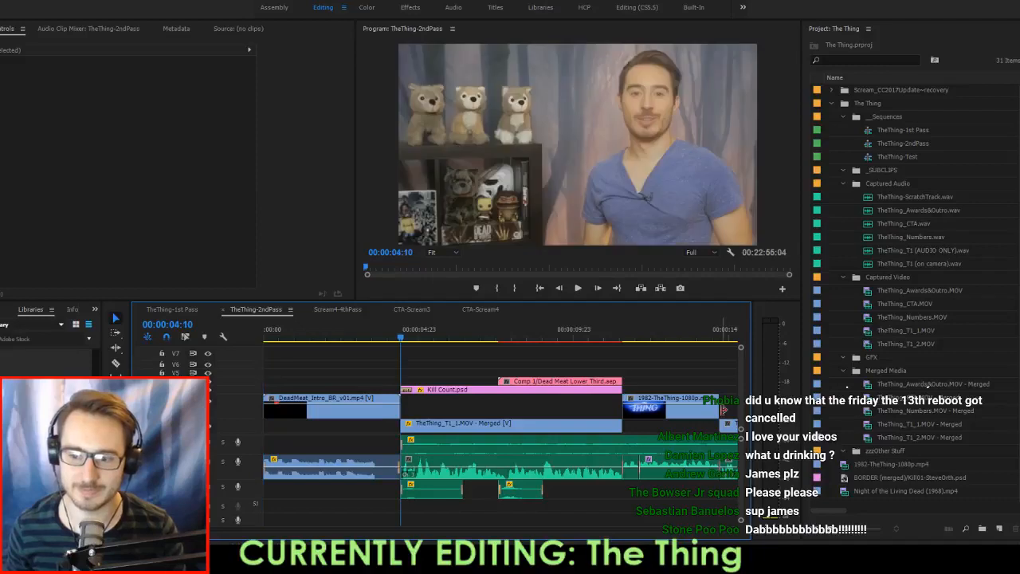
key(space)
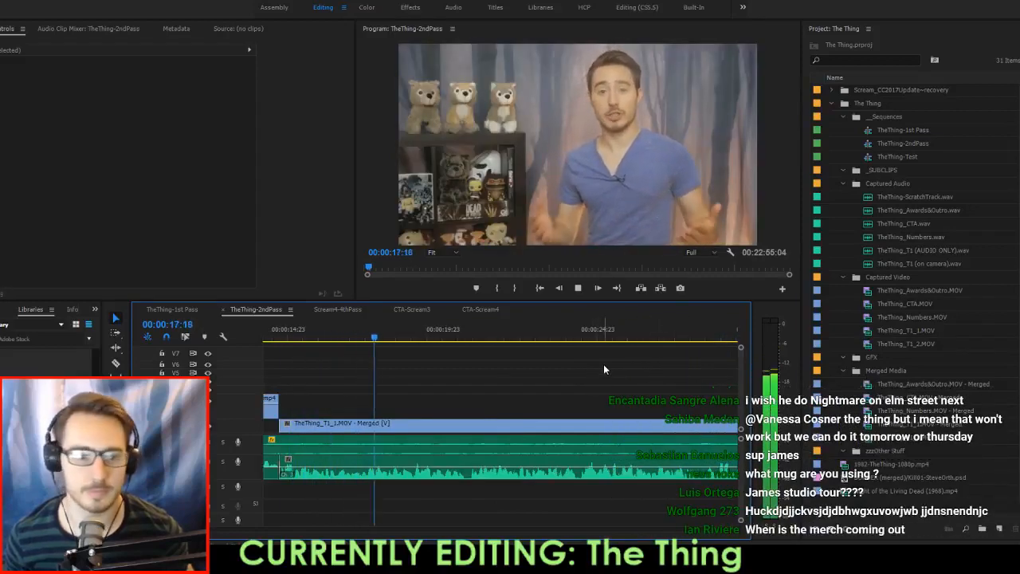
scroll(551, 387, down, 2)
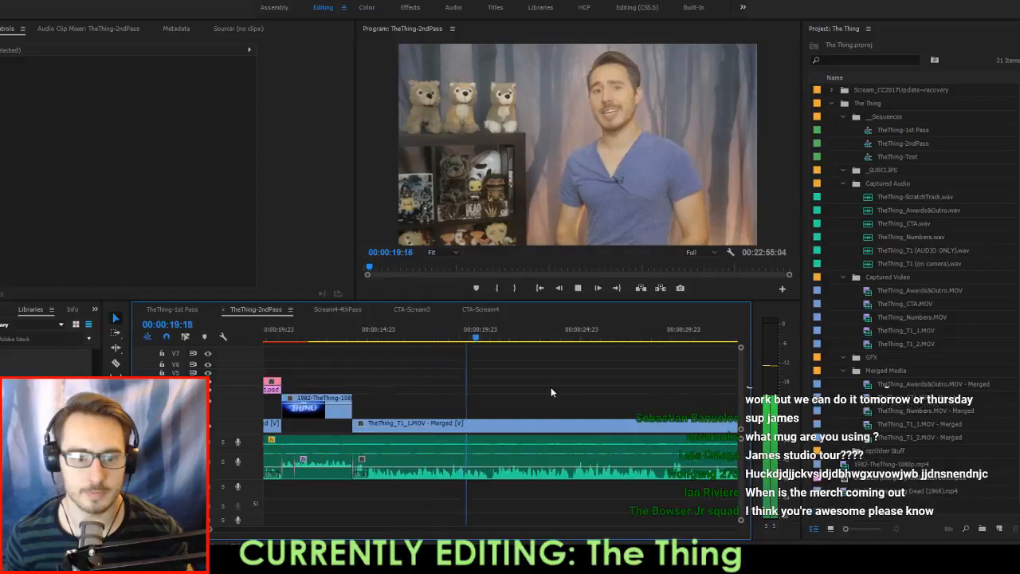
click(573, 384)
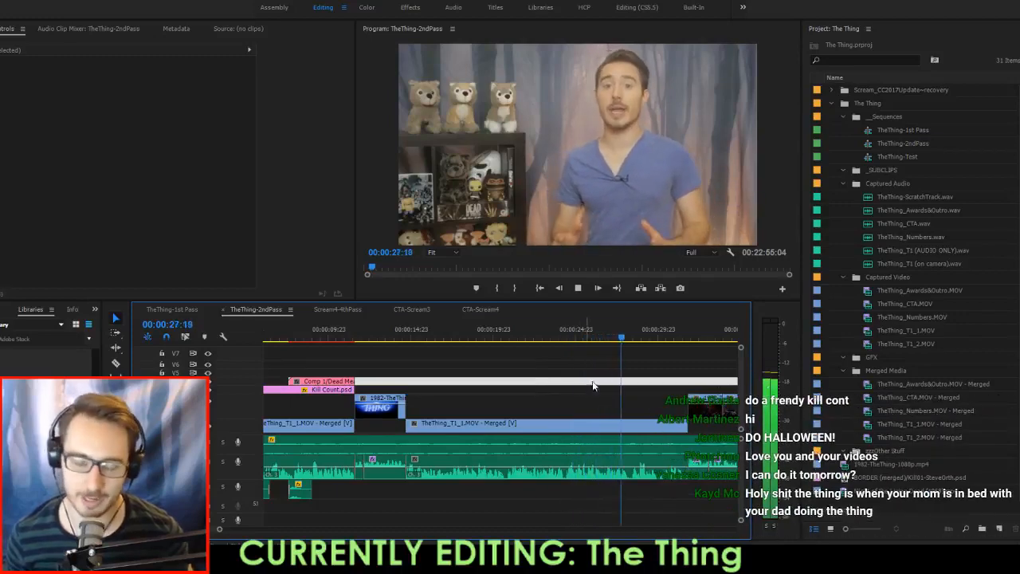
scroll(681, 404, down, 1)
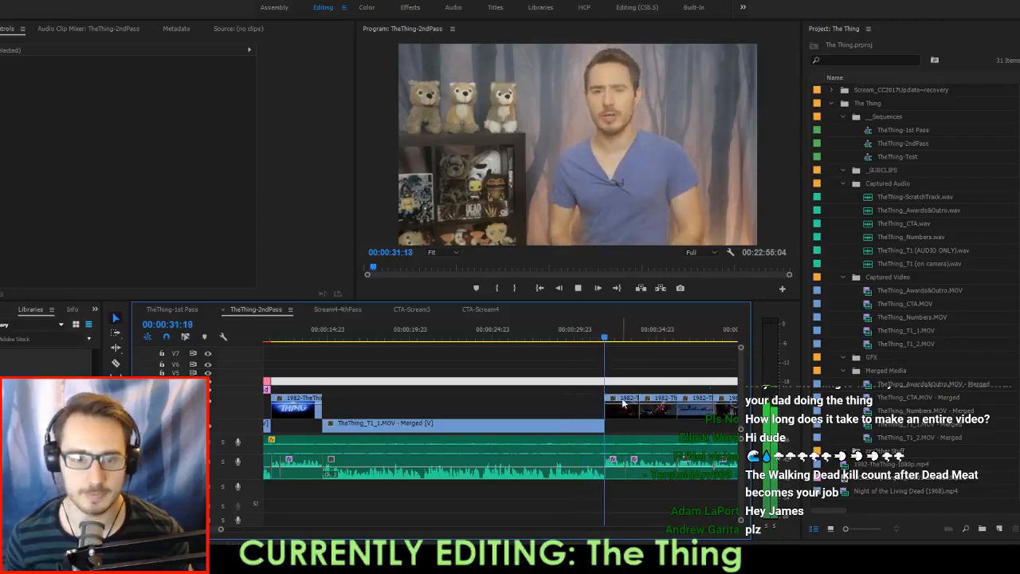
scroll(623, 403, down, 3)
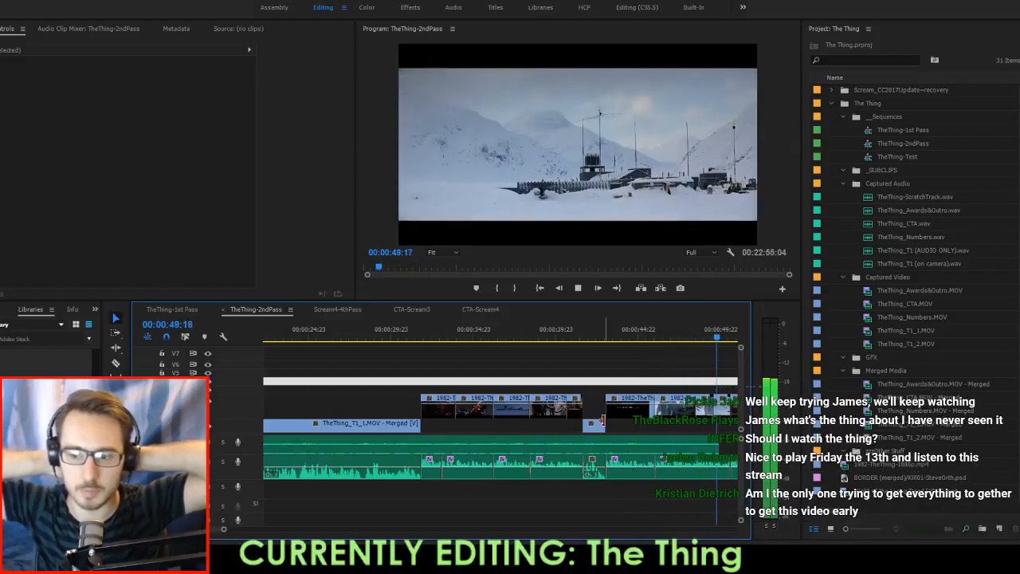
Extend the end of the background music to about 00:01:13 and play the section through to 00:01:07.
key(space)
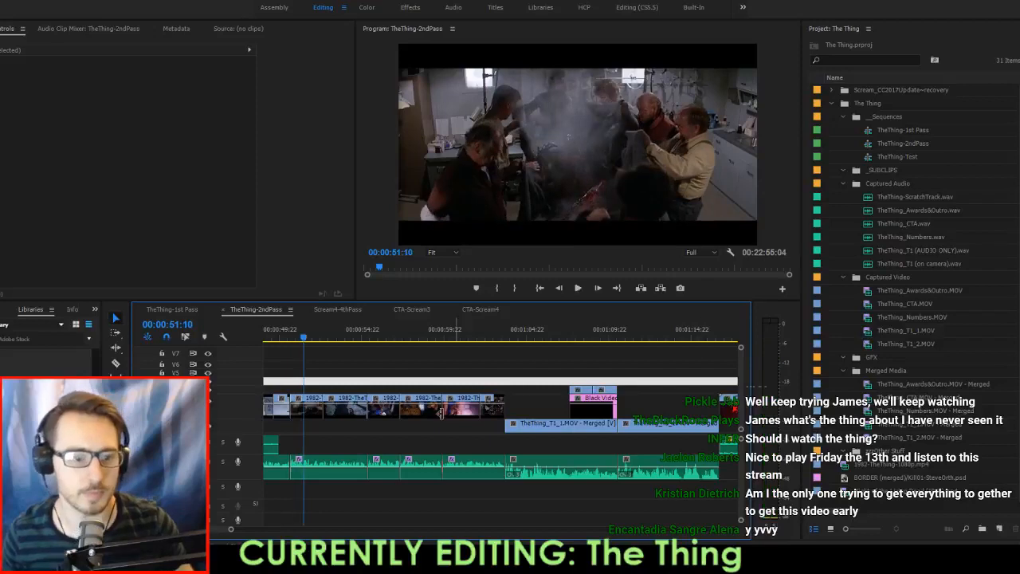
key(space)
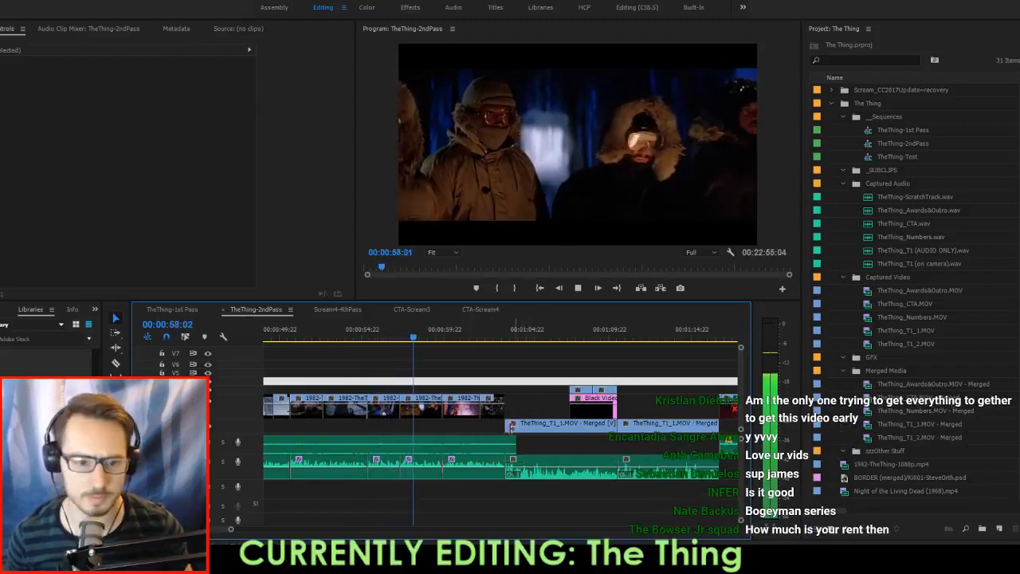
scroll(455, 435, up, 1)
scroll(455, 434, up, 1)
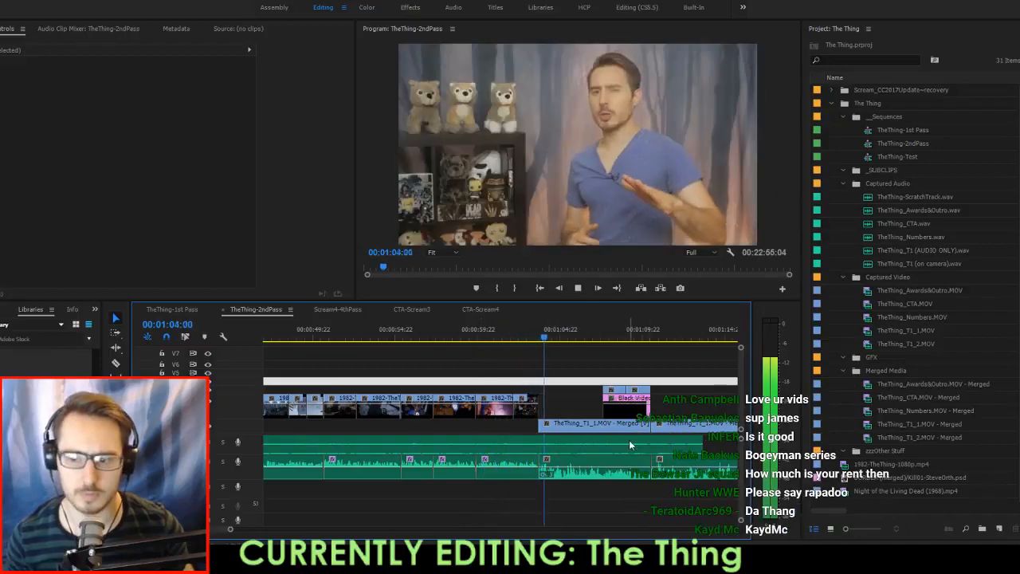
scroll(629, 440, down, 2)
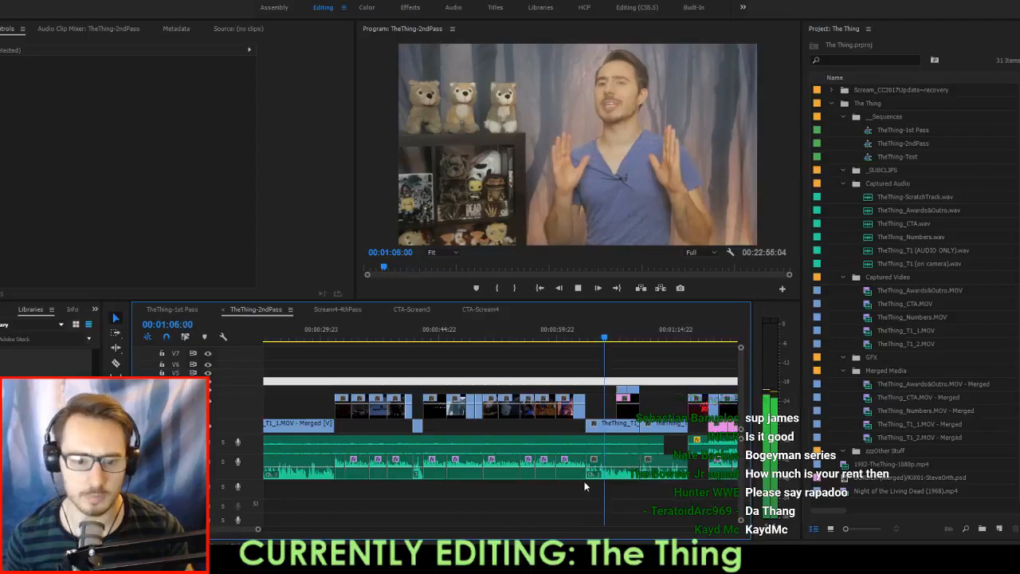
key(space)
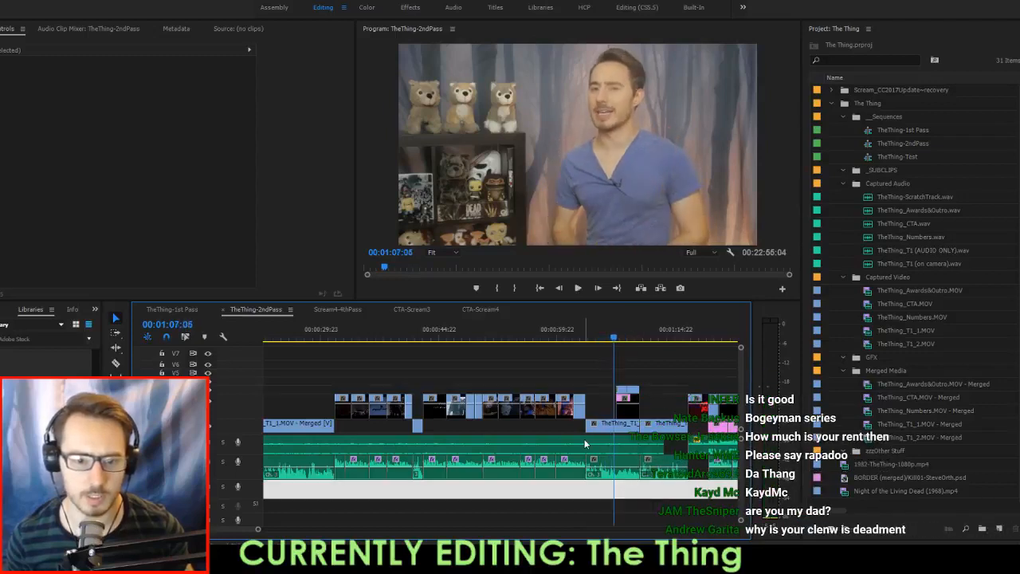
Replay the snowy crowd shot from around 00:00:47 and try splitting the background music at 00:00:48:08.
scroll(578, 445, up, 3)
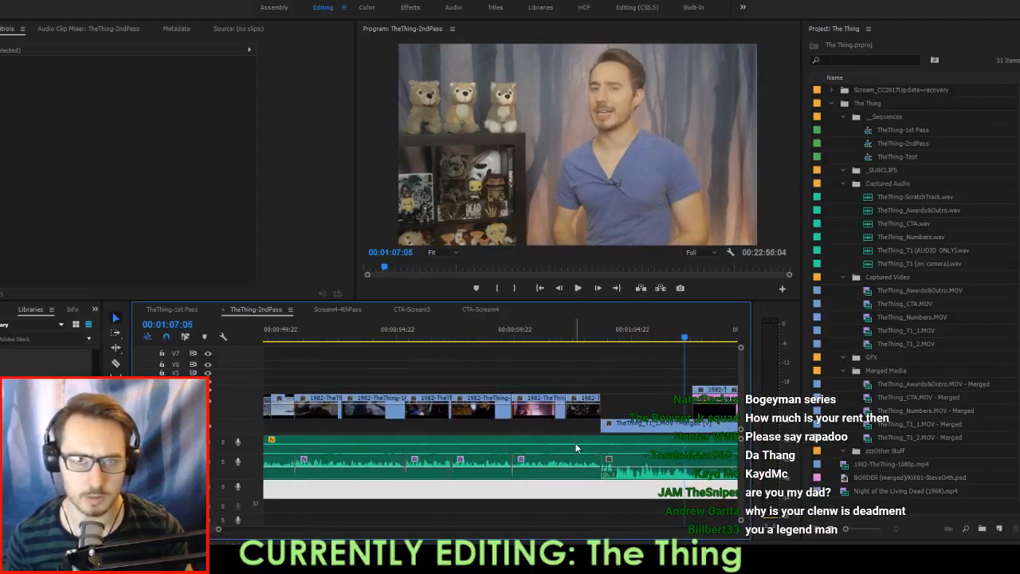
scroll(443, 428, left, 3)
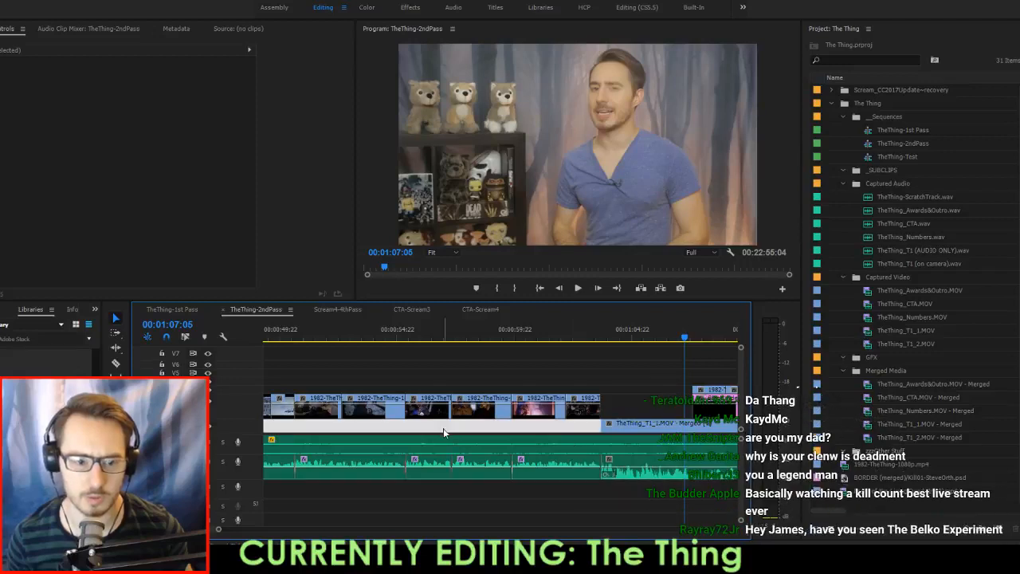
scroll(444, 428, left, 6)
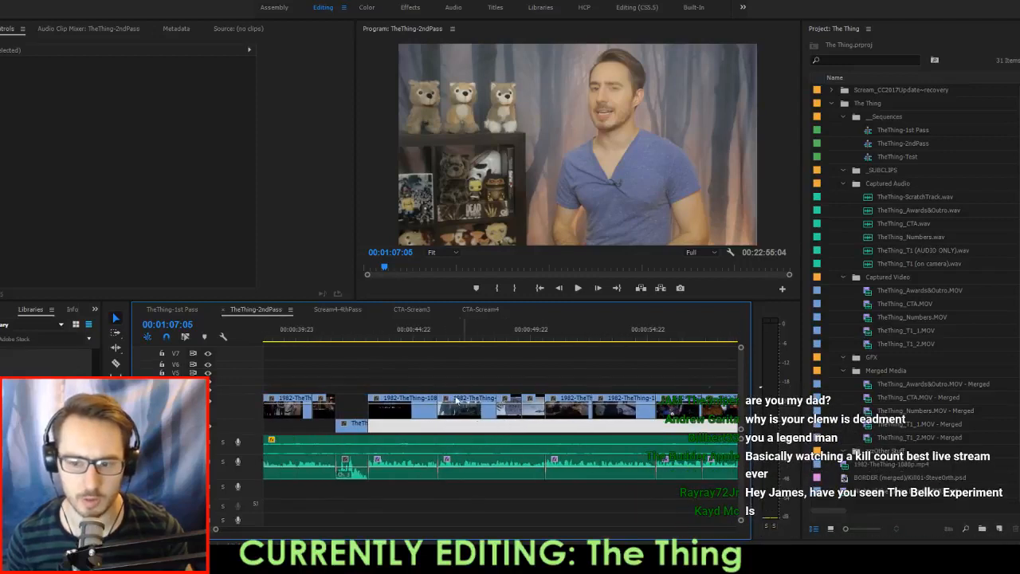
click(484, 328)
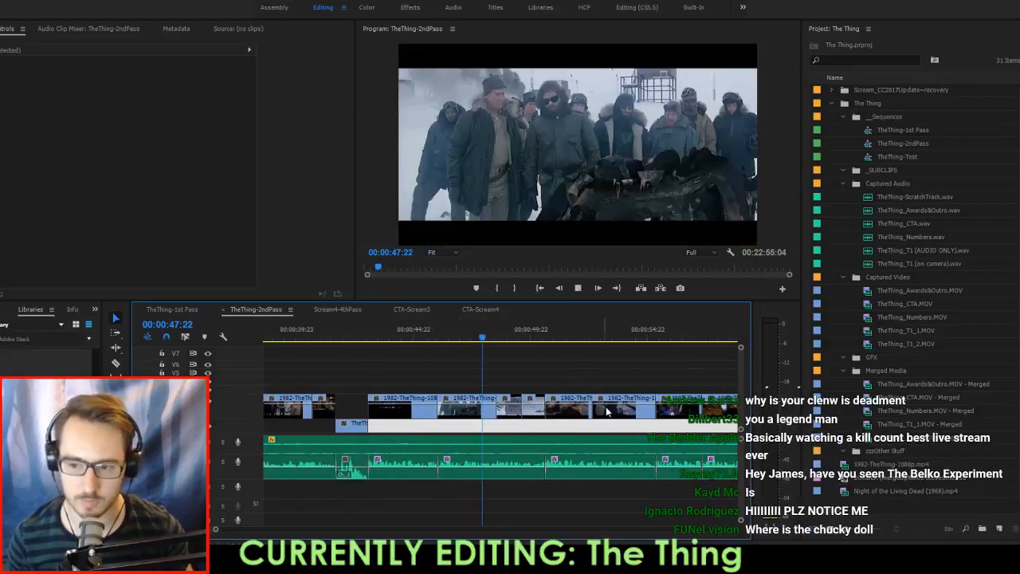
key(space)
scroll(608, 476, down, 2)
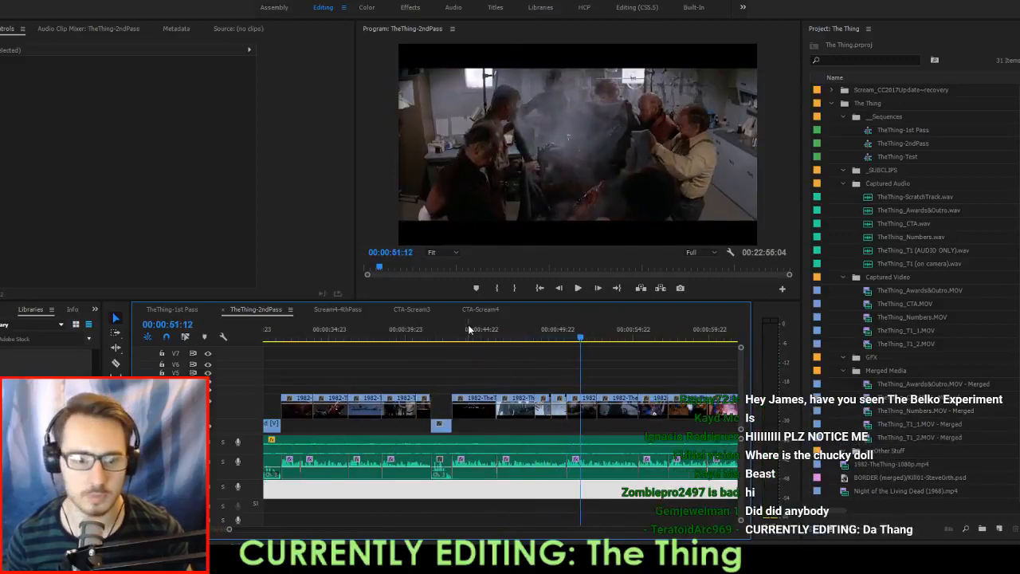
click(468, 330)
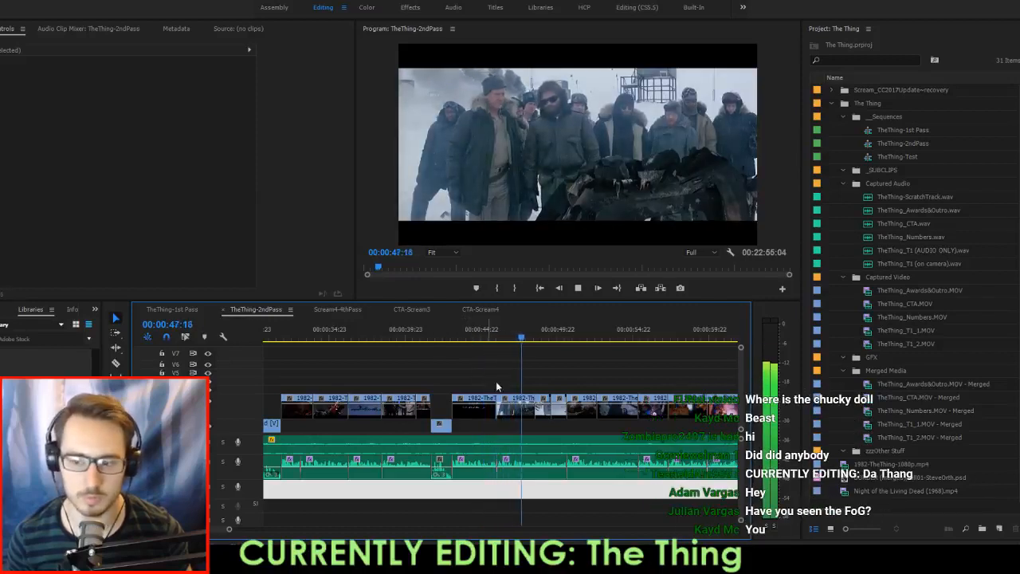
key(space)
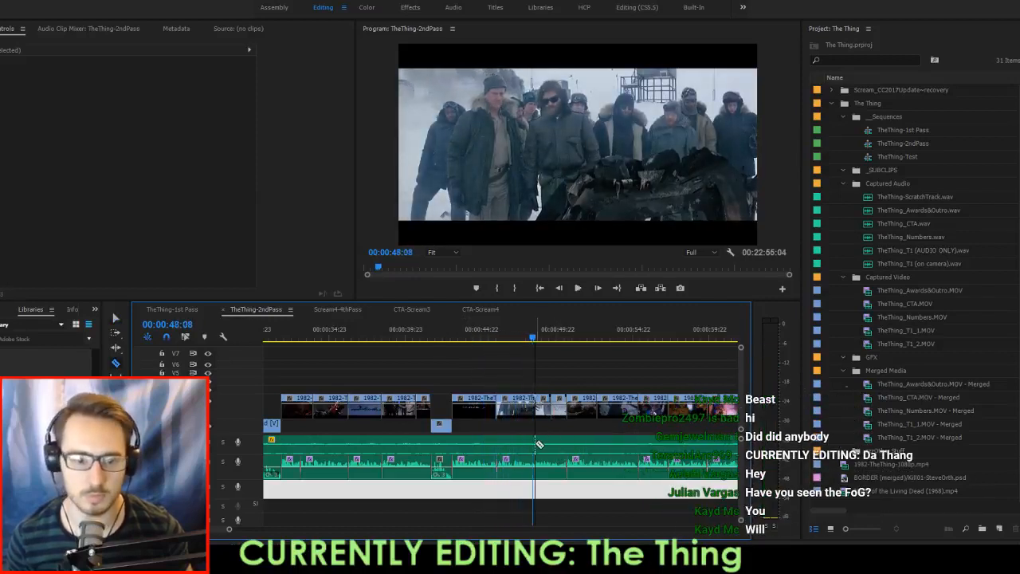
key(space)
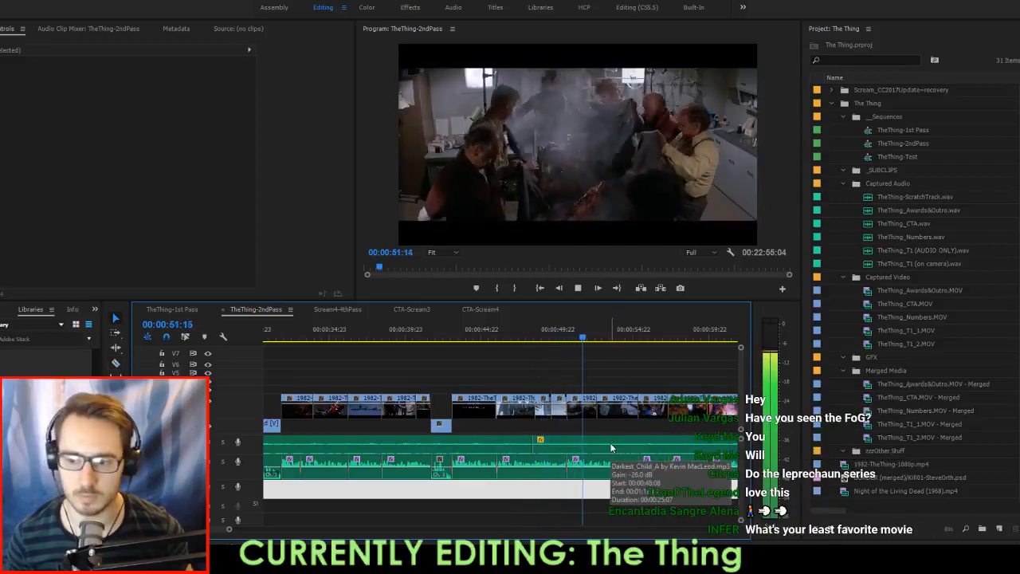
Play on through the movie footage and split the background music just after 00:00:59:18, where the next movie clip starts.
scroll(621, 442, up, 3)
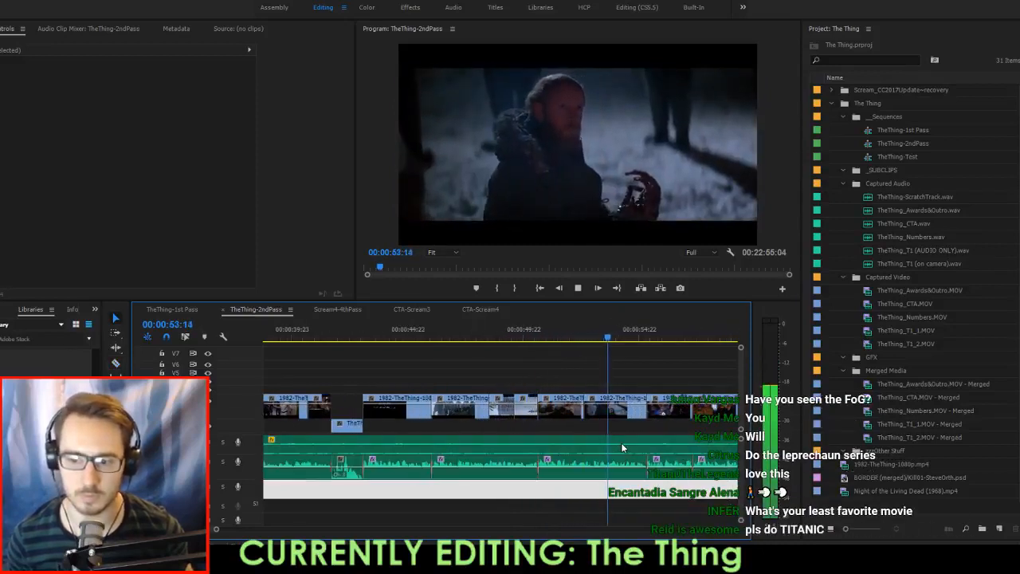
click(615, 430)
scroll(615, 431, down, 2)
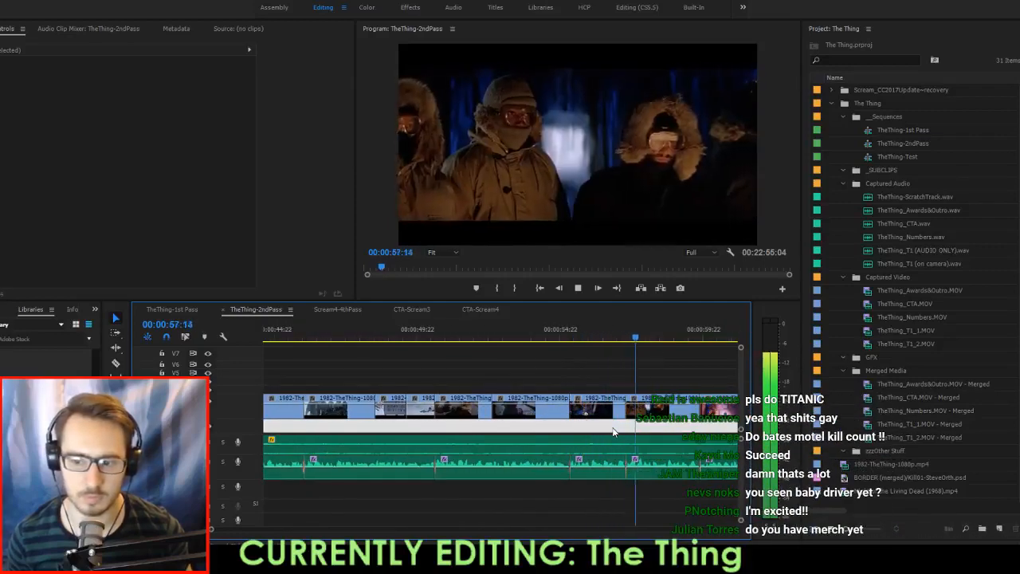
scroll(614, 432, down, 1)
scroll(615, 431, down, 1)
click(625, 424)
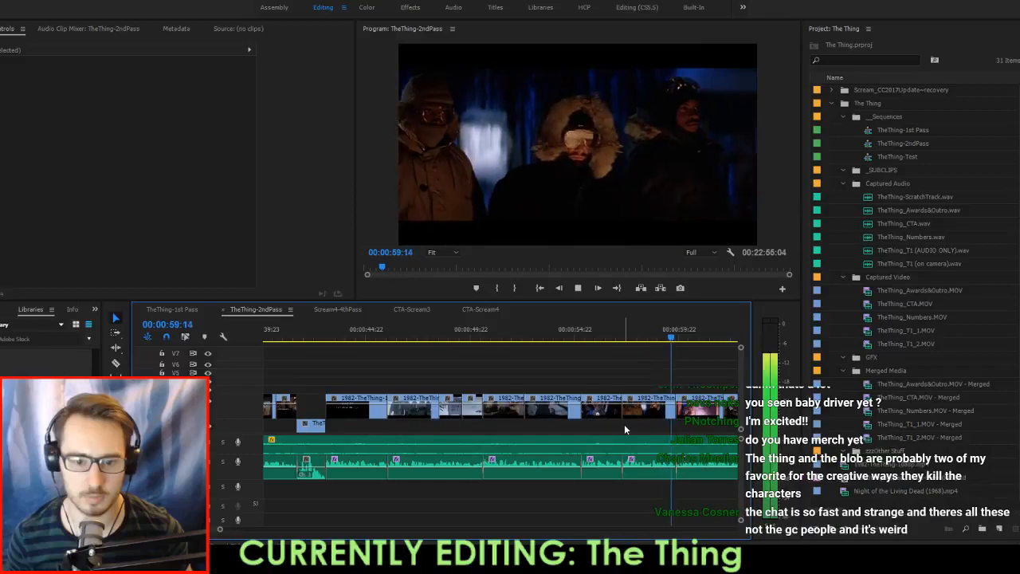
key(space)
key(c)
scroll(677, 443, up, 3)
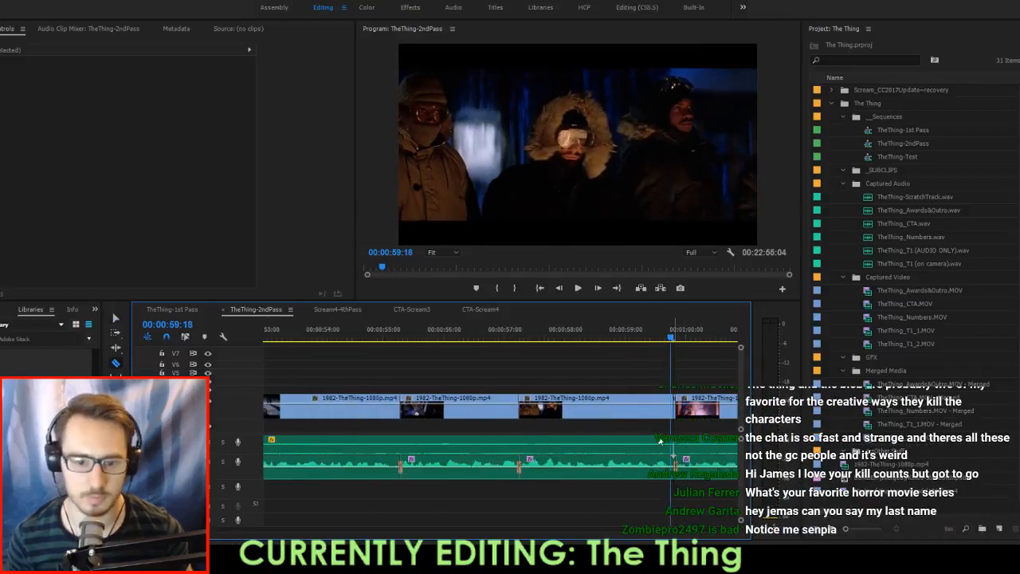
key(space)
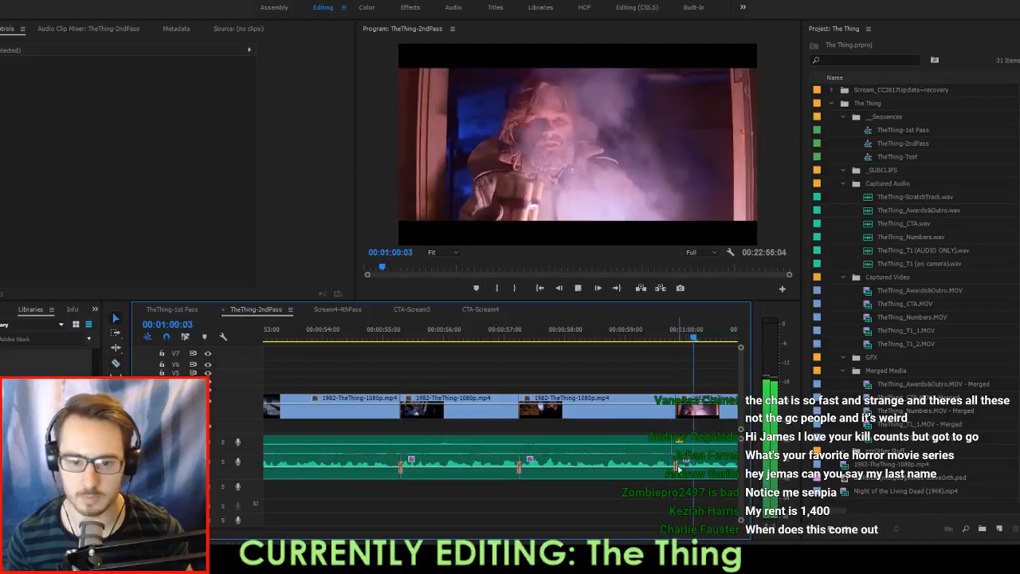
Play to 00:01:04:14 in the next on-camera take and delete the music segment after the split.
scroll(588, 406, down, 2)
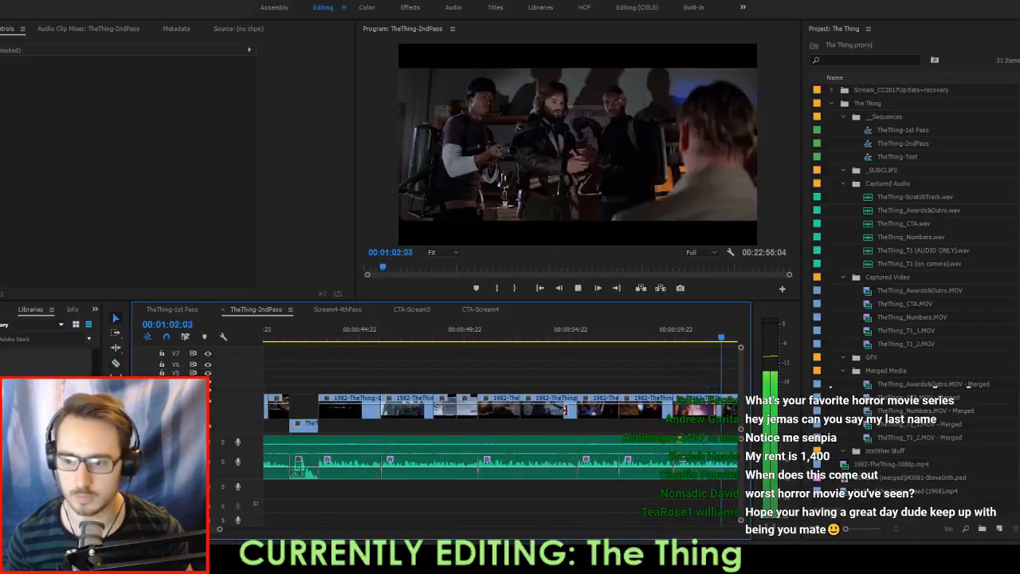
key(alt+space)
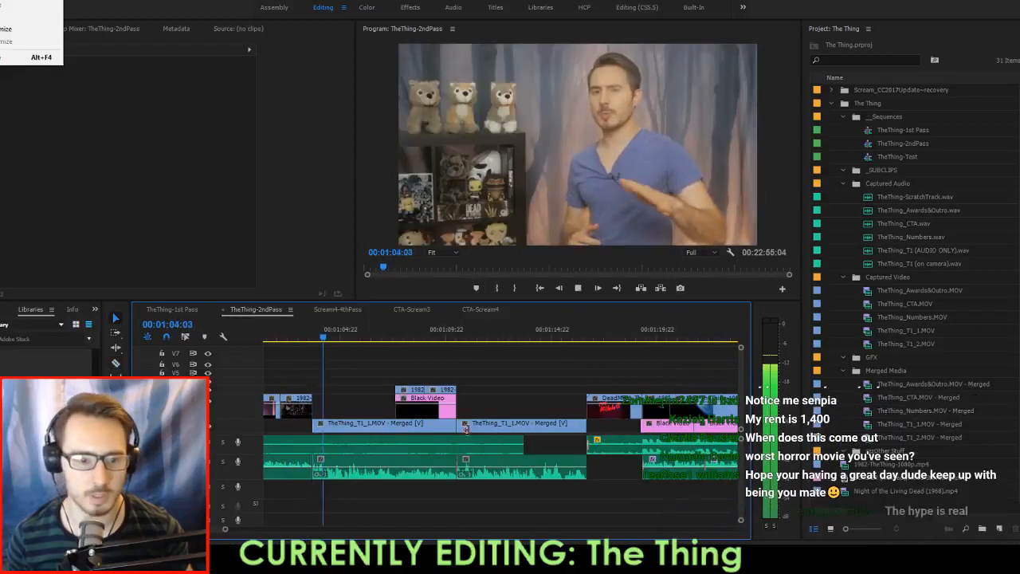
click(488, 414)
key(space)
scroll(478, 417, up, 3)
scroll(483, 420, up, 4)
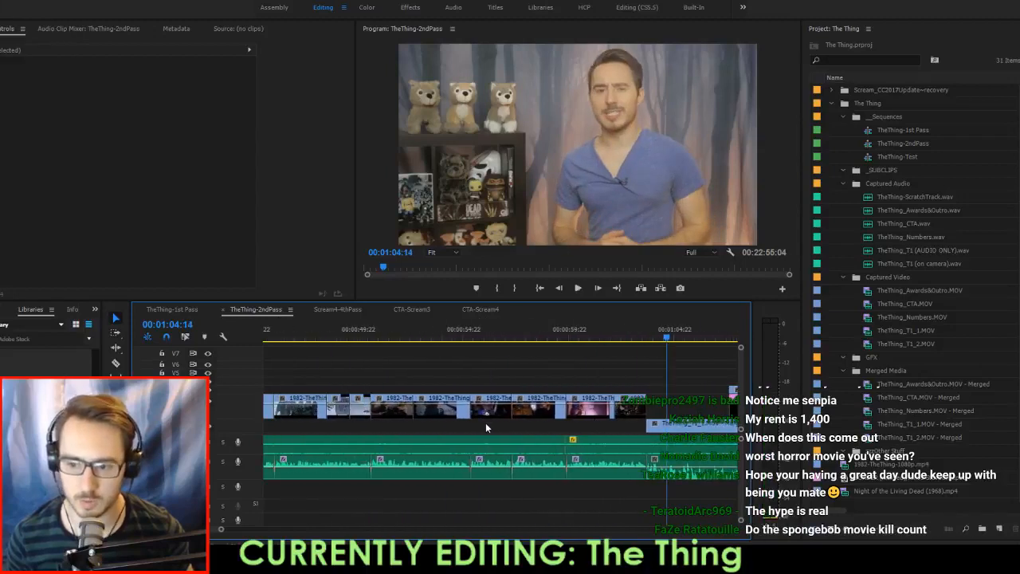
click(658, 445)
key(Delete)
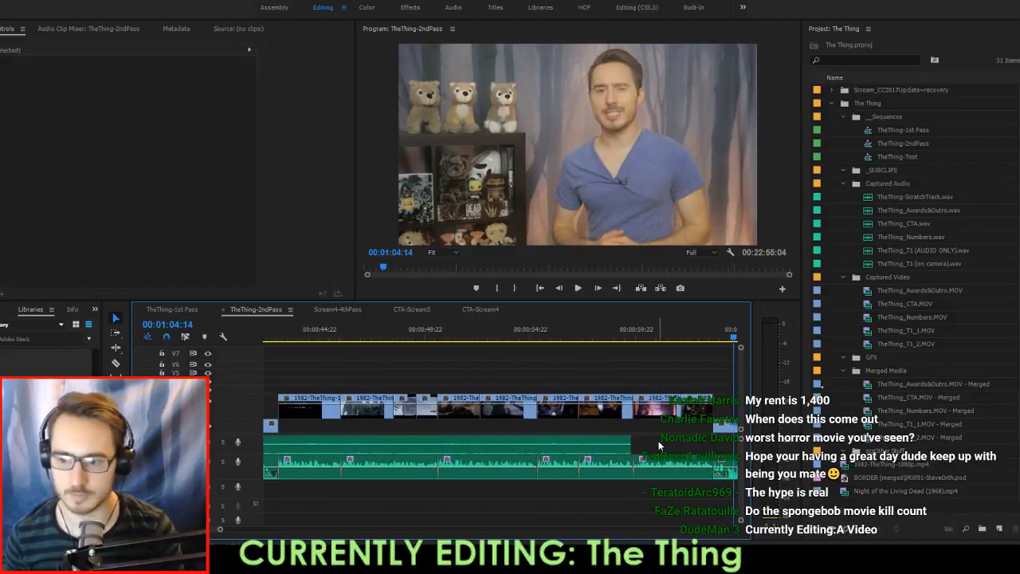
Duplicate the background music clip and place the copy on the same track just after the split near 00:00:59:18.
scroll(593, 442, down, 6)
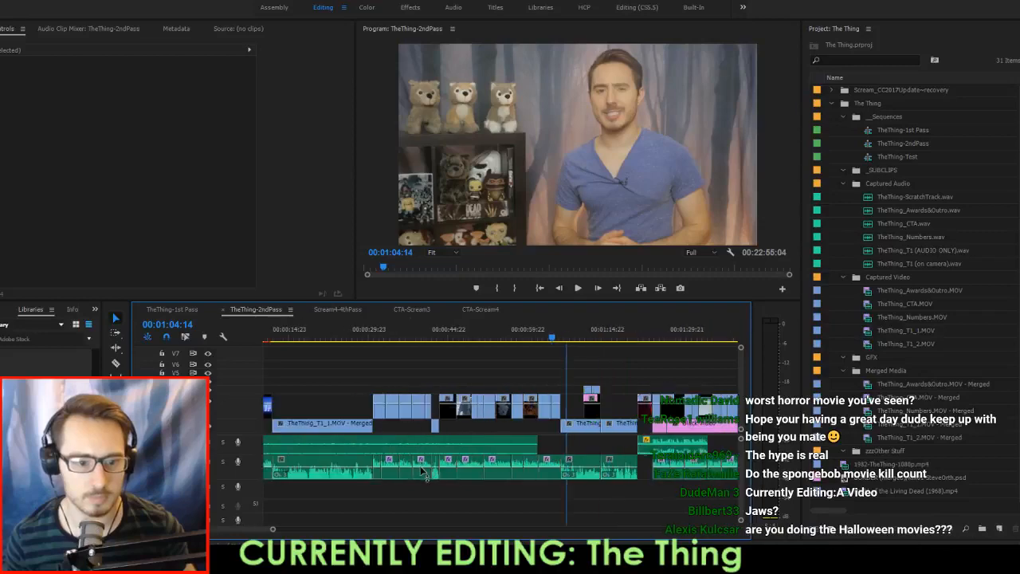
click(413, 492)
scroll(367, 453, up, 2)
drag(345, 448, 644, 487)
key(minus)
key(minus)
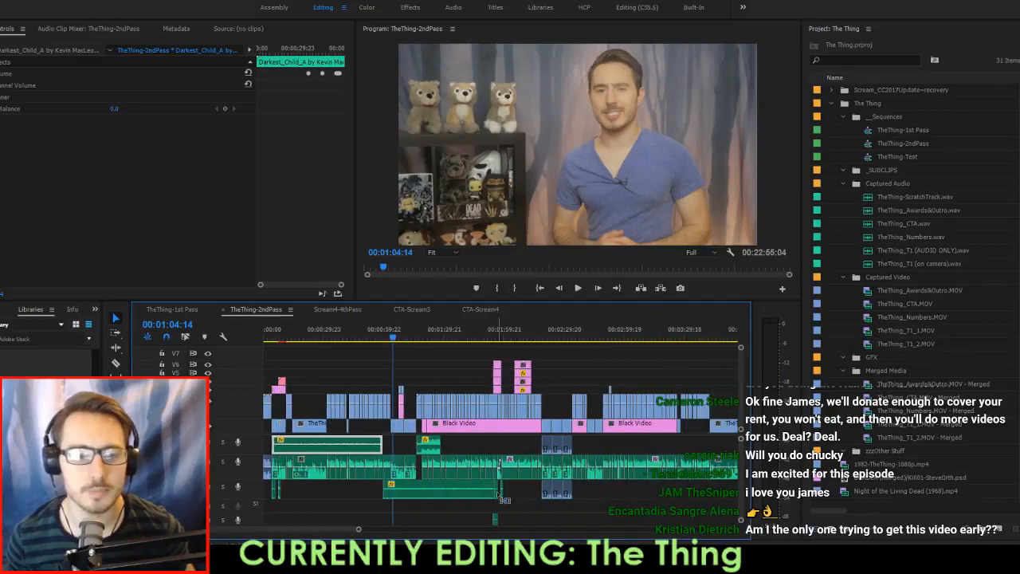
drag(331, 456, 398, 448)
key(equal)
key(equal)
key(equal)
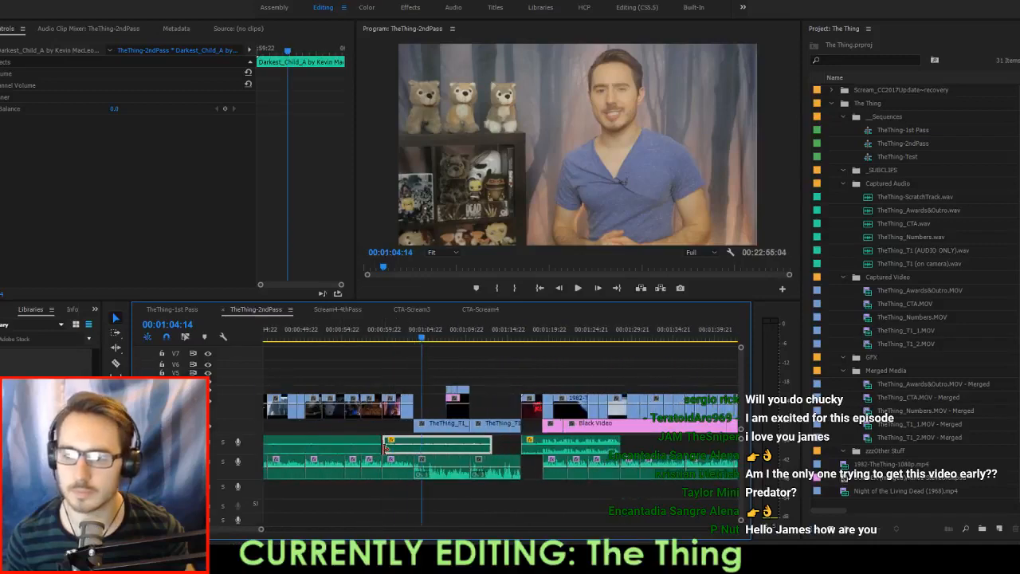
click(437, 496)
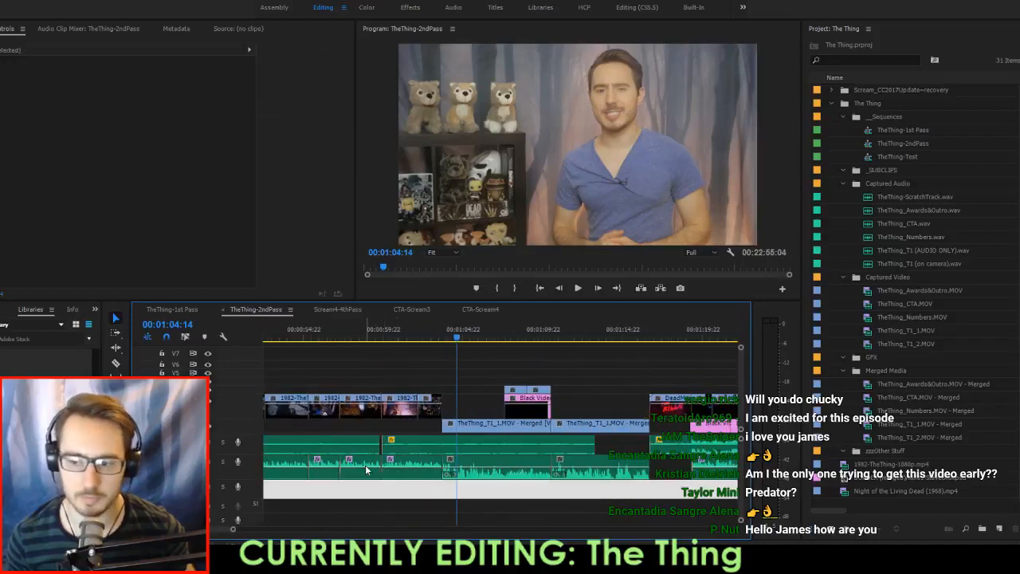
Move the second music segment two frames earlier to close the gap, and delete the short Constant Power transition at its start.
scroll(458, 422, up, 2)
scroll(454, 423, up, 1)
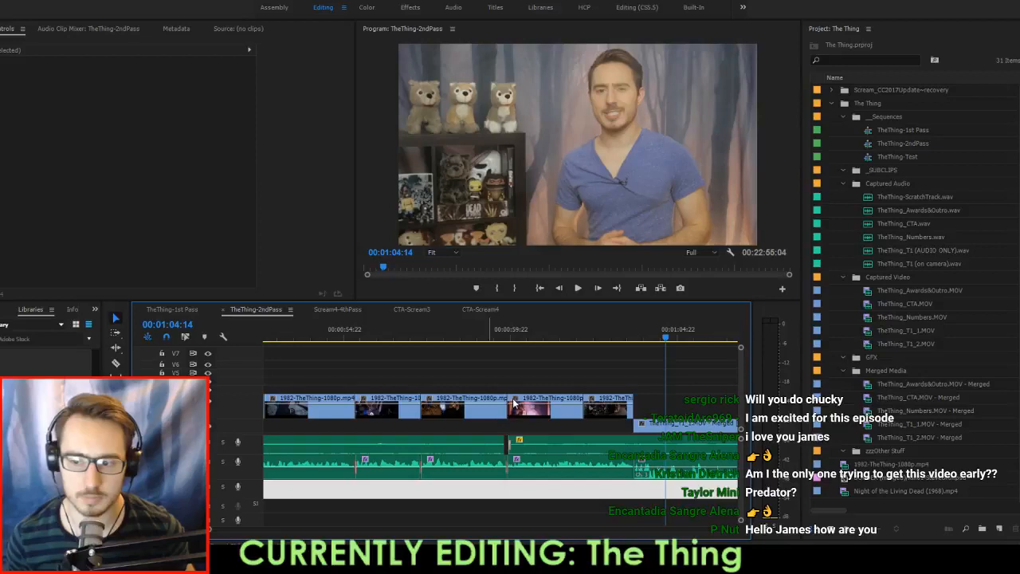
click(511, 443)
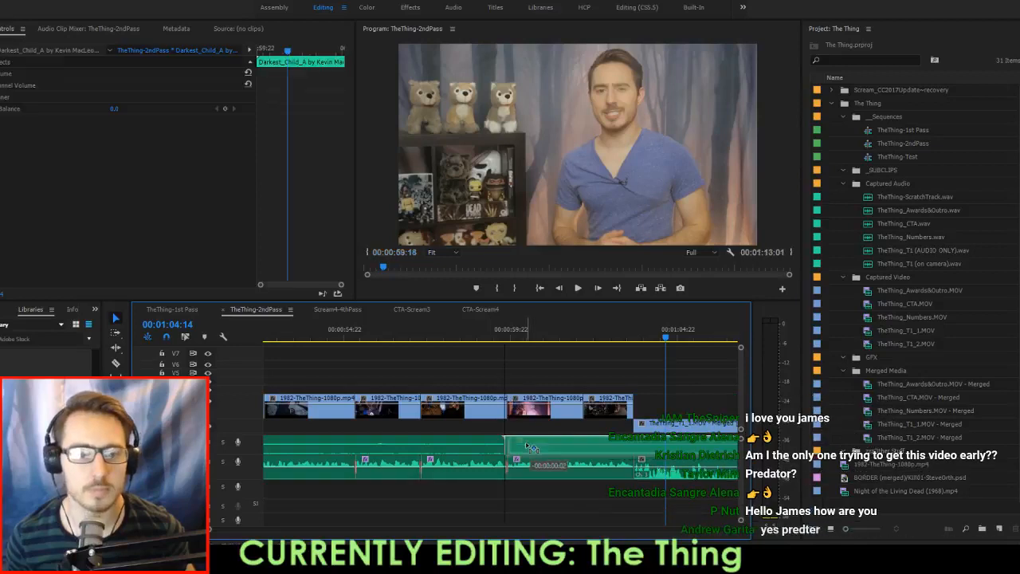
click(508, 446)
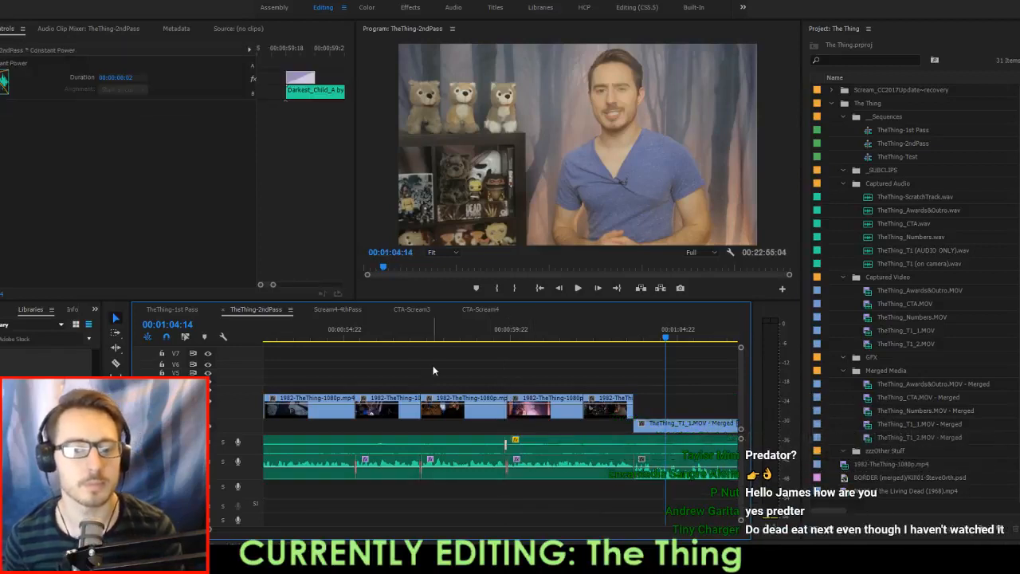
key(Delete)
Solo the background music track and play across the join of the two music segments from about 00:00:57.
click(413, 334)
click(222, 442)
key(space)
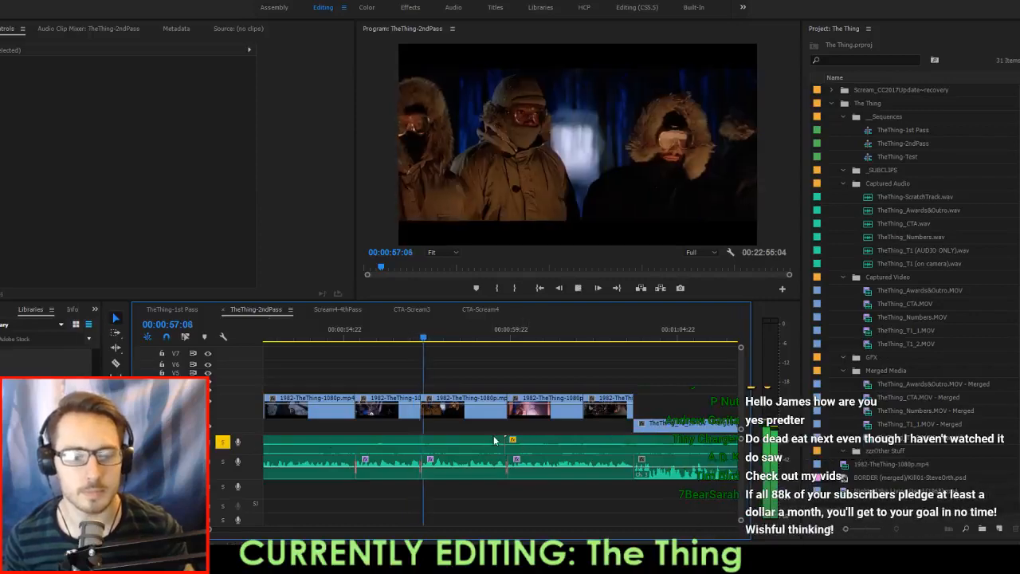
scroll(495, 440, up, 2)
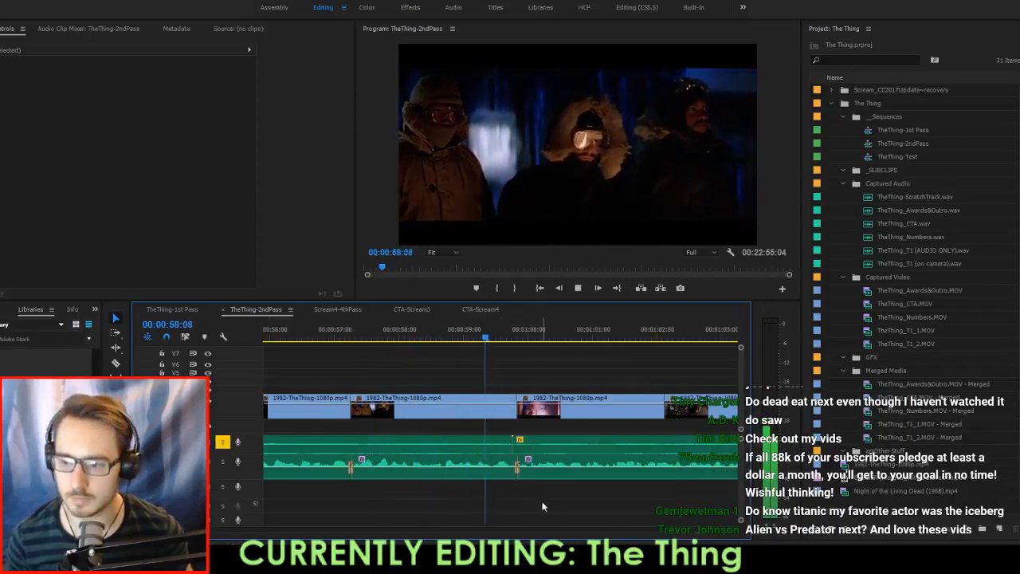
key(space)
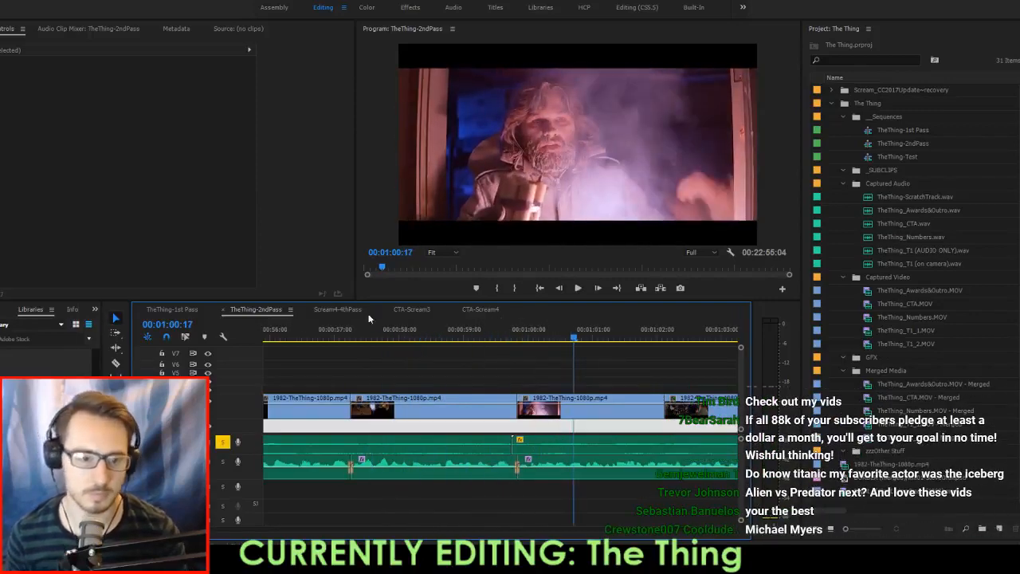
key(space)
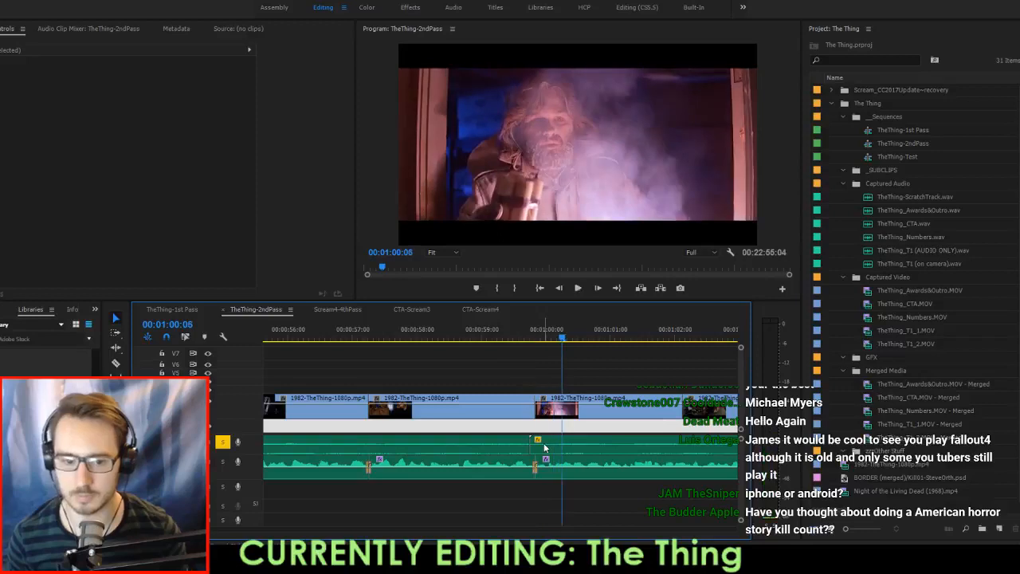
Apply the default audio transition between the two background music segments at about 00:00:59:18.
key(space)
click(506, 440)
shift+click(553, 441)
key(ctrl+shift+d)
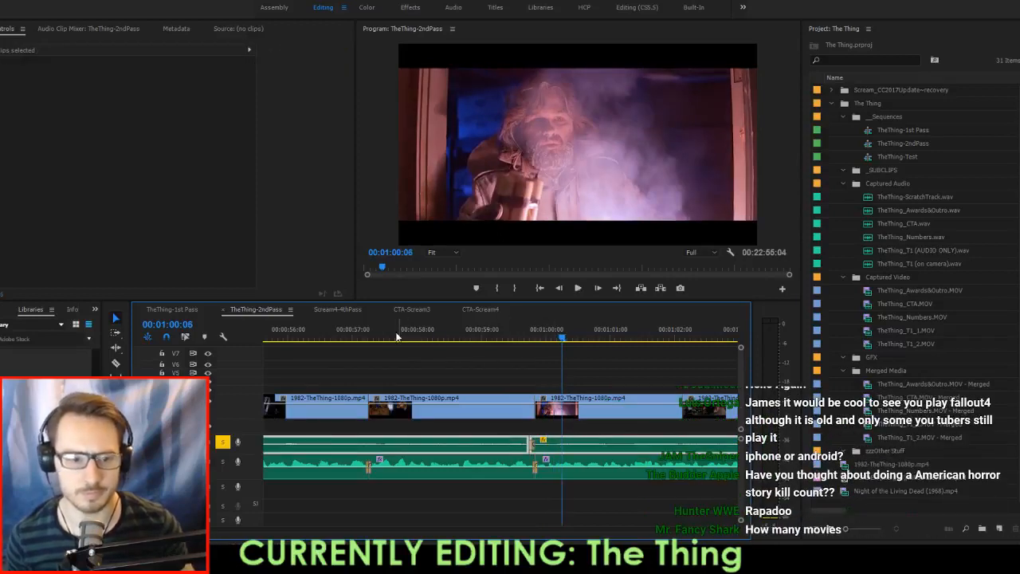
Replay the crossfaded music join on its own, and unsolo the track to hear it with the narration from about 00:00:56.
click(374, 328)
key(space)
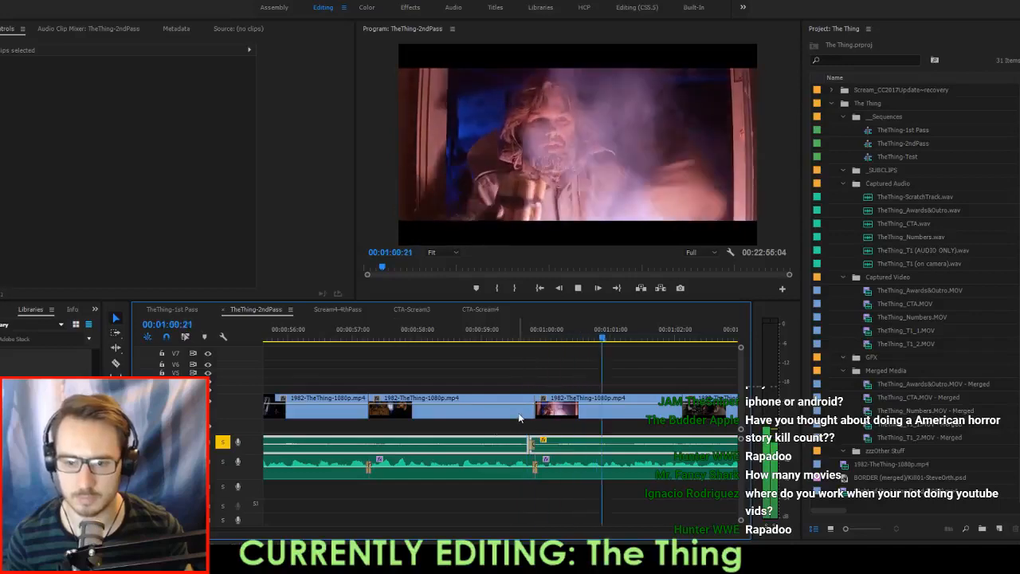
scroll(519, 417, down, 3)
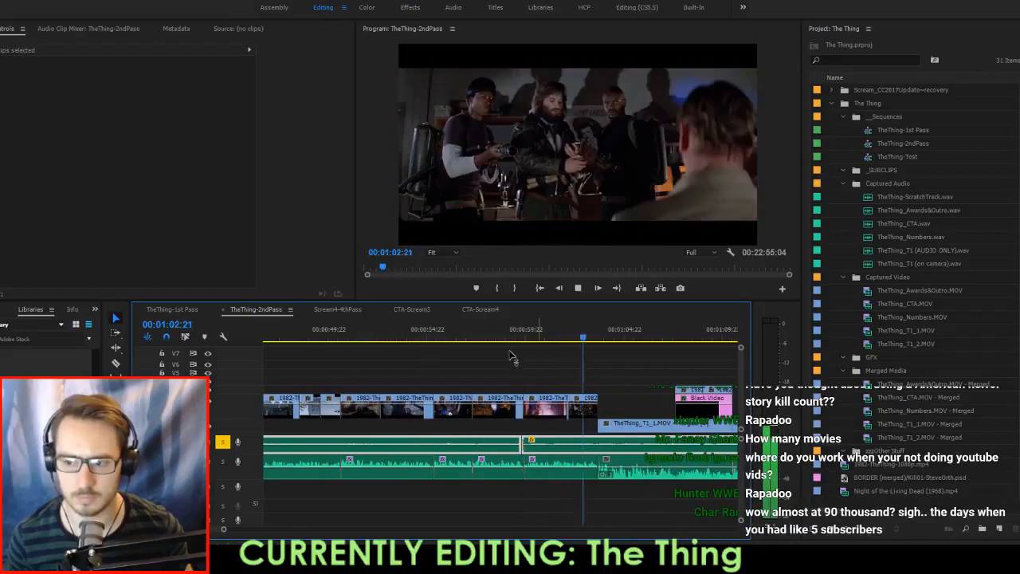
key(alt+space)
click(447, 331)
key(space)
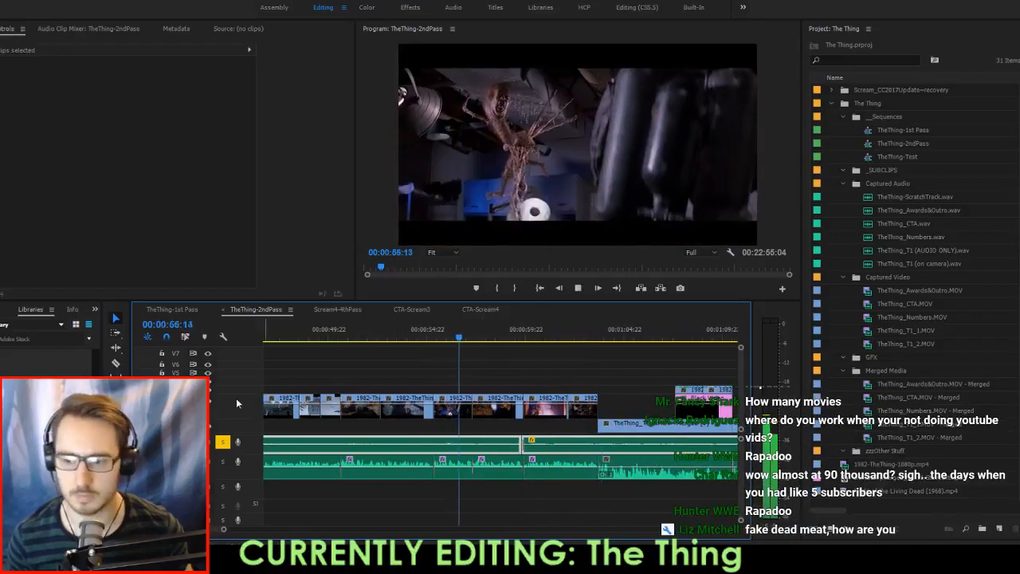
click(222, 444)
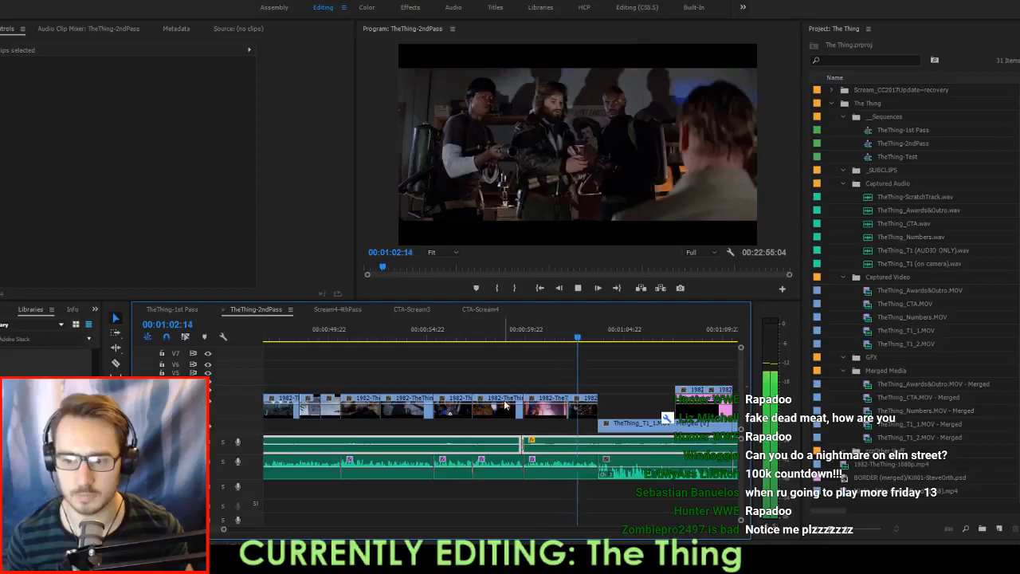
Extend the end of the background music to the start of The Kills title at about 00:01:16, and save the project.
scroll(520, 408, down, 3)
scroll(558, 422, down, 3)
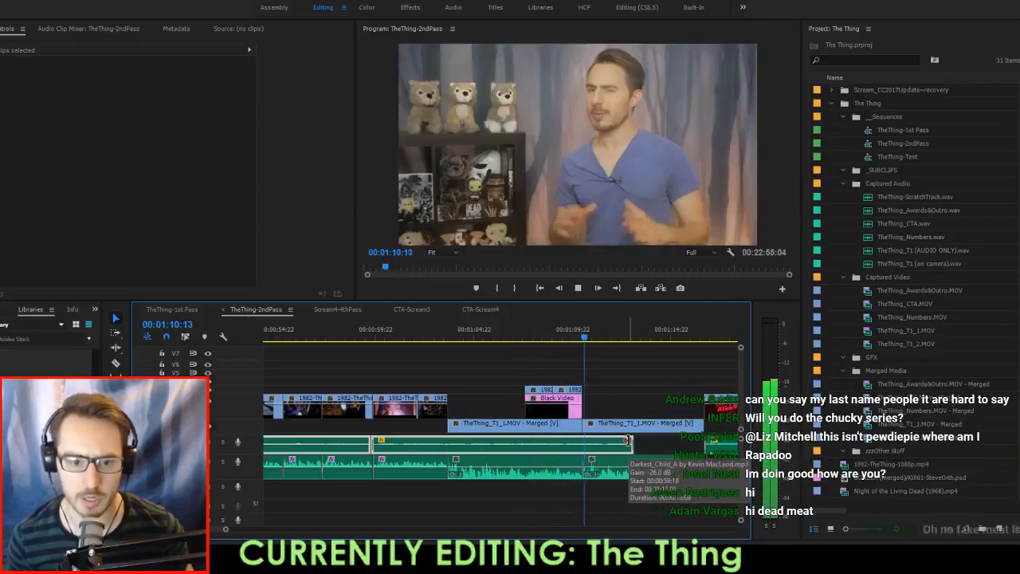
drag(633, 446, 703, 446)
scroll(596, 428, down, 1)
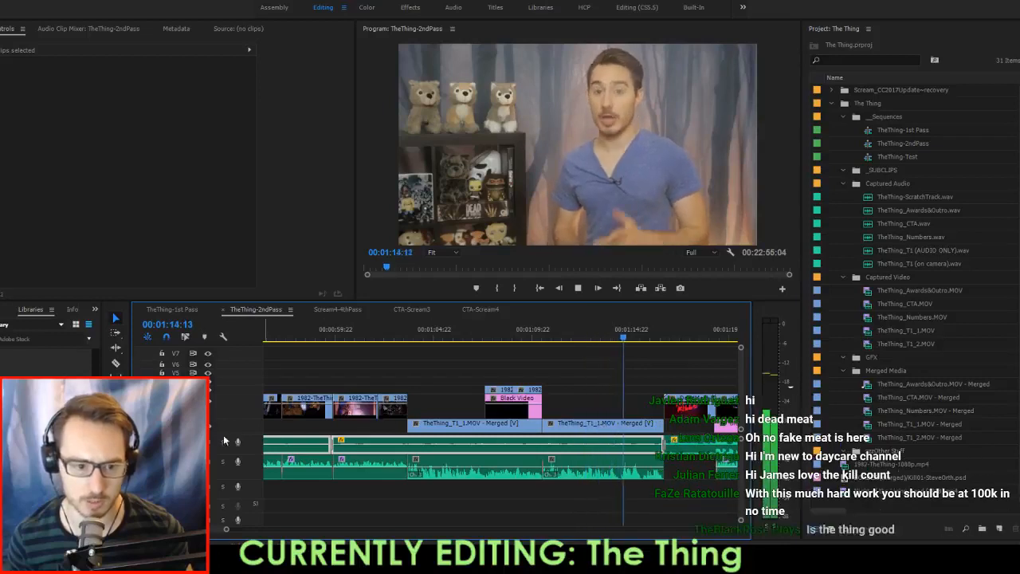
scroll(253, 446, up, 1)
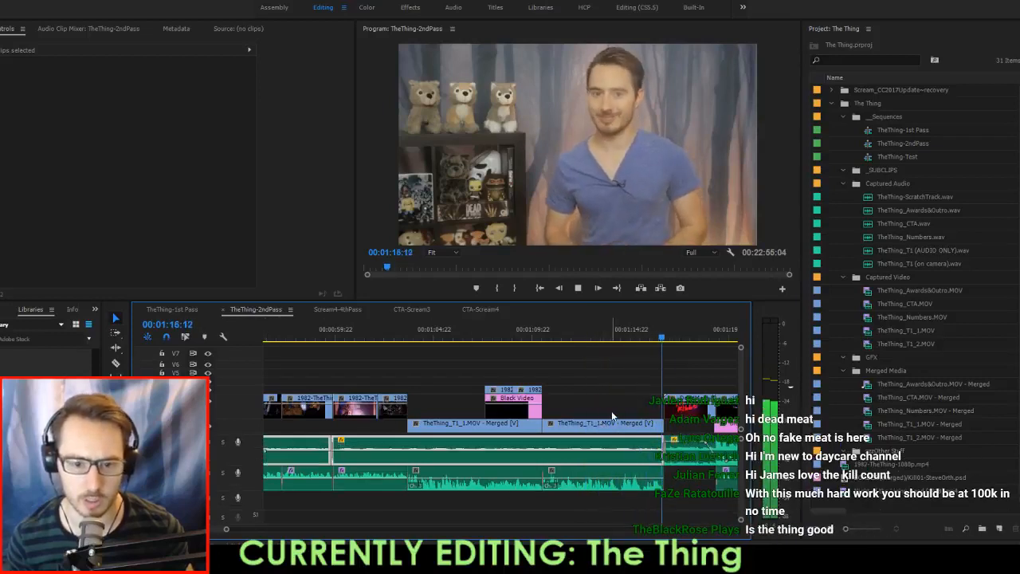
key(space)
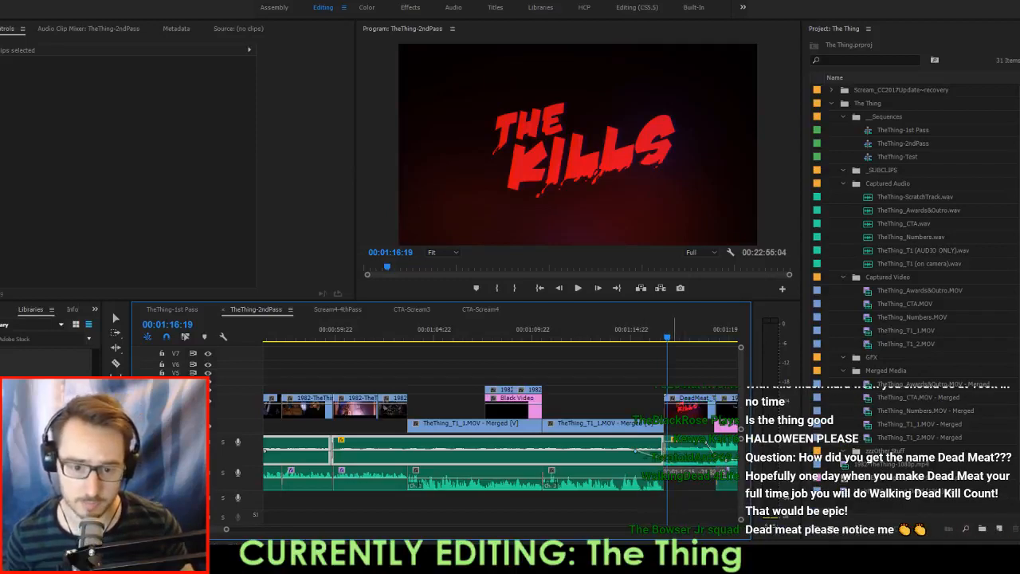
key(ctrl+s)
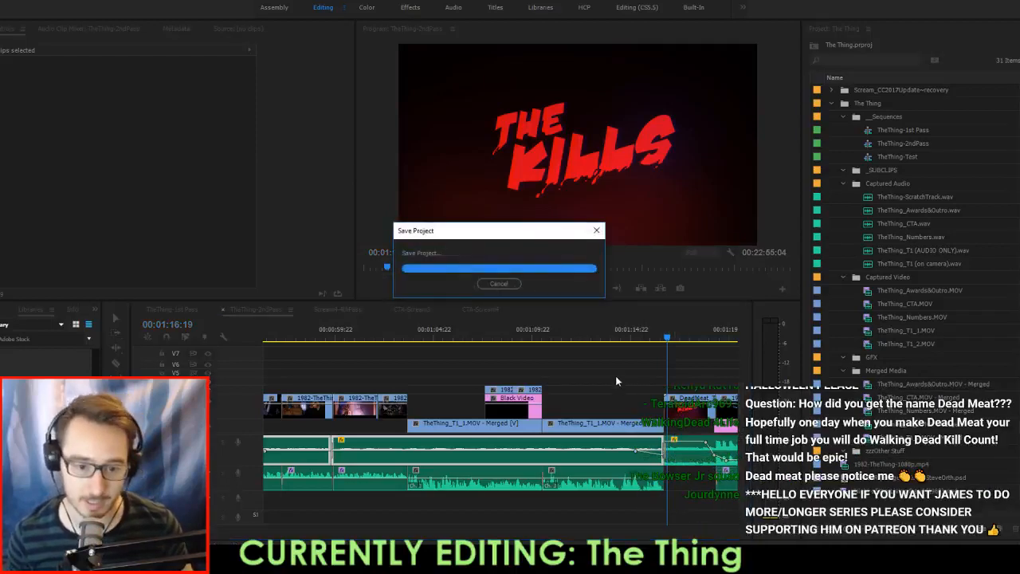
Return to the start of the THE THING title clip at 00:00:11:14 and play into the following on-camera take.
scroll(600, 379, up, 6)
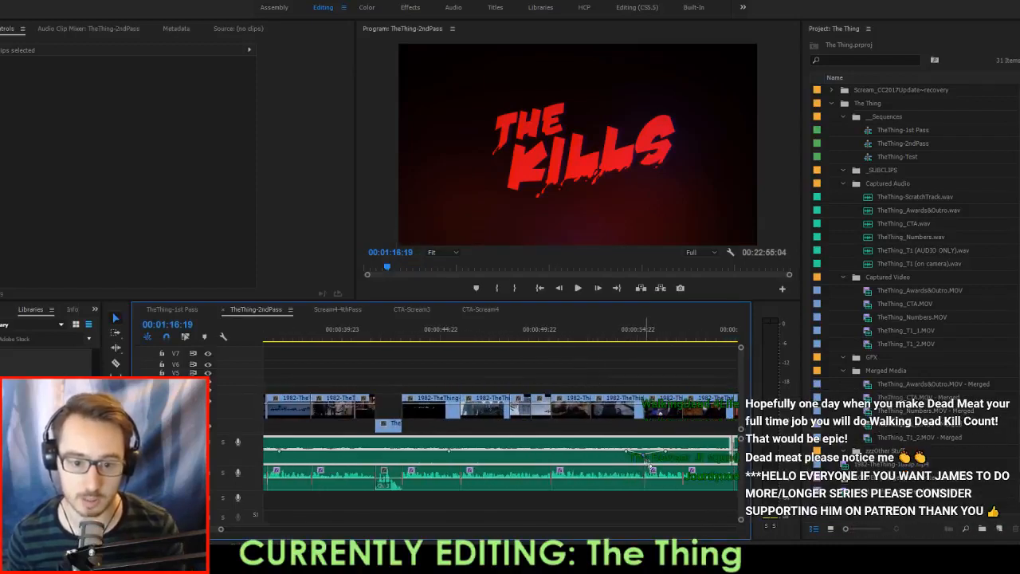
scroll(678, 448, down, 2)
scroll(631, 448, up, 6)
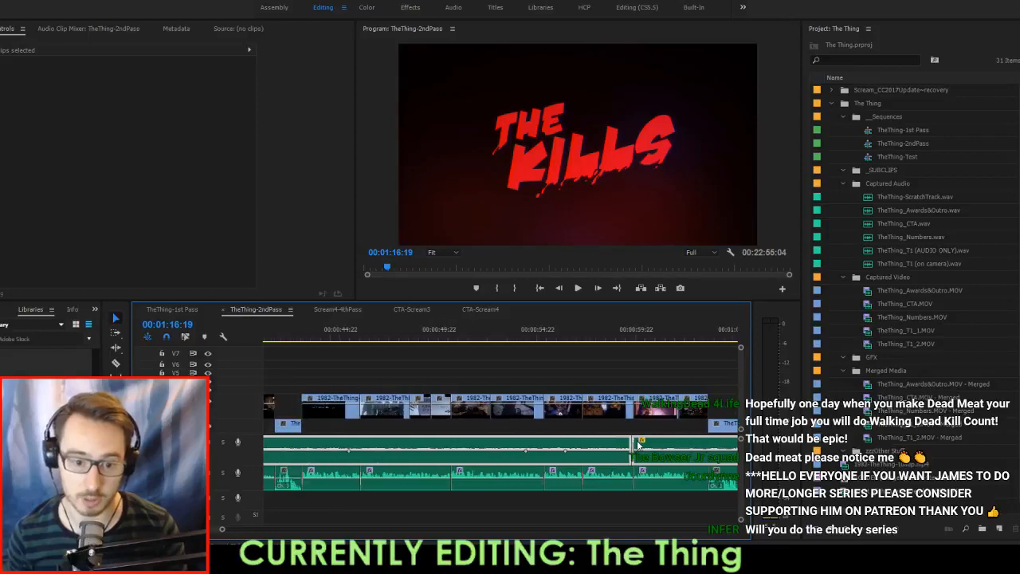
scroll(632, 448, up, 5)
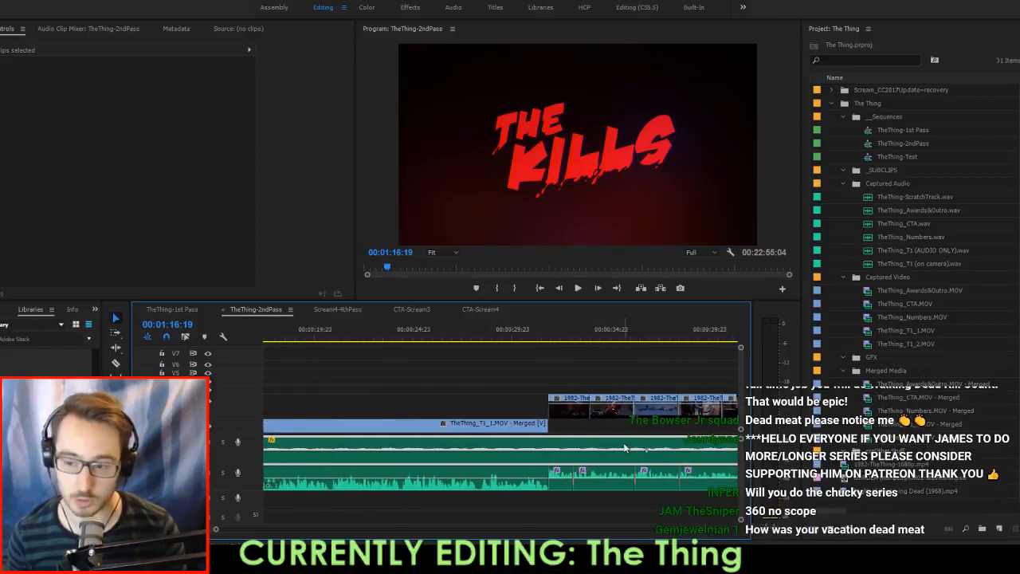
scroll(620, 445, up, 1)
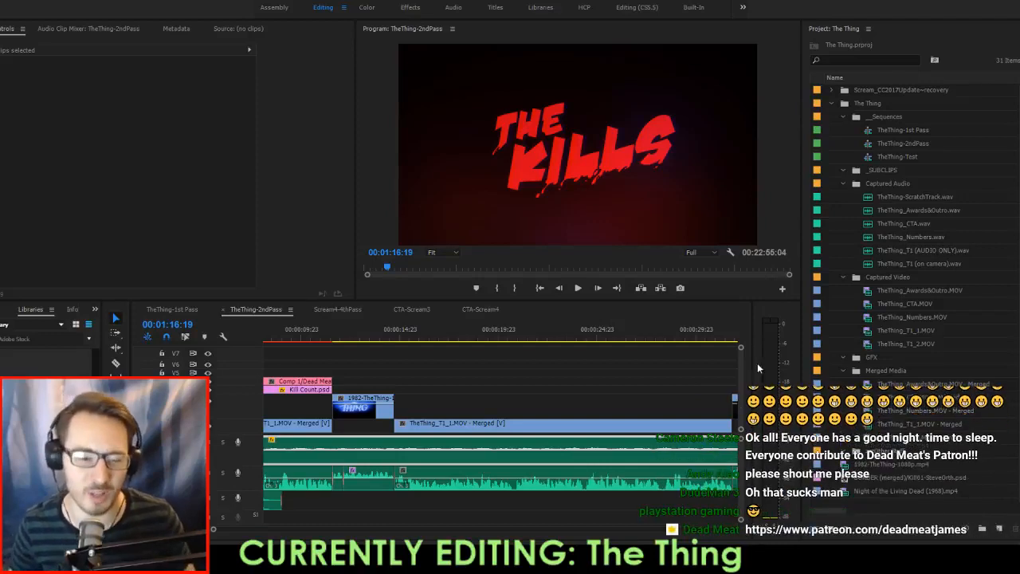
click(558, 338)
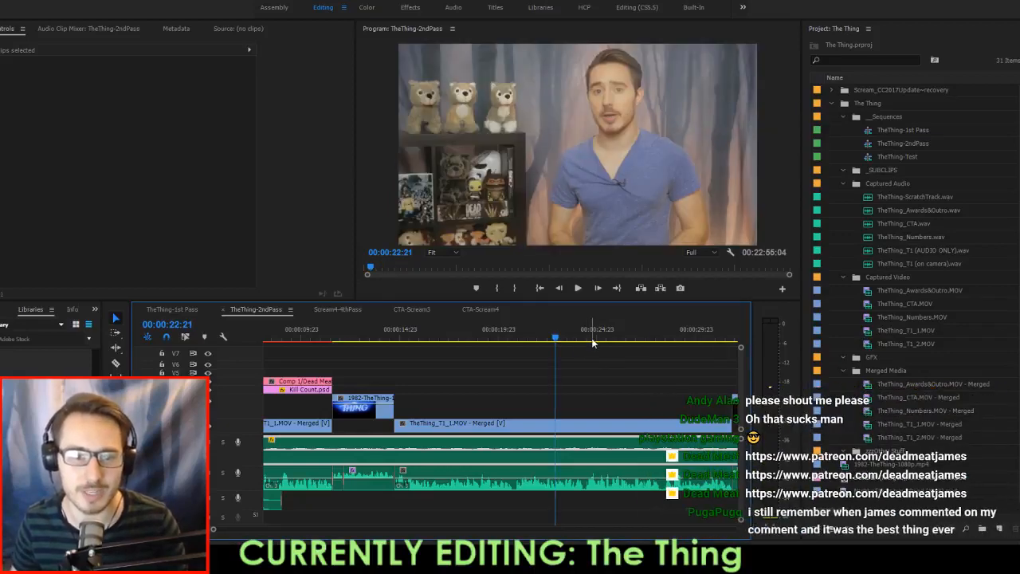
key(Up)
key(Up)
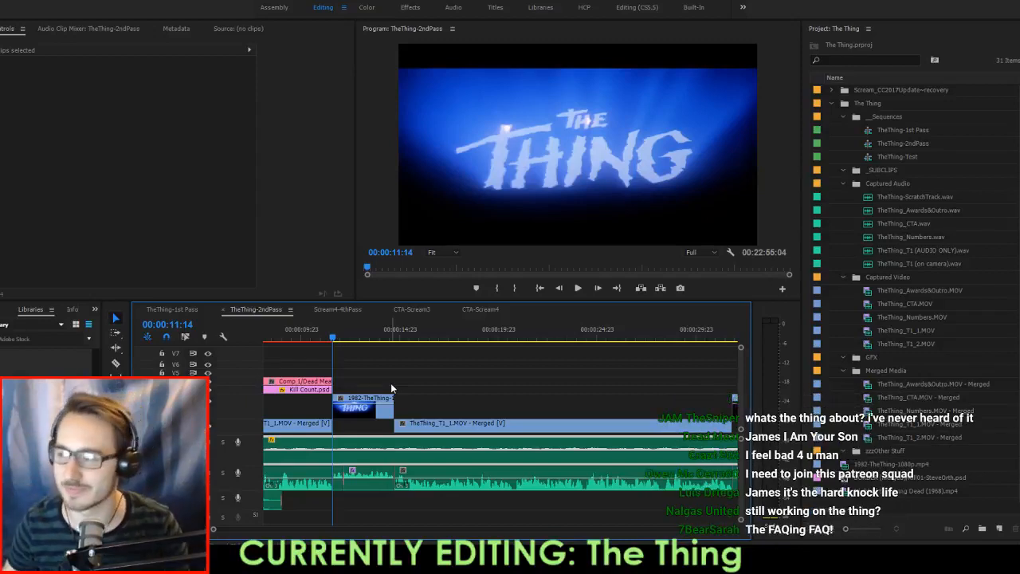
key(space)
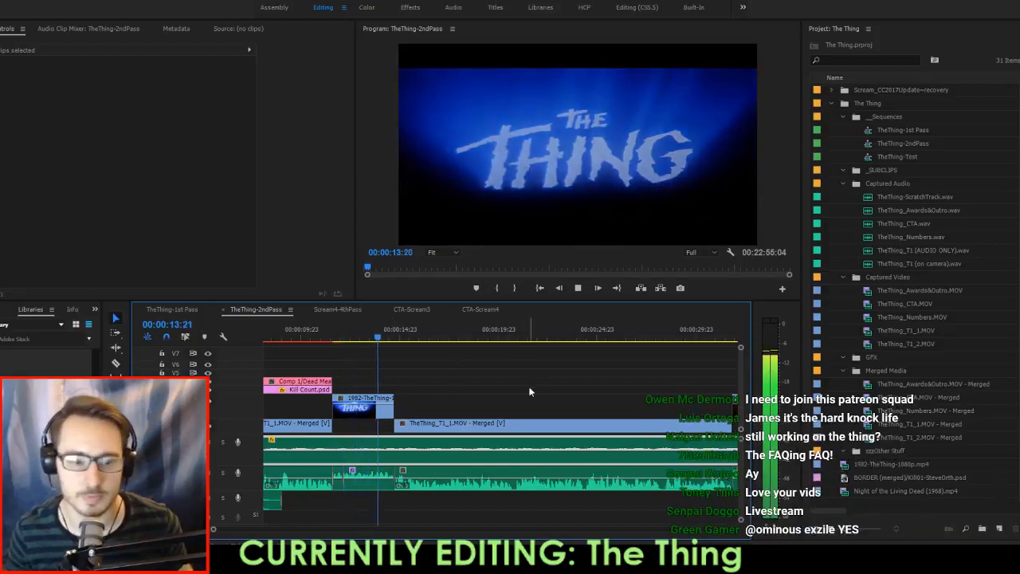
scroll(499, 400, down, 4)
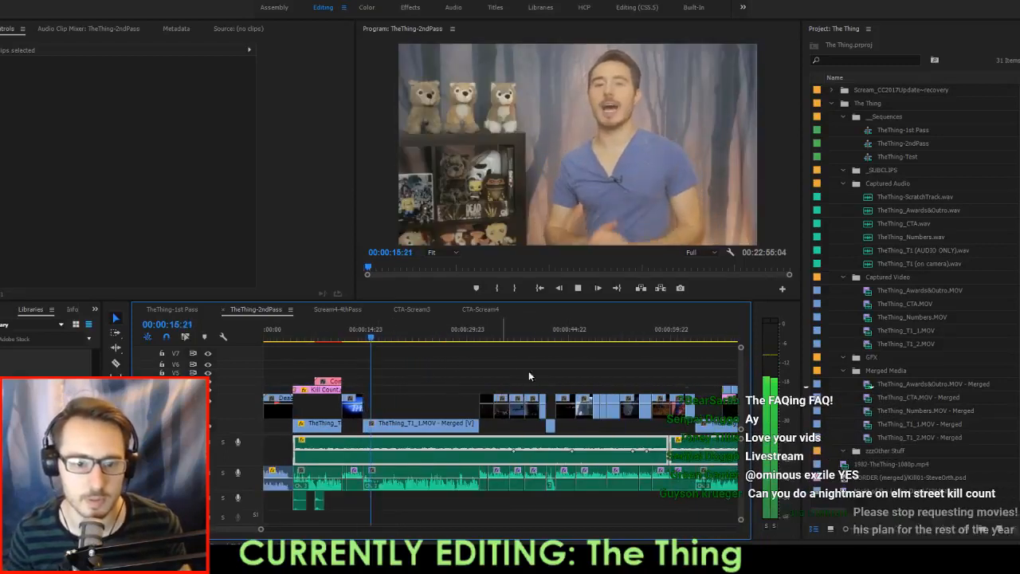
Play from 00:00:56:03 through the movie footage, stop at about 00:01:08:22, and solo the background music track.
click(645, 338)
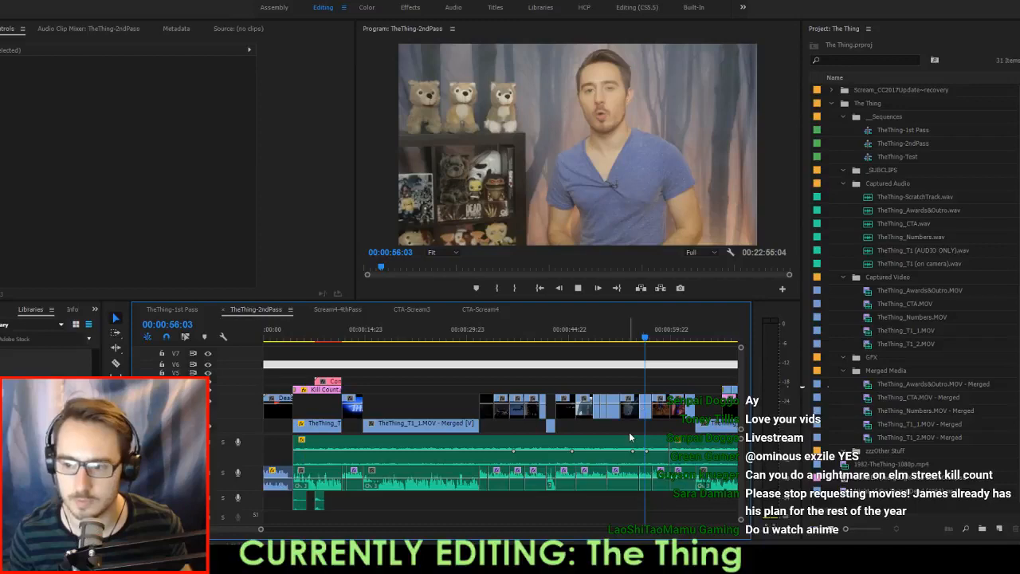
scroll(629, 432, down, 1)
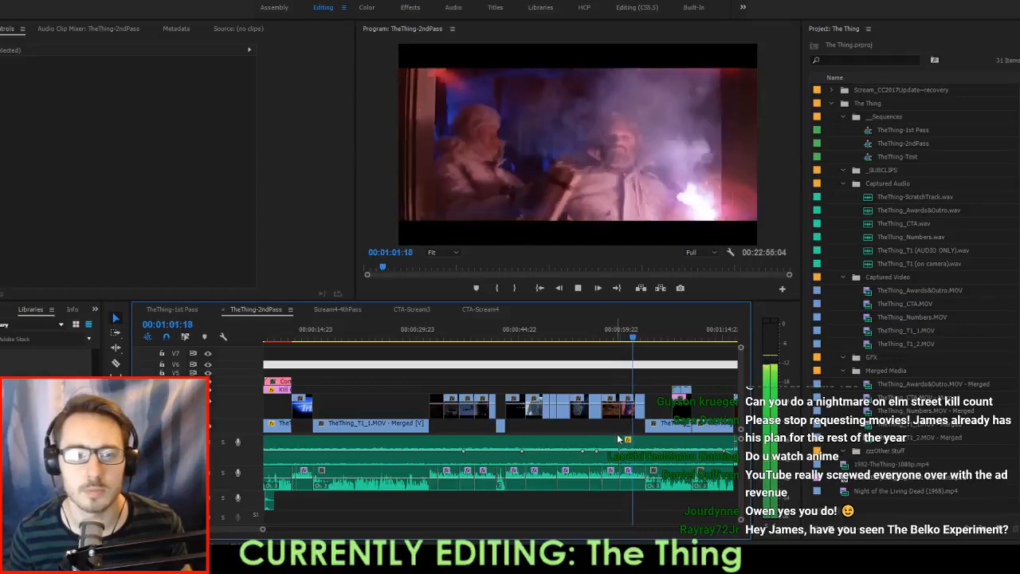
click(622, 425)
scroll(623, 430, down, 2)
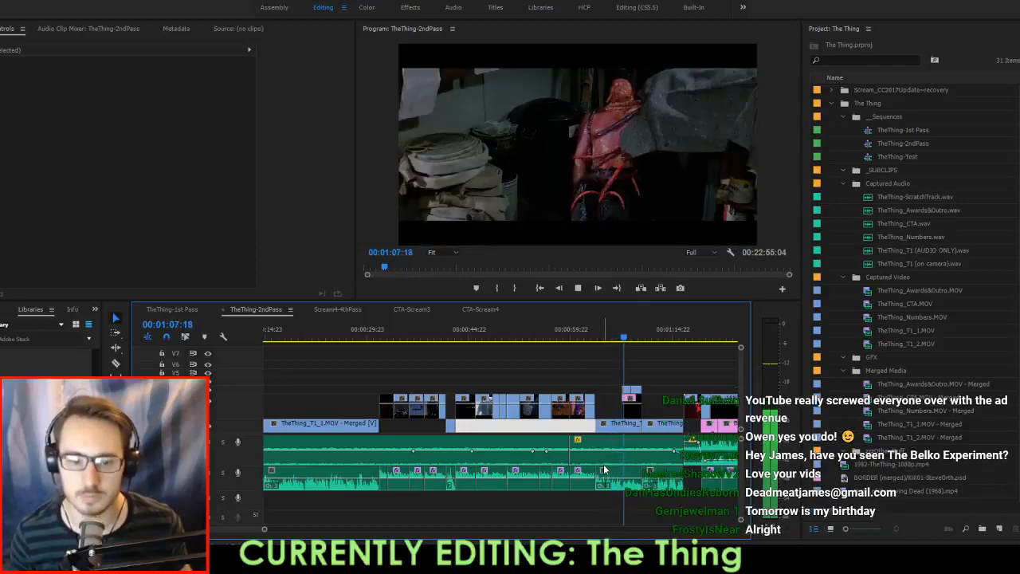
key(space)
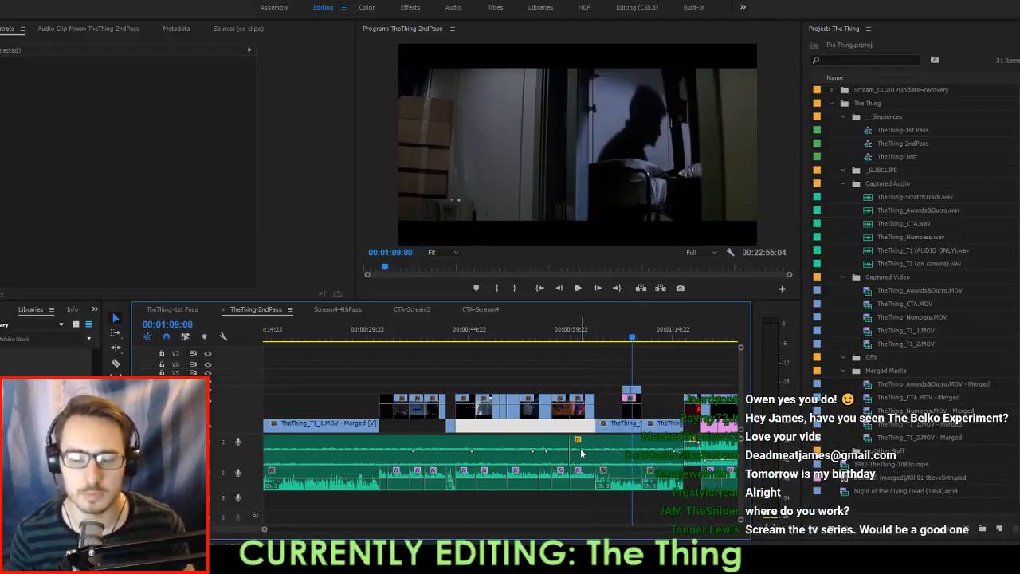
key(Left)
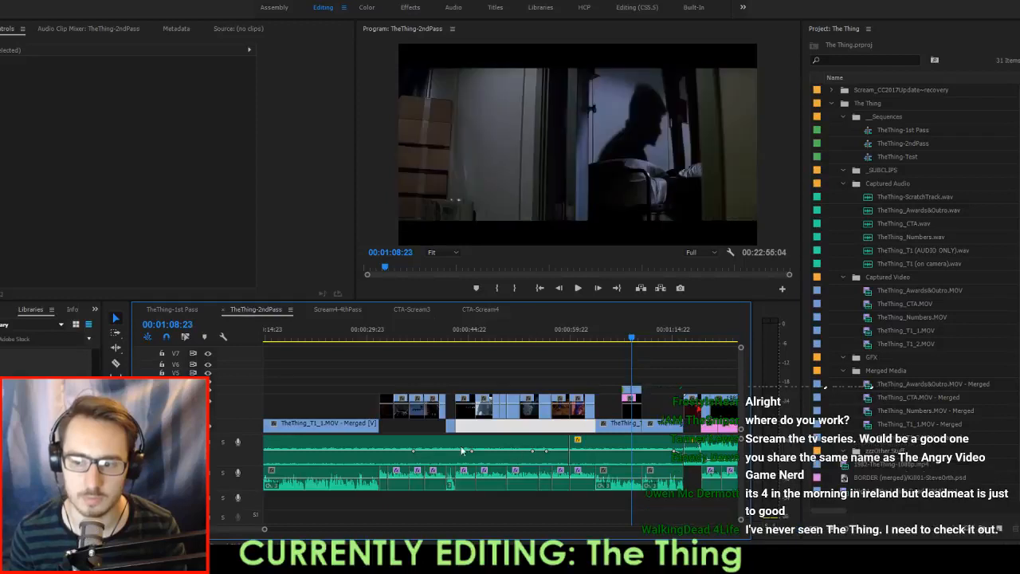
click(223, 442)
key(Left)
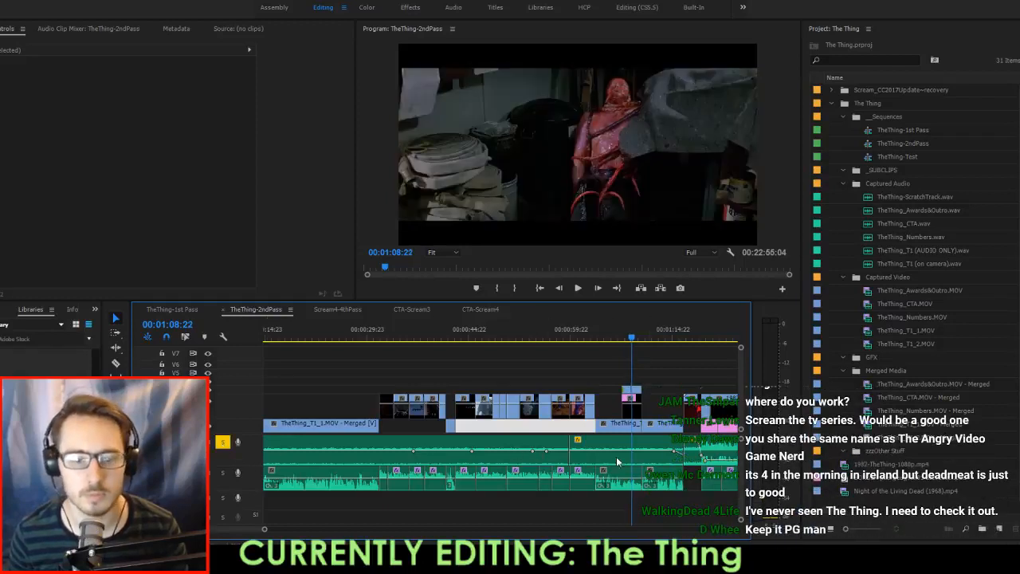
Move the second background music clip earlier so it joins the first at about 00:00:59:18 and ends at about 00:01:07.
key(Right)
key(Right)
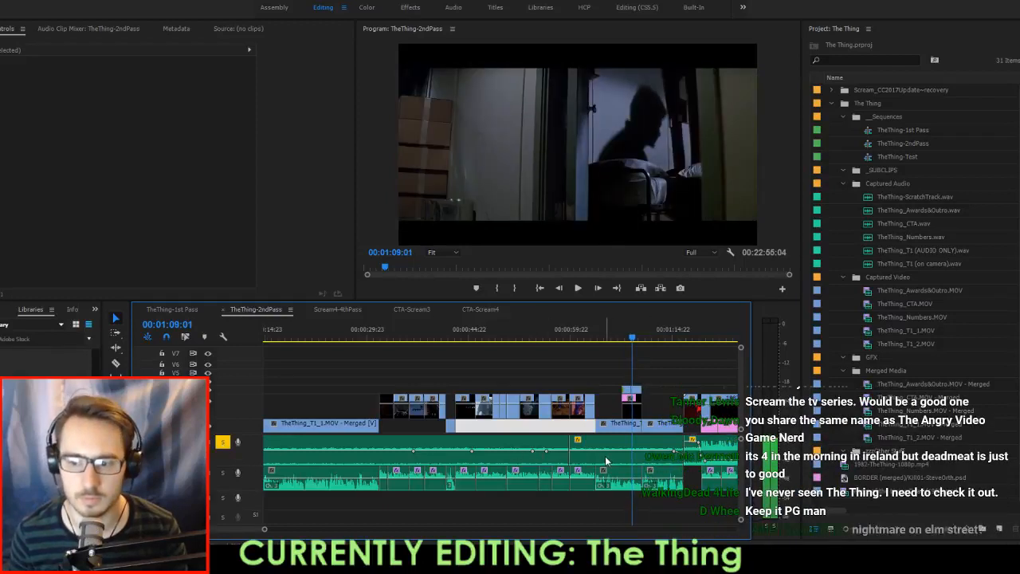
drag(580, 448, 587, 448)
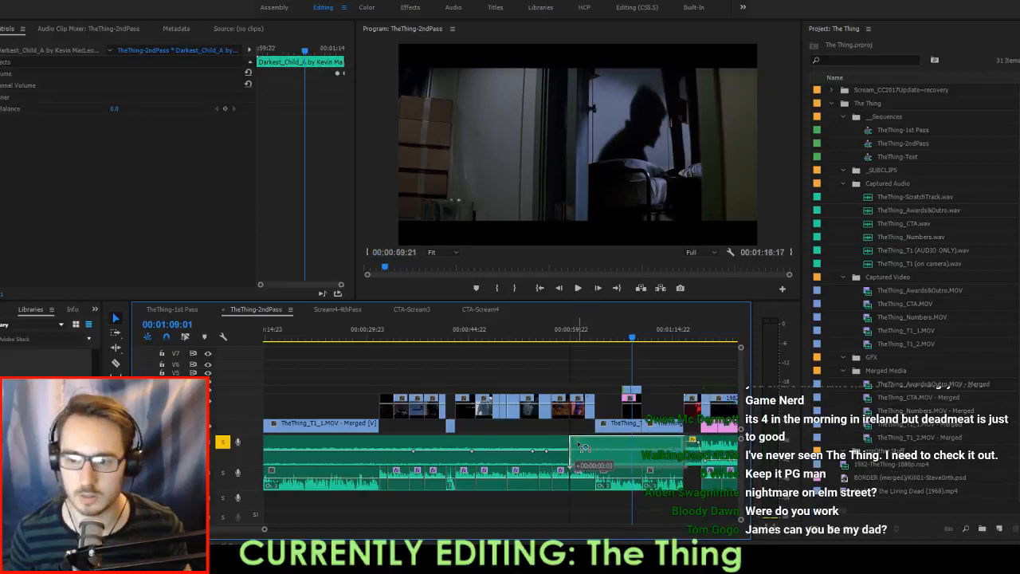
drag(584, 447, 448, 448)
key(ctrl+z)
key(=)
key(=)
key(=)
Play across the new music join from 00:00:54:15 and stop at 00:01:00:15.
click(392, 335)
key(space)
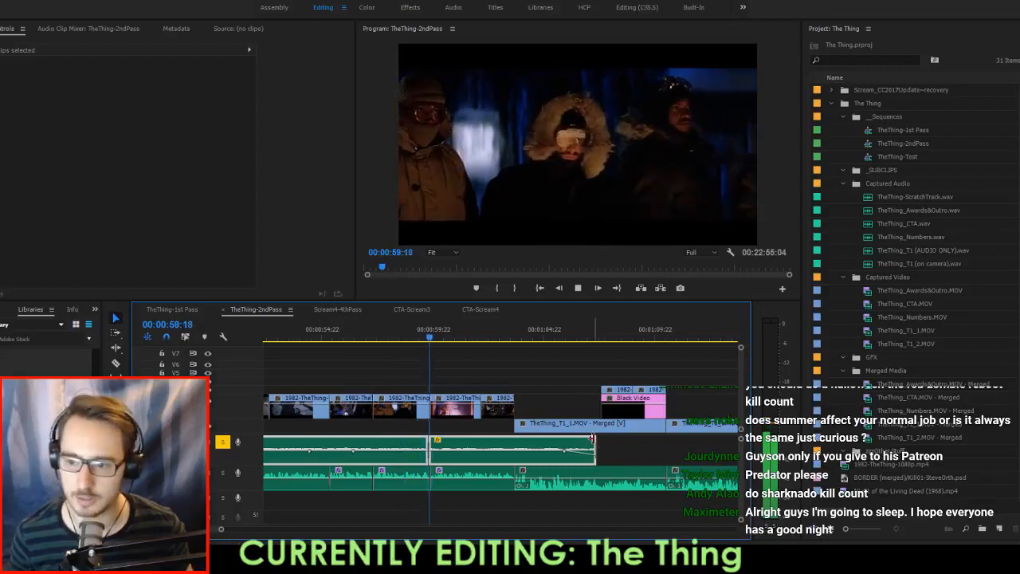
key(space)
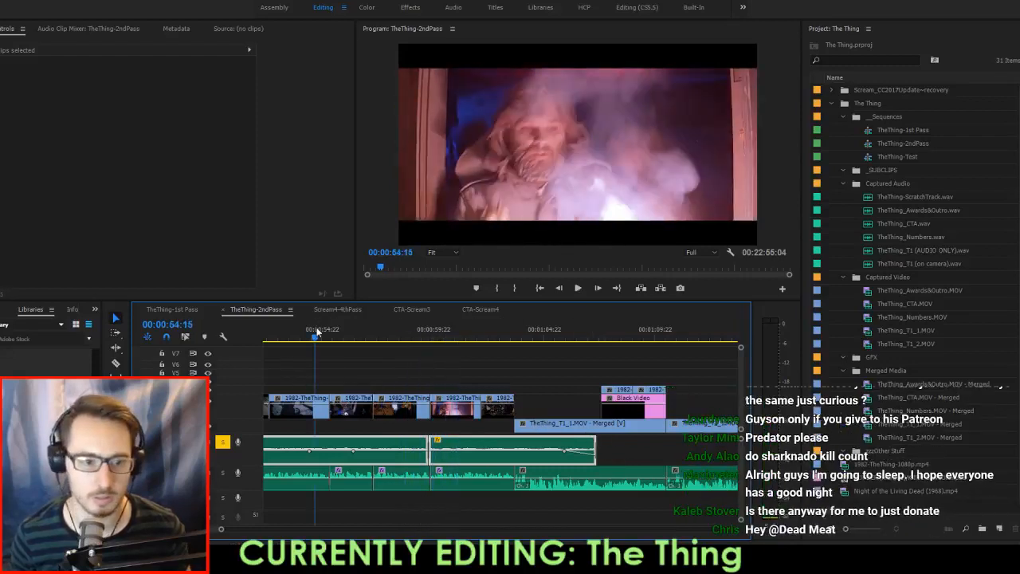
key(space)
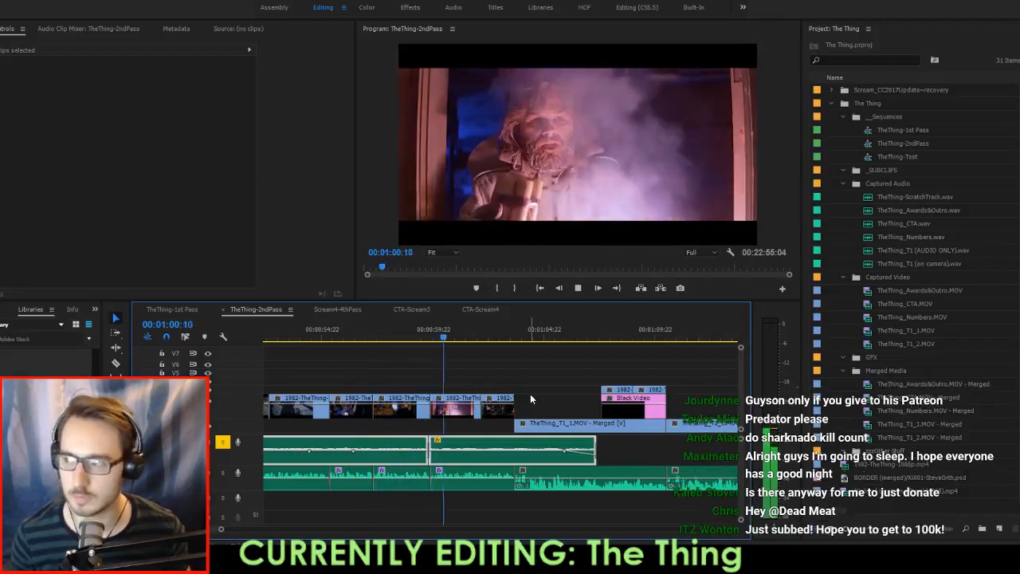
key(space)
Extend the second music clip's end to The Kills title and remove its leftover volume dip around 00:01:07.
scroll(392, 339, up, 3)
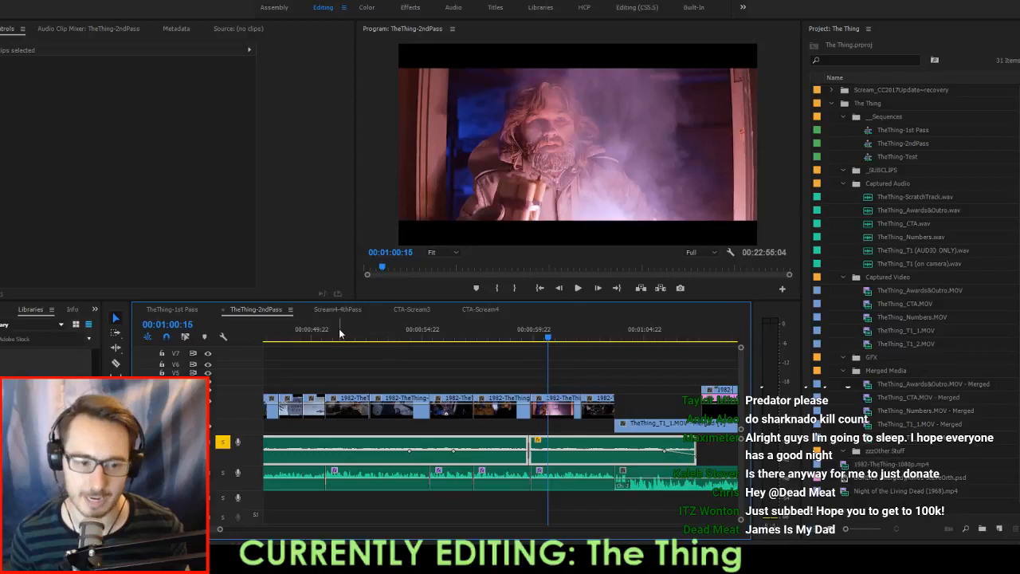
scroll(391, 388, down, 2)
click(364, 368)
scroll(366, 371, up, 3)
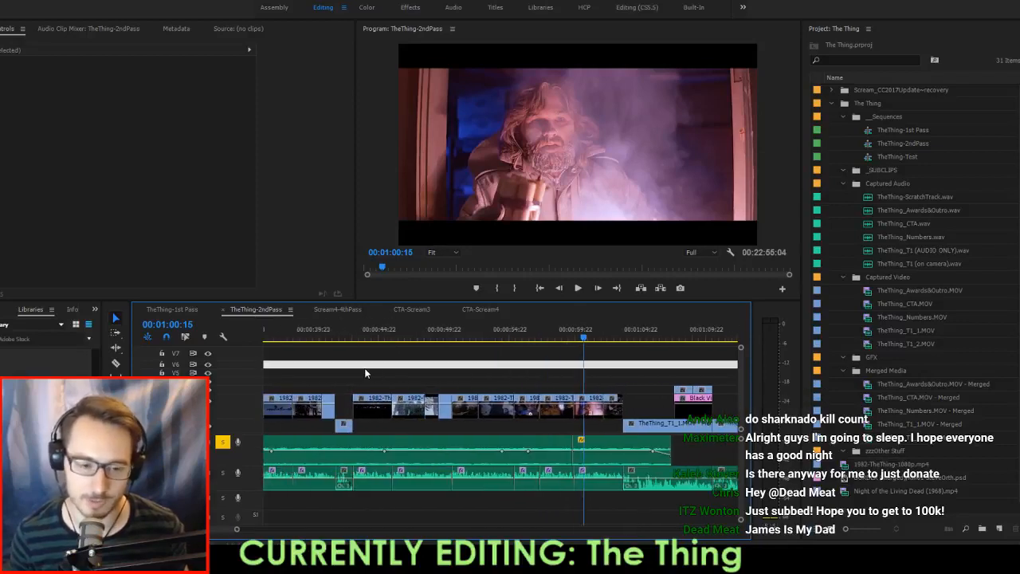
click(424, 341)
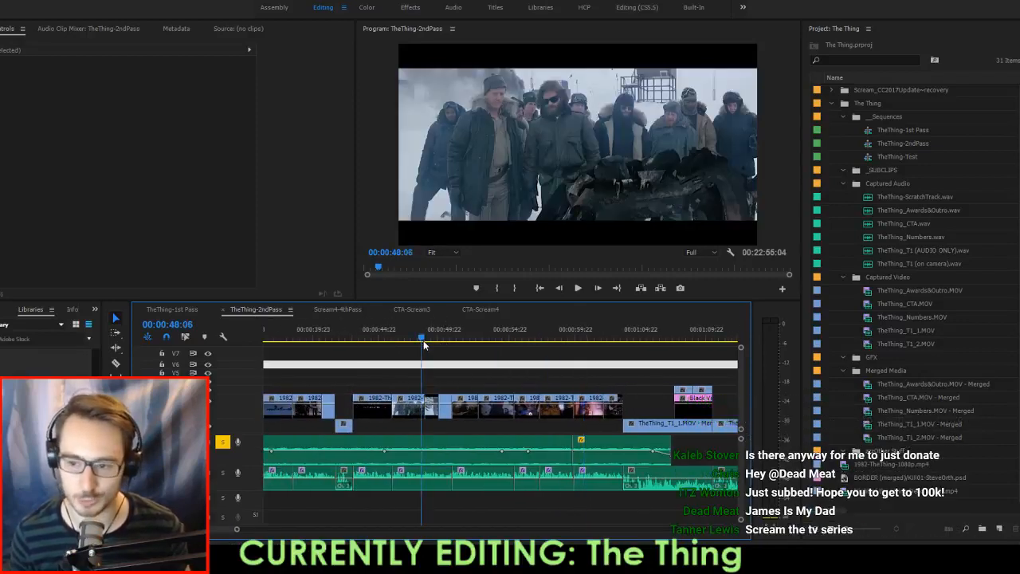
click(670, 447)
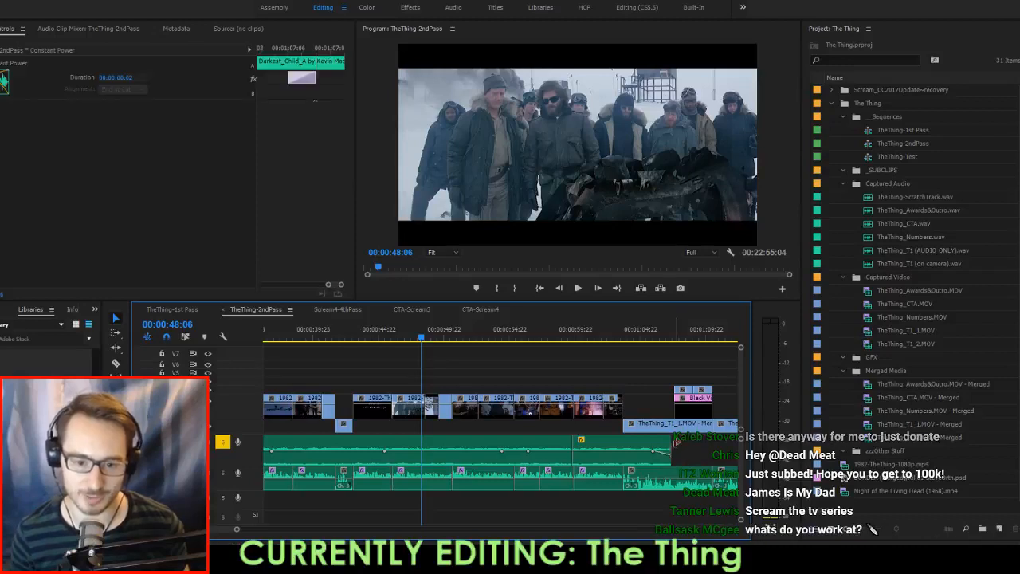
drag(674, 442, 738, 440)
scroll(694, 428, down, 1)
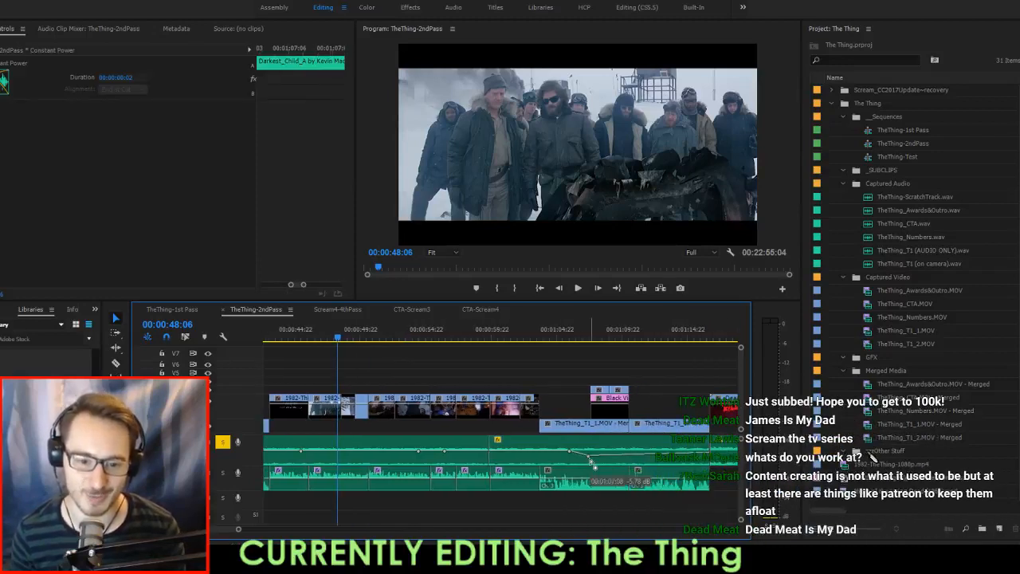
click(590, 461)
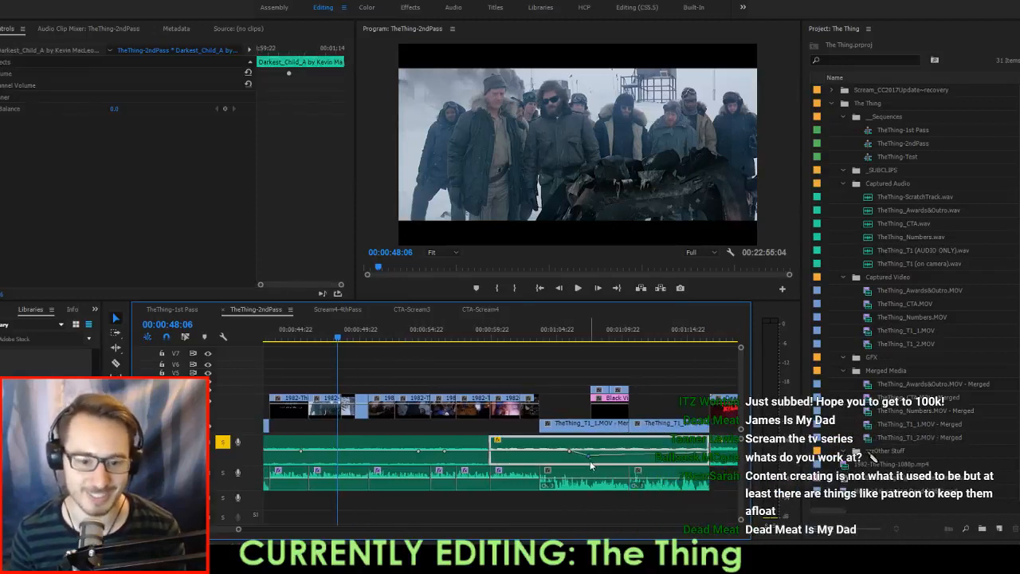
Play the solo music from 00:00:48:06, and replay from about 00:00:52 to find an earlier join point near 00:00:55:05.
click(460, 380)
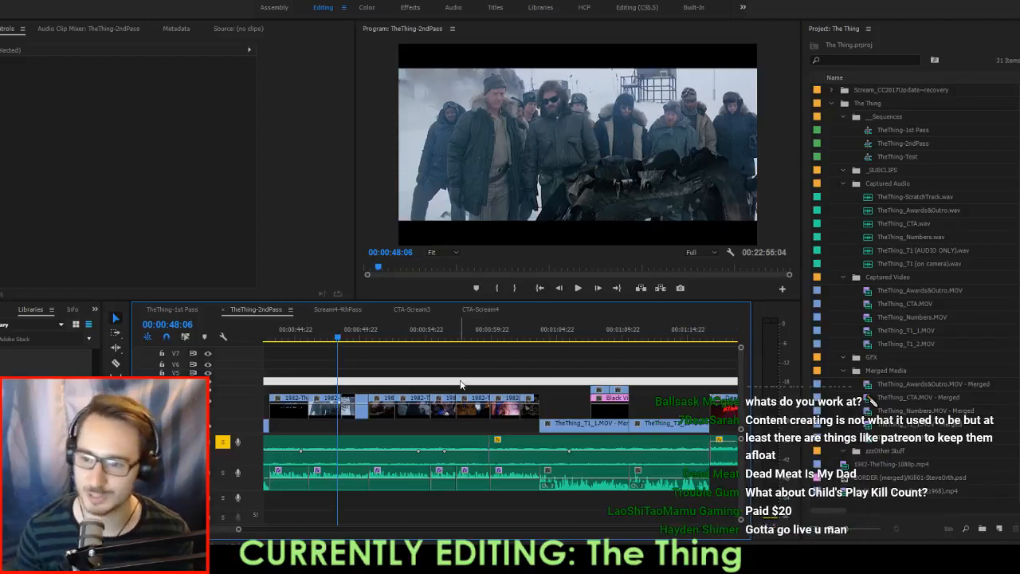
key(space)
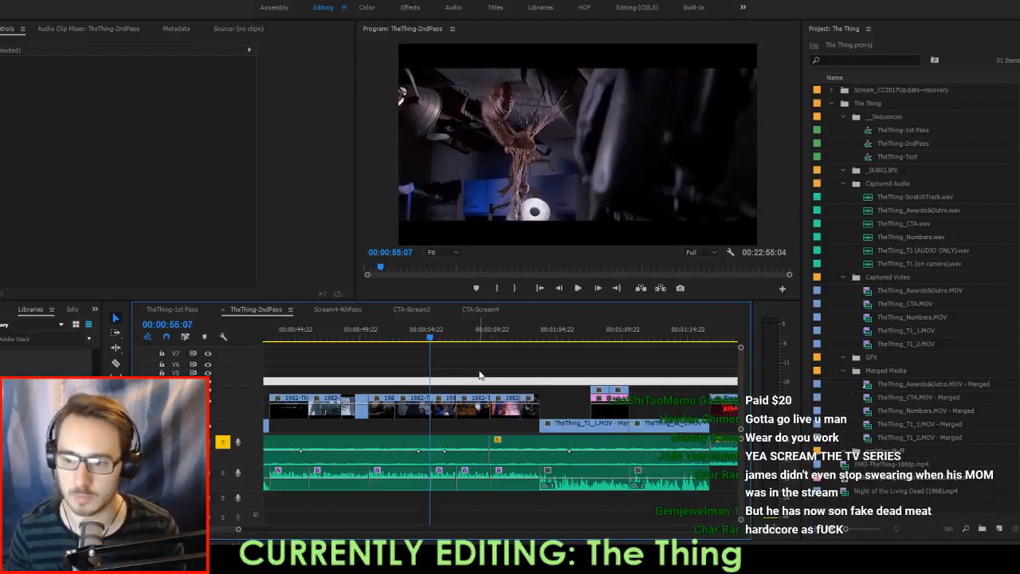
click(395, 337)
key(space)
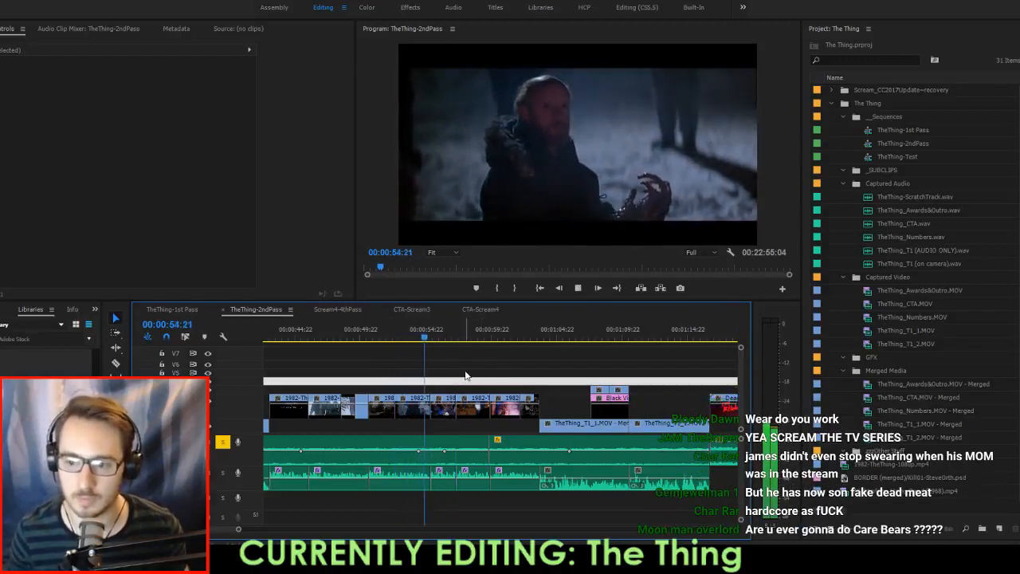
key(space)
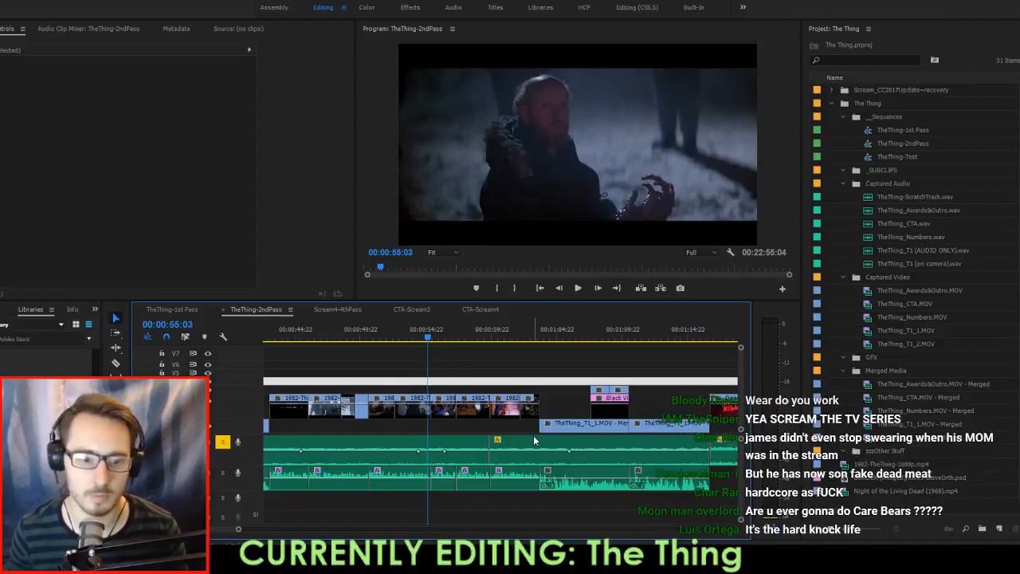
Shift the second music clip earlier to start at 00:00:55:05, and extend its end back to The Kills title.
key(ctrl+k)
click(533, 449)
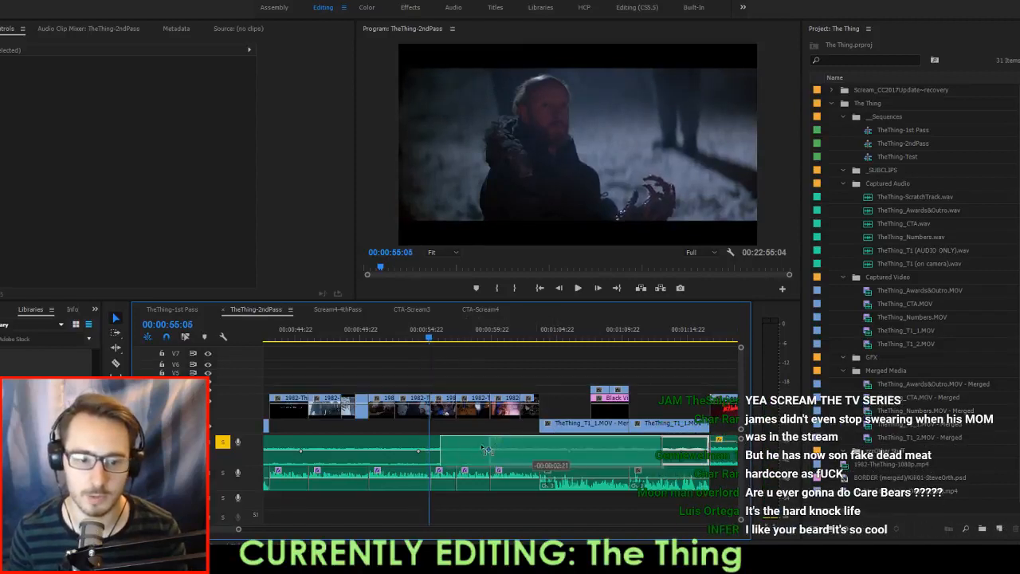
drag(648, 443, 709, 444)
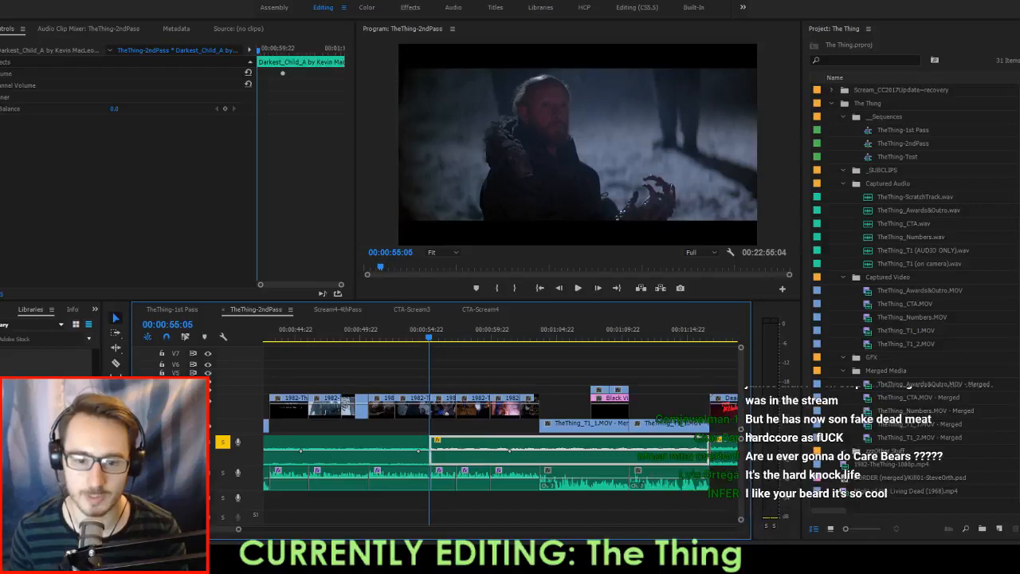
click(409, 354)
Play the revised music join from 00:00:52:12 to 00:00:56:10, and save the project.
click(394, 341)
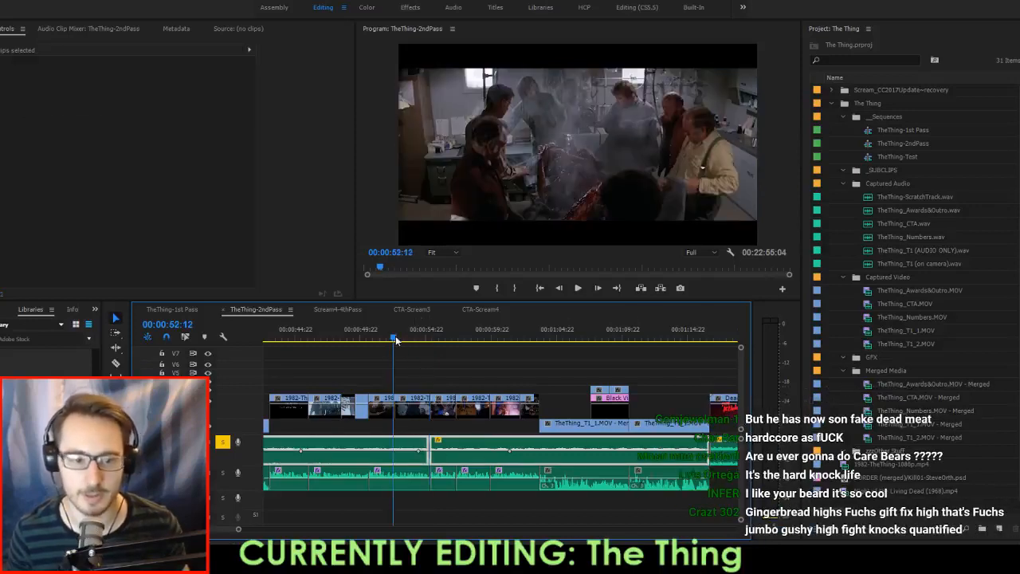
key(space)
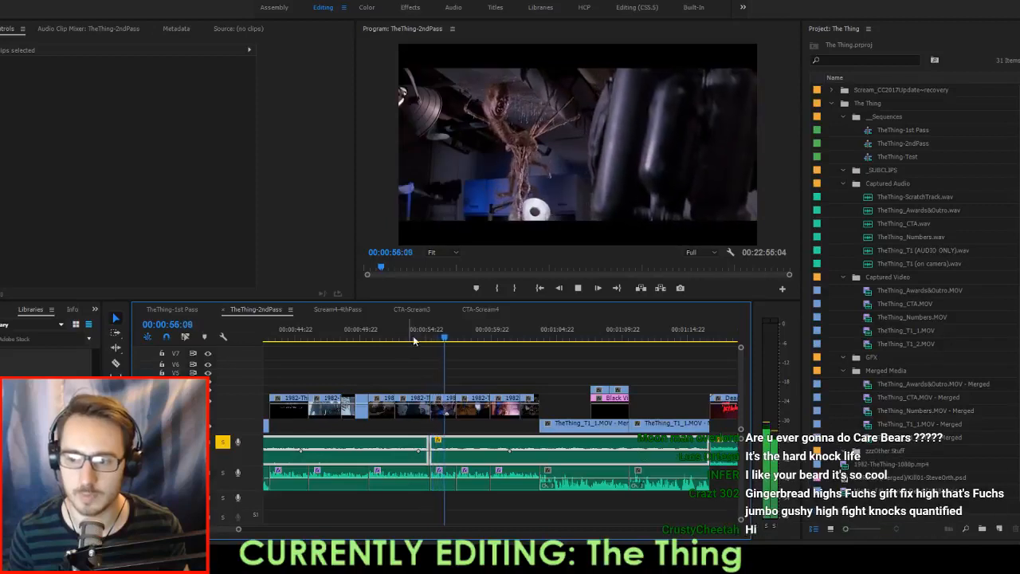
key(space)
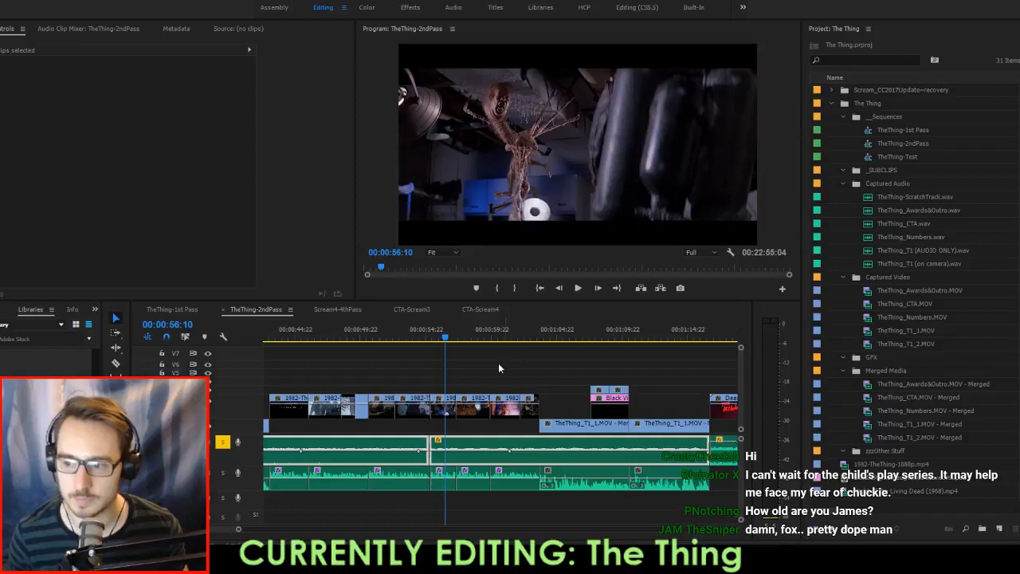
click(451, 375)
key(ctrl+s)
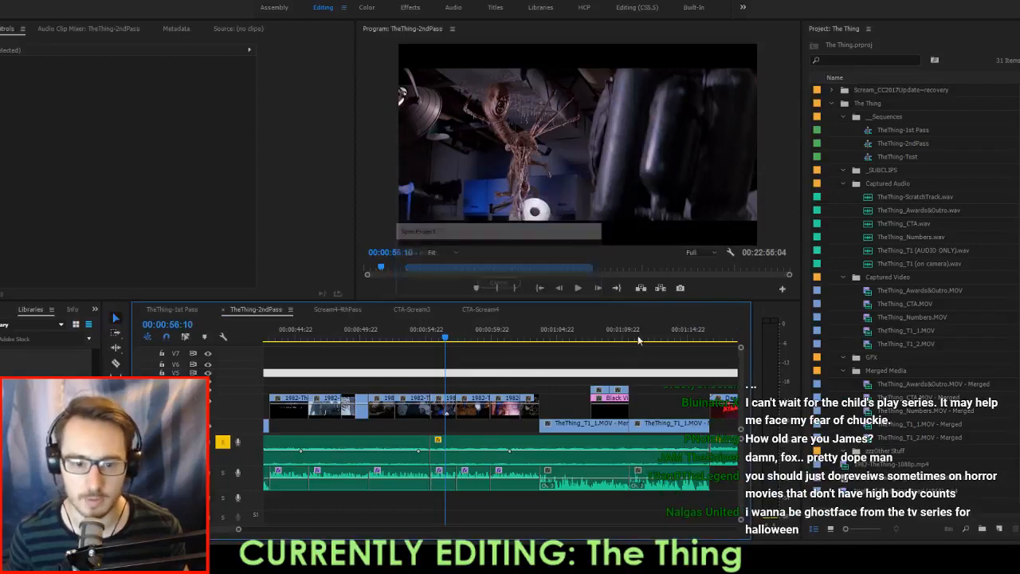
With the music track unsoloed, fade down the music's end just before The Kills title using volume keyframes, and save the project.
click(662, 338)
key(space)
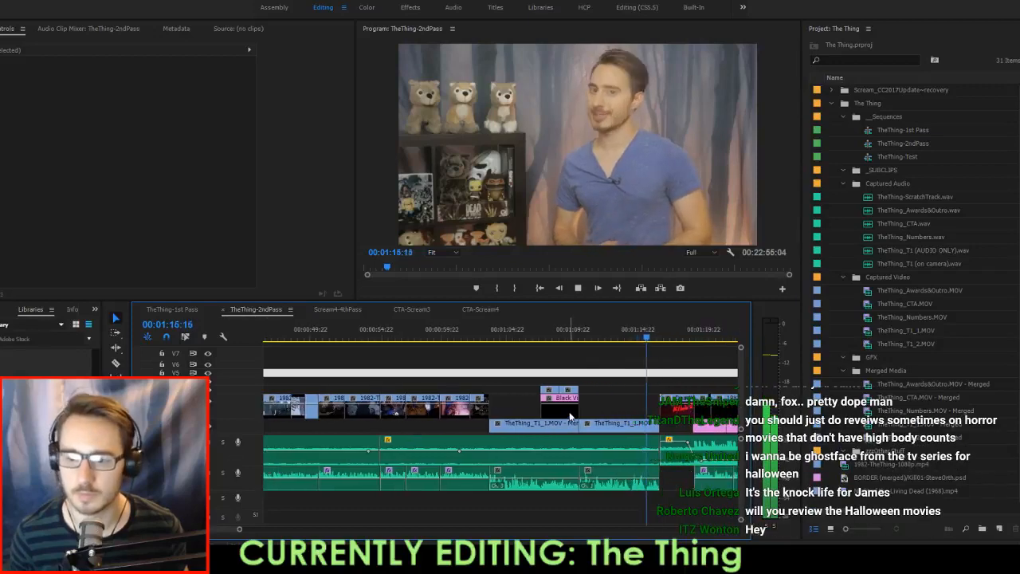
key(space)
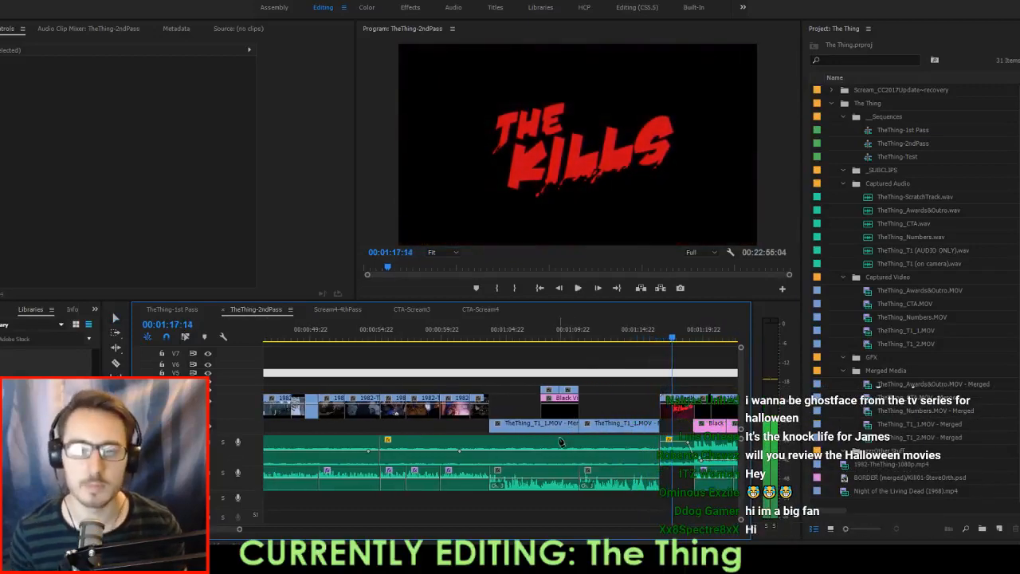
click(561, 441)
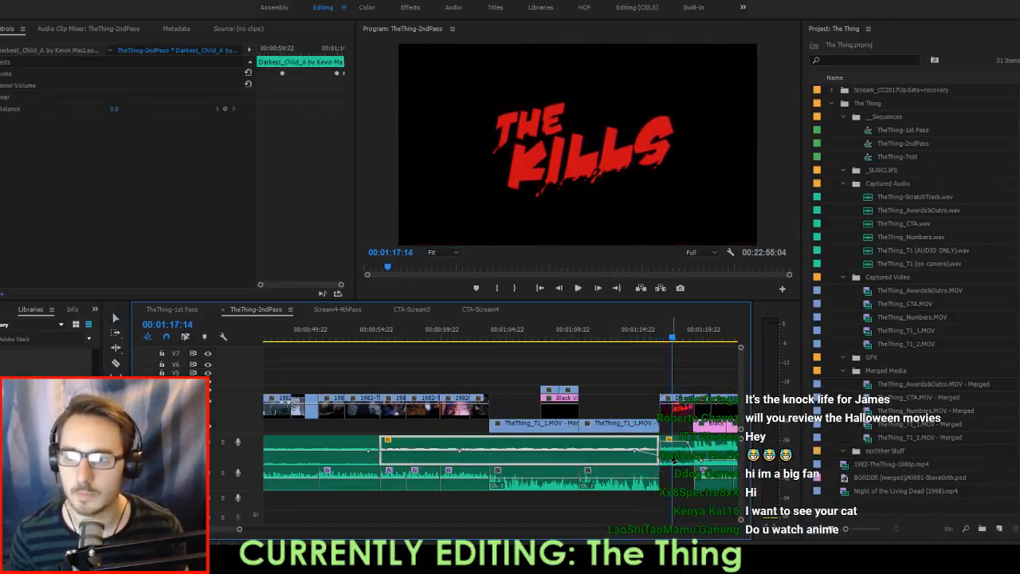
key(ctrl+s)
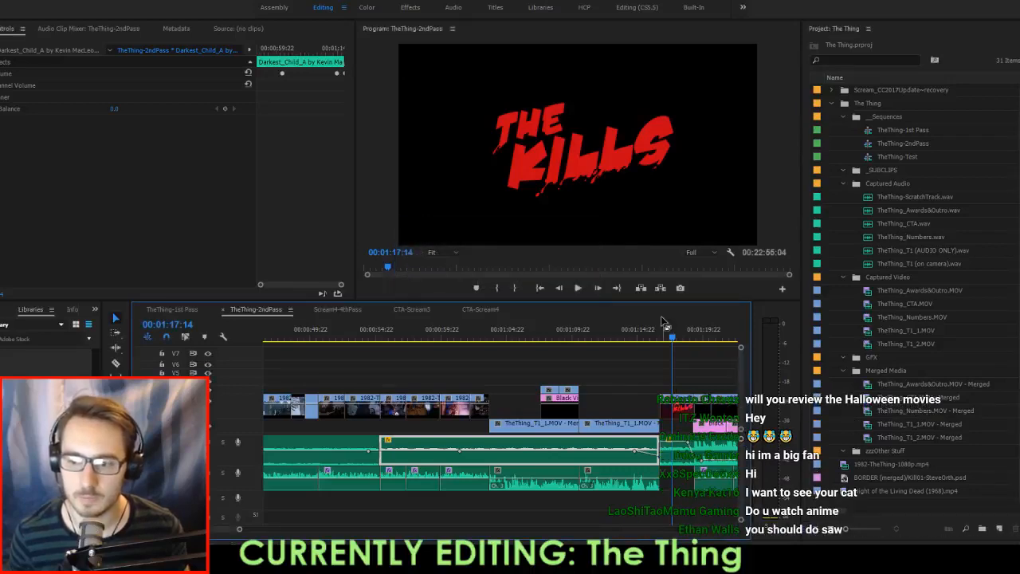
Play the mix from 00:01:08:15 over the movie footage, and skip ahead to play The Kills title from about 00:01:17.
click(556, 331)
key(minus)
key(minus)
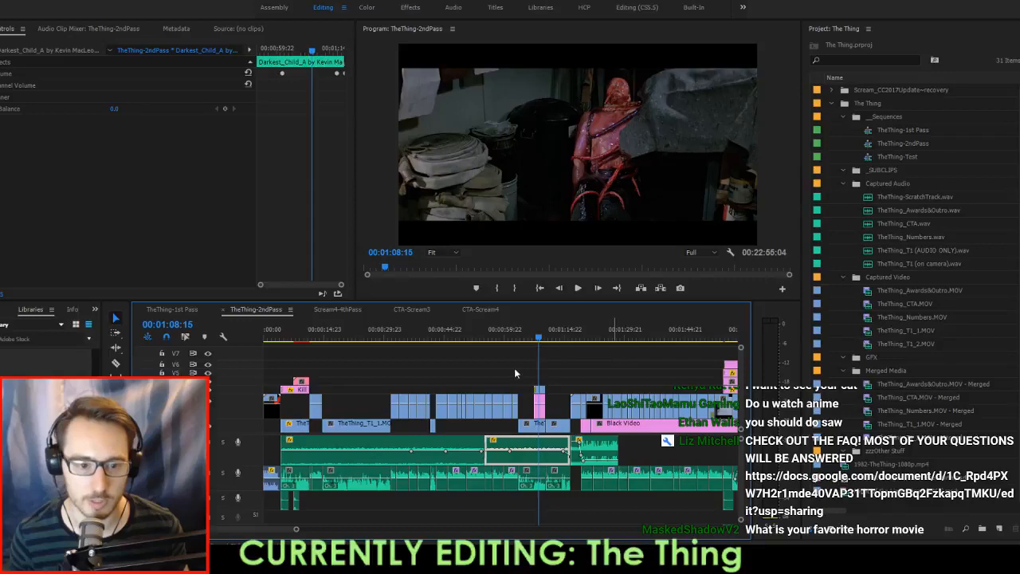
key(minus)
key(minus)
key(minus)
key(minus)
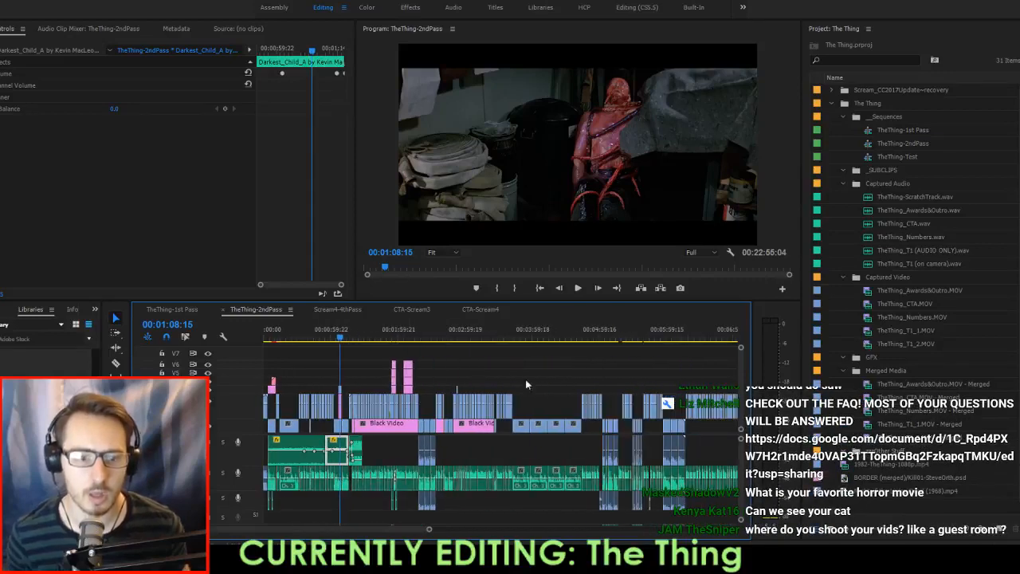
scroll(342, 388, up, 8)
click(329, 399)
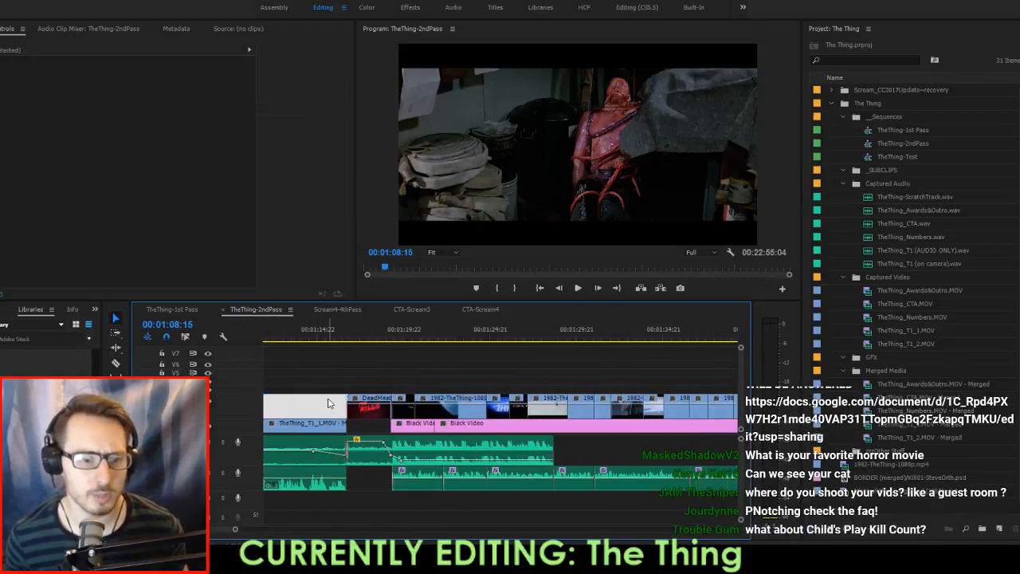
key(space)
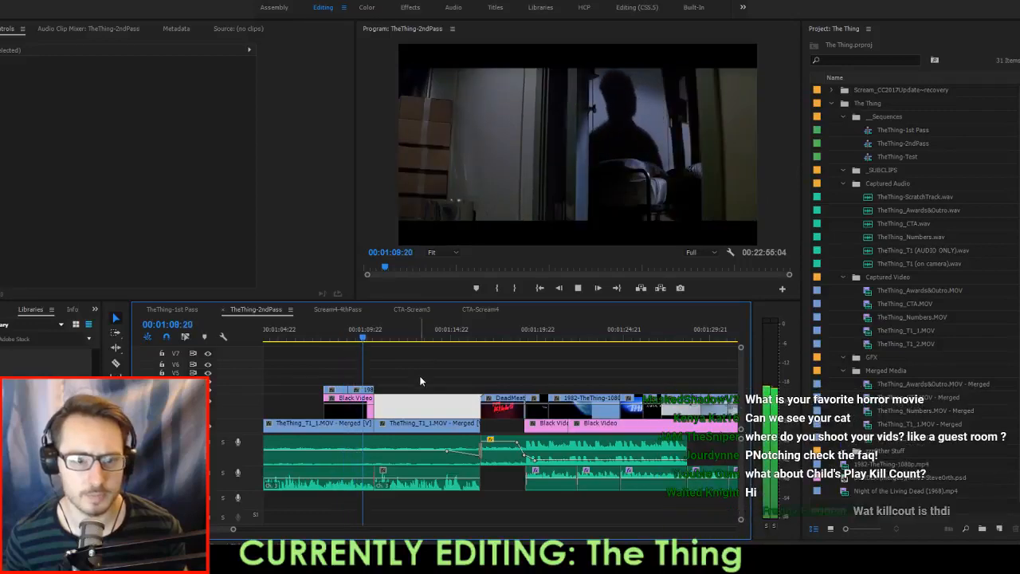
click(497, 331)
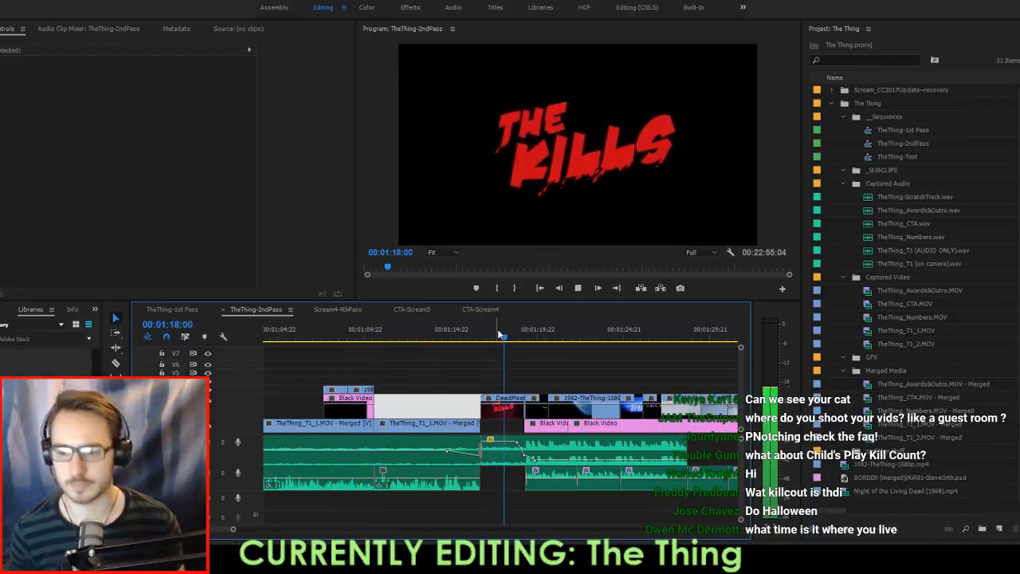
Extend the end of the background music after The Kills title to about 00:02:01, and play from about 00:01:54.
scroll(581, 340, down, 3)
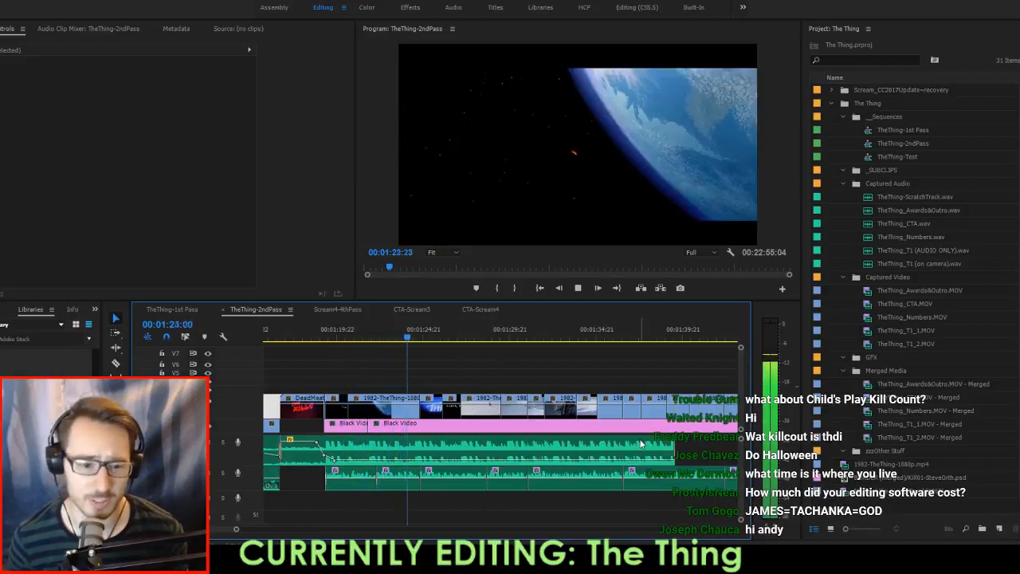
scroll(562, 451, down, 2)
drag(564, 448, 735, 449)
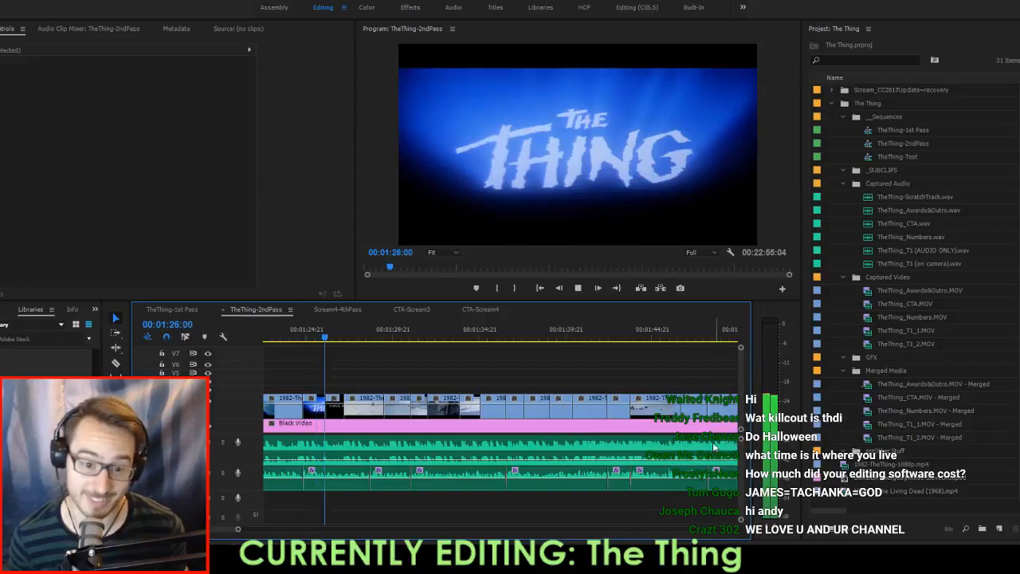
scroll(527, 447, down, 2)
scroll(659, 458, down, 2)
click(660, 459)
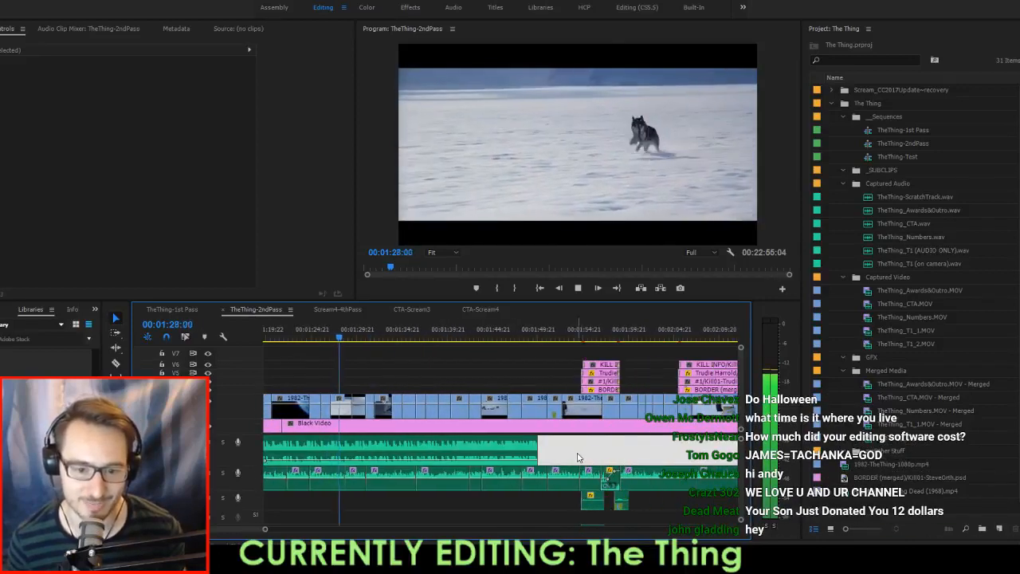
scroll(662, 446, down, 1)
drag(664, 443, 635, 443)
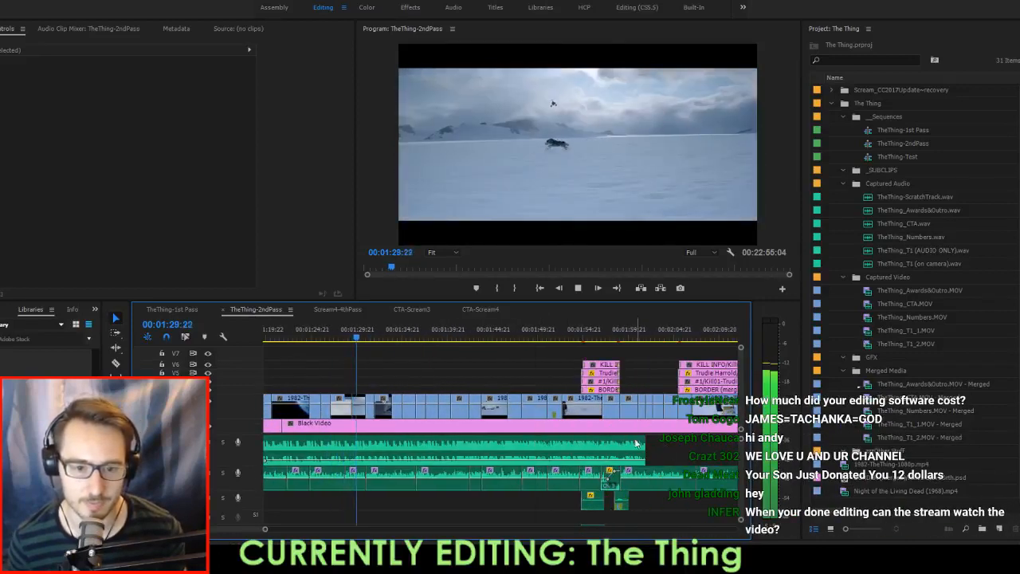
click(576, 330)
scroll(632, 399, down, 2)
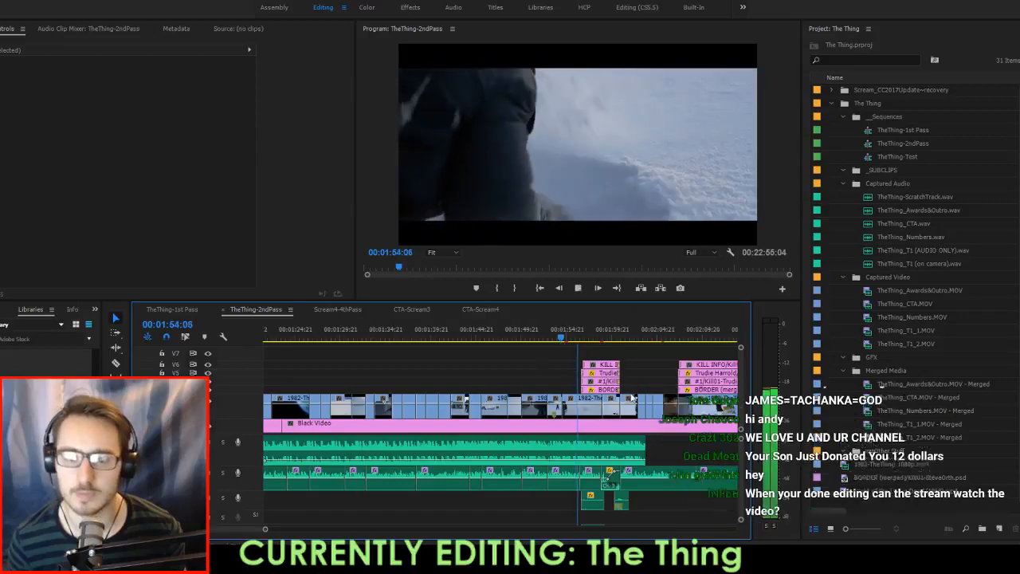
Extend the end of the background music to 00:02:18:21, where the next on-camera clip starts.
scroll(631, 399, down, 2)
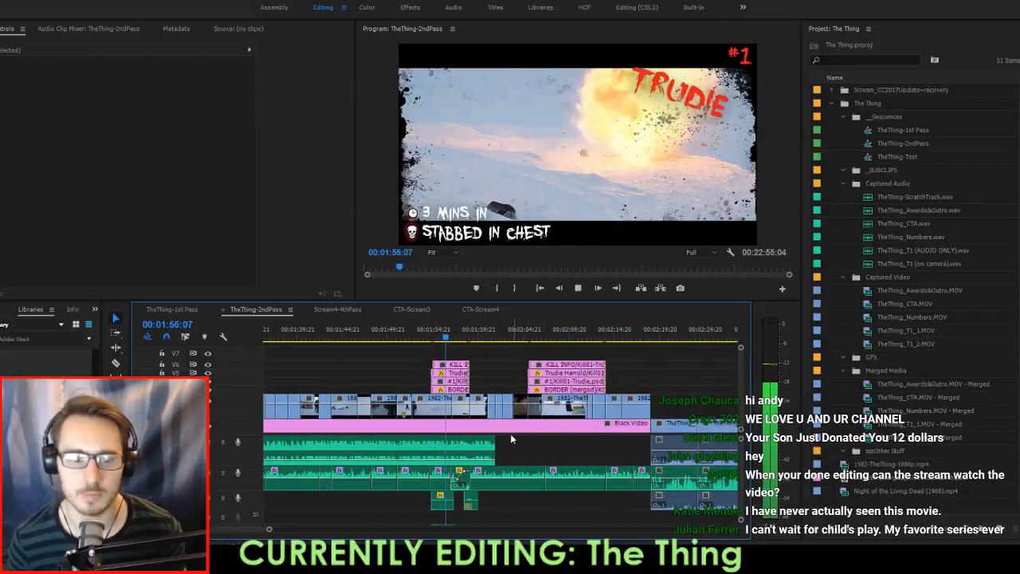
drag(500, 447, 649, 444)
scroll(611, 445, down, 1)
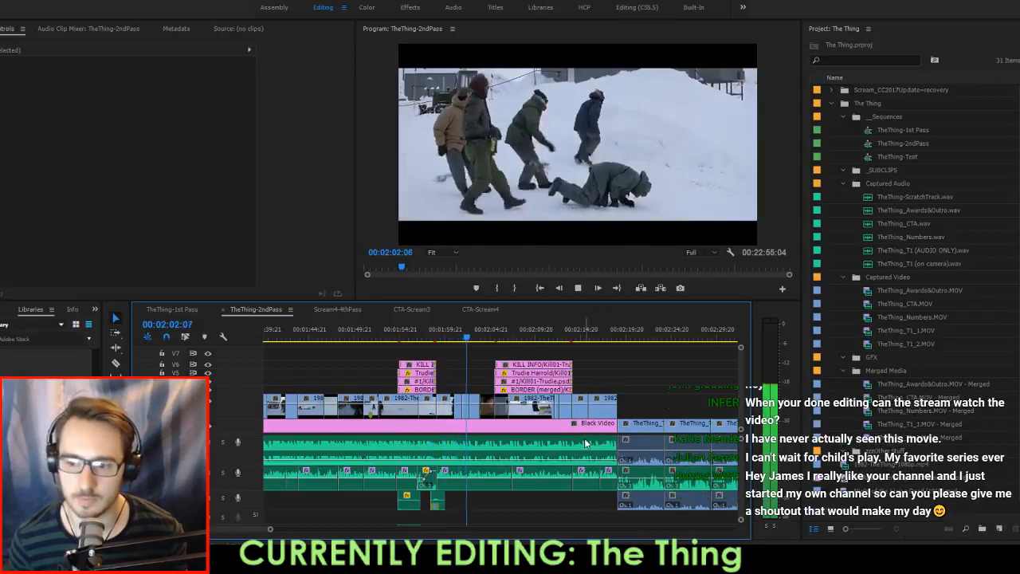
Play the end of the extended music from about 00:02:16 into the on-camera clip.
key(space)
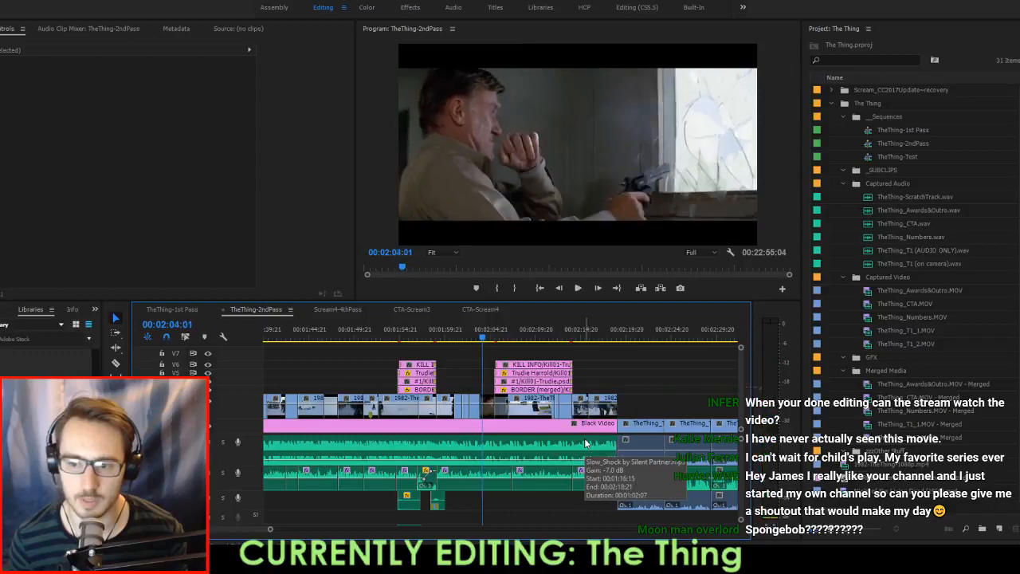
click(596, 333)
key(space)
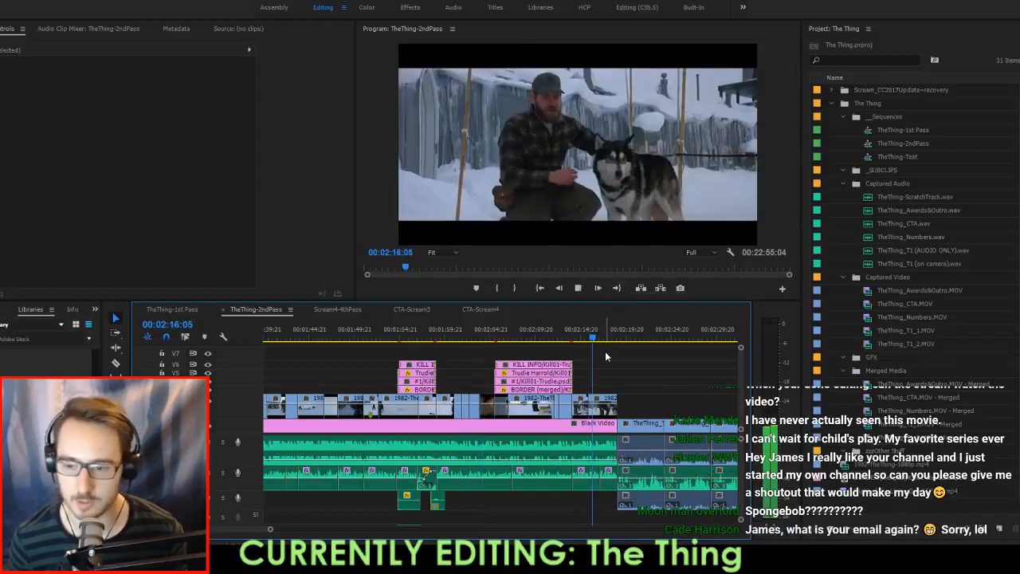
scroll(645, 427, up, 3)
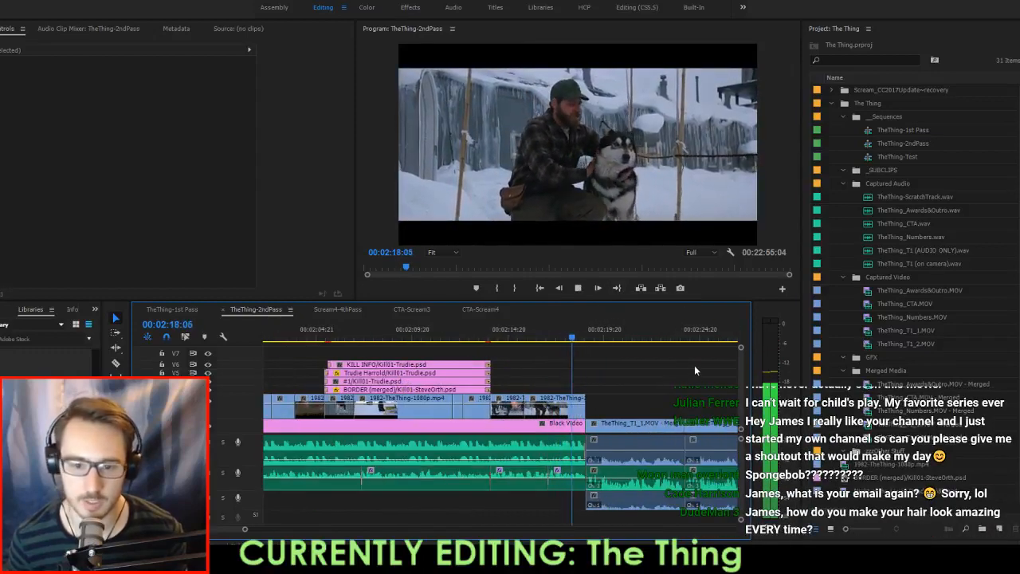
click(685, 384)
scroll(662, 400, down, 2)
key(space)
Delete the extra merged audio of the three on-camera clips from the first and third audio tracks.
click(601, 451)
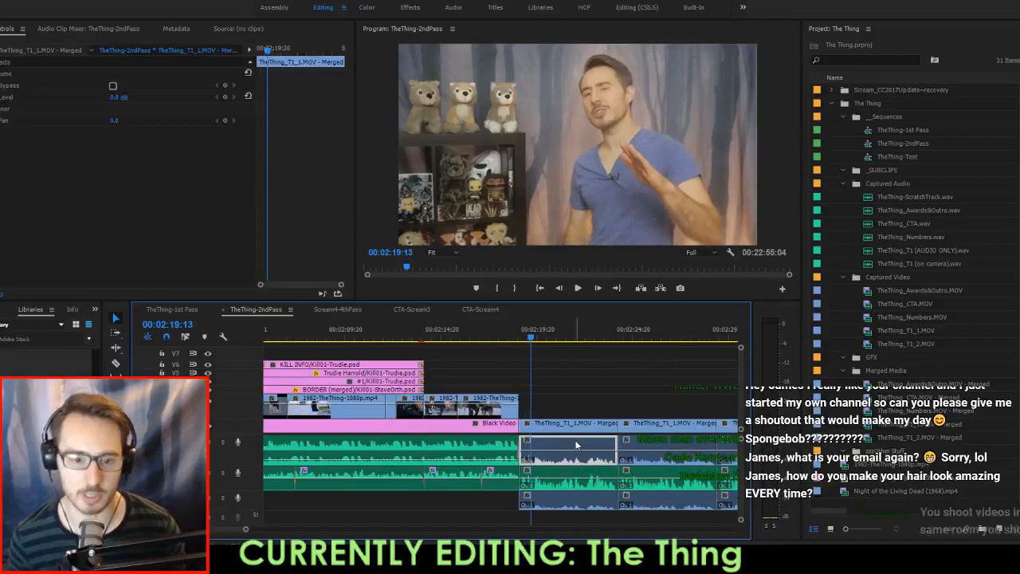
key(Delete)
scroll(649, 455, down, 2)
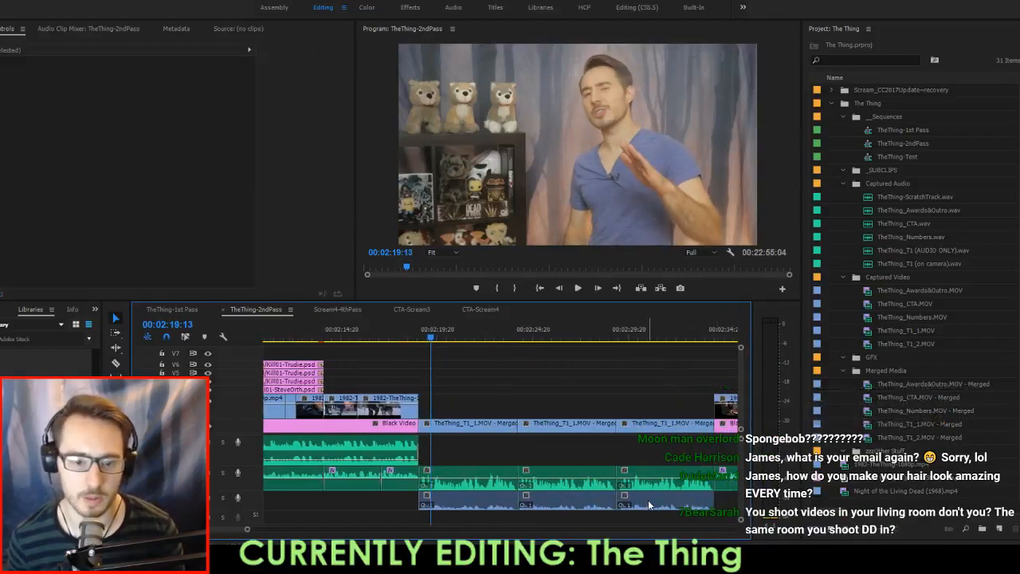
key(Delete)
Play the three on-camera takes from 00:02:19:13, and extract the third take so the gap closes.
key(space)
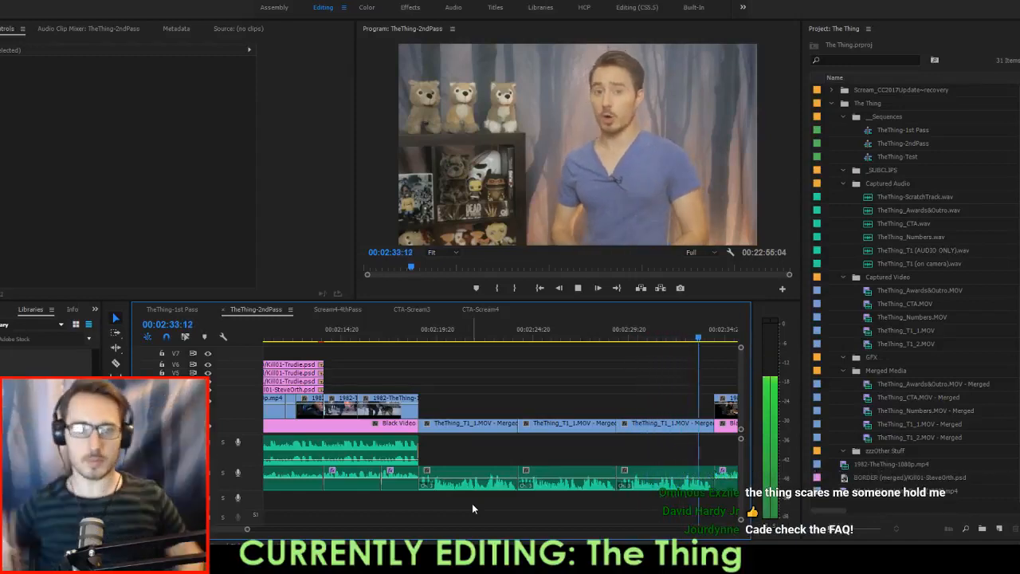
key(space)
key(Up)
key(i)
key(Down)
key(o)
key(apostrophe)
key(Up)
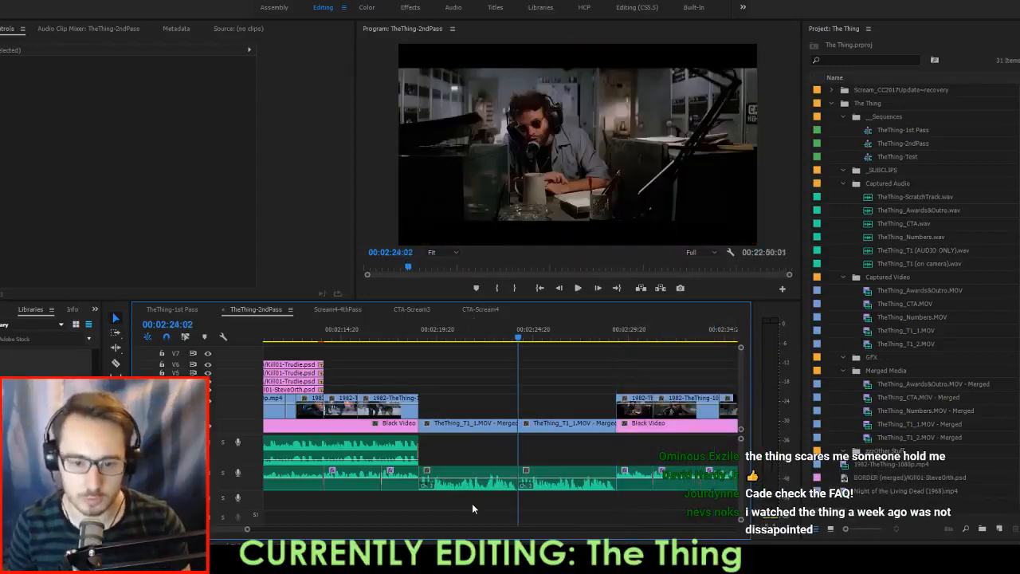
Extract the second on-camera take, leaving only the first before the radio-room footage.
key(Up)
key(i)
key(Down)
key(o)
key(apostrophe)
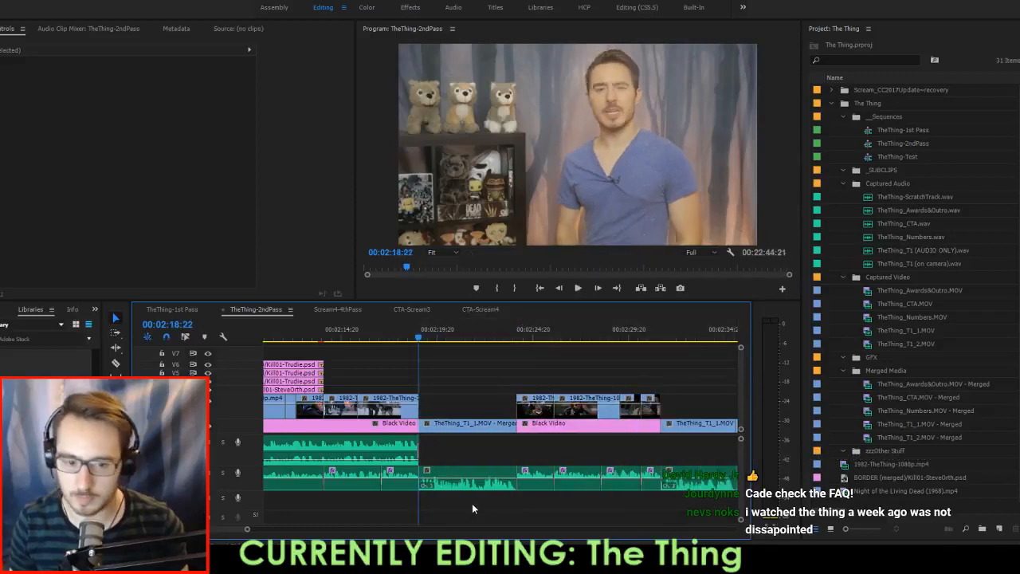
Play the cut from the dog footage into the remaining on-camera clip, from about 00:02:18:05 to 00:02:23:23.
key(space)
key(space)
key(Up)
key(Left)
key(Left)
key(Left)
key(Left)
key(Left)
key(Left)
key(Left)
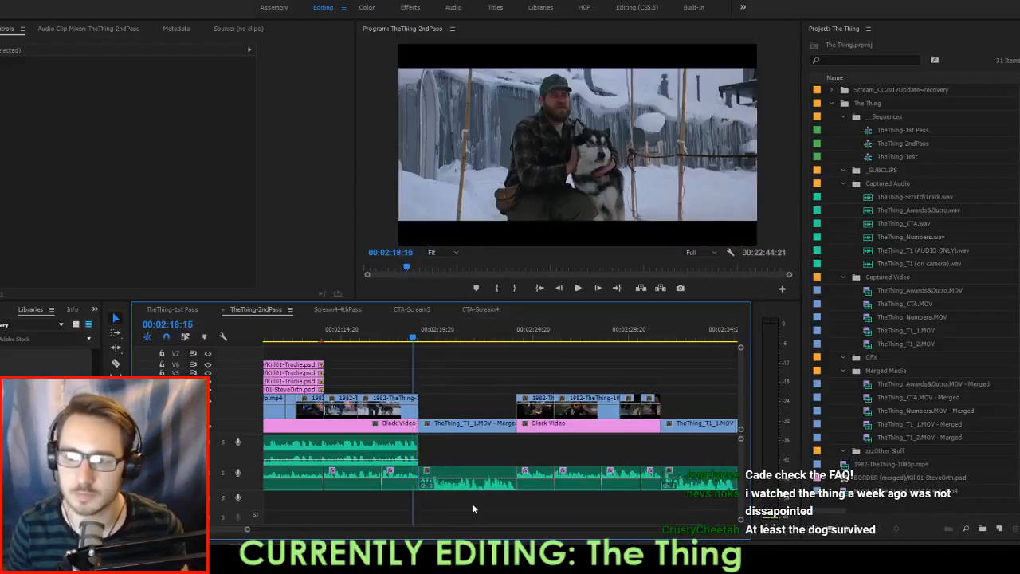
key(shift+Left)
key(shift+Left)
key(space)
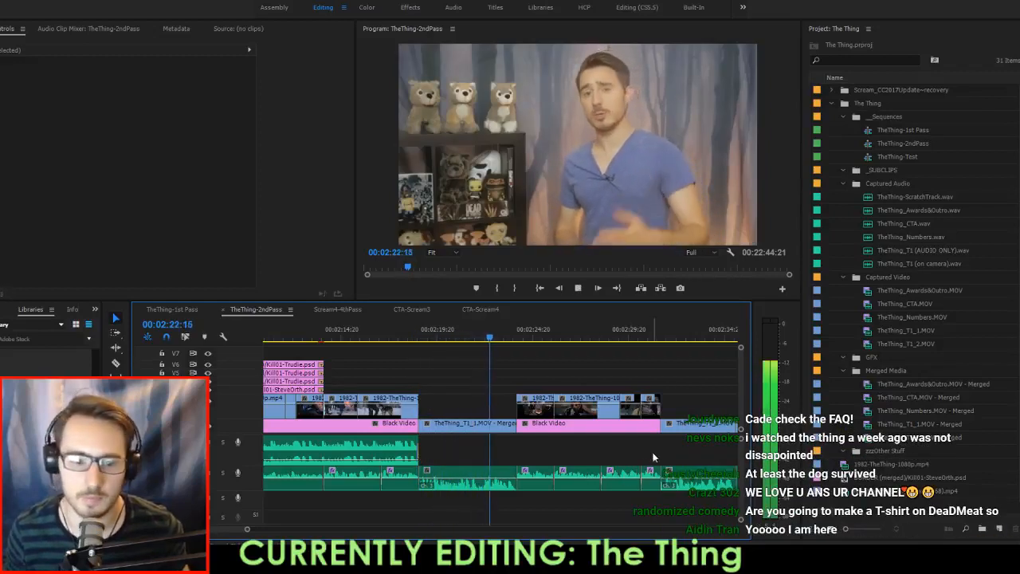
key(space)
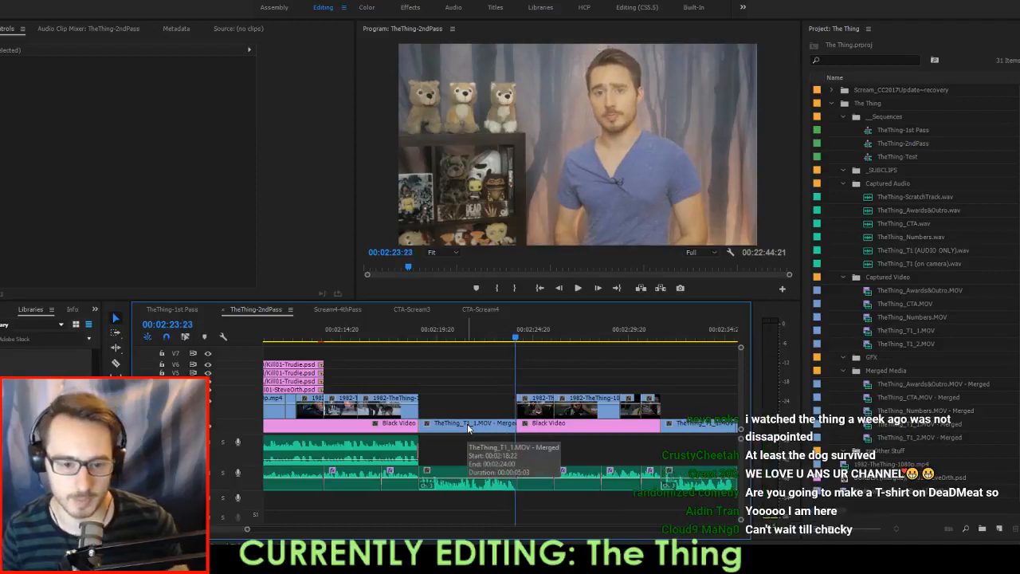
Extract the last four frames of the on-camera clip, starting at 00:02:23:21.
key(Left)
key(Left)
key(Left)
key(Right)
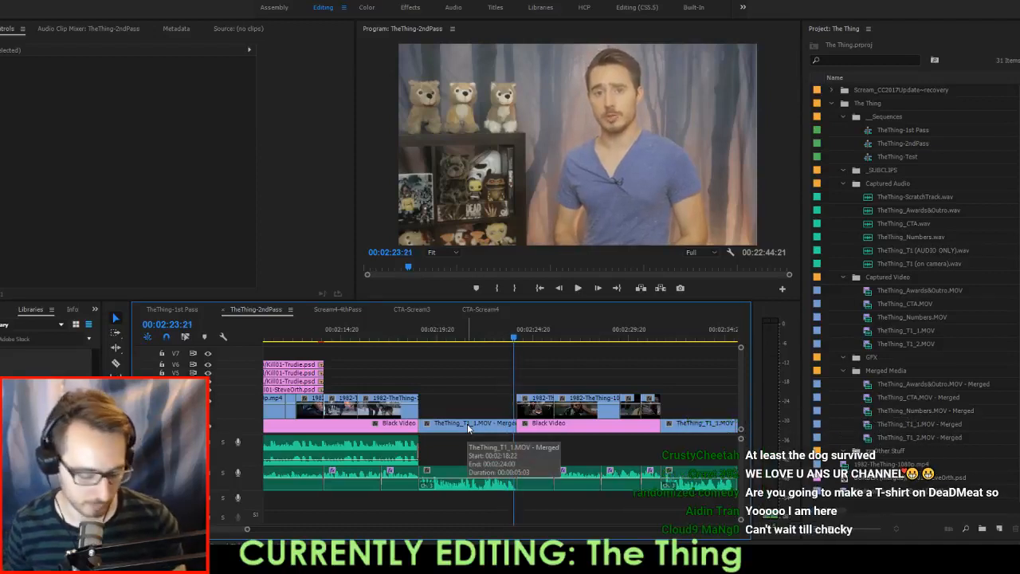
key(i)
key(Right)
key(Right)
key(Right)
key(o)
key(apostrophe)
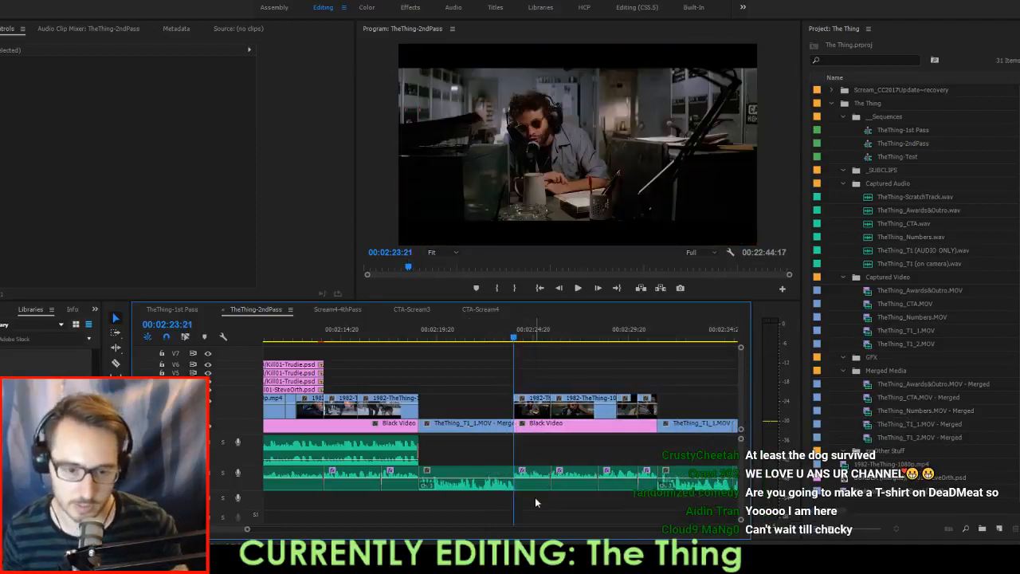
Extend the background music beneath the on-camera clip and the following radio-room footage to about 00:02:30.
drag(535, 500, 503, 488)
click(464, 510)
click(414, 498)
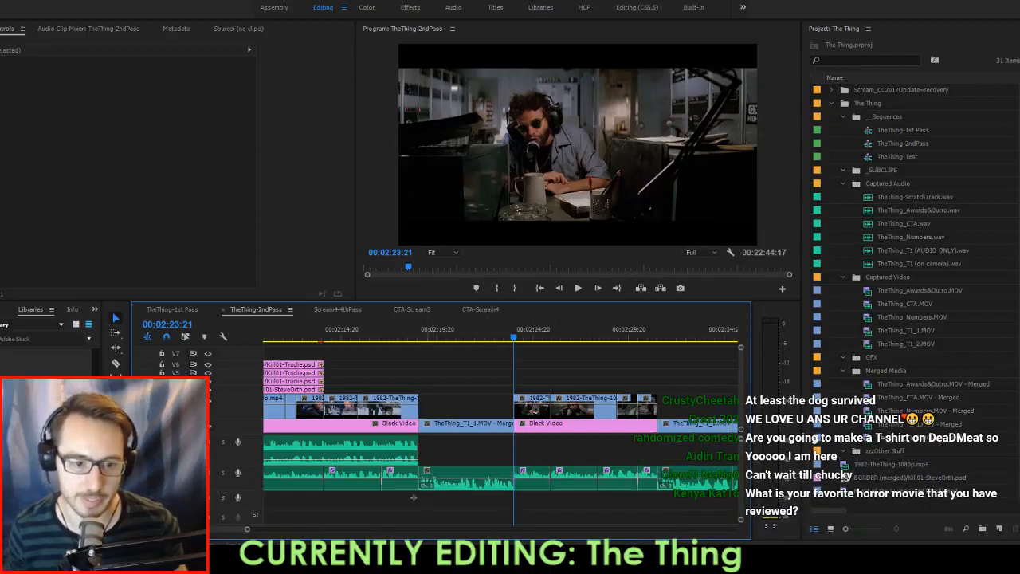
click(464, 501)
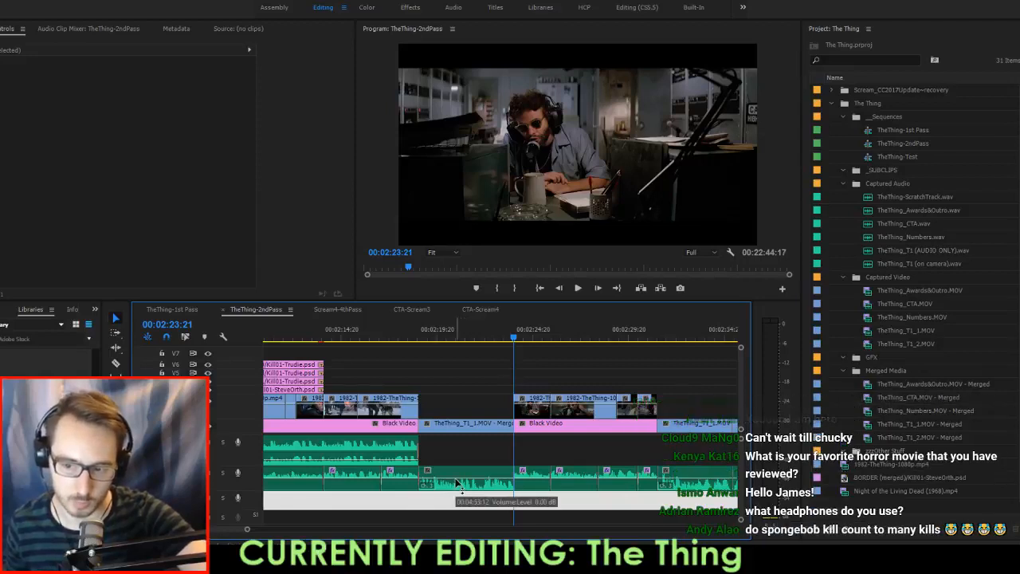
click(466, 454)
drag(555, 511, 404, 486)
click(433, 453)
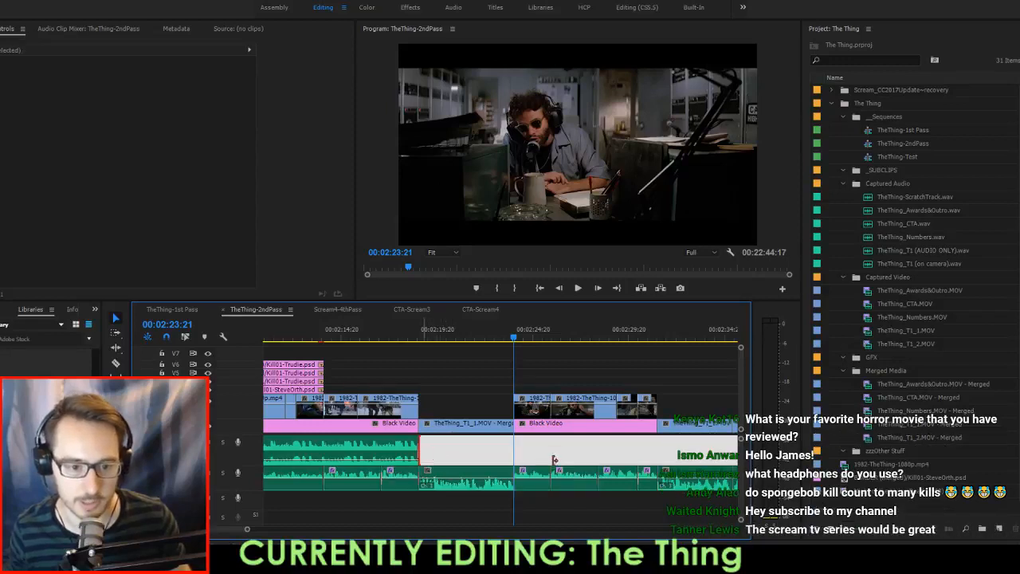
key(Delete)
scroll(471, 395, down, 3)
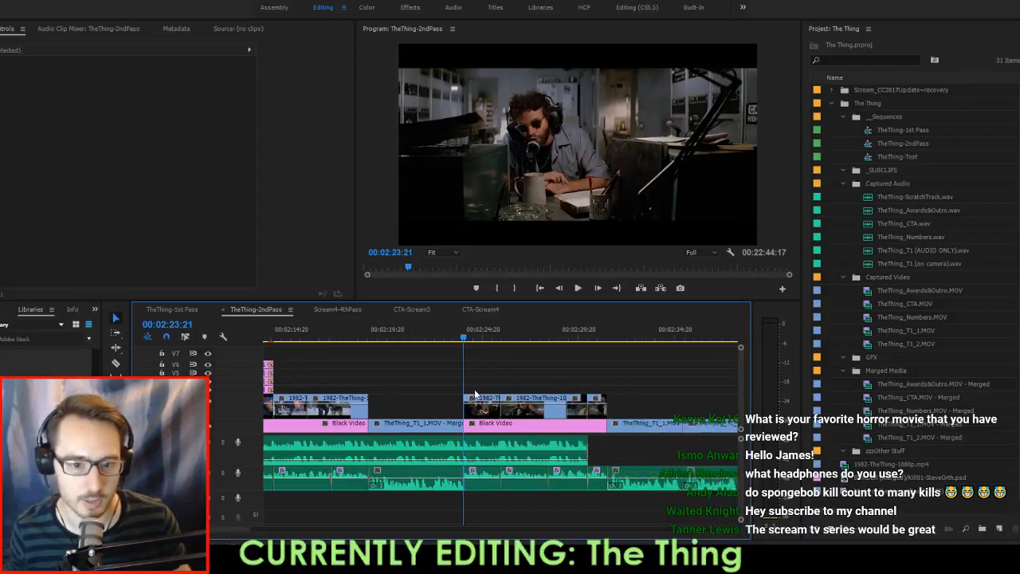
Move the movie clips and black video of the section starting at 00:02:23:21 up one video track.
scroll(413, 401, down, 2)
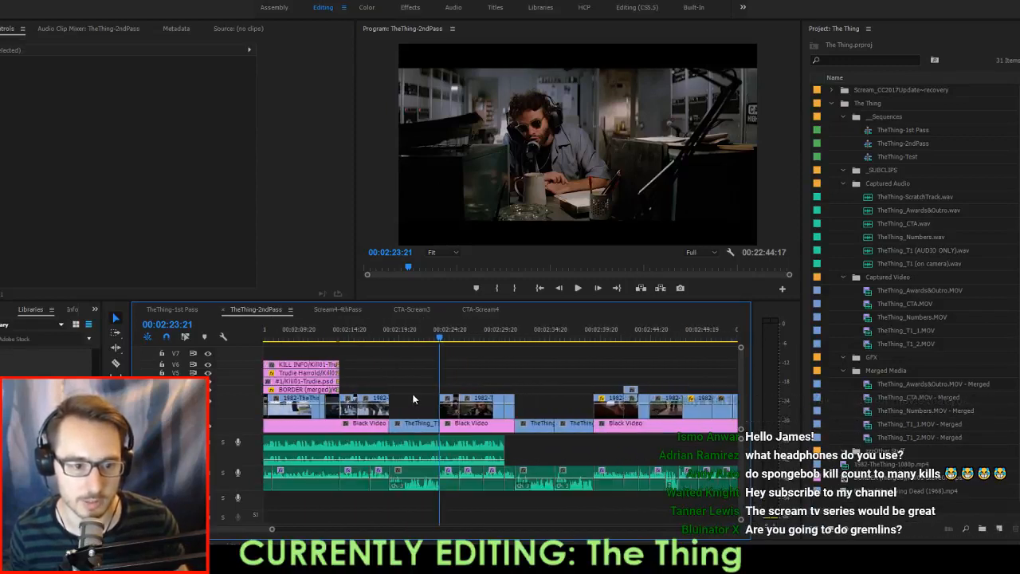
drag(454, 375, 511, 423)
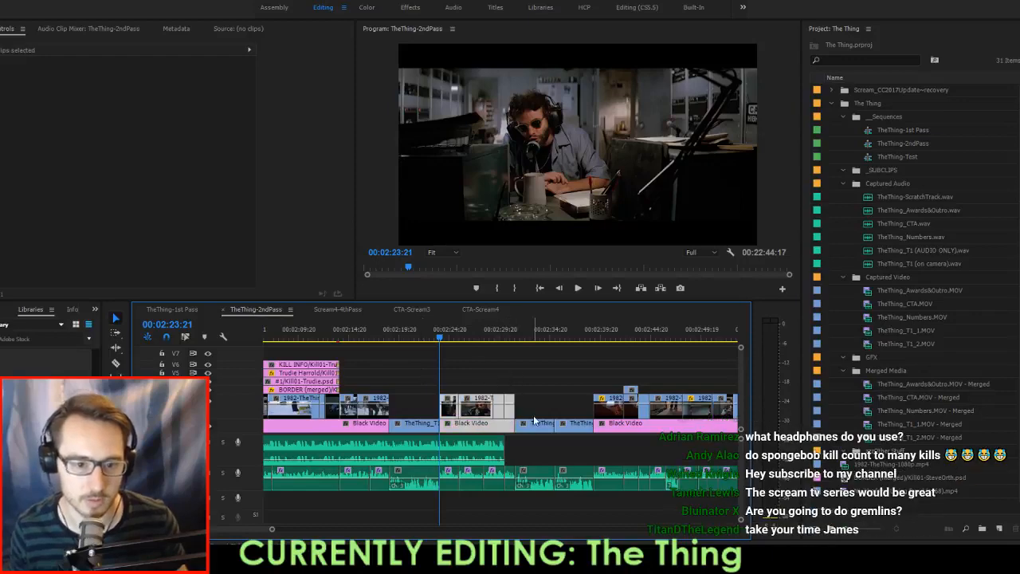
key(alt+Up)
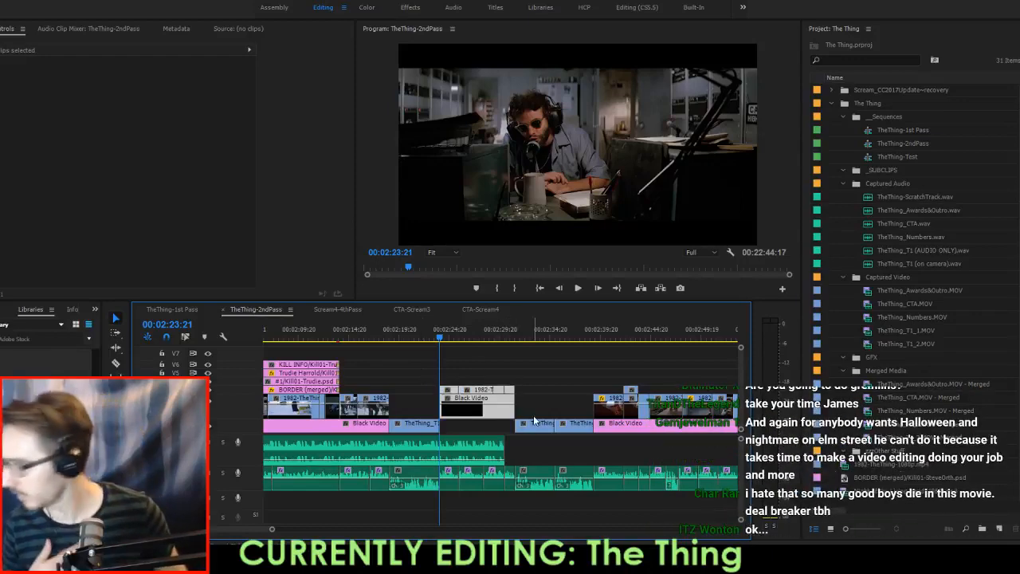
Move the kill titles, movie clips and black video before the on-camera clip at 00:02:18:22 up one video track.
scroll(384, 414, up, 5)
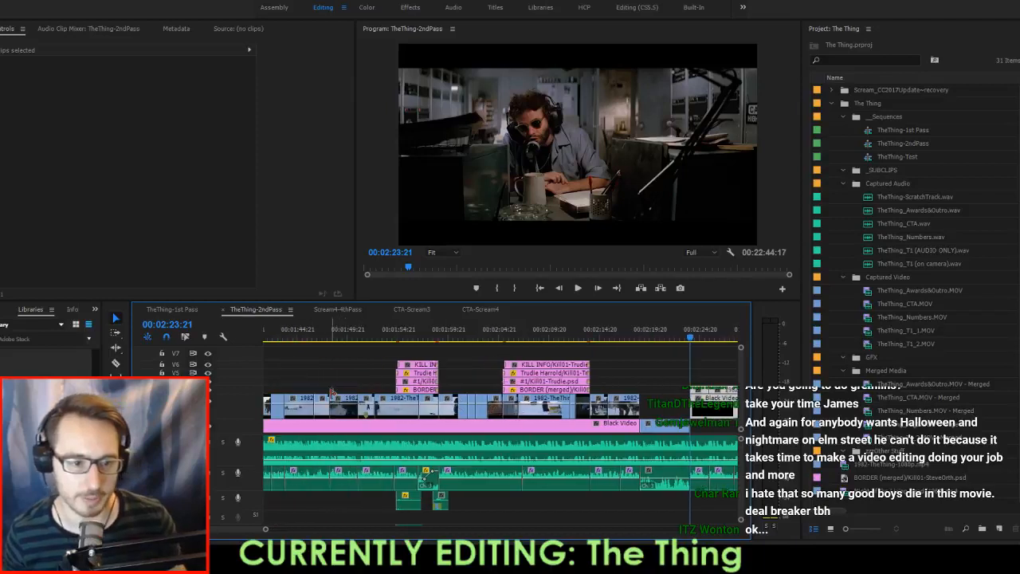
scroll(322, 381, down, 2)
click(318, 382)
scroll(319, 382, up, 1)
scroll(319, 381, up, 3)
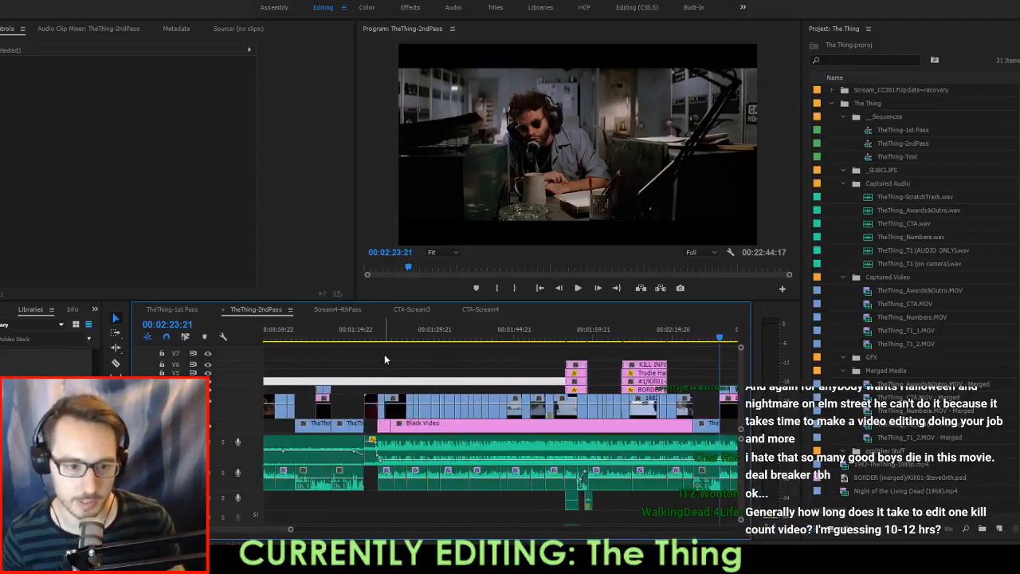
drag(385, 364, 692, 430)
key(alt+Up)
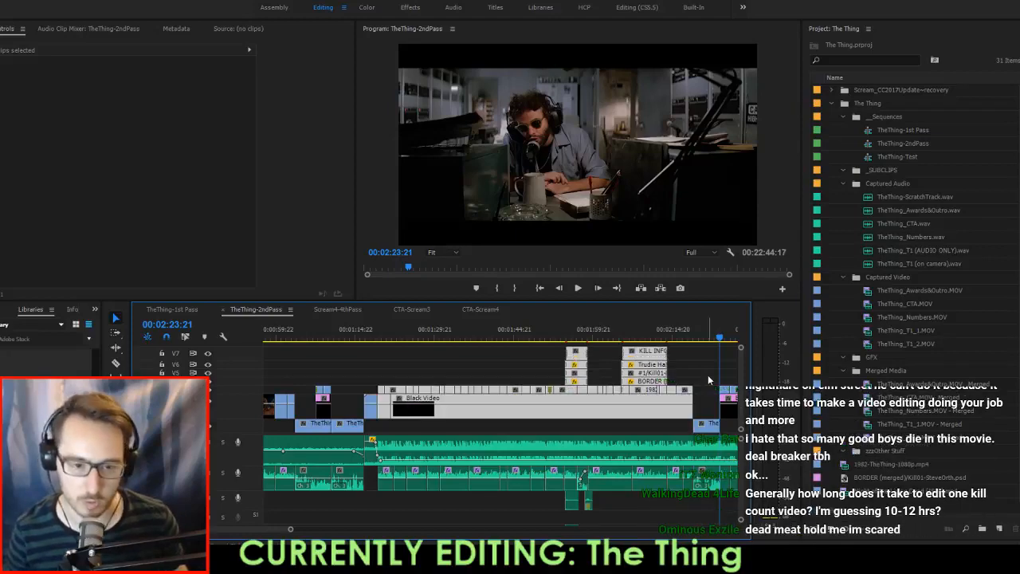
Move the movie clips and black video between about 00:02:39 and 00:03:16 up one video track, and save the project.
scroll(701, 366, down, 7)
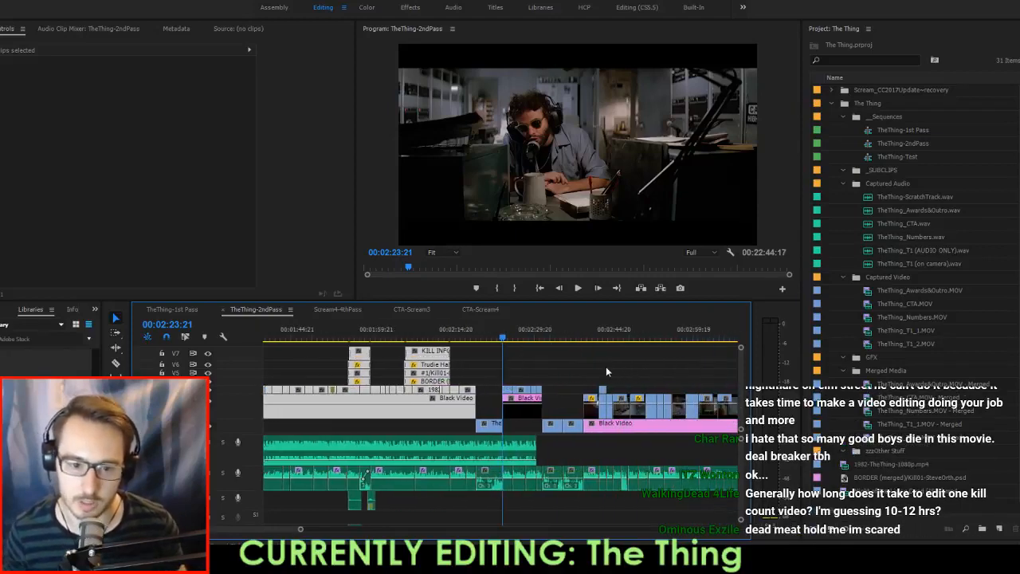
scroll(572, 369, down, 1)
drag(405, 372, 593, 435)
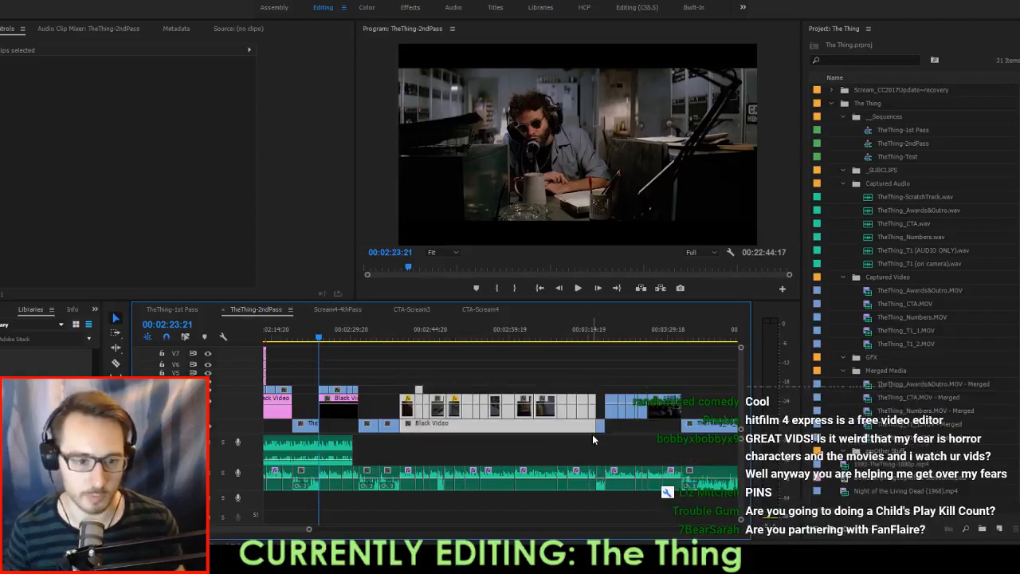
key(alt+Up)
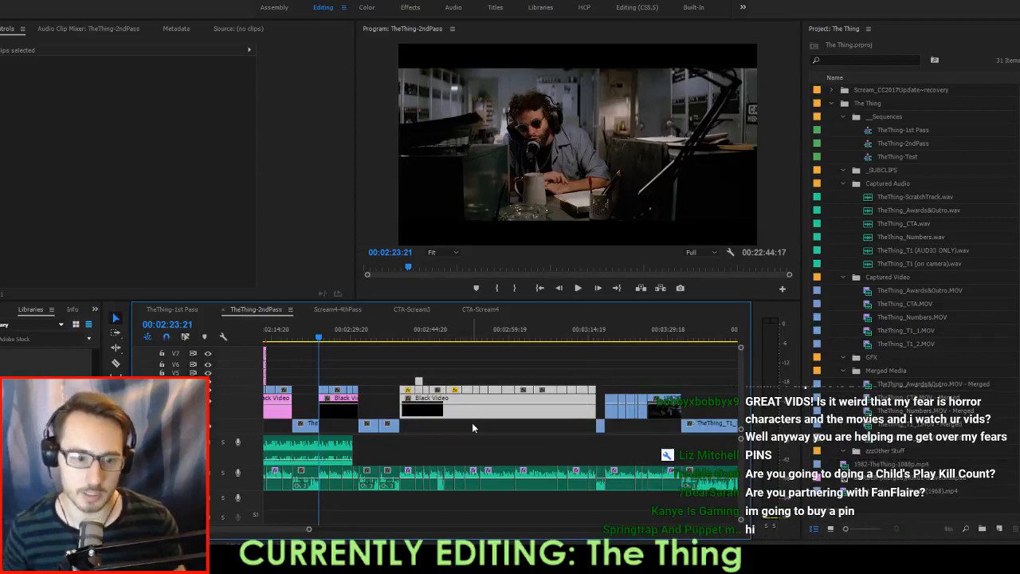
click(473, 424)
click(494, 443)
scroll(496, 438, up, 8)
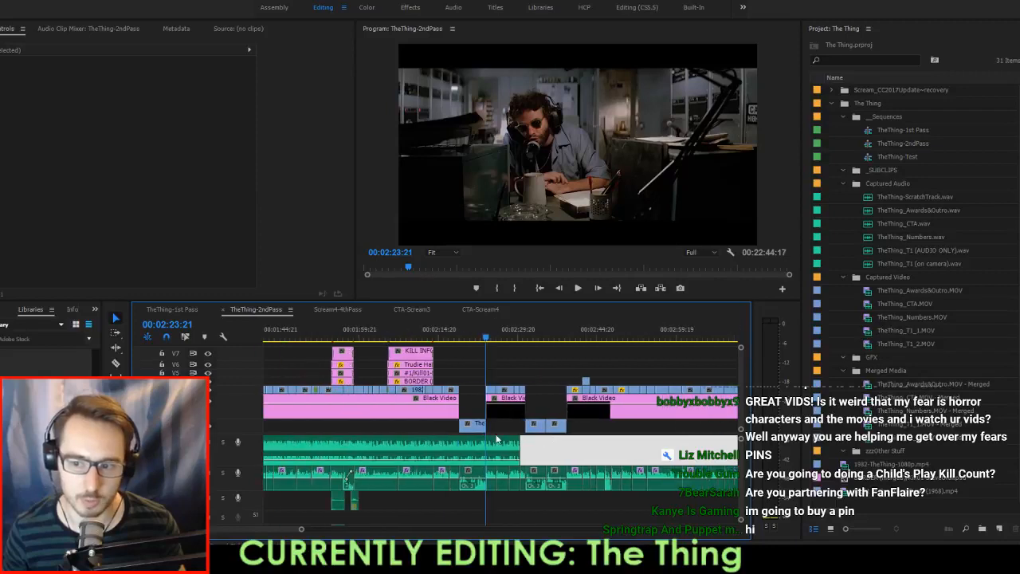
scroll(503, 438, up, 3)
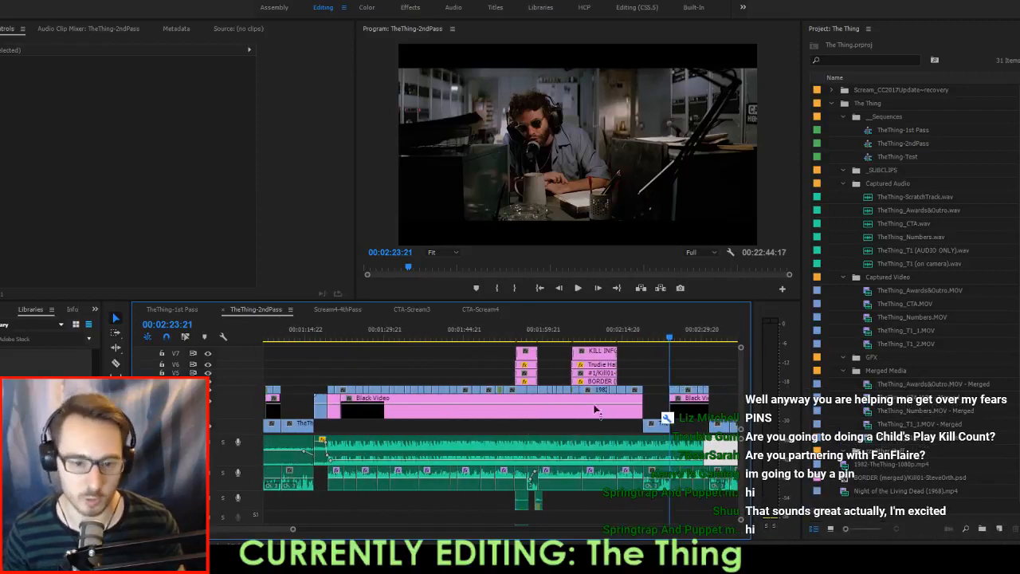
click(702, 429)
key(ctrl+s)
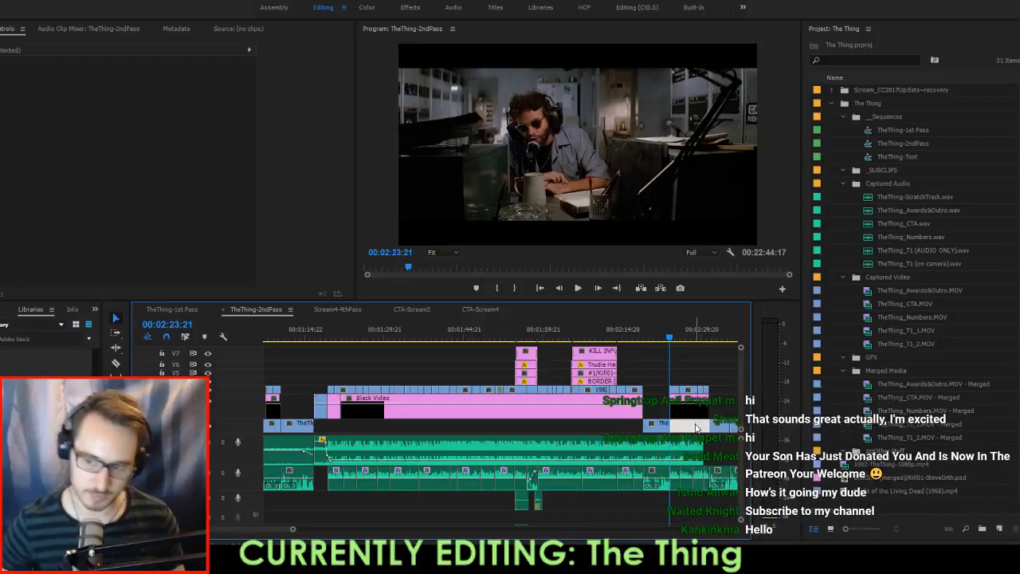
Play the radio-room footage from 00:02:23:21 to the end of the background music near 00:02:30 and save the project.
scroll(692, 412, up, 3)
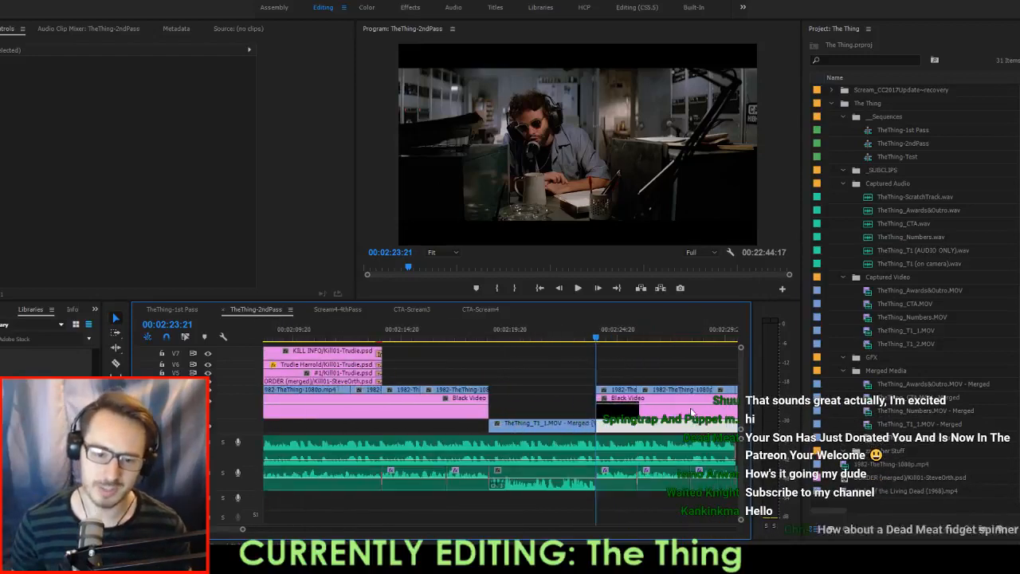
scroll(692, 415, down, 5)
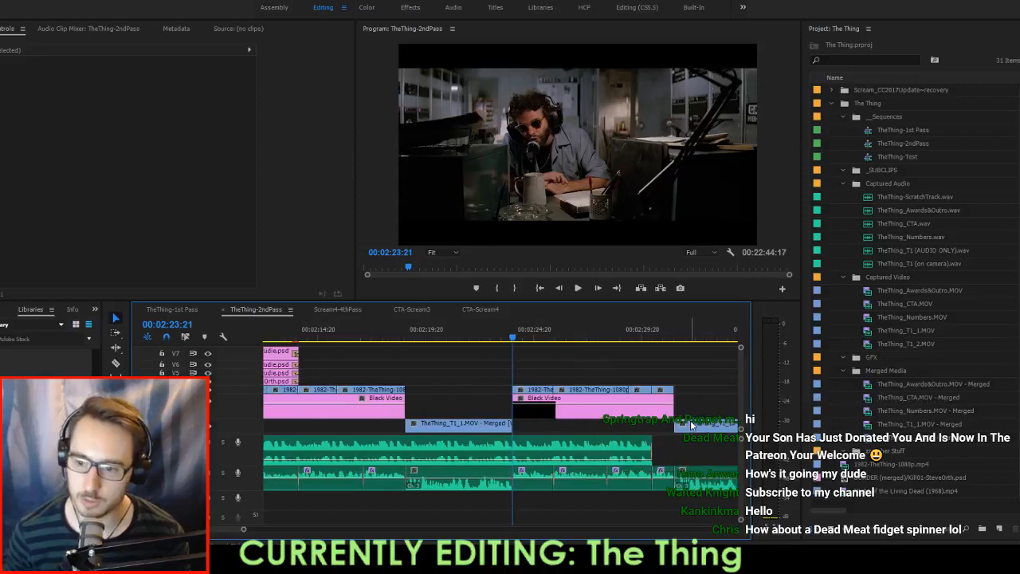
key(space)
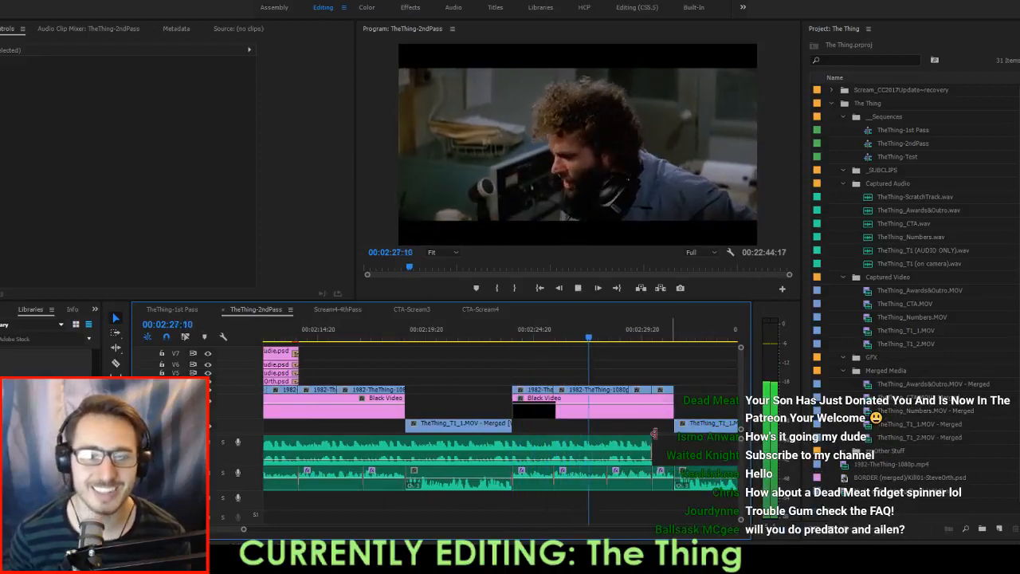
scroll(624, 411, down, 4)
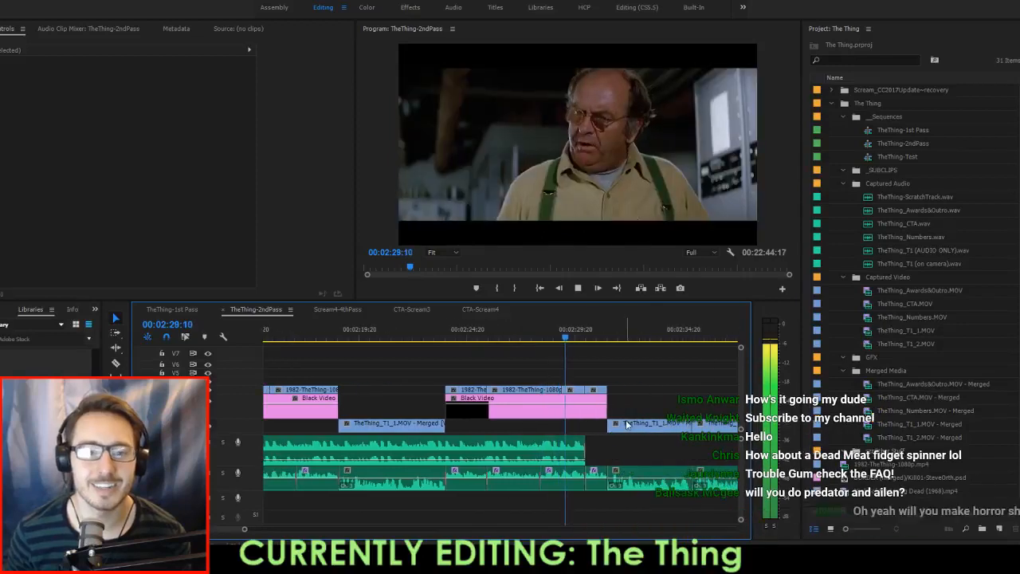
key(ctrl+s)
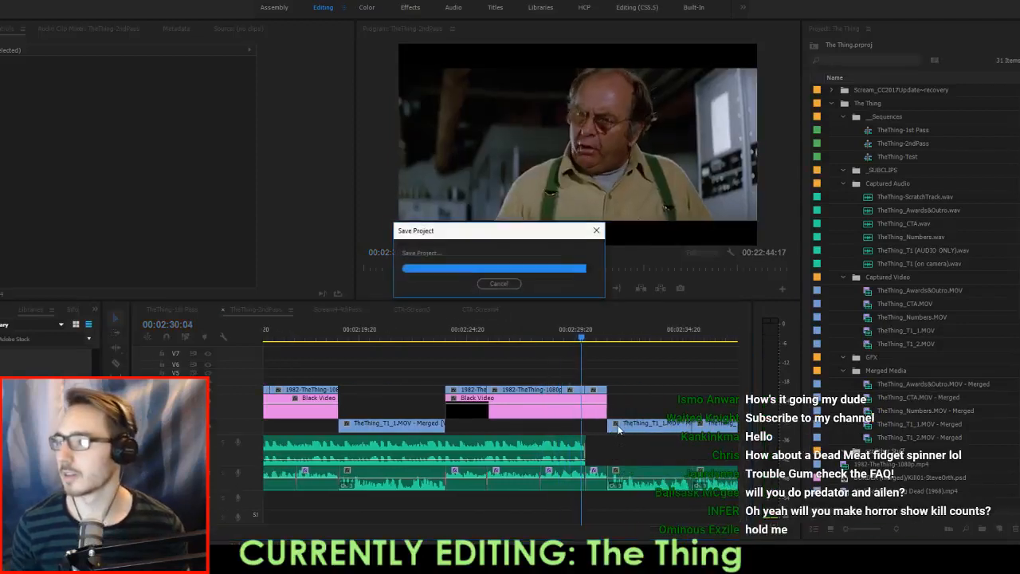
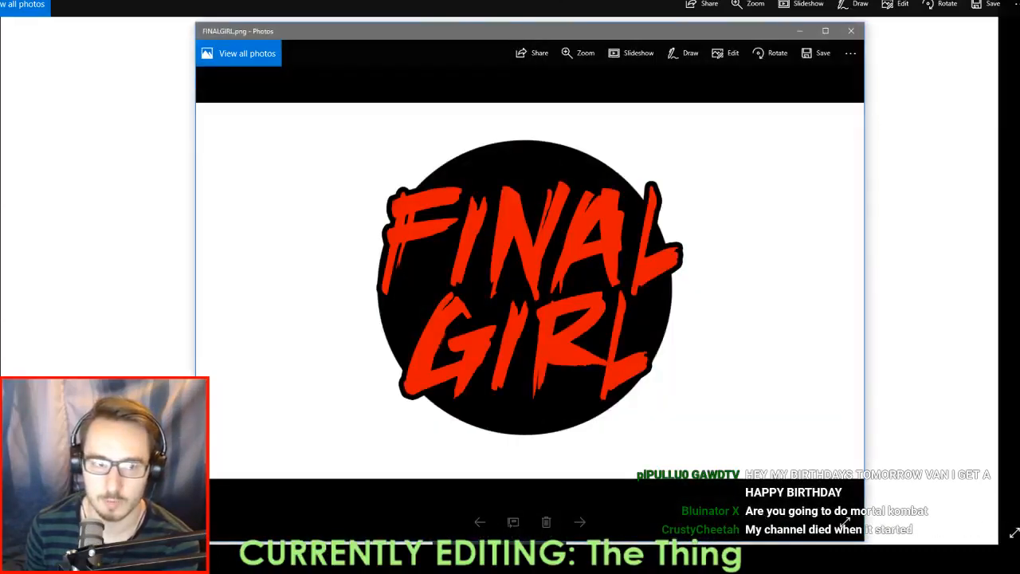
Switch to Photos and view the designs FINALGIRL.png, DEWEY BADGE.png, ThingPin.png and ASTRO JASON PIN.png enlarged.
click(1018, 1)
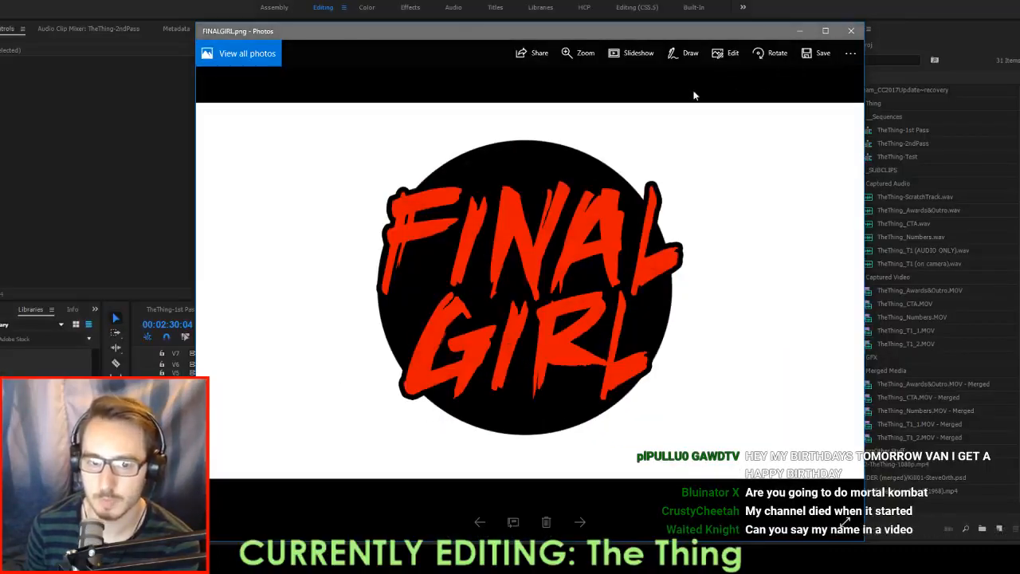
click(826, 30)
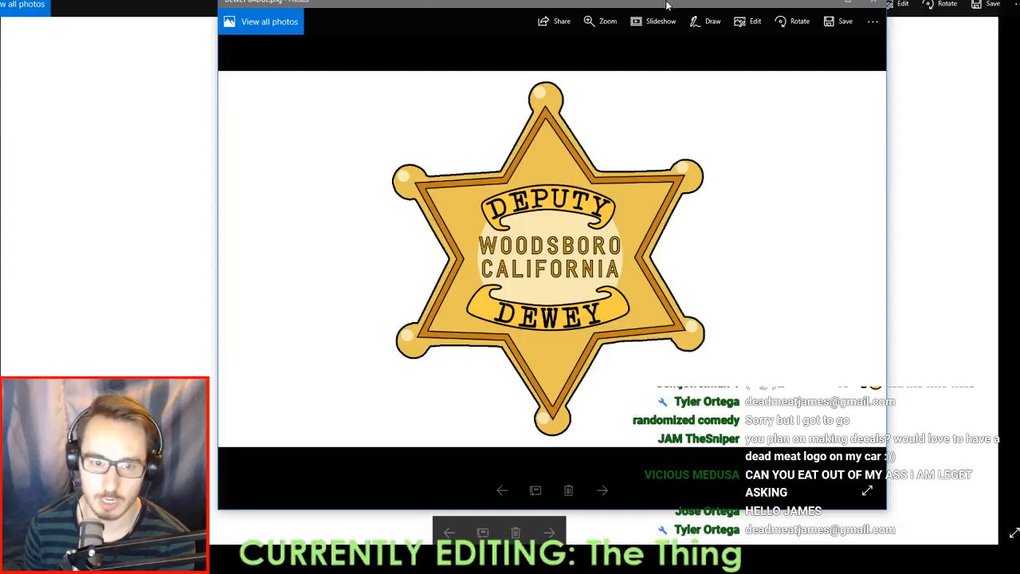
double_click(668, 5)
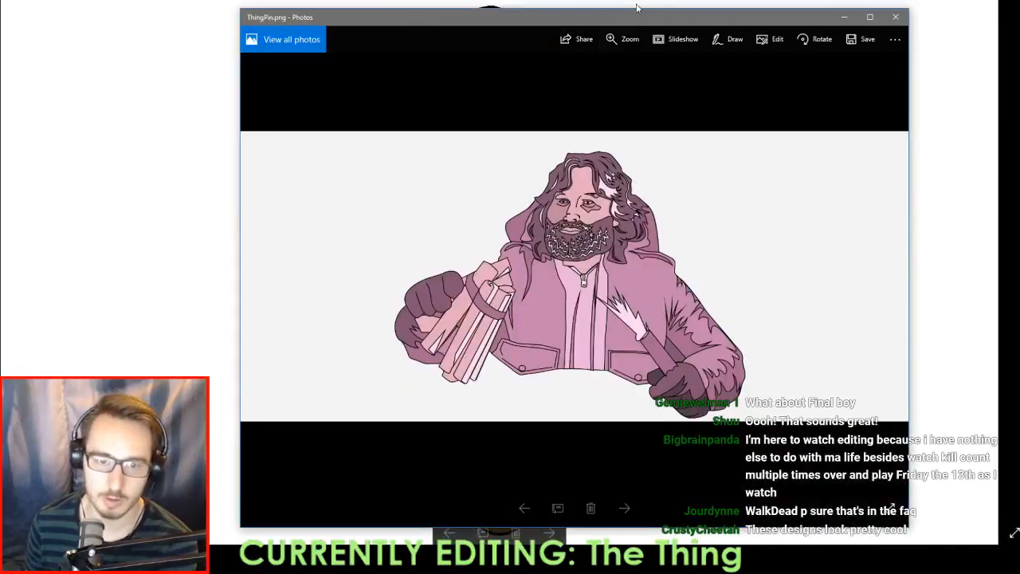
double_click(630, 6)
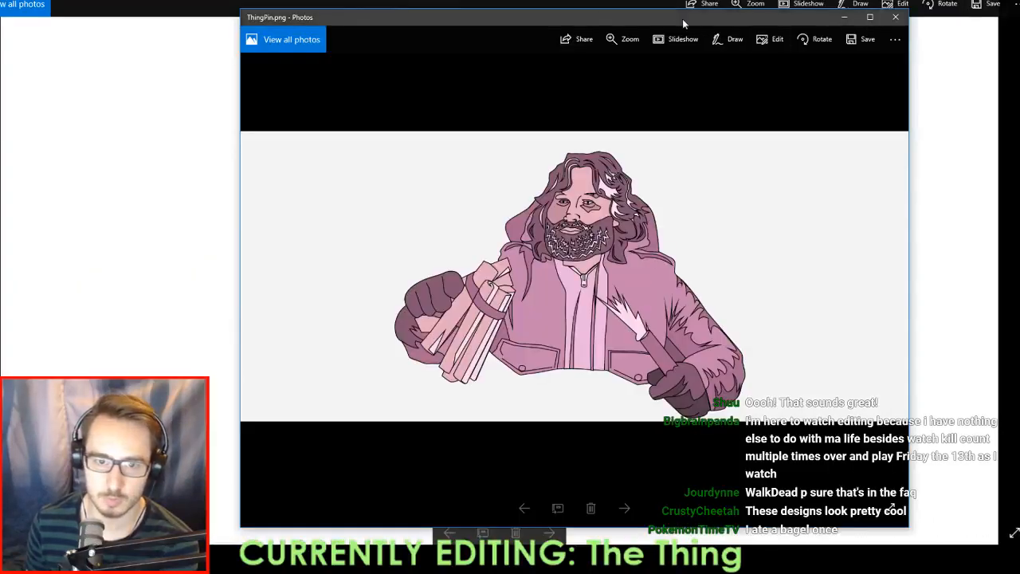
double_click(683, 19)
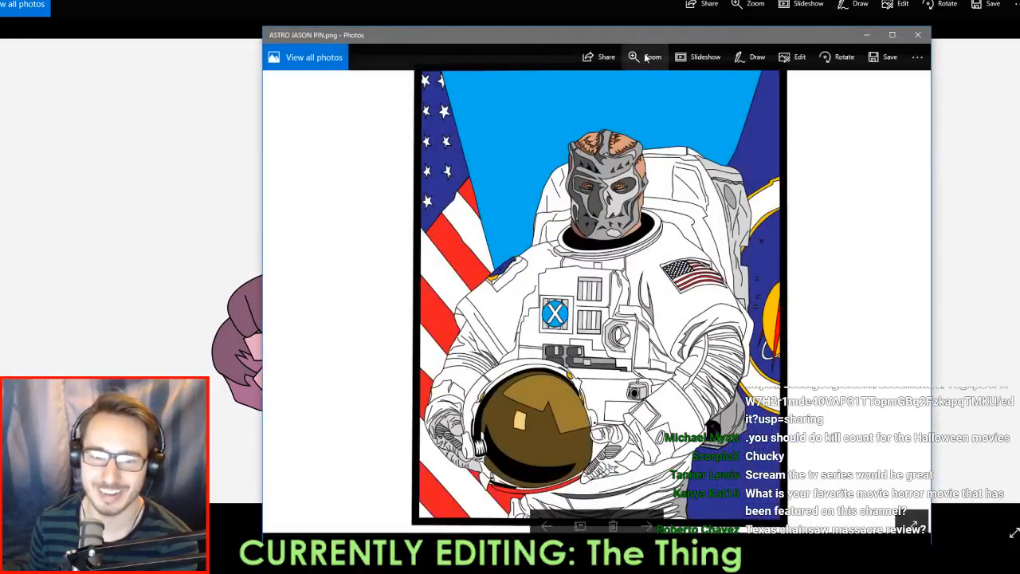
double_click(647, 39)
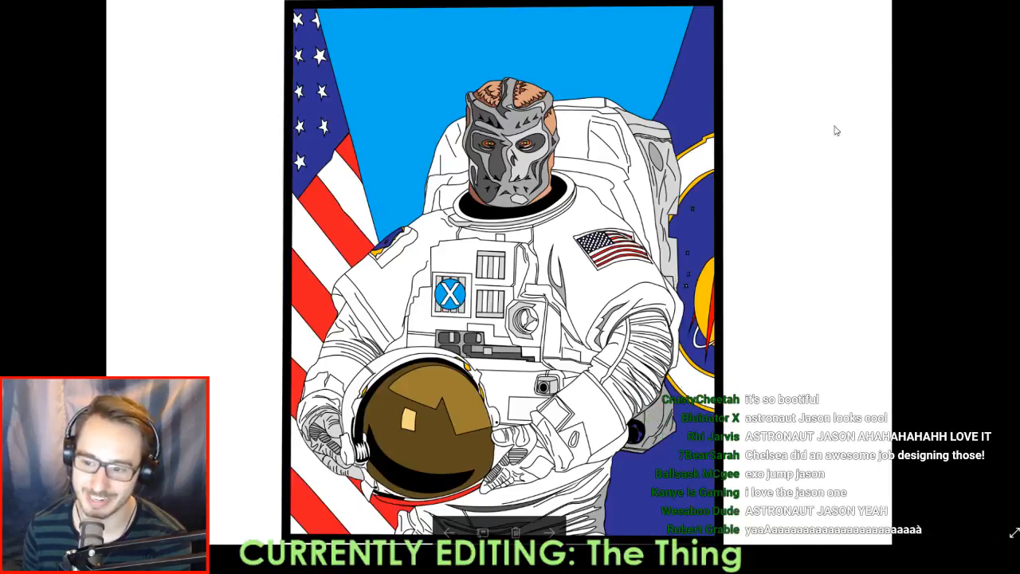
key(Right)
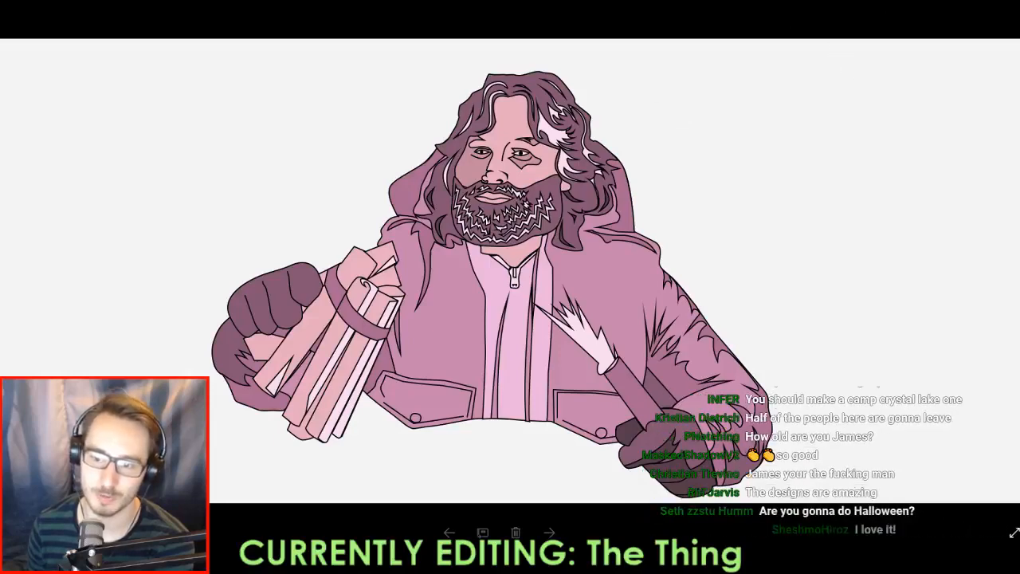
key(Right)
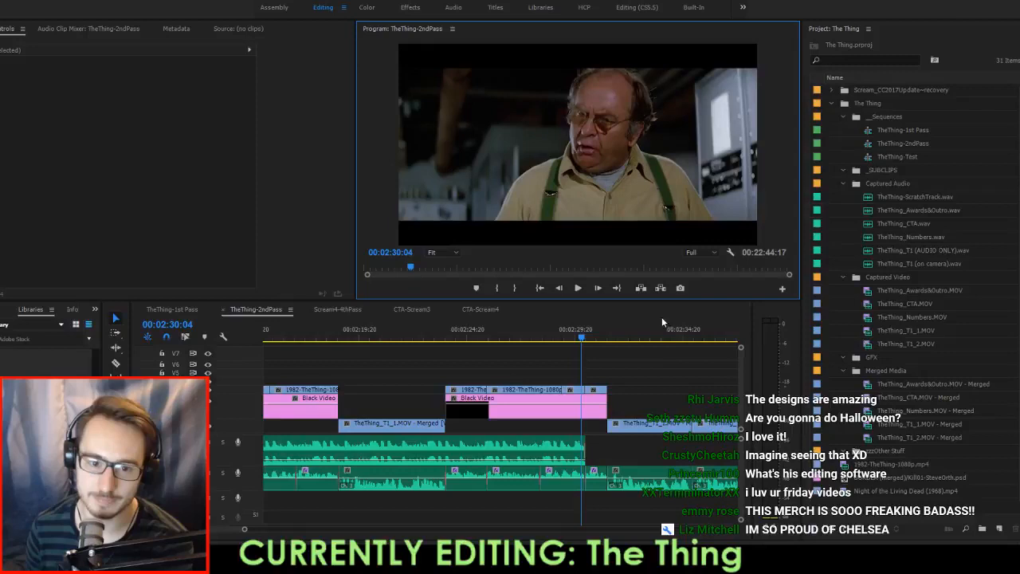
Extend the background music to the start of the on-camera clip at 00:02:31:09, cutting off and deleting the excess.
click(671, 373)
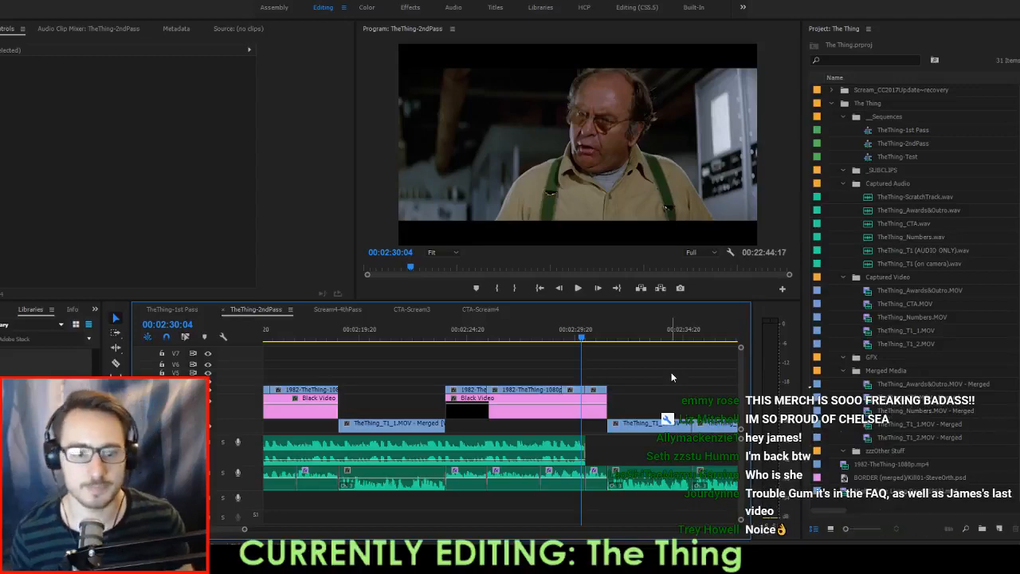
key(space)
key(space)
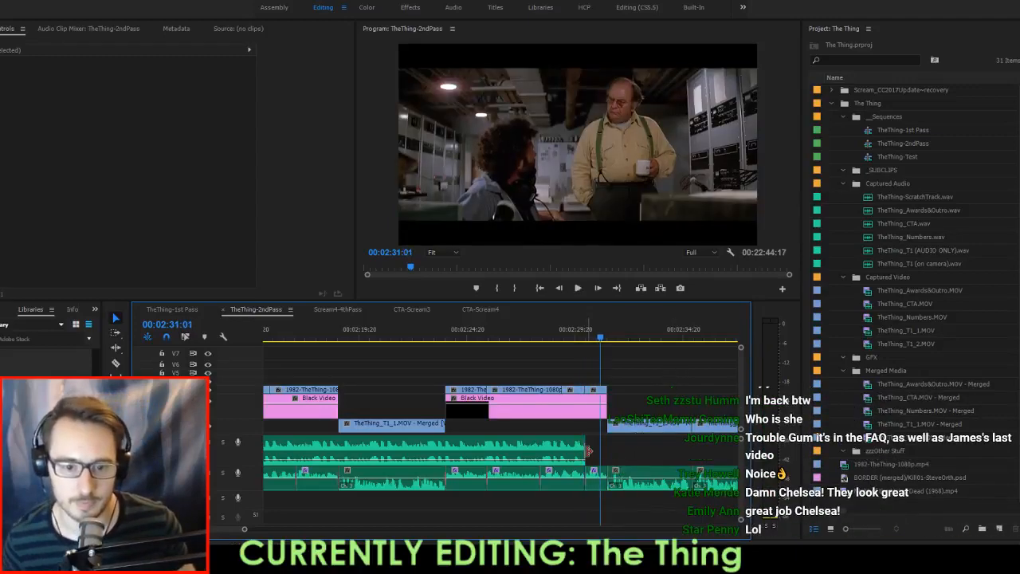
key(space)
scroll(655, 429, down, 1)
key(space)
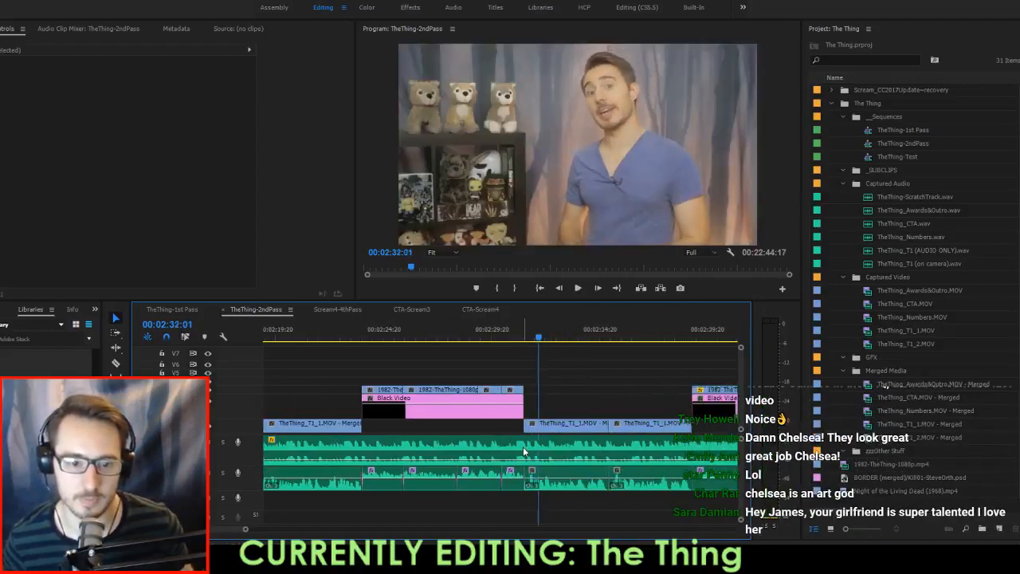
key(c)
click(527, 439)
key(v)
click(568, 446)
key(Delete)
key(Up)
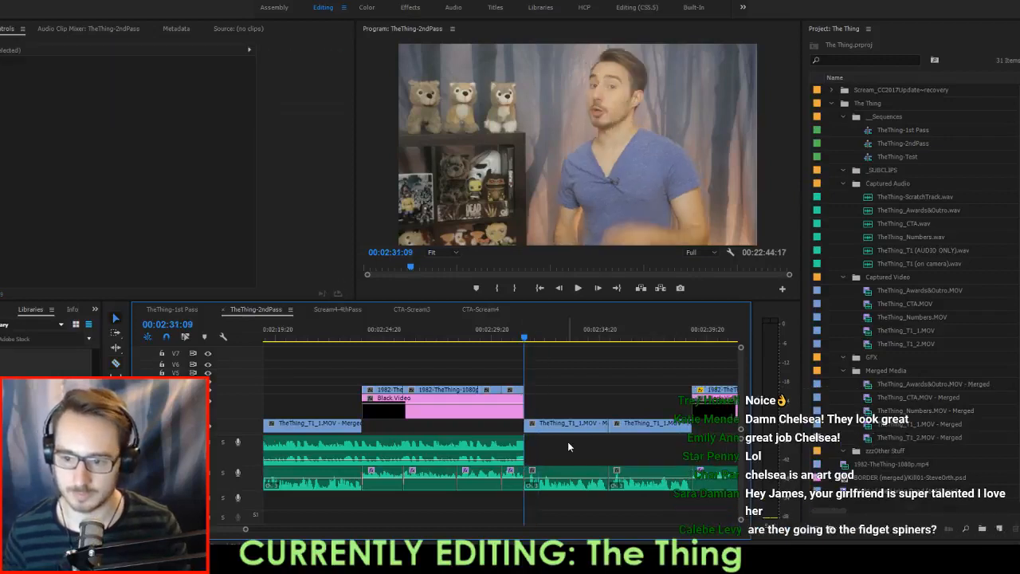
Review the on-camera clips and extract the section from 00:02:35:05 up to the following movie footage, closing the gap.
key(space)
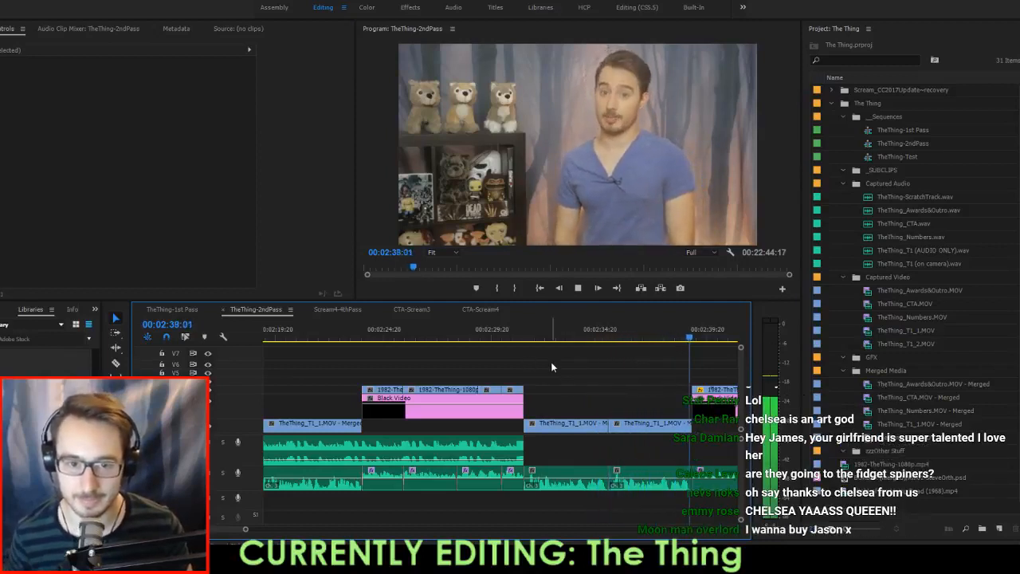
key(space)
key(space)
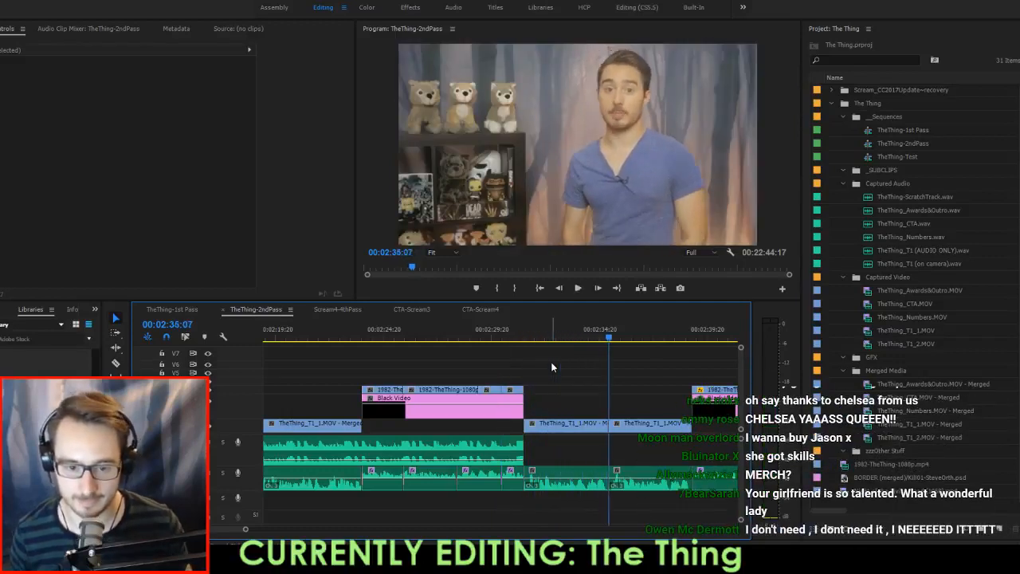
key(space)
key(Down)
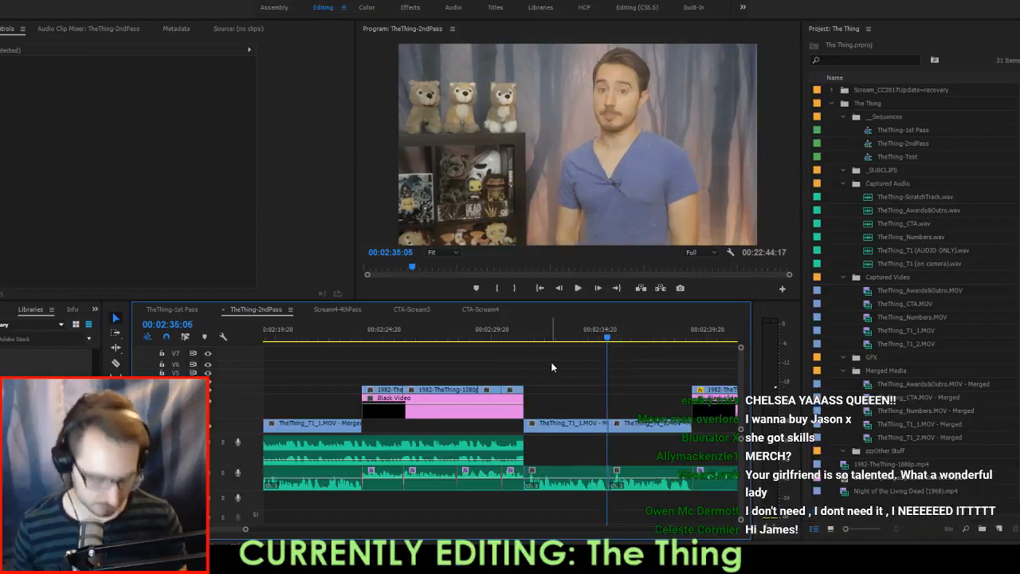
key(i)
key(Down)
key(Left)
key(o)
key(apostrophe)
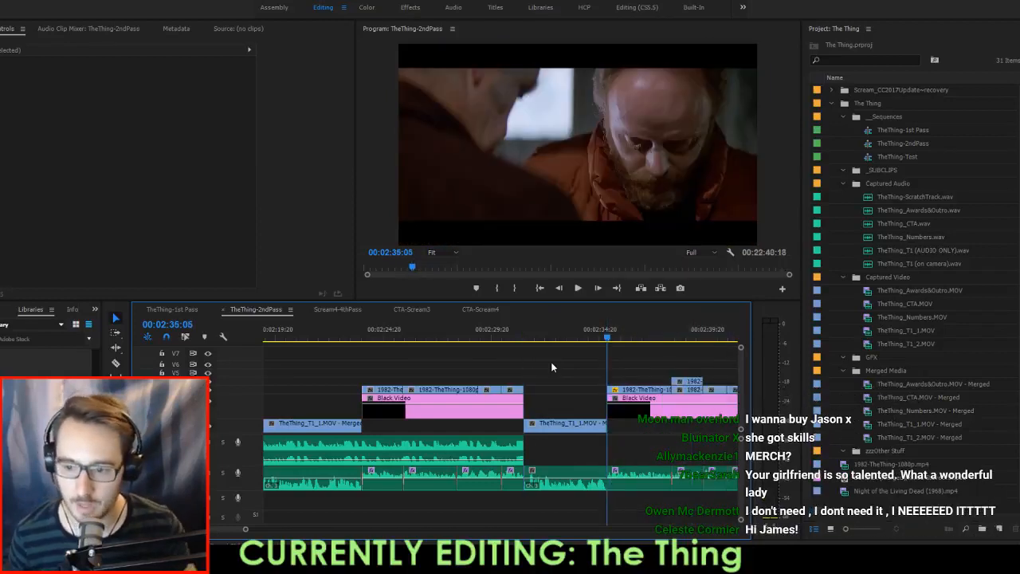
Play across the new join and trim one frame so the on-camera clip ends at 00:02:35:04, leaving no gap.
key(Up)
key(shift+Left)
key(shift+Left)
key(shift+Left)
key(shift+Left)
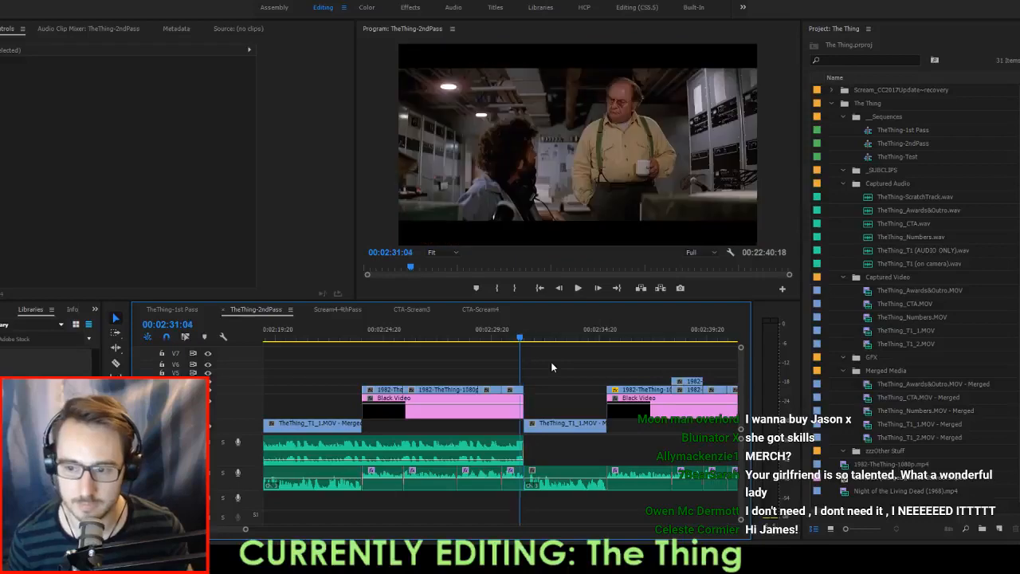
key(space)
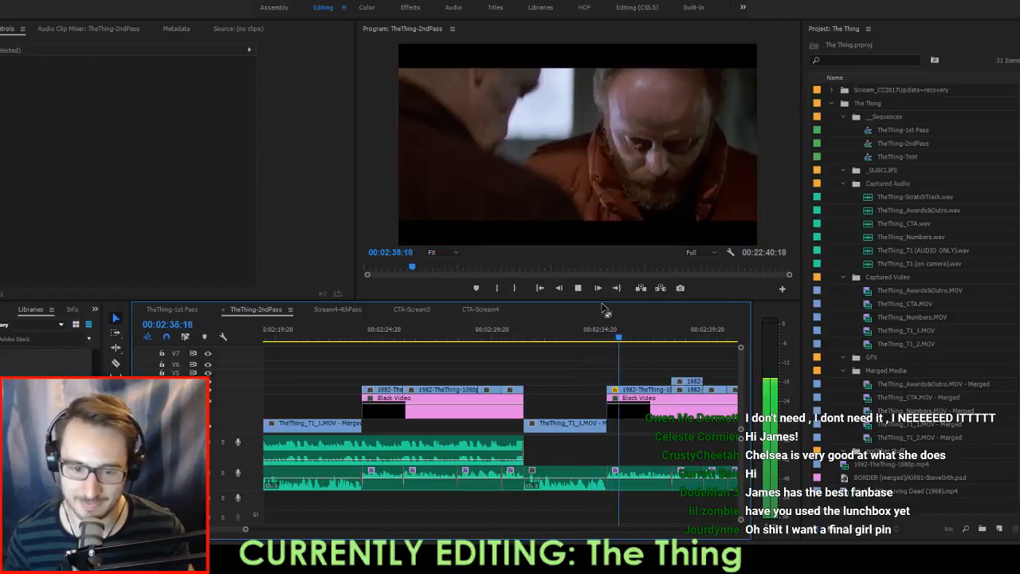
key(space)
key(Up)
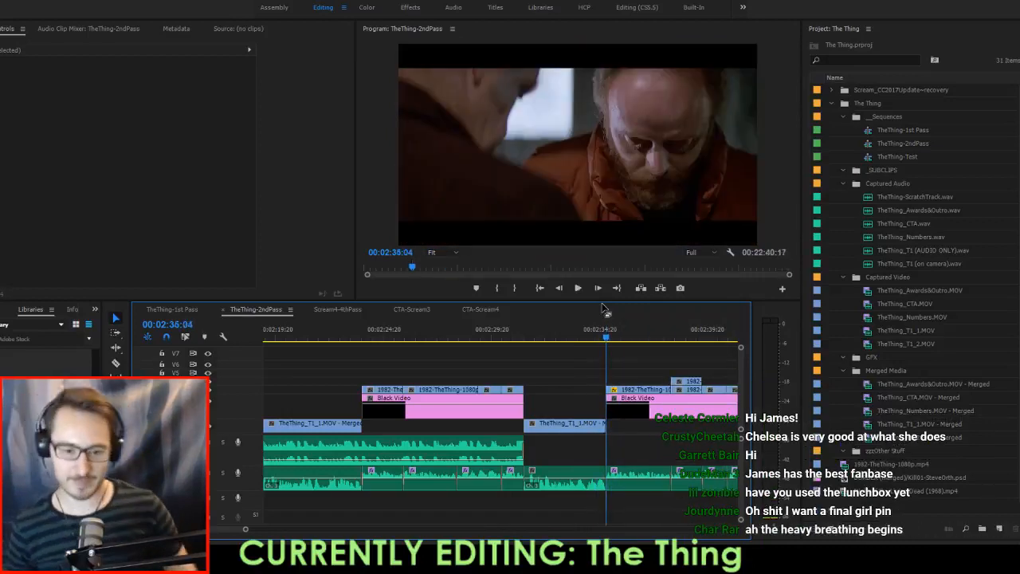
key(Up)
key(Down)
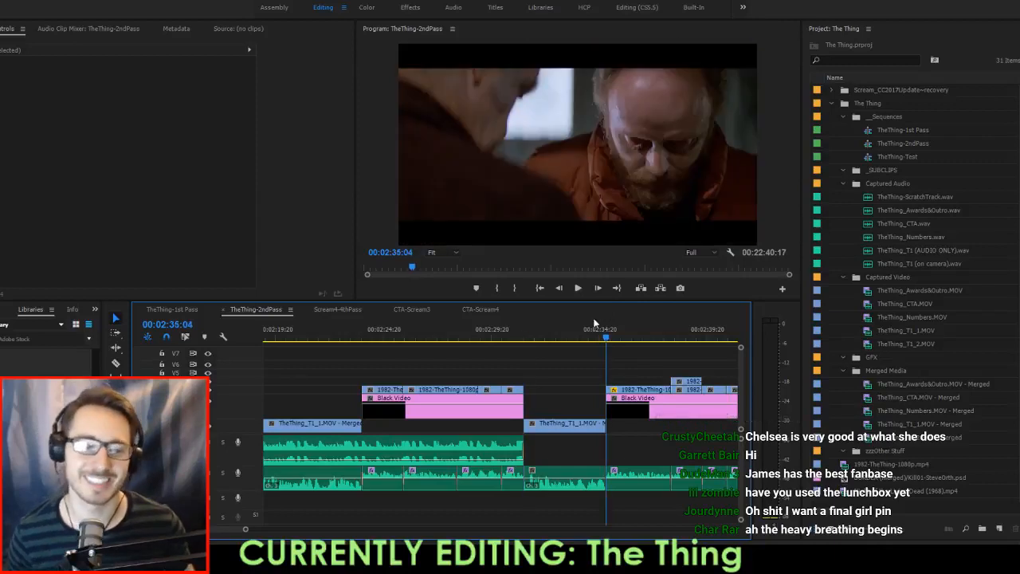
Extend the background music beneath the on-camera clip to about 00:02:37, preview the transition, and save the project.
drag(657, 492, 507, 469)
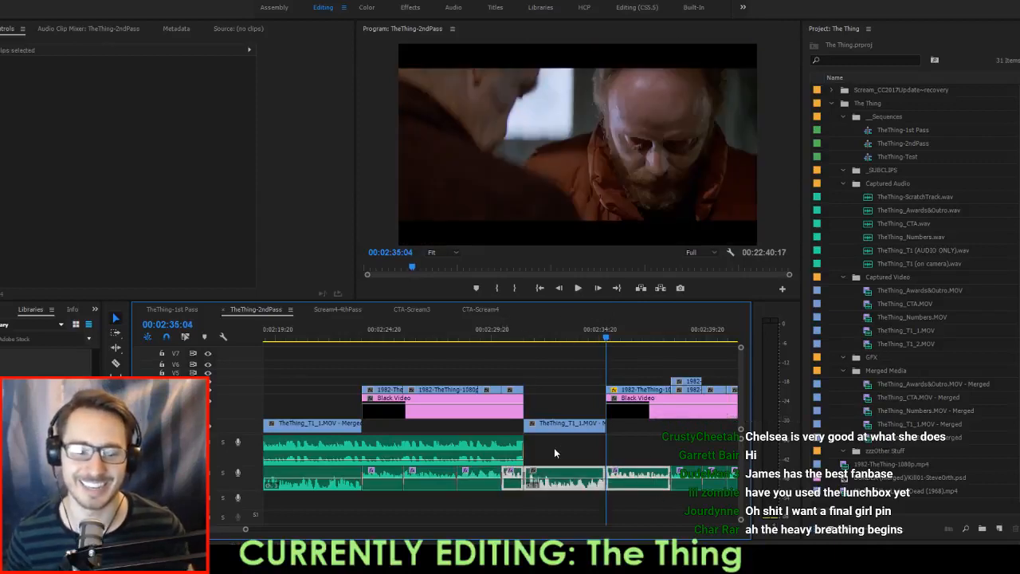
click(554, 448)
key(Delete)
click(524, 335)
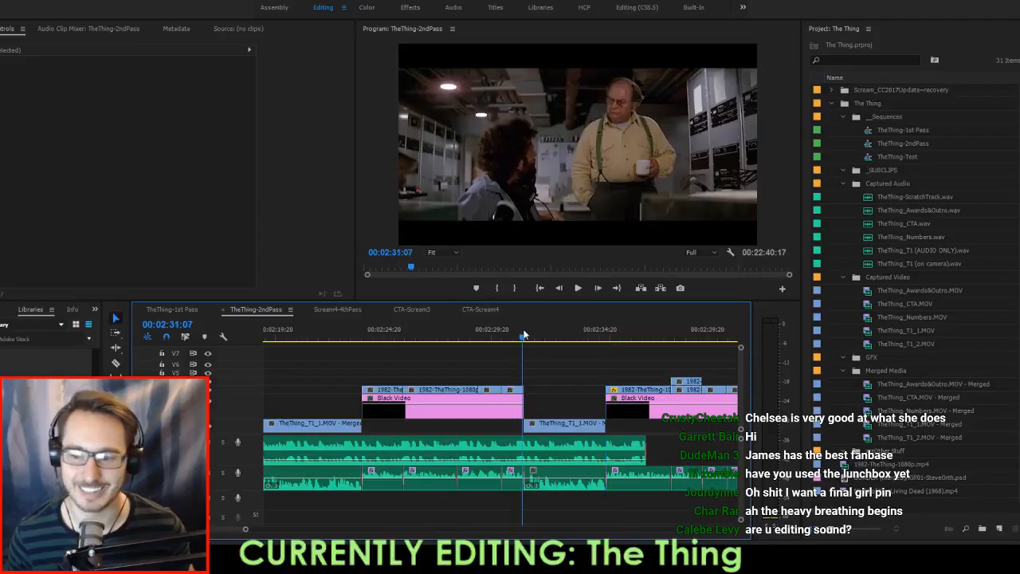
key(space)
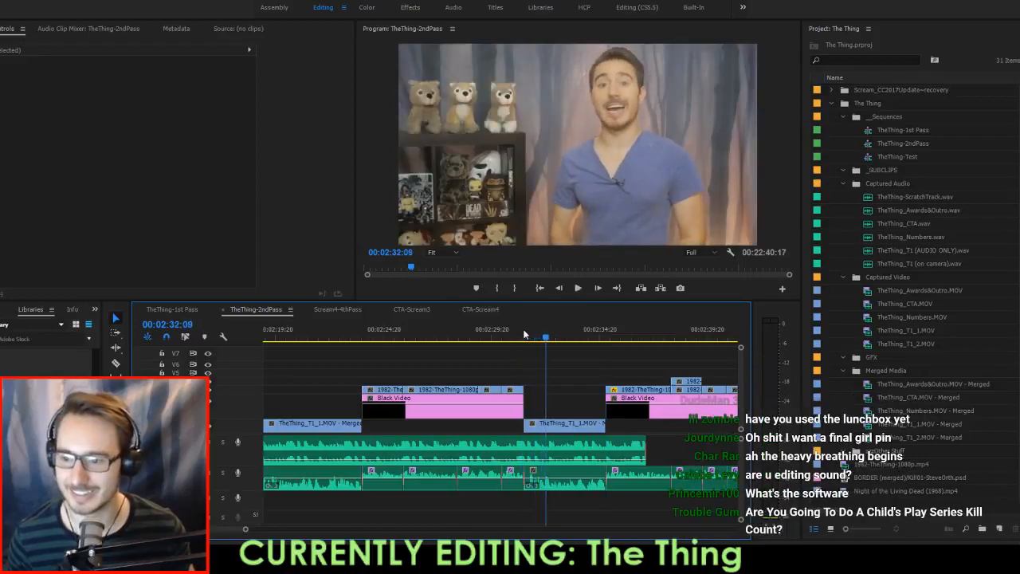
key(ctrl+s)
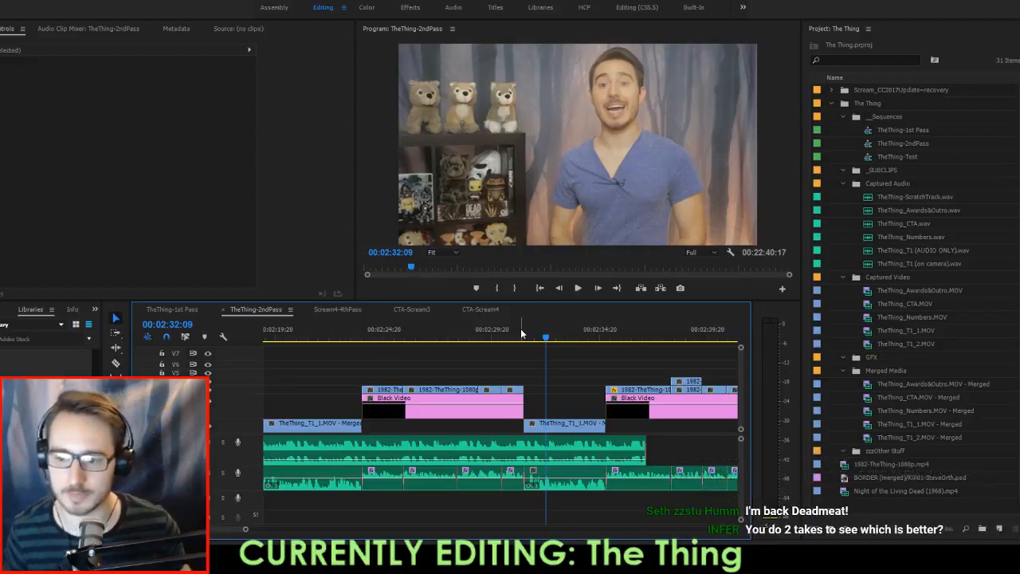
Play from 00:02:30:08 through the on-camera clip into the following movie footage to check the music and cuts.
key(Up)
key(Up)
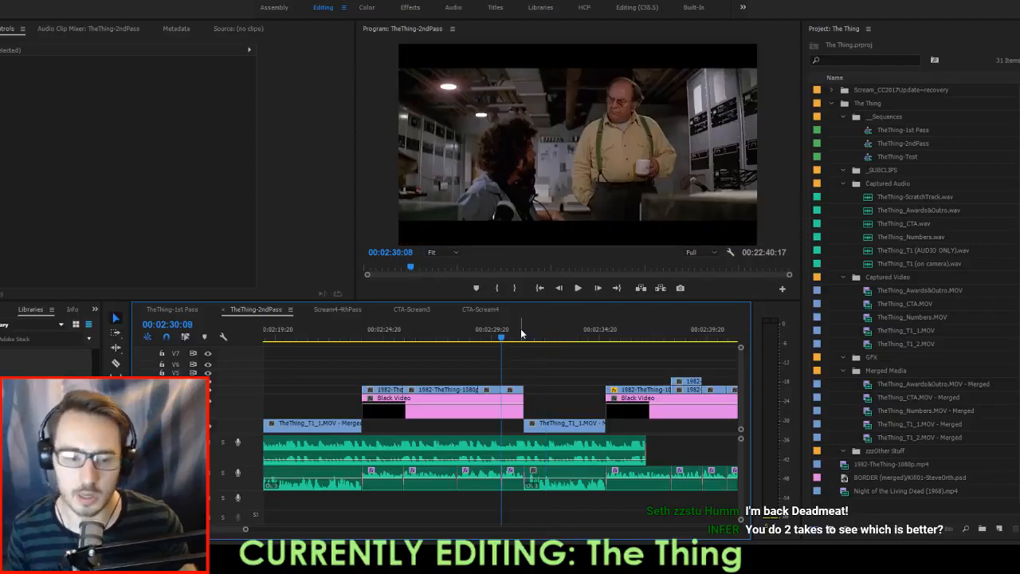
key(space)
key(space)
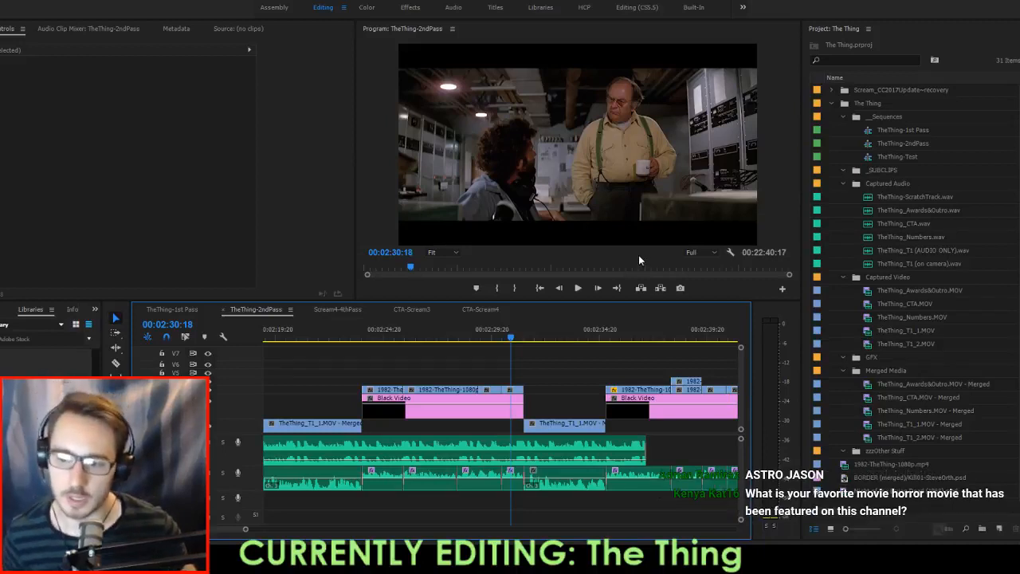
scroll(568, 398, up, 3)
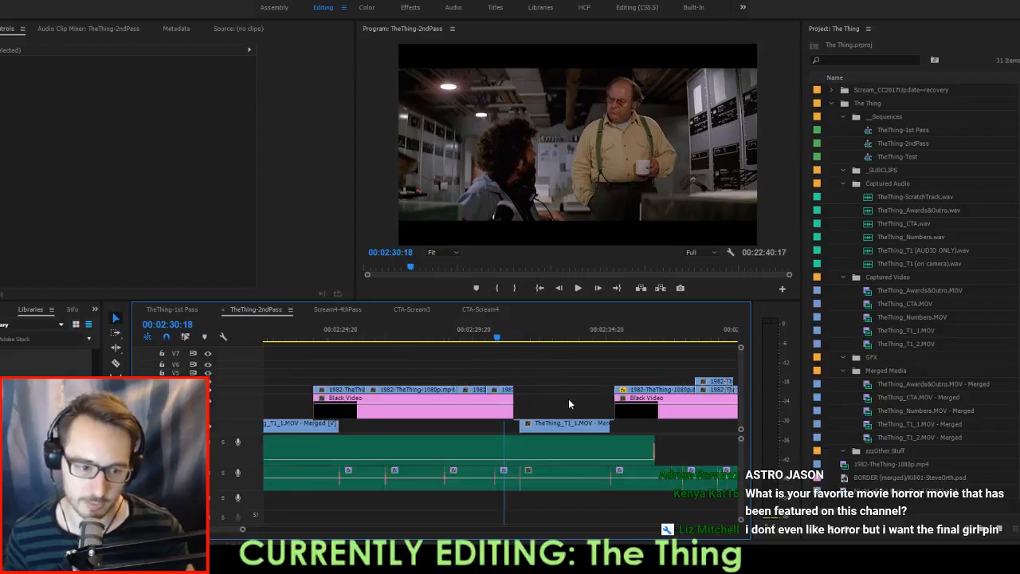
click(568, 399)
key(space)
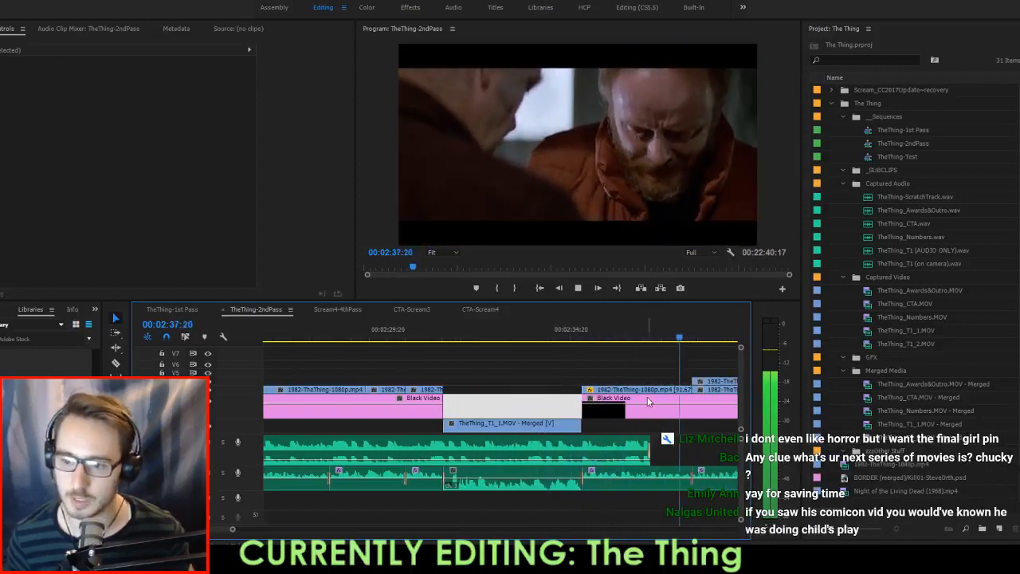
key(space)
scroll(625, 416, down, 5)
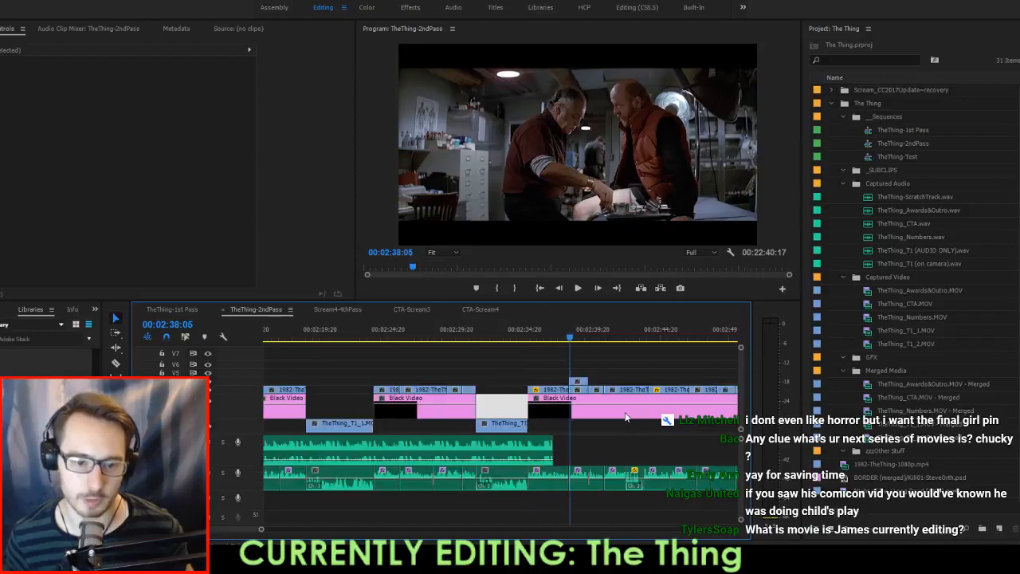
Extend the background music to about 00:03:14 beneath the movie footage and play on from 00:02:38:05 to check it.
scroll(476, 444, right, 2)
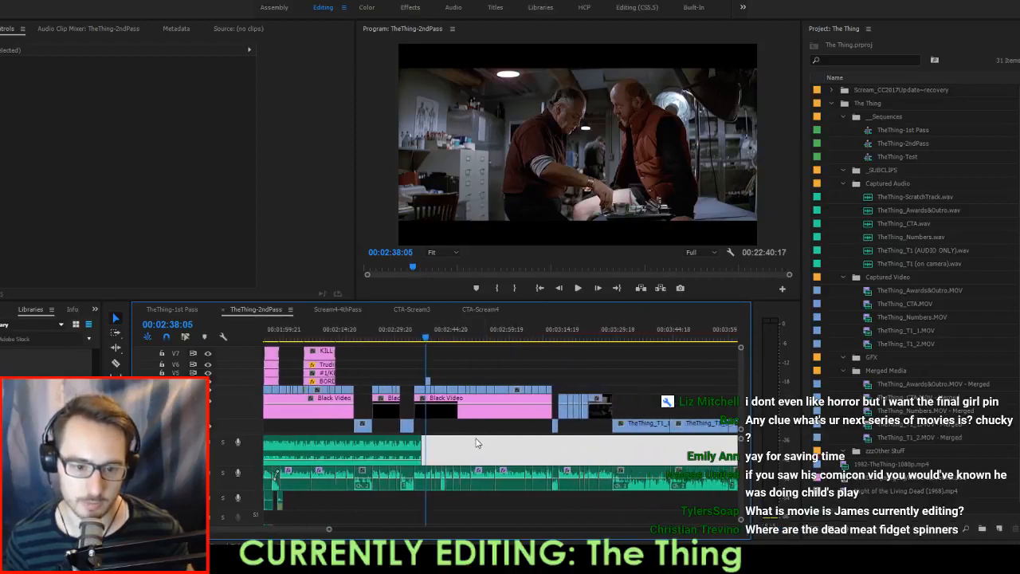
drag(428, 447, 558, 448)
click(599, 451)
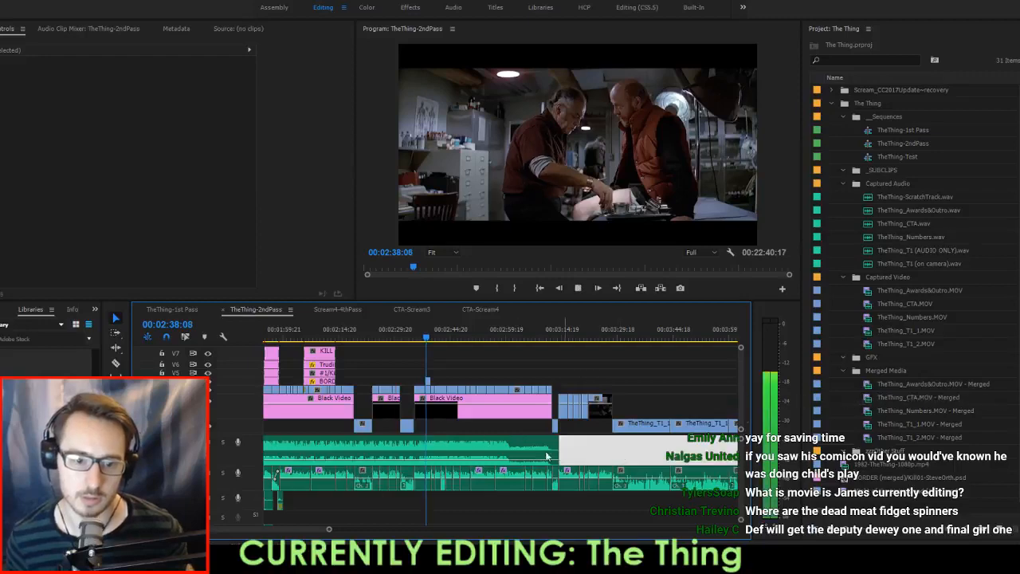
key(space)
scroll(507, 443, down, 4)
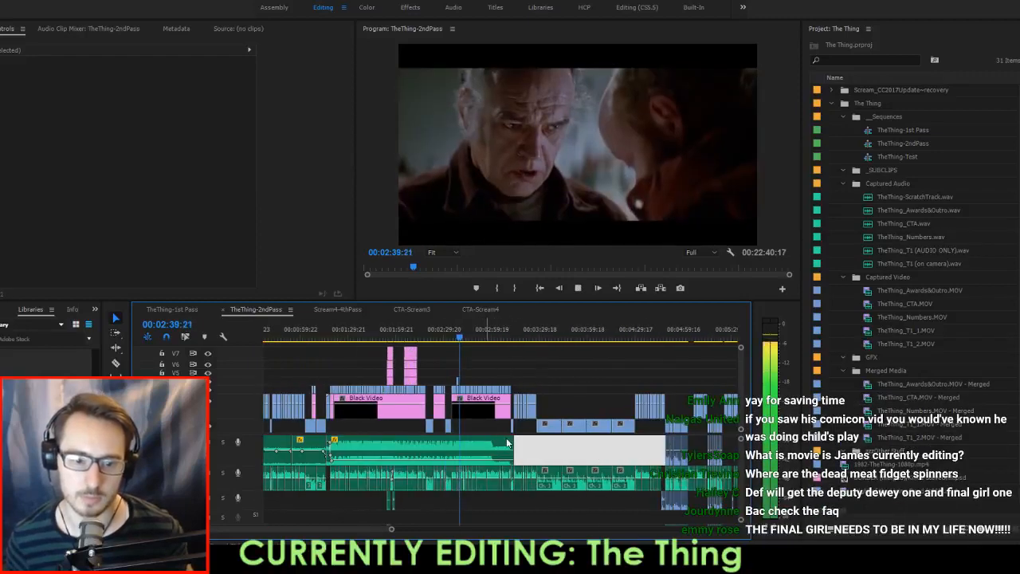
click(566, 453)
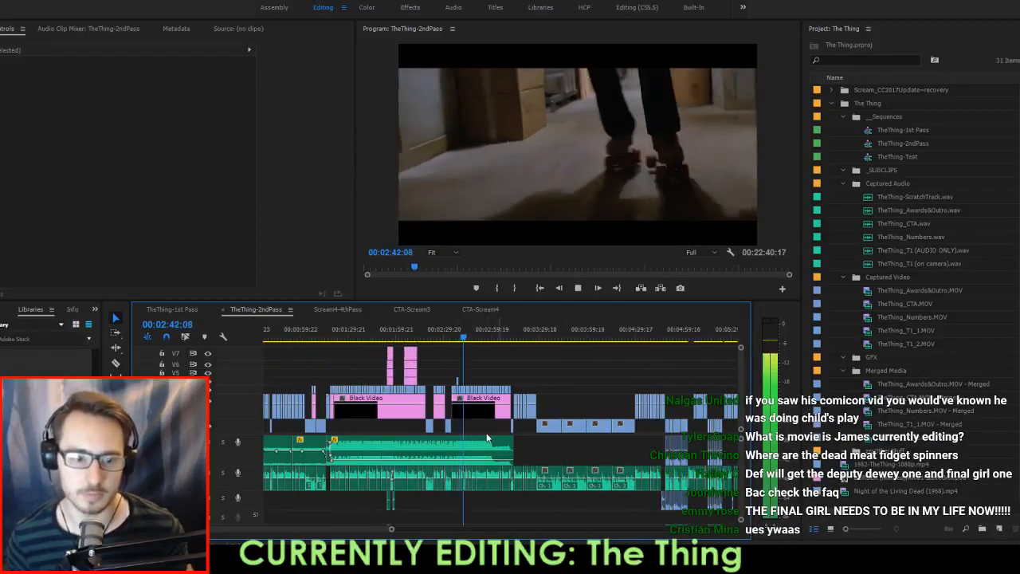
key(space)
scroll(457, 444, up, 5)
scroll(507, 432, up, 1)
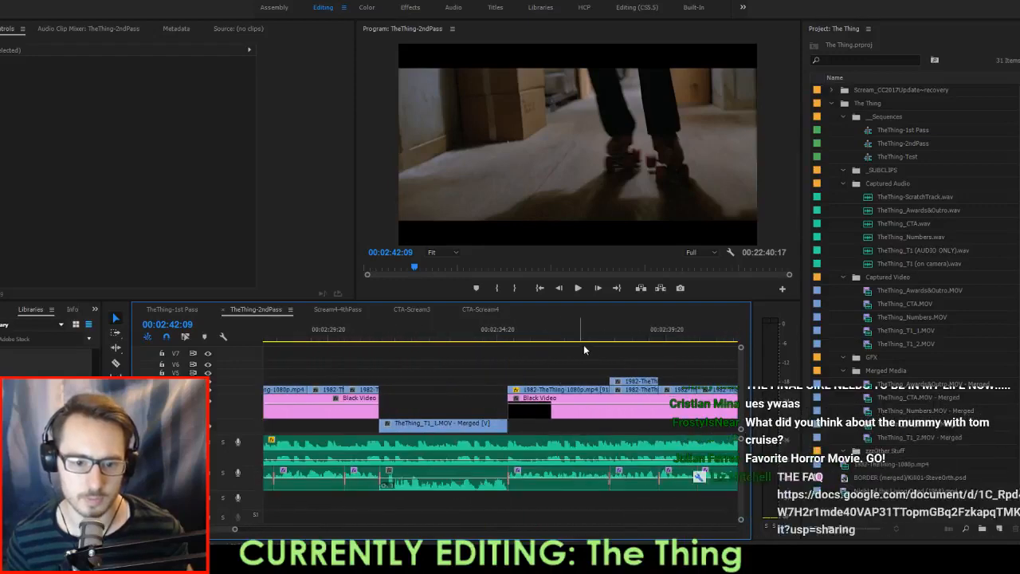
Replay the preceding movie footage and extract the four frames starting at 00:02:40:16, closing the gap.
click(582, 339)
key(space)
scroll(616, 387, down, 2)
scroll(618, 386, down, 1)
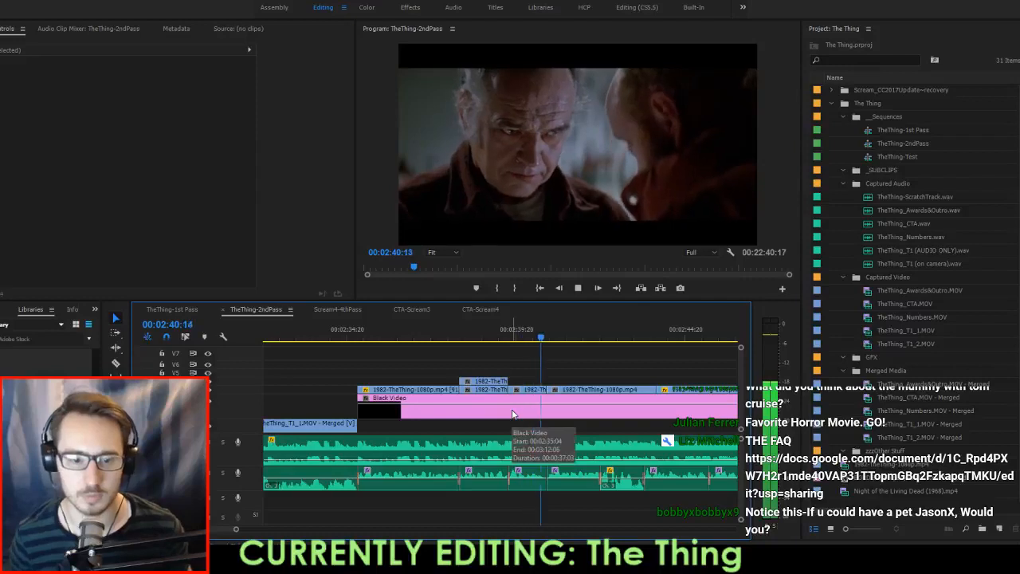
key(space)
key(i)
key(Right)
key(Right)
key(Right)
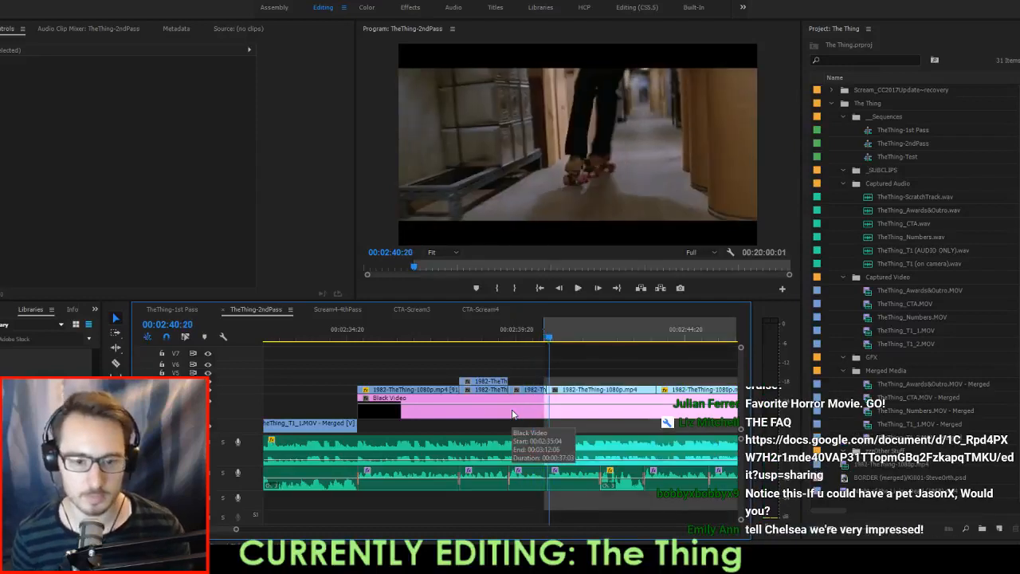
key(o)
key(apostrophe)
Delete the separated music piece after 00:02:40:16, extend the preceding music to about 00:02:46, and preview the join.
click(587, 452)
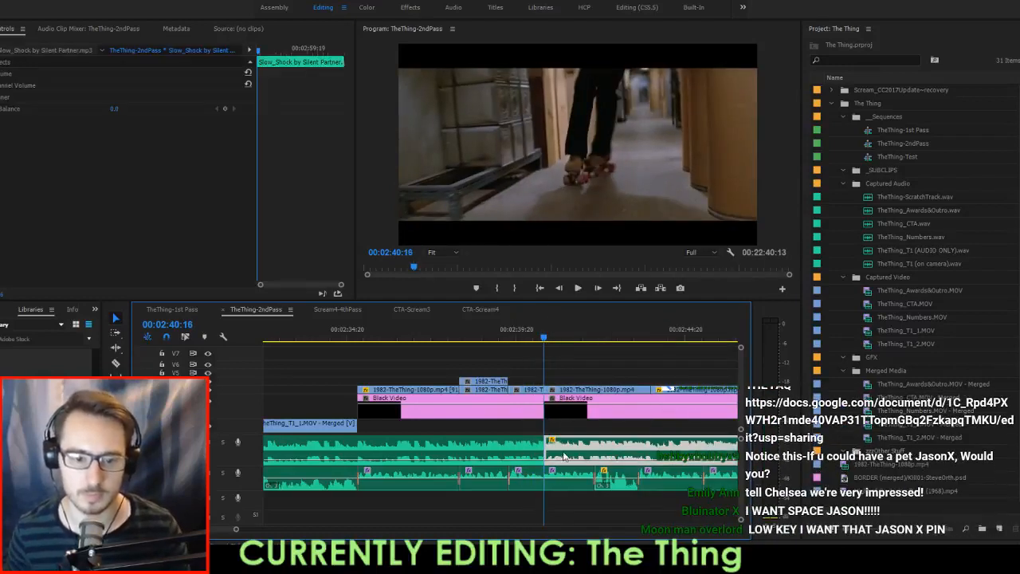
key(Delete)
drag(544, 451, 740, 451)
drag(578, 517, 516, 488)
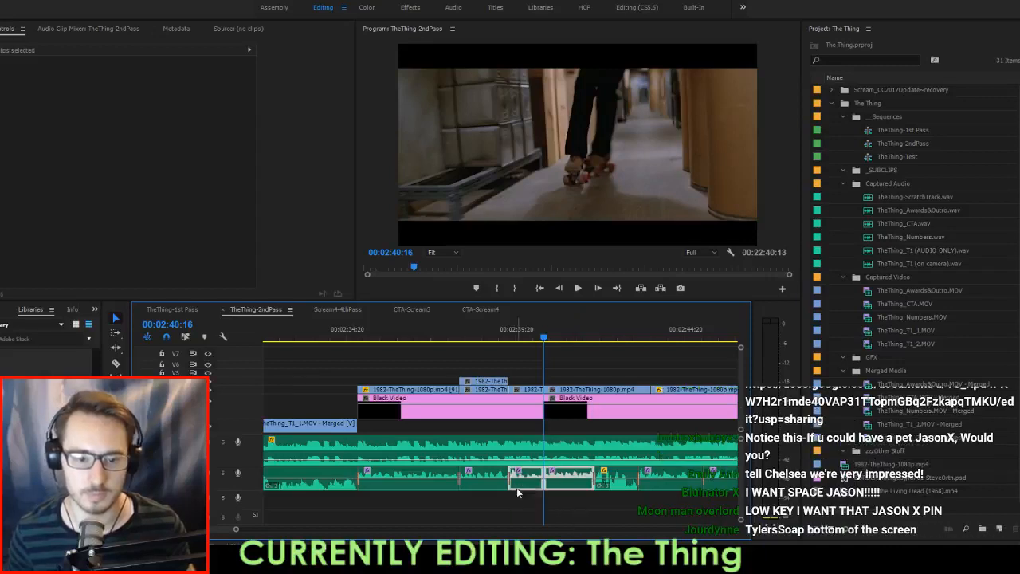
click(528, 340)
key(space)
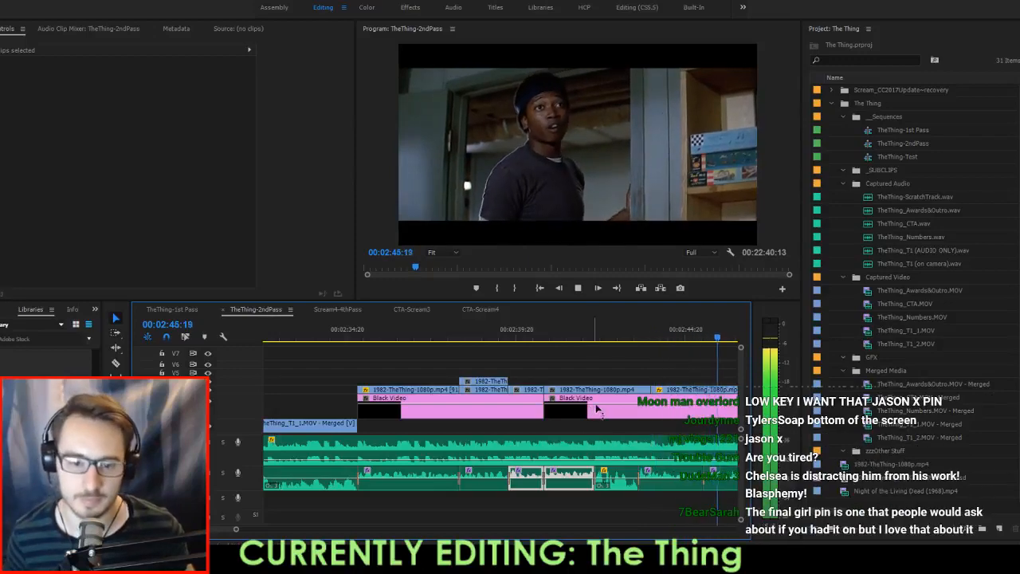
Extend the background music to about 00:03:03 while playing through the following movie footage.
scroll(625, 424, down, 2)
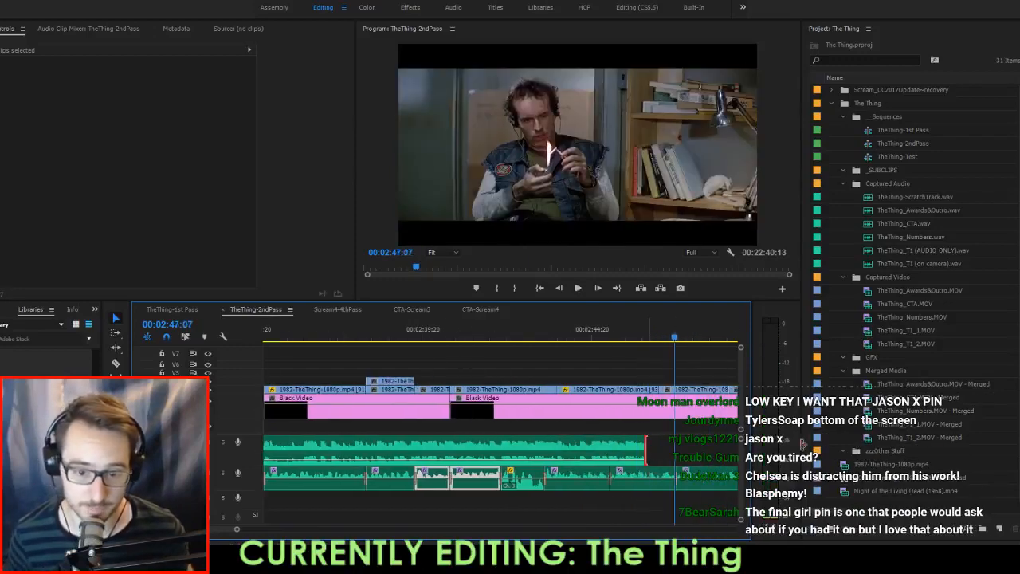
scroll(672, 431, down, 4)
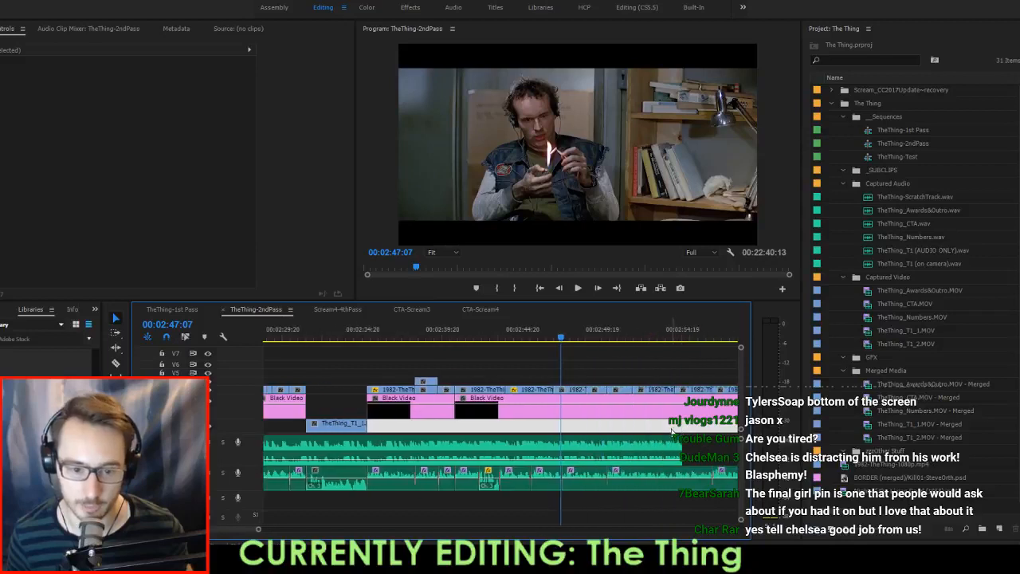
key(space)
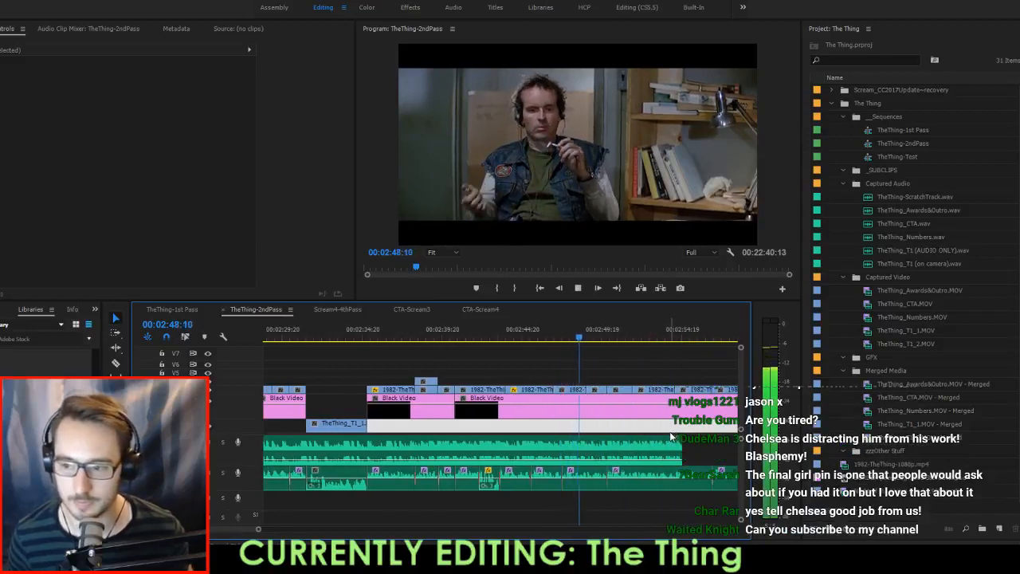
scroll(669, 431, down, 1)
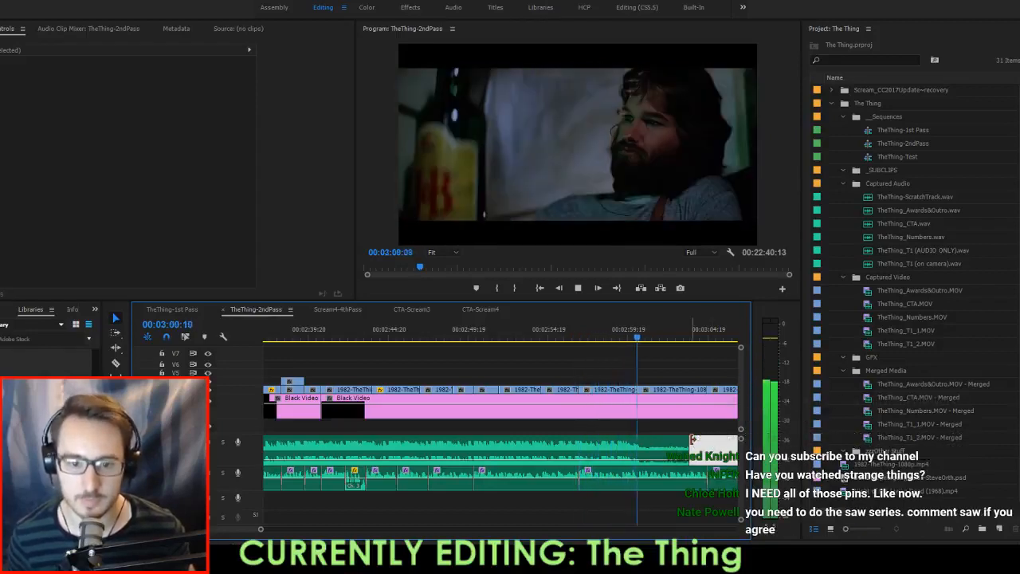
Cut the background music at 00:03:00:11 and delete its fading tail.
key(space)
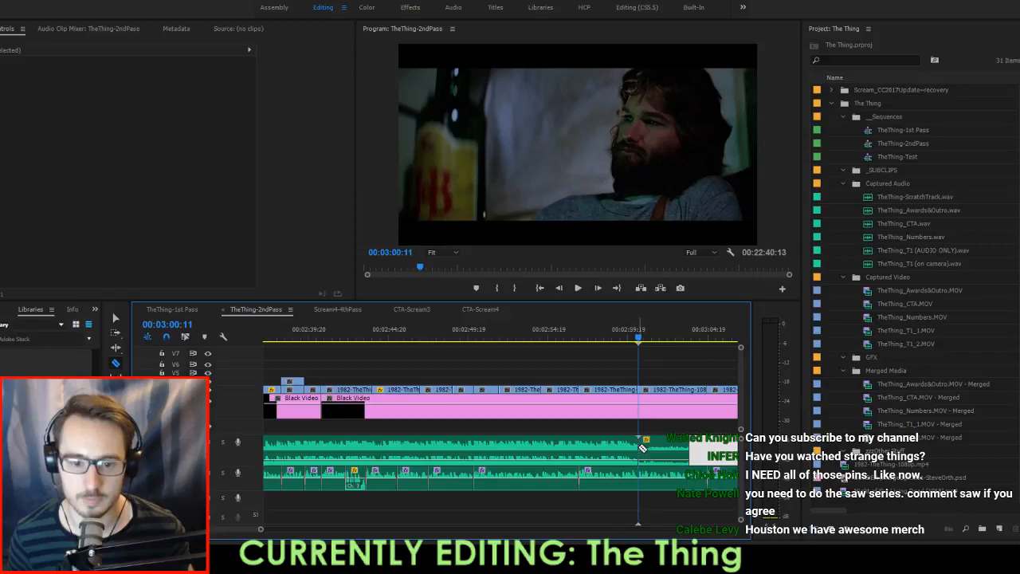
click(657, 448)
key(Delete)
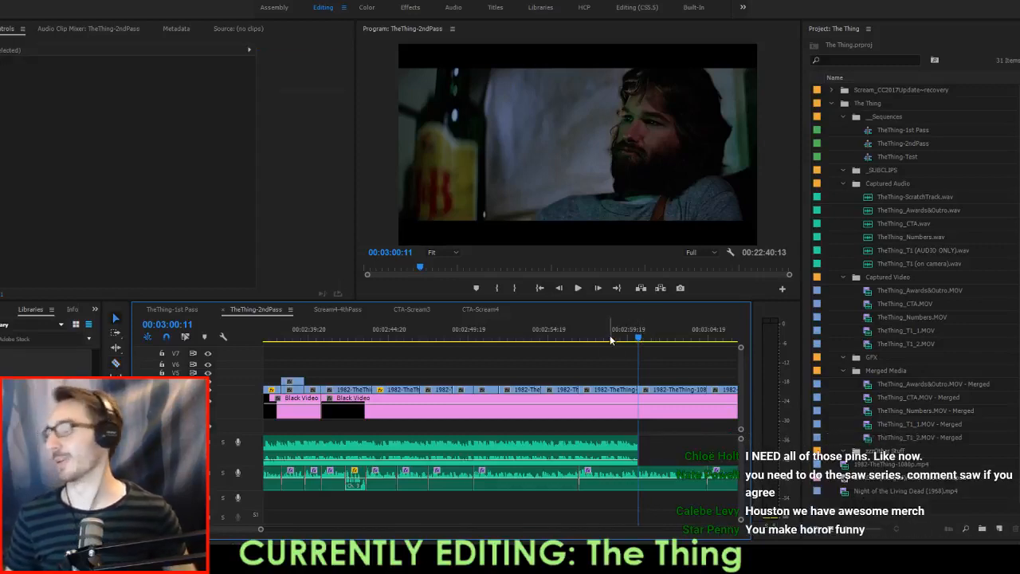
Duplicate the Slow_Shock music clip onto the third audio track, starting at about 00:02:59.
scroll(615, 348, down, 8)
scroll(571, 382, down, 3)
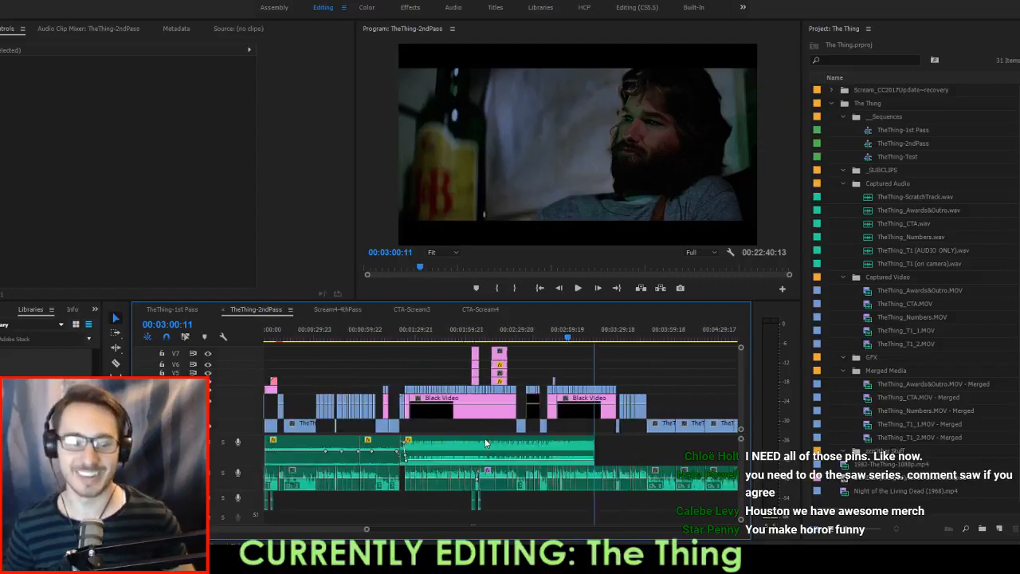
click(447, 455)
alt+drag(447, 455, 619, 507)
scroll(580, 508, up, 12)
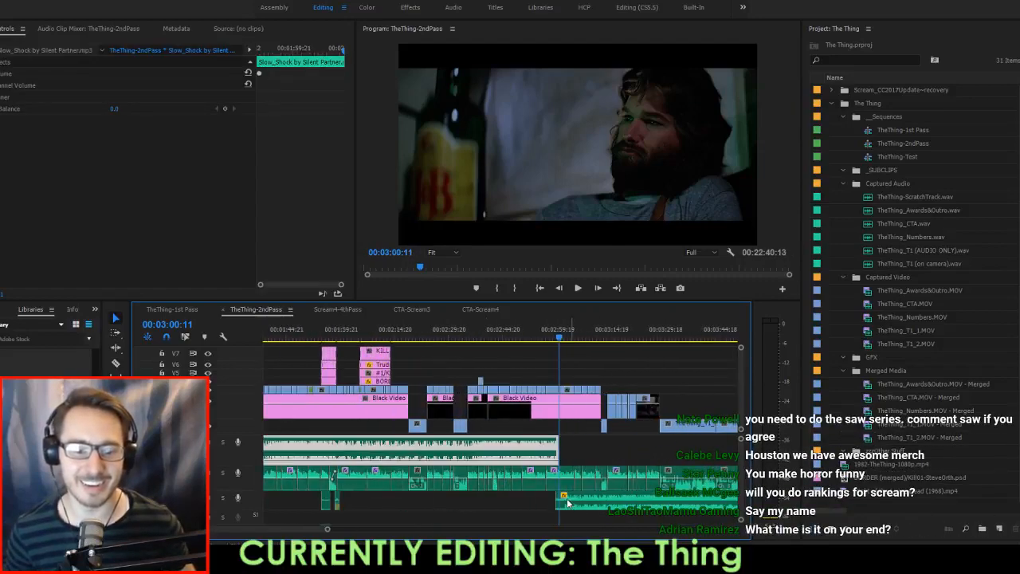
click(544, 507)
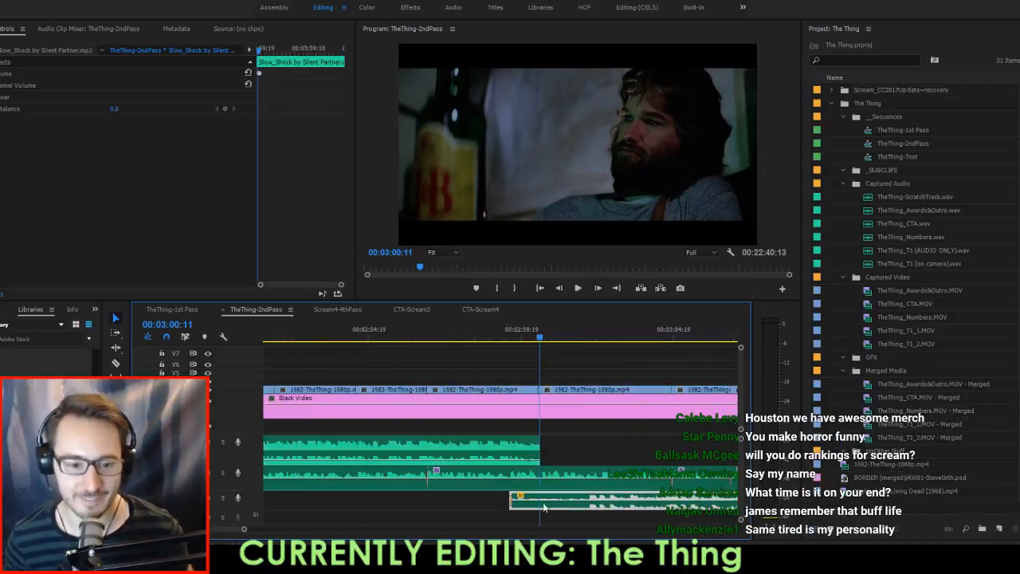
scroll(252, 501, up, 3)
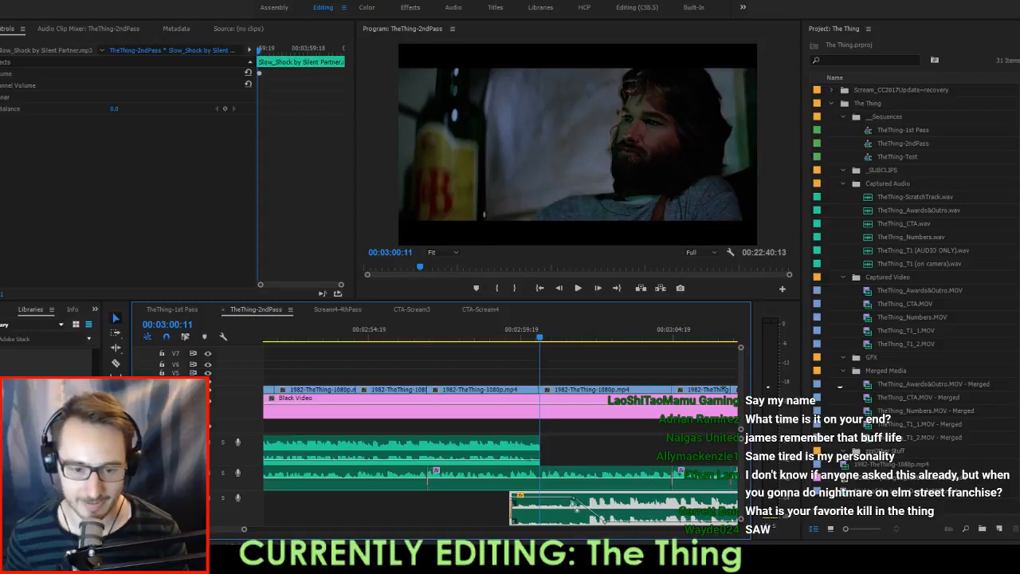
Solo the duplicated music, listen to its opening, and trim its start to 00:03:02:02.
key(space)
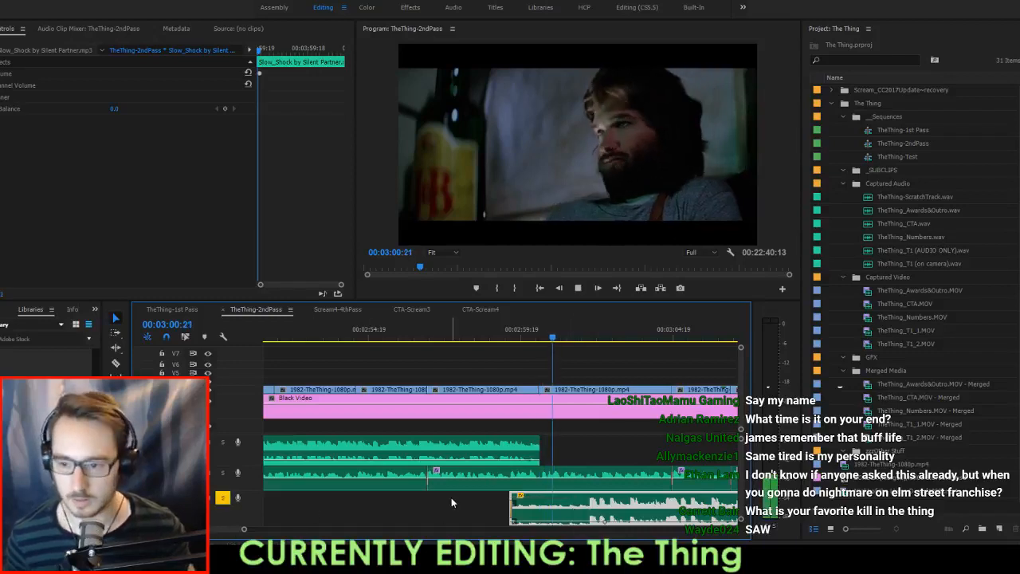
key(space)
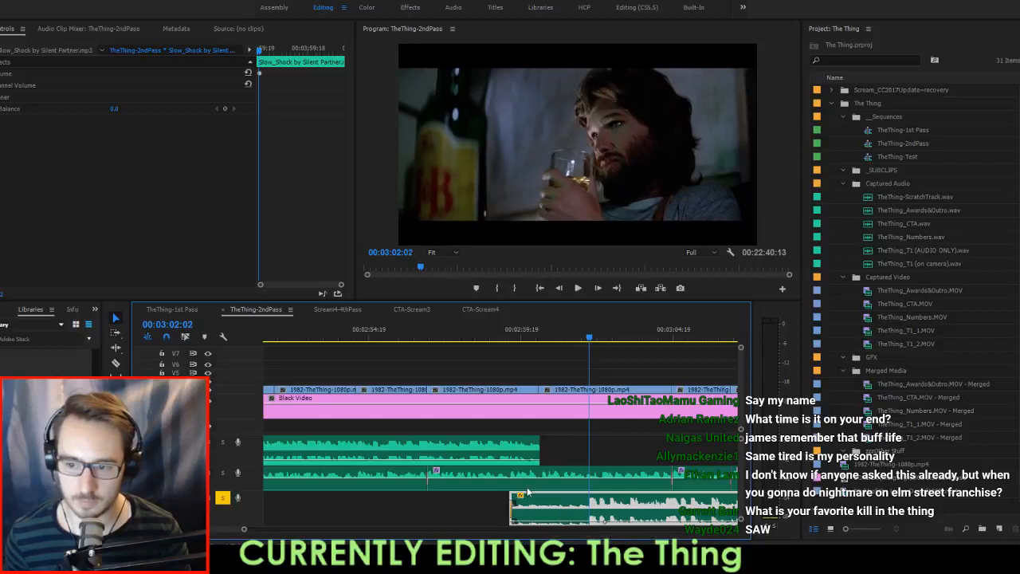
drag(514, 497, 592, 498)
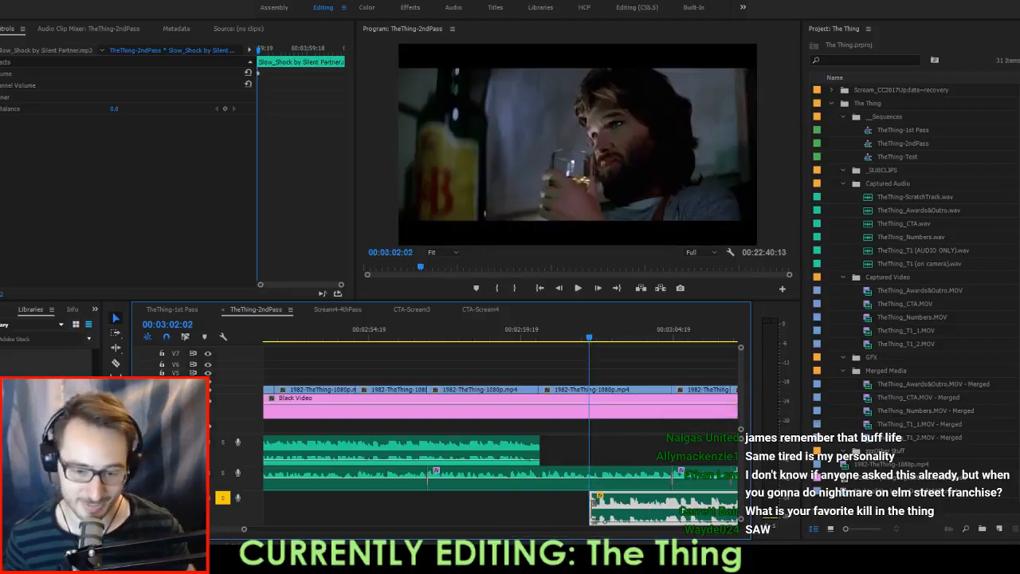
Cut the copied music at about 00:03:04:18, join its first section to the main music at 00:03:00:11, and remove the Constant Power transition.
key(c)
click(670, 515)
key(v)
drag(643, 507, 598, 465)
click(547, 450)
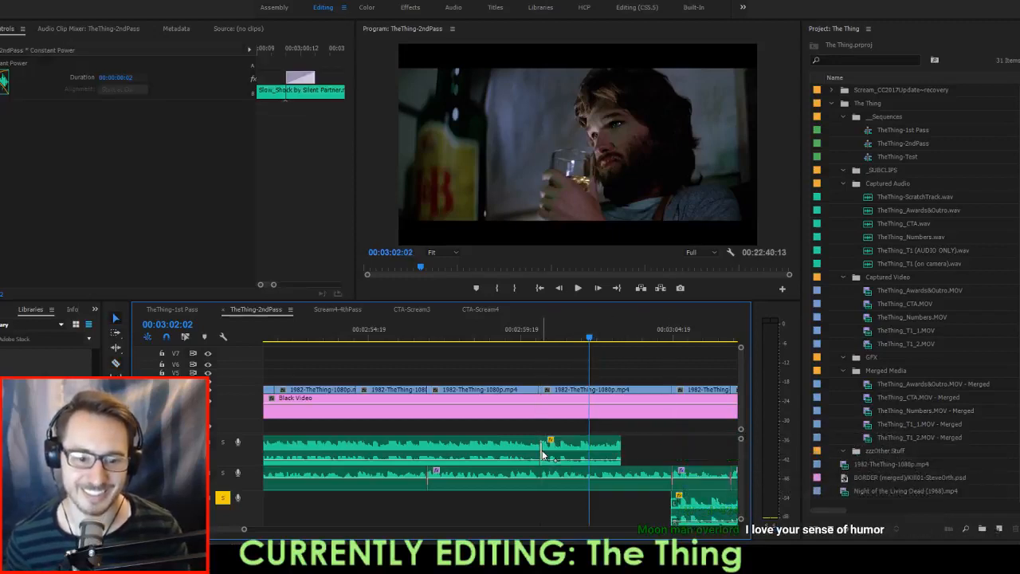
key(Delete)
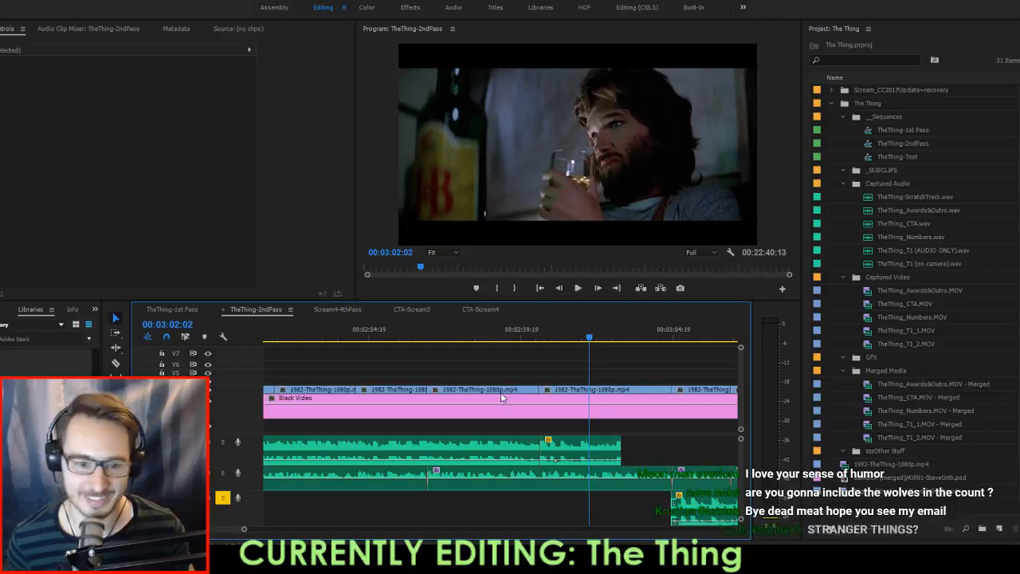
Save the project and play from 00:02:59:14 to 00:03:03:06 with the main music track soloed to check the join.
click(570, 447)
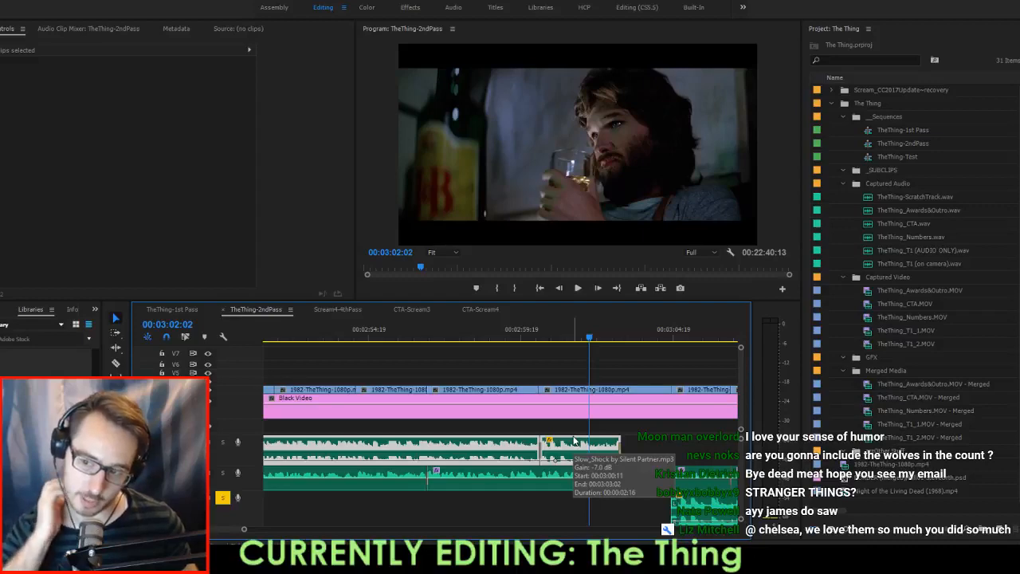
key(ctrl+s)
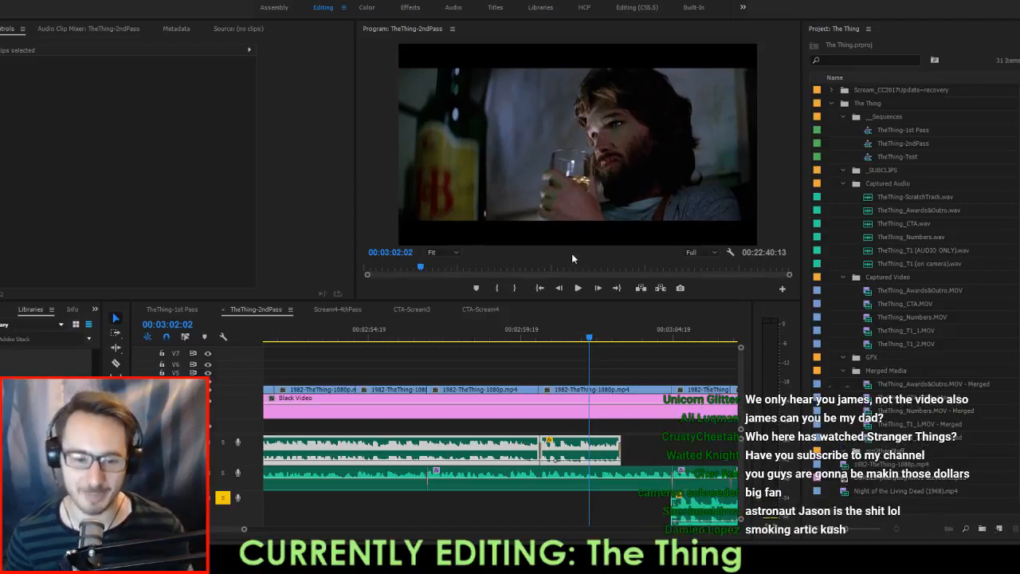
click(514, 337)
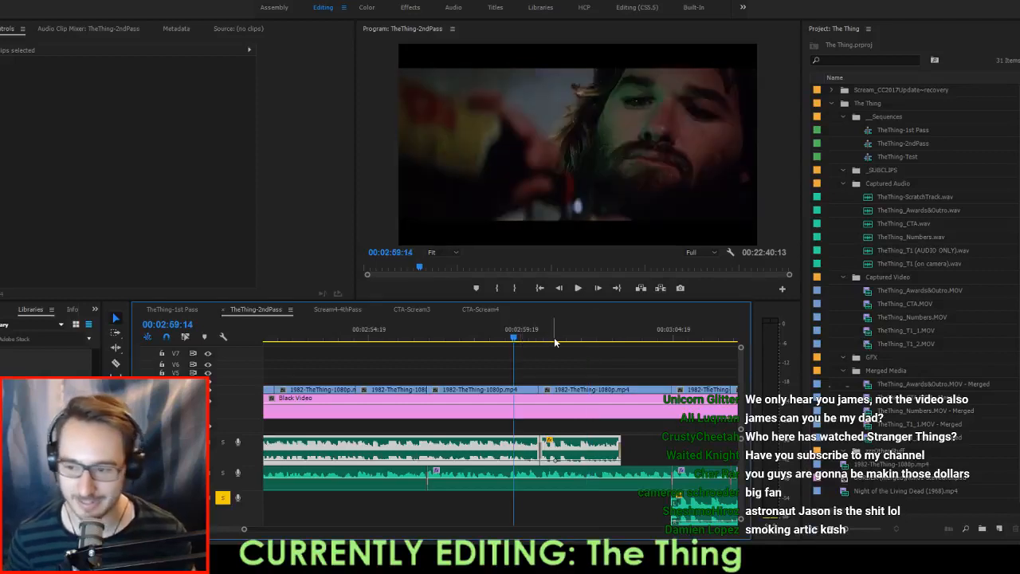
key(space)
key(space)
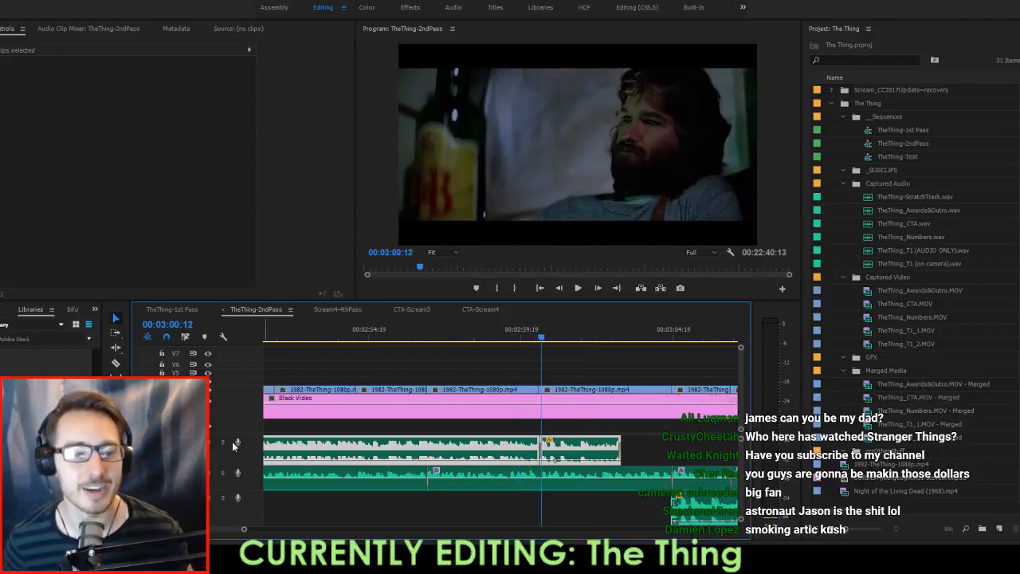
key(space)
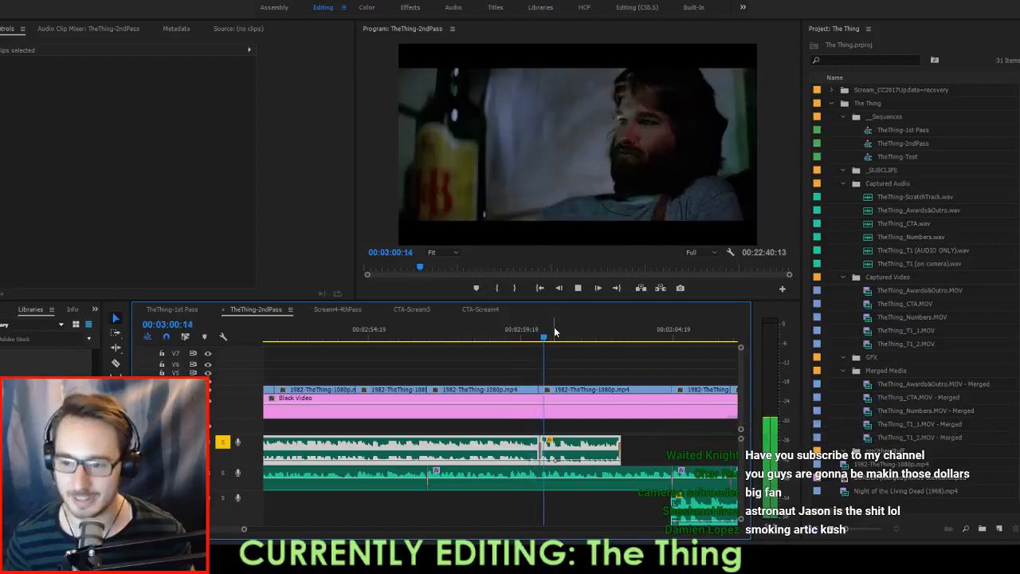
click(486, 322)
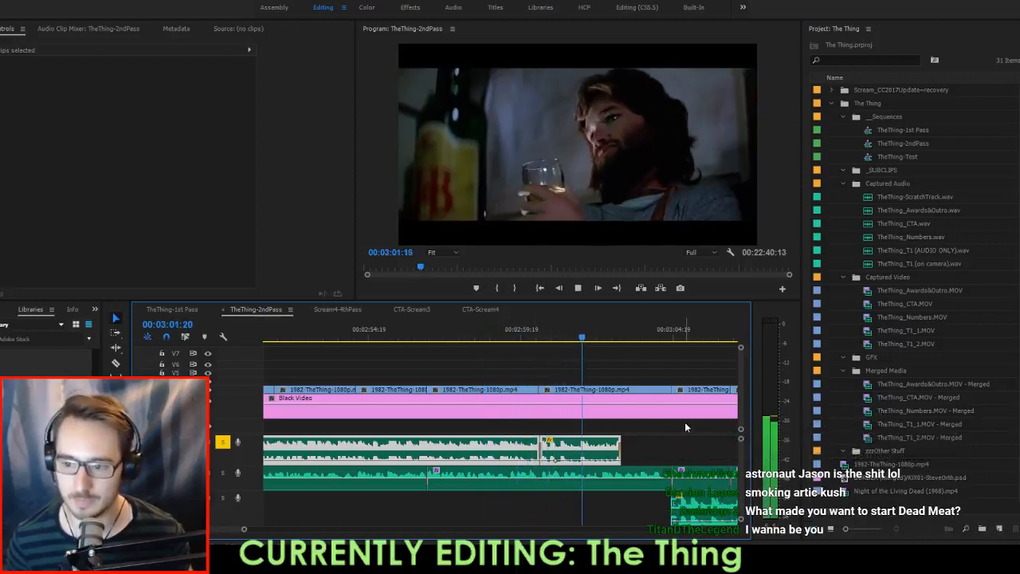
scroll(686, 422, down, 2)
click(687, 450)
scroll(688, 450, down, 2)
key(space)
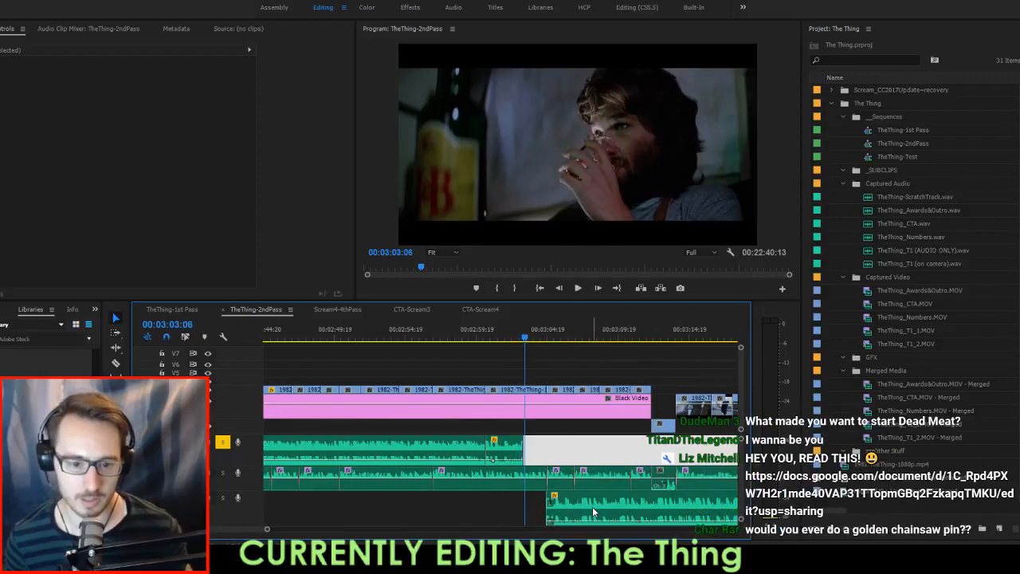
Delete the leftover music copy from the third audio track.
click(593, 506)
click(573, 454)
click(595, 501)
key(Delete)
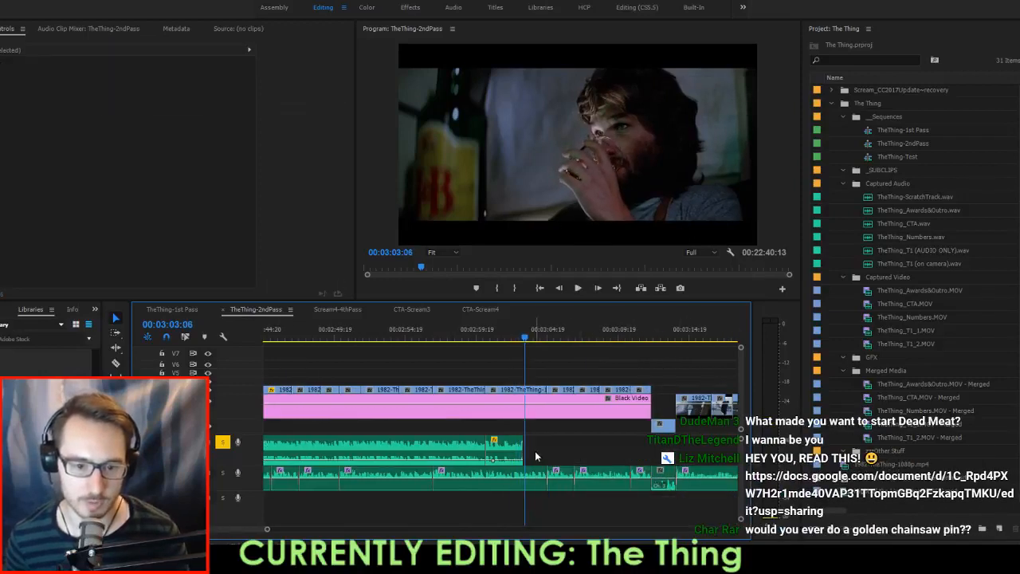
Extend the joined background music from 00:03:03:02 to about 00:03:25 and turn off the music track's solo.
click(535, 451)
key(Delete)
drag(529, 447, 739, 446)
scroll(481, 435, up, 3)
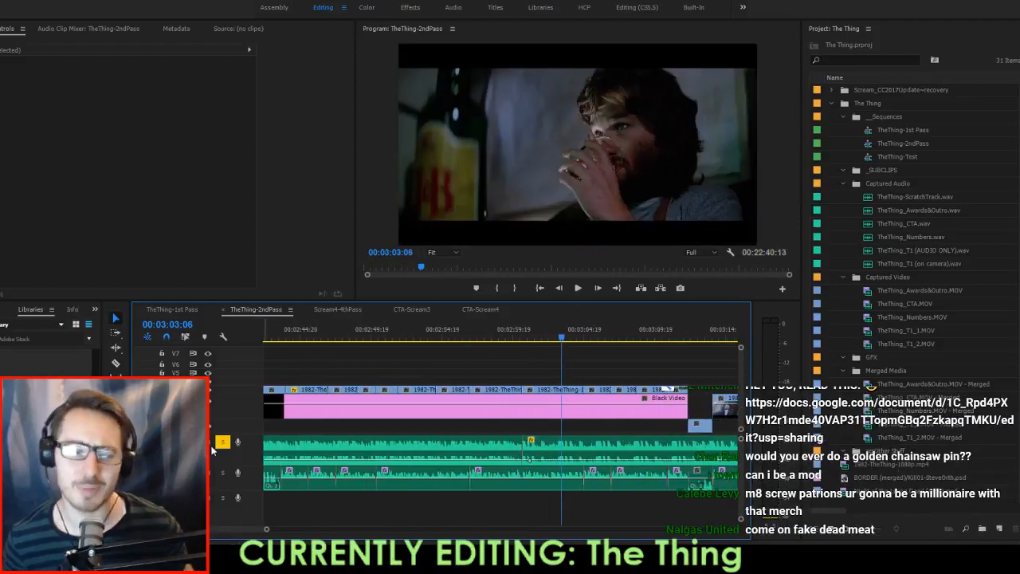
scroll(587, 425, down, 10)
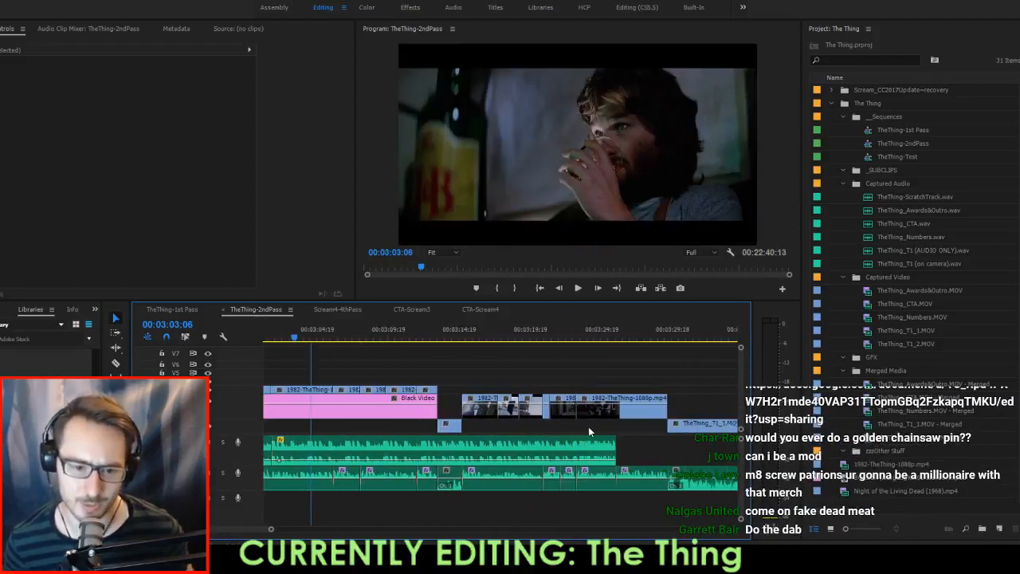
Play the sequence from 00:03:09:23 to about 00:03:14:15 to check the short on-camera clip between the movie clips.
scroll(514, 416, up, 5)
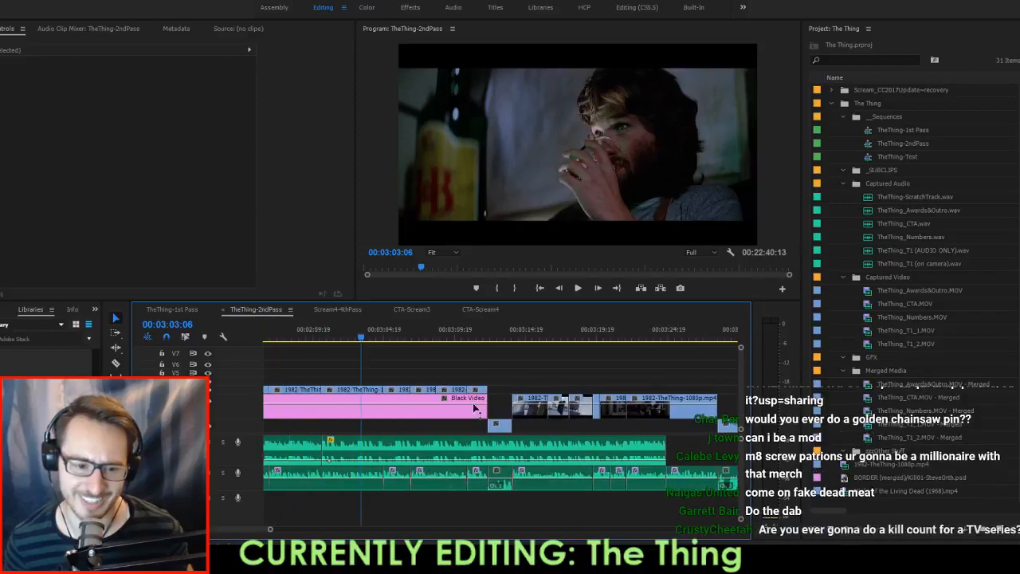
click(508, 332)
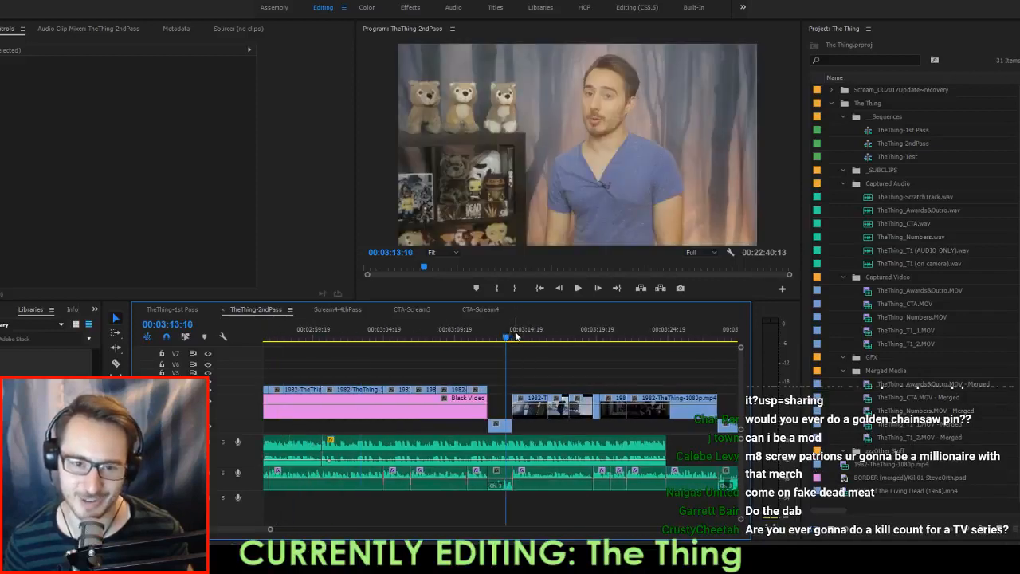
click(457, 330)
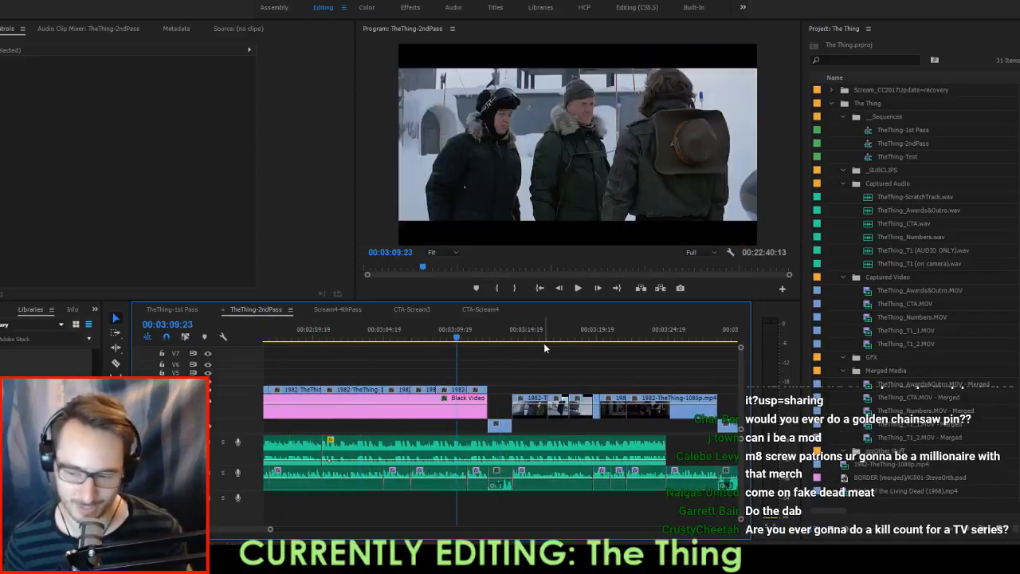
key(space)
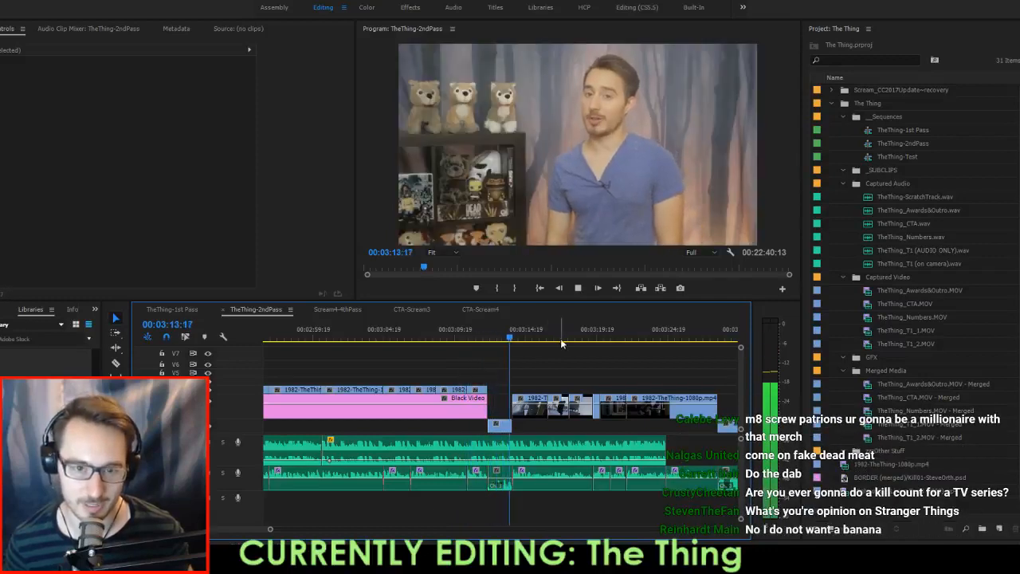
key(space)
Ripple-extend the end of the short TheThing_T1_1.MOV on-camera clip before 00:03:14 by one frame, video and audio together.
scroll(494, 425, up, 5)
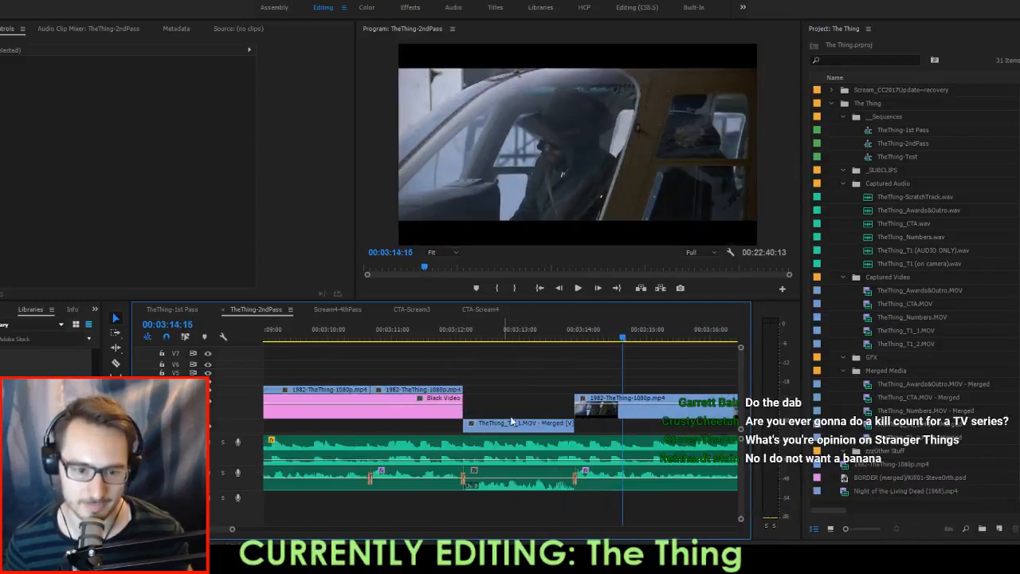
click(554, 424)
click(558, 476)
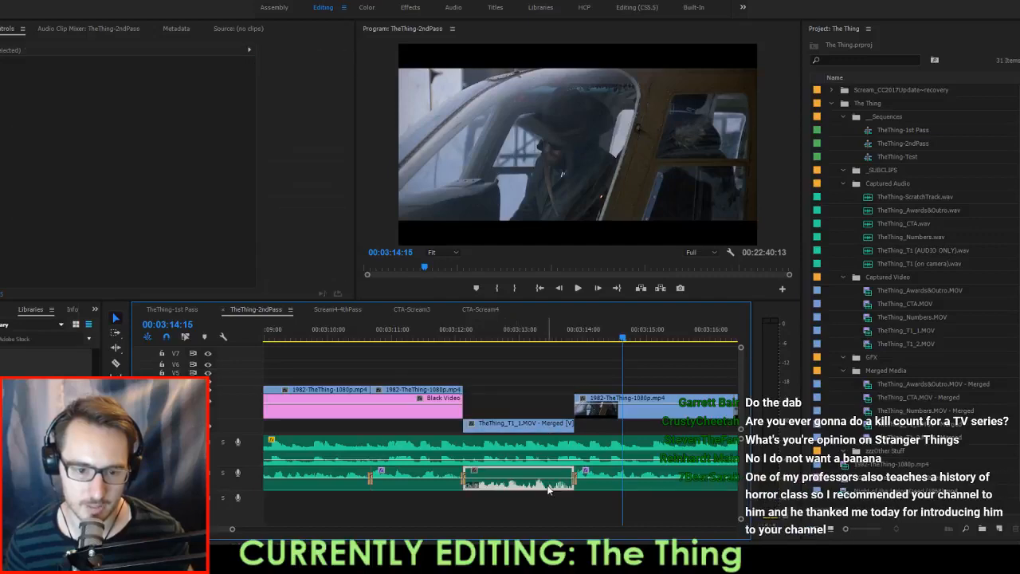
shift+click(567, 423)
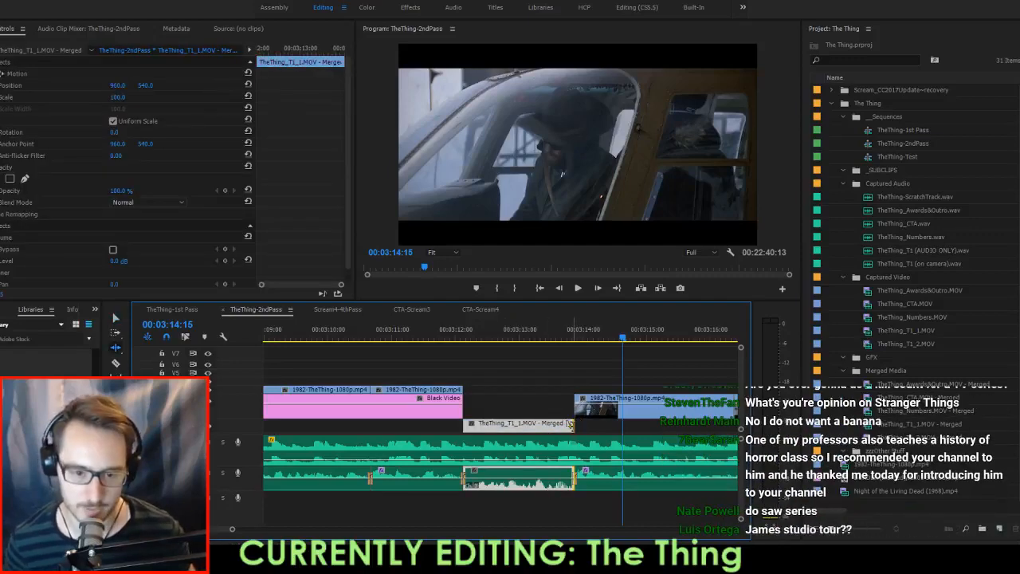
drag(571, 425, 575, 425)
Play back the trimmed section from about 00:03:12 into the on-camera takes, up to about 00:03:34:09.
click(451, 341)
key(space)
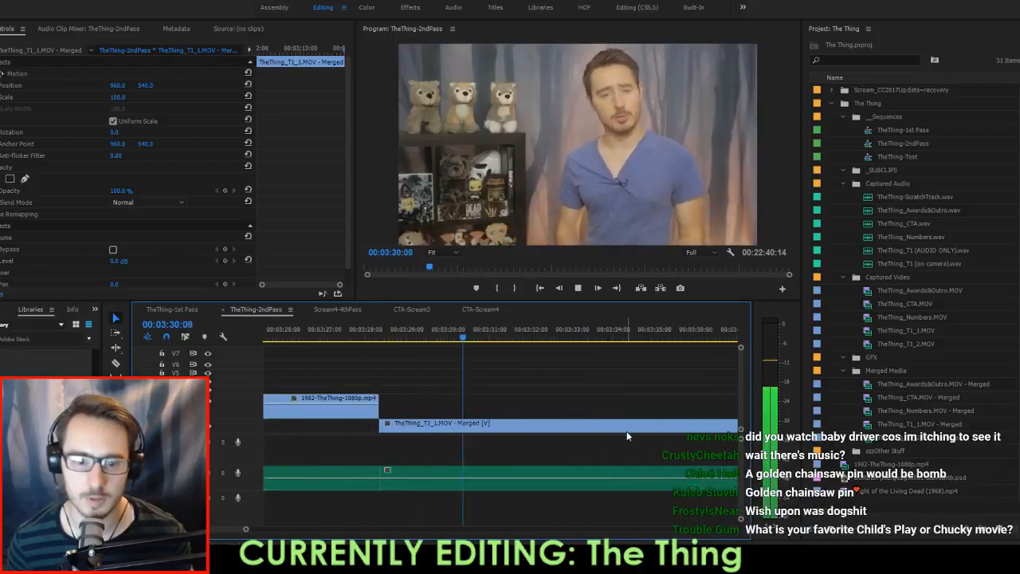
scroll(627, 432, down, 4)
click(630, 440)
scroll(630, 440, down, 2)
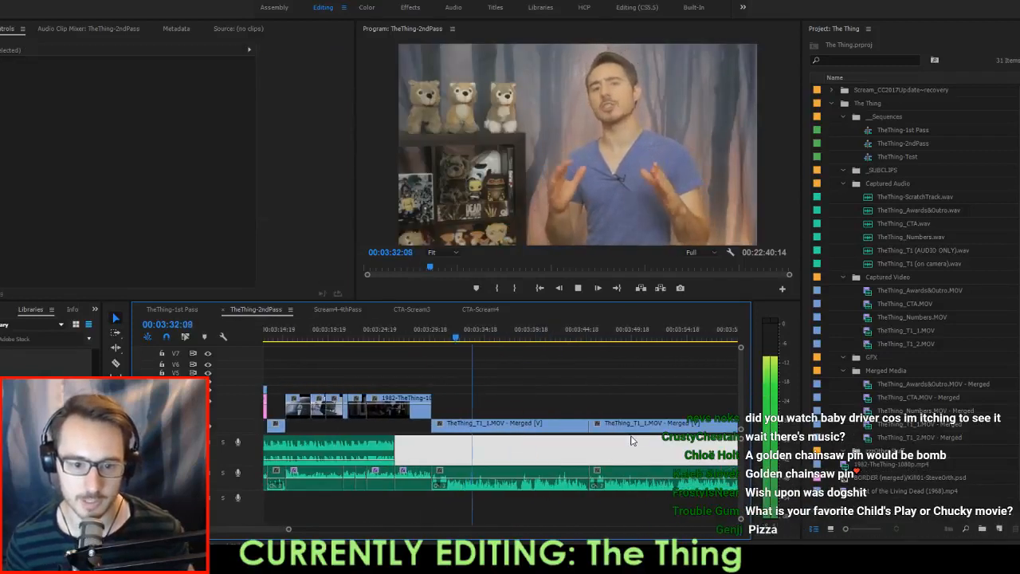
scroll(631, 438, down, 3)
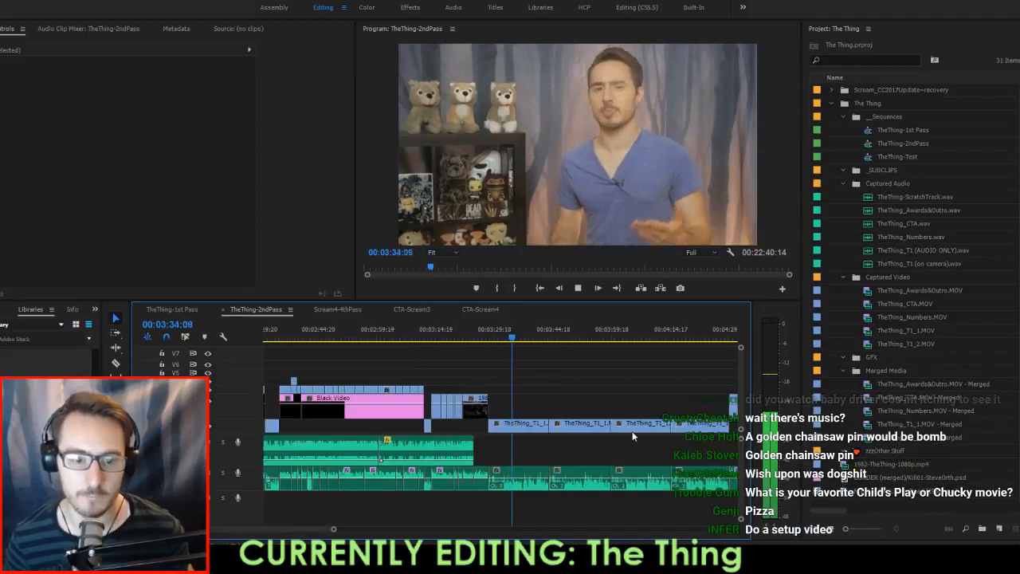
Review the third on-camera take from 00:04:01:05 and ripple-extract its last few frames from 00:04:14:22 to the next cut.
click(619, 334)
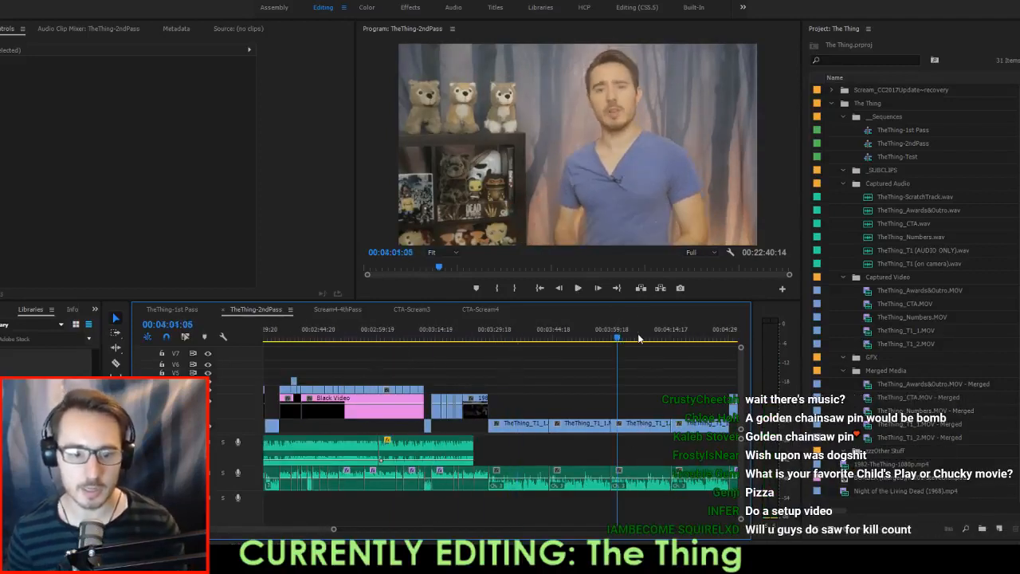
key(space)
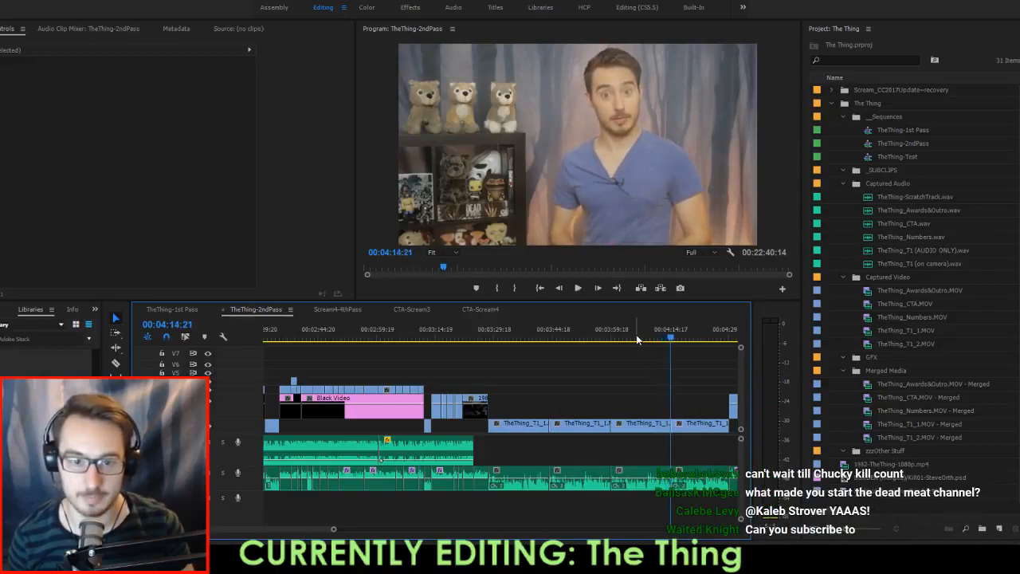
key(Right)
key(i)
key(Down)
key(Left)
key(o)
key(apostrophe)
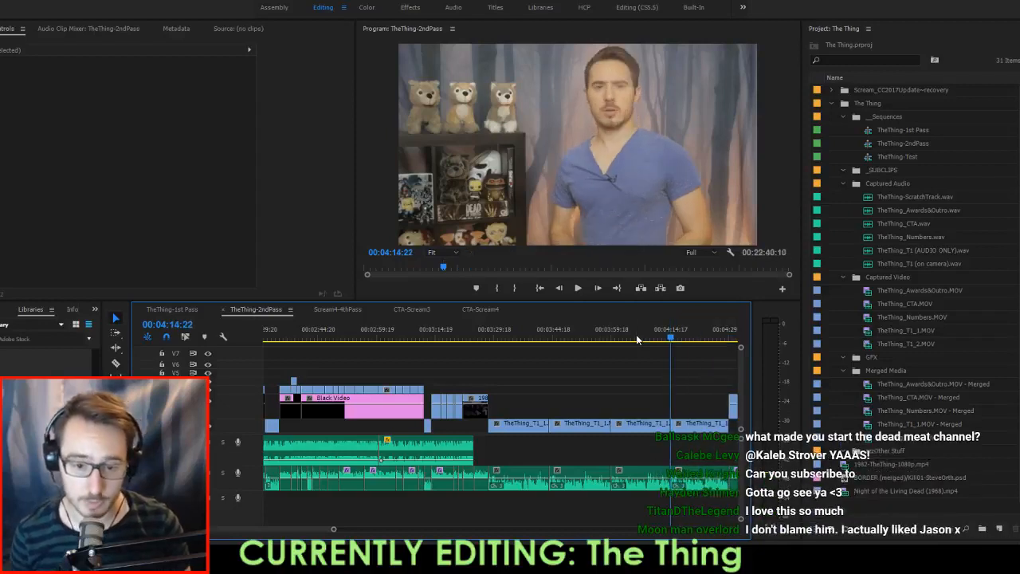
Play the start of the fourth on-camera take to 00:04:16:11 and replay the third take's ending up to 00:04:14:22.
key(space)
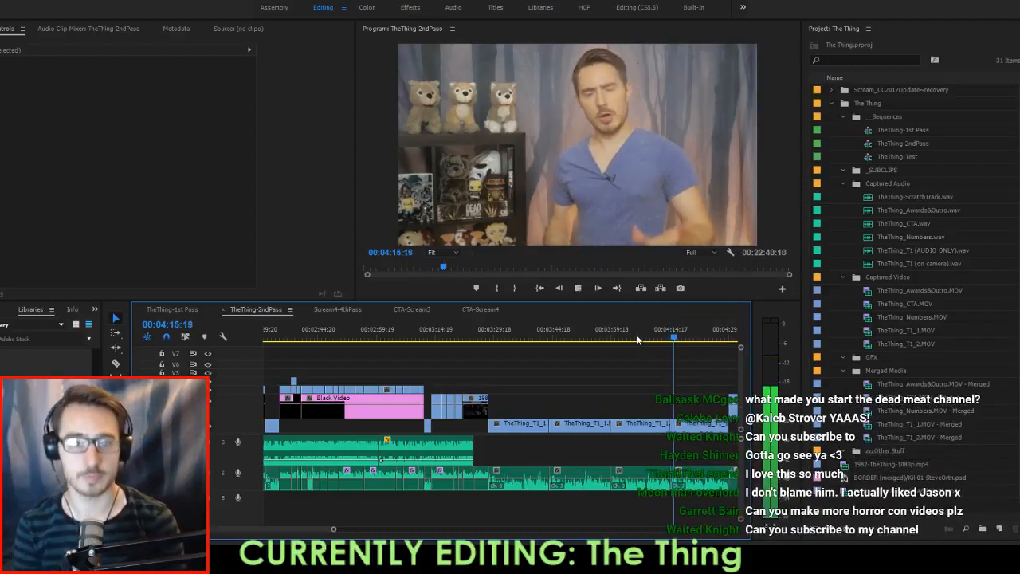
key(space)
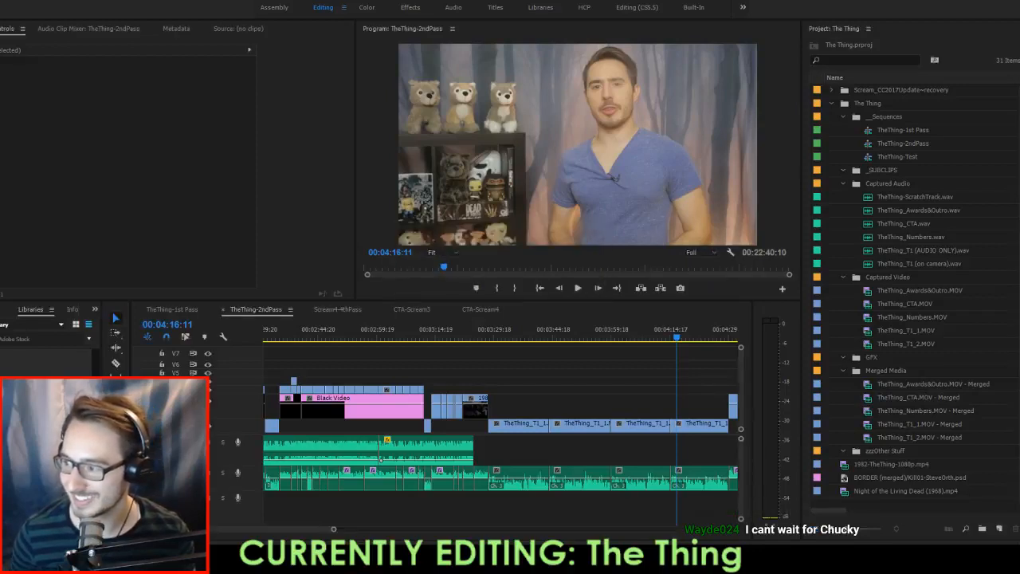
click(660, 329)
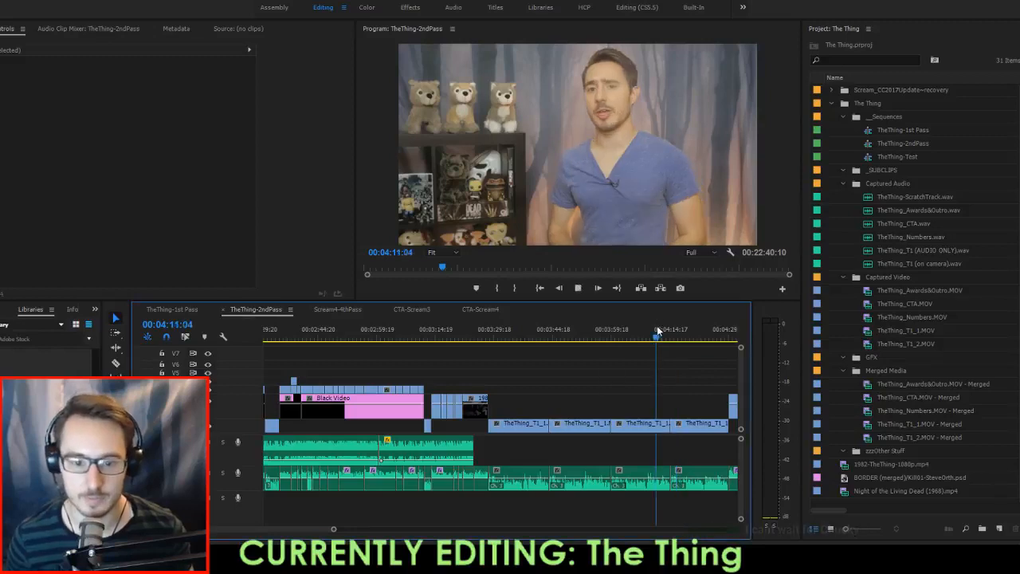
key(space)
click(693, 403)
key(space)
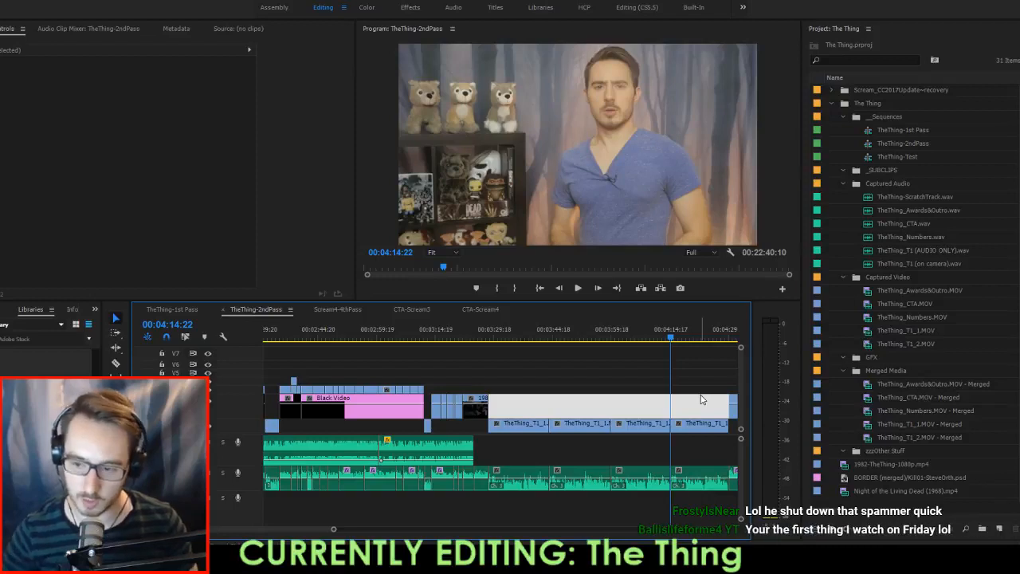
Play the fourth on-camera take against the third take's ending, and ripple-delete the fourth take starting at 00:04:14:22.
key(space)
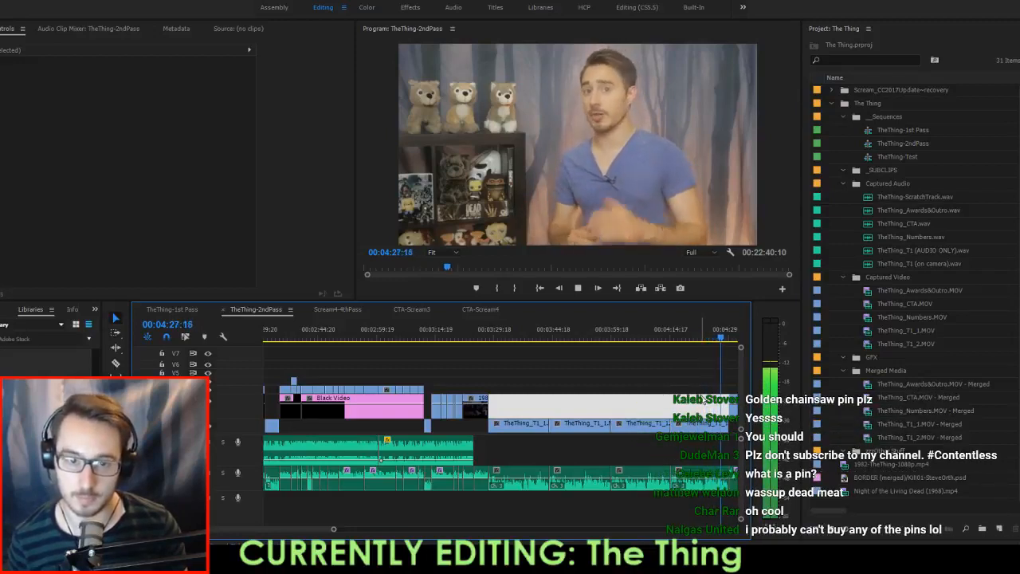
key(space)
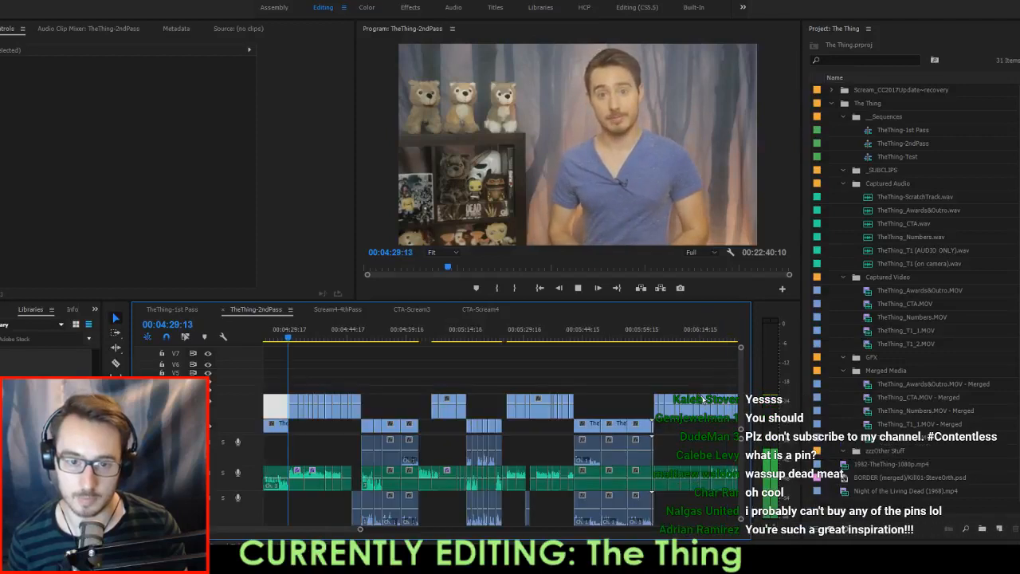
key(space)
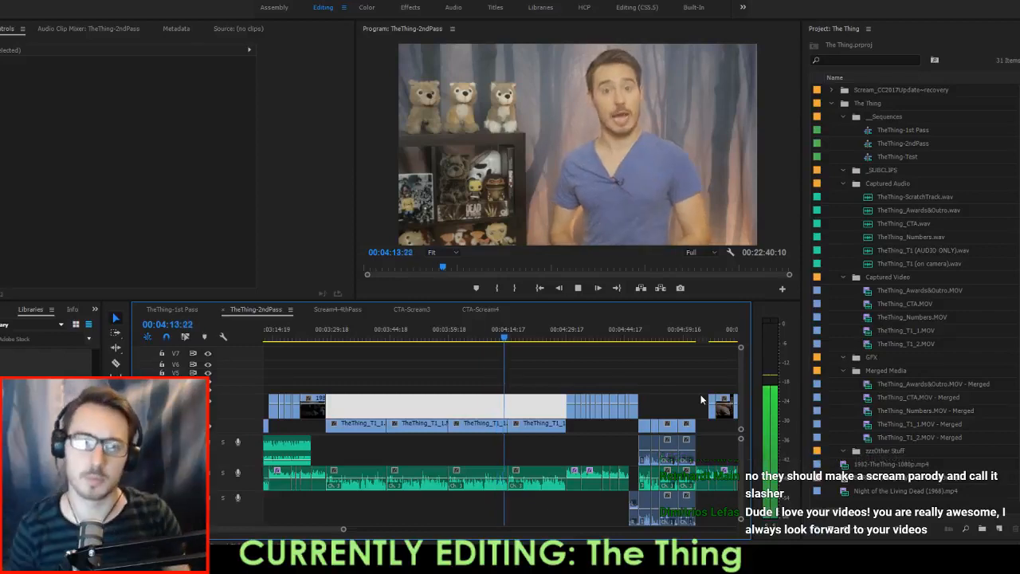
key(space)
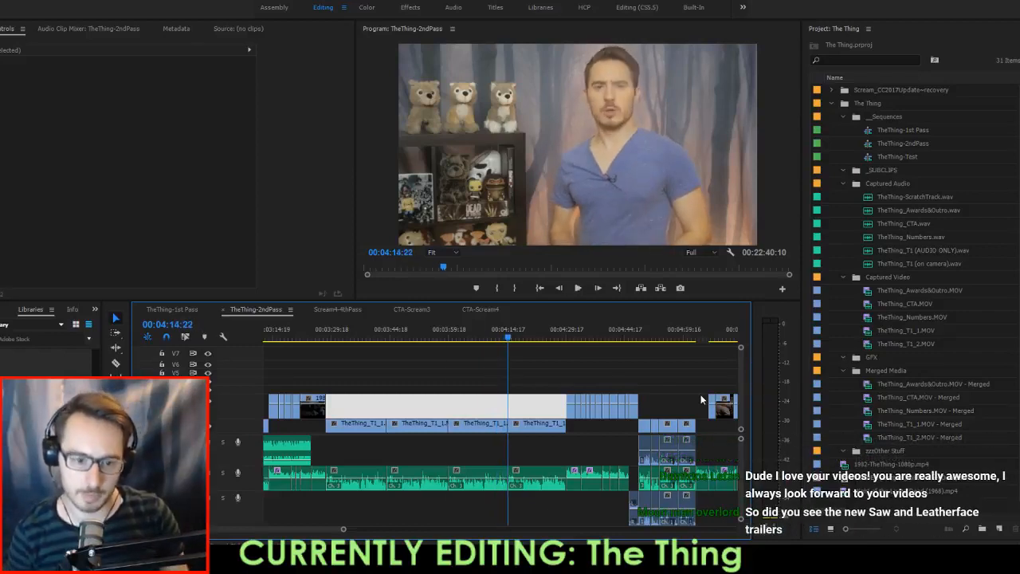
key(Down)
key(w)
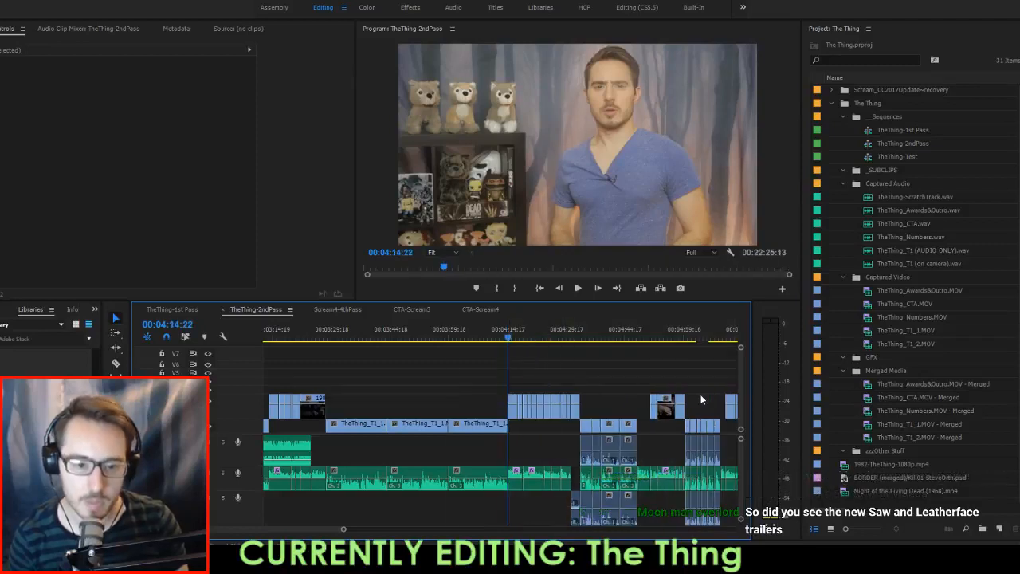
Mark the two TheThing_T1_1 clips from 00:03:28:08 to about 00:03:59:15 and extract them, closing the gap.
key(Up)
key(Up)
key(Up)
key(i)
key(Down)
key(Down)
key(Left)
key(o)
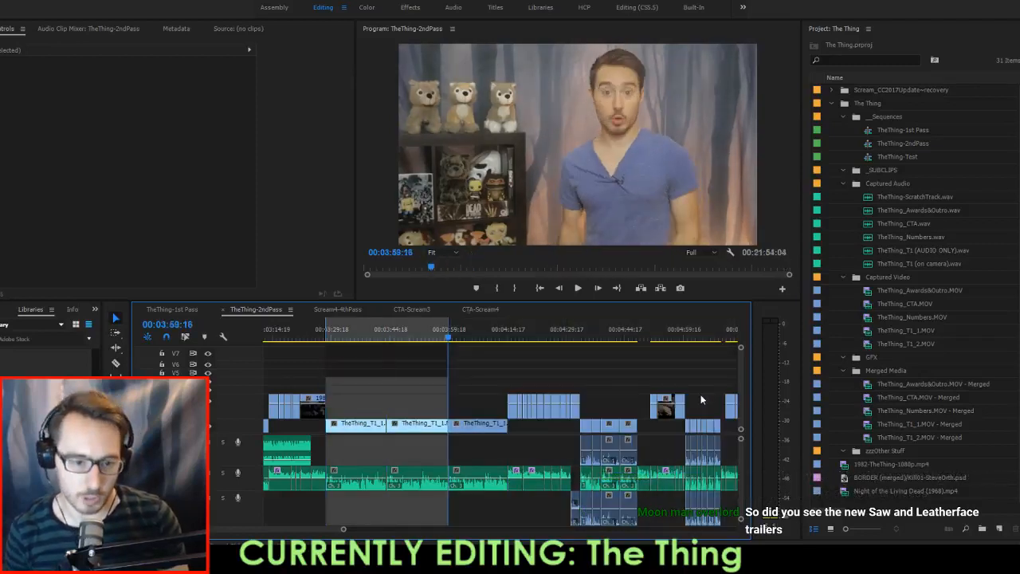
key(apostrophe)
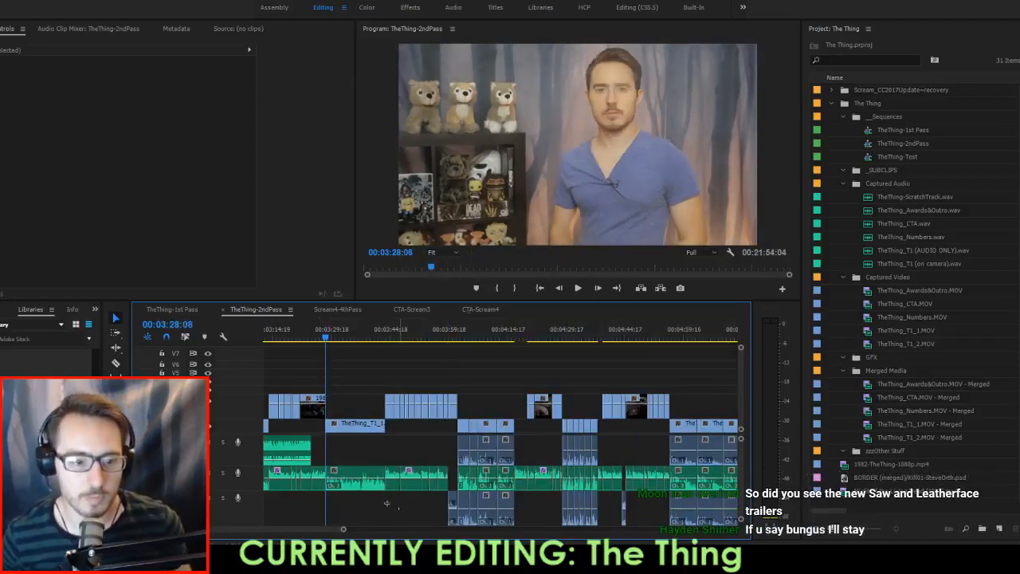
Trim the opening frames, 00:03:28:08 to 00:03:28:13, off the TheThing_T1_1 clip and close the gap.
drag(387, 503, 313, 485)
key(space)
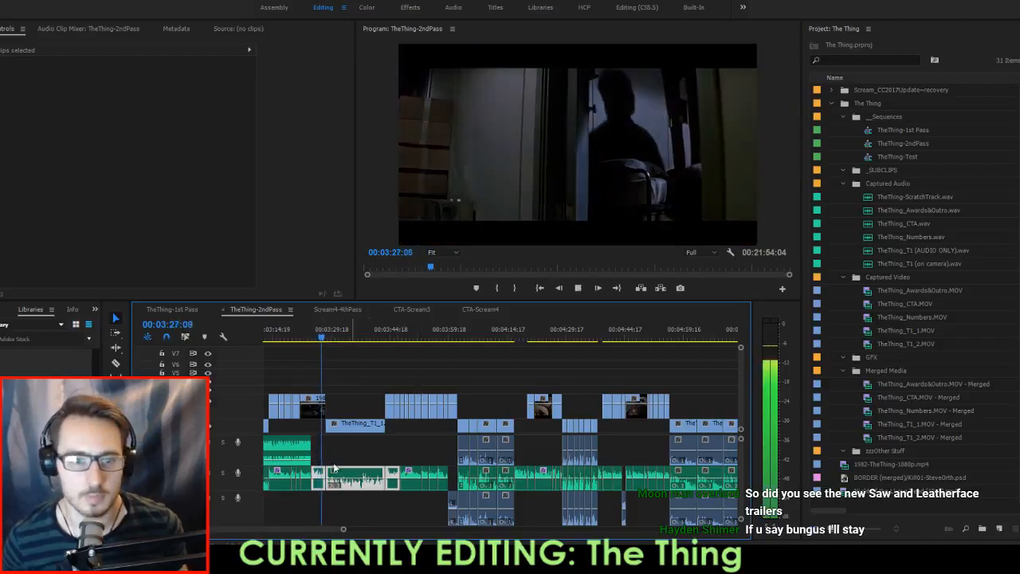
key(space)
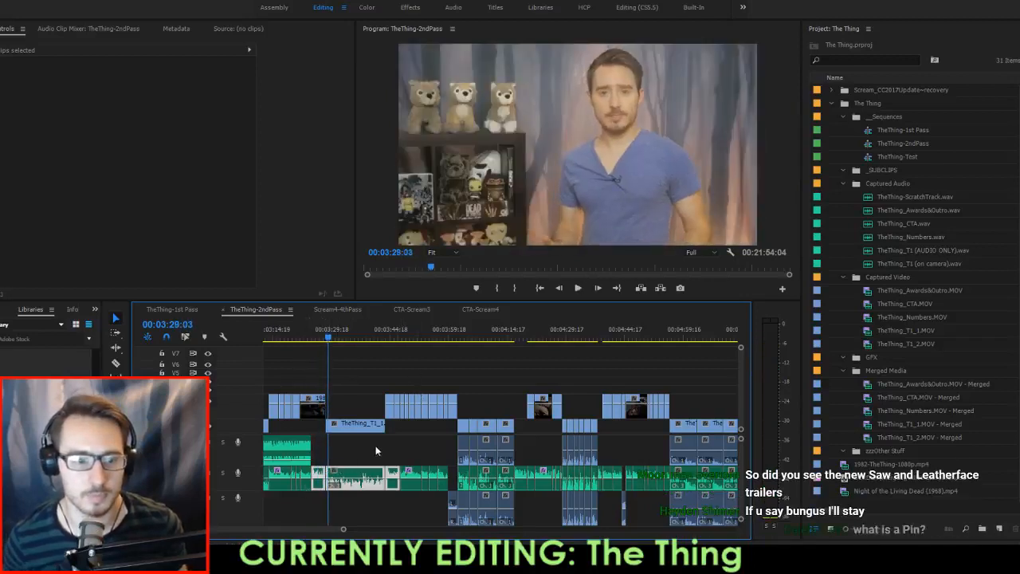
scroll(351, 460, up, 4)
scroll(349, 462, up, 2)
key(Up)
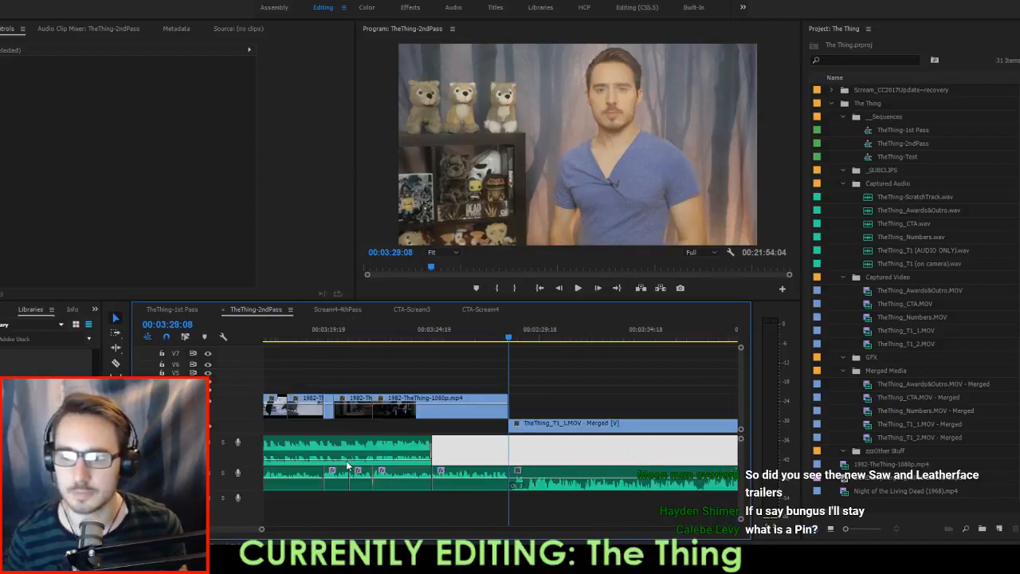
key(i)
key(space)
key(space)
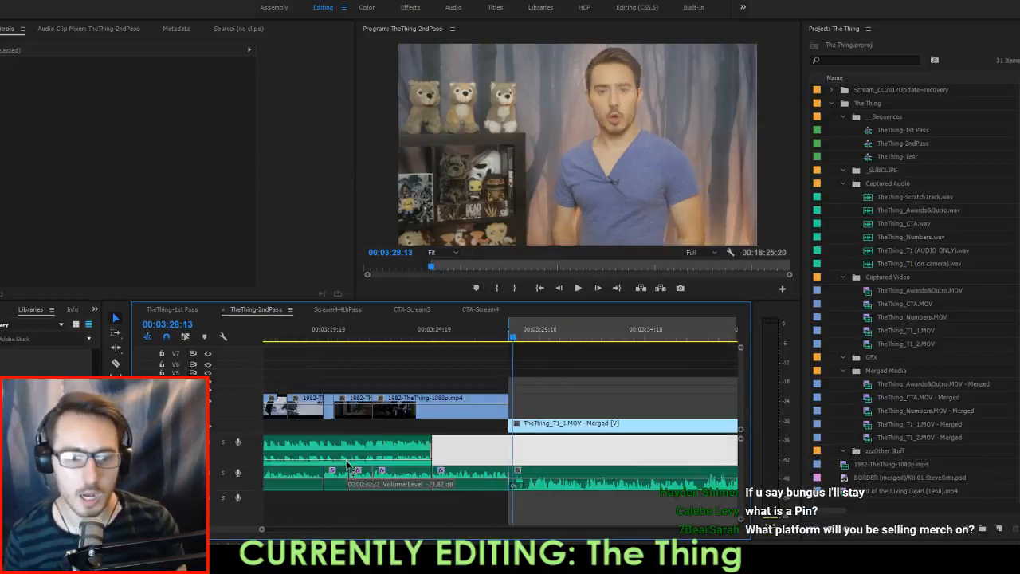
key(ctrl+shift+x)
key(Up)
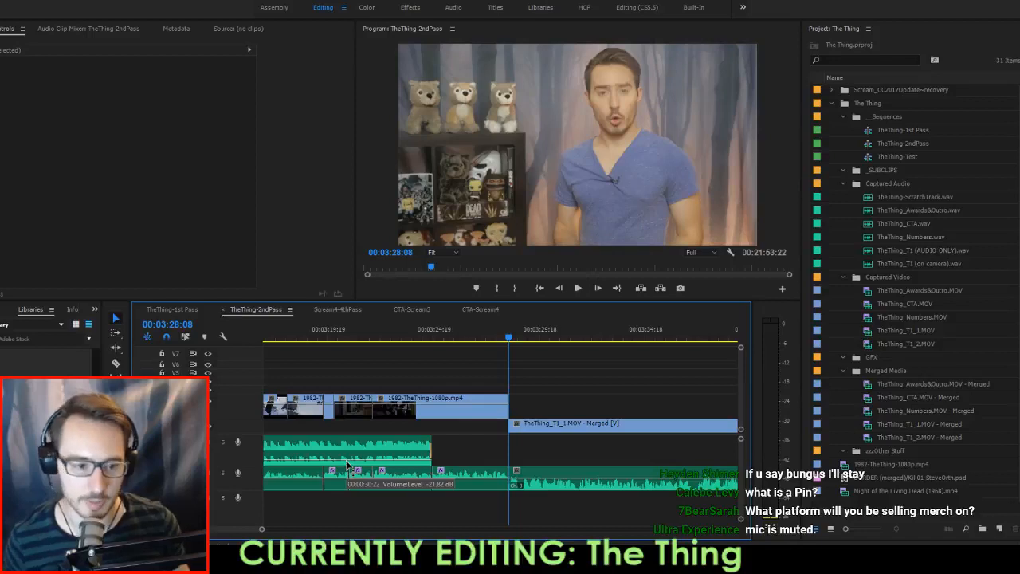
Replay the cut at 00:03:28:08 several times to check the audio transition into the TheThing_T1_1 clip.
drag(539, 456, 477, 484)
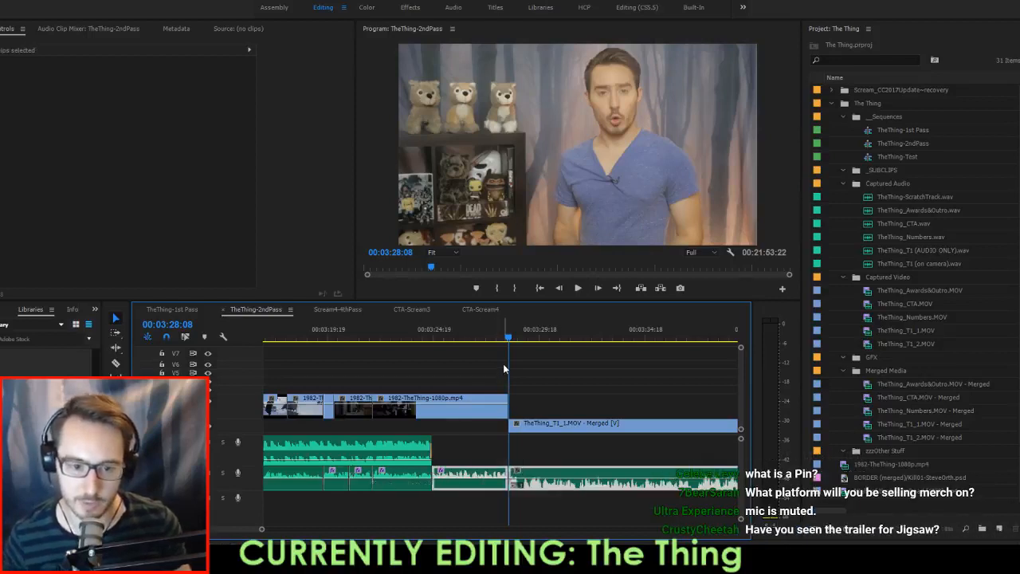
click(478, 338)
key(space)
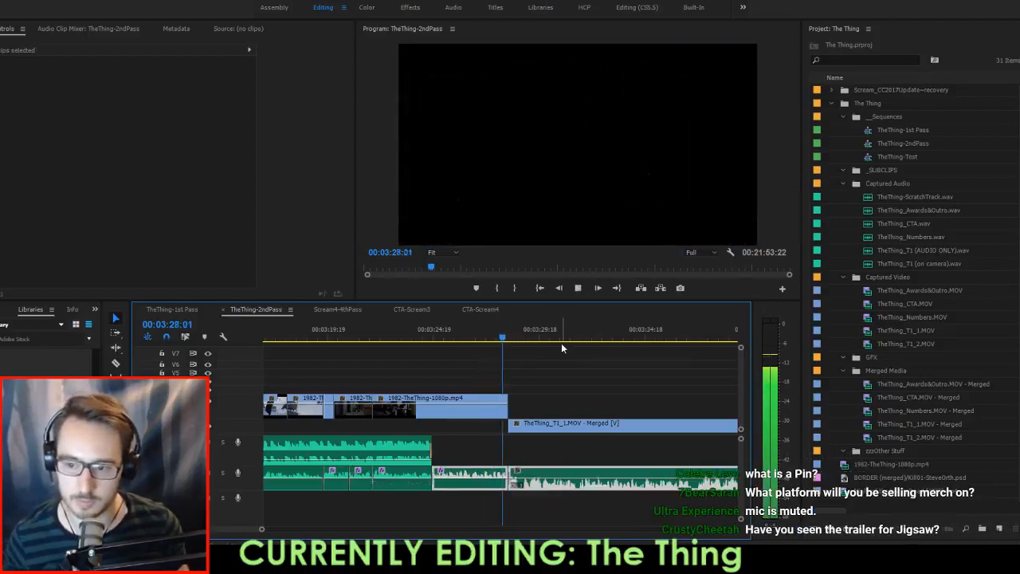
key(space)
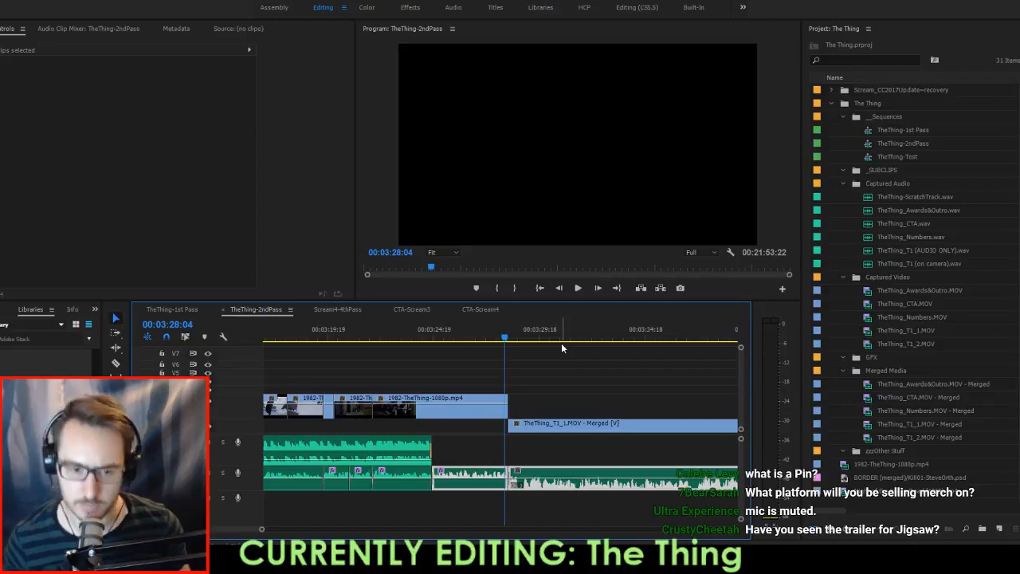
key(space)
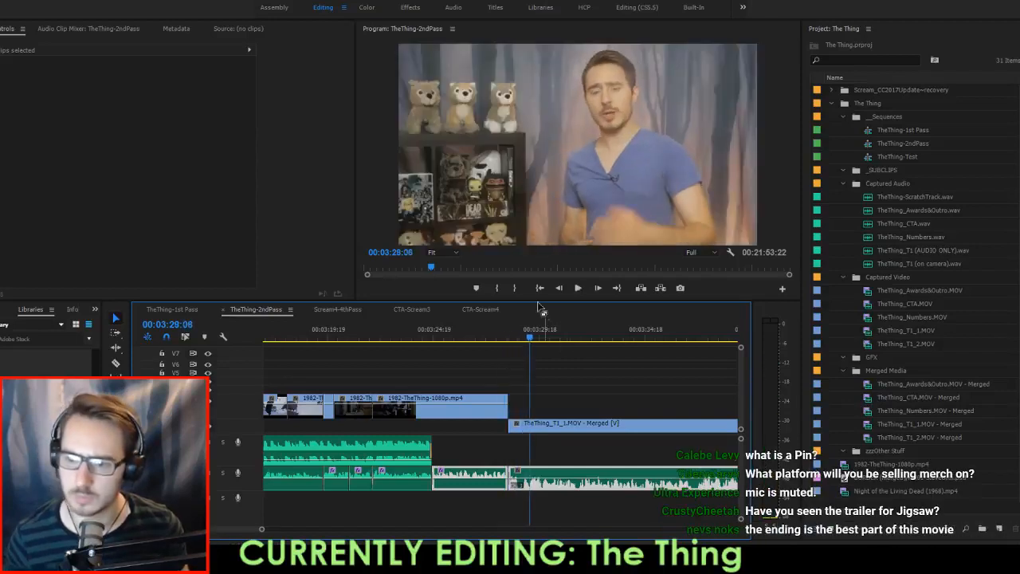
click(489, 337)
key(space)
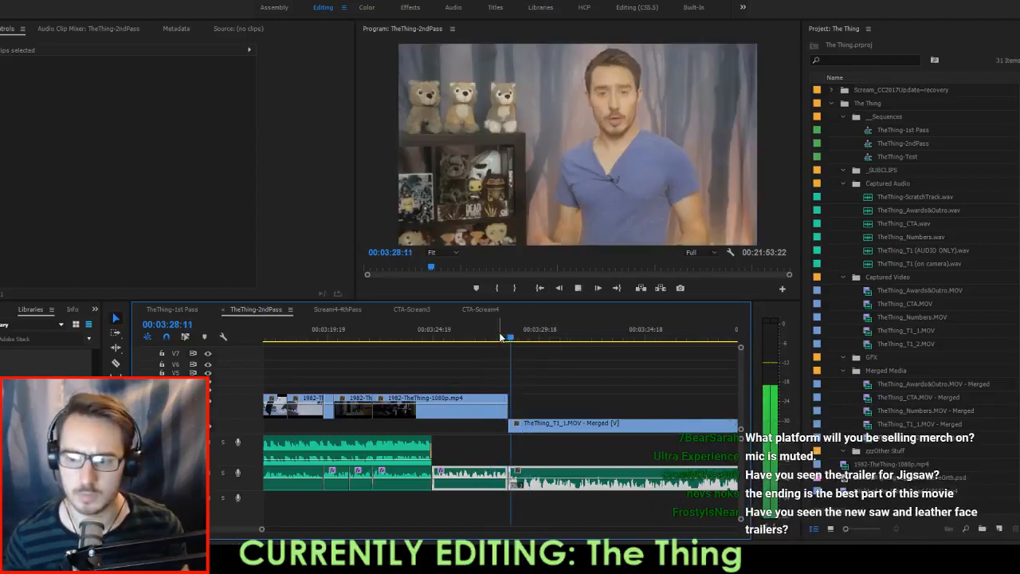
click(497, 337)
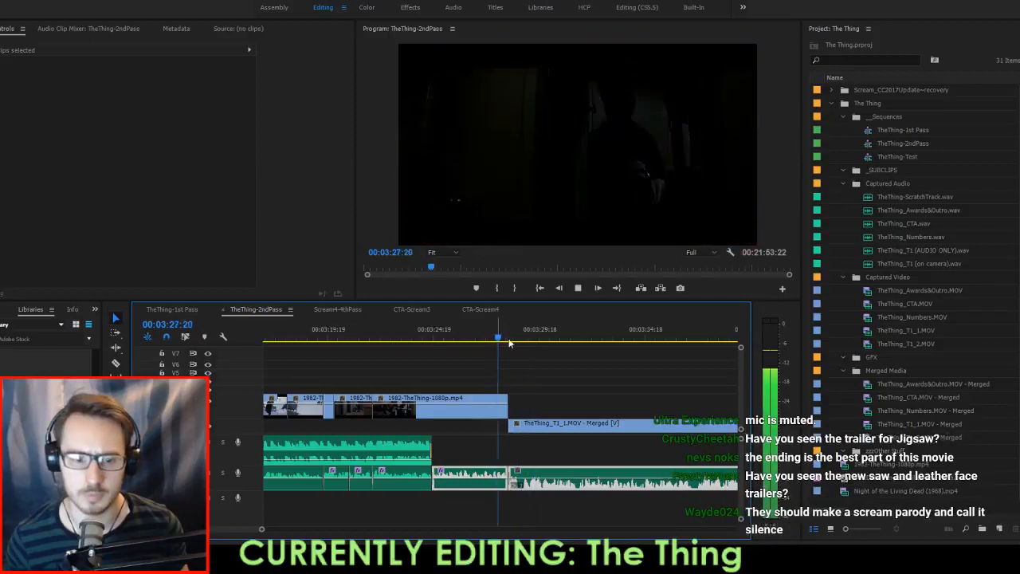
key(space)
Extend the start of the TheThing_T1_1 clip at 00:03:28:08 by one frame with the Ripple Edit tool.
click(533, 426)
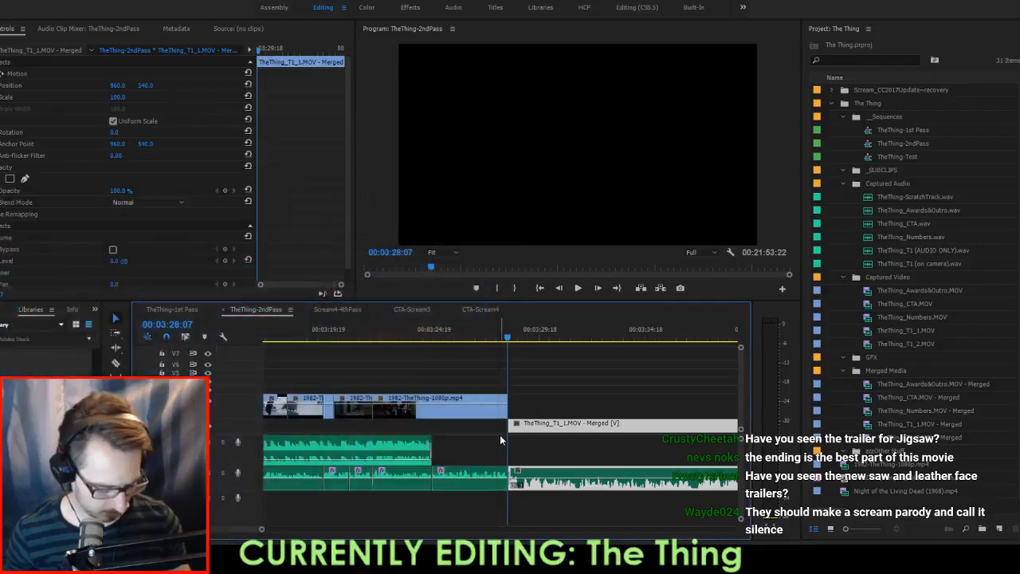
scroll(500, 435, up, 2)
key(b)
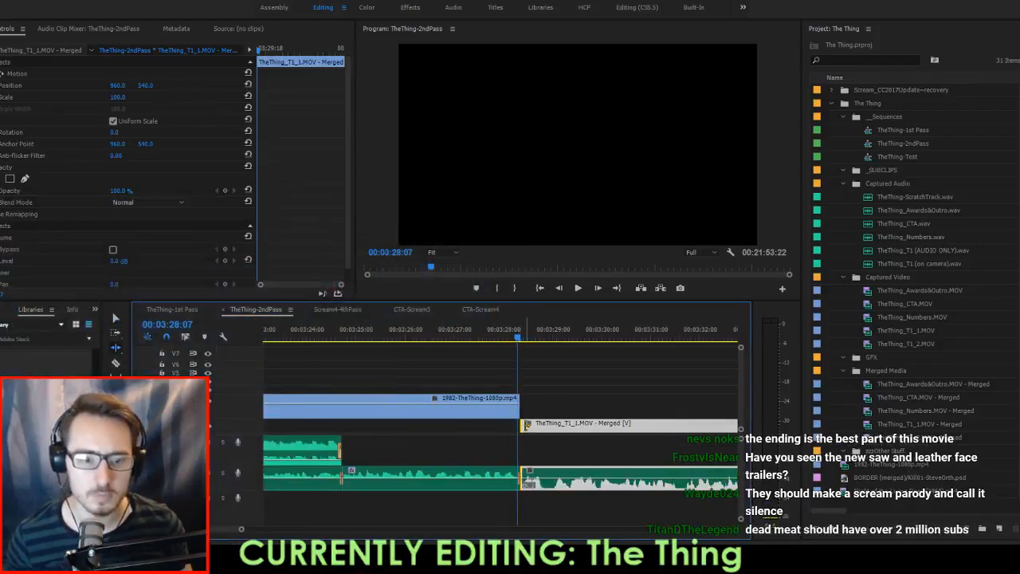
drag(526, 425, 521, 424)
Play the sequence from just before the adjusted cut to 00:04:03:21 to review the edit's pacing and audio.
click(479, 331)
key(space)
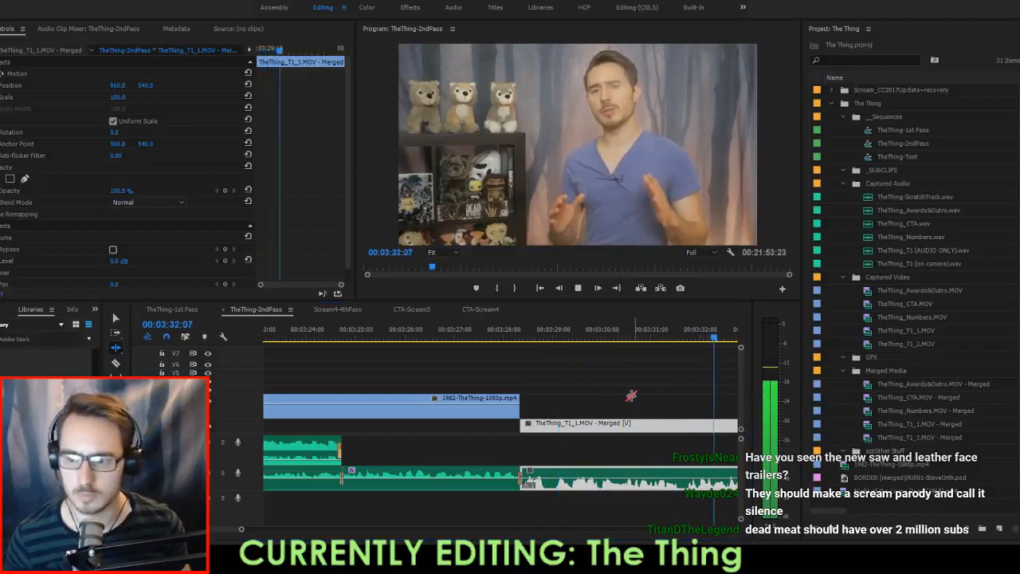
scroll(631, 396, down, 3)
key(super)
key(super)
alt+scroll(606, 408, down, 2)
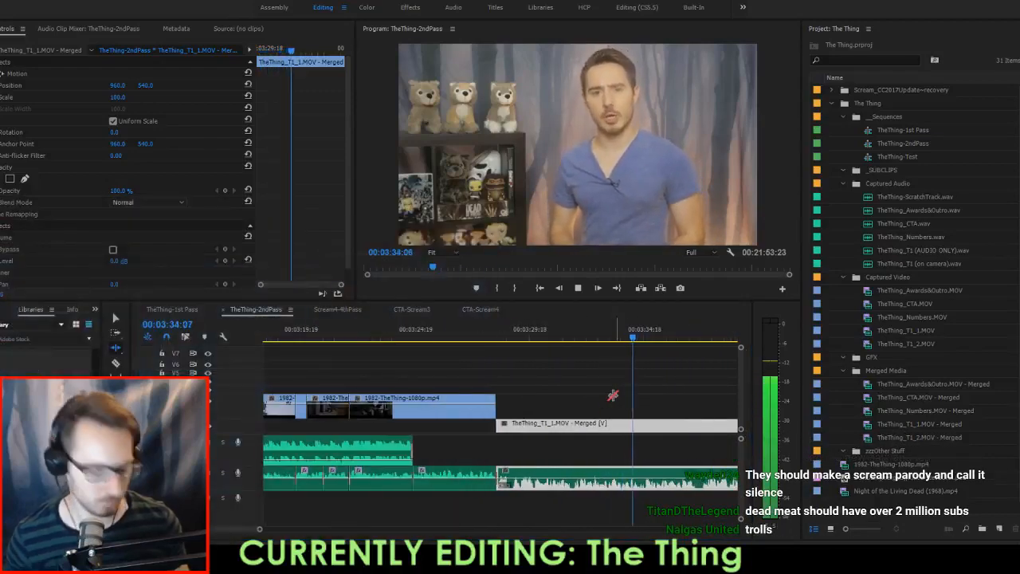
click(657, 402)
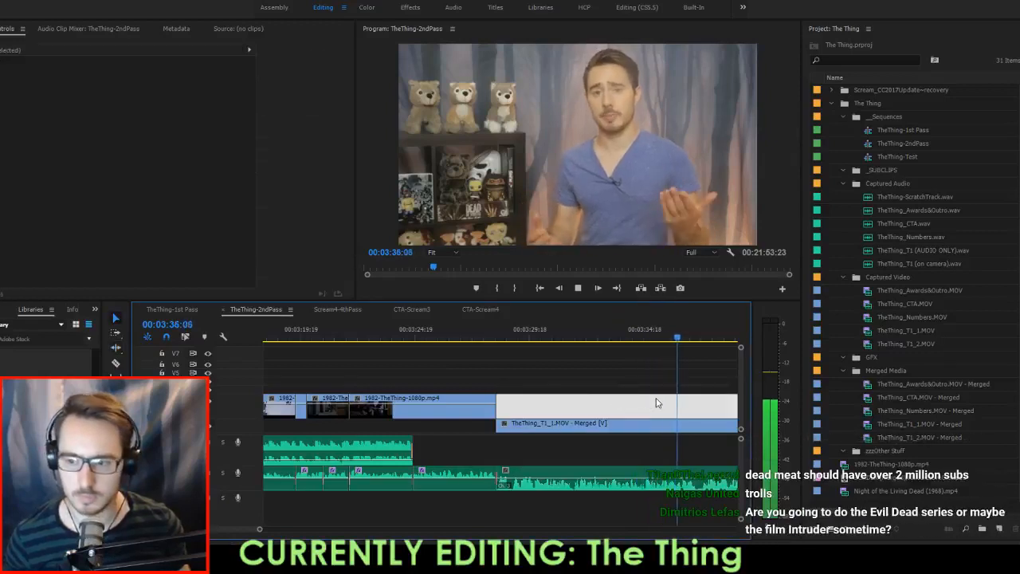
scroll(659, 403, down, 2)
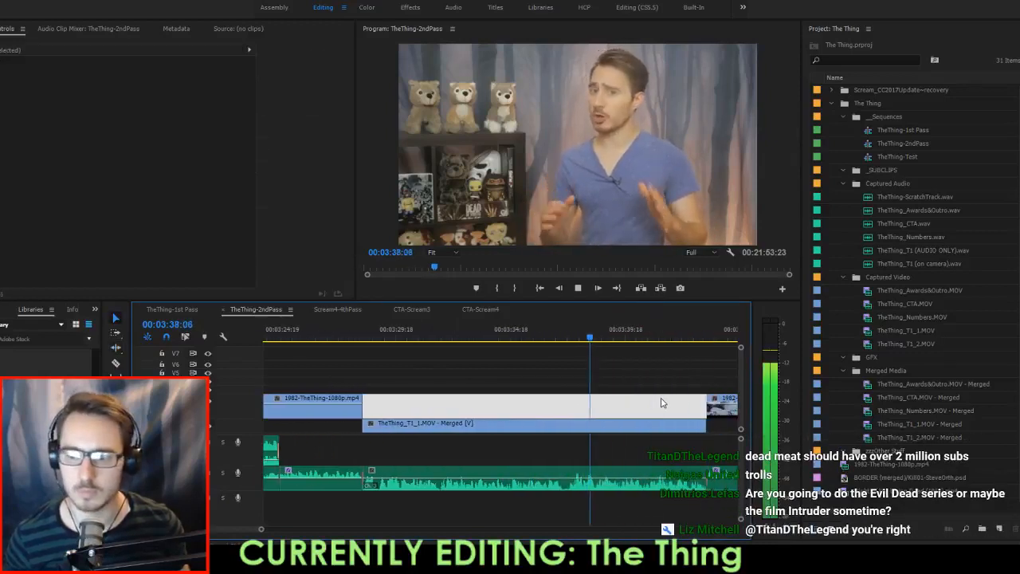
scroll(661, 402, down, 1)
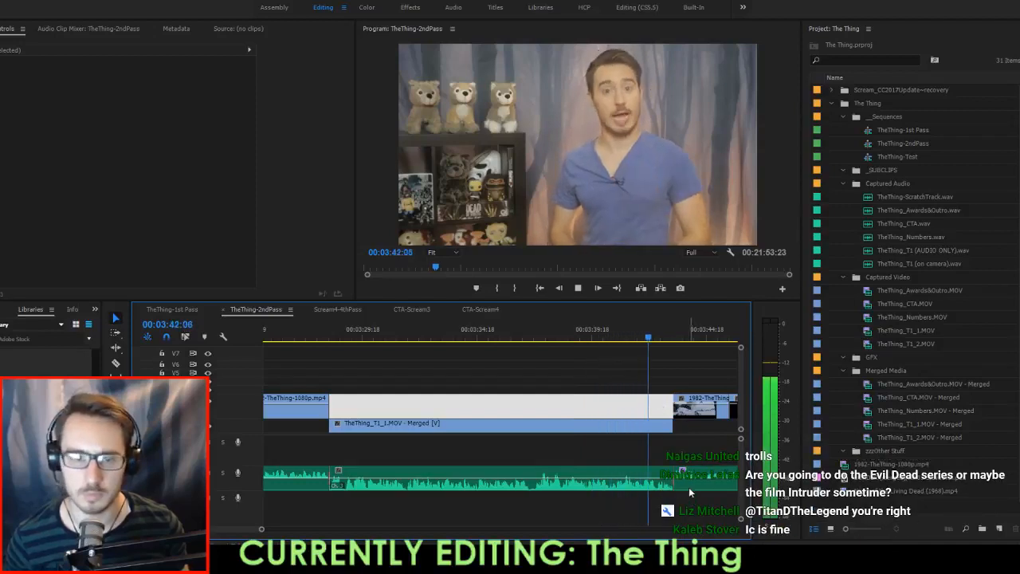
scroll(689, 488, down, 1)
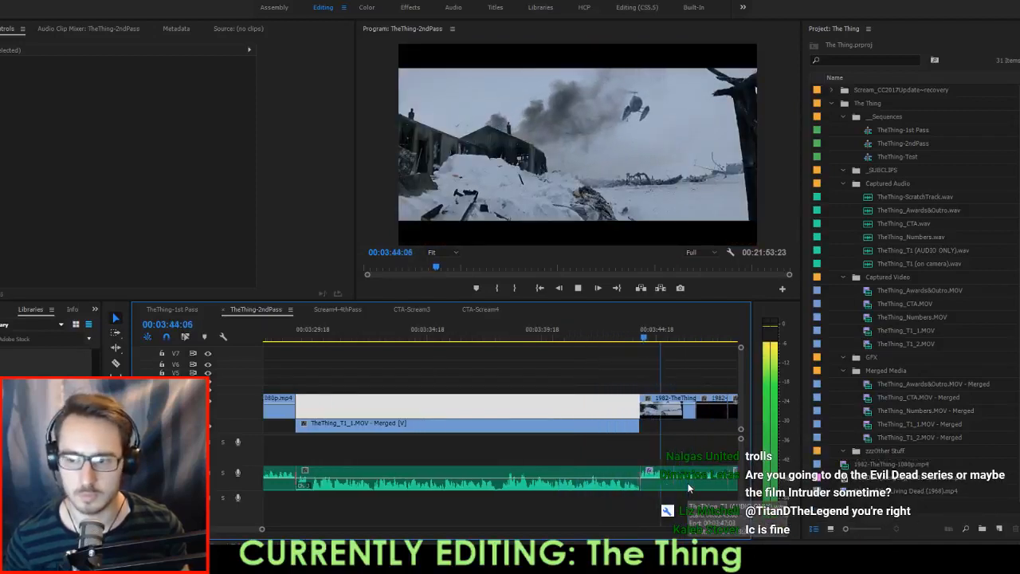
scroll(689, 487, down, 1)
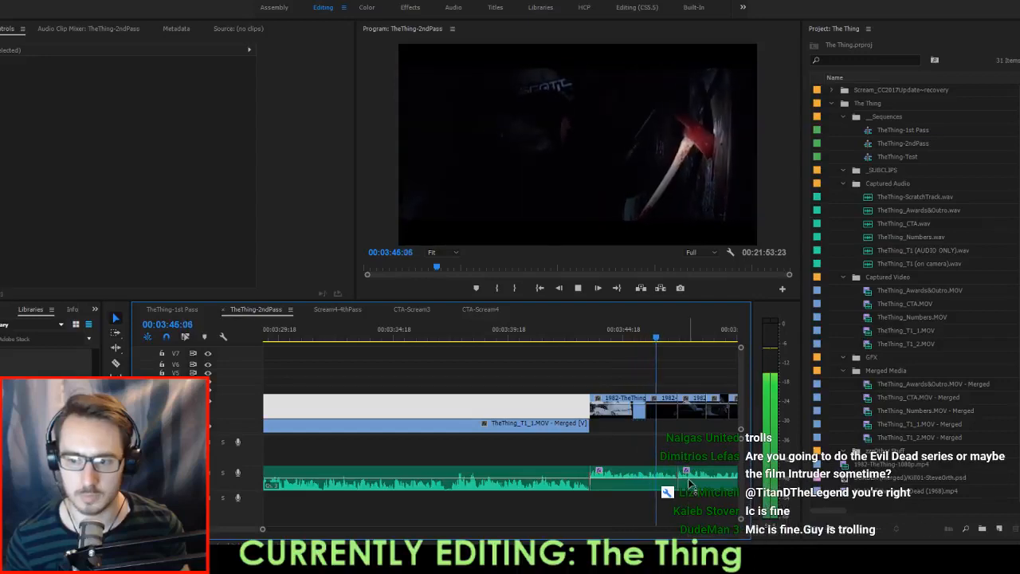
scroll(690, 484, down, 2)
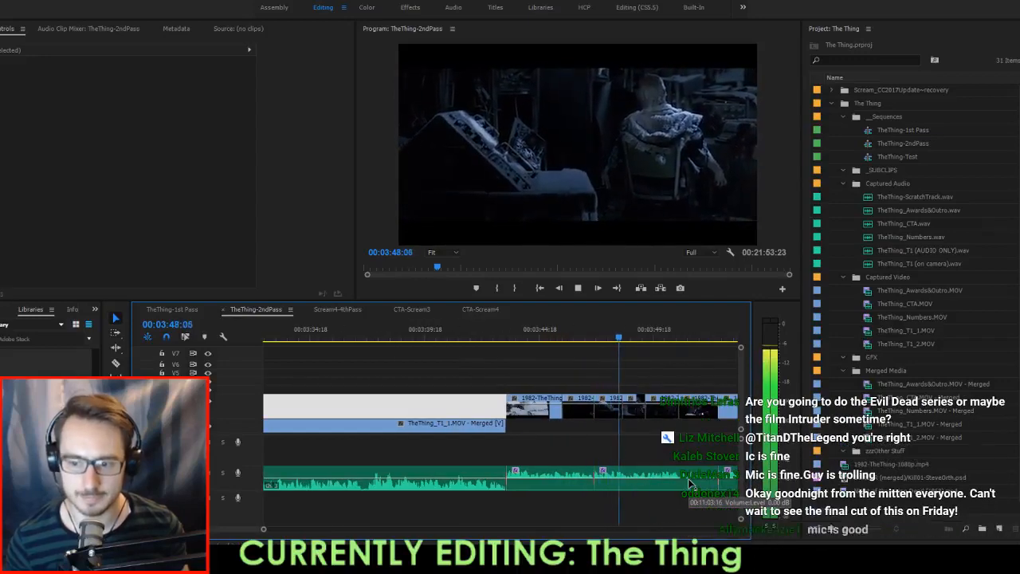
scroll(690, 478, down, 2)
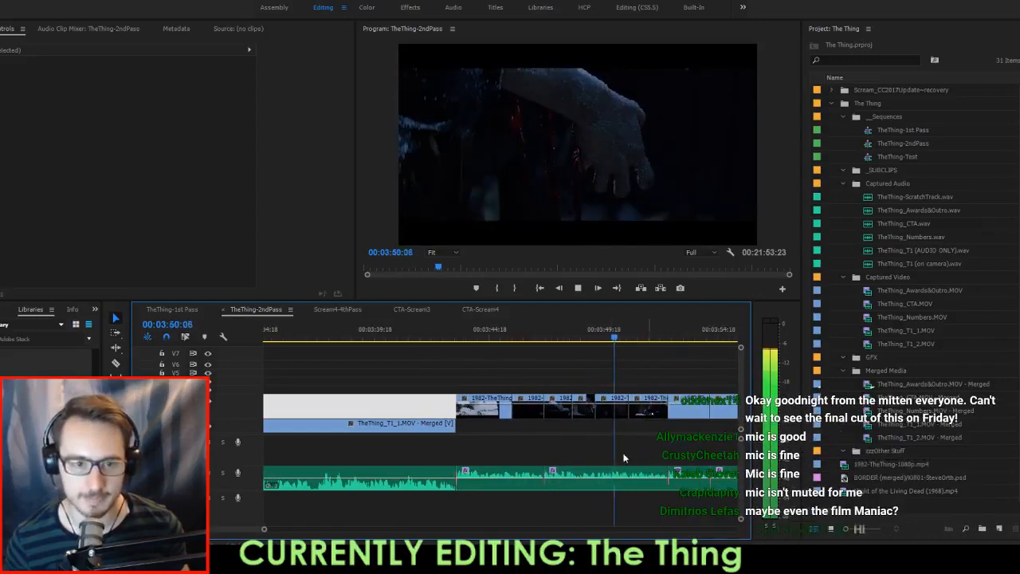
scroll(647, 443, down, 2)
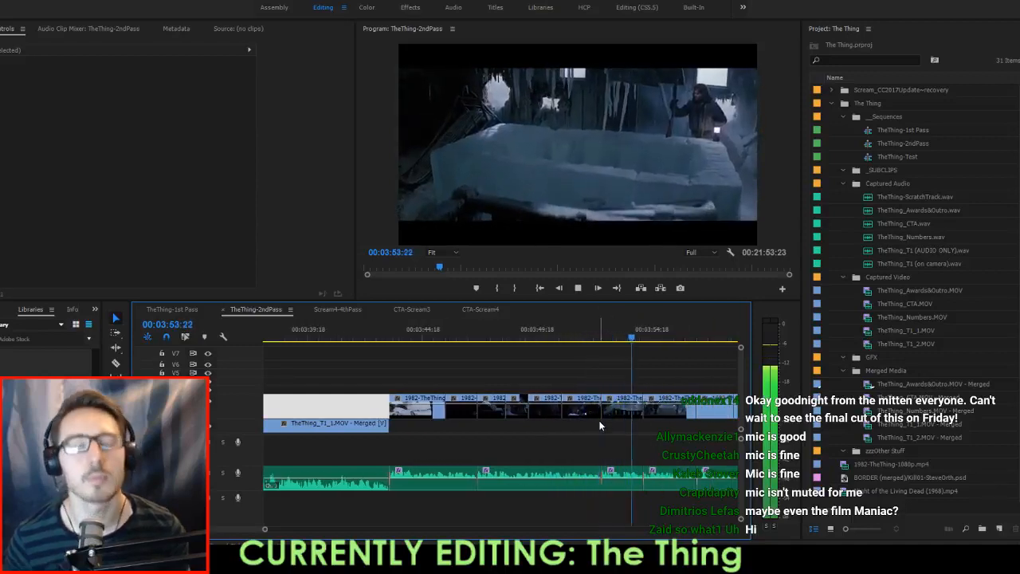
scroll(594, 430, down, 2)
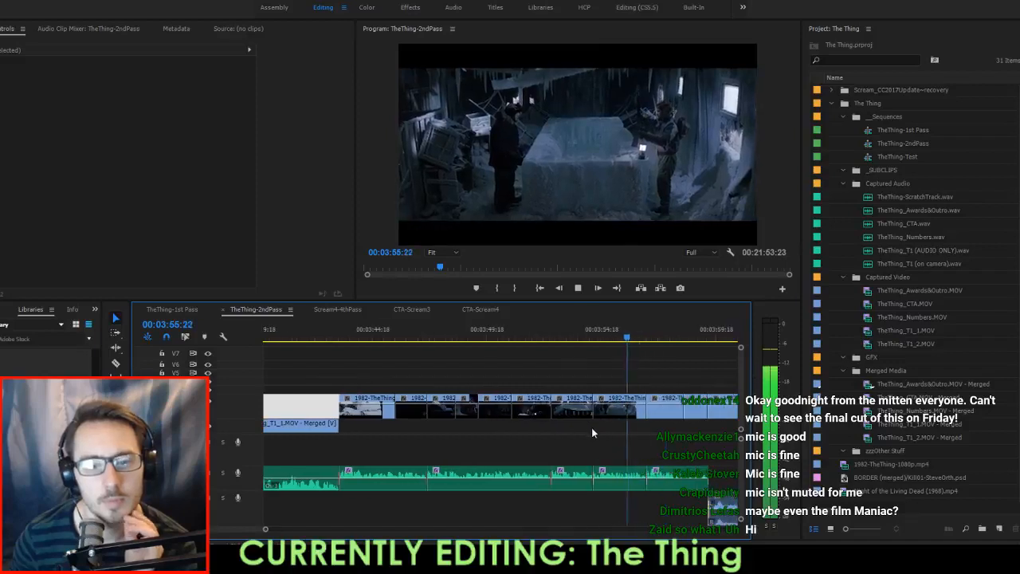
scroll(598, 431, down, 2)
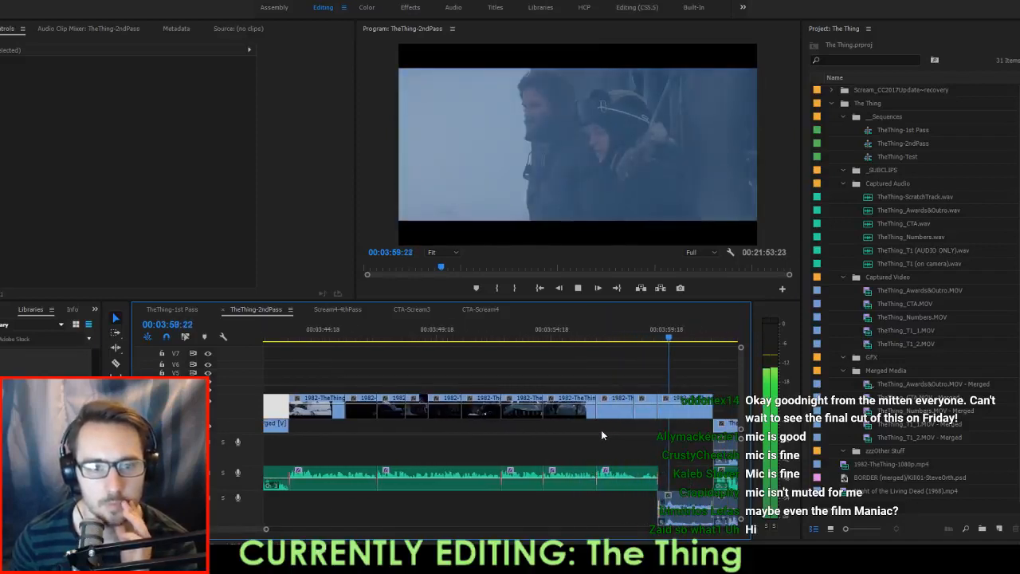
scroll(602, 430, down, 6)
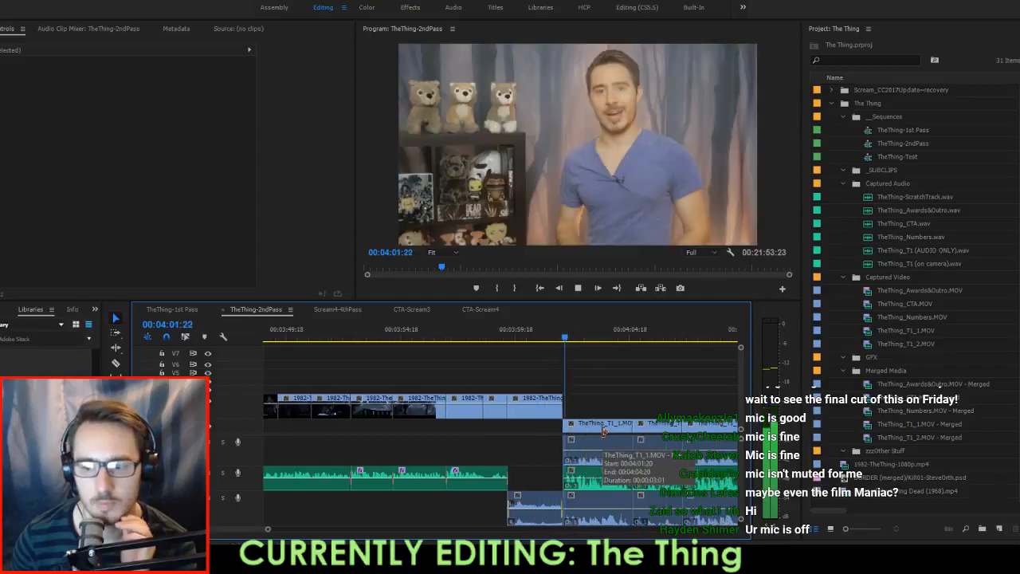
key(space)
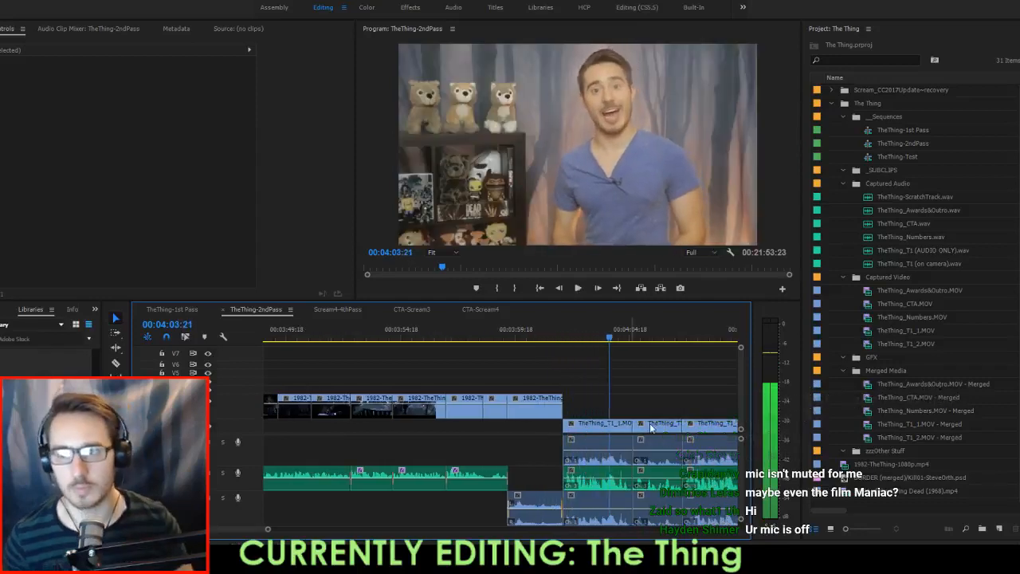
Delete the surplus audio clips above and below the main voice track under the TheThing_T1_1 clips after 00:04:01:20.
scroll(646, 455, down, 5)
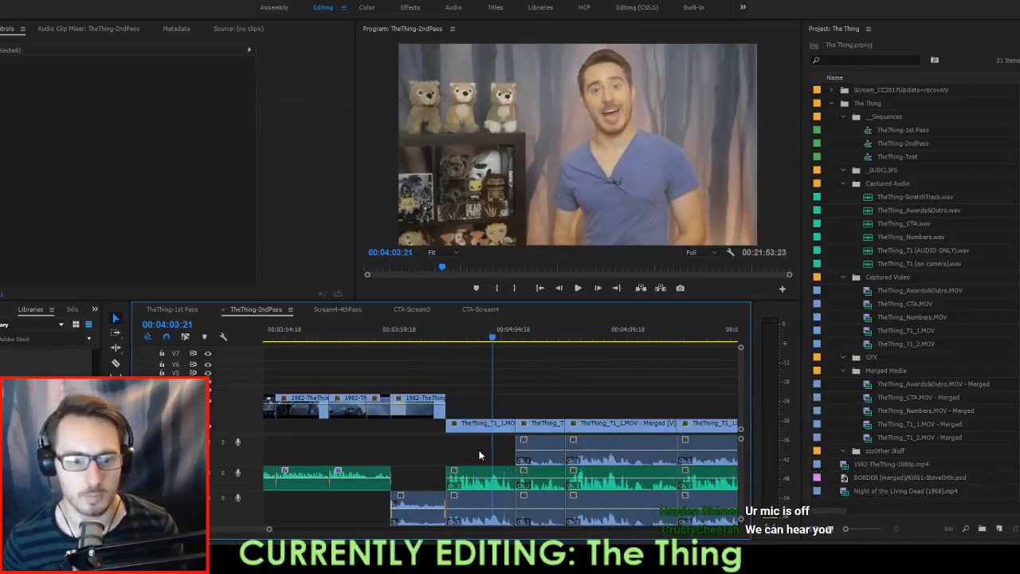
drag(479, 451, 717, 440)
key(Delete)
click(505, 509)
key(Delete)
right_click(551, 511)
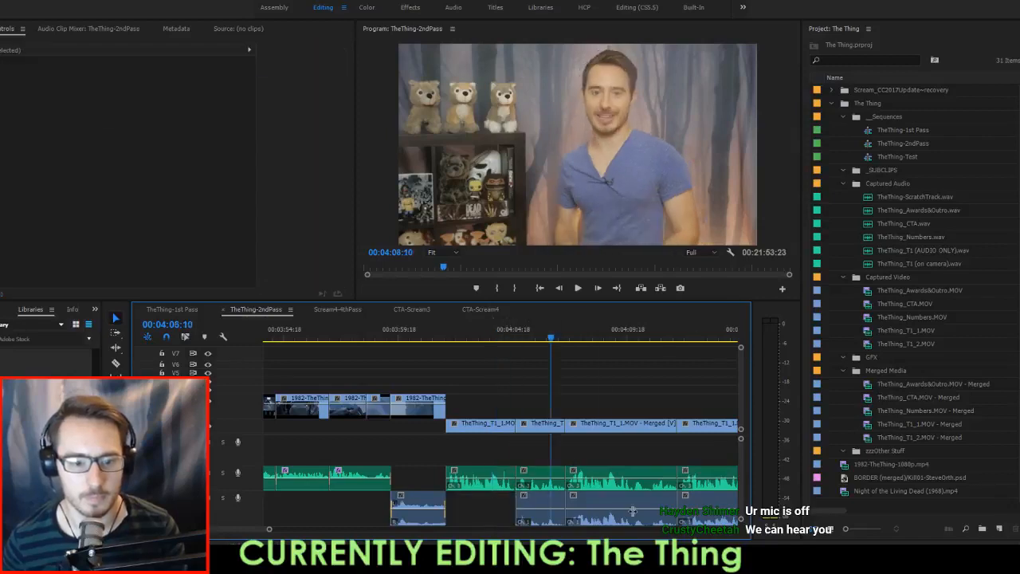
right_click(656, 511)
drag(489, 513, 687, 492)
key(Delete)
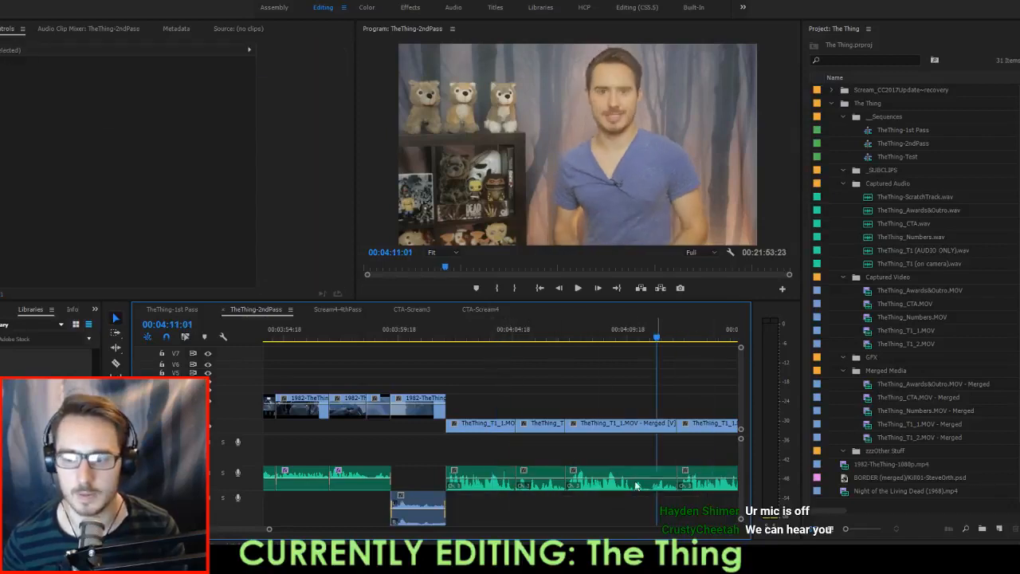
Ripple-delete the section without picture between the last TheThing_T1_1 clip and the next movie clip at 00:04:16:10, and play the join.
scroll(635, 485, down, 8)
click(595, 460)
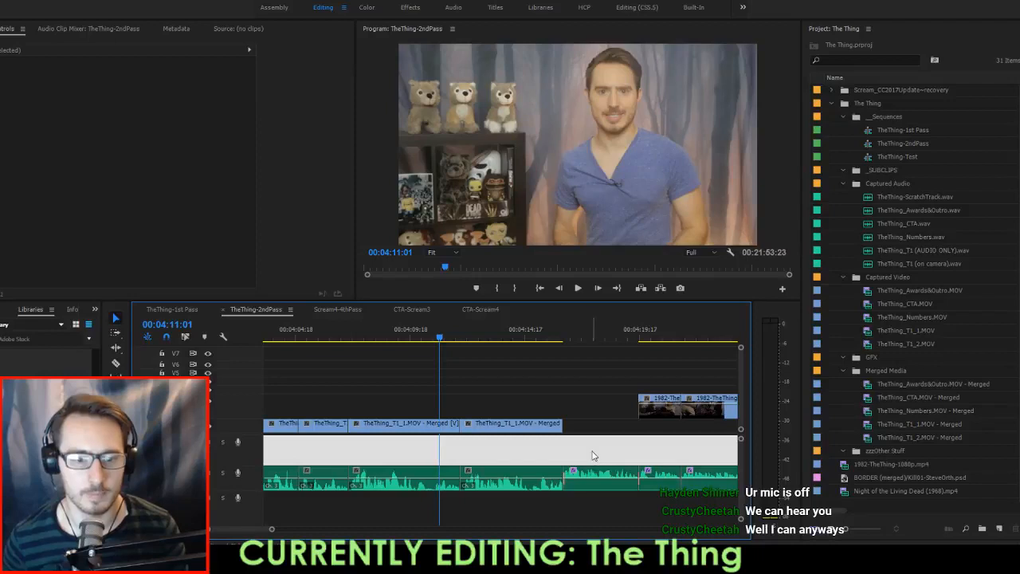
key(Down)
key(Delete)
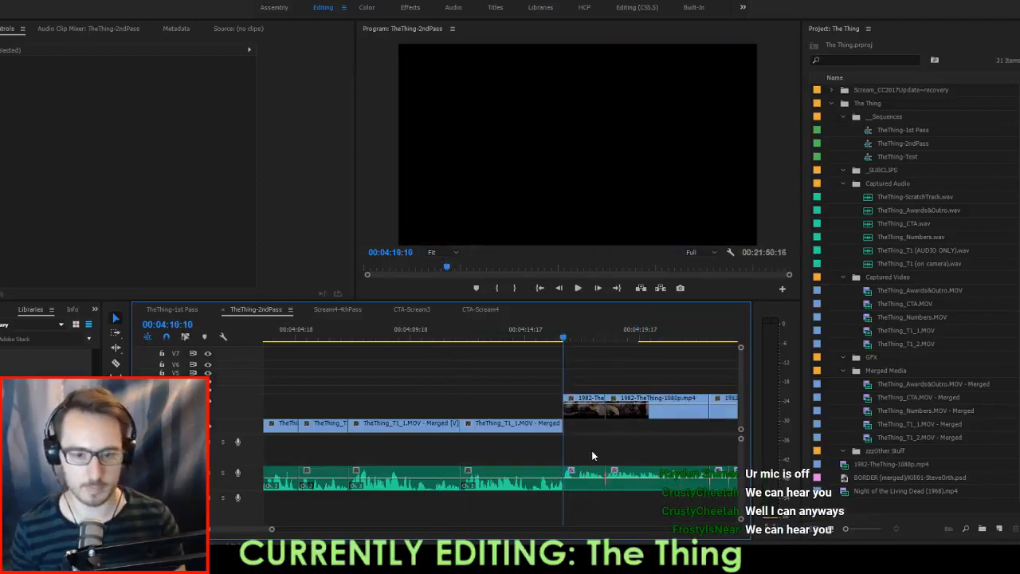
key(space)
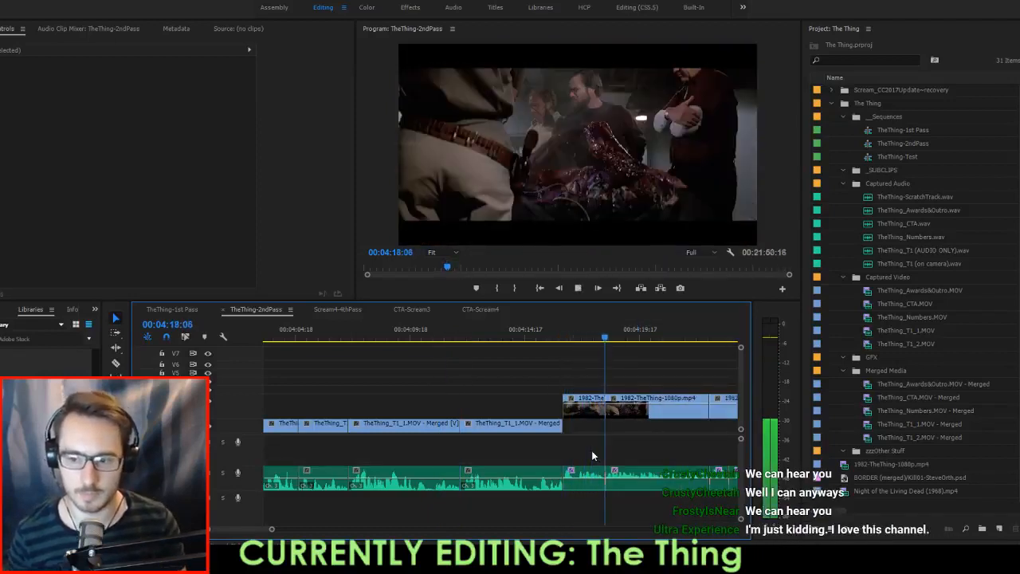
Play the talking-head section from 00:04:01:20 to 00:04:15:01 to judge which parts are unwanted.
key(Up)
key(Up)
key(Up)
key(Up)
key(Up)
key(Up)
key(Up)
key(Down)
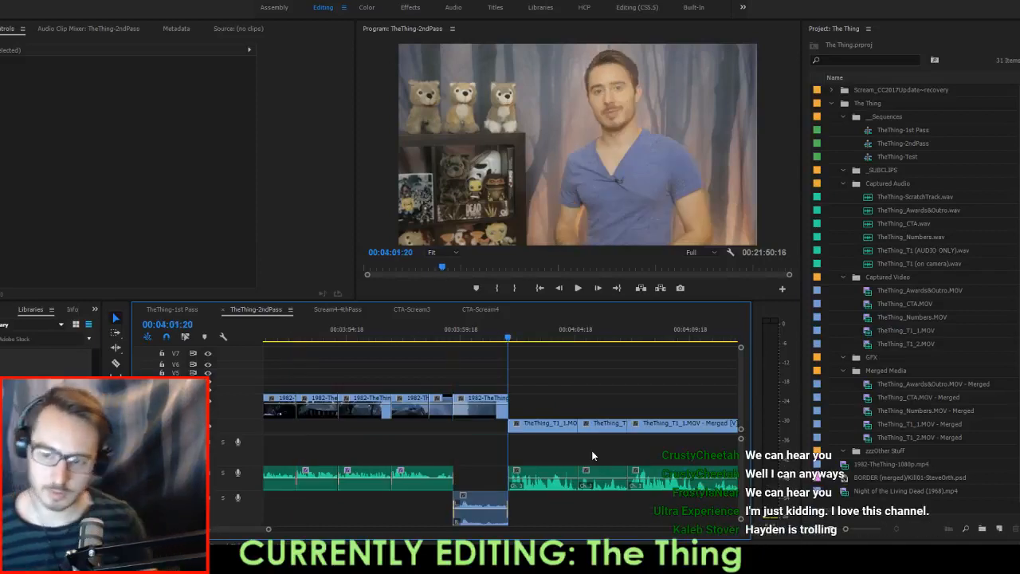
key(space)
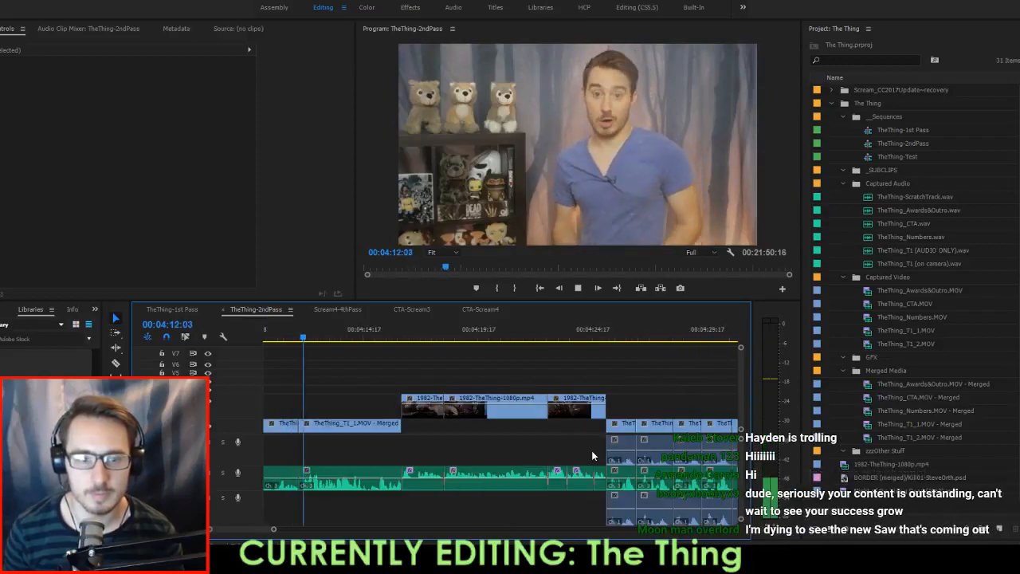
key(space)
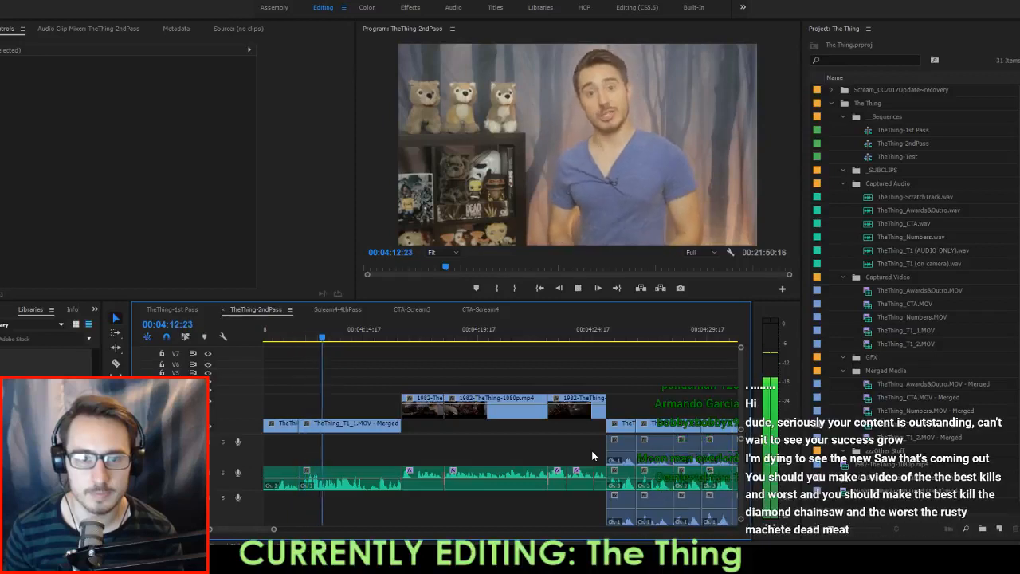
key(space)
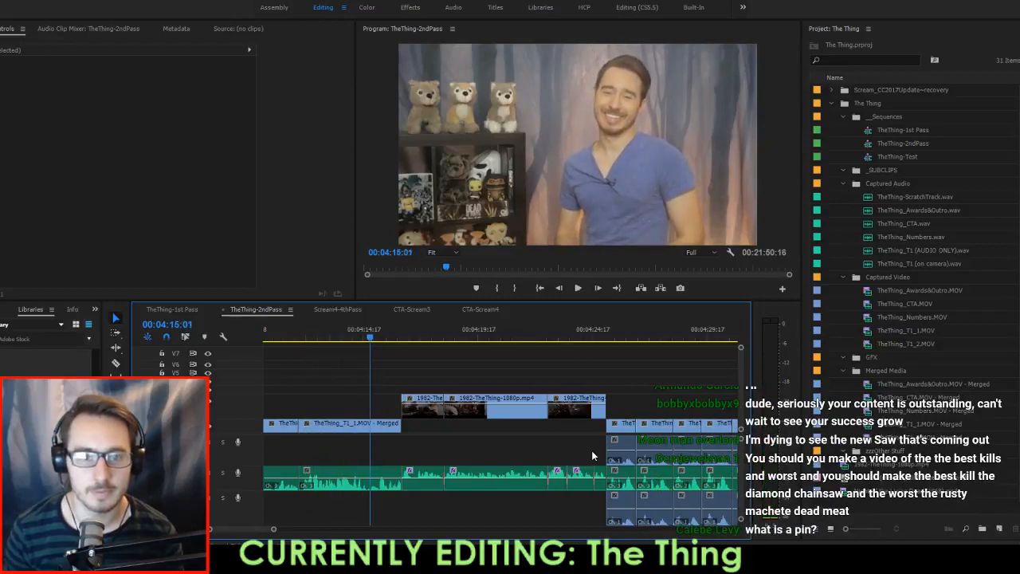
Split the TheThing_T1_1 clip at 00:04:15:01 and ripple-delete the section between 00:04:07:01 and 00:04:11:22.
key(ctrl+k)
key(Up)
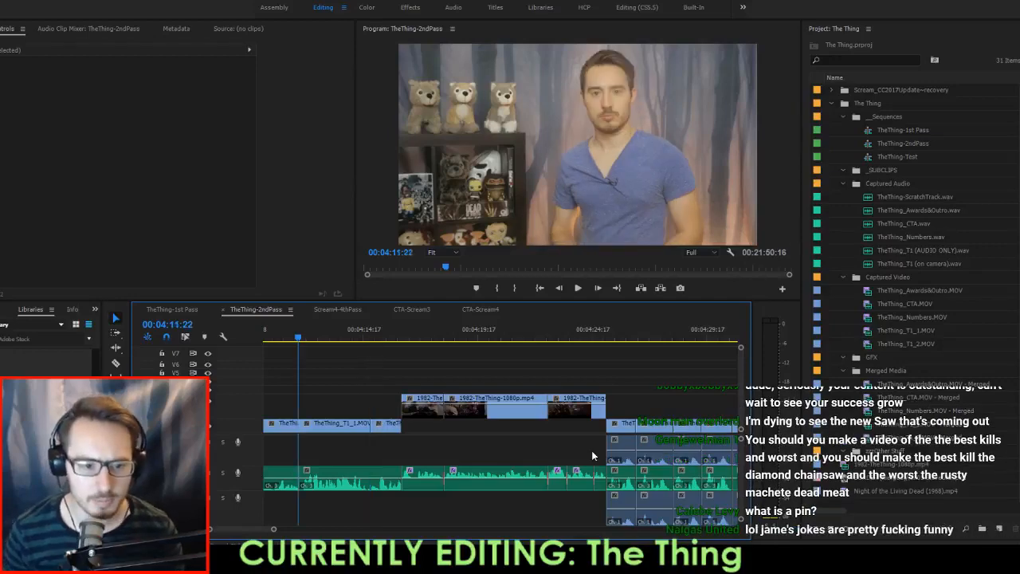
key(Up)
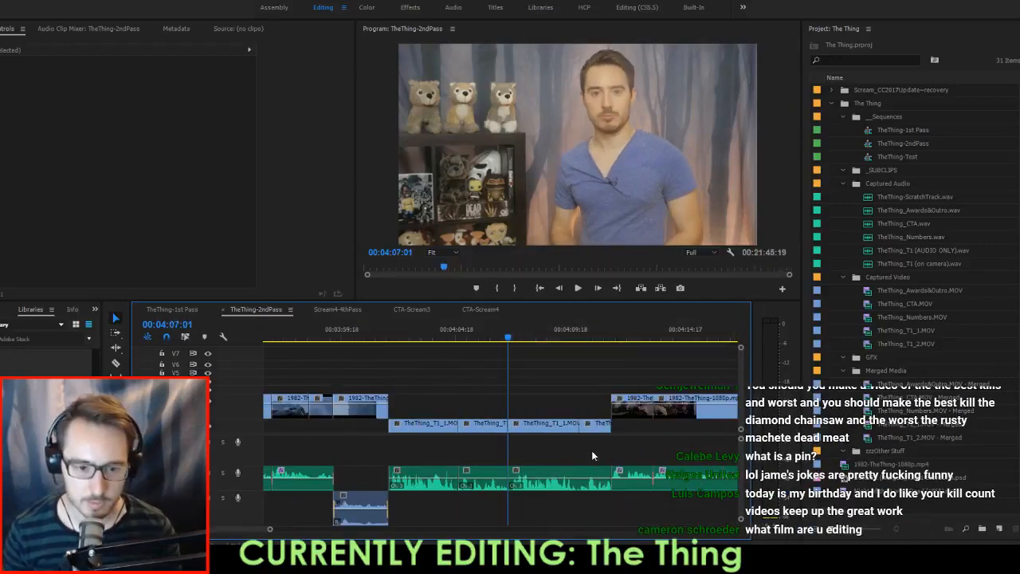
Play the shortened talking-head section from 00:04:01:20, and from 00:04:07:01 into the following movie clip.
key(Up)
key(Up)
key(Up)
key(Down)
key(space)
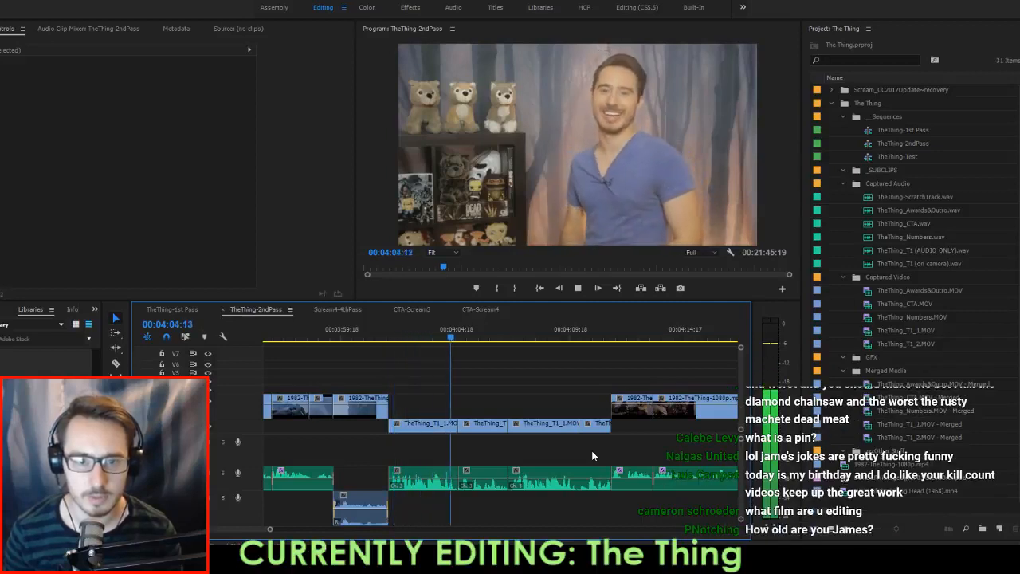
key(Down)
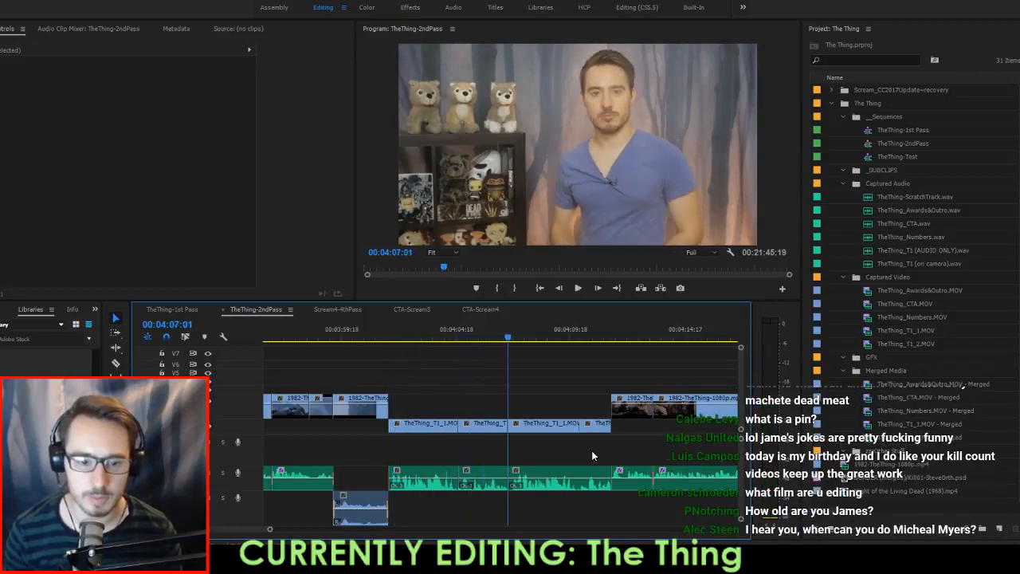
key(space)
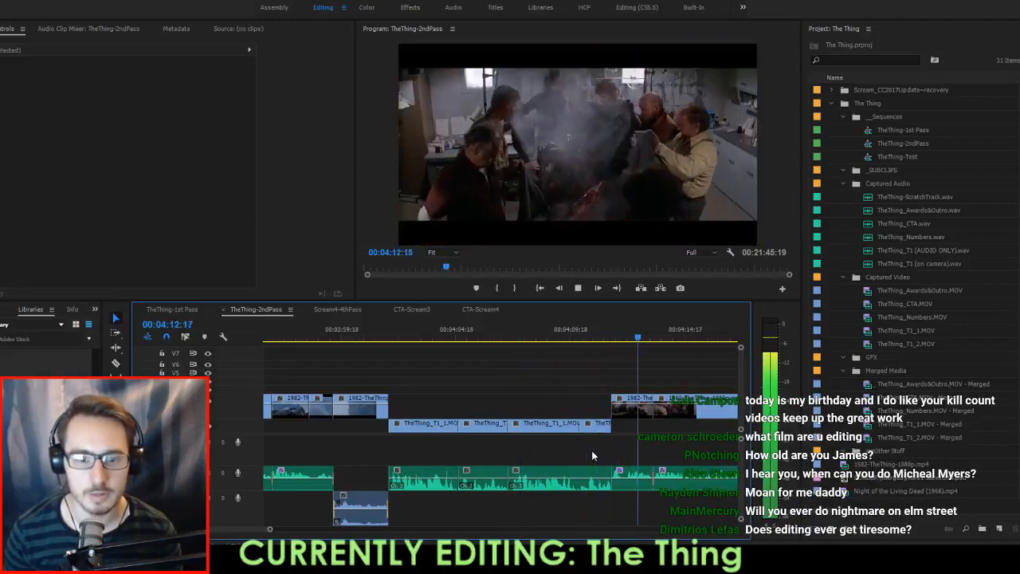
Extract the TheThing_T1_1 clips from 00:04:04:21 to the start of the next movie clip.
key(Up)
key(Up)
key(Up)
key(Up)
key(Up)
key(space)
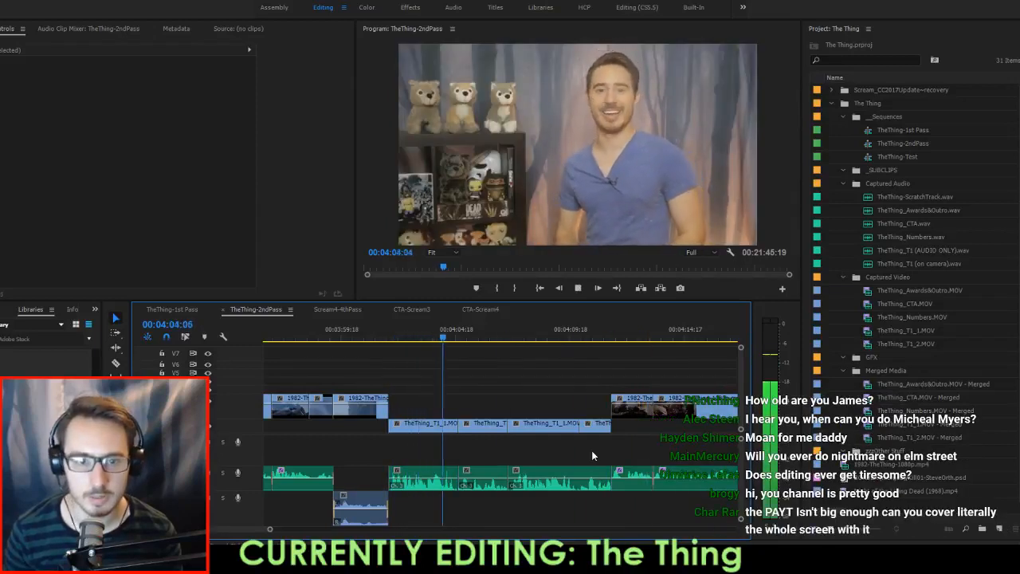
key(space)
key(x)
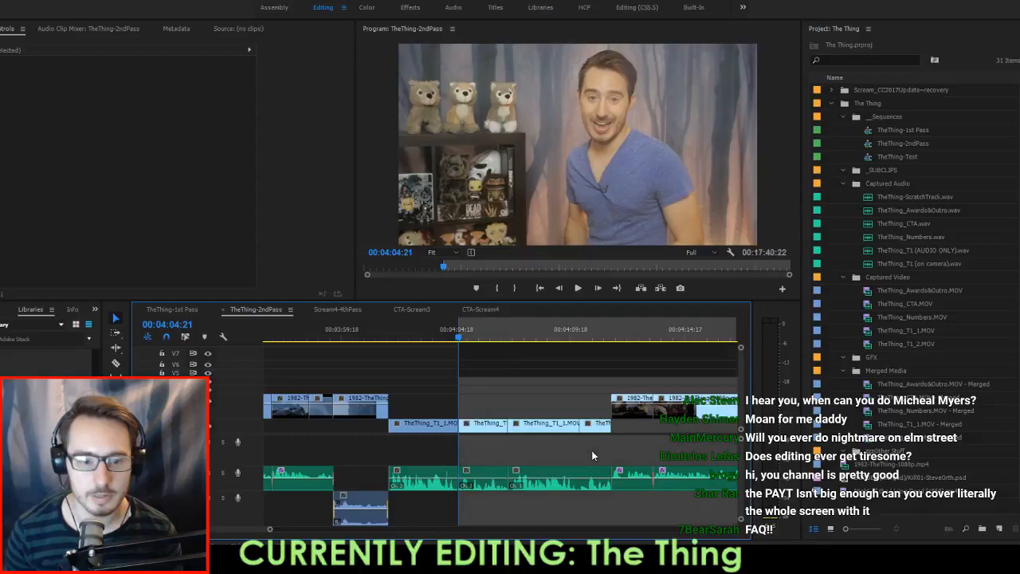
key(apostrophe)
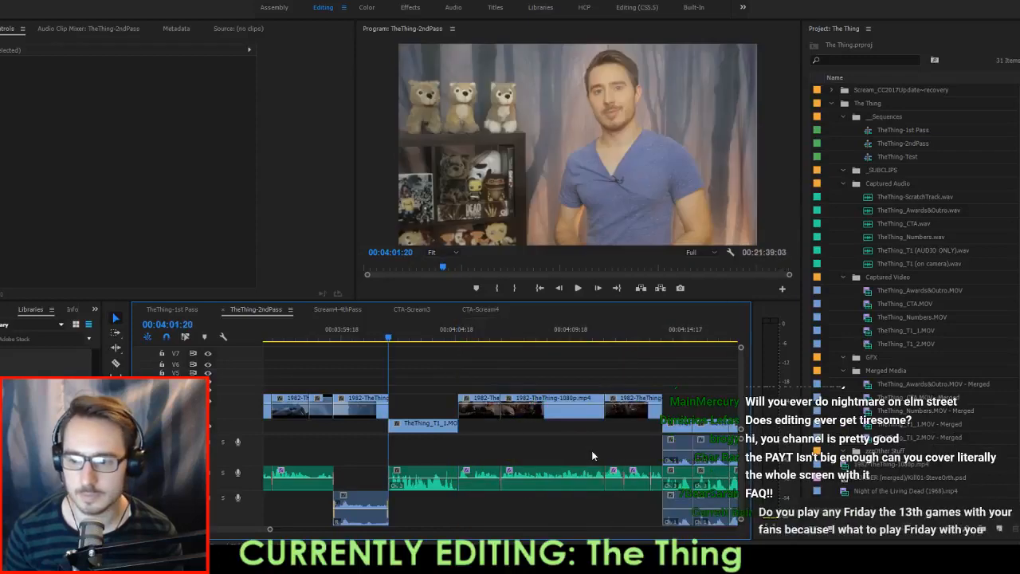
Play the new join and extract the first two frames of the TheThing_T1_1 clip, 00:04:01:20 to 00:04:01:21.
key(Up)
key(shift+k)
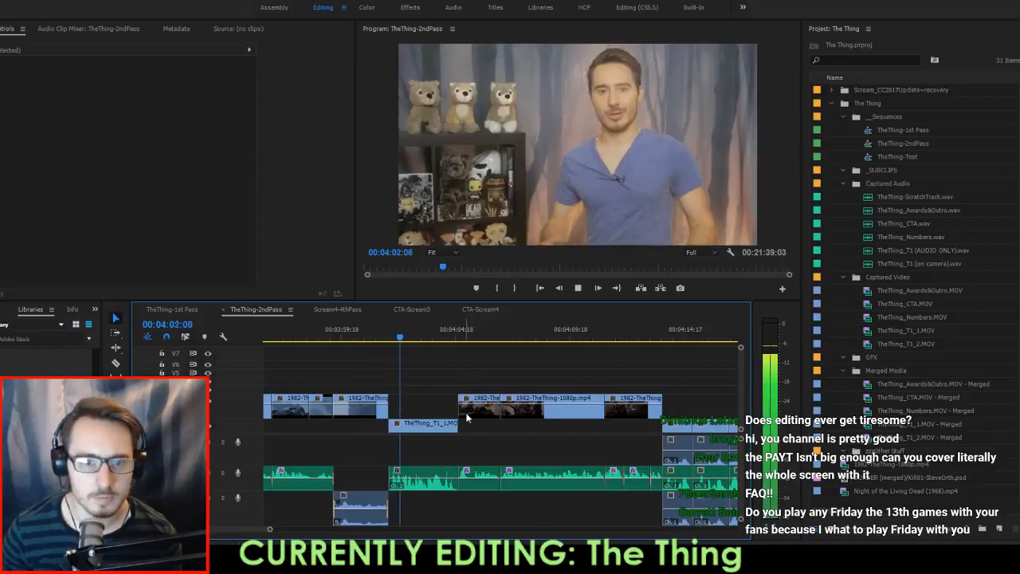
click(502, 441)
key(Up)
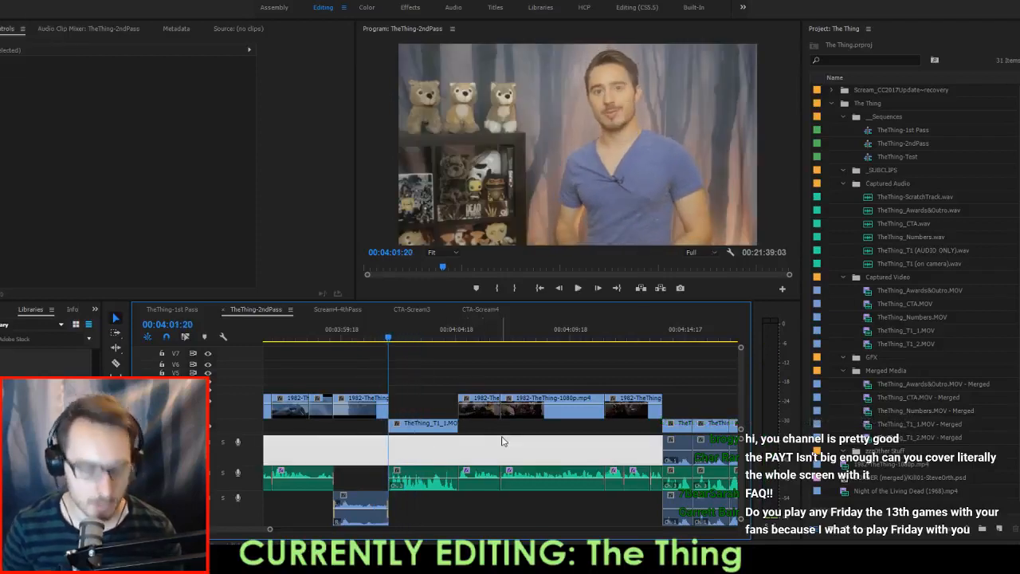
key(i)
key(Right)
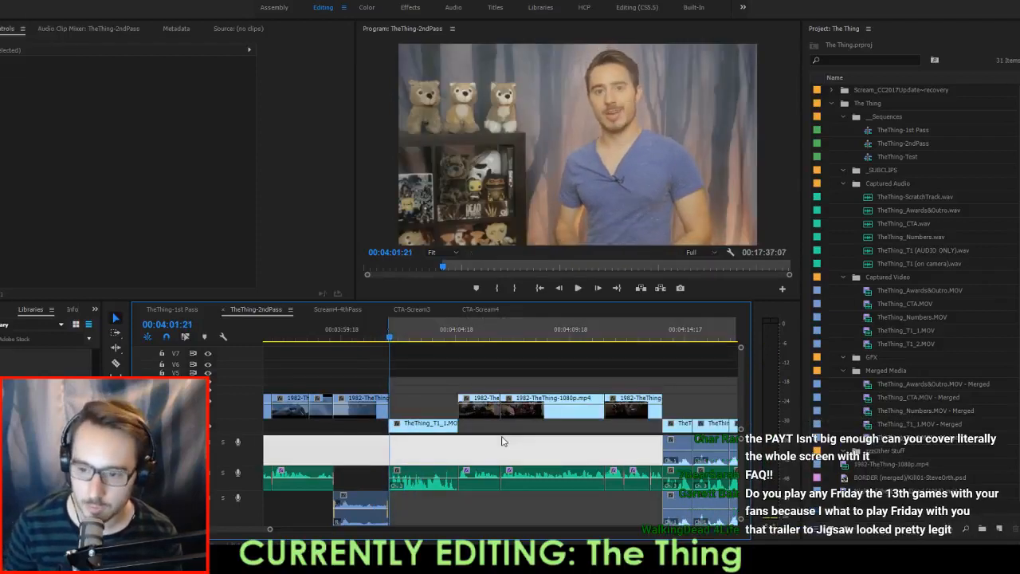
key(o)
key(apostrophe)
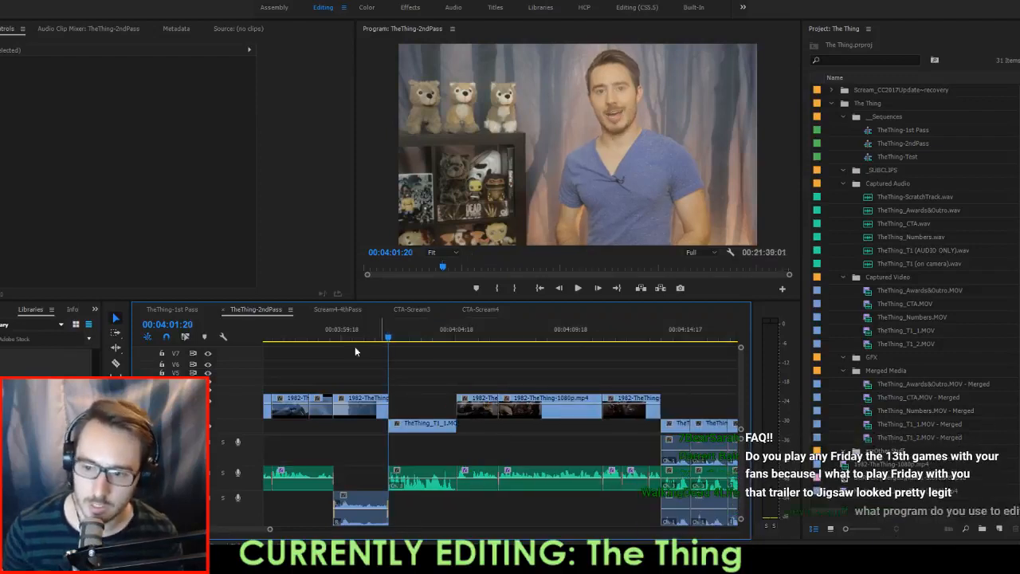
Overlap the audio at the 00:04:01:20 cut by extending both clips slightly past it with short fades, and play it back.
key(equal)
key(equal)
key(equal)
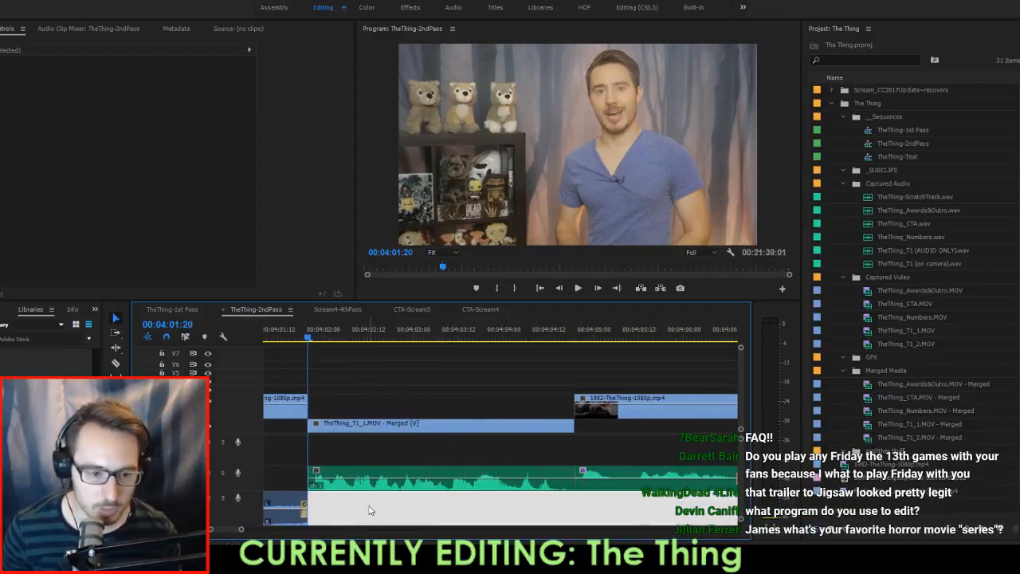
key(space)
key(space)
key(Up)
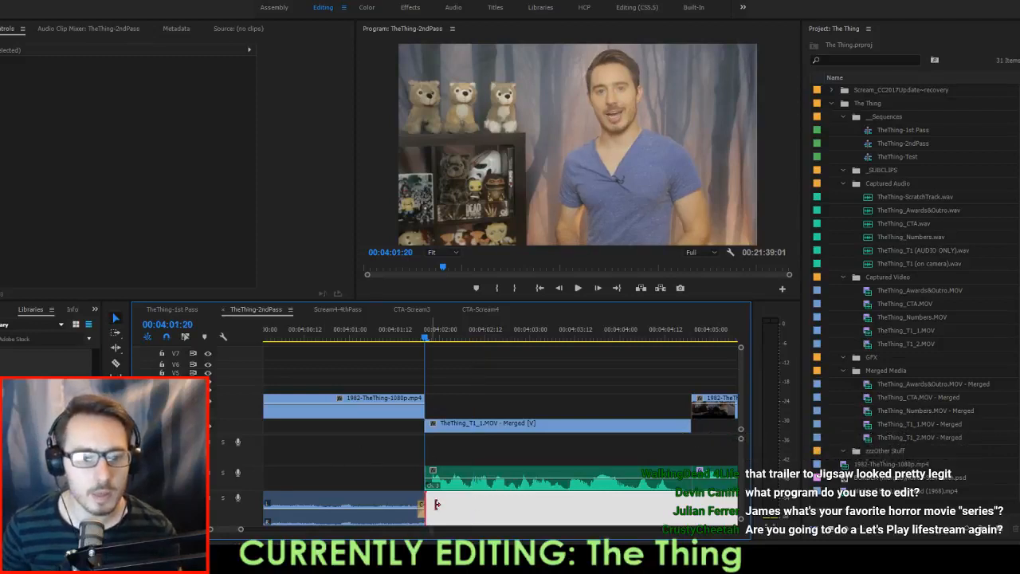
drag(437, 504, 415, 484)
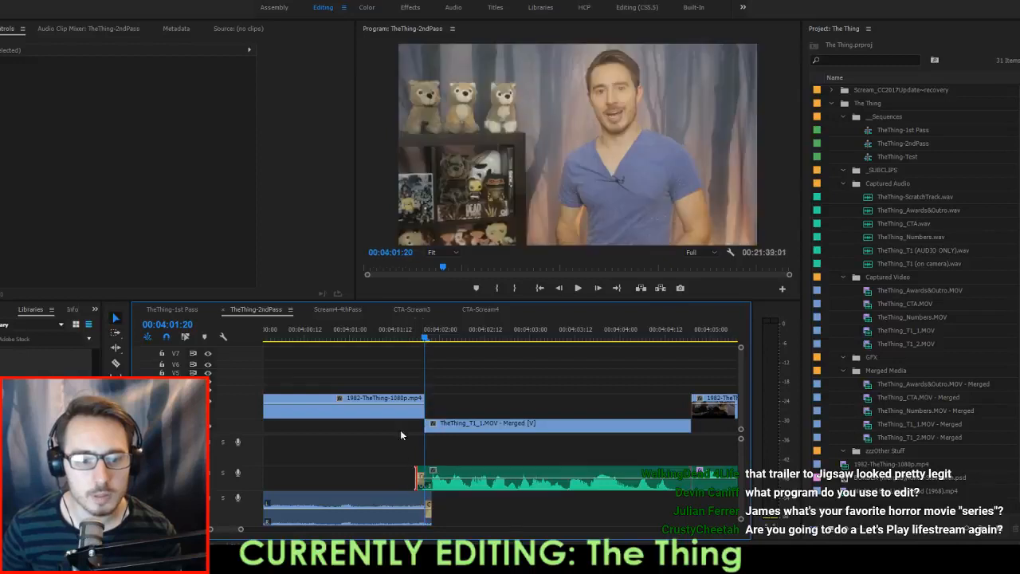
click(358, 336)
key(space)
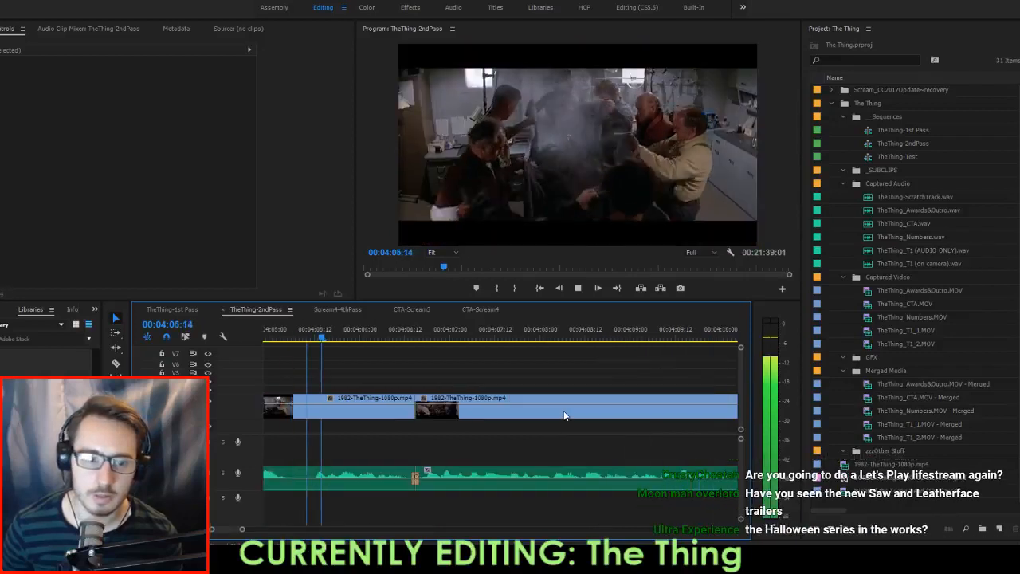
Add an audio transition between the voice clip and the movie section's audio at the cut before 00:04:05:00, and play it.
scroll(367, 451, up, 3)
key(space)
drag(462, 495, 409, 476)
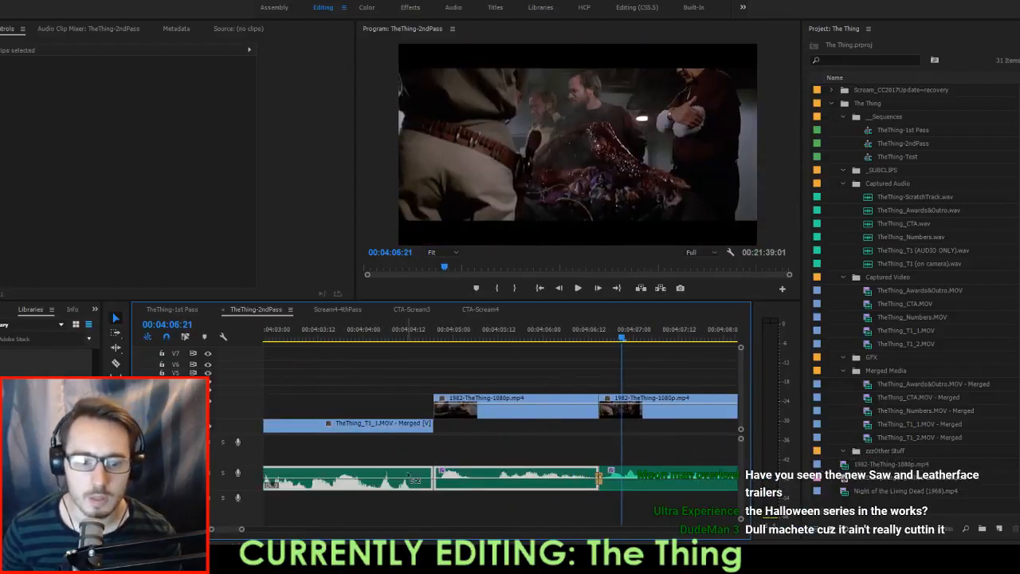
click(350, 338)
key(space)
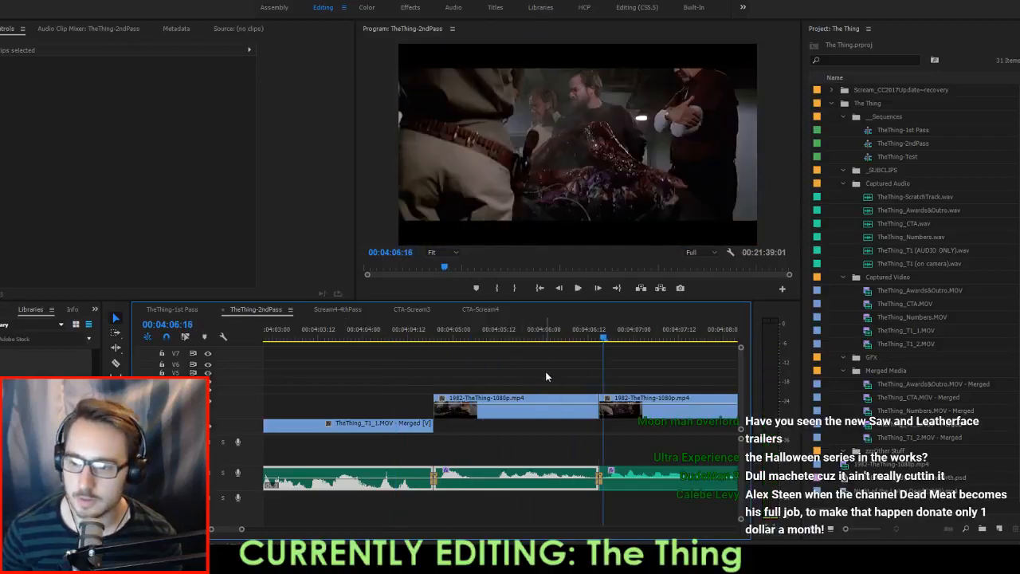
Delete the surplus audio clips above and below the main voice track under the TheThing_T1_1 clips after 00:04:13:17.
scroll(636, 416, down, 2)
scroll(658, 440, down, 5)
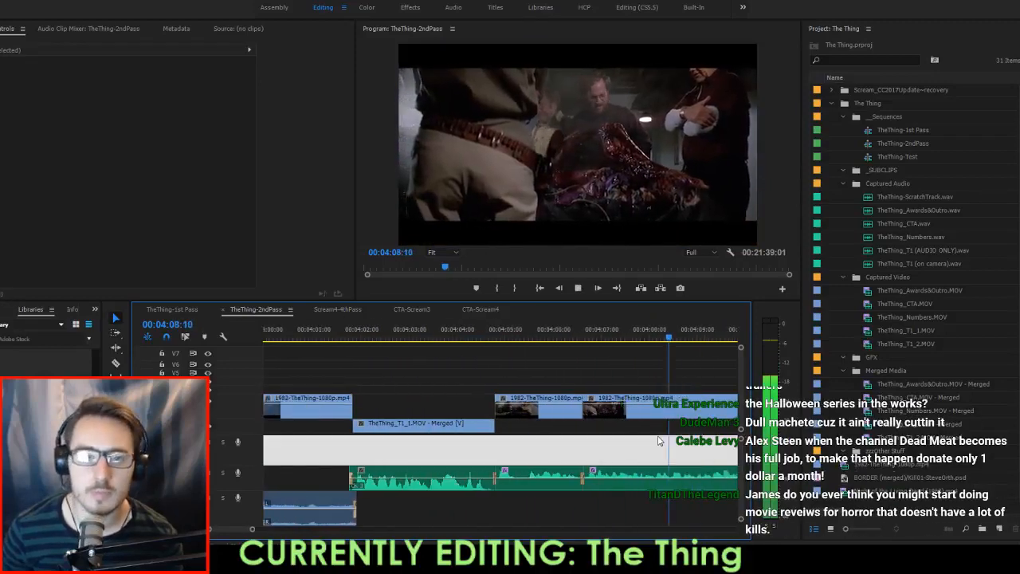
scroll(637, 444, down, 2)
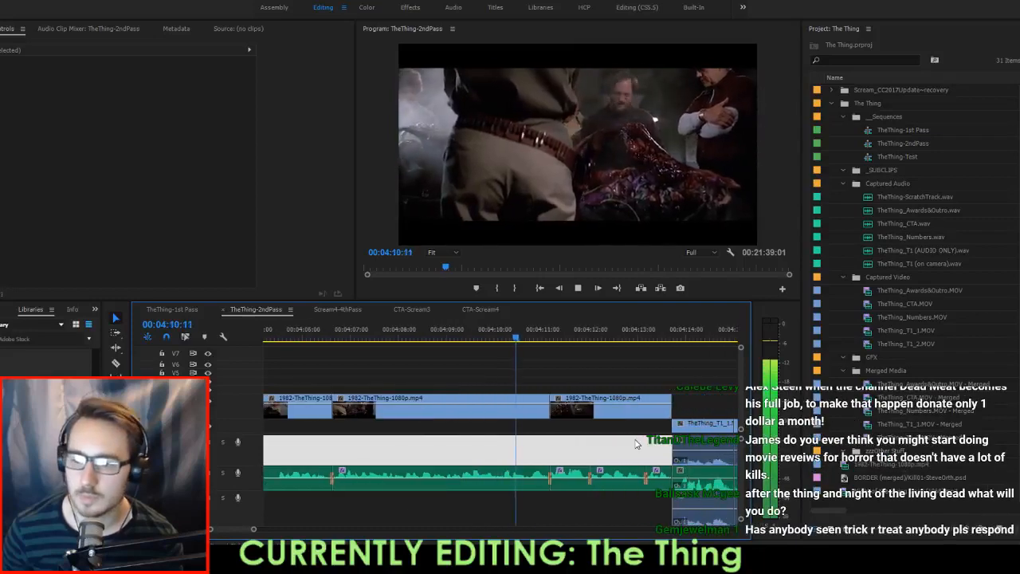
scroll(582, 434, down, 5)
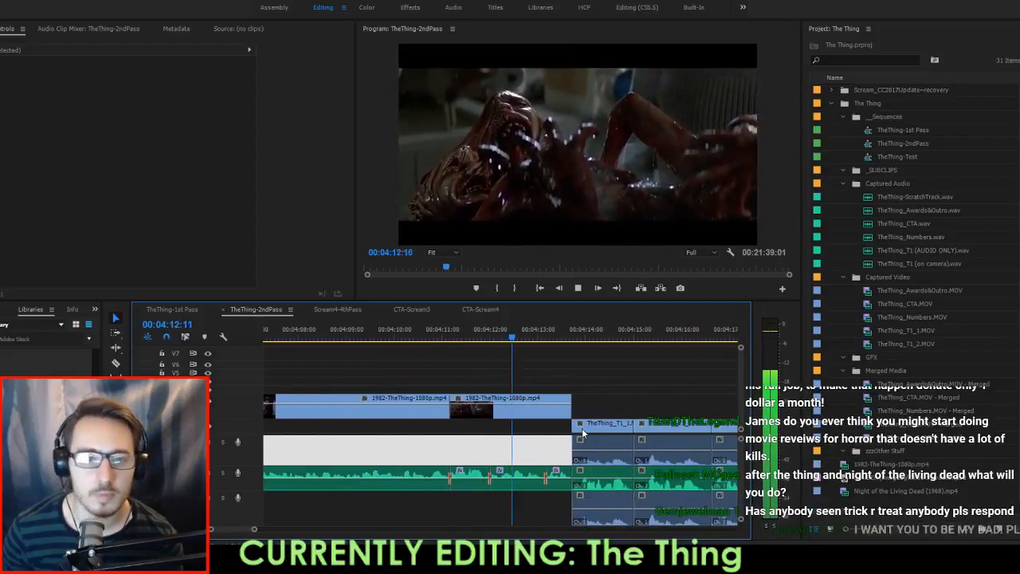
scroll(486, 441, down, 2)
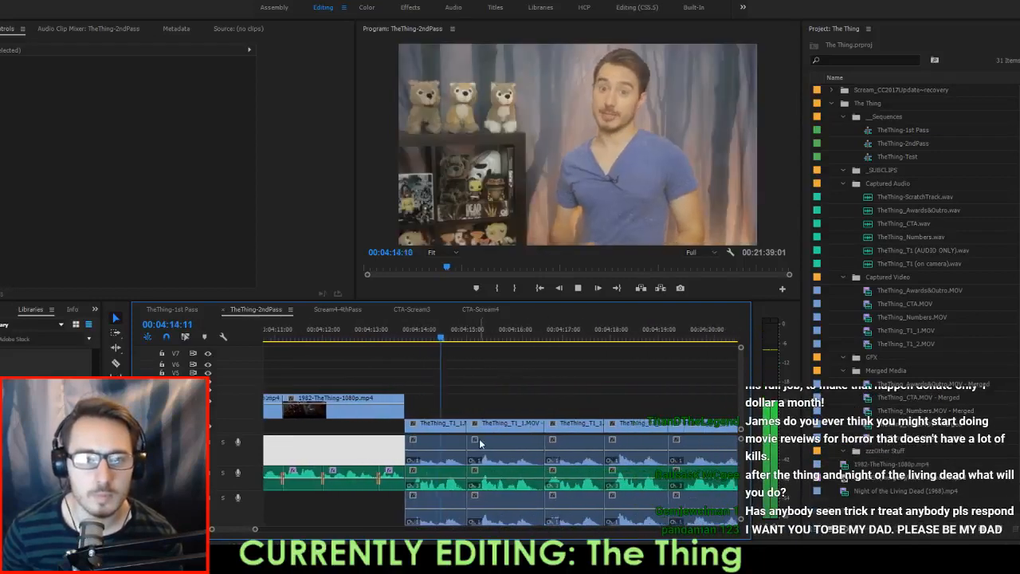
key(space)
drag(362, 451, 703, 464)
key(Delete)
scroll(503, 505, down, 3)
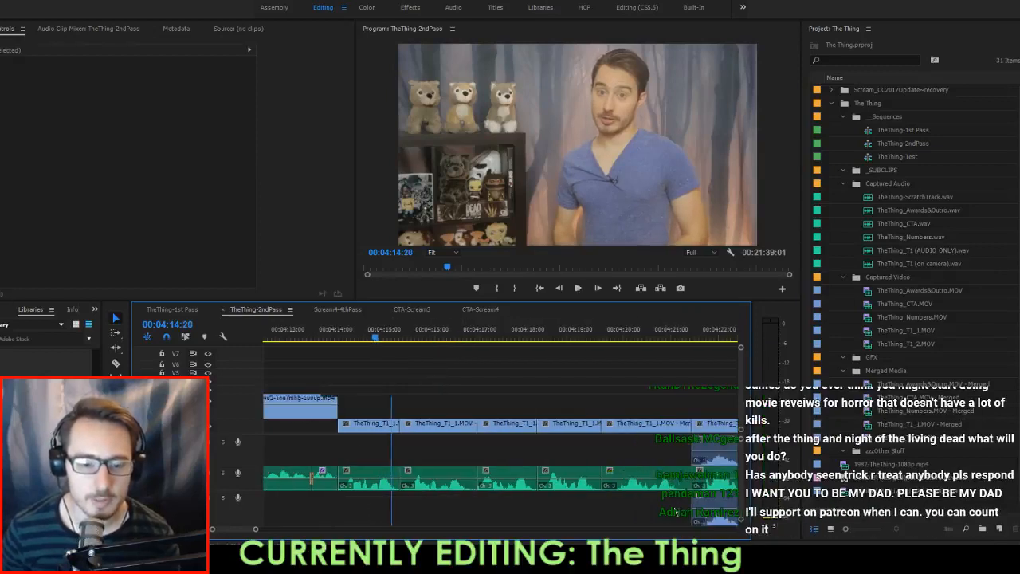
scroll(625, 472, down, 2)
click(631, 453)
key(Delete)
click(644, 499)
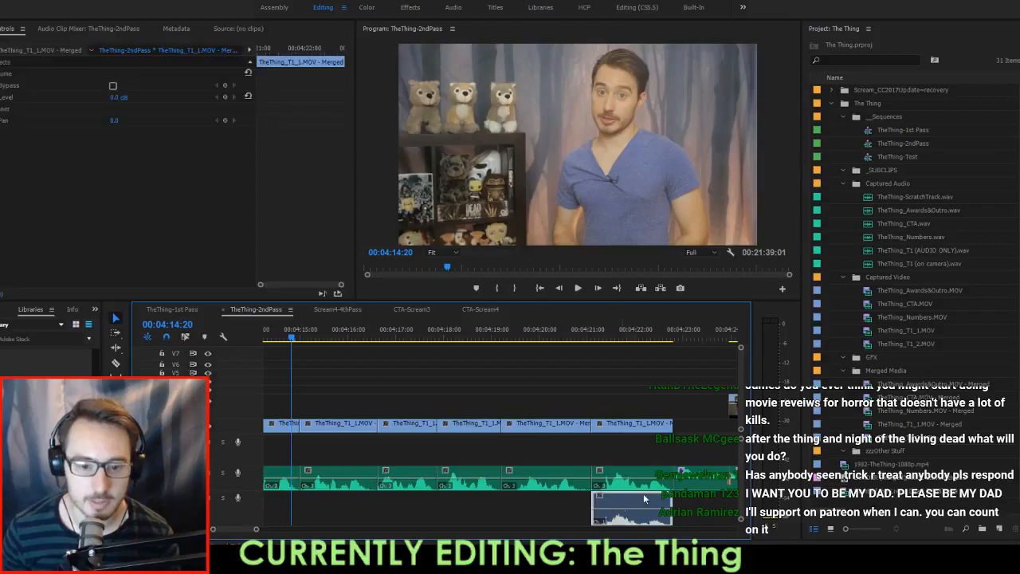
key(Delete)
Ripple-delete the section without picture between the last TheThing_T1_1 clip and the next movie clip, and play from 00:04:13:17.
click(695, 481)
key(shift+Delete)
key(Up)
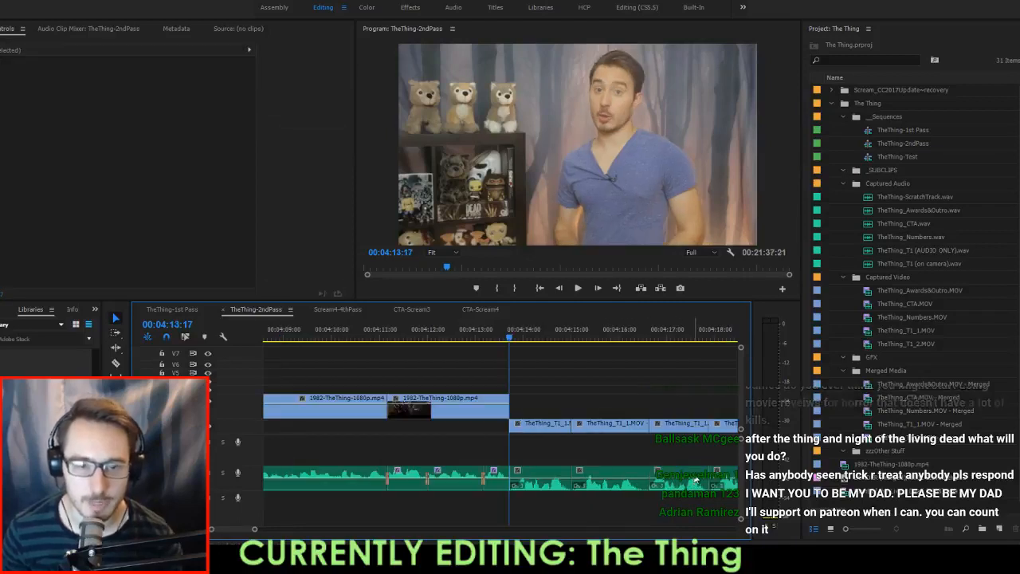
key(space)
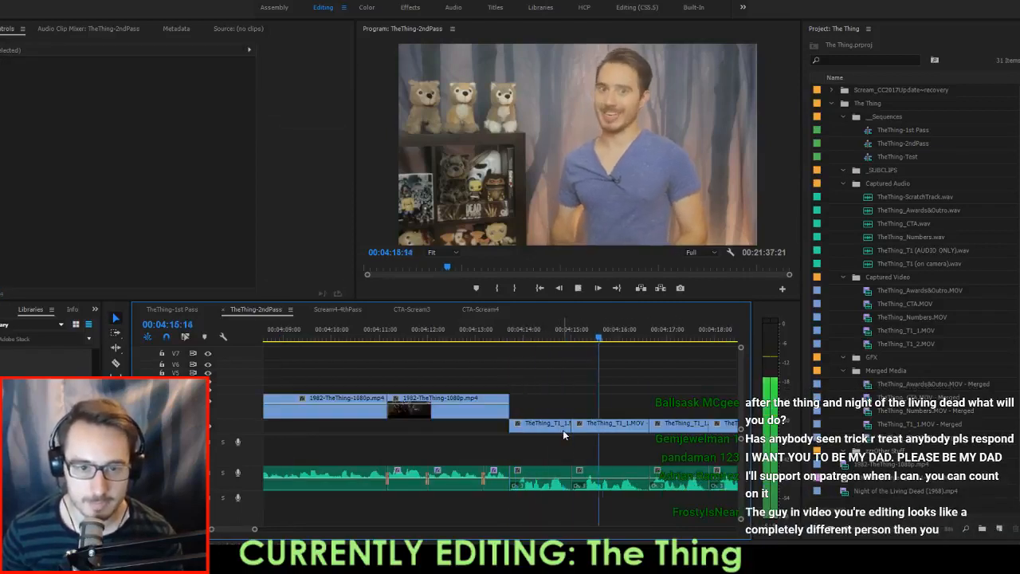
Ripple-delete the second TheThing_T1_1 clip of this section, starting at 00:04:14:23, and play the new join.
key(space)
key(Up)
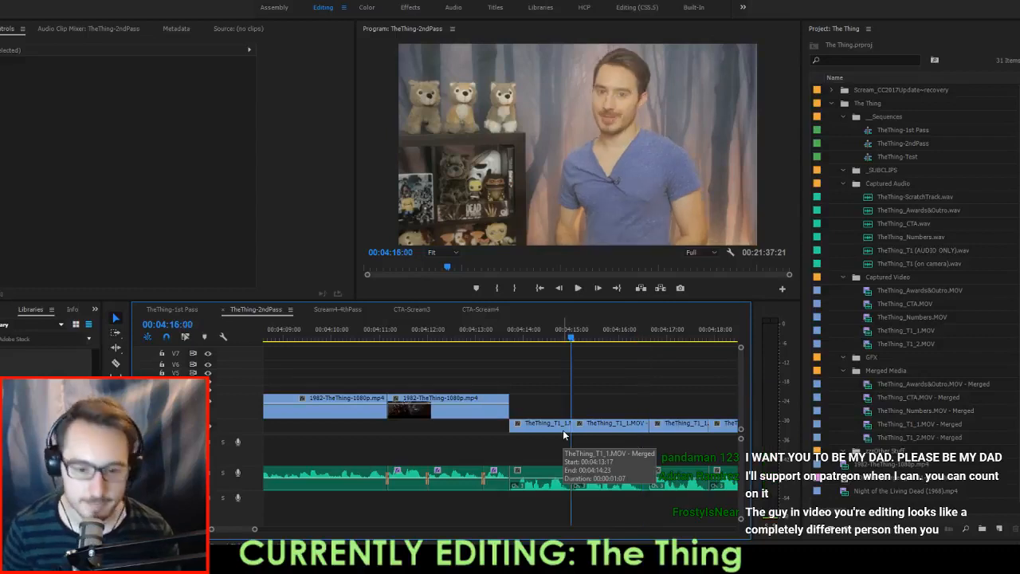
key(w)
key(space)
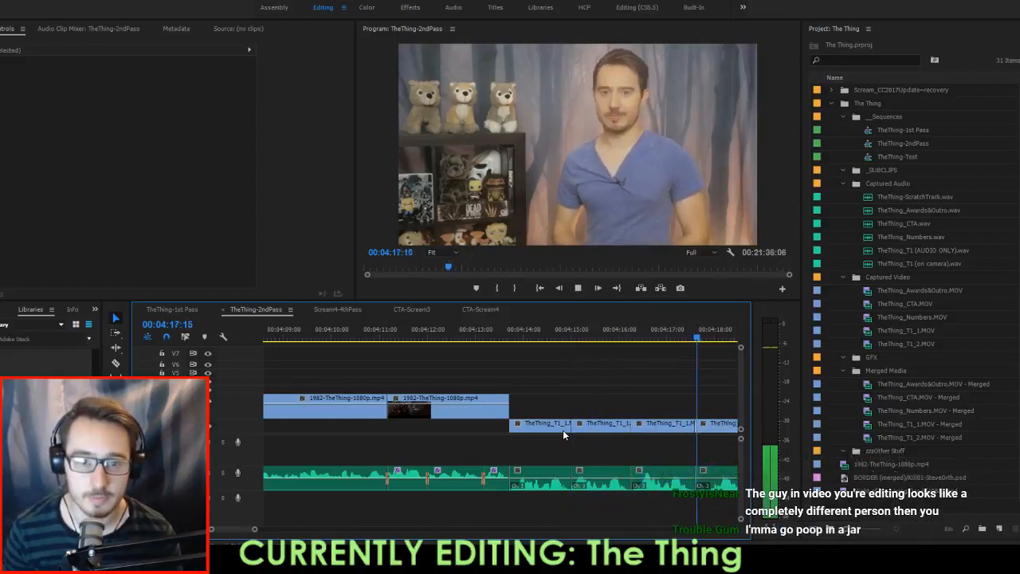
Play the next TheThing_T1_1 takes of this section, up to the one starting at 00:04:17:14.
key(space)
key(Up)
key(Up)
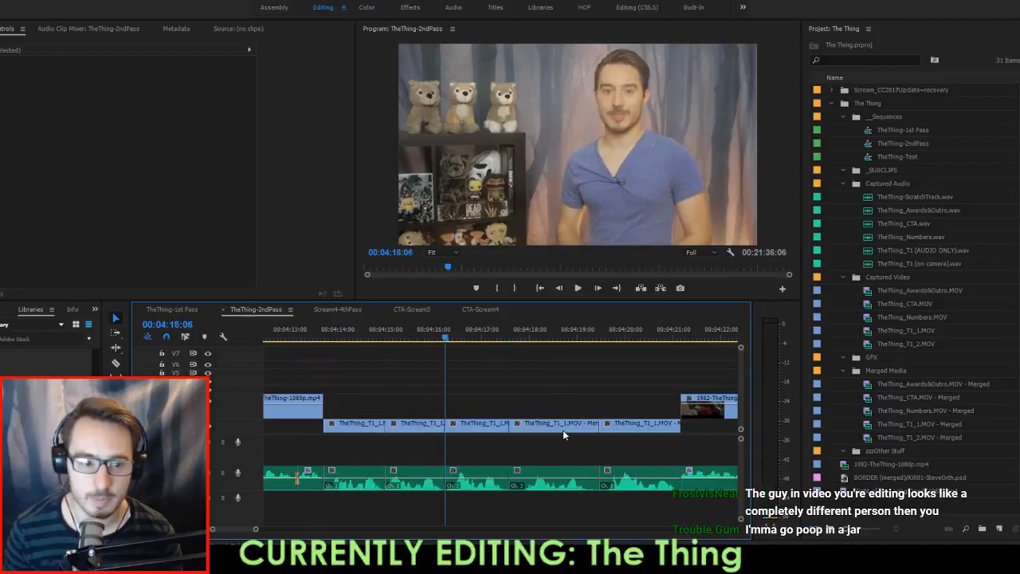
key(Down)
key(space)
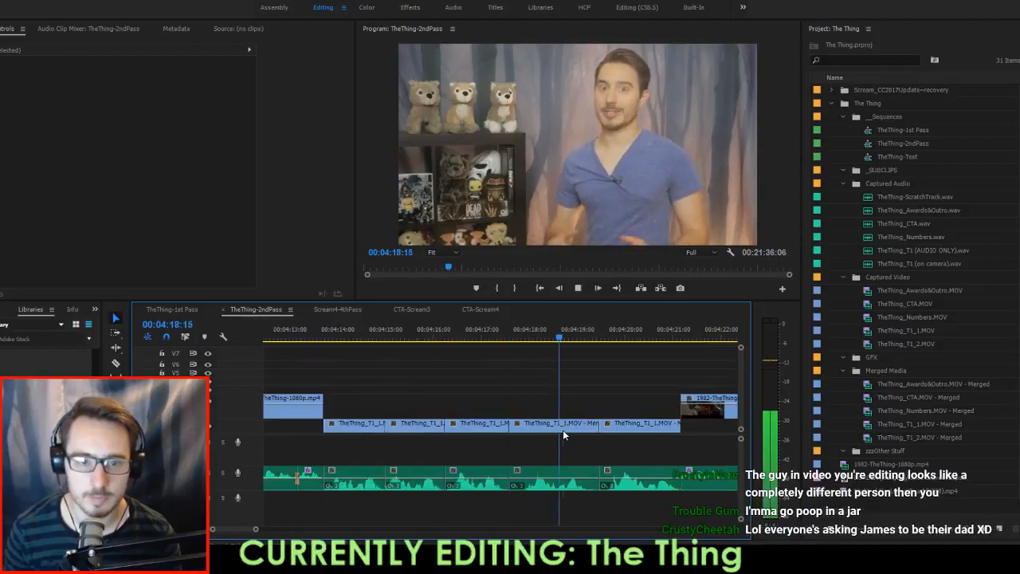
Extract the first eight frames of the TheThing_T1_1 take starting at 00:04:17:14 and play the new join.
key(space)
key(Up)
key(Right)
key(Right)
key(Right)
key(Right)
key(Right)
key(Right)
key(Right)
key(Right)
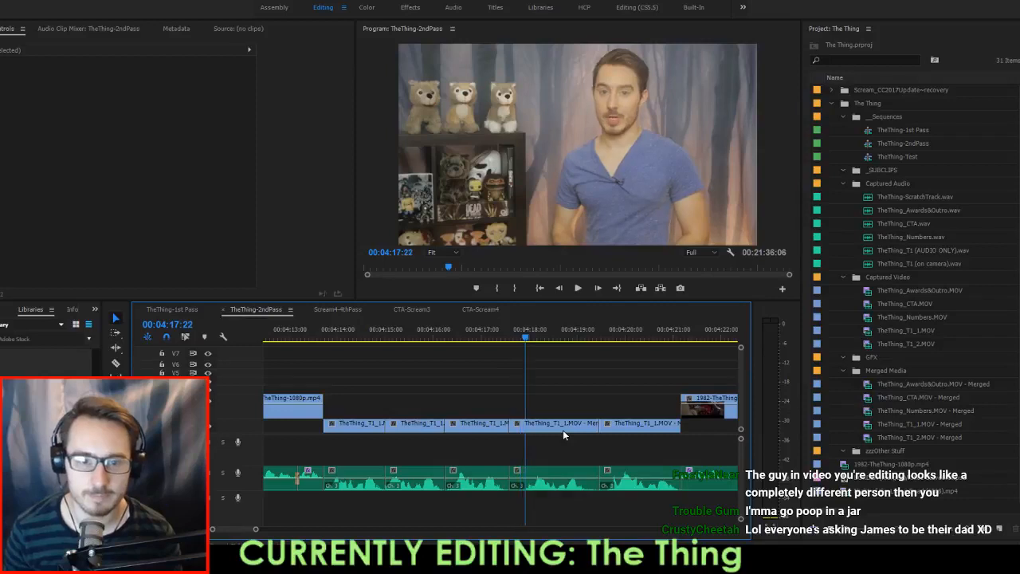
key(Left)
key(o)
key(Up)
key(i)
key(apostrophe)
key(space)
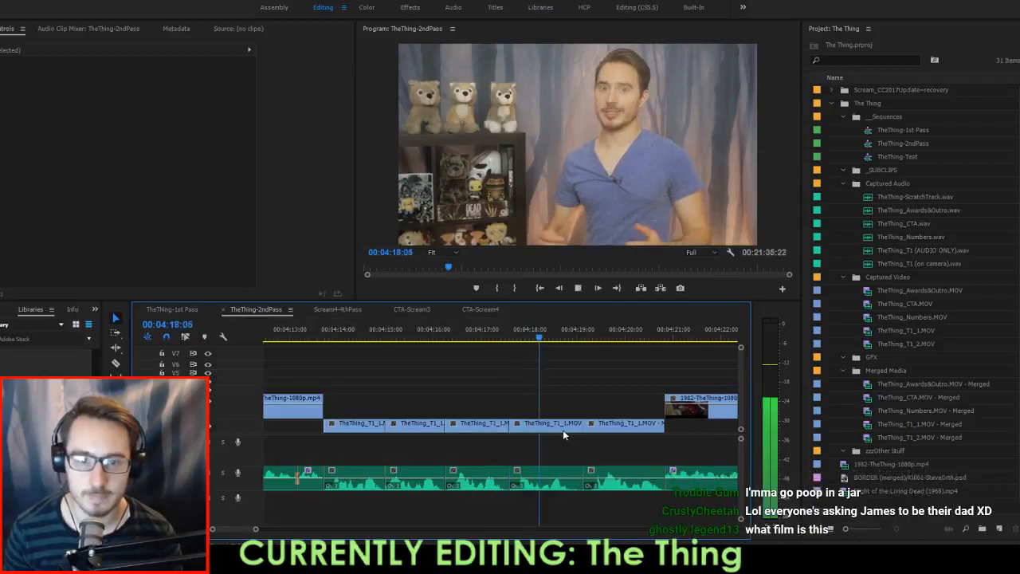
Extract the tail of the fourth TheThing_T1_1 take, from 00:04:18:21 to the next cut.
key(space)
key(Right)
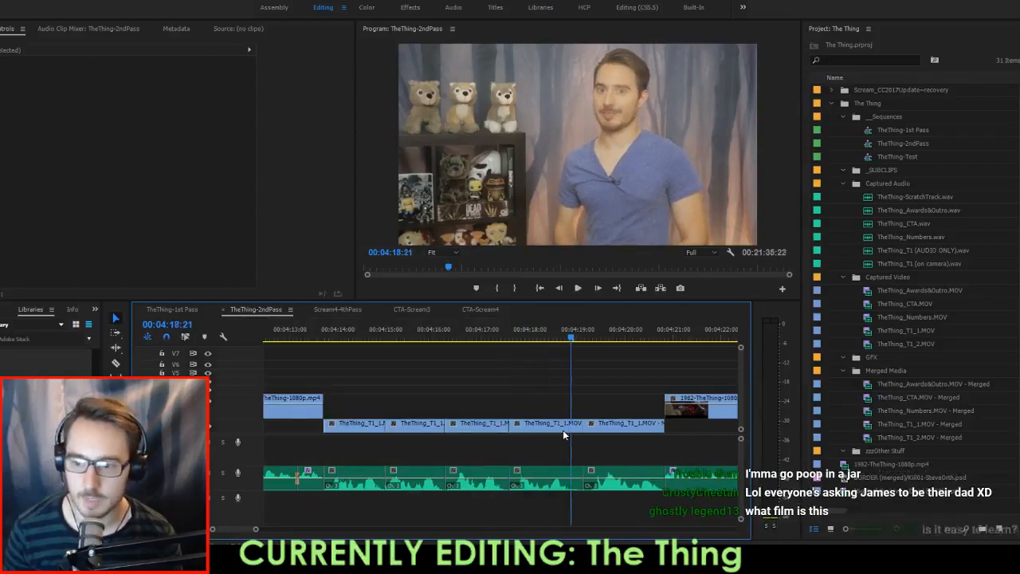
key(i)
key(Down)
key(Left)
key(o)
key(apostrophe)
Extract the last TheThing_T1_1 take, from 00:04:18:21 up to the next movie clip.
key(i)
key(Down)
key(Left)
key(o)
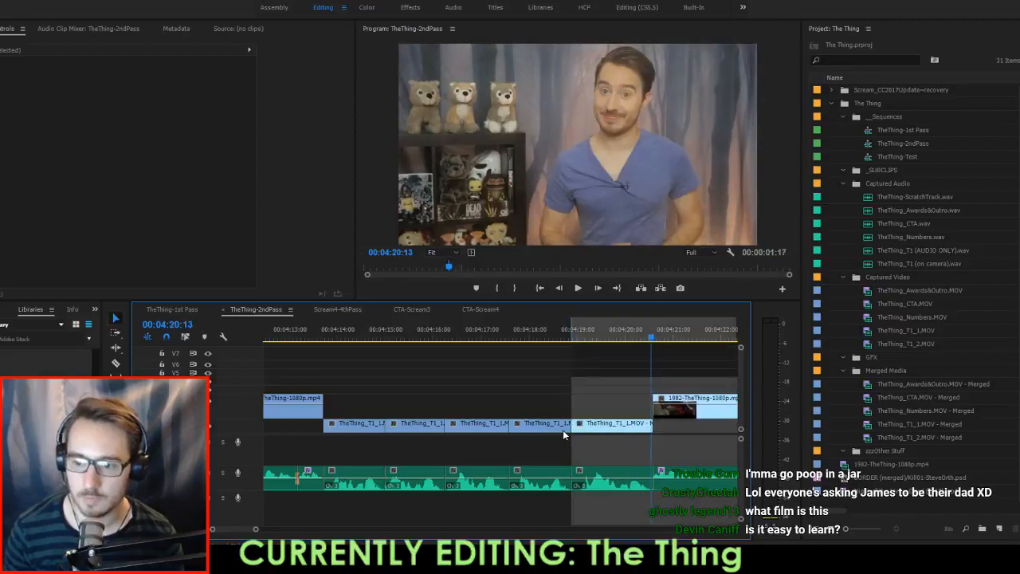
key(apostrophe)
Play the remaining takes from 00:04:13:17 and ripple-delete the first two of them.
key(Up)
key(Up)
key(Up)
key(Up)
key(i)
key(Down)
key(Down)
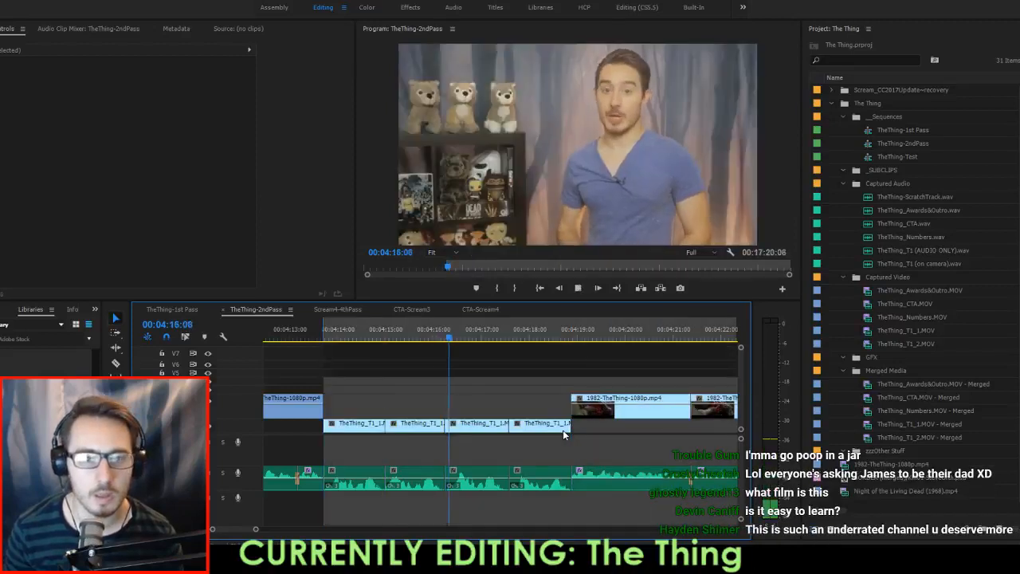
key(space)
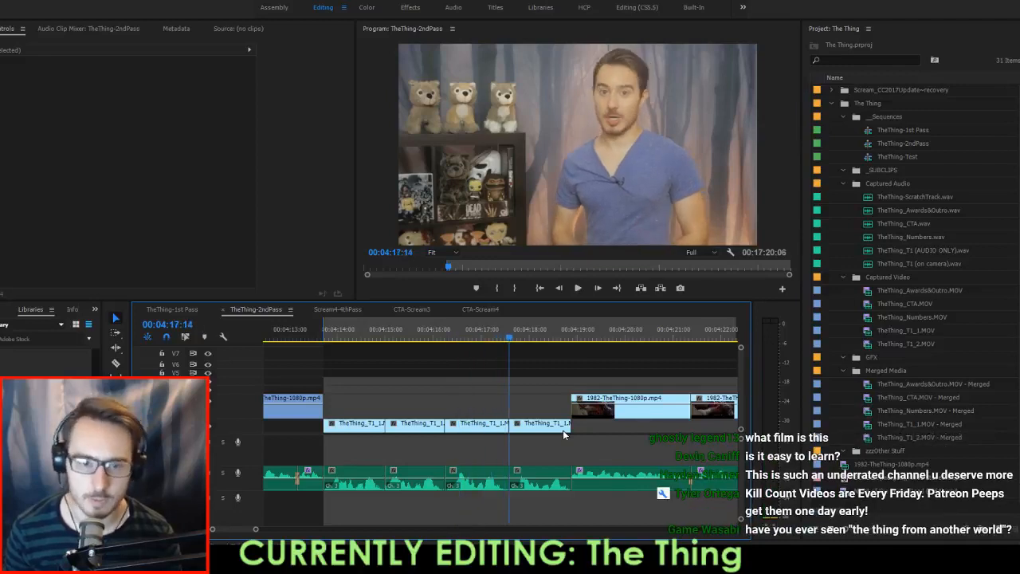
key(space)
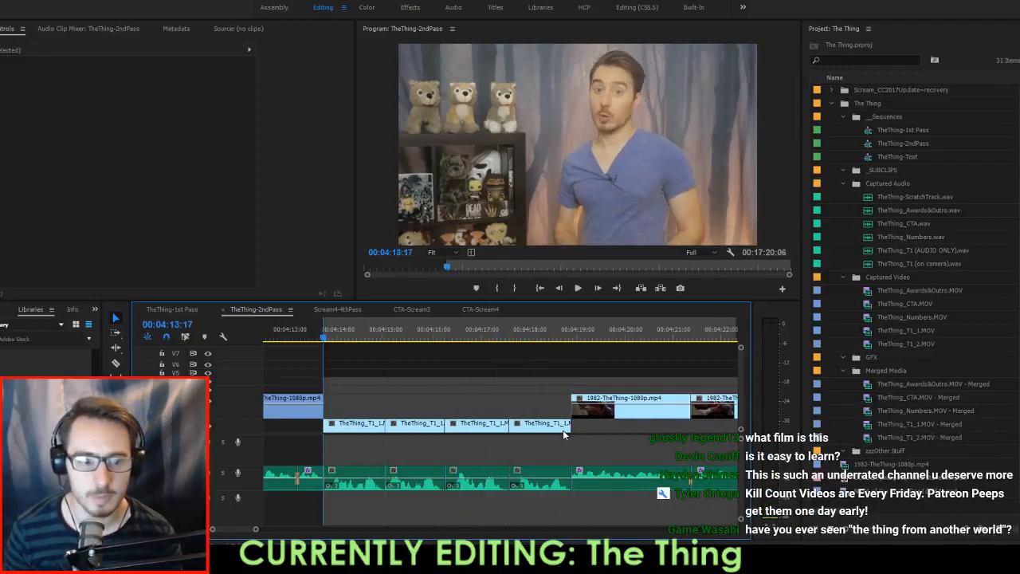
key(Up)
key(space)
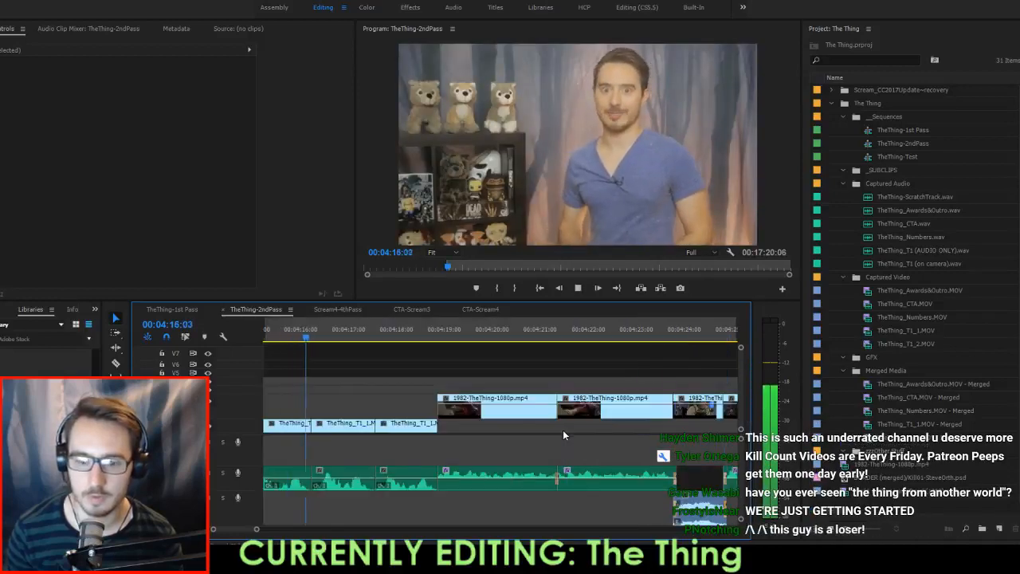
key(q)
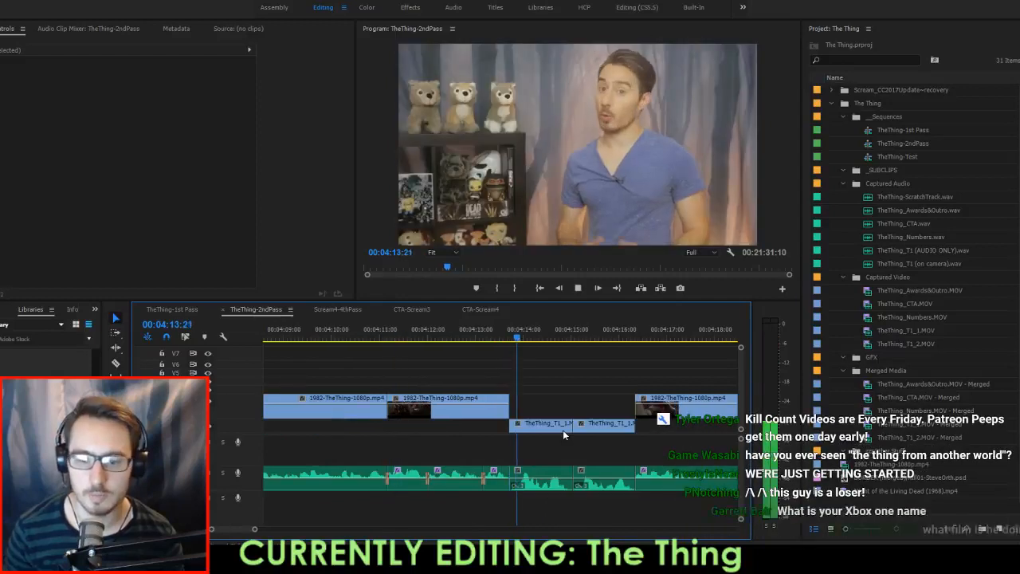
Replay the first remaining take and ripple-trim two frames off its start at 00:04:13:17.
key(Up)
key(Up)
key(Up)
key(space)
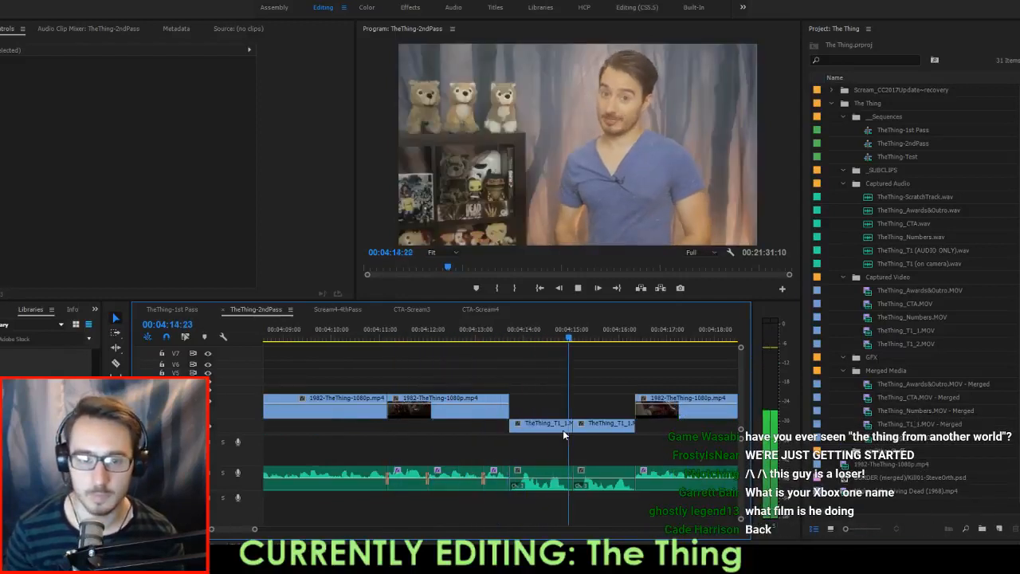
key(Up)
key(Up)
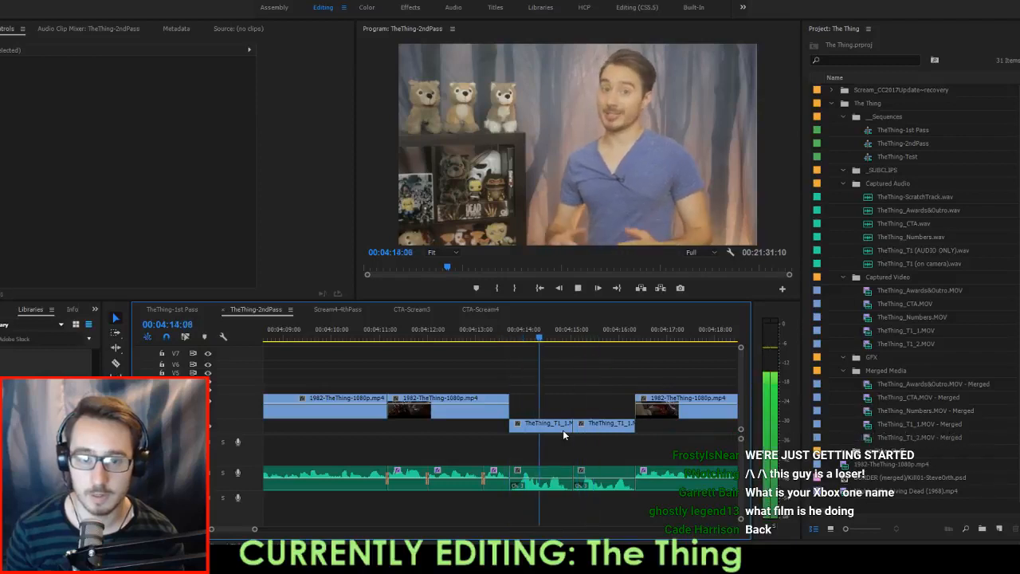
key(space)
key(Up)
key(Right)
key(Right)
key(q)
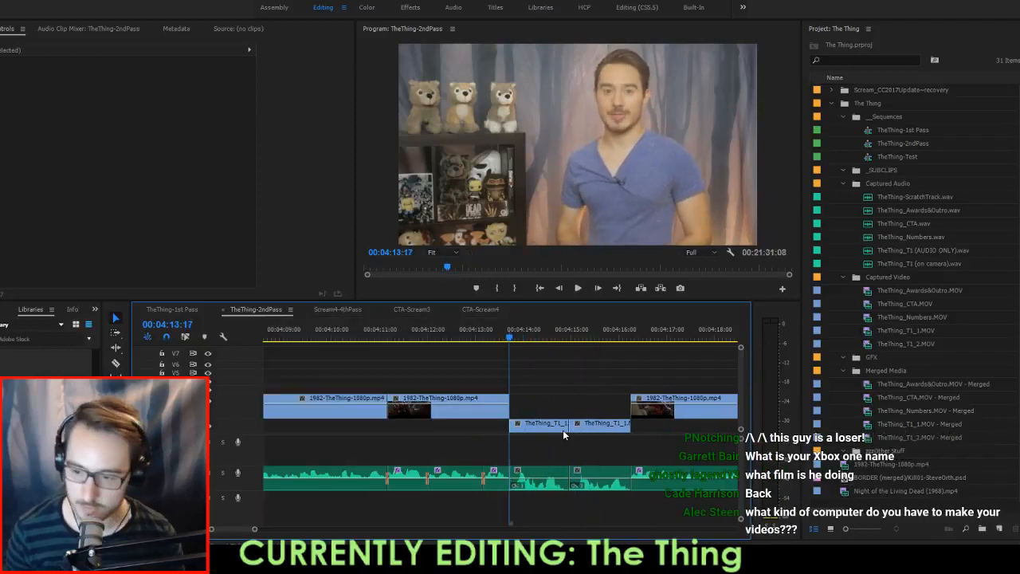
Play into the first take and ripple-delete everything from 00:04:14:21 up to the next movie clip.
key(Up)
key(Up)
key(space)
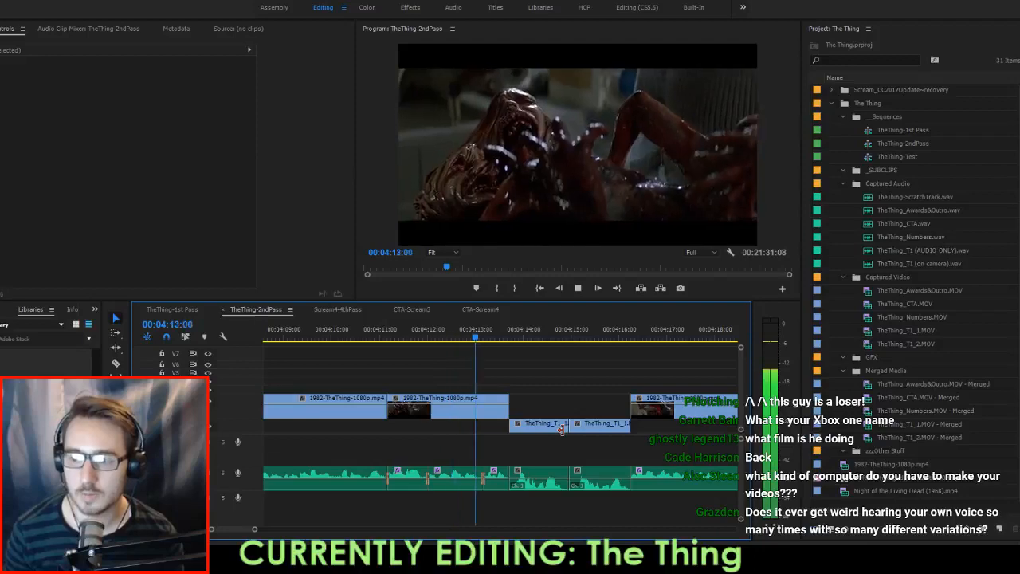
key(space)
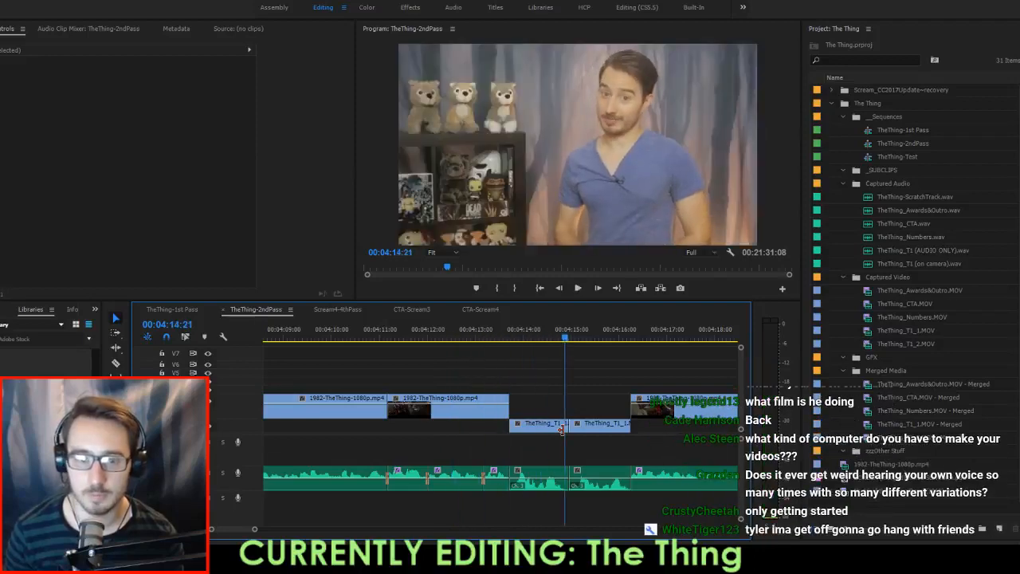
key(w)
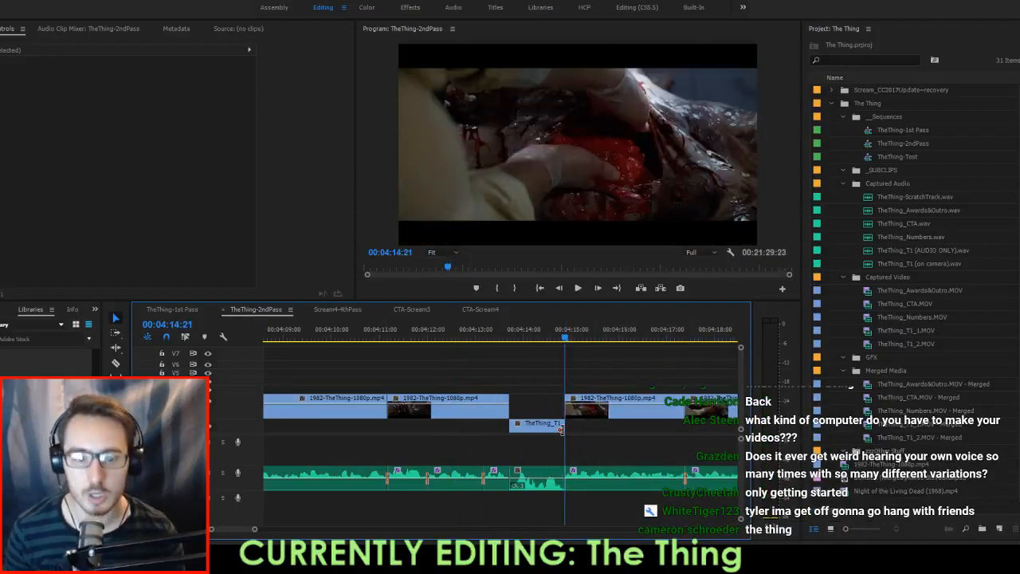
Add audio transitions at the cuts of the voice clips around the remaining TheThing_T1_1 take at 00:04:13:17.
key(Up)
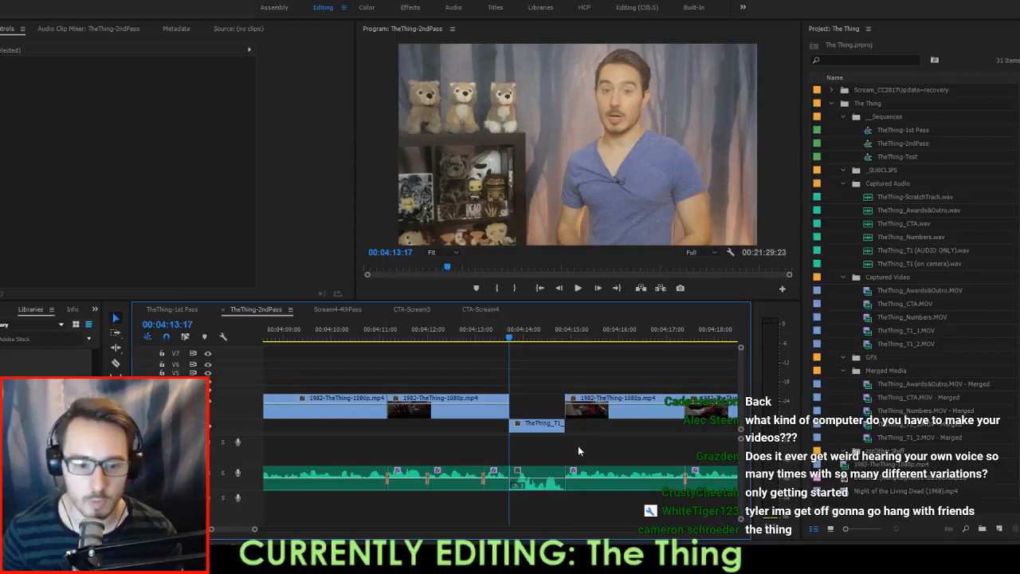
drag(602, 453, 485, 489)
click(483, 309)
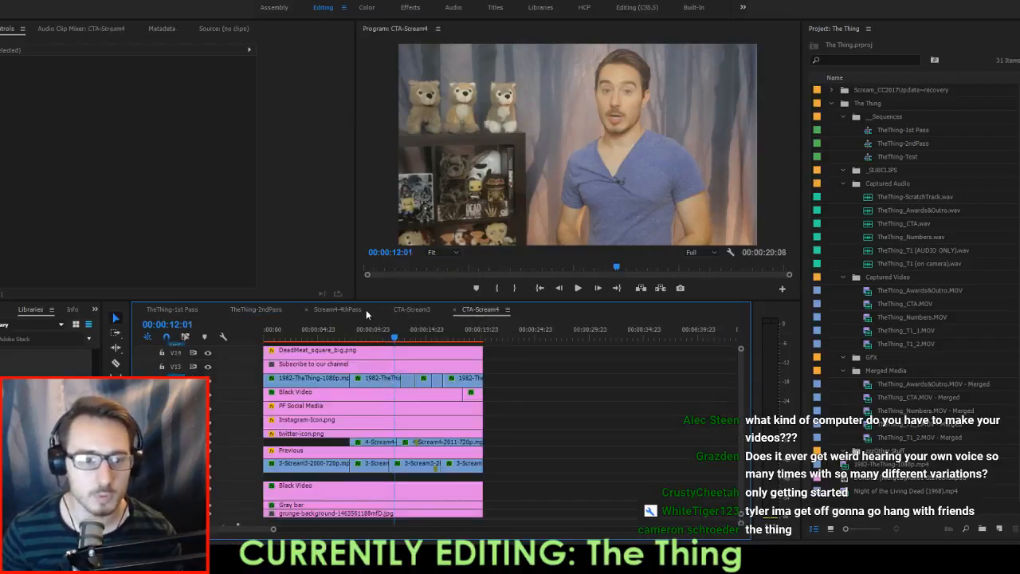
click(327, 309)
click(256, 309)
Play from 00:04:12:02 across the new audio transitions and the movie section to the next TheThing_T1_1 clip.
click(432, 338)
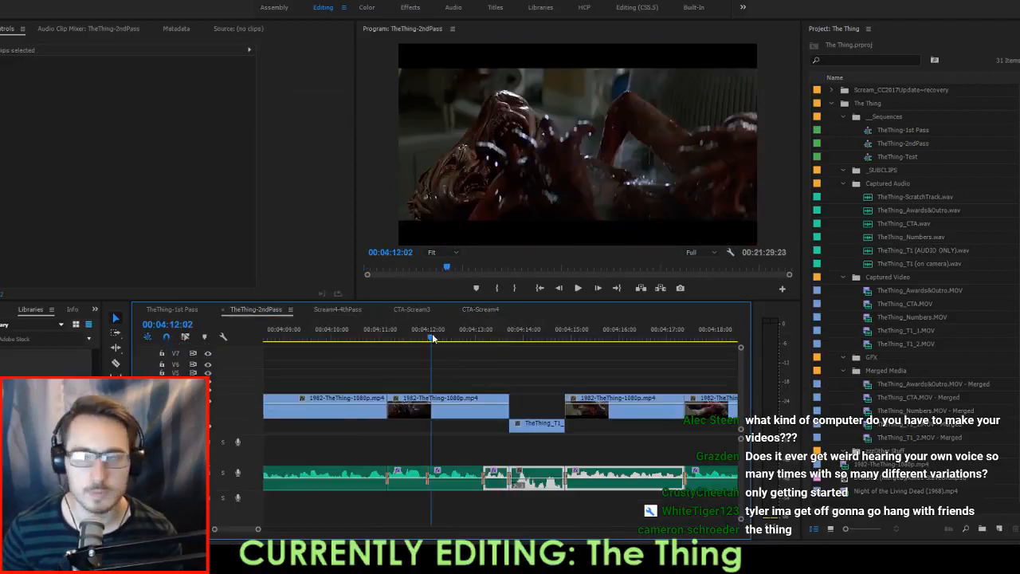
key(space)
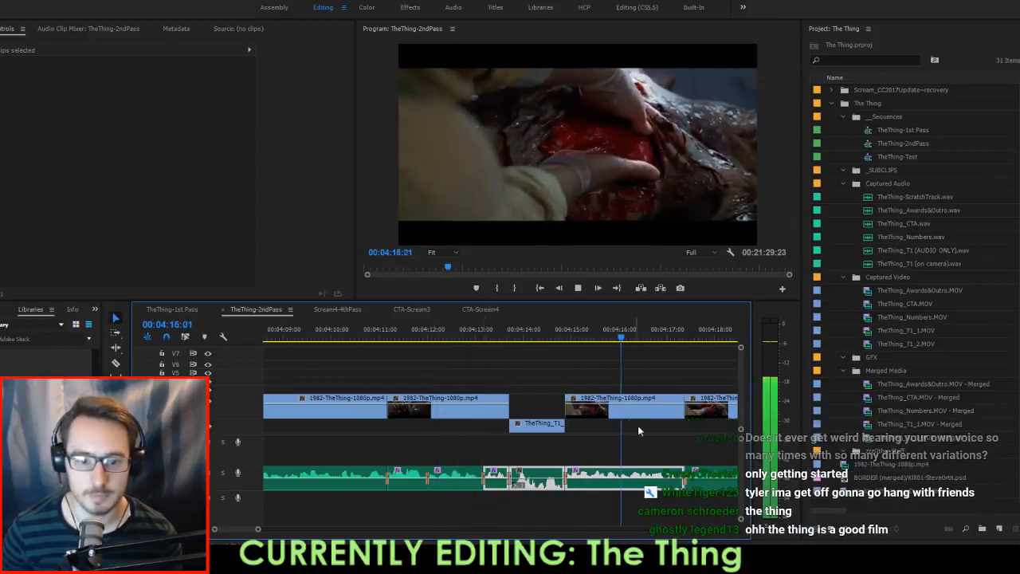
scroll(641, 431, down, 1)
scroll(644, 433, down, 1)
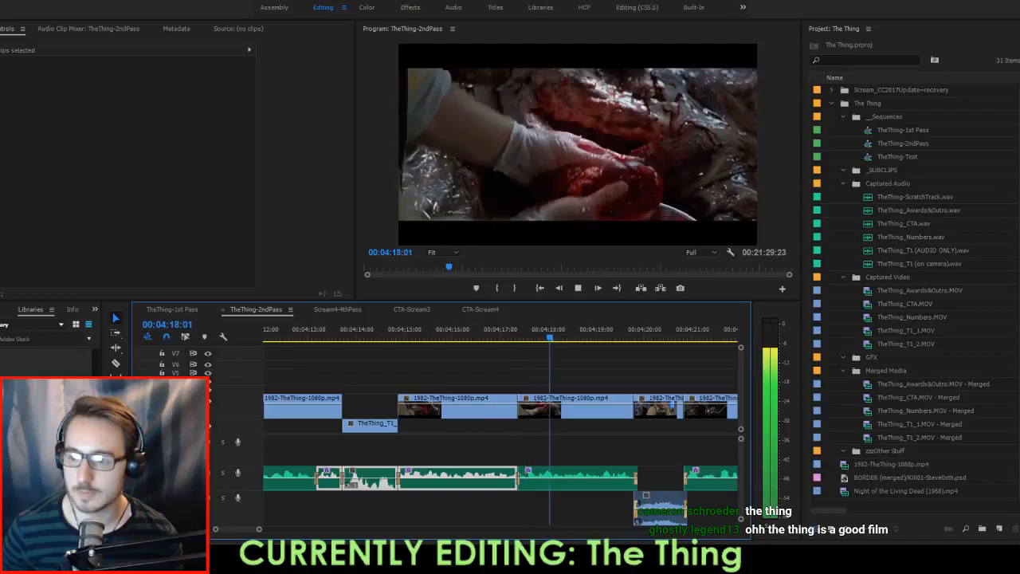
scroll(659, 450, down, 1)
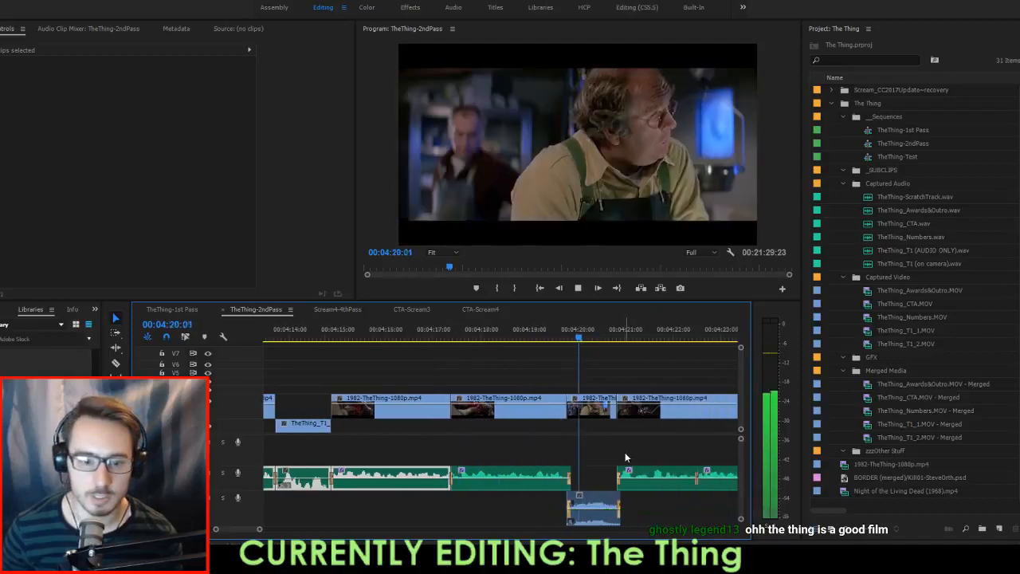
scroll(628, 449, down, 4)
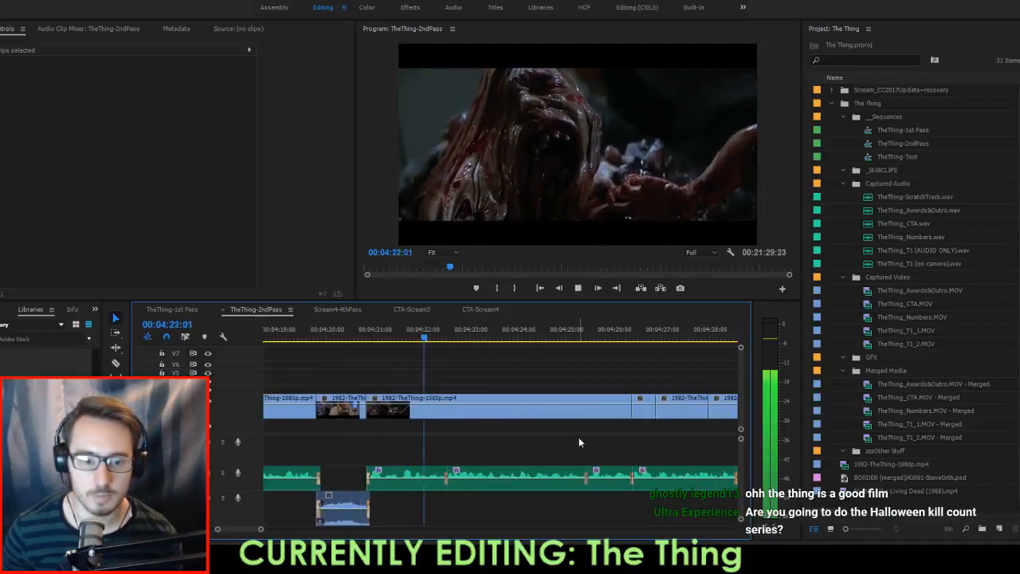
scroll(578, 437, down, 2)
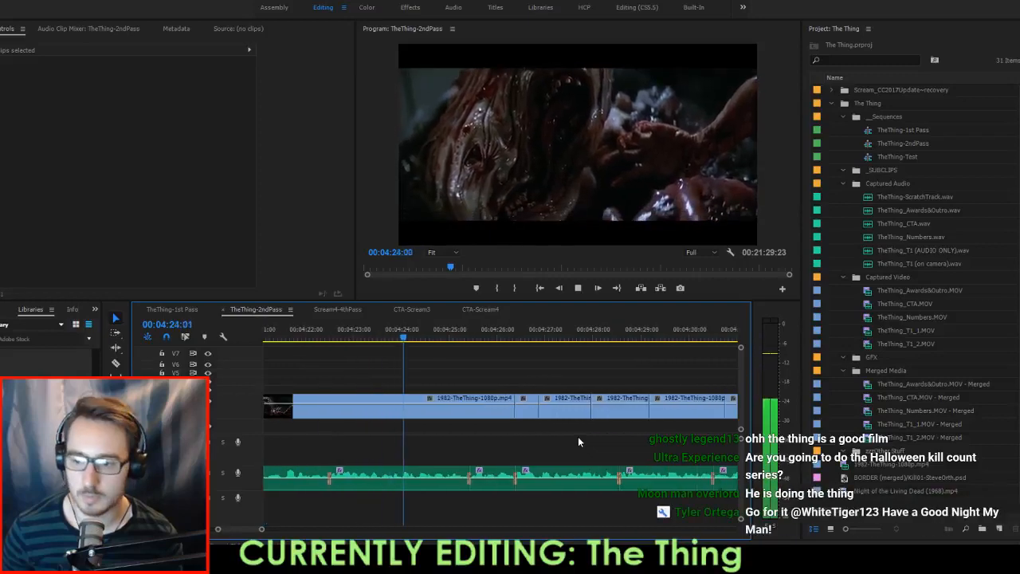
scroll(578, 437, down, 1)
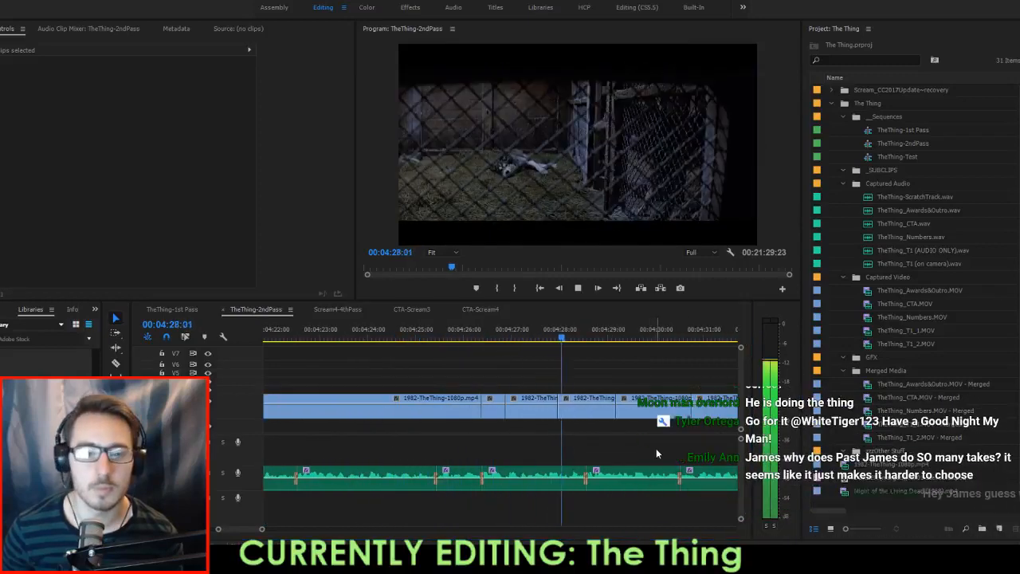
click(656, 449)
scroll(657, 446, down, 6)
scroll(658, 445, down, 3)
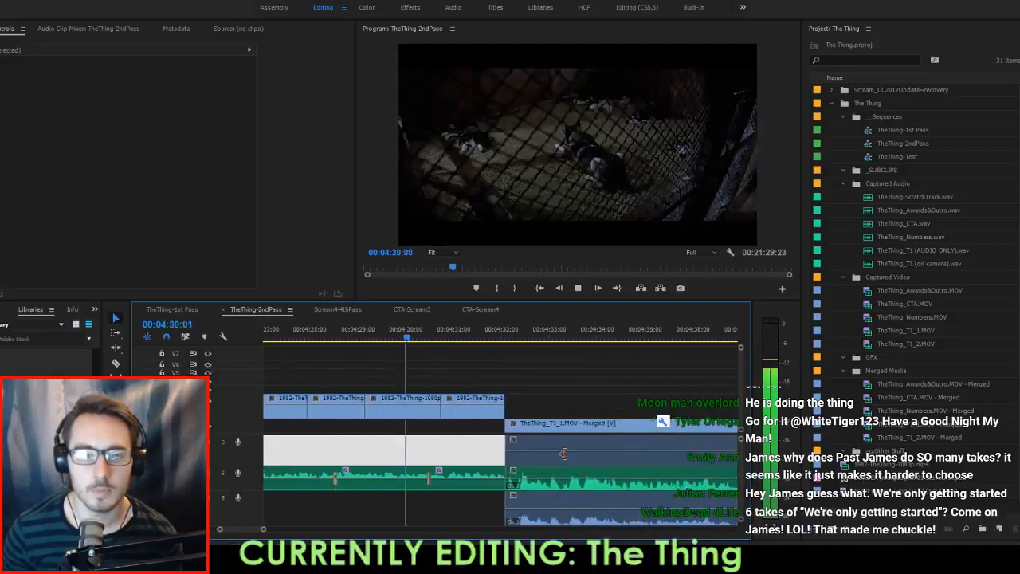
key(minus)
click(469, 440)
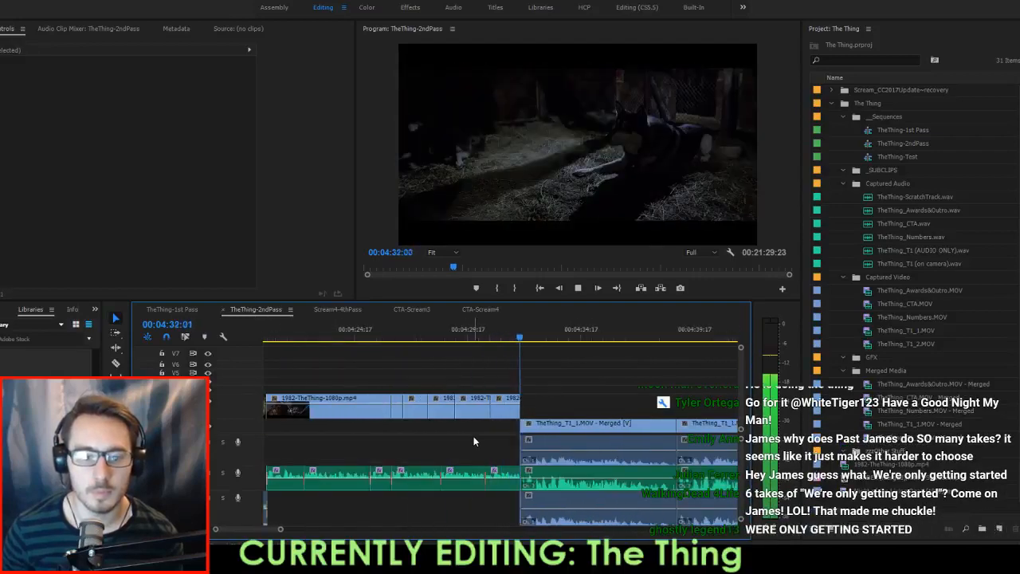
key(space)
Delete the surplus audio clips above and below the main voice track under the three TheThing_T1_1 clips after 00:04:32:02.
key(minus)
key(minus)
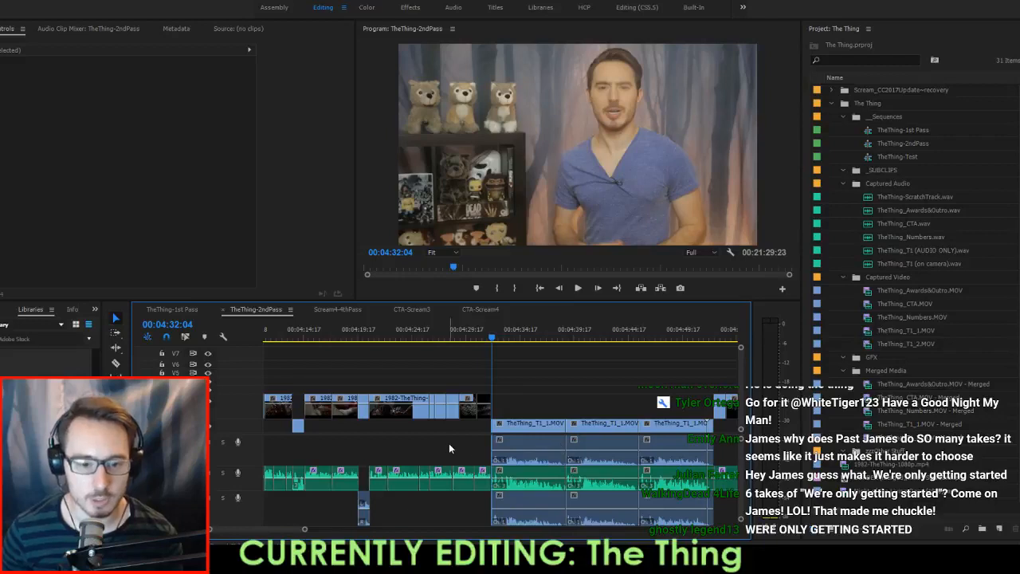
drag(449, 443, 717, 454)
key(Delete)
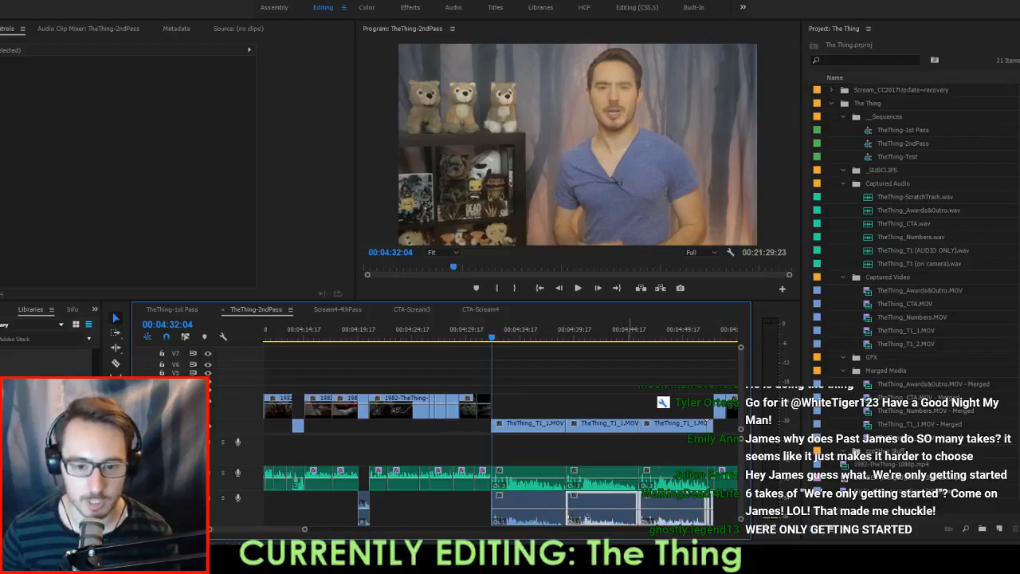
drag(588, 516, 519, 493)
key(Delete)
click(543, 454)
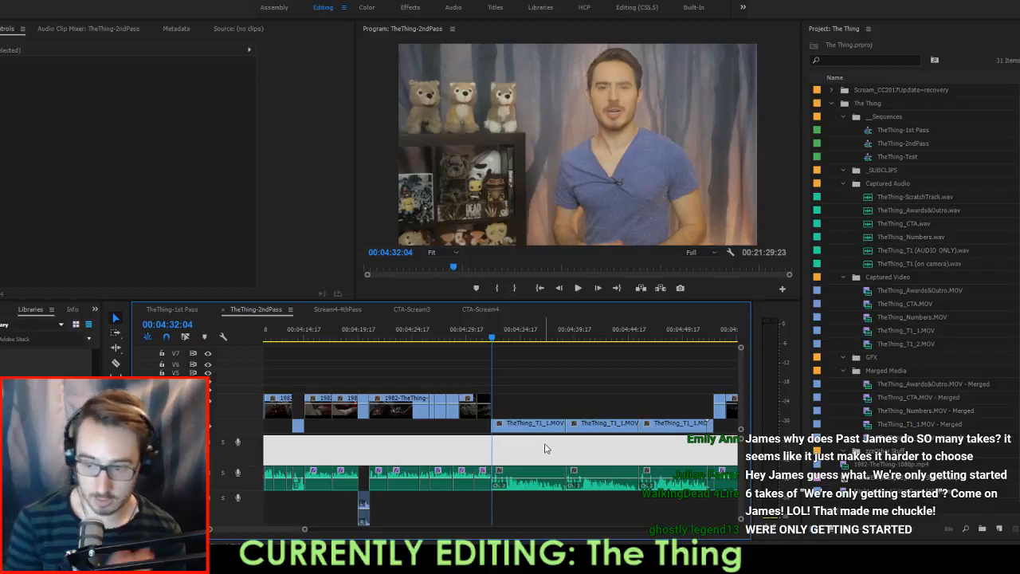
Compare the opening frames of the first two TheThing_T1_1 takes, at 00:04:32:02 and 00:04:38:23.
key(Down)
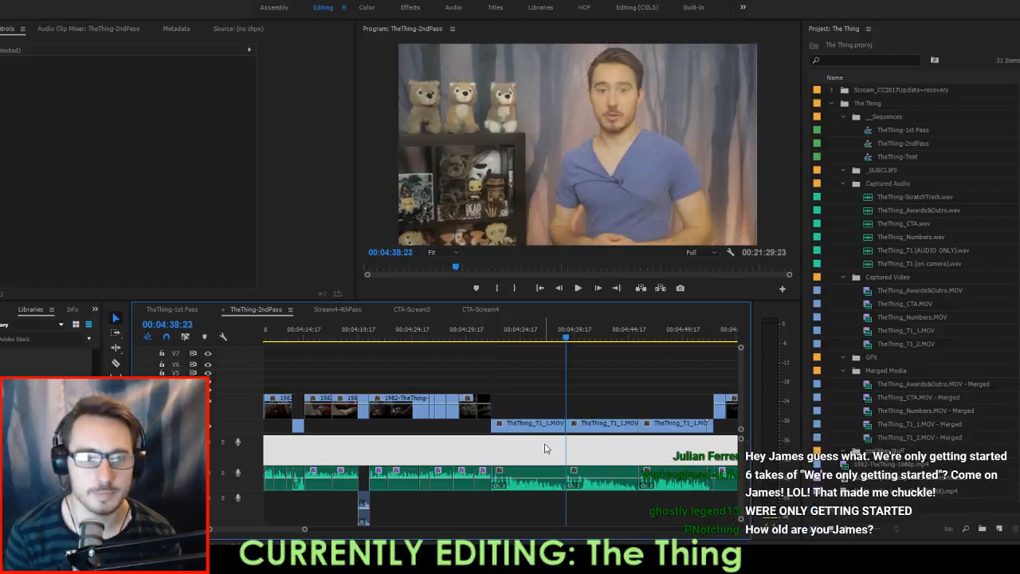
key(Up)
key(Up)
key(Down)
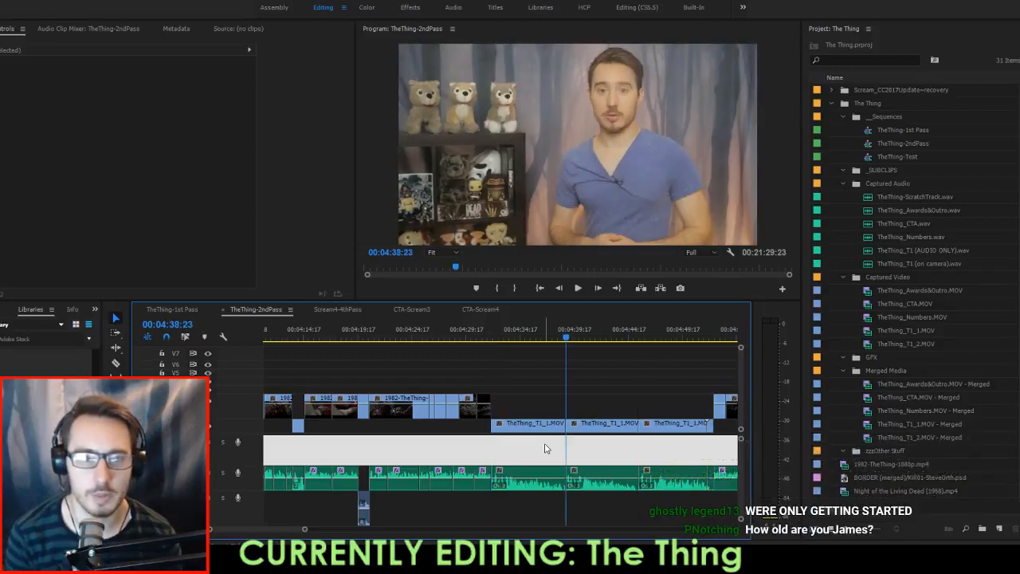
key(Up)
key(Down)
key(Up)
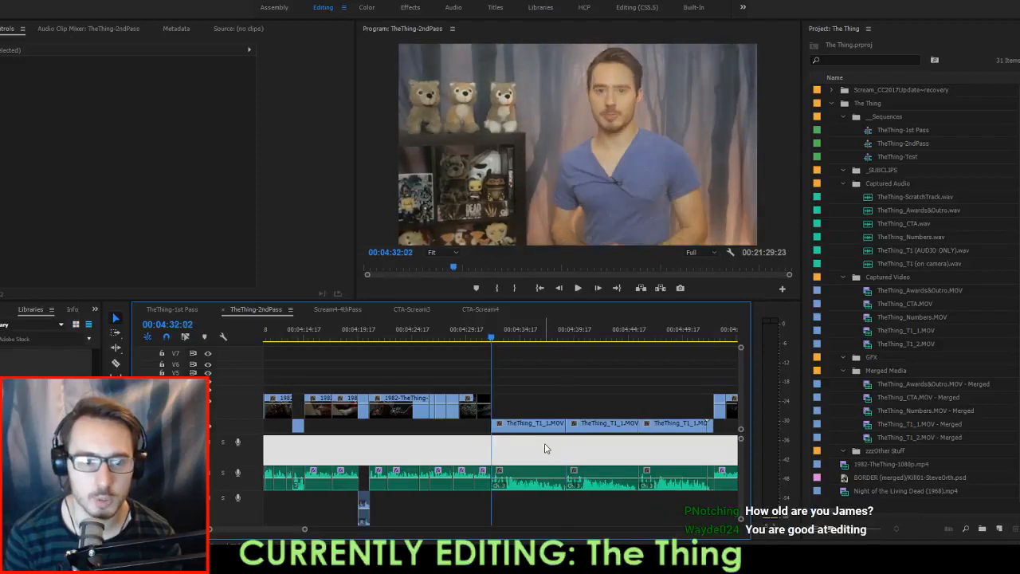
key(Down)
key(Up)
key(Down)
key(Up)
key(Down)
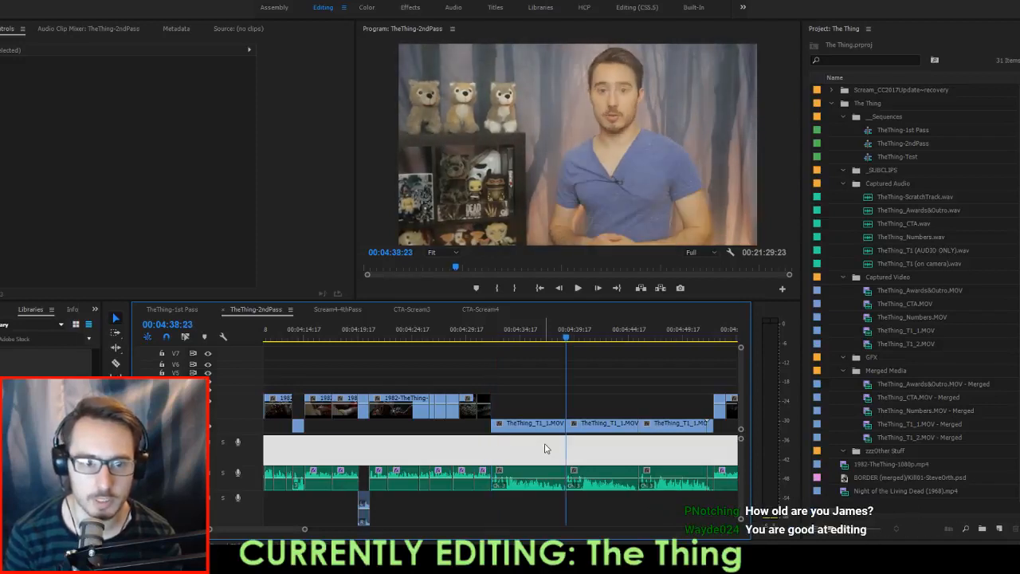
Compare the starts of the first TheThing_T1_1 takes and play all three takes from 00:04:32:02 to 00:04:52:07.
key(Up)
key(Down)
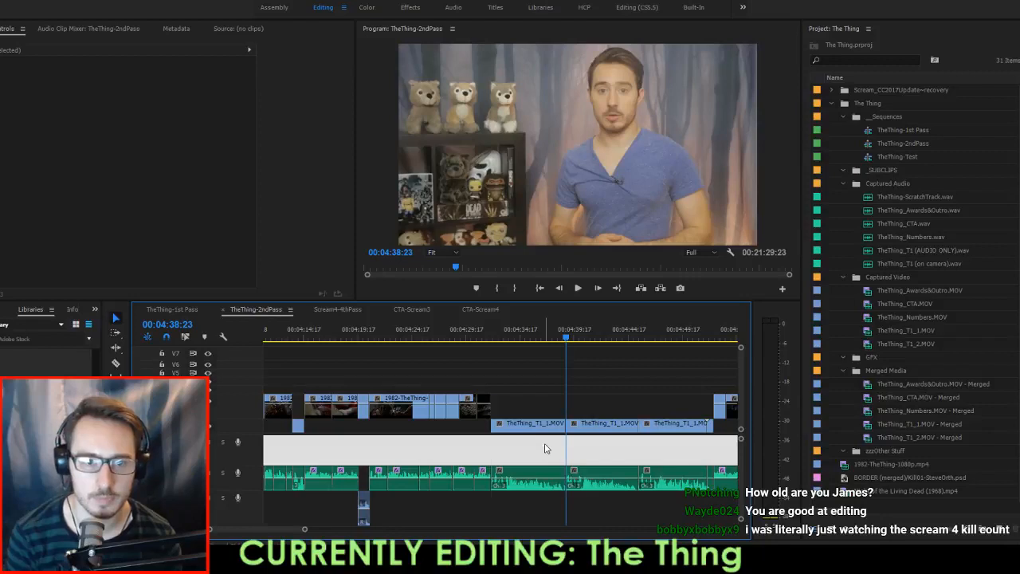
key(Up)
key(Down)
key(Up)
key(Down)
key(Up)
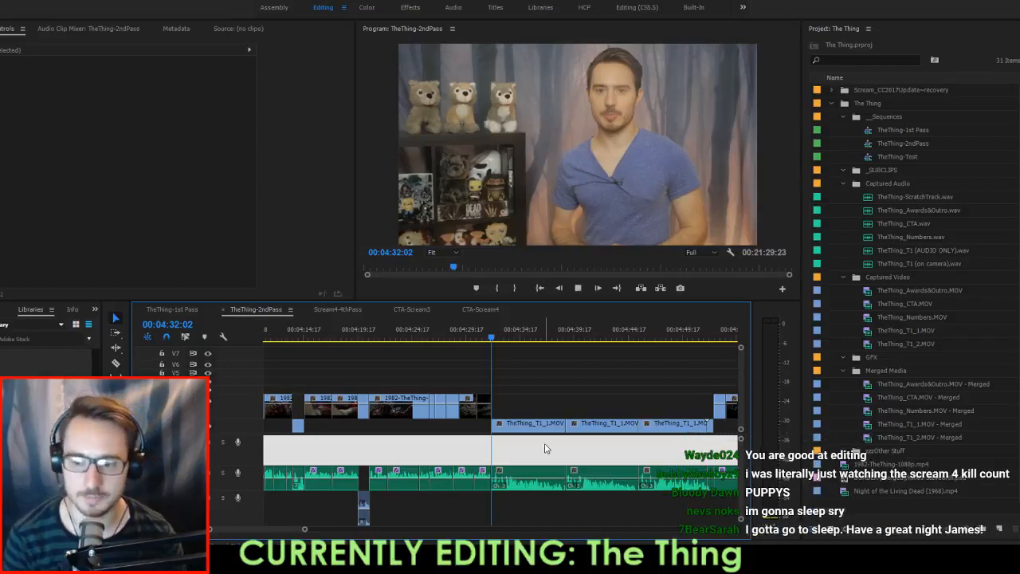
key(space)
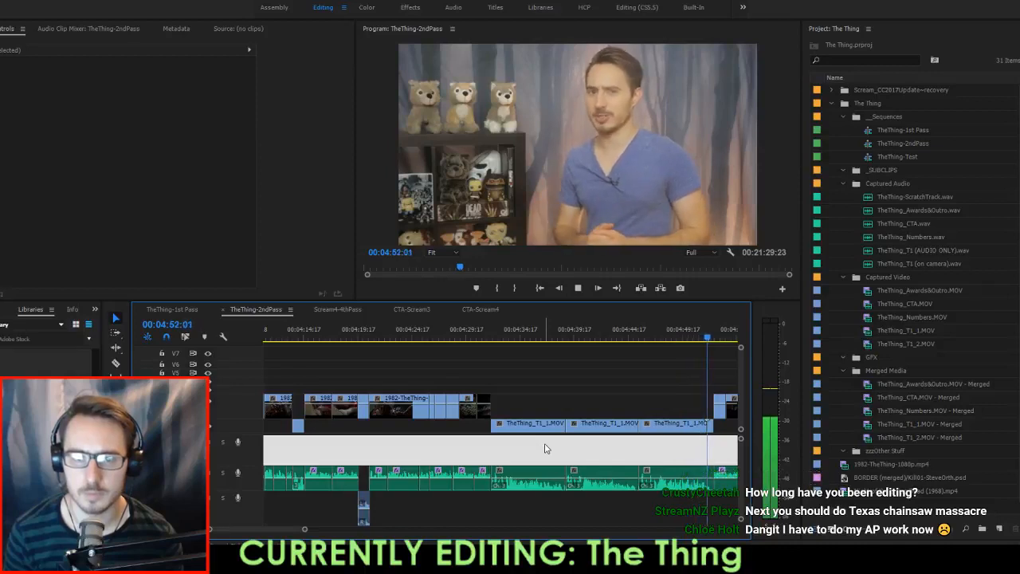
key(space)
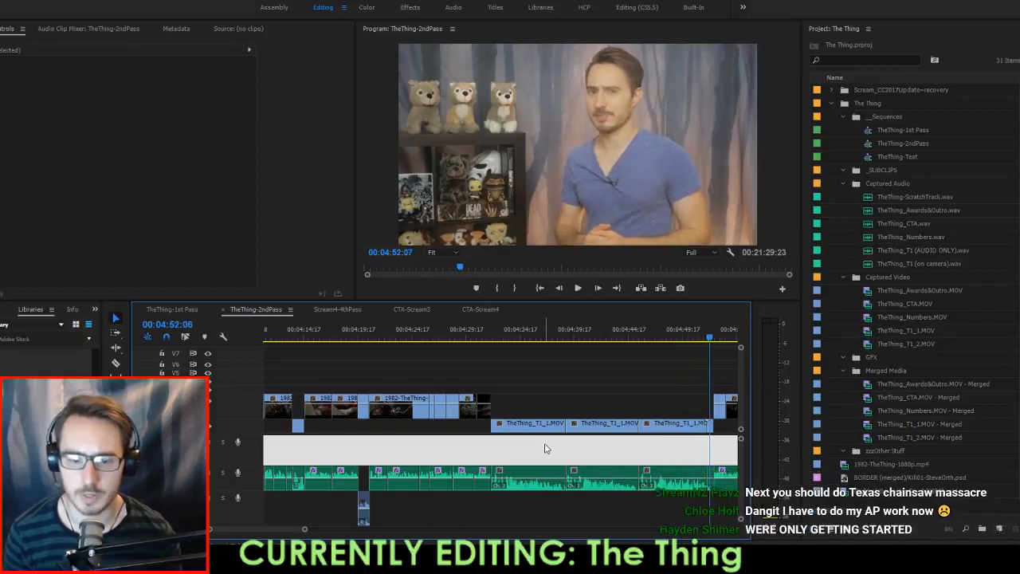
Mark the last nine frames of the third TheThing_T1_1 take, up to the next movie clip, and extract them.
key(Left)
key(Left)
key(Left)
key(Left)
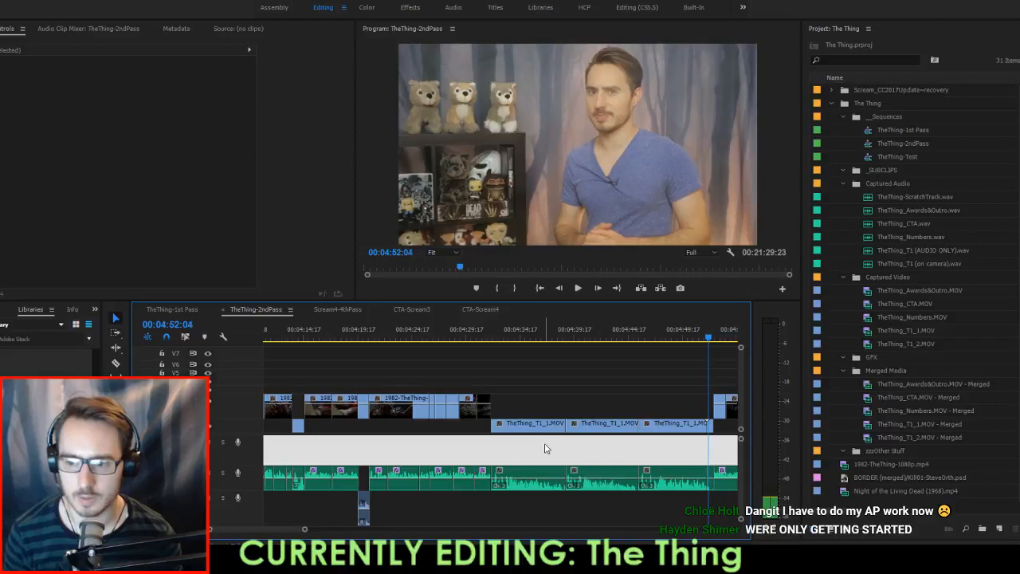
key(i)
key(Down)
key(Left)
key(o)
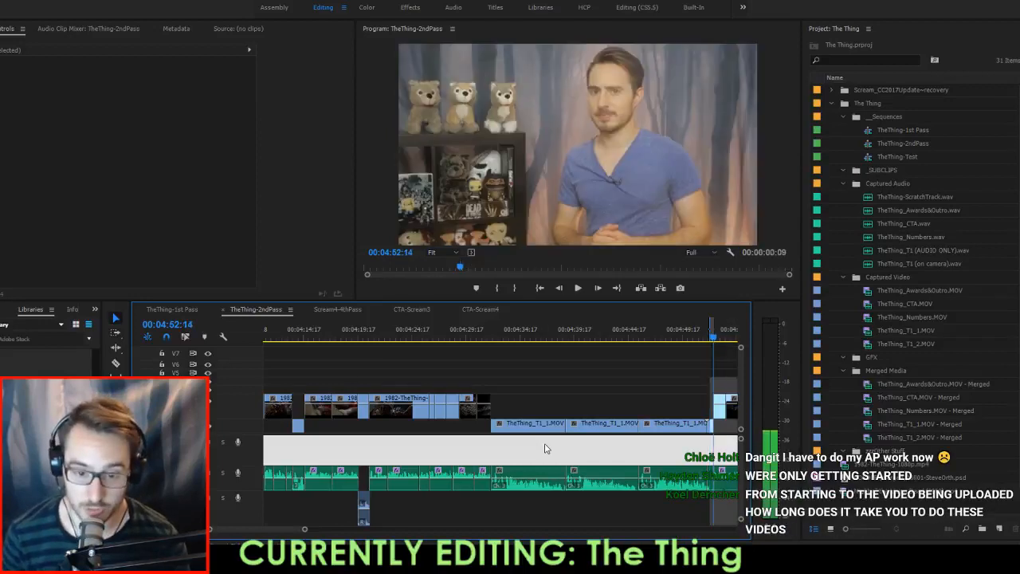
key(apostrophe)
Mark the first two TheThing_T1_1 takes, from 00:04:32:02 to the start of the third at 00:04:45:17, and extract them.
key(Up)
key(Up)
key(Down)
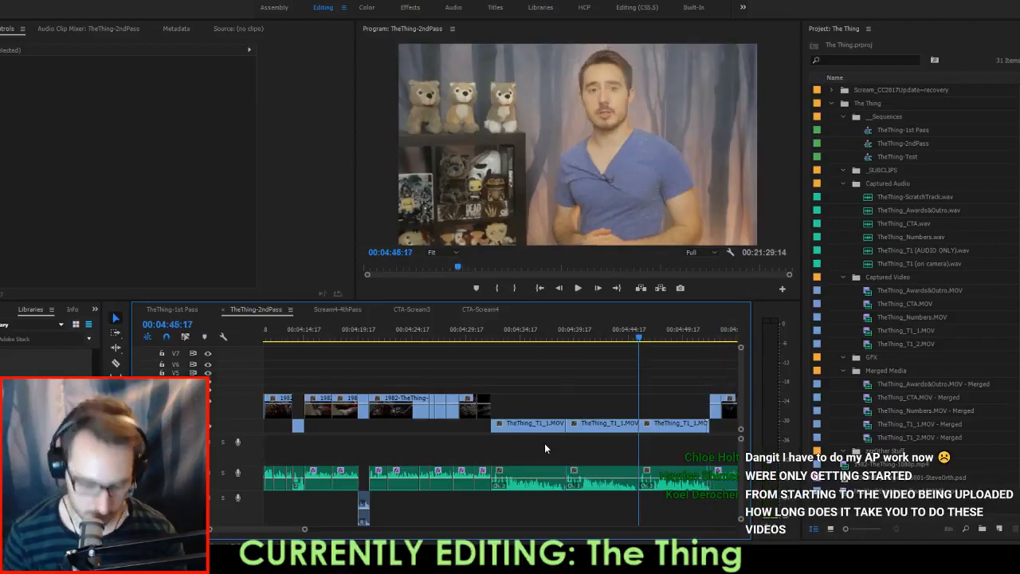
key(o)
key(Up)
key(i)
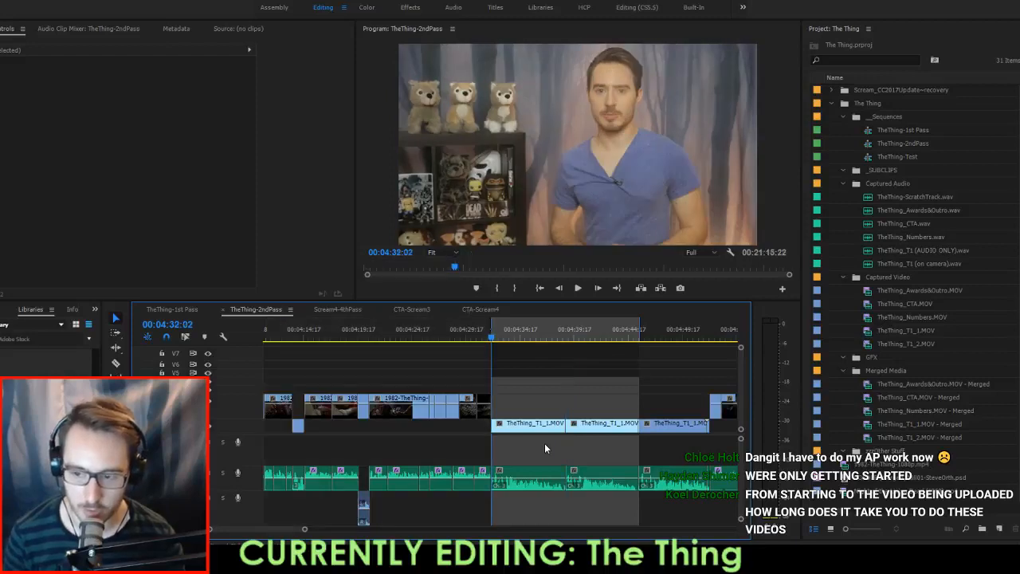
key(apostrophe)
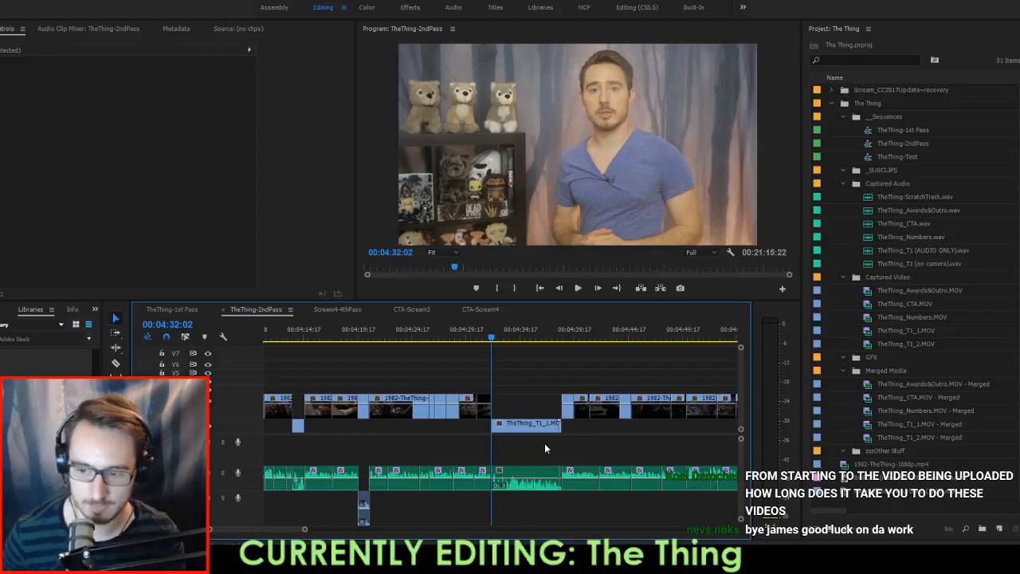
Extract the first four frames of the remaining TheThing_T1_1 take, starting at 00:04:32:02.
scroll(502, 421, up, 5)
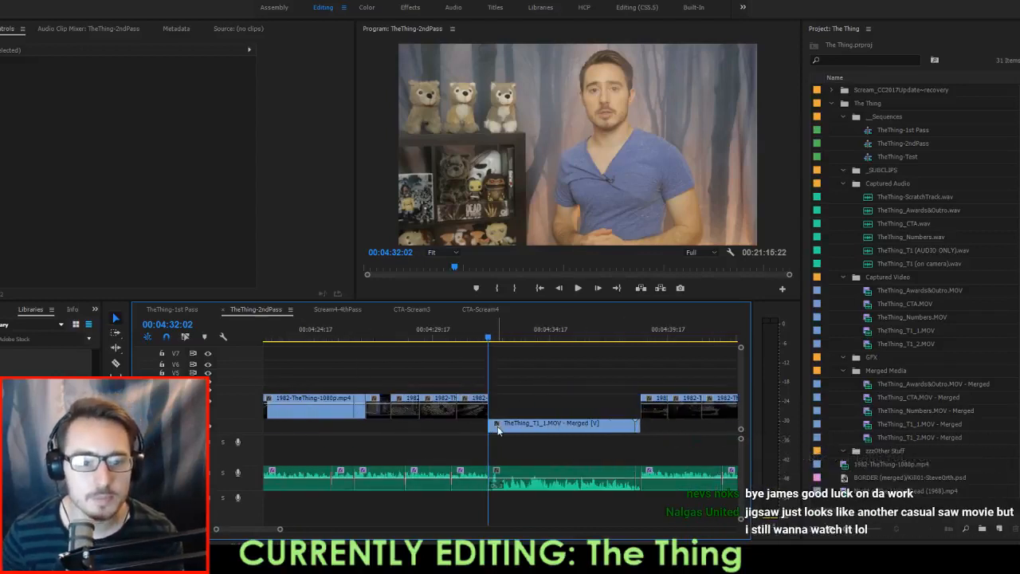
key(Right)
key(Right)
key(Right)
key(Right)
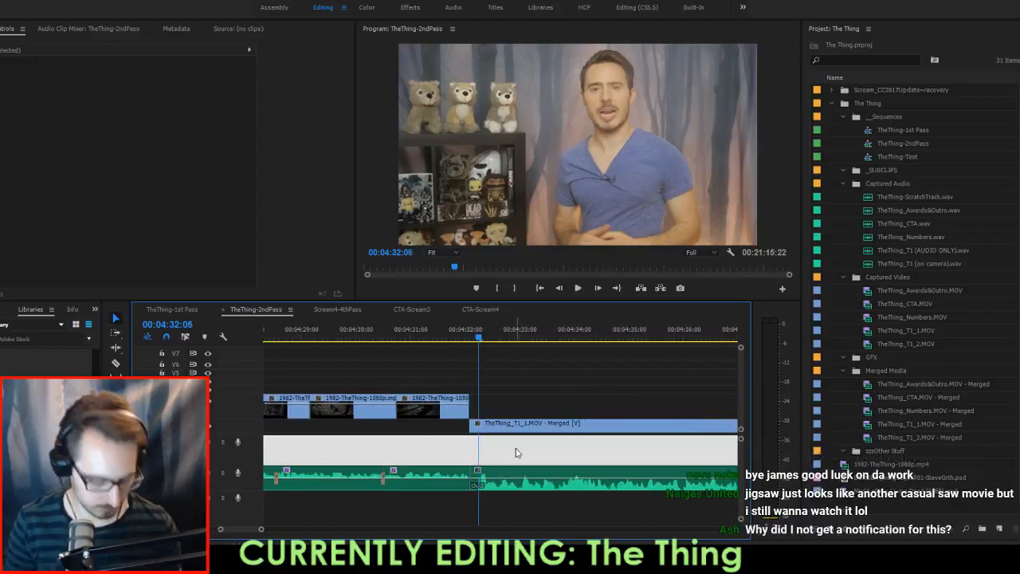
key(Left)
key(Left)
key(Left)
key(i)
key(o)
key(apostrophe)
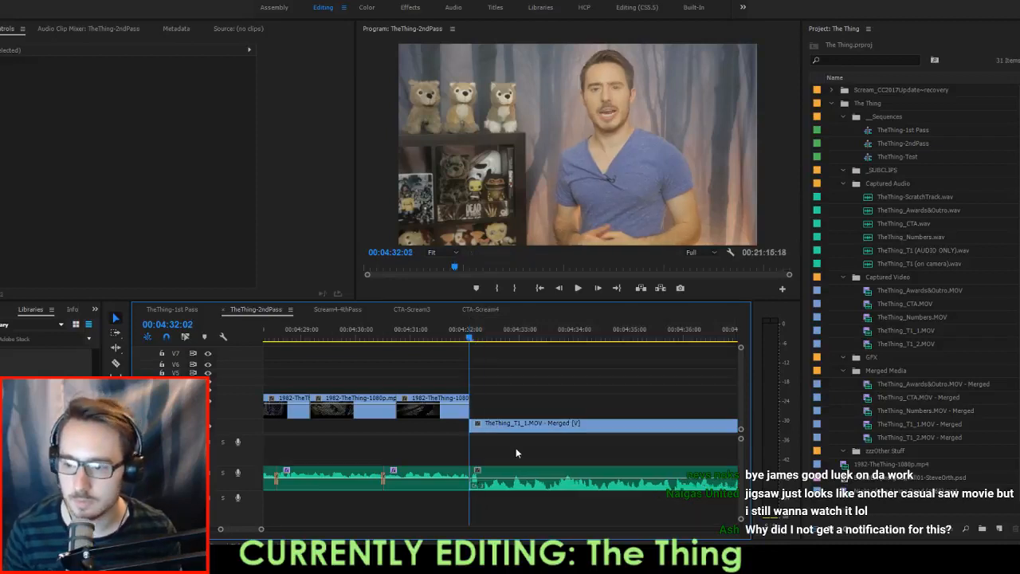
Play across the trimmed cut at 00:04:32:02 and add an audio transition between the voice clips there.
key(Up)
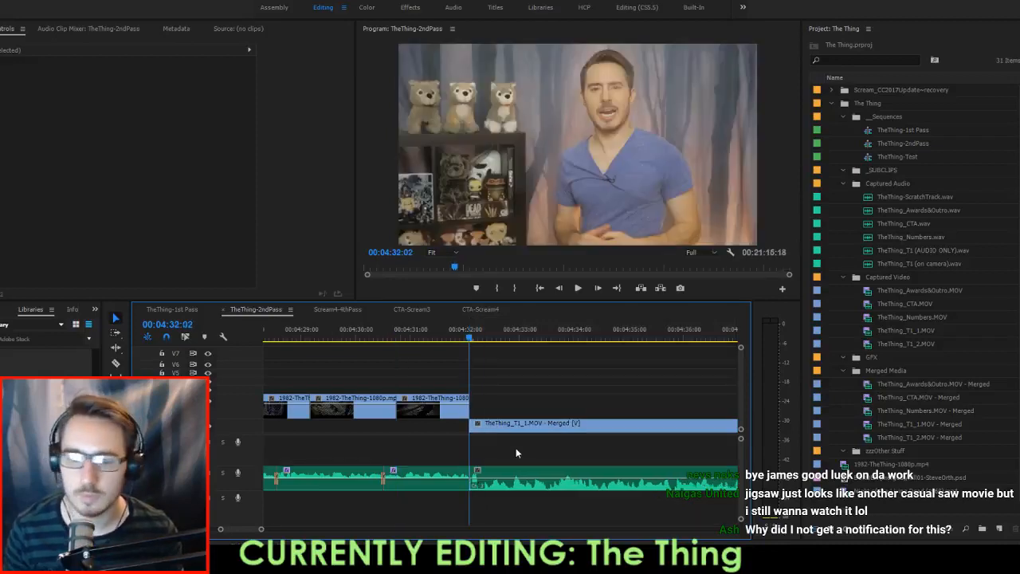
key(Up)
key(space)
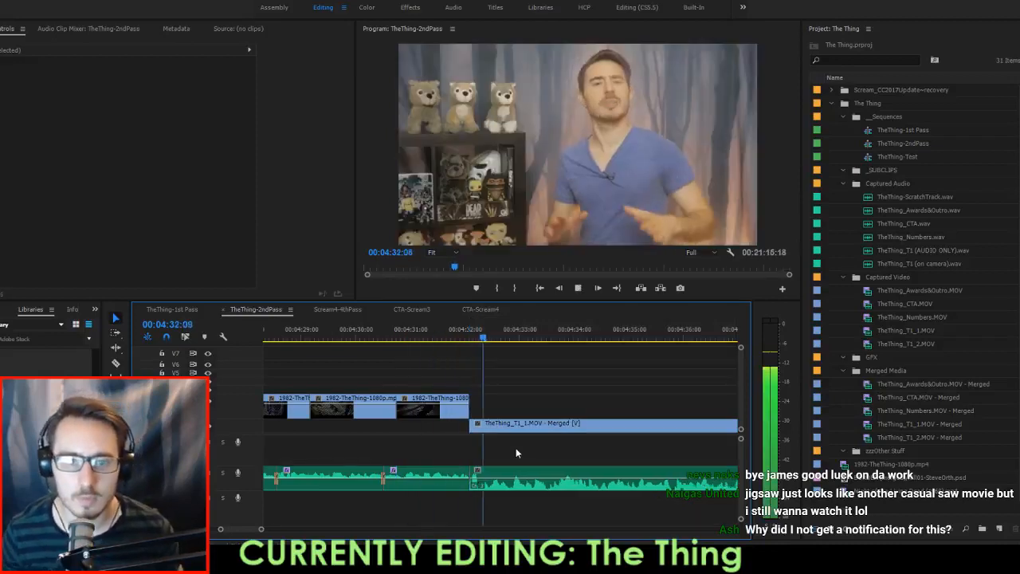
key(space)
drag(460, 456, 486, 478)
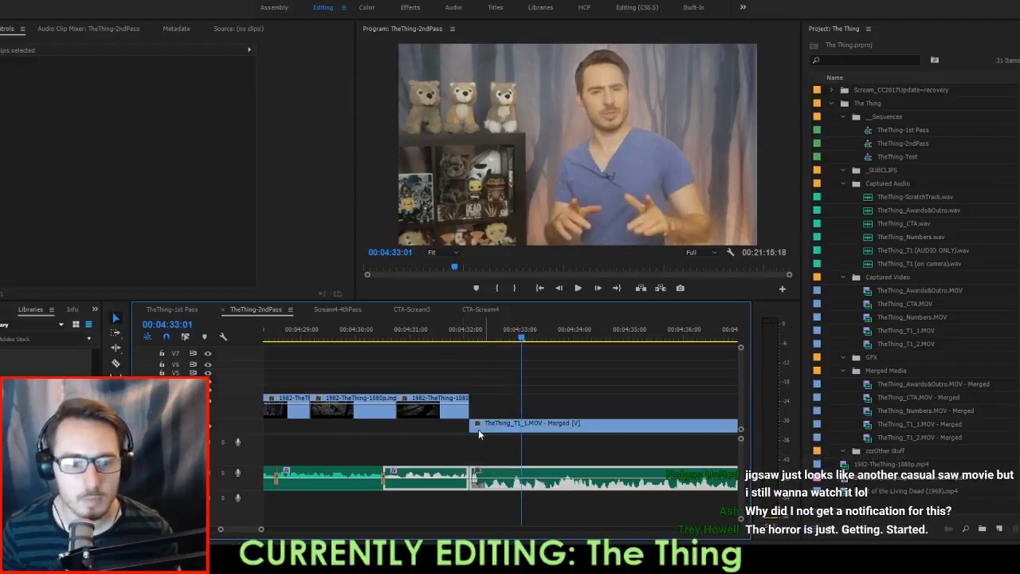
click(394, 335)
Play the TheThing_T1_1 take through to 00:04:38:08 and extract its last two frames.
key(space)
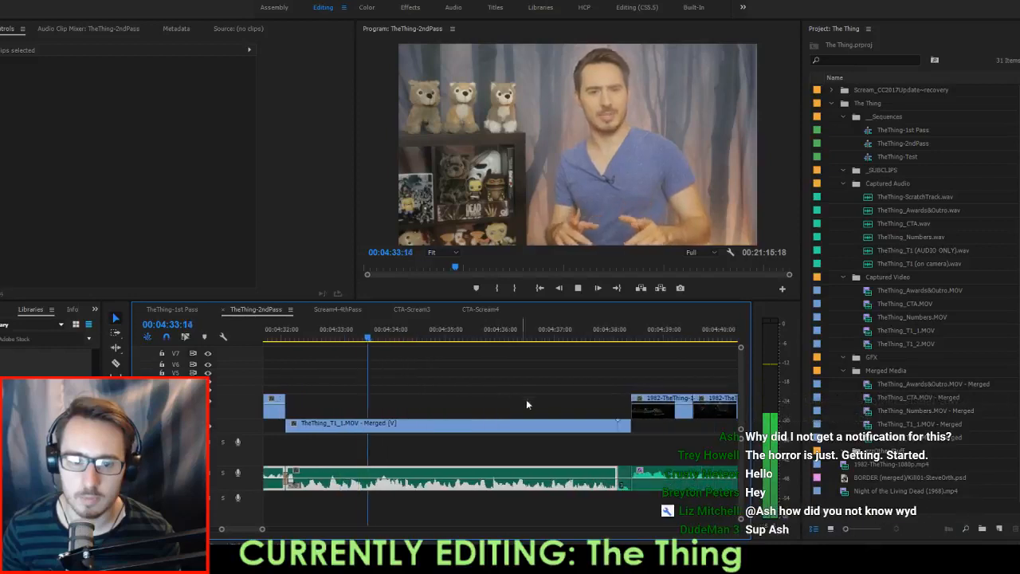
click(657, 500)
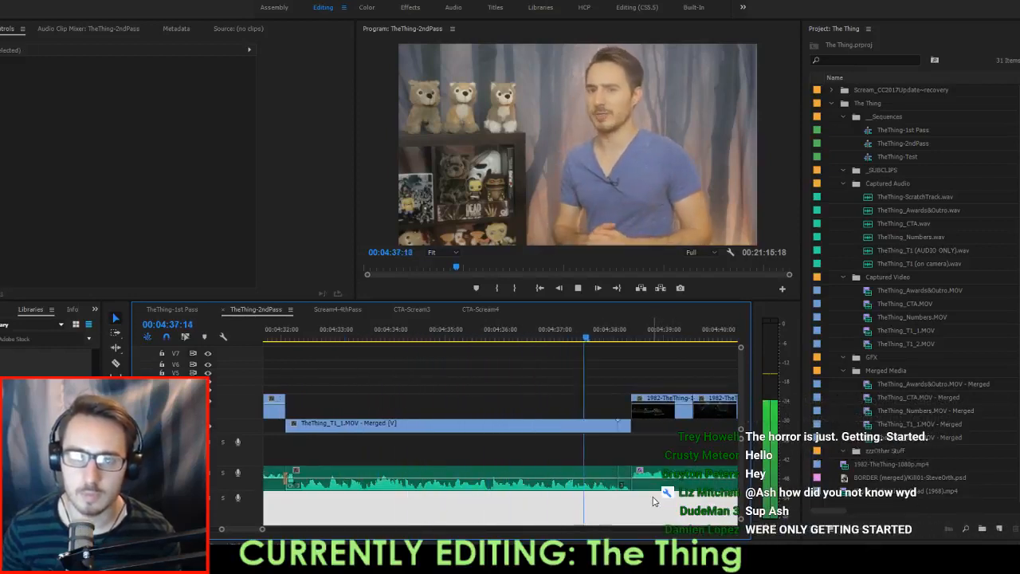
key(space)
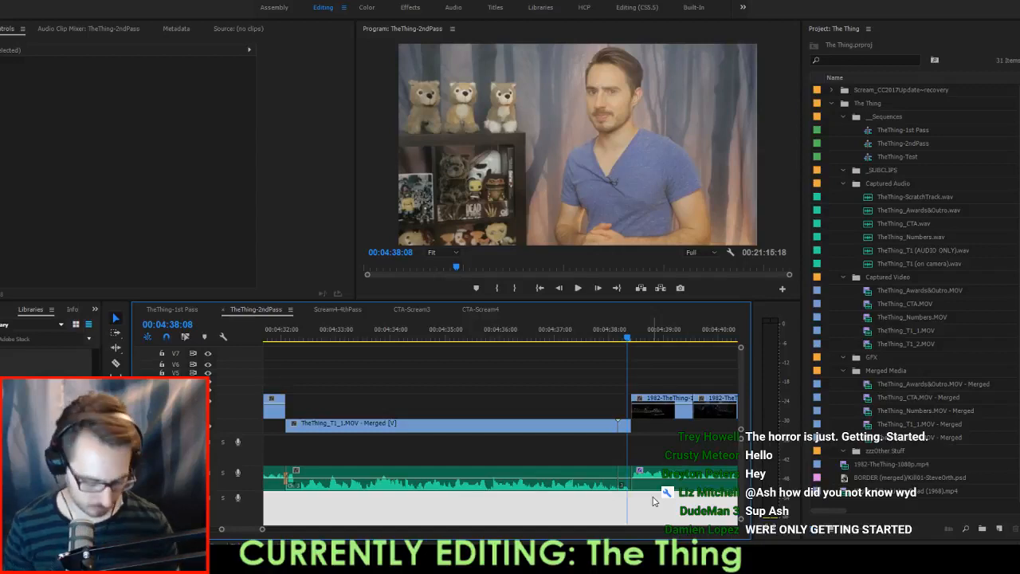
key(Delete)
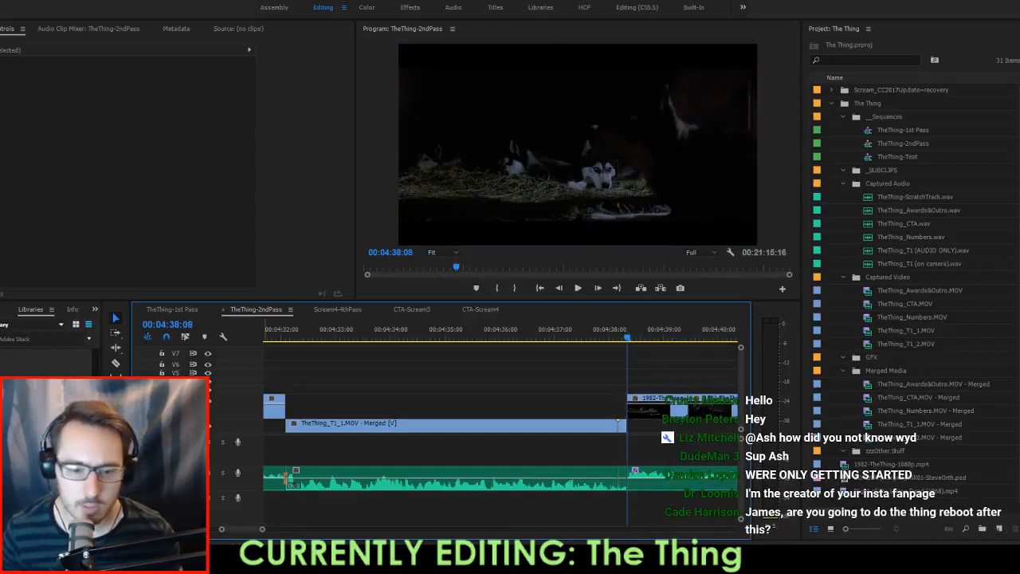
Play from just before 00:04:38:08 through the movie section to 00:05:24:01 and save the project.
key(Left)
key(Left)
key(Left)
key(Left)
key(j)
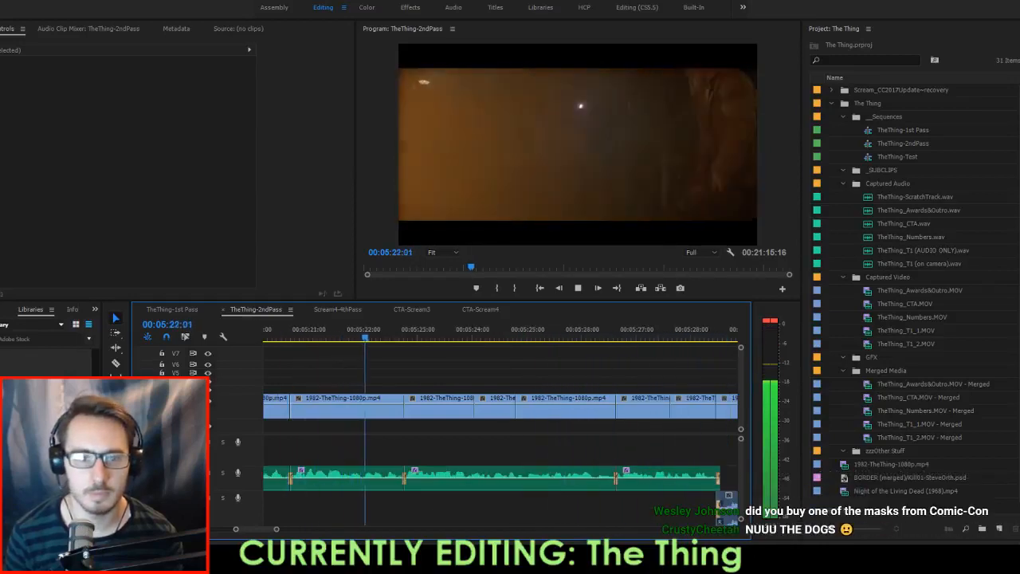
key(space)
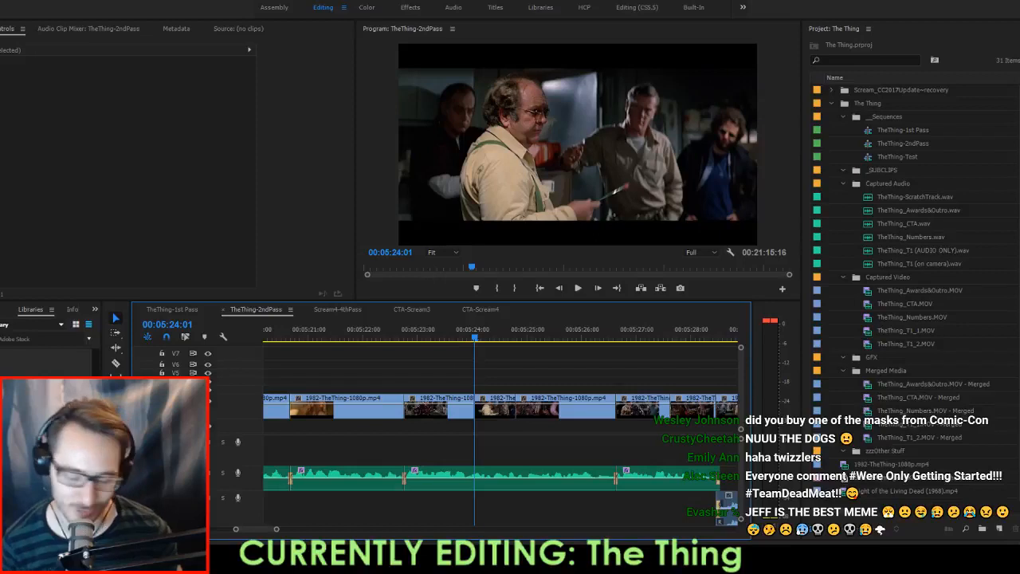
key(ctrl+s)
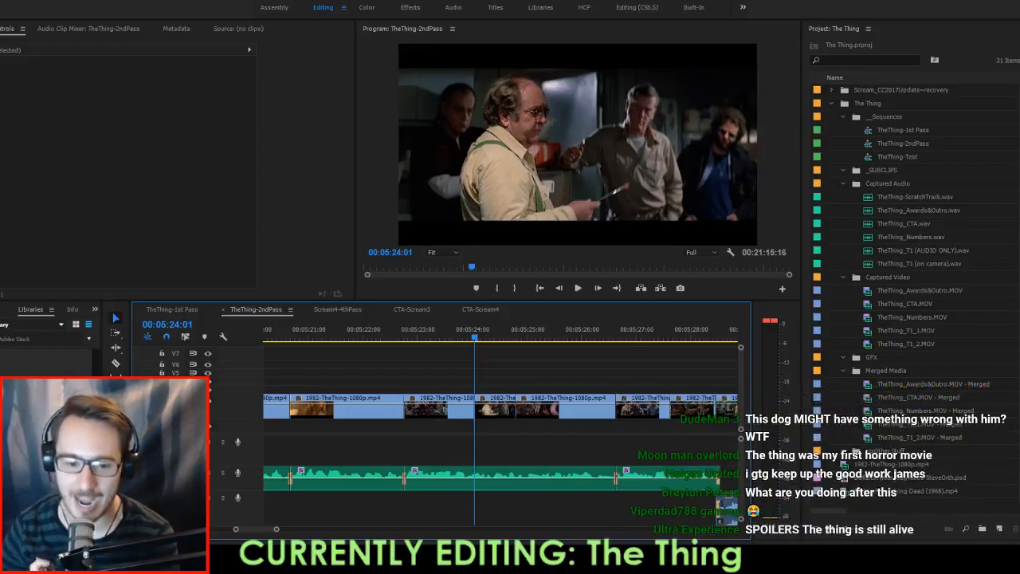
Play the movie section to 00:05:27:15 and extract the single frame just before the cut at 00:05:26:15.
key(Up)
key(space)
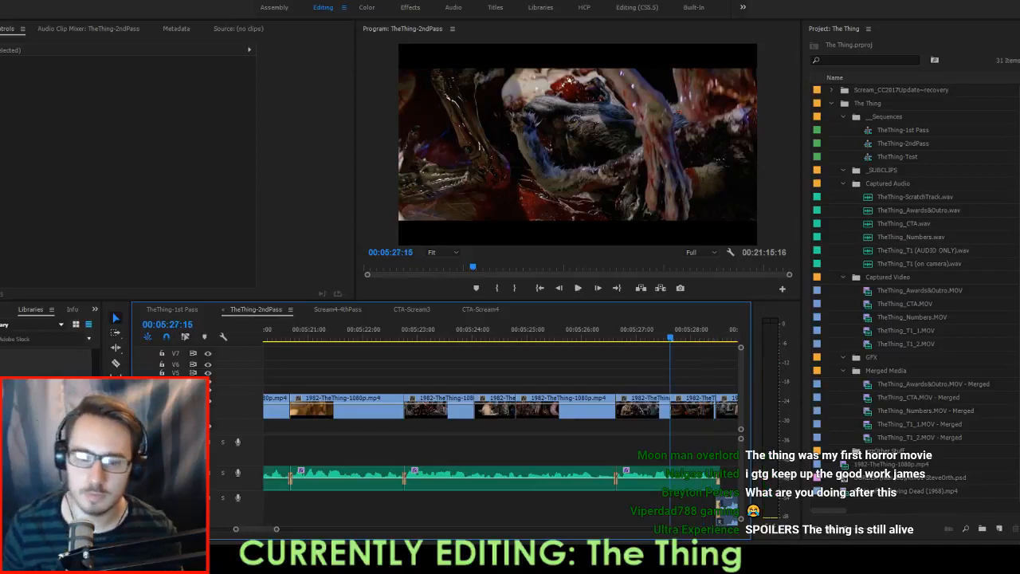
key(Up)
key(Left)
key(Right)
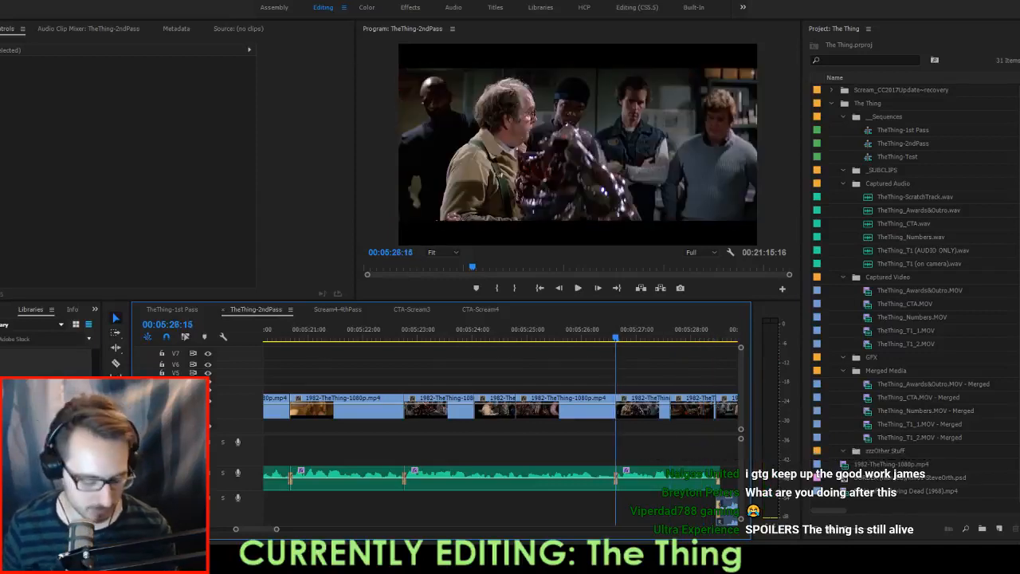
key(Left)
key(i)
key(o)
key(apostrophe)
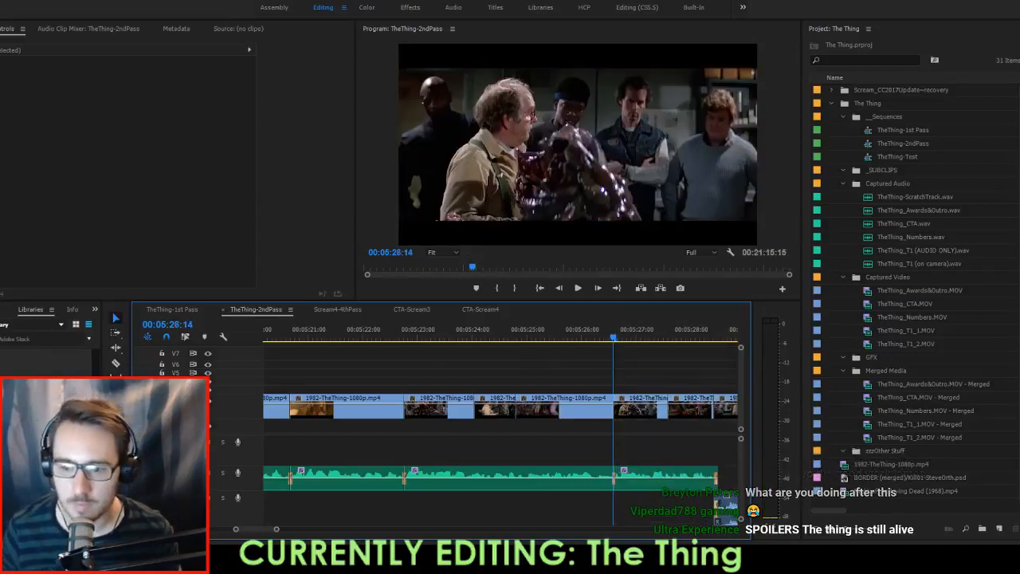
Play across the shortened cut at 00:05:26:14 and undo the one-frame extraction.
key(shift+Left)
key(shift+Left)
key(shift+Left)
key(shift+Left)
key(shift+Left)
key(space)
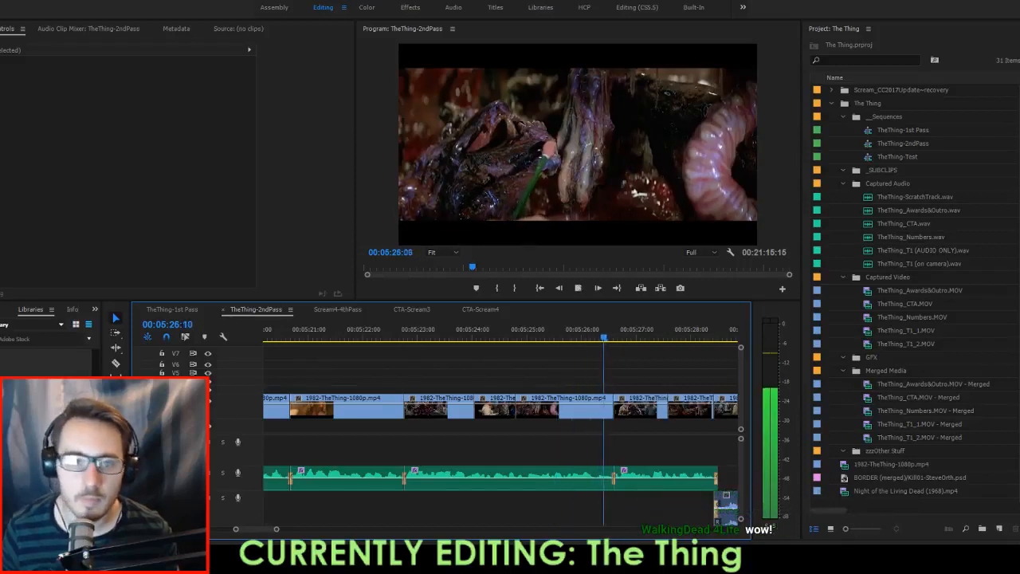
key(space)
key(Up)
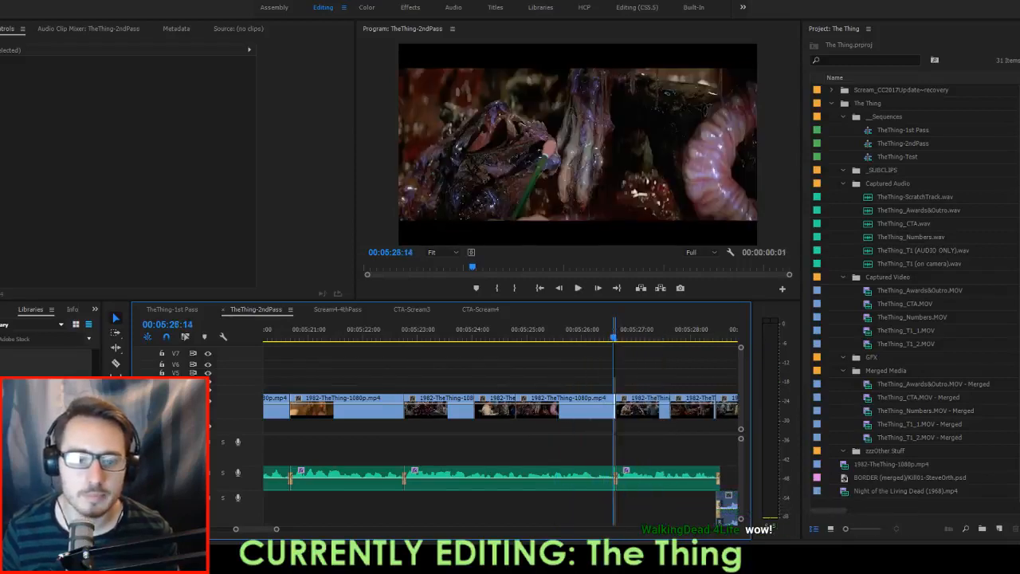
Extract the first frame of the movie clip starting at 00:05:26:15 instead.
key(space)
key(space)
key(Up)
key(Up)
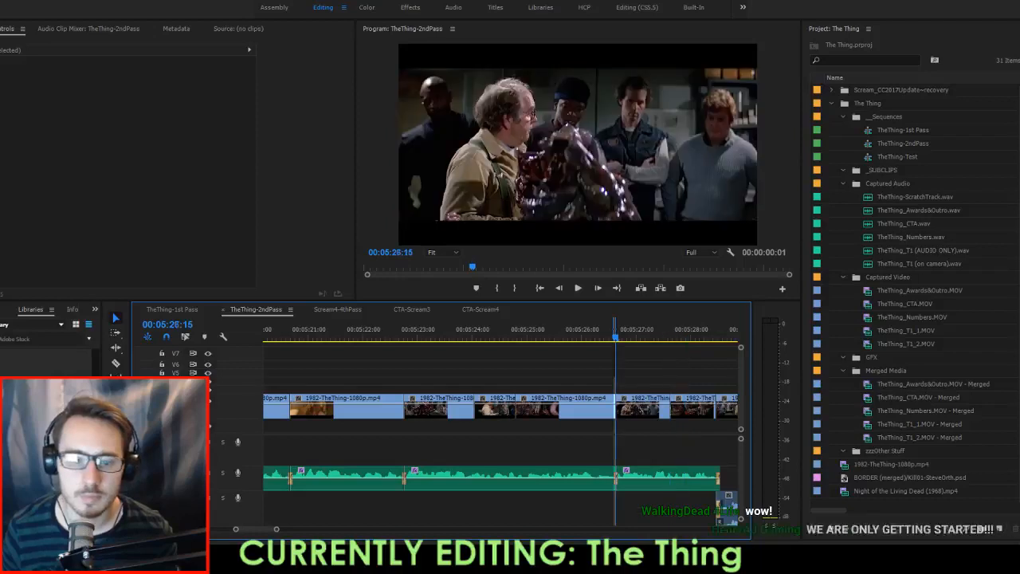
key(apostrophe)
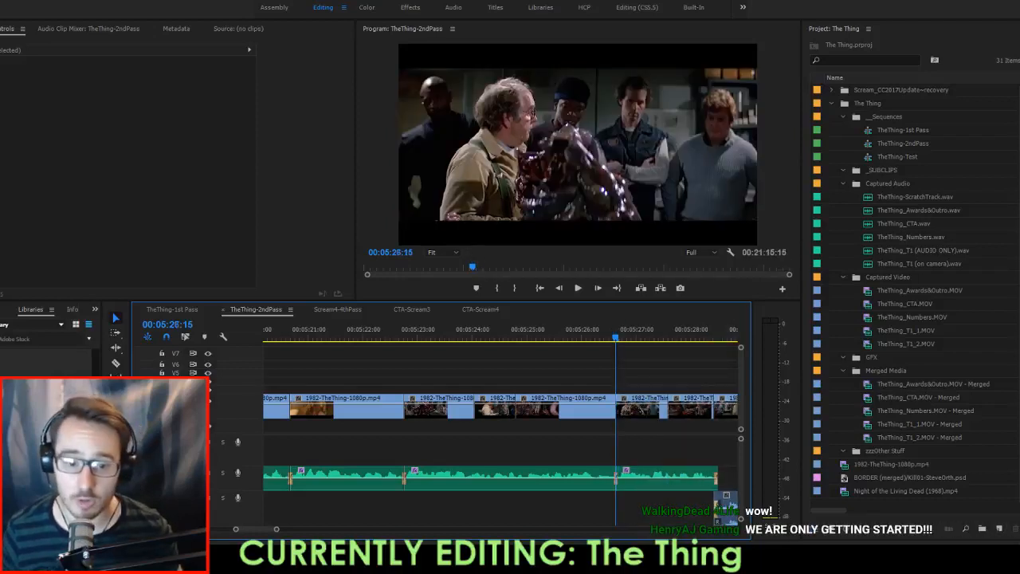
Play from about 00:05:25:13 across the cut at 00:05:26:15 and undo the last frame extraction.
key(Up)
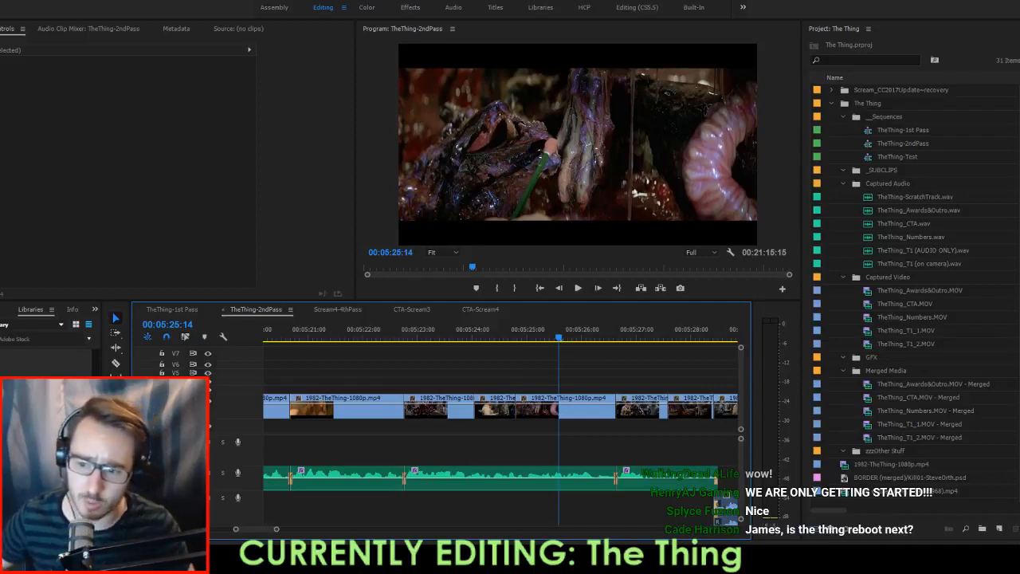
key(shift+Left)
key(space)
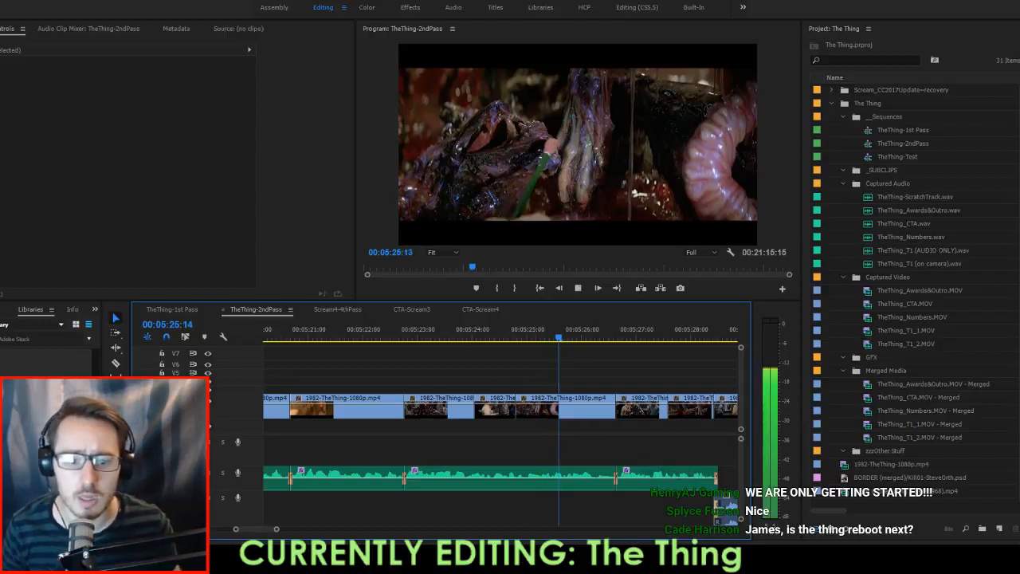
key(space)
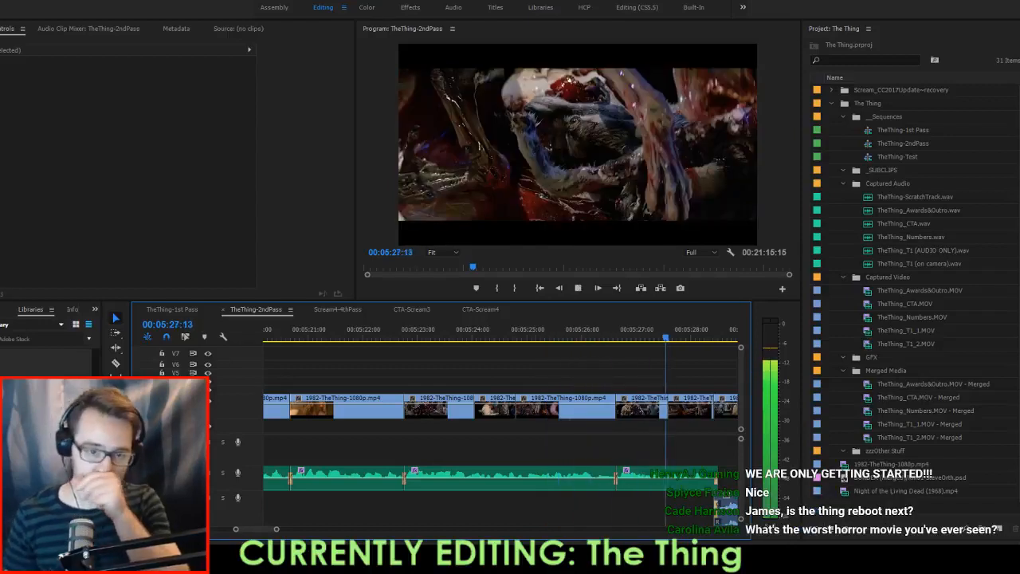
key(ctrl+z)
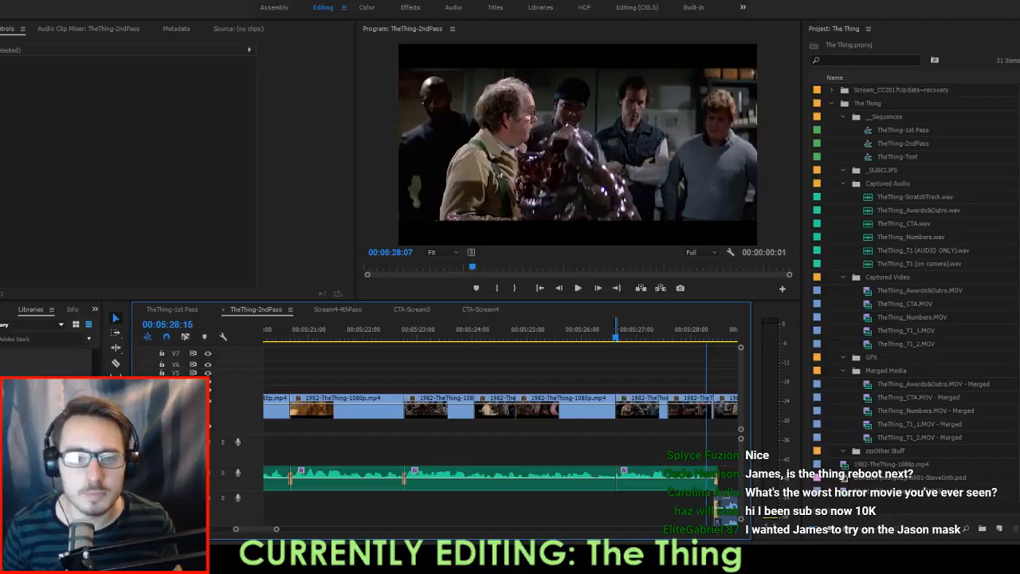
Play from 00:05:26:05 across the restored cut at 00:05:26:15 to check its timing.
key(Up)
key(Down)
key(shift+Left)
key(shift+Left)
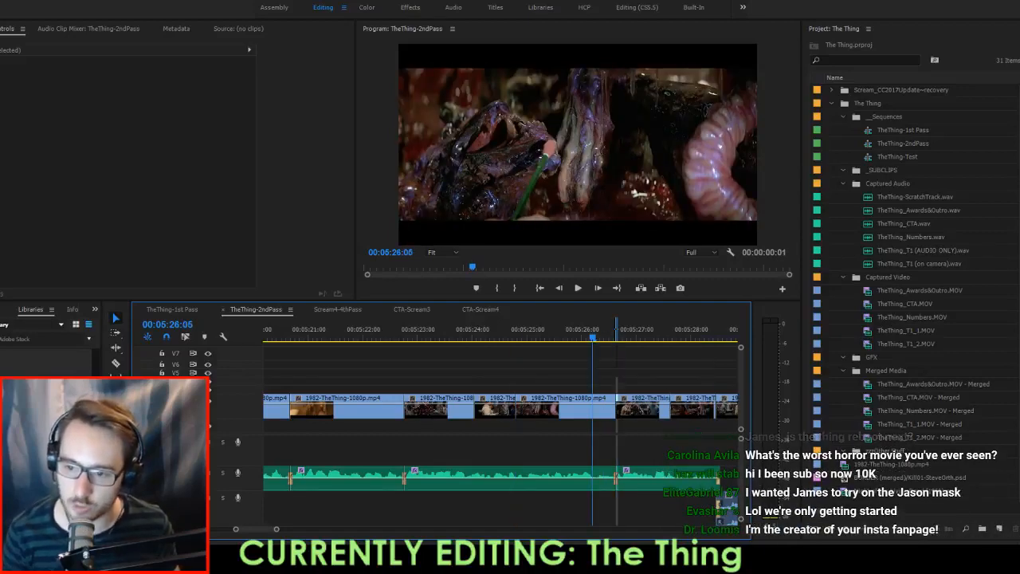
key(space)
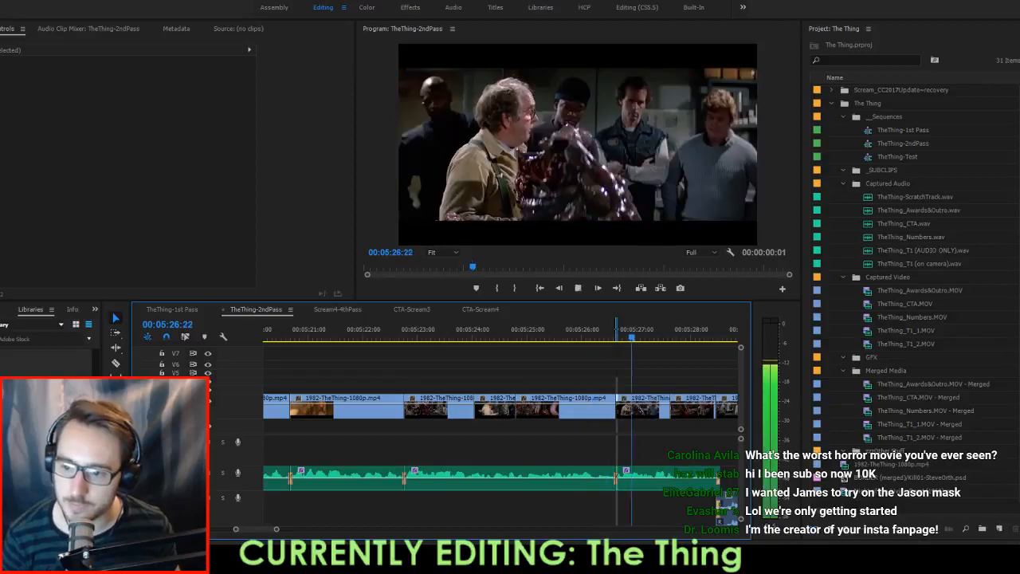
Play the sequence from 00:05:26:22, pausing near 00:05:34:02, and review it up to the on-camera take at 00:05:58:15.
key(space)
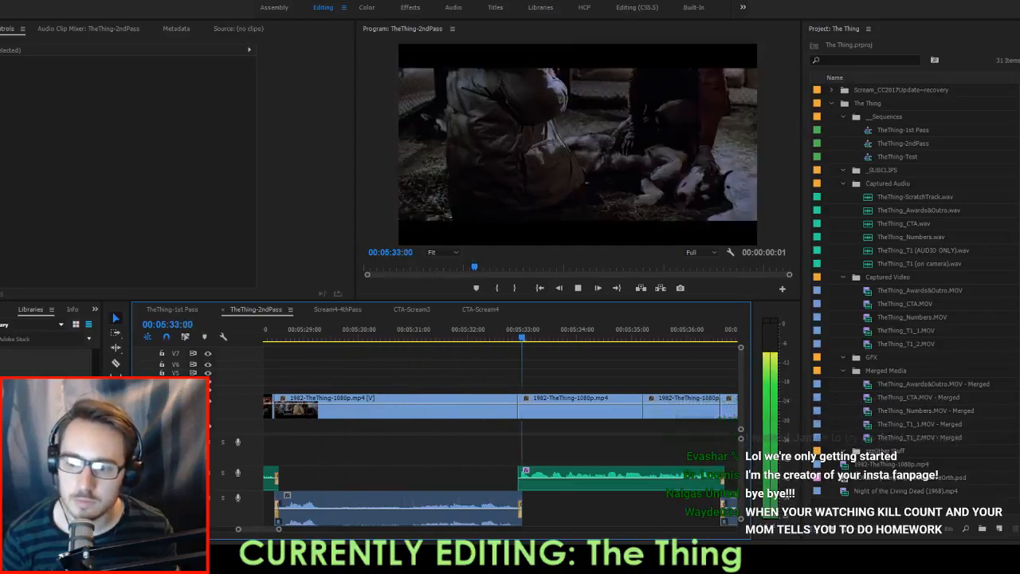
key(space)
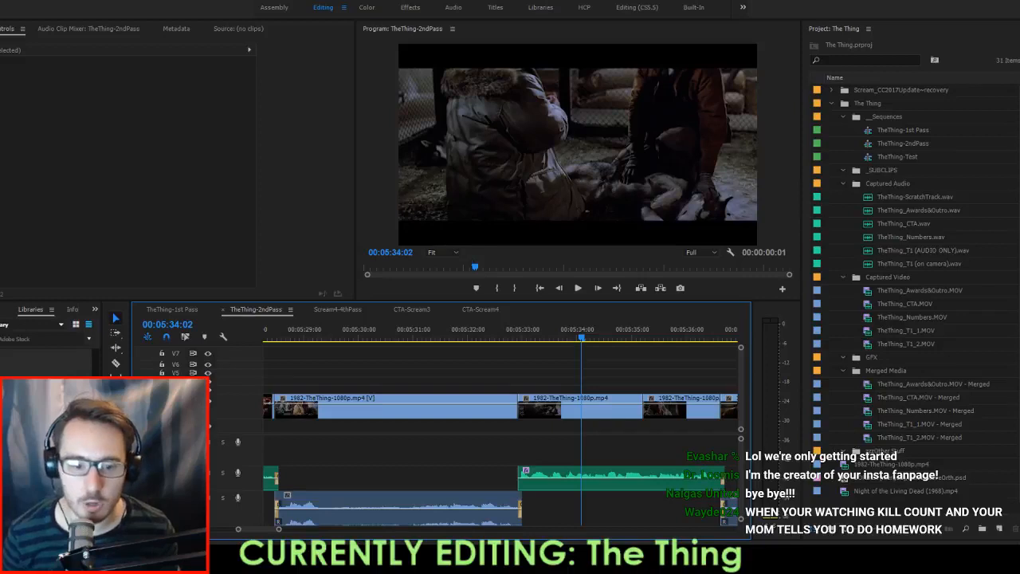
key(Up)
key(space)
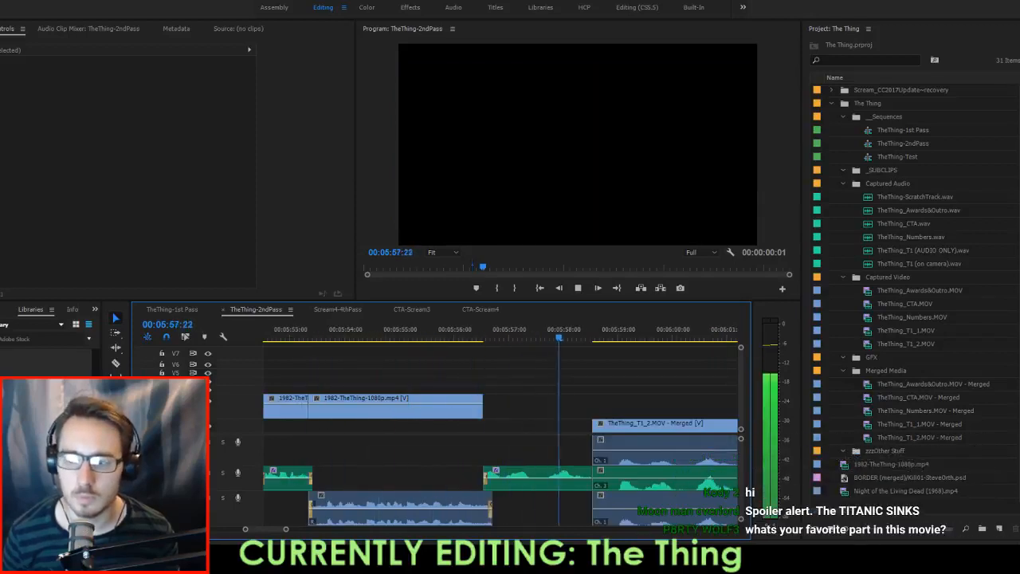
key(space)
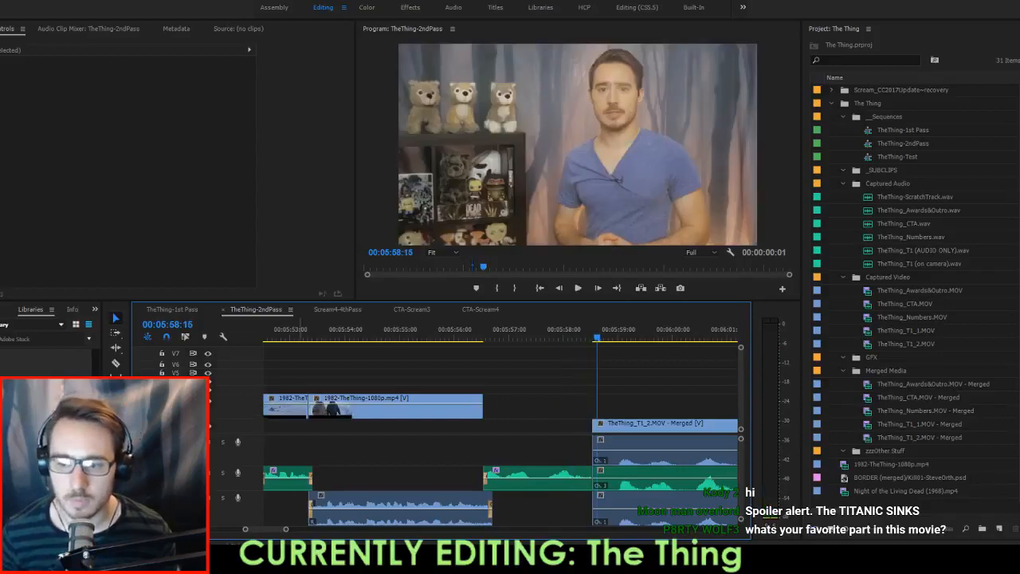
Delete the voiceover audio clip in the gap before the first TheThing_T1_2.MOV take near 00:05:58:15 and save the project.
click(539, 477)
key(Delete)
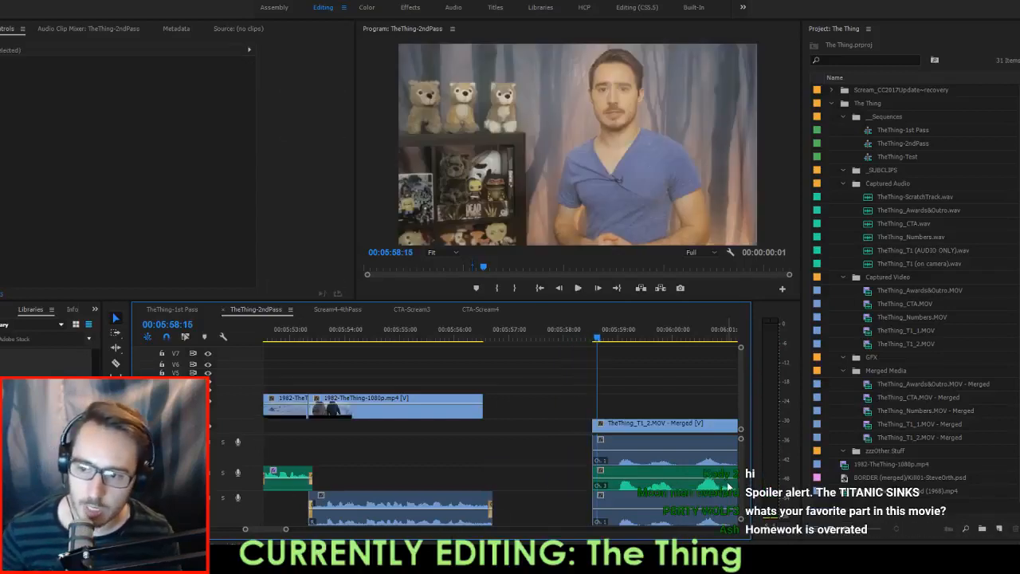
key(ctrl+s)
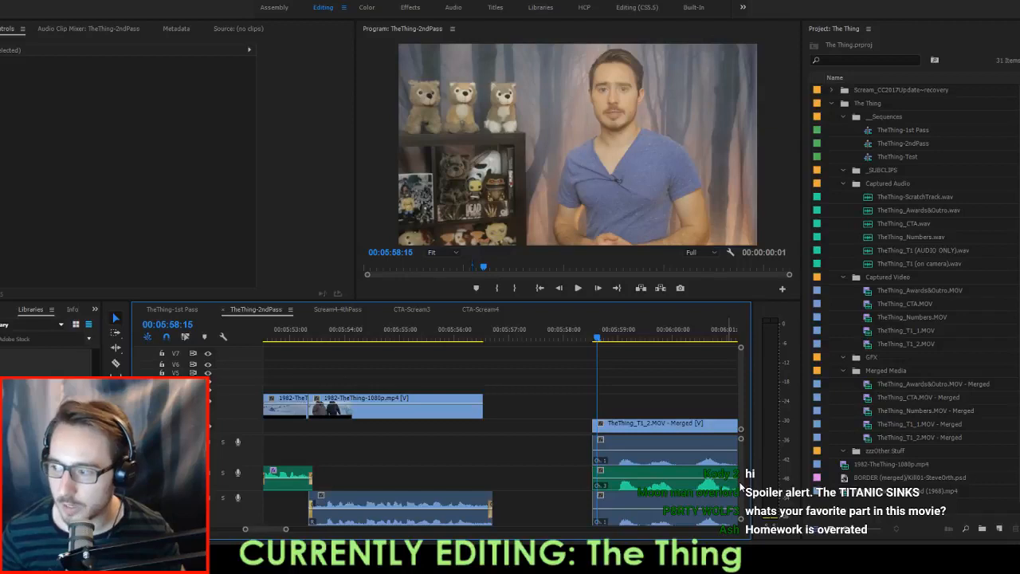
Delete the upper and lower audio channels of the four TheThing_T1_2.MOV takes after 00:05:58:15, keeping the green middle channel, and save the project.
scroll(623, 392, down, 1)
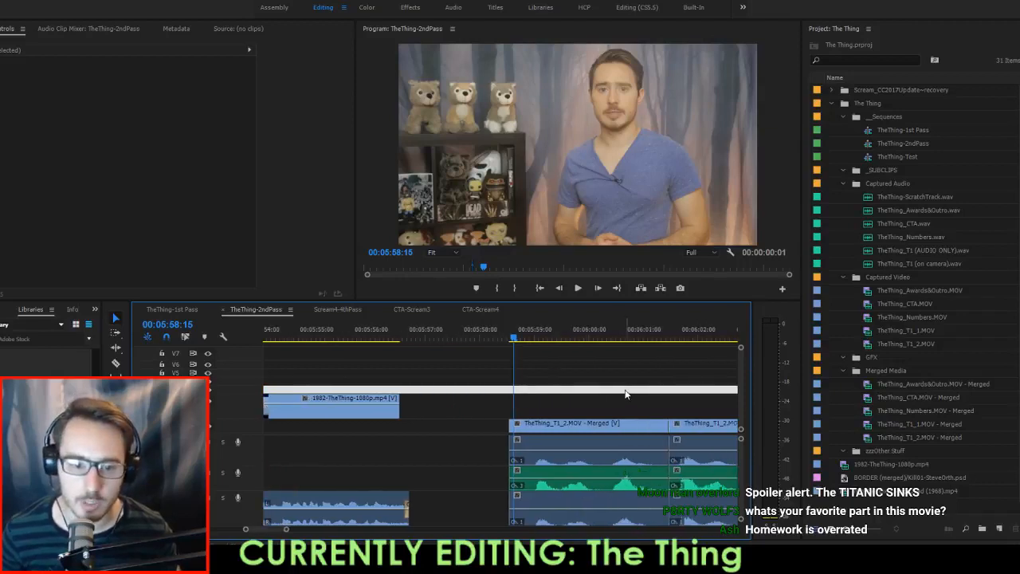
scroll(620, 394, down, 3)
scroll(569, 451, down, 2)
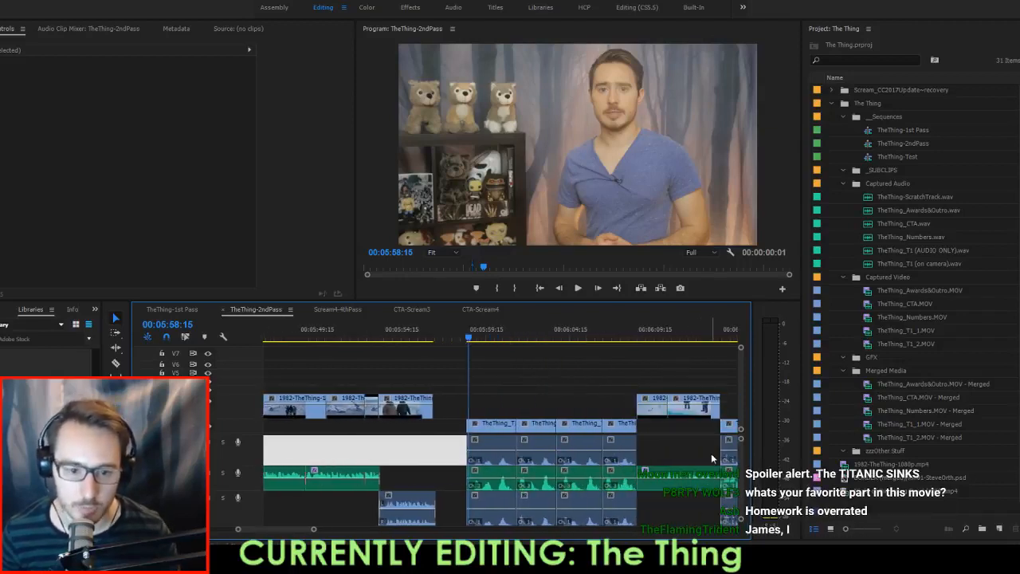
drag(683, 442, 471, 454)
key(Delete)
drag(663, 523, 498, 507)
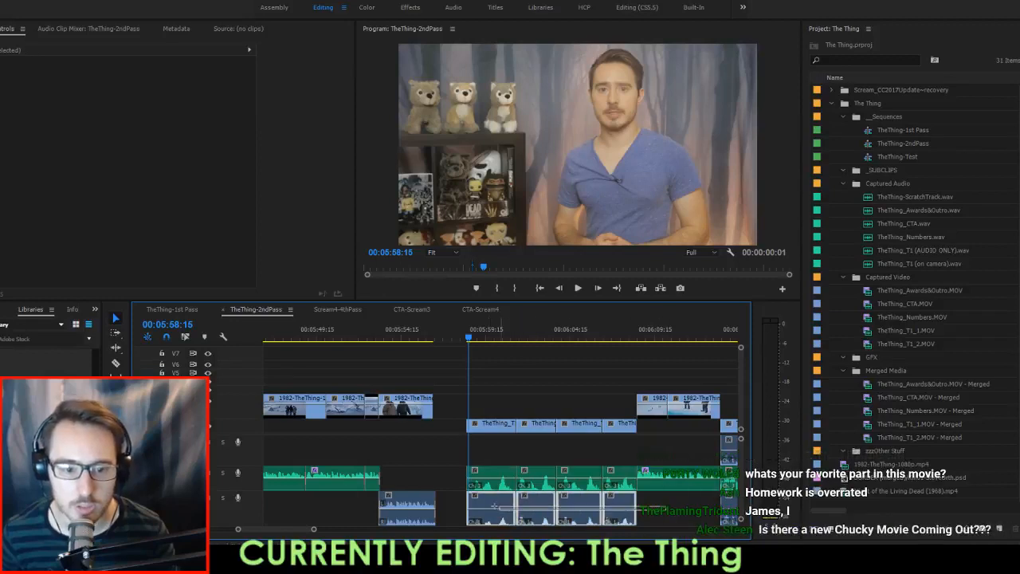
key(Delete)
scroll(571, 503, down, 2)
click(605, 510)
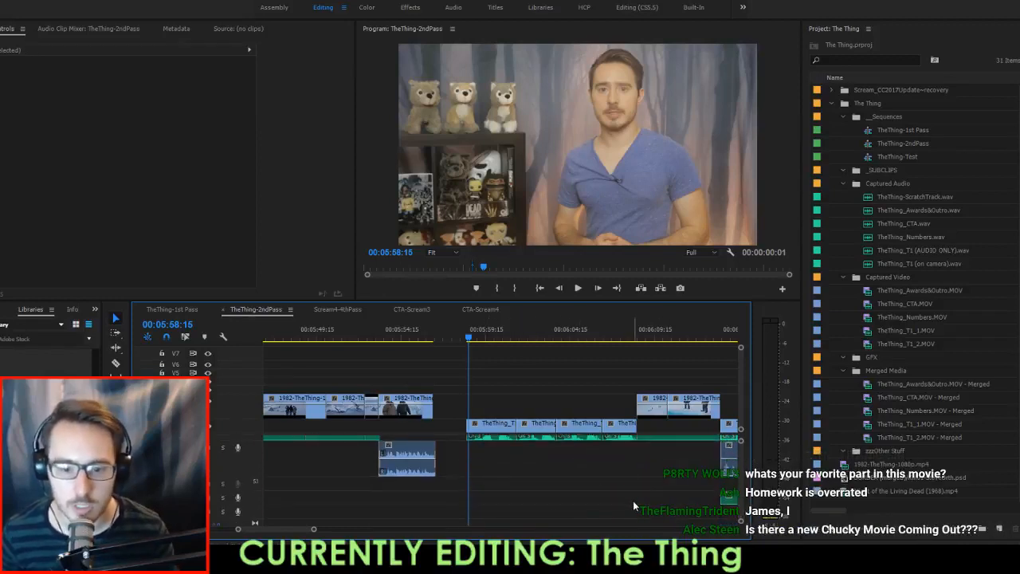
scroll(624, 484, up, 2)
key(ctrl+s)
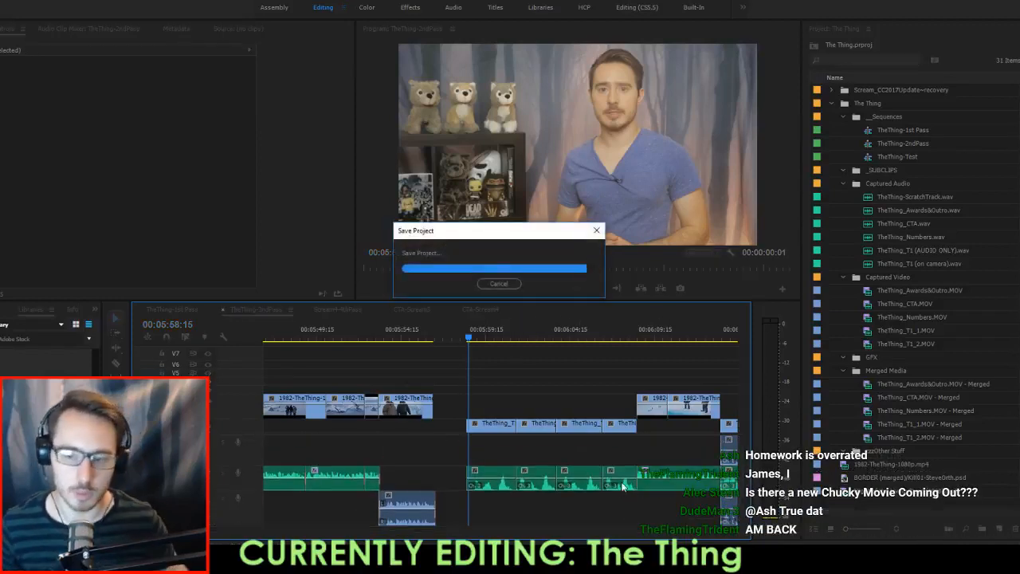
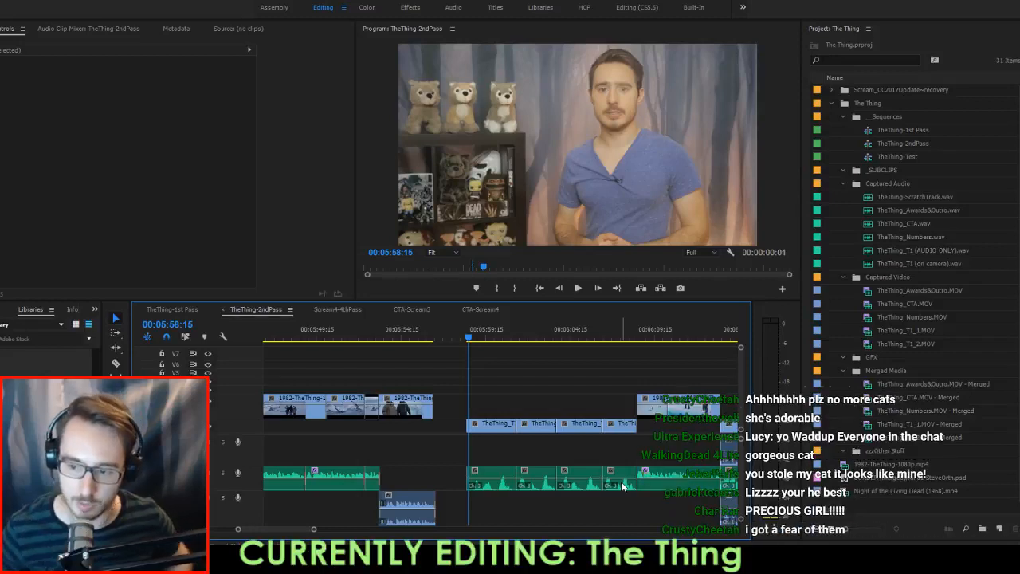
Play the four on-camera takes from 00:05:58:15 and extract the last three, keeping only the first.
key(space)
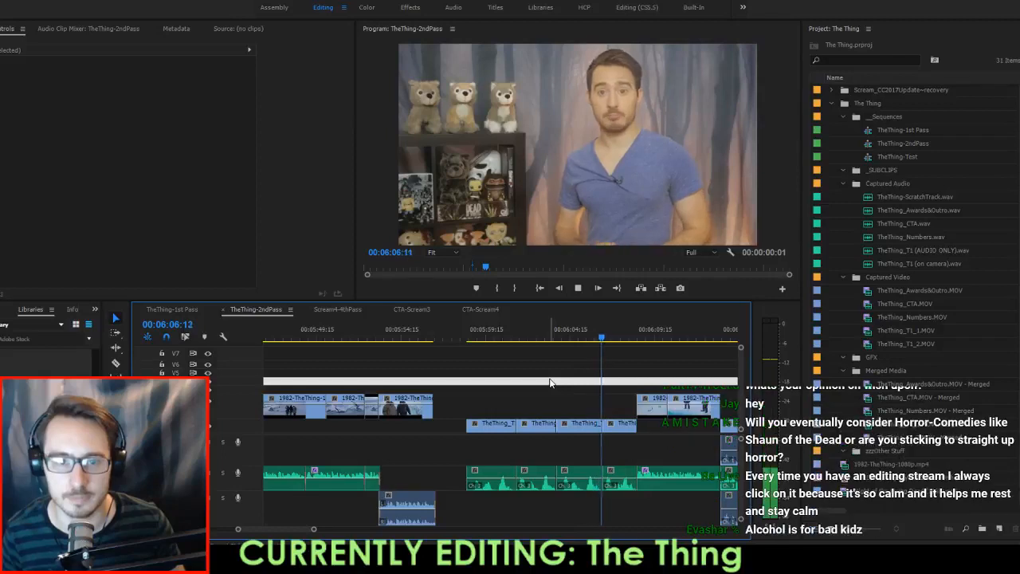
key(space)
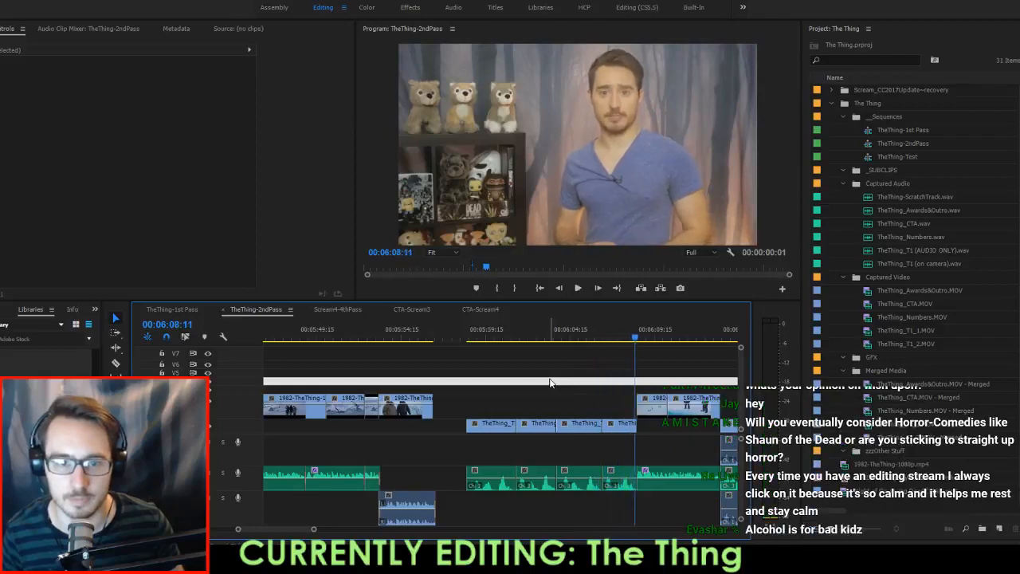
key(Up)
key(Up)
key(Up)
key(i)
key(Down)
key(Down)
key(Down)
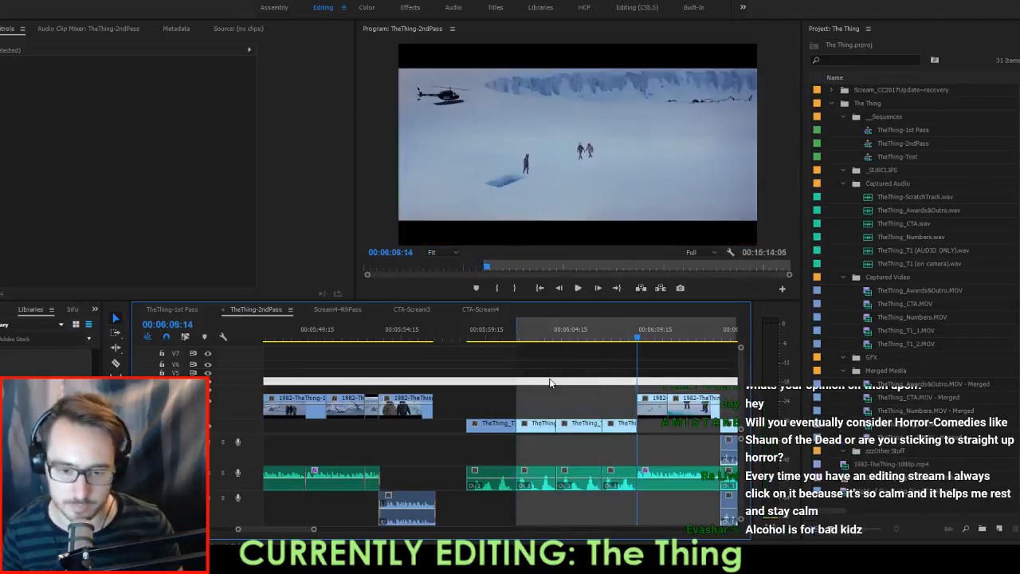
key(o)
key(apostrophe)
Extract about nine frames from the head of the remaining on-camera take, beginning at 00:05:58:13.
key(Up)
key(Down)
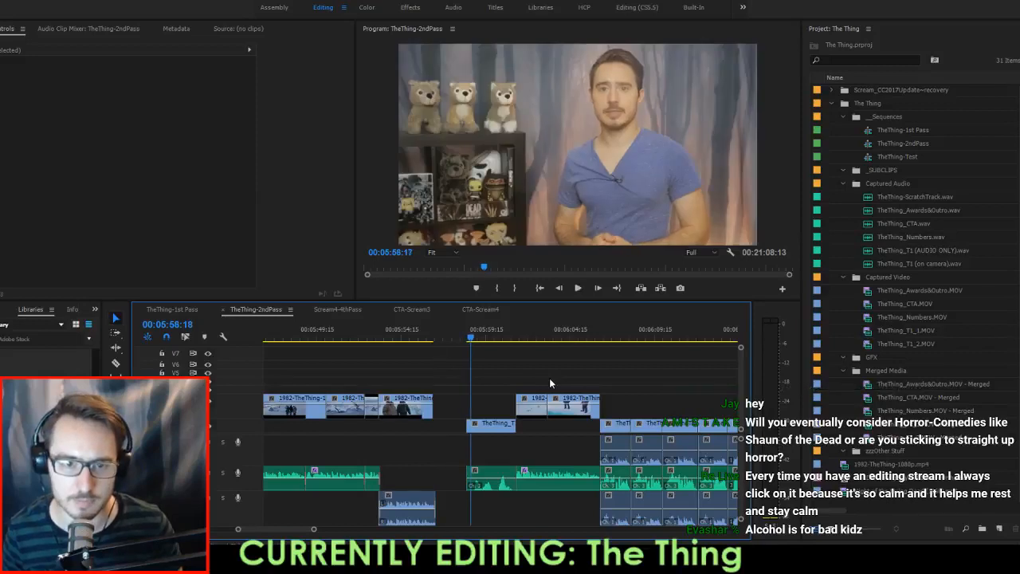
key(Left)
key(Left)
key(Left)
key(Left)
key(o)
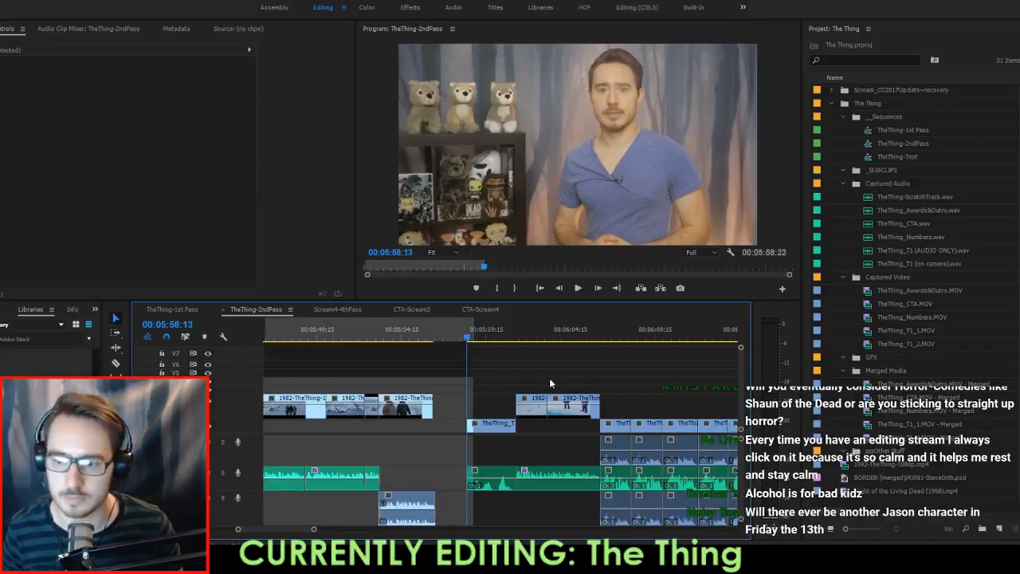
key(apostrophe)
Play the on-camera take and ripple trim its end to 00:06:00:22.
key(space)
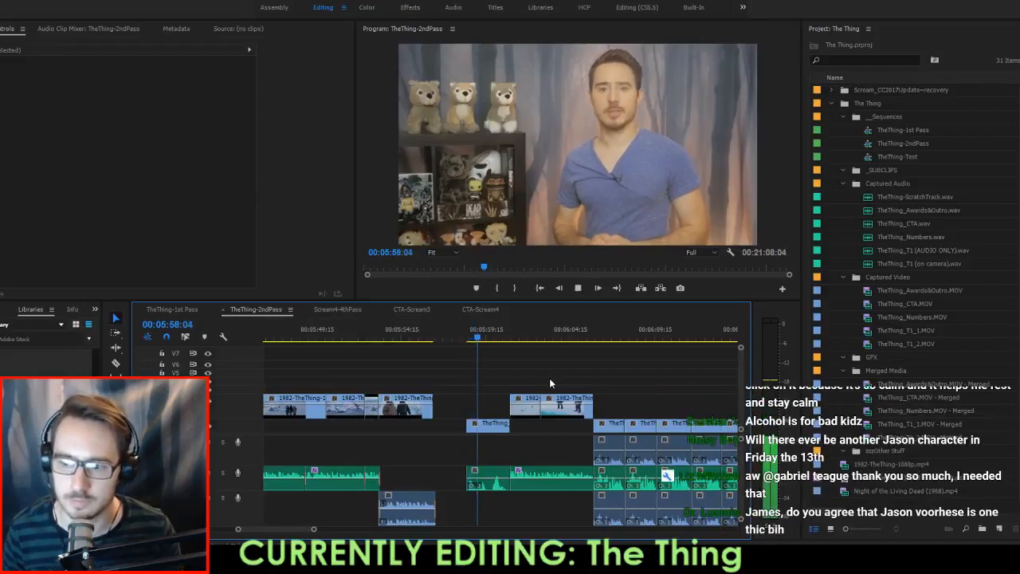
key(space)
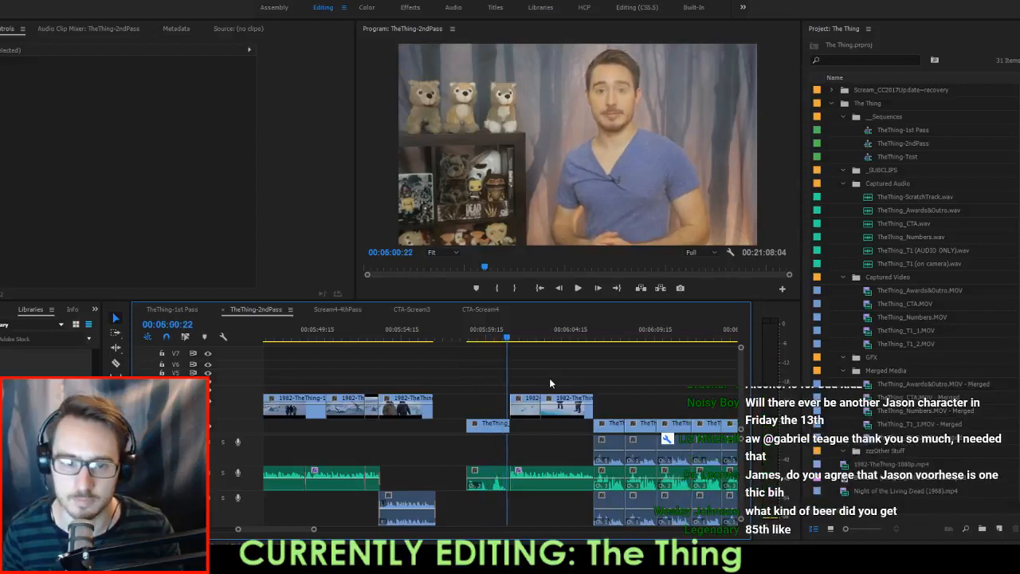
key(w)
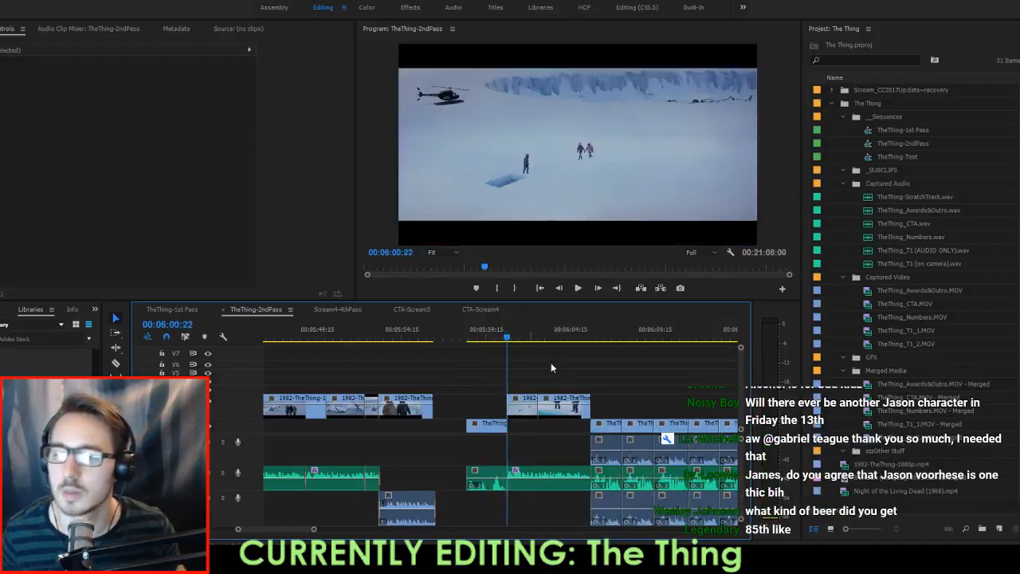
Move the on-camera take and all following clips back against the preceding movie clip, and play across the cut from about 00:05:54:09.
scroll(498, 437, up, 2)
click(475, 428)
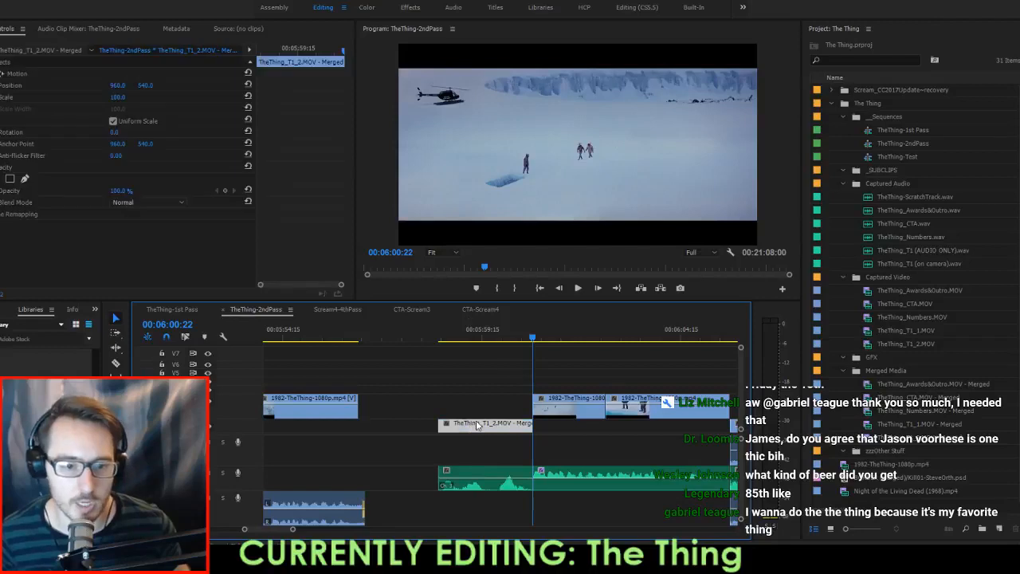
drag(476, 429, 406, 432)
click(407, 479)
click(276, 330)
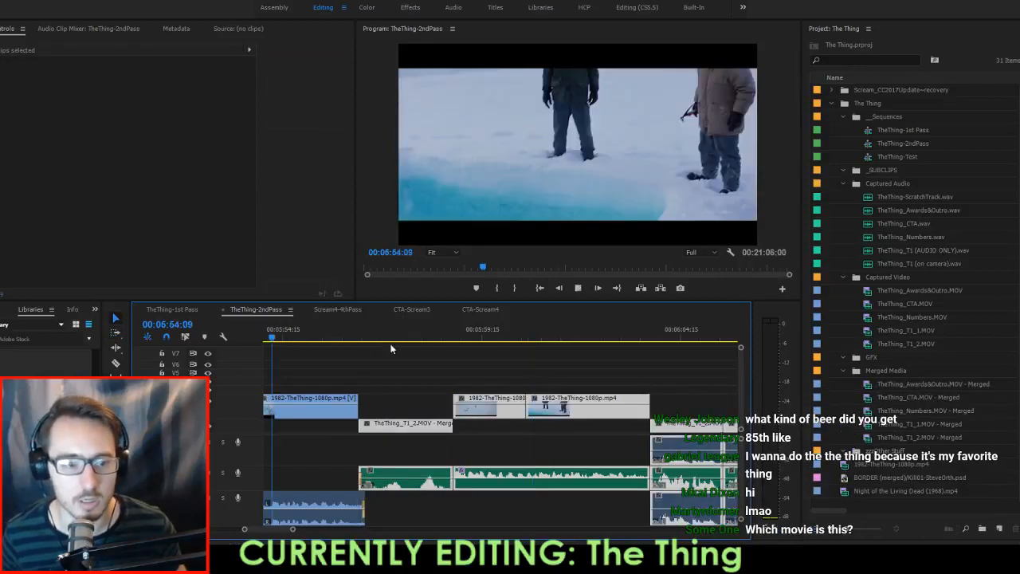
key(space)
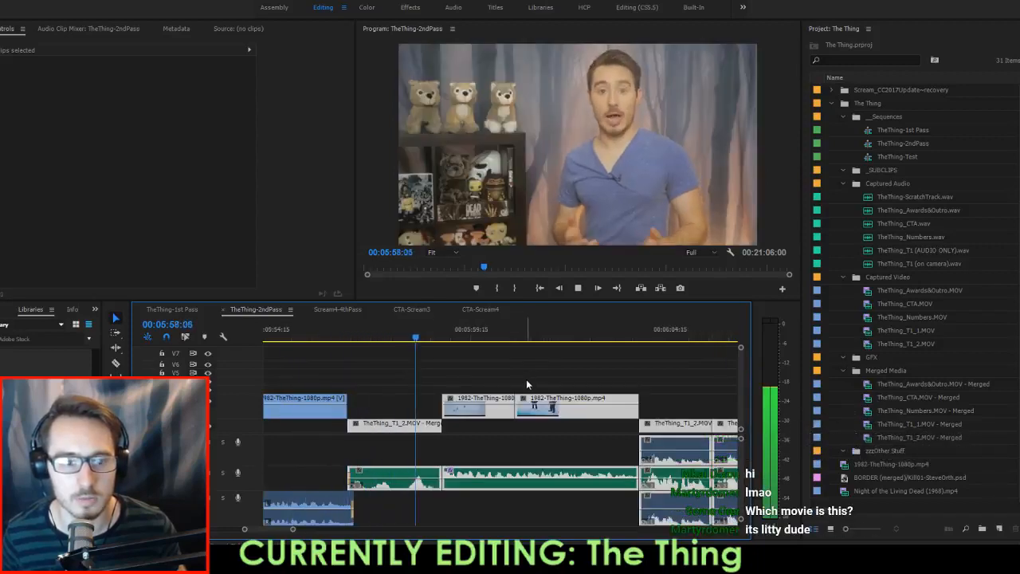
key(space)
Shorten the movie clip's audio tail overlapping the on-camera take by about two frames and play across the cut from about 00:05:55:04.
scroll(364, 504, up, 2)
click(370, 507)
scroll(375, 502, up, 3)
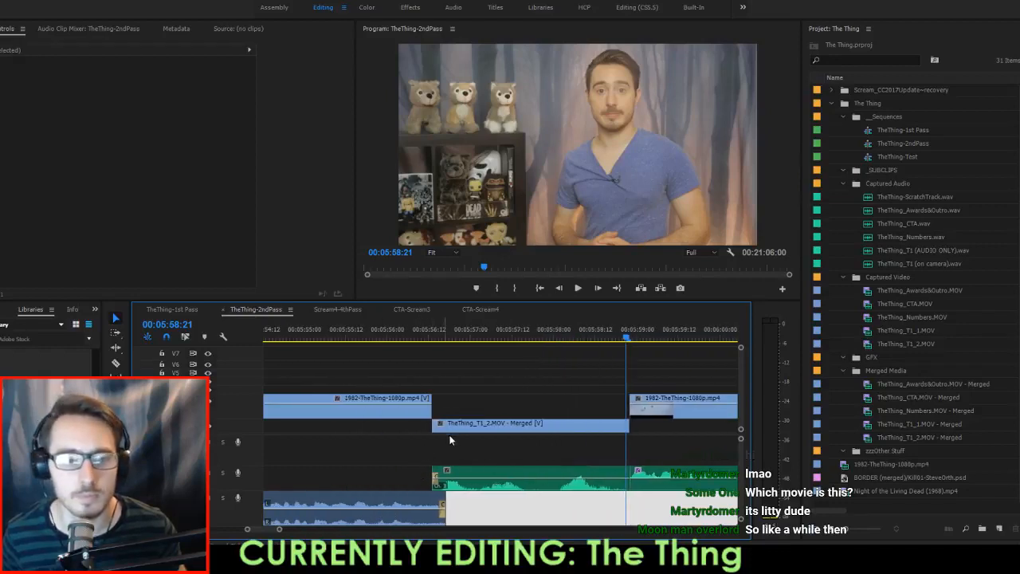
drag(448, 501, 438, 502)
click(319, 337)
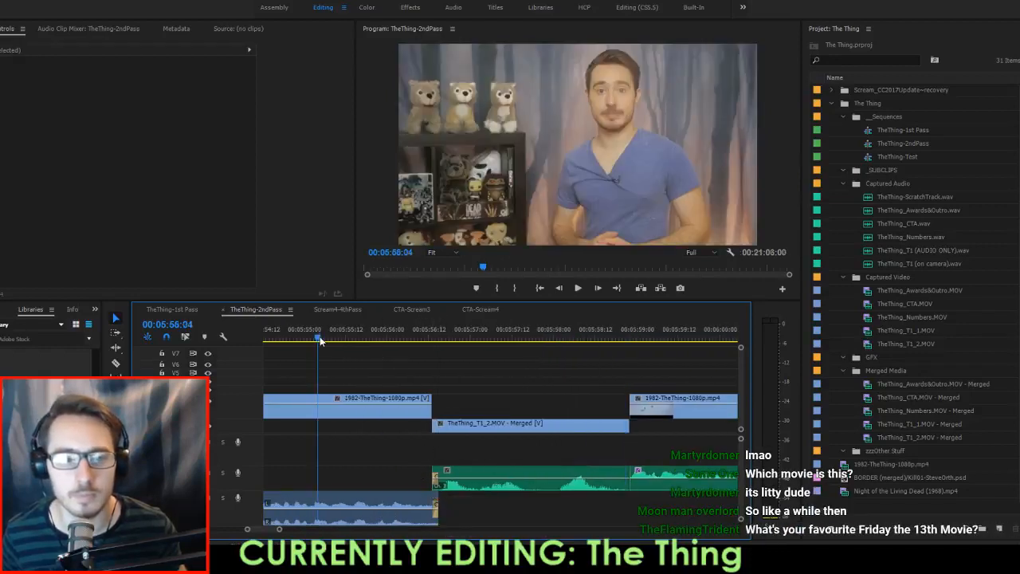
key(space)
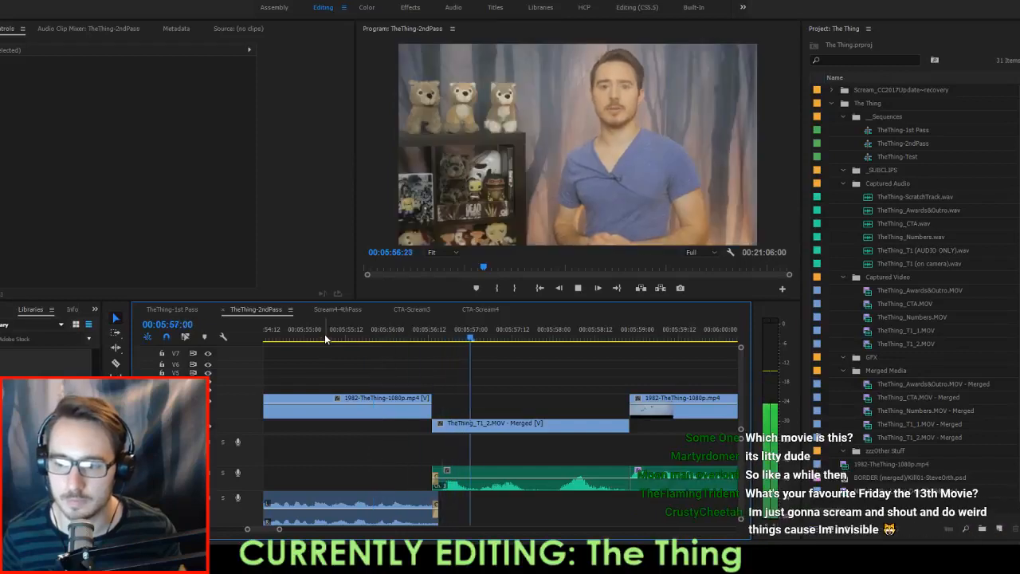
key(space)
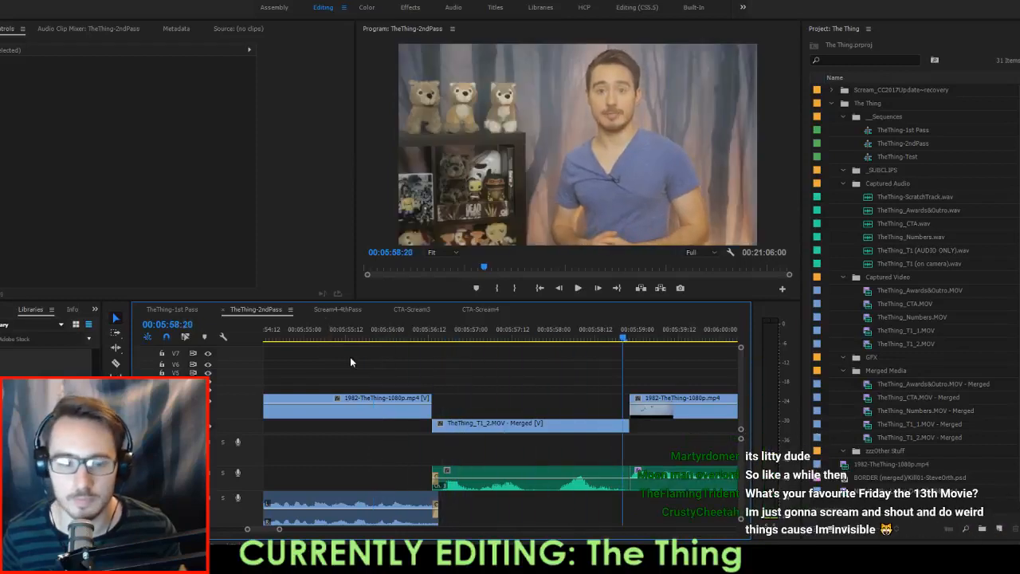
Try shifting the on-camera take and all following clips one frame later and extending the take's start back to the cut.
key(a)
drag(439, 422, 459, 431)
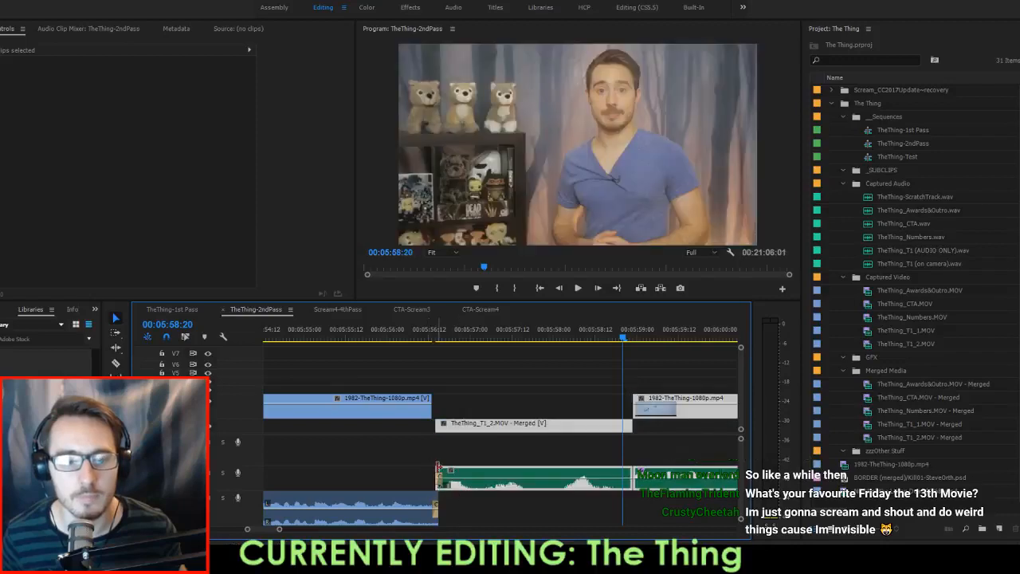
click(453, 451)
click(441, 424)
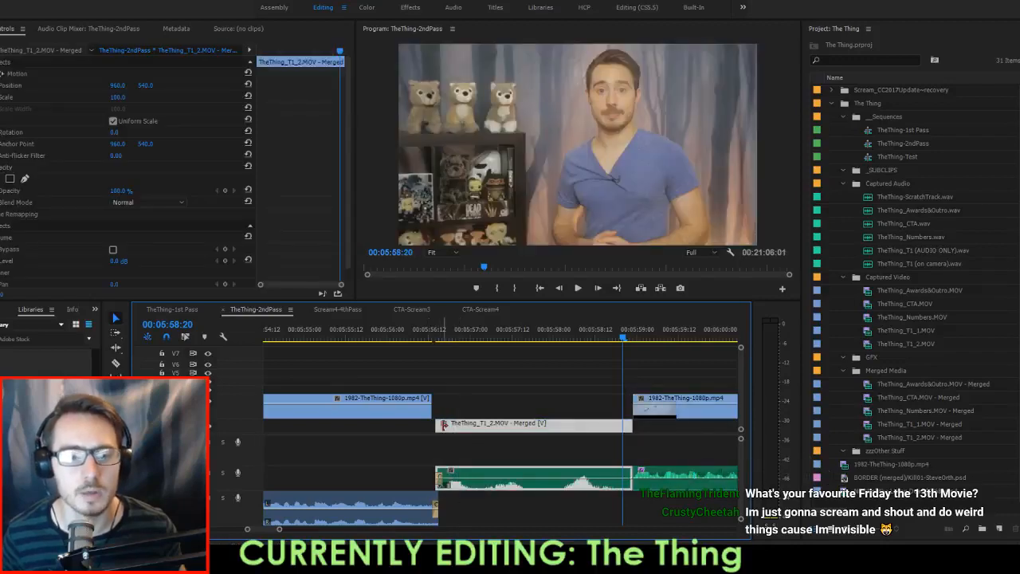
drag(440, 424, 434, 425)
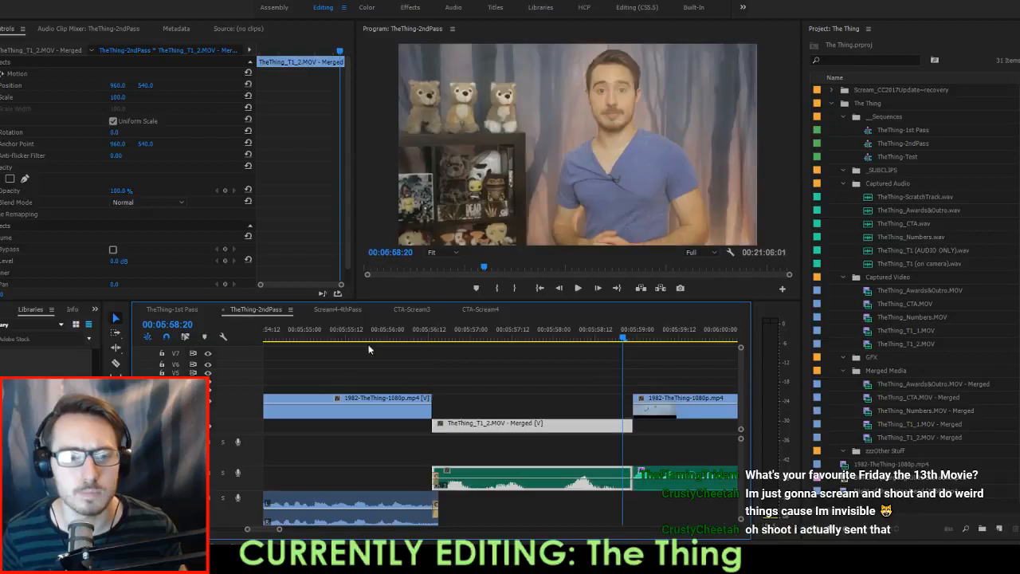
Play from about 00:05:55:02 across the extended take's start and undo the one-frame extension.
click(311, 337)
key(space)
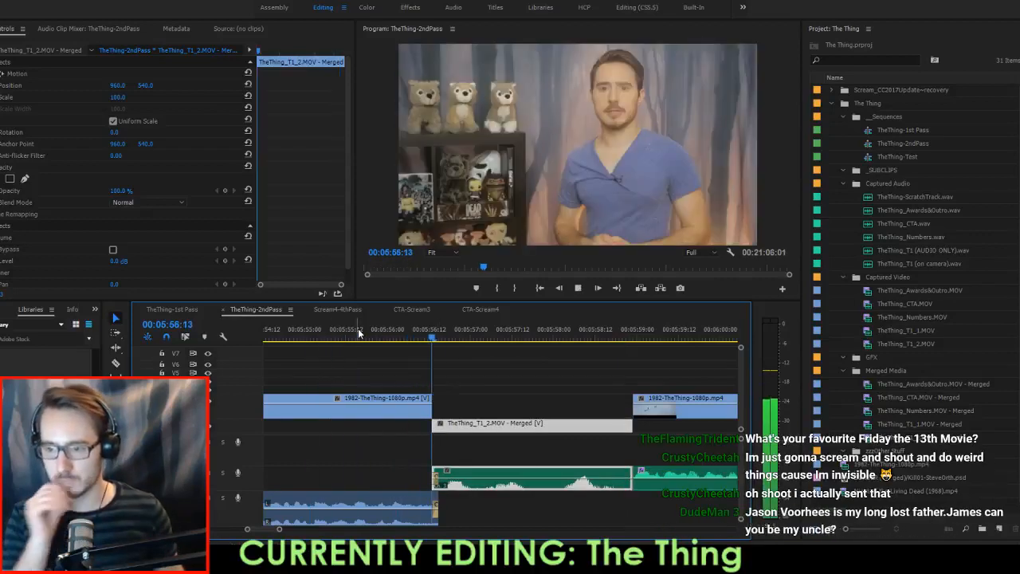
click(312, 337)
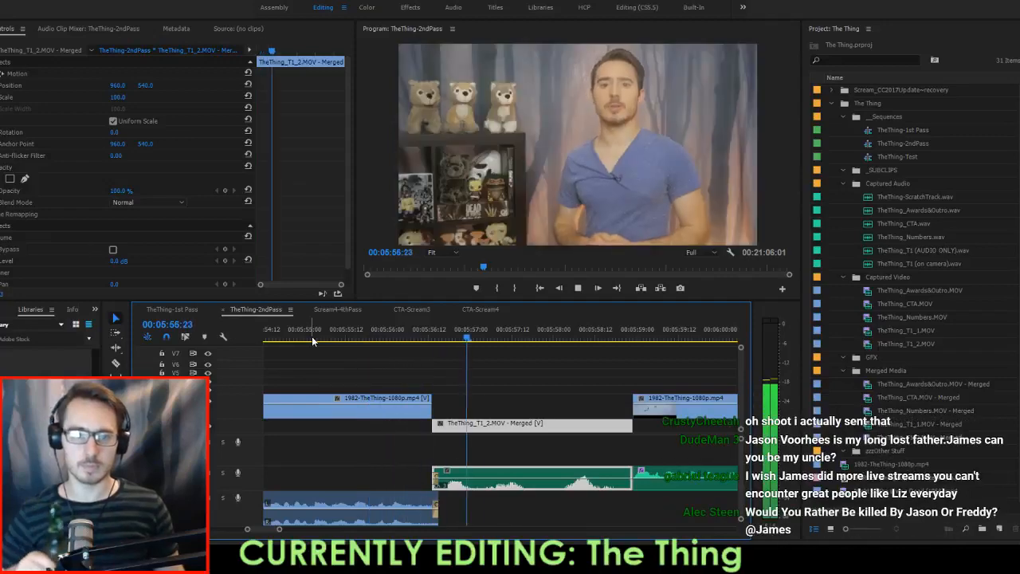
key(space)
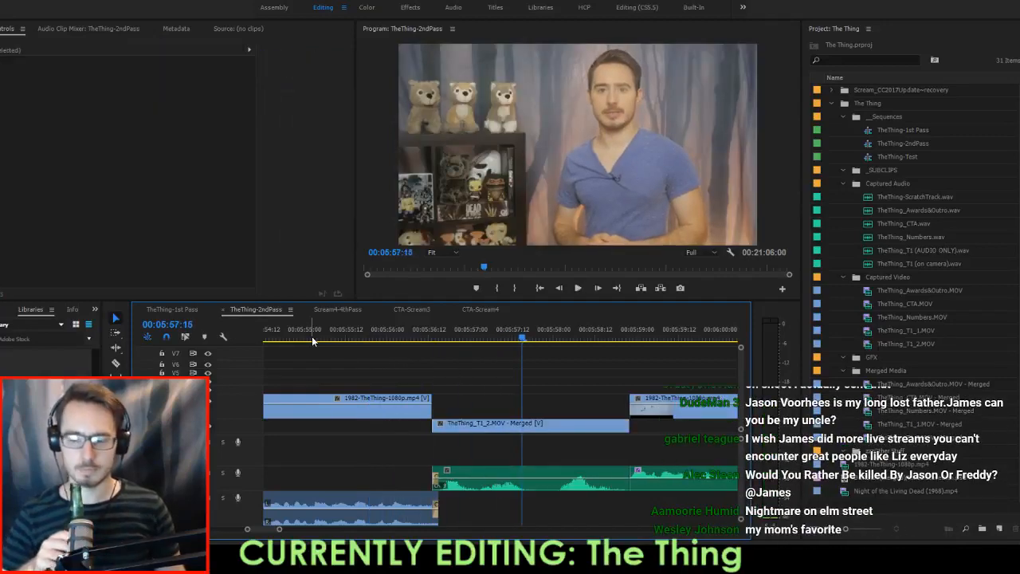
Play from 00:05:53:10 through the on-camera take to 00:05:58:22 to check the restored cut's timing.
key(Up)
key(Up)
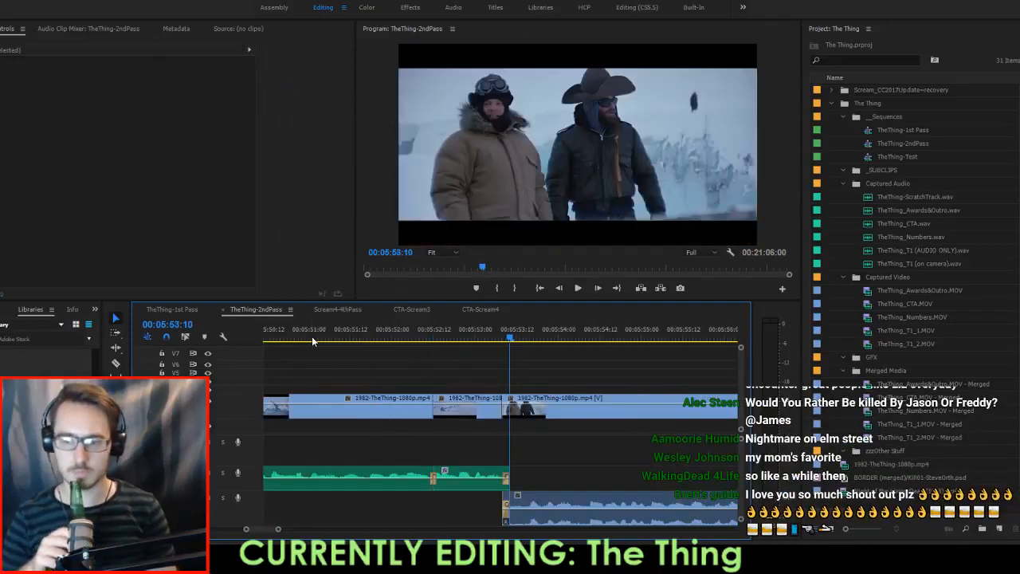
key(space)
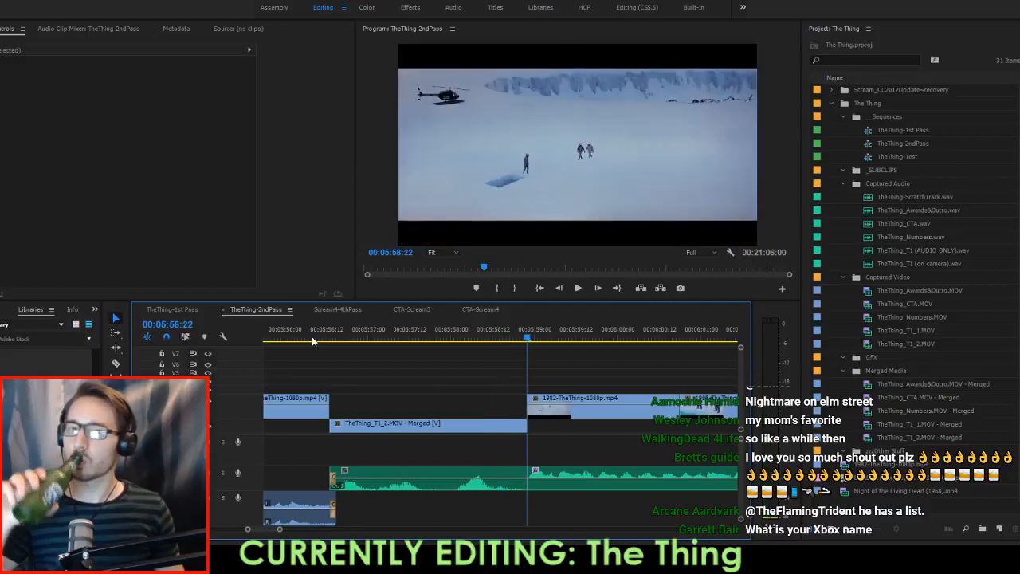
Ripple-trim the last frame off the on-camera take before the helicopter shot and play through the cut from 00:05:57:11.
key(space)
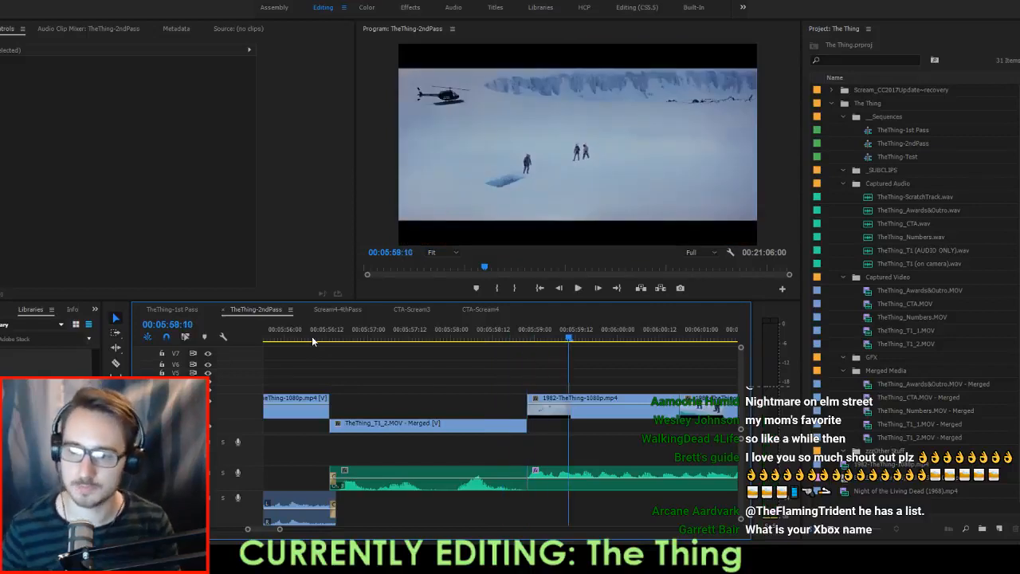
key(Up)
key(Left)
key(w)
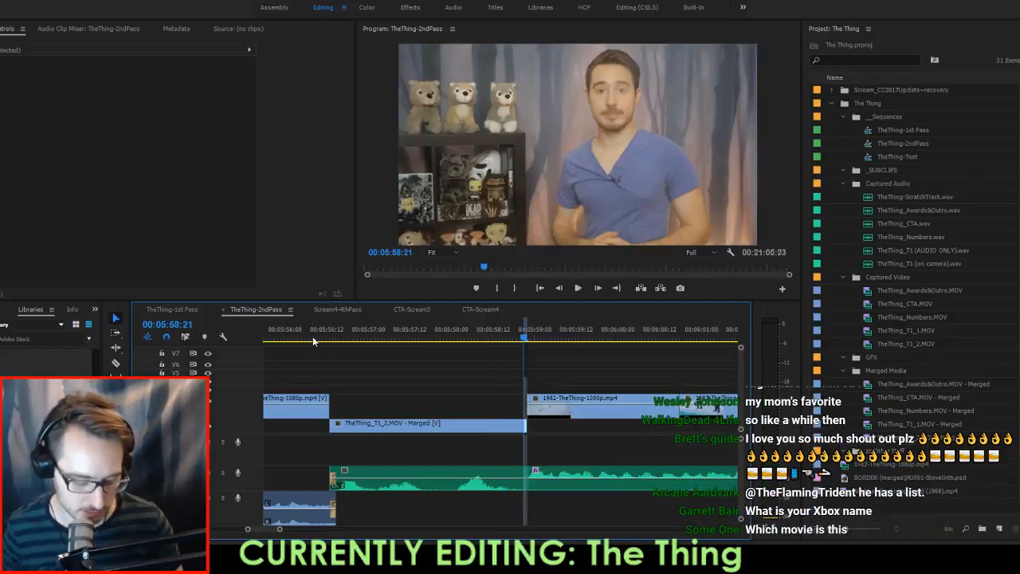
click(406, 324)
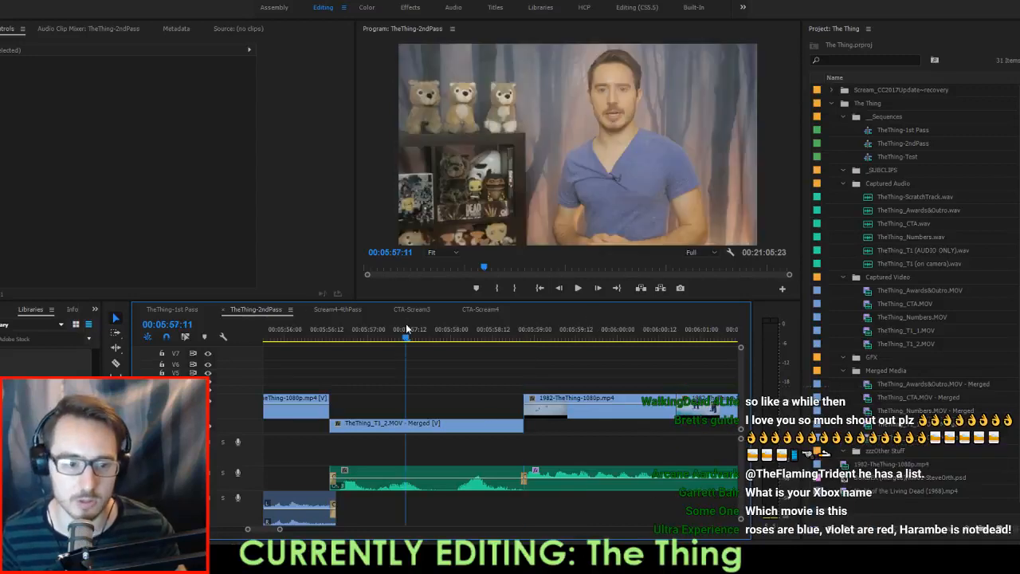
key(space)
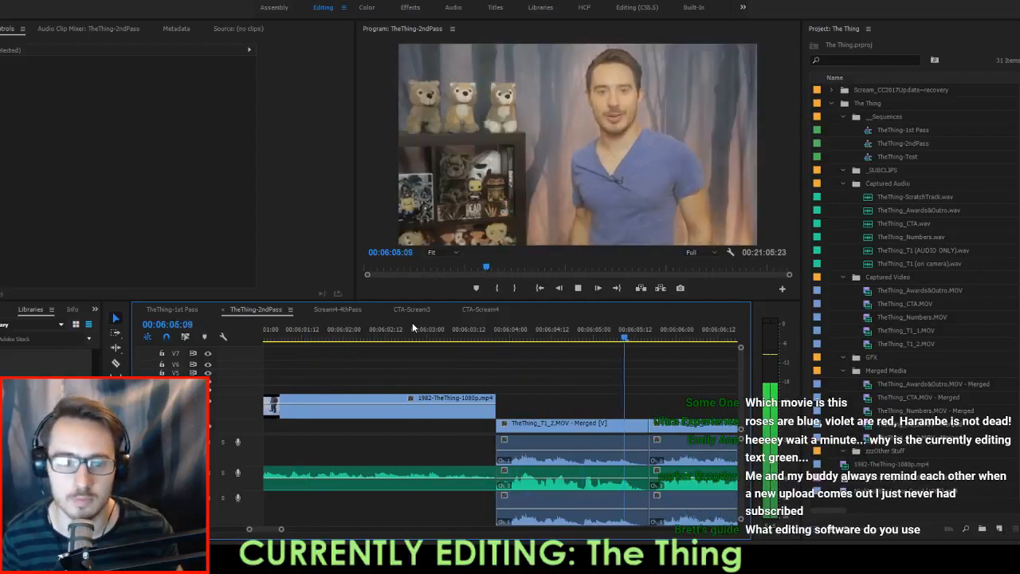
key(space)
Delete the spare upper and lower audio channels of the five short on-camera takes following the movie clip at 00:06:03:20.
scroll(604, 448, down, 2)
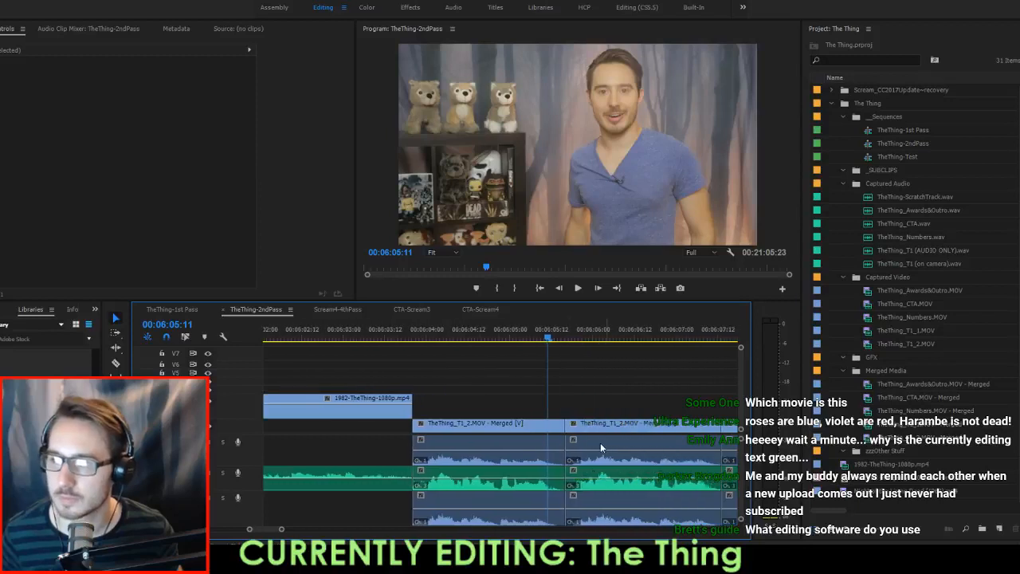
scroll(636, 498, down, 5)
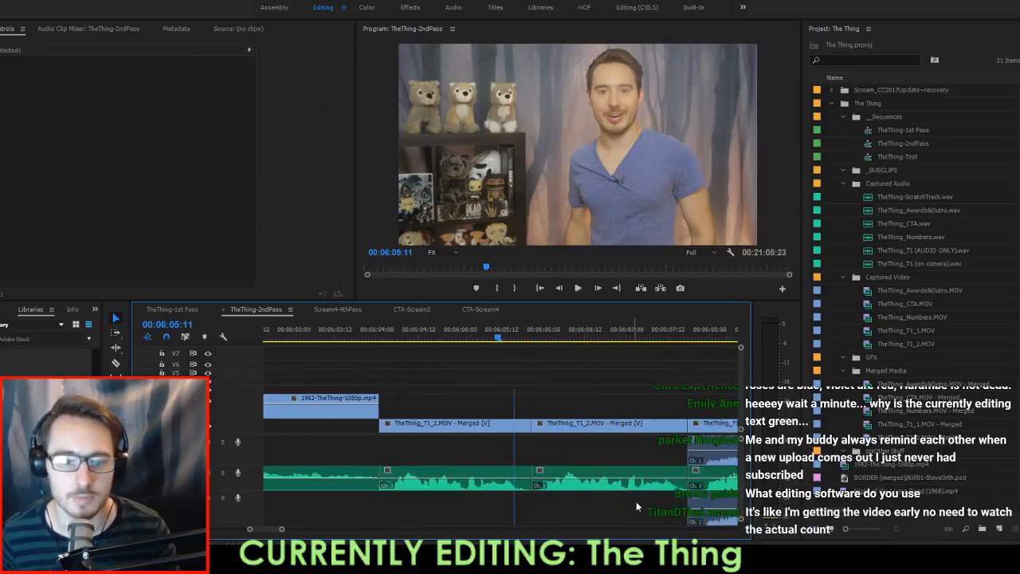
scroll(639, 479, down, 3)
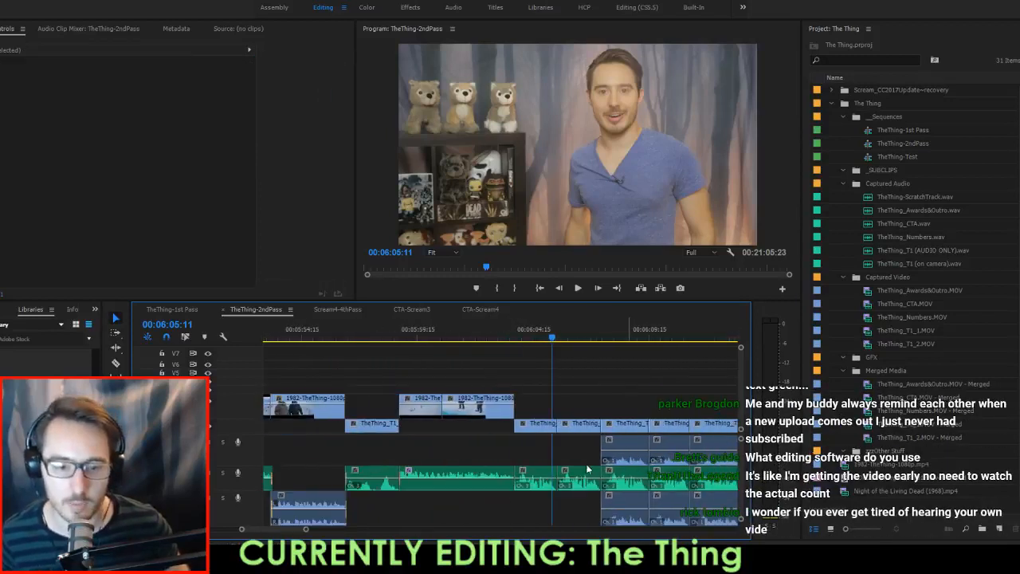
scroll(558, 464, down, 3)
drag(442, 448, 611, 456)
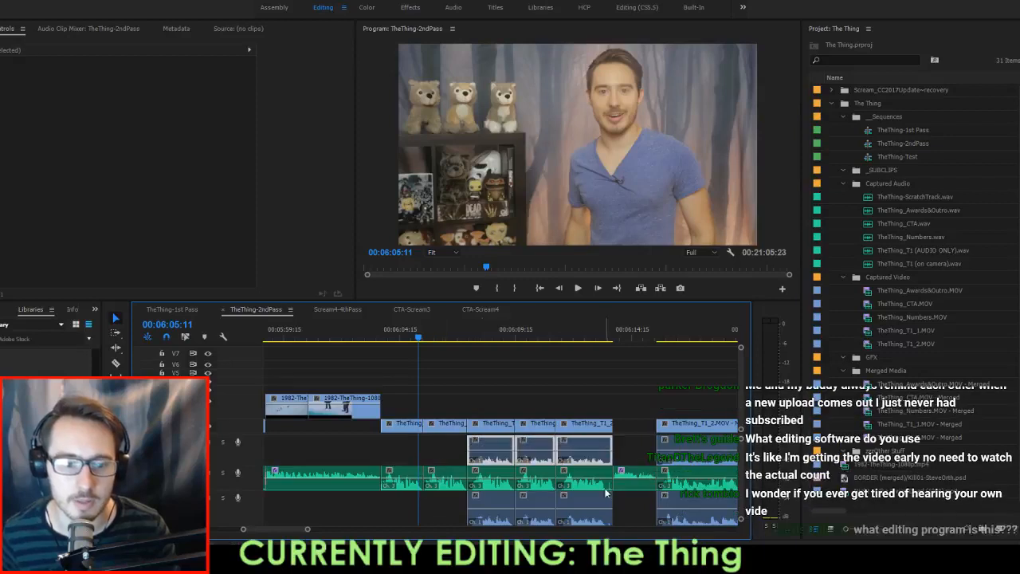
key(Delete)
click(607, 506)
key(Delete)
drag(461, 510, 462, 510)
key(Delete)
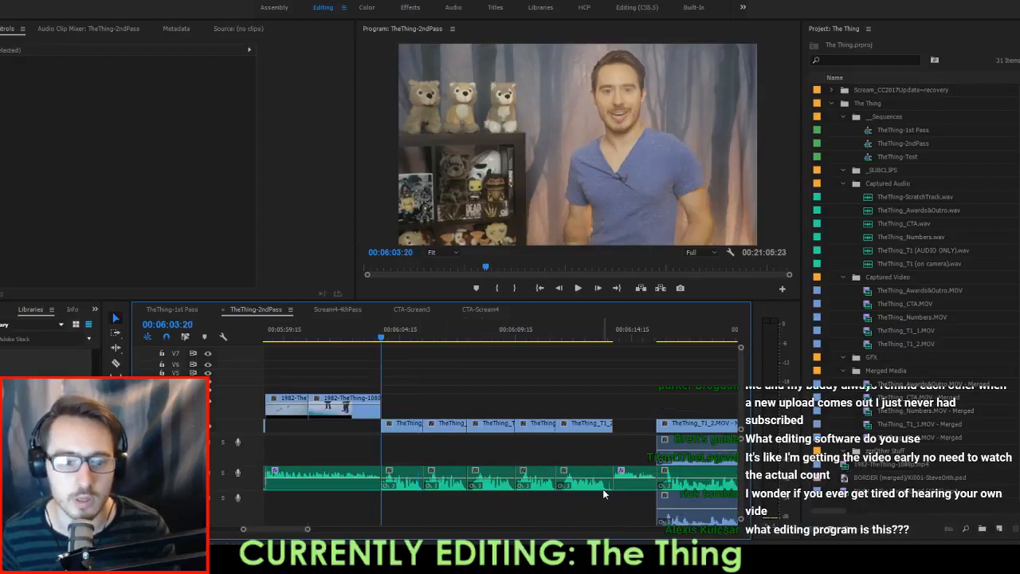
Review the short on-camera takes and extract the range from 00:06:03:20 through 00:06:11:14, keeping only the final take.
key(space)
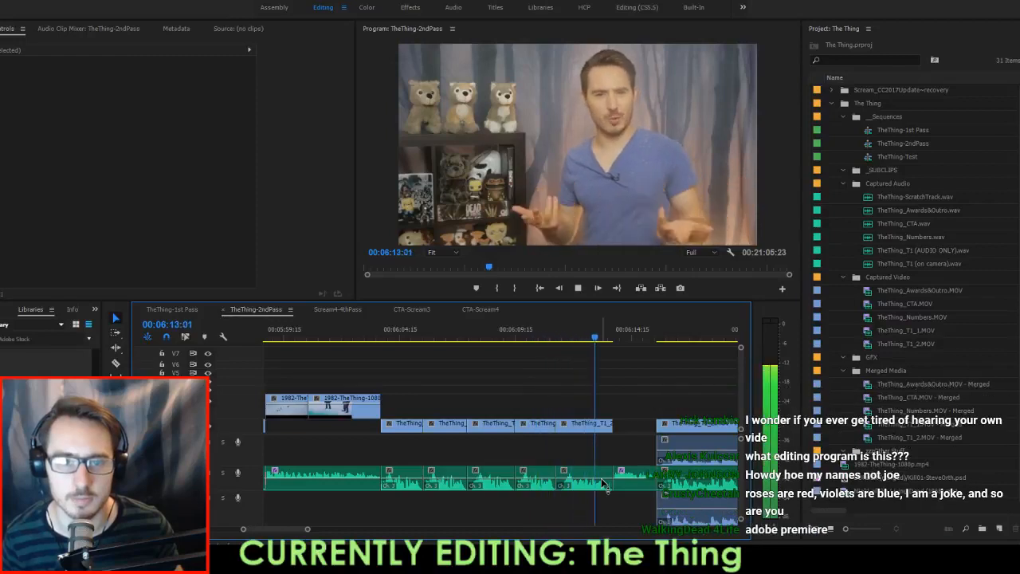
key(Up)
key(Up)
key(space)
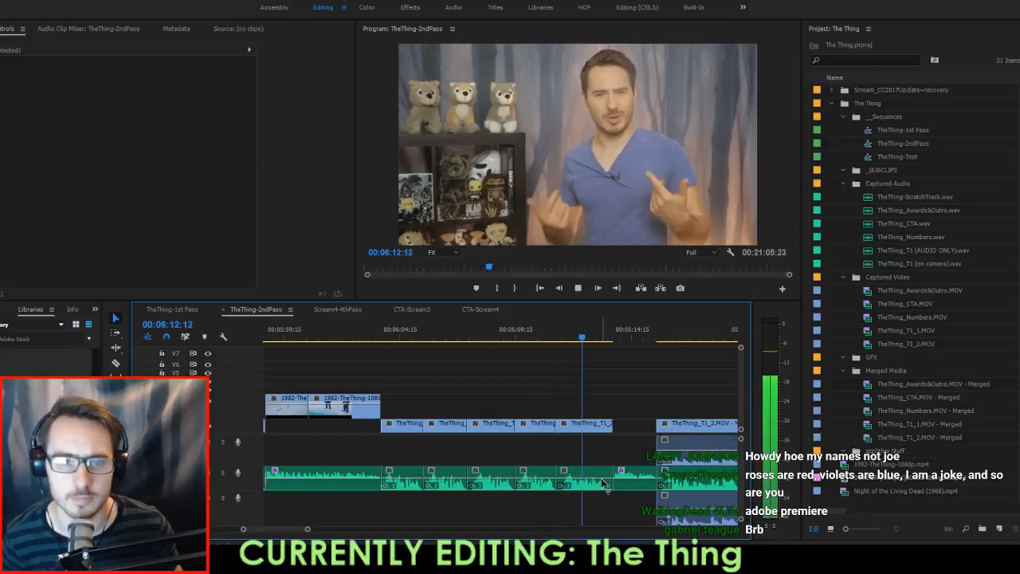
key(space)
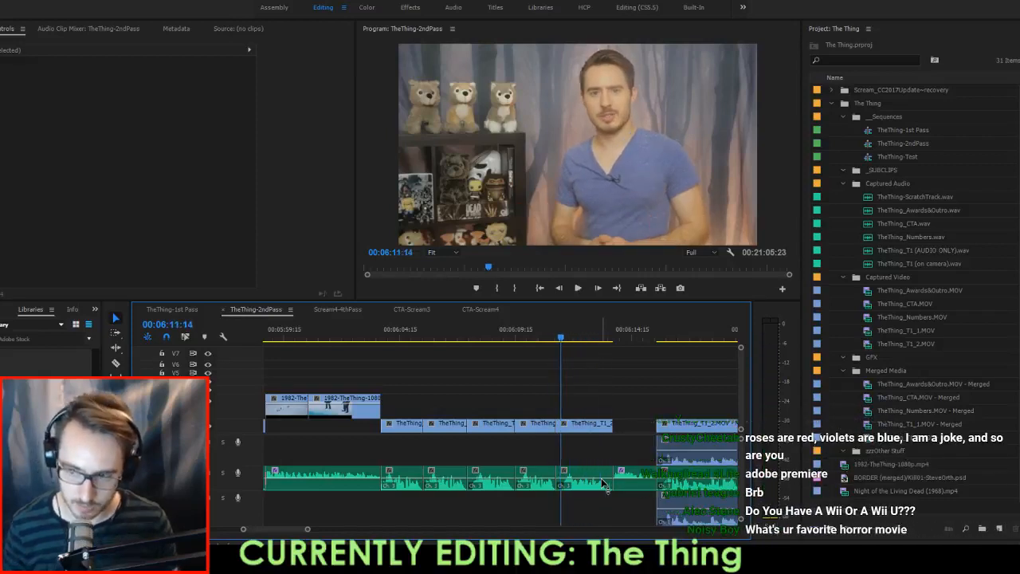
key(o)
key(shift+Left)
key(Up)
key(i)
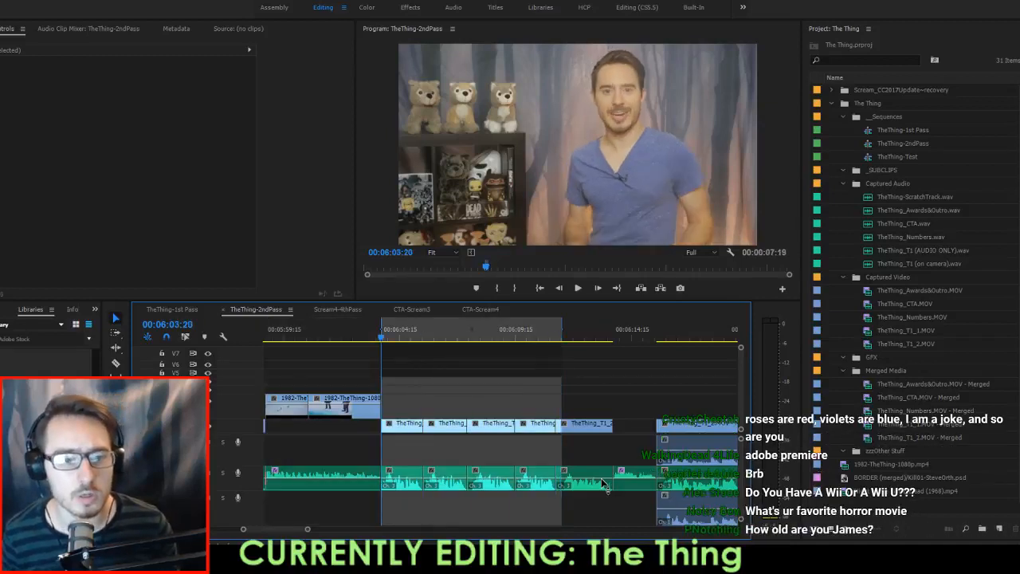
key(apostrophe)
Play from the movie clips before 00:06:03:20 across the new cut into the remaining on-camera take to check its timing.
key(shift+Left)
key(shift+Left)
key(shift+Left)
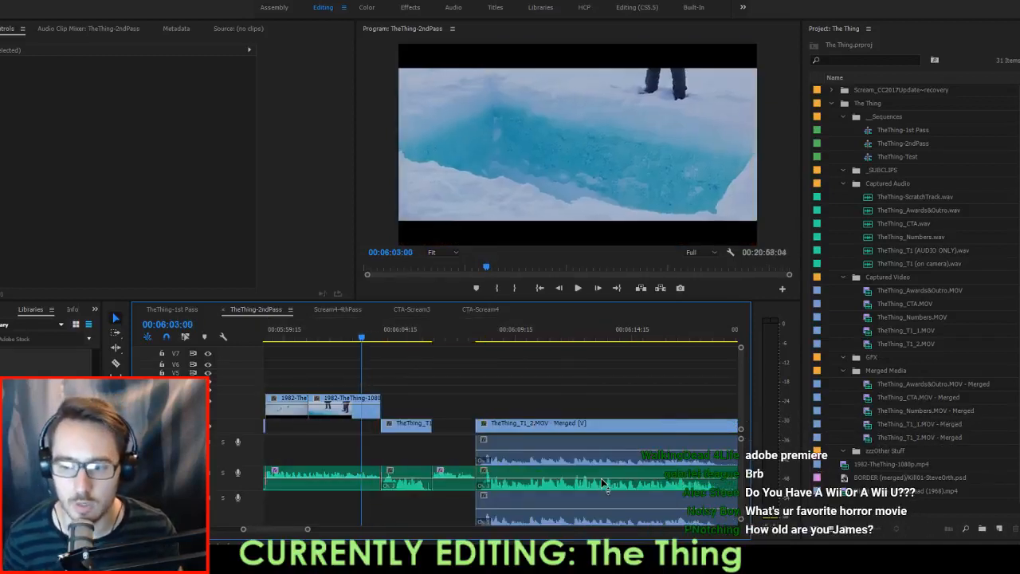
key(space)
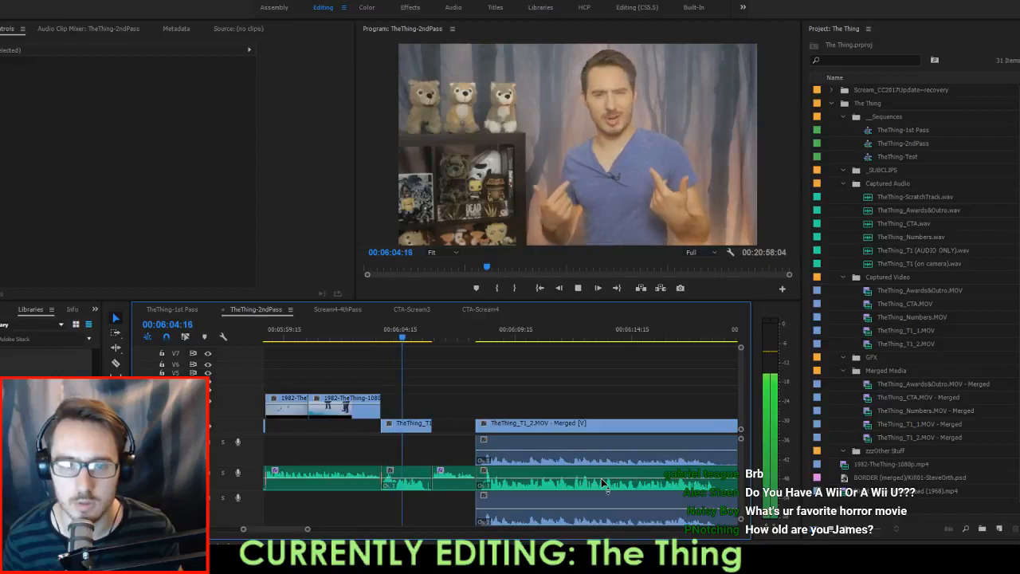
key(Up)
key(j)
key(j)
key(j)
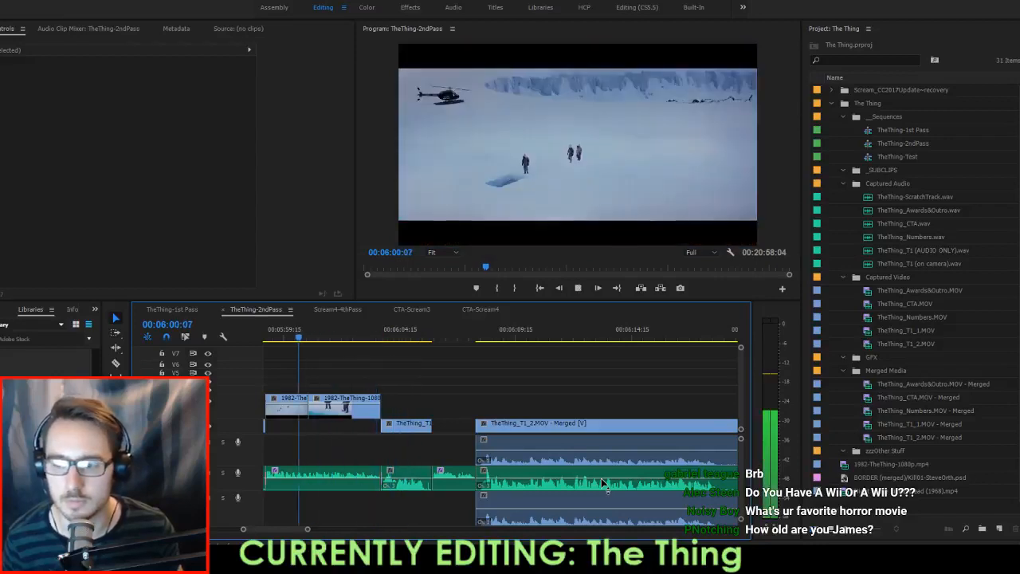
key(l)
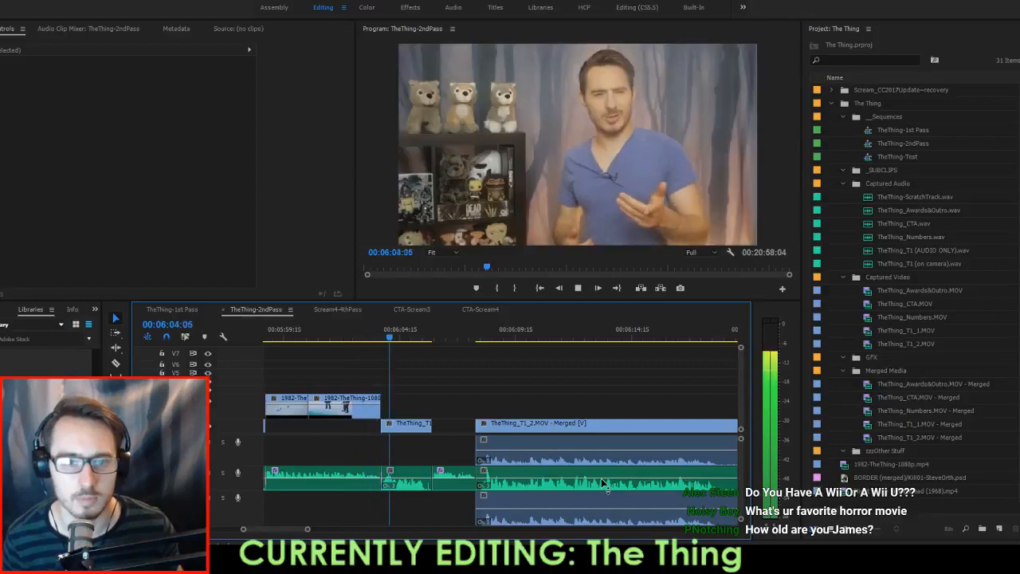
Extract the range from 00:06:05:17 to the start of the next on-camera take at 00:06:07:22, closing the gap.
key(k)
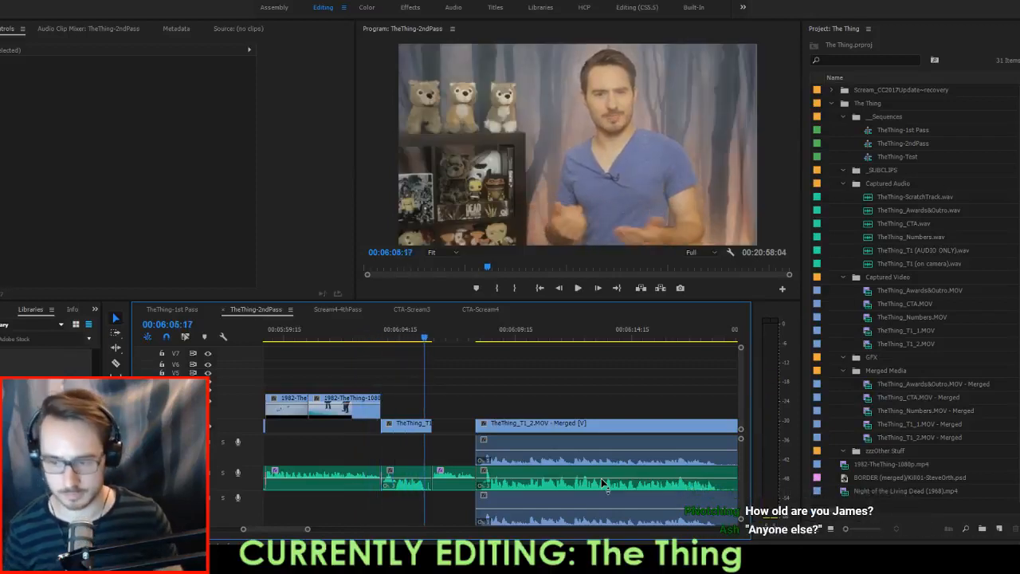
key(i)
key(space)
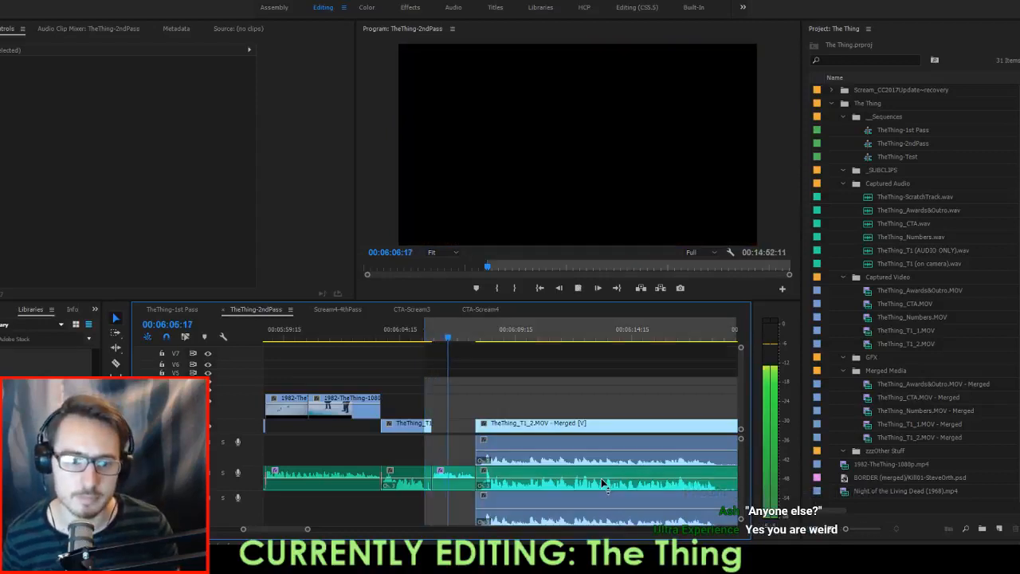
key(k)
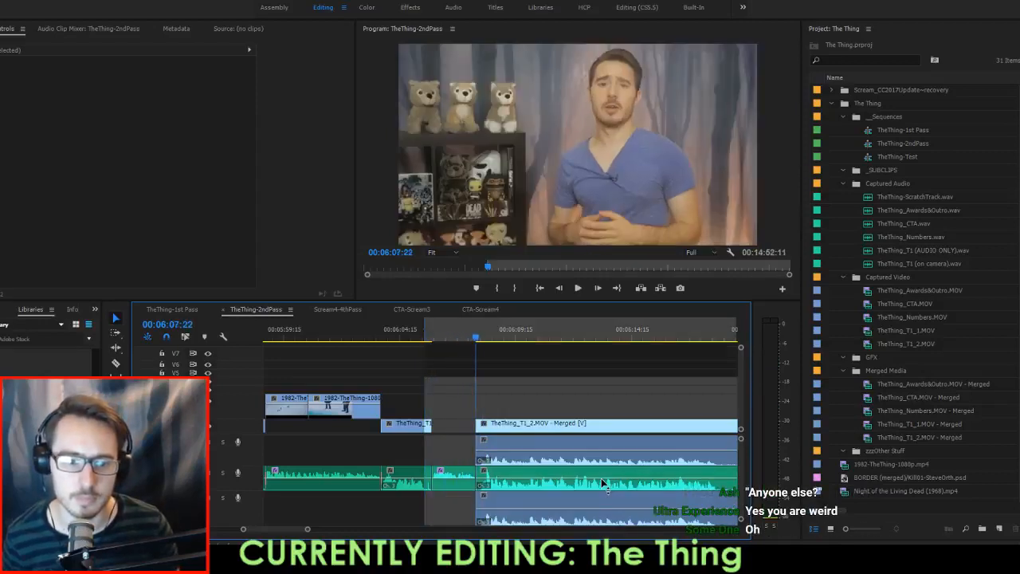
key(apostrophe)
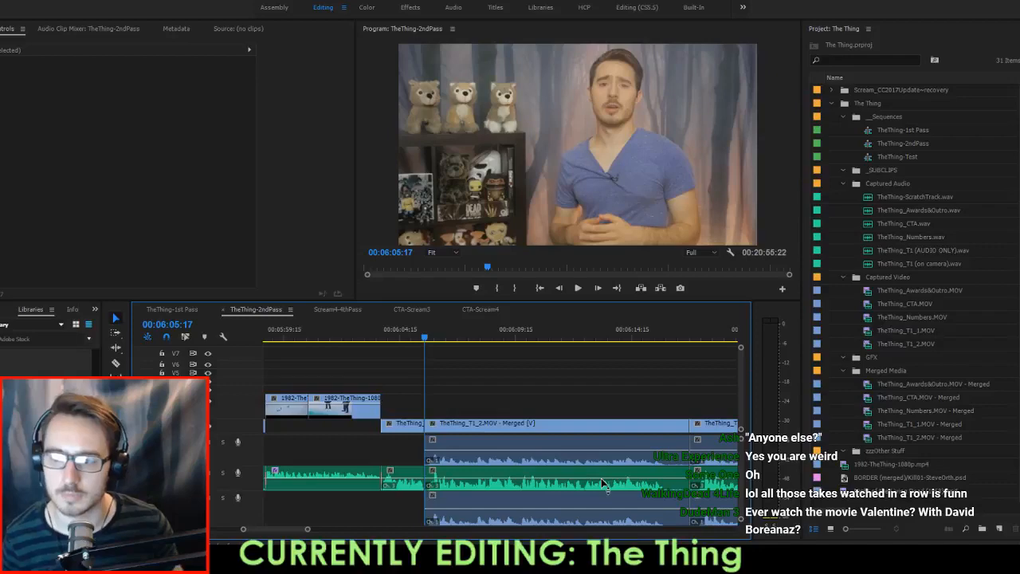
Play across the cut at 00:06:05:17 and ripple-trim about five frames off the start of the take following it.
key(Up)
key(Up)
key(space)
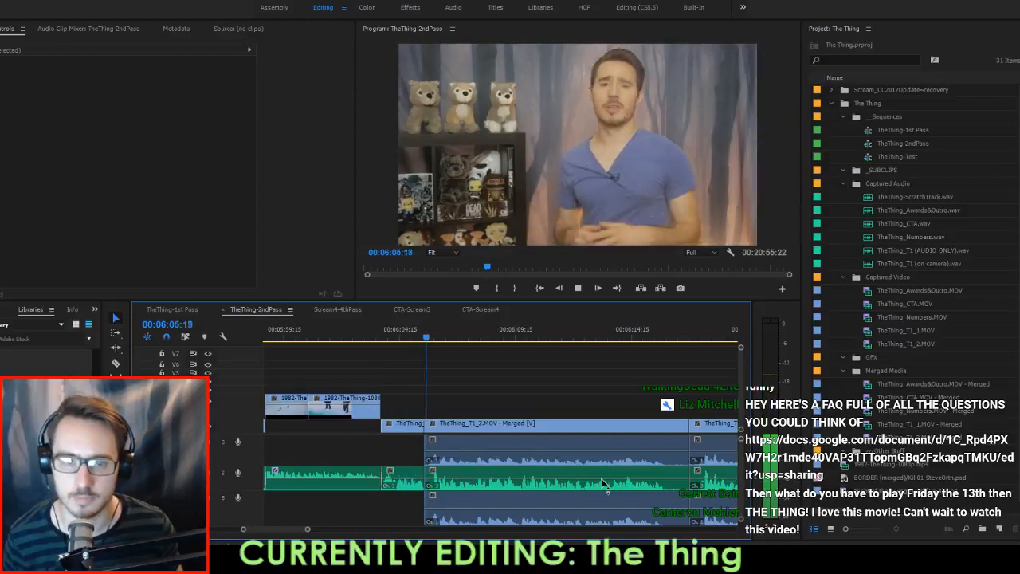
key(space)
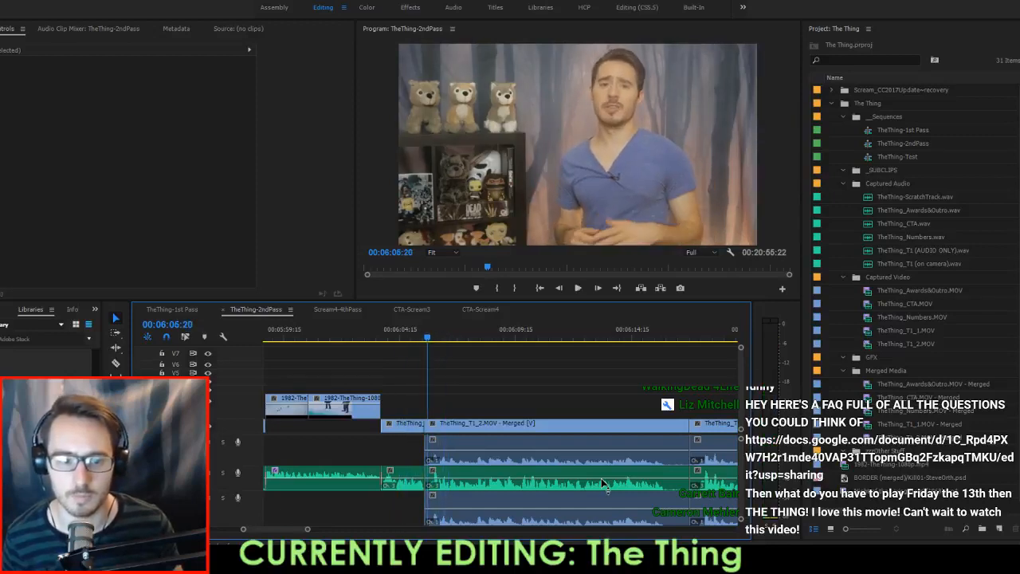
key(Right)
key(Up)
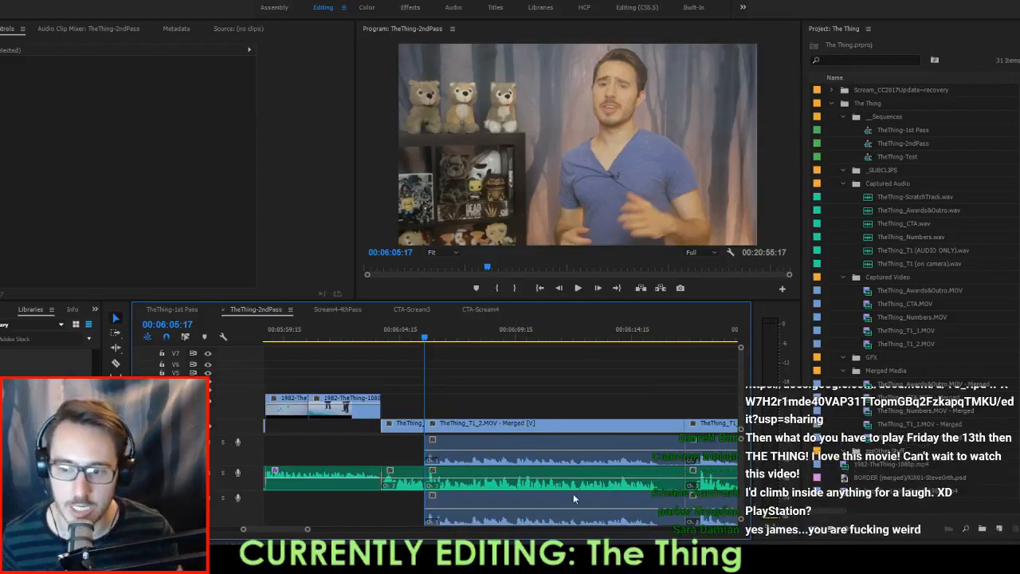
Delete the spare upper and lower audio channels of the two on-camera takes following the cut at 00:06:05:17.
scroll(573, 499, down, 2)
click(502, 456)
key(Delete)
click(549, 510)
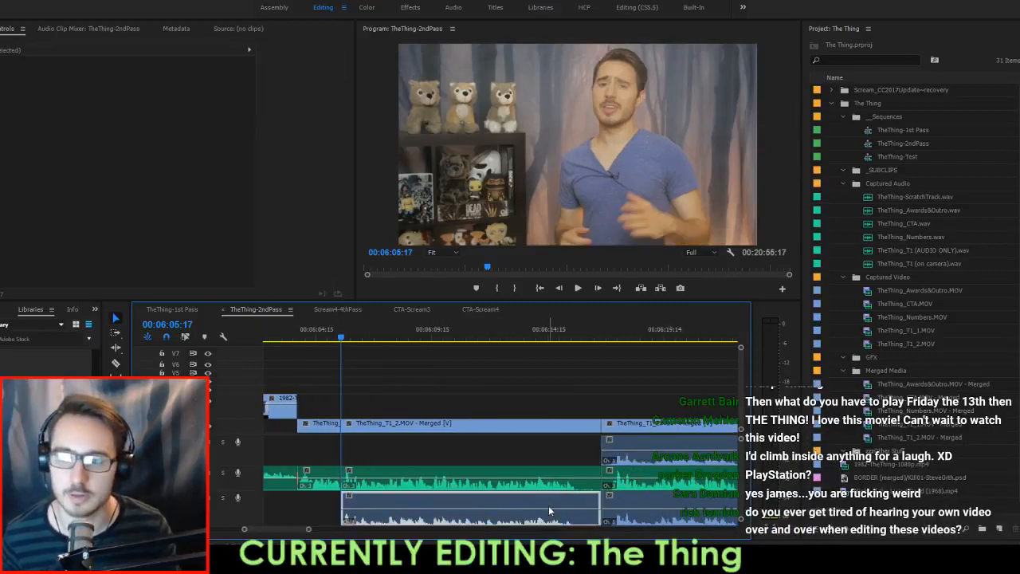
key(Delete)
click(709, 447)
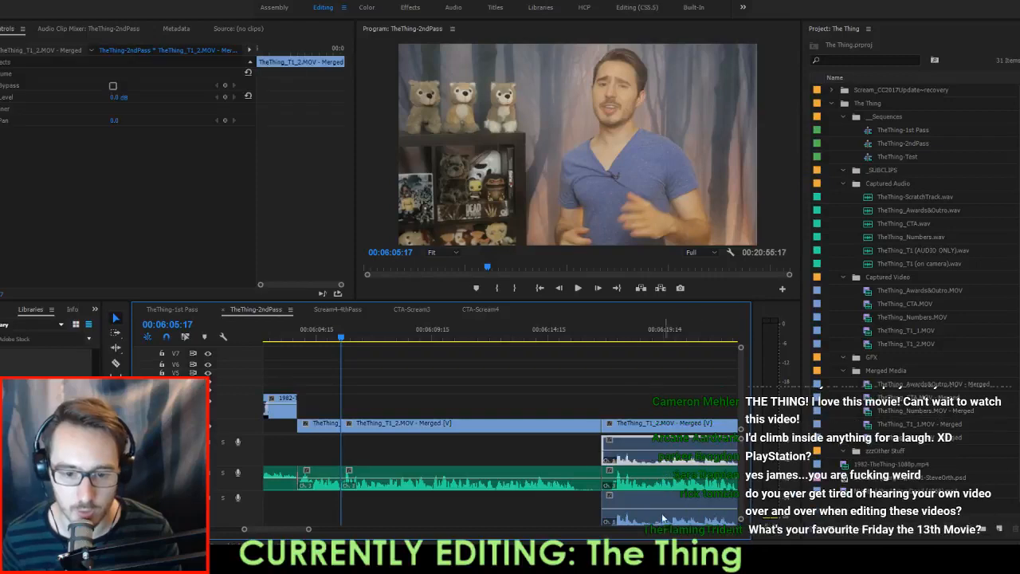
key(Delete)
scroll(709, 462, down, 3)
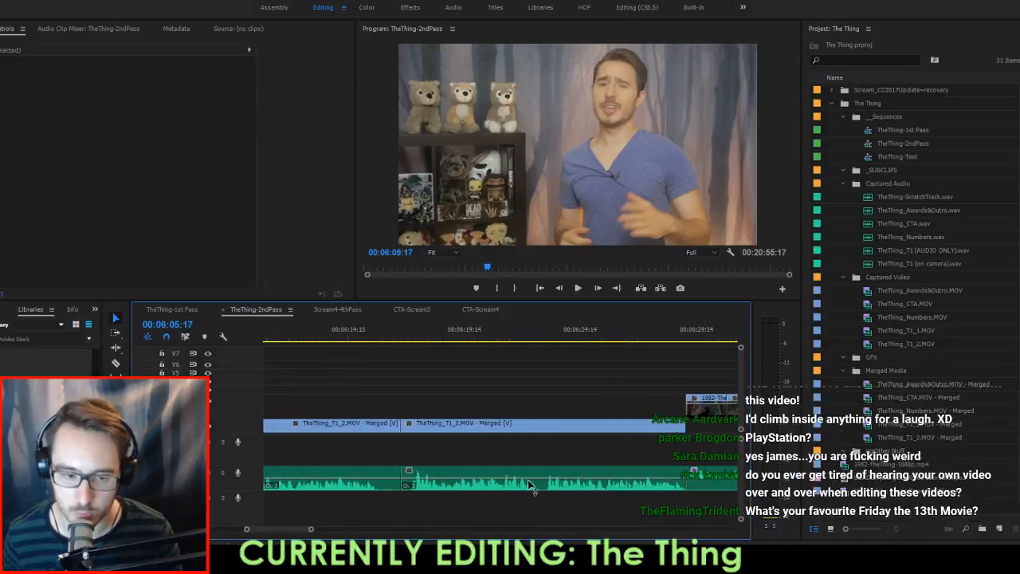
scroll(530, 482, up, 5)
click(534, 449)
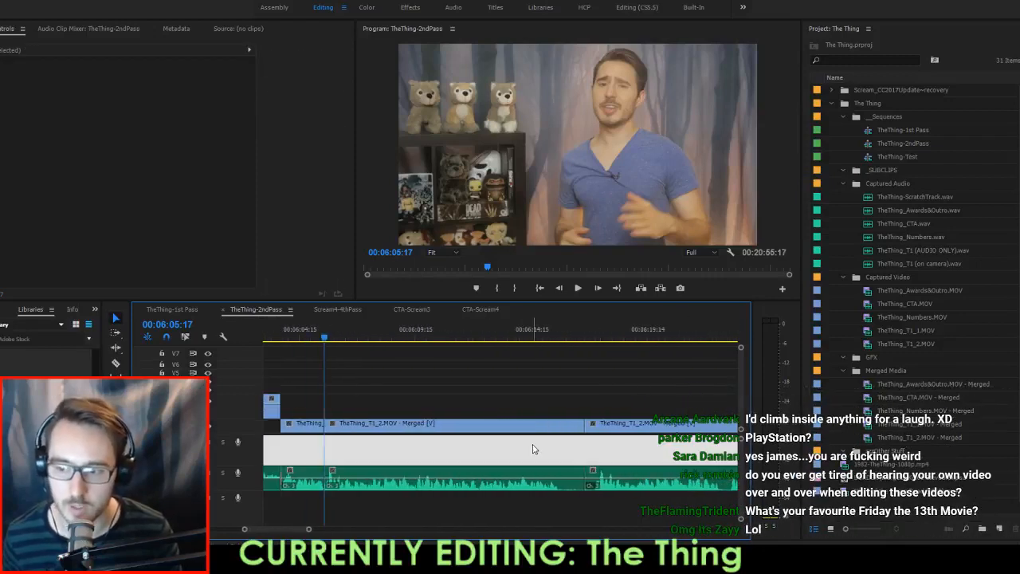
Play the take from 00:06:05:17, ripple-trim its end back to 00:06:15:20 and play on into the next take to 00:06:23:04.
key(Up)
key(space)
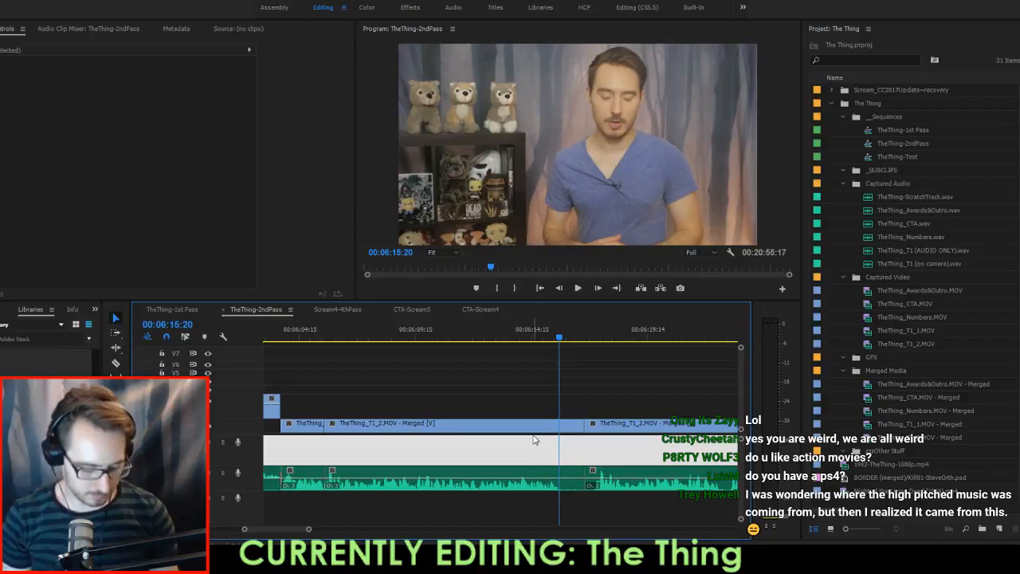
key(w)
key(space)
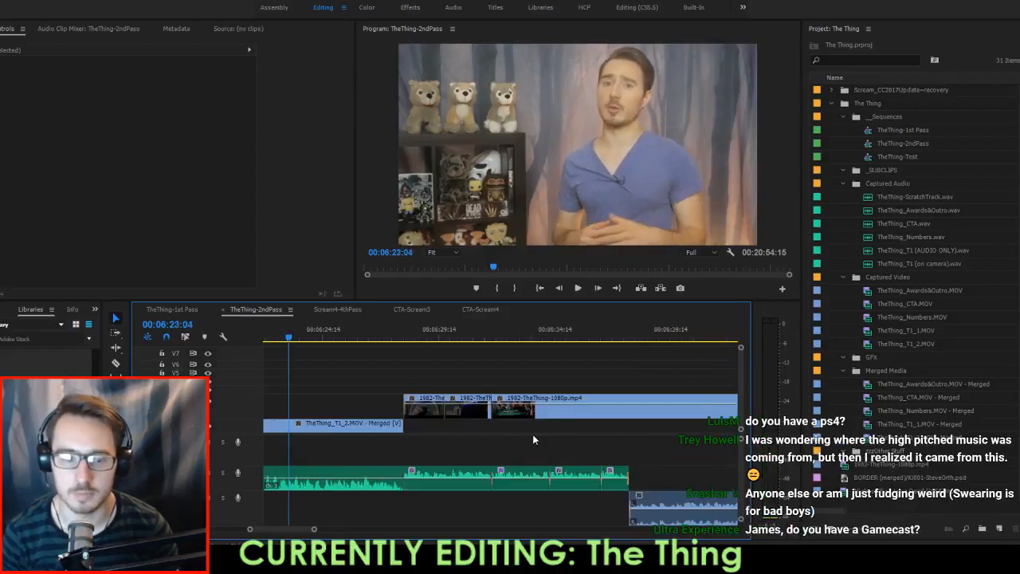
Replay the take starting at 00:06:05:17 and mark an In point at about 00:06:09:15.
key(Up)
key(Up)
key(space)
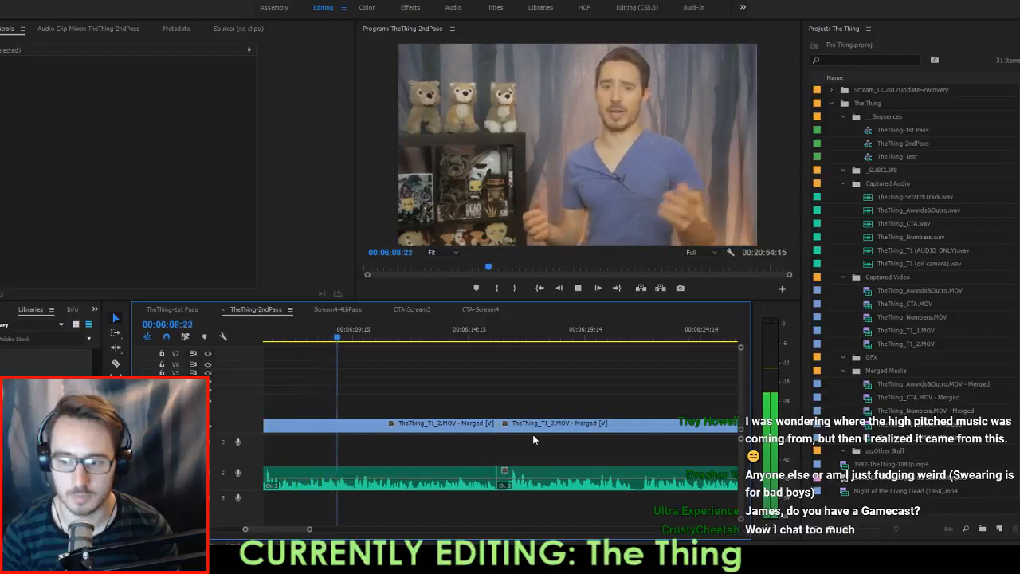
key(space)
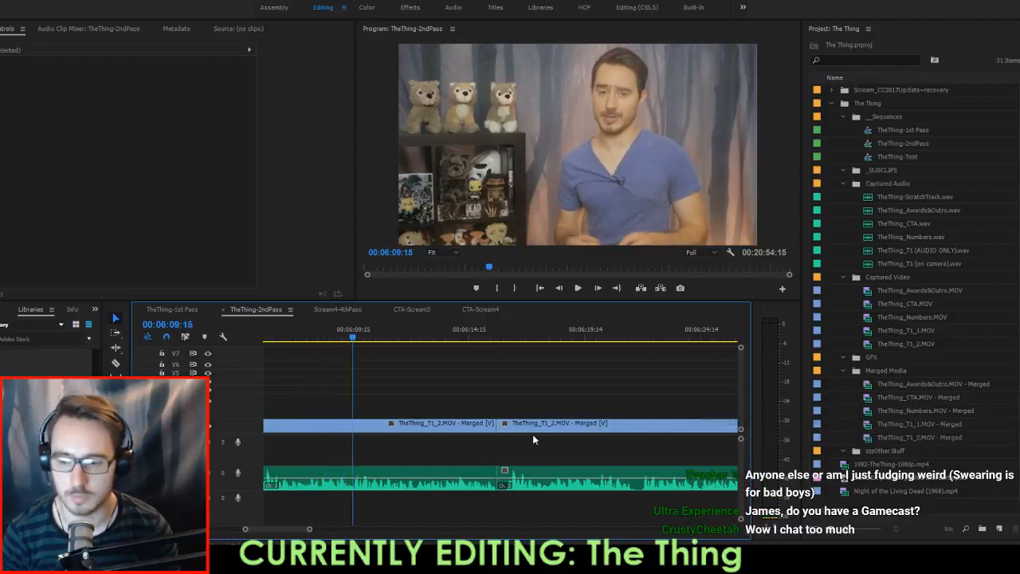
key(i)
Move ahead past the second on-camera take and play the movie clips after it to 00:06:31:22.
key(Down)
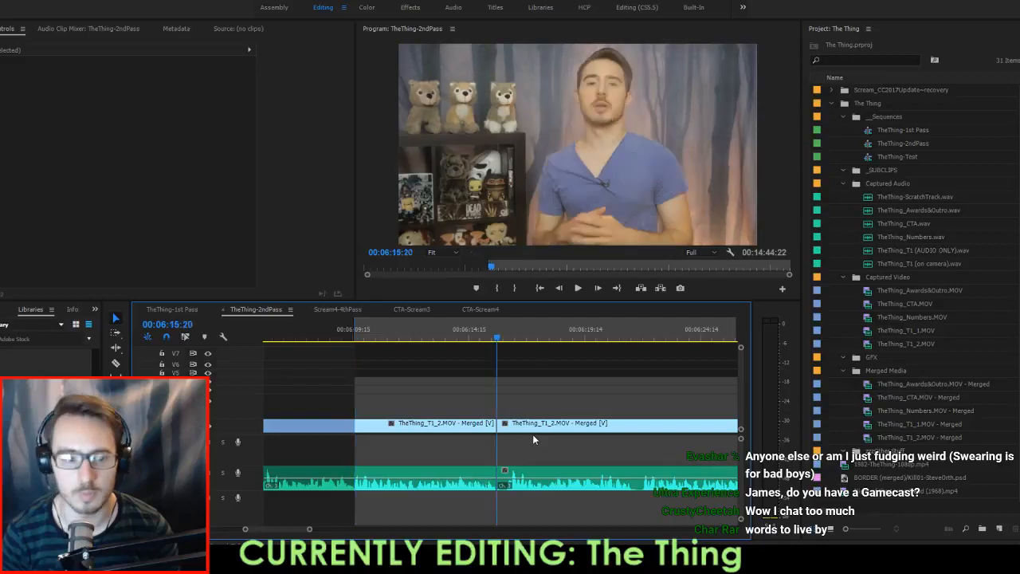
key(Down)
key(Down)
key(space)
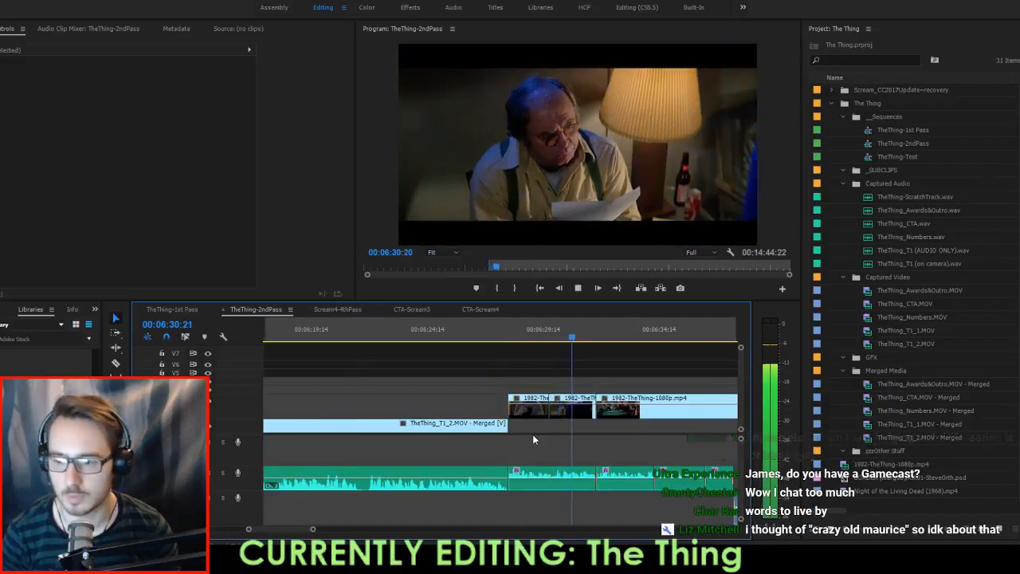
key(space)
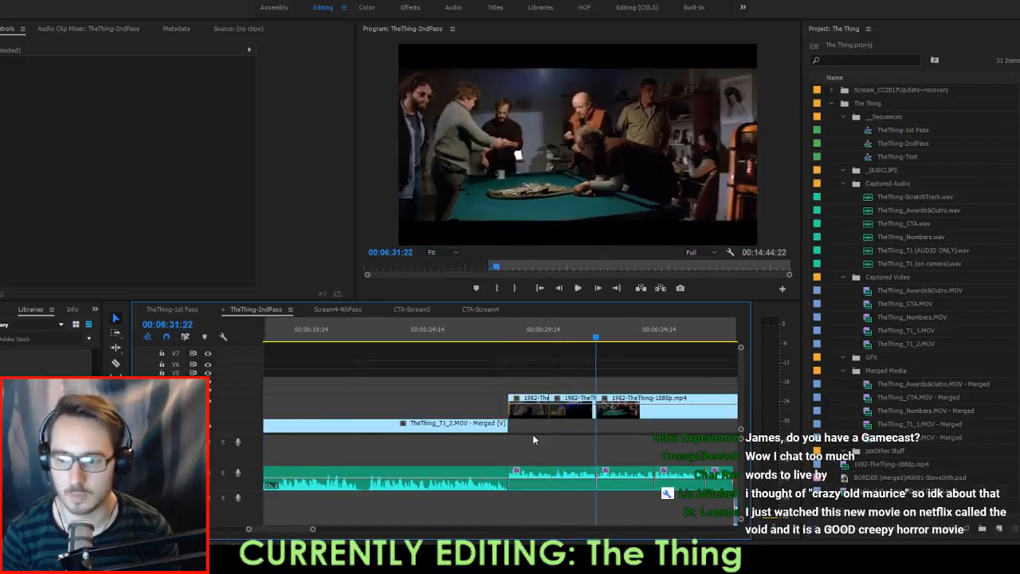
Mark an Out point at 00:06:31:21, move the two short movie clips onto the track above the following clip and extract the marked range.
key(Left)
key(o)
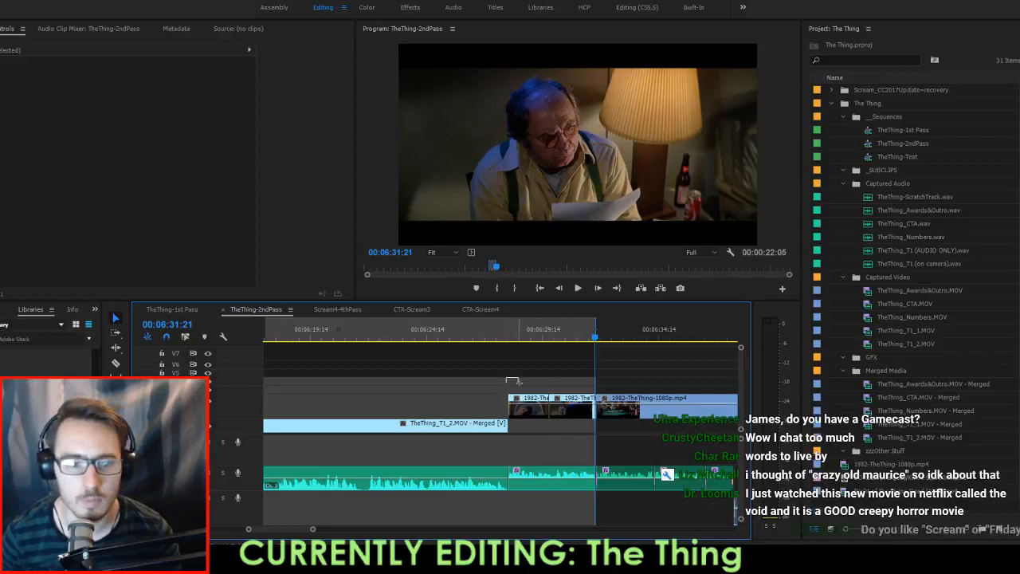
drag(518, 381, 683, 393)
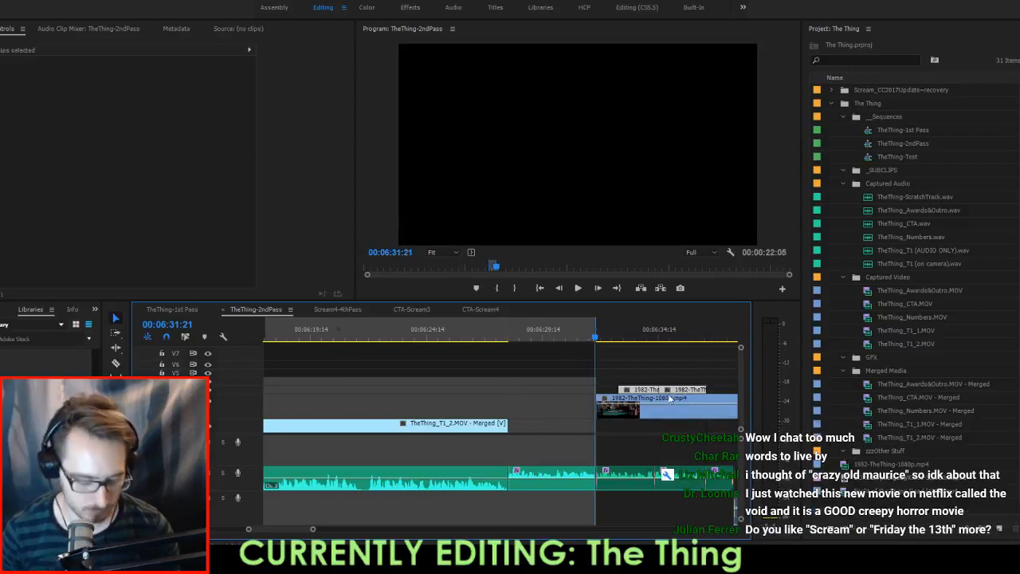
key(apostrophe)
Play the join at 00:06:09:17 and place the two short movie clips above the on-camera take starting at 00:06:05:17.
drag(554, 456, 483, 467)
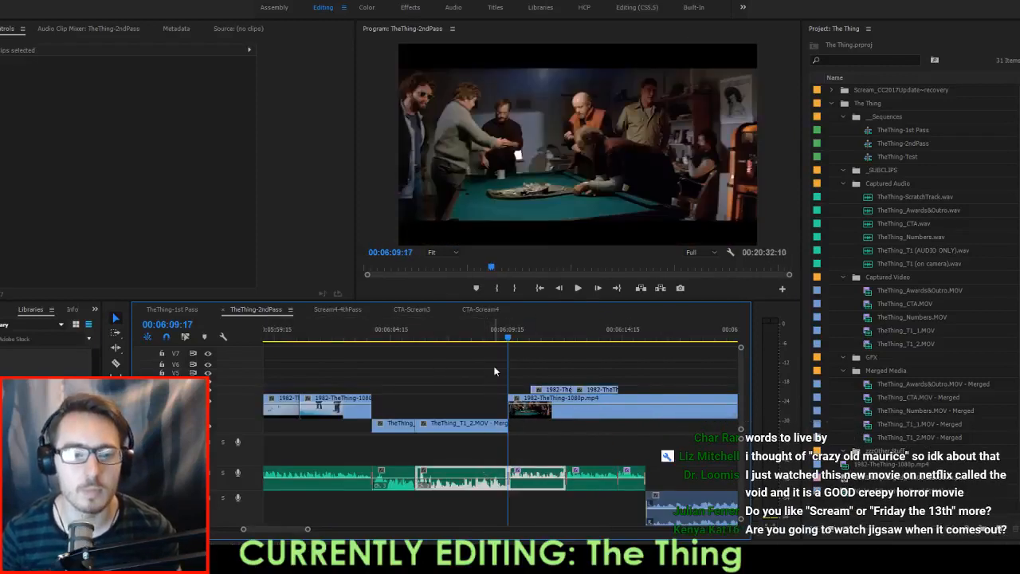
key(space)
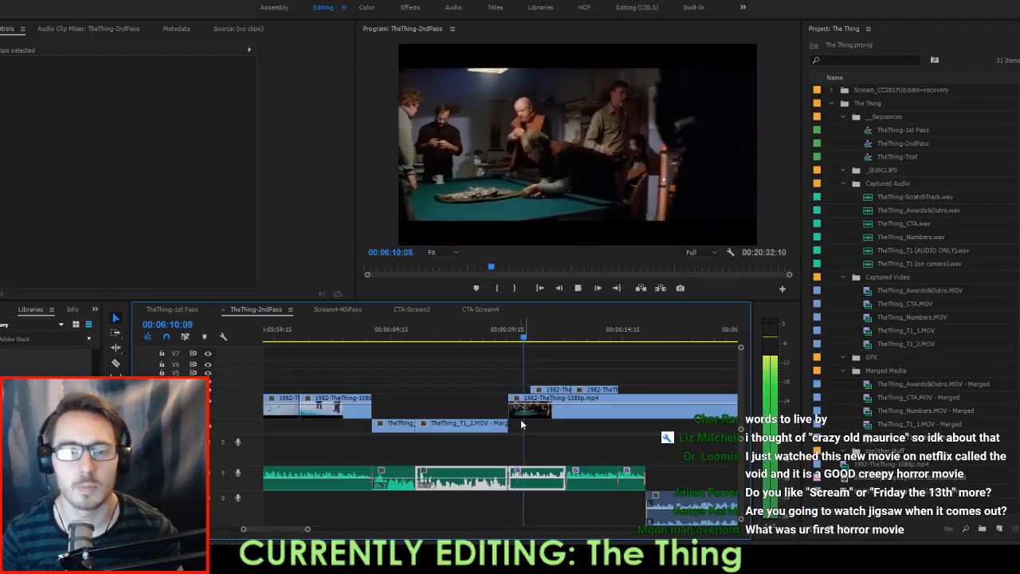
key(space)
drag(540, 371, 421, 417)
scroll(426, 417, up, 4)
click(435, 383)
Play from 00:06:04:15 and apply the default transition to the audio cut at 00:06:05:17.
click(320, 328)
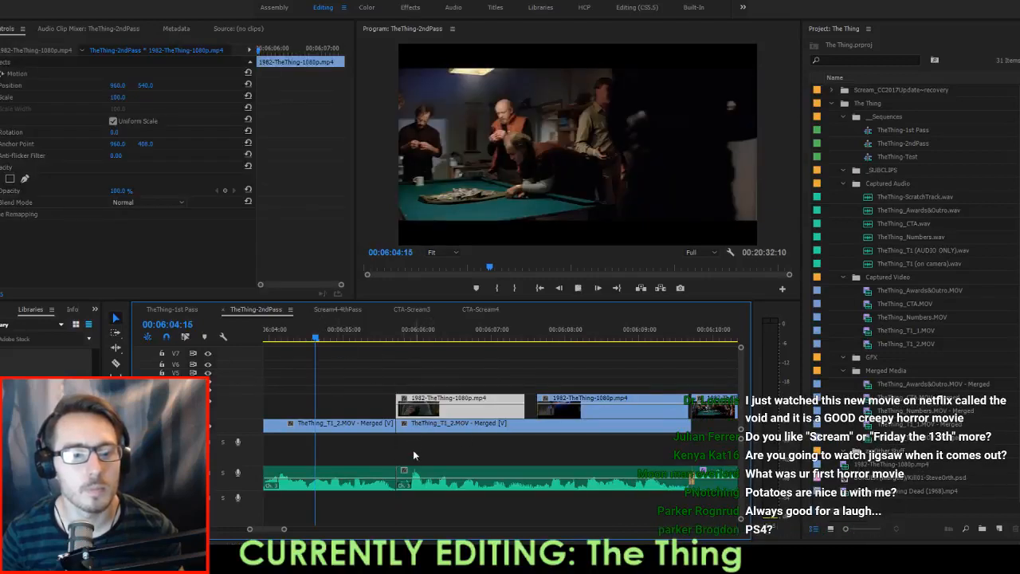
key(space)
drag(433, 506, 384, 472)
key(shift+d)
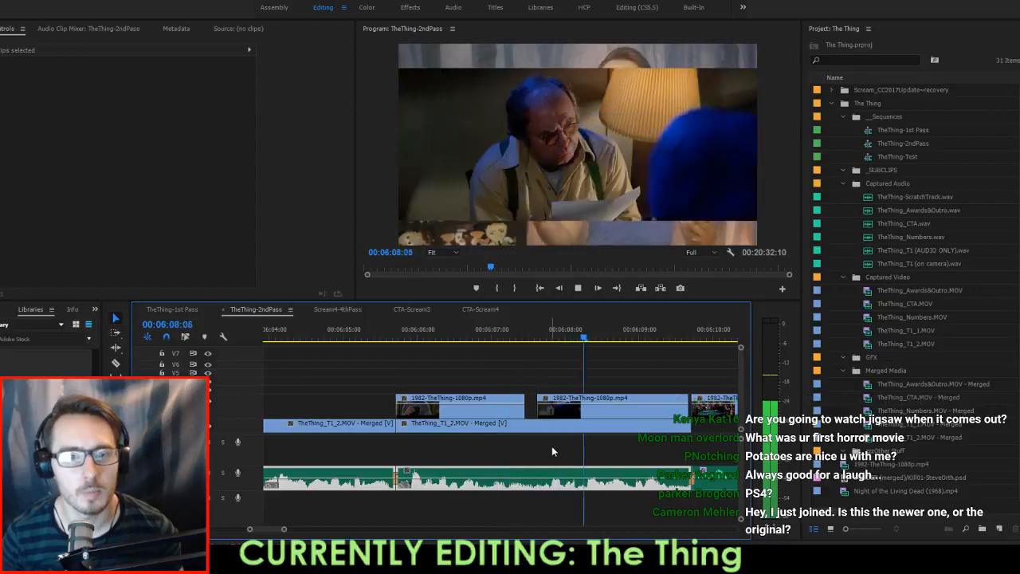
key(space)
Extend the second movie clip's start back to the first clip's end, closing the gap, and replay through to 00:06:10:03.
click(563, 412)
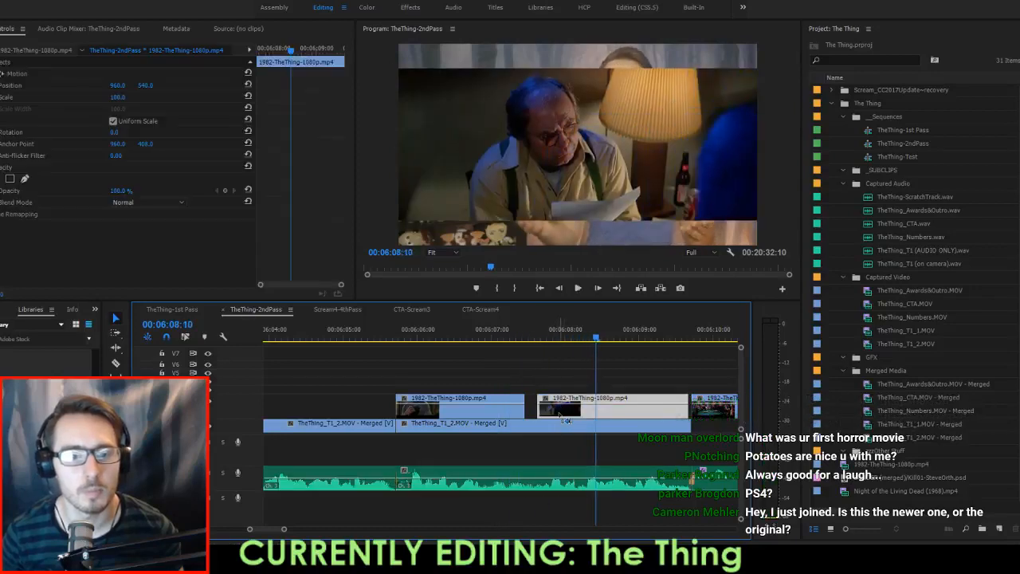
drag(560, 416, 547, 414)
click(450, 330)
key(space)
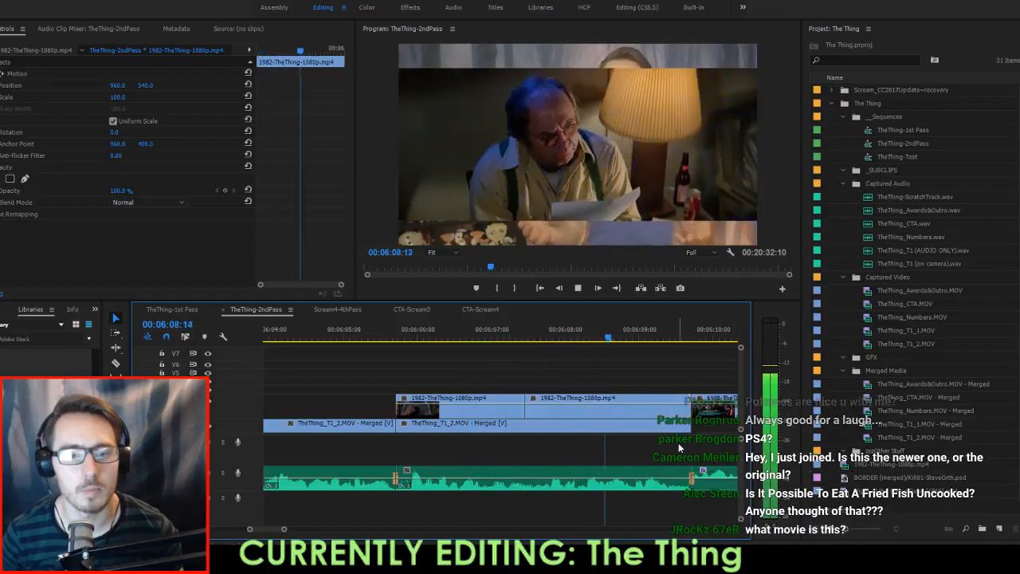
click(678, 443)
key(space)
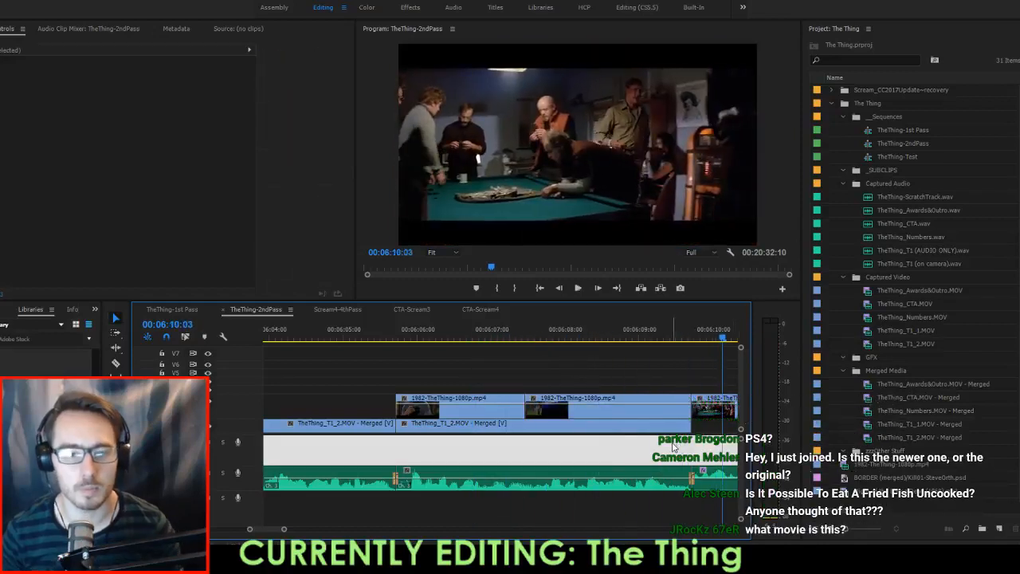
Find the last frames before the cut at 00:06:09:17 and ripple-trim the take and its movie clip to end at 00:06:09:16.
key(Up)
key(Left)
key(Left)
key(Left)
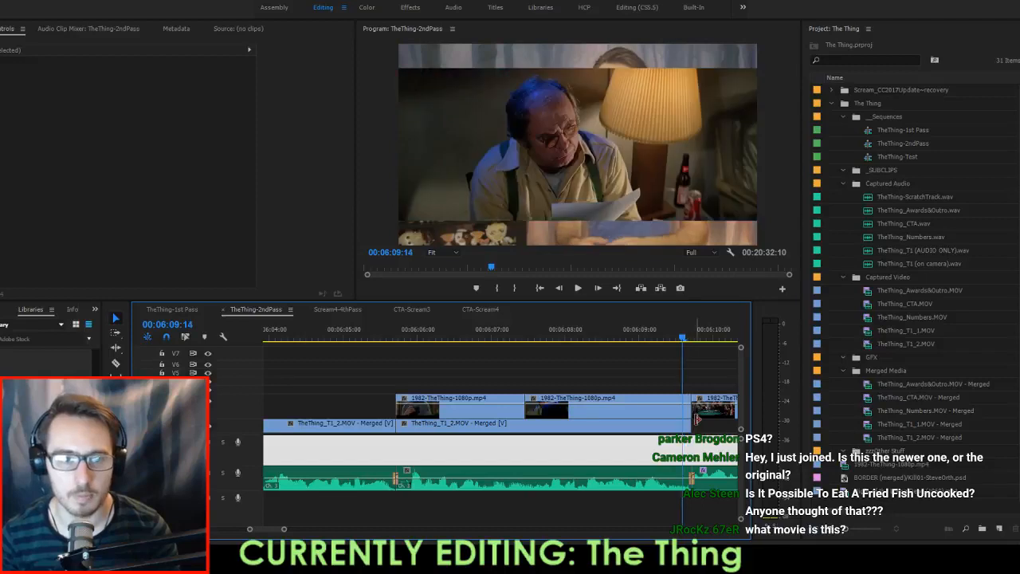
key(Right)
key(Right)
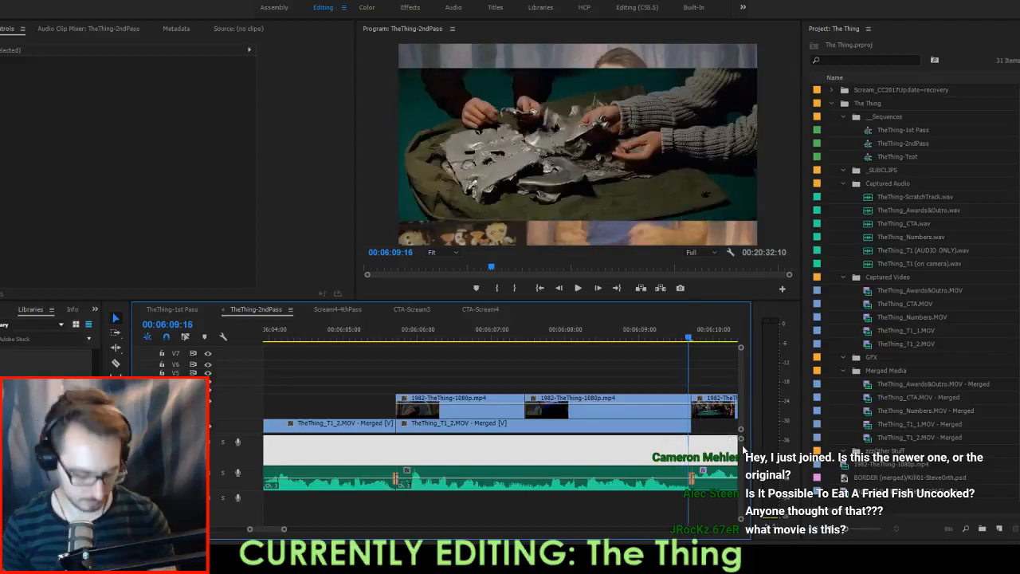
key(Return)
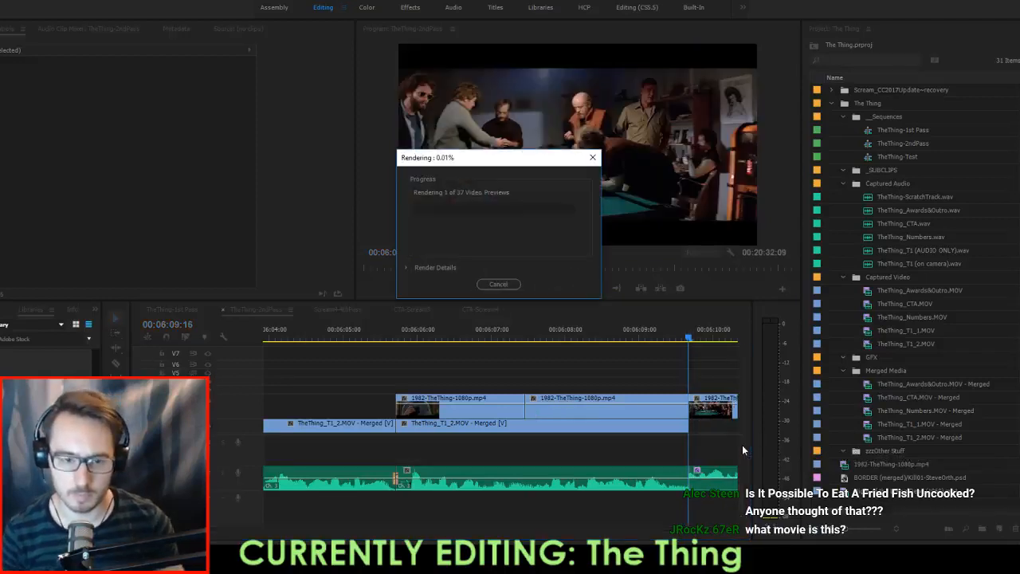
key(Escape)
key(ctrl+shift+s)
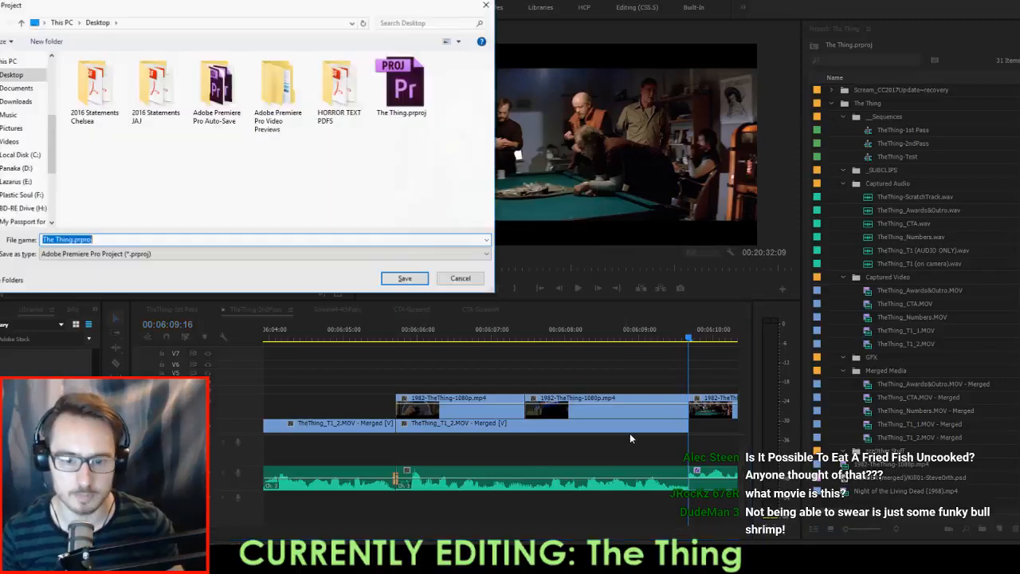
key(Escape)
Apply the default transition to the audio cut at 00:06:09:16 and replay across it.
key(ctrl+shift+d)
key(space)
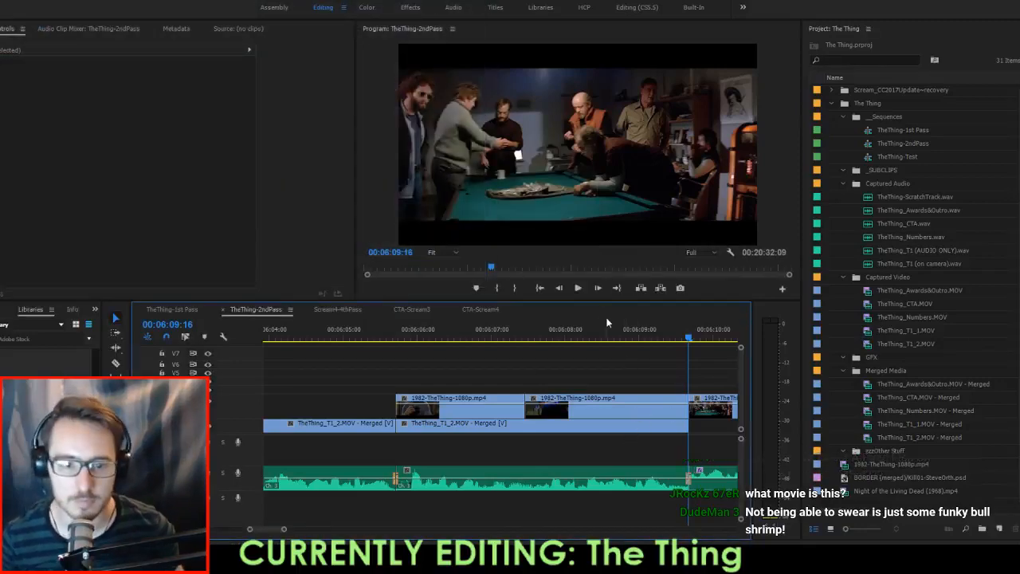
click(609, 329)
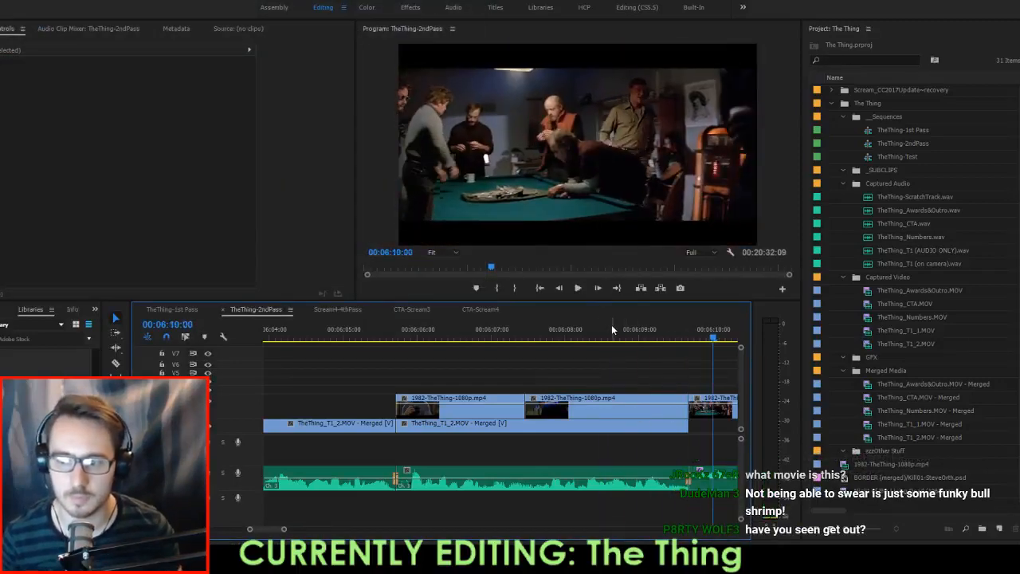
key(space)
Select the second movie clip over the take and replay it from 00:06:06:20 to check its footage.
click(600, 404)
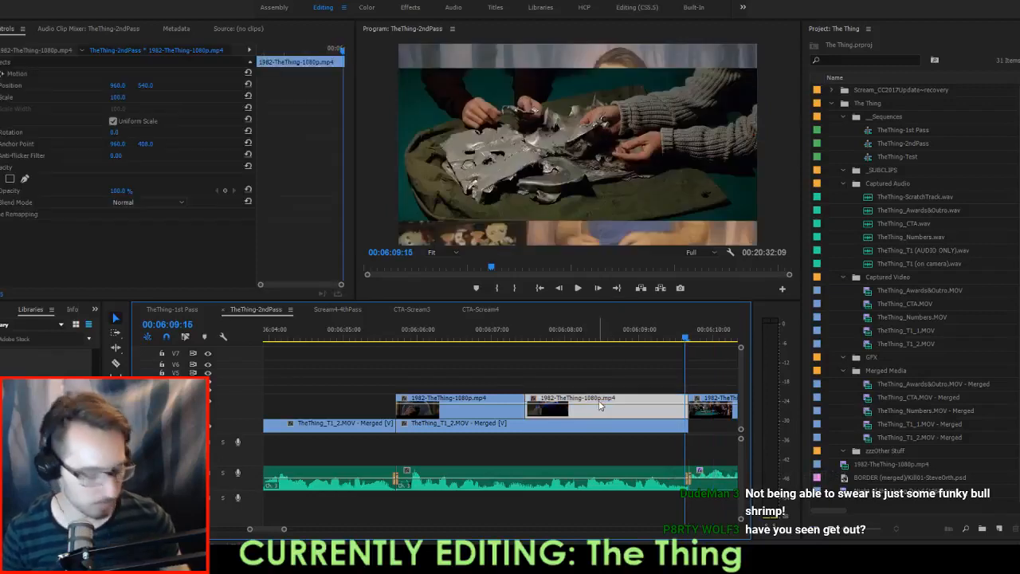
key(Up)
key(shift+Left)
key(shift+Left)
key(shift+Left)
key(shift+Left)
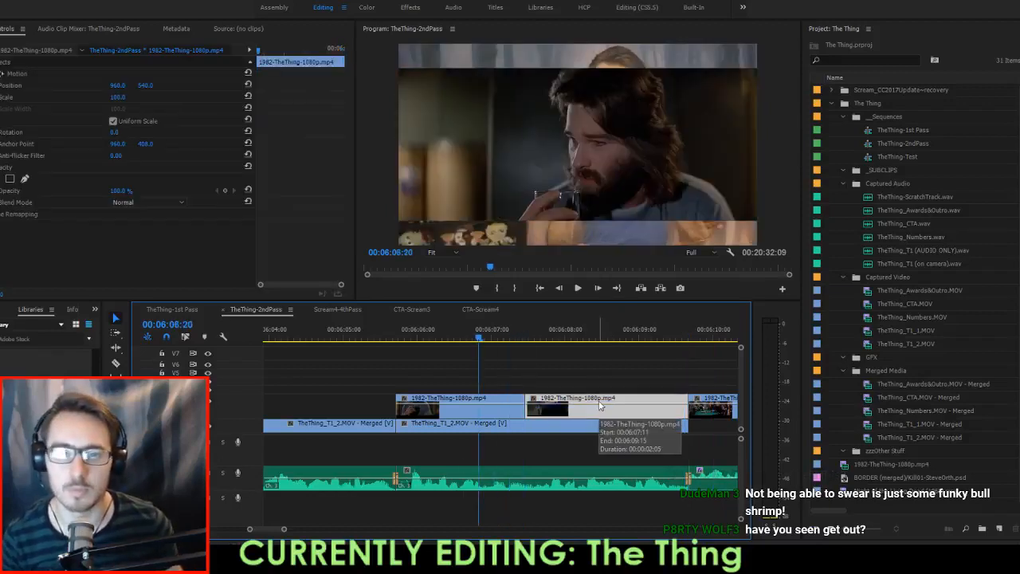
key(space)
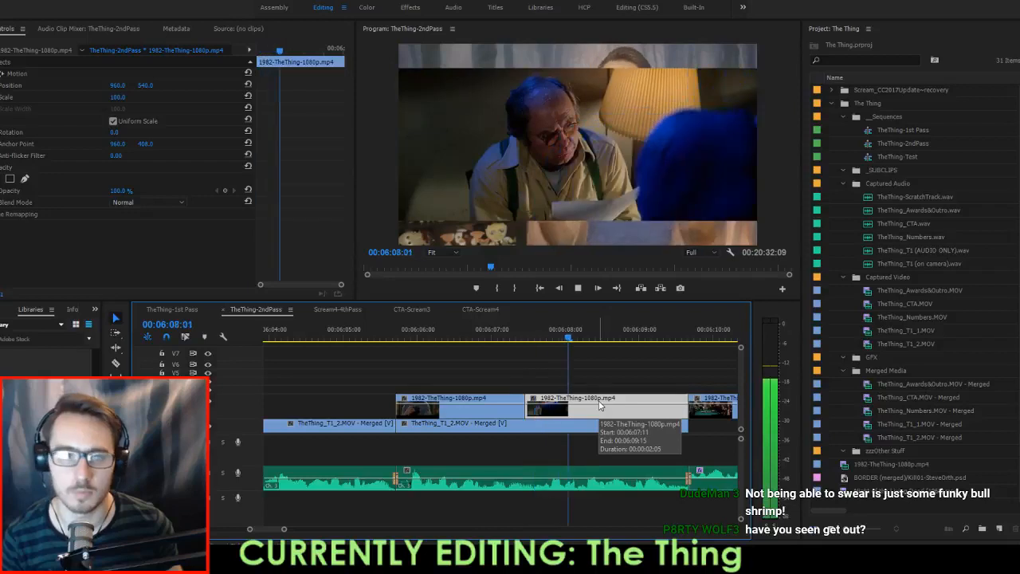
Replay the second movie clip once more up to the 00:06:09:16 cut and return to the take's start at 00:06:05:17.
key(Up)
key(shift+Left)
key(shift+Left)
key(shift+Left)
key(space)
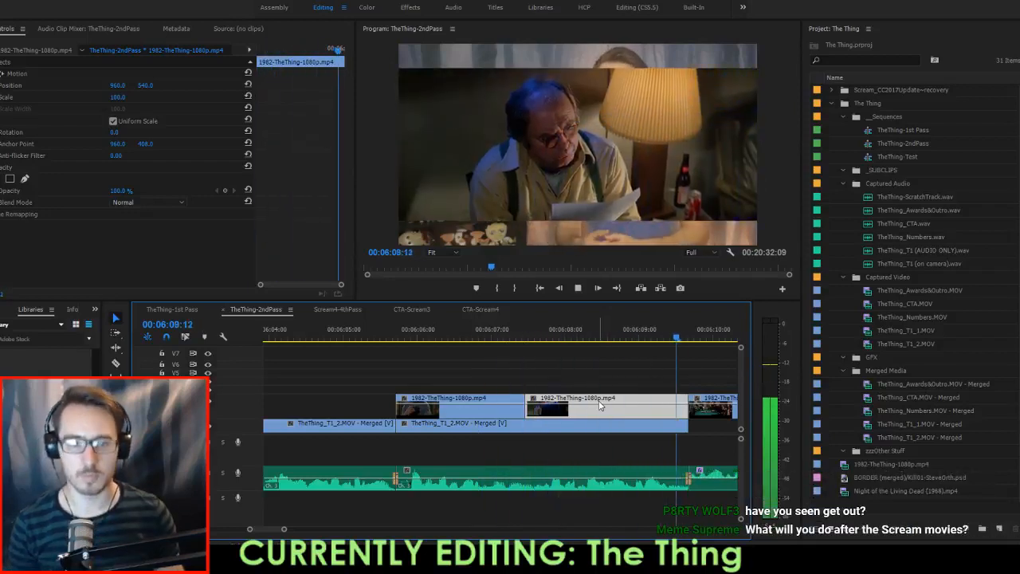
key(space)
key(Up)
key(Up)
key(Up)
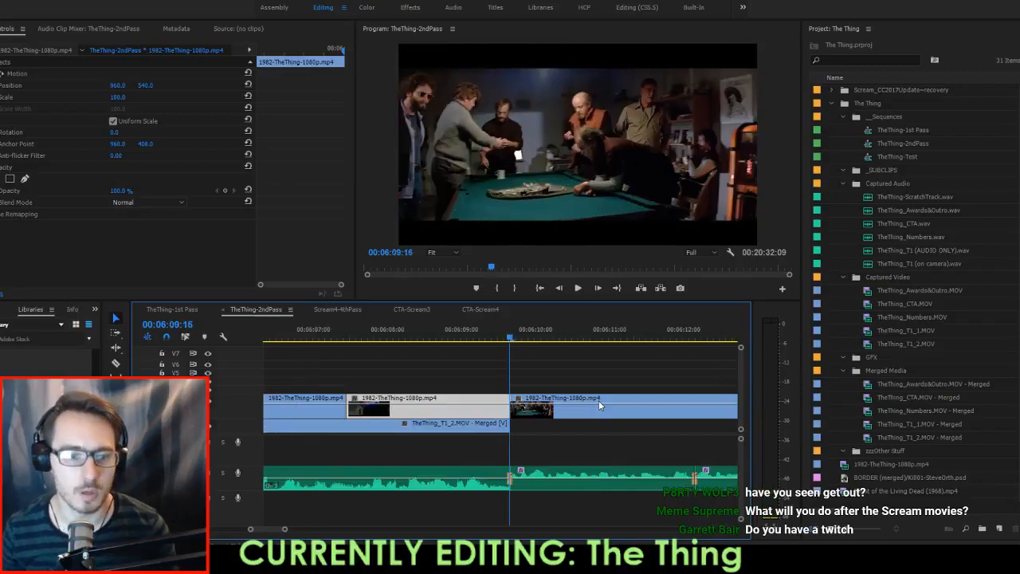
Delete the on-camera video beneath the two movie clips at 00:06:05:17 and play the sequence on to 00:06:32:09.
scroll(615, 422, down, 1)
scroll(615, 427, down, 1)
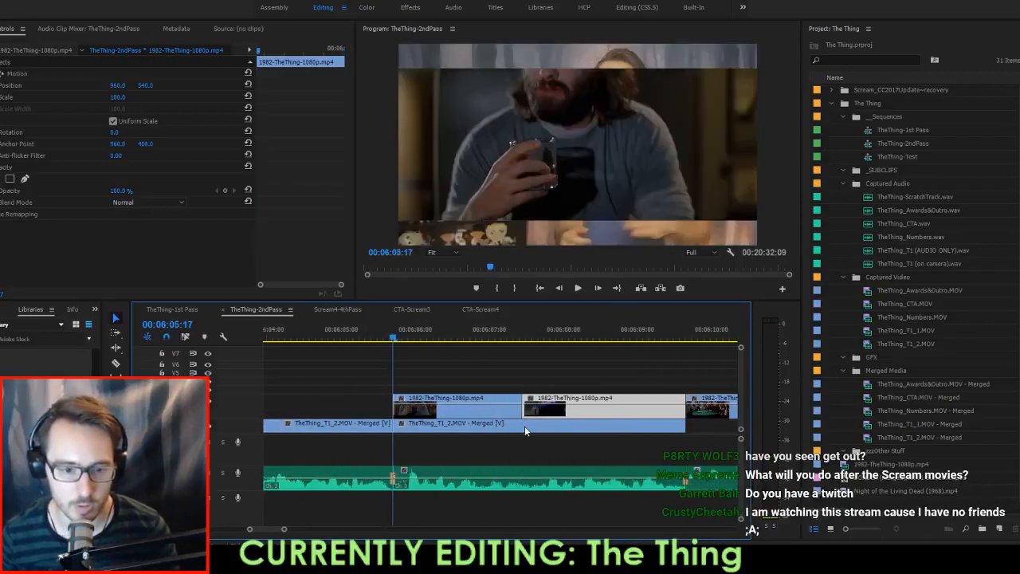
click(517, 426)
key(Delete)
key(space)
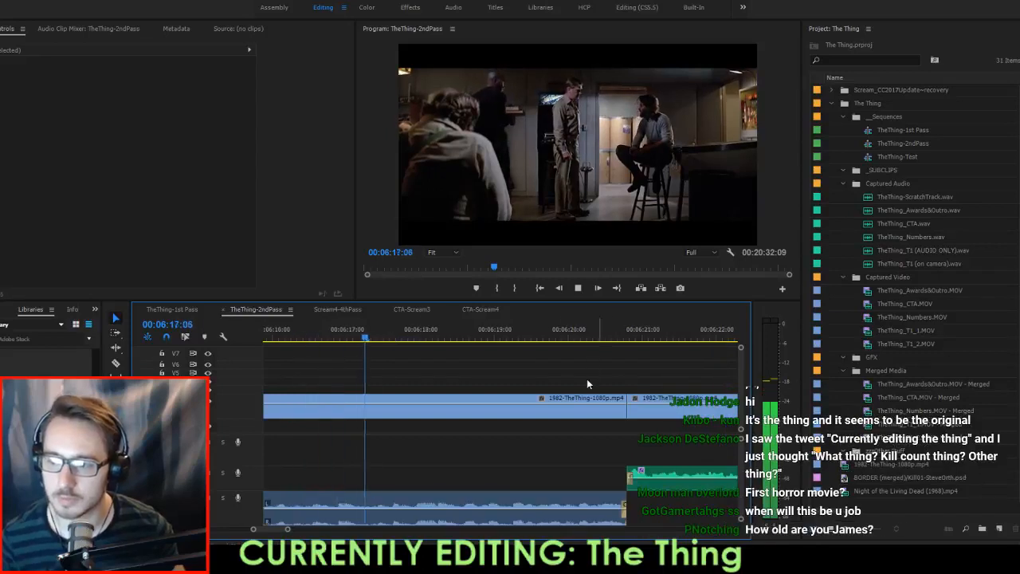
scroll(563, 383, down, 2)
scroll(565, 384, down, 1)
click(526, 439)
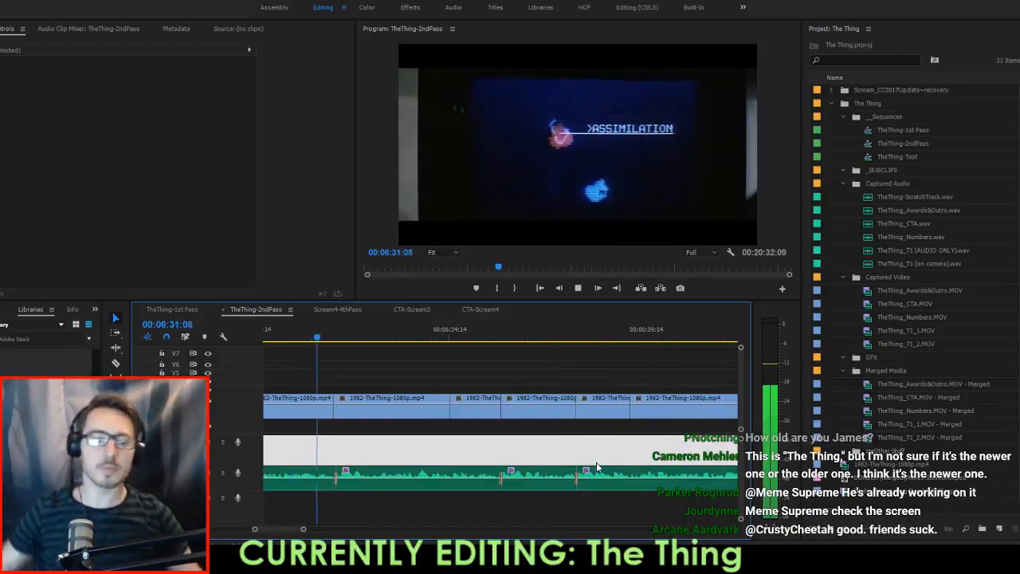
key(space)
scroll(429, 501, up, 3)
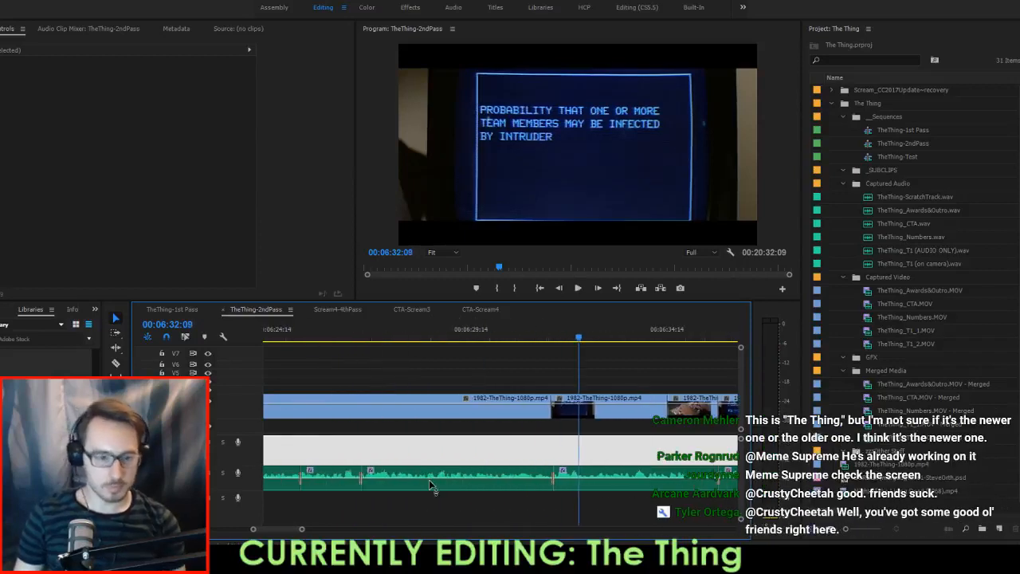
Trim the end of the movie's own audio to the cut at 00:06:20:19 and play across it to 00:06:21:15.
key(Up)
key(Up)
key(Up)
key(Up)
key(Up)
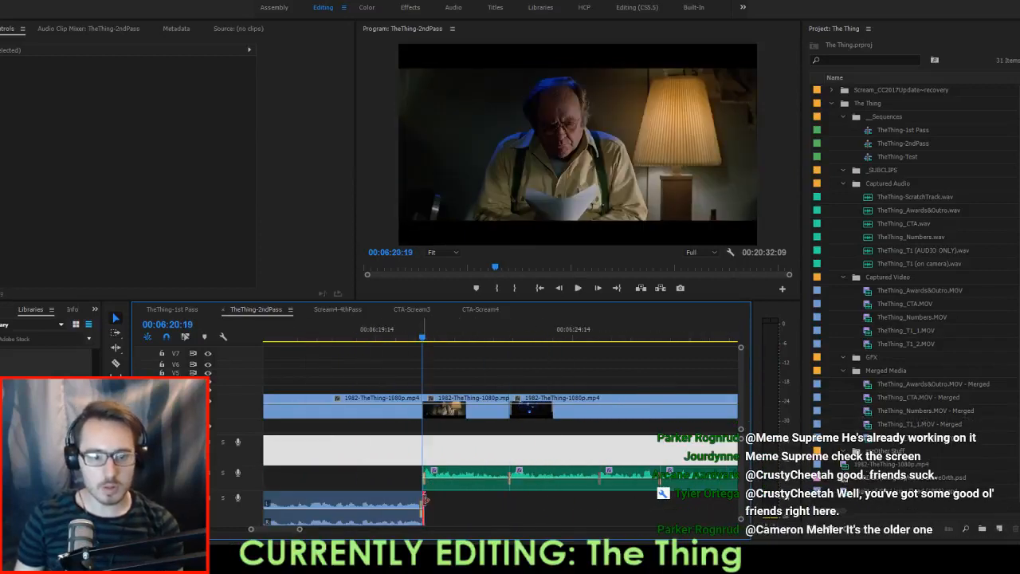
click(370, 333)
key(space)
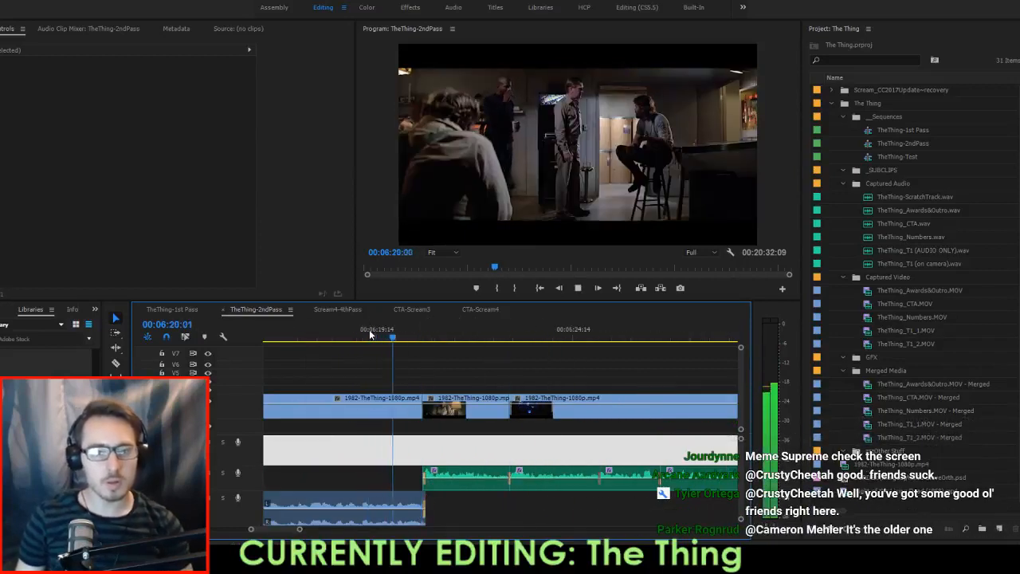
key(space)
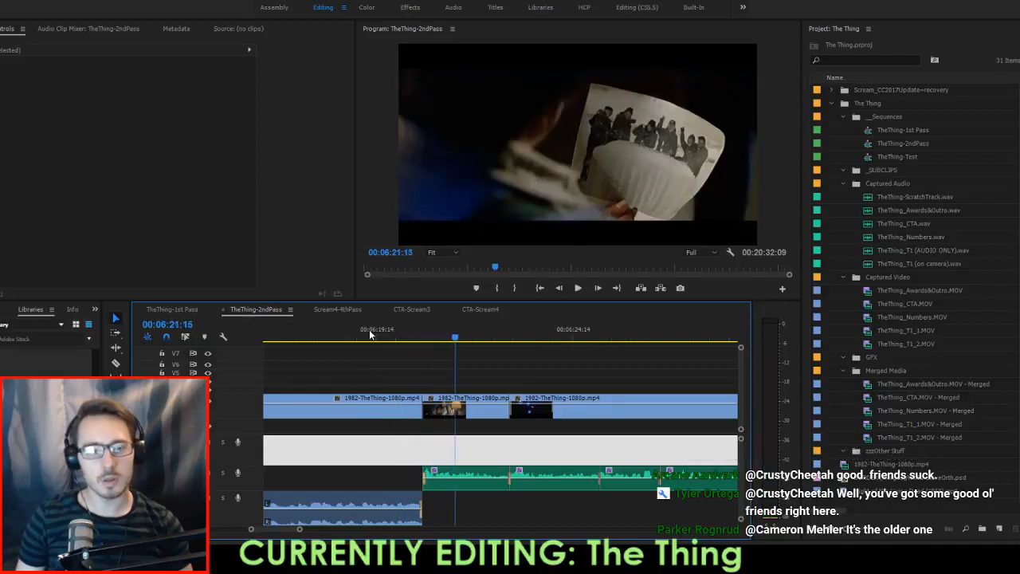
Replay the cut at 00:06:20:19 and the computer-screen footage after it up to 00:06:31:13.
click(364, 333)
drag(424, 479, 424, 480)
key(space)
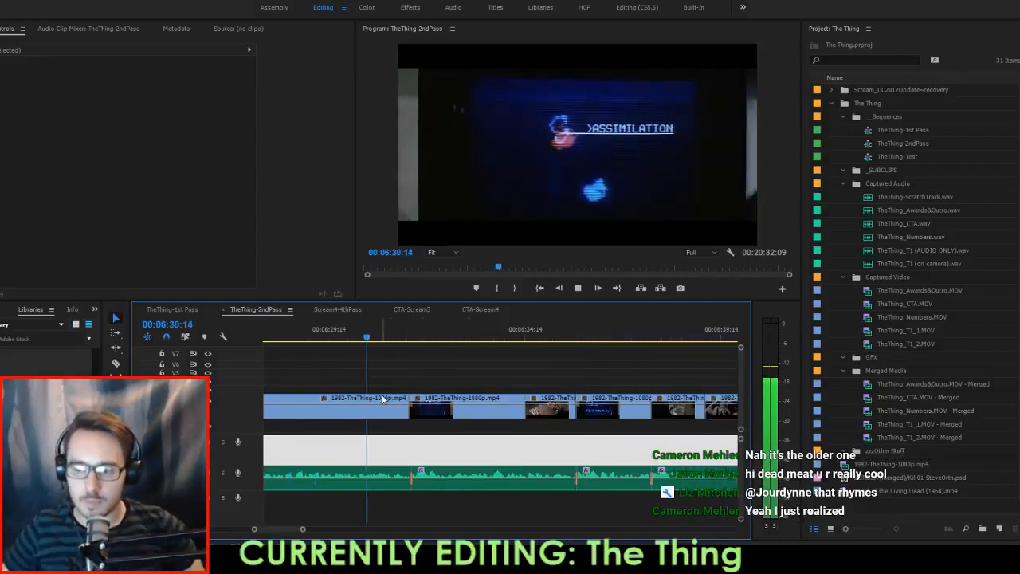
click(402, 334)
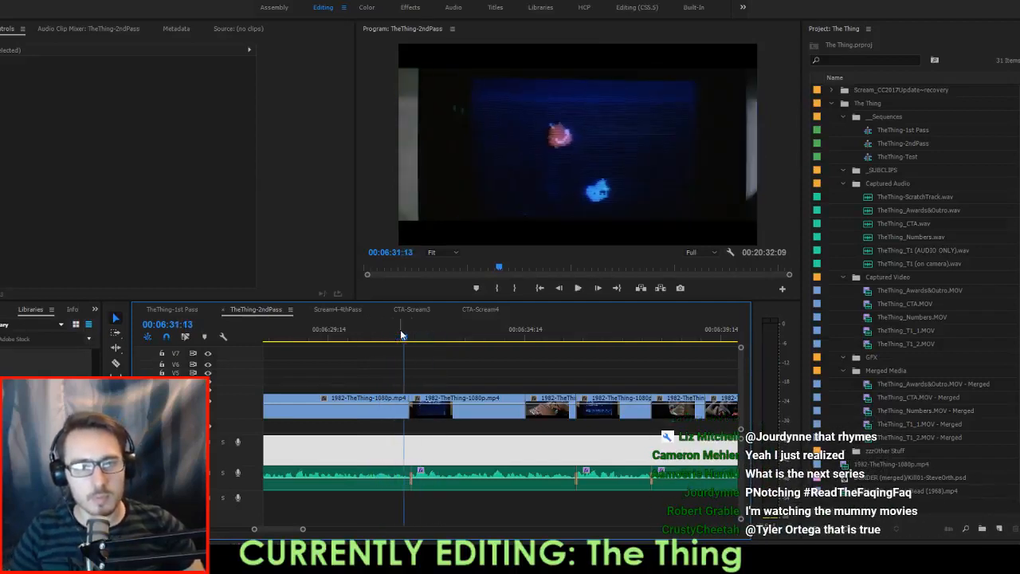
Check the last frames of the computer-screen clip ending at 00:06:31:15 and slip its footage ten frames to the left.
key(Right)
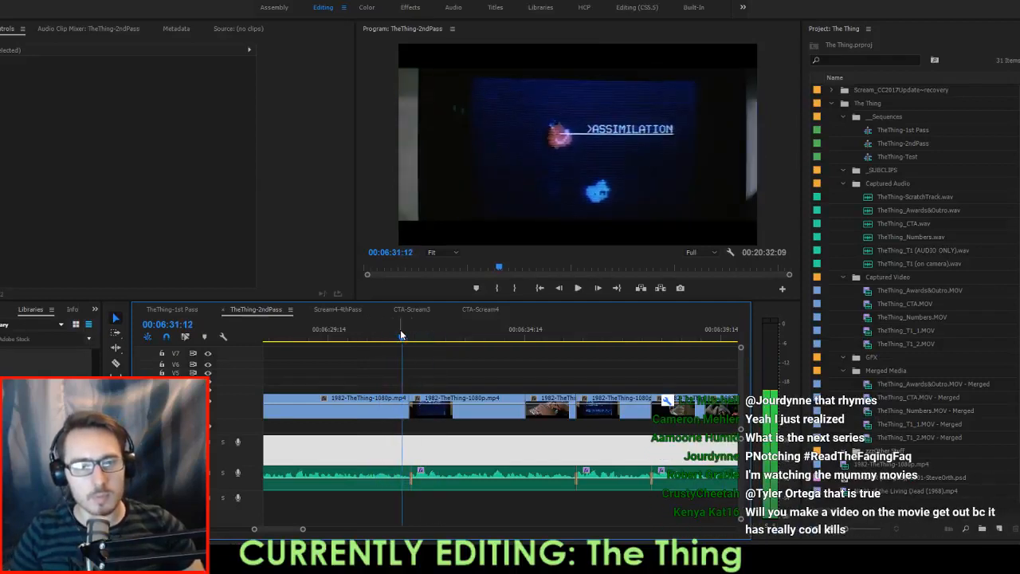
click(345, 419)
key(Right)
key(Right)
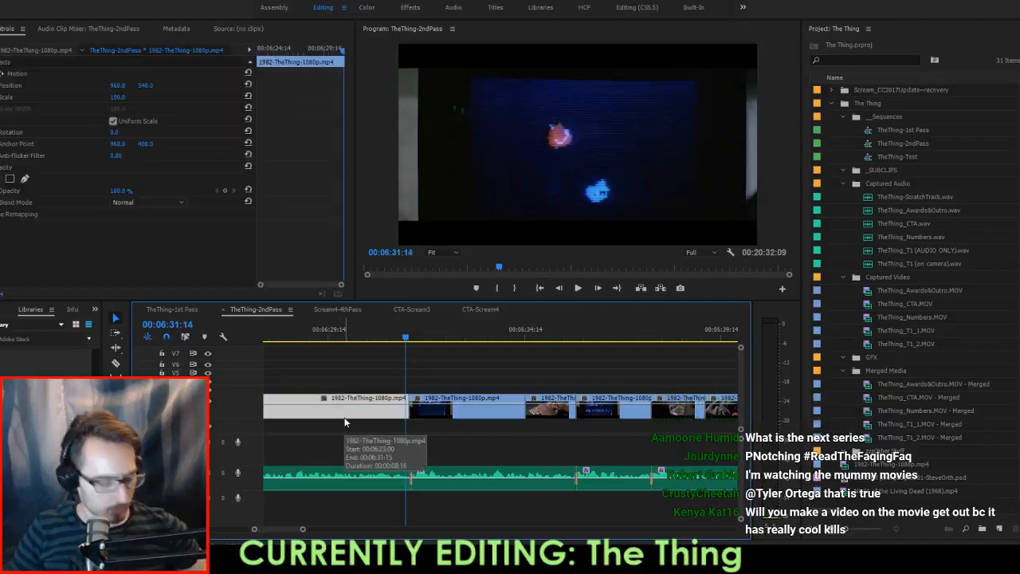
key(ctrl+alt+shift+Left)
key(ctrl+alt+shift+Left)
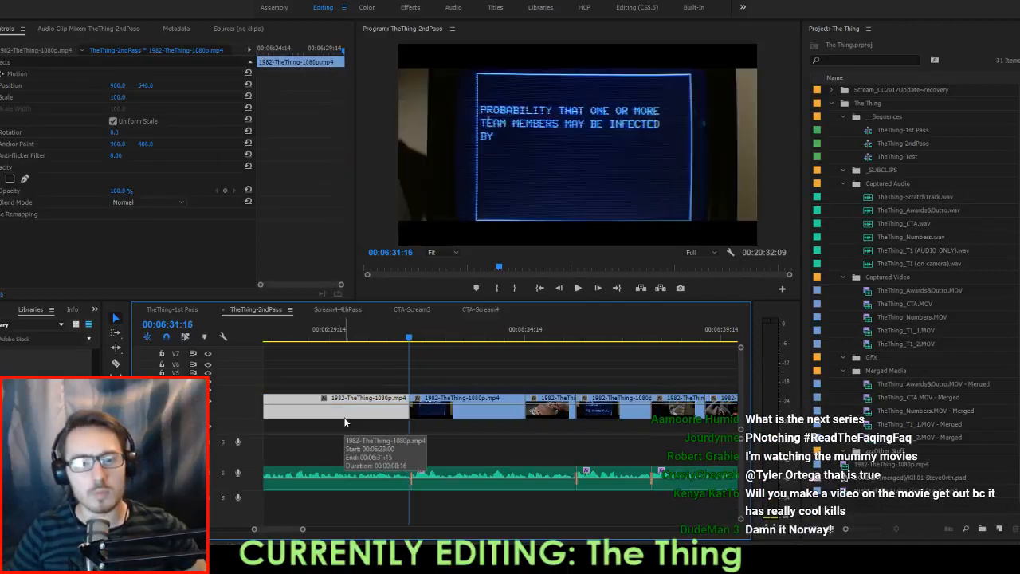
Return to the start of the slipped clip at 00:06:23:00 and play the following movie clips to 00:06:50:19.
key(Up)
key(Up)
key(Up)
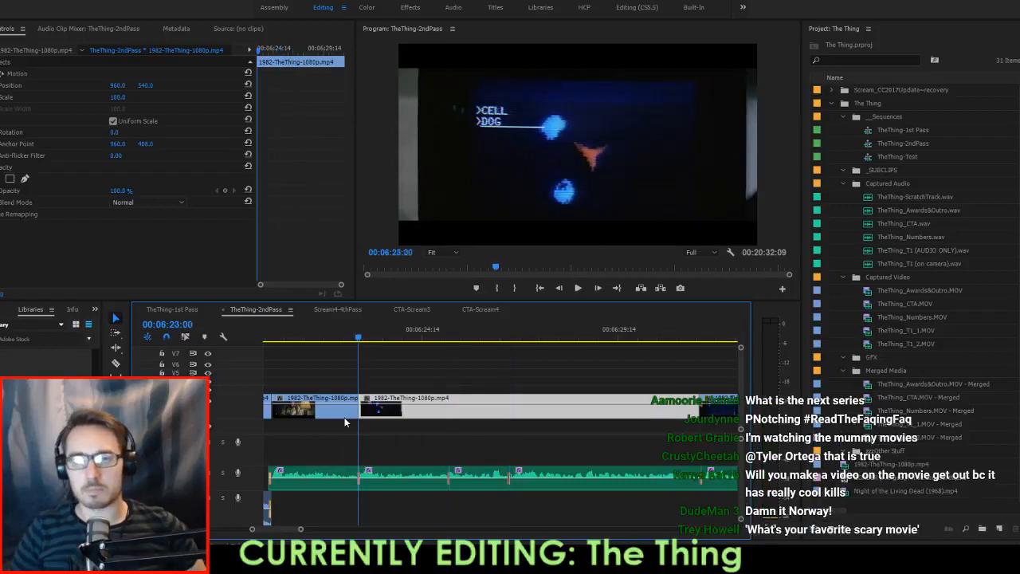
key(space)
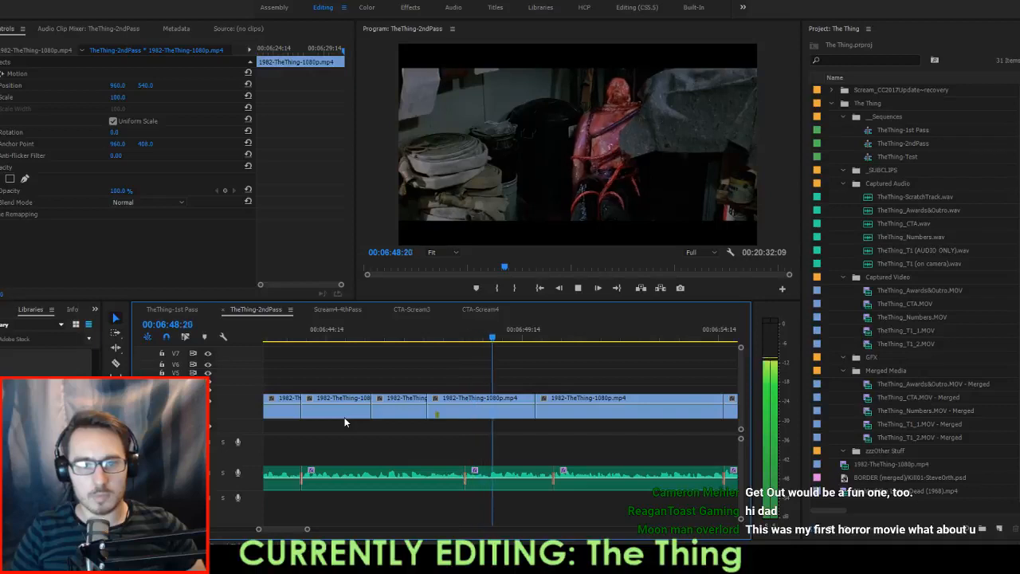
key(space)
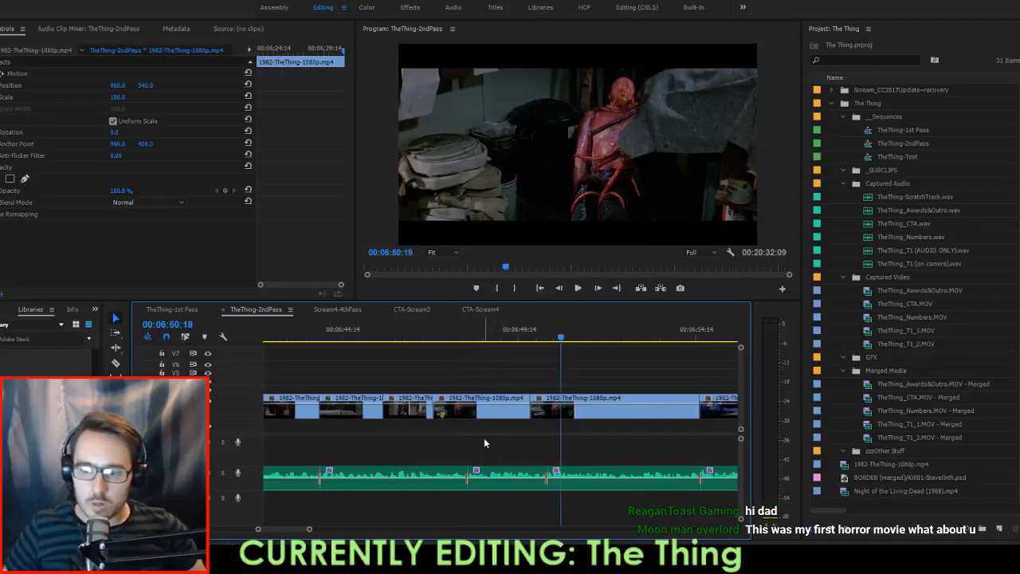
Bring the four Trudie kill graphics from earlier in the sequence to above the second burned-corpse clip, just before 00:06:50.
scroll(484, 437, down, 5)
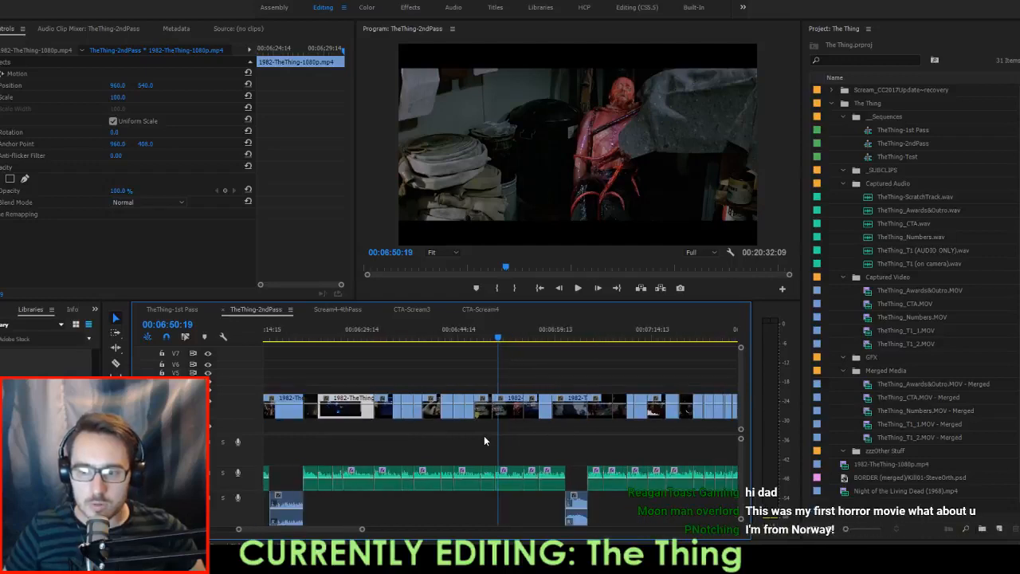
scroll(484, 435, down, 5)
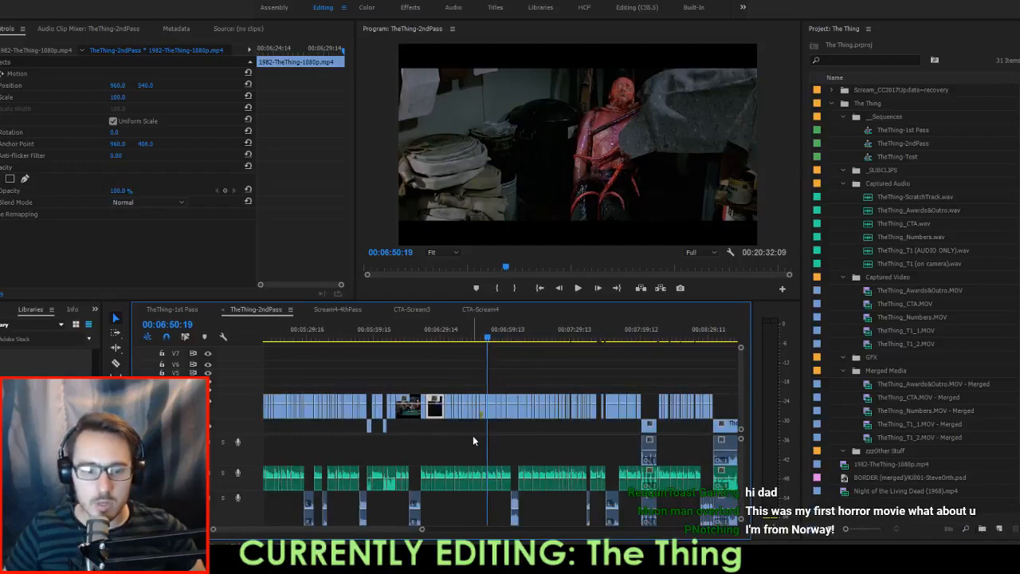
scroll(472, 431, down, 4)
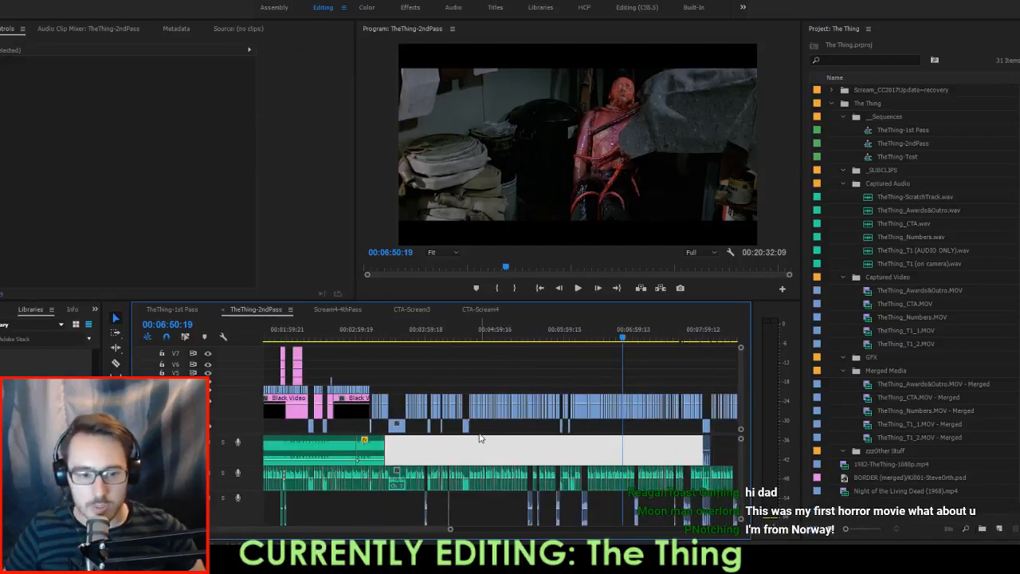
drag(327, 353, 612, 380)
scroll(613, 379, up, 8)
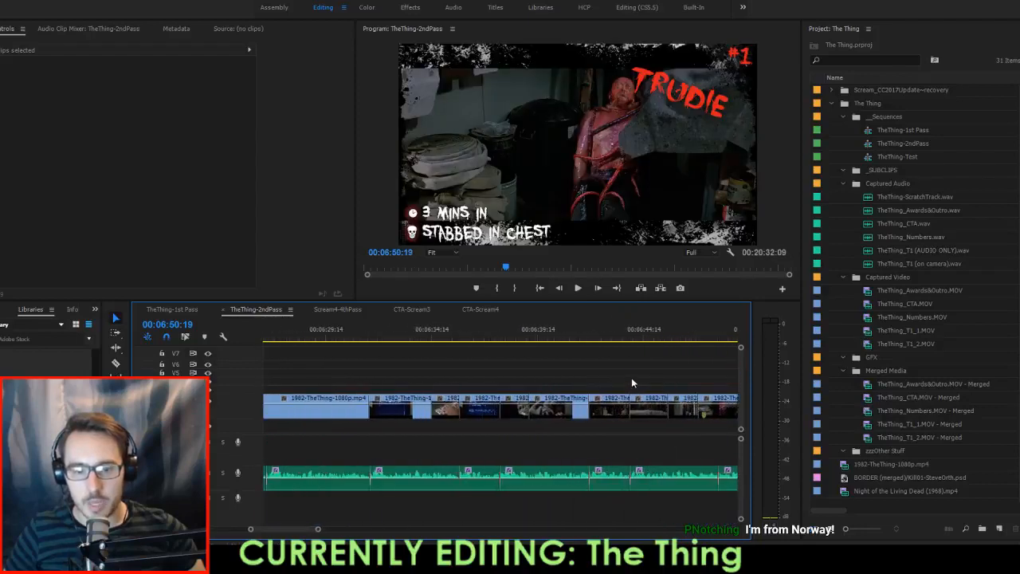
scroll(632, 383, up, 5)
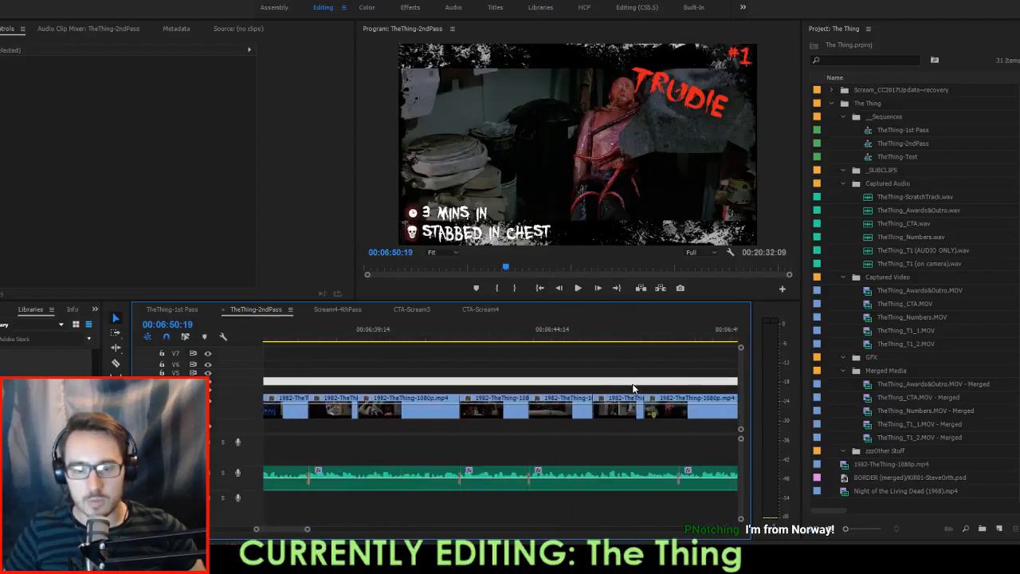
scroll(634, 388, right, 5)
Move the Trudie graphics back to start with the first burned-corpse clip at about 00:06:47:05 and save the project.
click(448, 338)
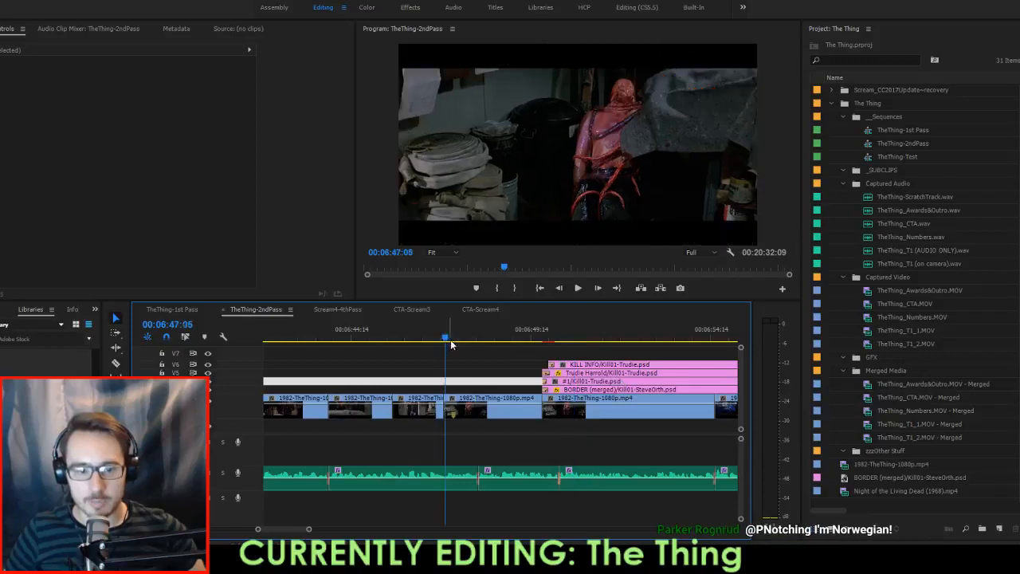
key(space)
click(421, 337)
drag(530, 352, 485, 390)
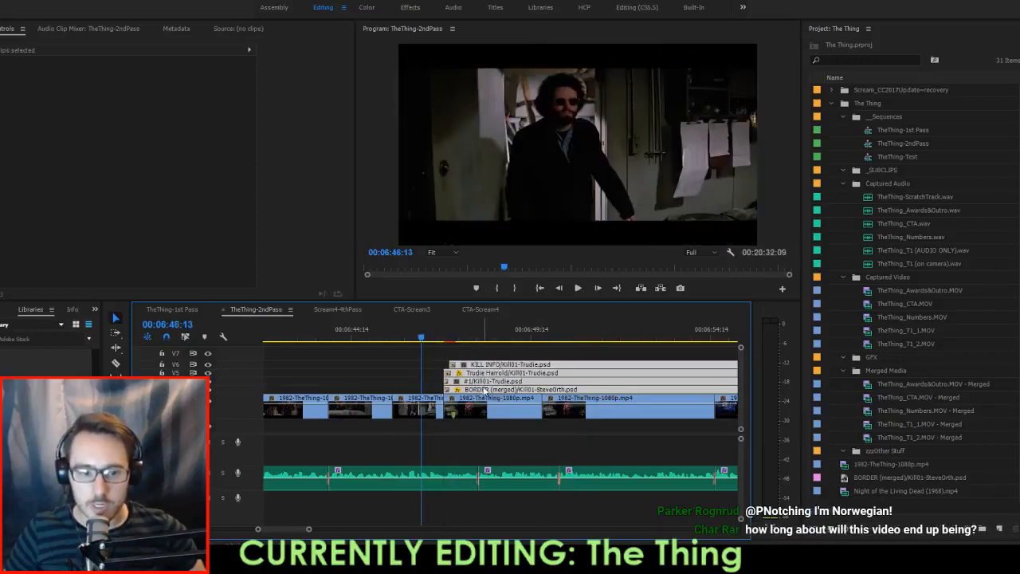
click(509, 355)
key(ctrl+s)
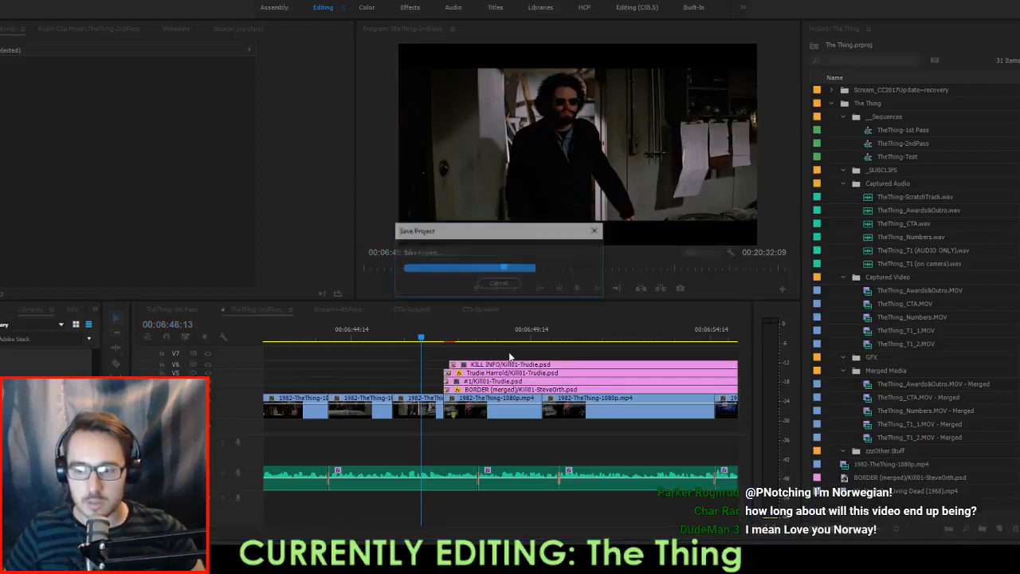
Play the lead-in from 00:06:46:13 and the opening of the Trudie graphics to check their timing.
key(space)
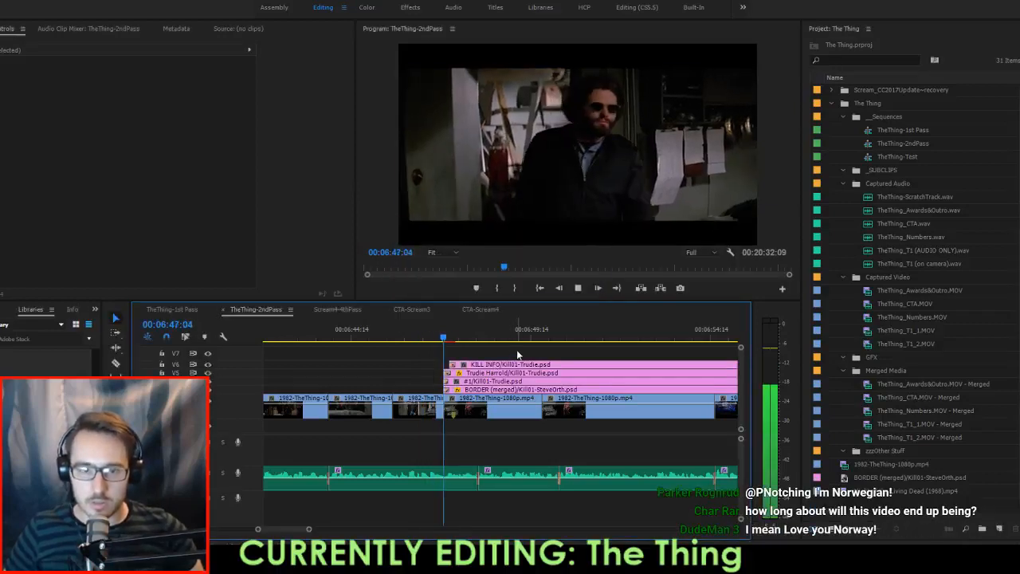
click(446, 343)
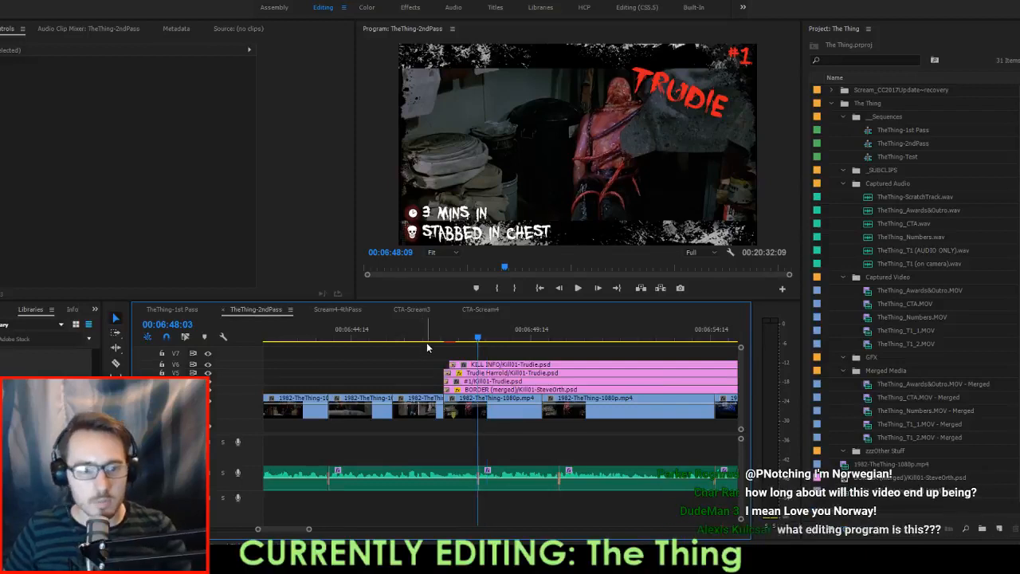
key(space)
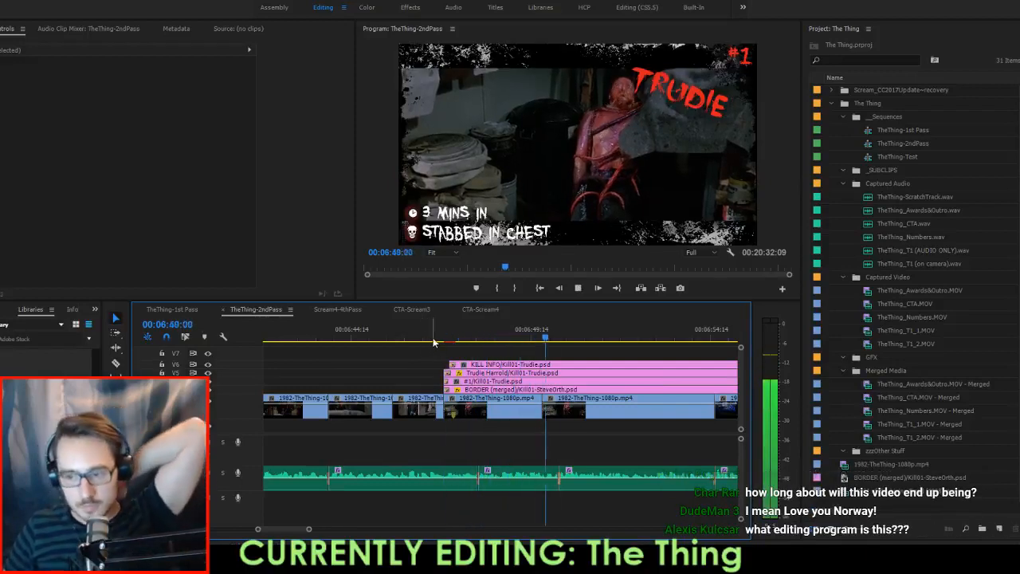
Shorten the ends of all four Trudie graphics to the cut into the snowy night exterior.
scroll(619, 414, down, 3)
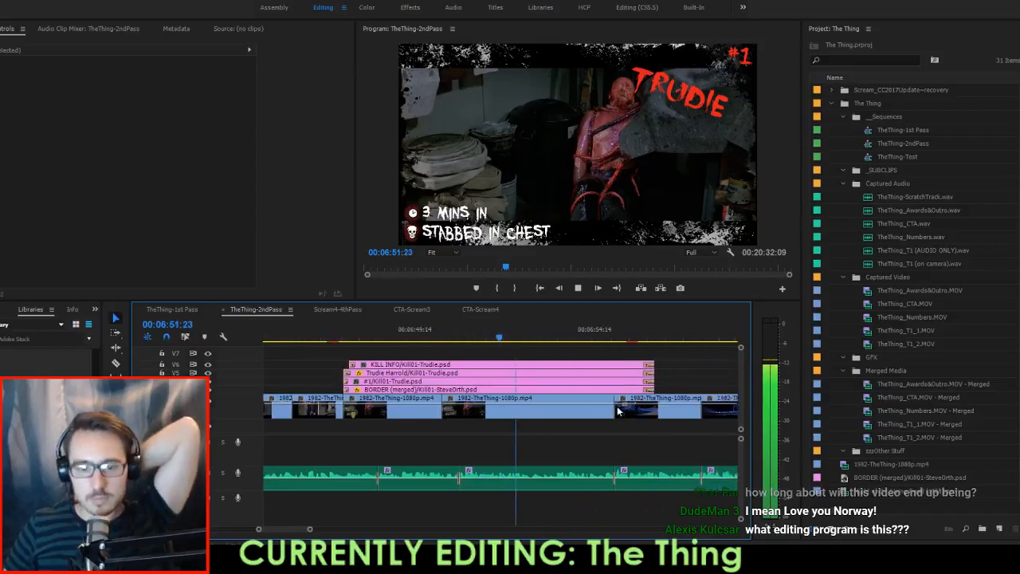
drag(629, 362, 579, 387)
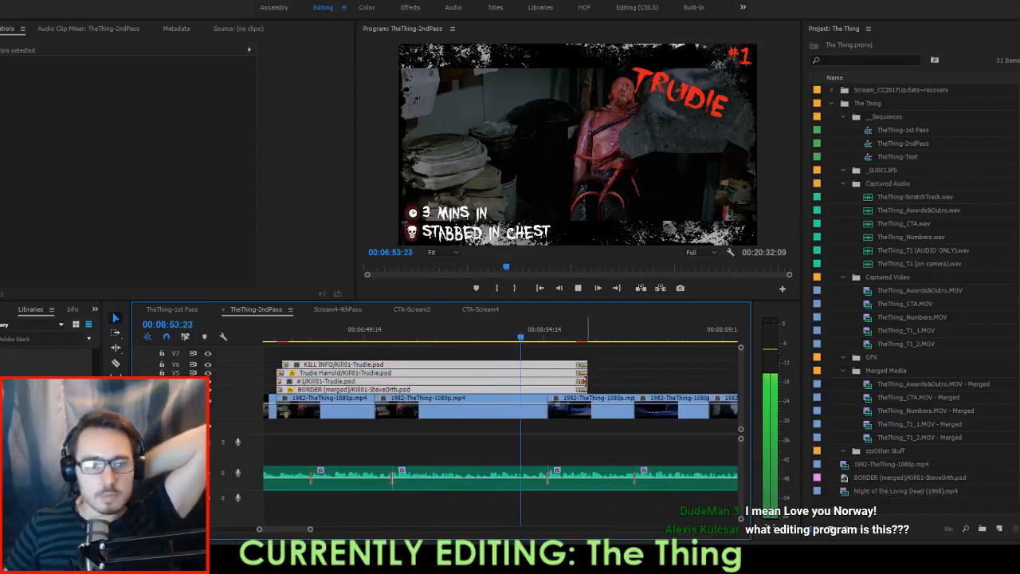
key(space)
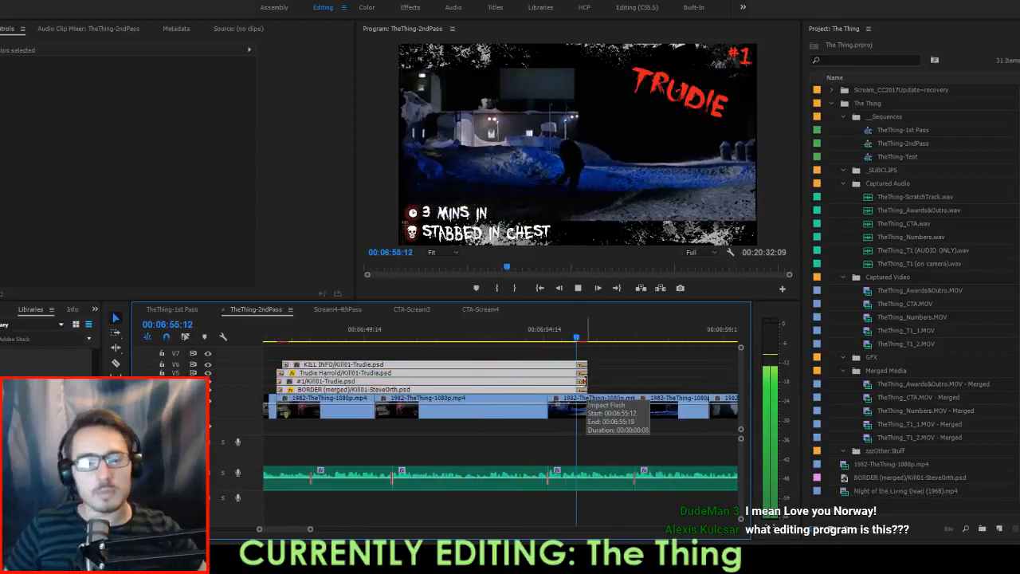
drag(584, 381, 547, 385)
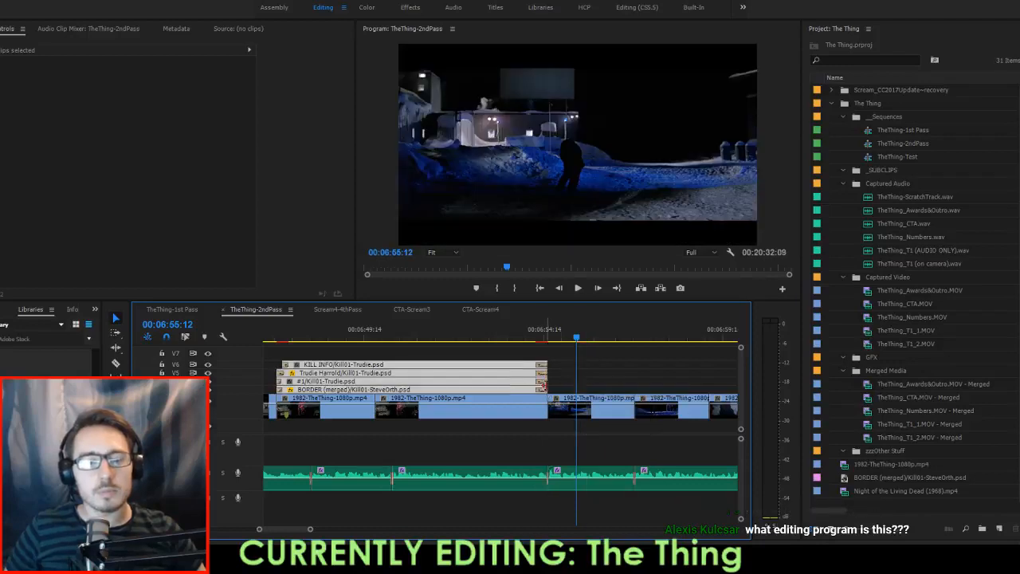
click(609, 384)
Play the movie clips from 00:06:55:12 to 00:07:22:15 and replay the radio-room swinging shots up to 00:07:23:11.
key(space)
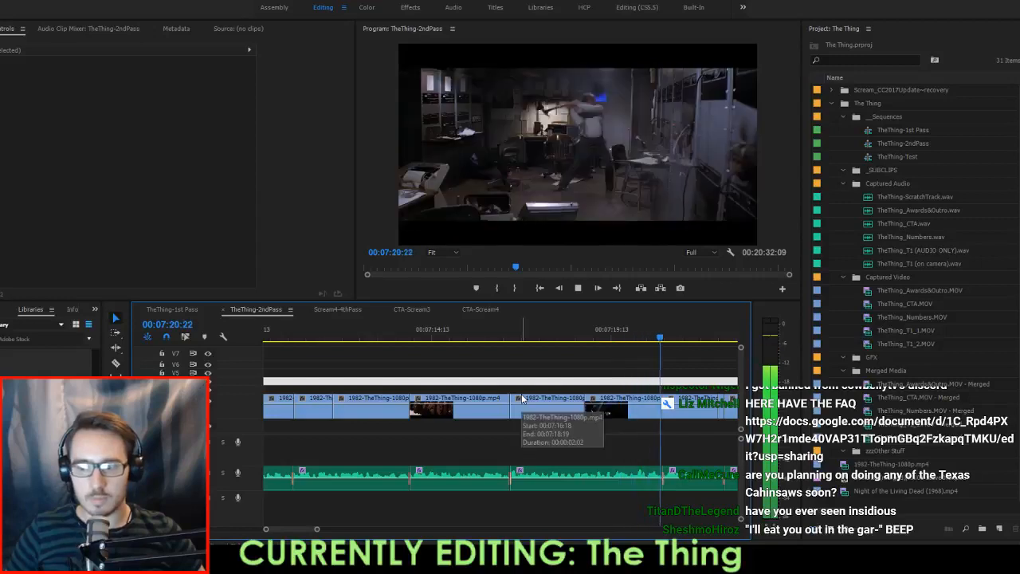
key(space)
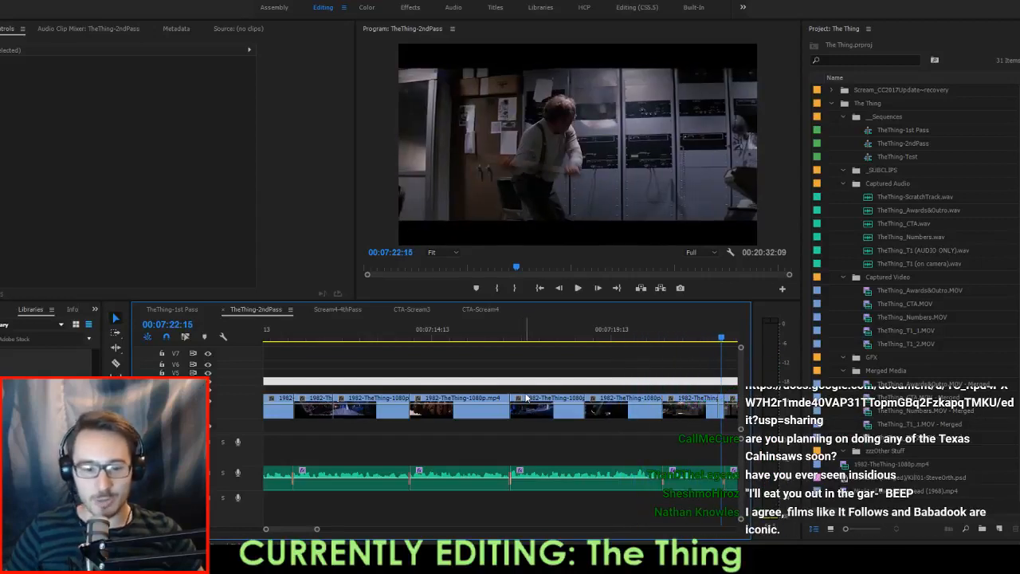
scroll(526, 397, down, 2)
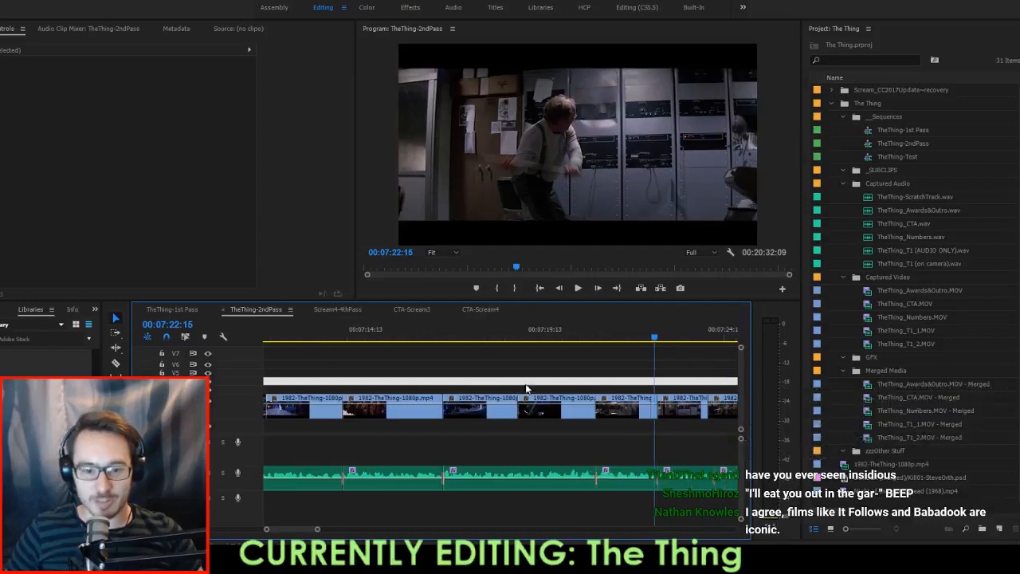
click(575, 342)
key(space)
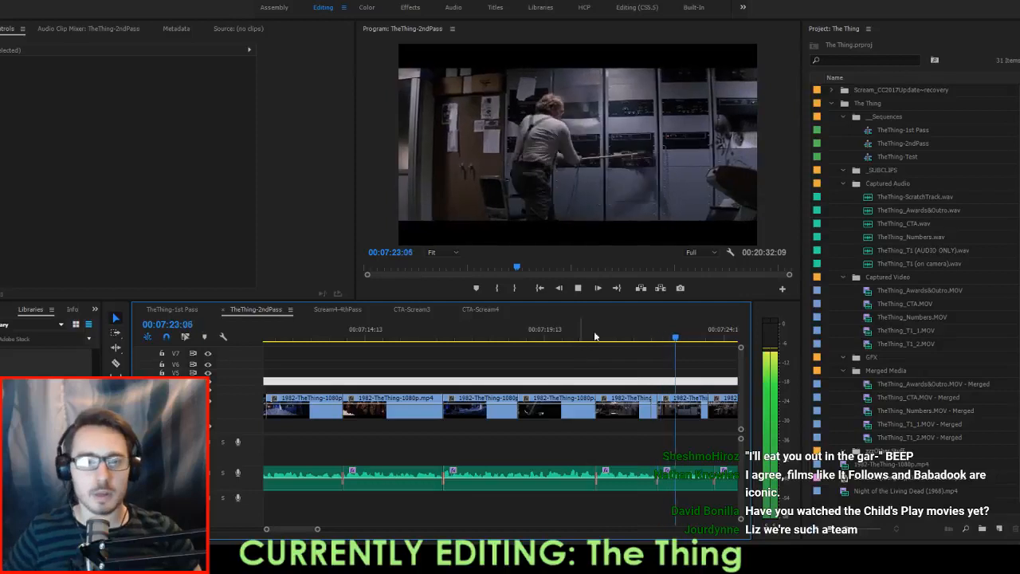
key(space)
Roll the cut into the man swinging at the cabinets to the narration cut at 00:07:22:17 and play it to 00:07:25:15.
scroll(652, 345, up, 1)
scroll(526, 362, down, 3)
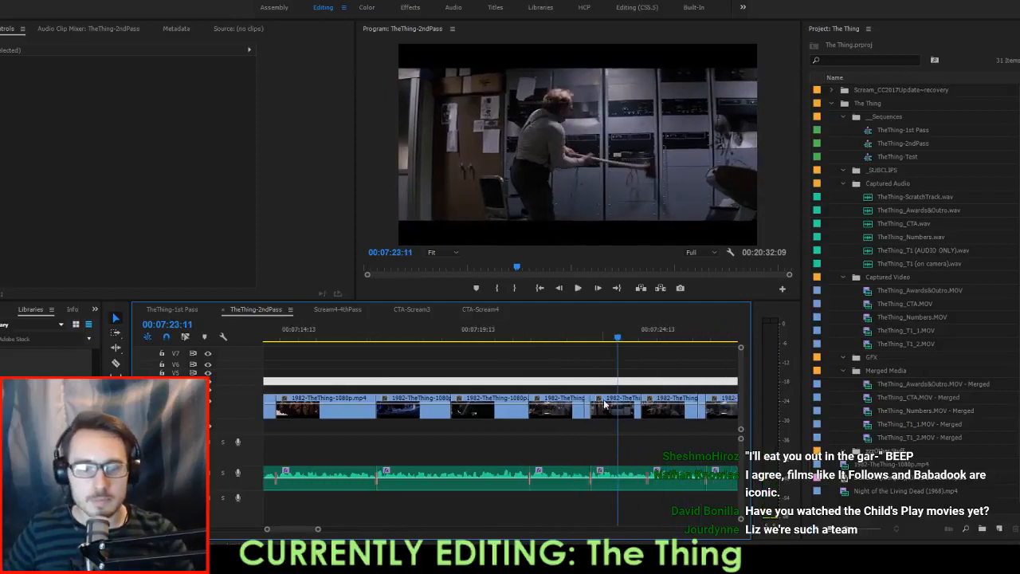
drag(586, 407, 592, 409)
key(Up)
key(Up)
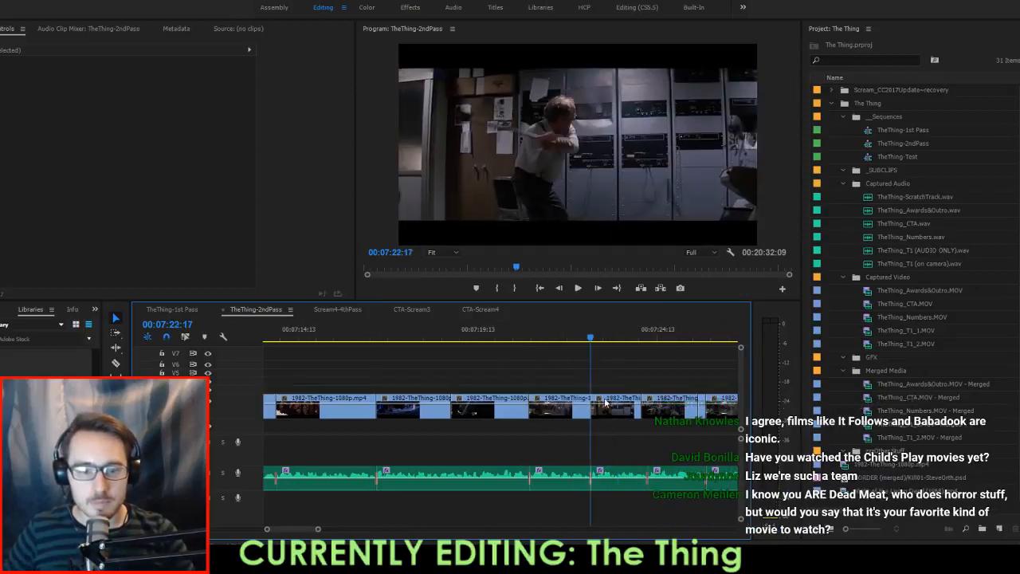
key(space)
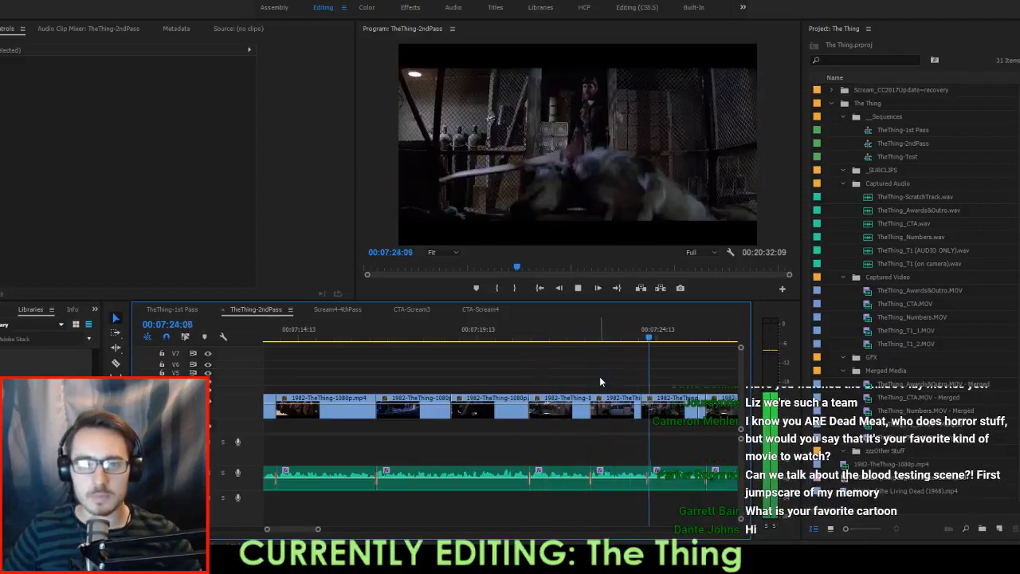
key(space)
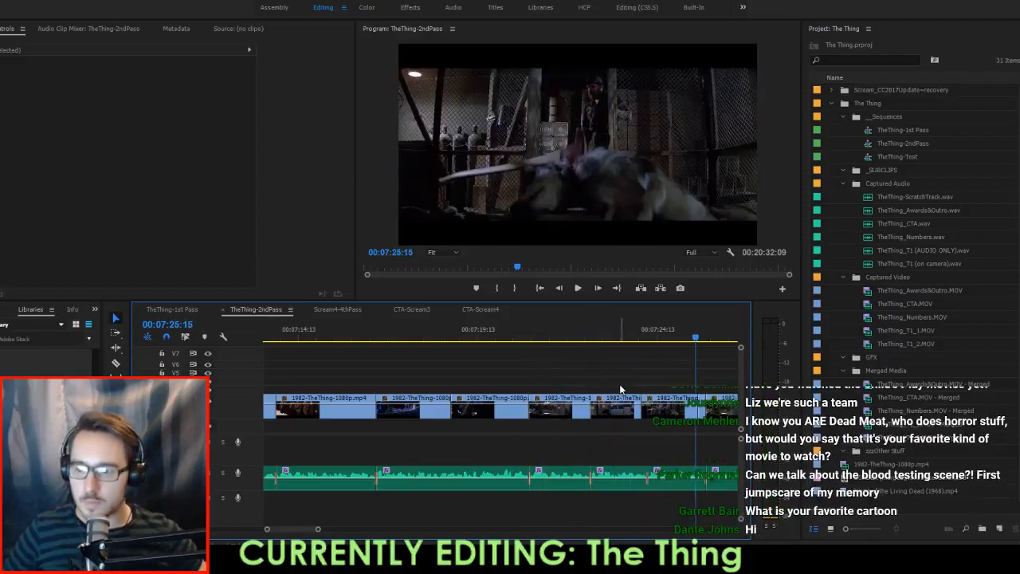
Move the kennel clip up a track to start at the narration cut after 00:07:24:00 and extend the preceding clip to meet it.
key(=)
key(=)
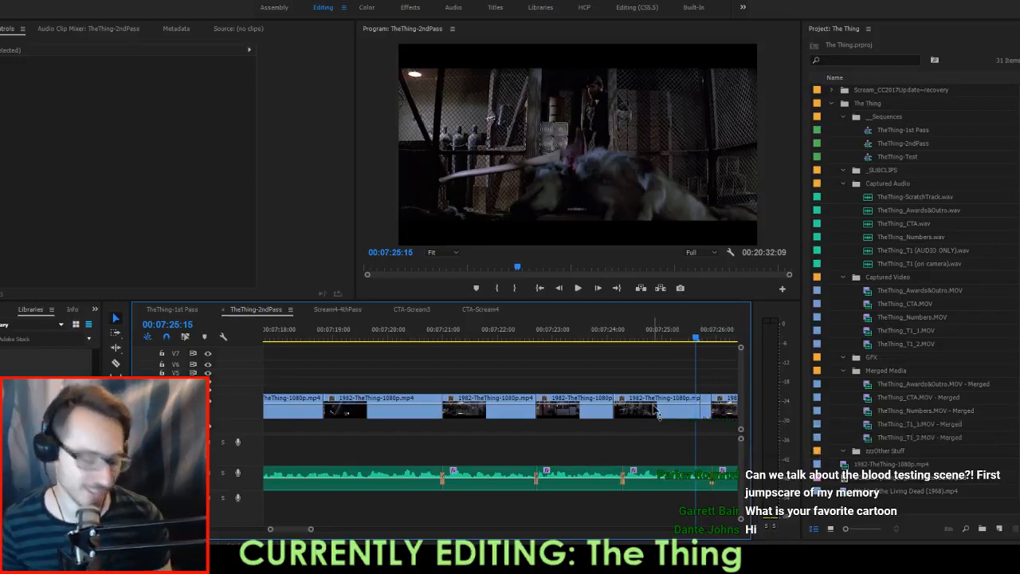
scroll(563, 430, down, 2)
scroll(520, 430, down, 2)
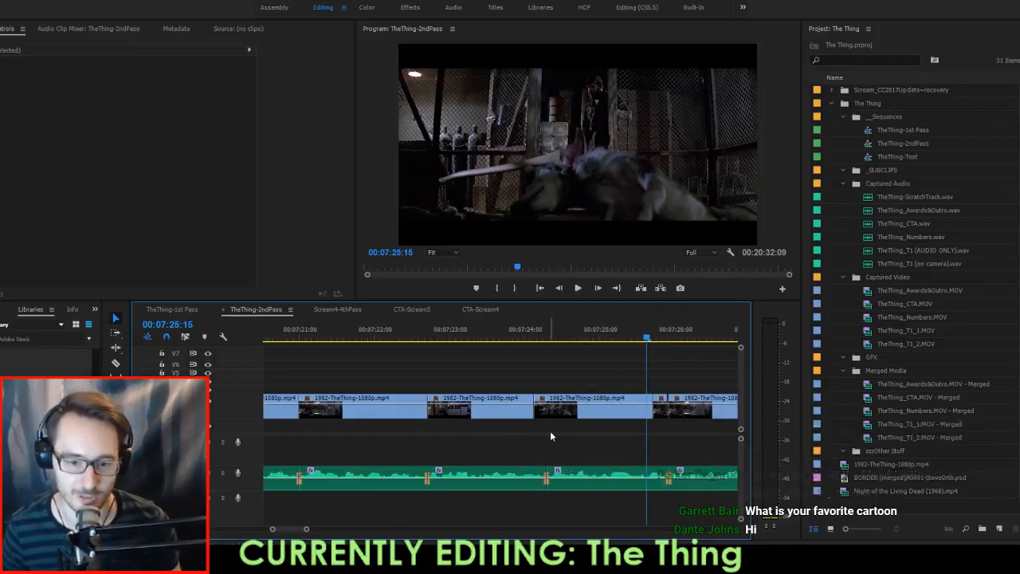
mouse_move(594, 407)
mouse_down()
mouse_move(595, 388)
mouse_move(577, 388)
mouse_move(587, 388)
mouse_up()
drag(532, 410, 547, 410)
Play across the retimed kennel clip from 00:07:23:16 to 00:07:26:05.
click(501, 329)
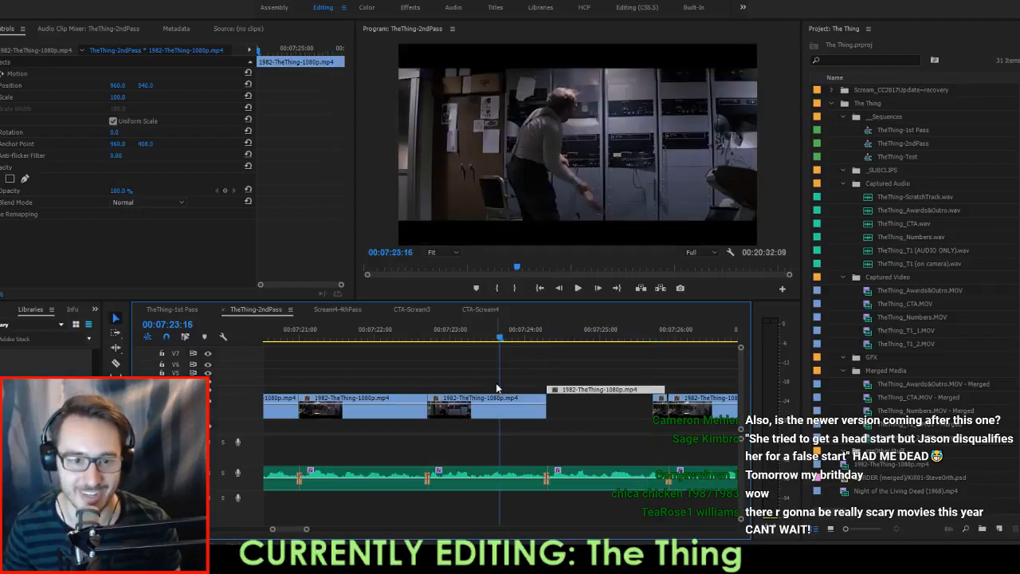
key(space)
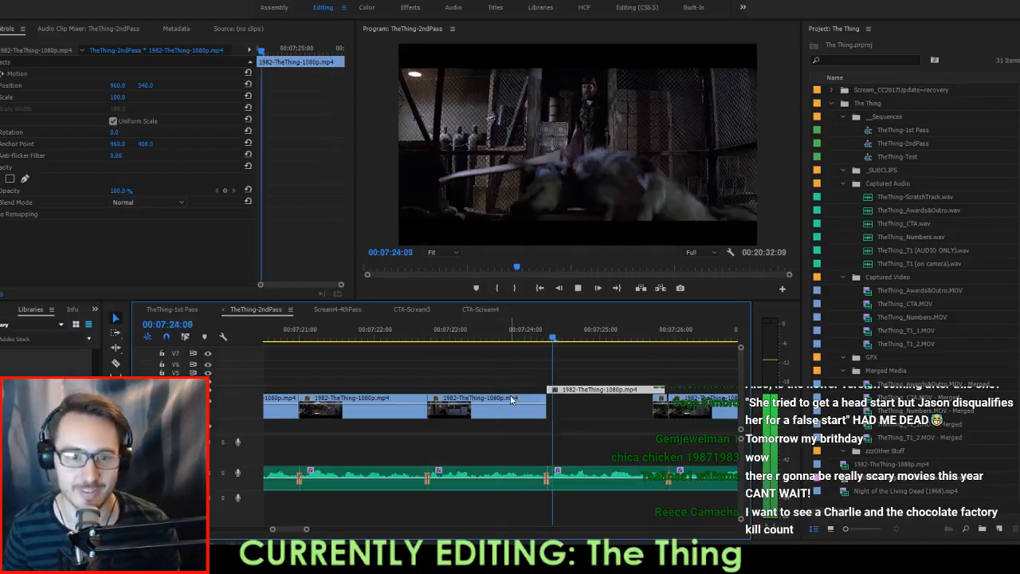
key(space)
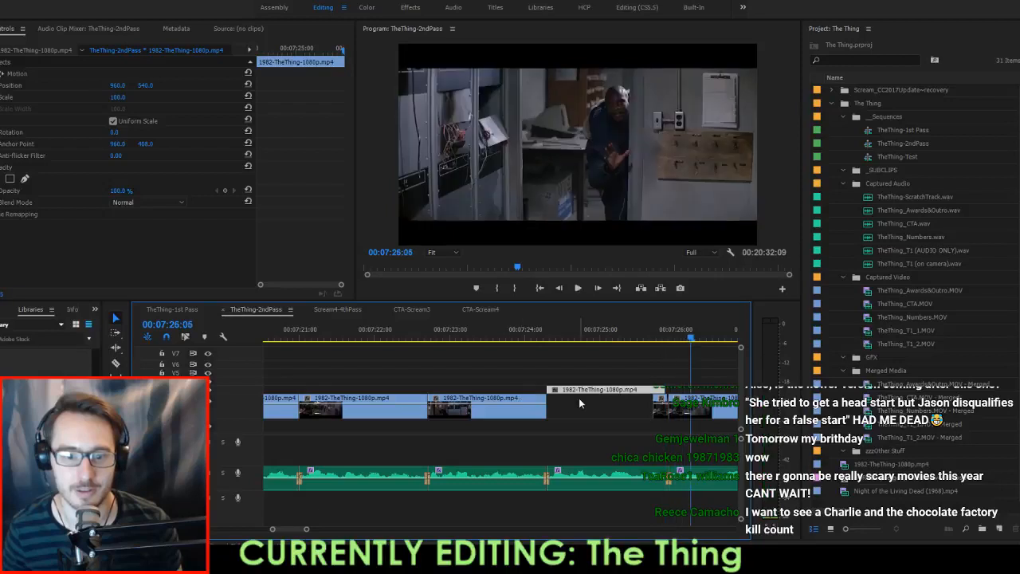
Put the kennel clip back on the main movie track ending at 00:07:25:22 and move the following two clips up to start there.
scroll(579, 403, down, 1)
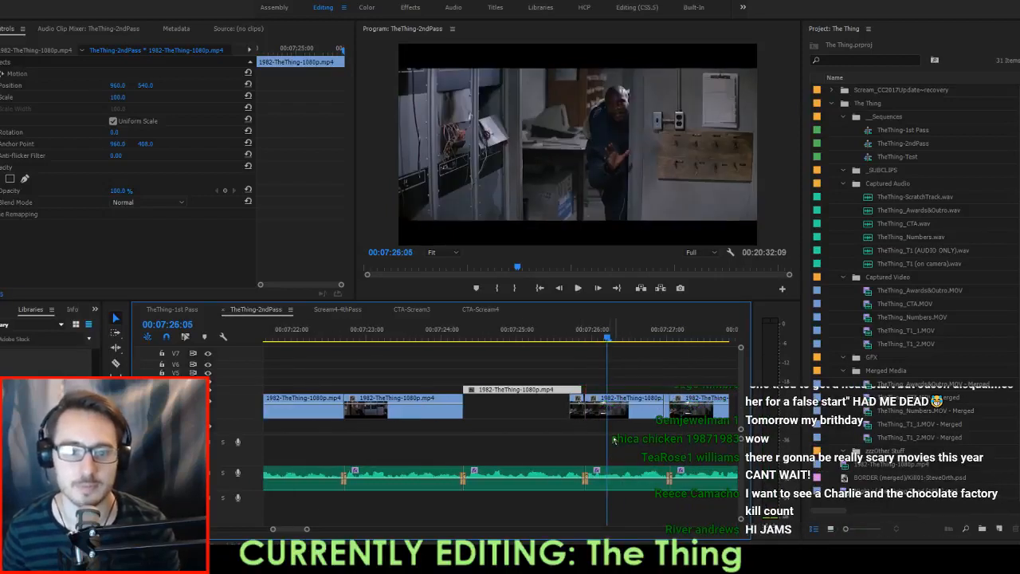
drag(614, 438, 579, 412)
drag(608, 405, 563, 402)
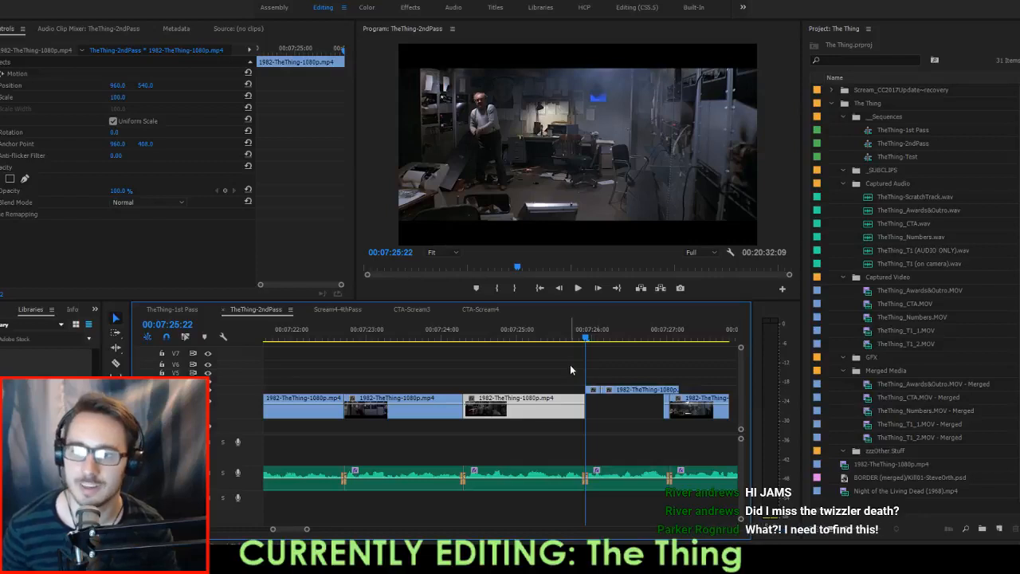
Play the two raised radio-room clips and the footage after them from 00:07:25:22 to 00:07:28:03.
scroll(590, 361, down, 2)
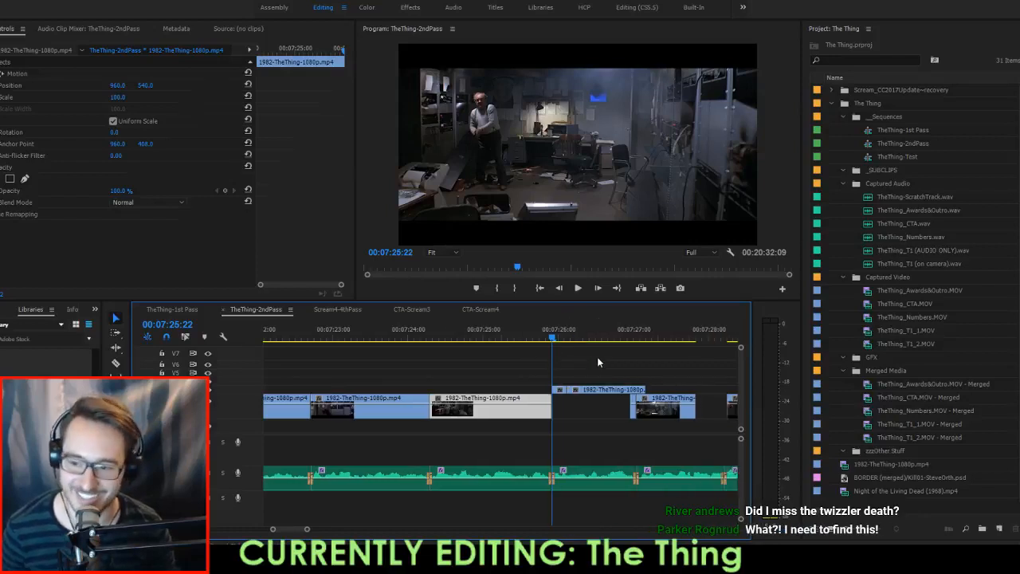
click(597, 363)
scroll(598, 363, down, 2)
key(space)
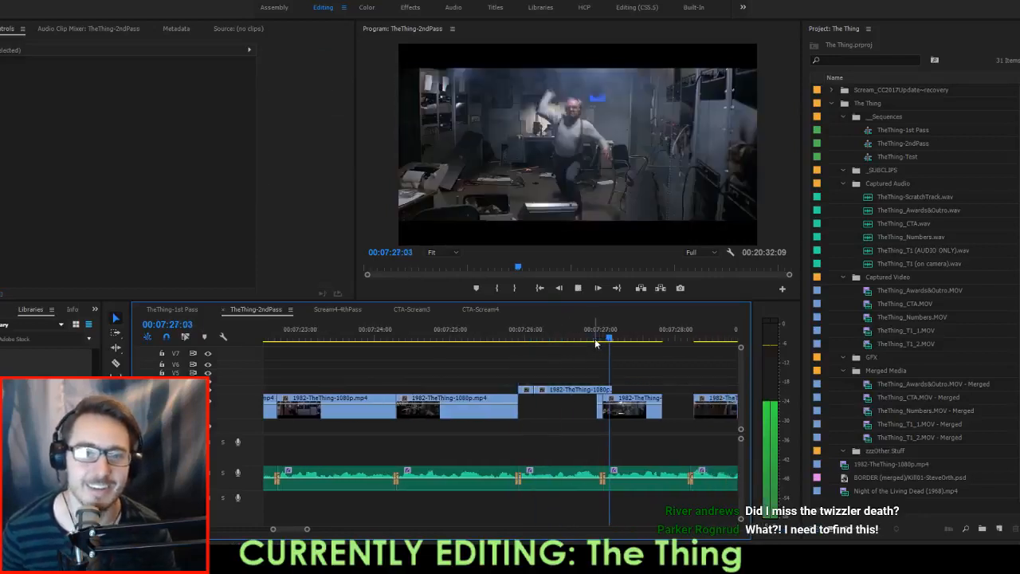
key(space)
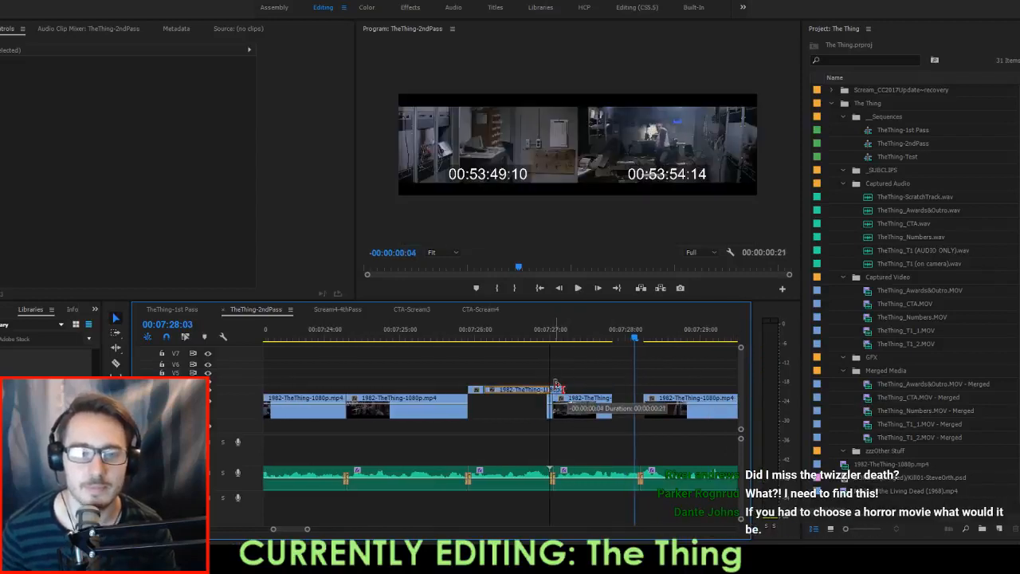
Trim the end of the second raised clip to the narration cut at 00:07:27:01, replay the section and return to that cut.
drag(556, 386, 557, 387)
click(449, 331)
key(space)
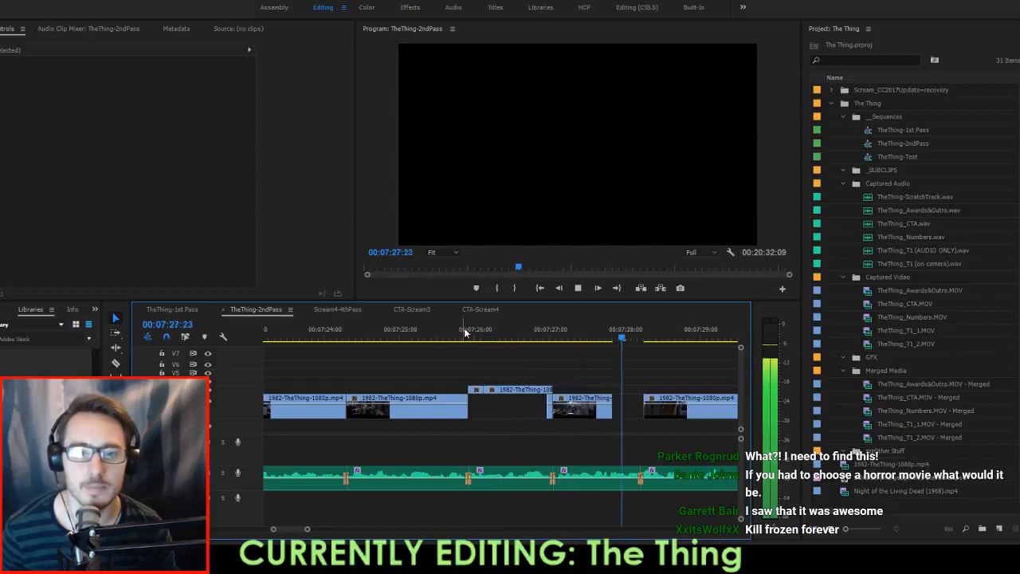
key(Up)
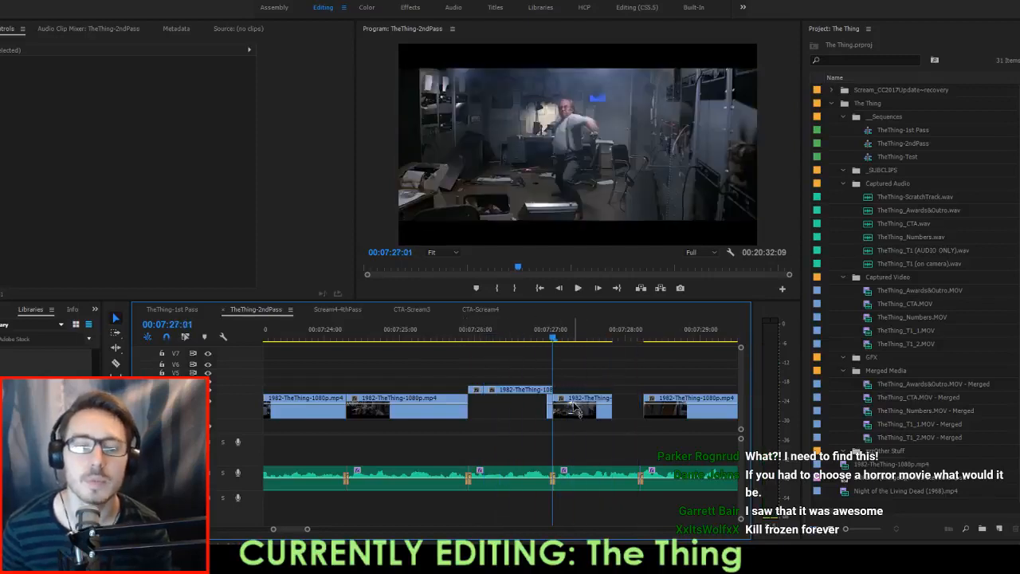
Slip the footage of the clip starting at 00:07:27:01, extend its end to meet the next clip, and replay it.
click(578, 409)
drag(579, 412, 589, 422)
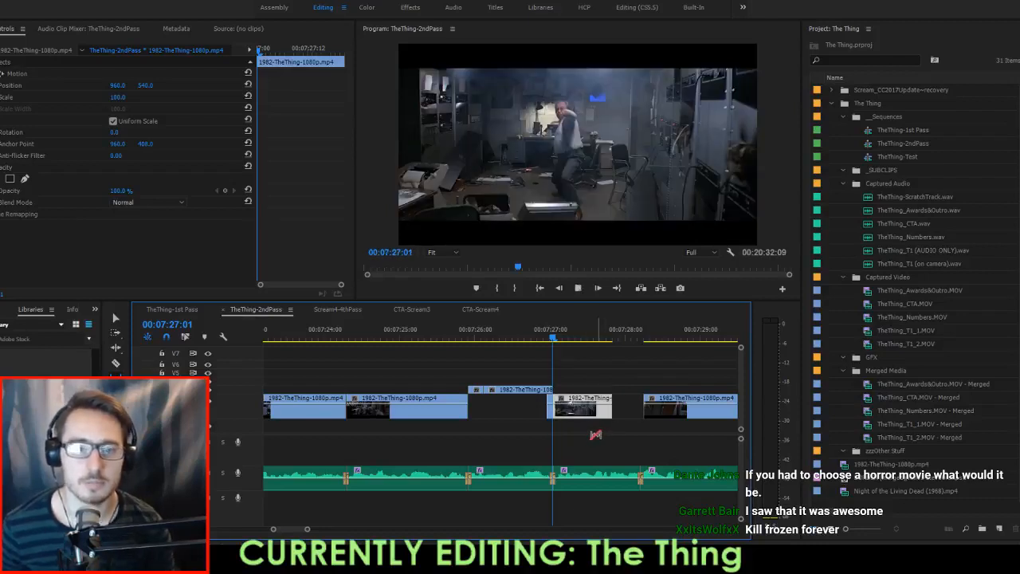
key(space)
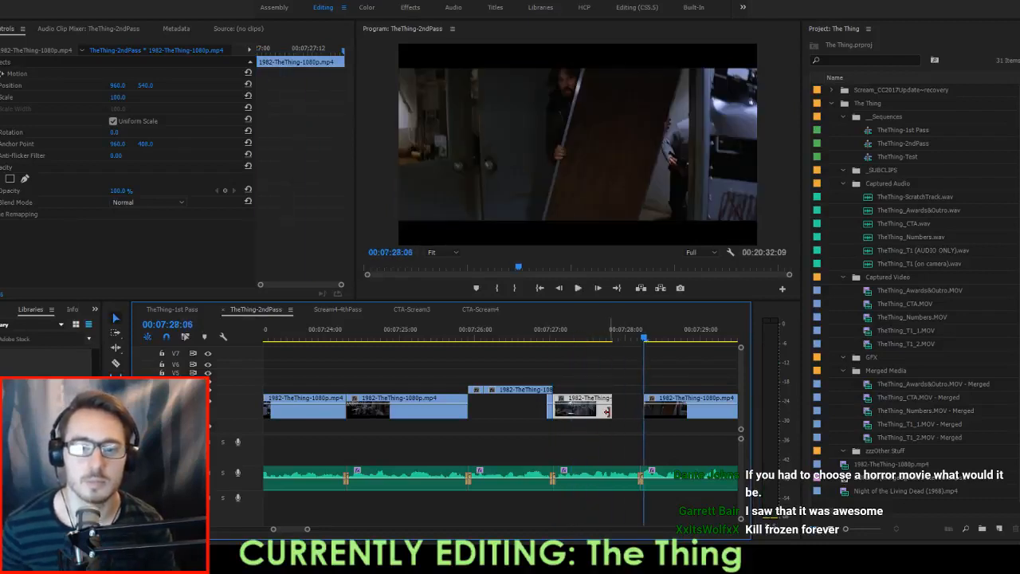
drag(608, 411, 647, 413)
key(Up)
key(Up)
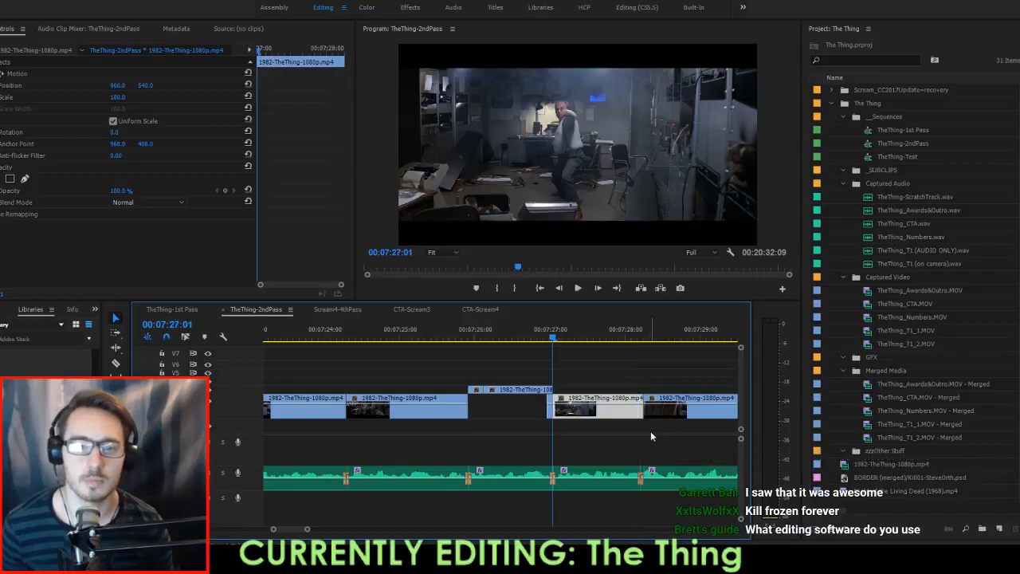
key(space)
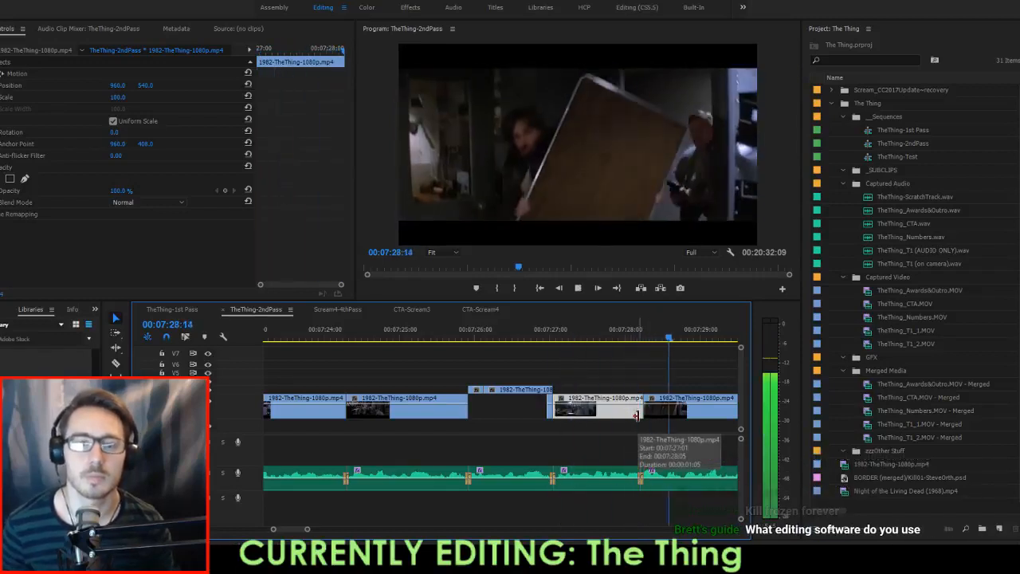
key(space)
Delete the leftover sliver before 00:07:27:01, lower the two raised clips onto the main movie track and save the project.
click(549, 405)
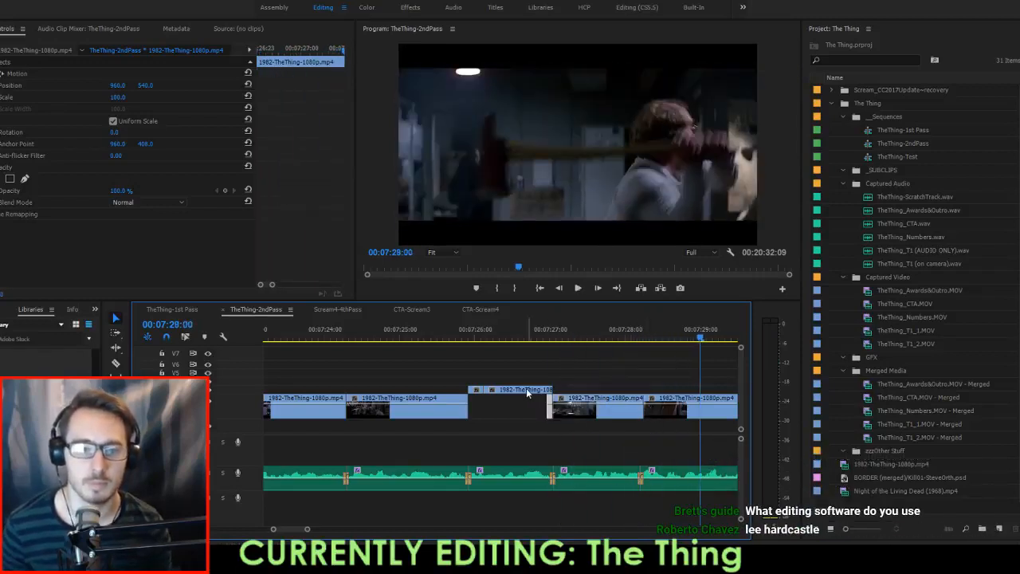
key(Delete)
drag(530, 367, 476, 396)
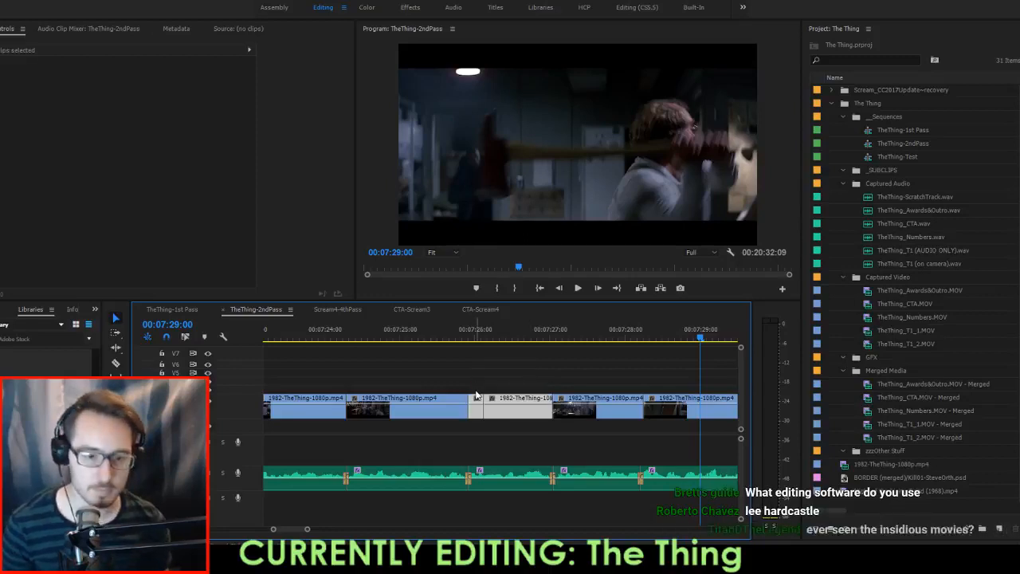
key(ctrl+s)
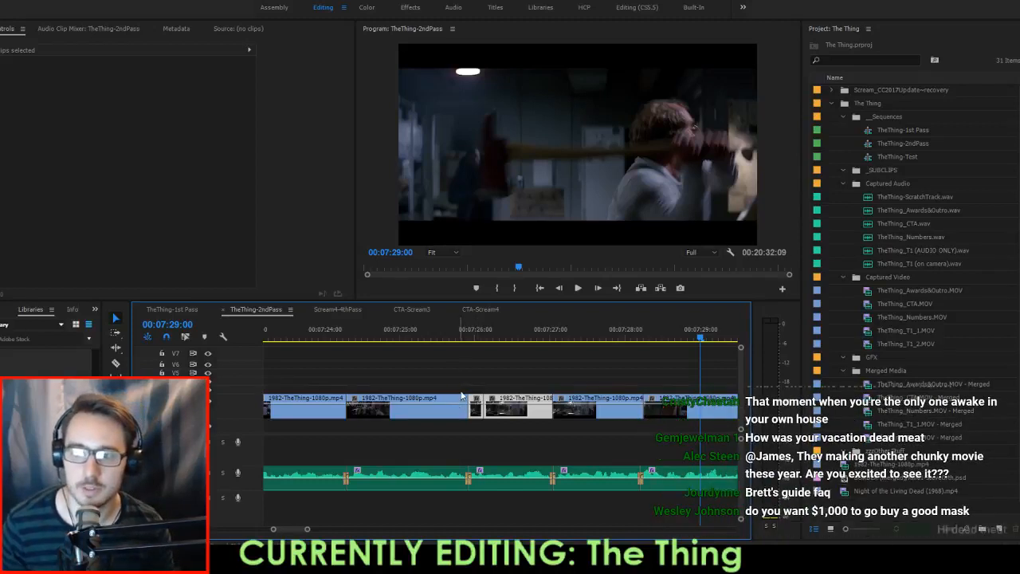
Play the closed-up section twice from around 00:07:25:13, continuing to the syringe shot at 00:07:31:14.
click(441, 336)
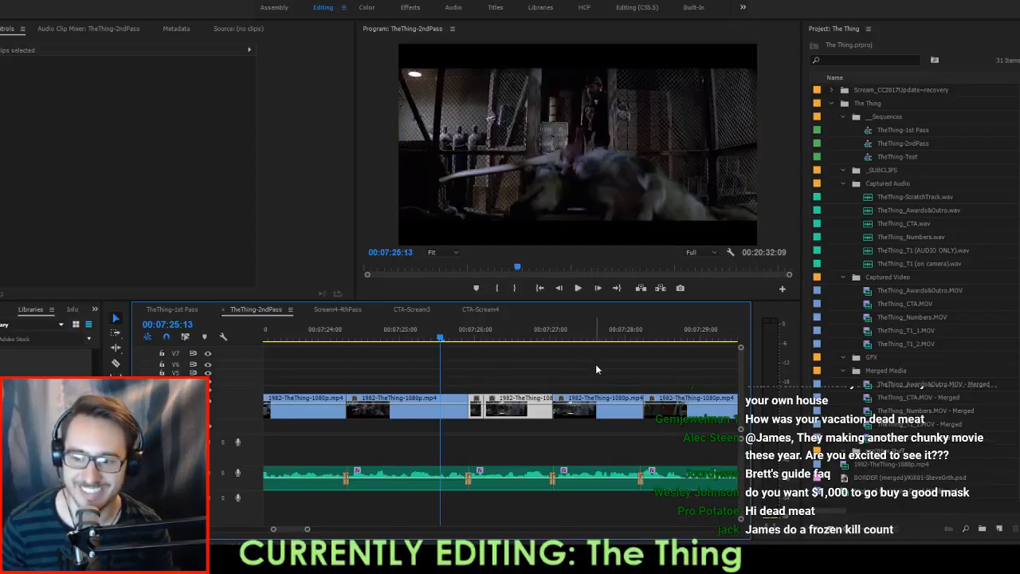
key(space)
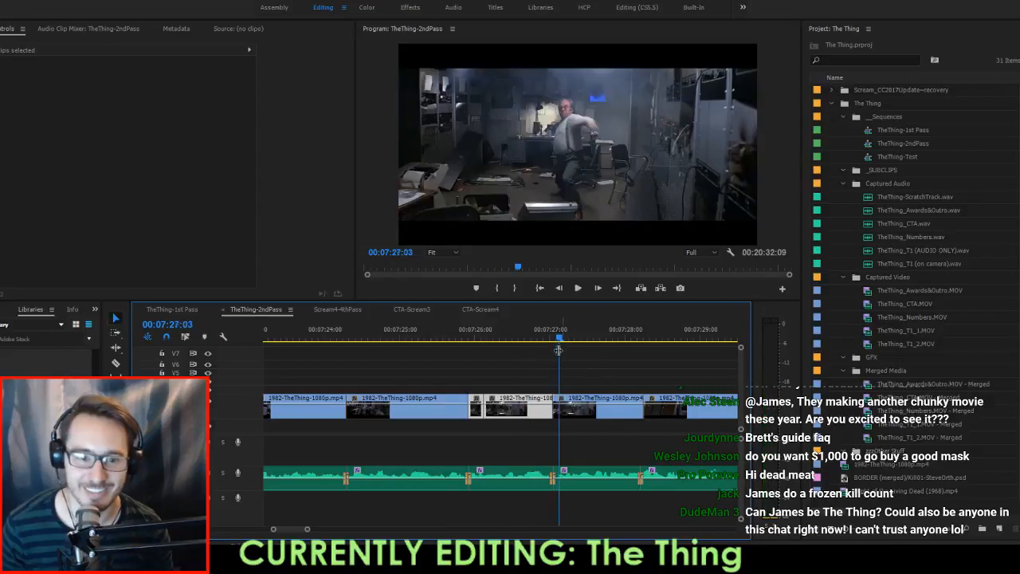
click(449, 338)
key(space)
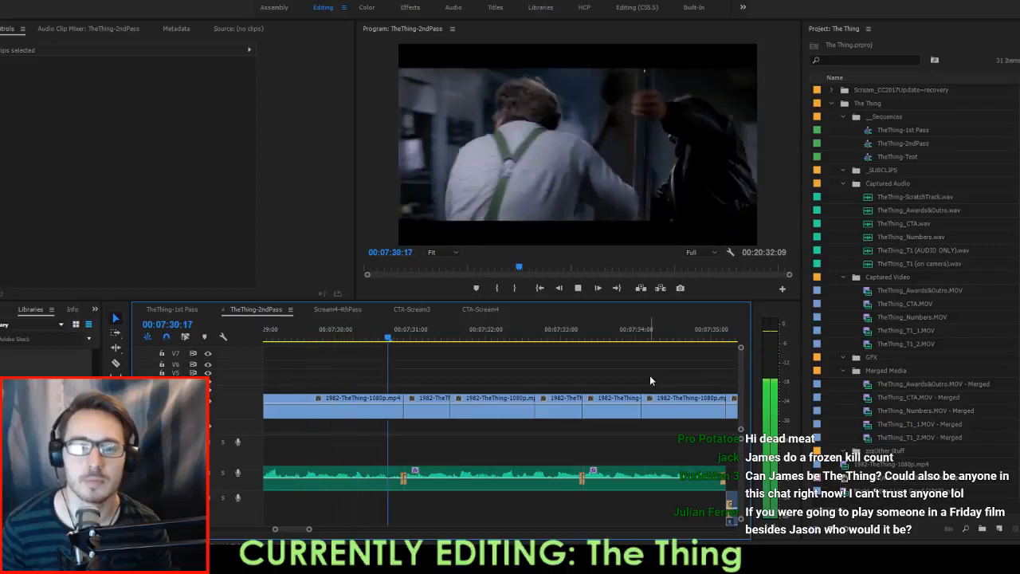
key(space)
Move the syringe clip earlier over the short clip to start at the narration cut, and replay the lead-in.
drag(471, 405, 425, 410)
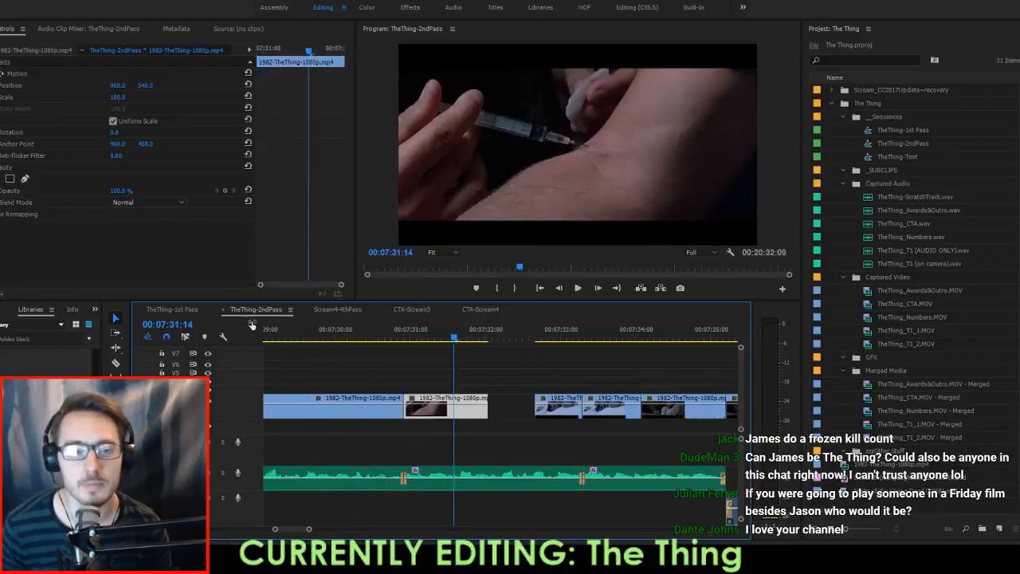
click(297, 334)
key(space)
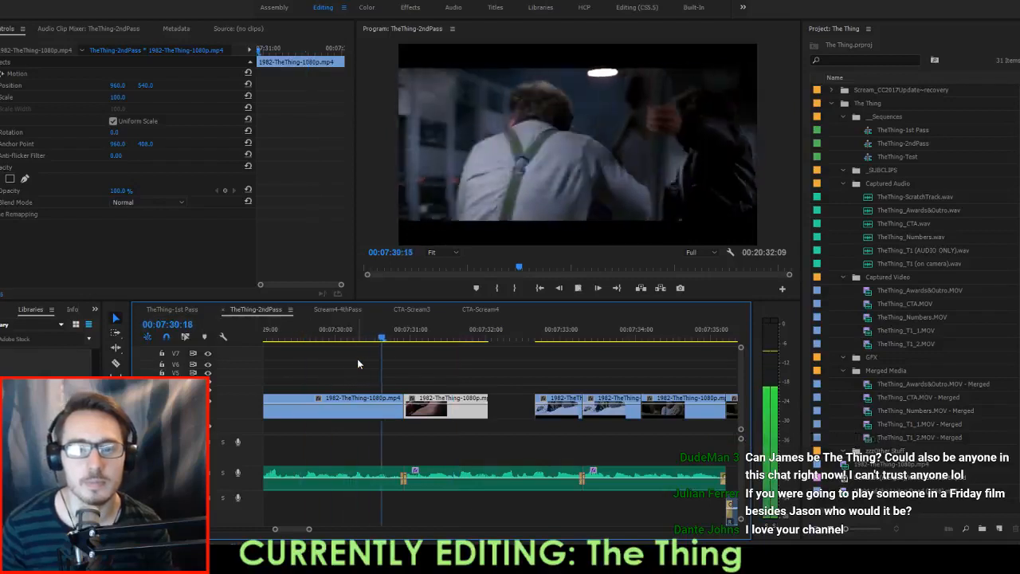
key(space)
Play from the door shot near 00:07:28:07 through the axe footage to the syringe clip at 00:07:31:15.
scroll(363, 372, up, 2)
key(Up)
key(space)
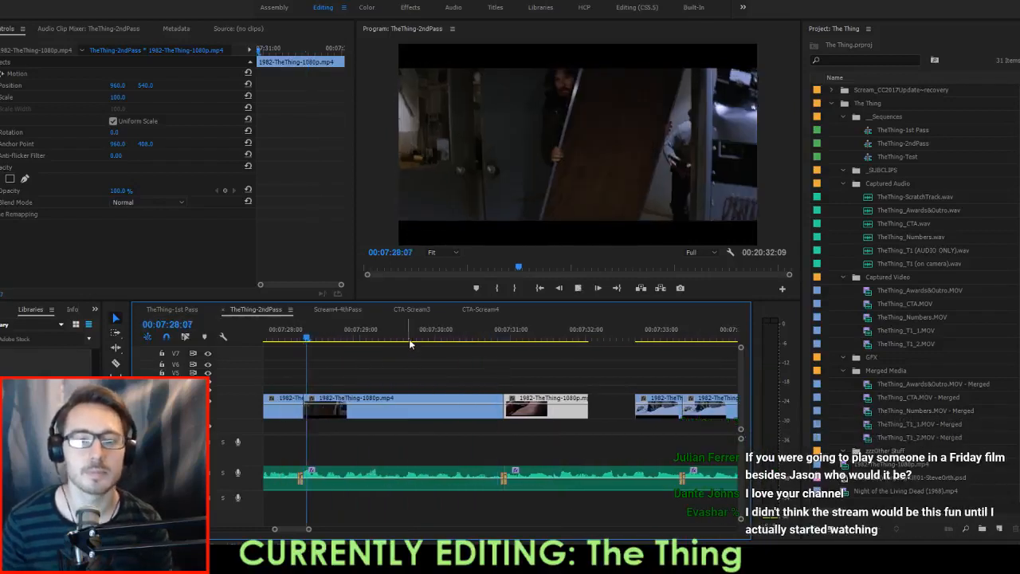
key(space)
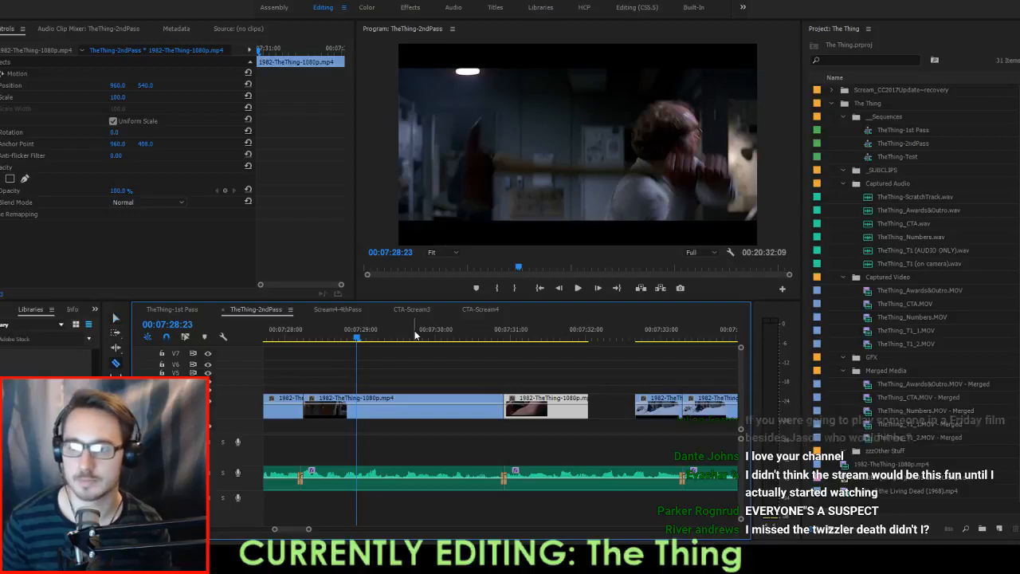
key(space)
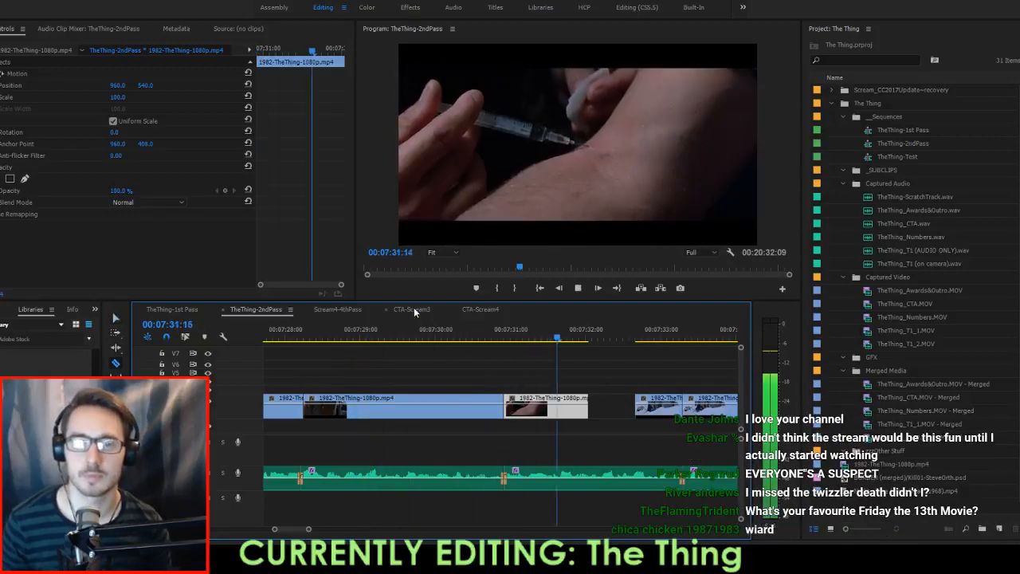
key(space)
Extend the end of the syringe clip to 00:07:32:03, replay its ending and return to that frame.
click(555, 336)
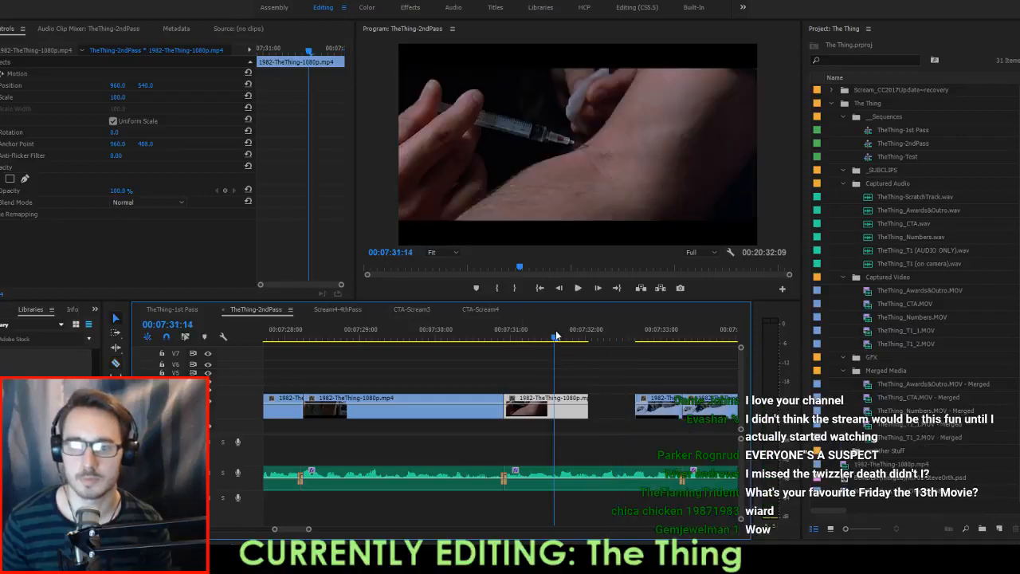
key(space)
key(space)
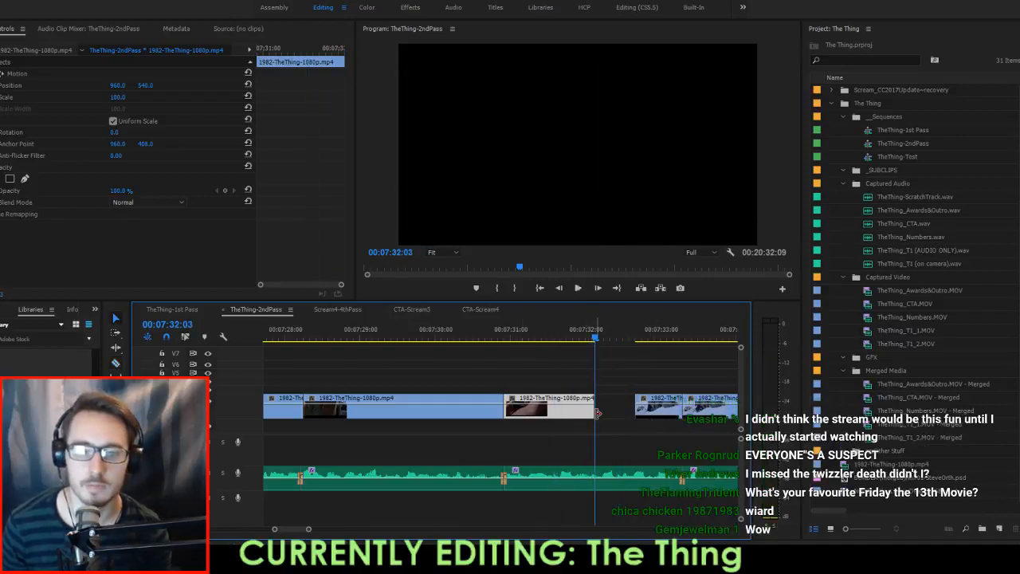
key(Up)
key(space)
key(space)
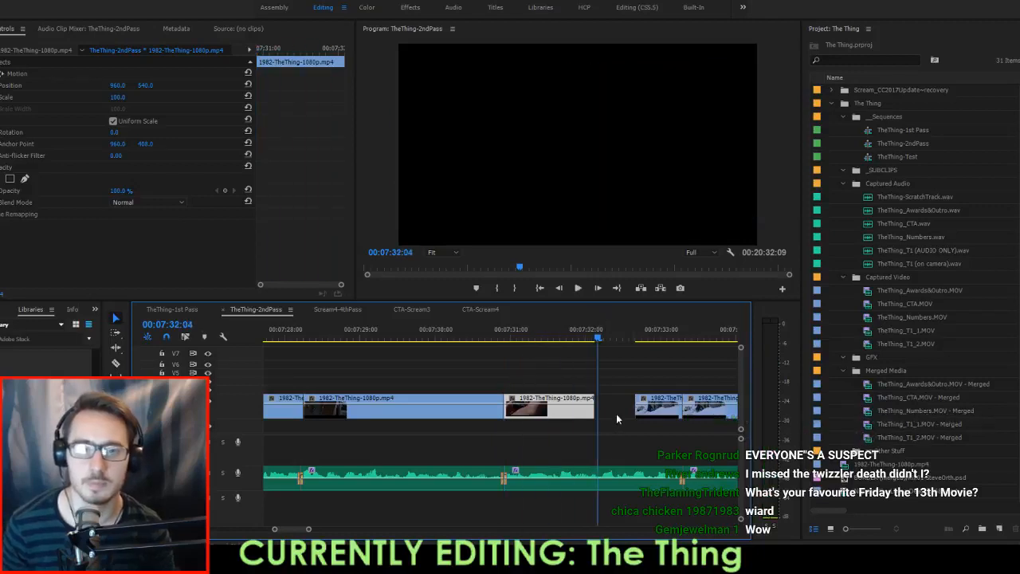
key(Left)
Move the first snowy shed clip to start at 00:07:32:03, extend its end to the next clip and play it.
drag(650, 416, 611, 416)
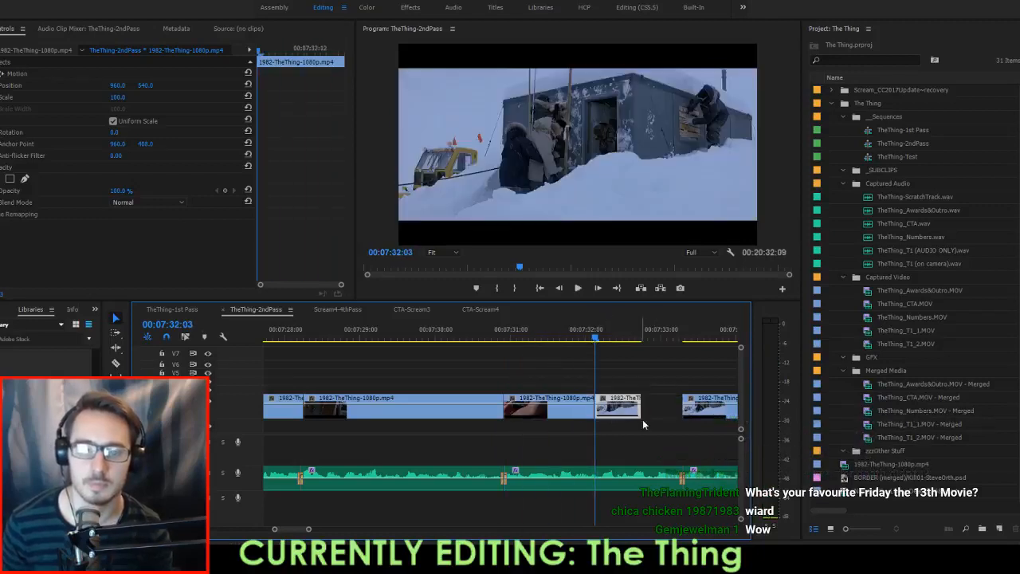
key(space)
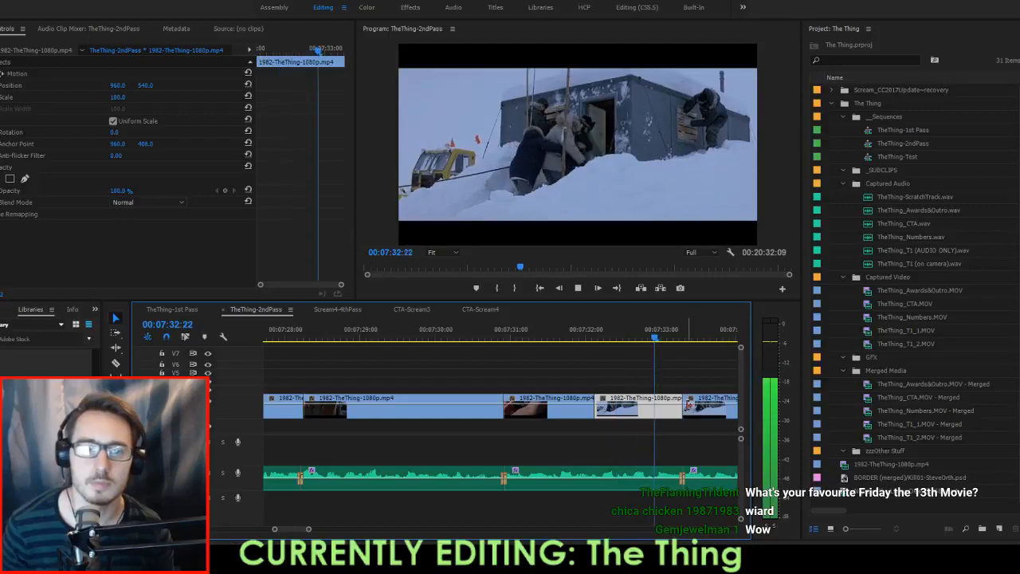
key(space)
Delete the second snowy shed clip, extend the seated-man clip's start back to the shed clip, and play across the join.
scroll(518, 385, up, 2)
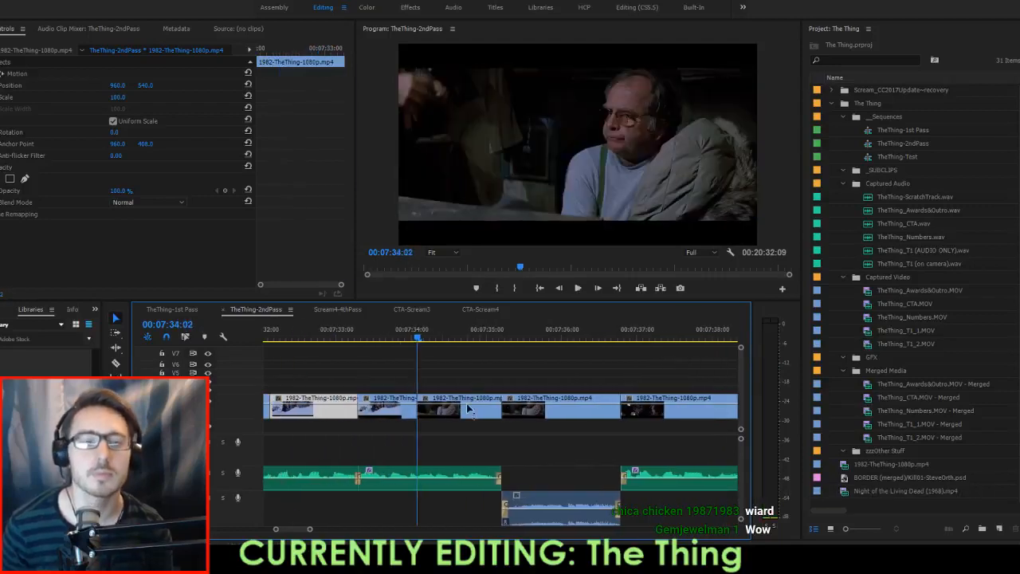
click(444, 414)
click(401, 409)
key(Delete)
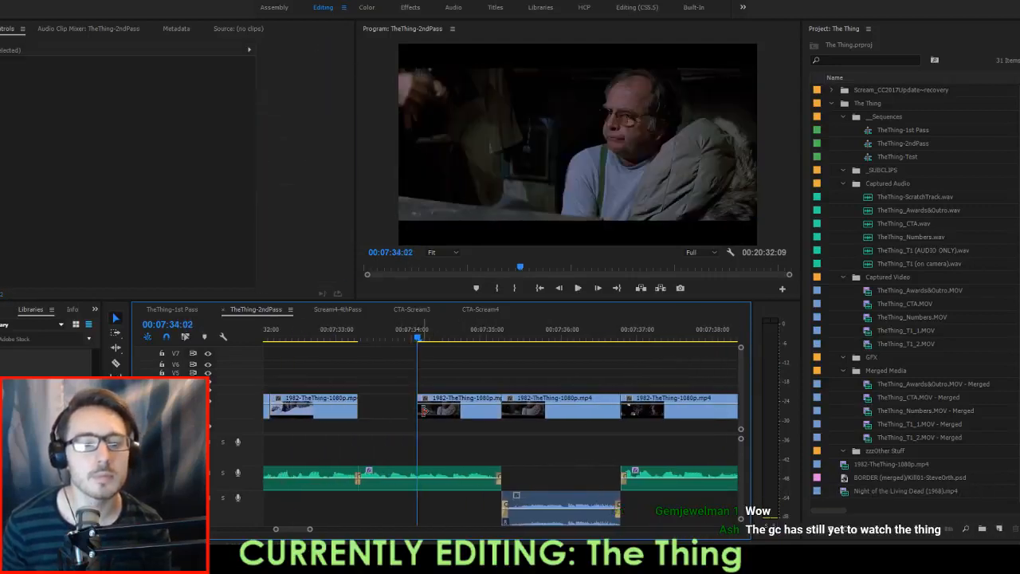
drag(419, 409, 358, 410)
key(Up)
key(space)
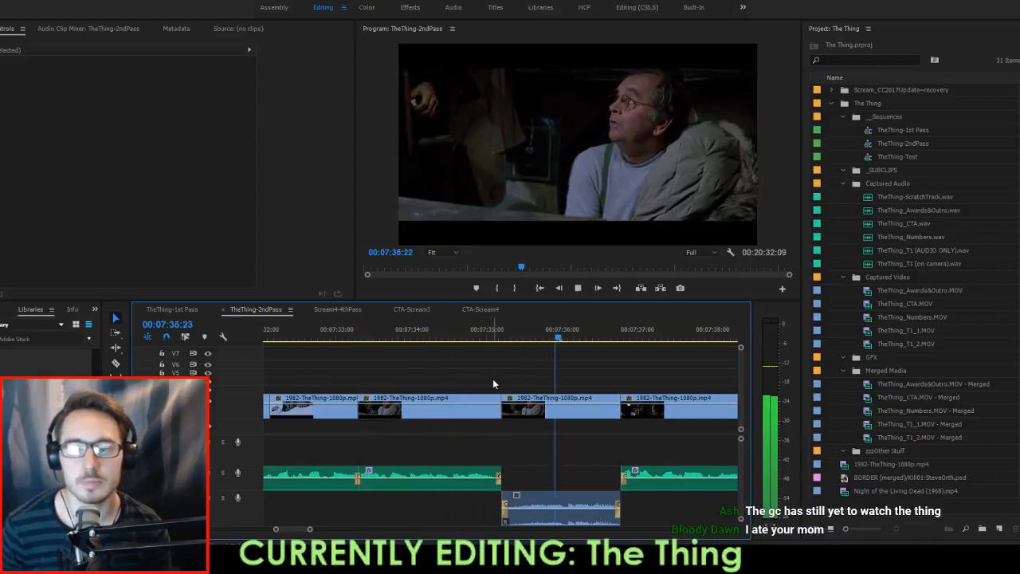
key(space)
Delete the first seated-man clip, extend the following clip's start back to 00:07:33:07 in its place, and save the project.
scroll(617, 440, up, 2)
click(558, 408)
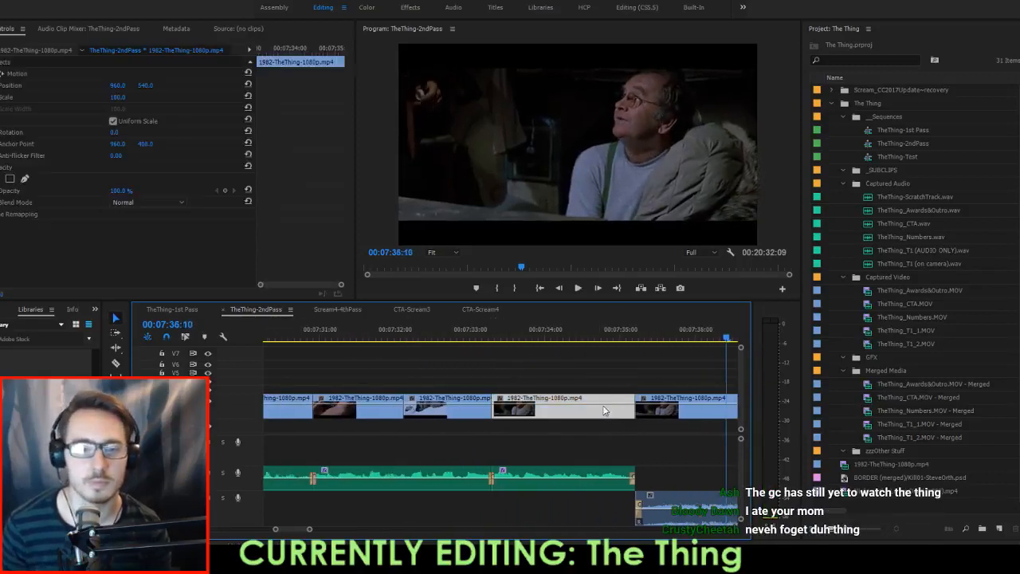
key(Delete)
drag(636, 408, 492, 409)
key(Up)
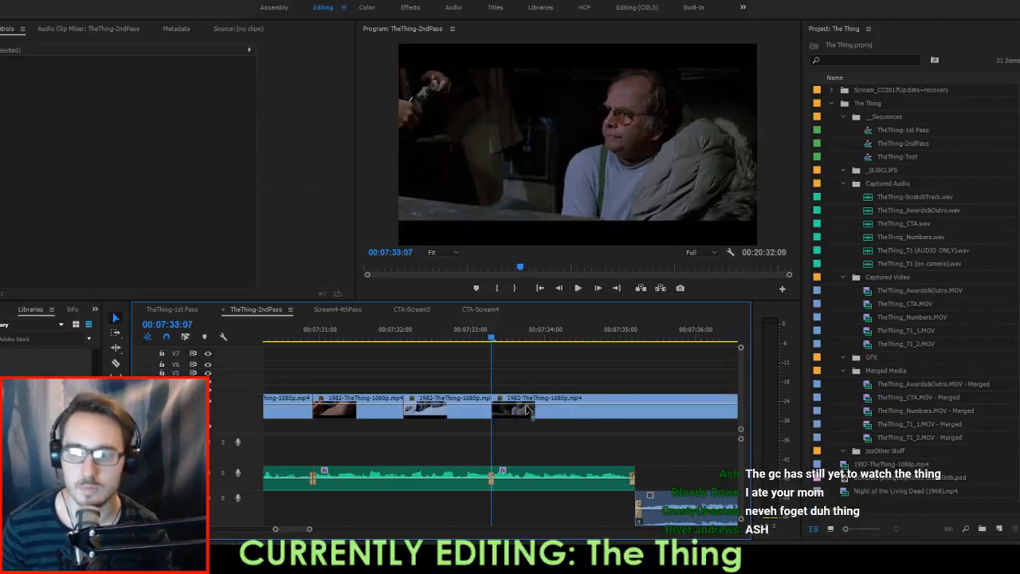
key(ctrl+s)
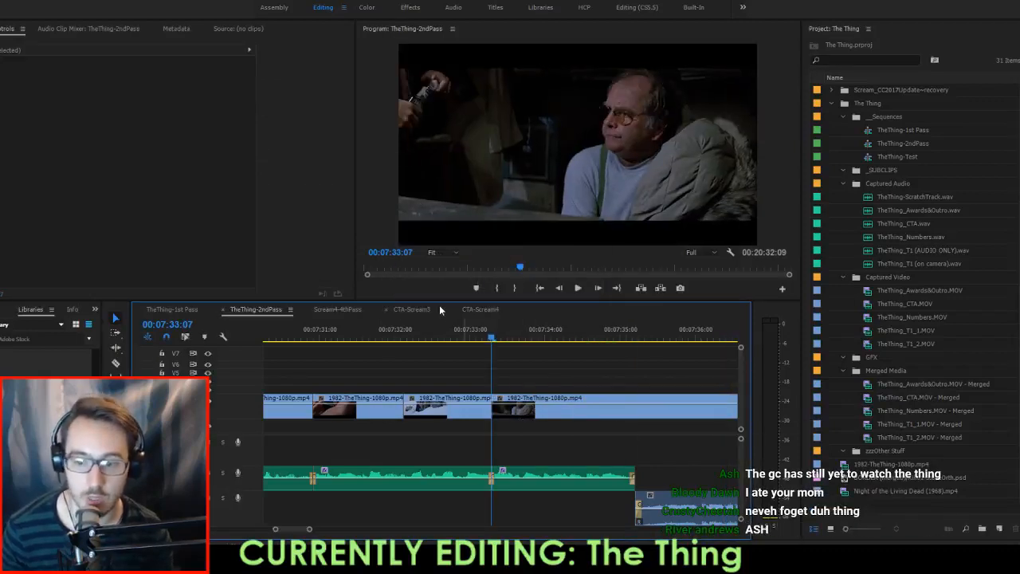
Play from the snowy shed clip through the extended seated-man shot to 00:07:36:16.
click(426, 330)
key(space)
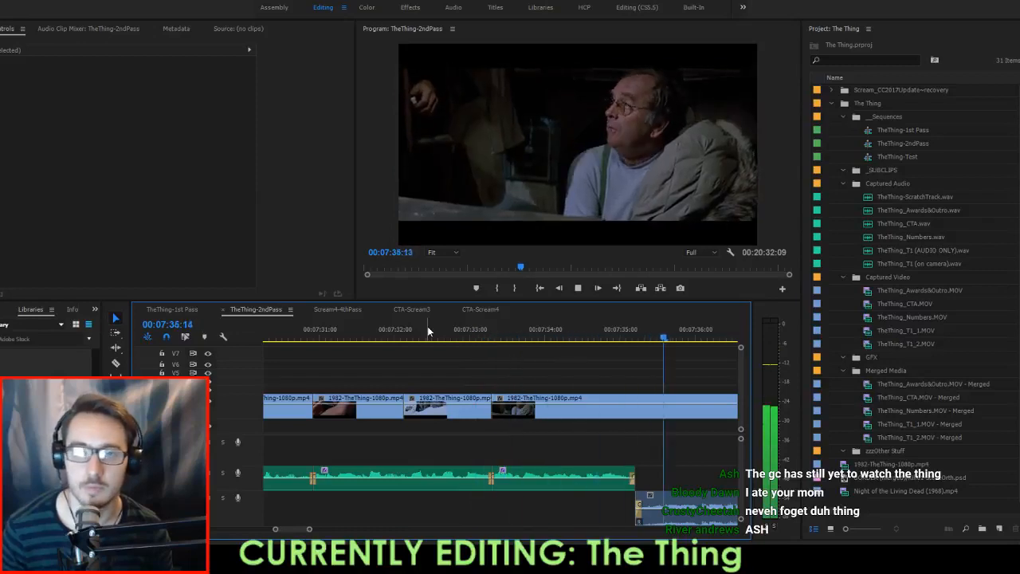
key(space)
Extend the narration's end slightly over the start of the movie audio, and replay from 00:07:34:18 to 00:07:38:03.
scroll(466, 412, up, 1)
scroll(465, 410, up, 3)
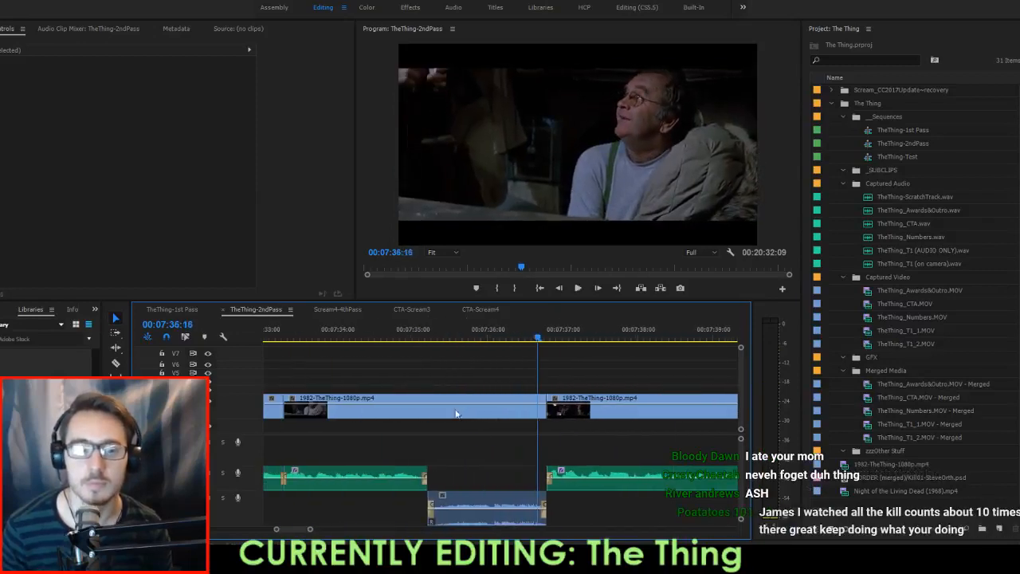
drag(428, 476, 434, 477)
click(394, 342)
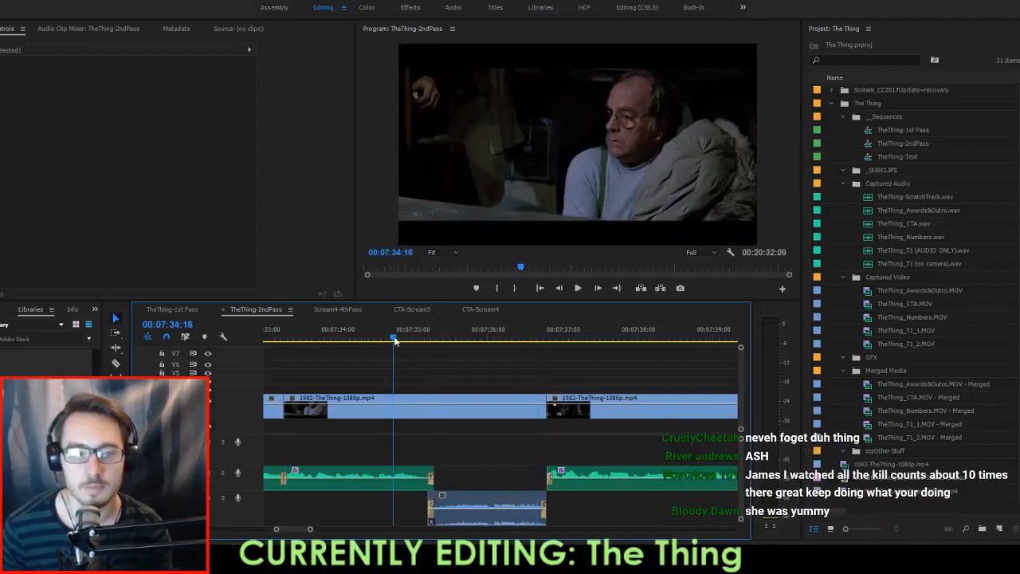
key(space)
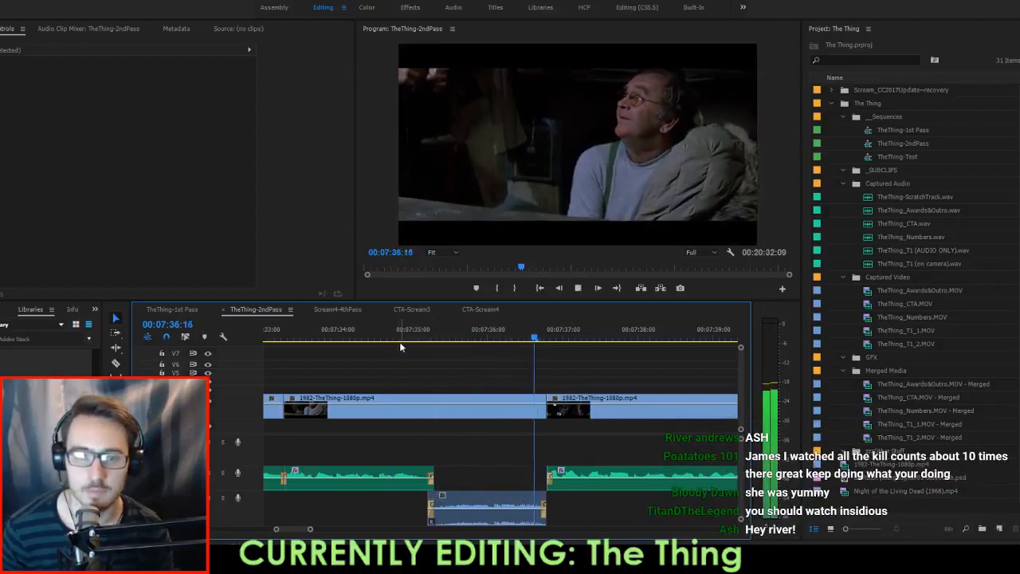
key(space)
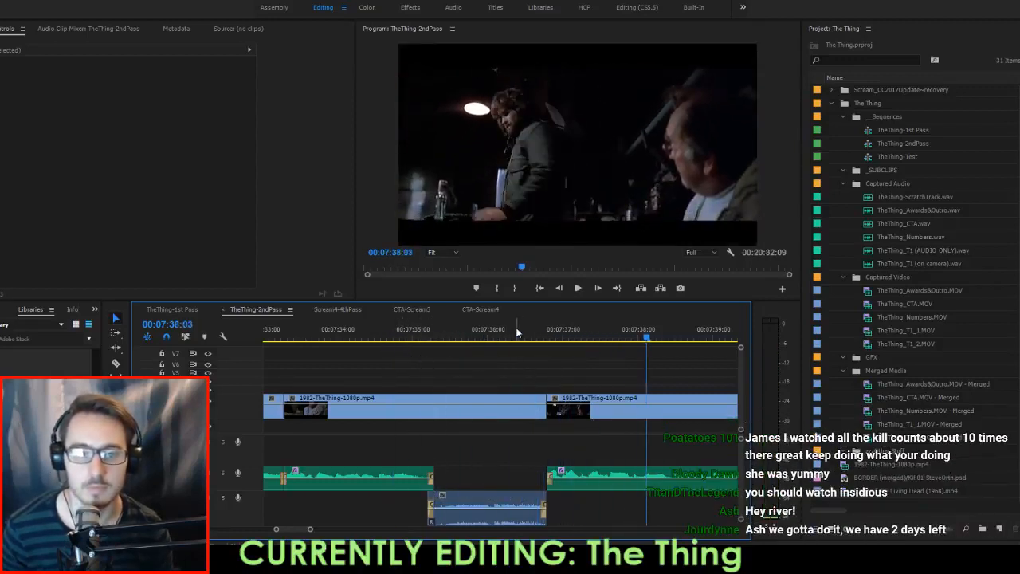
Extend the start of the narration at 00:07:36:19 slightly back over the movie audio, and replay the transition to 00:07:37:10.
click(518, 331)
key(space)
key(space)
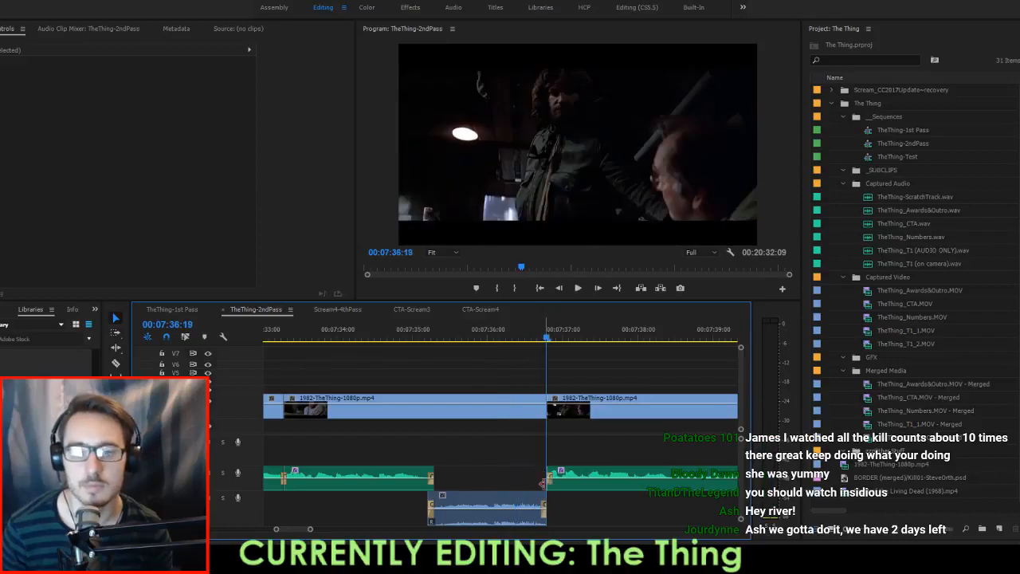
drag(544, 482, 542, 482)
click(486, 338)
key(space)
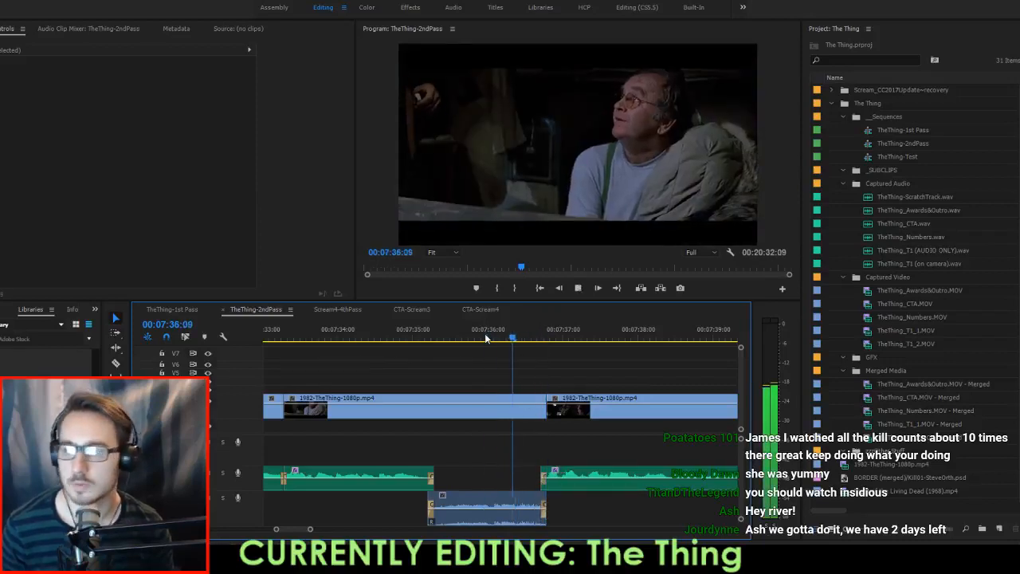
key(space)
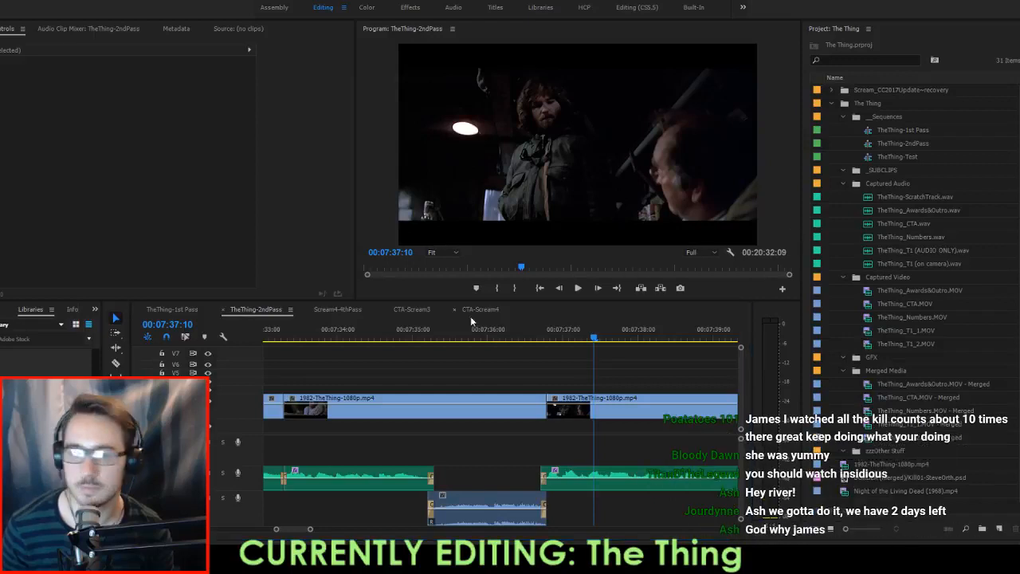
Play the edit from 00:07:37:10 through the gaps in the movie footage to 00:07:43:10.
click(637, 377)
key(space)
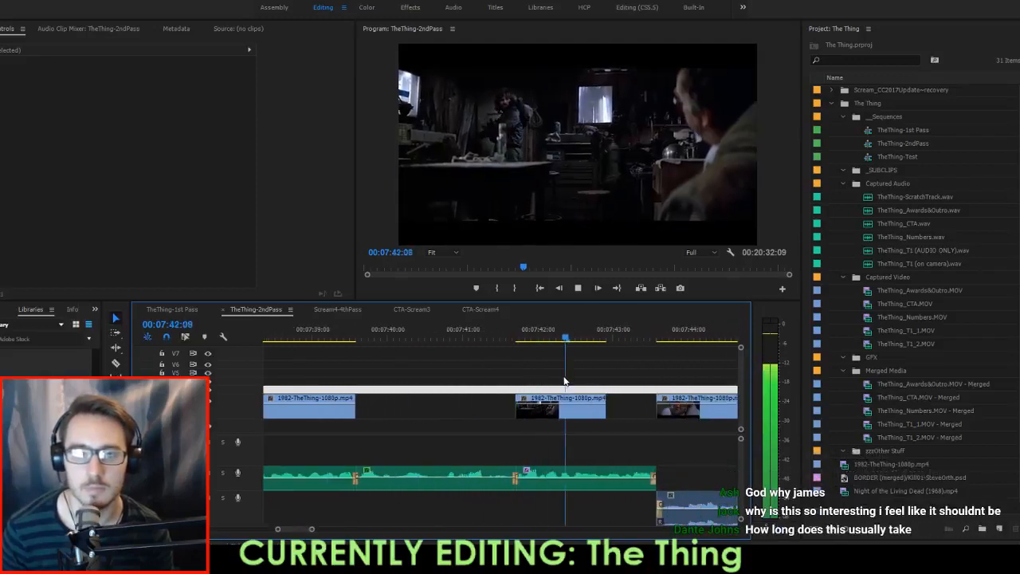
key(space)
Delete the short lab clip before the bespectacled man's close-up and extend the preceding movie clip to fill both gaps up to that close-up.
click(516, 407)
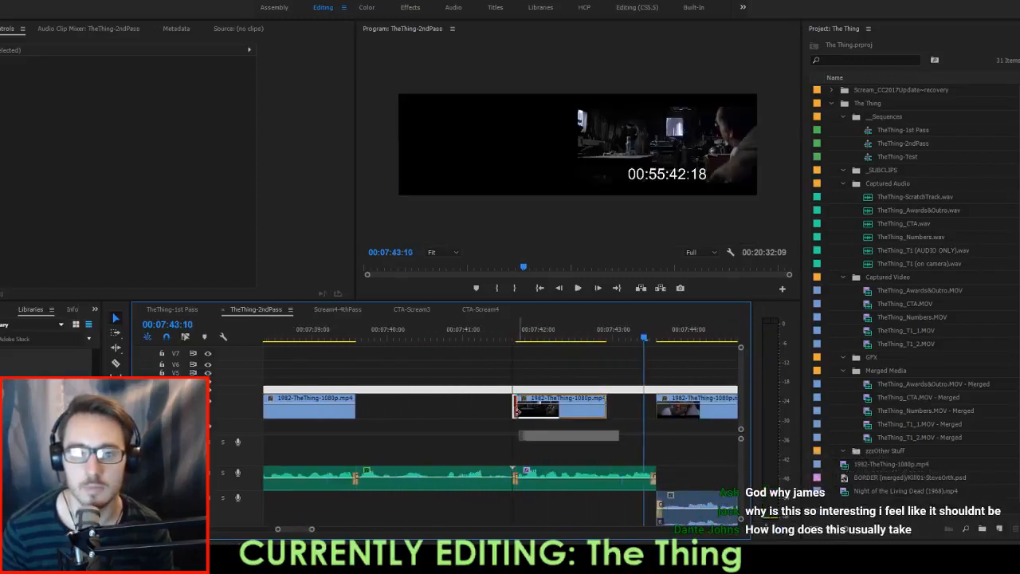
drag(519, 411, 518, 411)
scroll(599, 417, down, 3)
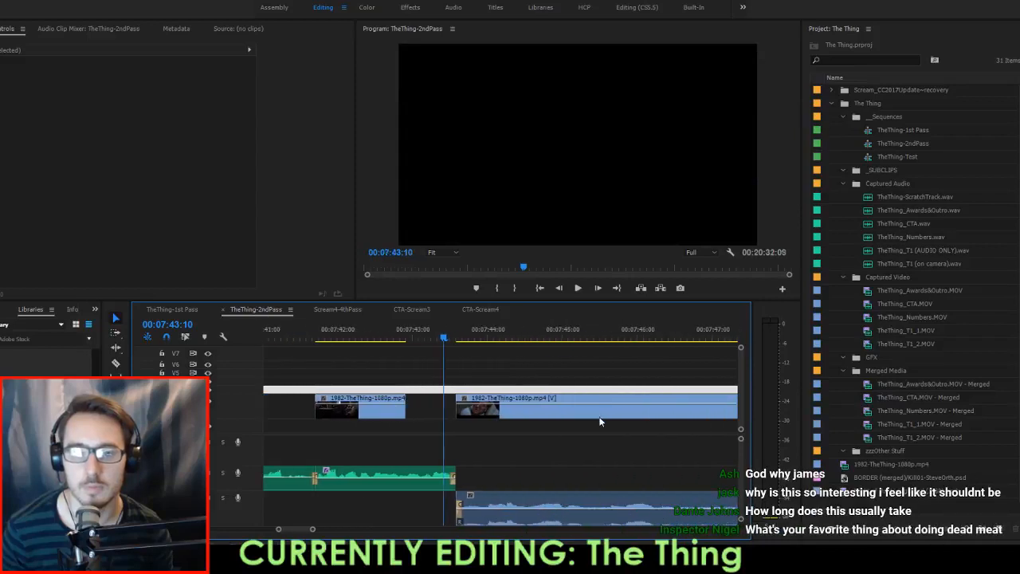
scroll(589, 423, down, 2)
scroll(588, 422, down, 4)
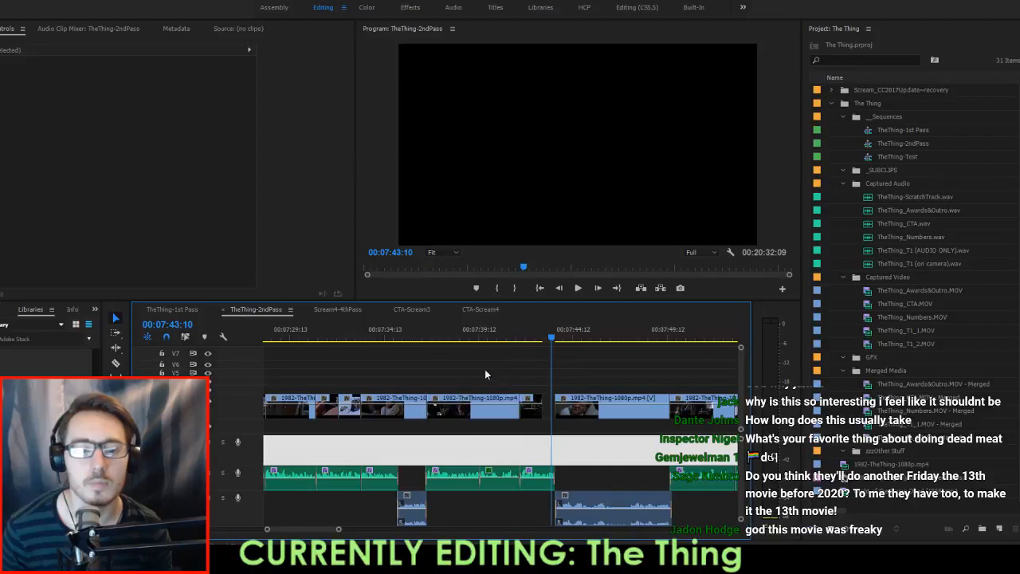
click(467, 337)
drag(467, 337, 558, 408)
click(532, 406)
key(Delete)
Replay from 00:07:39:14 through the extended lab shot and the man's close-up to 00:07:48:13.
key(Up)
key(Up)
key(Up)
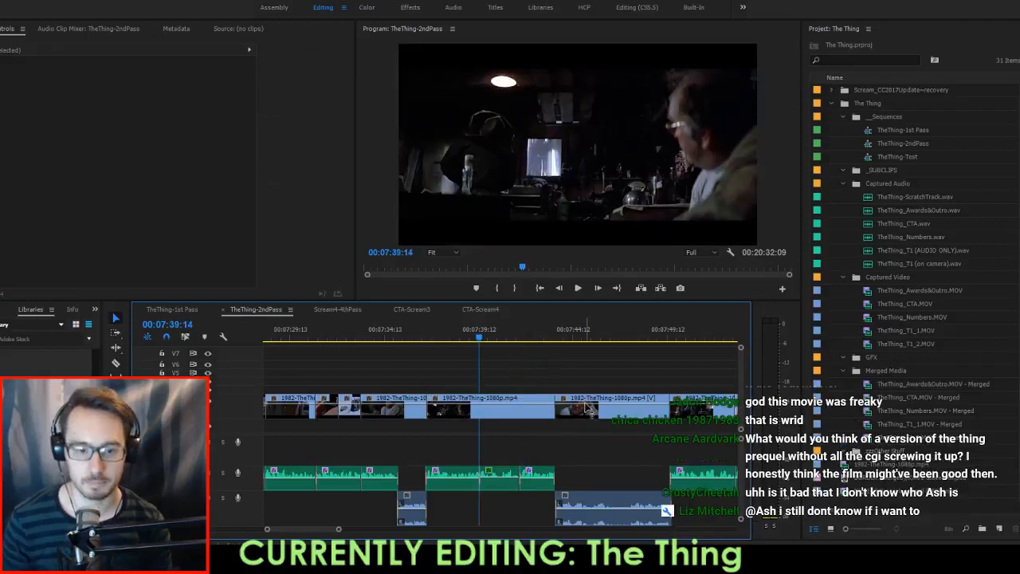
key(space)
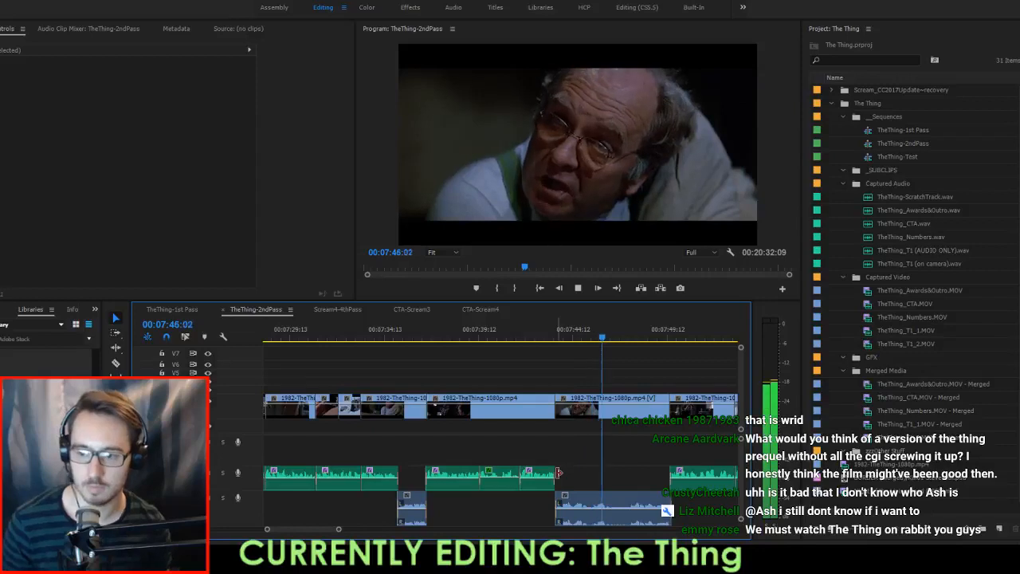
scroll(552, 476, up, 3)
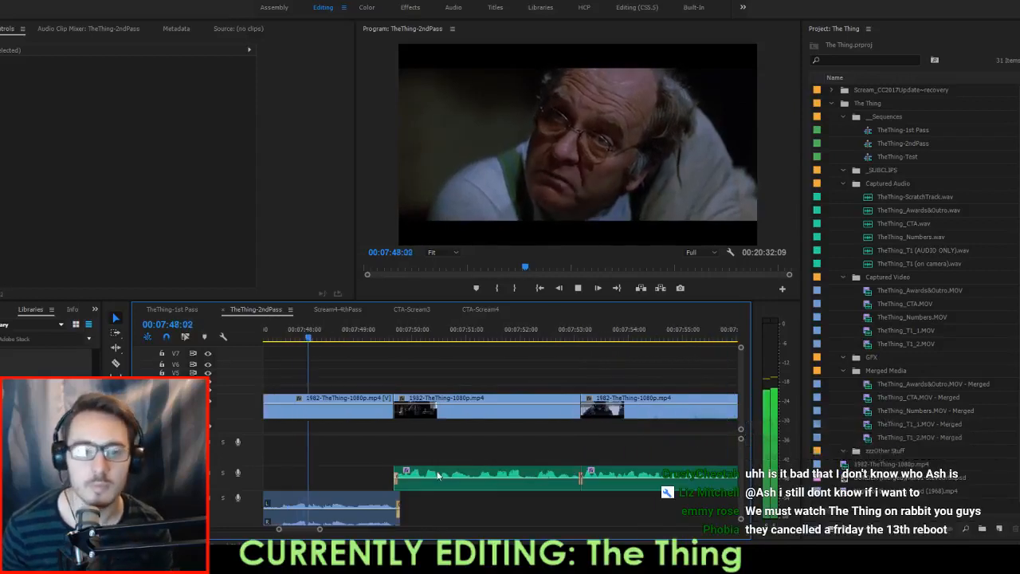
key(space)
Extend the narration's end slightly over the start of the close-up's movie audio, and play on from the preceding narration to 00:07:57:10.
scroll(376, 468, up, 5)
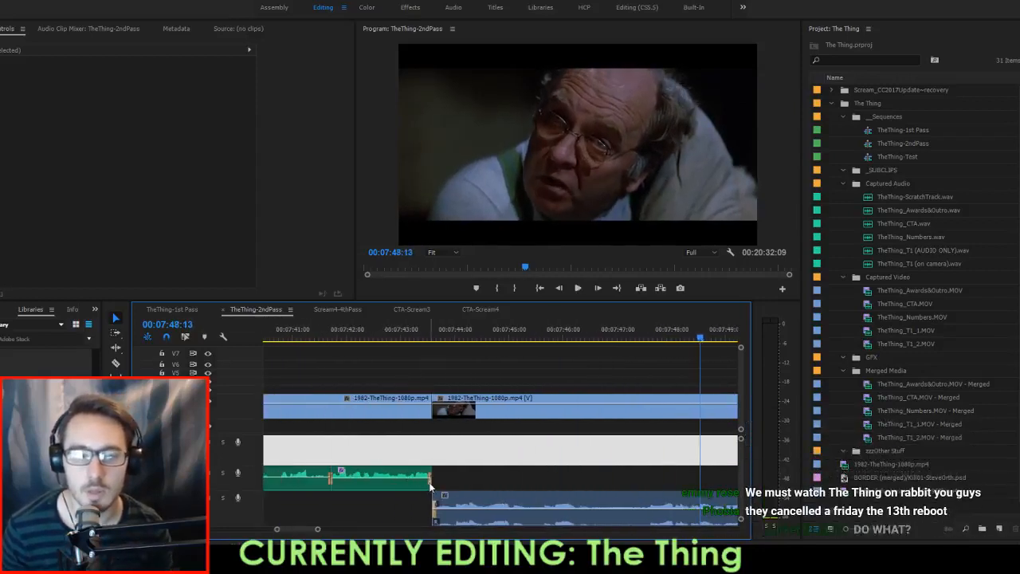
drag(435, 482, 437, 483)
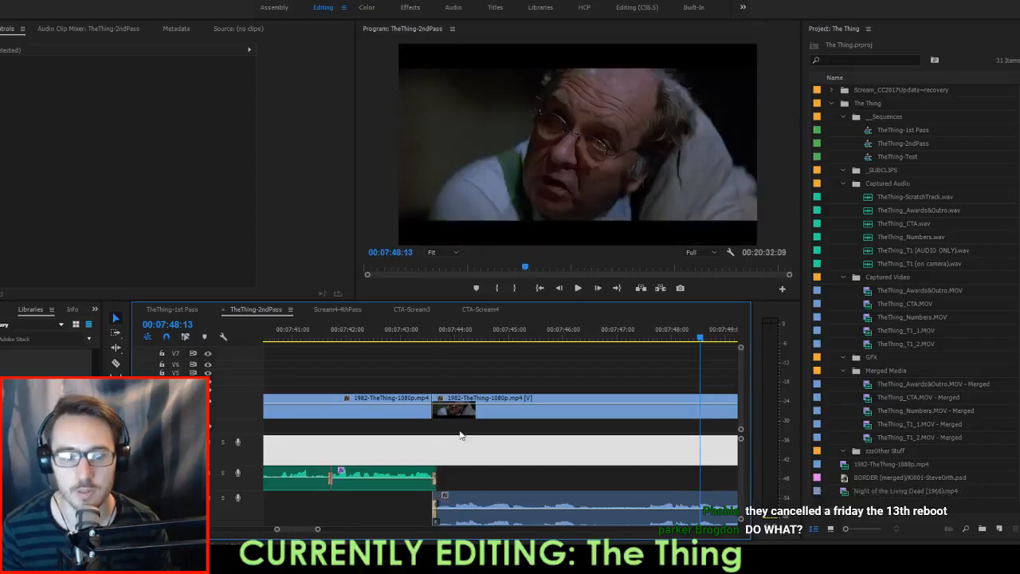
click(376, 338)
key(space)
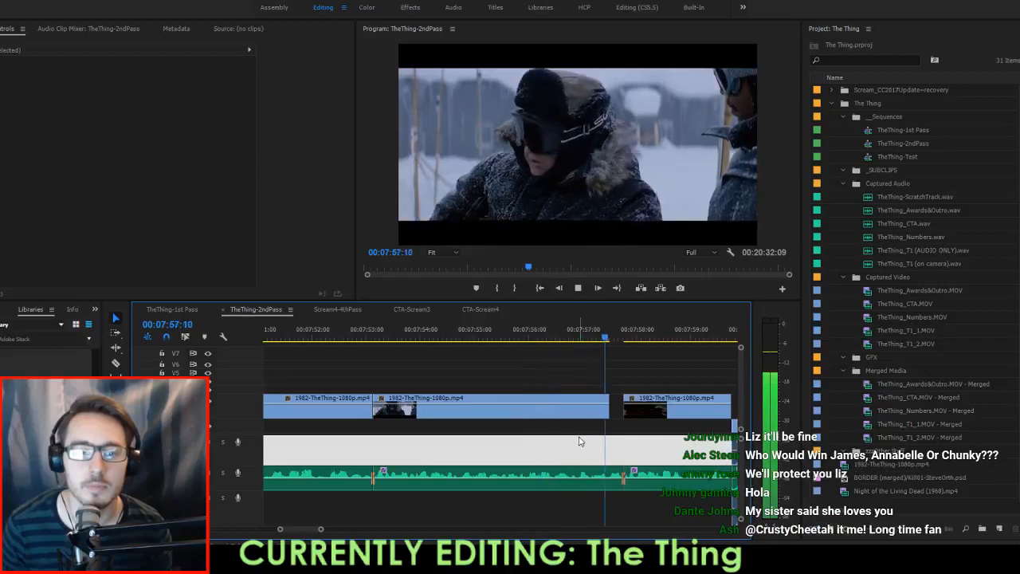
Extend the snowy goggles shot to the start of the following clip, and replay the cut from 00:07:56:01 to 00:07:57:23.
click(532, 336)
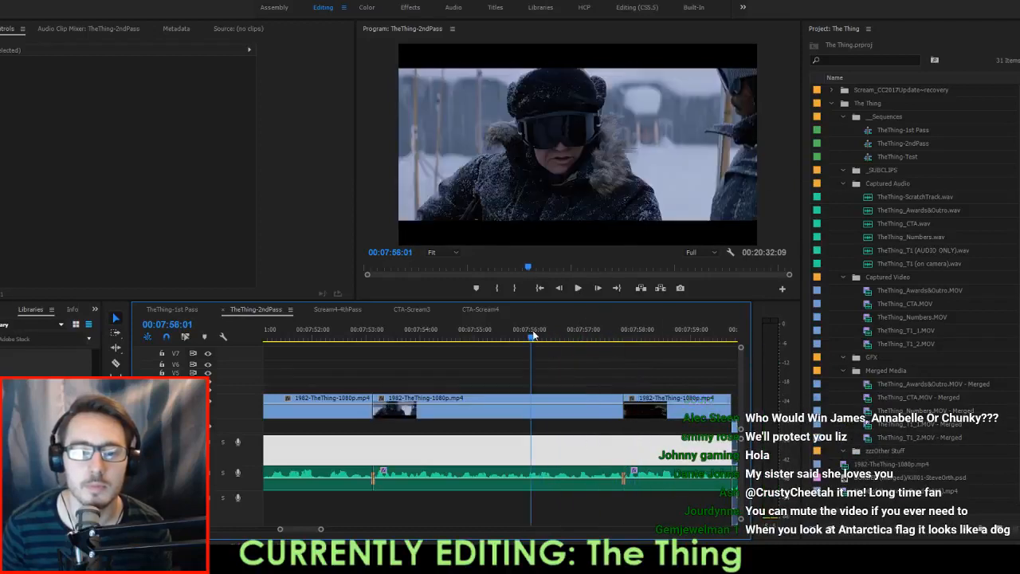
key(space)
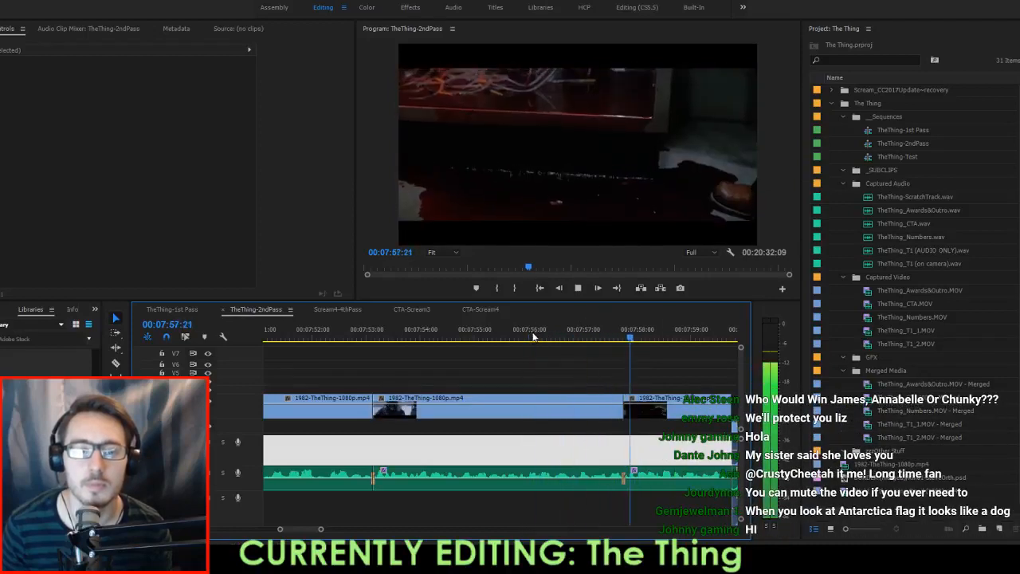
key(space)
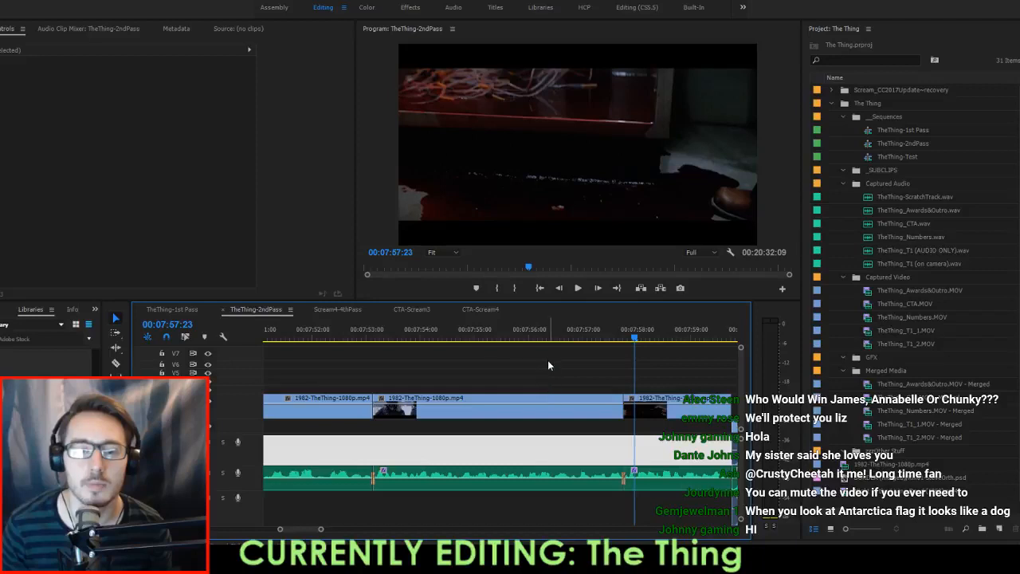
Play from just before the snowy goggles shot into the on-camera host segment, stopping at 00:08:00:15.
click(354, 335)
key(space)
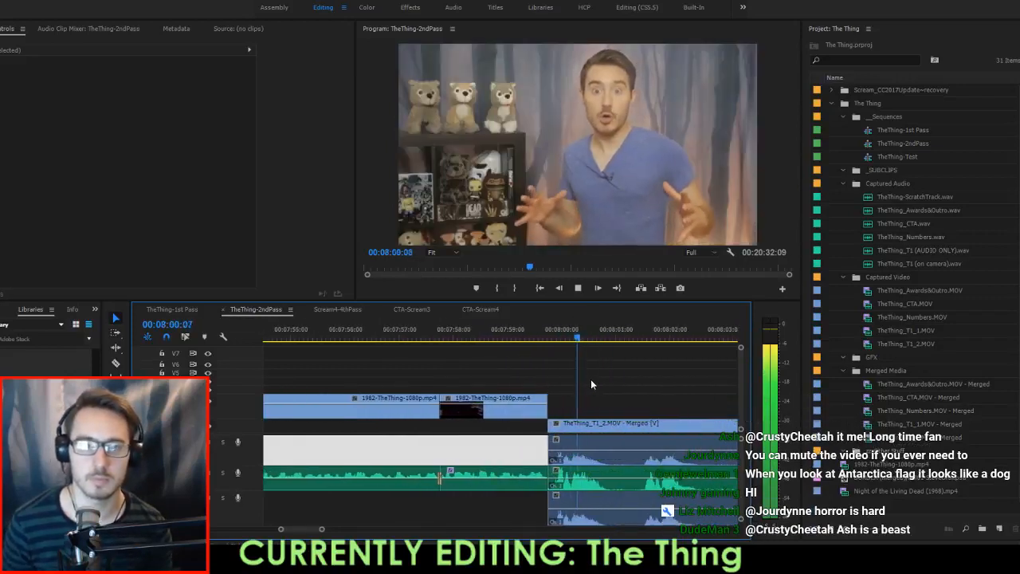
key(space)
Delete the host clip's extra audio channels on the tracks above and below the green narration track.
scroll(661, 435, down, 3)
scroll(626, 446, down, 2)
scroll(625, 446, down, 1)
click(605, 413)
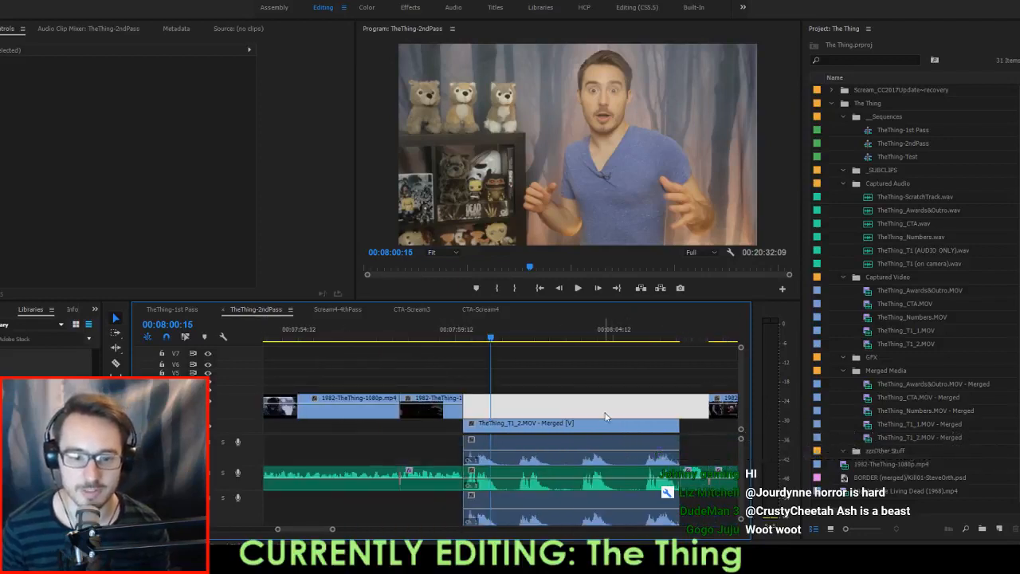
click(602, 451)
key(Delete)
click(575, 503)
key(Delete)
key(Up)
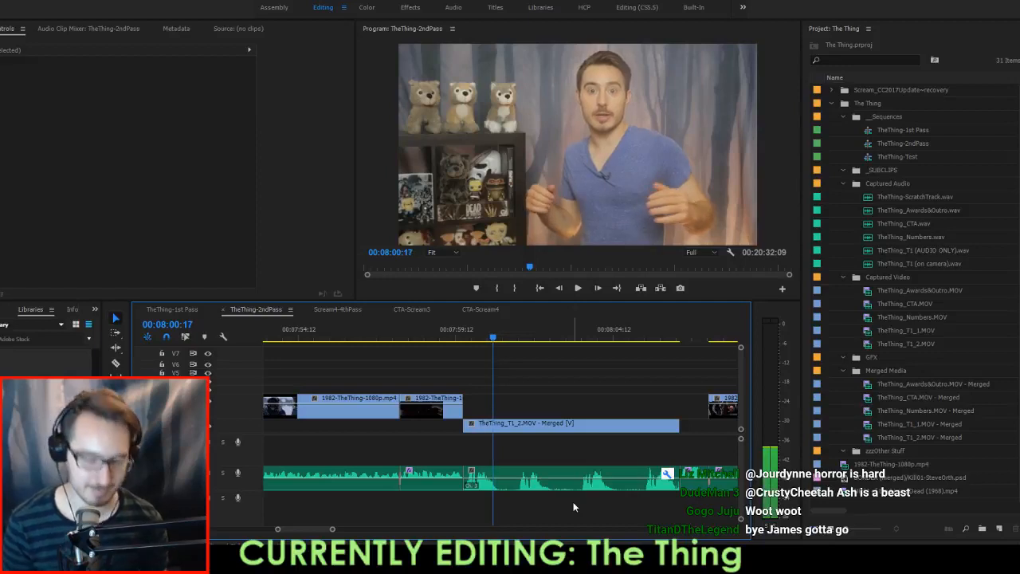
Mark a 19-frame section ending at 00:08:01:12 in the host clip and ripple-delete it.
key(Right)
key(i)
key(space)
key(space)
key(Right)
key(Right)
key(Right)
key(o)
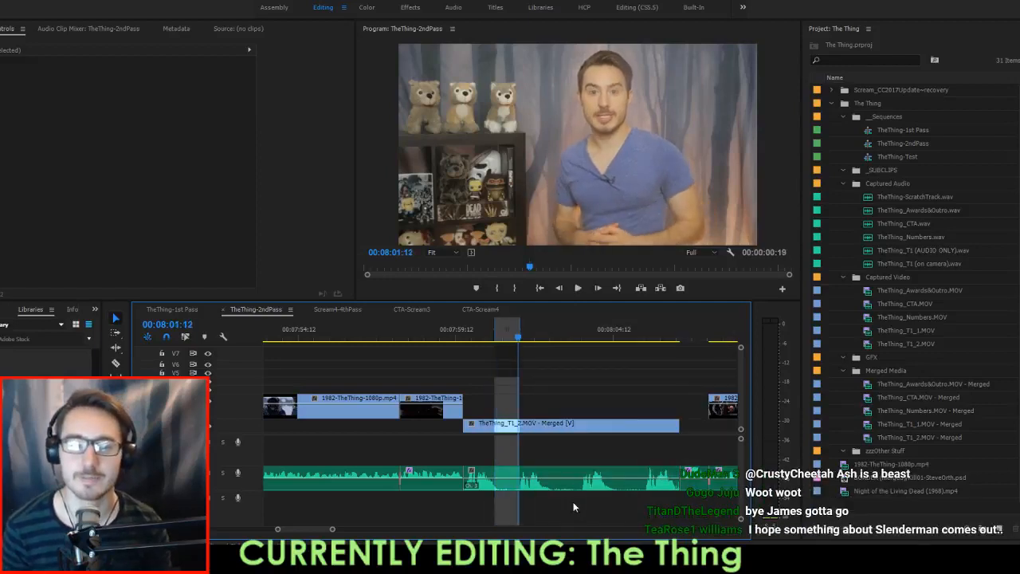
key(apostrophe)
key(Up)
Play the host's next take, mark the 00:00:01:03 section ending at 00:08:02:16, and ripple-delete it.
key(space)
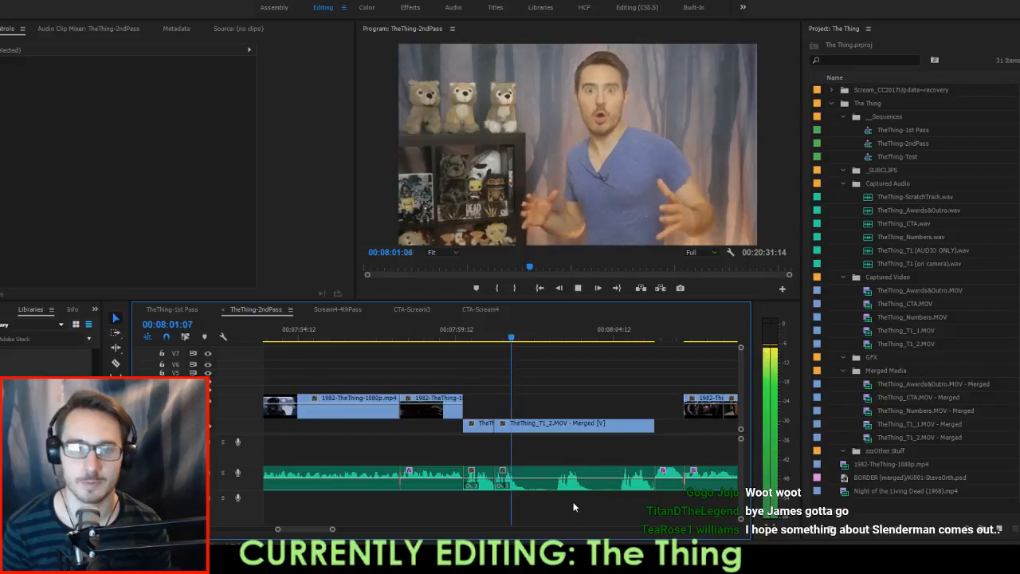
key(space)
key(i)
key(space)
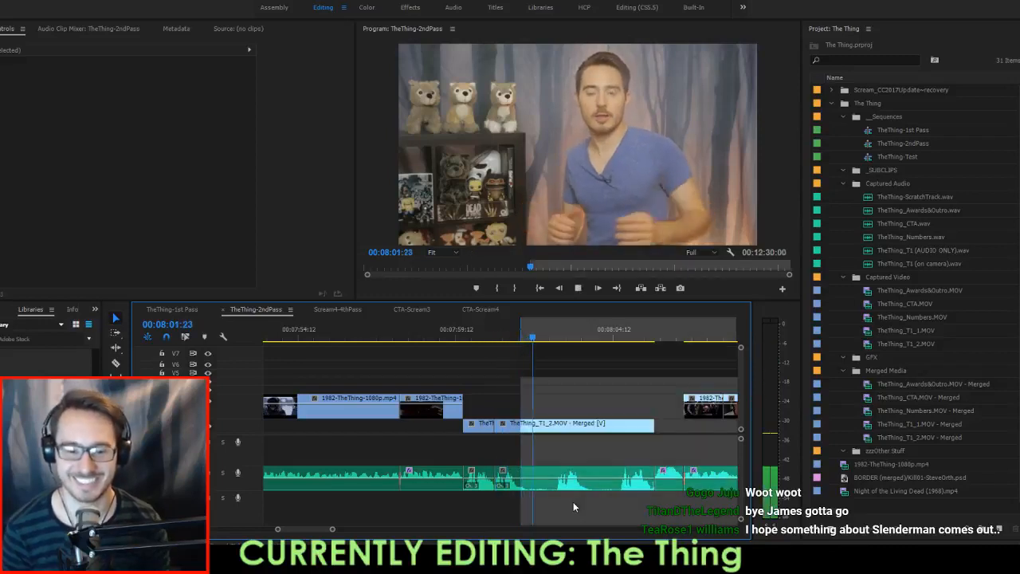
key(o)
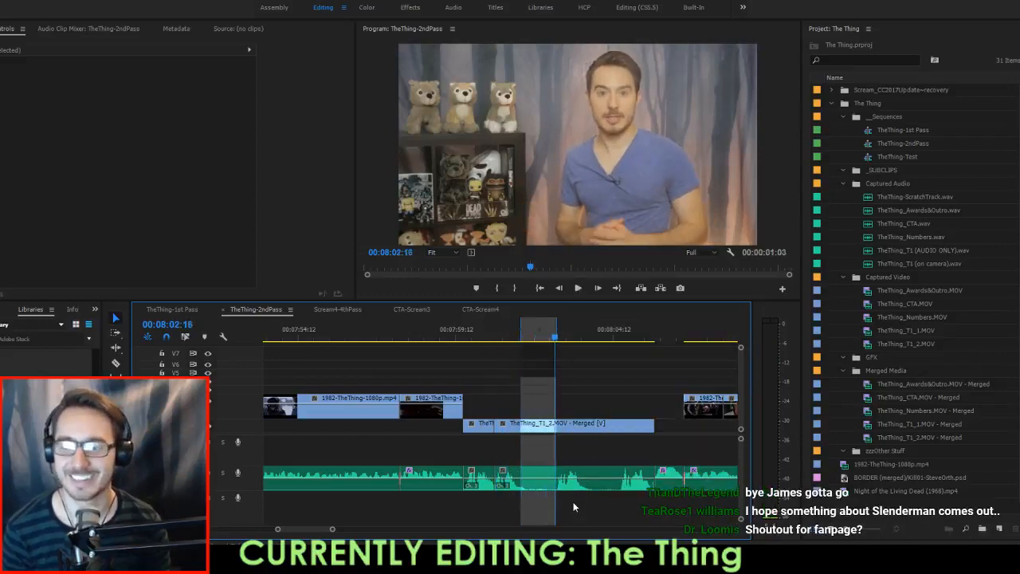
key(apostrophe)
key(Up)
Play the following host take, mark the pause from 00:08:02:11 to 00:08:03:14, and ripple-delete it.
key(space)
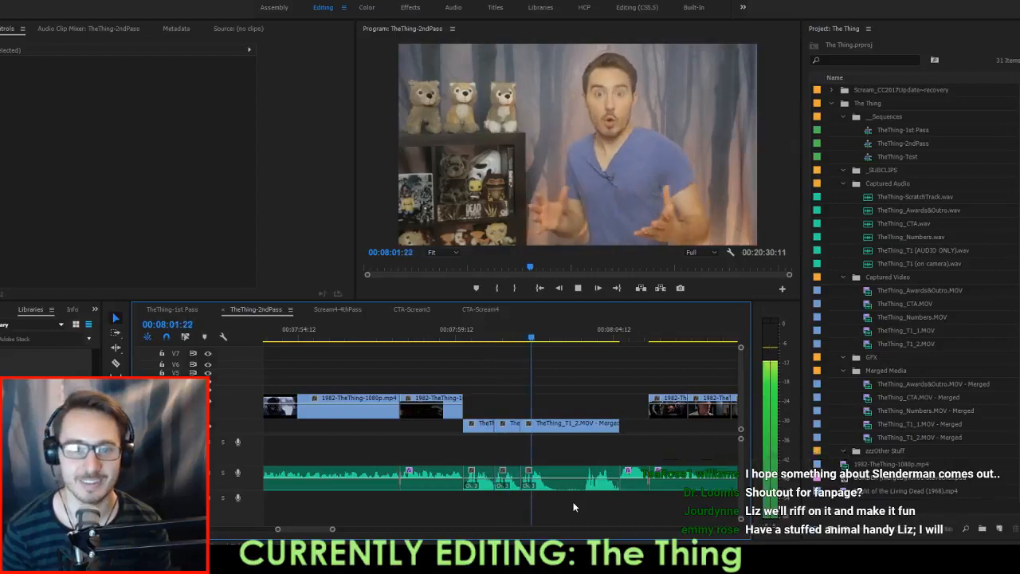
key(space)
key(i)
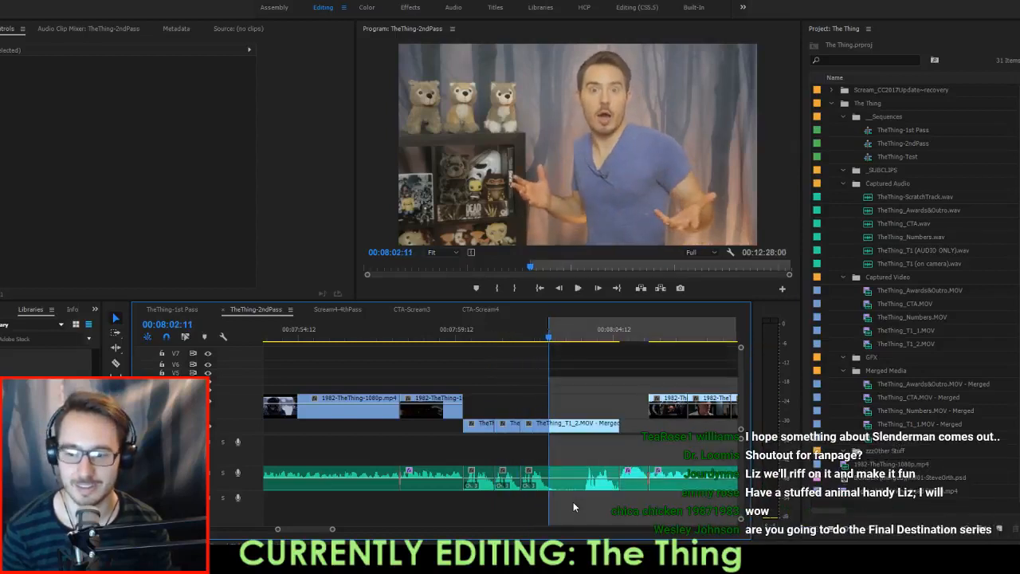
key(space)
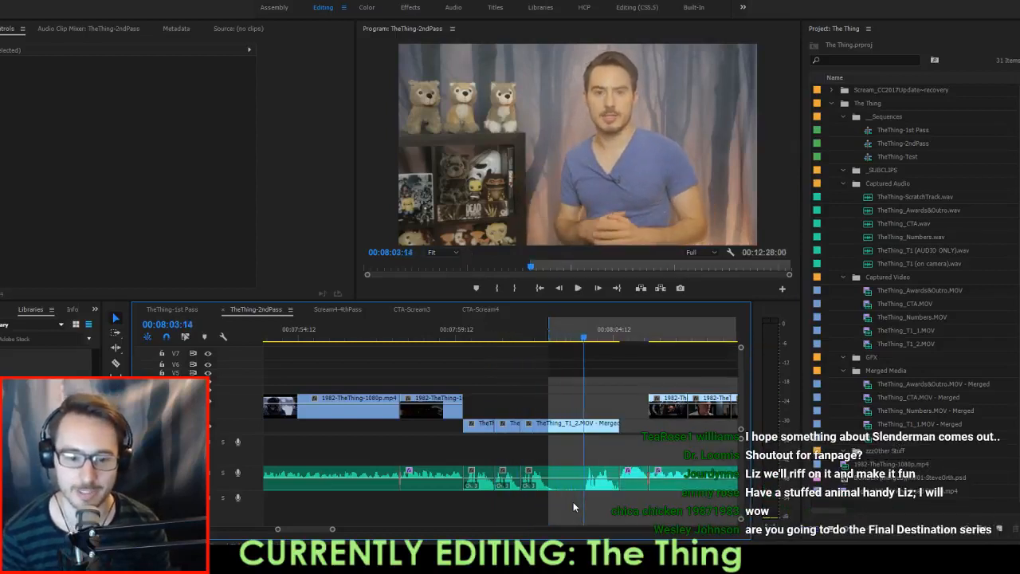
key(o)
key(apostrophe)
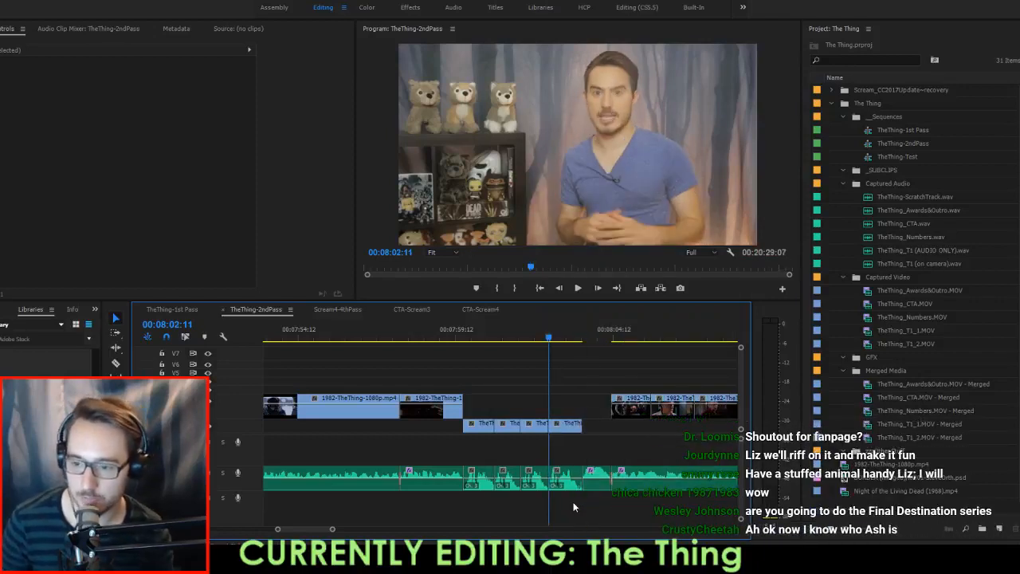
key(Up)
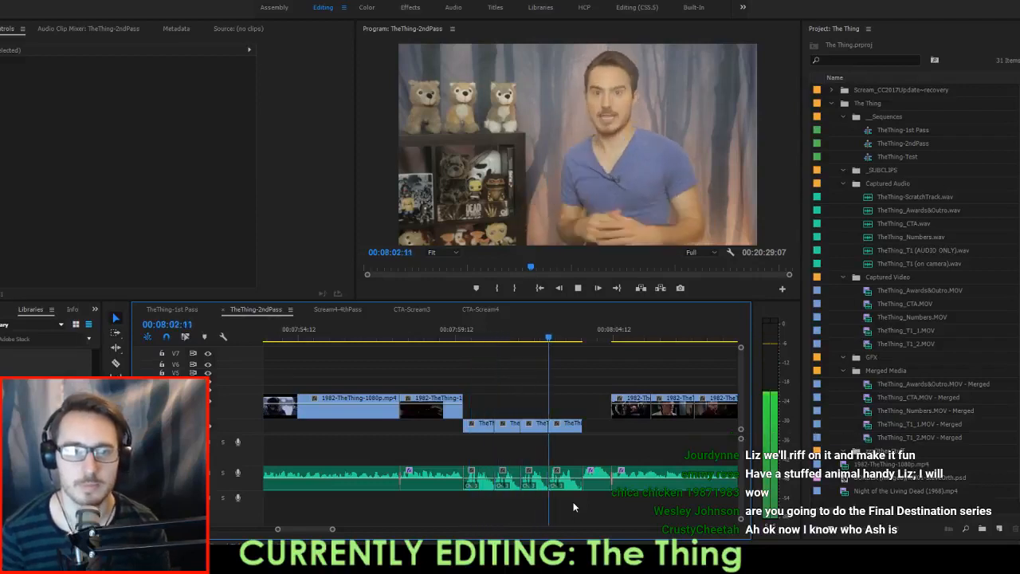
Play the last host take, mark a one-second section starting at 00:08:03:11, and ripple-delete it to close the gap before the movie footage.
key(space)
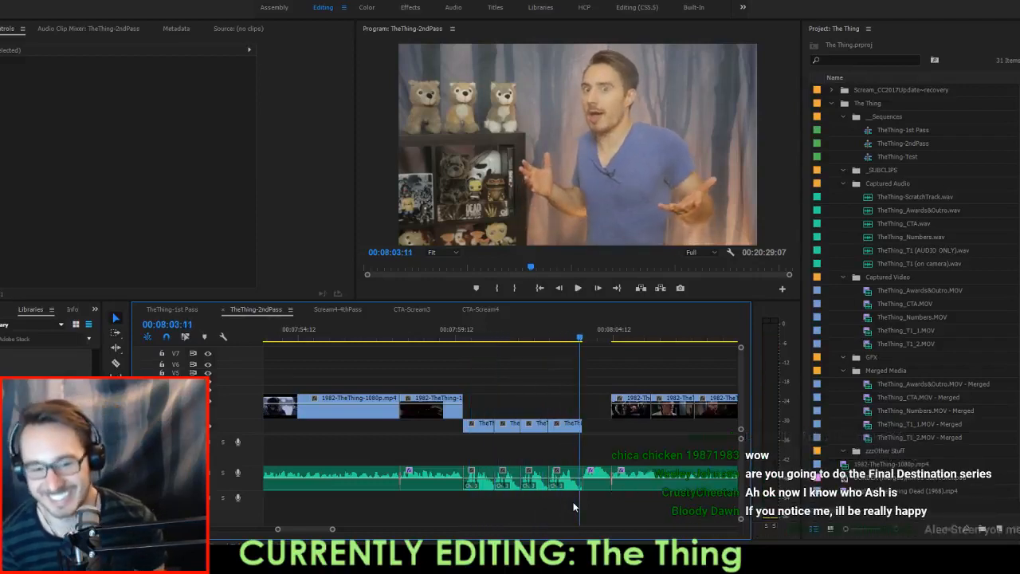
key(space)
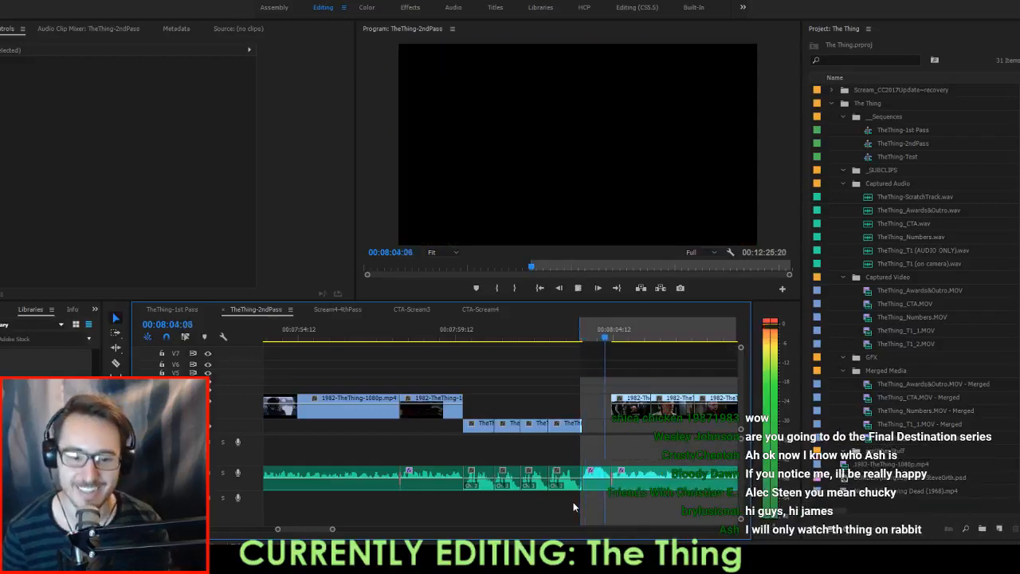
key(space)
key(Left)
key(o)
key(apostrophe)
key(Up)
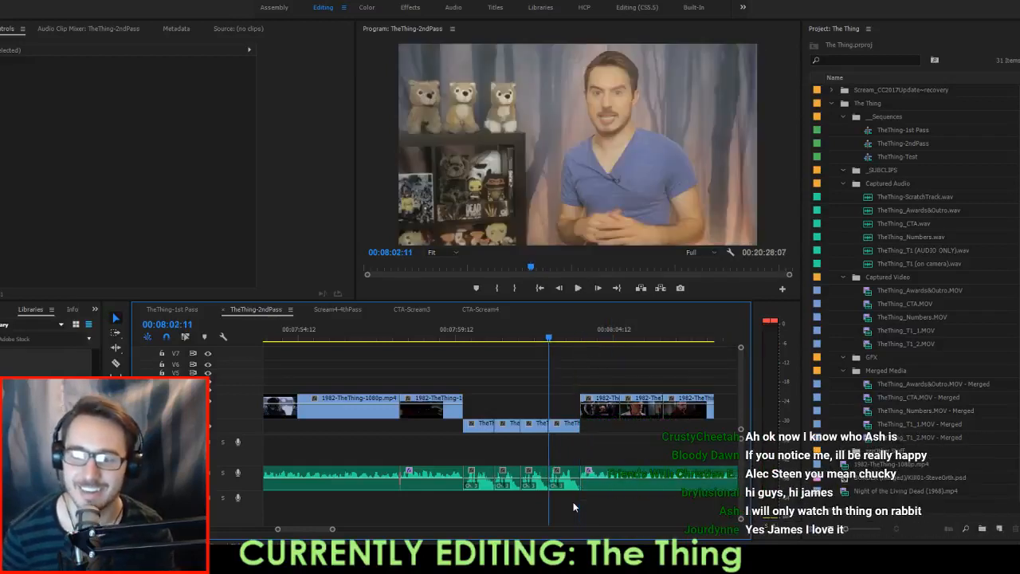
Replay the last host cut to 00:08:03:14, return to the host segment's start at 00:07:59:18, and save the project.
key(space)
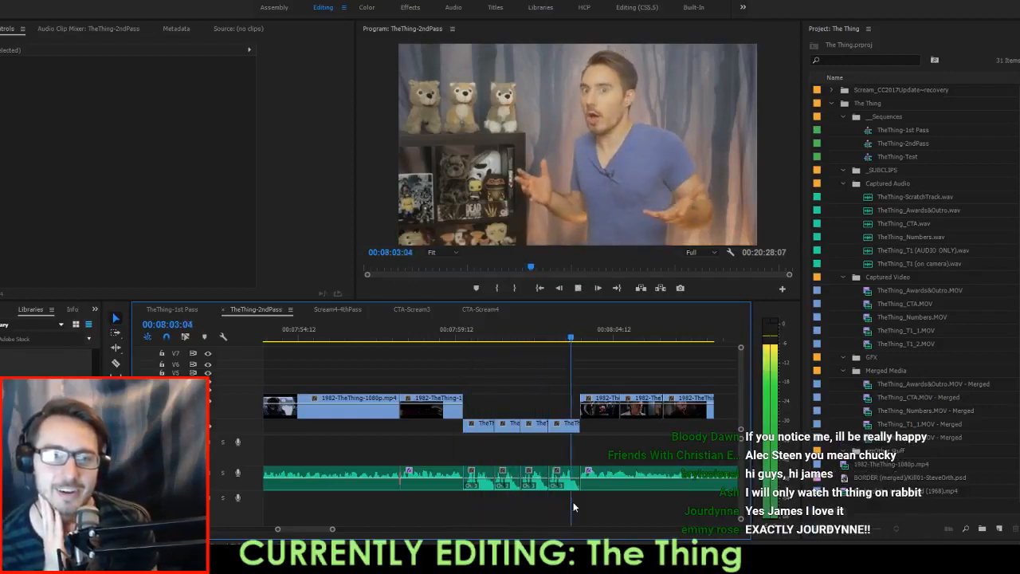
key(space)
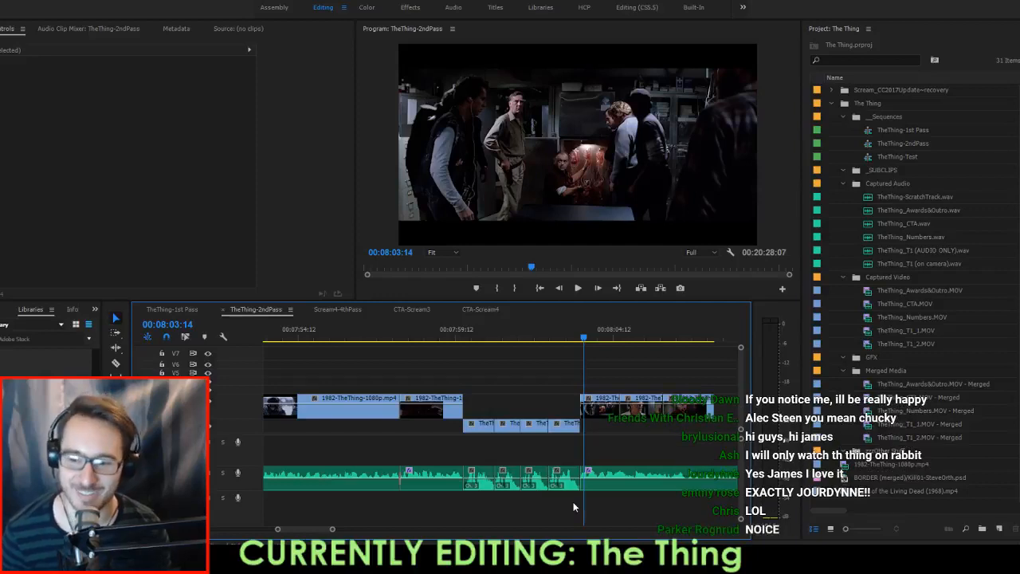
key(Up)
key(Up)
key(Up)
key(Up)
key(Up)
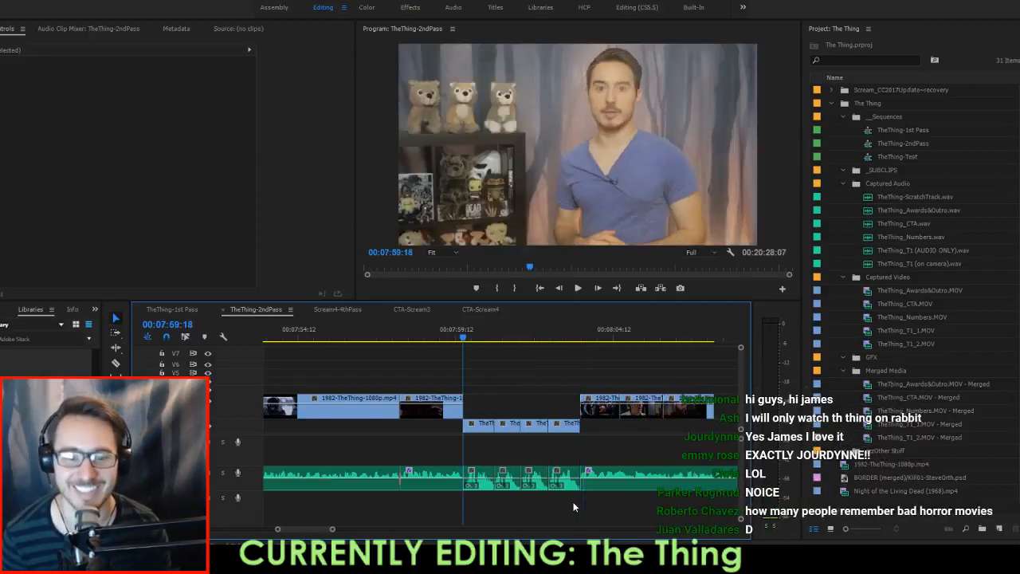
key(ctrl+s)
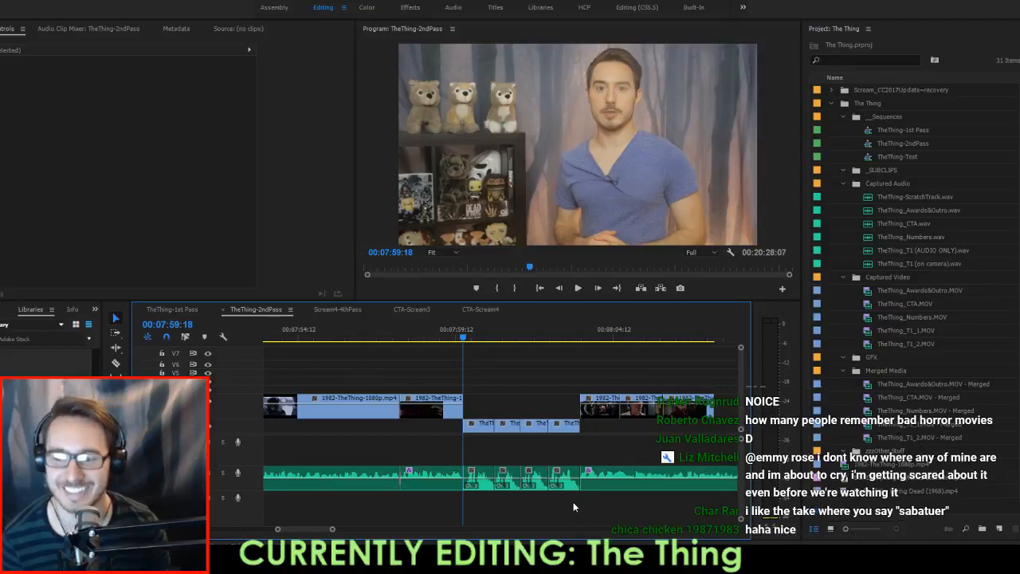
Replay the host segment to 00:08:03:10, and ripple-delete the single frame there at the end of the last host clip.
key(space)
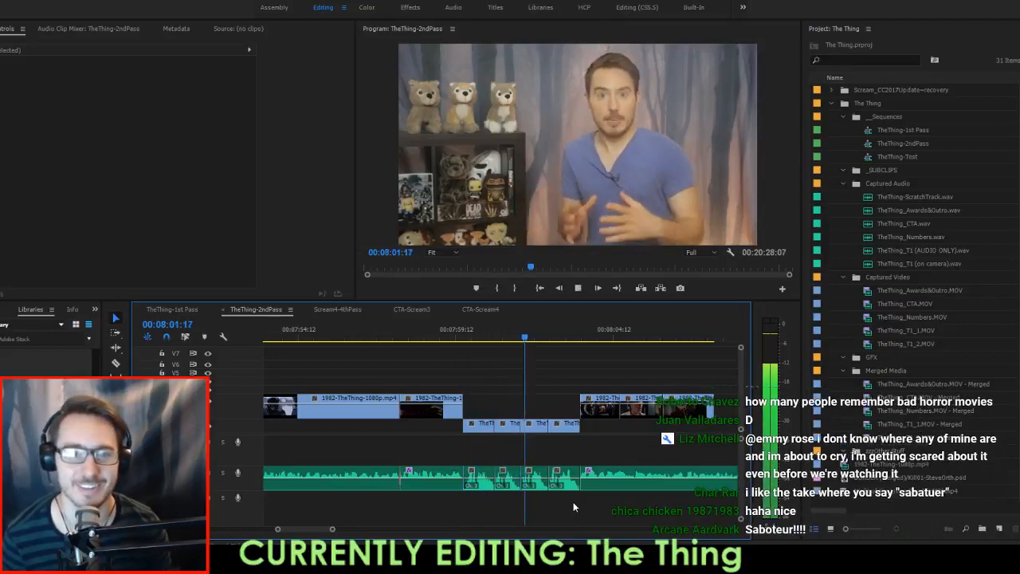
key(space)
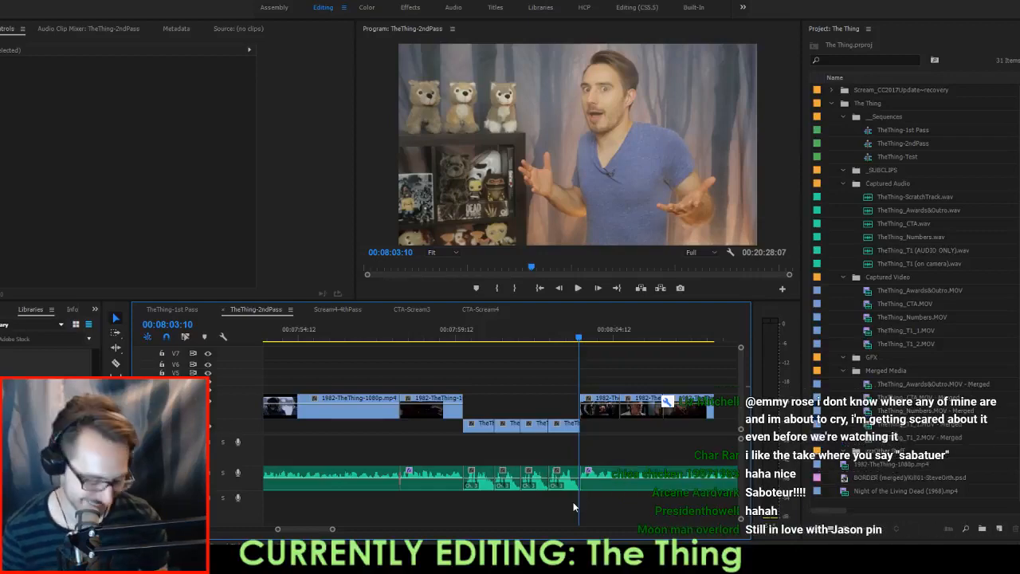
key(i)
key(Right)
key(Left)
key(o)
key(apostrophe)
key(Up)
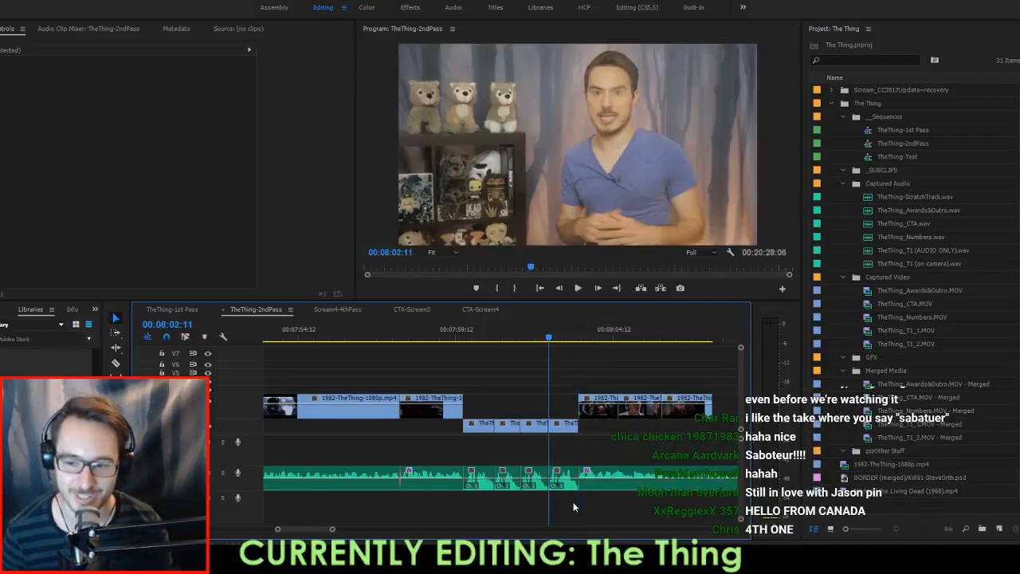
Compare the four host takes by replaying the segment between 00:07:59:18 and 00:08:03:09.
key(space)
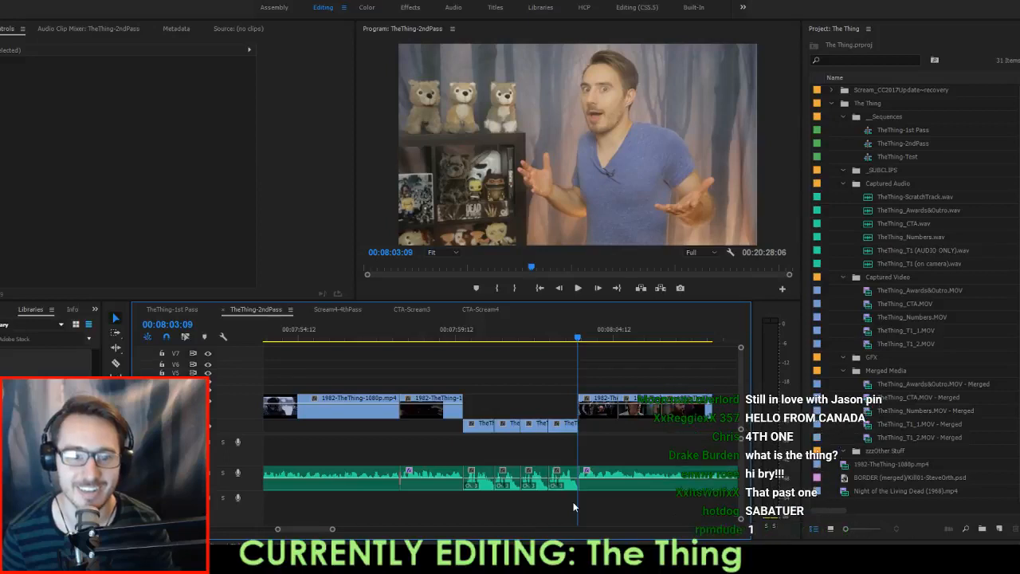
key(Up)
key(Up)
key(Up)
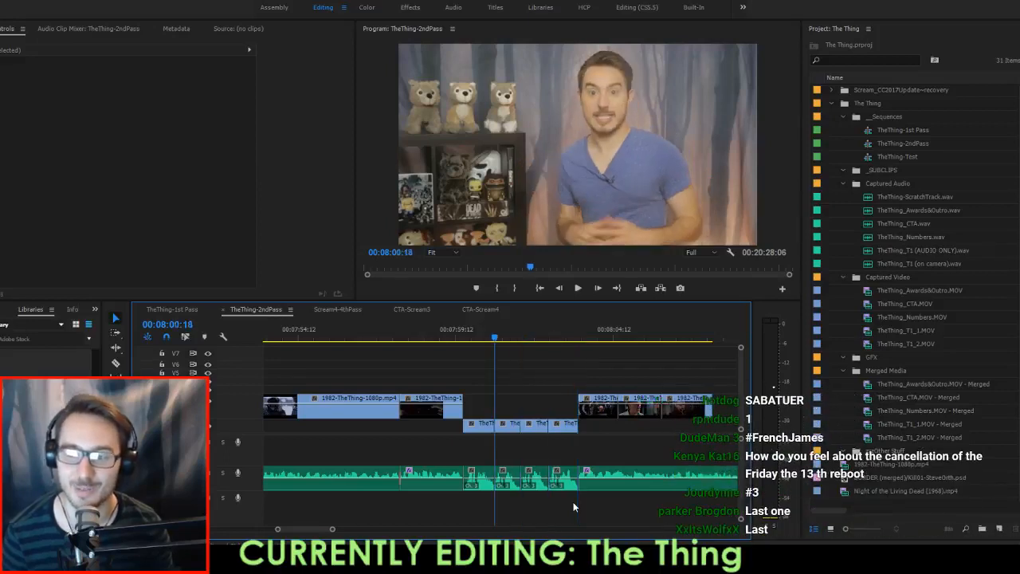
key(space)
key(Up)
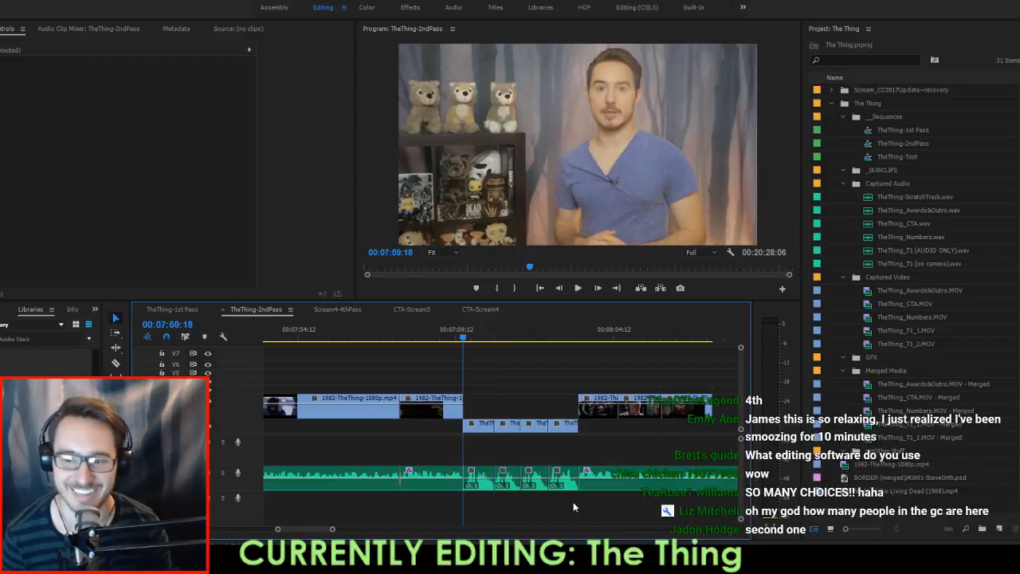
key(space)
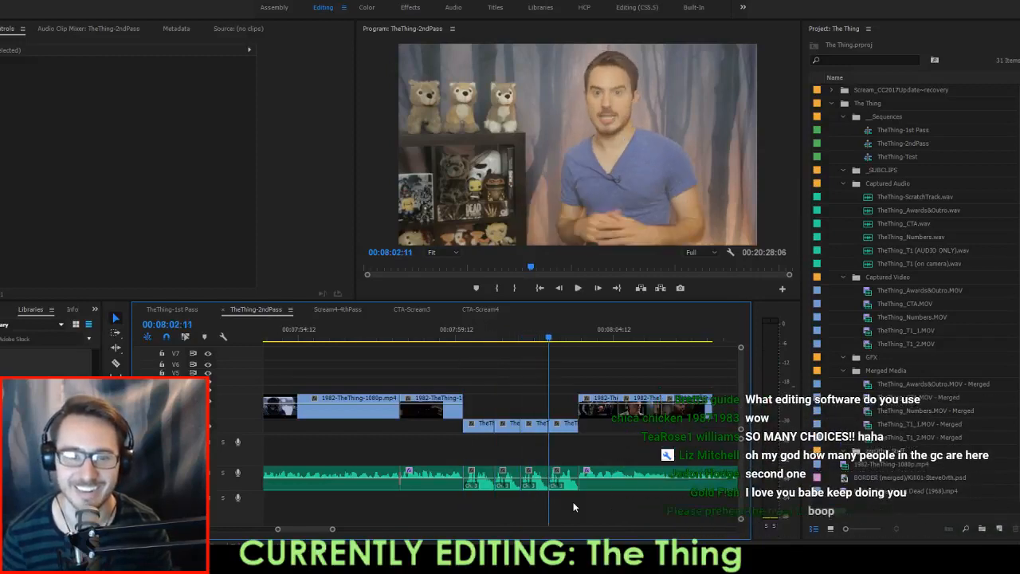
key(Up)
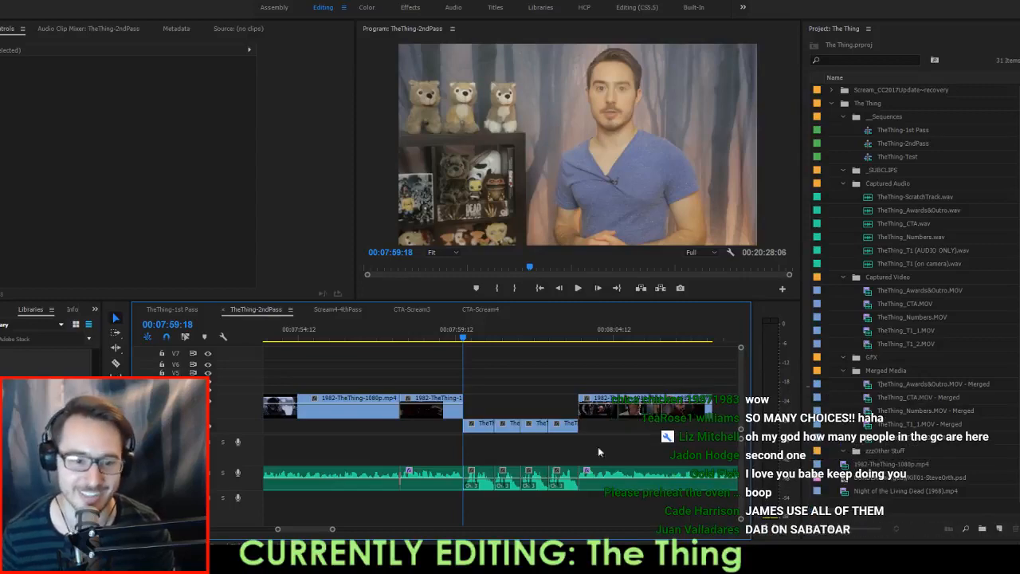
Copy the four host takes with their audio and insert three copies in a row before the following movie footage.
drag(487, 400, 571, 482)
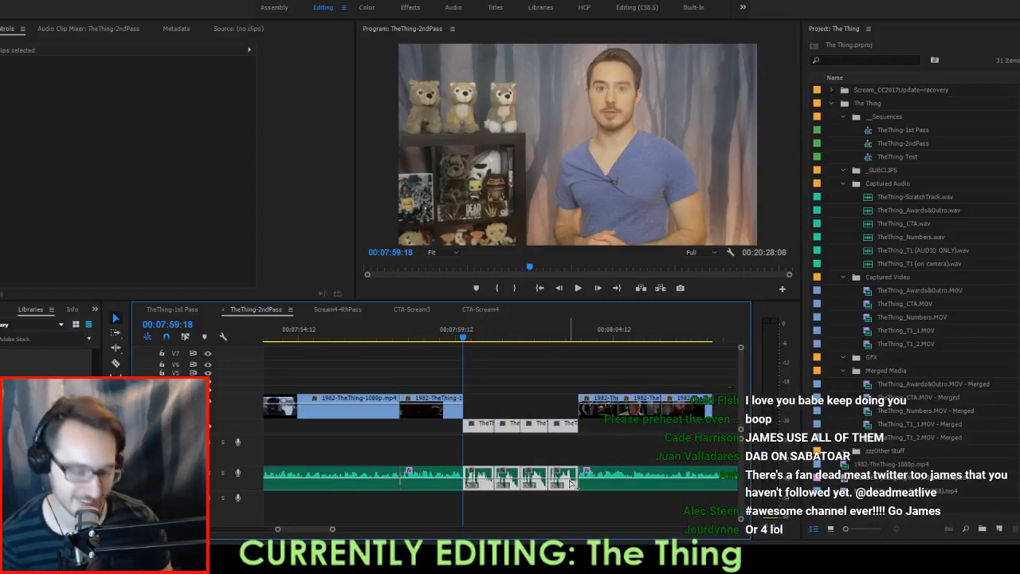
key(ctrl+c)
key(Down)
key(Down)
key(Down)
key(ctrl+shift+v)
key(ctrl+shift+v)
key(ctrl+shift+v)
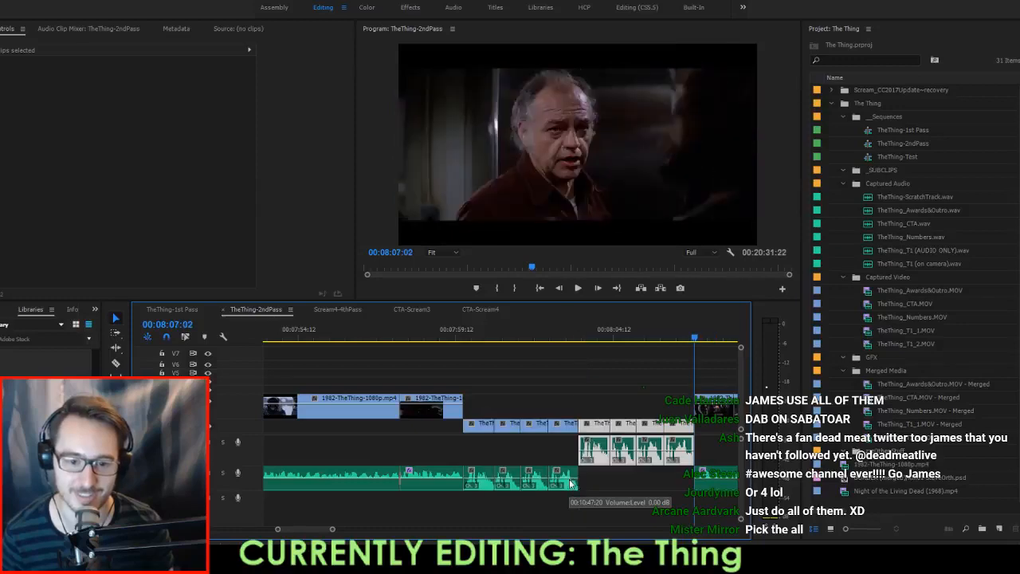
Return to the start of the host segment and play all the repeated takes through to the movie footage at 00:08:14:10.
key(Up)
key(Up)
key(Up)
key(Up)
key(Up)
key(Up)
key(Up)
key(Up)
key(Up)
key(Up)
key(Up)
key(Up)
key(Up)
key(Up)
key(Up)
key(Up)
key(Up)
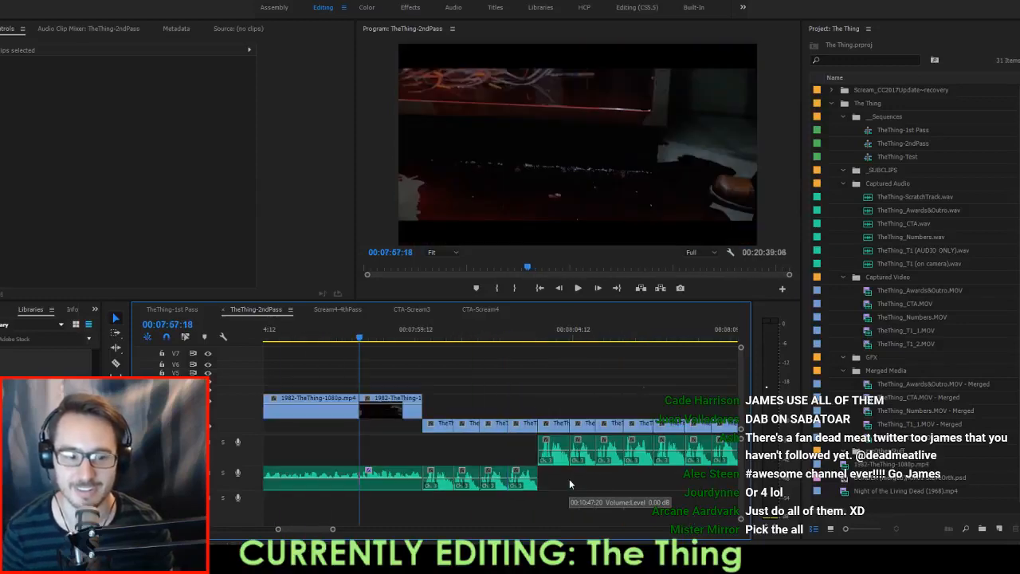
key(Down)
key(Down)
key(space)
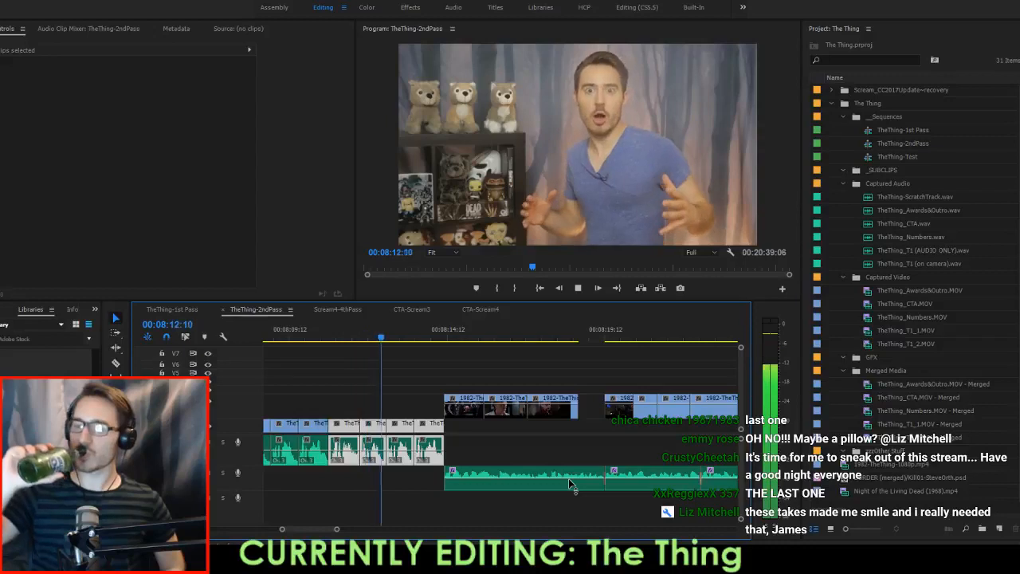
key(space)
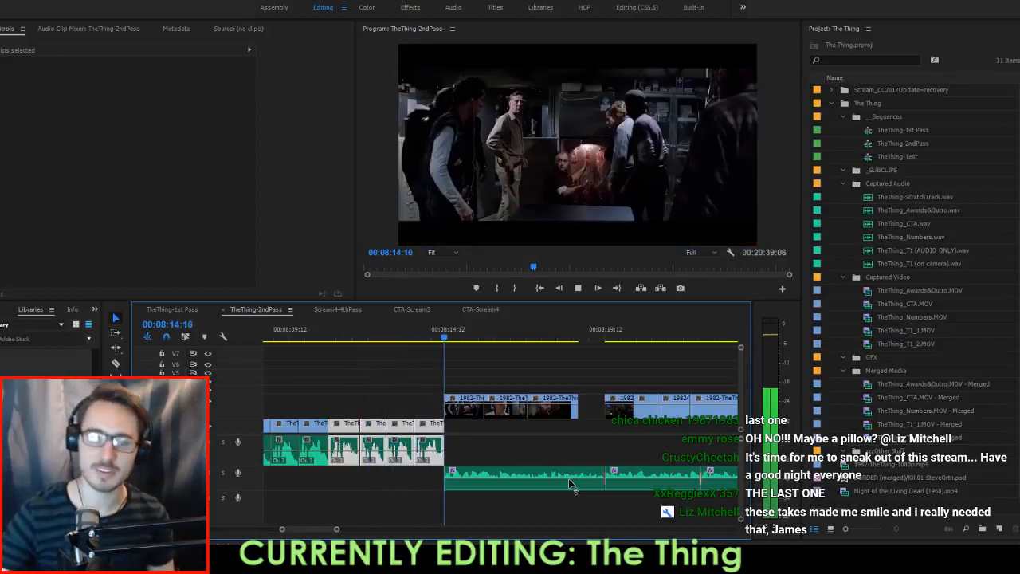
Mark the repeated host takes from 00:07:59:18 to 00:08:13:10 and ripple-delete them, keeping only the last take.
key(Up)
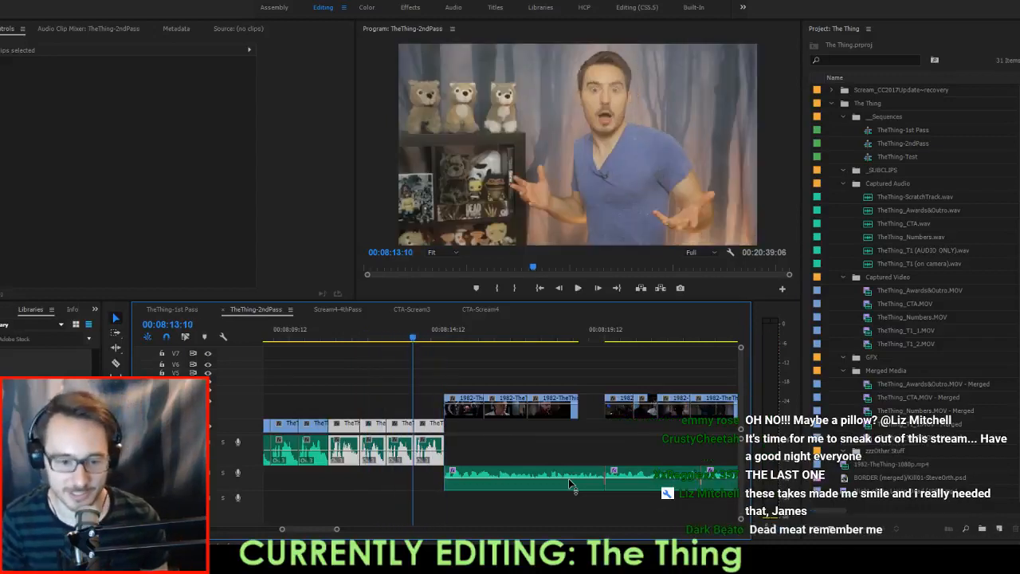
key(o)
key(Up)
key(Up)
key(Up)
key(Up)
key(Up)
key(Up)
key(Up)
key(Up)
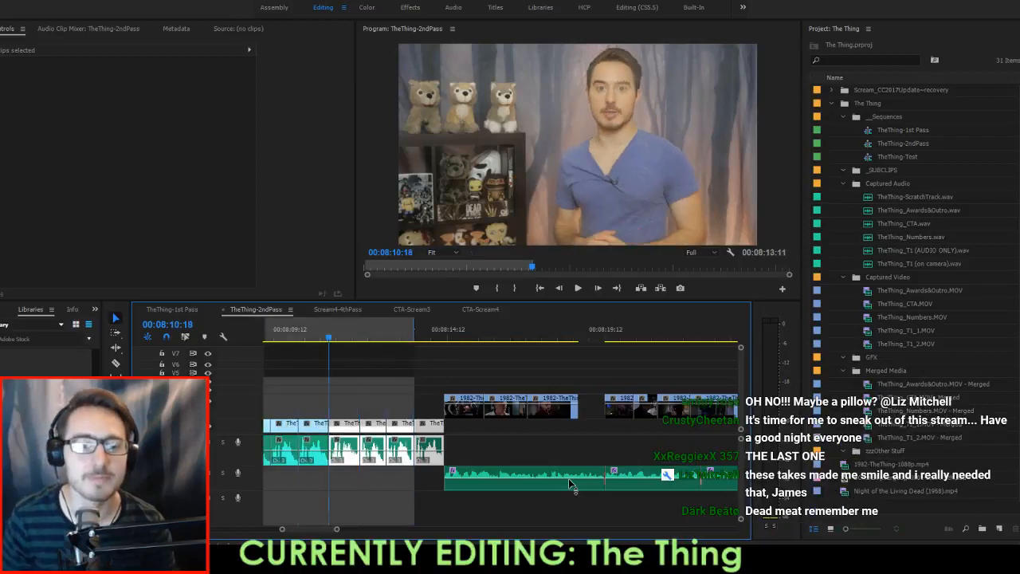
key(Up)
key(Up)
key(Up)
key(Up)
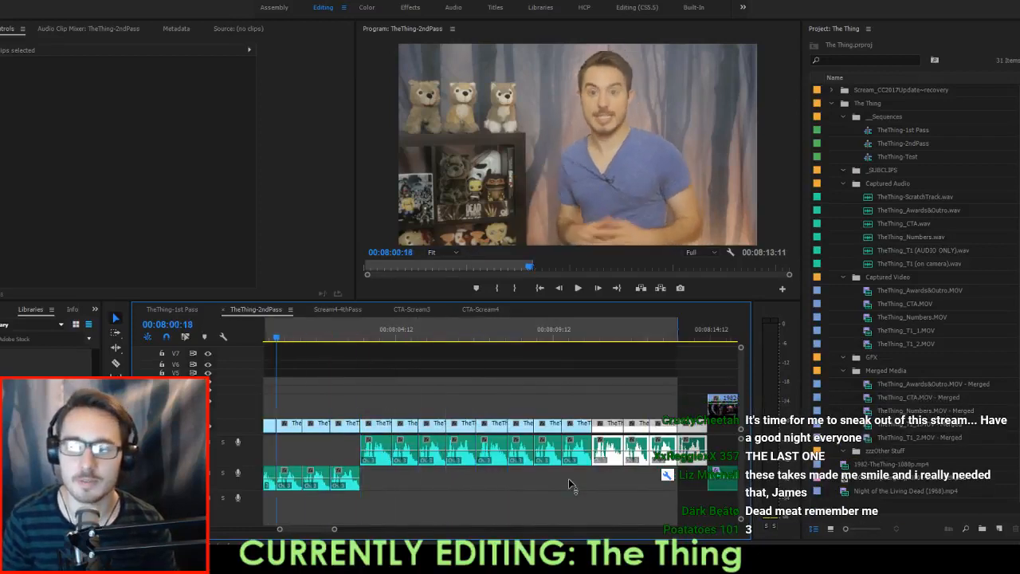
key(i)
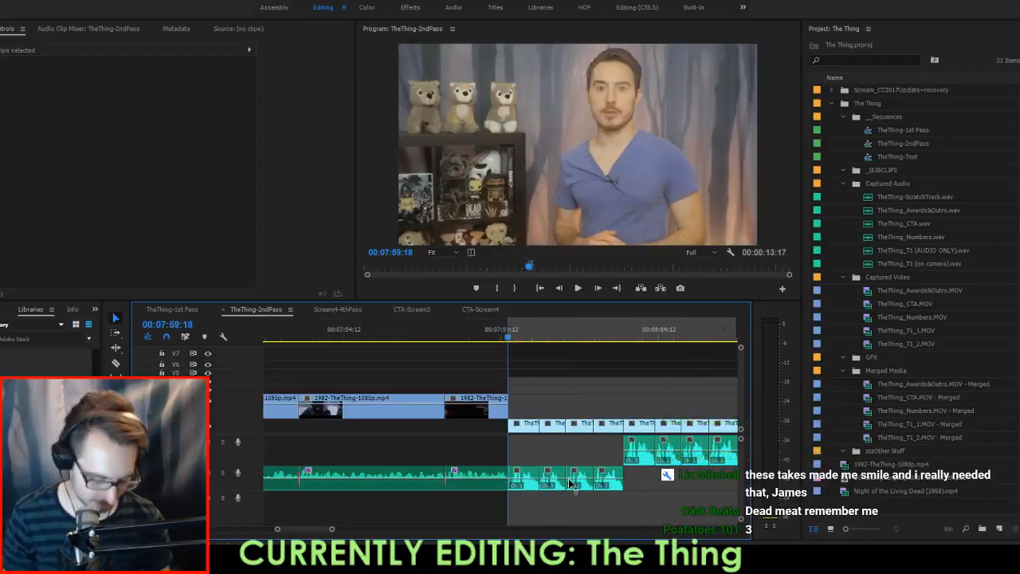
key(apostrophe)
Replay the remaining host take into the movie footage, and play the footage from 00:08:00:17 to 00:08:02:04.
key(shift+Left)
key(shift+Left)
key(shift+Left)
key(space)
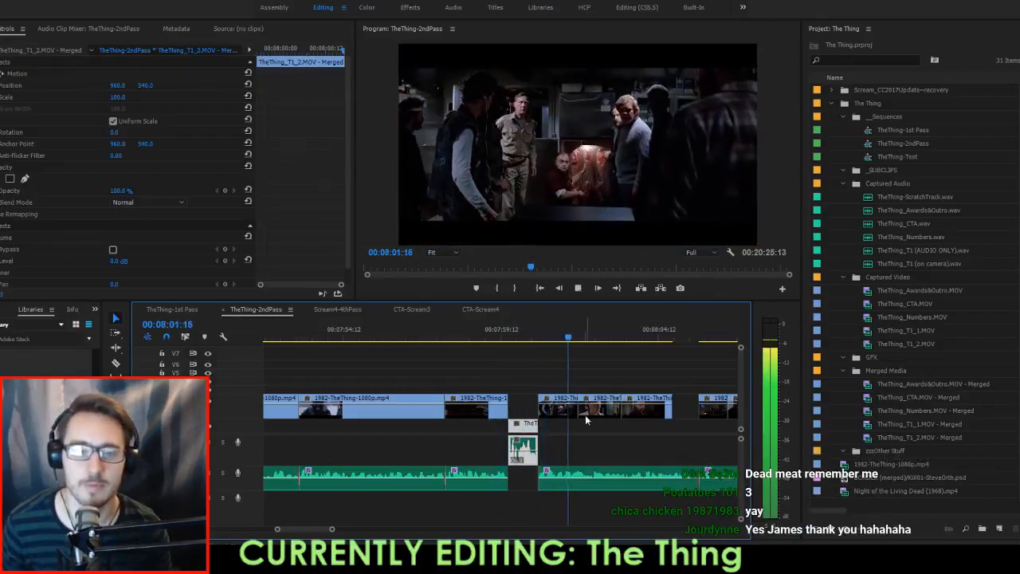
click(589, 431)
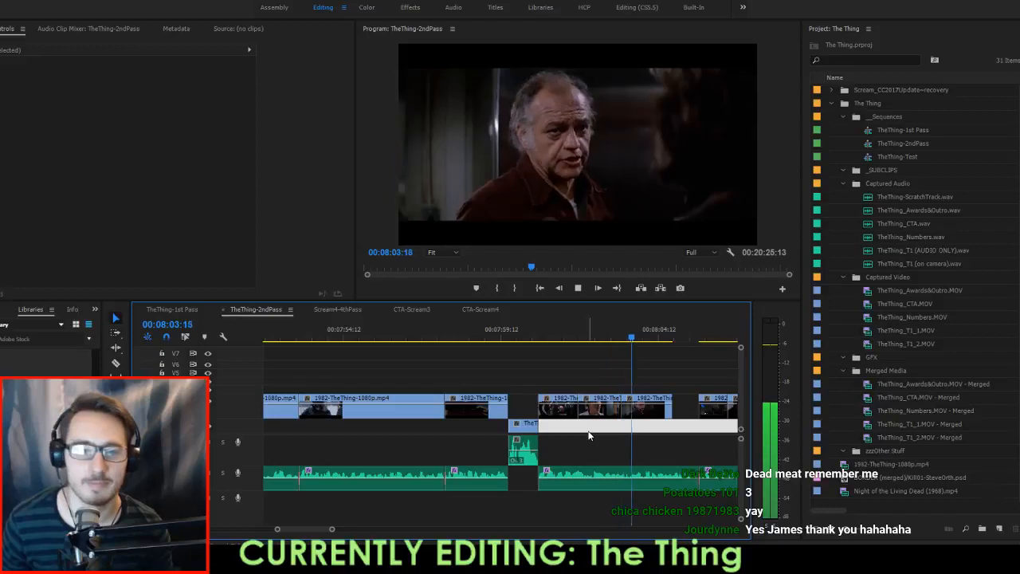
key(space)
key(Up)
key(Up)
key(Up)
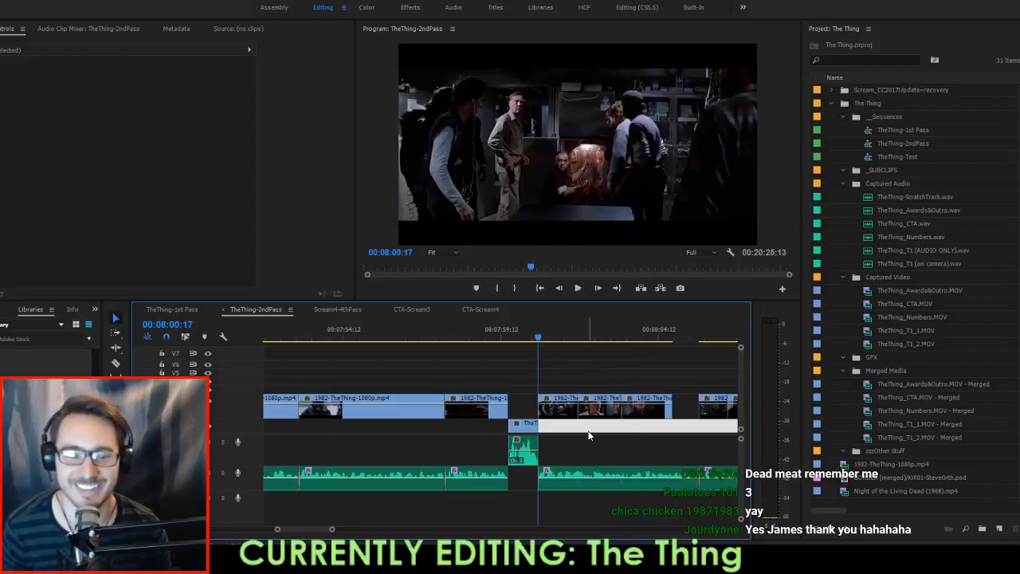
key(space)
key(space)
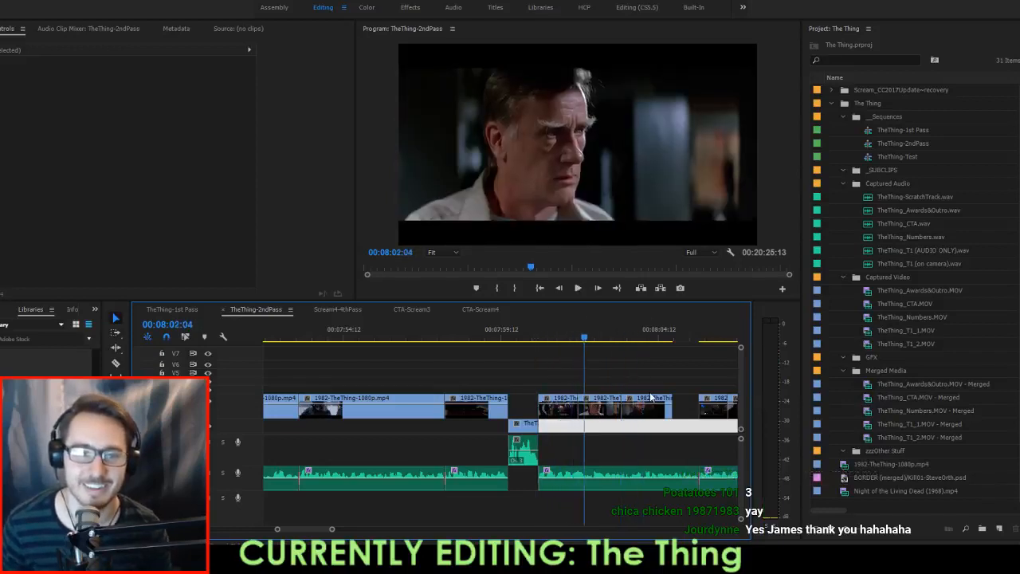
Move the second and third movie clips after the host take later, butting them against the next movie footage.
scroll(581, 449, down, 1)
scroll(581, 450, down, 2)
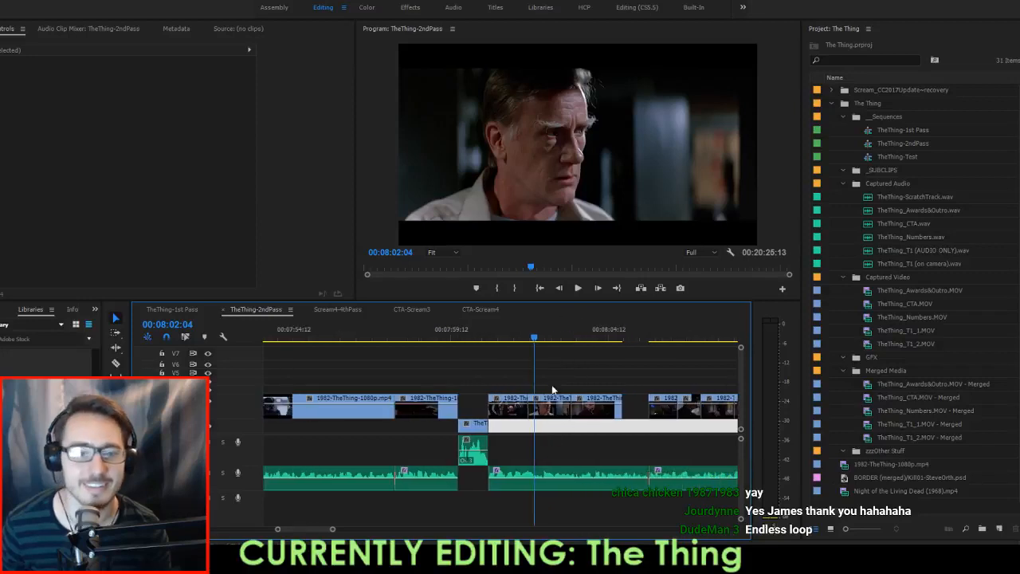
click(598, 418)
drag(605, 418, 631, 416)
click(553, 431)
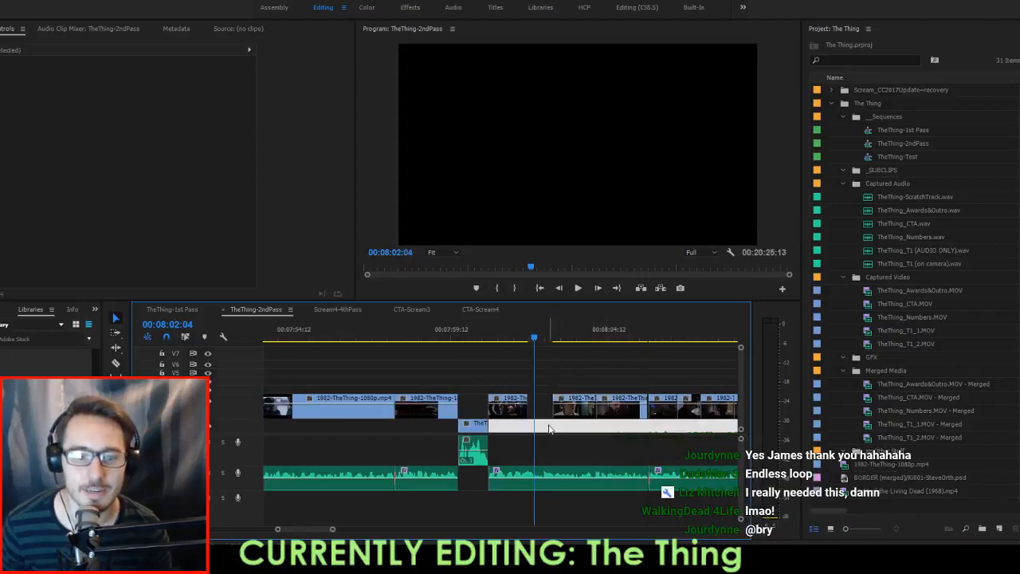
Play the narration from 00:08:02:04 into the gap before the moved movie clips to check where the cut belongs.
key(space)
key(space)
key(Left)
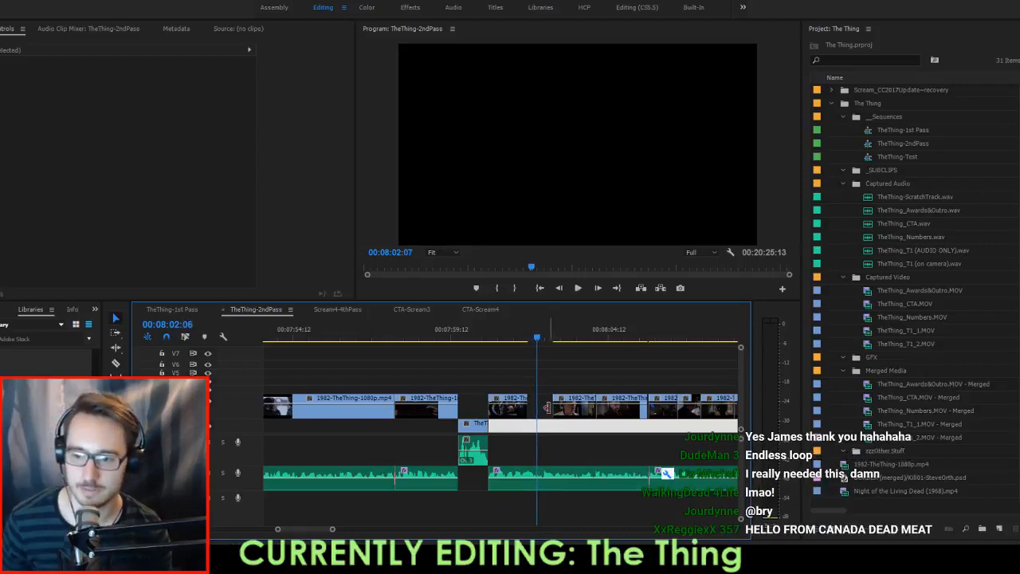
key(Right)
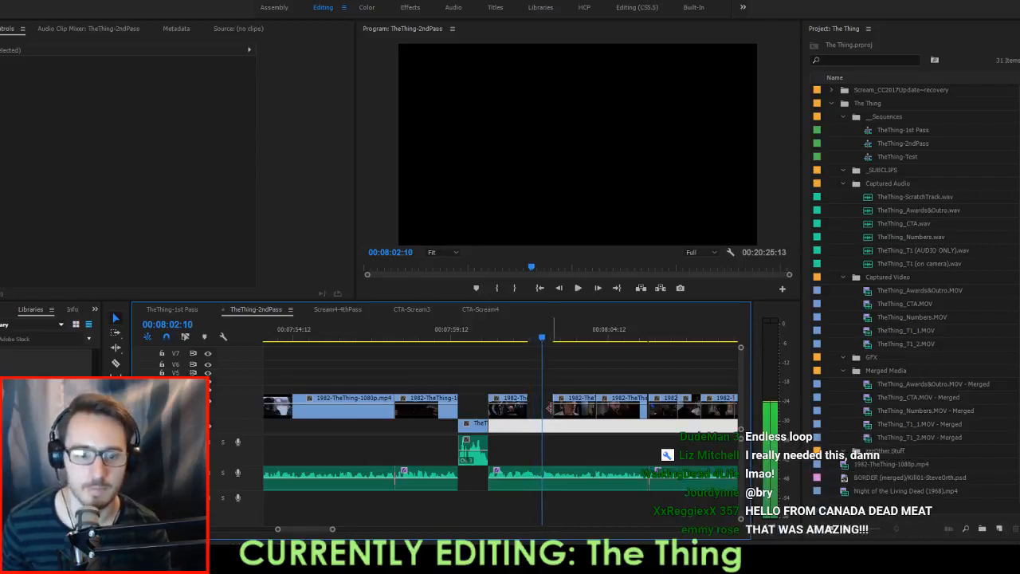
Extend the start of the clip after 00:08:02:10 back to the playhead to close the gap, and play back the cut.
mouse_move(556, 410)
mouse_down()
mouse_move(543, 411)
mouse_move(552, 417)
mouse_up()
key(Up)
key(space)
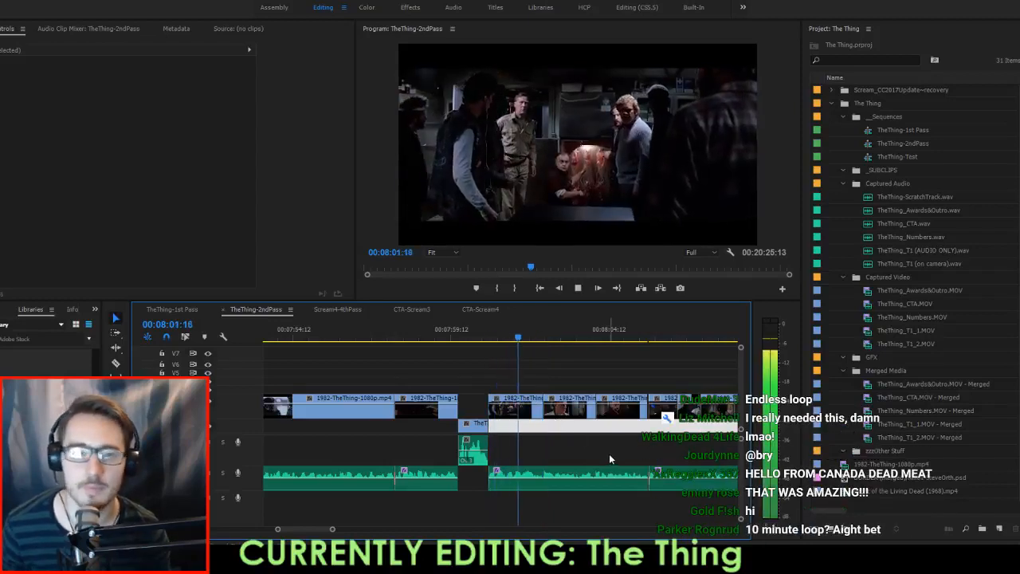
key(space)
key(Up)
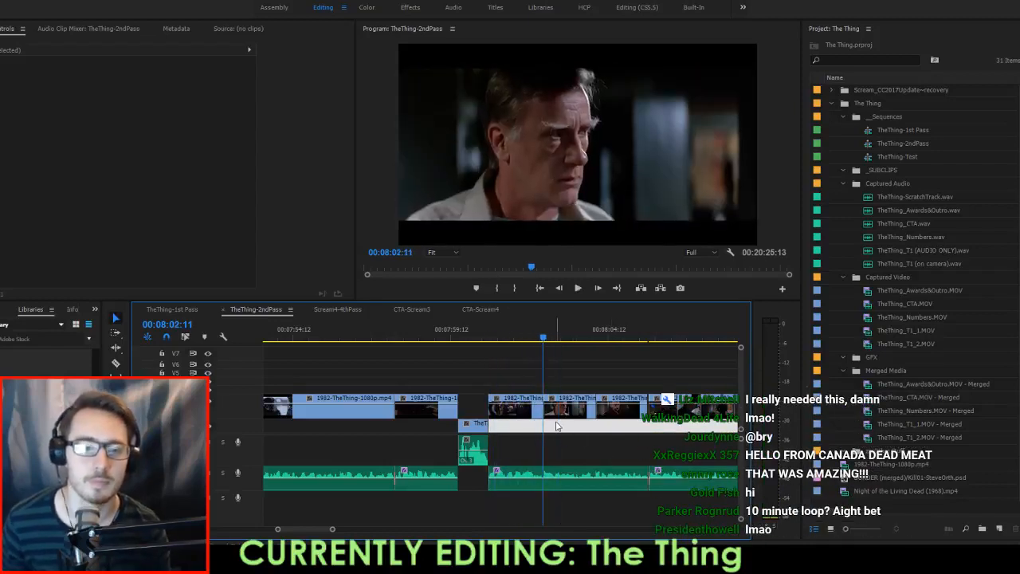
Slip the footage inside the clip starting at 00:08:00:17 and play back the sequence from there.
drag(512, 412, 524, 410)
key(Up)
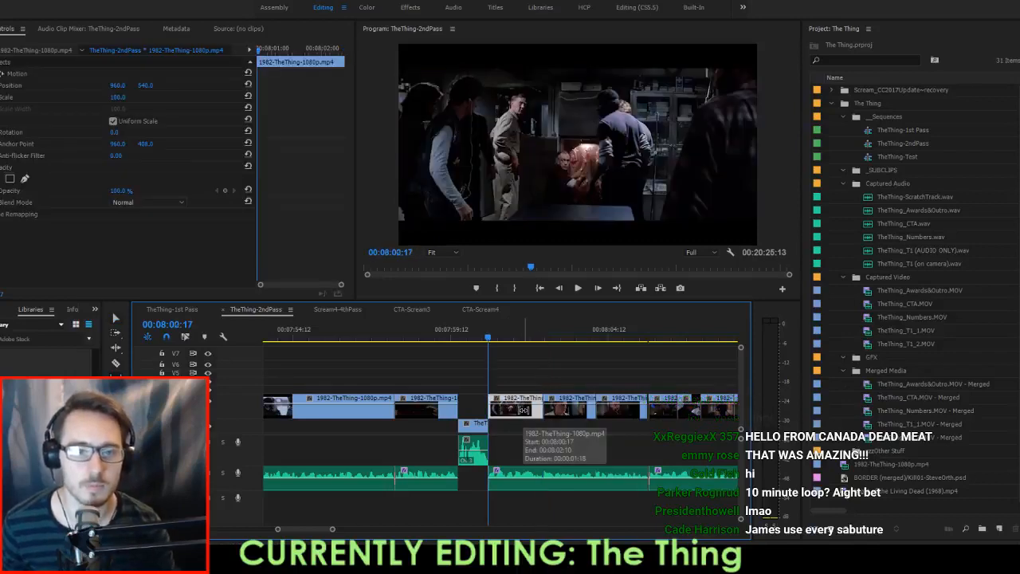
click(576, 362)
key(space)
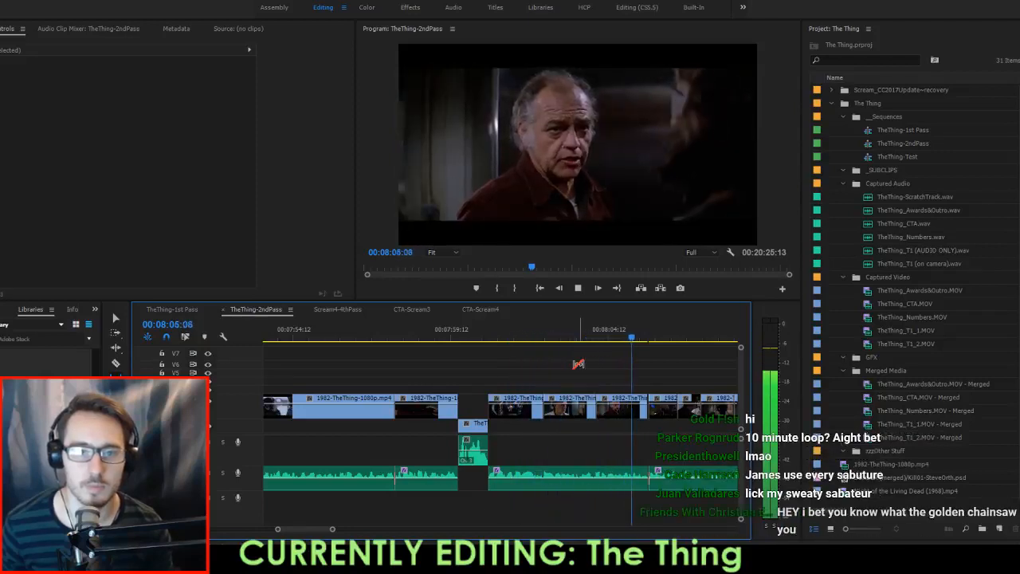
key(space)
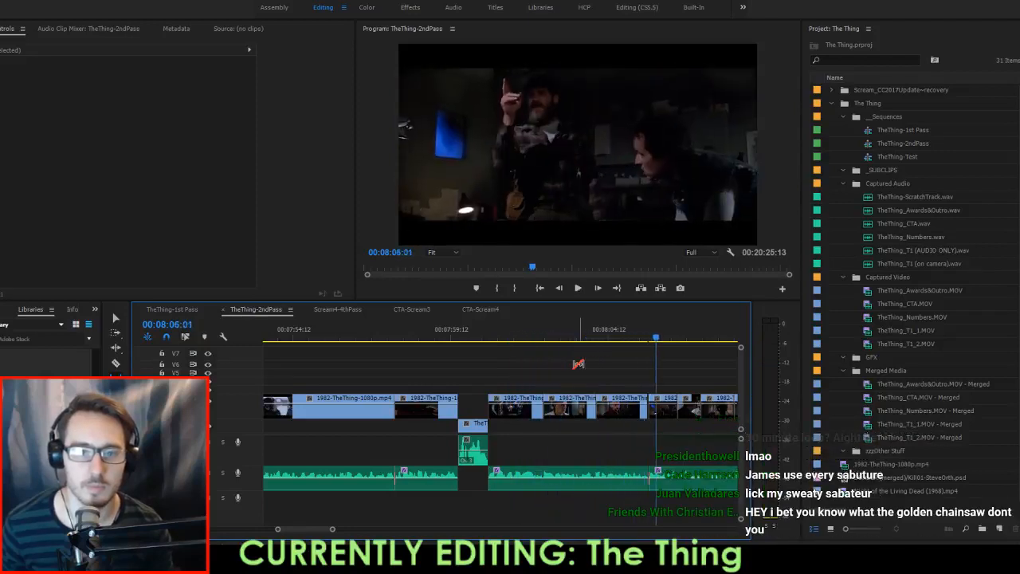
Close the small gap before the clip starting at 00:08:05:19 by extending the preceding clip's end.
scroll(642, 439, up, 2)
click(633, 438)
key(v)
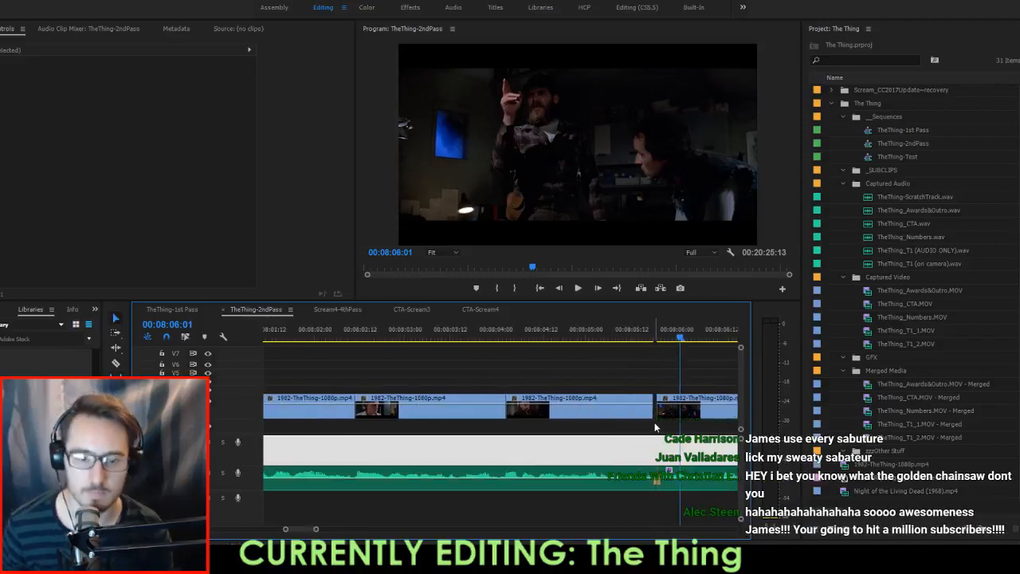
drag(654, 411, 662, 412)
key(Up)
key(Left)
key(Left)
key(Up)
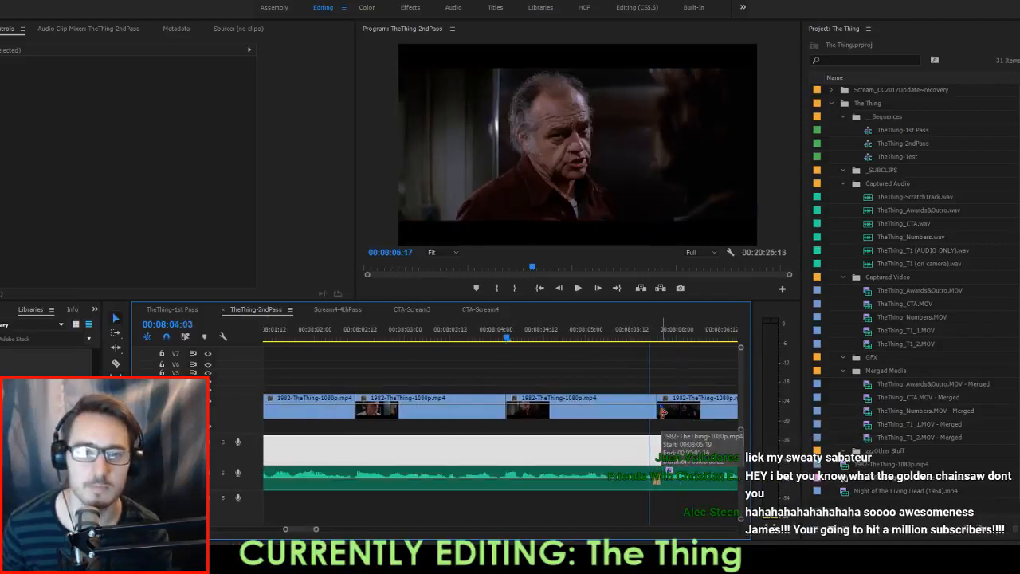
Shift the start of the clip of the man in the red shirt to 00:08:04:01 and play back the edit.
drag(423, 332, 494, 339)
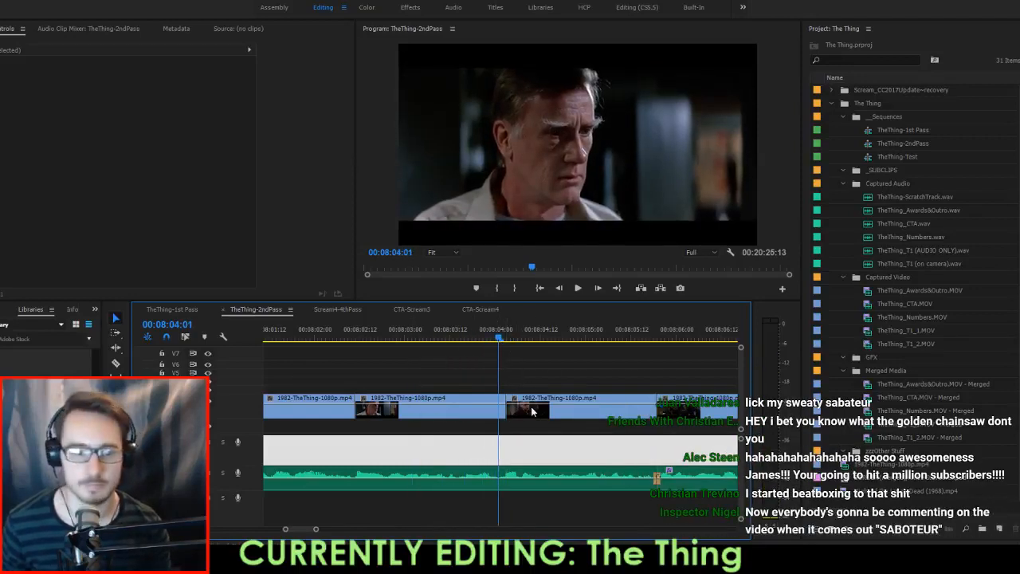
drag(530, 410, 523, 413)
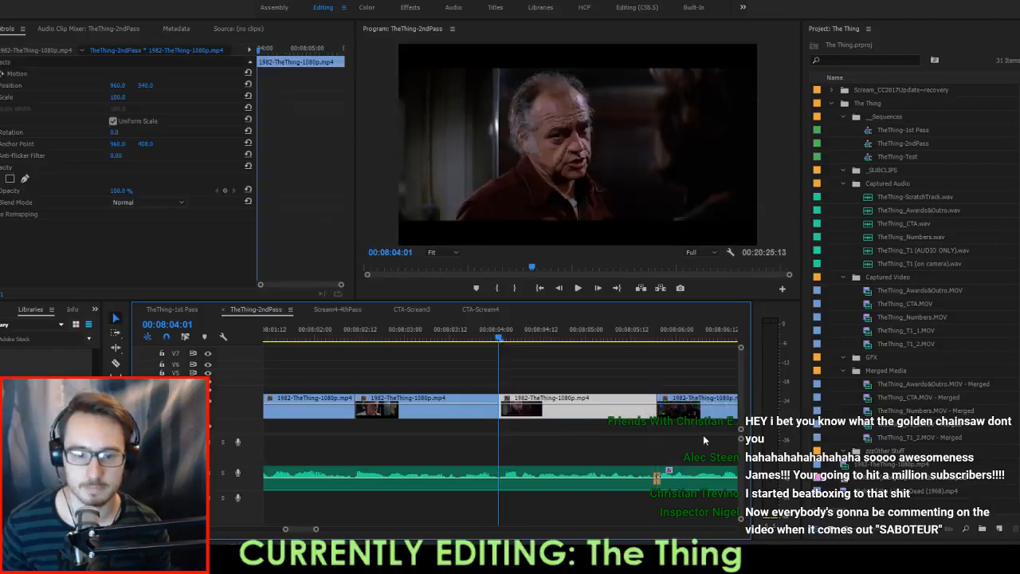
key(space)
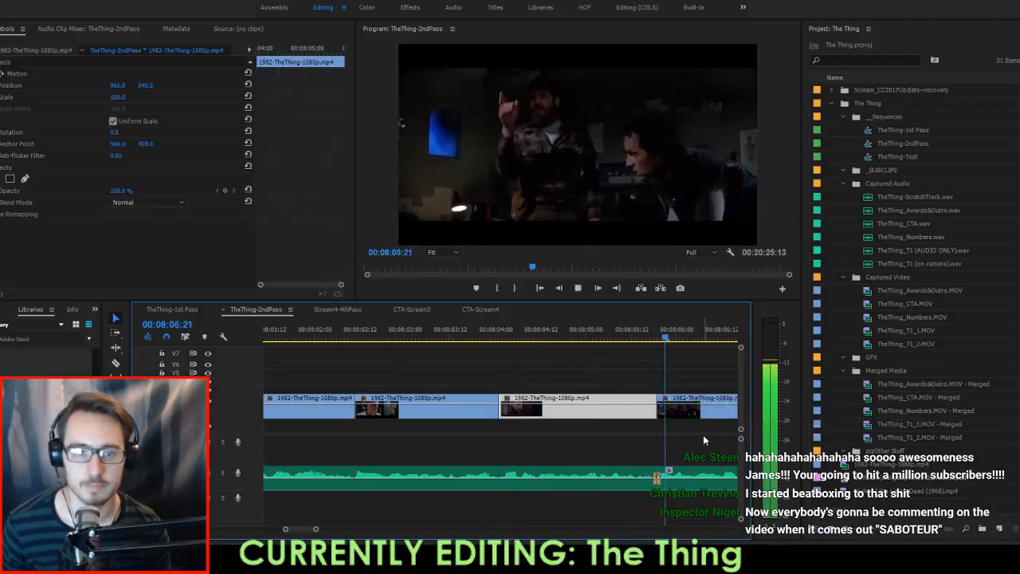
key(space)
Ripple-extend the end of that clip and its audio by one frame, and play back the following shots.
shift+click(619, 469)
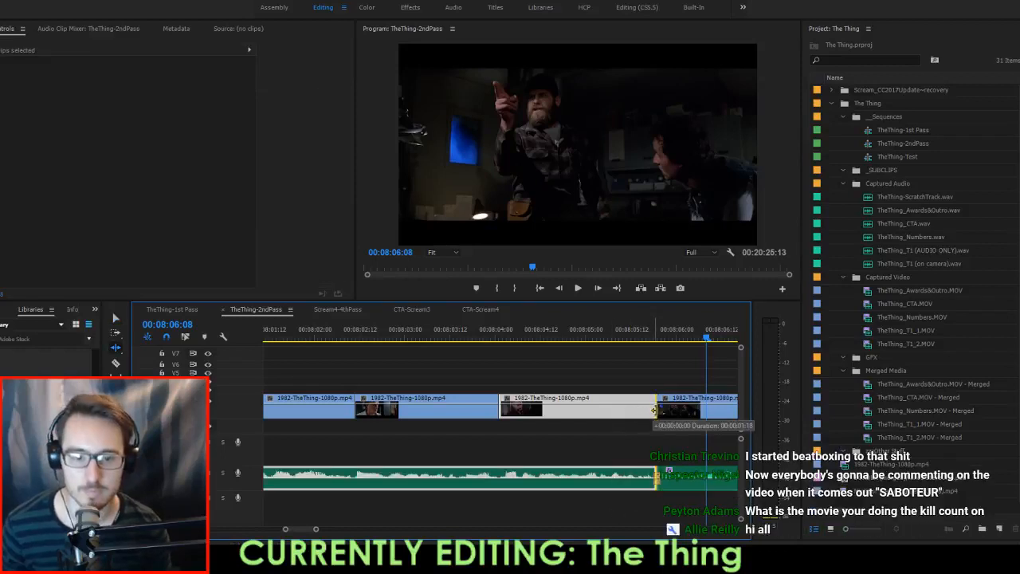
drag(654, 411, 658, 410)
click(514, 334)
key(space)
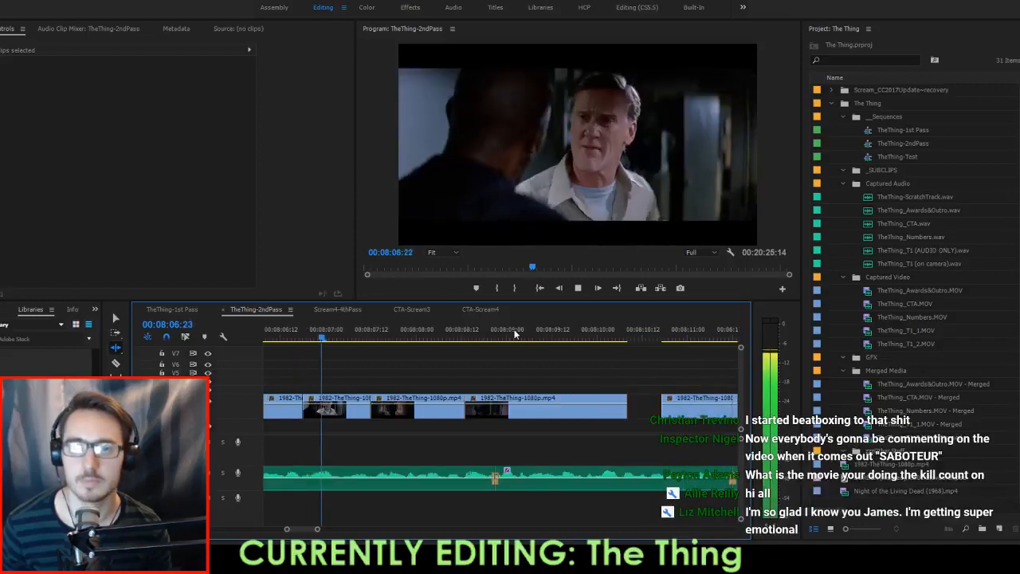
click(342, 333)
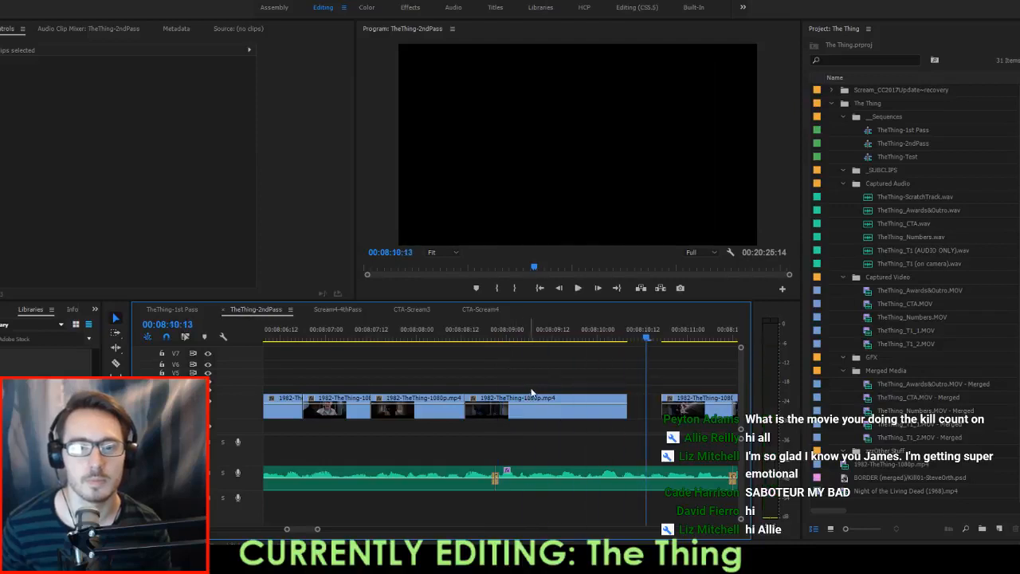
Close the gap at 00:08:10:11 by extending the following clip's start back to the playhead.
scroll(534, 390, right, 3)
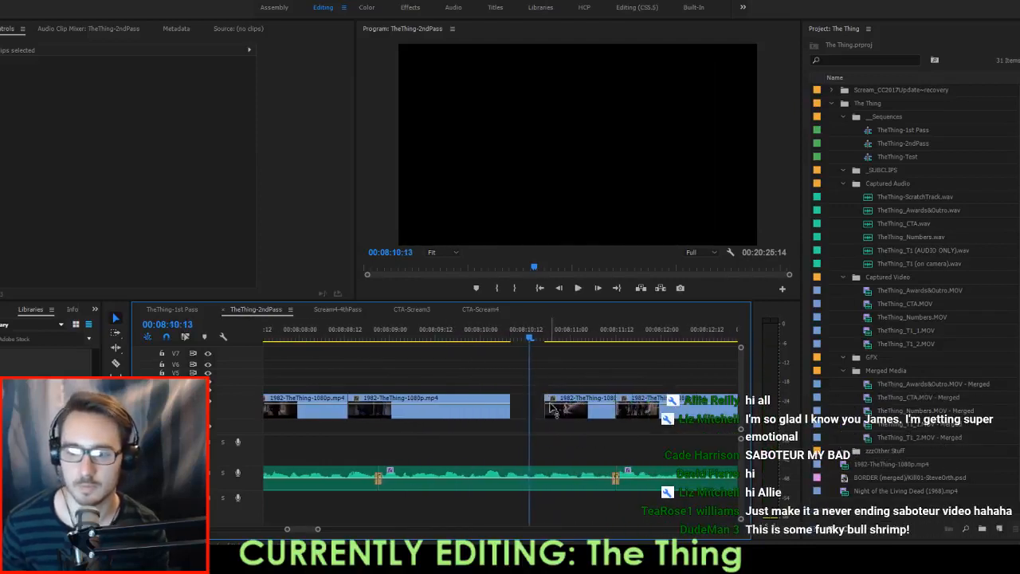
key(Left)
key(Left)
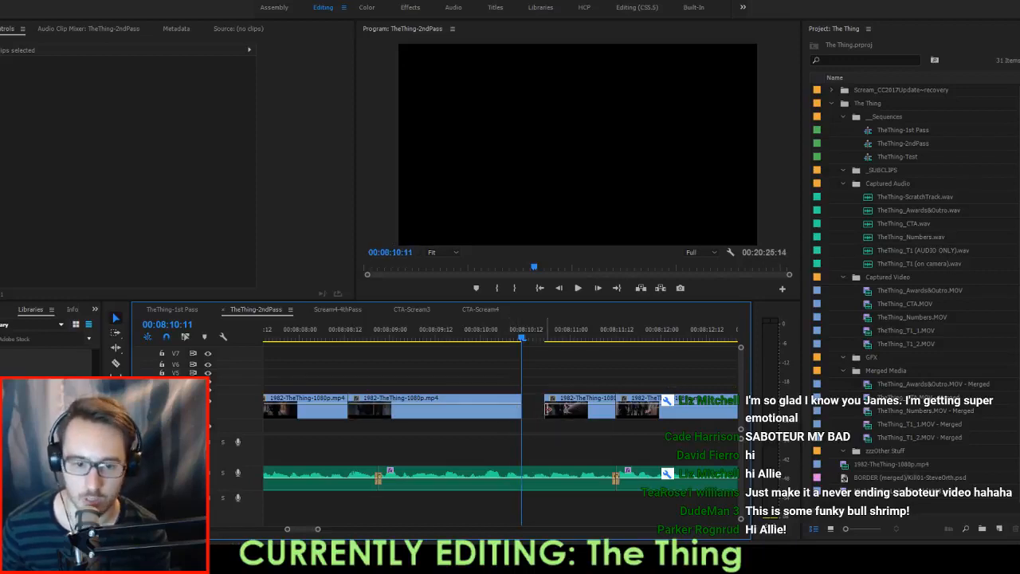
drag(547, 409, 520, 409)
Play back the cuts between 00:08:08:21 and 00:08:13:04 to check their timing.
key(space)
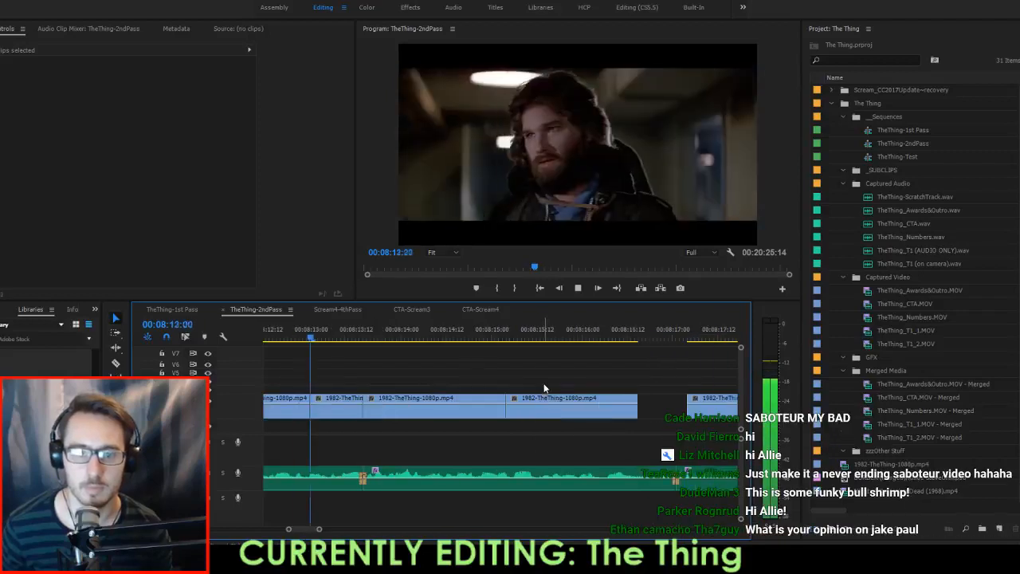
key(Up)
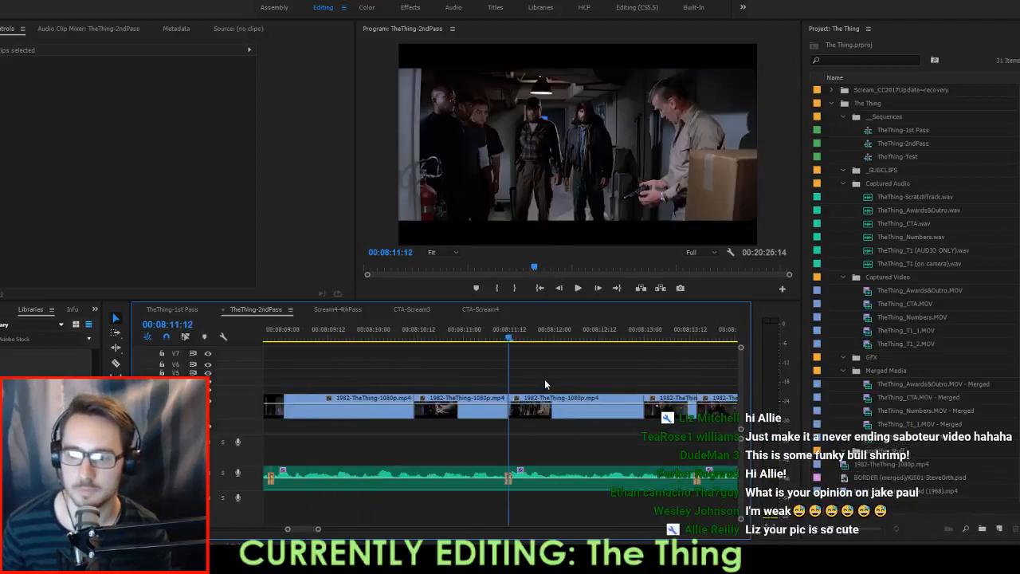
key(Up)
key(Up)
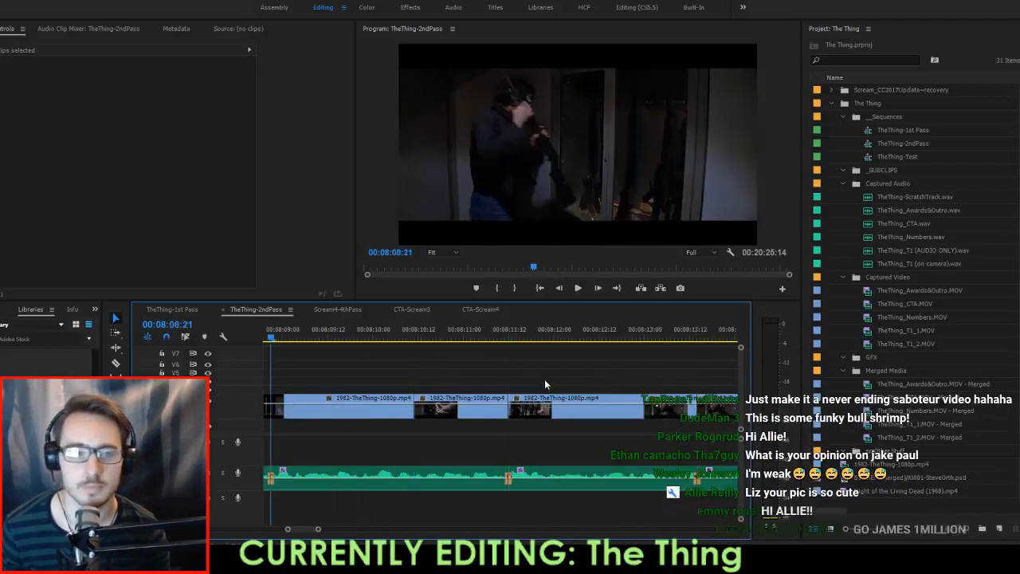
key(Down)
key(space)
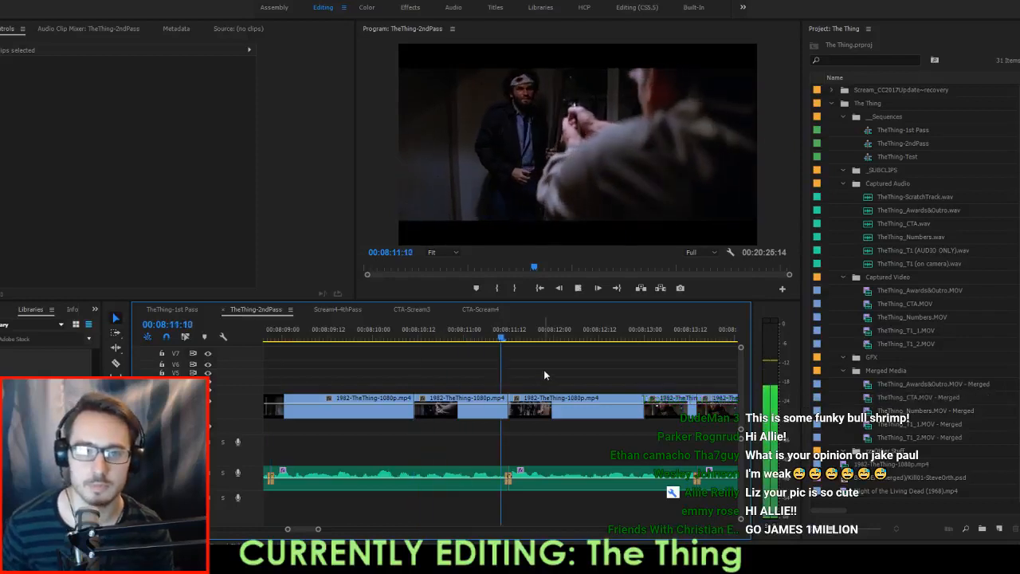
key(space)
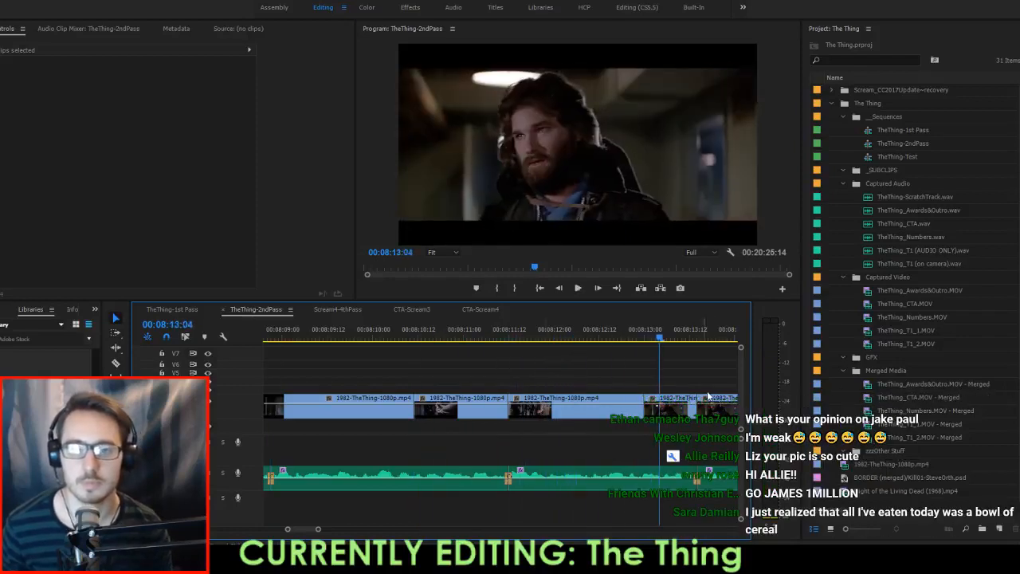
Move the three clips following the cut at 00:08:13:00 so they start at 00:08:13:04, and play back the change.
scroll(708, 397, down, 3)
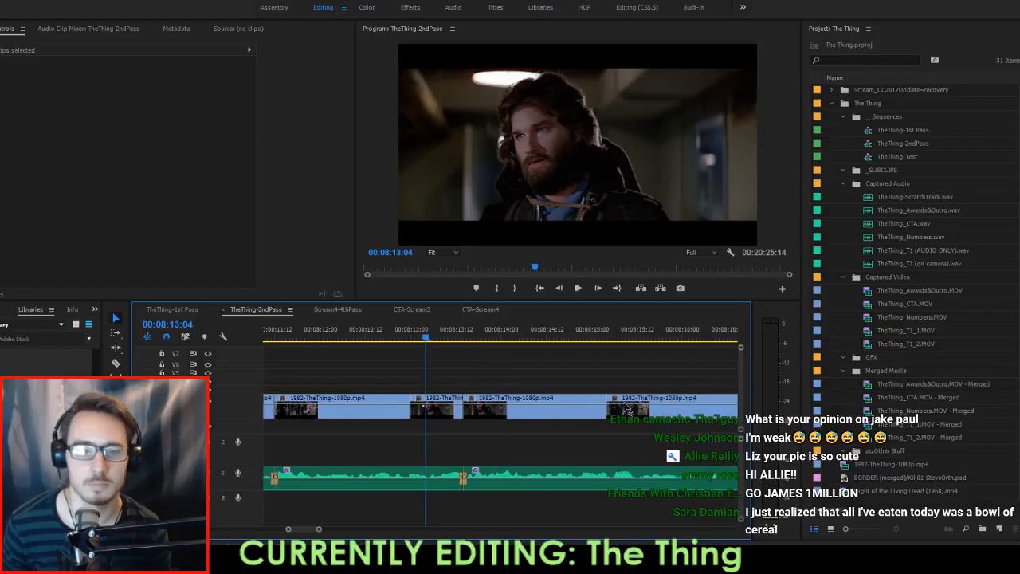
scroll(628, 412, down, 2)
drag(579, 371, 504, 399)
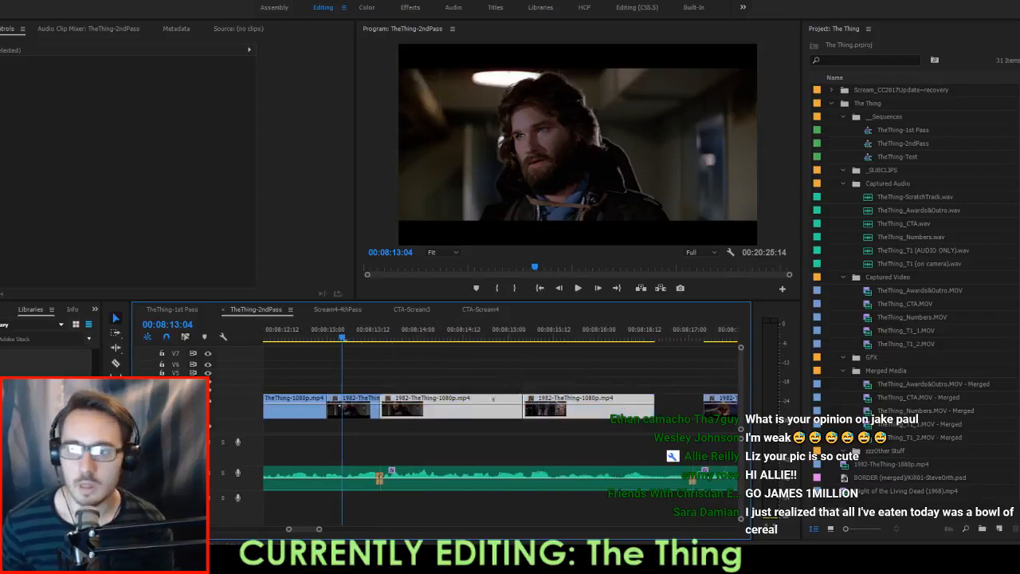
drag(385, 394, 374, 413)
key(space)
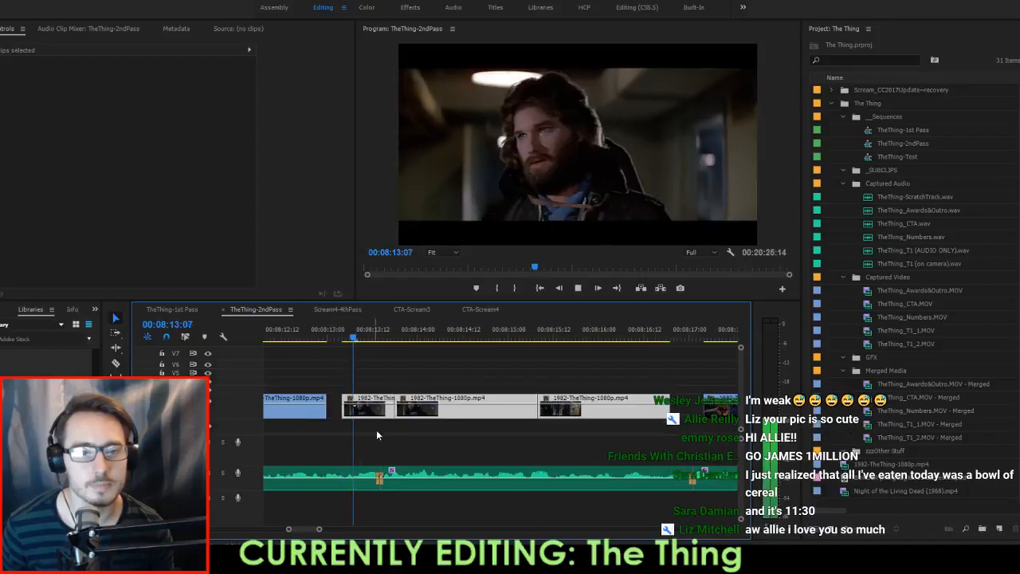
key(space)
Extend the clip ending at 00:08:13:00 to the next clip's start at 00:08:13:04 and play back the cut.
scroll(396, 434, up, 5)
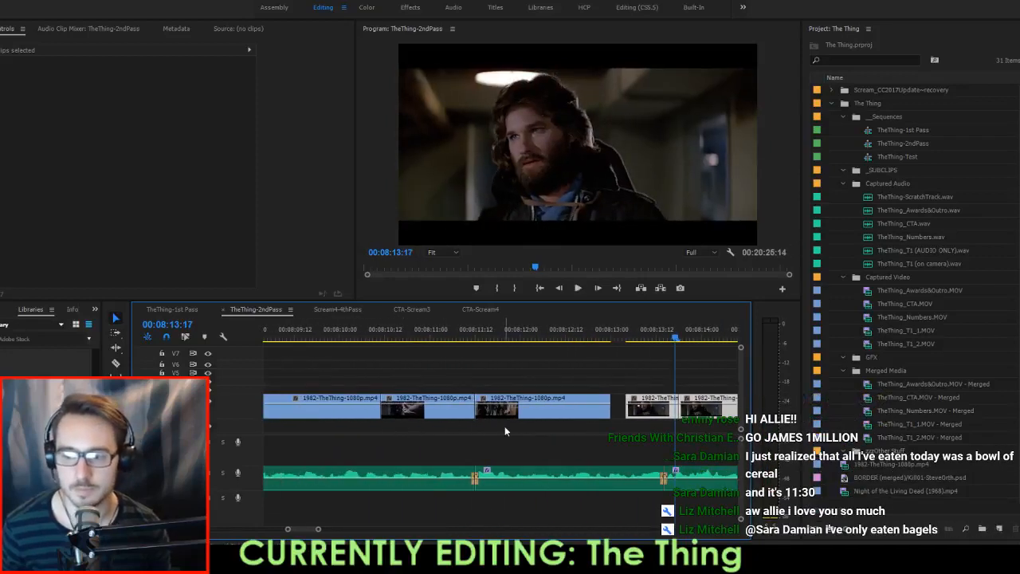
click(591, 426)
key(Up)
key(Up)
key(Up)
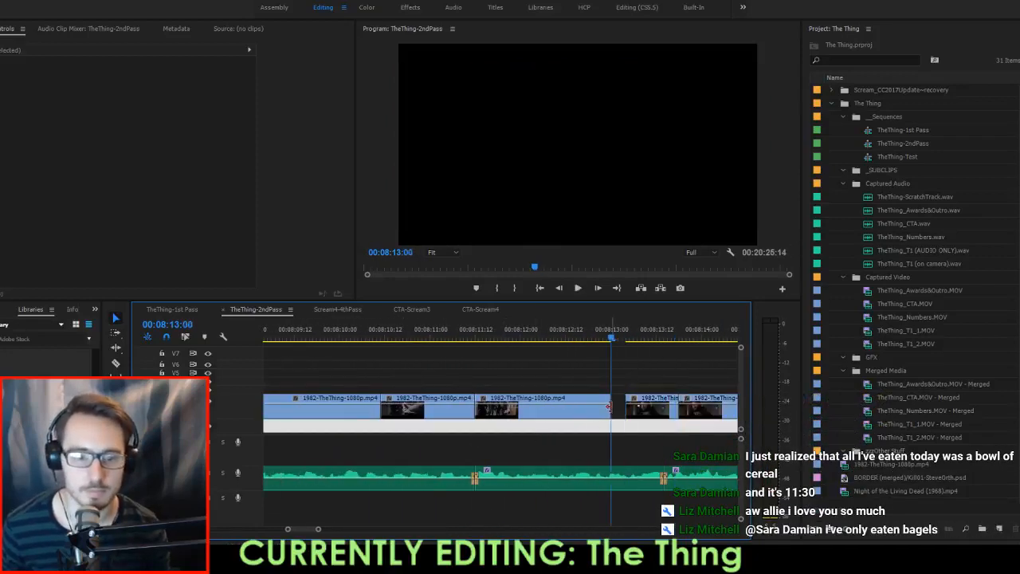
drag(608, 408, 634, 417)
key(Up)
key(space)
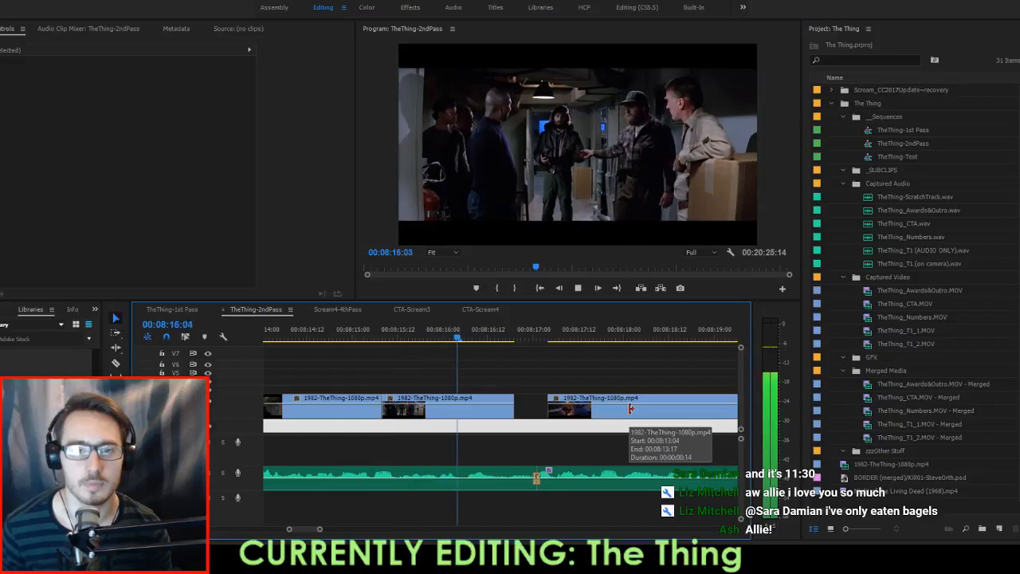
Shift the hallway group shot to start at 00:08:15:11, with the preceding clip extended to meet it, and replay the cut.
click(363, 328)
drag(363, 328, 393, 327)
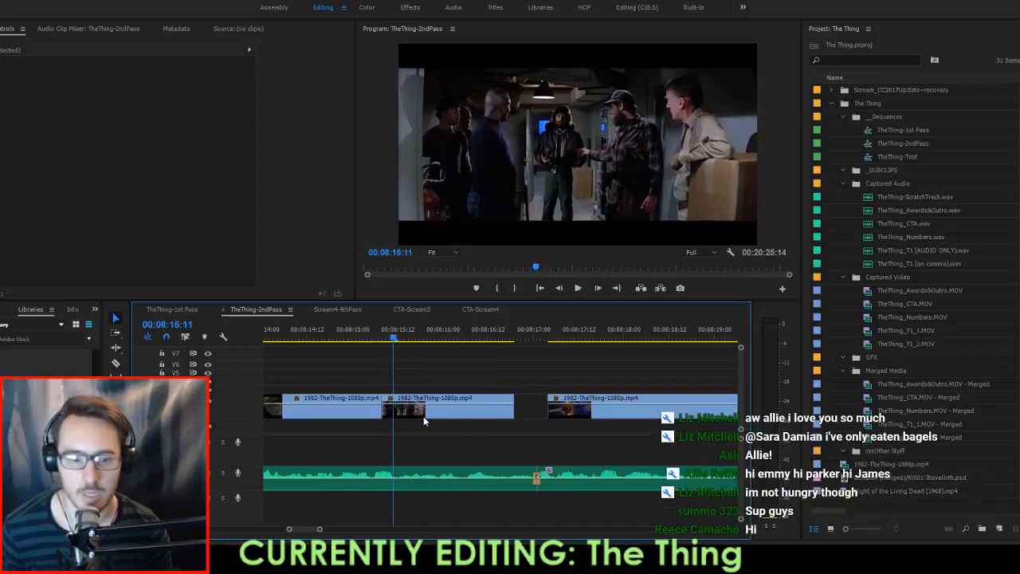
drag(417, 413, 391, 407)
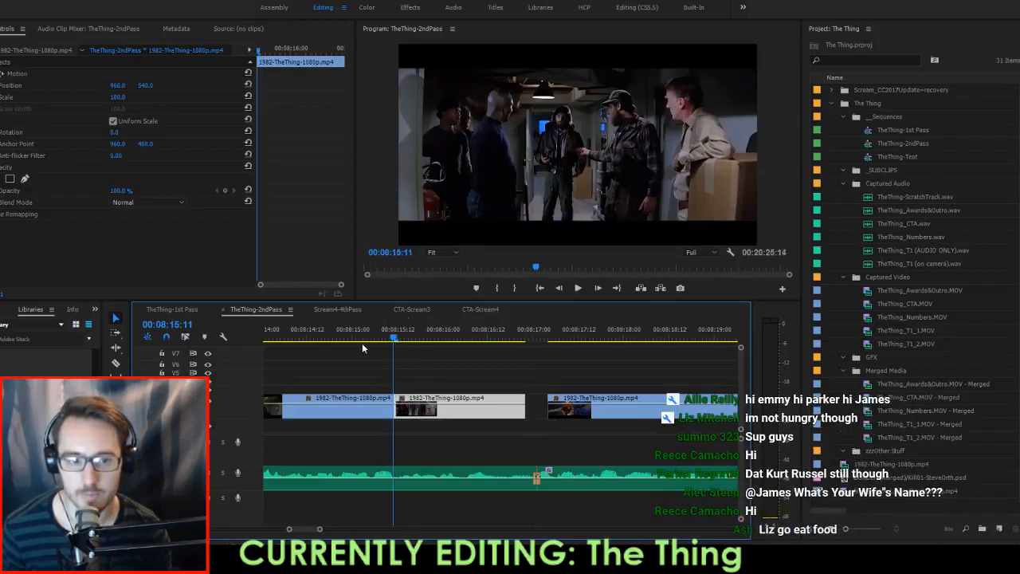
click(326, 330)
key(space)
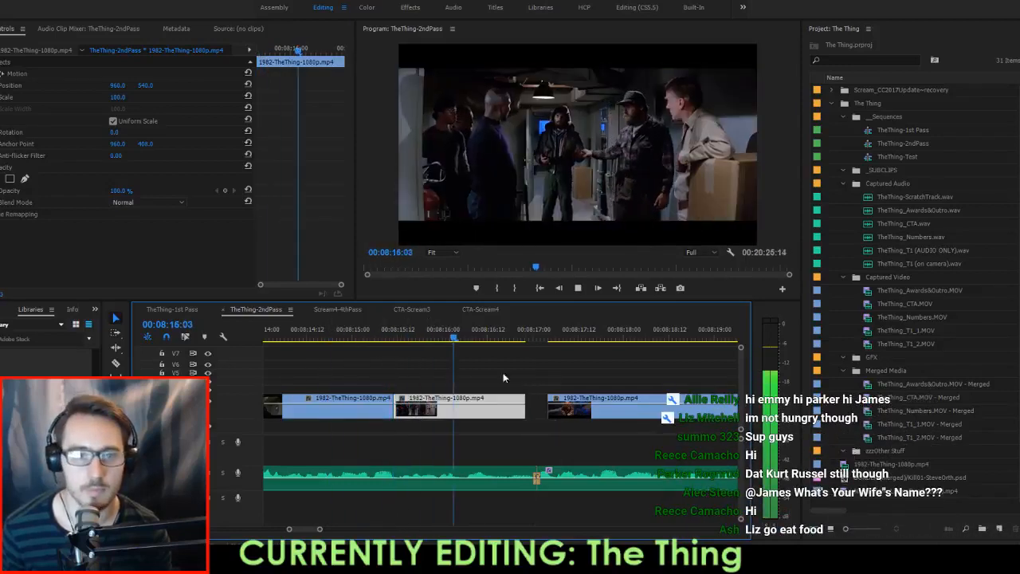
Close the gap near 00:08:17:00 by extending the hallway shot's end and the next clip's start, and play back the rest of the scene.
drag(525, 413, 536, 410)
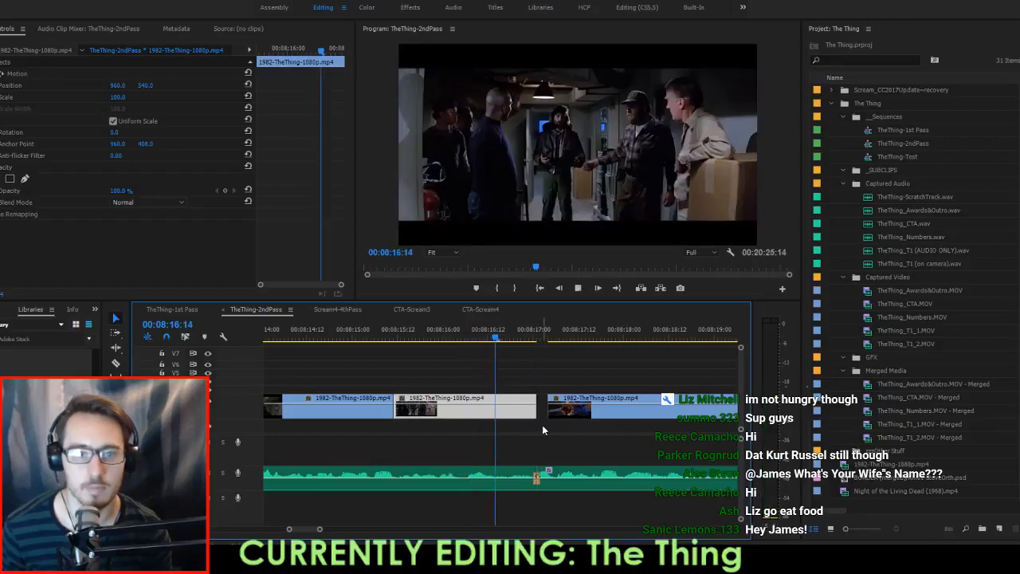
key(space)
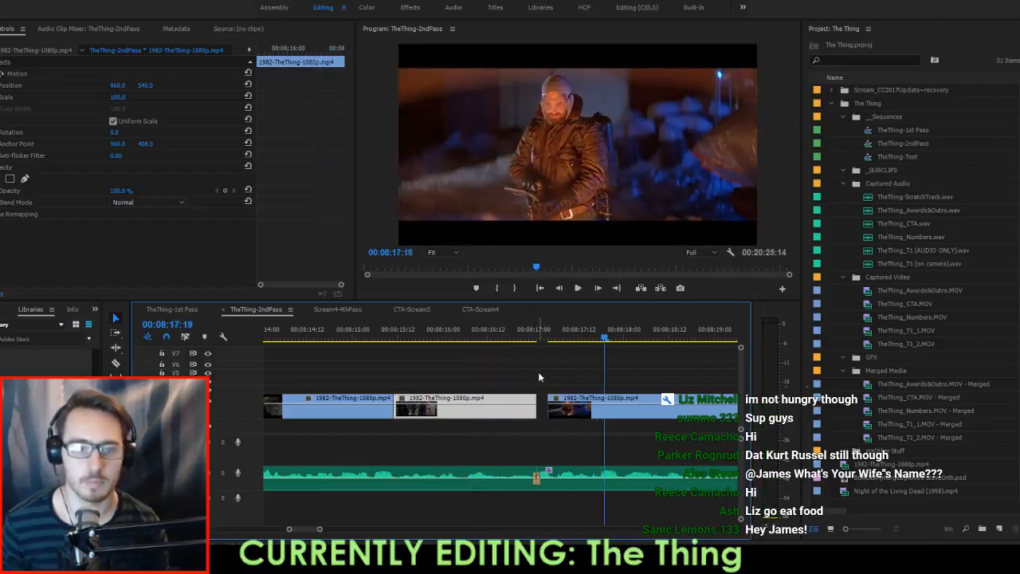
key(Up)
drag(540, 413, 529, 415)
key(Up)
key(space)
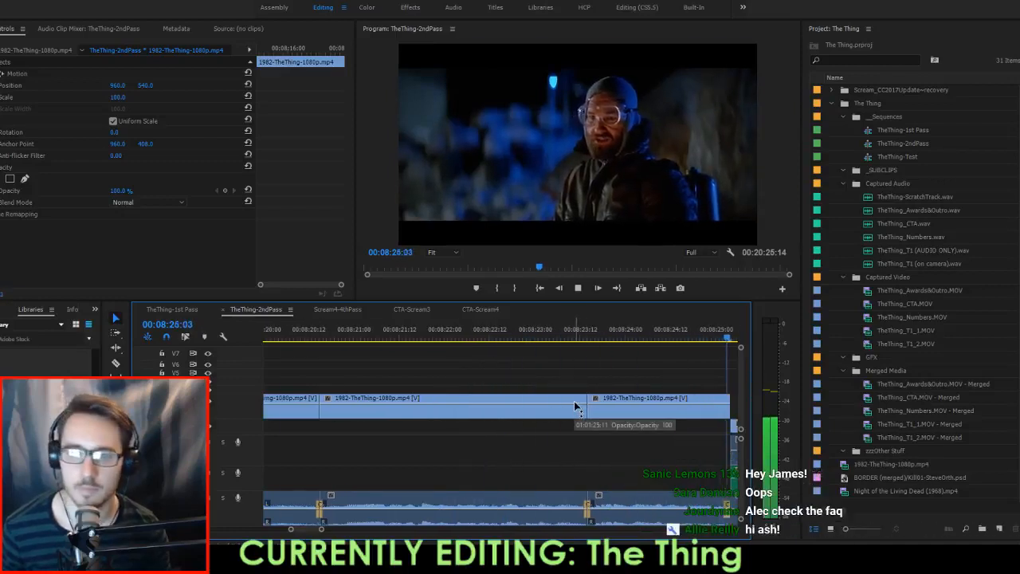
key(space)
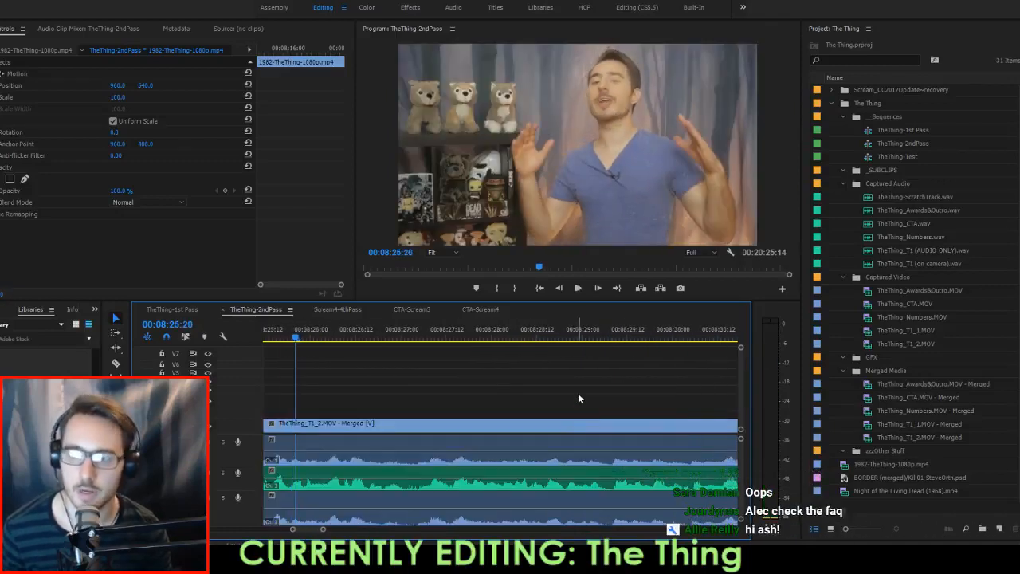
scroll(578, 394, down, 5)
click(587, 390)
scroll(588, 393, down, 5)
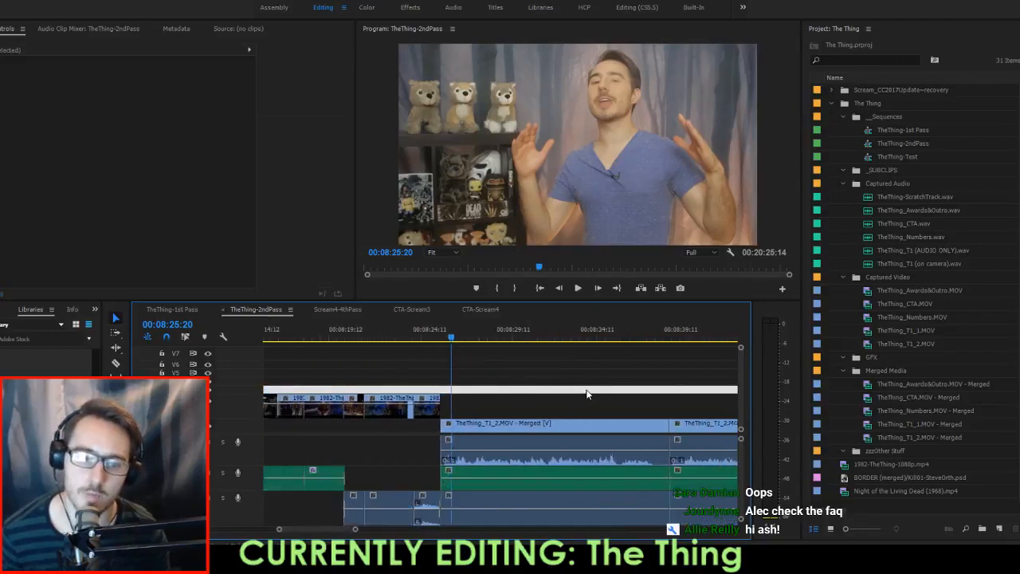
scroll(588, 398, down, 2)
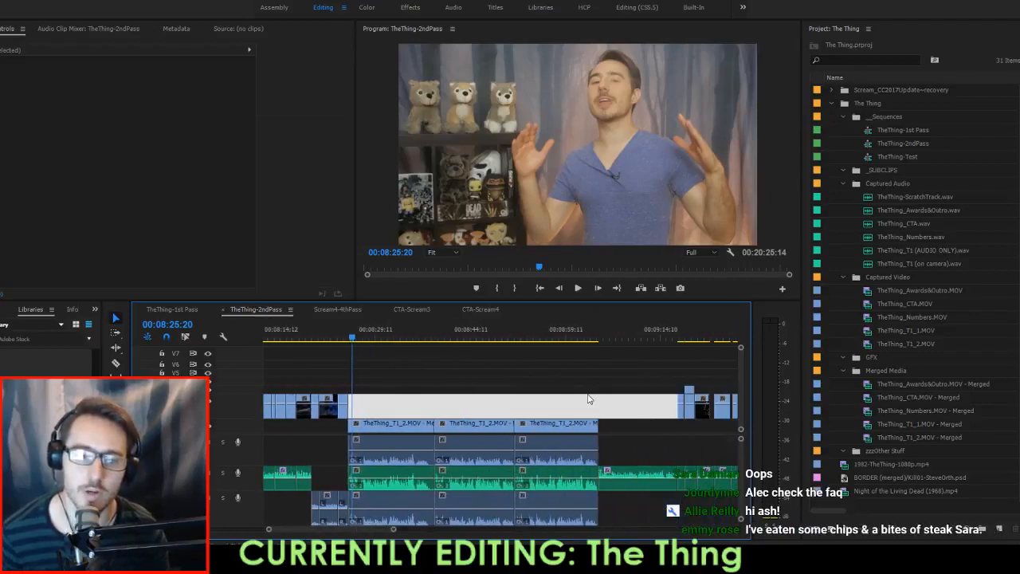
Delete the extra audio clips above and below the green narration audio of the three TheThing_T1_2 takes.
click(390, 454)
key(Delete)
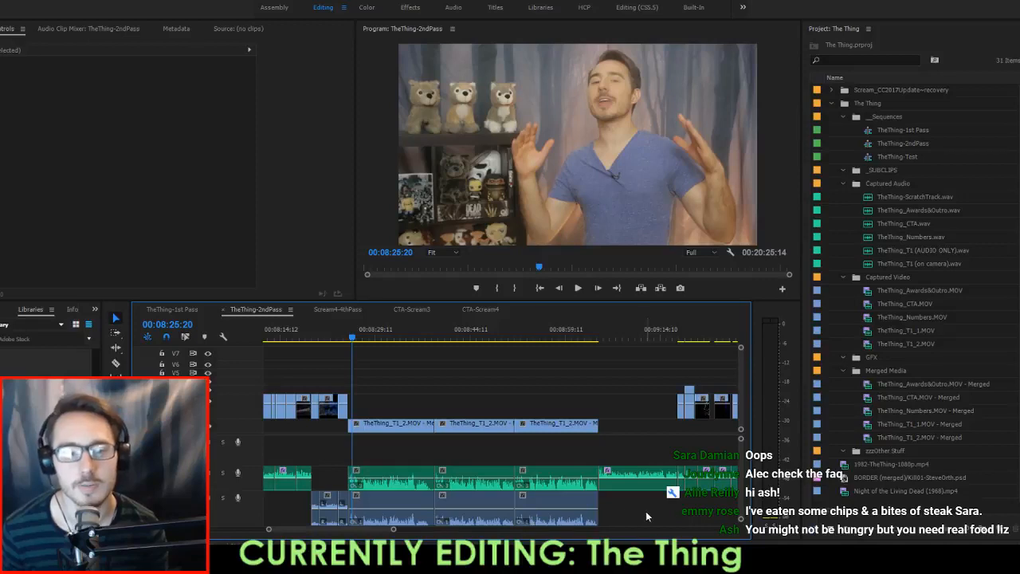
drag(614, 490, 345, 526)
key(Delete)
Ripple delete the gap after the three TheThing_T1_2 takes and play the takes back to compare them.
click(629, 478)
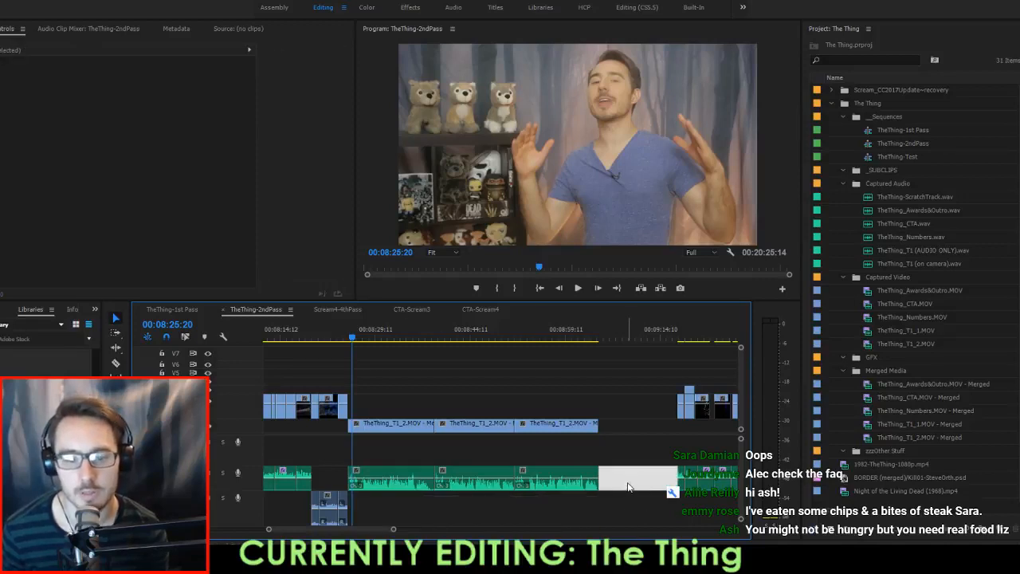
key(shift+Delete)
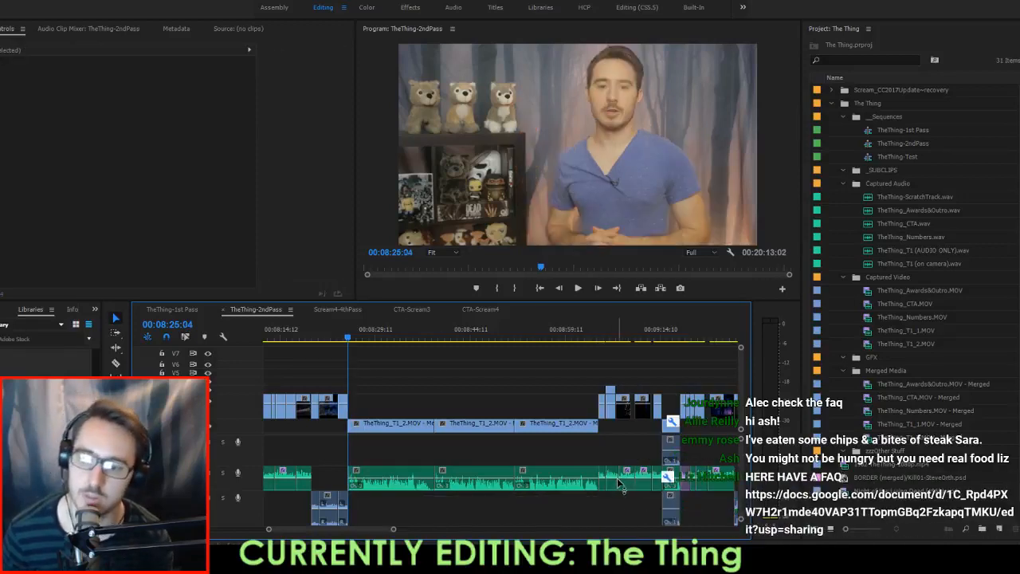
key(space)
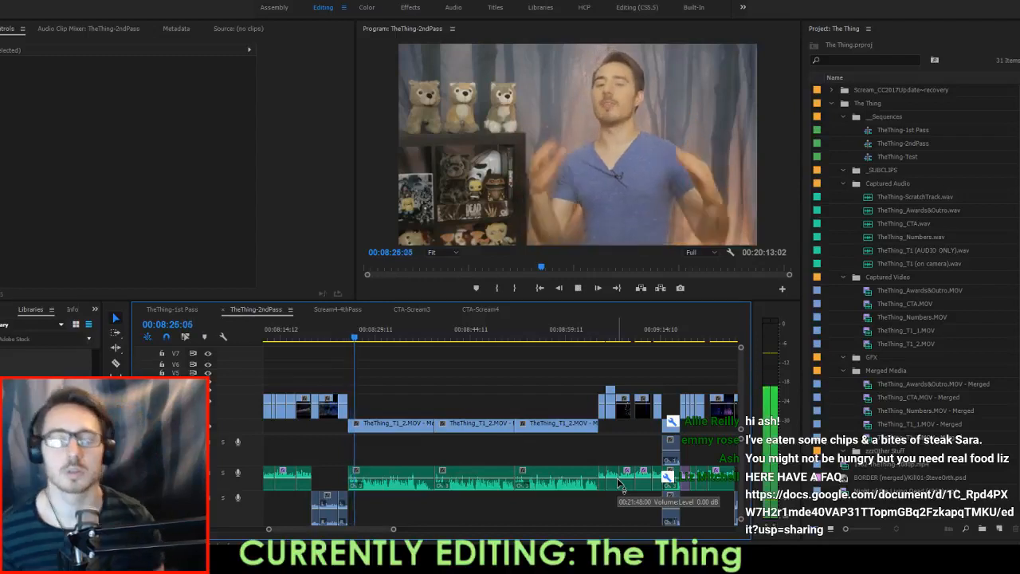
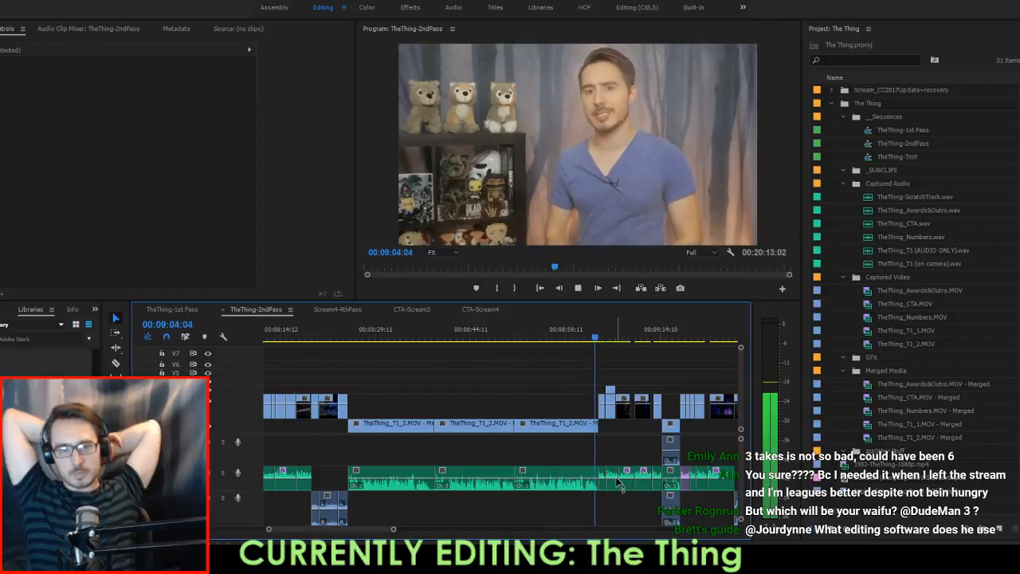
key(space)
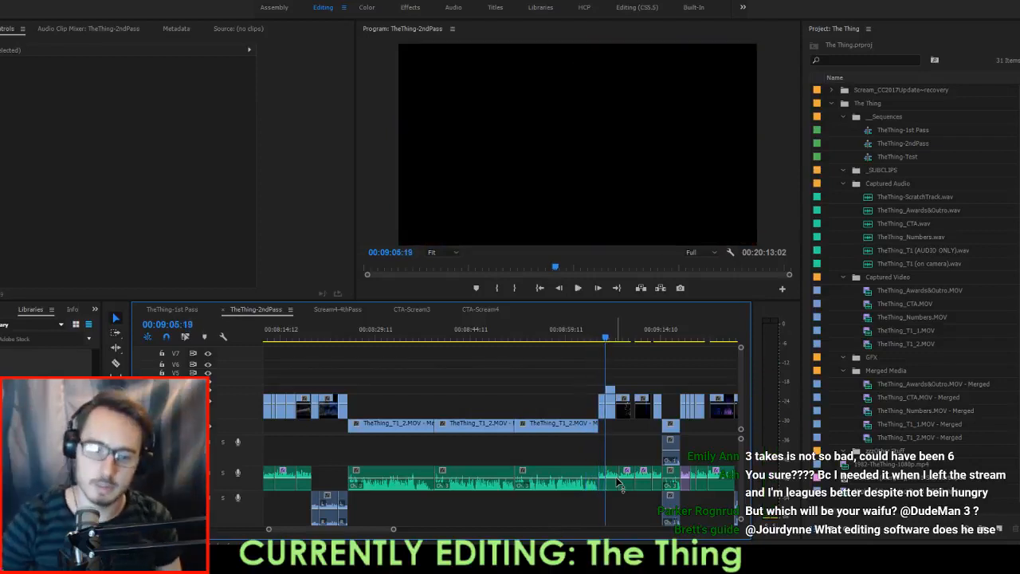
Mark the middle TheThing_T1_2 take from 00:08:38:20 to its end and extract it from the sequence.
key(Up)
key(Up)
key(Up)
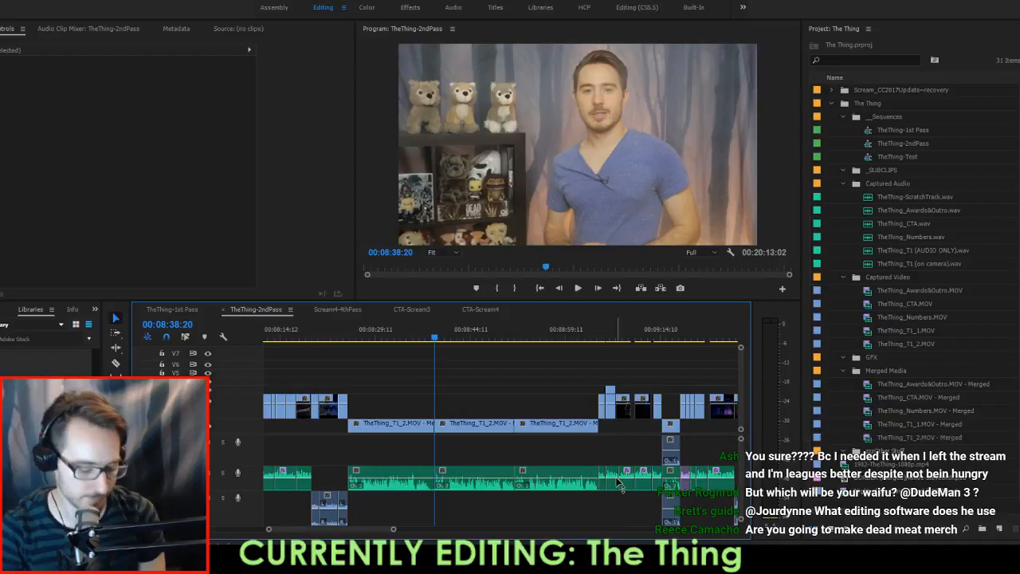
key(i)
key(Down)
key(o)
key(apostrophe)
Play back the first take and extract its tail from 00:08:37:18 to the next cut.
key(Up)
key(space)
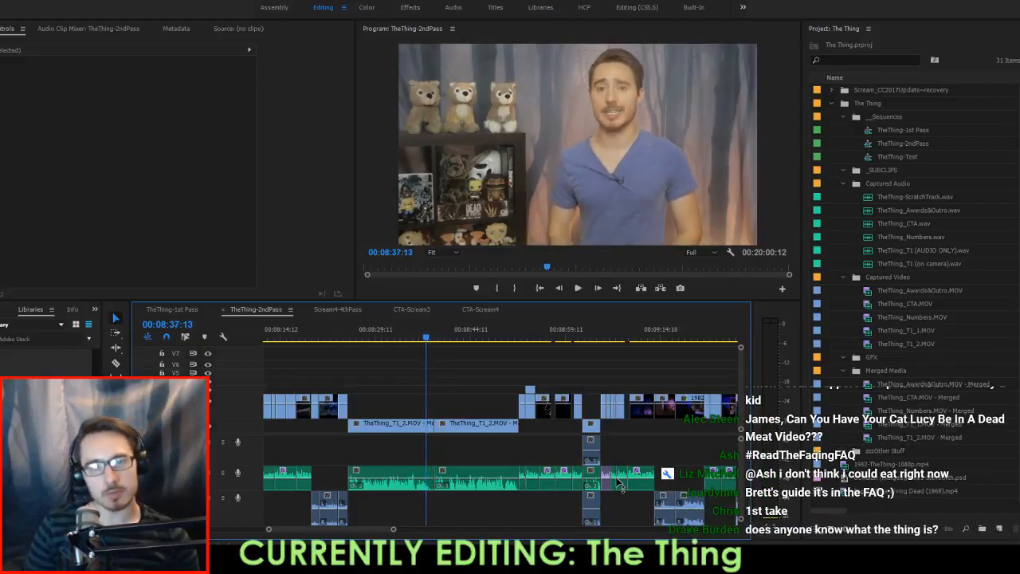
key(Right)
key(Right)
key(Right)
key(Right)
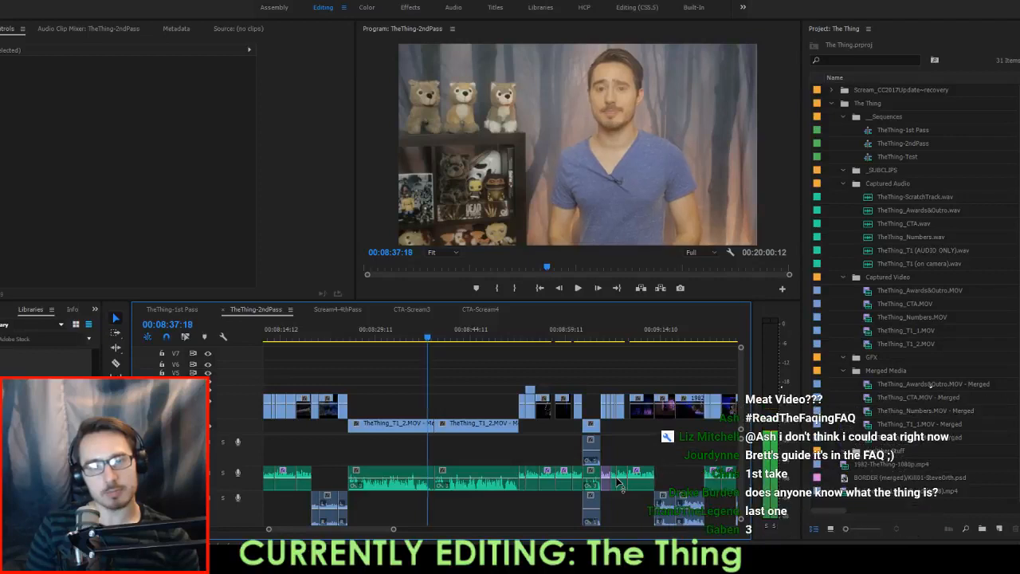
key(i)
key(Down)
key(o)
key(apostrophe)
Extract the opening frames of the first take from 00:08:25:04 to 00:08:25:07 and play back both remaining takes.
key(Up)
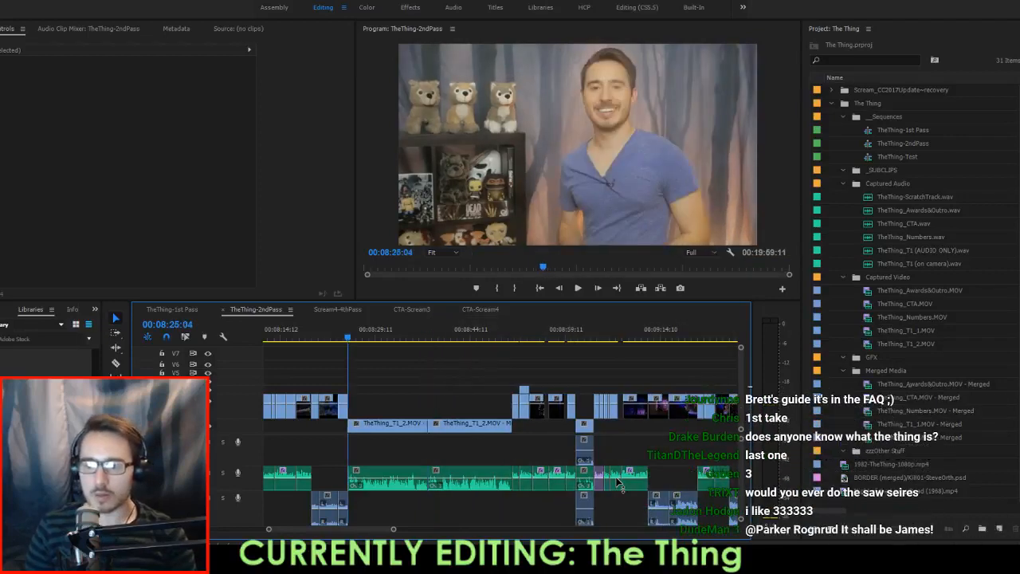
key(space)
key(Up)
key(i)
key(space)
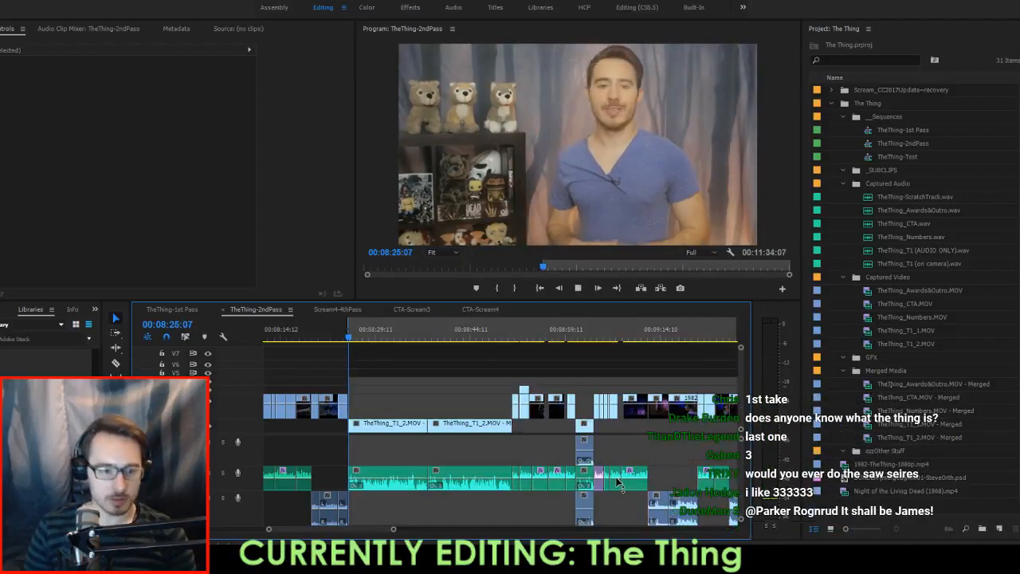
key(o)
key(apostrophe)
key(space)
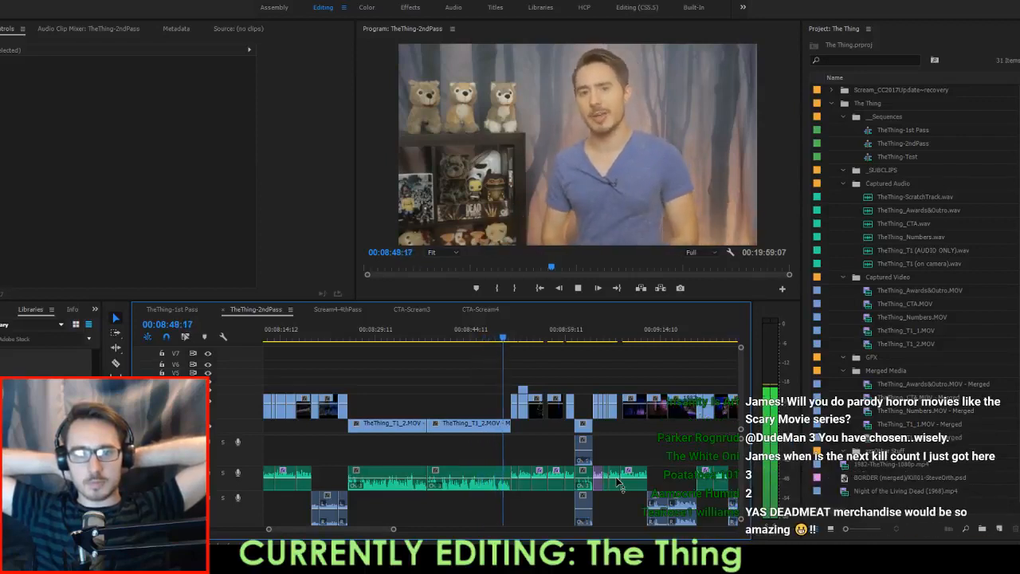
key(space)
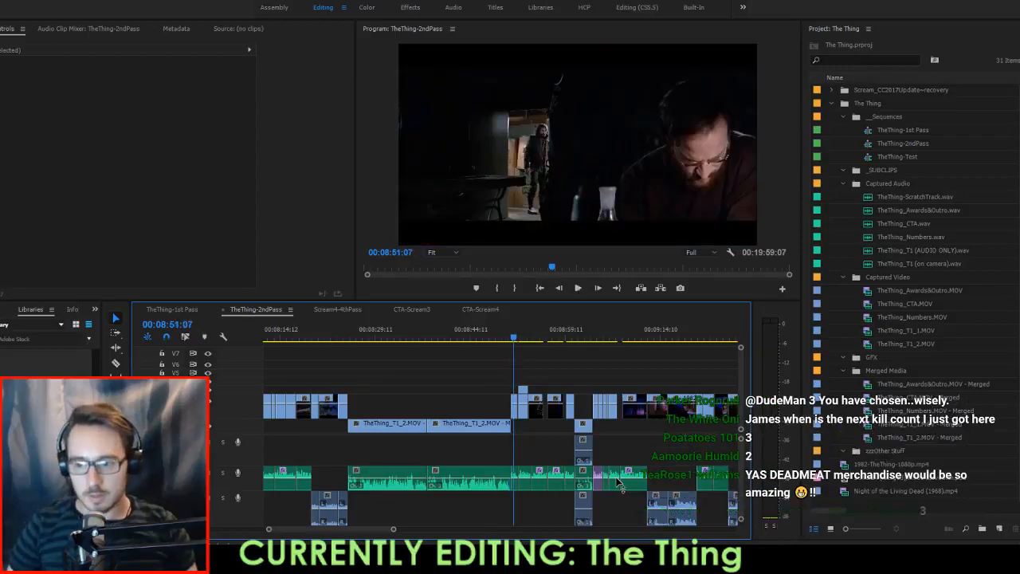
Extract the pause ending the second remaining take, from 00:08:50:15 to the cut into the movie footage, and replay the cut.
key(shift+Left)
key(shift+Left)
key(shift+Left)
key(shift+Left)
key(shift+Left)
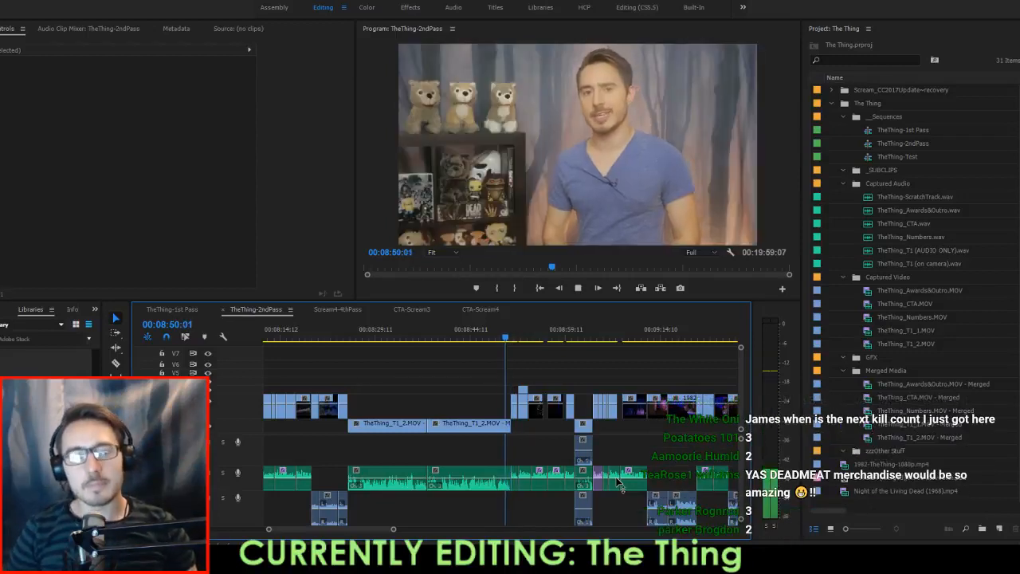
key(space)
key(Right)
key(Right)
key(Right)
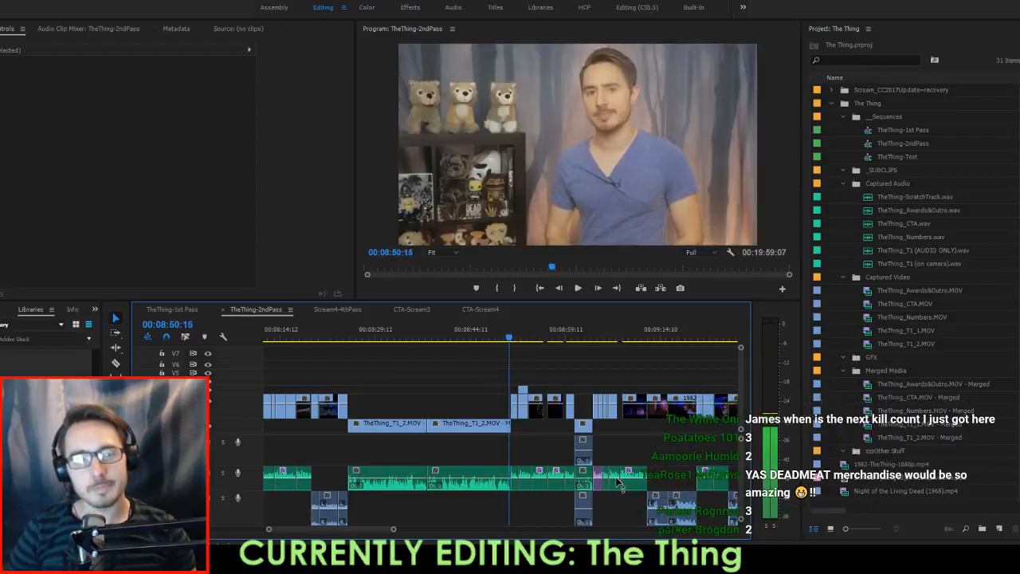
key(i)
key(Down)
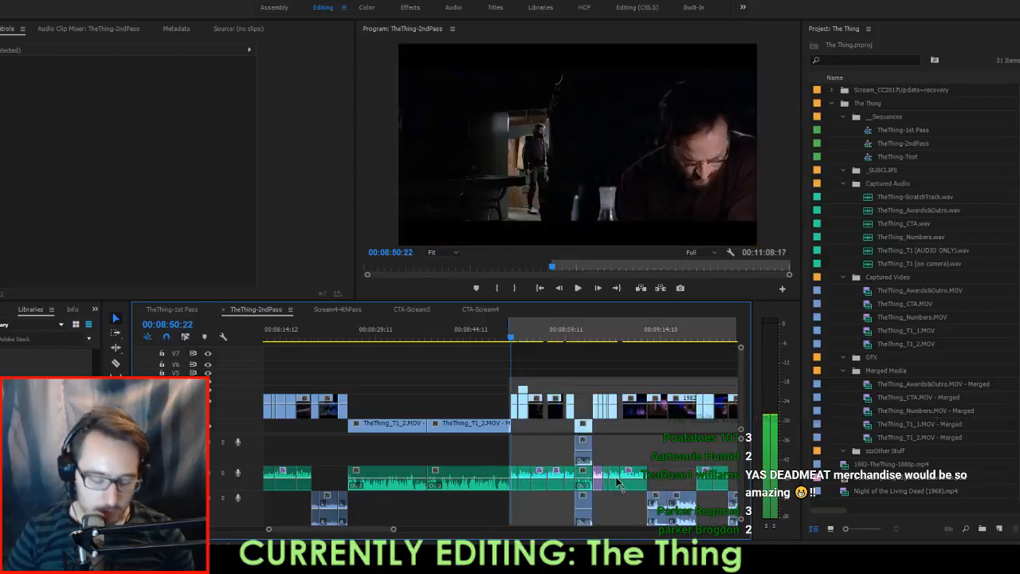
key(Left)
key(o)
key(apostrophe)
key(shift+Left)
key(shift+Left)
key(shift+Left)
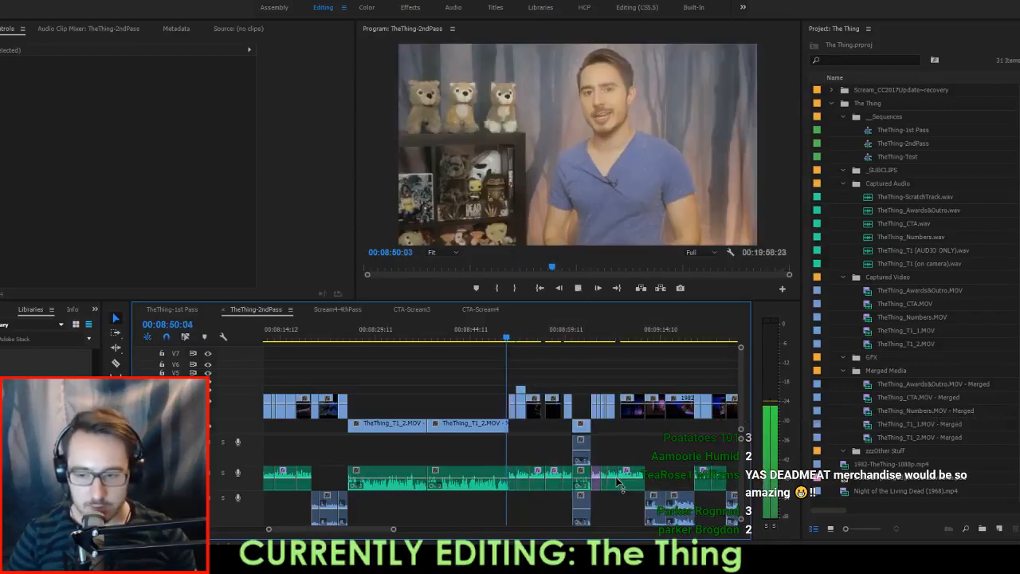
Extract the opening frames of the second remaining take, from 00:08:37:16 to 00:08:37:19.
key(Up)
key(Up)
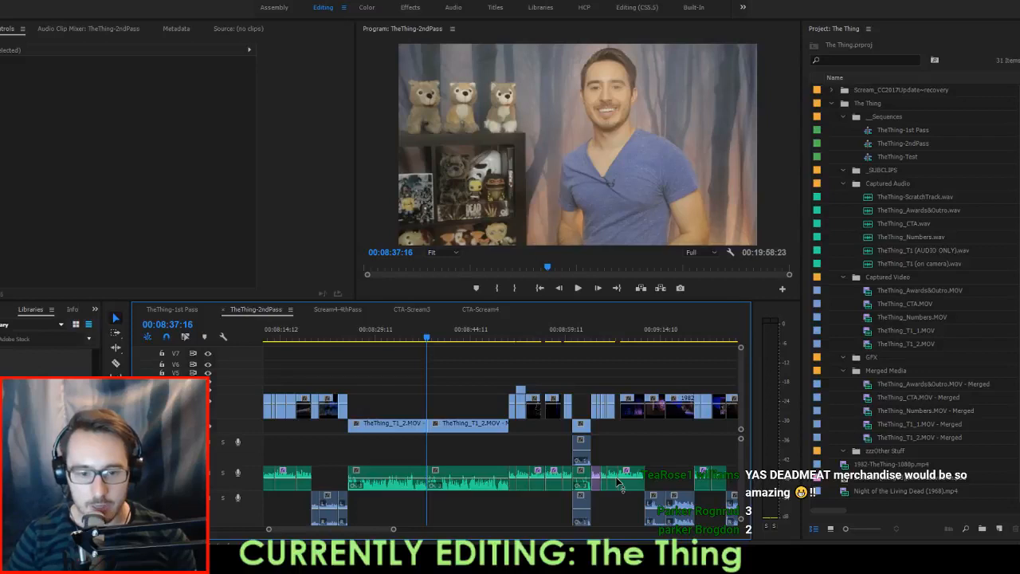
key(Right)
key(Right)
key(Left)
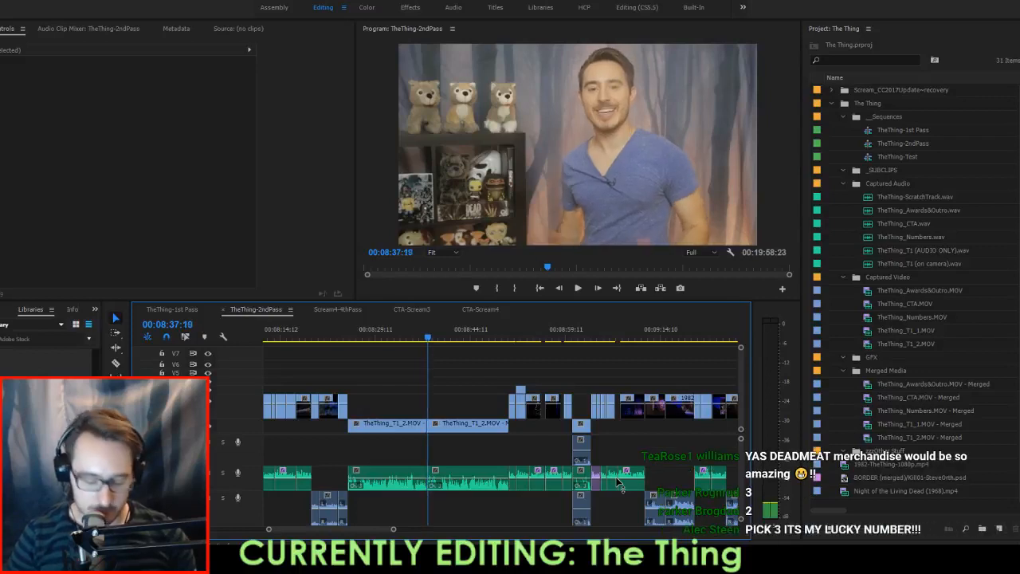
key(Left)
key(o)
key(Up)
key(i)
key(apostrophe)
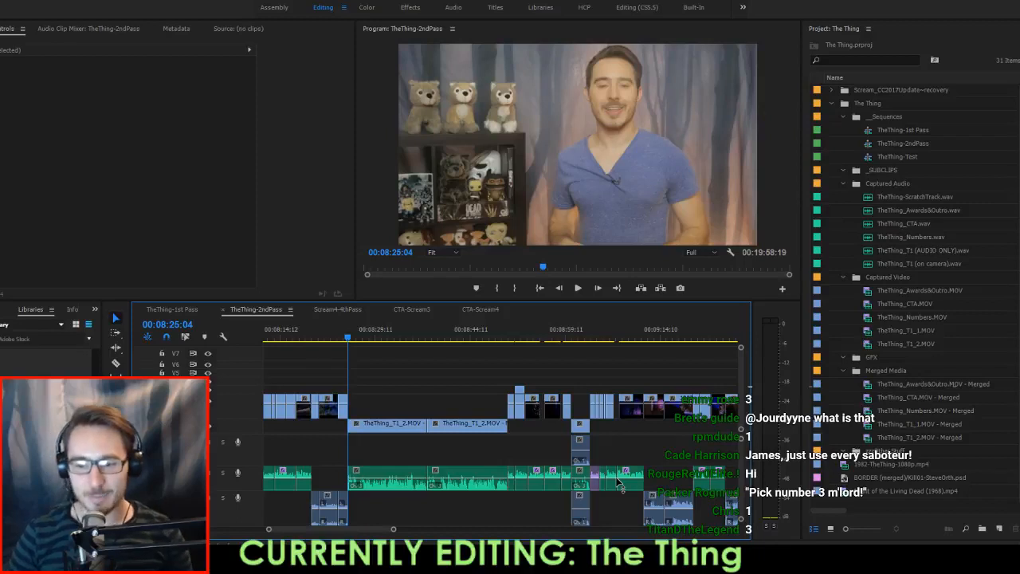
Play back the two remaining takes again to compare their delivery.
key(Down)
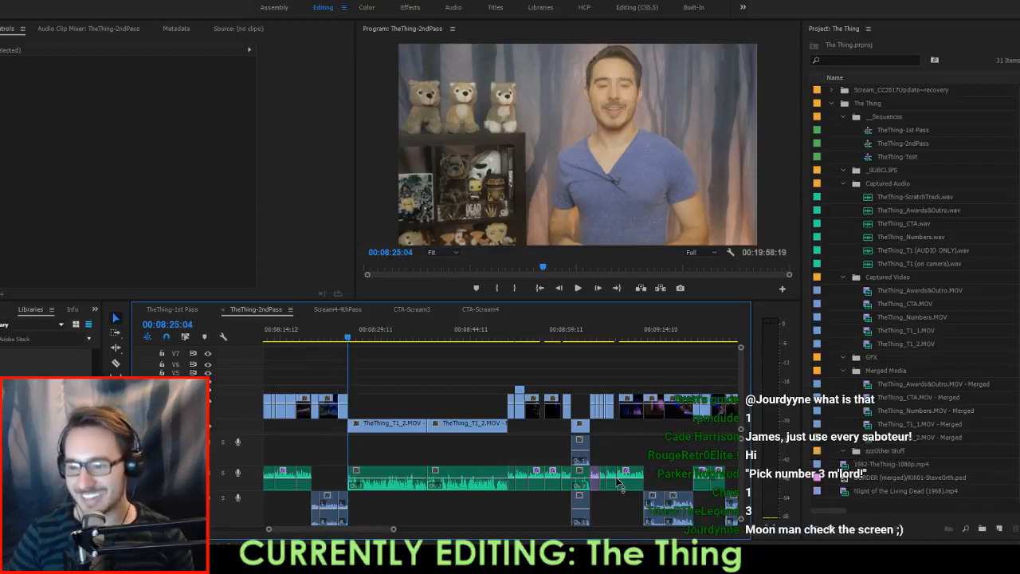
key(space)
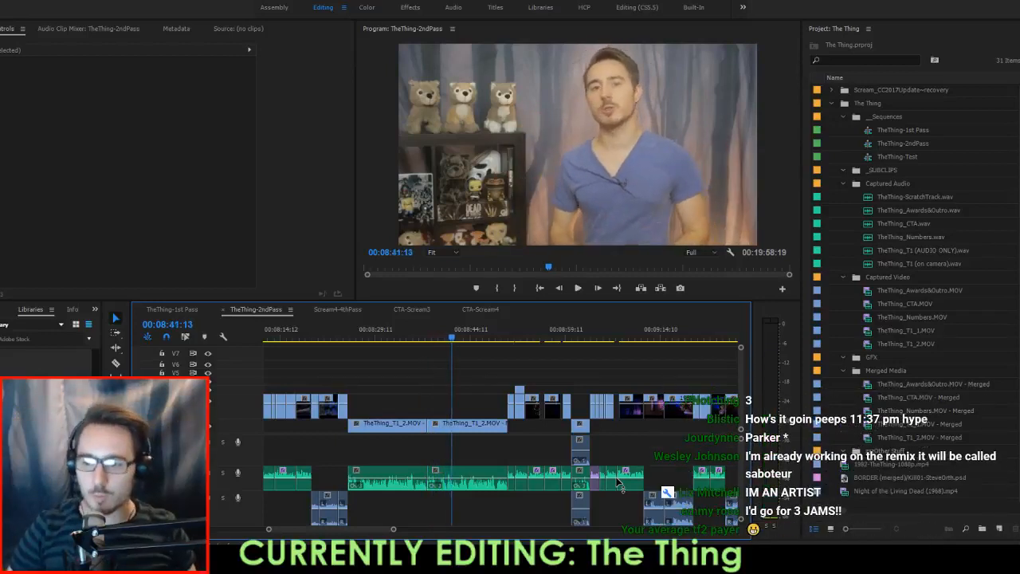
key(space)
key(space)
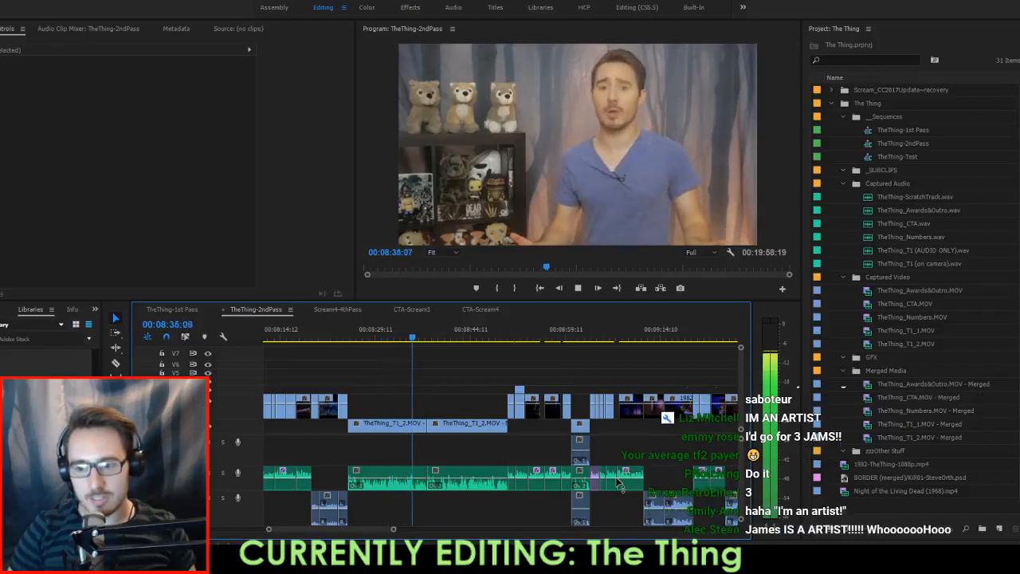
key(space)
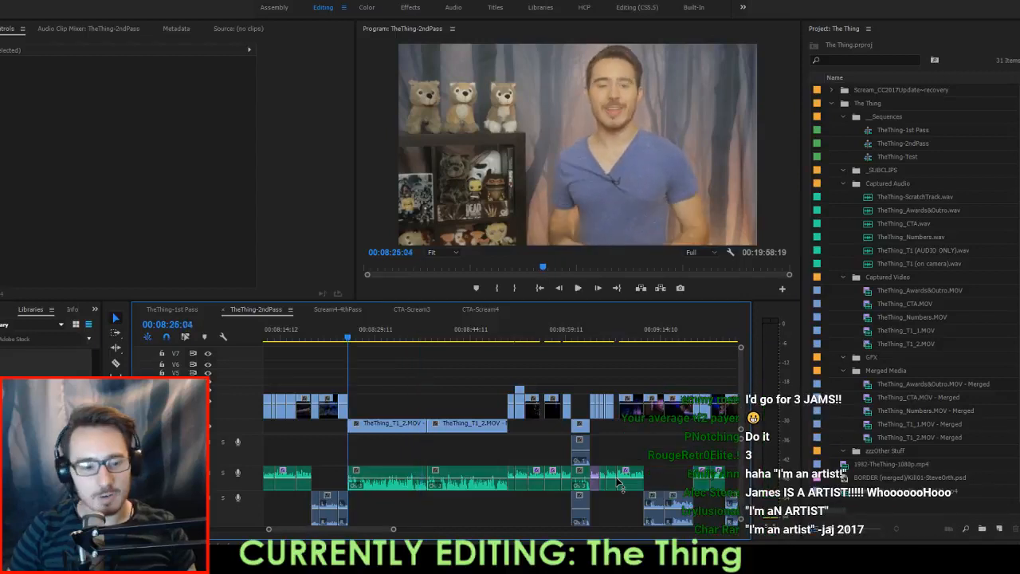
Extract the whole first take starting at 00:08:25:04, keeping only the other TheThing_T1_2 take.
key(i)
key(Down)
key(Left)
key(o)
key(apostrophe)
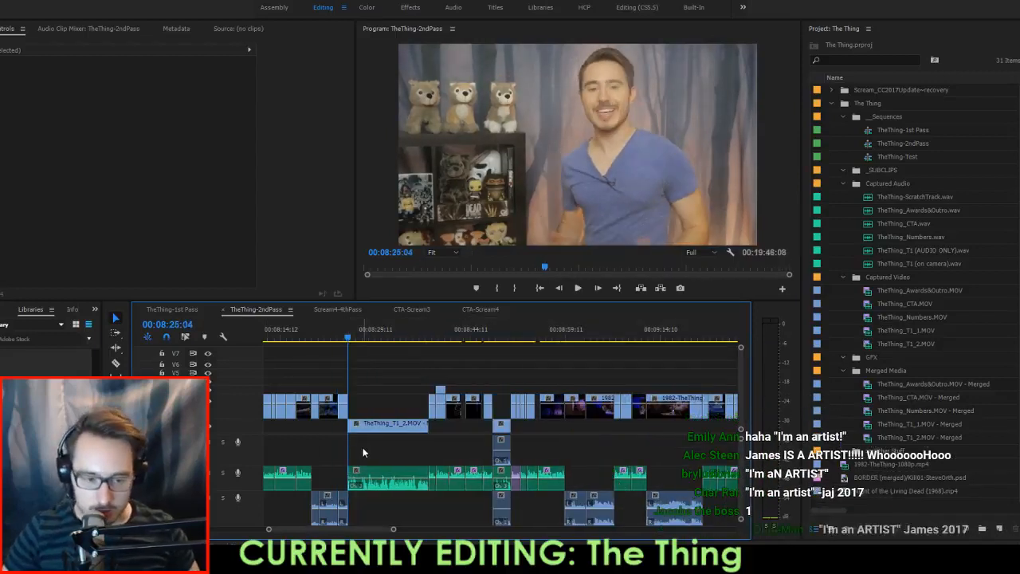
Extend the start of the kept take's audio about two frames ahead of its video cut at 00:08:25:04, and replay the transition.
scroll(344, 460, up, 5)
scroll(340, 455, up, 1)
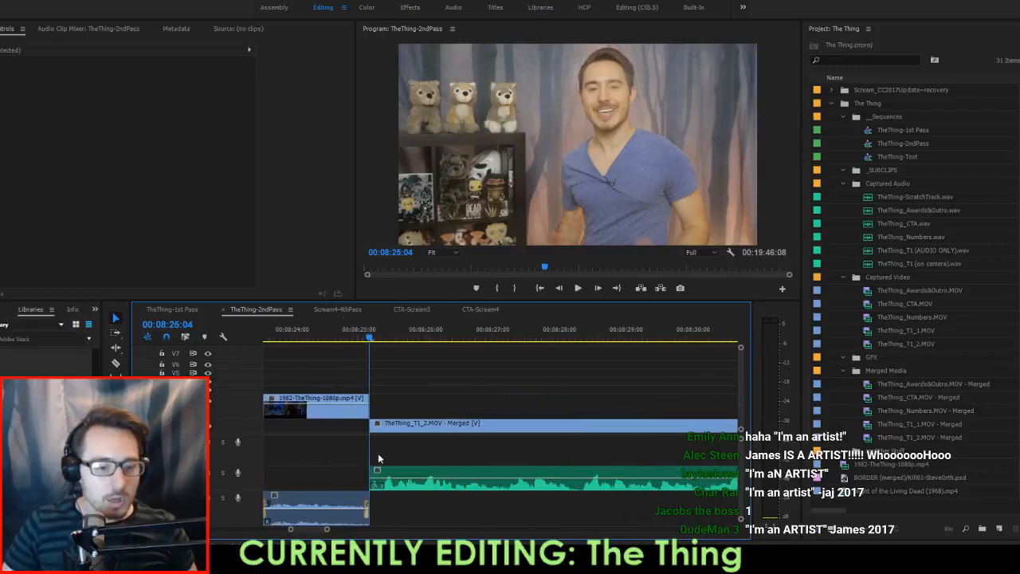
click(378, 453)
click(346, 335)
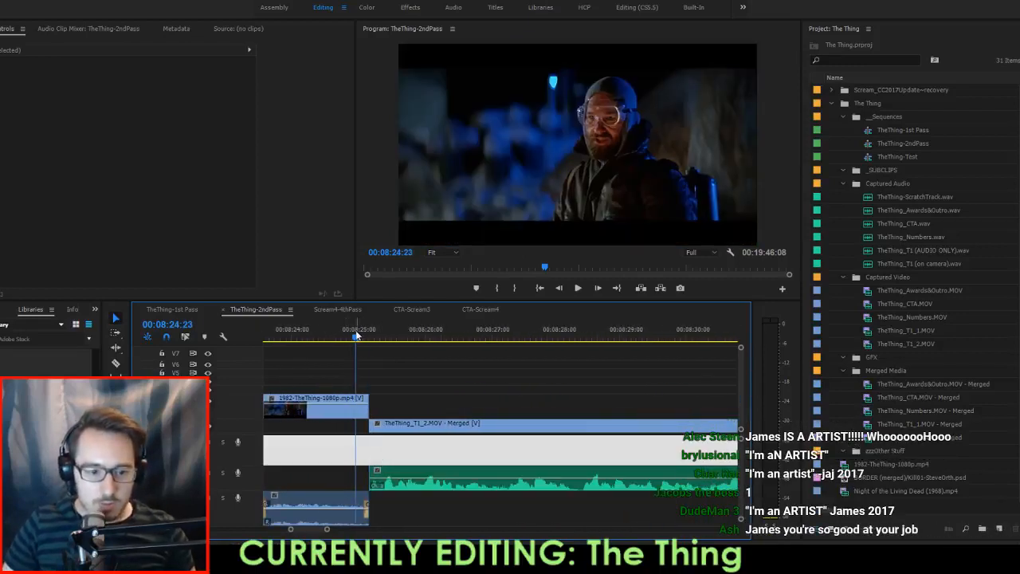
click(371, 470)
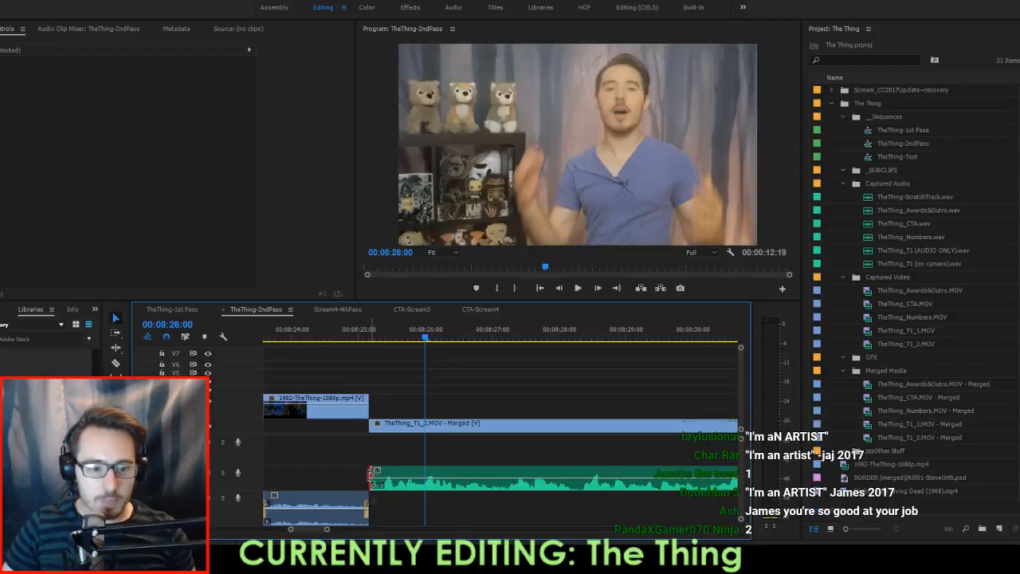
drag(372, 470, 365, 471)
click(303, 338)
key(space)
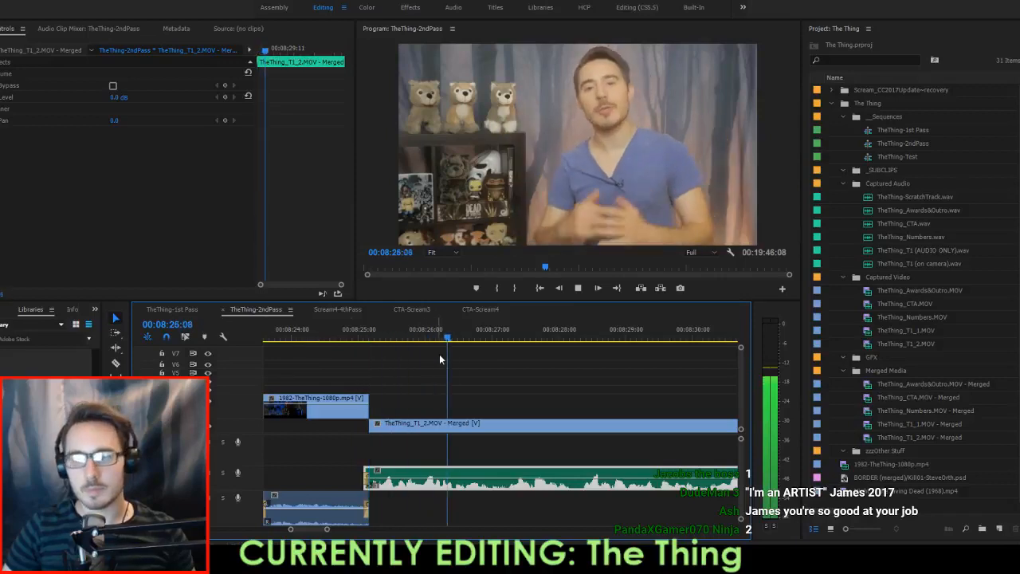
key(space)
key(Up)
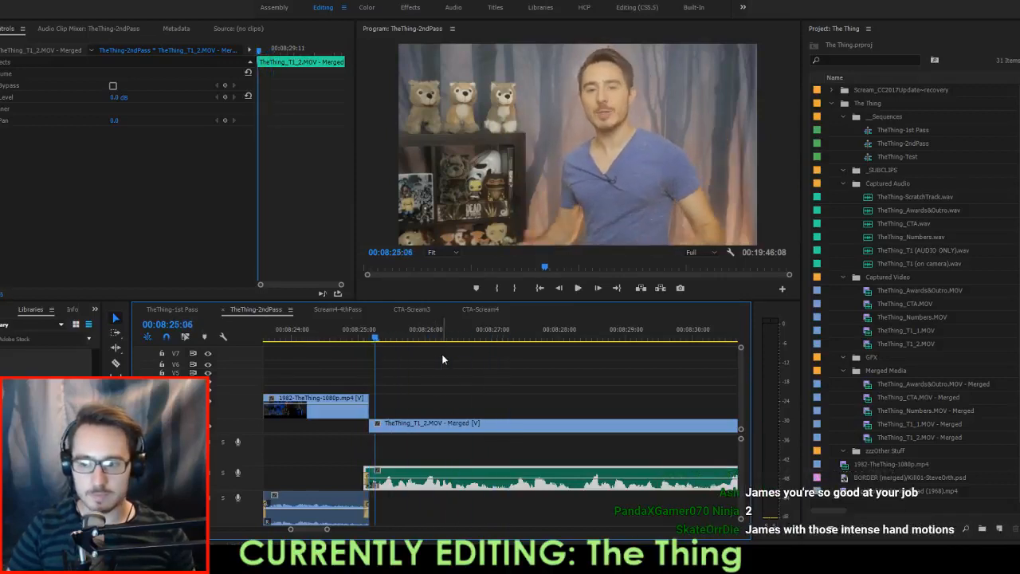
key(space)
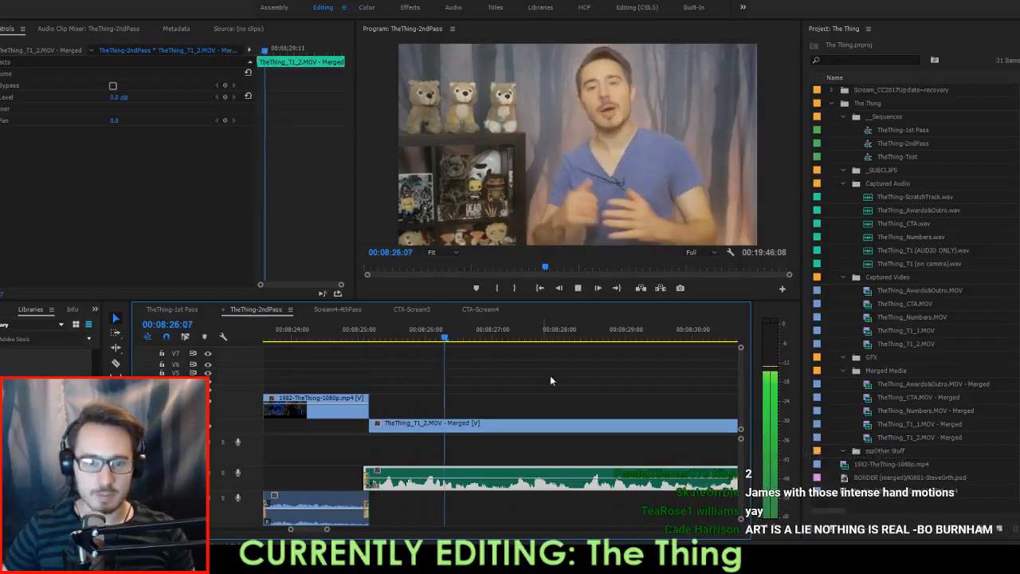
key(space)
key(Up)
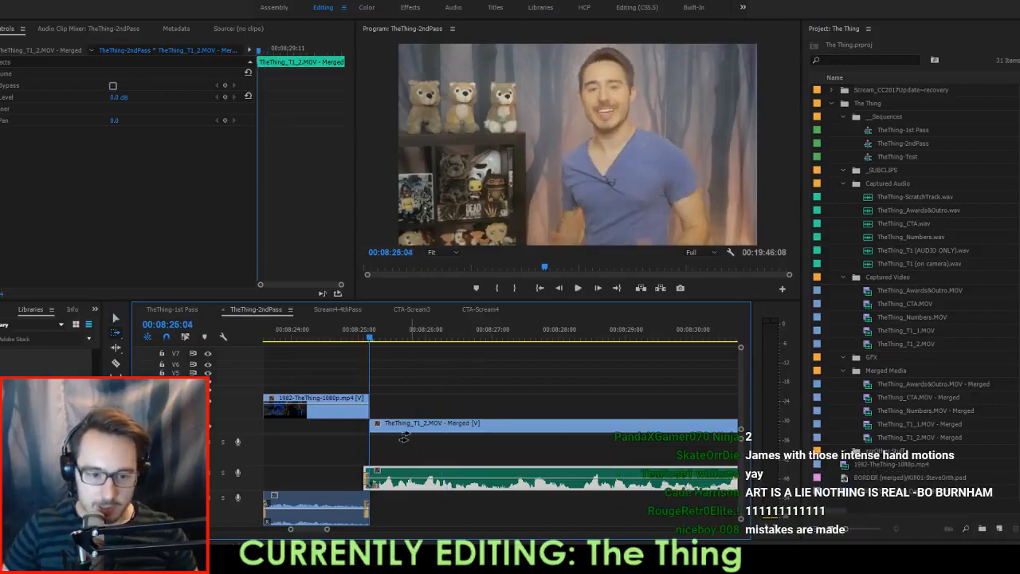
Shift the kept take and all following clips two frames earlier, and trim its audio and video starts back to their former positions.
click(409, 427)
key(Left)
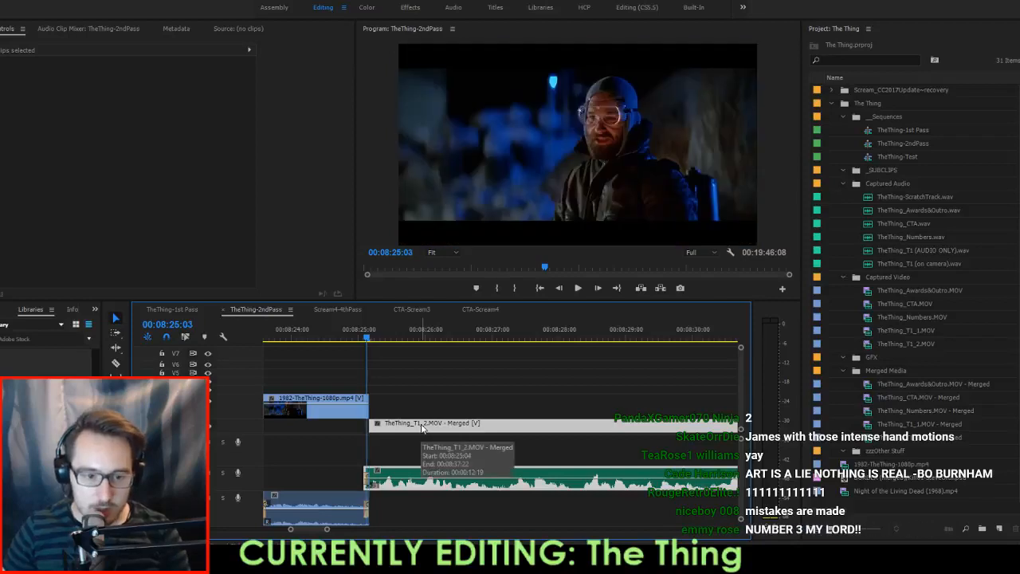
drag(418, 426, 414, 428)
click(413, 455)
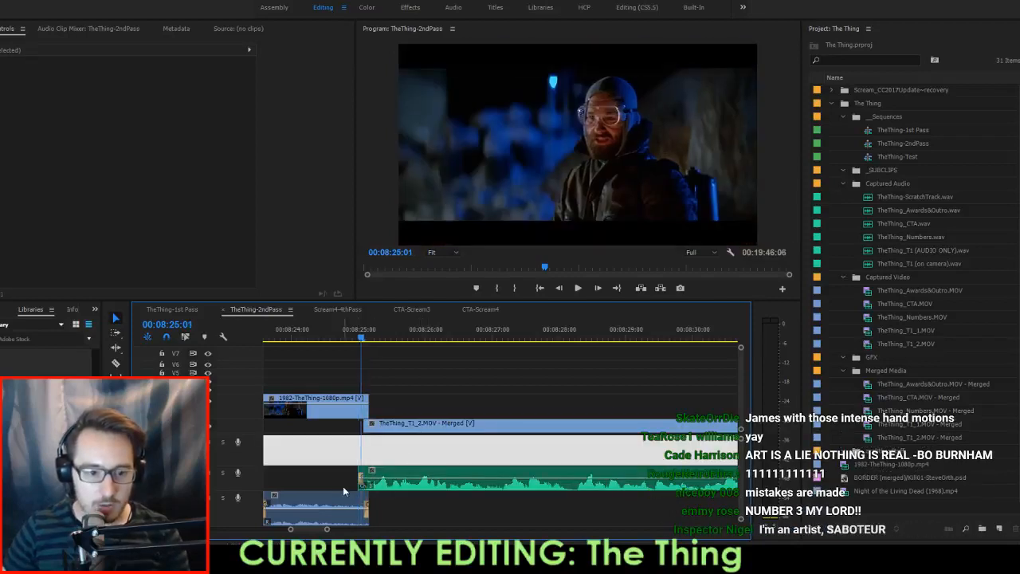
drag(358, 484, 364, 484)
drag(364, 426, 369, 426)
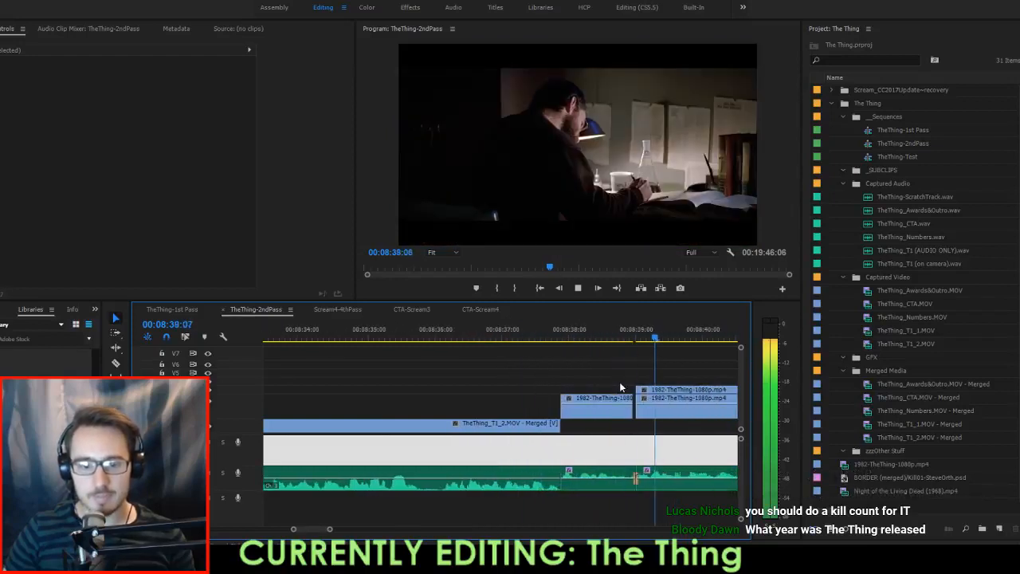
Extend the end of the movie clip starting at 00:08:37:21 to meet the next clip at about 00:08:39:00, and replay the cut.
key(space)
drag(631, 411, 636, 411)
key(Up)
key(Up)
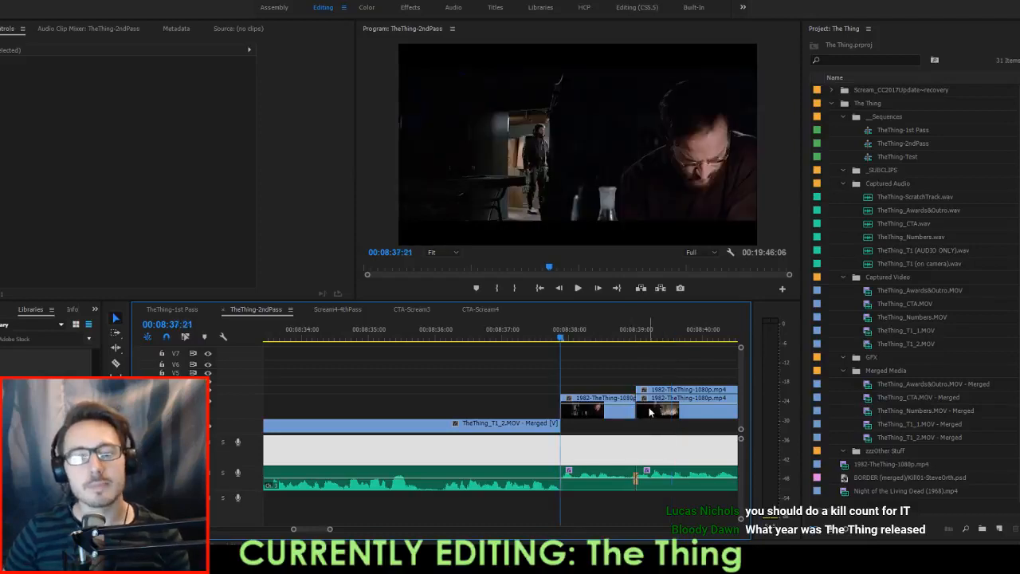
key(space)
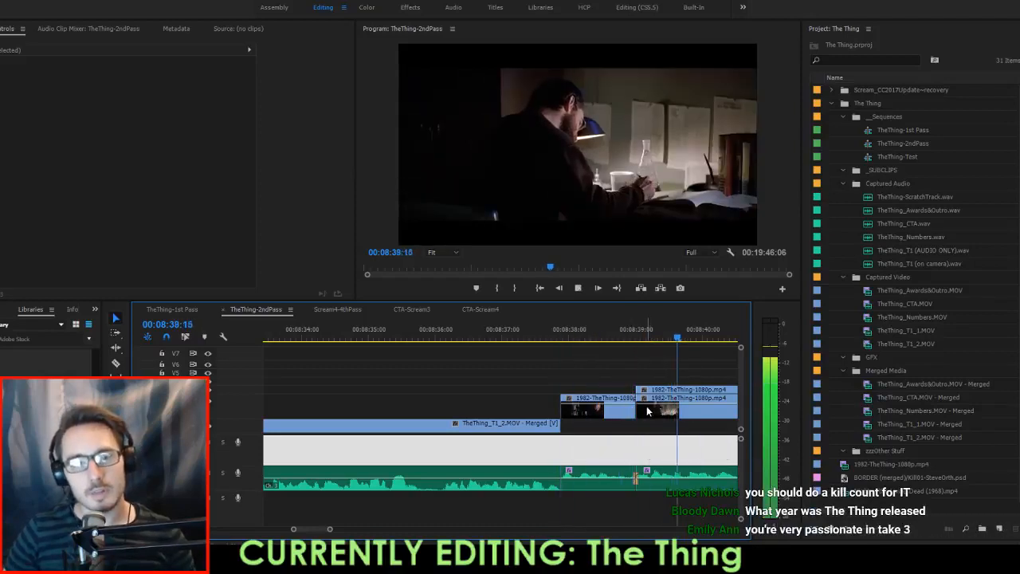
key(space)
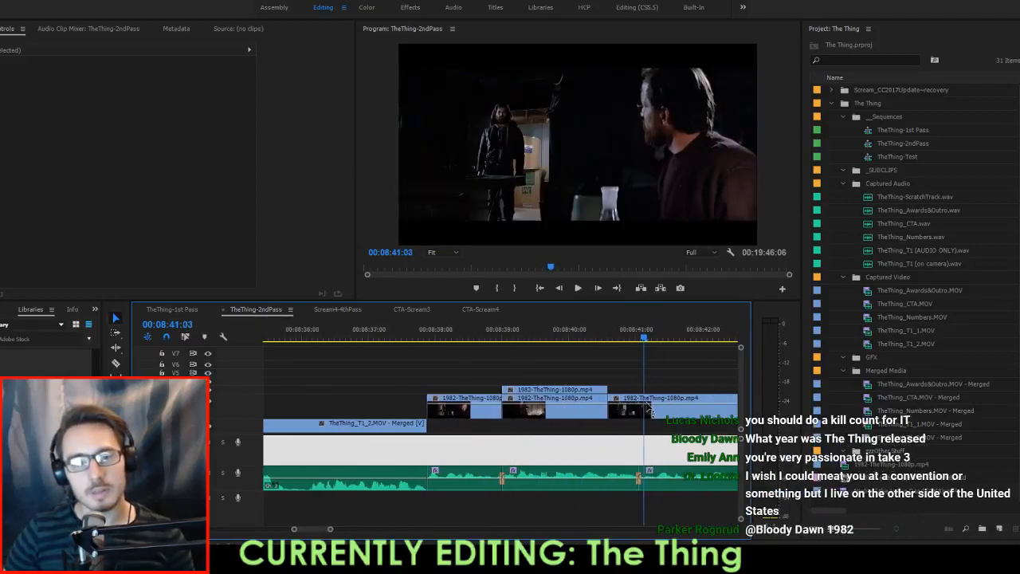
Shift the next movie clip to the audio cut at about 00:08:41:01, extend the upper duplicate clip to meet it, and drop the duplicate onto the lower track.
scroll(616, 382, down, 4)
drag(538, 416, 567, 421)
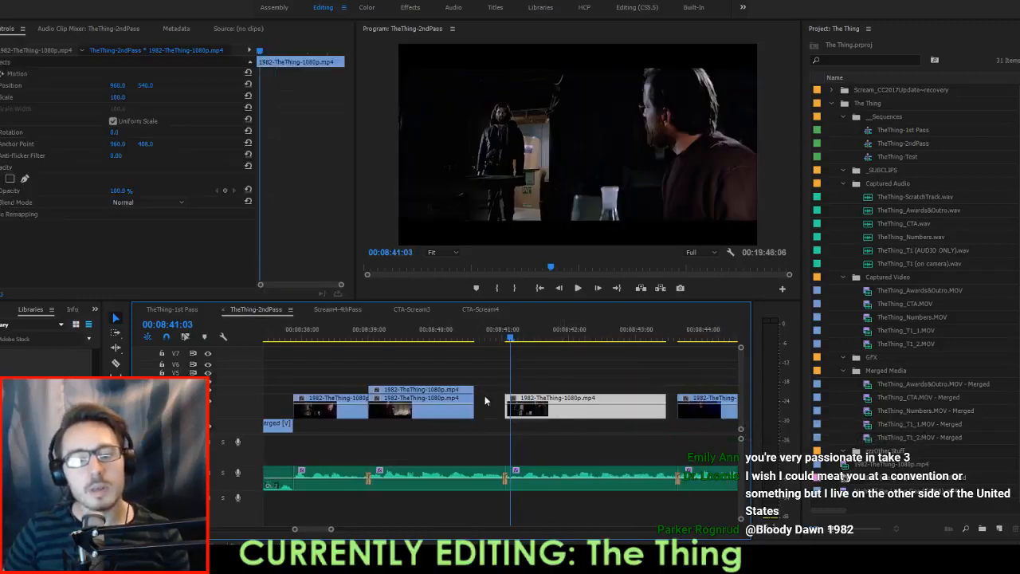
drag(476, 388, 504, 386)
key(shift+k)
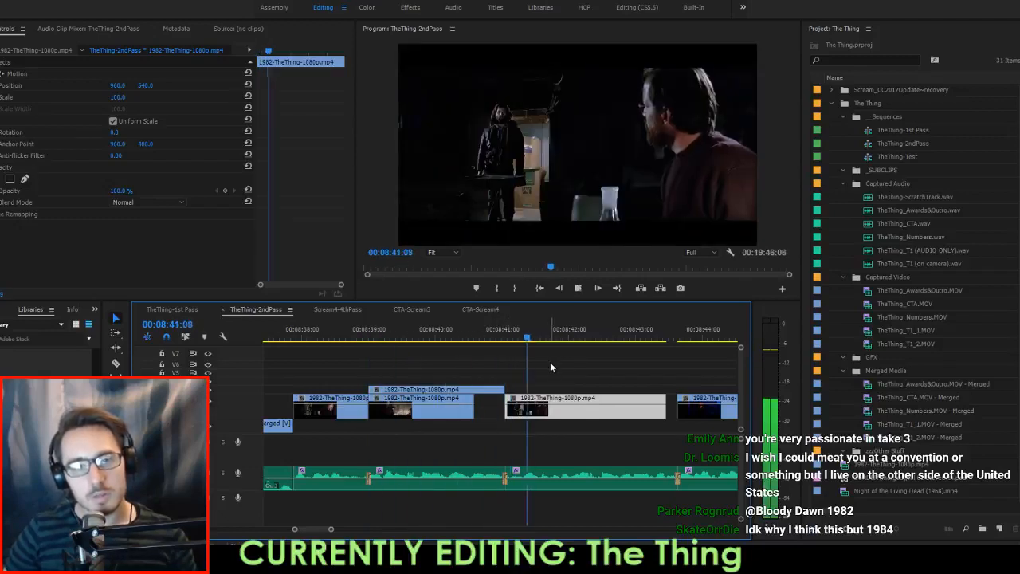
key(space)
drag(471, 389, 470, 403)
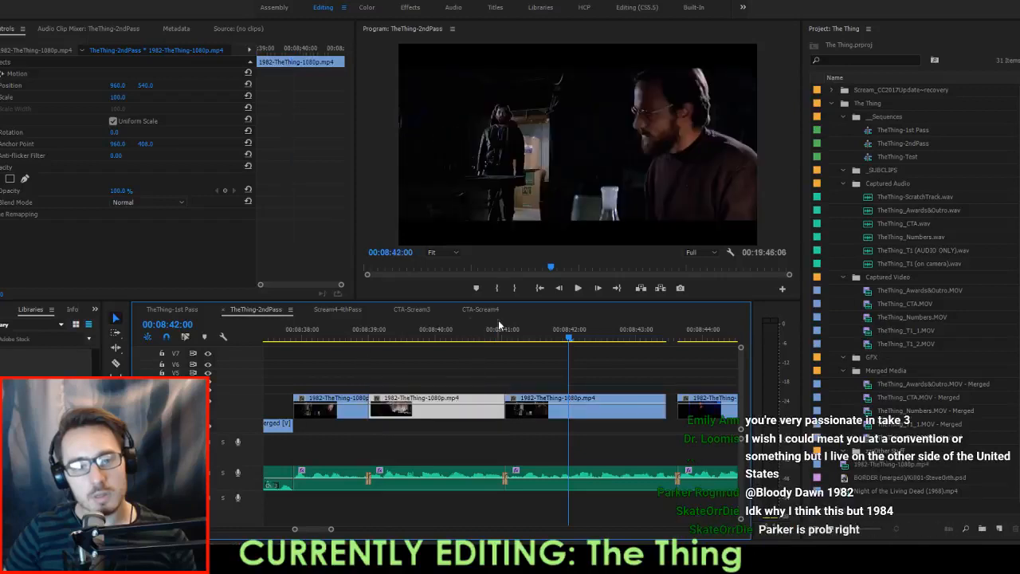
Extend the end of the movie clip starting at about 00:08:41:01 to the next clip at about 00:08:43:15, and replay the cut.
click(478, 324)
key(space)
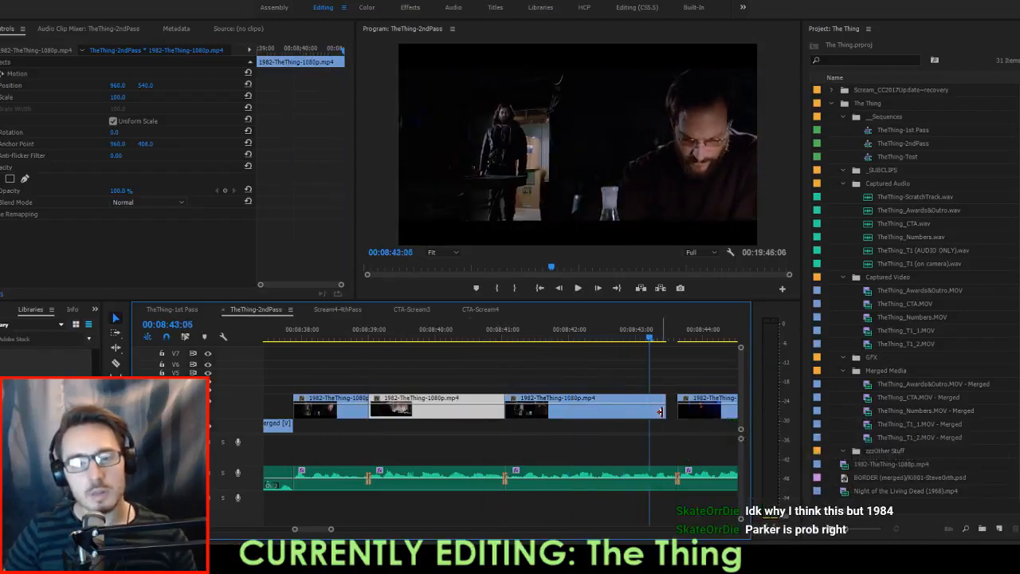
key(space)
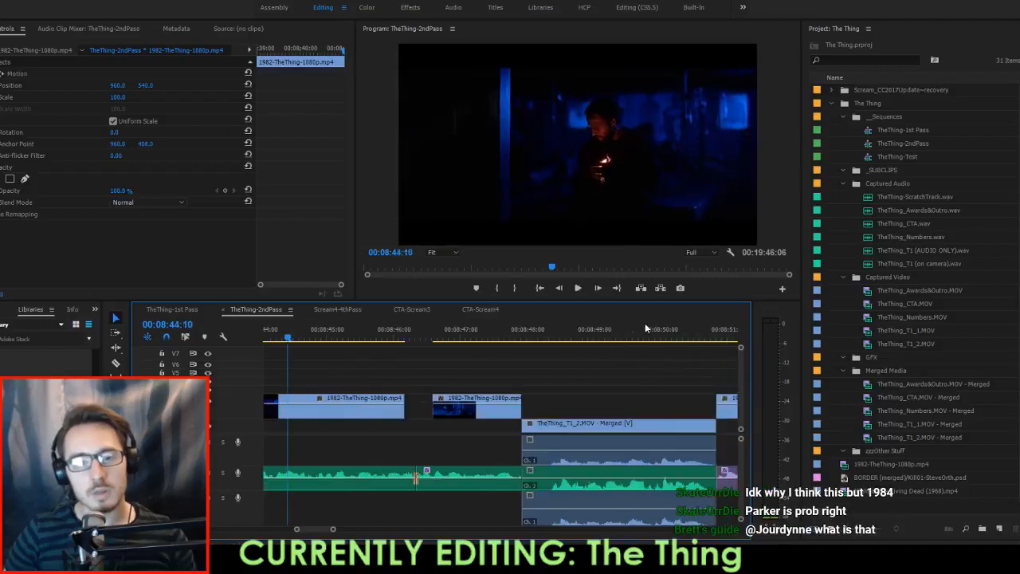
scroll(392, 377, up, 1)
scroll(392, 377, up, 3)
drag(370, 339, 394, 350)
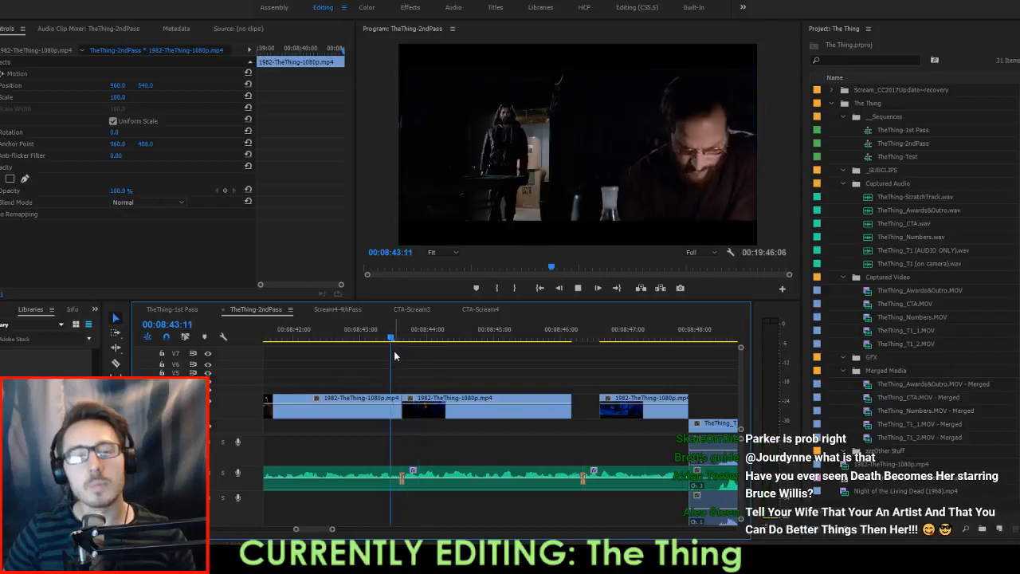
key(space)
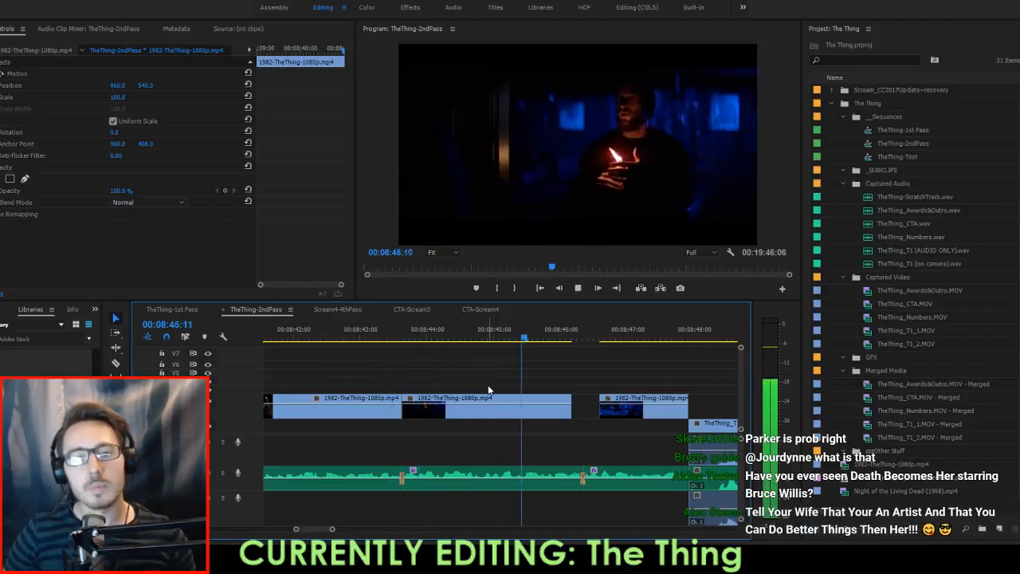
Extend the end of the match-lit movie clip to the audio cut at about 00:08:46:09, and replay it.
key(space)
drag(571, 408, 578, 417)
click(393, 341)
key(space)
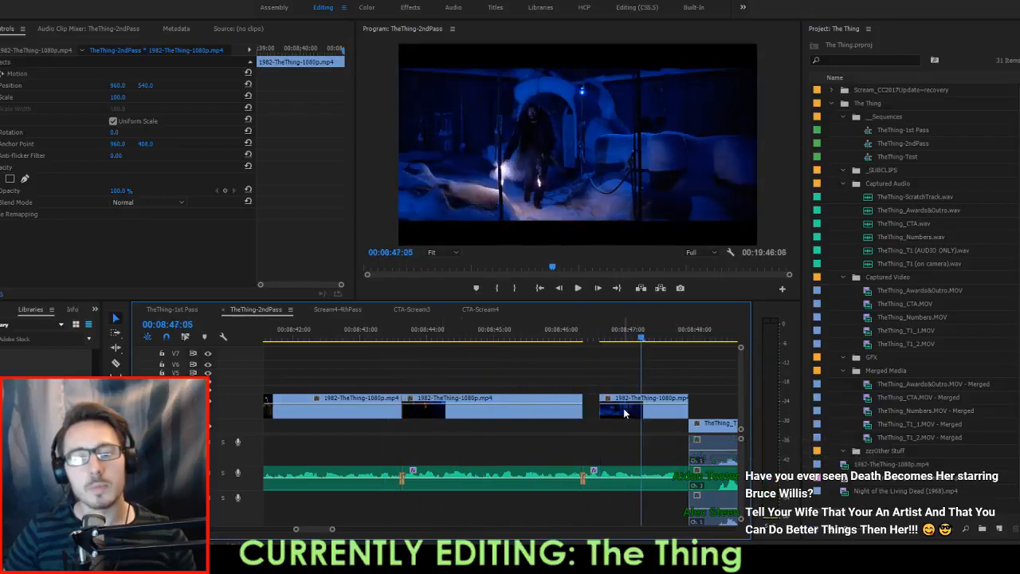
Start the following snow-scene clip at about 00:08:46:09, keeping its end at the on-camera take, and play through the section.
drag(625, 405, 681, 413)
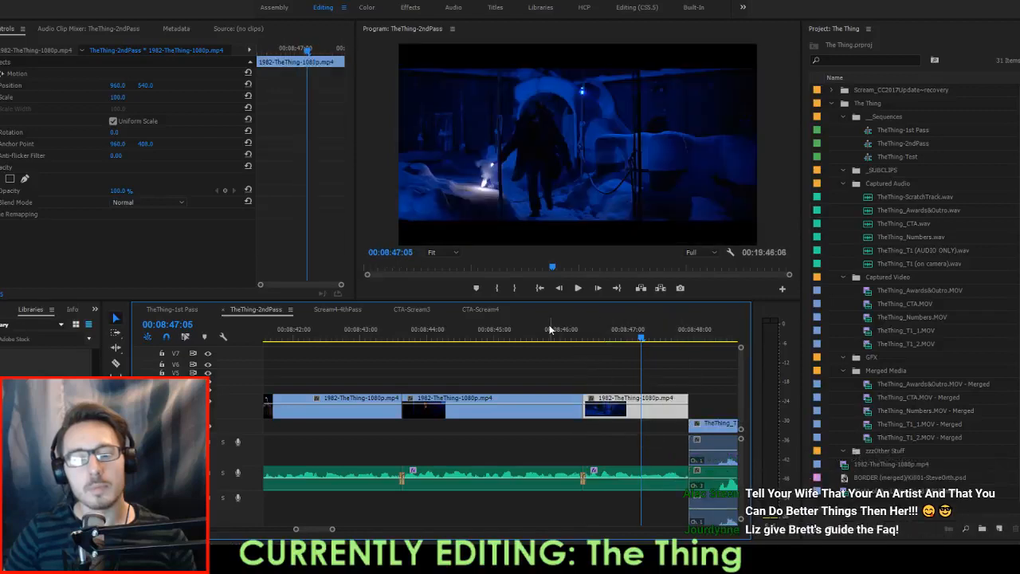
click(549, 329)
key(space)
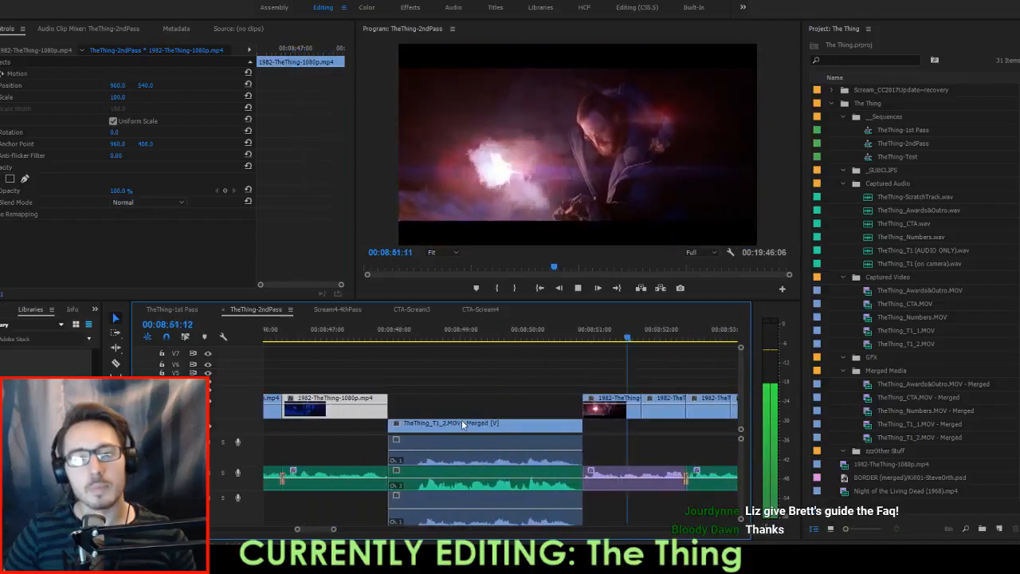
key(space)
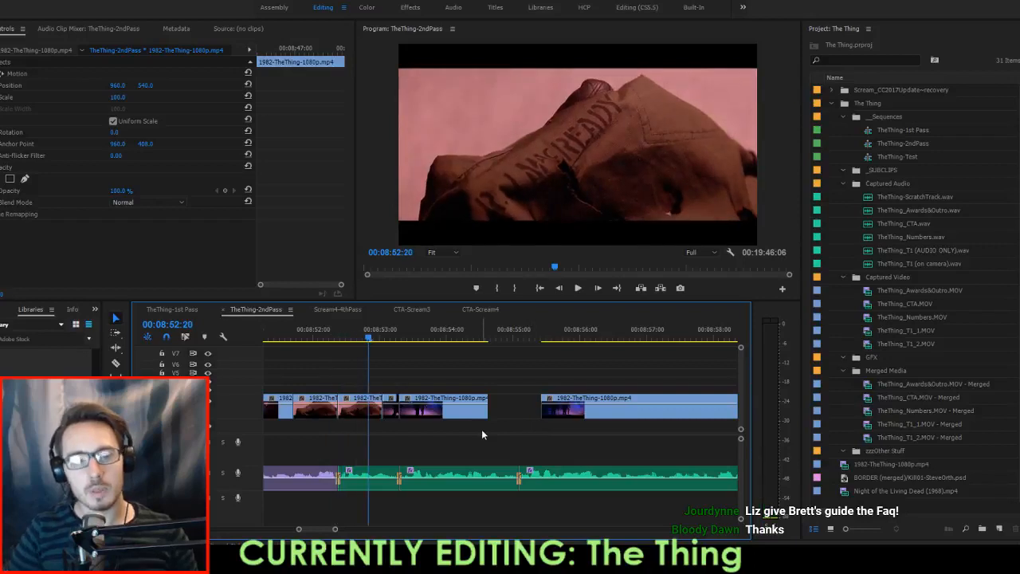
Save the project and delete the two extra audio channels above and below the narration track of the TheThing_T1_2 clip at 00:08:47:22.
key(ctrl+s)
key(Up)
key(Up)
key(Up)
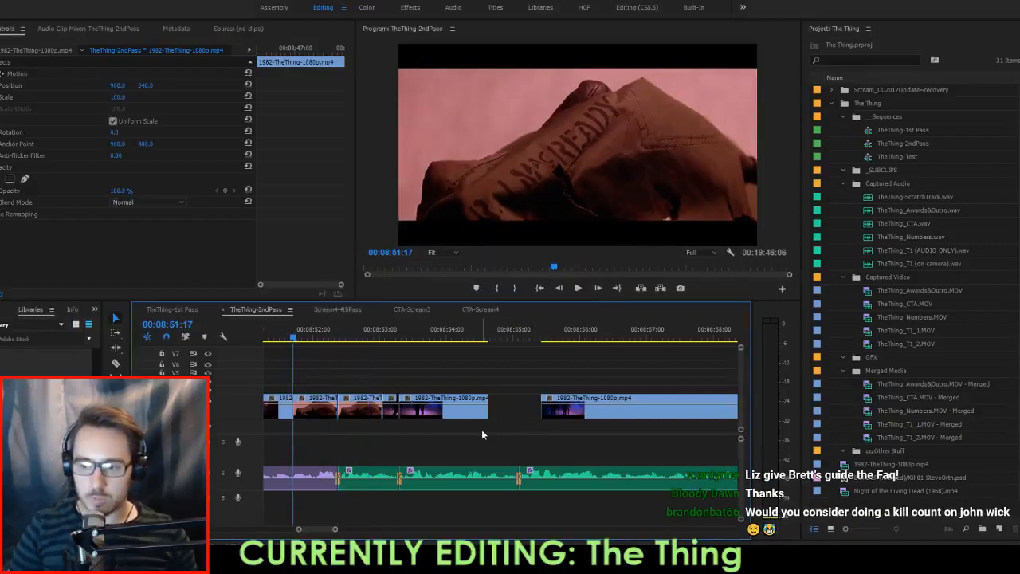
key(Down)
key(Up)
key(Up)
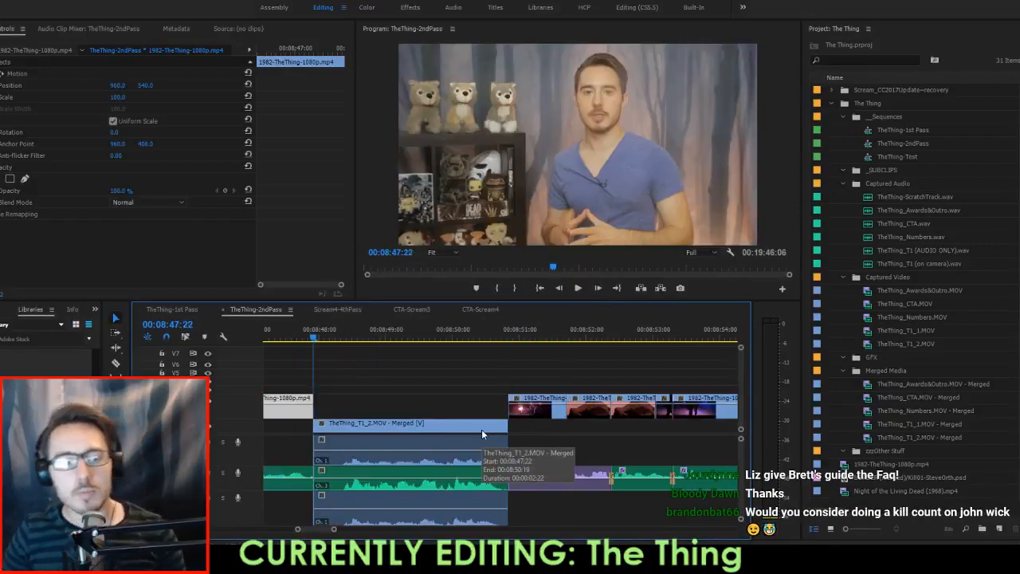
click(467, 437)
key(Delete)
click(363, 510)
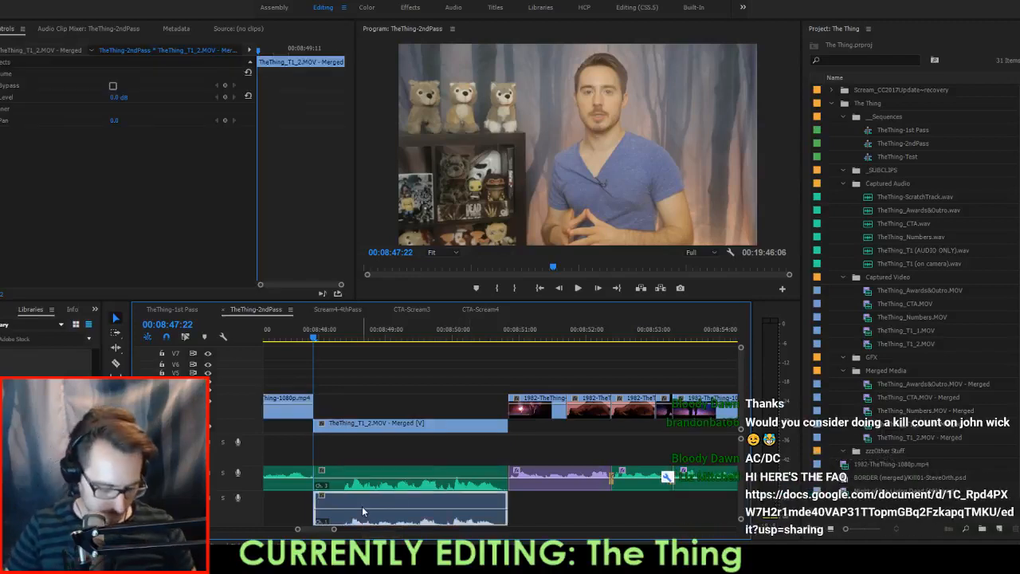
key(Delete)
Extract the first 11 frames of the TheThing_T1_2 clip from 00:08:47:22, and replay the transition.
key(space)
key(o)
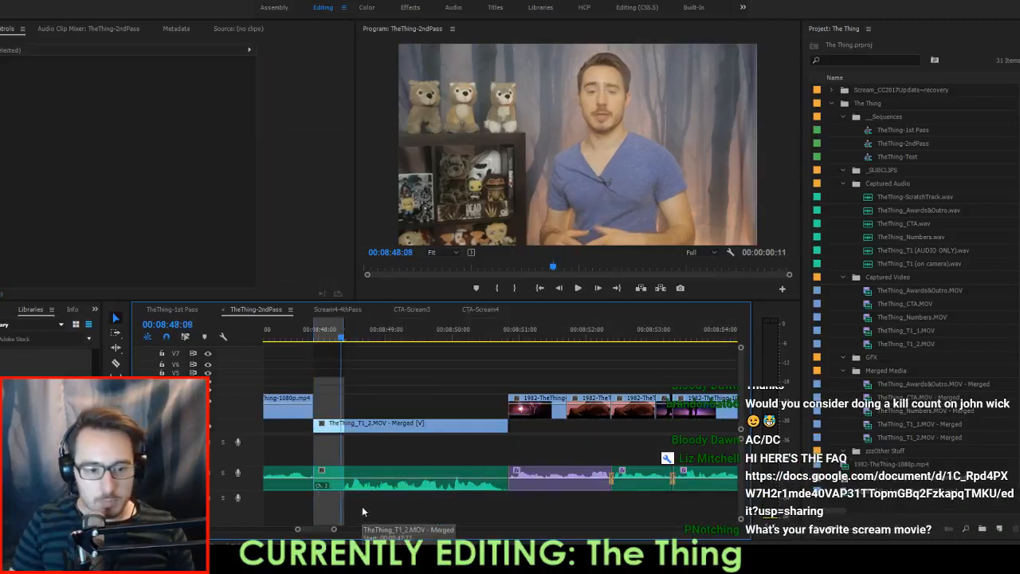
key(apostrophe)
key(shift+Left)
key(shift+Left)
key(shift+Left)
key(shift+Left)
key(space)
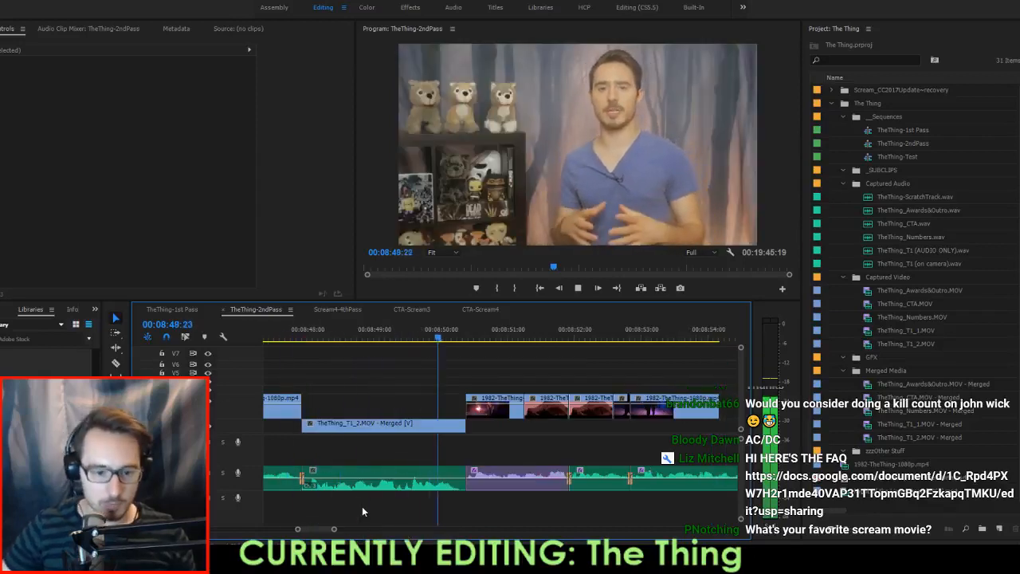
Ripple trim the end of the TheThing_T1_2 clip to 00:08:50:07 and continue playback.
key(space)
key(w)
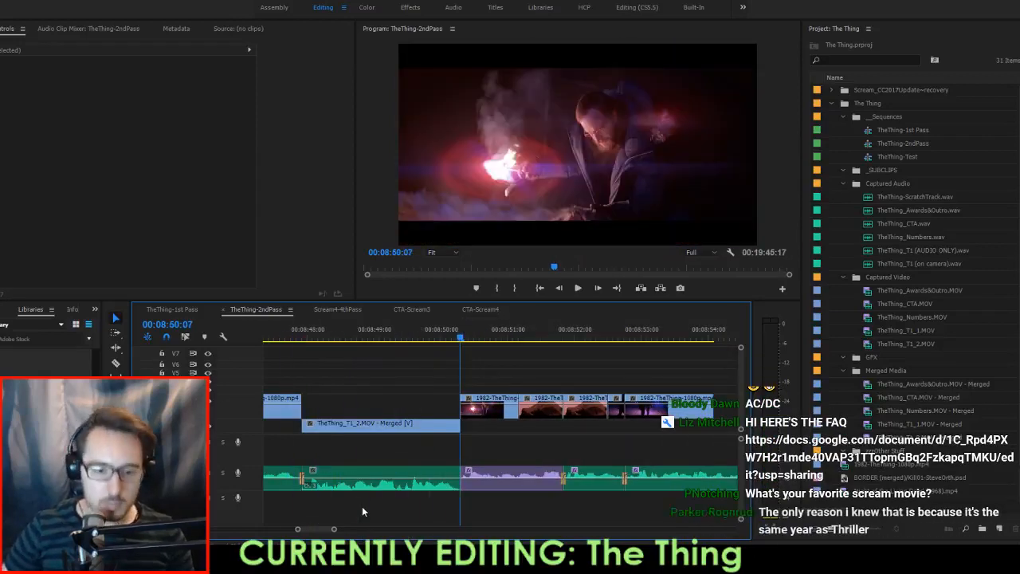
key(space)
Move the flare shot and two jacket clips back to the start of the on-camera TheThing_T1_2 clip, and delete that clip's video.
mouse_move(448, 377)
mouse_down()
mouse_move(586, 411)
mouse_move(372, 399)
mouse_up()
key(space)
click(283, 321)
key(space)
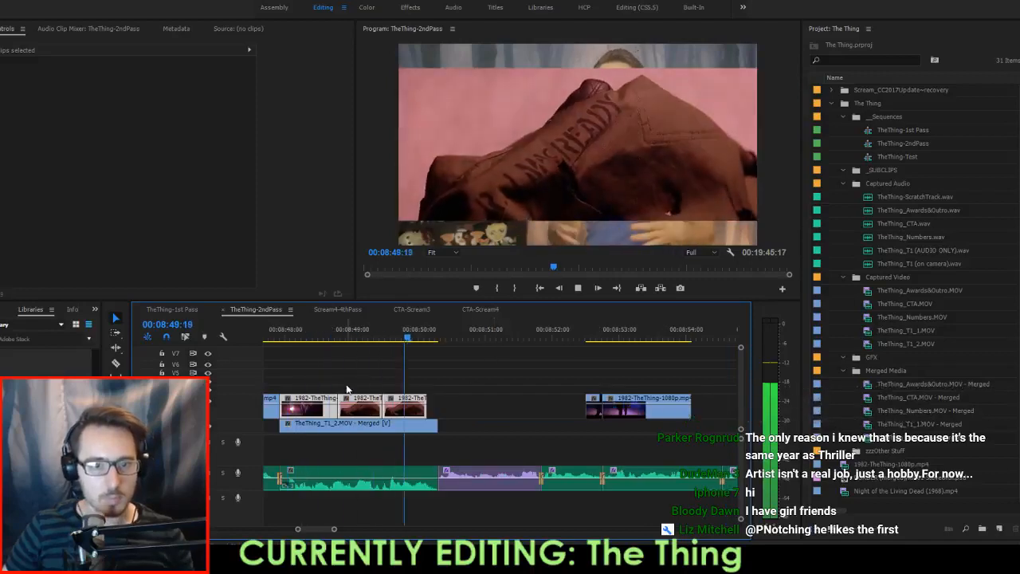
key(space)
click(396, 430)
key(Delete)
Make the two jacket clips one continuous shot, extend its end to the audio cut at 00:08:50:07, and replay the section.
click(371, 338)
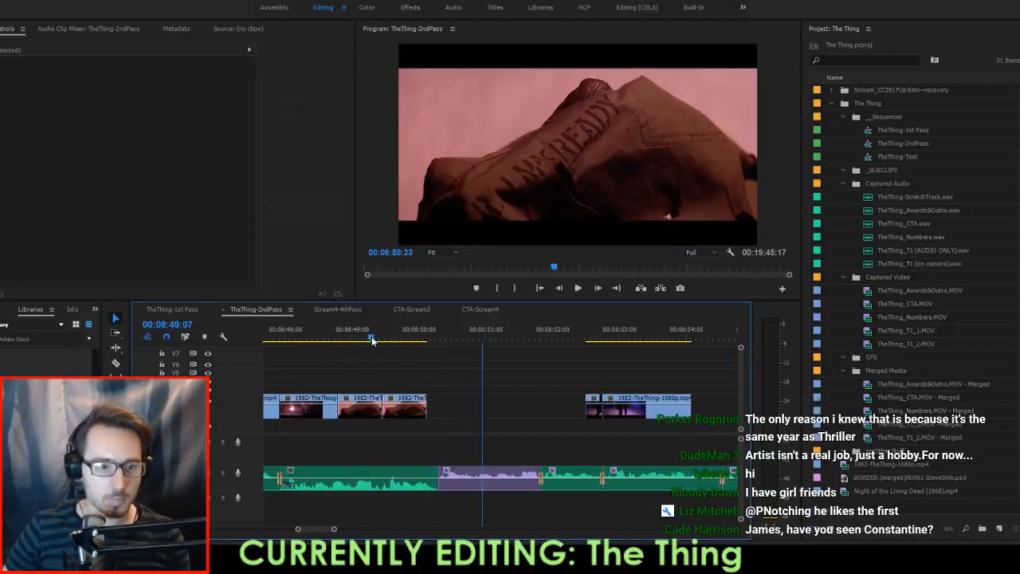
key(space)
key(space)
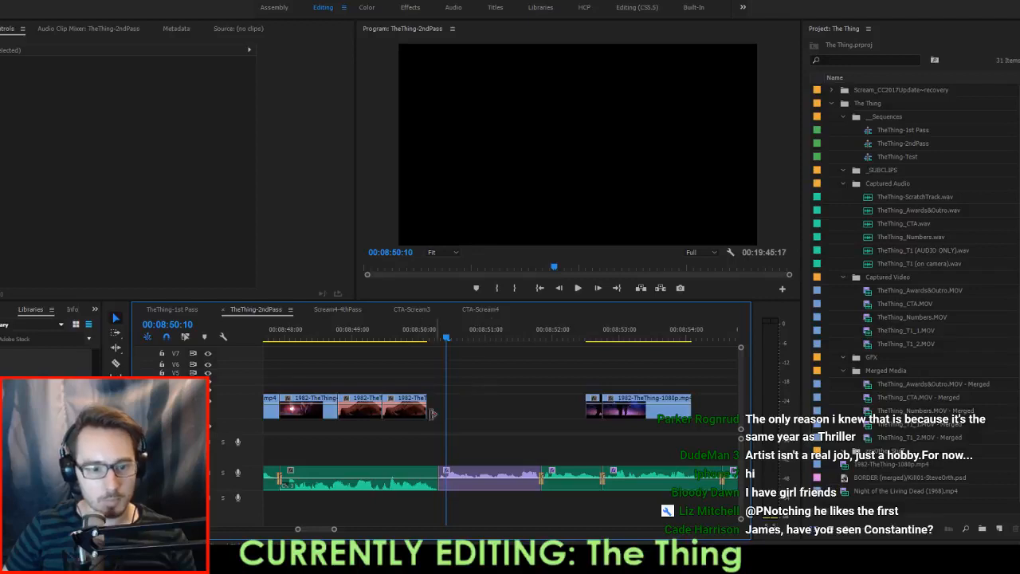
mouse_move(421, 418)
mouse_down()
mouse_move(433, 413)
mouse_move(380, 411)
mouse_move(432, 415)
mouse_up()
key(Up)
key(Up)
key(Up)
key(space)
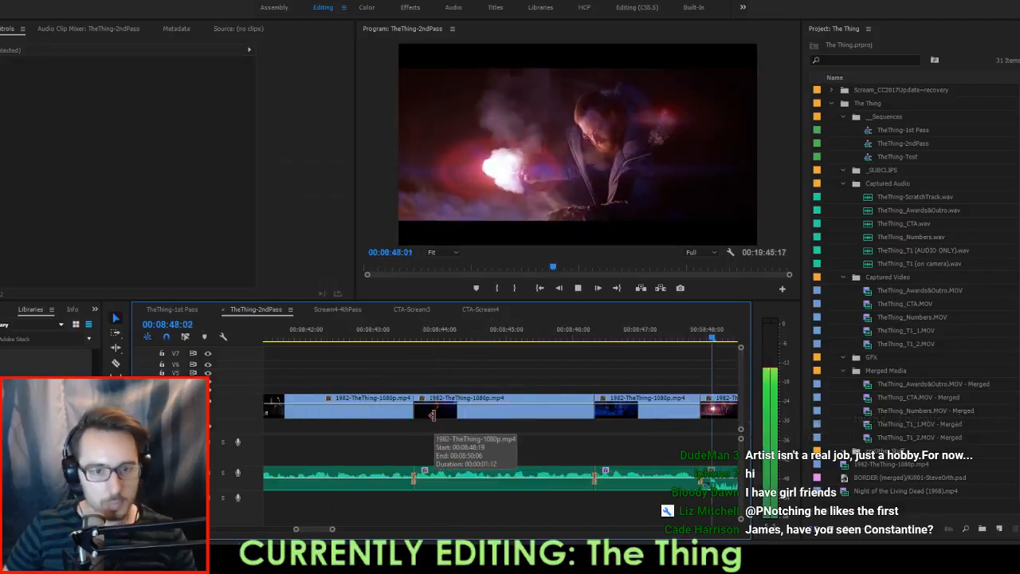
key(space)
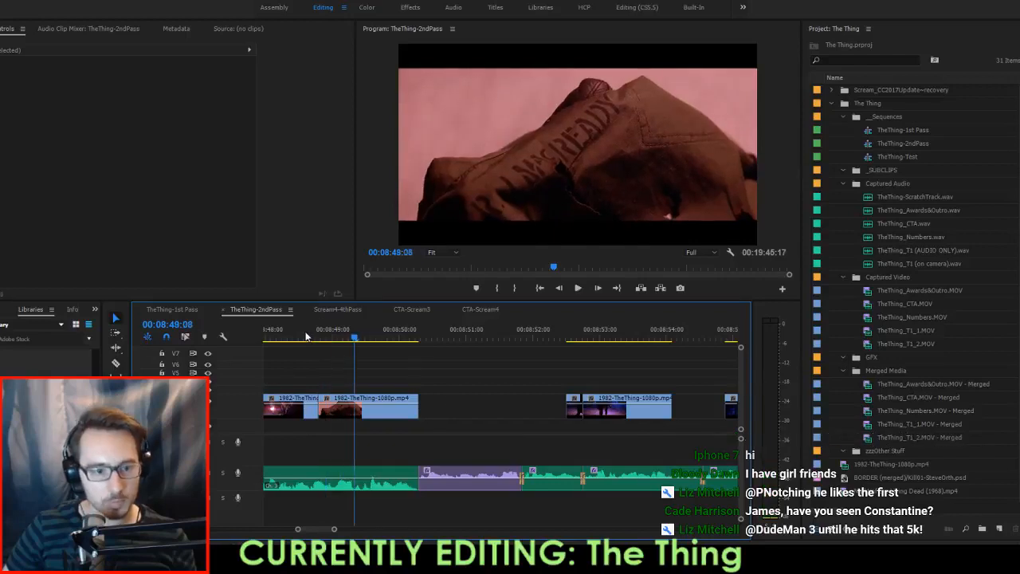
Roll the cut between the flare shot and the jacket shot to 00:08:48:21, and replay it.
drag(306, 337, 325, 351)
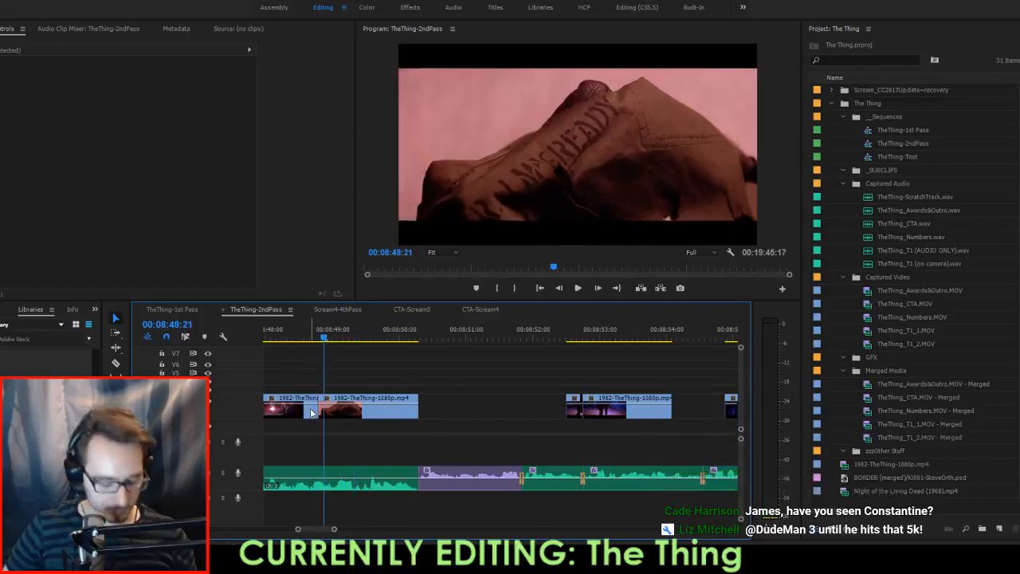
key(b)
drag(316, 413, 324, 413)
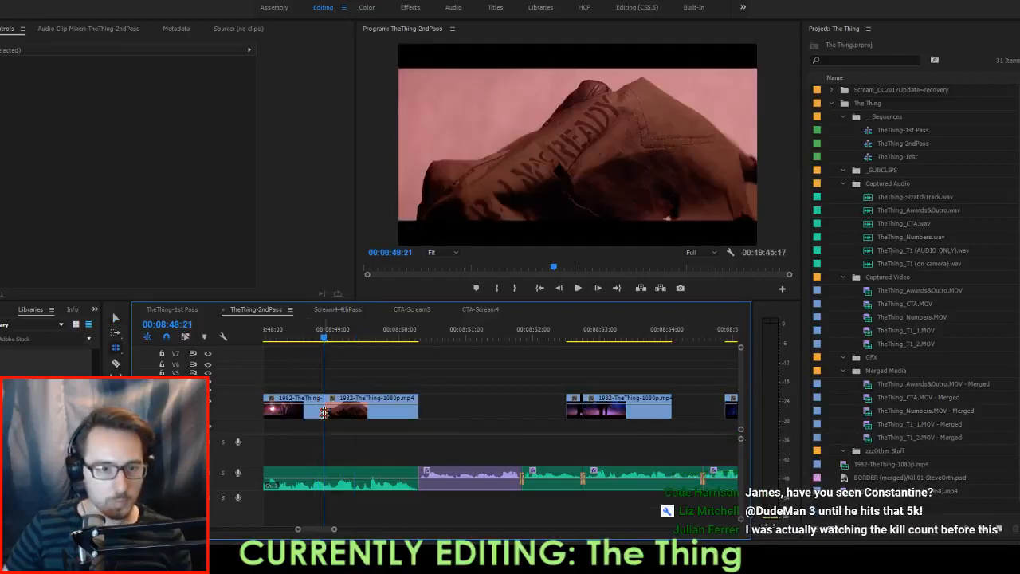
key(Up)
key(space)
key(v)
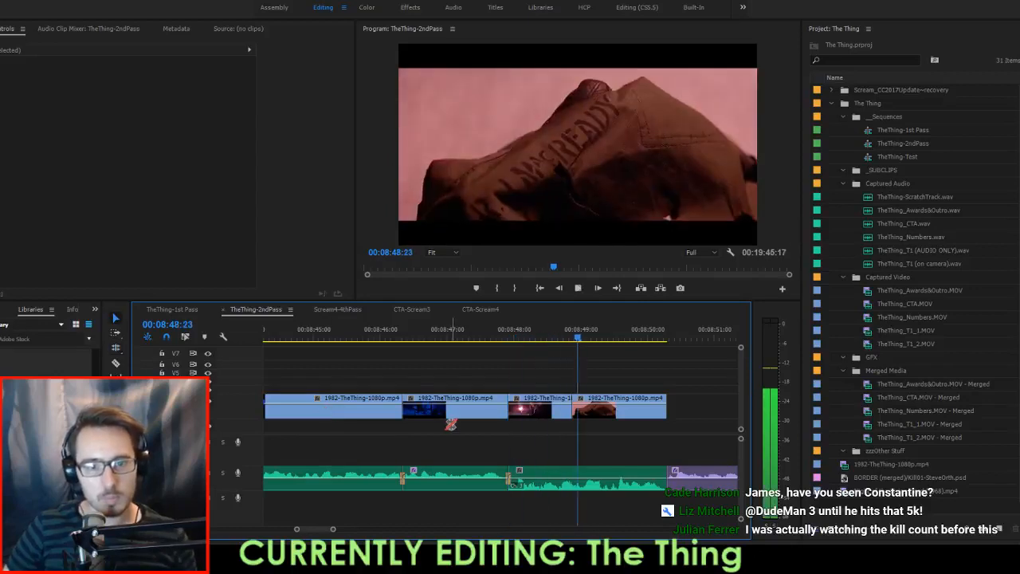
scroll(570, 404, down, 1)
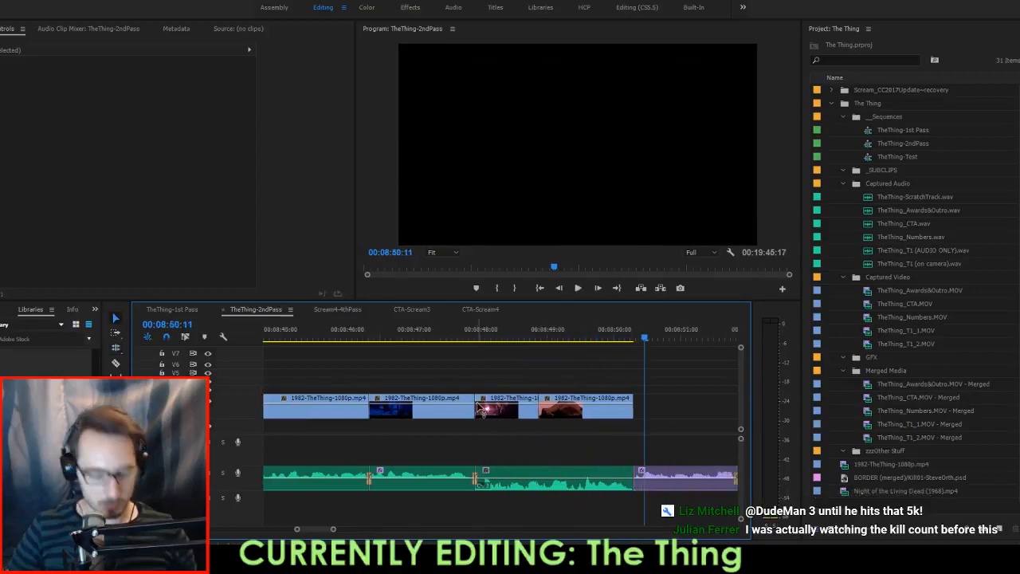
Mark and extract the whole purple narration segment beginning at the end of the jacket shot, closing up the sequence.
key(Up)
key(i)
key(Down)
key(o)
key(apostrophe)
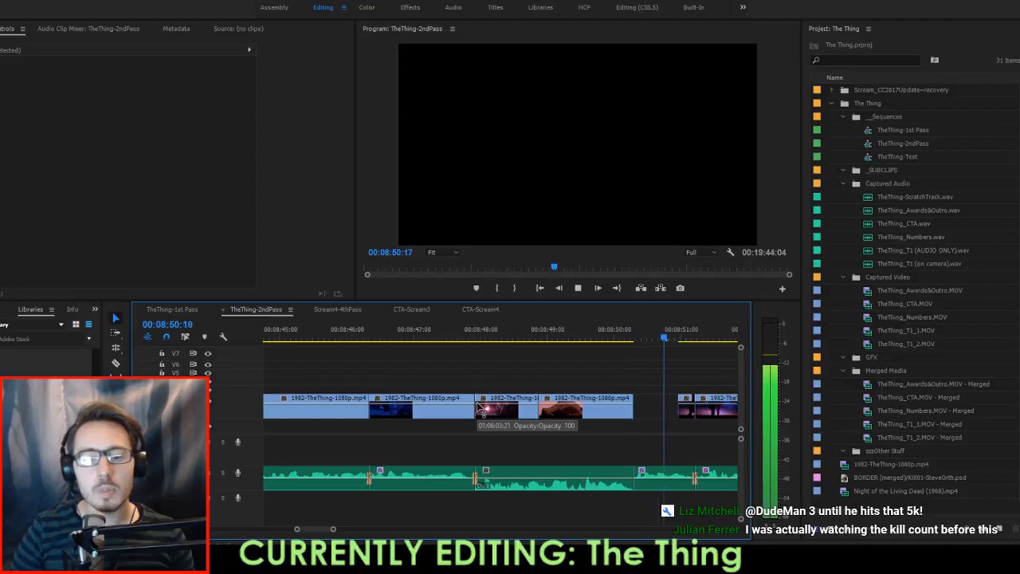
Mark and extract the remaining video gap between the jacket shot and the next movie clip, and play the result.
key(space)
key(Up)
key(i)
key(Down)
key(o)
key(apostrophe)
key(space)
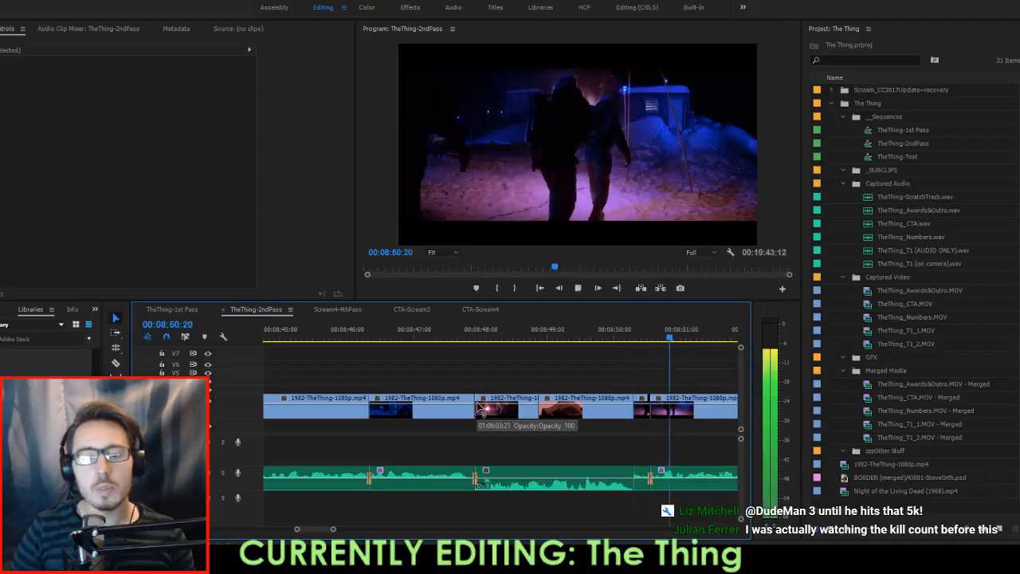
Mark and extract the very short movie clip directly after the jacket shot along with its audio, and replay the new cut.
key(space)
key(Up)
key(Up)
key(i)
key(Down)
key(o)
key(apostrophe)
key(Up)
key(space)
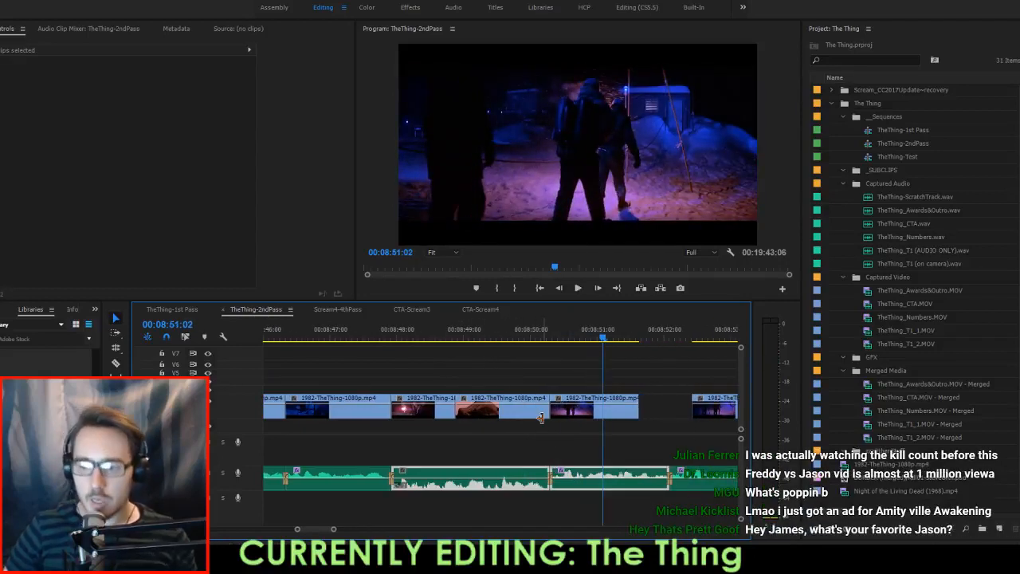
Save the project and play back the tightened section from 00:08:49:17.
key(ctrl+s)
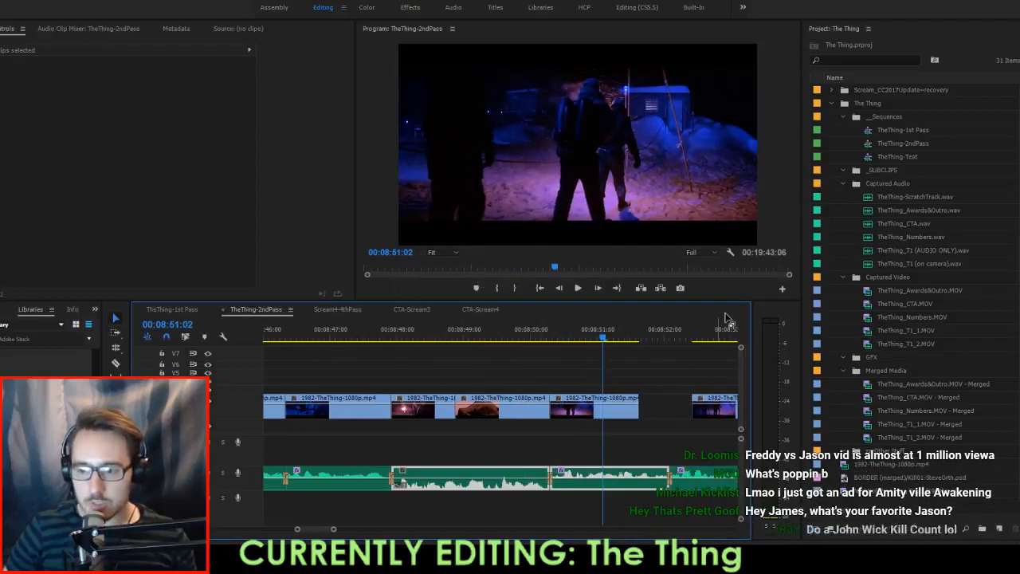
click(512, 331)
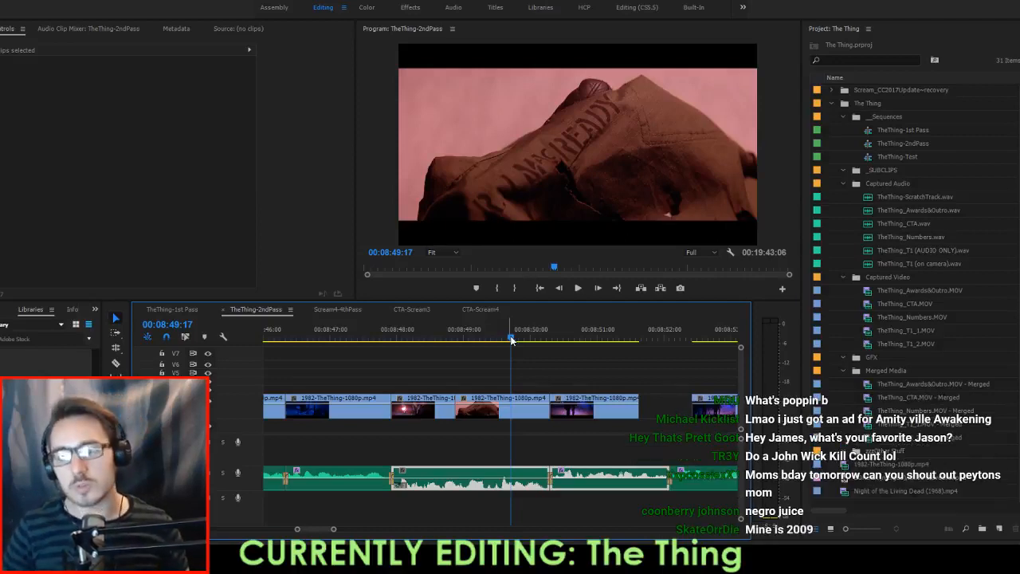
key(space)
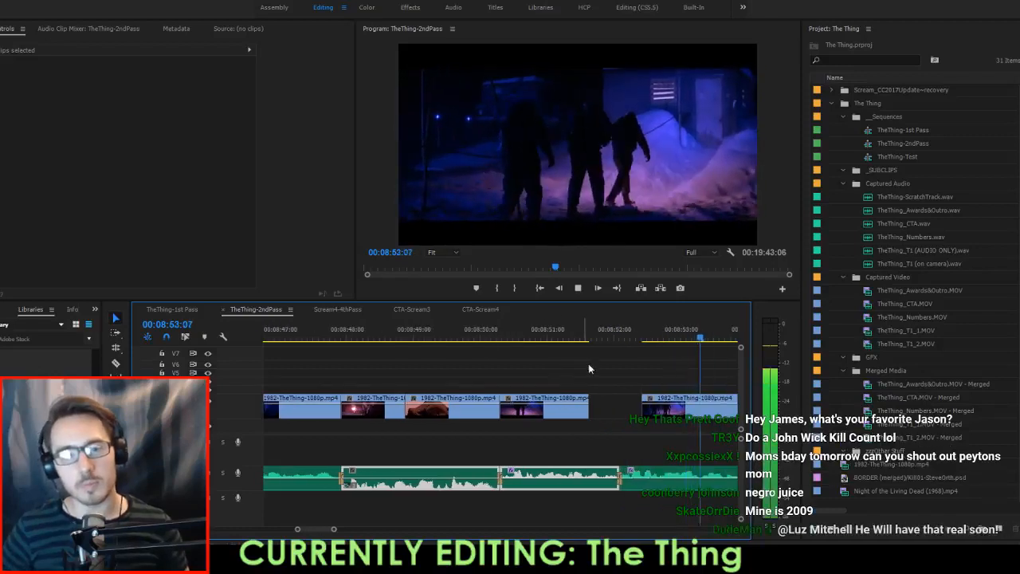
Extend the movie clips on both sides of the video gap to meet at the narration cut at 00:08:52:02, and play the result.
key(space)
drag(496, 328, 556, 331)
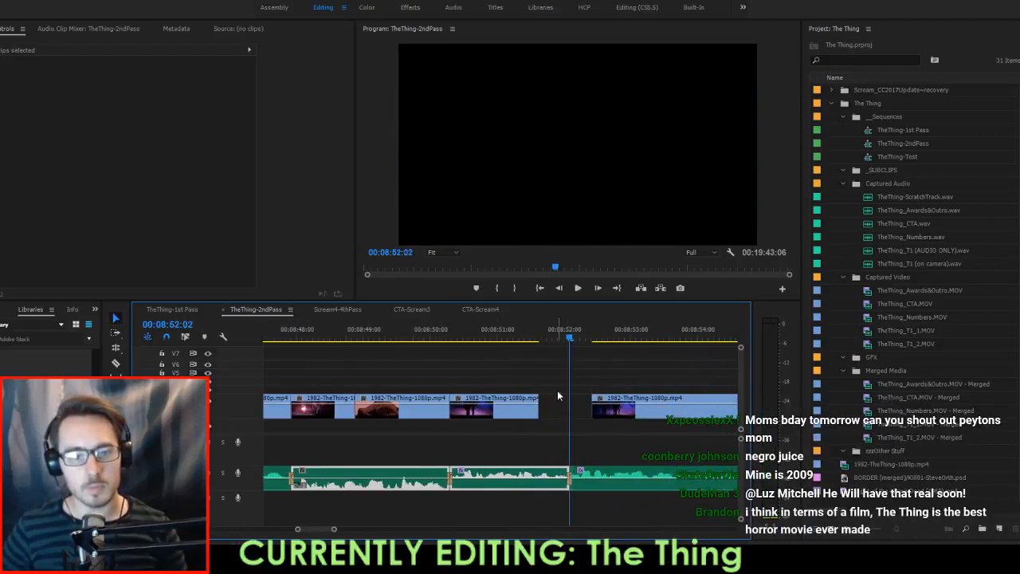
drag(535, 412, 561, 412)
key(Up)
key(space)
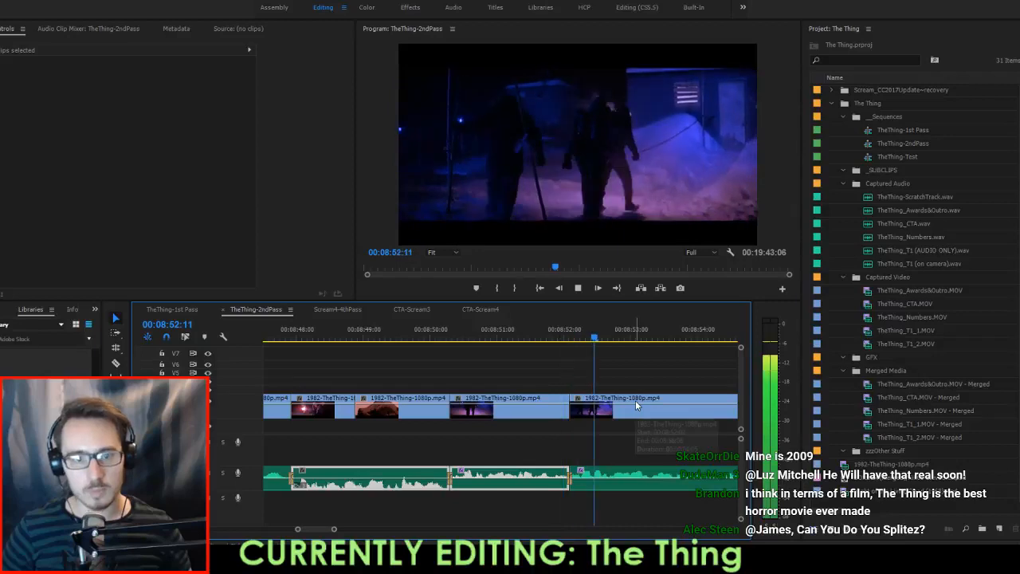
key(space)
scroll(626, 411, down, 3)
key(space)
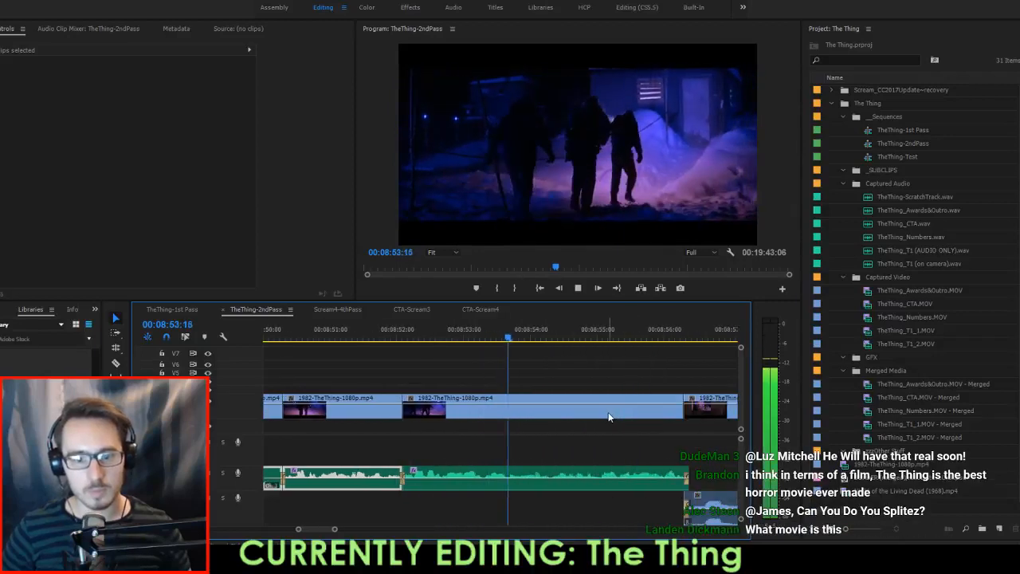
scroll(609, 413, down, 3)
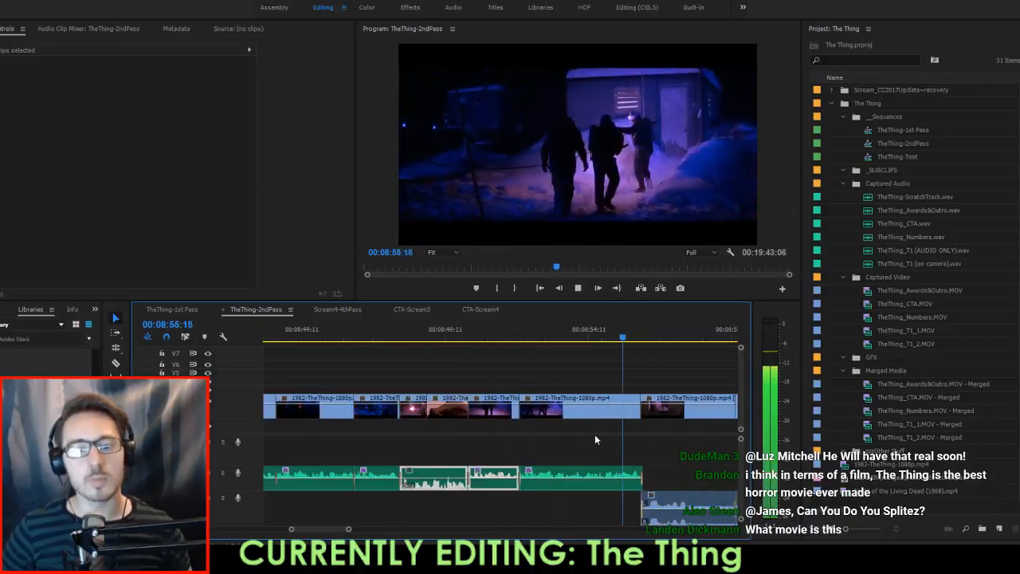
Try deleting the movie clip that starts at 00:08:52:02 and extending the preceding walking shot over its space.
key(space)
click(583, 412)
key(Delete)
drag(515, 414, 643, 416)
key(Up)
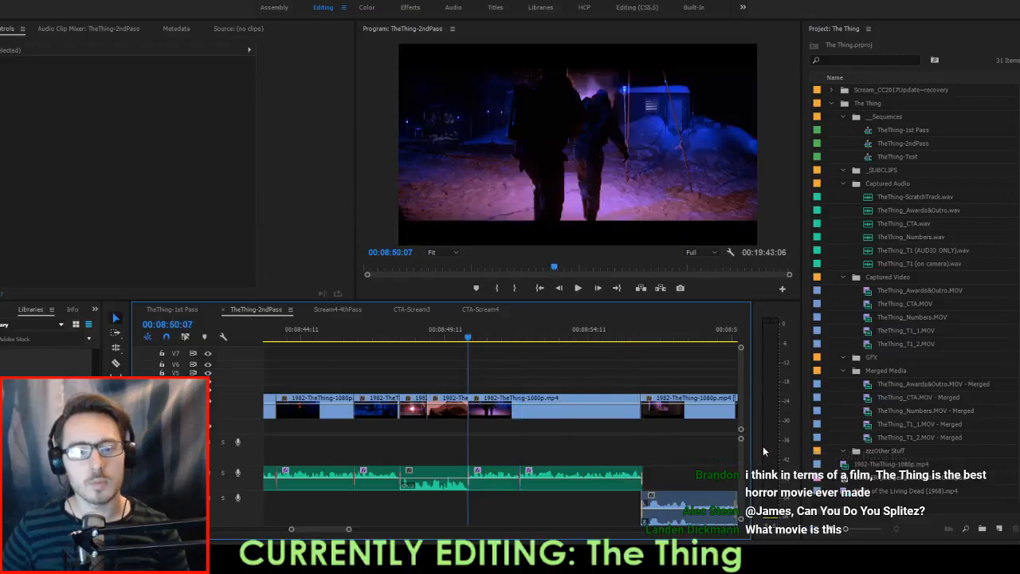
key(space)
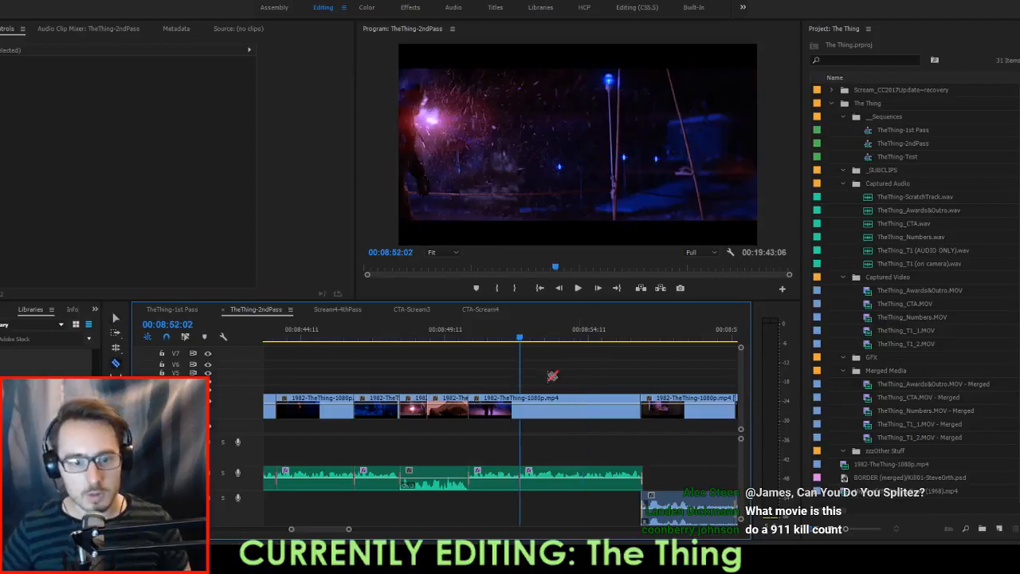
key(ctrl+alt+w)
key(ctrl+z)
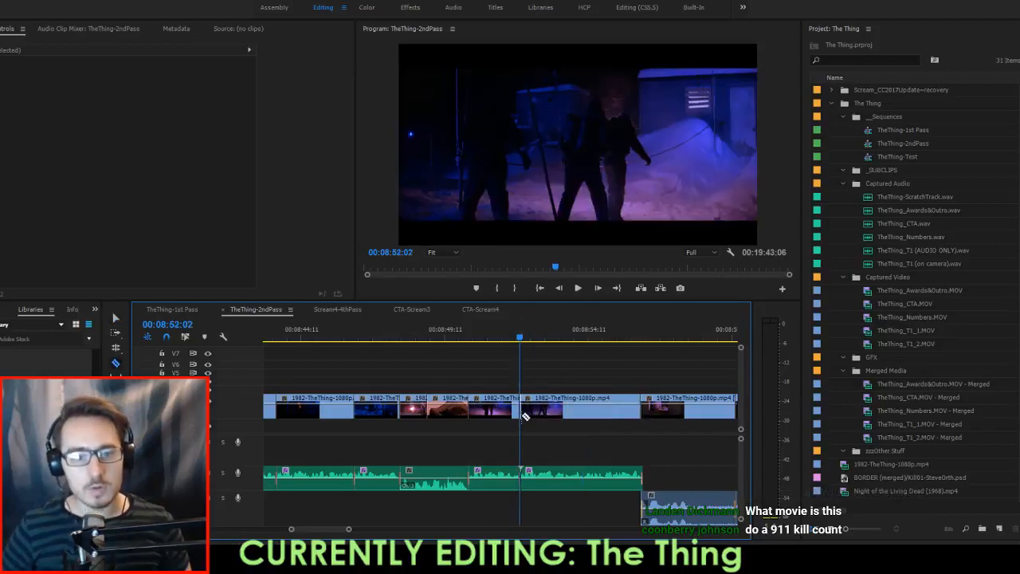
Place the walking shot on the track above from 00:08:50:07, overlapping the next movie clip, and play it.
drag(492, 412, 495, 390)
key(Up)
key(Up)
key(Down)
key(space)
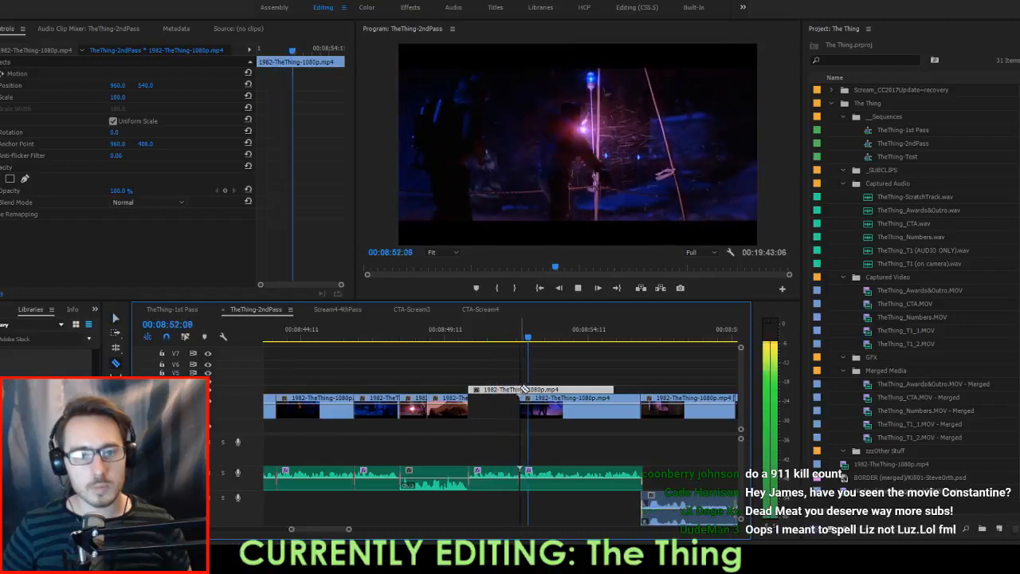
Cut the raised walking shot at 00:08:52:02, delete the excess, return the shot to the main video track and play it back.
scroll(524, 385, up, 3)
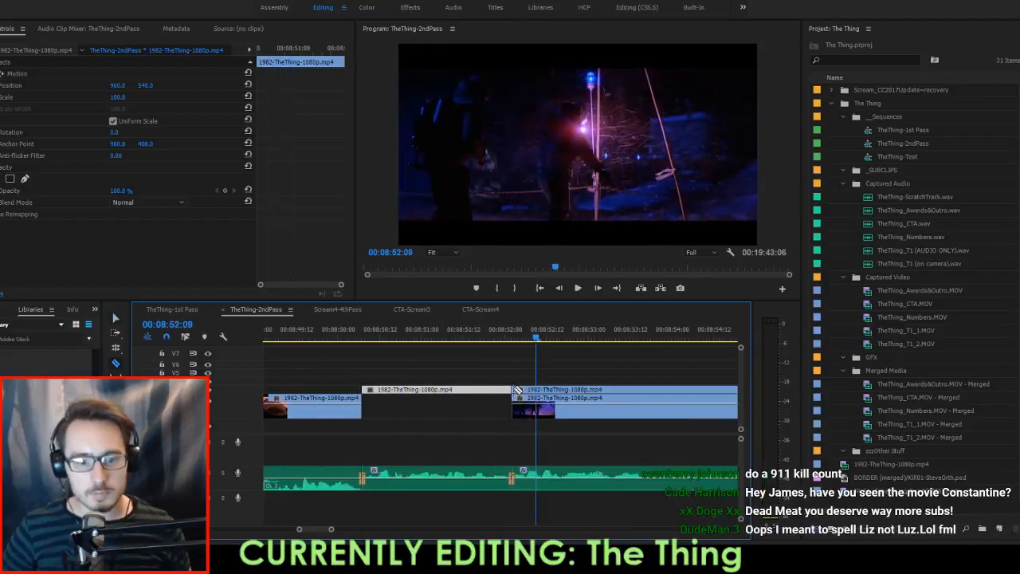
click(534, 391)
key(Delete)
drag(485, 392, 485, 409)
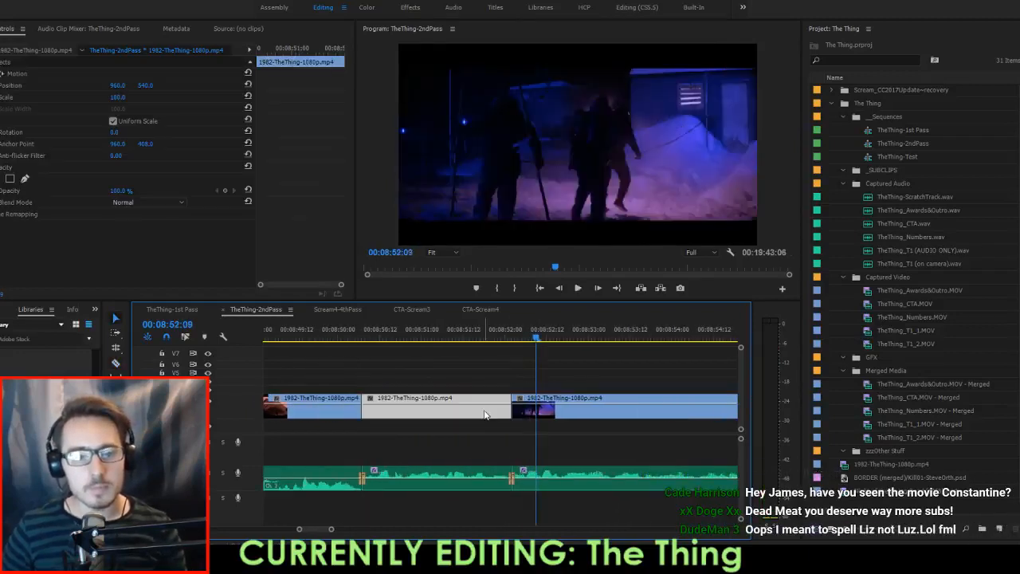
key(Up)
key(Up)
key(space)
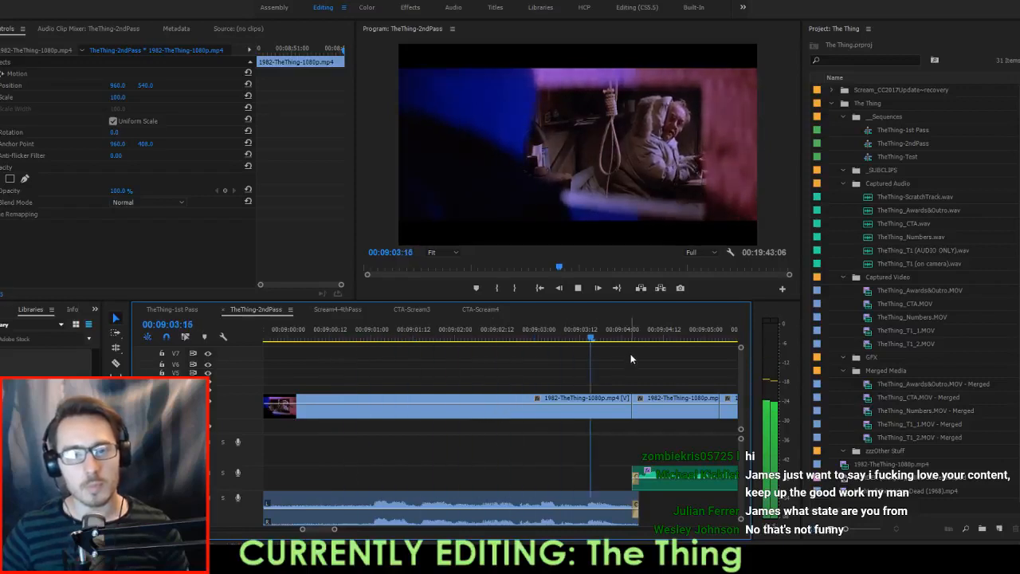
Delete the short movie clip after the noose shot at about 00:09:04, extend the noose shot over the gap and play the cut.
key(space)
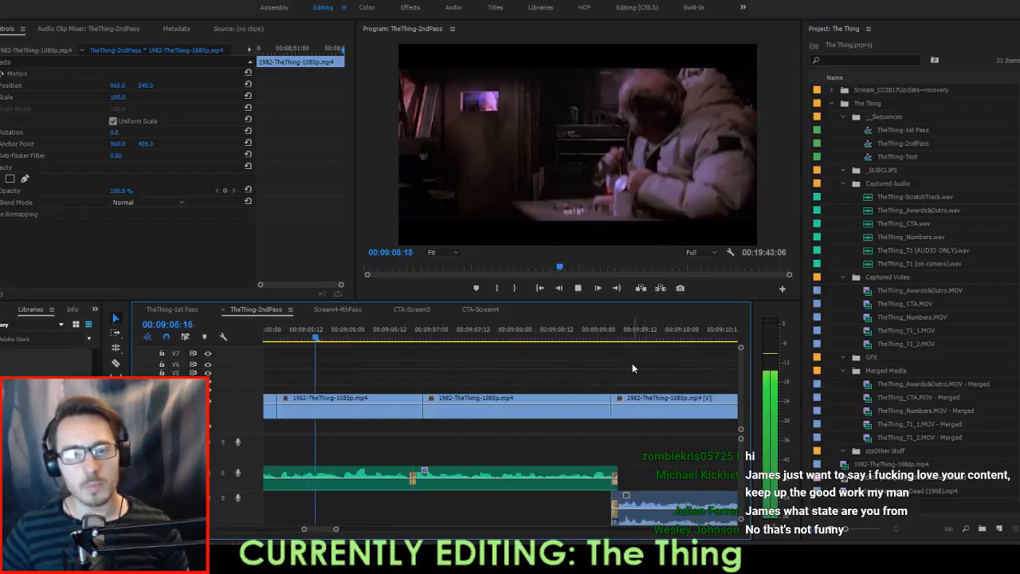
scroll(385, 375, up, 3)
key(Delete)
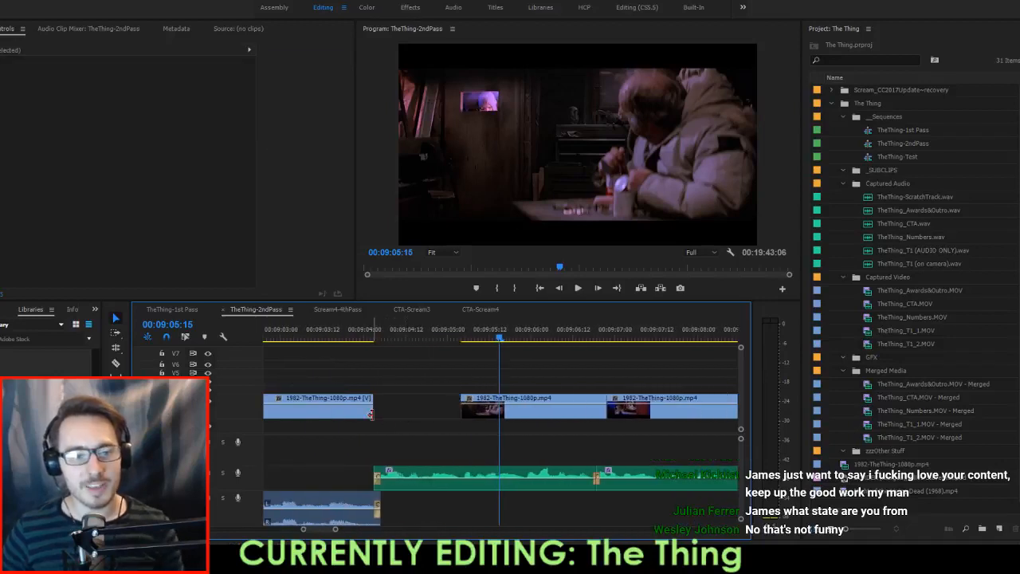
drag(373, 416, 520, 420)
scroll(479, 399, up, 2)
click(379, 337)
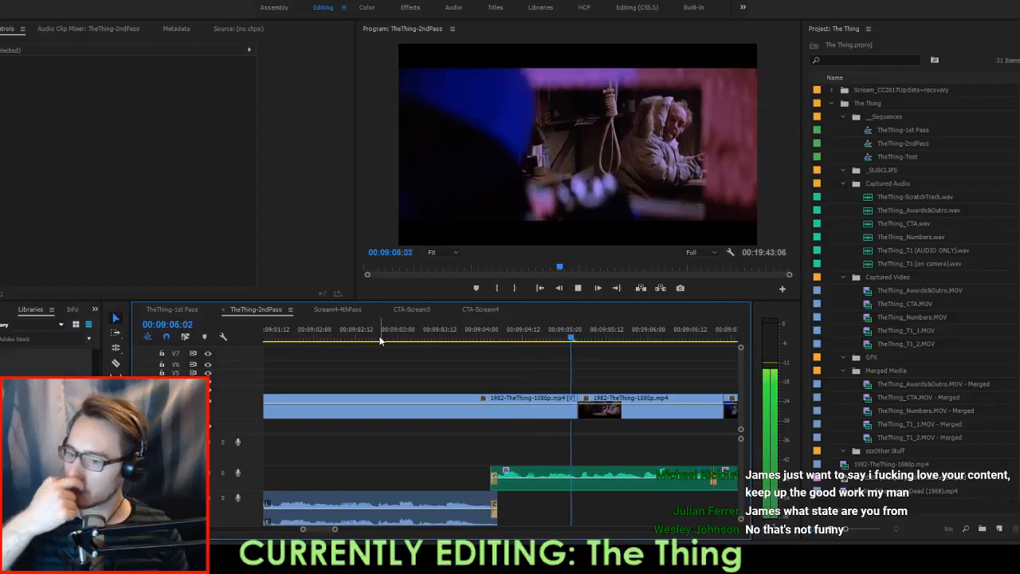
key(space)
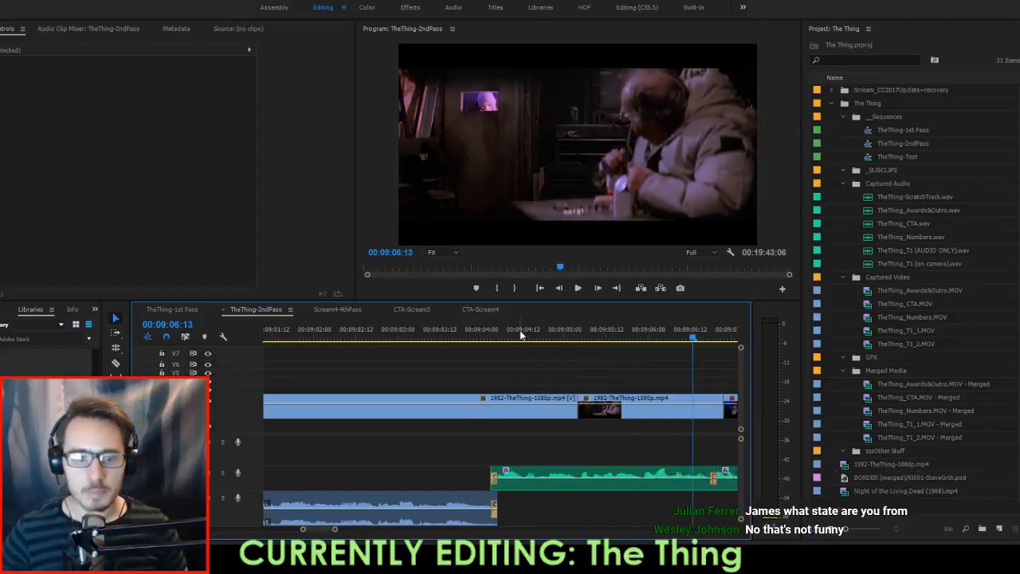
Roll the start of the next noose shot back to the narration cut at 00:09:06:19, and play the new cut.
key(Up)
key(space)
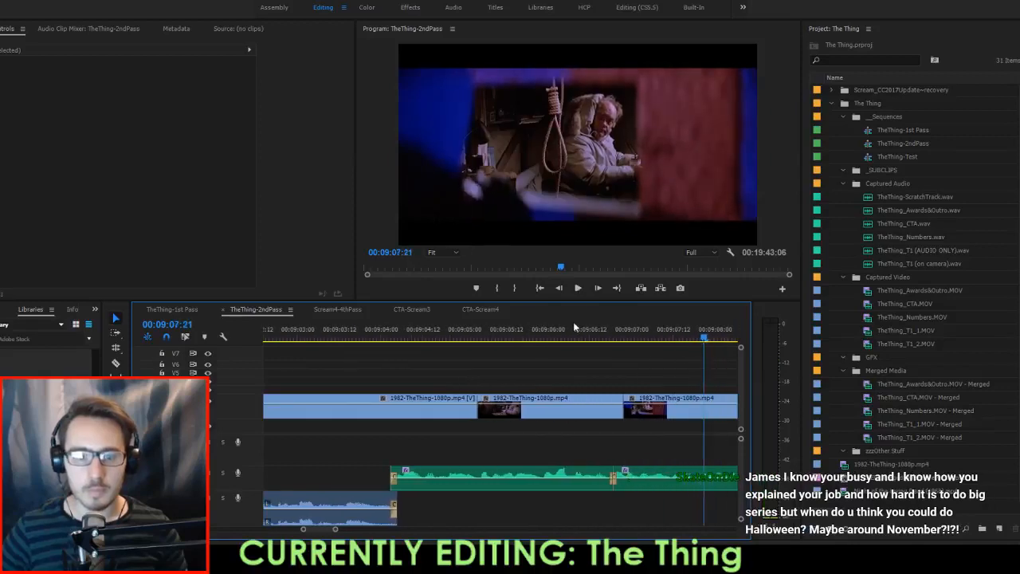
click(563, 340)
key(space)
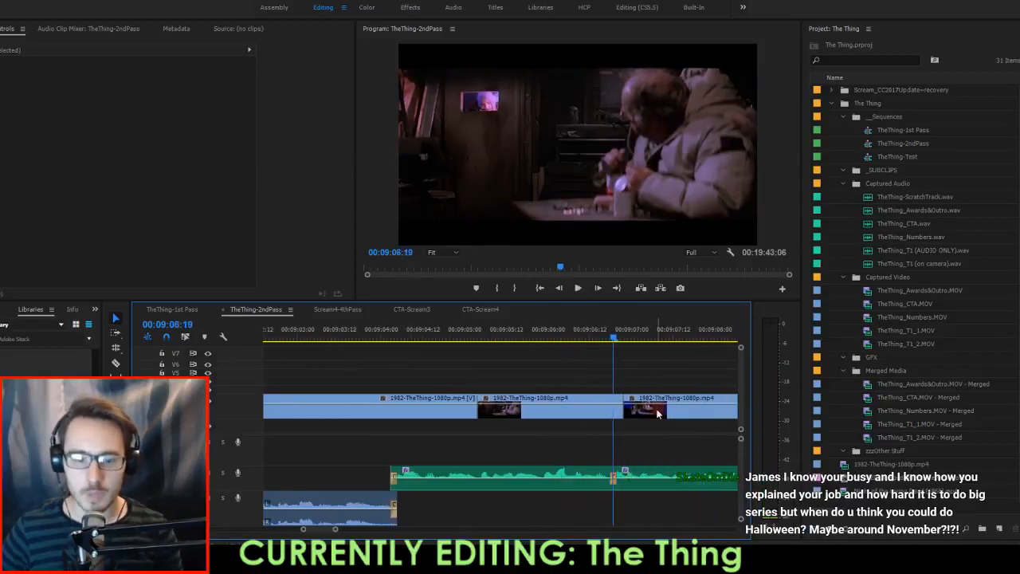
drag(647, 420, 639, 410)
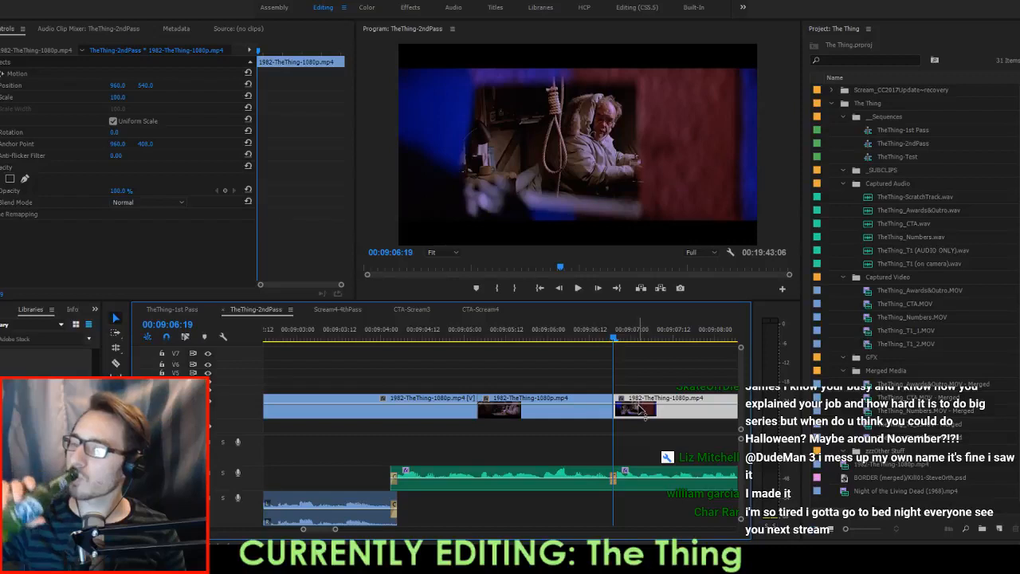
key(space)
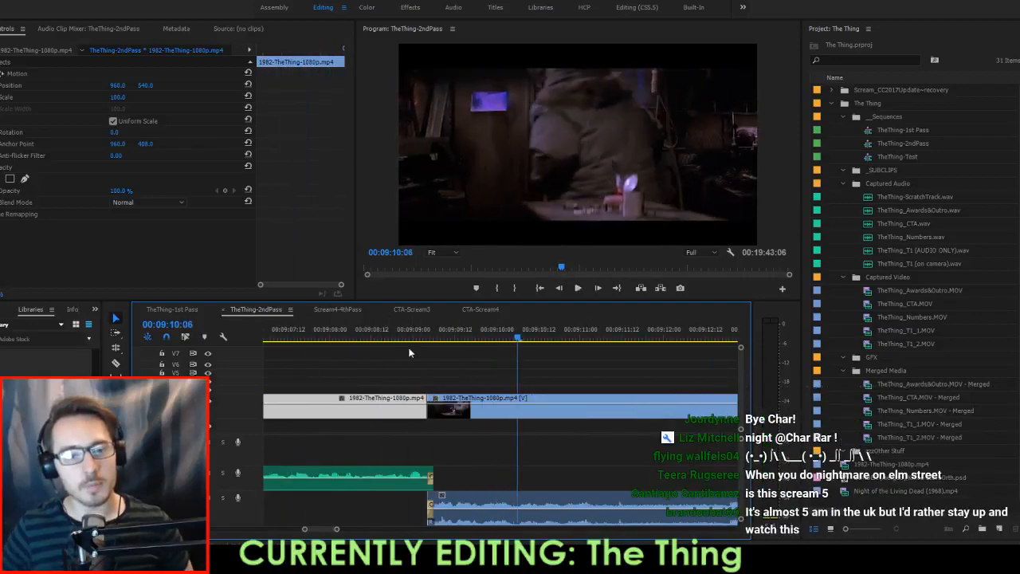
Shift the movie clip with its own audio at about 00:09:09 and everything after it one frame later, and replay the transition.
click(388, 333)
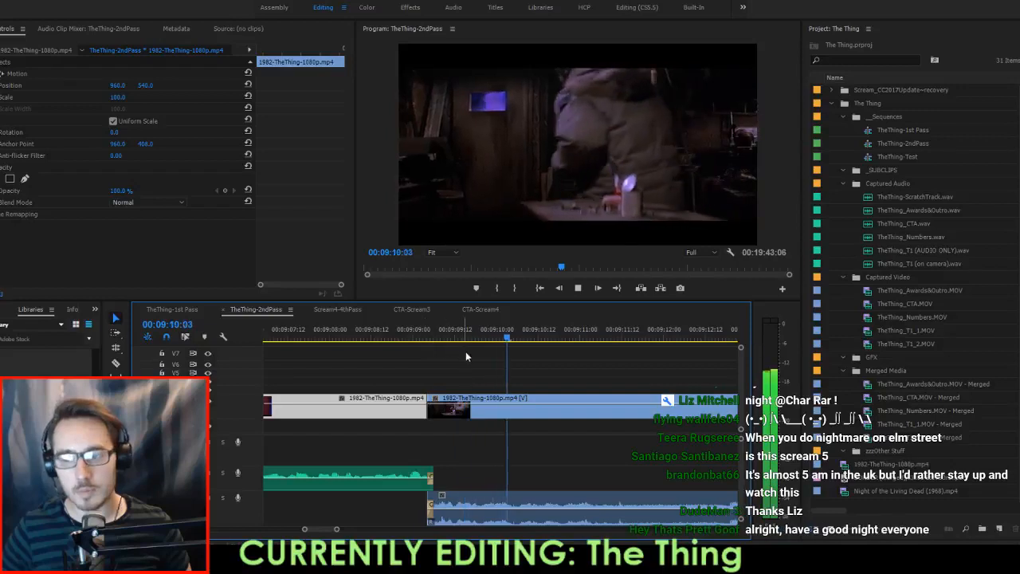
key(space)
key(a)
click(456, 410)
key(v)
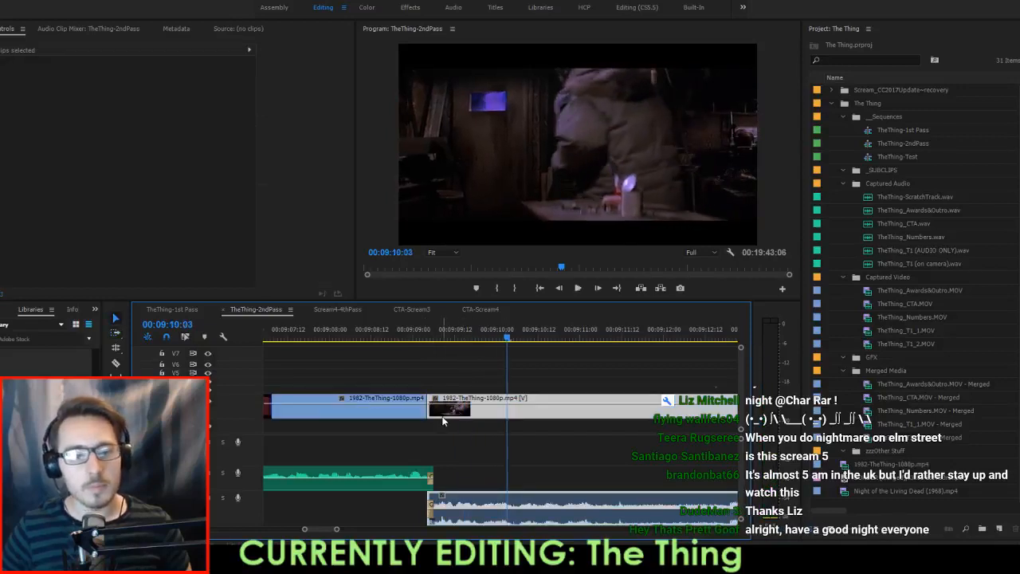
drag(444, 421, 446, 421)
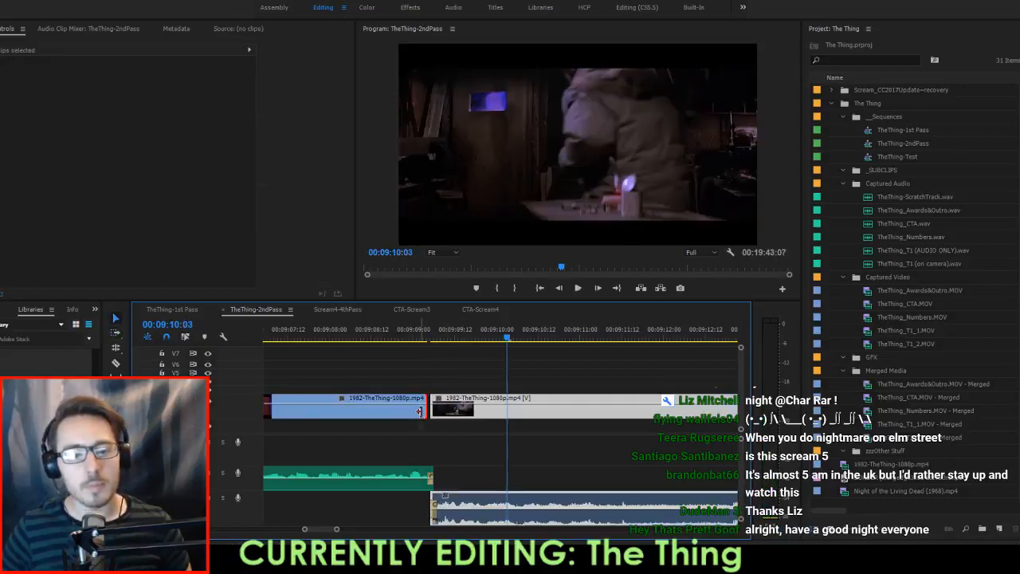
click(319, 331)
key(space)
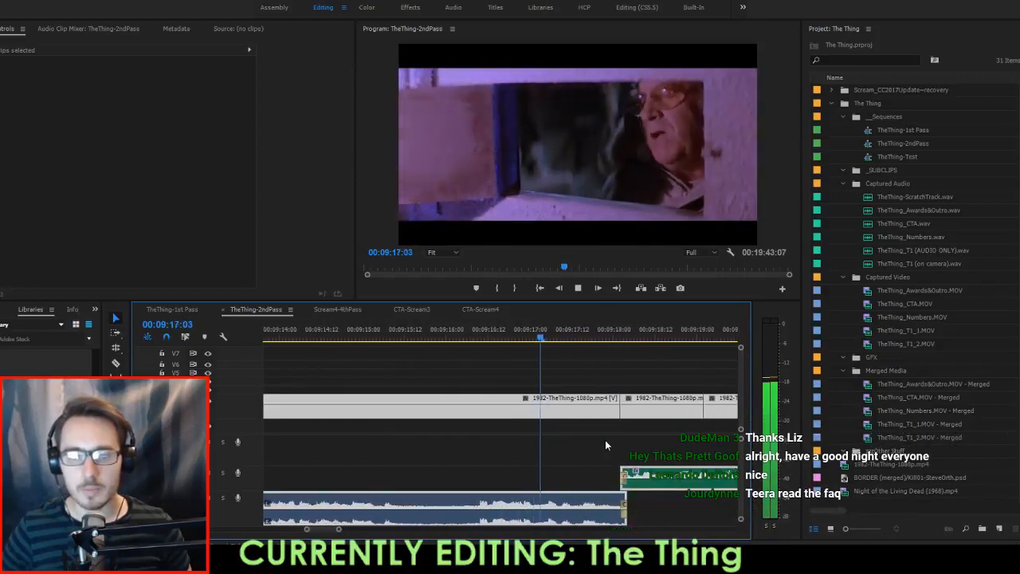
Review the section from 00:09:17 and split the night walking shot at the narration cut at 00:09:20:10.
key(space)
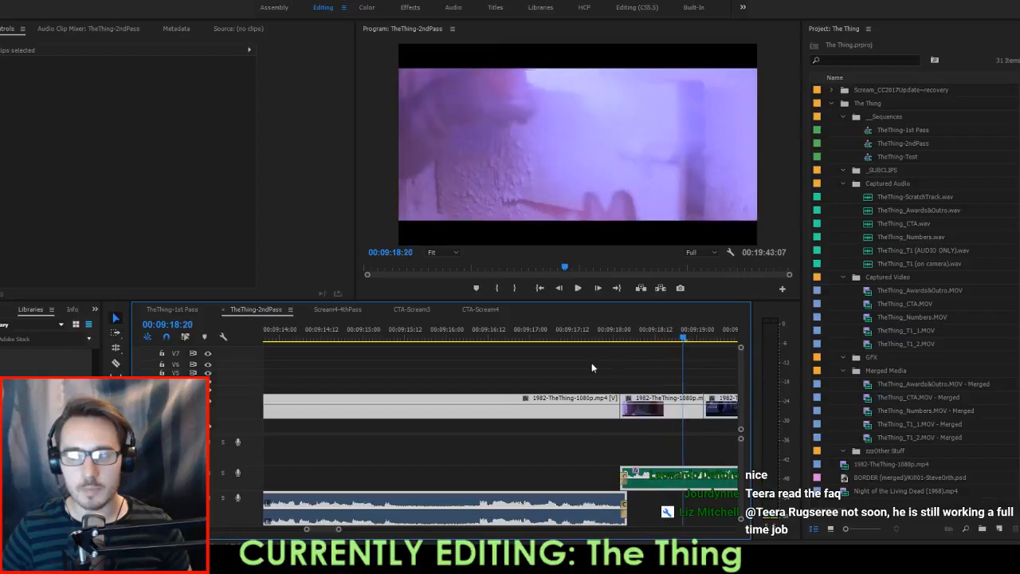
key(shift+k)
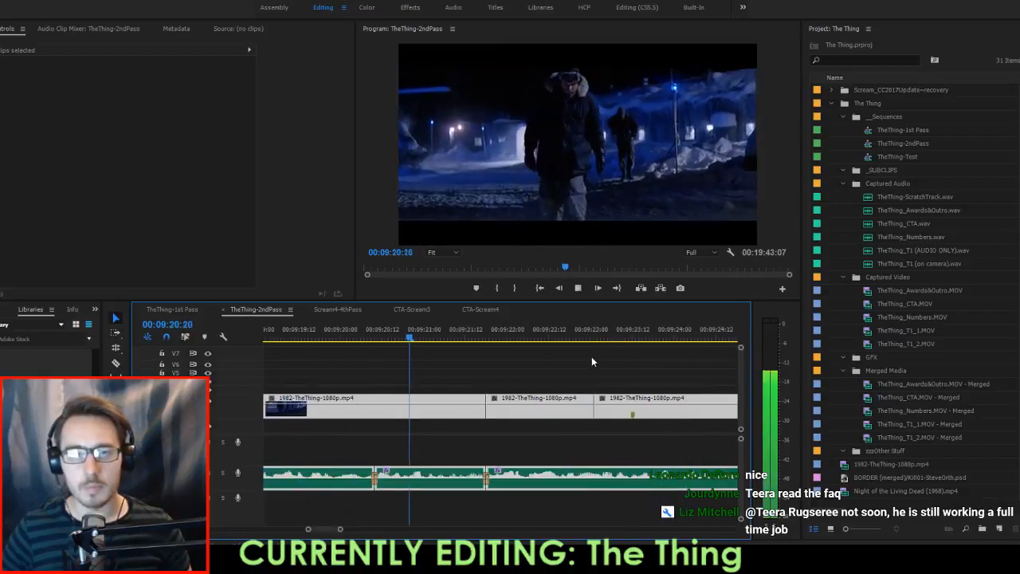
key(space)
scroll(445, 406, up, 2)
click(443, 333)
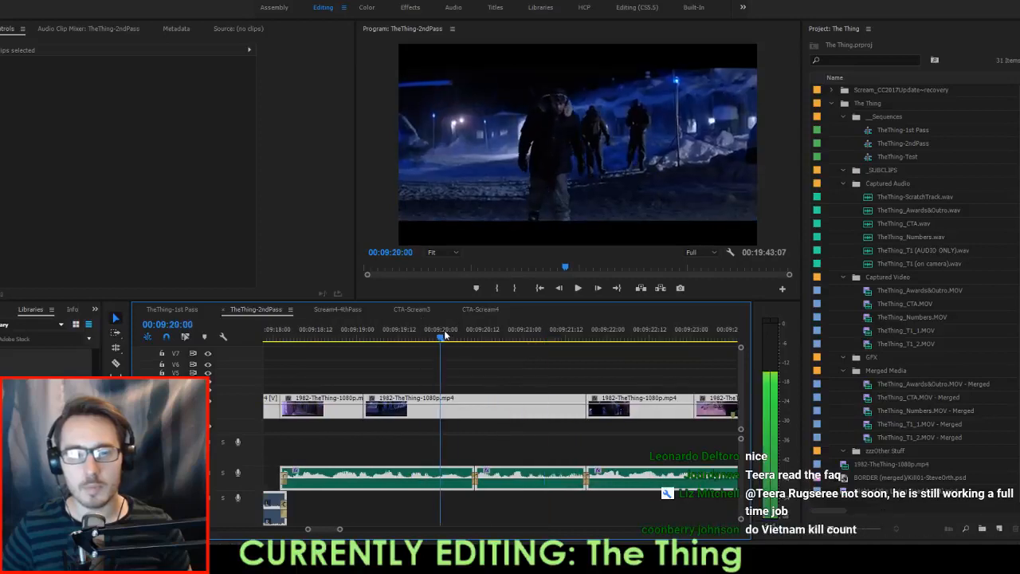
click(483, 412)
key(ctrl+a)
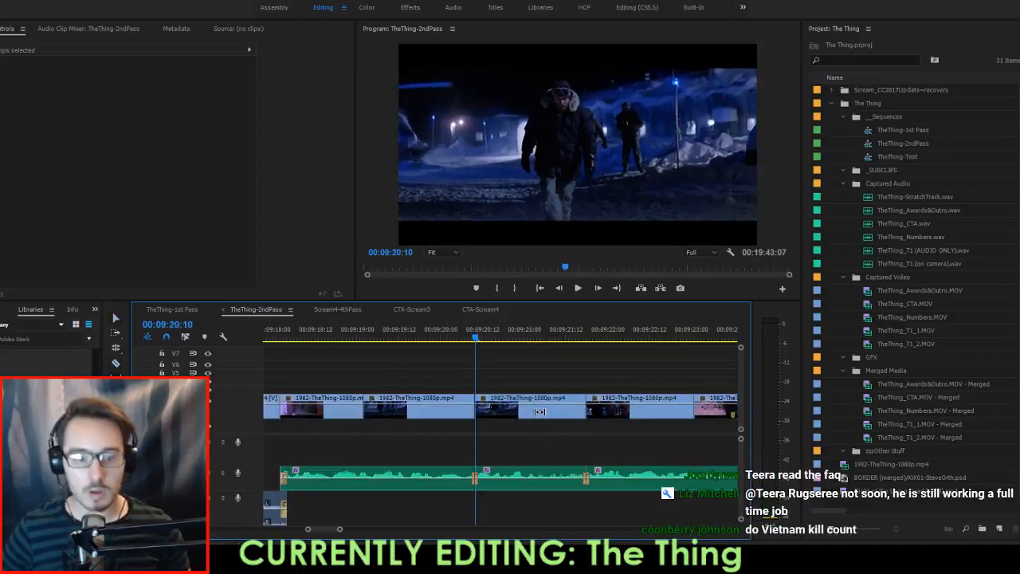
Slip the second half of the split night shot to the footage of the snowy ground, and replay the edit.
drag(539, 411, 461, 396)
key(Up)
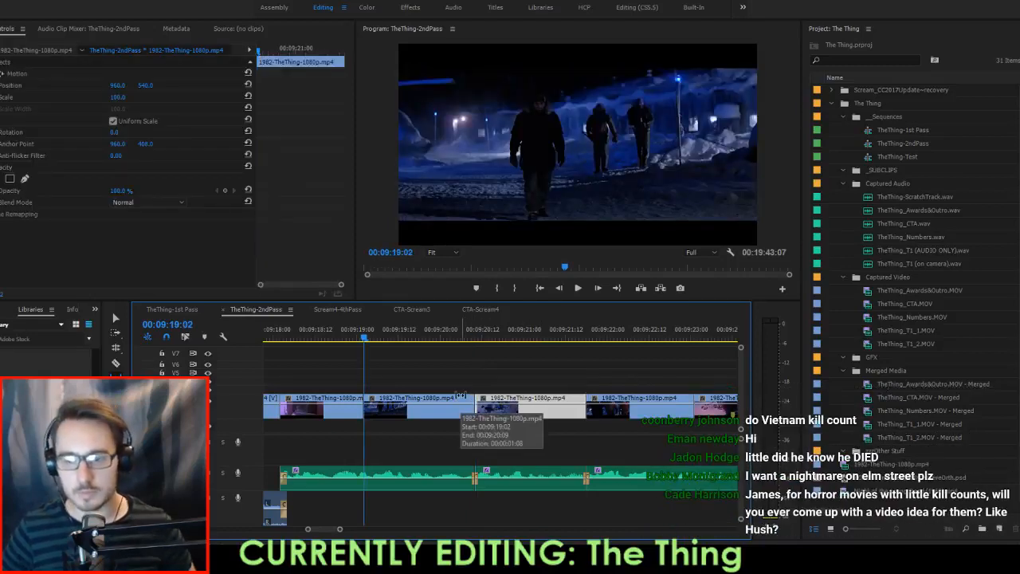
key(space)
click(308, 334)
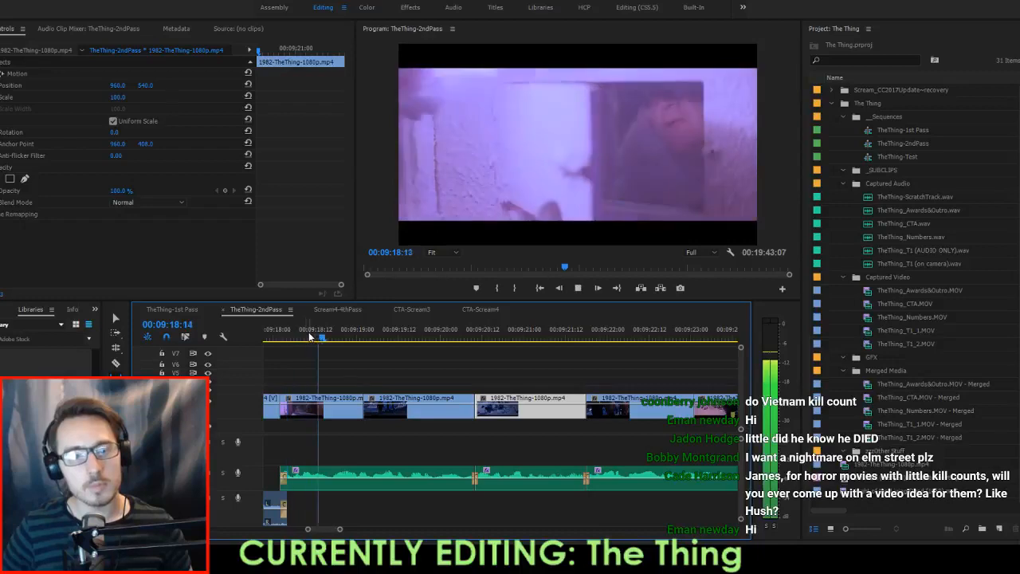
key(space)
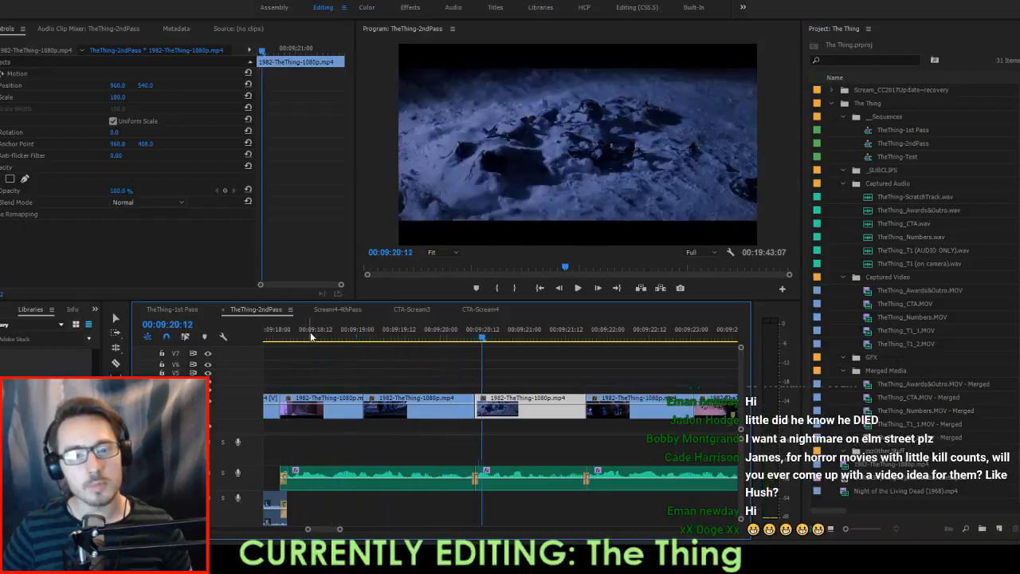
drag(310, 334, 381, 340)
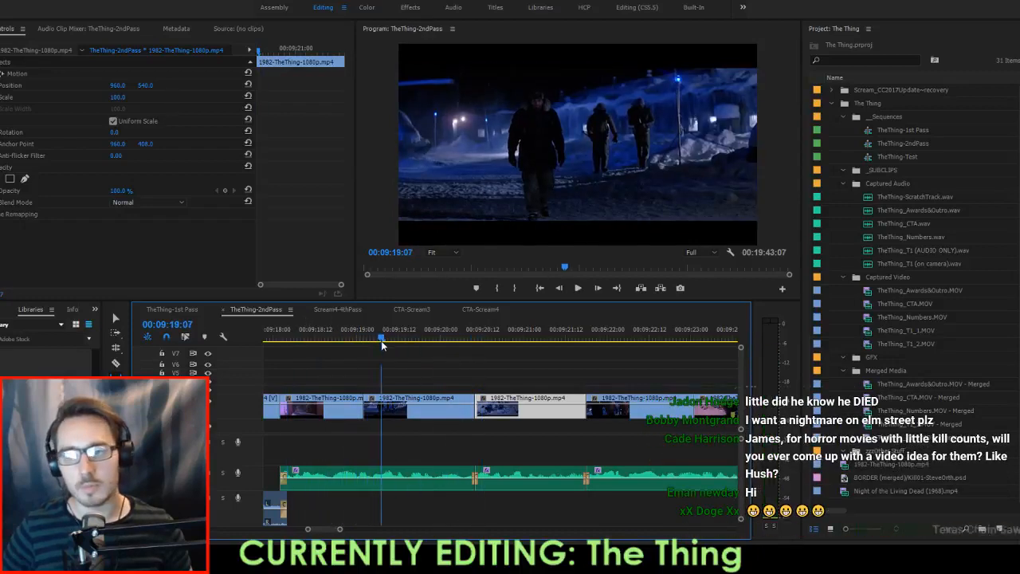
click(324, 340)
key(space)
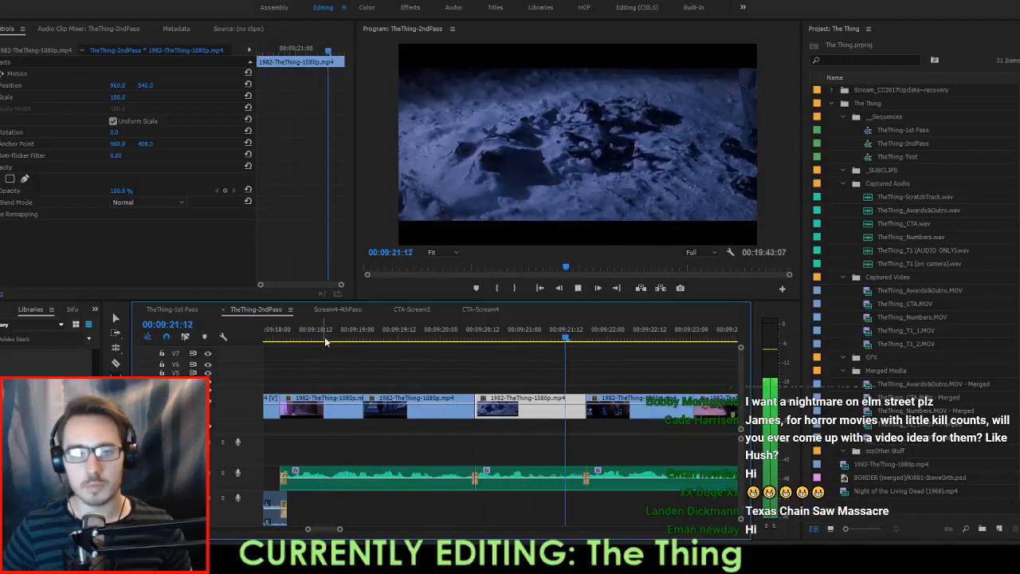
Roll the cut between the night walking shot and the snowy ground shot to 00:09:20:14, and play across it.
drag(445, 340, 488, 344)
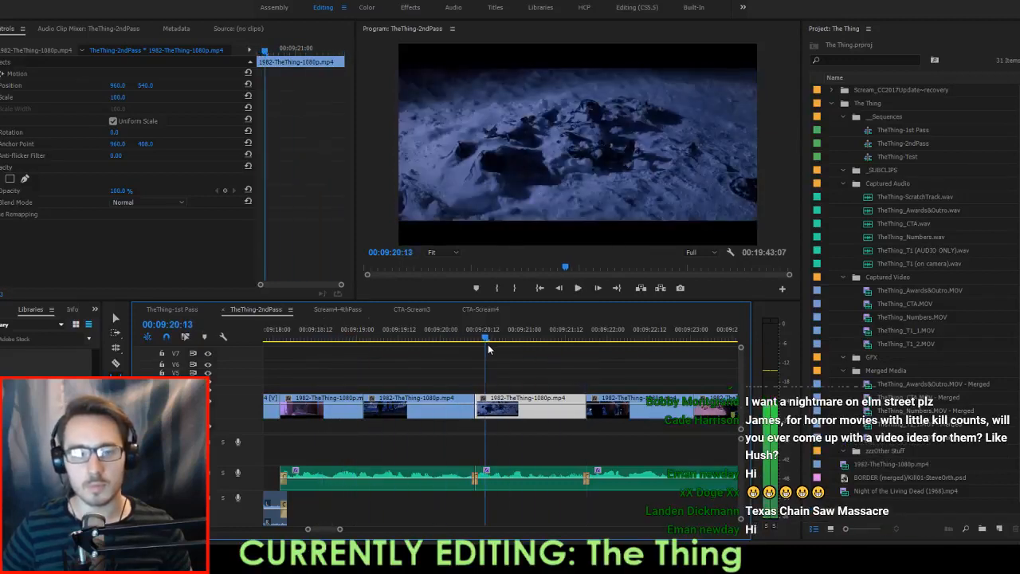
key(b)
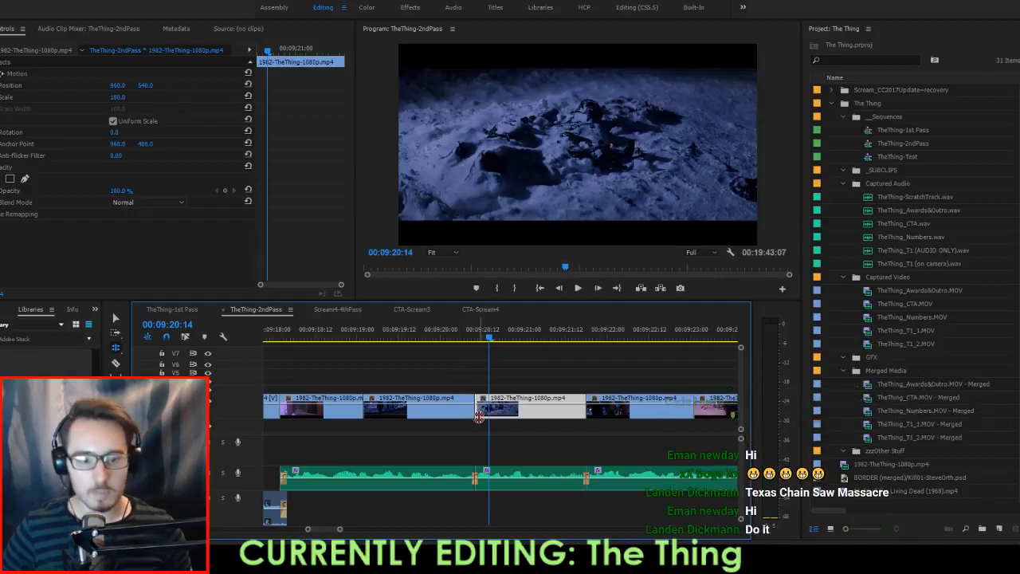
drag(476, 403, 489, 403)
click(424, 338)
key(space)
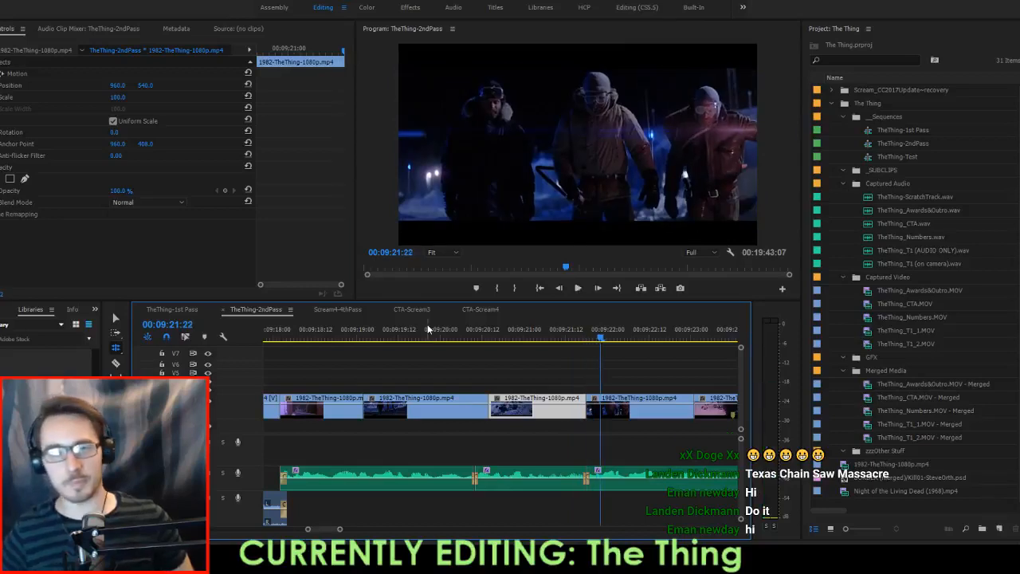
Replay the narration section from about 00:09:20 and roll the cut between the three men and the pink snow shot to 00:09:22:17.
click(427, 331)
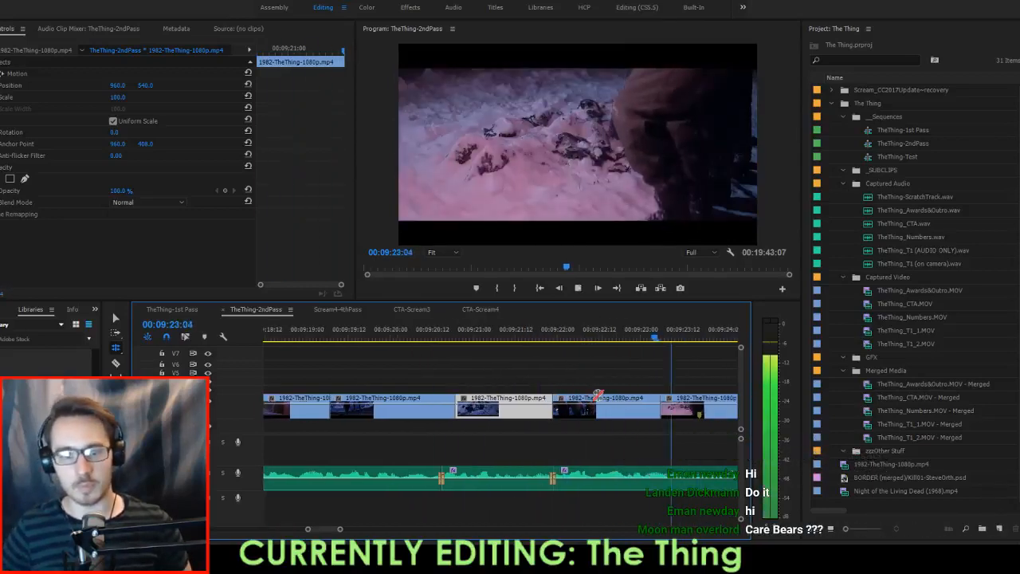
key(space)
drag(508, 334, 631, 342)
click(449, 334)
key(space)
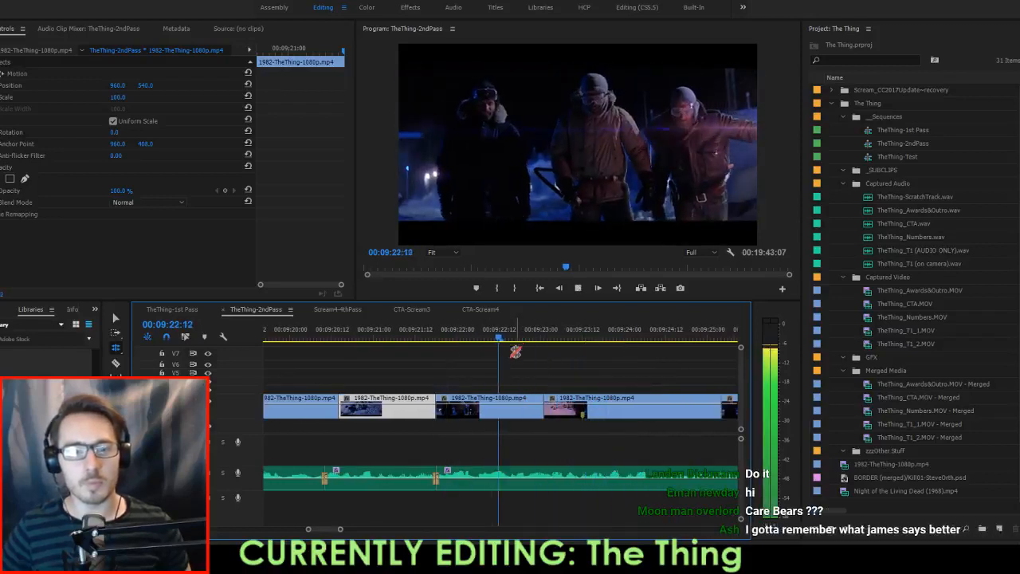
key(space)
drag(546, 415, 519, 415)
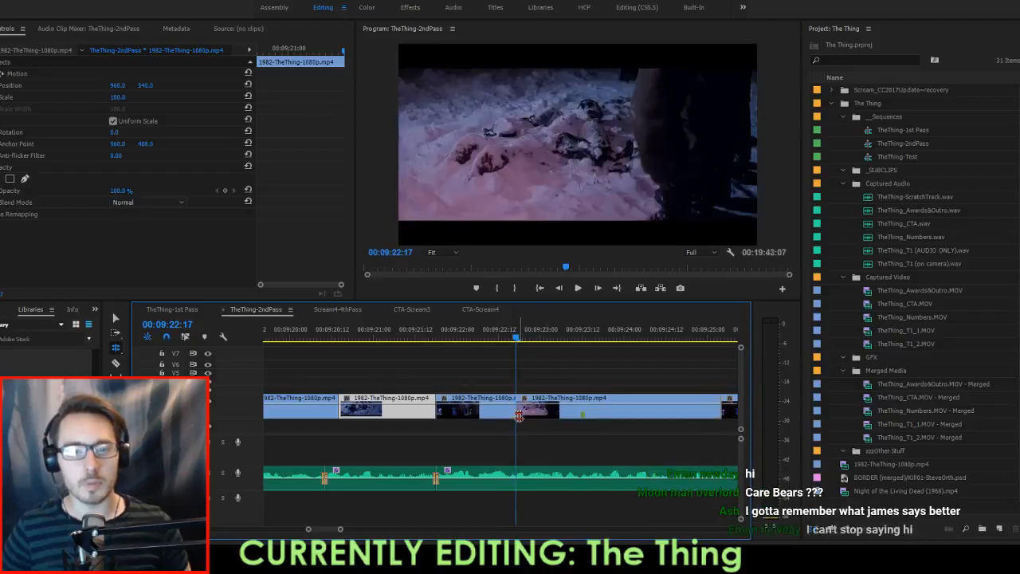
key(space)
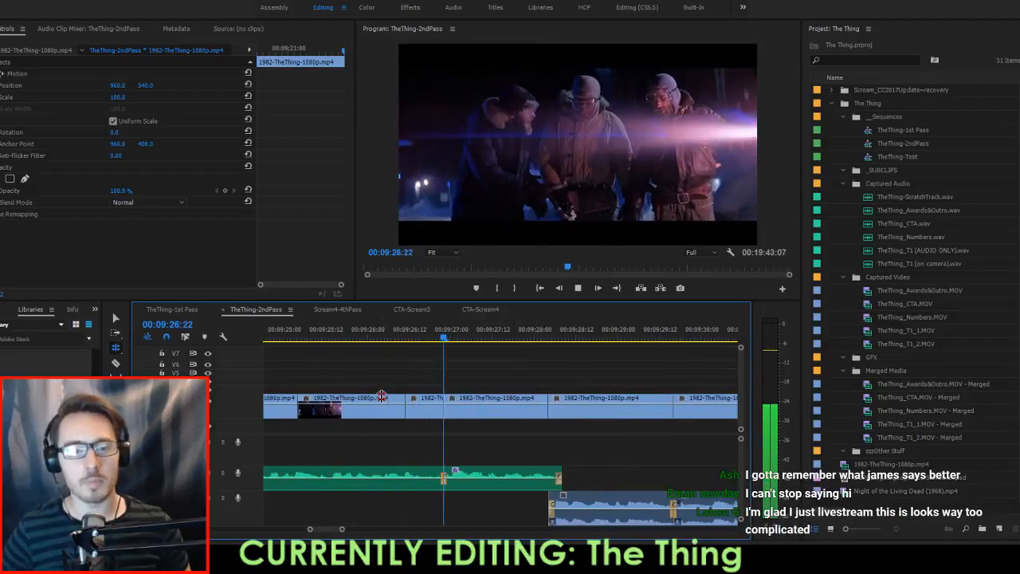
Extend the pink snow close-up over the following shots of the men to the narration cut at 00:09:26:22.
click(428, 339)
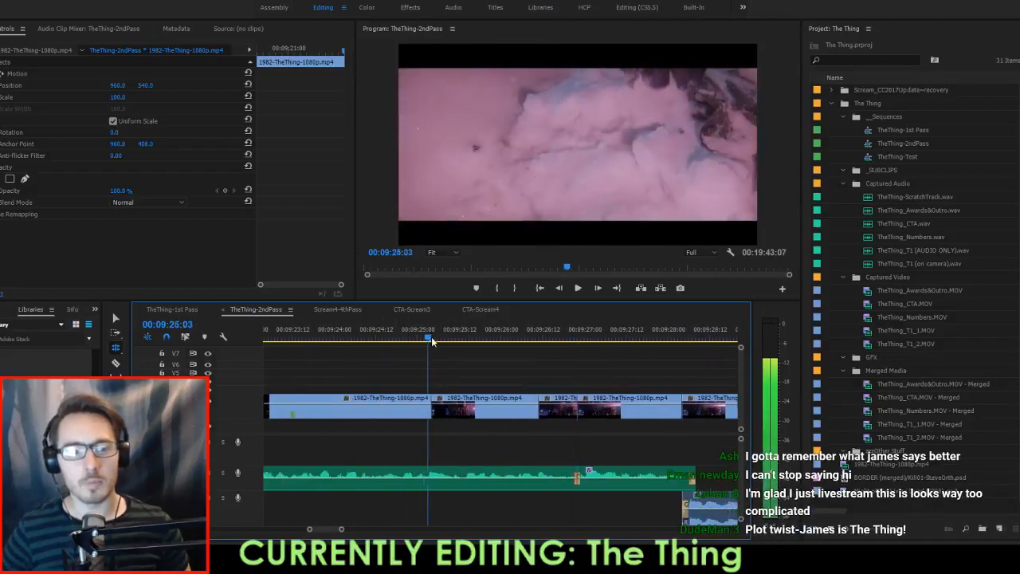
drag(432, 338, 448, 349)
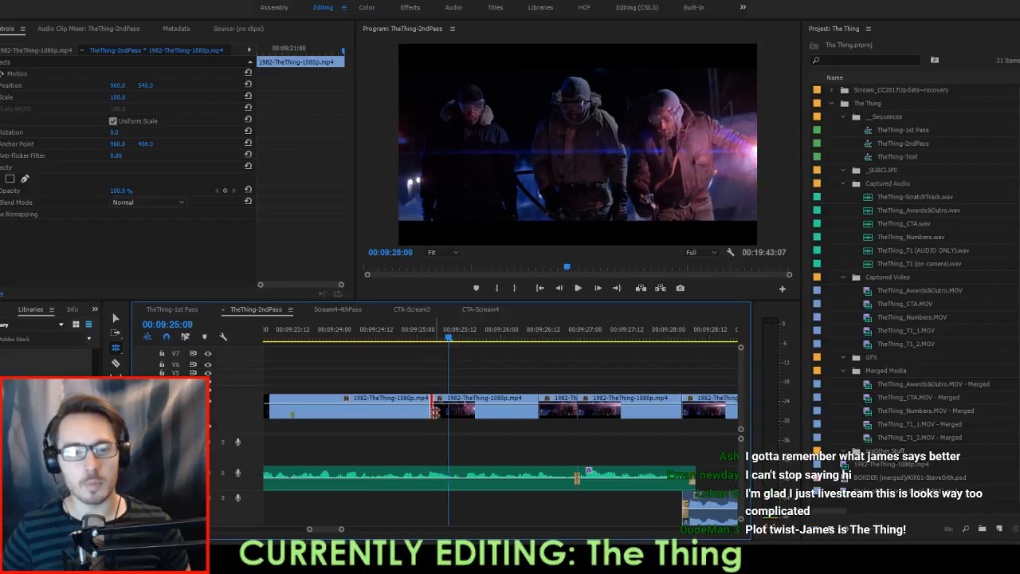
drag(435, 411, 452, 411)
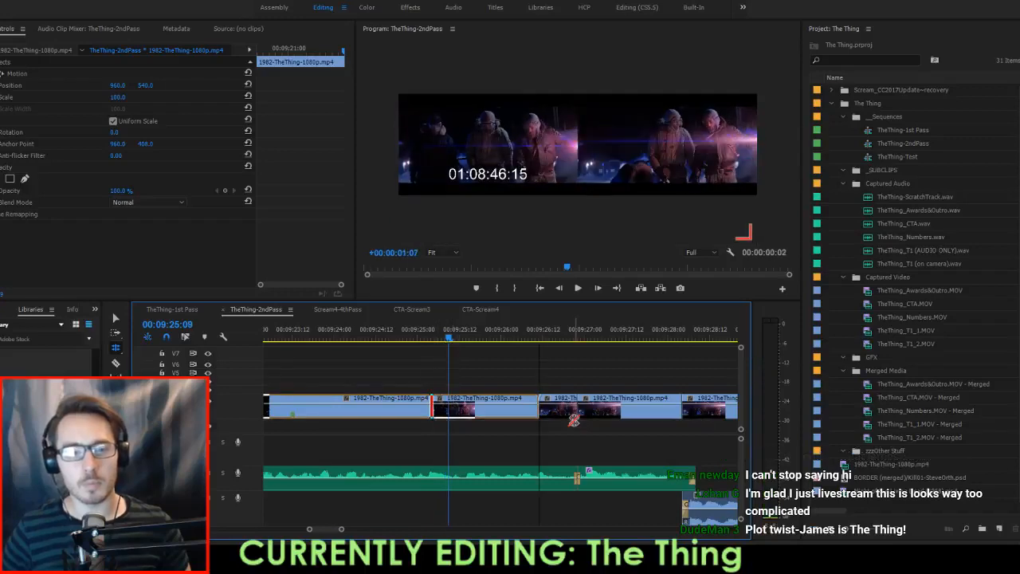
key(space)
key(space)
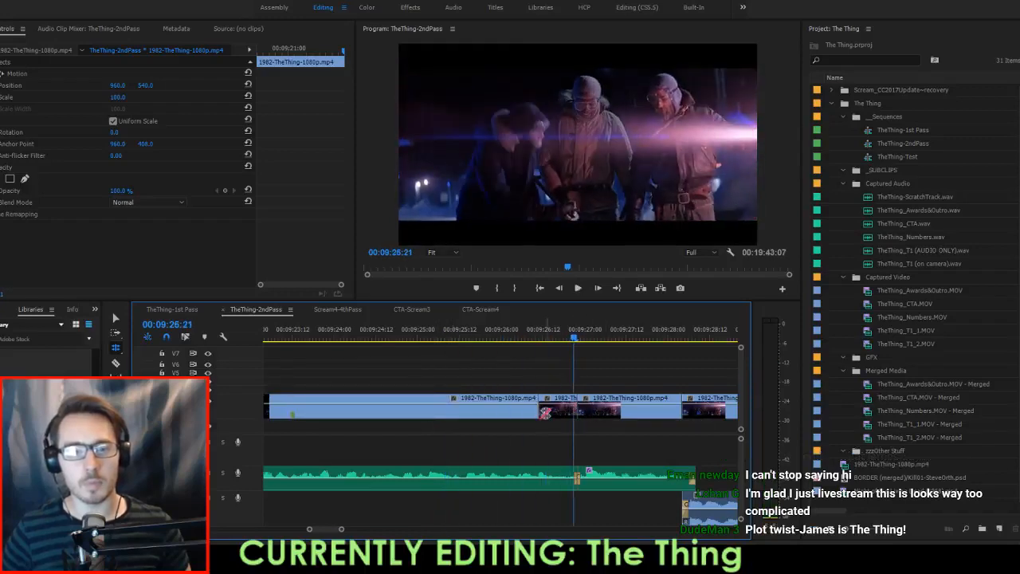
drag(538, 413, 576, 411)
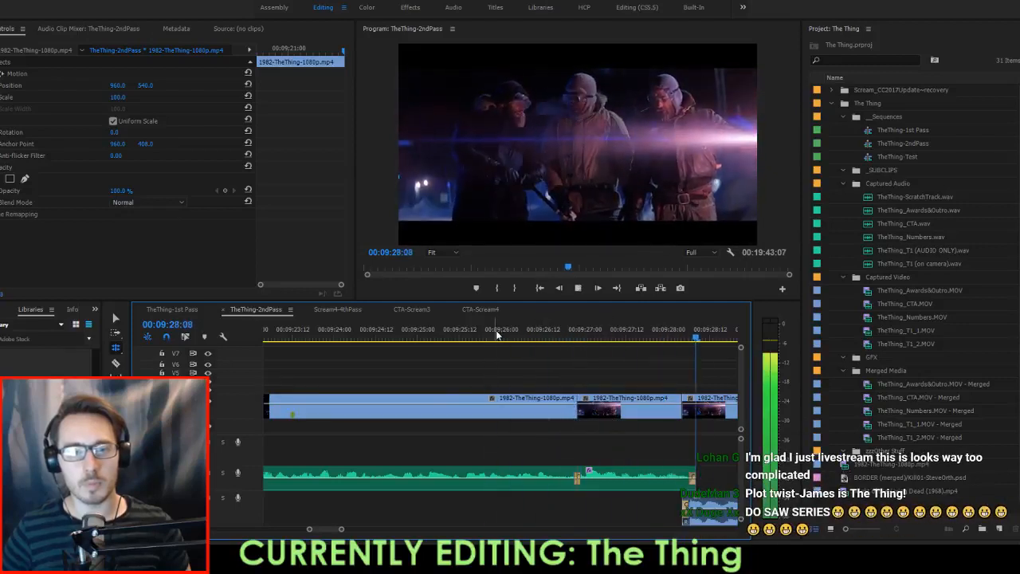
Remove the cut in the shot of the three men at about 00:09:28:04, and replay the section through the next narration.
key(space)
click(683, 411)
key(Delete)
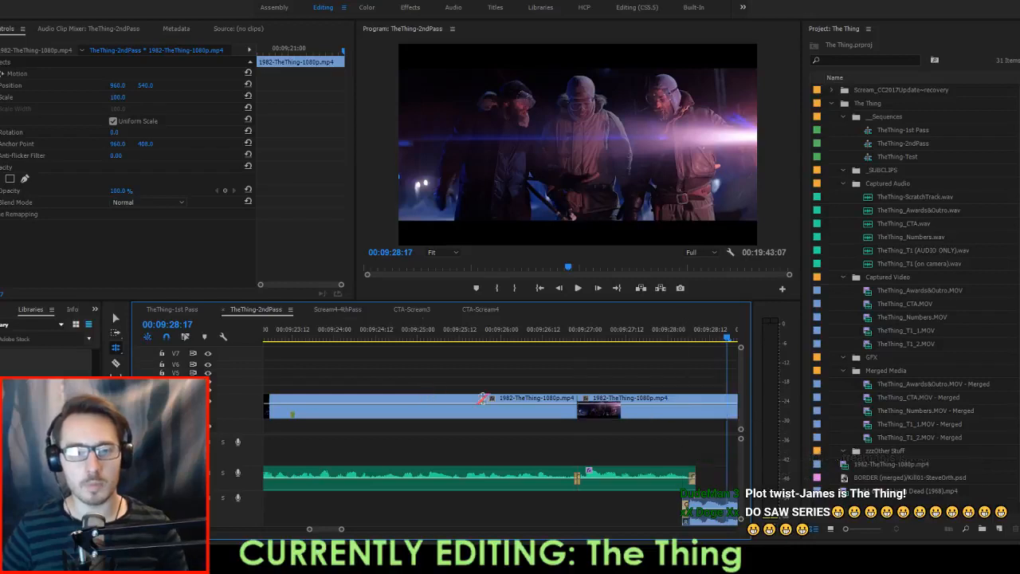
key(Up)
key(Up)
key(Up)
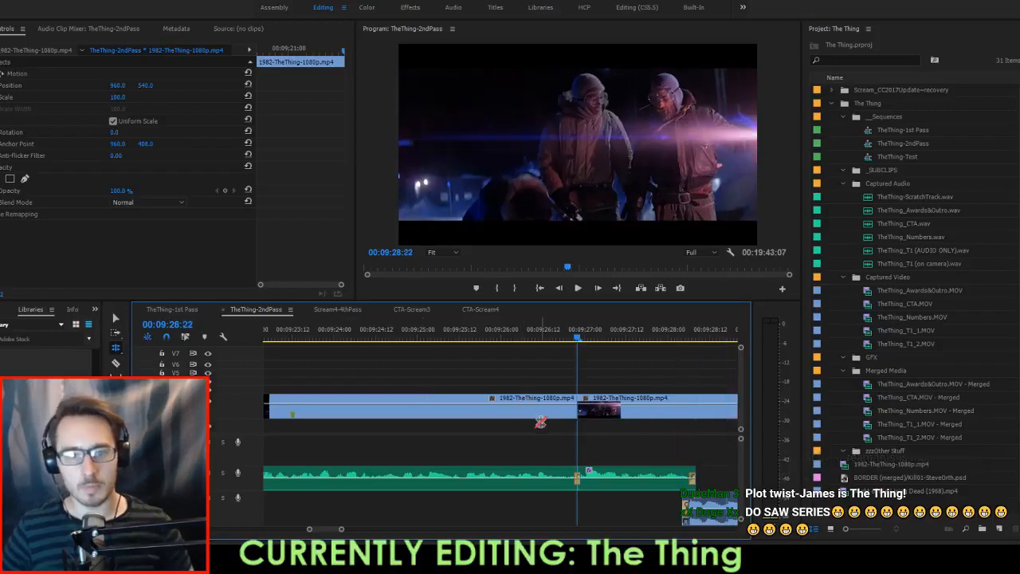
key(space)
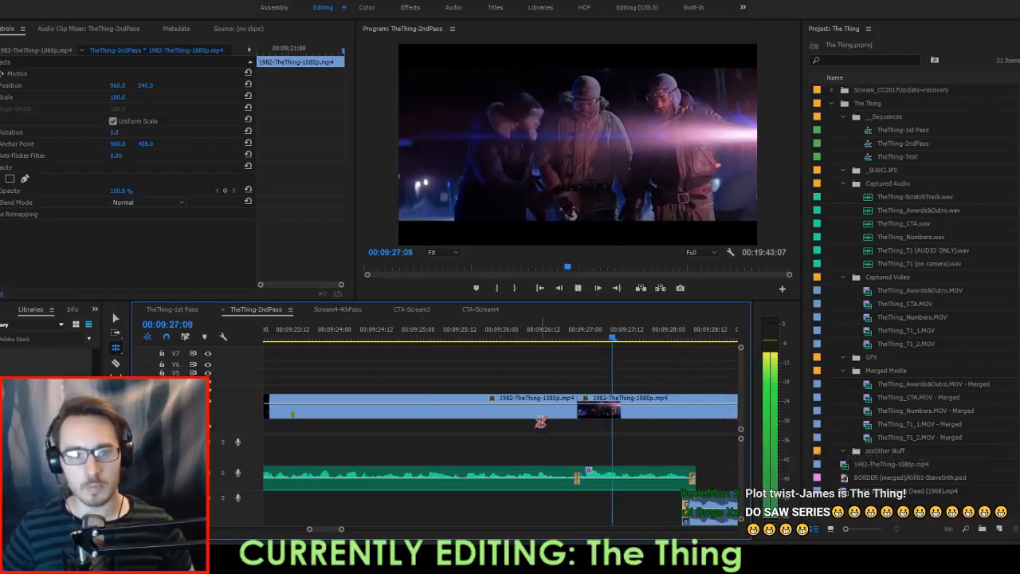
click(463, 333)
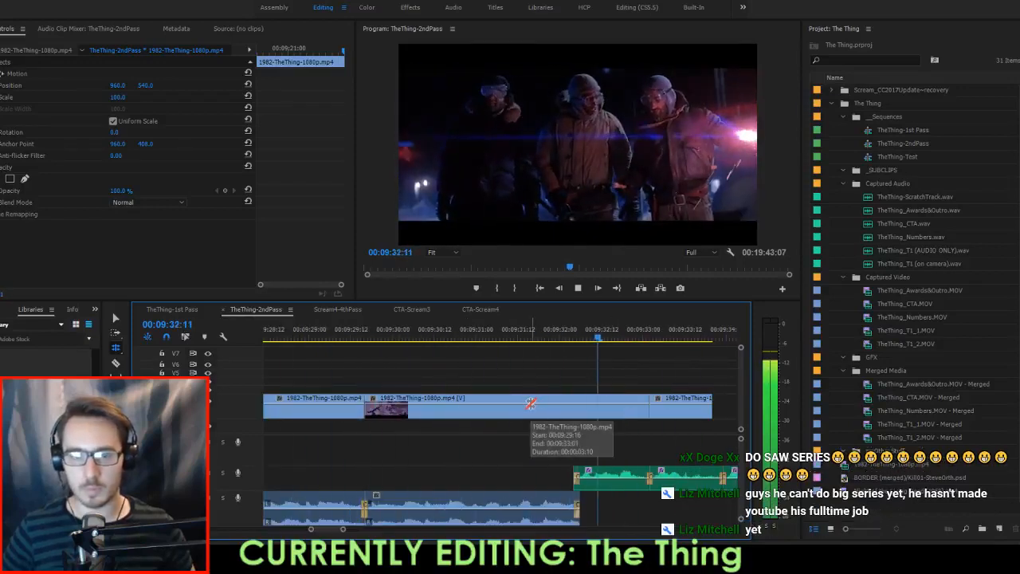
key(space)
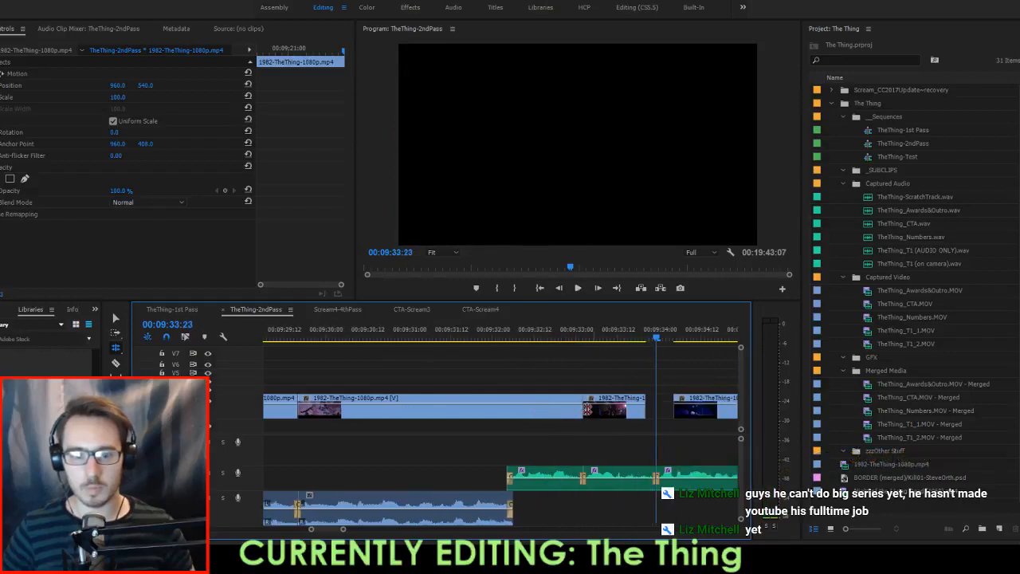
Extend the video-only movie clip over the short clip after it to the narration cut at 00:09:33:23, and save the project.
drag(582, 405, 695, 404)
click(501, 339)
key(space)
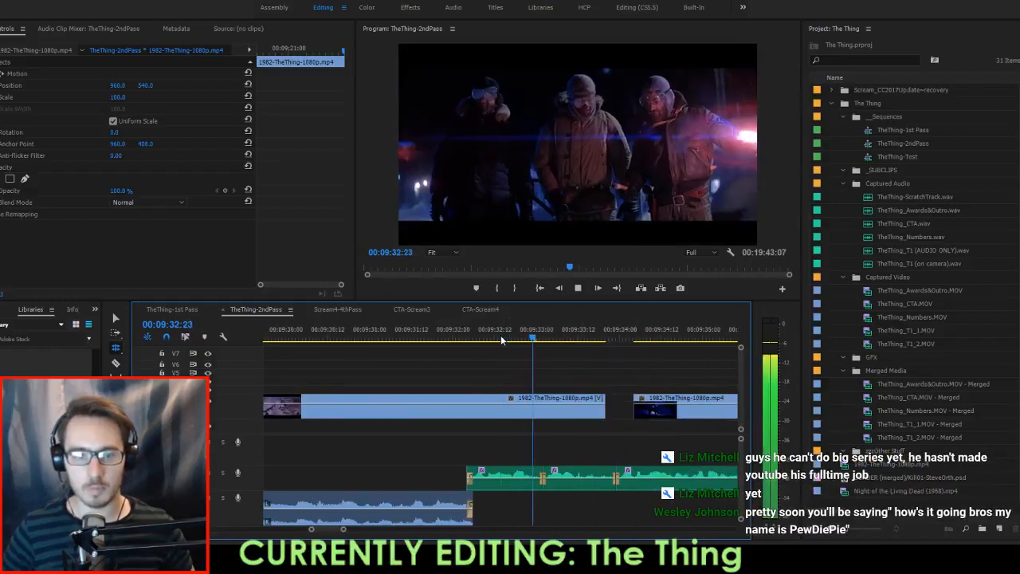
drag(606, 413, 615, 413)
key(ctrl+s)
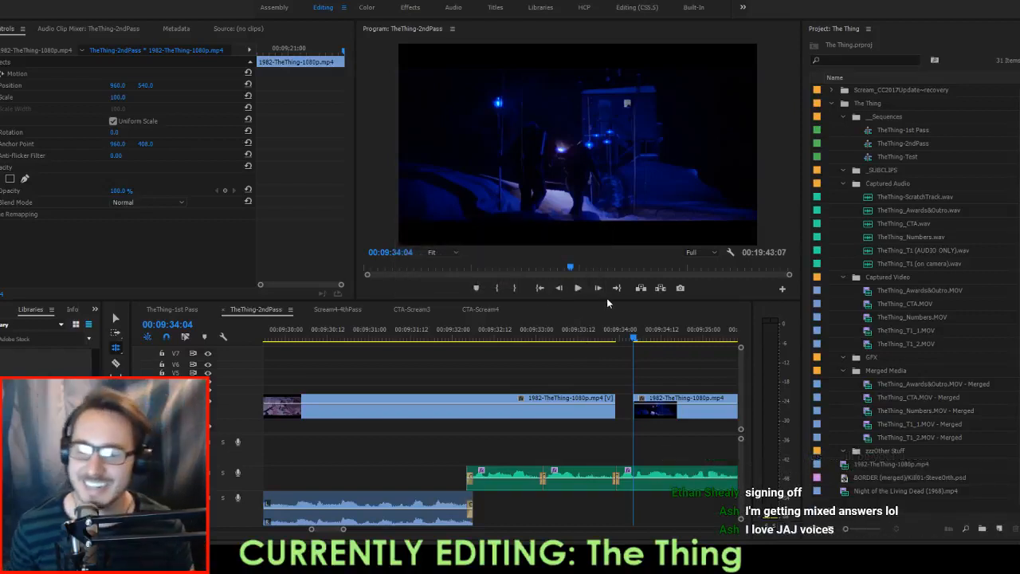
Close the gap before the blue night exterior shot by starting it at 00:09:33:23, and replay the transition.
click(539, 335)
key(space)
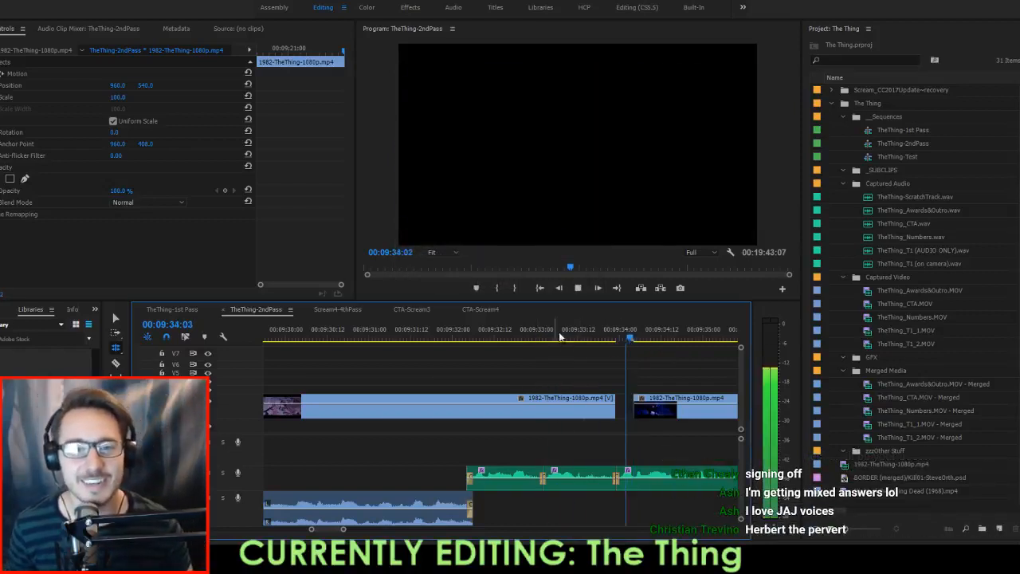
key(space)
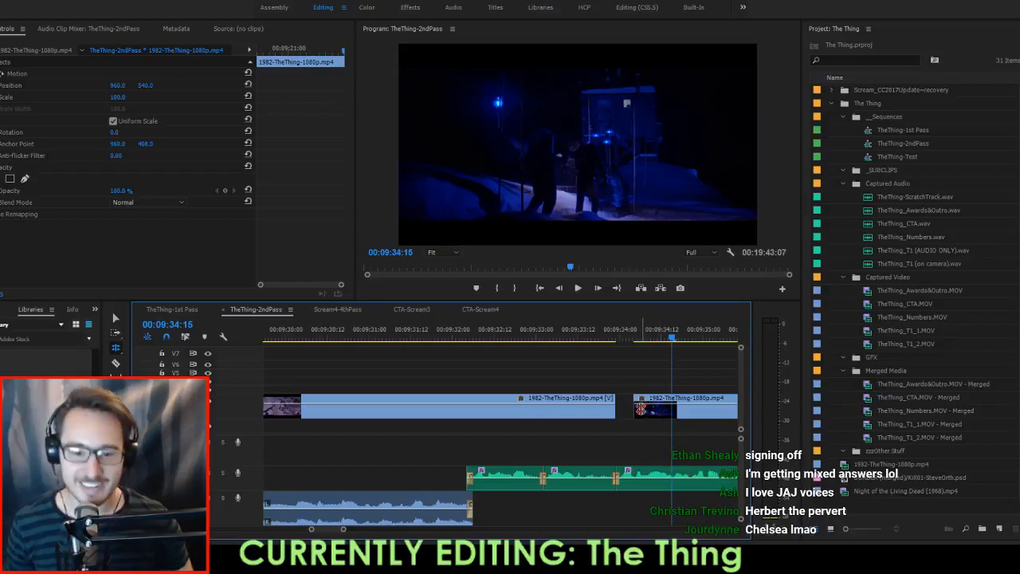
drag(641, 409, 555, 387)
key(Up)
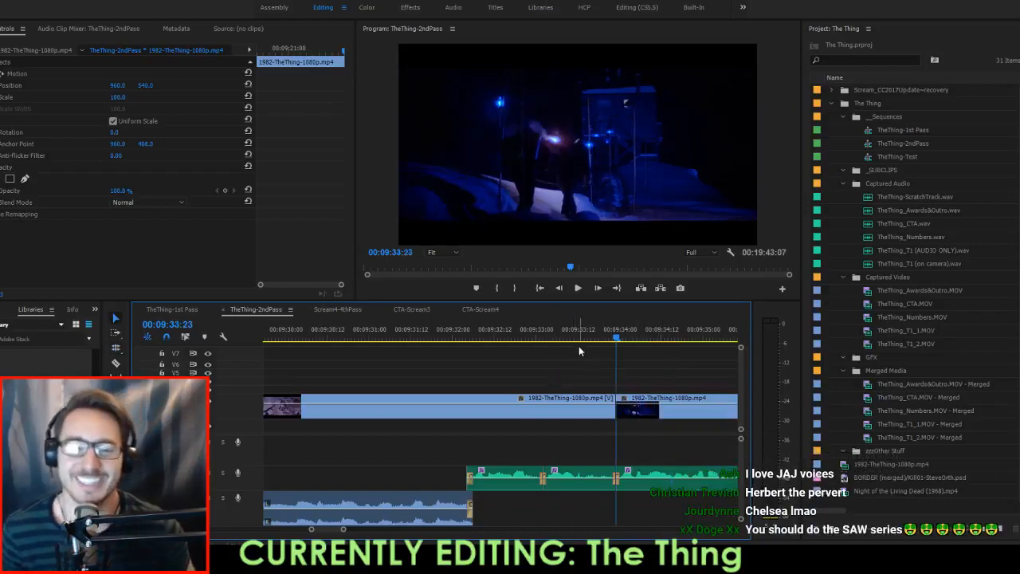
click(564, 326)
key(space)
key(space)
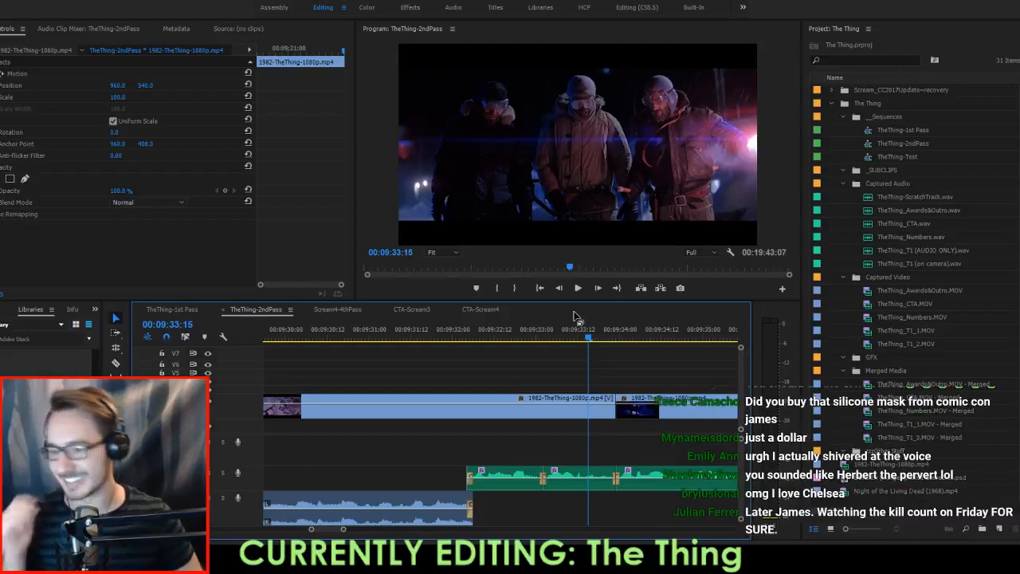
Play on to 00:09:38:05 and shift the three indoor movie clips later to start at the narration cut at 00:09:38:00.
key(space)
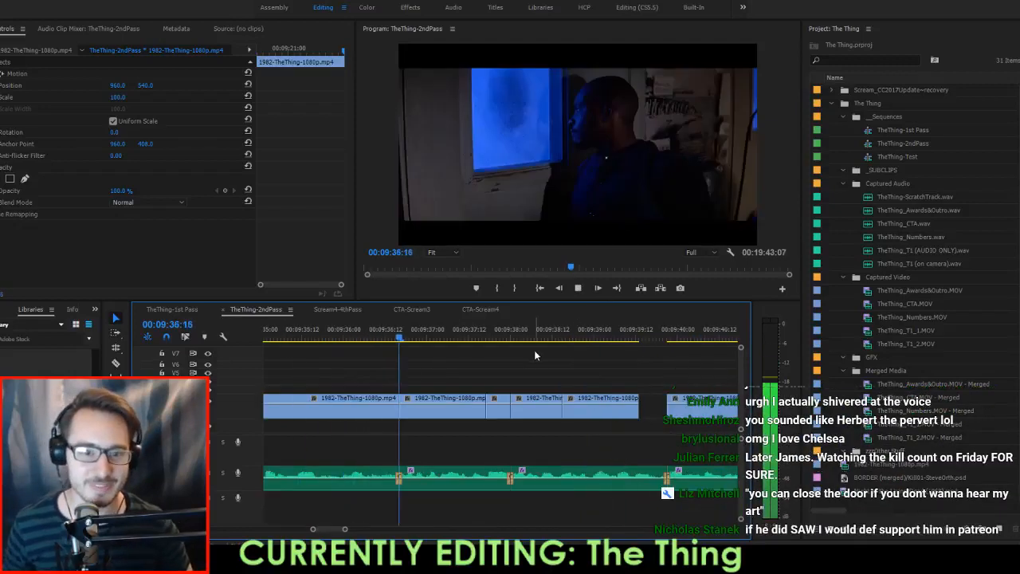
key(space)
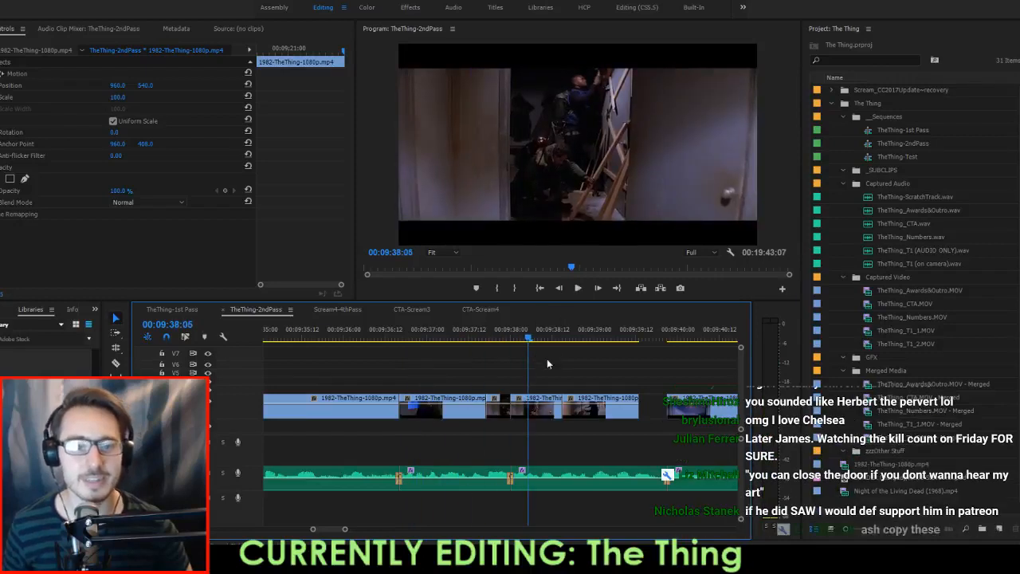
click(504, 379)
drag(493, 412, 507, 393)
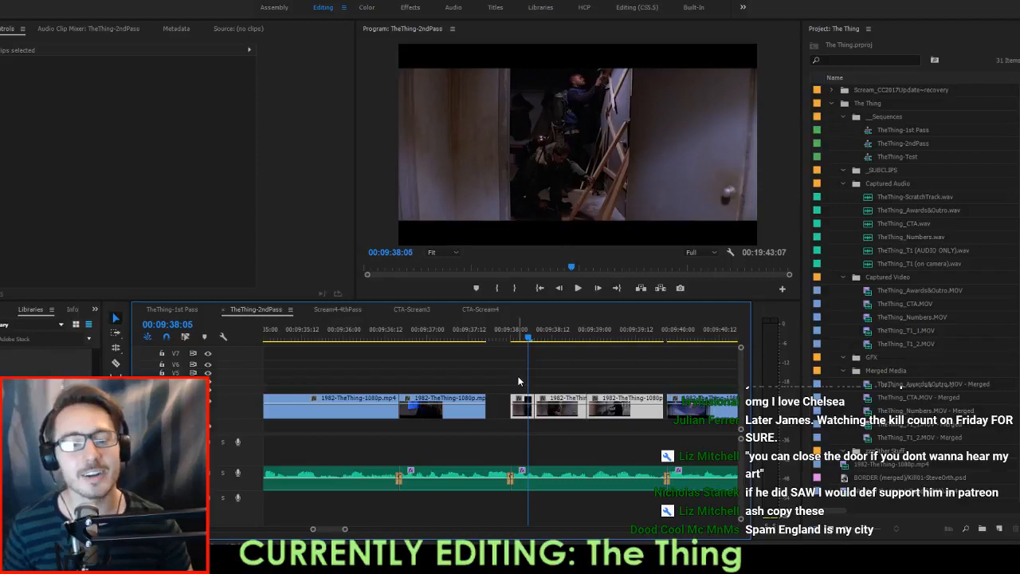
key(space)
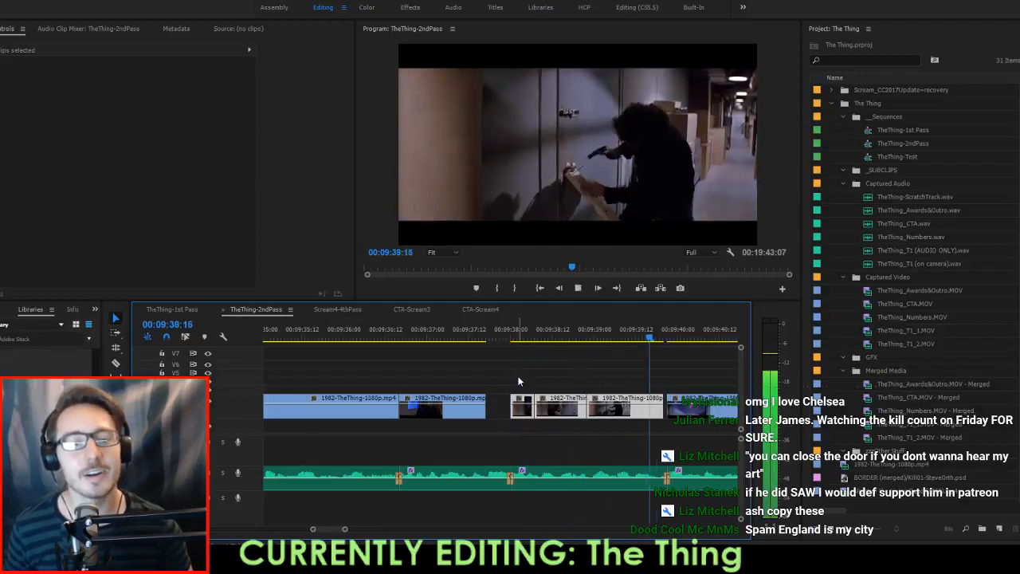
Delete the short clip at 00:09:38:00, extend the following clip back to fill its place, and play the result.
click(529, 407)
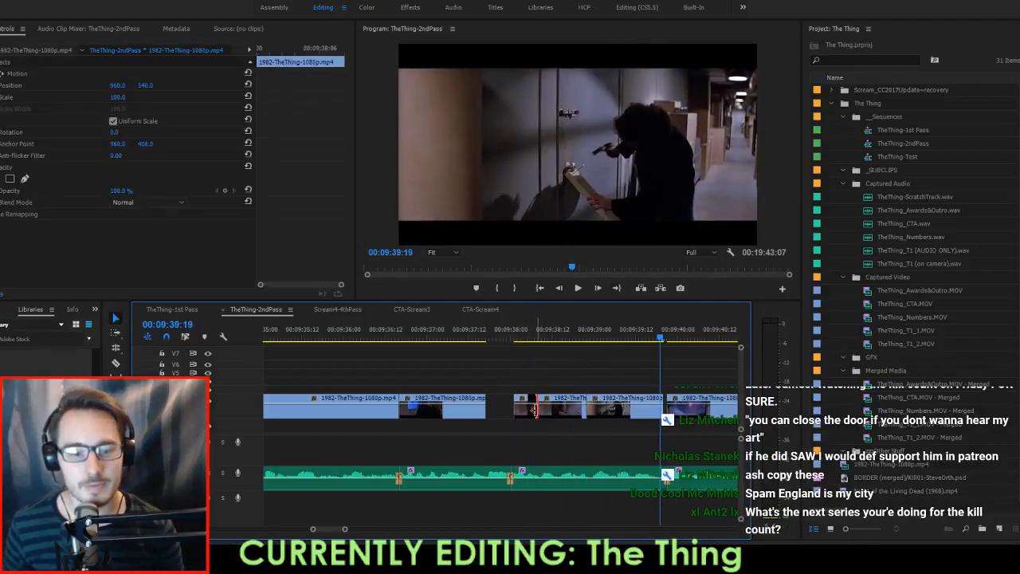
click(542, 423)
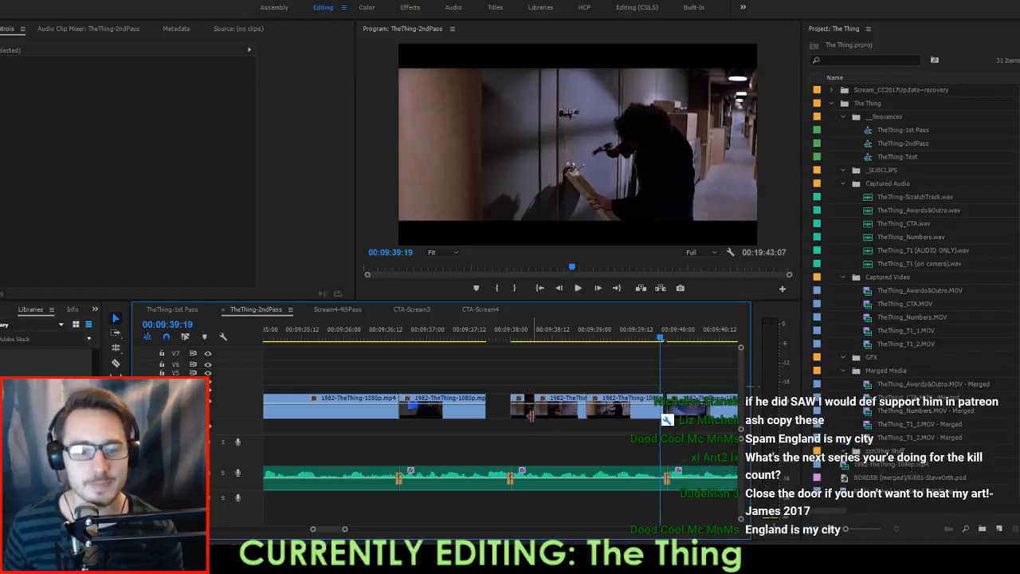
click(526, 411)
key(Delete)
drag(535, 412, 508, 412)
key(Up)
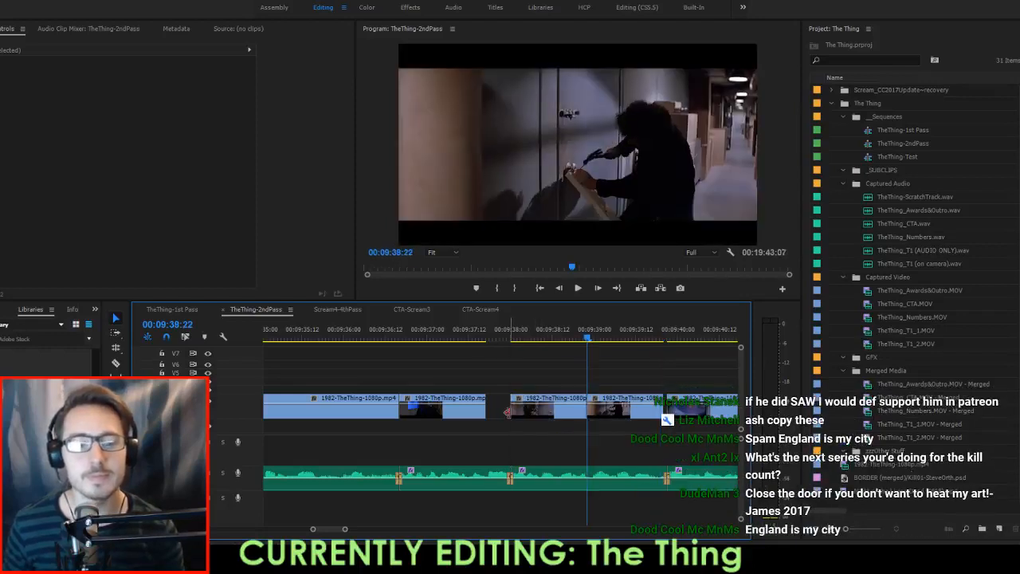
key(space)
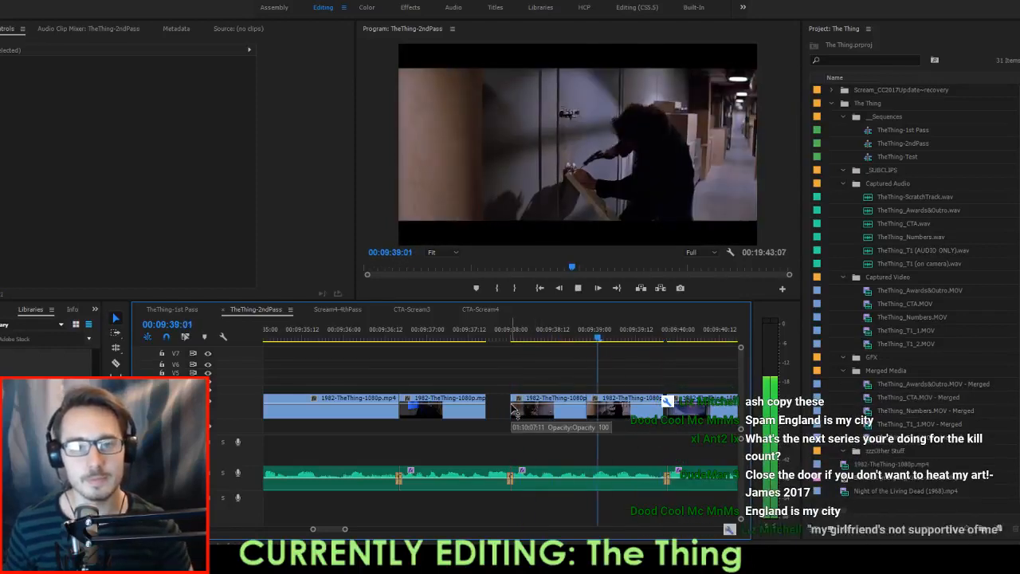
key(space)
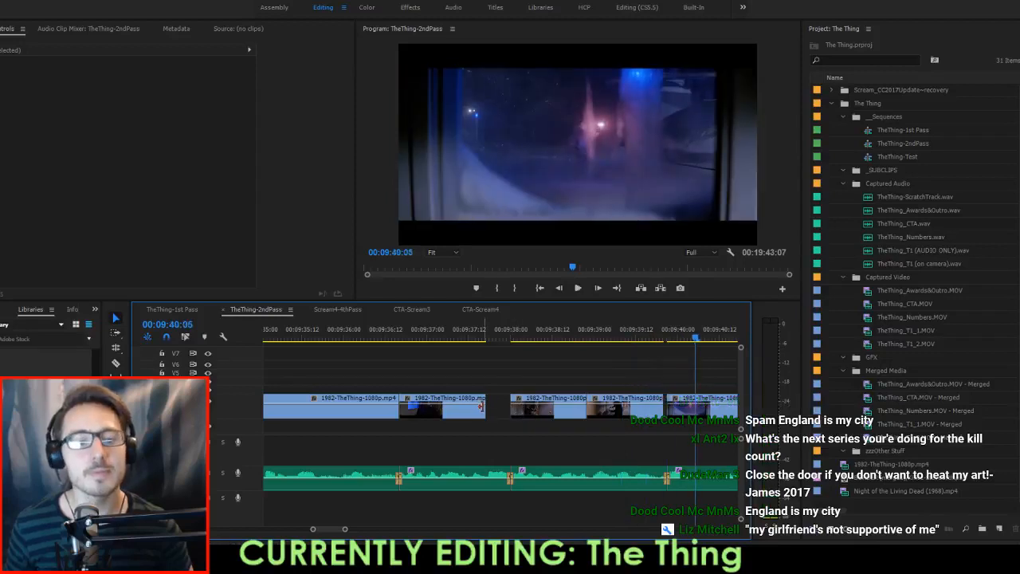
Extend the shot of the man at the blue window to the narration cut at 00:09:38:00, and split it at 00:09:37:09.
click(395, 338)
key(space)
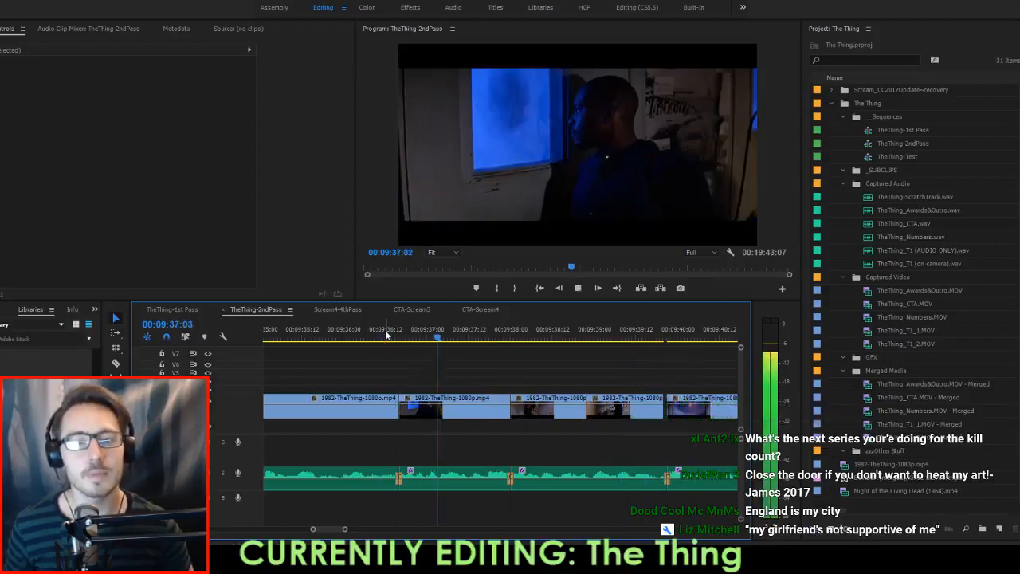
key(space)
drag(407, 338, 457, 343)
key(c)
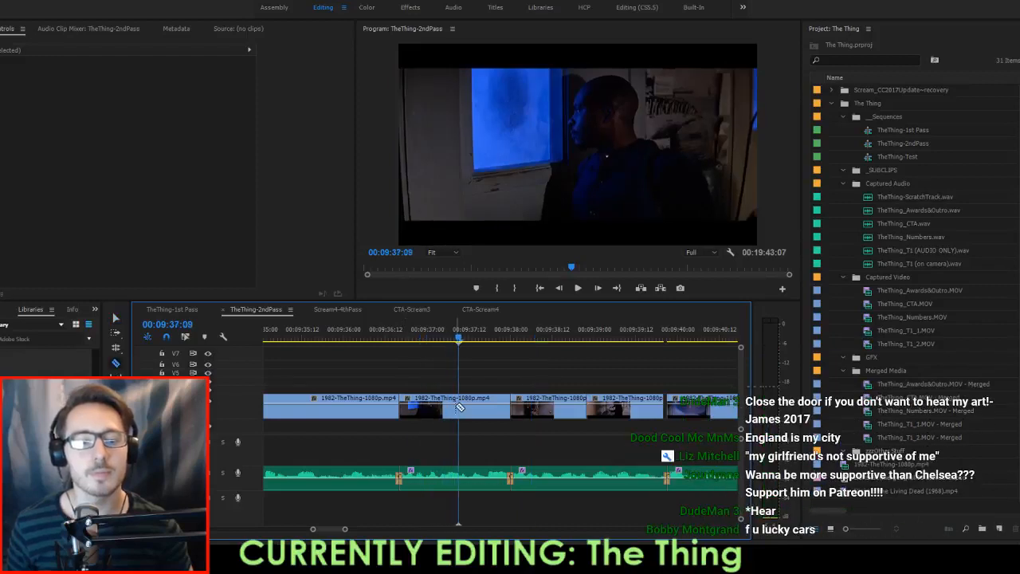
Slip the second half of the split window shot to the dark blue night footage, and replay the section.
key(y)
drag(489, 413, 438, 406)
click(329, 338)
key(space)
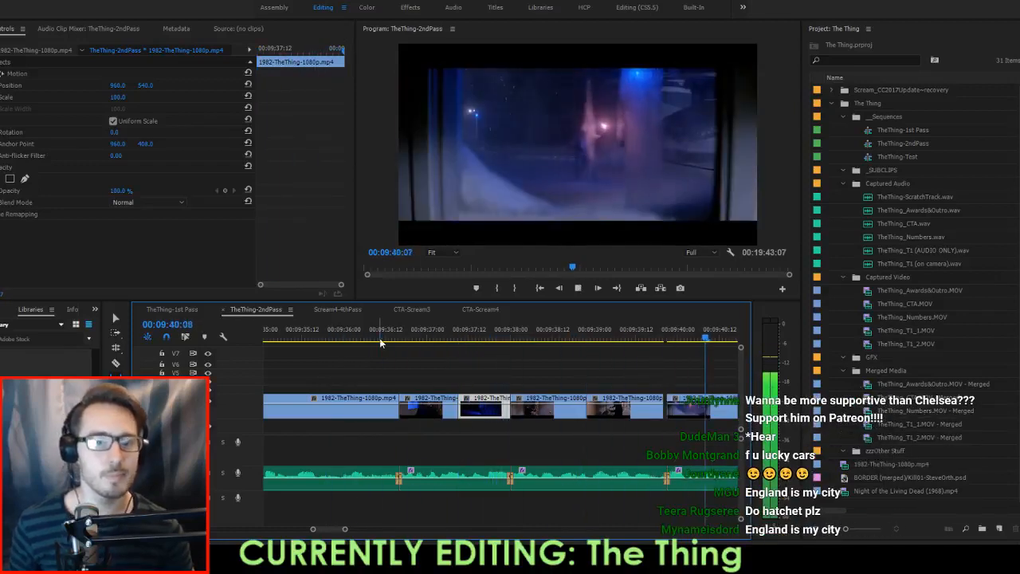
key(space)
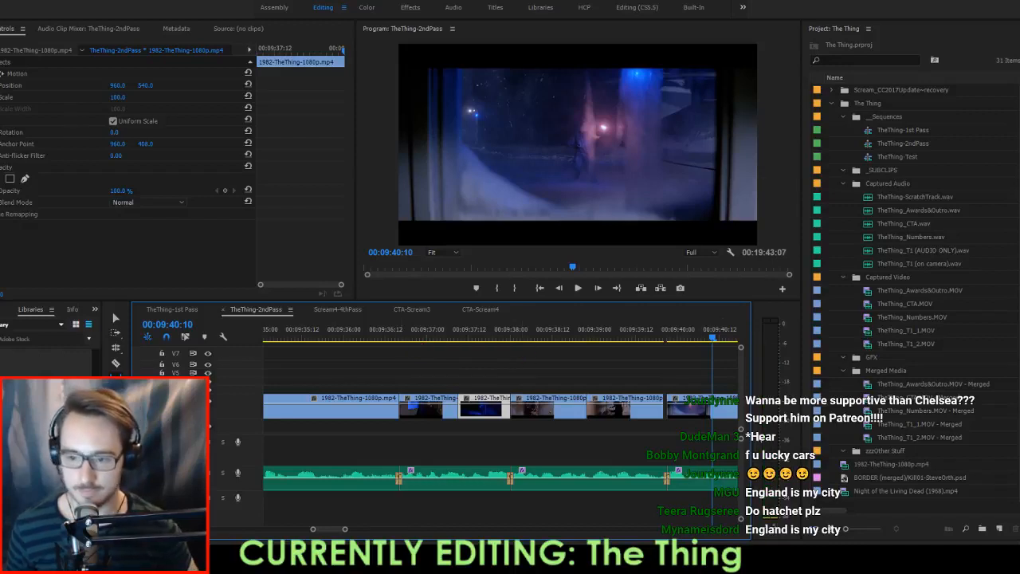
Extend the shot of the man nailing boards to the narration cut at 00:09:39:21, closing the gap, and play the section.
scroll(691, 422, up, 4)
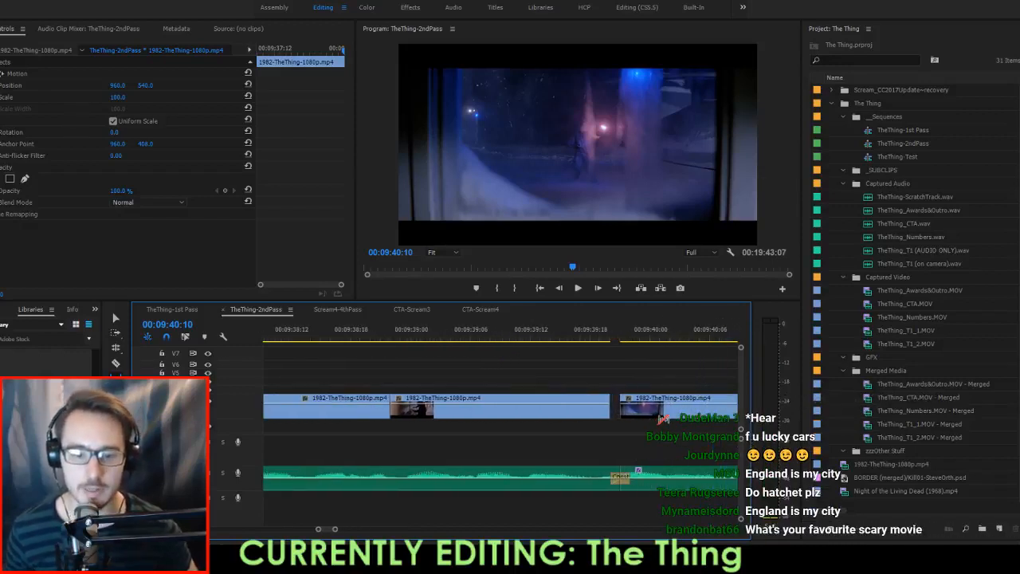
click(601, 375)
key(v)
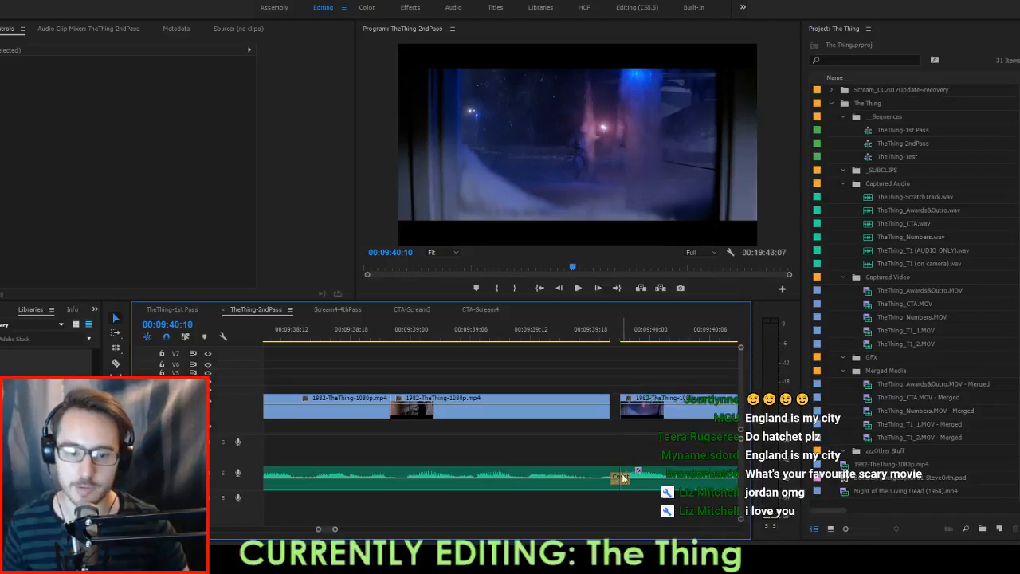
click(618, 477)
drag(606, 414, 618, 414)
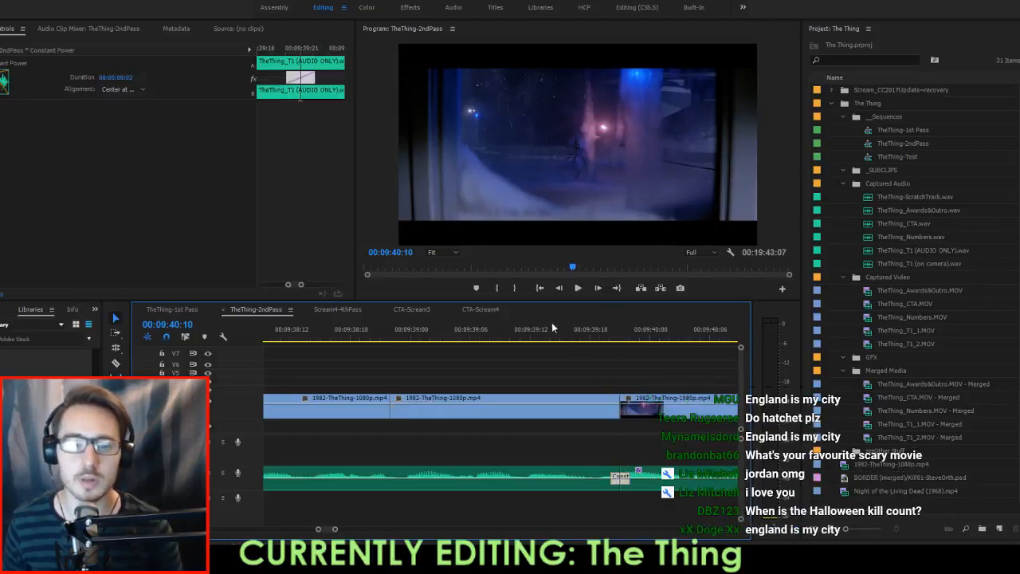
key(space)
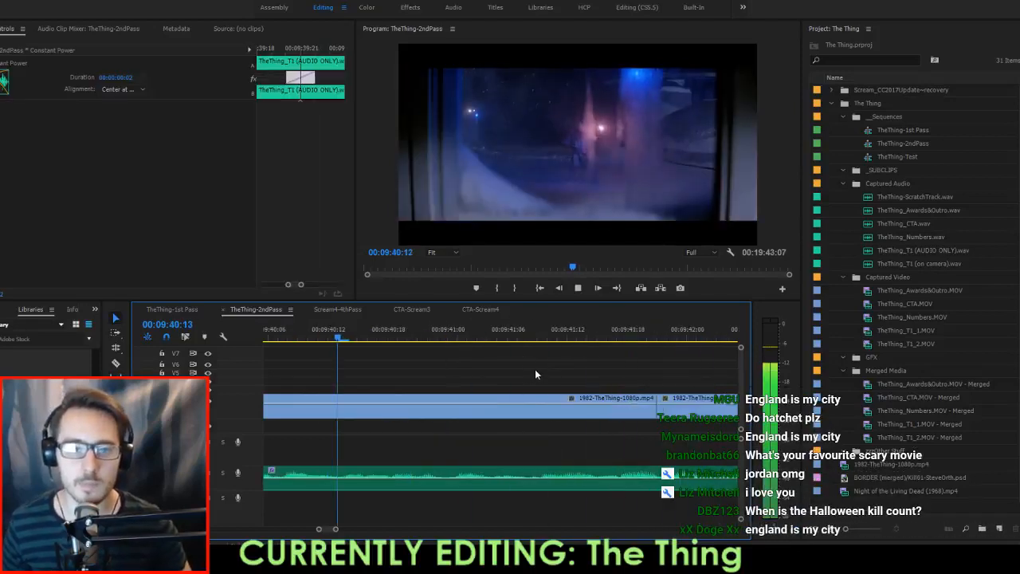
key(space)
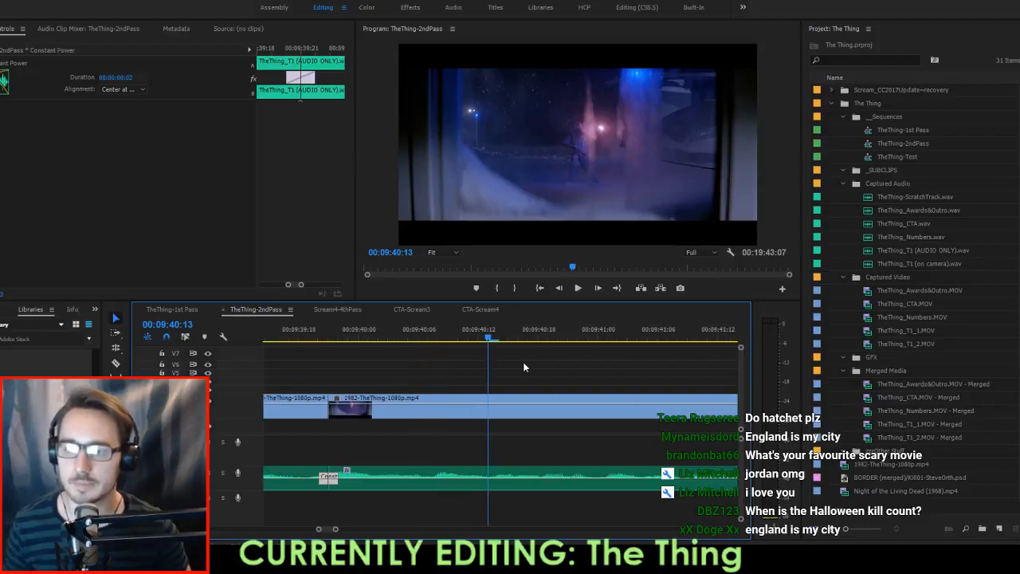
Slip the boarding-up shot between 00:09:38:00 and 00:09:38:22 to slightly earlier footage, and replay from 00:09:38:00.
key(Up)
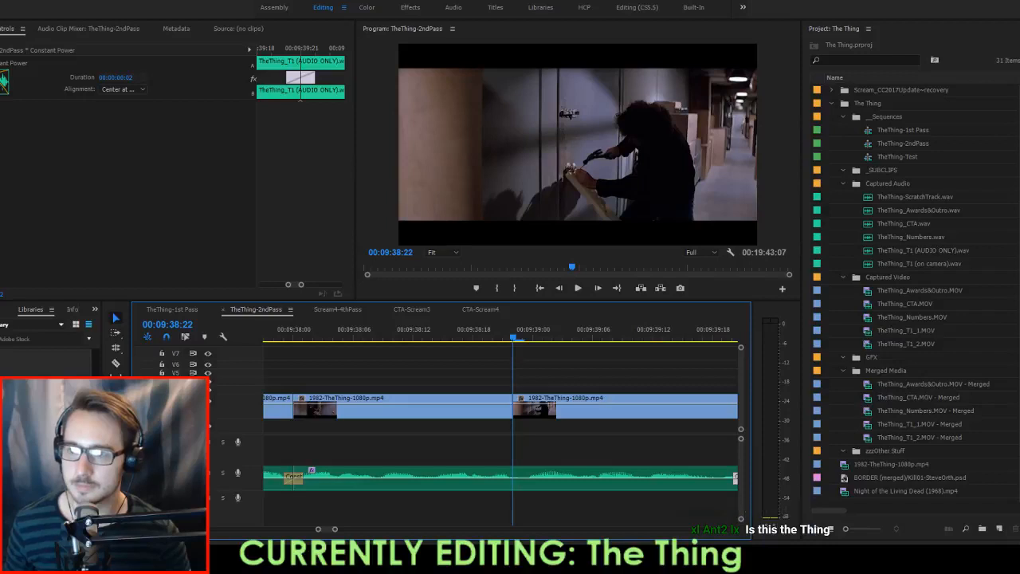
click(456, 364)
drag(410, 413, 431, 412)
key(Up)
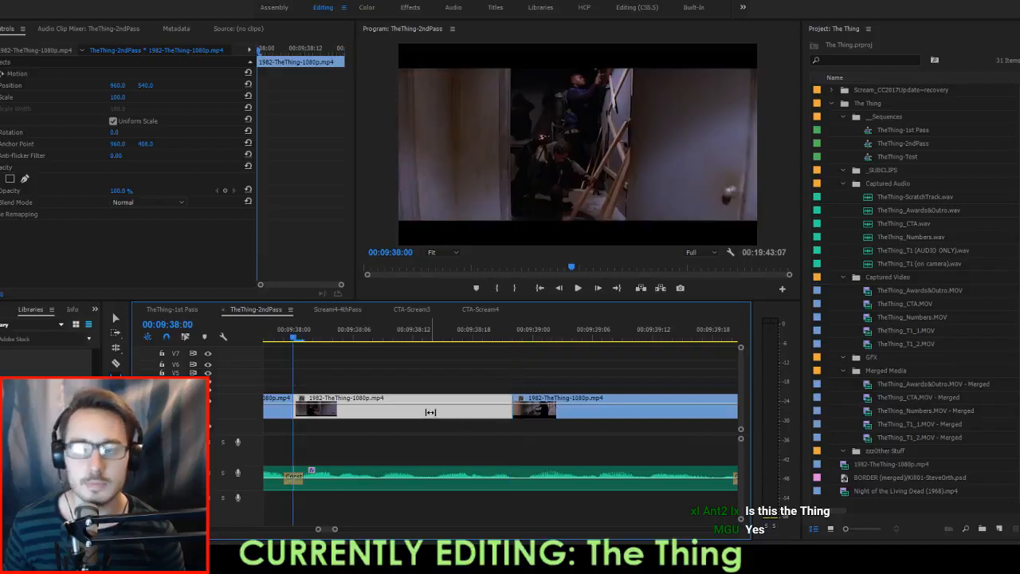
key(space)
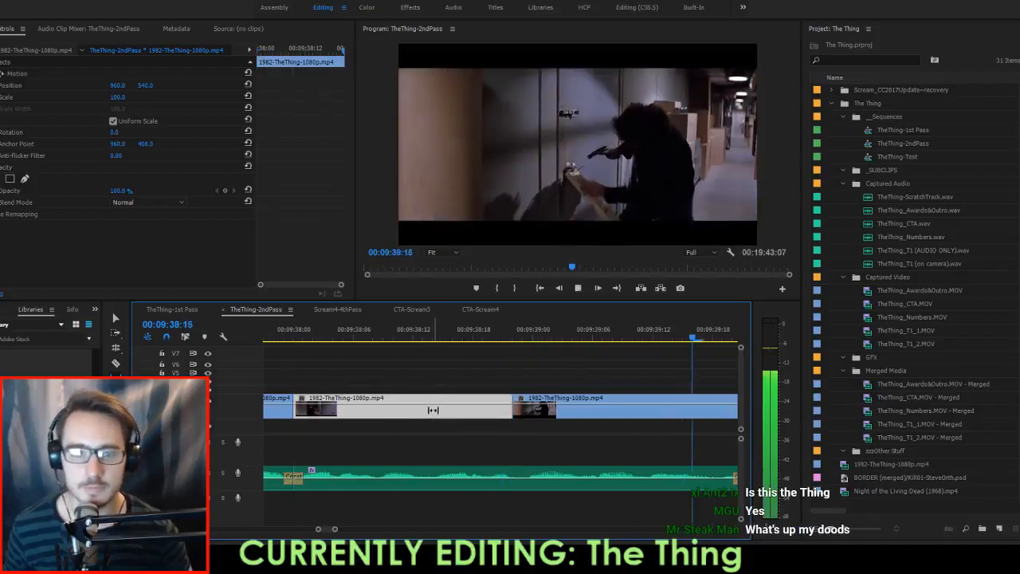
scroll(625, 381, down, 6)
click(625, 381)
key(space)
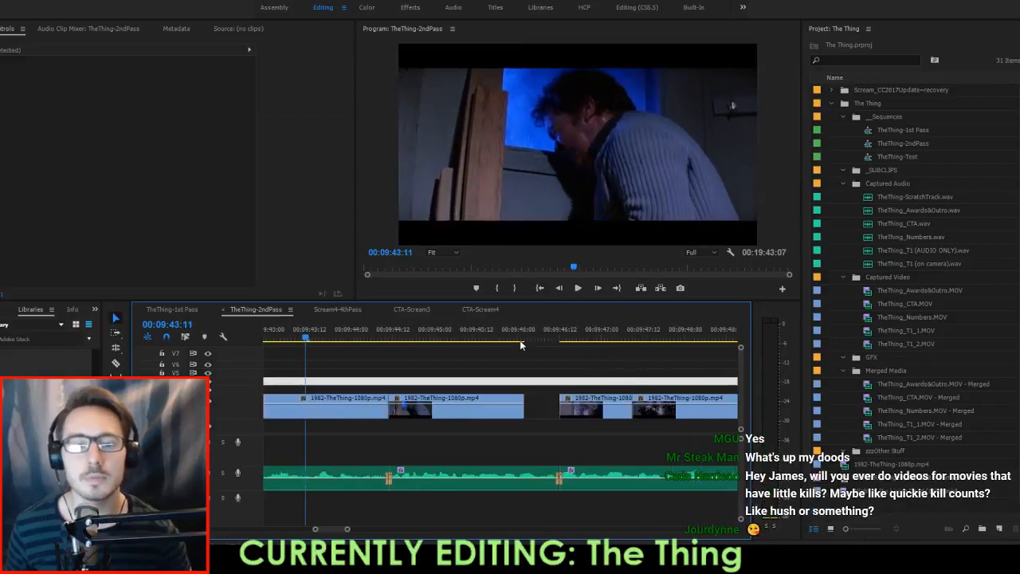
Save the project and replay the blue window footage from 00:09:41:02.
scroll(521, 344, up, 3)
drag(359, 336, 378, 348)
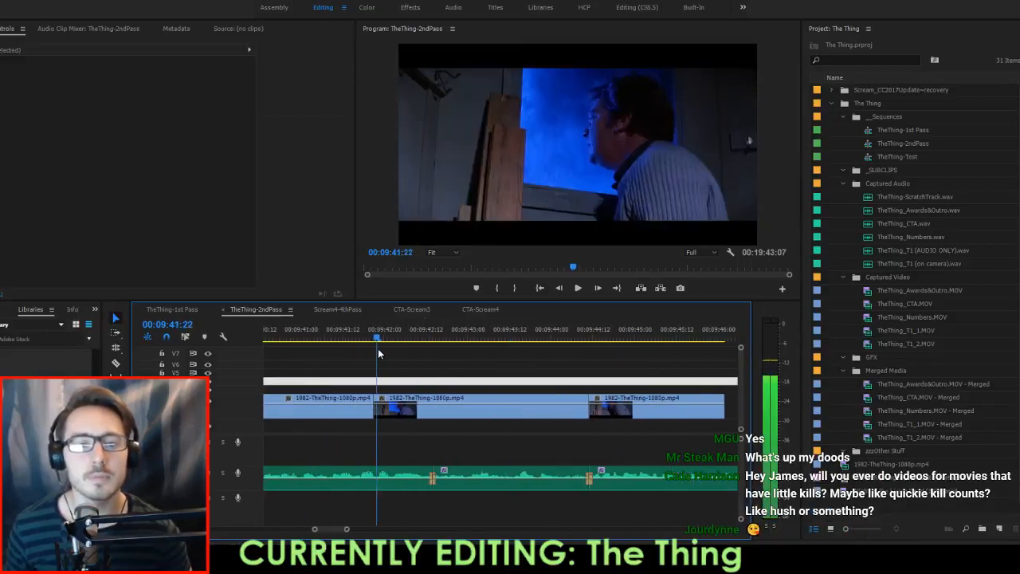
scroll(384, 377, up, 2)
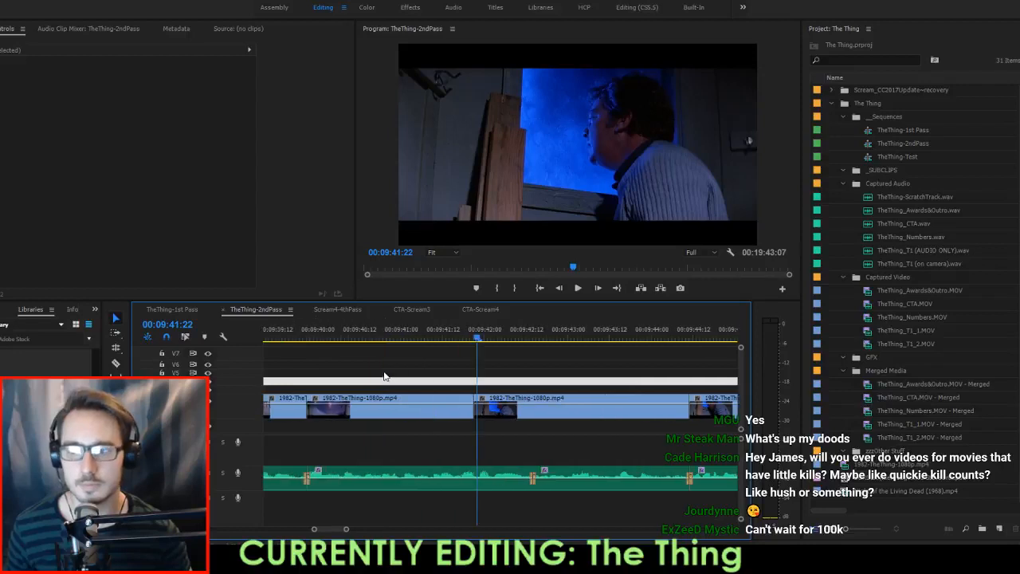
key(ctrl+s)
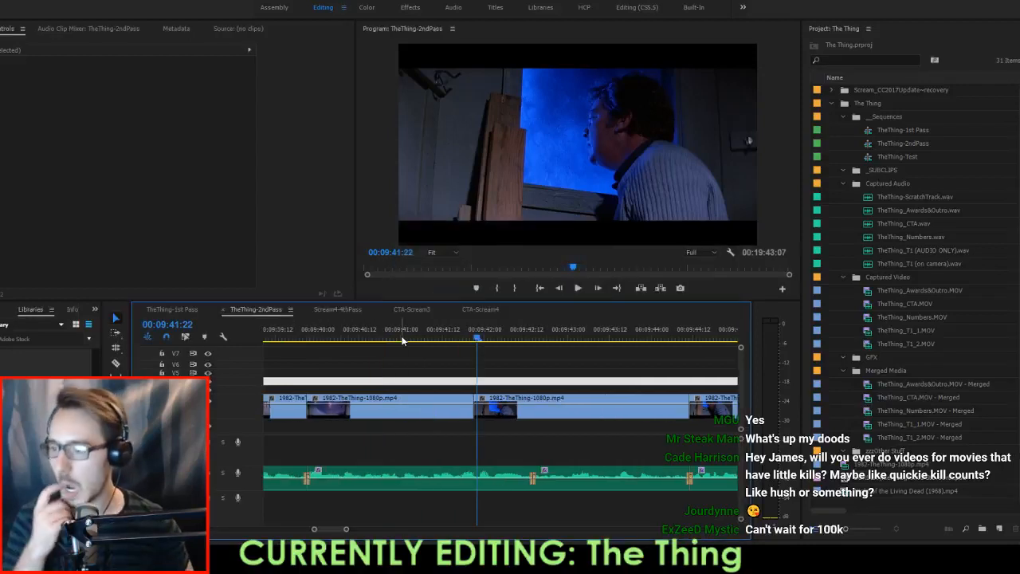
click(402, 340)
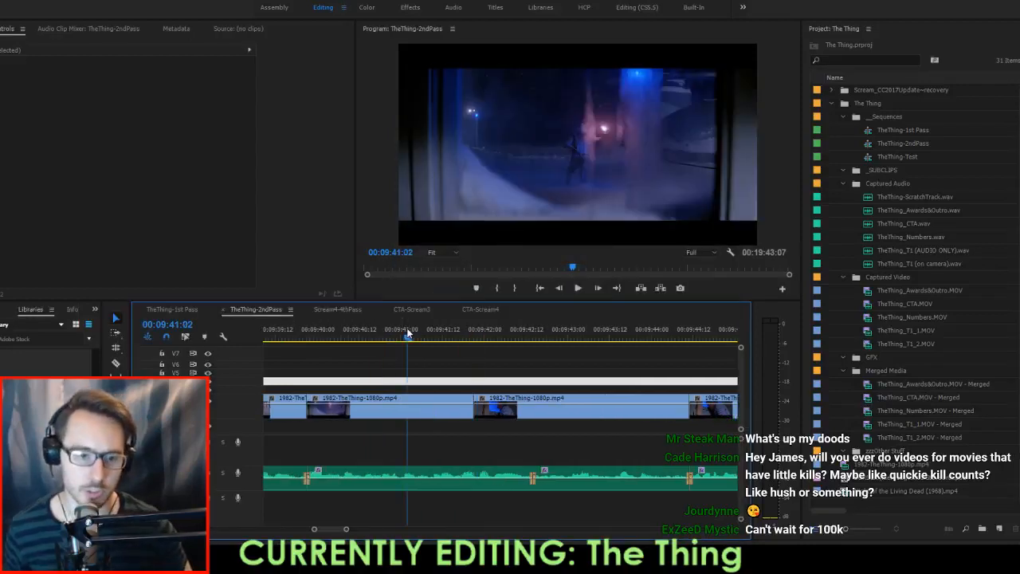
key(space)
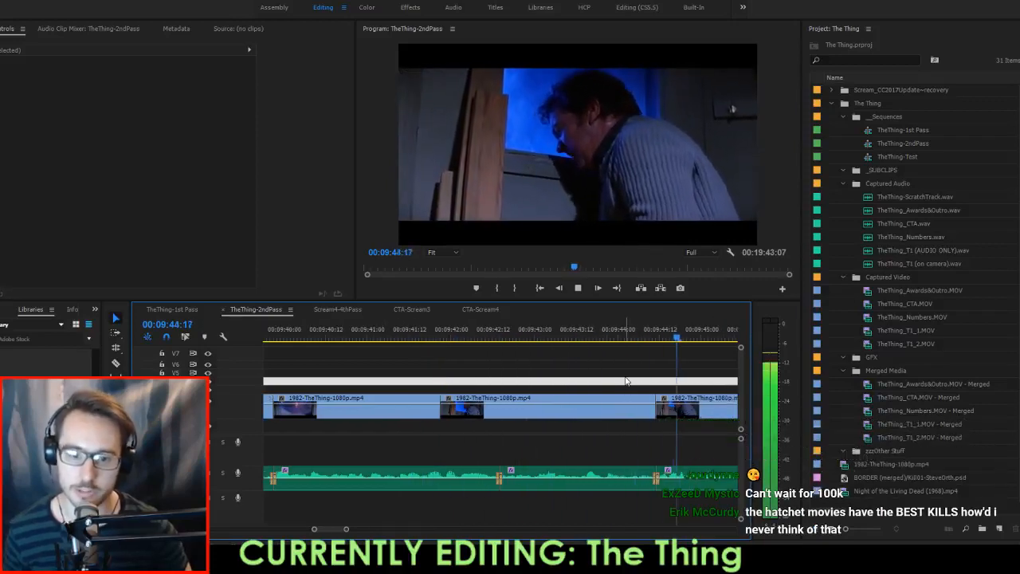
Delete the clip starting at 00:09:44:11, extend the preceding window shot to the narration cut at 00:09:46:12, and replay the result.
click(567, 421)
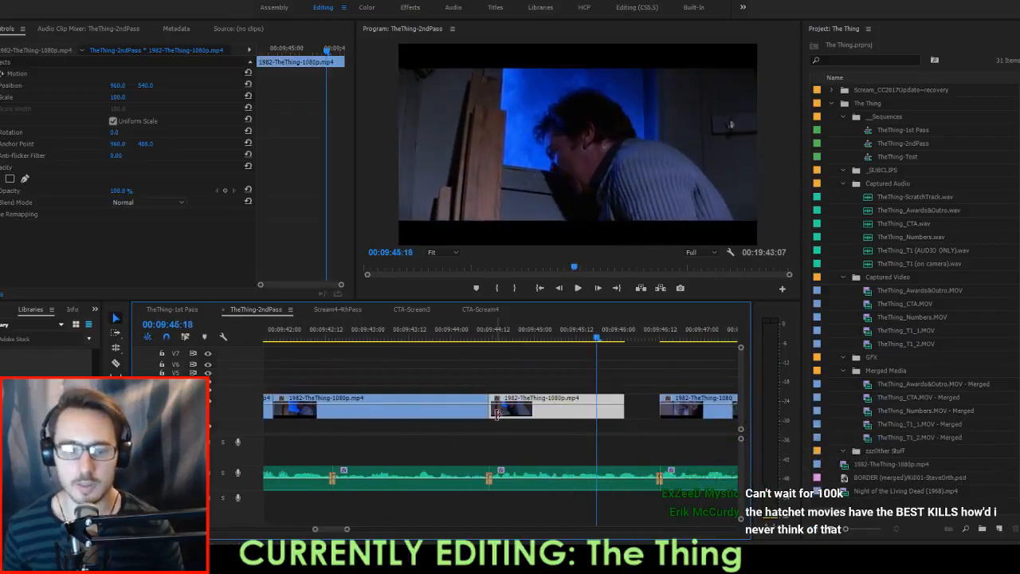
key(Delete)
drag(488, 407, 660, 405)
click(434, 336)
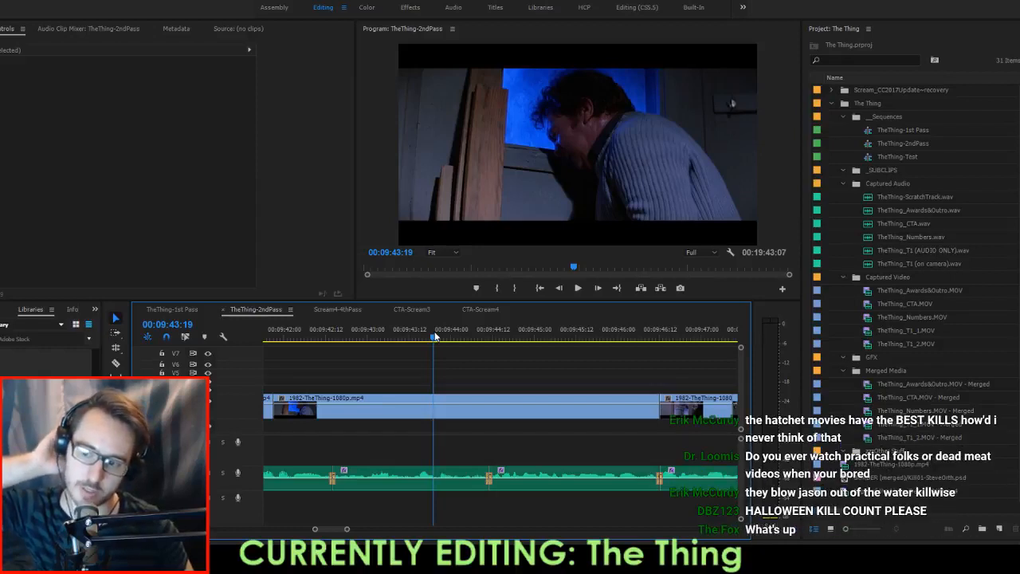
key(space)
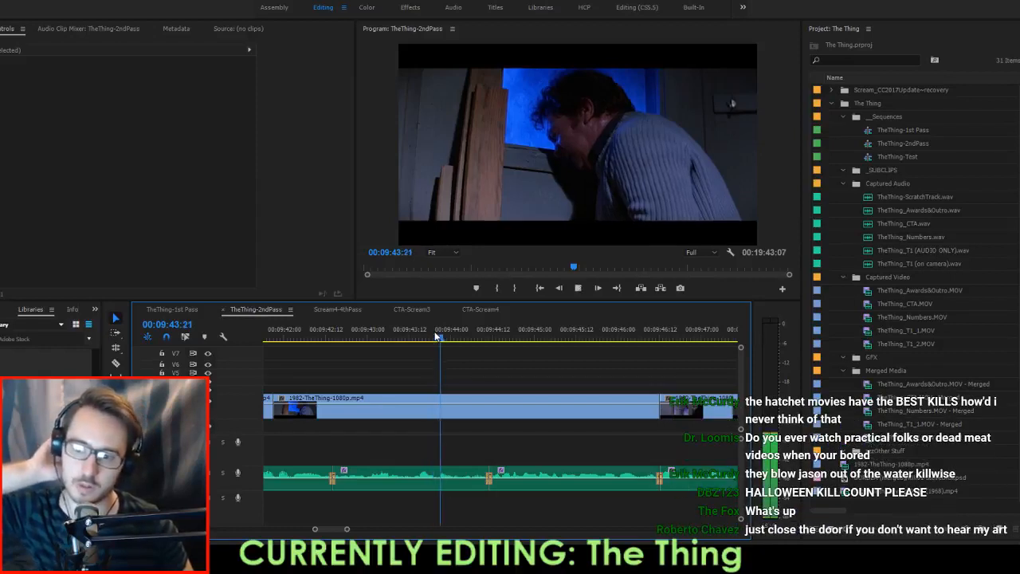
key(space)
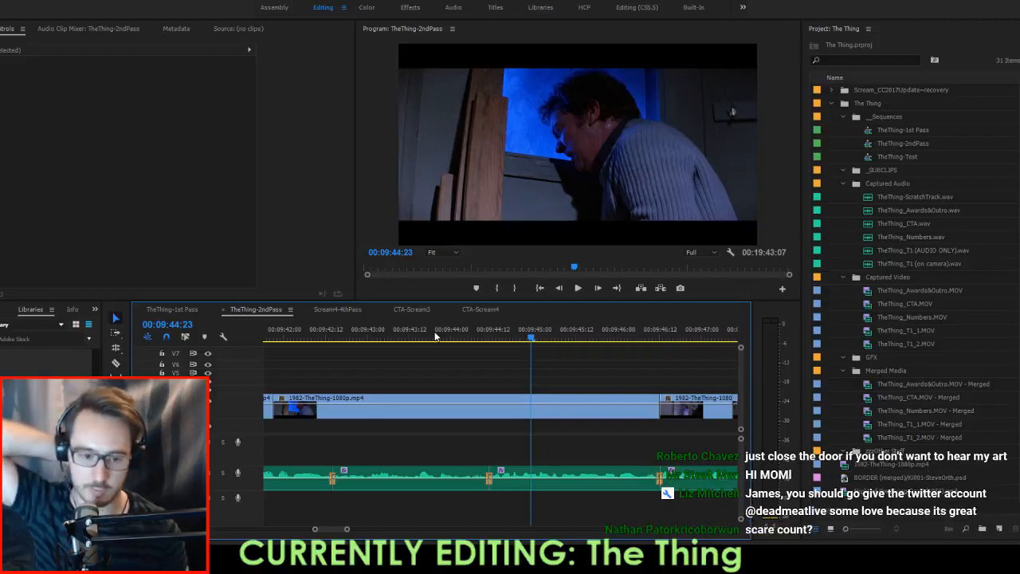
key(Up)
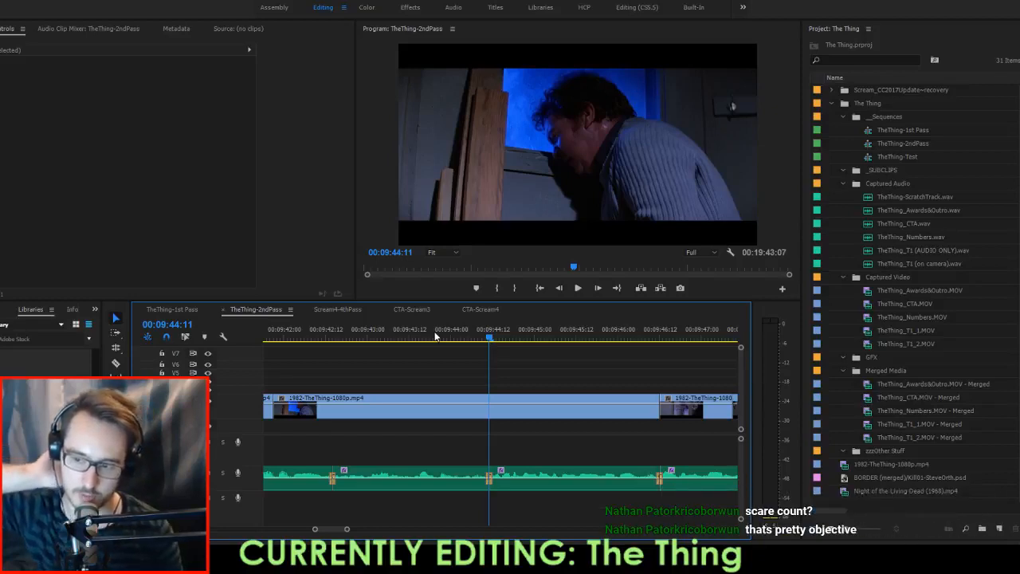
key(space)
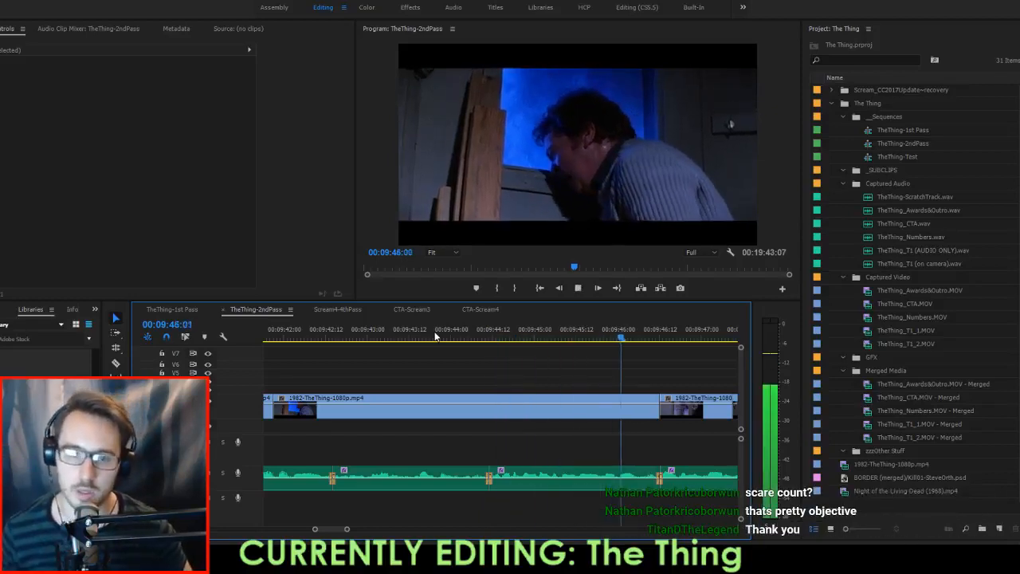
key(space)
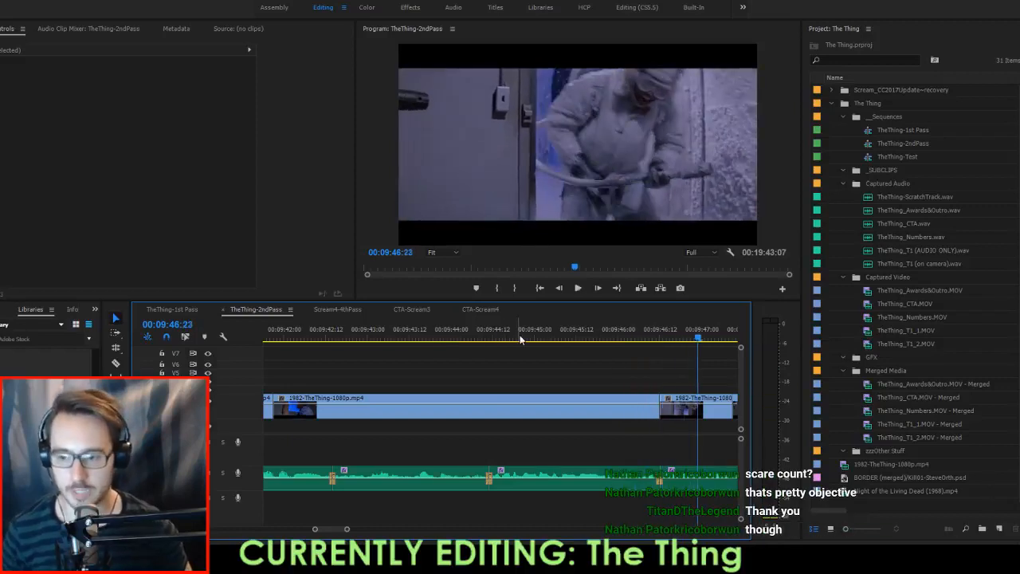
Play on from 00:09:46:12, delete the short clip ahead of the R.J. MacReady cloth shot, and fill its gap with the neighbouring footage.
key(Up)
scroll(633, 359, down, 9)
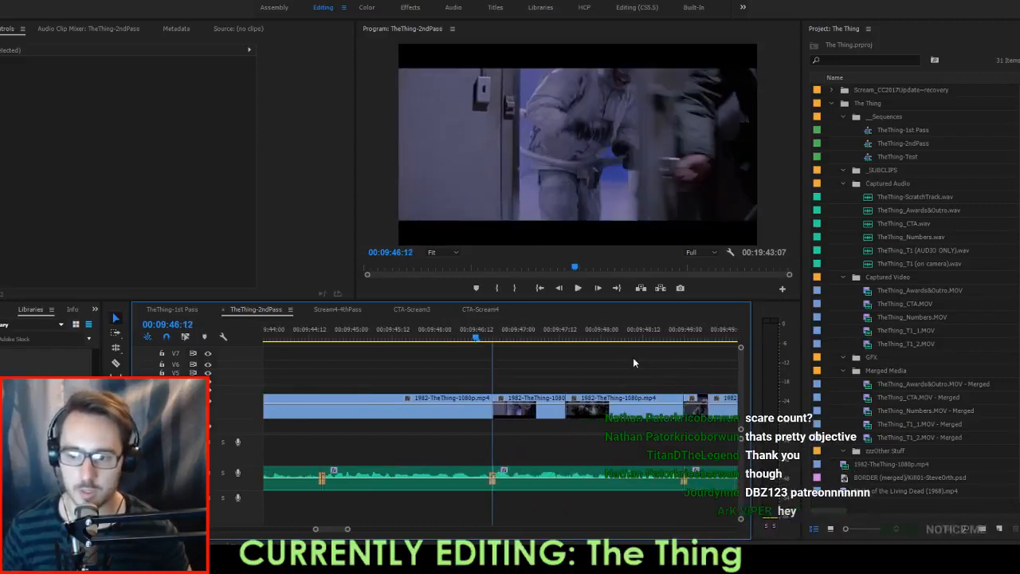
scroll(634, 361, down, 4)
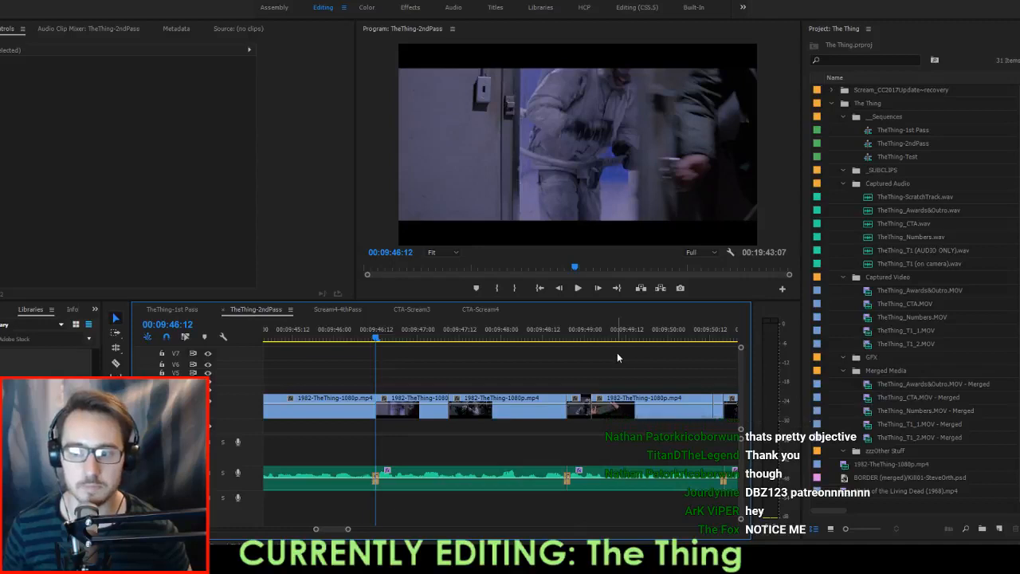
key(space)
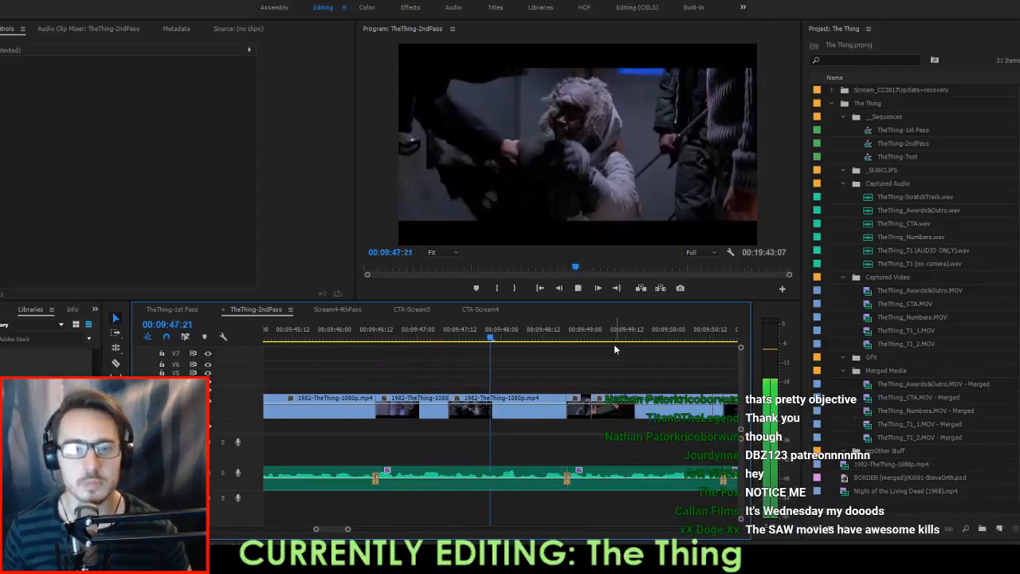
key(space)
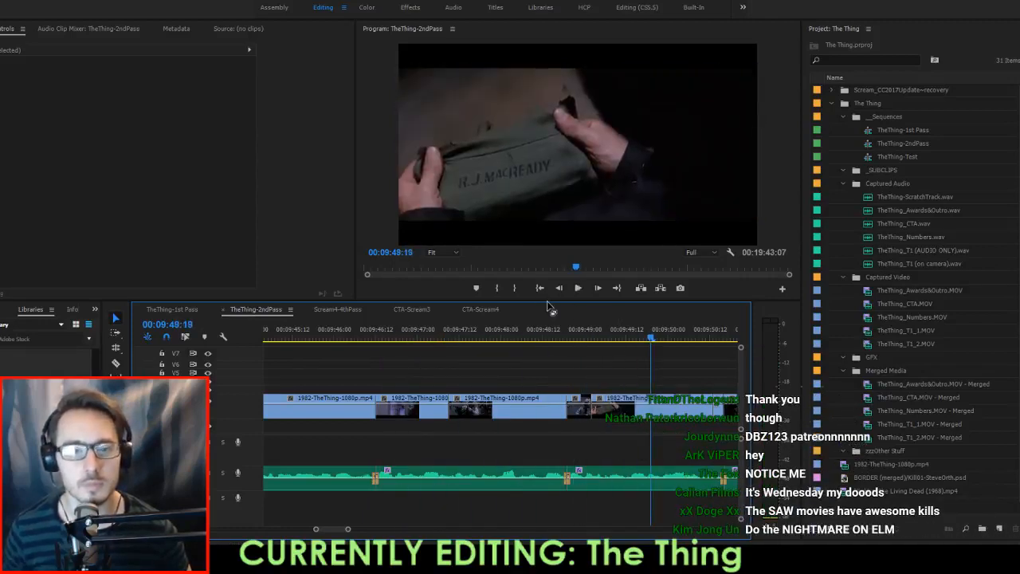
click(586, 414)
key(Delete)
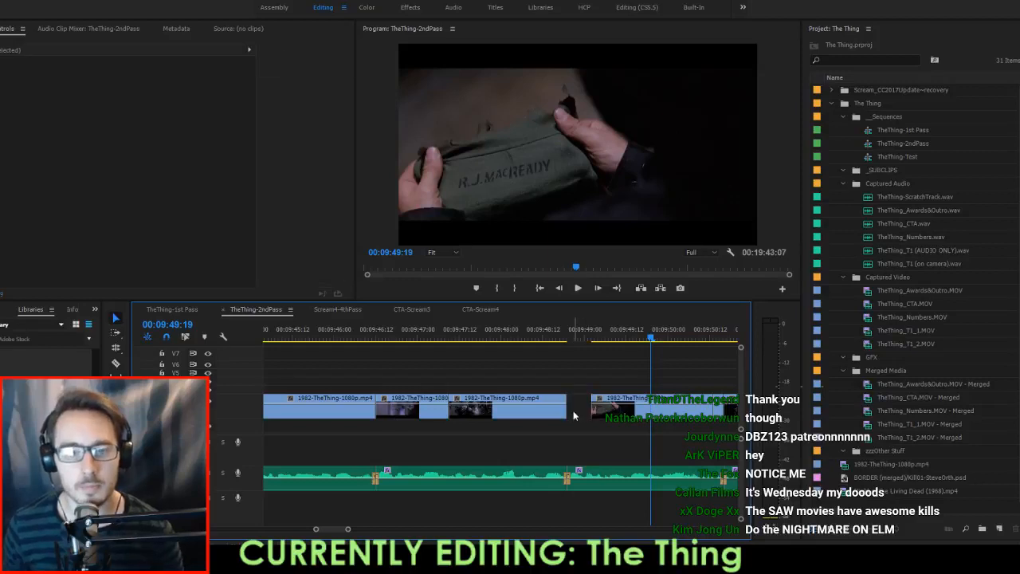
drag(565, 416, 564, 413)
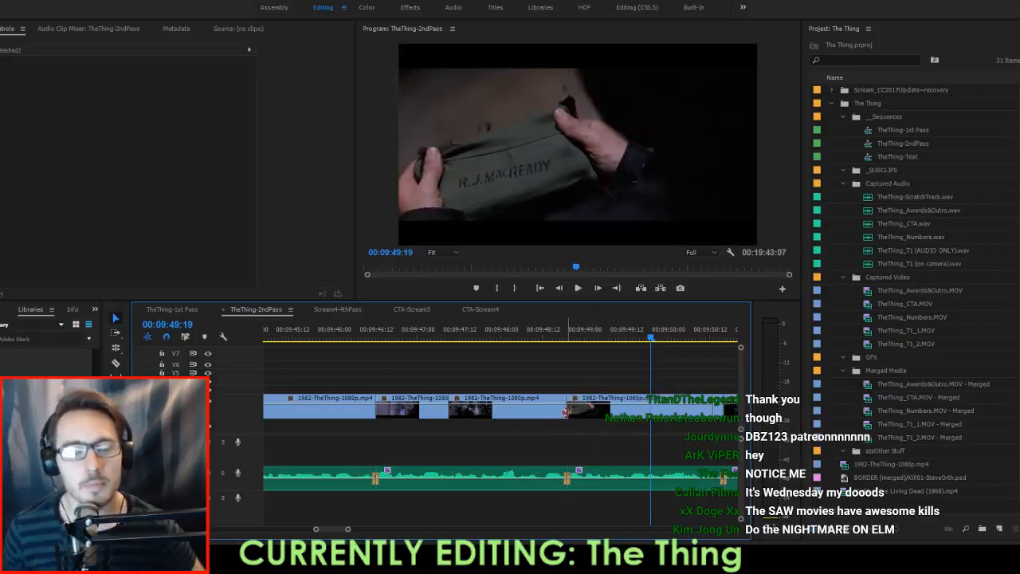
Replay the transition from the parka shot into the R.J. MacReady cloth shot.
click(394, 337)
key(space)
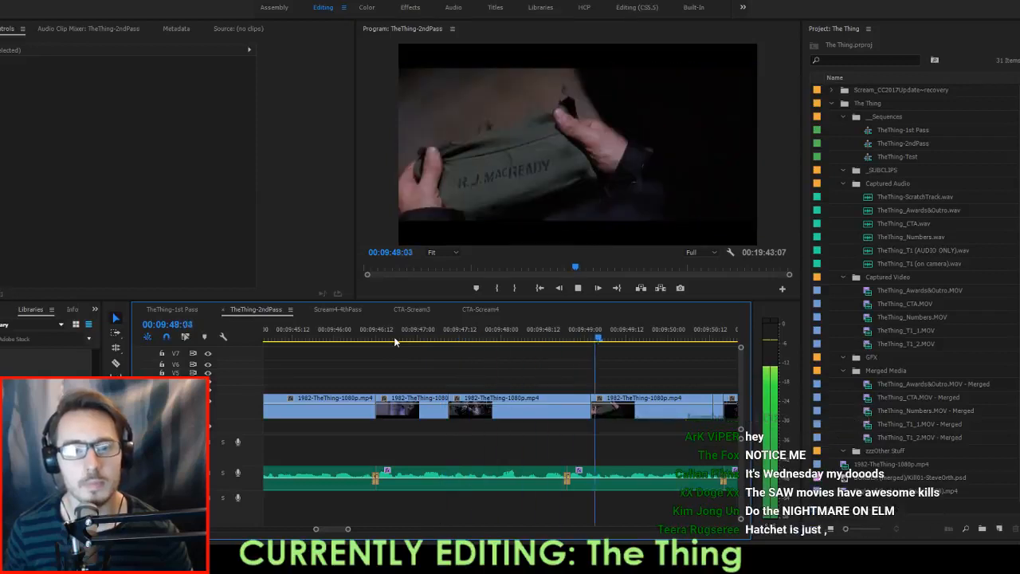
click(575, 339)
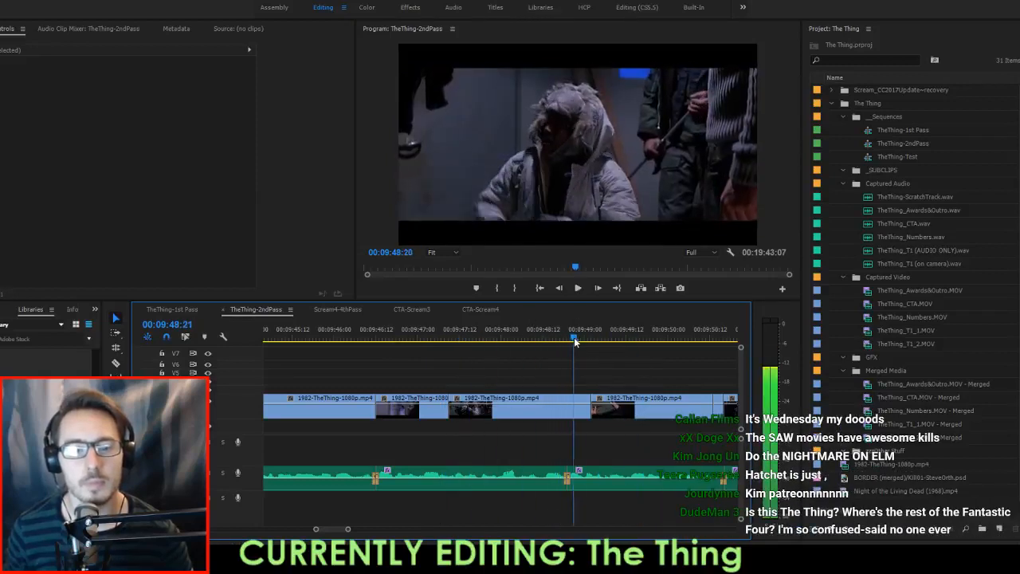
mouse_move(577, 341)
mouse_down()
mouse_move(595, 347)
mouse_move(563, 349)
mouse_up()
key(space)
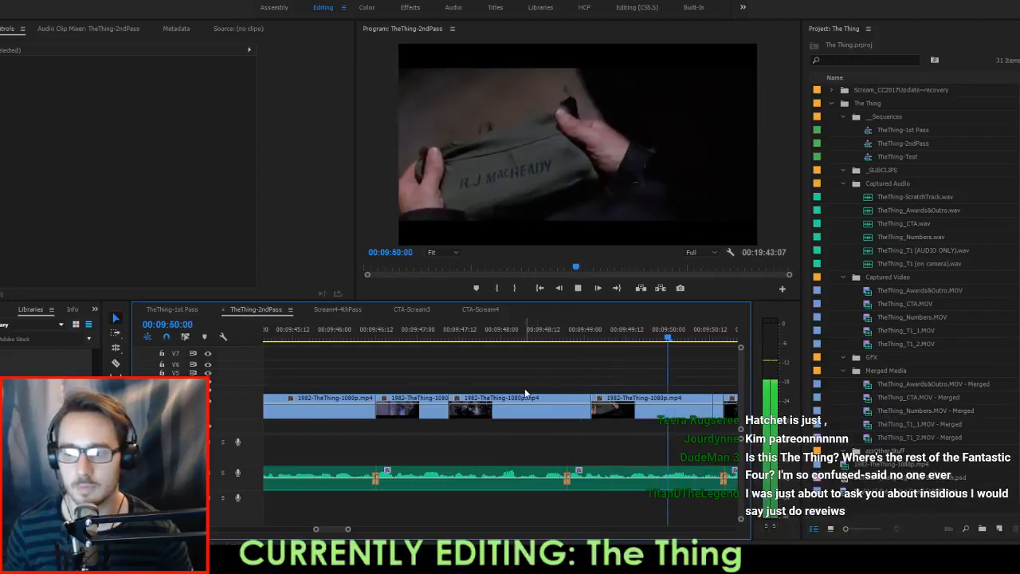
key(space)
Delete the sliver after the MacReady cloth shot, then start that shot slightly later and extend it to the narration cut at 00:09:50:16.
scroll(525, 379, down, 2)
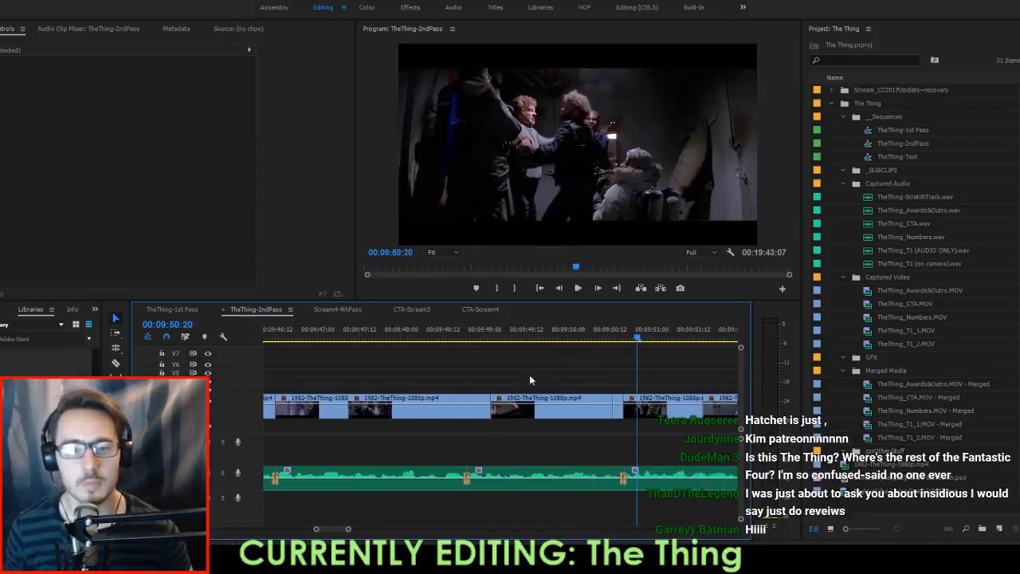
click(587, 406)
drag(587, 408, 596, 410)
key(ctrl+z)
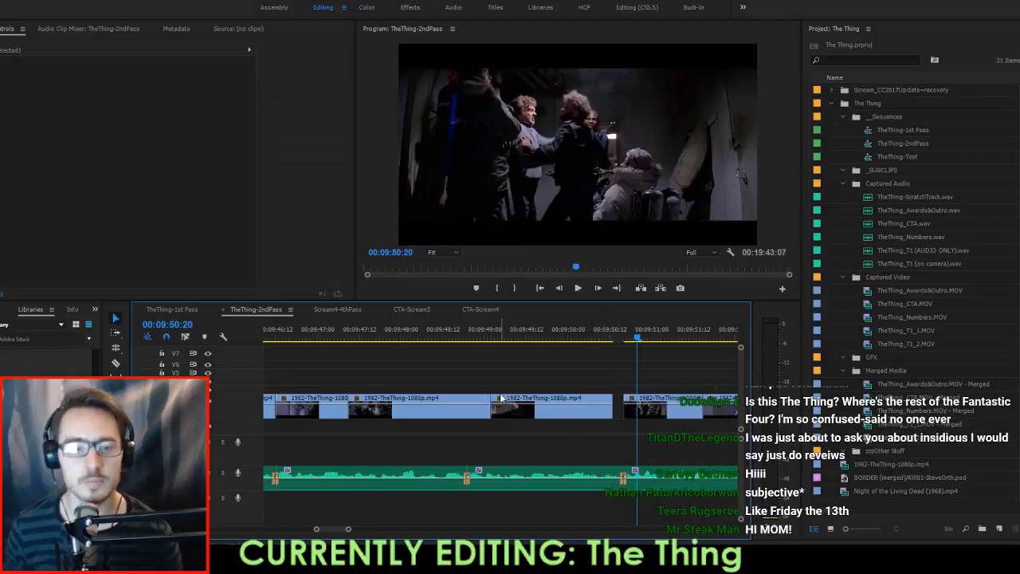
drag(477, 338, 495, 410)
click(467, 333)
key(space)
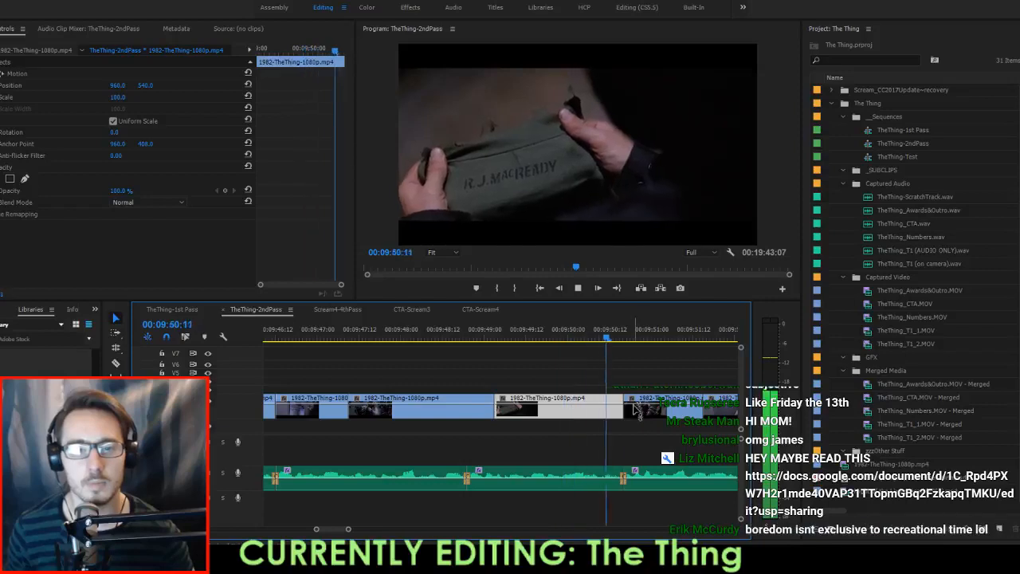
key(space)
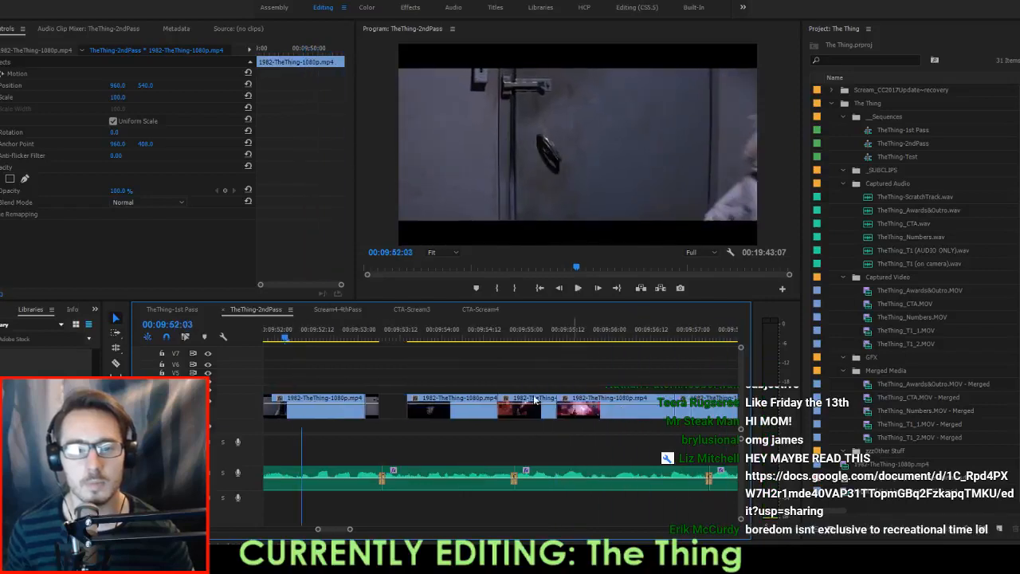
Move the door shot to start at 00:09:52:01, extend the preceding fight shot to meet it, and replay the transition.
scroll(381, 392, up, 3)
key(Left)
key(Left)
key(Left)
key(Left)
key(Left)
key(Left)
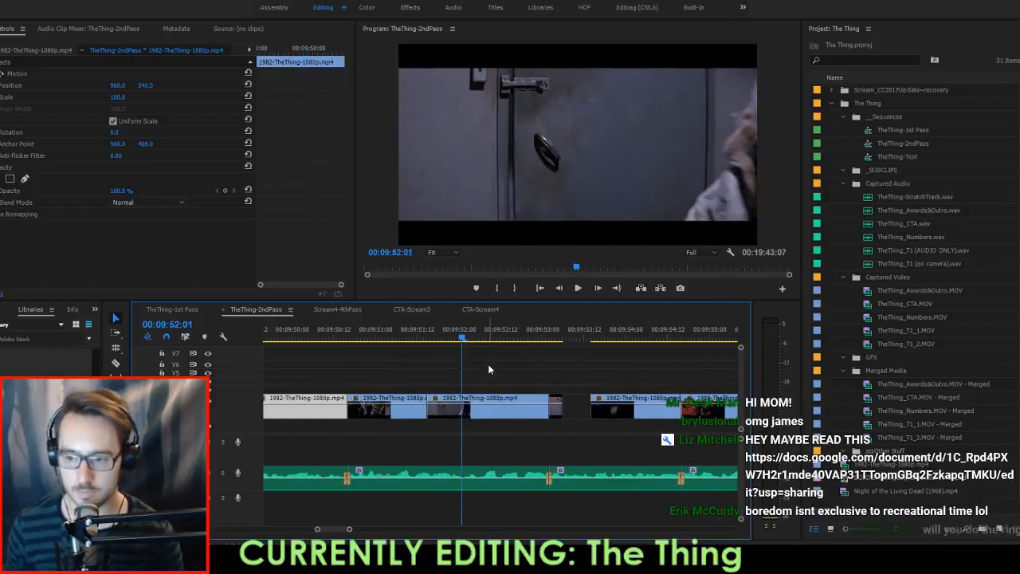
key(Right)
key(Right)
key(Right)
key(Right)
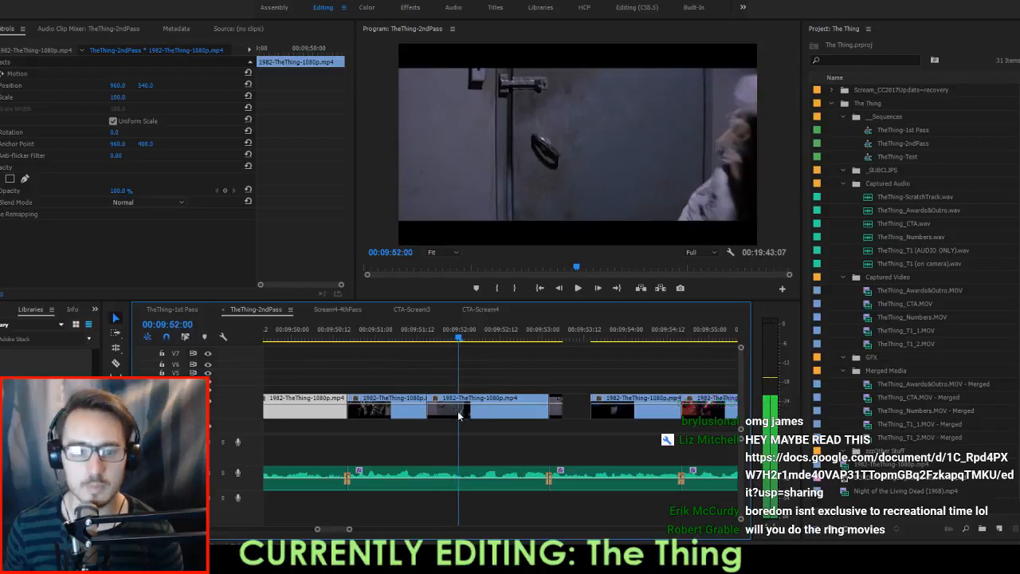
drag(476, 415, 513, 420)
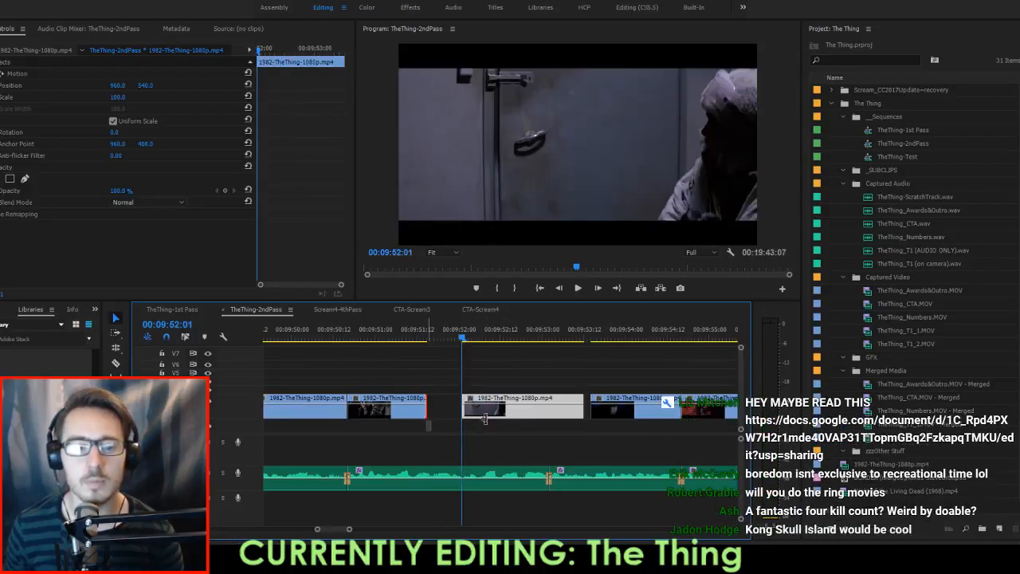
drag(428, 411, 485, 419)
key(Up)
key(space)
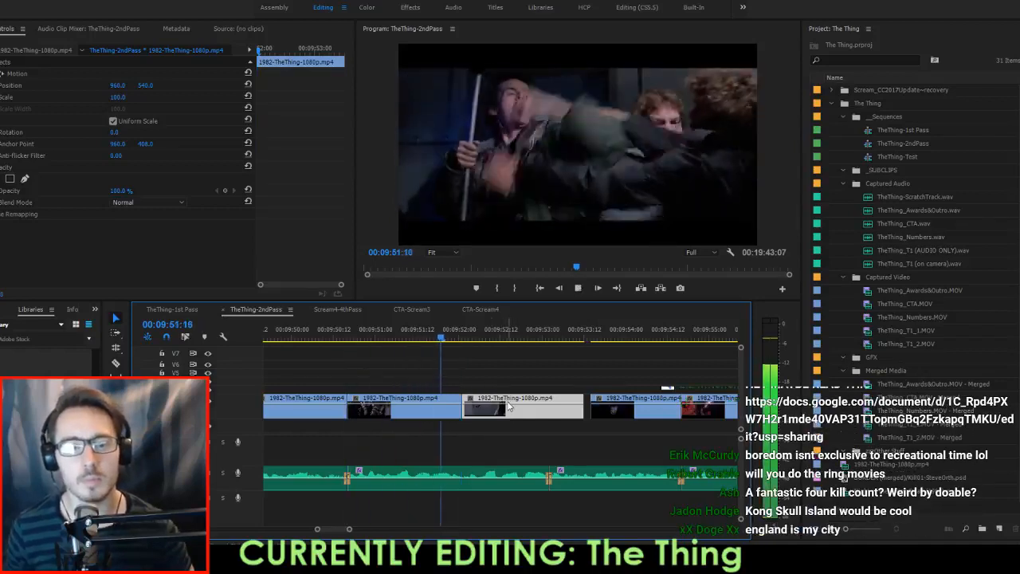
Cut the fight shot at 00:09:51:11, slip the second part to later footage, and replay from the narration cut at 00:09:50:16.
key(space)
click(413, 339)
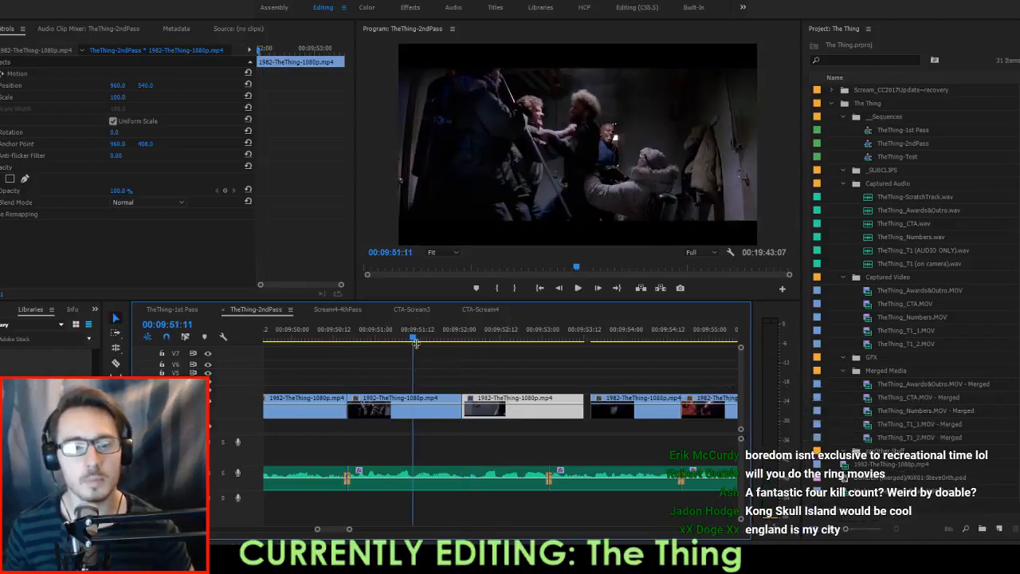
key(ctrl+k)
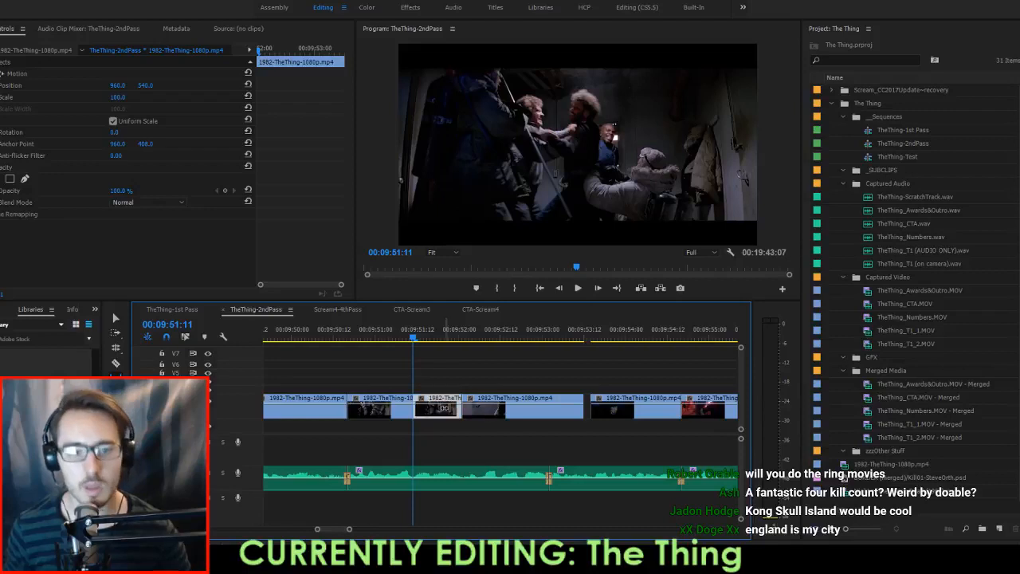
drag(445, 407, 427, 409)
key(Up)
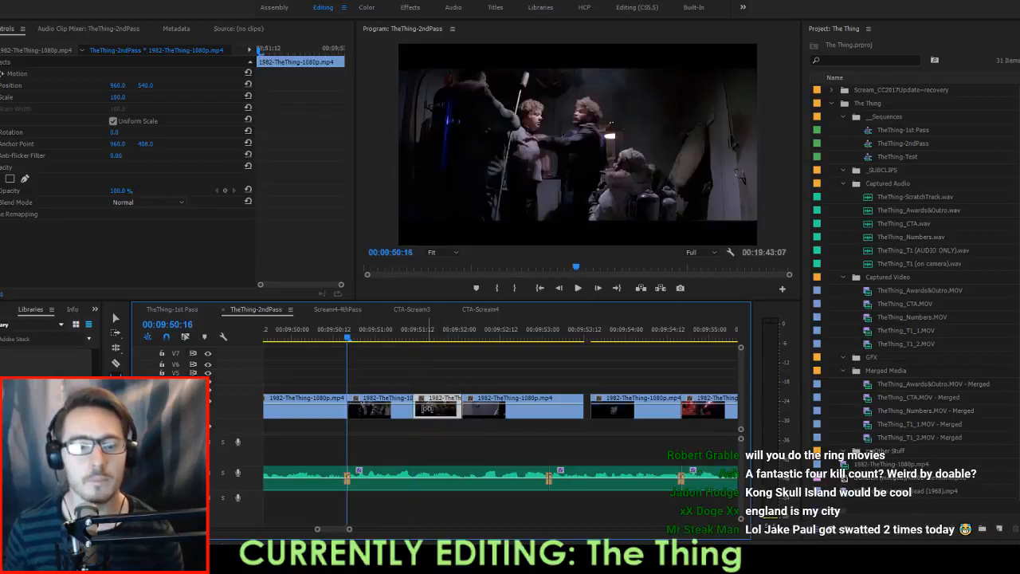
key(space)
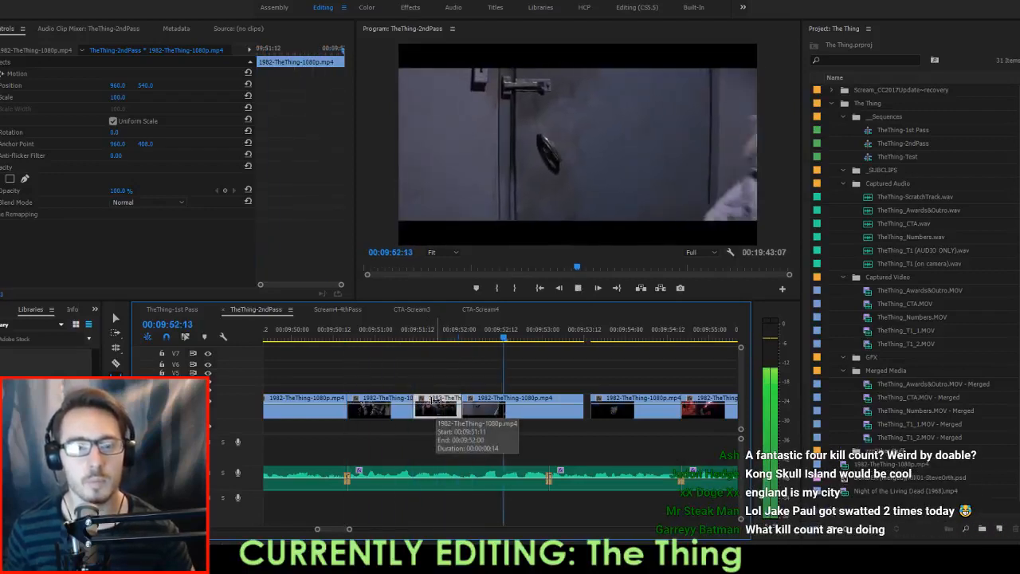
key(space)
Move the second part of the fight shot to start at 00:09:51:06, extend its end to the door shot, and replay.
click(396, 339)
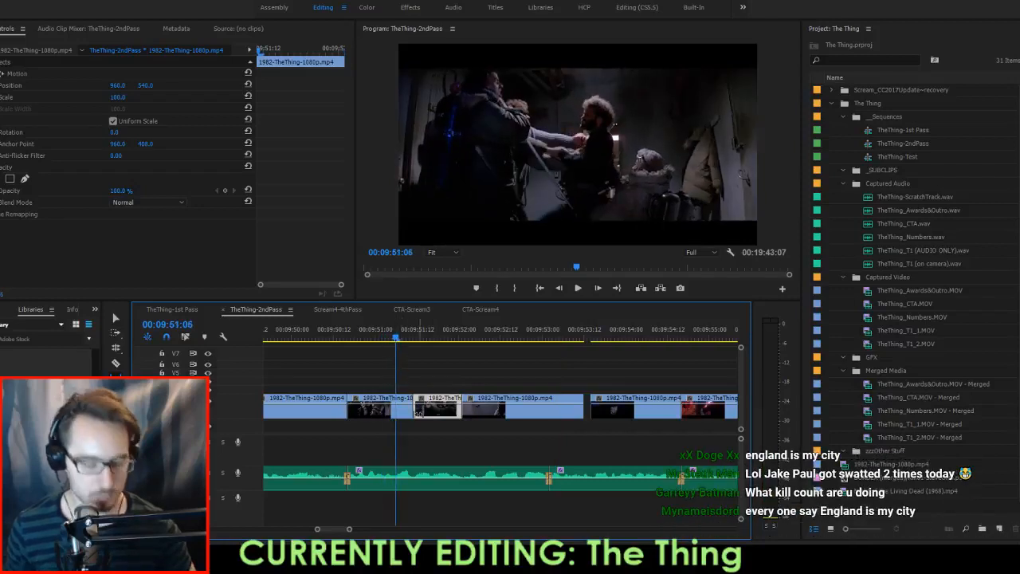
drag(454, 414, 436, 413)
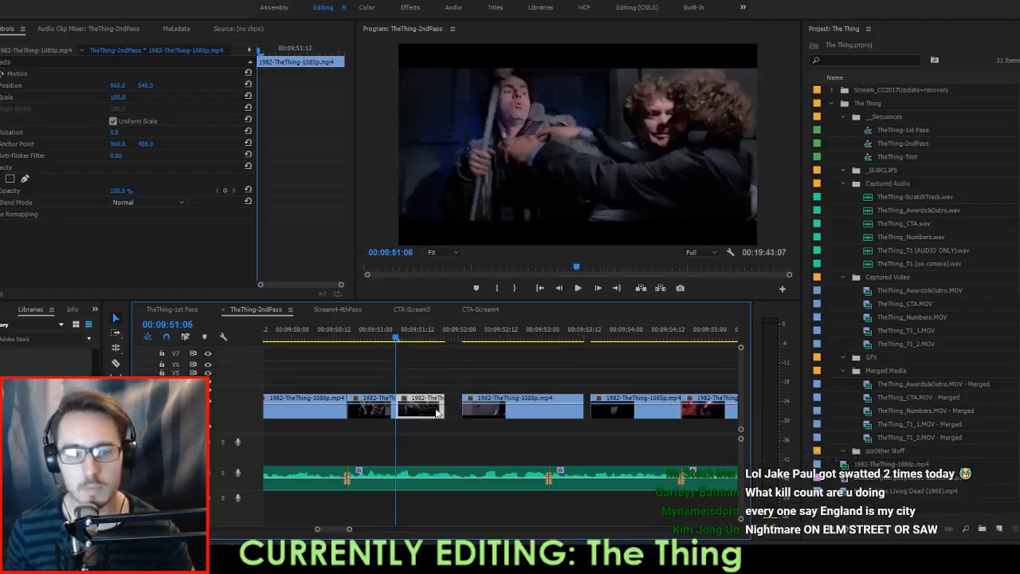
key(space)
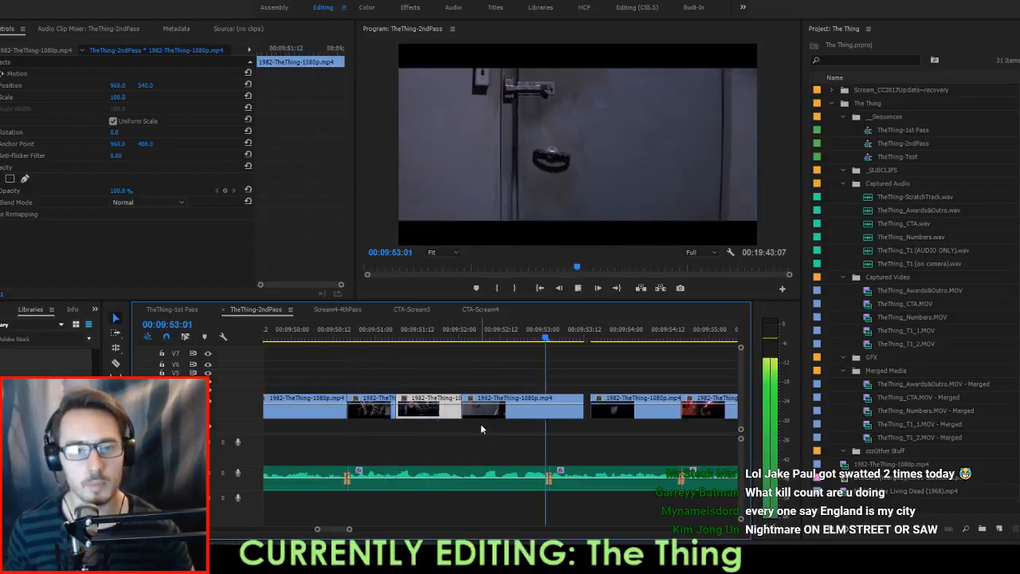
Trim the end of the door shot to the narration cut at 00:09:53:02 and play on from there.
drag(523, 339, 551, 361)
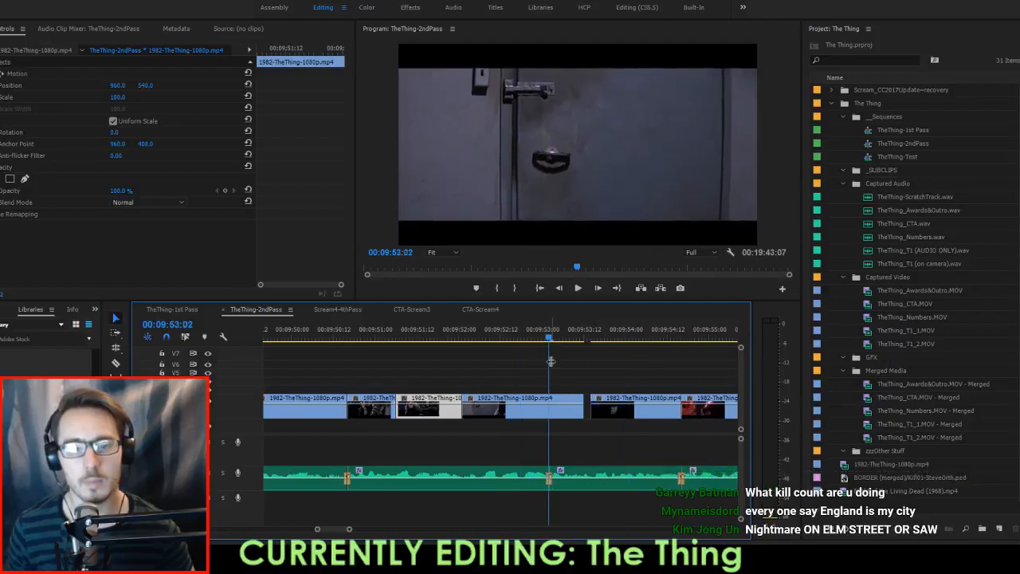
drag(584, 410, 554, 415)
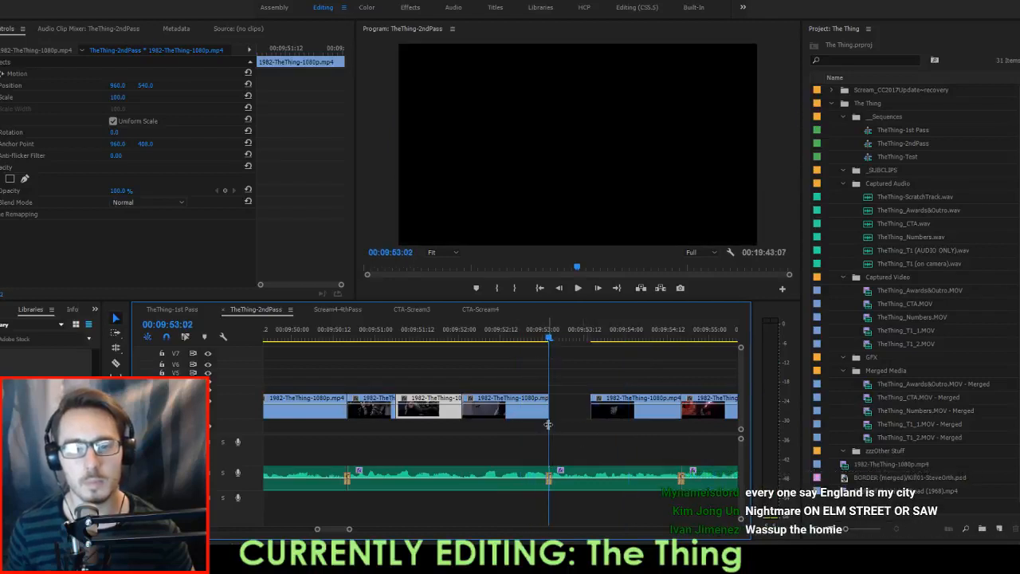
key(space)
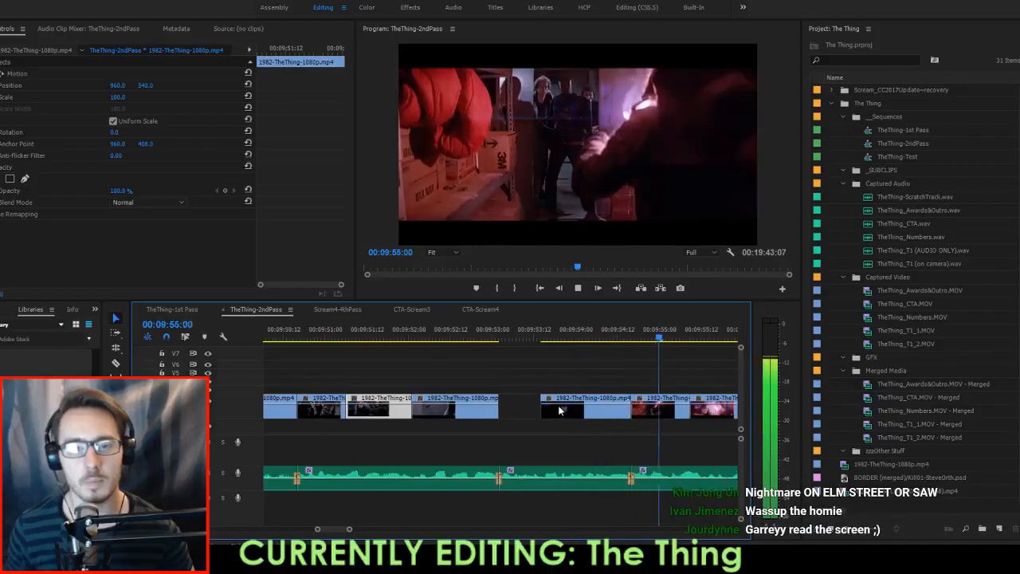
Extend the start of the following shot back to the door shot at 00:09:53:02 and replay the transition.
key(space)
key(Delete)
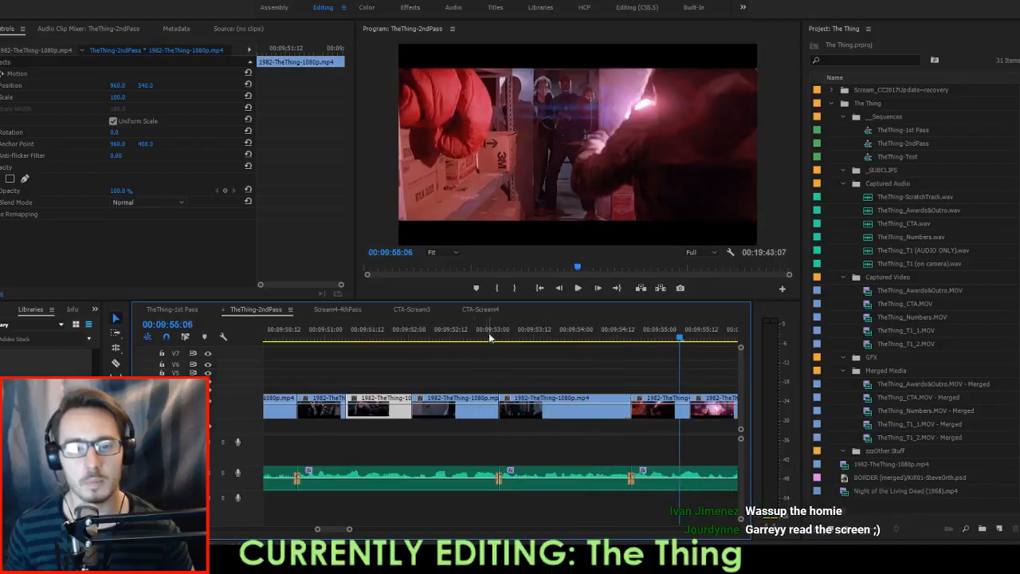
click(488, 332)
key(space)
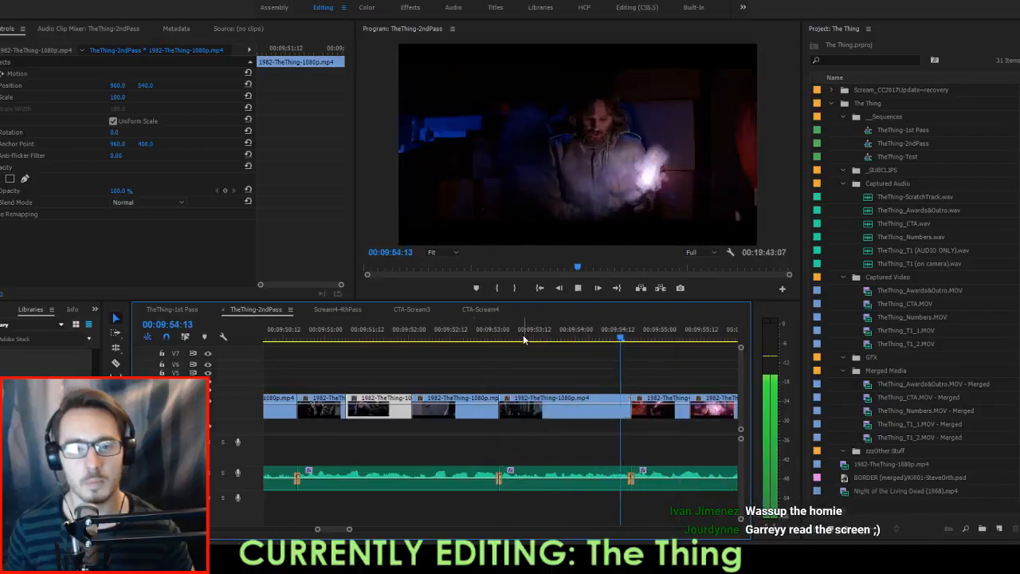
Cut the shot after the door at 00:09:53:12, move its later part over the first part to start at 00:09:53:02, and save.
click(526, 341)
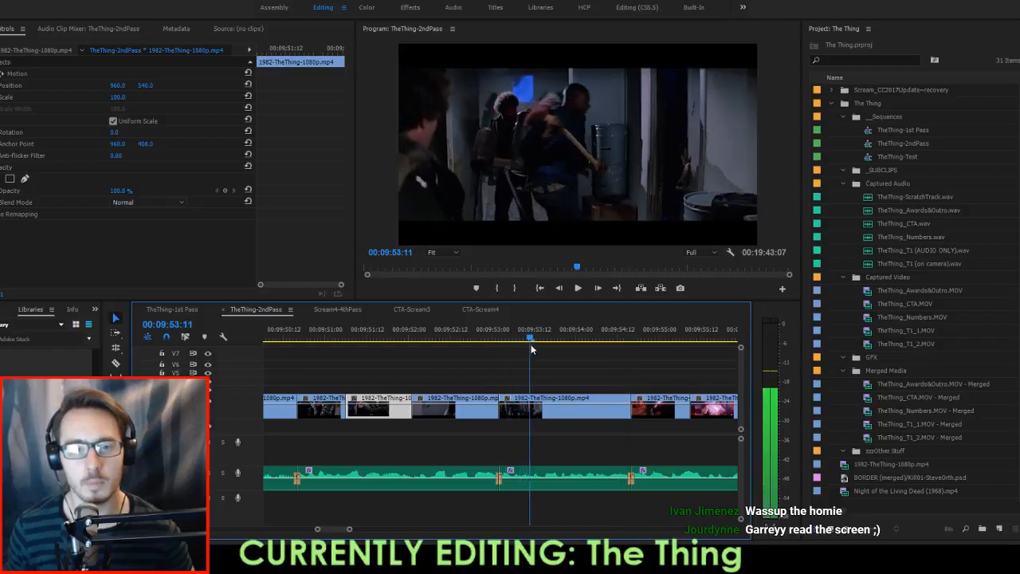
click(534, 343)
key(c)
click(535, 409)
key(v)
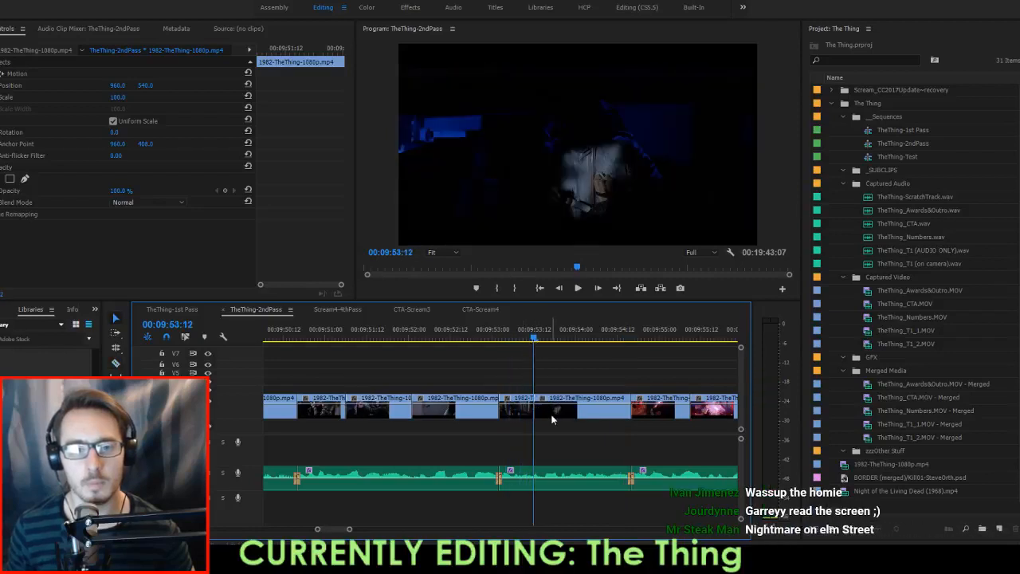
drag(554, 415, 518, 407)
key(ctrl+s)
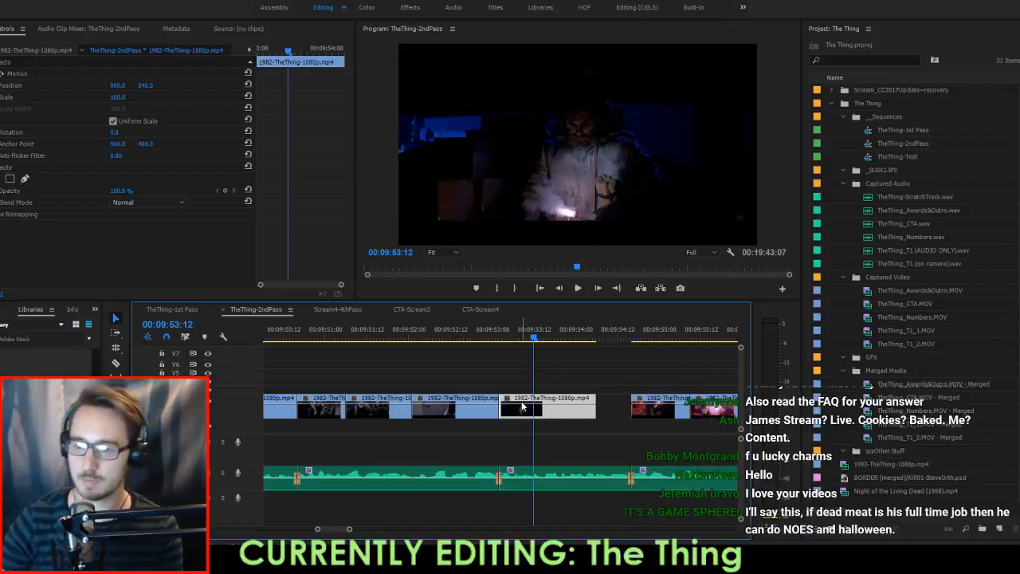
Extend the end of the dark flare shot to the next clip at 00:09:54:16 and replay the transition.
click(571, 432)
key(Up)
key(Up)
key(space)
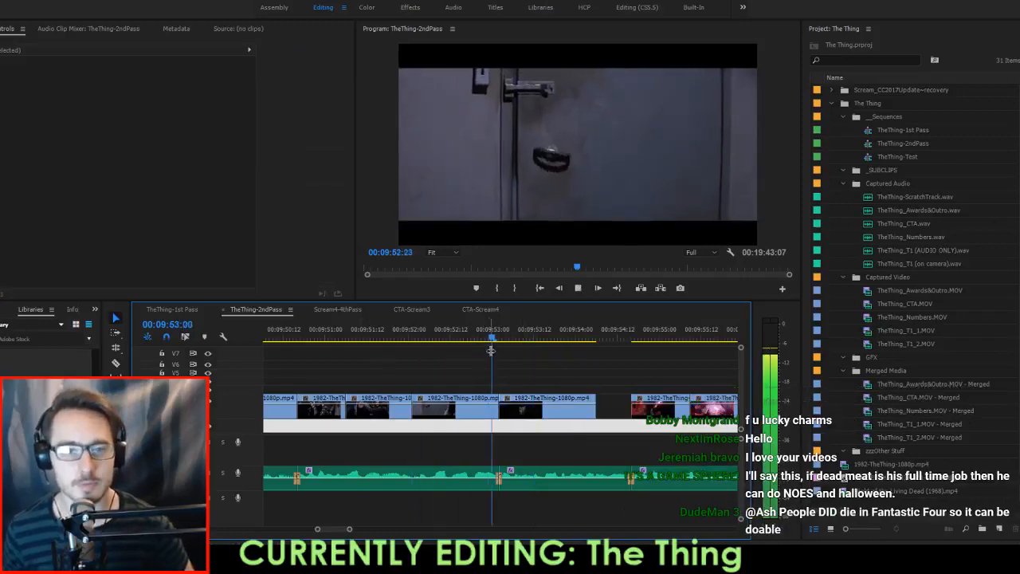
key(space)
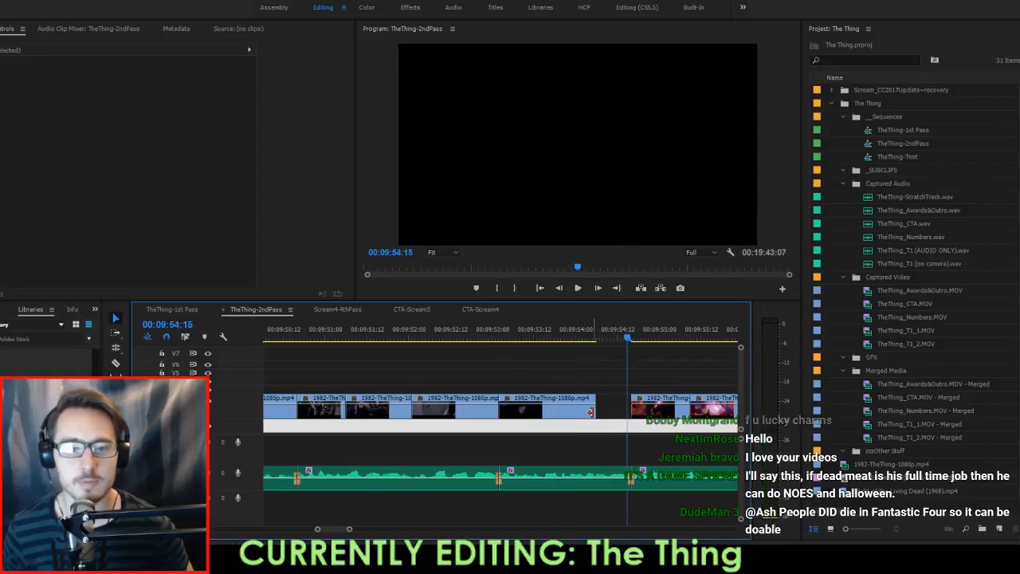
drag(591, 412, 689, 380)
click(589, 338)
key(space)
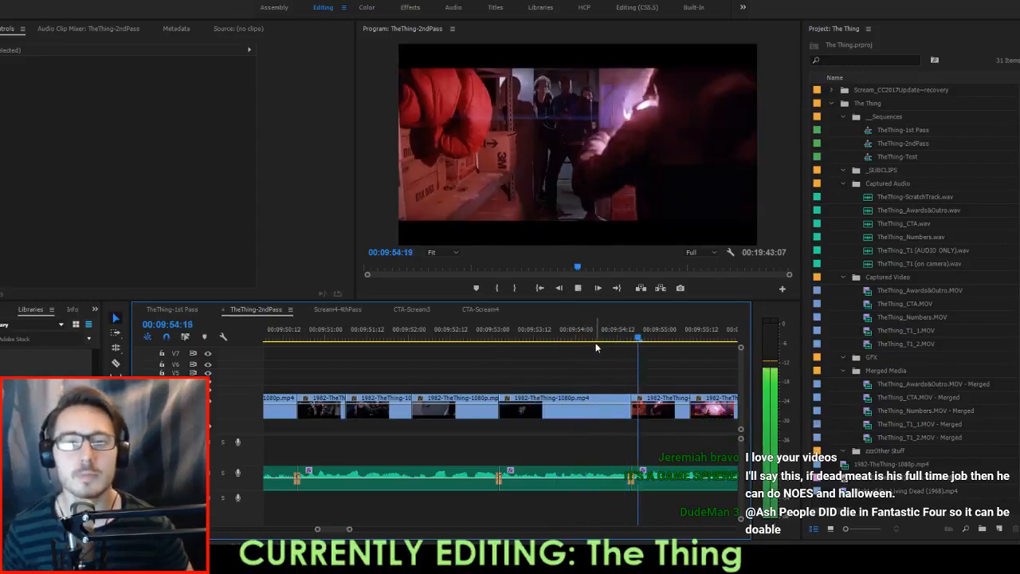
key(space)
click(587, 343)
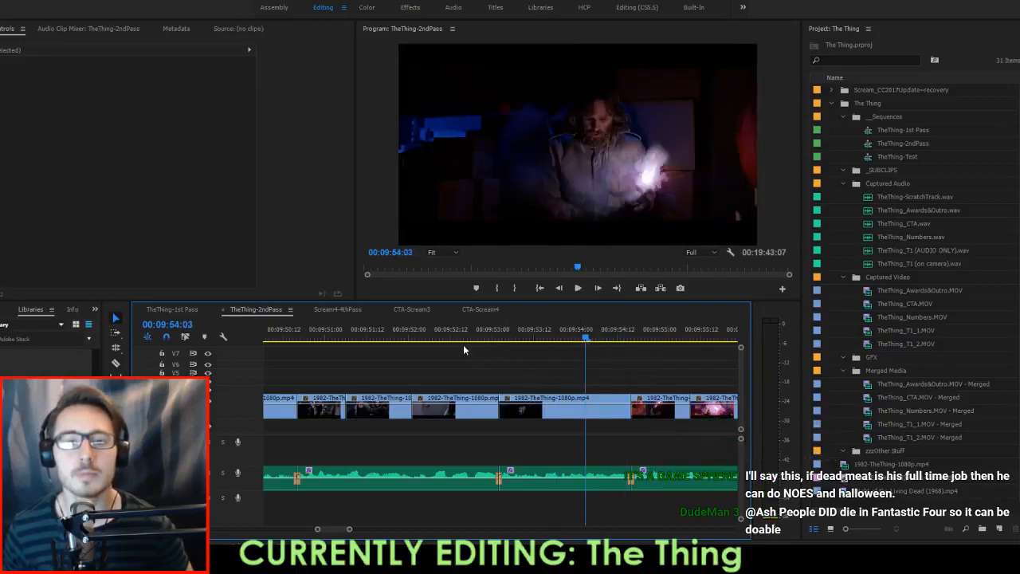
Move the dark flare shot one track up to start at 00:09:53:11, extend the door shot to meet it, and replay.
drag(464, 344, 530, 354)
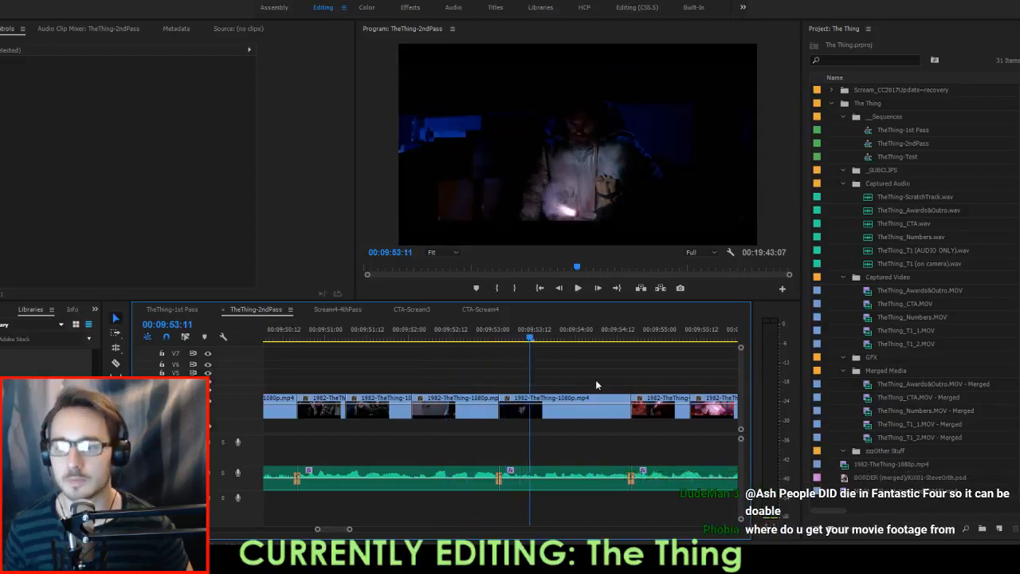
drag(589, 408, 620, 390)
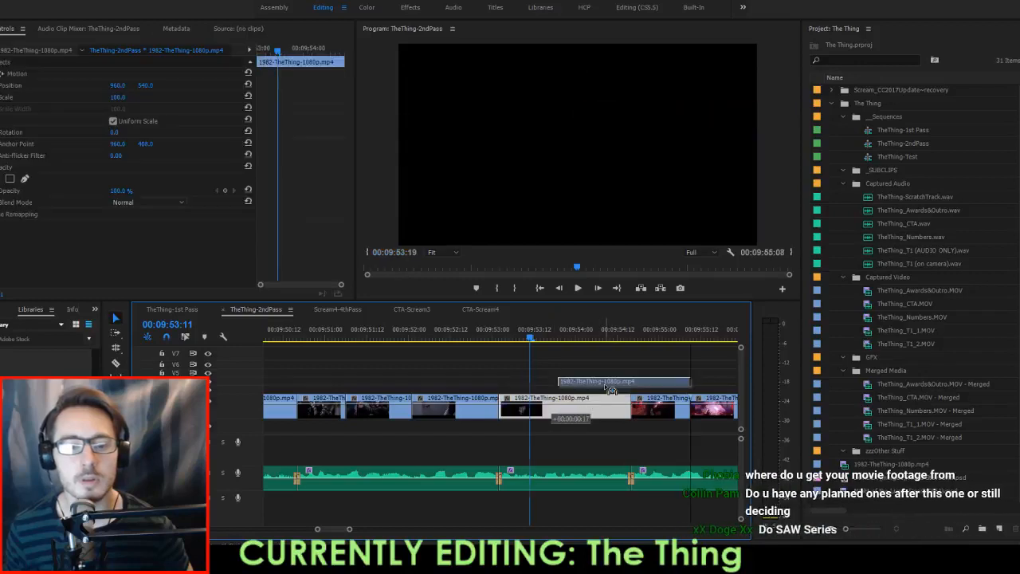
drag(495, 415, 532, 415)
click(470, 339)
key(space)
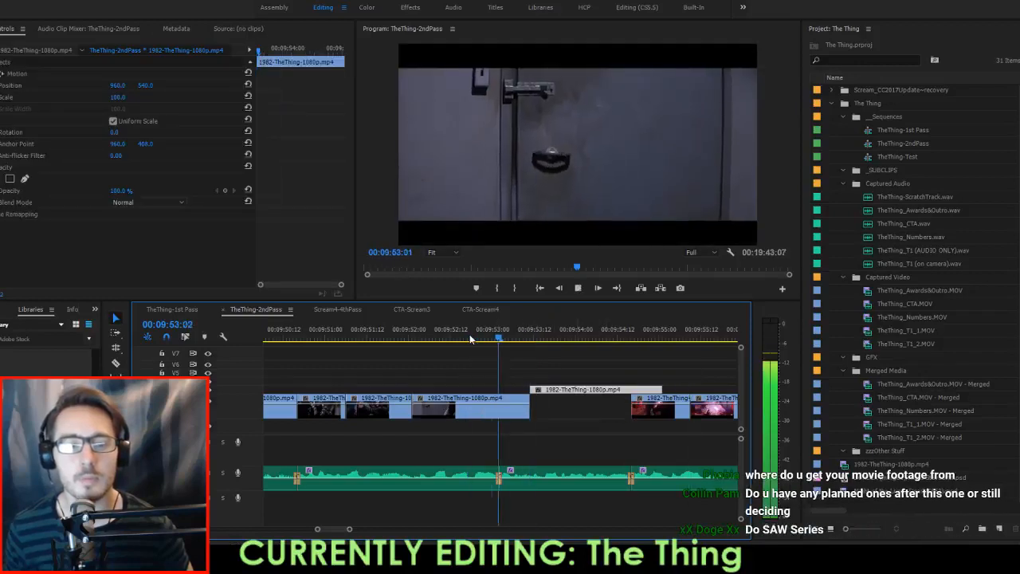
key(space)
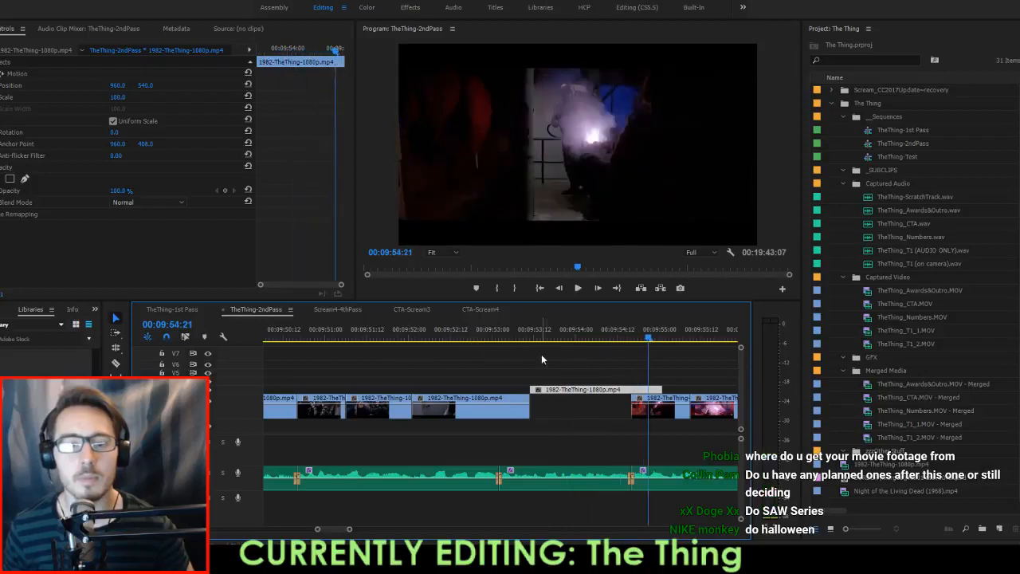
Trim the dark flare shot's end to 00:09:54:16, move it back down in line with the other movie clips, and replay the section.
key(shift+Left)
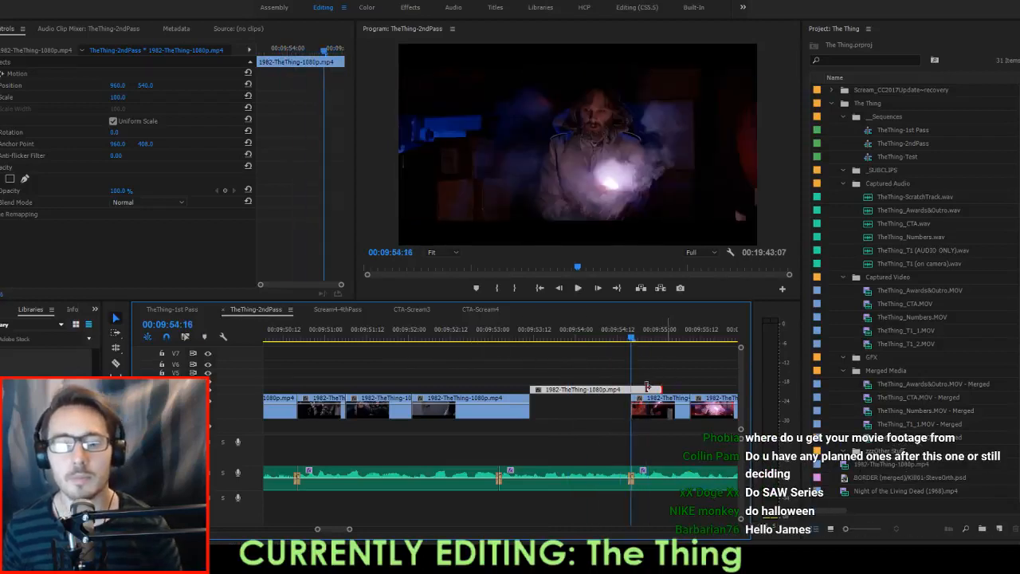
drag(647, 387, 611, 407)
key(Up)
key(space)
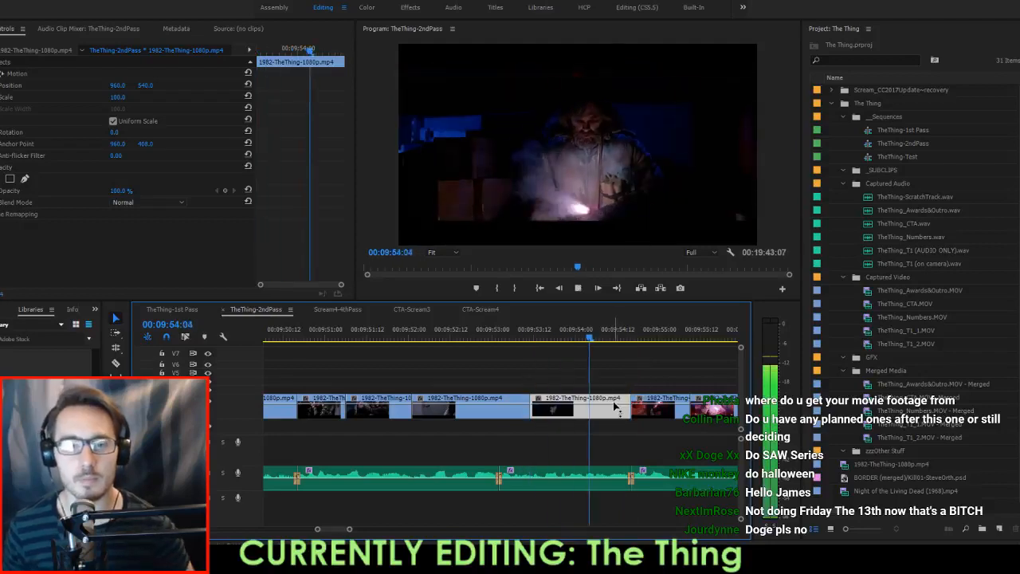
key(space)
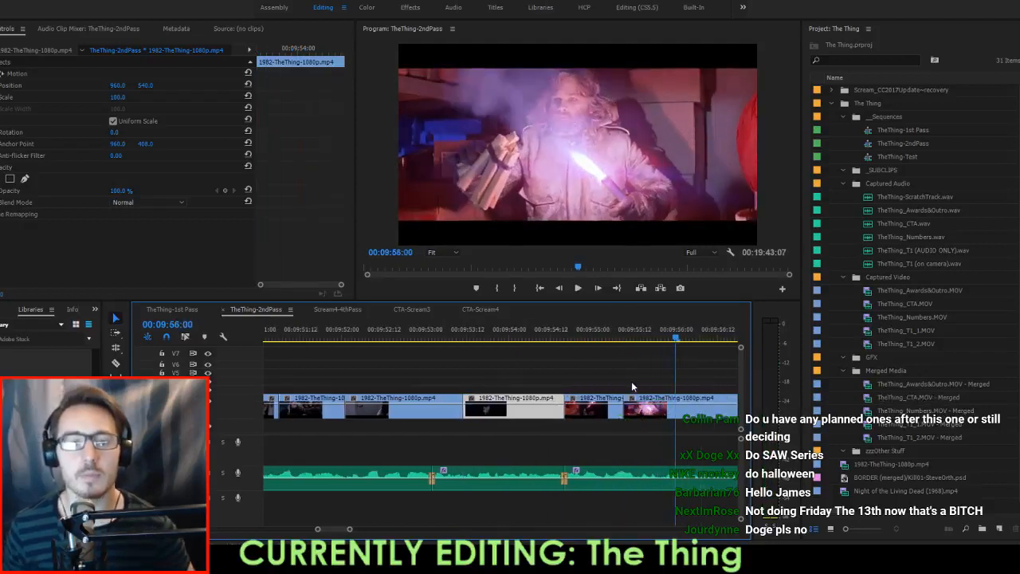
Select the flare and dynamite close-up with all movie clips following it in this section and shift them slightly later.
scroll(631, 381, down, 6)
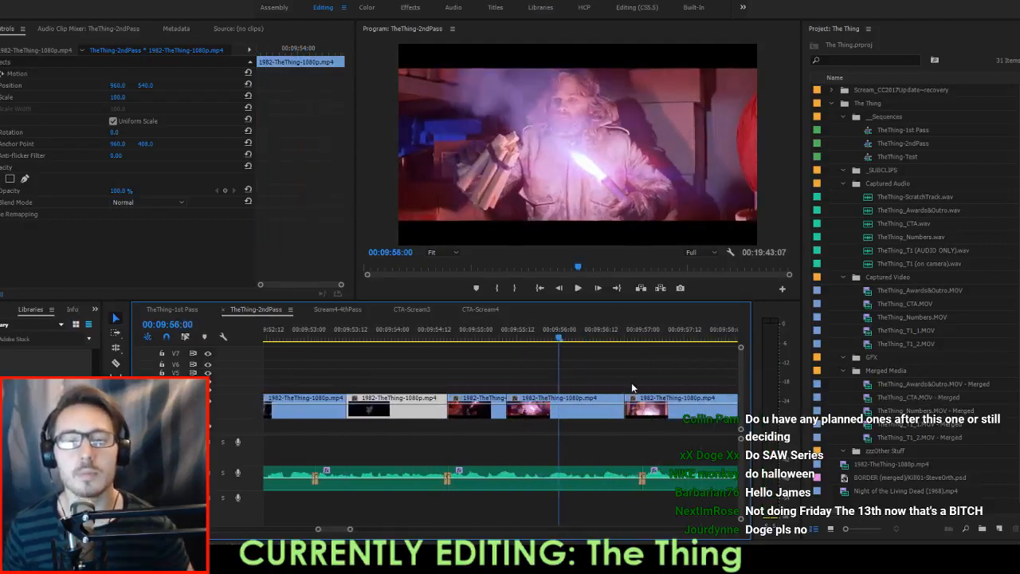
alt+scroll(583, 382, down, 4)
click(584, 383)
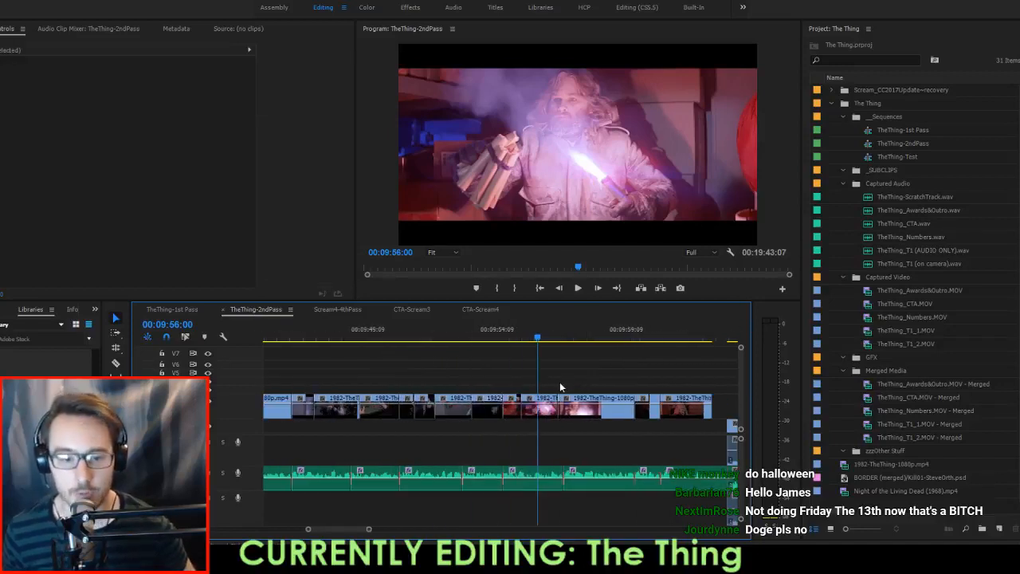
click(554, 386)
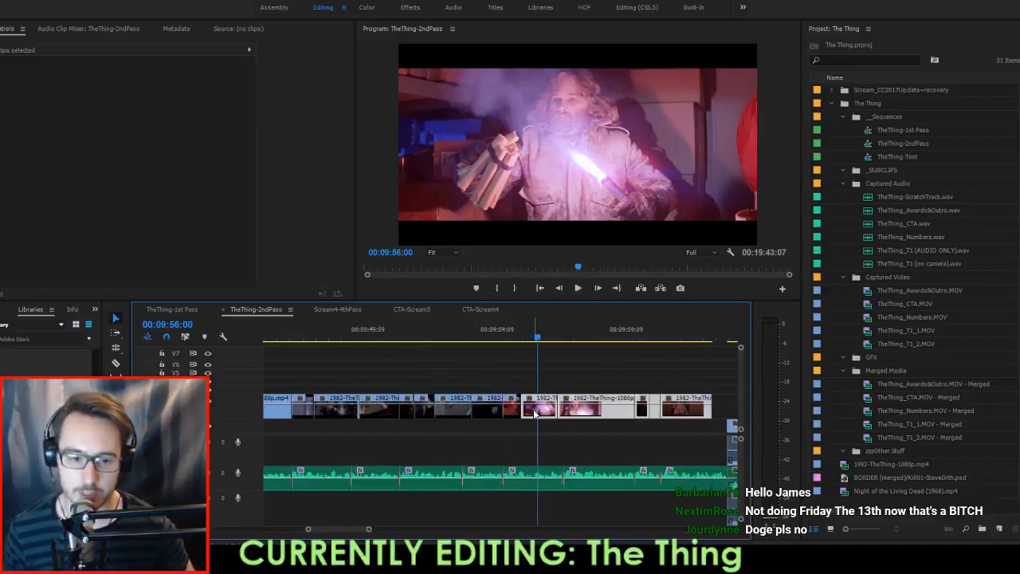
drag(535, 413, 544, 416)
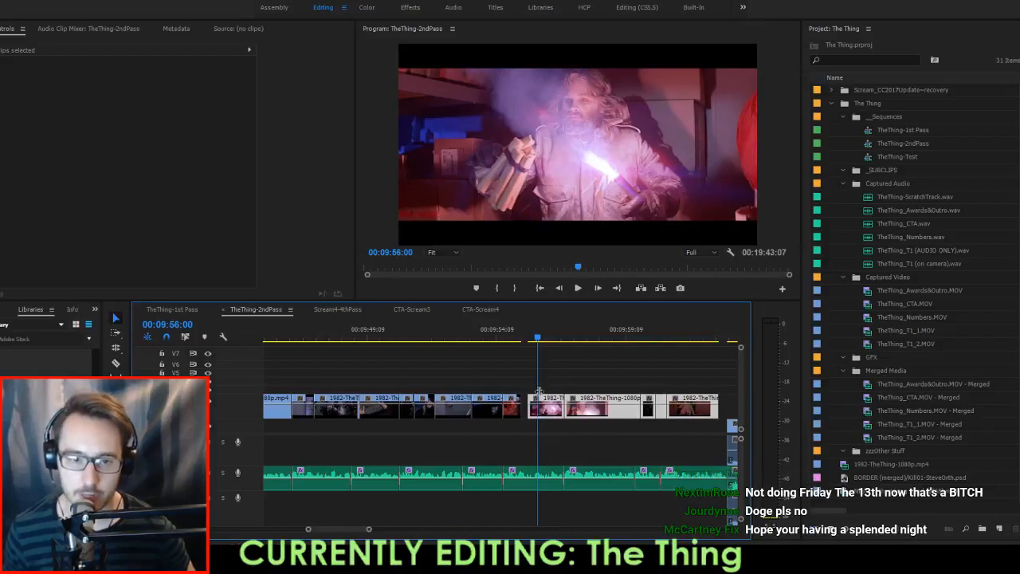
alt+scroll(533, 378, up, 4)
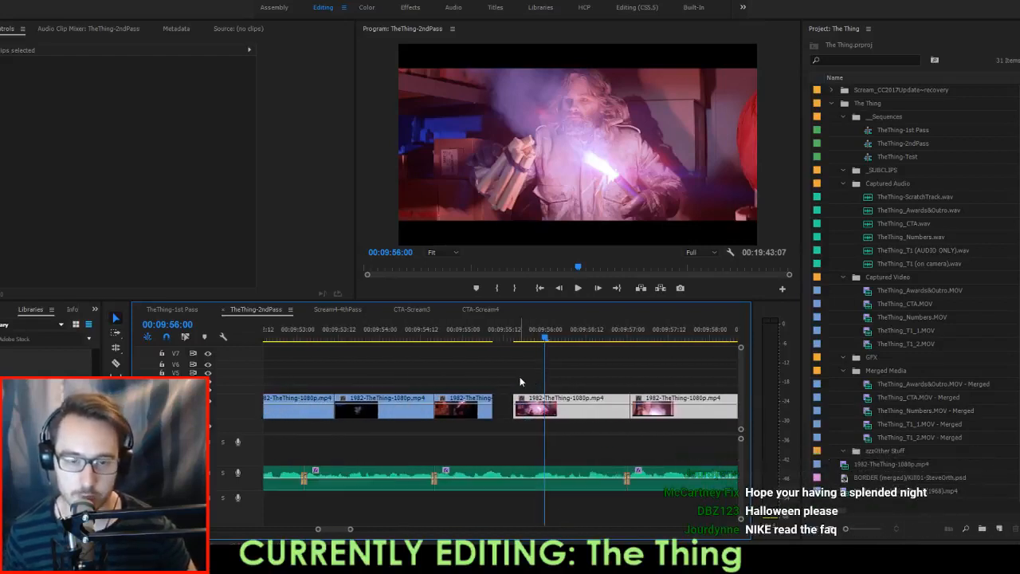
Extend the shot starting at 00:09:54:16 to meet the flare and dynamite close-up at 00:09:55:15, and replay the section.
alt+scroll(520, 377, up, 5)
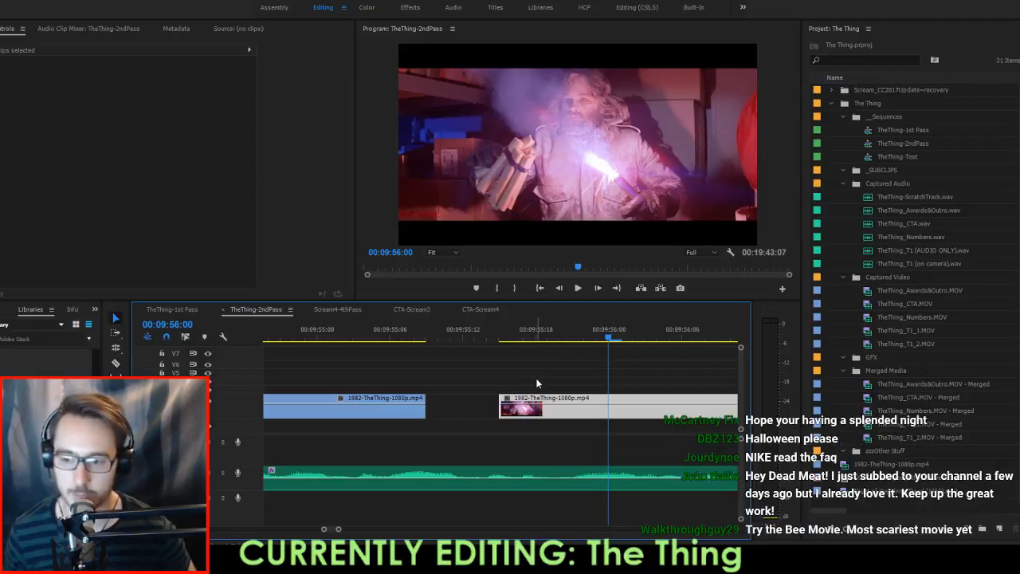
scroll(542, 376, up, 4)
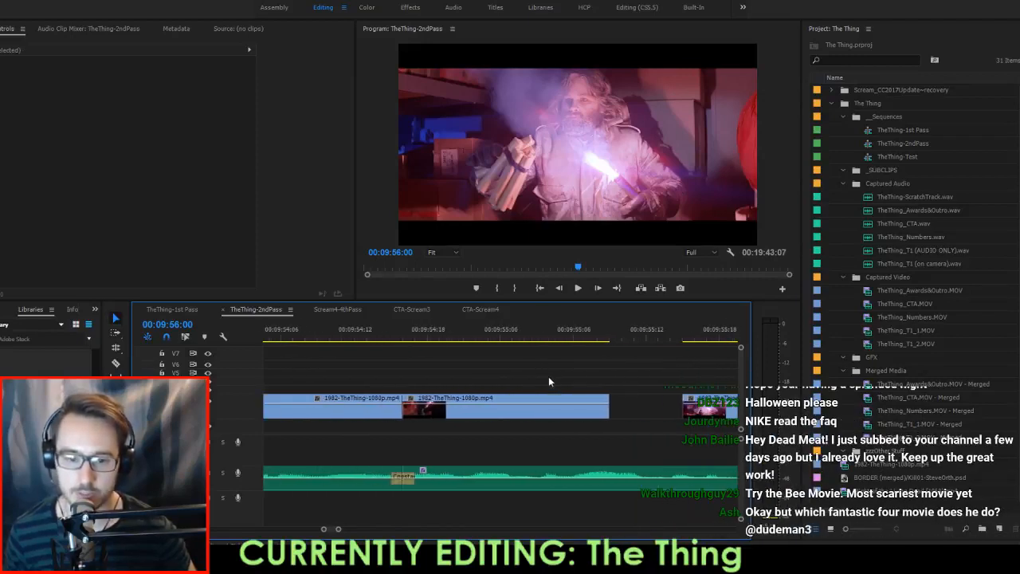
key(Up)
key(Up)
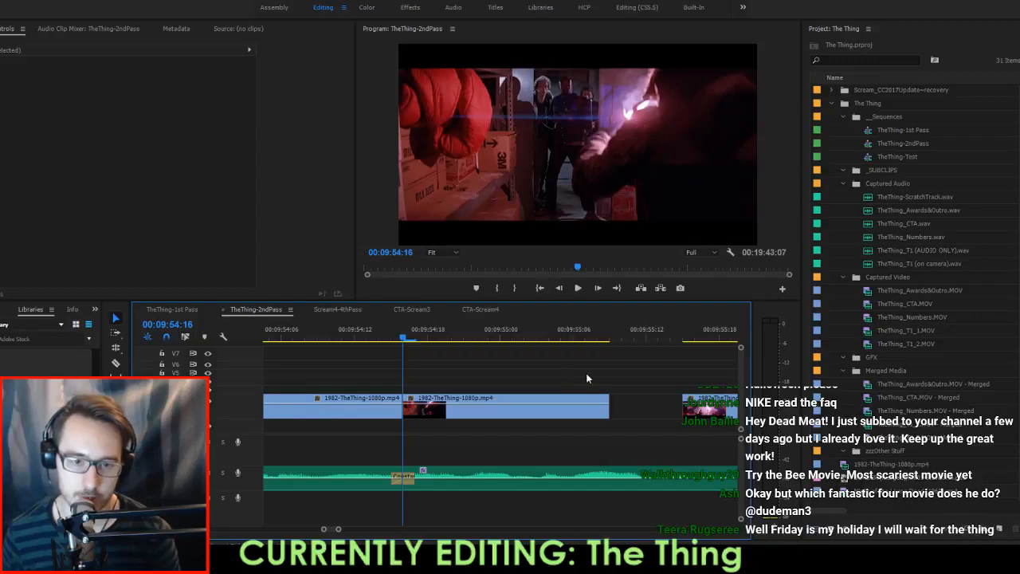
key(space)
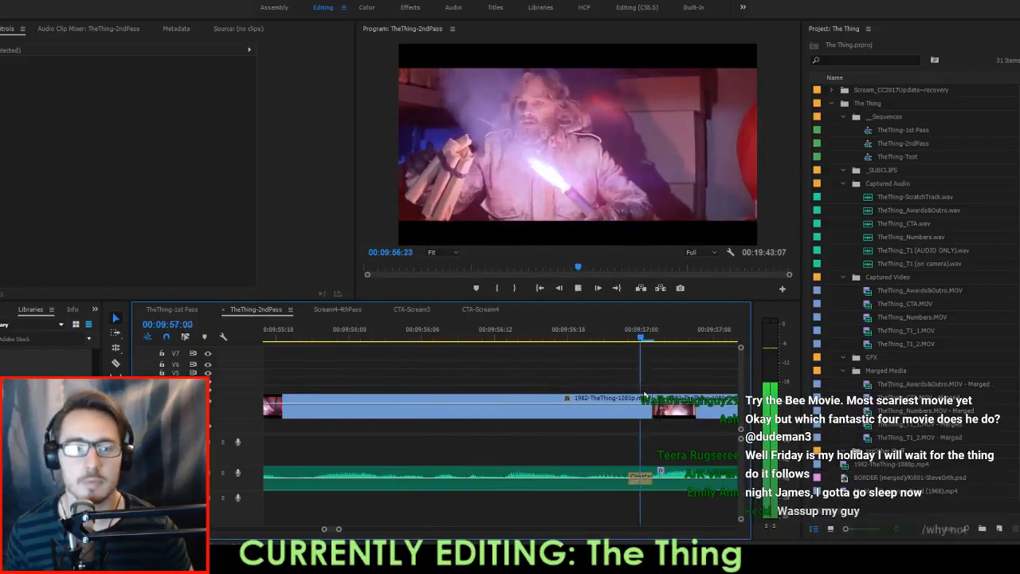
key(space)
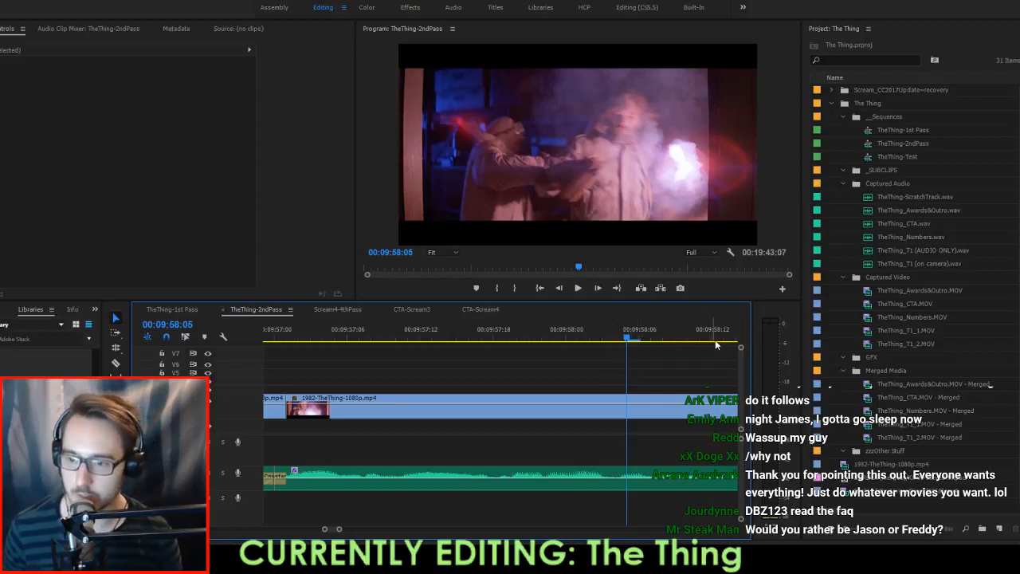
Save the project and replay the shots from the cut at 00:09:57:01.
key(ctrl+s)
key(Up)
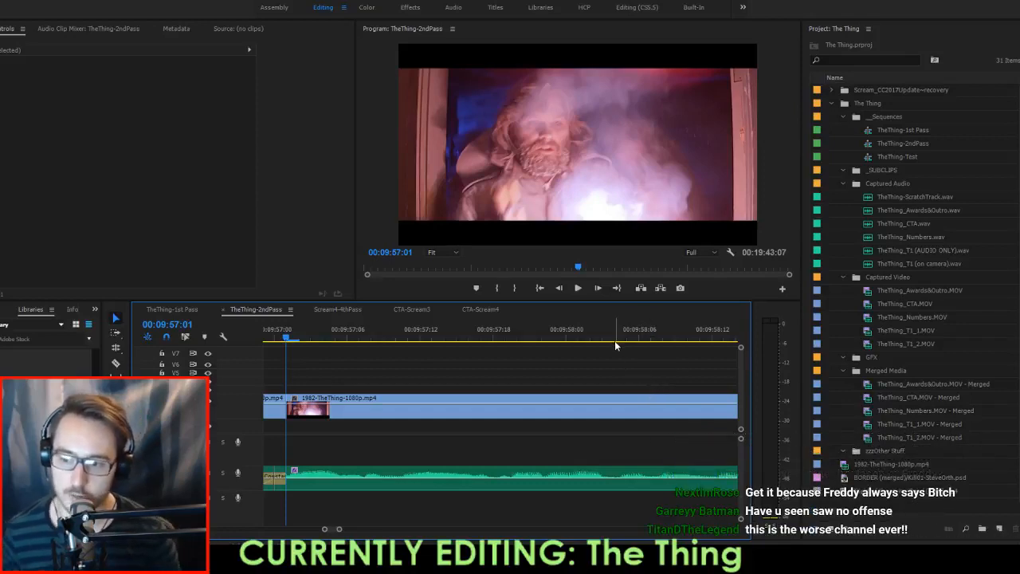
key(space)
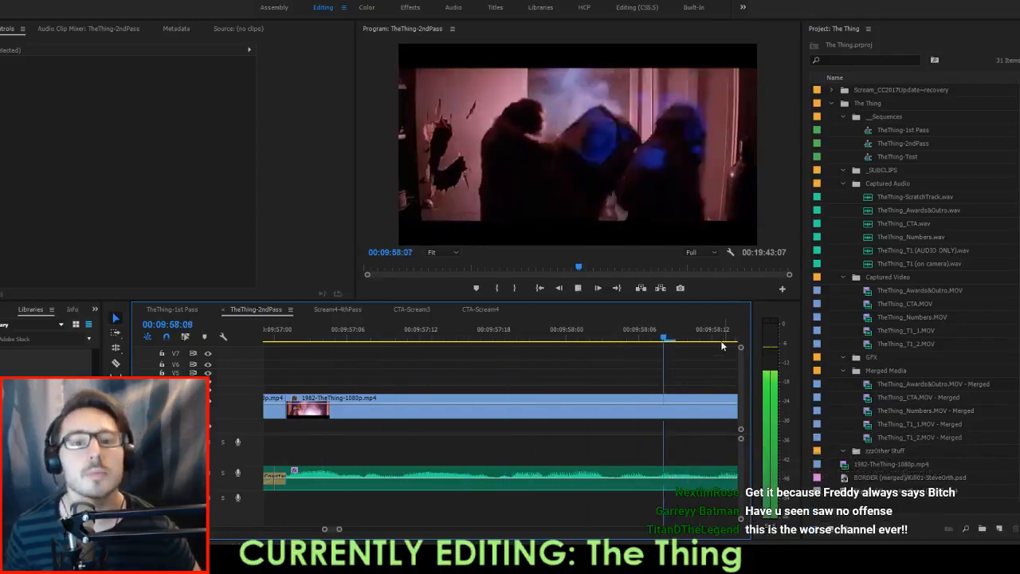
key(space)
scroll(434, 371, down, 6)
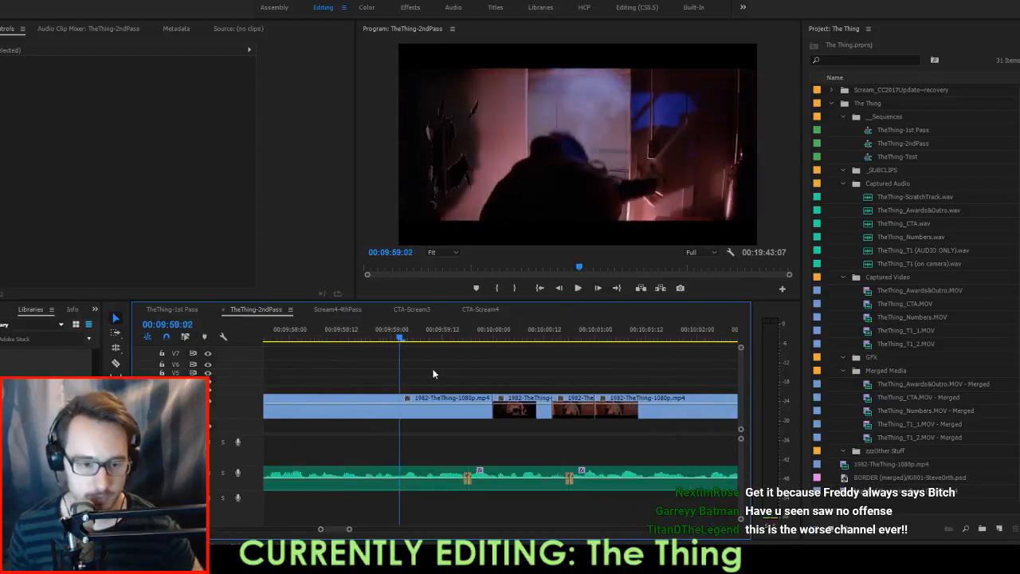
Delete the short dark shot starting at 00:10:00:00 and extend the preceding movie shot over the gap to the next clip.
scroll(396, 392, up, 3)
drag(434, 334, 664, 371)
scroll(663, 370, down, 2)
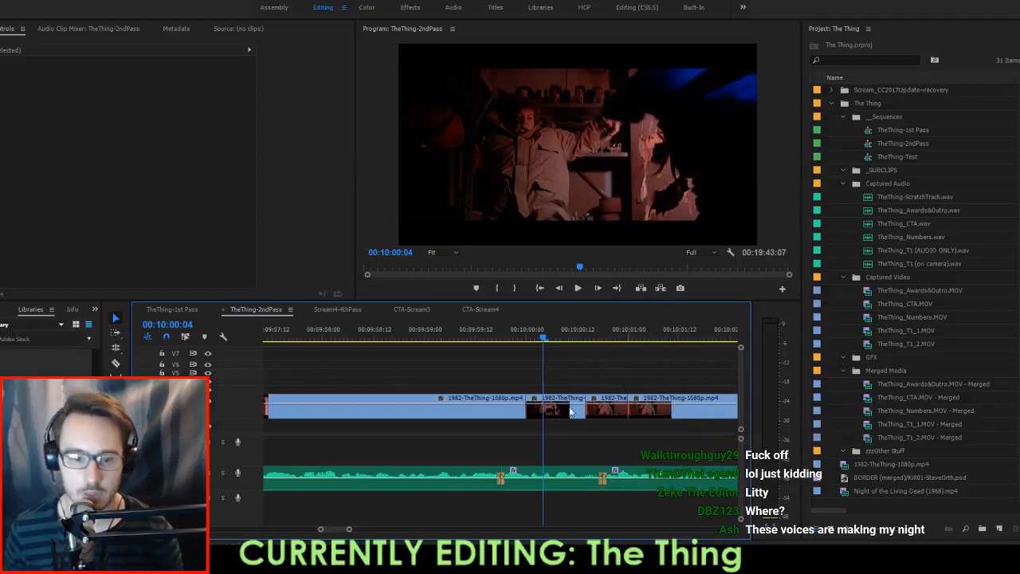
click(570, 409)
key(Delete)
drag(528, 410, 646, 410)
key(Up)
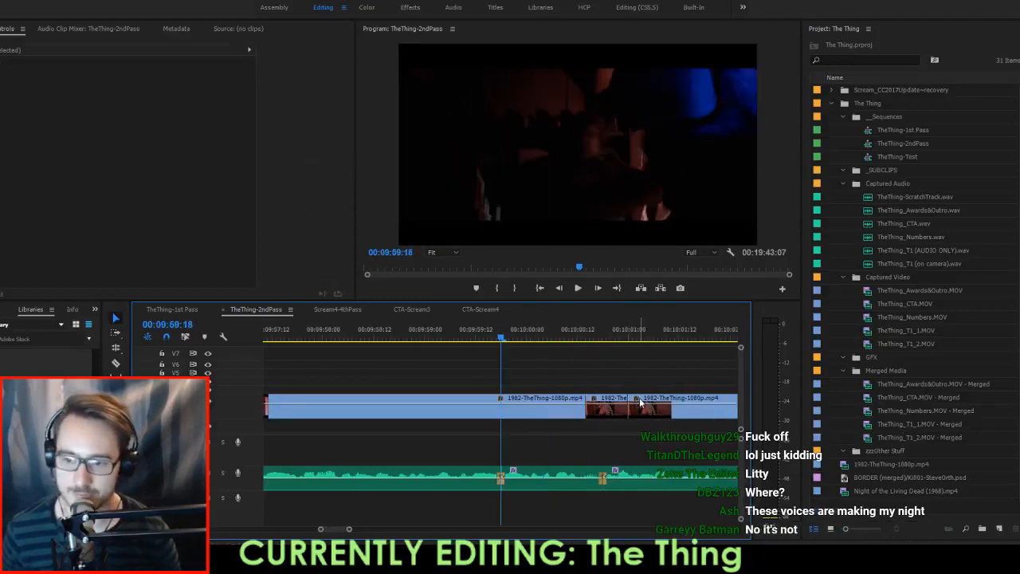
key(space)
key(space)
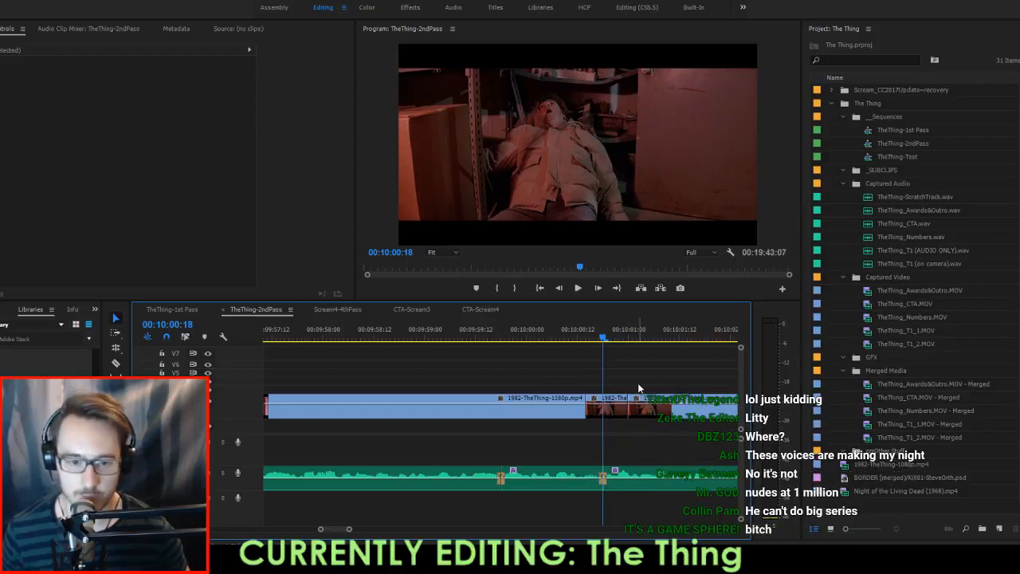
Replay from the narration cut at 00:09:59:18 through to the start of the host's take to check the cuts.
key(Up)
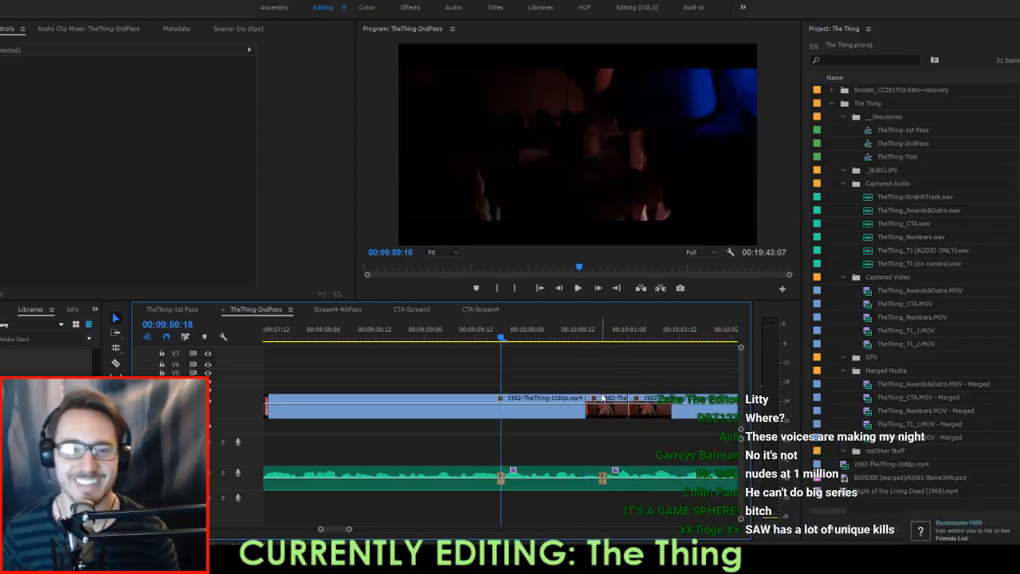
key(space)
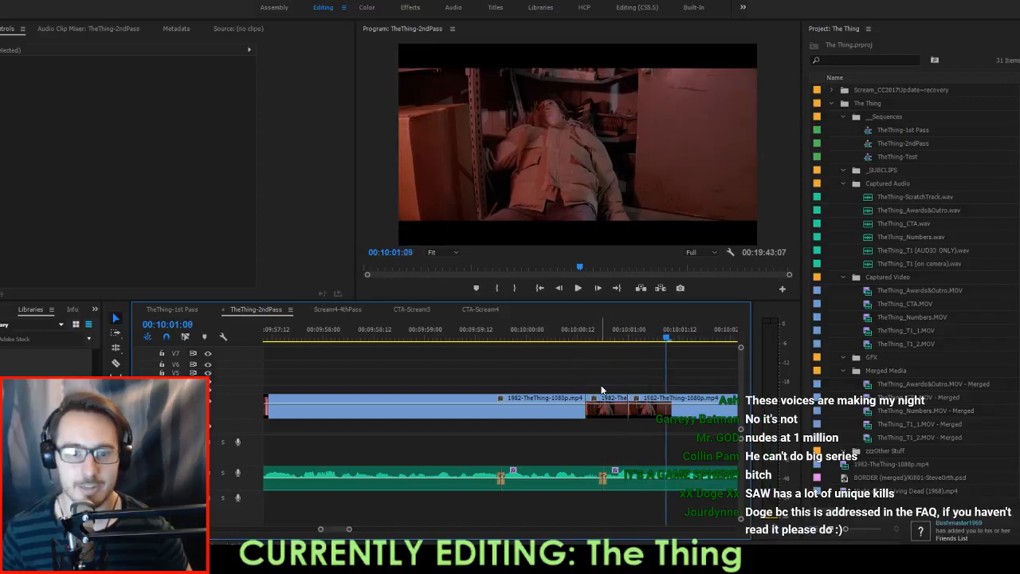
scroll(599, 408, down, 1)
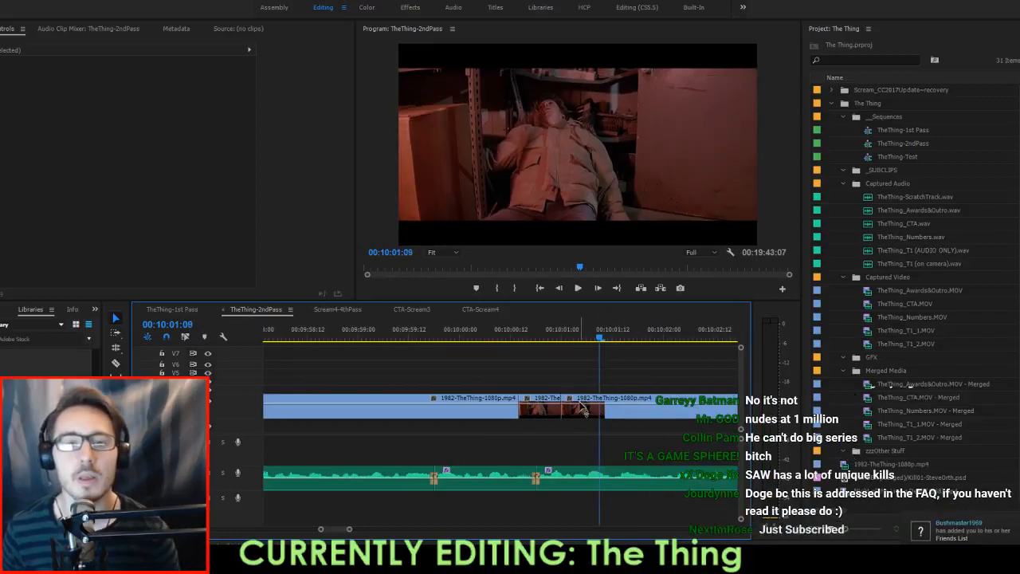
key(space)
key(space)
key(space)
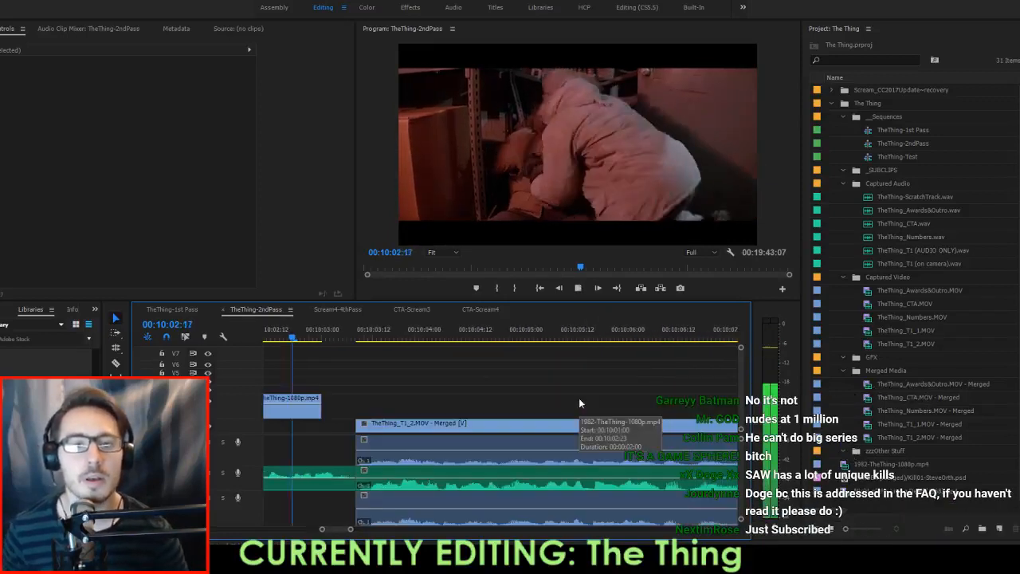
key(space)
Delete the last movie clip before the host's take and shift the slumped man shot to 00:10:00:18, extending the preceding shot to meet it.
scroll(443, 402, up, 5)
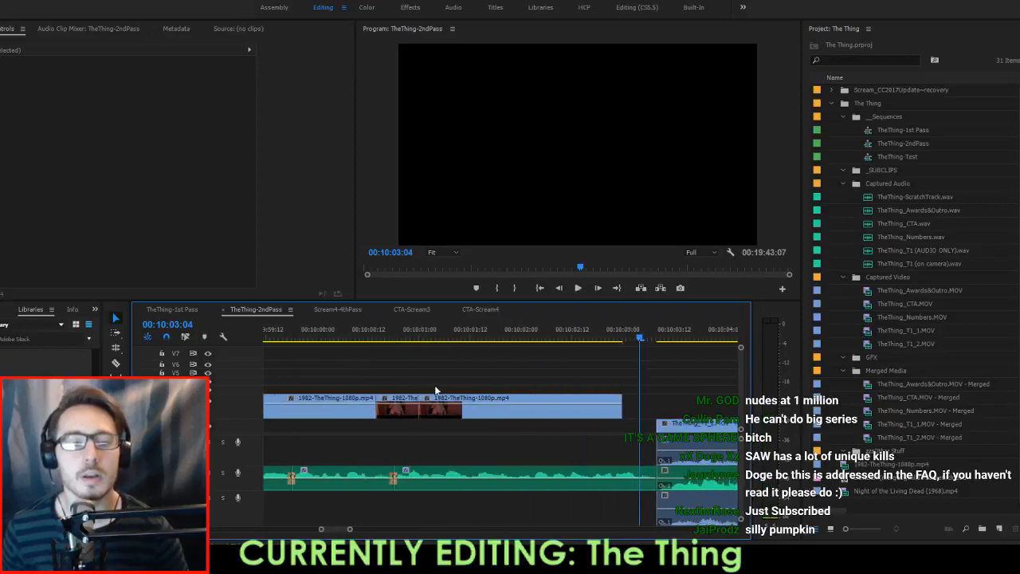
drag(405, 412, 424, 411)
click(344, 332)
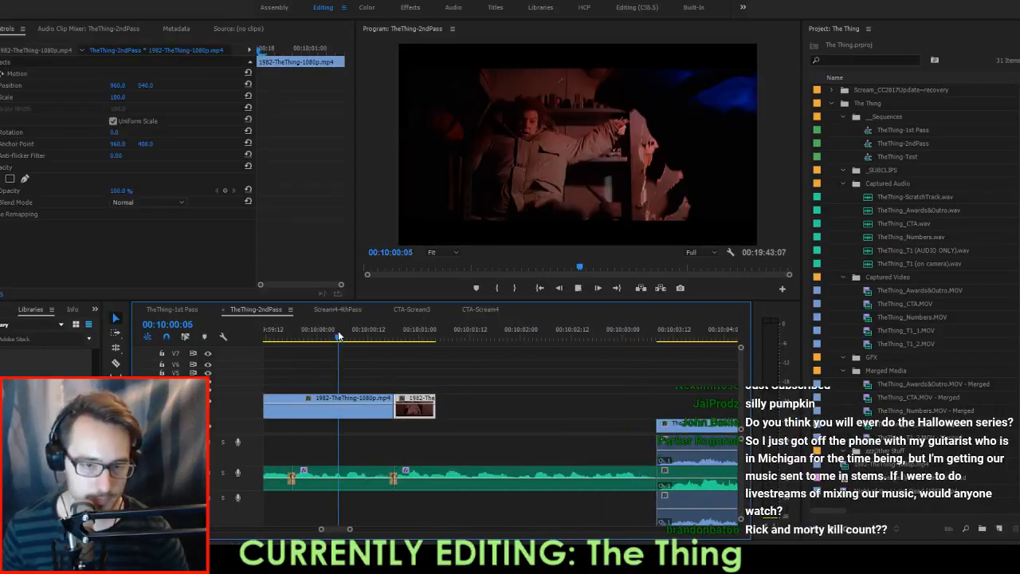
key(space)
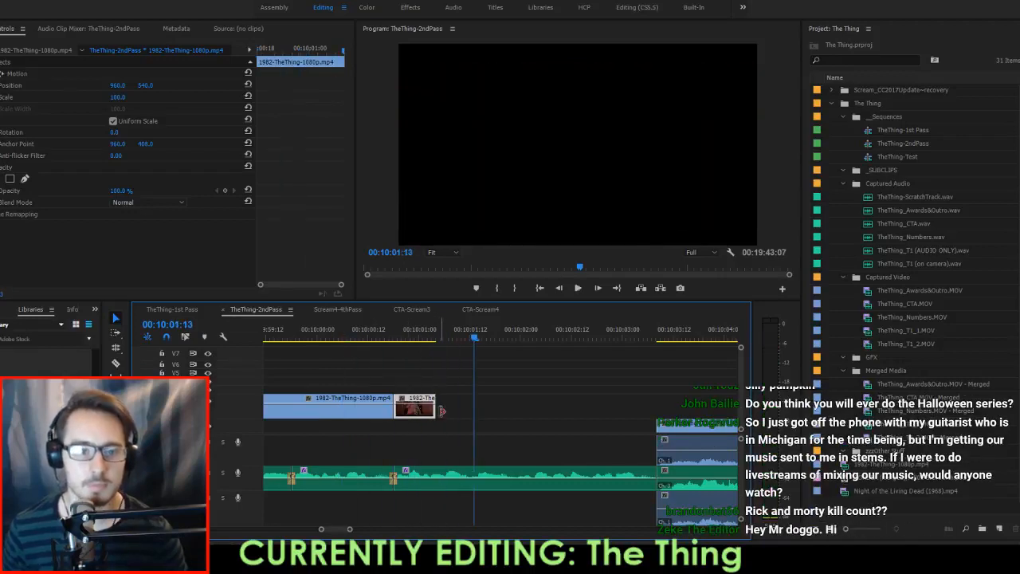
Extend the end of the slumped man shot to the start of the host's take and replay the transition.
drag(513, 408, 655, 409)
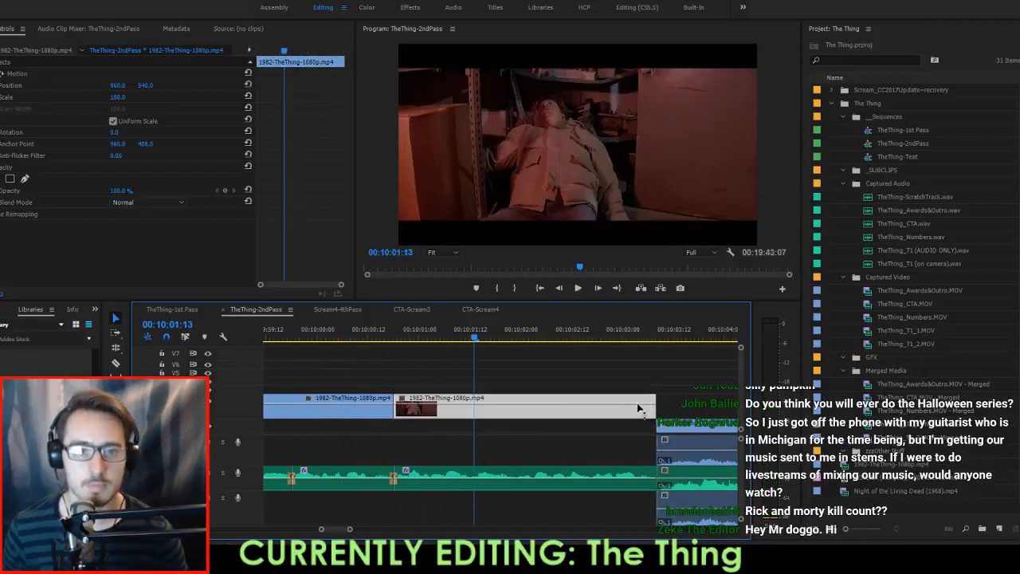
key(space)
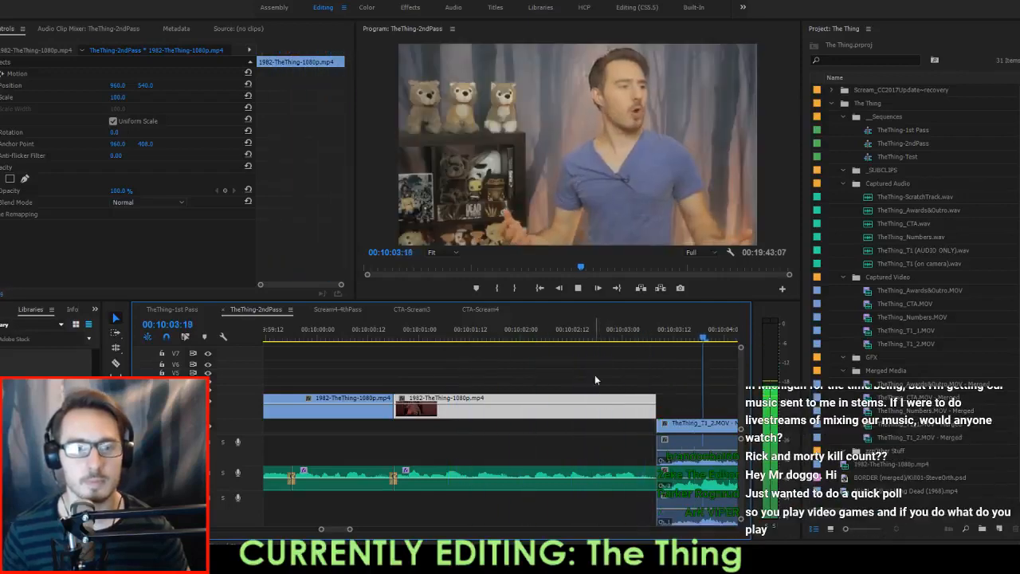
key(space)
Ripple-trim the cut before the host's take back to 00:10:03:07 and save the project.
drag(627, 336, 654, 341)
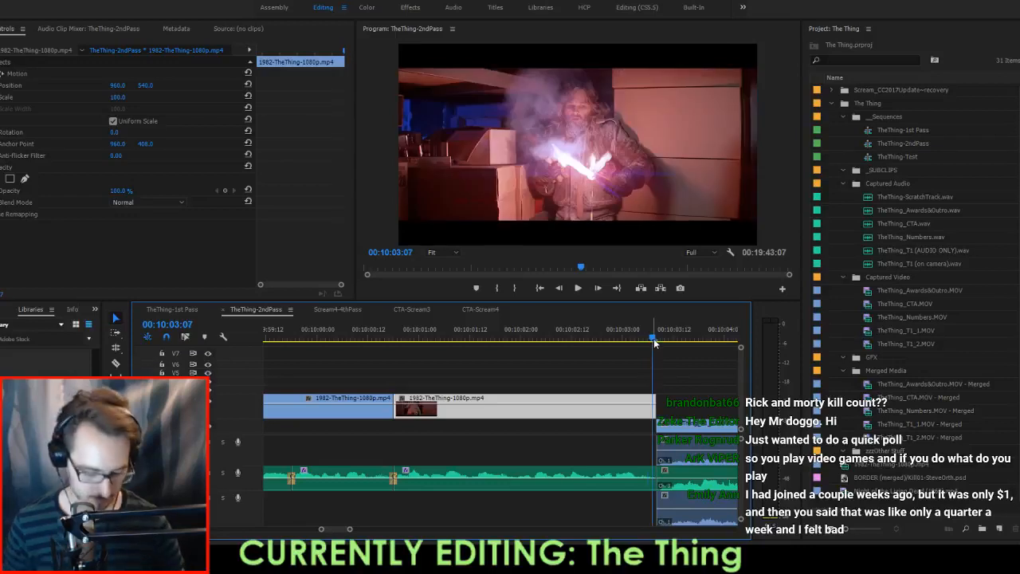
key(ctrl+s)
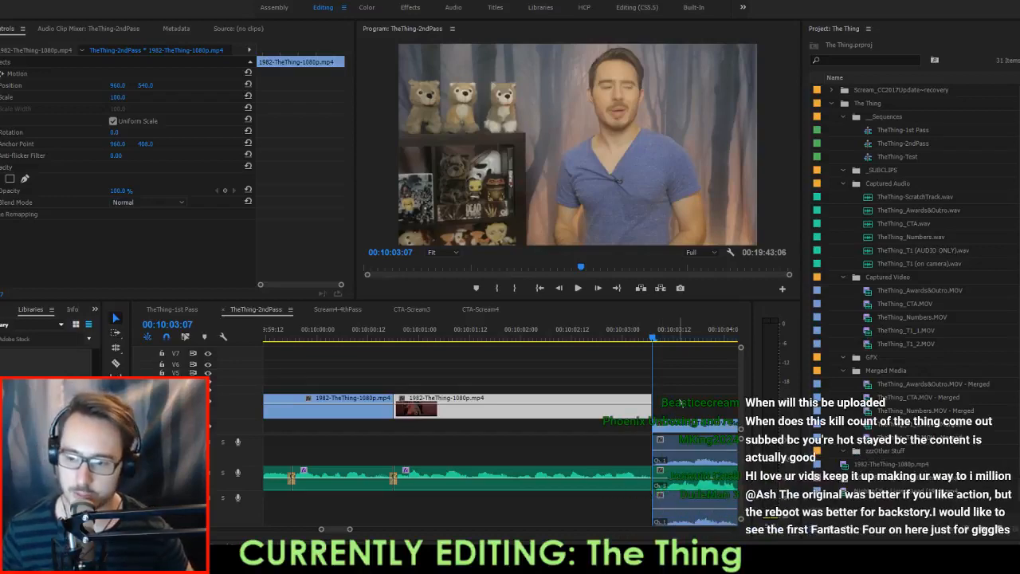
Delete the first-track audio clips under the TheThing_T1_2.MOV host takes that start at 00:10:03:07.
scroll(681, 403, down, 4)
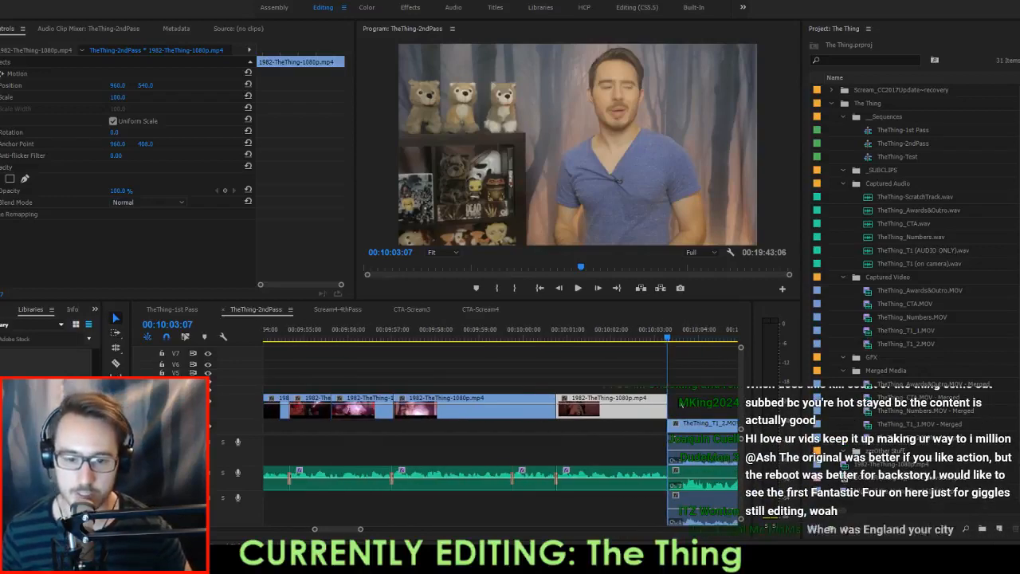
click(692, 400)
scroll(694, 398, down, 3)
scroll(695, 397, down, 2)
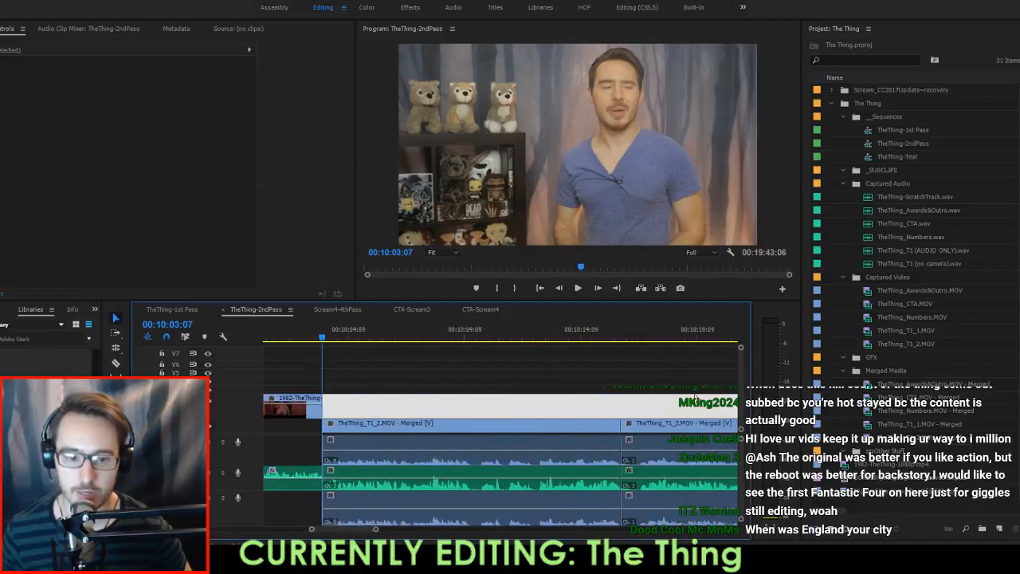
click(549, 459)
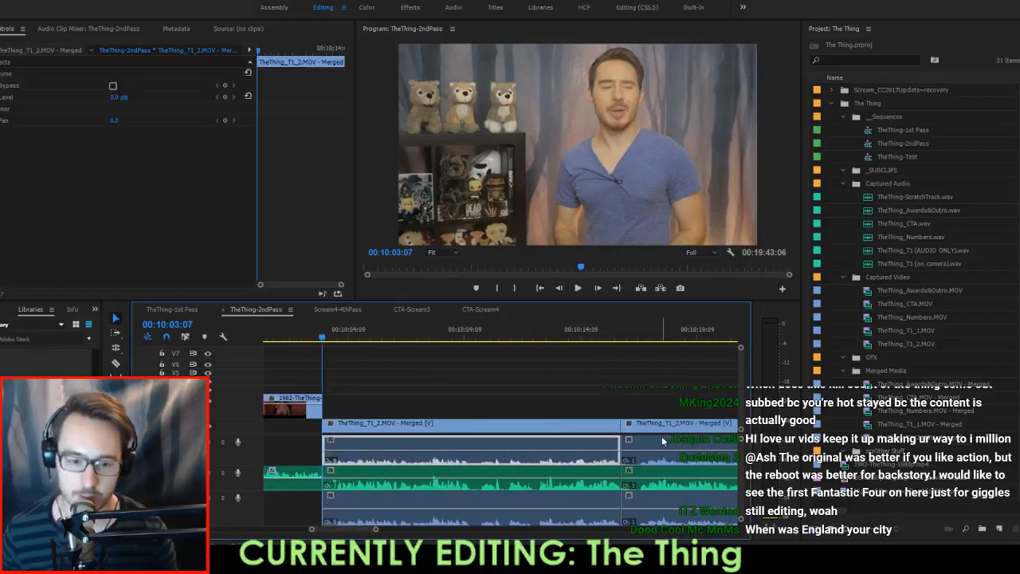
click(661, 441)
key(Delete)
click(571, 445)
key(Delete)
Delete the third-track audio clips under the same run of TheThing_T1_2.MOV host takes.
scroll(567, 477, down, 2)
click(459, 507)
key(Delete)
click(591, 509)
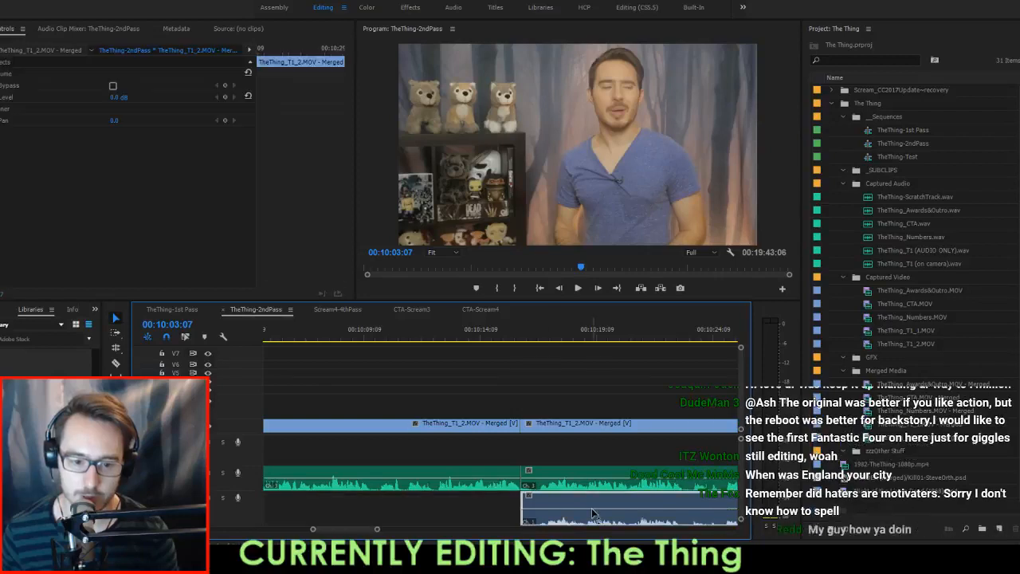
key(Delete)
scroll(591, 508, down, 4)
click(621, 494)
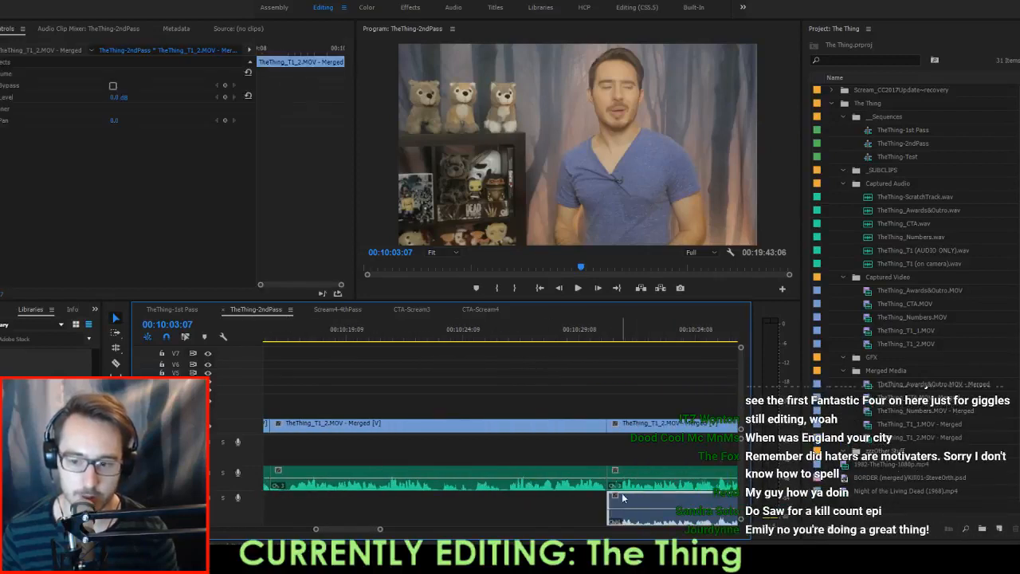
key(Delete)
Play the movie clips after the host takes, around 00:10:47, and cut them out of the timeline.
scroll(624, 477, down, 6)
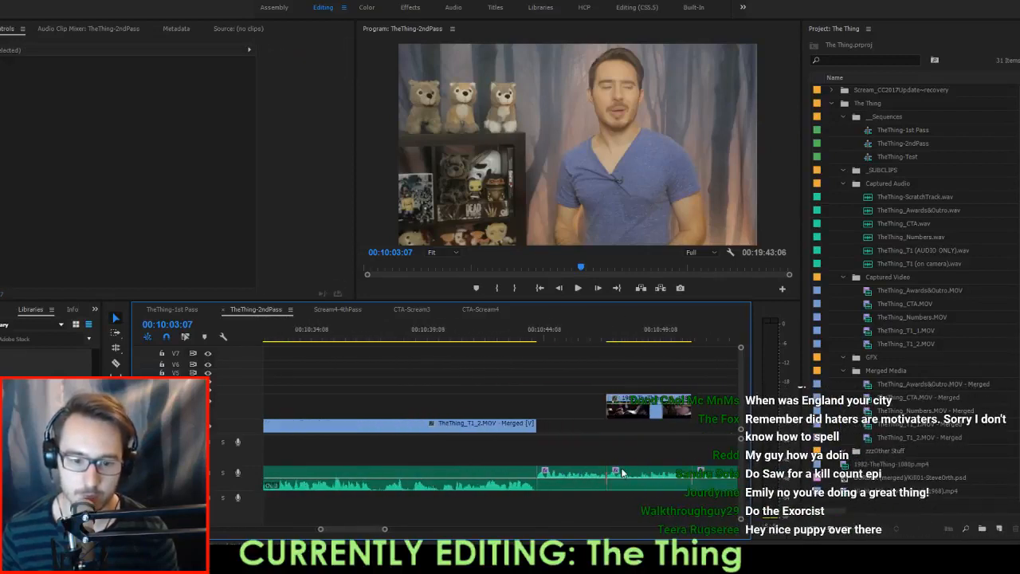
drag(566, 338, 611, 339)
key(space)
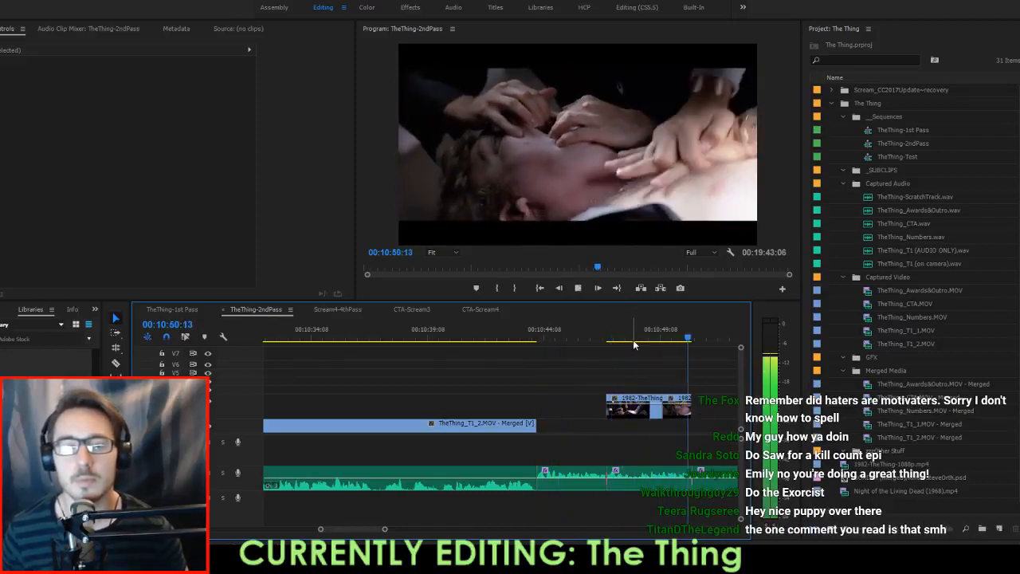
click(680, 412)
scroll(626, 391, up, 3)
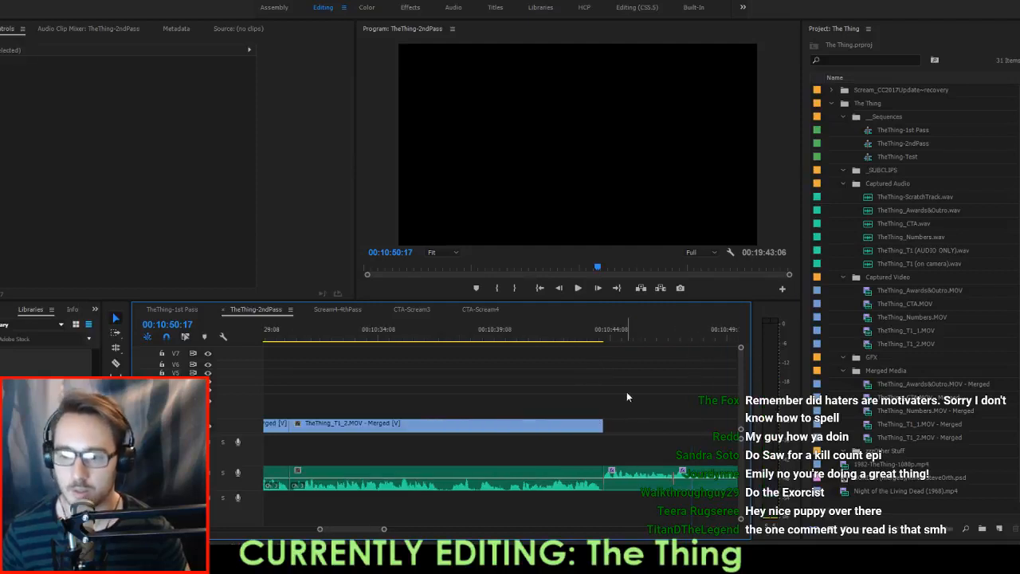
Paste the cut movie clips above the host's take at 00:10:03:07 and replay from 00:10:01:22.
key(Up)
key(Up)
key(Up)
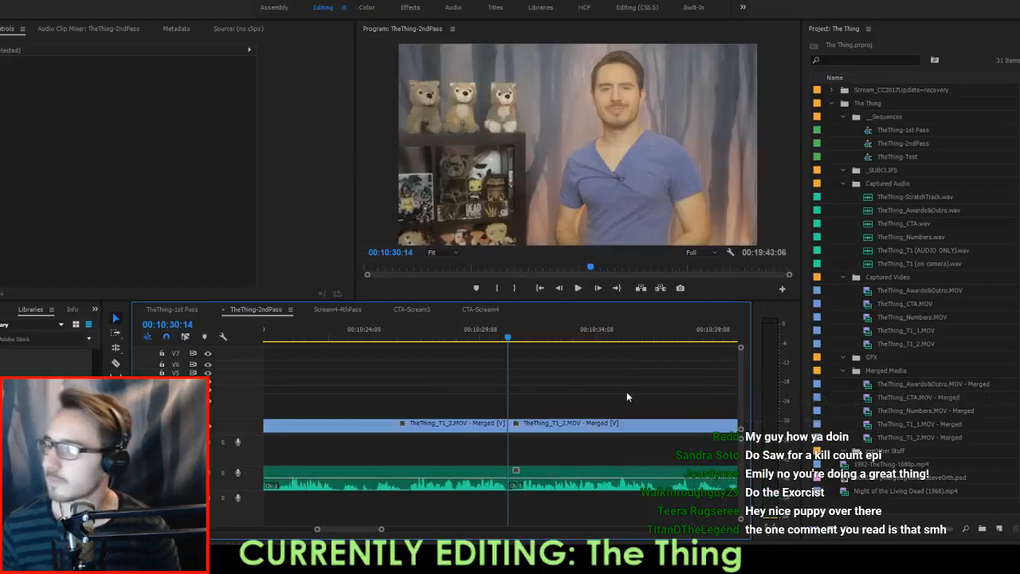
key(Up)
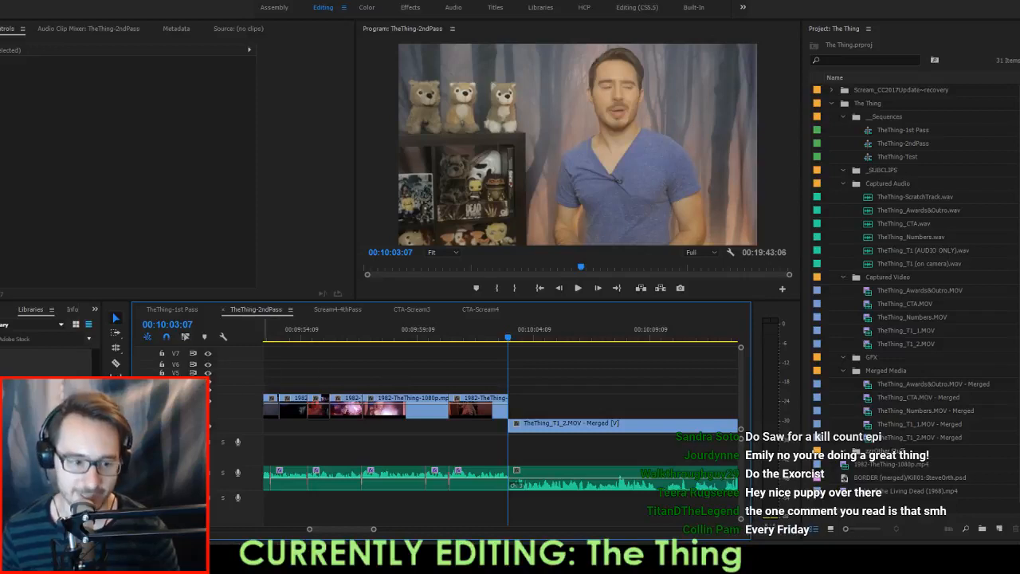
scroll(394, 370, down, 1)
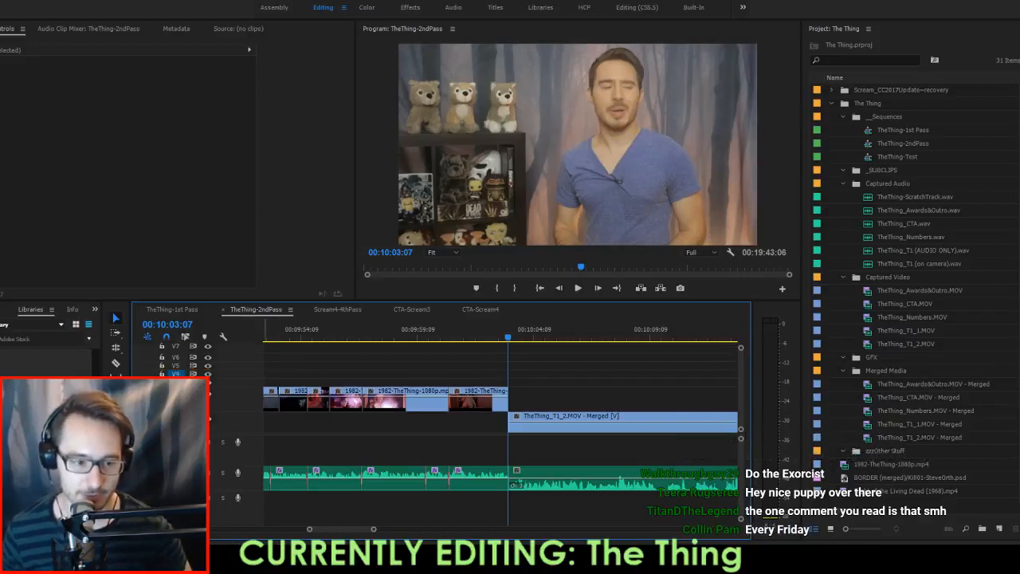
key(ctrl+v)
click(477, 333)
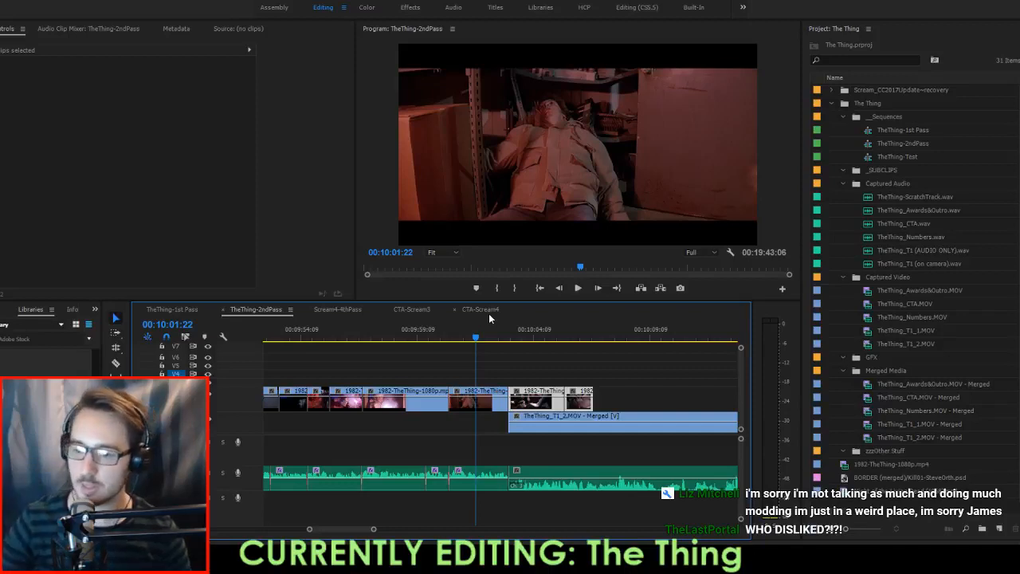
key(j)
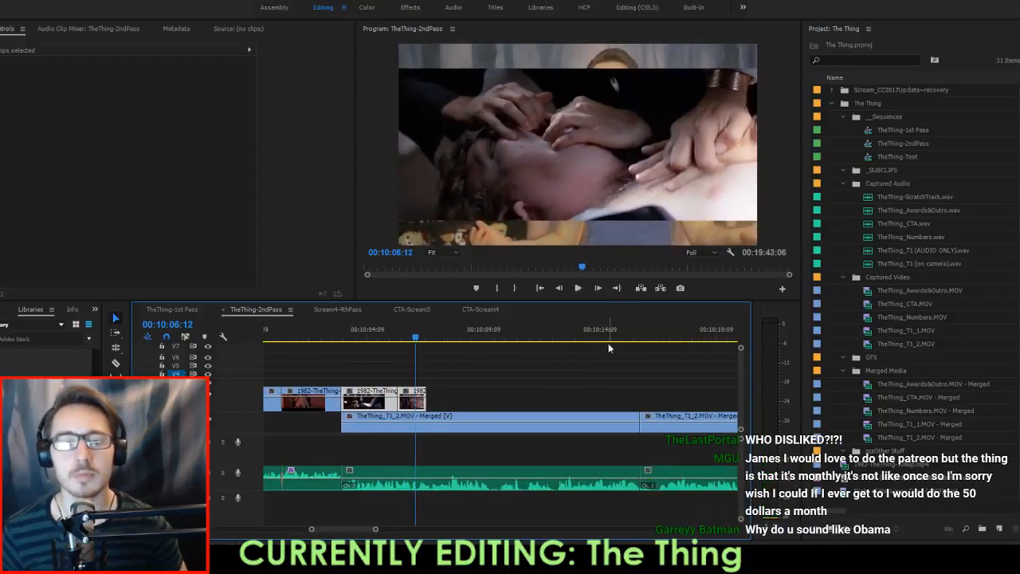
Play the TheThing_T1 (AUDIO ONLY).wav narration right after the host takes, around 00:10:44, and cut its first clip out of the timeline.
click(646, 339)
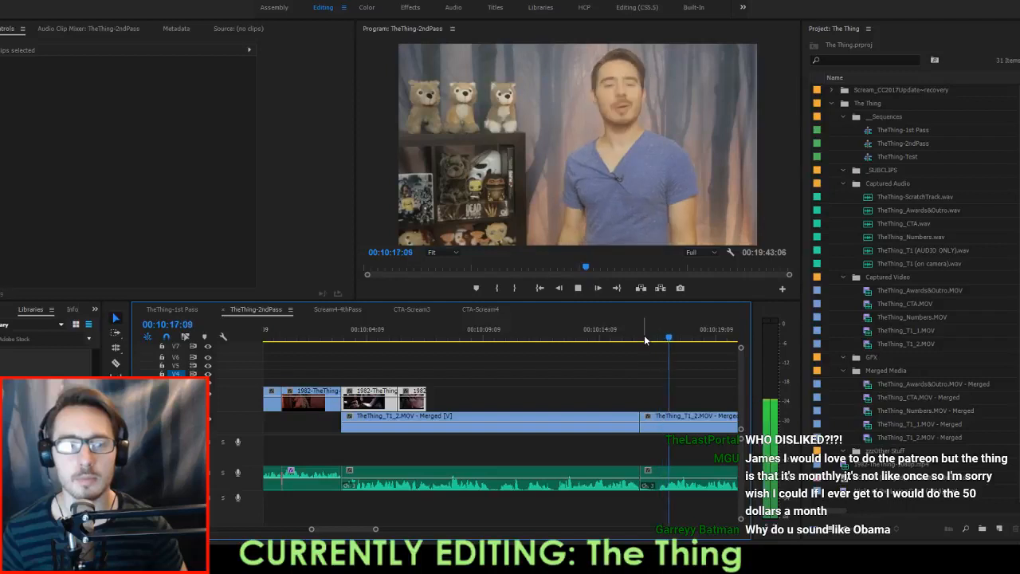
key(space)
scroll(623, 388, down, 2)
scroll(623, 388, down, 5)
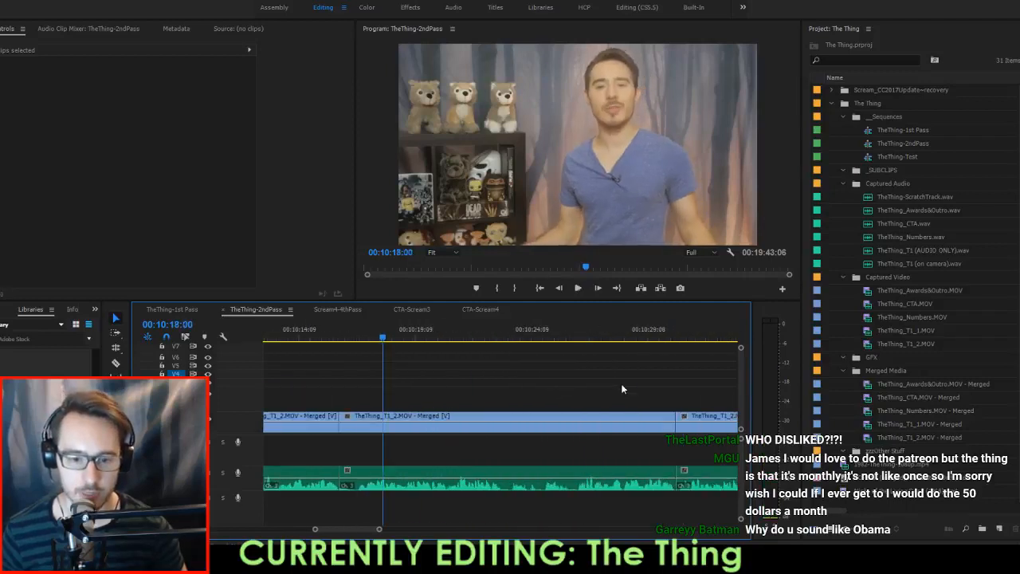
scroll(623, 388, down, 2)
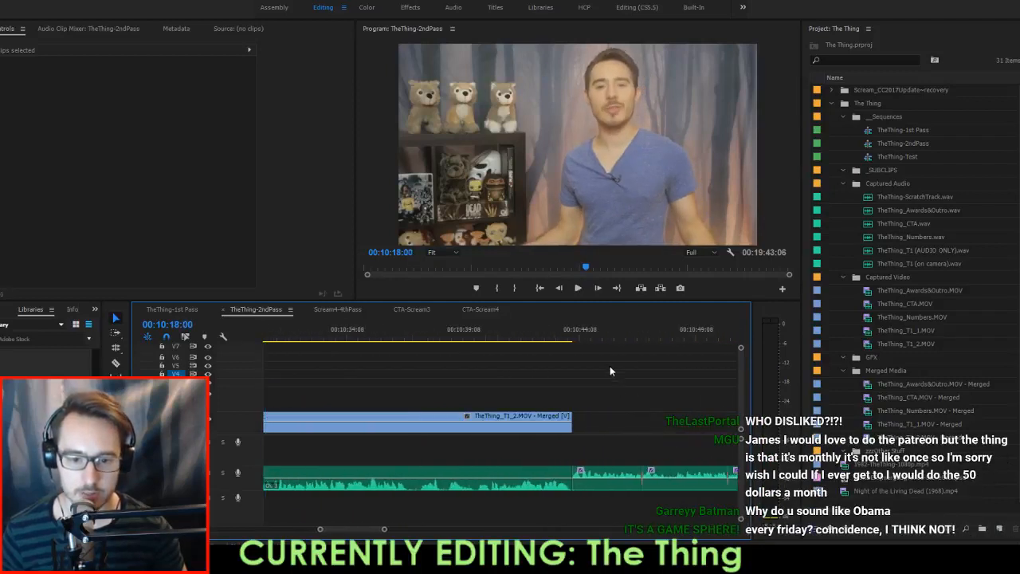
click(578, 337)
key(space)
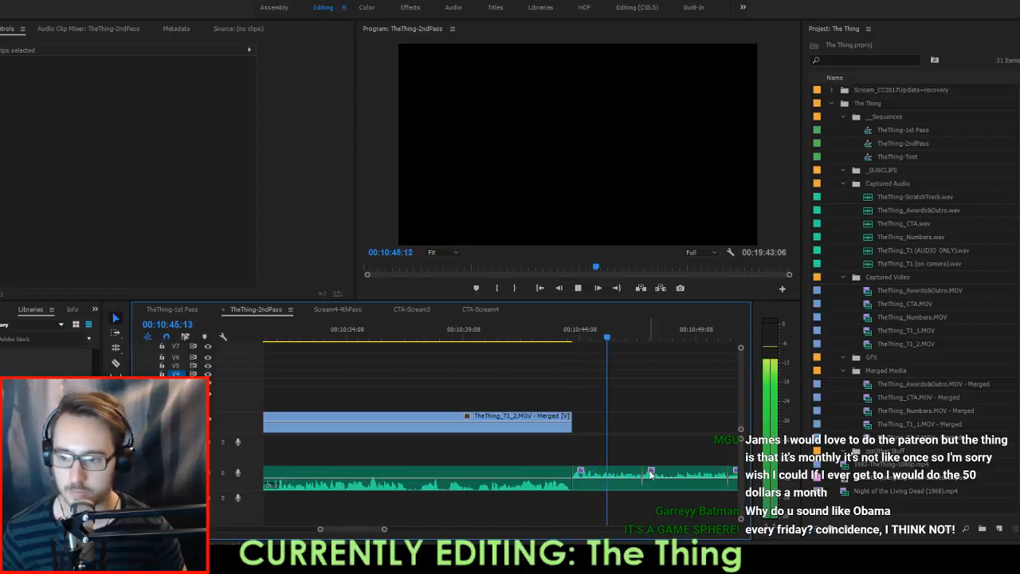
key(space)
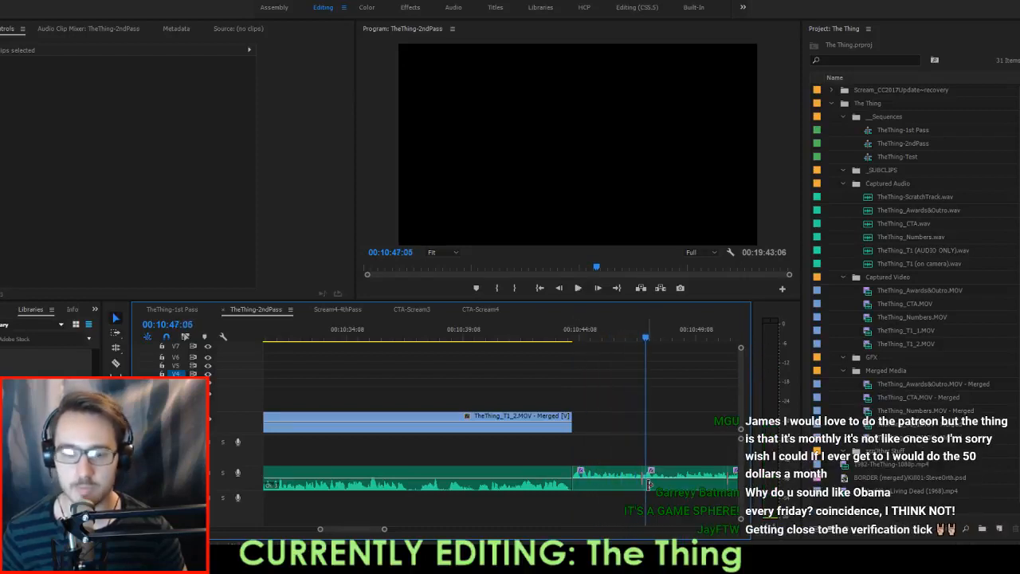
click(600, 472)
key(Delete)
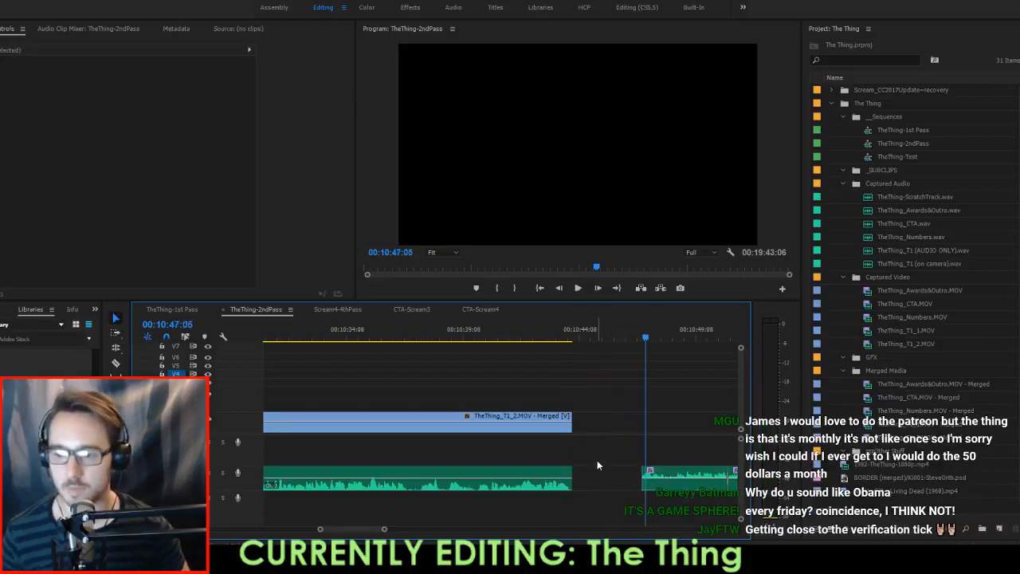
Paste-insert the cut narration clip before the host take at 00:10:03:07 and replay from 00:10:00:18.
key(Up)
key(Up)
key(Up)
key(Up)
key(Up)
key(Up)
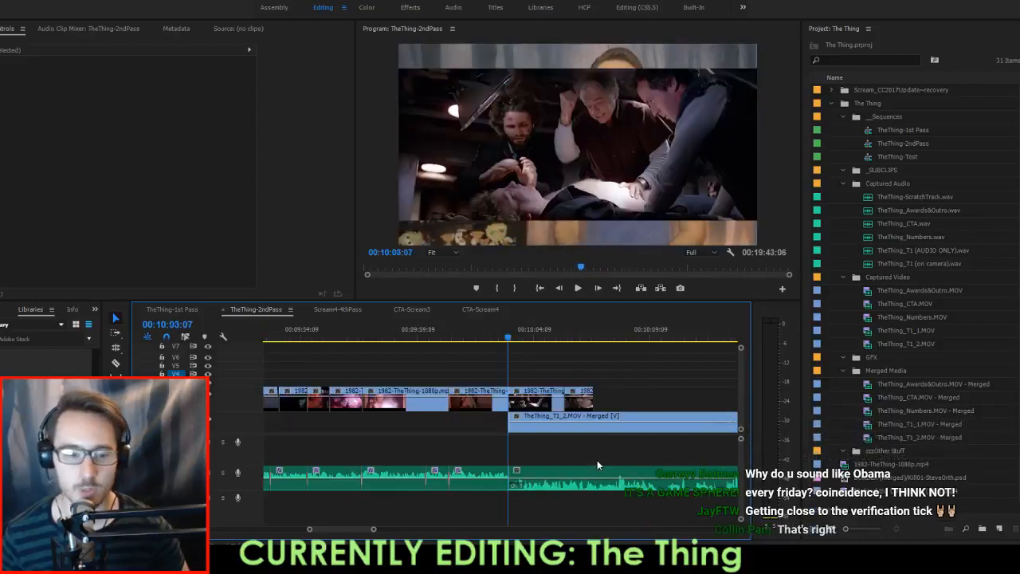
key(Up)
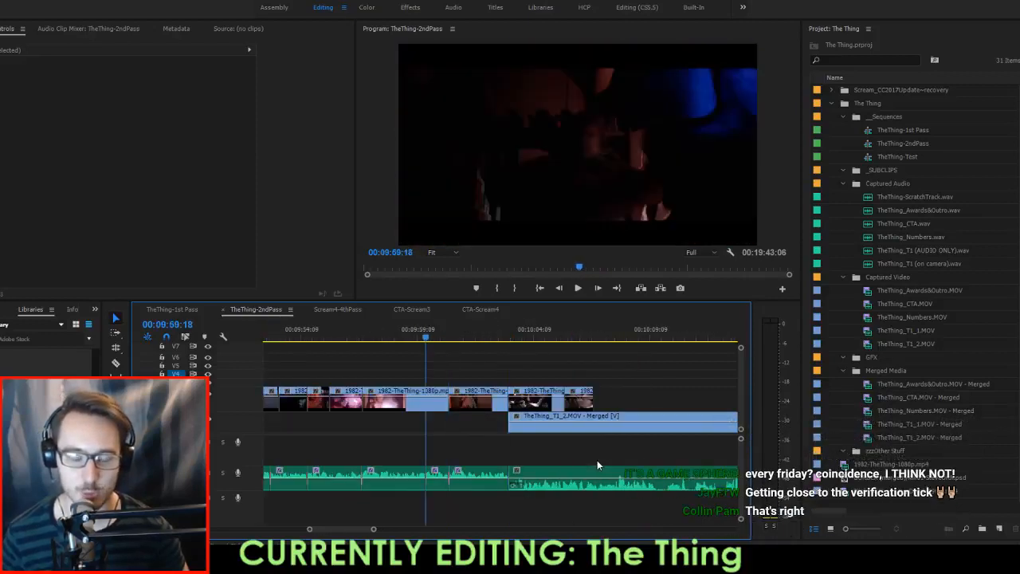
key(Down)
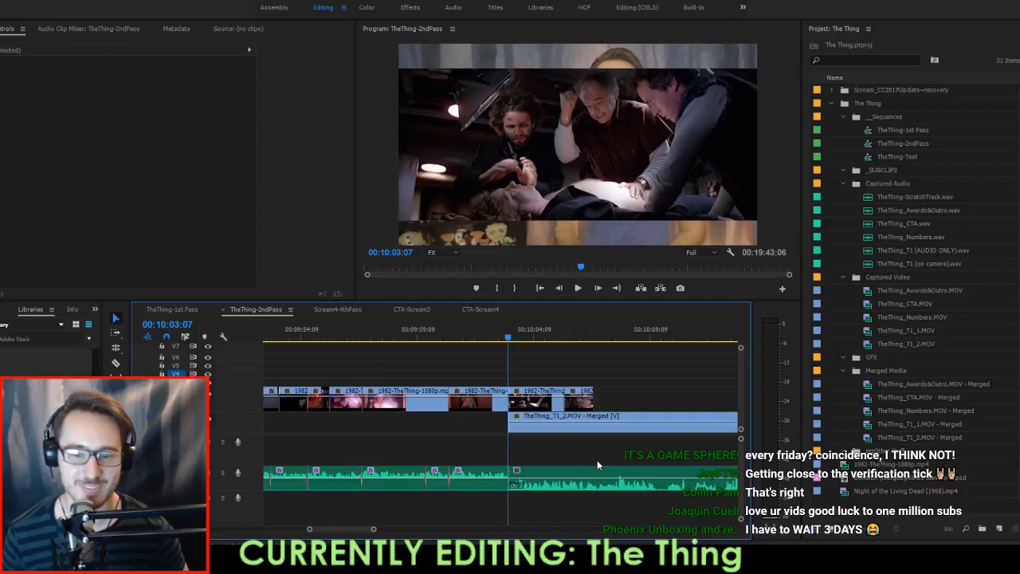
key(ctrl+shift+v)
key(Up)
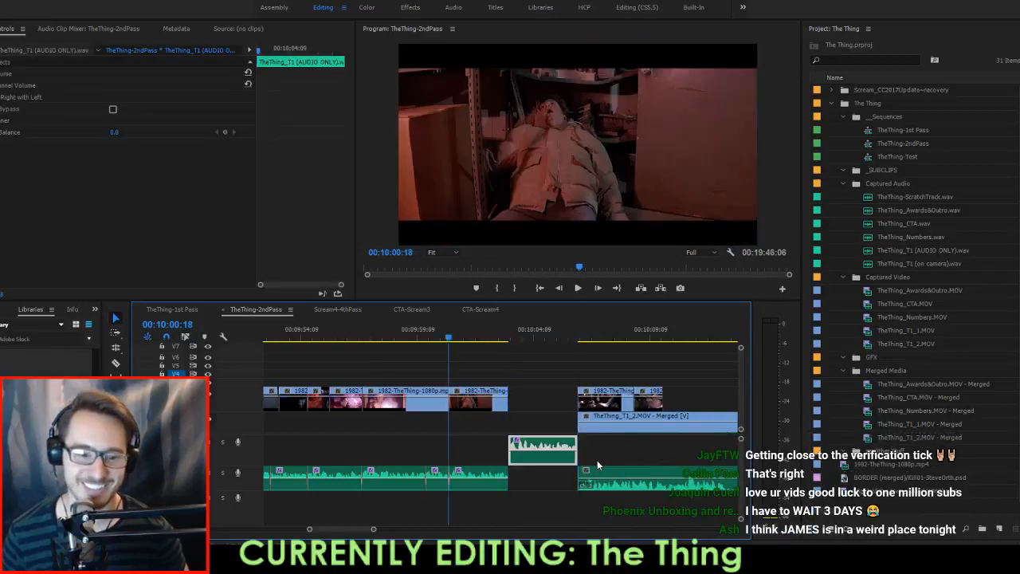
key(space)
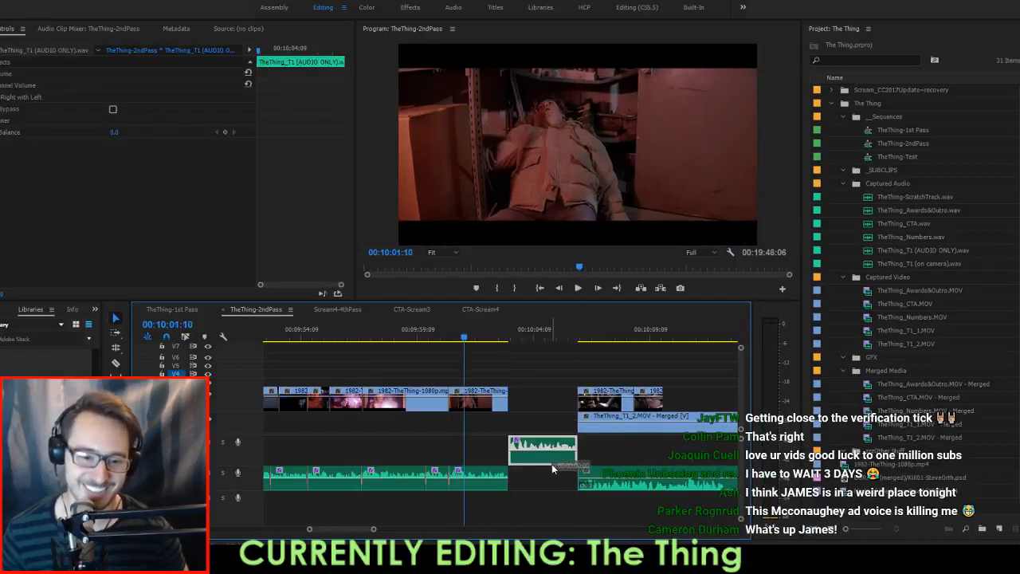
Move the pasted narration clip onto the second audio track, flush against the preceding narration clip.
drag(552, 464, 549, 483)
drag(462, 477, 463, 479)
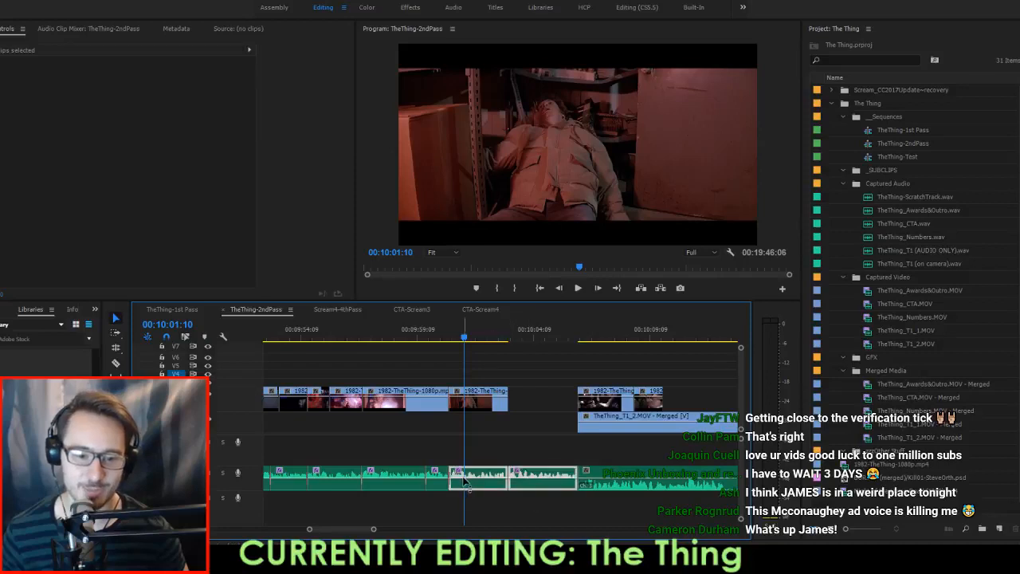
click(512, 520)
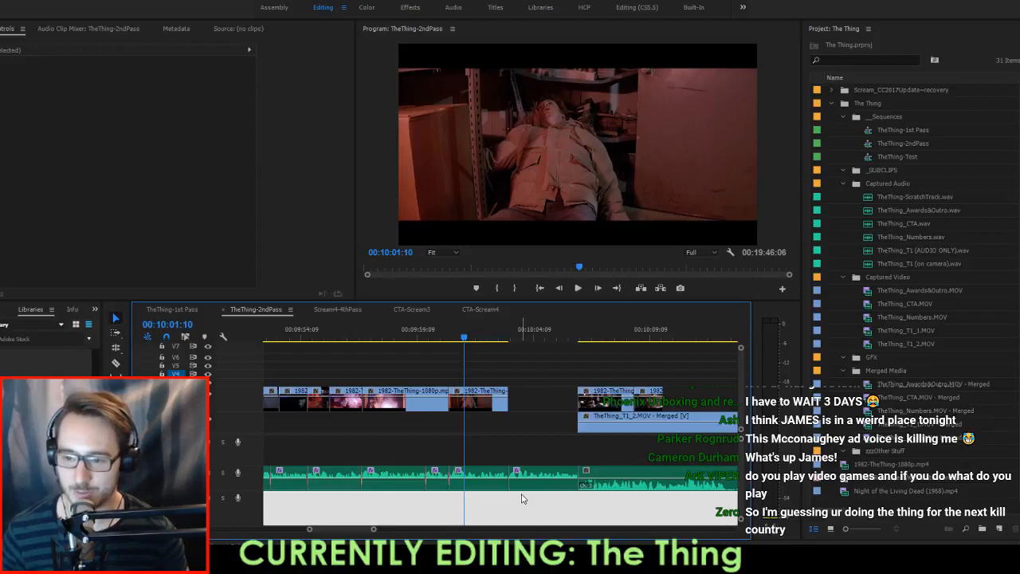
drag(532, 503, 483, 476)
Move the two movie clips back over the pasted narration and close the small gap at 00:10:03:07.
drag(619, 402, 548, 410)
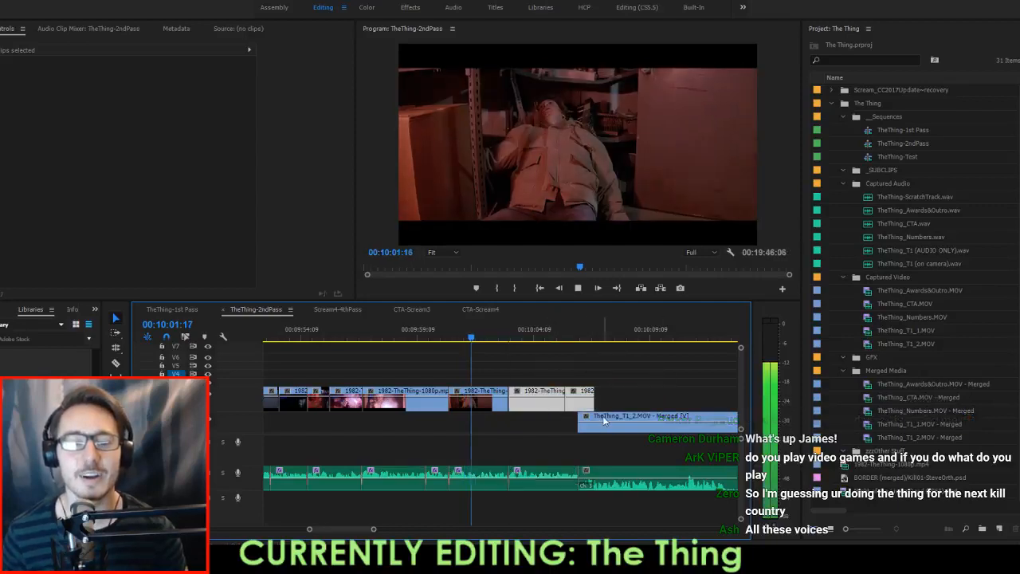
key(space)
key(=)
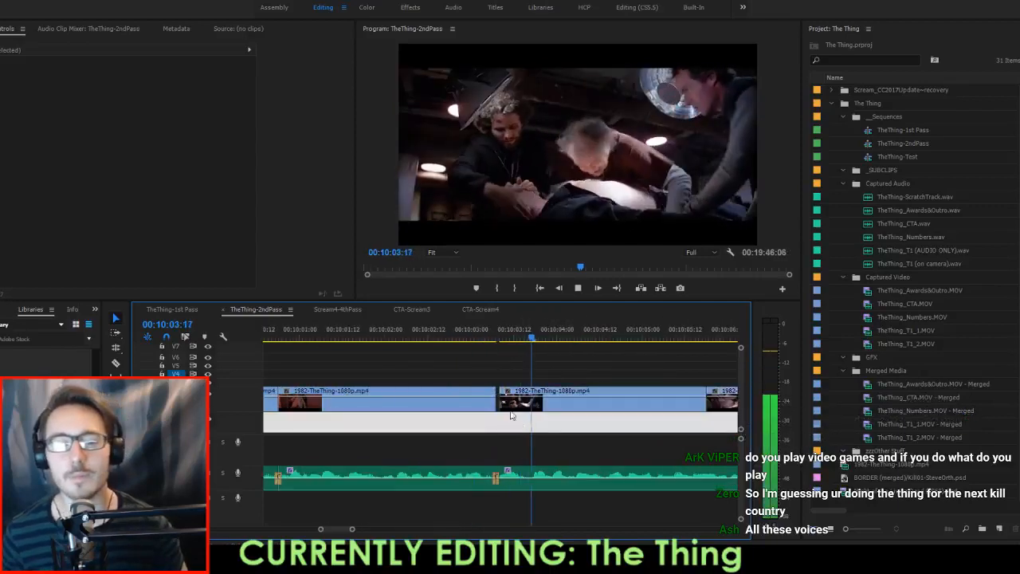
click(497, 338)
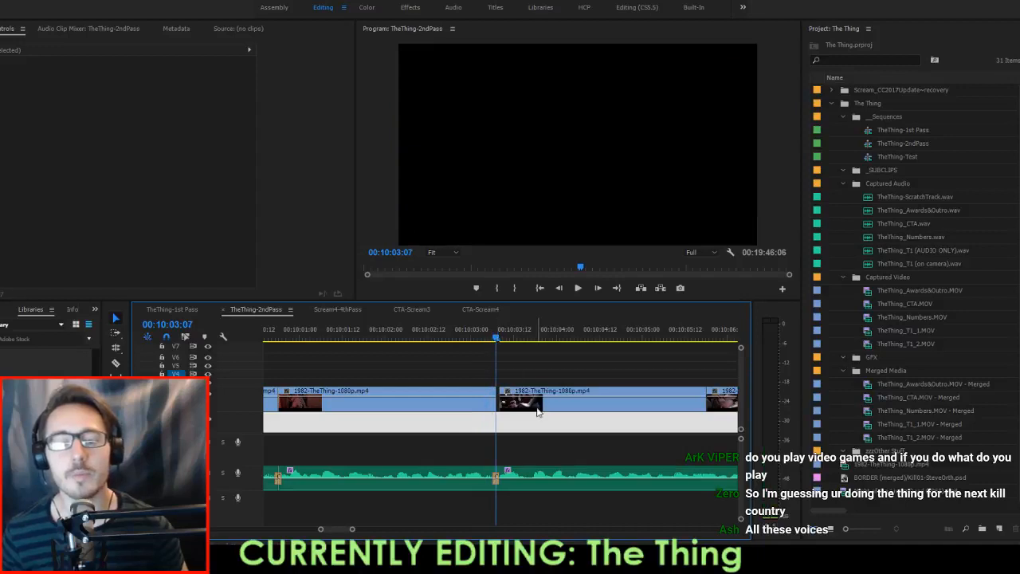
drag(540, 407, 541, 411)
key(space)
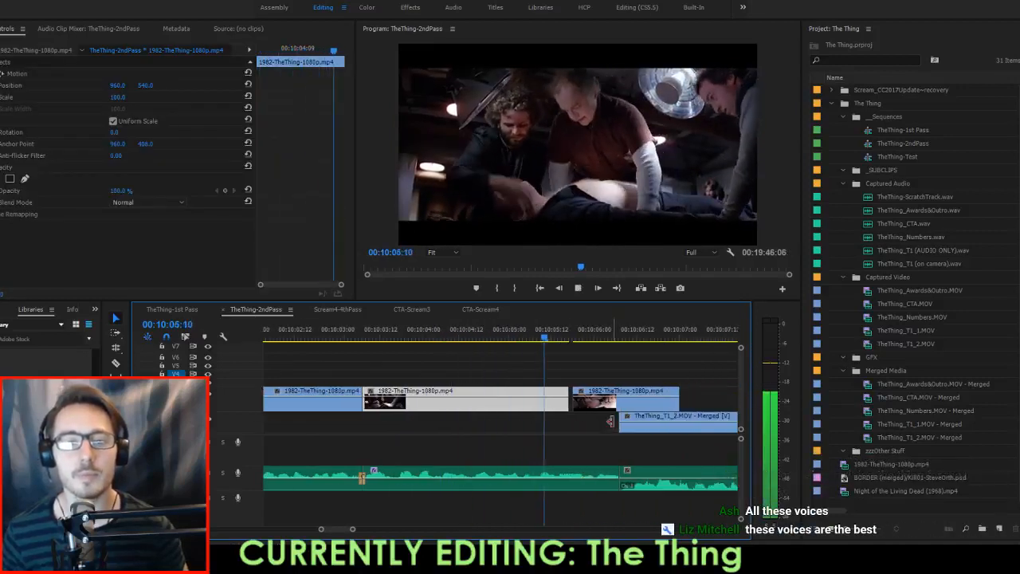
Start the second movie clip at 00:10:05:00, extend its end to the host take at 00:10:06:07, check playback and save.
click(468, 336)
drag(467, 335, 509, 344)
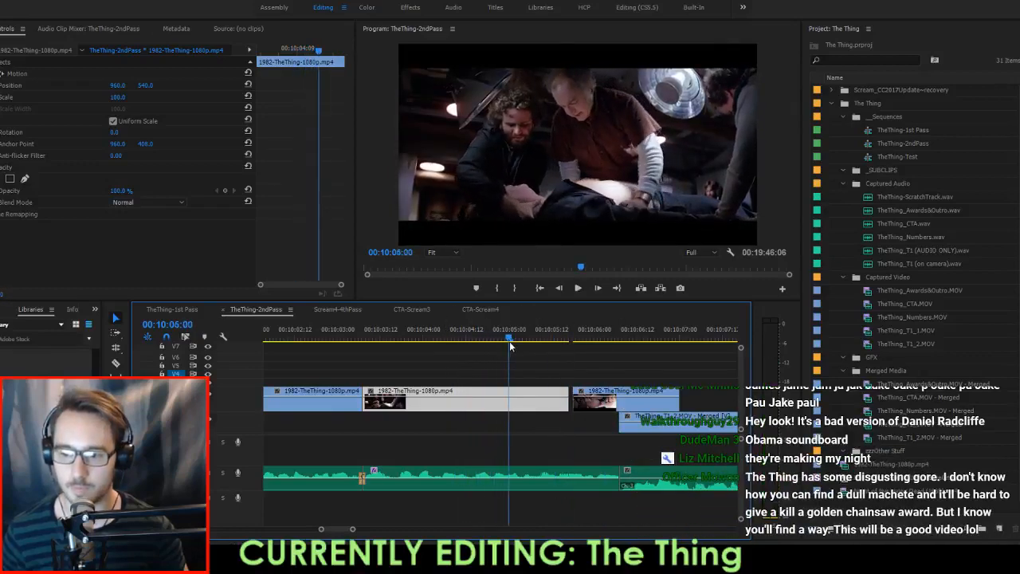
drag(606, 401, 532, 407)
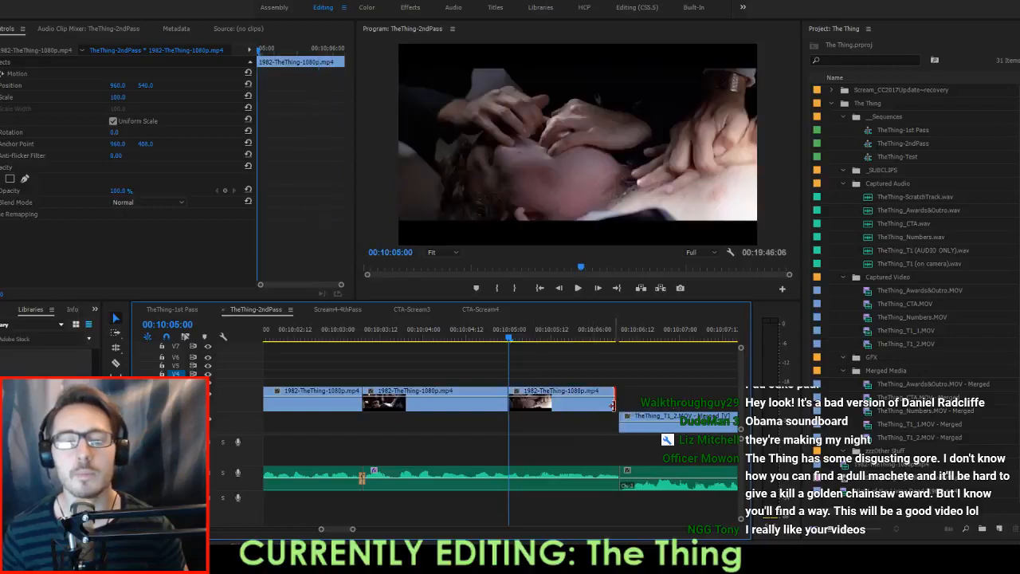
drag(617, 401, 620, 400)
key(ctrl+s)
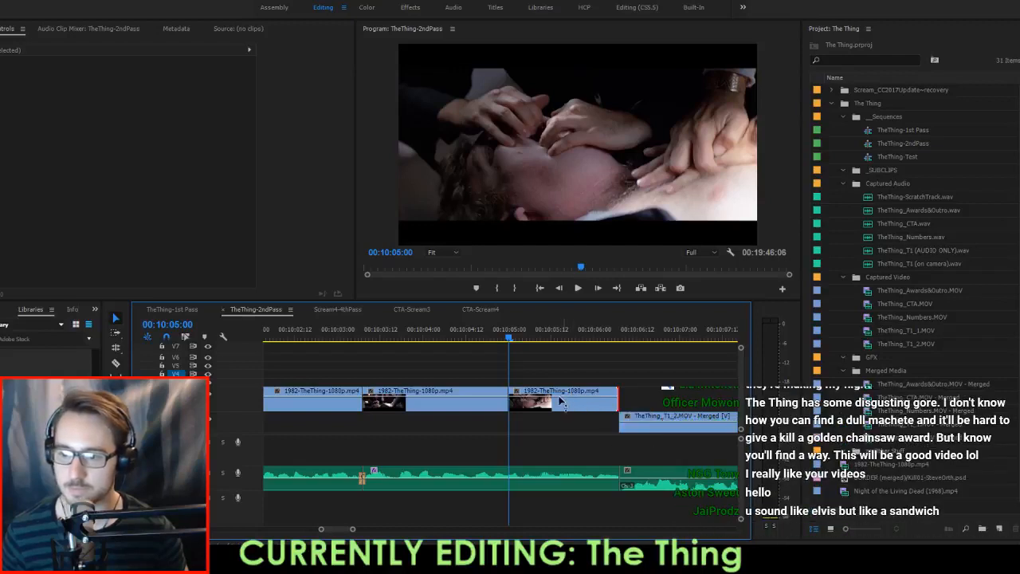
key(space)
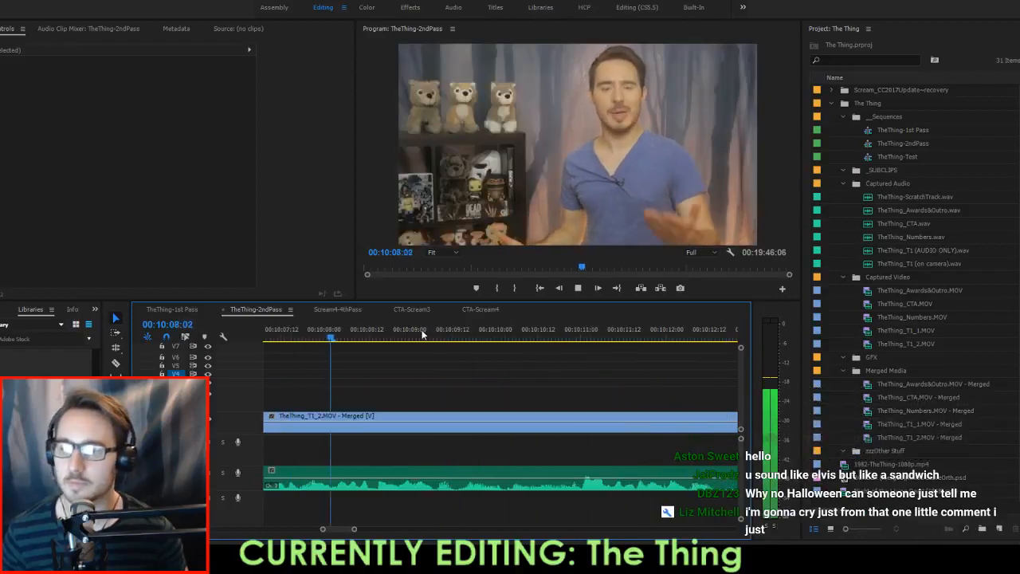
scroll(423, 352, down, 4)
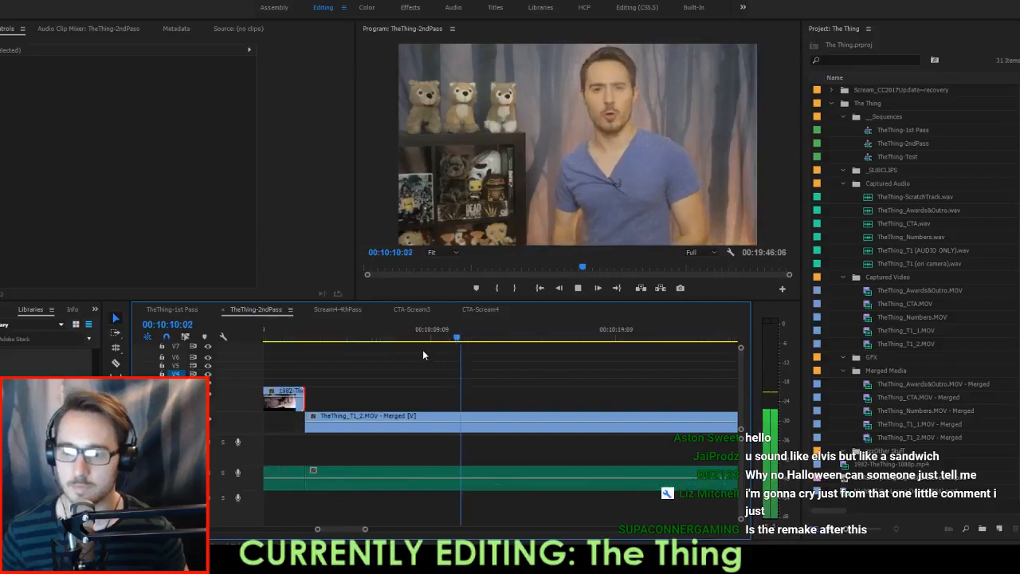
click(496, 338)
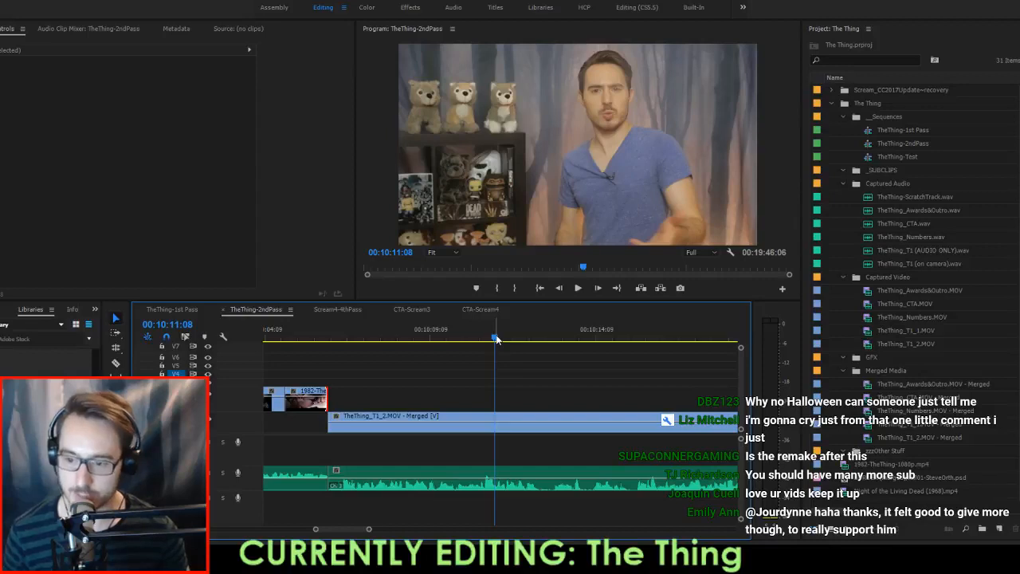
key(Up)
key(ctrl+s)
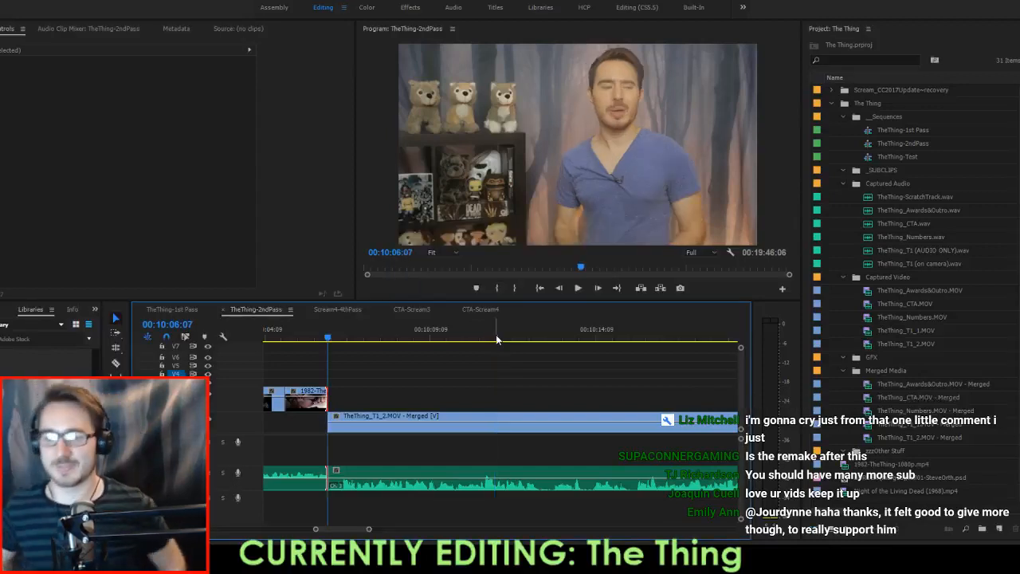
Play through the host takes and extract the last one, from about 00:10:33:14 to 00:10:47:00.
key(space)
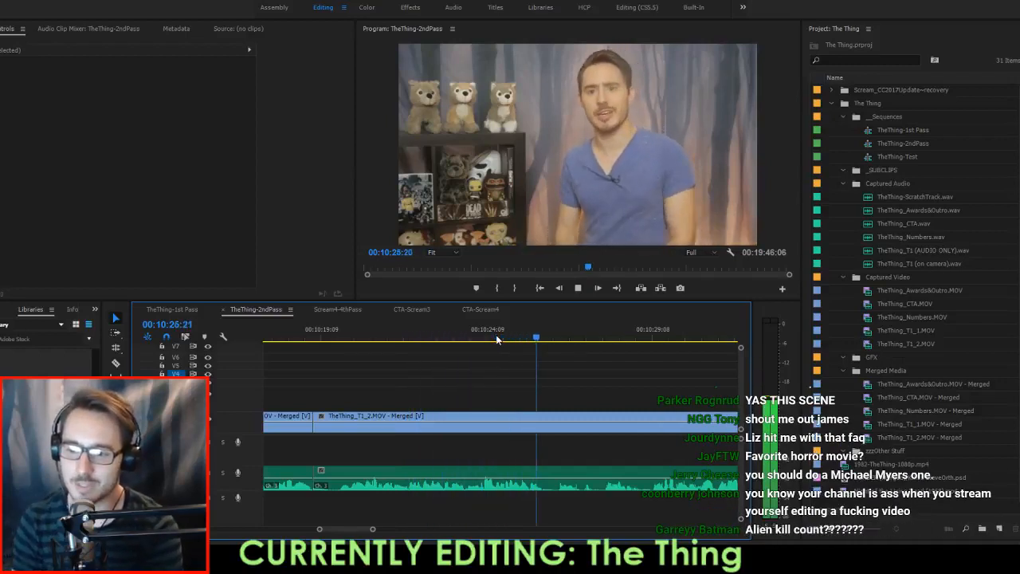
key(space)
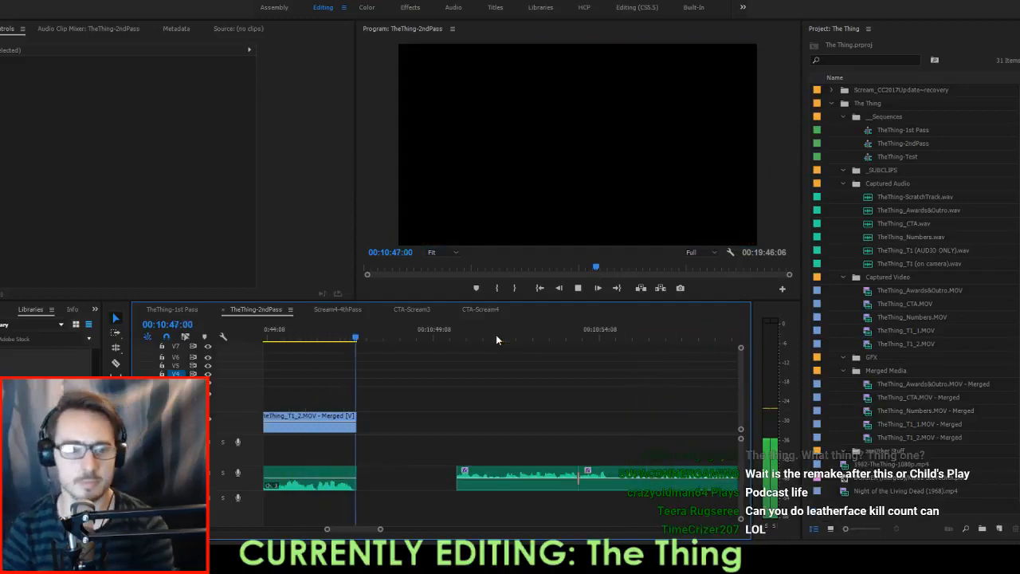
key(Up)
key(Left)
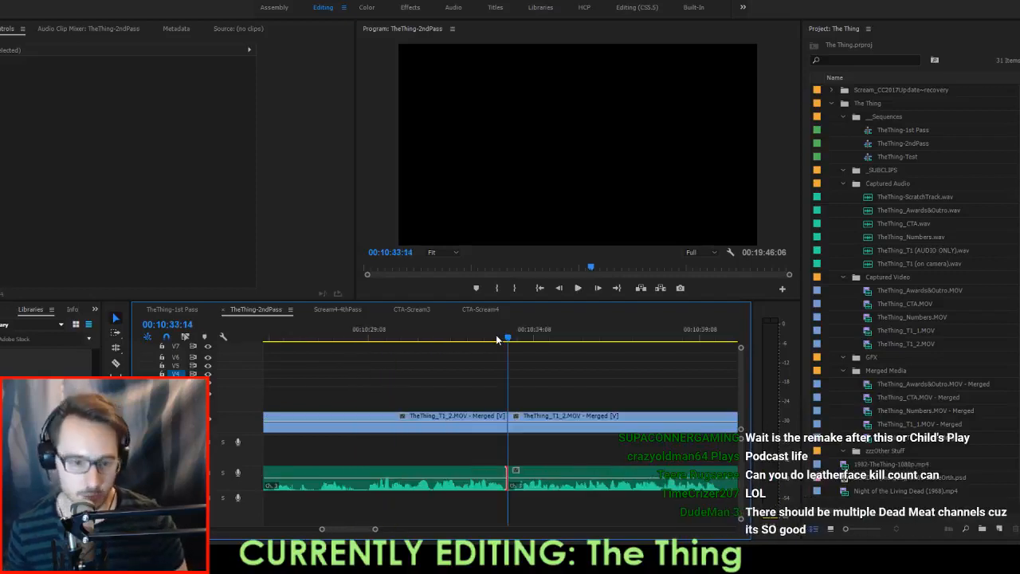
key(apostrophe)
Replay the host takes and extract the short pause at the start of the take at 00:10:19:03.
key(Up)
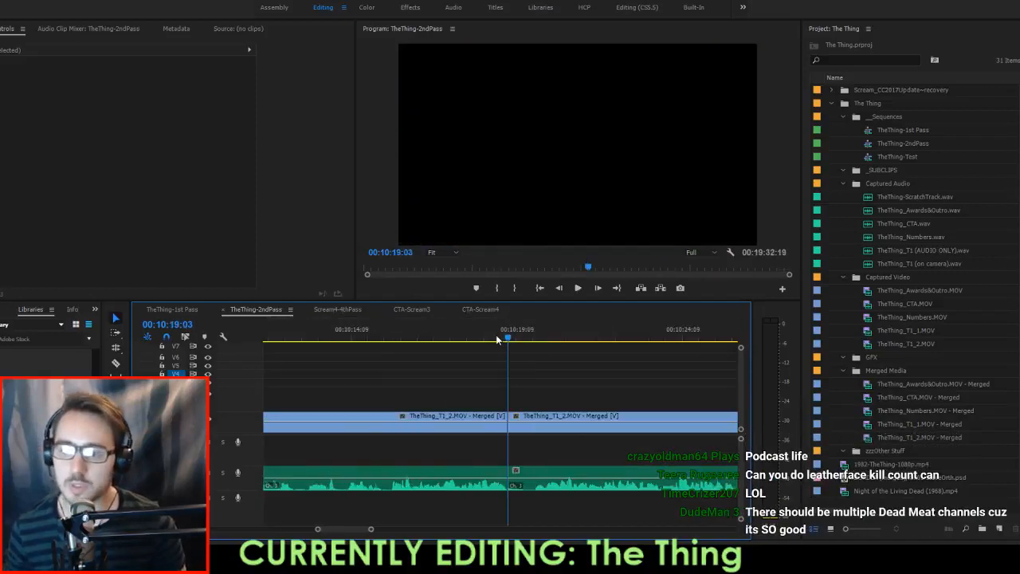
key(Up)
key(space)
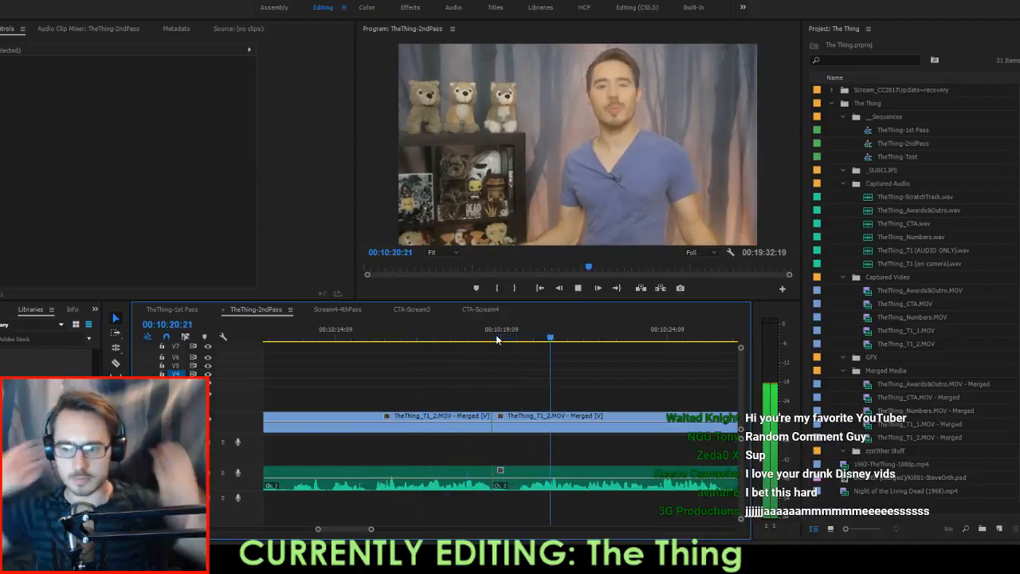
click(494, 339)
key(i)
key(space)
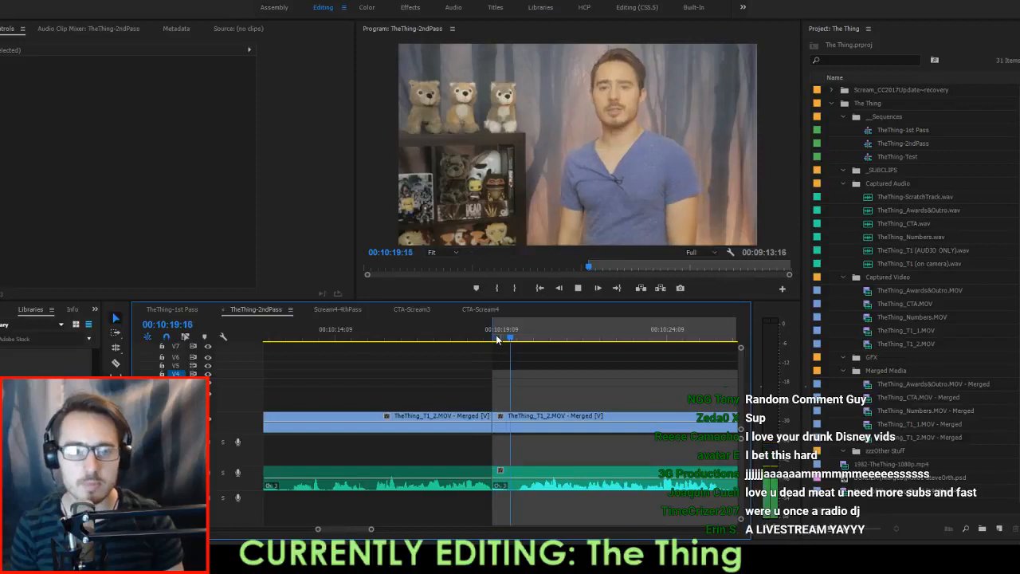
key(Left)
key(o)
key(apostrophe)
key(space)
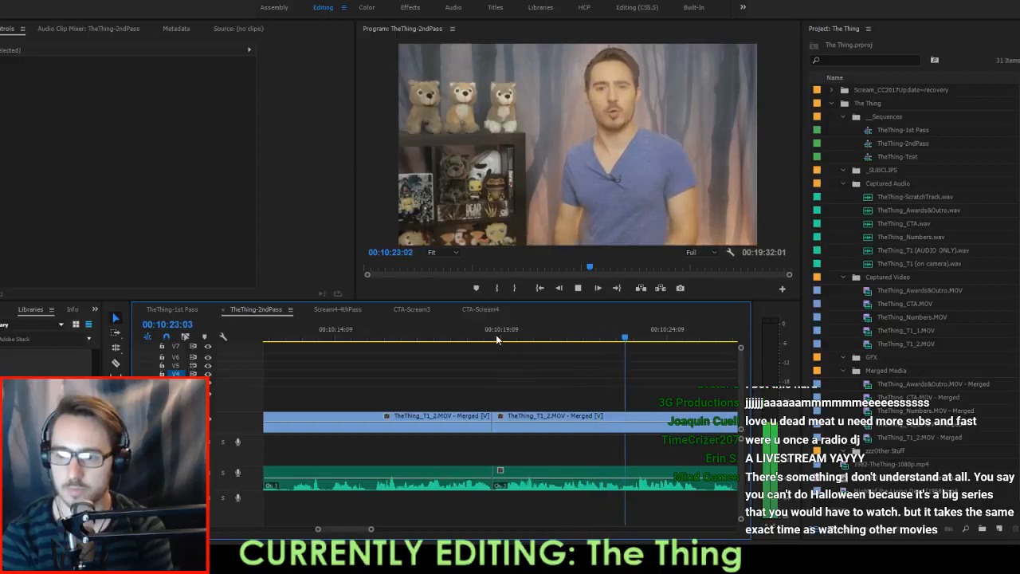
Save the project and replay the second host take from about 00:10:19:09.
key(space)
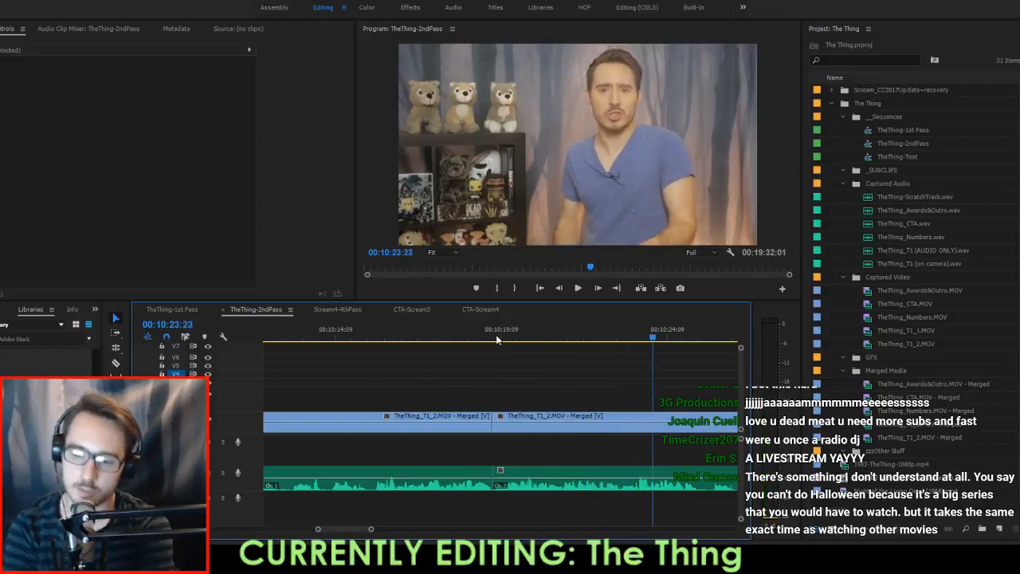
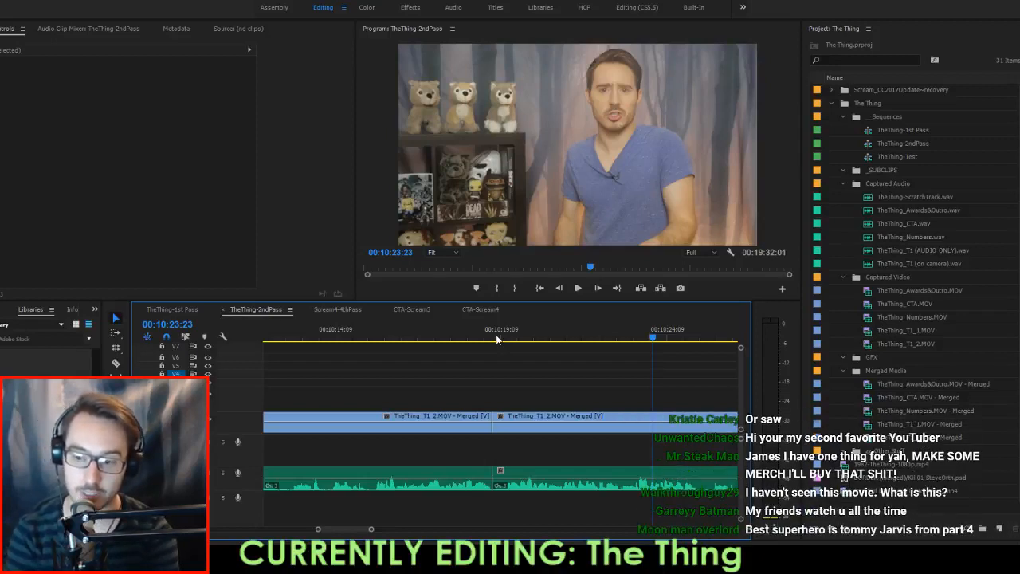
key(ctrl+s)
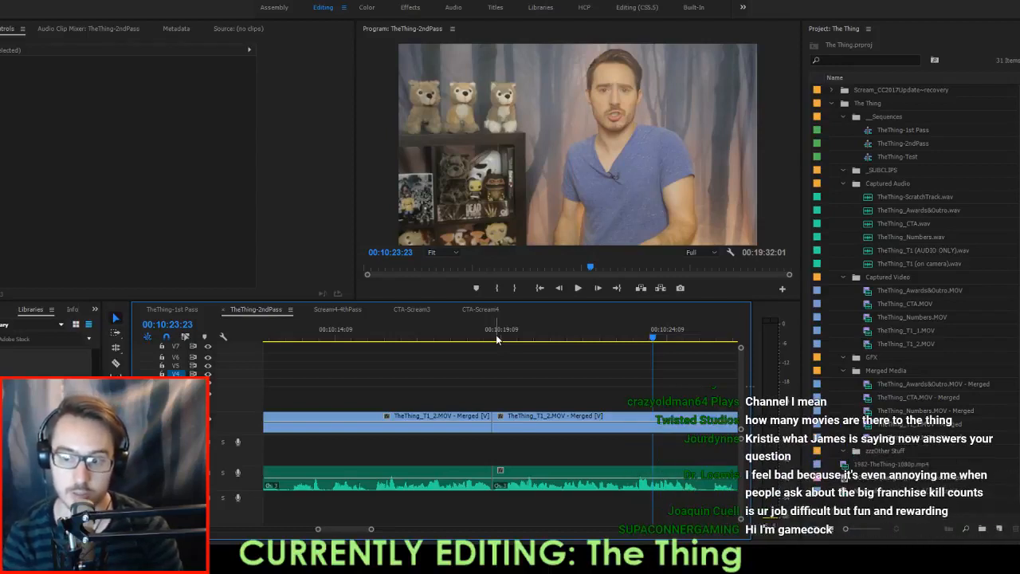
click(497, 339)
key(space)
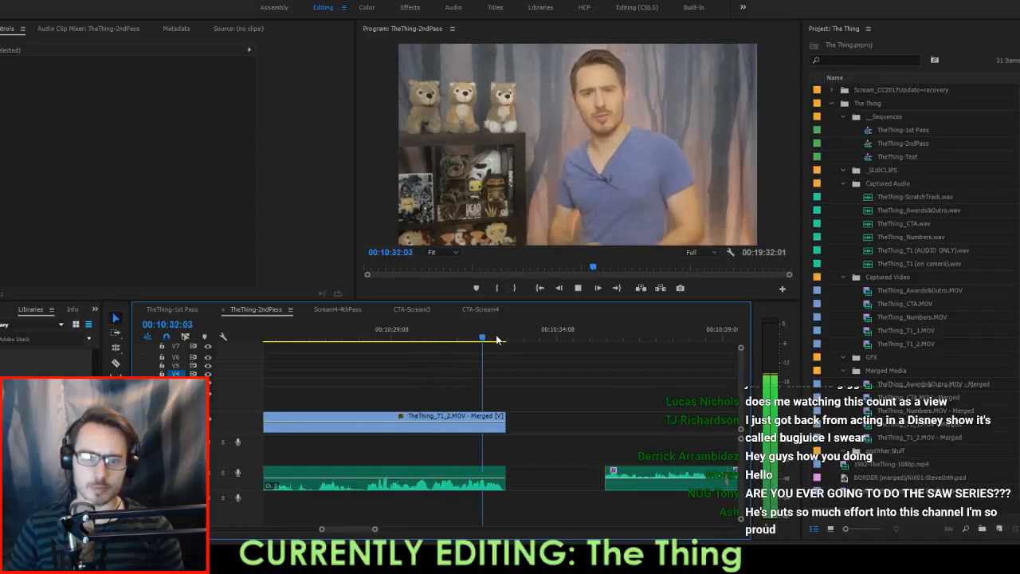
Extract the gap and narration between the host take's end at about 00:10:32:19 and the movie clip at 00:10:44:11.
key(Down)
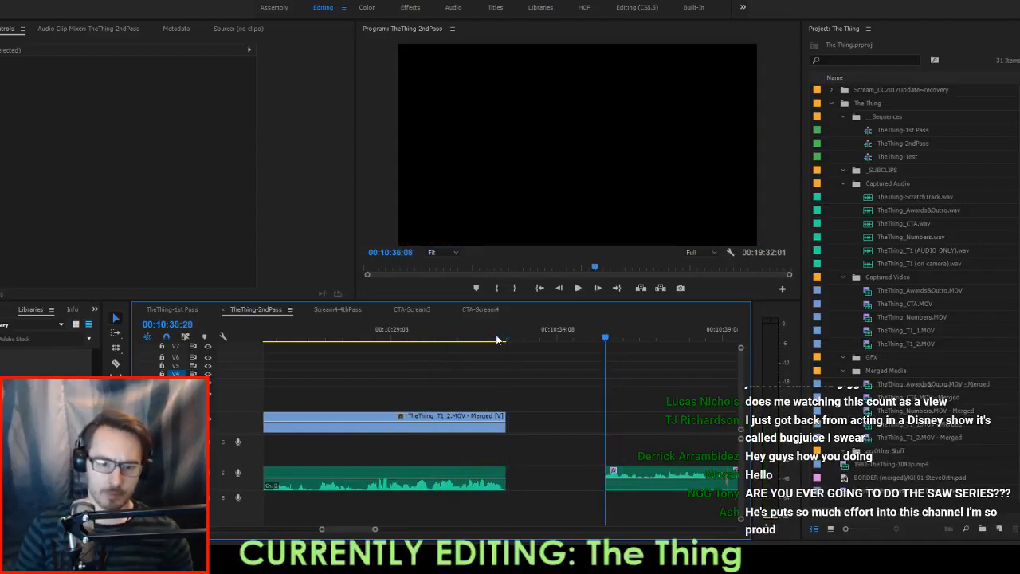
key(q)
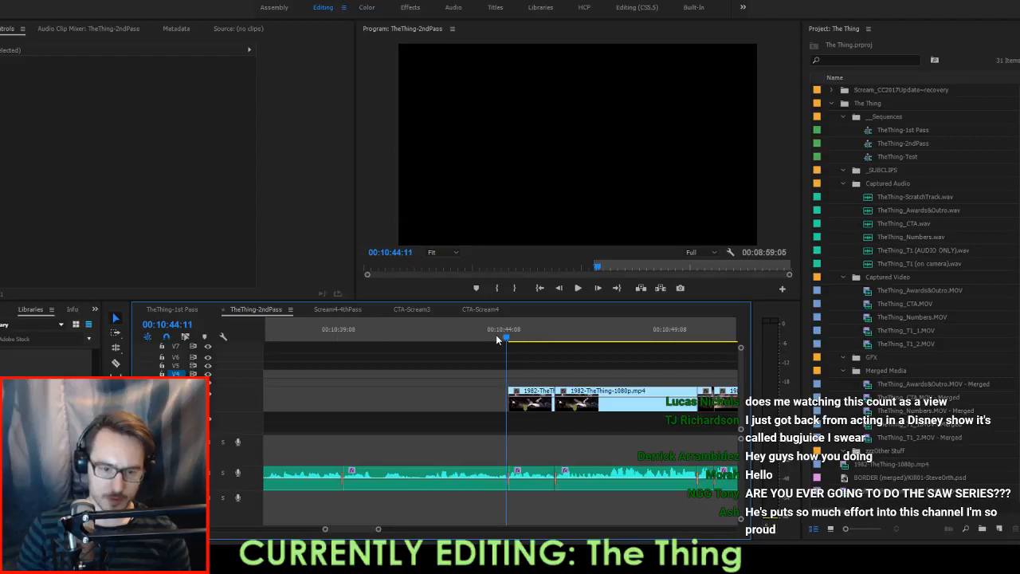
key(space)
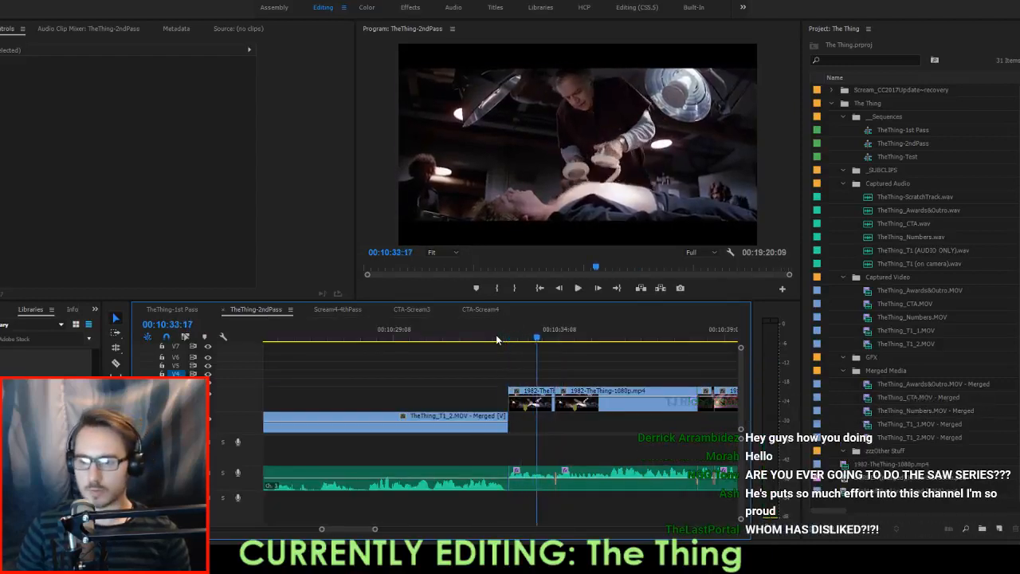
Replay the end of the host take, cut its audio at 00:10:31:10 and check playback into the movie clips.
key(Up)
key(Up)
key(Up)
key(Down)
key(Down)
key(space)
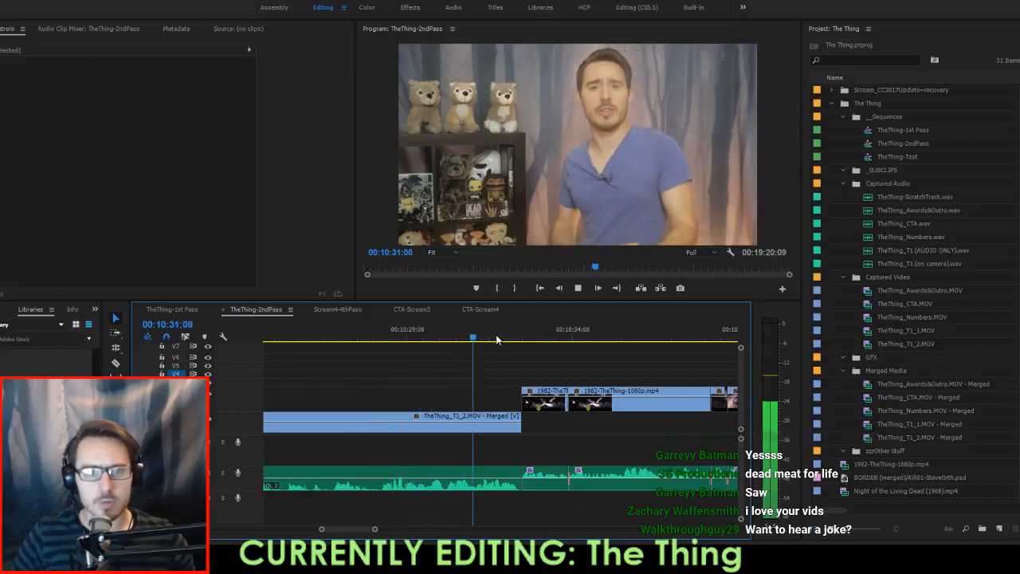
key(space)
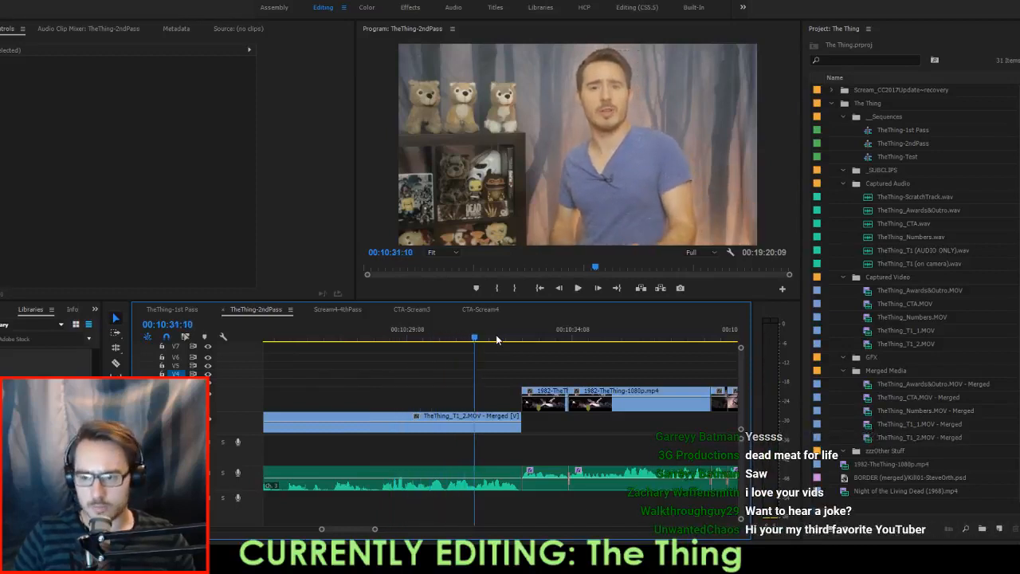
key(c)
click(479, 474)
key(space)
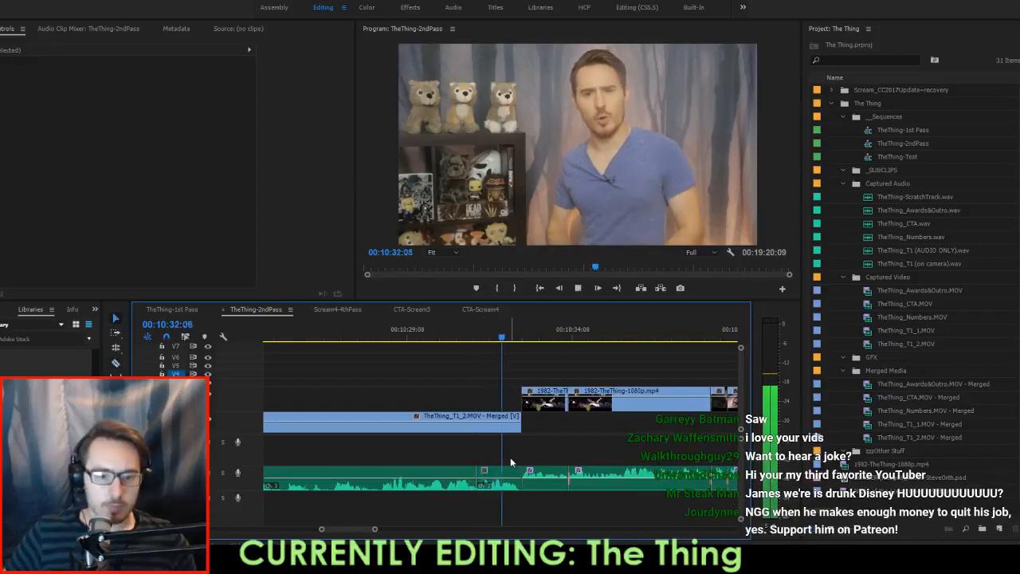
key(space)
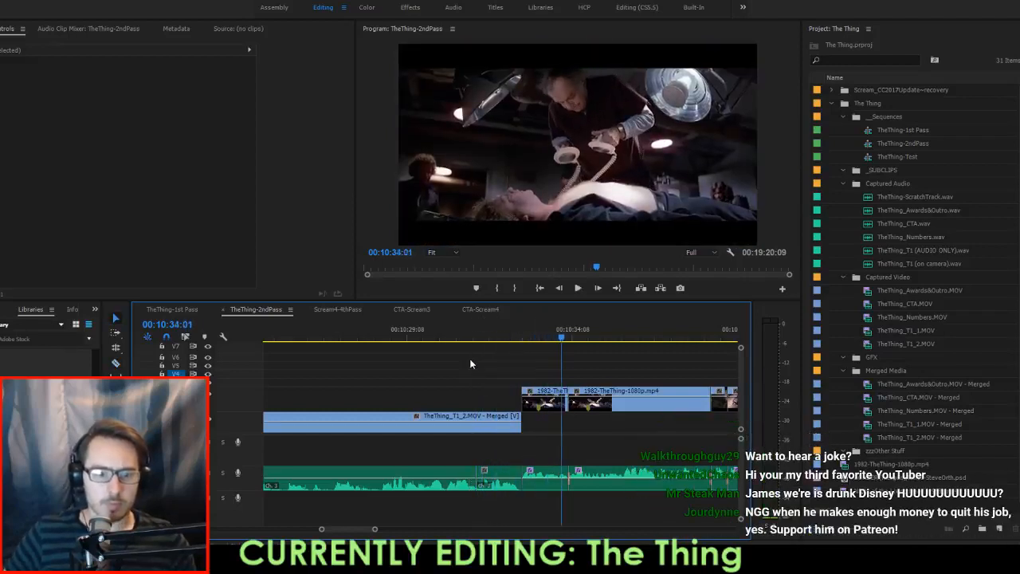
Replay the first host take and cut its audio at 00:10:17:17.
scroll(479, 435, down, 3)
scroll(451, 422, up, 3)
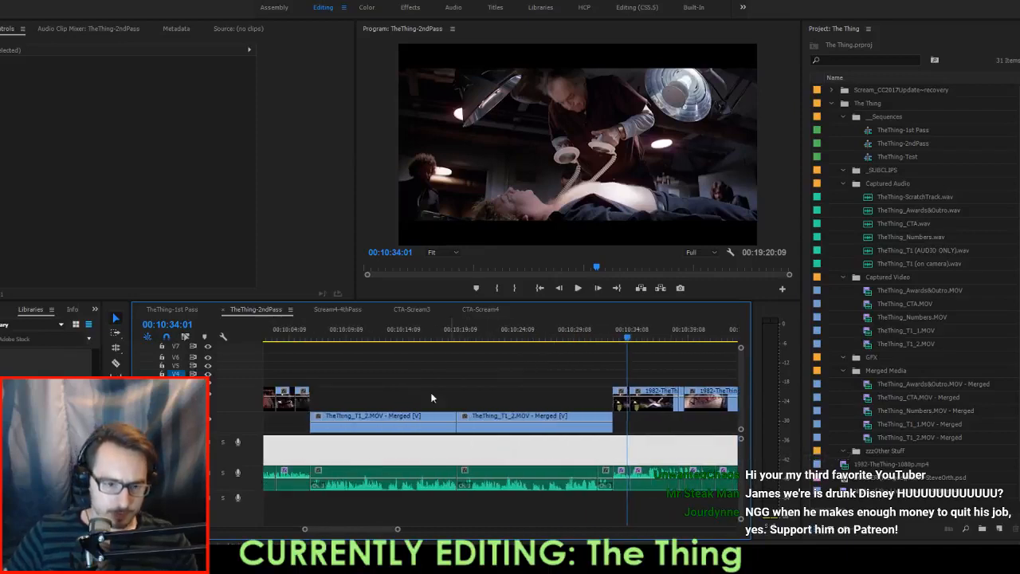
click(415, 326)
key(space)
key(space)
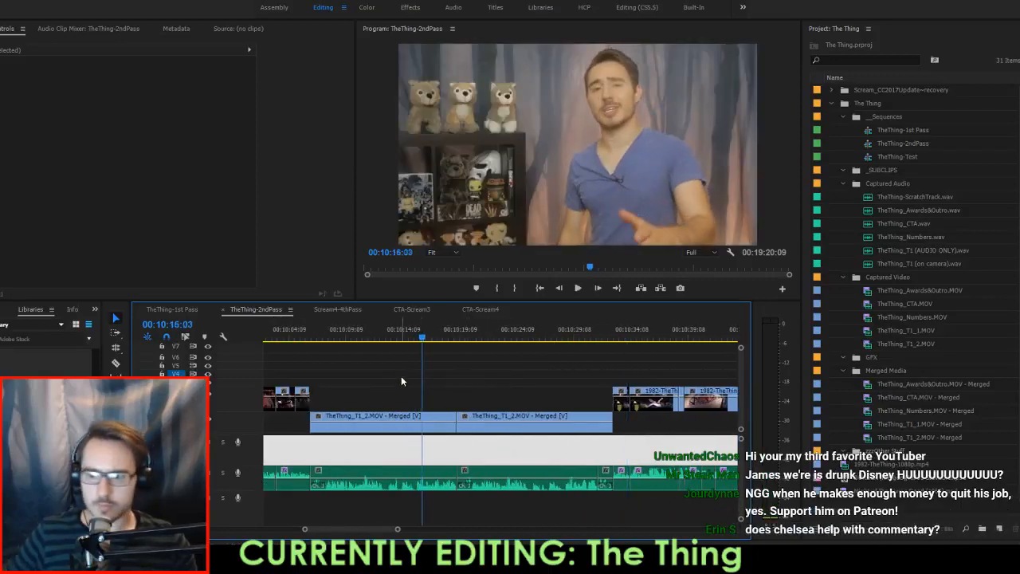
key(Up)
key(space)
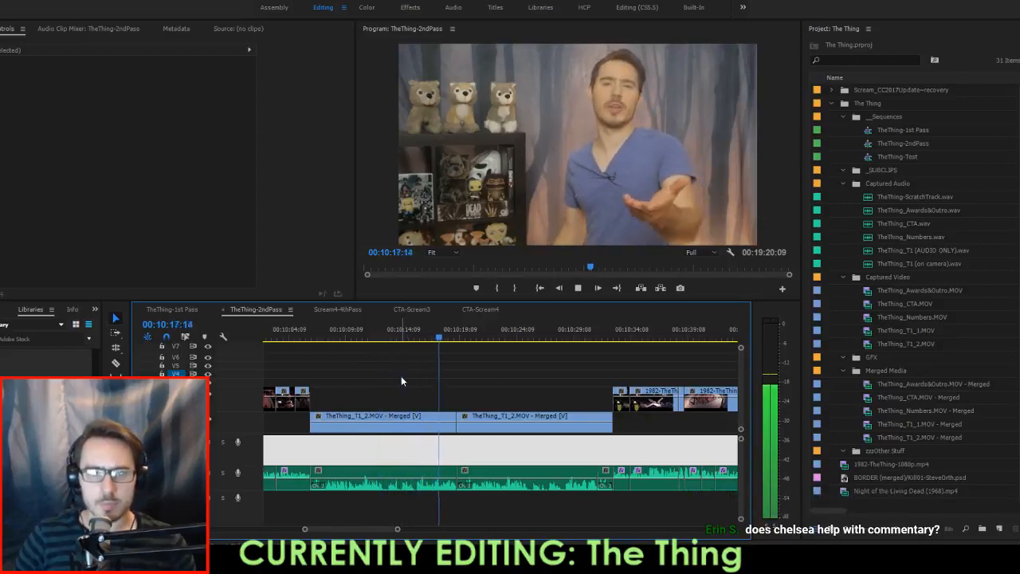
key(space)
key(Right)
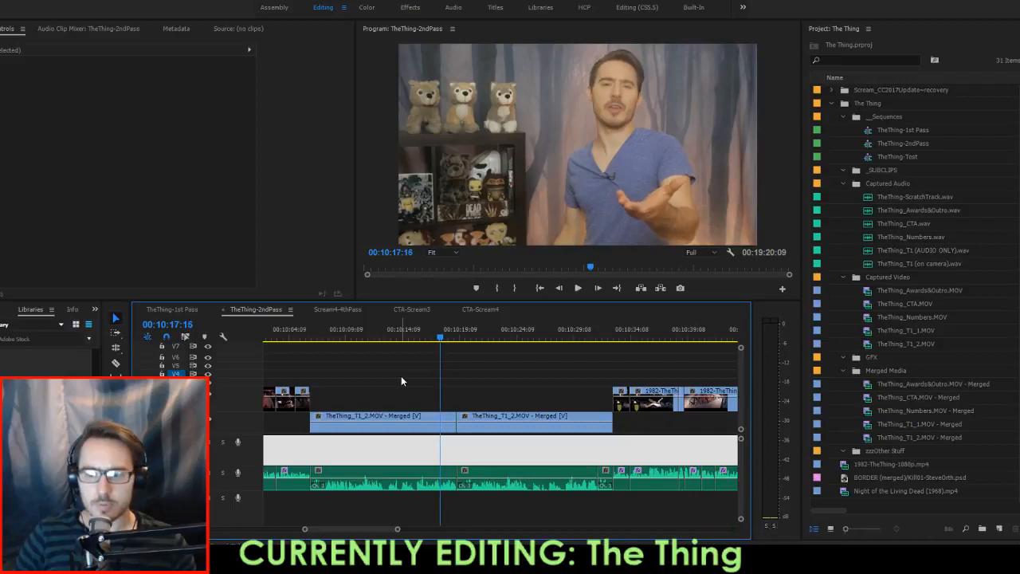
key(ctrl+k)
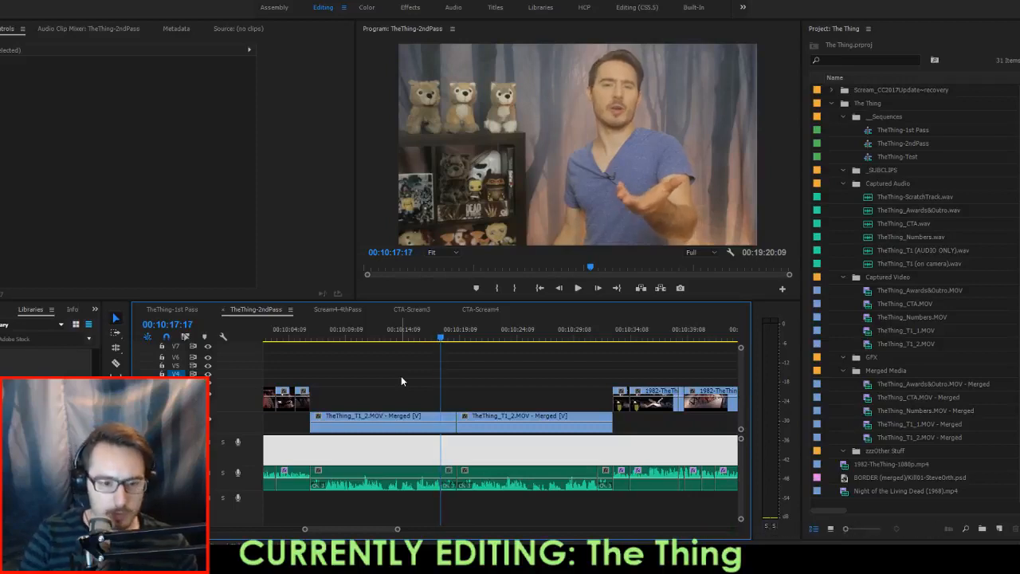
Copy the end of the host take, from about 00:10:31:10 to 00:10:32:19, over the first take at 00:10:17:17.
key(space)
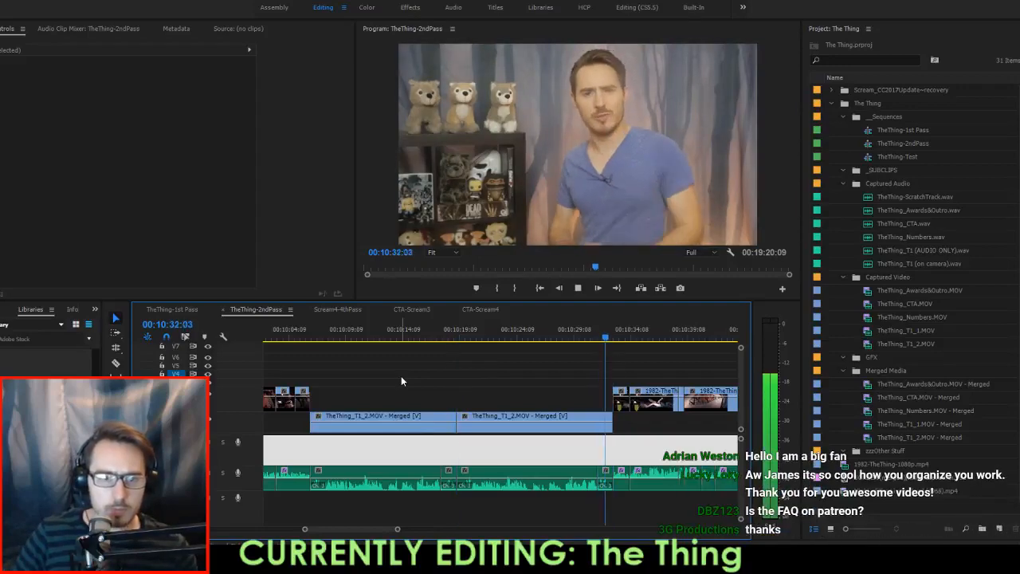
key(space)
key(ctrl+z)
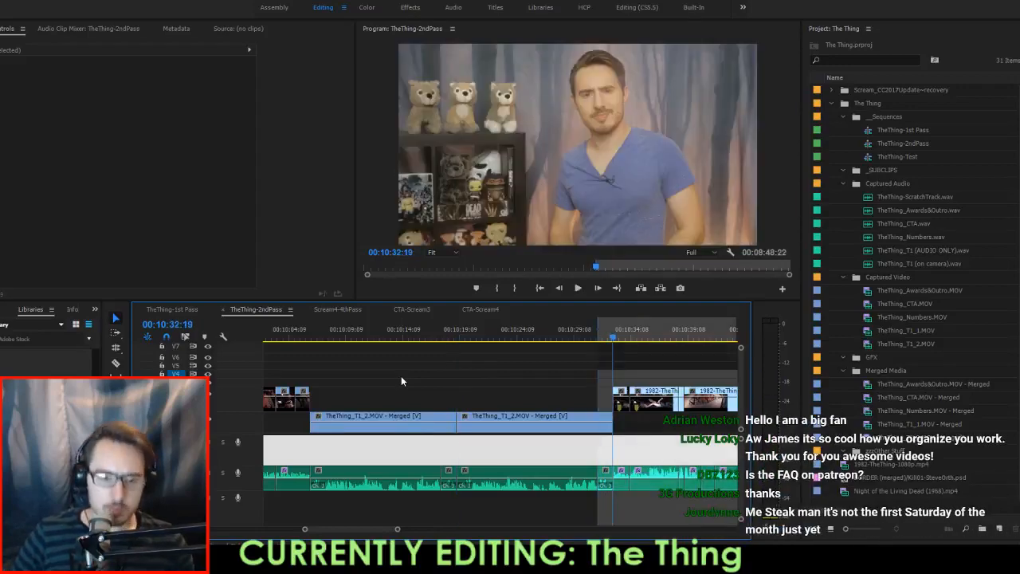
key(ctrl+z)
key(ctrl+z)
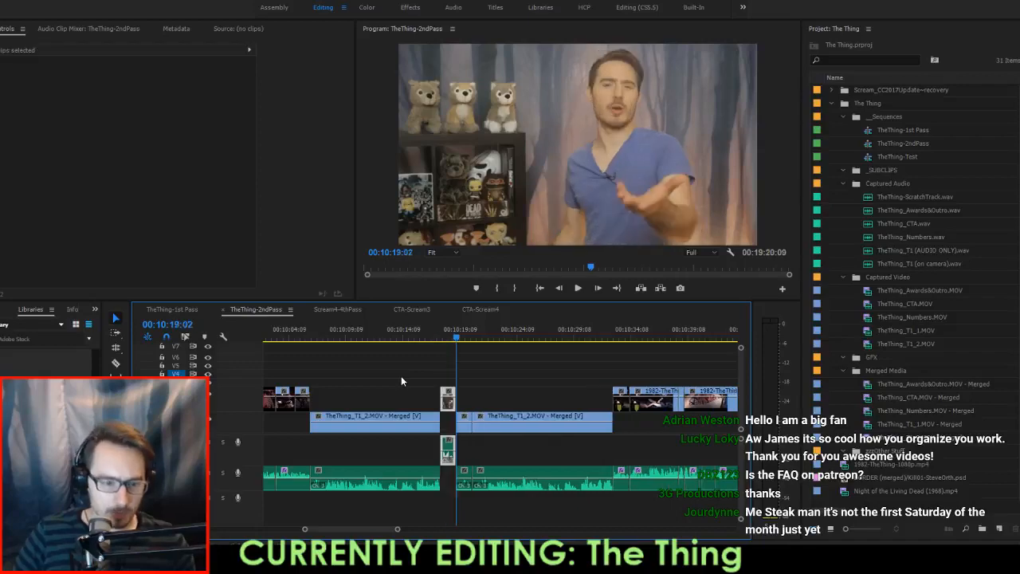
key(ctrl+z)
Extract the leftover host take between 00:10:19:02 and 00:10:32:19 and replay the join into the movie clips.
key(i)
key(Down)
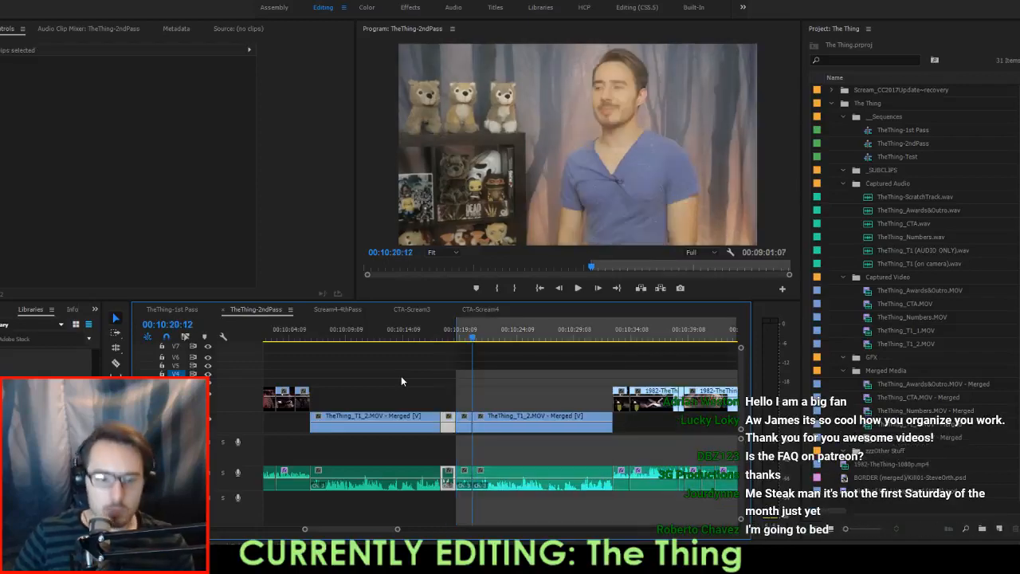
key(Down)
key(o)
key(apostrophe)
key(Up)
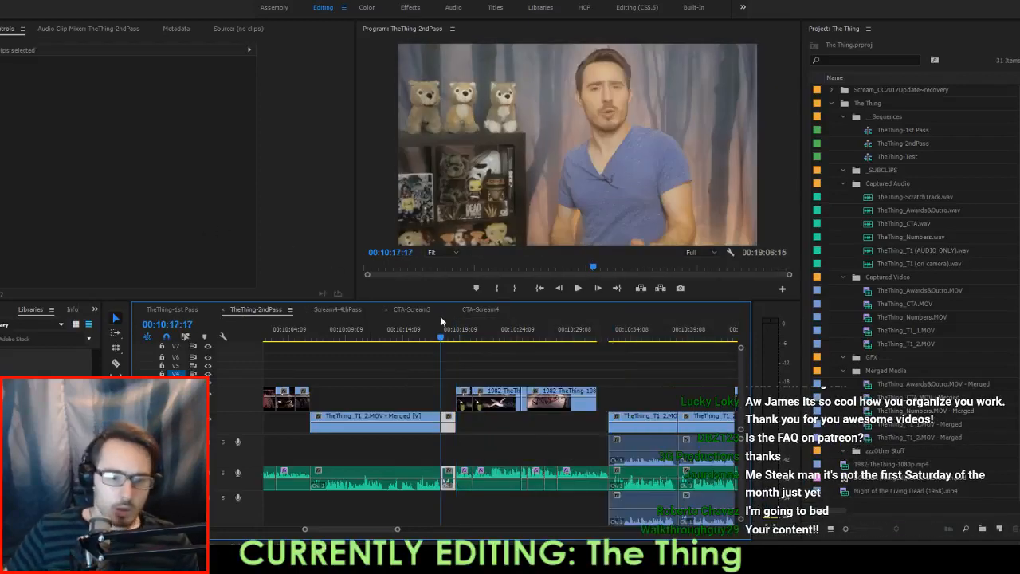
key(space)
key(equal)
key(equal)
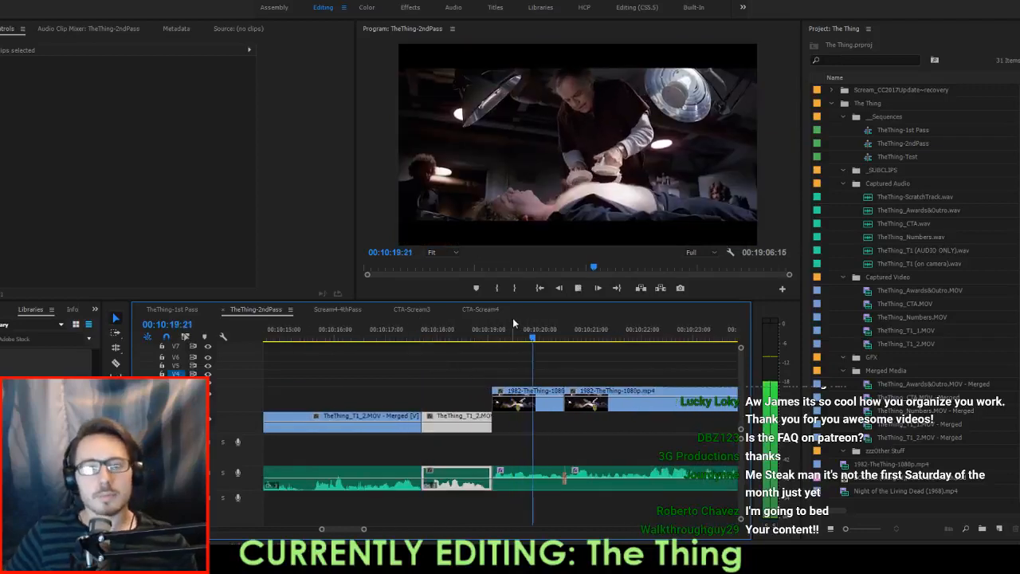
key(space)
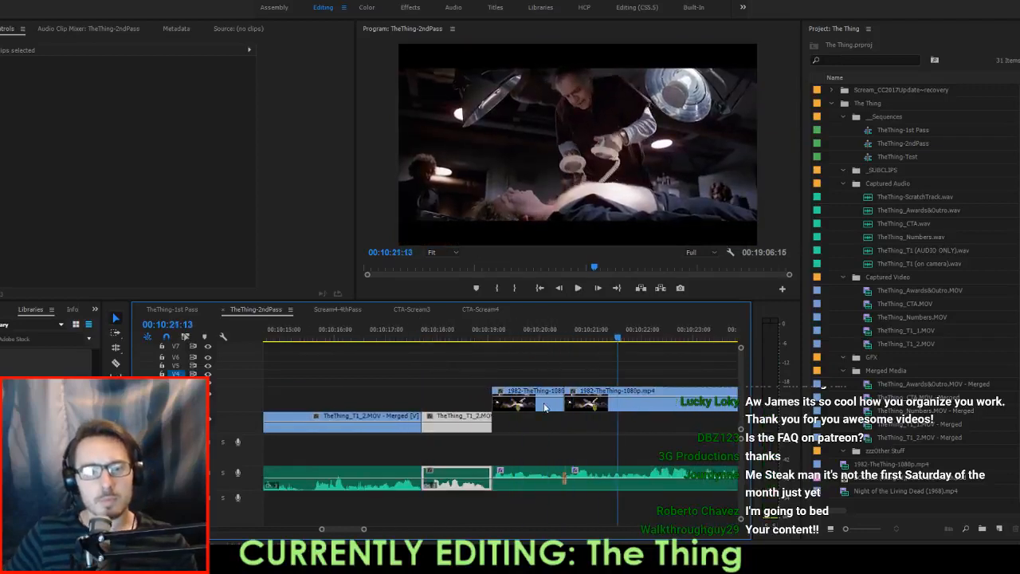
Delete the short first movie clip at 00:10:19:02 with the narration beneath it, and close the gap.
click(545, 407)
key(Delete)
drag(567, 405, 493, 405)
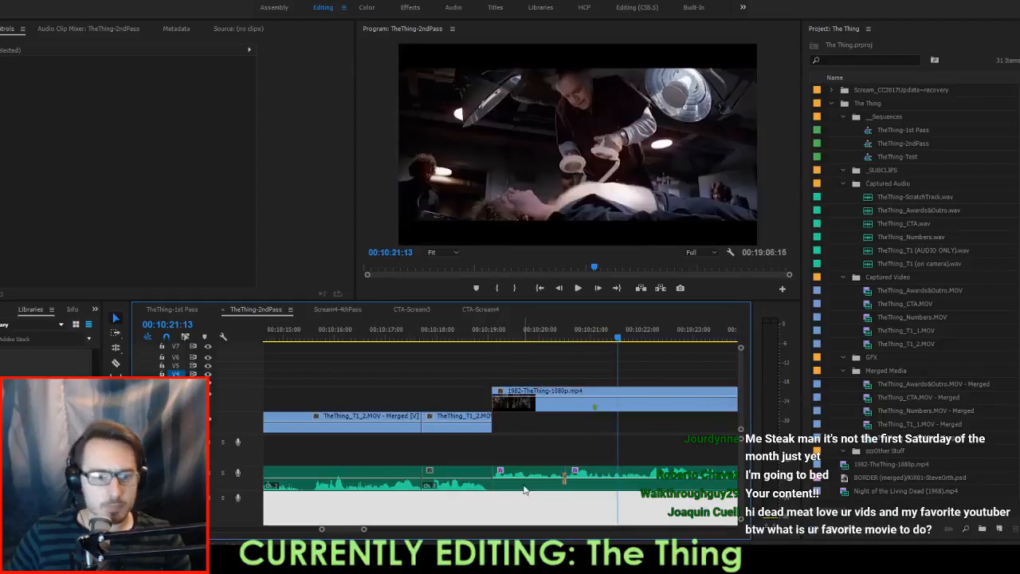
click(523, 483)
key(Delete)
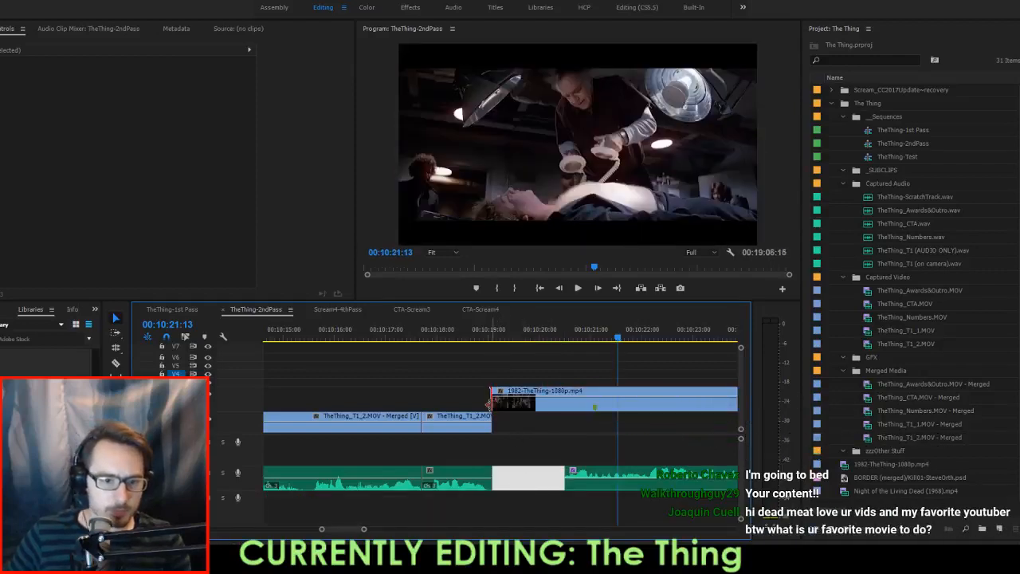
drag(490, 404, 564, 396)
click(531, 477)
key(Delete)
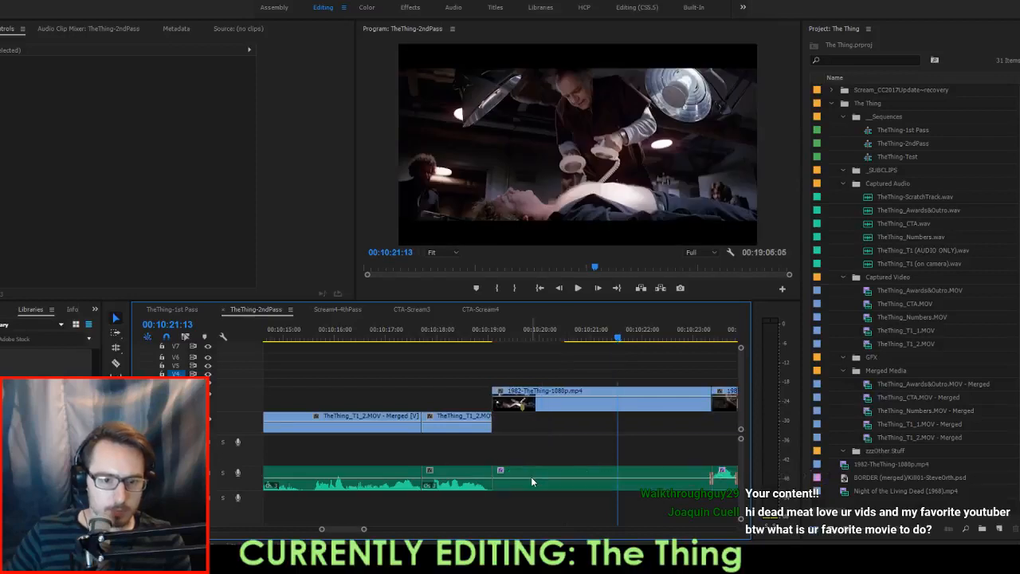
Ripple-trim the end of the short host clip to 00:10:19:00 and add an audio transition at that cut.
key(Up)
key(Up)
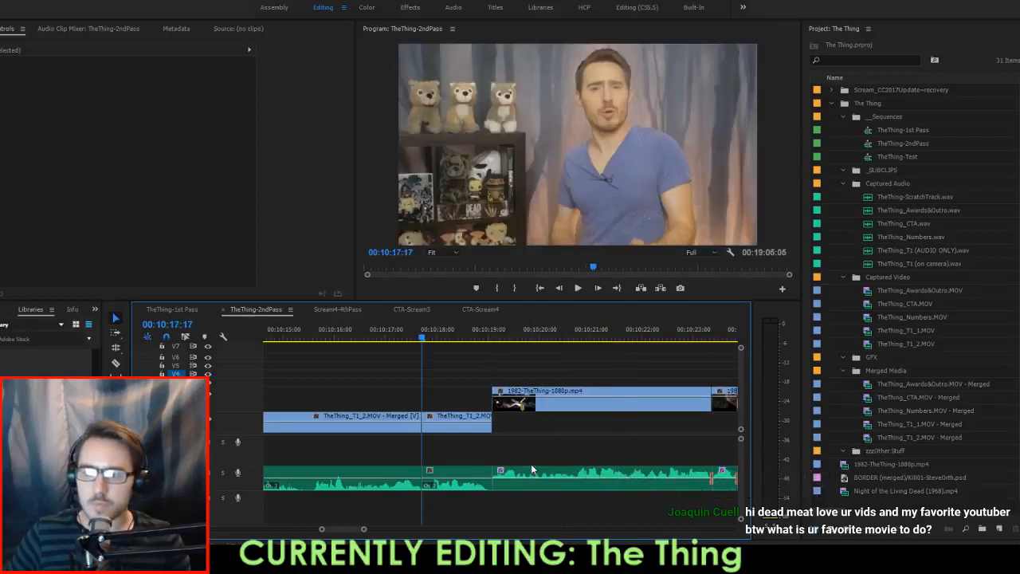
key(space)
key(space)
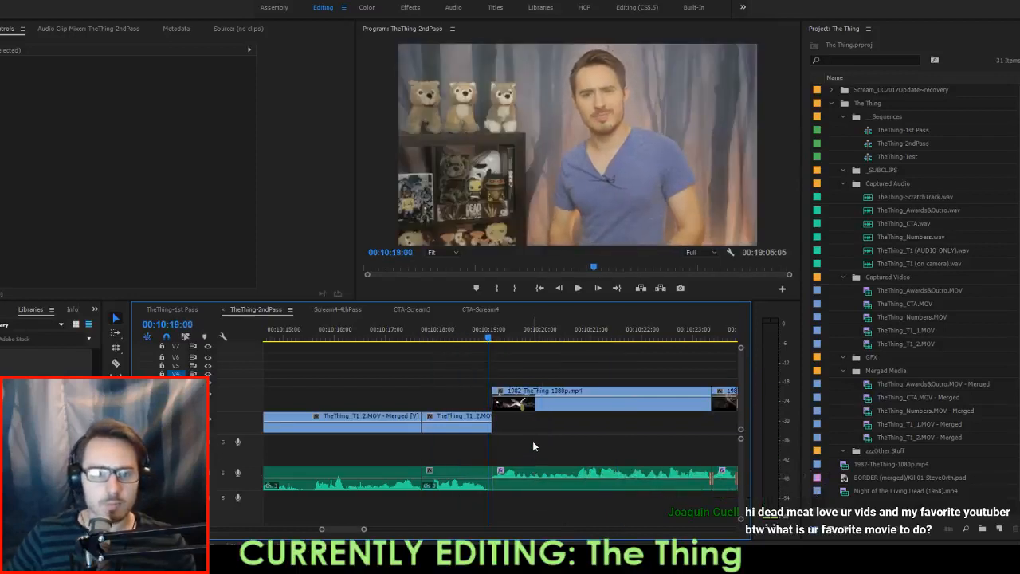
key(w)
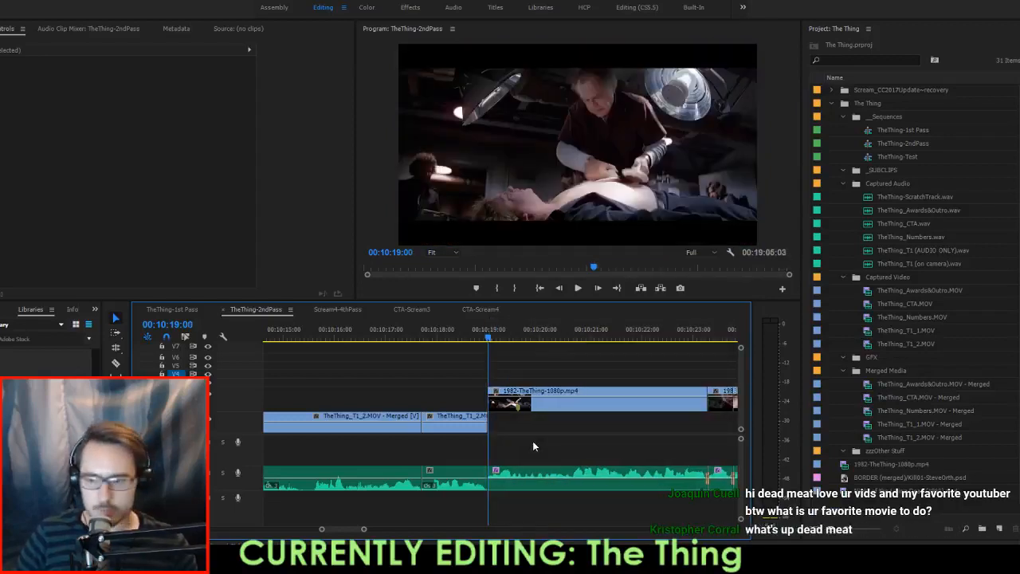
key(Up)
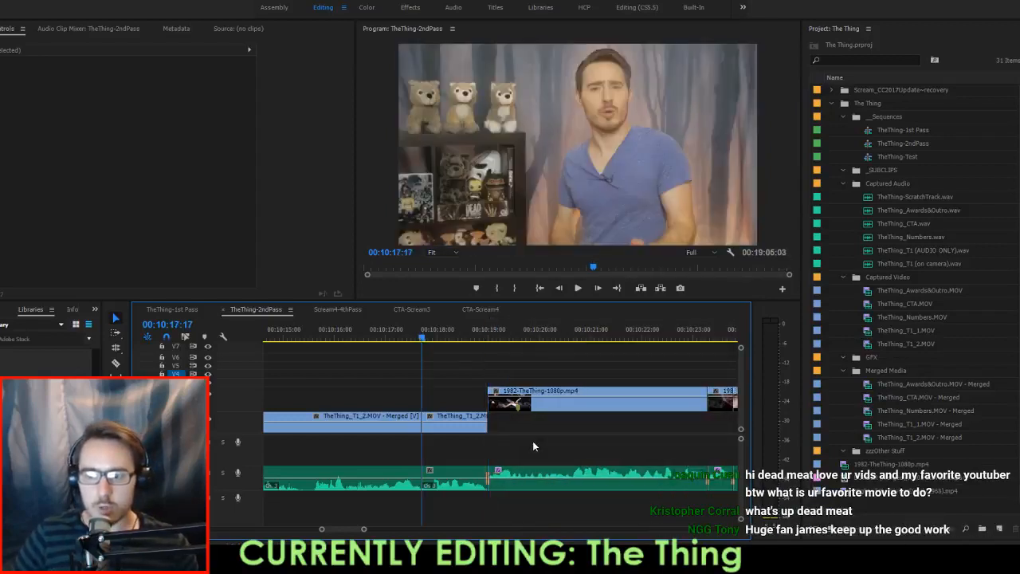
Replay the sequence around the start of the host take at 00:10:06:07 and save the project.
click(587, 427)
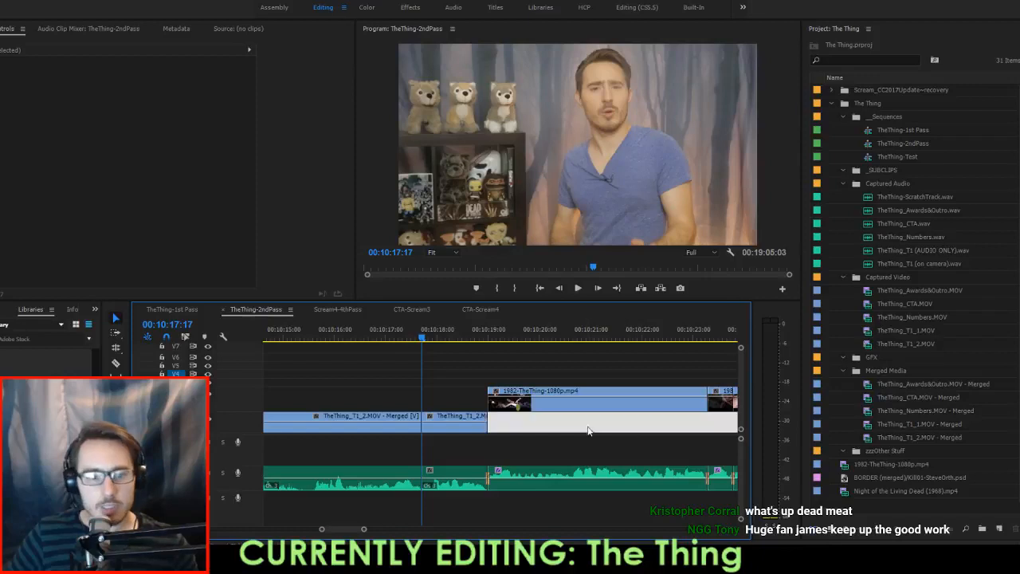
key(Delete)
key(space)
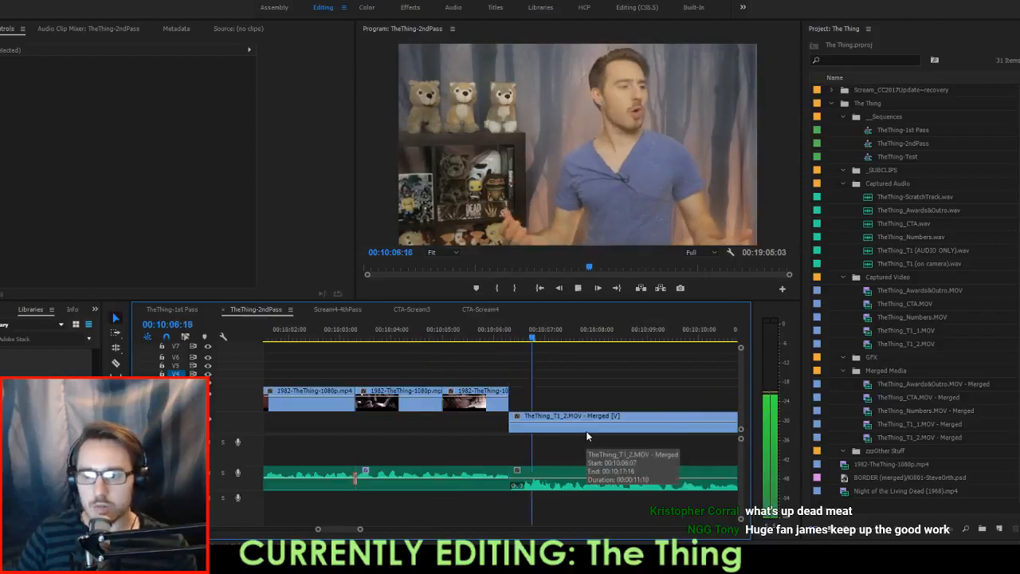
key(space)
key(ctrl+s)
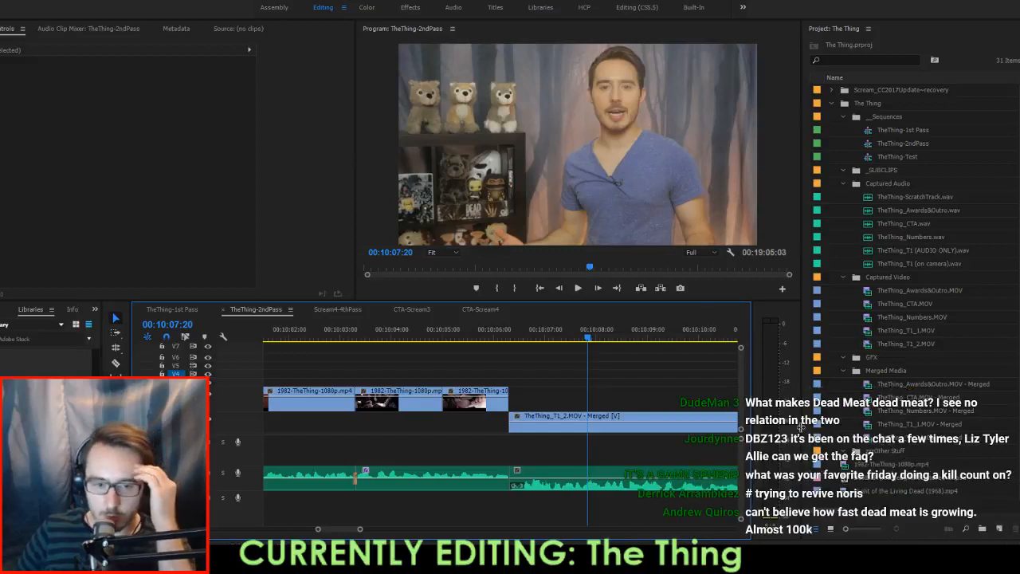
scroll(648, 375, down, 5)
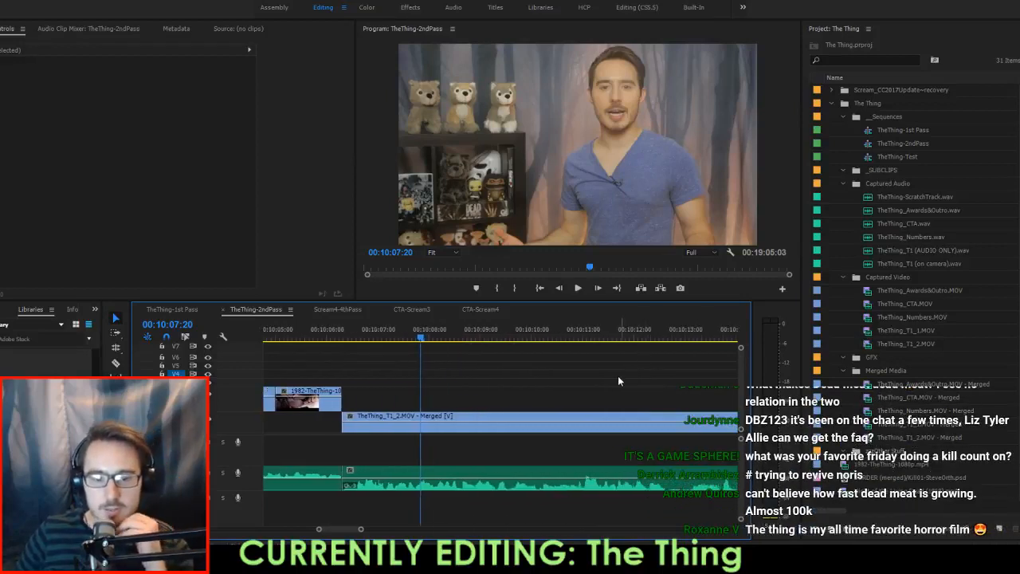
scroll(614, 375, down, 8)
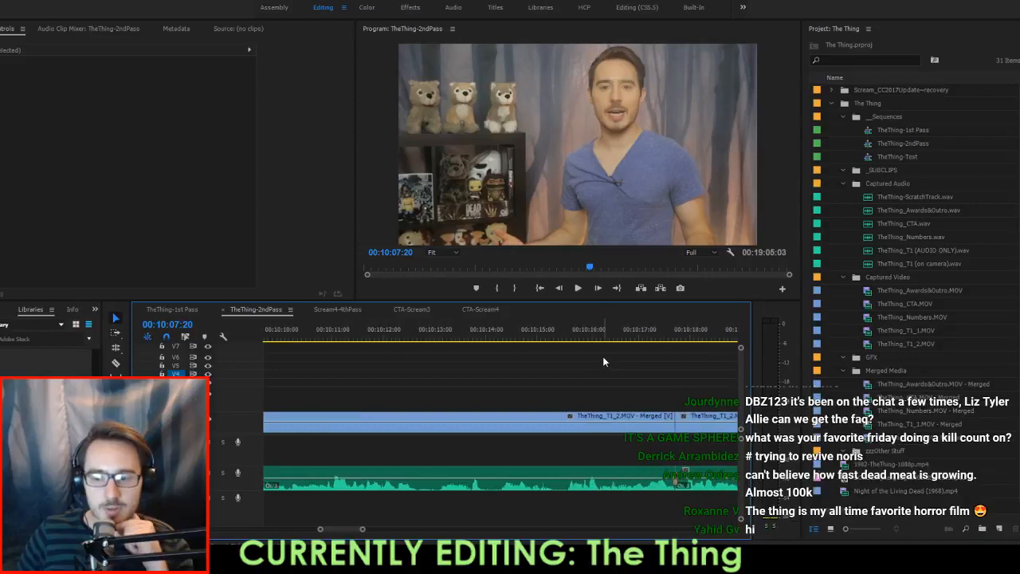
Extend the start of the movie clip at 00:10:19:00 back over the short host clip, to that host clip's opening cut.
scroll(604, 361, down, 3)
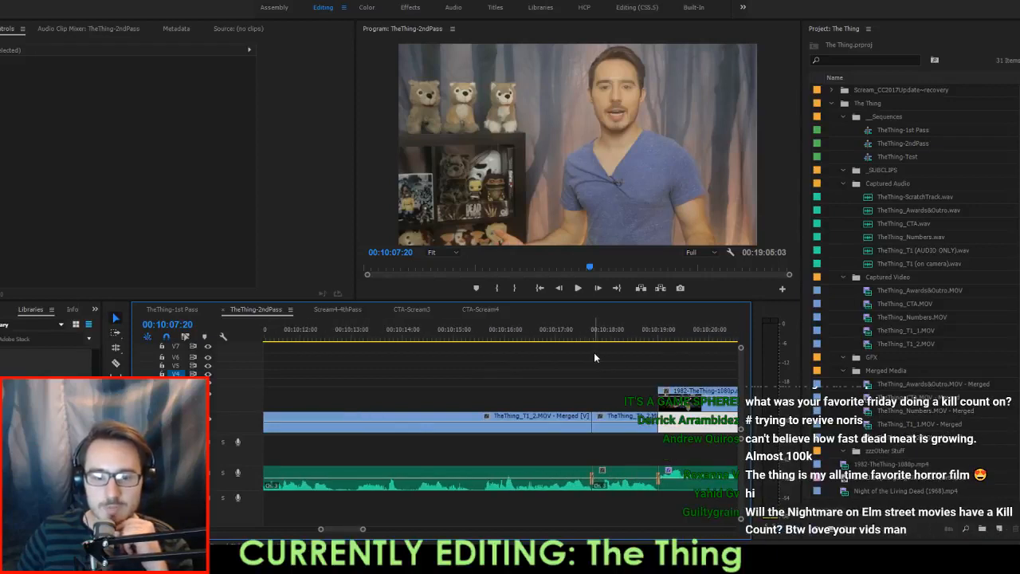
scroll(592, 355, down, 3)
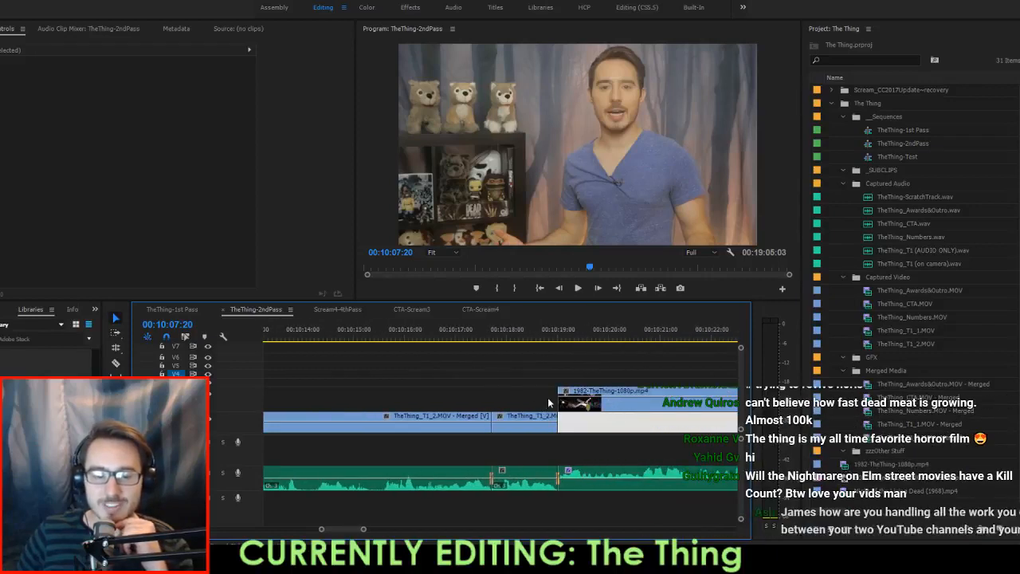
drag(557, 399, 493, 383)
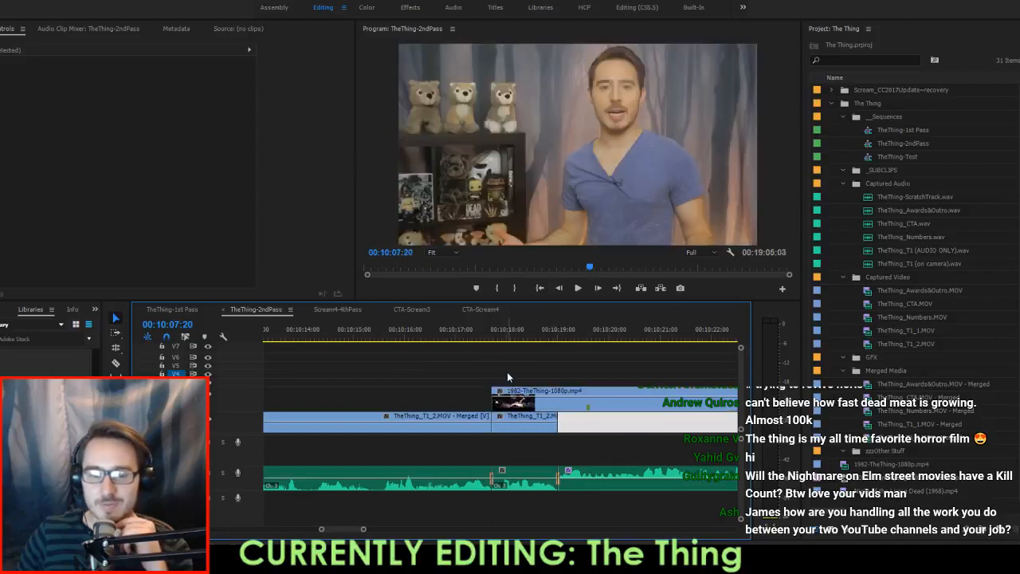
click(510, 374)
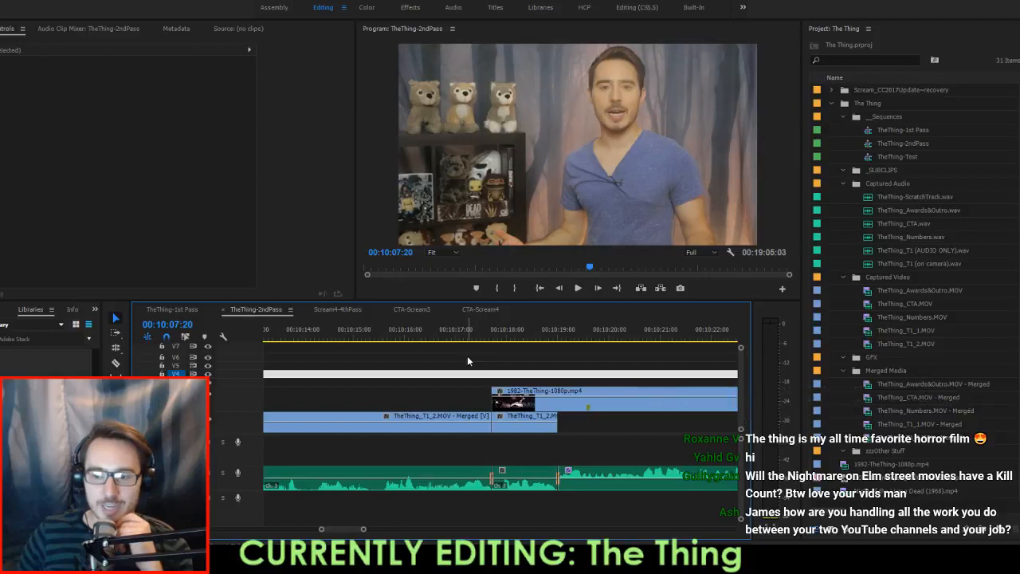
Add an audio transition at the 00:10:06:07 cut into the host take and play the result.
key(Up)
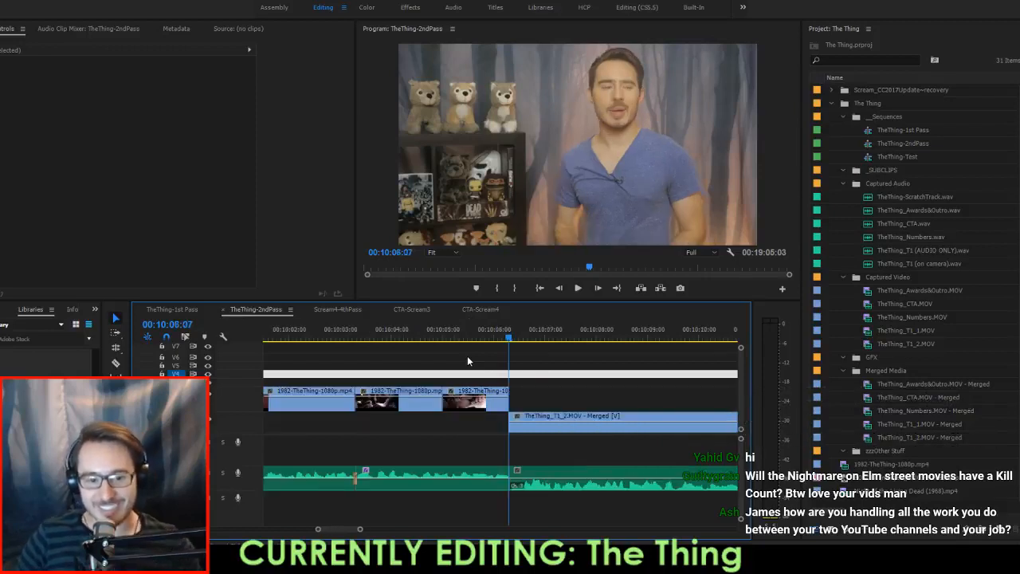
key(ctrl+shift+d)
key(shift+Left)
key(space)
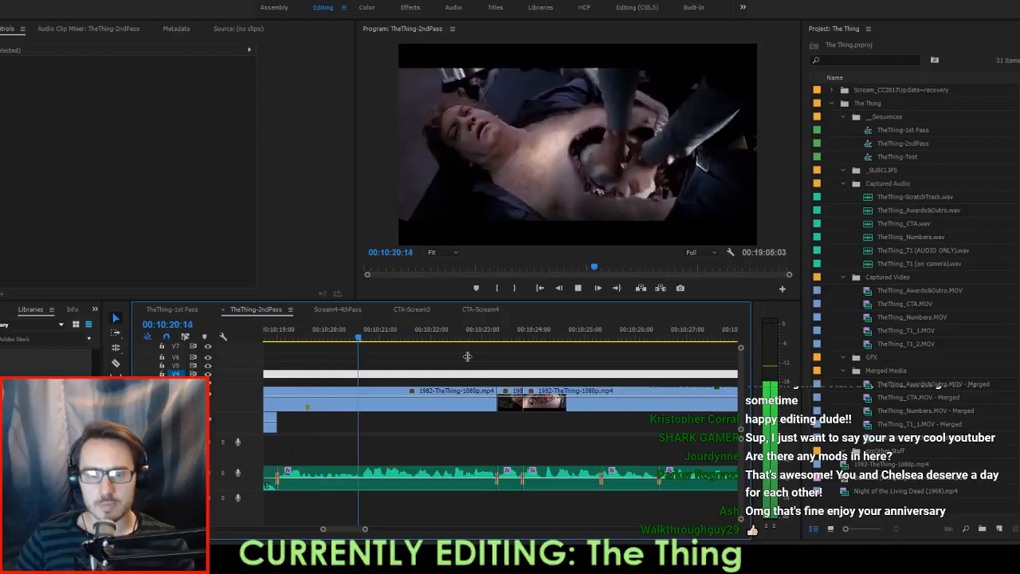
Replay the sequence from 00:10:05:00 through the host take into the chest-opening movie clip.
key(Up)
key(Up)
key(Up)
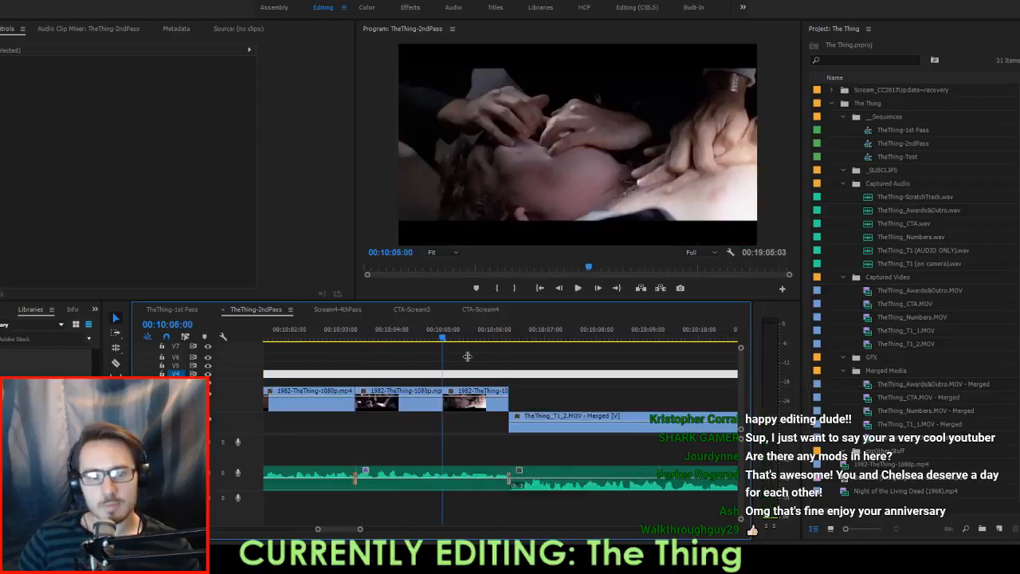
key(Down)
key(space)
key(Up)
key(Up)
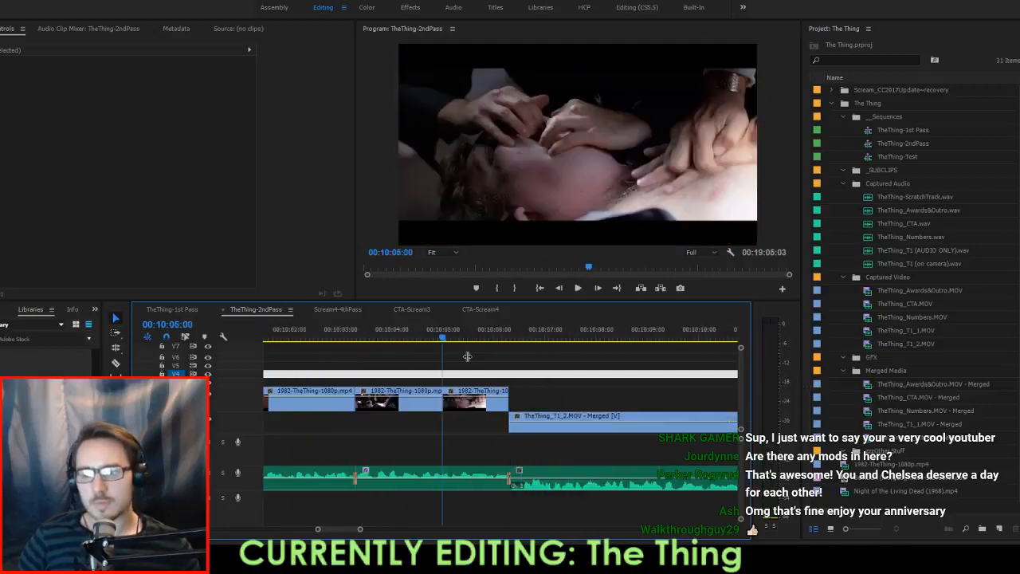
key(space)
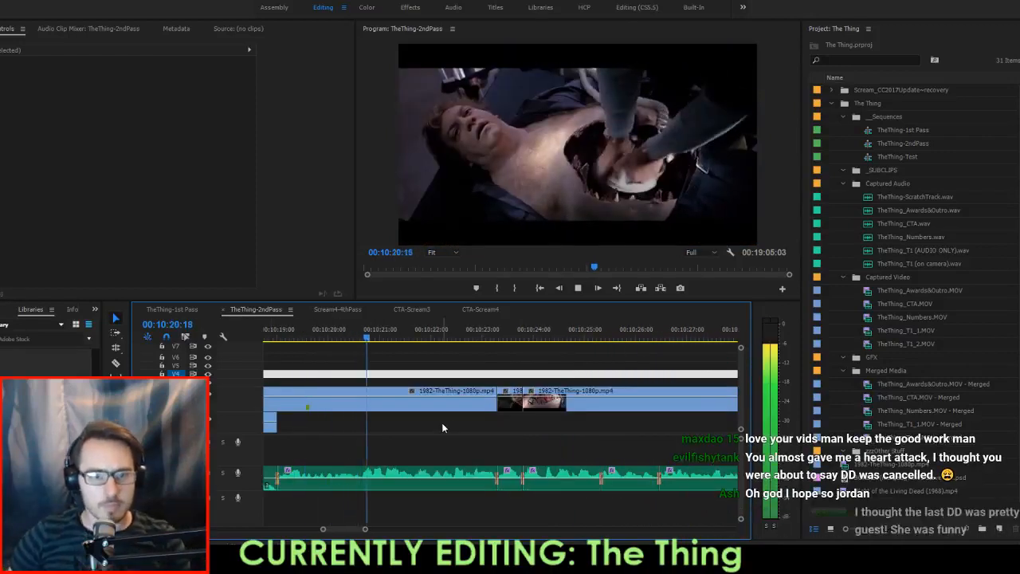
Delete the short host video clip hidden beneath the extended movie clip before 00:10:19:00, keeping its narration.
scroll(442, 424, up, 3)
click(362, 422)
key(Delete)
scroll(512, 426, down, 2)
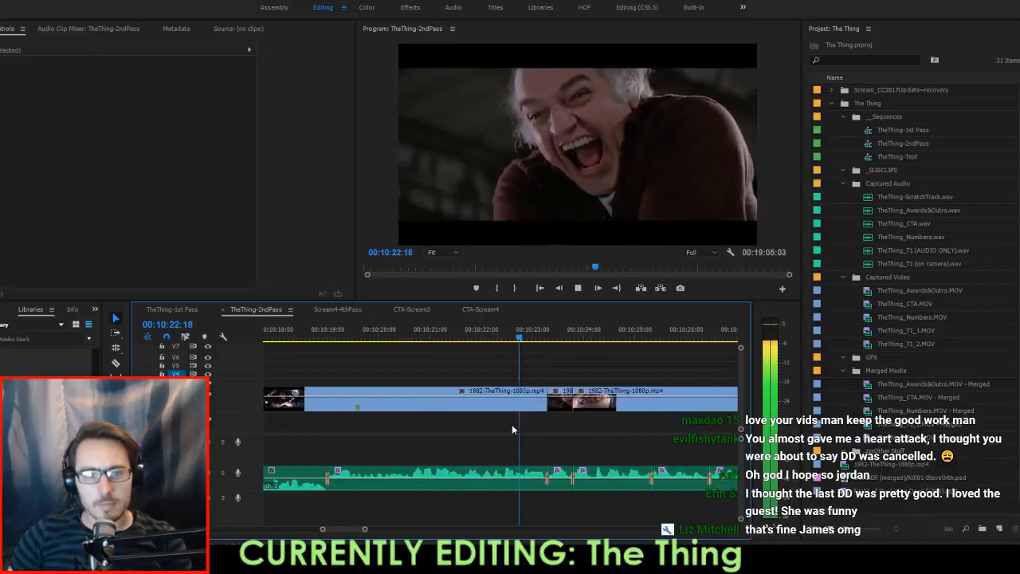
Delete the very short movie clip just after 00:10:23:00, extend the preceding movie clip over its gap and replay the section.
click(560, 409)
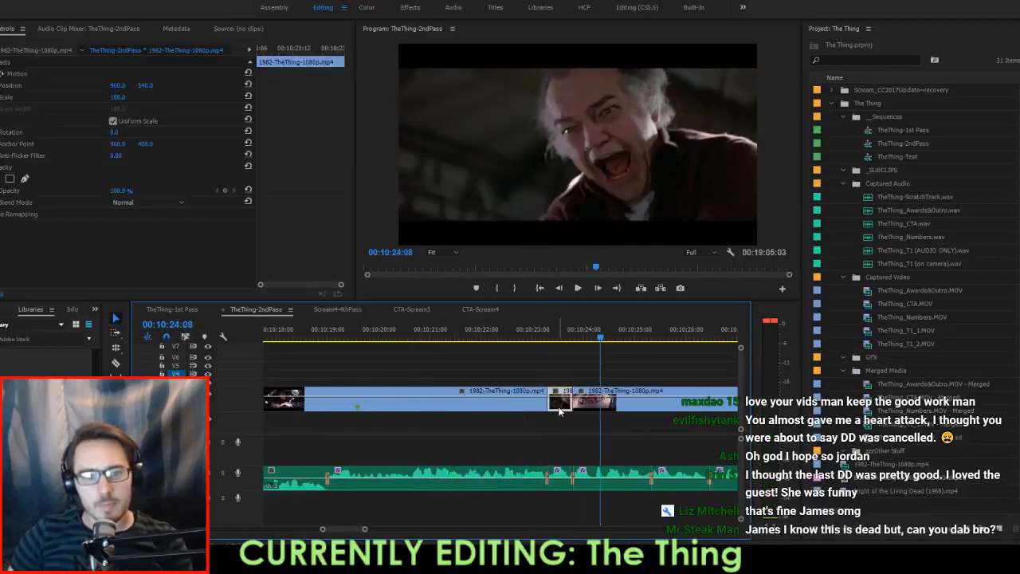
key(Delete)
drag(547, 401, 572, 402)
click(523, 322)
key(space)
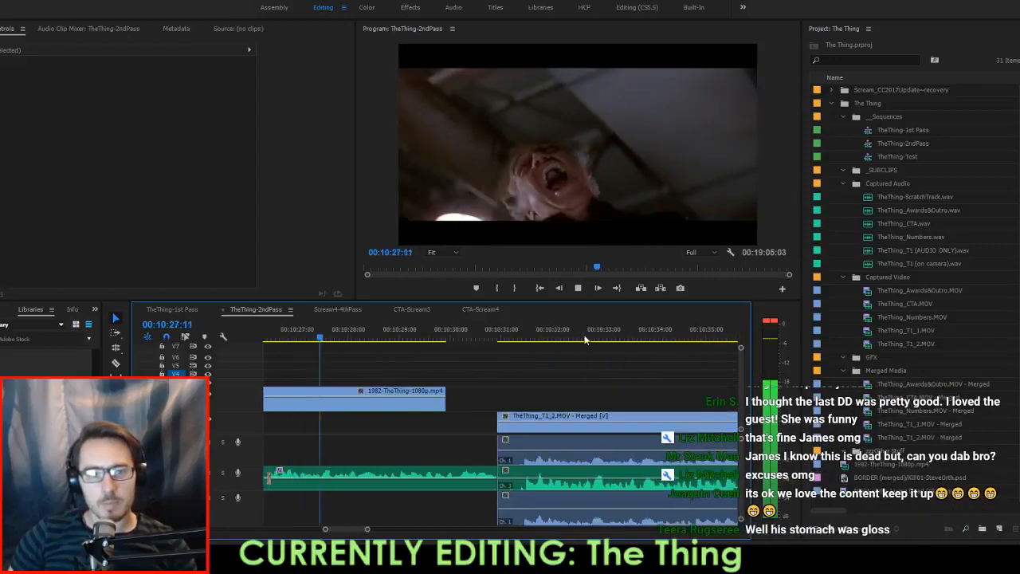
Play to the next host take and extract its silent opening between 00:10:30:22 and 00:10:31:10.
key(space)
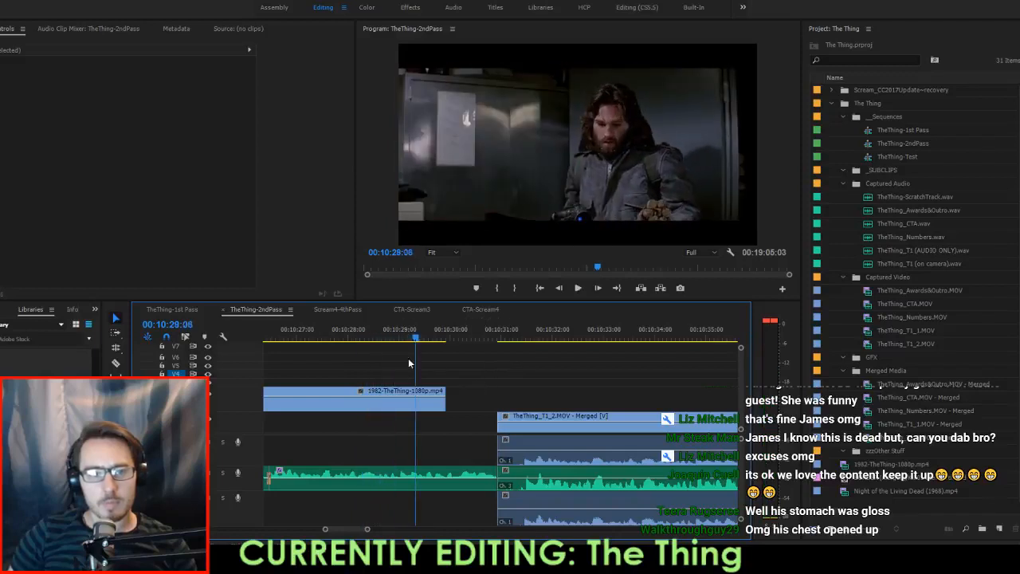
scroll(464, 392, up, 1)
key(space)
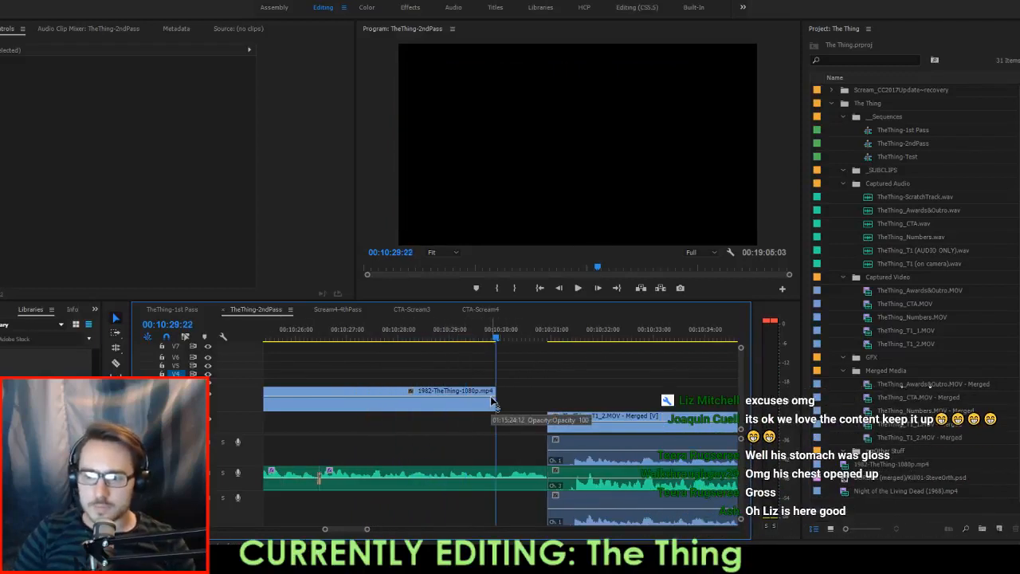
key(space)
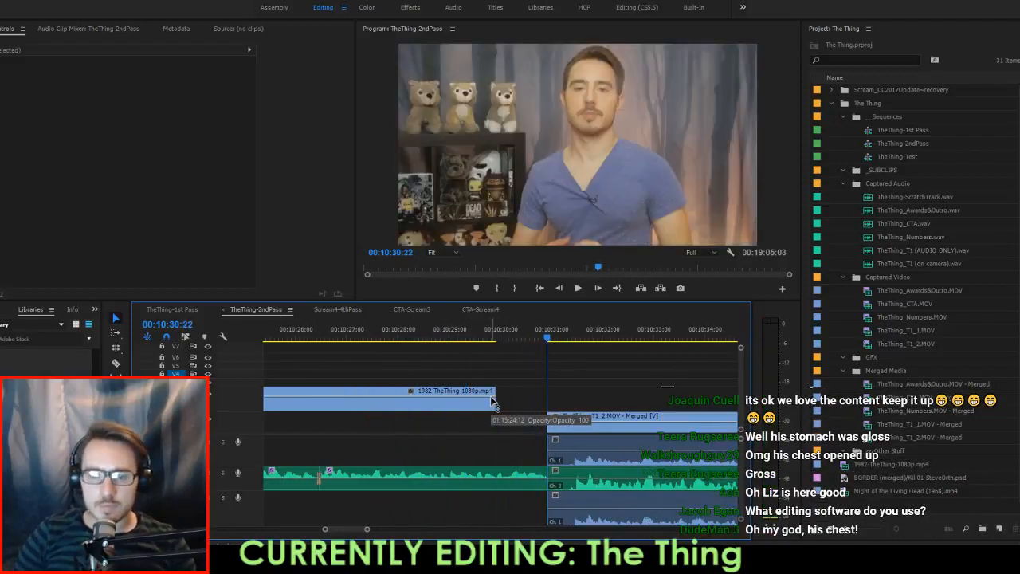
key(Left)
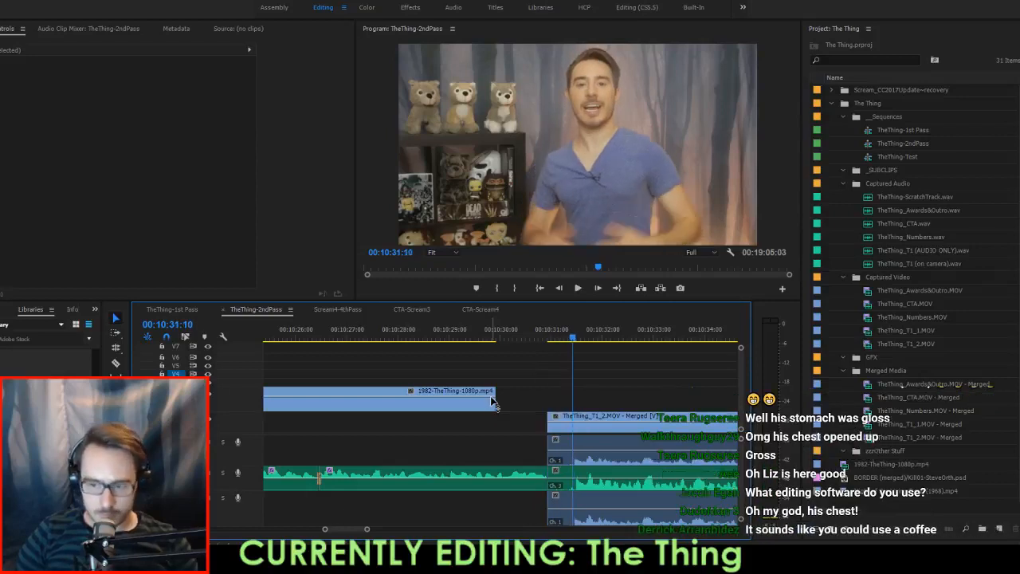
key(space)
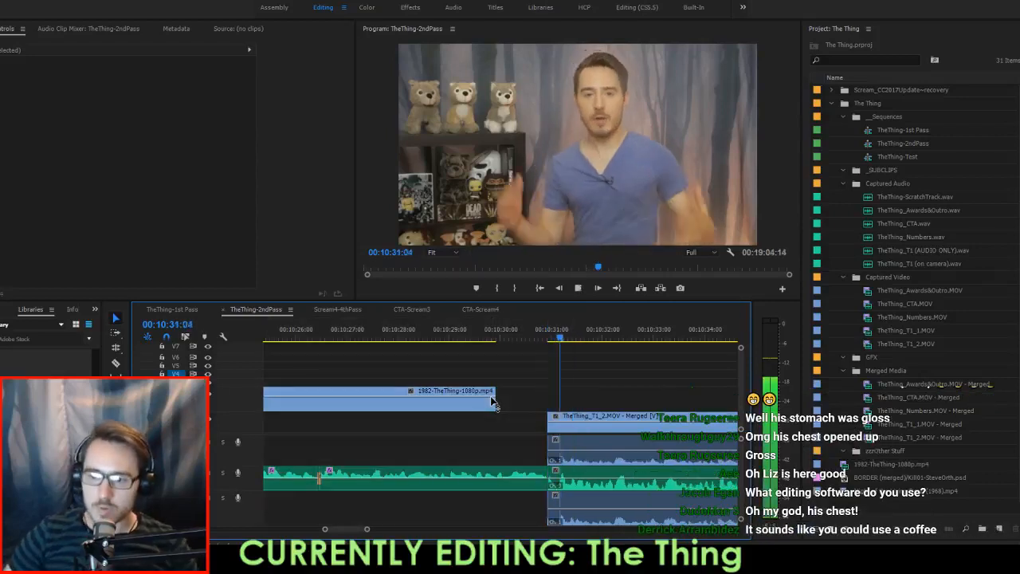
Delete the extra audio clips above and below the main narration of the host takes starting at 00:10:30:22.
click(559, 452)
key(Delete)
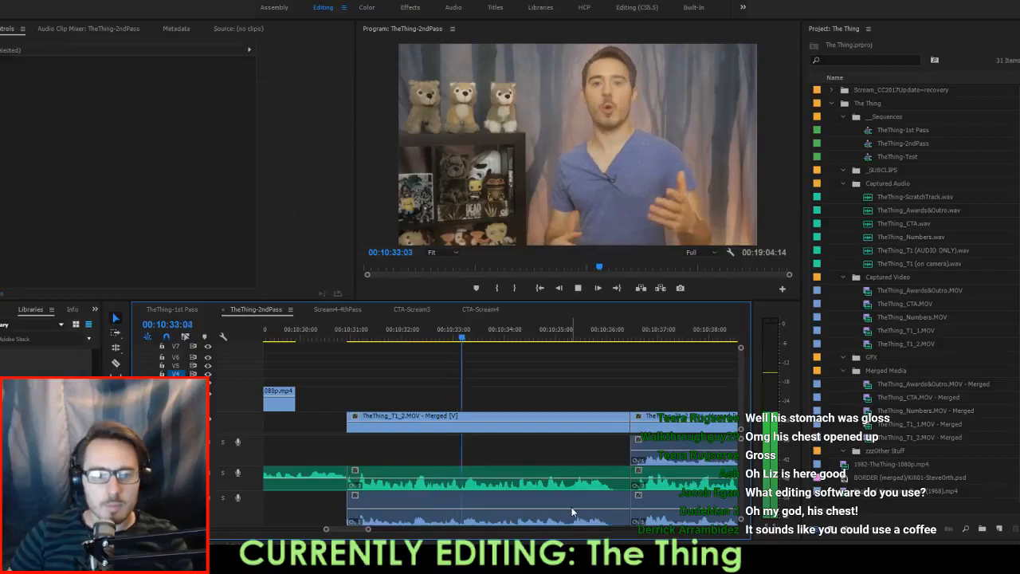
click(572, 505)
key(Delete)
key(Down)
key(space)
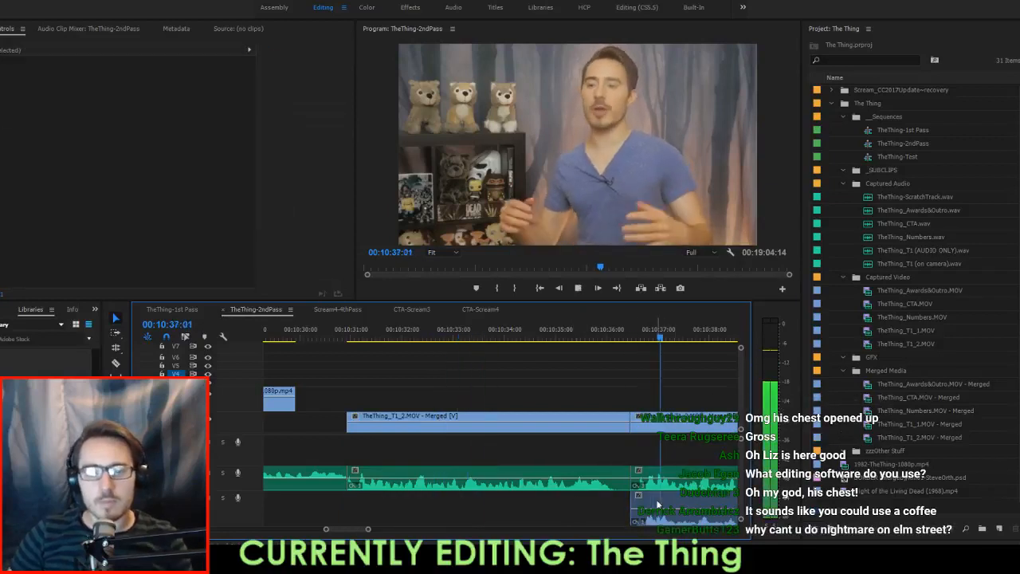
Extract the opening of the next host take from 00:10:36:11 to about 00:10:38:13 and replay from the join.
key(space)
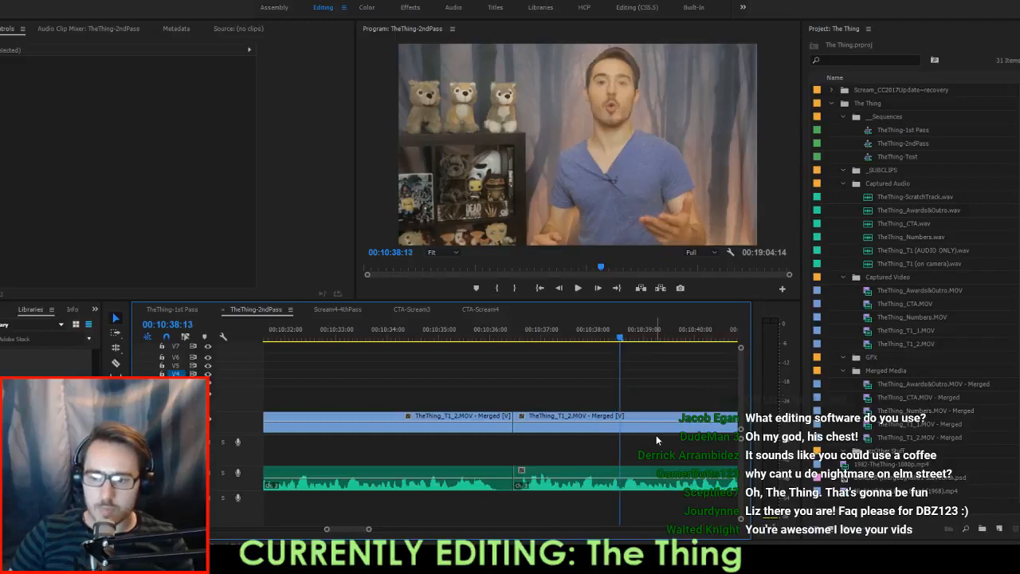
key(o)
key(Up)
key(i)
key(apostrophe)
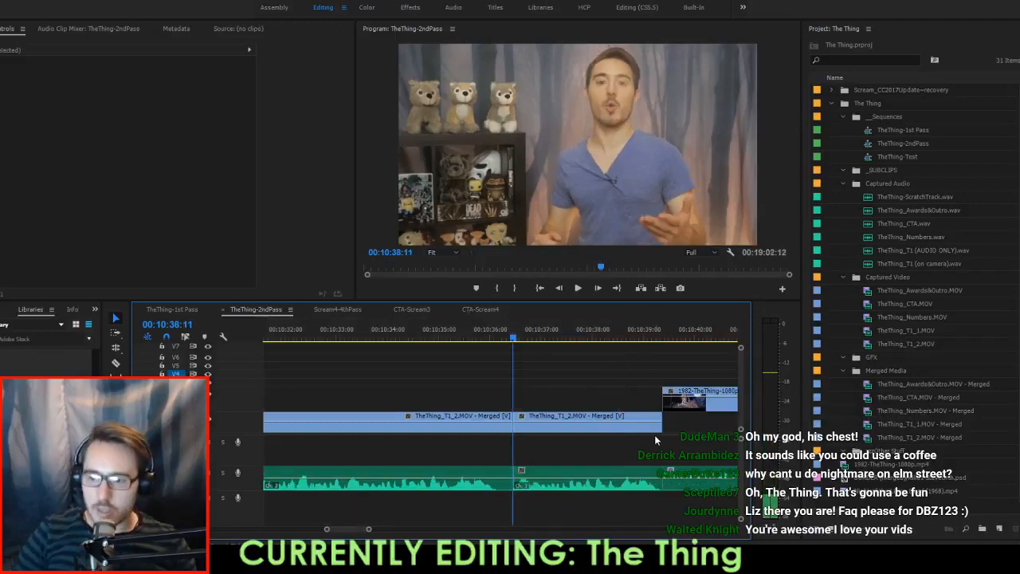
key(space)
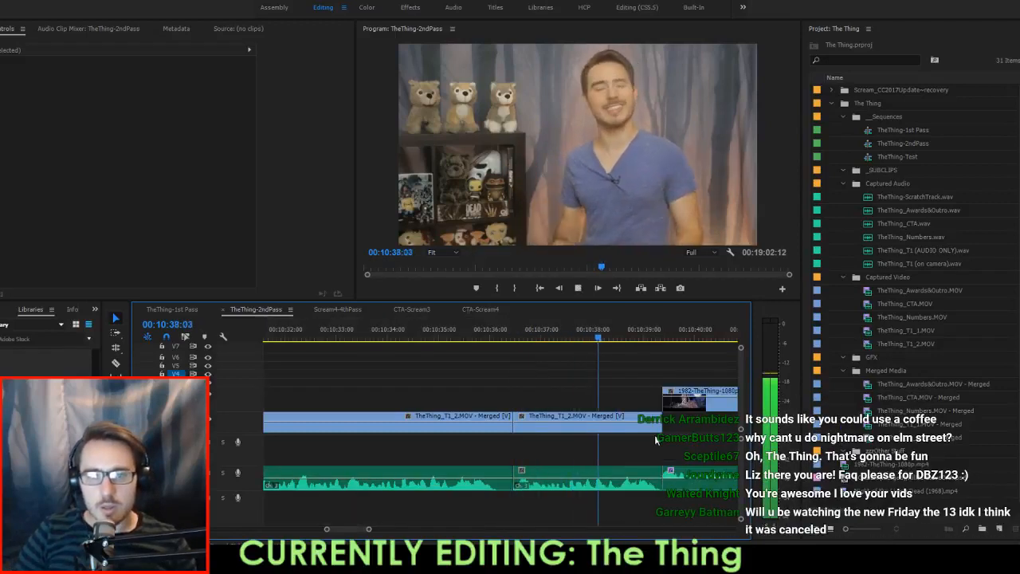
Extract the last frames of the host take after 00:10:39:06, before the movie clip, and replay from the preceding host take.
key(space)
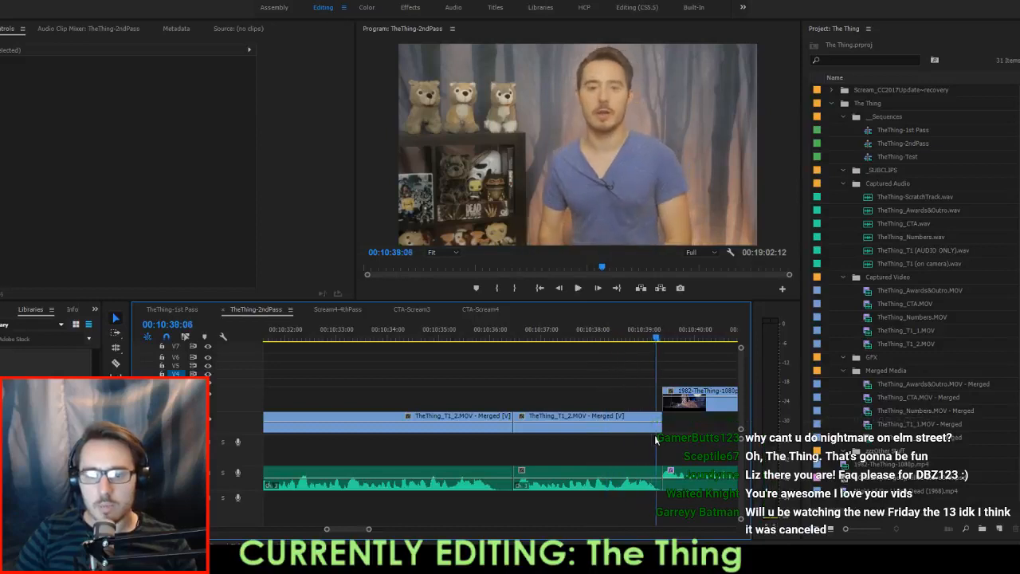
key(Right)
key(i)
key(Down)
key(Left)
key(o)
key(apostrophe)
key(Up)
key(Up)
key(space)
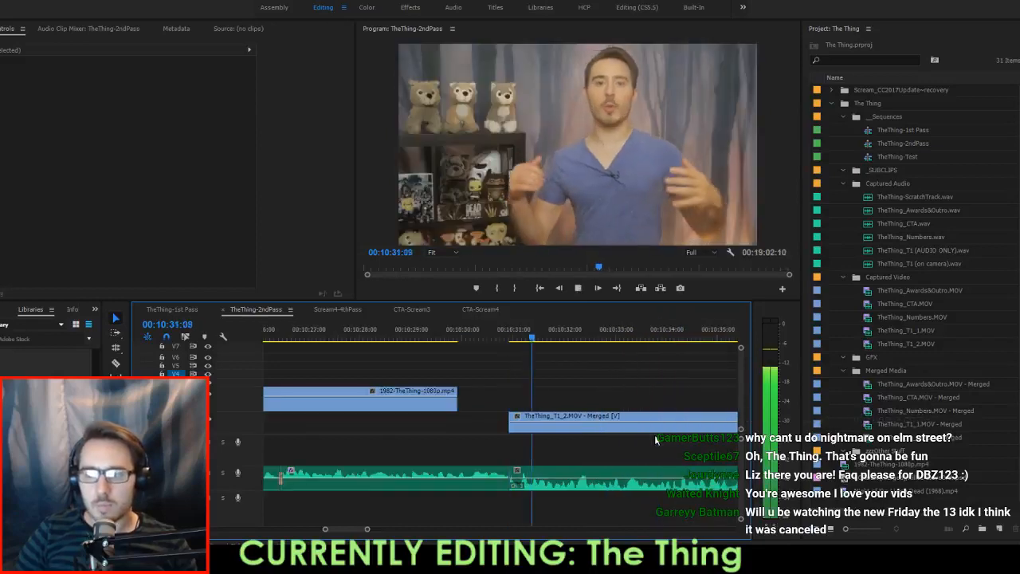
key(space)
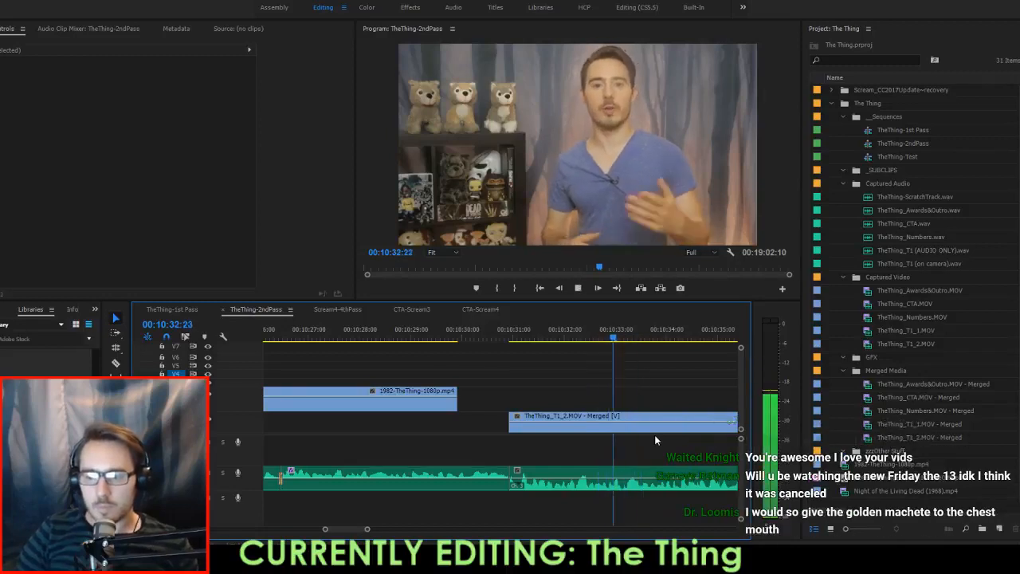
Ripple-delete the opening of the TheThing_T1_2.MOV on-camera clip, from its start to 00:10:33:02, and play the new cut.
key(Left)
key(Left)
key(Left)
key(Left)
key(o)
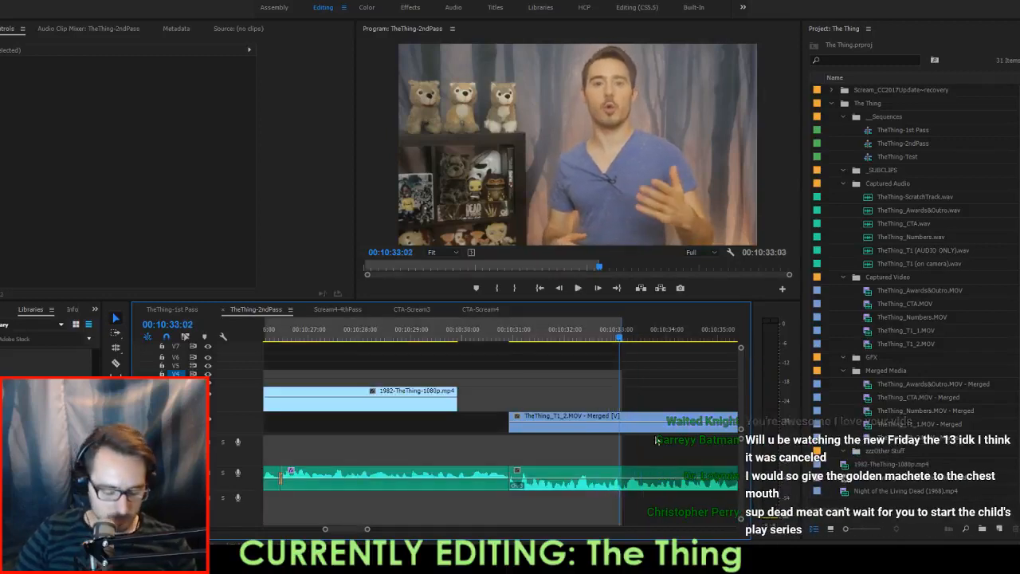
key(Up)
key(i)
key(apostrophe)
key(space)
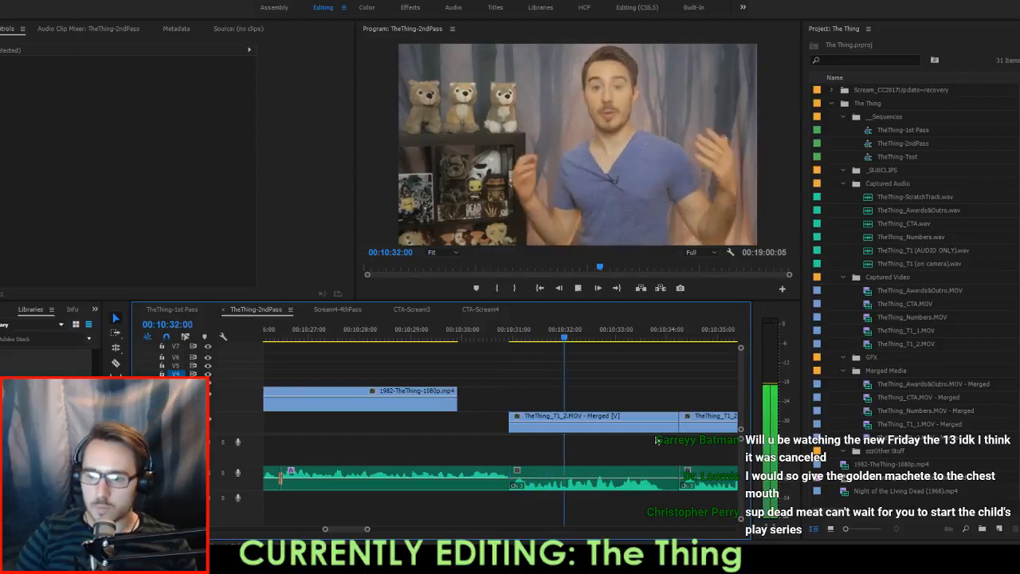
Ripple-delete the first remaining segment of the on-camera clip, between its start and the next cut.
key(Up)
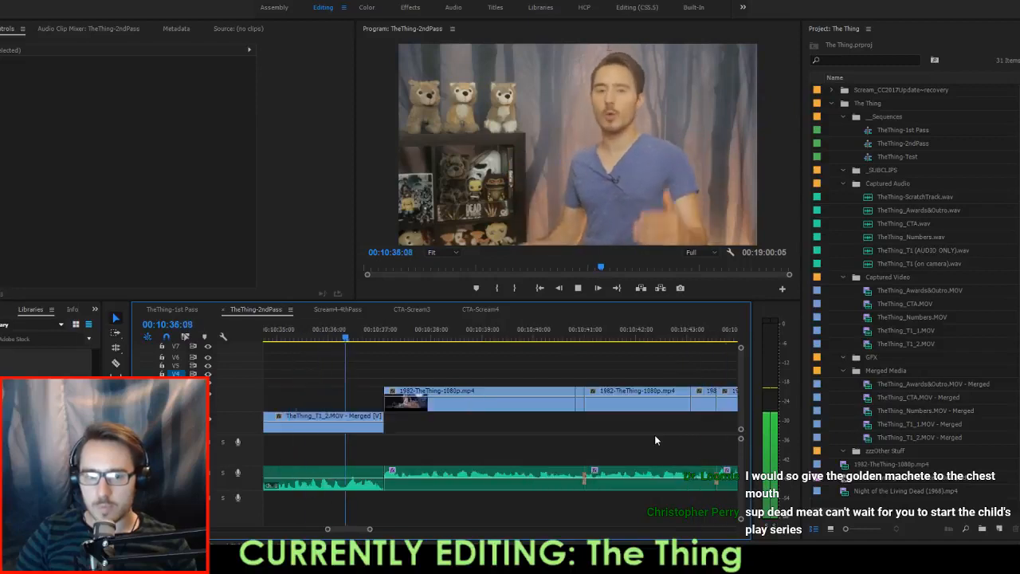
key(Up)
key(Up)
key(i)
key(Down)
key(o)
key(apostrophe)
key(Up)
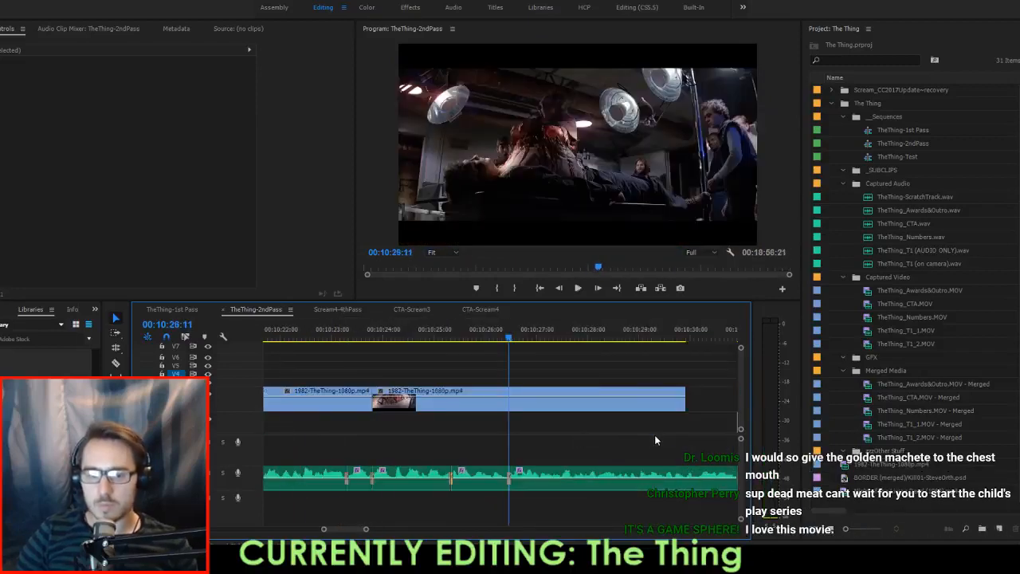
Ripple-delete the movie footage and its audio from 00:10:28:04 to the frame before the on-camera clip starts.
key(space)
key(space)
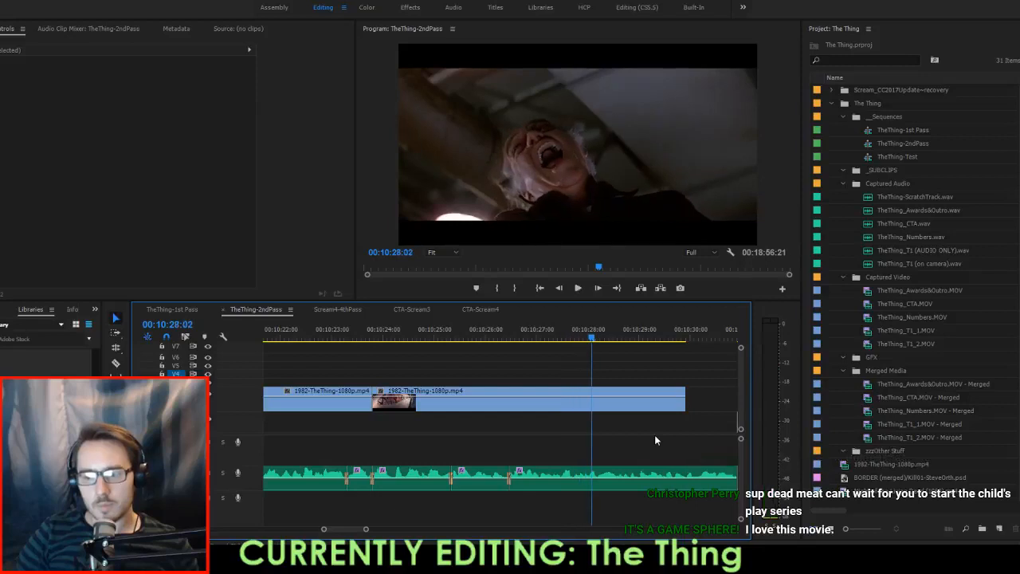
key(Right)
key(Left)
key(Left)
key(Left)
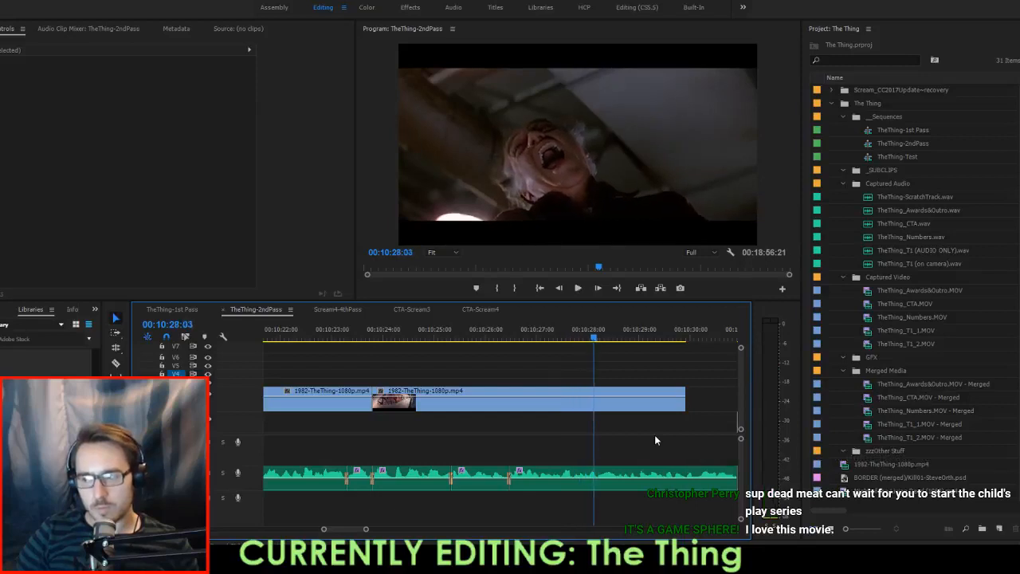
key(Right)
key(Right)
key(i)
key(space)
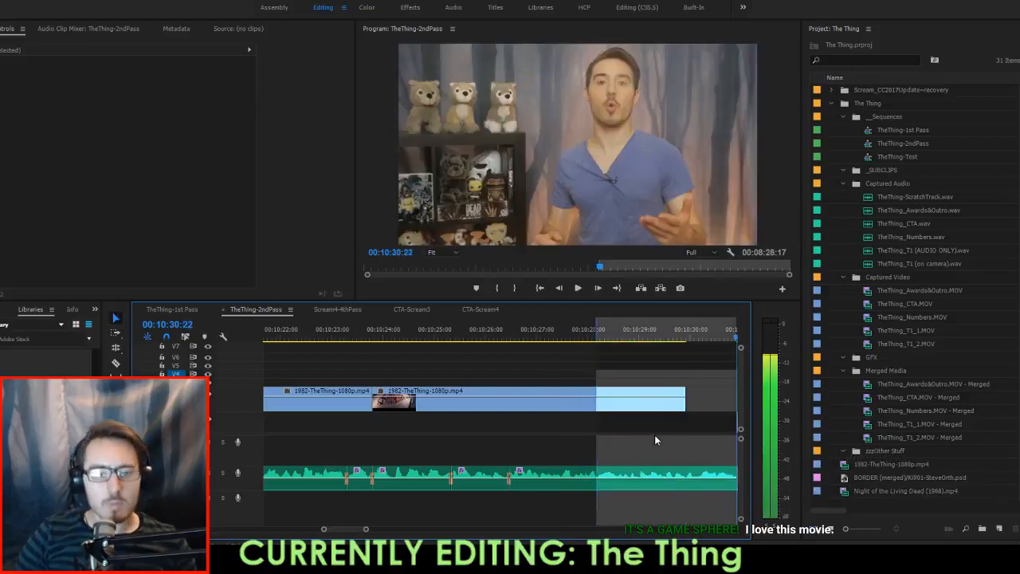
key(Down)
key(Down)
key(Up)
key(Left)
key(o)
key(apostrophe)
key(Up)
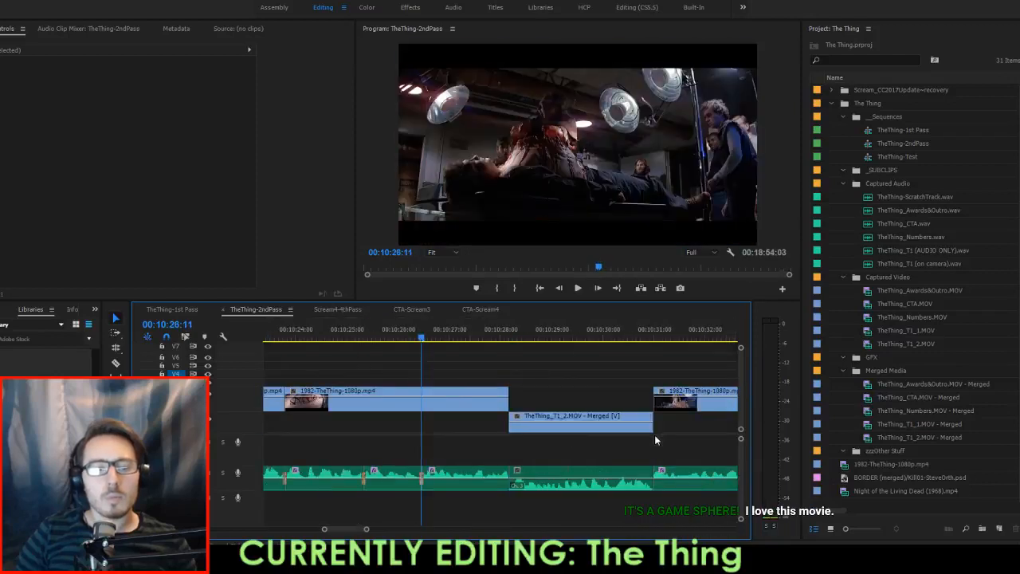
Add an audio crossfade at the 00:10:28:04 cut, raise the following on-camera clip's audio gain by 3 dB, and play the result.
key(space)
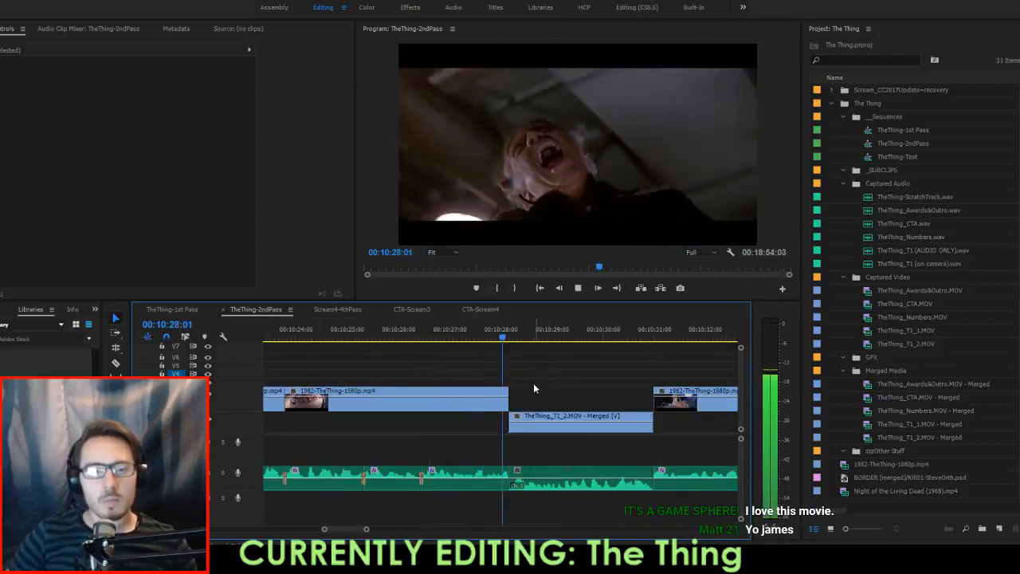
drag(531, 507, 483, 480)
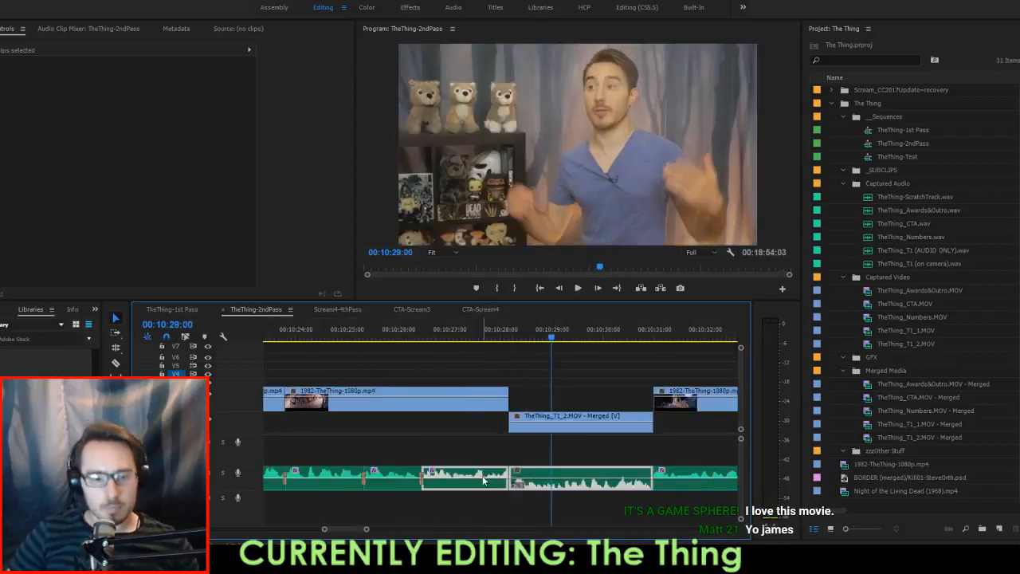
click(526, 481)
text(g3)
key(Return)
key(Up)
key(Up)
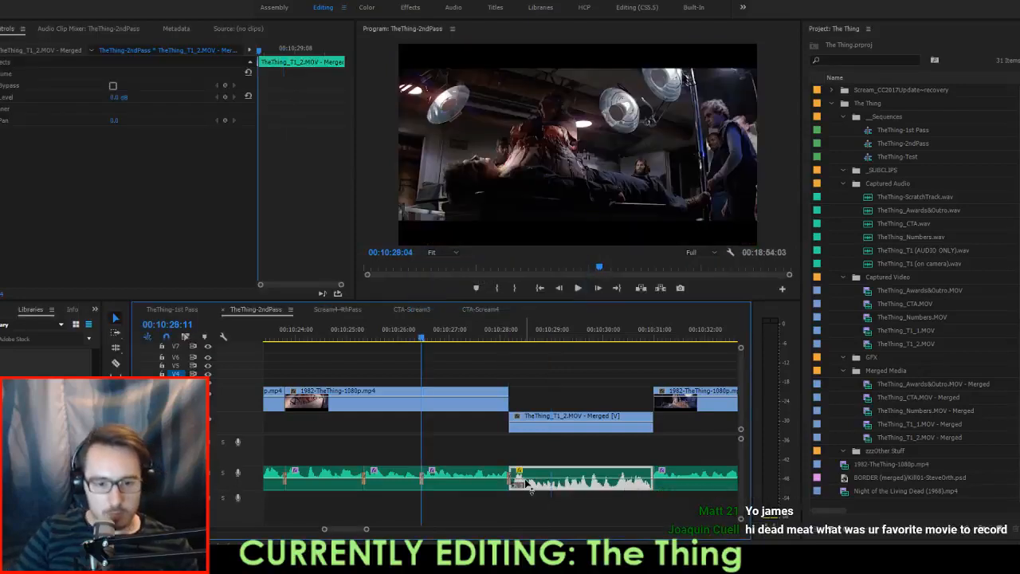
key(space)
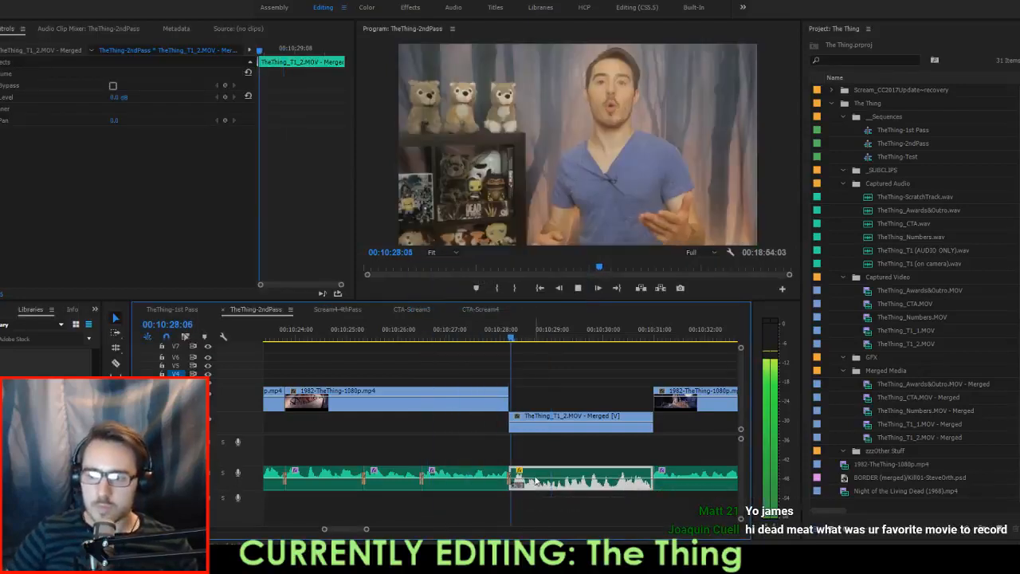
key(space)
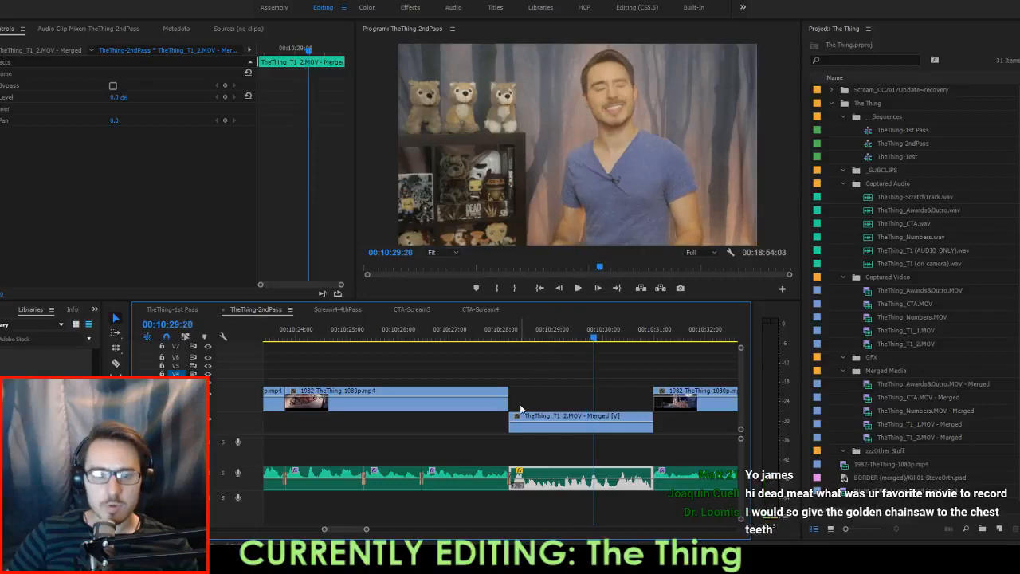
Extend the end of the 1982-TheThing-1080p.mp4 clip over the on-camera clip to the next movie clip, and play it.
drag(509, 403, 786, 409)
click(475, 327)
key(space)
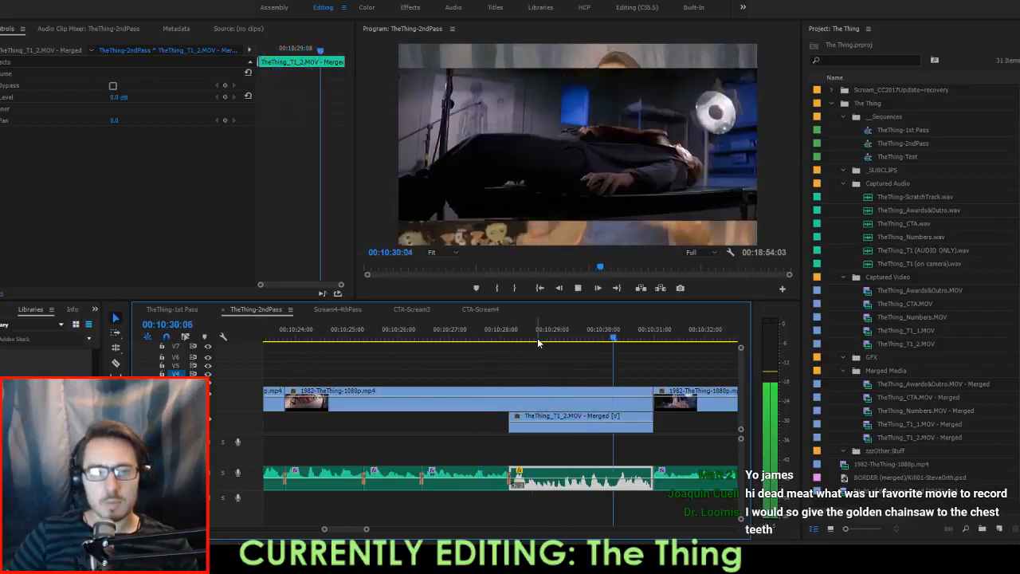
key(space)
Add a frame hold to the extended 1982-TheThing-1080p.mp4 clip at 00:10:30:02.
drag(543, 347, 605, 341)
click(640, 375)
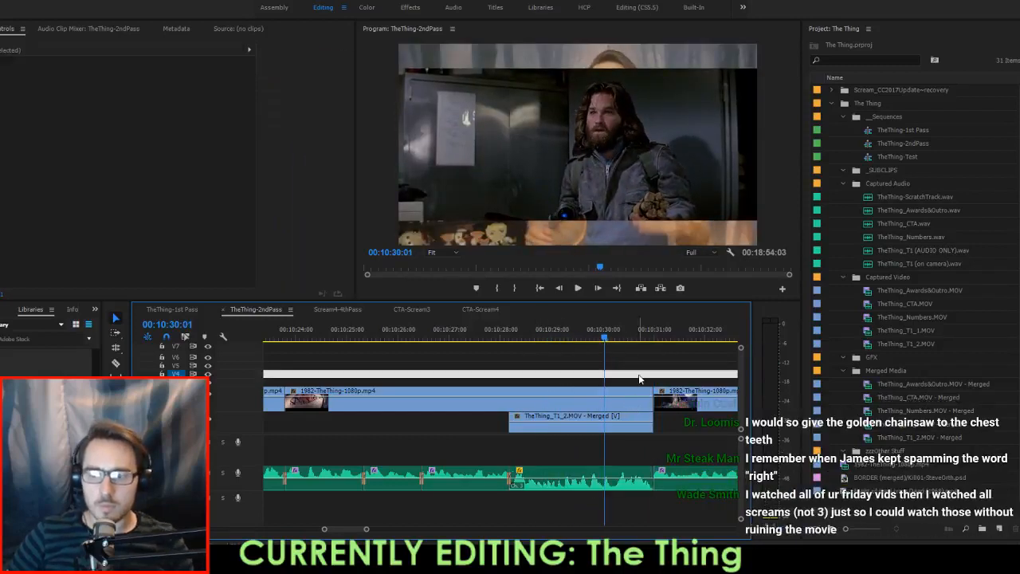
key(Right)
key(Right)
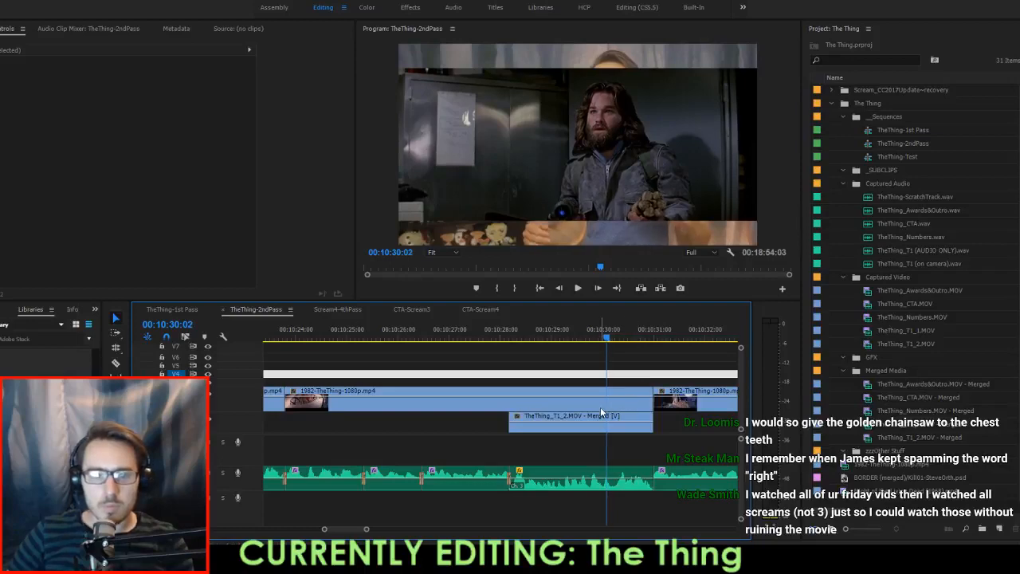
right_click(600, 406)
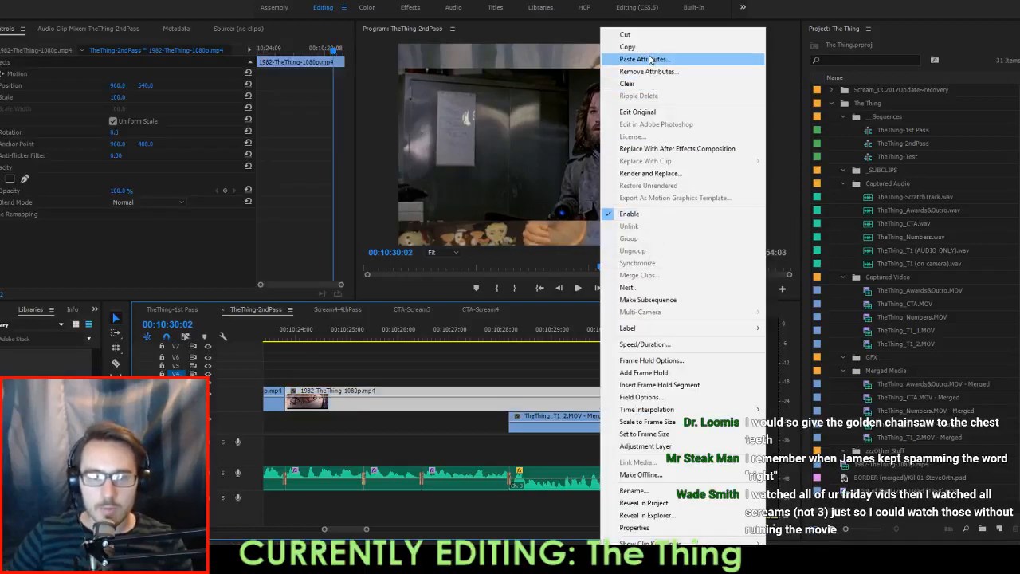
click(659, 373)
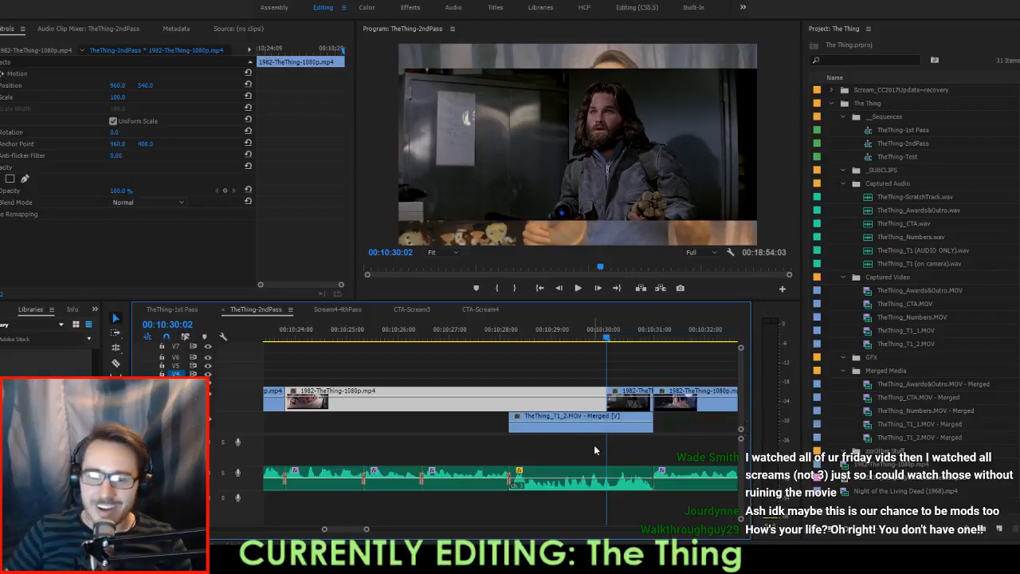
Delete the TheThing_T1_2.MOV video clip beneath the extended movie footage and save the project.
click(607, 417)
key(Delete)
key(Up)
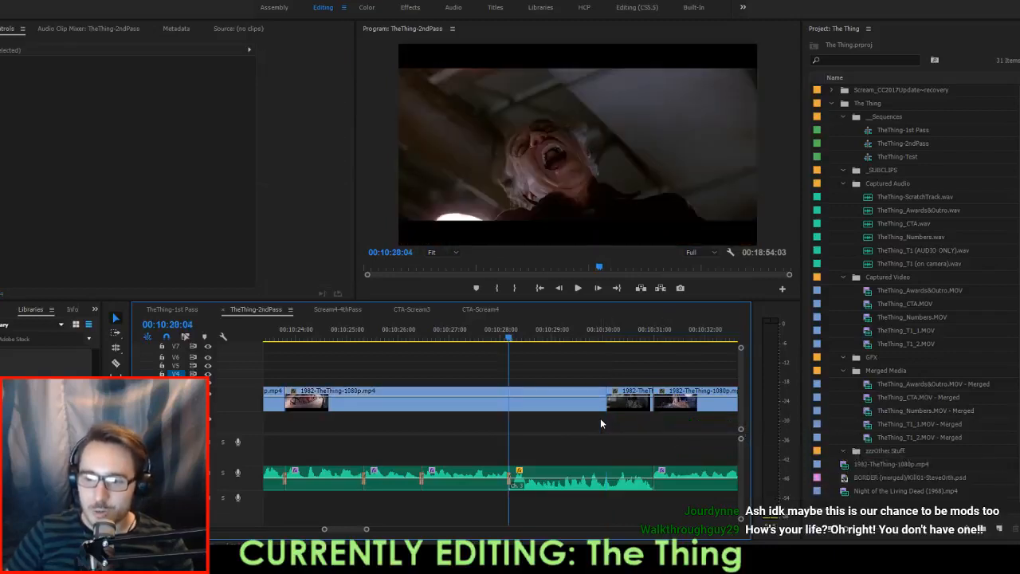
key(ctrl+s)
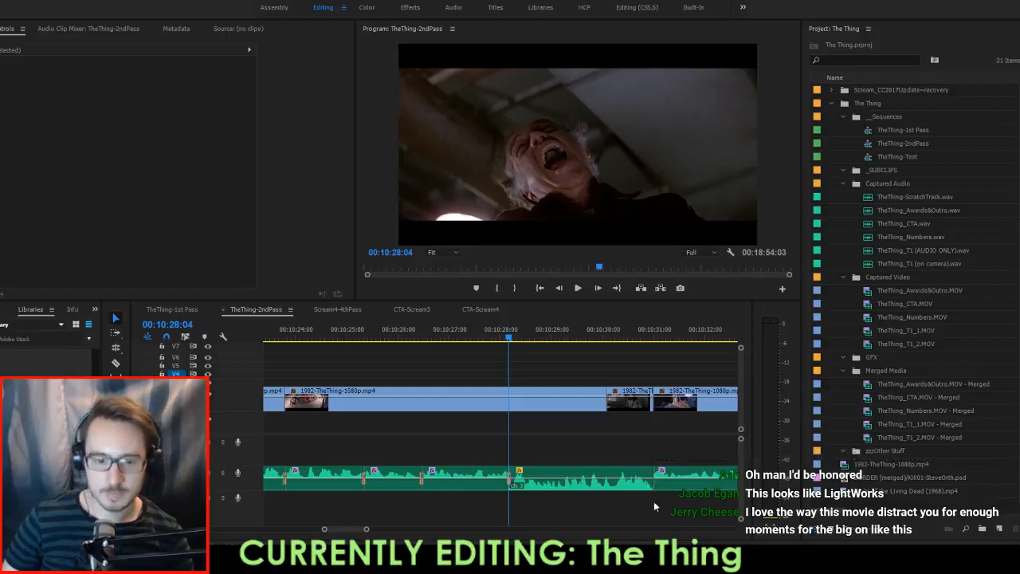
Play back the edited sequence from a few cuts earlier through the frame hold into the next movie clip.
click(542, 452)
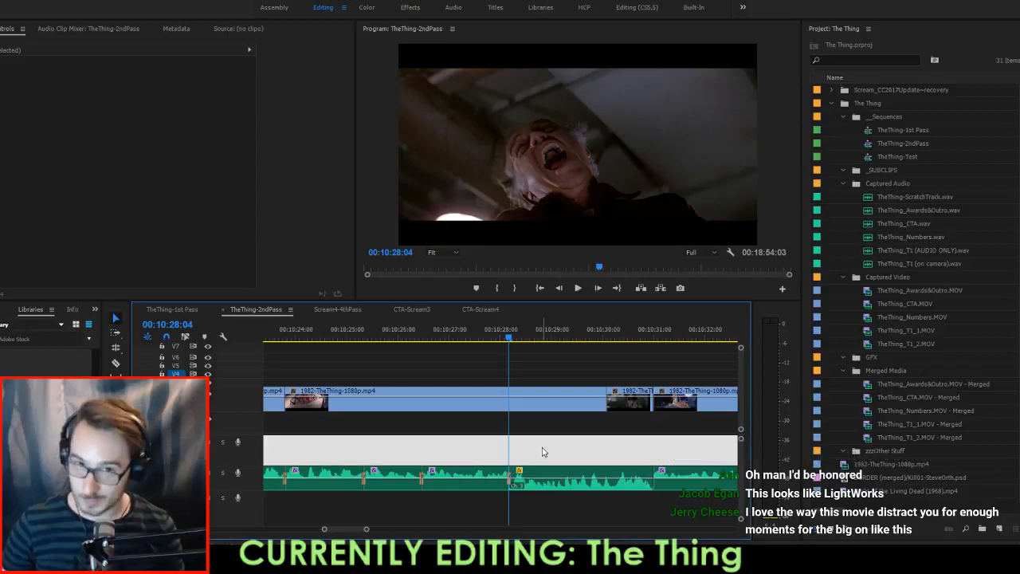
key(Up)
key(Up)
key(Up)
key(space)
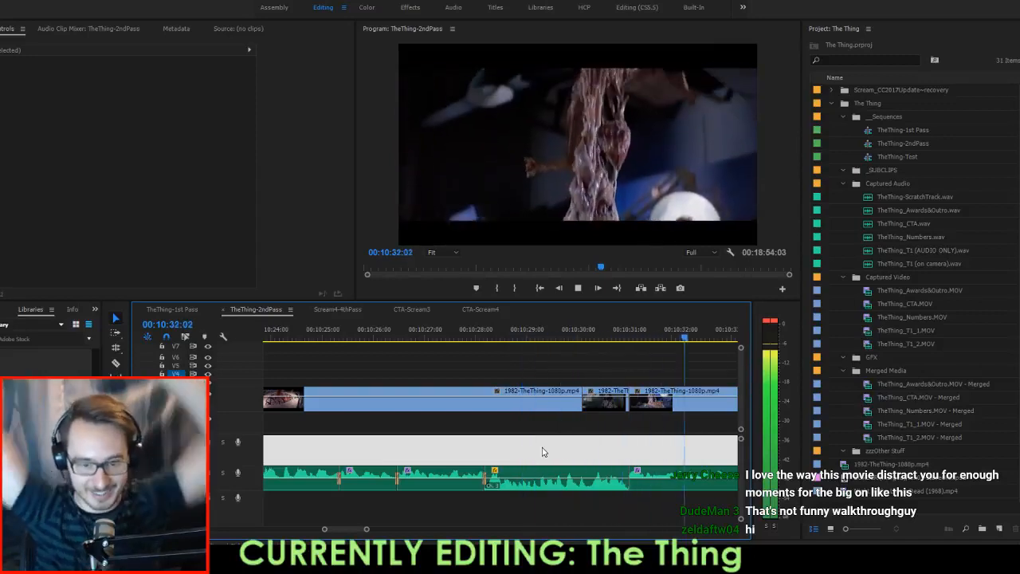
key(space)
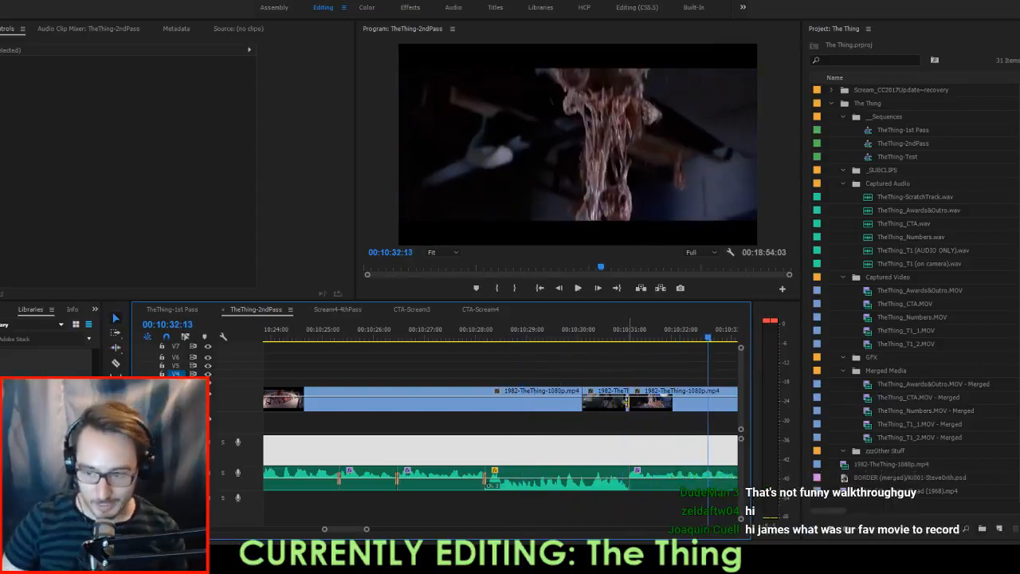
Review the earlier transition from the on-camera clip to the operating table footage around 00:10:18.
scroll(616, 407, up, 5)
scroll(598, 408, up, 2)
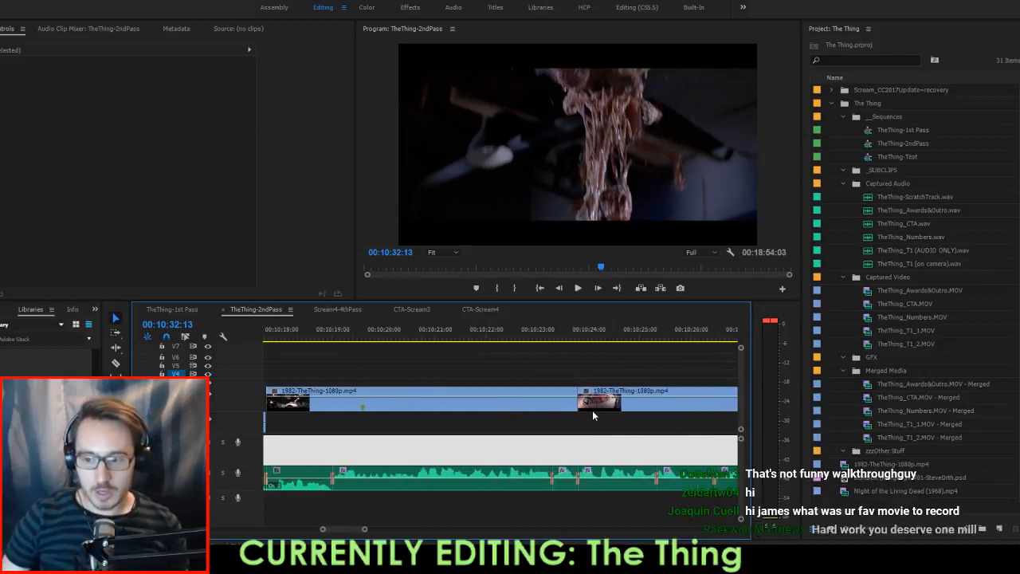
scroll(597, 406, down, 2)
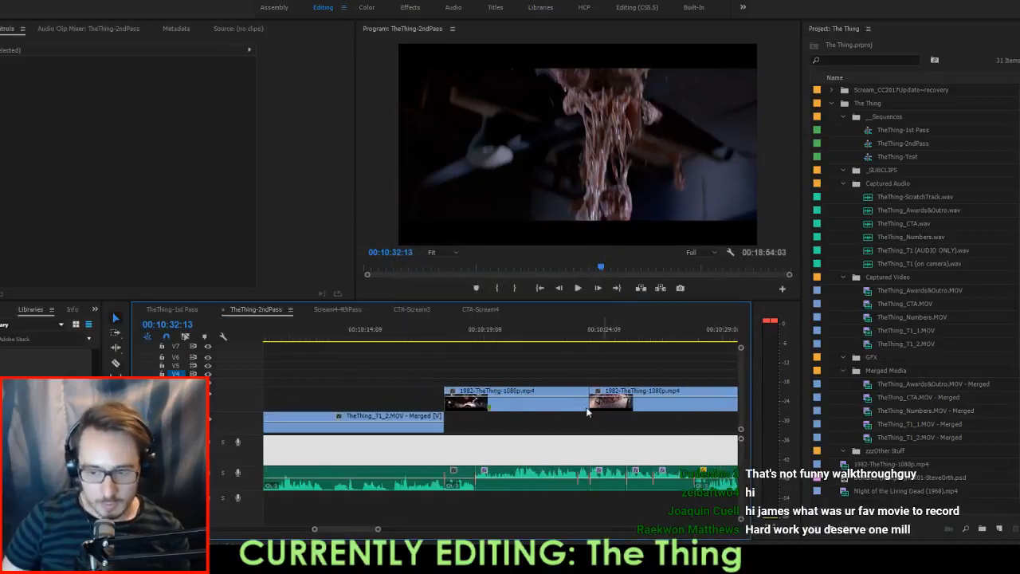
click(540, 431)
scroll(539, 430, down, 2)
scroll(516, 429, down, 2)
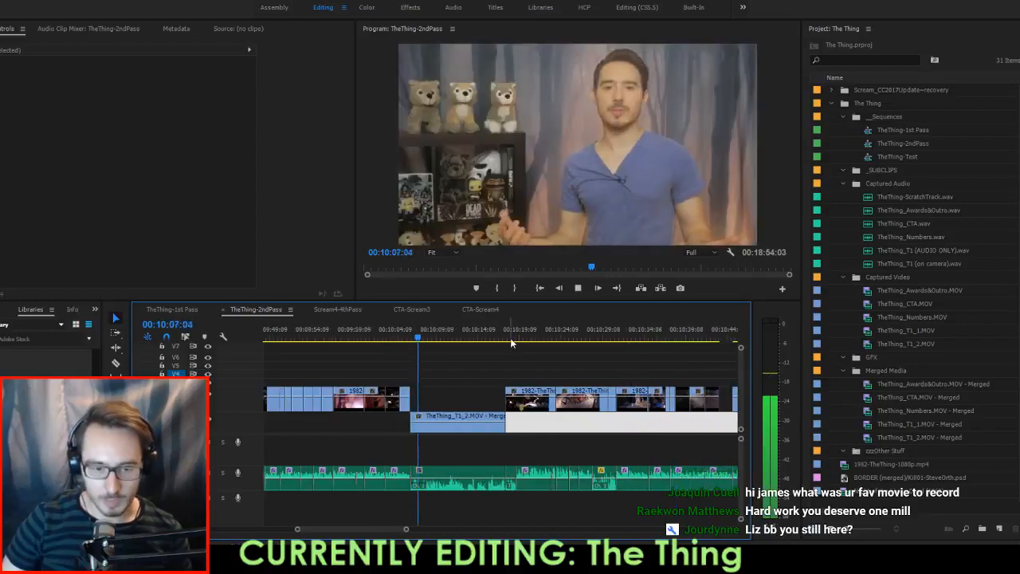
click(509, 339)
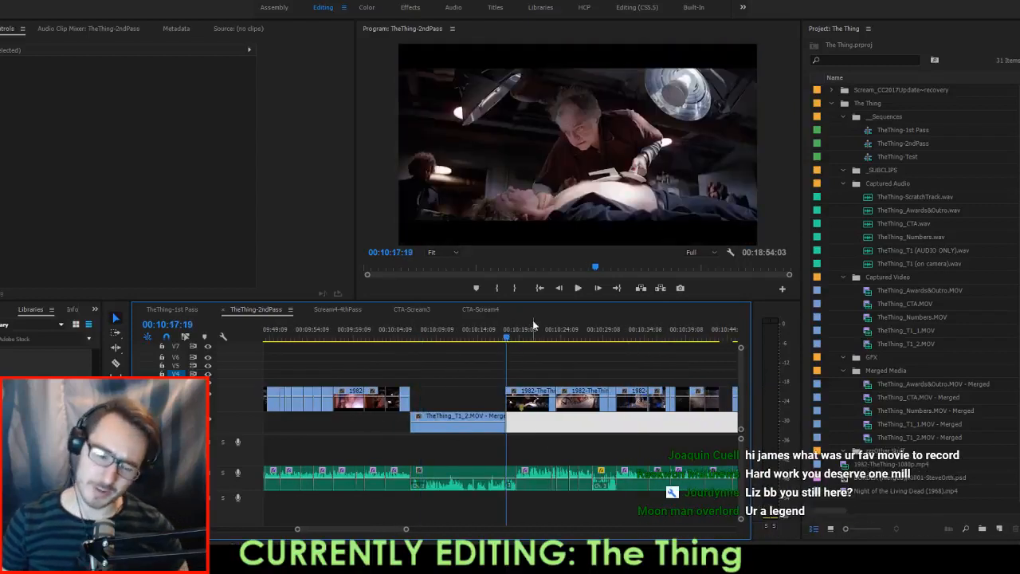
key(space)
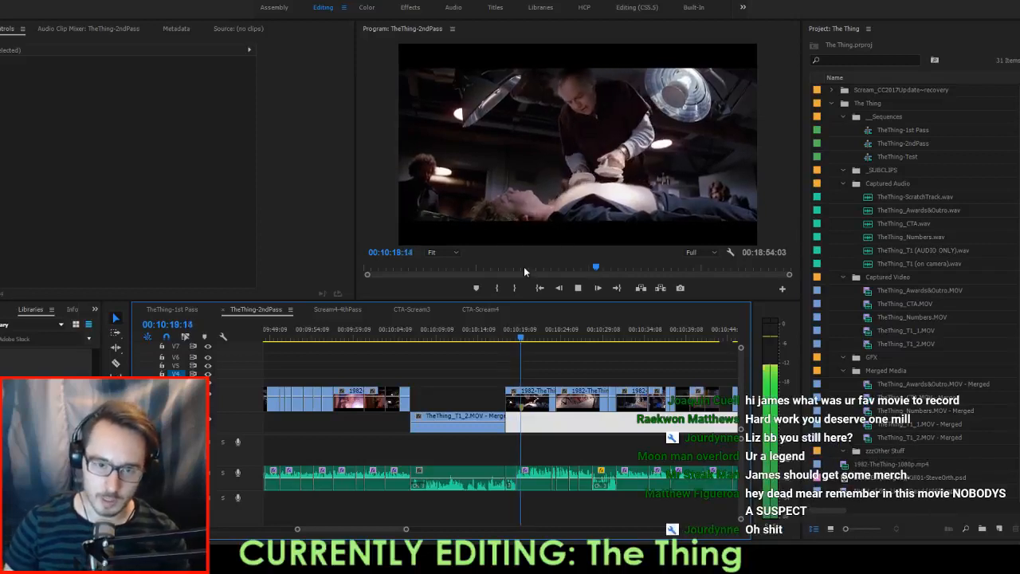
key(space)
click(515, 338)
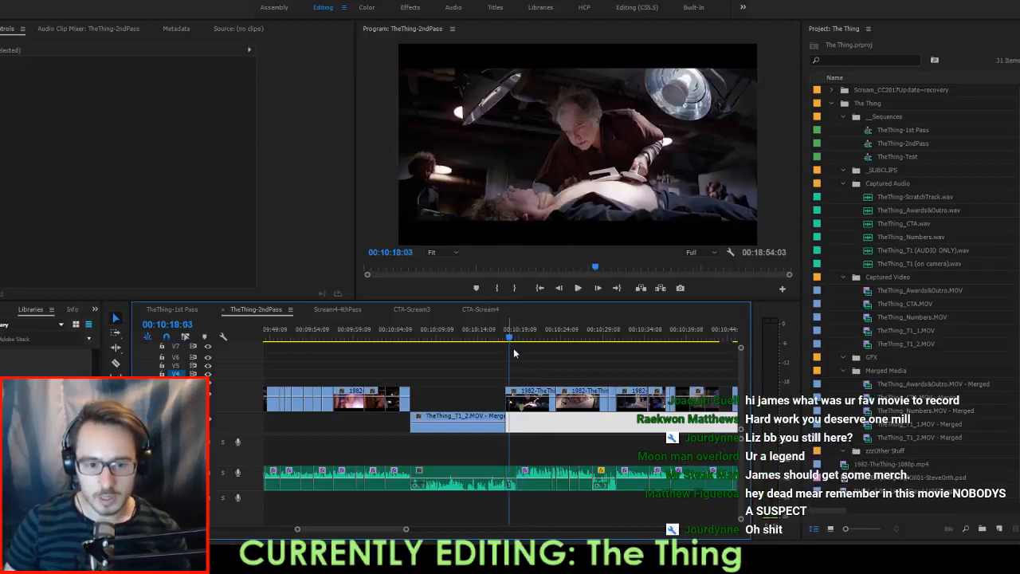
key(space)
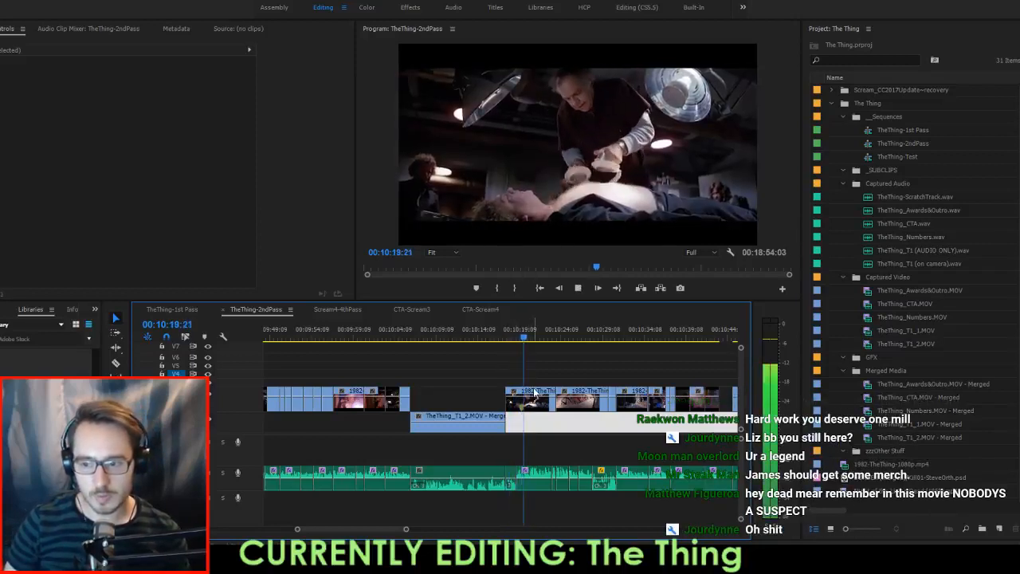
key(space)
Ripple-delete the two frames starting at 00:10:18:22, add an audio crossfade at the cut, and play it back.
key(=)
scroll(518, 405, up, 6)
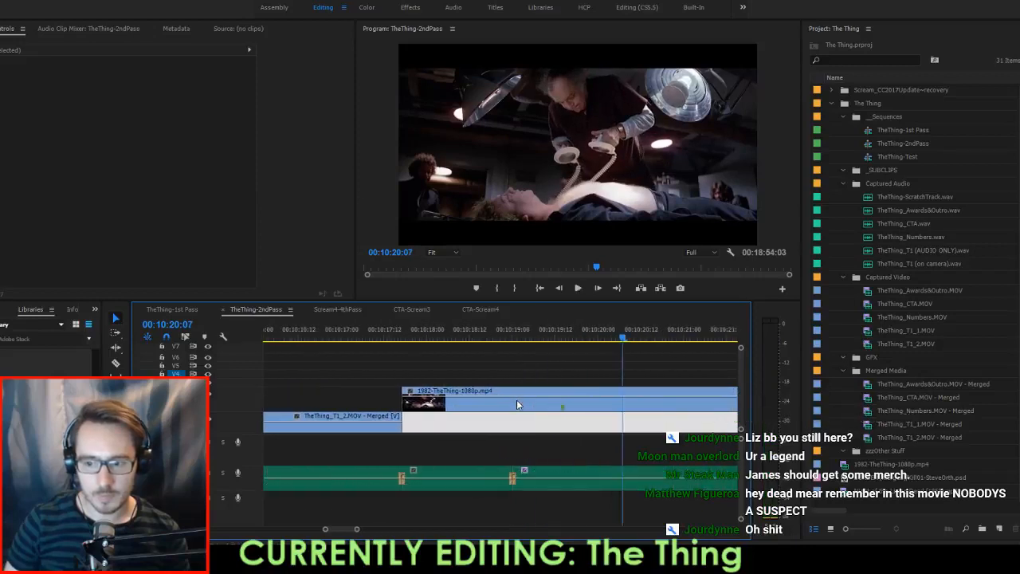
click(450, 338)
key(space)
key(space)
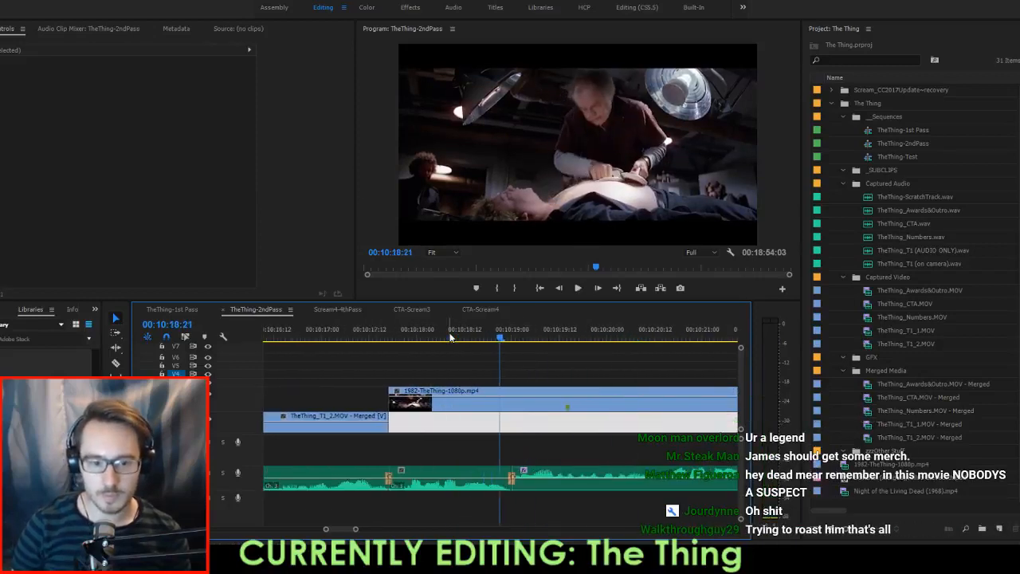
key(Right)
key(Right)
key(Left)
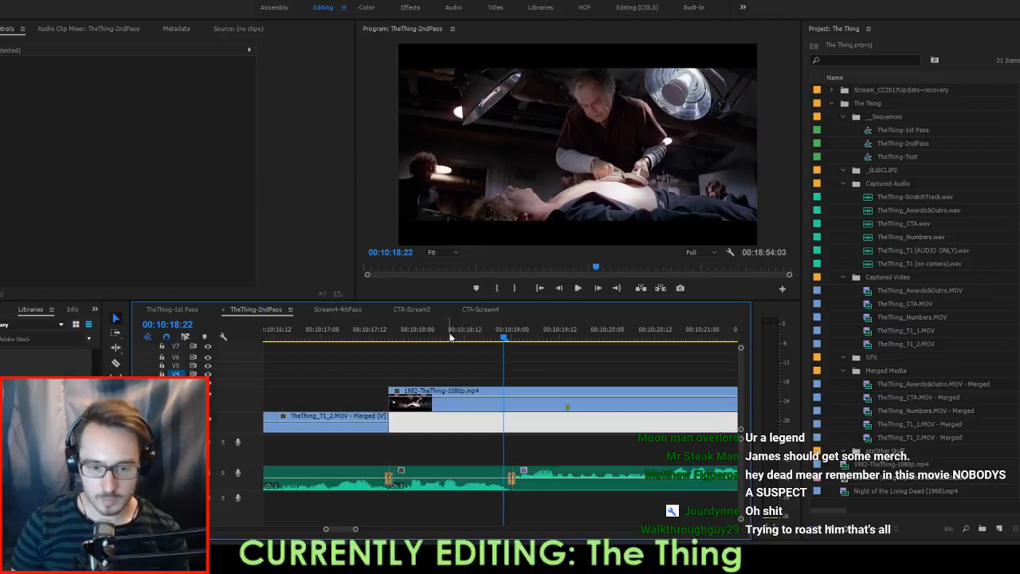
key(i)
key(Right)
key(o)
key(apostrophe)
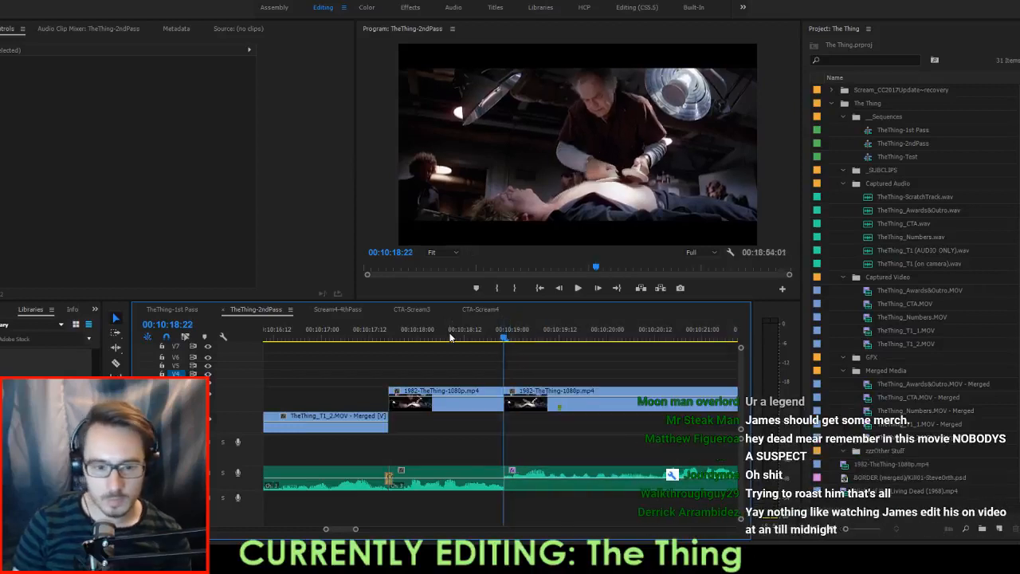
key(Up)
key(space)
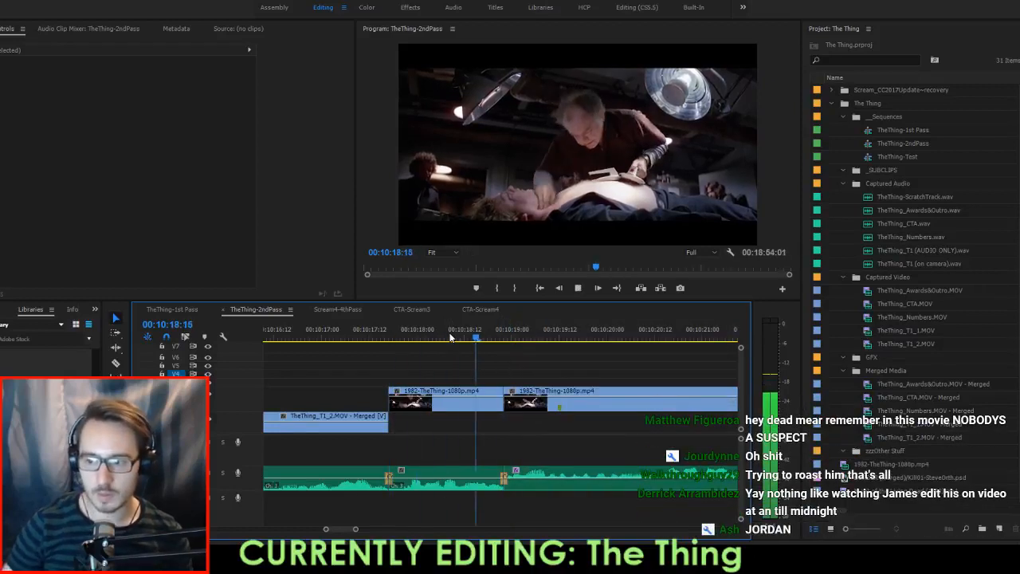
Delete the short movie clip after the on-camera shot, extend the next movie clip back over the gap, and save the project.
key(space)
click(494, 401)
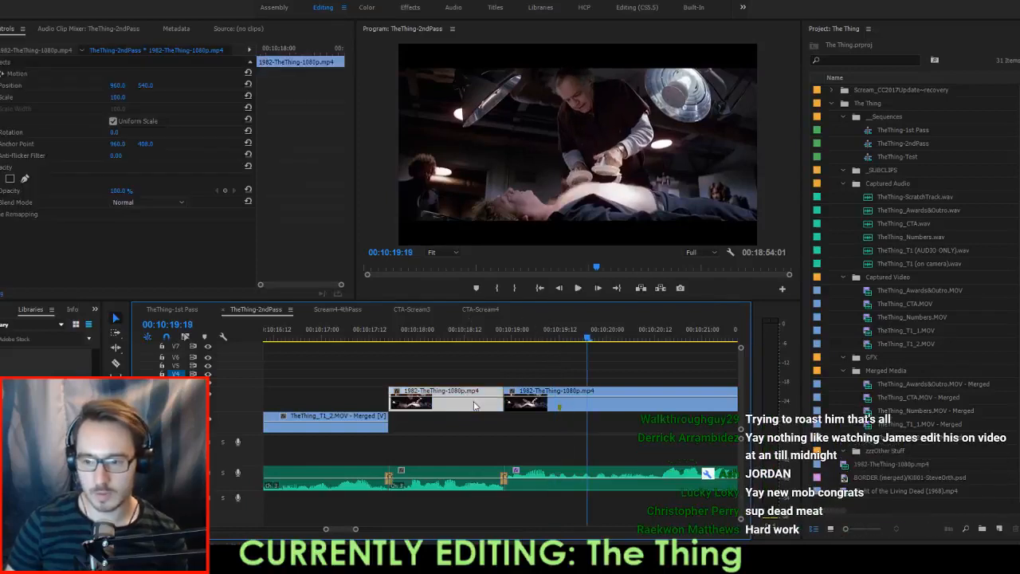
key(Delete)
drag(501, 407, 391, 393)
key(ctrl+s)
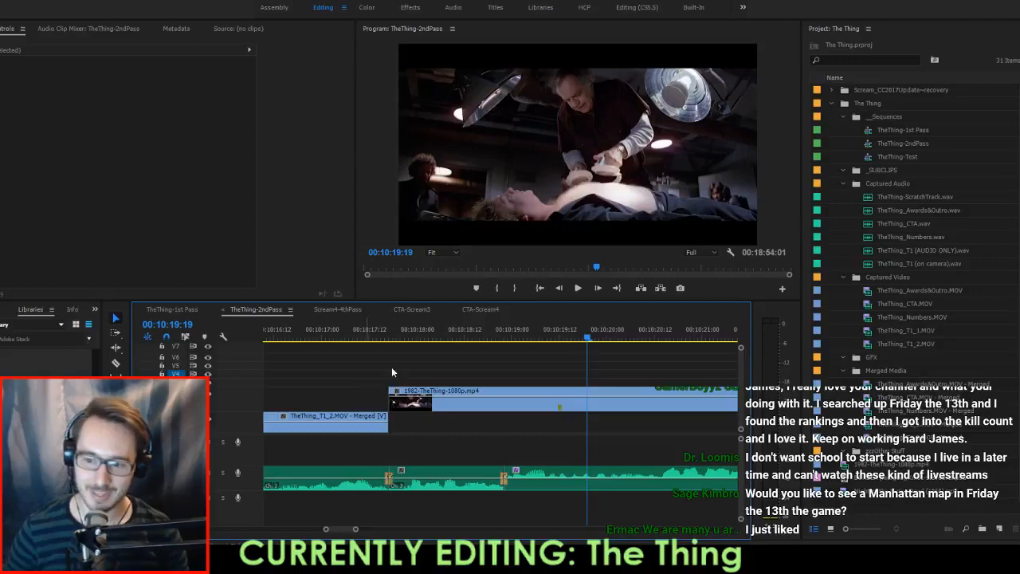
Play back the sequence from the on-camera cut at 00:10:06:07 through the operating table footage to about 00:10:31.
click(503, 437)
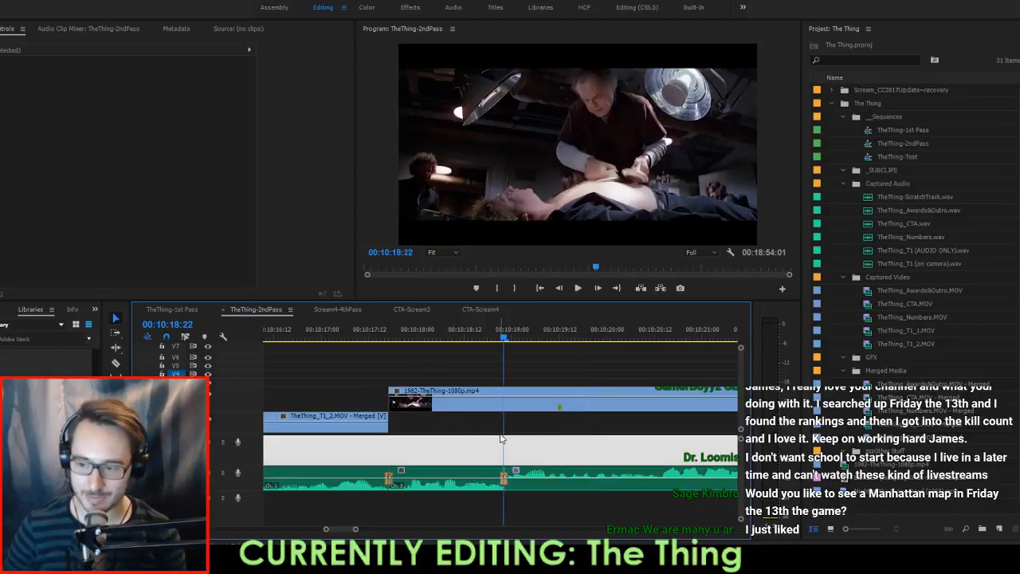
key(Up)
key(Up)
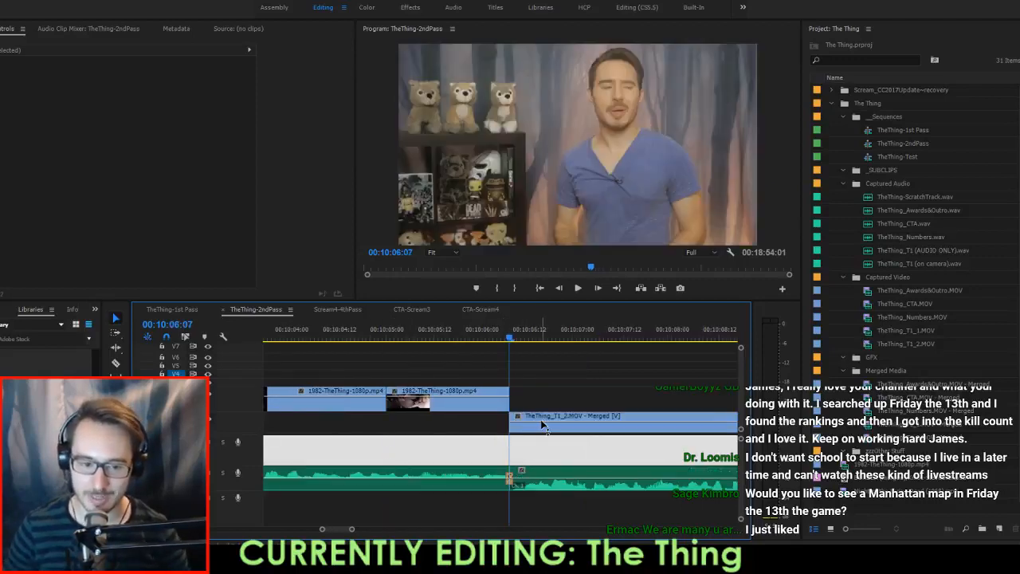
key(minus)
key(minus)
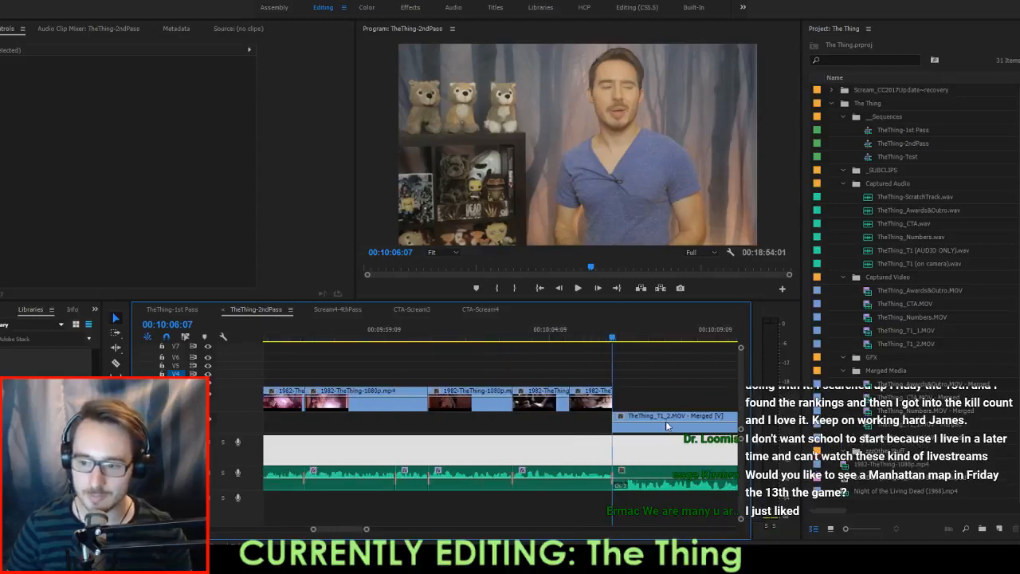
click(675, 367)
key(space)
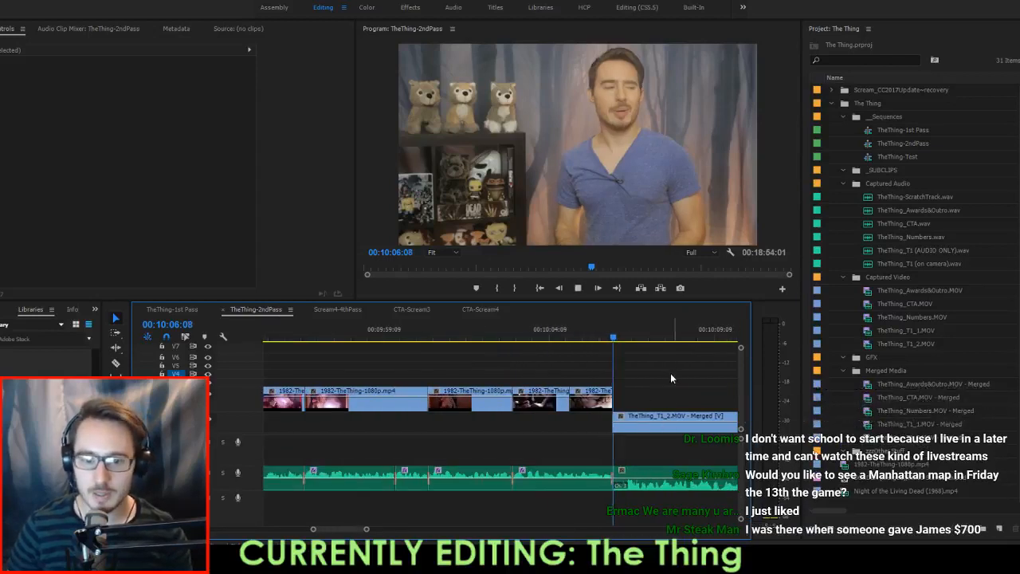
scroll(661, 385, down, 2)
key(space)
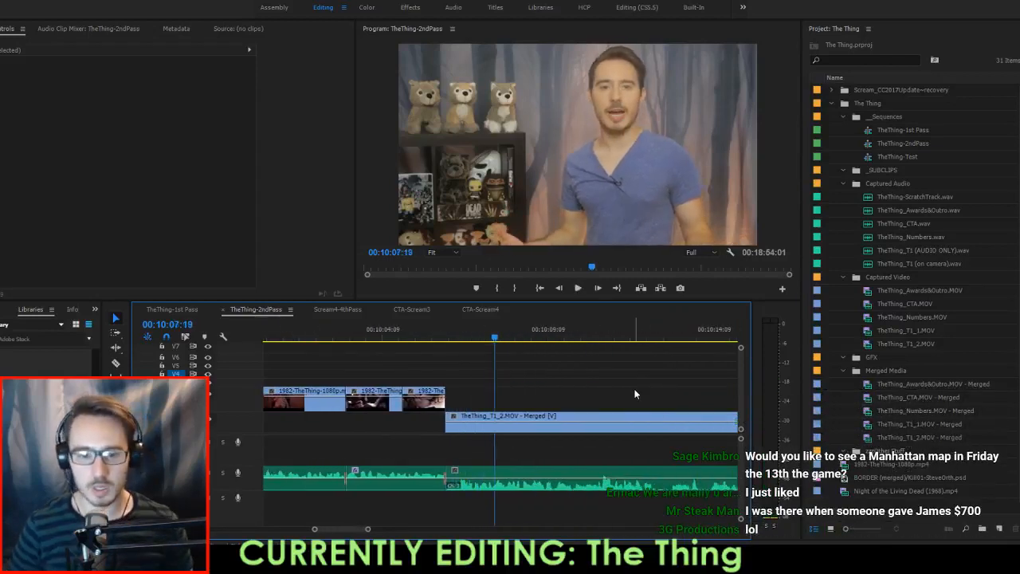
key(Down)
key(space)
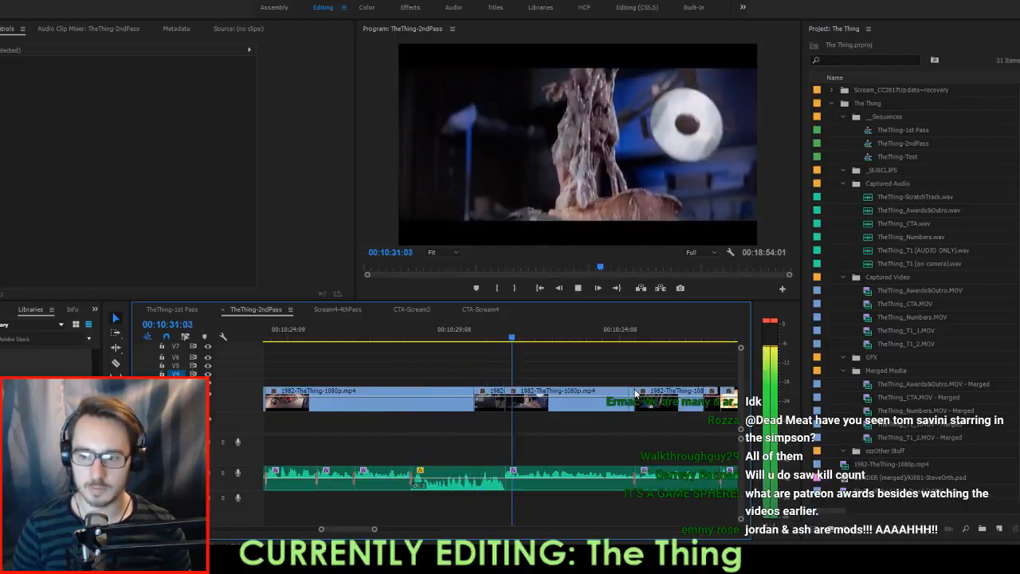
Save the project and replay the sequence from the cut at 00:10:30:00 through the ceiling creature shots.
key(space)
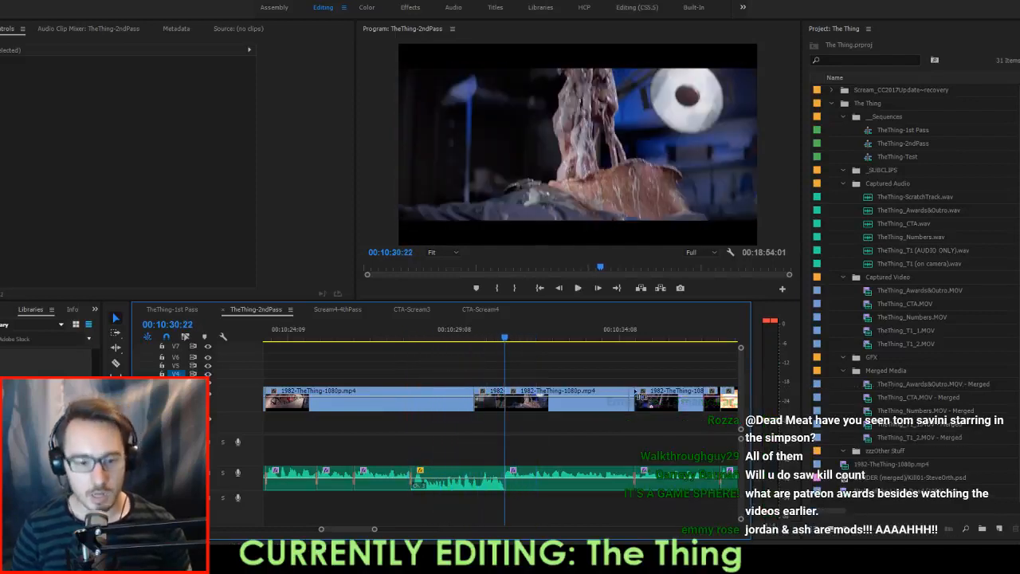
key(Up)
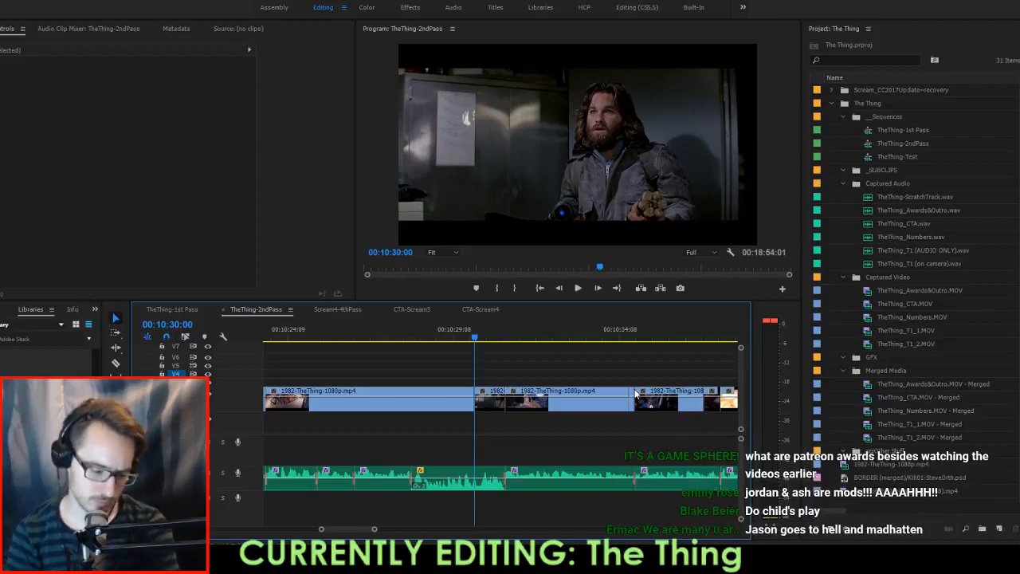
key(ctrl+s)
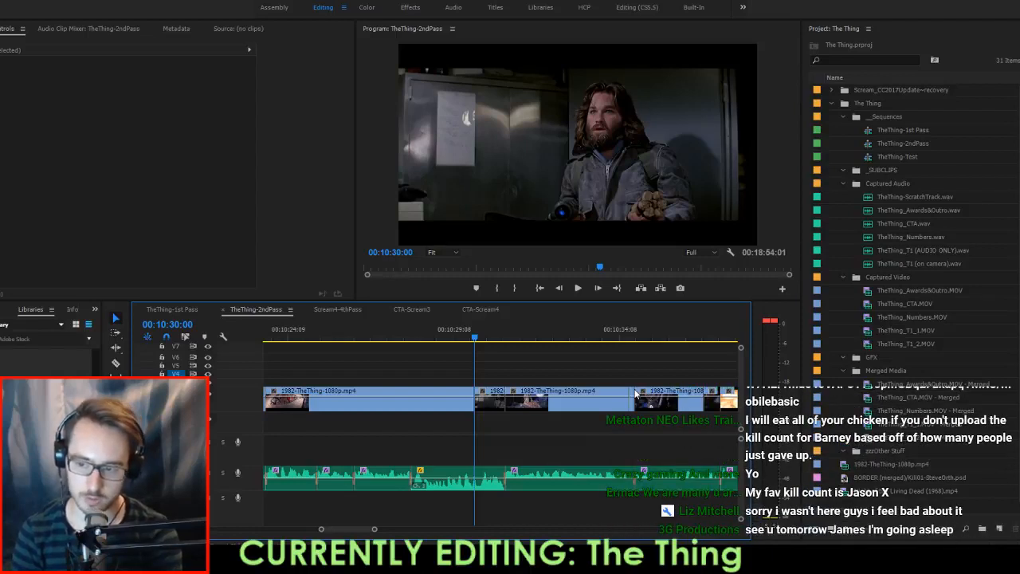
key(space)
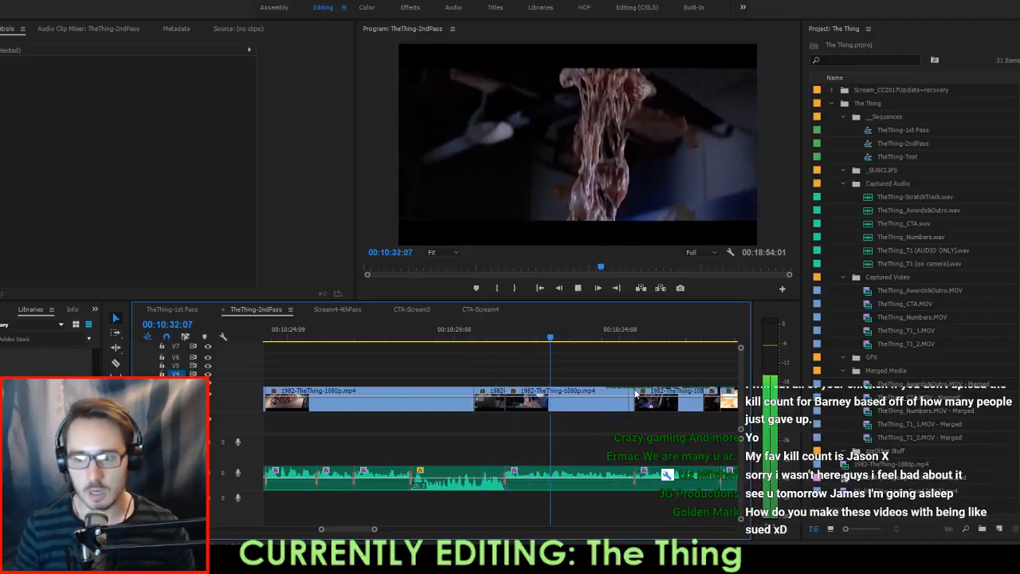
key(space)
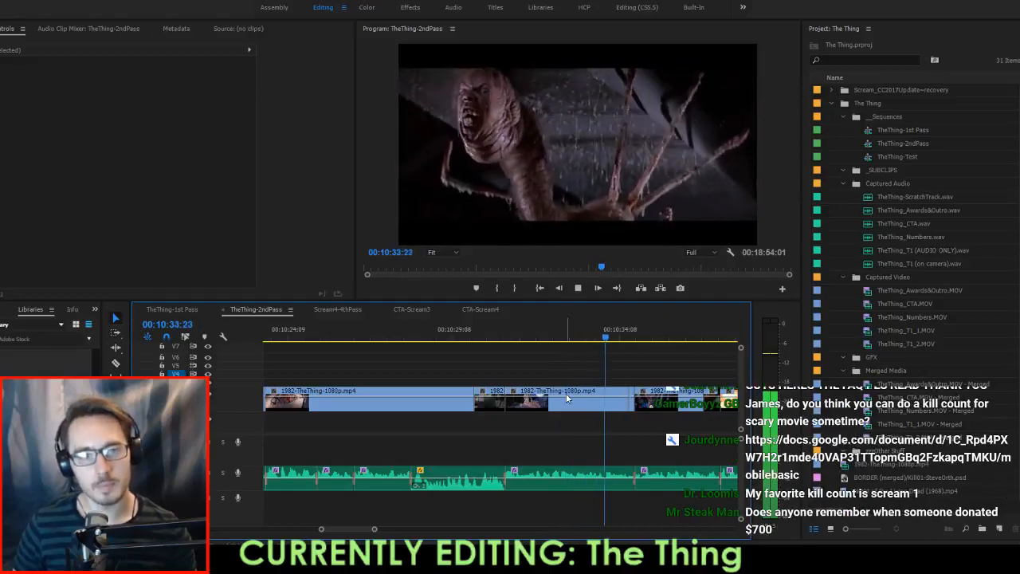
key(space)
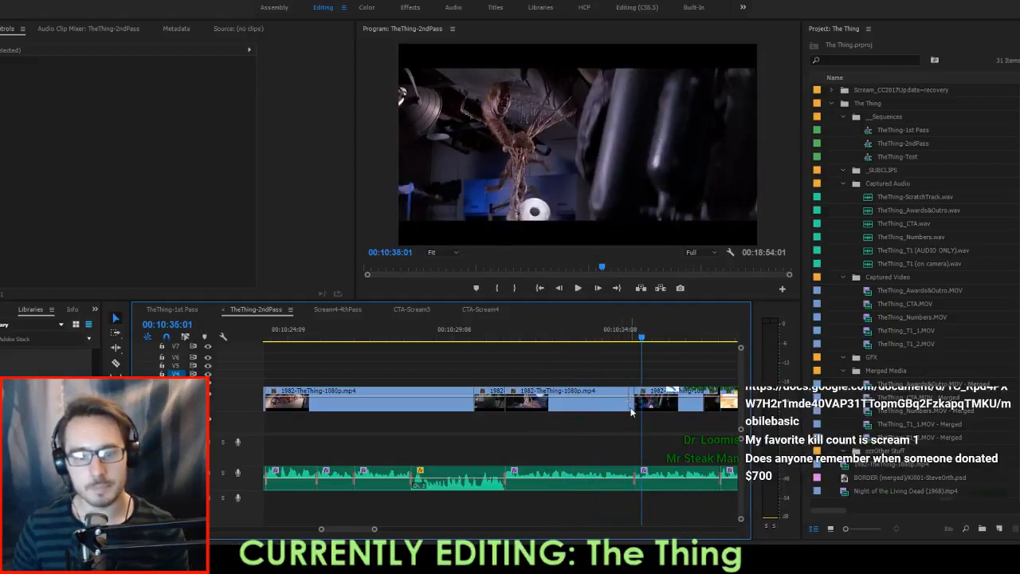
key(space)
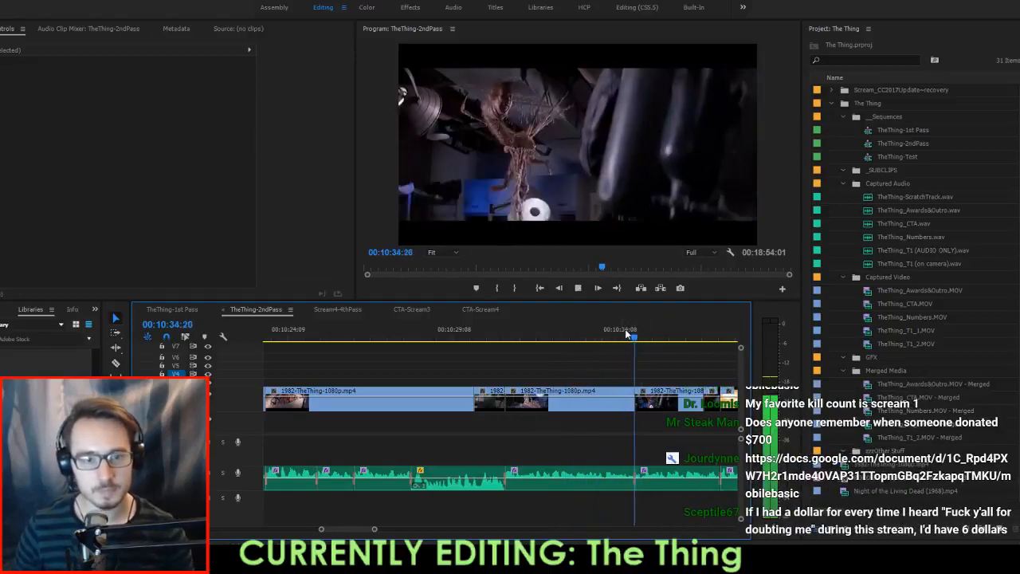
scroll(619, 369, down, 5)
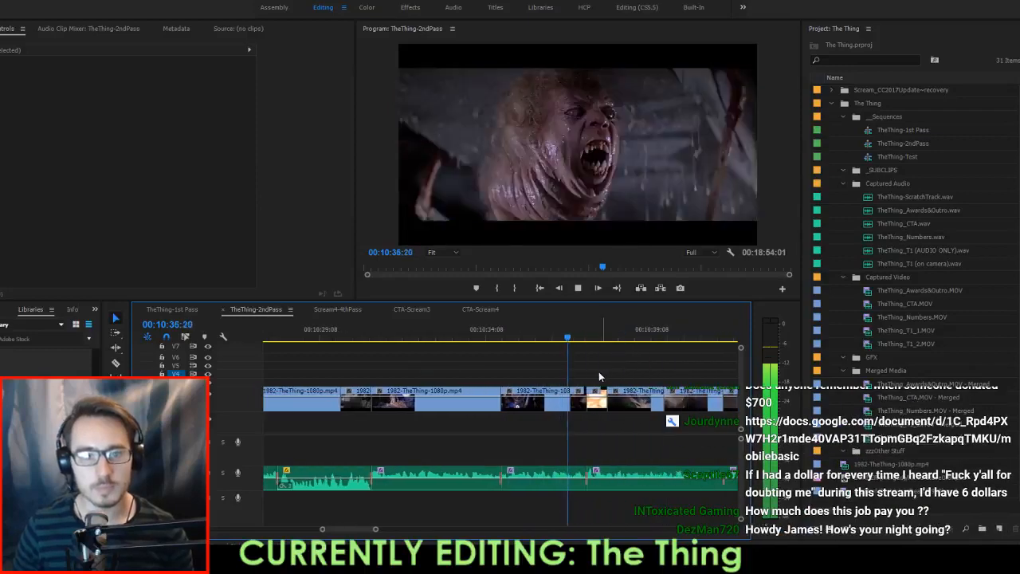
key(space)
Delete the fire-filled movie clip just after 00:10:37:08, following the short flamethrower shot.
key(Up)
key(Up)
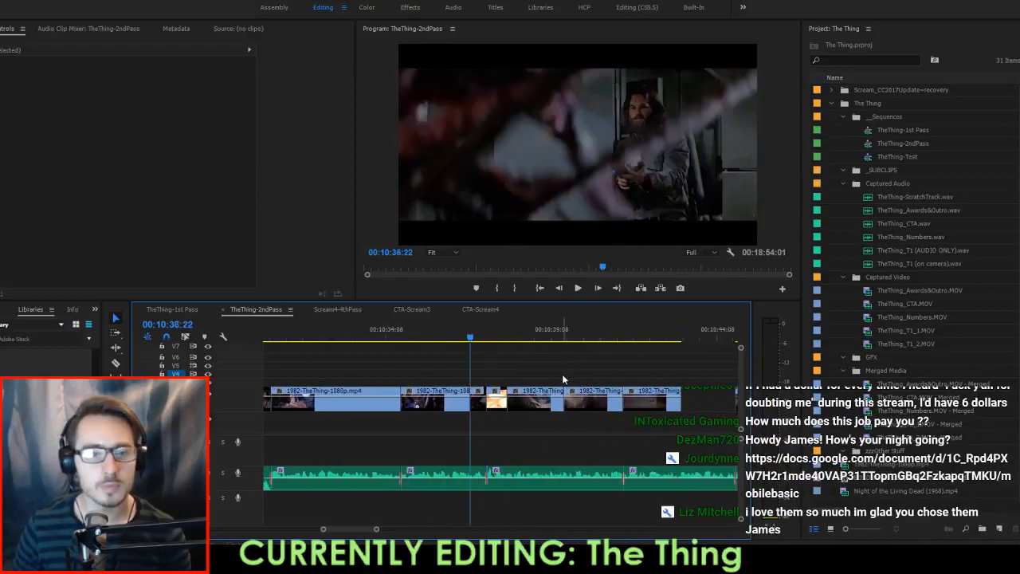
key(Right)
key(Right)
key(Right)
key(Right)
key(Right)
key(Right)
key(Right)
key(Right)
key(Right)
key(Right)
key(Right)
key(Right)
key(Right)
key(Right)
key(Right)
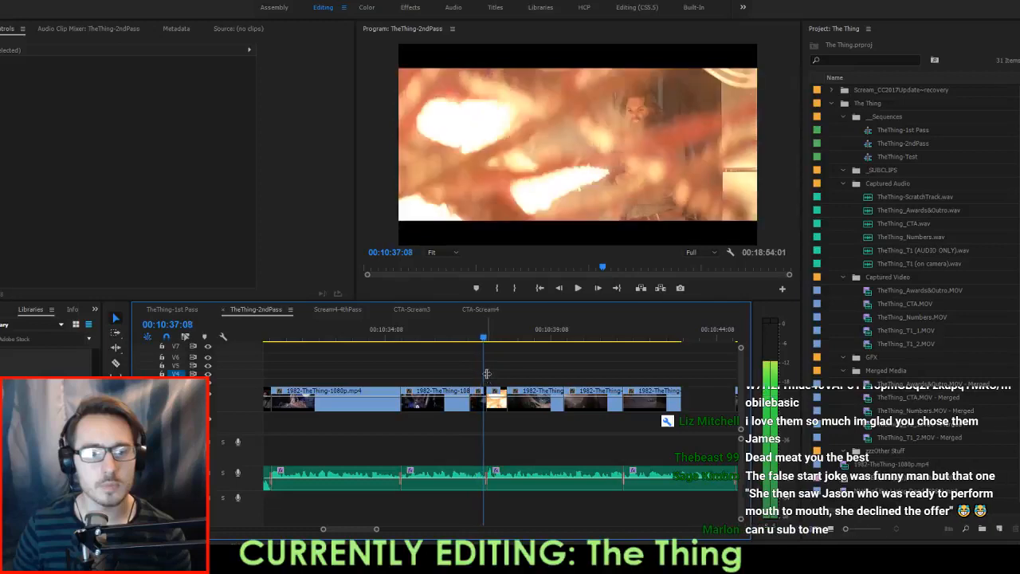
click(500, 405)
key(Delete)
Move the short flamethrower shot to the audio cut near 00:10:37:12, fill the gap before it, and play back from 00:10:34.
key(Down)
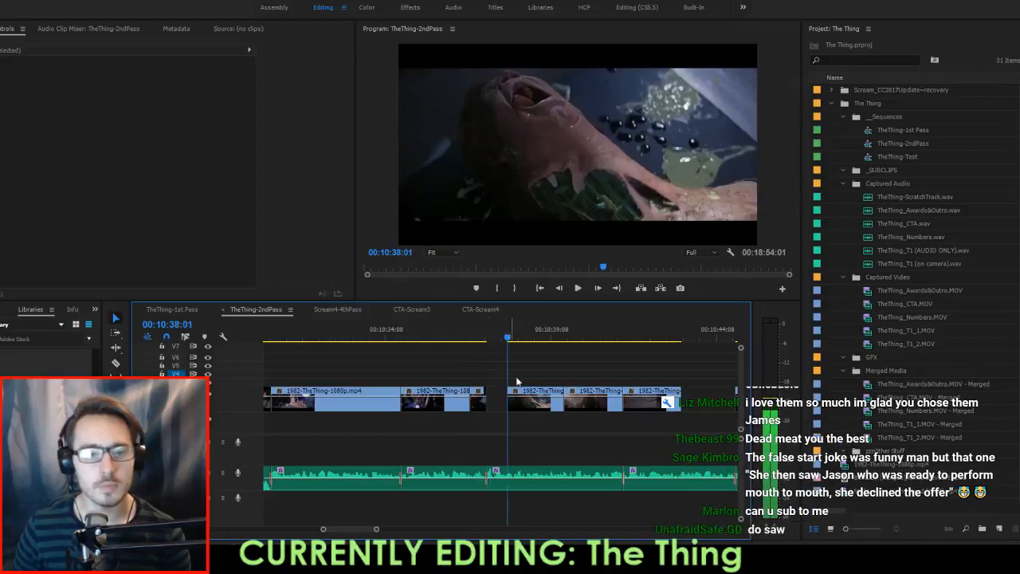
drag(522, 411, 488, 400)
key(Up)
click(387, 338)
key(space)
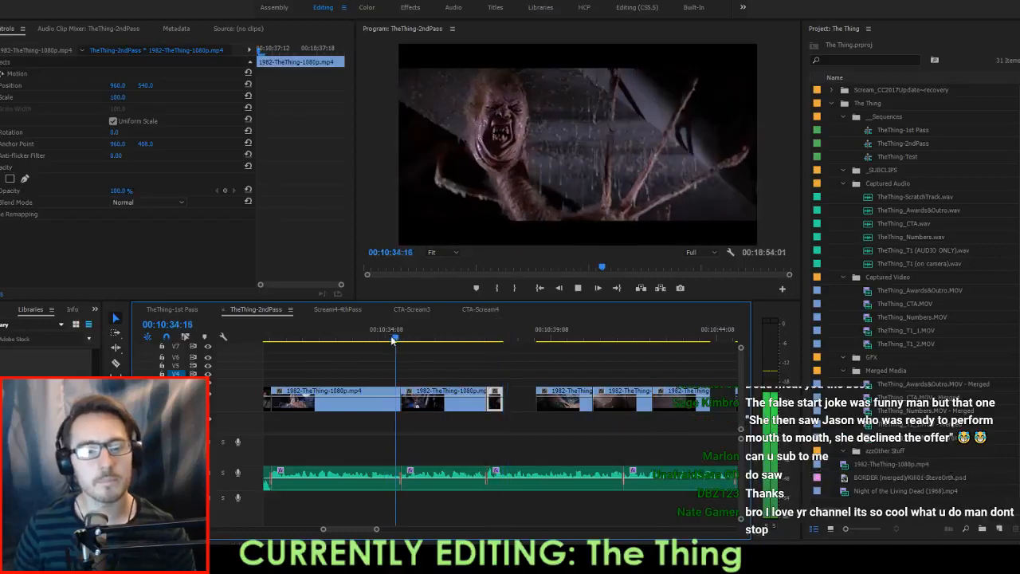
scroll(478, 405, up, 3)
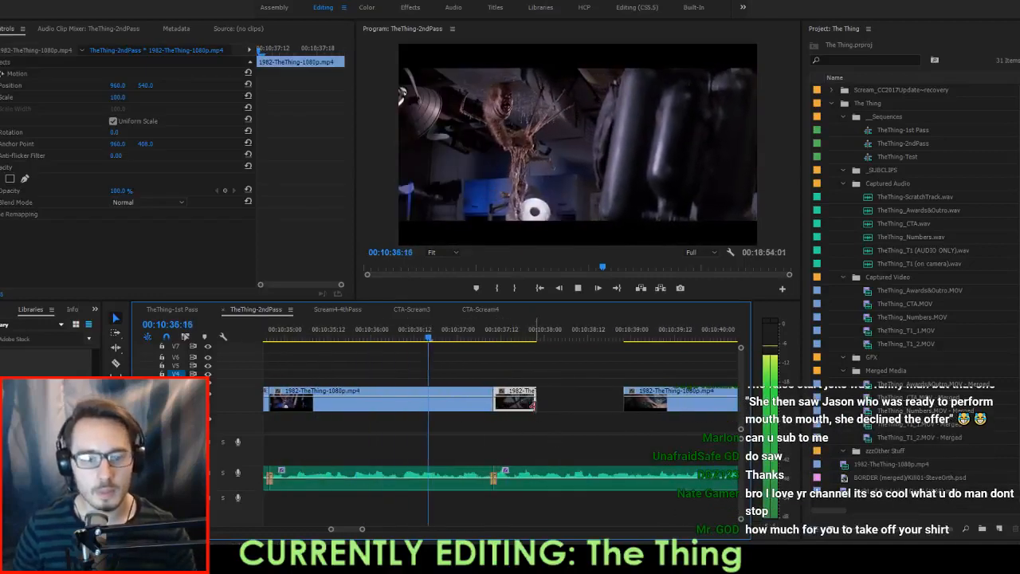
Split the creature clip at 00:10:36:21, where the screaming close-up begins.
click(440, 343)
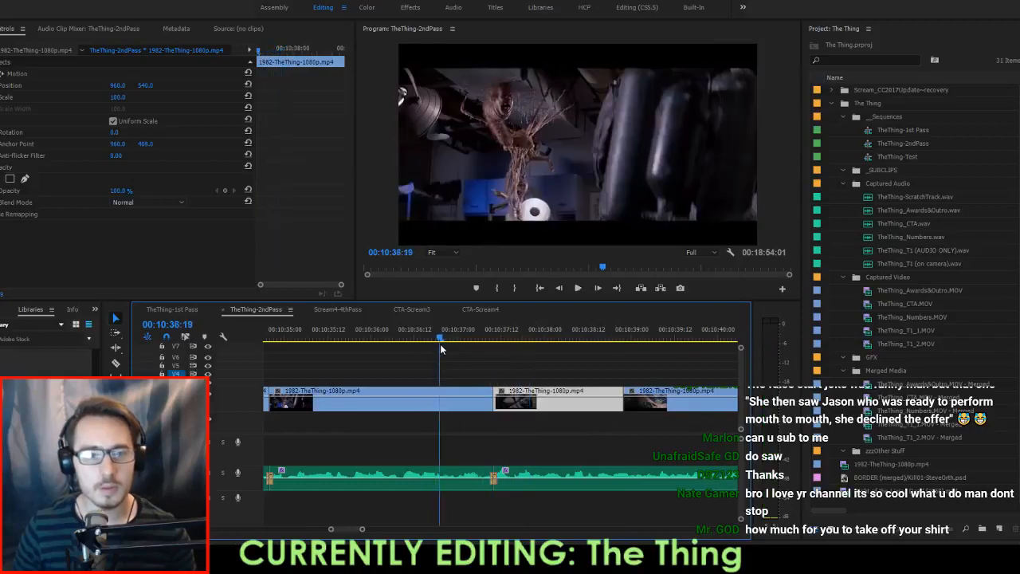
drag(440, 343, 447, 373)
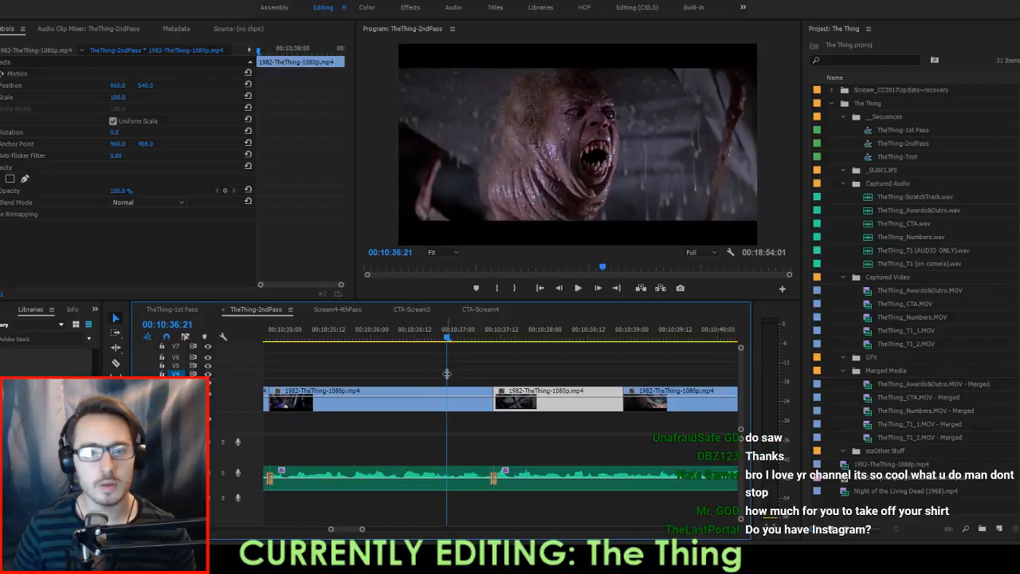
click(448, 407)
scroll(415, 382, up, 2)
Move the creature close-up earlier to start at 00:10:36:08, extend its end to the flamethrower shot, and play it back.
drag(387, 338, 500, 373)
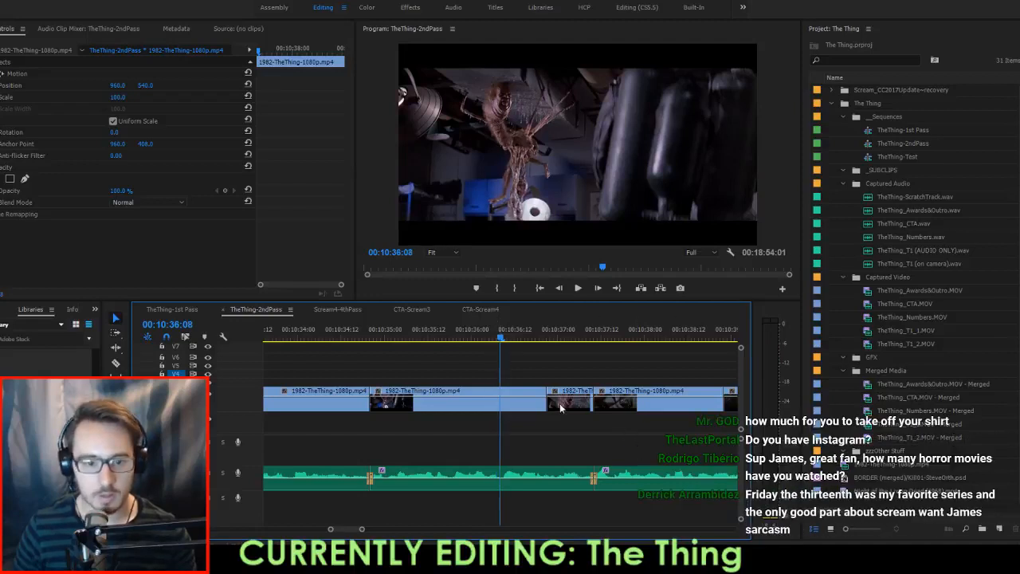
drag(511, 403, 515, 410)
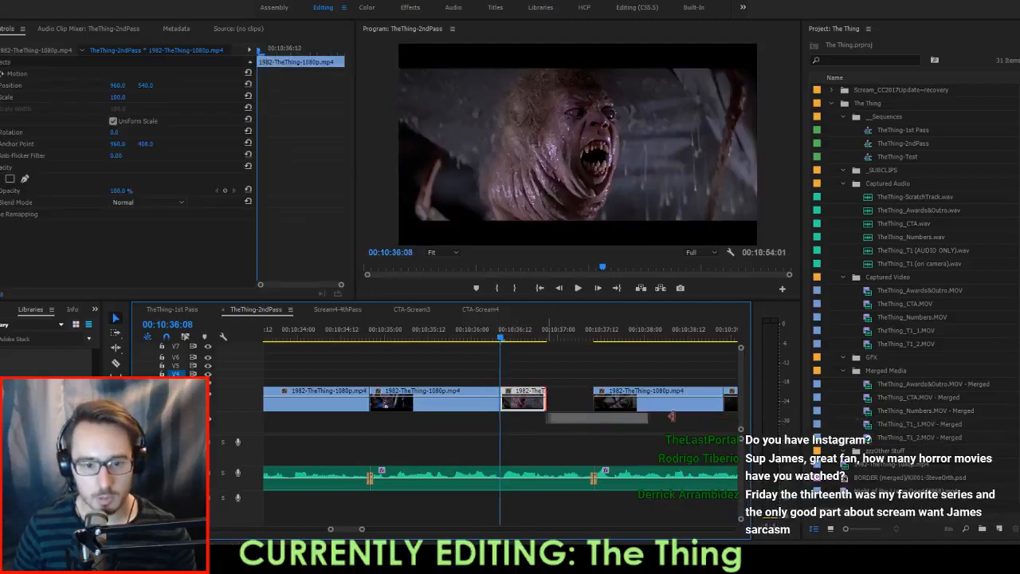
drag(672, 417, 623, 407)
click(411, 322)
key(space)
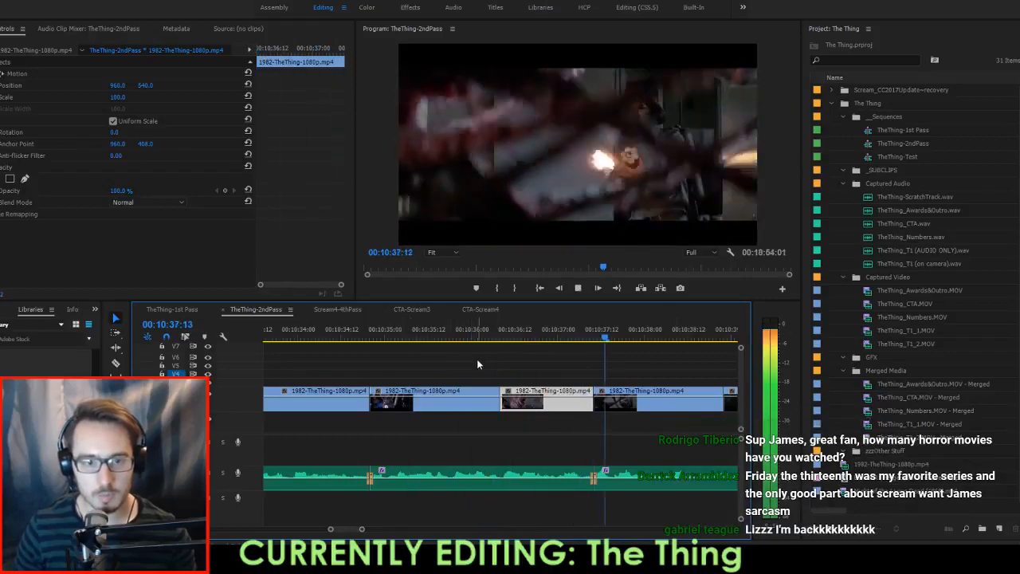
key(space)
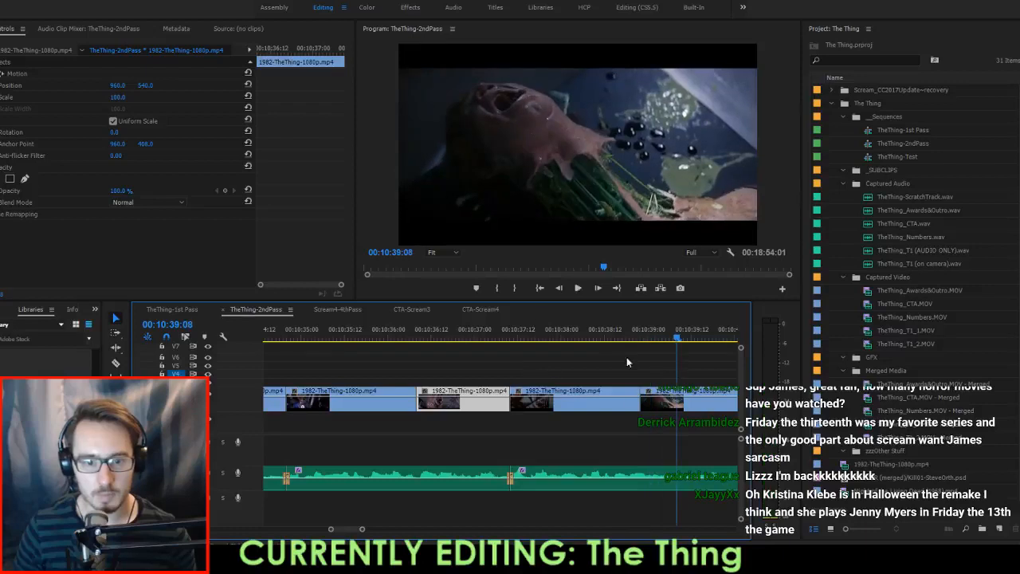
Move the stretching-neck clip earlier to start at 00:10:38:19 and extend its end to the following movie clip.
drag(589, 337, 632, 356)
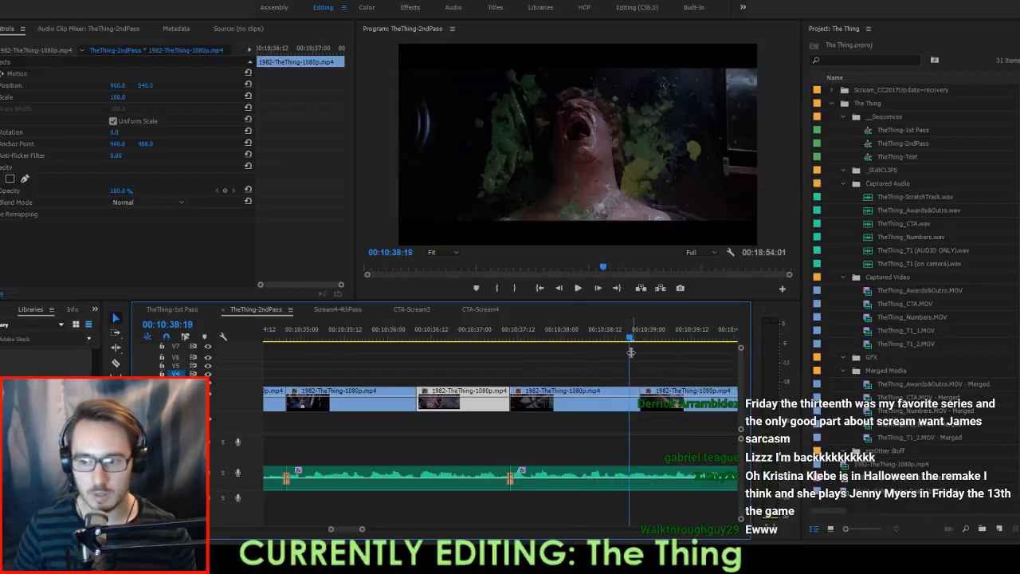
drag(672, 408, 659, 409)
key(space)
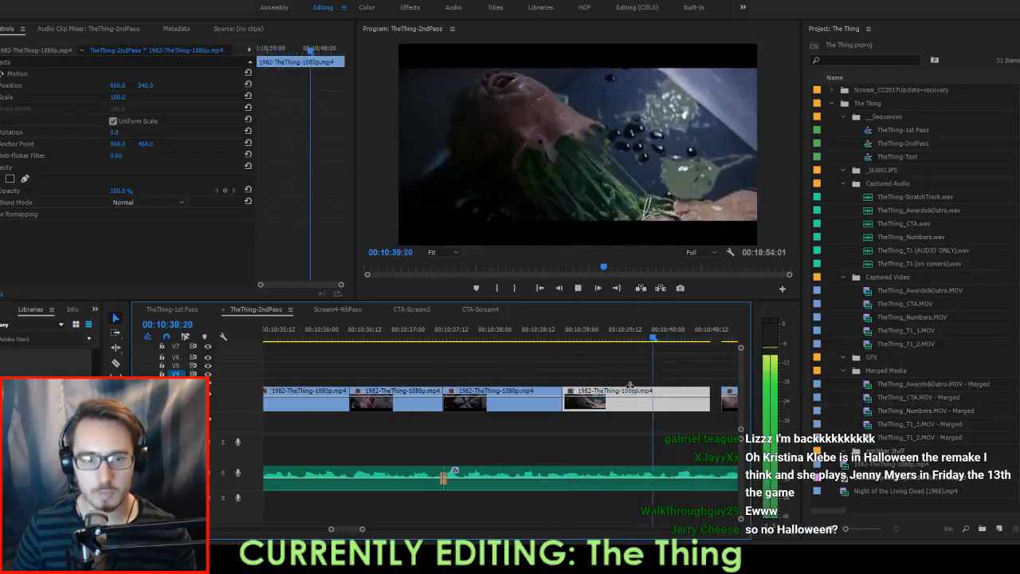
key(space)
drag(641, 404, 672, 406)
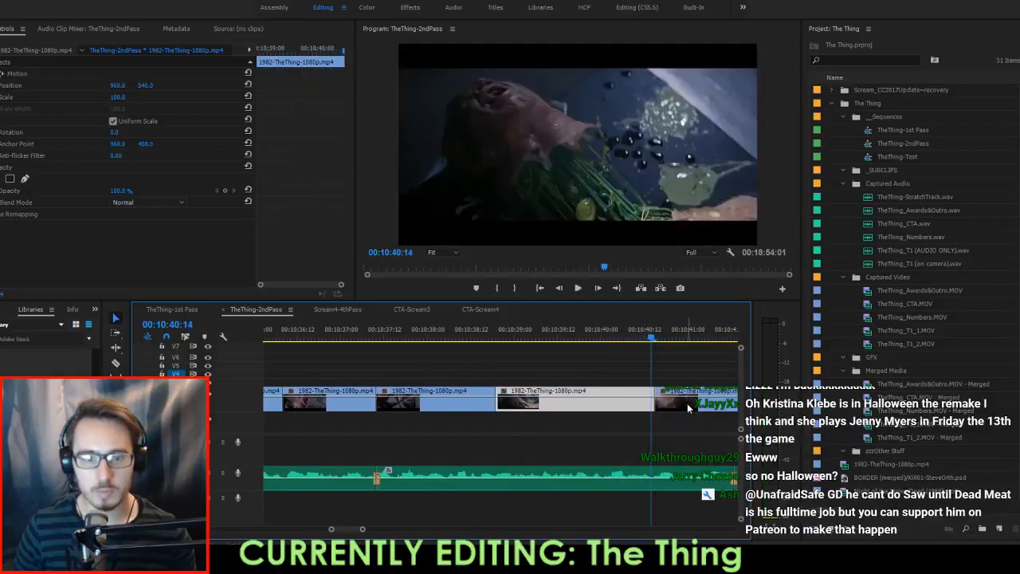
Shift the two movie clips after the stretching-neck shot later toward the audio cut at 00:10:41:13 and play back the transition.
key(space)
scroll(674, 408, down, 2)
key(space)
scroll(654, 408, down, 3)
scroll(624, 405, down, 4)
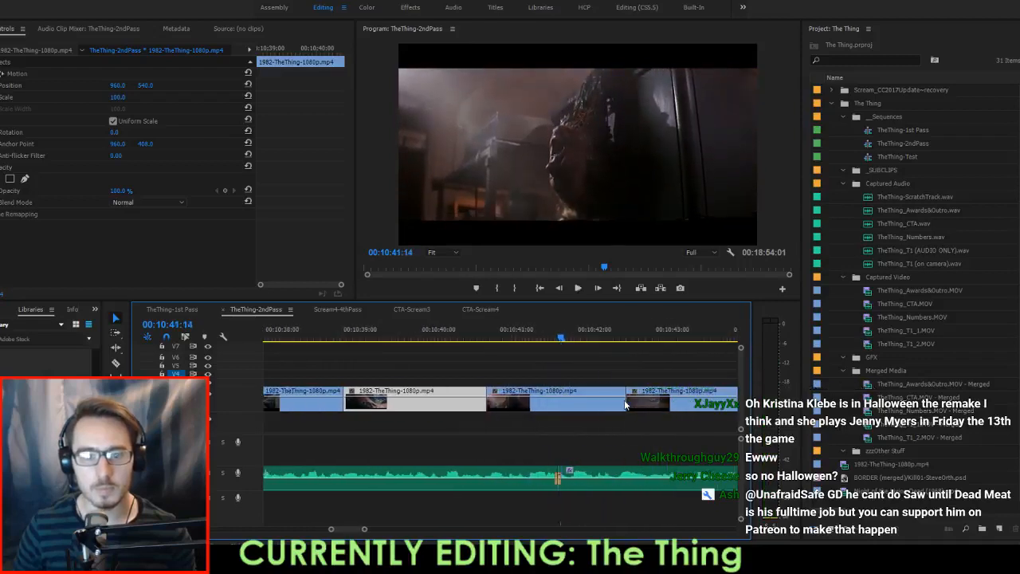
click(614, 419)
drag(622, 371, 617, 400)
click(540, 334)
key(space)
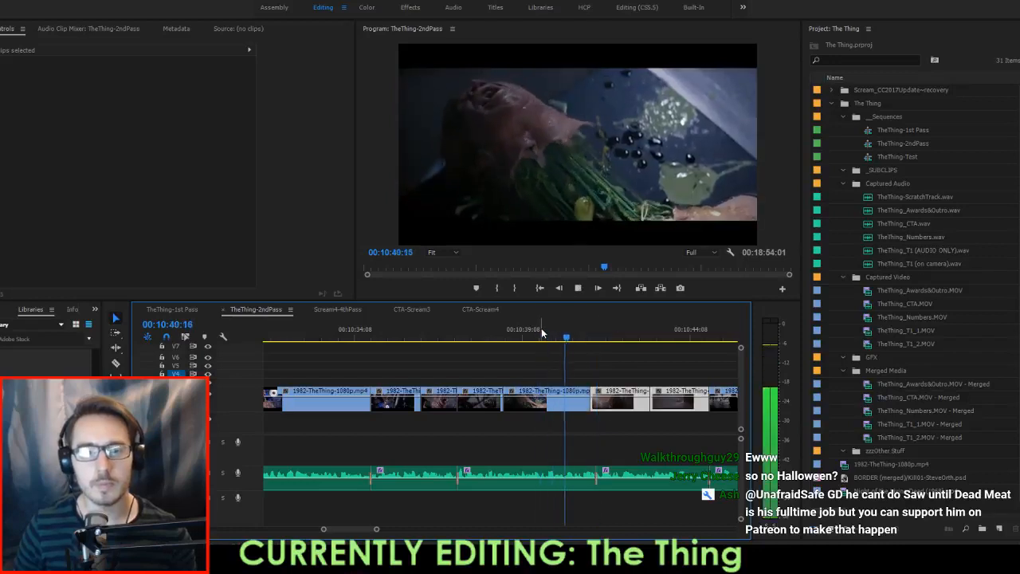
drag(585, 339, 597, 344)
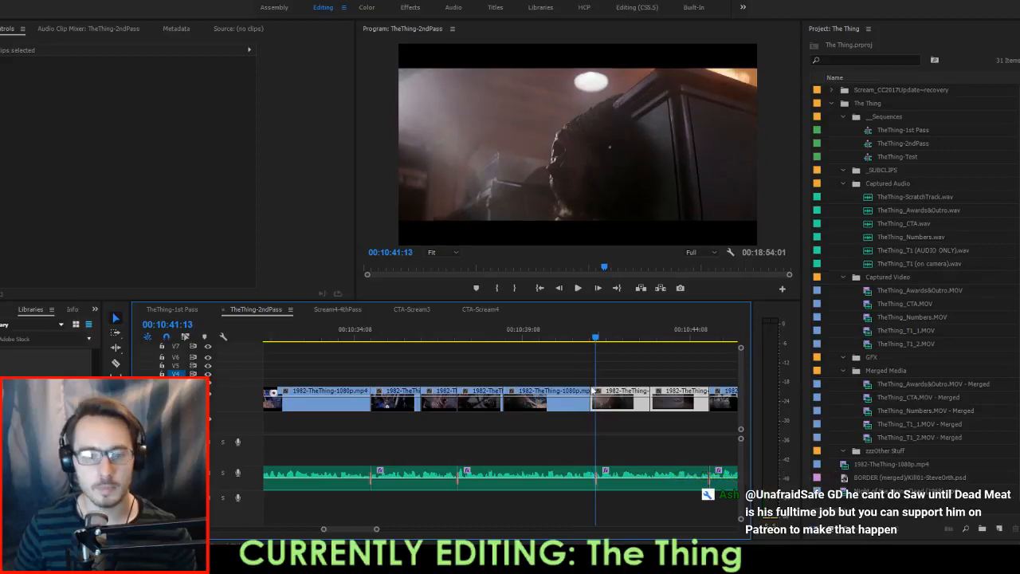
Clear the selection of the two shifted movie clips and save the project.
click(564, 359)
scroll(568, 359, down, 4)
key(ctrl+s)
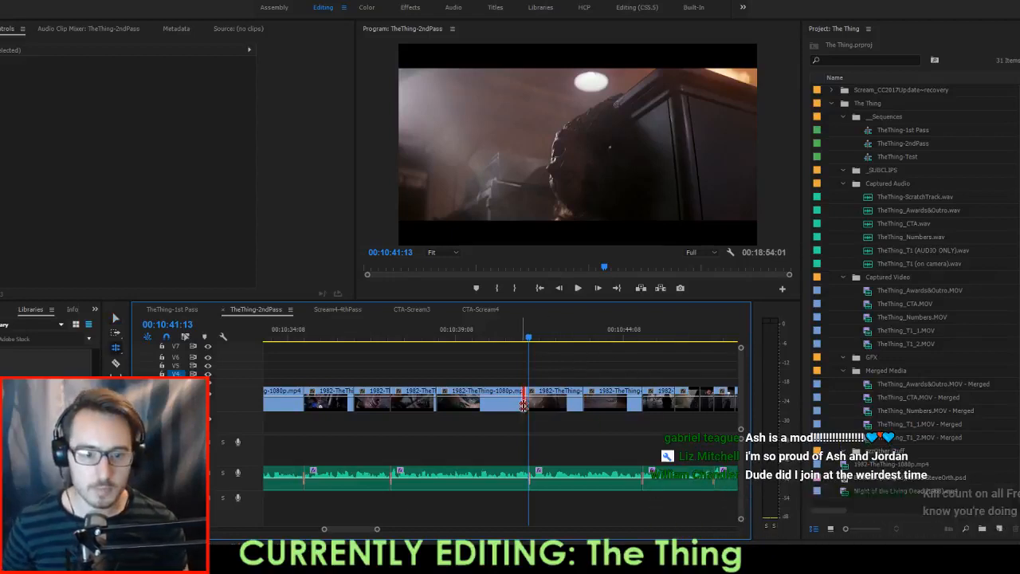
Roll the cut after the stretching-neck clip onto the audio cut at 00:10:41:13 and play back the transition.
drag(523, 405, 528, 405)
key(equal)
key(equal)
key(equal)
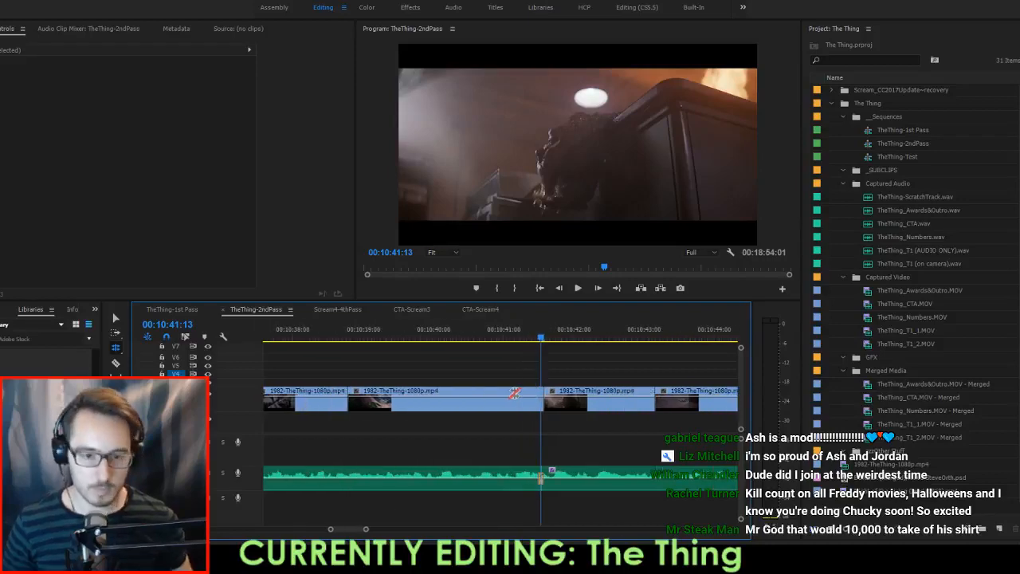
drag(565, 404, 559, 404)
click(395, 336)
key(space)
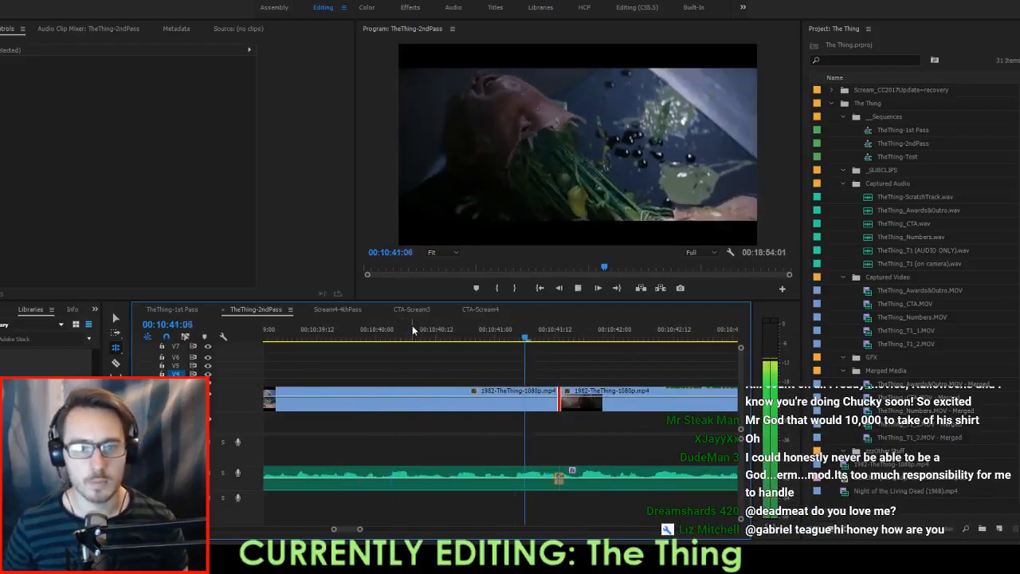
key(space)
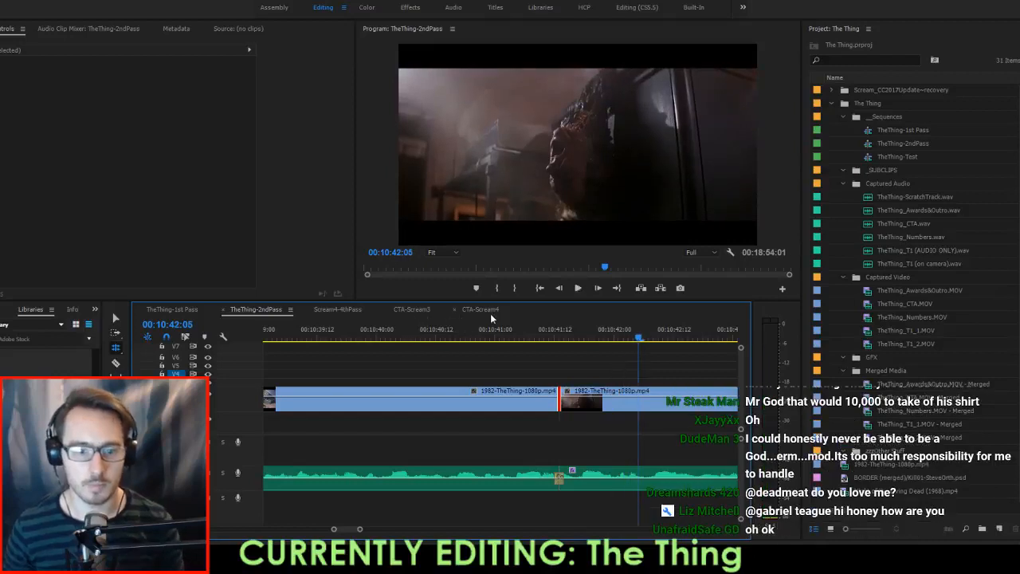
Check the cut at 00:10:41:13 frame by frame and replay the stretching-neck clip and the hanging-head shot after it.
key(Up)
key(Left)
key(Left)
key(Right)
key(Left)
key(Left)
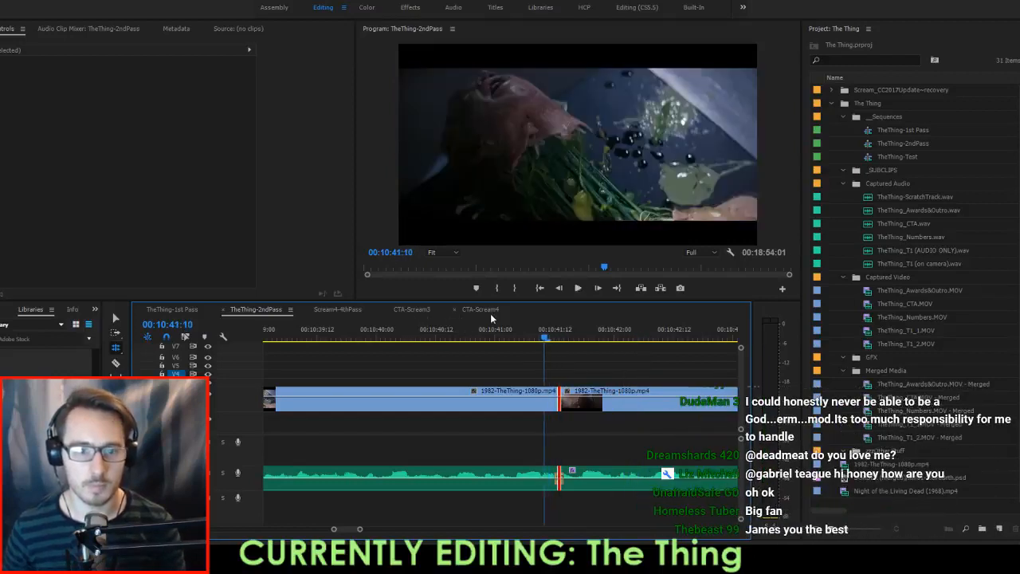
key(Right)
click(535, 402)
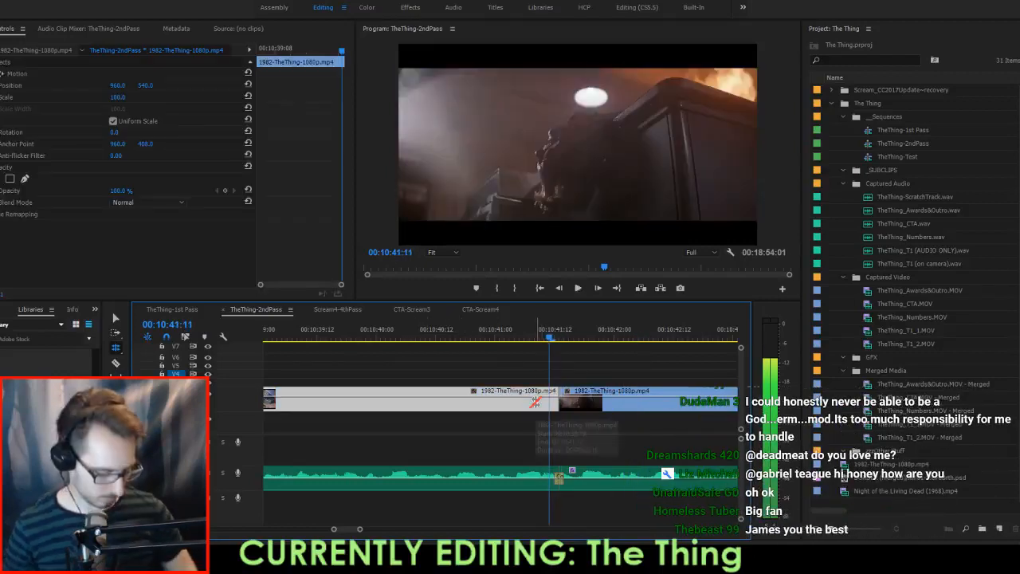
key(Up)
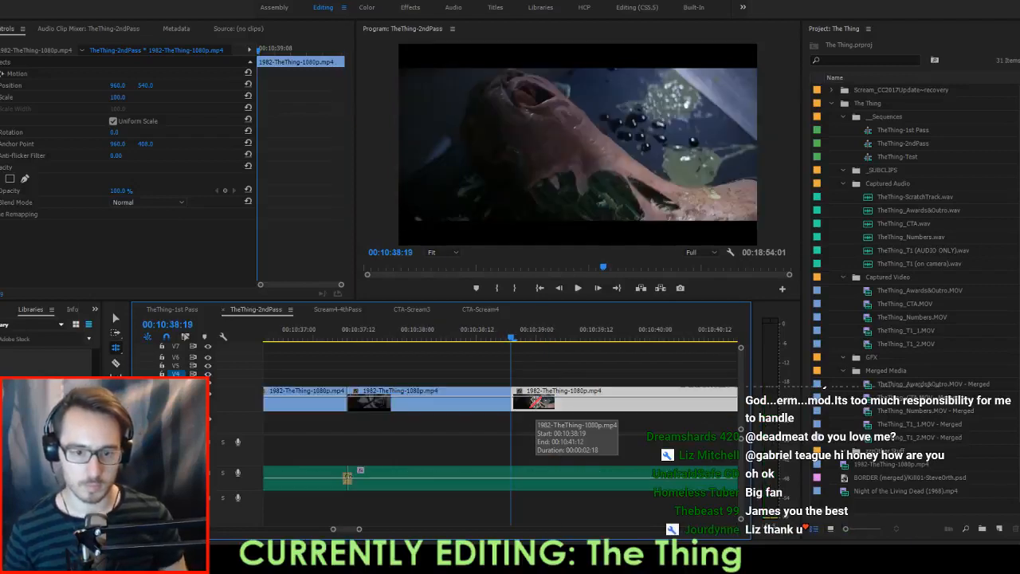
key(space)
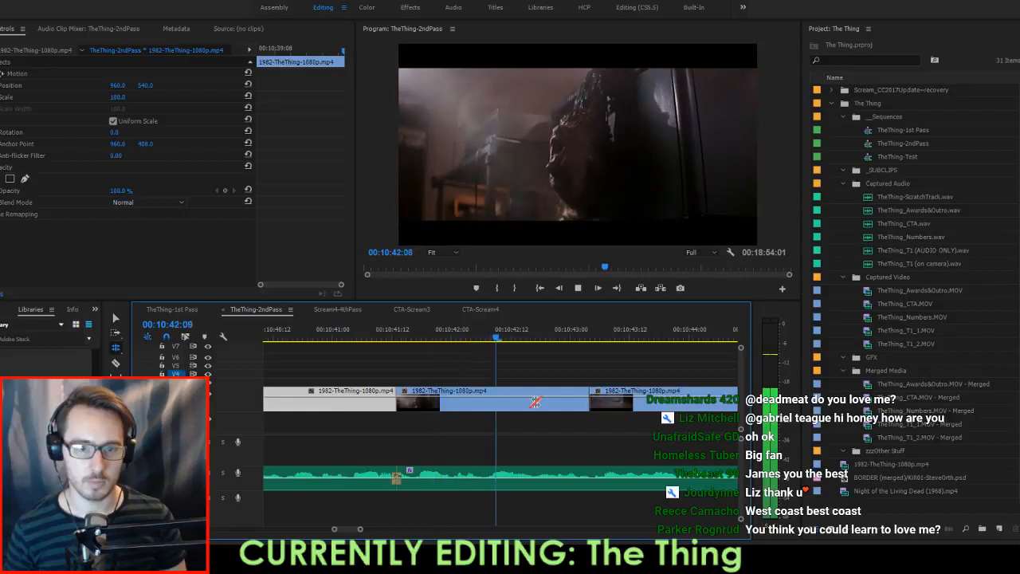
key(space)
key(Up)
key(Up)
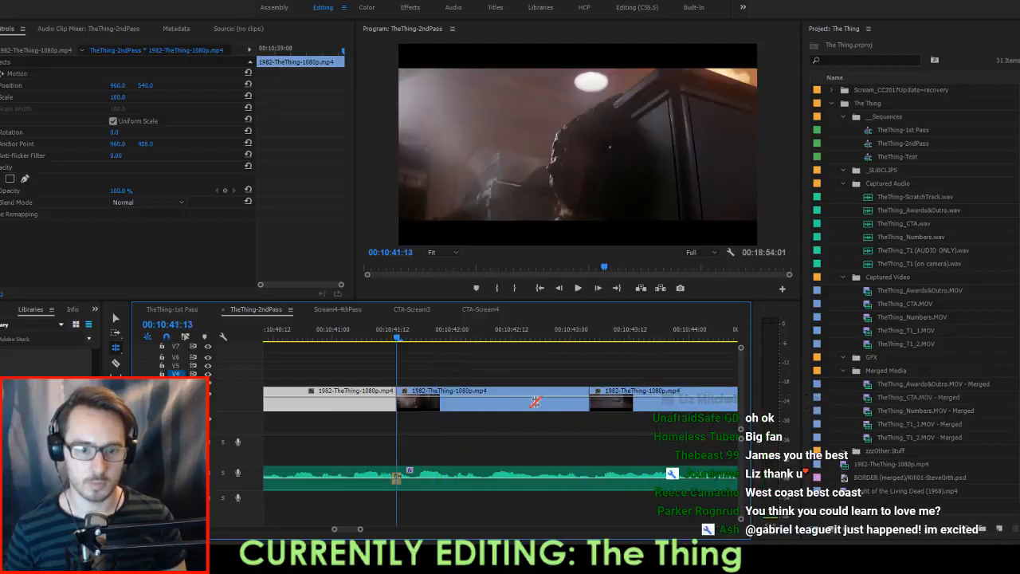
key(space)
key(space)
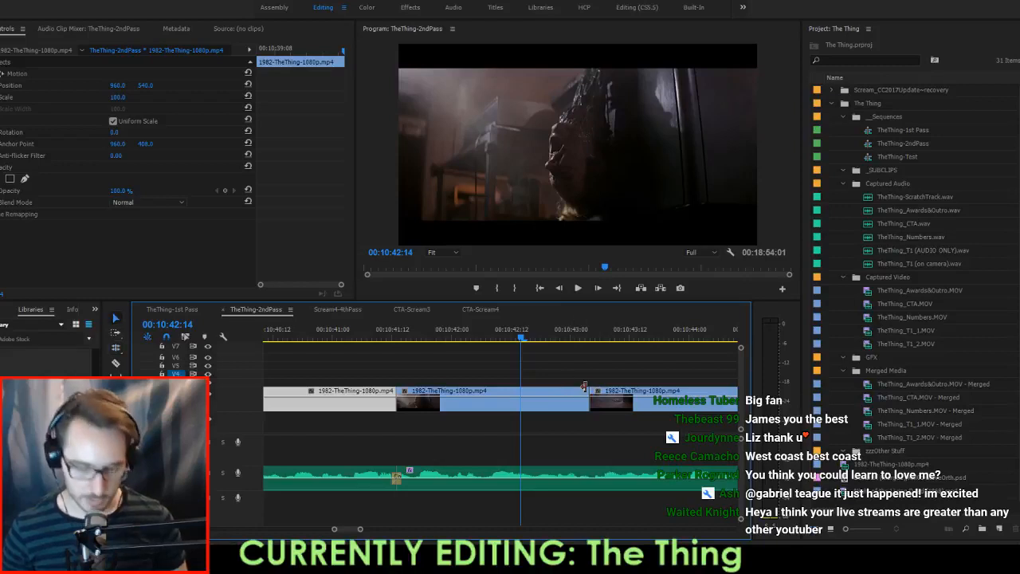
Move the severed-head floor clip earlier to start at 00:10:42:16 and extend its end to the following movie clip.
click(626, 382)
key(Right)
key(Right)
click(619, 407)
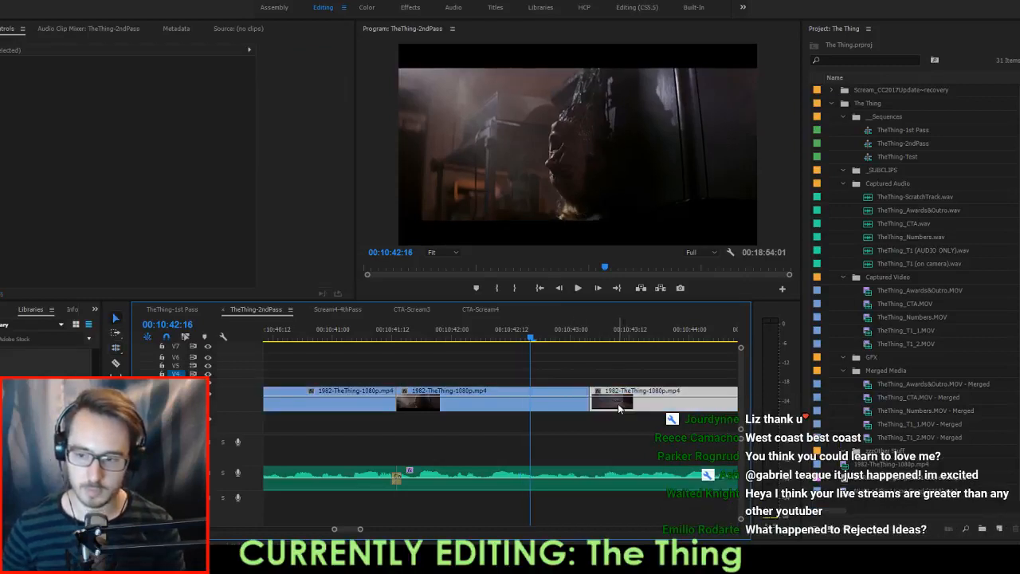
drag(618, 407, 558, 407)
key(Up)
key(space)
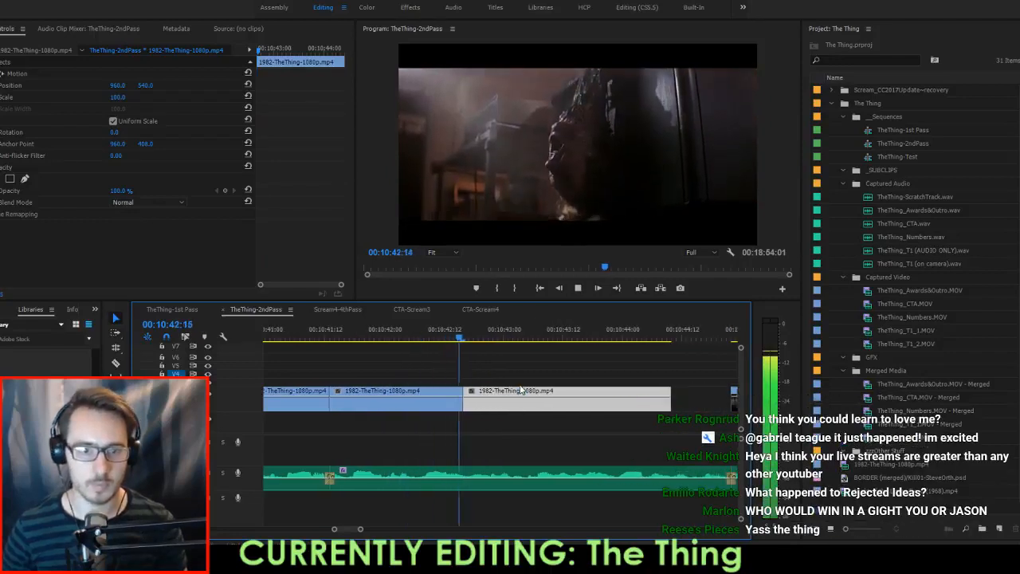
drag(620, 402, 681, 401)
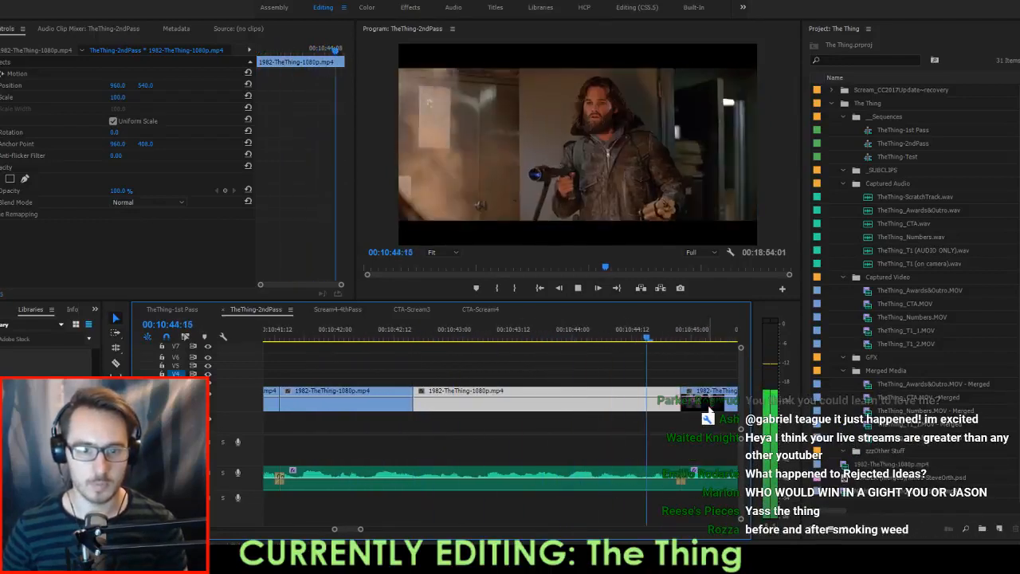
key(space)
Replay the severed-head floor clip and slip its content to slightly earlier footage.
click(460, 338)
key(space)
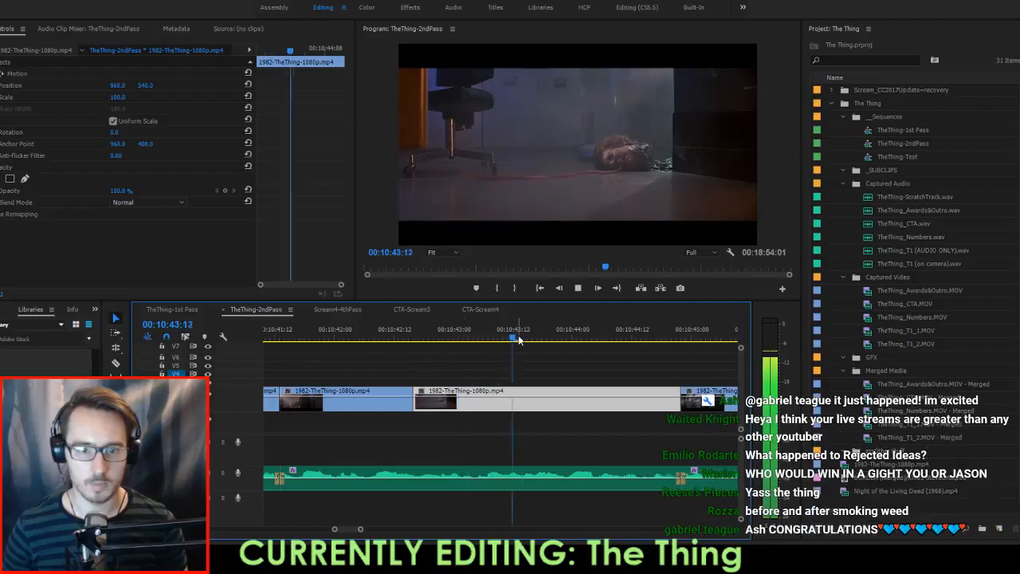
key(space)
key(space)
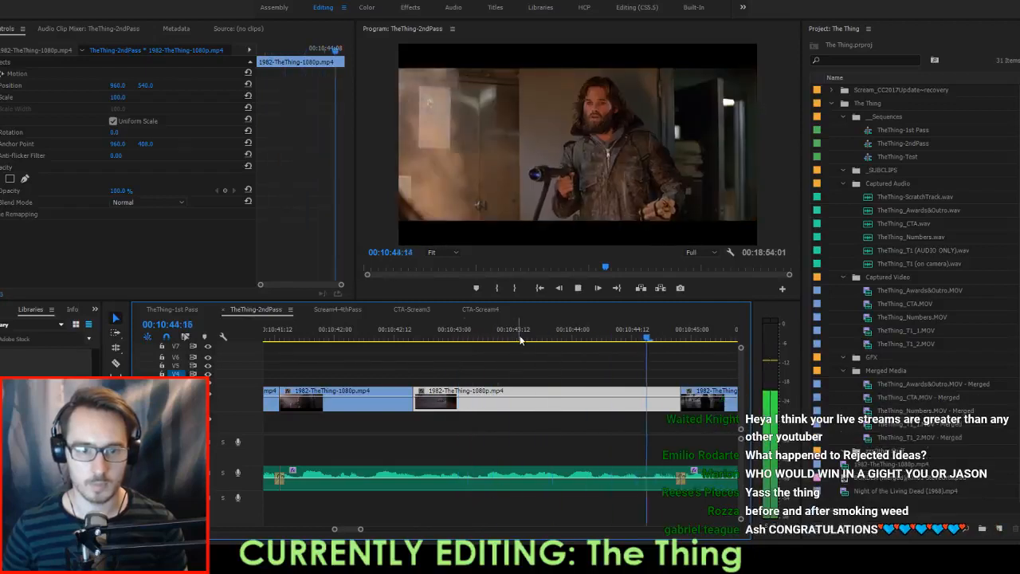
click(396, 327)
key(space)
key(space)
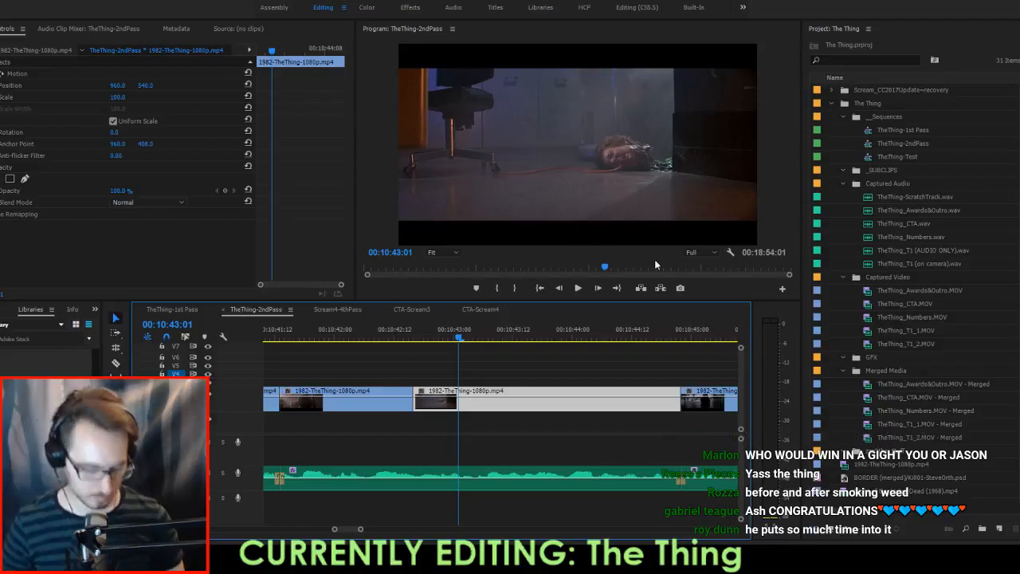
drag(515, 397, 585, 400)
key(Up)
Roll the start of the severed-head clip to 00:10:42:18, where the wide floor shot begins, and play back the section.
key(Right)
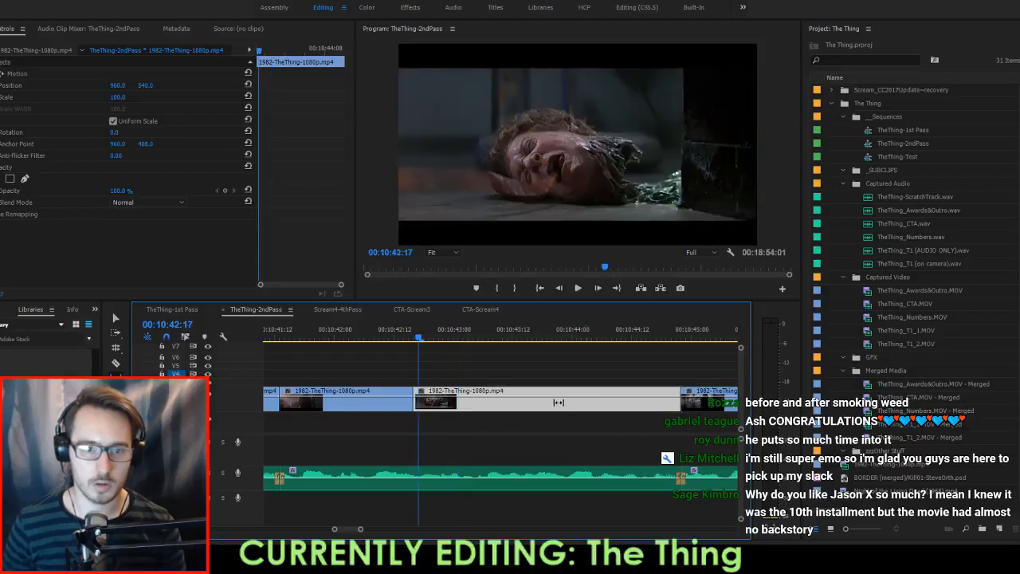
key(Right)
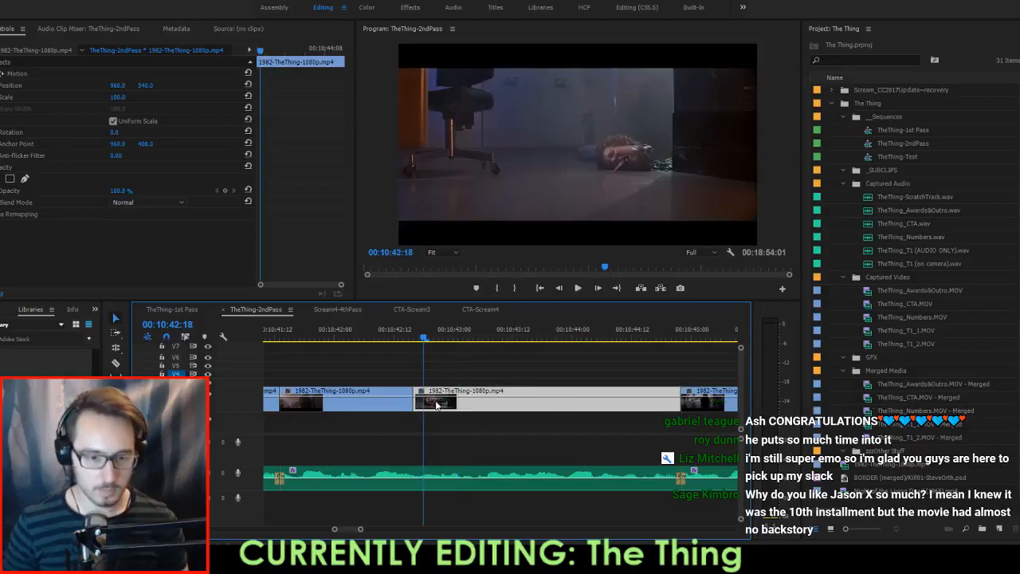
key(b)
drag(420, 404, 421, 402)
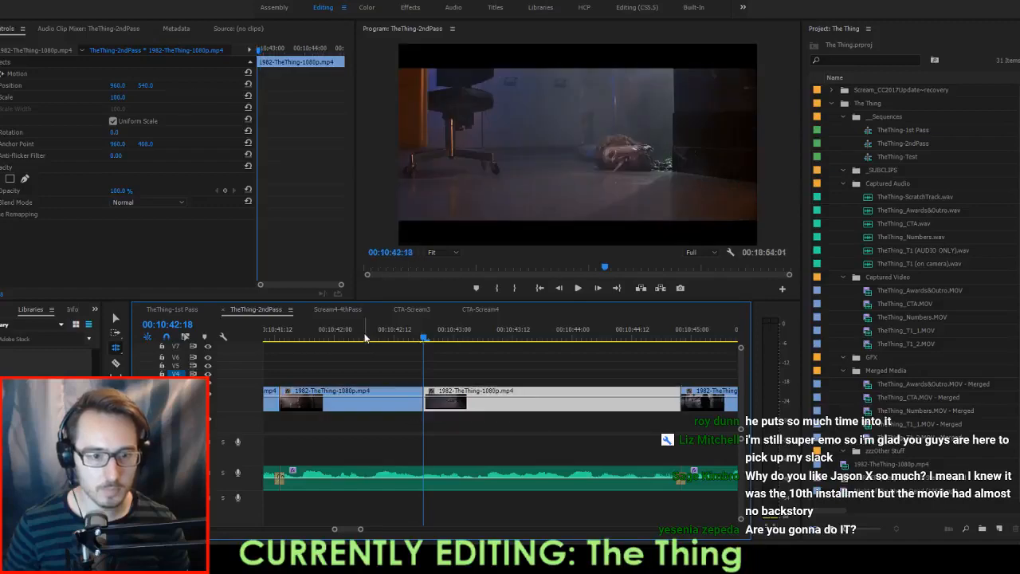
click(371, 333)
key(space)
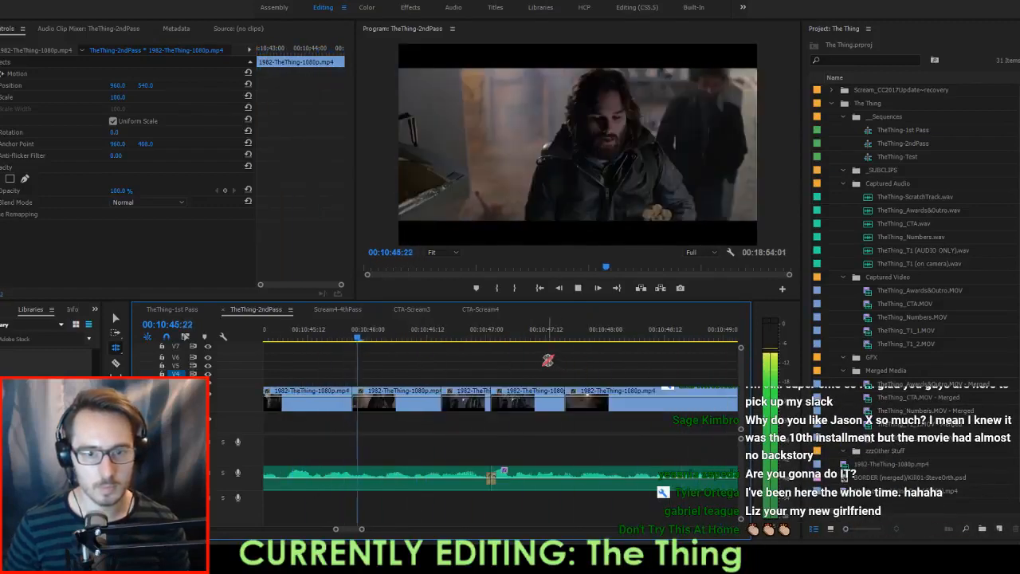
key(space)
Extend the shot of the bearded man looking down over the short clip after it to 00:10:47:01 and play it back.
click(285, 326)
key(space)
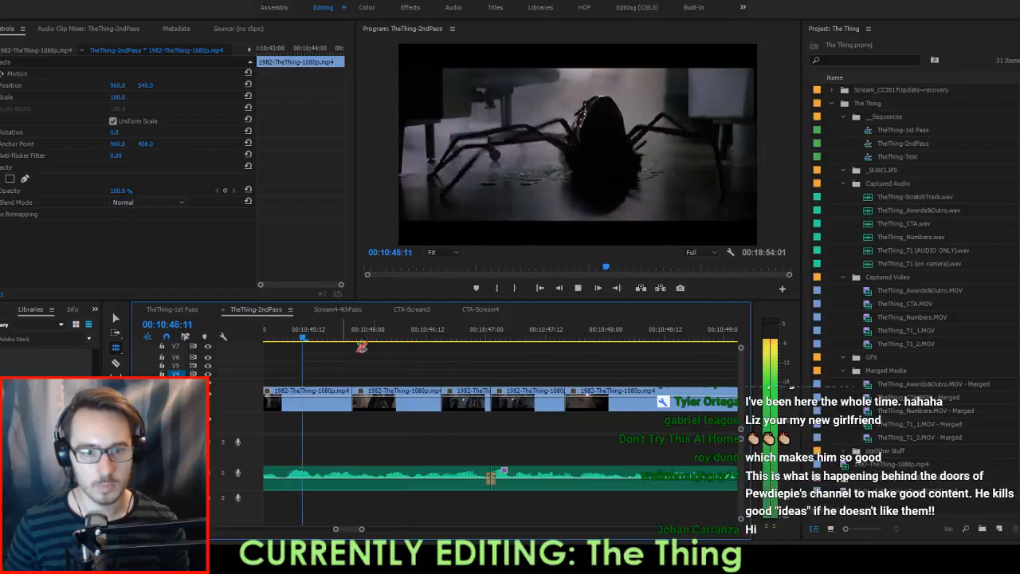
key(space)
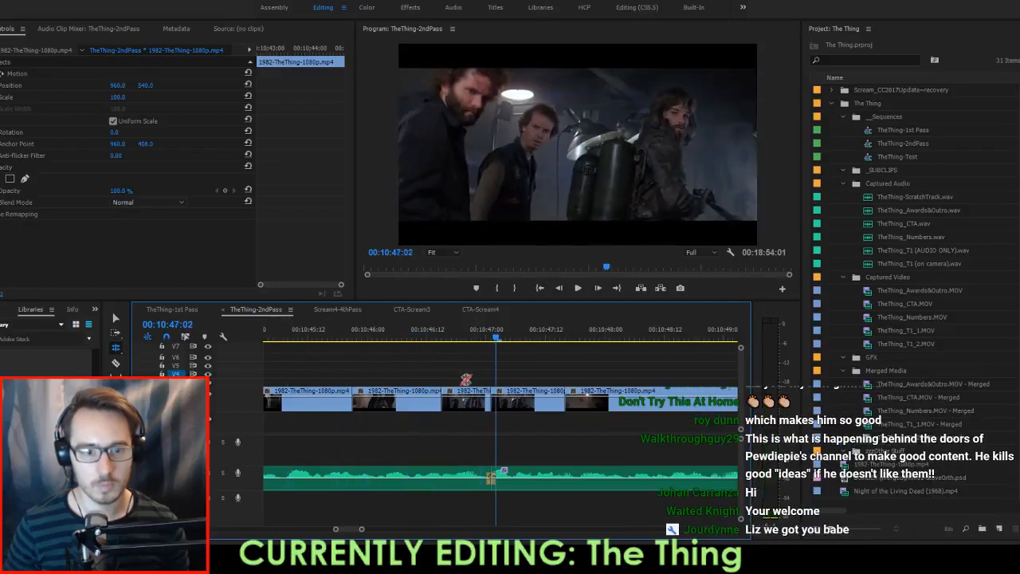
scroll(553, 399, up, 2)
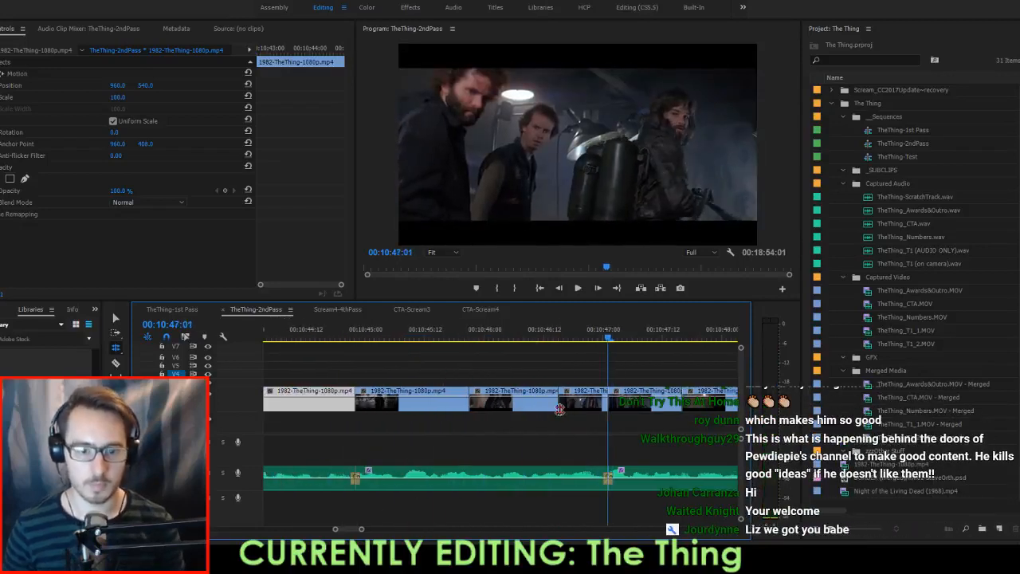
drag(561, 409, 608, 409)
key(space)
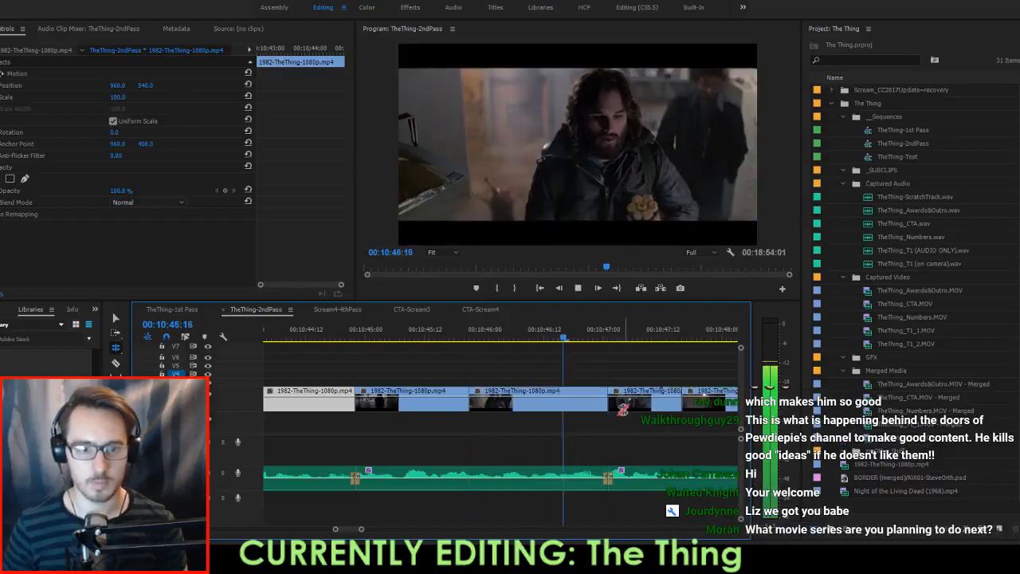
key(space)
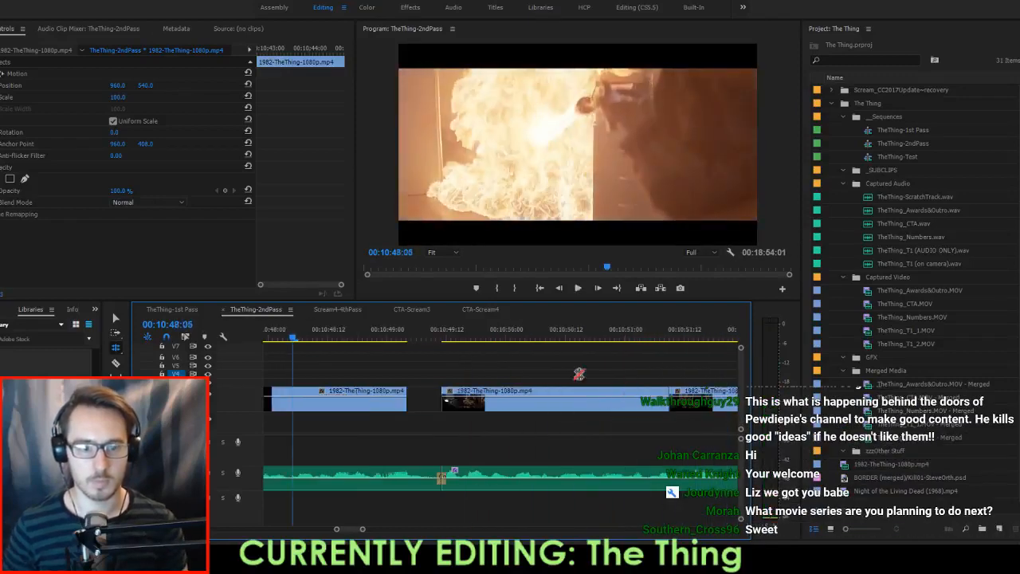
Shift the flamethrower clip later to meet the rope clip at 00:10:49:11 and extend the preceding three-men shot to its new start.
scroll(408, 343, up, 5)
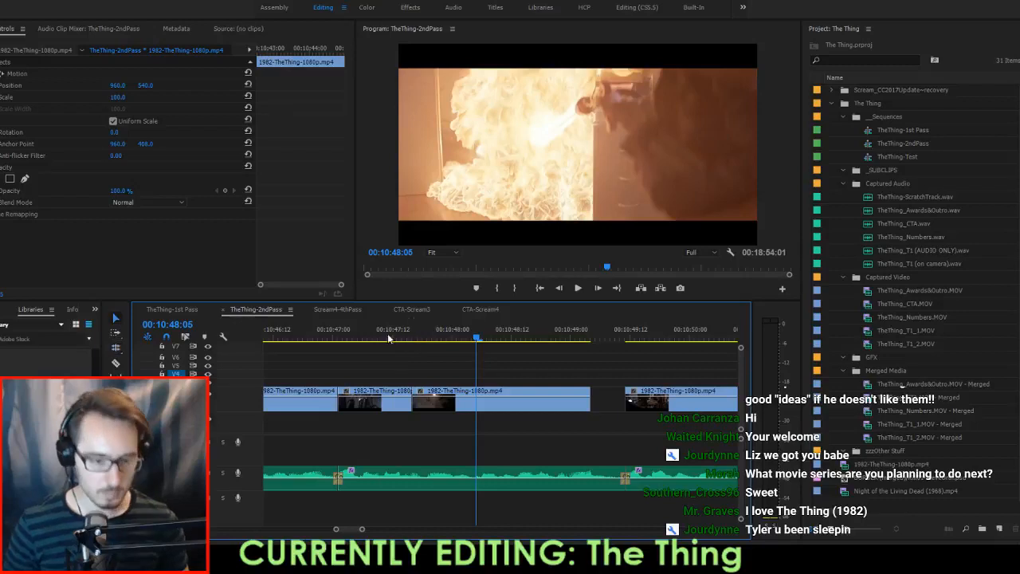
drag(351, 339, 398, 343)
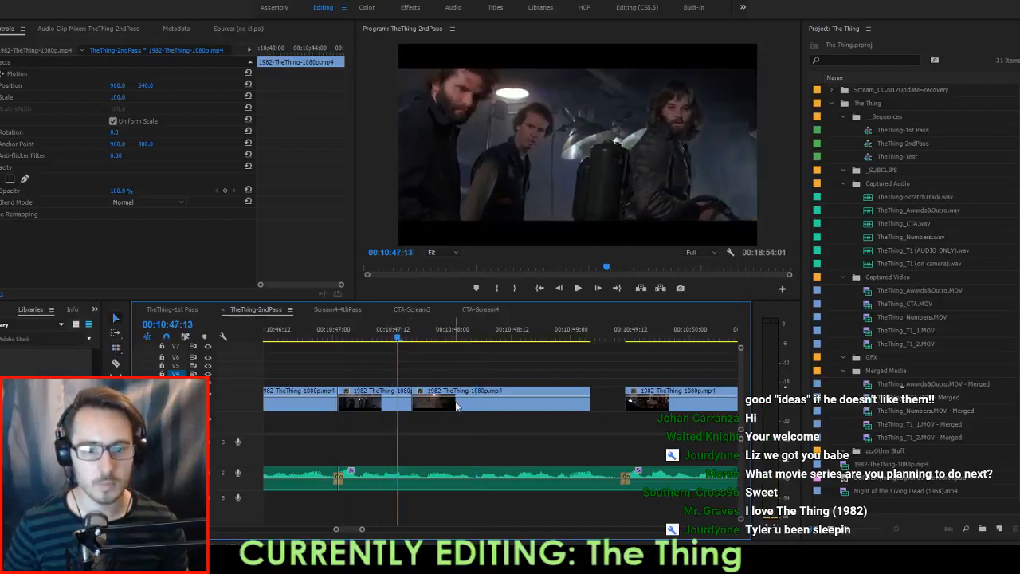
drag(456, 405, 492, 407)
drag(410, 405, 526, 427)
key(space)
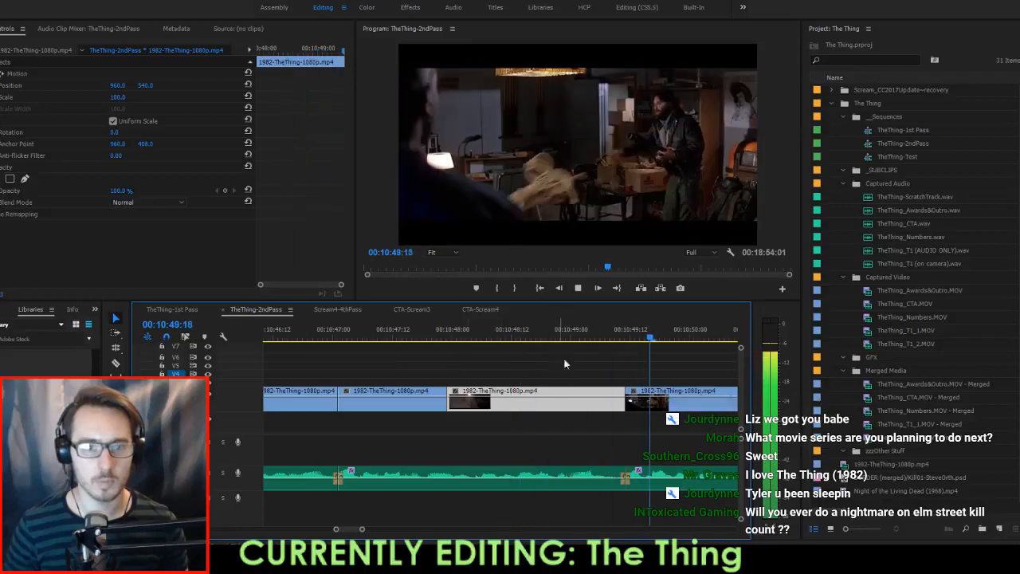
Ripple-trim the rope clip and its narration at the 00:10:49:11 edit to add one frame, and save the project.
drag(606, 341, 629, 346)
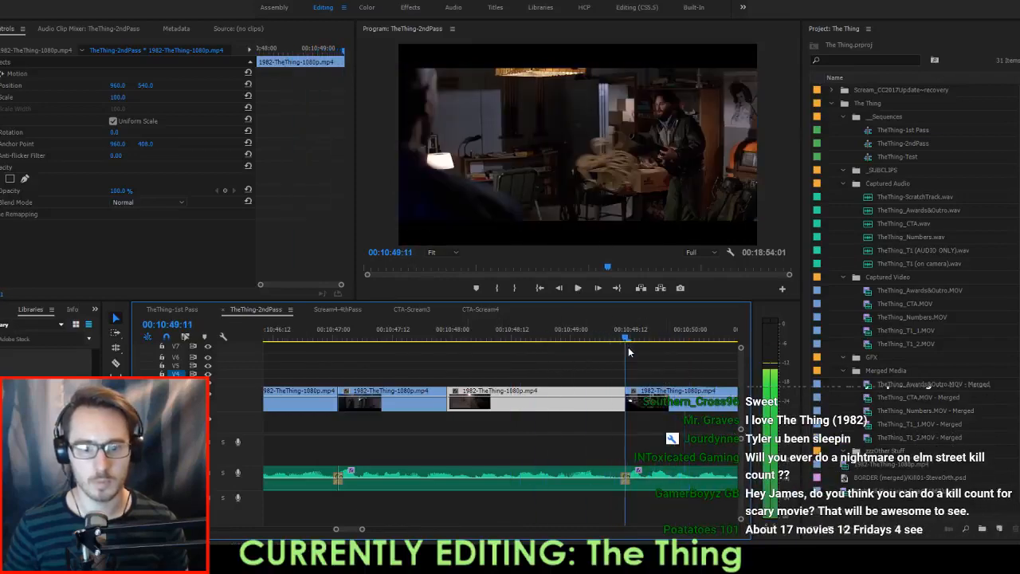
drag(668, 497, 629, 398)
key(b)
click(561, 331)
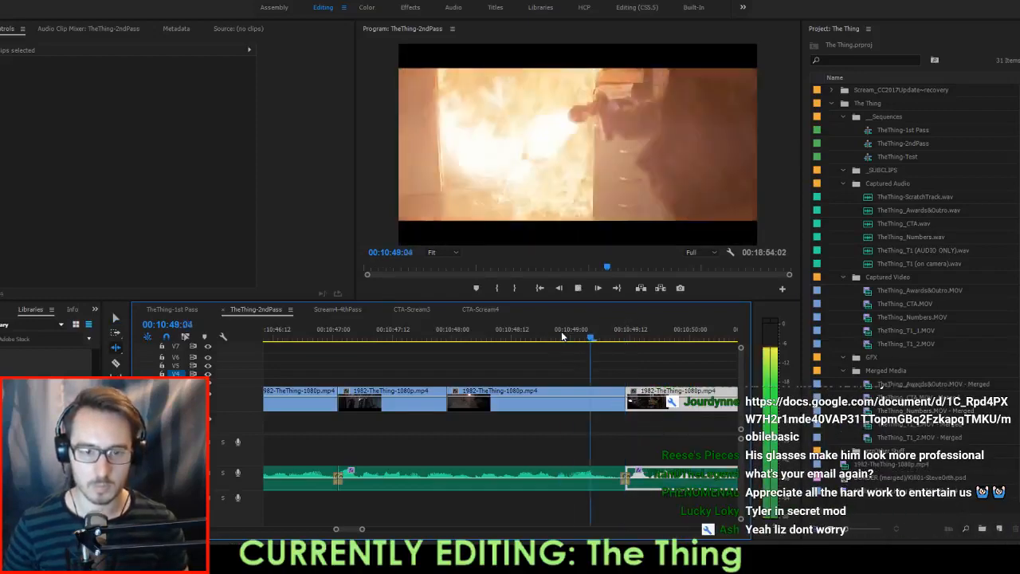
key(space)
key(v)
key(space)
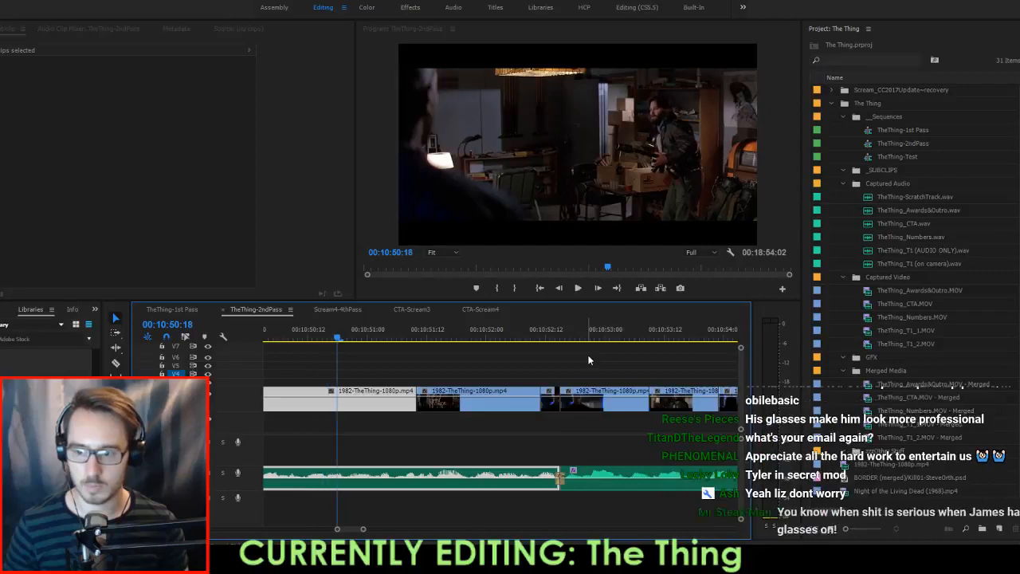
key(ctrl+s)
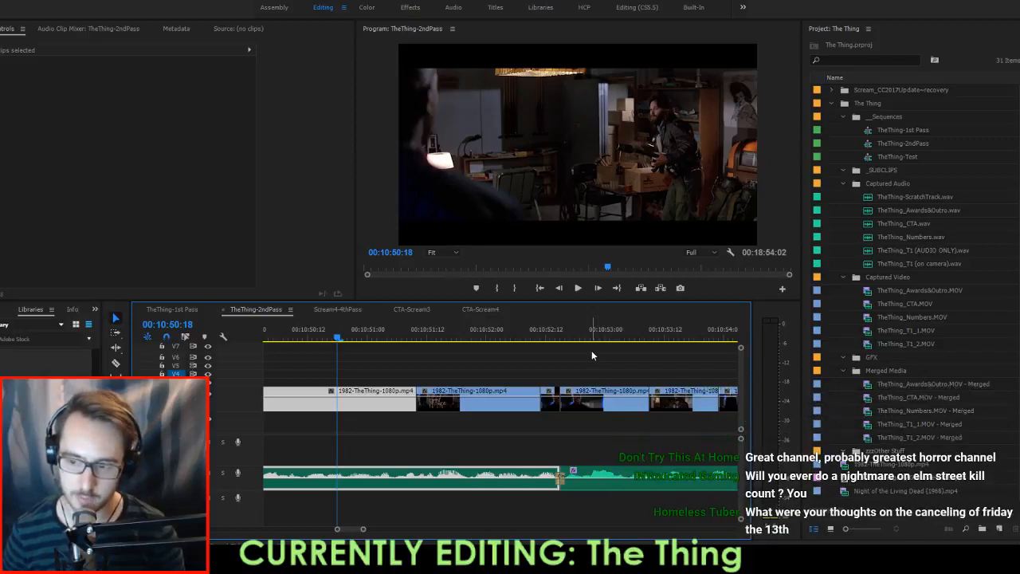
Start the shot of the five men with ropes earlier, at 00:10:51:06, and play back the section.
key(Up)
key(space)
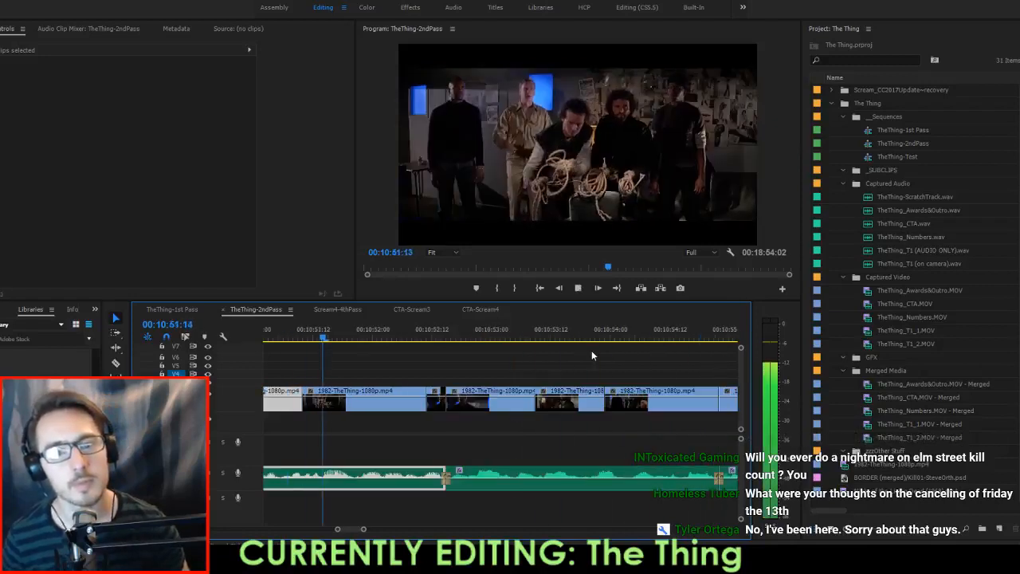
key(space)
scroll(416, 408, up, 3)
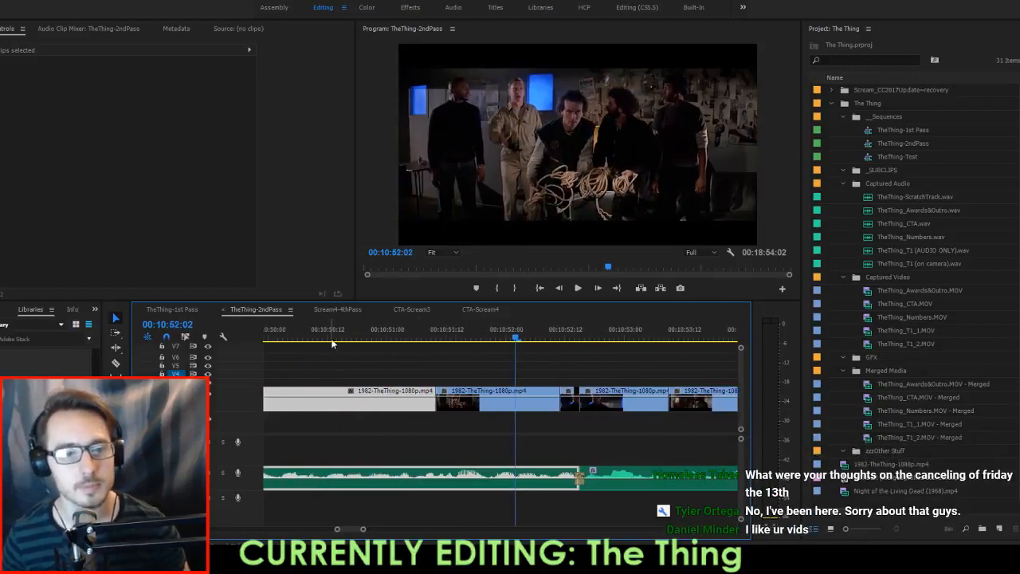
drag(344, 341, 412, 340)
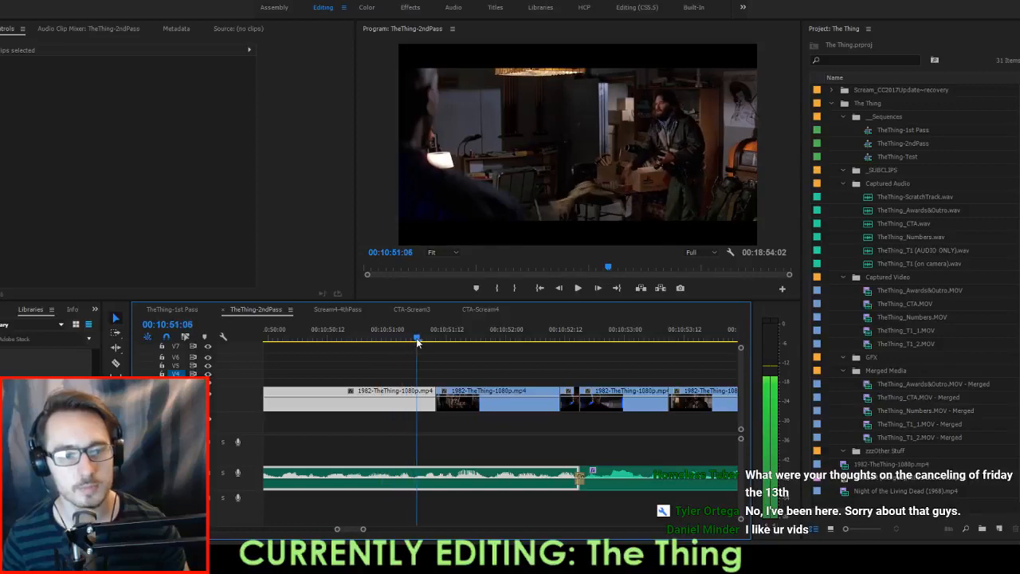
drag(455, 392, 434, 393)
key(space)
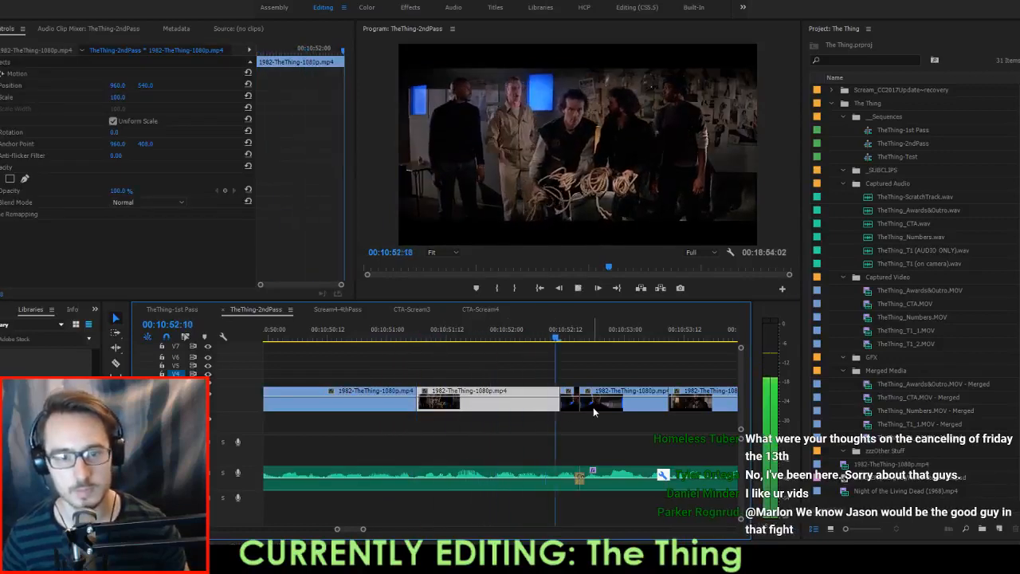
key(space)
Delete the short clip after the rope shot, extend the rope shot over the gap to the next clip, and play it back.
click(570, 406)
key(Delete)
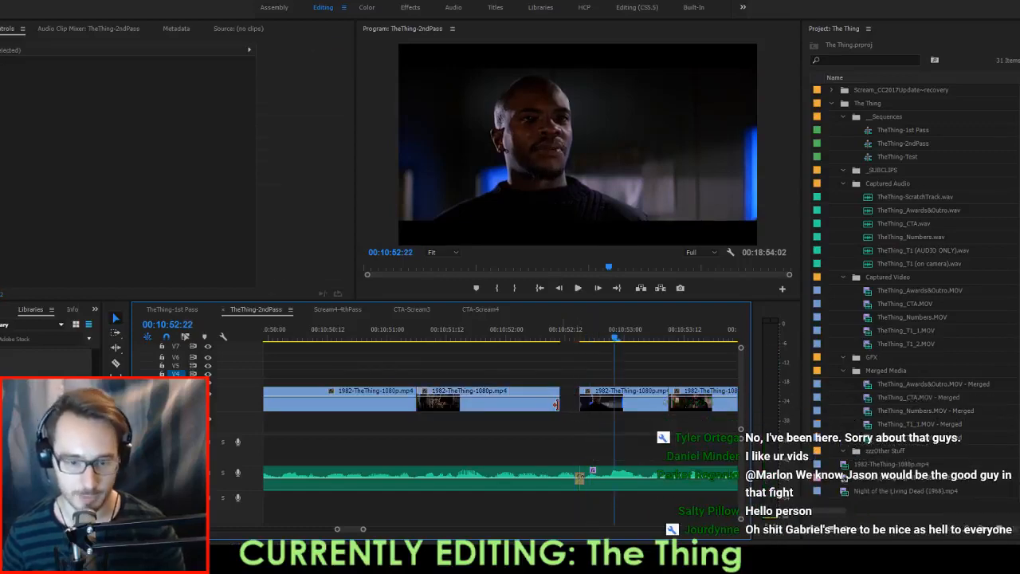
drag(559, 403, 590, 405)
key(Up)
key(Up)
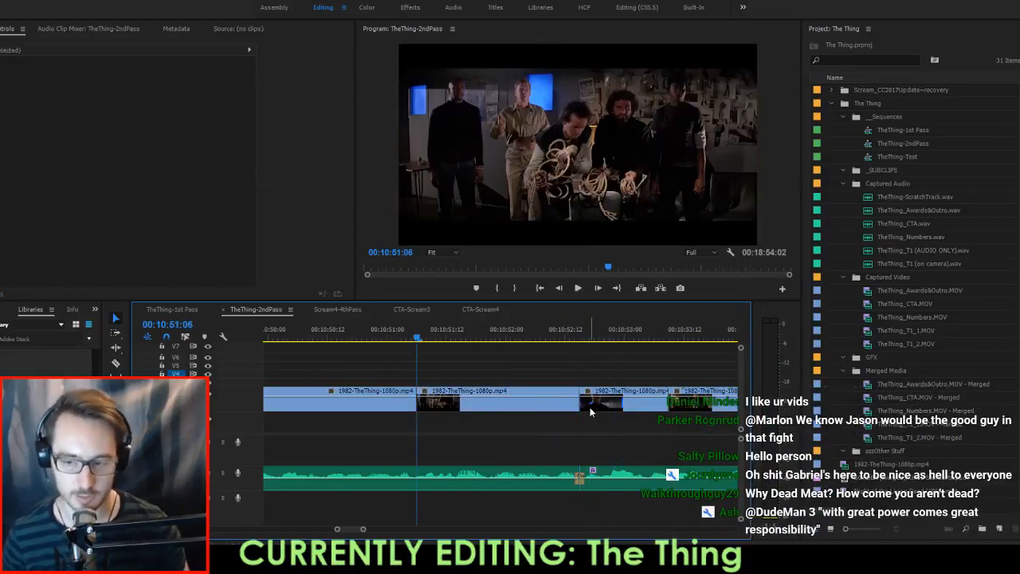
key(space)
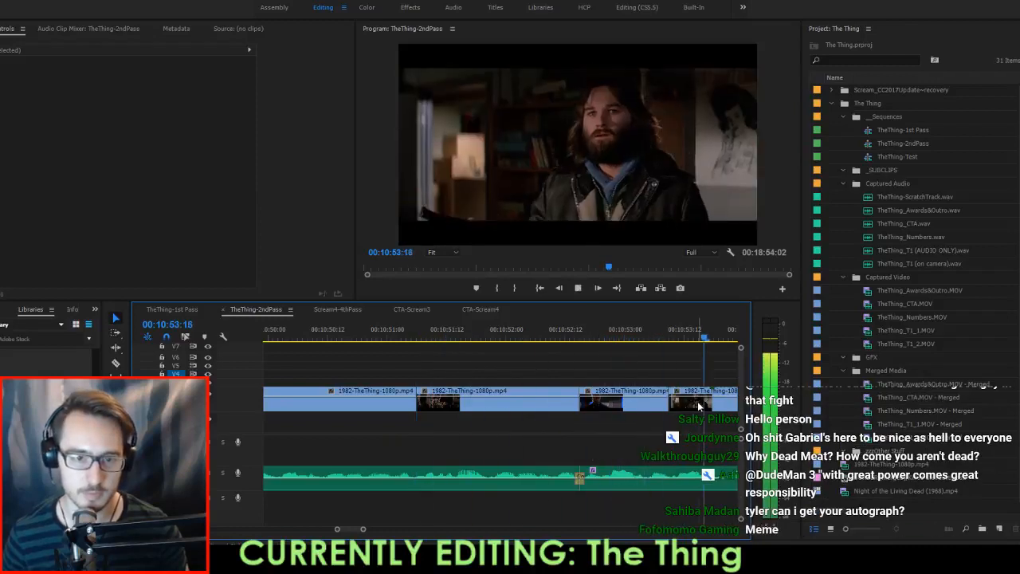
key(space)
Move the bearded man's clip to the track above so it starts at 00:10:53:19, and play back the following section.
scroll(642, 410, down, 5)
scroll(596, 412, down, 5)
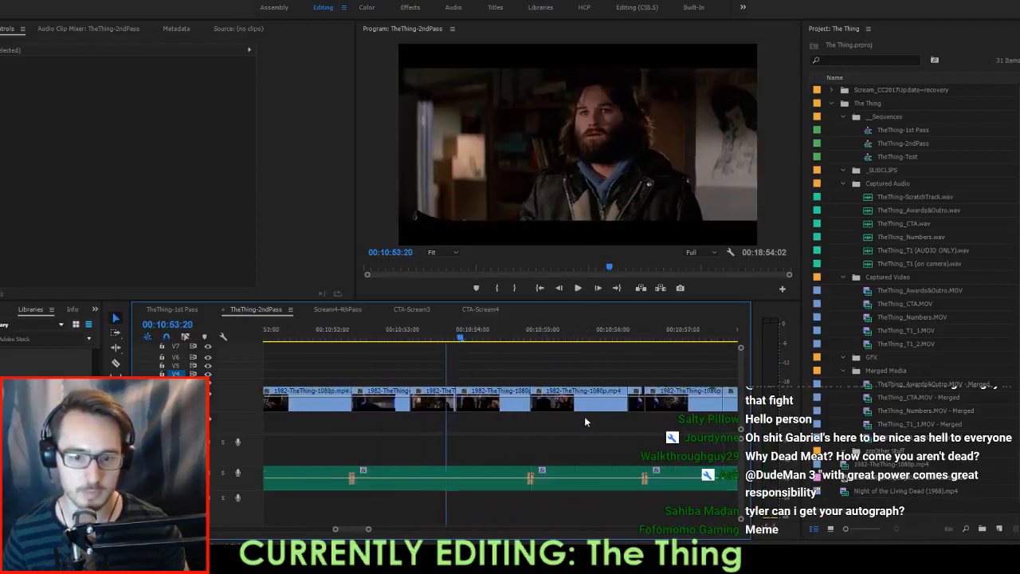
scroll(539, 411, up, 8)
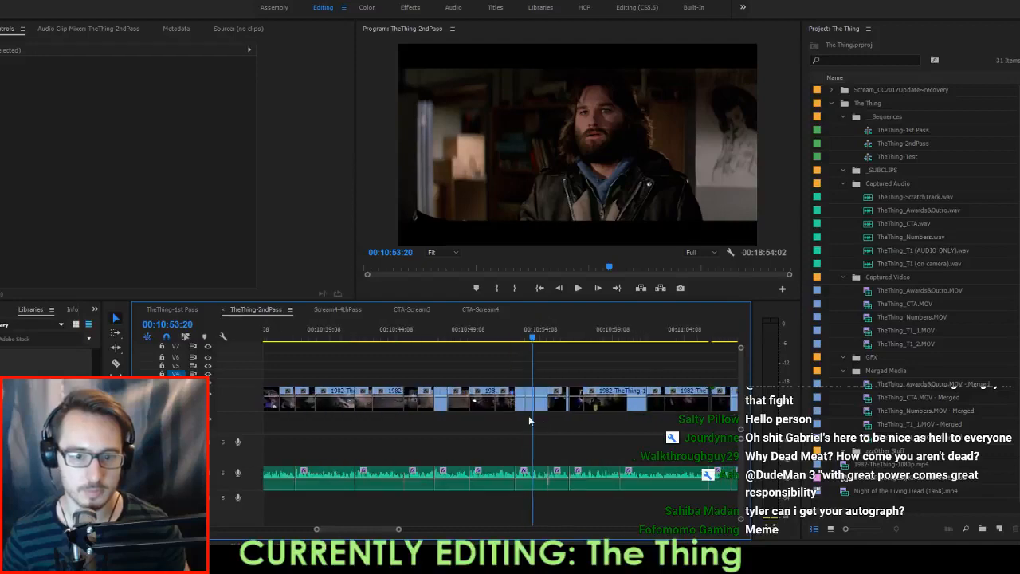
click(582, 423)
key(space)
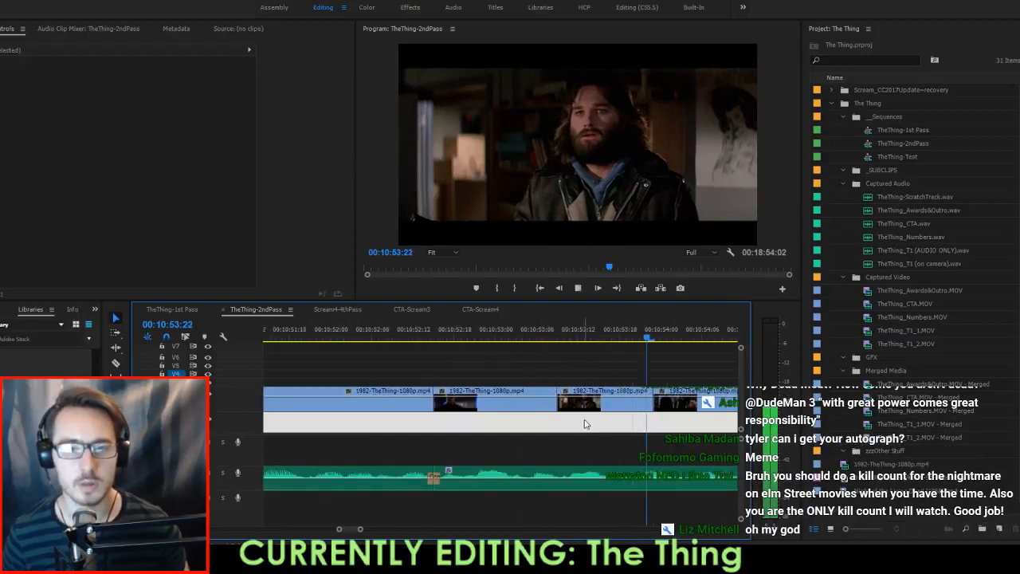
key(space)
scroll(511, 433, up, 2)
scroll(488, 432, up, 5)
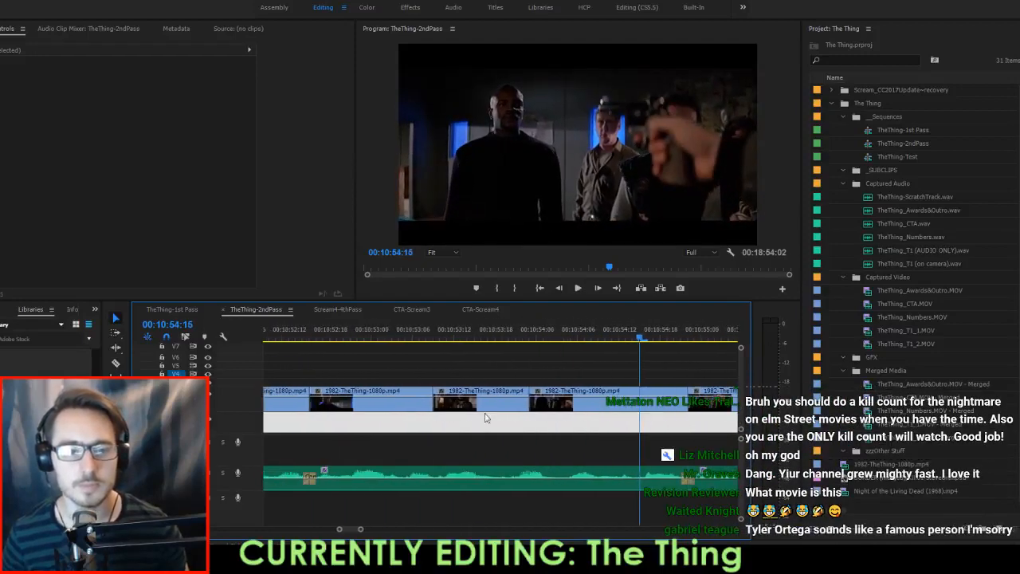
drag(317, 333, 518, 362)
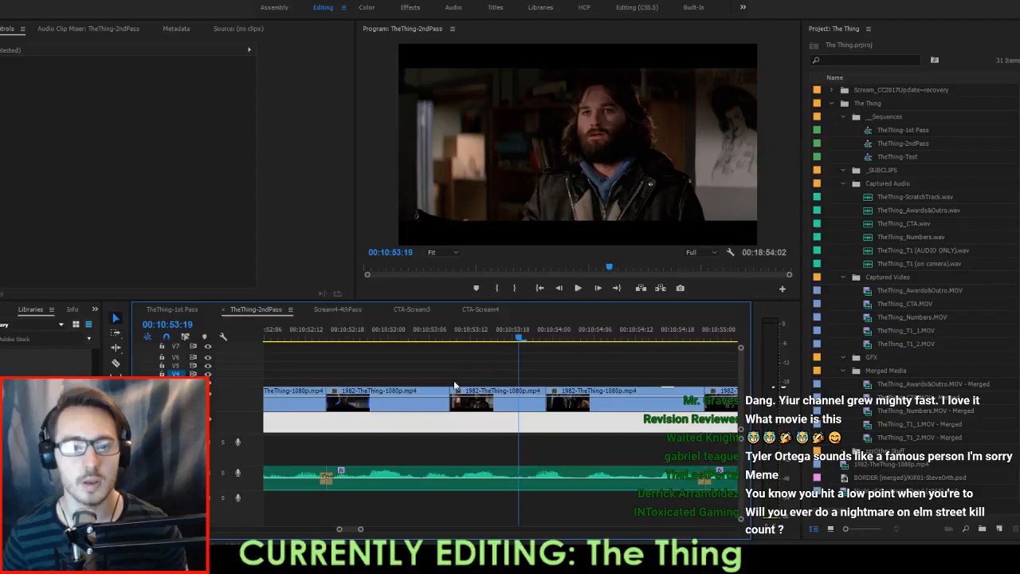
click(421, 404)
drag(501, 408, 696, 363)
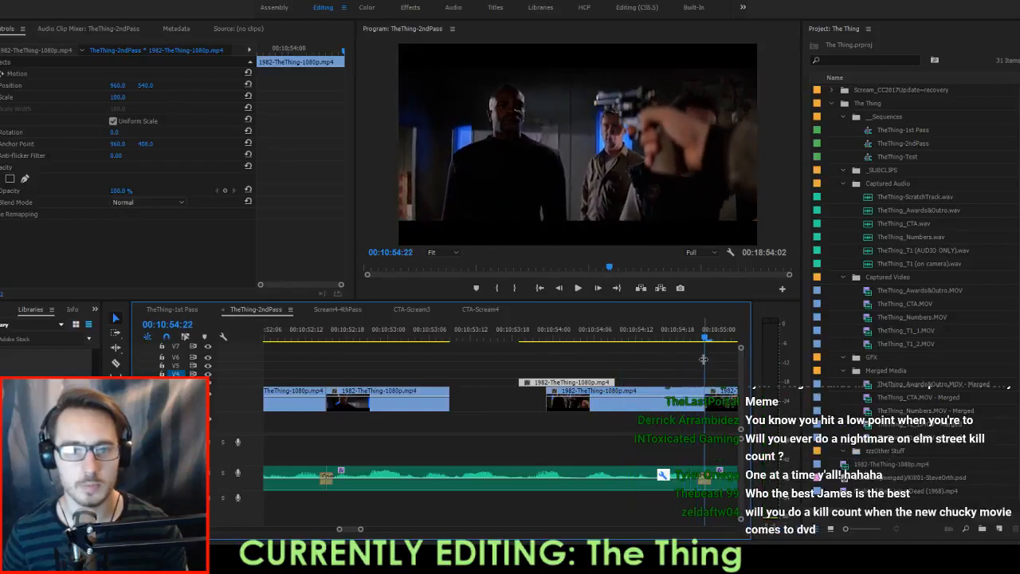
key(space)
key(space)
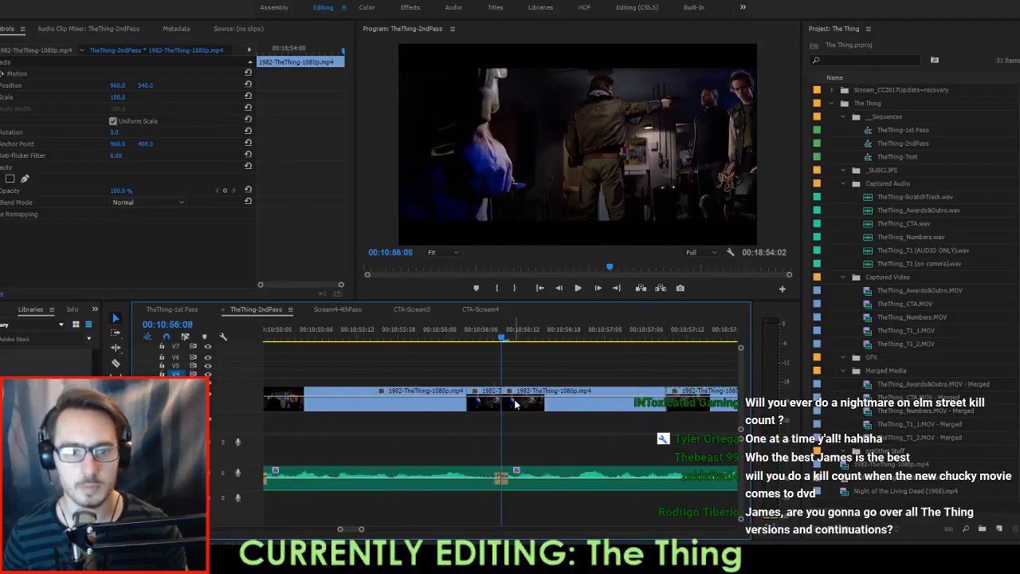
Extend the bald man's close-up to the bearded man's clip at 00:10:53:19 and review the transition.
scroll(515, 401, up, 4)
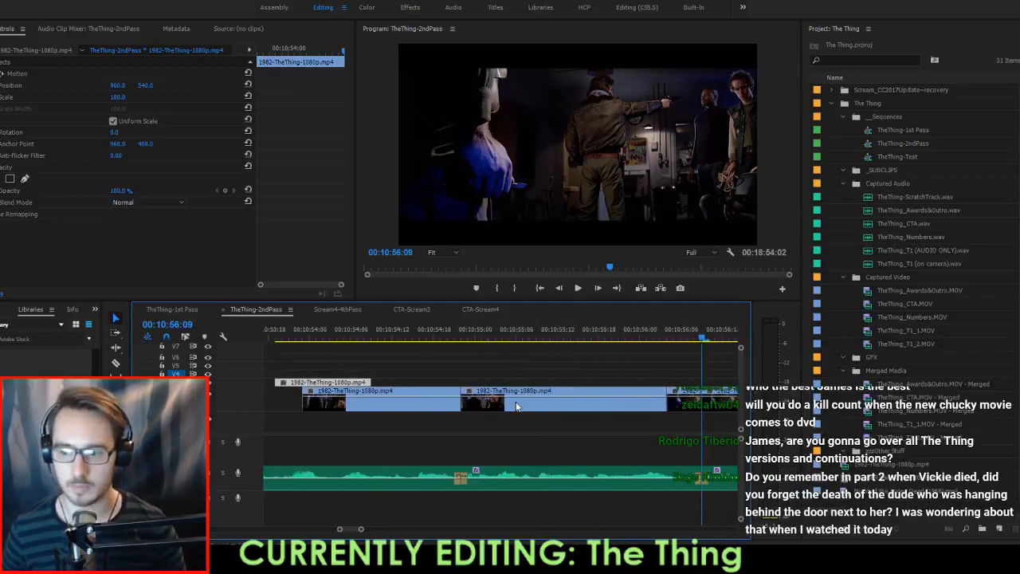
key(Up)
key(Up)
key(Up)
key(Up)
key(Up)
key(Up)
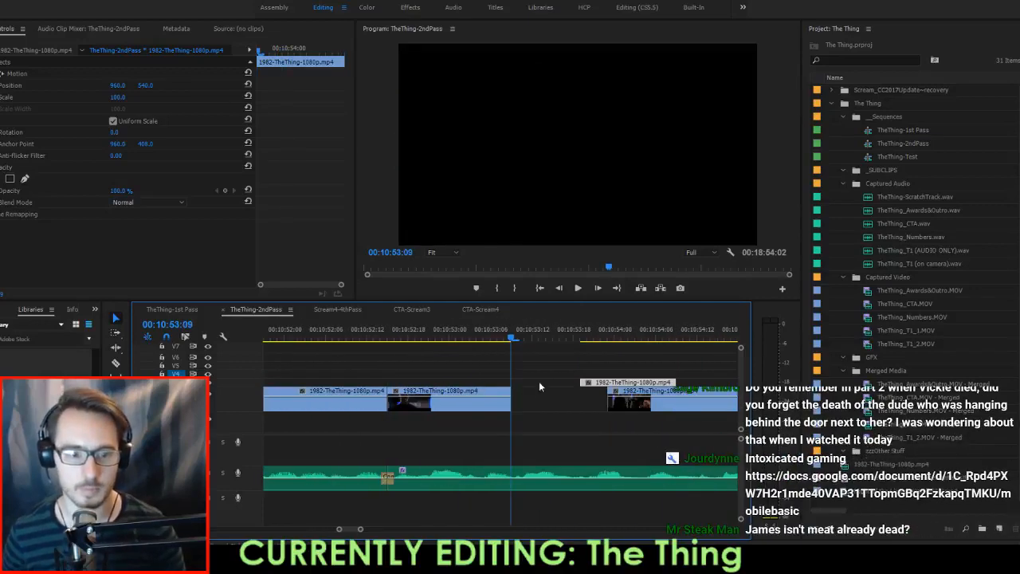
key(space)
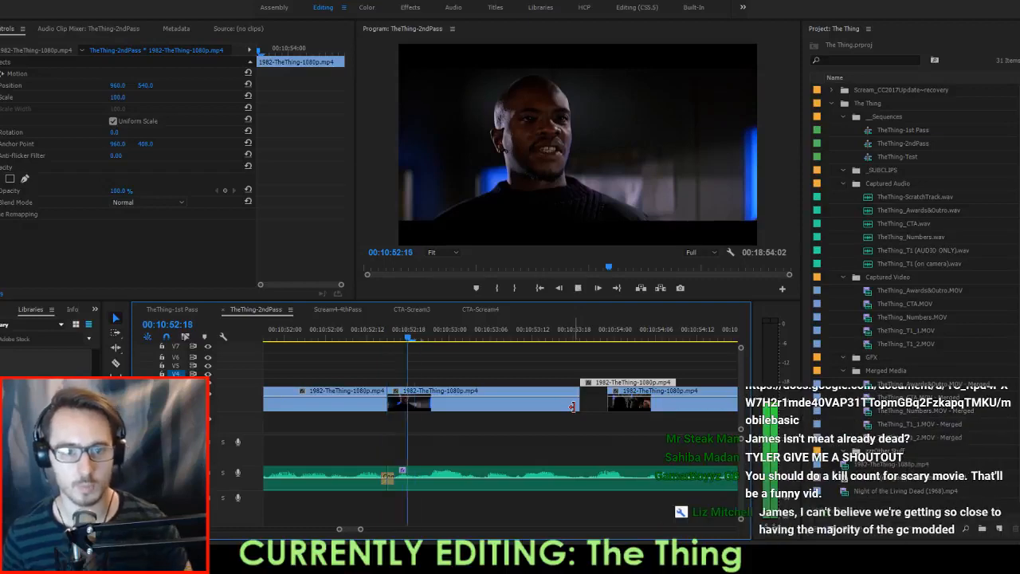
mouse_move(567, 339)
mouse_down()
mouse_move(555, 339)
mouse_move(580, 343)
mouse_up()
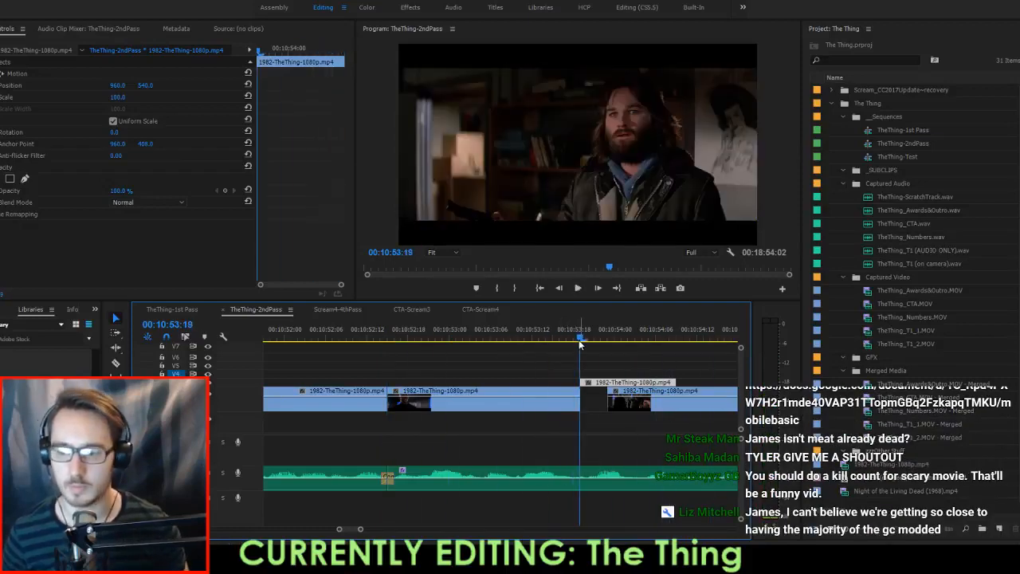
key(space)
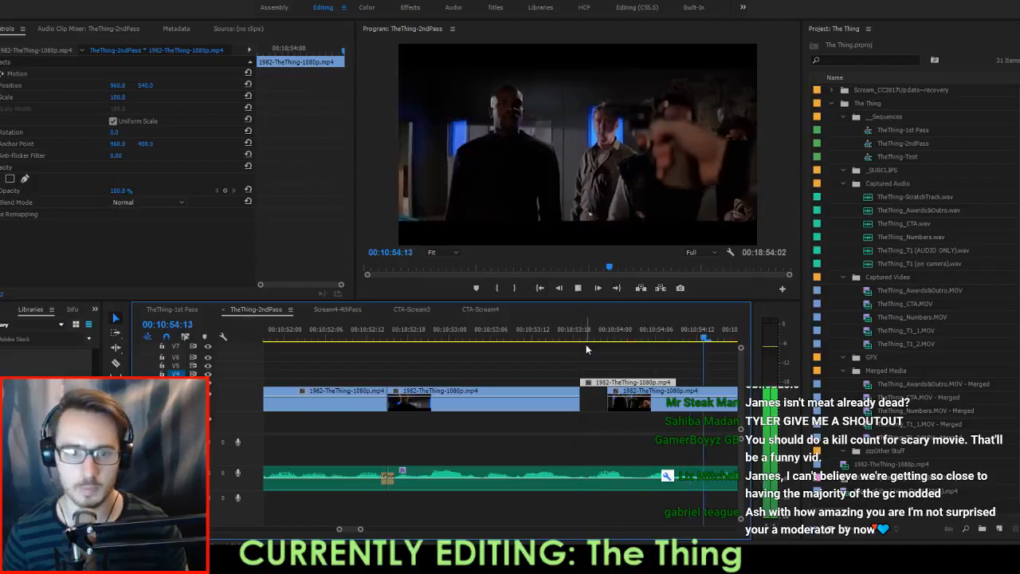
Extend the bearded man's clip to 00:10:54:12 and move it back down onto the main movie track.
click(369, 338)
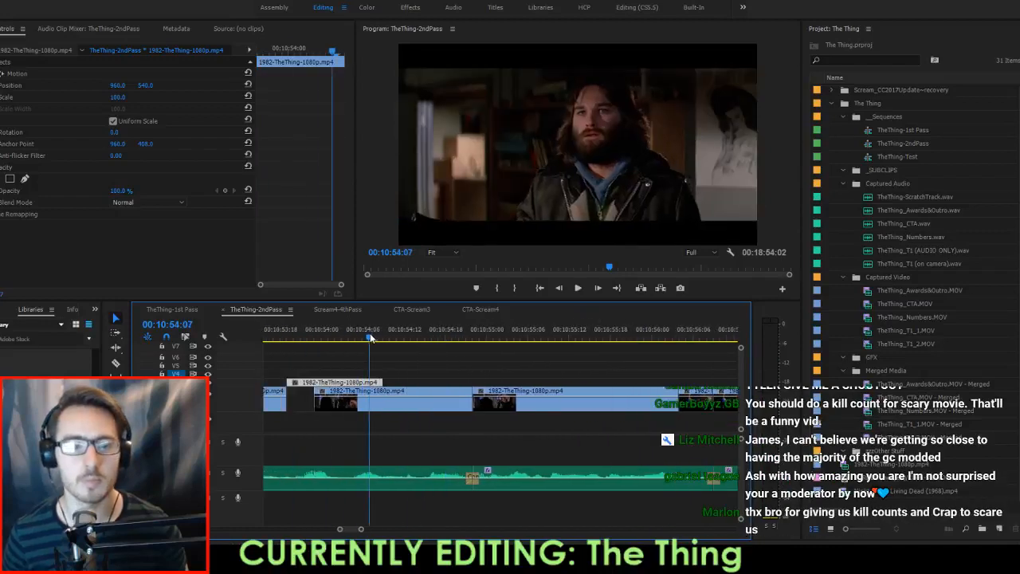
drag(371, 339, 406, 343)
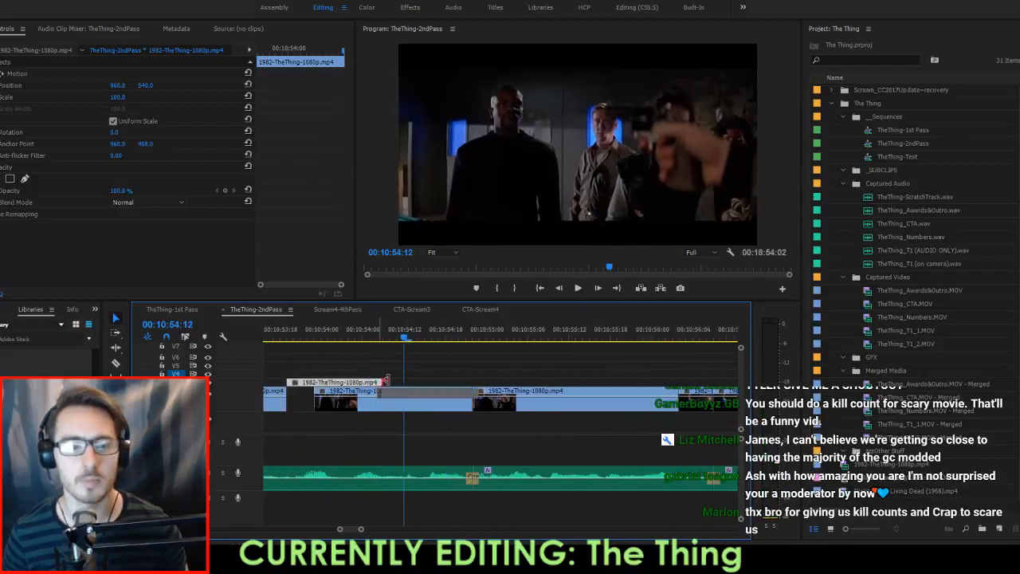
drag(385, 380, 402, 381)
key(alt+Down)
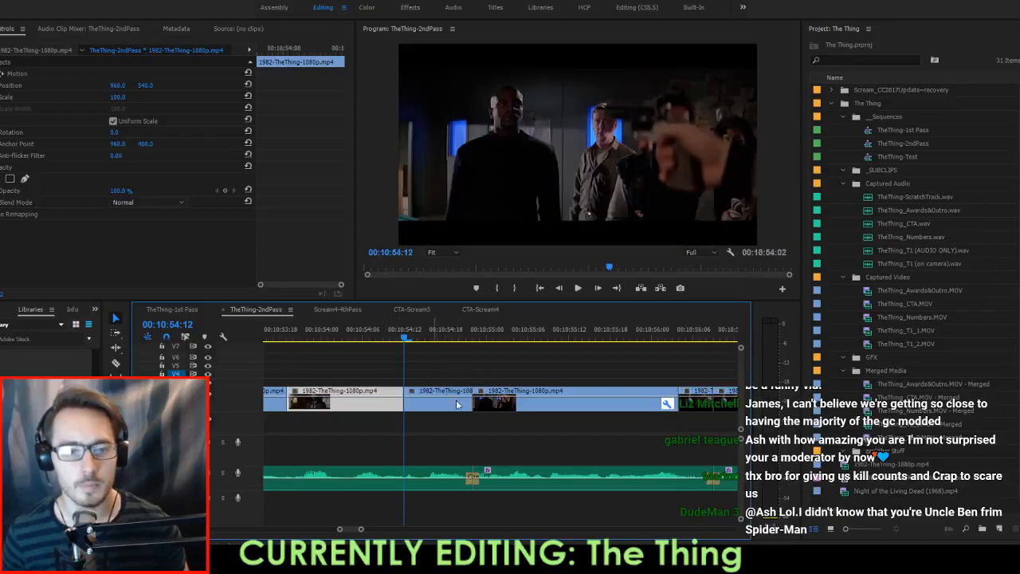
Delete the clip at 00:10:54:22, extend the preceding gun-aiming shot over the gap to 00:10:56:04, and play it back.
click(488, 411)
key(Delete)
drag(472, 402, 677, 402)
key(space)
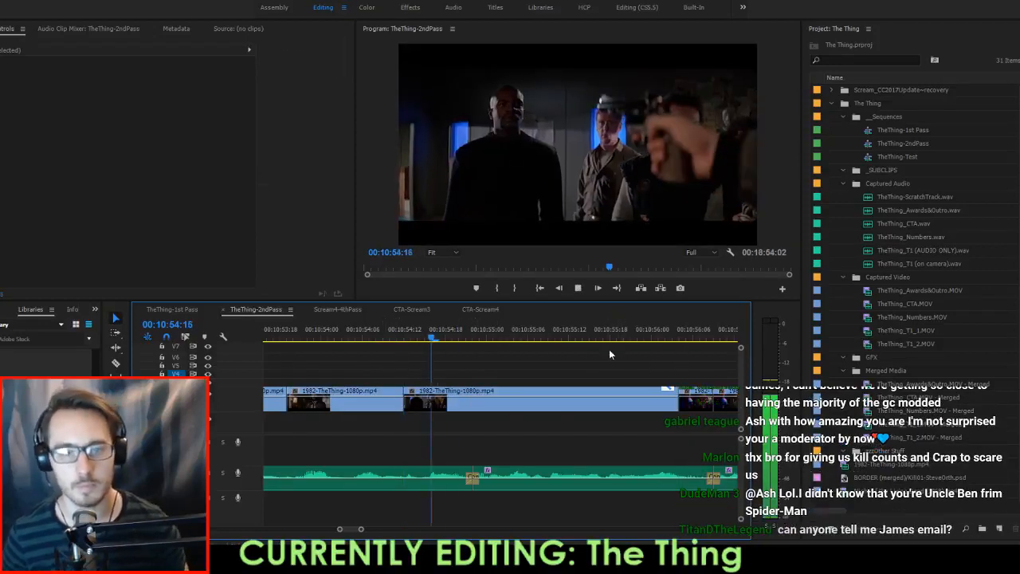
key(space)
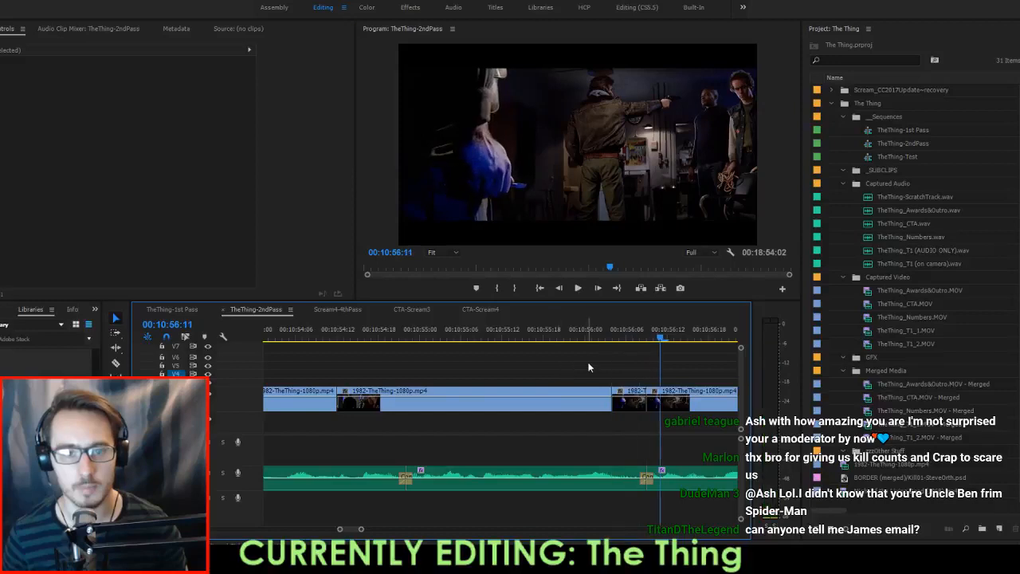
Delete the short clip at 00:10:56:04, extend the start of the following scalpel shot back over the gap, and play it back.
key(Up)
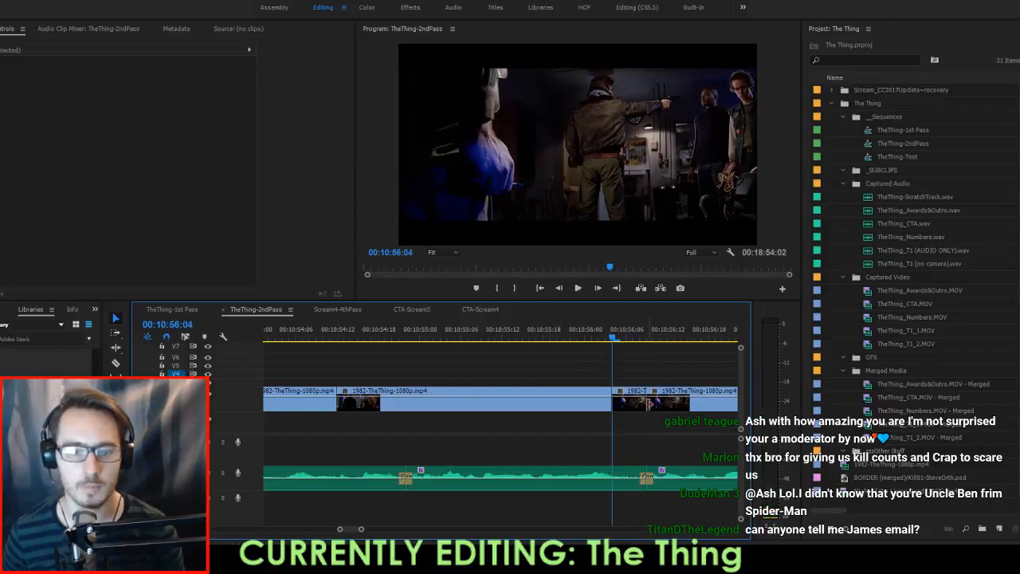
click(638, 402)
key(Delete)
drag(647, 403, 612, 402)
key(space)
key(space)
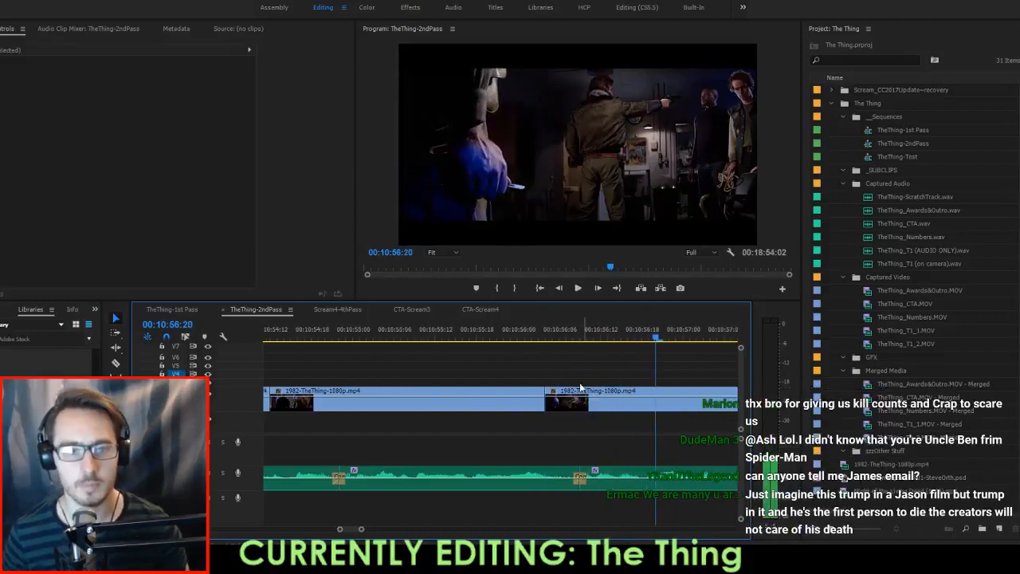
Move the scalpel shot up a track to the narration cut near 00:10:56:09, extend the gun-aiming shot to meet it, and play back.
scroll(580, 403, down, 4)
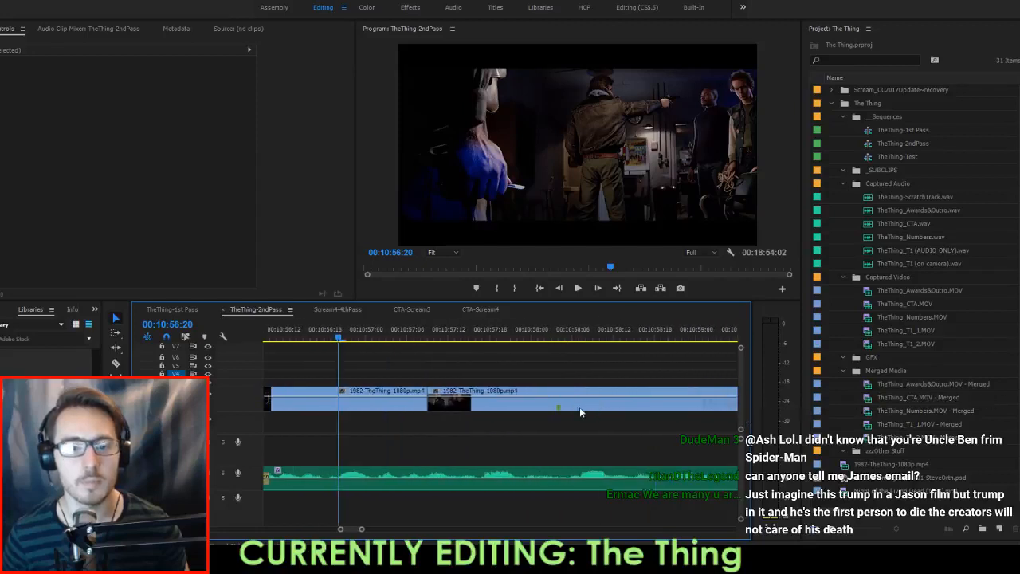
scroll(487, 415, down, 4)
drag(440, 391, 419, 398)
scroll(416, 393, up, 5)
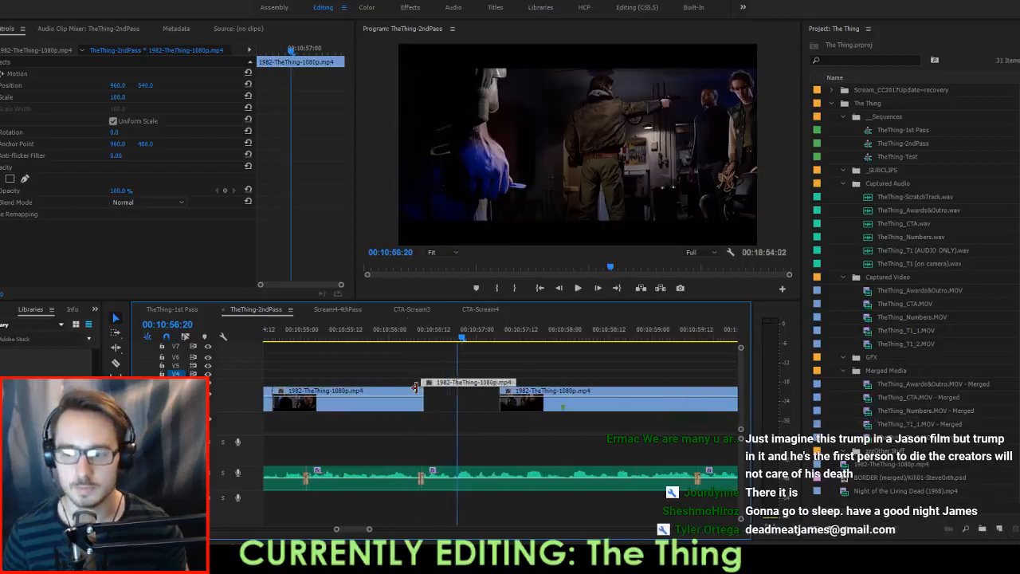
click(425, 428)
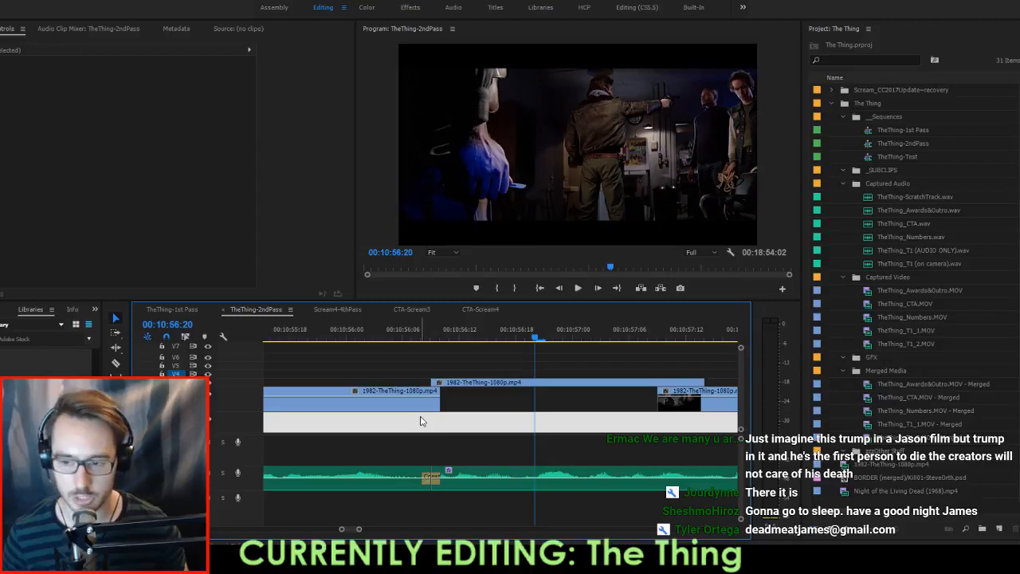
scroll(421, 421, up, 2)
click(327, 335)
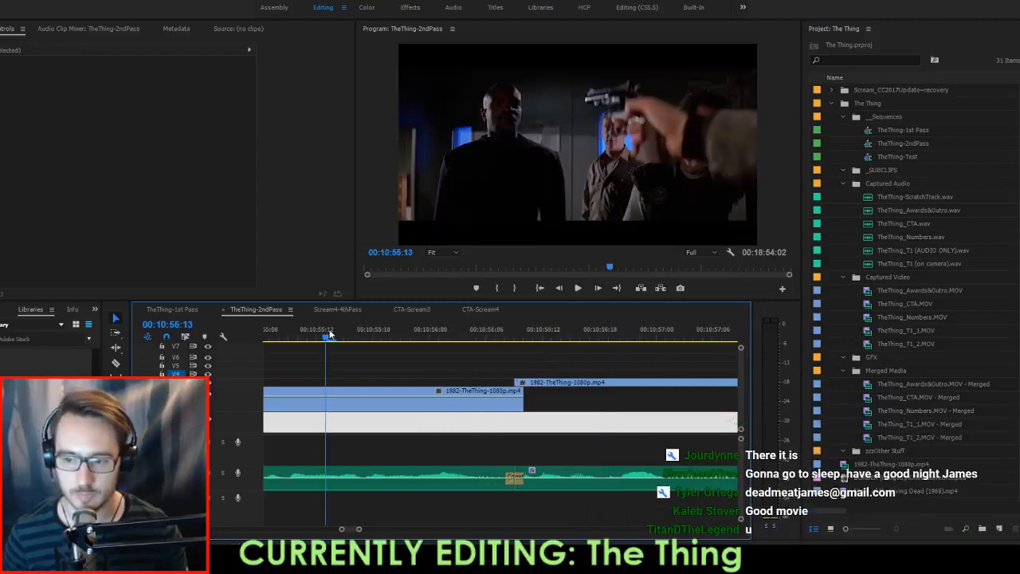
key(space)
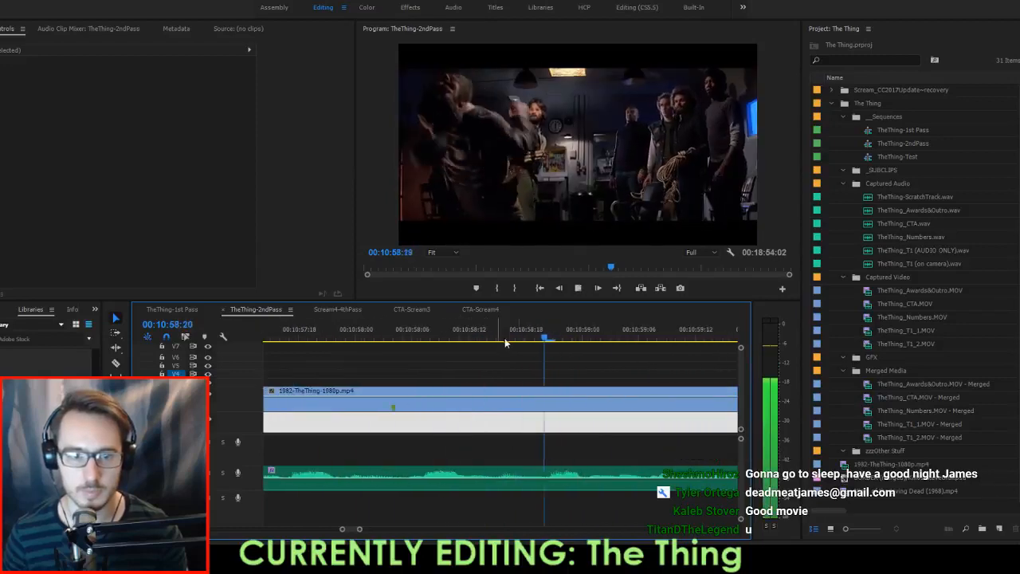
key(space)
Trim the upside-down face clip to end at 00:11:04:00 and shift it with the two clips before it about 1.5 seconds later.
key(minus)
key(minus)
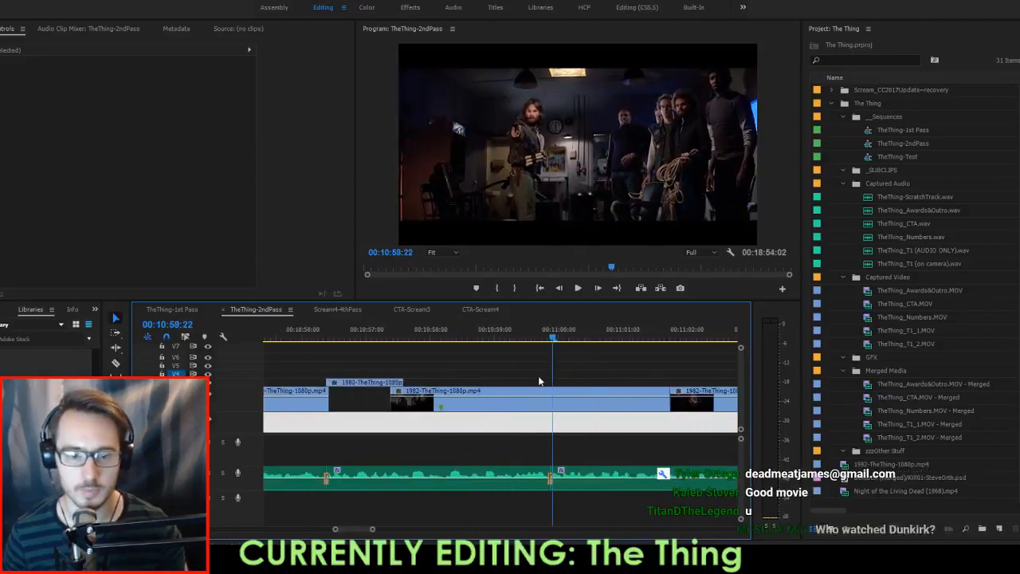
key(minus)
key(space)
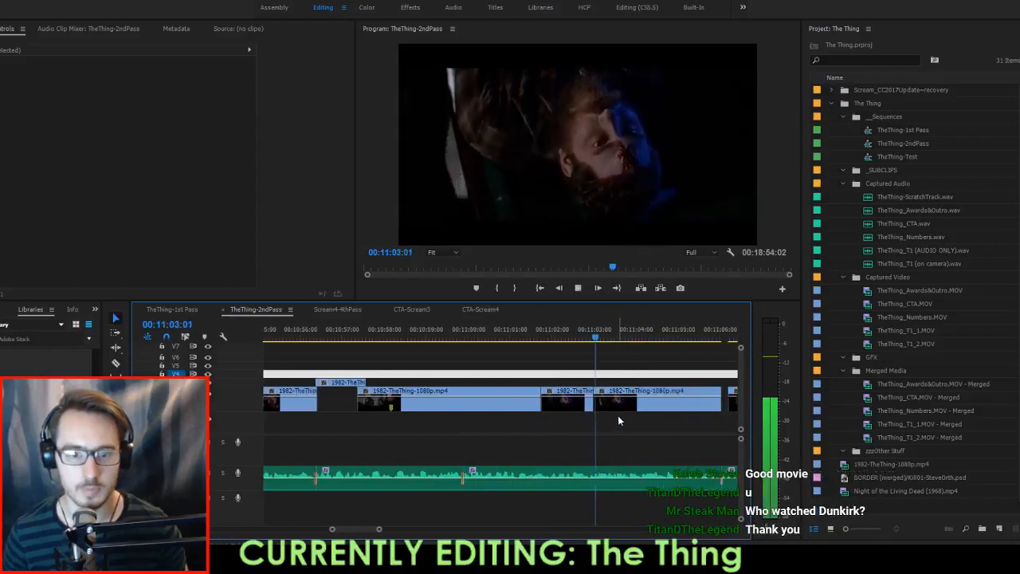
key(space)
drag(636, 402, 540, 408)
drag(399, 371, 544, 403)
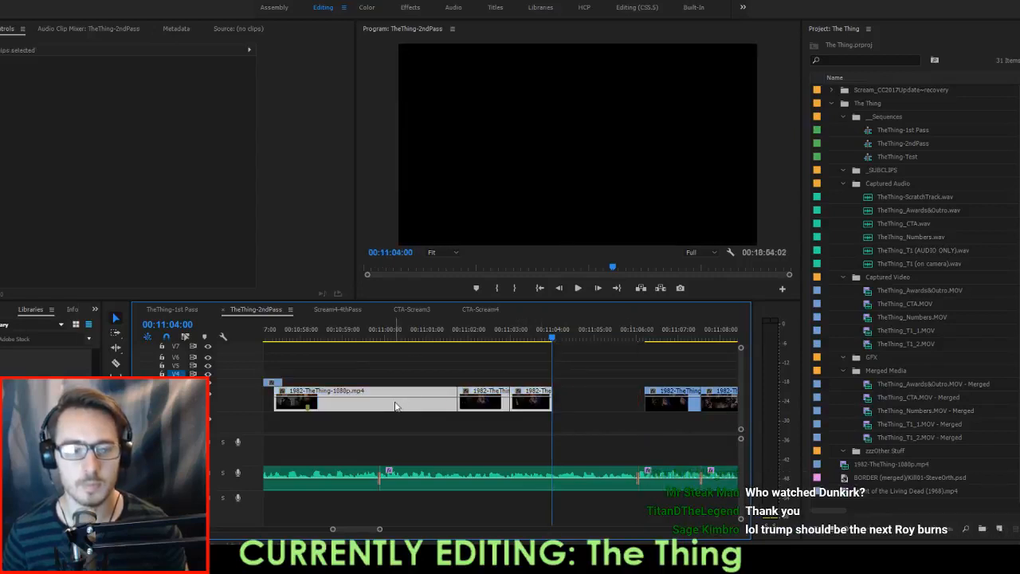
drag(404, 407, 465, 412)
click(313, 335)
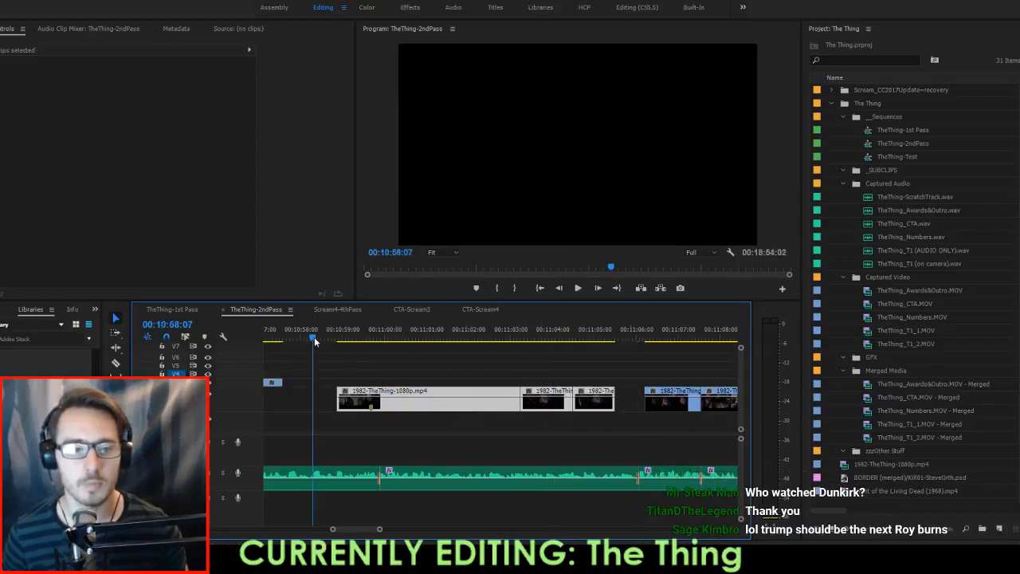
Shift the three selected clips starting near 00:10:58:21 about 15 frames earlier and play them against the narration.
key(space)
key(space)
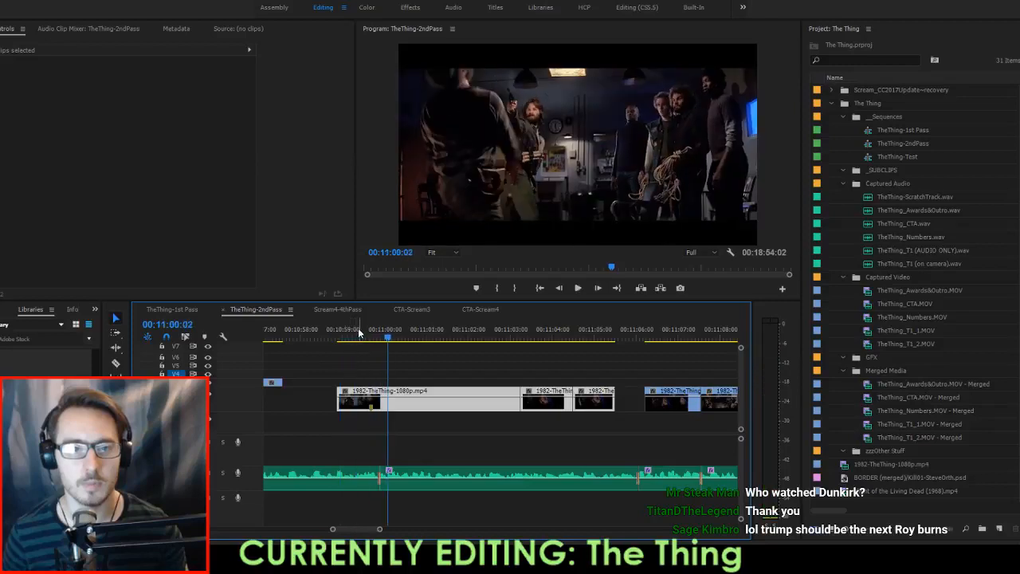
click(327, 337)
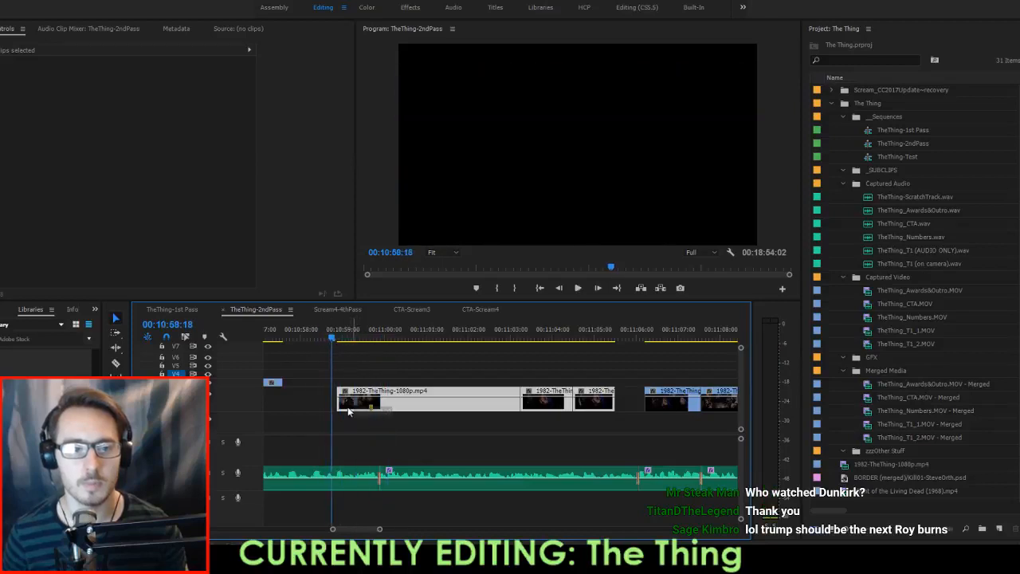
drag(349, 410, 322, 410)
key(space)
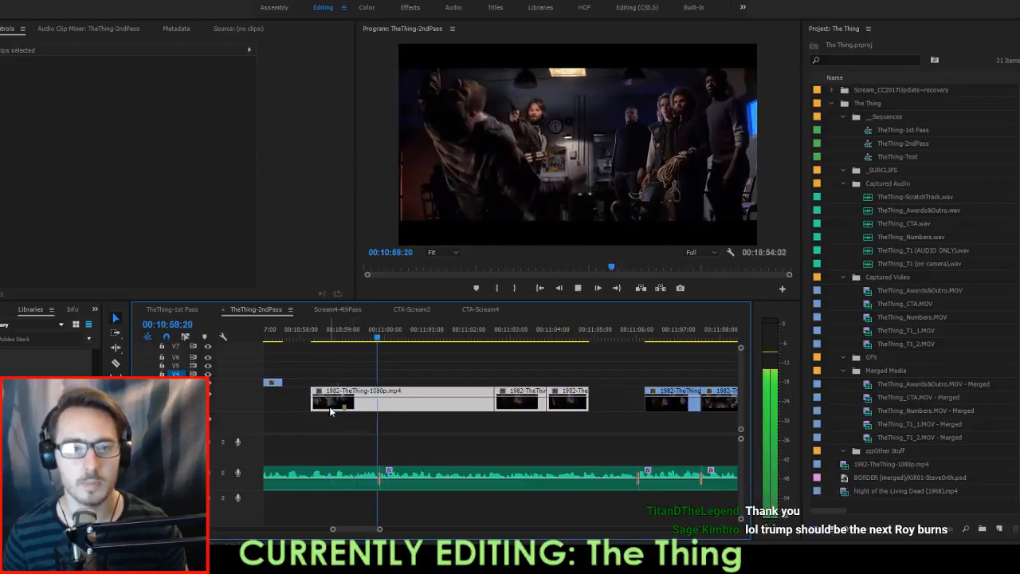
key(space)
scroll(391, 343, up, 4)
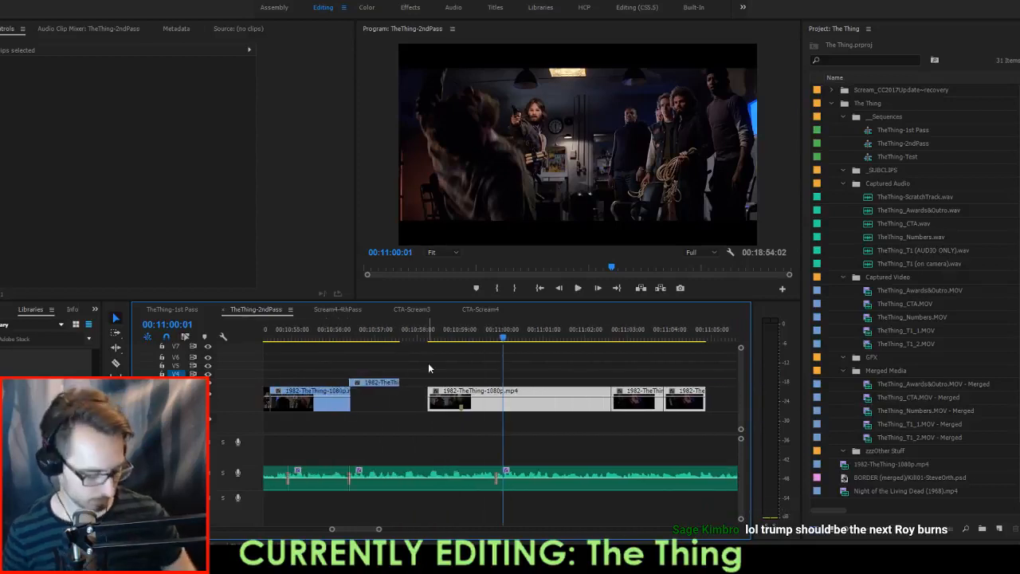
Try slipping the footage inside the three selected clips by a few frames, and undo the slips.
key(ctrl+alt+Left)
key(ctrl+alt+Left)
key(ctrl+alt+Left)
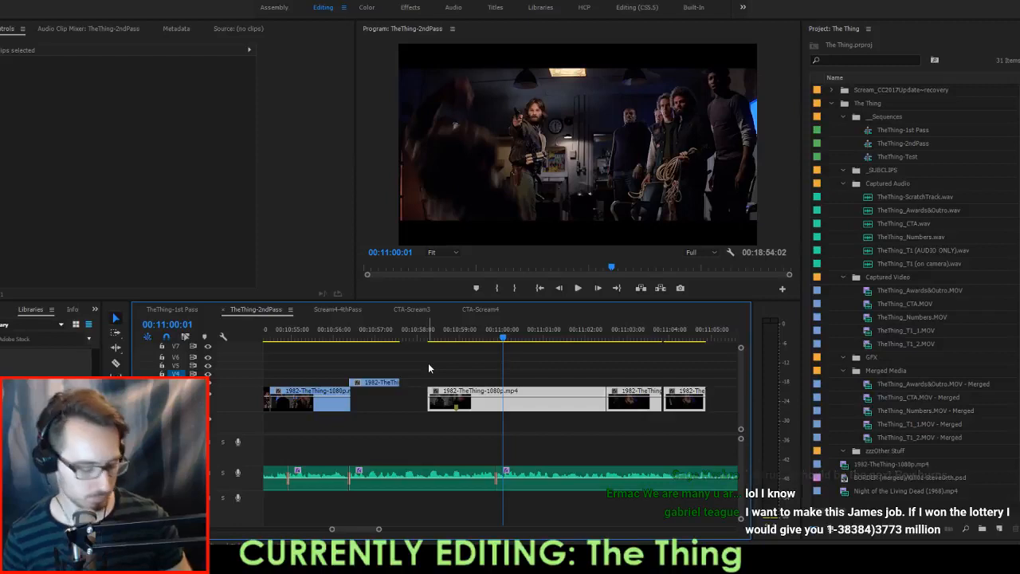
key(ctrl+z)
key(ctrl+z)
key(ctrl+z)
key(ctrl+z)
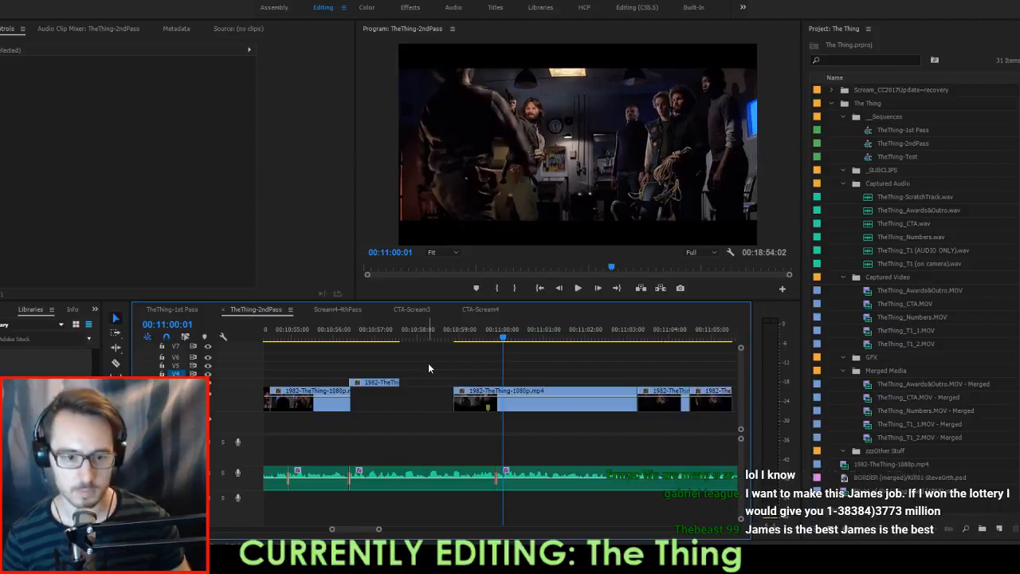
key(ctrl+z)
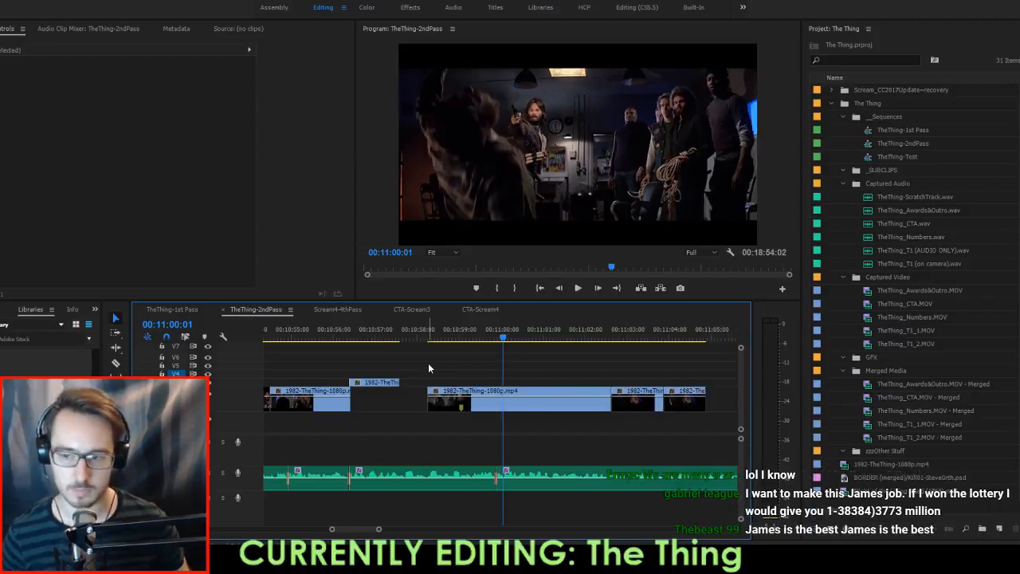
Nudge the three clips three frames earlier so the first starts at 00:10:58:05, and play them back.
click(520, 397)
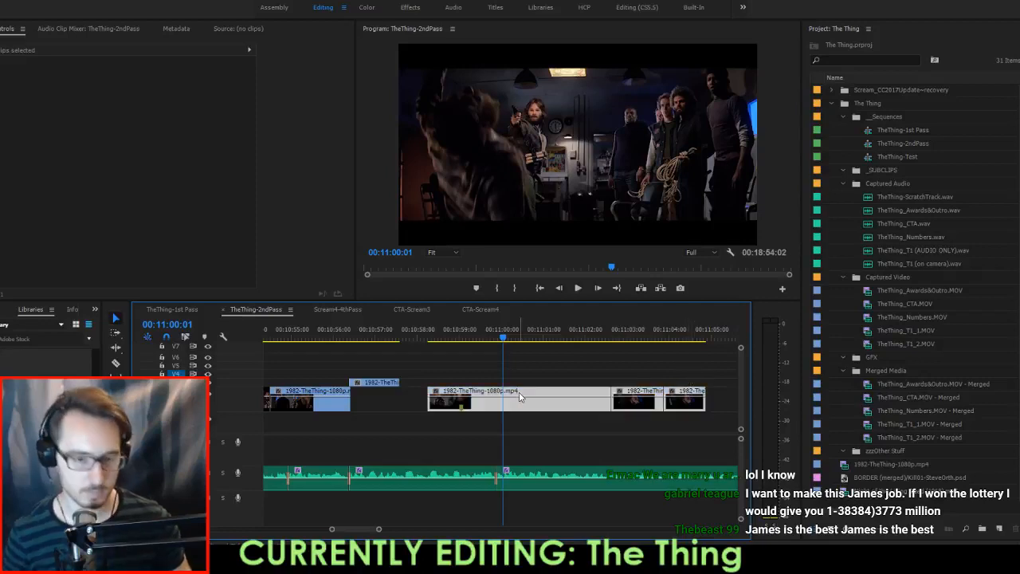
key(alt+Left)
key(alt+Left)
key(alt+Left)
key(Up)
key(space)
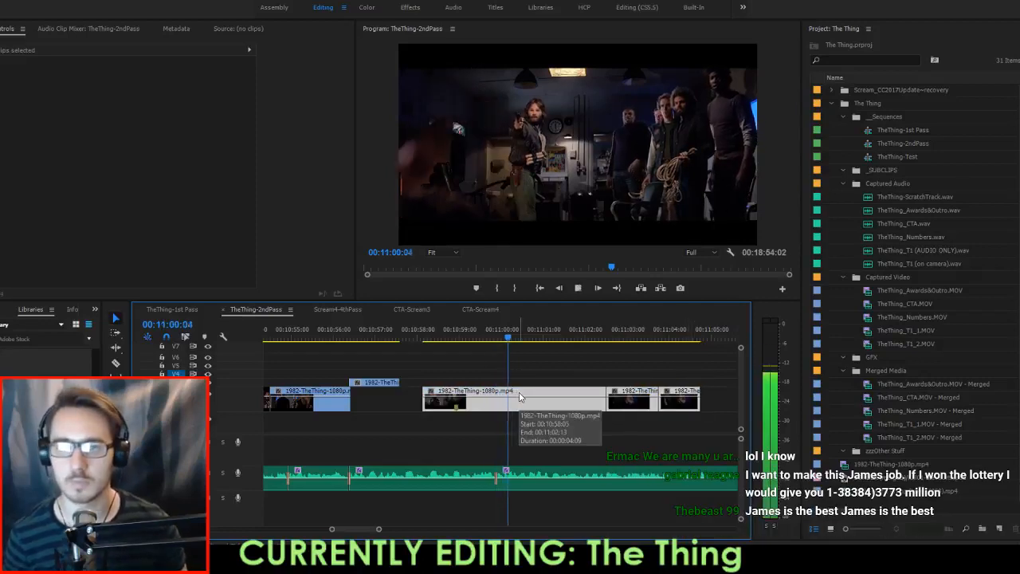
key(space)
key(shift+k)
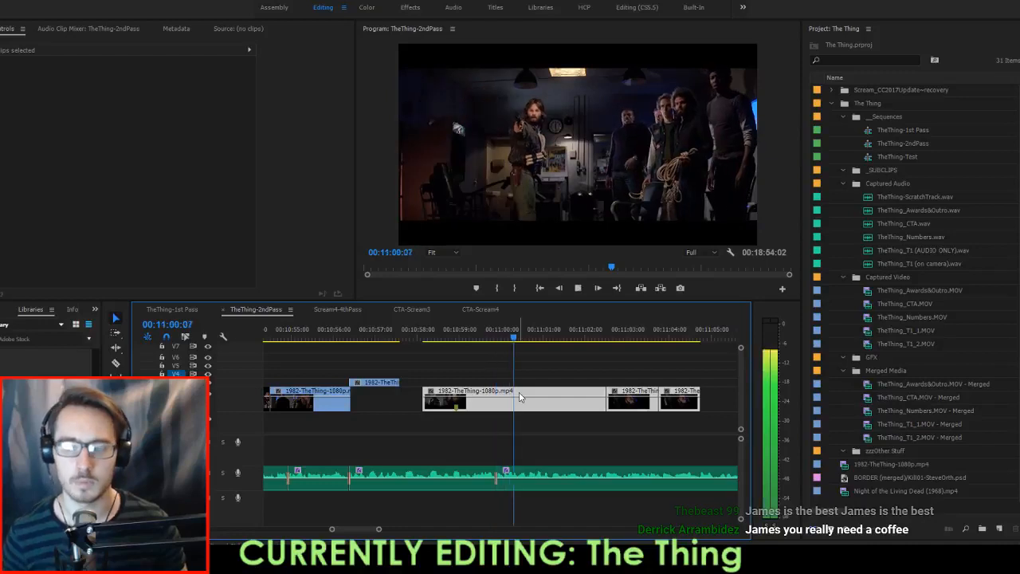
Move the sideways face clip over the end of the gun-aiming group shot at 00:11:01:20, and butt the following clip against it.
click(622, 363)
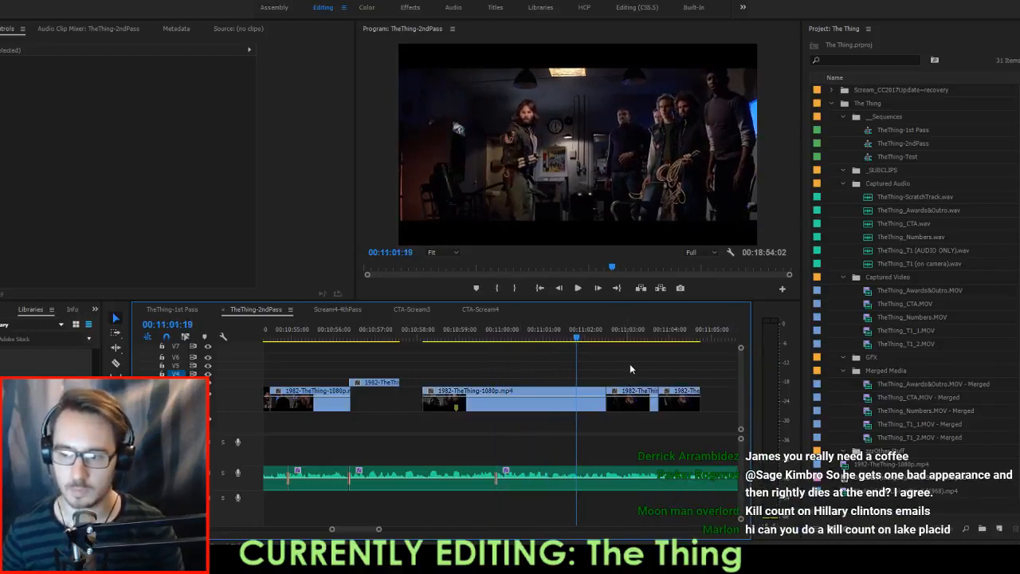
key(Right)
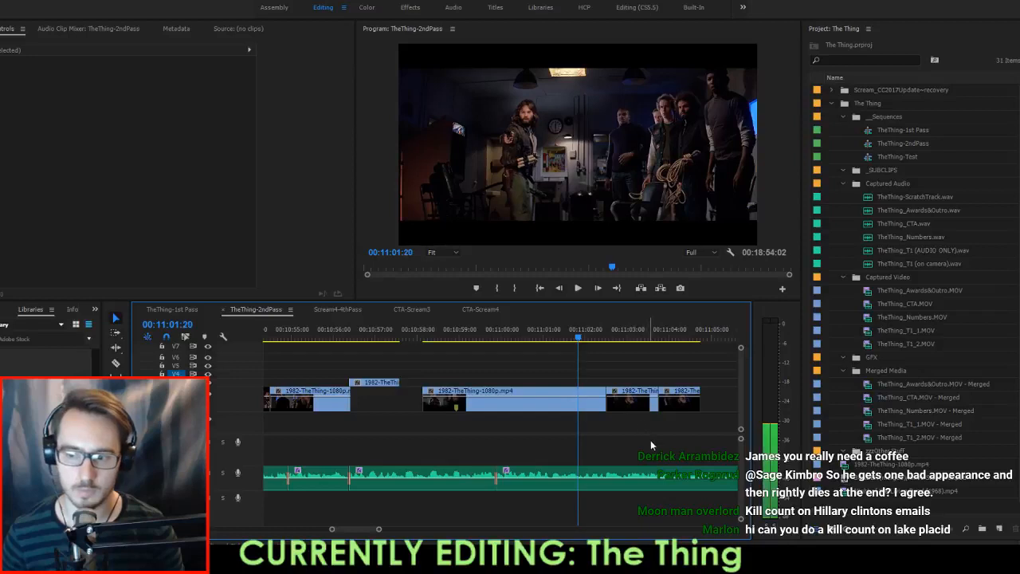
drag(613, 406, 611, 406)
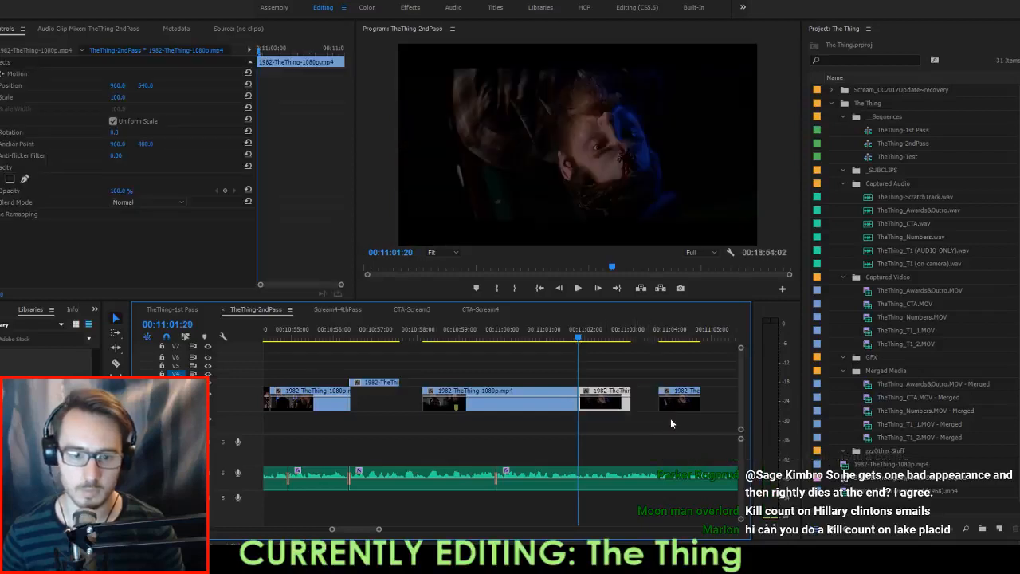
drag(675, 410, 647, 405)
Move the scalpel shot down onto the track with the other movie clips, extend its end to the next clip, and play it back.
key(Up)
key(Up)
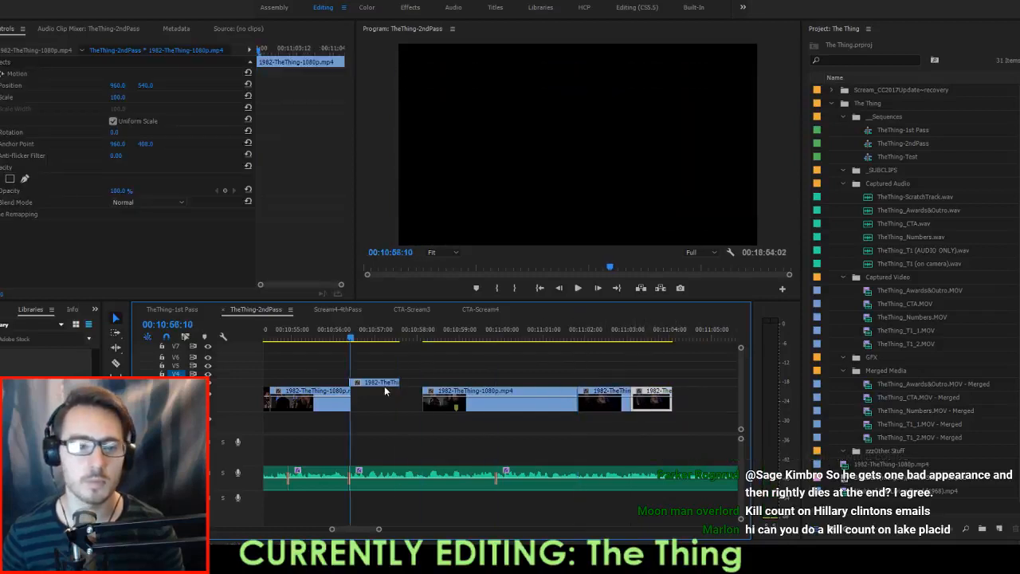
key(space)
key(space)
drag(377, 386, 380, 401)
click(313, 333)
key(space)
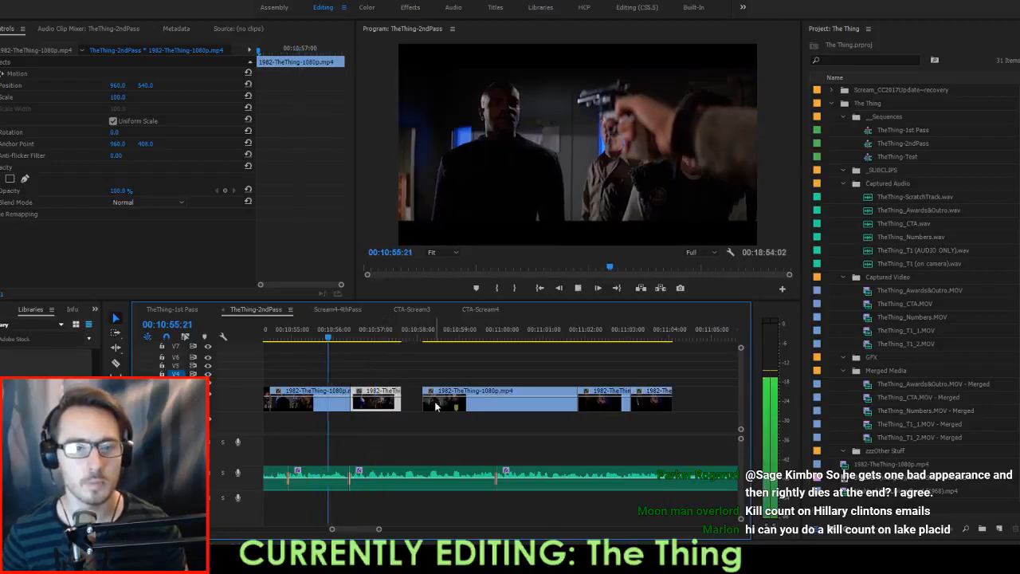
key(space)
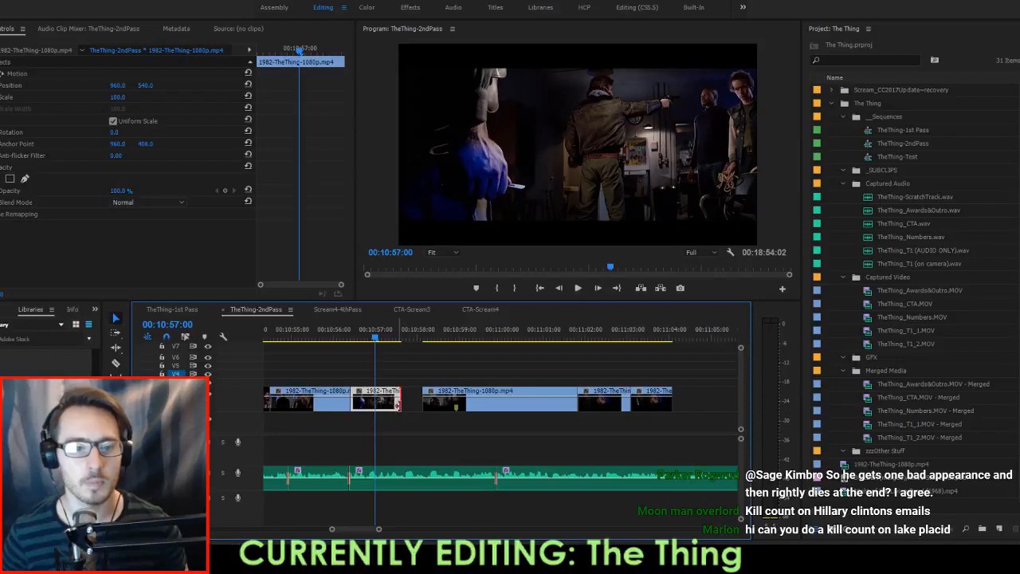
drag(398, 405, 423, 405)
key(space)
key(space)
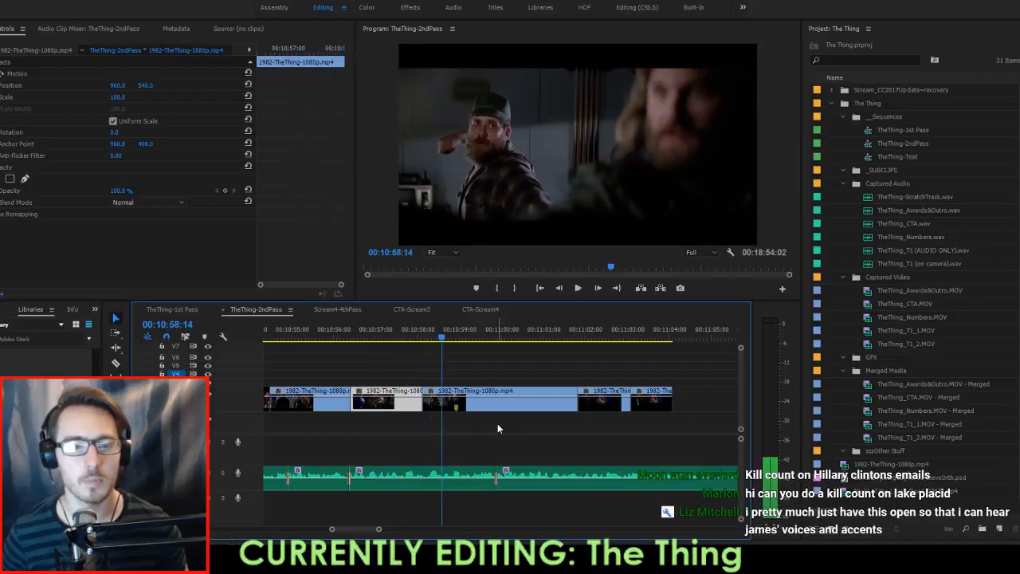
Slip the scalpel shot's footage a couple of frames to drop the close-up at its end, and play the section back.
key(Up)
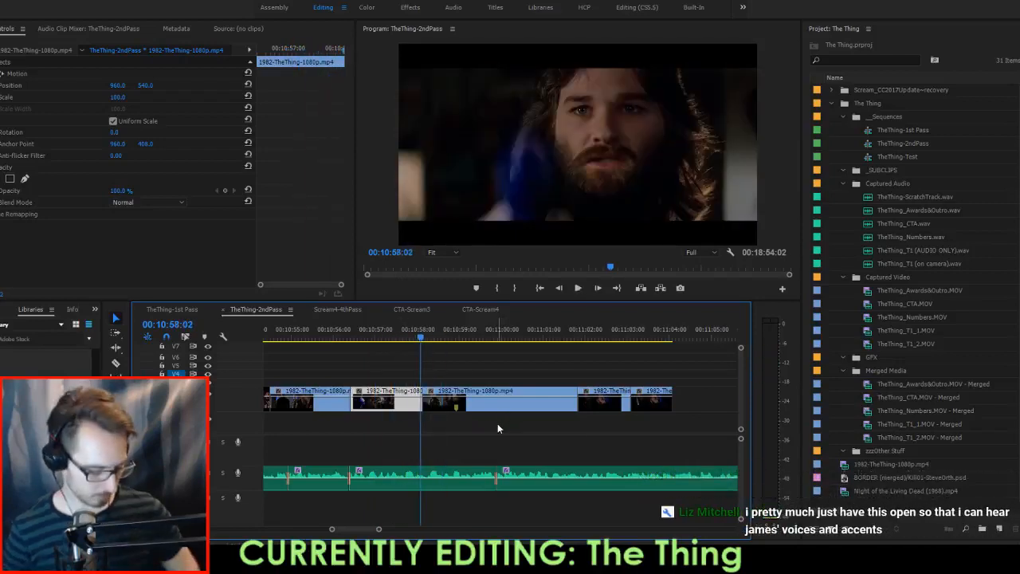
key(ctrl+alt+Right)
key(ctrl+alt+Right)
key(Up)
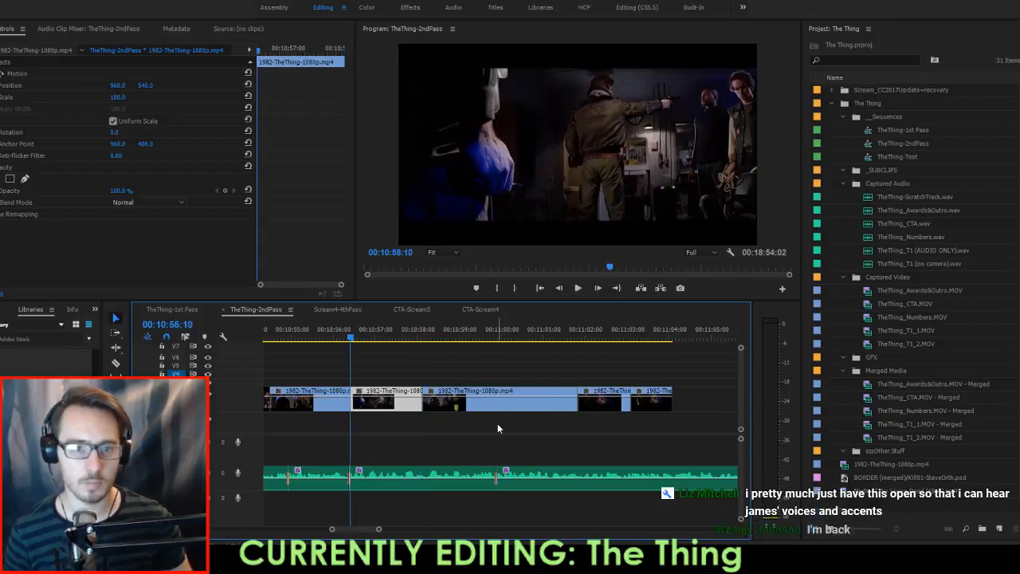
key(space)
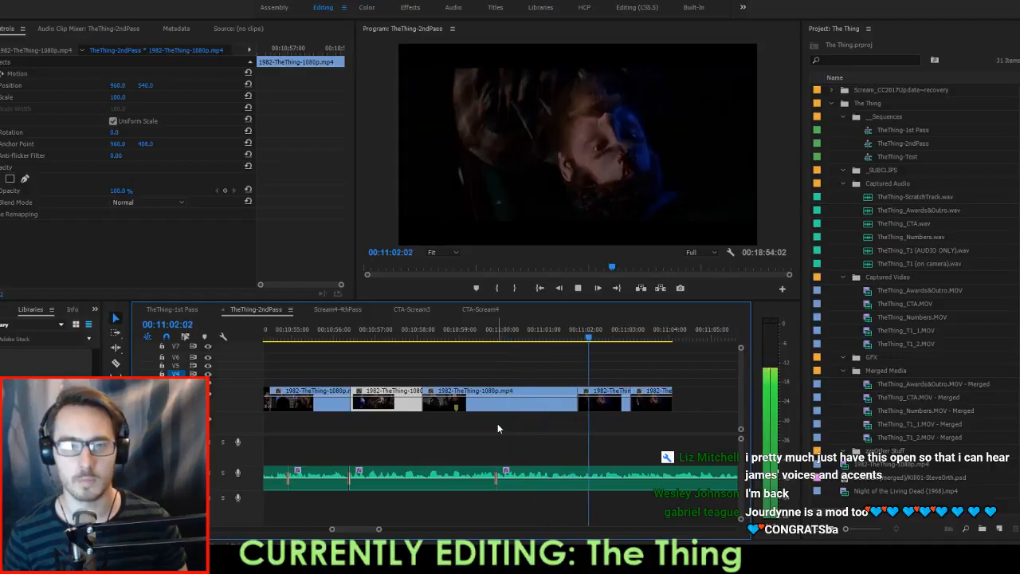
key(space)
Extend the end of the sideways face clip to close the gap before the clip near 00:11:06:05, and play it back.
scroll(690, 404, down, 1)
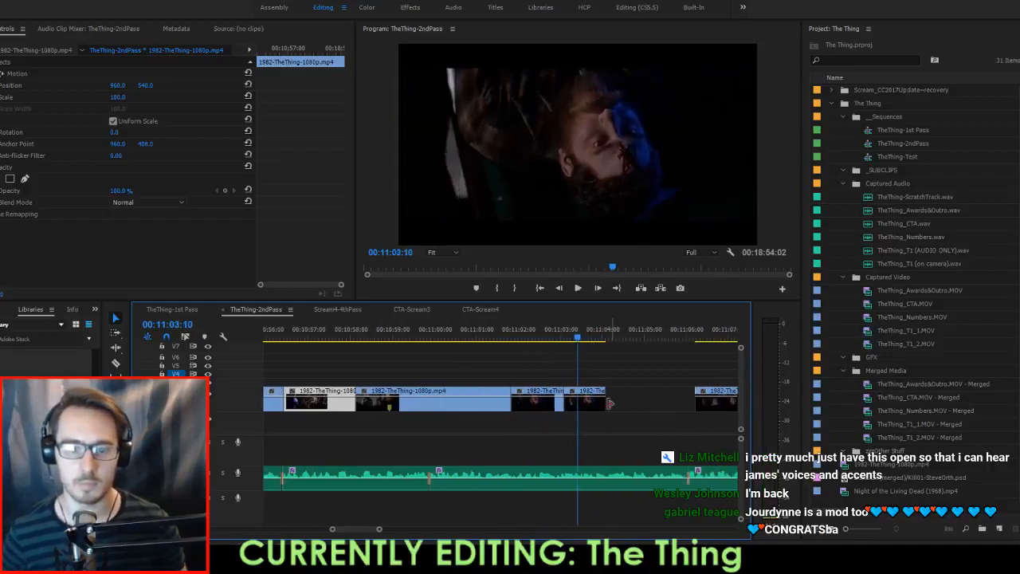
drag(601, 403, 613, 408)
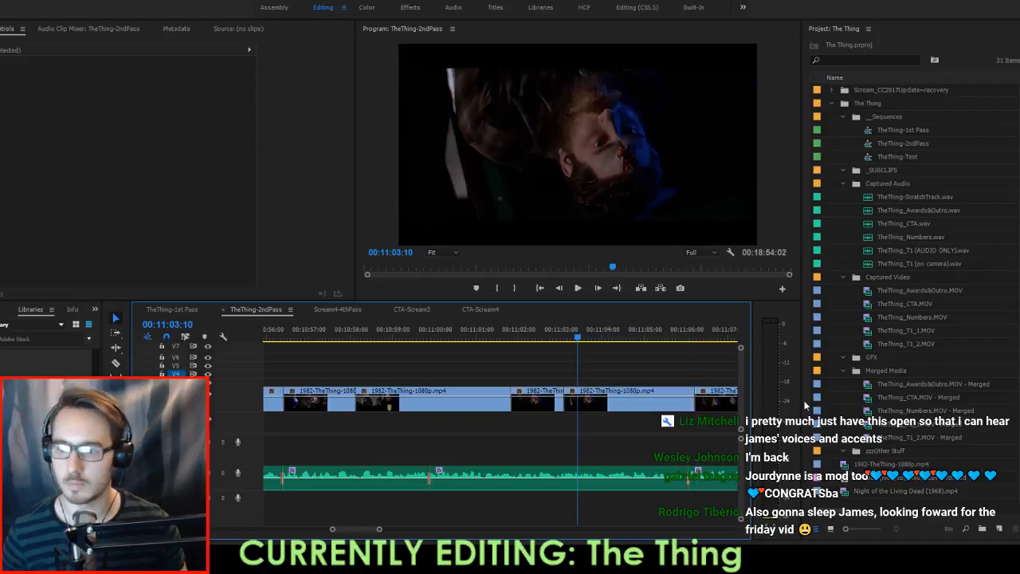
key(space)
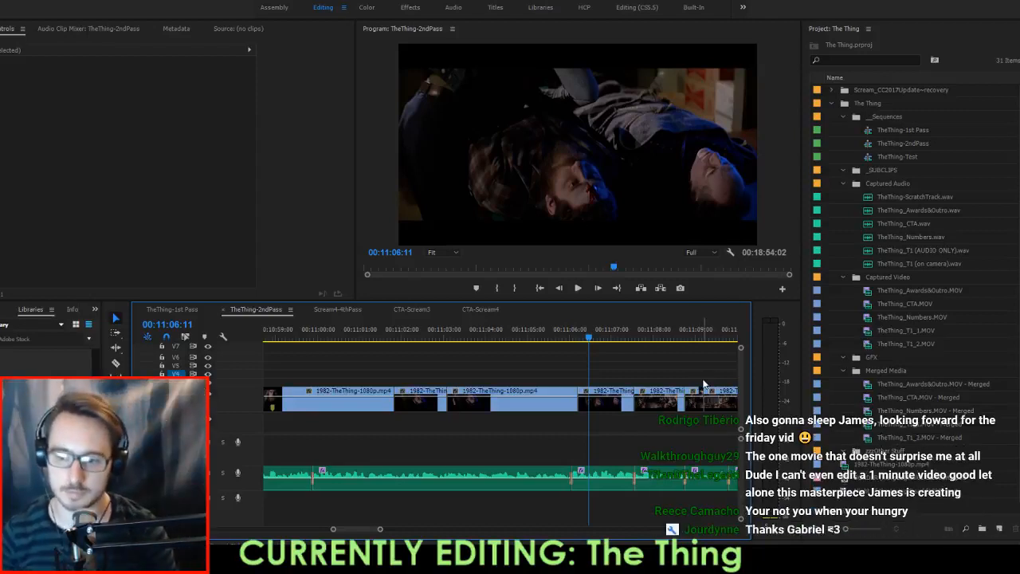
Move the clip near 00:11:06:05 back to the narration cut, close the gap after it by extending its end, and play it back.
click(595, 414)
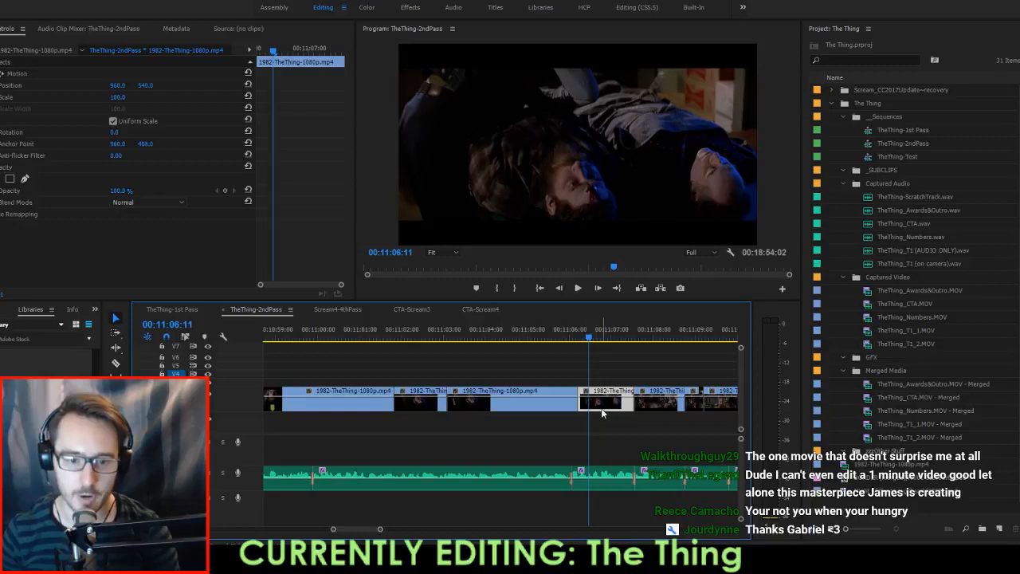
drag(602, 413, 597, 412)
click(555, 326)
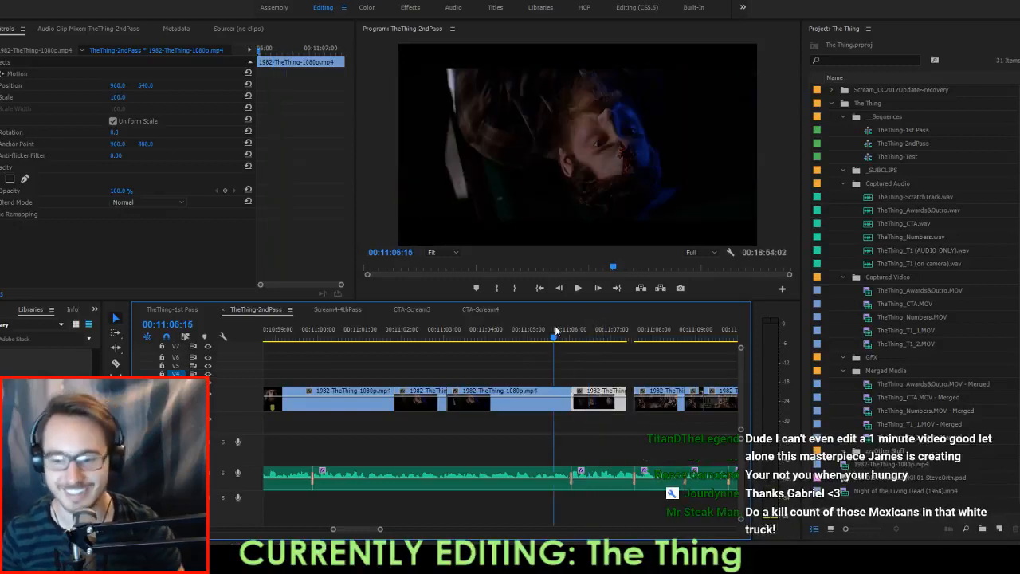
key(space)
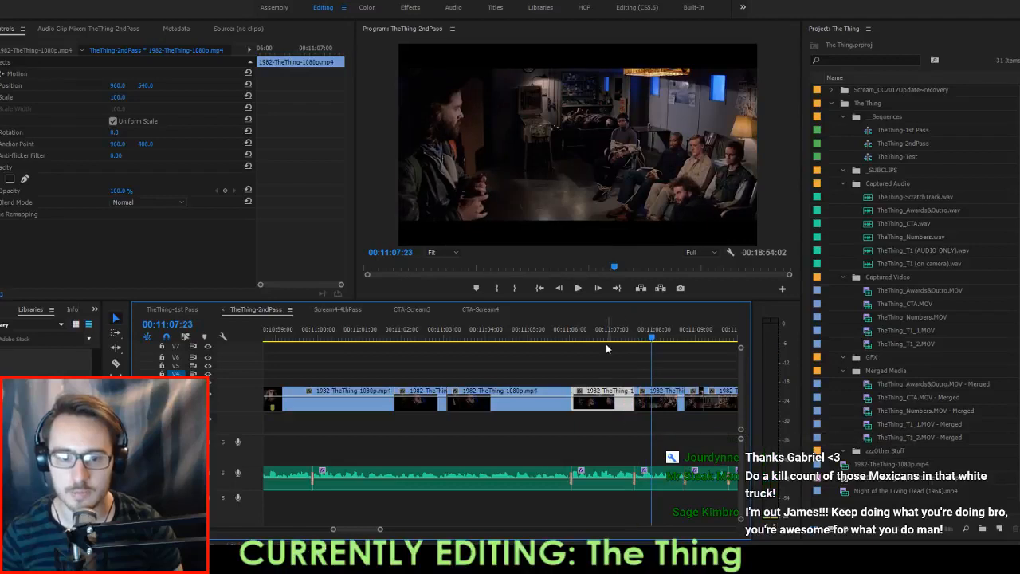
click(598, 335)
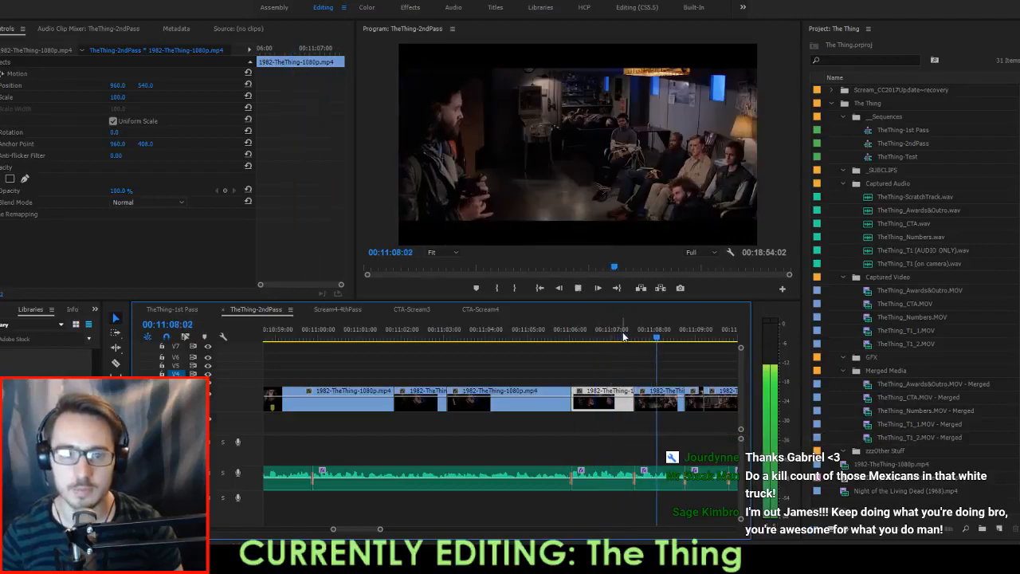
key(space)
Play from the group shot at 00:11:07:13 and delete the short clip between it and the flamethrower shot.
key(=)
key(=)
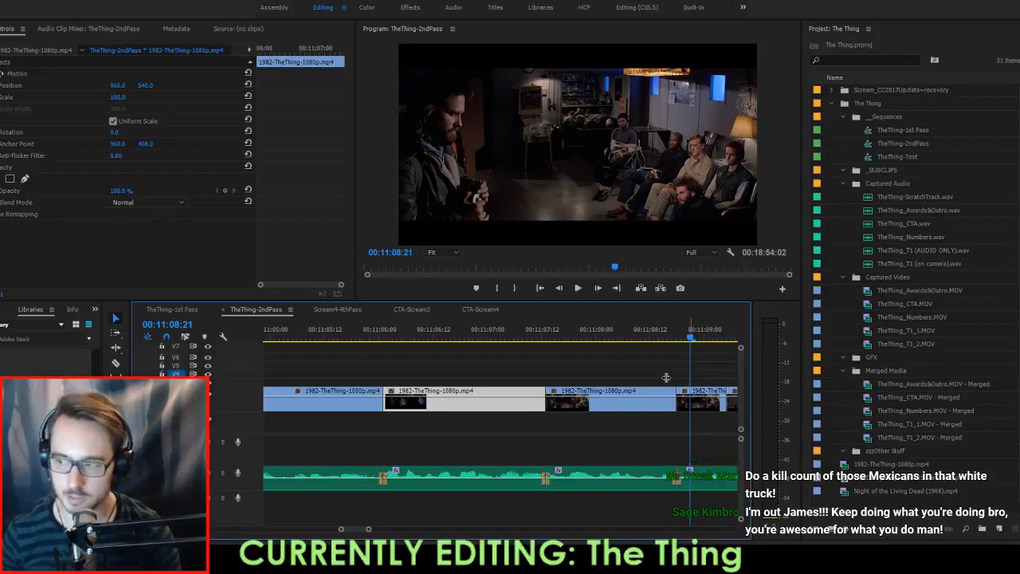
click(643, 368)
key(Up)
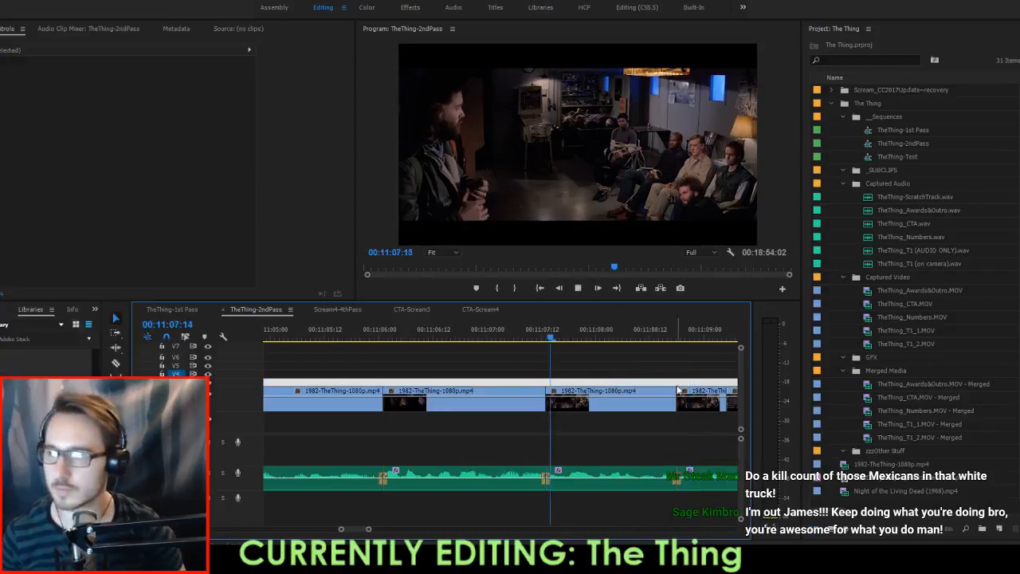
key(space)
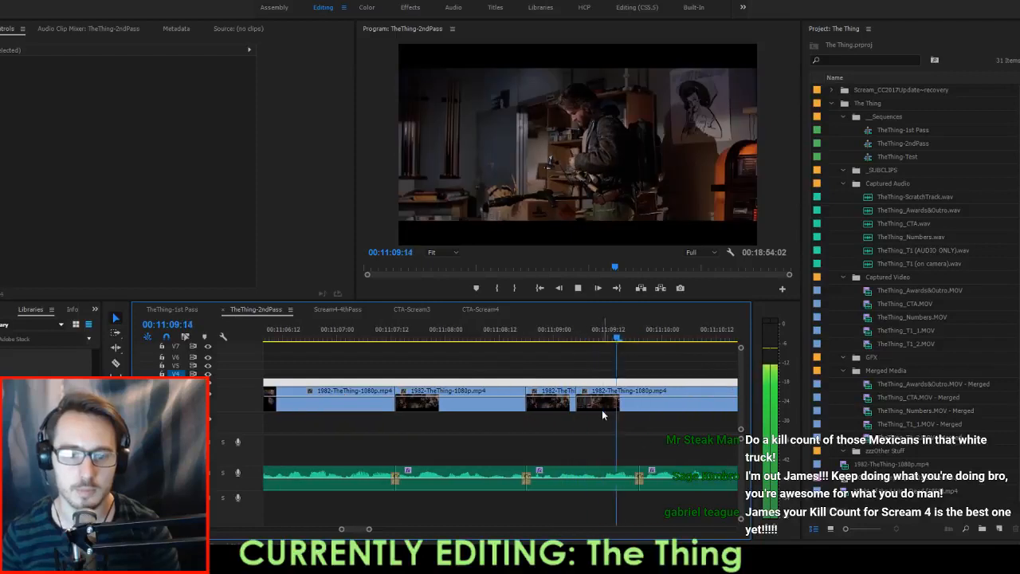
key(space)
click(553, 401)
key(Delete)
Delete the extra audio above and below the main audio of both TheThing_T1_2.MOV merged clips, and play from about 00:11:13:05.
scroll(577, 405, down, 5)
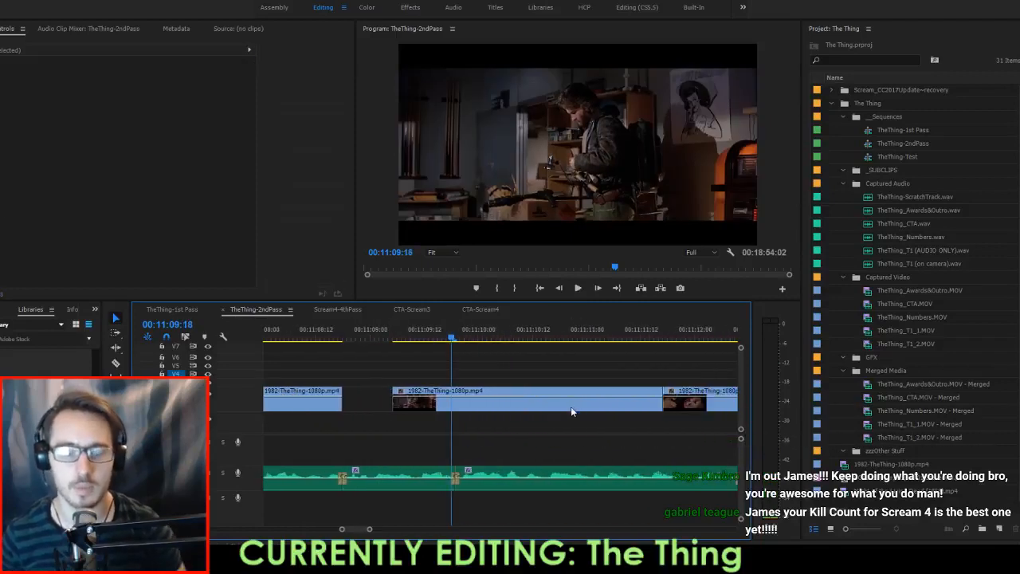
scroll(587, 393, down, 4)
click(617, 419)
scroll(618, 419, down, 2)
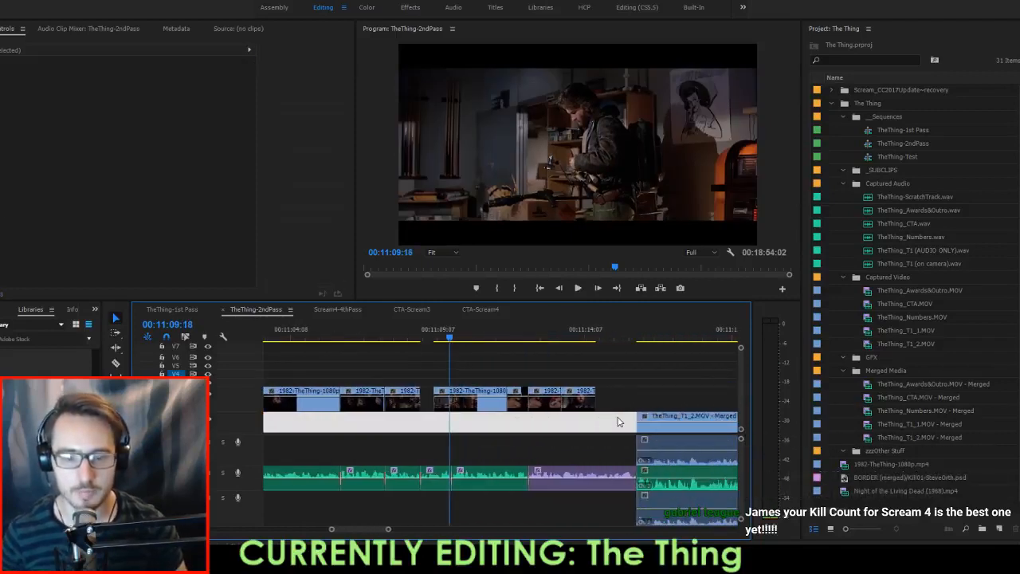
scroll(618, 434, down, 5)
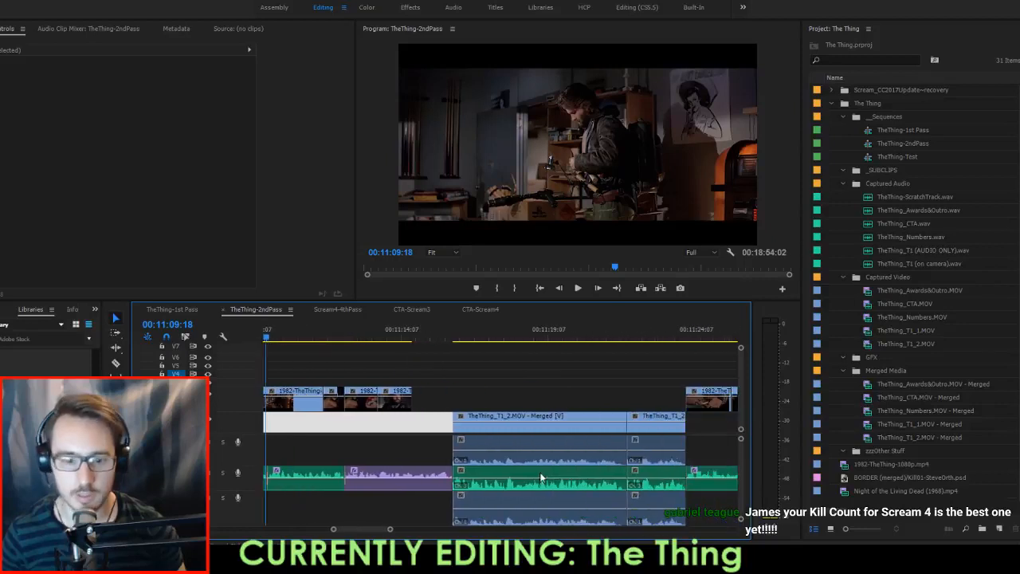
click(555, 452)
key(Delete)
click(651, 454)
key(Delete)
click(647, 503)
key(Delete)
click(593, 501)
key(Delete)
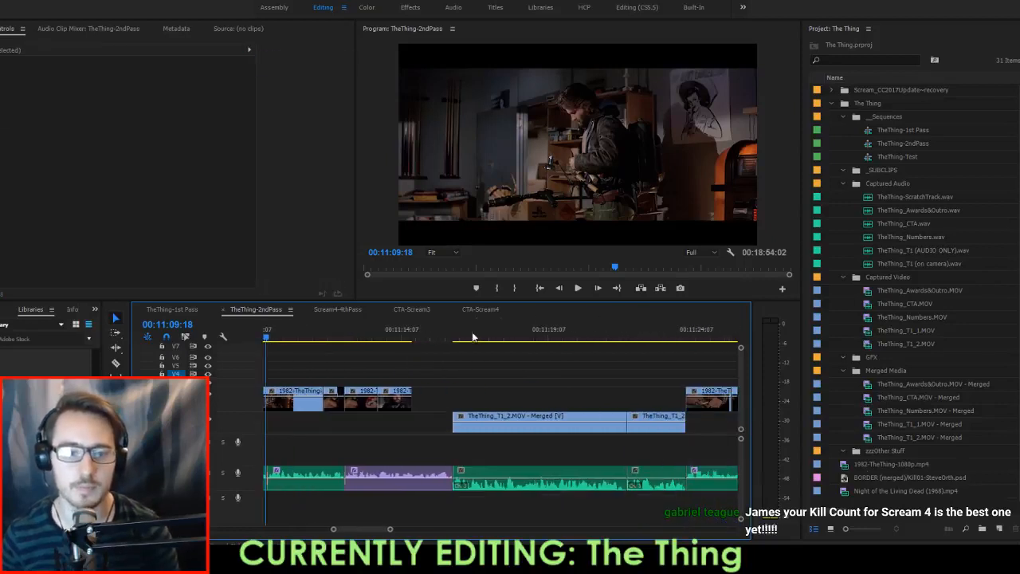
click(373, 328)
key(space)
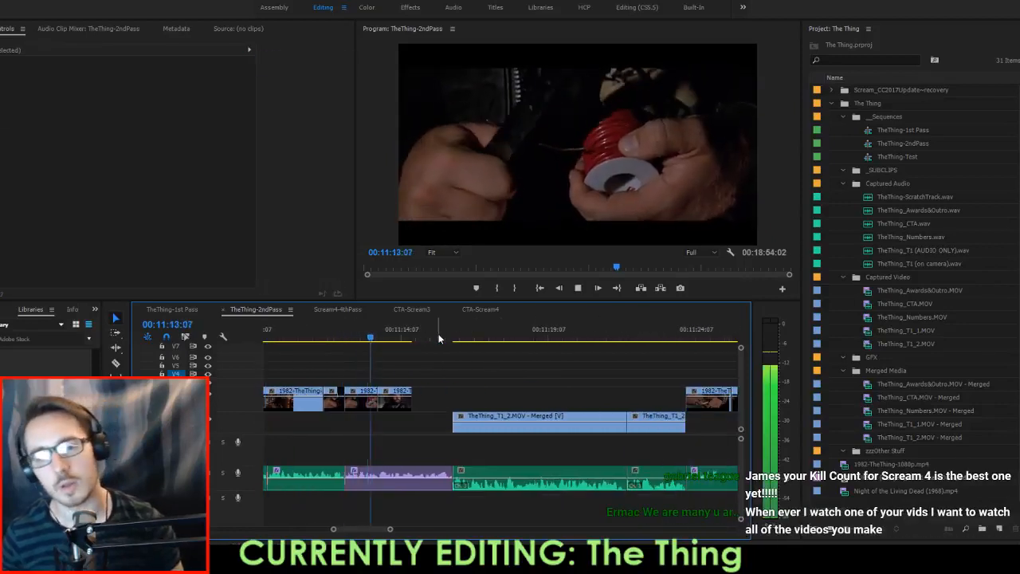
Extract the opening of the first TheThing_T1_2.MOV merged clip, from its start near 00:11:16:03 to 00:11:18:10, and play on.
scroll(544, 450, up, 2)
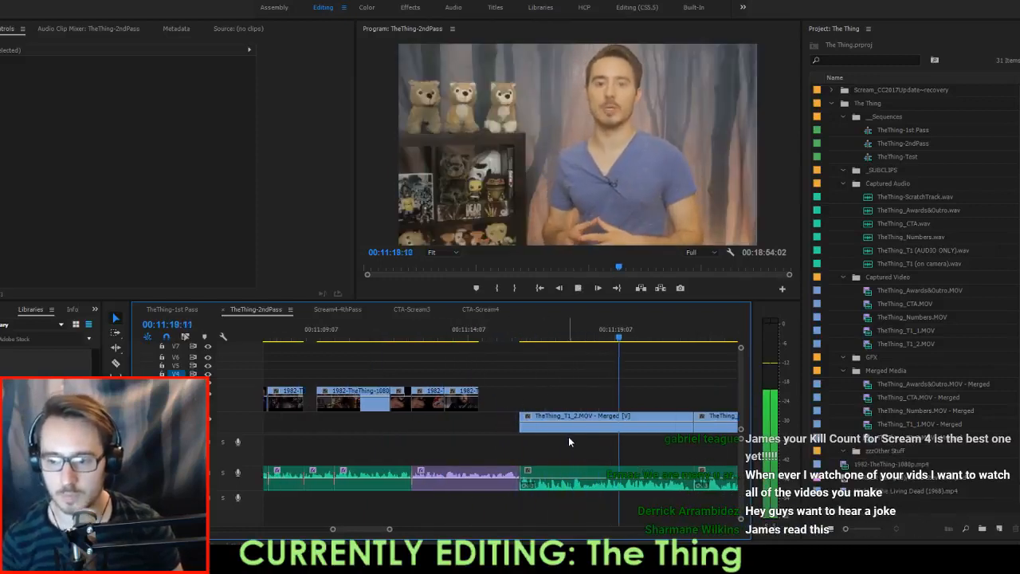
key(Up)
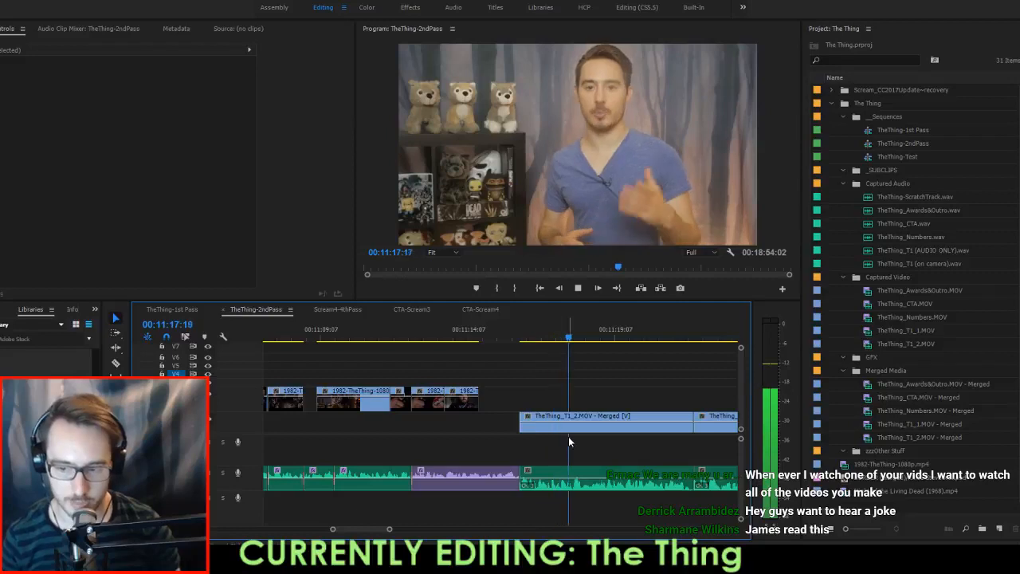
key(space)
key(Right)
key(Right)
key(Right)
key(Left)
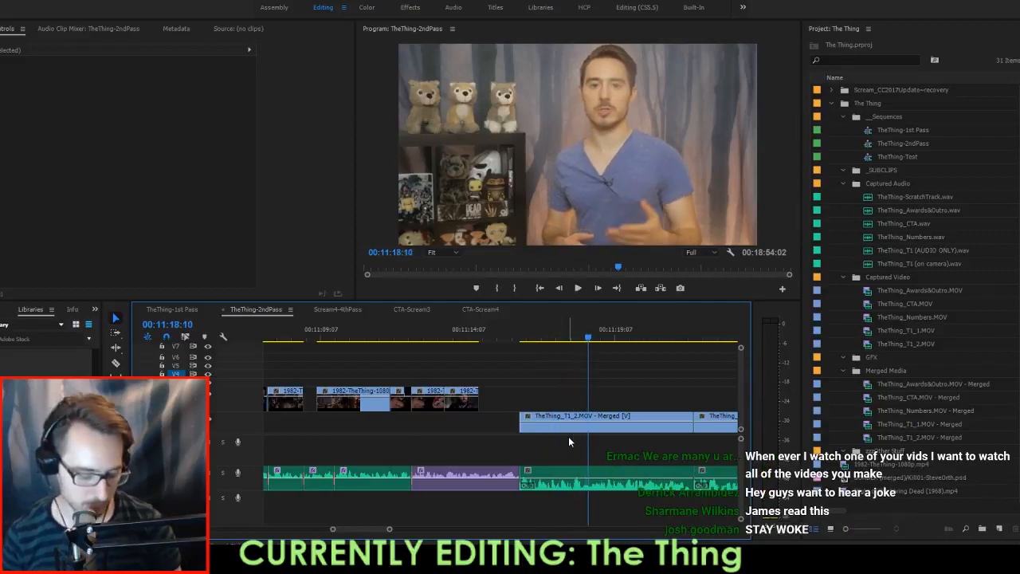
key(o)
key(Up)
key(i)
key(apostrophe)
key(space)
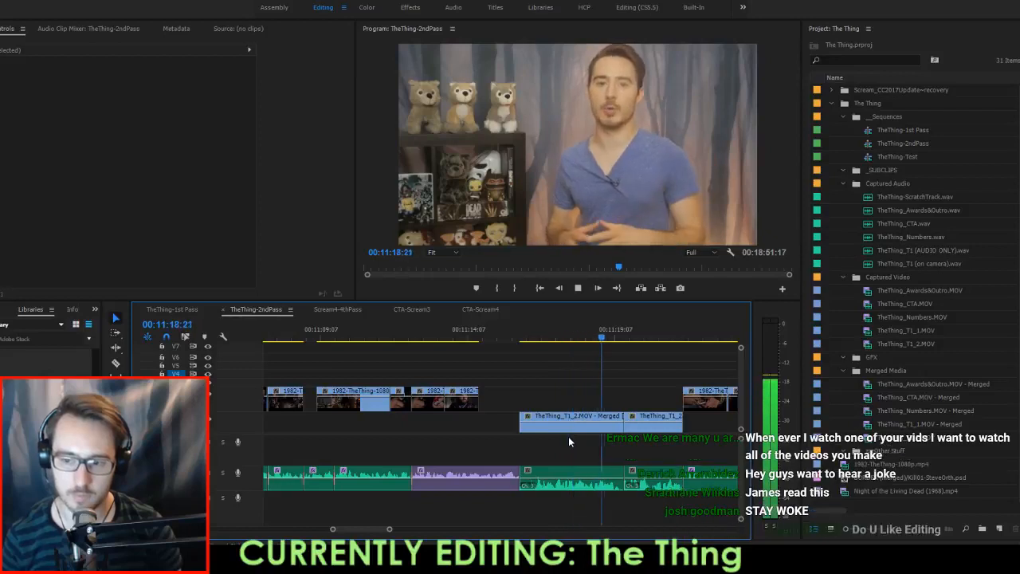
Extract the two frames at the cut between the two TheThing_T1_2.MOV merged clips, and play back from about 00:11:14:17.
key(space)
key(i)
key(o)
key(apostrophe)
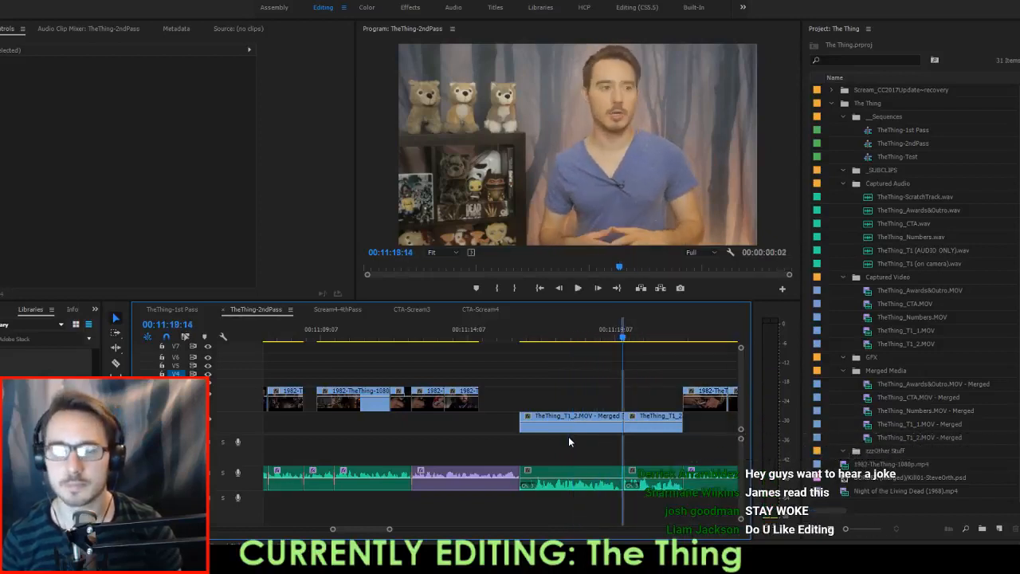
key(space)
key(Up)
key(Up)
key(Up)
key(space)
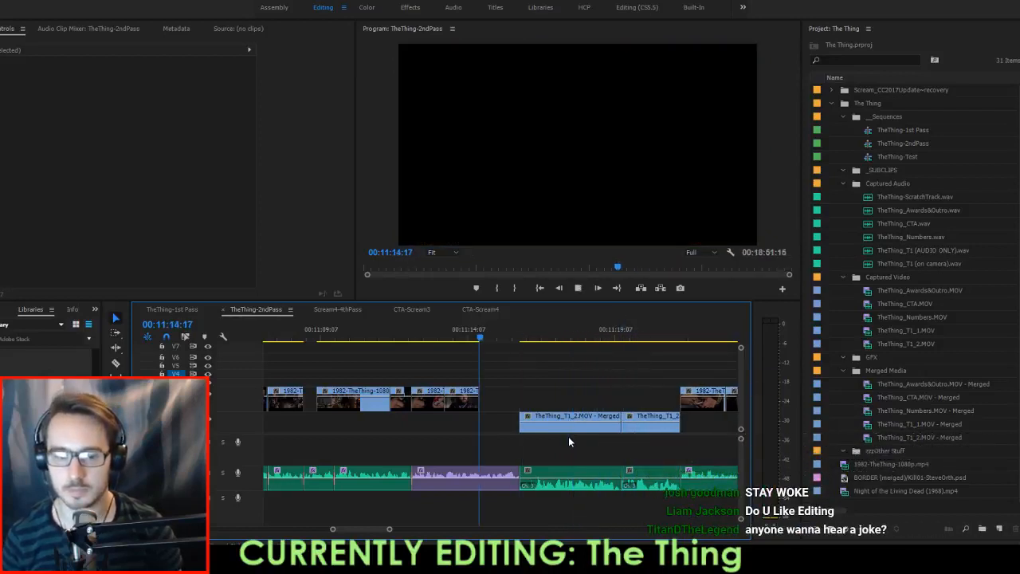
key(Up)
key(Up)
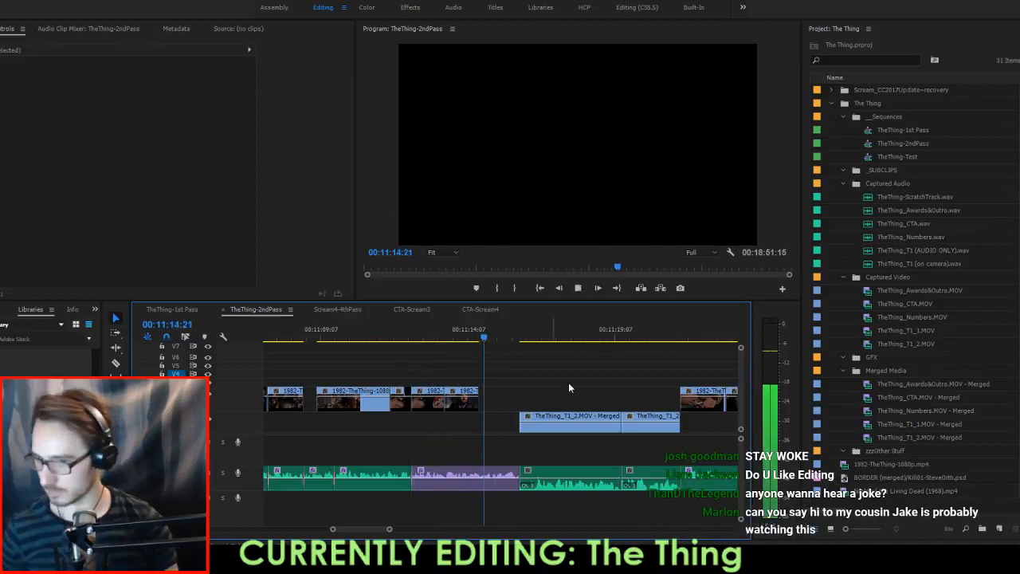
key(space)
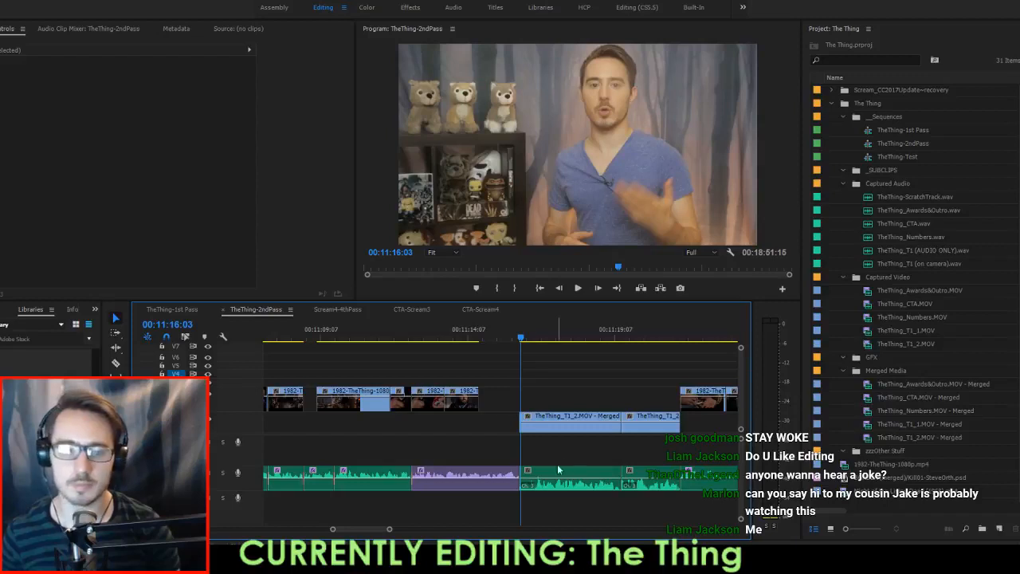
Move the first TheThing_T1_2.MOV merged clip's audio back over the start of the purple narration clip, and apply the audio gain setting.
drag(554, 473, 447, 472)
drag(390, 449, 454, 479)
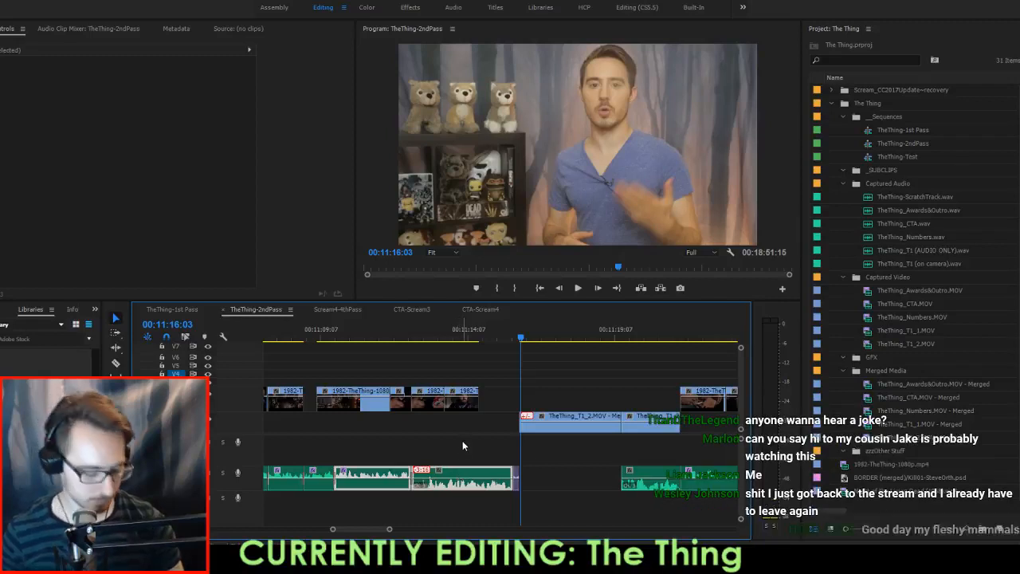
click(465, 470)
key(g)
key(Return)
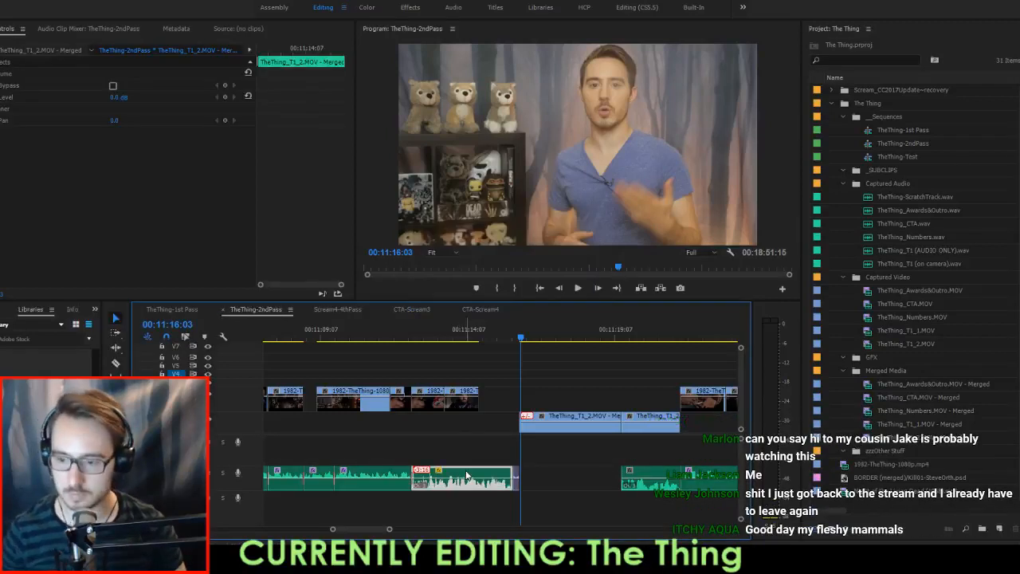
Play the moved audio and extract everything from its end at about 00:11:15:19 up to the movie clip after the on-camera footage.
click(338, 344)
key(space)
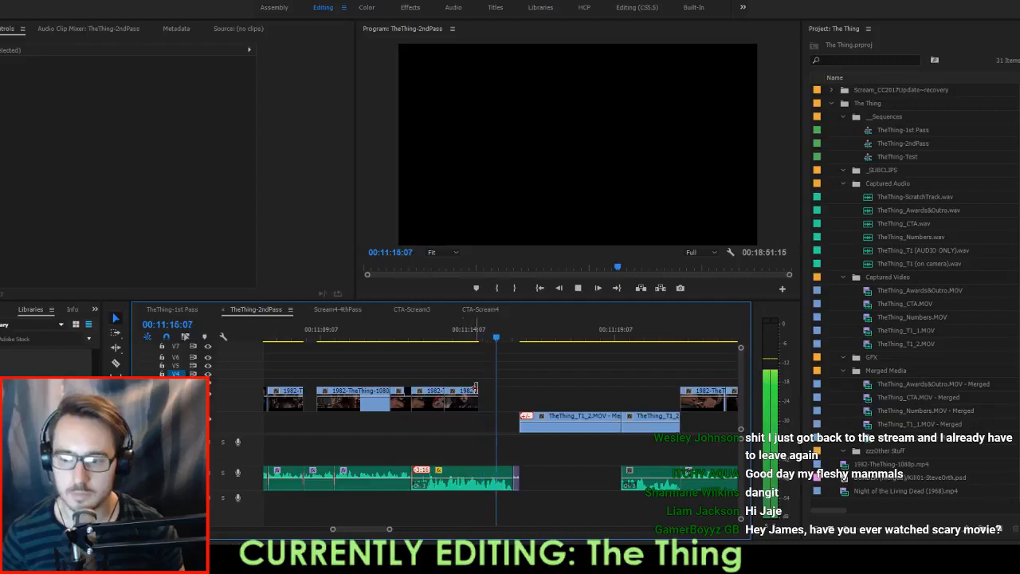
key(space)
key(Right)
key(Right)
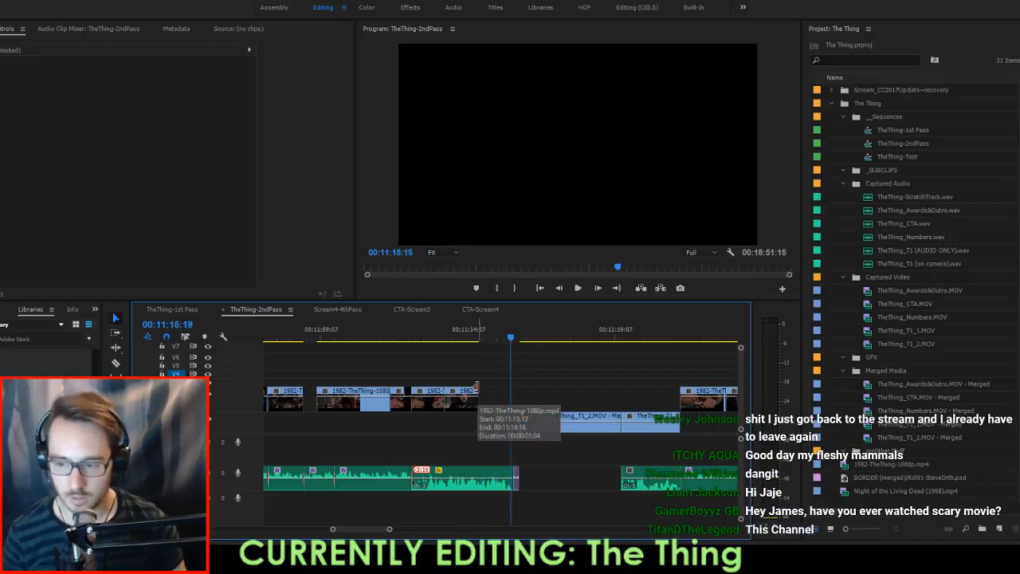
key(i)
key(Down)
key(Down)
key(Down)
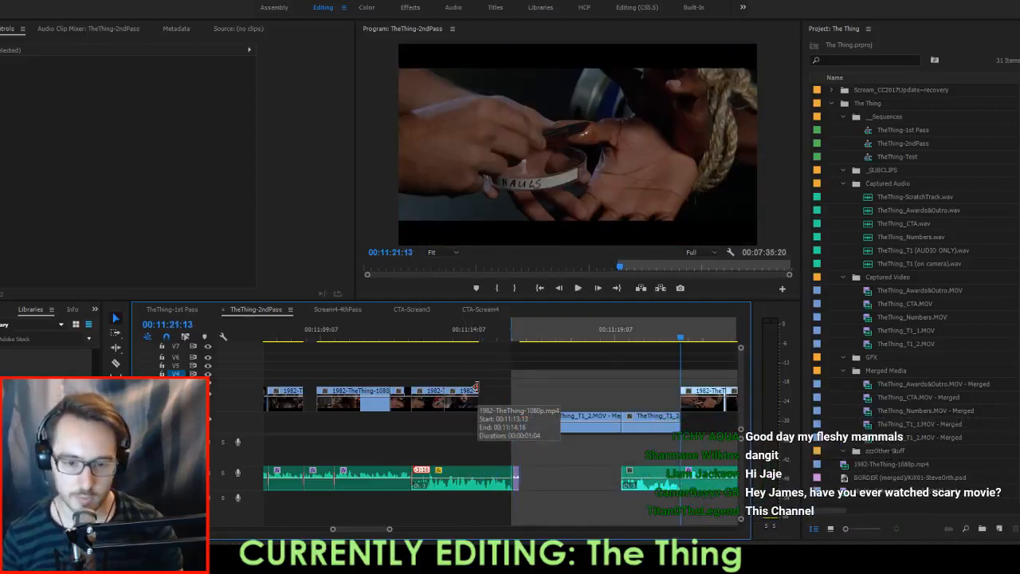
key(Up)
key(space)
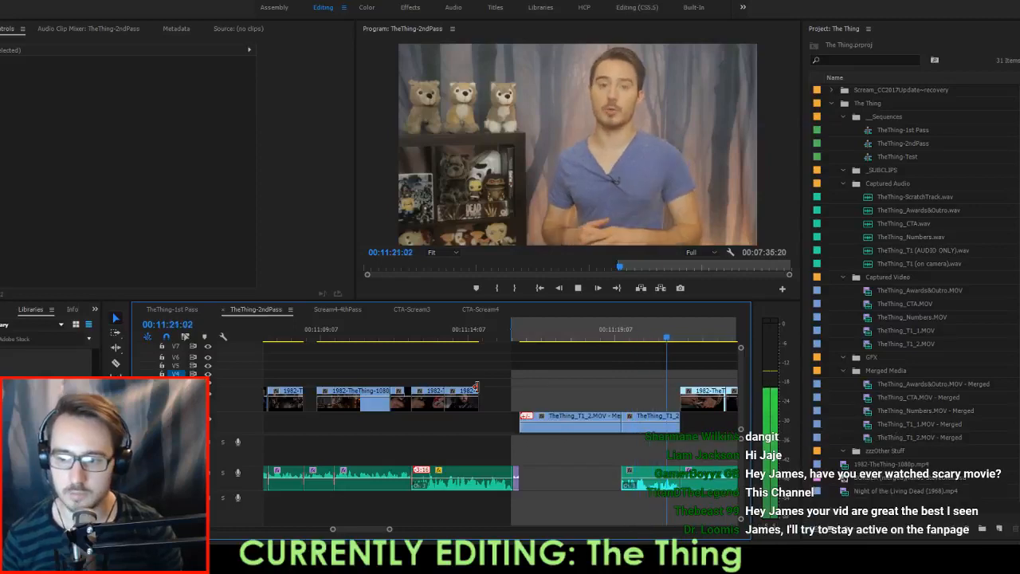
key(space)
key(Left)
key(o)
key(apostrophe)
Play back from the flamethrower shot near 00:11:09 and save the project.
key(Up)
key(Up)
key(Up)
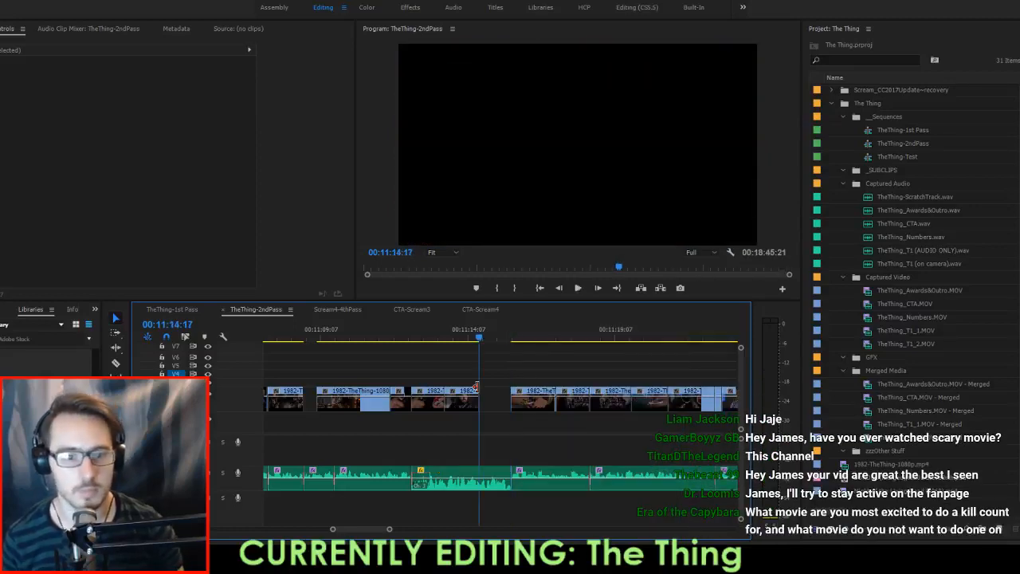
key(Up)
key(Up)
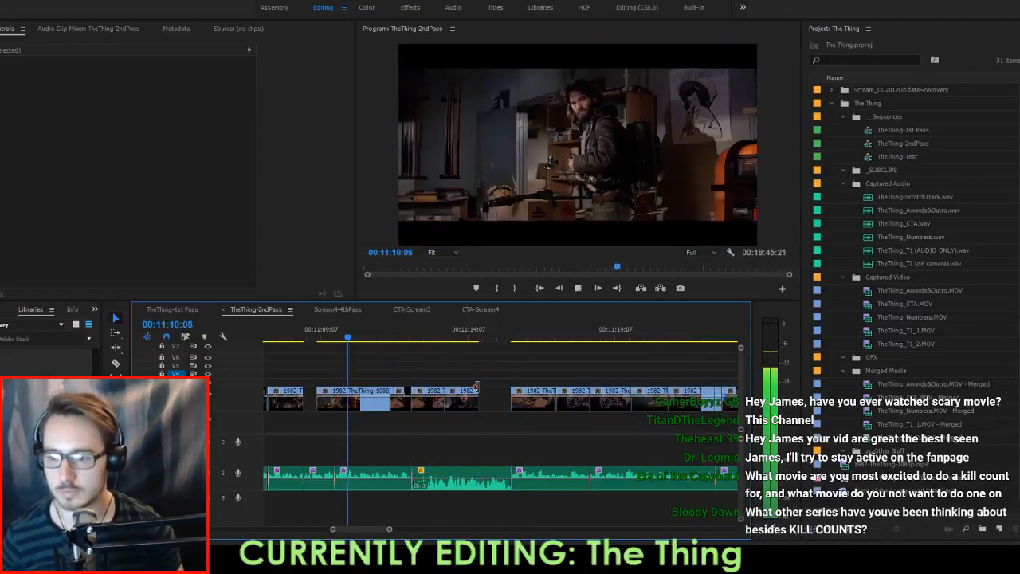
key(ctrl+s)
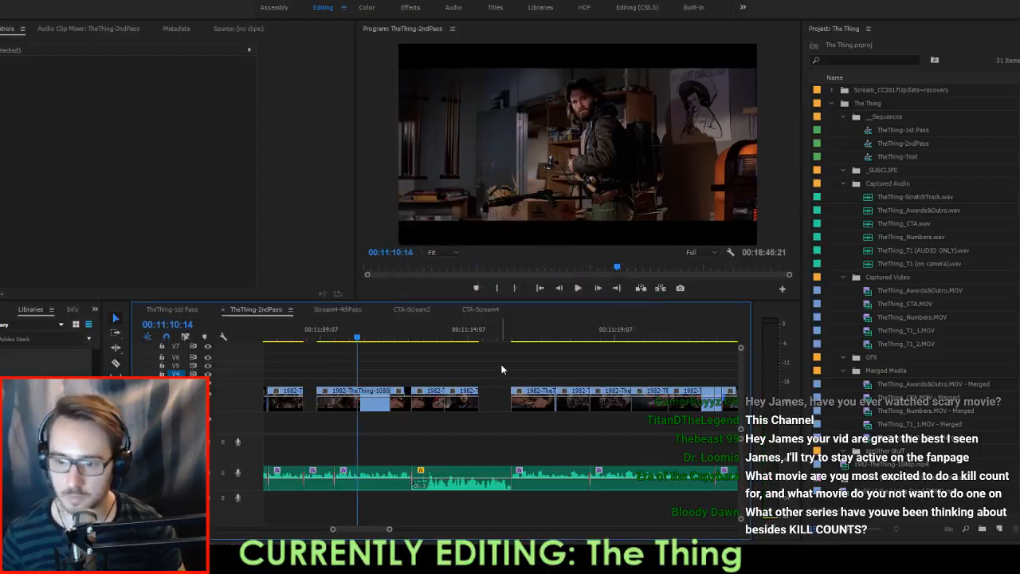
Play the flamethrower shot and the preceding group shot to check their timing against the narration cuts.
scroll(389, 390, up, 4)
click(402, 426)
key(space)
scroll(396, 421, up, 3)
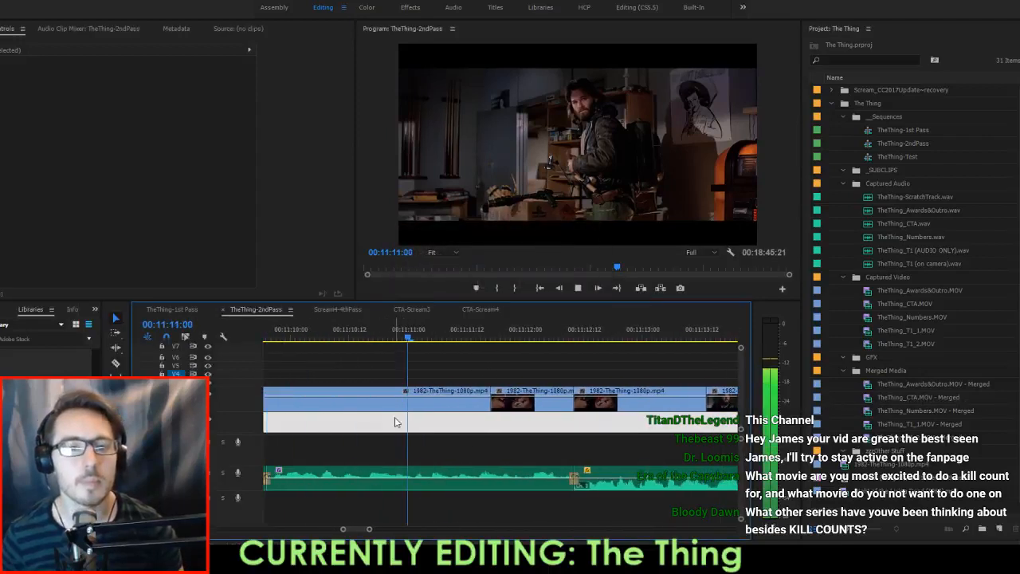
key(space)
scroll(396, 422, up, 3)
key(Up)
key(Up)
key(Up)
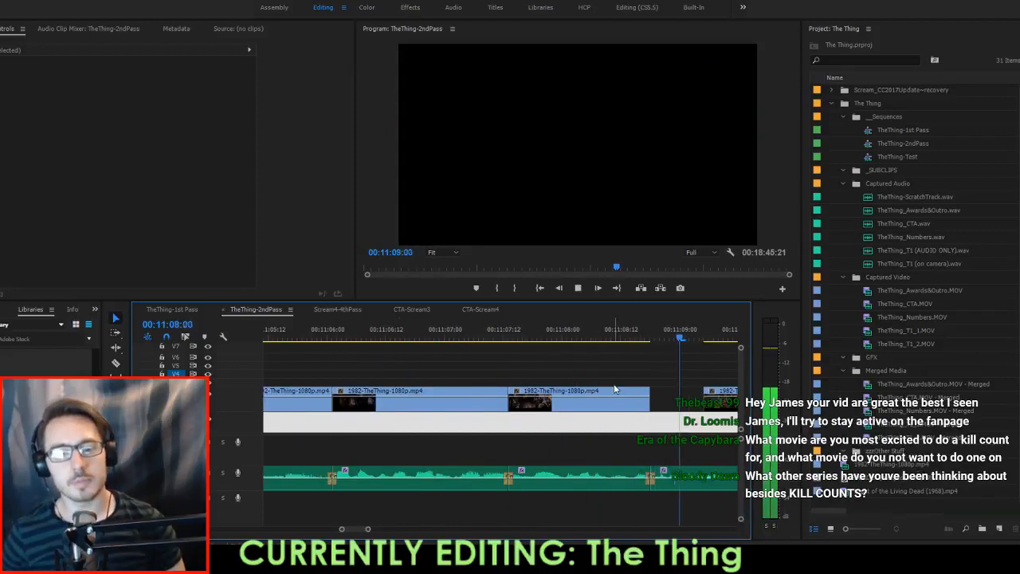
key(space)
drag(522, 405, 635, 409)
key(ctrl+z)
Move the flamethrower shot and the three clips after it later to the narration cut near 00:11:09:18, extend the group shot to meet it, and play back.
scroll(562, 399, down, 3)
scroll(562, 398, down, 2)
scroll(562, 402, down, 2)
click(558, 432)
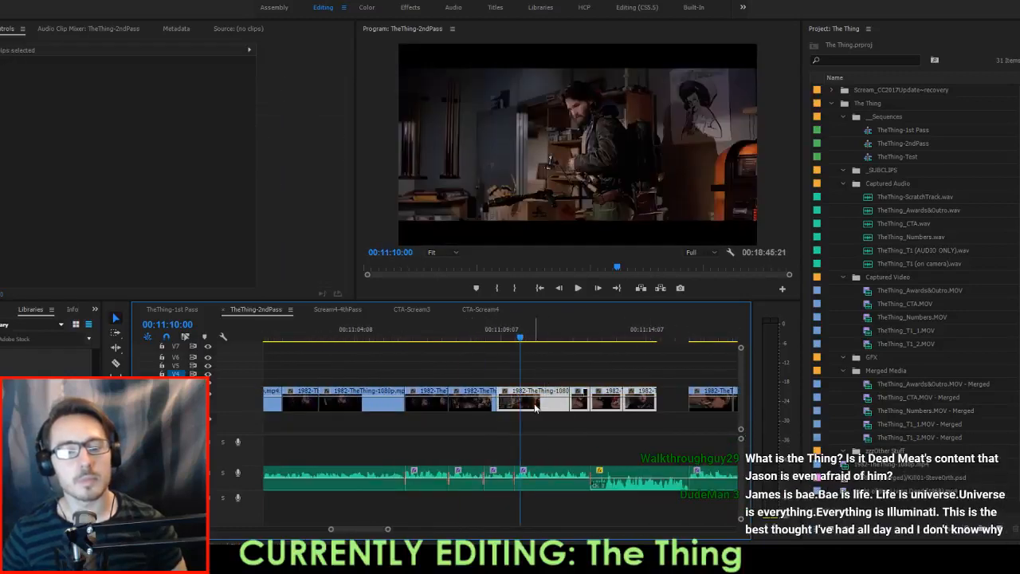
drag(535, 407, 549, 407)
click(493, 405)
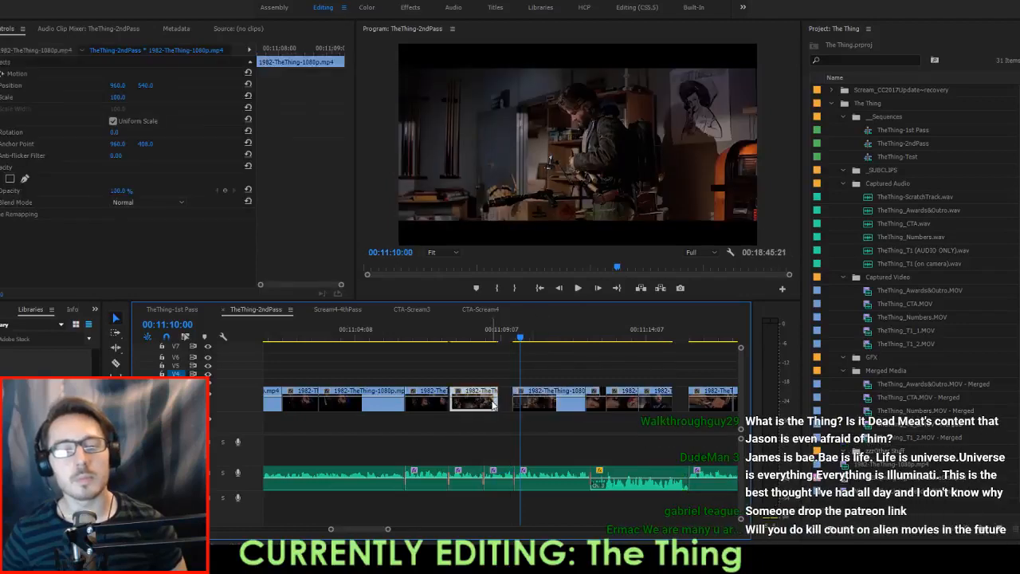
click(494, 402)
click(381, 338)
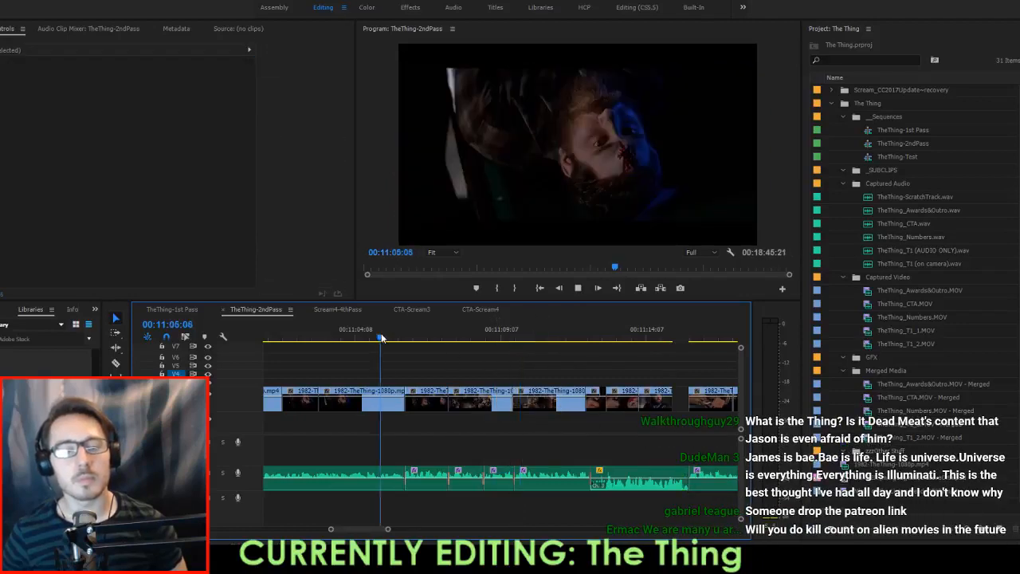
key(space)
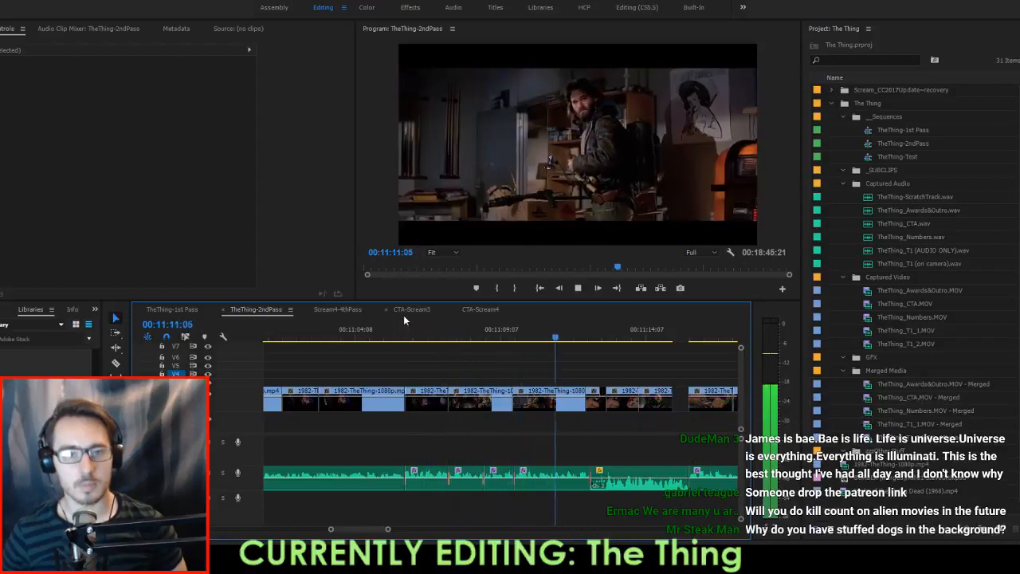
Shift the three clips after the flamethrower shot later to the narration cut near 00:11:12:10, and extend the flamethrower shot to meet them.
key(space)
key(equal)
key(equal)
key(equal)
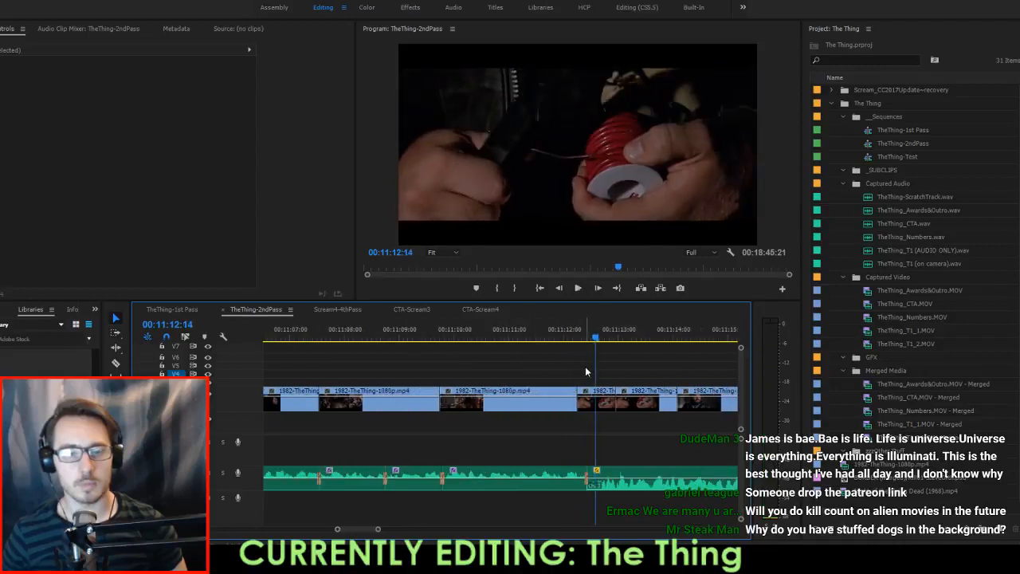
scroll(547, 357, down, 4)
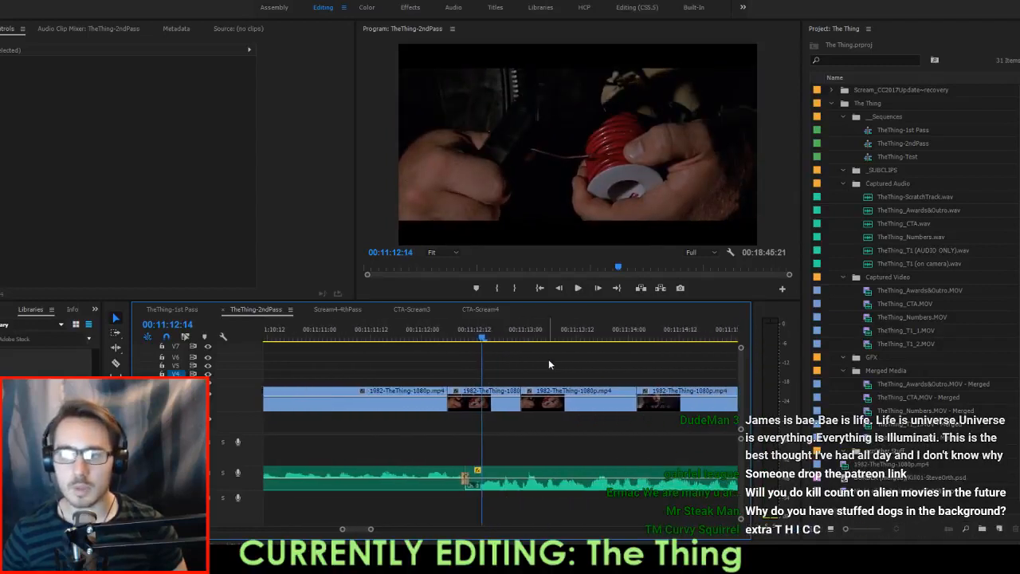
drag(633, 426, 366, 405)
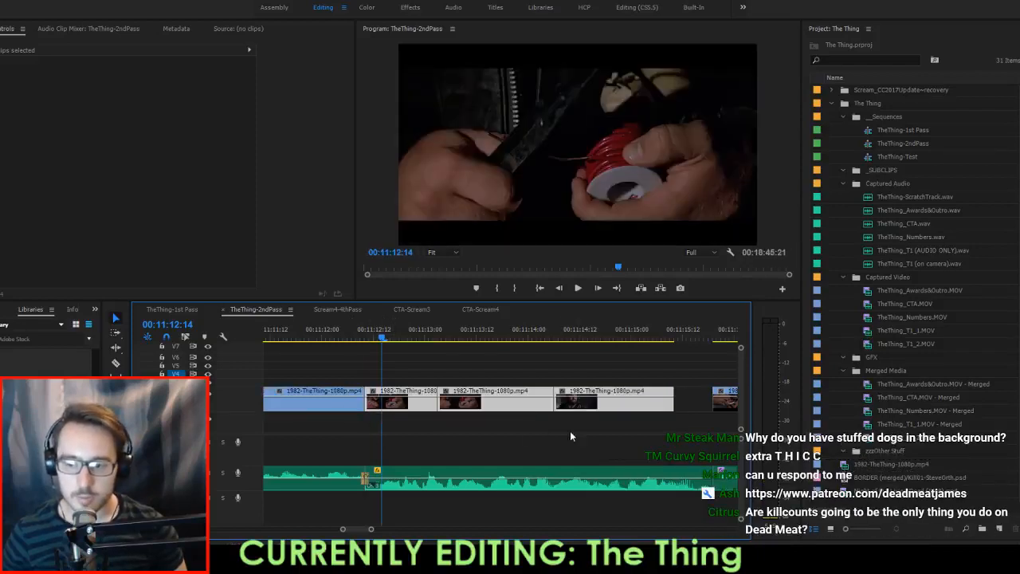
scroll(506, 395, up, 3)
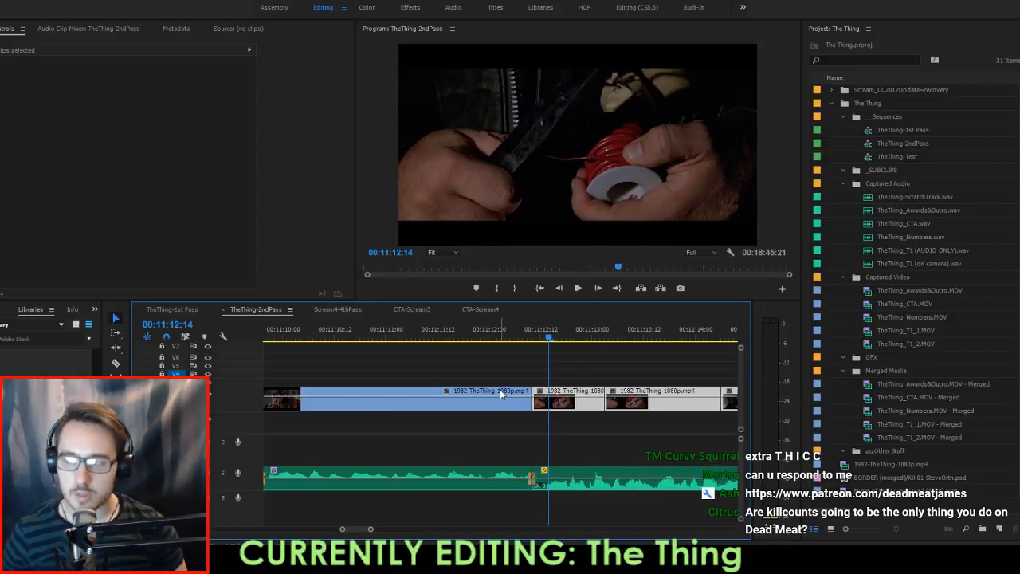
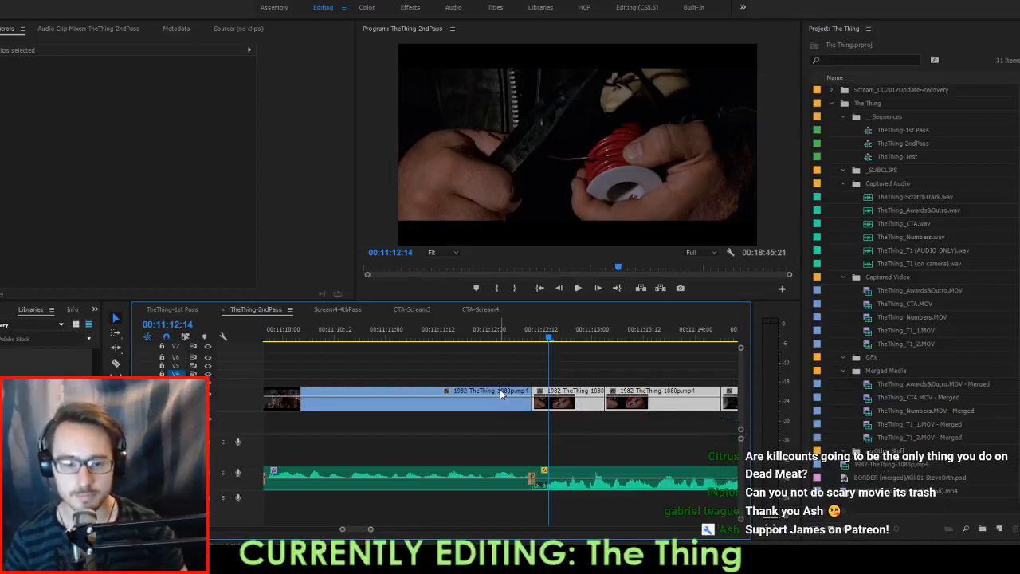
Play the wire spool shots, delete the second spool clip, extend the first one over its gap, and play it back.
key(Up)
key(Up)
key(space)
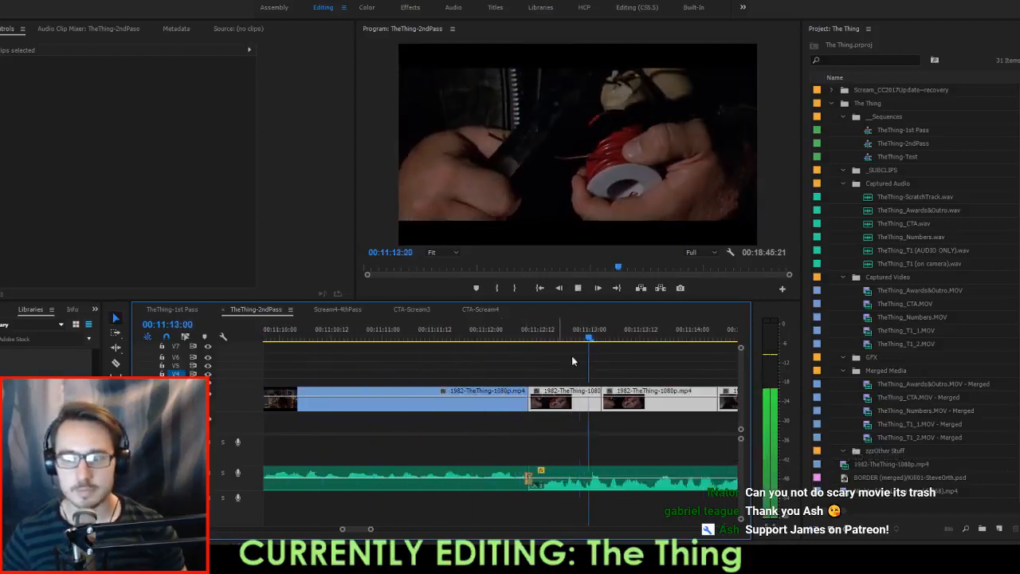
click(377, 330)
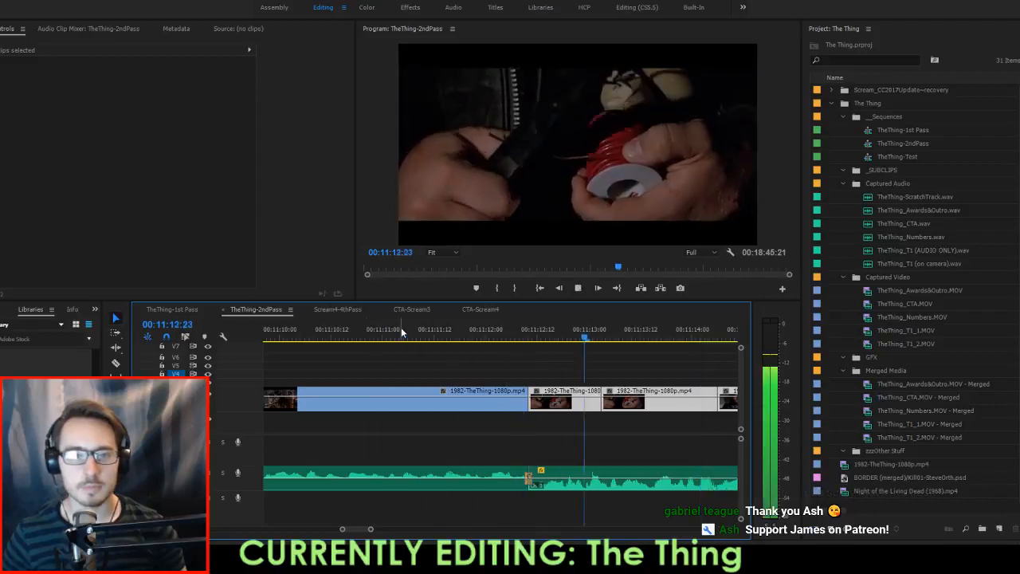
key(space)
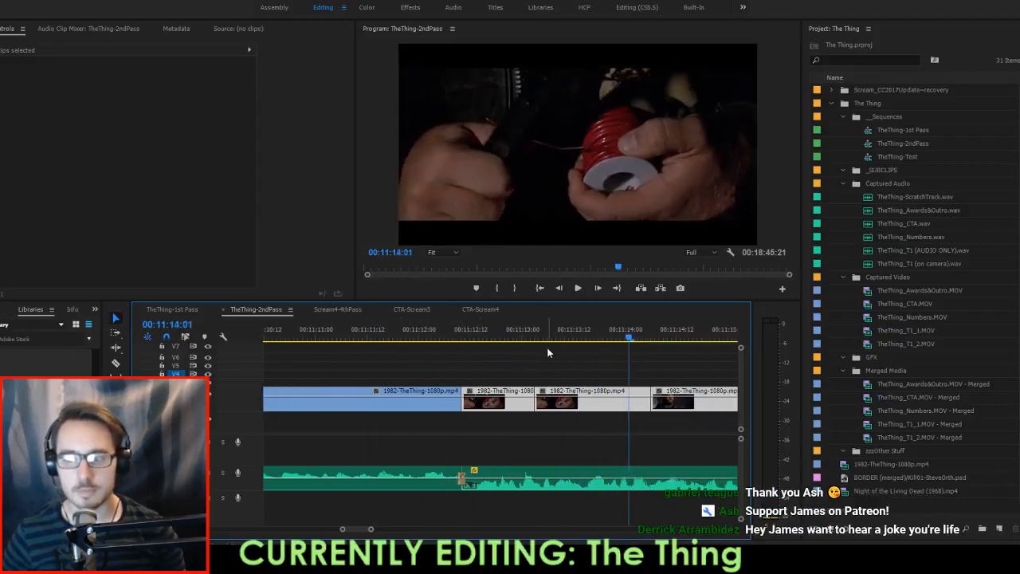
click(580, 369)
click(573, 405)
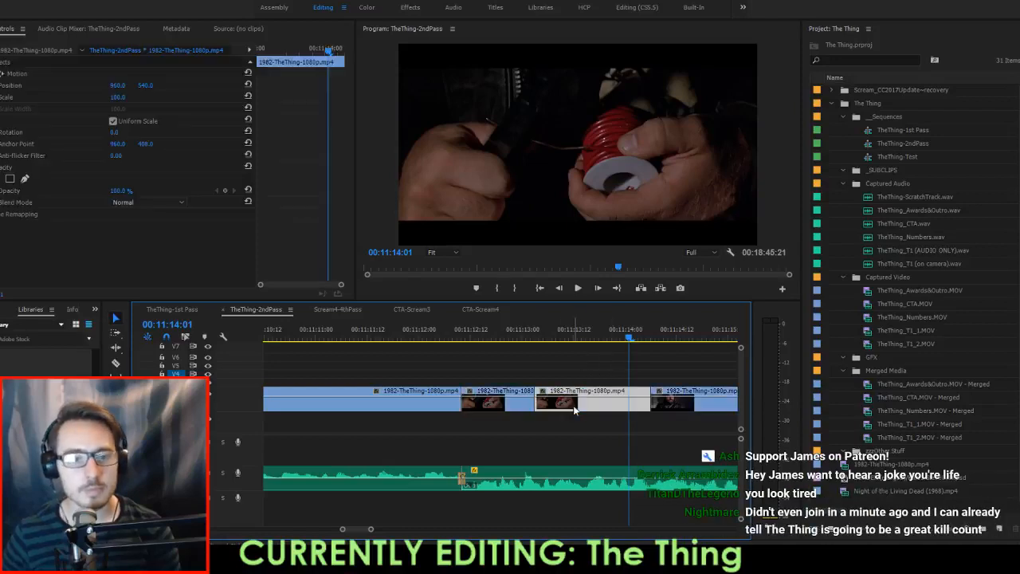
key(Delete)
drag(533, 403, 746, 423)
key(Up)
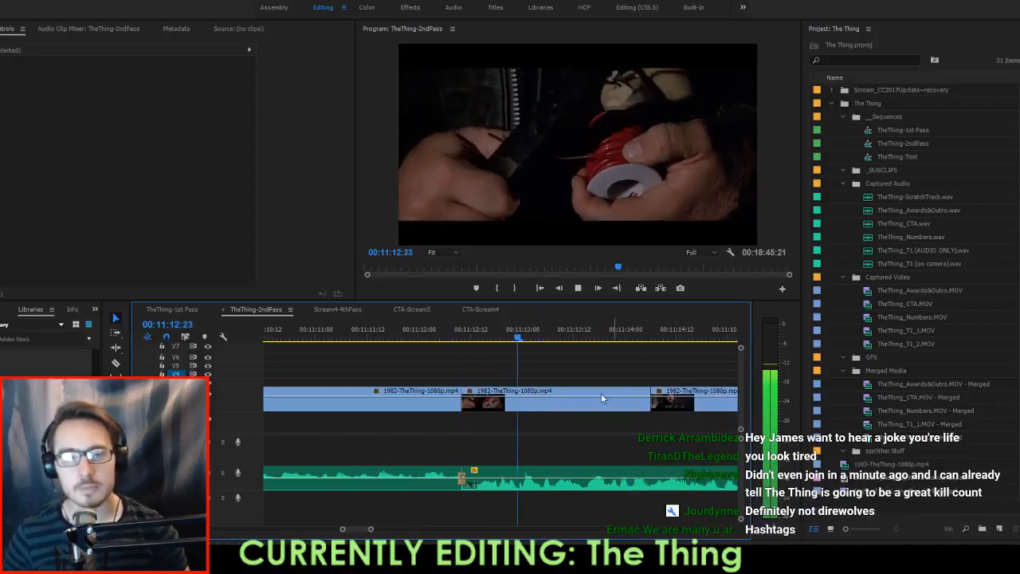
key(space)
Delete the clip after the wire spool shot and extend the spool shot to the start of the next movie clip.
click(628, 407)
key(Delete)
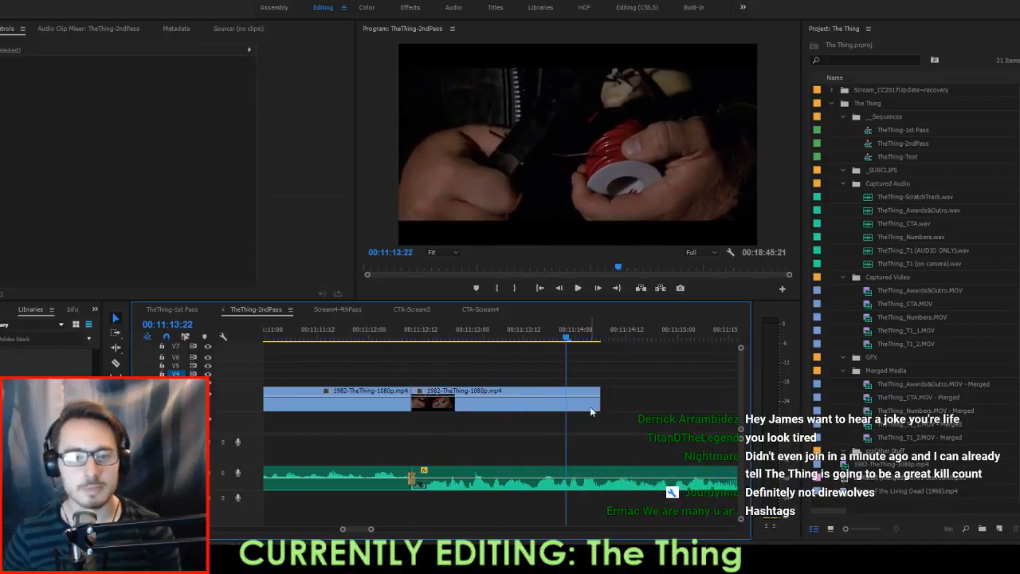
key(ctrl+z)
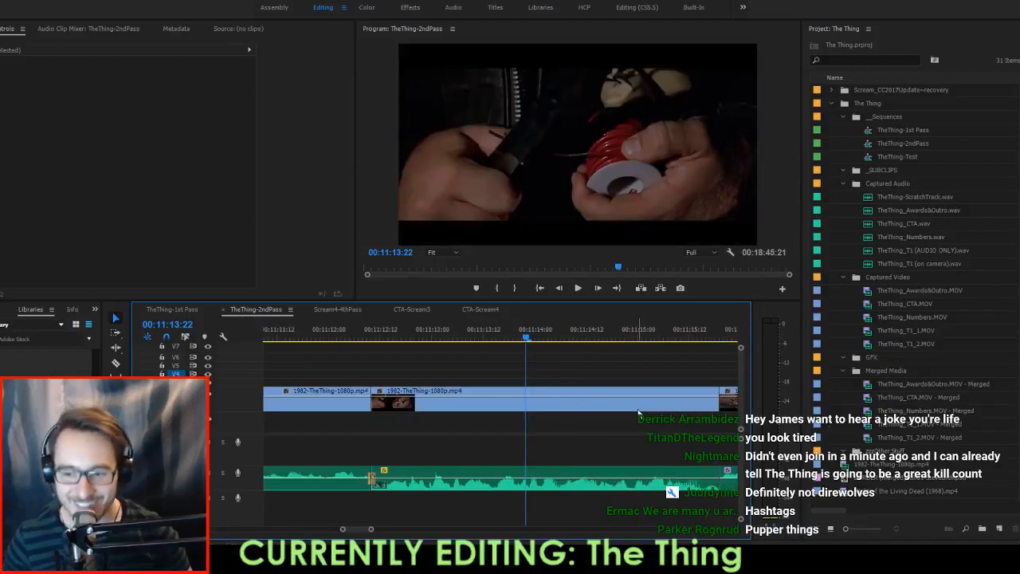
Play back the extended wire spool clip and the shots after it to check their timing against the narration.
key(Up)
key(space)
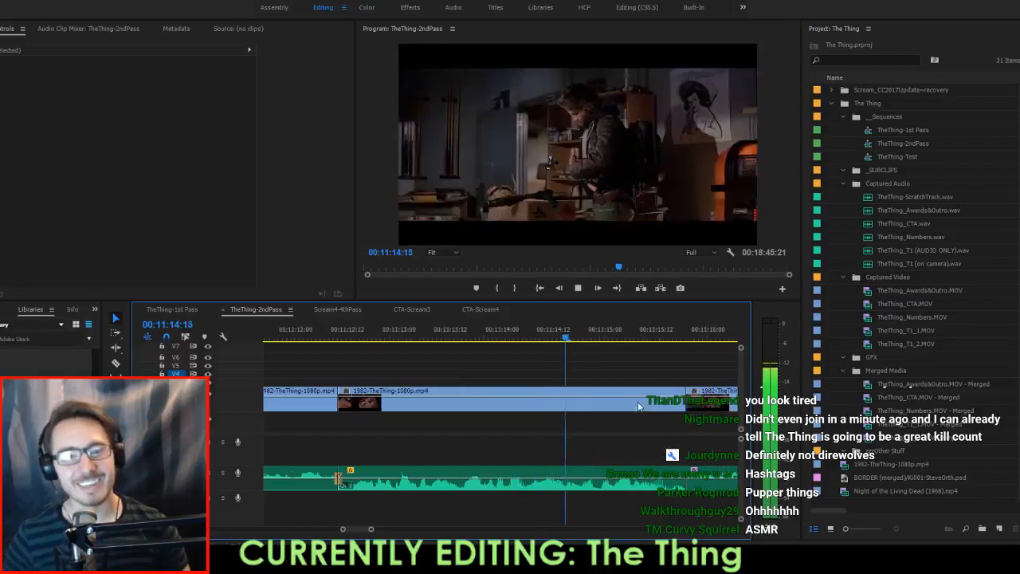
key(space)
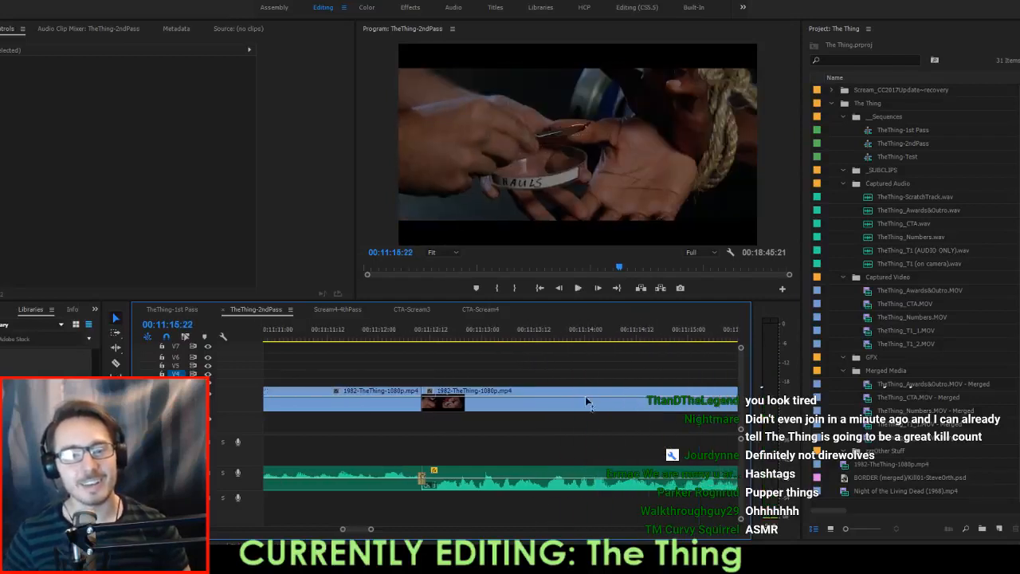
drag(537, 345, 633, 356)
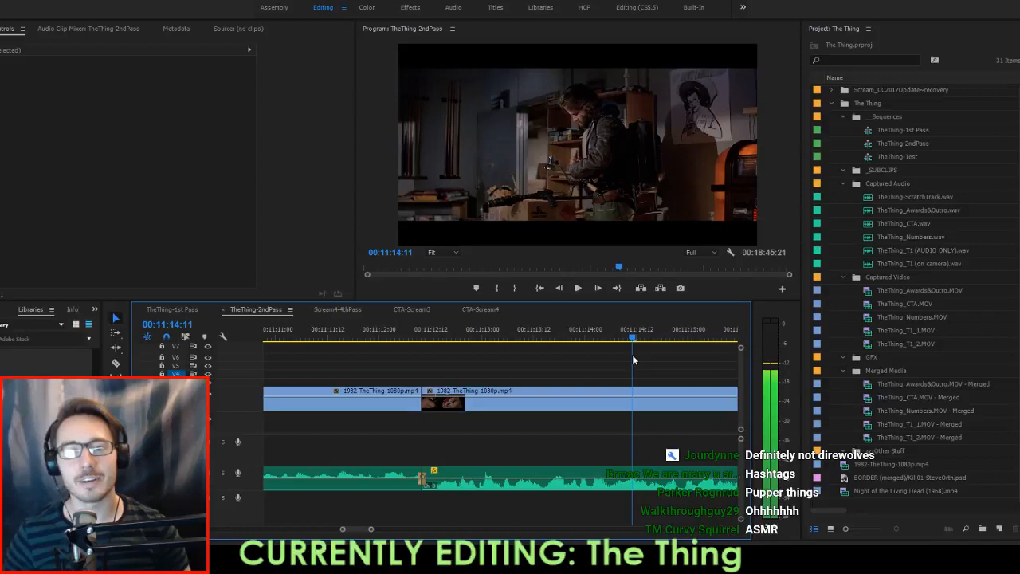
click(600, 408)
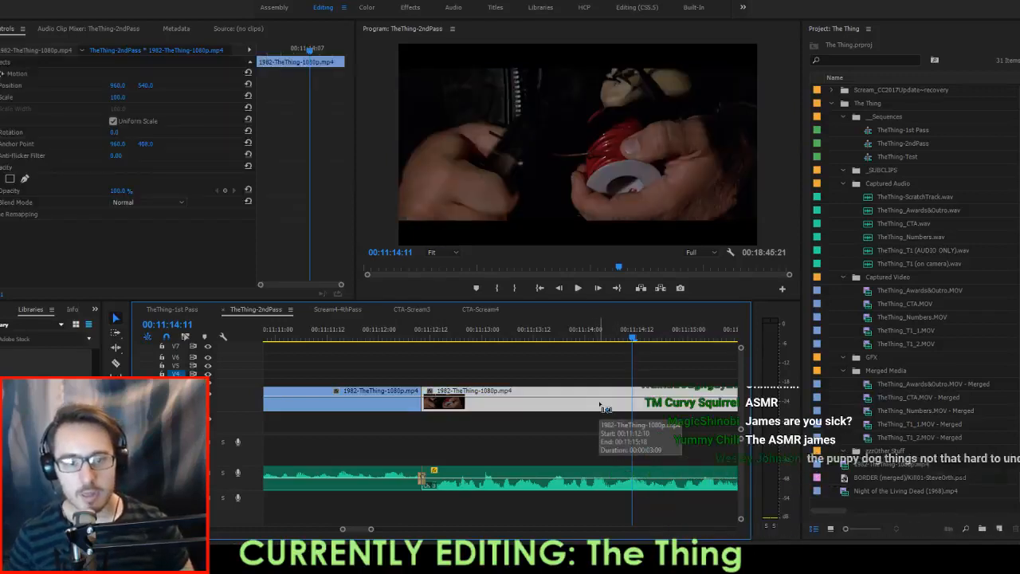
key(Up)
key(space)
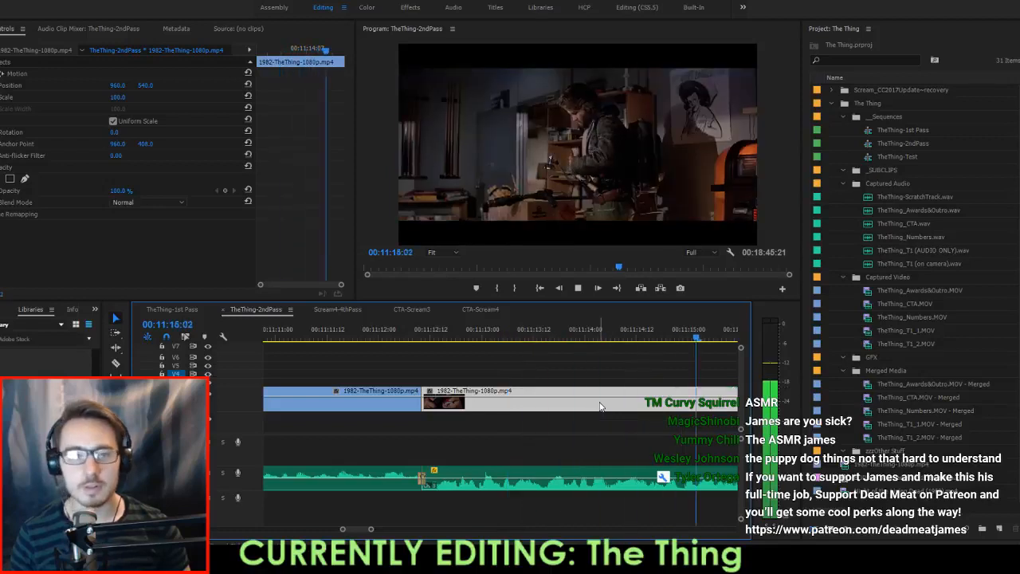
key(space)
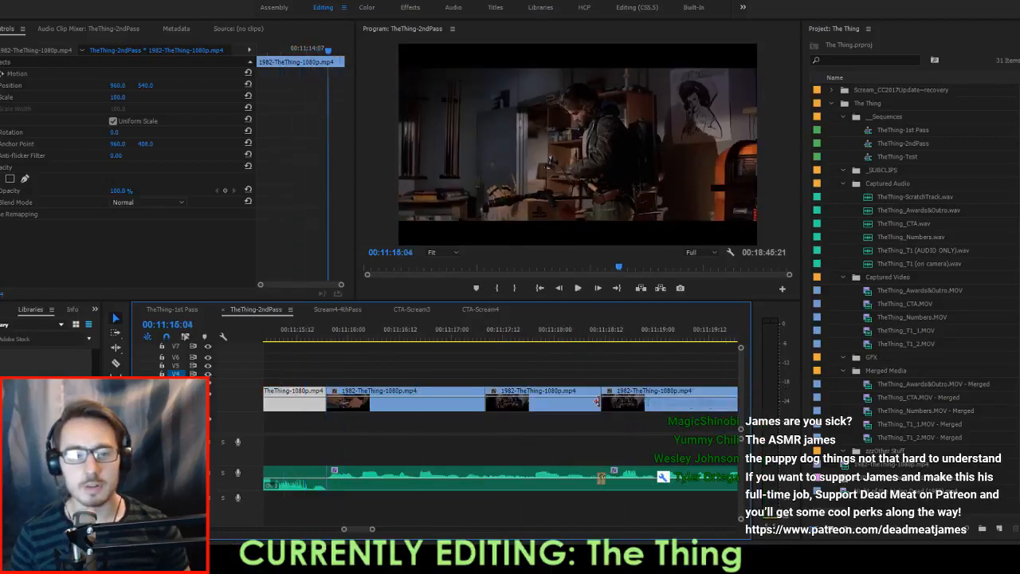
Replay the wire spool clip around its change to the wide shot of the man with the flamethrower to locate the cut point.
key(space)
key(shift+Left)
key(shift+Left)
key(shift+Left)
key(shift+Left)
key(shift+Left)
key(shift+Left)
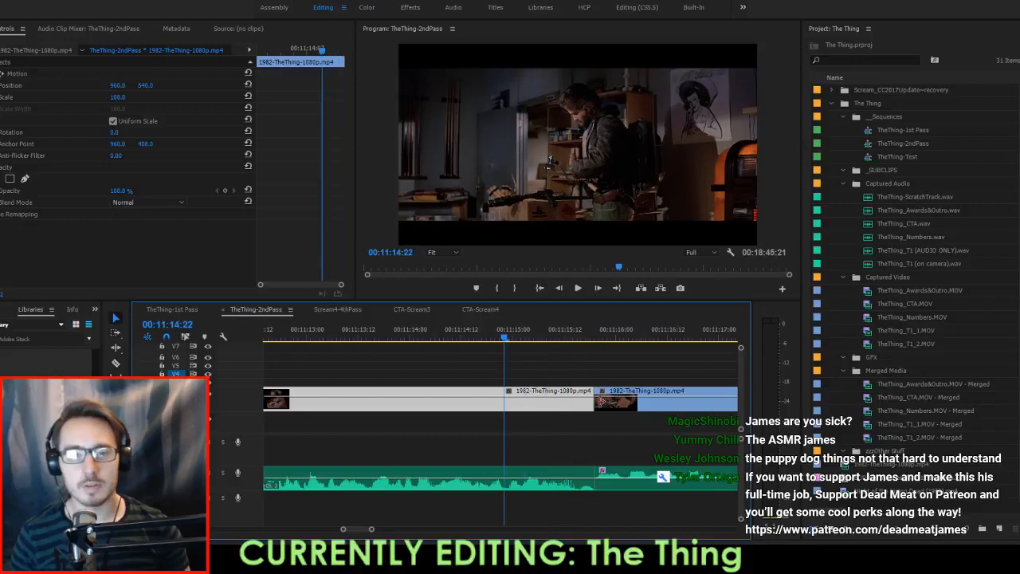
key(space)
key(space)
key(Right)
key(Right)
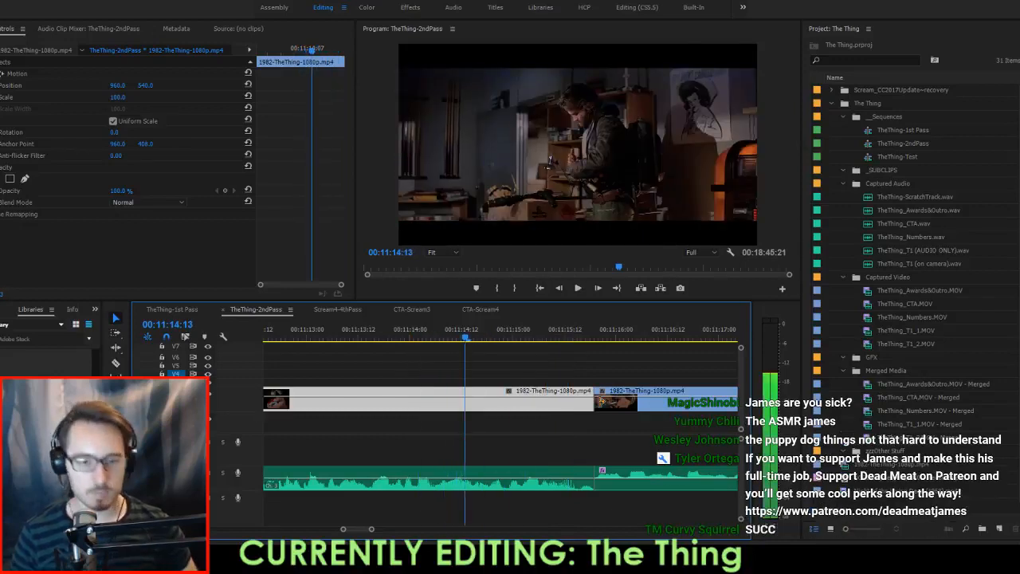
key(Up)
key(space)
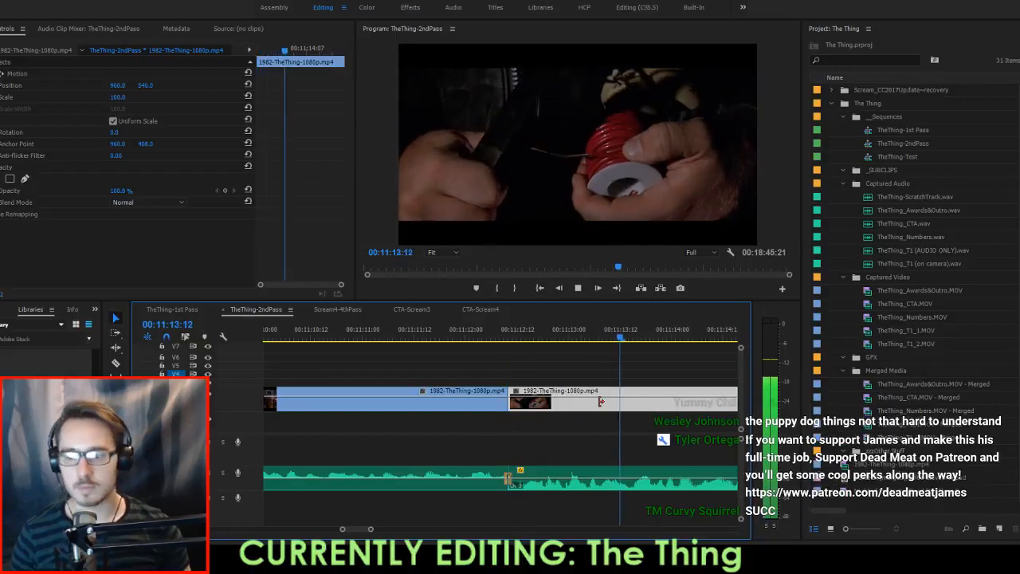
key(space)
key(shift+Left)
key(shift+Left)
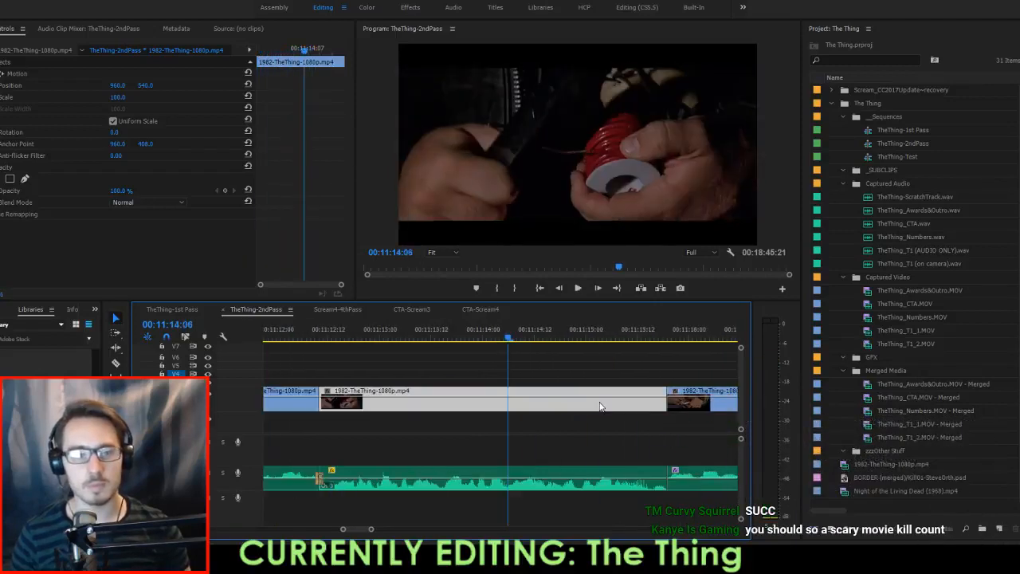
Split the wire spool clip where it changes to the wide shot, at 00:11:14:14.
key(Right)
key(Right)
key(Right)
key(Right)
key(Right)
key(Right)
key(Right)
key(Right)
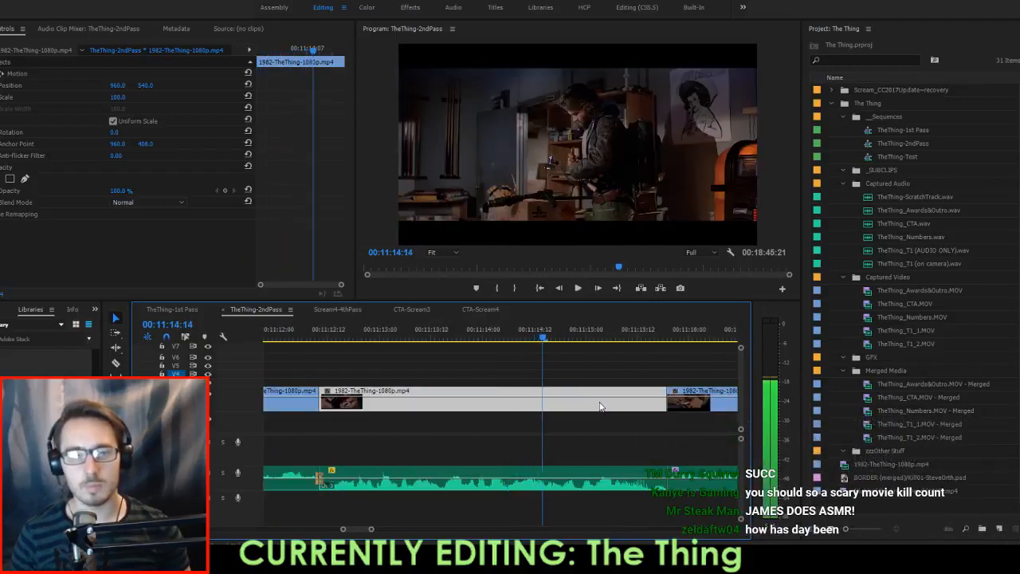
key(c)
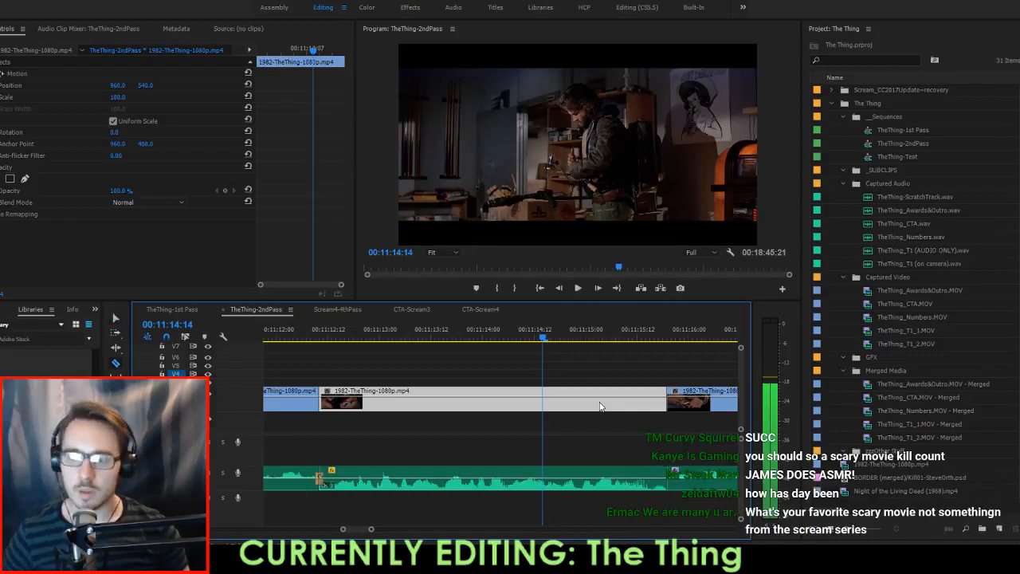
click(543, 399)
key(v)
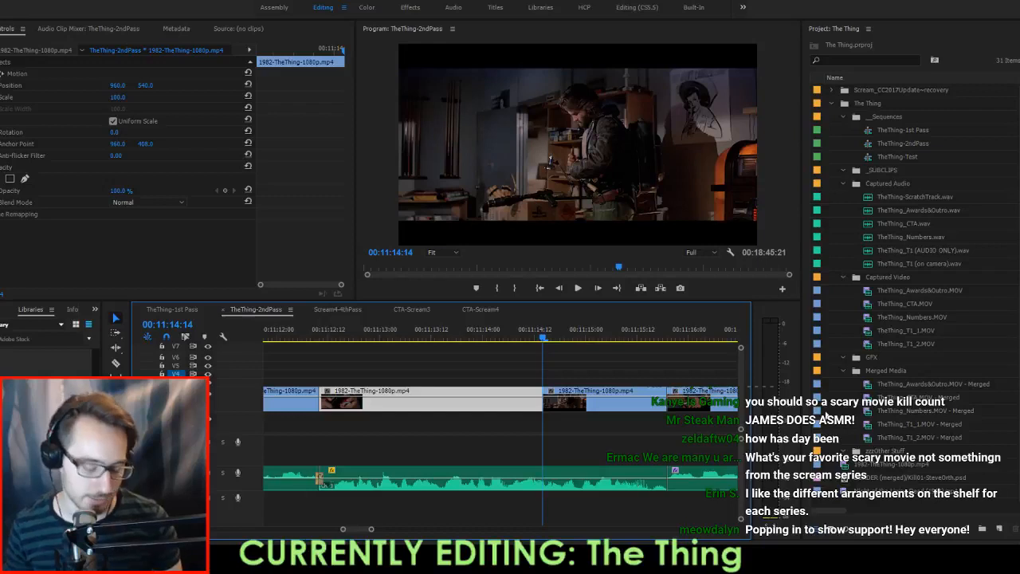
Slip the footage inside the split-off wide shot clip to a different moment, playing it back between adjustments.
drag(629, 403, 586, 402)
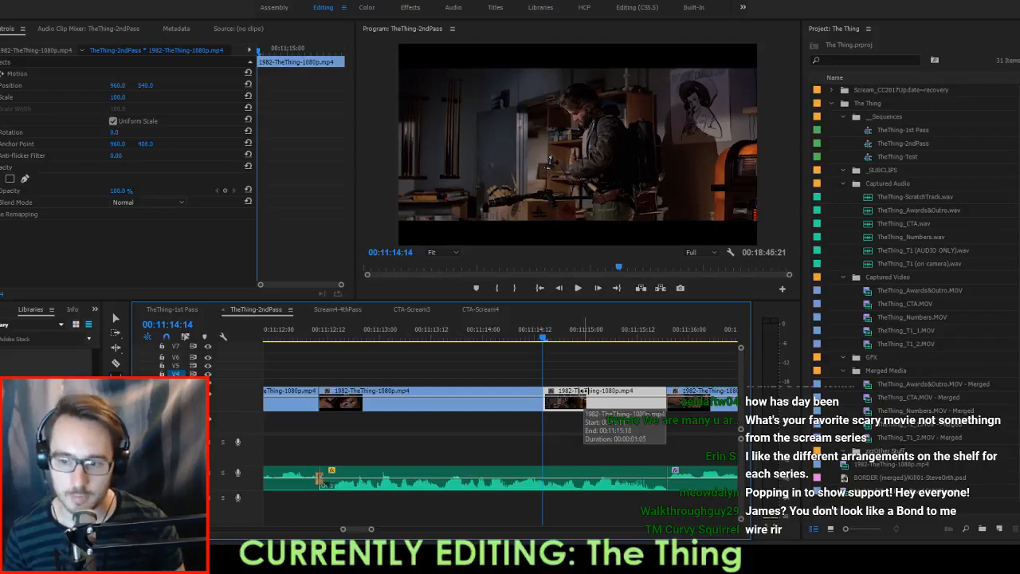
key(space)
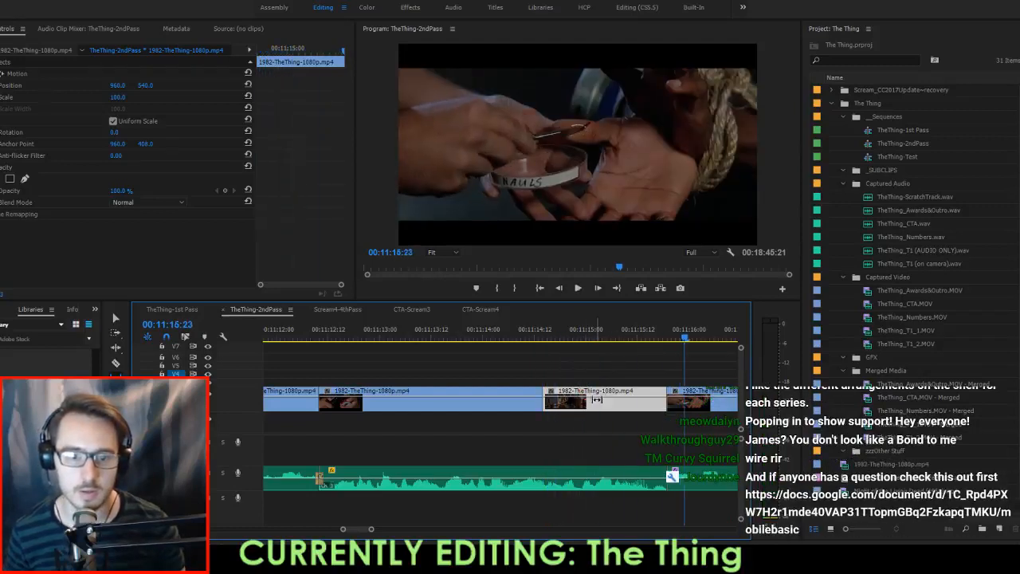
drag(626, 407, 619, 400)
key(space)
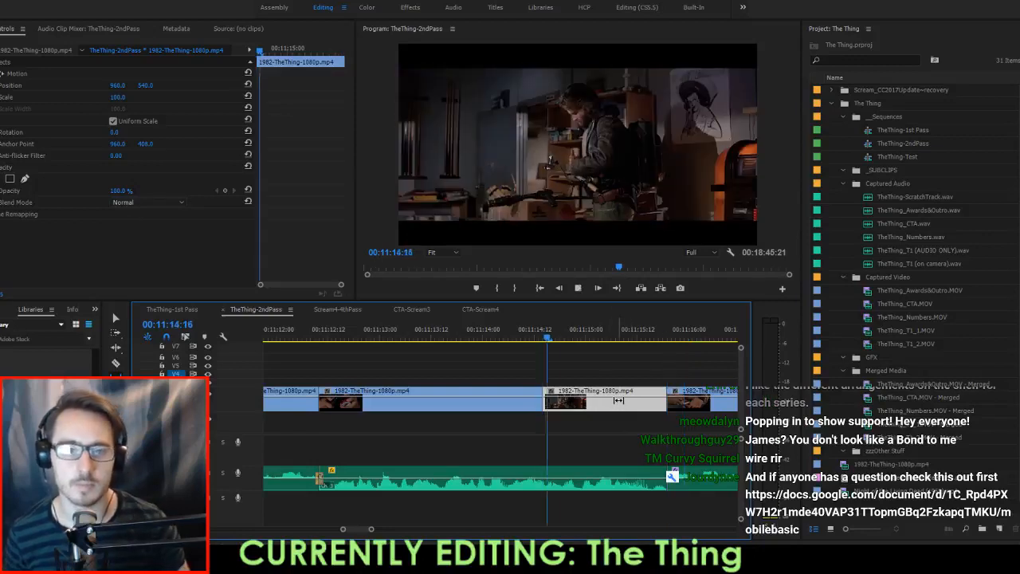
key(space)
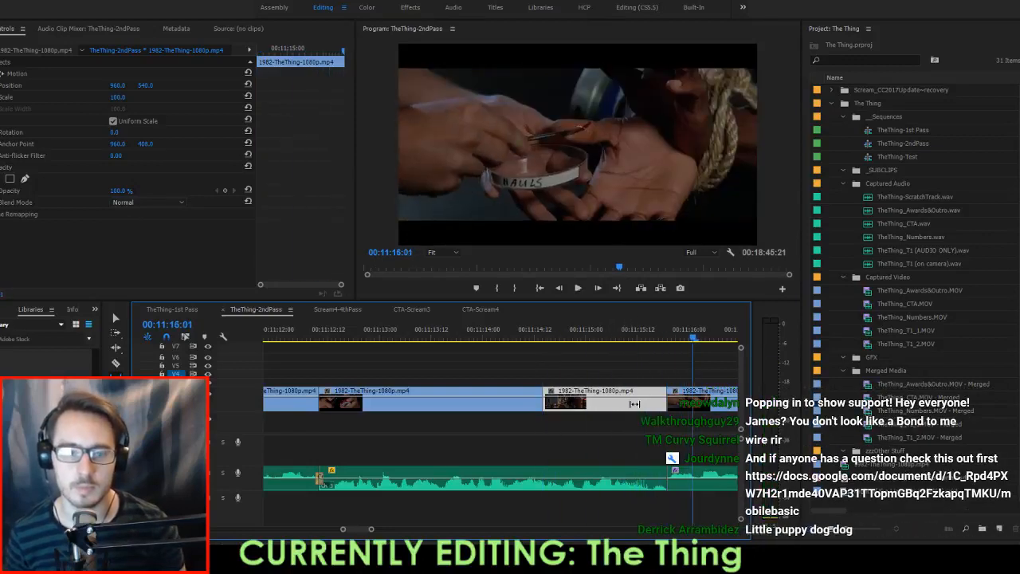
drag(633, 406, 590, 405)
key(space)
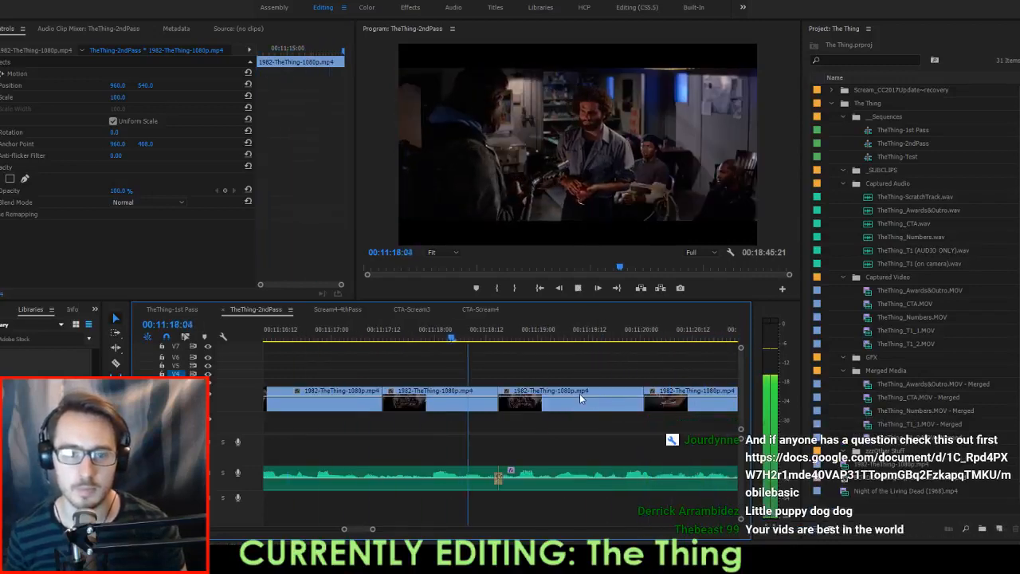
Move the group of clips starting with the wire over the Windows dish later to the narration cut near 00:11:22:17, and save the project.
scroll(582, 398, down, 1)
alt+scroll(585, 401, down, 3)
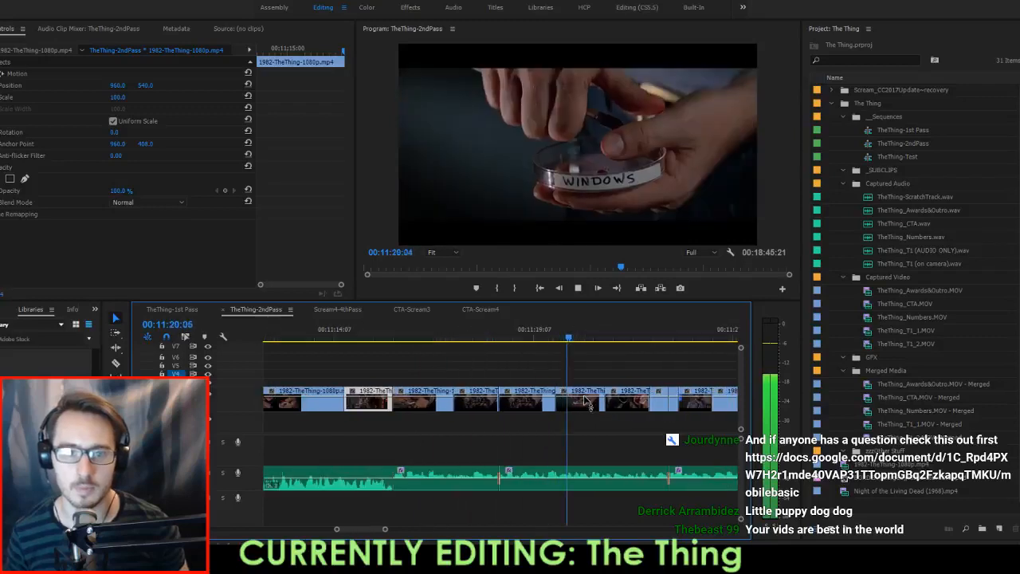
key(alt+space)
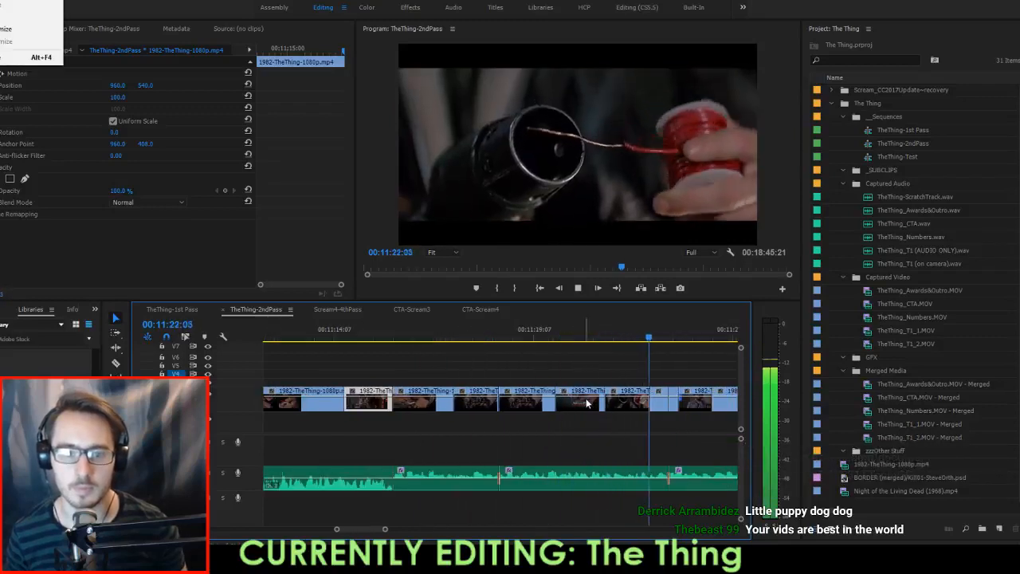
click(604, 425)
key(space)
scroll(606, 419, down, 5)
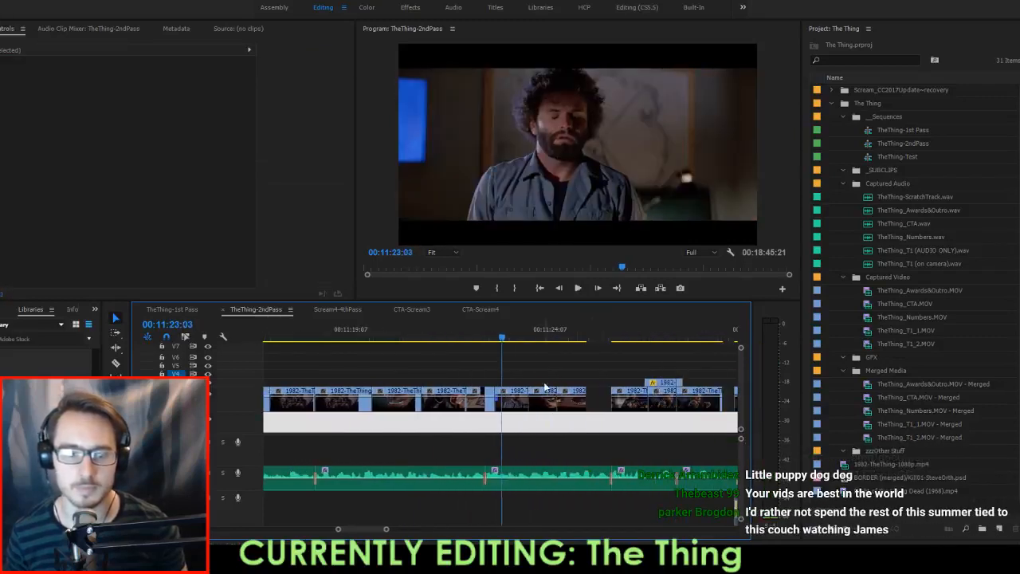
drag(583, 422, 486, 389)
click(467, 330)
key(space)
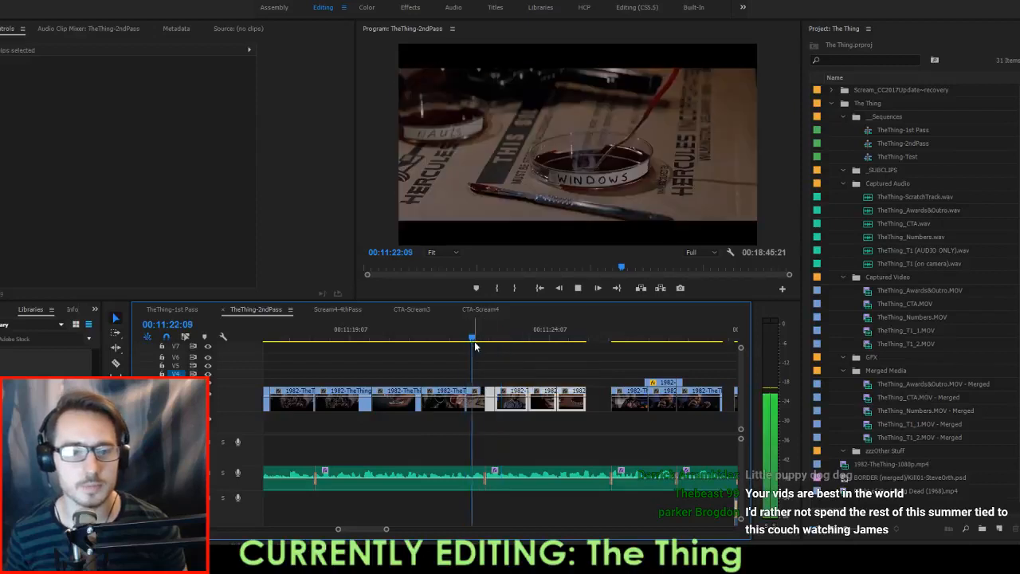
key(space)
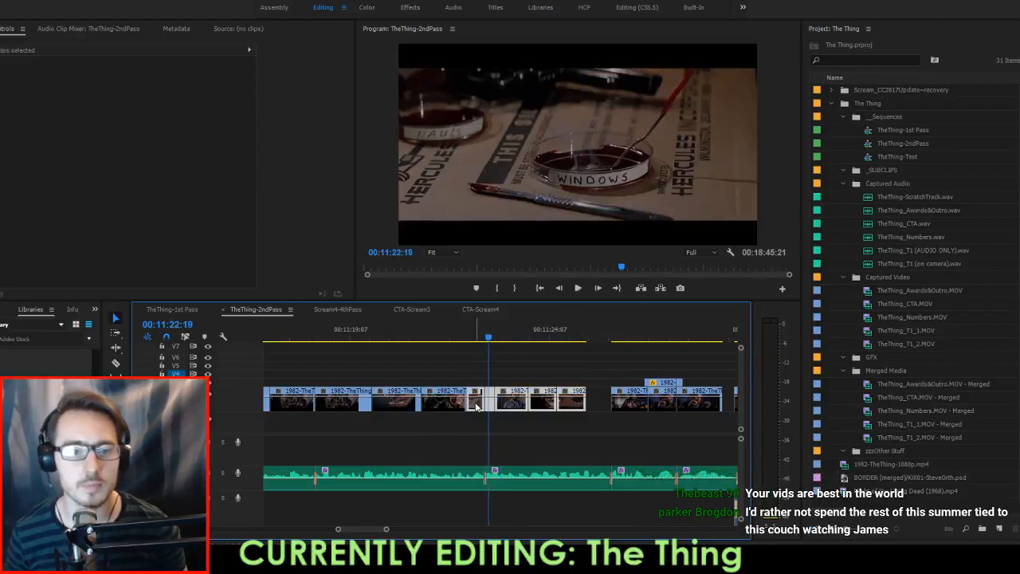
drag(476, 407, 496, 408)
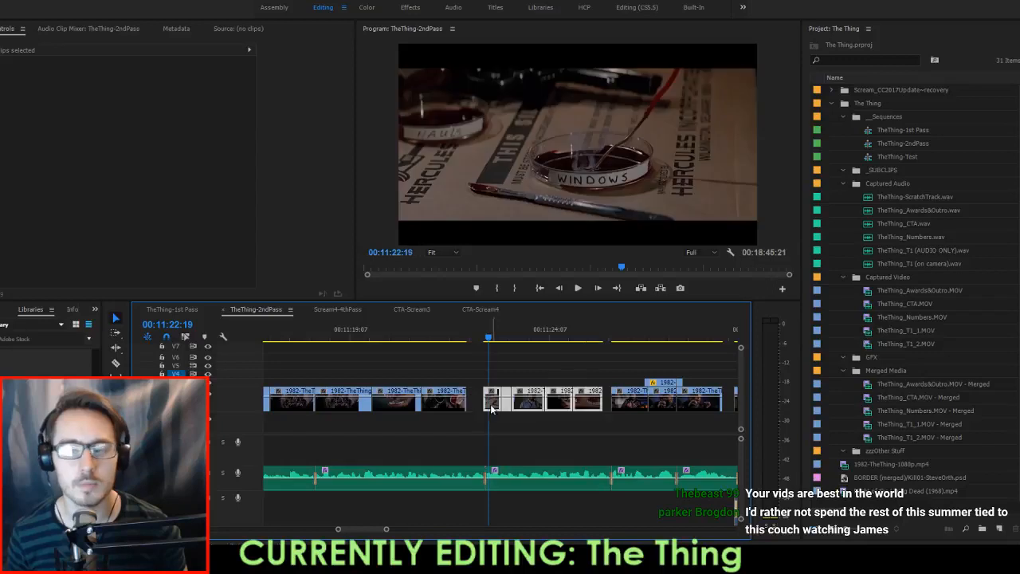
scroll(550, 398, up, 3)
key(ctrl+s)
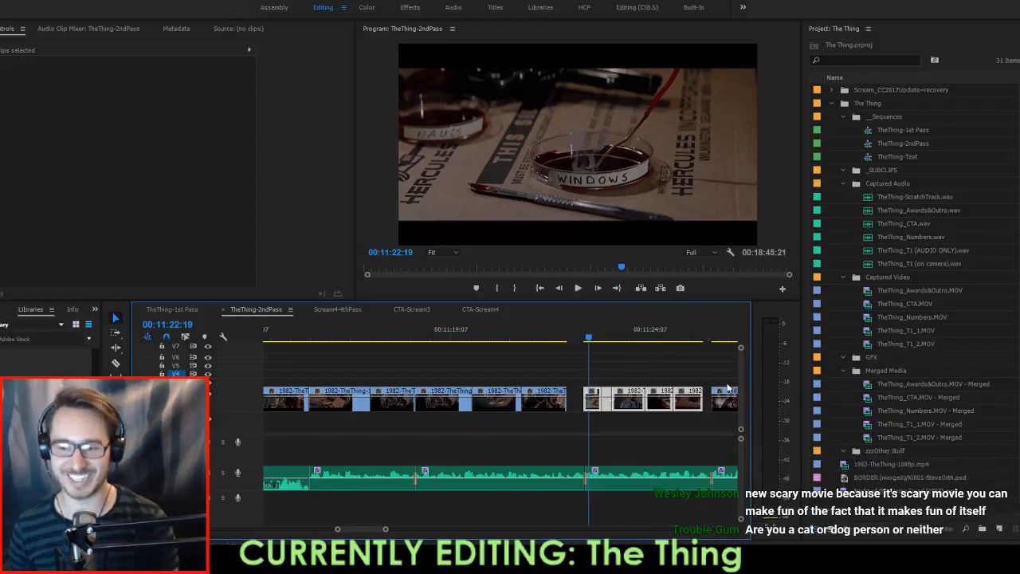
Delete the clip after the group shot that starts at 00:11:17:08, and extend the group shot over its gap.
click(643, 377)
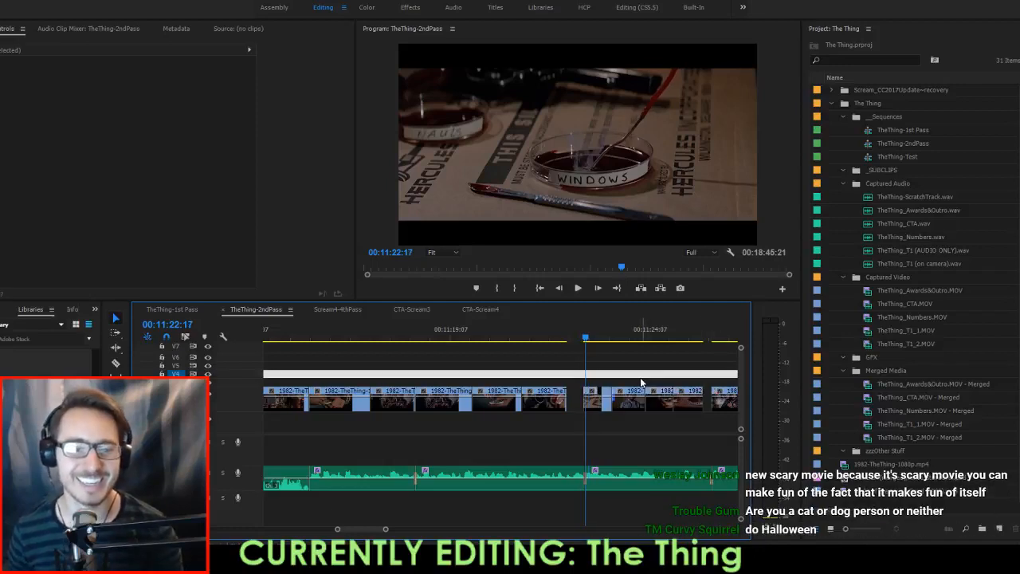
key(Up)
key(Up)
key(Up)
key(Up)
key(Up)
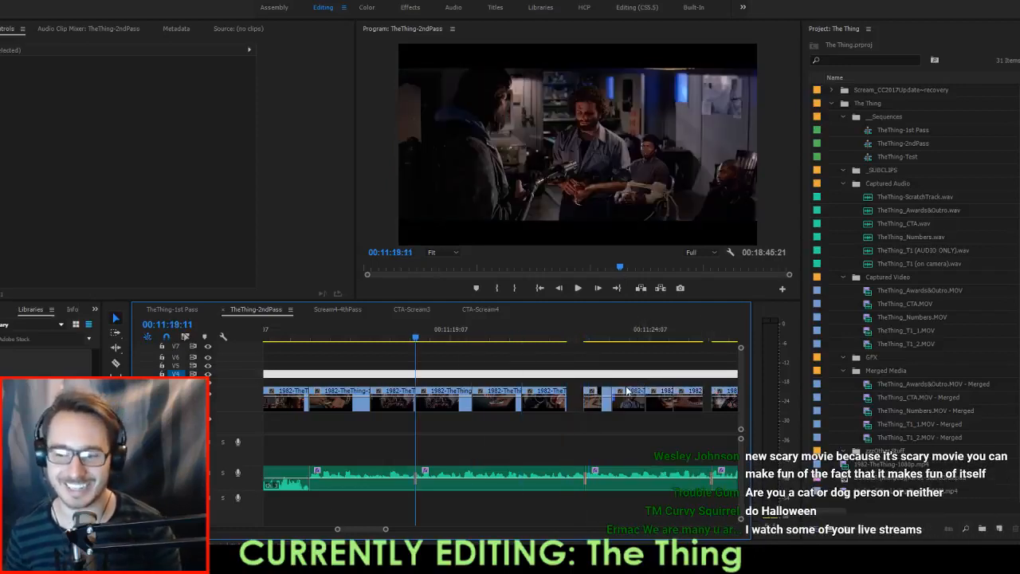
key(Up)
key(=)
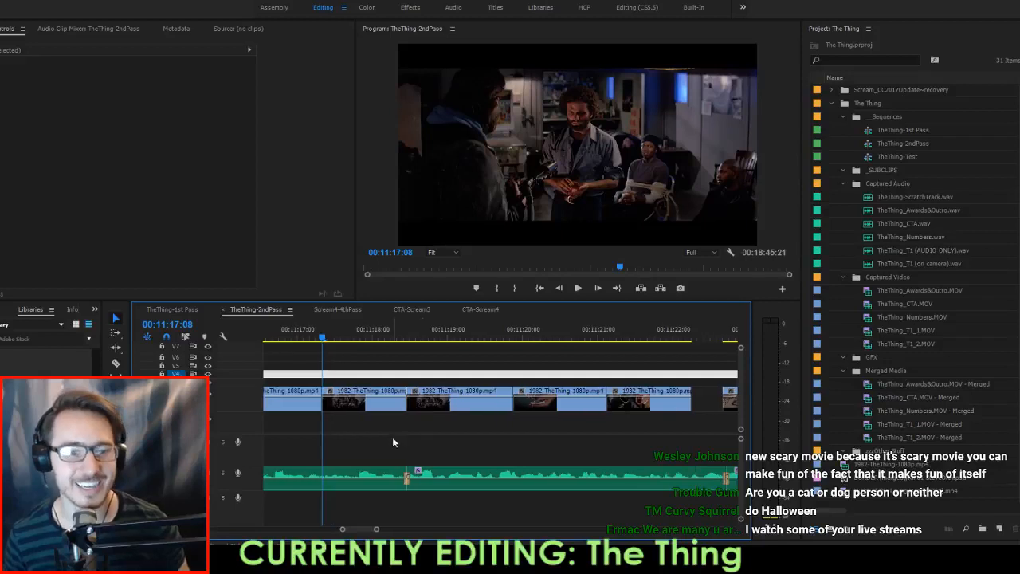
click(394, 438)
key(space)
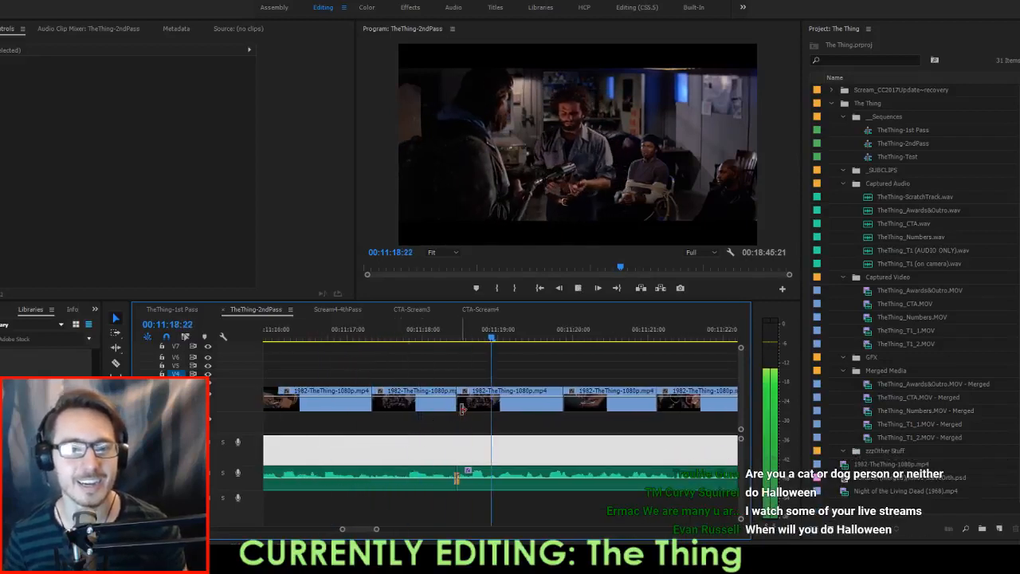
key(space)
click(451, 404)
key(Delete)
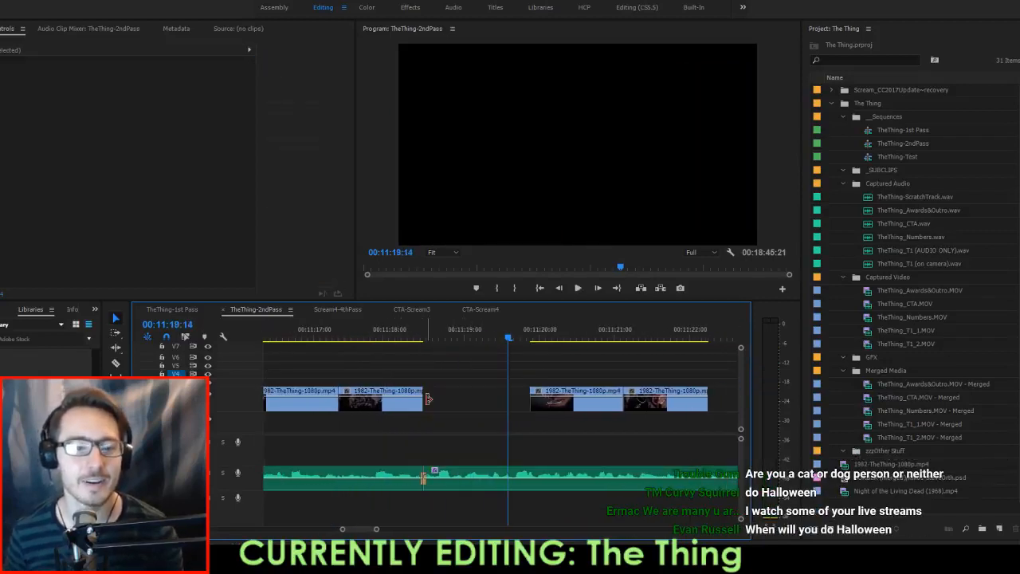
drag(426, 402, 535, 405)
Play back the section from the wide shot at 00:11:14:14 through the extended group shot to check the timing.
key(Up)
key(Up)
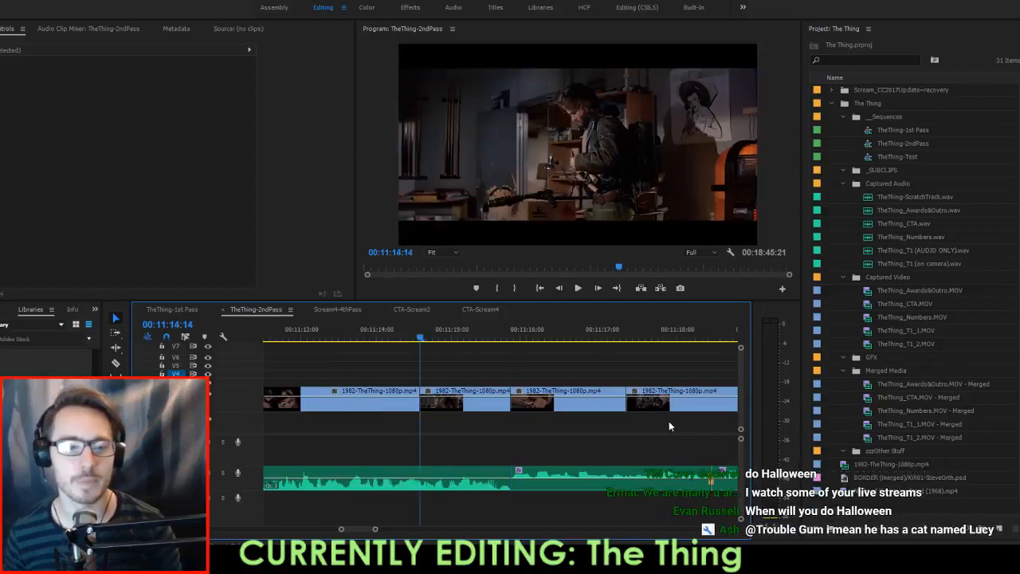
key(space)
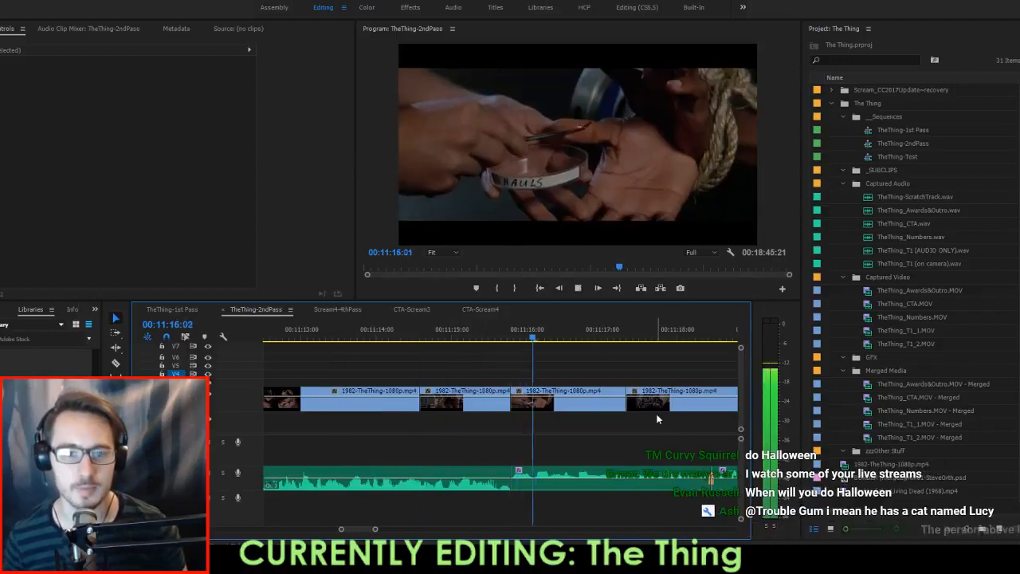
key(space)
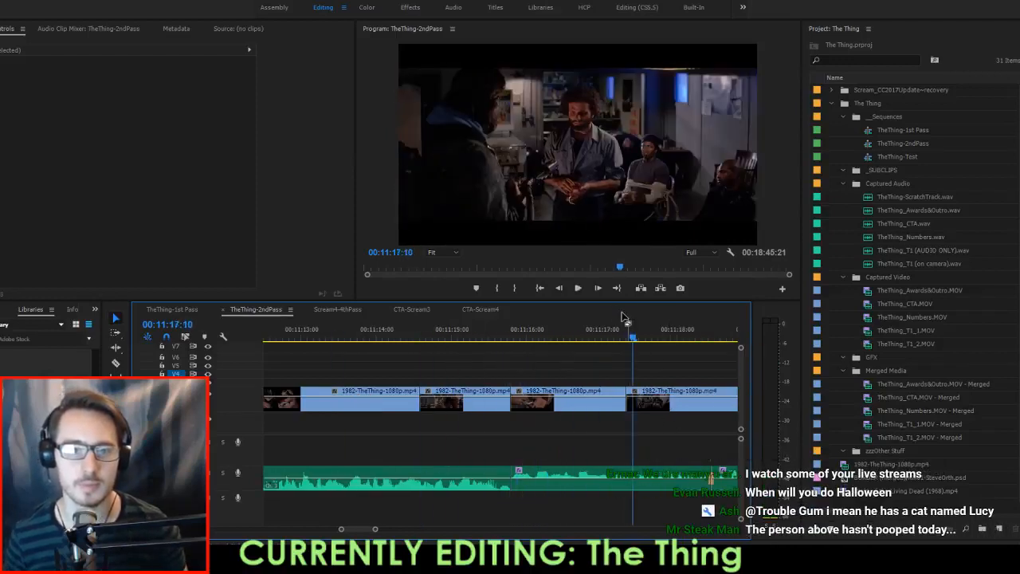
drag(626, 329, 535, 342)
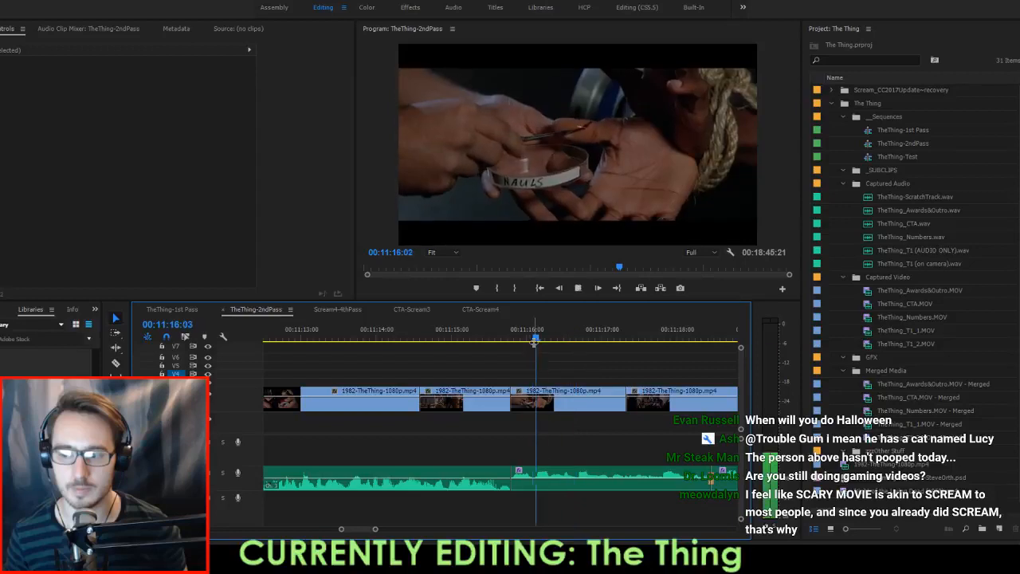
key(space)
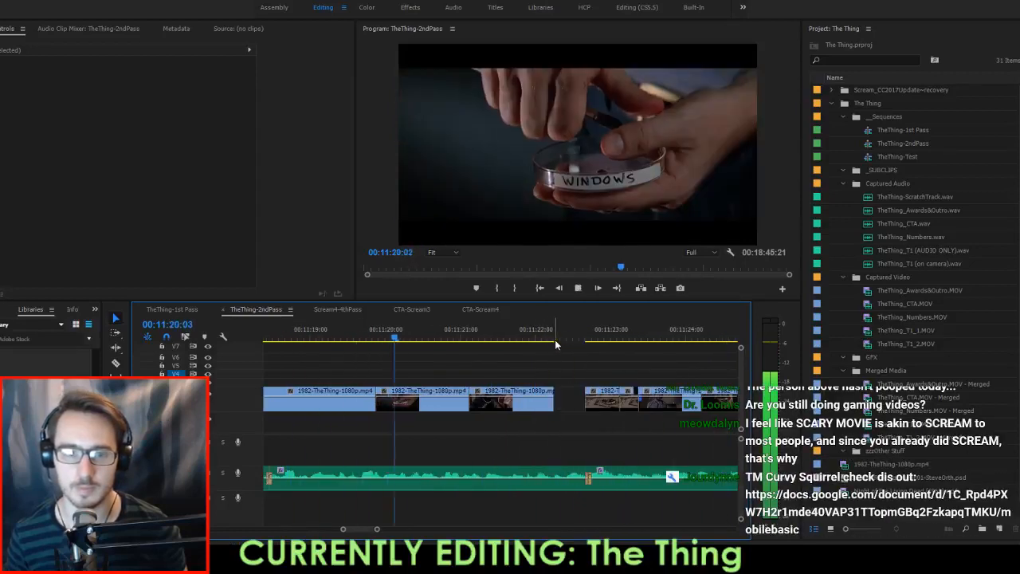
Move the Windows dish cutting clip and the wire clip later to start at 00:11:20:03, extend the preceding shot to meet them, and play back.
key(space)
scroll(555, 341, down, 1)
scroll(445, 347, up, 1)
drag(370, 340, 414, 342)
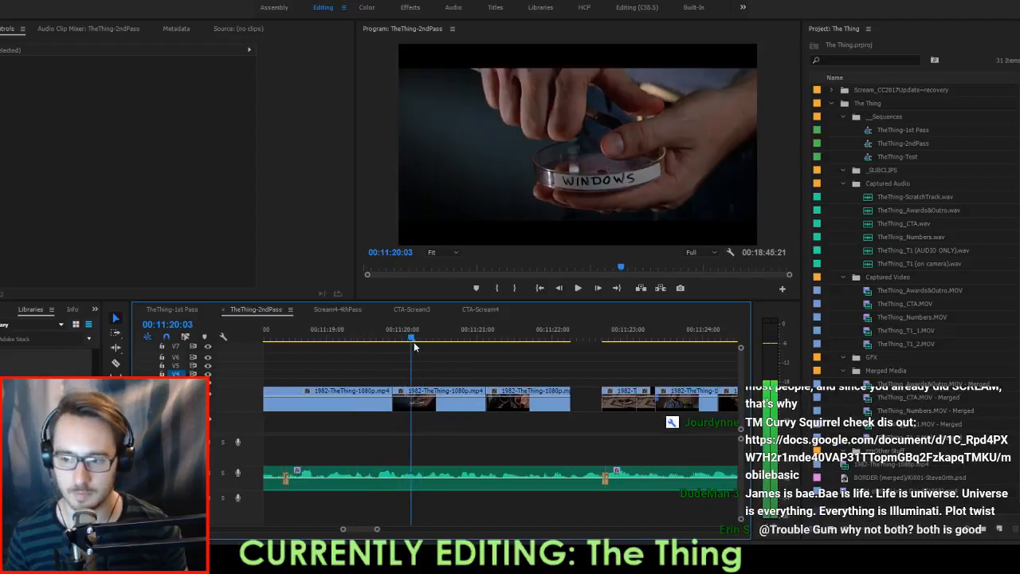
drag(529, 366, 411, 406)
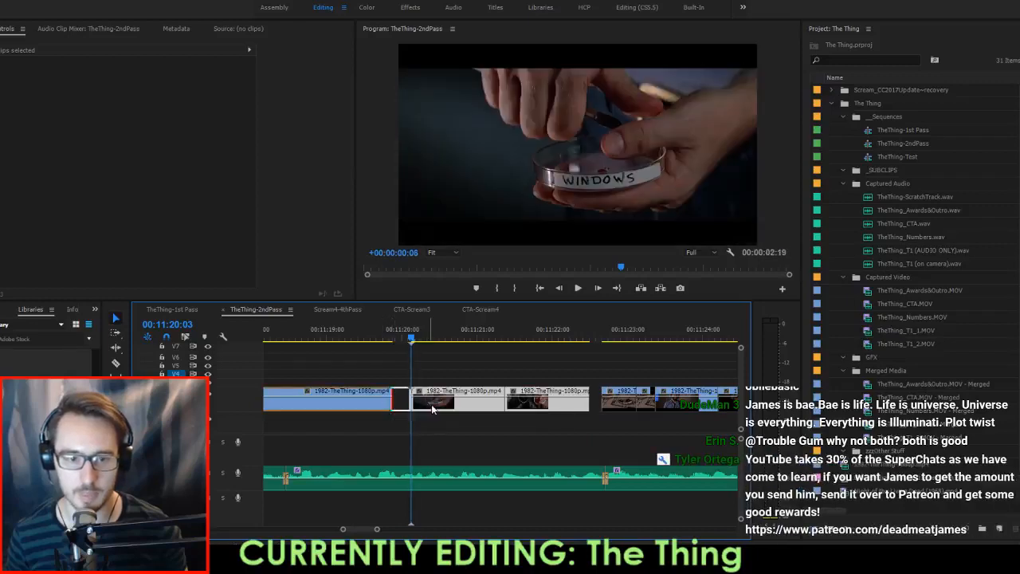
scroll(384, 323, up, 1)
click(387, 326)
key(space)
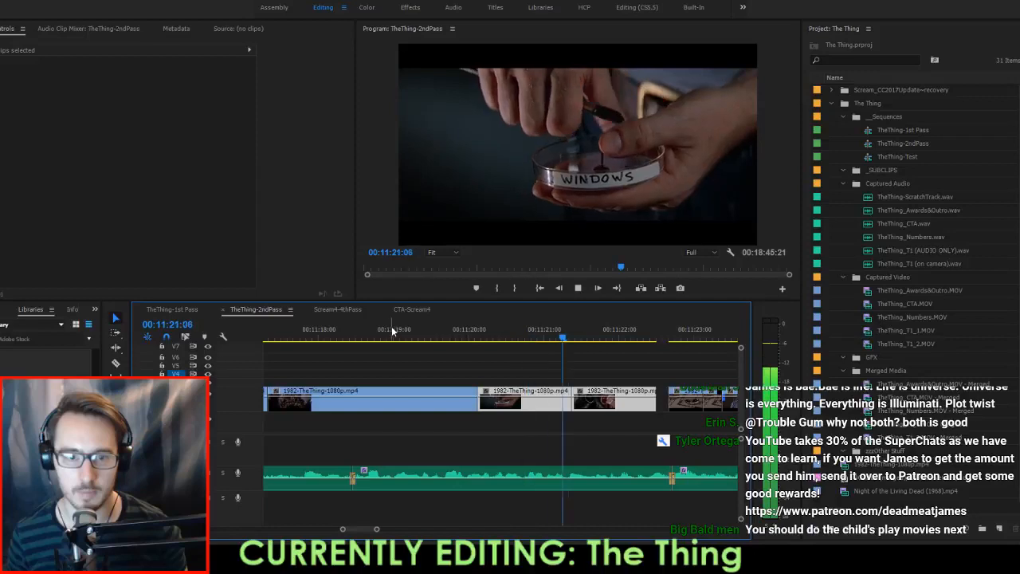
Move the wire clip later to meet the tabletop Windows dish shot, and extend the cutting clip to the wire clip's new start.
key(space)
scroll(558, 383, down, 2)
drag(540, 410, 501, 405)
Roll the cut between the Windows dish cutting clip and the wire clip to 00:11:21:16, and play back the new timing.
drag(467, 338, 513, 365)
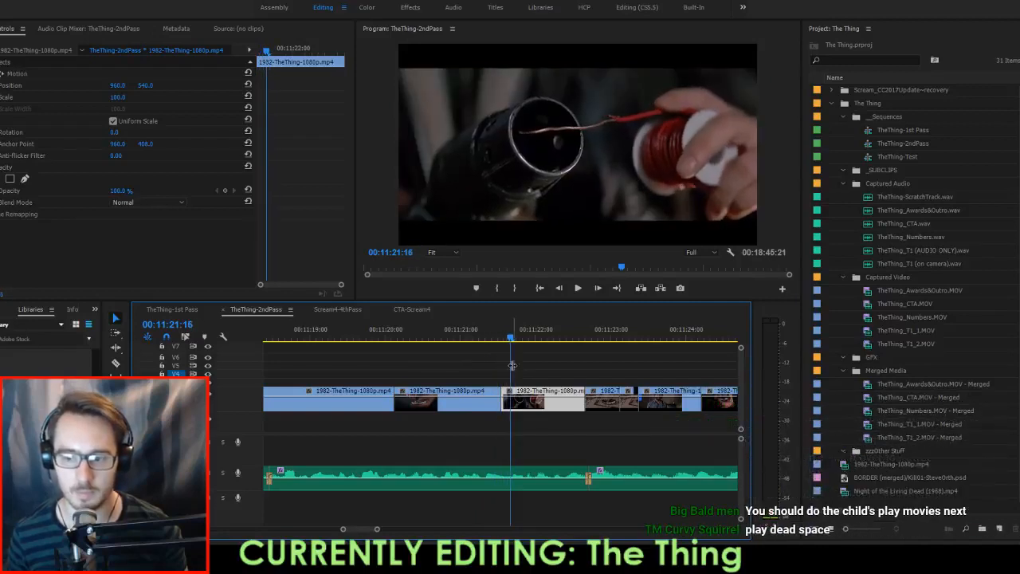
click(486, 364)
key(c)
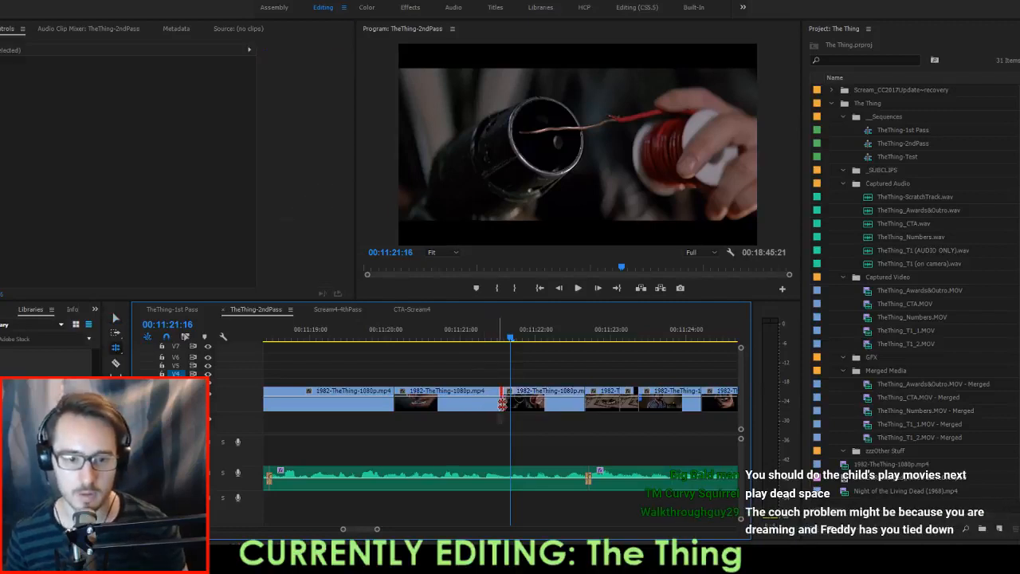
drag(503, 405, 507, 407)
key(Up)
key(space)
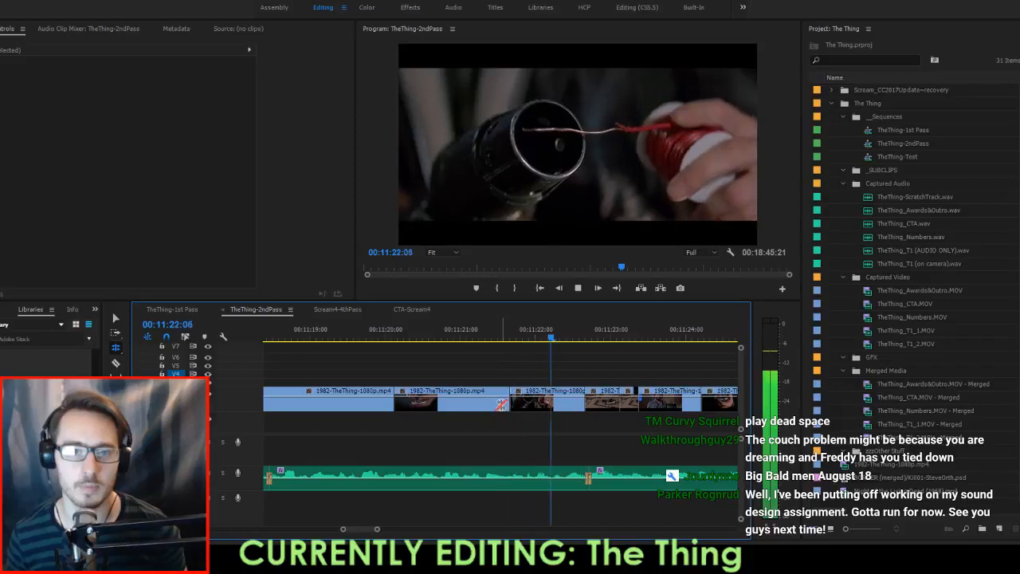
click(412, 322)
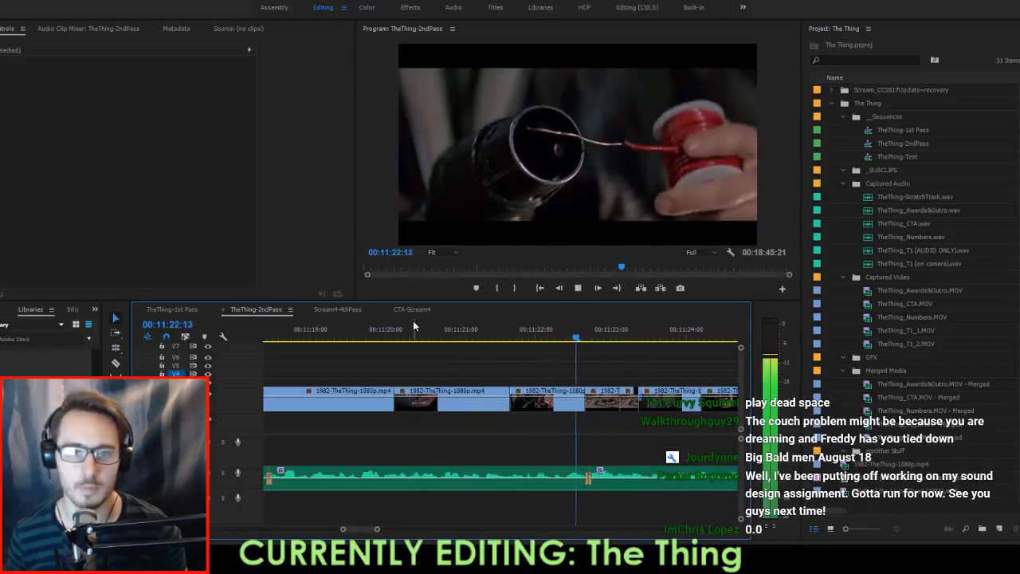
key(space)
Align the start of the tabletop Windows dish clip with the narration cut at 00:11:22:17, without leaving a gap after the wire clip, and review it.
scroll(639, 375, right, 1)
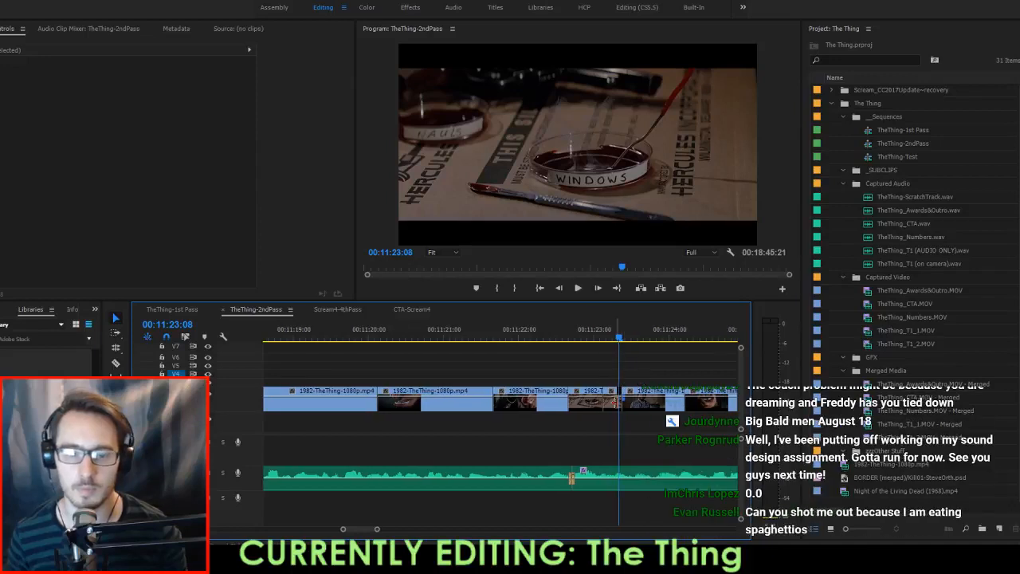
key(Up)
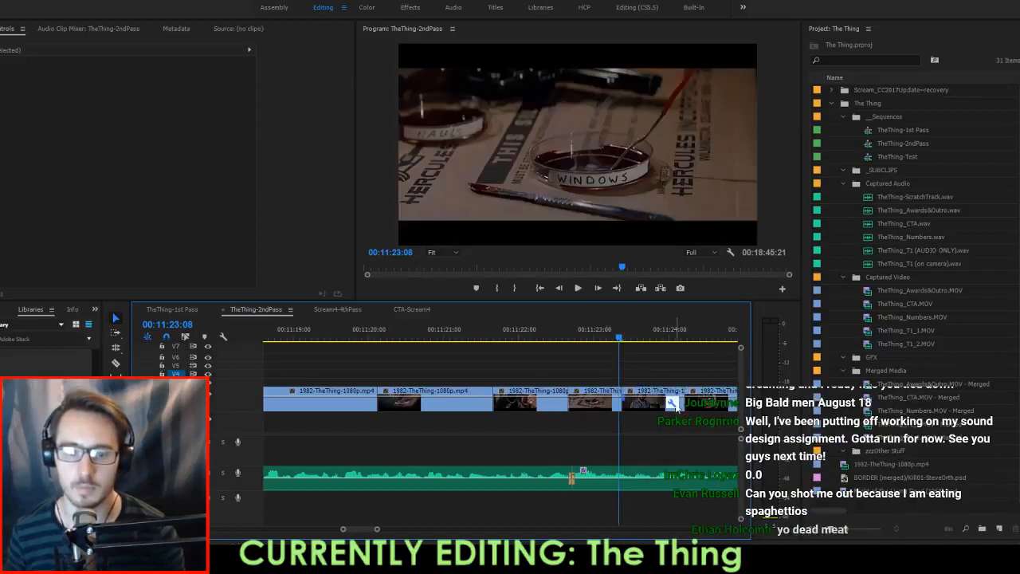
scroll(644, 401, right, 1)
key(space)
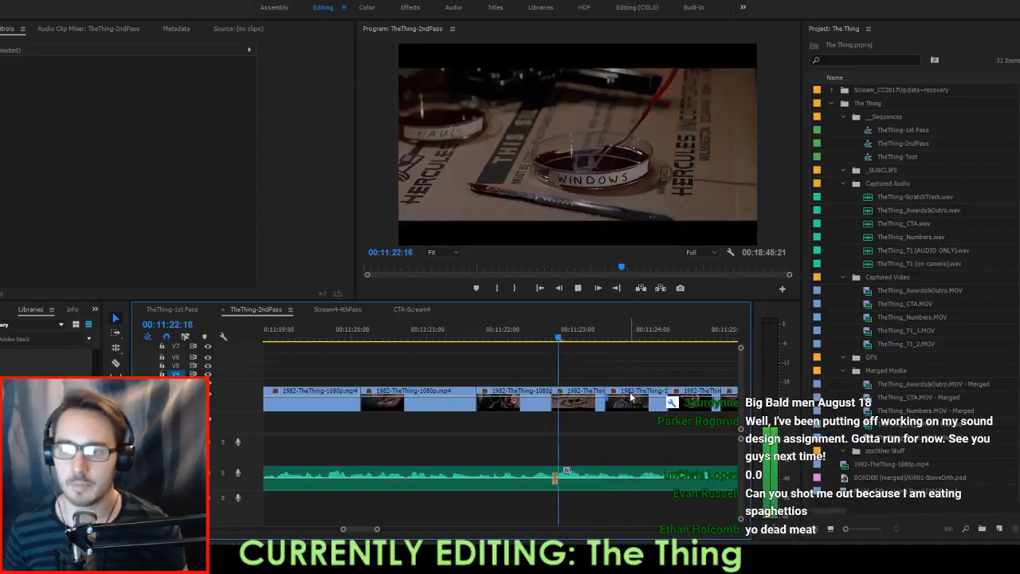
key(space)
scroll(628, 391, down, 2)
scroll(609, 402, up, 3)
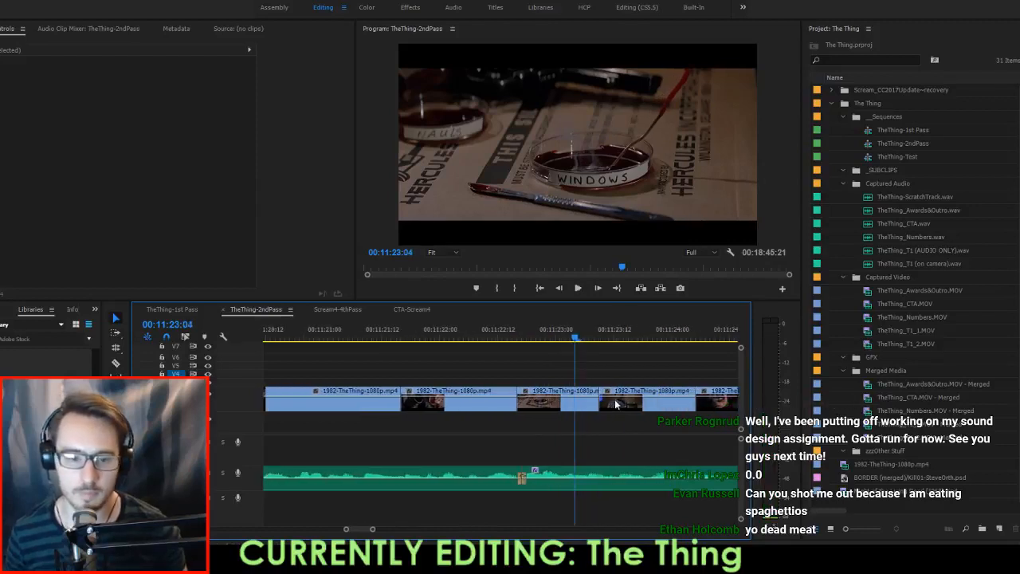
drag(506, 403, 510, 405)
click(452, 327)
key(space)
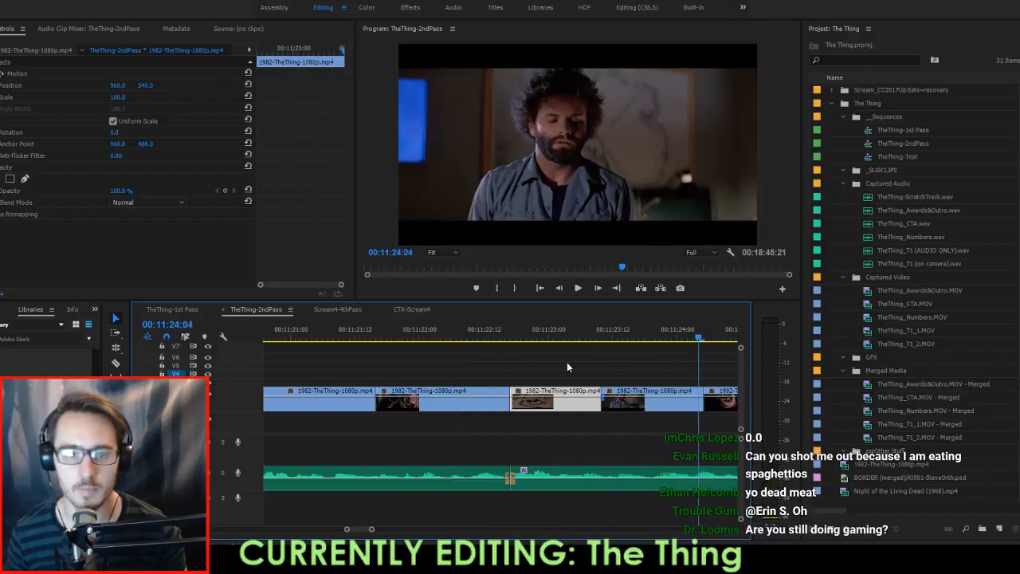
key(space)
Move the Copper and Mac Ready dish clips later to meet the following shot, and trim the Copper clip's start to 00:11:24:12.
scroll(608, 410, down, 4)
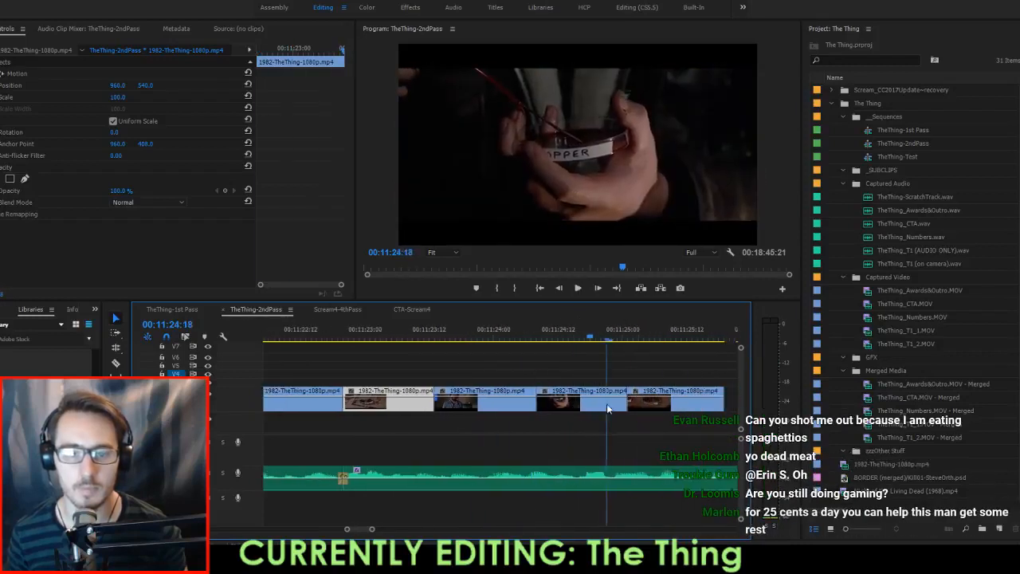
drag(420, 341, 456, 349)
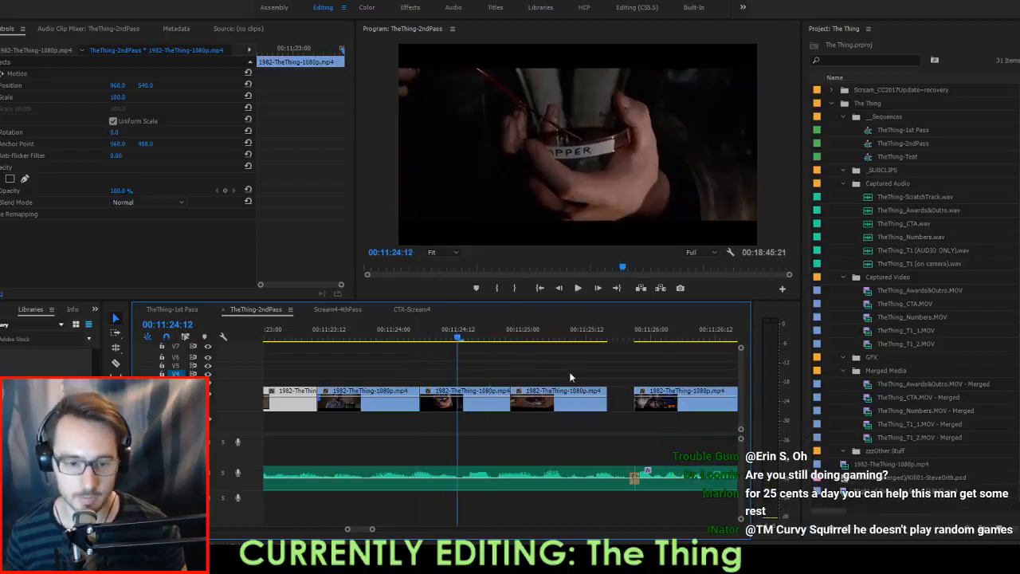
drag(571, 377, 493, 411)
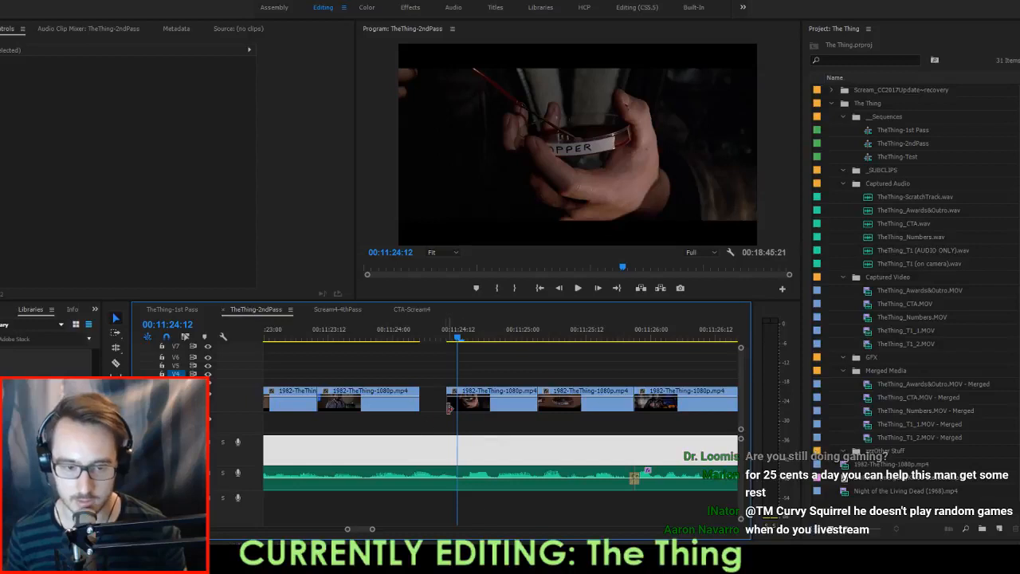
drag(448, 403, 457, 409)
key(space)
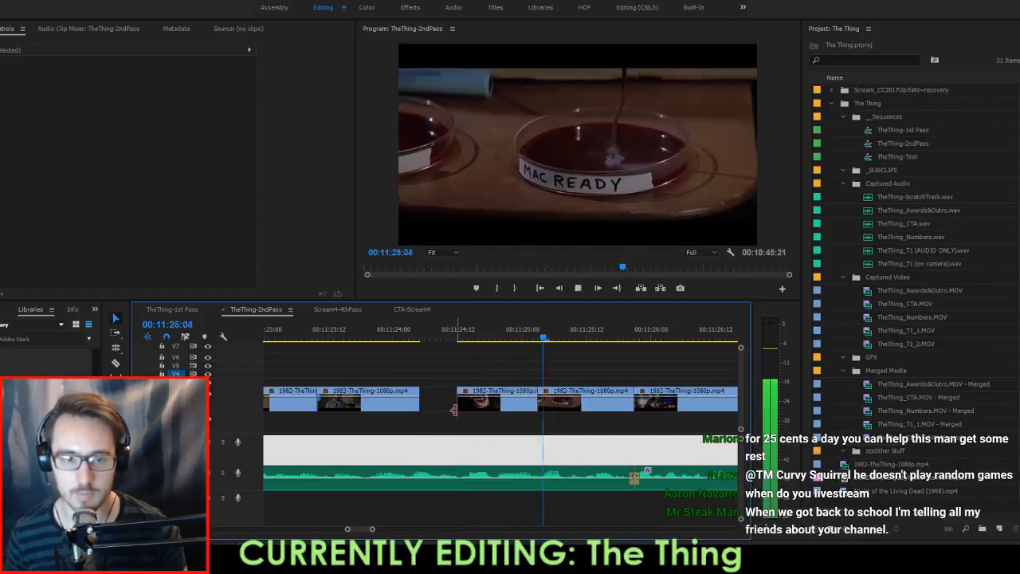
Roll the cut between the Copper and Mac Ready dish clips to 00:11:25:04, and play the section back to check it.
drag(501, 340, 542, 348)
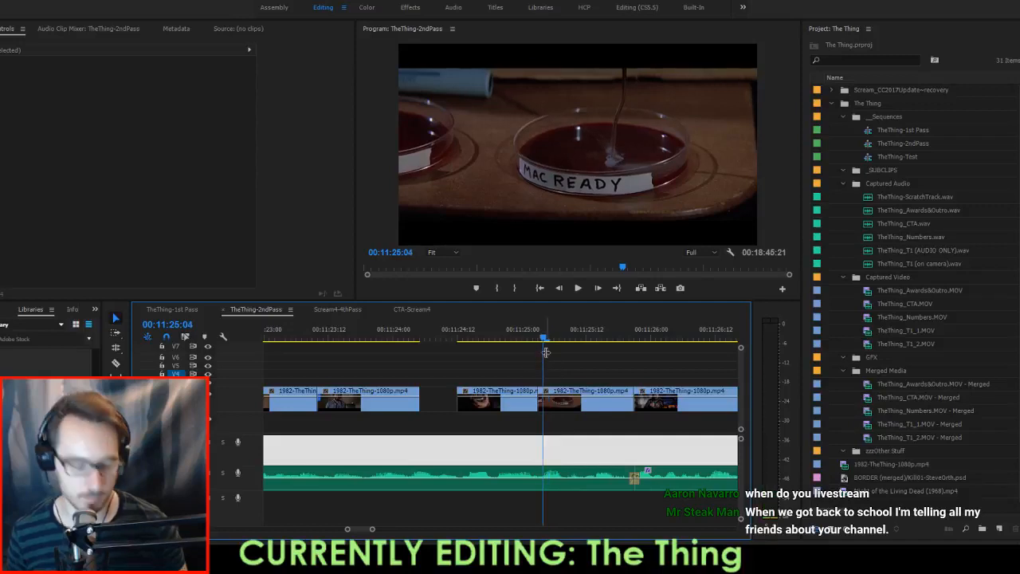
click(558, 408)
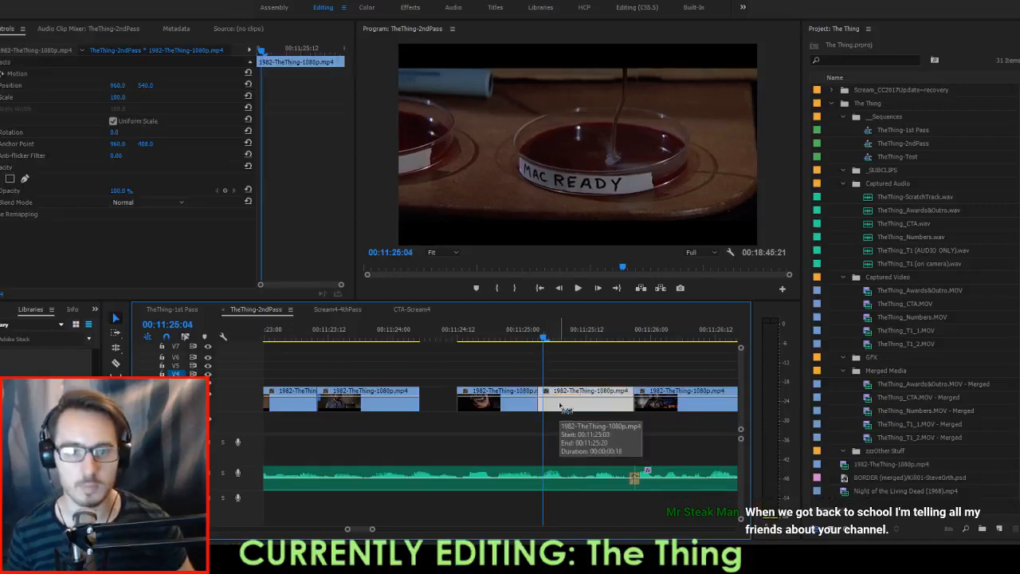
key(space)
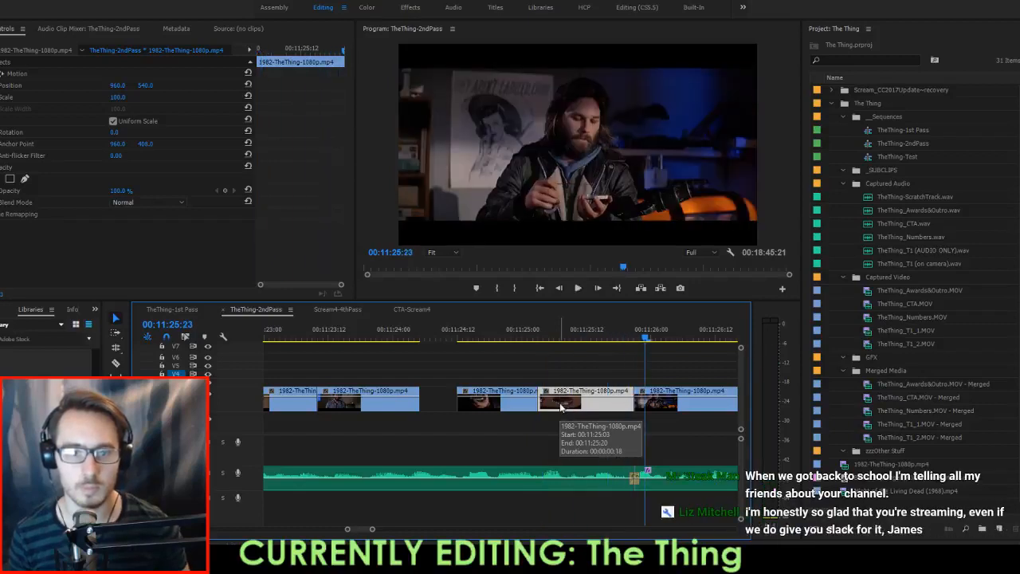
key(Right)
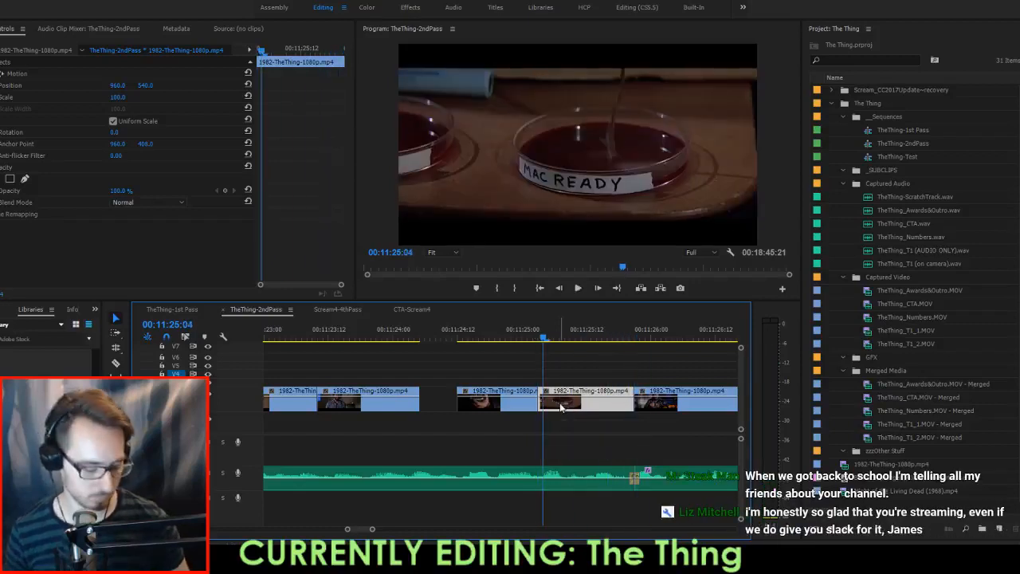
drag(537, 409, 542, 409)
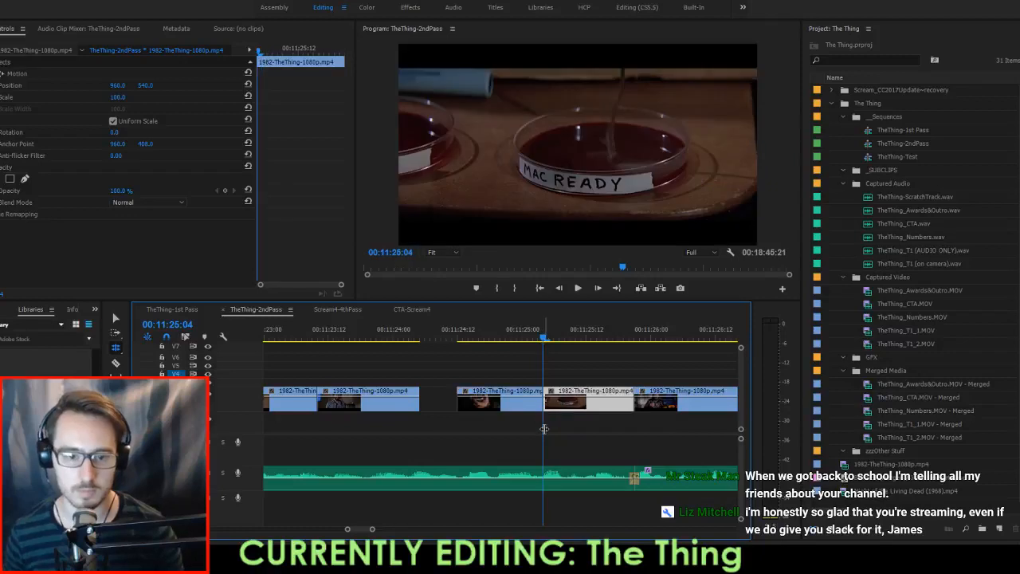
key(space)
key(Up)
key(Up)
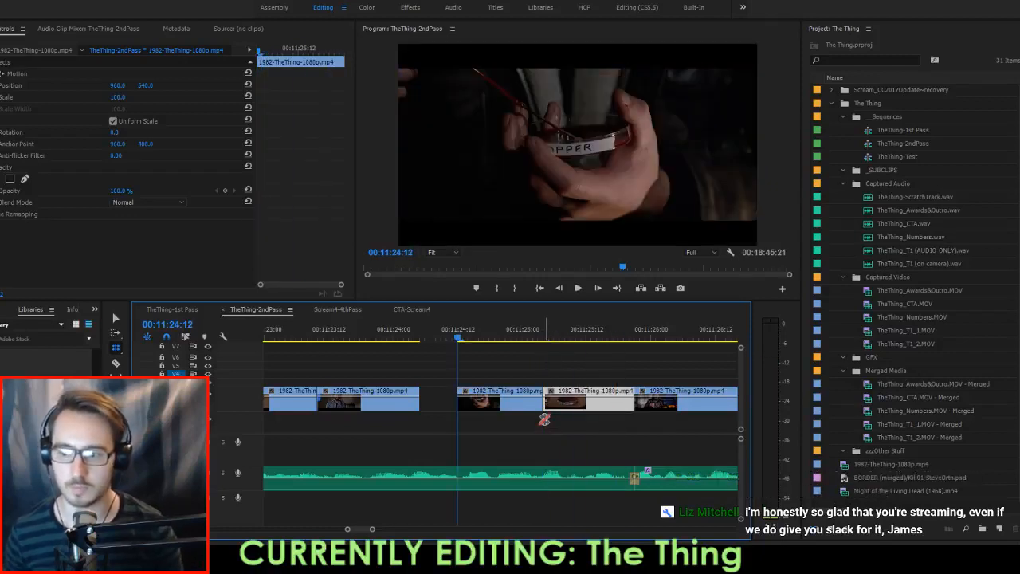
key(space)
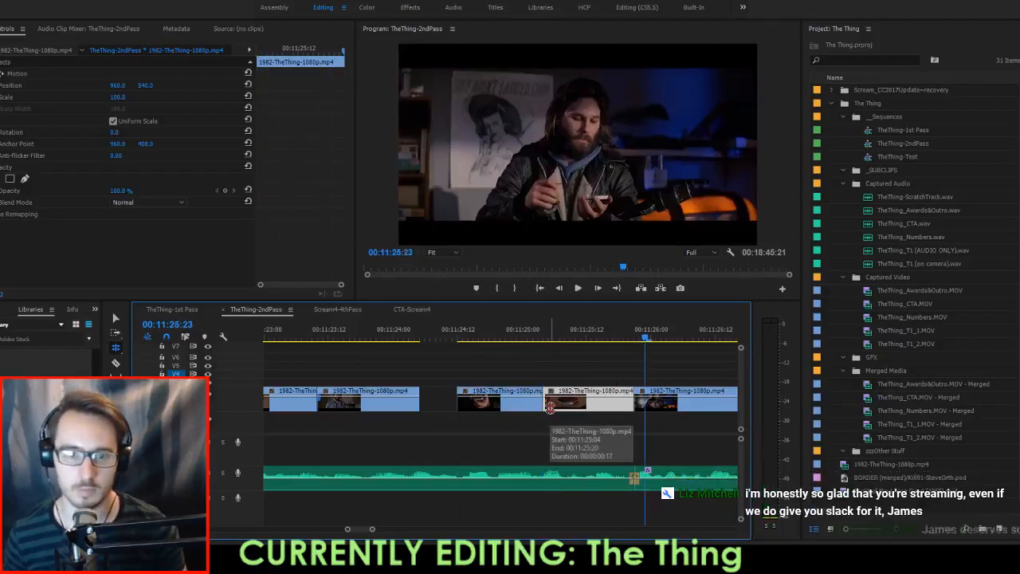
key(space)
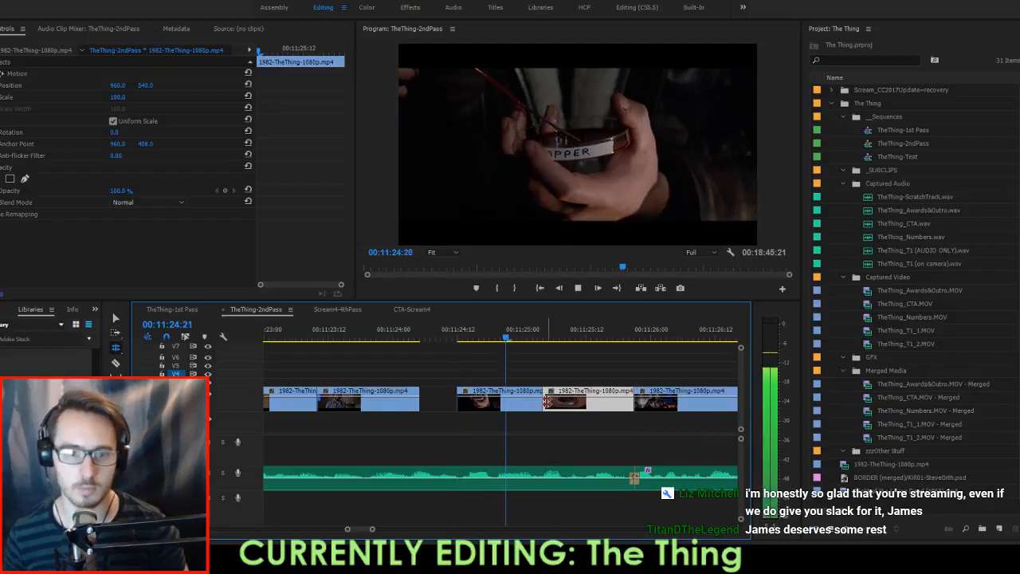
Close the gap before the Copper clip by extending it and the preceding blue-shirt shot to meet at 00:11:24:10, and play back the join.
key(Left)
key(Left)
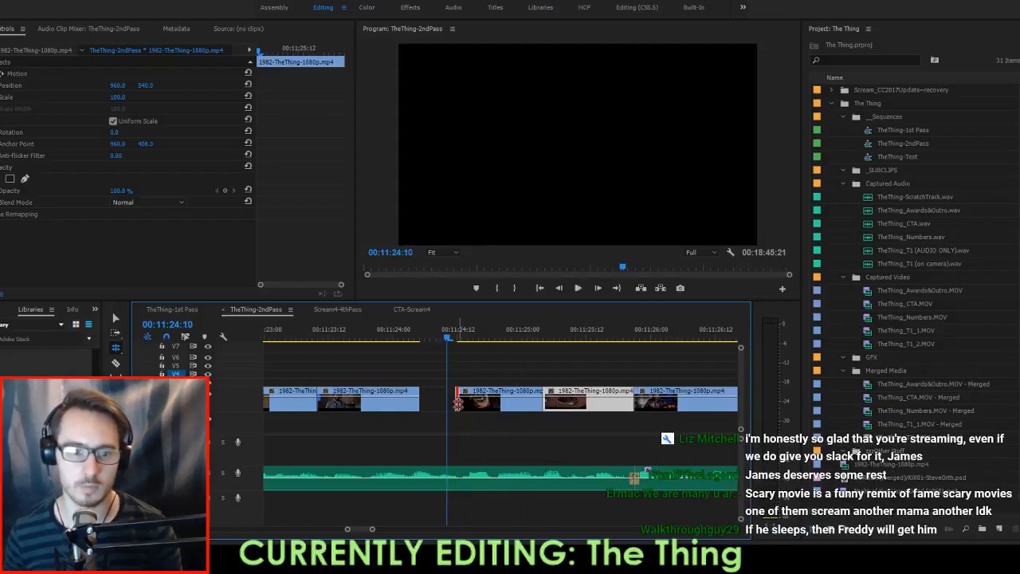
mouse_move(458, 404)
mouse_down()
mouse_move(424, 405)
mouse_move(461, 410)
mouse_up()
key(space)
key(space)
key(Up)
key(Up)
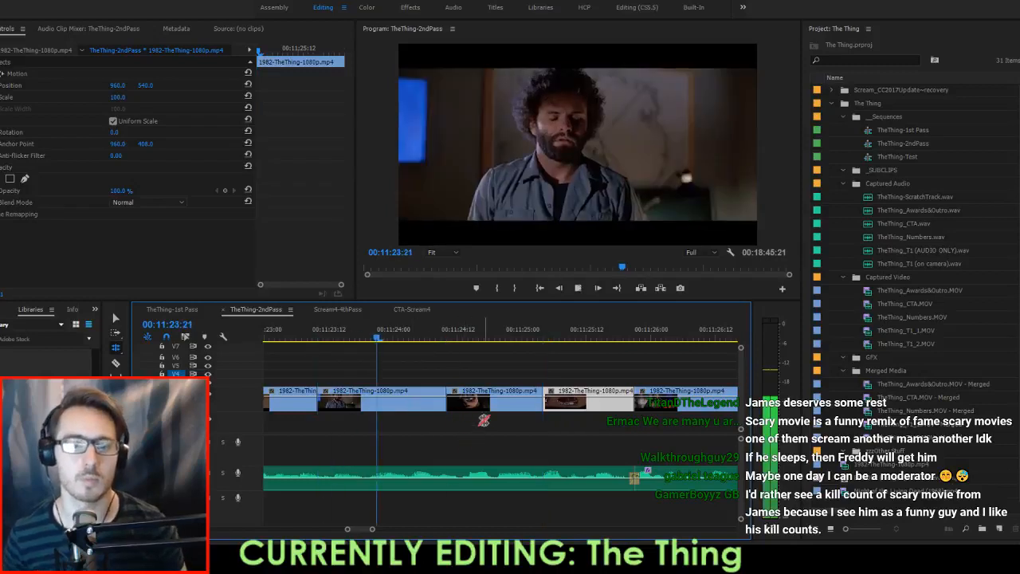
key(space)
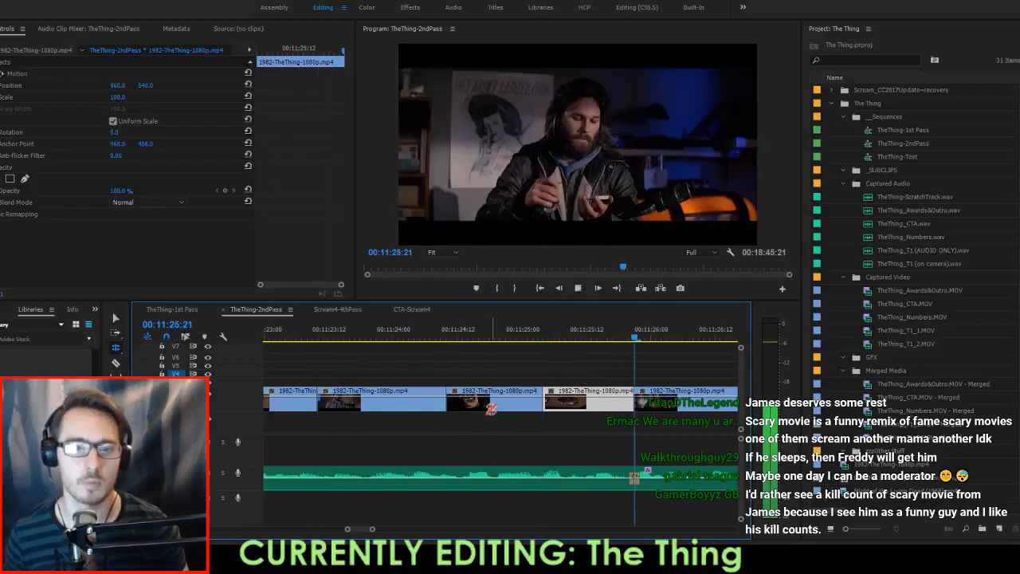
Try rolling the cut between the tabletop Windows dish clip and the blue-shirt shot to 00:11:23:15, playing the section before and after.
scroll(490, 406, up, 3)
click(367, 338)
key(space)
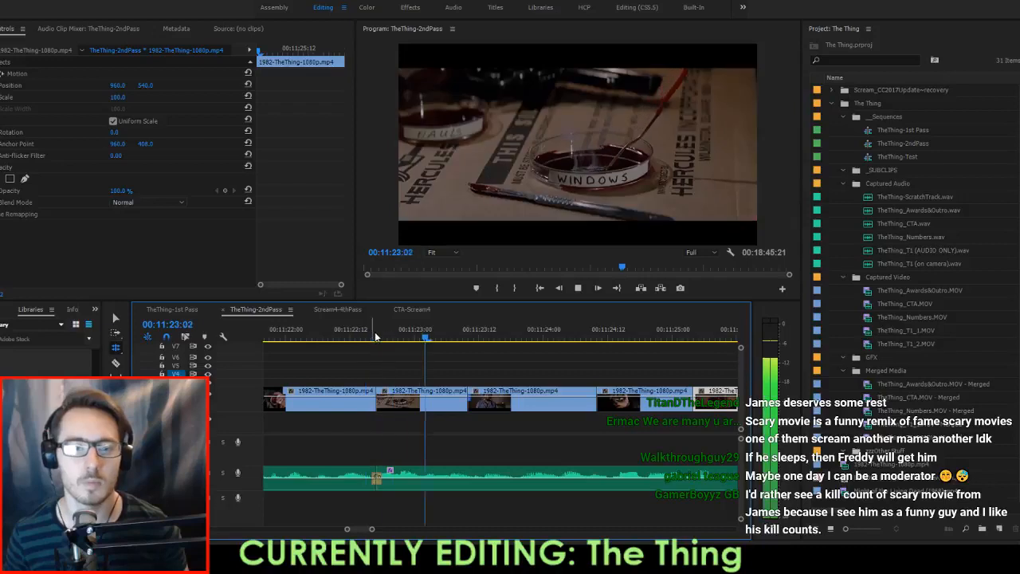
key(space)
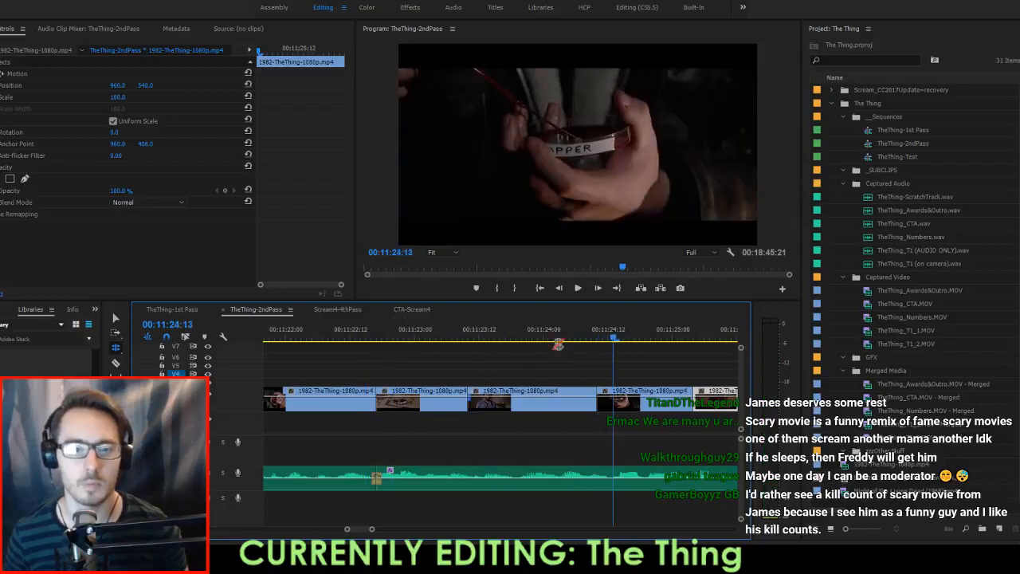
key(space)
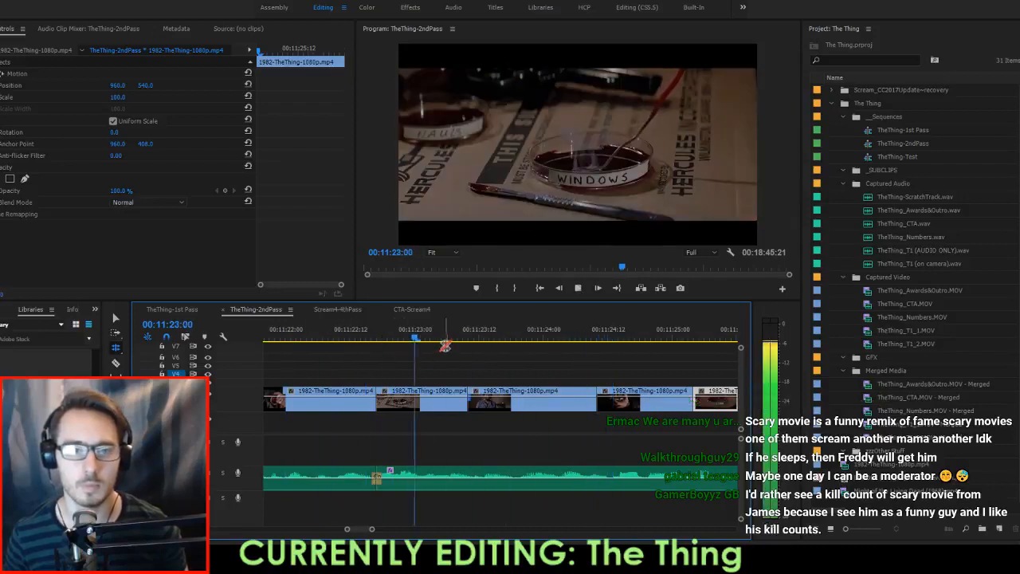
drag(448, 341, 491, 351)
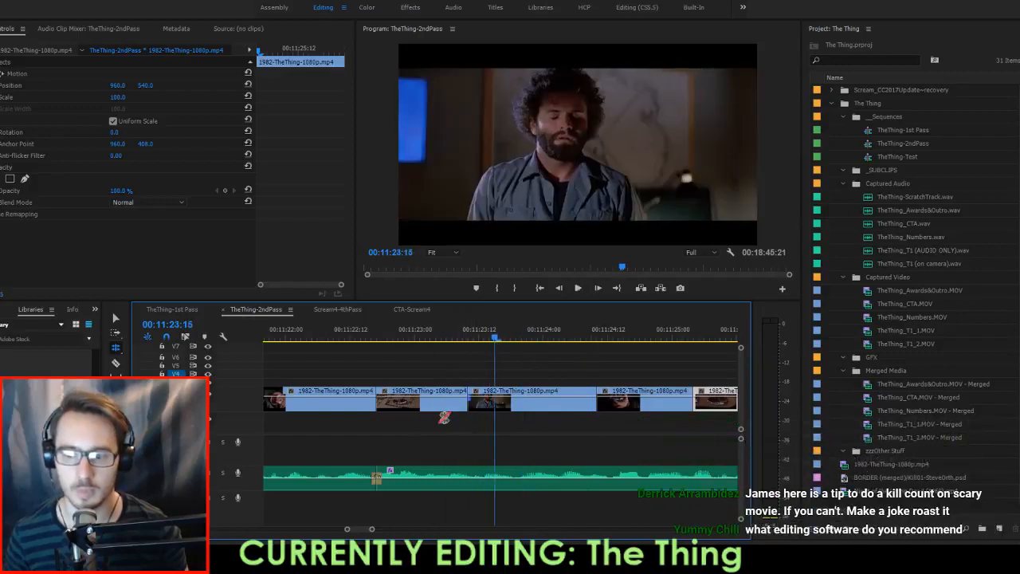
drag(472, 410, 498, 413)
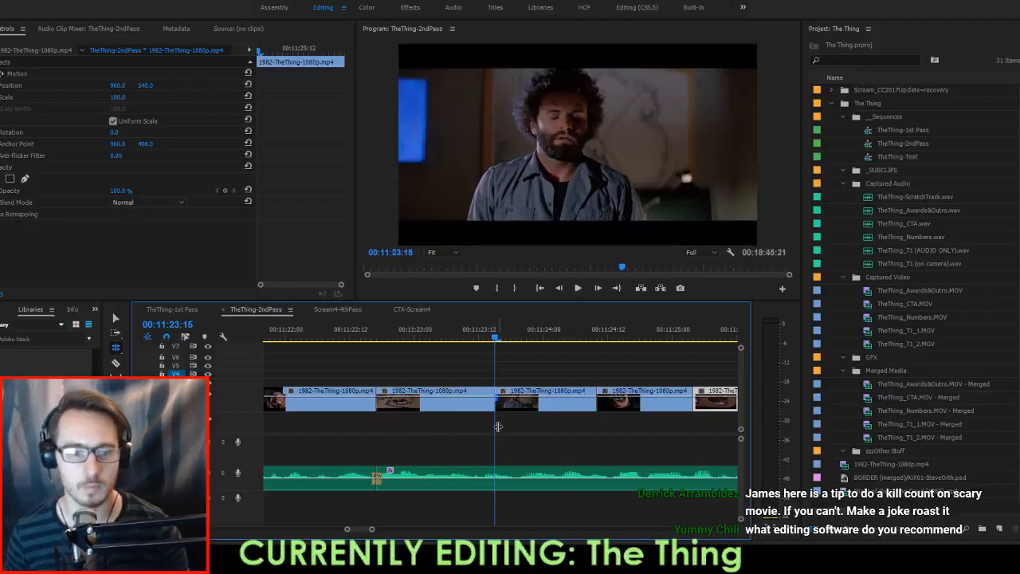
key(Up)
key(space)
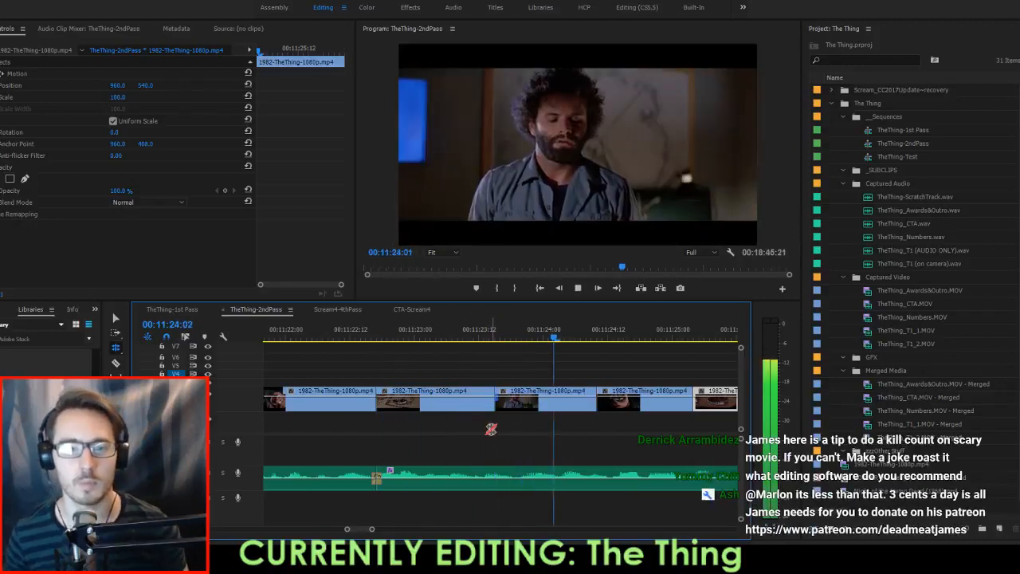
key(space)
Roll the cut between the tabletop Windows dish clip and the blue-shirt shot to 00:11:23:12, and return to the dish clip's start.
click(474, 339)
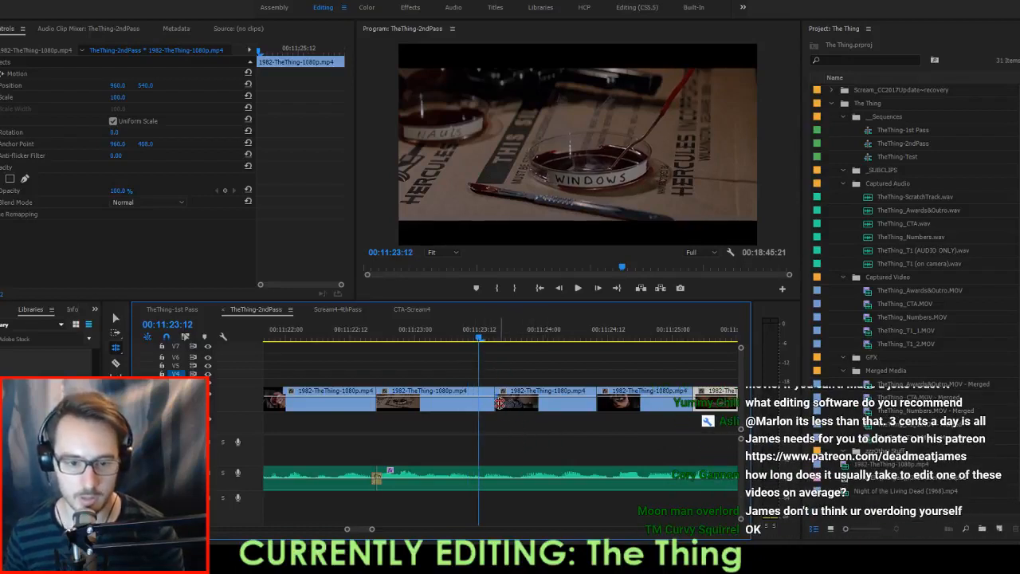
drag(500, 402, 483, 405)
key(Up)
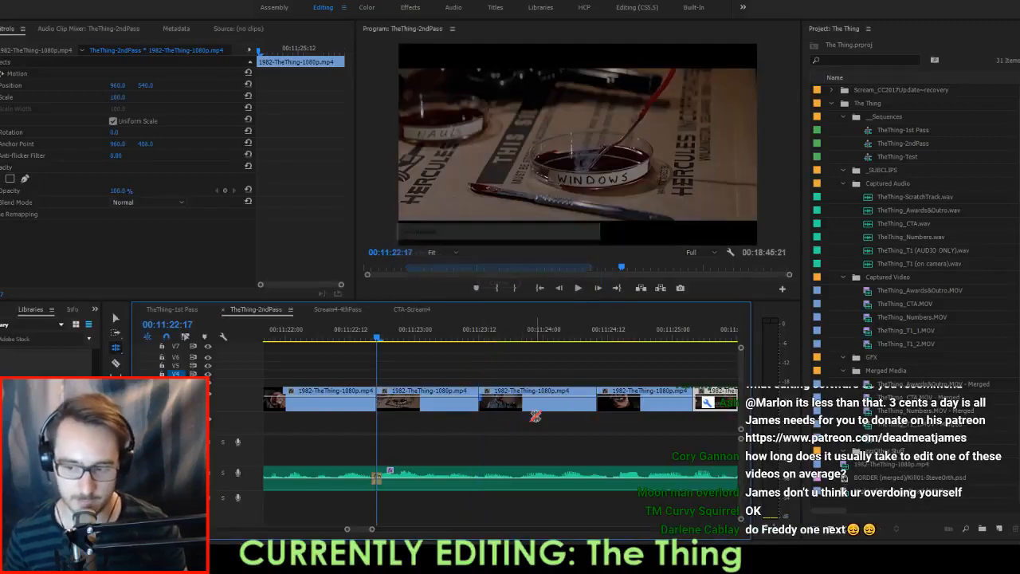
Play back the blood-test shots from the tabletop Windows dish clip to the Mac Ready dish, and save the project.
key(space)
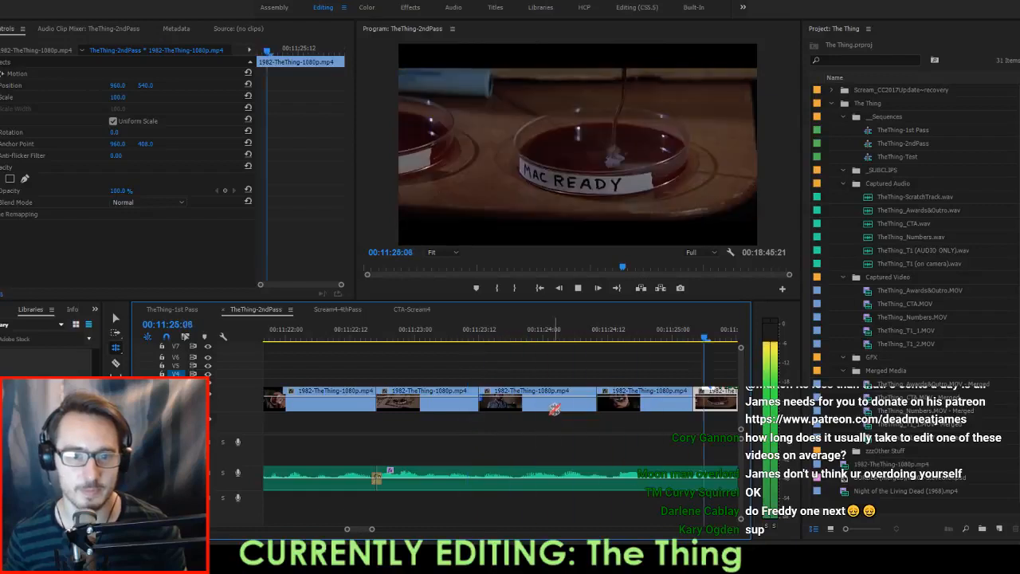
key(space)
key(Up)
key(Up)
key(Up)
key(Up)
key(Up)
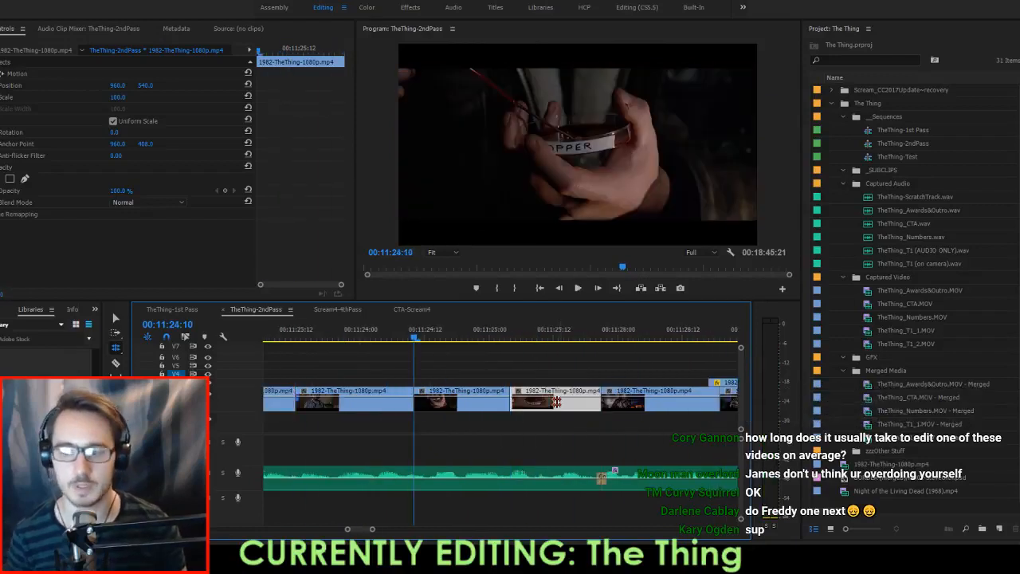
key(ctrl+s)
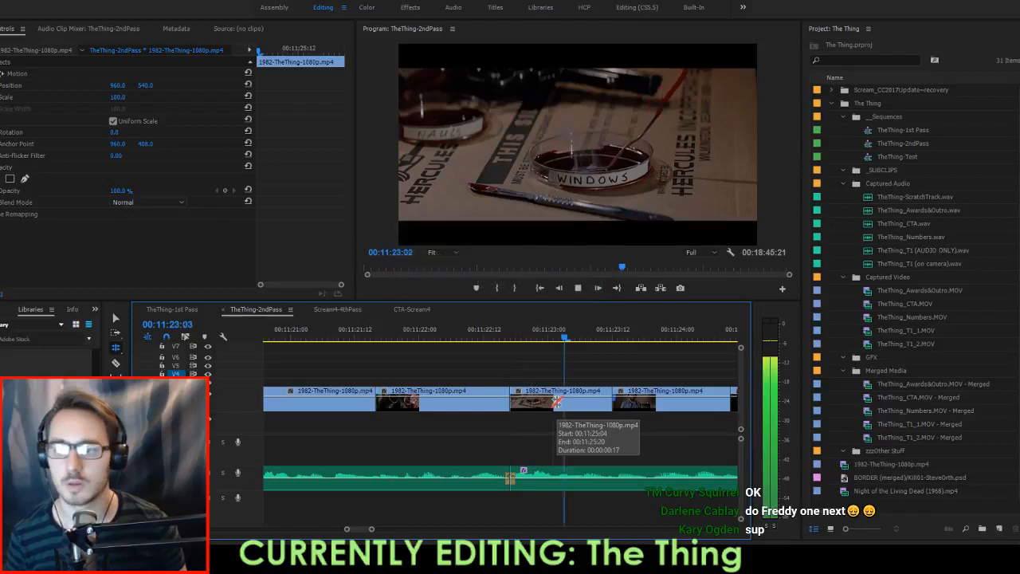
Replay the blood-dish shots around the Windows, blue-shirt, Copper and Mac Ready clips to judge the cut timing.
key(space)
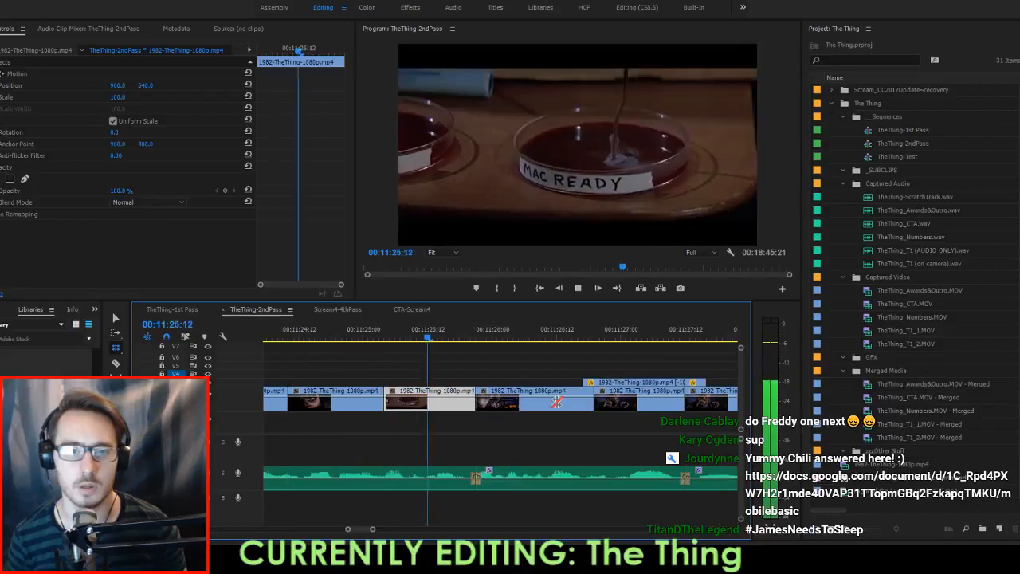
key(space)
key(Up)
key(Up)
key(Up)
key(space)
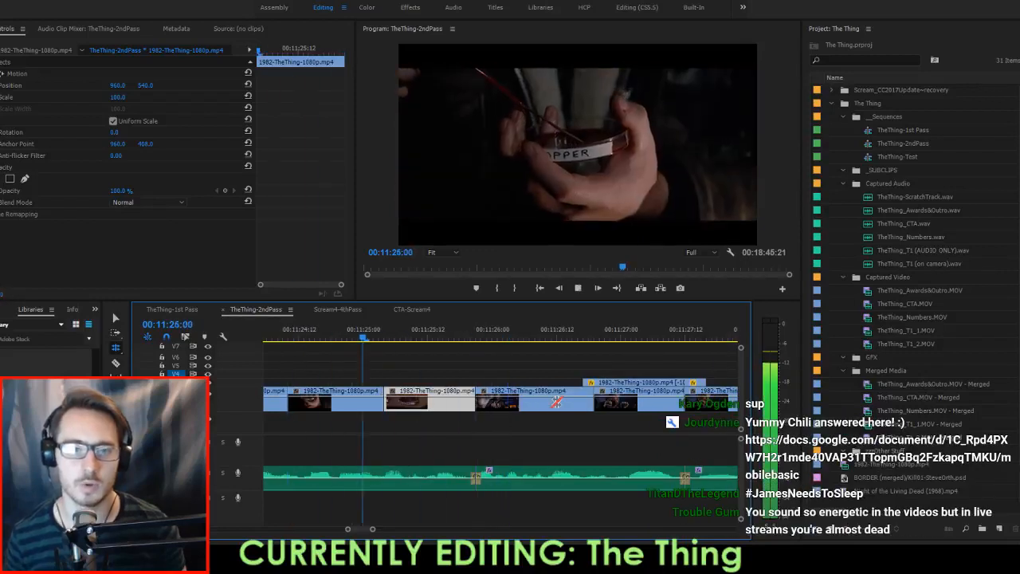
key(space)
key(Up)
key(Up)
key(Up)
key(space)
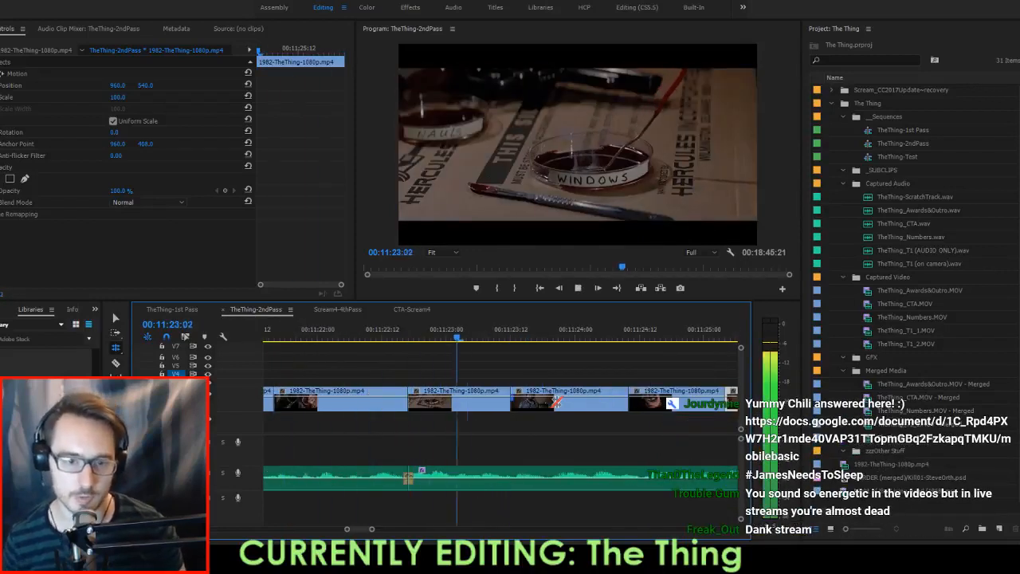
Roll the cut between the tabletop Windows dish clip and the blue-shirt shot to about 00:11:23:05, and play back the following shots.
key(space)
drag(512, 409, 473, 409)
key(space)
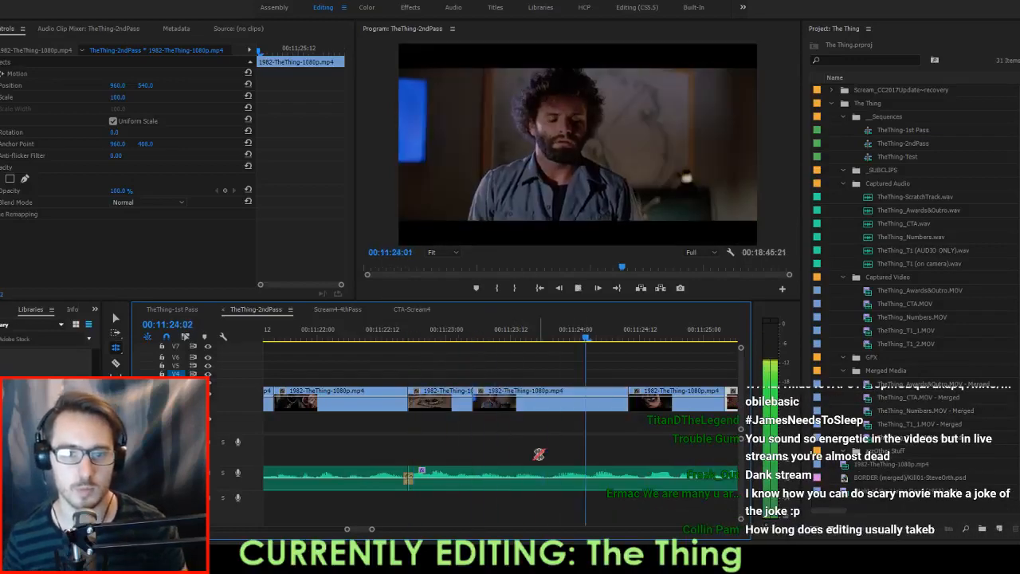
key(space)
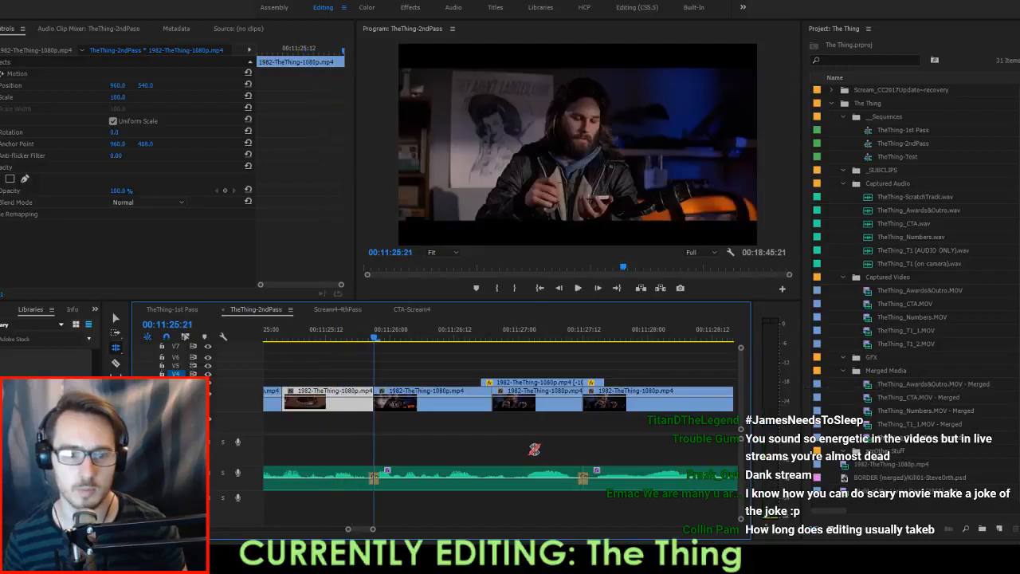
Roll the cut between the blue-shirt shot and the Copper clip to 00:11:24:02, and play back the change.
scroll(478, 430, up, 5)
click(326, 338)
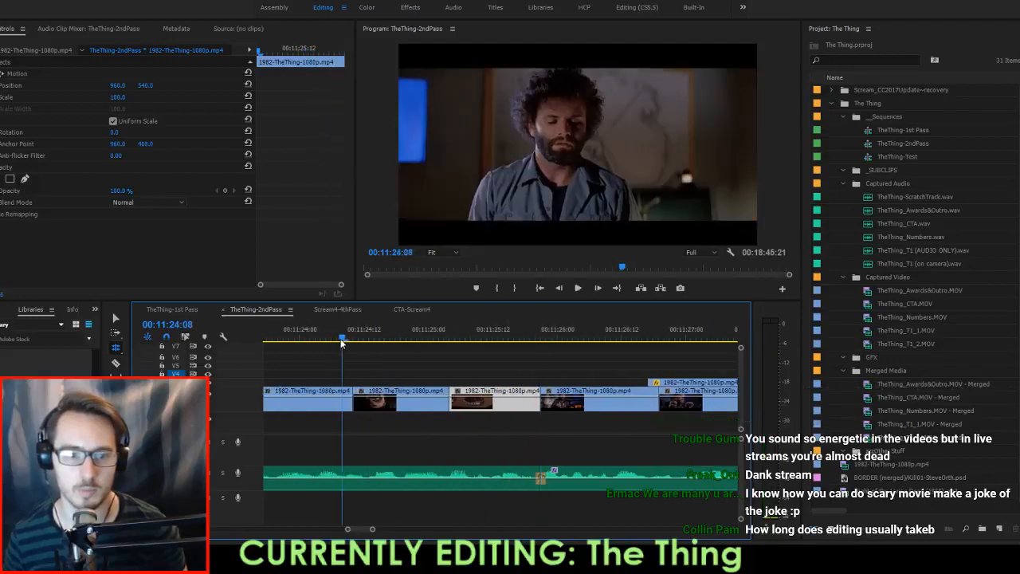
drag(342, 341, 310, 343)
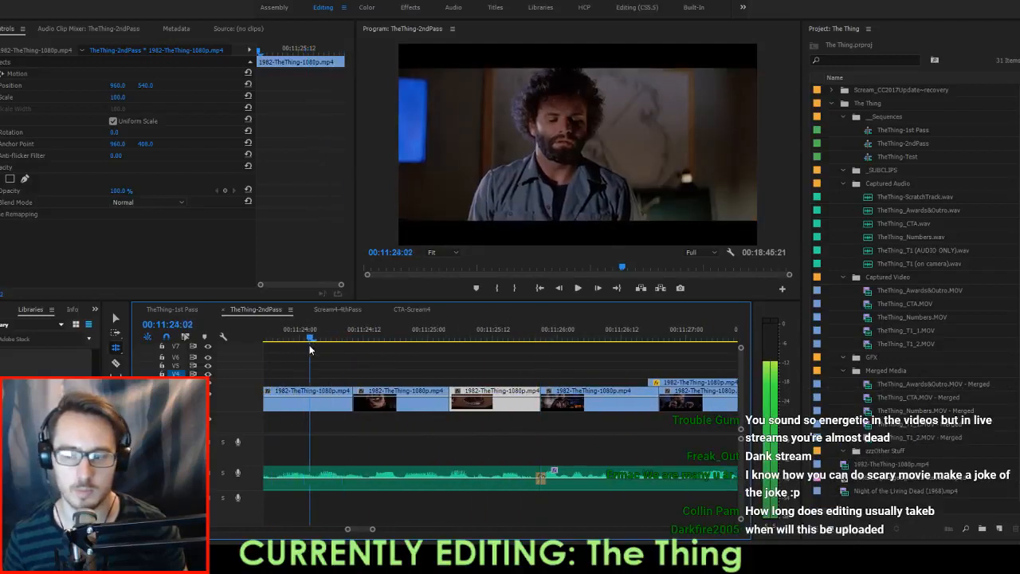
scroll(380, 420, up, 4)
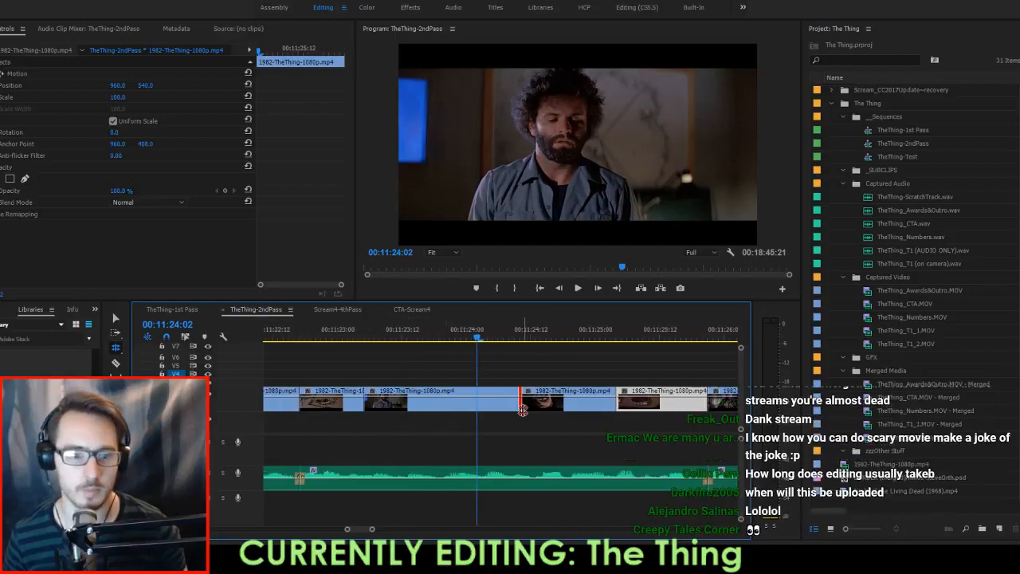
drag(522, 409, 487, 413)
key(space)
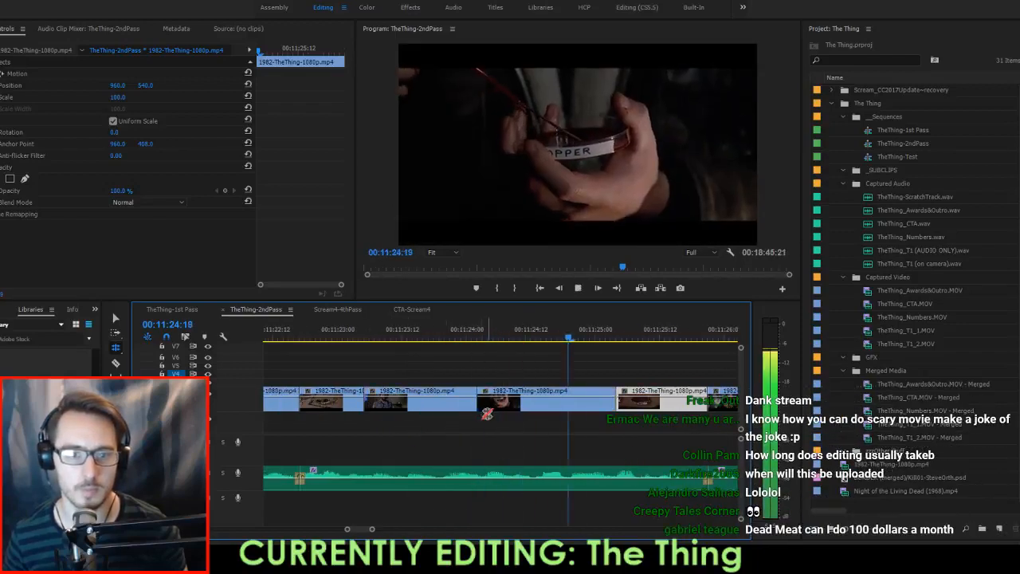
key(space)
Slip the Copper clip's footage a few frames within its existing position, and replay it from its start.
drag(579, 406, 560, 406)
key(Up)
key(space)
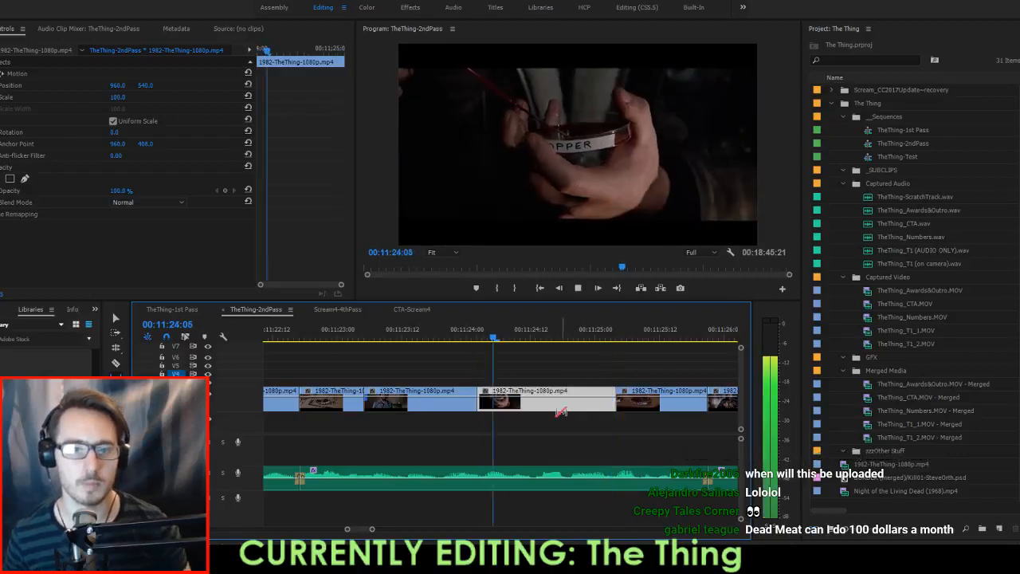
Roll the cut between the Copper and Mac Ready dish clips to 00:11:24:23.
click(591, 342)
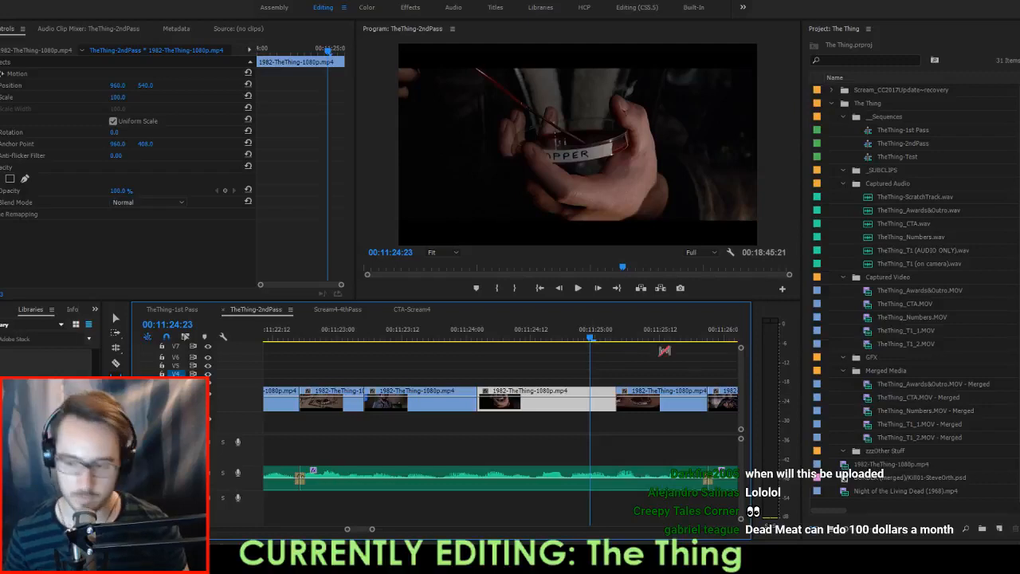
click(639, 376)
key(b)
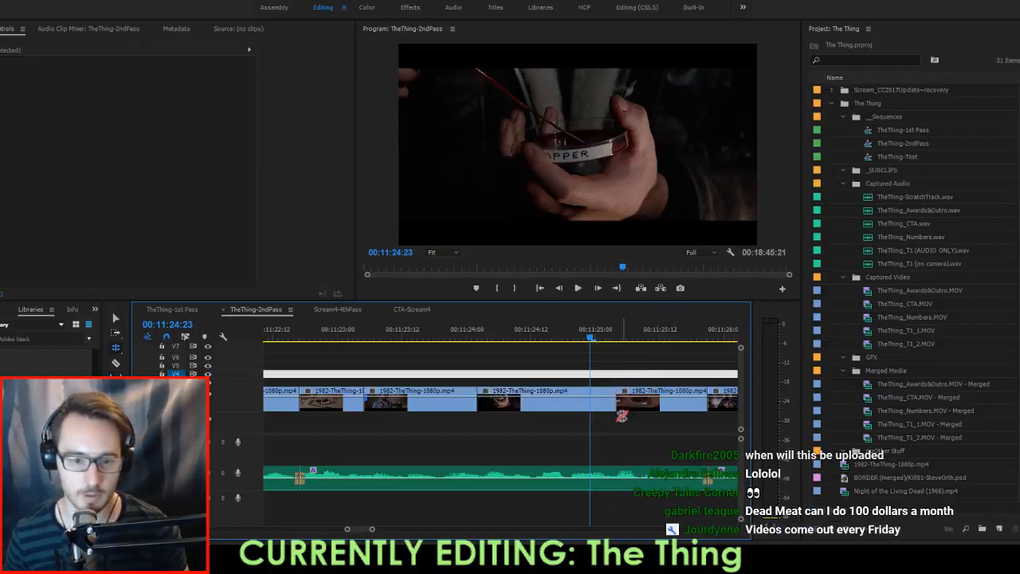
drag(600, 410, 591, 410)
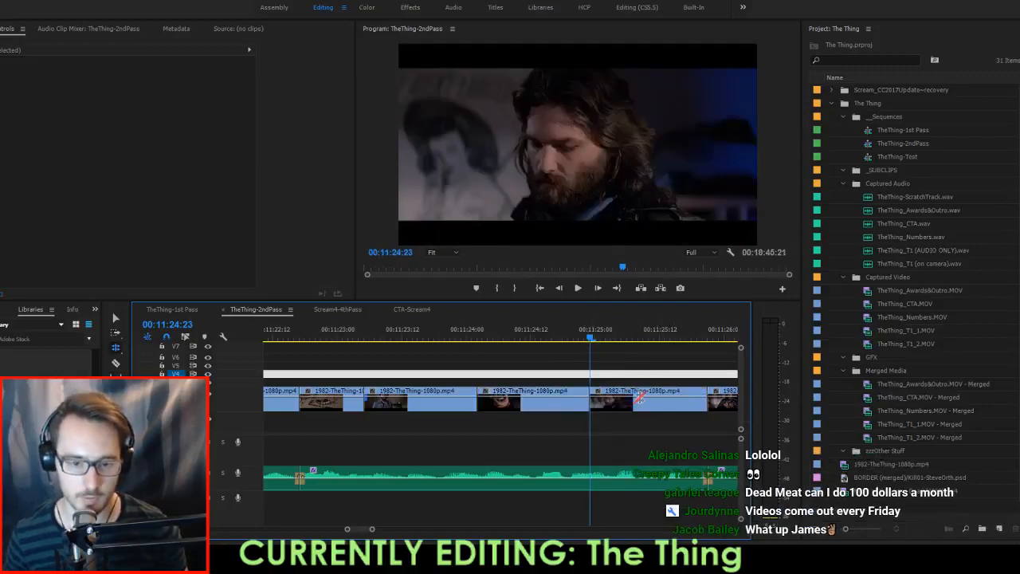
Slip the Mac Ready clip's footage so that it opens on the dish, play it back and save the project.
click(641, 397)
drag(662, 402, 651, 399)
key(space)
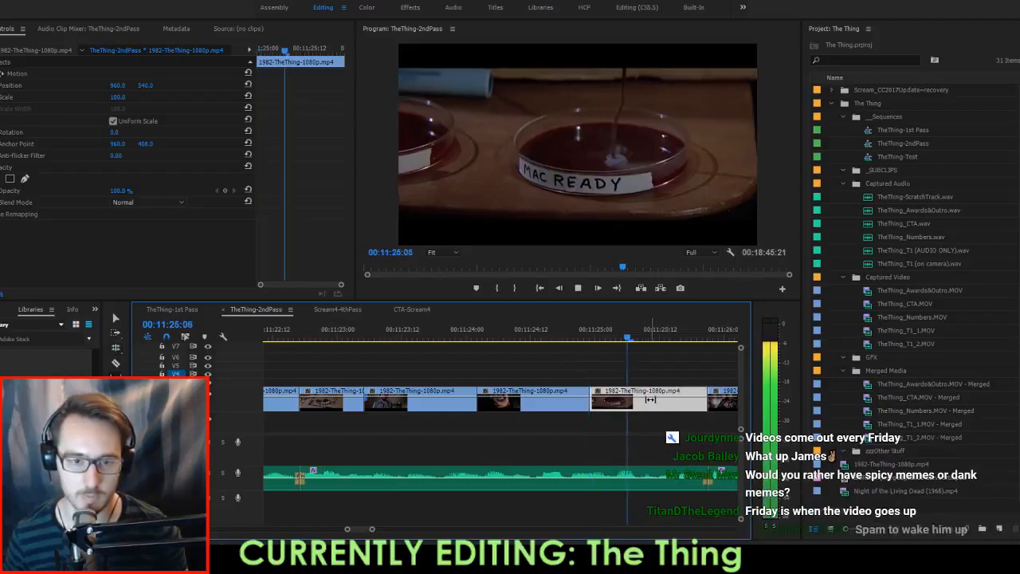
key(ctrl+s)
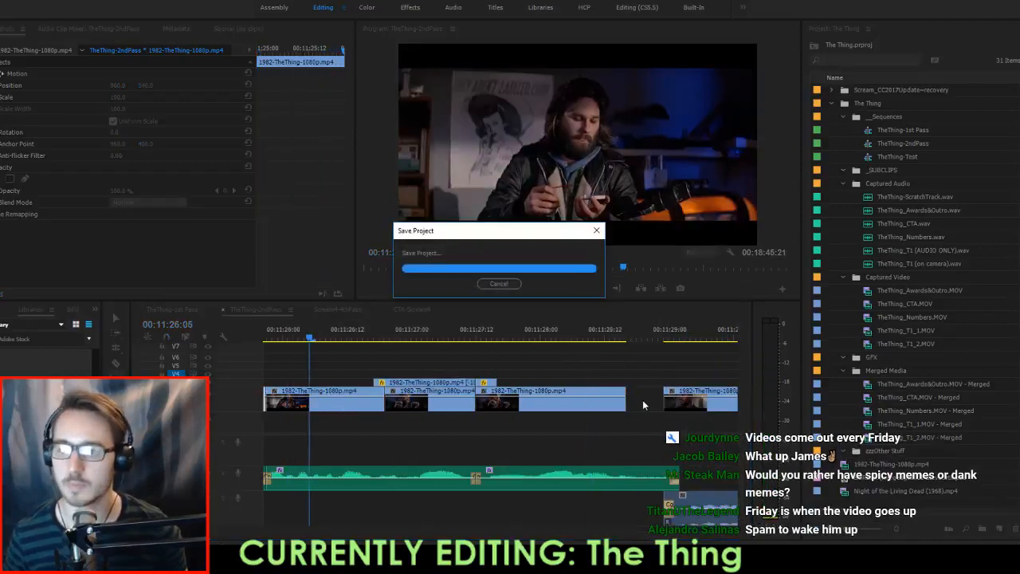
Play the blood-test sequence from 00:11:21:16 through the seated man's reaction shot after the gap.
key(Up)
key(Up)
key(Up)
key(Up)
key(Up)
key(Up)
key(Up)
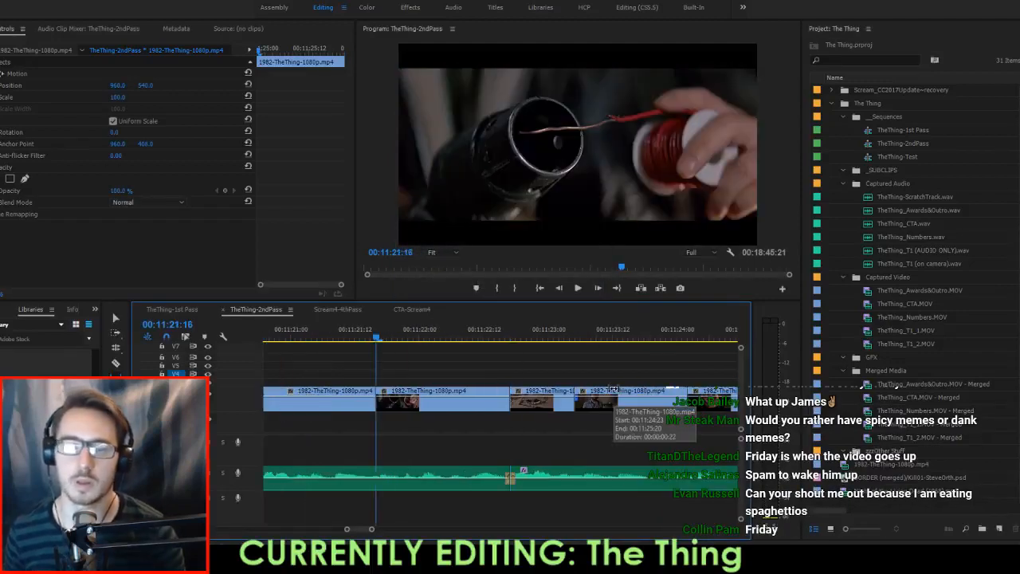
key(space)
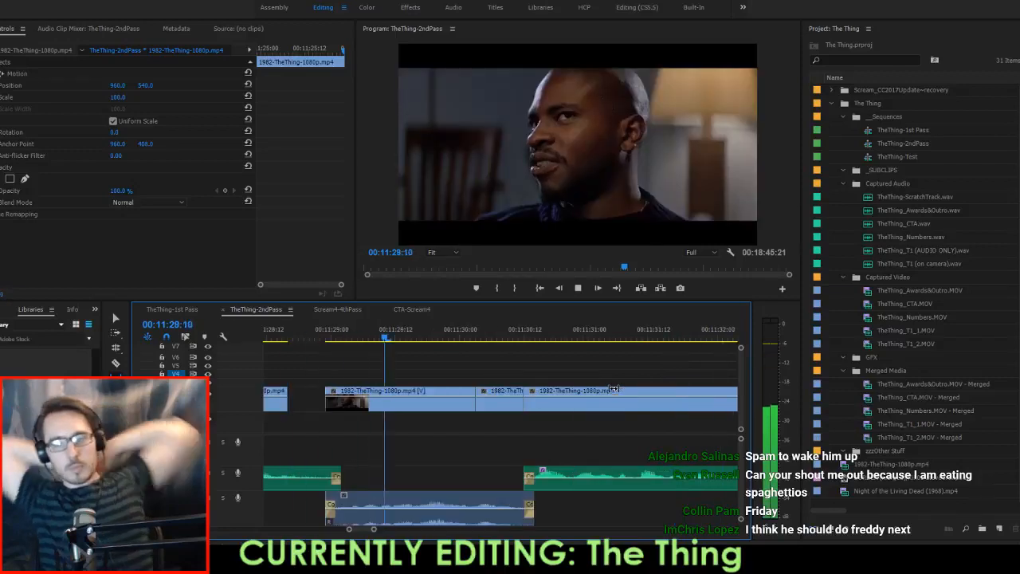
key(space)
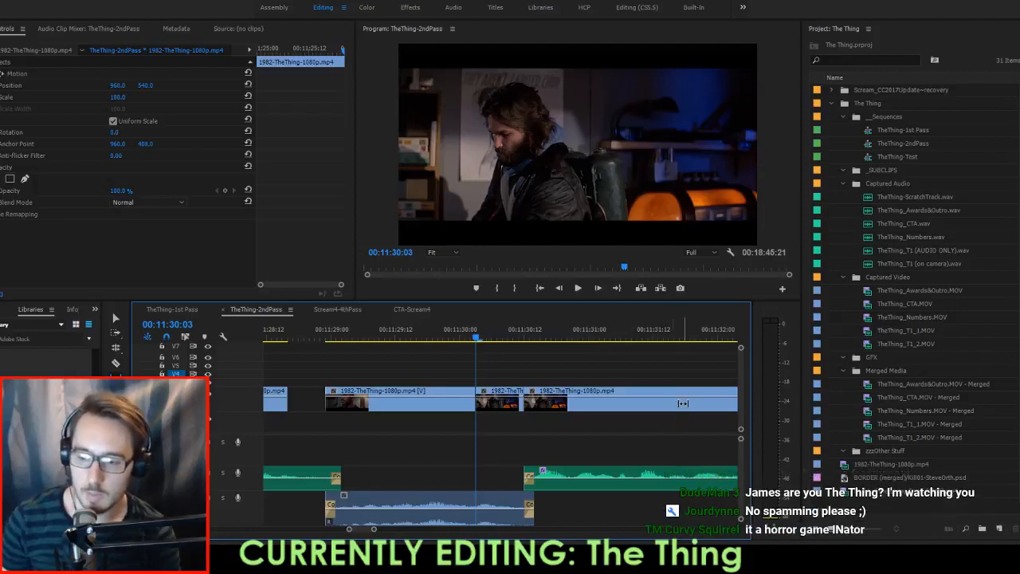
Return to the cut at 00:11:25:21 and replay the shot of the man looking up from the dish.
key(Up)
key(Up)
key(Up)
key(Up)
key(Up)
key(Up)
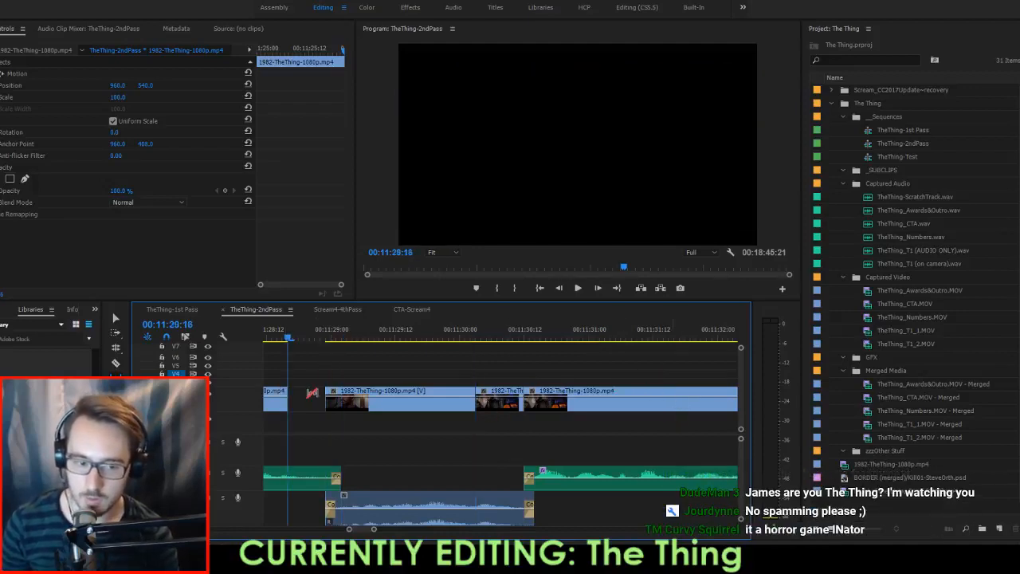
key(Up)
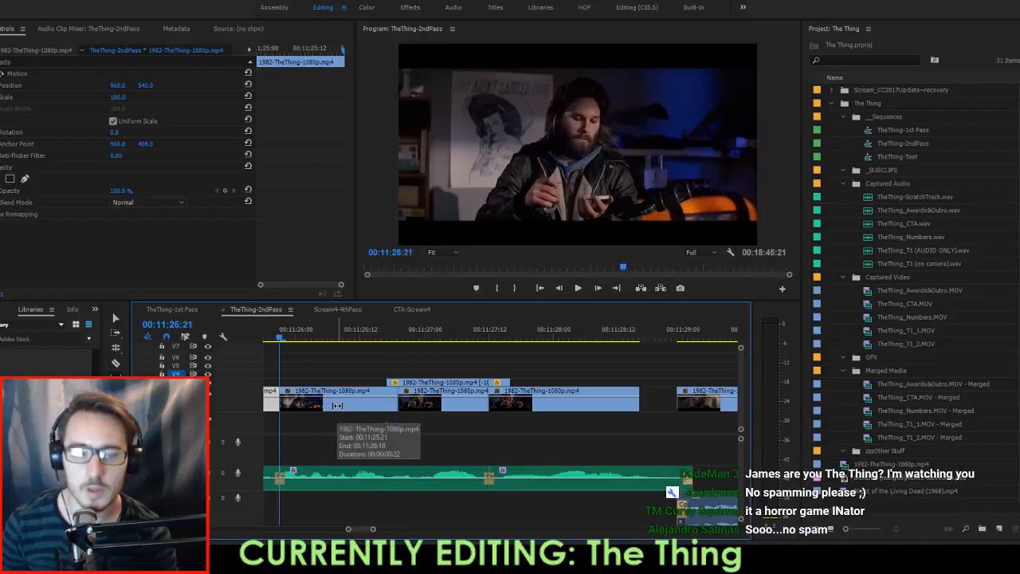
key(space)
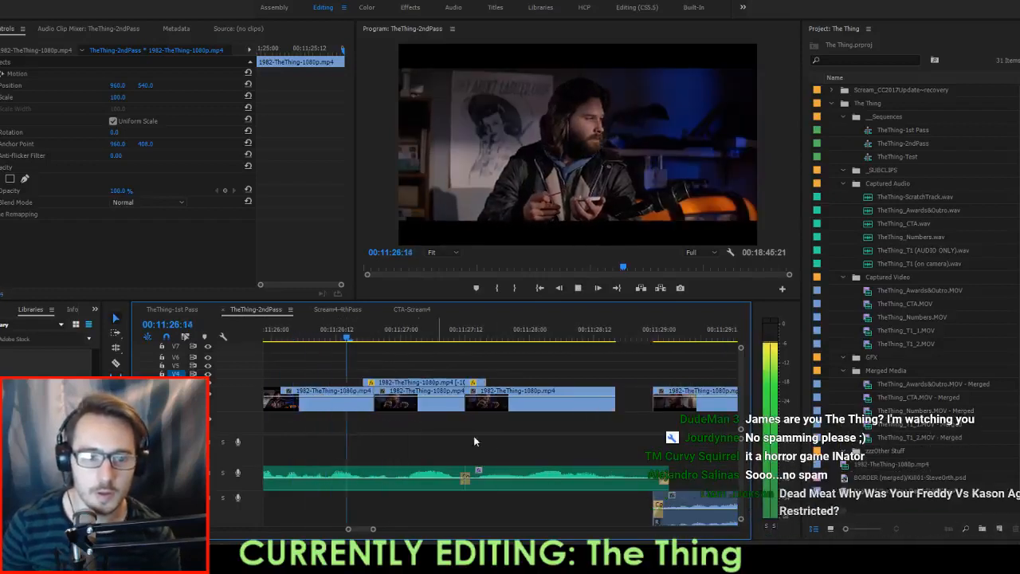
key(space)
Try shifting the man-in-hat clip, the hot-wire close-up and their overlay about four frames later, and play the section.
drag(414, 373, 525, 406)
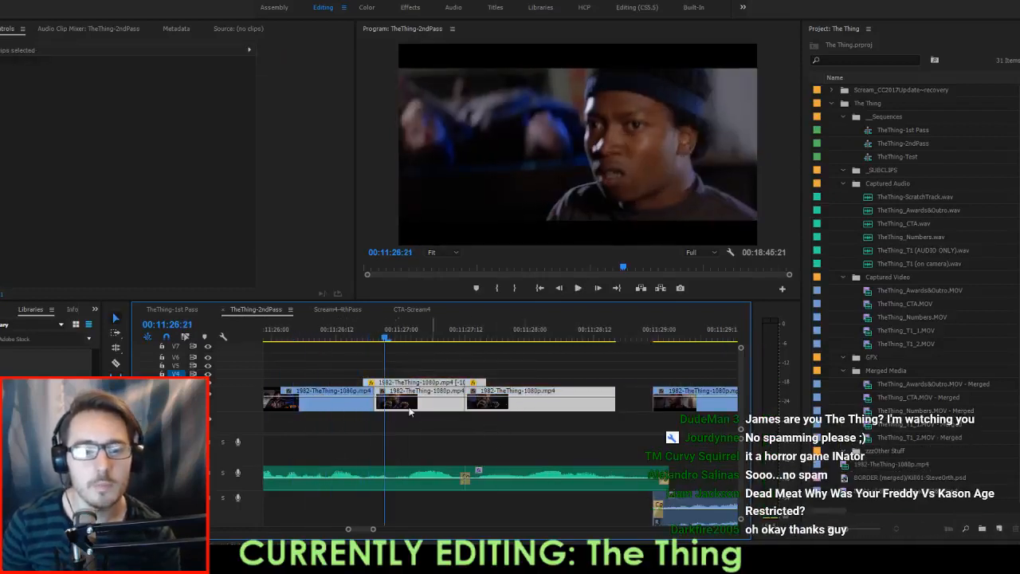
drag(401, 406, 423, 398)
key(space)
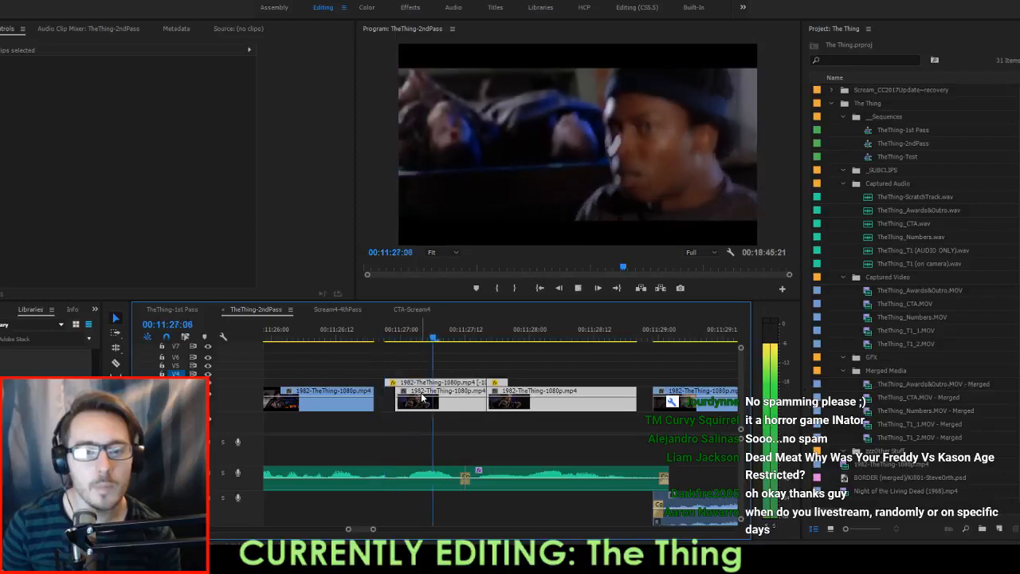
Move the man-in-hat clip, the hot-wire close-up and their overlay so the overlay starts at 00:11:26:18, and play the section.
mouse_move(329, 339)
mouse_down()
mouse_move(319, 338)
mouse_move(347, 339)
mouse_up()
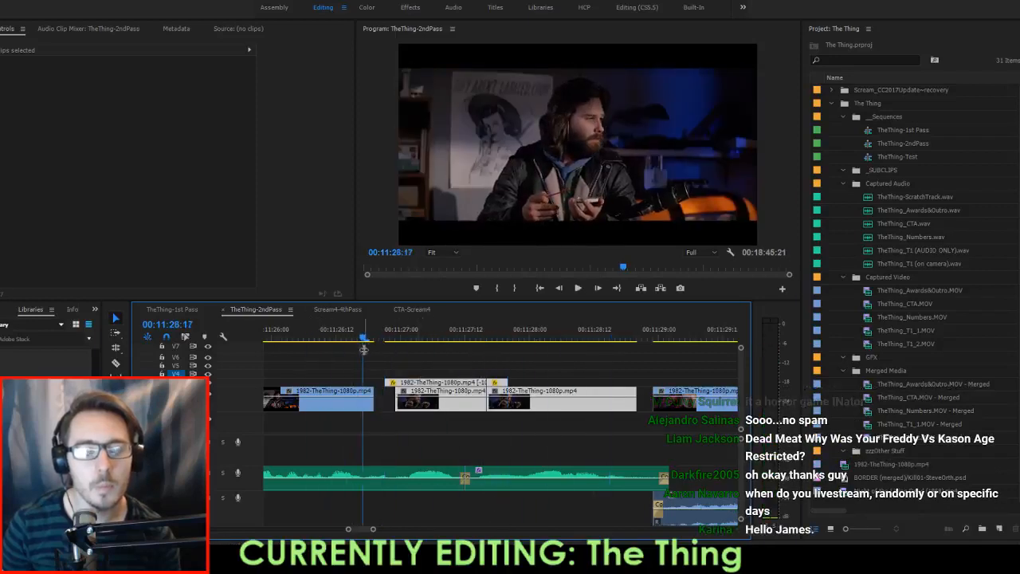
key(Right)
drag(425, 407, 409, 406)
key(space)
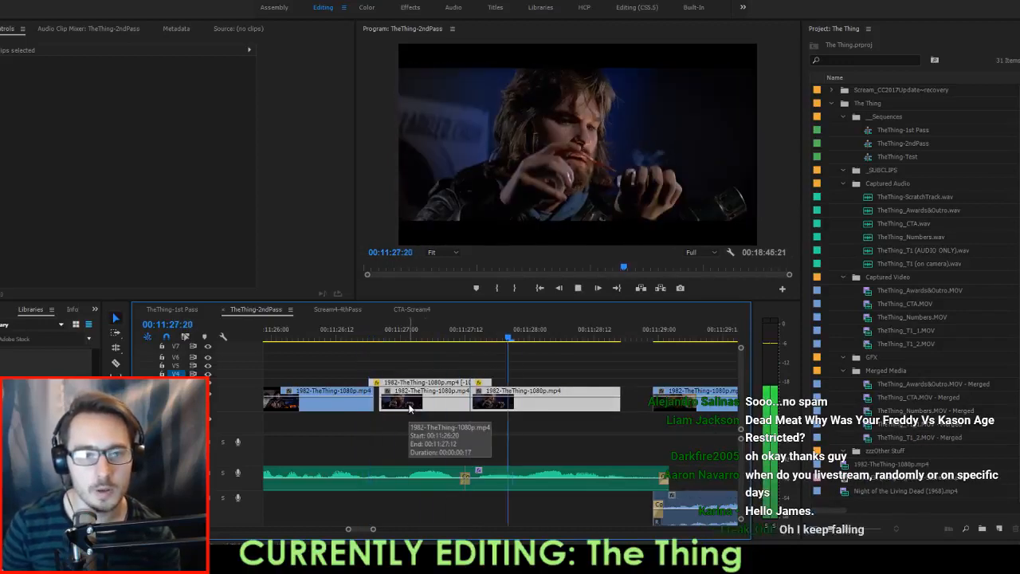
Move the hot-wire close-up and the short overlay segment above it to start at 00:11:27:12, and check the playback.
drag(406, 335, 469, 332)
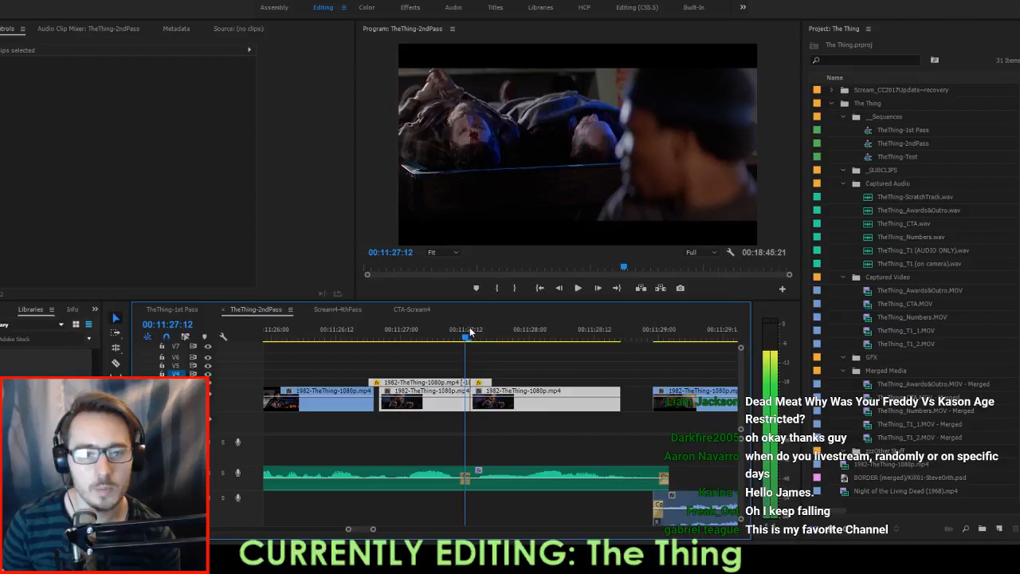
drag(527, 364, 482, 412)
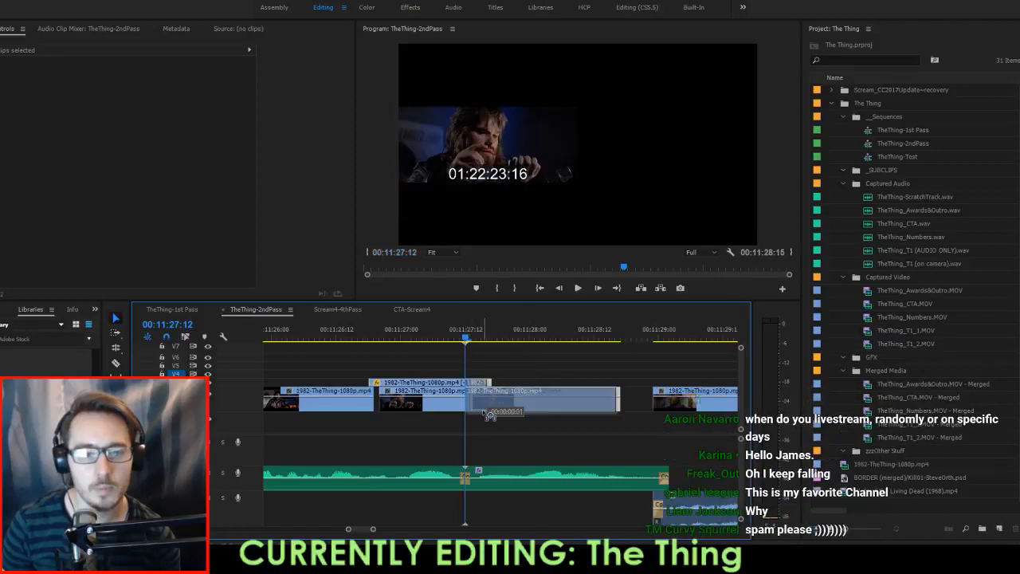
key(space)
key(space)
key(Up)
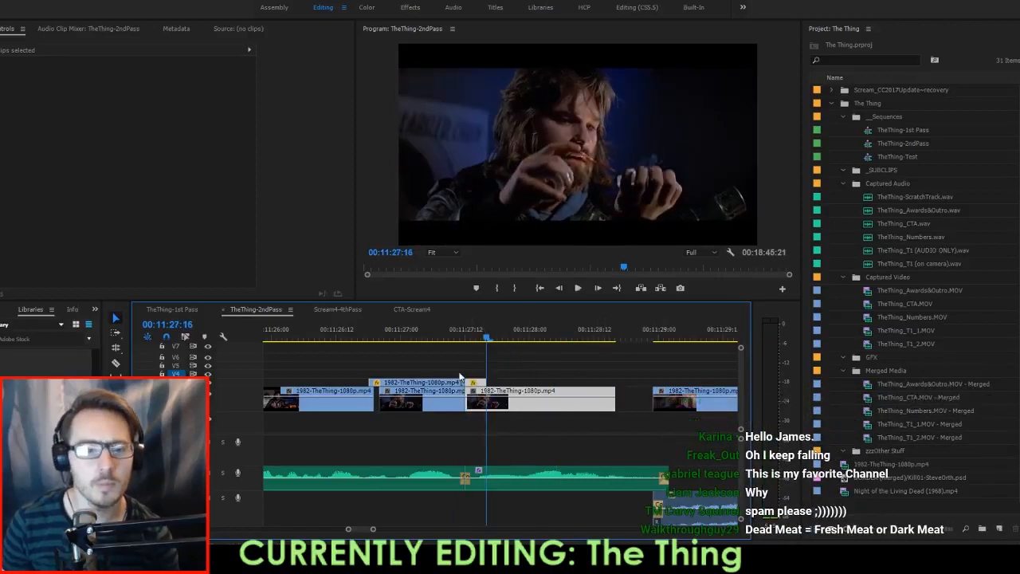
Delete the short overlay segment above the hot-wire close-up, keeping the close-up itself in place.
key(Delete)
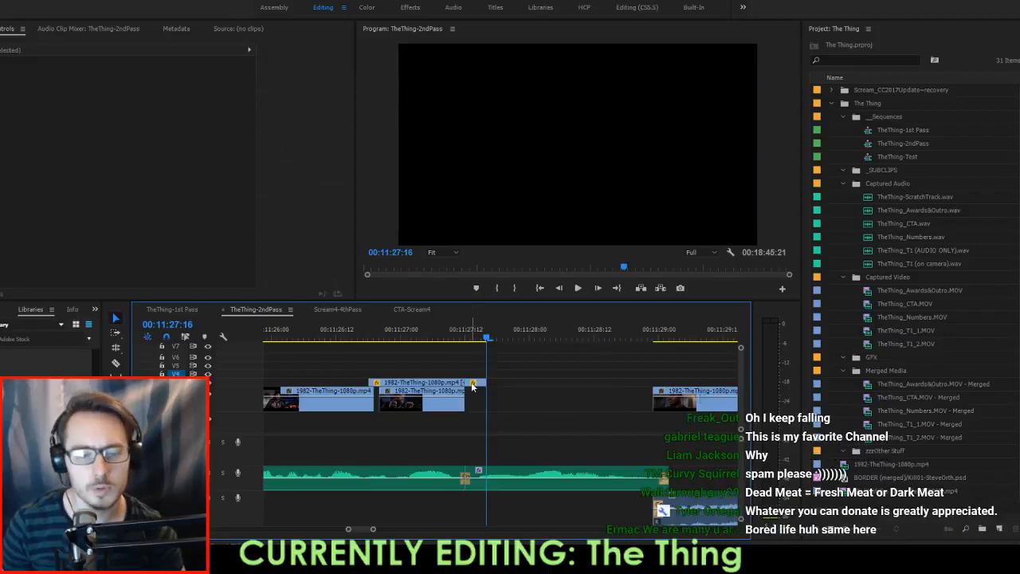
key(ctrl+z)
key(Delete)
key(Up)
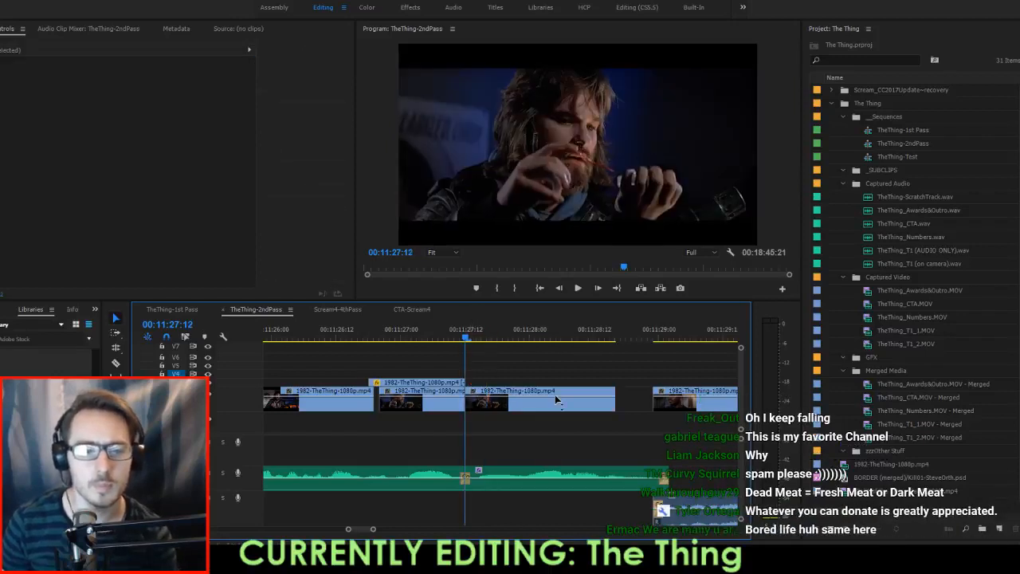
Extend the end of the hot-wire close-up to meet the seated man's reaction shot, and play back the join.
key(space)
key(space)
click(613, 407)
drag(613, 407, 654, 411)
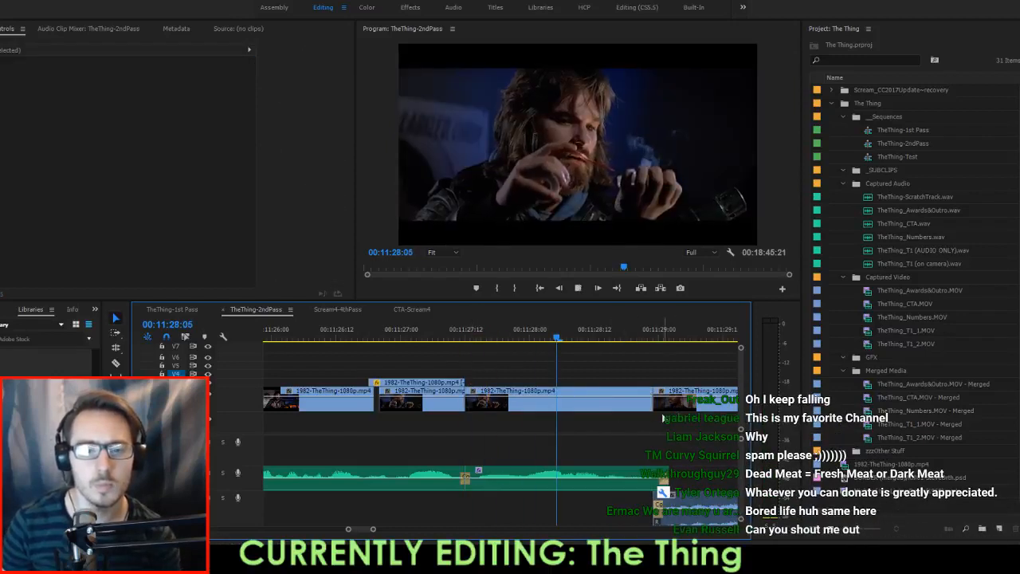
key(space)
key(space)
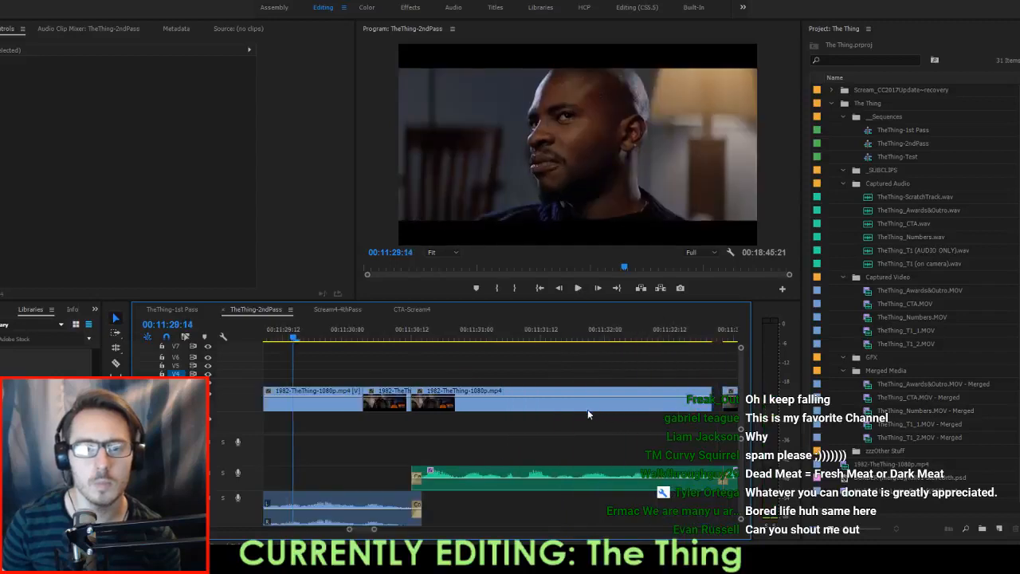
Slip the footage inside the hot-wire close-up that starts at 00:11:27:12, play back the result and save the project.
scroll(564, 415, up, 6)
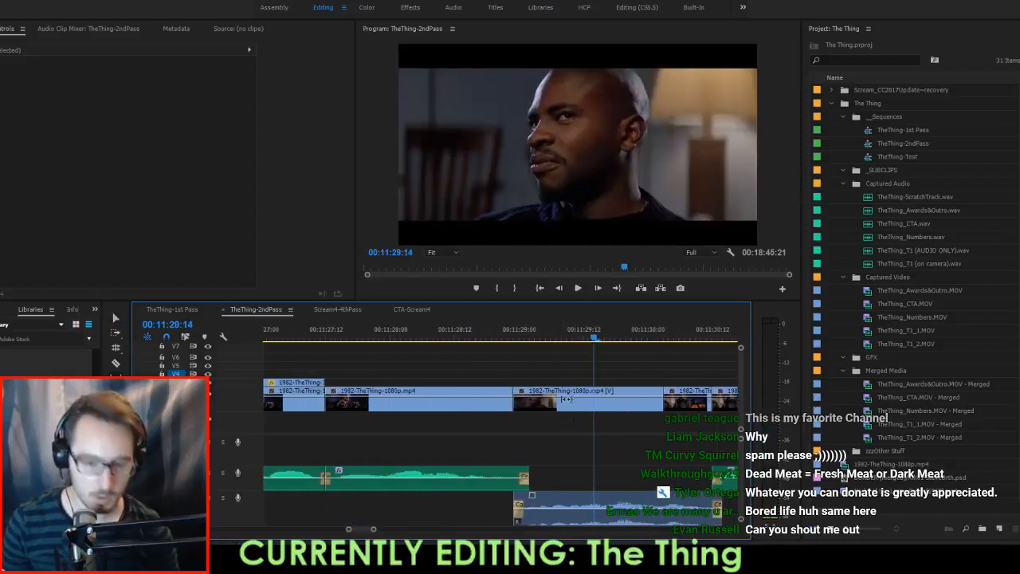
scroll(570, 403, up, 1)
drag(548, 410, 498, 415)
key(space)
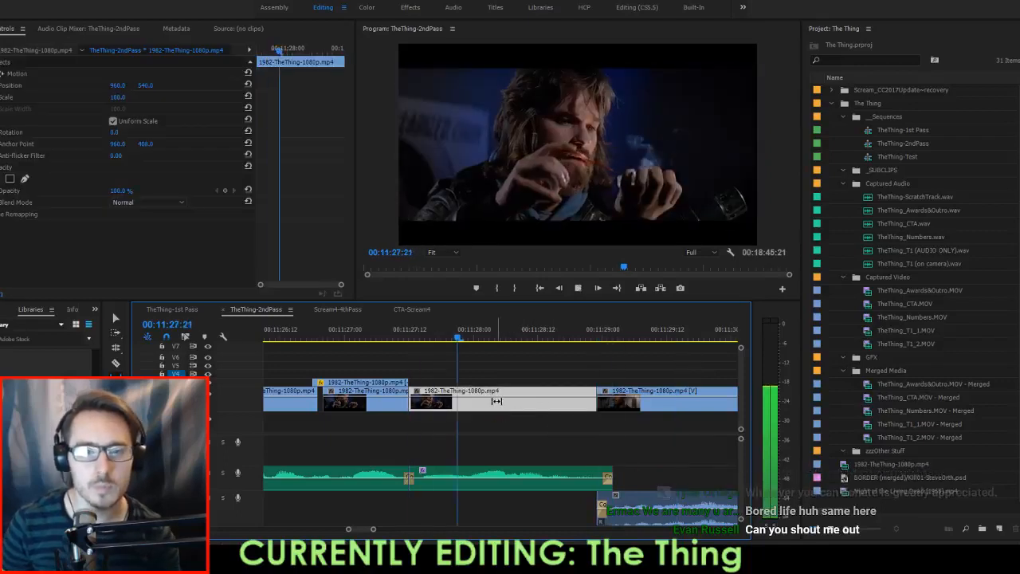
key(space)
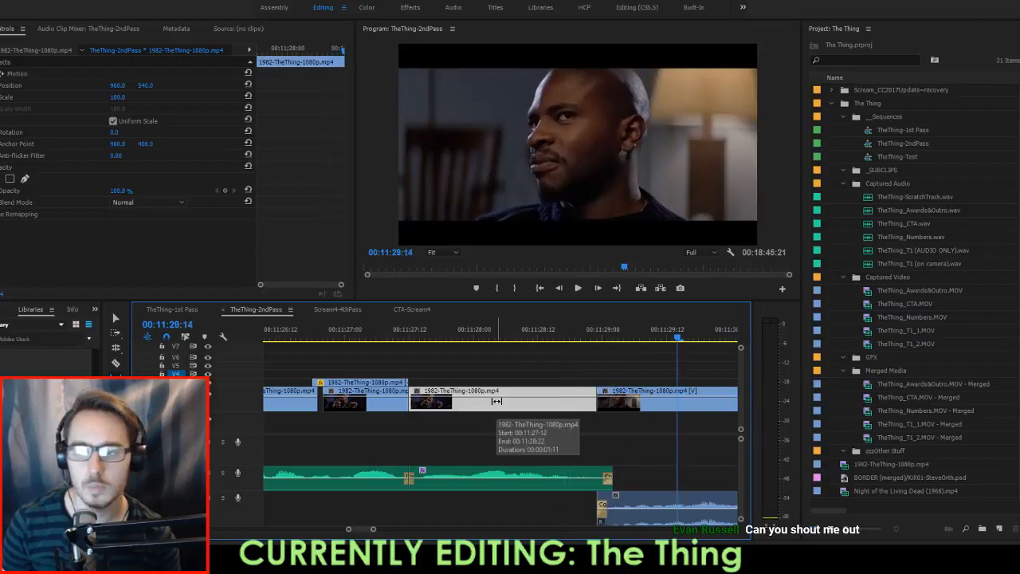
key(ctrl+s)
Play back the wire-heating section up to 00:11:31:06 to examine how the shots fit the narration.
key(Up)
key(Up)
key(Up)
key(Up)
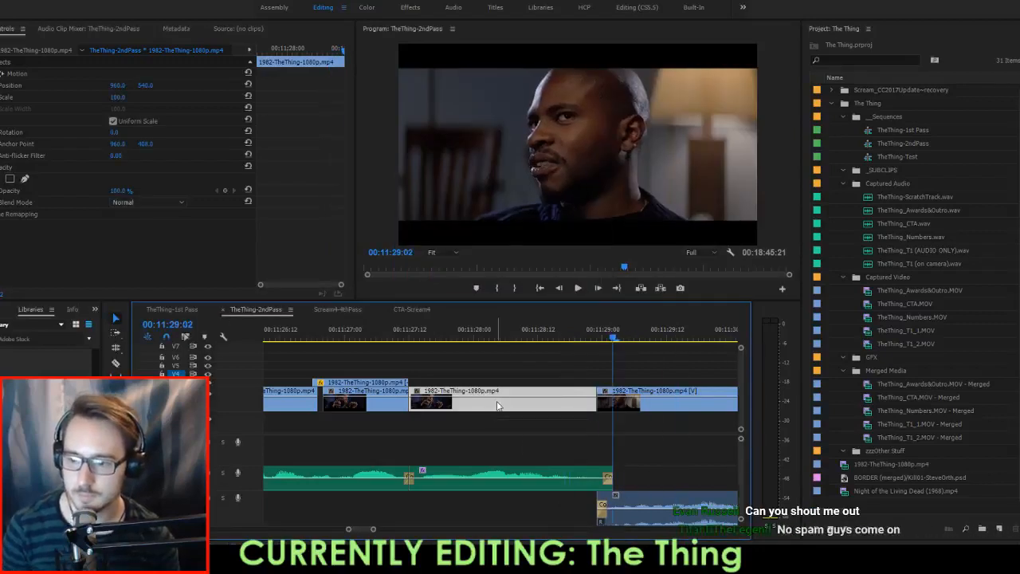
key(Up)
key(Up)
key(space)
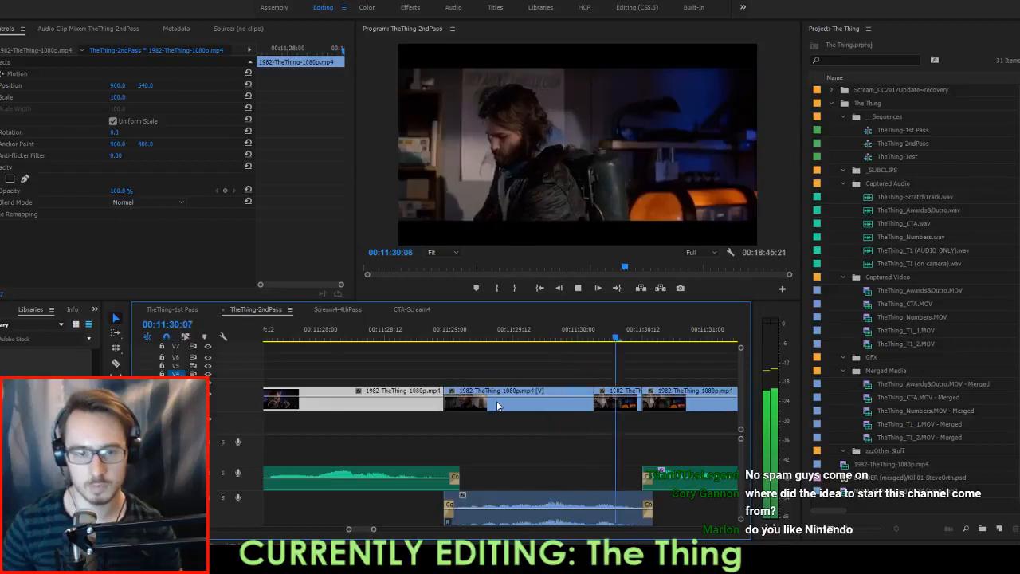
key(space)
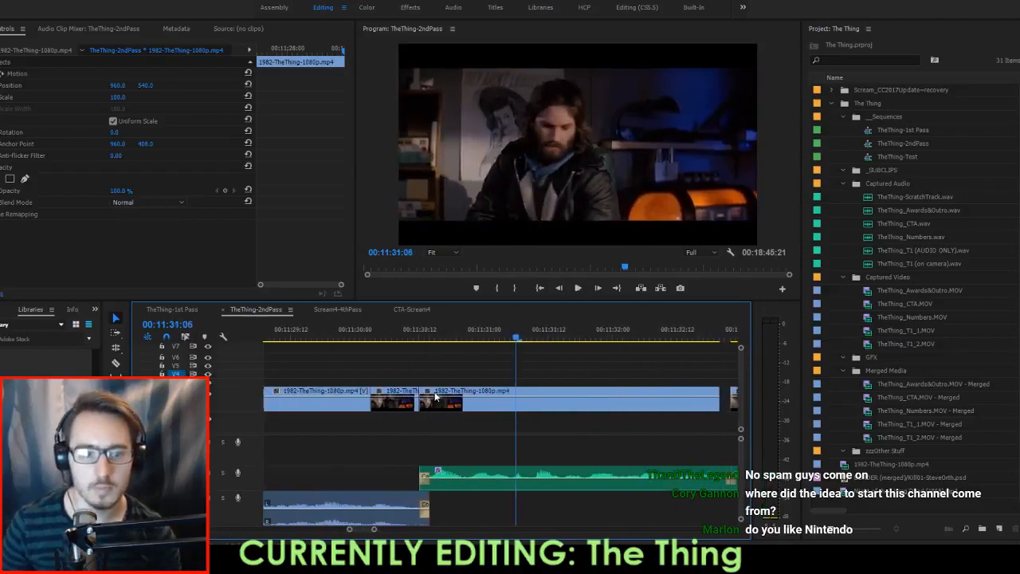
Delete the short clip after the seated man's reaction and extend the following table shot's start back to 00:11:30:02.
key(Delete)
drag(420, 402, 371, 402)
key(Up)
key(Up)
key(Up)
key(Up)
key(Up)
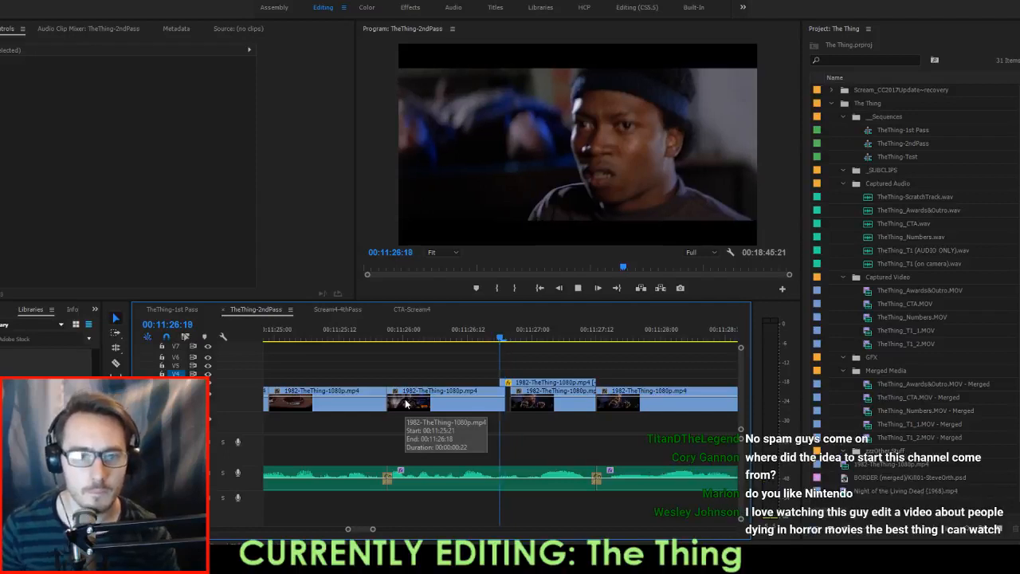
Extend the end of the overlay above the hot-wire close-up to 00:11:27:22 and play back the section.
key(space)
key(space)
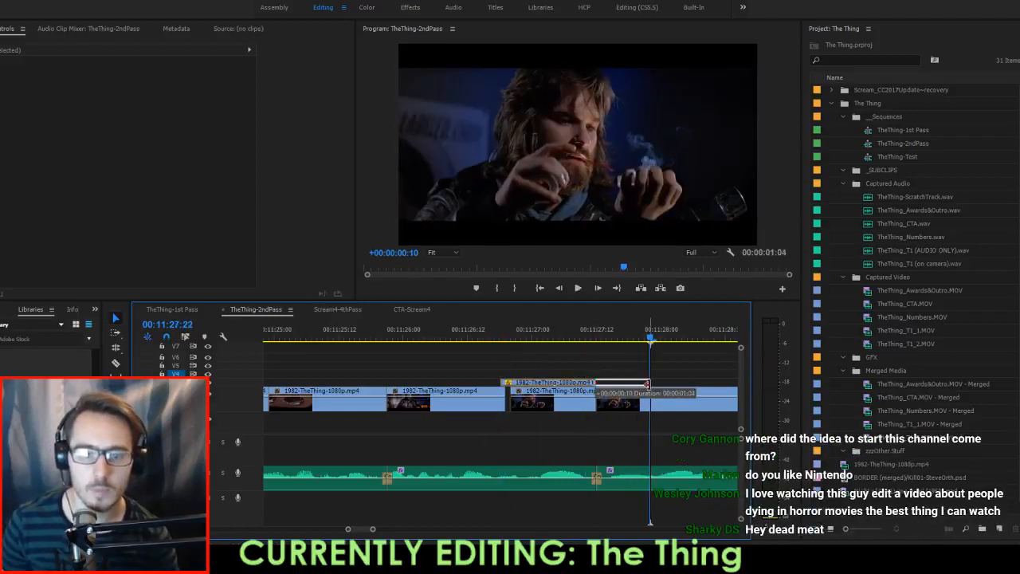
drag(646, 384, 651, 384)
key(Left)
key(Up)
key(Up)
key(space)
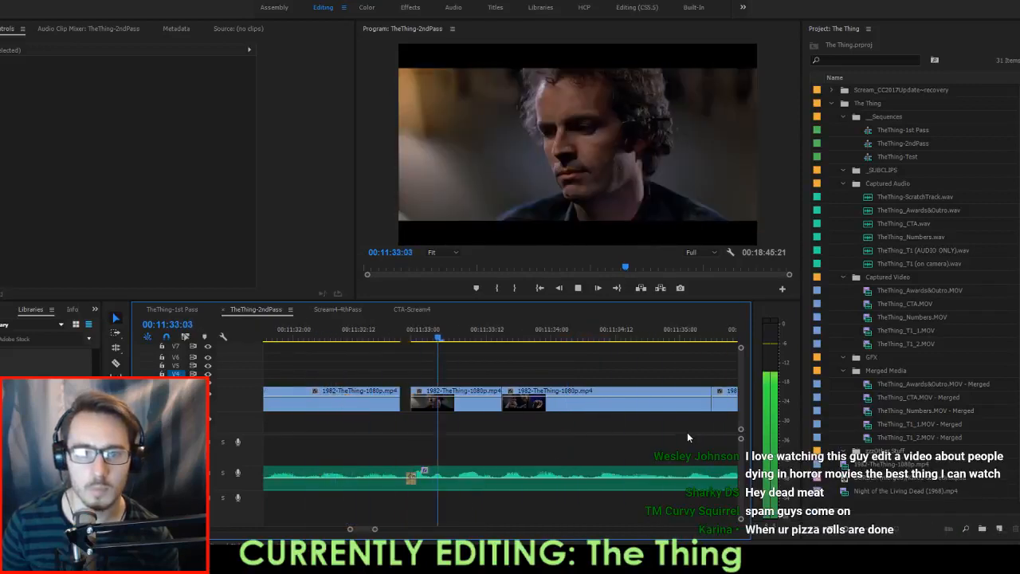
Extend the end of the bearded man's table shot to meet the curly-haired man's reaction, and play the join.
key(space)
drag(396, 405, 410, 405)
mouse_move(379, 335)
mouse_down()
mouse_move(414, 337)
mouse_move(398, 337)
mouse_up()
key(shift+k)
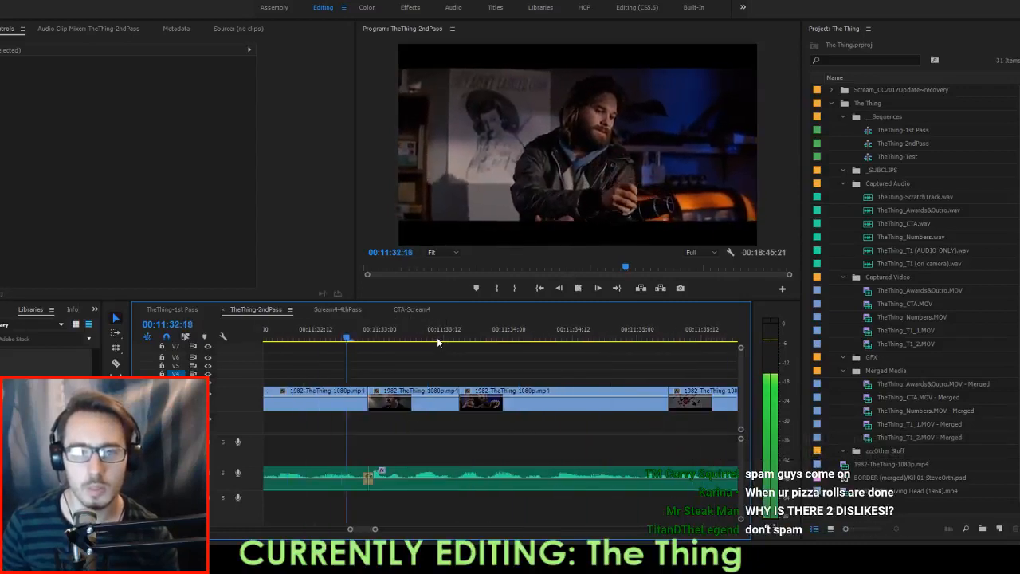
key(space)
Slip the footage inside the bearded man's table shot before the curly-haired man's reaction, and play back the section.
scroll(391, 392, up, 8)
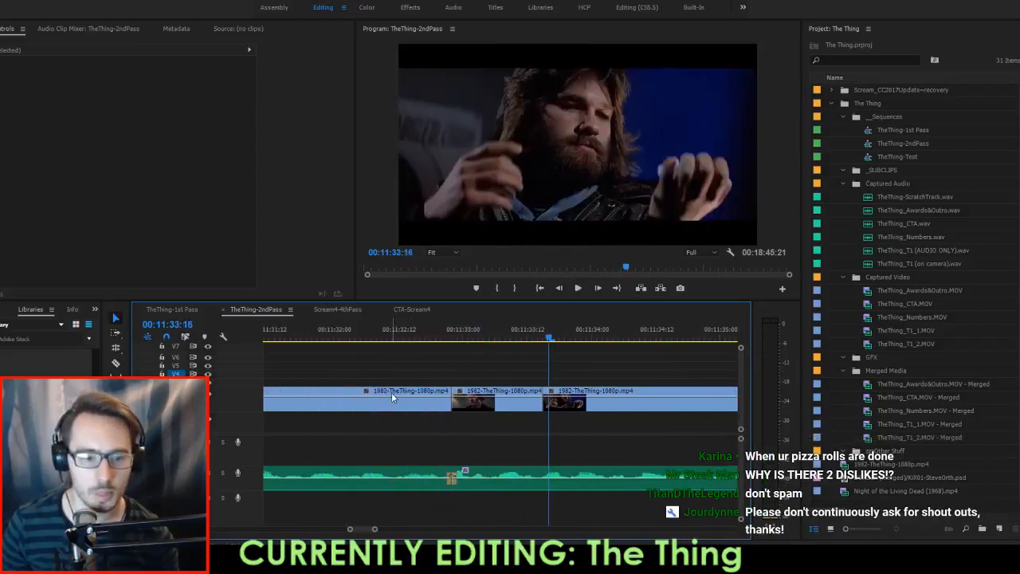
key(y)
drag(461, 402, 492, 401)
click(283, 335)
key(space)
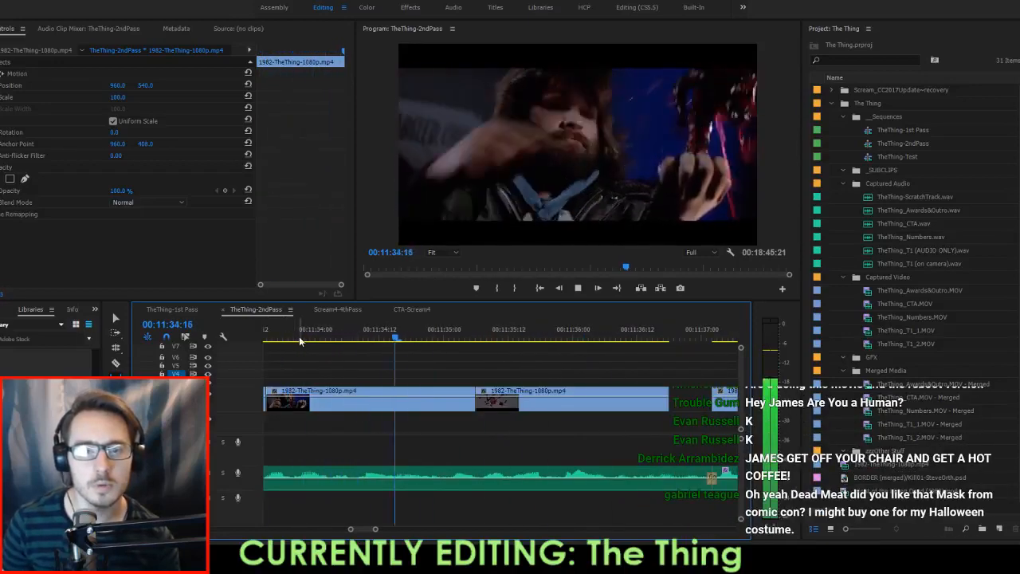
key(space)
Move the three clips after the table shot later so they meet the clip starting at 00:11:37:02, and save the project.
key(v)
scroll(363, 366, up, 3)
scroll(372, 371, down, 3)
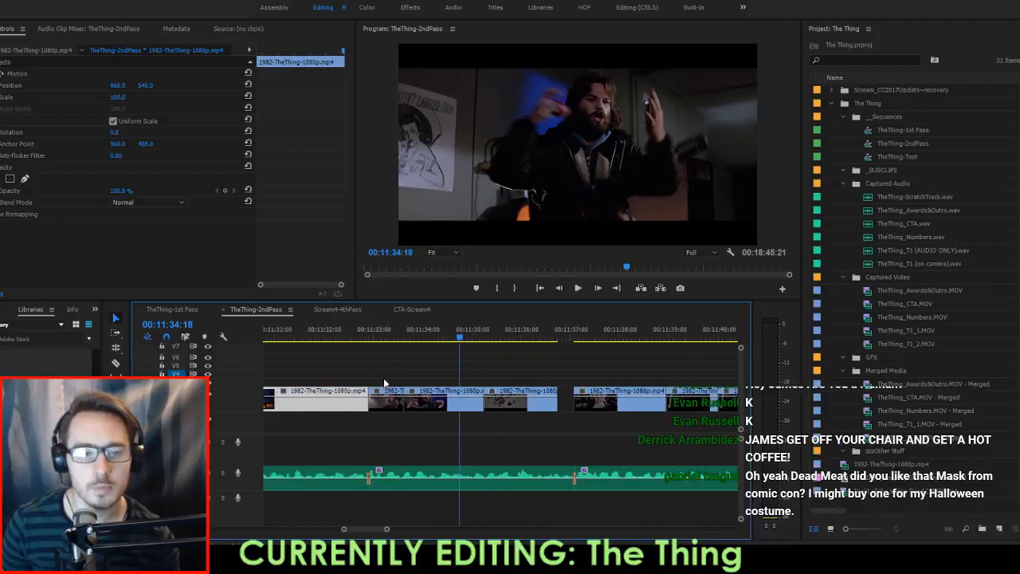
click(387, 379)
drag(391, 377, 515, 413)
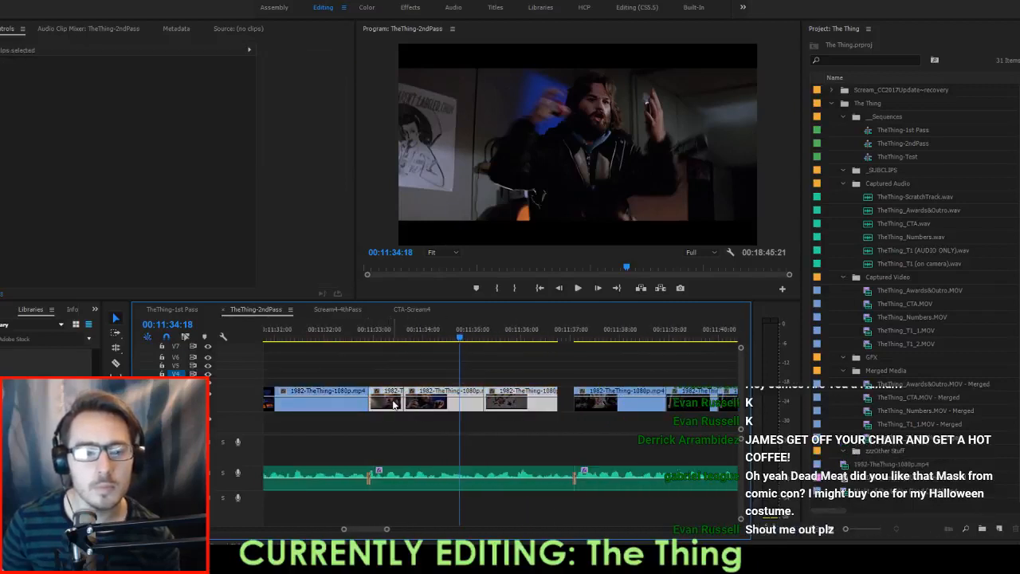
drag(393, 404, 415, 405)
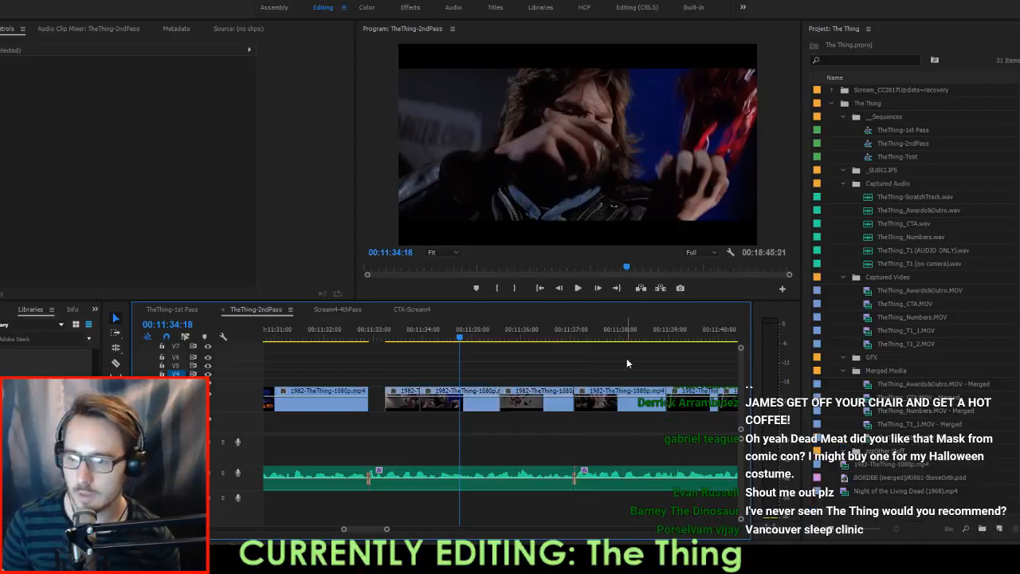
key(ctrl+s)
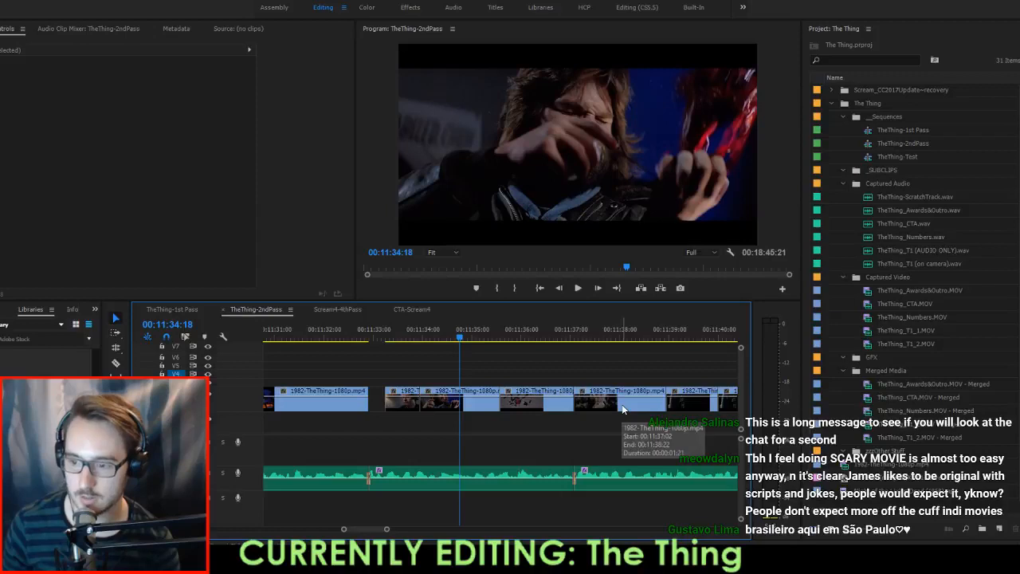
Play back from 00:11:30:12 to examine the timing of the table shot and the clips that follow it.
scroll(645, 411, left, 2)
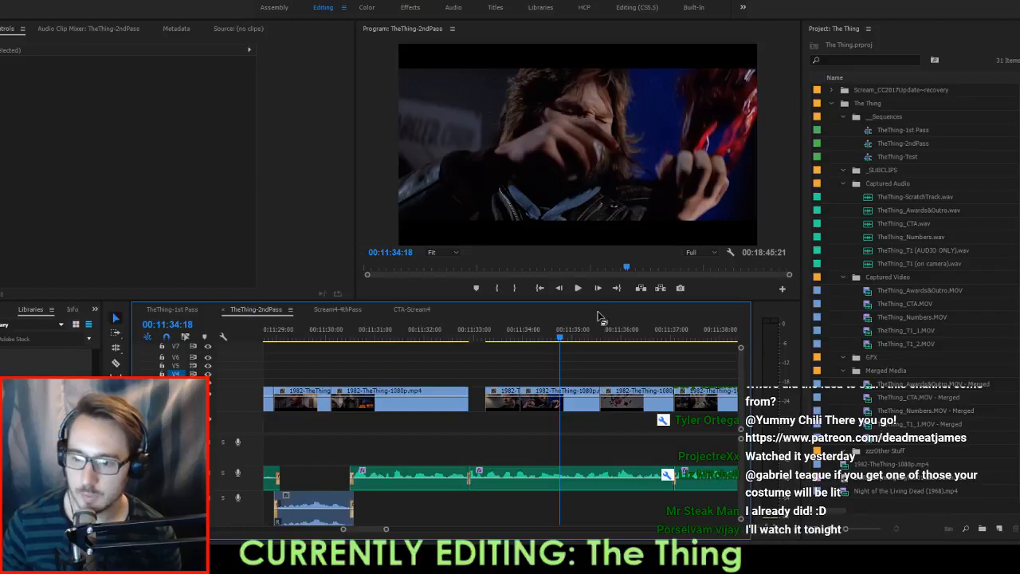
key(Up)
key(Up)
key(Up)
key(Up)
key(Up)
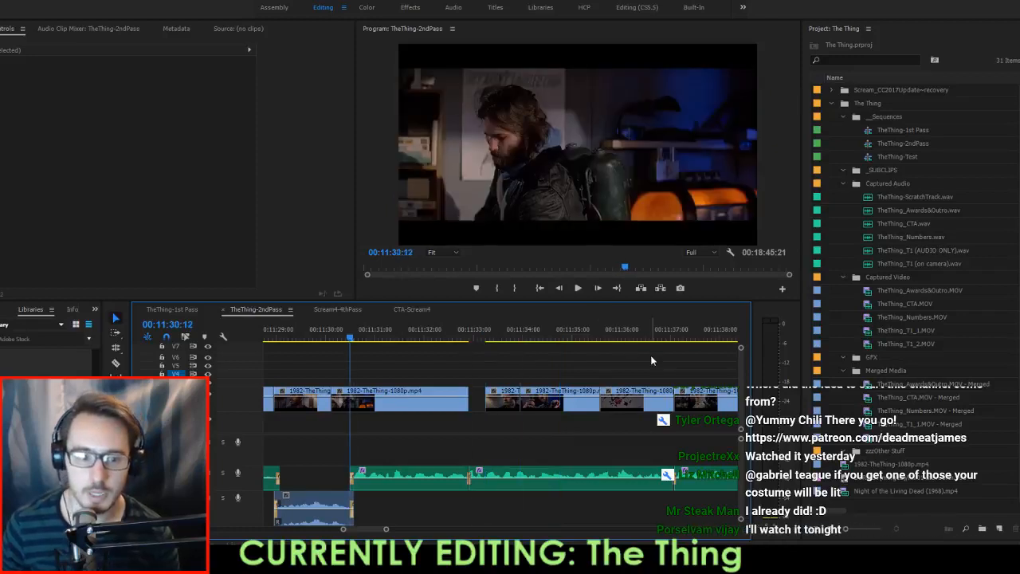
key(space)
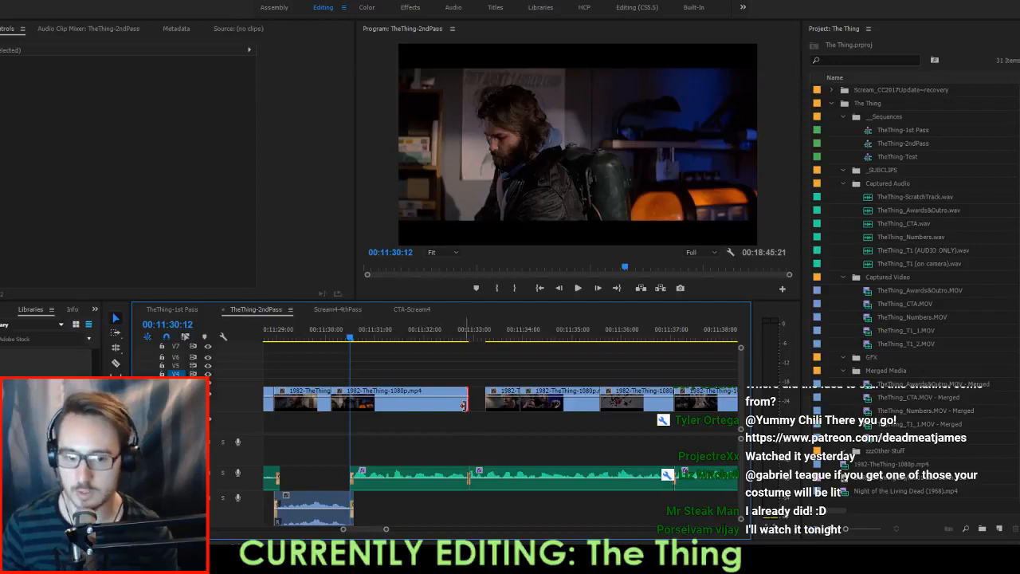
drag(463, 406, 463, 407)
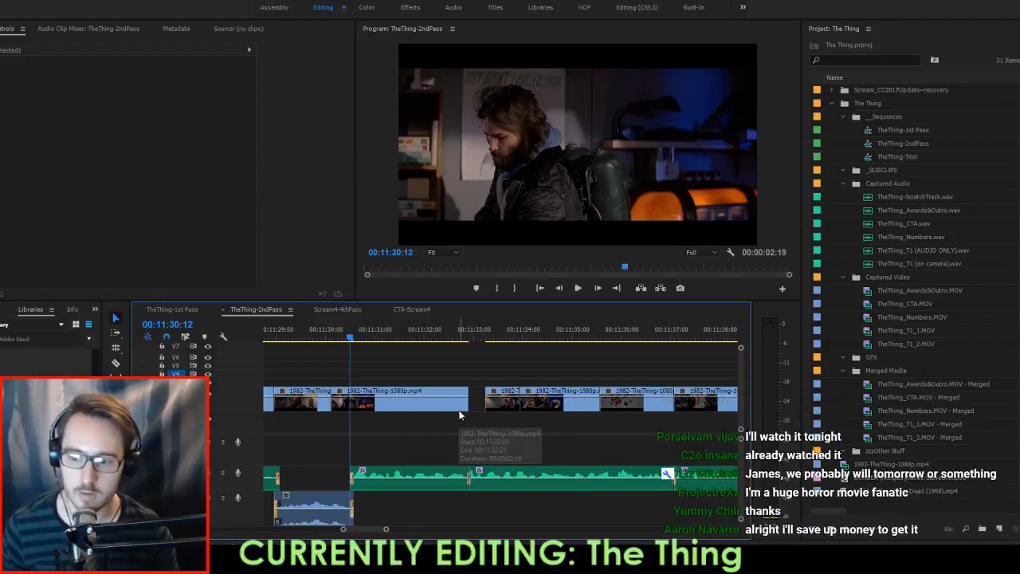
key(space)
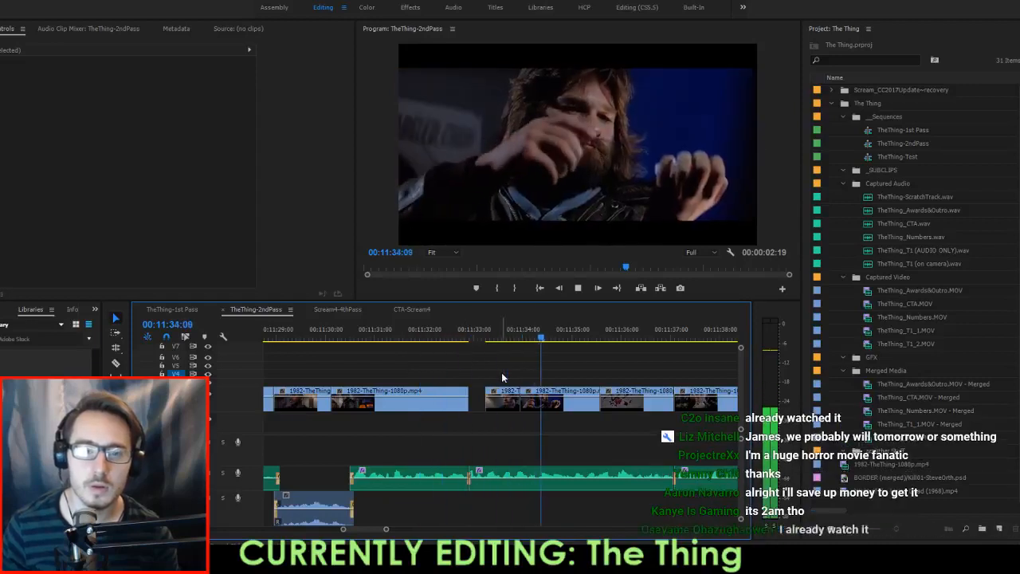
key(space)
Move the curly-haired man's reaction and the hands close-up one track up, starting at about 00:11:34:00, and play the section.
scroll(612, 409, down, 2)
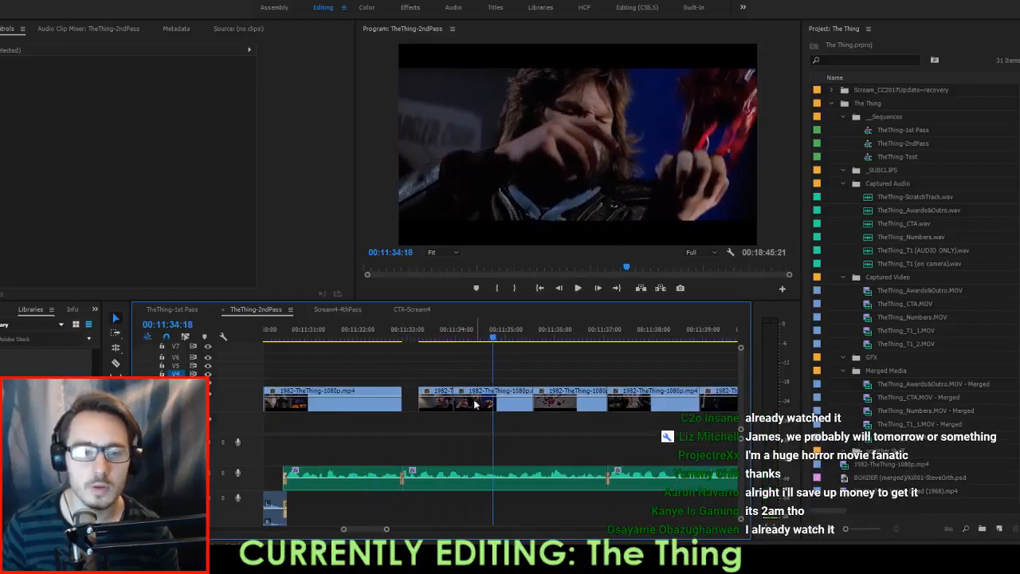
drag(476, 405, 534, 360)
key(space)
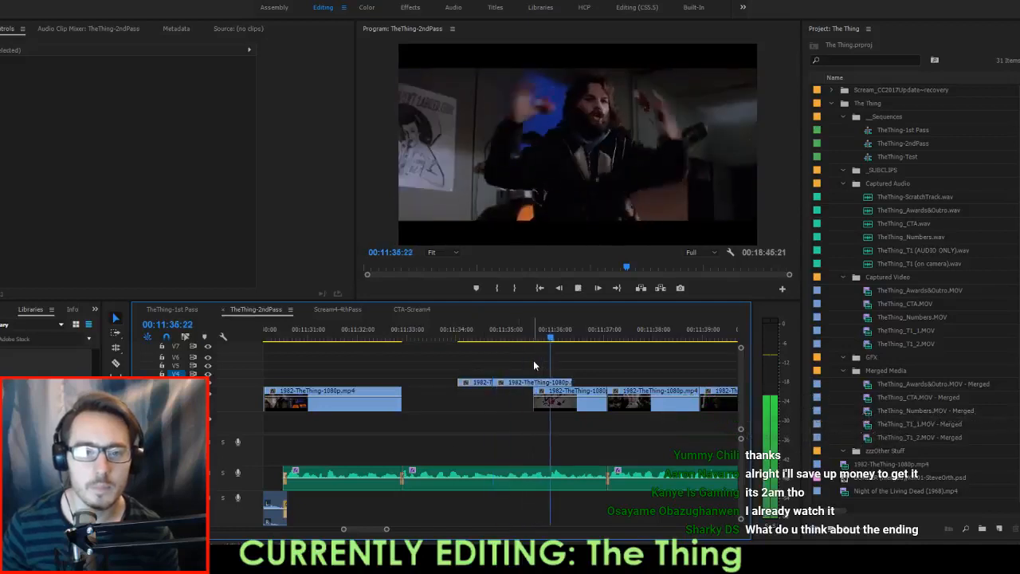
key(space)
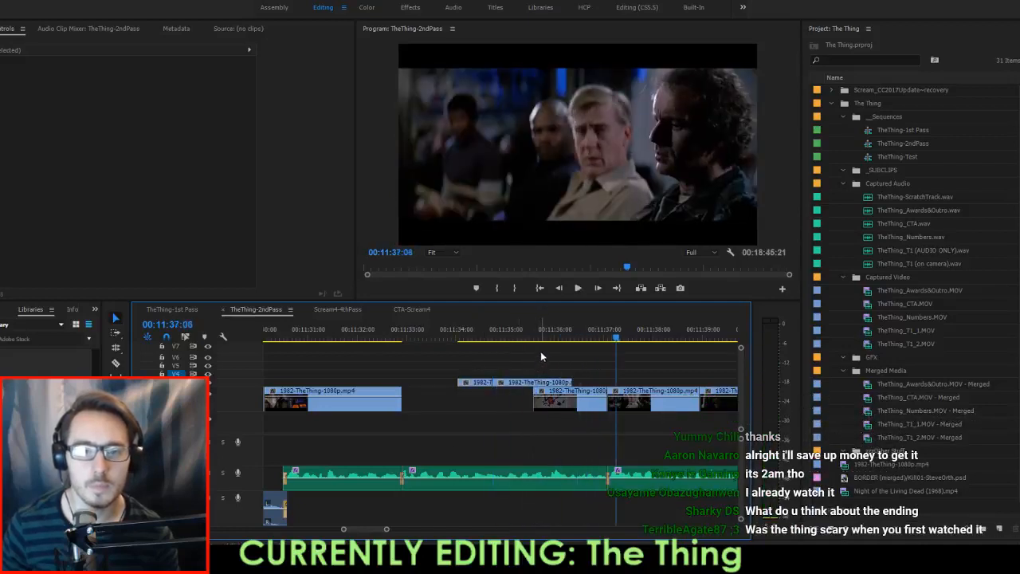
drag(539, 339, 383, 370)
key(space)
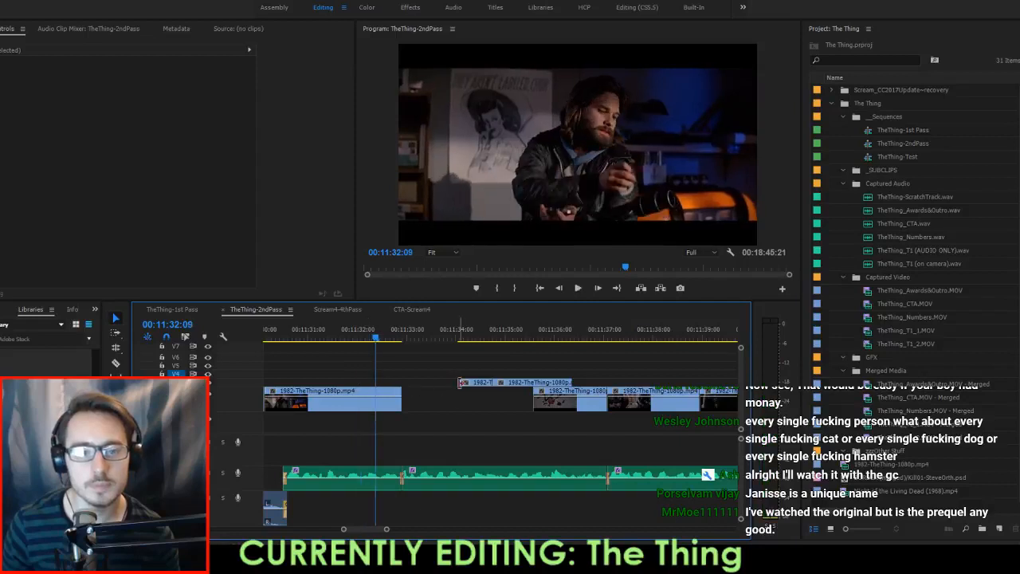
Delete the curly-haired man's reaction from the upper track, extend the table shot to meet the next clip on its track, and play back.
drag(460, 383, 403, 375)
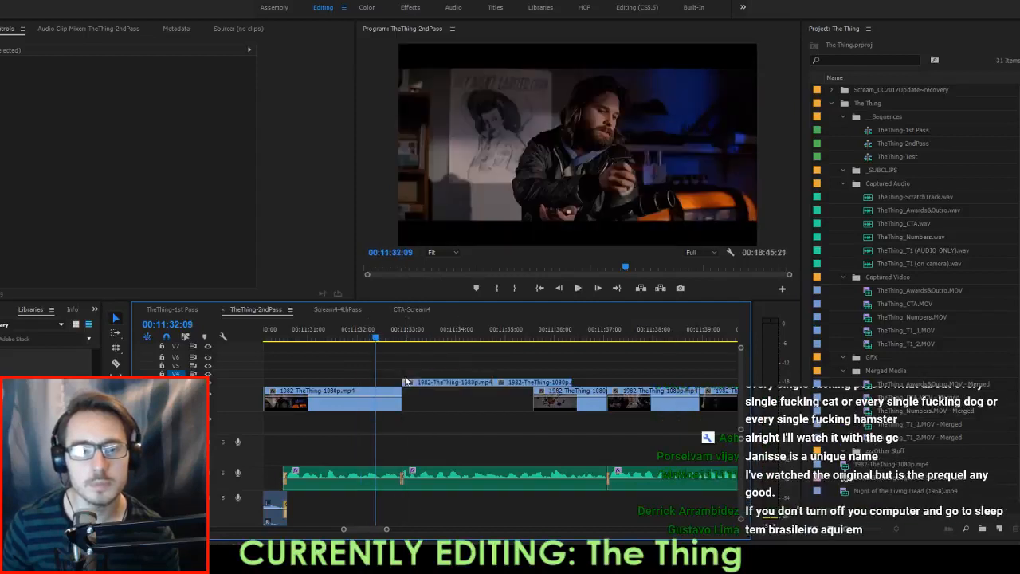
click(433, 388)
click(434, 384)
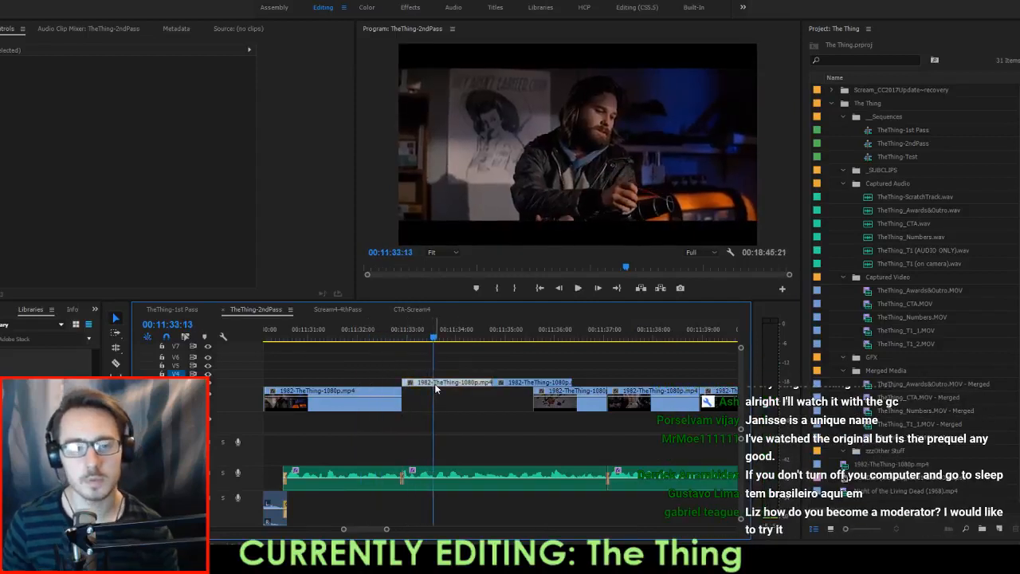
key(Delete)
drag(402, 403, 533, 403)
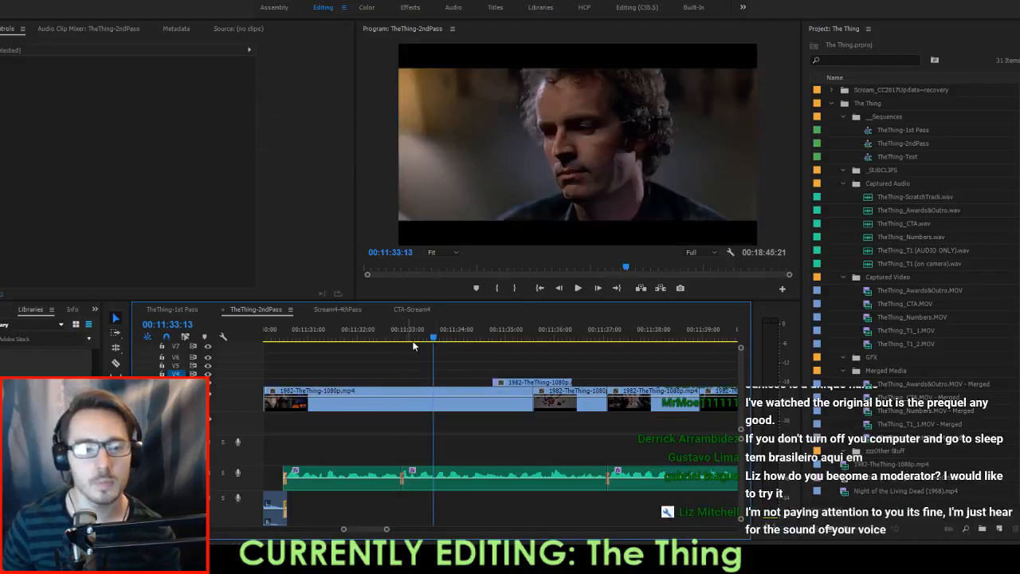
drag(413, 345, 506, 346)
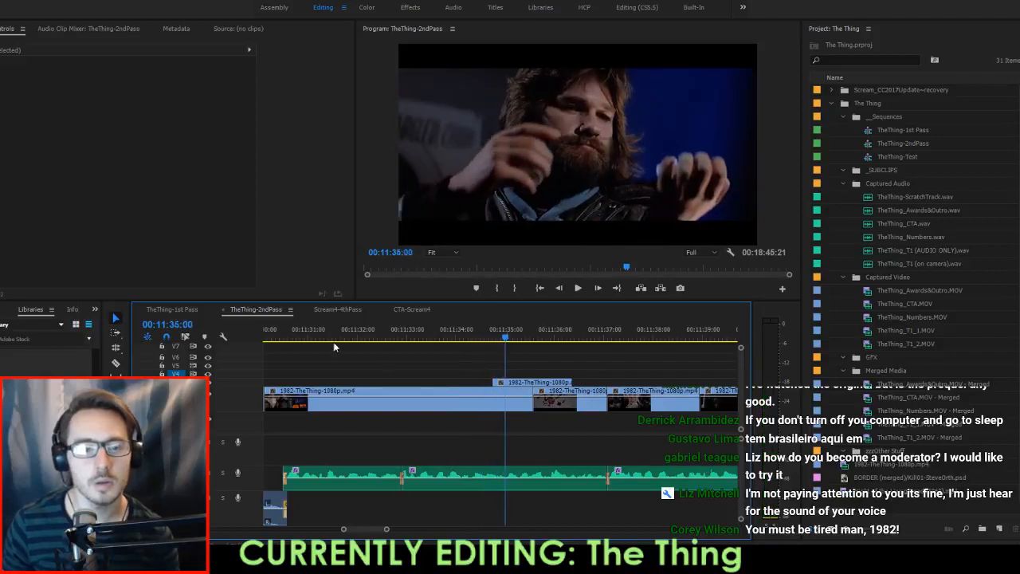
click(312, 343)
key(space)
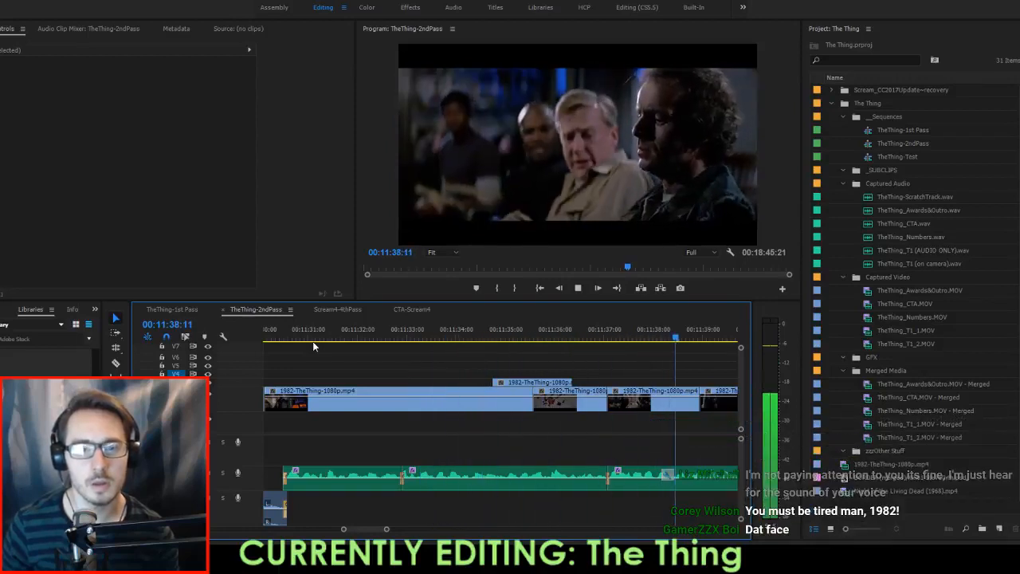
key(space)
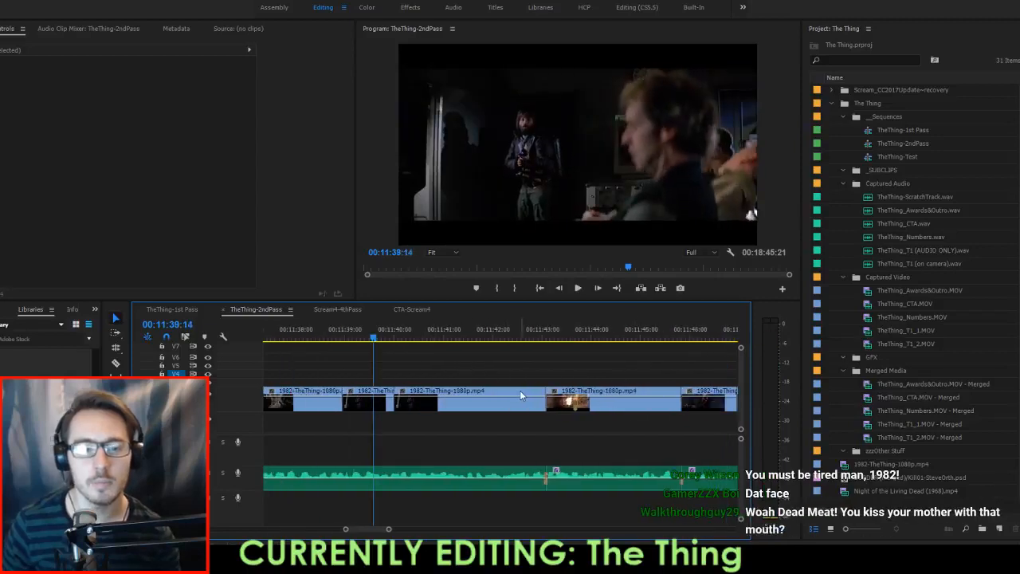
Replay the shots between about 00:11:37 and 00:11:39 to examine how the seated group cuts to the dark room.
scroll(520, 395, up, 1)
key(Up)
key(Up)
key(space)
scroll(519, 403, up, 1)
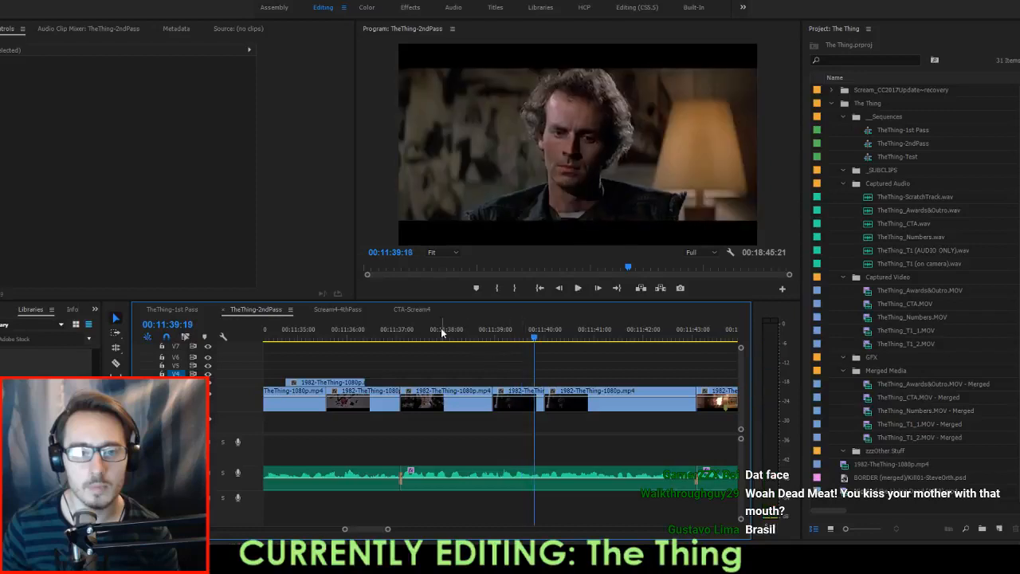
click(464, 337)
drag(490, 341, 453, 344)
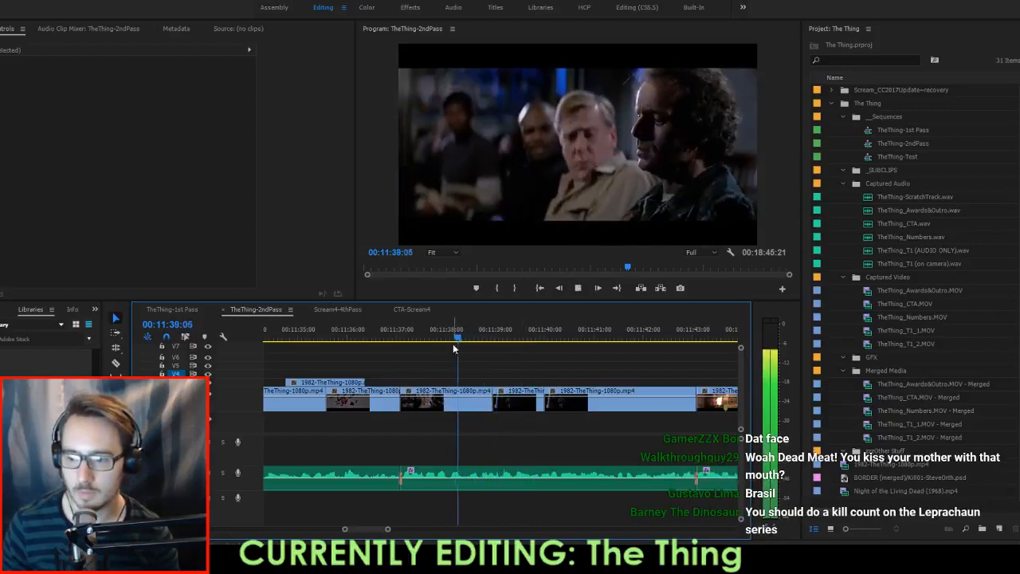
key(space)
click(429, 341)
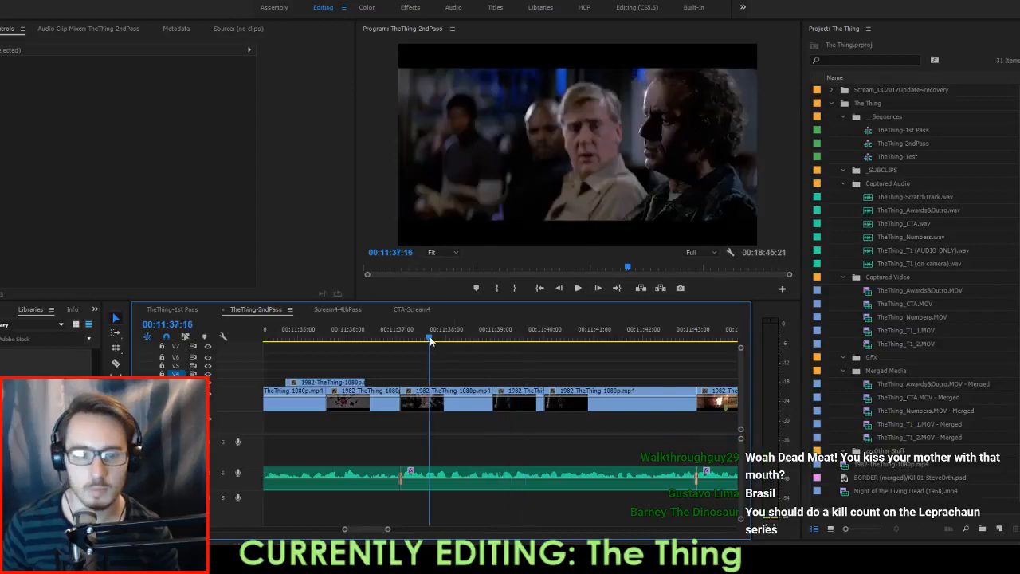
key(space)
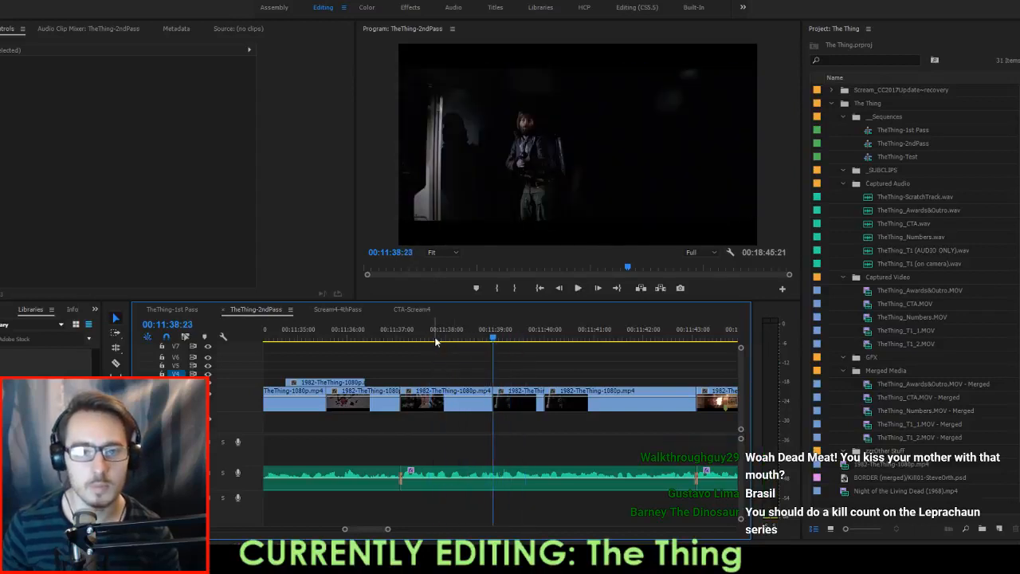
Try to lengthen the seated-group shot by one frame at its cut near 00:11:38:23 and slip its footage.
key(Up)
key(Down)
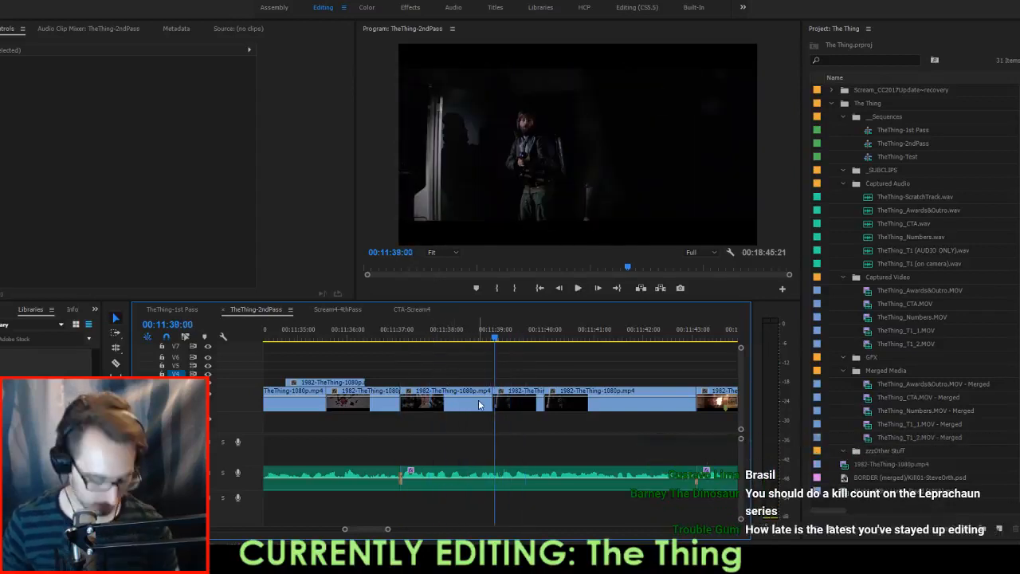
key(c)
key(Left)
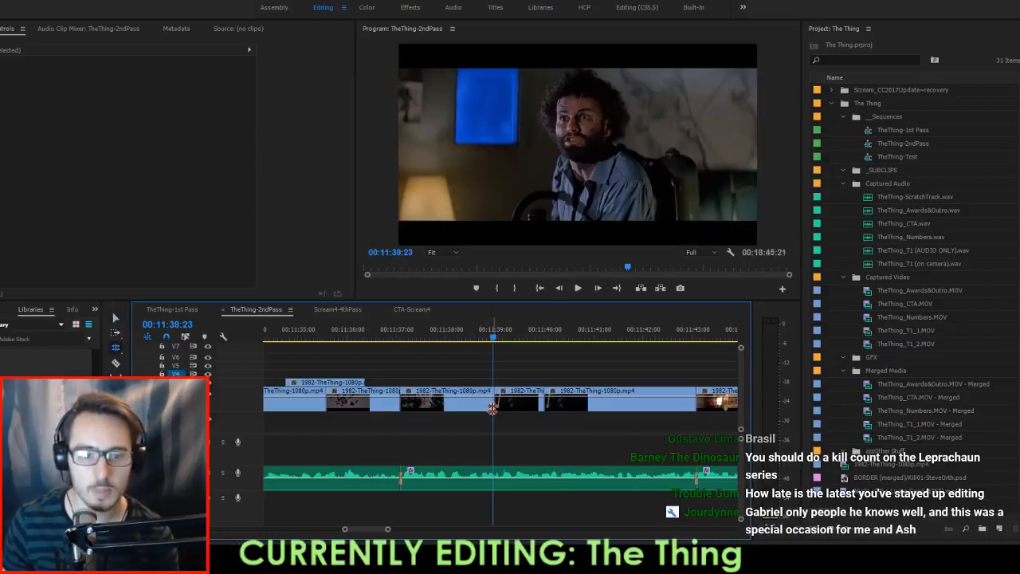
click(473, 403)
key(ctrl+alt+Right)
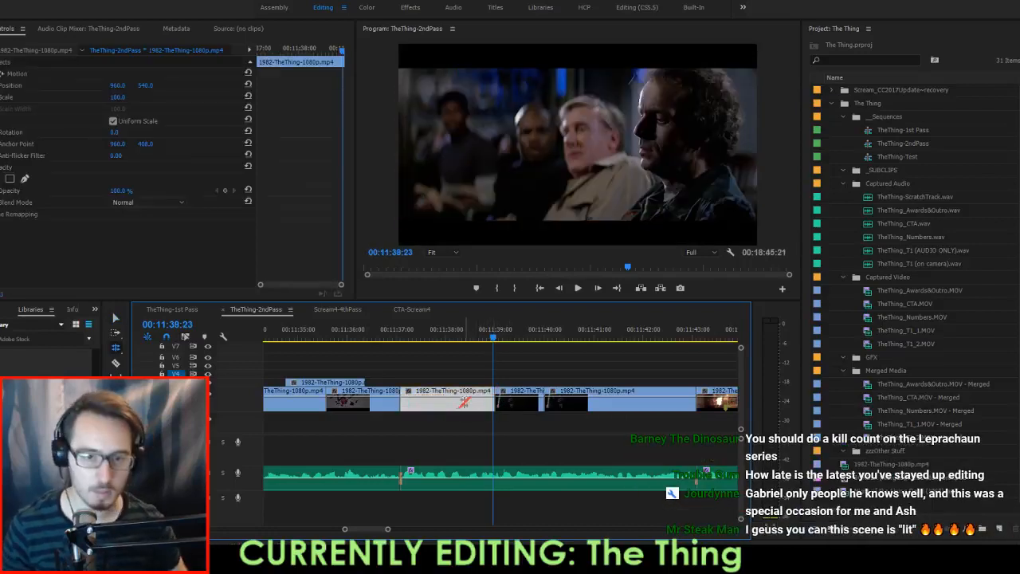
key(Up)
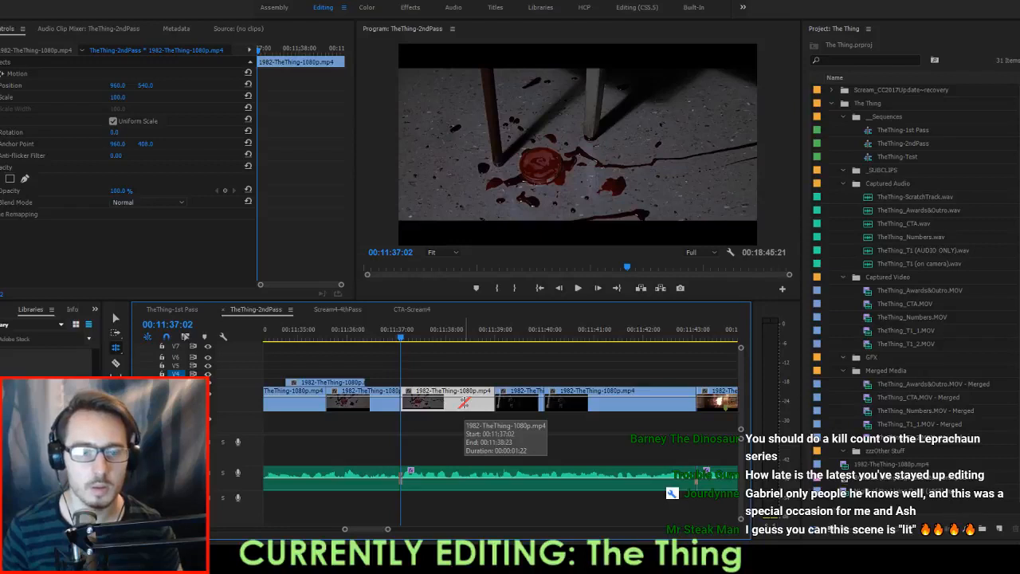
Move the dark-room shot earlier to start at about 00:11:38:10, extend its end to meet the next clip, and play the cut.
key(space)
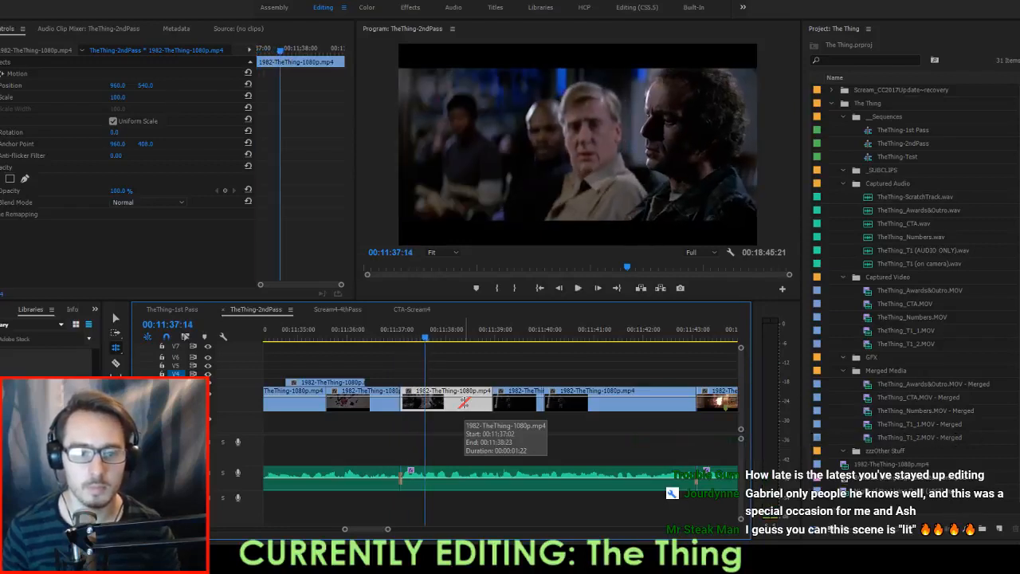
key(space)
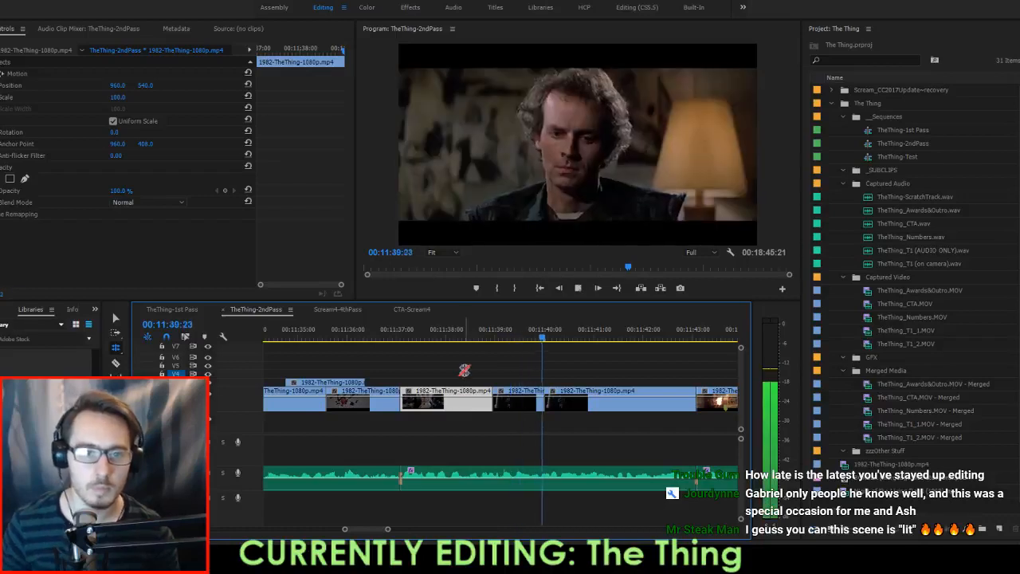
key(space)
click(466, 337)
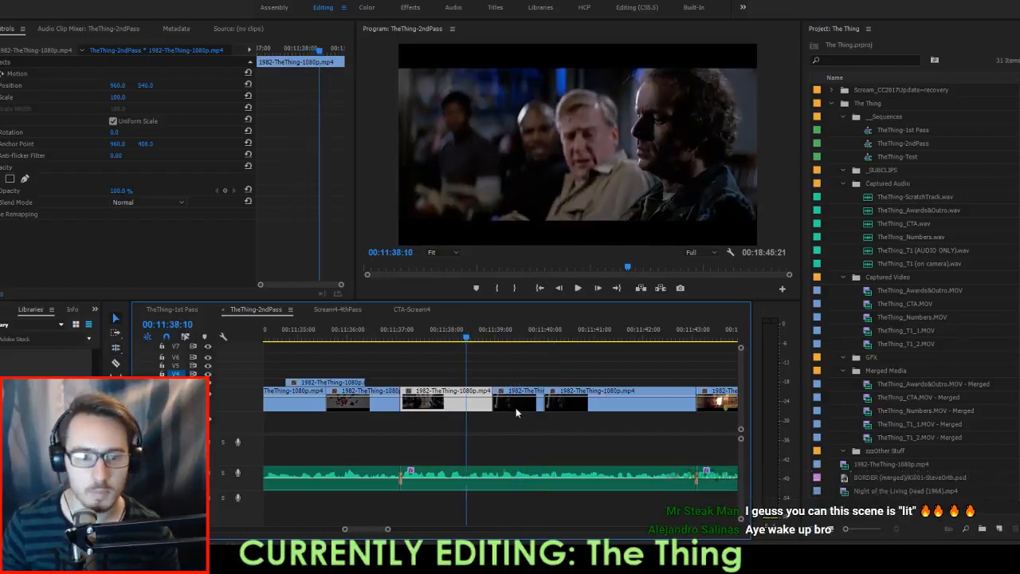
drag(516, 407, 488, 411)
key(Up)
key(space)
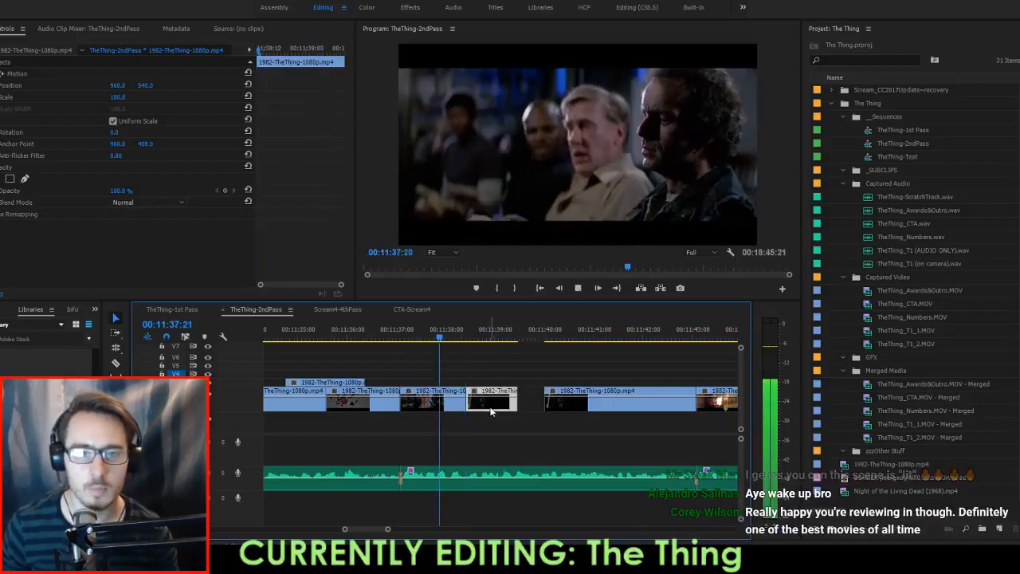
key(space)
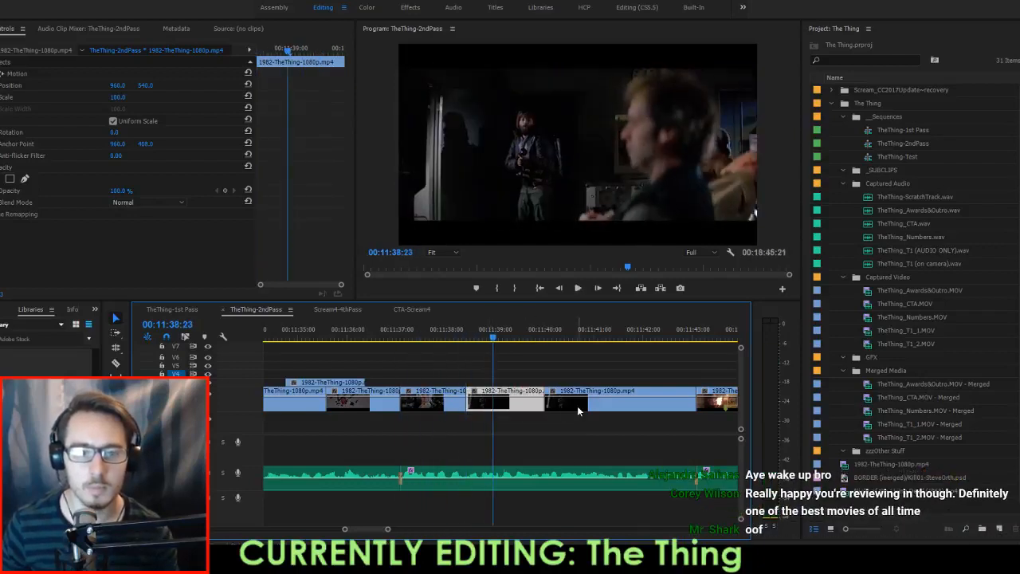
Delete the clip after the dark-room shot and extend the dark-room shot to meet the fire clip at about 00:11:43:02.
key(space)
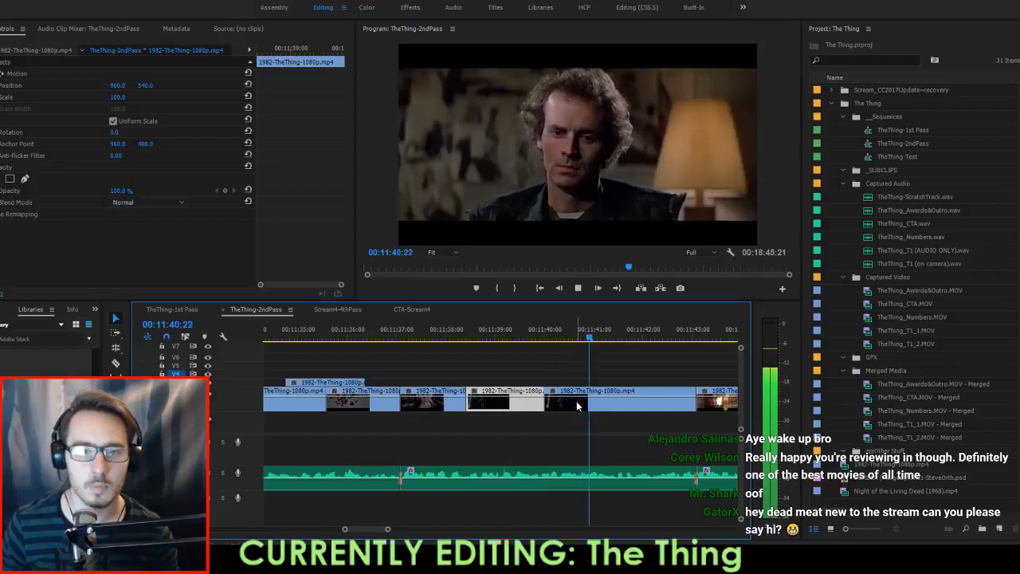
key(space)
click(585, 410)
key(Delete)
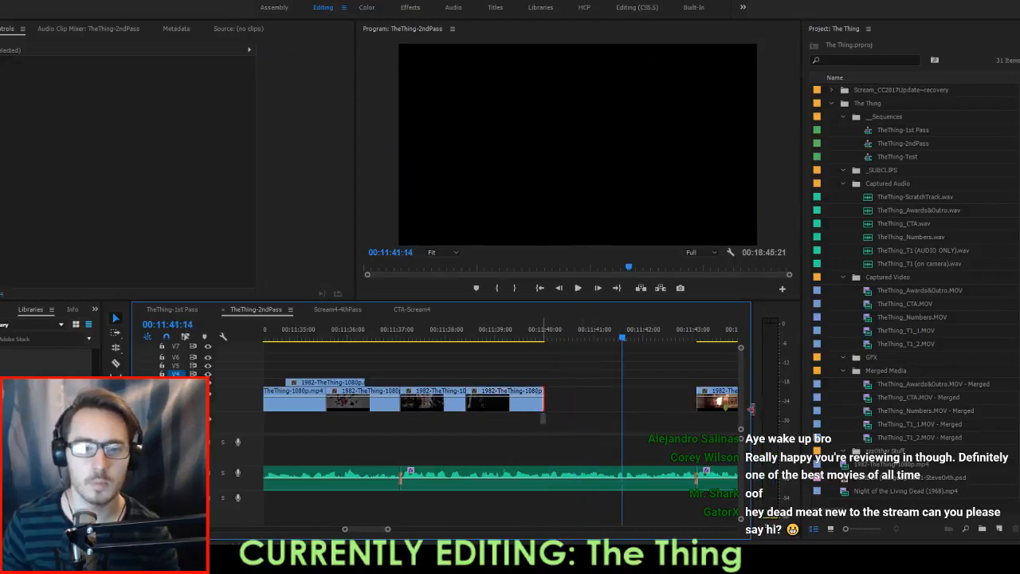
drag(541, 402, 696, 403)
Play back the extended dark-room shot up to the fire clip, and replay from about 00:11:37 to examine the pacing.
key(space)
click(542, 342)
key(space)
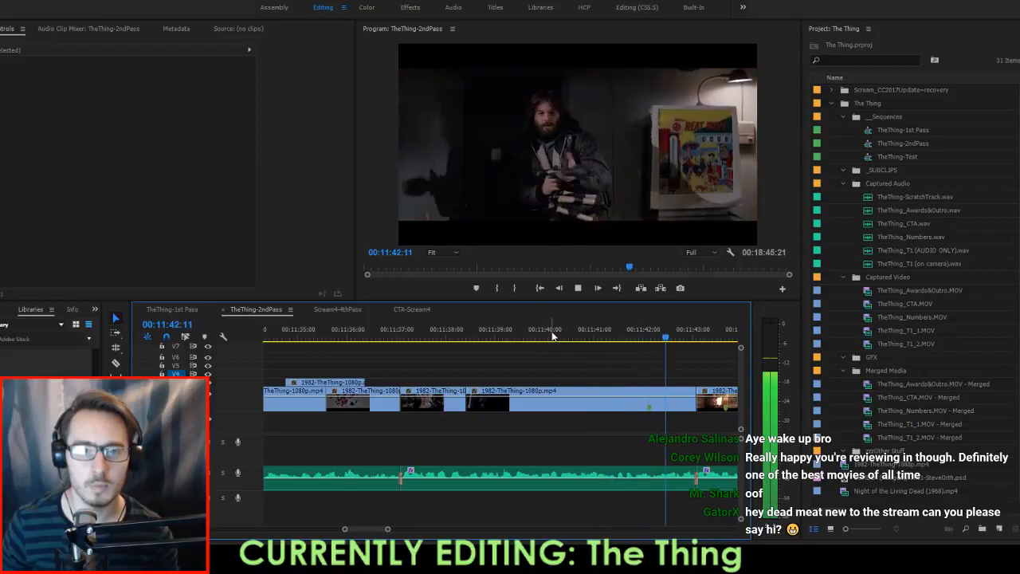
key(space)
scroll(664, 348, down, 3)
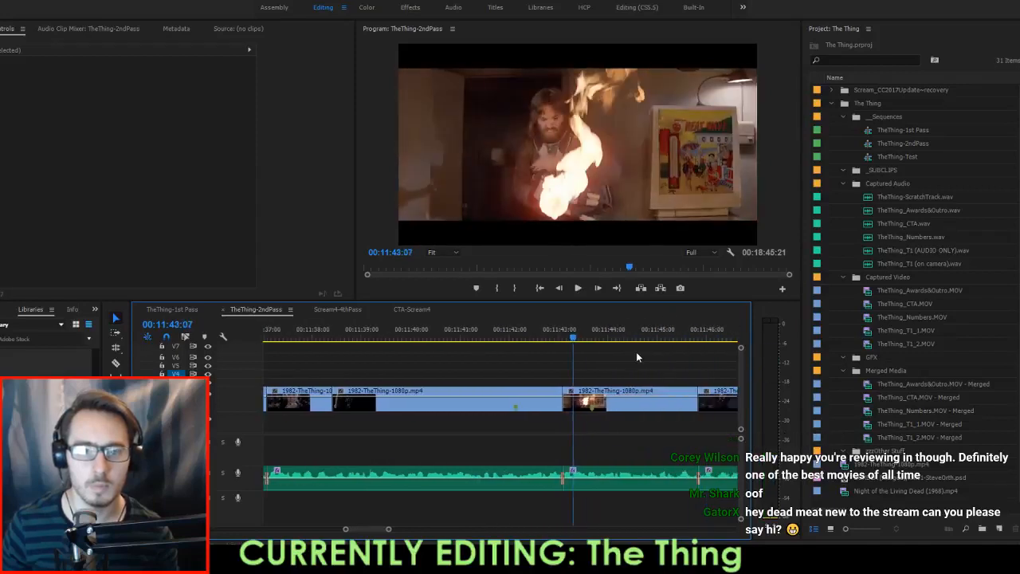
scroll(603, 350, down, 2)
scroll(519, 360, up, 5)
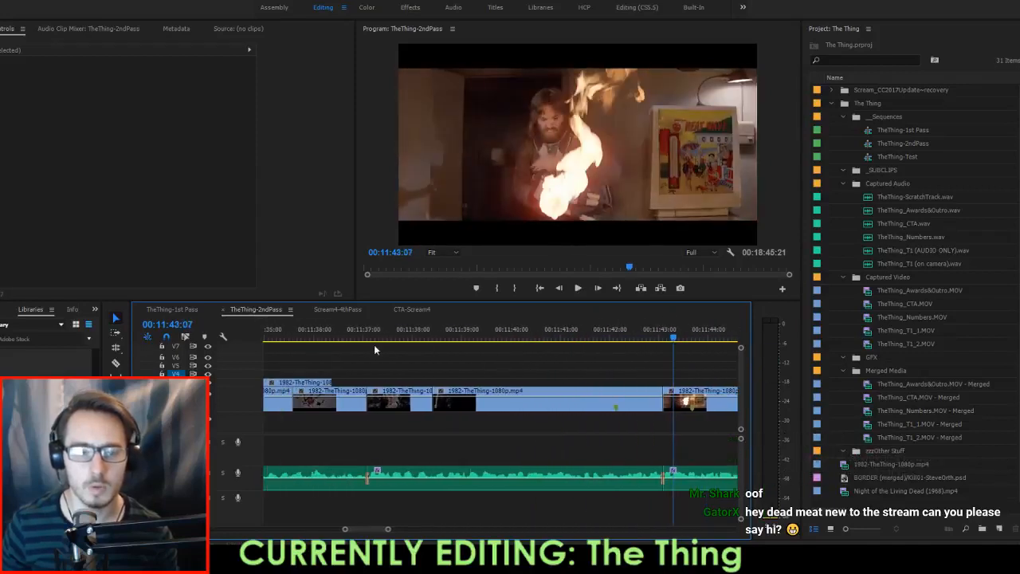
key(space)
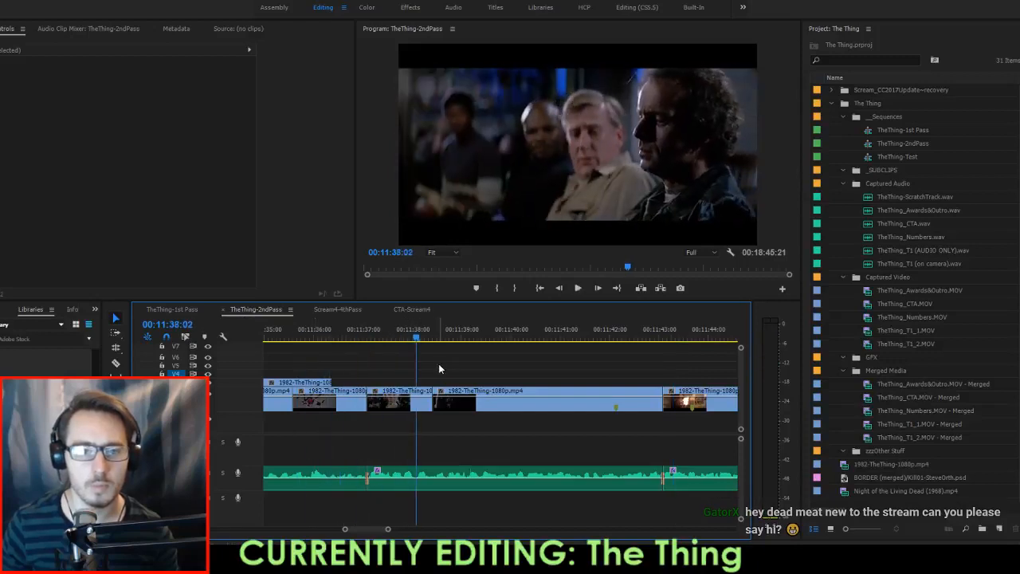
key(space)
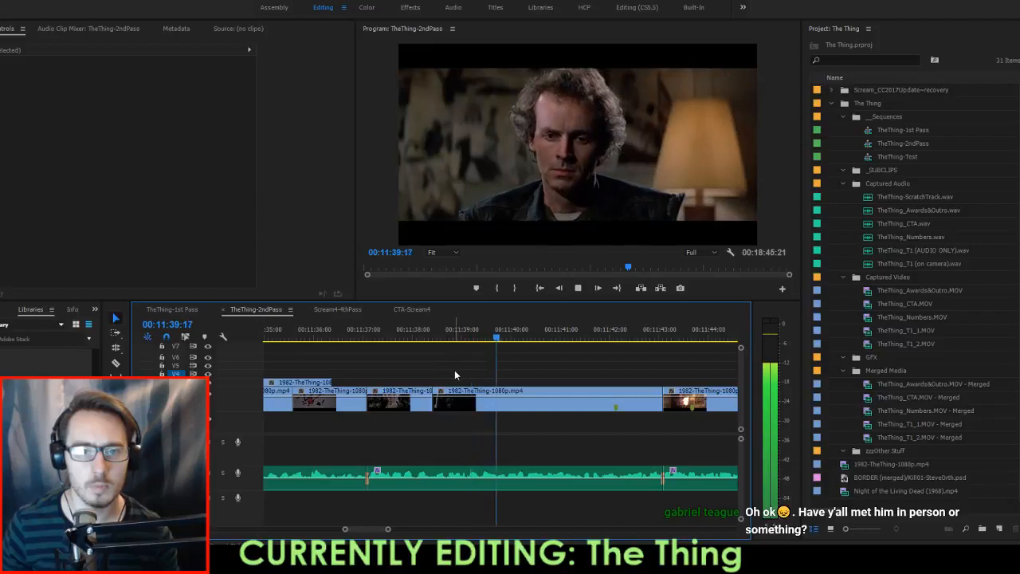
Move the seated-group shot one track up at about 00:11:37:02 and extend its end over the start of the dark-room shot.
drag(391, 411, 367, 382)
drag(312, 337, 336, 344)
scroll(324, 358, up, 3)
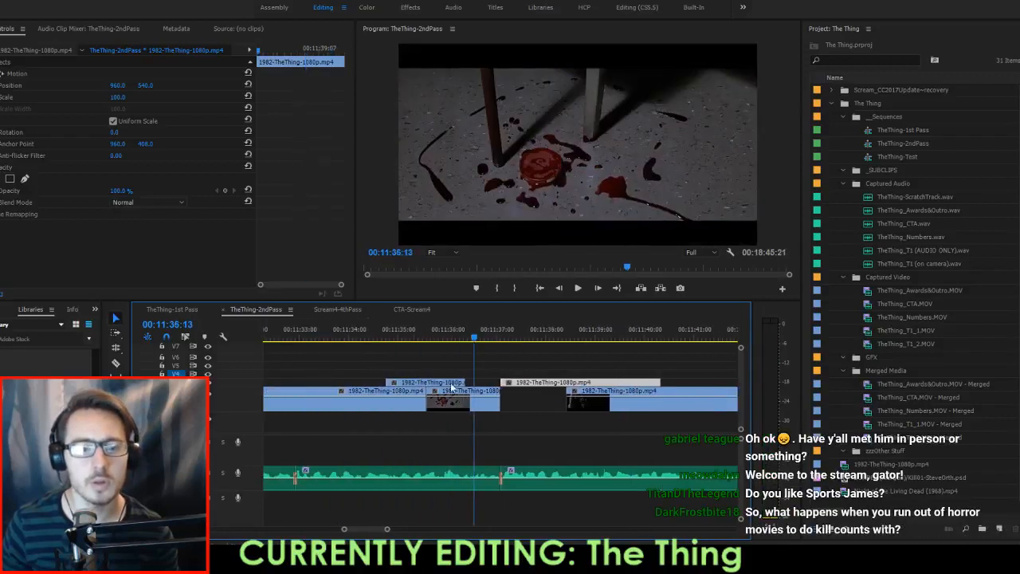
drag(460, 381, 501, 383)
key(ctrl+z)
Extend the seated-group shot's start back to meet the preceding upper-track clip, and delete the bloody-floor shot on the track below.
drag(438, 340, 471, 385)
click(479, 403)
key(Delete)
click(424, 313)
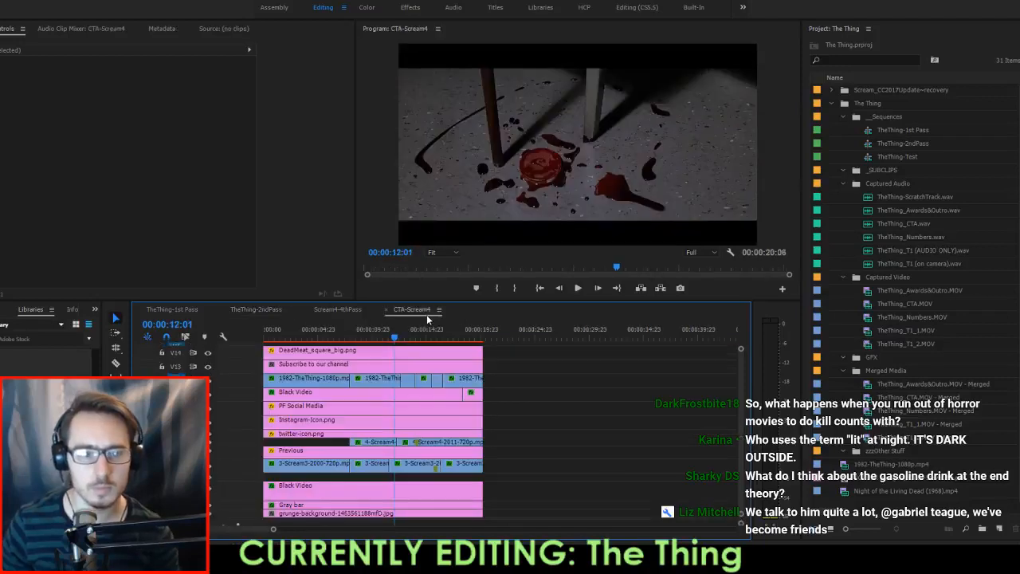
click(262, 311)
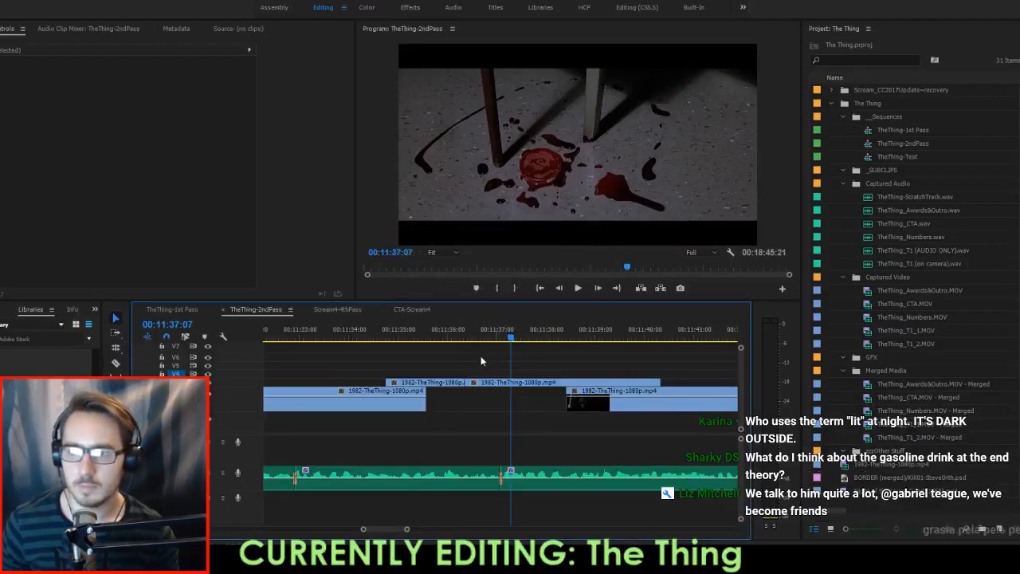
Move the short upper-track clip starting at about 00:11:34:18 down one track and play through to the fire clip.
click(431, 383)
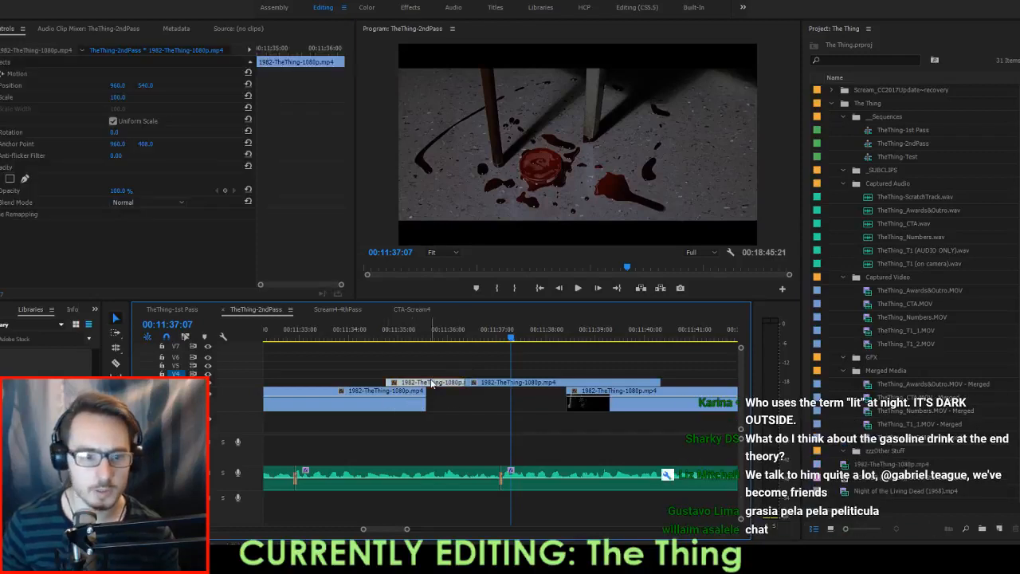
key(alt+Down)
key(space)
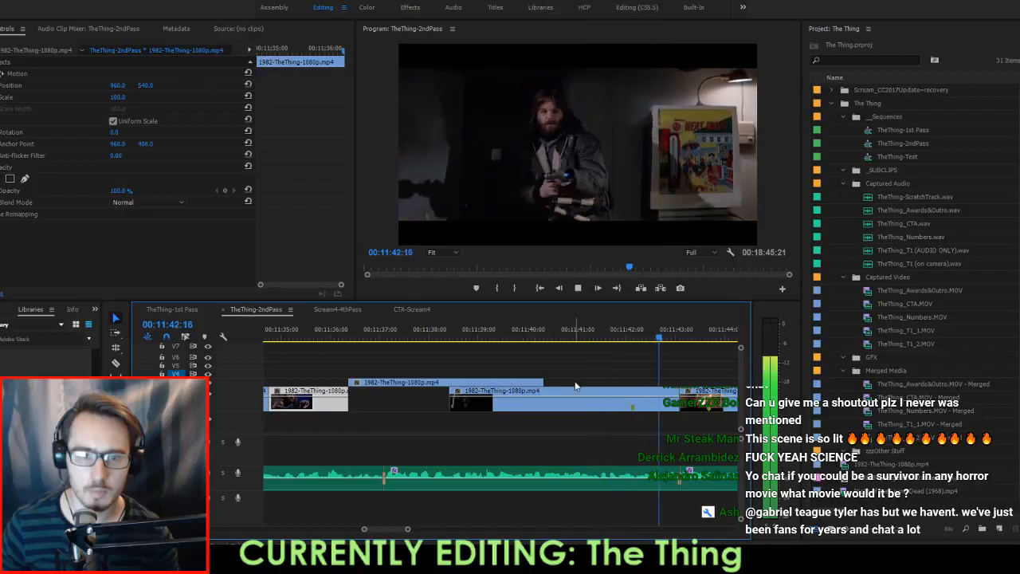
key(space)
Replace the dark-room shot by deleting it, extending the seated-group shot to the fire clip, and moving that shot down one track.
click(568, 395)
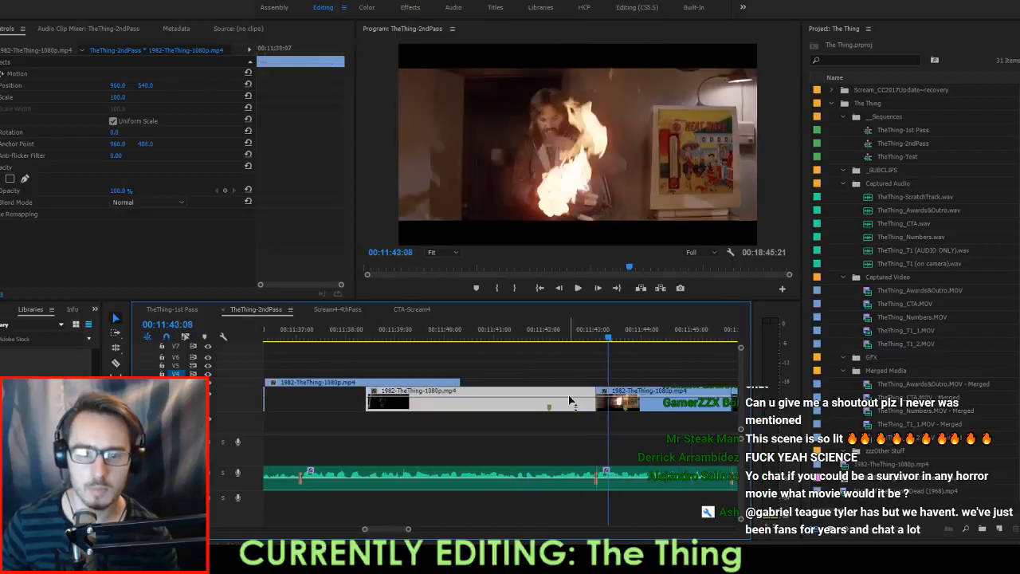
key(Delete)
drag(459, 383, 596, 380)
scroll(558, 381, up, 2)
drag(504, 382, 494, 400)
key(space)
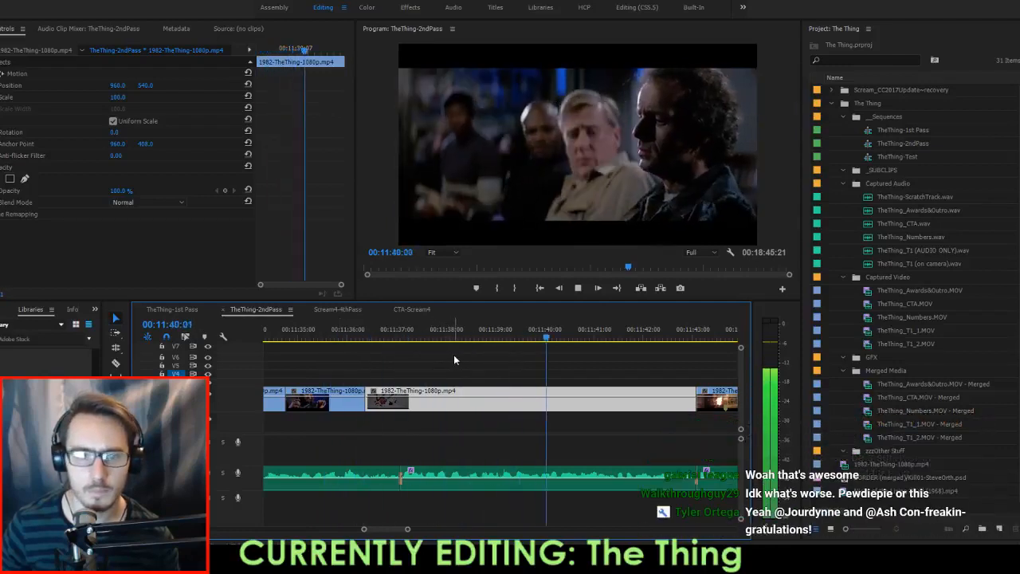
Play through the scene and move the short clip starting near 00:11:47:00 earlier so that it begins at 00:11:46:20.
key(space)
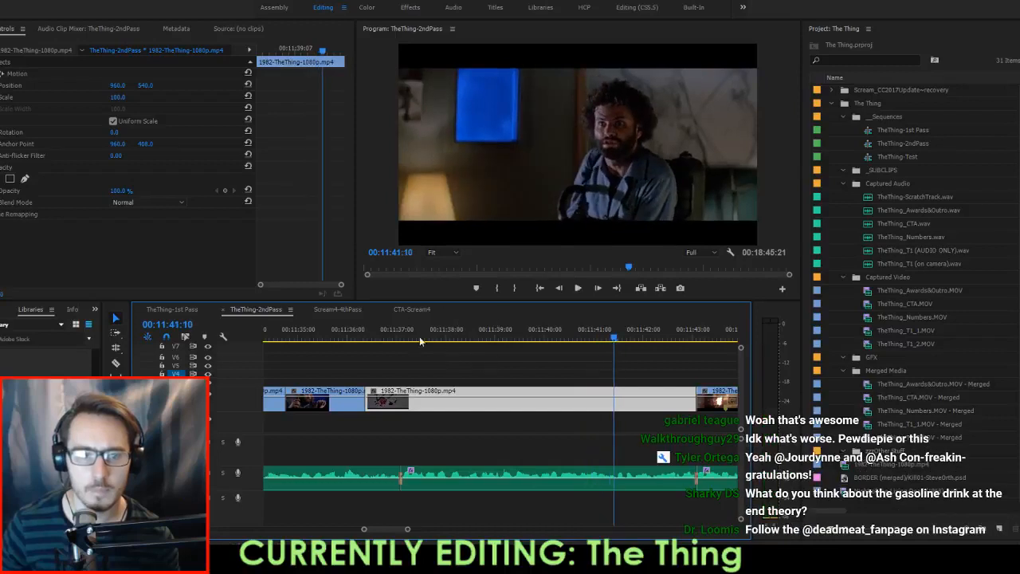
key(space)
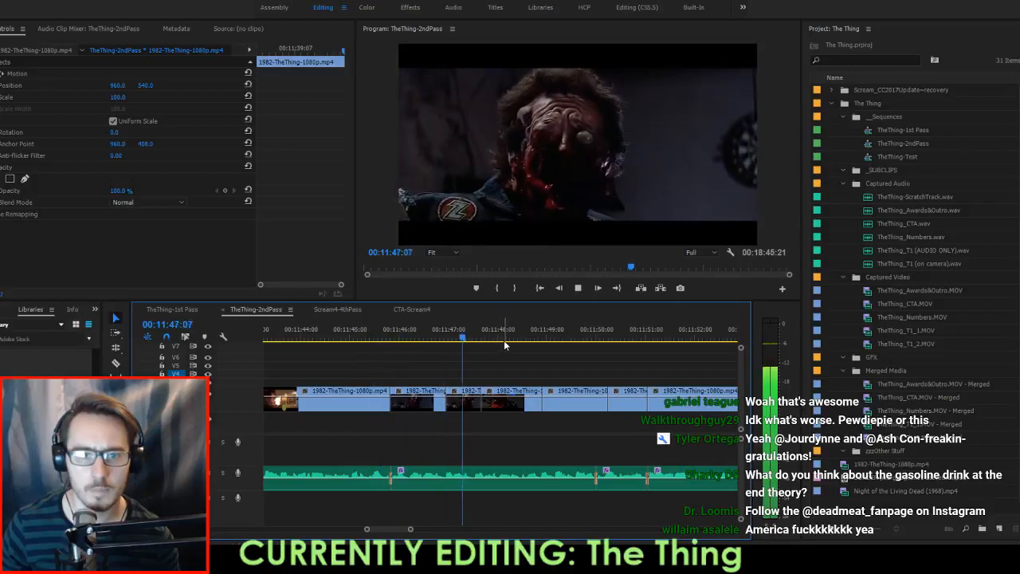
key(space)
drag(431, 342, 440, 343)
drag(473, 408, 468, 399)
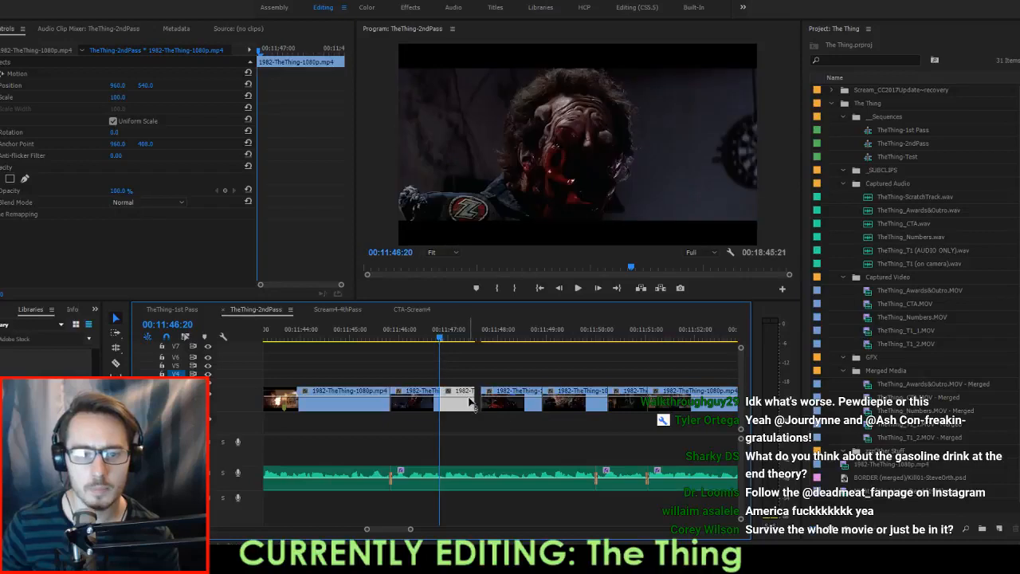
Move the next clip earlier to close the gap at 00:11:47:13.
key(Up)
key(space)
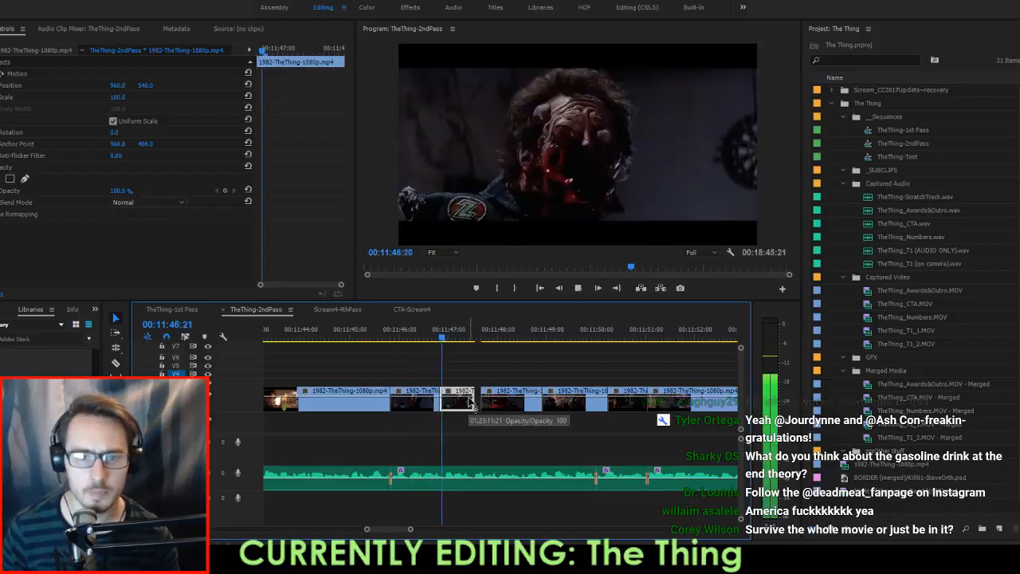
key(space)
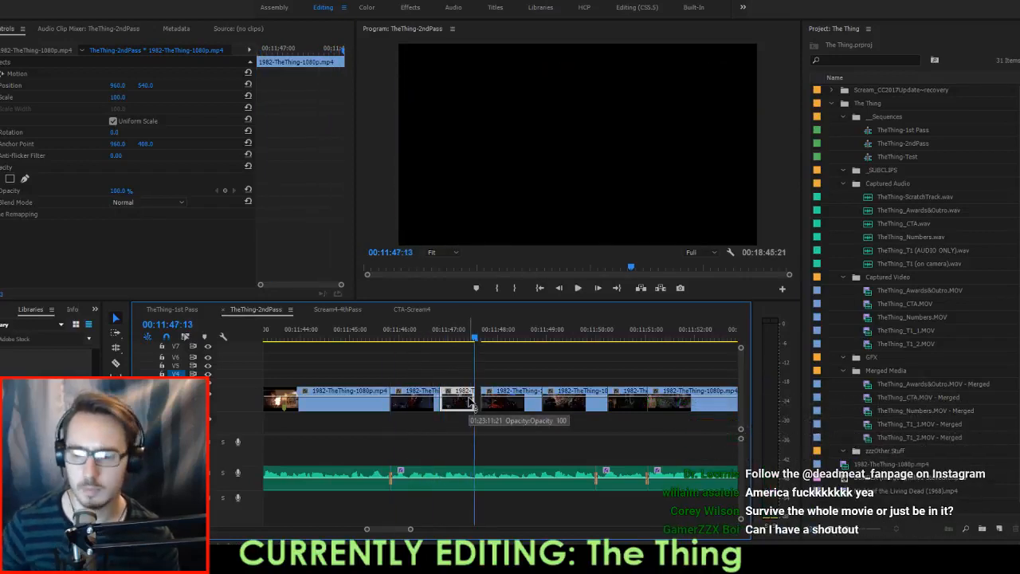
key(=)
scroll(547, 431, up, 1)
drag(460, 409, 452, 406)
Extend the moved clip's end to the following clip, and roll the cut between them back to 00:11:48:19.
key(Up)
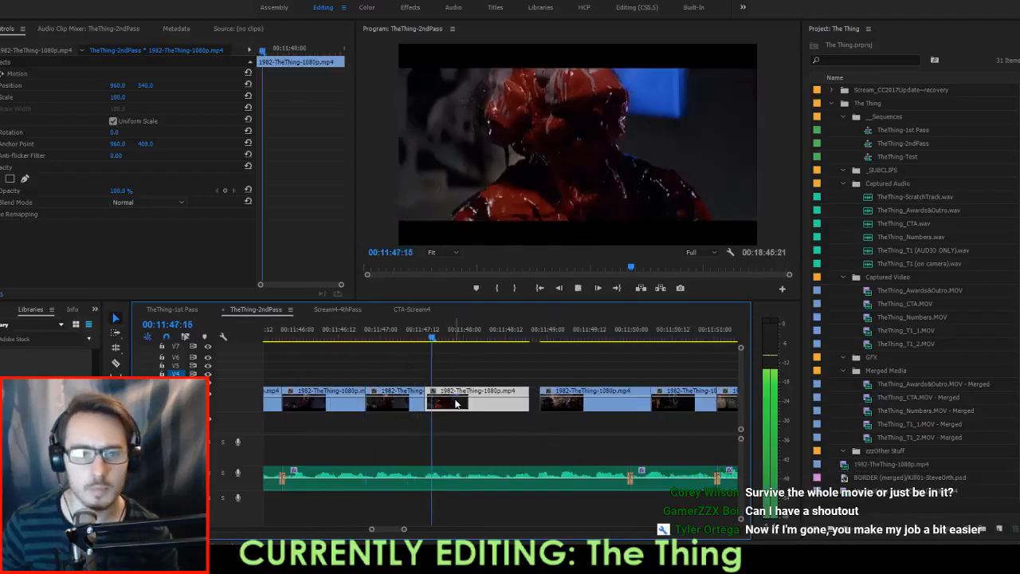
key(space)
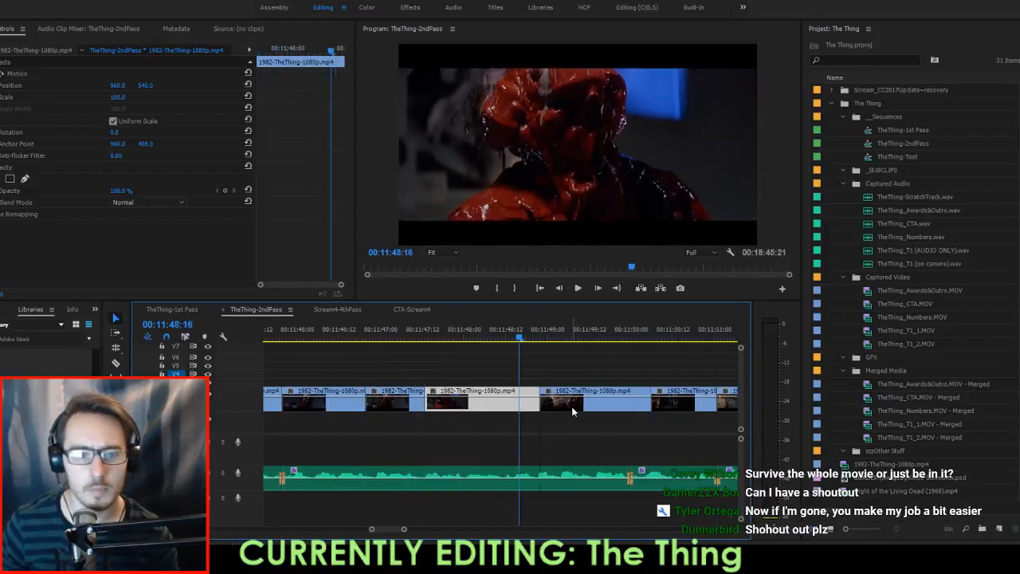
key(space)
click(499, 337)
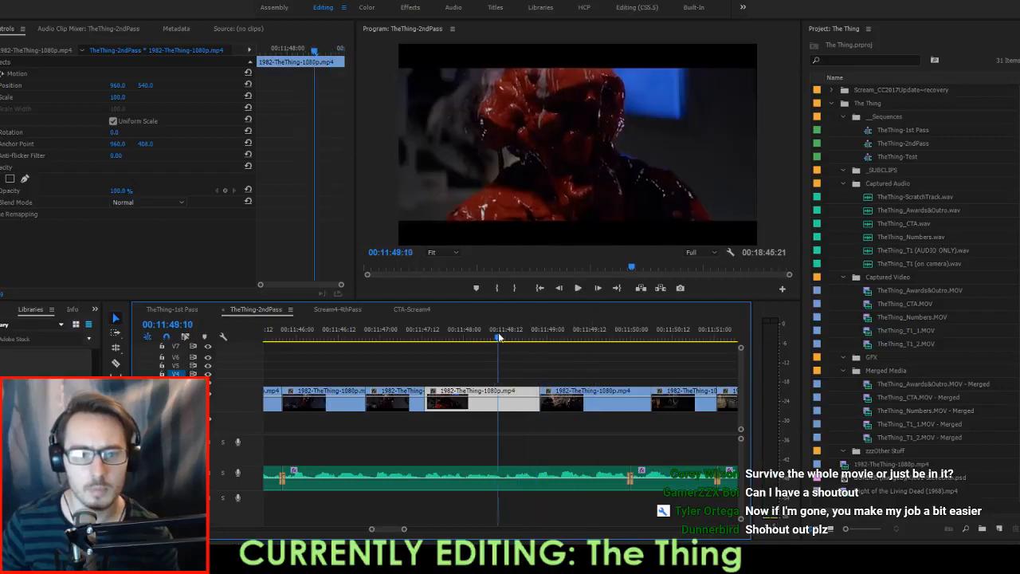
drag(498, 337, 526, 339)
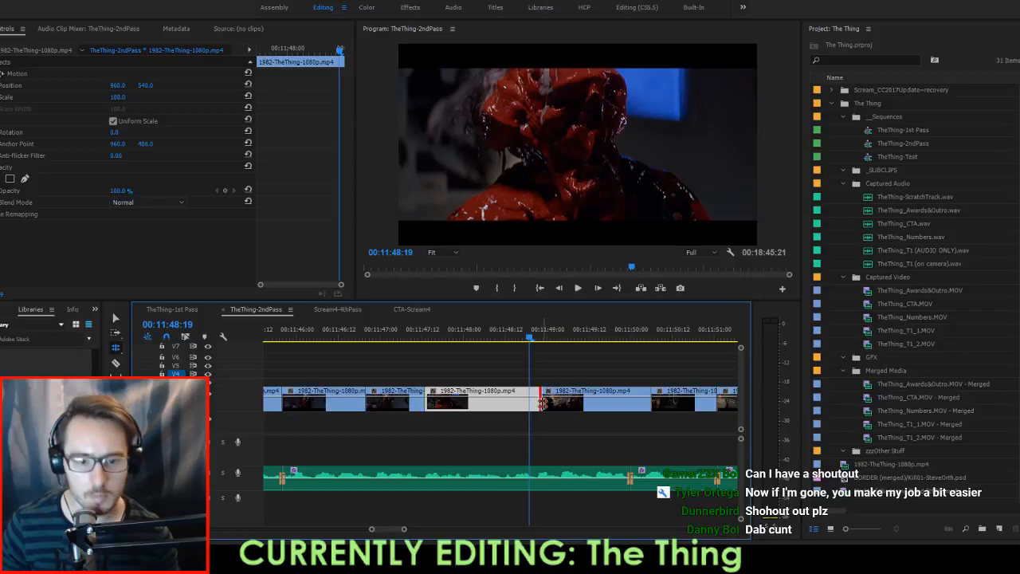
drag(542, 403, 530, 402)
Move the following dark room clip to start at 00:11:50:02, extend its end to close the gap, and save the project.
key(space)
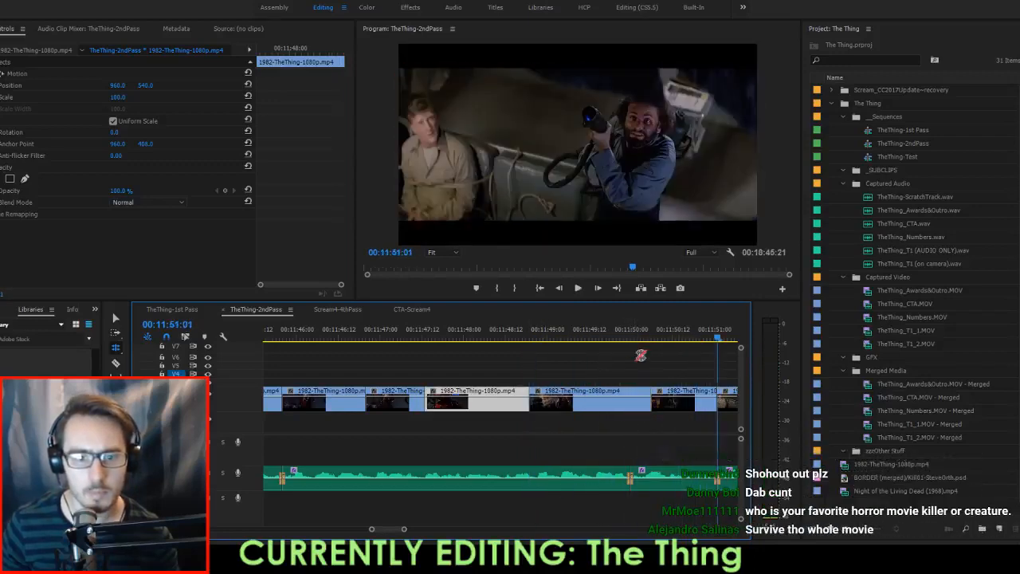
drag(615, 341, 642, 352)
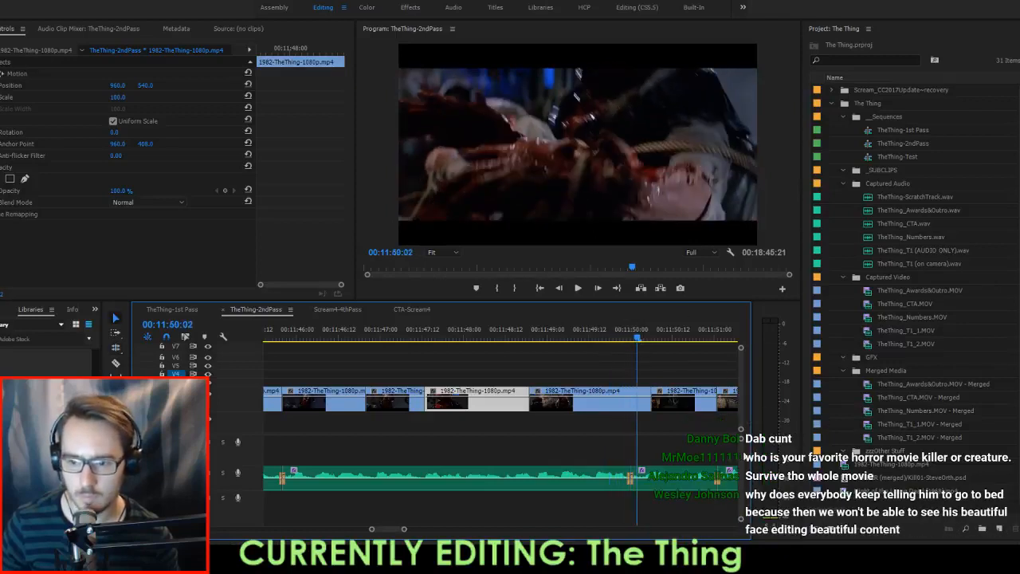
click(661, 407)
key(space)
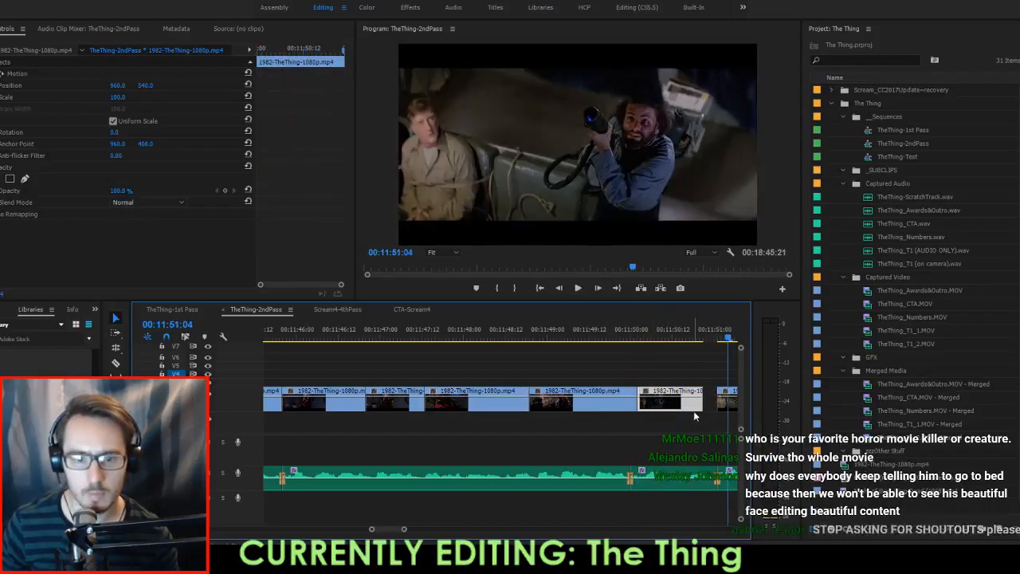
drag(703, 402, 717, 403)
key(ctrl+s)
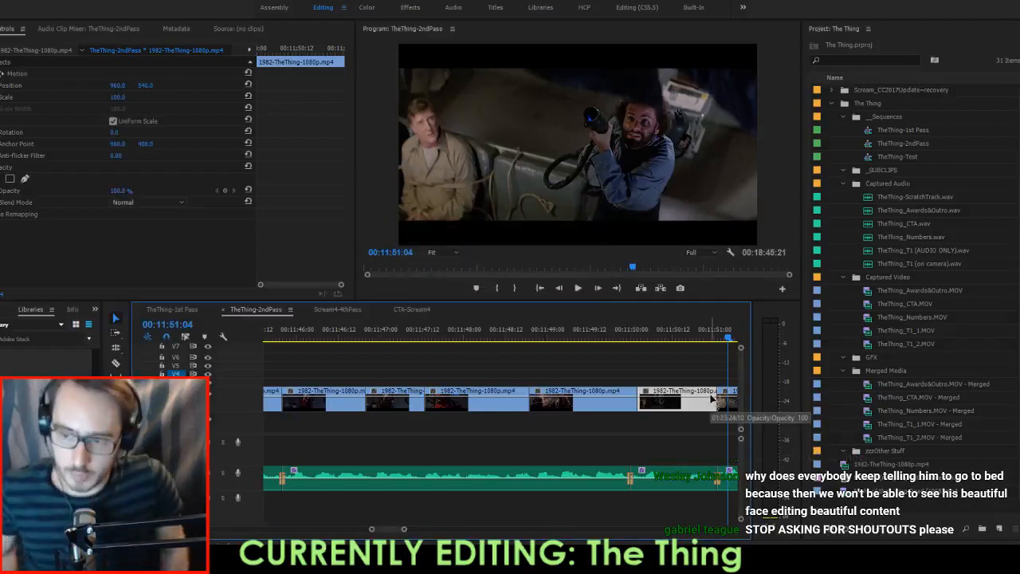
Go back to the first cut after 00:11:28:23 and review the scene's playback up to 00:11:43:20.
key(Up)
key(Up)
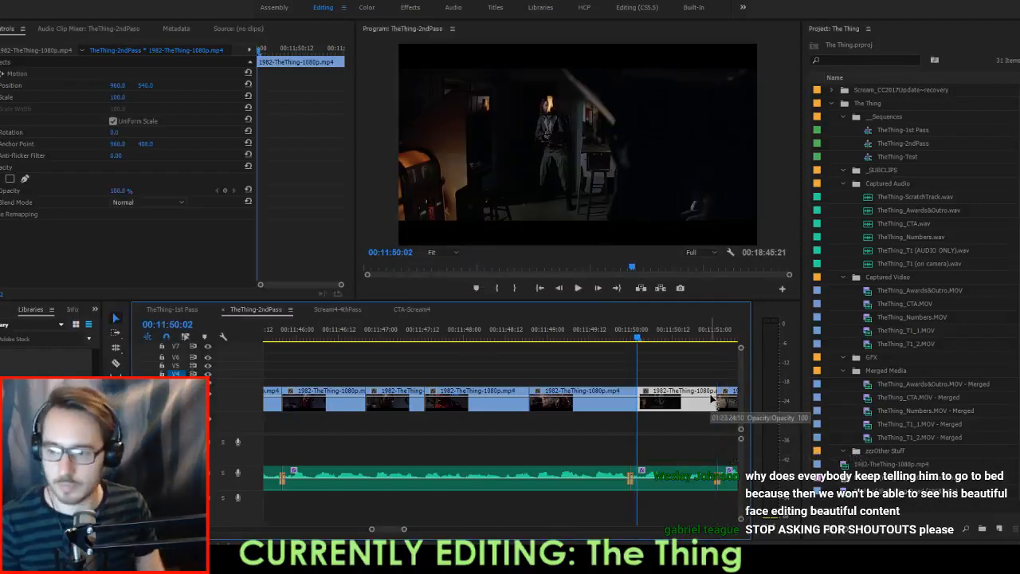
key(Up)
key(Up)
key(Up)
key(Up)
key(Up)
key(Up)
key(Up)
key(Up)
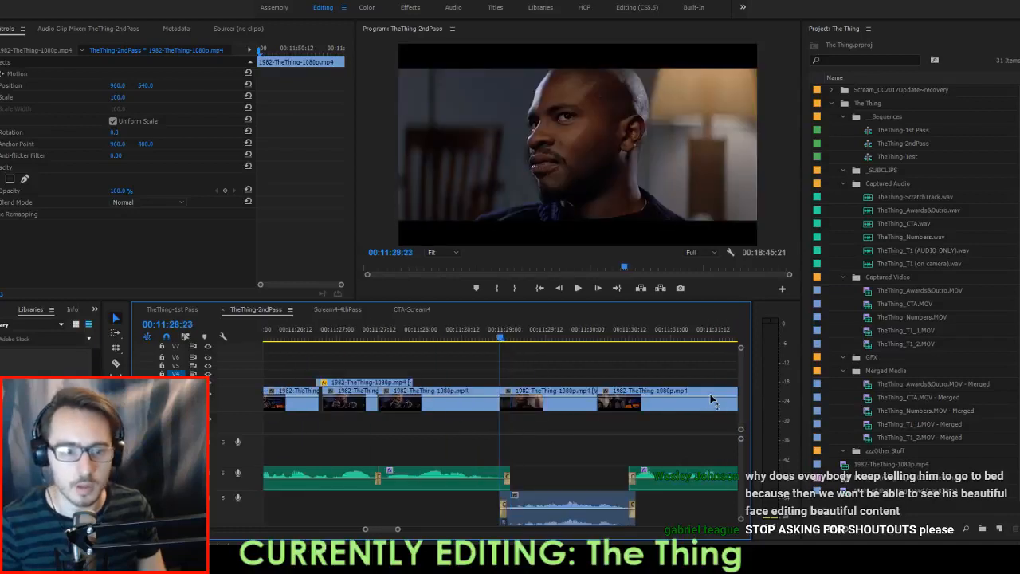
key(Down)
key(space)
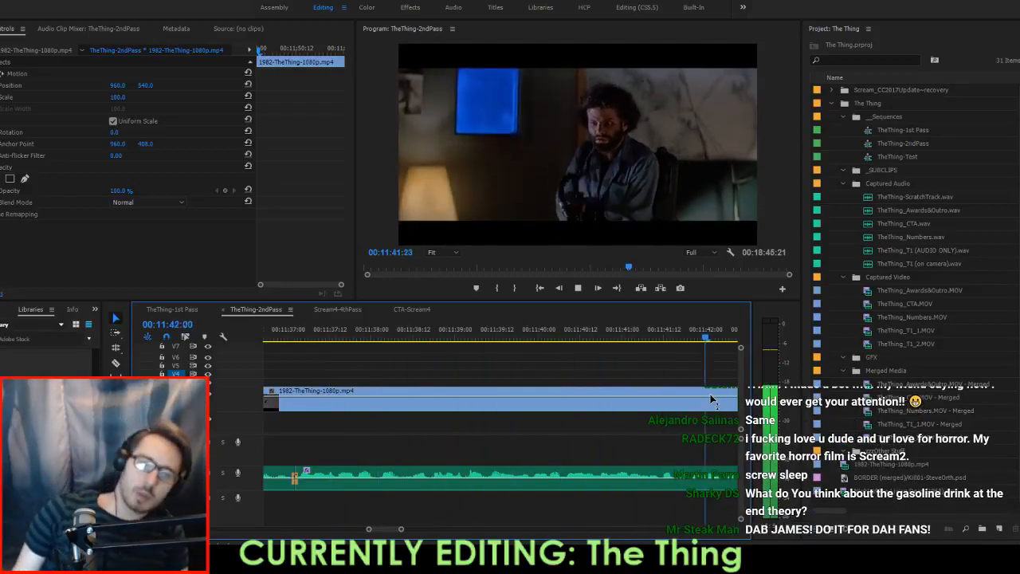
key(space)
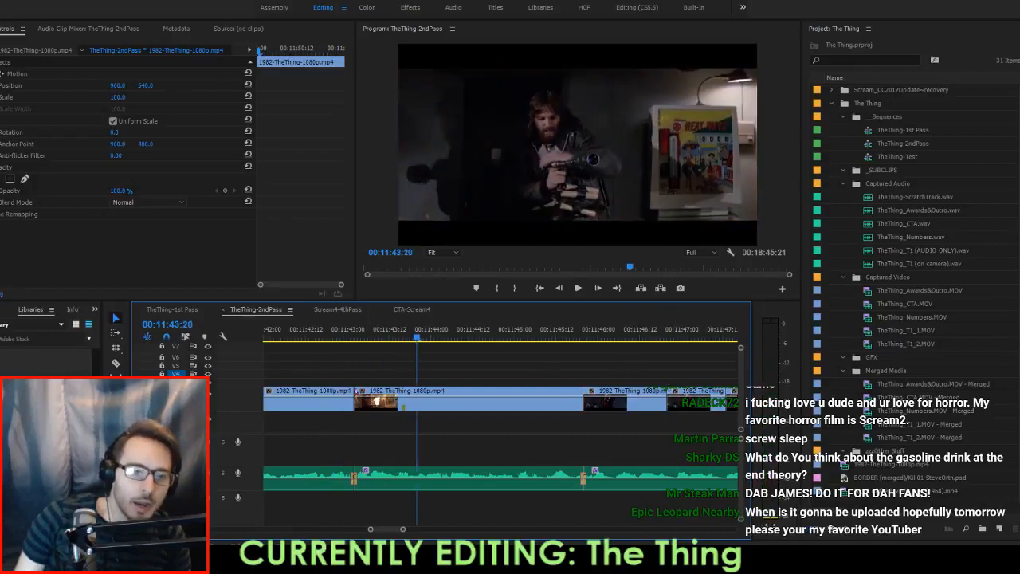
Split the long clip at 00:11:38:17 and slip the second part to later source footage, checking it in playback.
scroll(333, 389, up, 5)
click(320, 335)
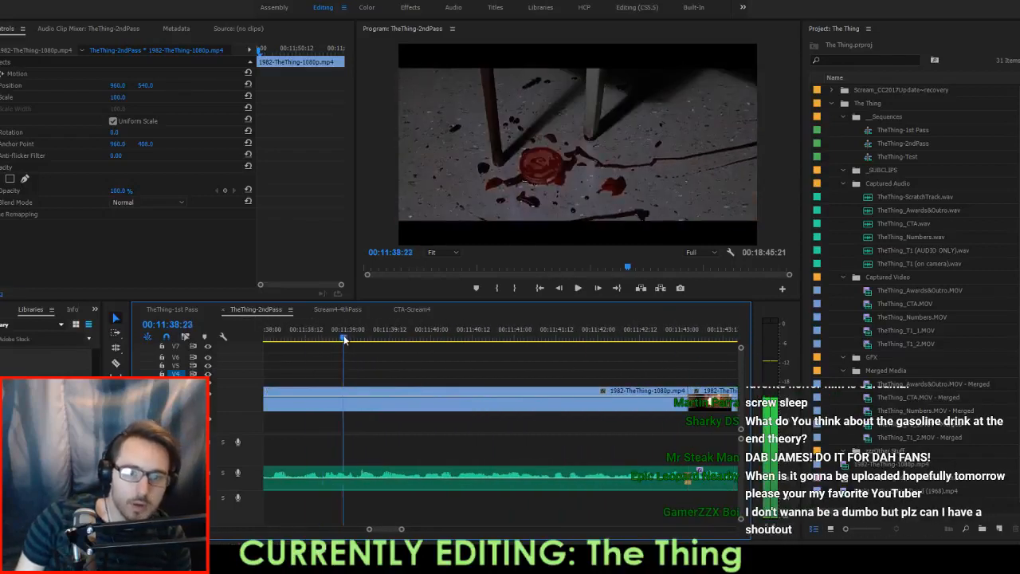
drag(345, 337, 322, 356)
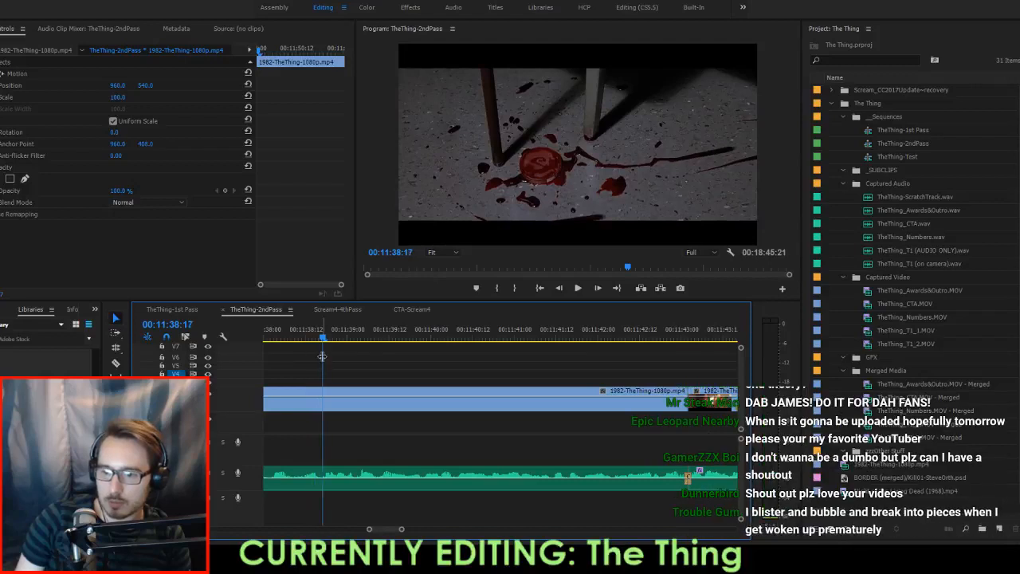
key(c)
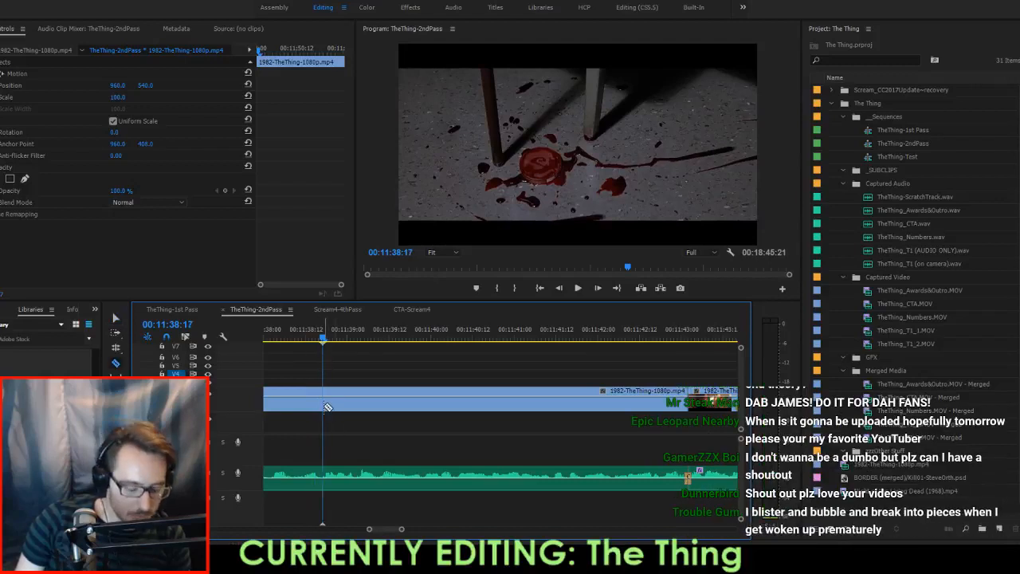
click(324, 405)
key(y)
drag(421, 400, 392, 413)
key(space)
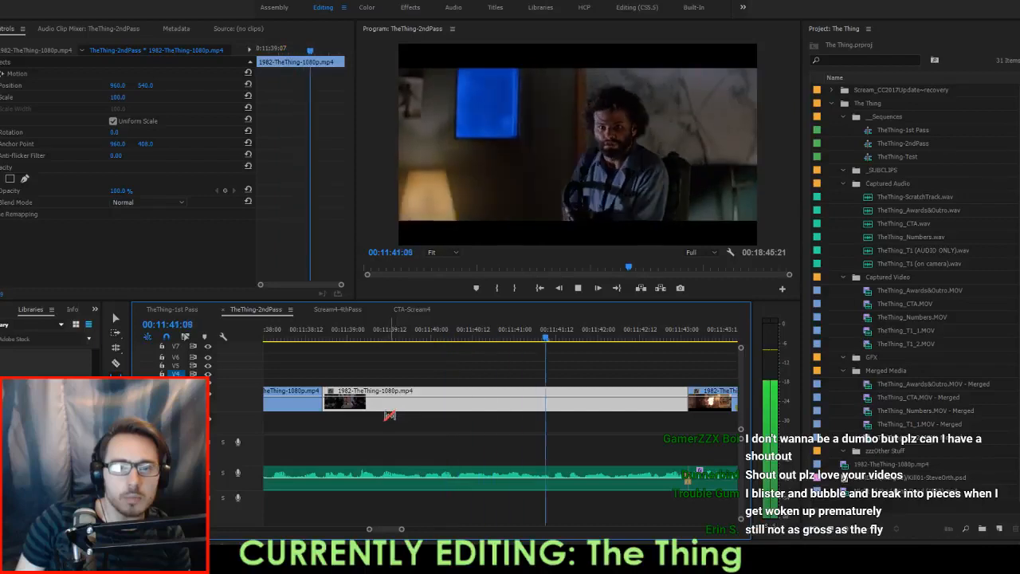
key(space)
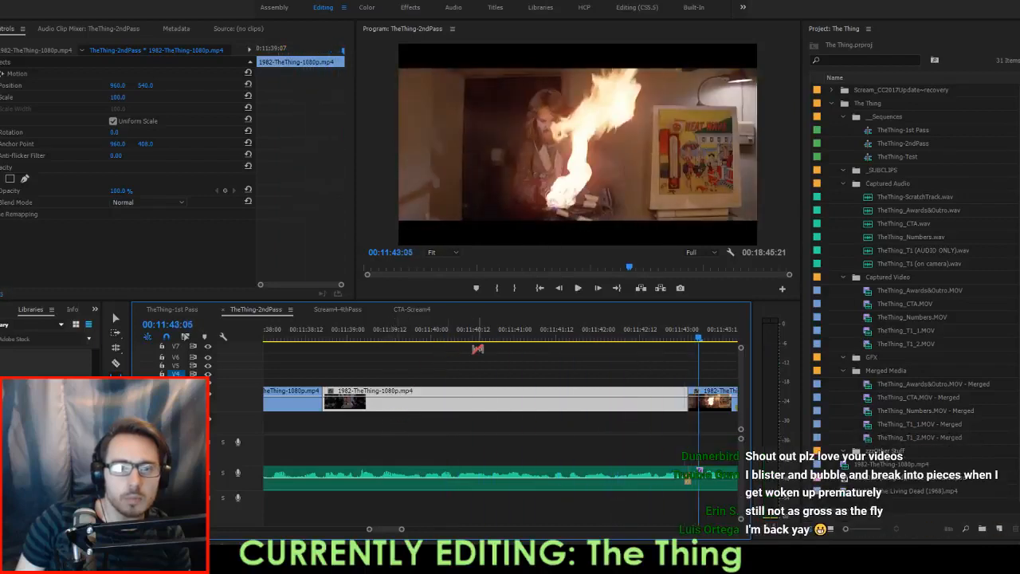
Split the slipped clip at 00:11:40:13 and slip its second part to later source footage, checking it in playback.
key(space)
key(space)
scroll(444, 375, up, 3)
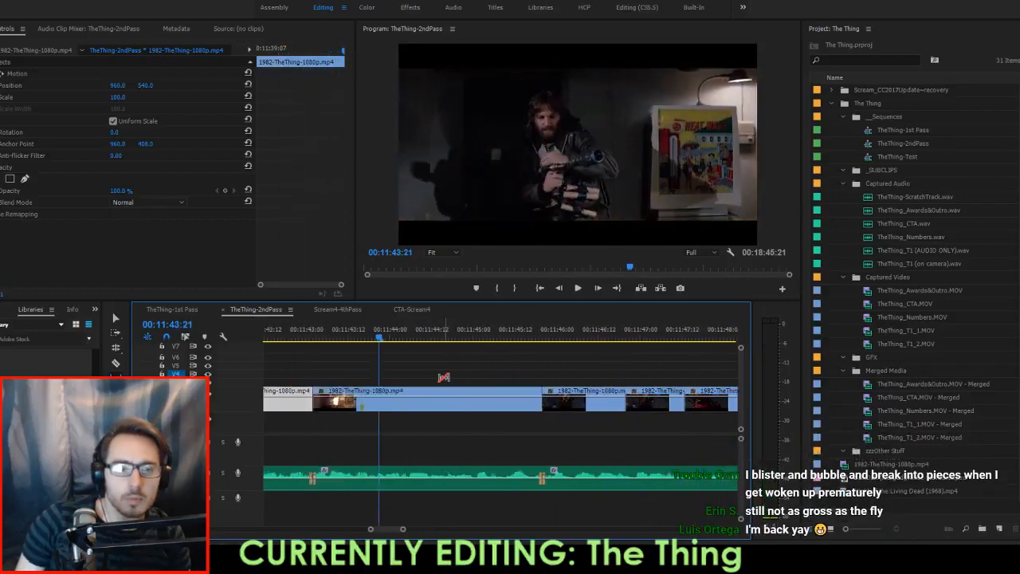
scroll(382, 373, up, 2)
drag(313, 341, 335, 342)
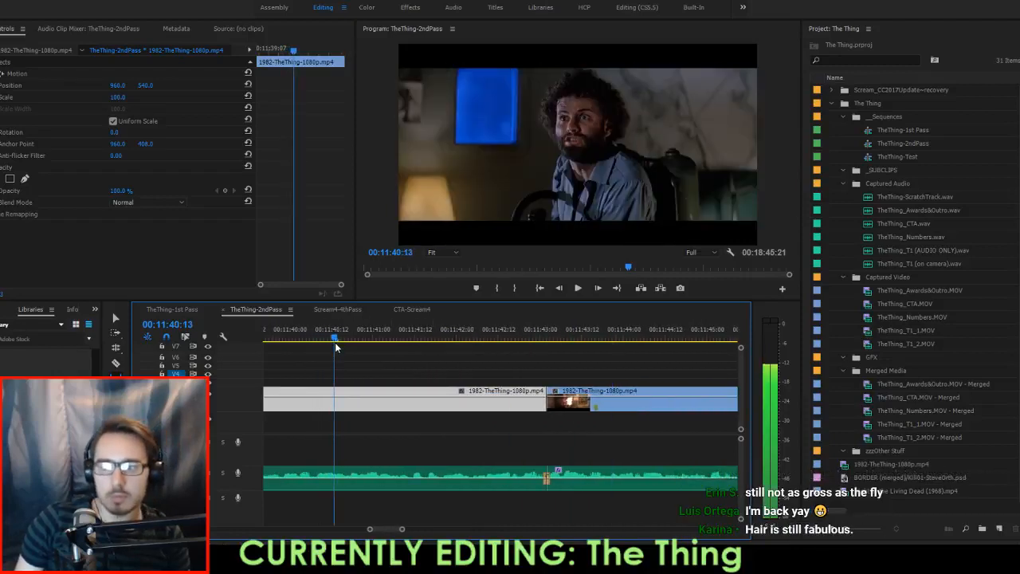
key(c)
click(336, 405)
drag(438, 401, 322, 391)
key(space)
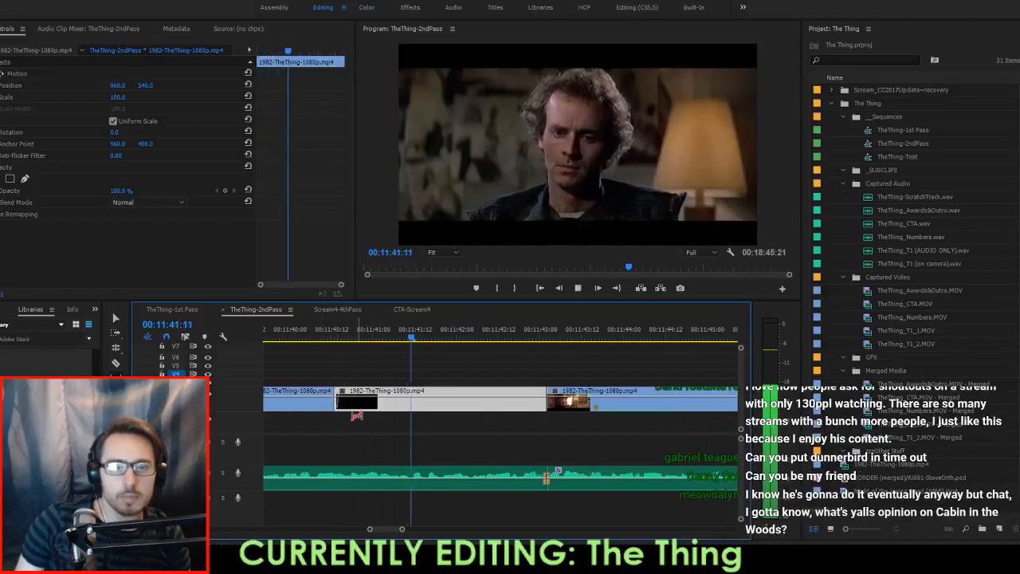
key(space)
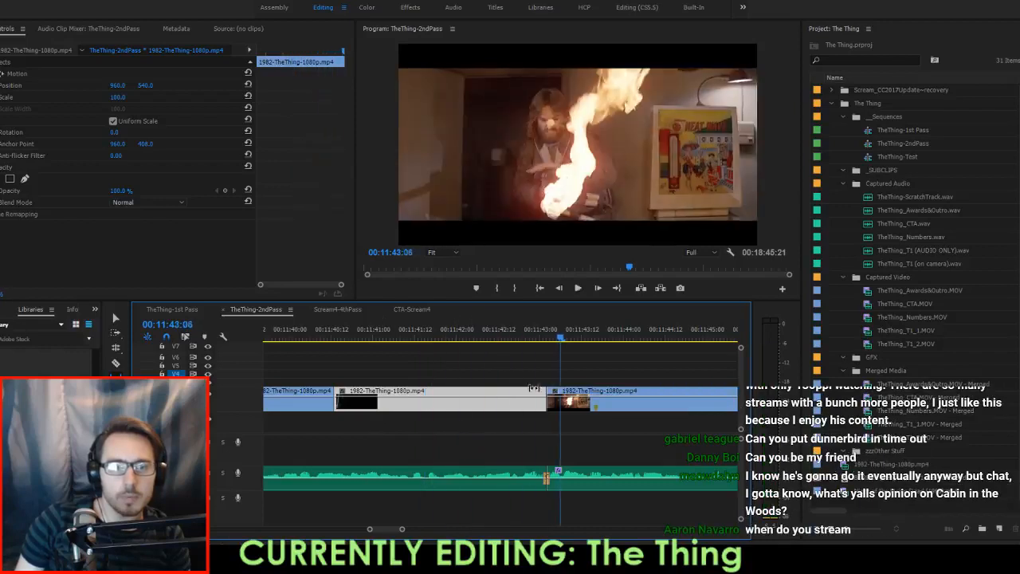
Split the clip at 00:11:42:21 and delete the short remainder before the flame shot.
mouse_move(542, 337)
mouse_down()
mouse_move(515, 341)
mouse_move(531, 342)
mouse_up()
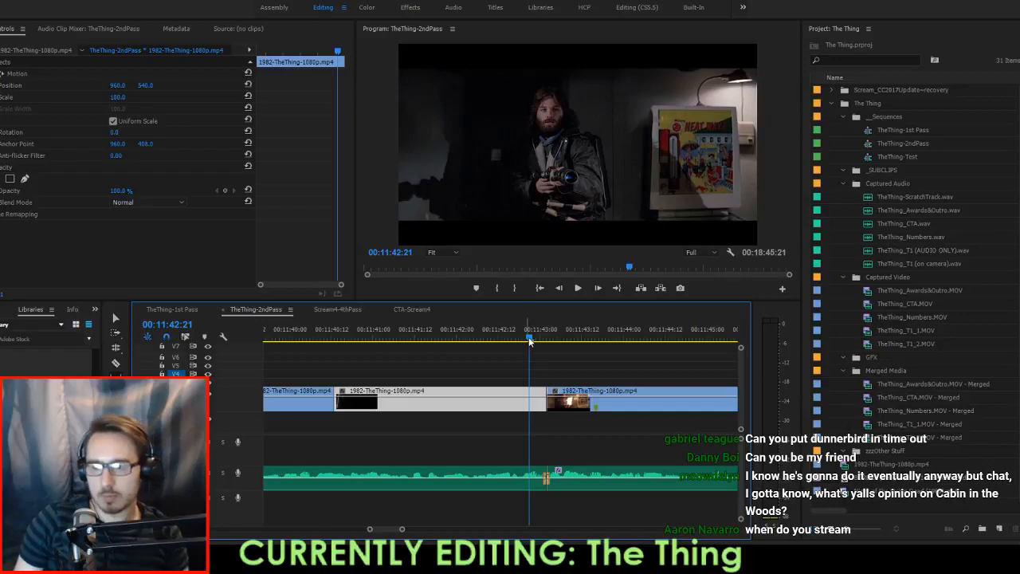
key(Left)
key(Right)
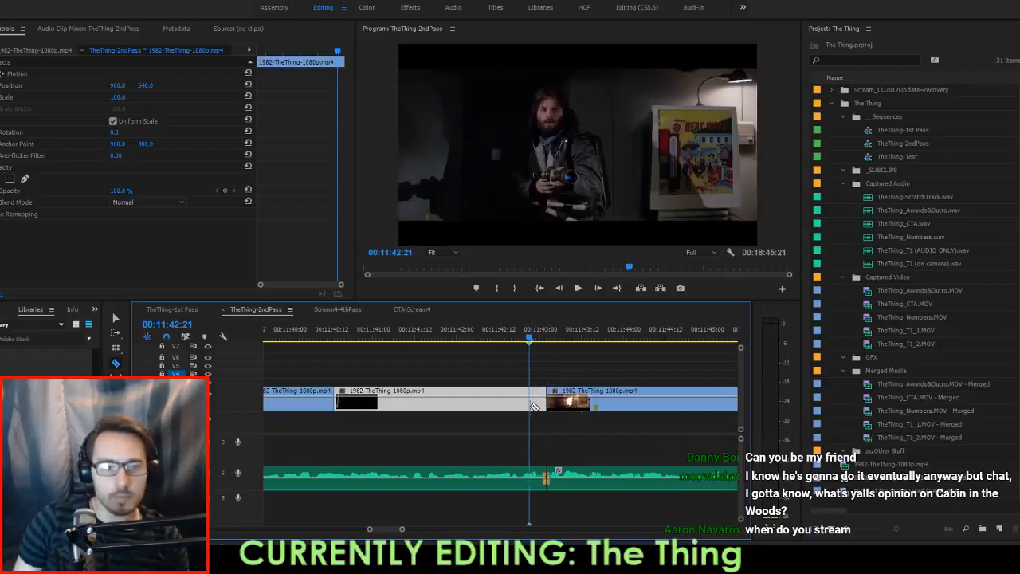
click(531, 405)
key(v)
click(537, 407)
key(Delete)
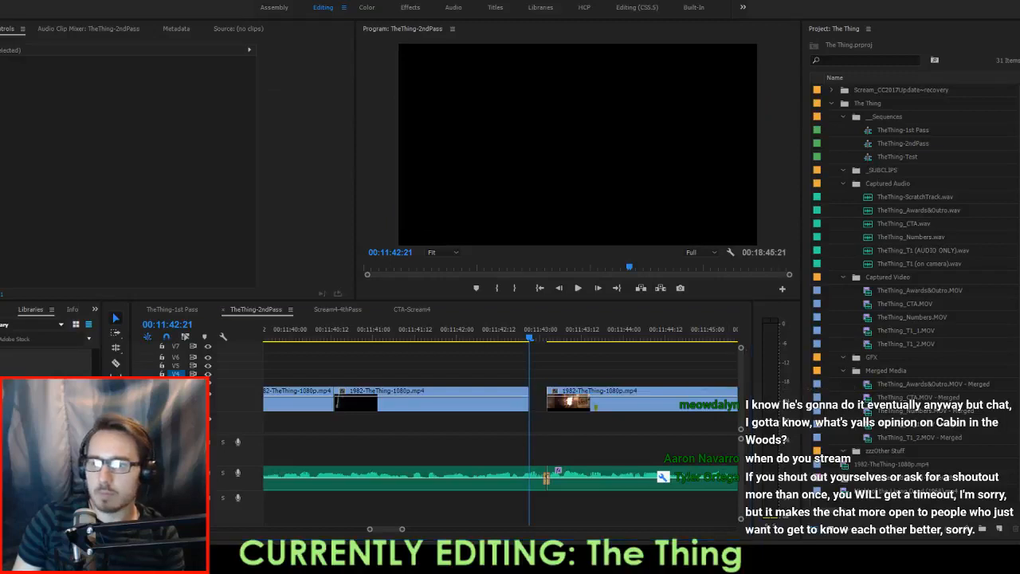
Rate-stretch the trimmed clip to 91.8% so that it fills the gap up to the flame shot, and play the result.
click(526, 399)
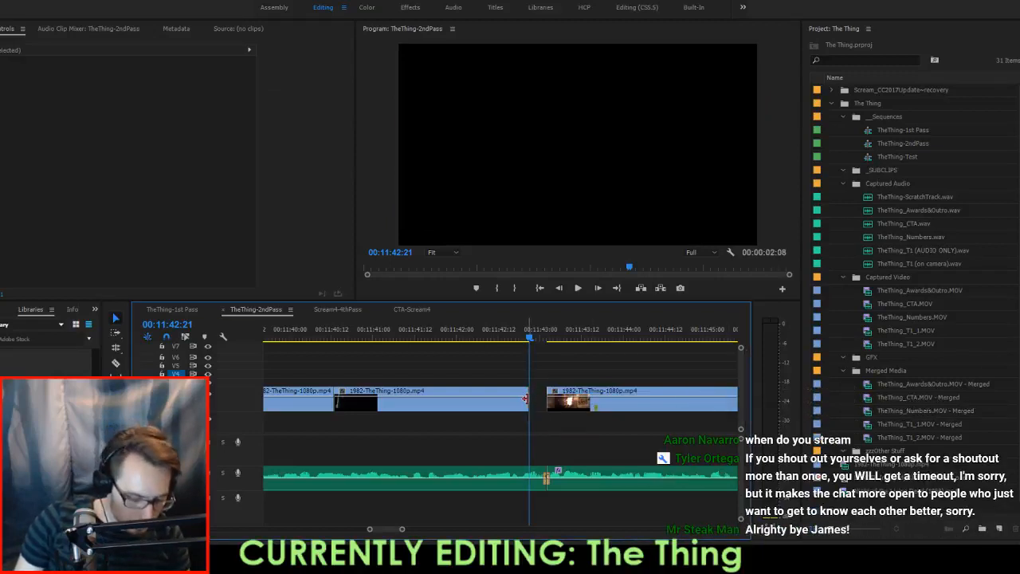
key(r)
drag(525, 400, 549, 400)
key(Up)
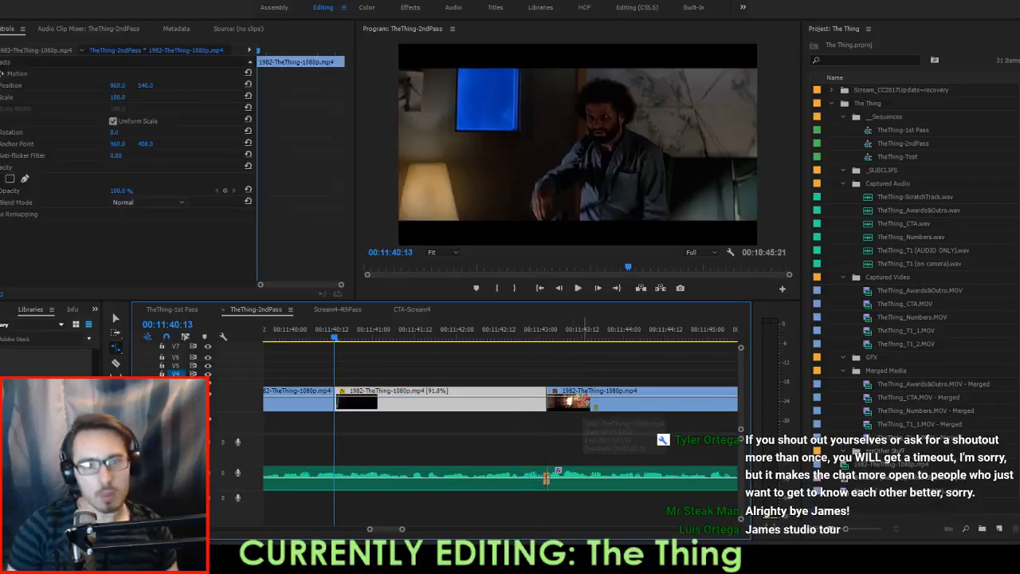
key(space)
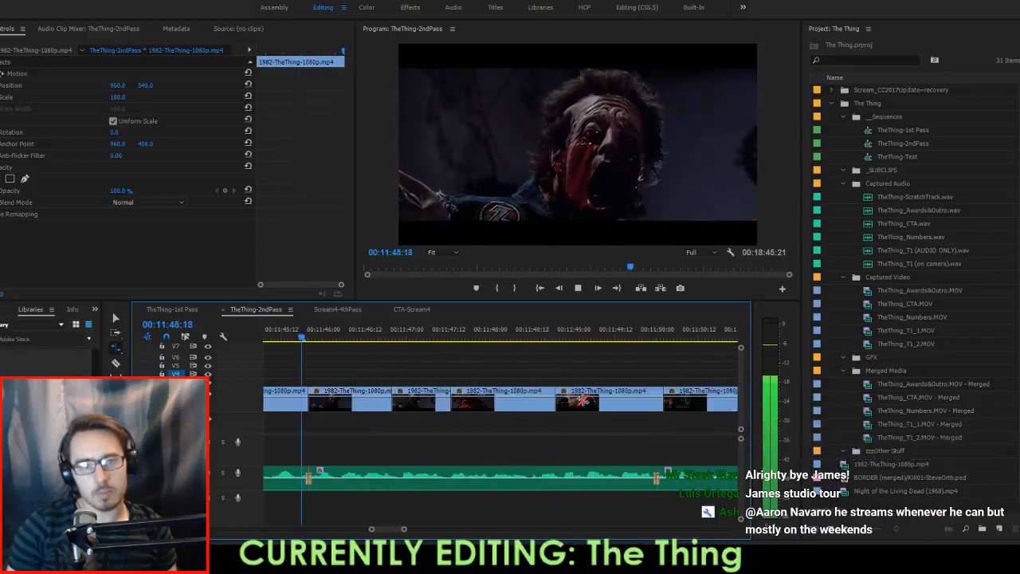
Replay the cut into the flame shot and slip that clip to slightly earlier source footage.
key(Up)
key(space)
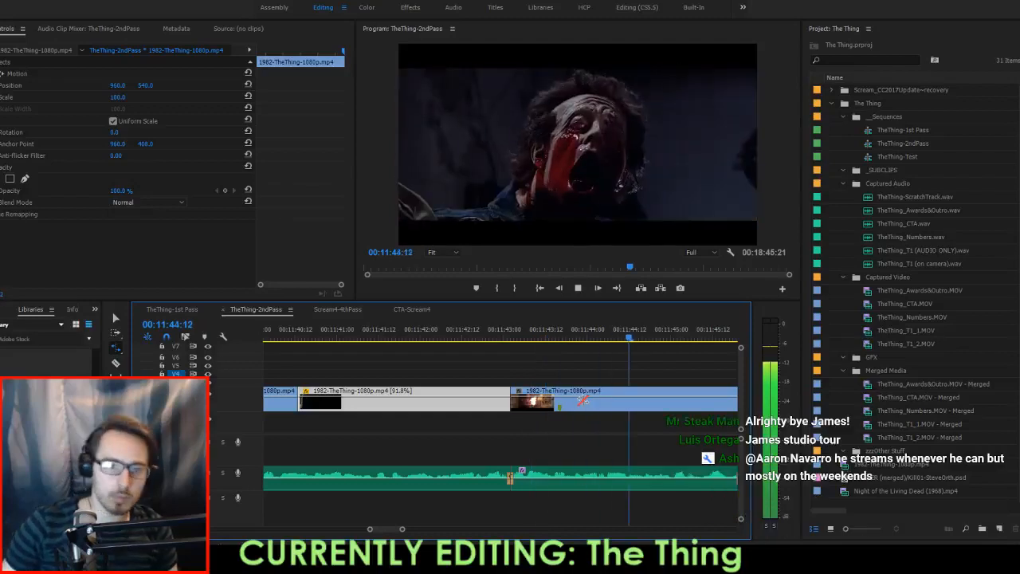
key(space)
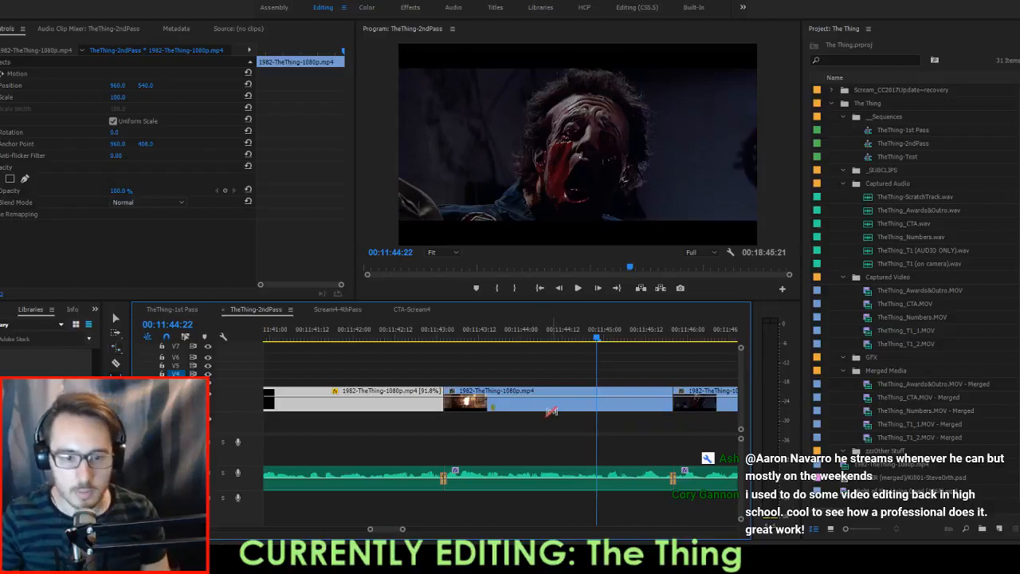
drag(548, 400, 564, 400)
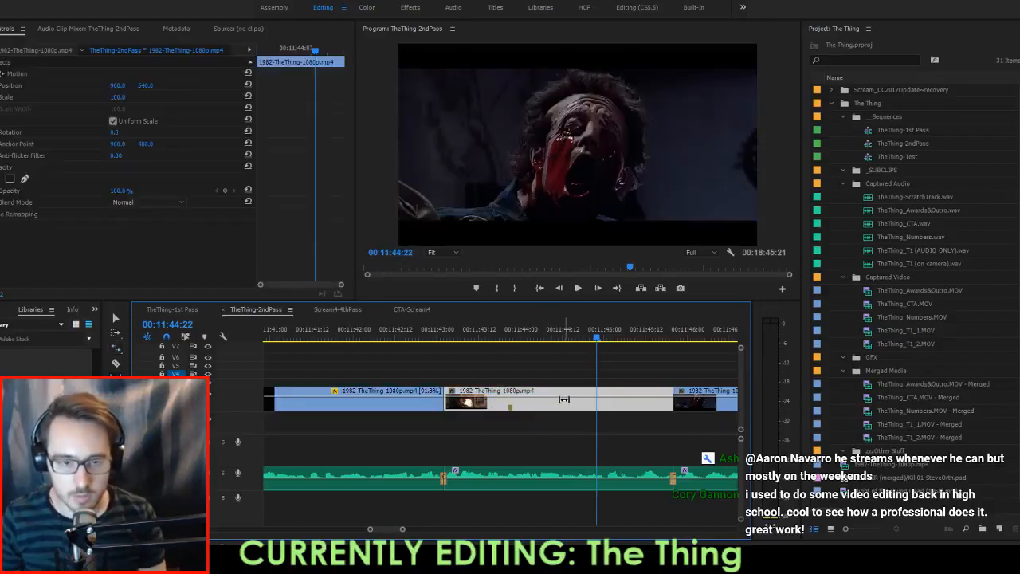
Examine the screaming man's shot frame by frame between 00:11:44:14 and 00:11:44:22 in the selected clip.
key(Left)
key(Left)
key(Left)
key(Left)
key(Left)
key(Left)
key(Left)
key(Left)
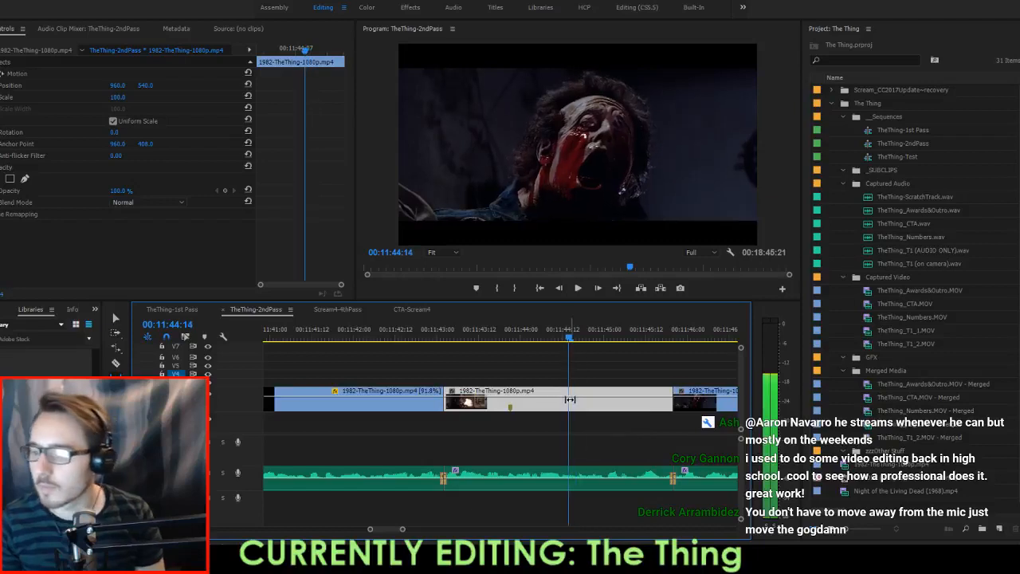
key(Right)
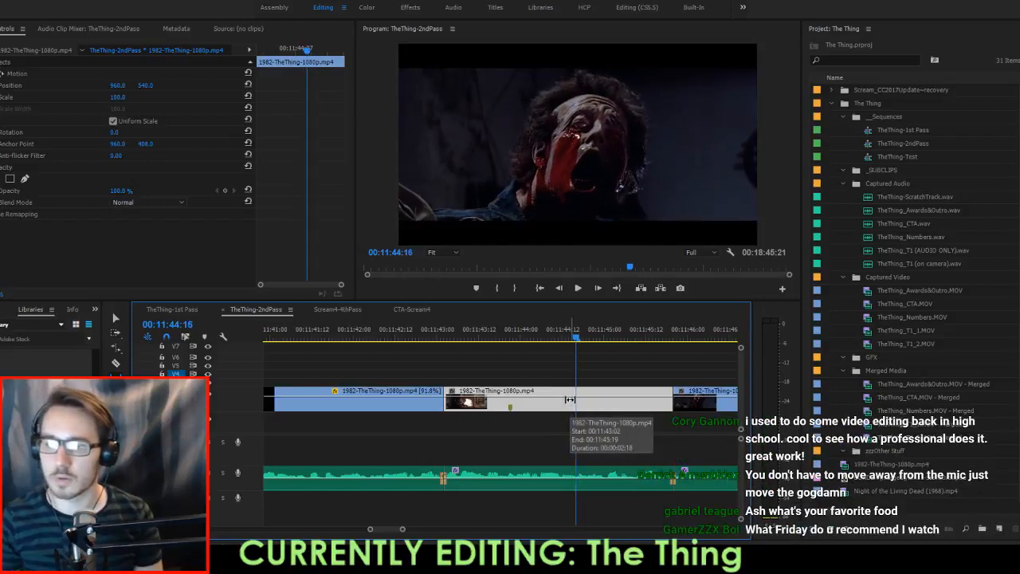
key(Right)
key(Right)
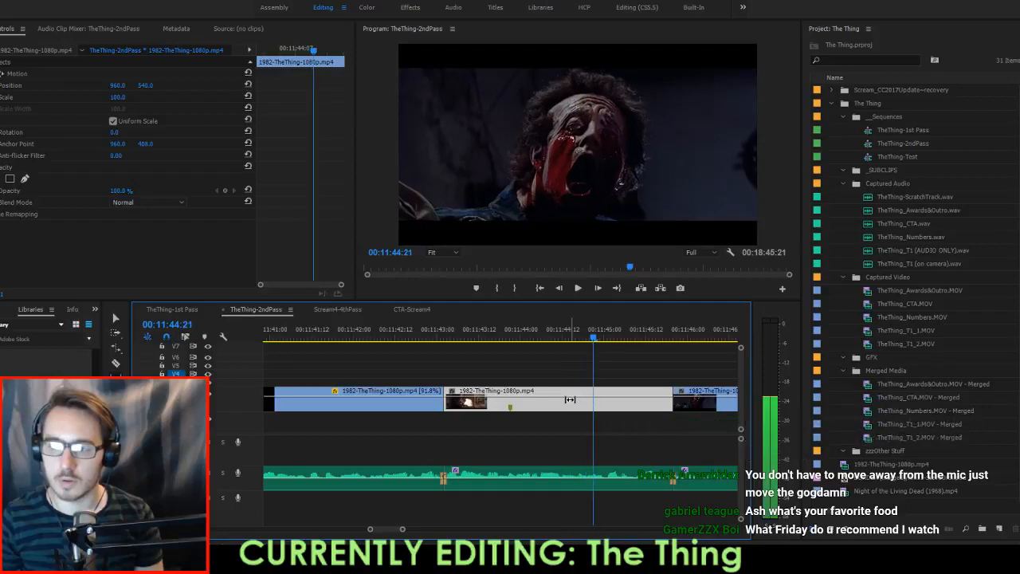
Replay the selected clip between 00:11:43:02 and 00:11:45:19, slip it to slightly earlier source footage and play it again.
key(Up)
key(space)
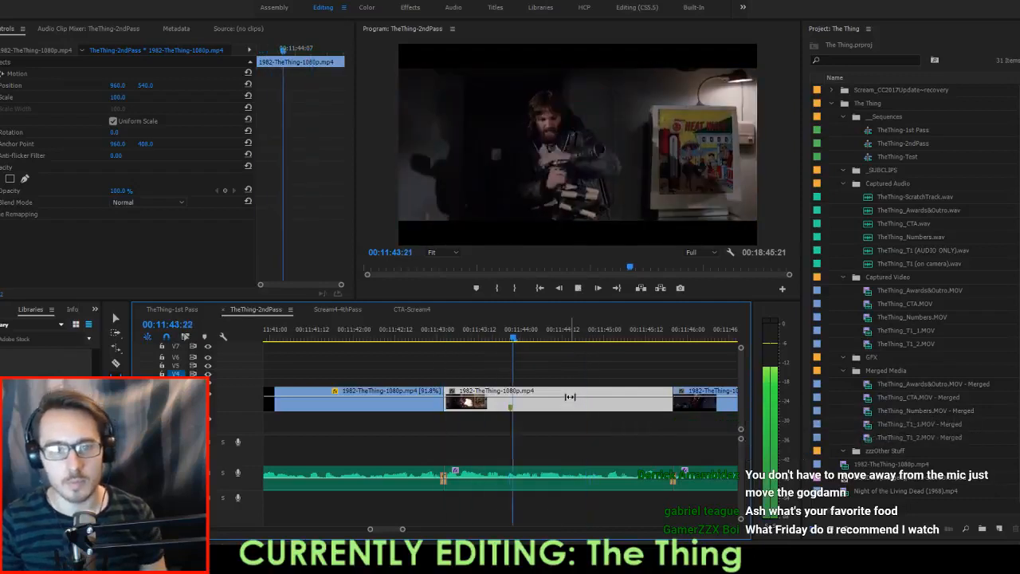
key(space)
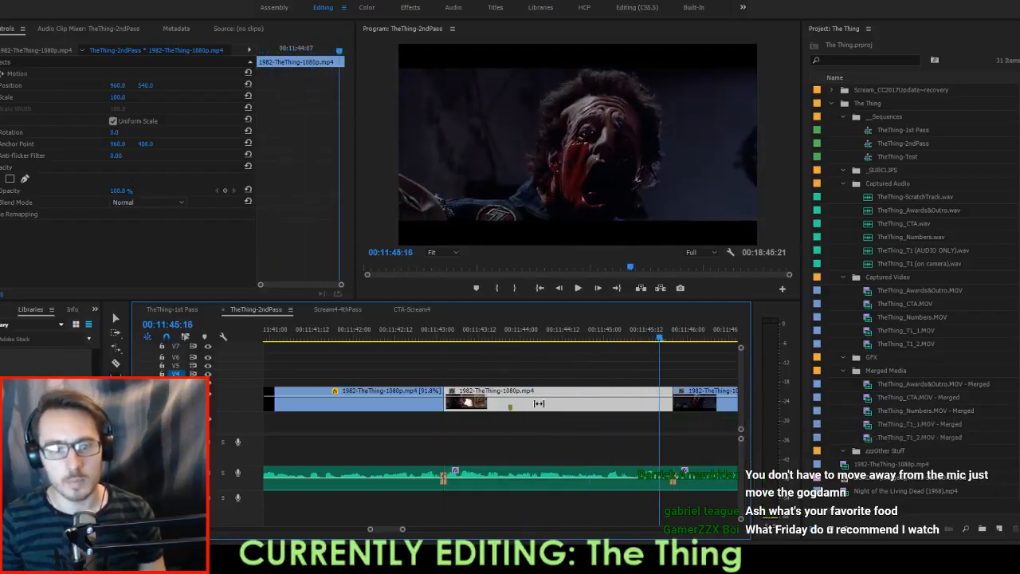
key(Up)
key(space)
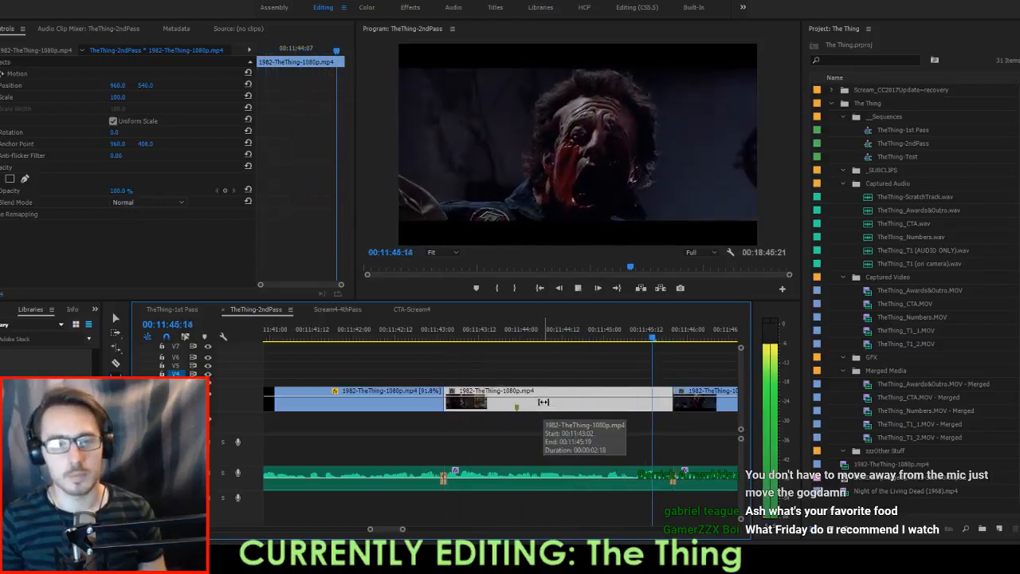
key(space)
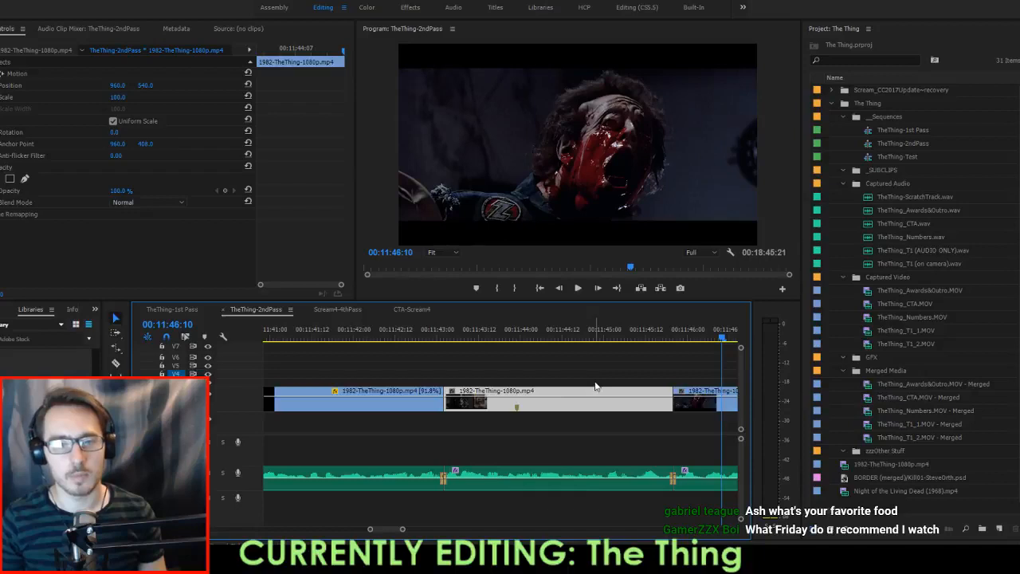
Delete the clip that starts at 00:11:45:19, extend the preceding clip to fill the gap up to the next one, and play the result.
scroll(596, 387, down, 2)
click(588, 412)
key(Delete)
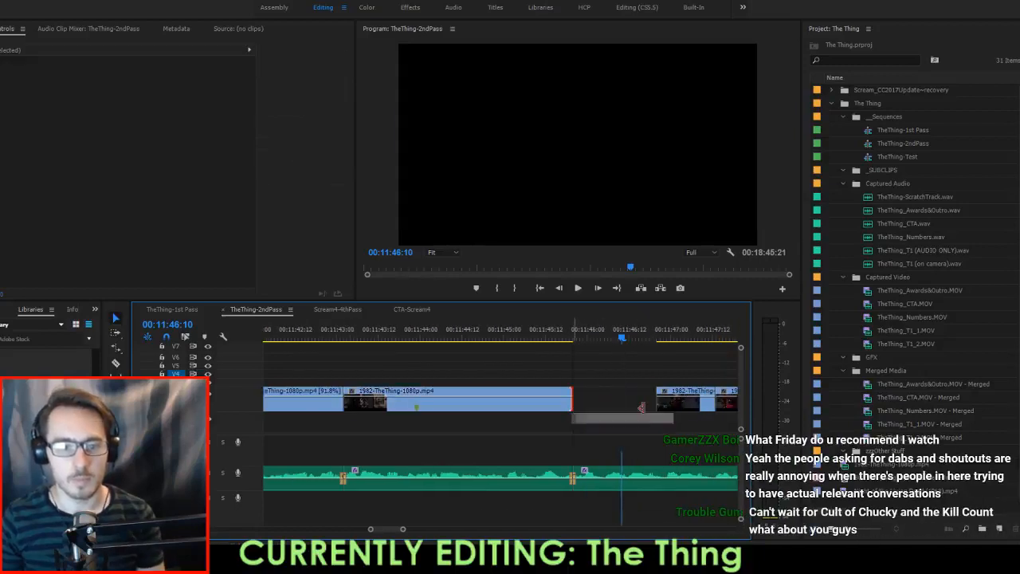
drag(572, 405, 656, 405)
click(574, 345)
key(space)
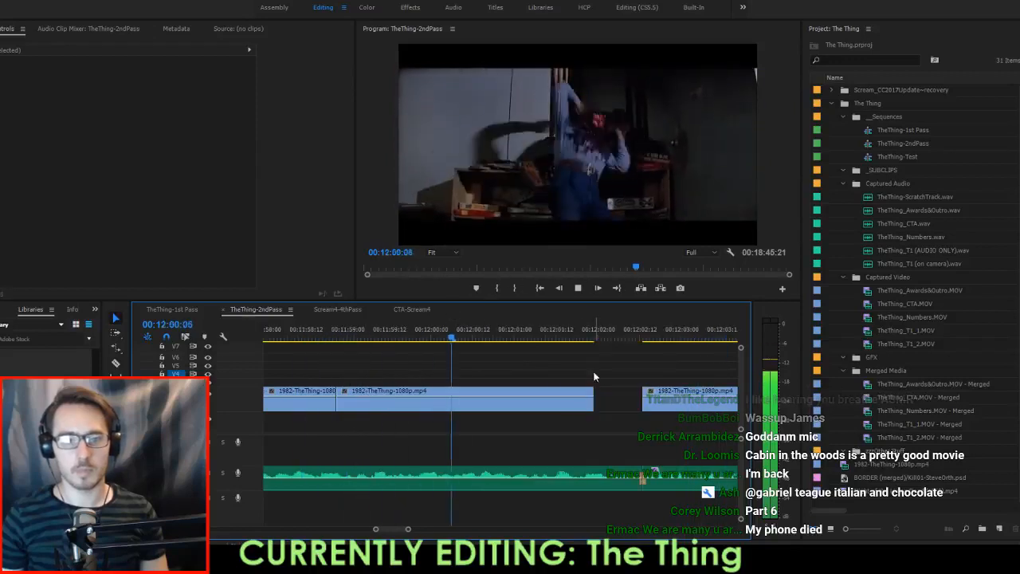
Extend the falling-man clip to fill the gap up to the fire shot at 00:12:02:13 and review its added footage.
key(space)
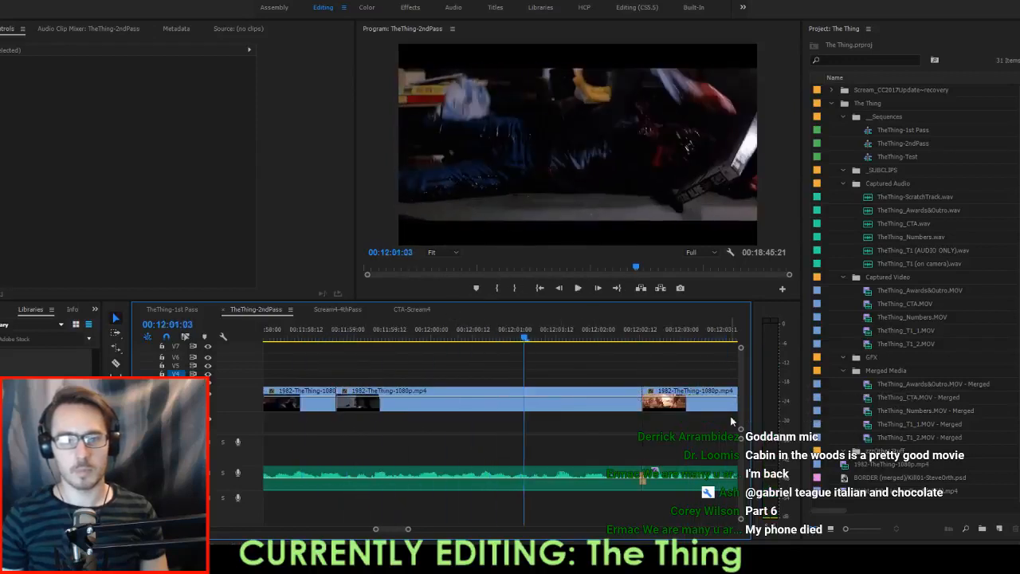
key(space)
click(537, 340)
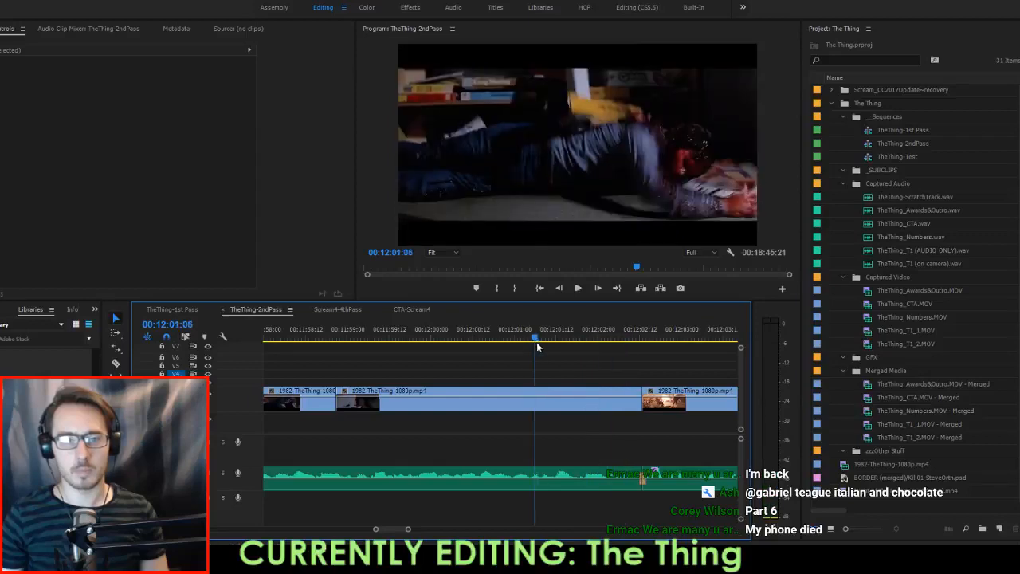
Add a frame hold at 00:12:01:11 on the clip of the man lying on the floor, play it and save the project.
drag(536, 342, 553, 345)
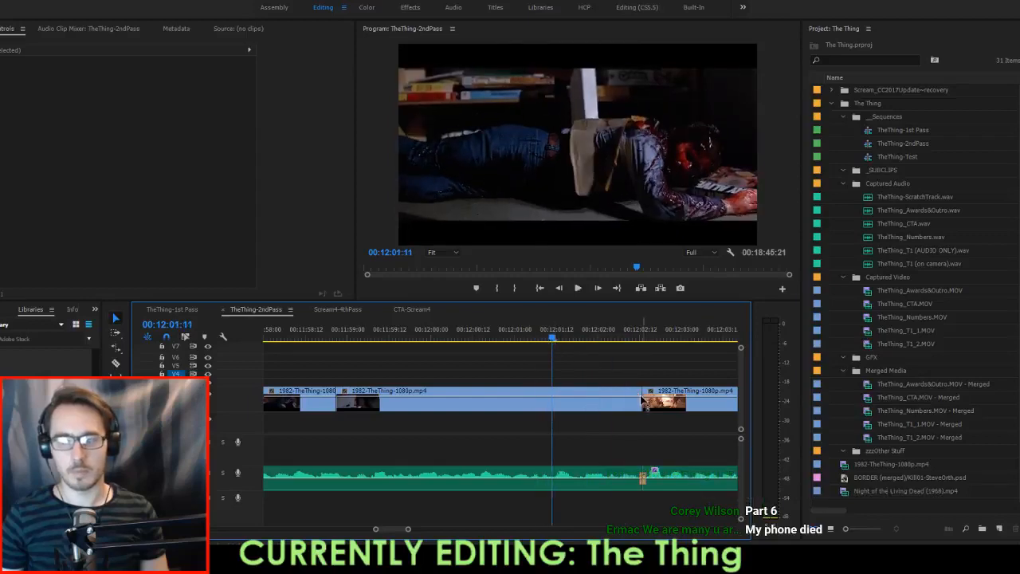
right_click(564, 408)
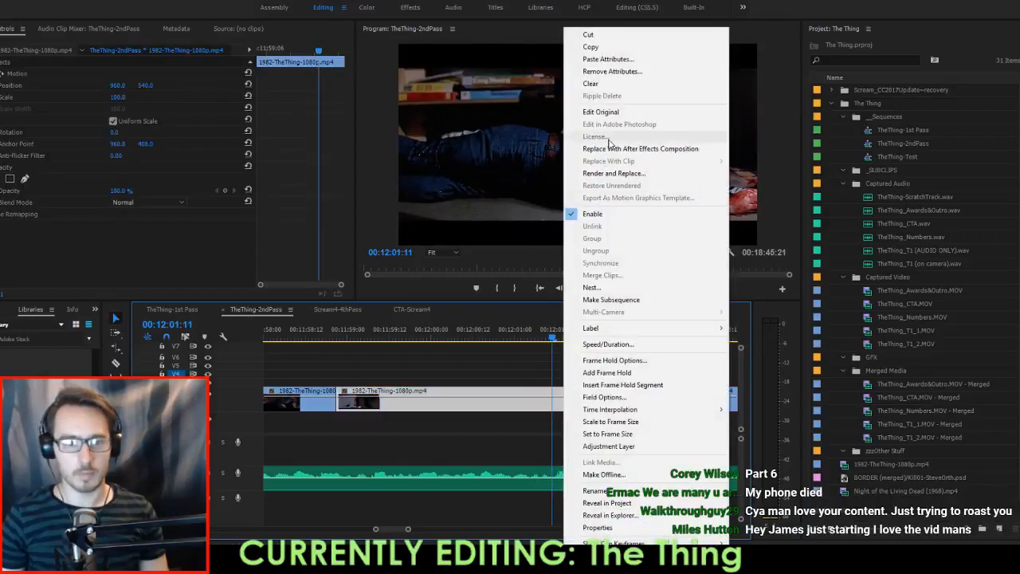
click(646, 372)
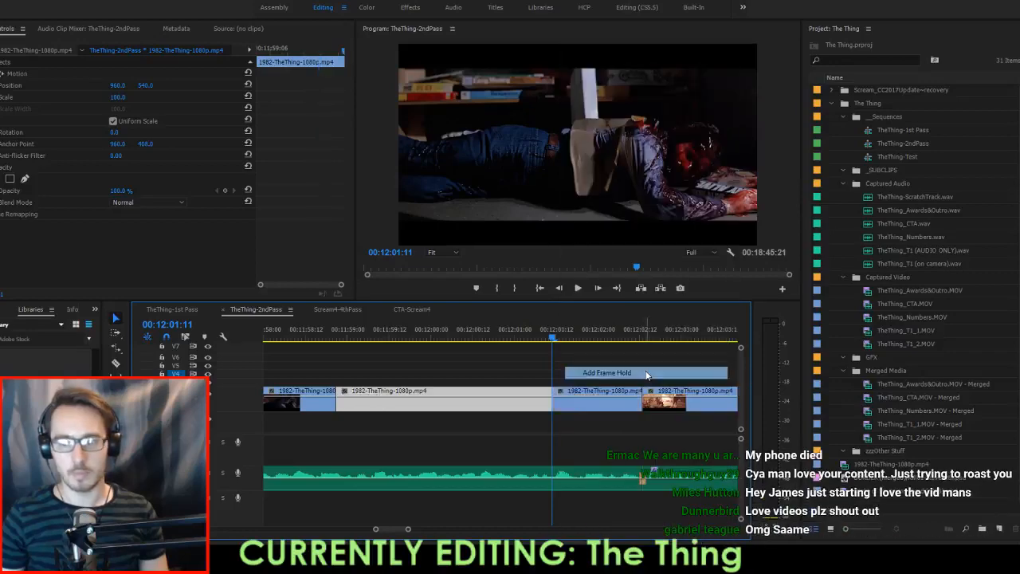
key(space)
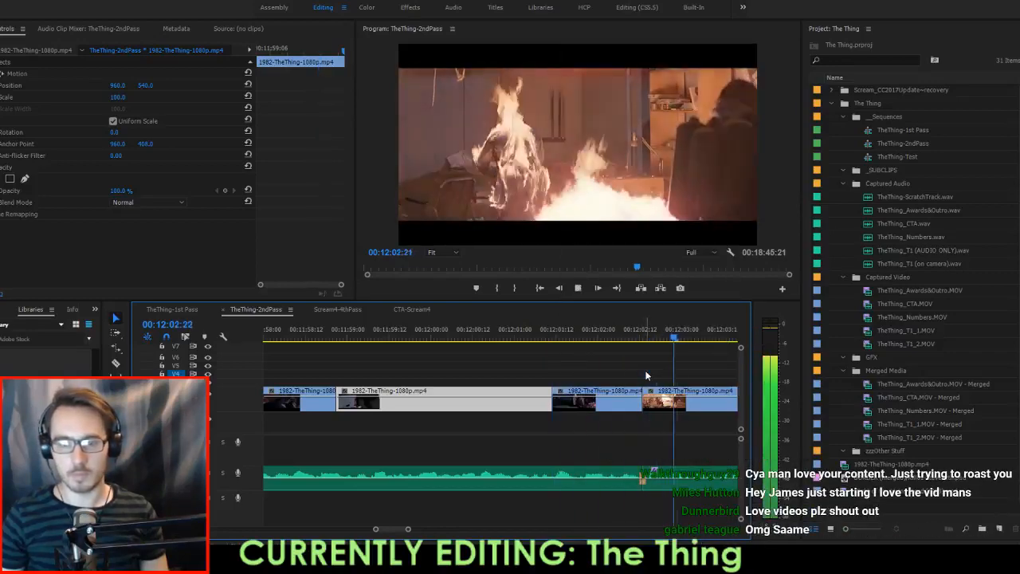
key(ctrl+s)
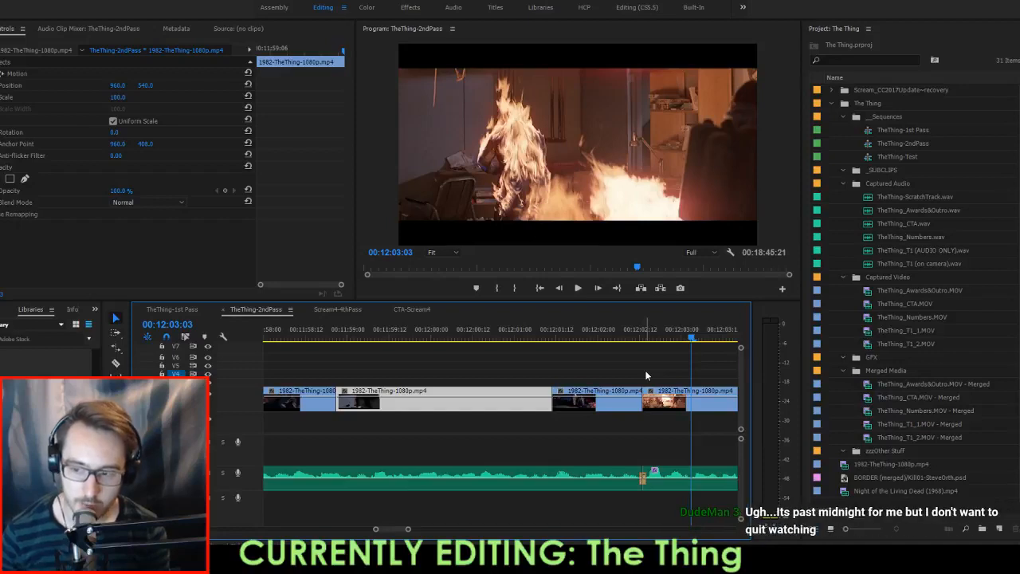
Slip the clip starting at 00:12:02:13 so that it opens on the closer shot of the burning figure, and play it.
key(Up)
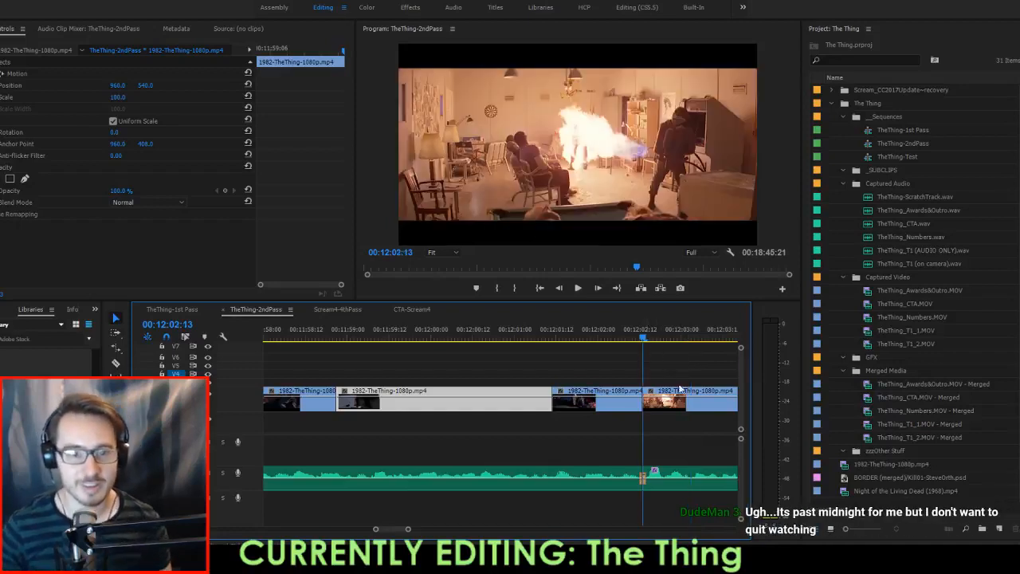
click(700, 402)
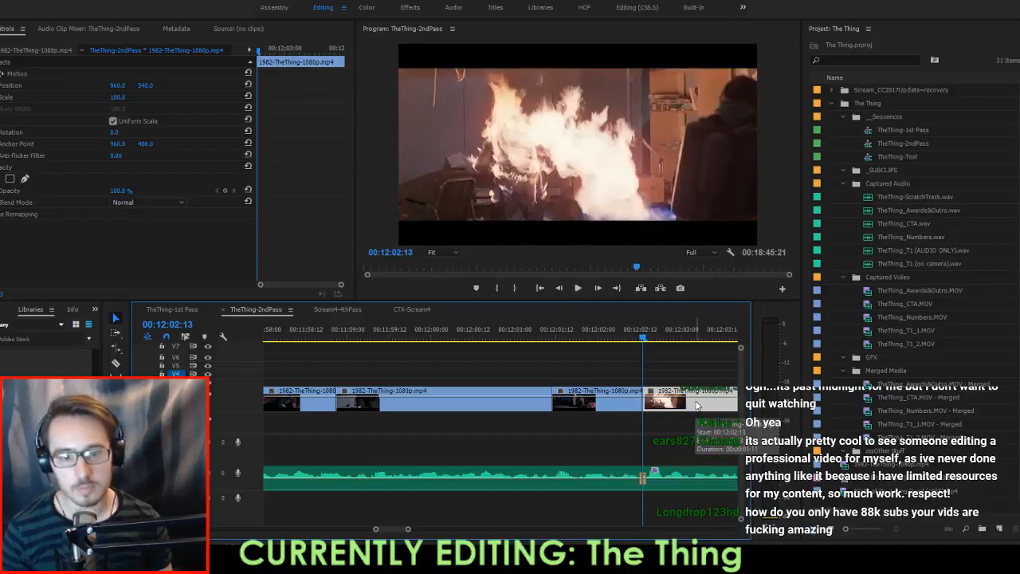
key(space)
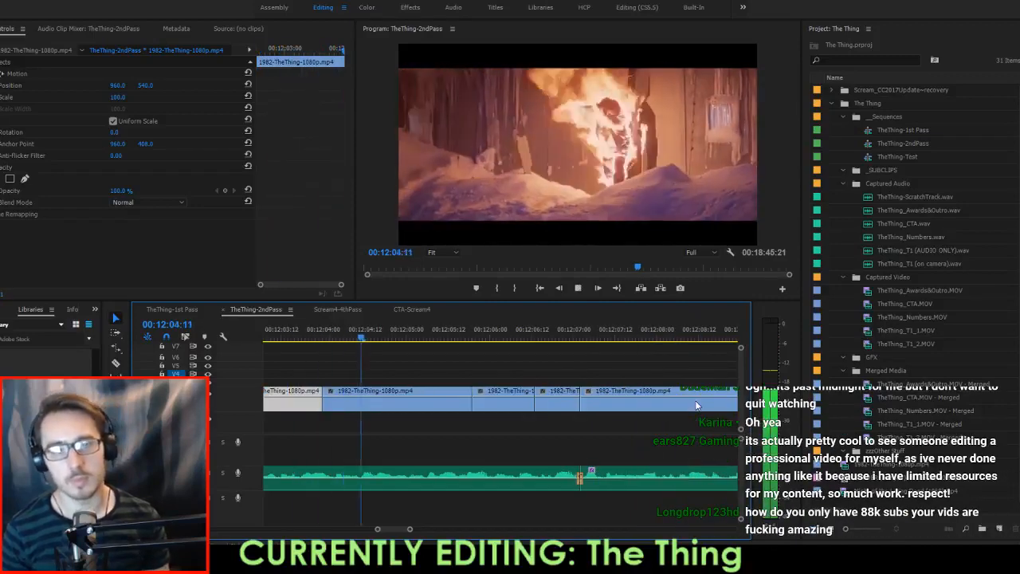
key(space)
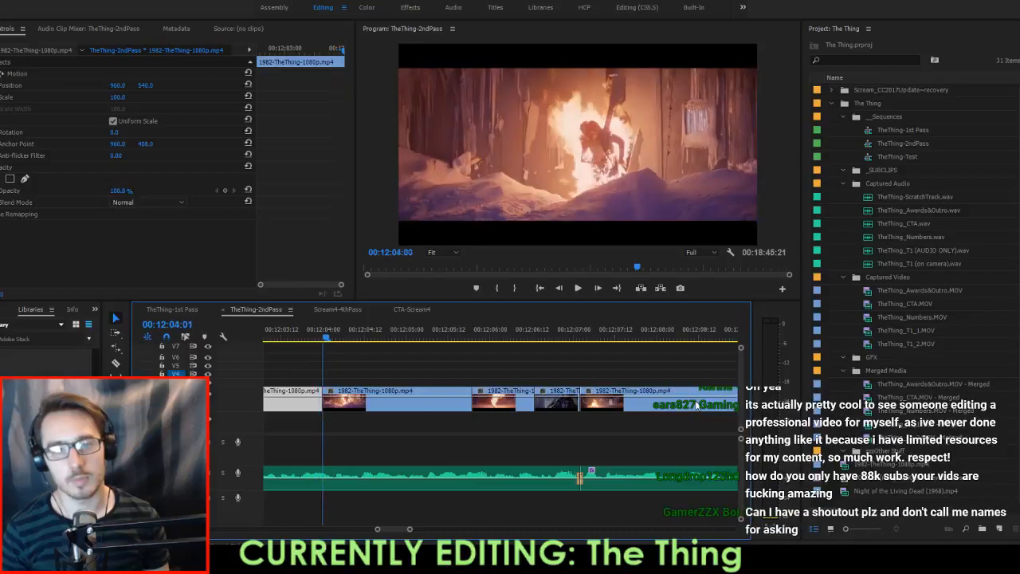
Roll the cut between the indoor fire clip and the snowy burning shot to 00:12:04:04, and replay the section.
key(Right)
key(Right)
key(Right)
key(Right)
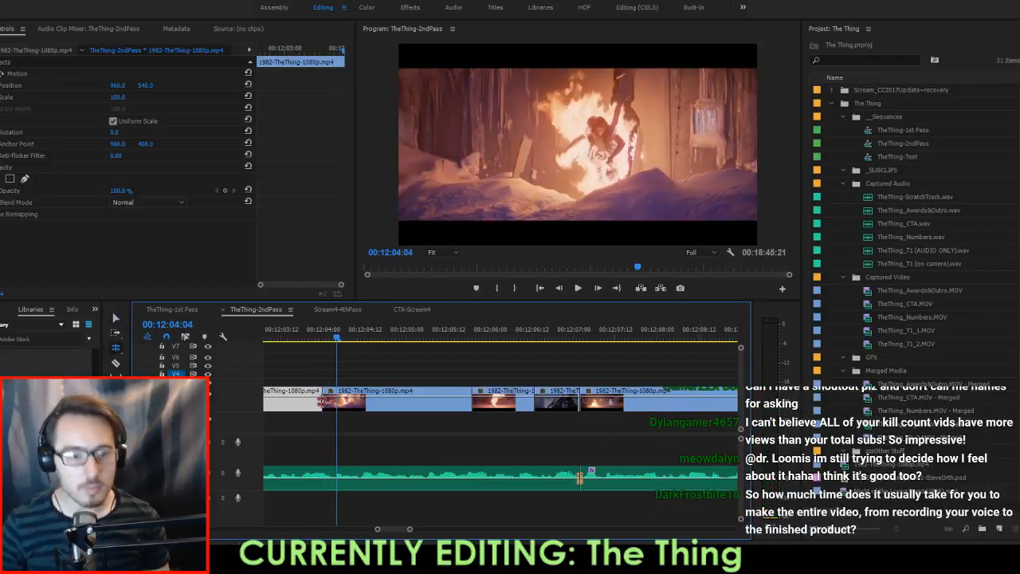
drag(322, 401, 359, 417)
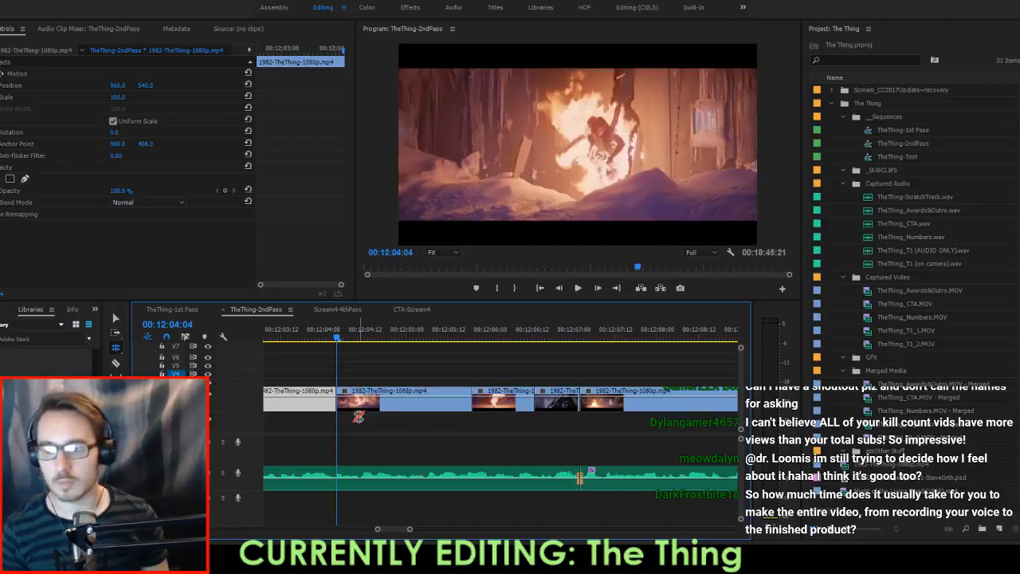
key(Up)
key(space)
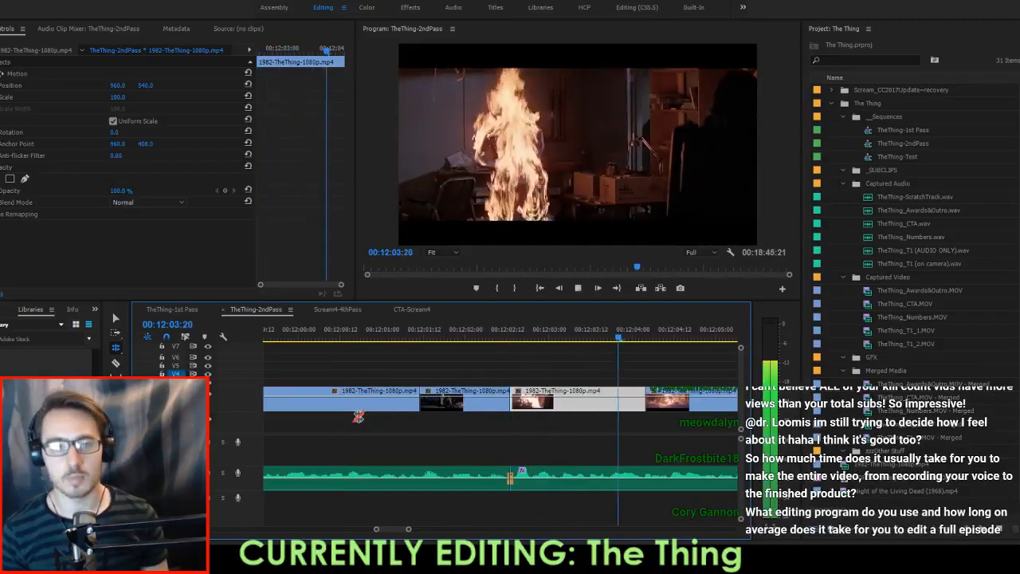
Slip the indoor fire clip at 00:12:02:13 to earlier source footage and play from the frame hold to check it.
key(space)
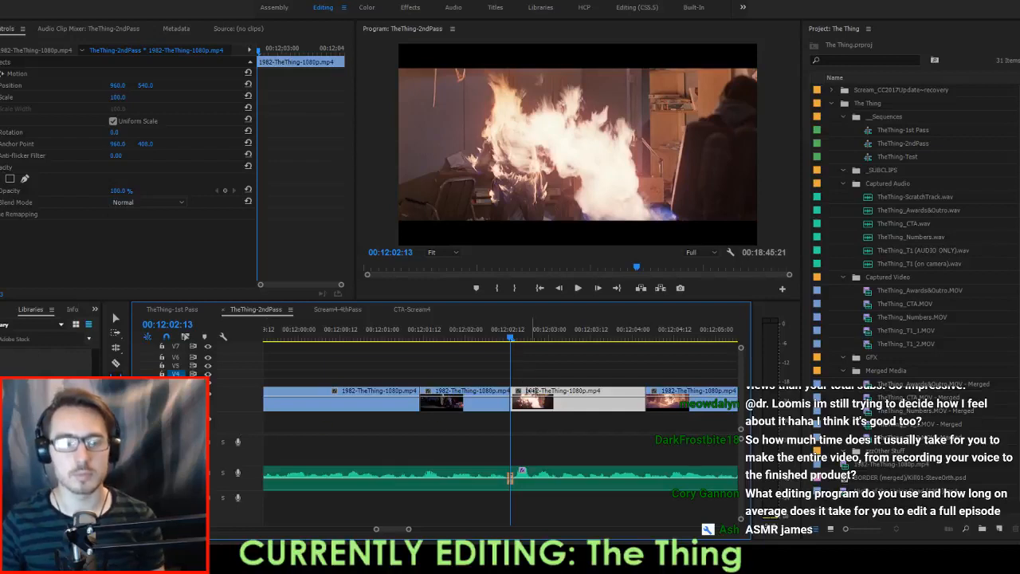
drag(560, 406, 626, 416)
key(Up)
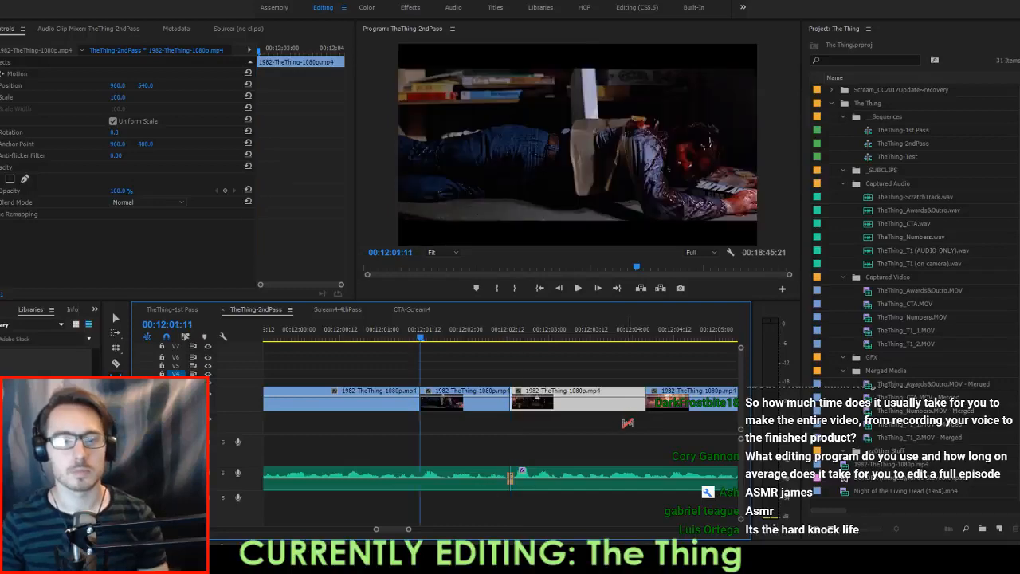
key(space)
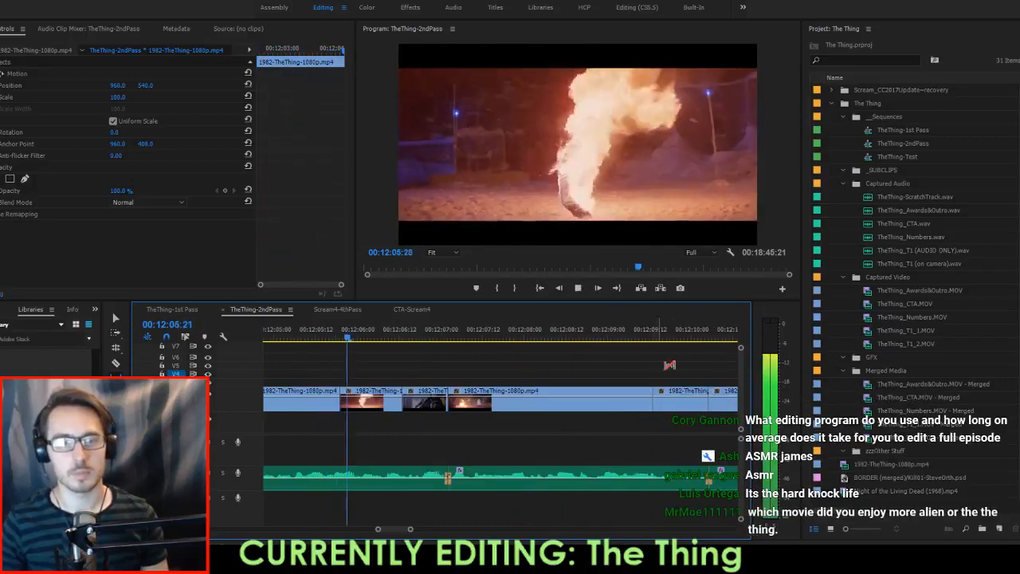
key(space)
Move the three clips after the snowy burning shot to the track above, starting at about 00:12:06:02, and play them.
key(v)
scroll(426, 410, up, 2)
key(space)
key(space)
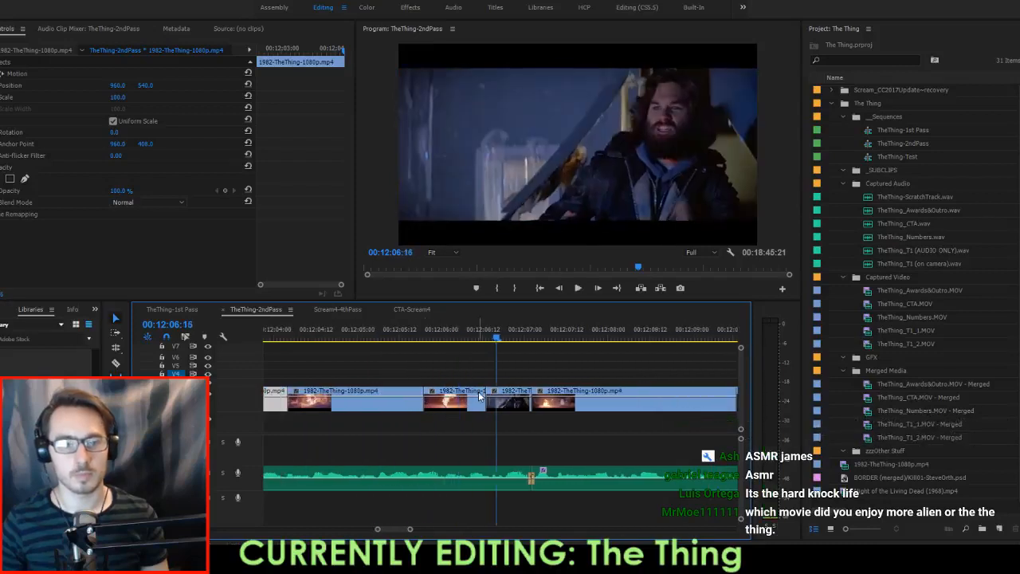
scroll(479, 395, down, 8)
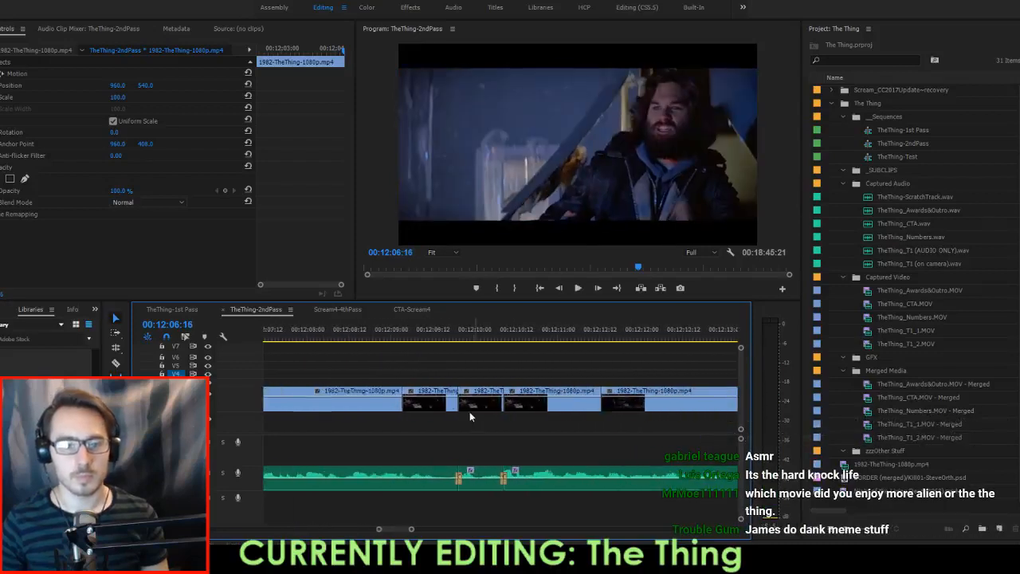
scroll(470, 407, up, 10)
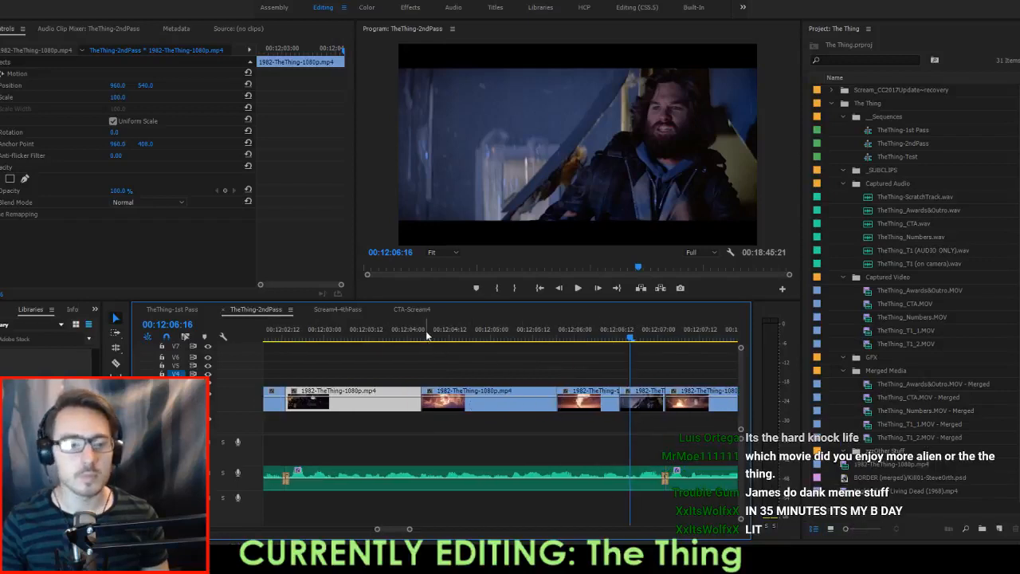
drag(427, 335, 701, 401)
drag(603, 404, 630, 382)
key(space)
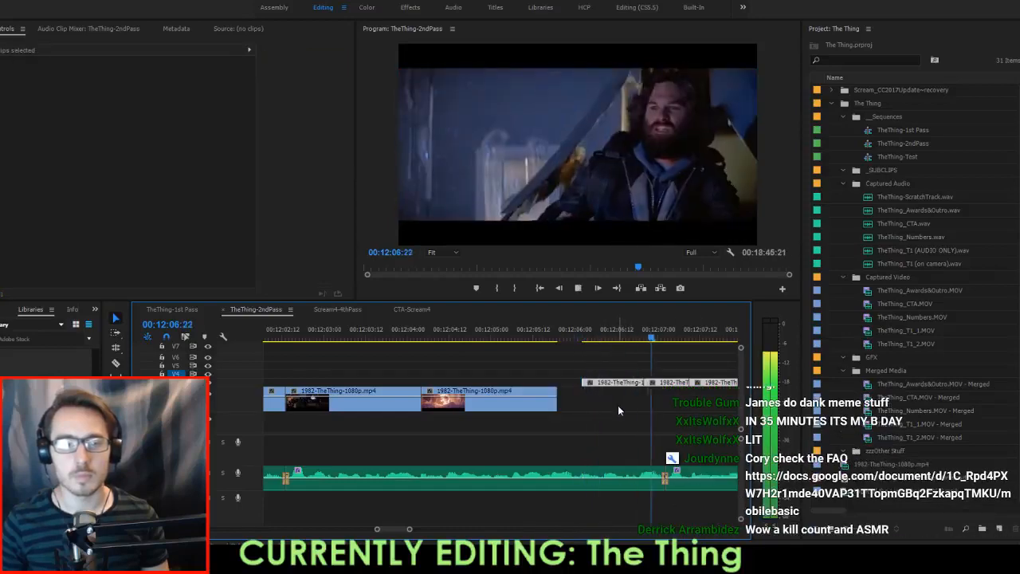
key(space)
Shift the last two raised clips to the narration cut at about 00:12:07:02, extend the clips before both gaps to close them, and replay.
scroll(618, 405, down, 3)
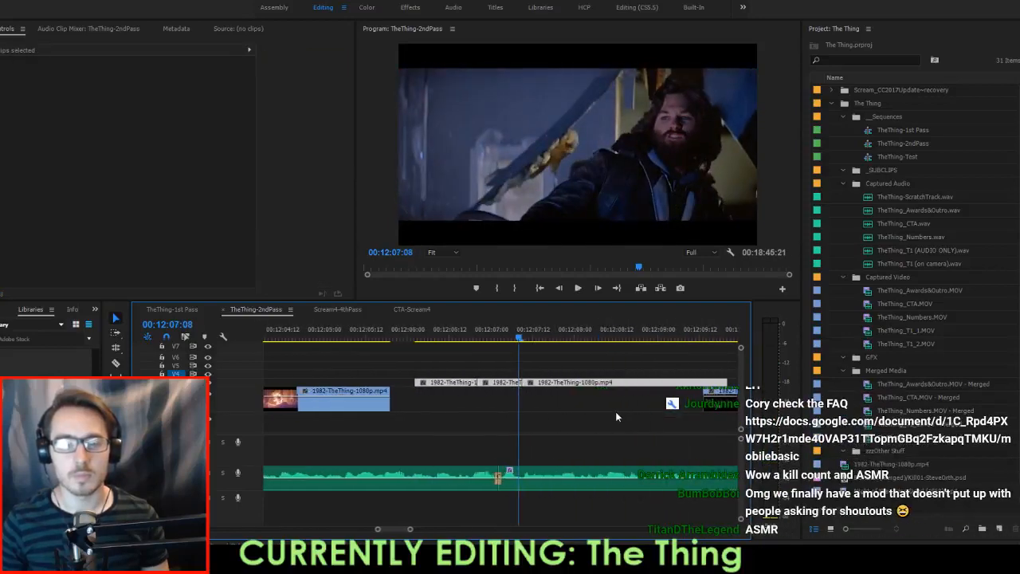
click(616, 416)
drag(622, 362, 498, 383)
drag(388, 404, 414, 402)
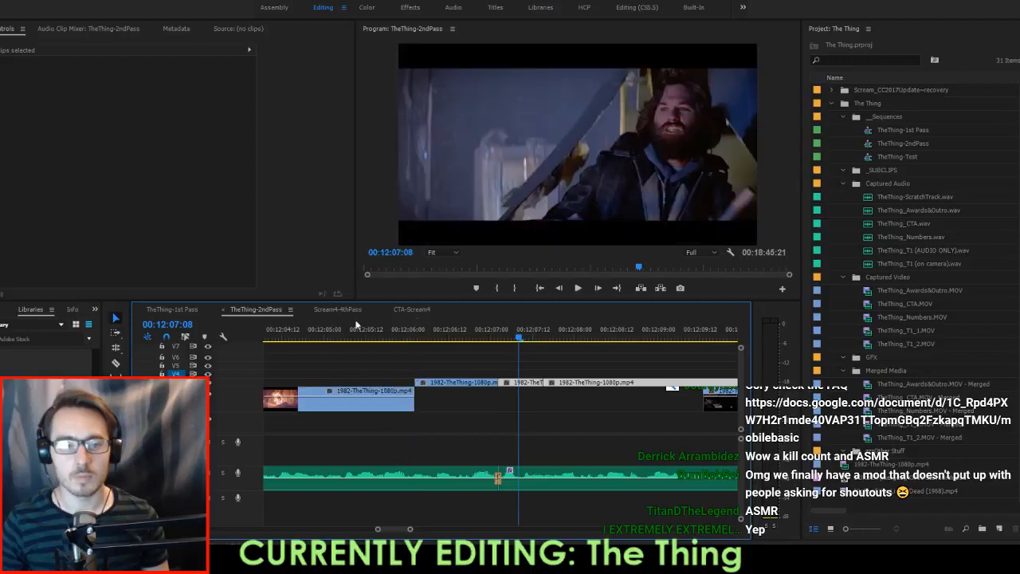
click(353, 328)
key(space)
key(space)
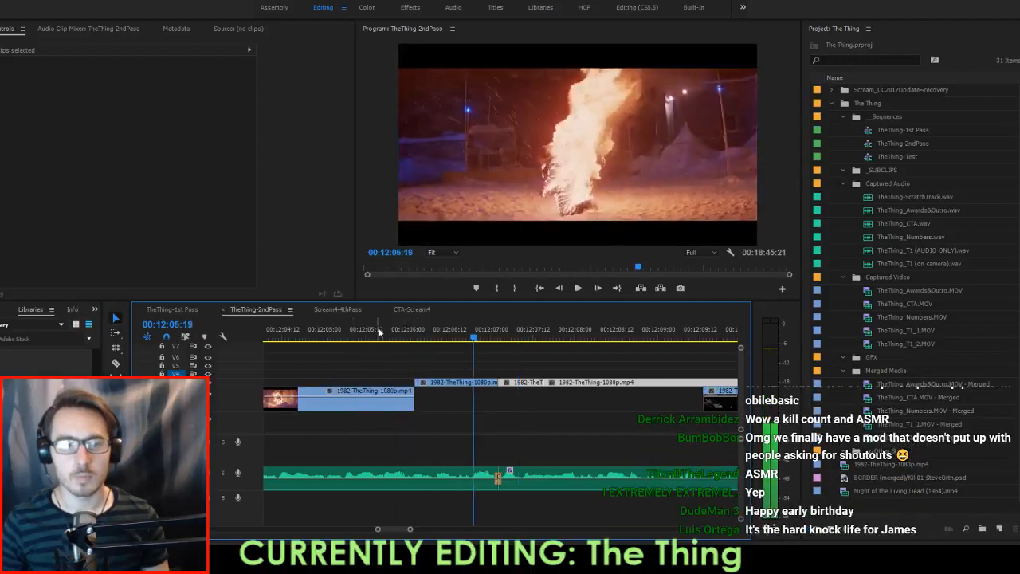
Move the first raised clip to start at about 00:12:06:00, extend its end to meet the next clip, and play the result.
drag(401, 338, 408, 340)
drag(427, 384, 420, 384)
key(space)
key(space)
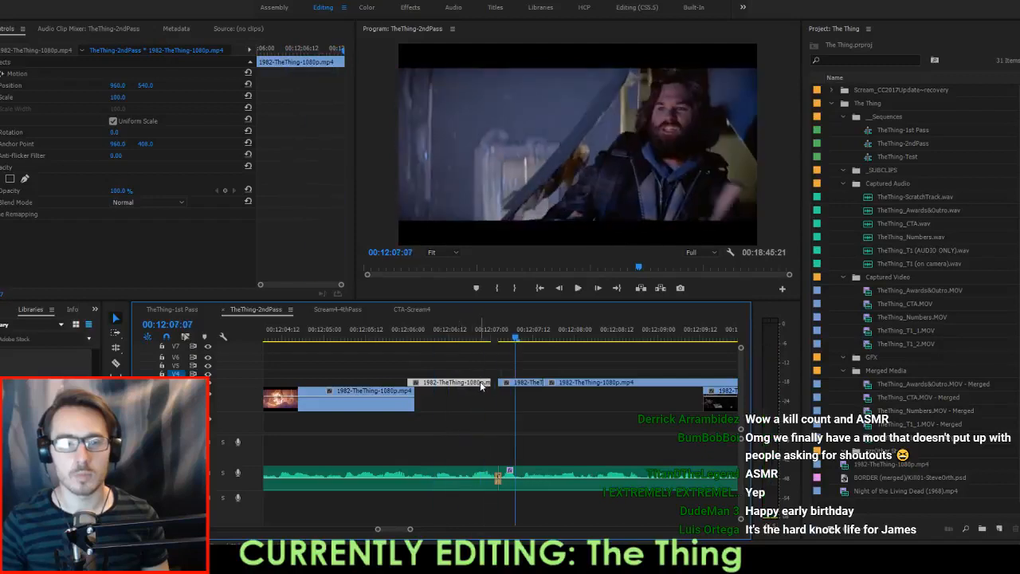
drag(488, 382, 504, 385)
click(375, 338)
key(space)
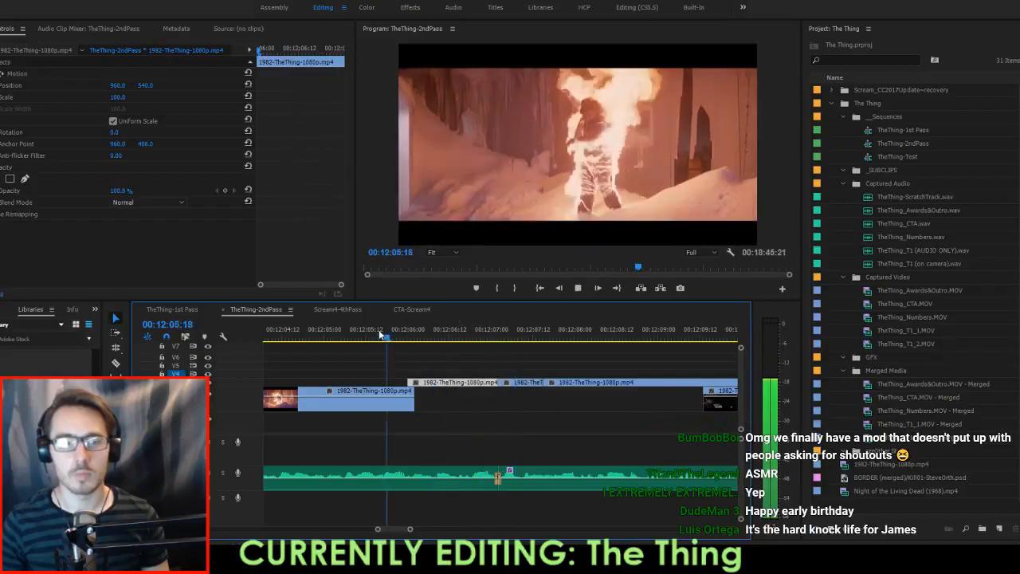
Slip the footage inside the raised burning clip at 00:12:06:00 by a few frames and play the sequence to check it.
key(space)
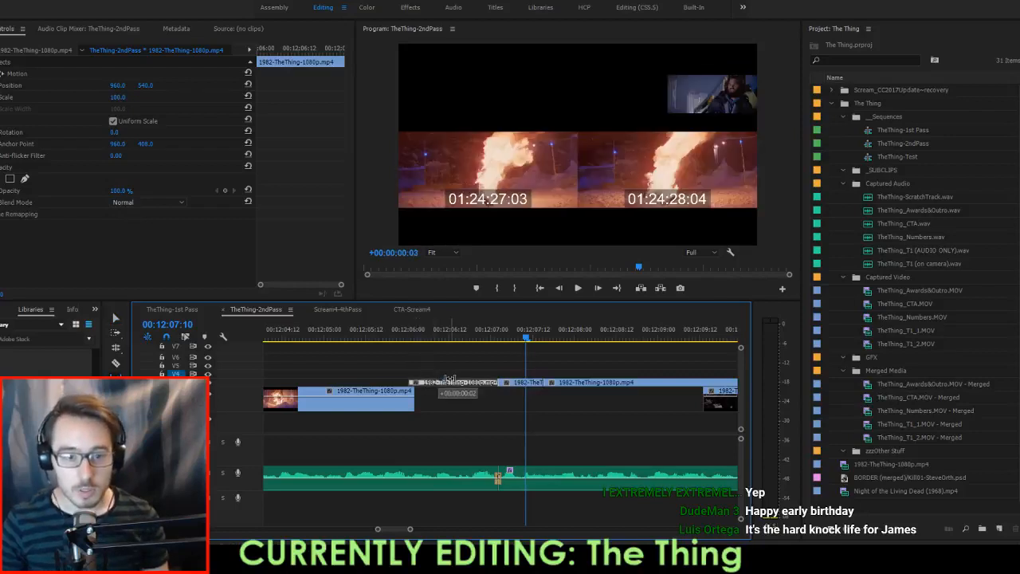
key(Up)
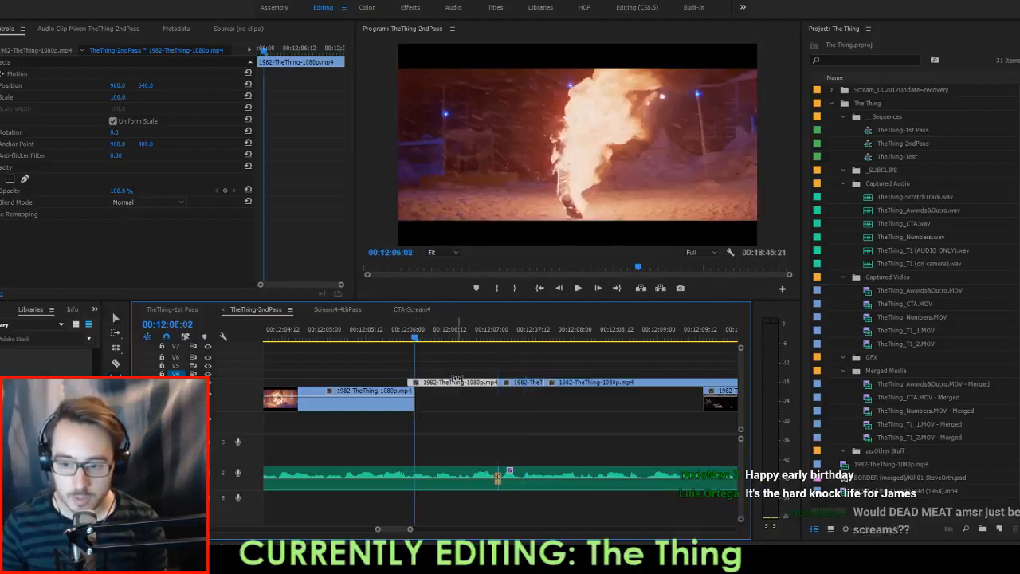
key(space)
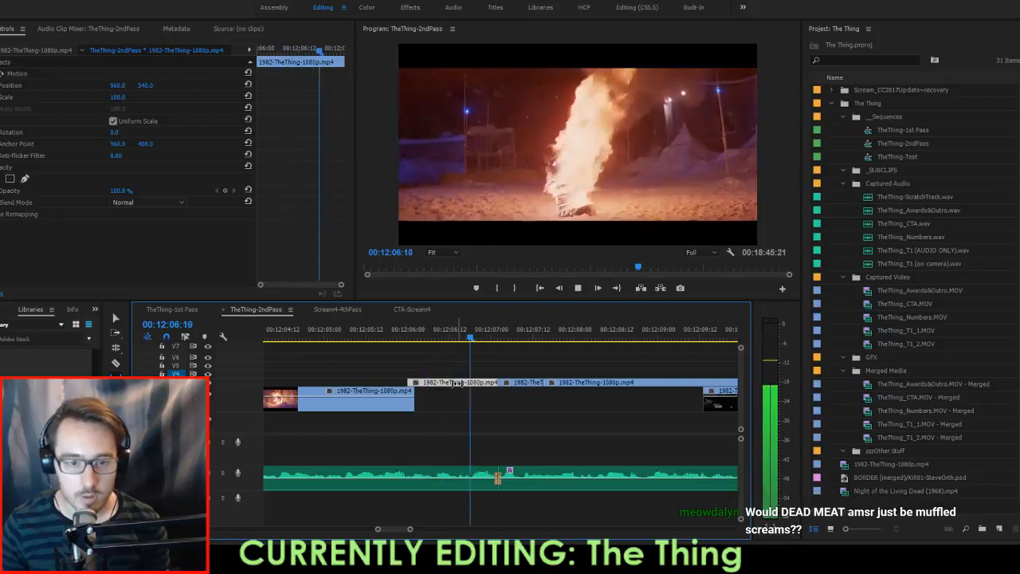
key(space)
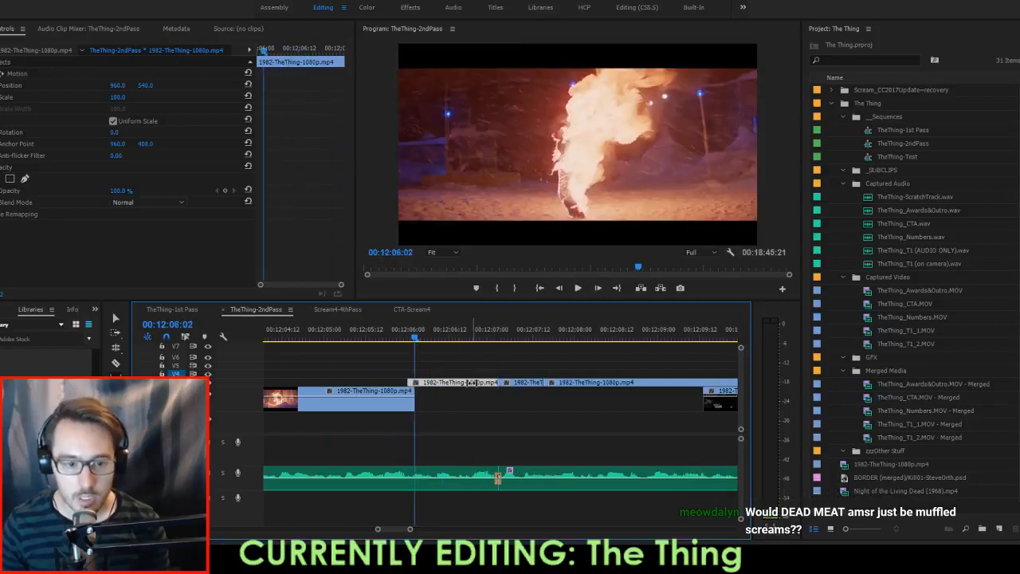
key(Left)
key(Left)
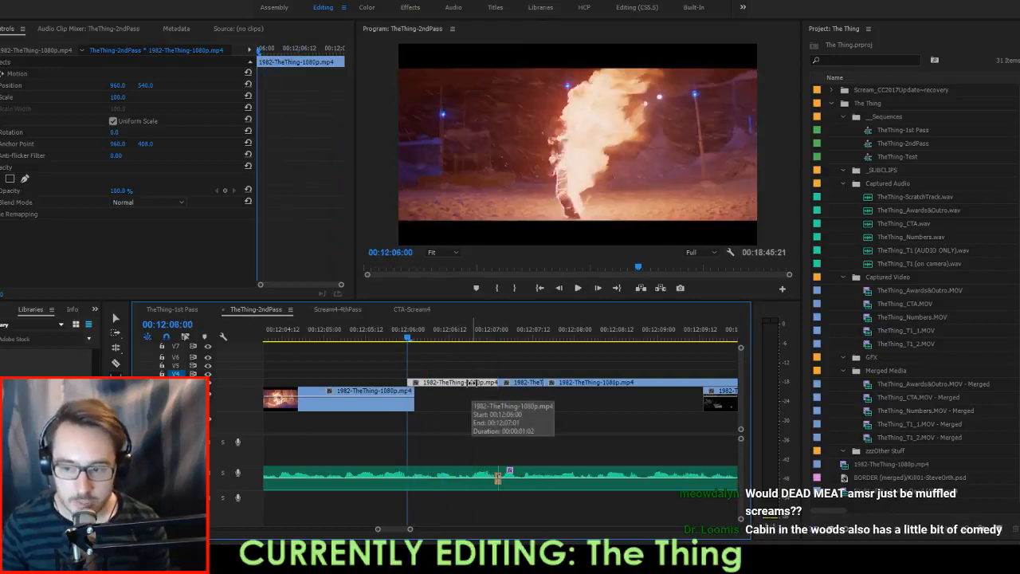
key(space)
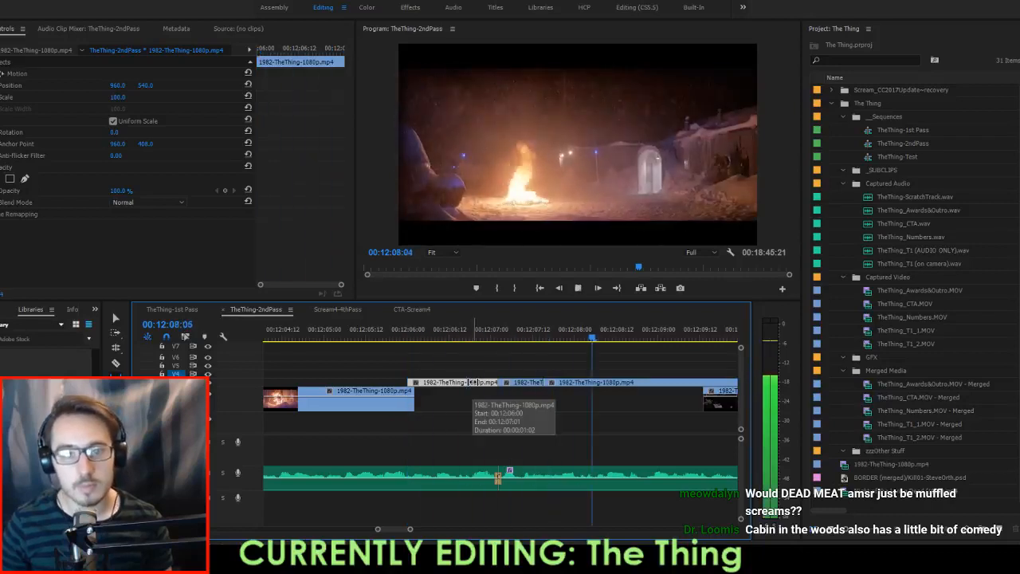
key(space)
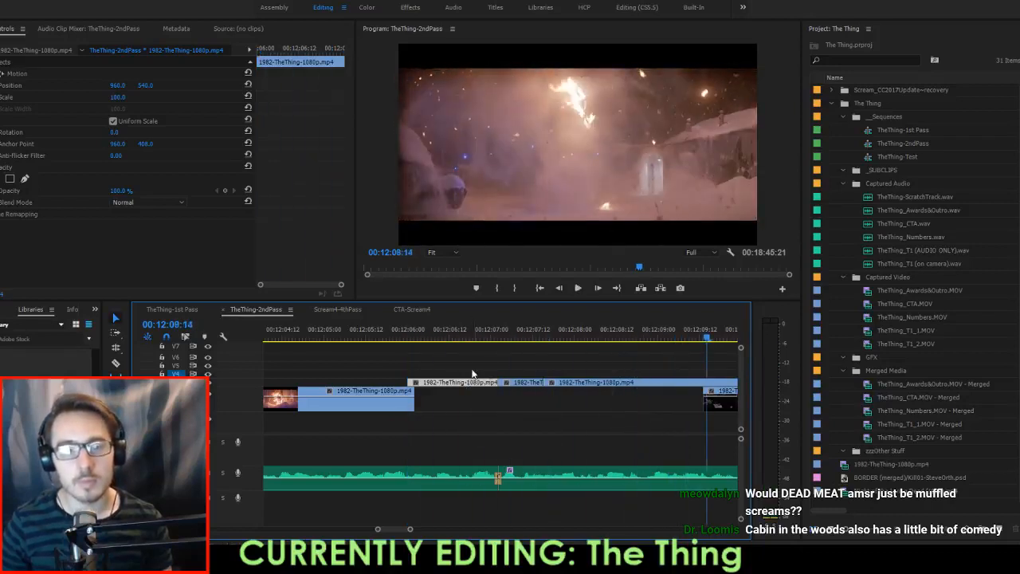
Move the four clips after the explosion shot later in the sequence, starting at 00:12:11:22, to leave a gap.
drag(502, 327, 560, 331)
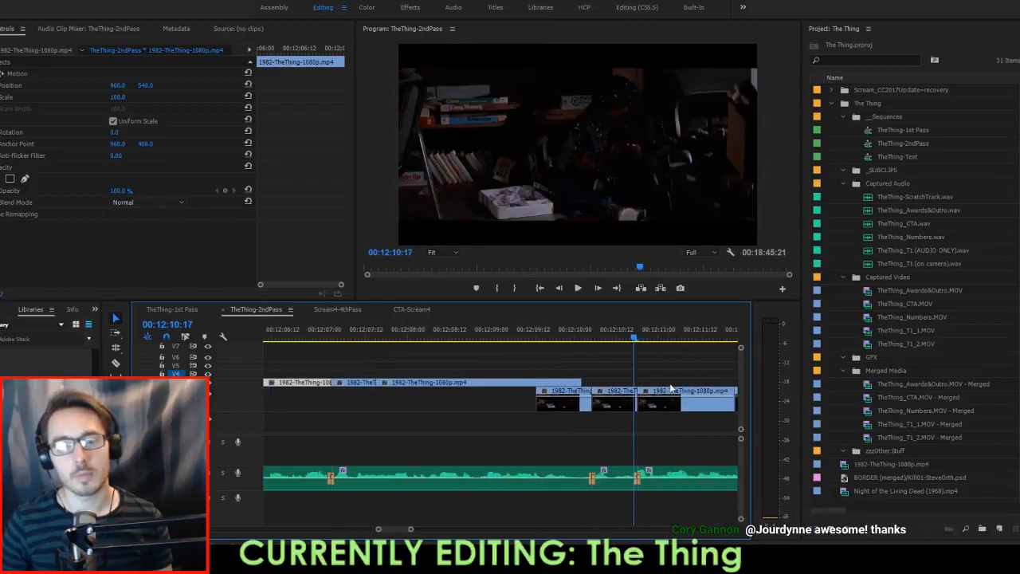
key(space)
scroll(661, 390, down, 3)
click(636, 430)
scroll(638, 427, down, 3)
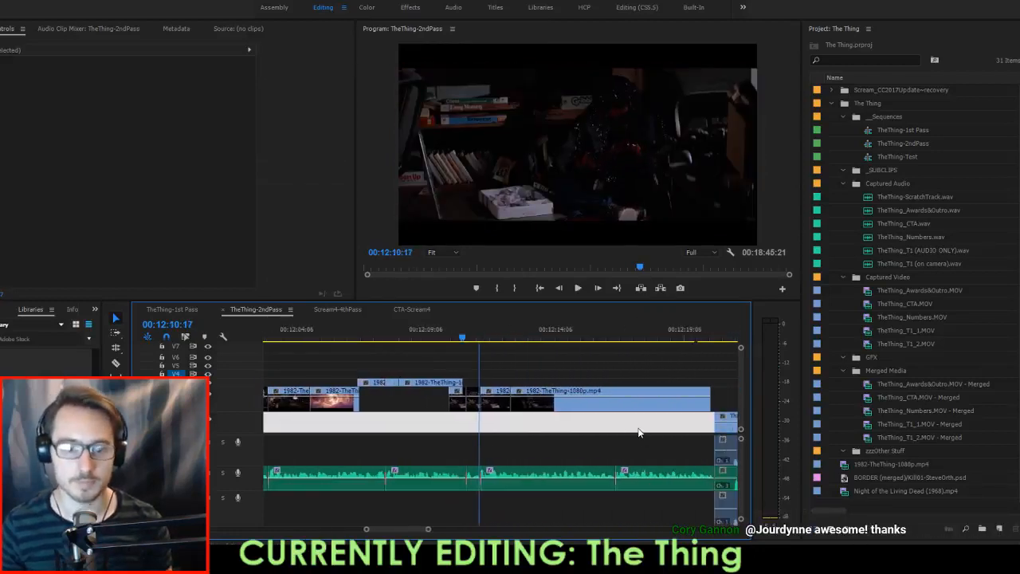
drag(640, 386, 419, 402)
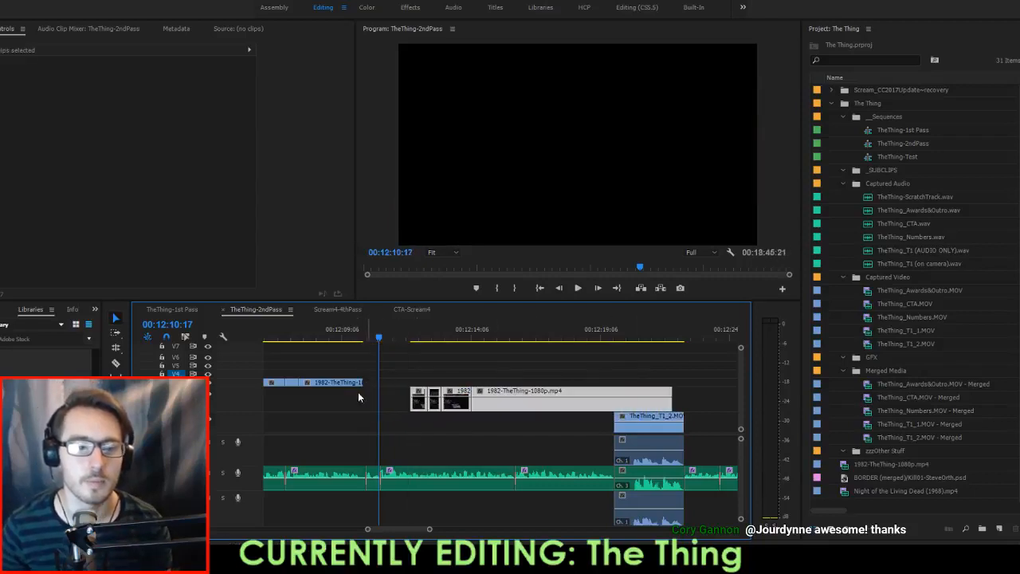
Play the explosion shot and extend its end to about 00:12:10:19.
click(327, 336)
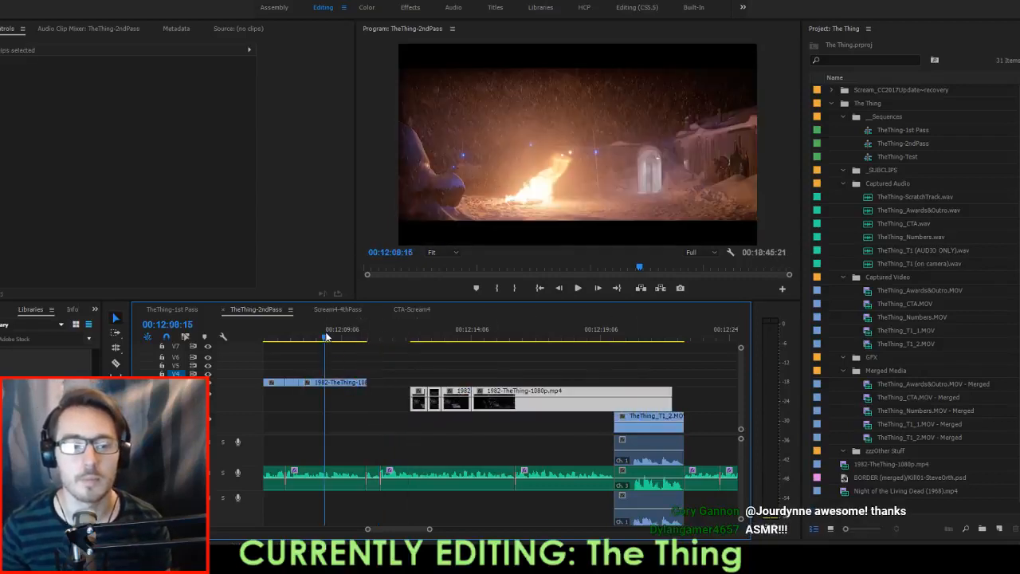
key(space)
key(space)
drag(370, 381, 381, 382)
key(space)
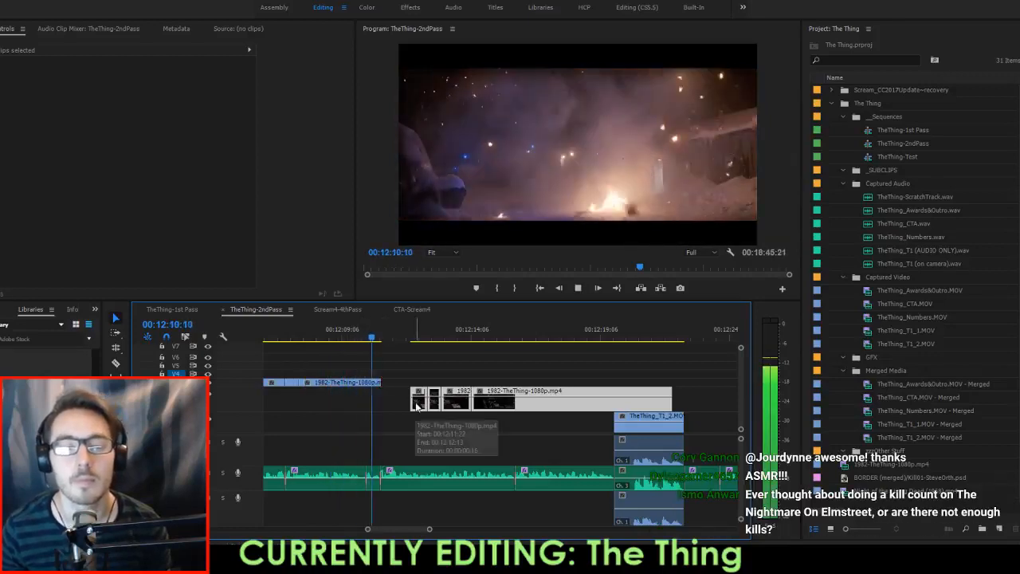
key(space)
Move the three raised burning-sequence clips down to the track holding the other movie clips and play the section.
scroll(422, 406, up, 3)
scroll(503, 415, up, 2)
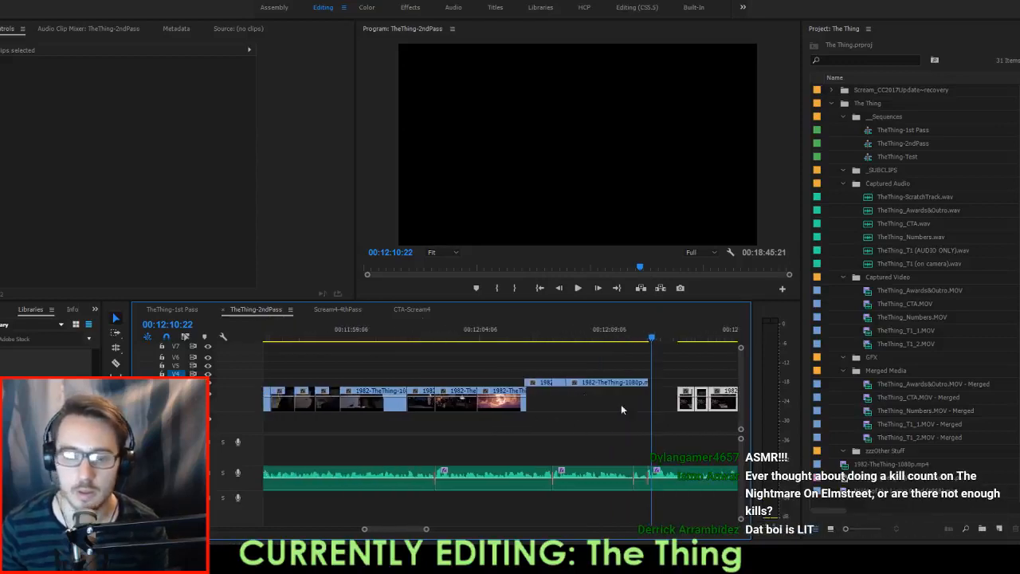
drag(619, 381, 620, 383)
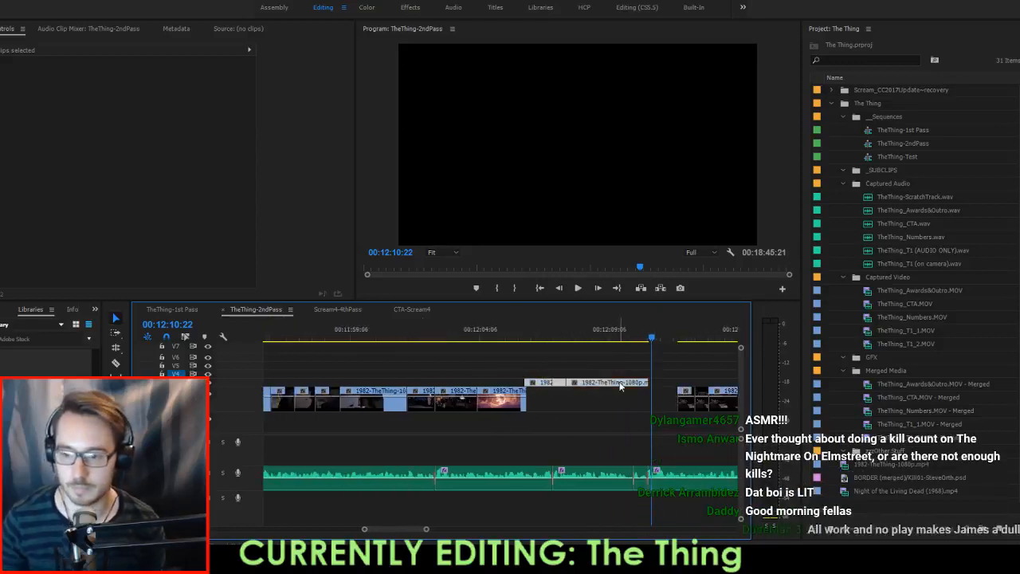
key(alt+Down)
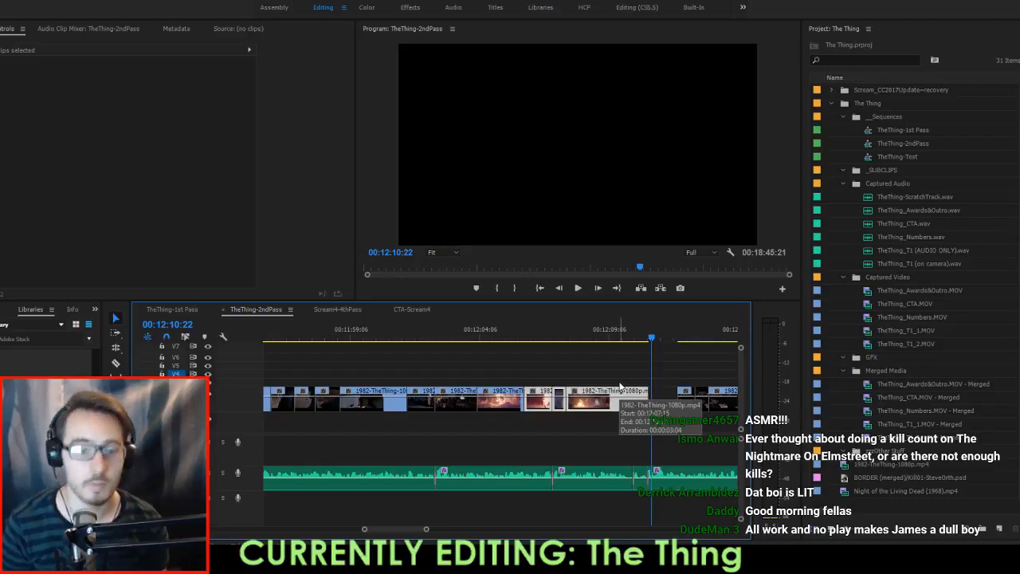
click(488, 332)
key(space)
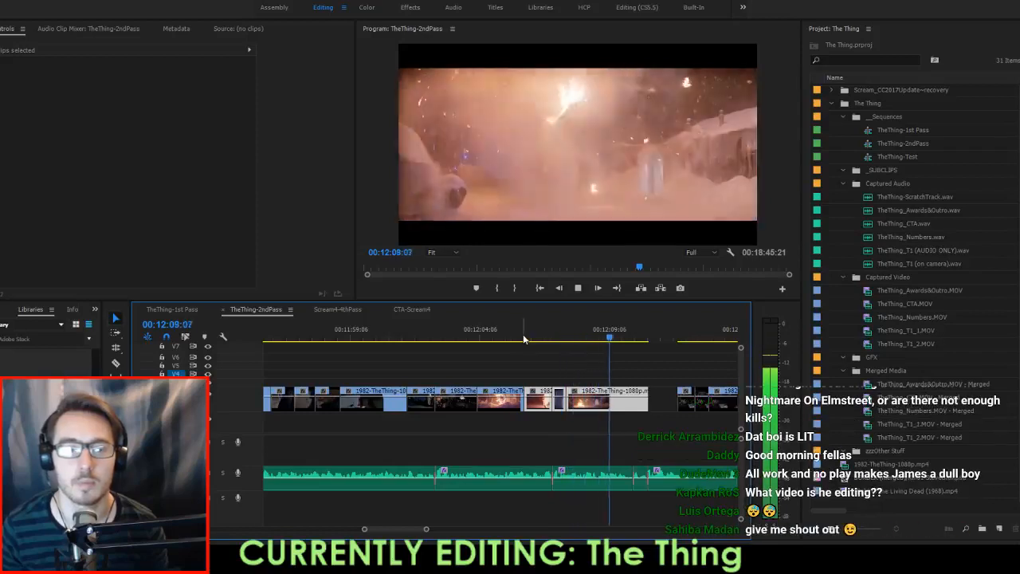
key(space)
click(563, 320)
key(space)
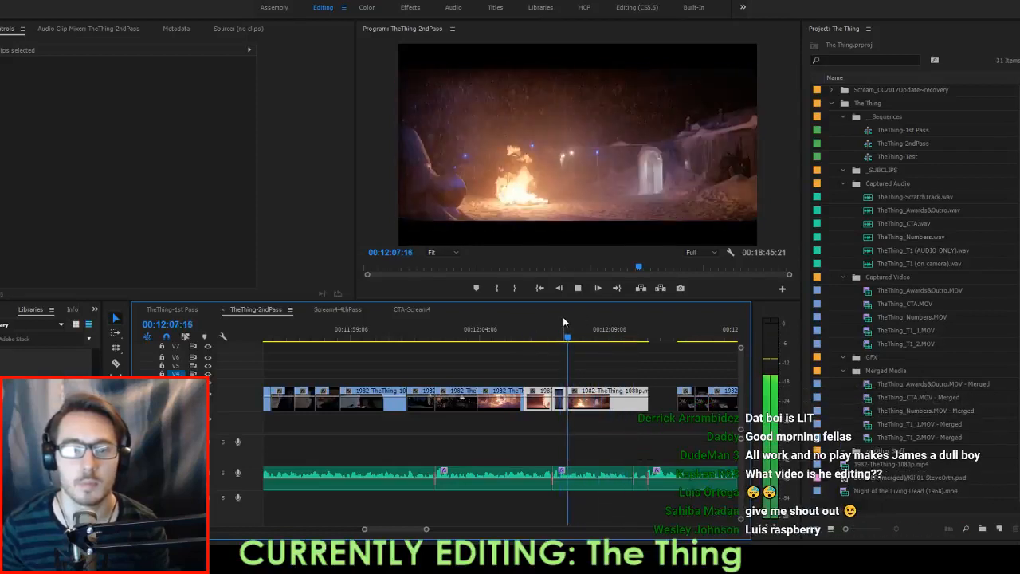
key(space)
Try a rolling edit on the cut at about 00:12:07:15 between the bearded man's shot and the explosion shot, and save the project.
scroll(569, 359, up, 4)
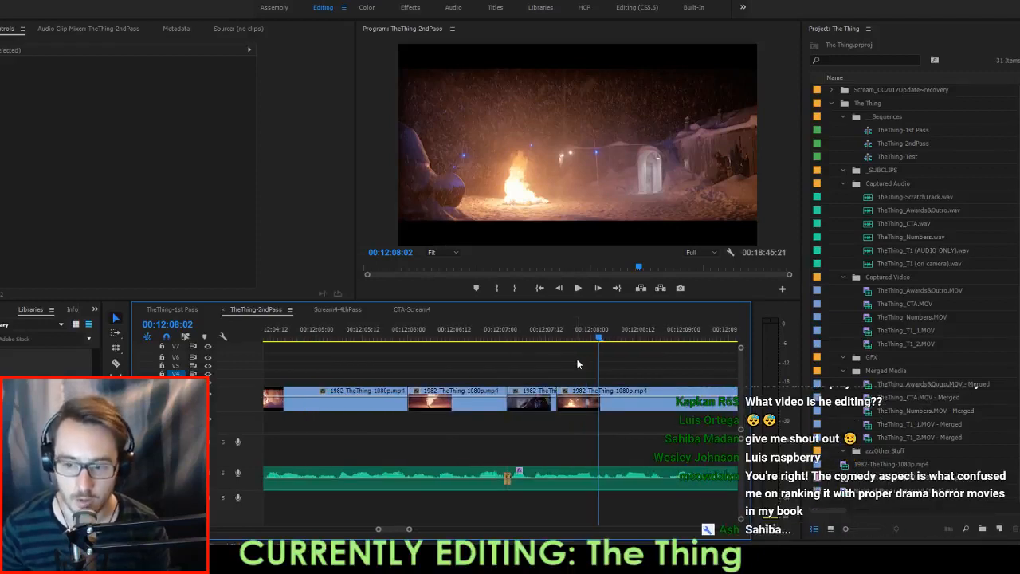
key(b)
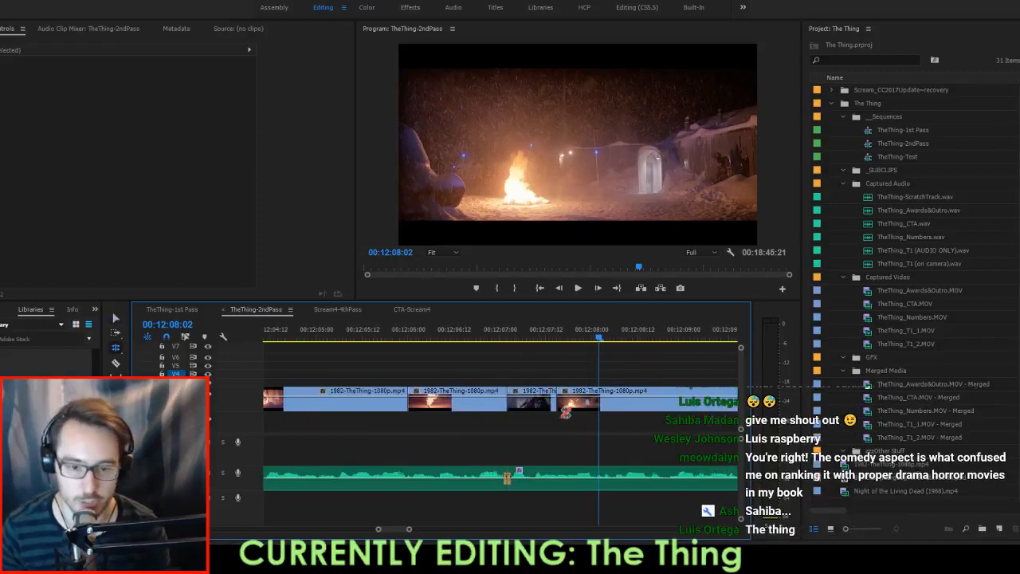
mouse_move(560, 405)
mouse_down()
mouse_move(581, 401)
mouse_move(561, 406)
mouse_up()
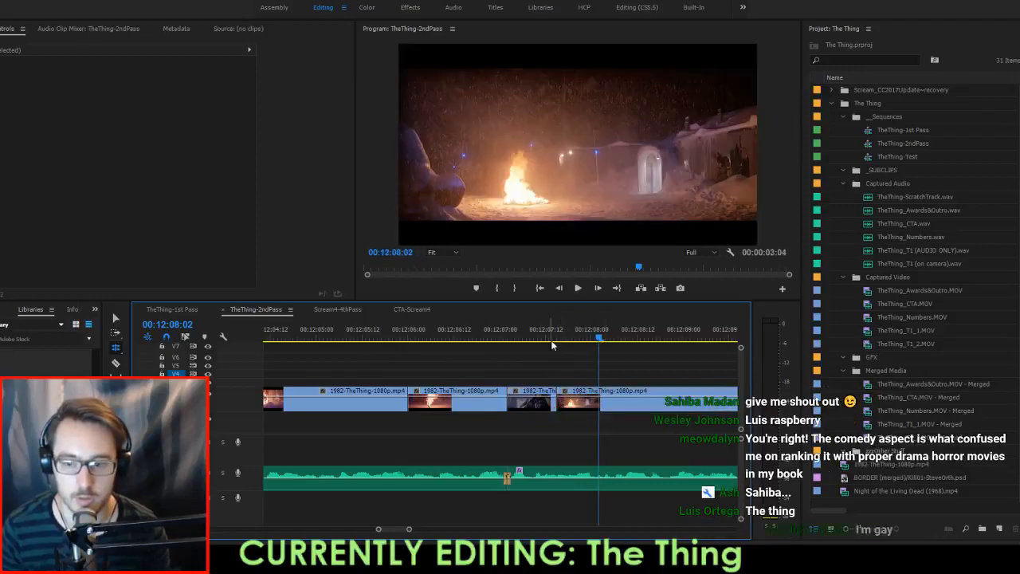
key(ctrl+s)
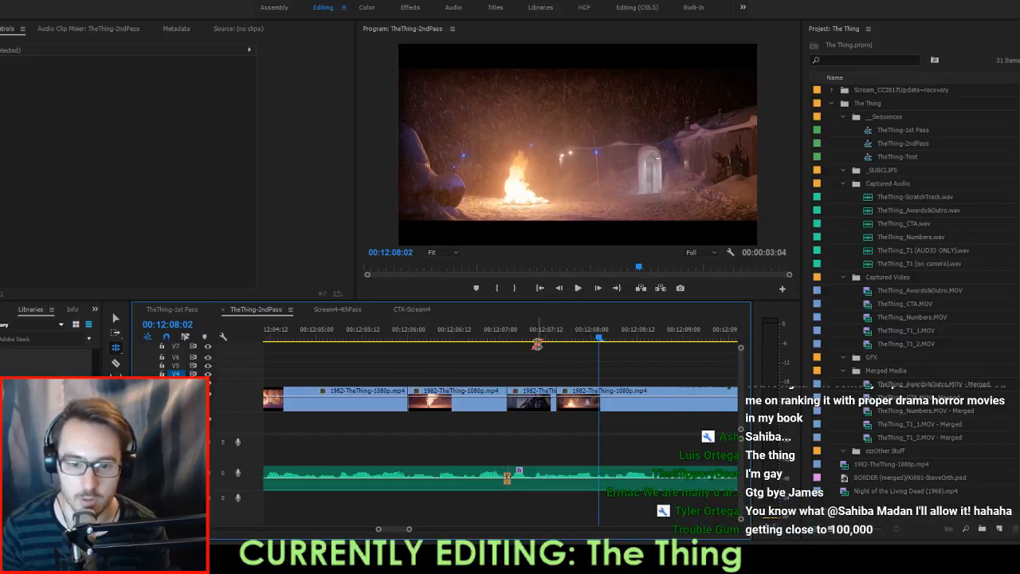
key(Up)
key(Up)
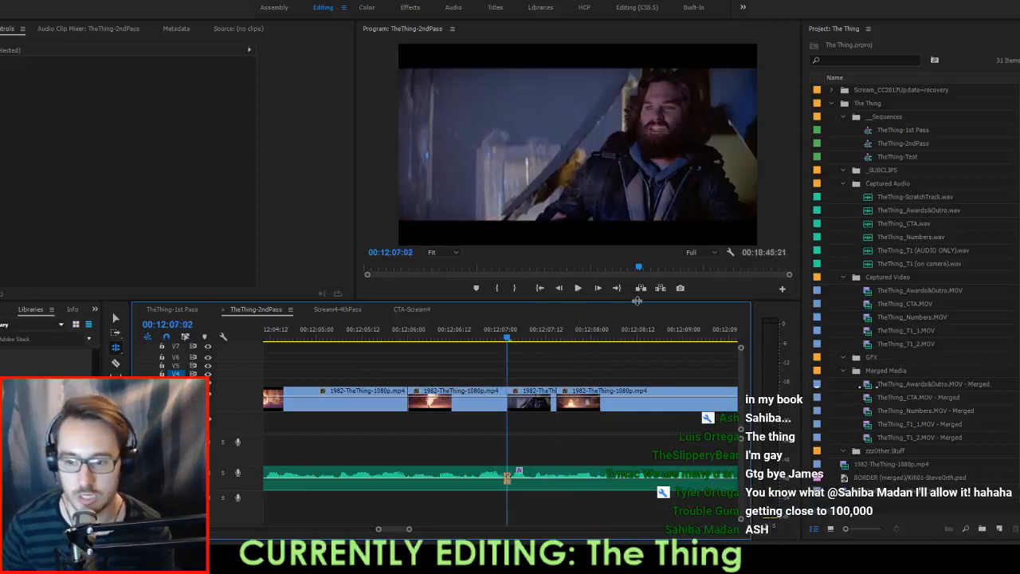
key(ctrl+s)
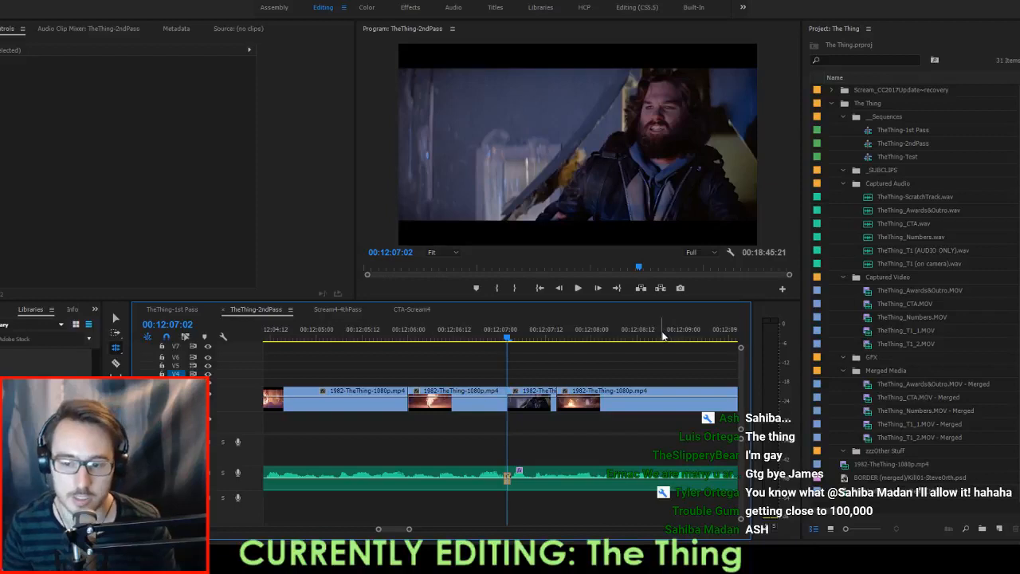
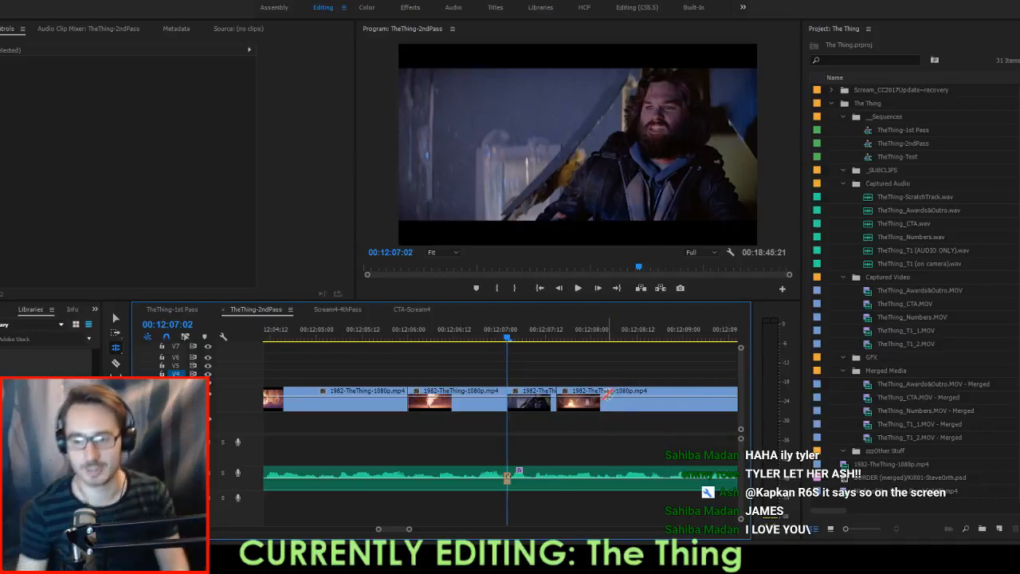
Move the first three dark room clips against the explosion shot's end at about 00:12:10:19 and play the join.
key(space)
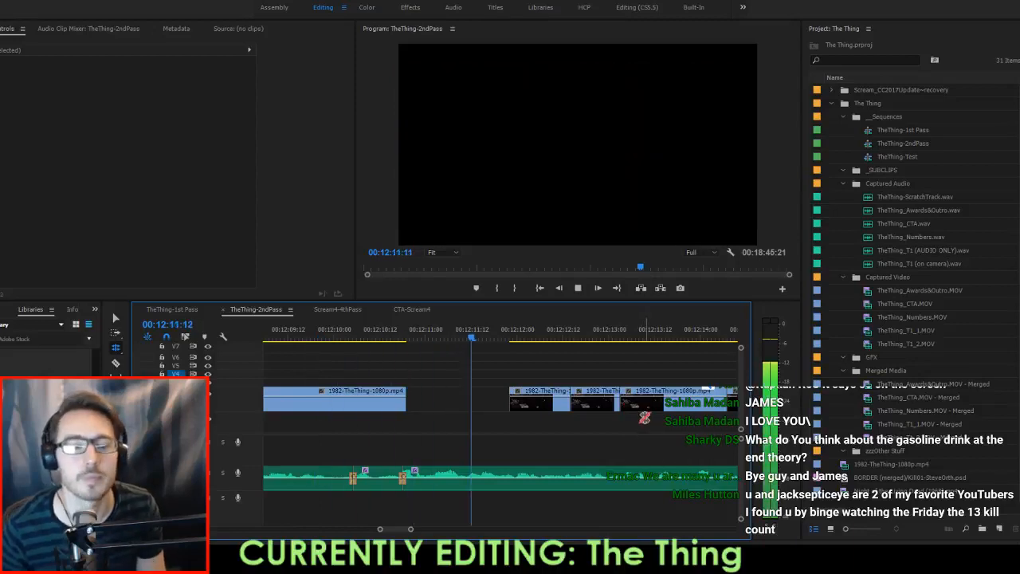
key(space)
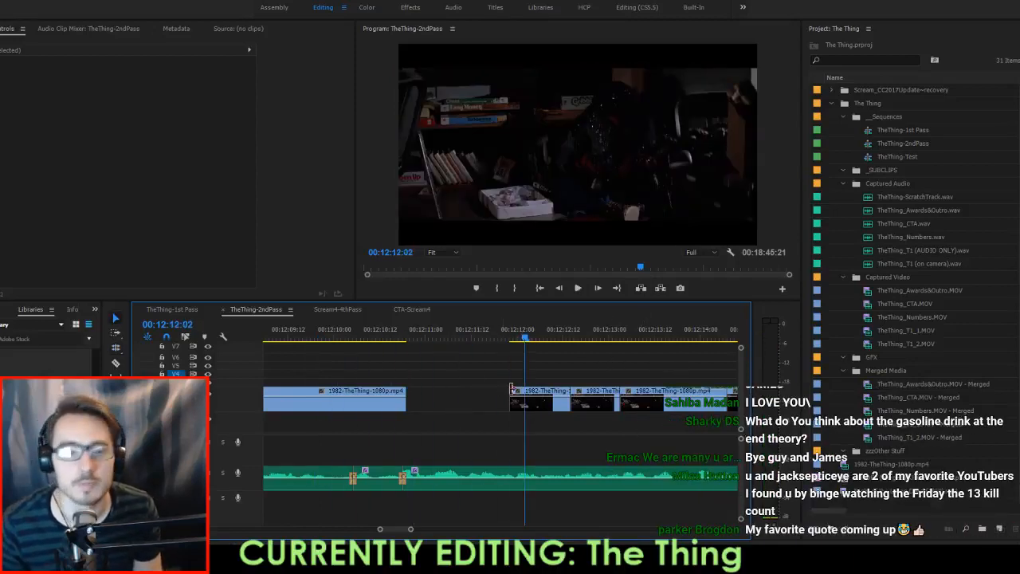
drag(472, 365, 552, 409)
click(389, 329)
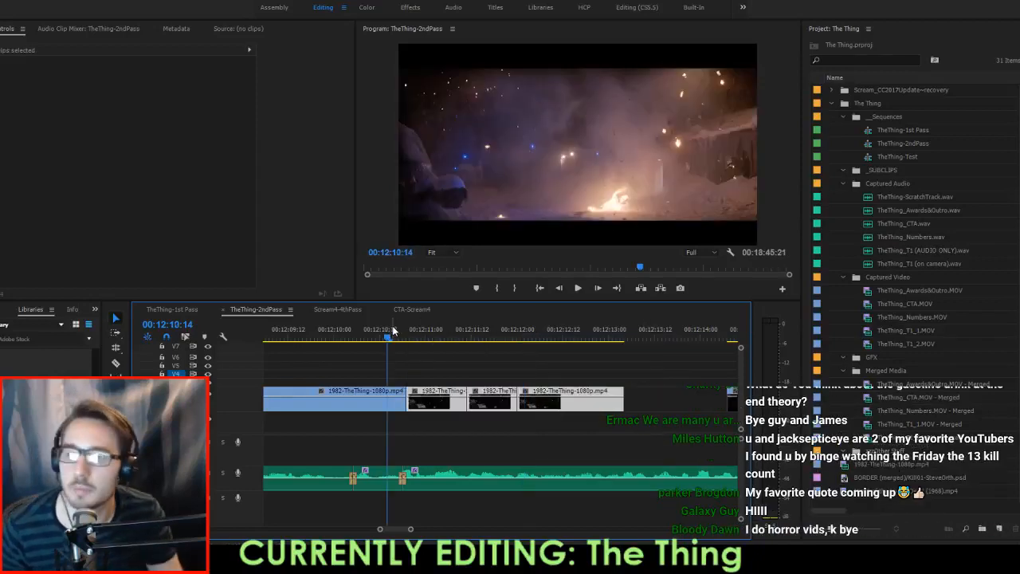
key(space)
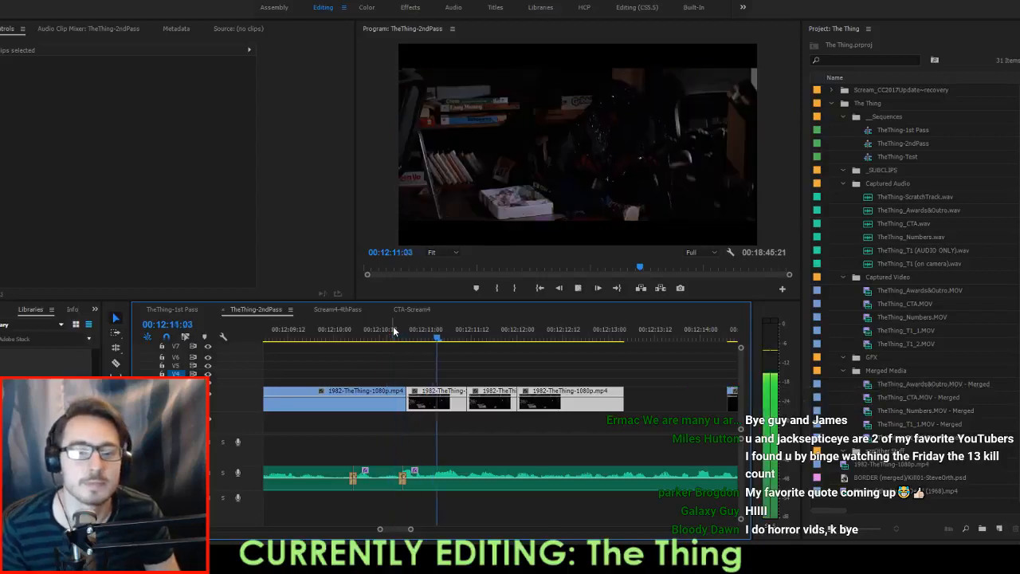
Delete the second and third dark room clips, extend the first one to about 00:12:14:03, and play it.
key(space)
drag(563, 353, 716, 404)
key(Delete)
key(Up)
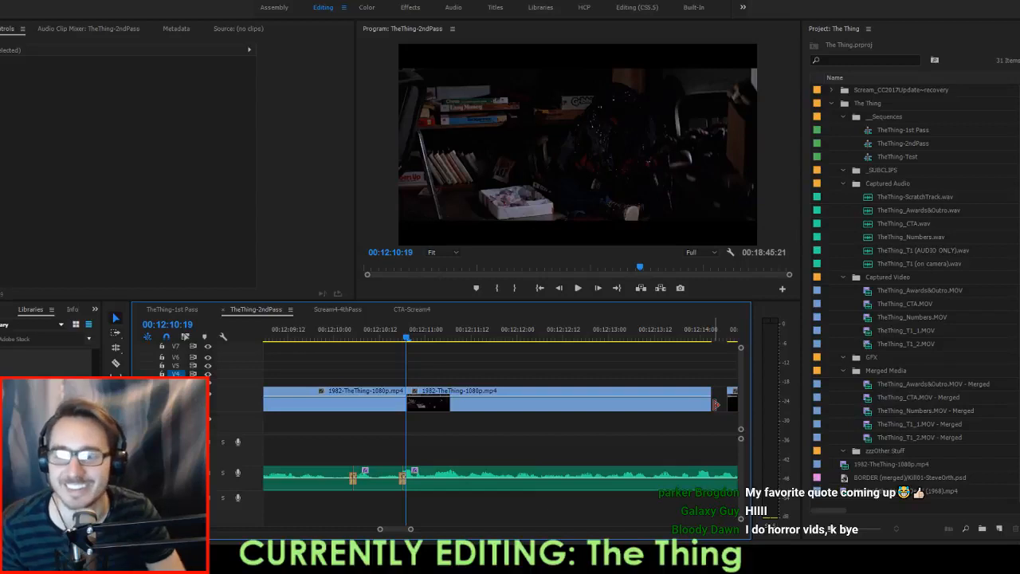
key(space)
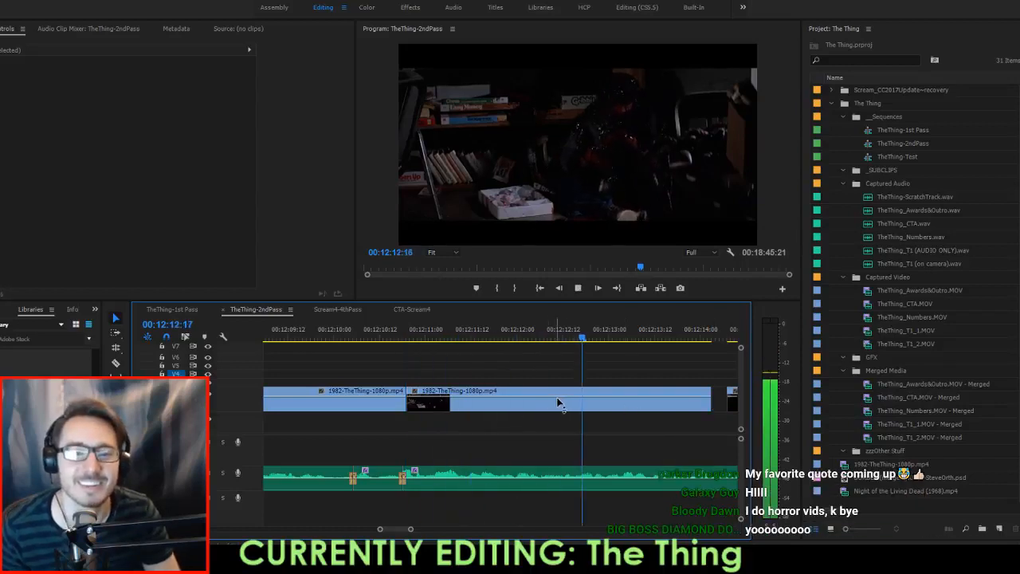
key(space)
Trim the end of the dark room shot to 00:12:13:19, move the flamethrower clip against it, and play the join.
scroll(638, 391, down, 2)
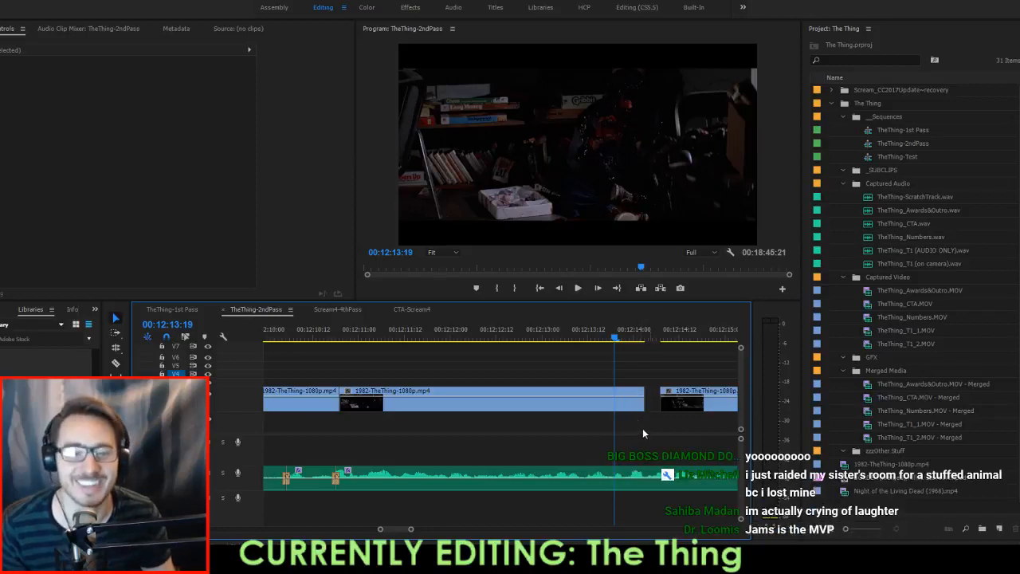
drag(641, 401, 615, 403)
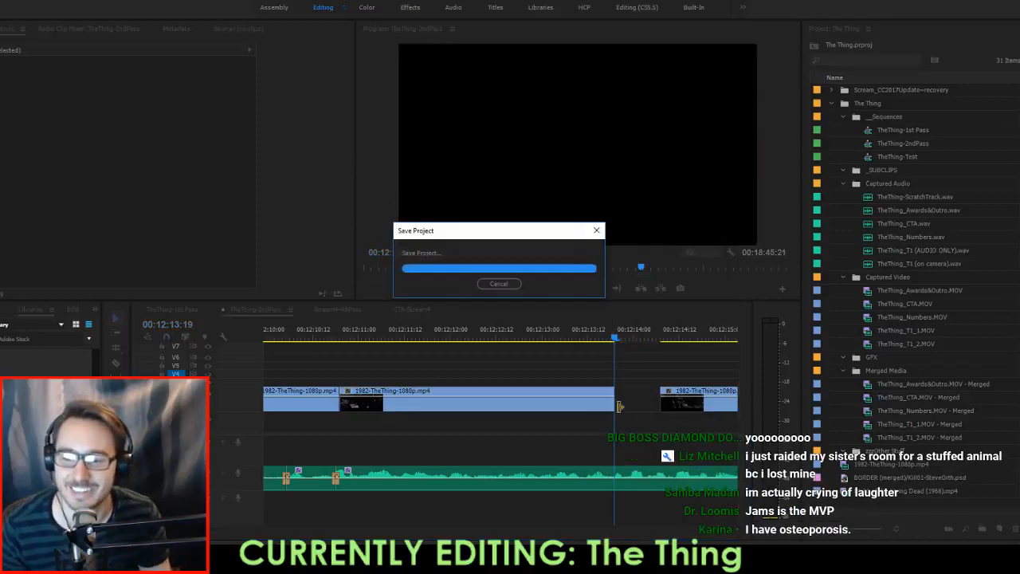
scroll(619, 407, down, 3)
key(space)
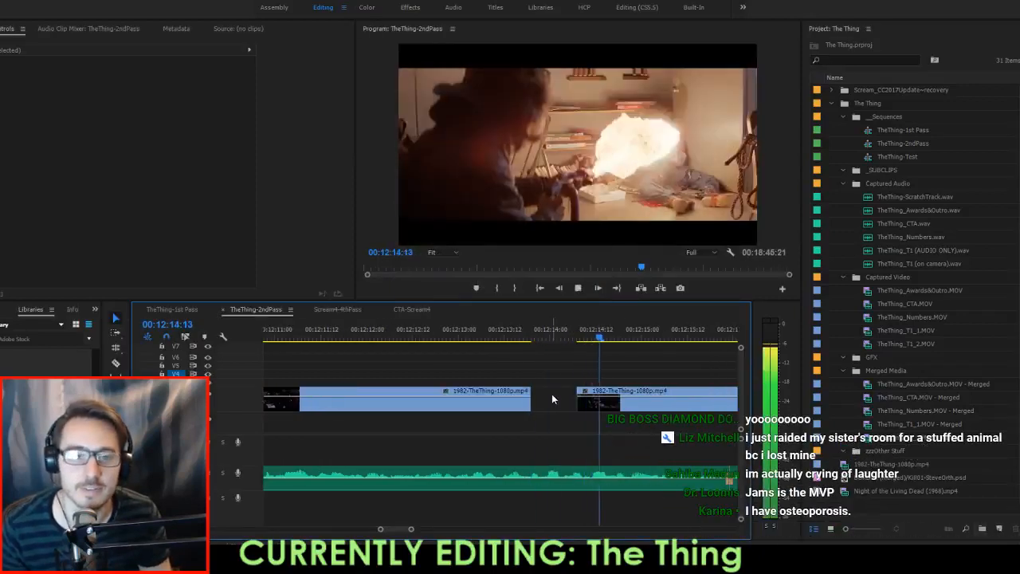
drag(620, 400, 574, 403)
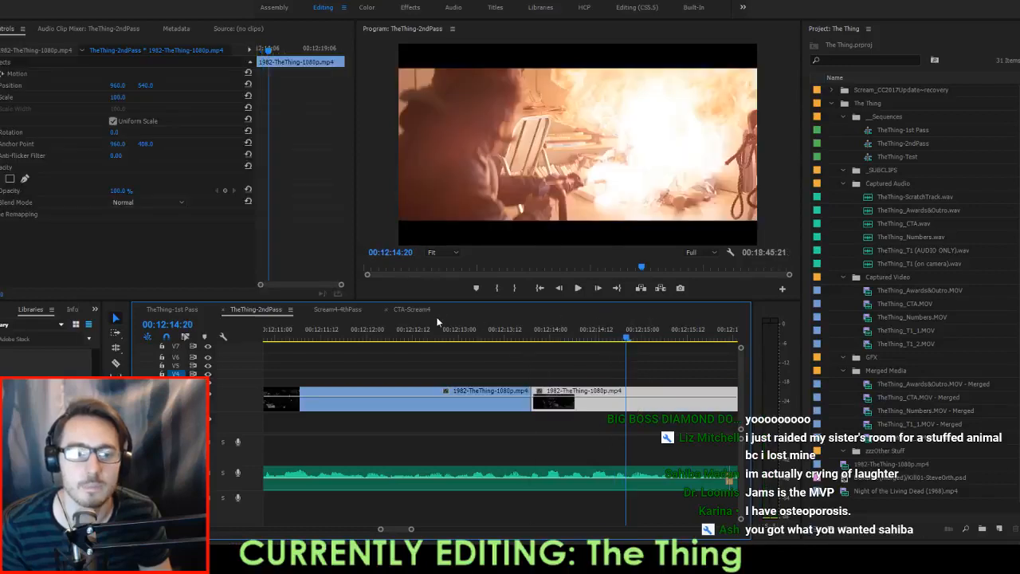
click(448, 329)
key(space)
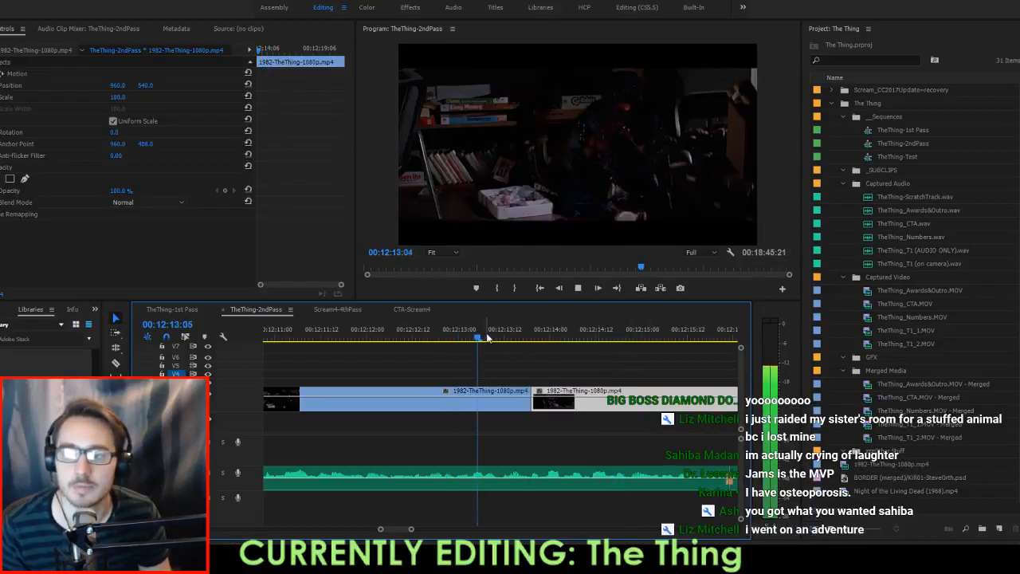
Tighten the cut between the dark room shot and the flamethrower clip to 00:12:13:18 and play through to about 00:12:27:03.
drag(456, 330, 489, 331)
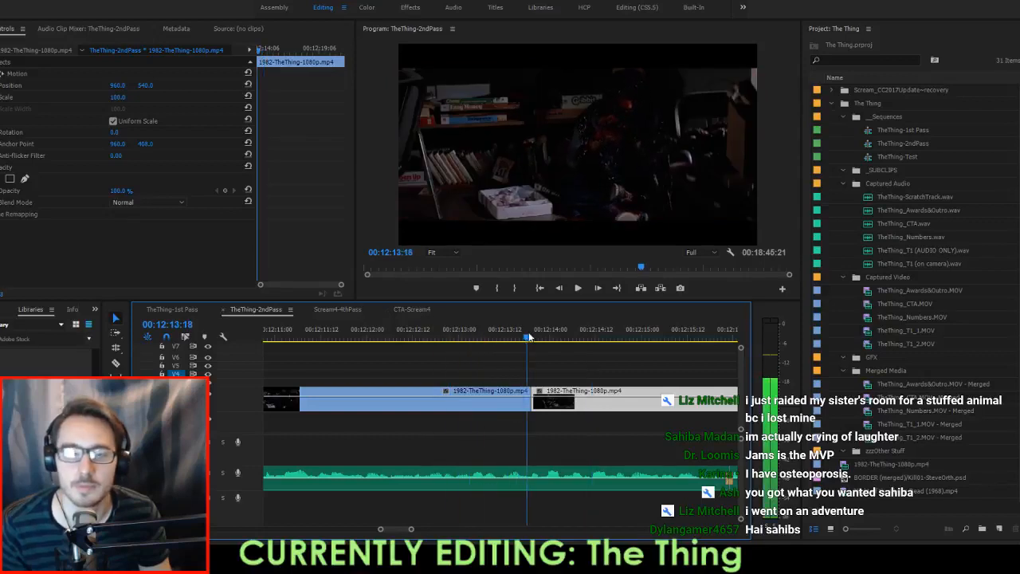
click(439, 333)
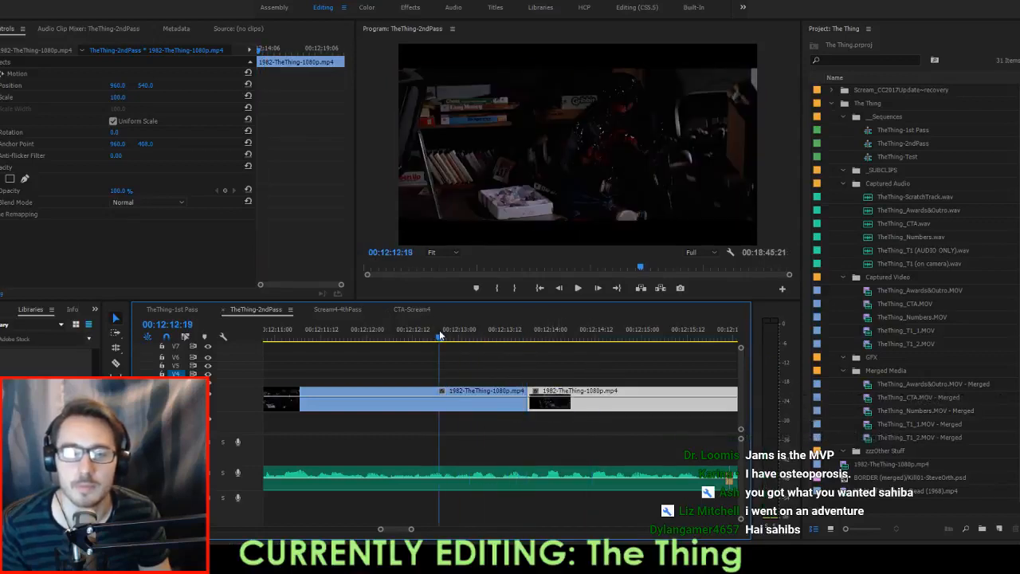
key(space)
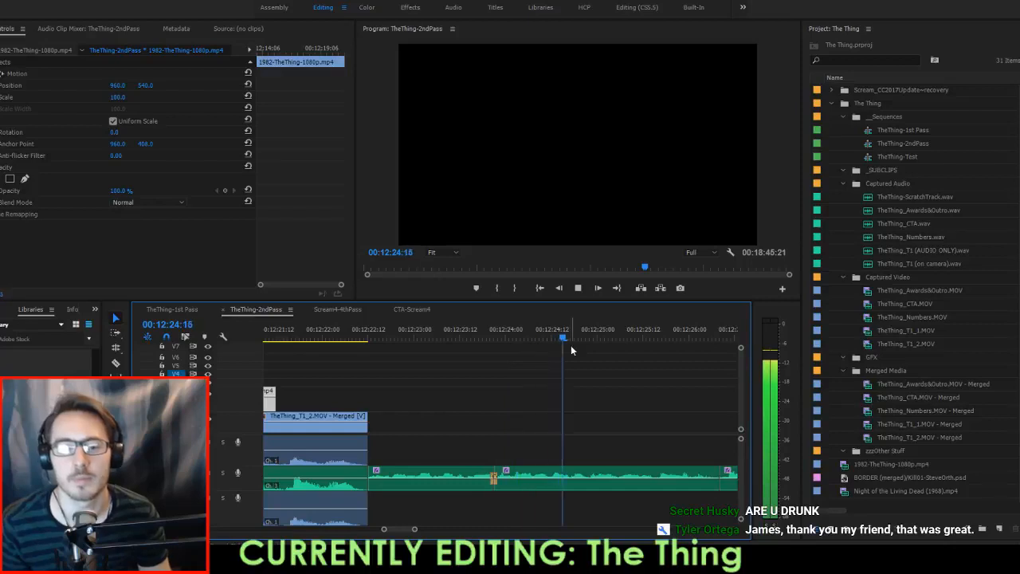
scroll(571, 346, down, 3)
click(531, 410)
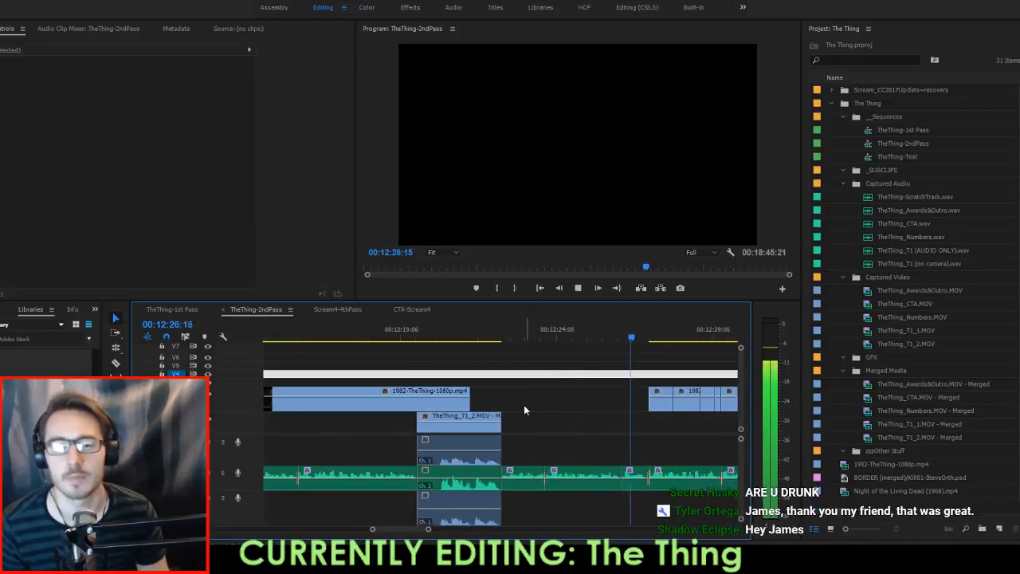
key(space)
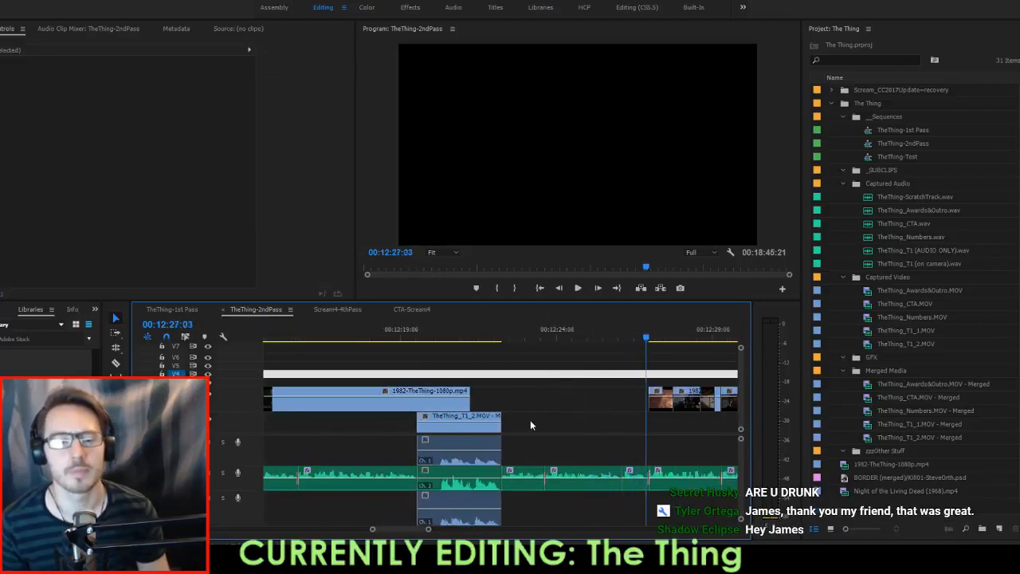
Shift the on-camera clip and everything following it to start at the flamethrower clip's end at 00:12:21:12, and play the join.
key(a)
click(444, 428)
click(475, 427)
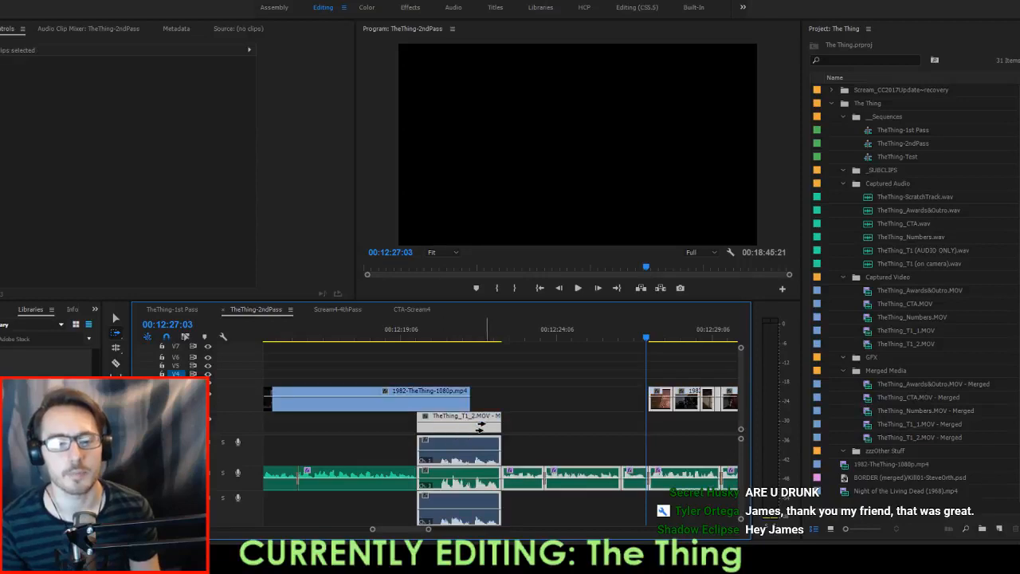
drag(454, 430, 516, 400)
key(Up)
key(space)
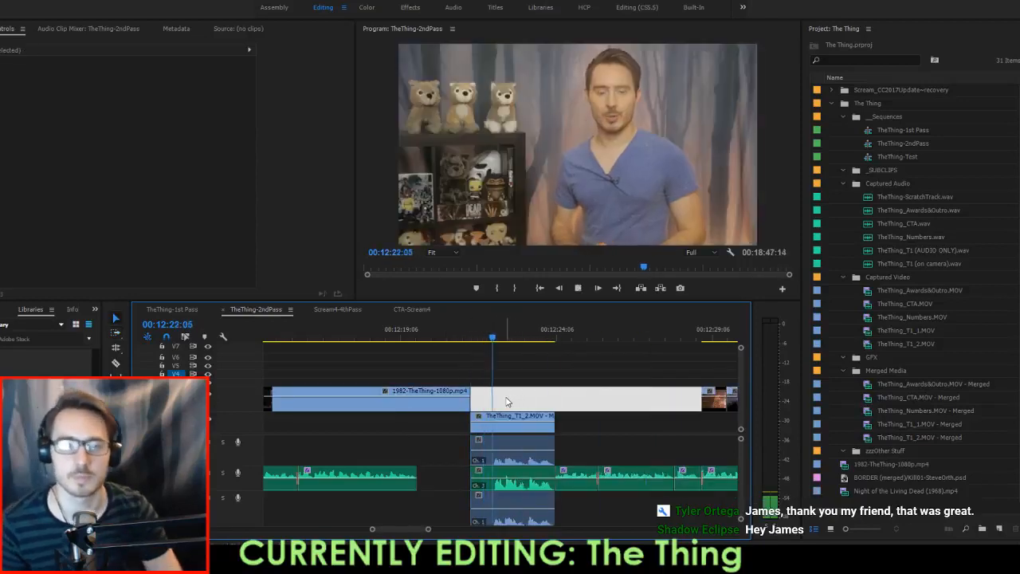
key(space)
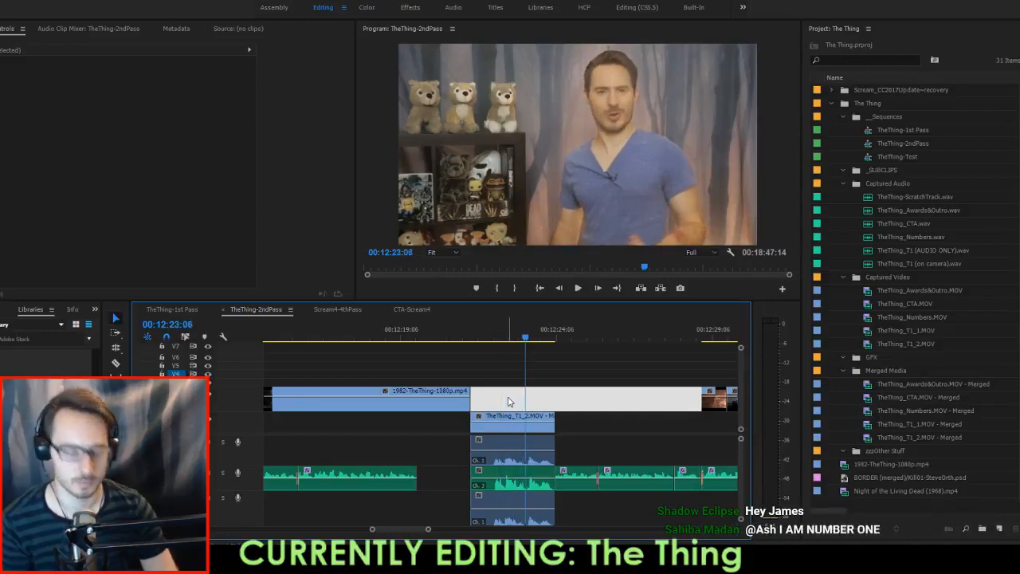
Extract the on-camera clip's opening from 00:12:21:12 to about 00:12:23:06, play it, and extract one more frame at its end.
key(o)
key(Up)
key(i)
key(apostrophe)
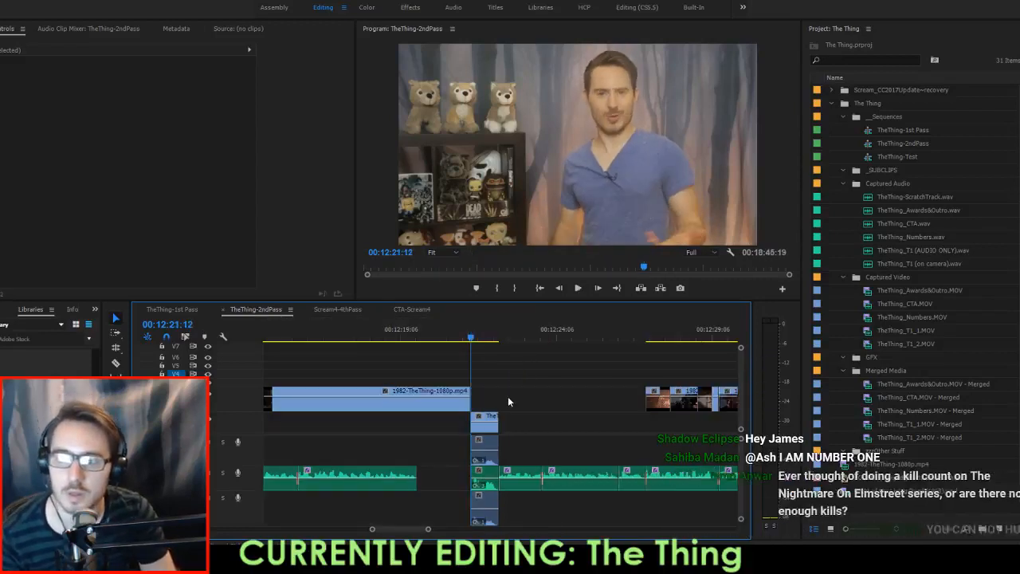
key(space)
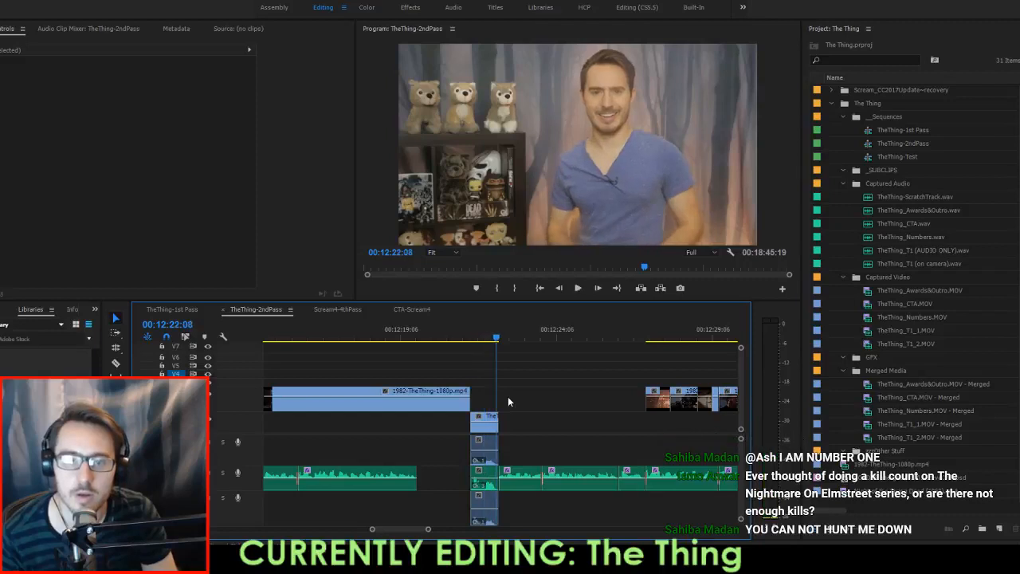
key(space)
key(i)
key(o)
key(apostrophe)
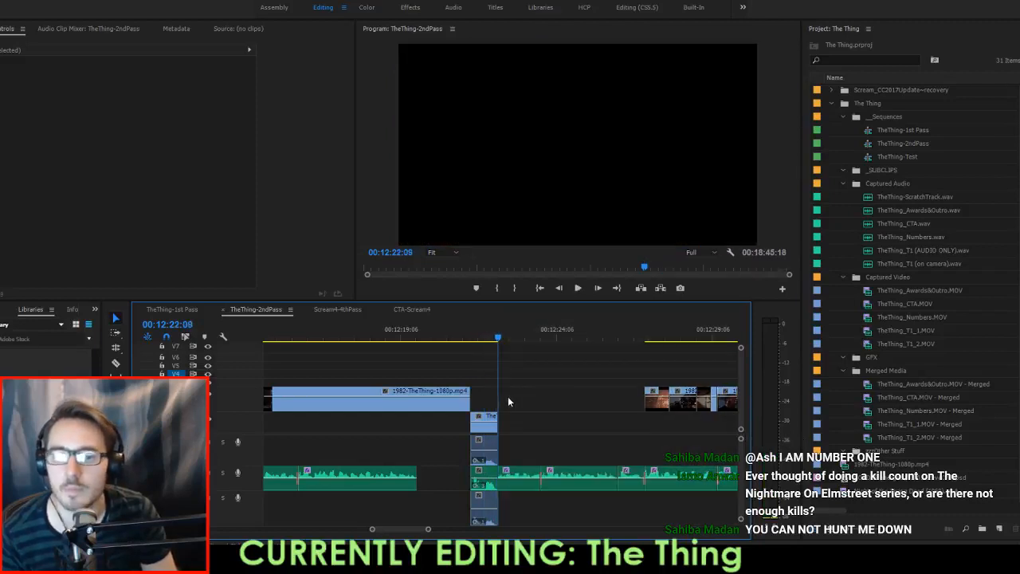
Delete the on-camera clip's extra audio channels, keeping only the one on the narration track.
key(Up)
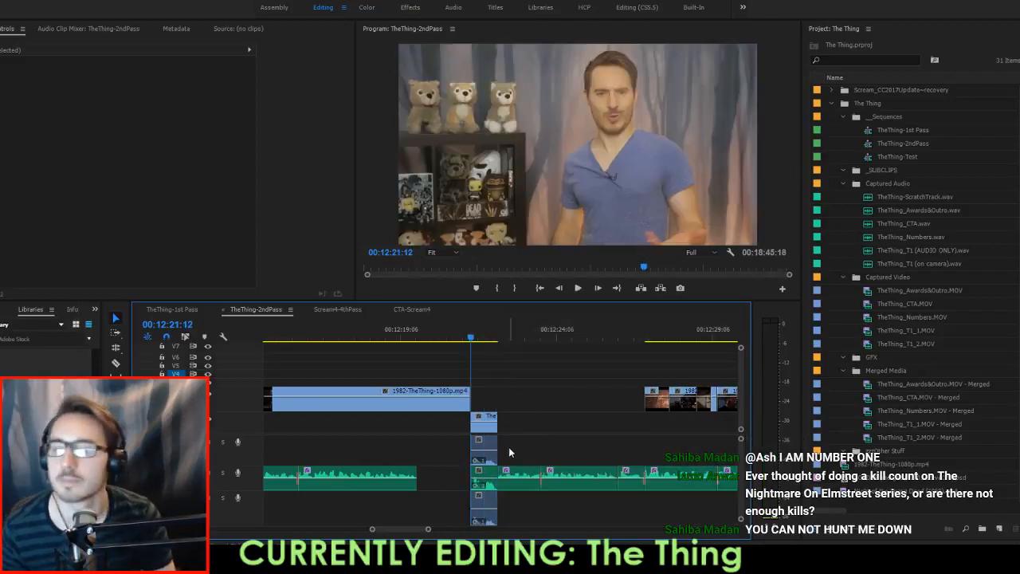
click(488, 506)
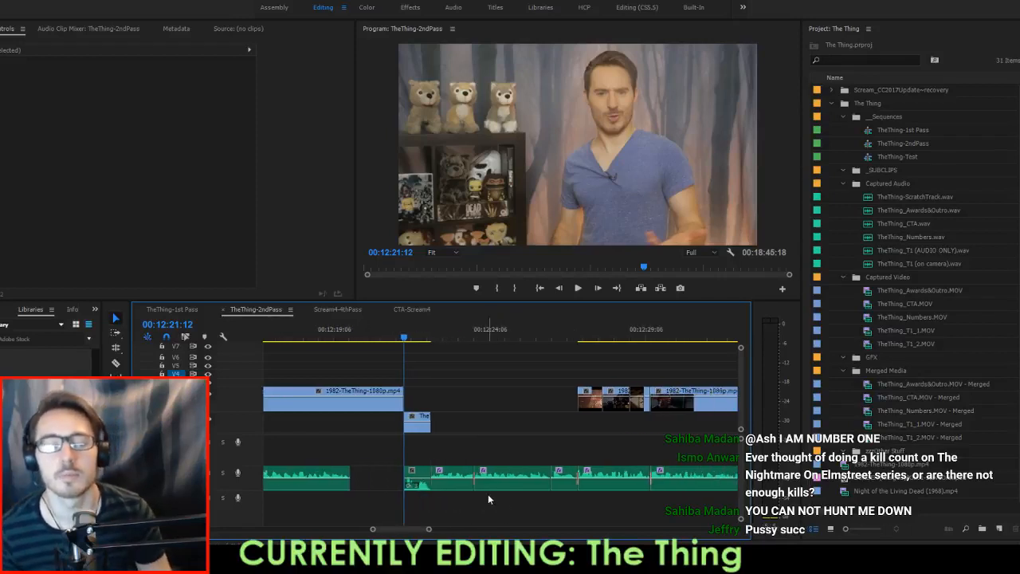
scroll(486, 499, down, 3)
click(423, 497)
key(Delete)
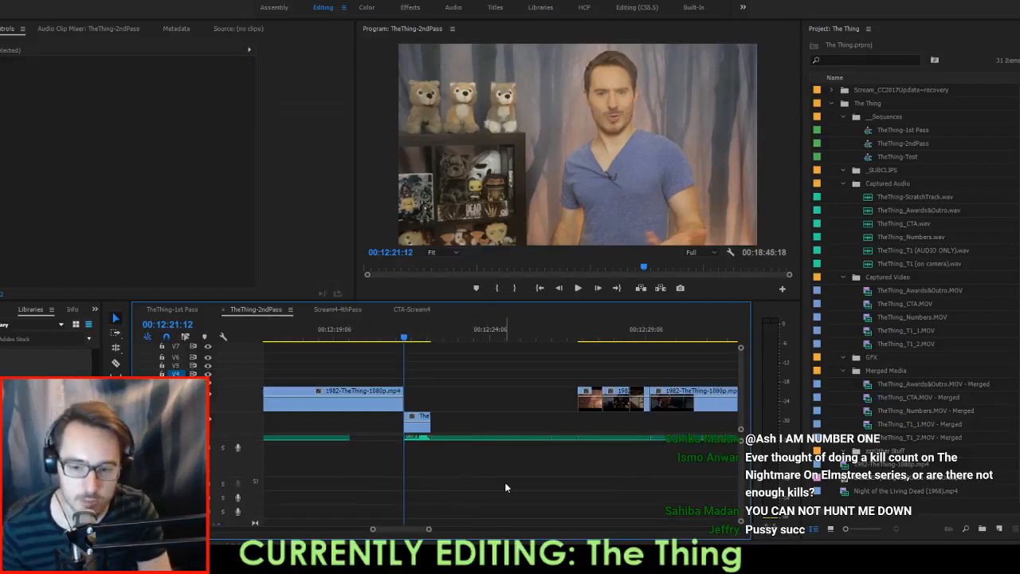
scroll(463, 481, up, 3)
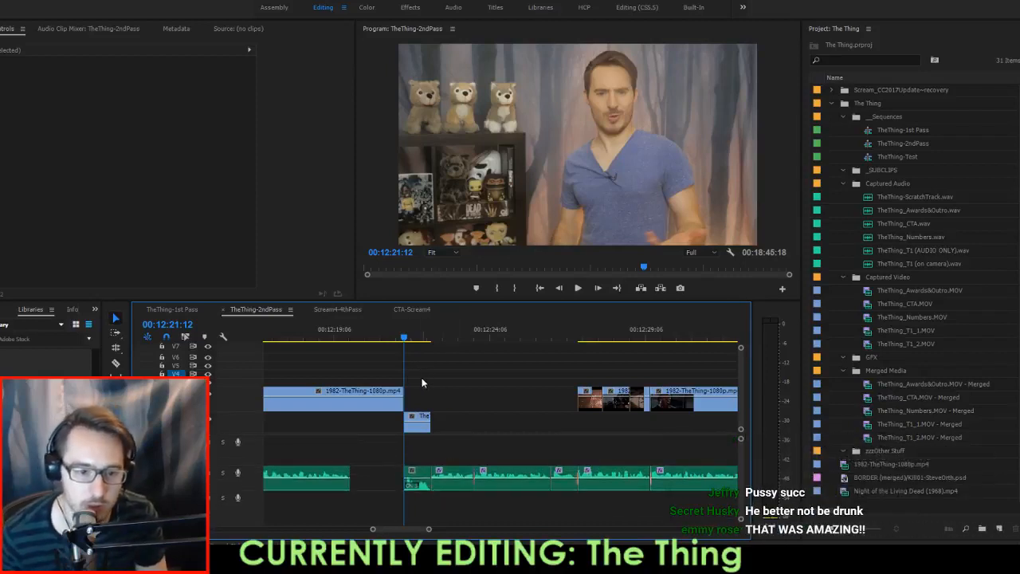
Cut the on-camera clip, insert it between the narration clips at 00:12:26:05, and move it down to its original video and audio tracks.
click(418, 482)
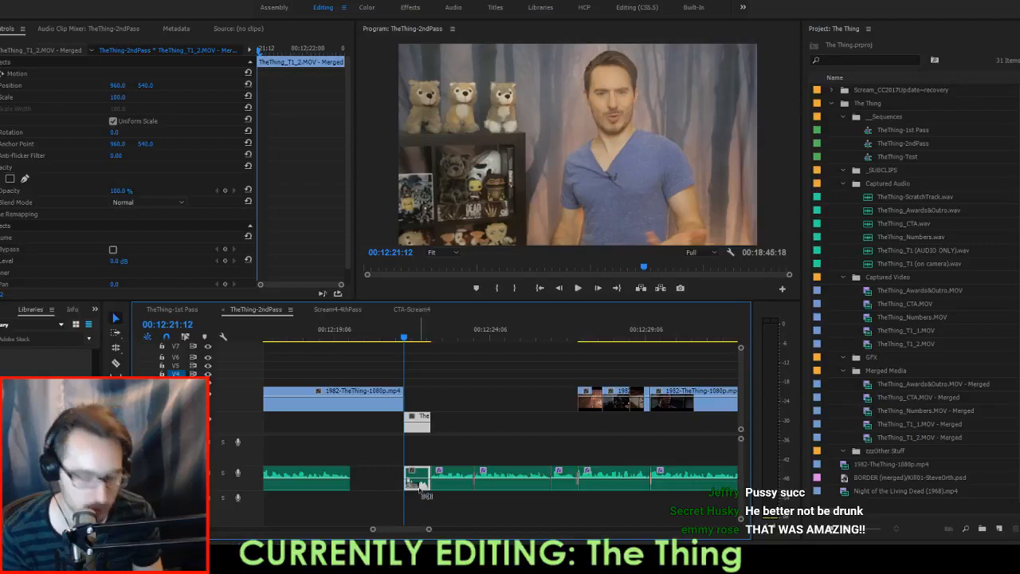
key(Delete)
key(space)
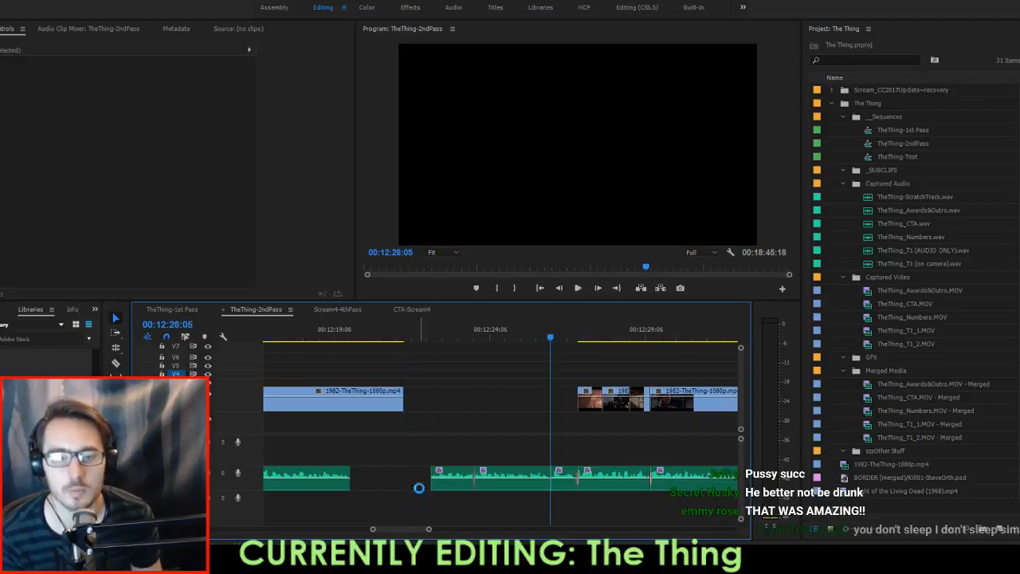
key(ctrl+z)
key(space)
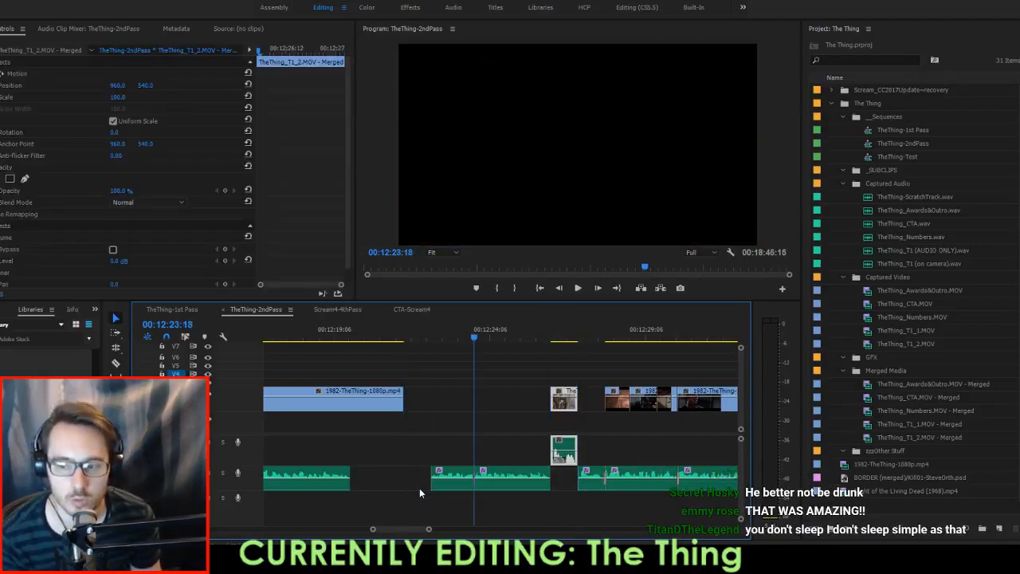
key(alt+Down)
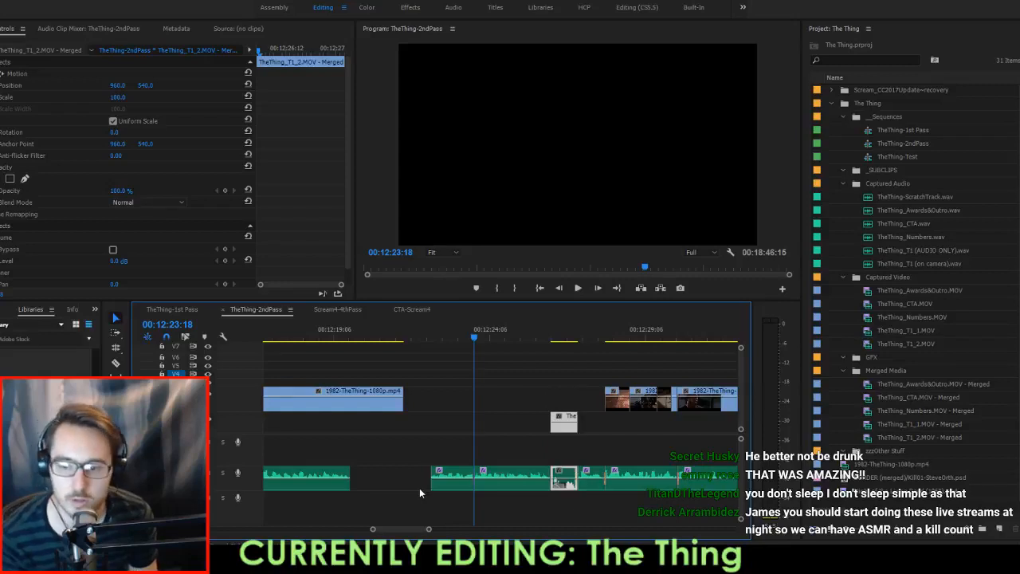
Mark the gap in the narration from 00:12:19:19 to 00:12:22:09 and extract it to close the gap.
key(Up)
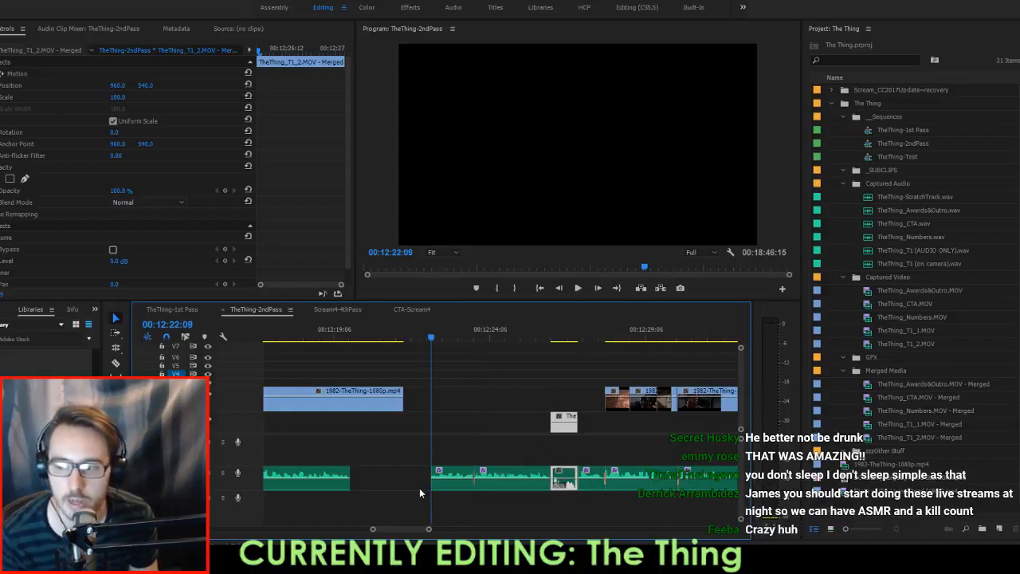
key(Up)
key(Down)
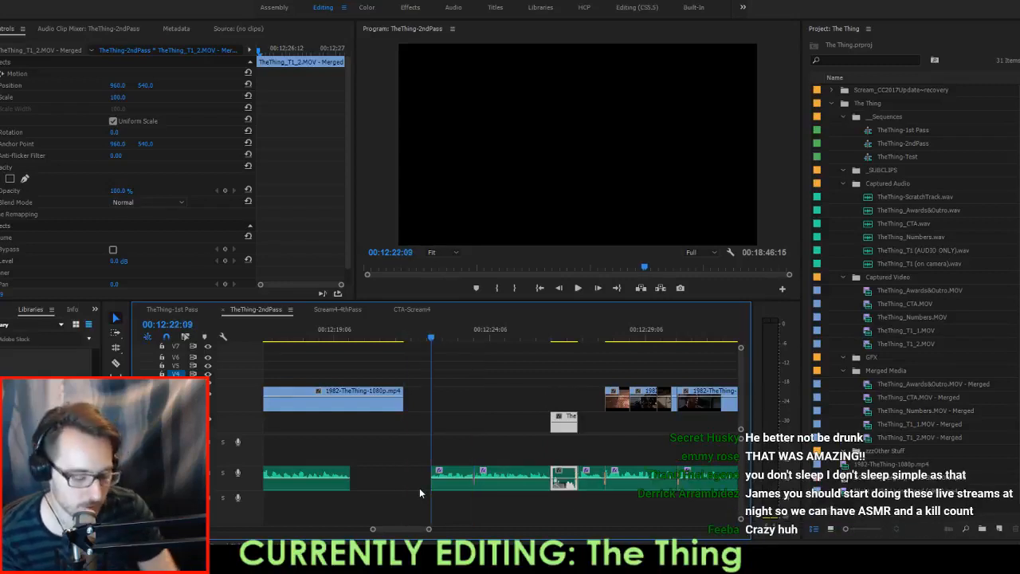
key(Up)
key(Up)
key(Up)
key(Down)
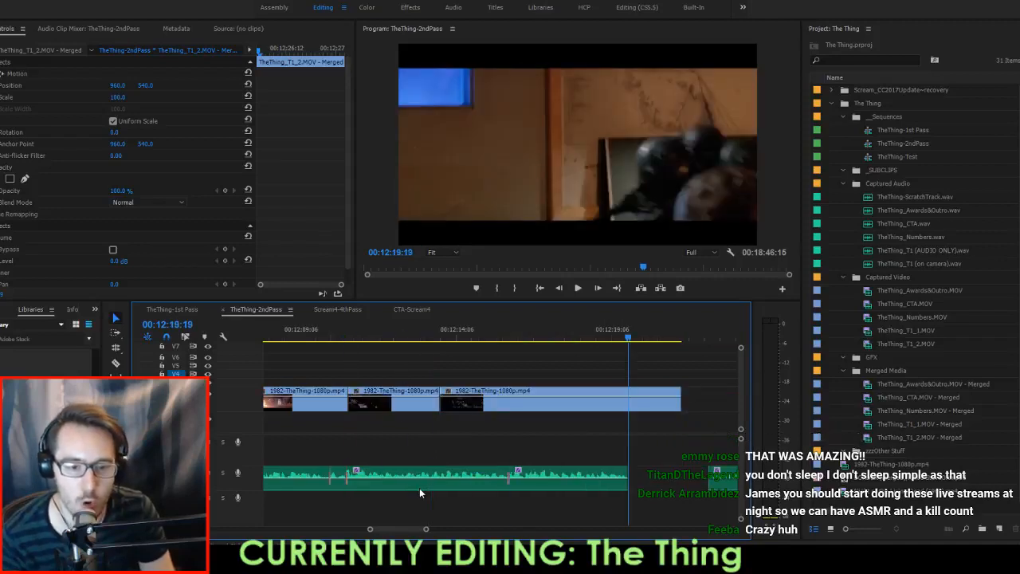
key(Down)
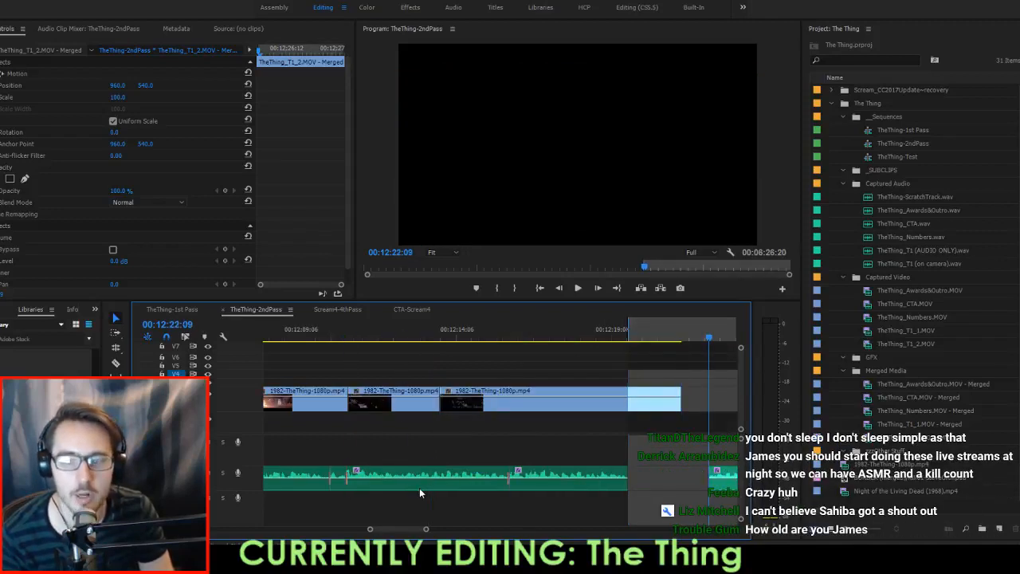
key(o)
key(apostrophe)
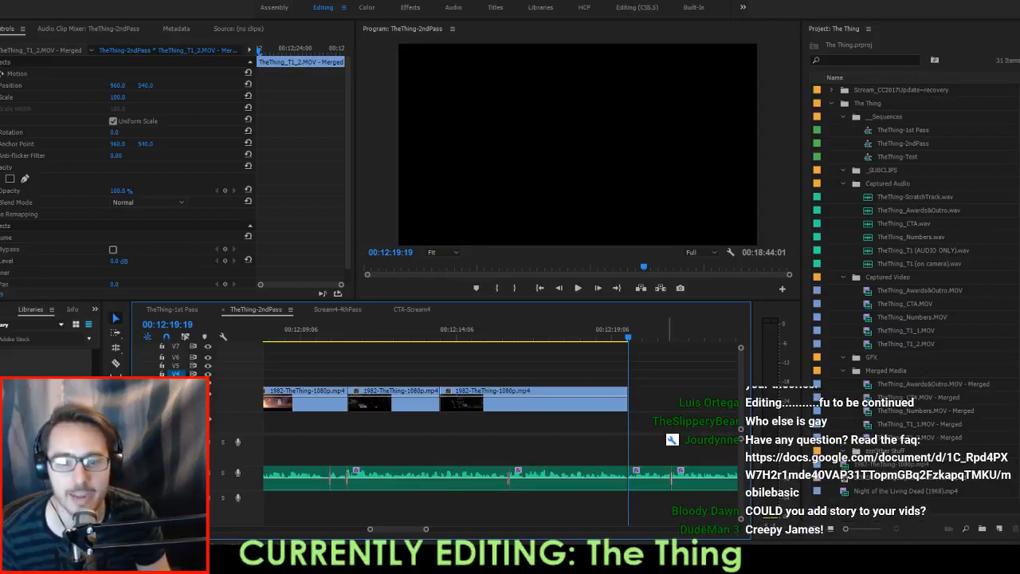
Play the edit from 00:12:10:19 and extend the flamethrower clip's end to meet the next movie clip.
click(669, 429)
key(Up)
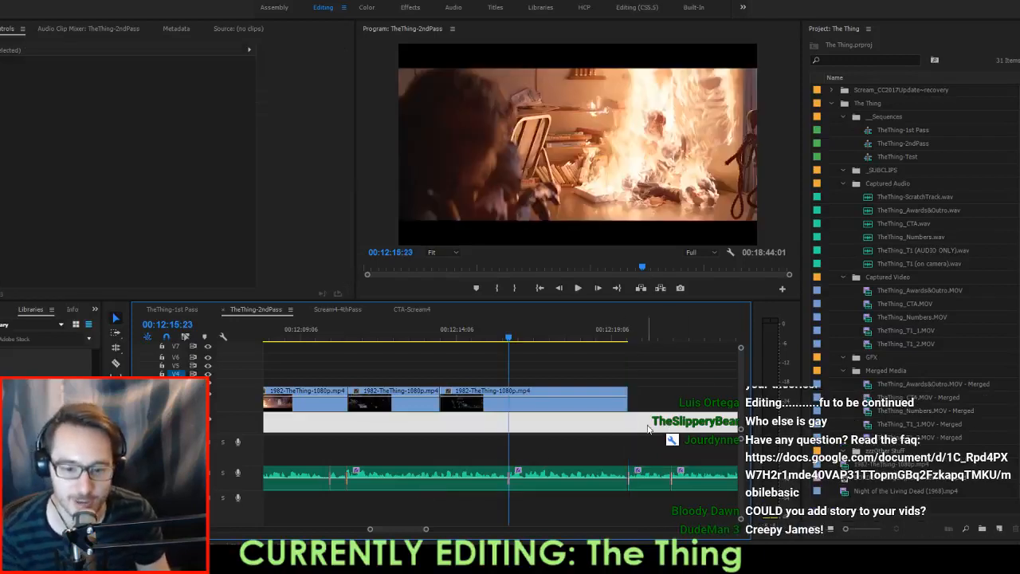
key(Up)
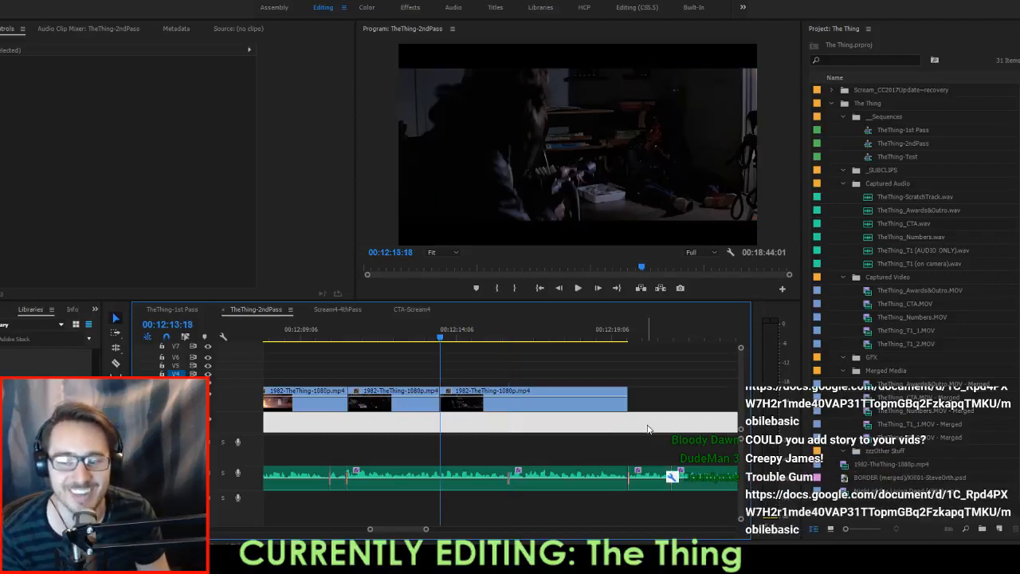
key(Up)
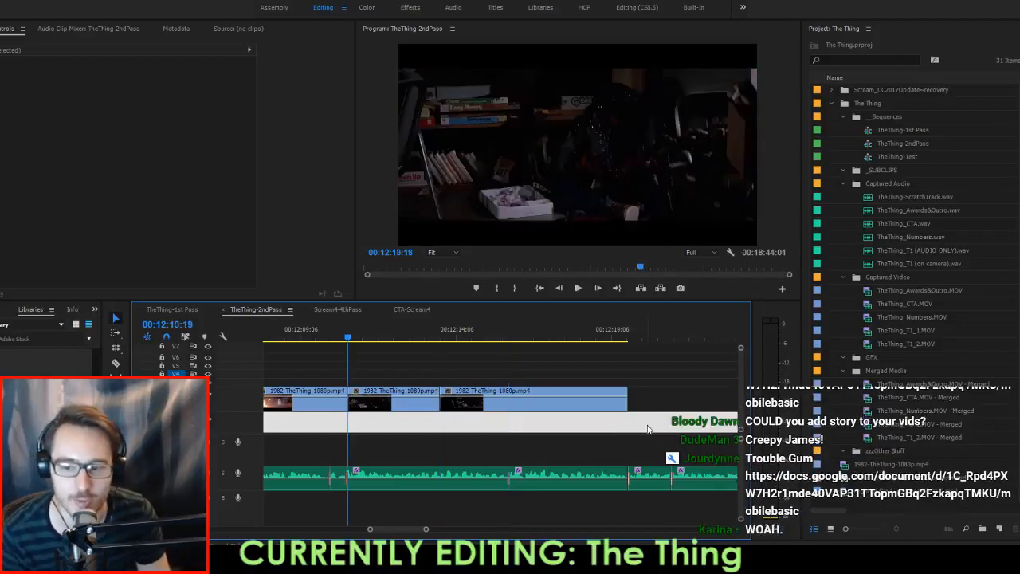
key(space)
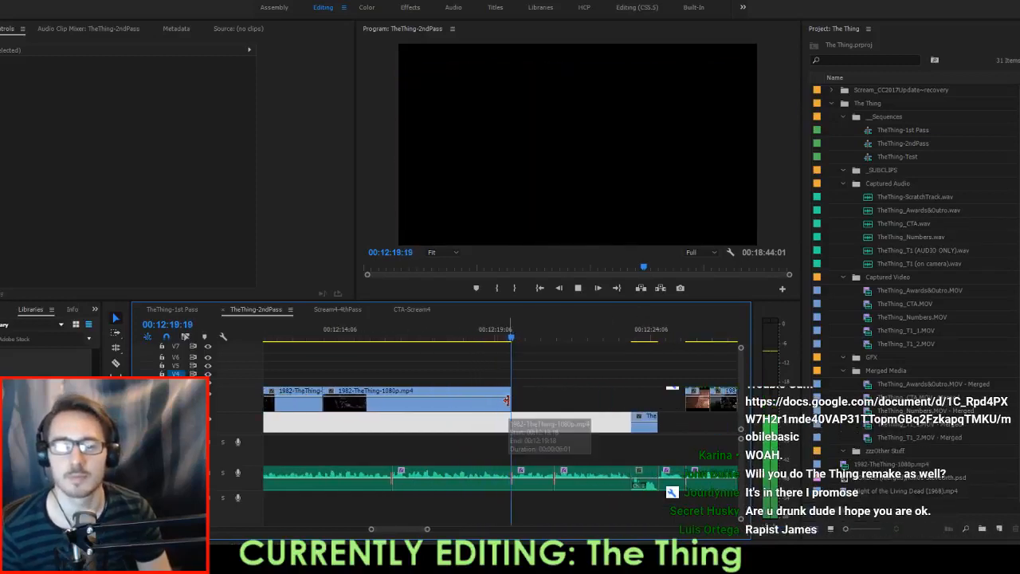
key(space)
drag(507, 400, 684, 400)
key(space)
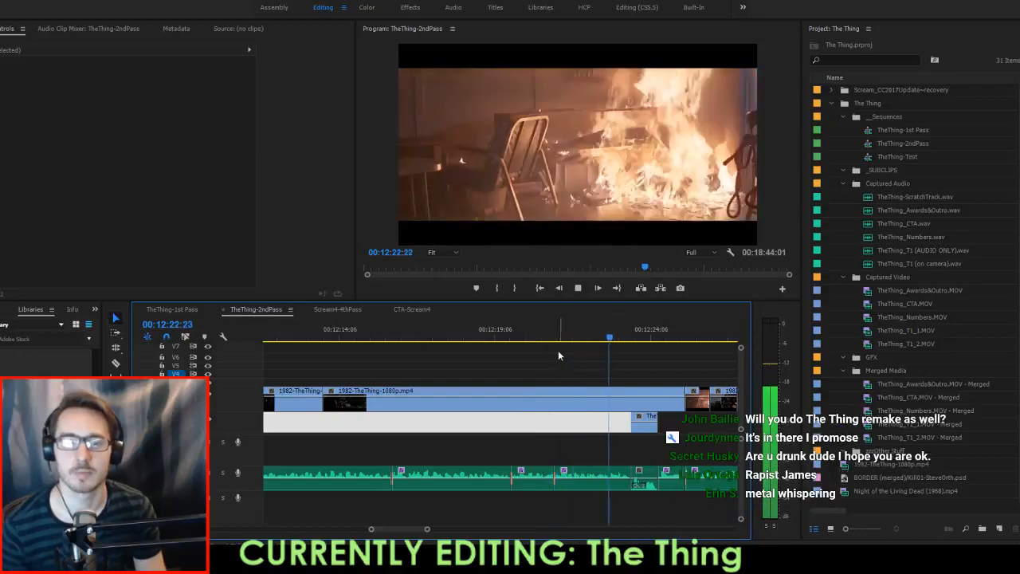
Split the extended flamethrower clip at 00:12:21:04, on the shot of the bearded man.
drag(511, 342, 555, 342)
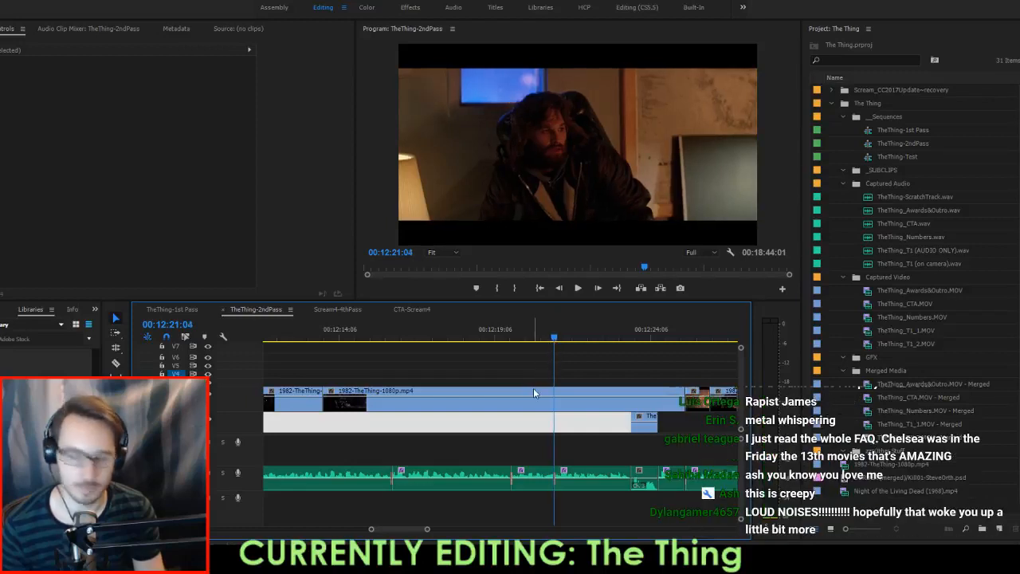
key(c)
click(556, 400)
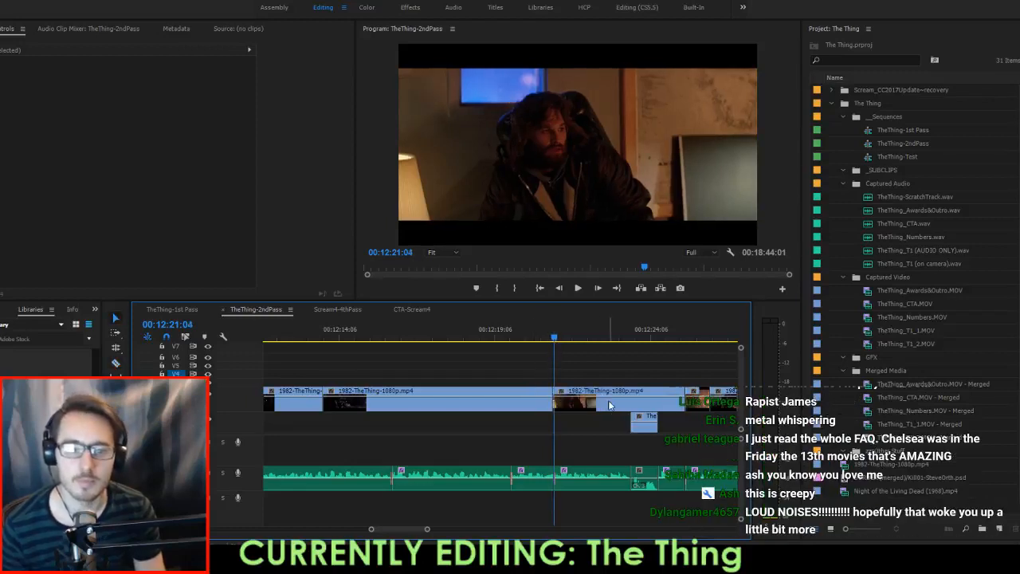
key(ctrl+z)
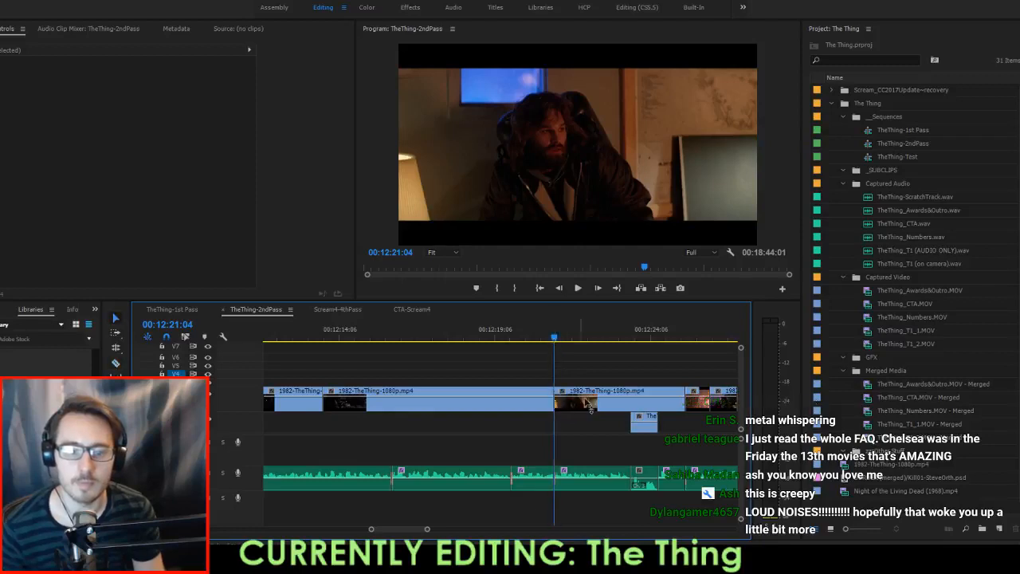
Slip the second part of the split clip to the burning room shot and play it up to 00:12:24:00.
drag(634, 391, 632, 413)
click(458, 332)
key(space)
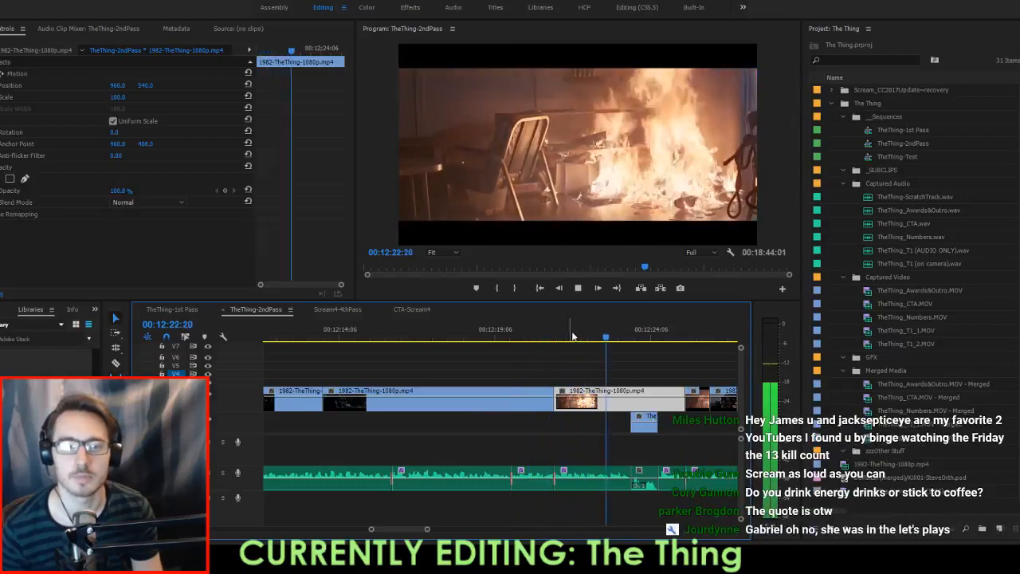
key(space)
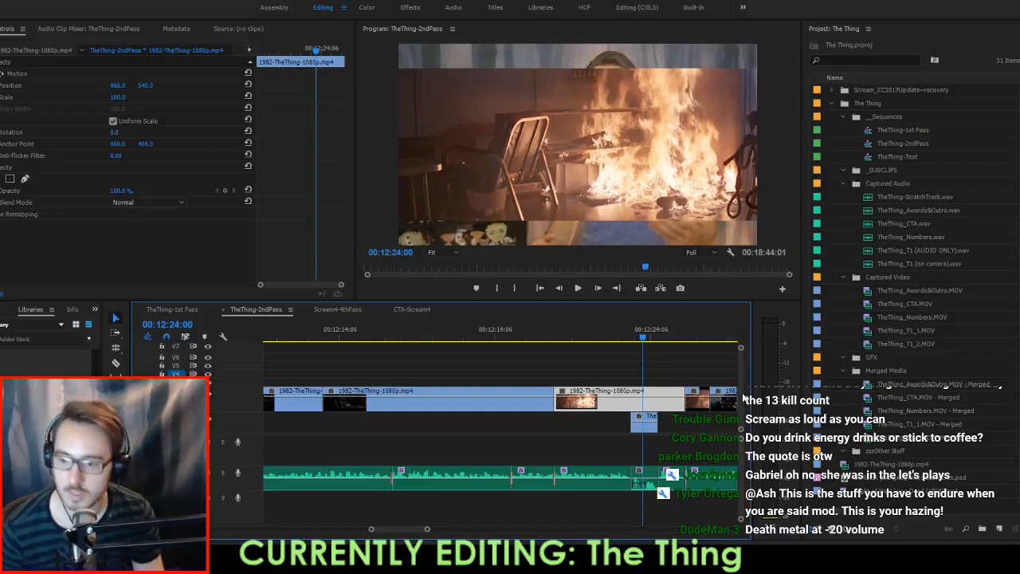
scroll(649, 408, up, 2)
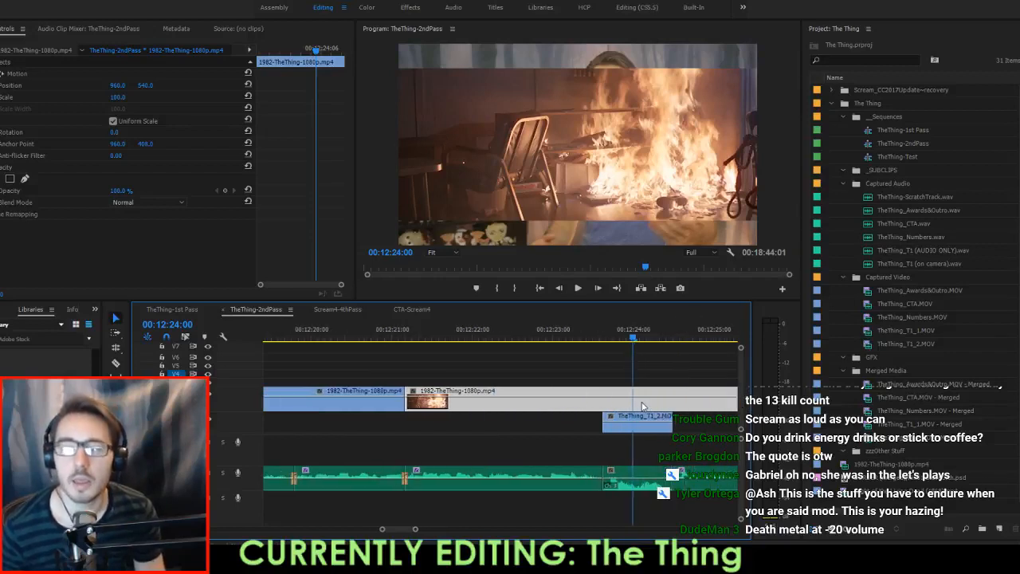
Split the burning room clip at 00:12:23:15, where the on-camera clip starts, and delete the part after the cut.
right_click(603, 400)
key(Escape)
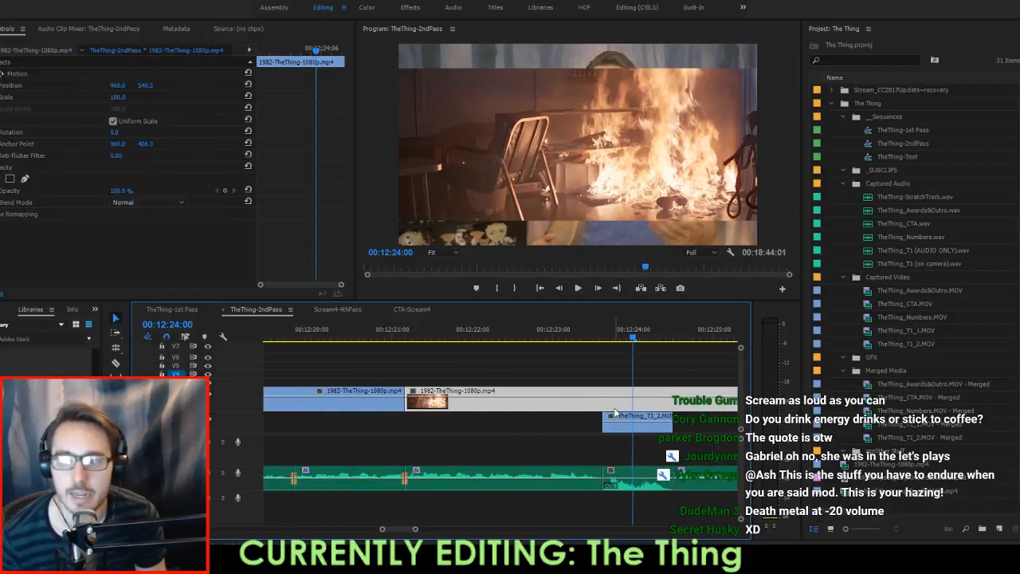
key(c)
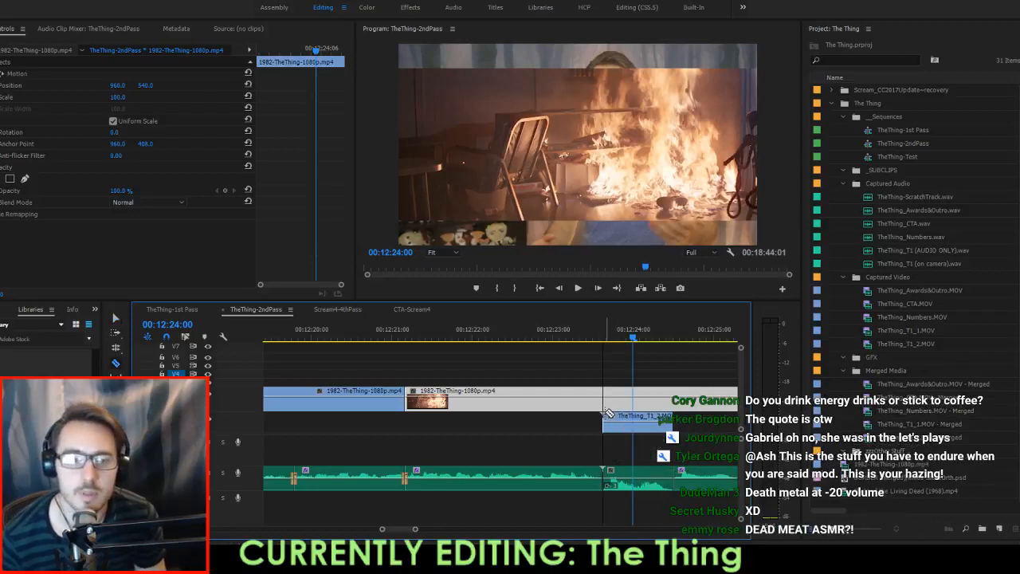
click(604, 407)
key(v)
click(624, 402)
key(Delete)
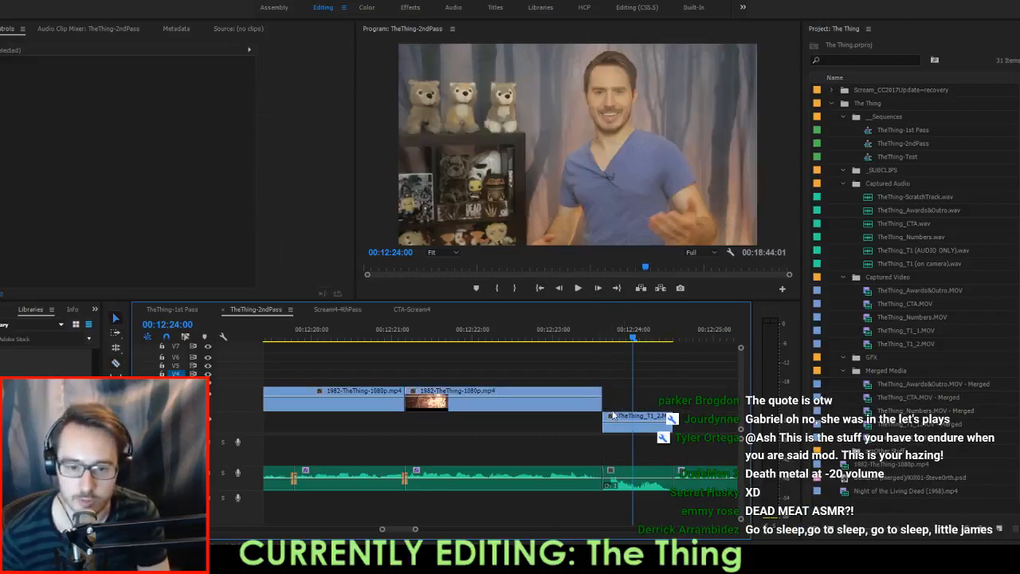
Play the on-camera clip from 00:12:23:15 and ripple delete the empty stretch between its end at 00:12:24:12 and the next movie clip.
key(Up)
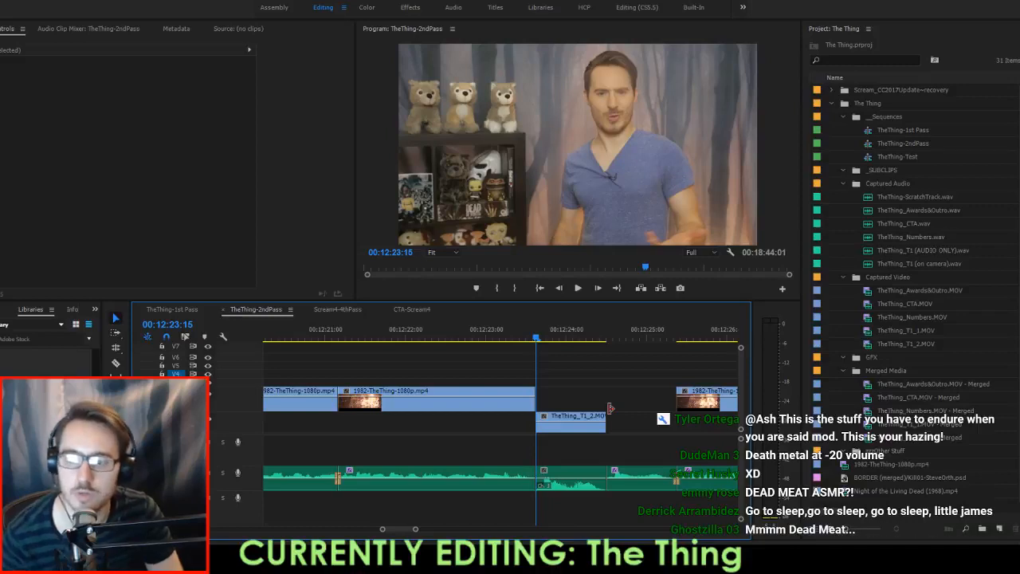
key(space)
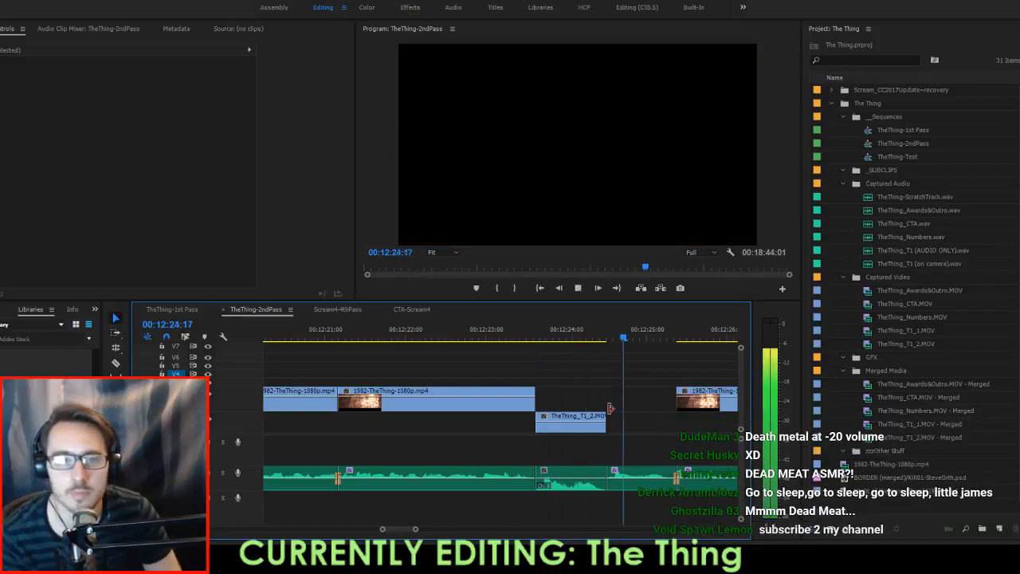
key(Up)
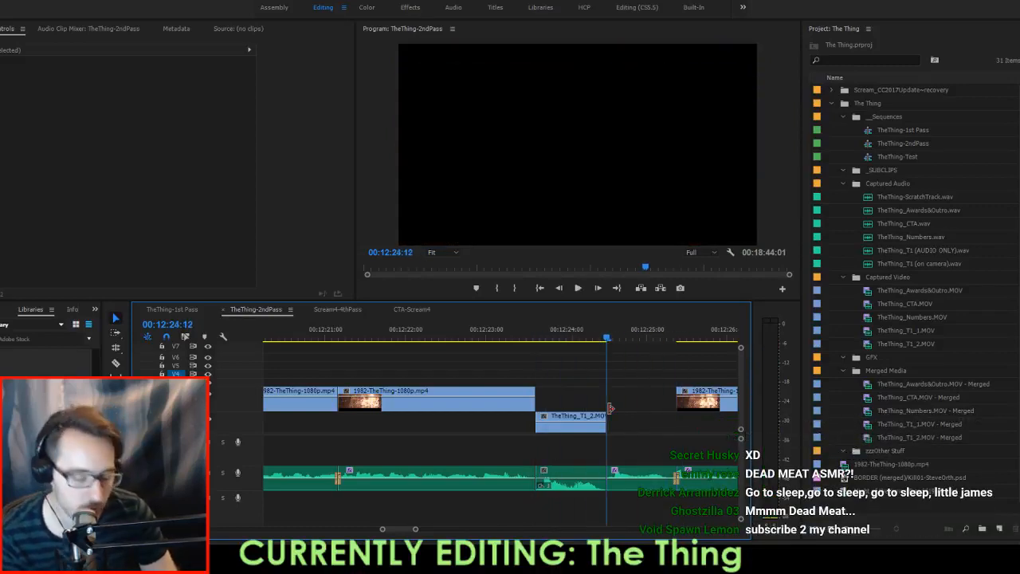
click(611, 408)
key(Delete)
Add audio transitions to the narration cuts at both ends of the on-camera clip, 00:12:23:15 and 00:12:24:12, and play the result.
key(Up)
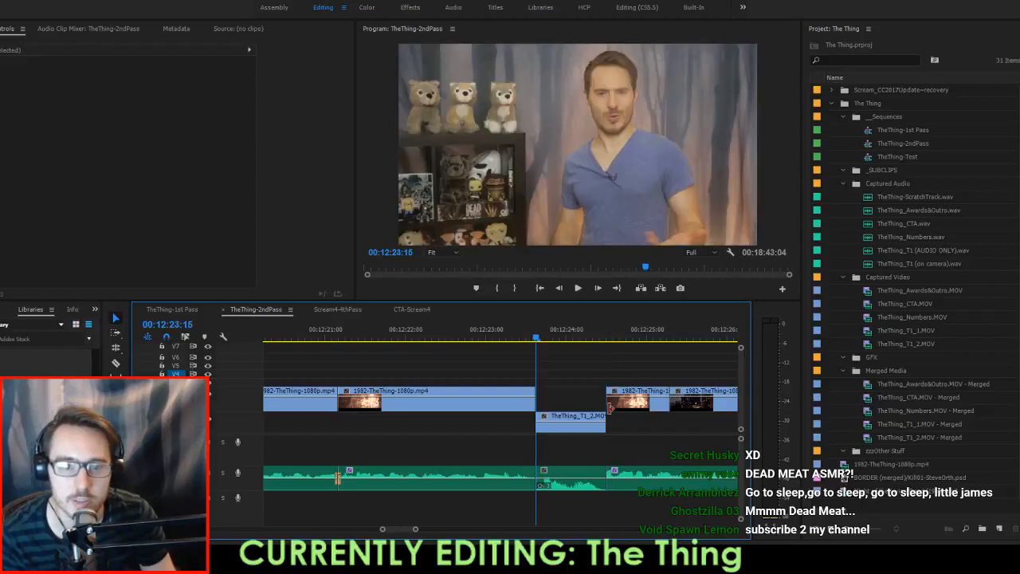
key(Up)
key(Down)
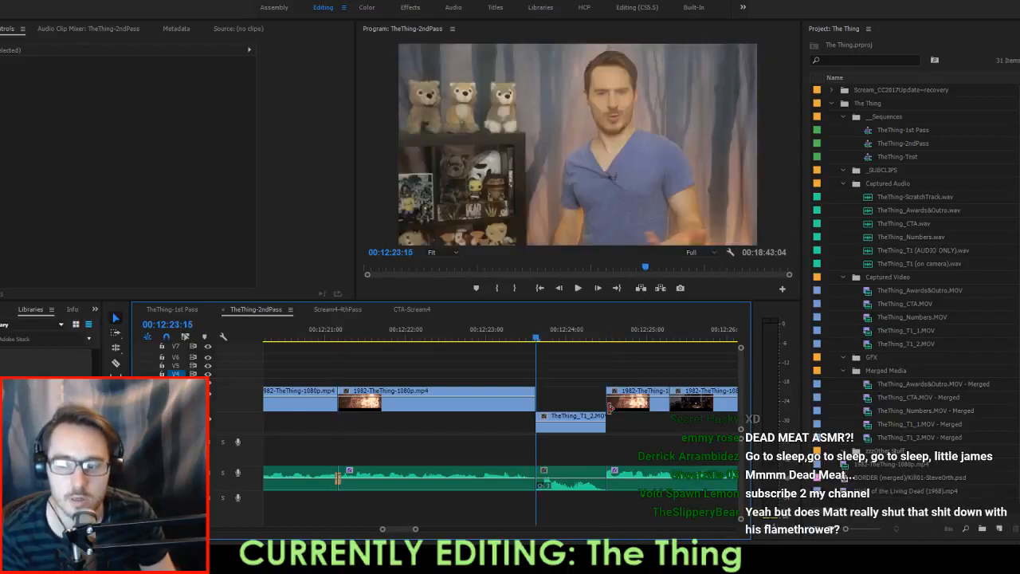
key(space)
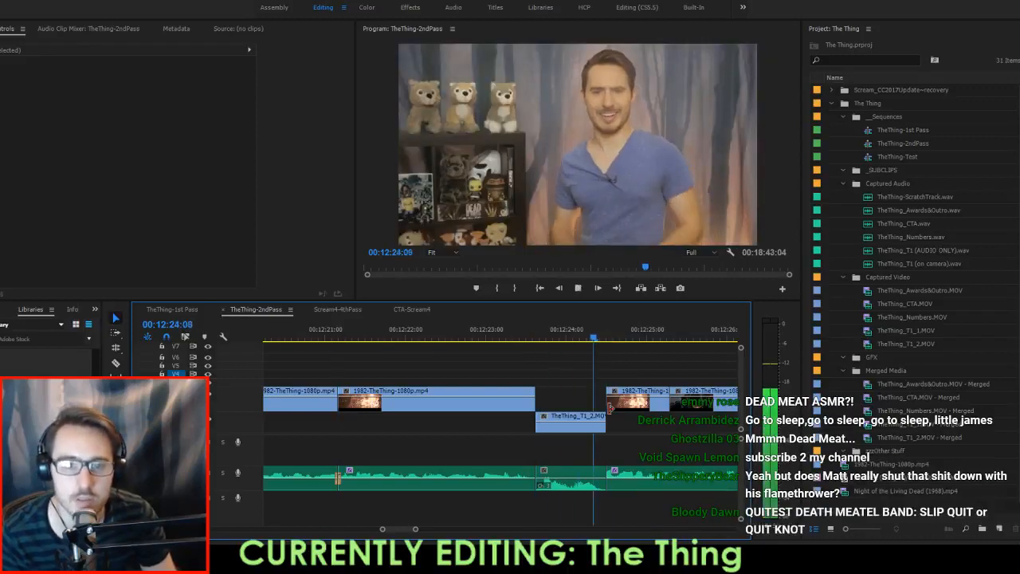
key(space)
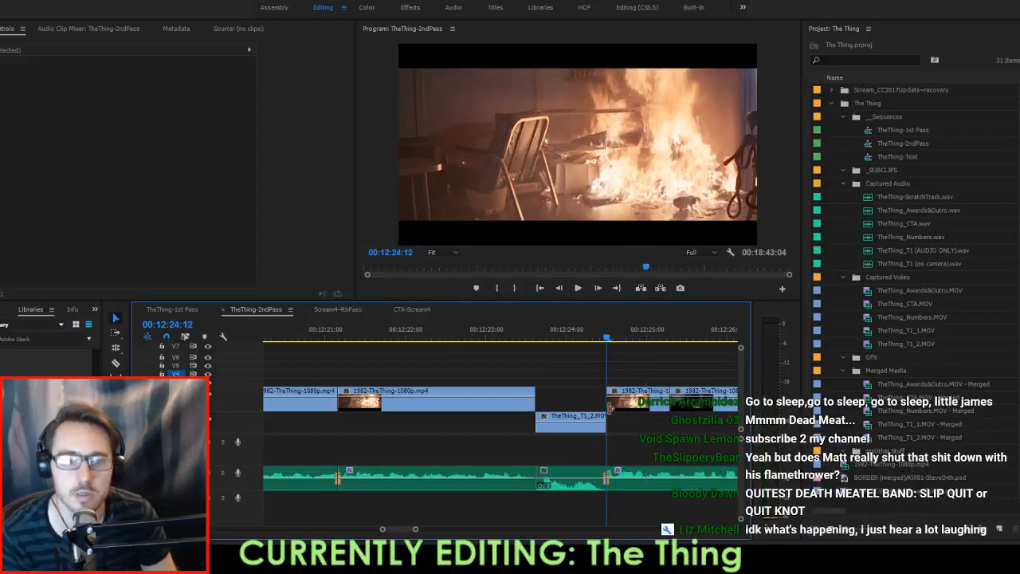
key(Up)
key(Up)
key(space)
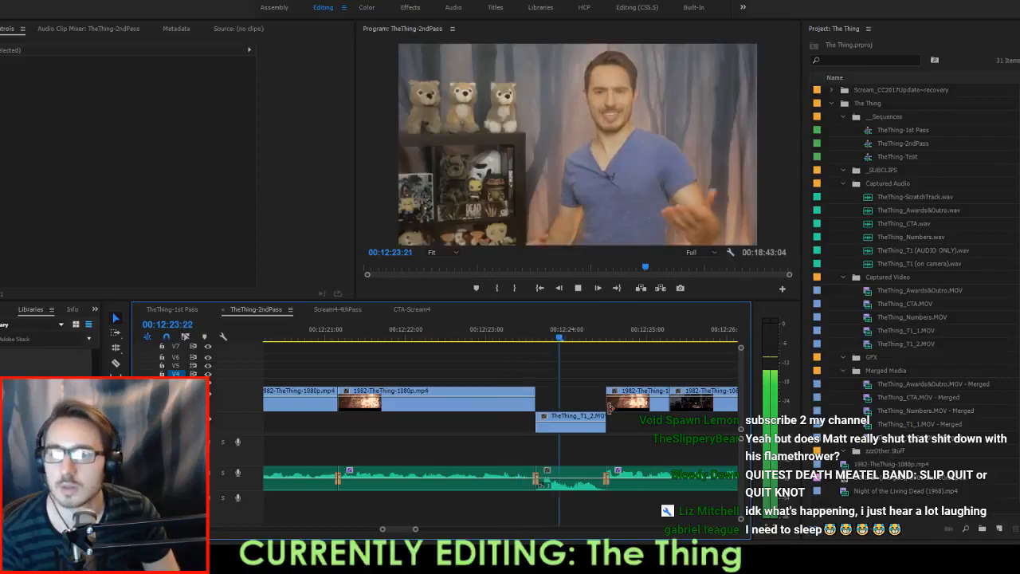
key(space)
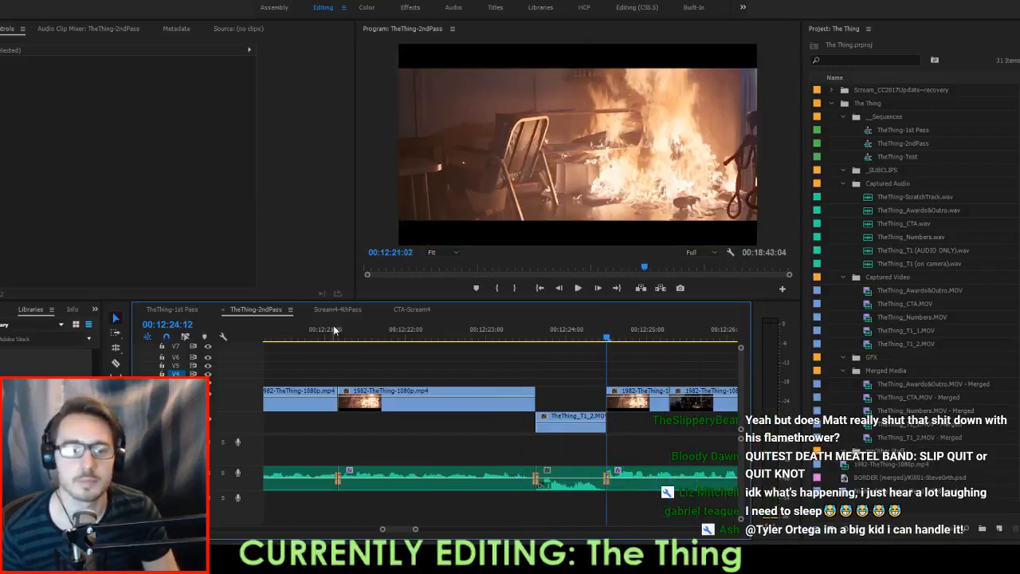
Replace the short burning room clip after the on-camera clip by extending the bearded man clip's start back to 00:12:24:12, and save the project.
drag(334, 330, 432, 324)
key(space)
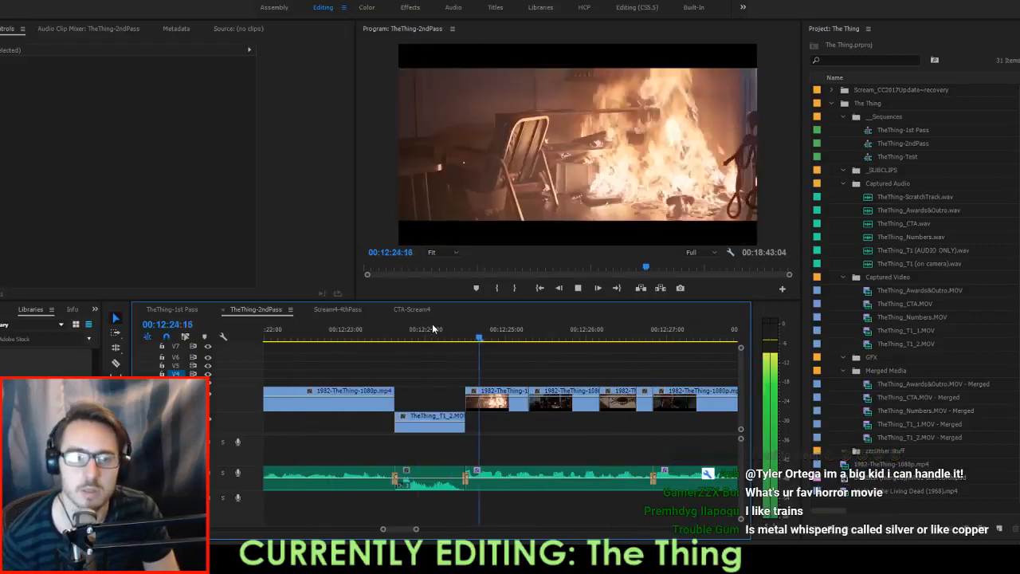
key(space)
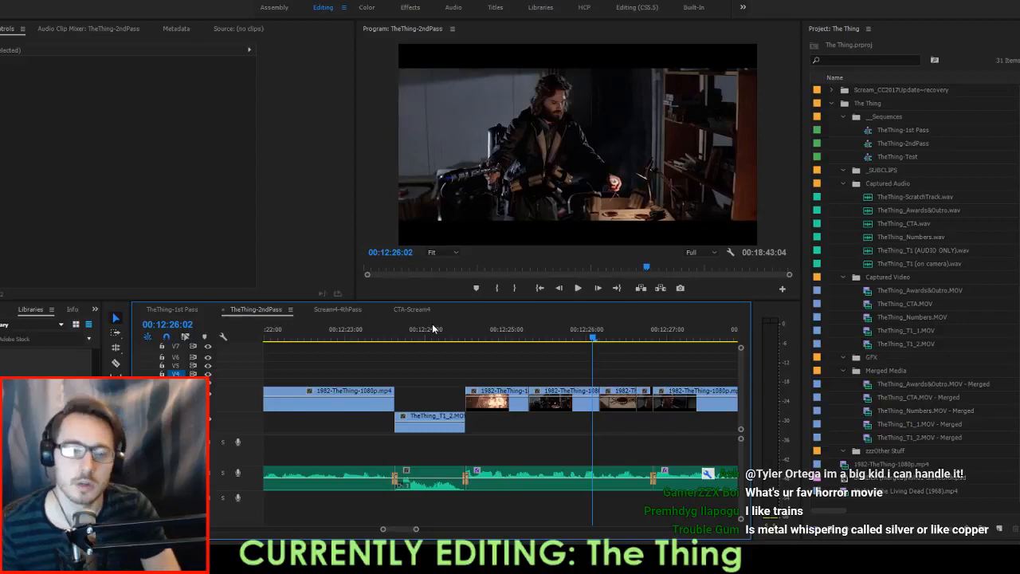
key(Up)
drag(531, 404, 468, 404)
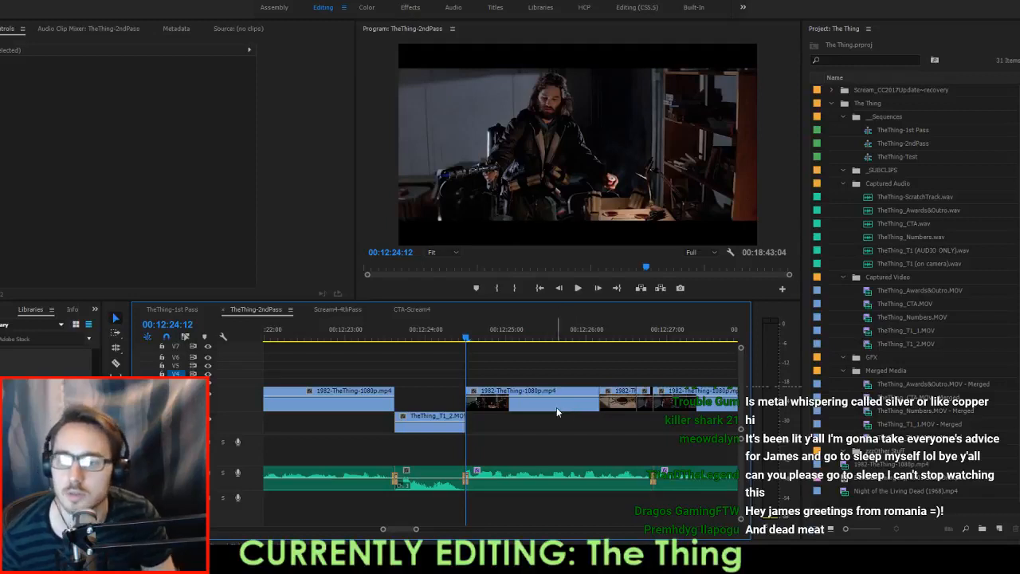
key(ctrl+s)
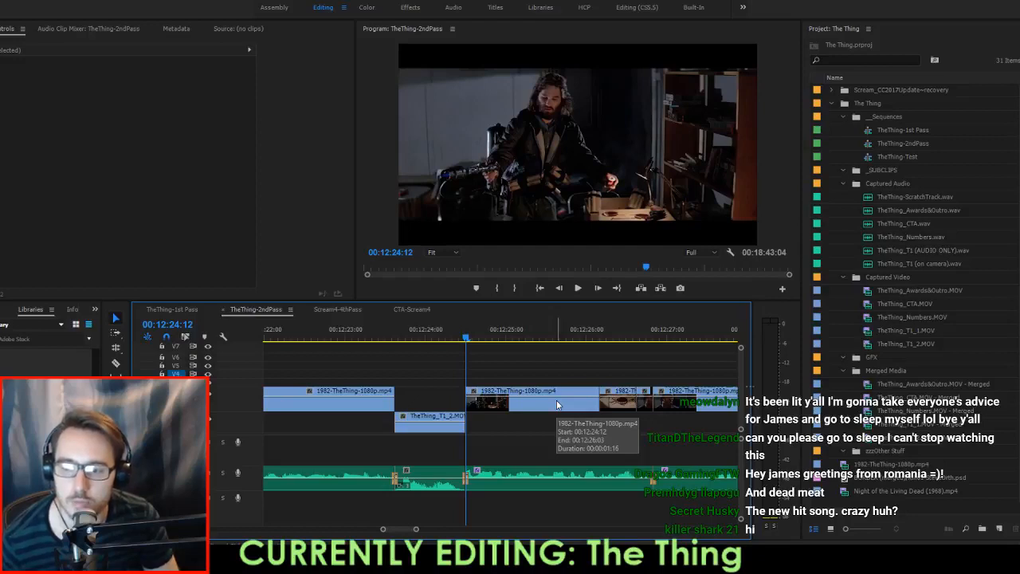
Play the edit from 00:12:24:12, delete the short headband man clip, and move the blood dish clip into its place with the bearded man clip extended to meet it.
key(space)
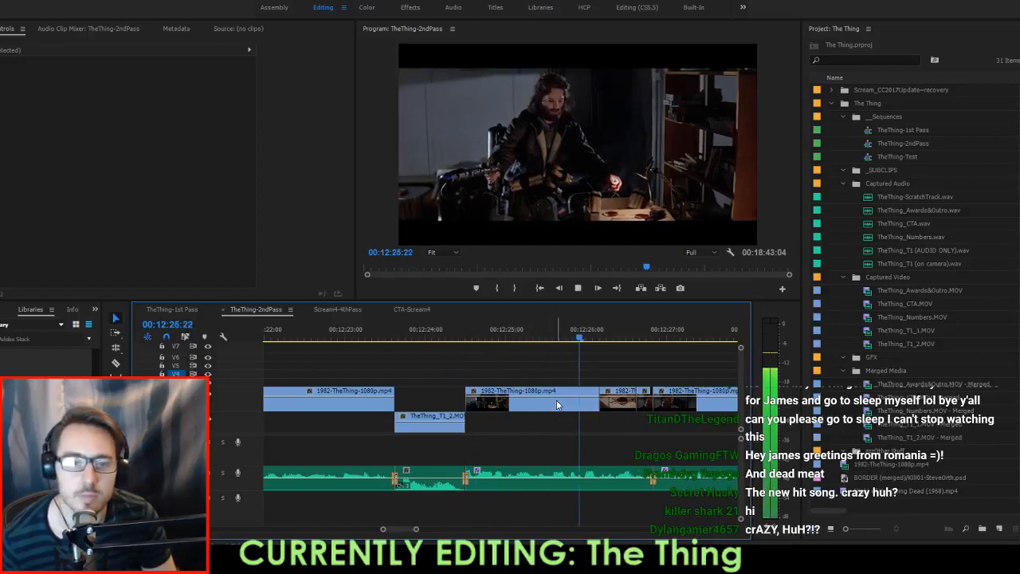
key(space)
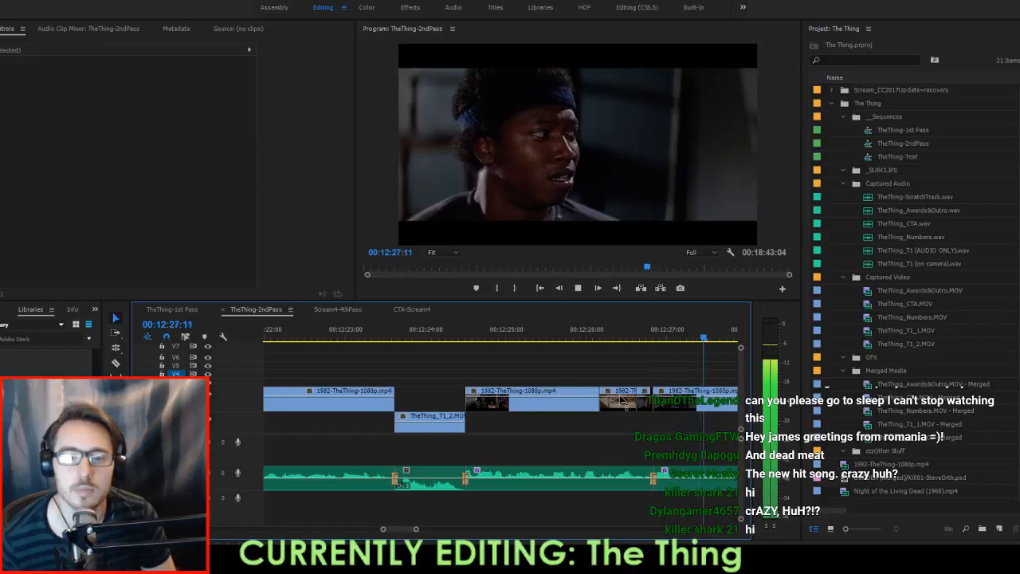
scroll(623, 397, down, 3)
key(space)
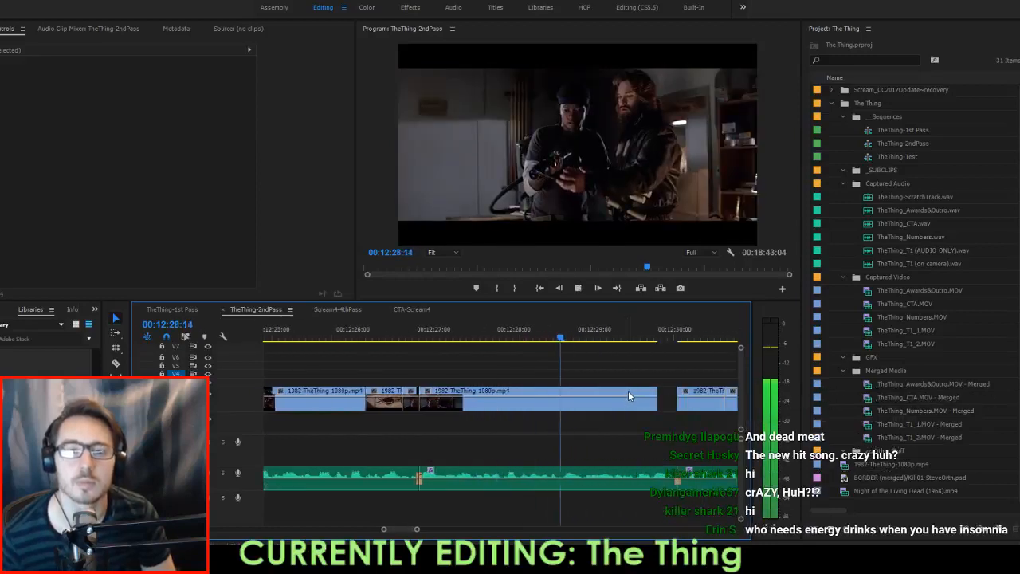
key(space)
click(405, 341)
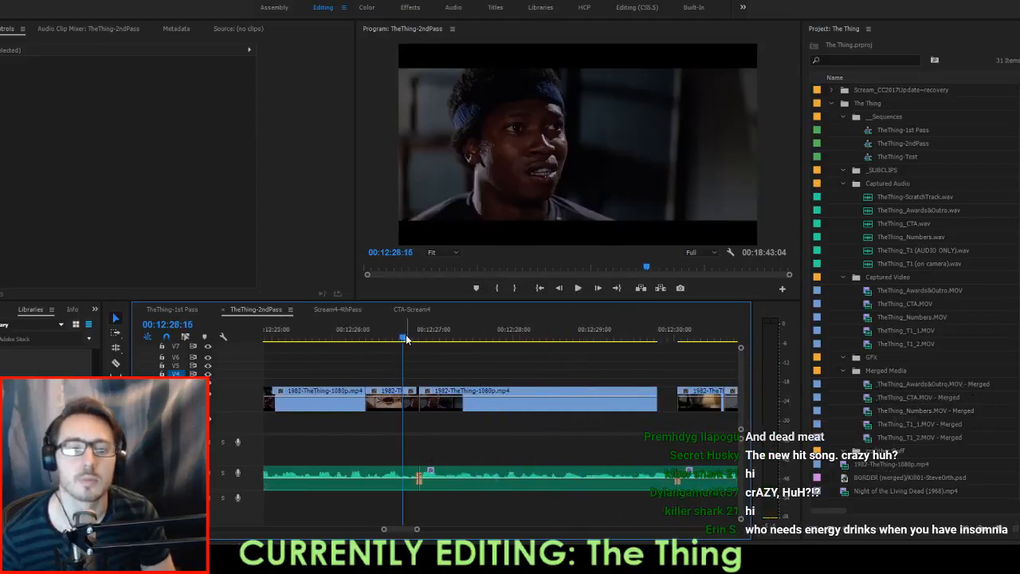
click(414, 407)
key(Delete)
mouse_move(385, 411)
mouse_down()
mouse_move(403, 412)
mouse_move(385, 403)
mouse_up()
Move the cut between the bearded man and blood dish clips back to 00:12:26:05 and play the change.
click(351, 339)
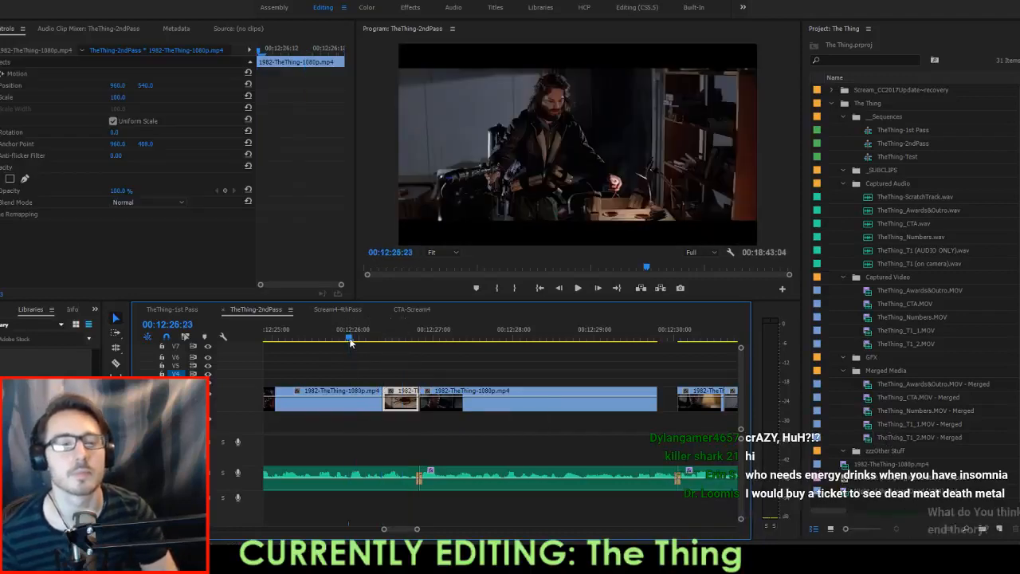
key(space)
drag(351, 341, 367, 345)
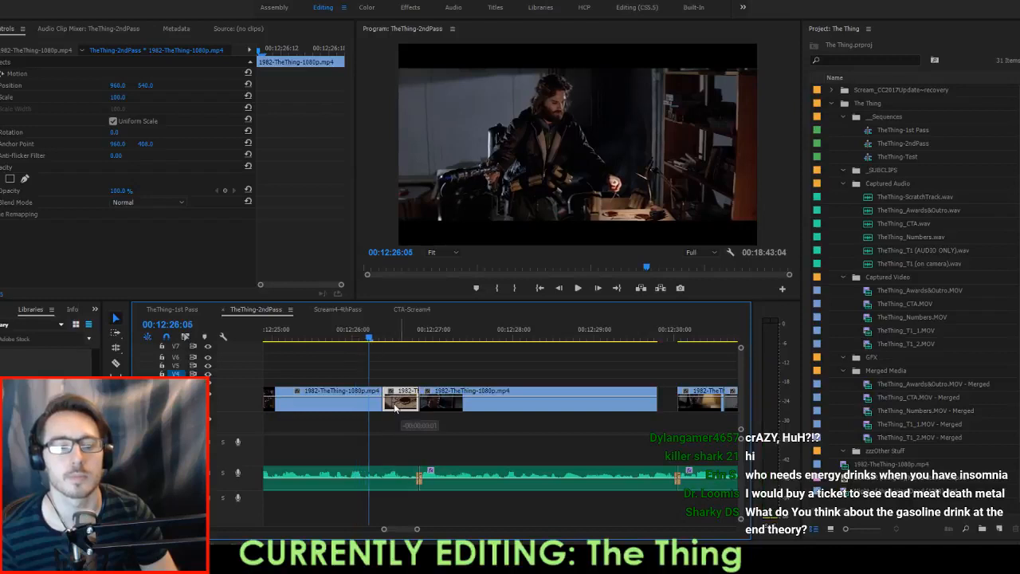
drag(396, 407, 438, 410)
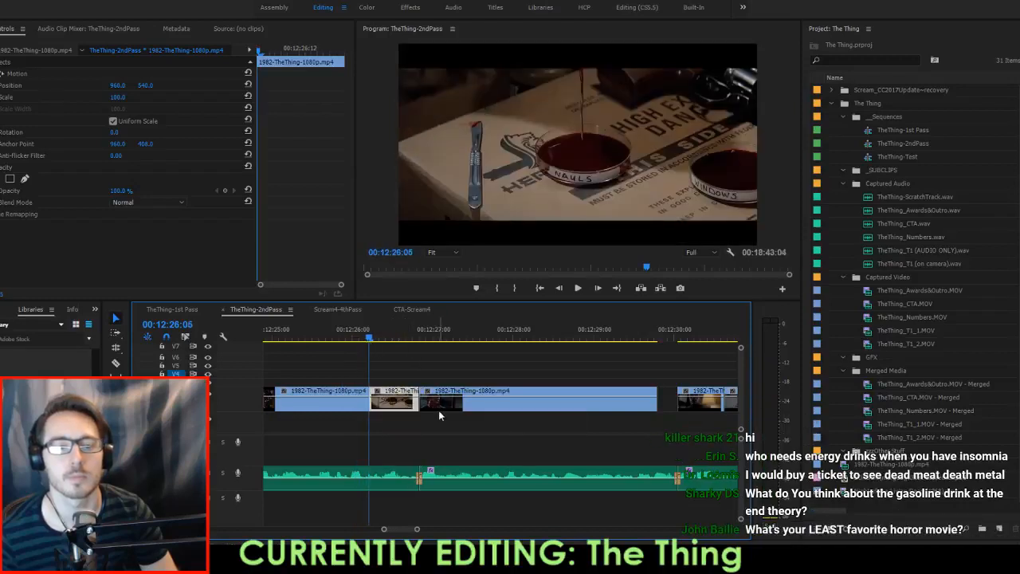
key(space)
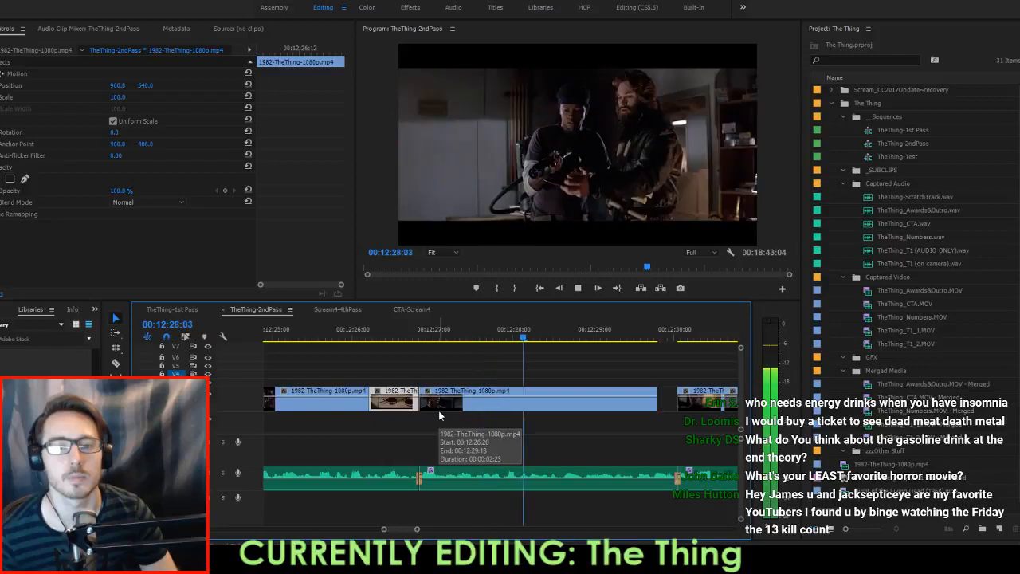
Replay the edit from the blood dish clip and extend the following clip's end, on the two men, to meet the next movie clip.
click(391, 335)
key(space)
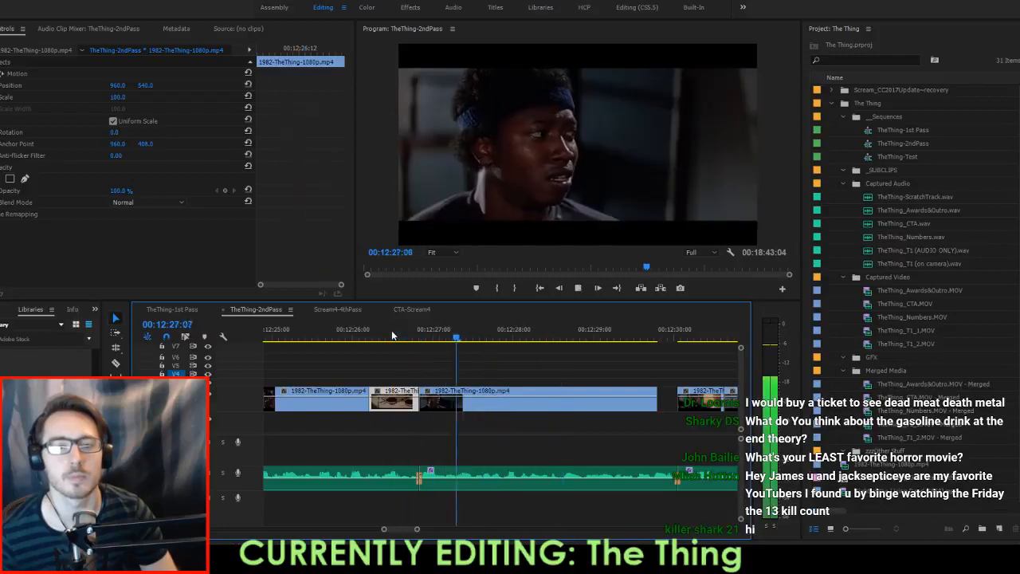
key(space)
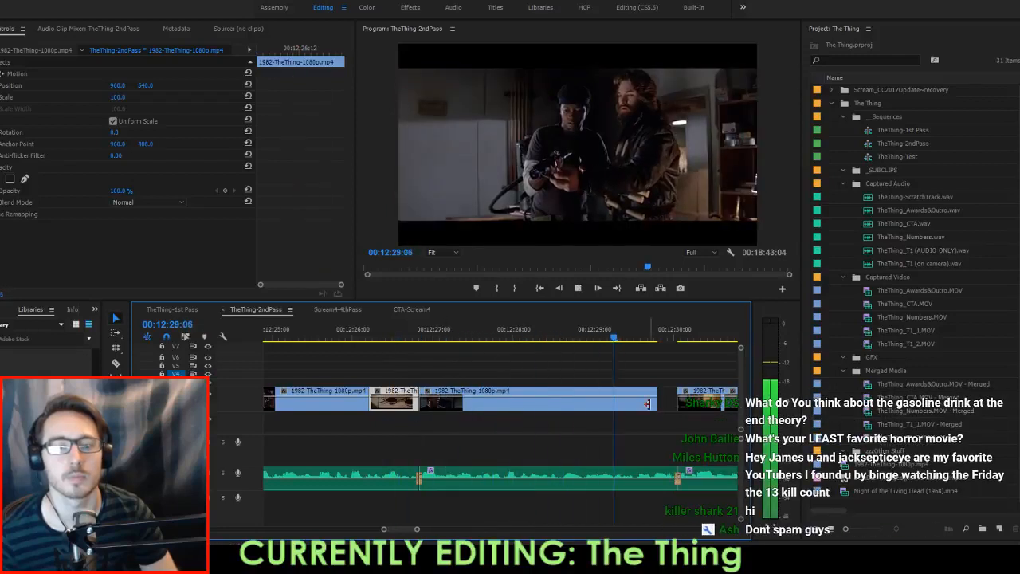
drag(654, 405, 668, 421)
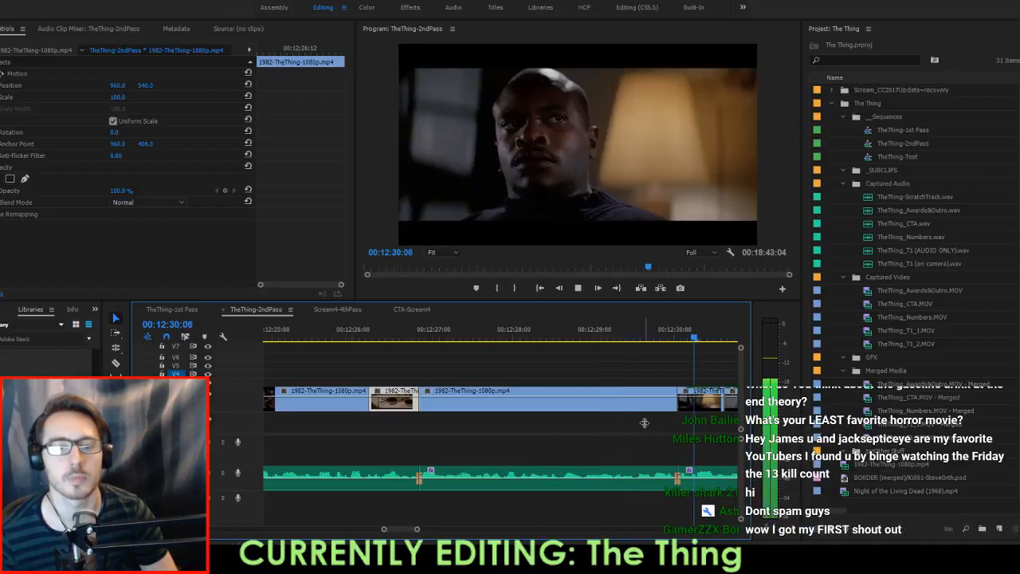
key(space)
Move the cut before the second shot of the two men to 00:12:30:19 and extend that clip's end to the next movie clip.
scroll(471, 426, up, 4)
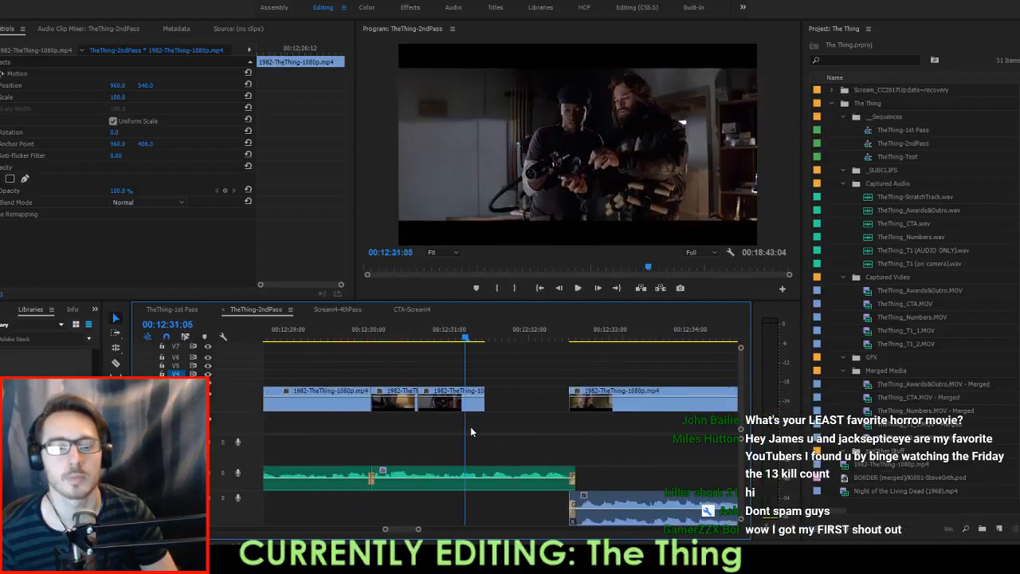
key(space)
key(space)
drag(368, 336, 430, 359)
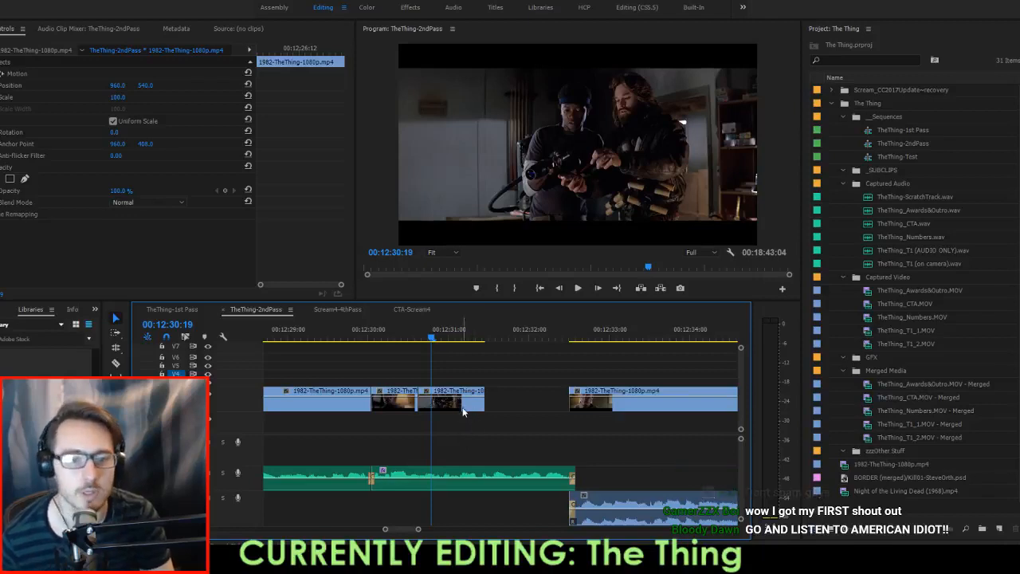
drag(463, 412, 570, 406)
key(Up)
click(539, 363)
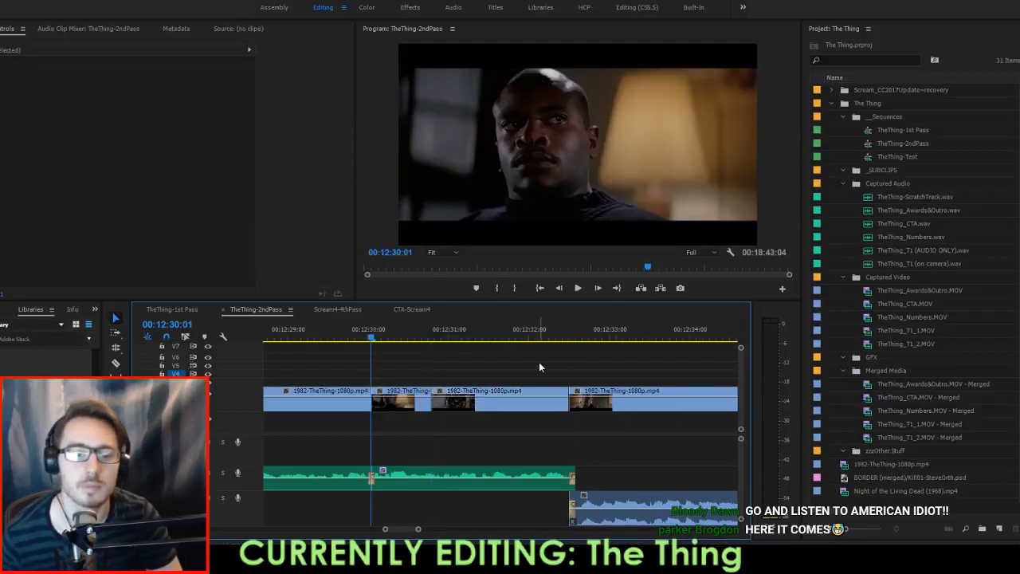
Play the edit from 00:12:30:01, split the two men clip at 00:12:31:18, slip its second part to another shot, and replay the passage.
key(space)
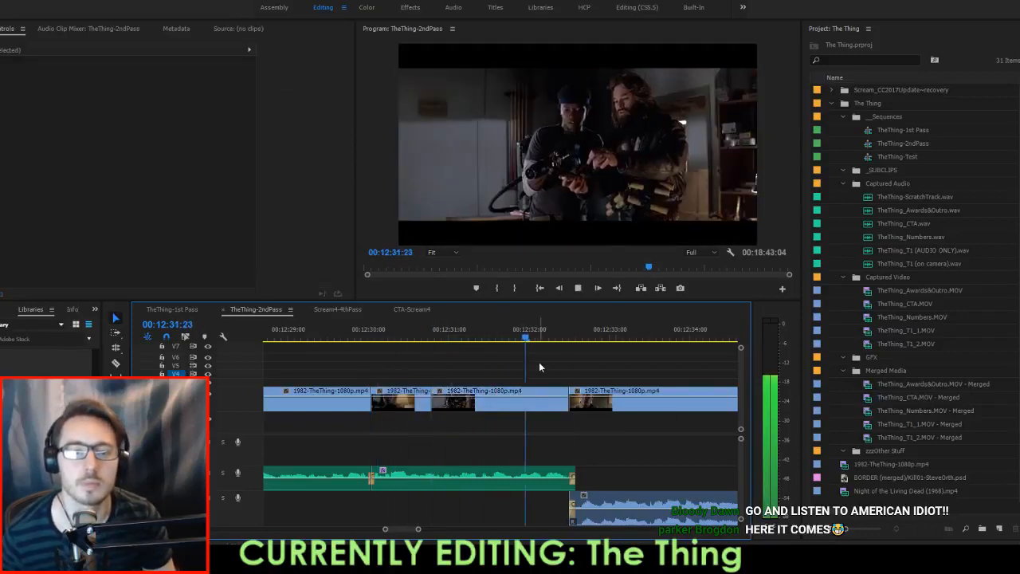
key(space)
click(369, 335)
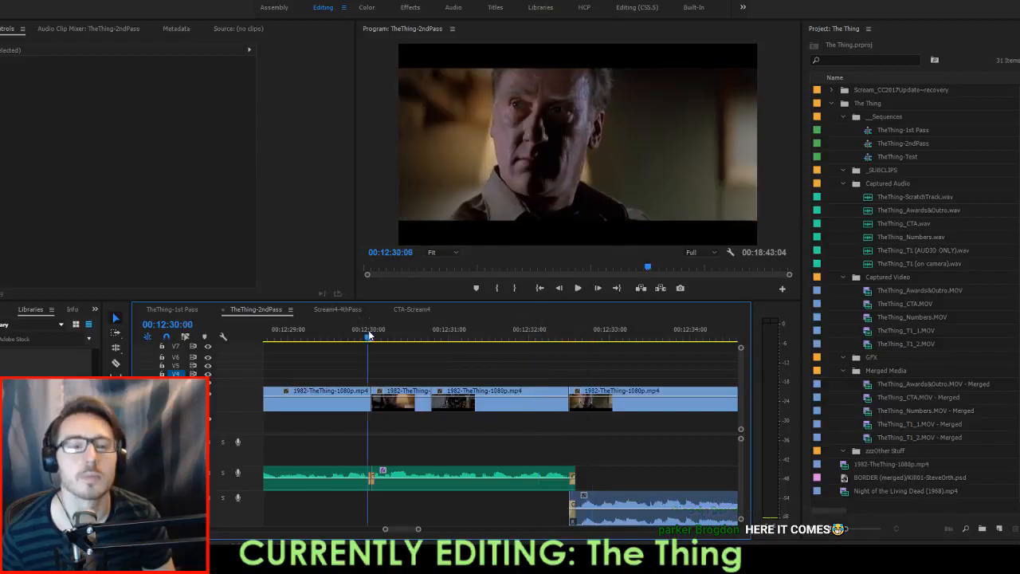
key(space)
key(space)
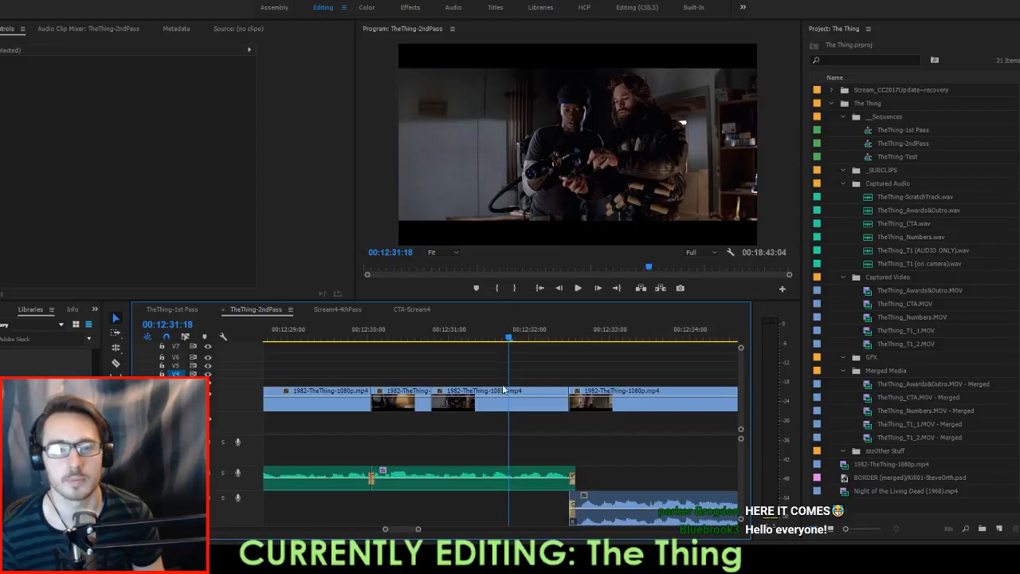
drag(535, 399, 514, 406)
key(space)
click(361, 338)
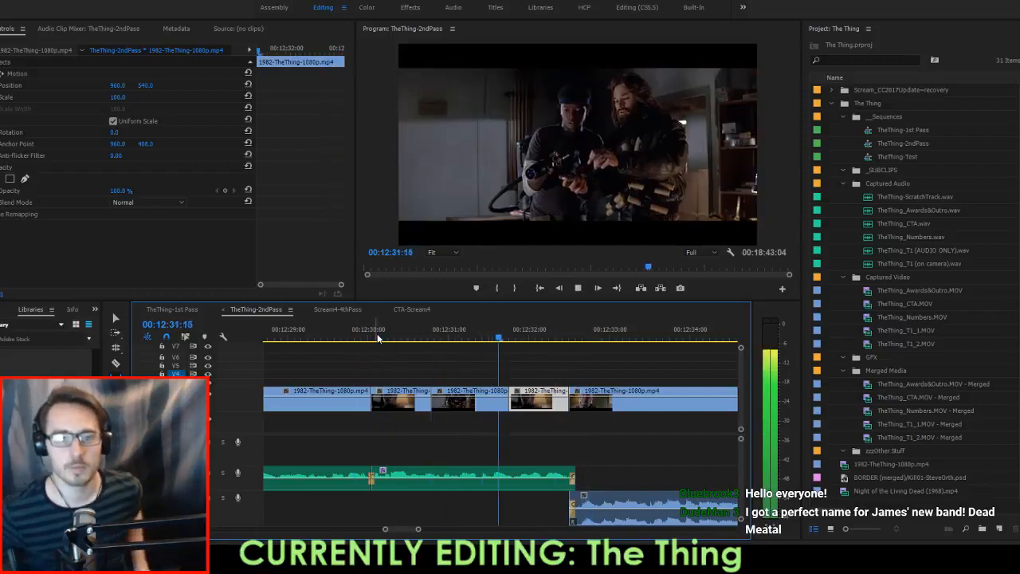
click(328, 339)
key(space)
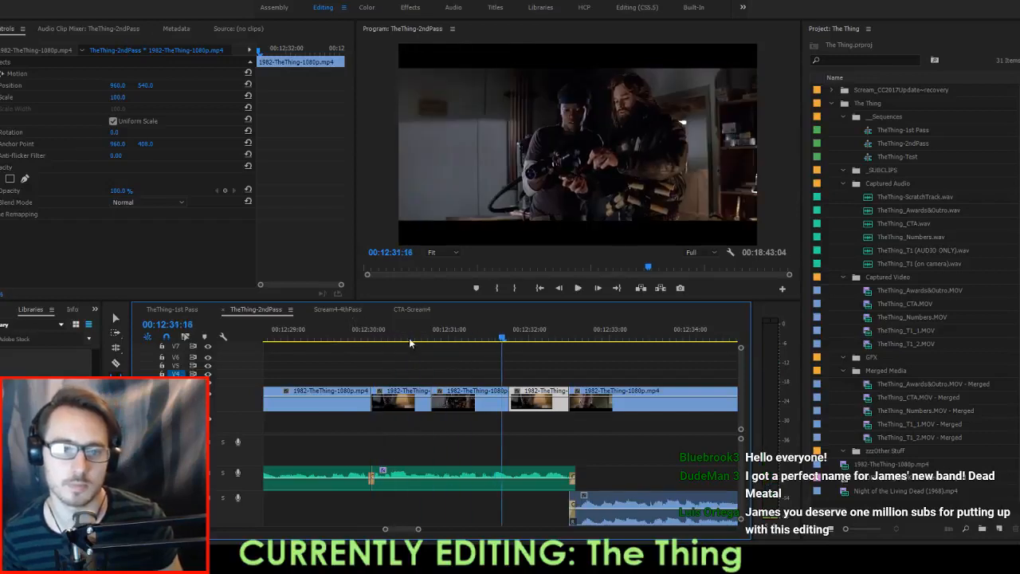
Move the cut before the two men clip to 00:12:30:16 and play the edit from 00:12:30:01.
drag(388, 339, 415, 342)
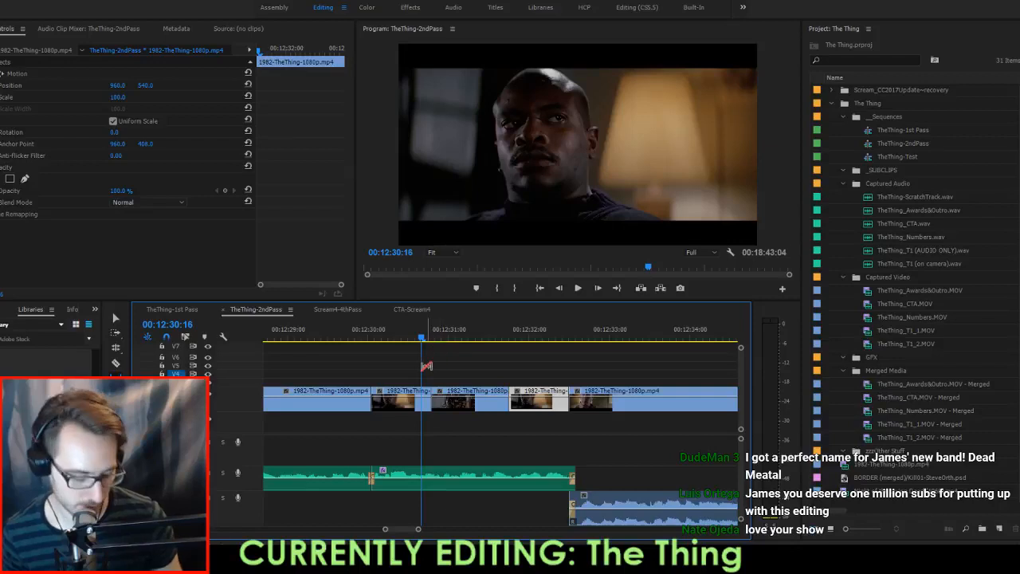
key(v)
drag(462, 404, 513, 405)
key(Up)
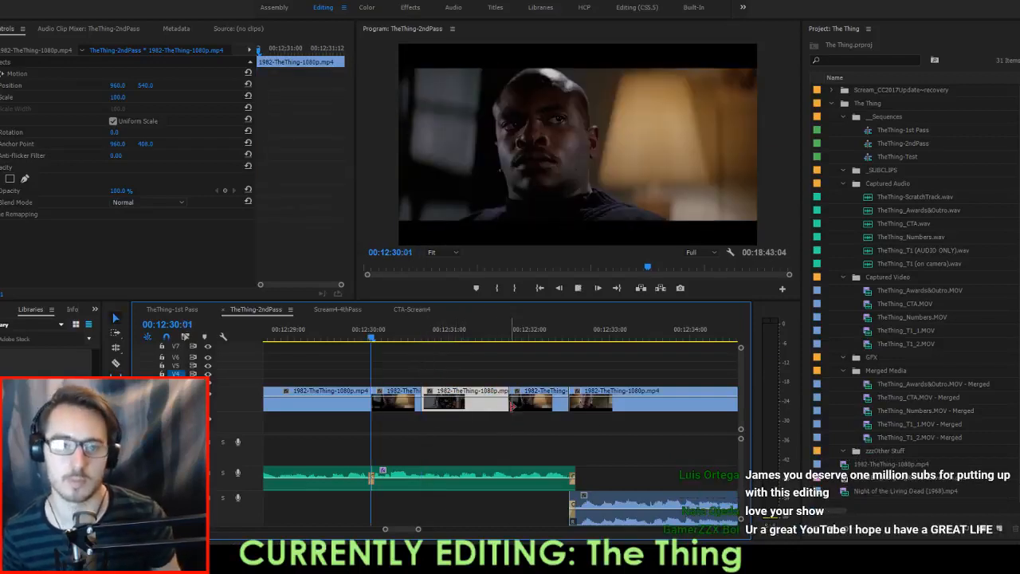
key(space)
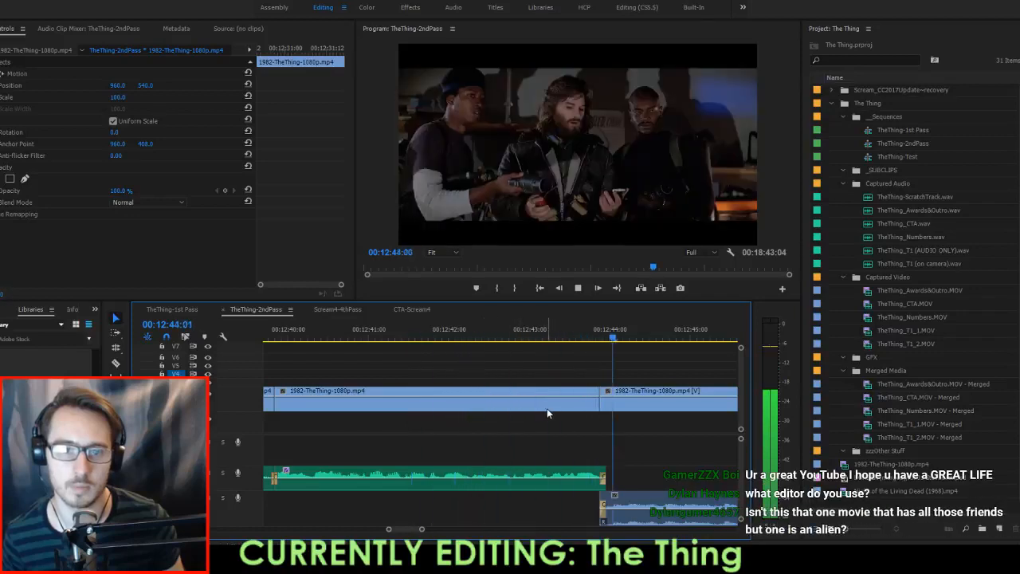
Replay the blood dish clip, split it at 00:12:41:21, and slip its second part to begin on the seated man beside the lamp.
key(space)
key(Up)
key(Up)
key(Up)
key(Up)
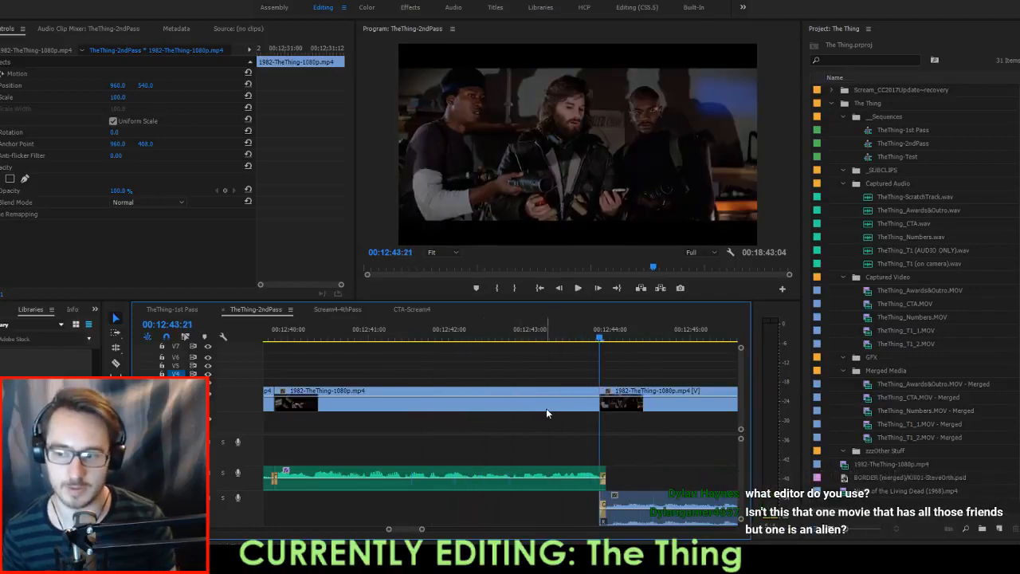
key(space)
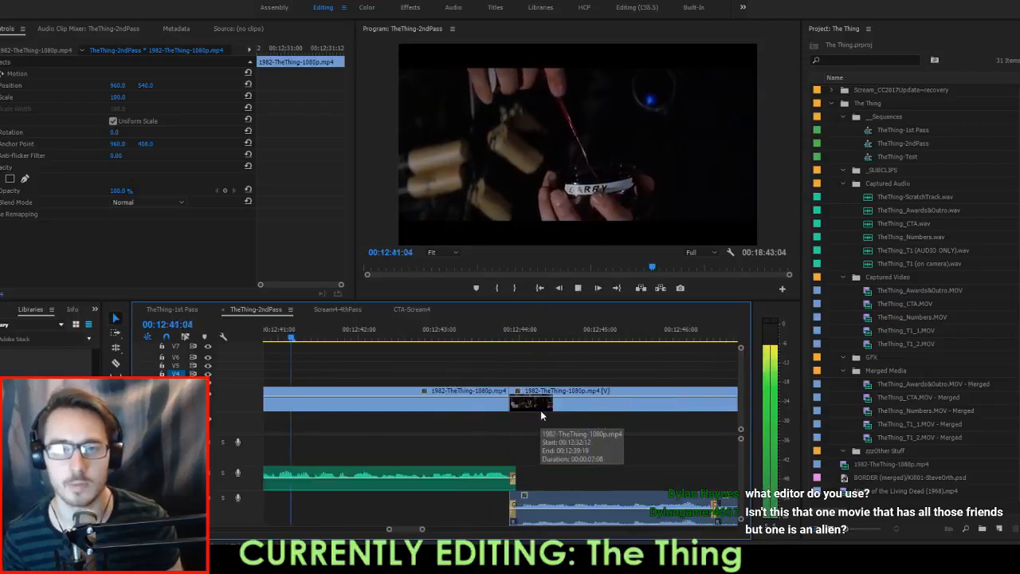
key(space)
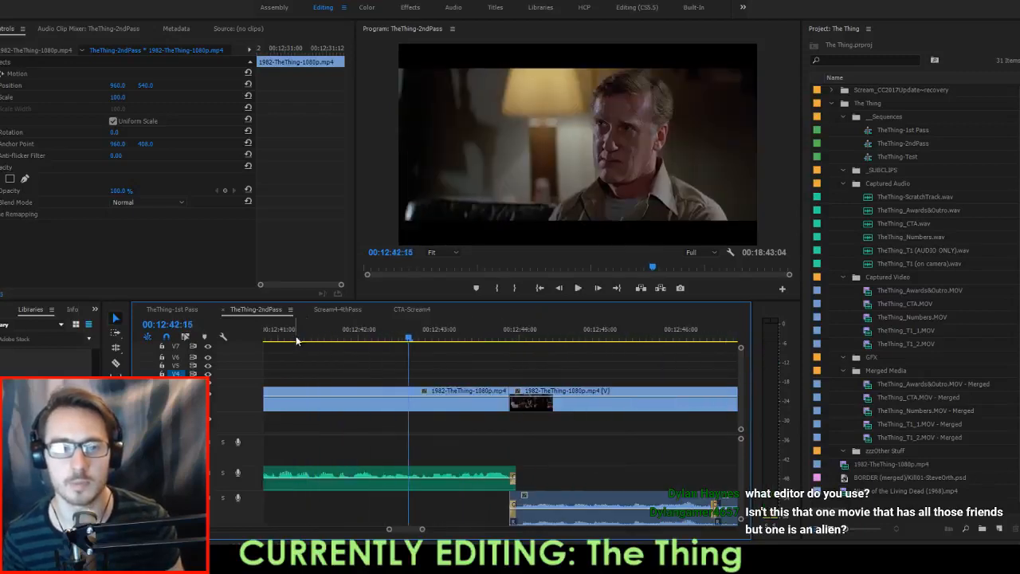
drag(315, 338, 348, 353)
key(c)
click(357, 393)
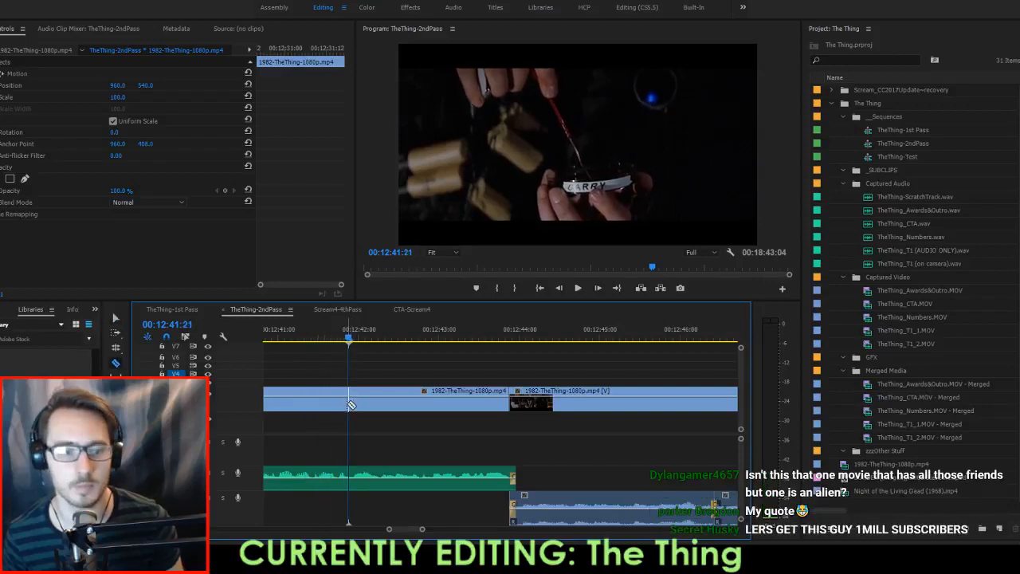
key(v)
click(408, 404)
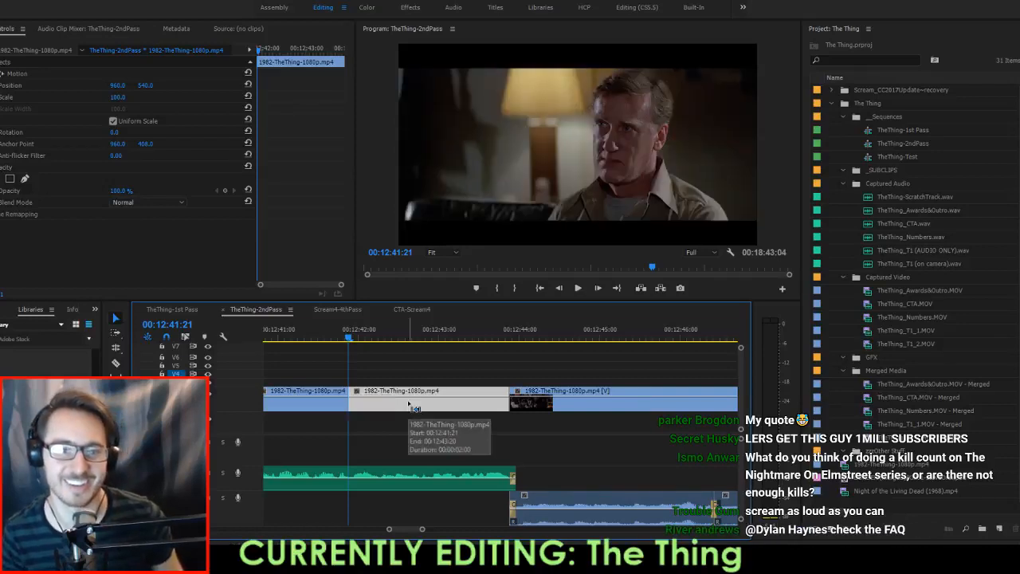
Play the edit from 00:12:40:10 through the following movie clips into the first on-camera clip.
key(shift+Left)
key(shift+Left)
key(shift+Left)
key(shift+Left)
key(shift+Left)
key(shift+Left)
key(shift+Left)
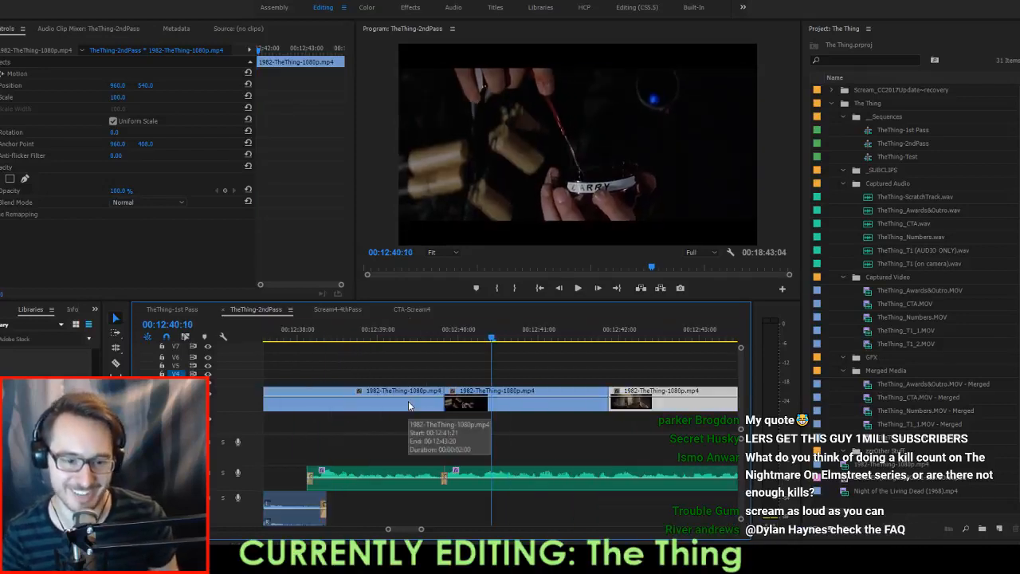
key(space)
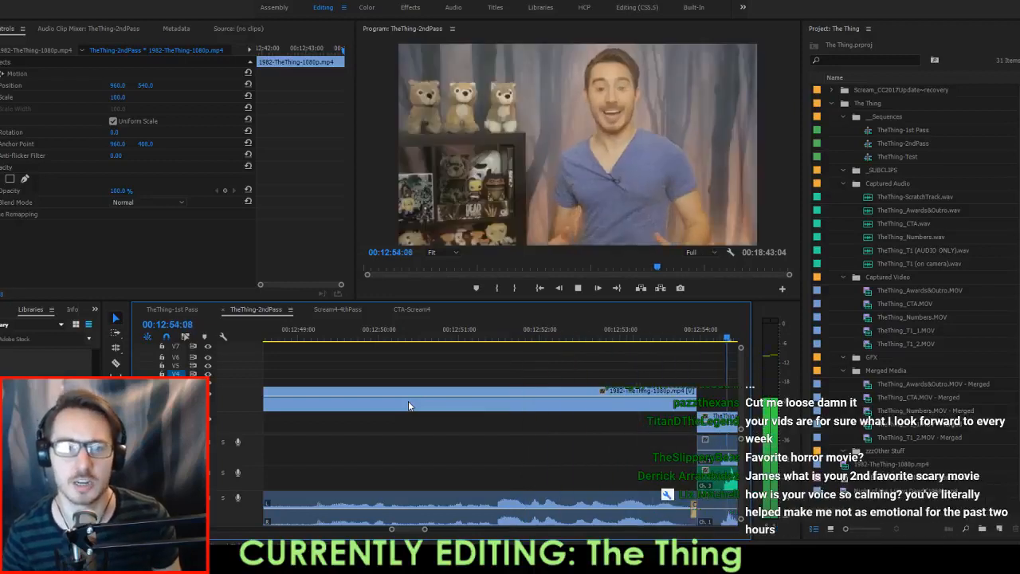
key(space)
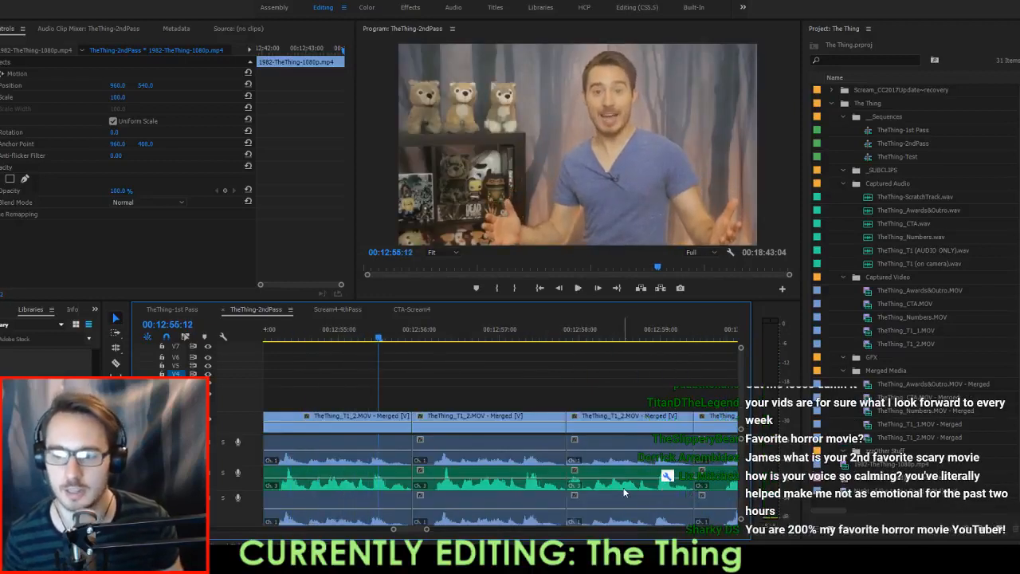
Delete the extra blue audio clips above and below the green voice audio of the on-camera clips.
scroll(638, 463, down, 5)
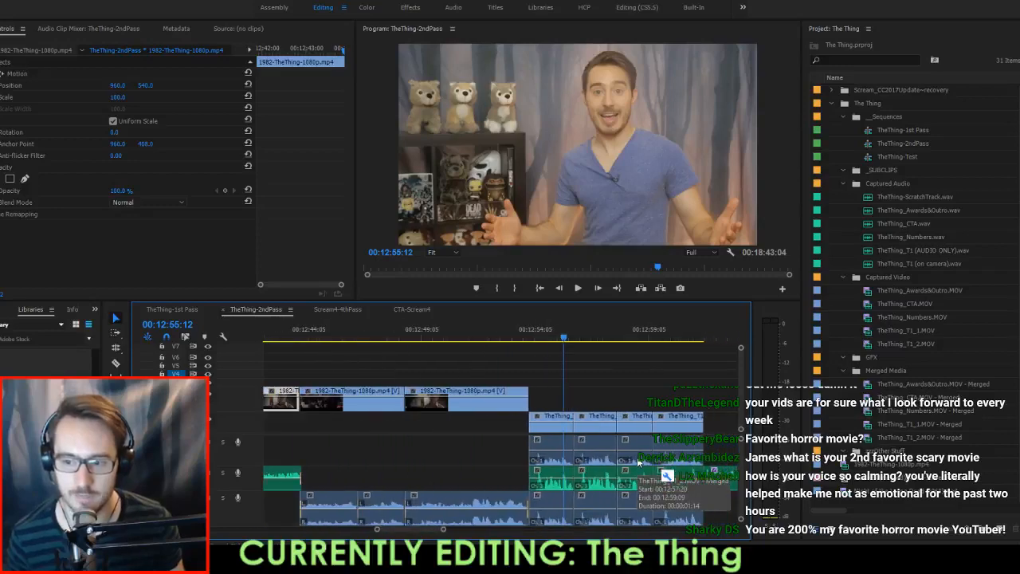
scroll(608, 471, down, 1)
click(697, 512)
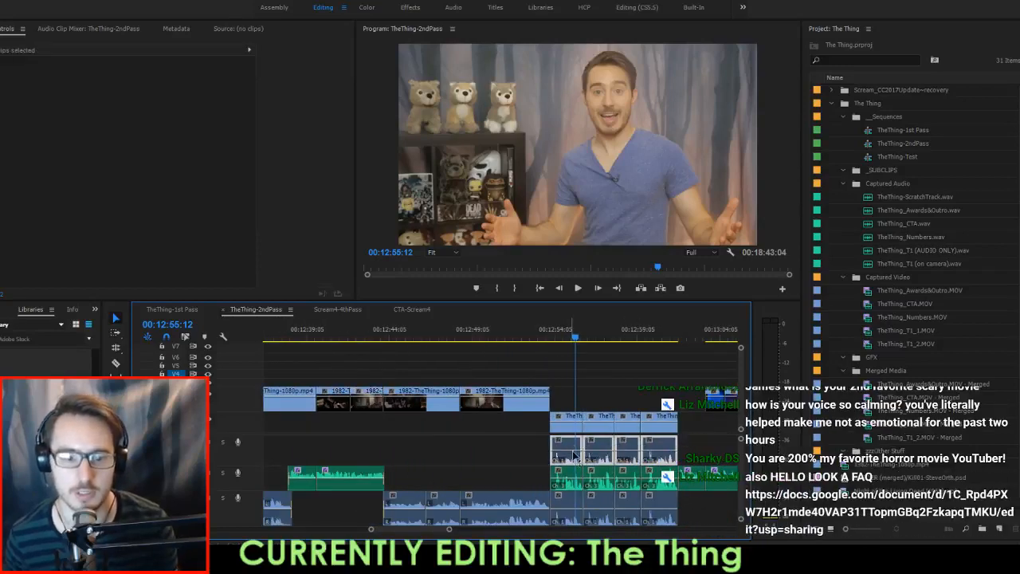
drag(697, 511, 579, 511)
key(Delete)
Ripple trim the first on-camera clip's start from 00:12:53:23 to 00:12:54:06 and save the project.
key(Up)
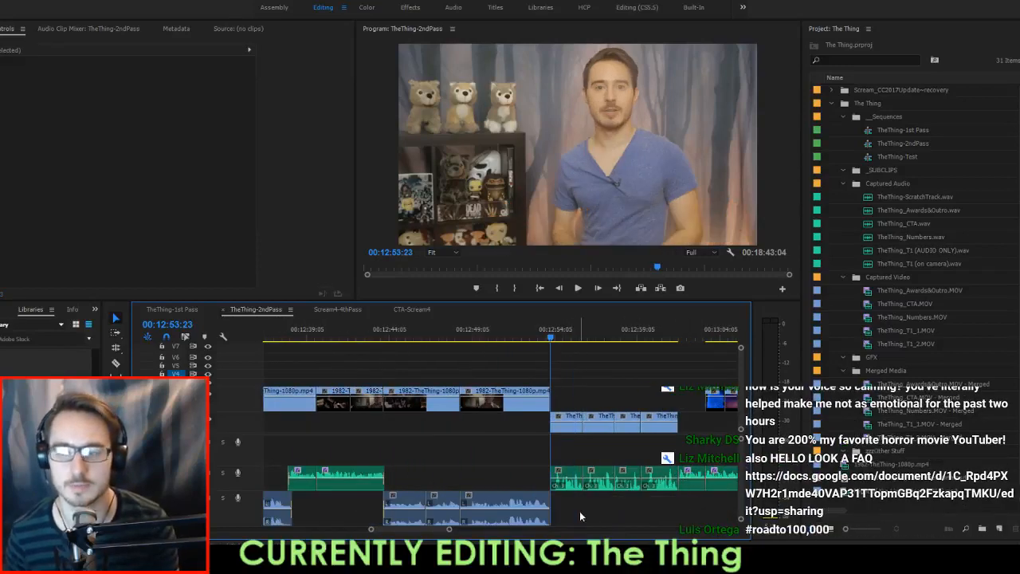
key(space)
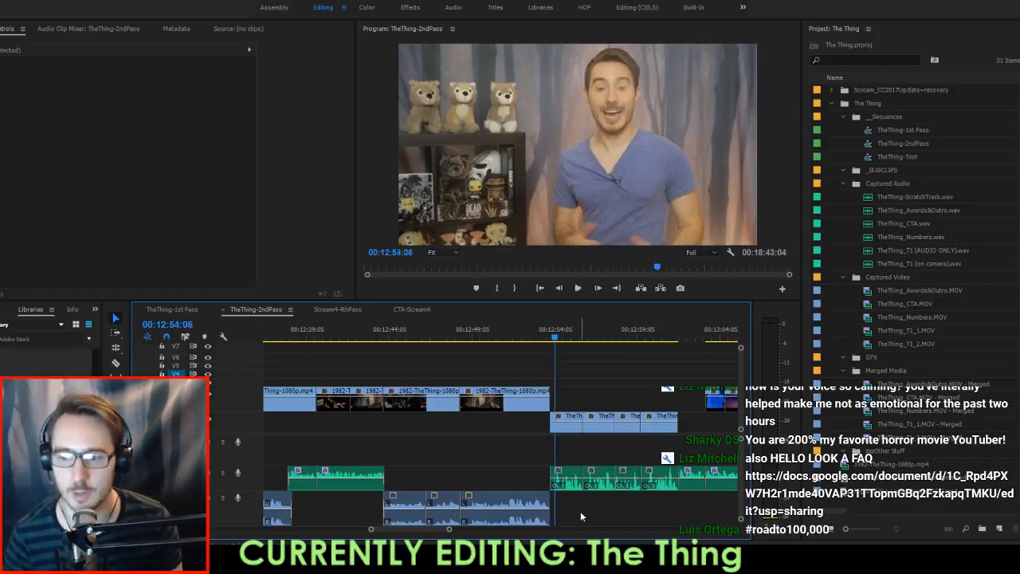
key(Right)
key(Right)
key(Left)
key(Left)
key(Left)
key(Left)
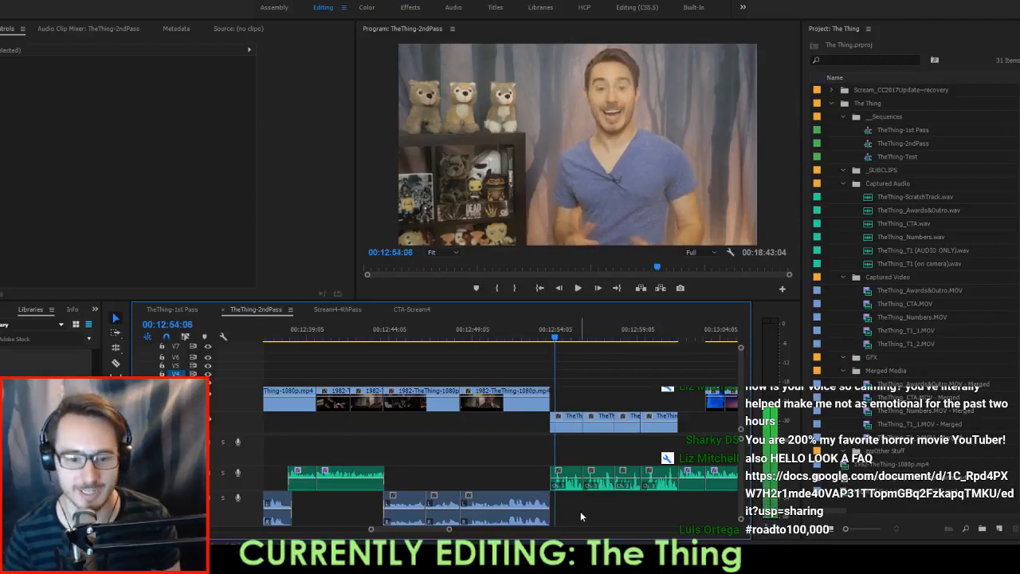
key(q)
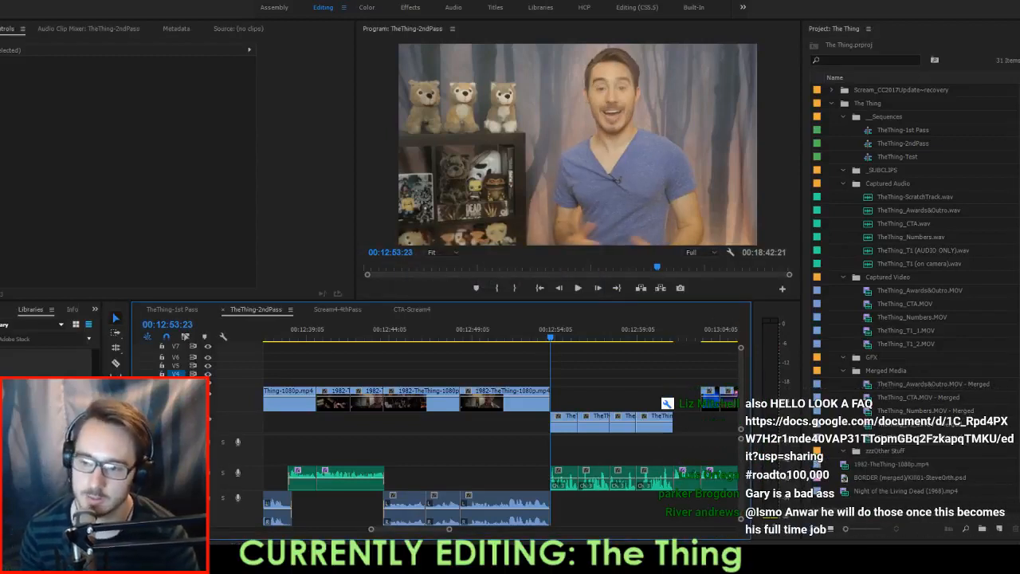
key(ctrl+s)
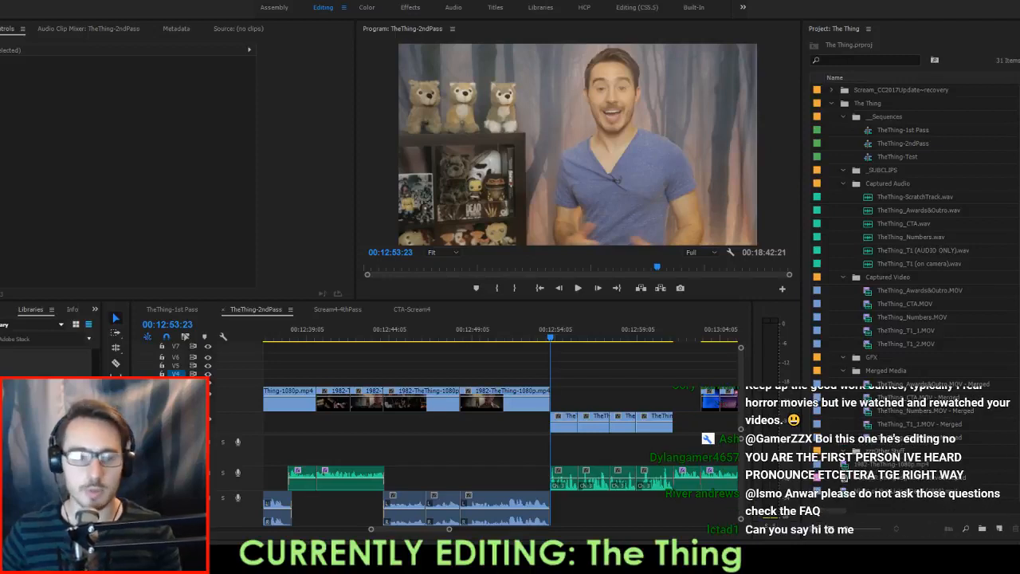
Replay the edit from 00:12:47:18 into the on-camera section and extract the first on-camera clip starting at 00:12:53:23.
click(484, 361)
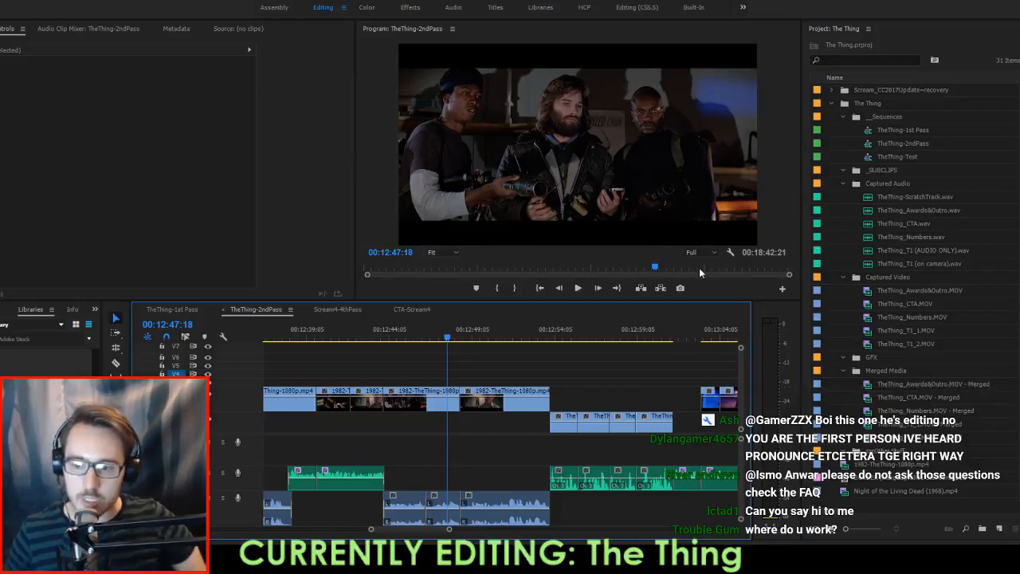
key(space)
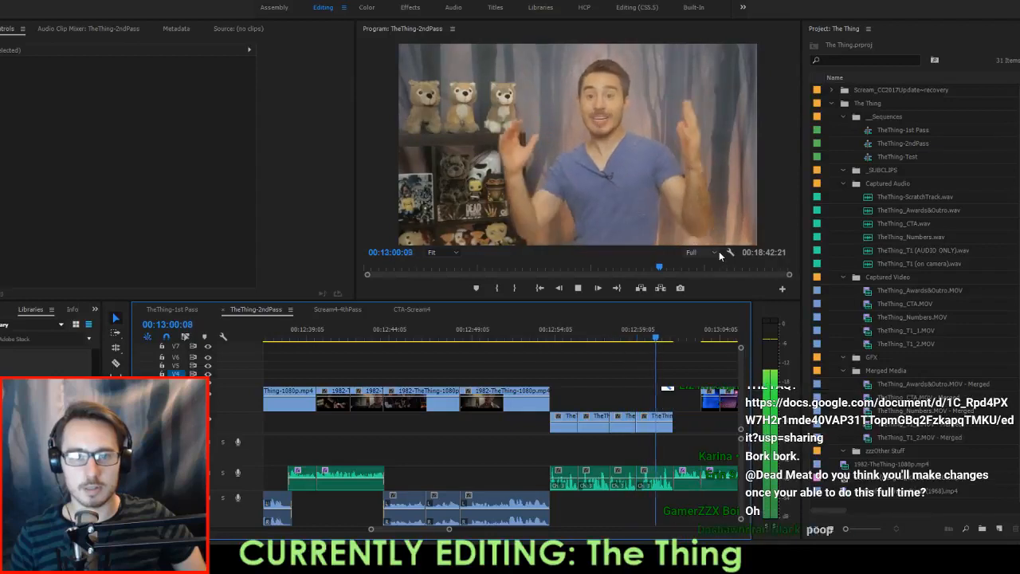
key(space)
key(space)
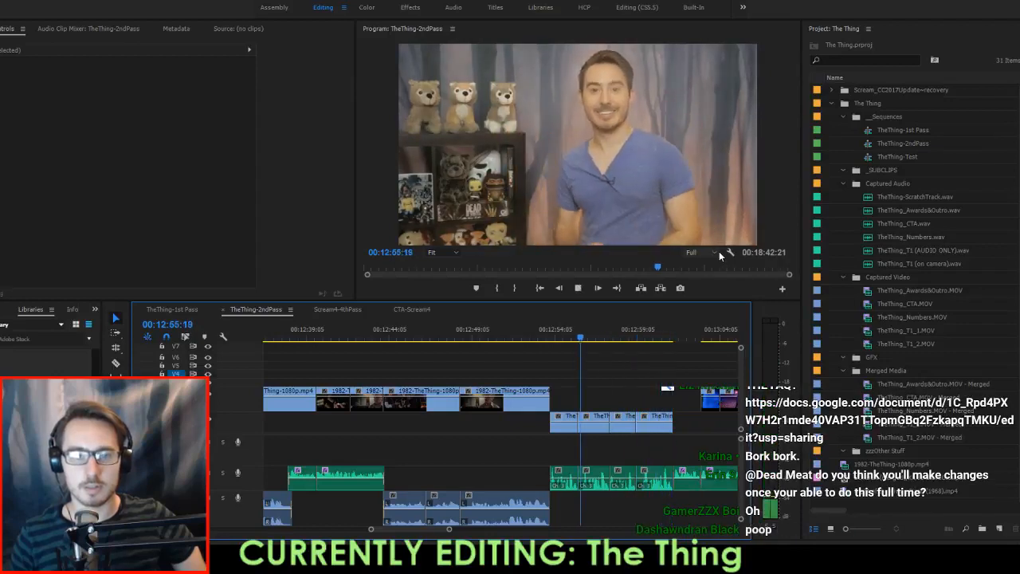
key(space)
key(space)
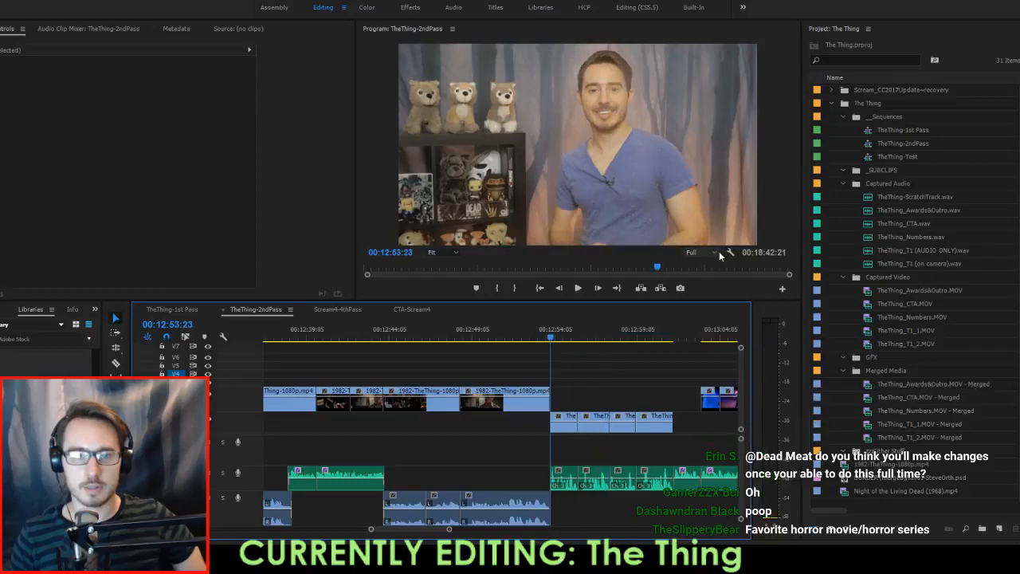
key(space)
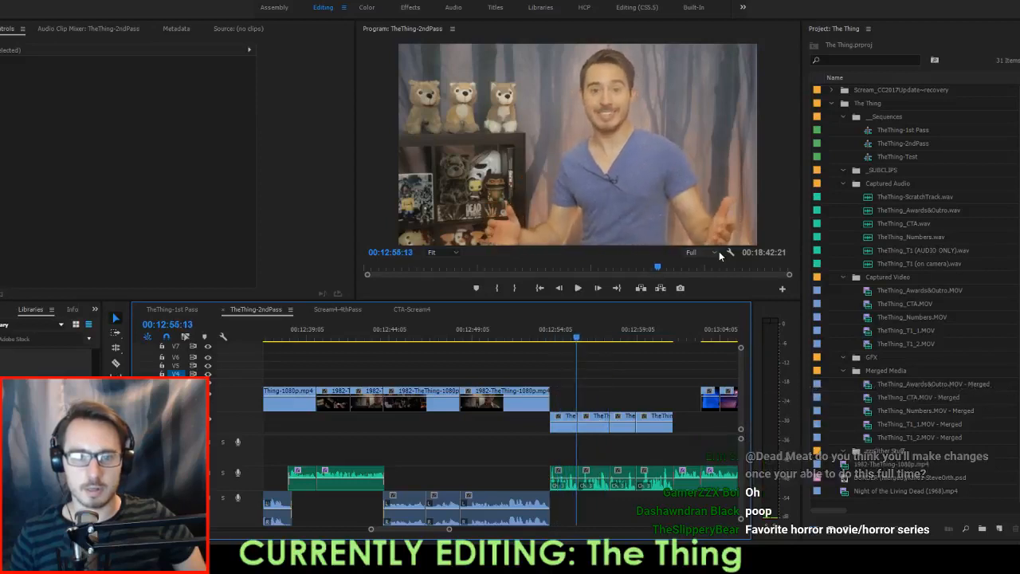
key(o)
key(Up)
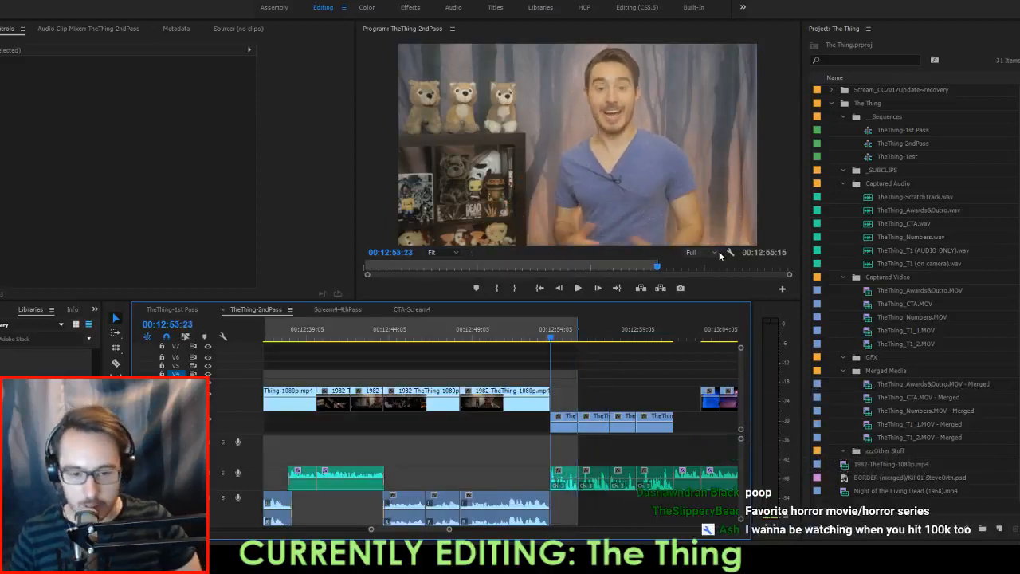
key(i)
key(apostrophe)
Extract the on-camera section's opening frames from 00:12:53:23 to 00:12:54:04 and play the new start.
key(space)
key(space)
key(Left)
key(Left)
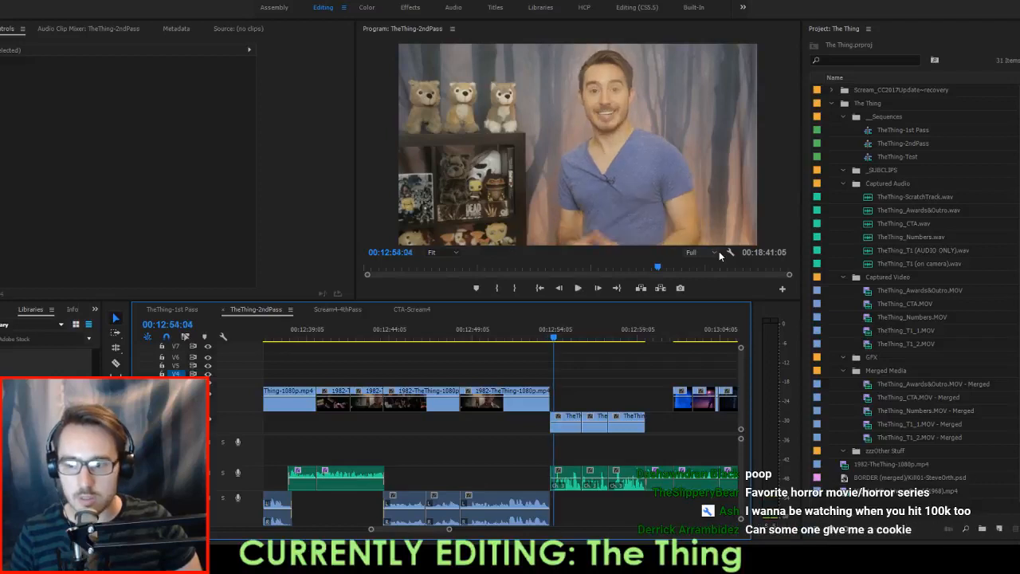
key(o)
key(Up)
key(i)
key(apostrophe)
key(space)
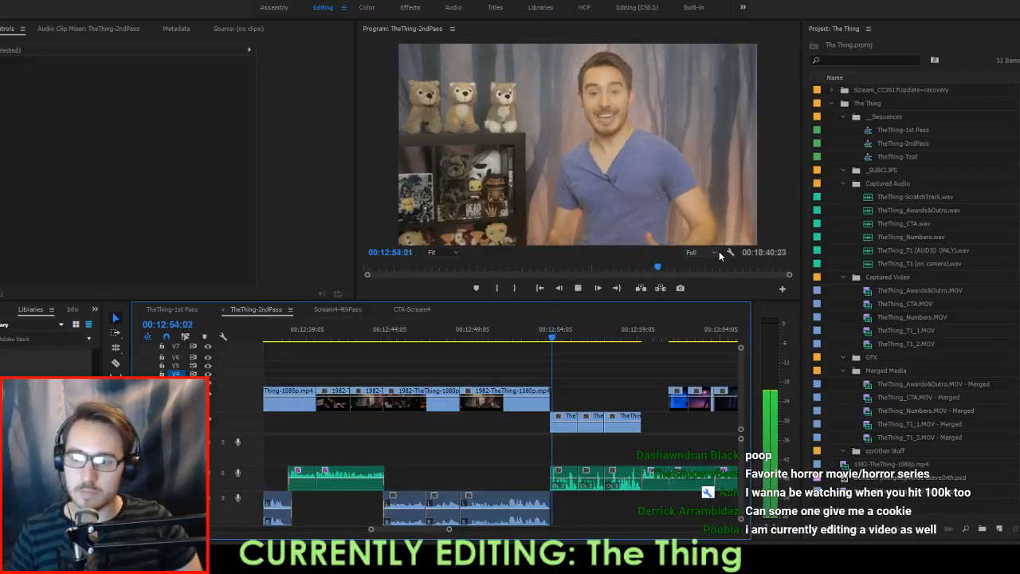
key(space)
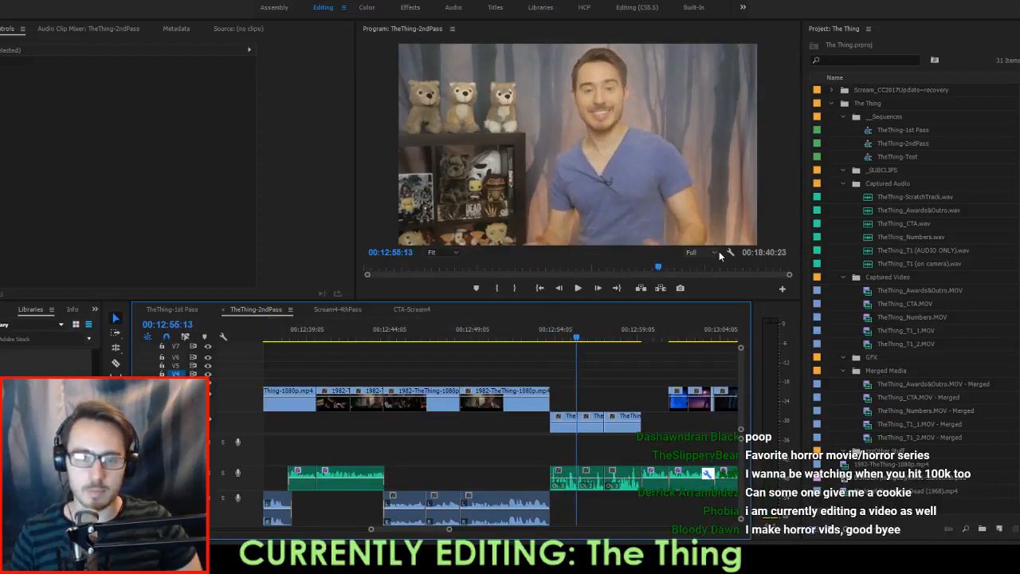
Play the remaining on-camera clips and extract the stretch from 00:12:55:13 to just before the last on-camera clip.
key(Left)
key(Left)
key(Right)
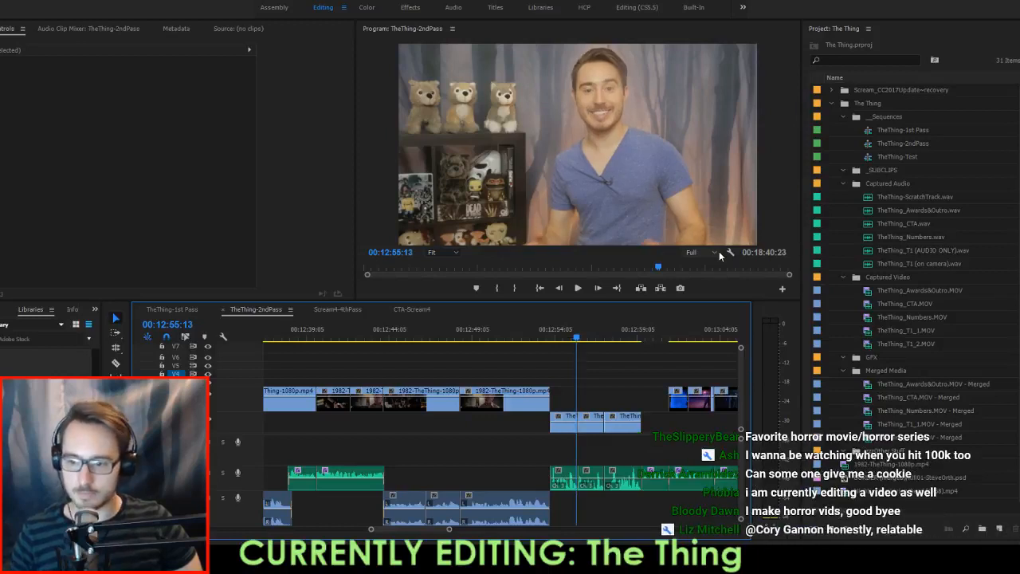
key(space)
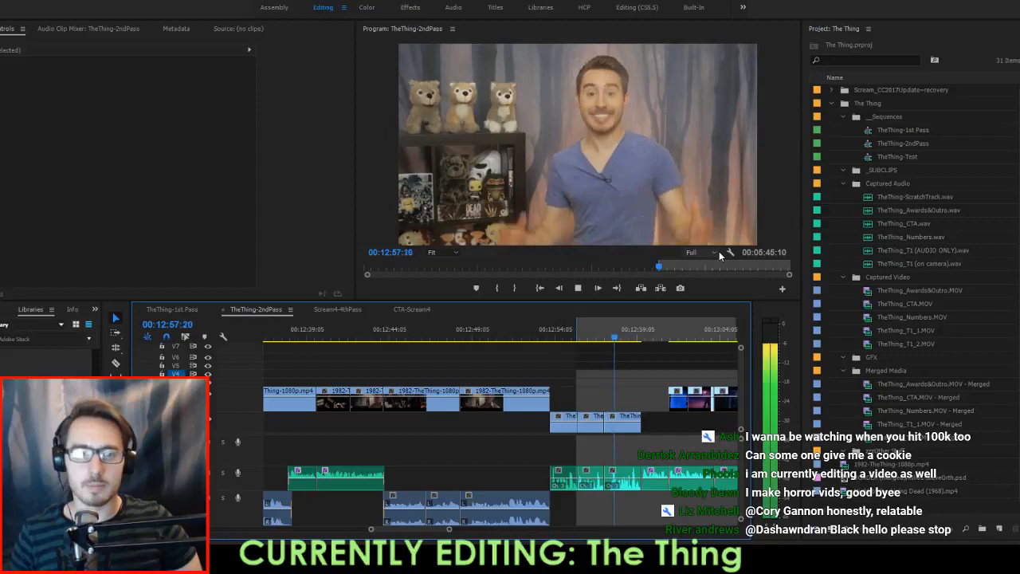
key(space)
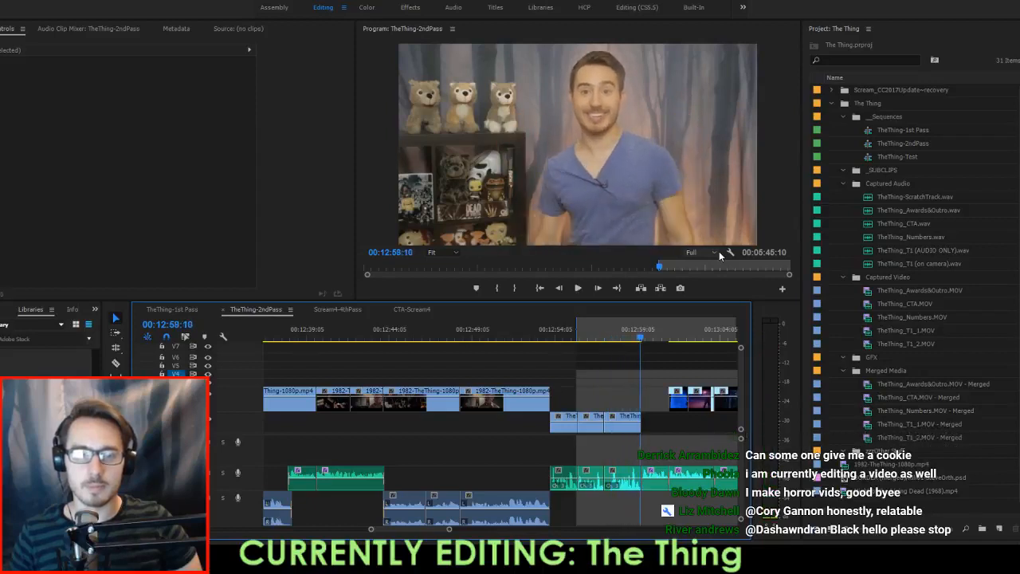
key(Up)
key(Left)
key(o)
key(apostrophe)
Extract the stretch without picture from 00:12:57:19 to the start of the next movie clip.
key(Down)
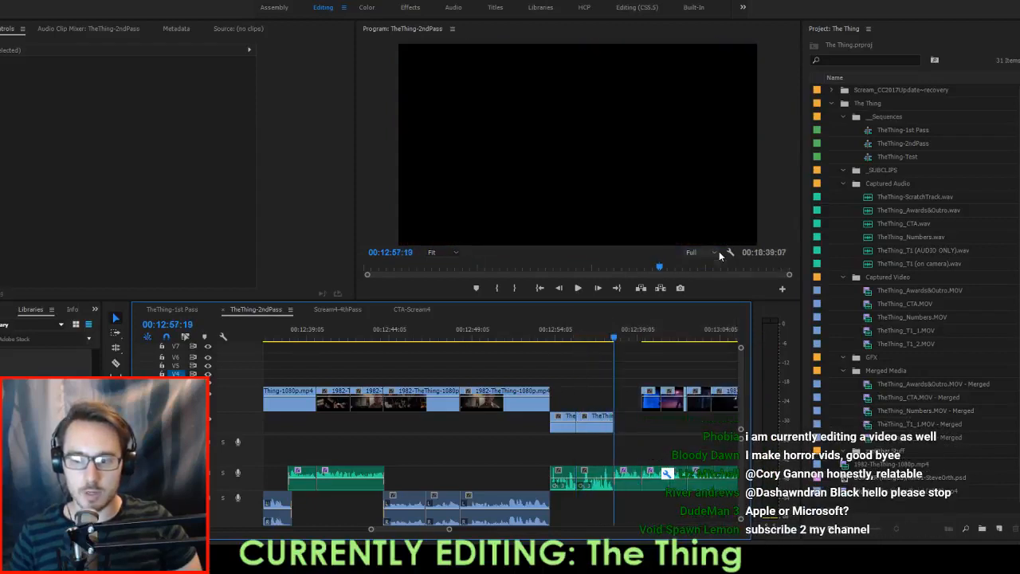
key(i)
key(Down)
key(o)
key(apostrophe)
Replay the on-camera section, extract the last clip's final frames from 00:12:57:17, and play that clip's start again.
key(Up)
key(Up)
key(space)
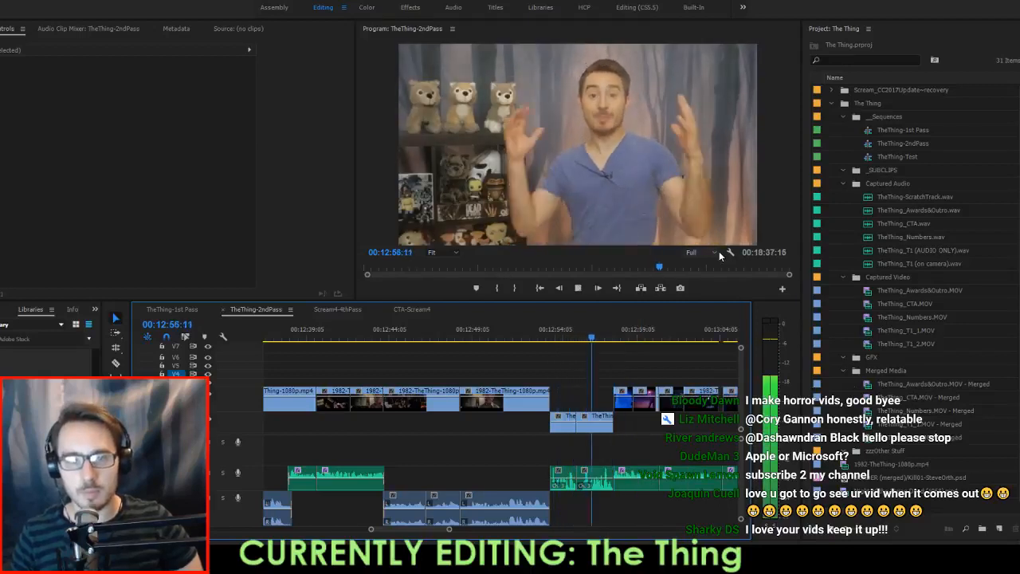
key(space)
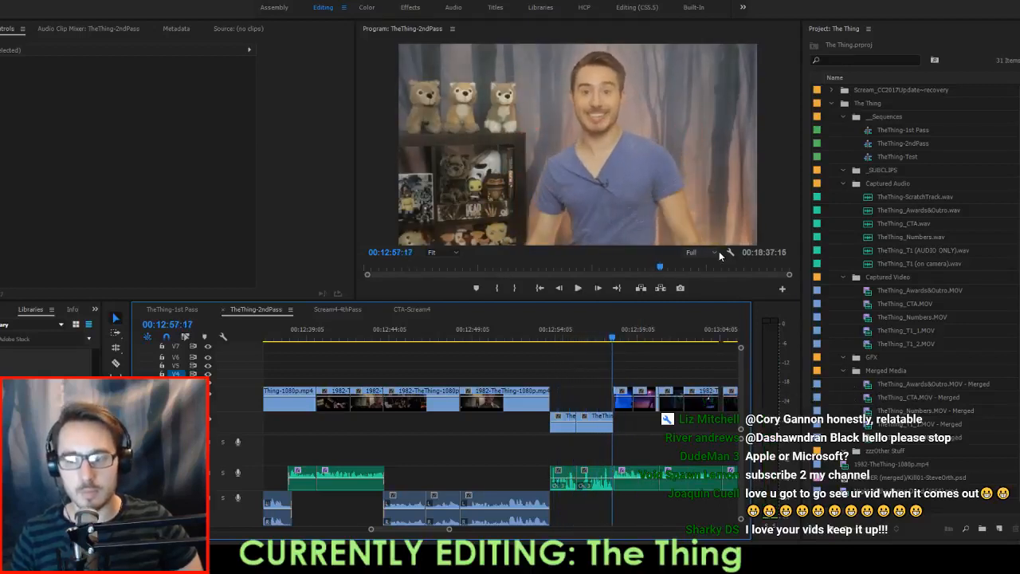
key(i)
key(Down)
key(o)
key(apostrophe)
key(Up)
key(space)
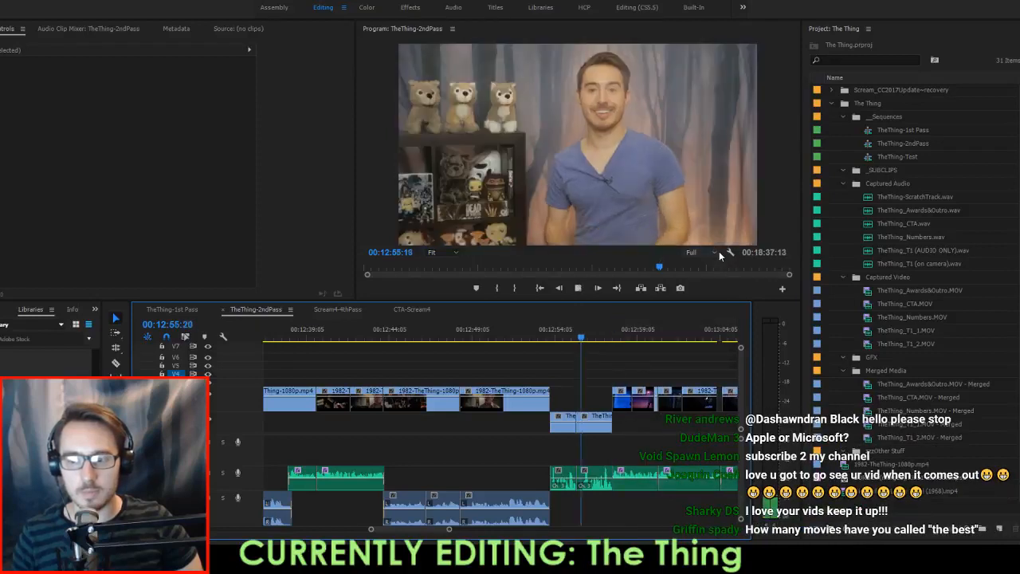
key(space)
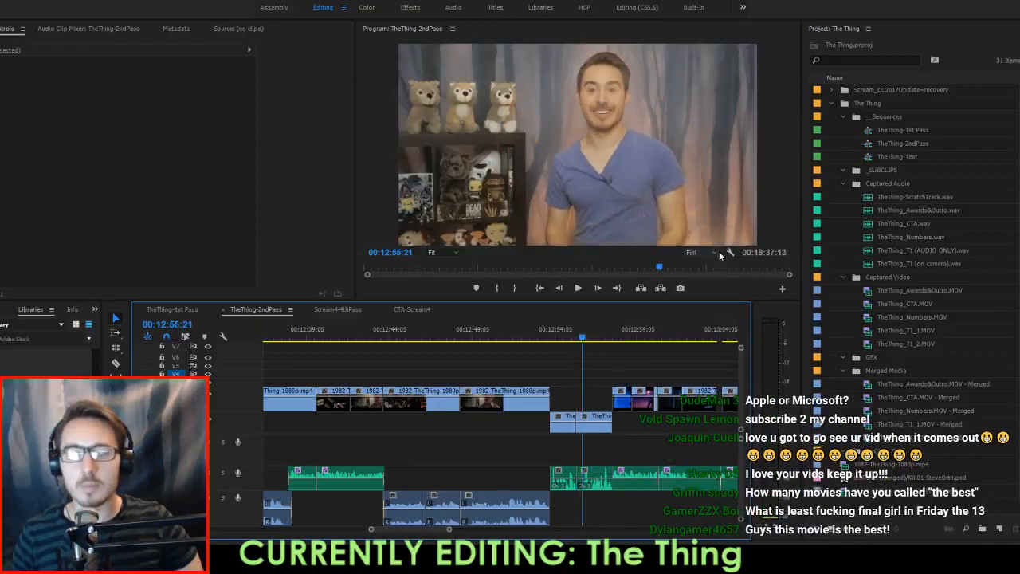
Extract the last on-camera clip's opening frames from 00:12:55:13 to 00:12:55:21 and replay the section together with the movie clip before it.
key(o)
key(Up)
key(i)
key(apostrophe)
key(space)
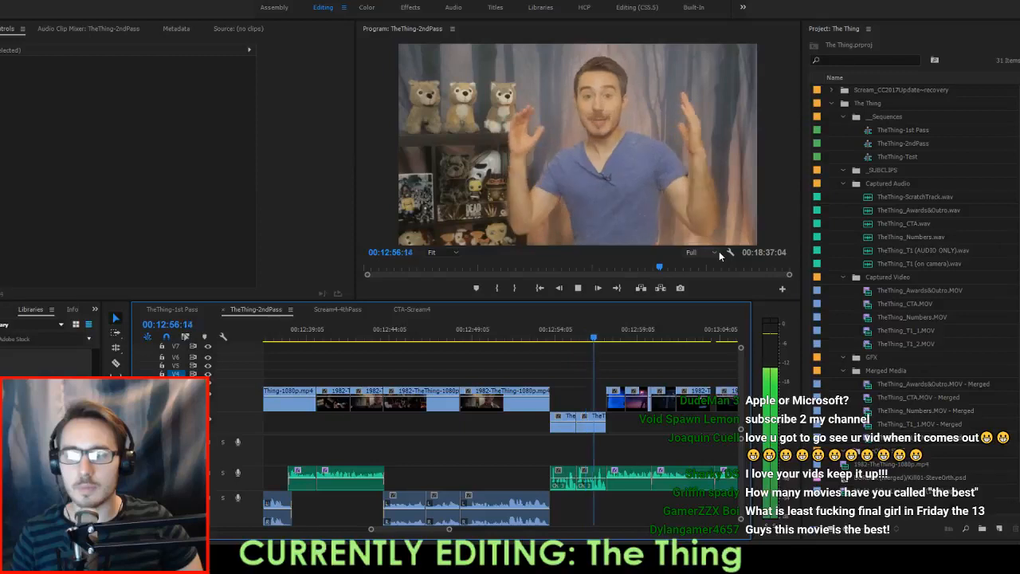
key(space)
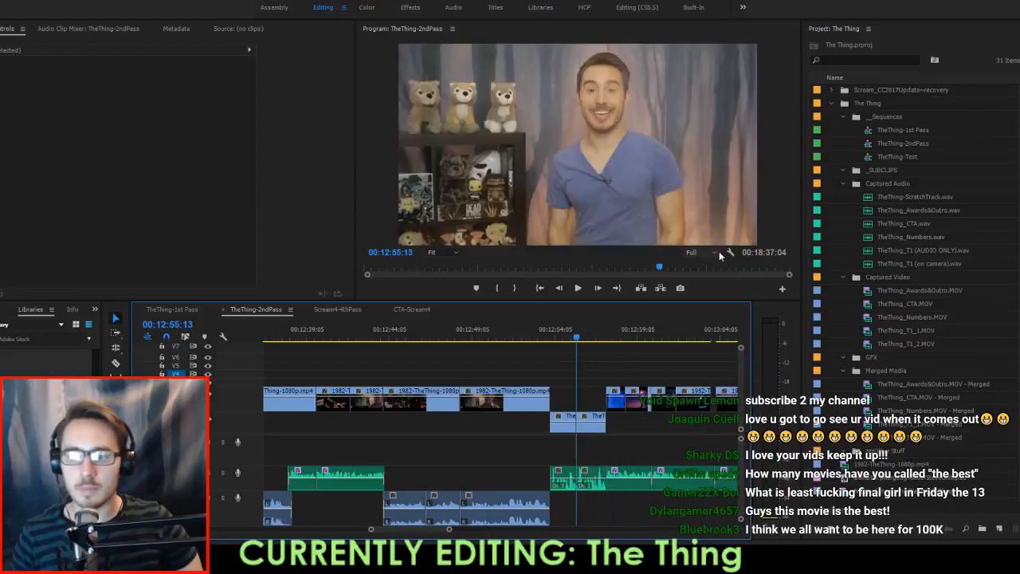
key(space)
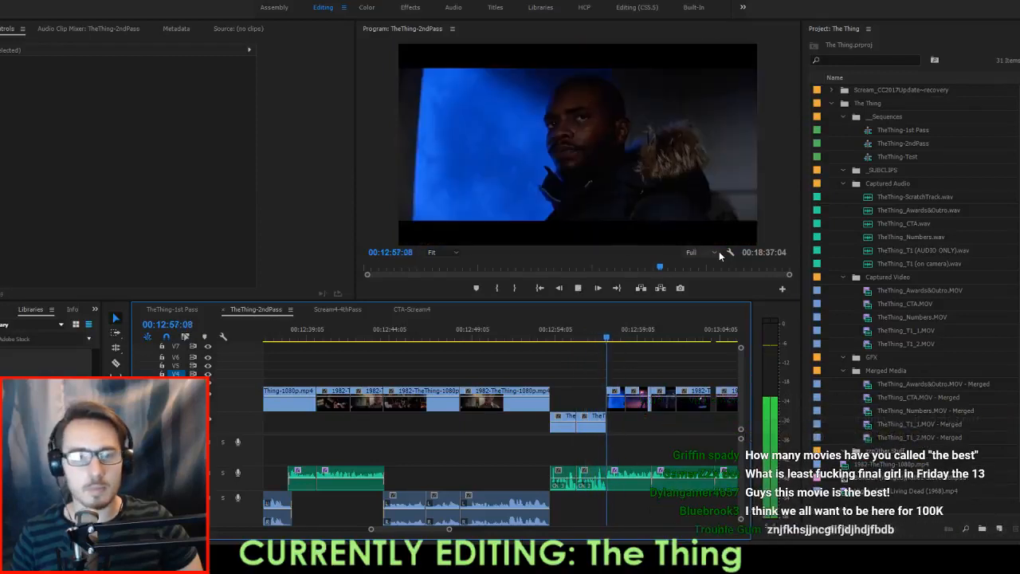
key(Up)
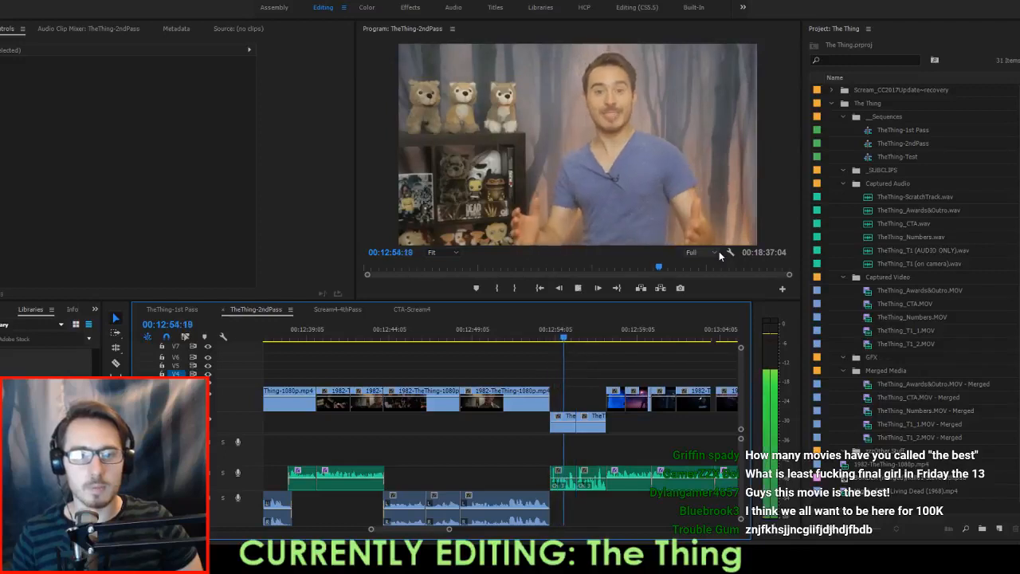
key(Up)
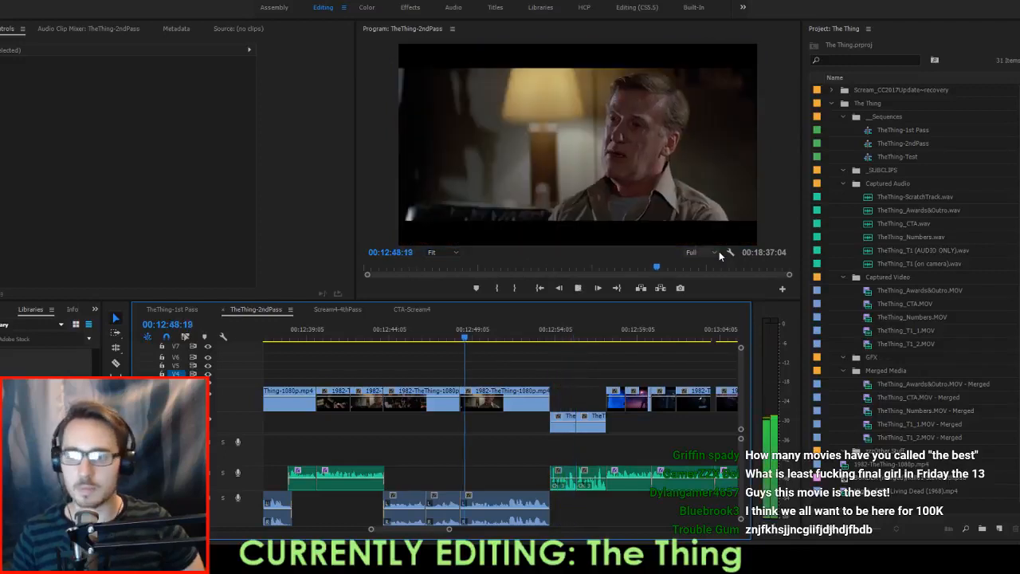
key(space)
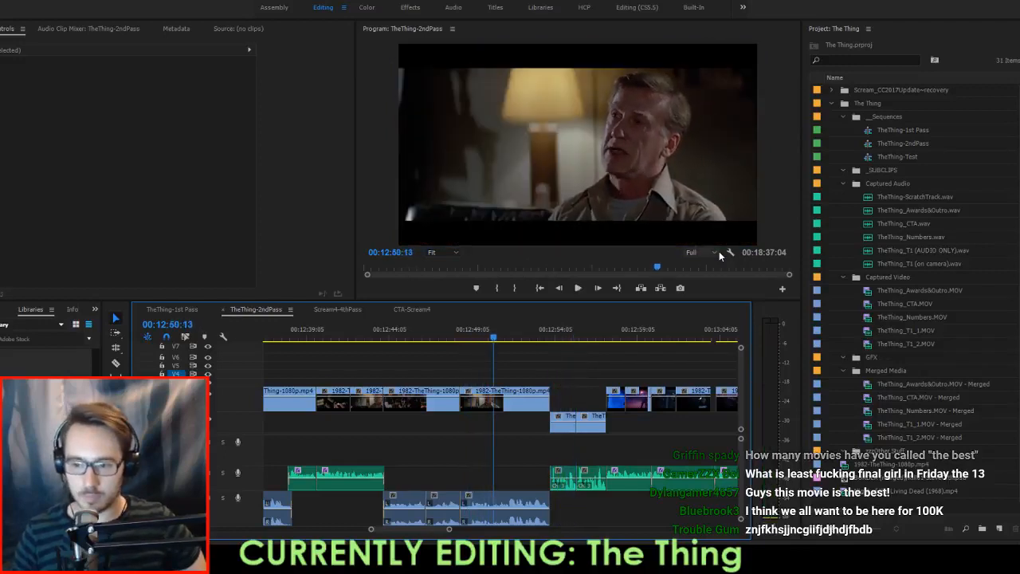
key(space)
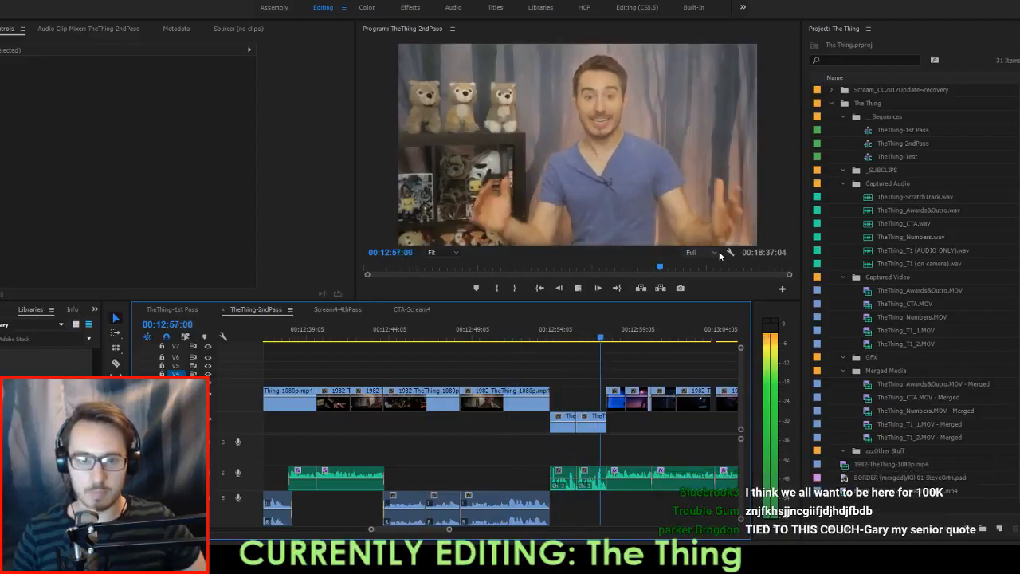
Extract the first on-camera clip, from 00:12:53:23 to just before the second on-camera clip.
key(space)
key(Up)
key(Up)
key(i)
key(Down)
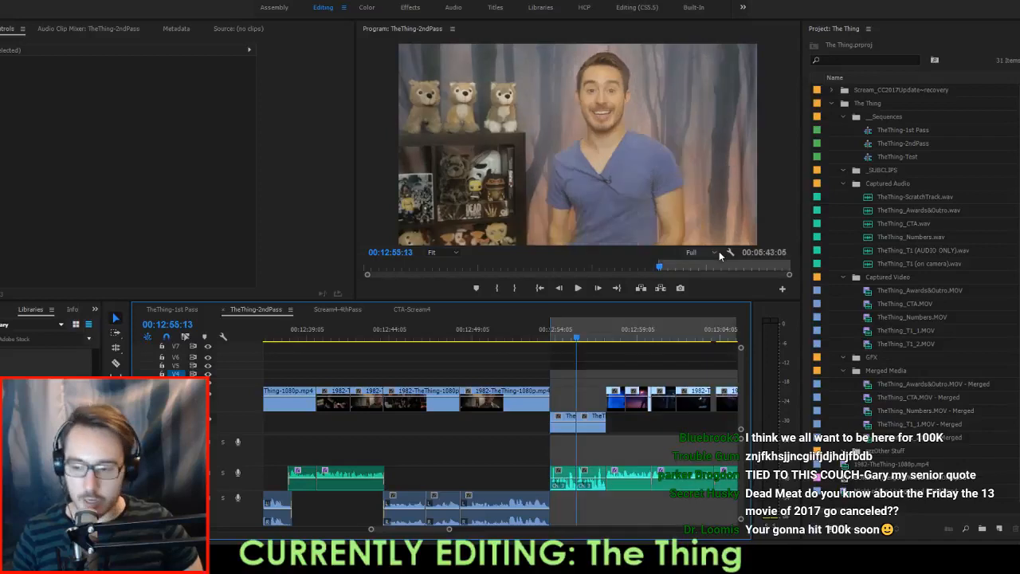
key(o)
key(apostrophe)
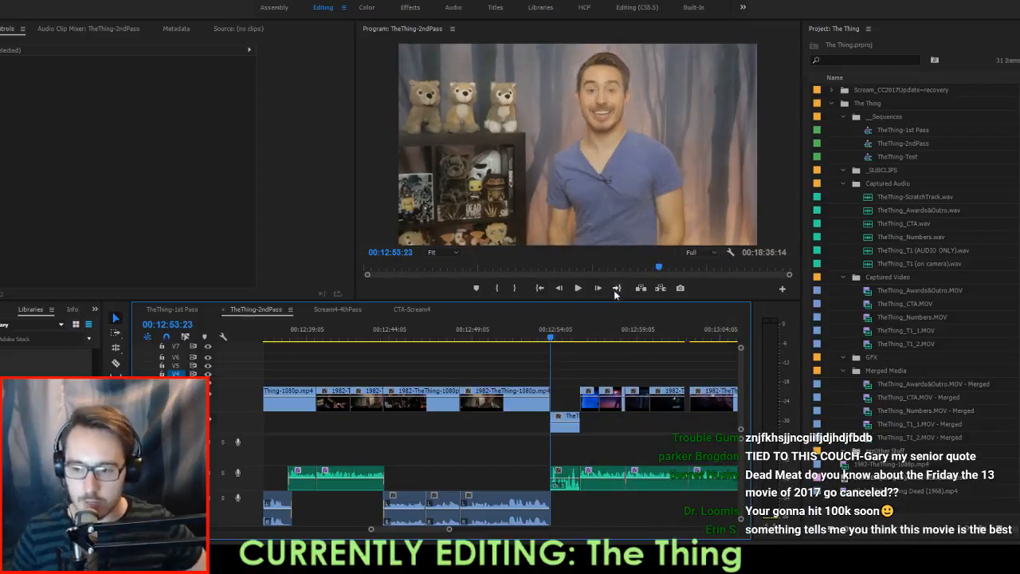
Extend the start of the remaining on-camera clip's audio slightly ahead of its picture and play the lead-in.
key(equal)
key(equal)
key(equal)
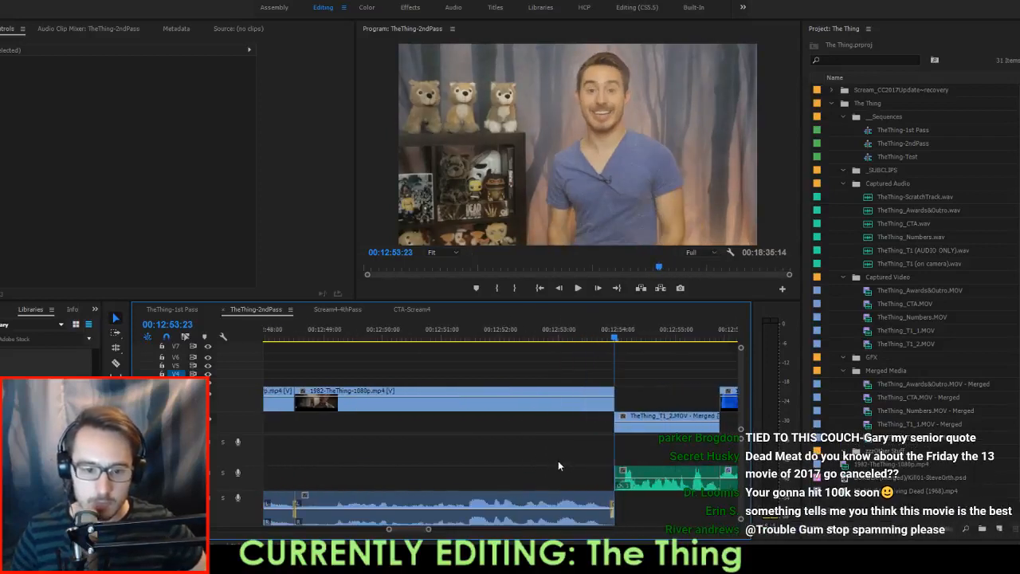
click(594, 479)
click(623, 482)
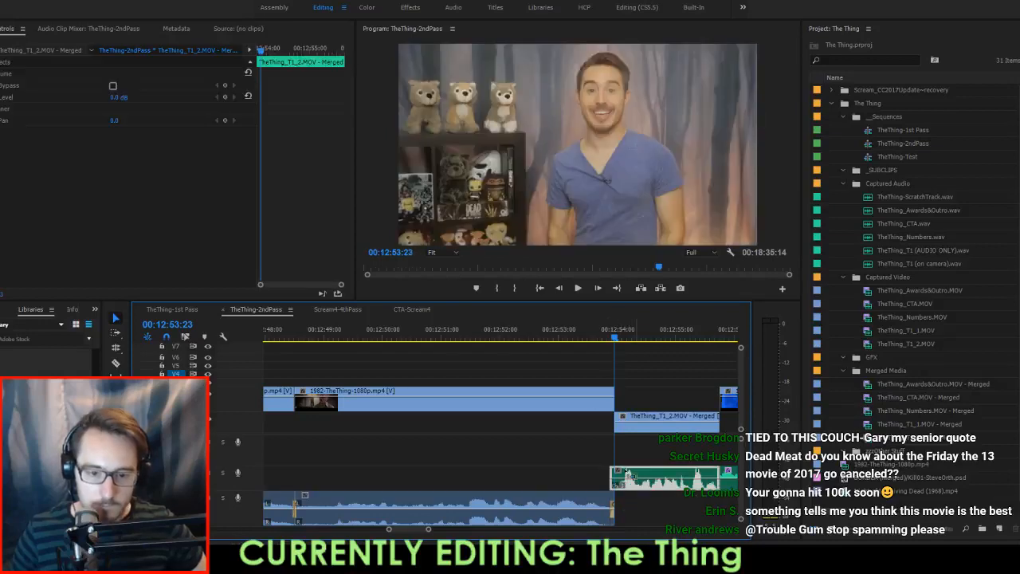
click(481, 339)
key(space)
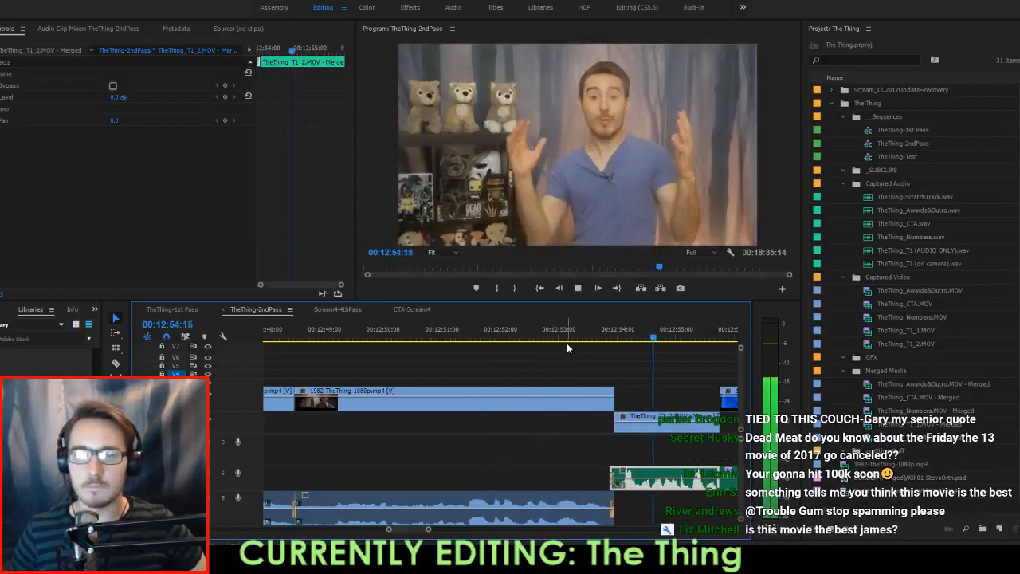
key(space)
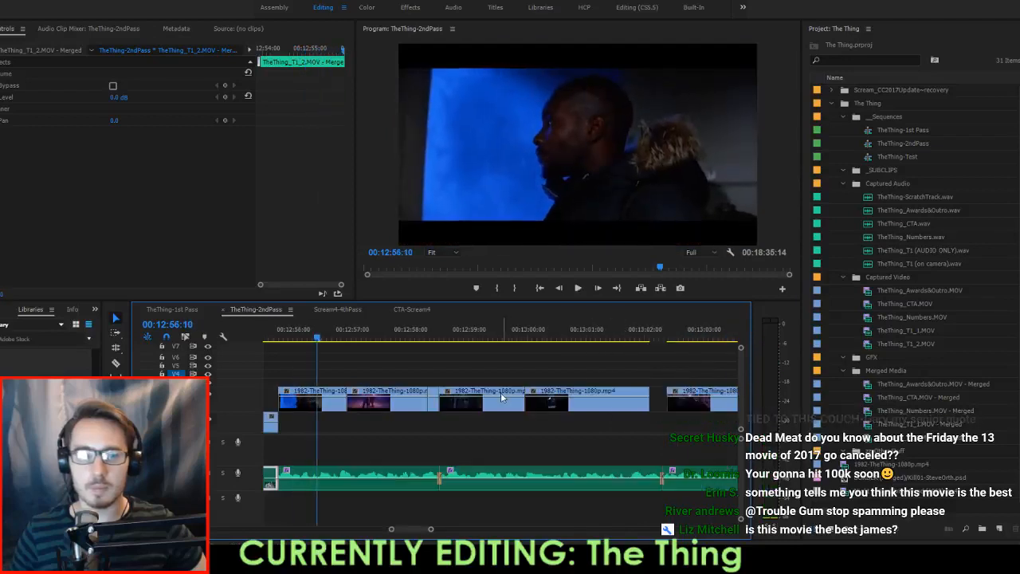
Apply the default audio transitions to the on-camera clip's audio and the narration clip following it, and play the result.
scroll(501, 392, up, 2)
drag(366, 491, 381, 470)
key(shift+d)
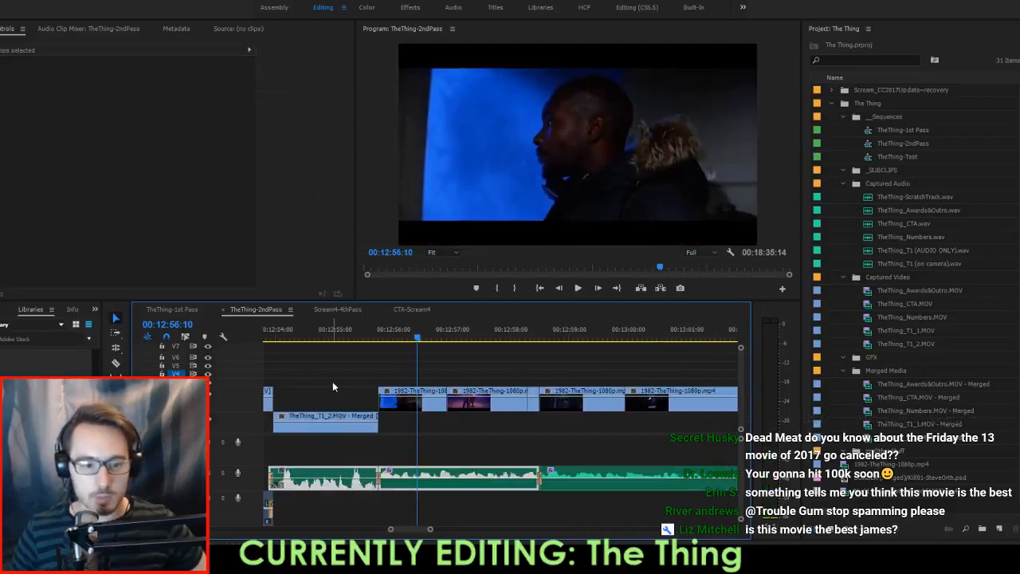
click(318, 335)
key(space)
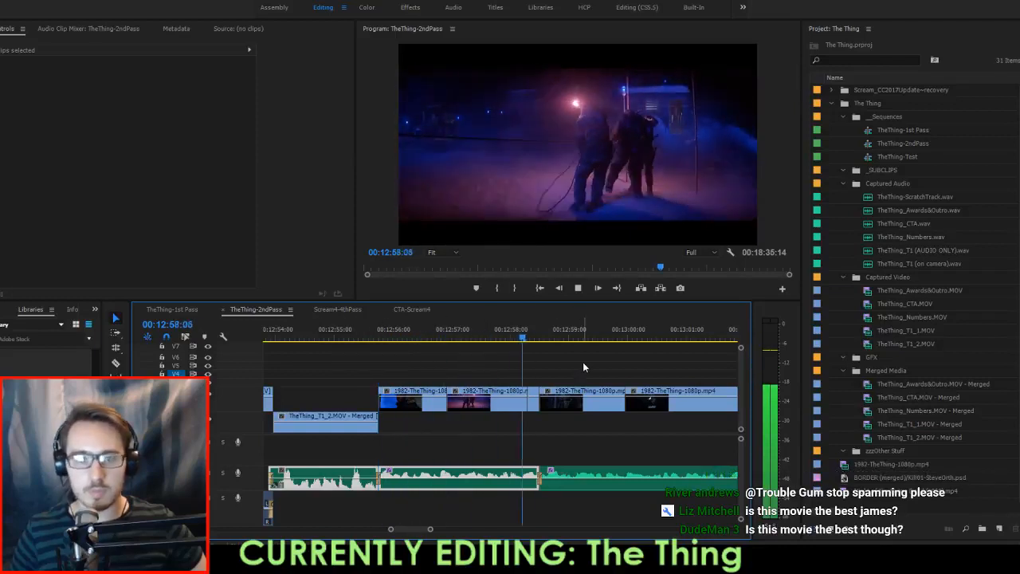
Move the second movie clip after the on-camera shot one track up to start at 00:12:57:01, and extend the preceding clip to meet it.
click(394, 331)
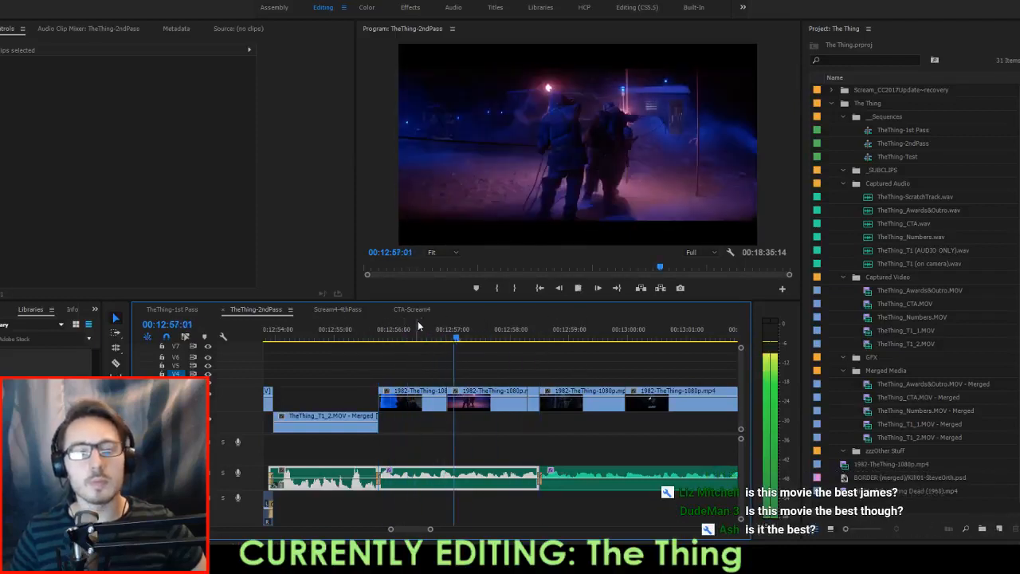
key(space)
key(Left)
key(Left)
key(Left)
key(Left)
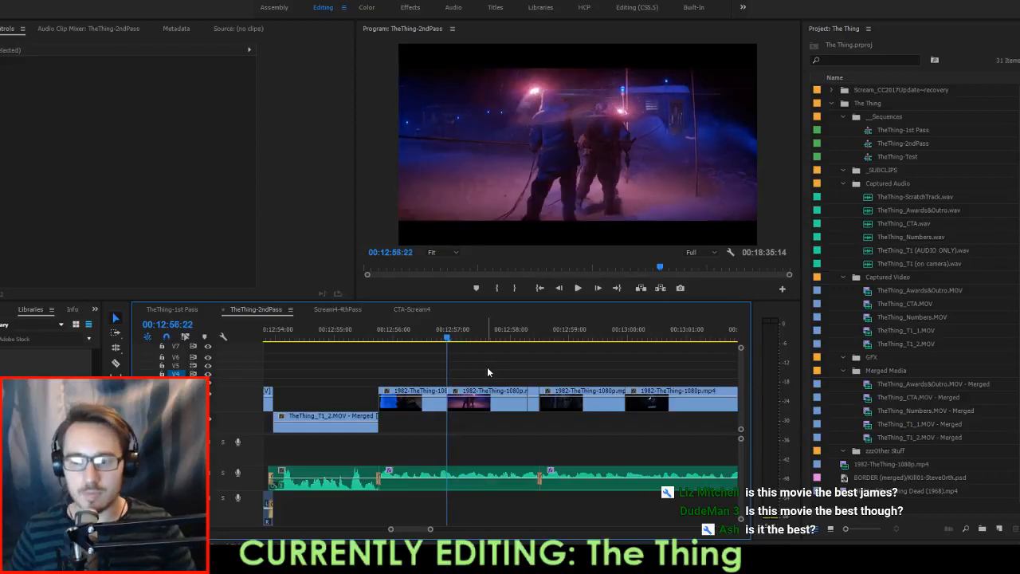
key(Right)
key(Right)
key(Right)
drag(469, 410, 495, 386)
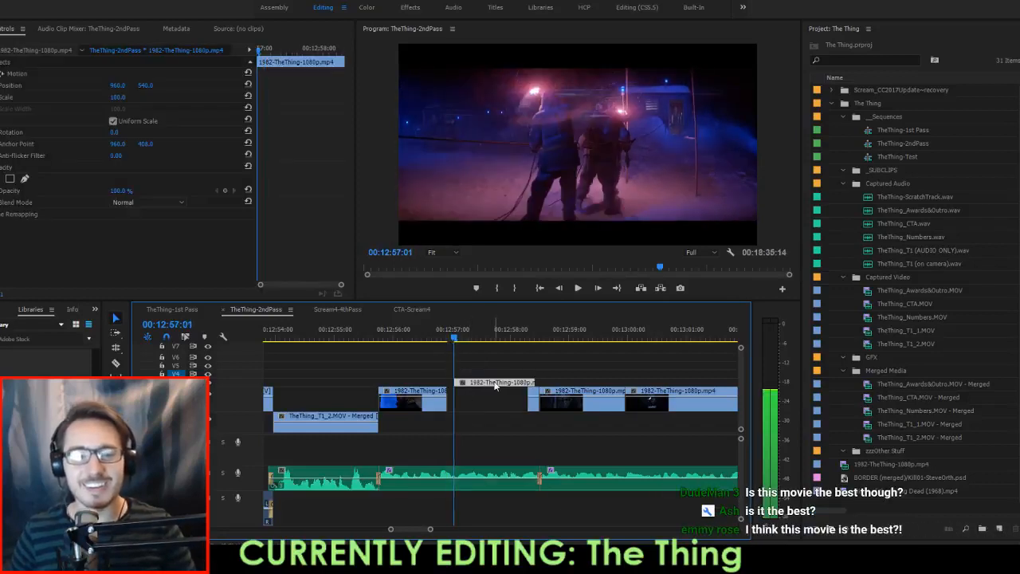
key(space)
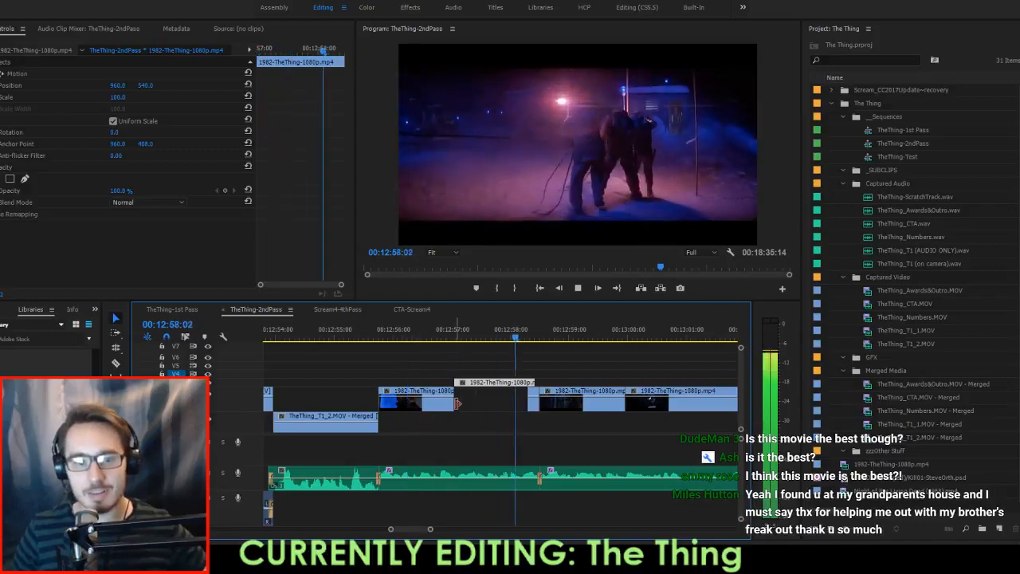
Extend the raised movie clip's end to 00:12:58:11, save the project, and drop the clip back onto the main movie track.
key(space)
drag(530, 385, 539, 385)
key(ctrl+s)
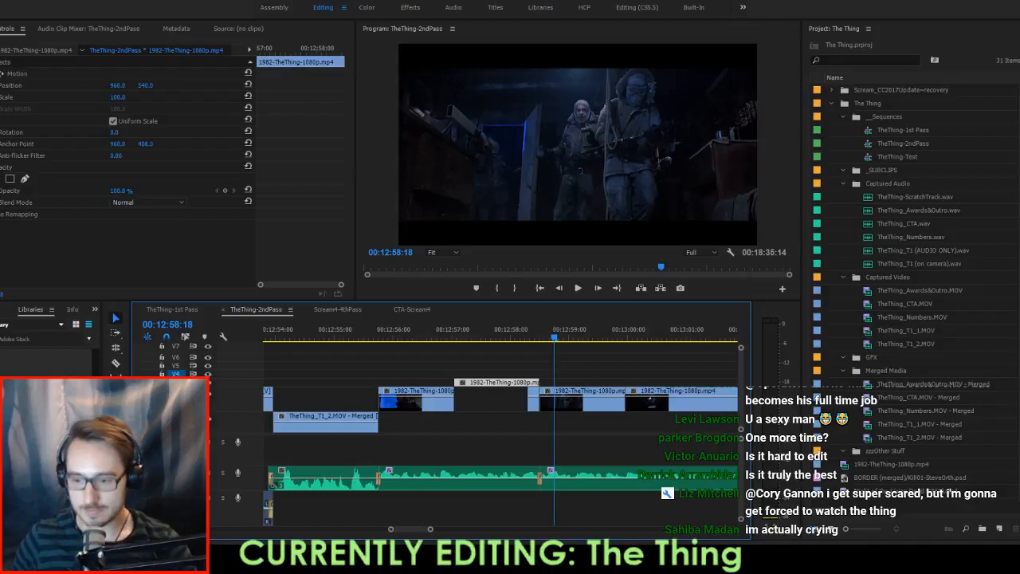
click(516, 338)
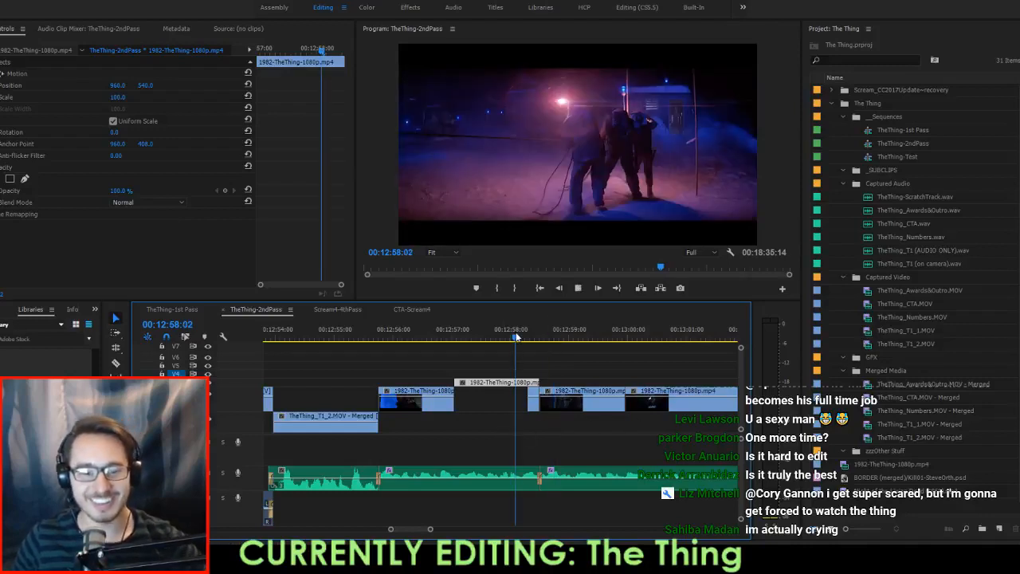
key(space)
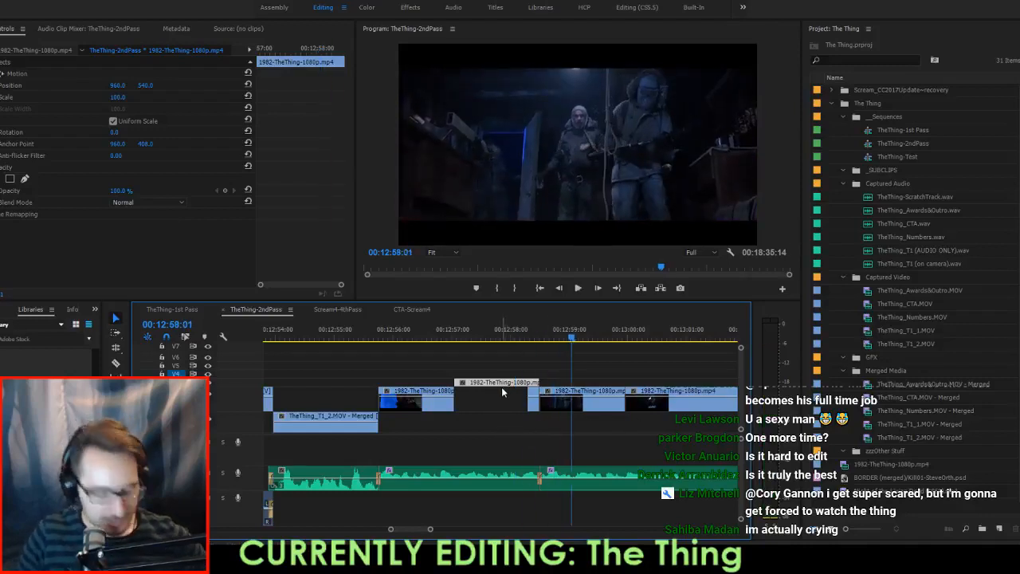
drag(502, 386, 503, 392)
key(space)
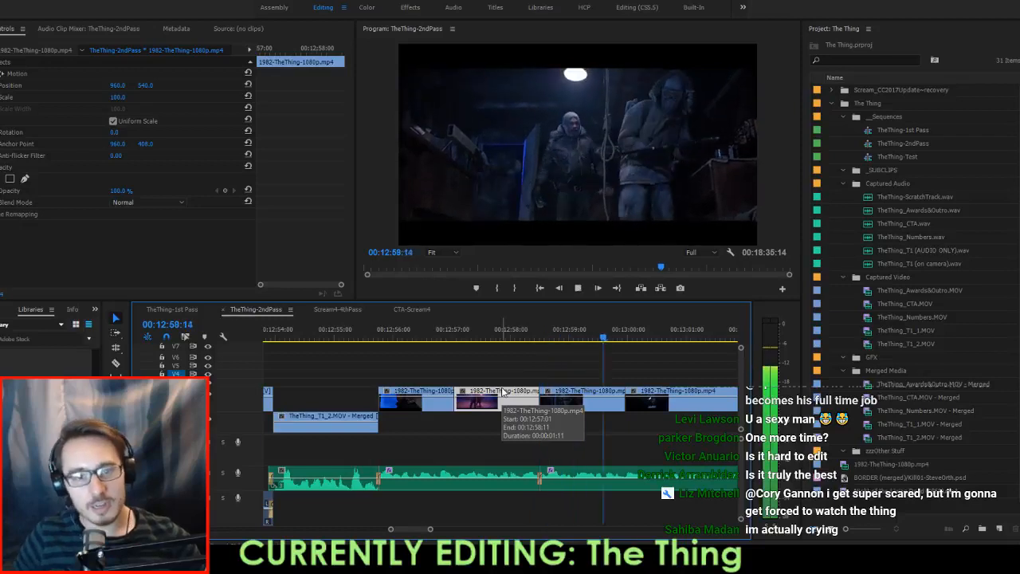
key(space)
Shift the overhead pit shot to start at 00:13:00:09, extend the preceding clip's end to meet it, and play the sequence.
scroll(630, 396, down, 2)
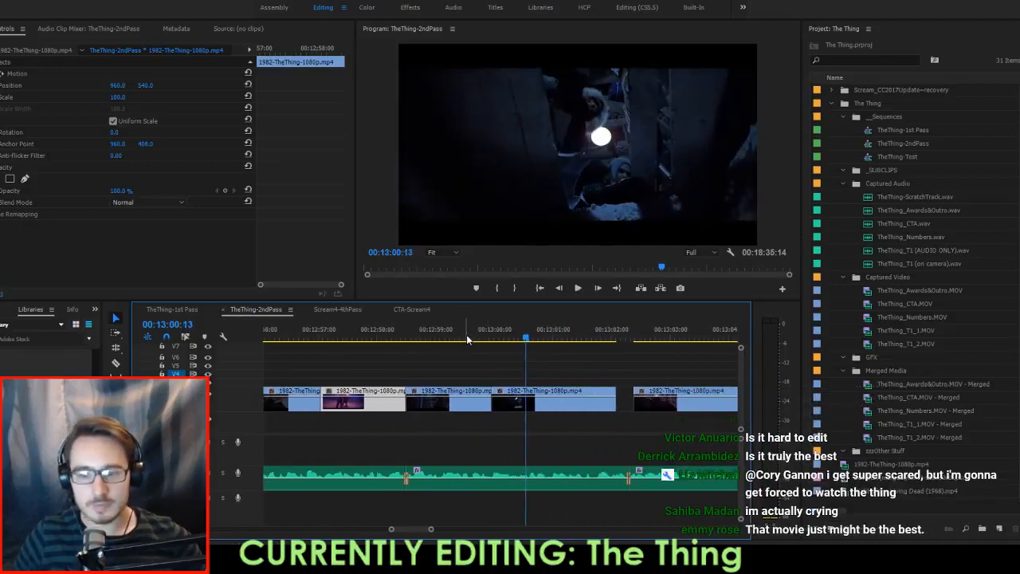
drag(467, 339, 517, 344)
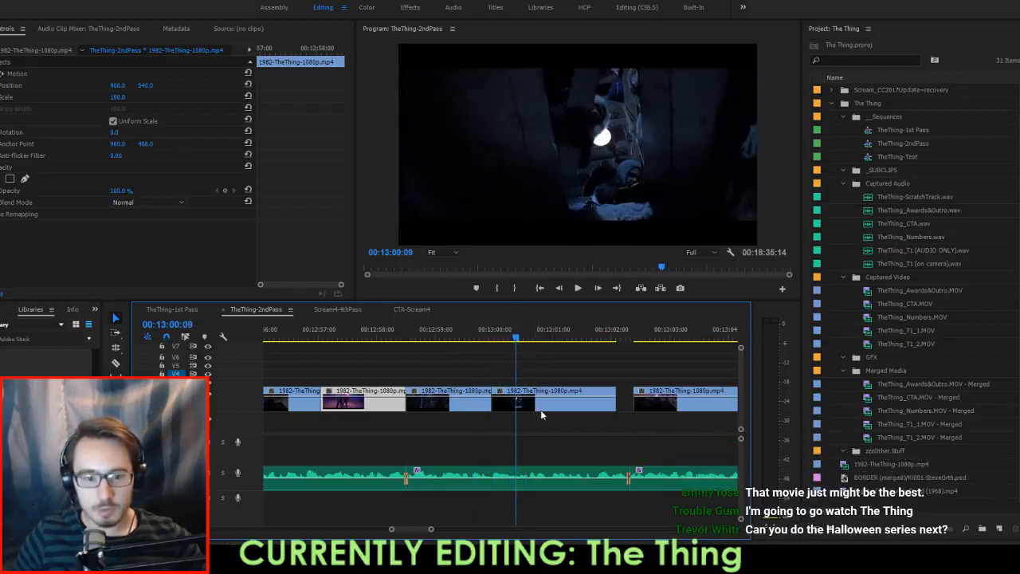
drag(541, 414, 516, 405)
click(480, 408)
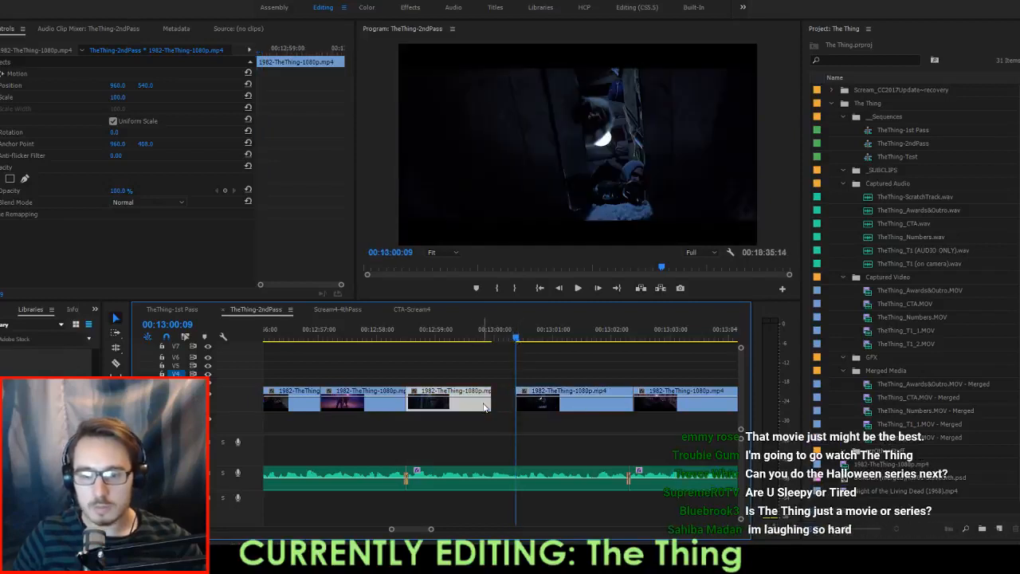
click(440, 322)
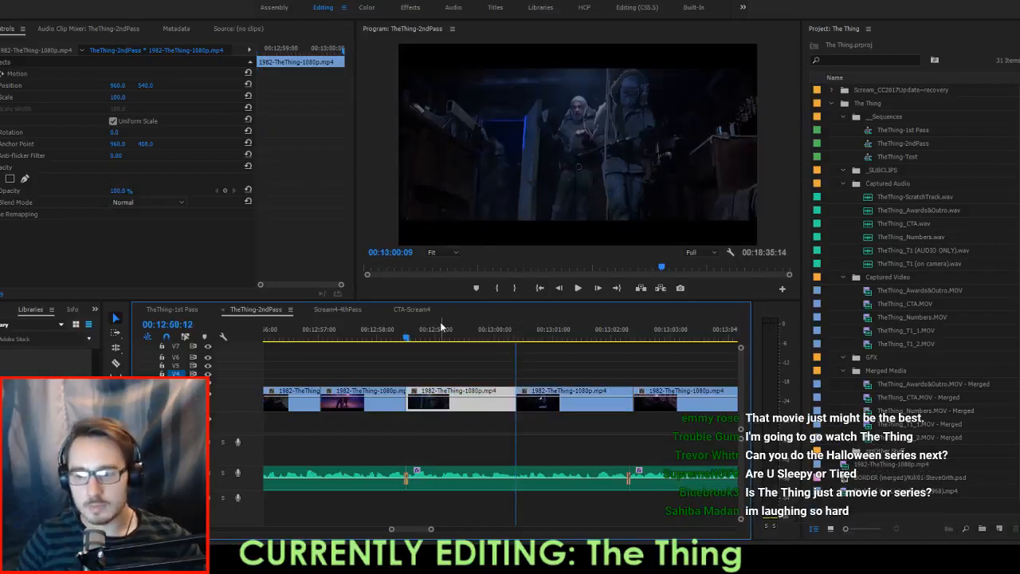
key(space)
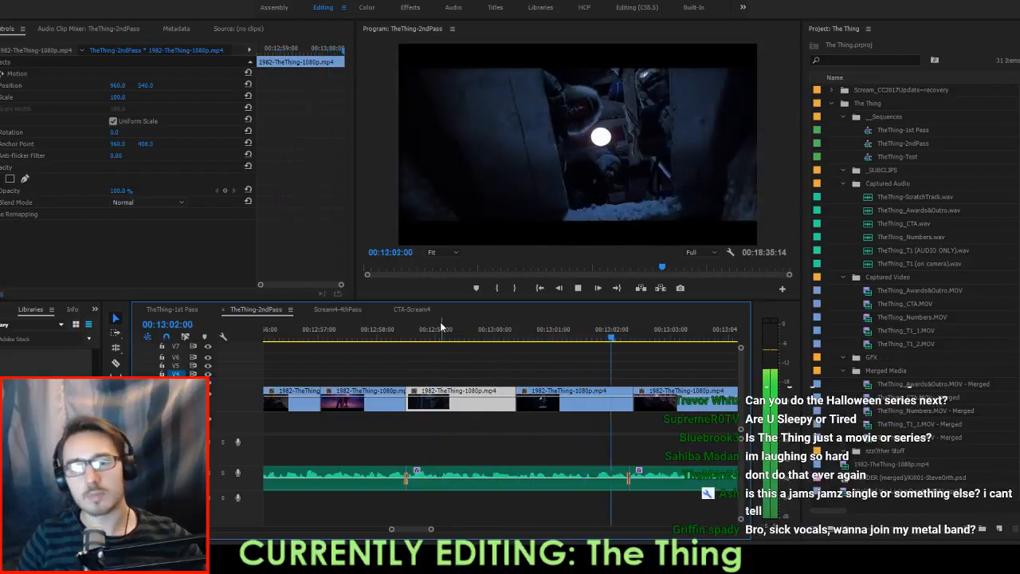
key(space)
Move the cut between the pit shot and the following movie clip to 00:13:02:07 and play across it.
key(Up)
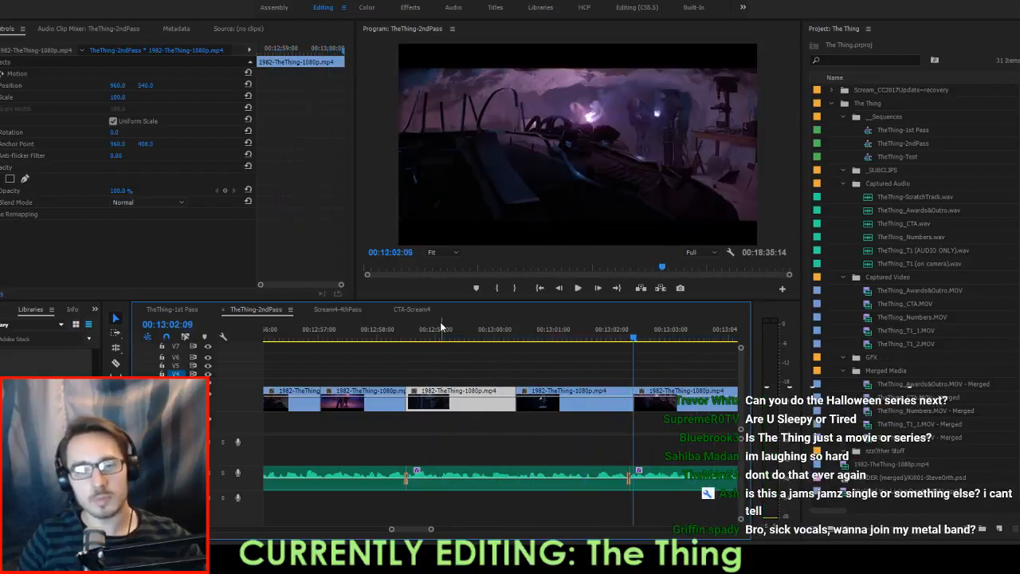
key(Left)
key(Left)
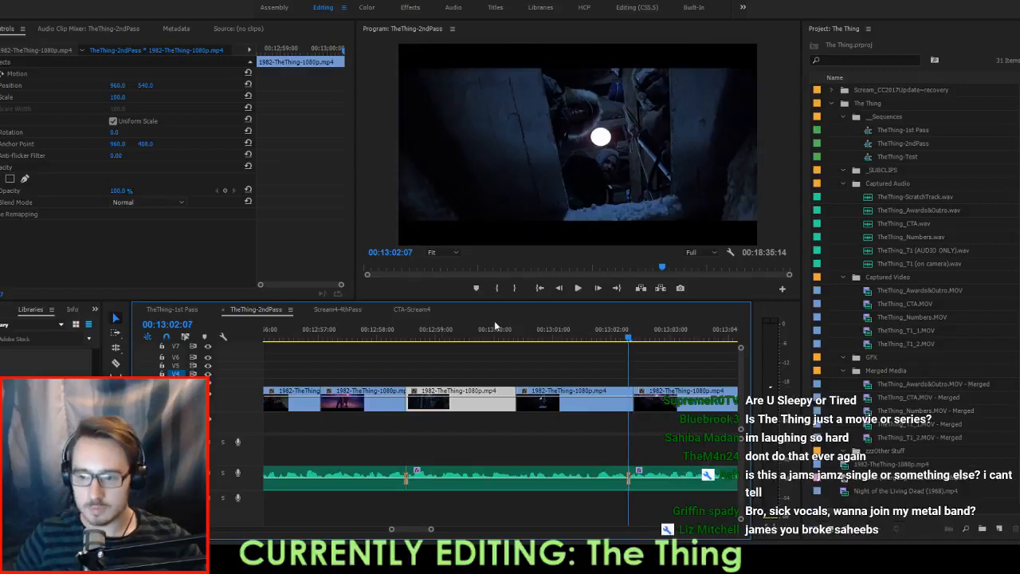
drag(648, 410, 641, 405)
click(594, 336)
key(space)
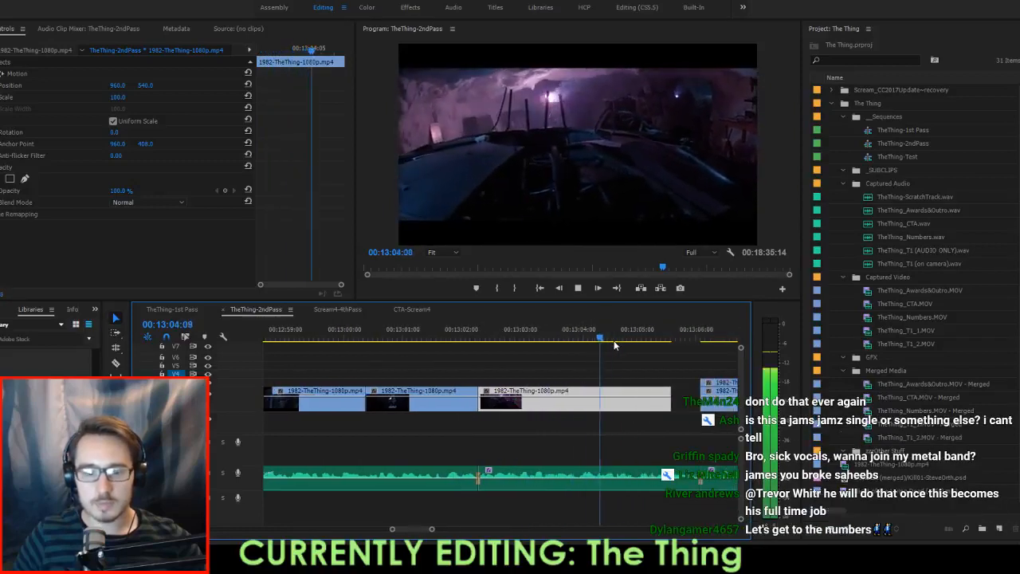
Extend the end of the movie clip starting at 00:13:02:07 to the next clip, play the join, and save the project.
key(space)
drag(669, 411, 698, 408)
key(space)
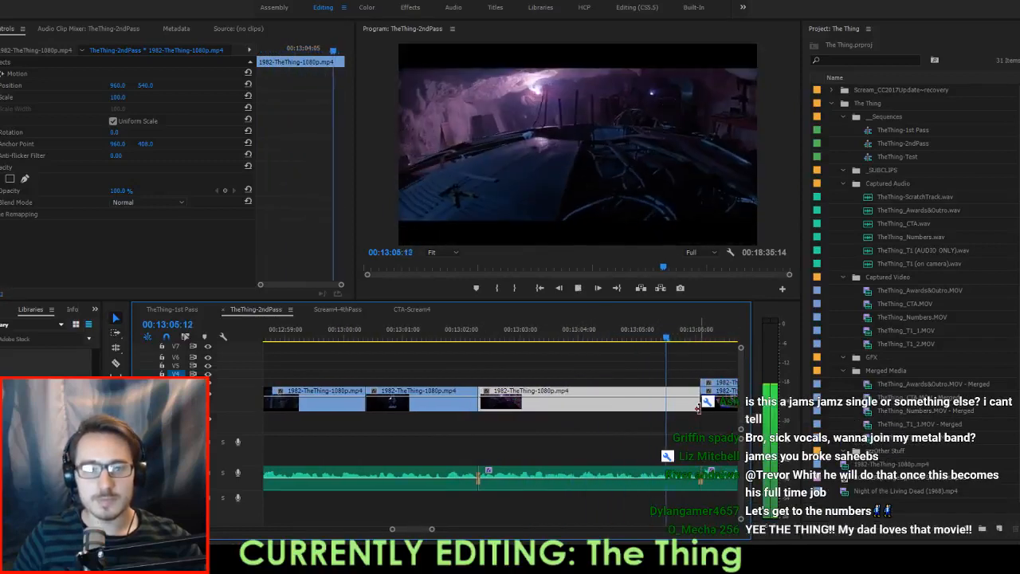
key(space)
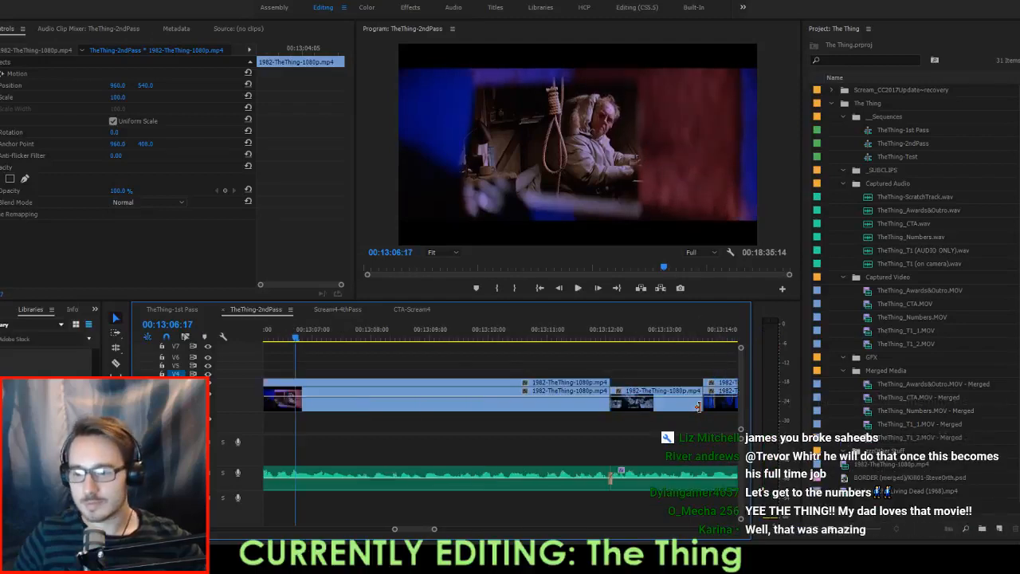
key(ctrl+s)
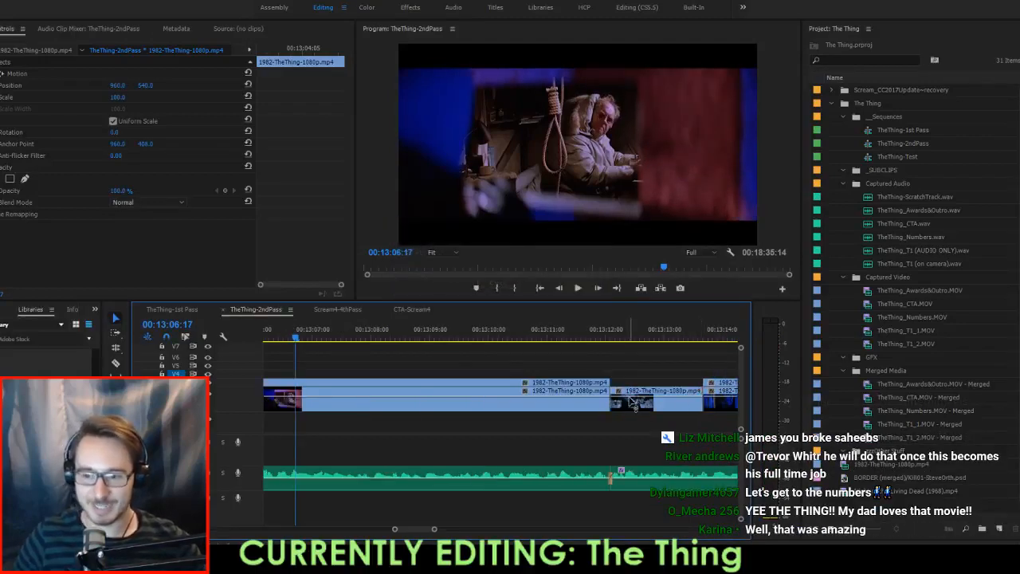
scroll(486, 353, up, 5)
click(493, 365)
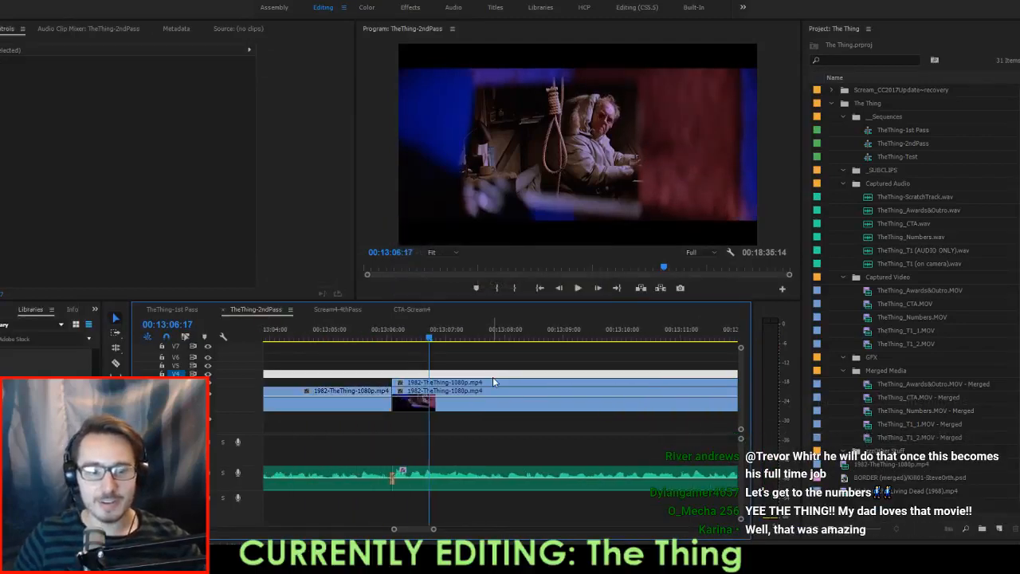
Play the sequence from just before the noose shot at 00:13:06:02 through to the blue-lit close-up of the man in goggles.
click(490, 383)
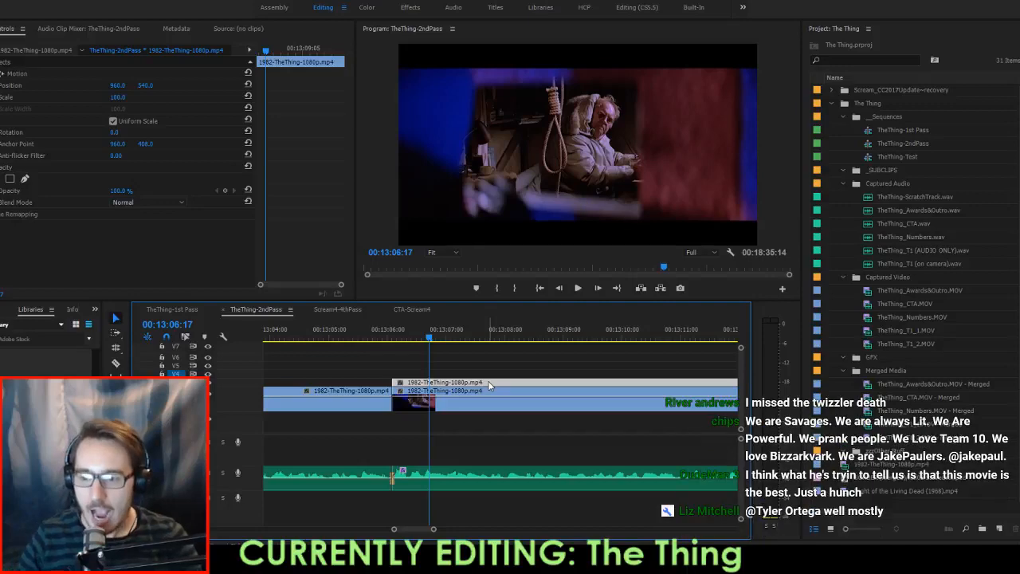
key(Up)
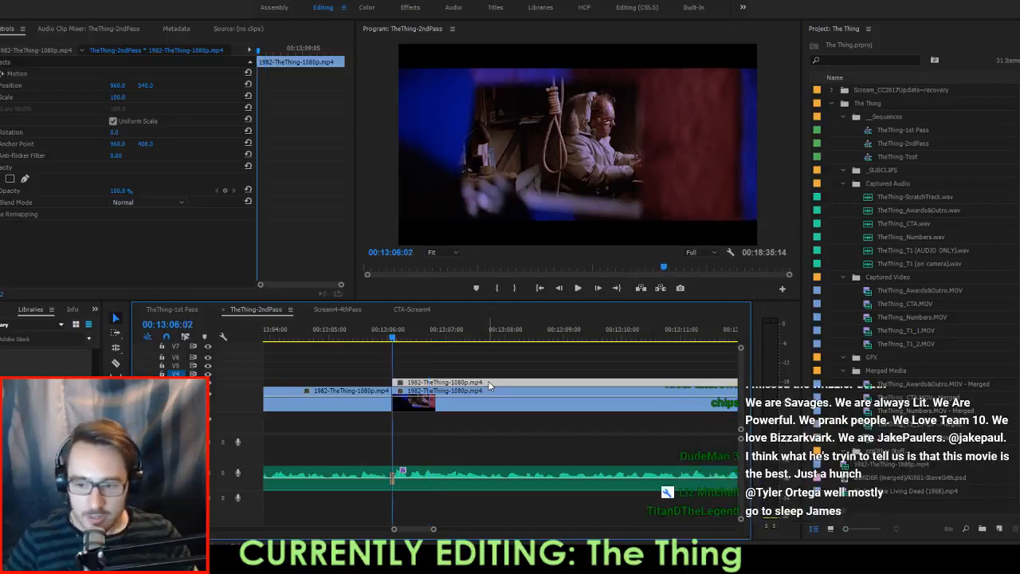
key(Up)
key(Down)
key(shift+Left)
key(shift+Left)
key(space)
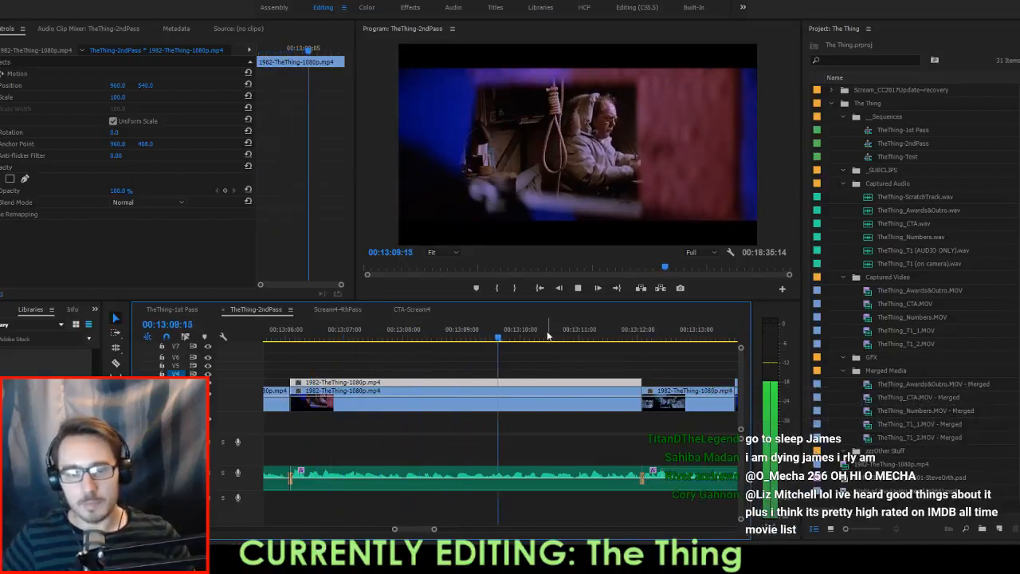
click(609, 364)
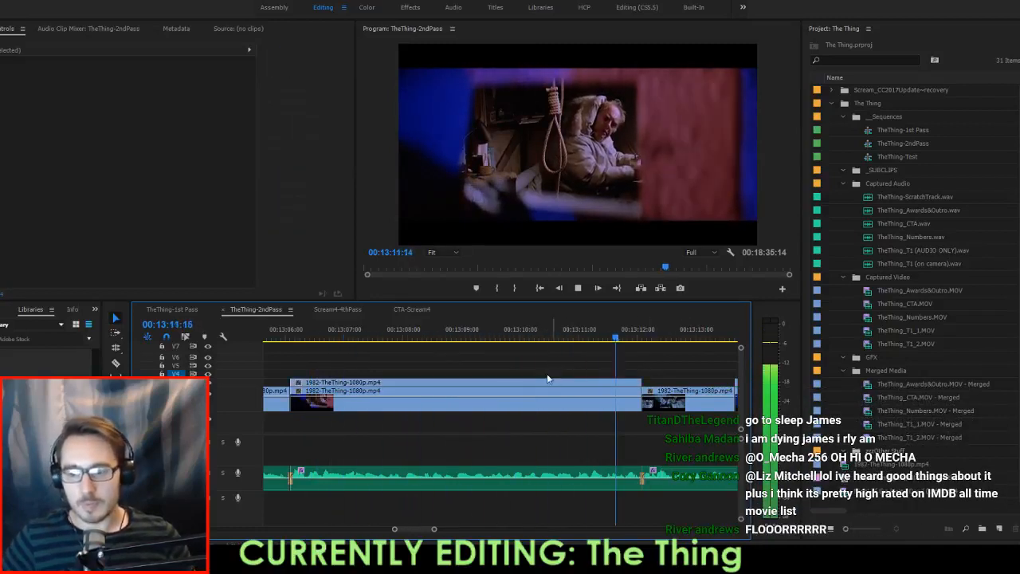
key(space)
drag(608, 339, 635, 339)
key(space)
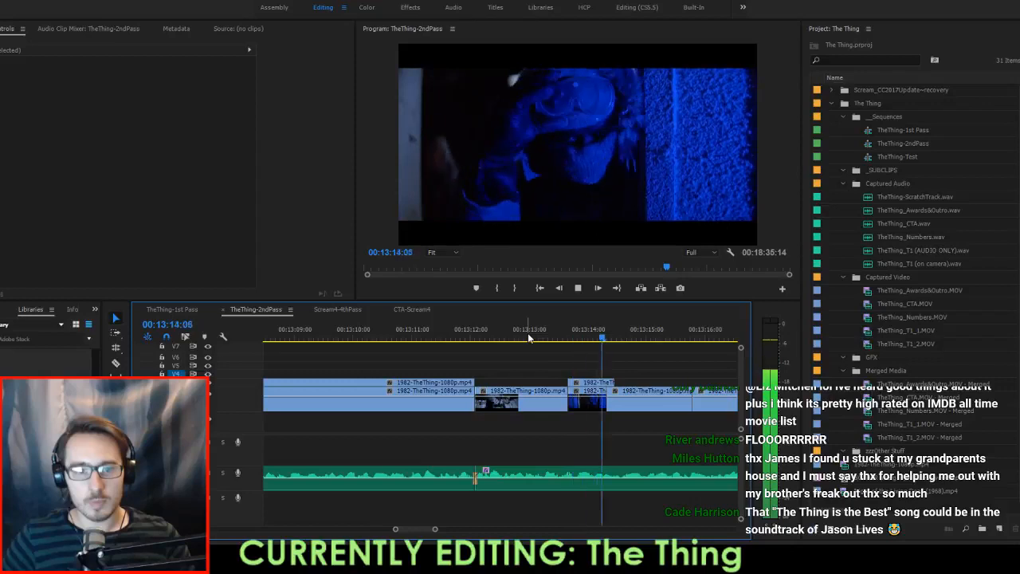
Shift the group of blue-lit movie clips to start at 00:13:13:18, extend the preceding clip to meet them, and save the project.
click(558, 337)
drag(558, 335, 577, 339)
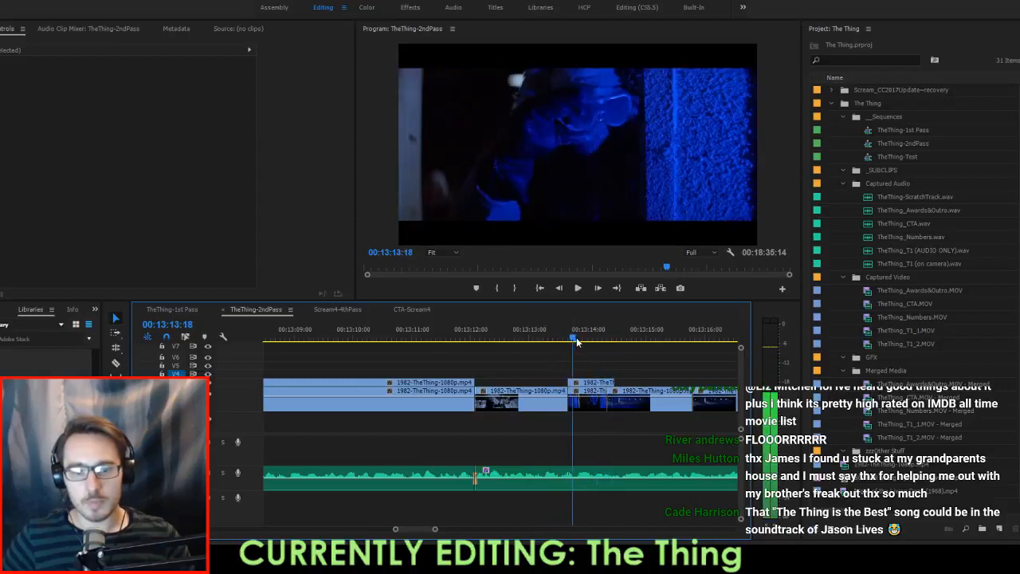
scroll(607, 370, down, 4)
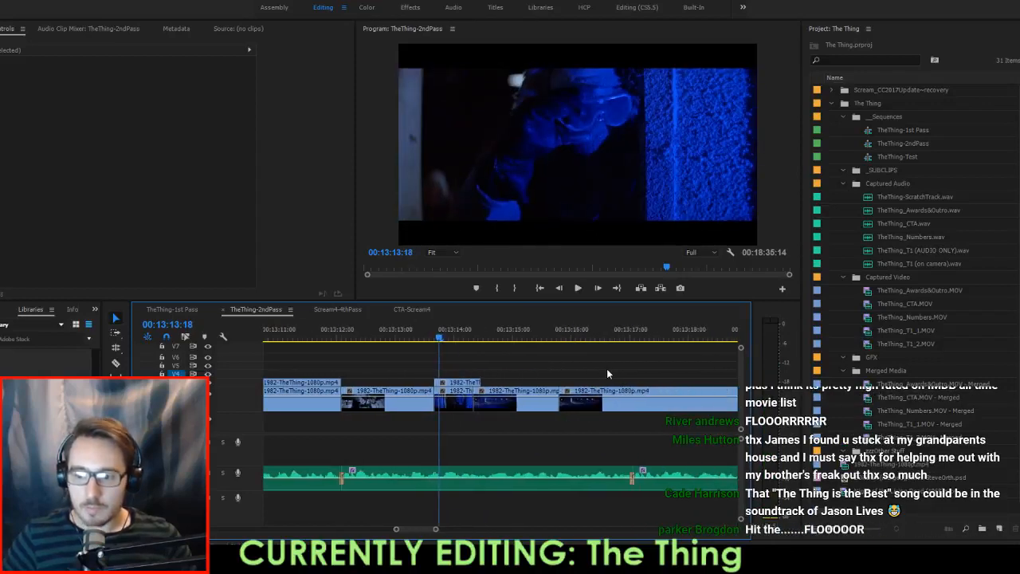
scroll(565, 371, down, 1)
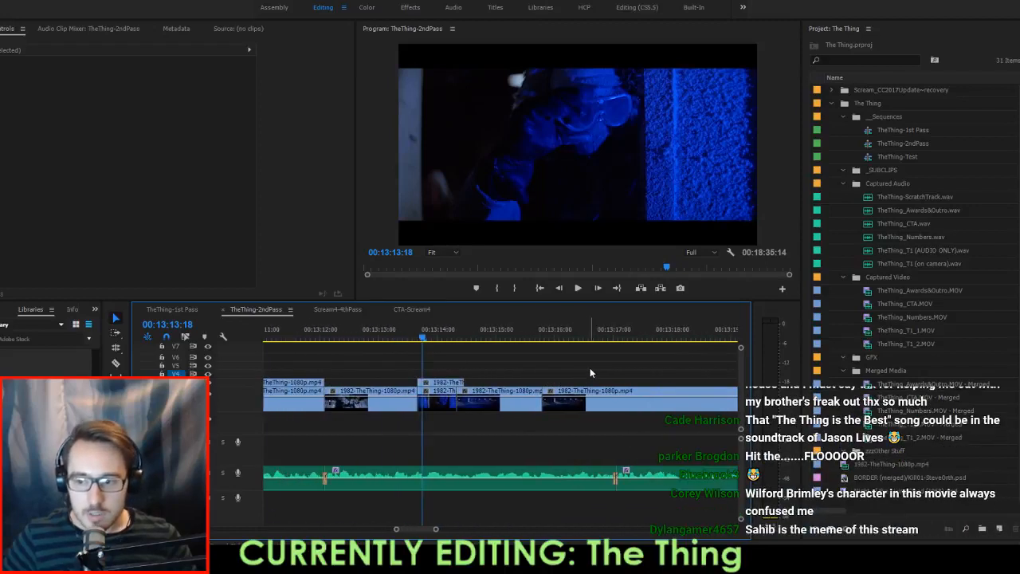
drag(577, 370, 446, 405)
key(ctrl+s)
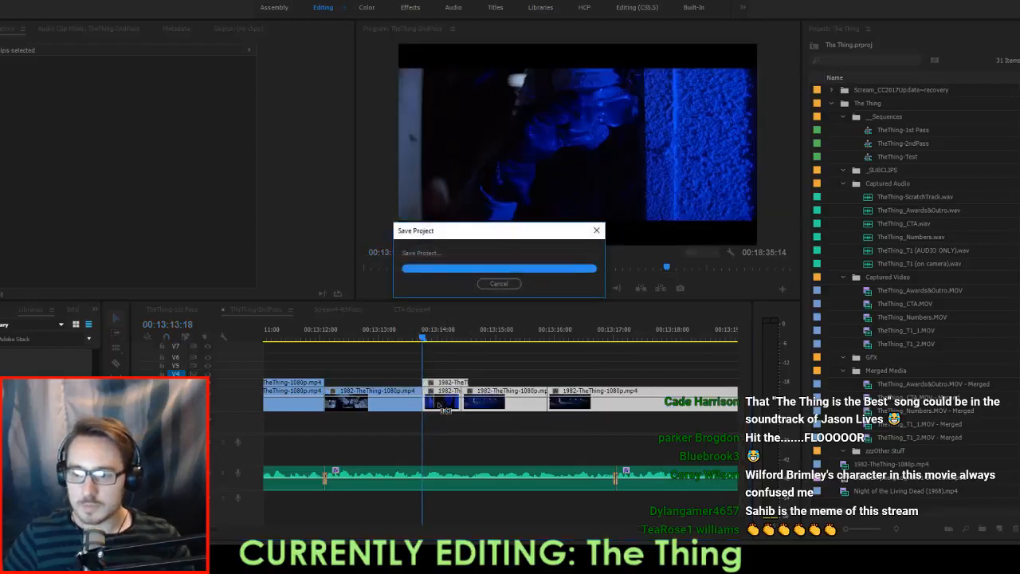
Play from the end of the noose shot through the blue-lit close-up and the snowy base exterior shots.
key(Up)
key(Up)
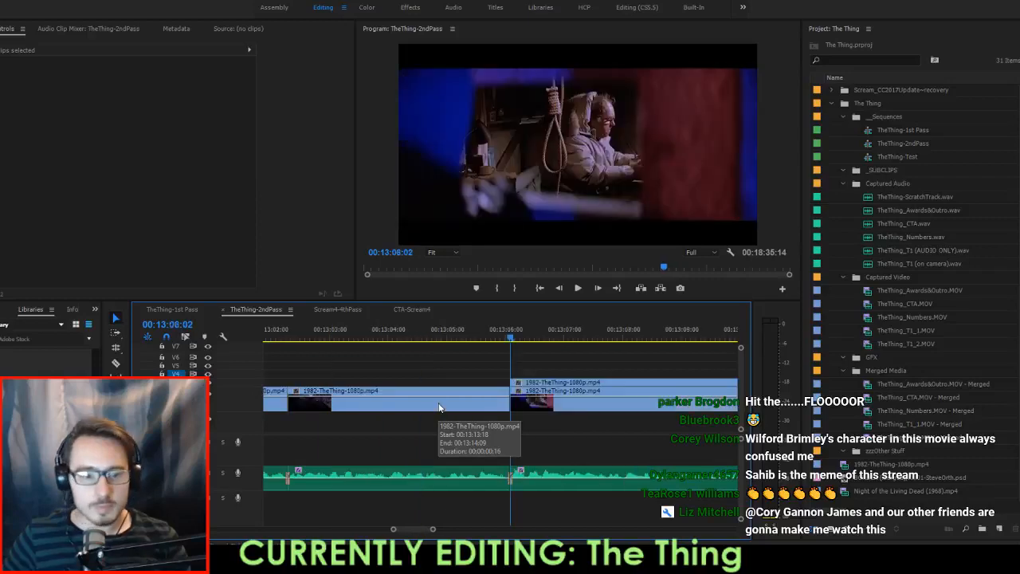
key(Down)
key(space)
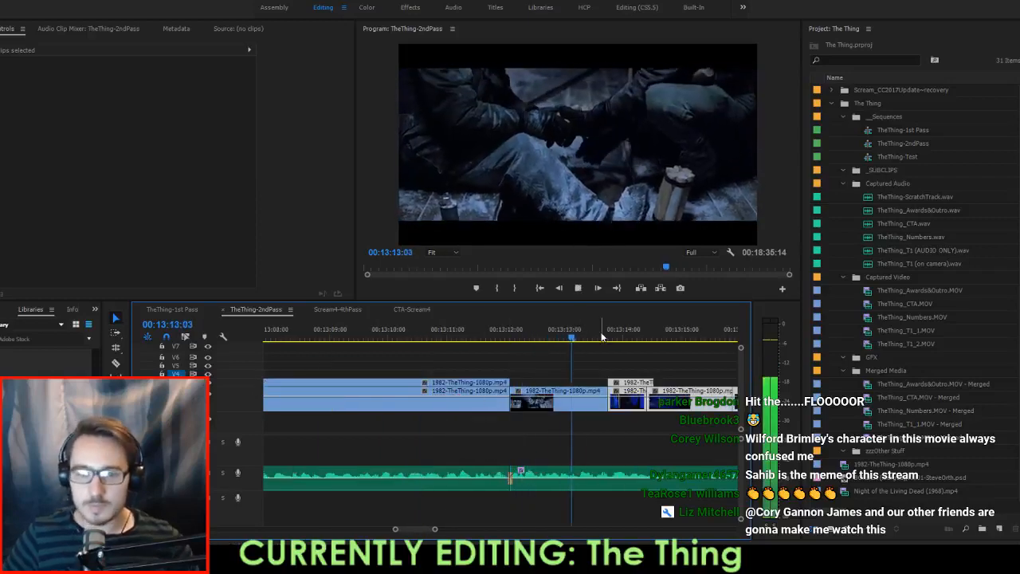
key(space)
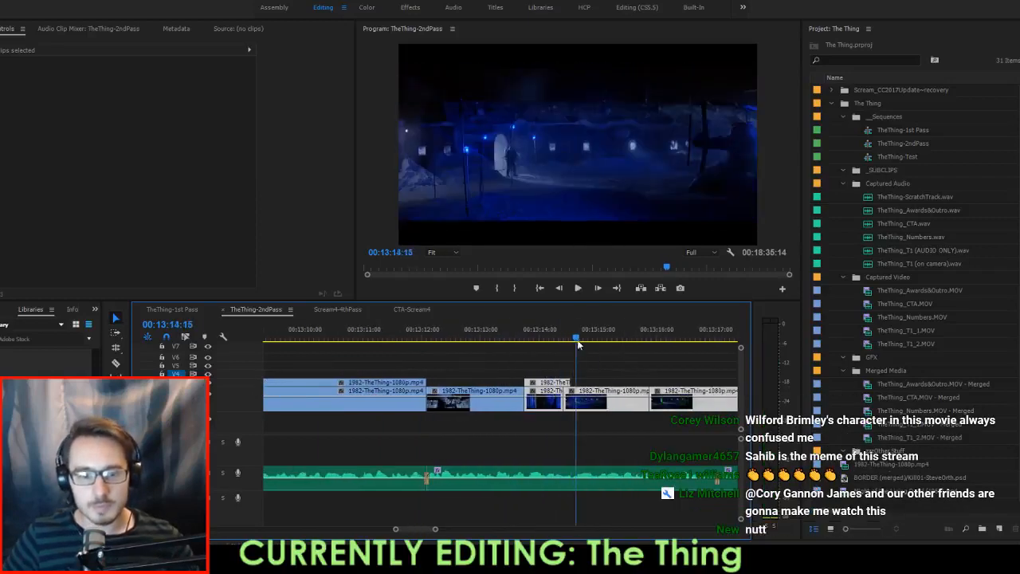
mouse_move(577, 338)
mouse_down()
mouse_move(563, 336)
mouse_move(572, 335)
mouse_up()
key(space)
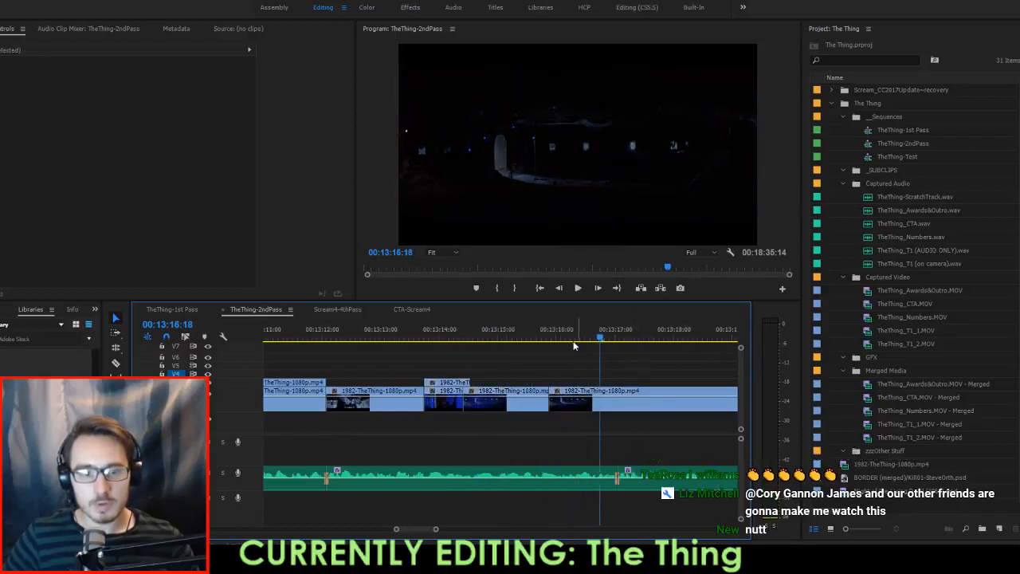
Shift the second snowy base exterior clip to start at 00:13:16:01, extend the preceding clip to meet it, and play across the join.
drag(532, 338, 556, 340)
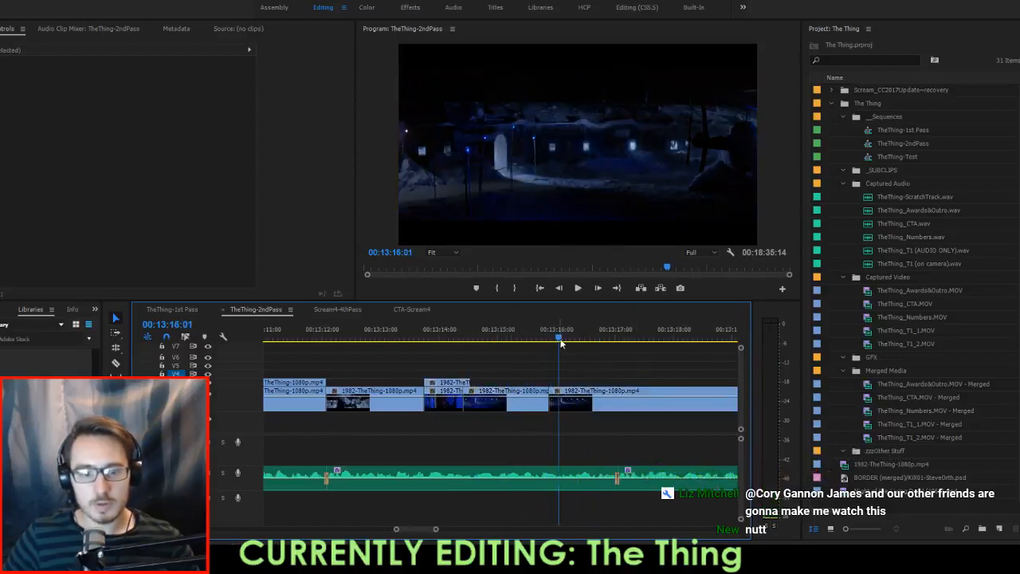
scroll(612, 383, down, 2)
drag(532, 408, 542, 409)
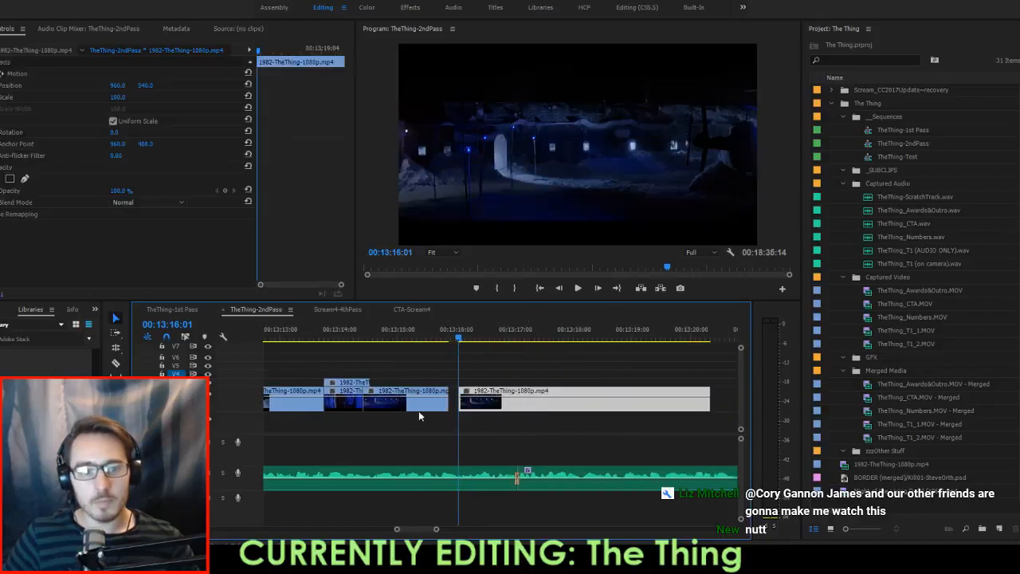
drag(459, 338, 425, 341)
key(space)
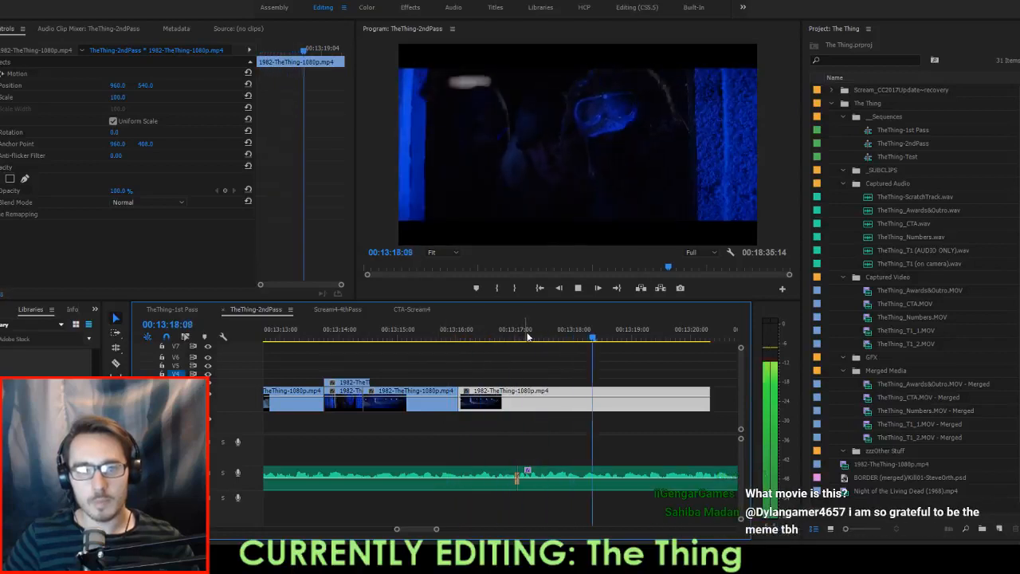
key(space)
Position the playhead at 00:13:15:14 within the first snowy base exterior clip.
click(336, 329)
drag(337, 327, 380, 333)
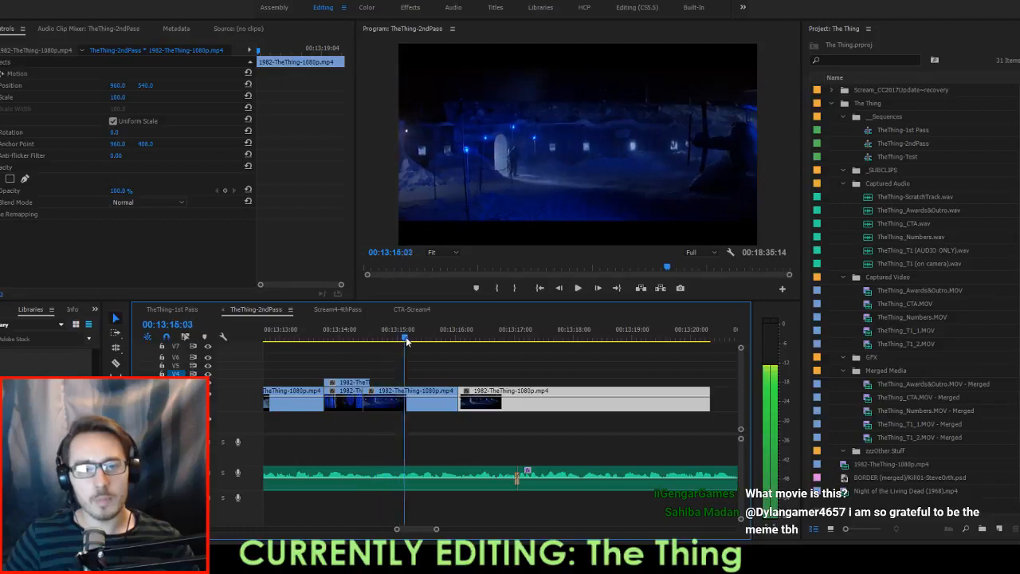
key(Right)
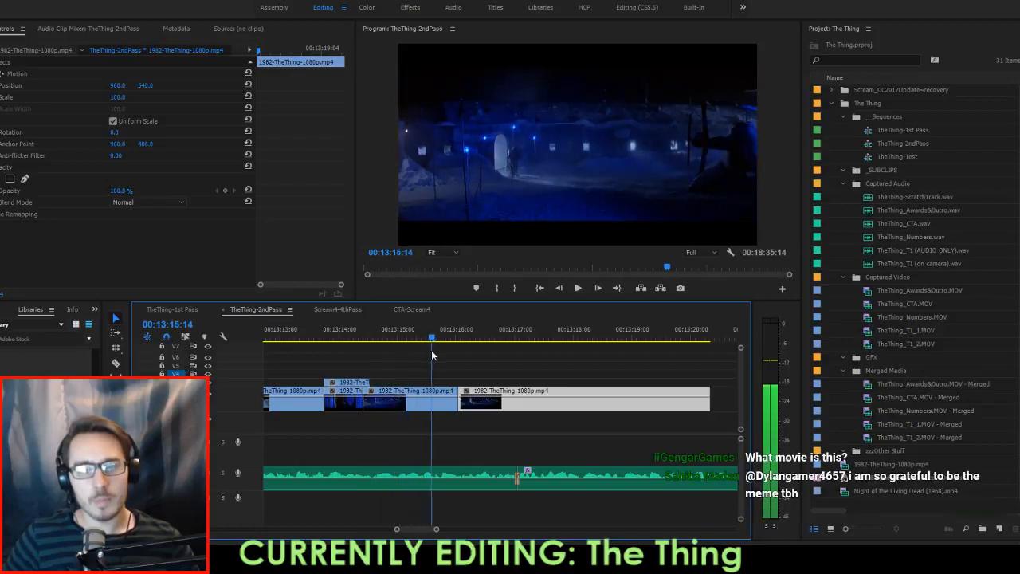
click(344, 401)
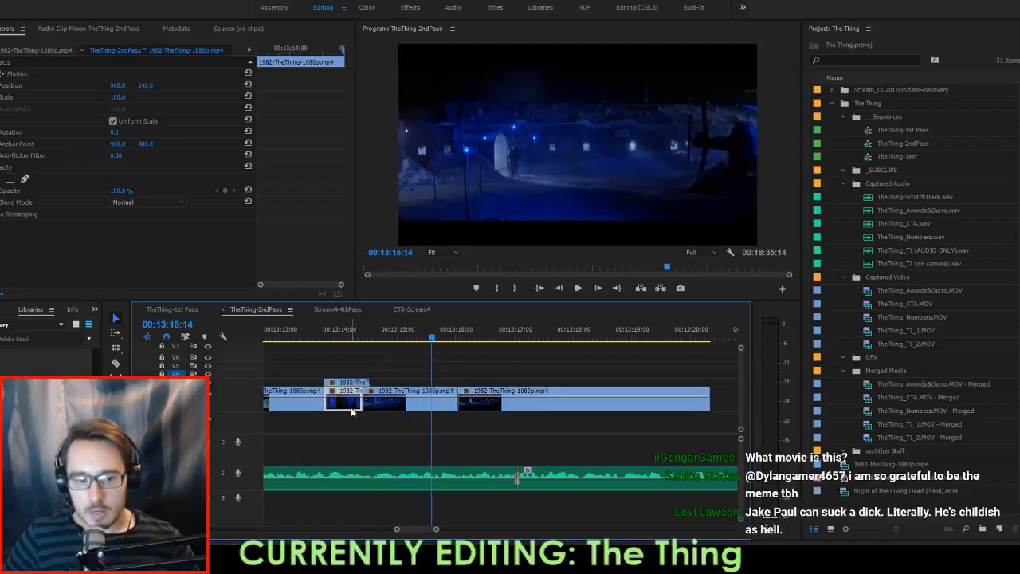
drag(351, 412, 459, 383)
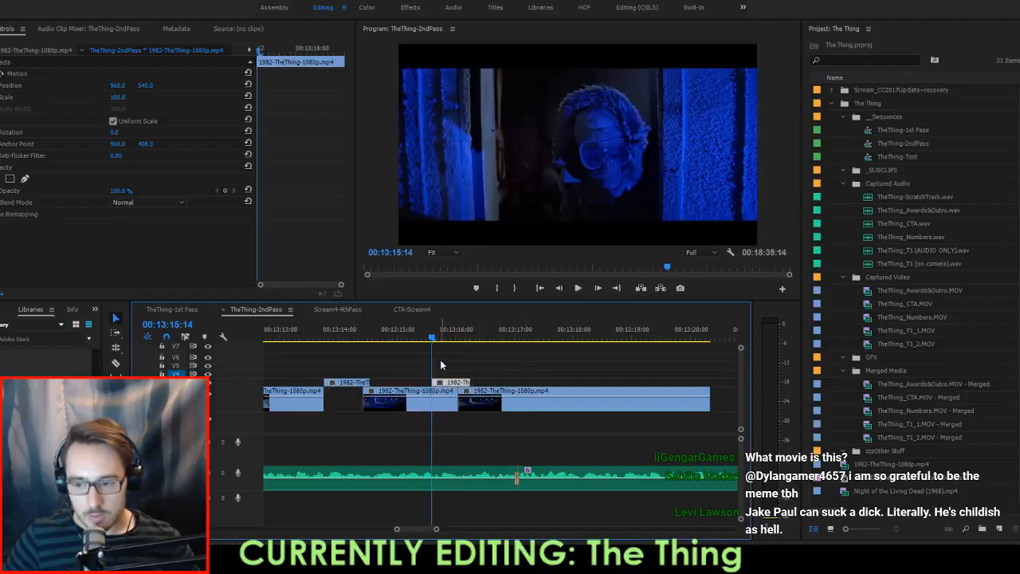
key(ctrl+z)
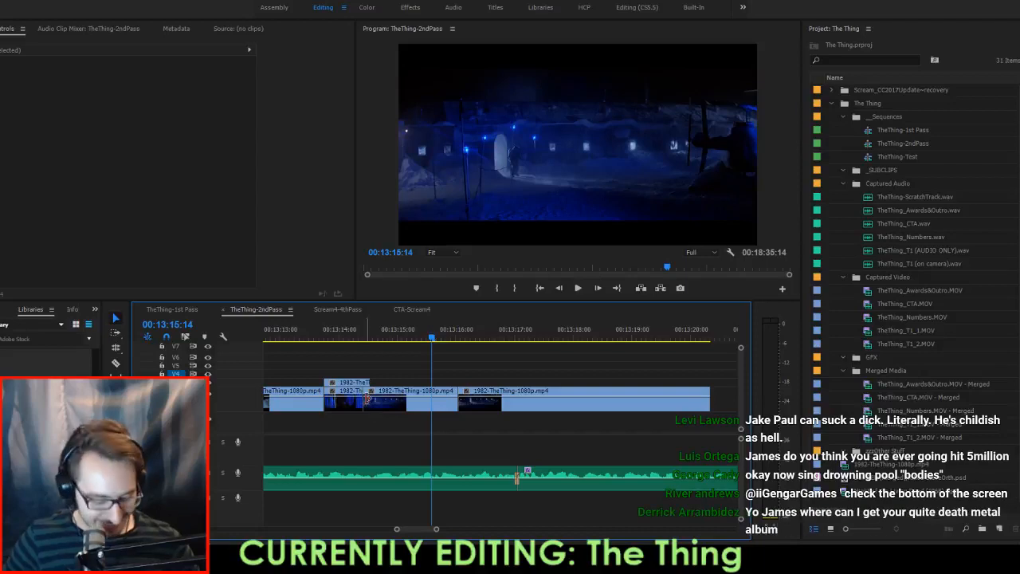
Move the cut after the main-track close-up to 00:13:14:13, shift the raised close-up clip to start at 00:13:15:14, and play the section.
drag(366, 399, 457, 383)
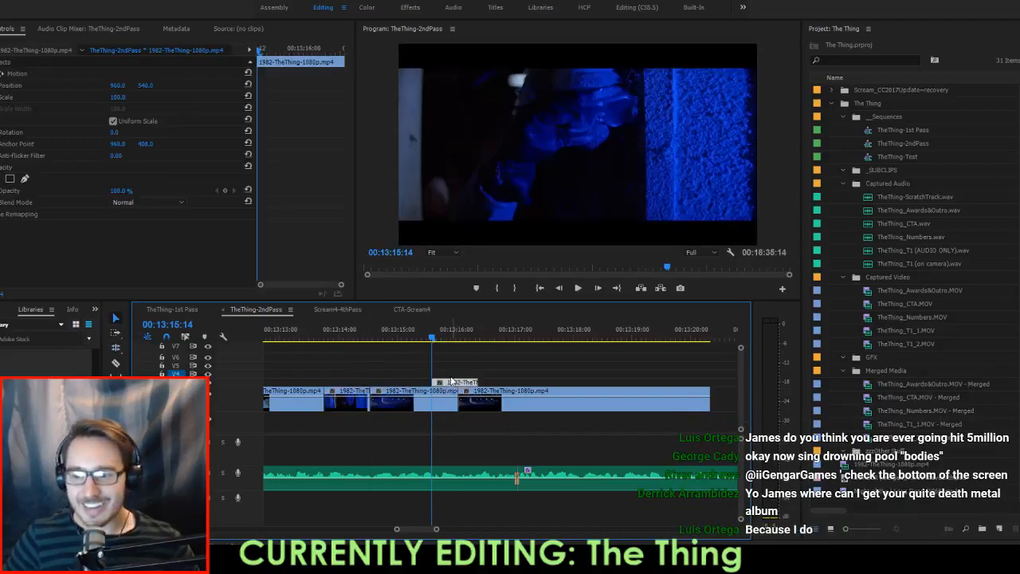
scroll(420, 378, up, 2)
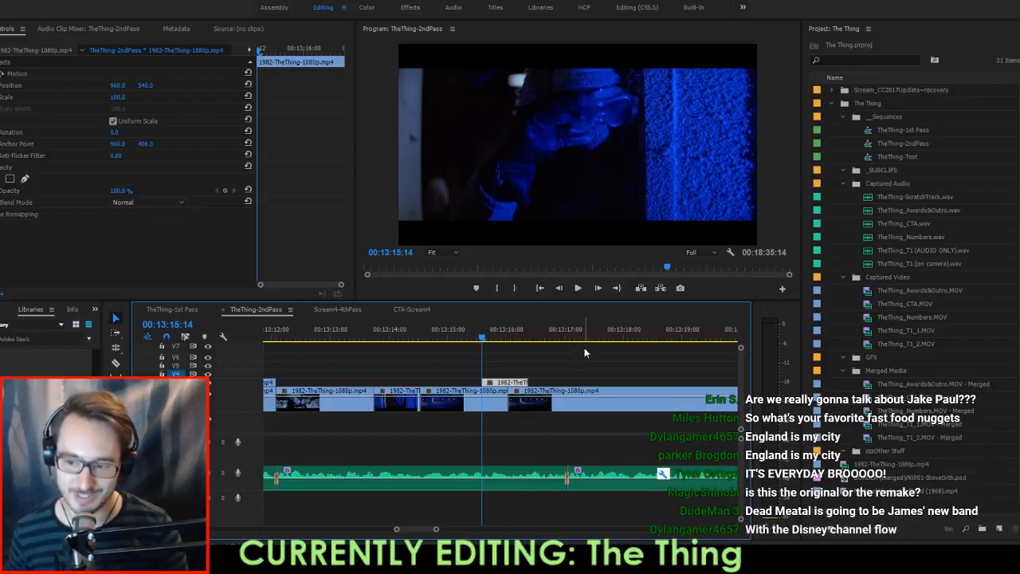
key(Up)
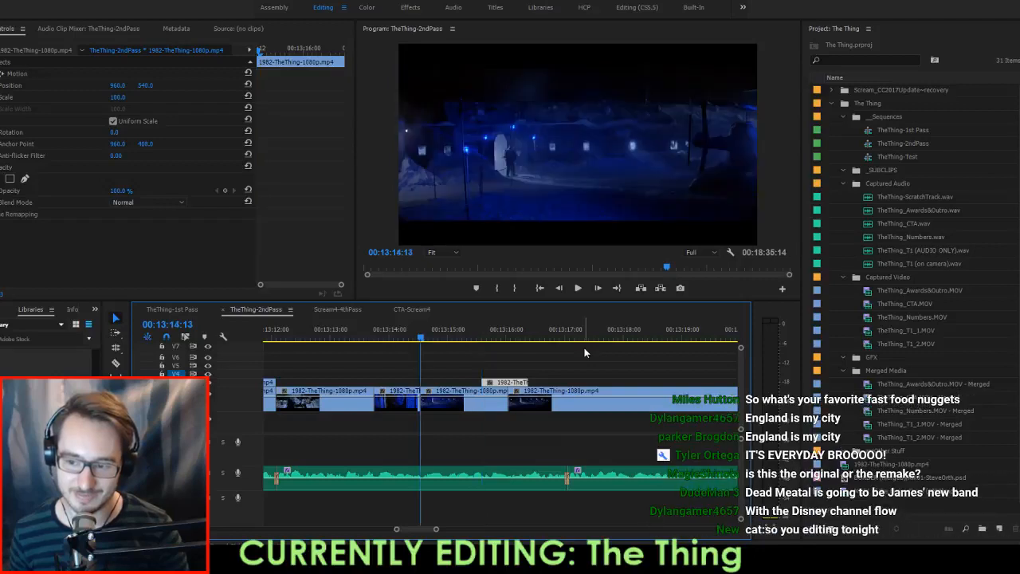
key(Up)
key(space)
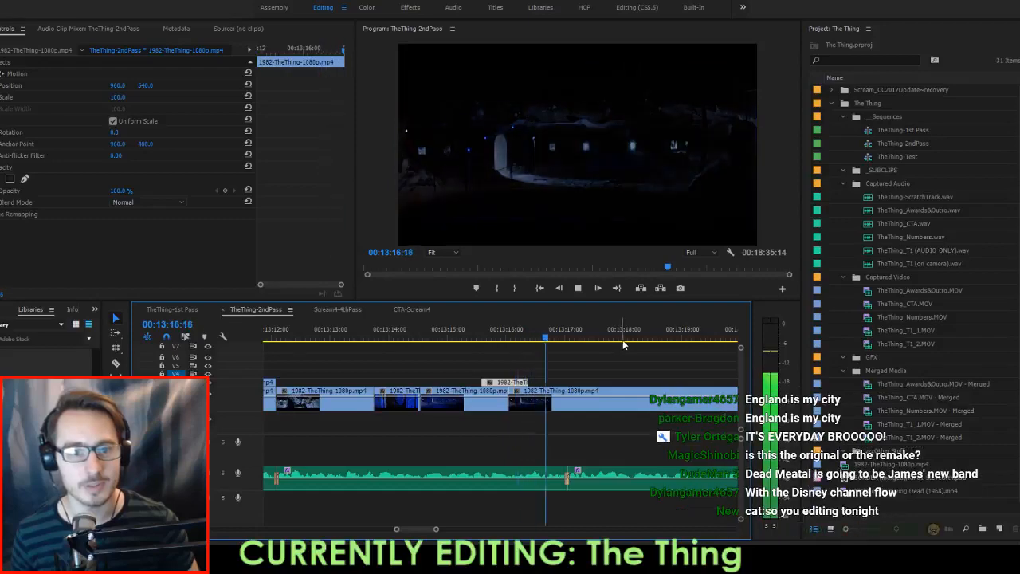
key(space)
Trim the raised close-up clip's end to 00:13:16:07, play the section, and save the project.
click(523, 338)
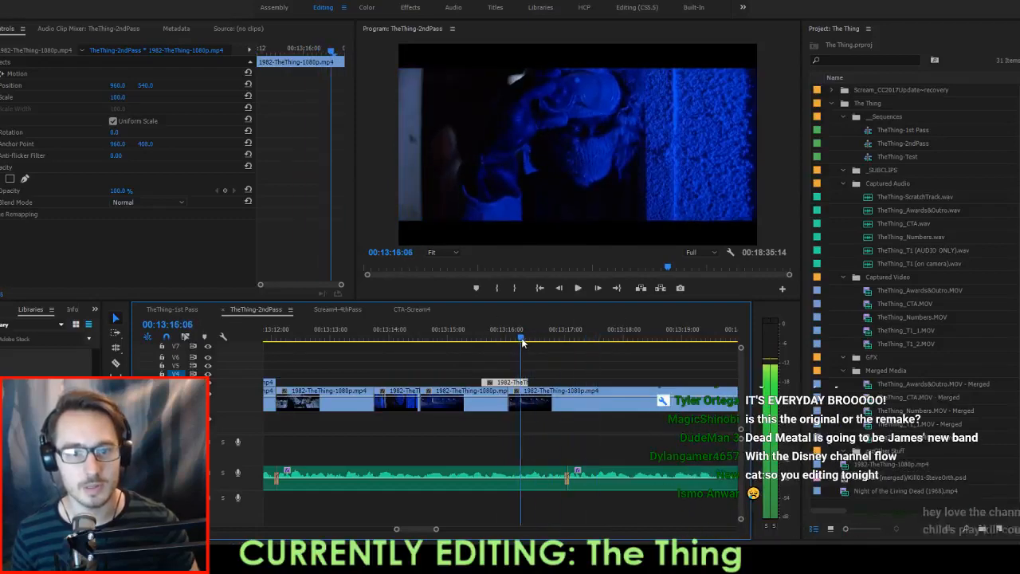
drag(529, 381, 523, 380)
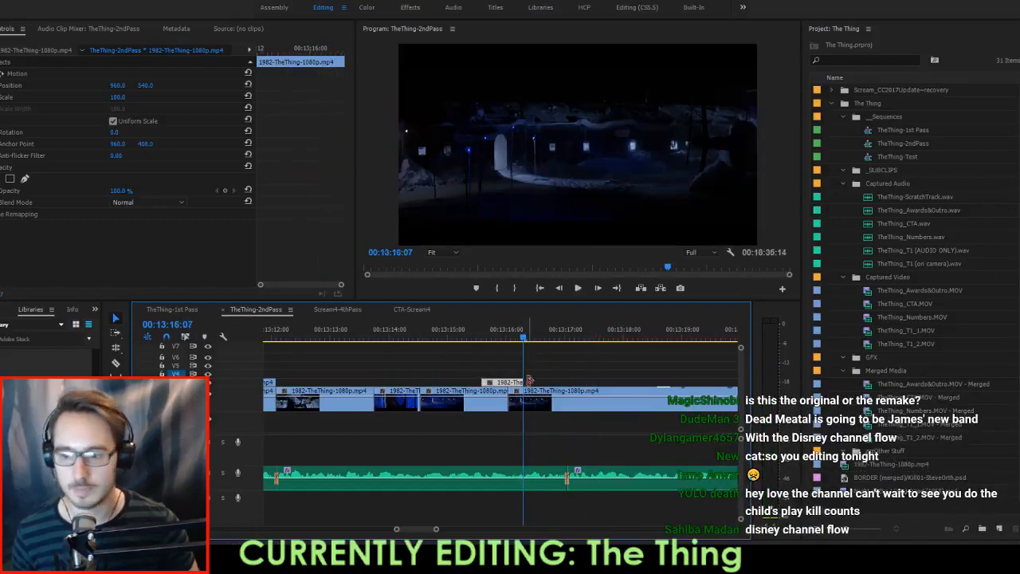
click(461, 342)
key(space)
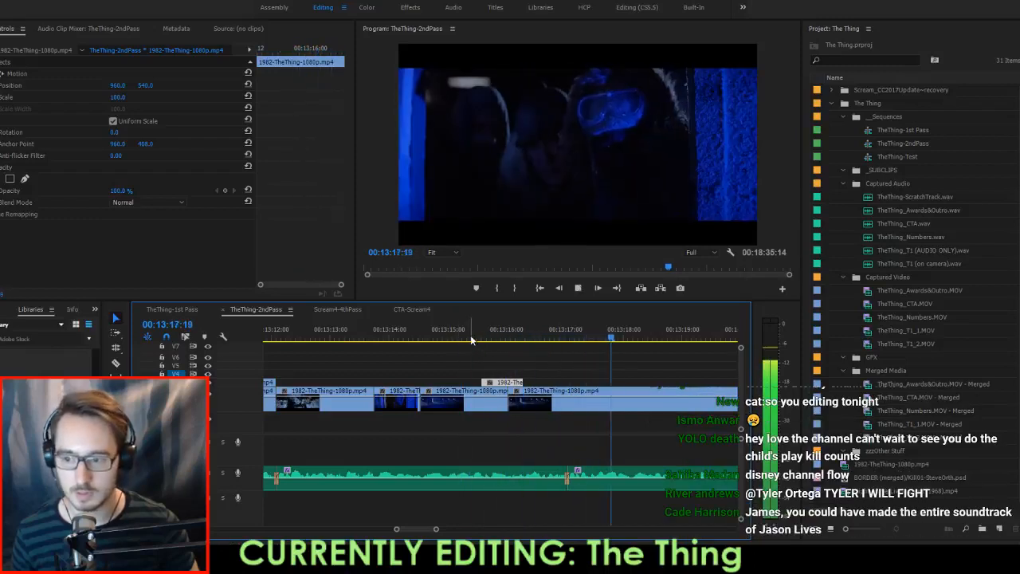
key(space)
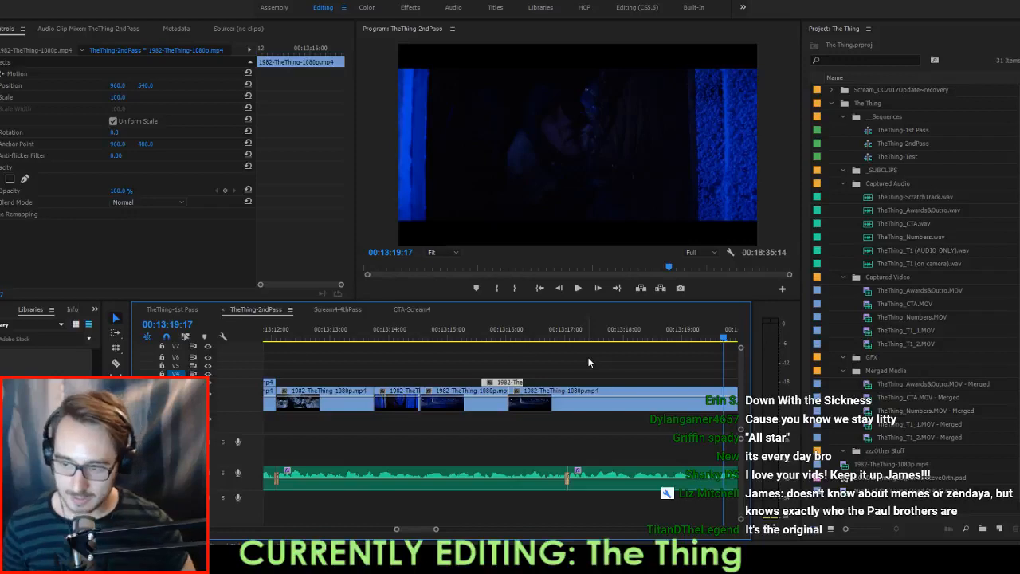
key(ctrl+s)
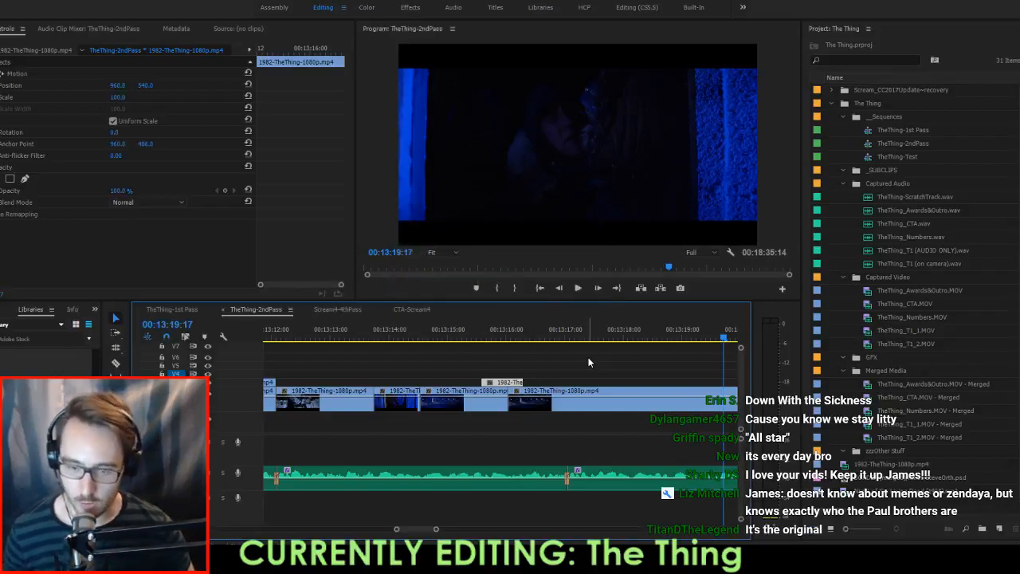
Shift the second exterior clip to start at the raised close-up's end, drop the close-up onto the main movie track, and play the result.
scroll(587, 356, down, 3)
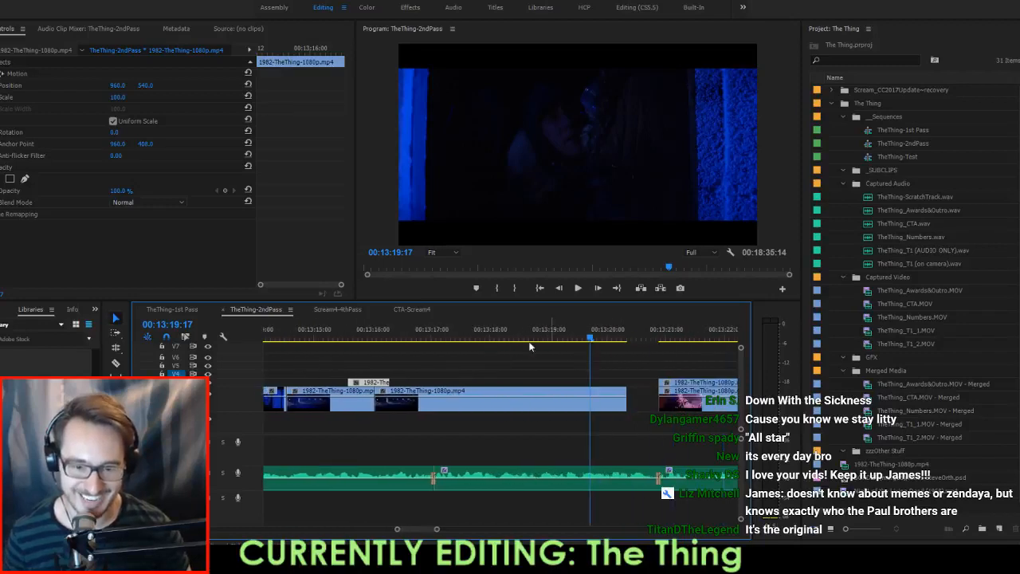
drag(412, 405, 427, 405)
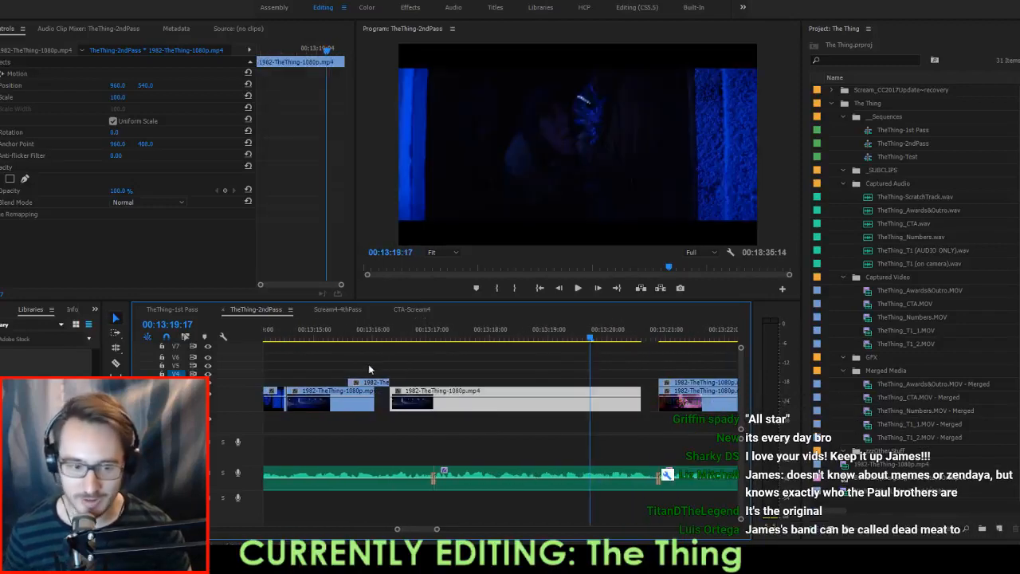
drag(368, 384, 370, 396)
scroll(370, 374, up, 2)
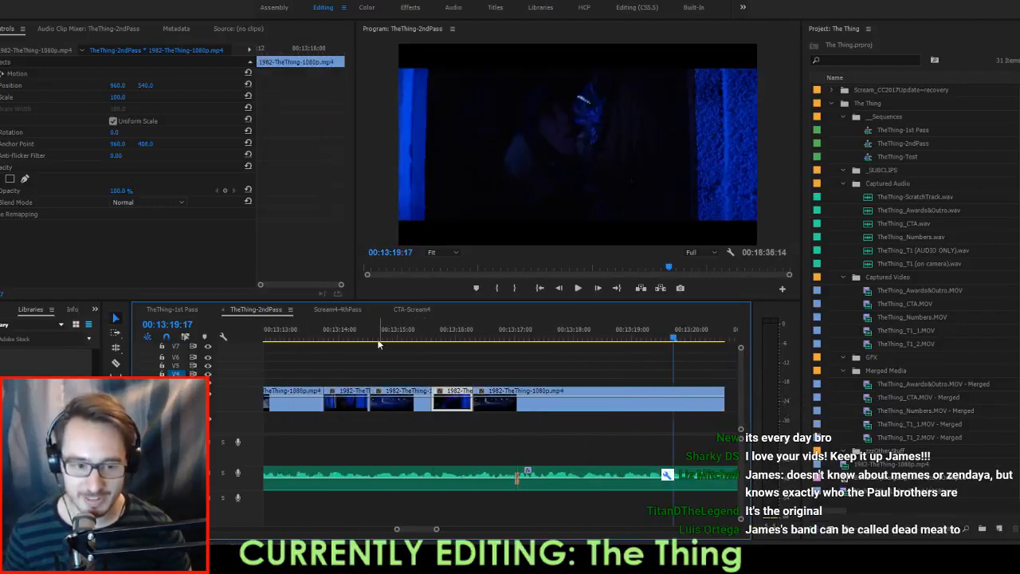
click(378, 338)
key(space)
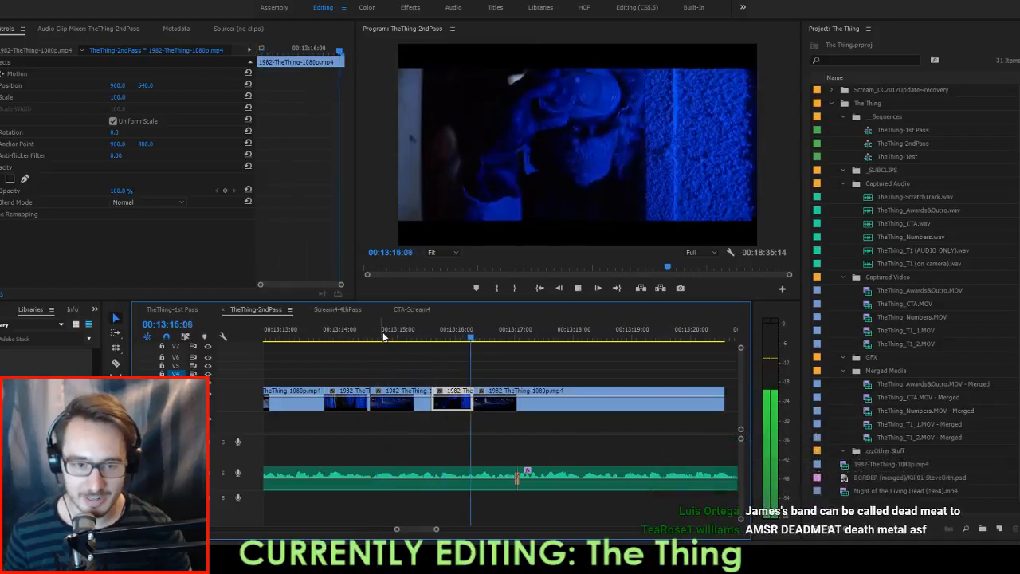
scroll(626, 358, down, 1)
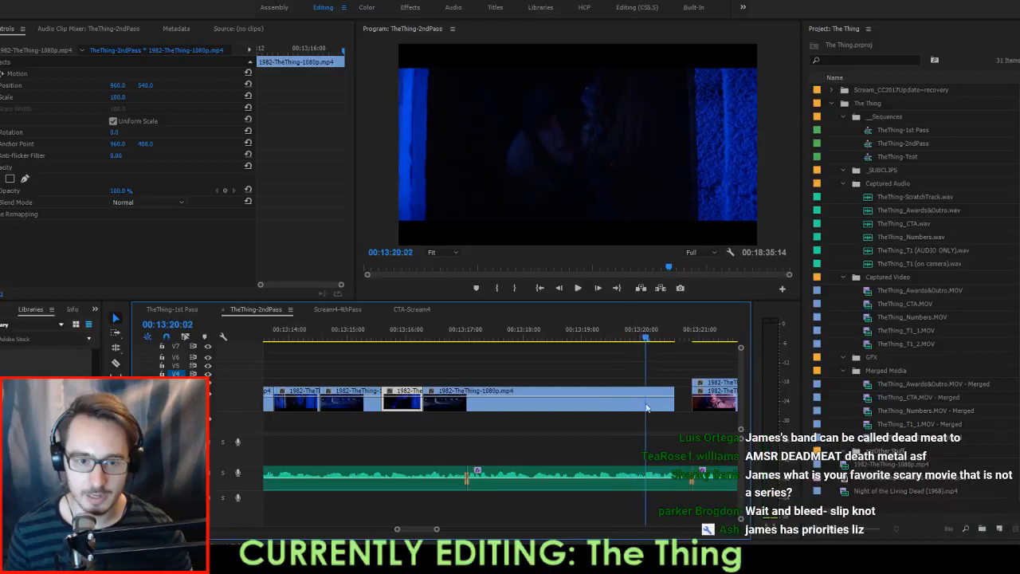
Play the section from the end of the second exterior clip through the on-camera clip, saving the project in between.
click(672, 405)
key(space)
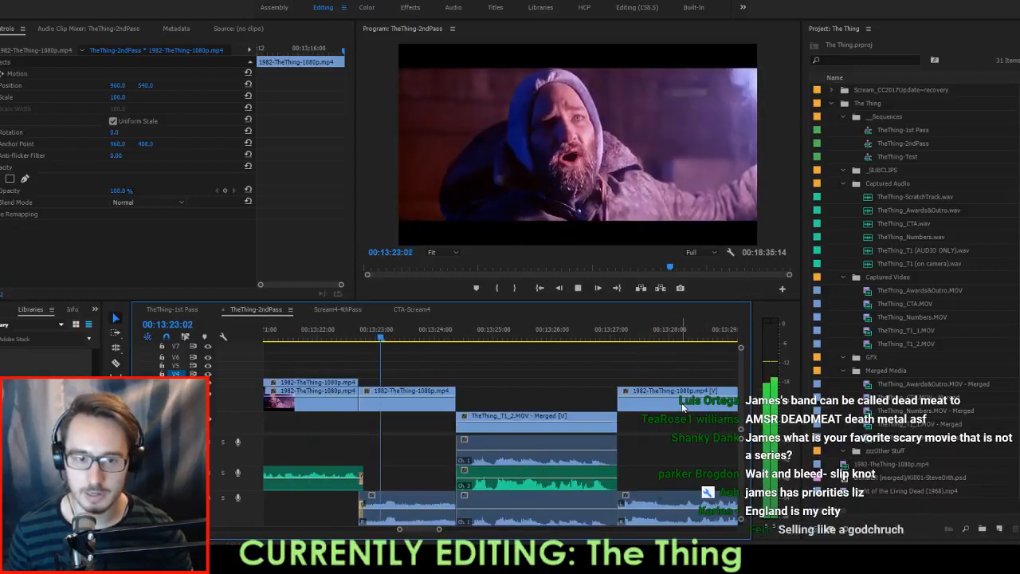
key(space)
key(ctrl+s)
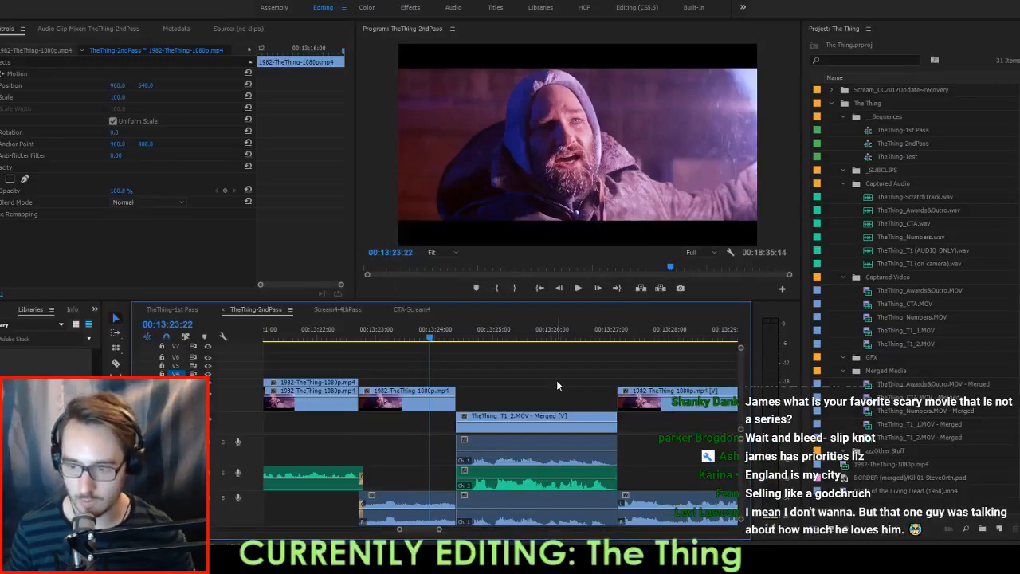
key(Up)
key(Up)
key(Up)
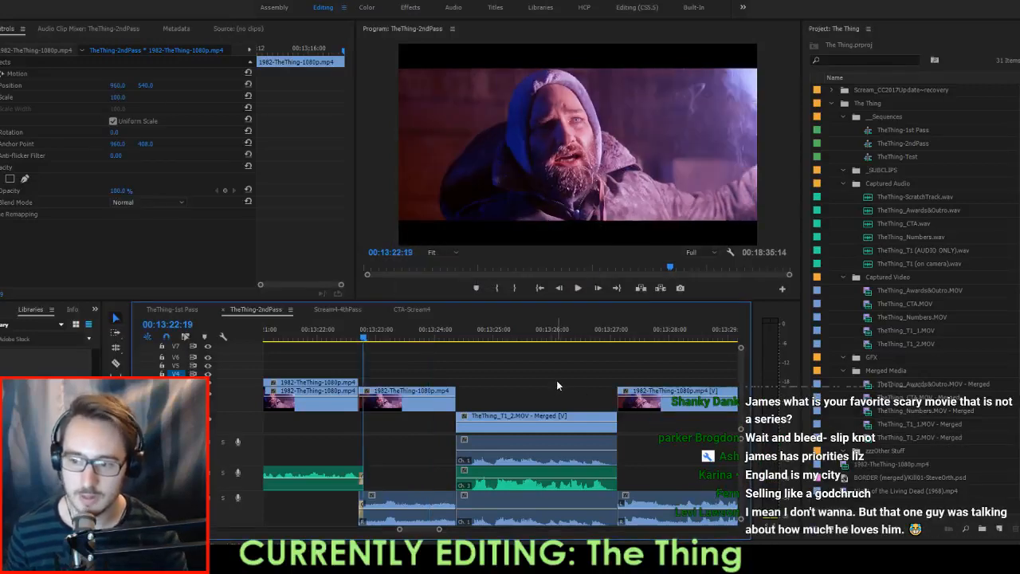
key(space)
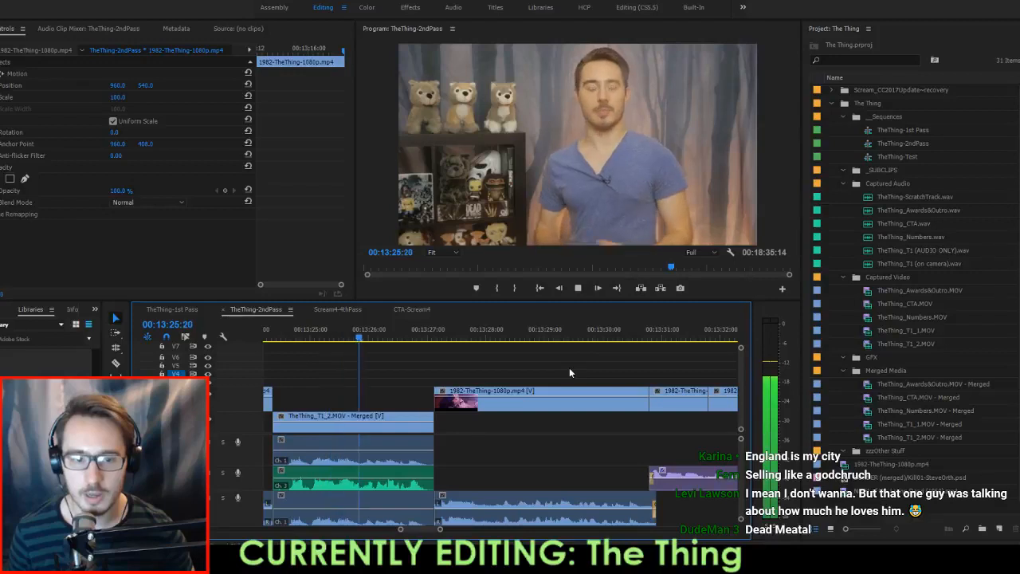
key(space)
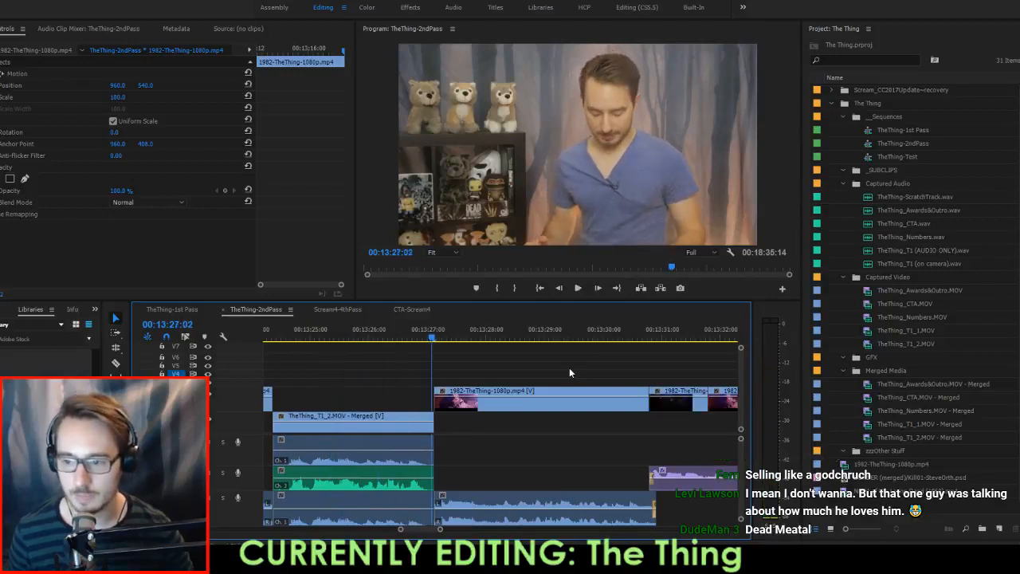
Ripple-trim the start of the on-camera clip to 00:13:24:15, closing the gap this leaves.
key(Up)
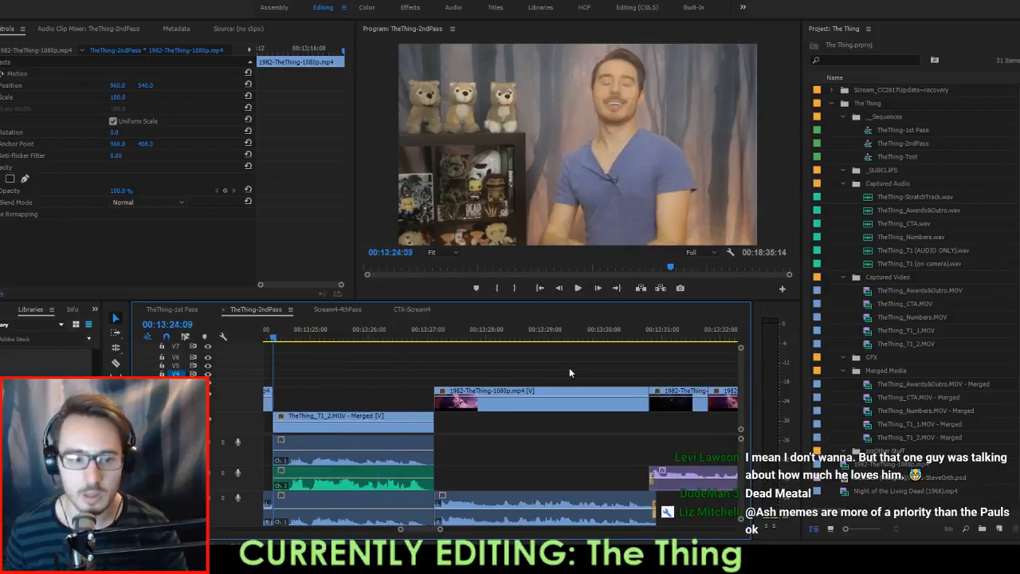
key(Right)
key(Right)
key(Right)
key(Right)
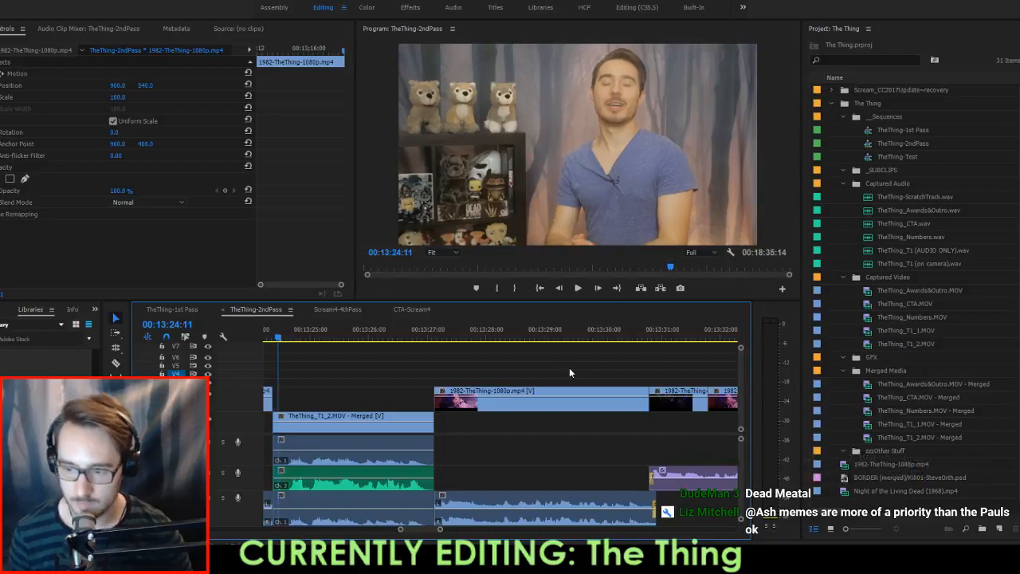
key(Right)
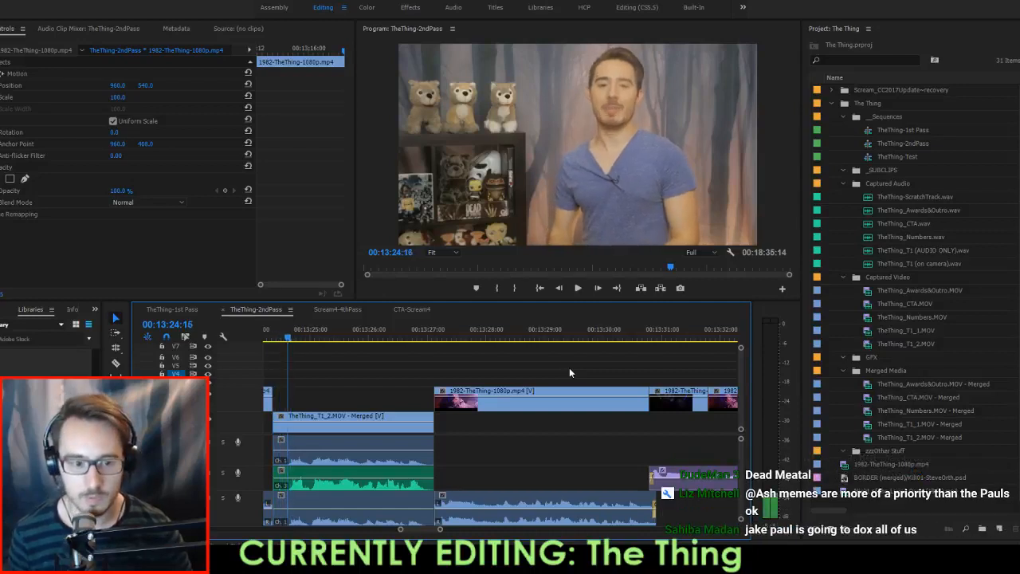
key(q)
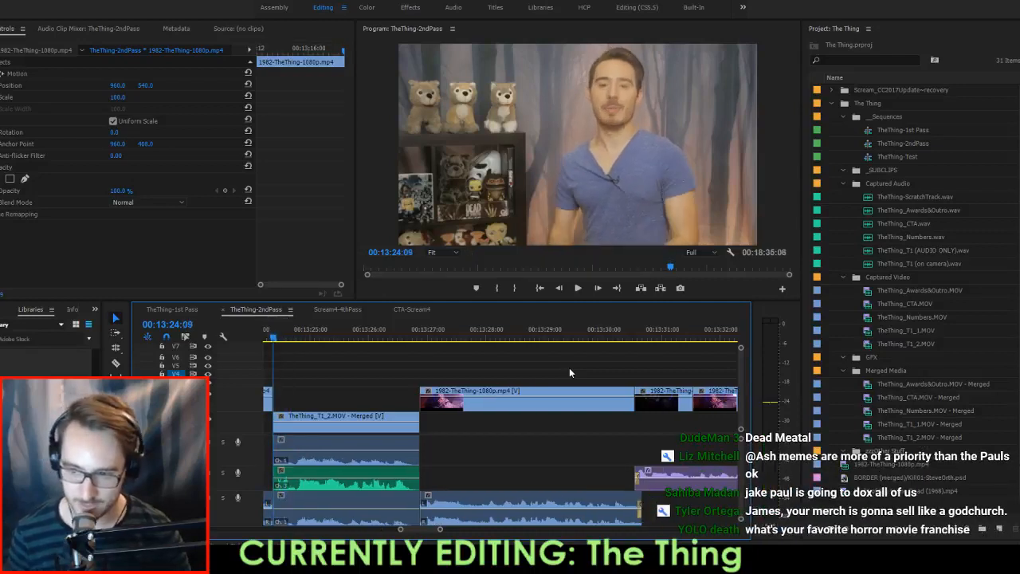
Play the shortened on-camera clip and ripple-trim its end to 00:13:26:17.
key(space)
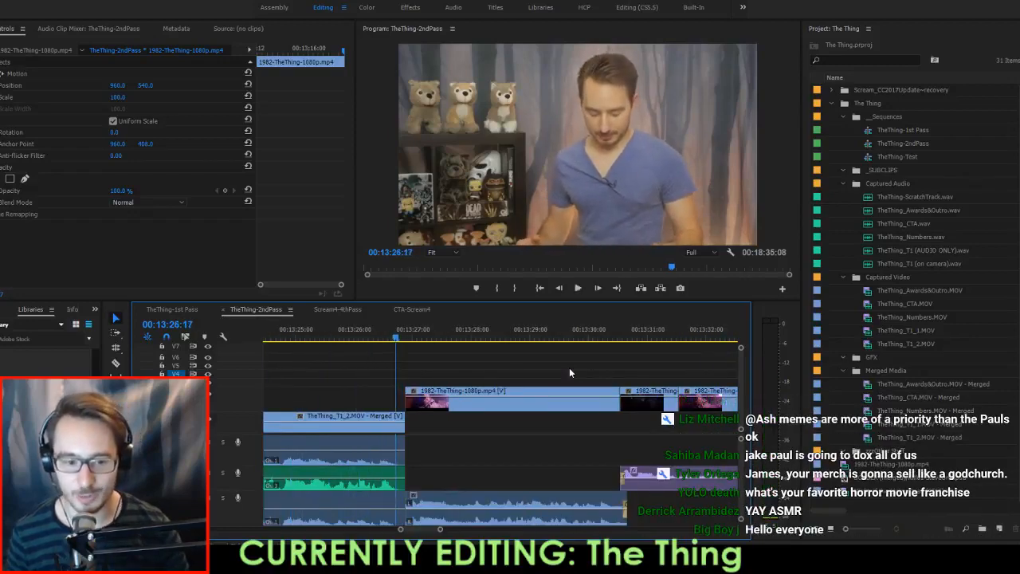
key(space)
key(shift+i)
key(ctrl+shift+x)
key(w)
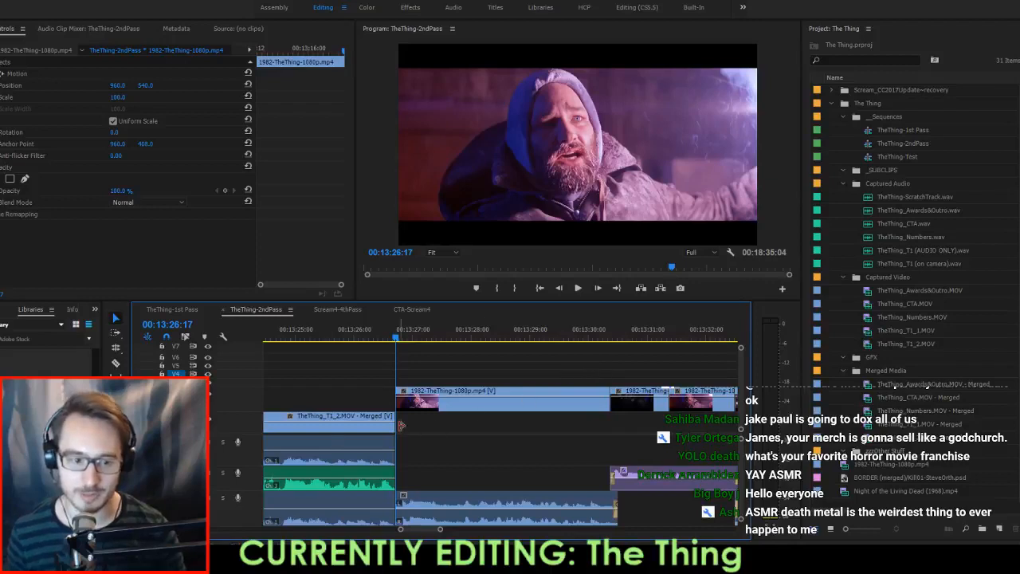
Delete the on-camera clip's audio above and below its narration track, and move the narration under the dark two-man shot, overwriting the audio there.
scroll(400, 430, up, 2)
click(419, 446)
key(Delete)
click(451, 500)
key(Delete)
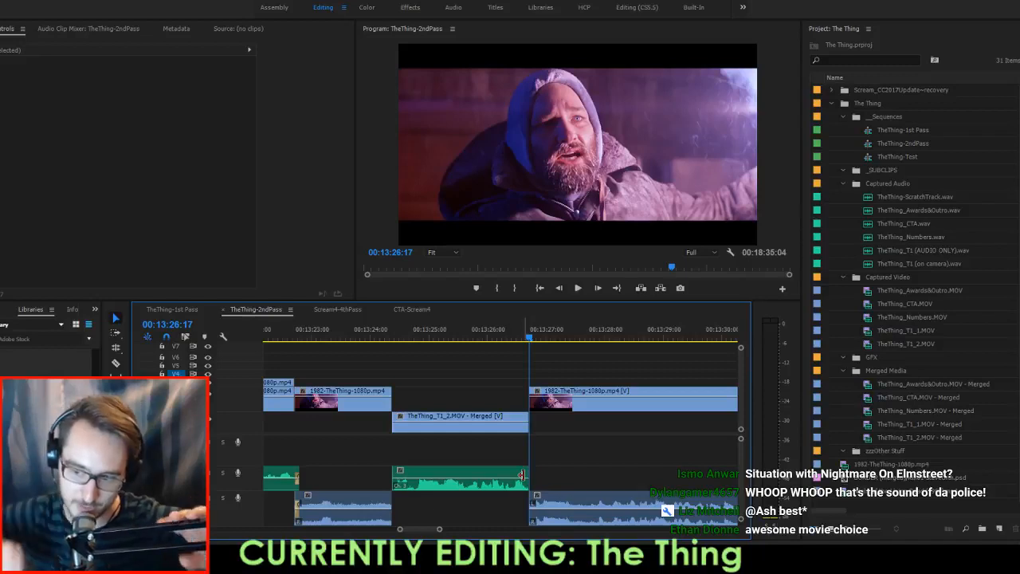
scroll(505, 447, right, 5)
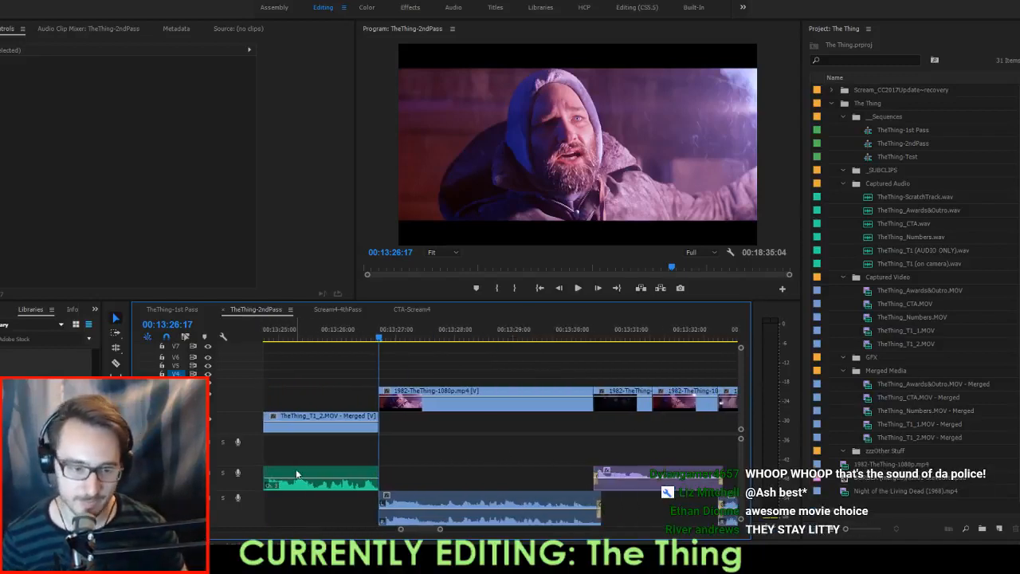
mouse_move(311, 472)
mouse_down()
mouse_move(660, 462)
mouse_move(661, 476)
mouse_up()
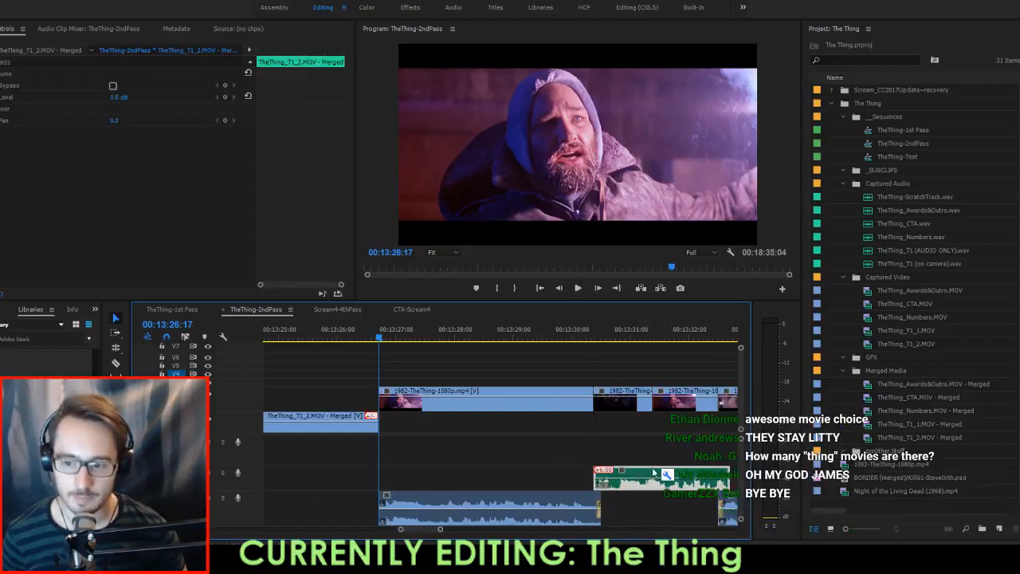
Delete the on-camera video clip and close the gap so the two bearded-man movie clips meet.
scroll(534, 456, up, 4)
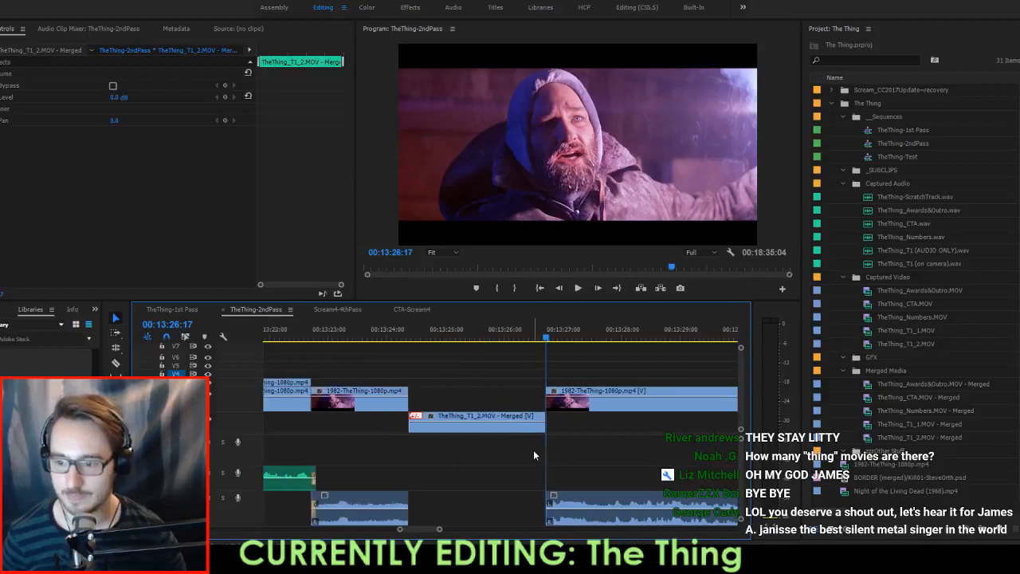
click(507, 416)
key(Delete)
click(490, 402)
key(Delete)
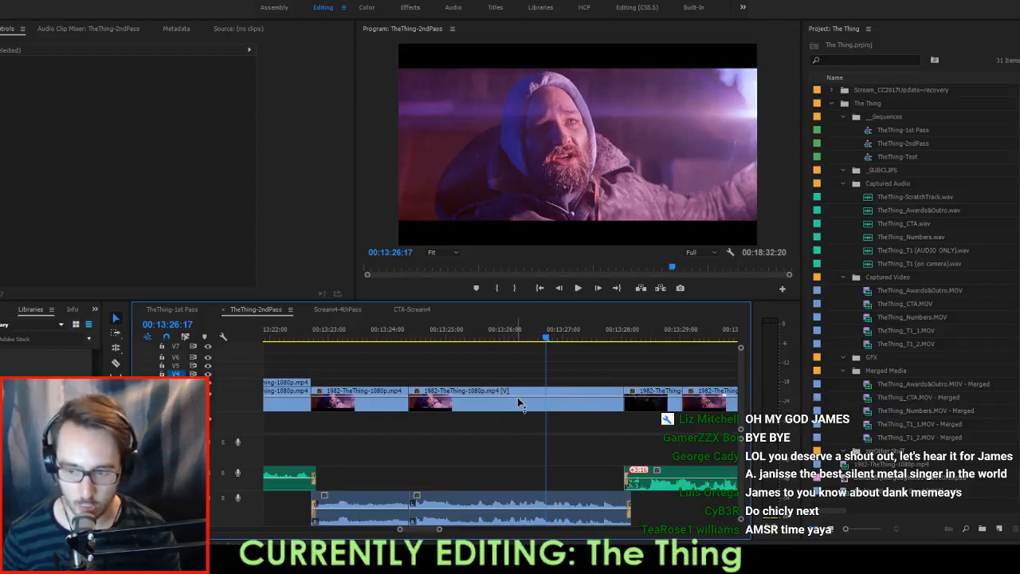
Add an audio crossfade between the two joined bearded-man movie clips, play across the cut, and save the project.
click(451, 431)
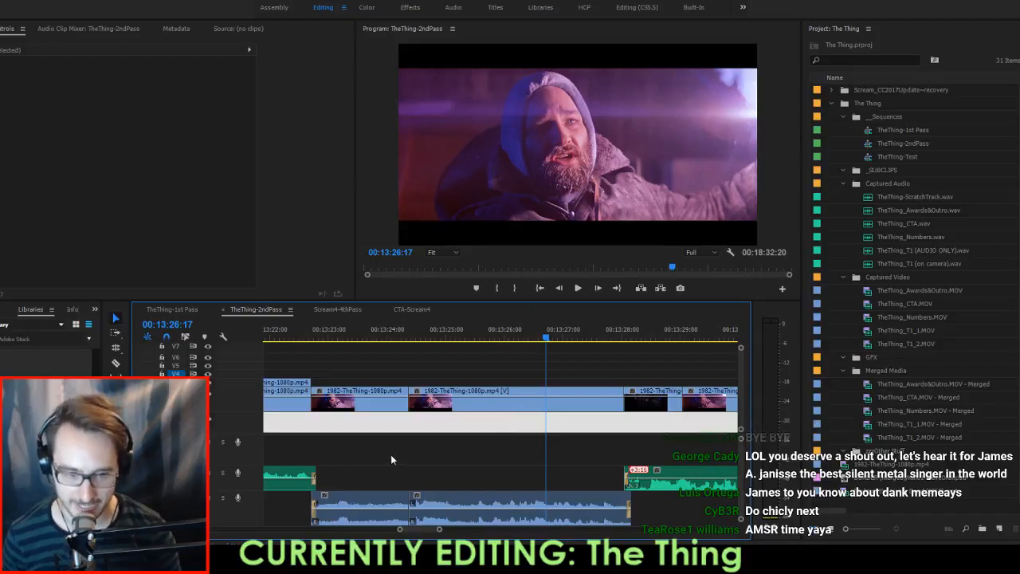
drag(390, 454, 431, 502)
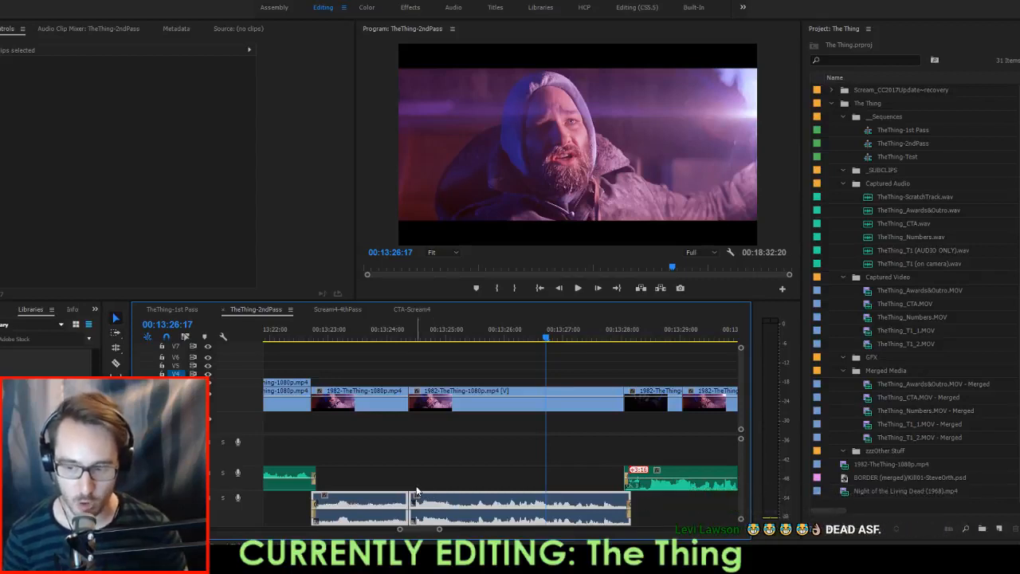
key(Up)
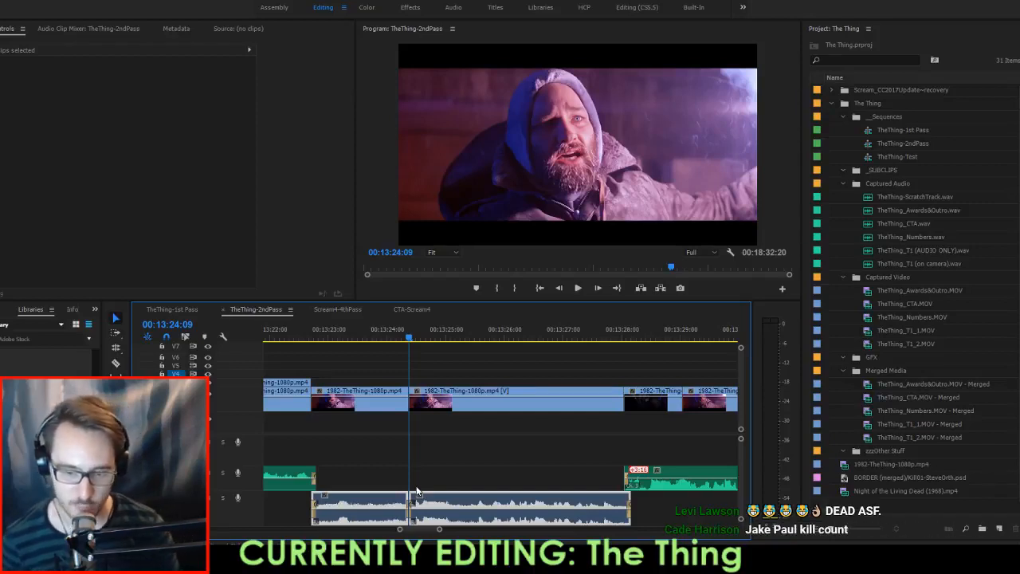
key(Up)
key(Up)
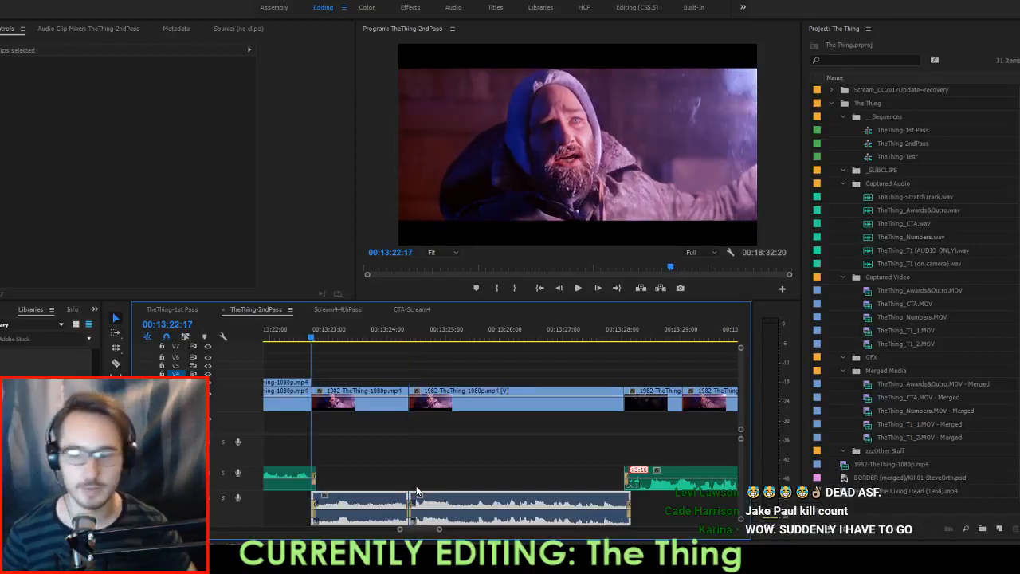
key(space)
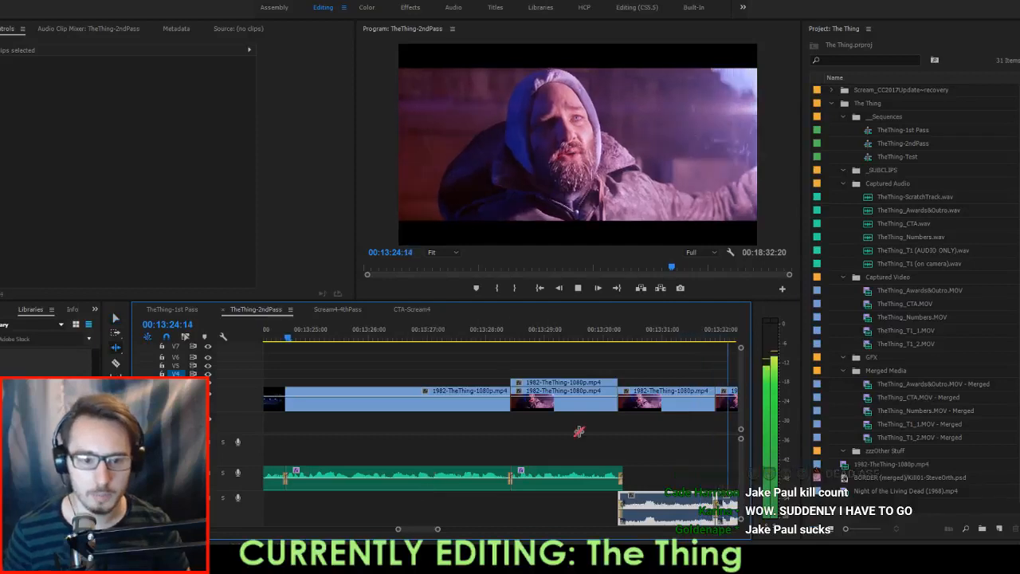
key(space)
key(v)
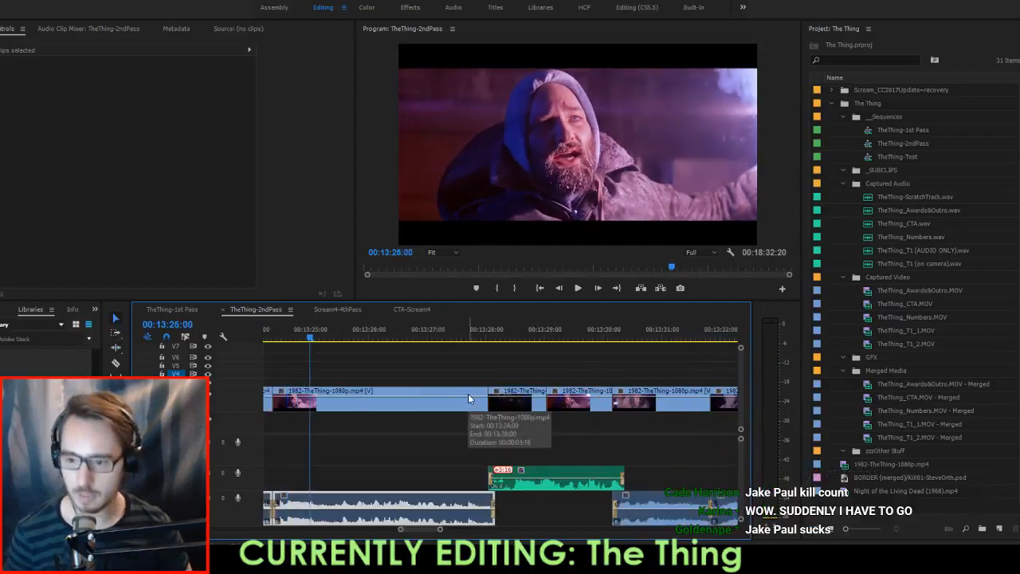
key(ctrl+s)
Play from 00:13:24:09 through the moved narration to check the timing against the movie clips.
key(Up)
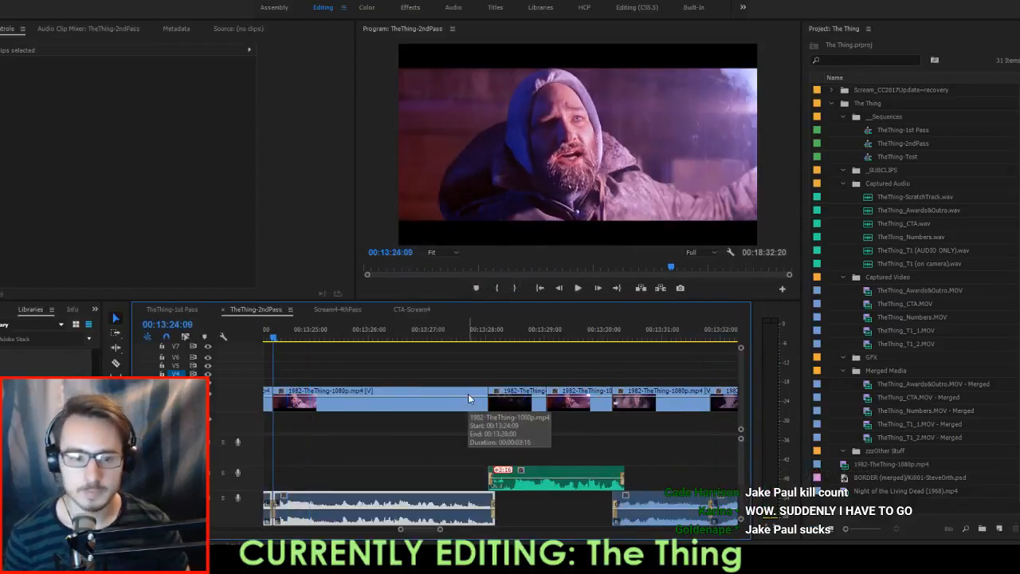
key(space)
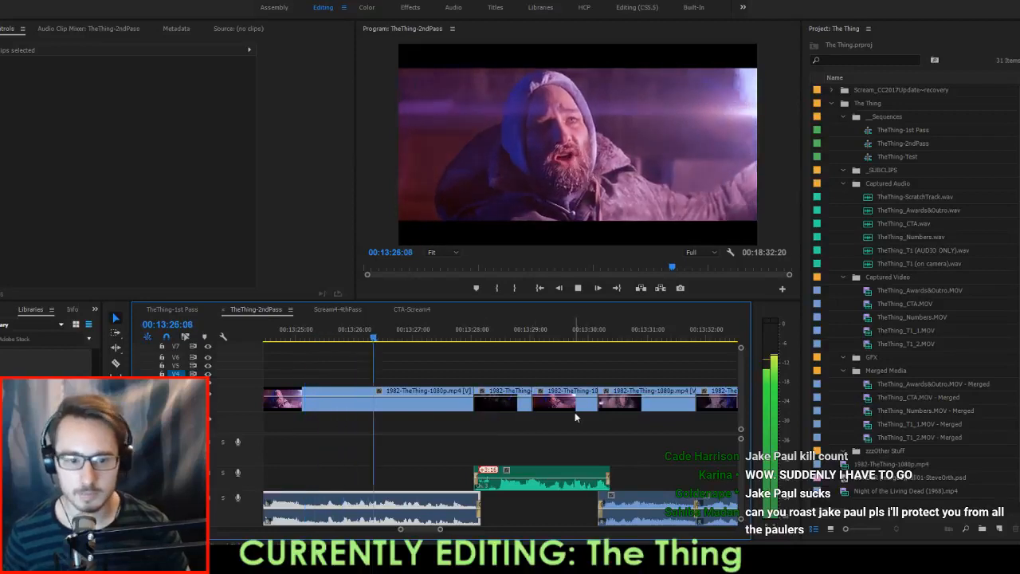
click(501, 430)
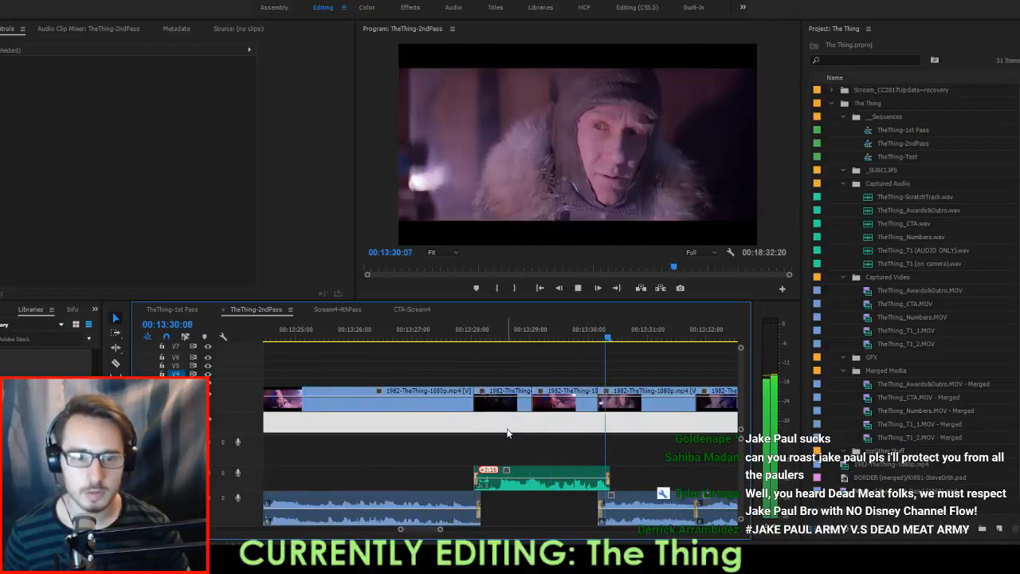
key(space)
Shift everything from the fur-hooded man's close-up onward about 3 frames later, and play from 00:13:28:01.
click(475, 338)
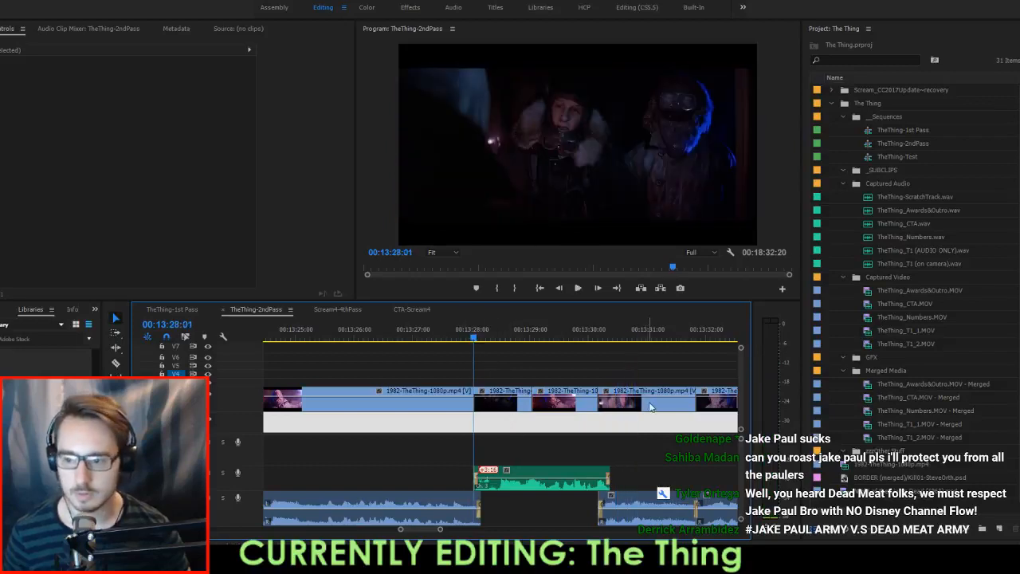
scroll(650, 406, down, 1)
key(a)
click(603, 410)
key(v)
drag(601, 410, 614, 410)
key(space)
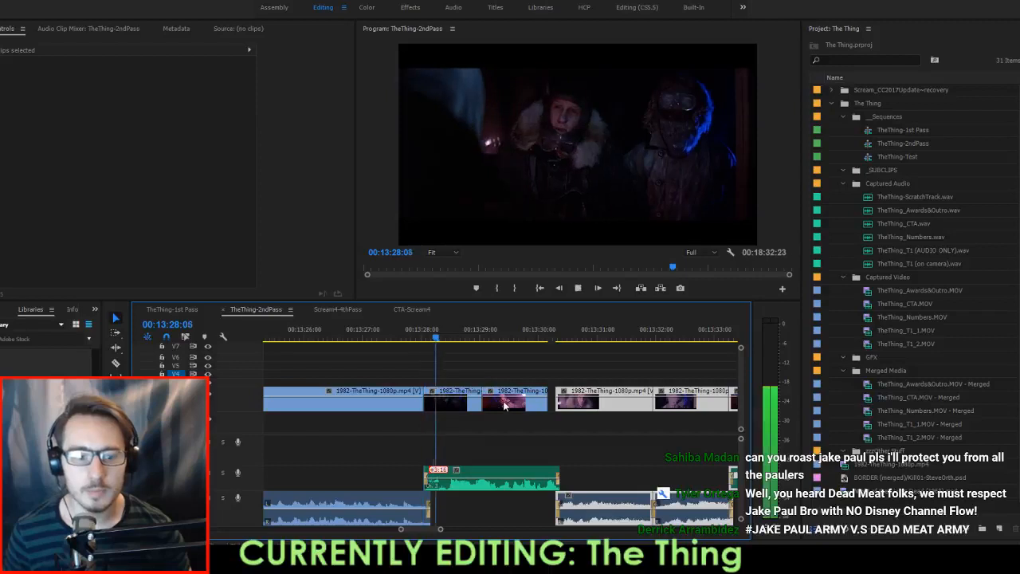
Move the short bearded-man clip against the fur-hooded close-up, extend the dark two-man shot to 00:13:29:04, play the section, and save.
key(space)
mouse_move(508, 403)
mouse_down()
mouse_move(522, 405)
mouse_move(478, 411)
mouse_move(490, 409)
mouse_up()
key(space)
key(space)
key(space)
key(space)
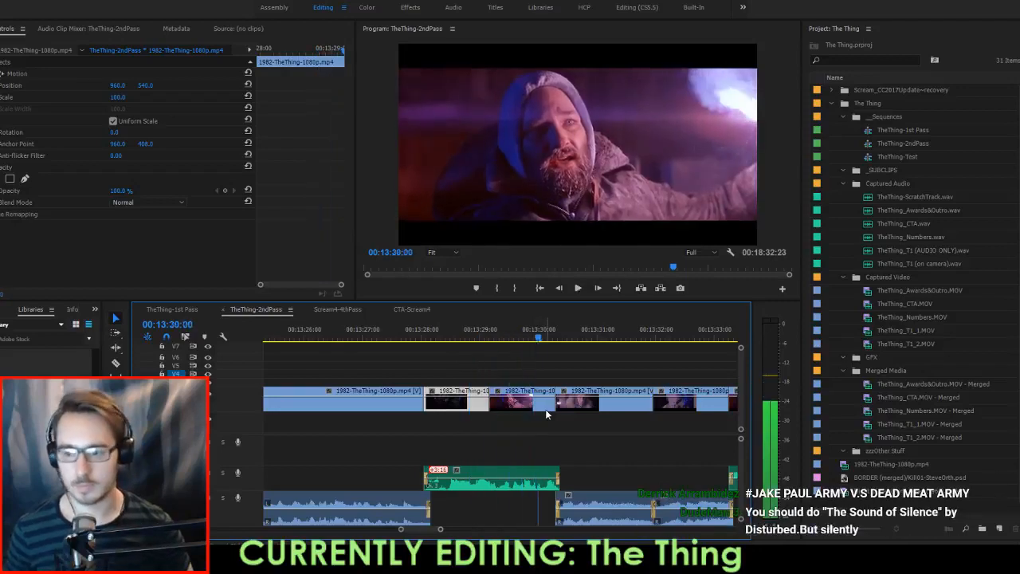
key(ctrl+s)
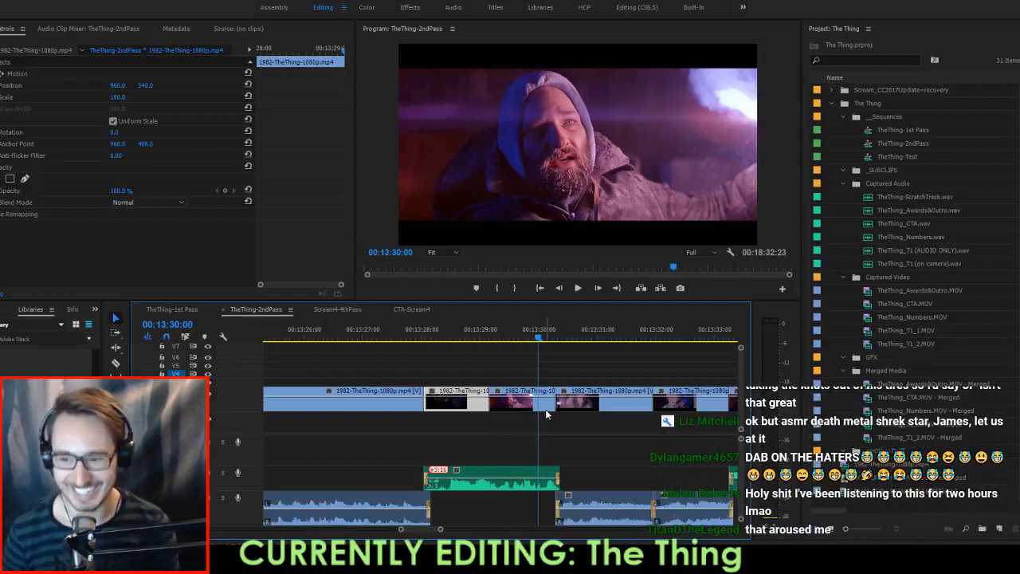
Play from 00:13:28:01 to 00:13:32:18 to review the retimed cuts.
key(Up)
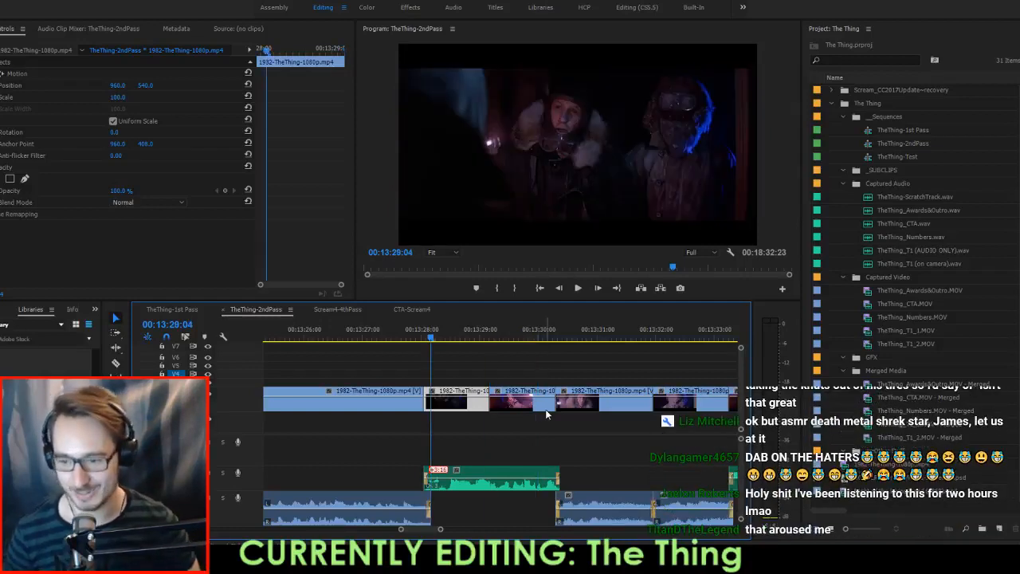
key(Up)
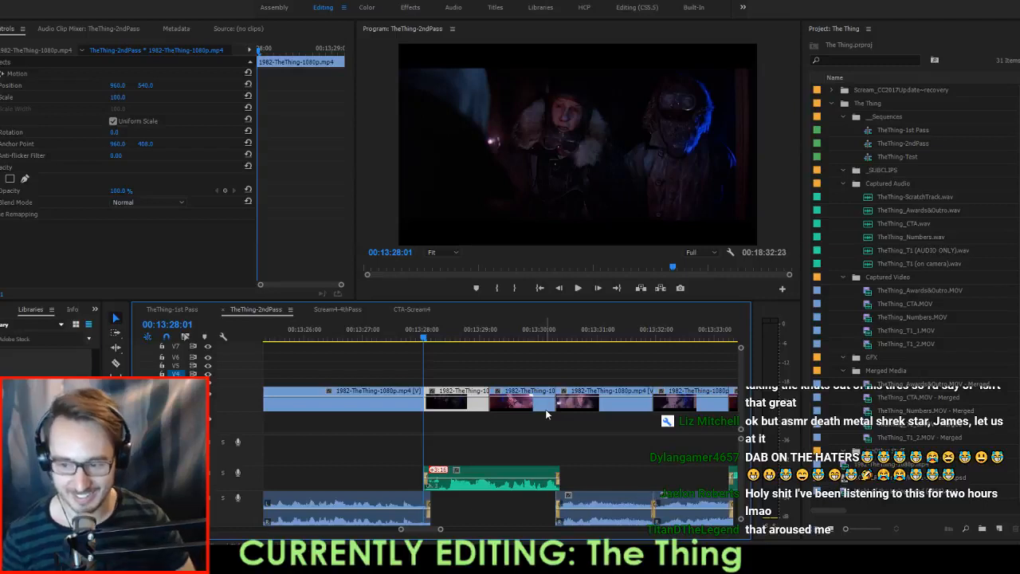
key(space)
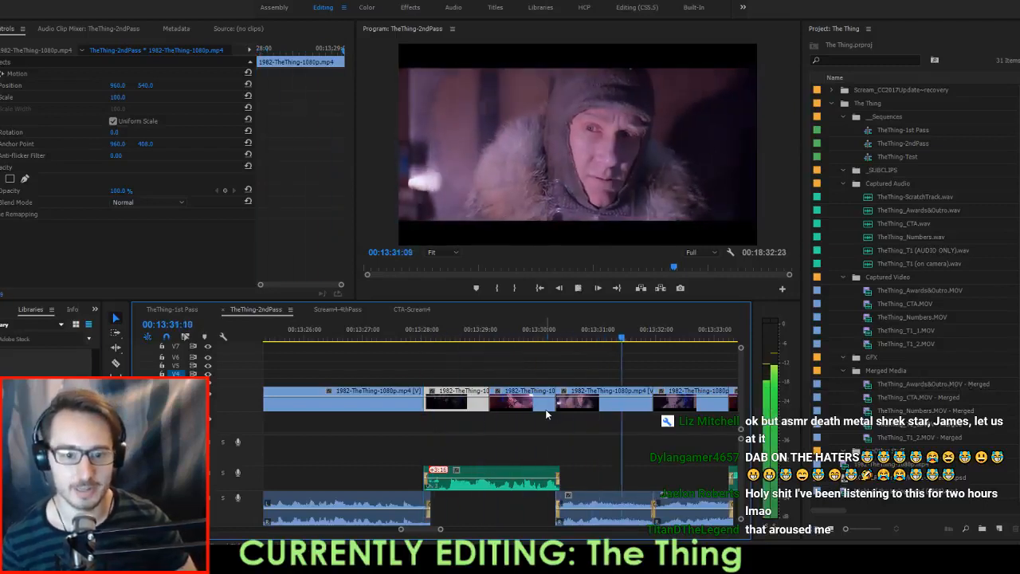
key(space)
Shift everything from the fur-hooded close-up onward about 2 frames later, extend the preceding narration's end to match, and save the project.
key(a)
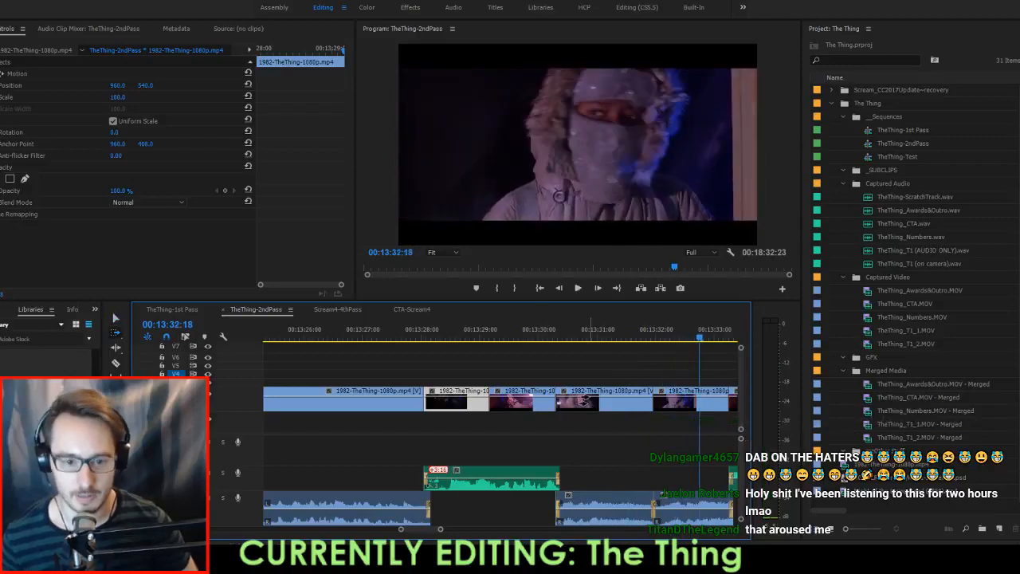
click(572, 405)
key(v)
drag(574, 405, 579, 410)
click(574, 451)
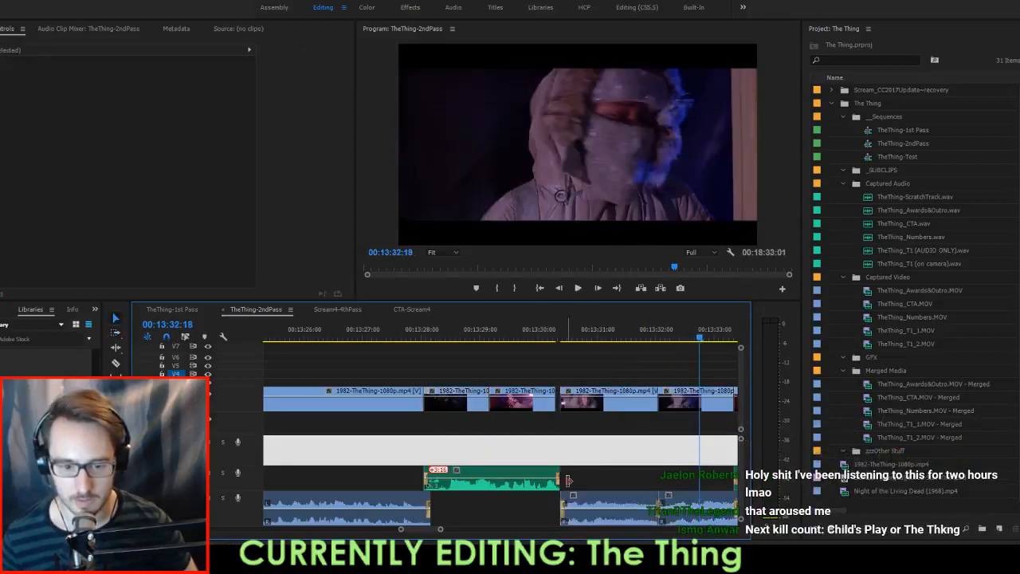
drag(562, 479, 566, 481)
key(ctrl+s)
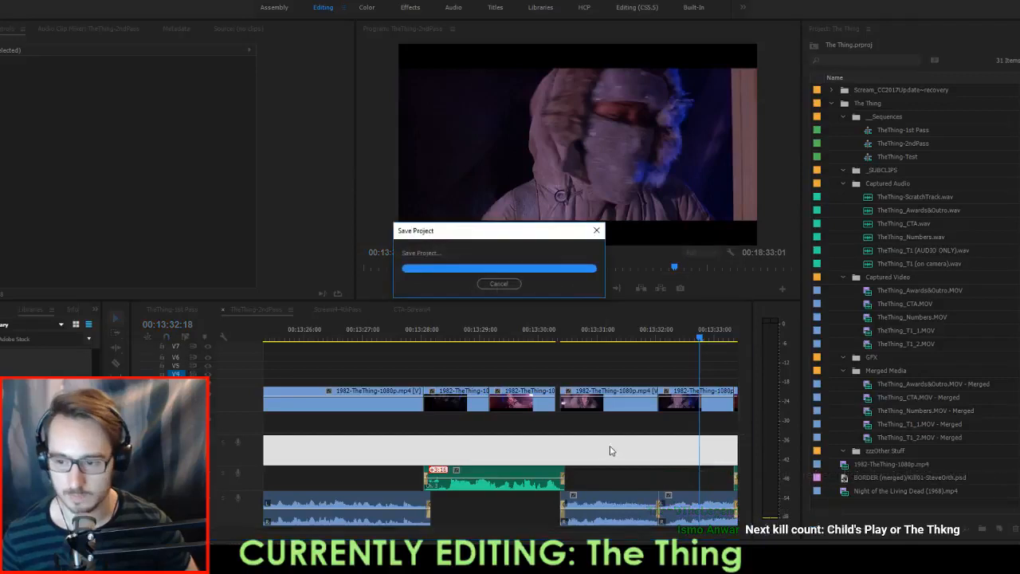
Play the retimed fur-hooded and bearded-man cuts from about 00:13:29:12 to 00:13:34:02.
click(510, 334)
key(space)
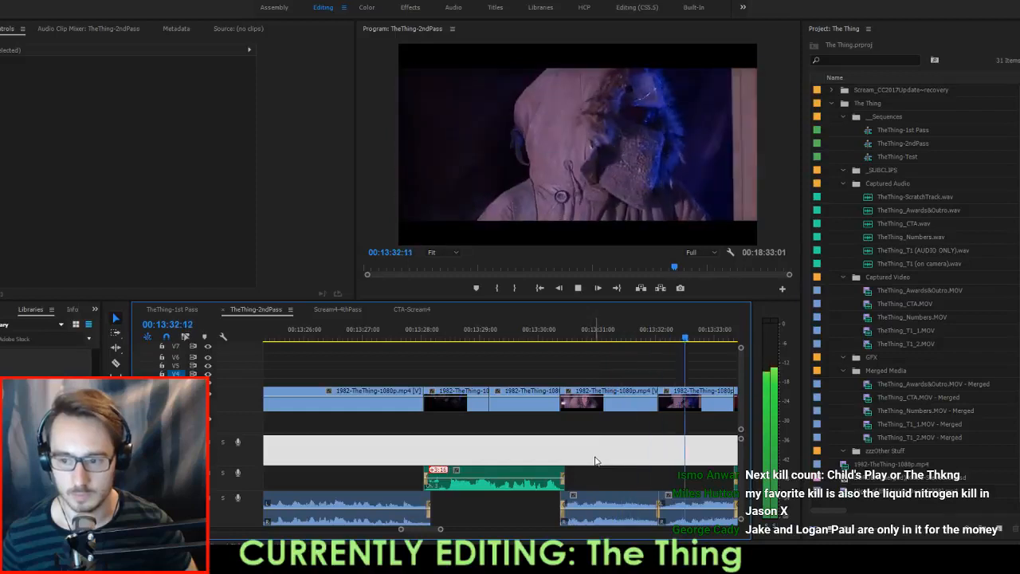
key(space)
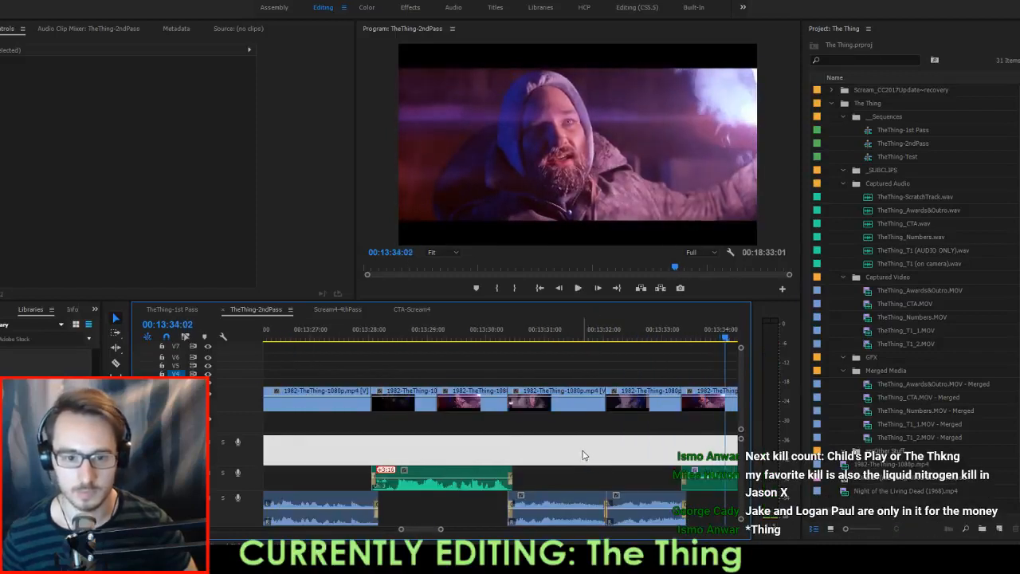
Ripple-trim about 3 frames off the start of the fur-hooded close-up at 00:13:32:01, play on to 00:13:41:05, and save.
key(Up)
key(Up)
key(shift+Right)
key(shift+Left)
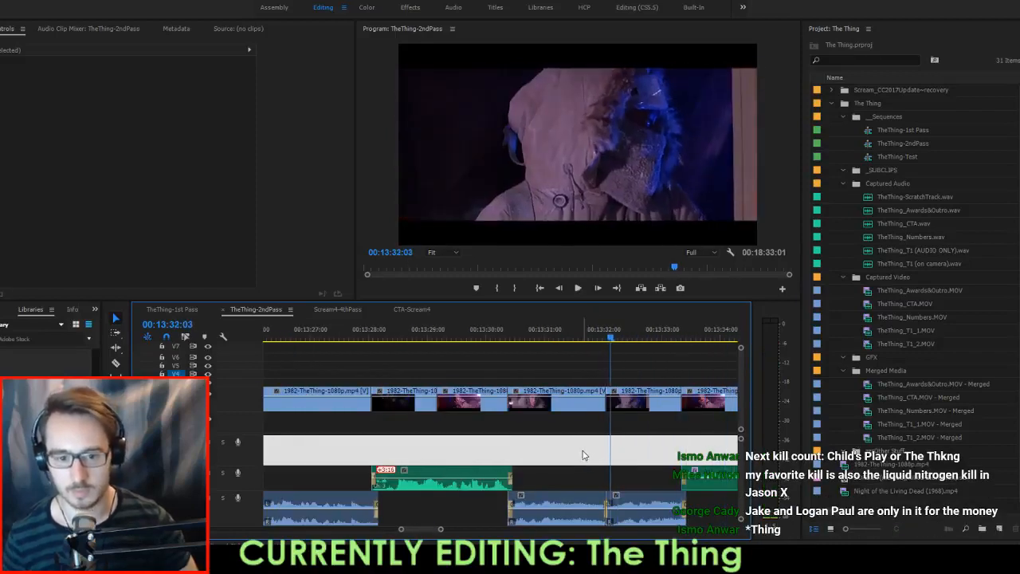
key(o)
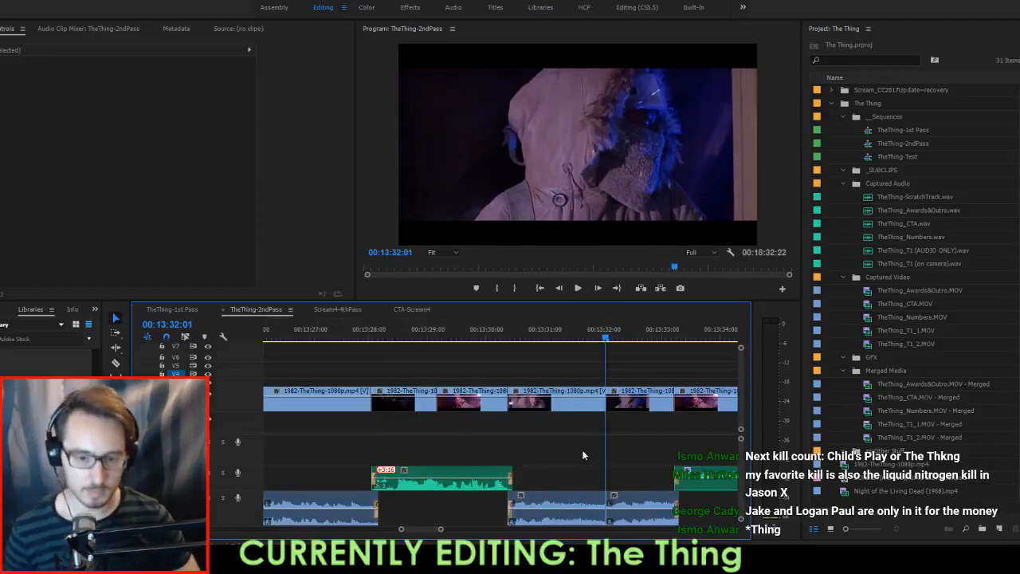
key(shift+k)
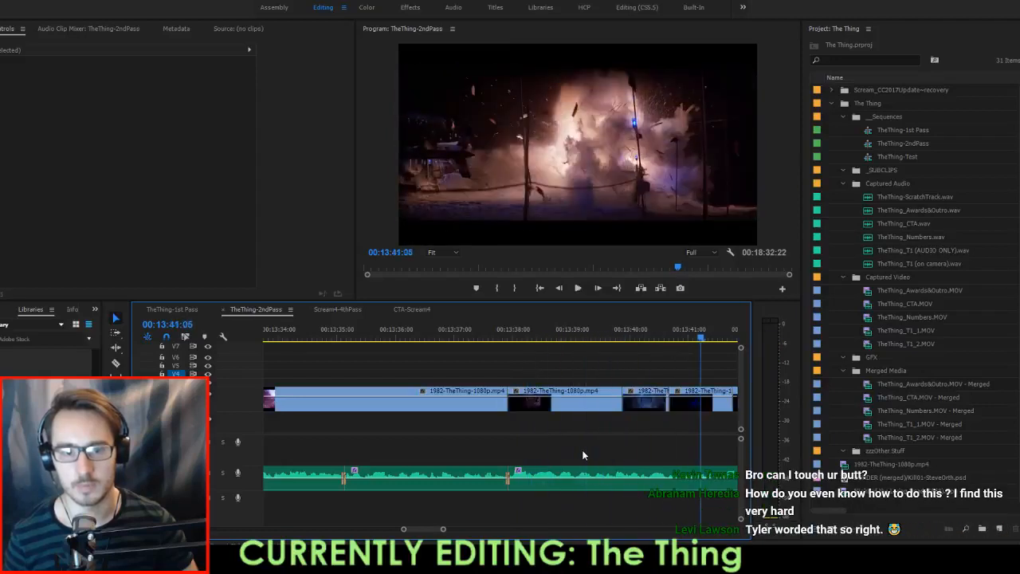
key(space)
key(ctrl+s)
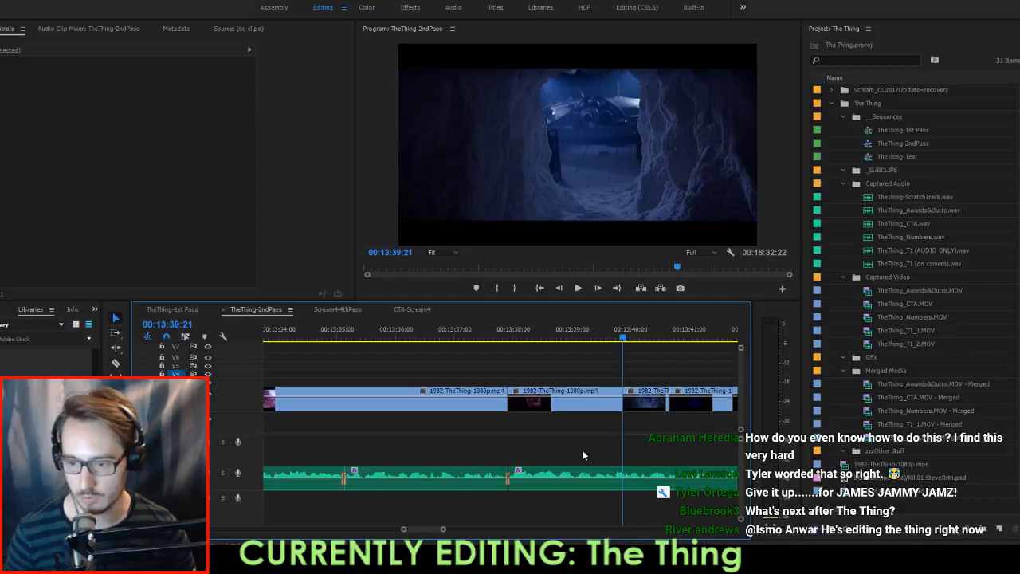
Move the ice-cave shot earlier to start at 00:13:39:10, slip the footage of the preceding purple doorway shot, and play the cut.
key(Up)
key(space)
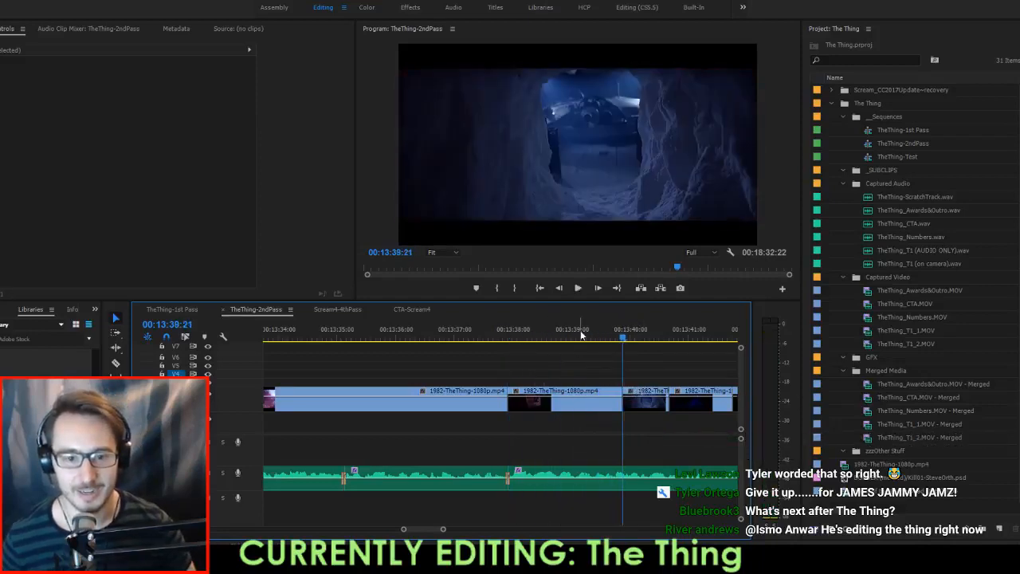
drag(581, 335, 594, 363)
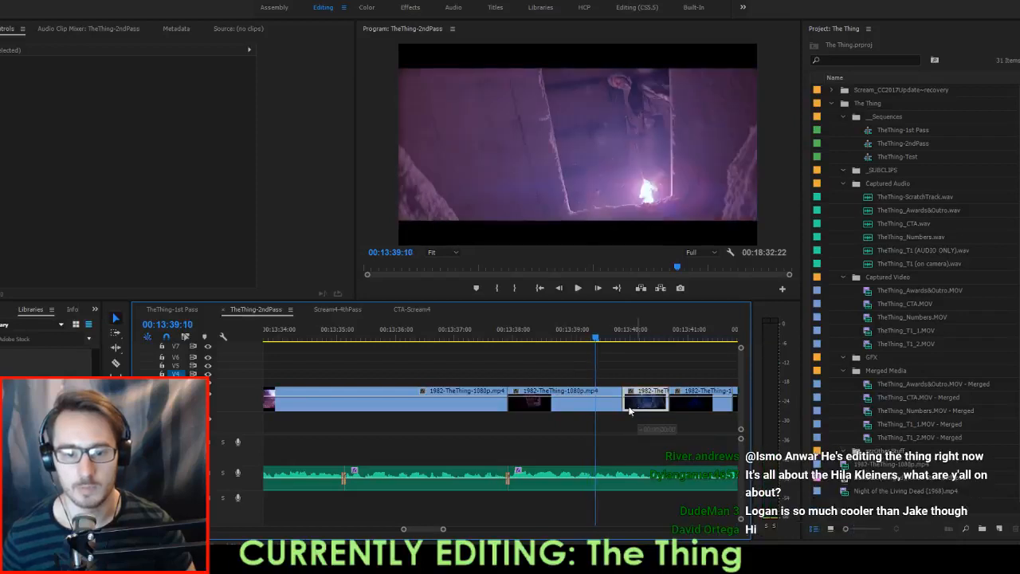
drag(629, 408, 566, 402)
key(Up)
key(y)
key(space)
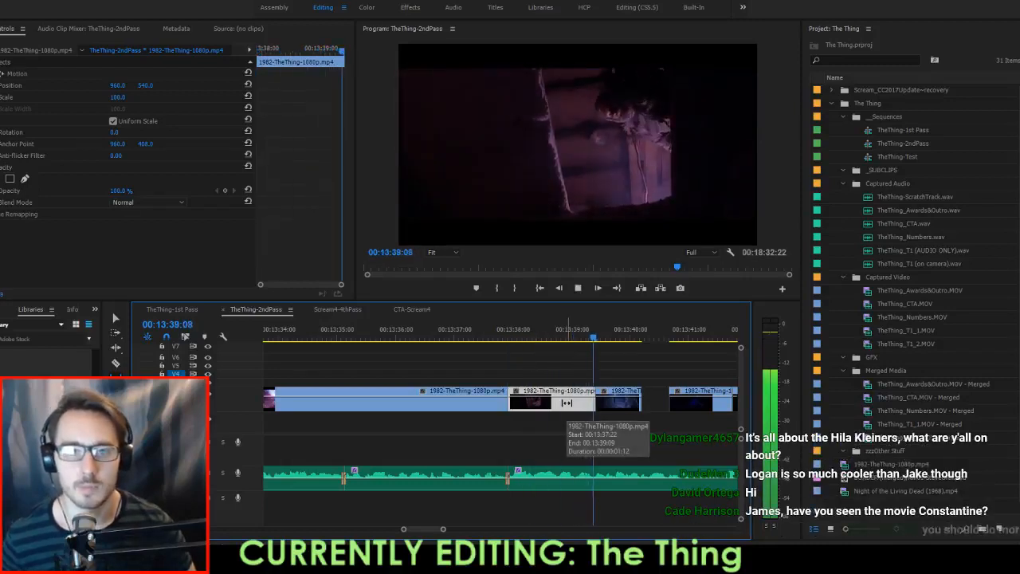
key(space)
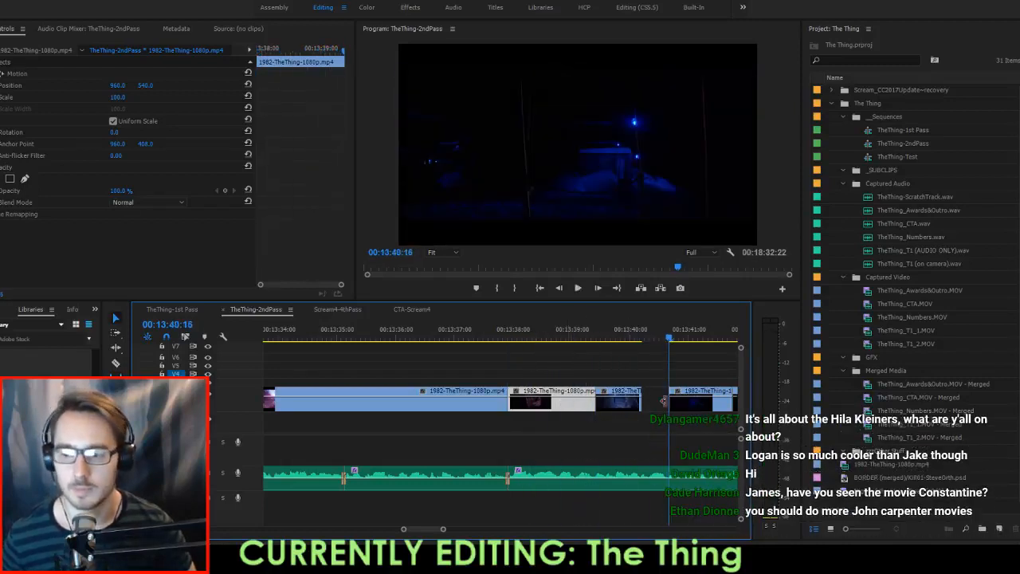
Move the snowy night explosion shot against the end of the ice-cave shot at about 00:13:40:05, and save the project.
scroll(664, 401, down, 1)
key(ctrl+s)
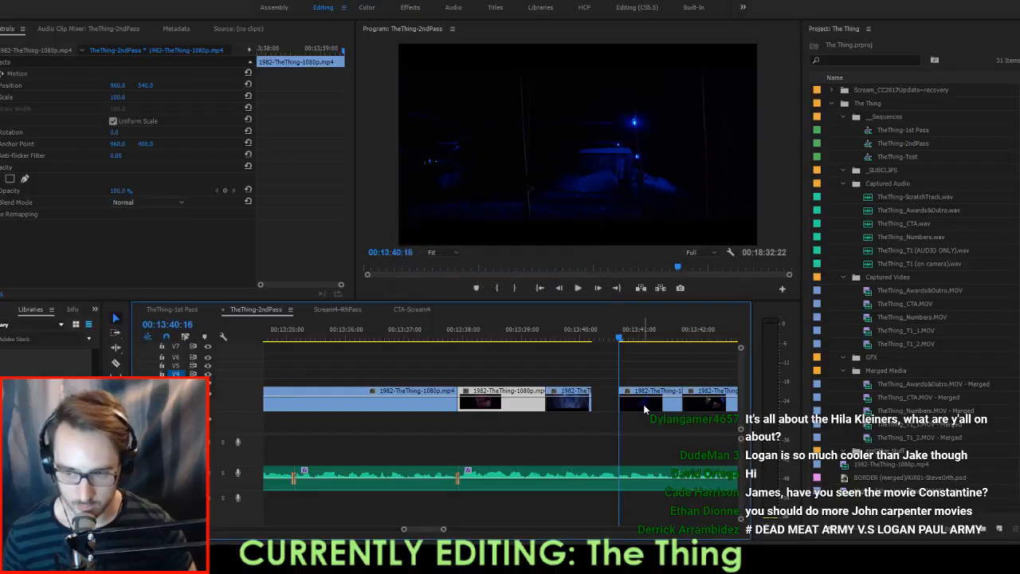
scroll(639, 405, down, 1)
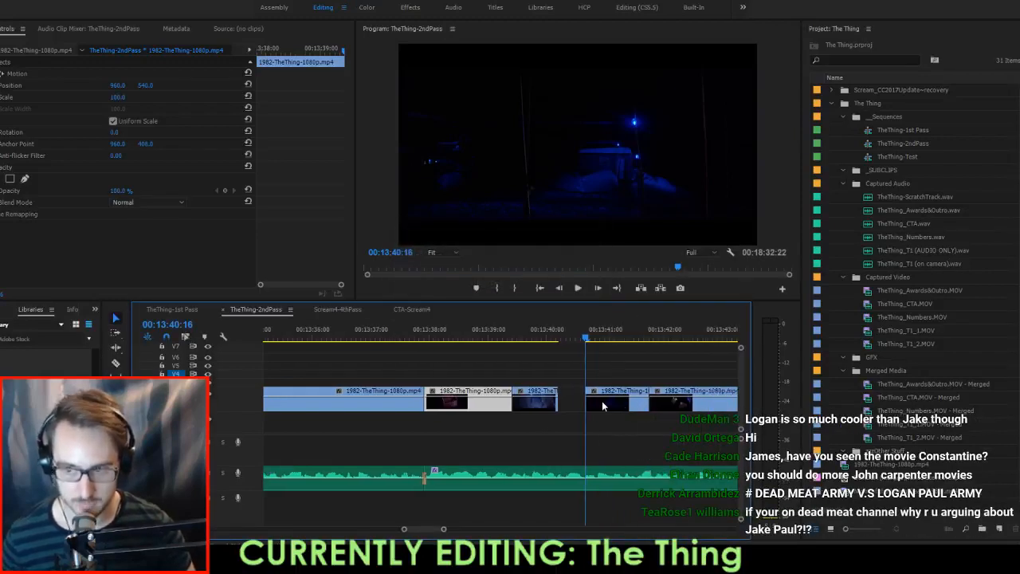
drag(614, 403, 590, 405)
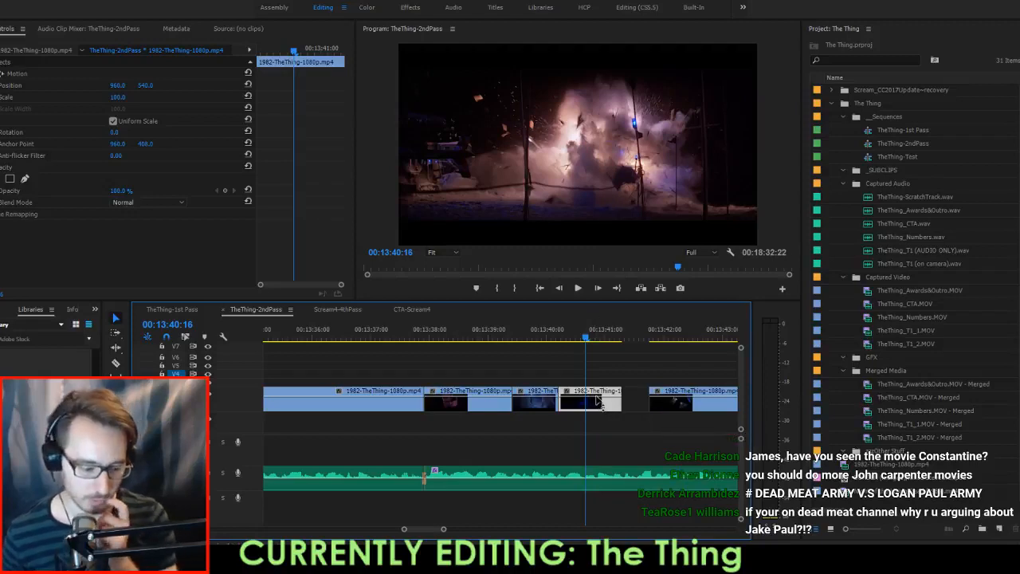
key(ctrl+s)
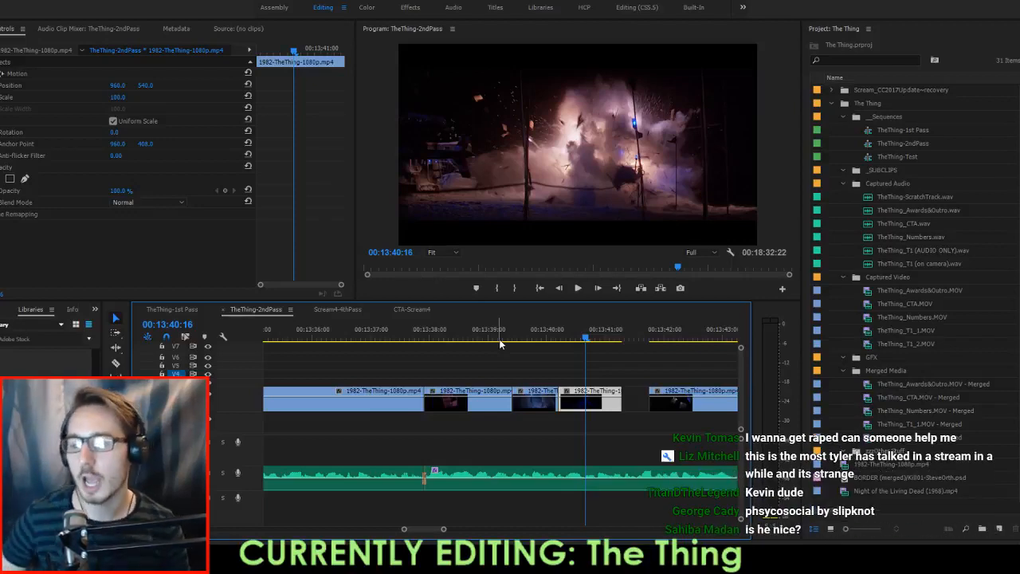
key(ctrl+s)
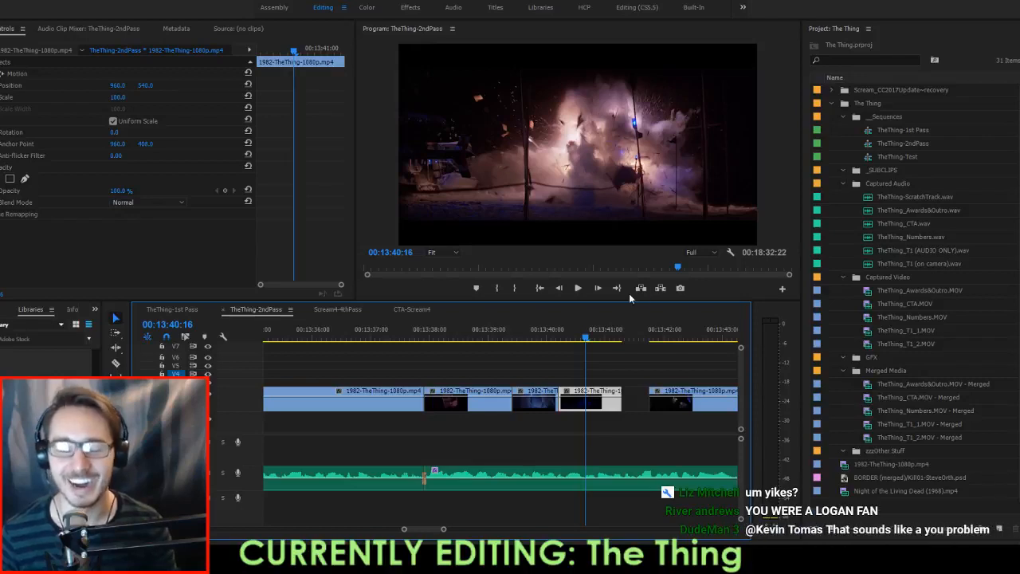
Play from 00:13:37:22 and extend the end of the explosion shot to fill the gap before the dark interior shot.
click(514, 335)
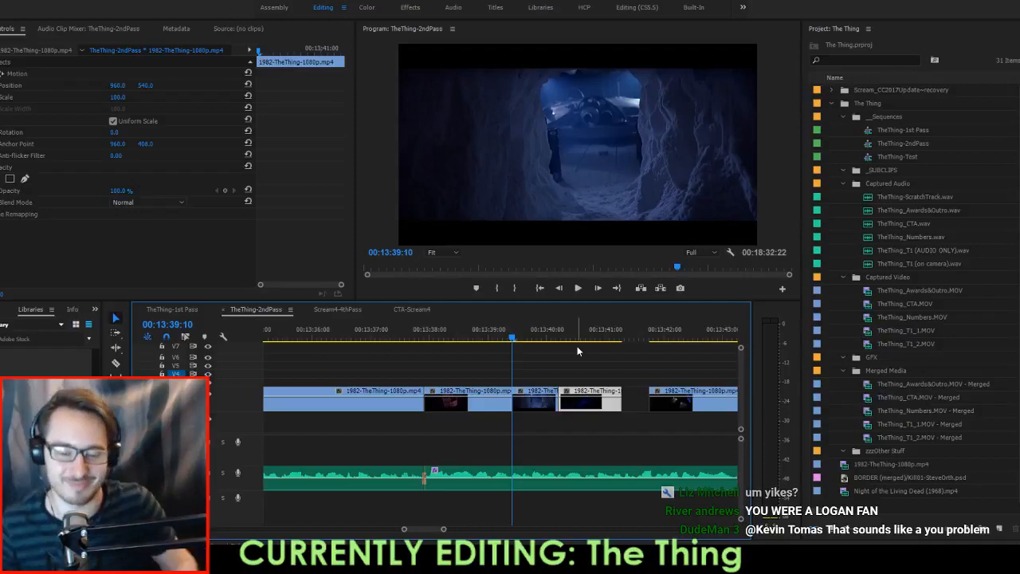
key(Up)
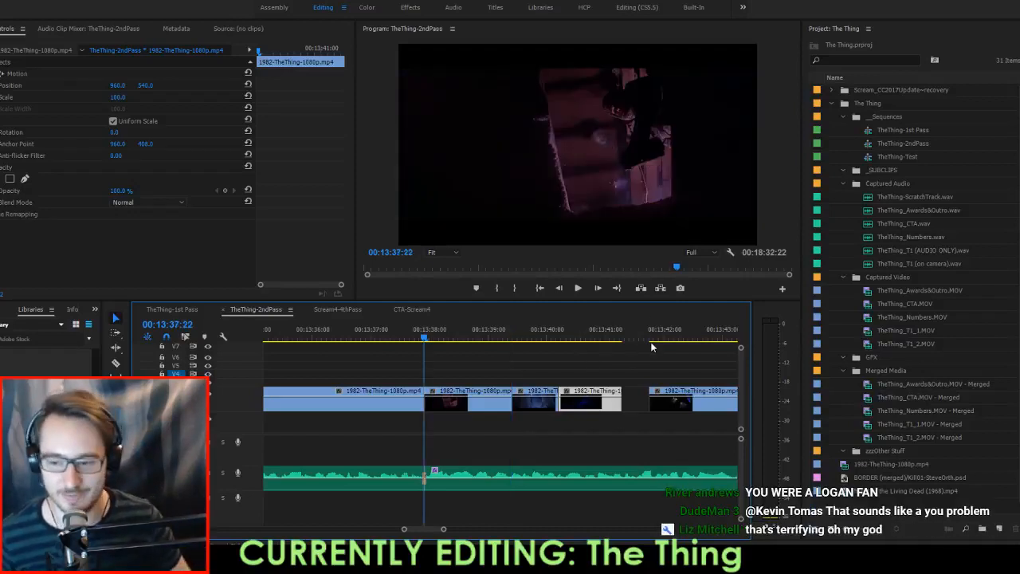
key(space)
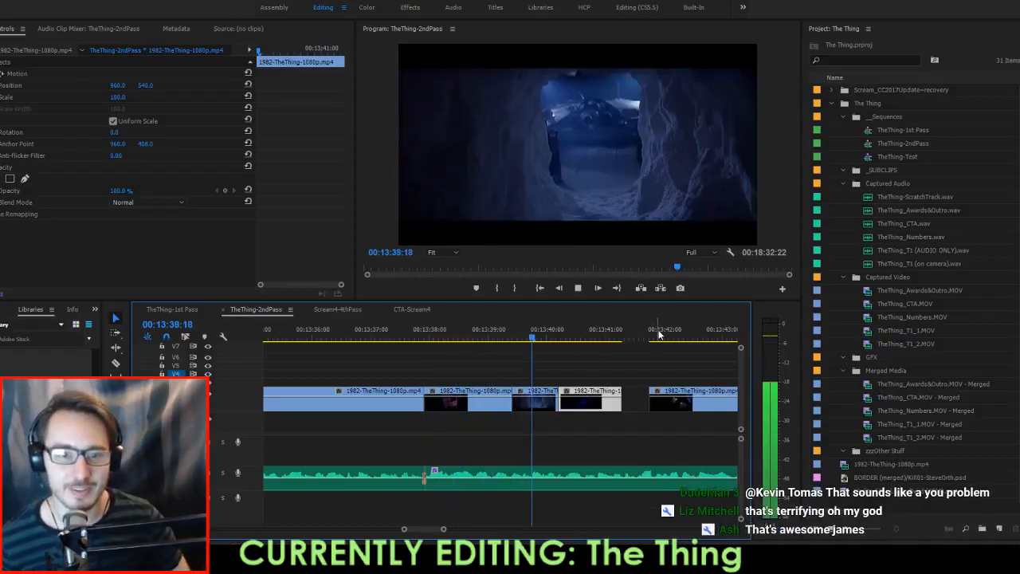
key(space)
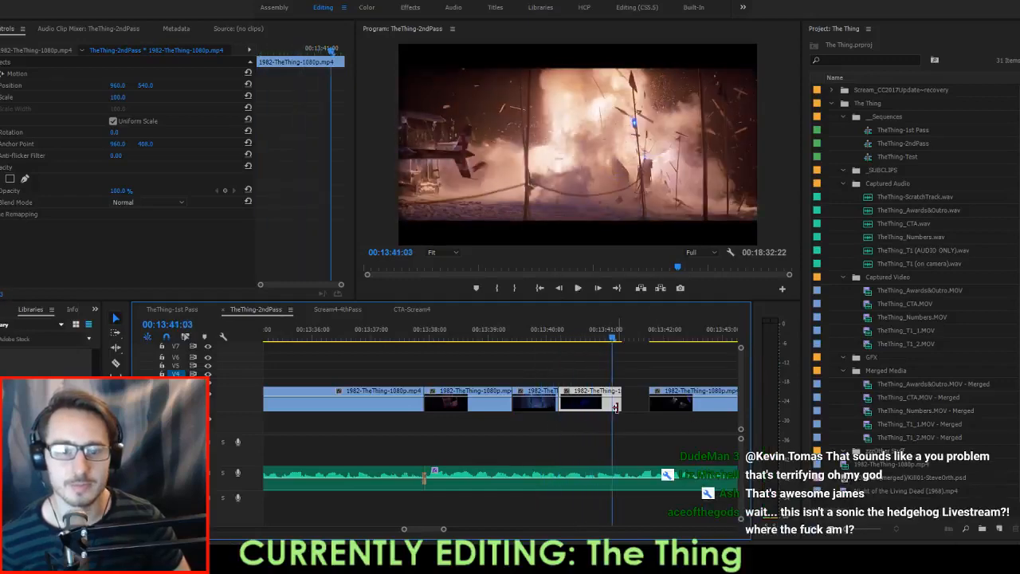
drag(615, 408, 664, 399)
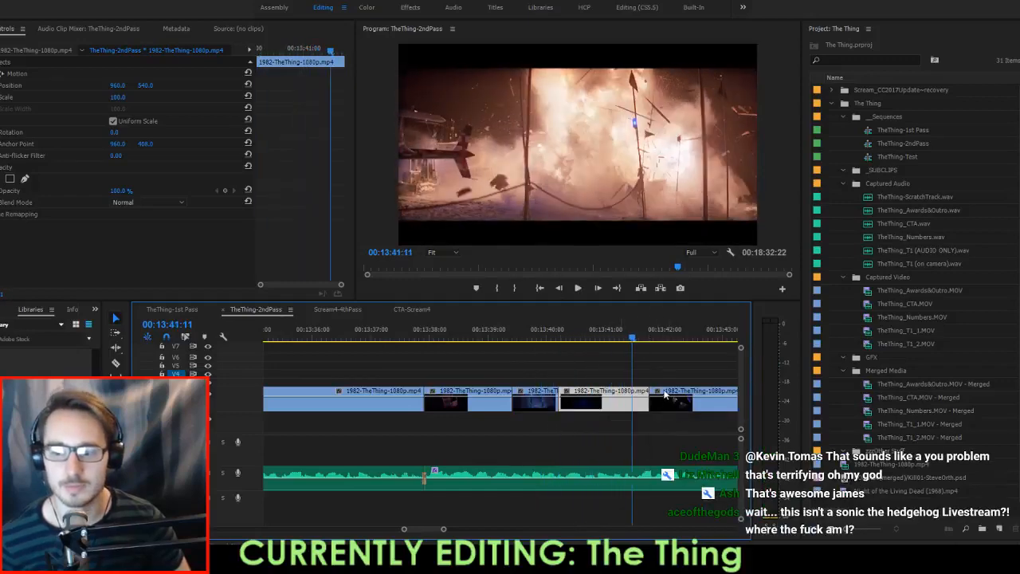
Move the dark interior shot earlier to start at 00:13:41:10, extend its end to meet the hallway shot, play through, and save.
drag(661, 339, 631, 342)
scroll(637, 406, down, 2)
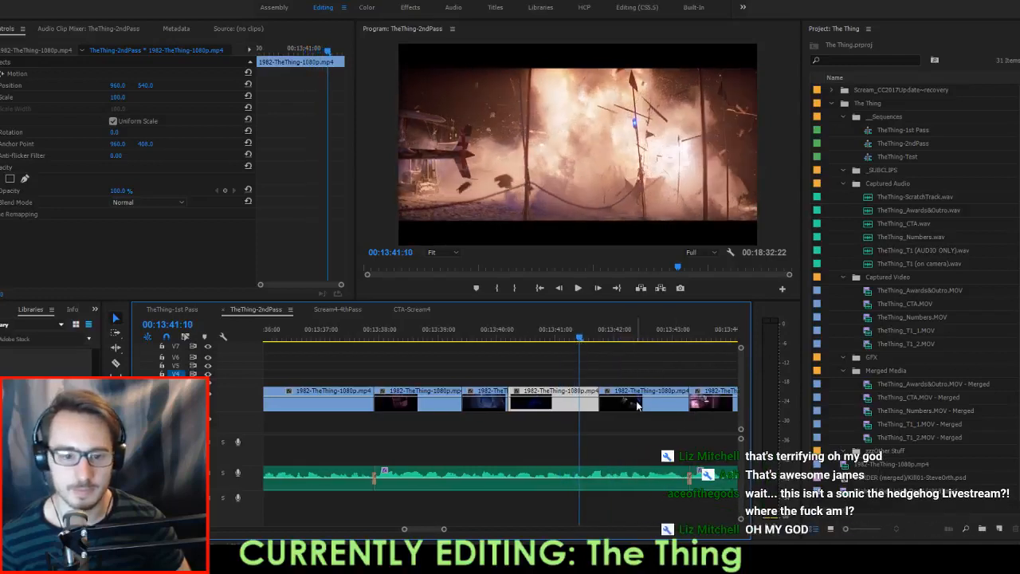
drag(637, 406, 618, 402)
key(space)
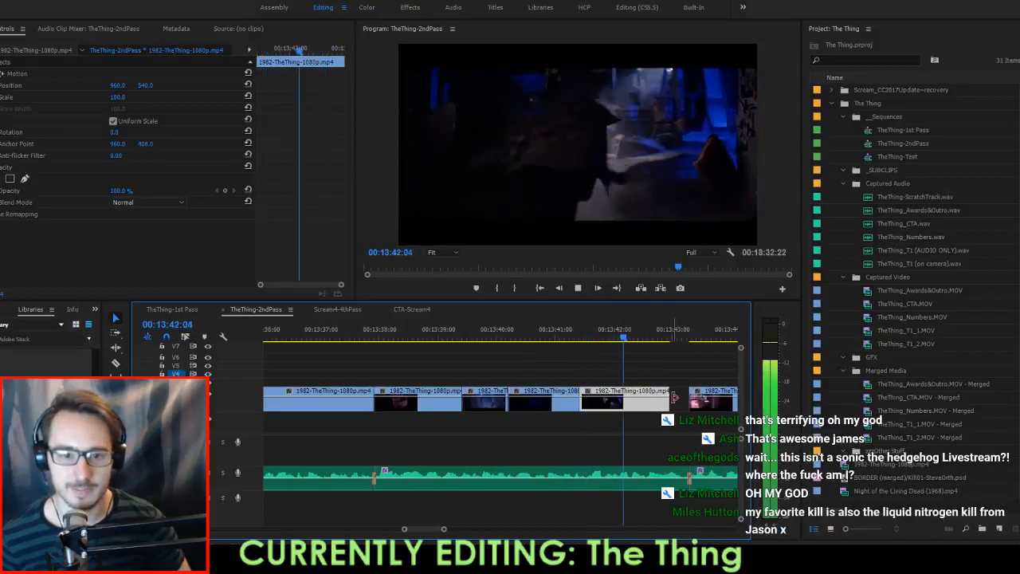
key(space)
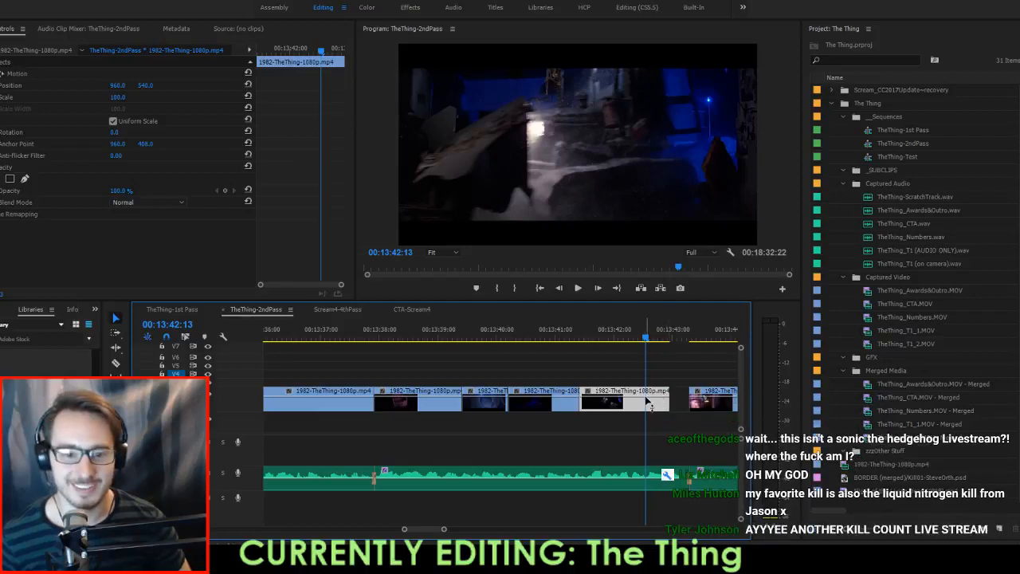
drag(674, 408, 689, 408)
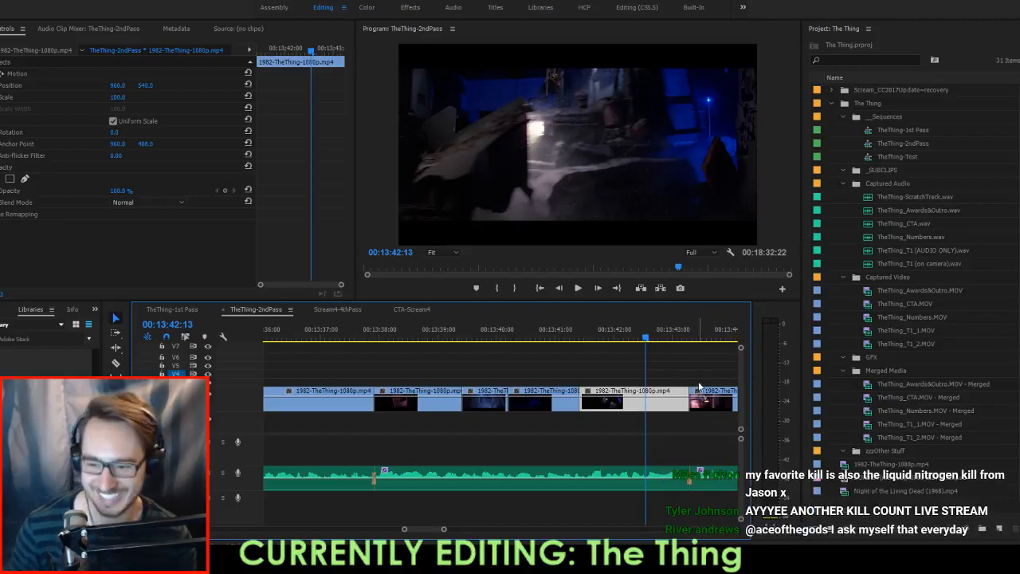
key(space)
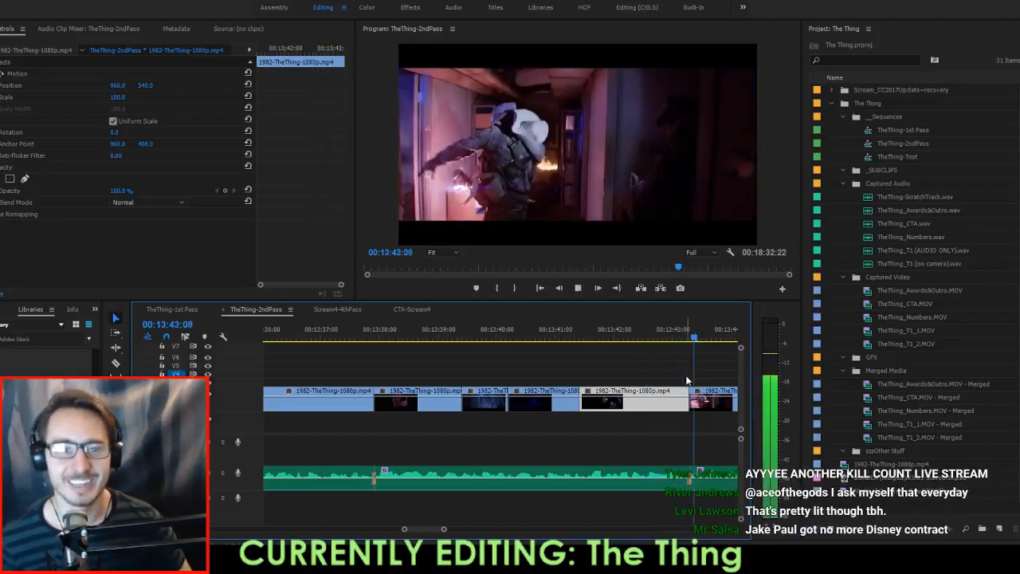
key(space)
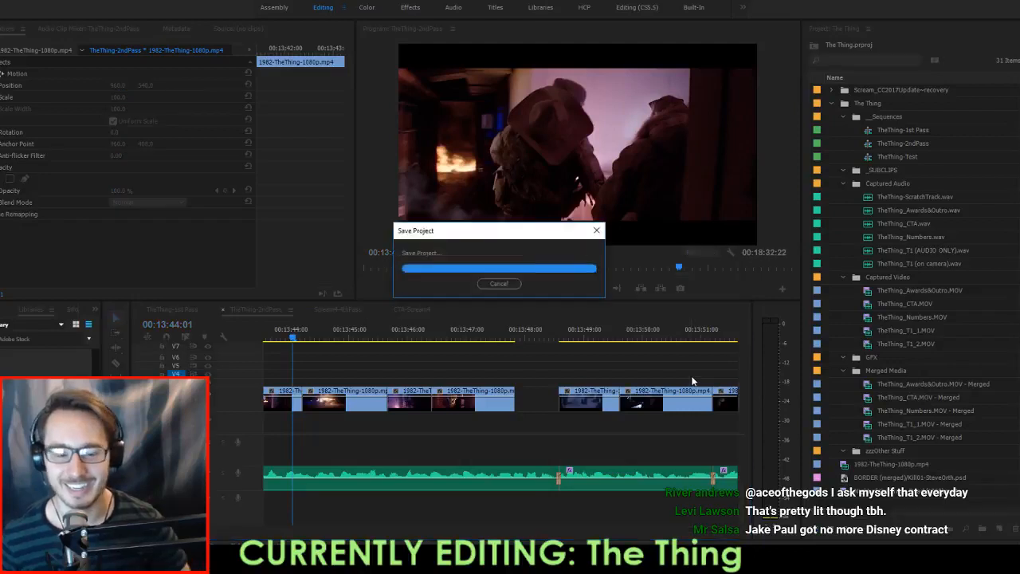
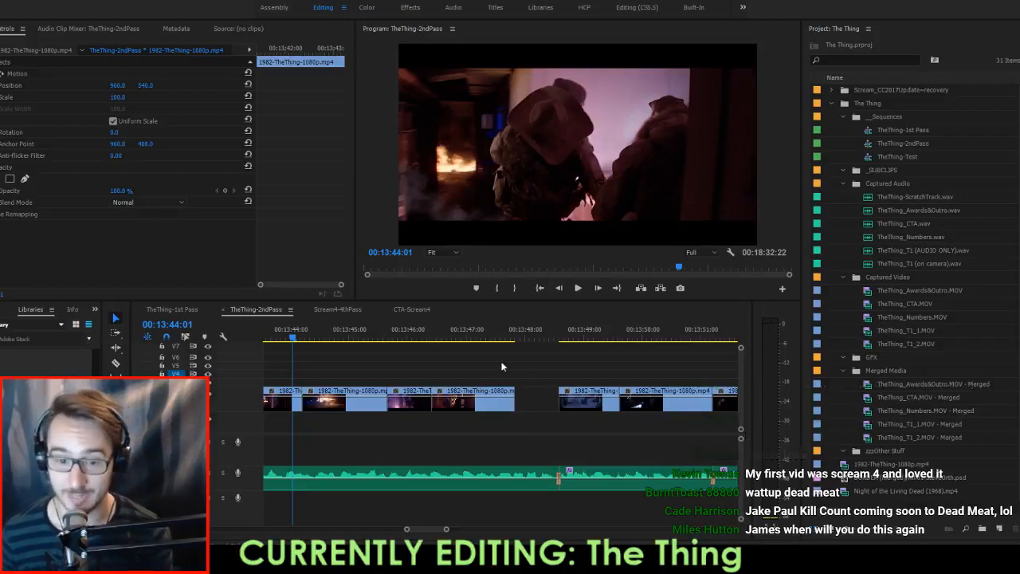
Play and scrub between about 00:13:43:00 and 00:13:46:00 to check the cut from the hallway shot to the explosion.
click(594, 364)
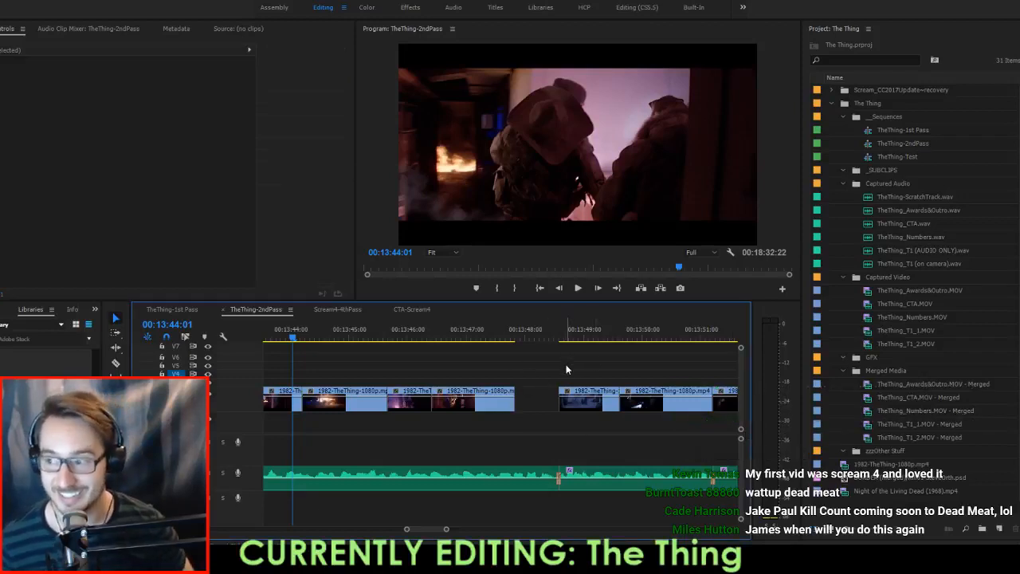
key(space)
scroll(519, 375, up, 3)
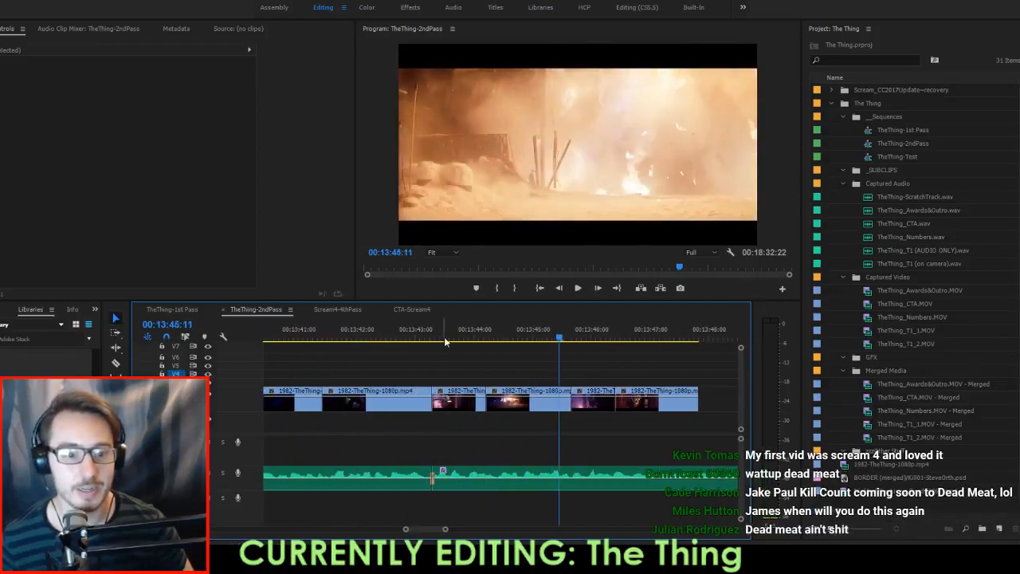
click(417, 340)
key(space)
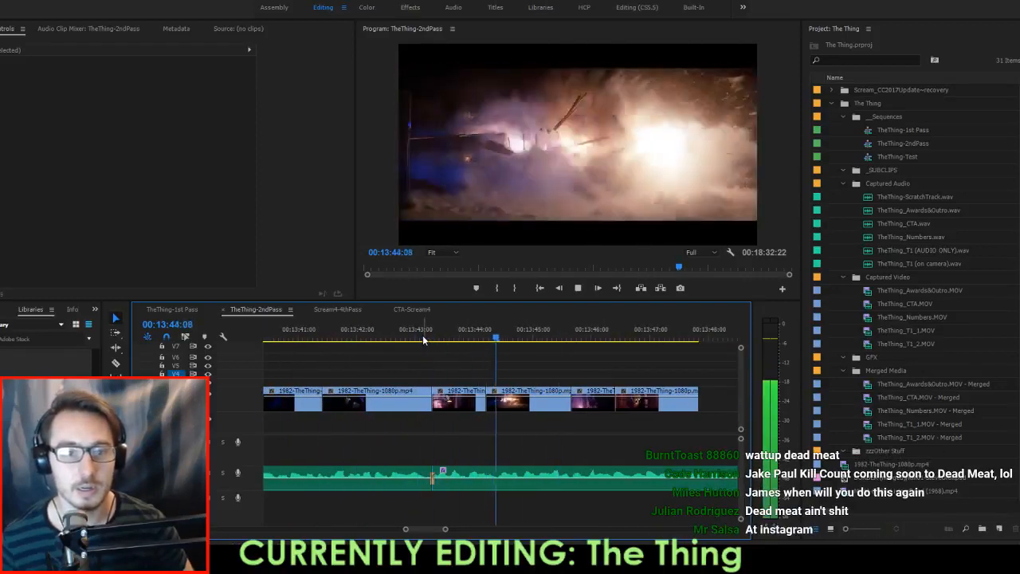
drag(438, 340, 597, 343)
click(449, 336)
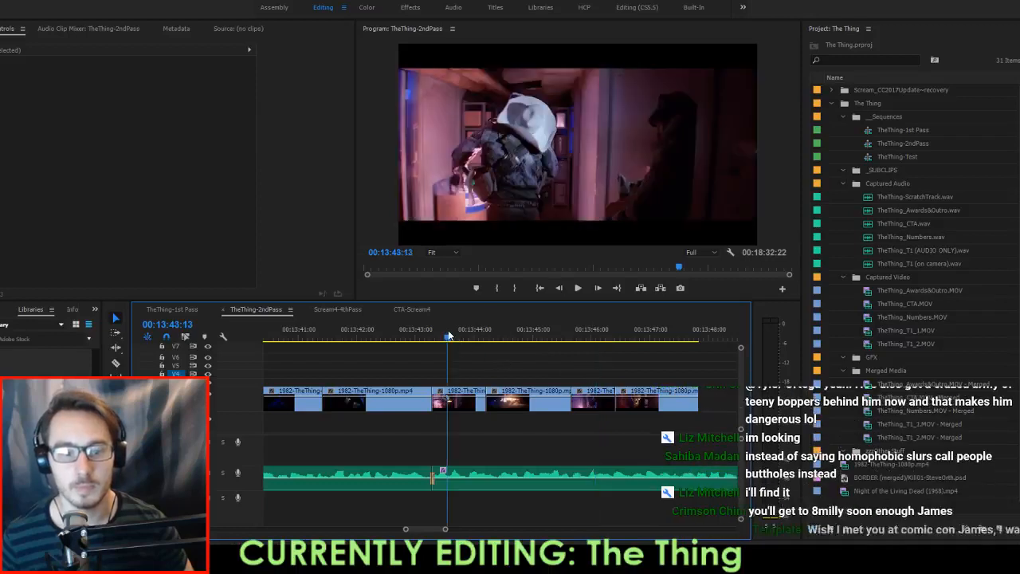
key(space)
key(space)
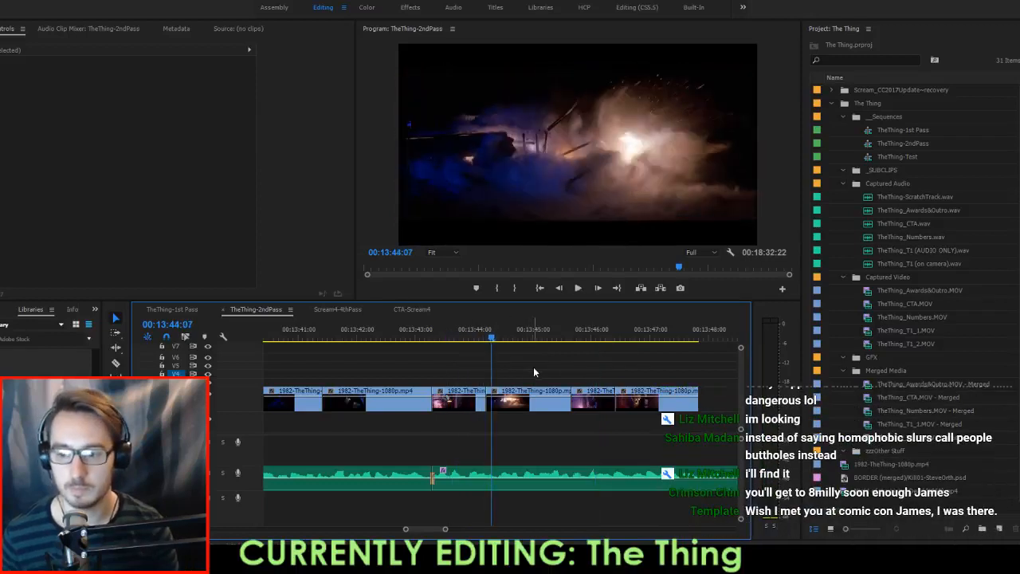
Shift the three clips from the explosion onward about 3 frames later to 00:13:44:08, extend the preceding hallway shot to meet them, and save.
drag(533, 367, 523, 435)
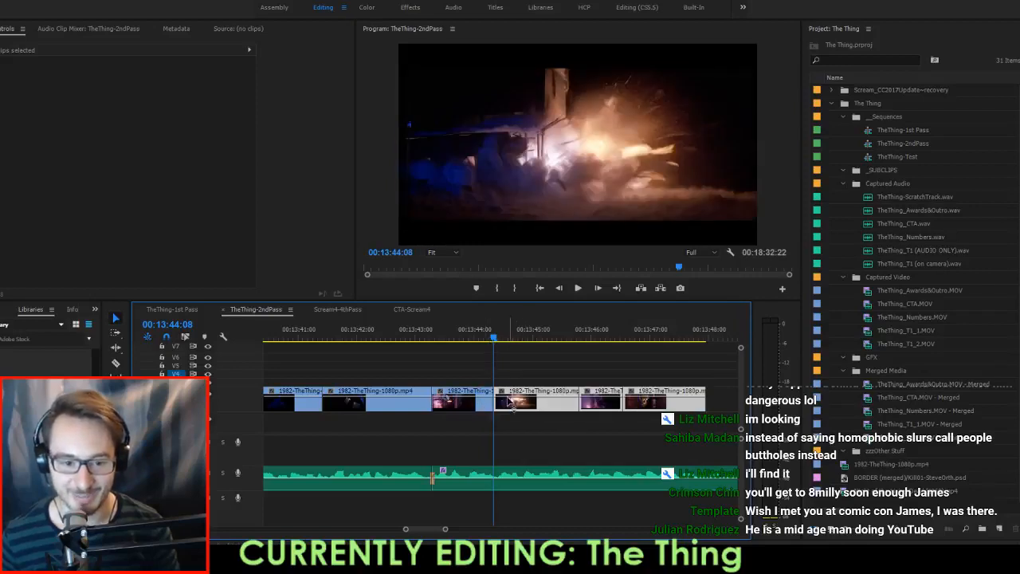
key(Up)
key(space)
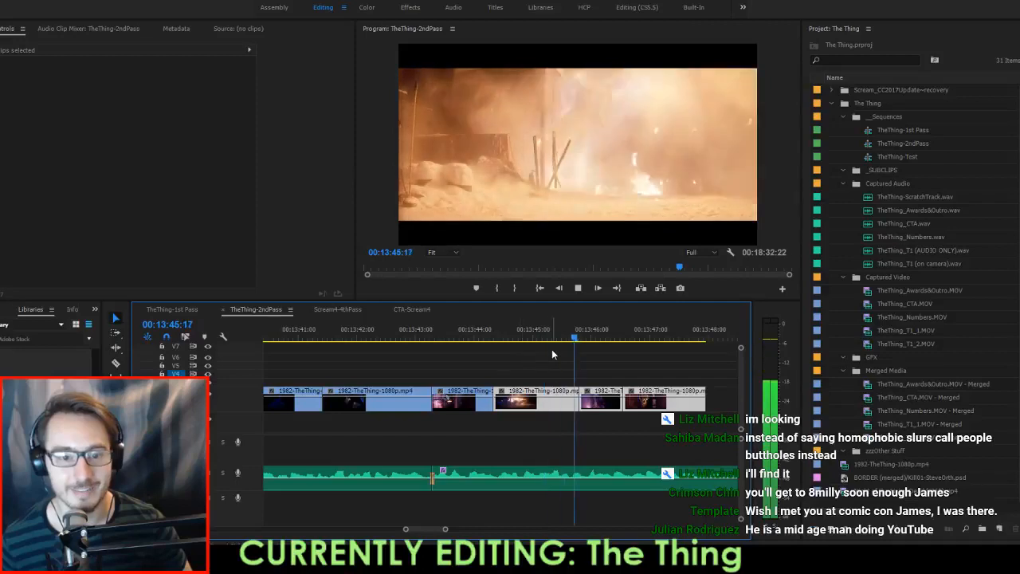
key(space)
key(space)
key(ctrl+s)
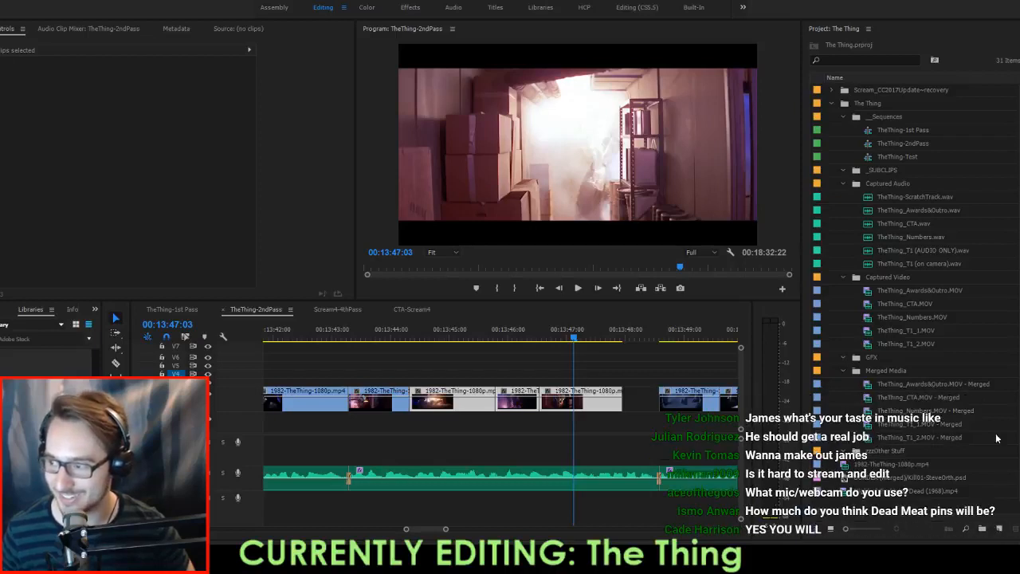
Play from the hallway shot at 00:13:43:07 to about 00:13:47:14 to check the cuts through the explosion and storage corridor shots.
click(612, 429)
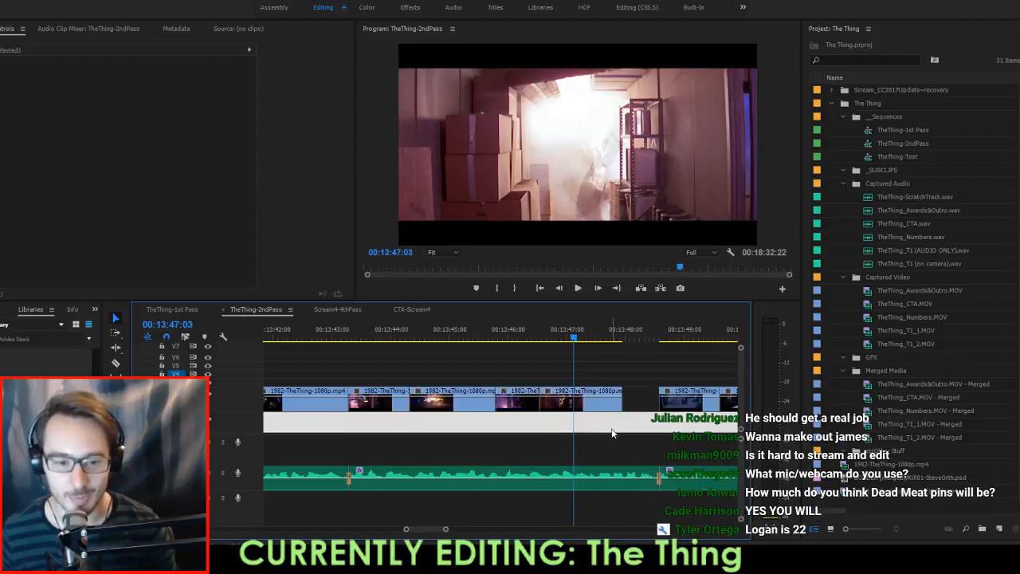
key(Up)
key(Up)
key(Up)
key(Up)
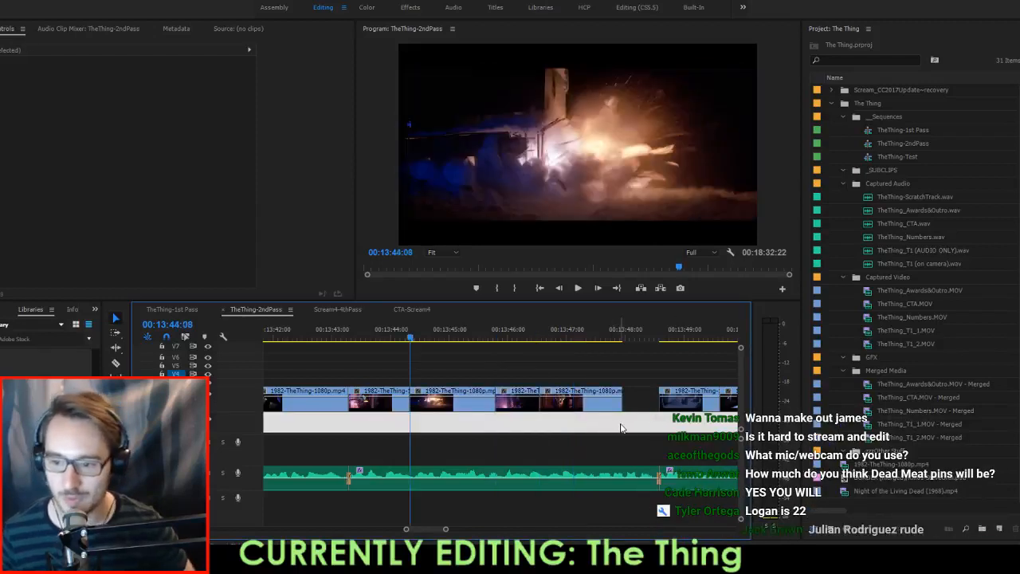
key(space)
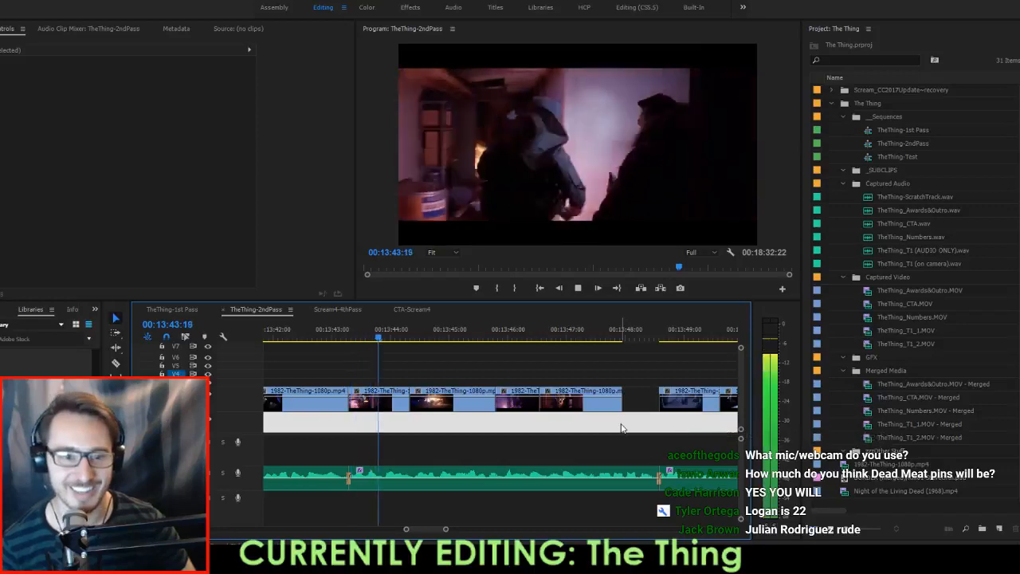
key(space)
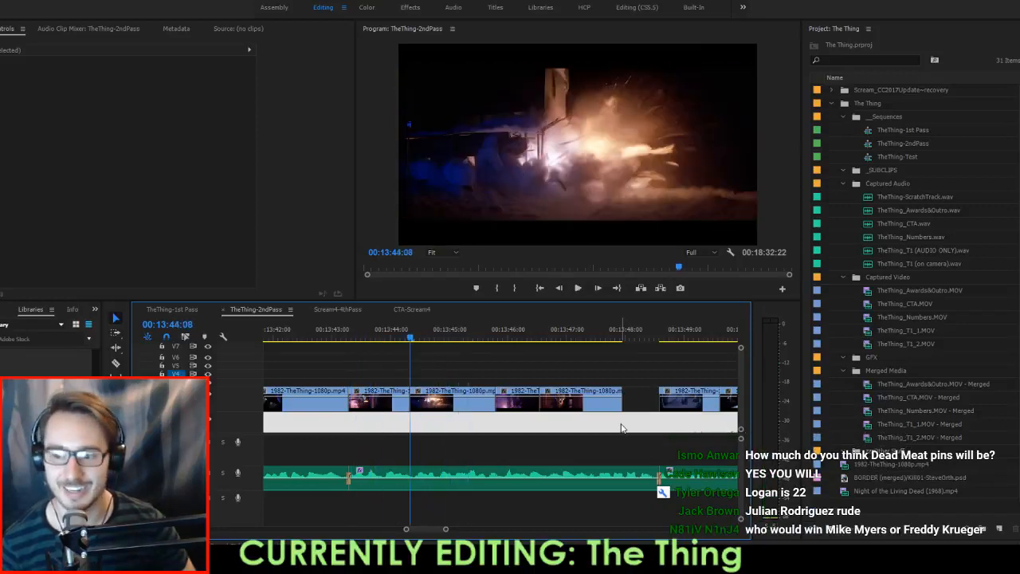
key(Left)
key(Left)
key(Up)
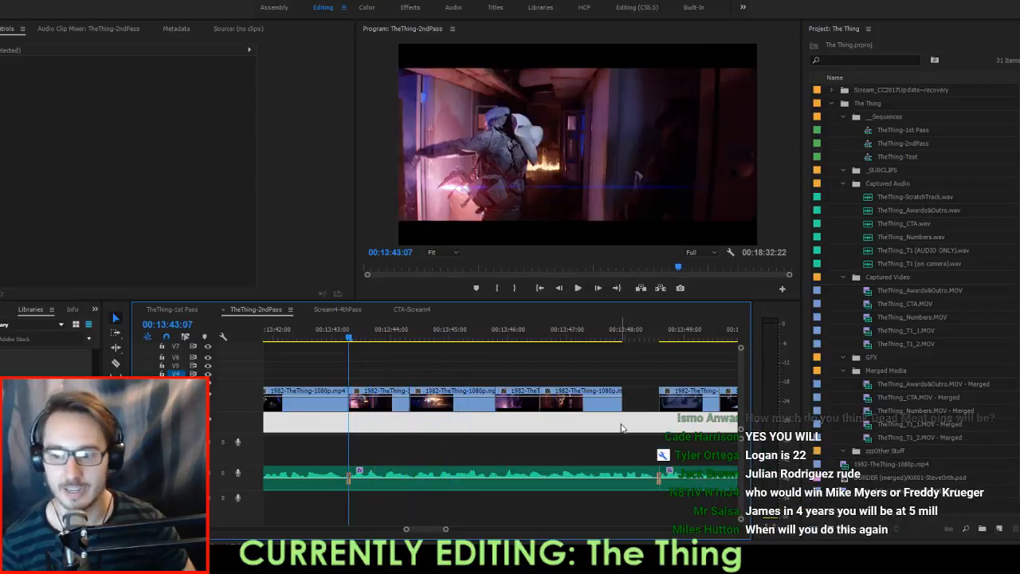
key(space)
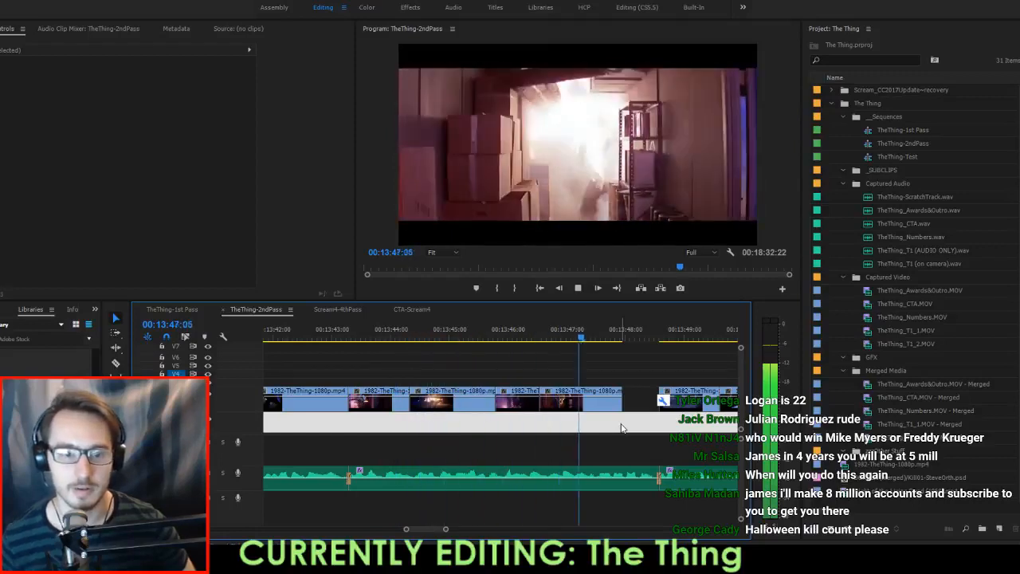
key(space)
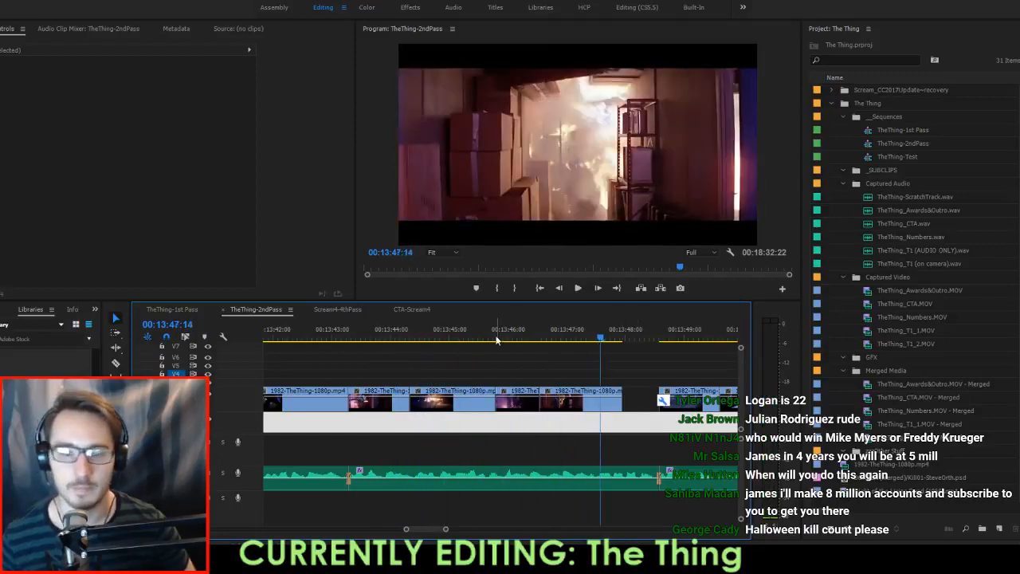
Shift the storage corridor shot to start at 00:13:46:16, extend the preceding torch shot and its own end to close both gaps, and save.
drag(496, 340, 547, 346)
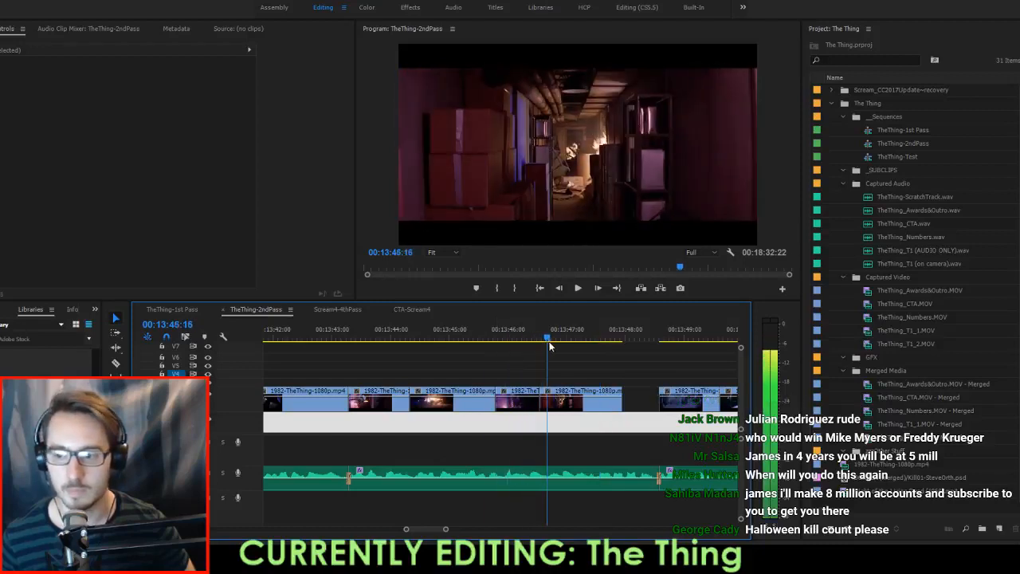
click(576, 411)
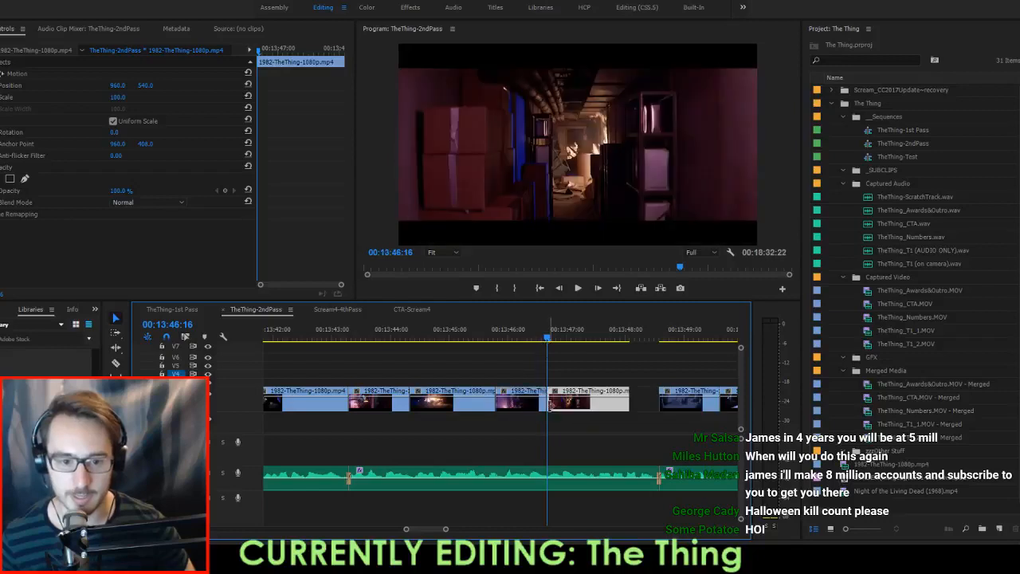
drag(634, 403, 698, 405)
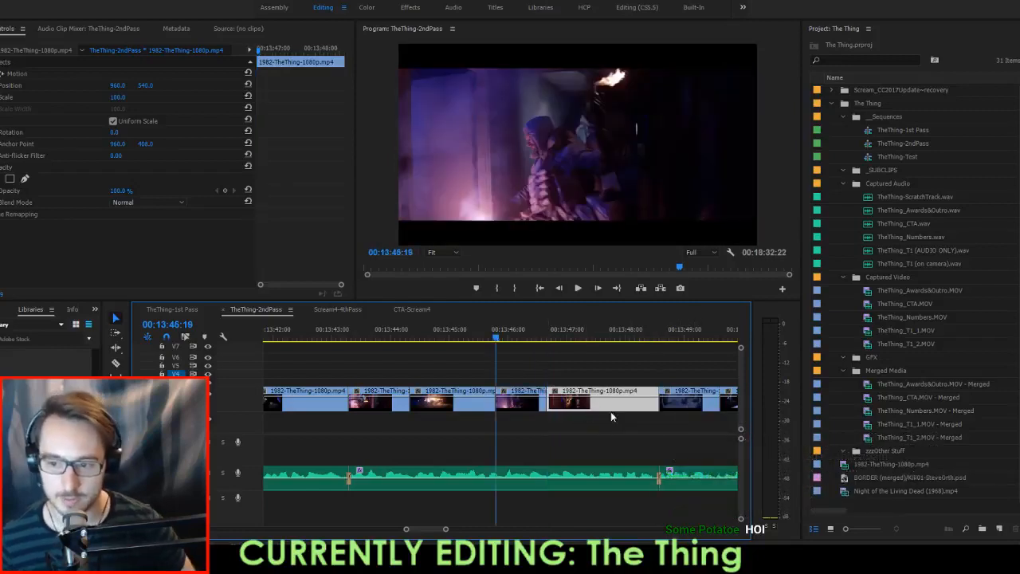
key(space)
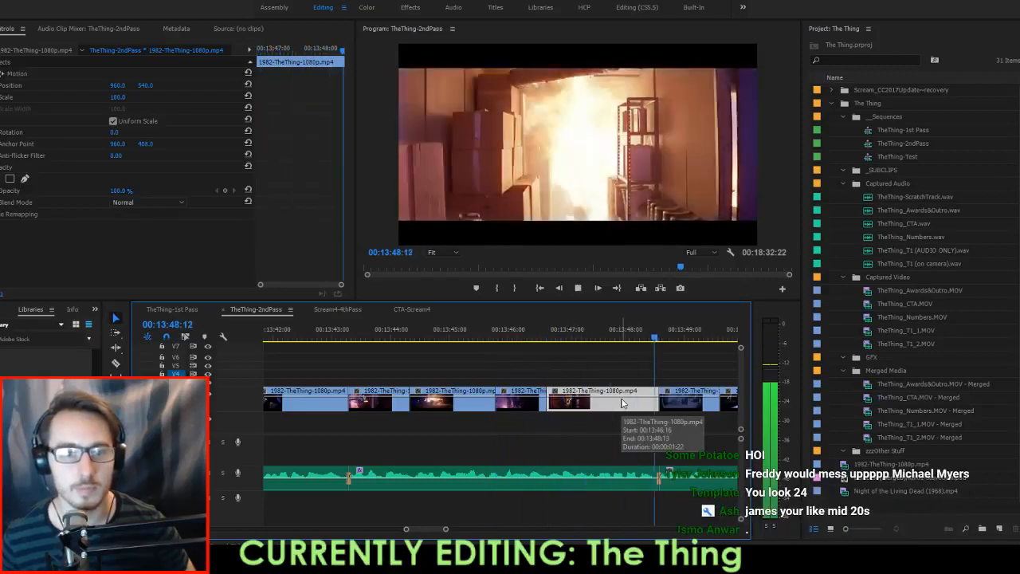
key(space)
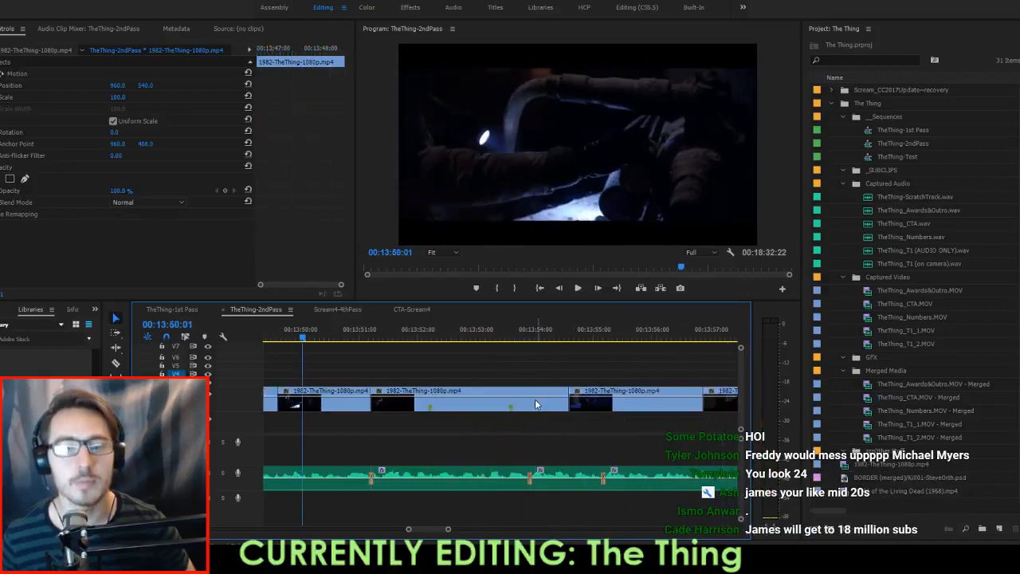
key(Up)
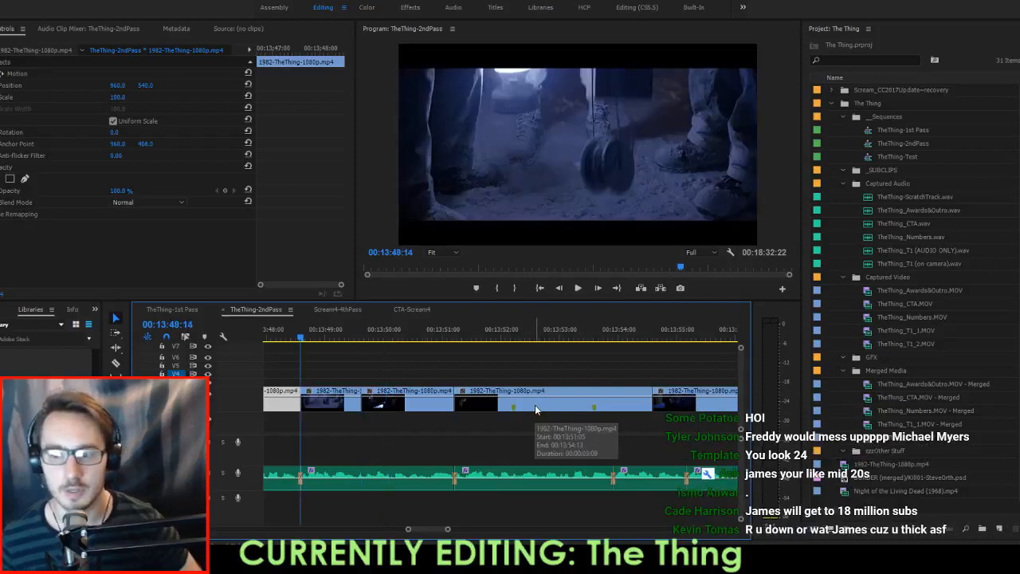
key(ctrl+s)
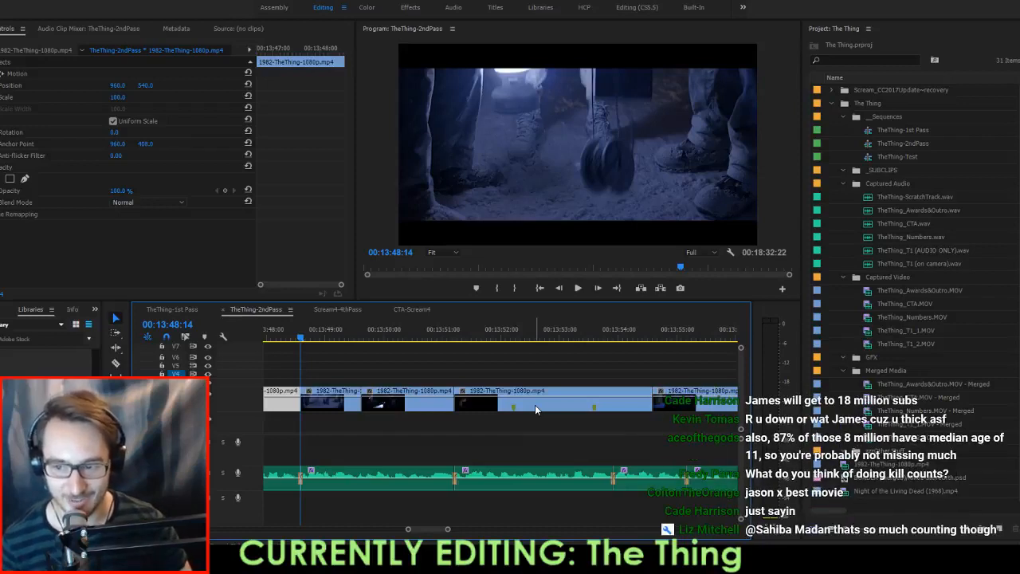
Play from 00:13:48:14 to about 00:13:55:09 and replay the cut near 00:13:54:13 to check the pacing of the dark interior shots.
key(space)
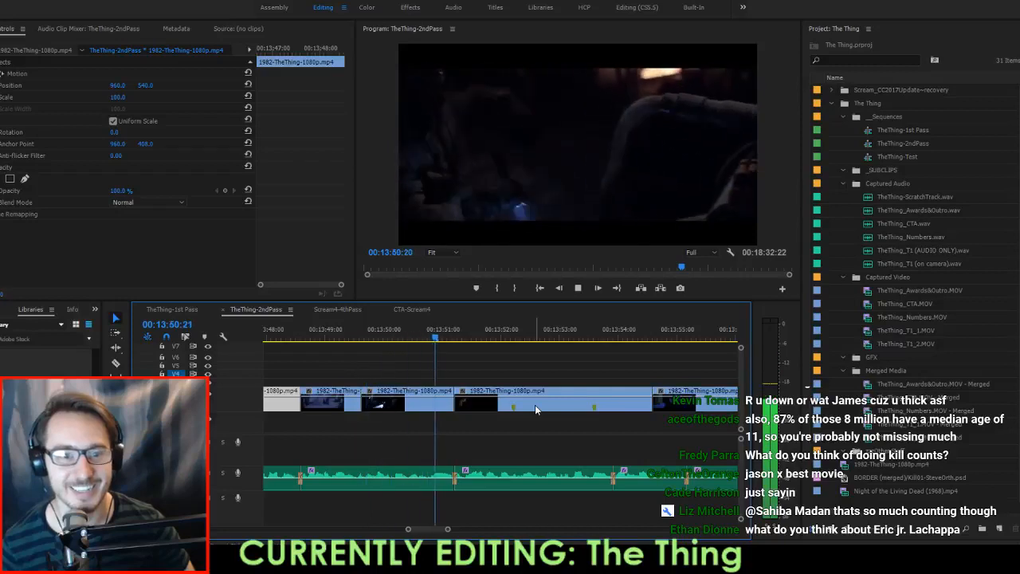
key(space)
key(space)
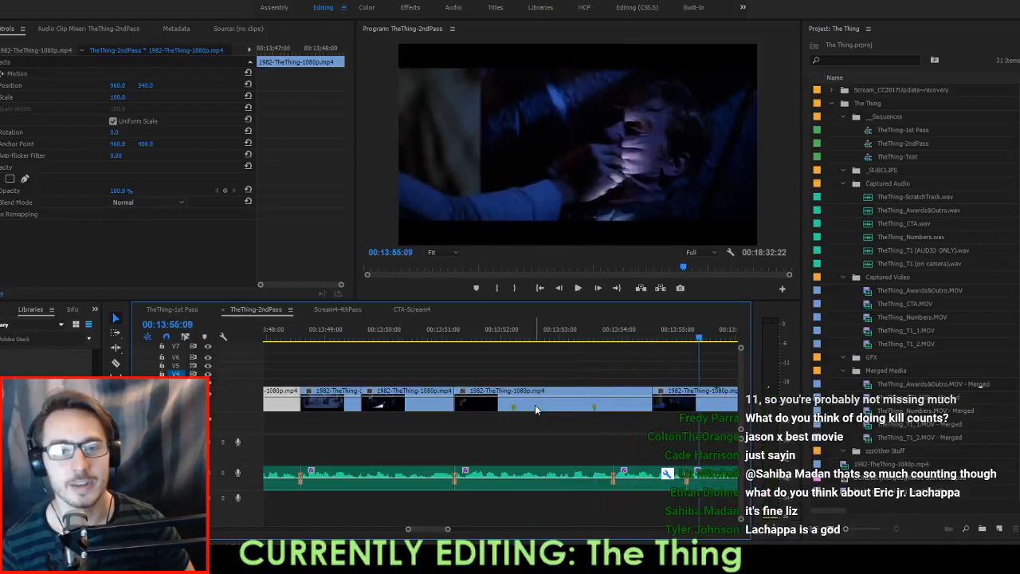
key(Up)
key(Up)
key(Up)
key(space)
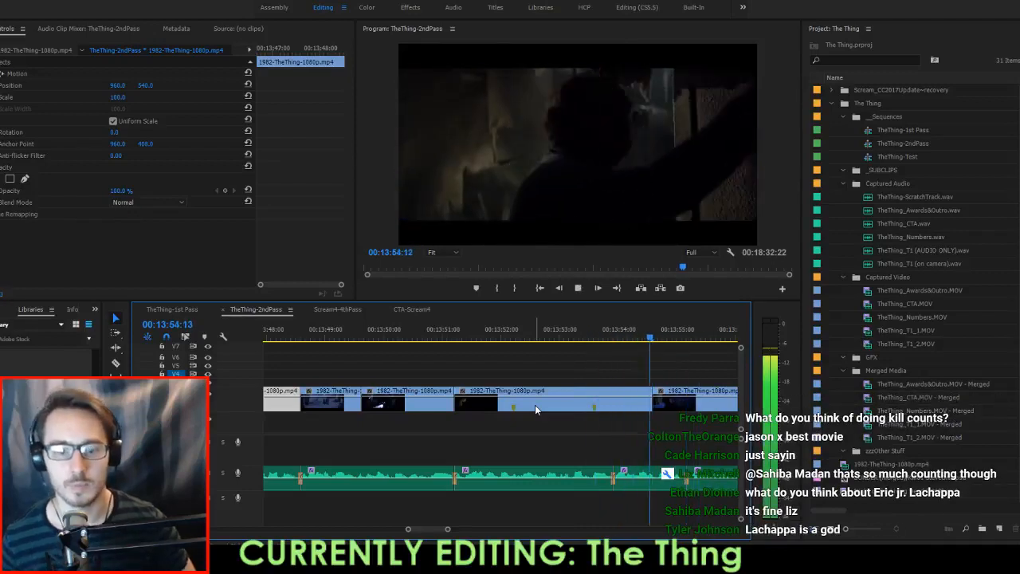
key(space)
scroll(677, 394, down, 3)
scroll(676, 393, down, 5)
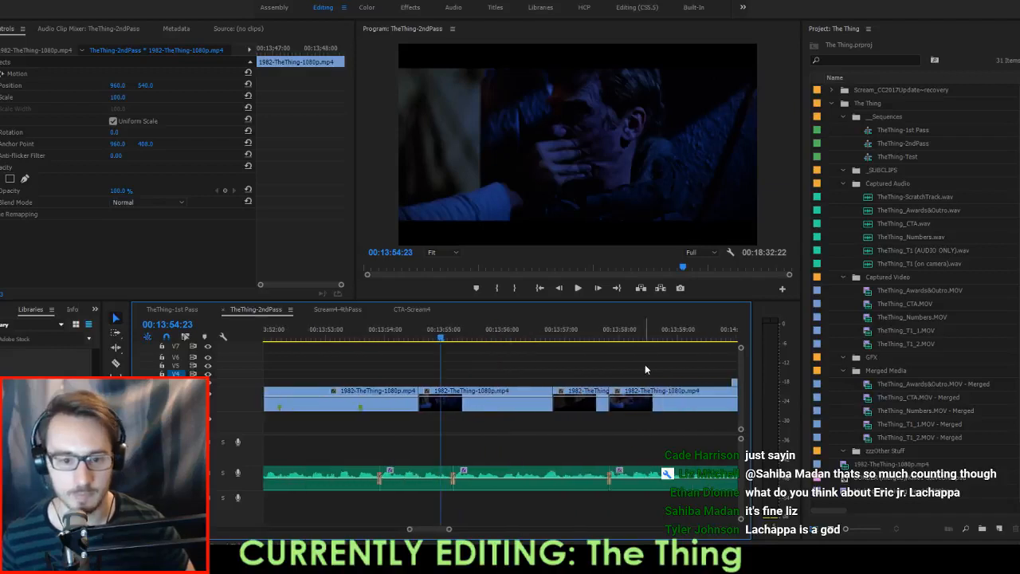
Select the movie clips following the playhead, move them to start at 00:13:54:23, and preview the cut.
scroll(573, 360, down, 2)
click(540, 365)
drag(531, 358, 696, 397)
drag(522, 407, 531, 412)
click(492, 338)
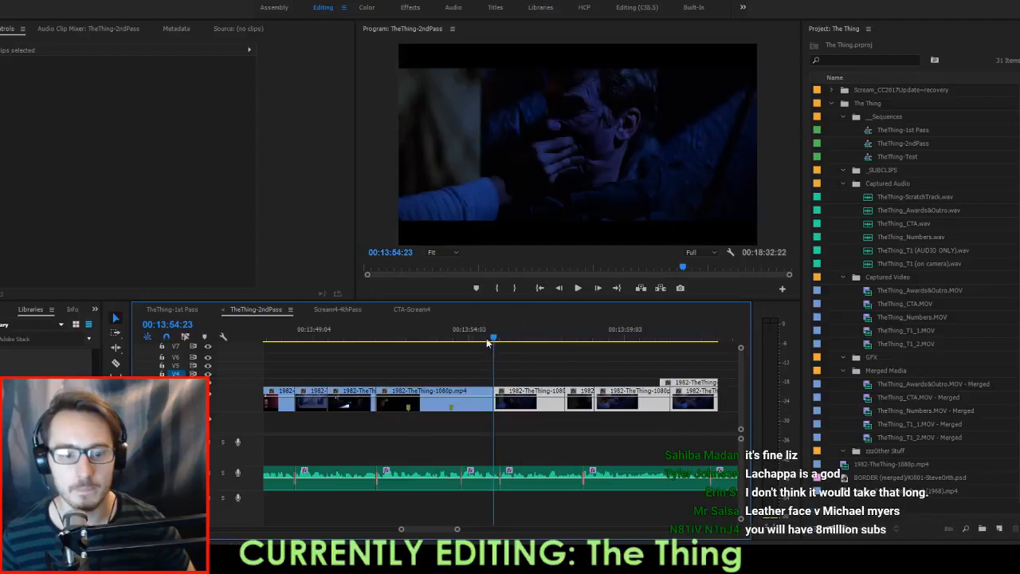
key(space)
key(space)
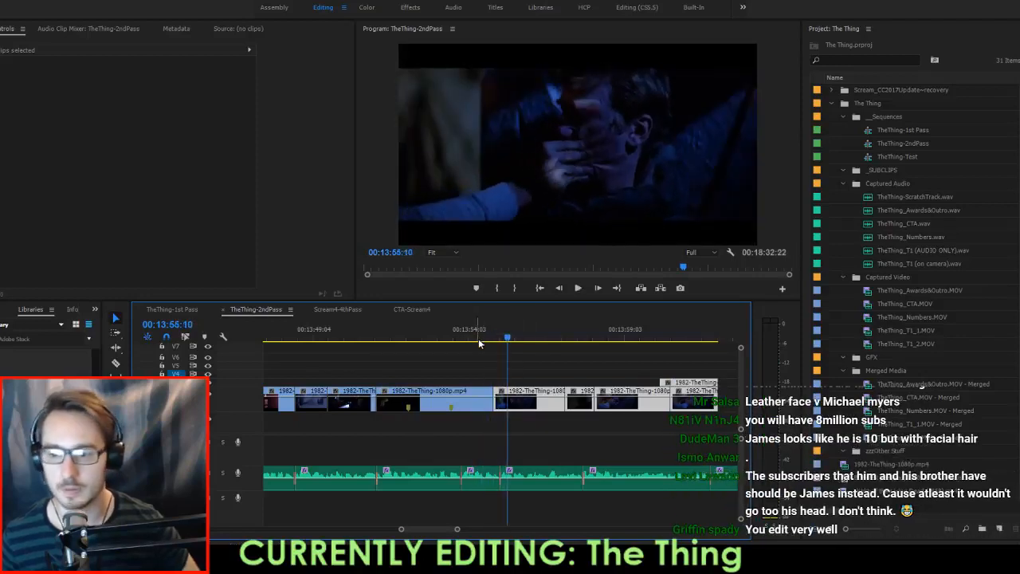
Move the selected movie clips to start at 00:13:53:22, butted against the preceding clip, and save the project.
drag(365, 340, 461, 346)
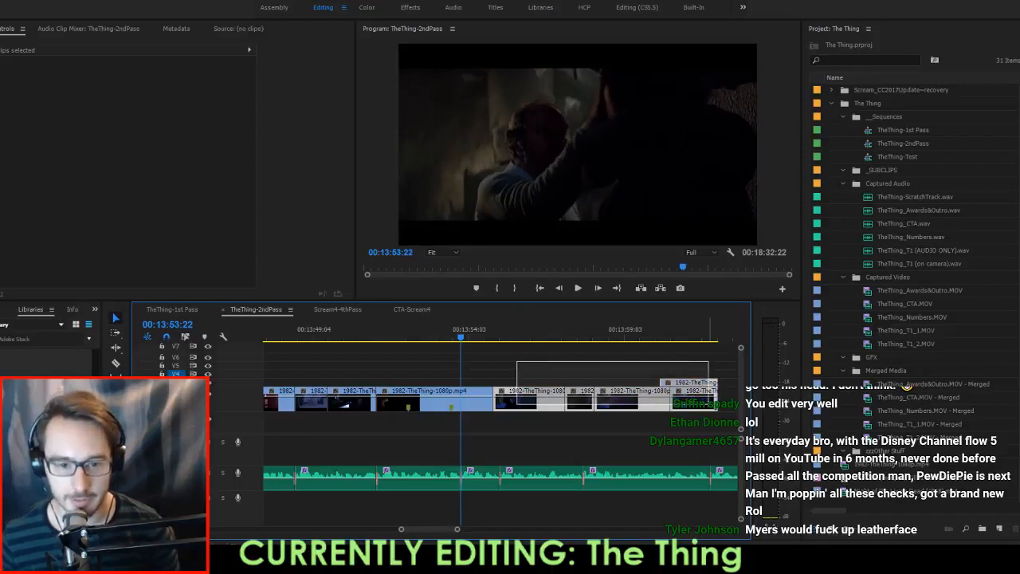
drag(516, 407, 490, 407)
key(=)
key(=)
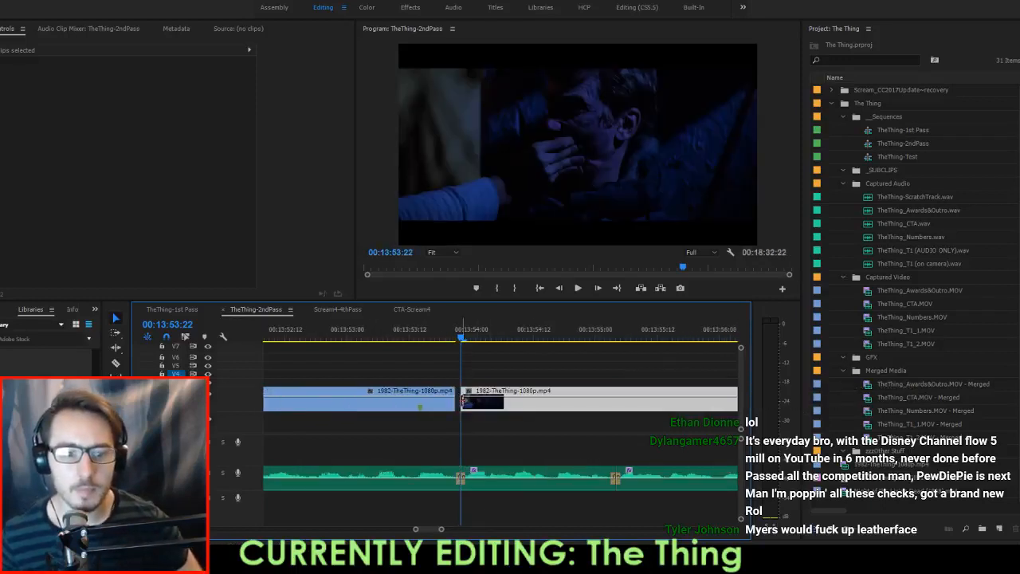
click(310, 327)
key(ctrl+s)
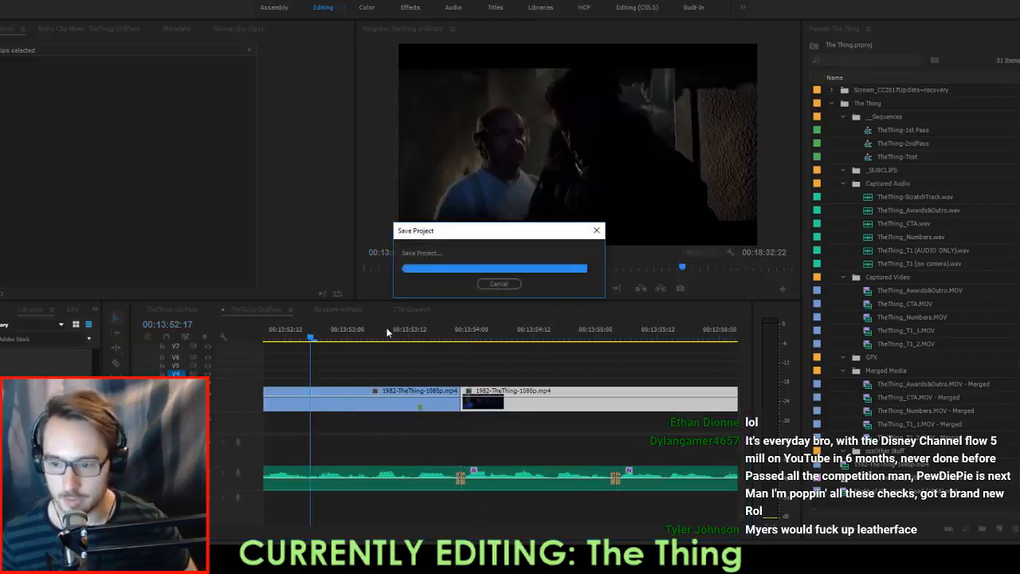
key(minus)
alt+scroll(446, 345, down, 2)
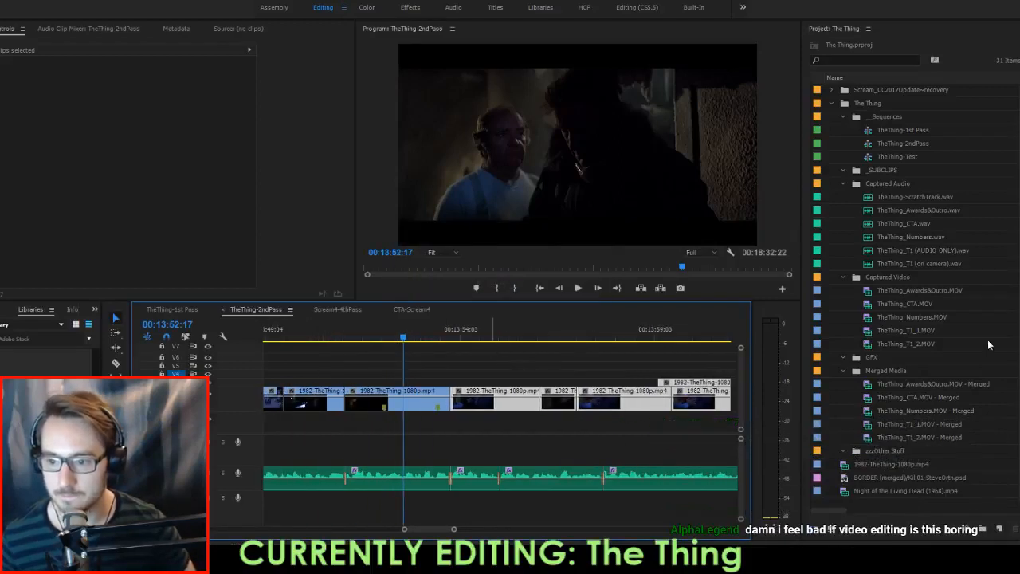
key(ctrl+s)
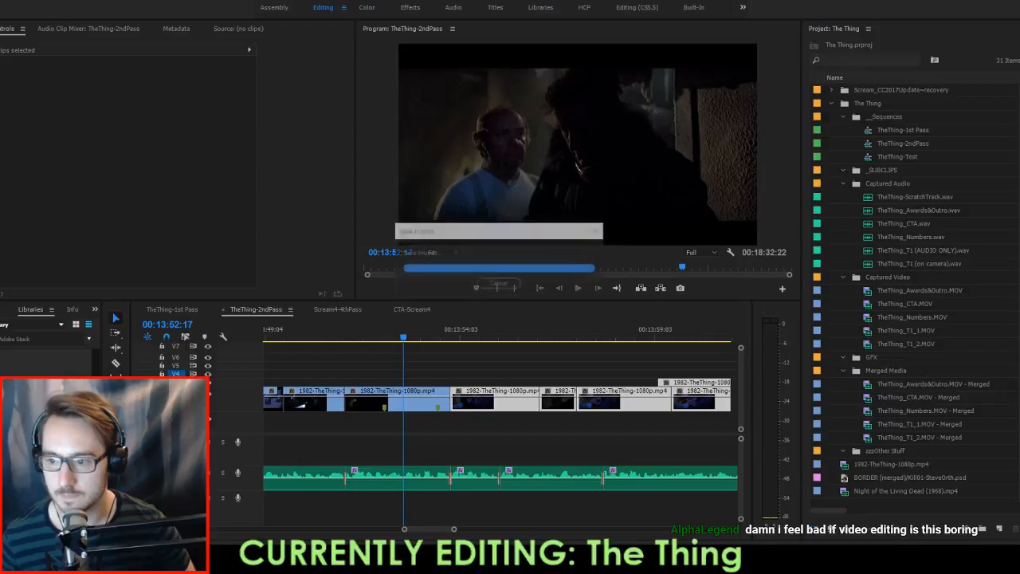
Preview the movie clip starting at 00:13:51:05 and slip its footage slightly later without moving its edit points.
click(642, 360)
key(ctrl+a)
key(Up)
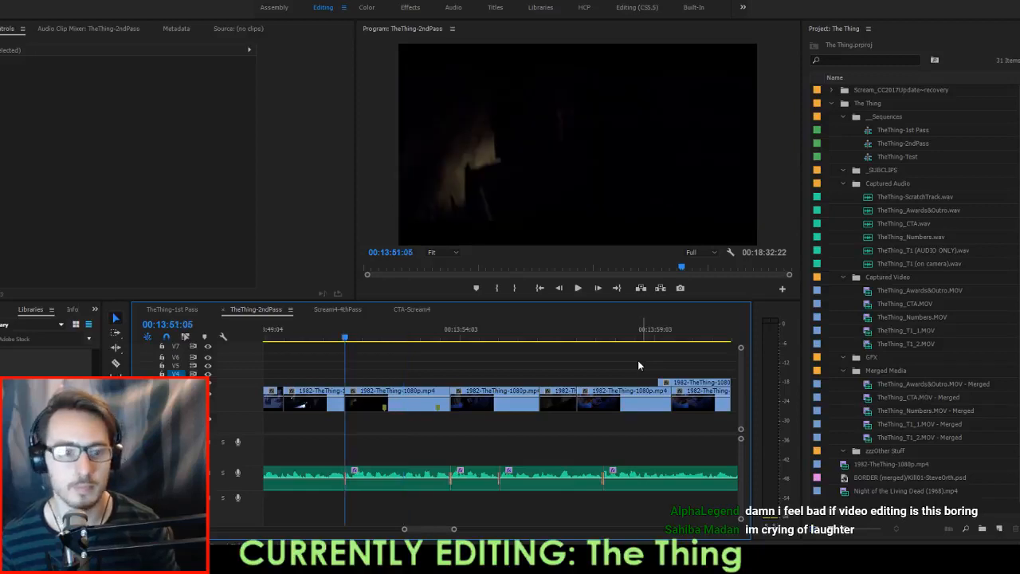
key(space)
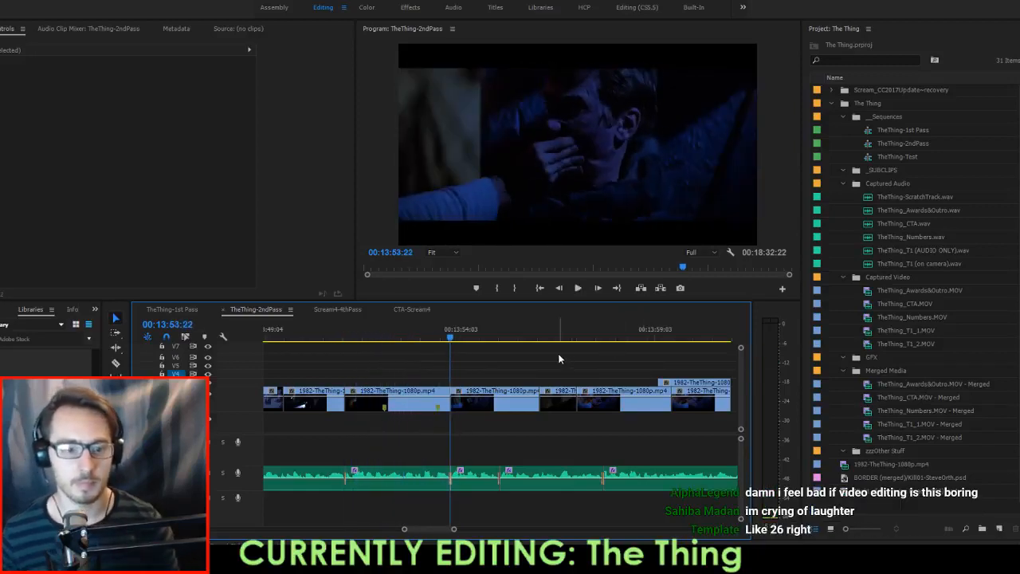
key(Up)
key(space)
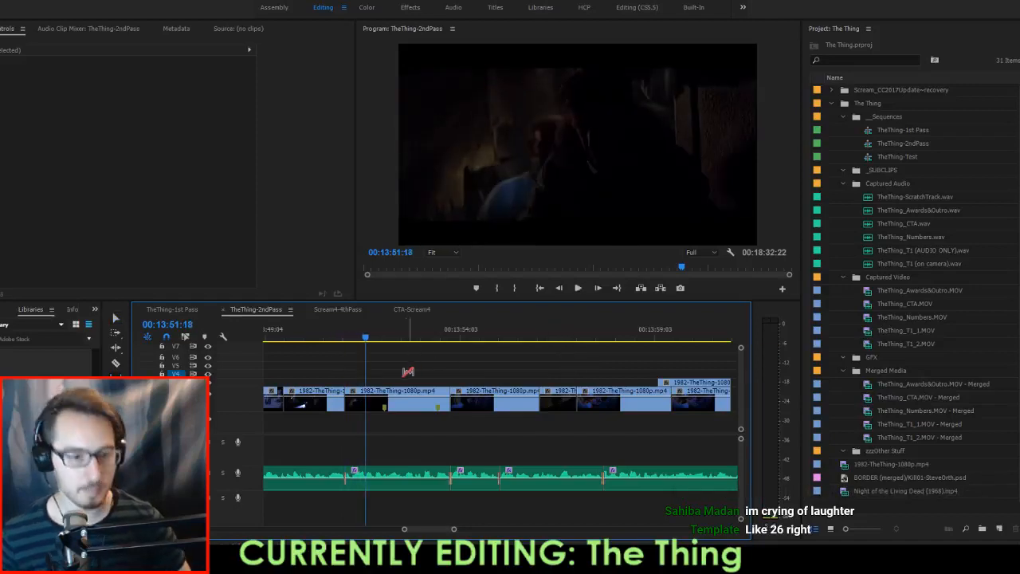
click(384, 403)
key(space)
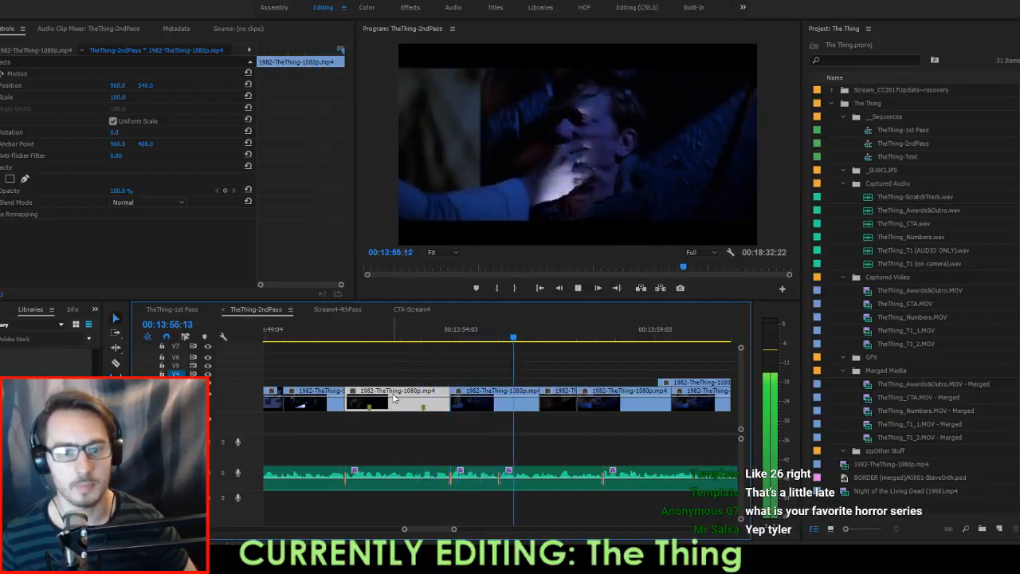
Locate the cut point at 00:13:55:23 and move the short movie clip to start there.
click(502, 335)
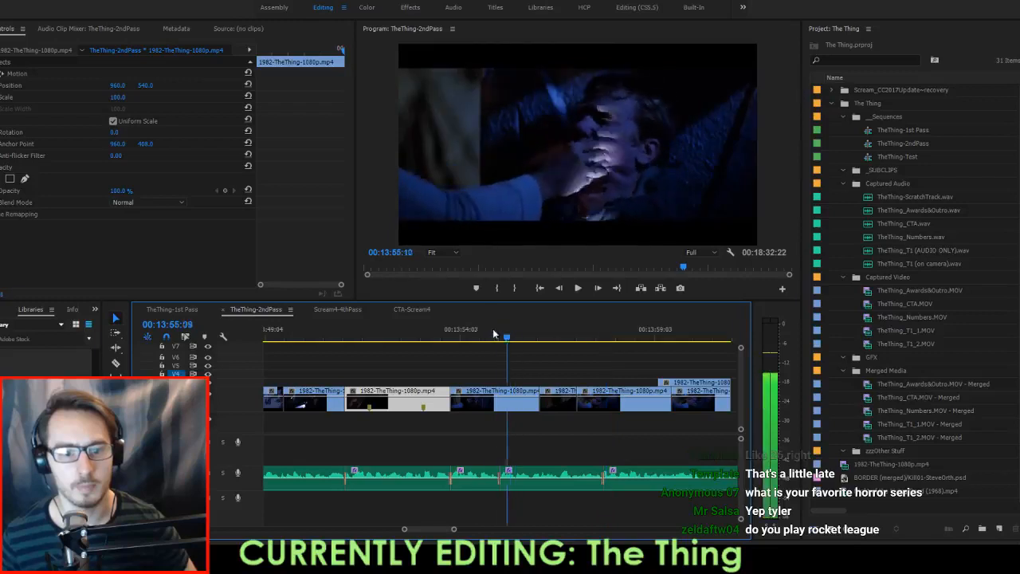
click(488, 338)
drag(512, 348, 528, 345)
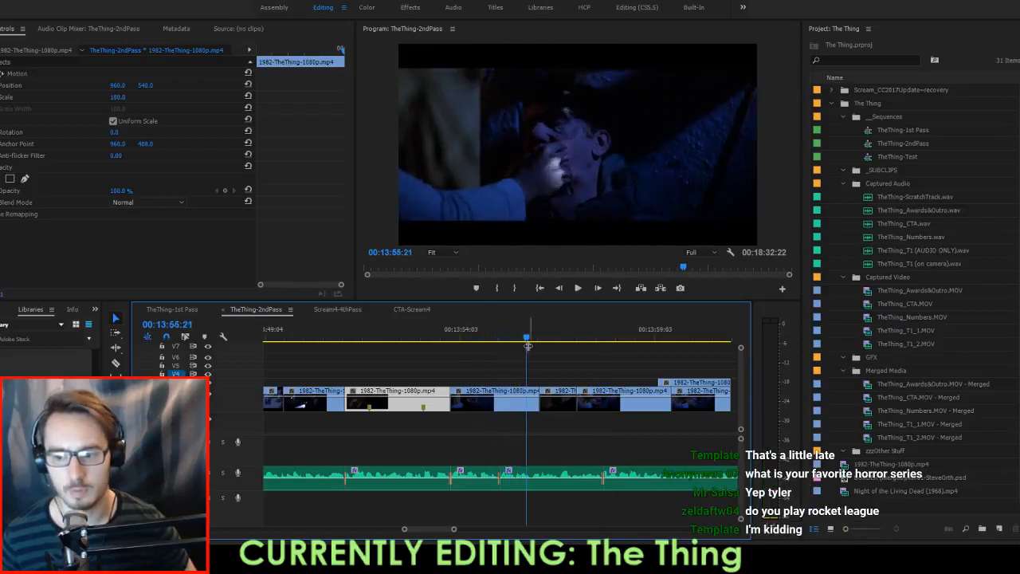
click(569, 376)
key(Right)
key(Right)
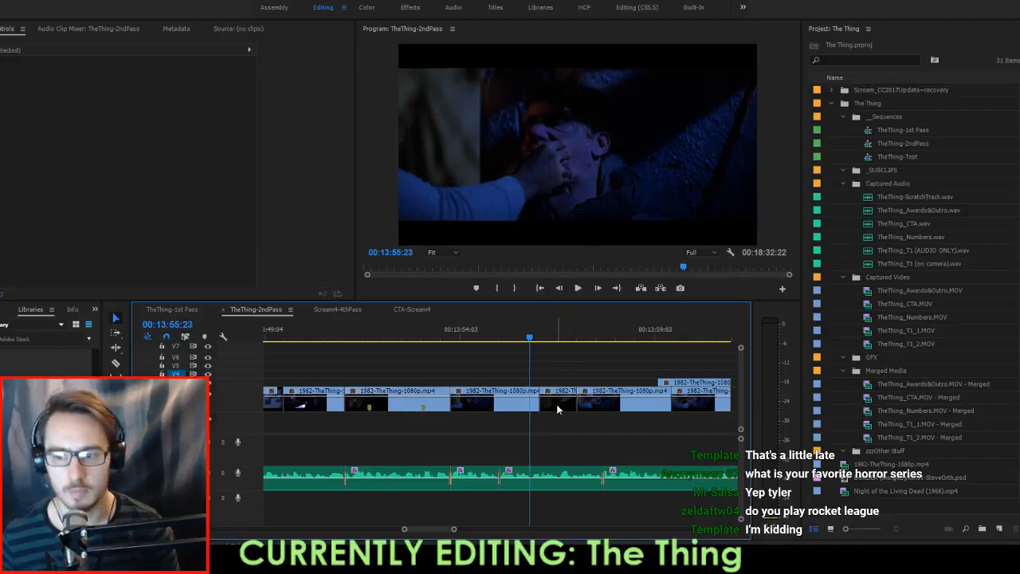
drag(558, 409, 549, 408)
Extend the short clip's end to 00:13:57:00, move the next movie clip to start there, and save the project.
key(space)
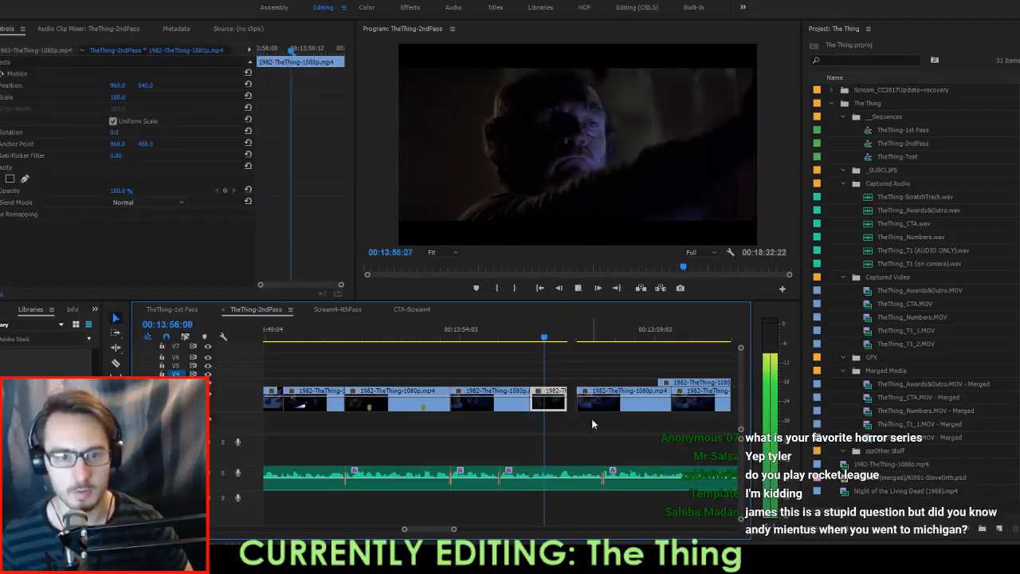
key(space)
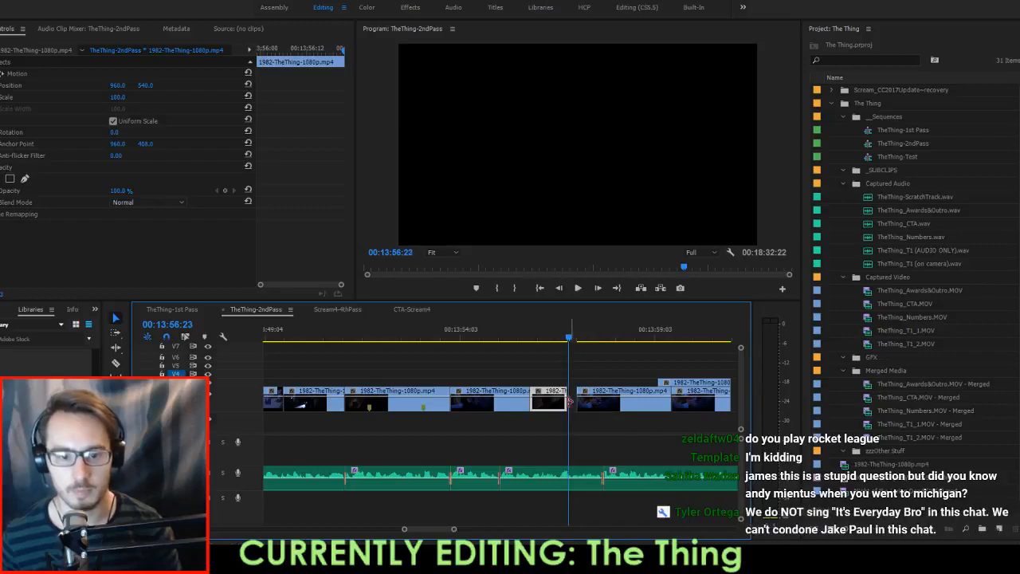
key(Right)
drag(566, 403, 589, 408)
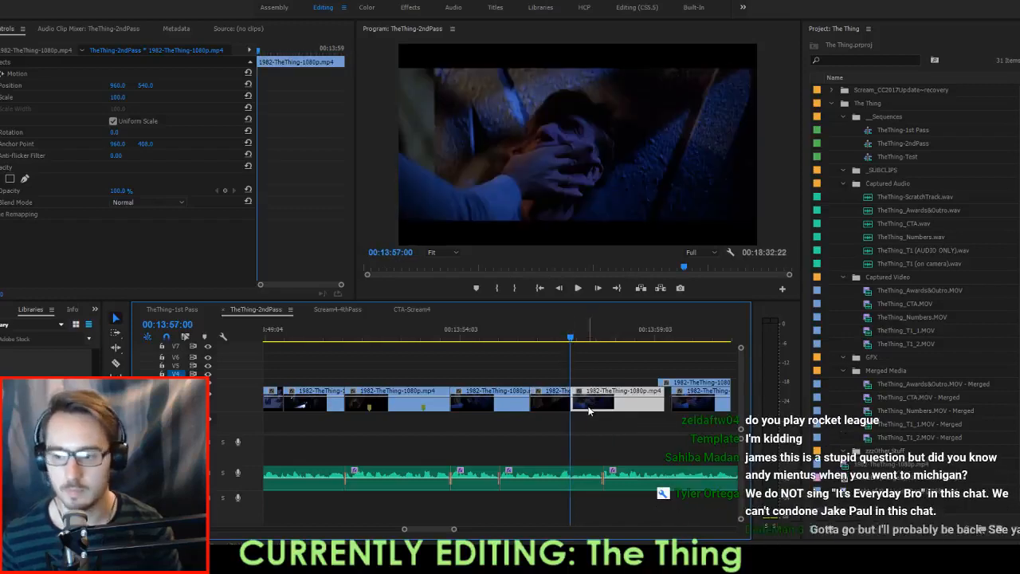
key(Up)
key(ctrl+s)
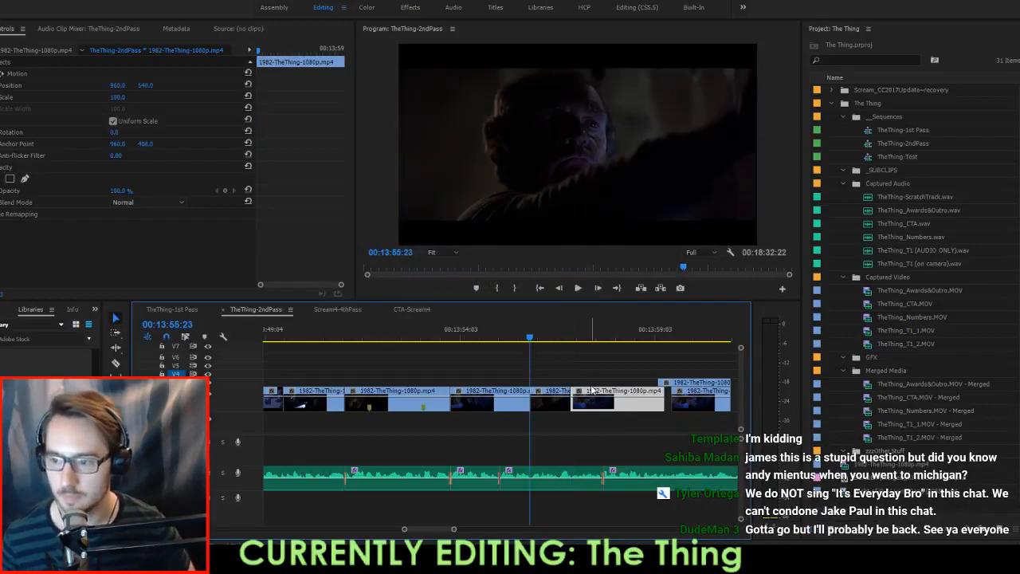
Move the last two stacked movie clips about 2 seconds later, extend the preceding clip to meet them, and preview.
key(space)
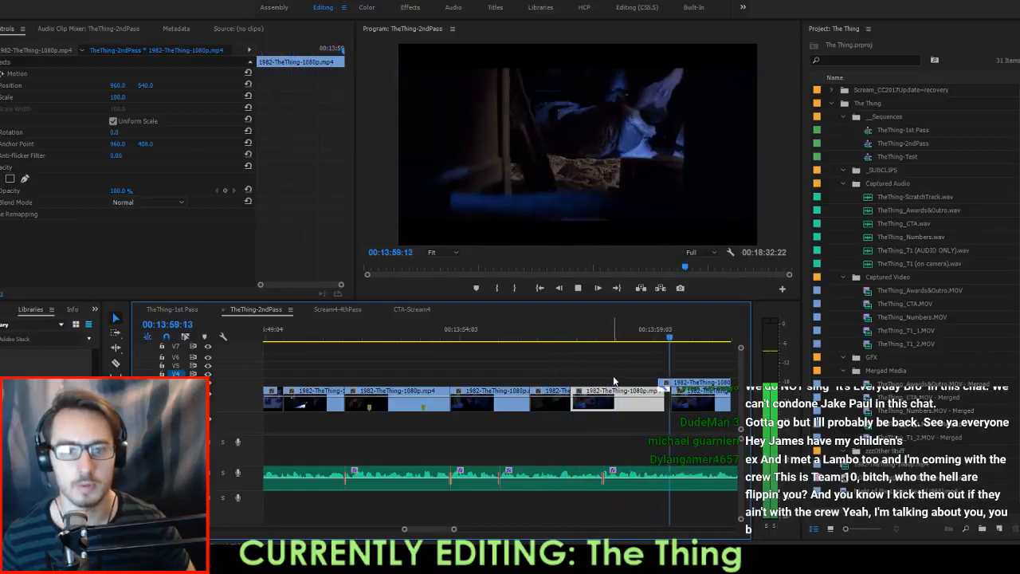
click(658, 338)
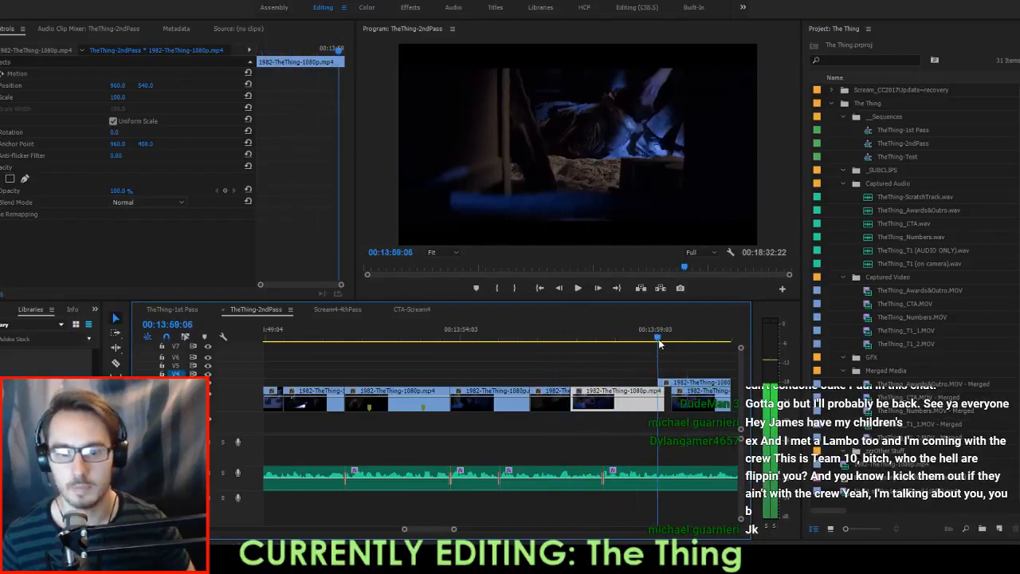
key(space)
key(space)
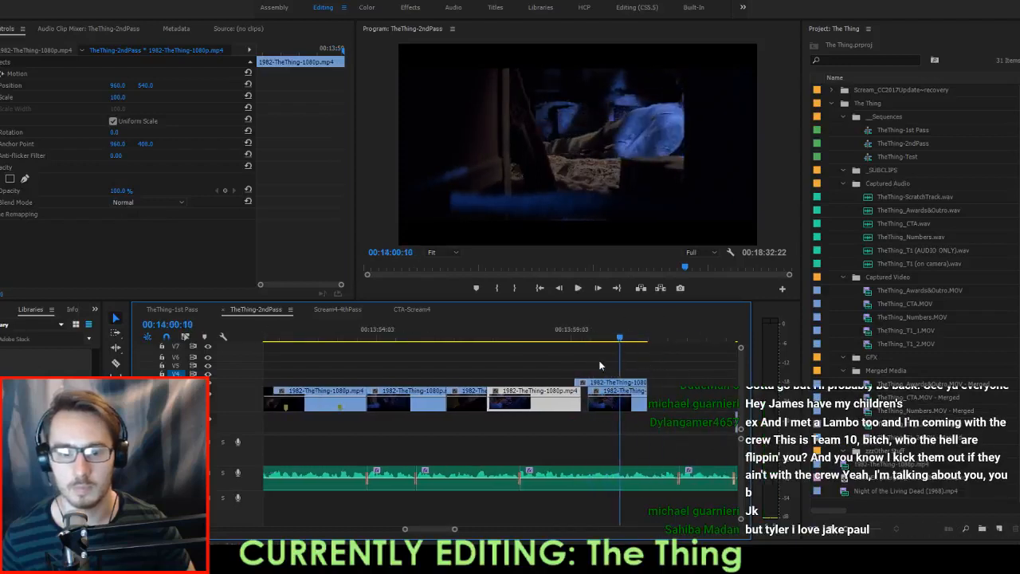
drag(600, 366, 661, 407)
click(584, 328)
key(space)
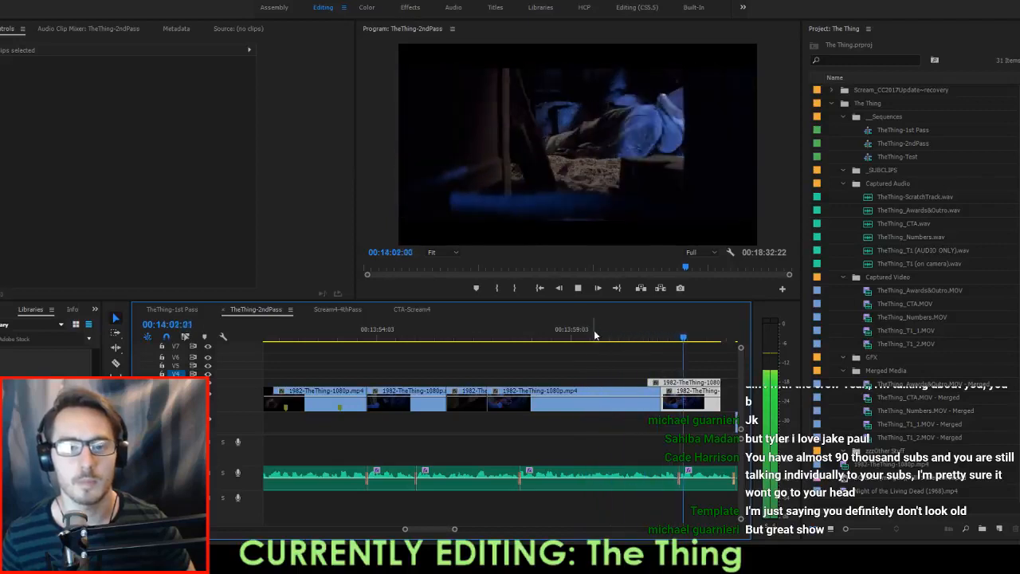
Extend the ends of the two stacked movie clips to the start of the on-camera clip at 00:14:03:09.
key(space)
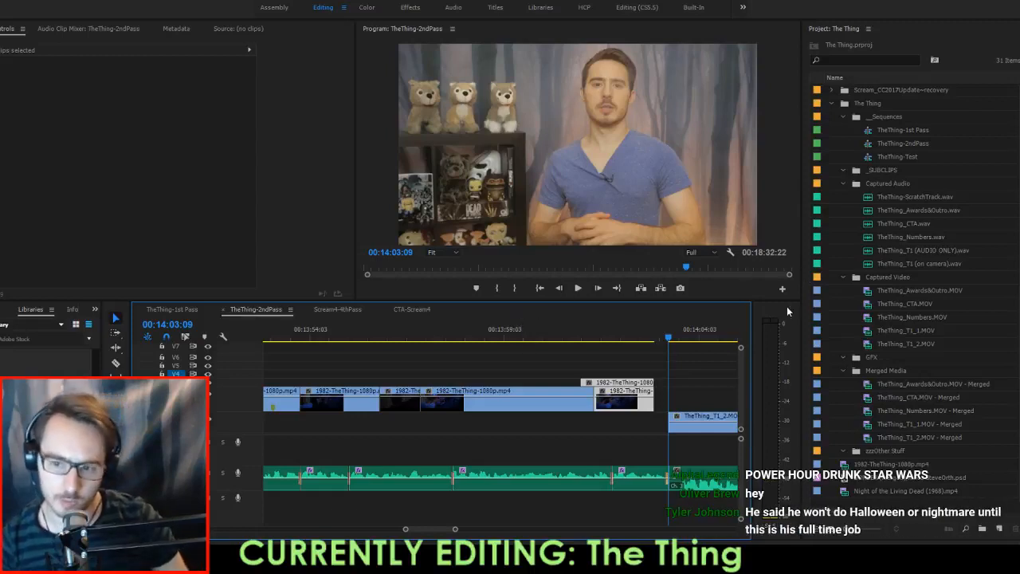
click(536, 329)
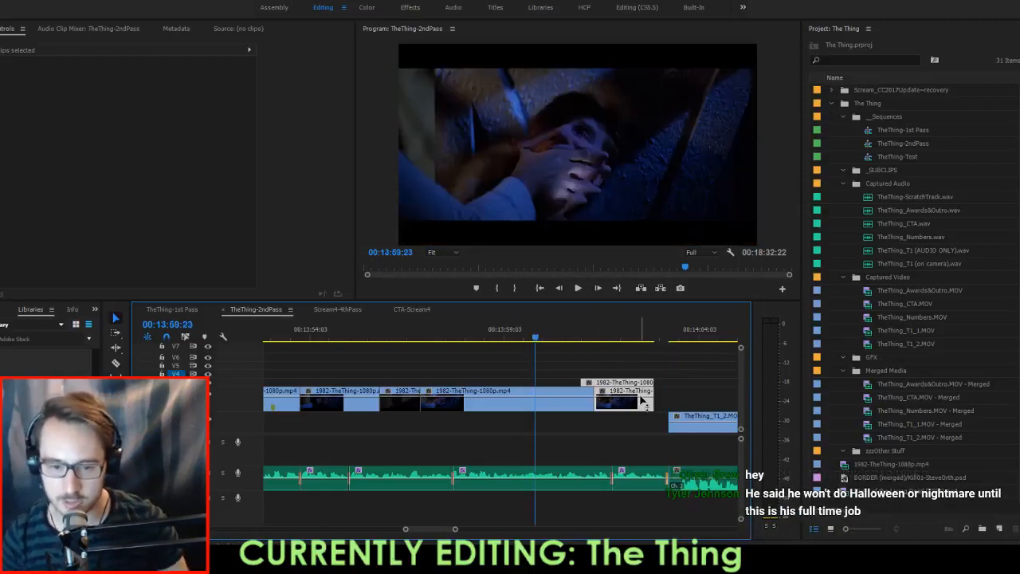
key(ctrl+z)
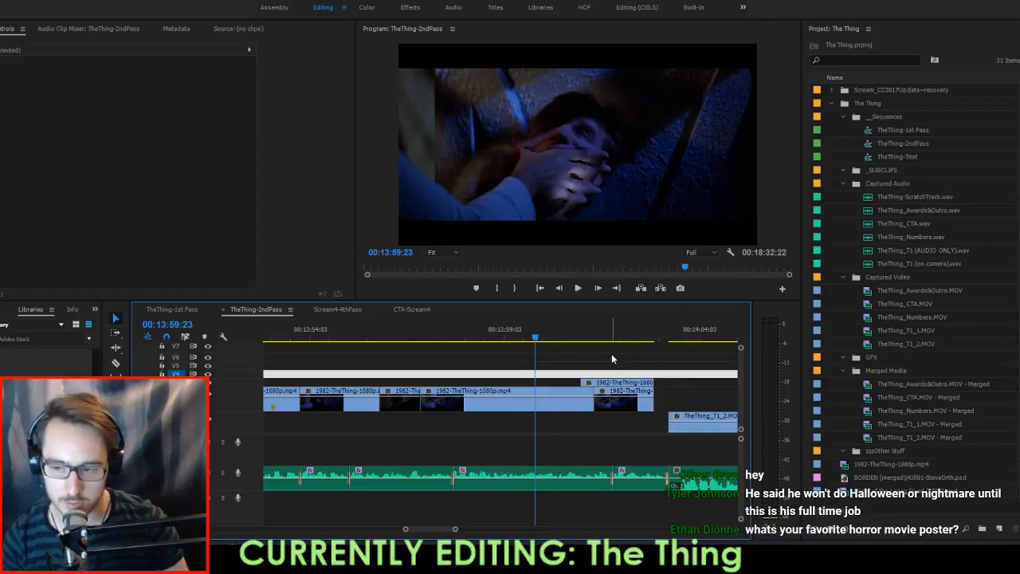
key(ctrl+shift+z)
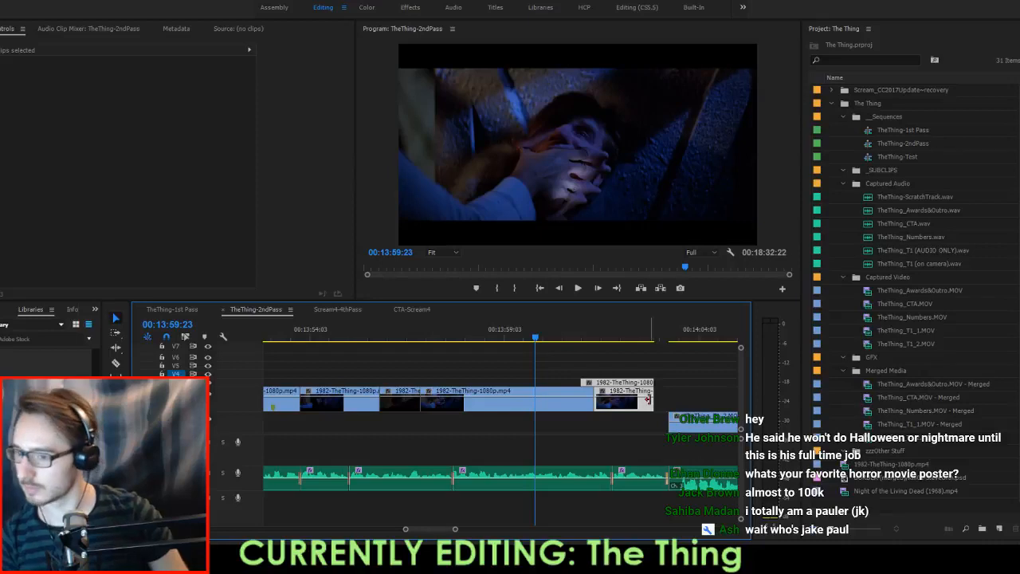
drag(650, 394, 668, 394)
key(space)
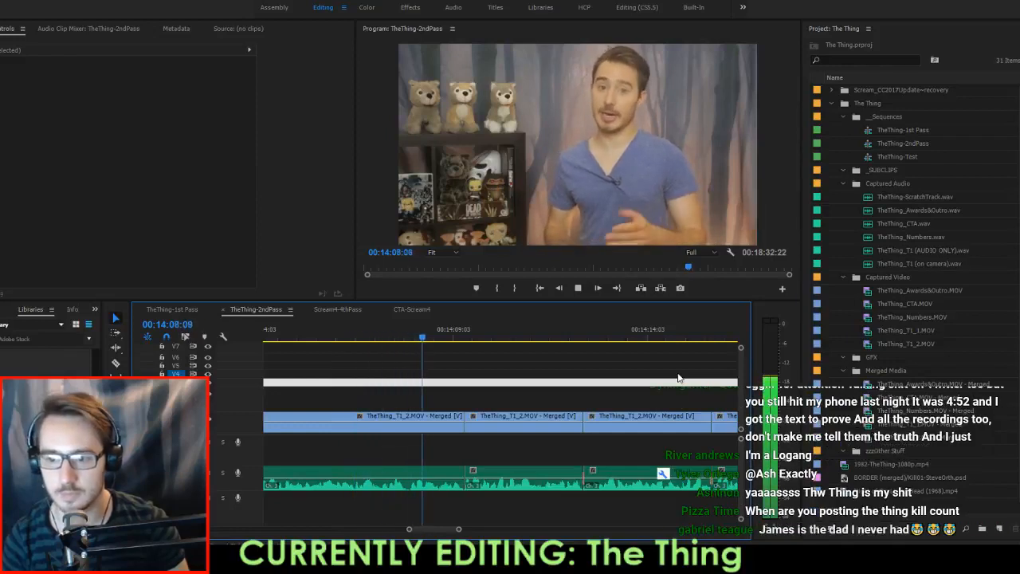
Replay the end of the movie clips and the transition into the on-camera footage at 00:14:03:09.
key(space)
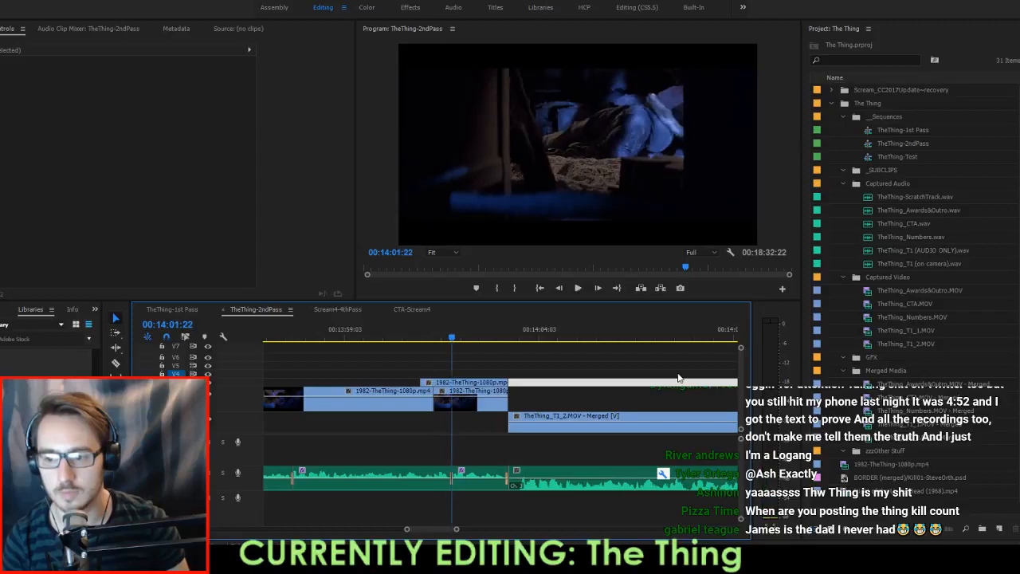
key(shift+Left)
key(shift+Left)
key(shift+Left)
key(shift+Left)
key(shift+Left)
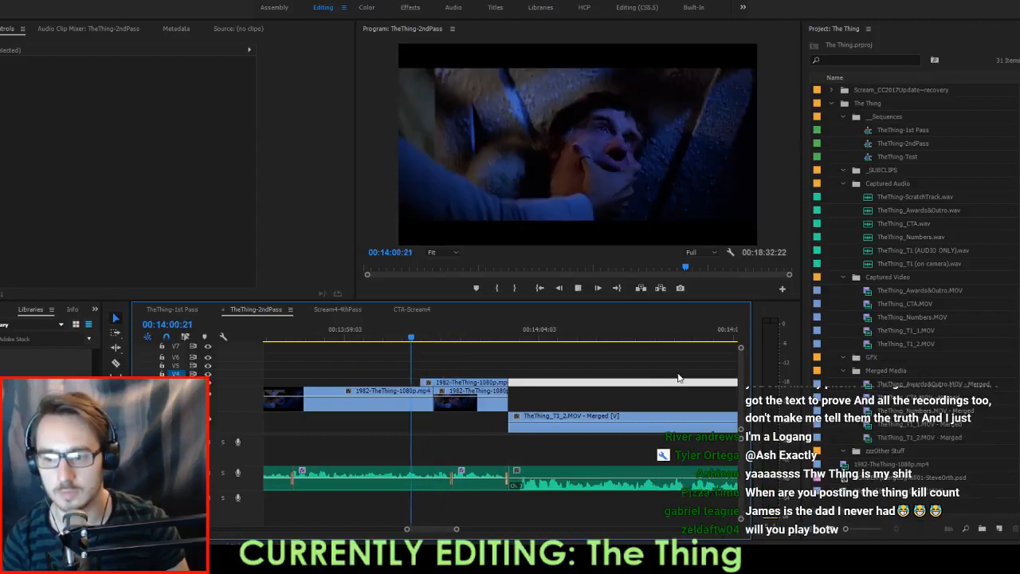
key(space)
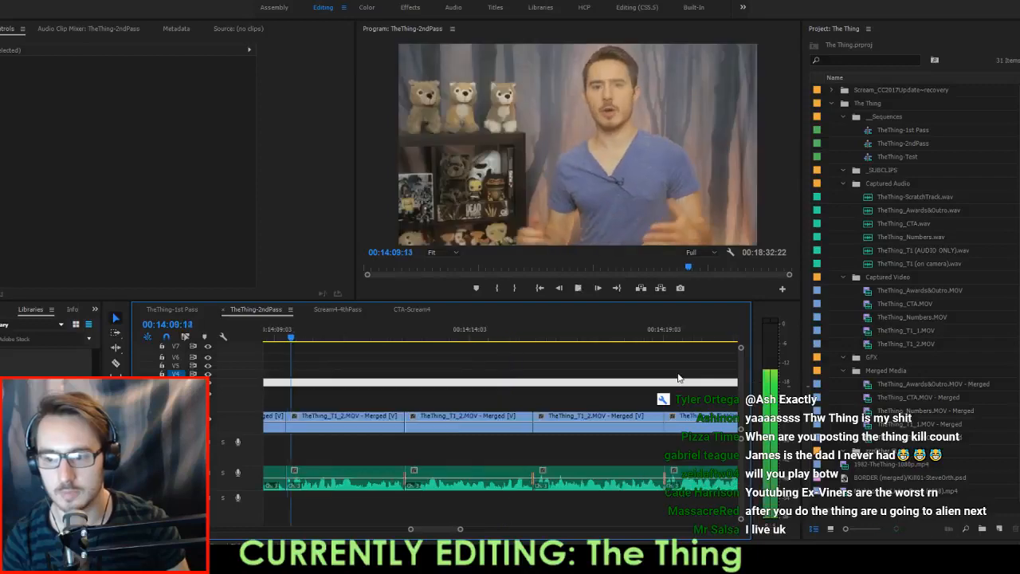
key(Up)
key(Up)
key(Up)
key(Down)
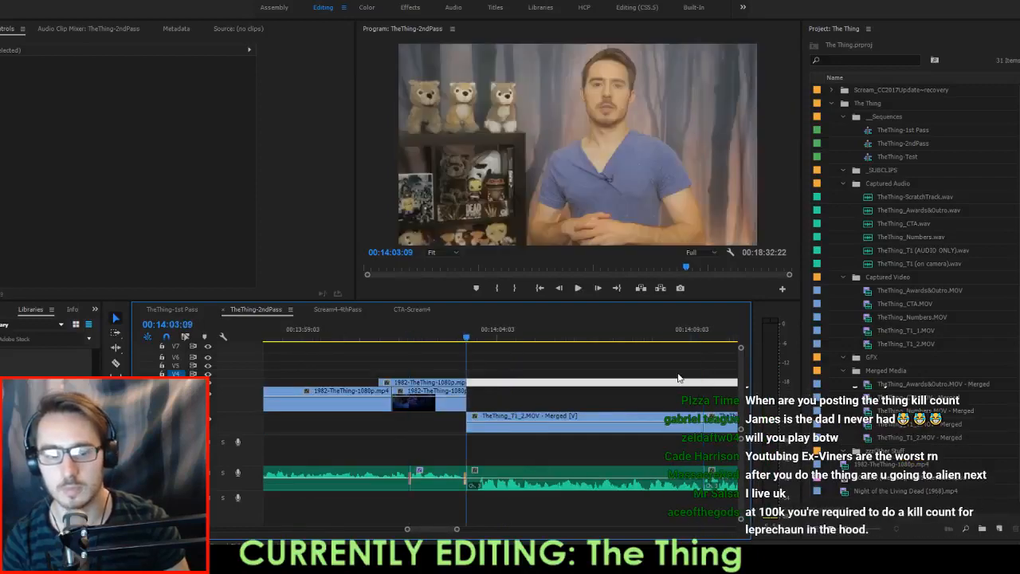
Extract the first TheThing_T1_2.MOV clip starting at 00:14:03:09 using in and out points, and preview the new transition.
key(space)
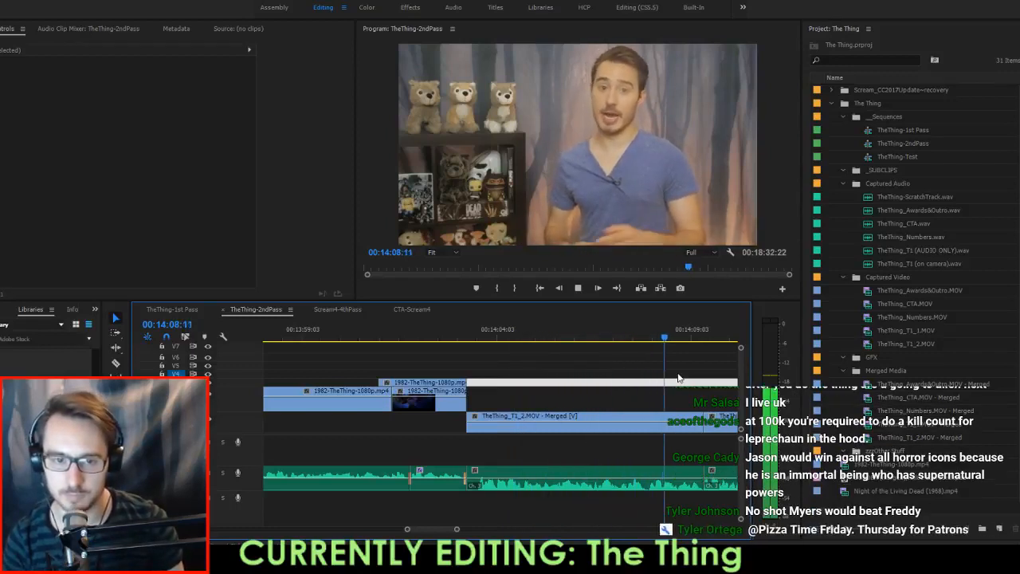
key(space)
key(i)
key(Down)
key(o)
key(apostrophe)
key(space)
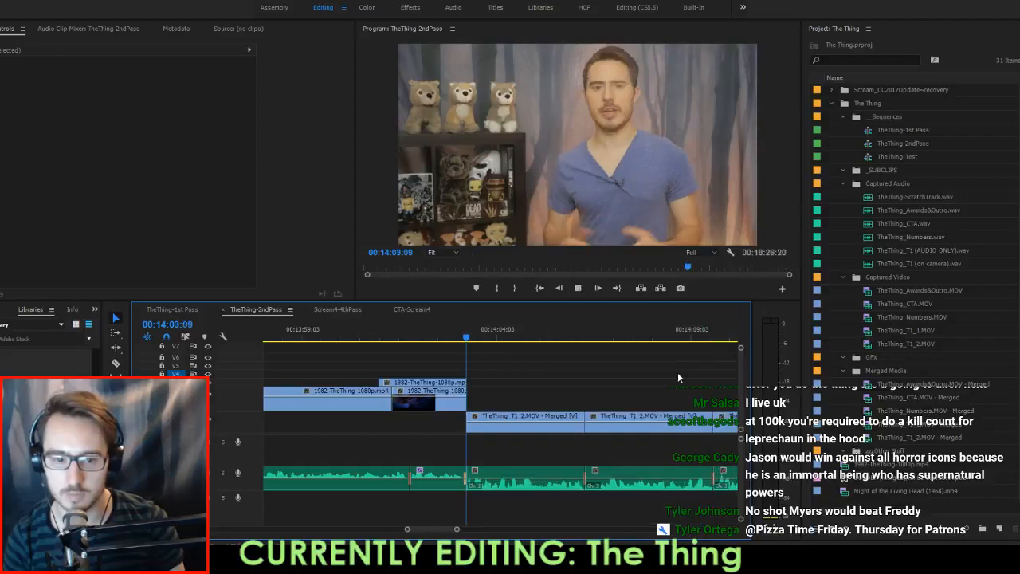
key(Up)
key(Up)
key(space)
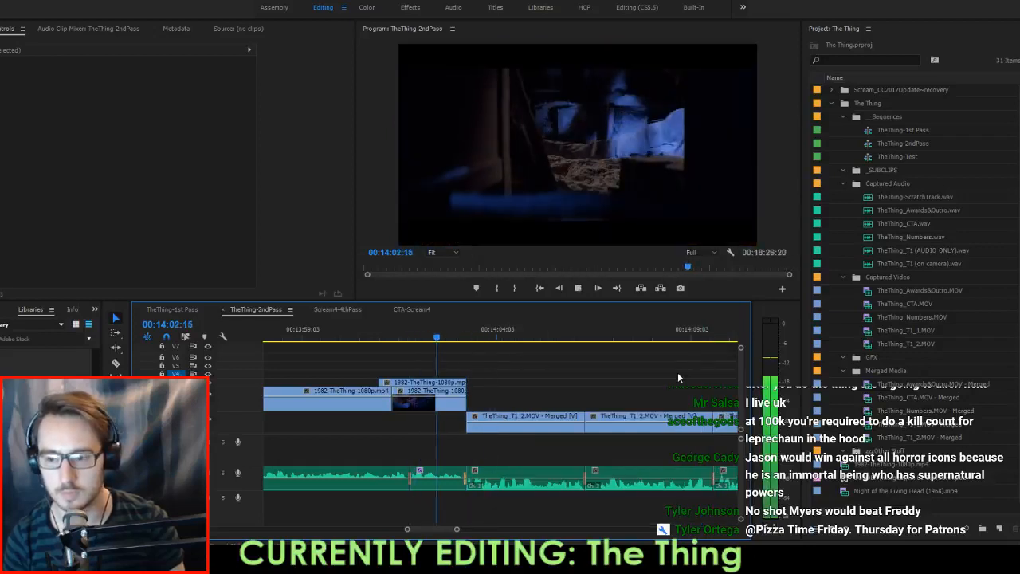
key(space)
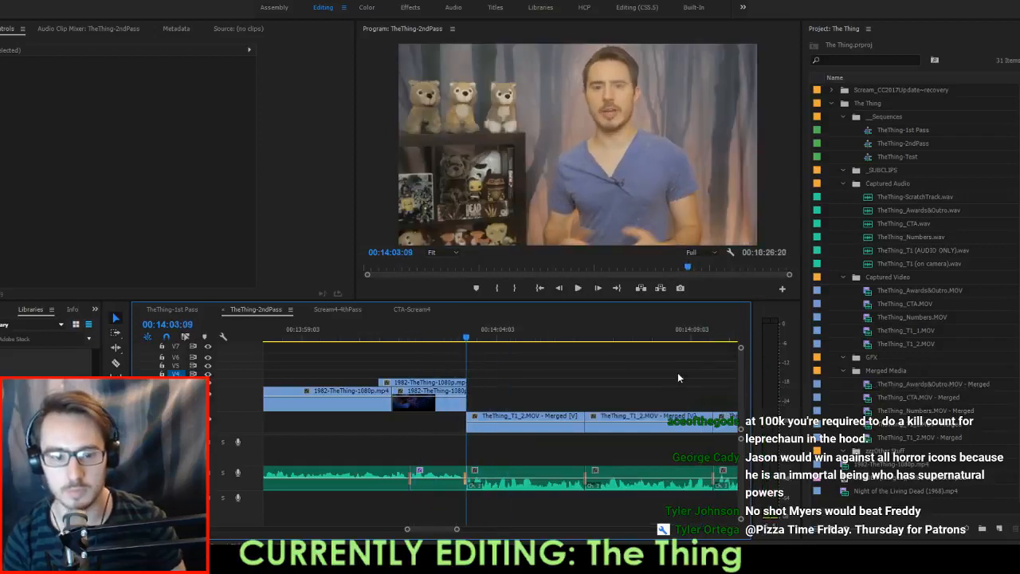
Ripple-extend the end of the on-camera clip starting at 00:14:03:09 by one frame and preview its cut into the next clip.
key(space)
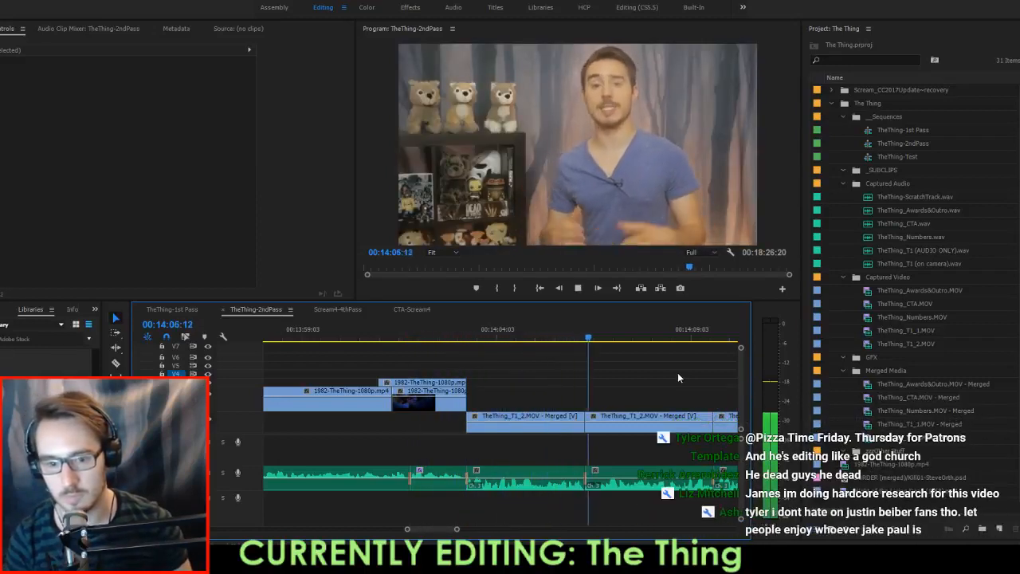
key(space)
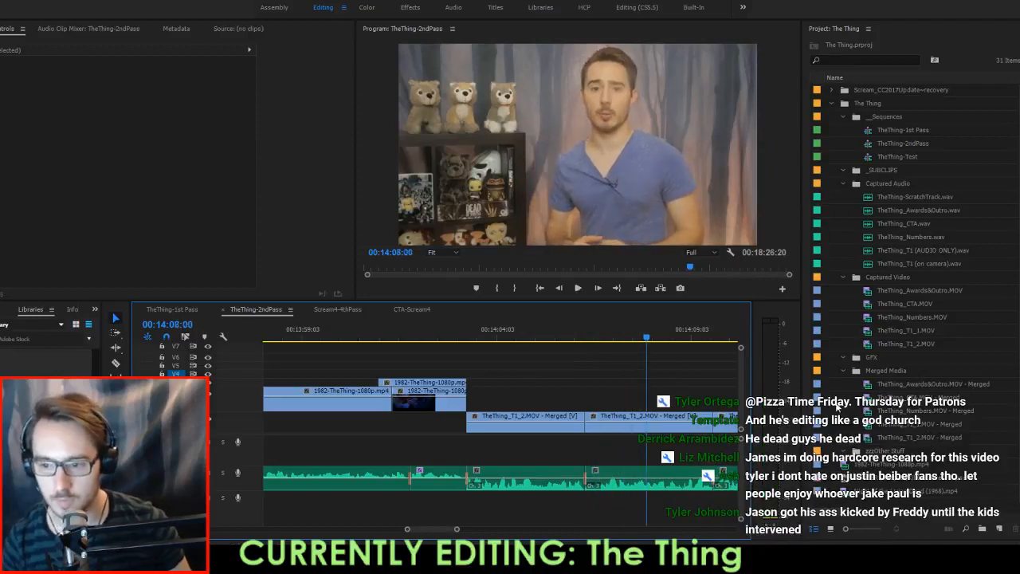
click(527, 482)
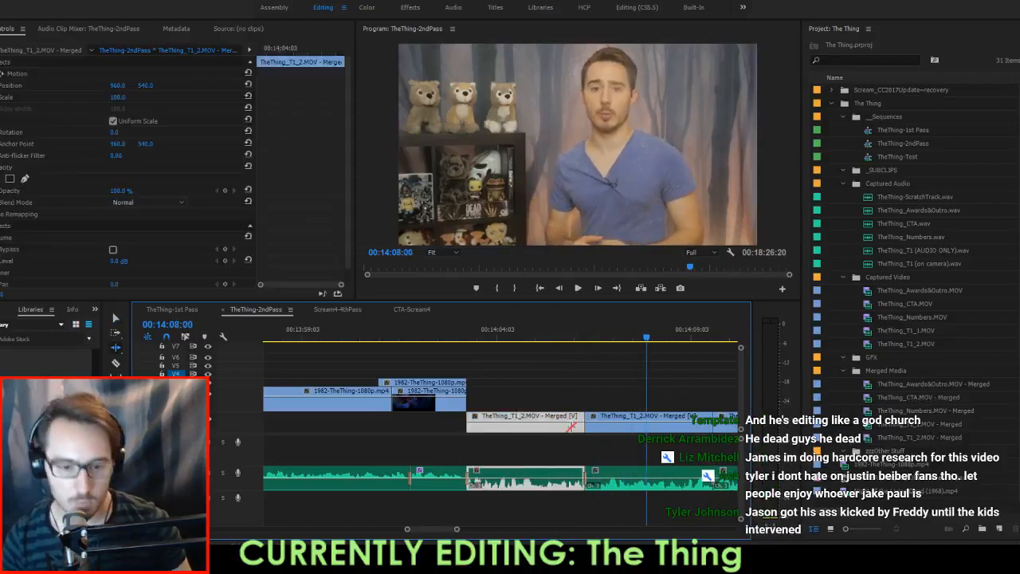
click(581, 424)
click(539, 341)
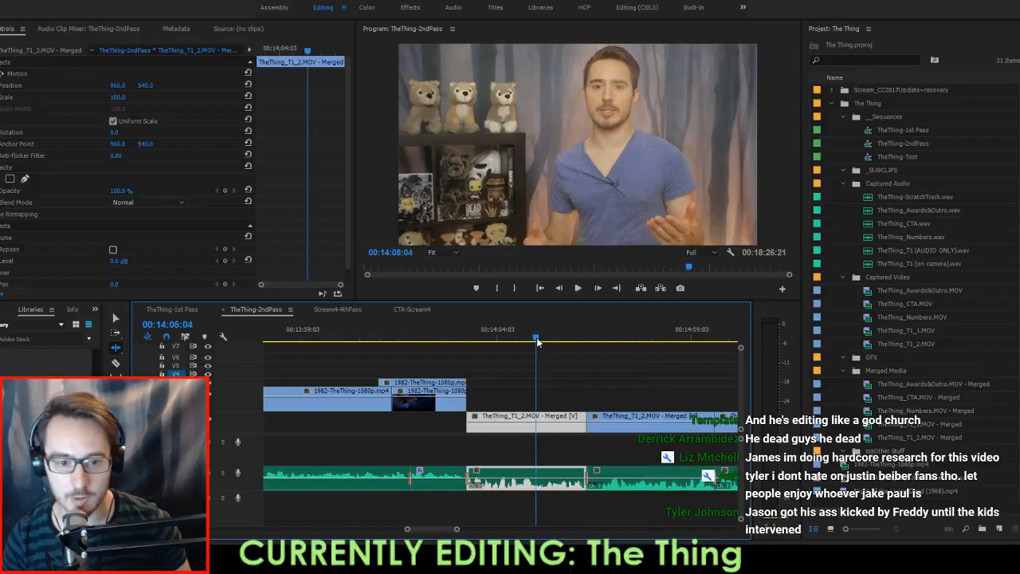
key(space)
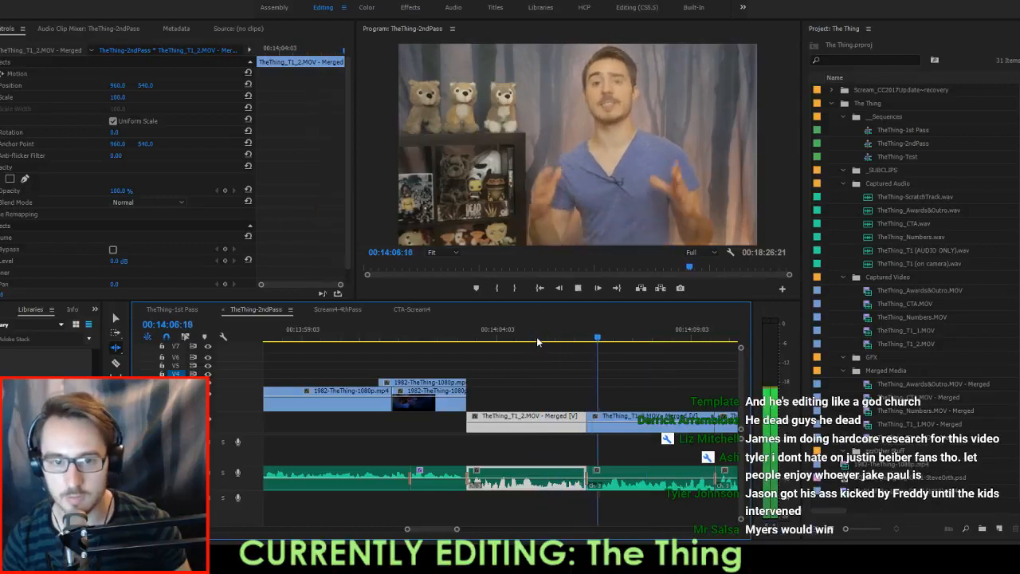
Review the on-camera clips up to 00:14:14 and ripple-trim one frame from the clip ending at 00:14:13:02.
scroll(537, 368, down, 4)
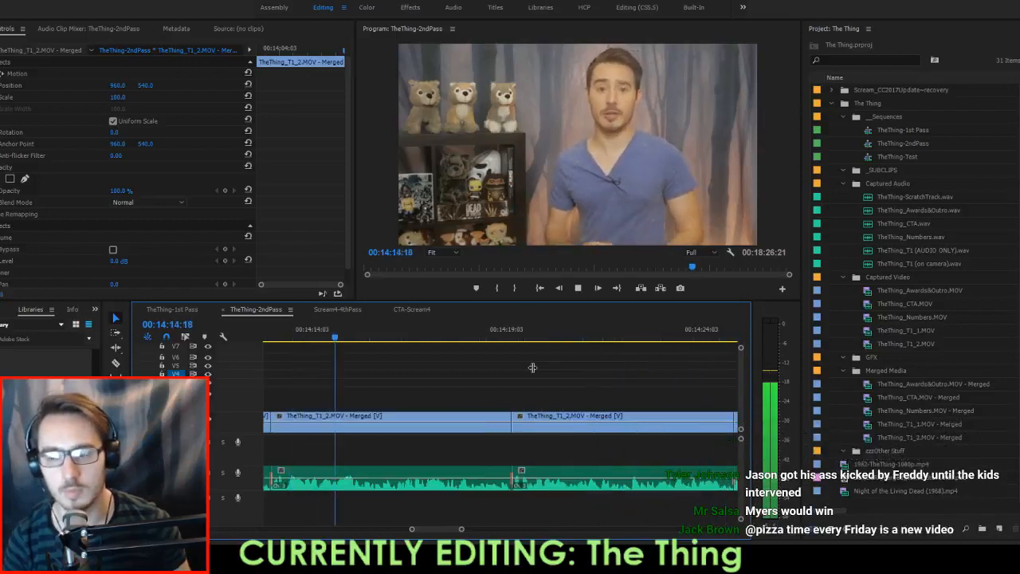
key(Up)
key(shift+Left)
key(shift+Left)
key(shift+Left)
key(space)
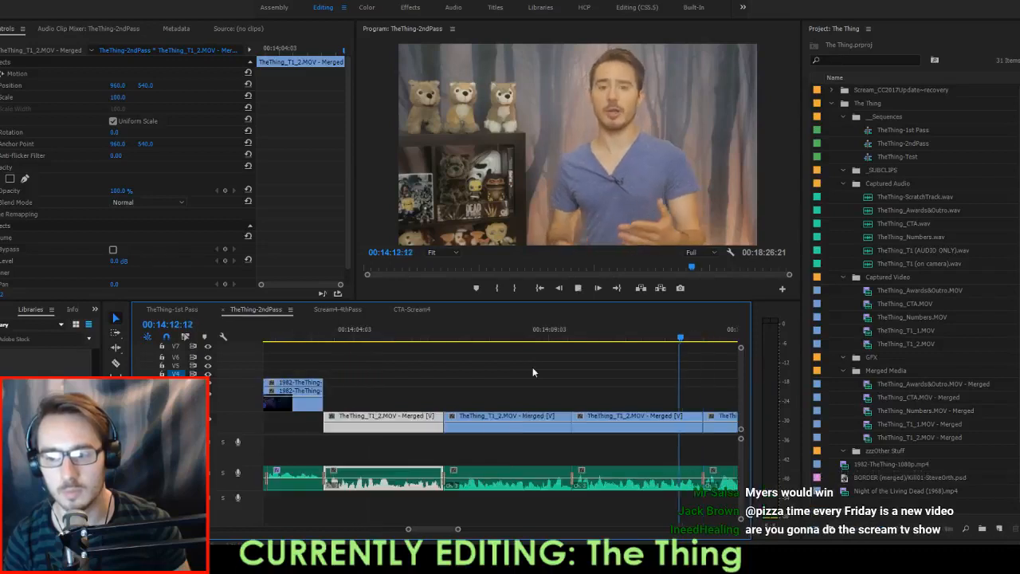
key(space)
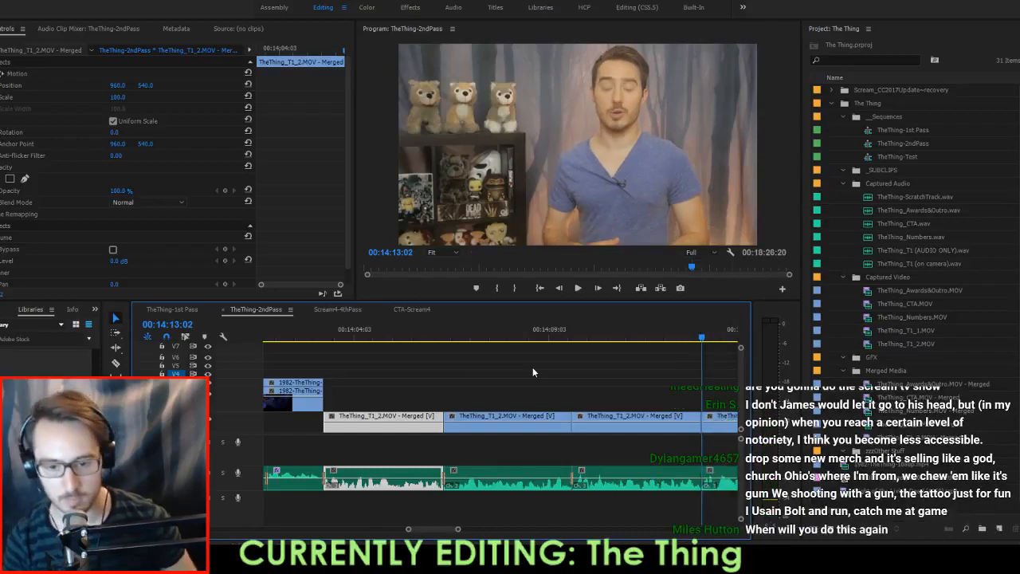
key(shift+Left)
key(shift+Right)
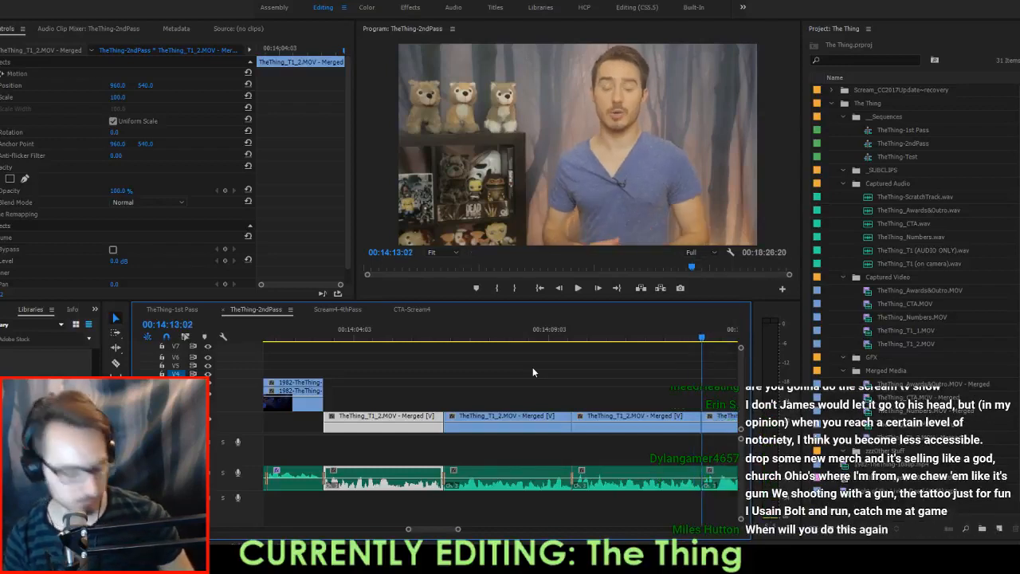
Deselect the on-camera clip and replay the trimmed cut near 00:14:13:02.
click(533, 372)
key(shift+Left)
key(shift+Left)
key(shift+Left)
key(shift+Left)
key(shift+Left)
key(space)
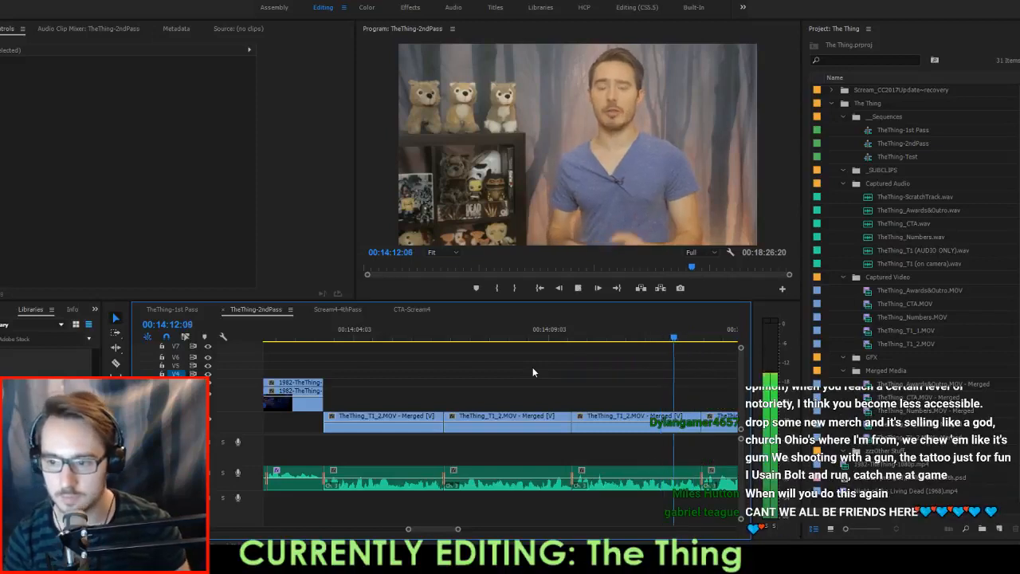
key(space)
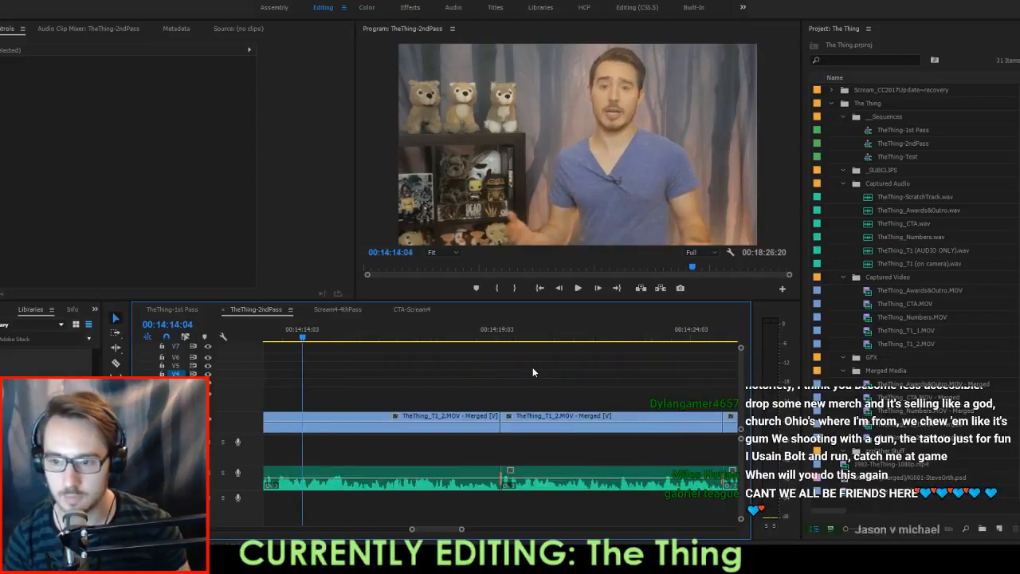
Replay the cut near 00:14:13:02 once more and continue playing through the cut after 00:14:19.
key(Up)
key(shift+Left)
key(shift+Left)
key(shift+Left)
key(shift+Left)
key(shift+Left)
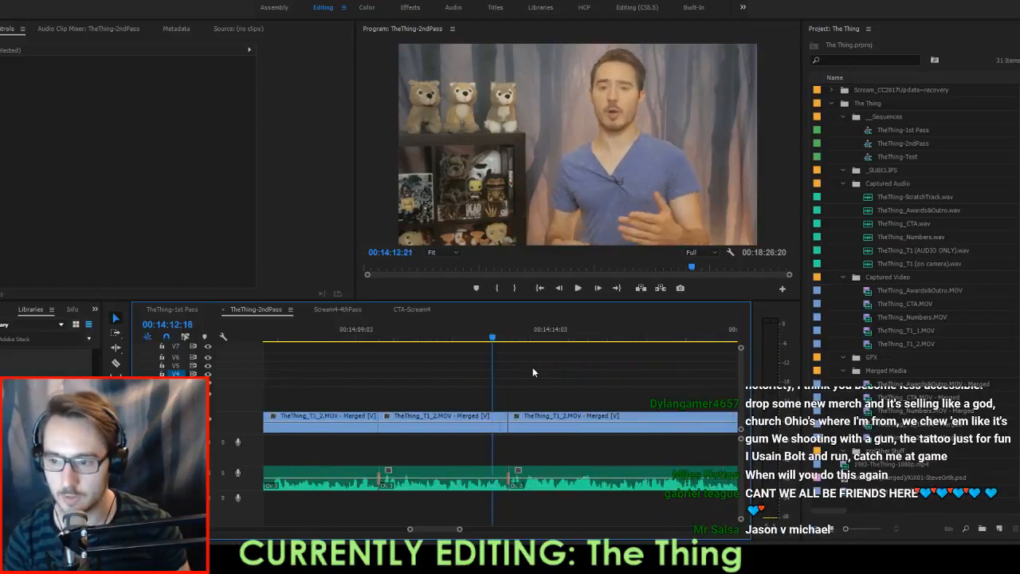
key(space)
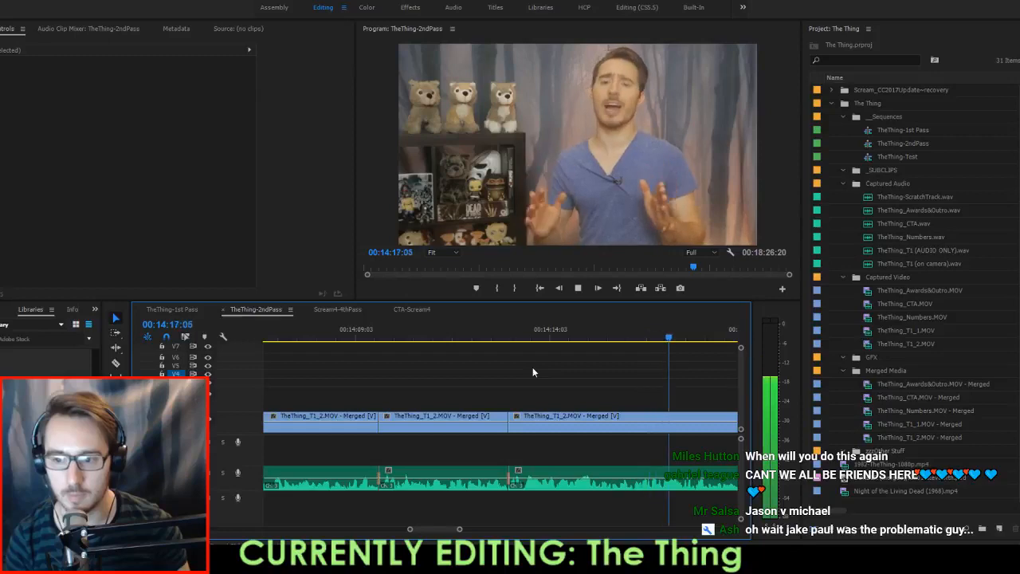
key(space)
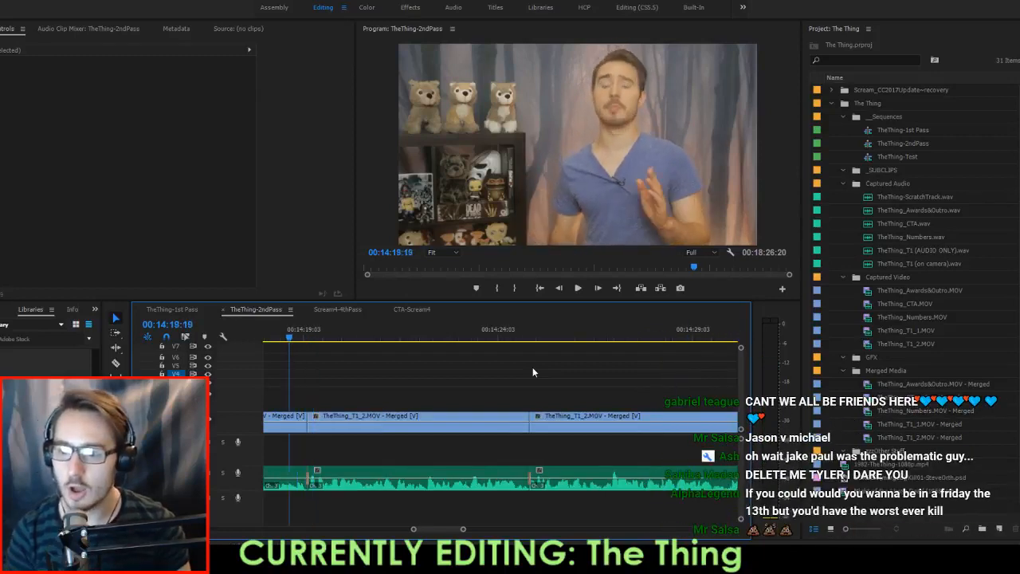
Ripple-trim the end of the on-camera clip back one frame to 00:14:19:05 and preview the cut.
key(space)
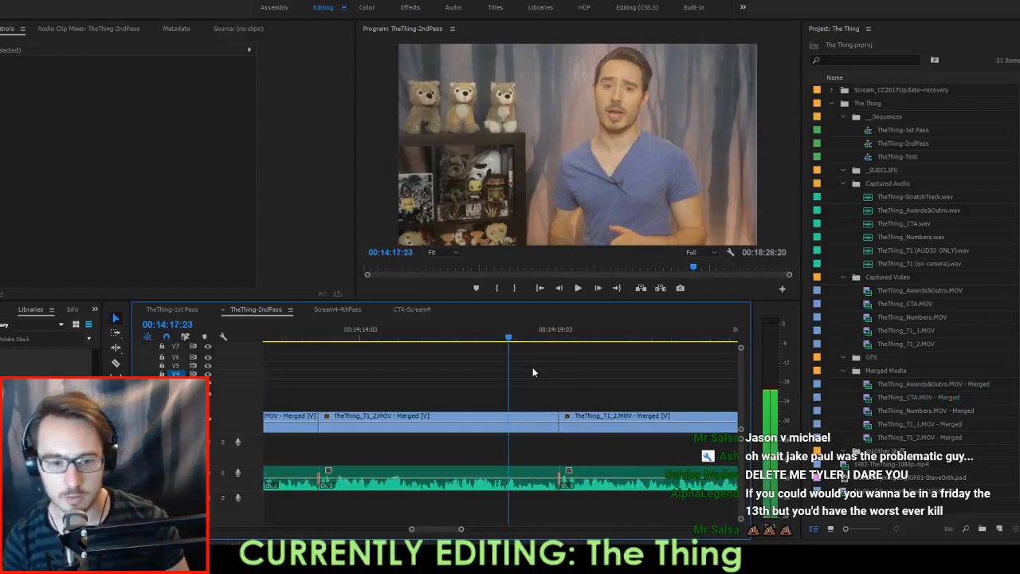
key(space)
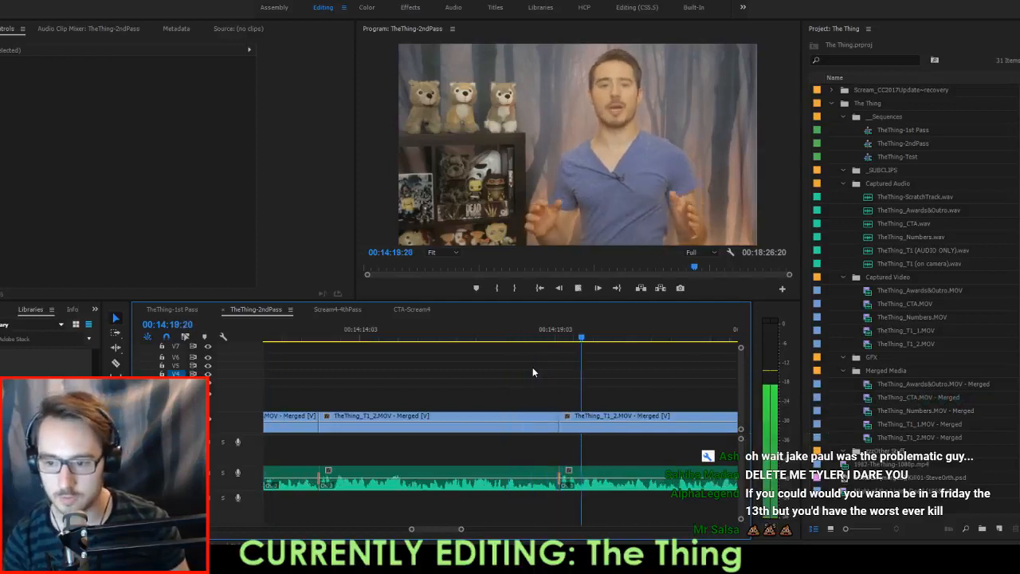
key(space)
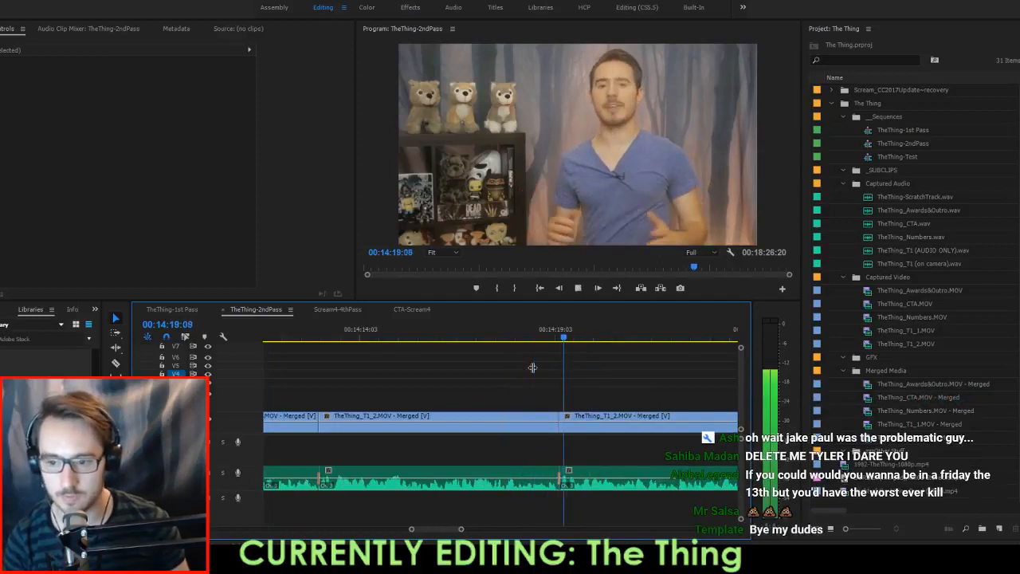
key(space)
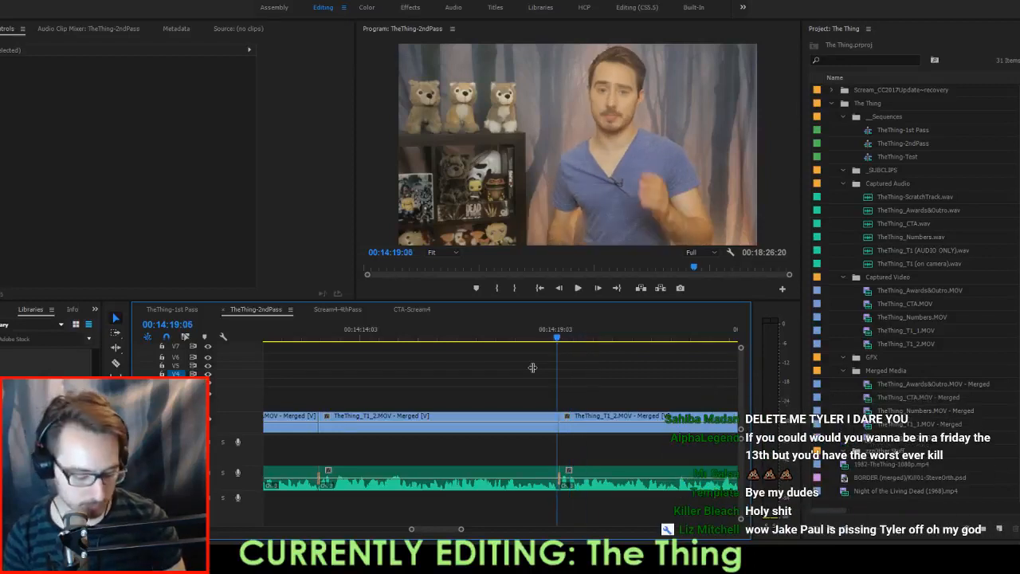
key(w)
key(space)
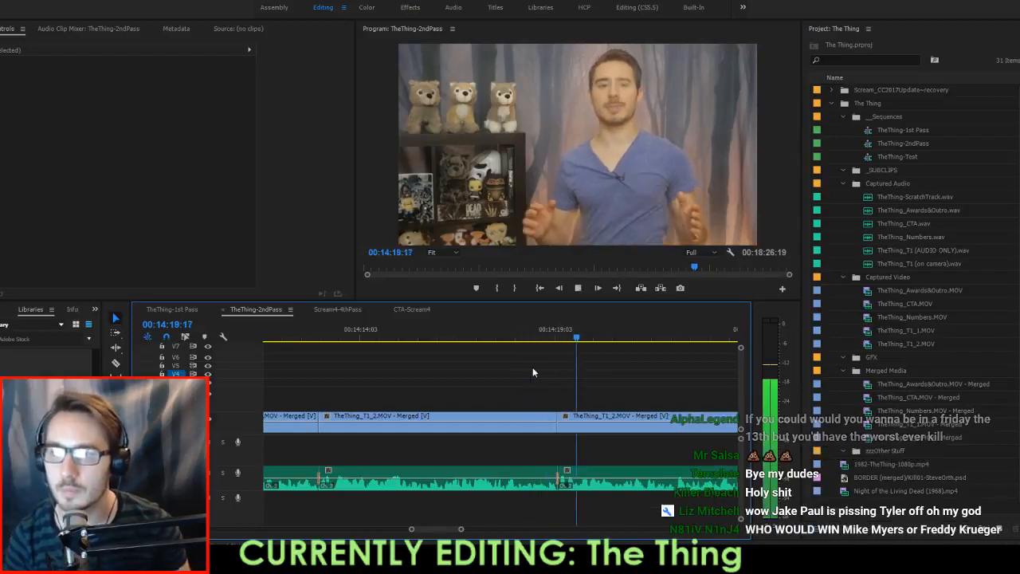
key(space)
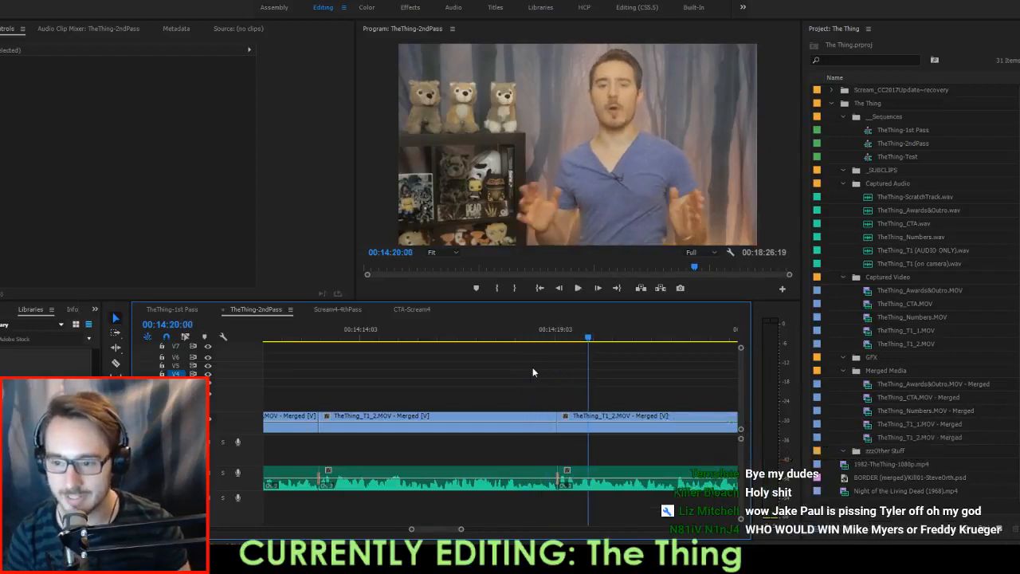
Ripple-trim another frame at the on-camera cut near 00:14:19:05 and play it back from 00:14:18:04.
key(Up)
key(space)
key(space)
key(Up)
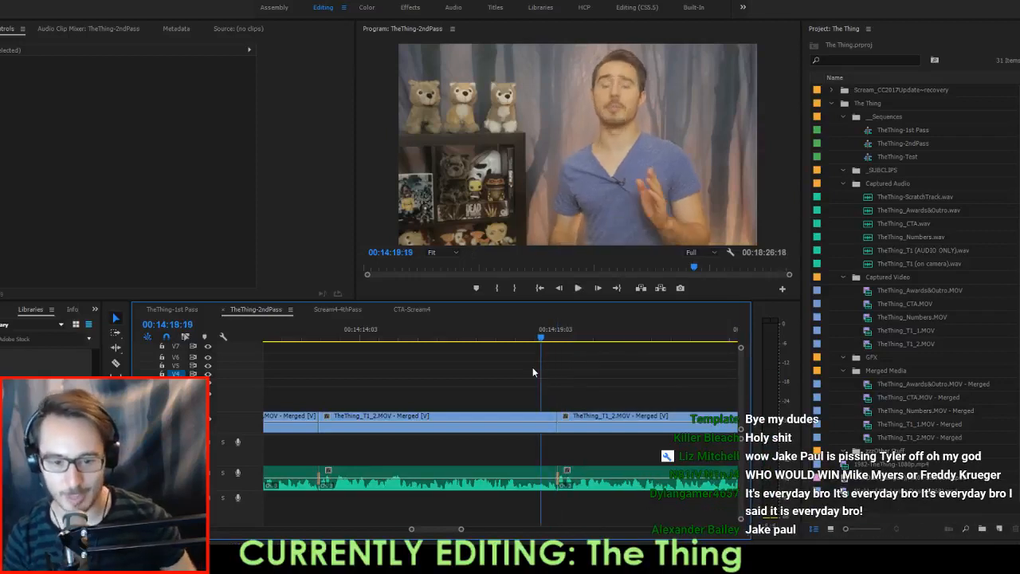
key(Left)
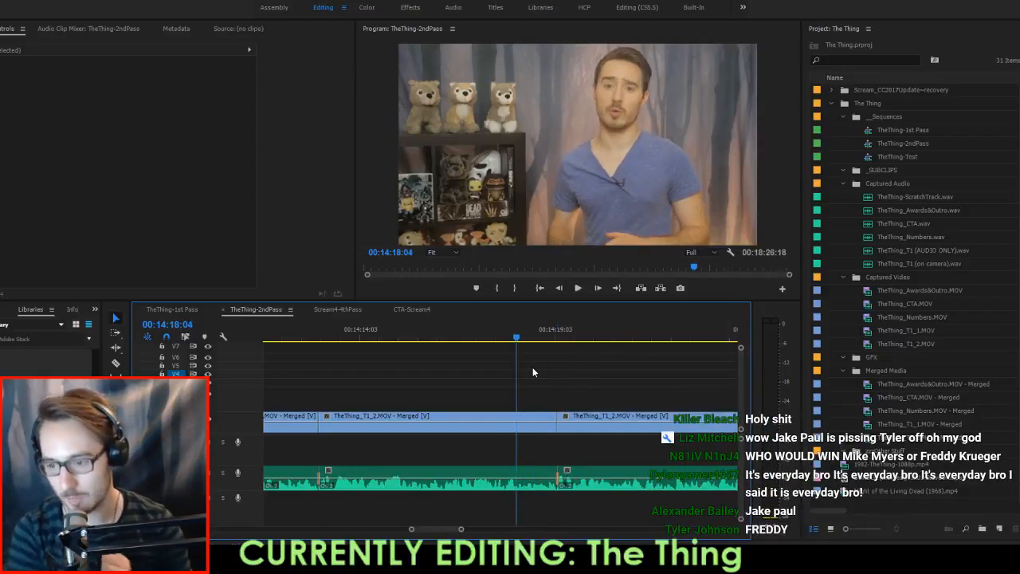
key(space)
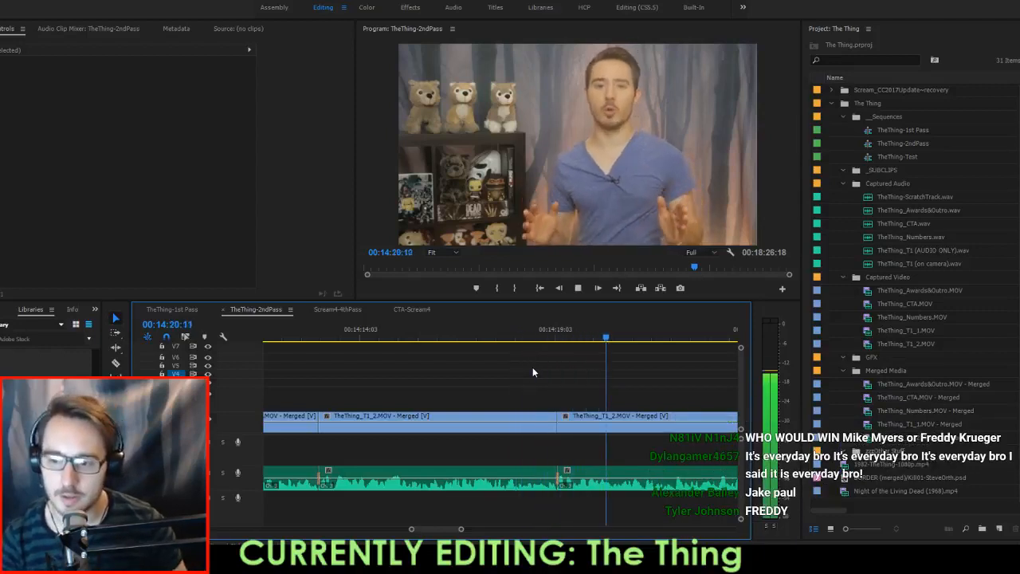
Mark a one-frame in-to-out range at the cut near 00:14:19:05 and replay from just before it.
key(space)
key(Up)
key(i)
key(o)
key(shift+Left)
key(shift+Left)
key(shift+Left)
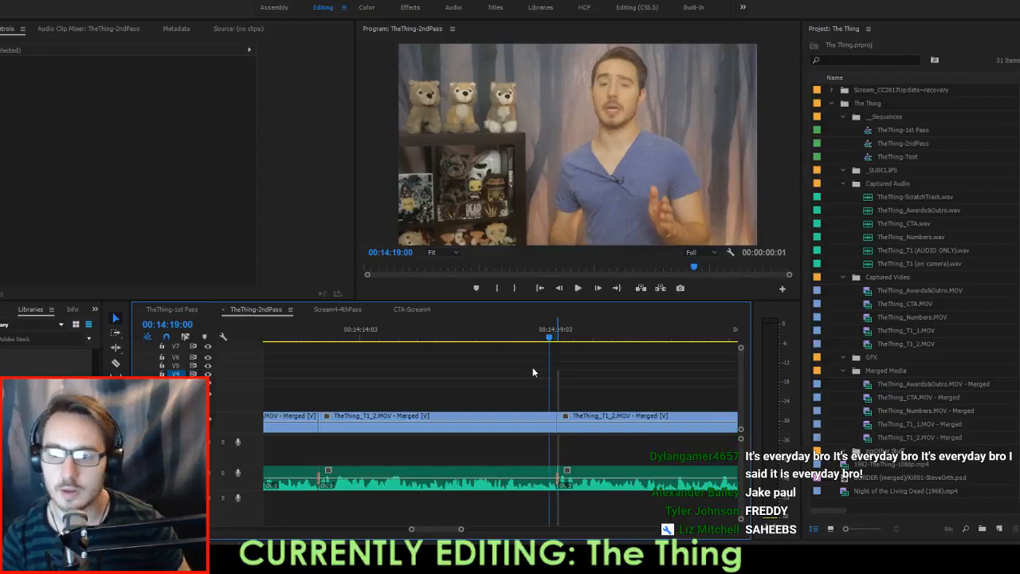
key(space)
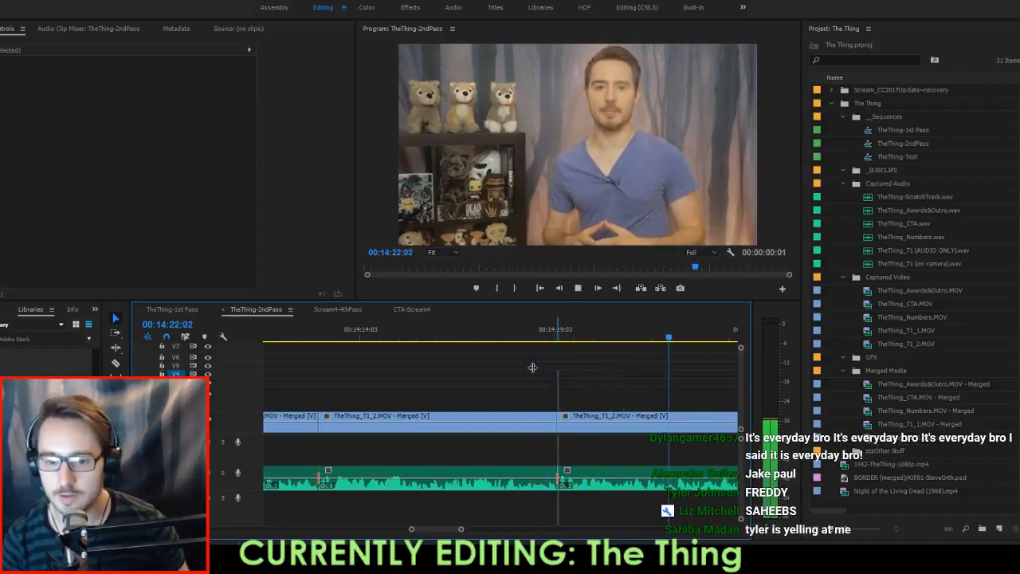
Split the on-camera clip at 00:14:22:06 and clear the sequence's in and out points.
key(space)
key(shift+Left)
key(shift+Left)
key(shift+Left)
key(shift+Left)
key(space)
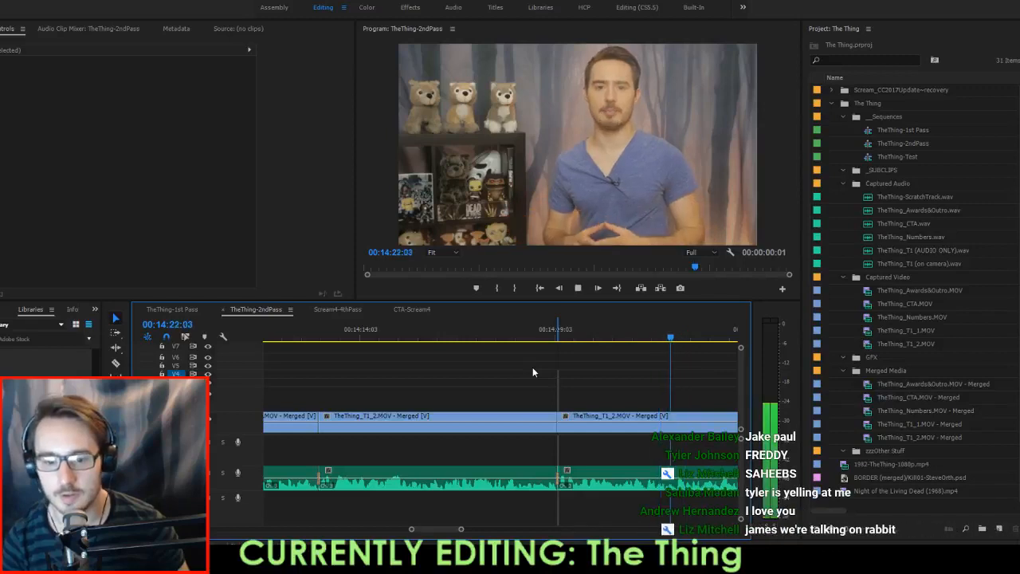
key(space)
key(Right)
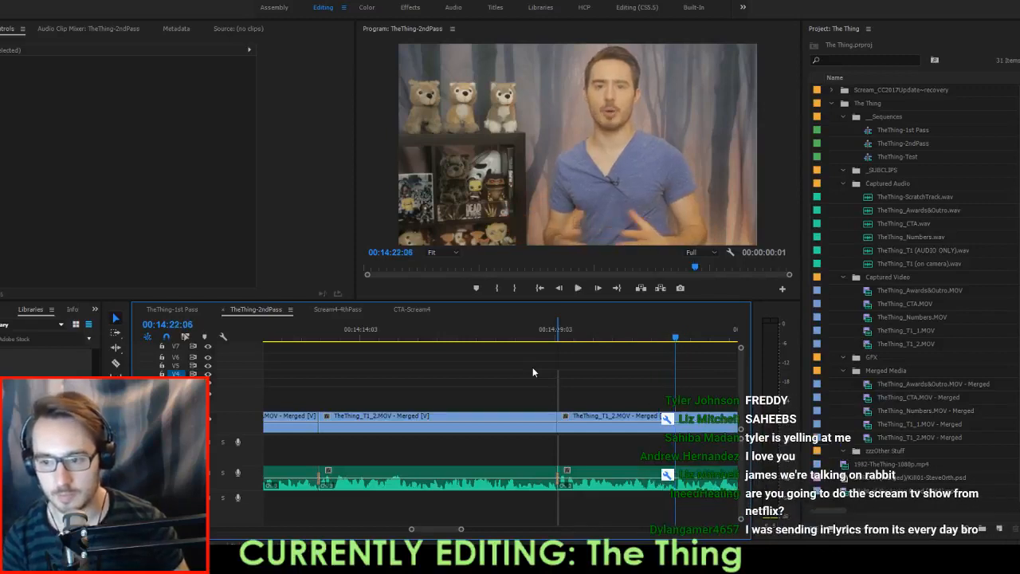
key(ctrl+shift+x)
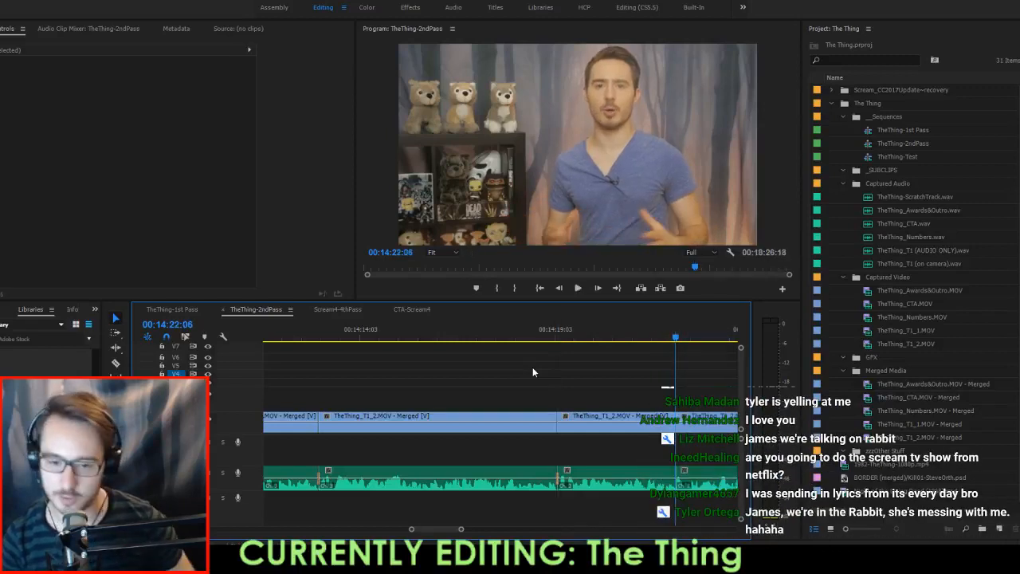
Replay the cut at 00:14:22:06 from 00:14:21:10 and save the project.
key(shift+Left)
key(shift+Left)
key(shift+Left)
key(shift+Left)
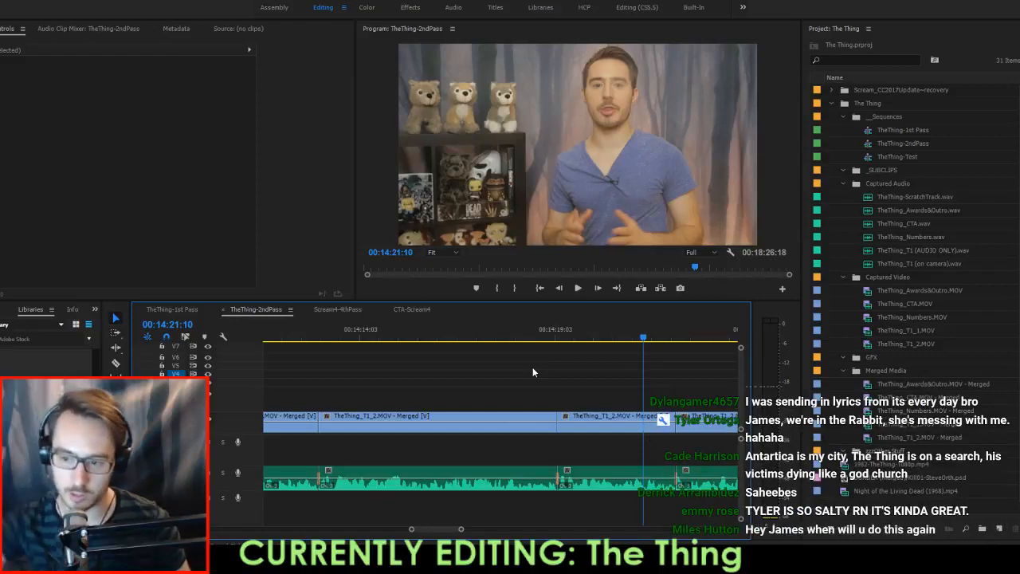
key(space)
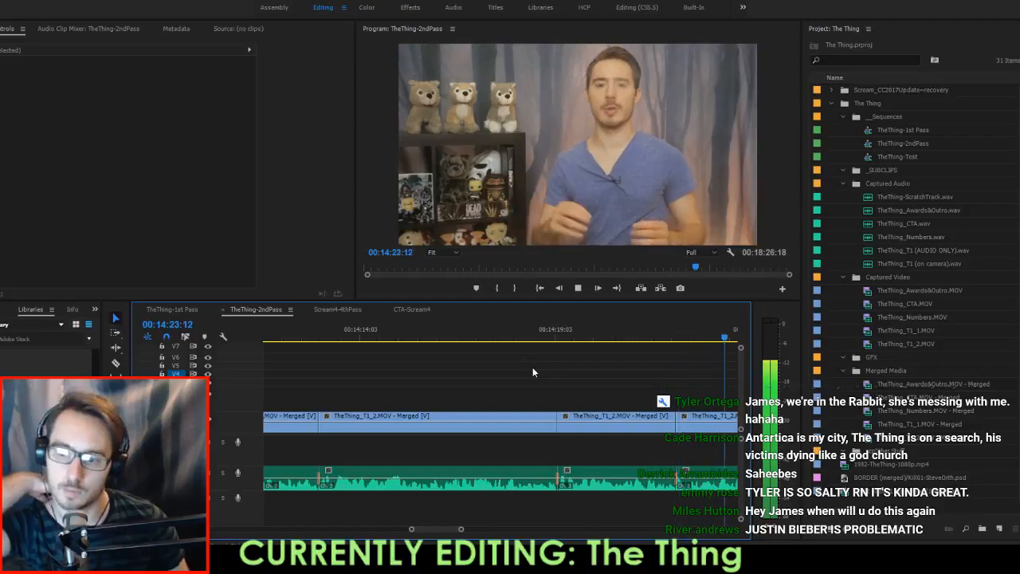
key(space)
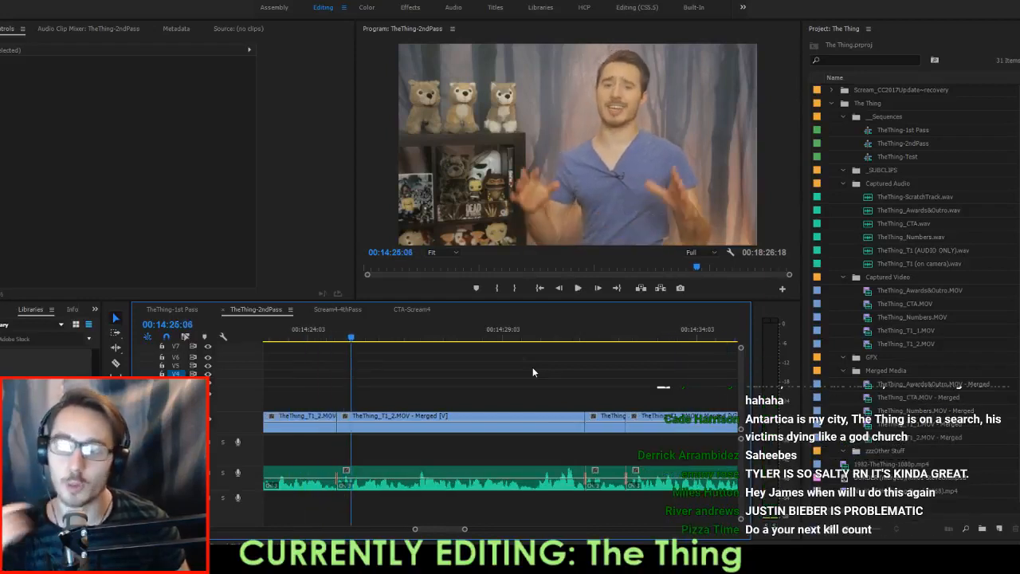
key(ctrl+s)
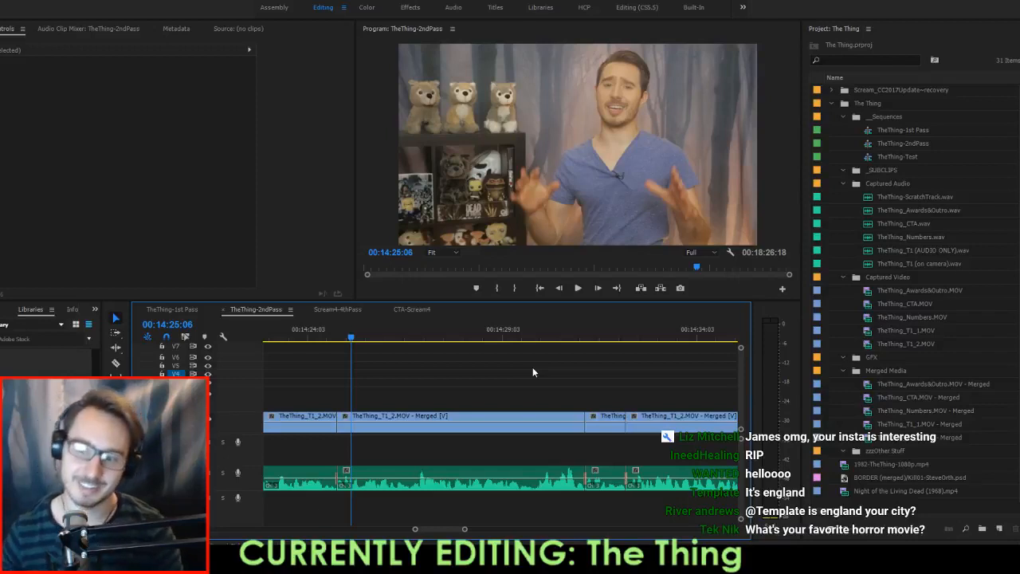
Play the on-camera footage from 00:14:24:06 through the next two cuts to check their pacing.
key(Up)
key(shift+Left)
key(shift+Left)
key(shift+Left)
key(shift+Left)
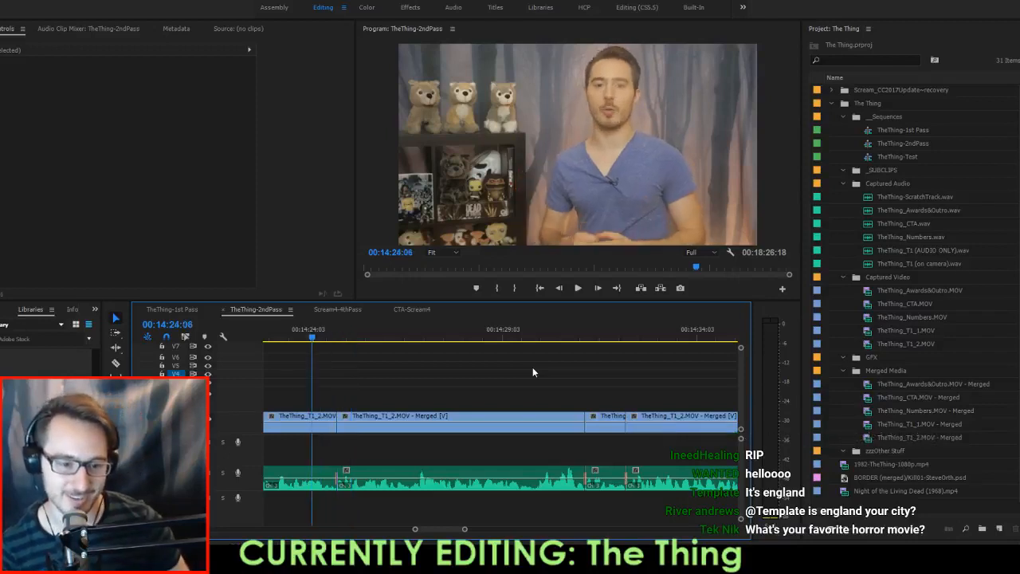
key(space)
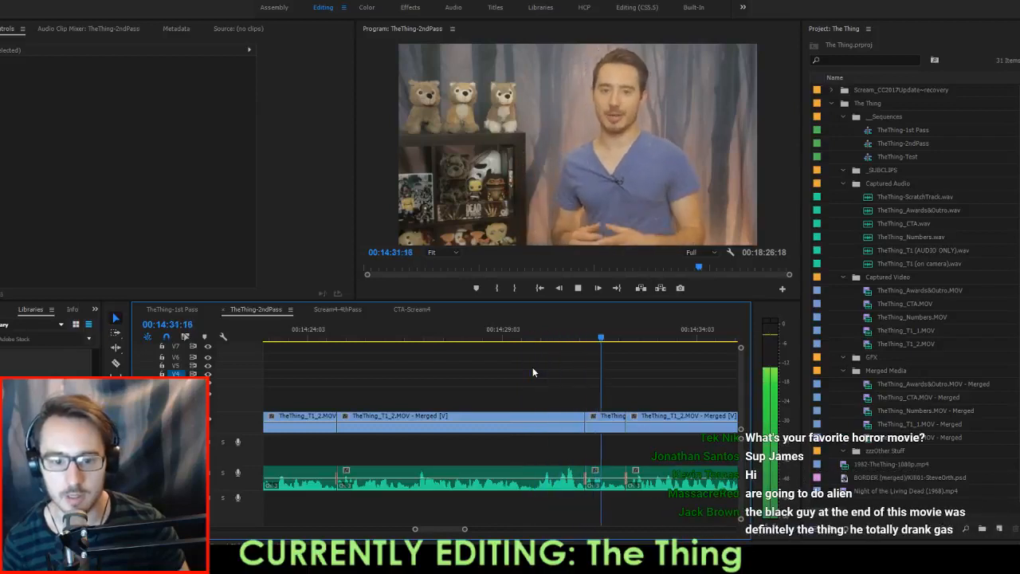
Replay the on-camera cut just after 00:14:31 from shortly before it.
key(space)
key(shift+Left)
key(shift+Left)
key(shift+Left)
key(shift+Left)
key(shift+Left)
key(shift+Left)
key(shift+Left)
key(shift+Left)
key(space)
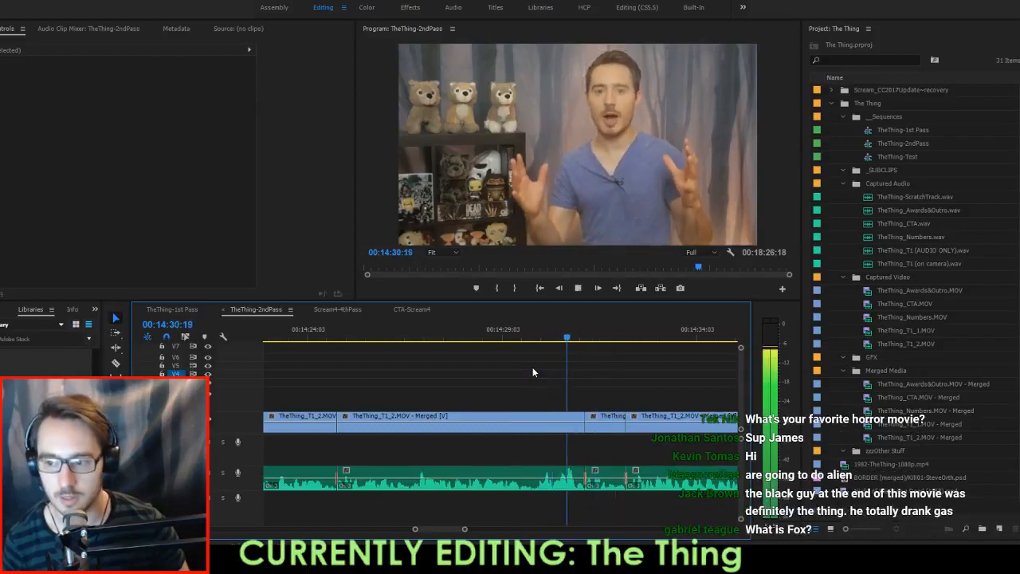
Trim one frame from the on-camera cut at about 00:14:31:05, closing the gap.
key(space)
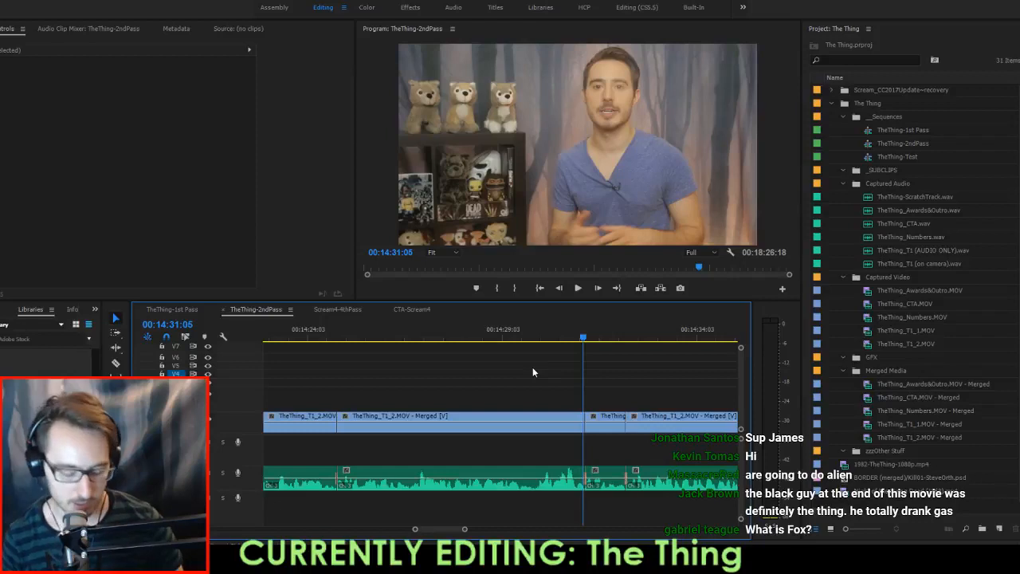
key(Right)
key(Right)
key(i)
key(Left)
key(ctrl+shift+i)
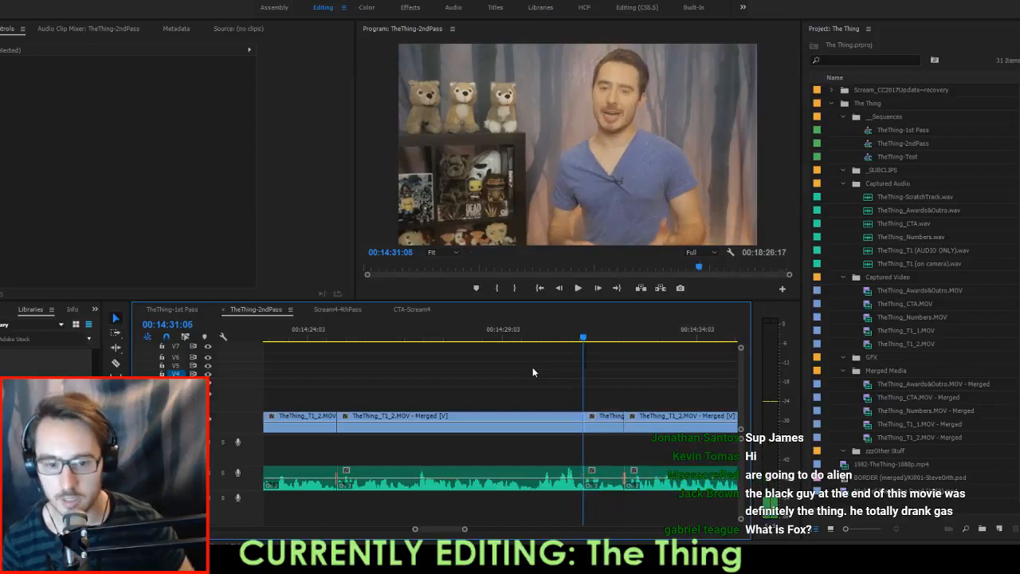
Trim one frame at the on-camera cut at 00:14:32:06 and replay the clips around it.
key(space)
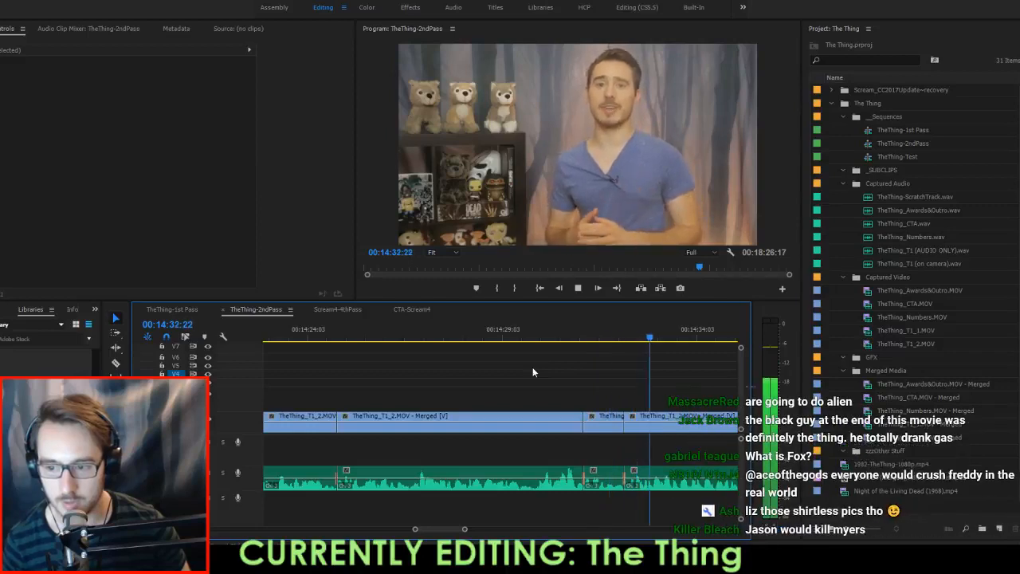
key(space)
key(Up)
key(Up)
key(space)
key(space)
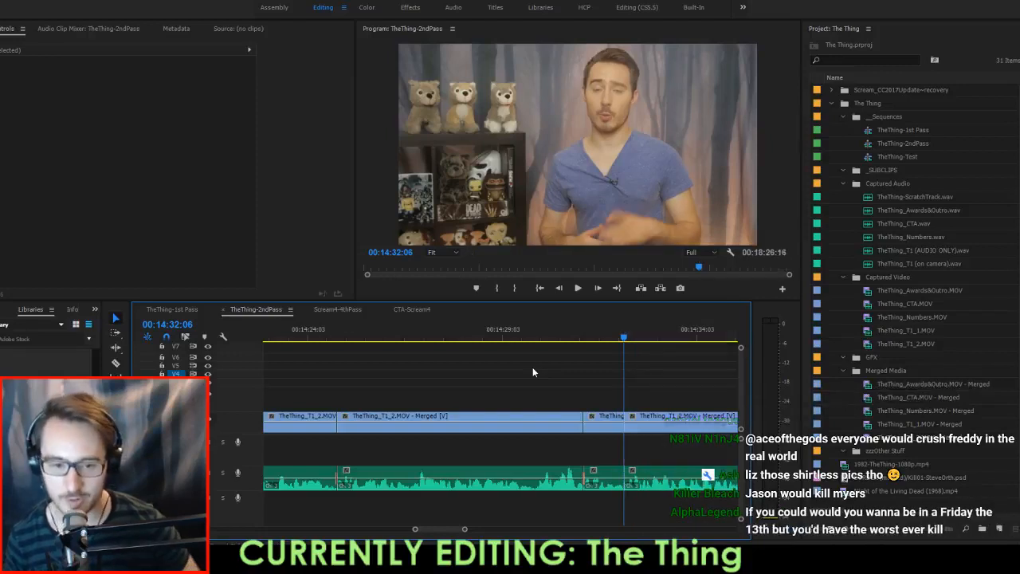
key(space)
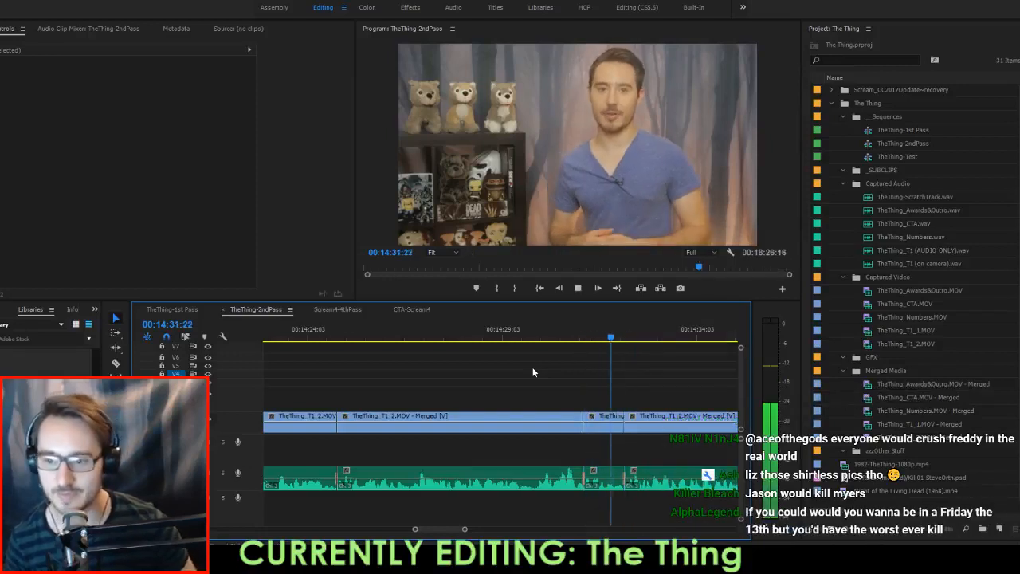
key(space)
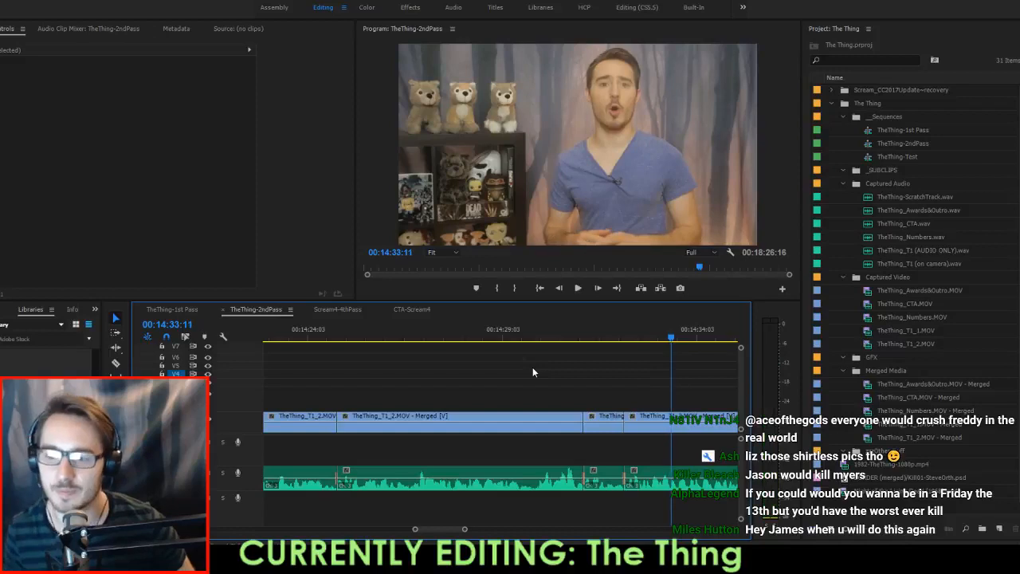
Play the on-camera footage from 00:14:33:11 to about 00:14:40 and replay the cut at 00:14:38:10.
key(space)
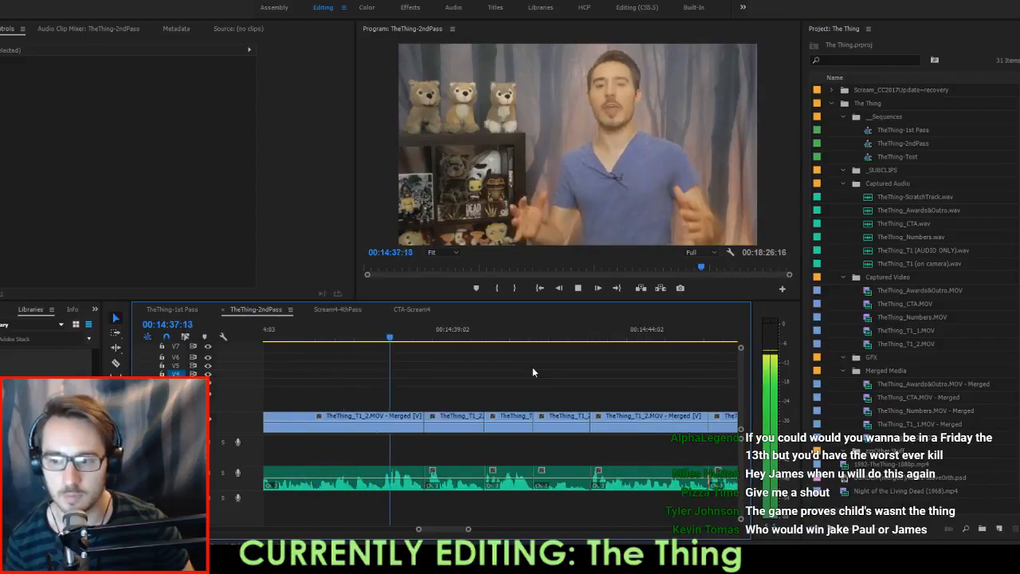
key(space)
key(shift+Left)
key(shift+Left)
key(shift+Left)
key(shift+Left)
key(shift+Left)
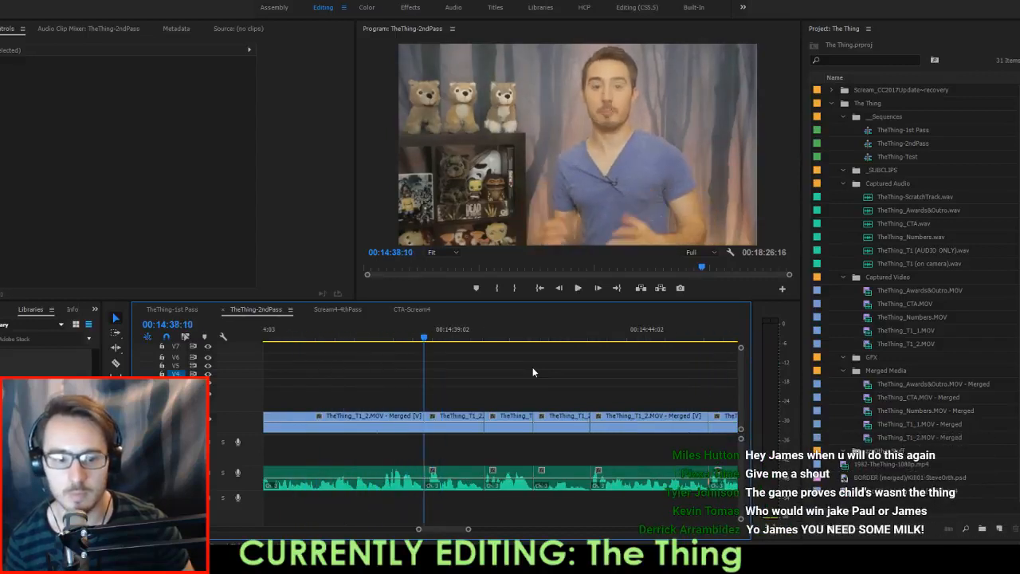
key(space)
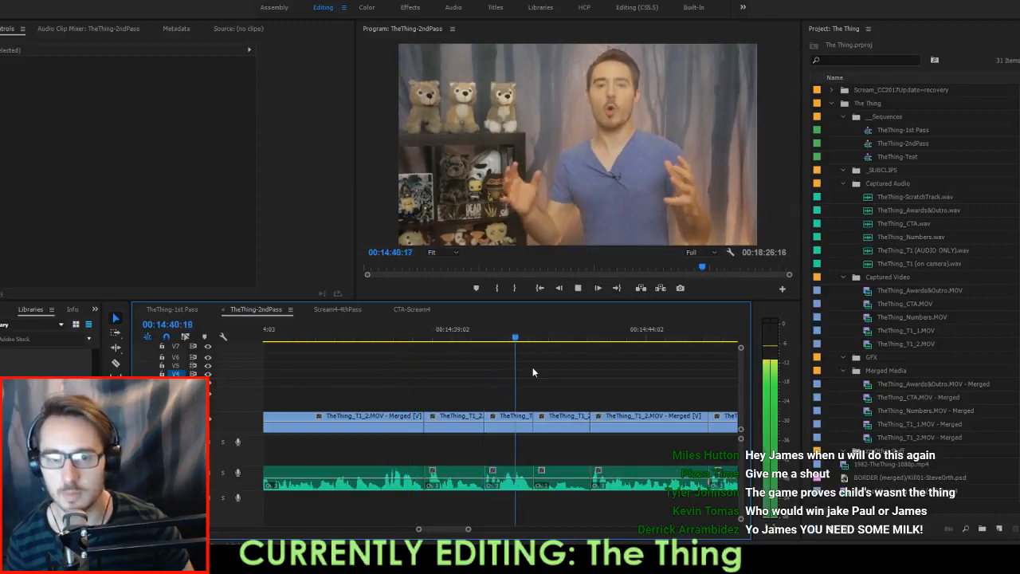
key(space)
key(Up)
key(Up)
key(Up)
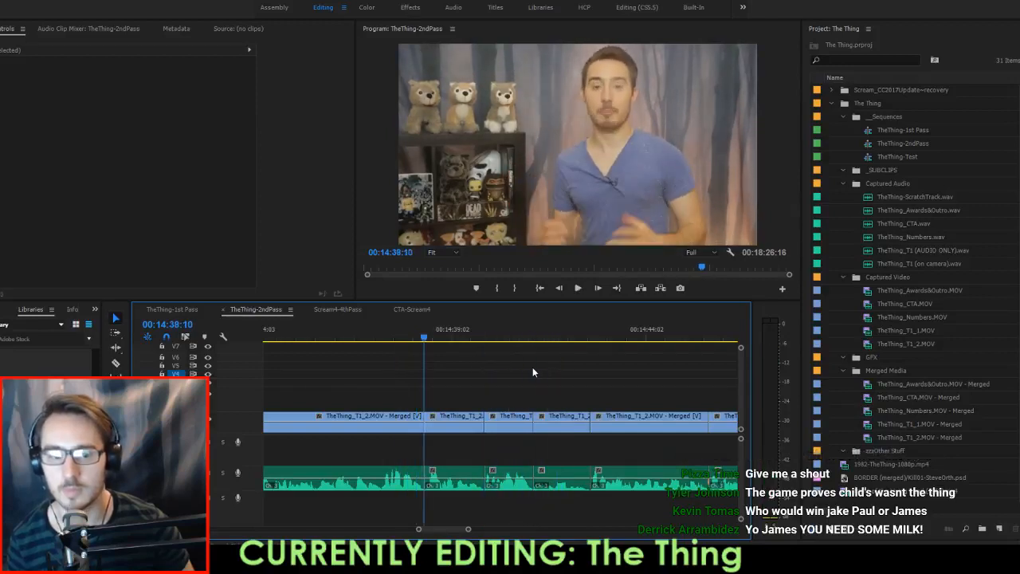
key(space)
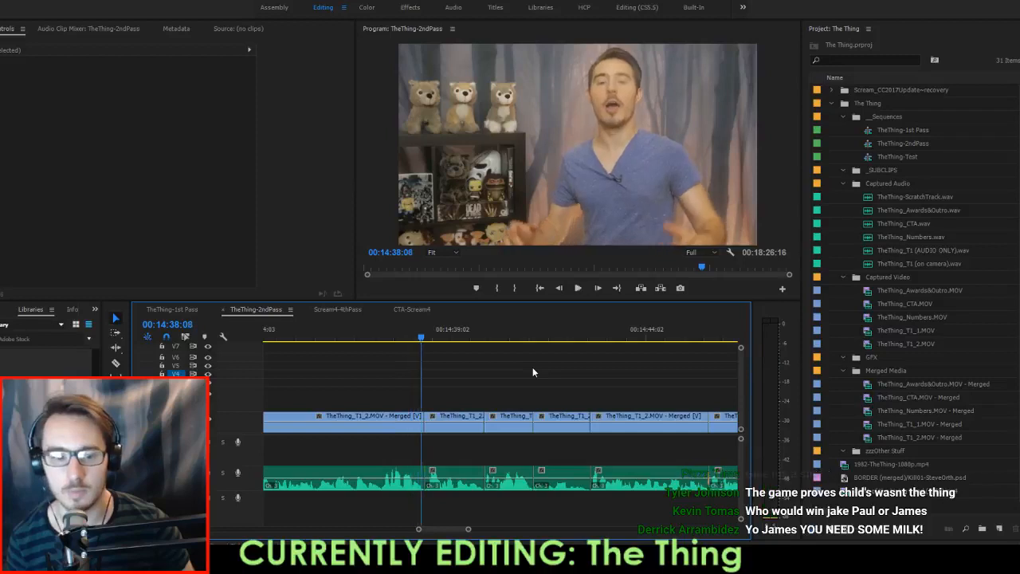
Extract the four frames from 00:14:38:08 around the cut and replay the shortened transition.
key(i)
key(Right)
key(Right)
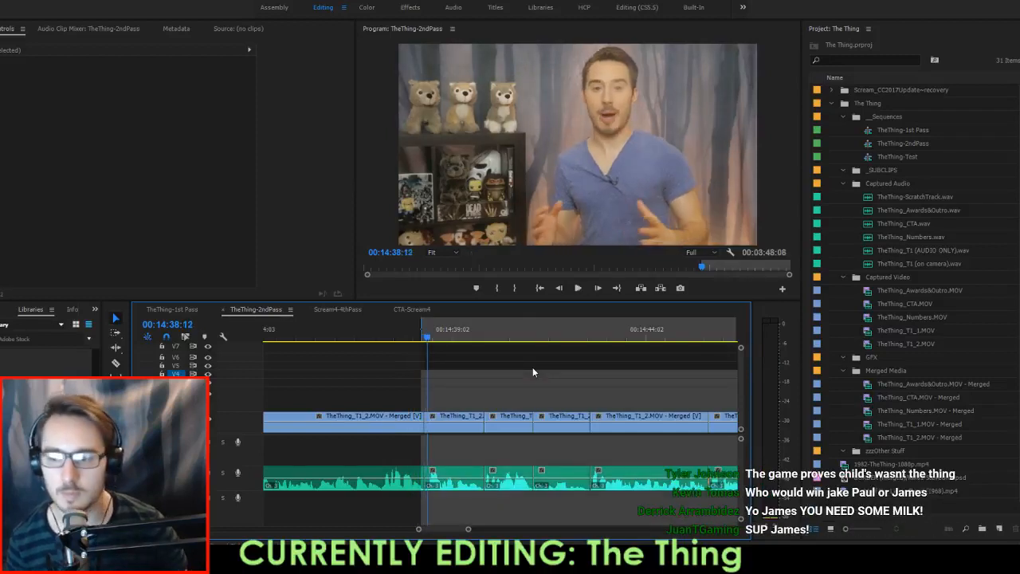
key(o)
key(apostrophe)
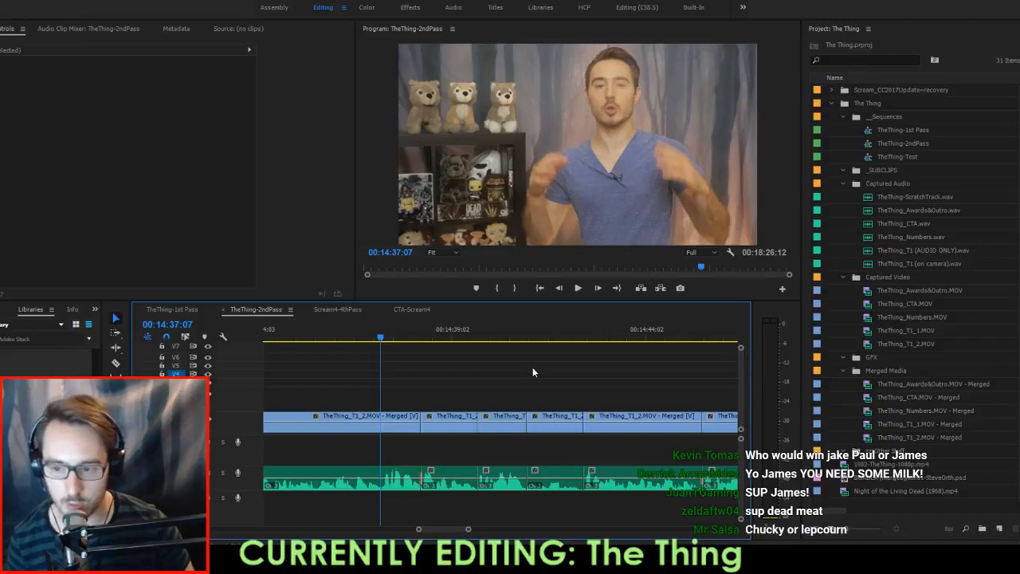
key(space)
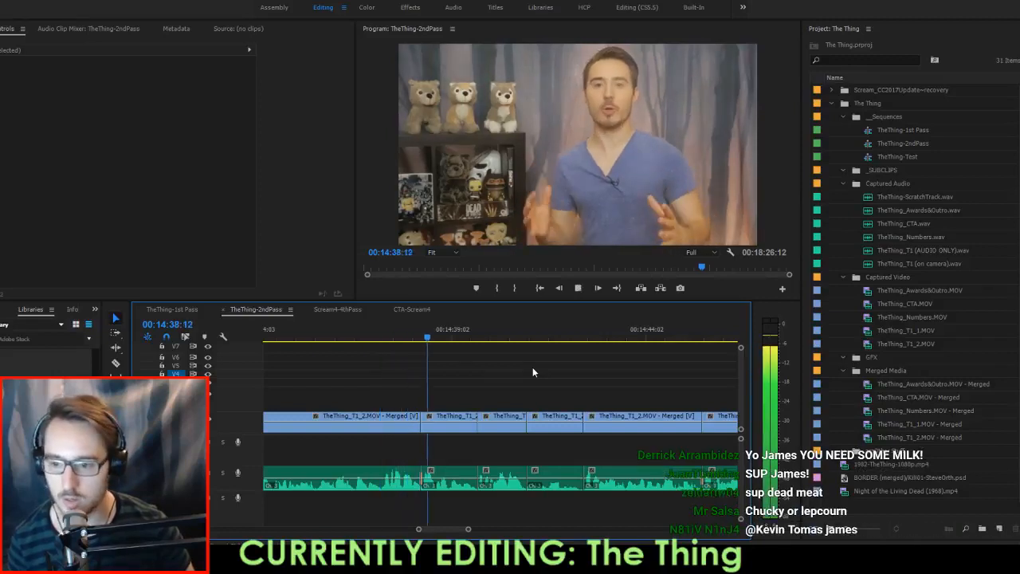
key(space)
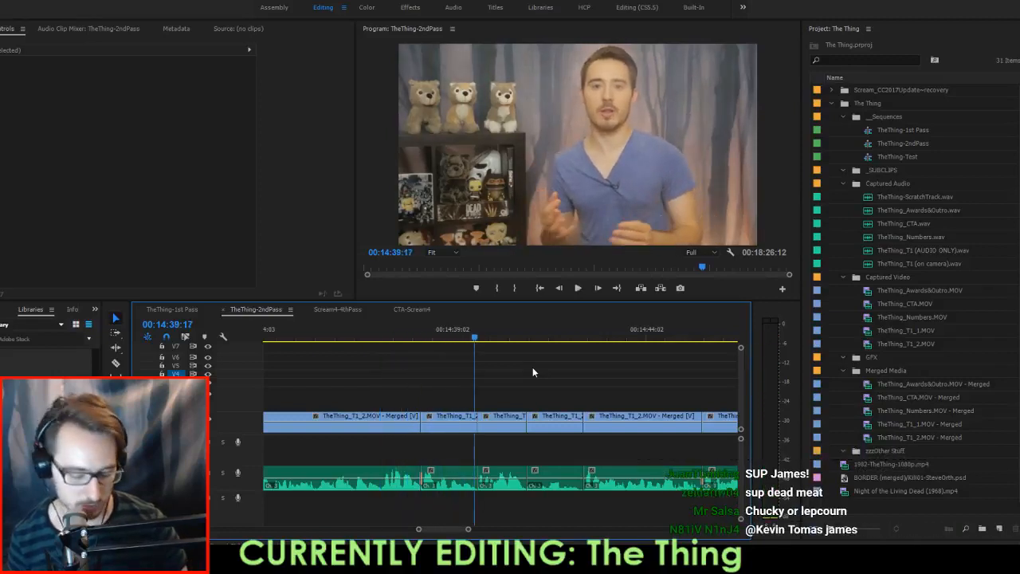
Extract the section from 00:14:39:17 to the end of the short on-camera clip that follows, closing the gap.
key(i)
key(Down)
key(o)
key(apostrophe)
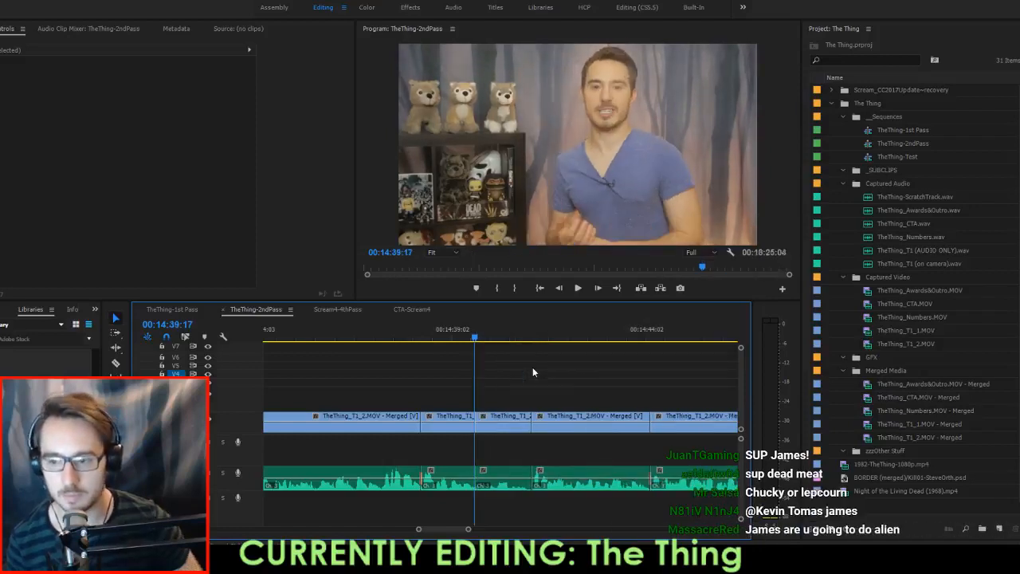
Play on from 00:14:39:17 and extract the footage from 00:14:41:02 up to the next cut.
key(space)
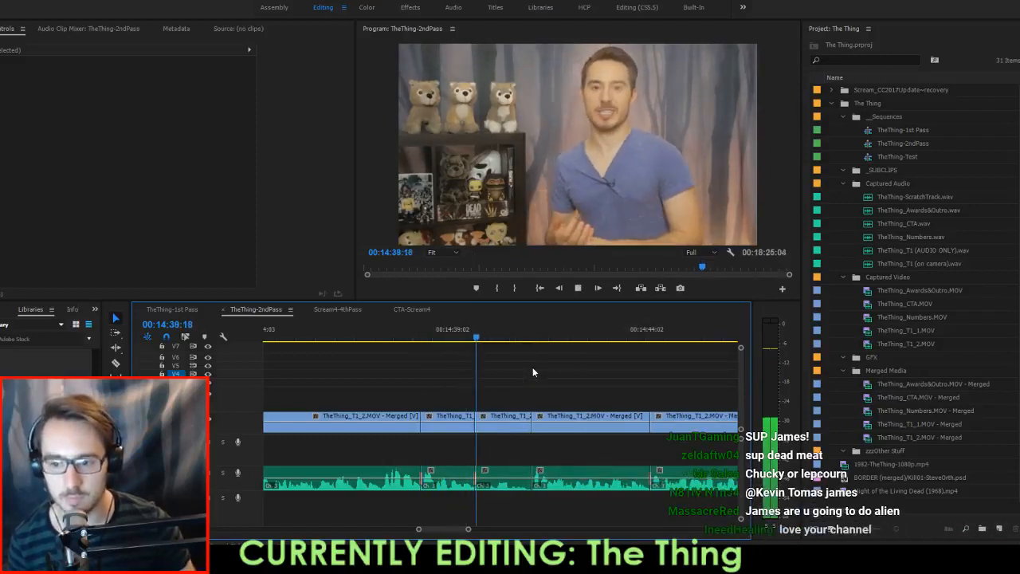
key(space)
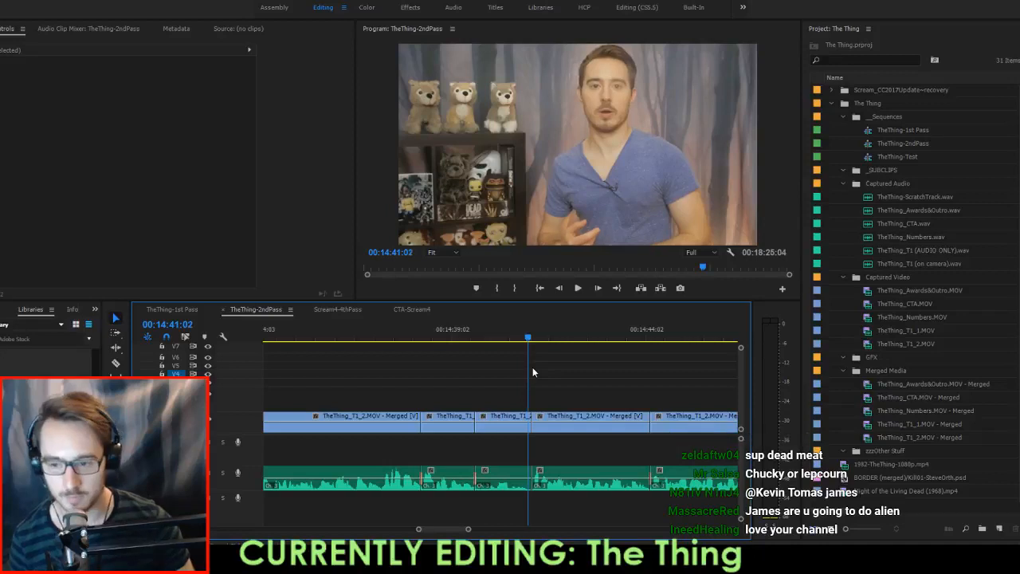
key(i)
key(Down)
key(o)
key(apostrophe)
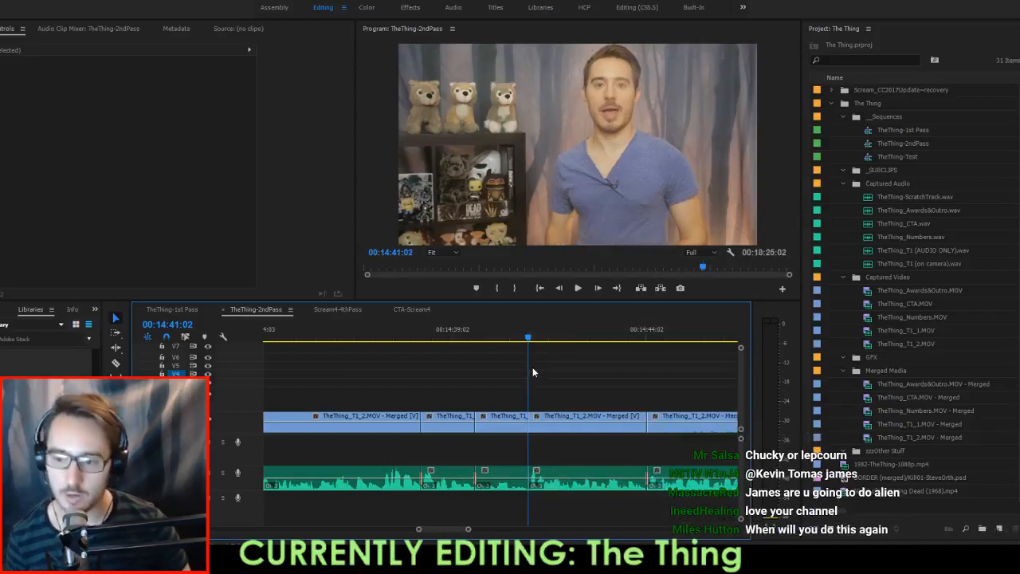
Replay the clip before the 00:14:41 cut and extract two frames from 00:14:41:01.
key(Up)
key(space)
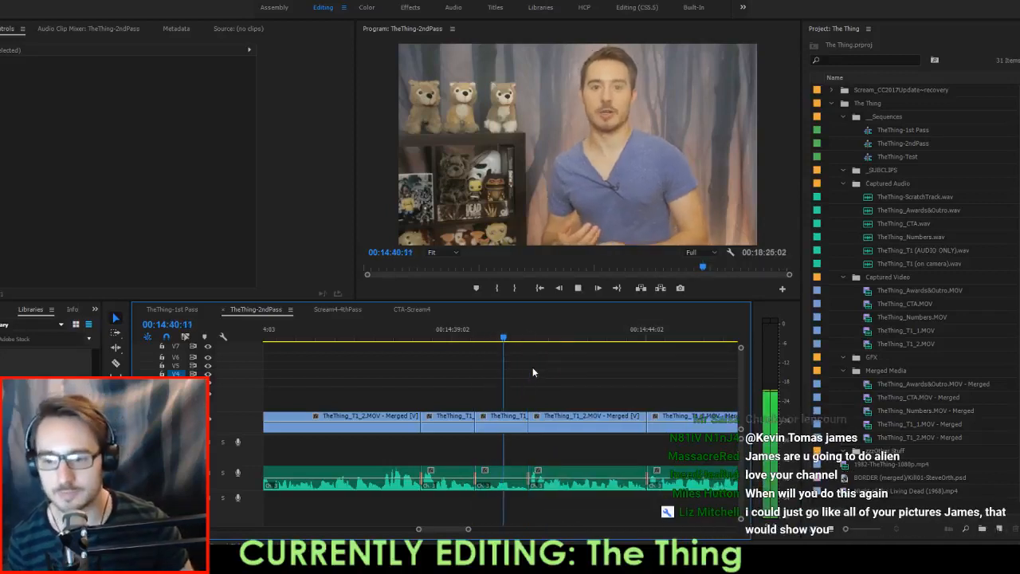
key(space)
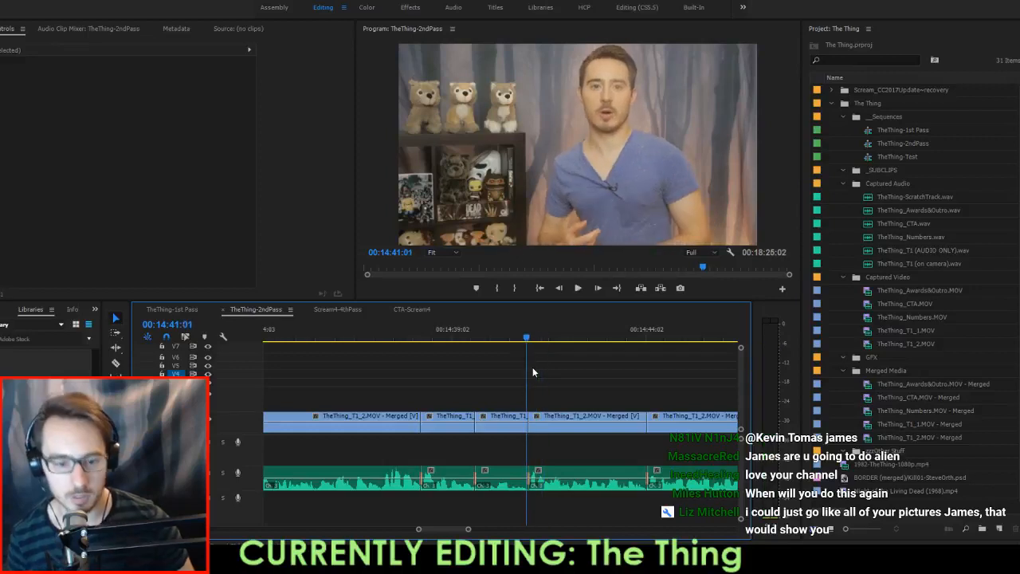
key(i)
key(Right)
key(Right)
key(Right)
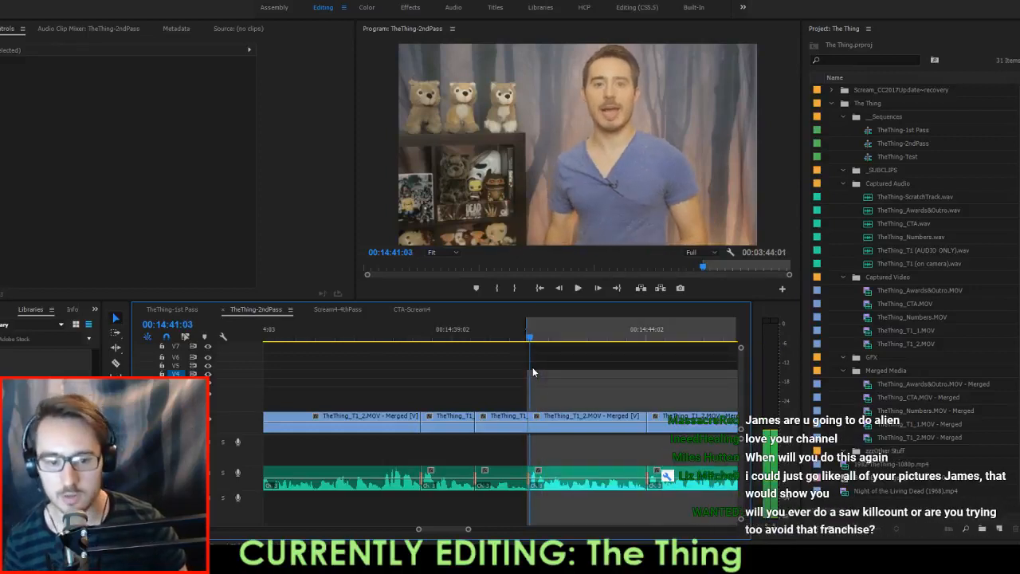
key(ctrl+shift+x)
Replay the tightened cut near 00:14:41 through to 00:14:44:01 and save the project.
key(Up)
key(Up)
key(space)
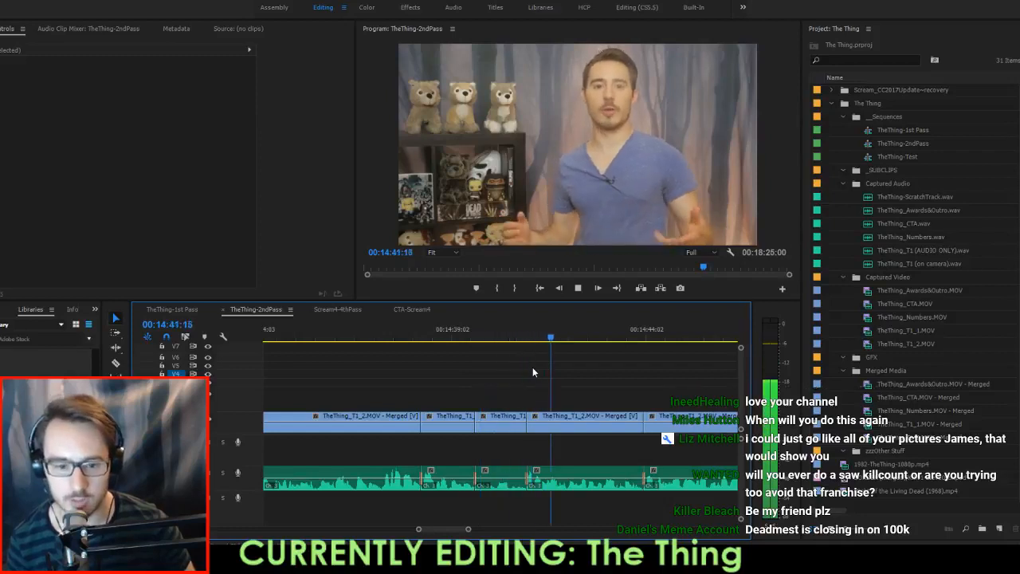
key(Up)
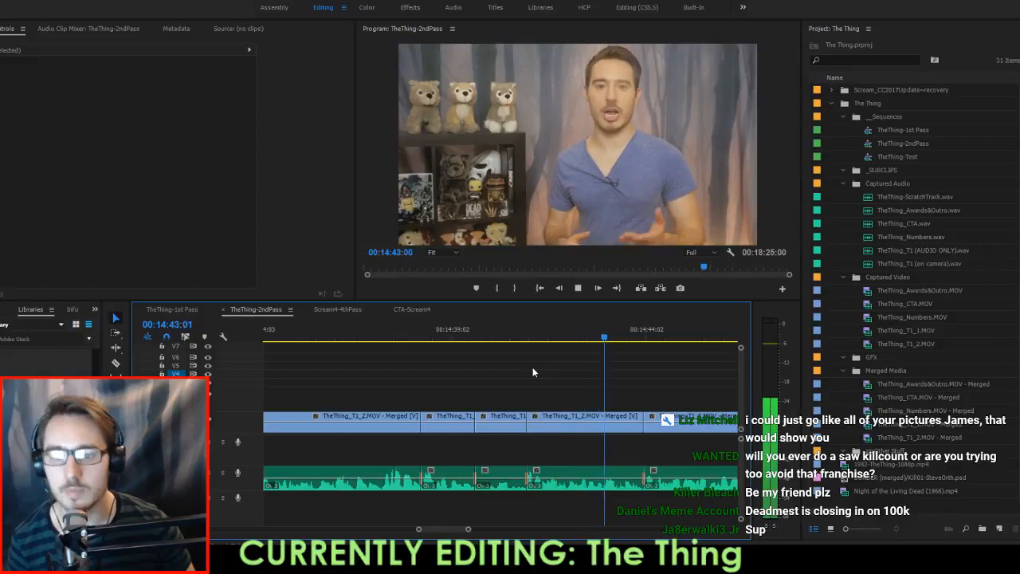
key(space)
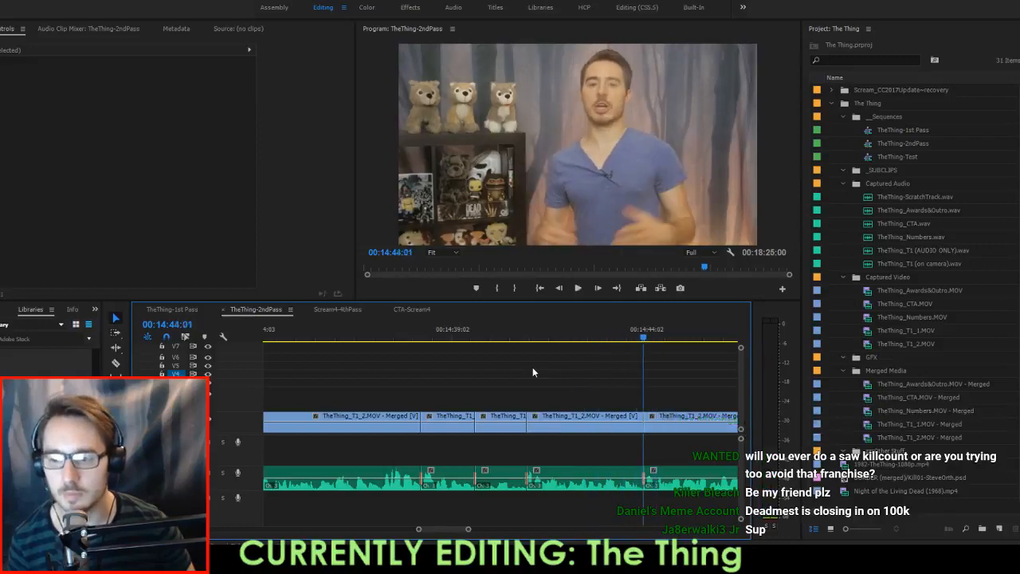
key(ctrl+s)
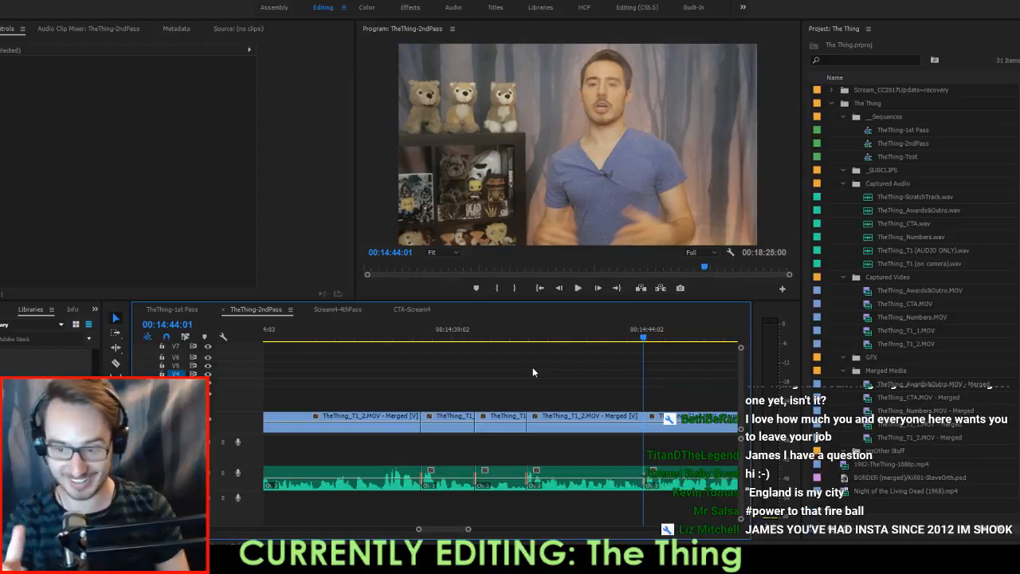
key(ctrl+s)
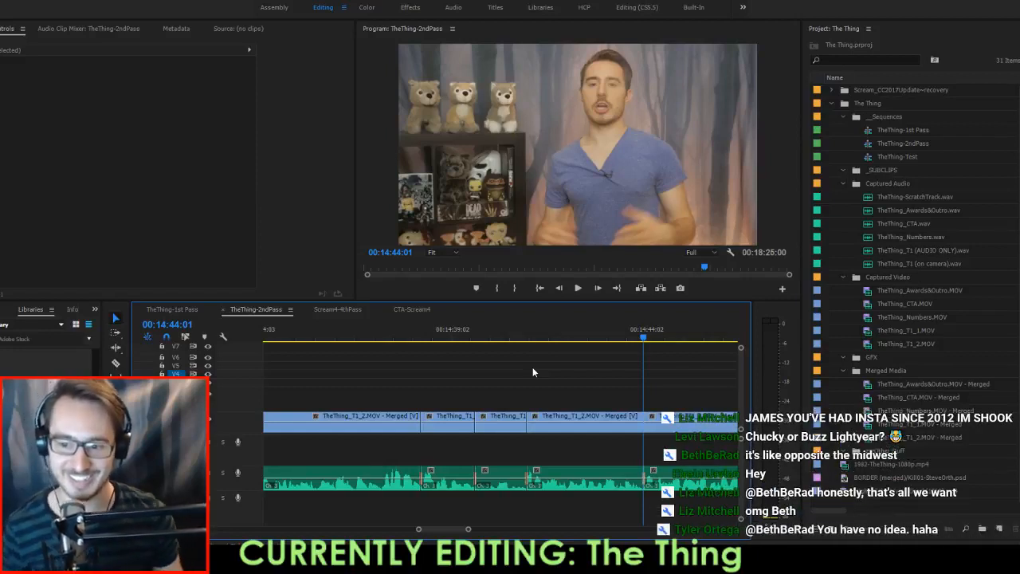
Play the on-camera footage from 00:14:44:01 and cut out the clip starting at 00:15:03:10, closing its gap.
key(space)
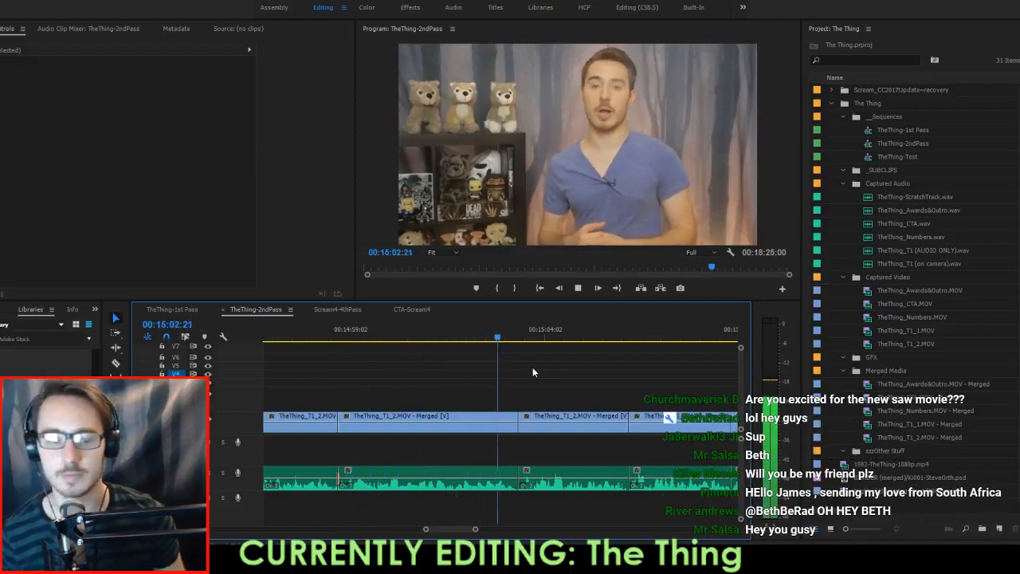
key(space)
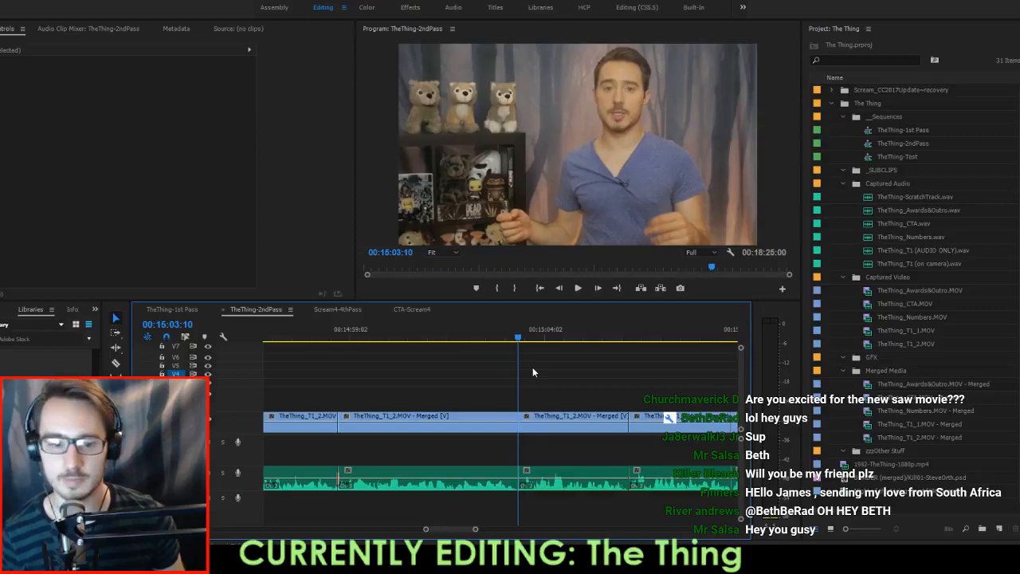
key(space)
key(space)
key(Up)
key(Up)
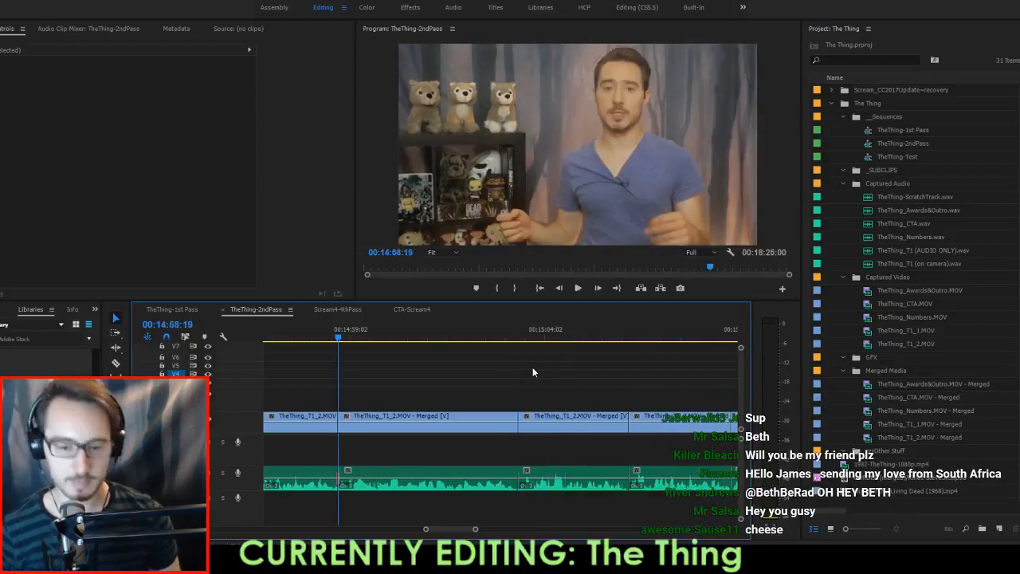
key(Up)
key(space)
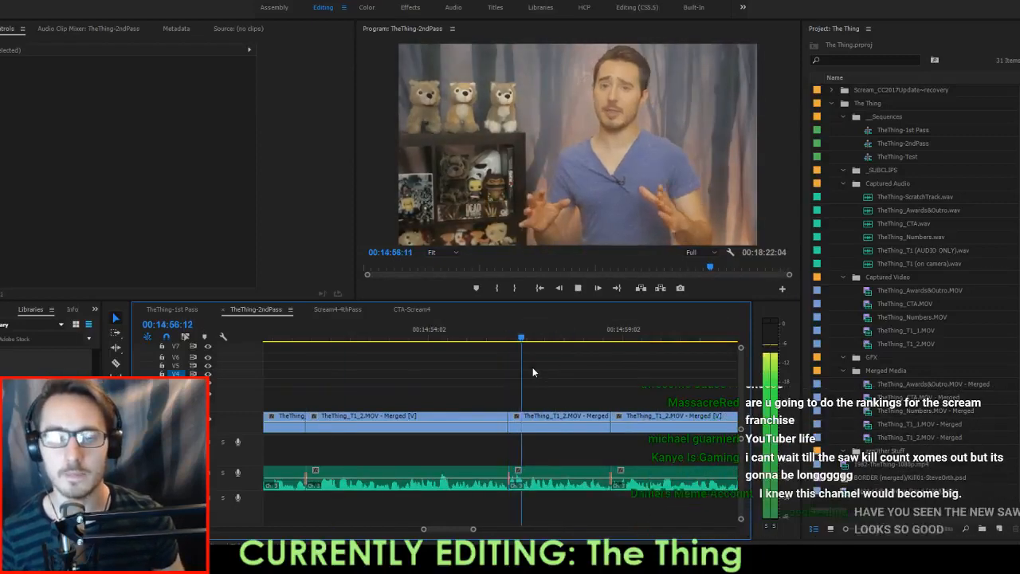
Review the earlier on-camera clips and insert the cut-out clip at the edit point just after 00:14:56.
key(Up)
key(Up)
key(Up)
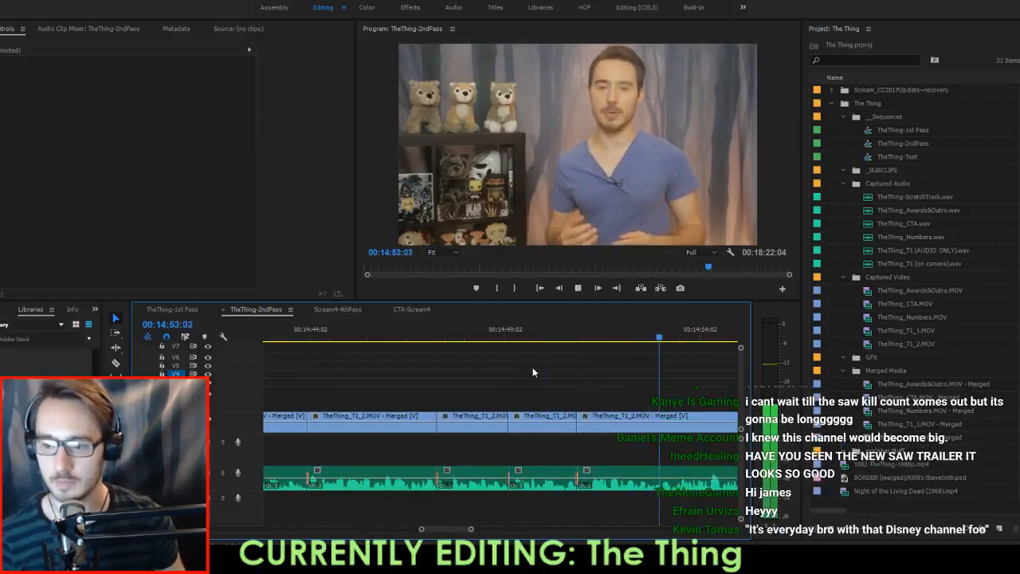
key(space)
key(space)
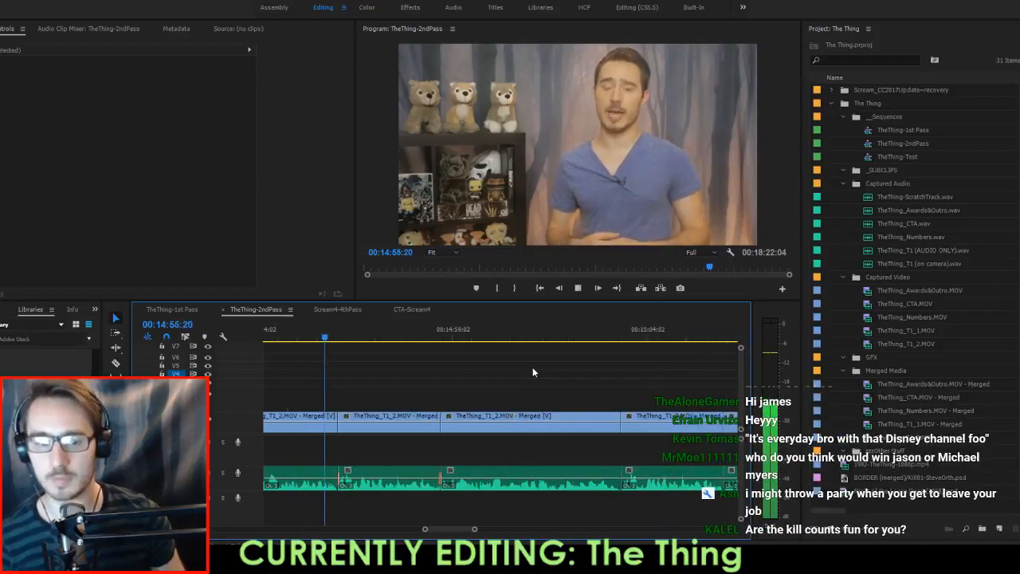
key(Down)
key(ctrl+shift+v)
Play the footage after the inserted clip and continue reviewing from the cut at about 00:15:06.
key(space)
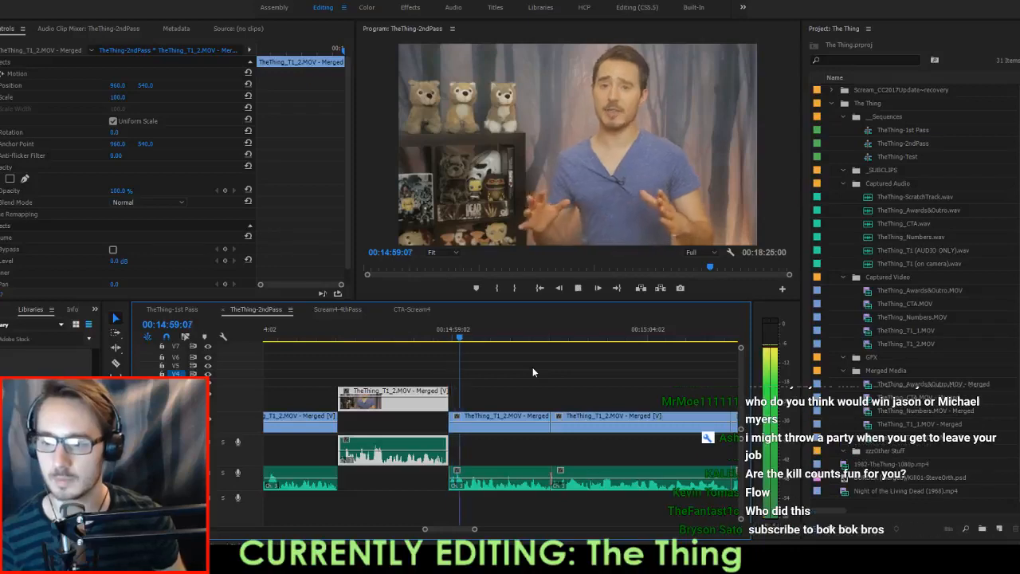
key(Down)
key(Down)
key(space)
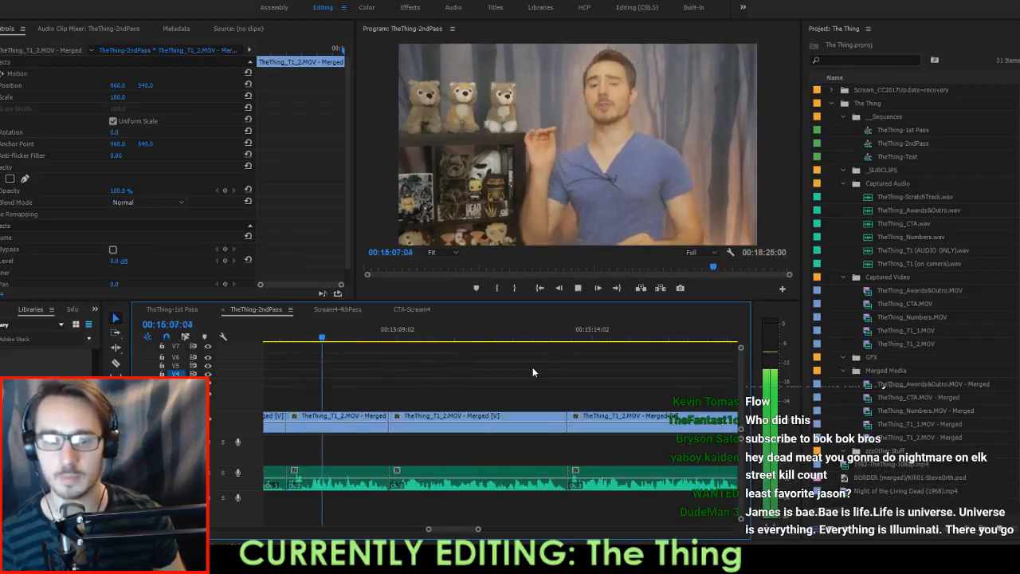
Move the on-camera clip between 00:14:56:04 and 00:14:59:00, with its audio, up onto the higher tracks.
key(space)
key(Up)
key(i)
key(Down)
key(o)
key(apostrophe)
key(Up)
key(Up)
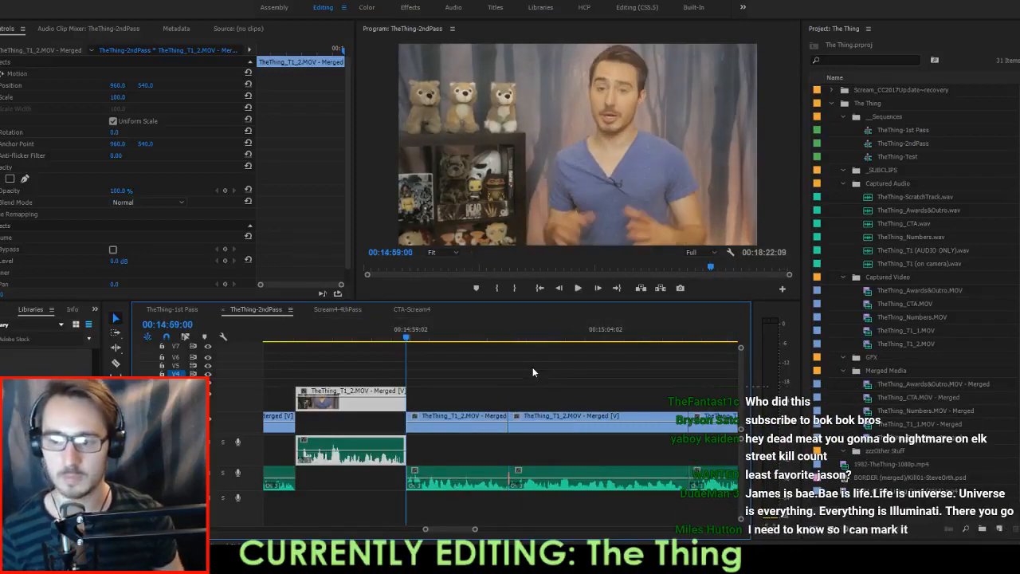
Raise the on-camera clip ending at 00:15:04:06 to the higher tracks and play on past the 00:15:08:21 cut.
key(space)
key(Down)
key(ctrl+shift+v)
key(space)
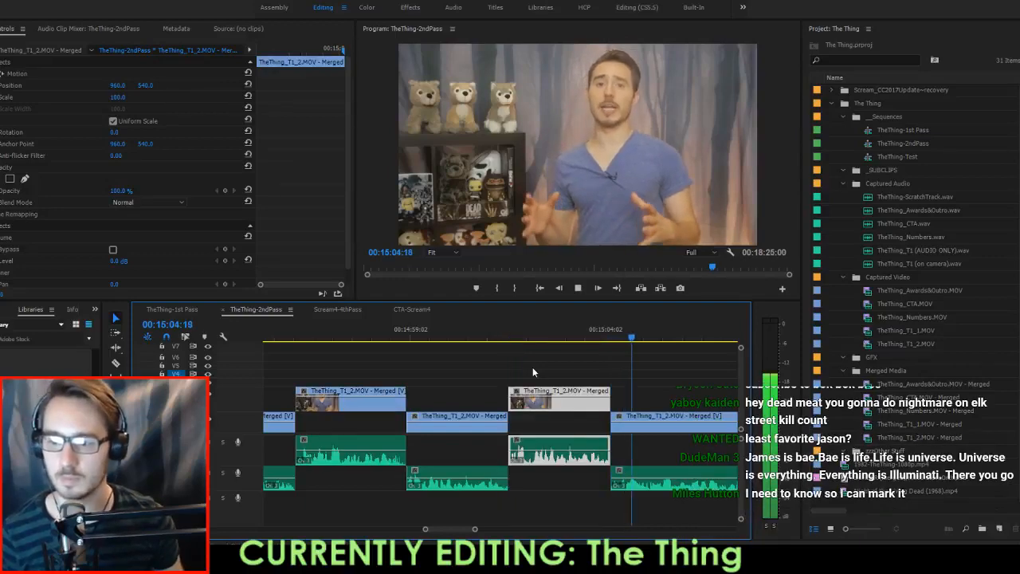
key(Down)
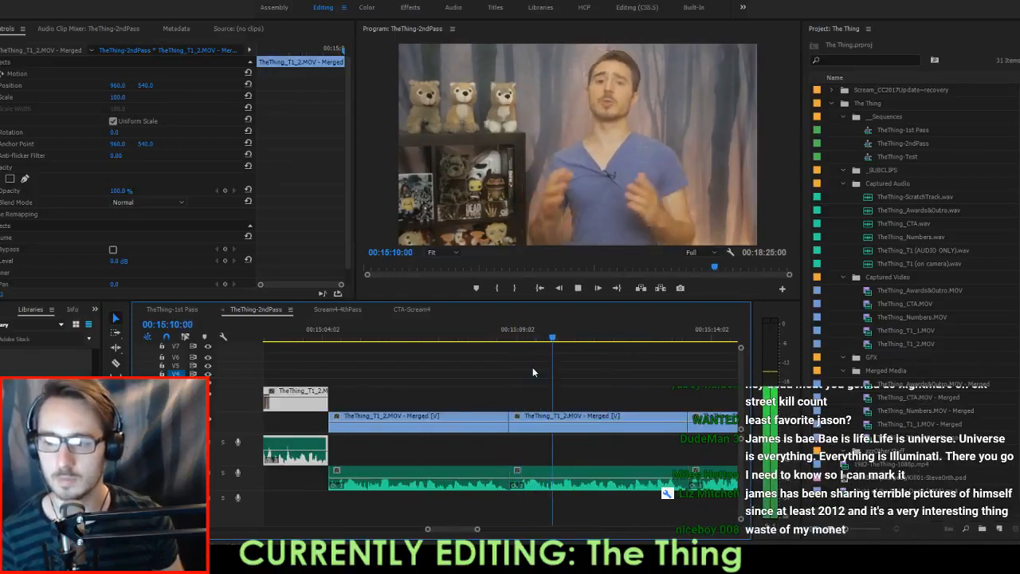
key(space)
key(Up)
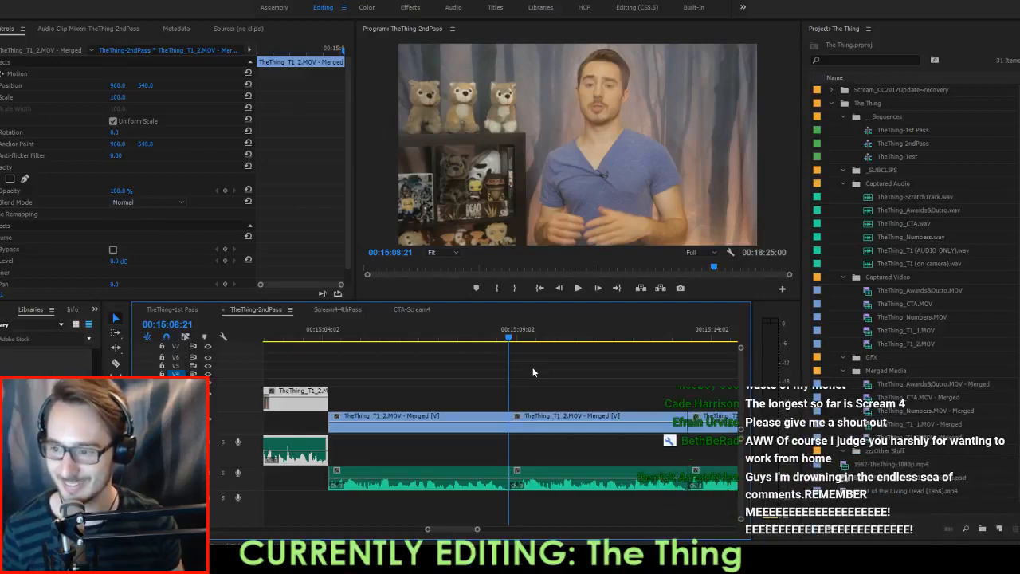
Raise the on-camera clip between 00:15:08:21 and 00:15:13:11 to the higher tracks, leaving its timing in place.
key(i)
key(Down)
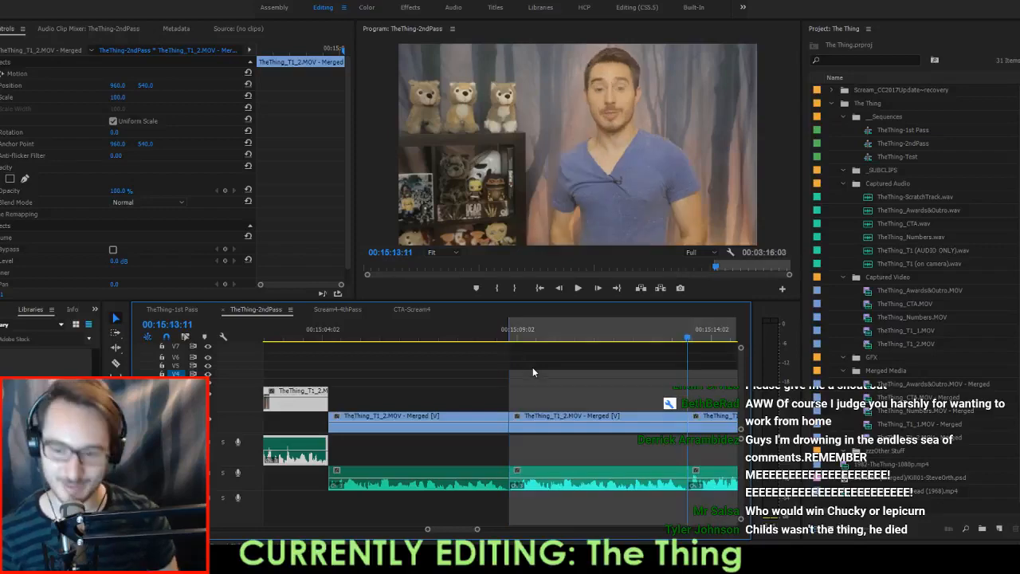
key(o)
key(apostrophe)
key(ctrl+z)
key(Up)
key(Up)
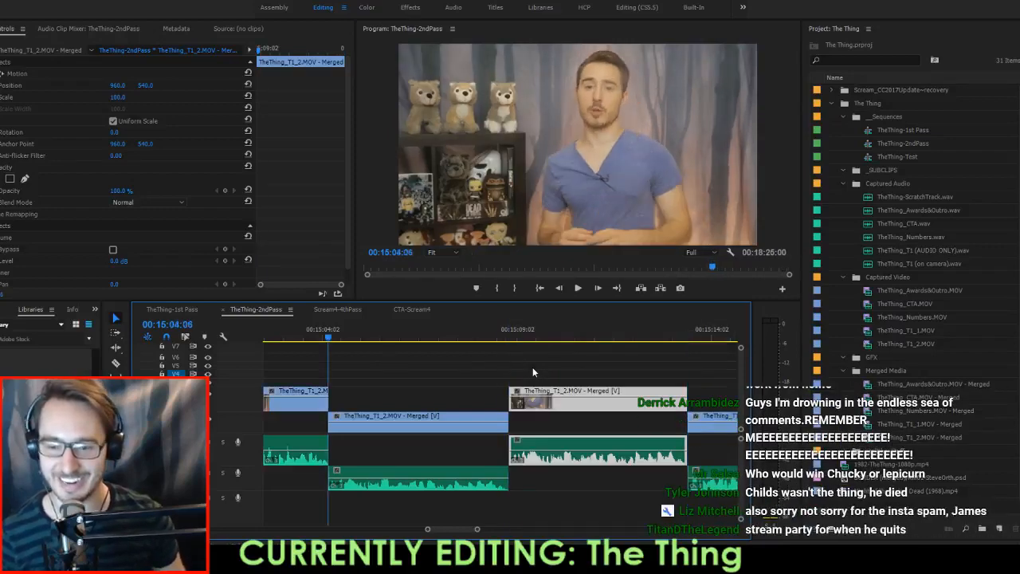
Play and compare the raised and unraised on-camera takes from 00:15:04:06, and again from 00:14:56:04.
key(space)
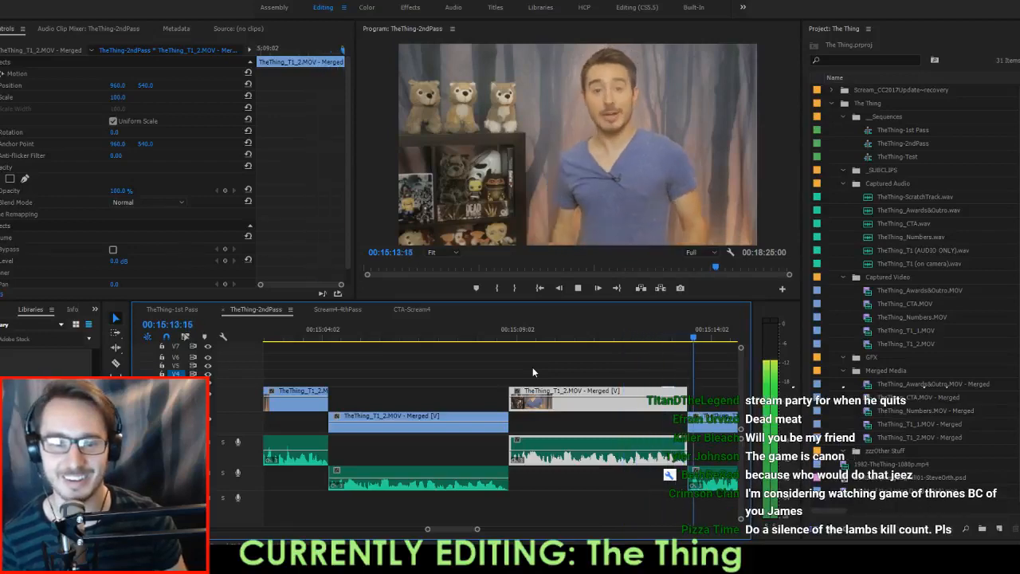
key(Down)
key(Up)
key(Up)
key(Up)
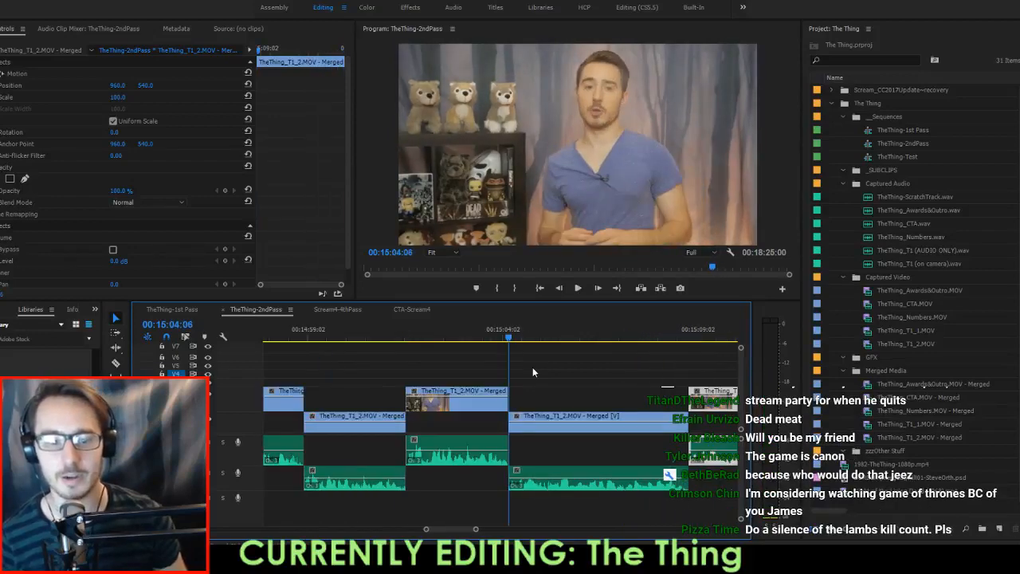
key(Down)
key(Down)
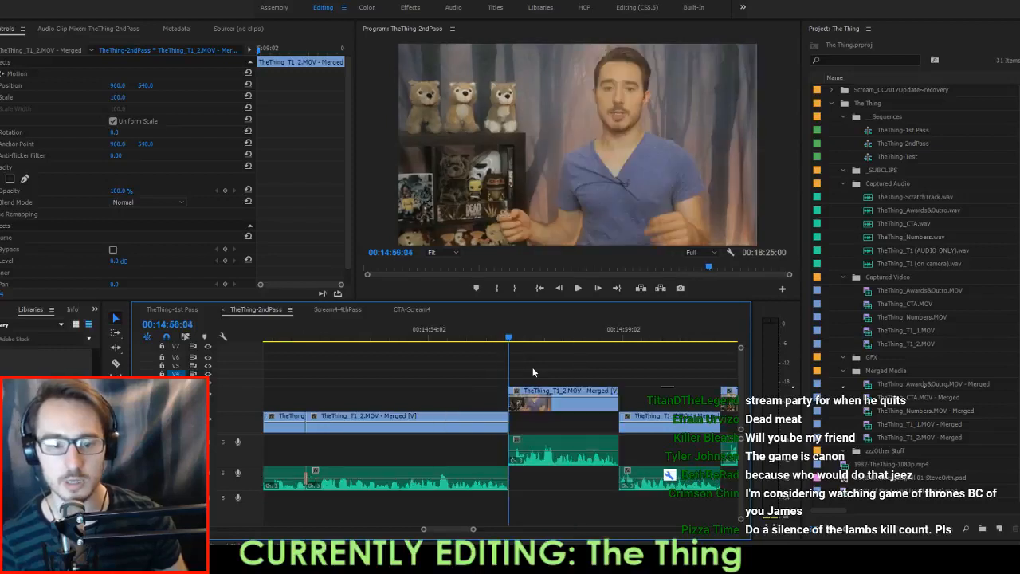
key(space)
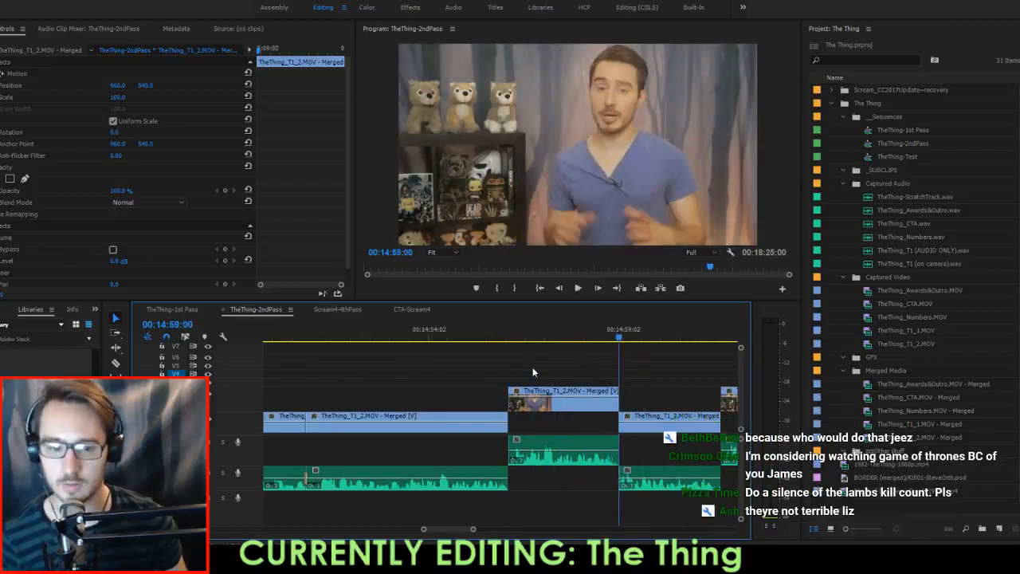
Find the pause in the on-camera clip after 00:14:50:23 and split its video and audio at 00:14:53:11.
key(Up)
key(Up)
key(Up)
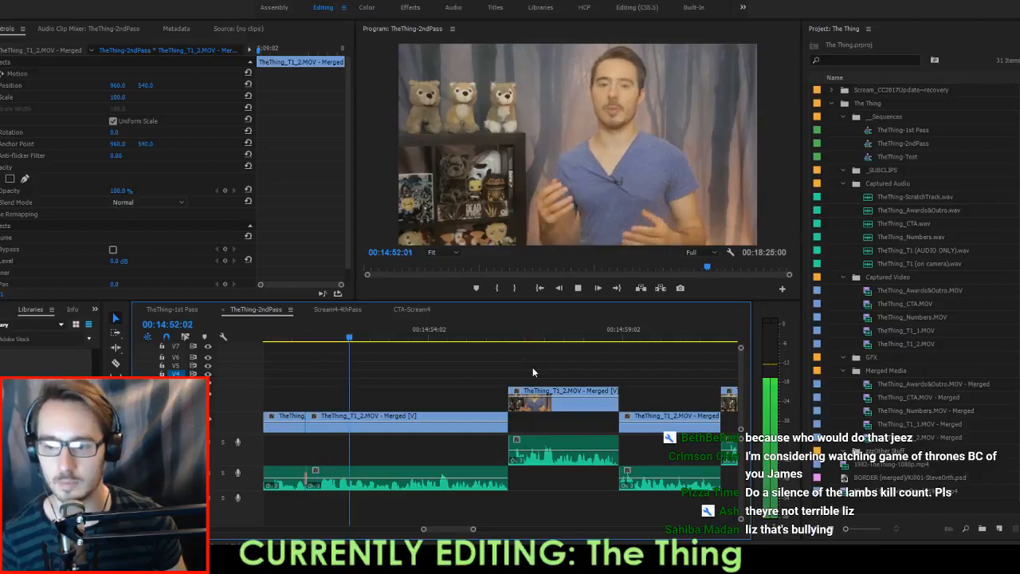
key(space)
key(Left)
key(Left)
key(Left)
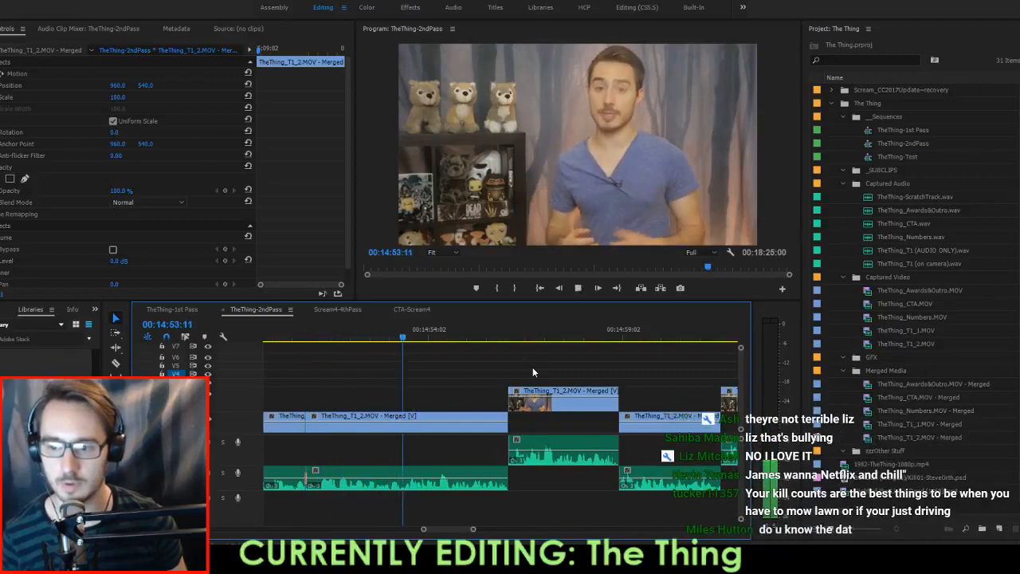
key(Right)
key(Right)
key(Right)
key(Right)
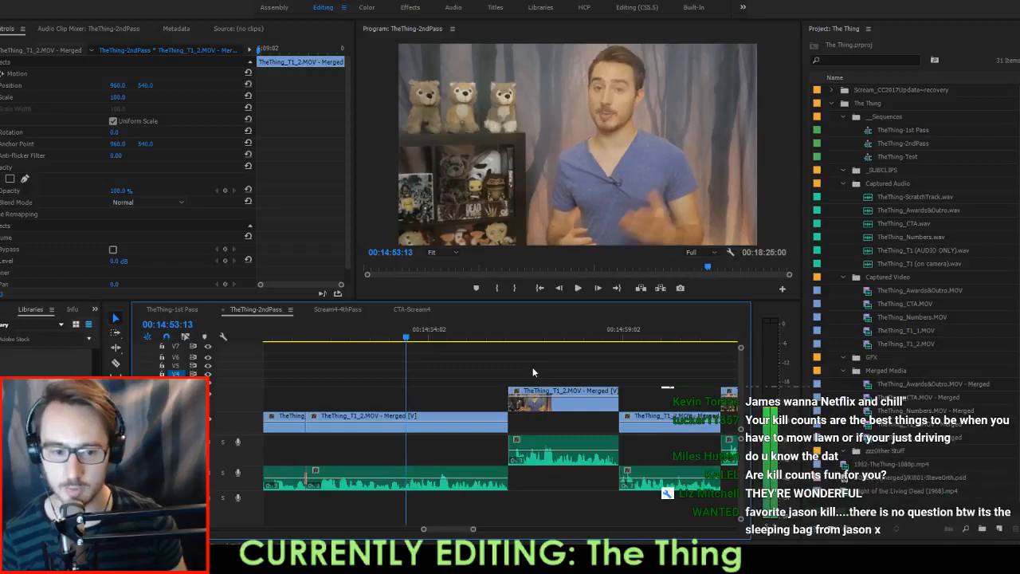
key(Left)
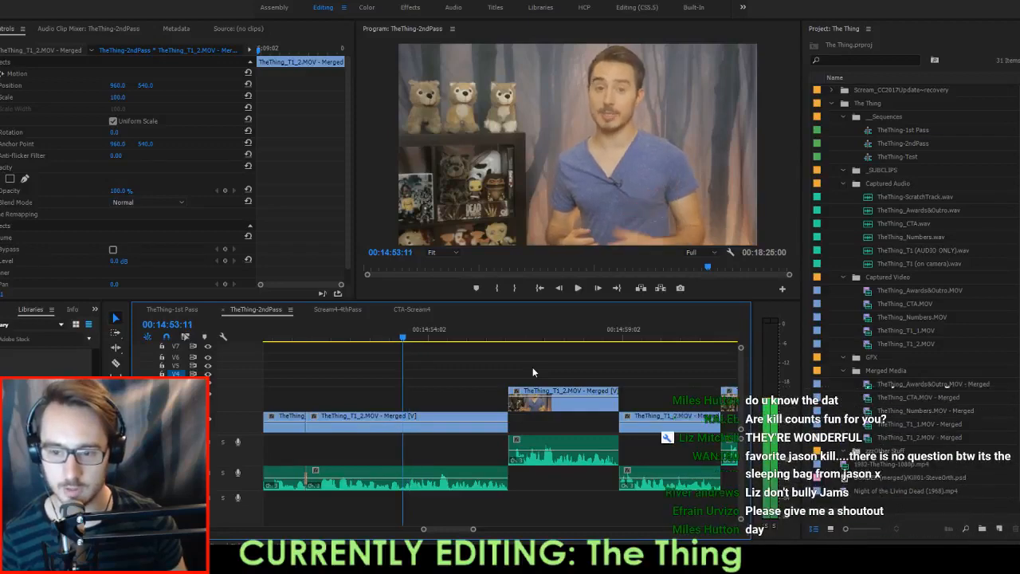
key(Right)
key(Left)
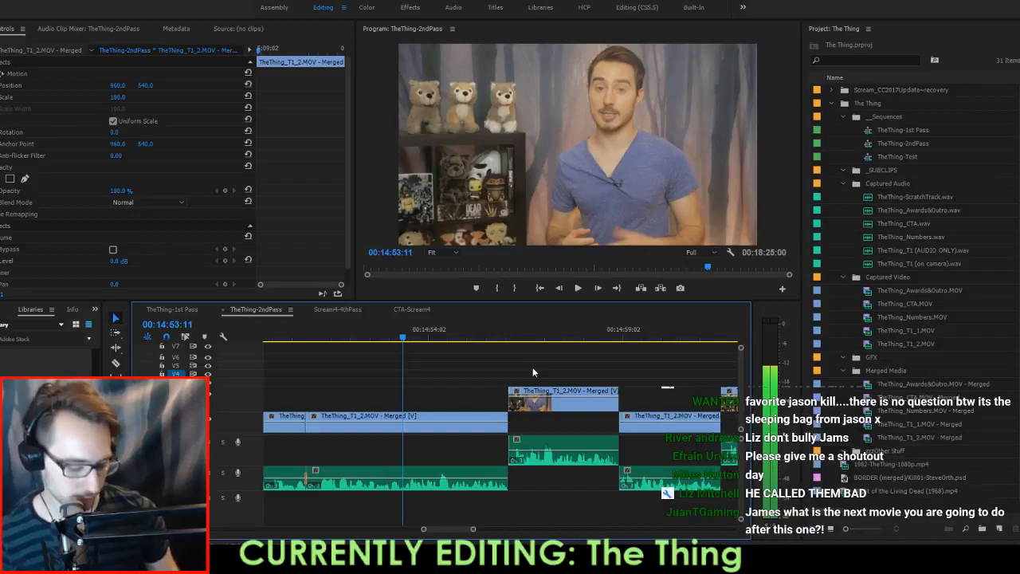
key(ctrl+k)
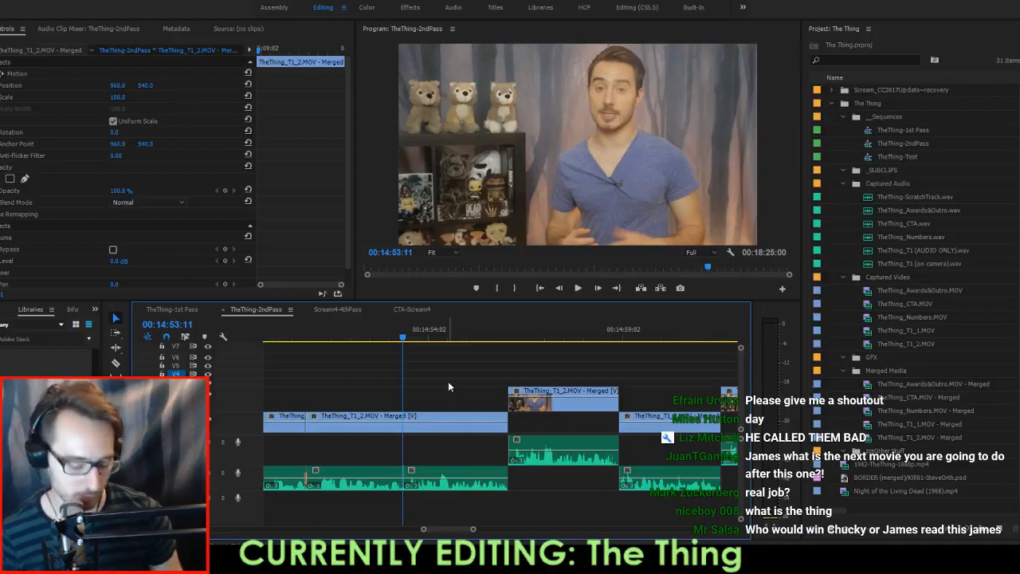
key(ctrl+k)
Review the split clip, extract the raised clip starting at 00:14:56:04 with its gap, and play the new cut.
key(Up)
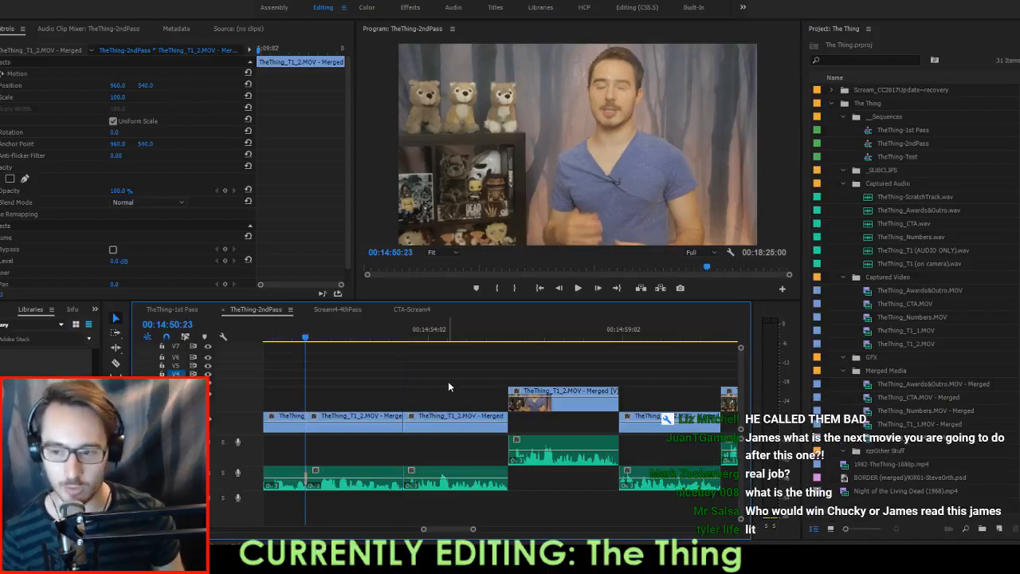
key(Down)
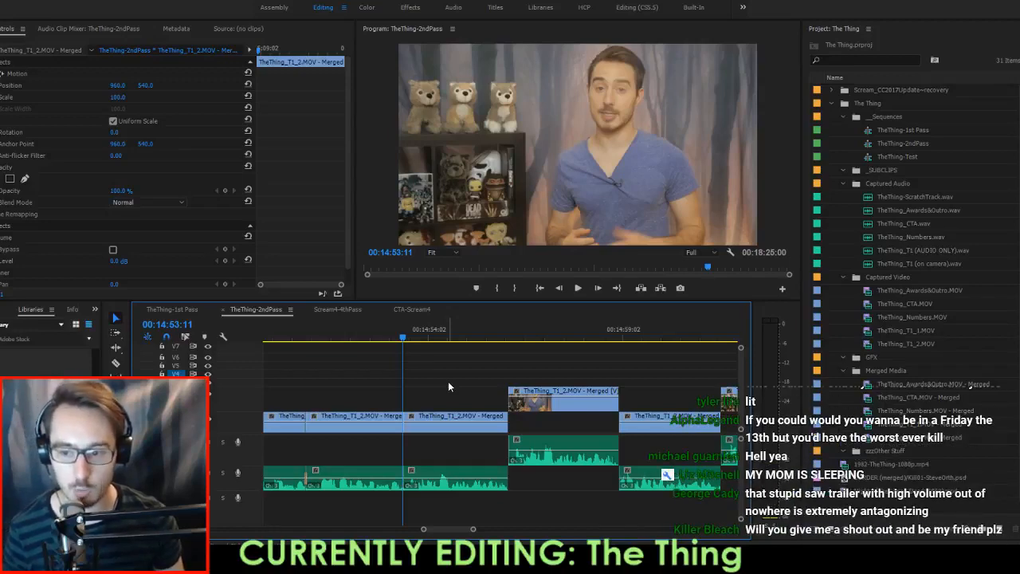
key(j)
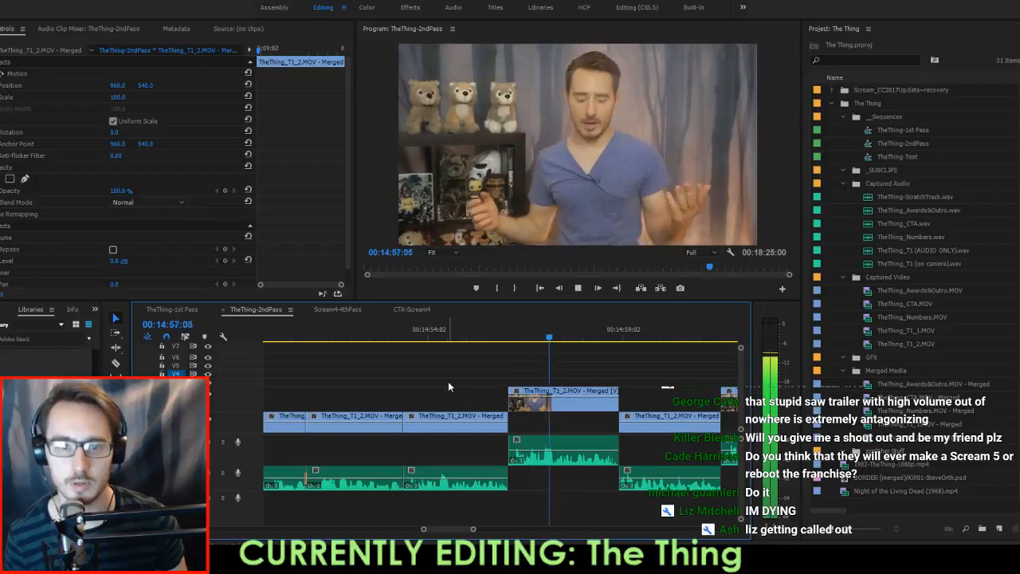
key(Up)
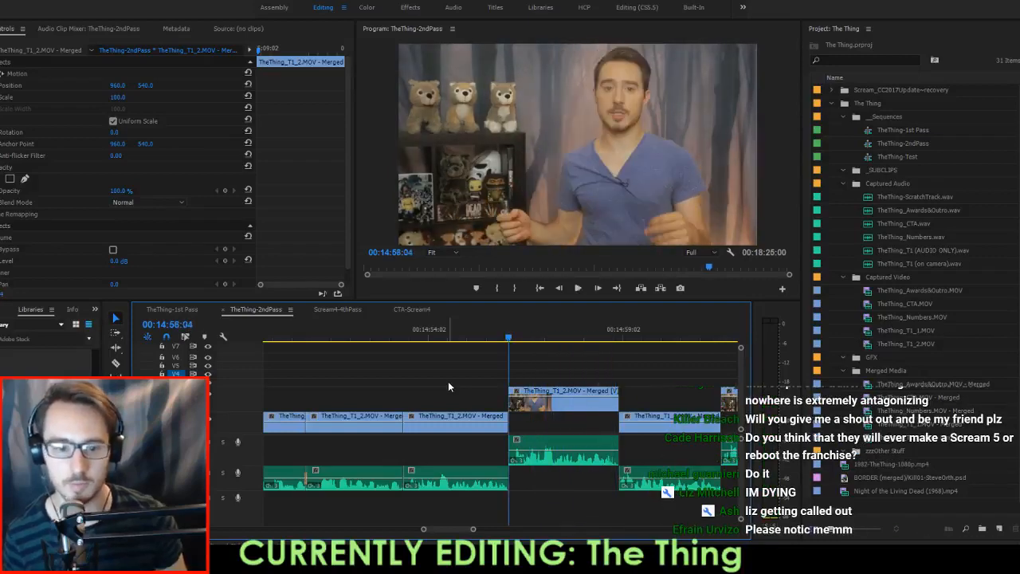
key(i)
key(Down)
key(Left)
key(o)
key(')
key(space)
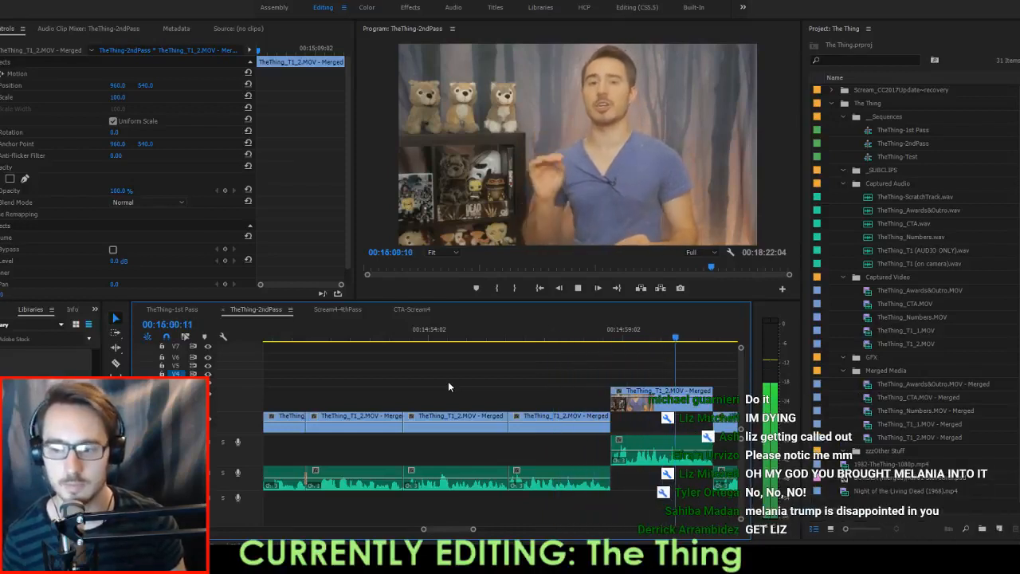
Extract the next raised clip starting at 00:14:58:19 and close the gap it leaves.
key(space)
key(shift+k)
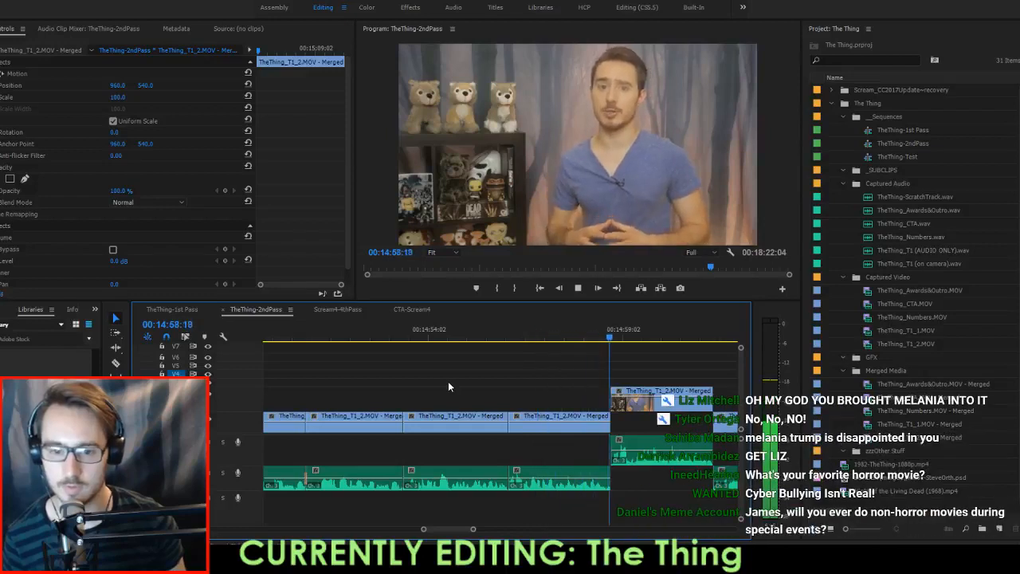
key(i)
key(Down)
key(Left)
key(o)
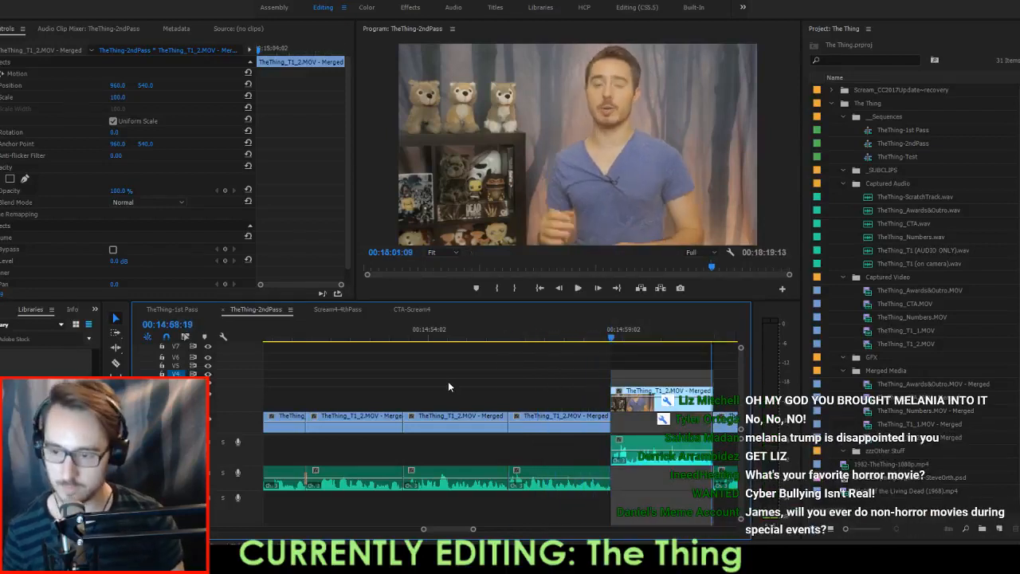
key(apostrophe)
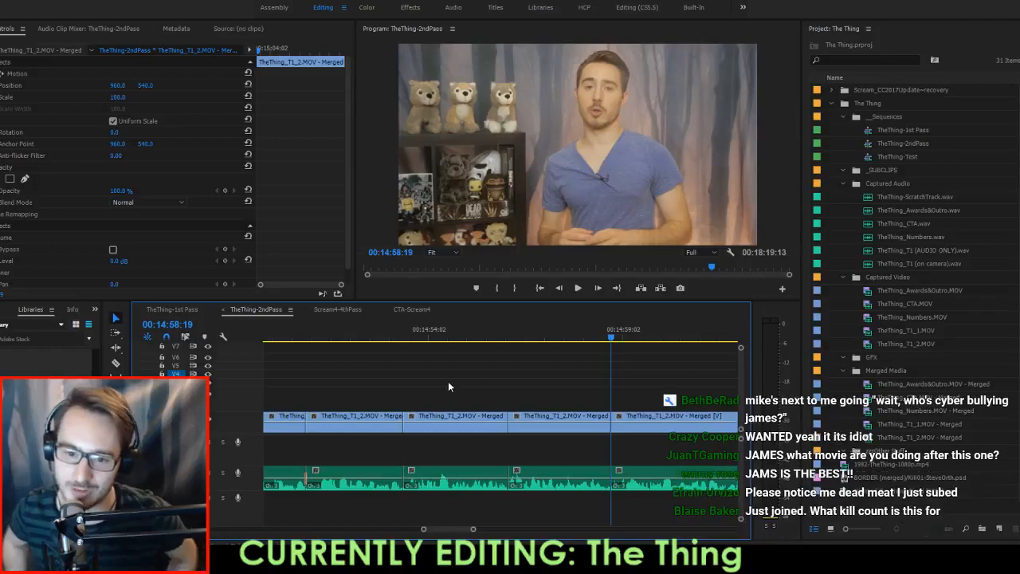
Play the following footage and extract the main-track clip from 00:14:58:19 up to the remaining raised clip.
key(space)
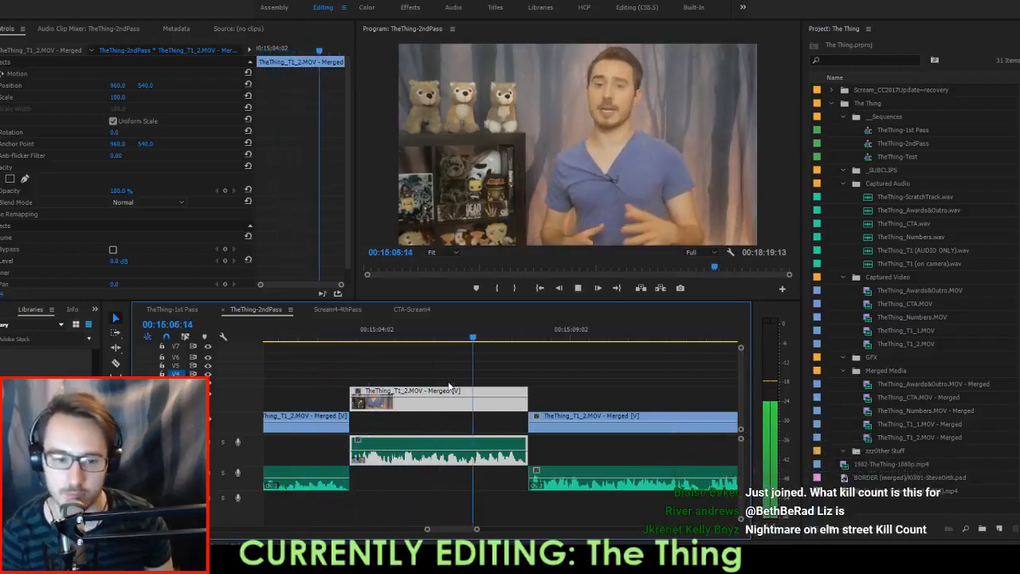
key(Up)
key(Up)
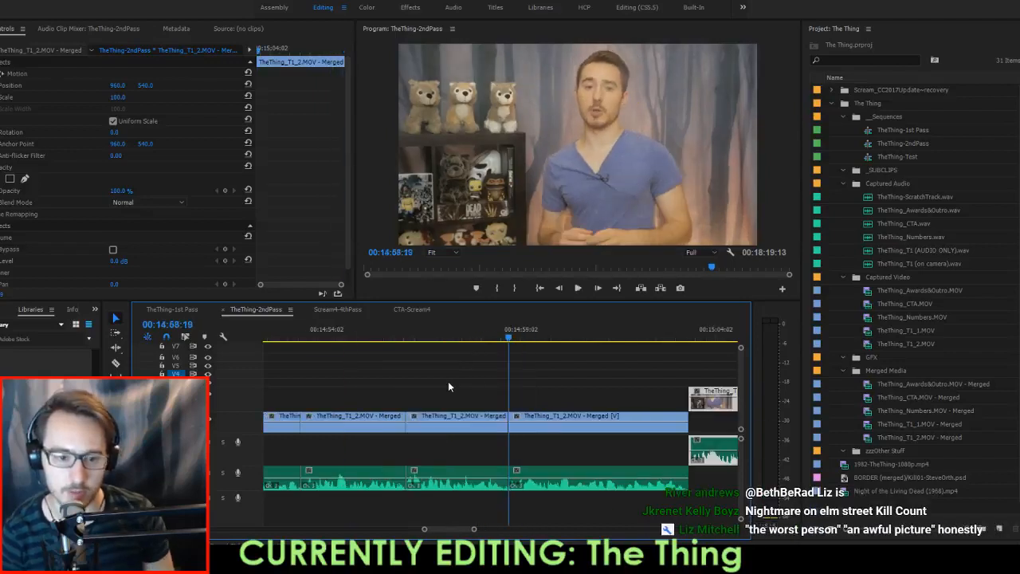
key(i)
key(Down)
key(o)
key(apostrophe)
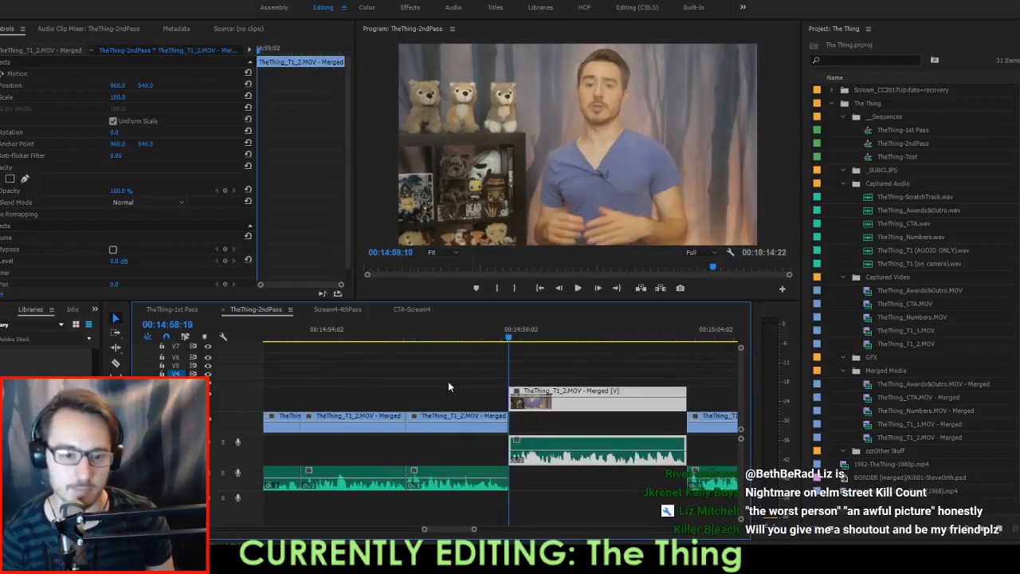
Move the remaining raised clip back down to the main video and audio tracks and play the joined cut.
key(alt+Down)
key(Up)
key(space)
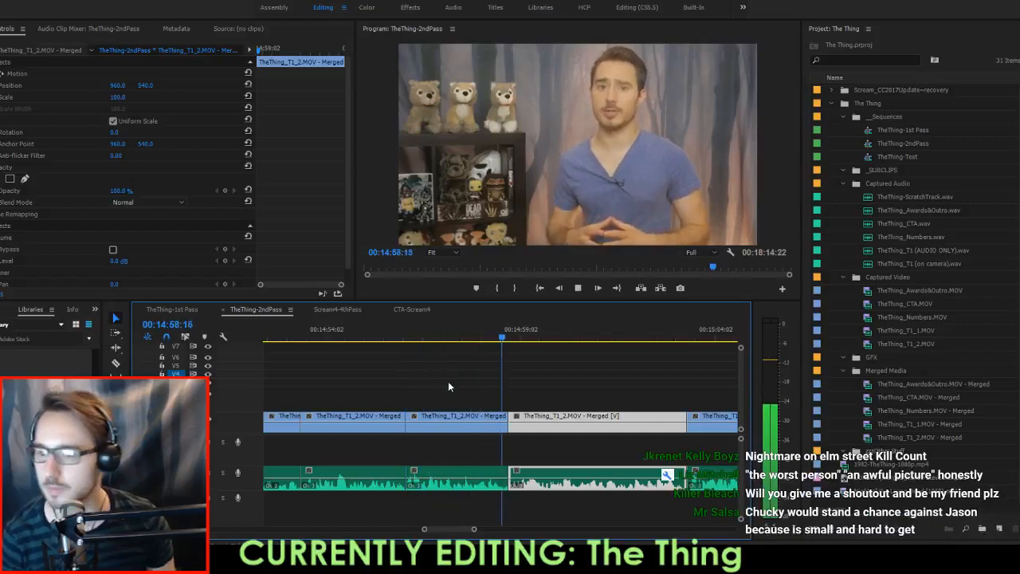
Tighten the cut at 00:14:58:18 by extracting a few frames around it and closing the gap.
key(space)
key(Up)
key(Left)
key(Left)
key(Left)
key(Left)
key(Left)
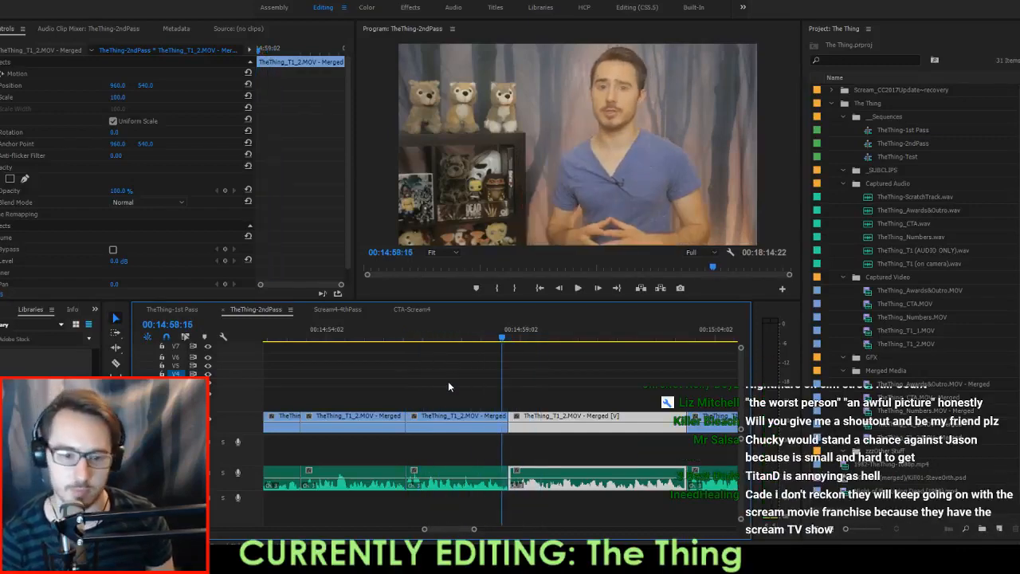
key(Right)
key(Right)
key(Right)
key(Right)
key(Right)
key(Left)
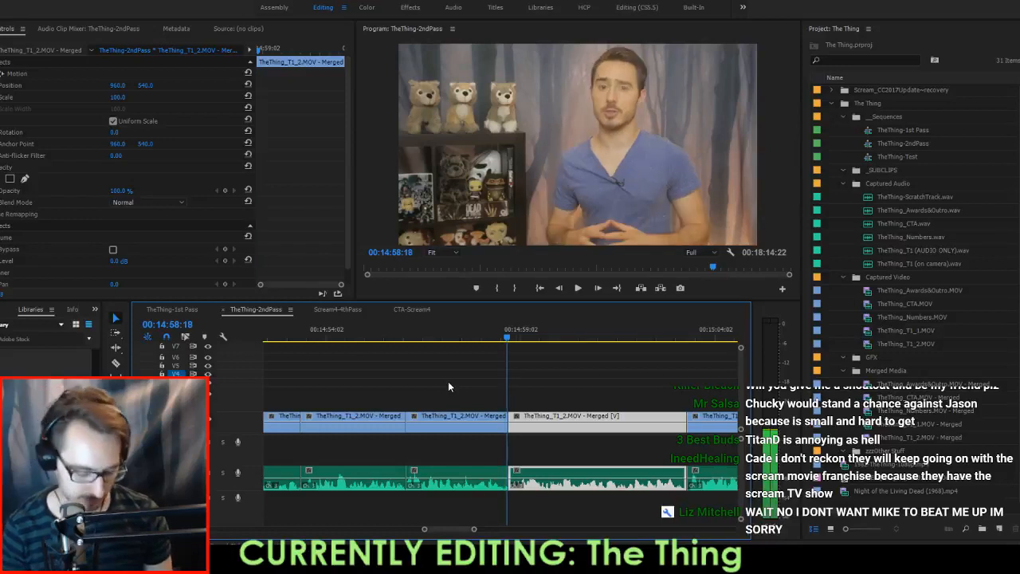
key(Right)
key(i)
key(Right)
key(Right)
key(Left)
key(o)
key(apostrophe)
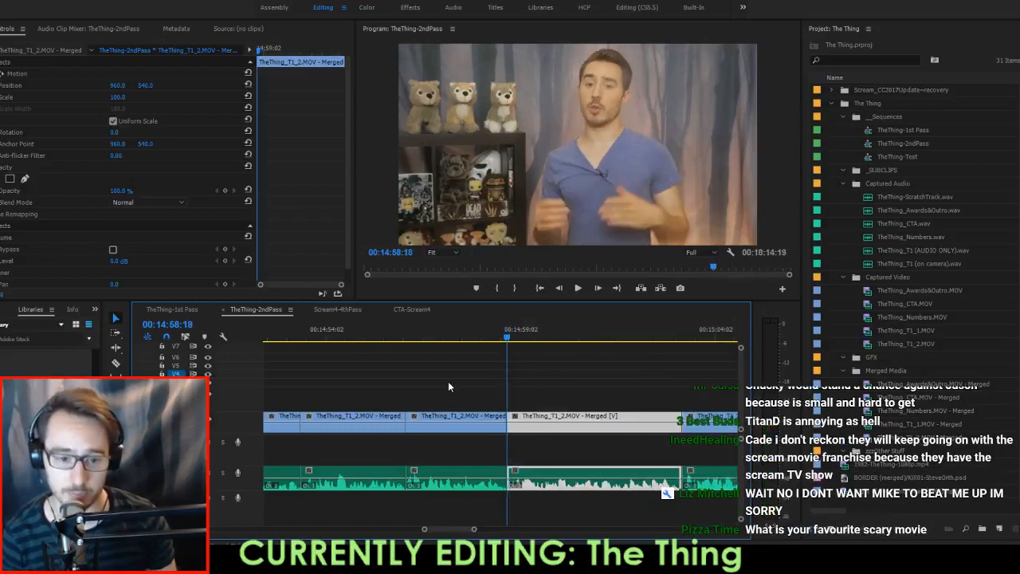
Deselect the clip, replay the tightened section from 00:14:56:04 to 00:15:03:06, and save the project.
click(448, 386)
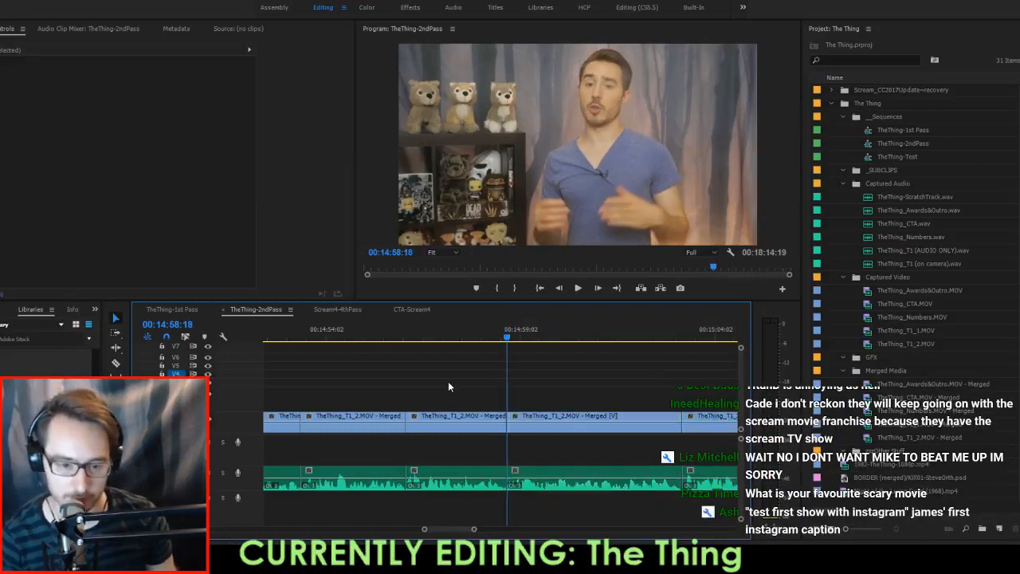
key(Up)
key(space)
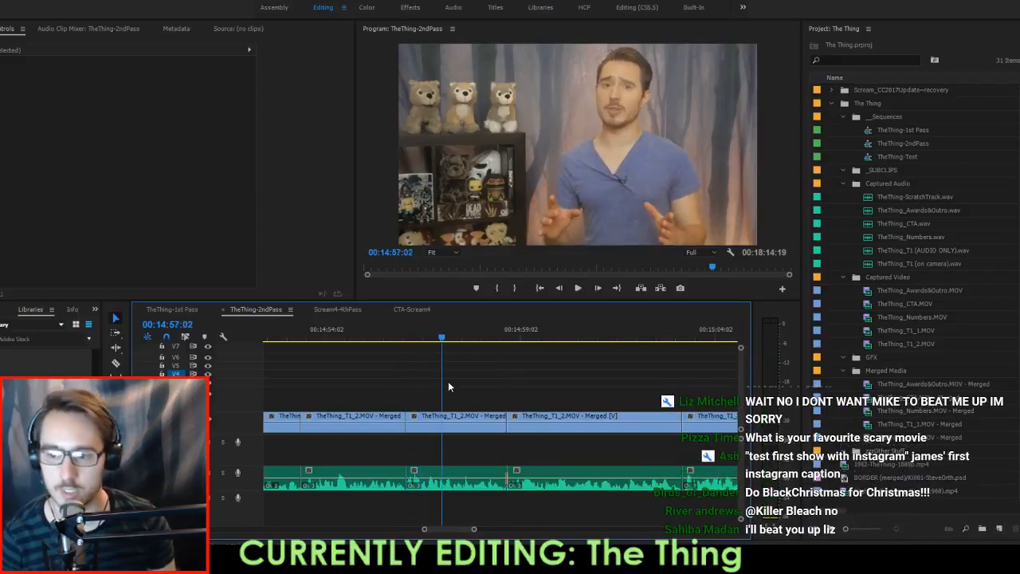
key(Up)
key(ctrl+s)
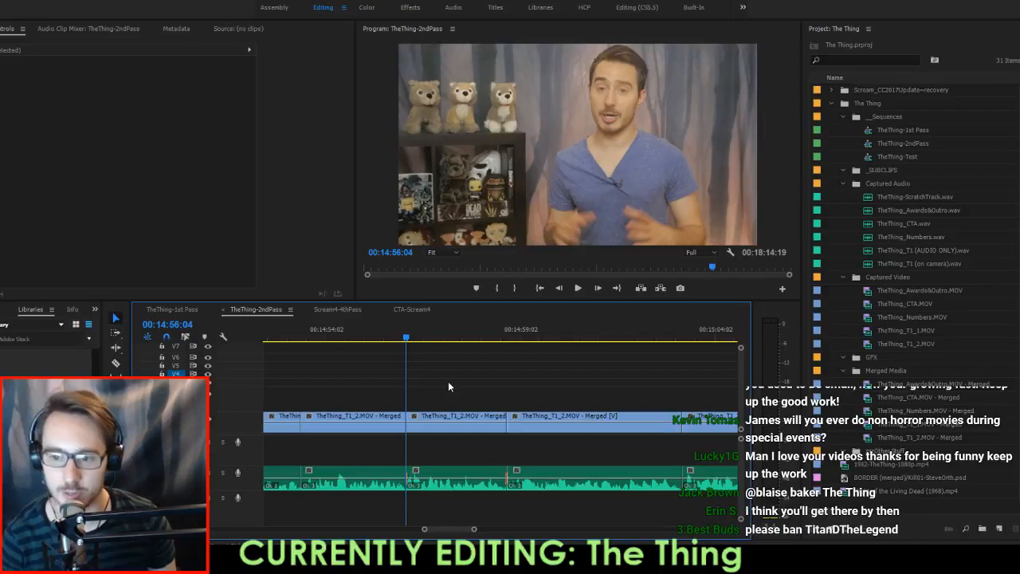
key(space)
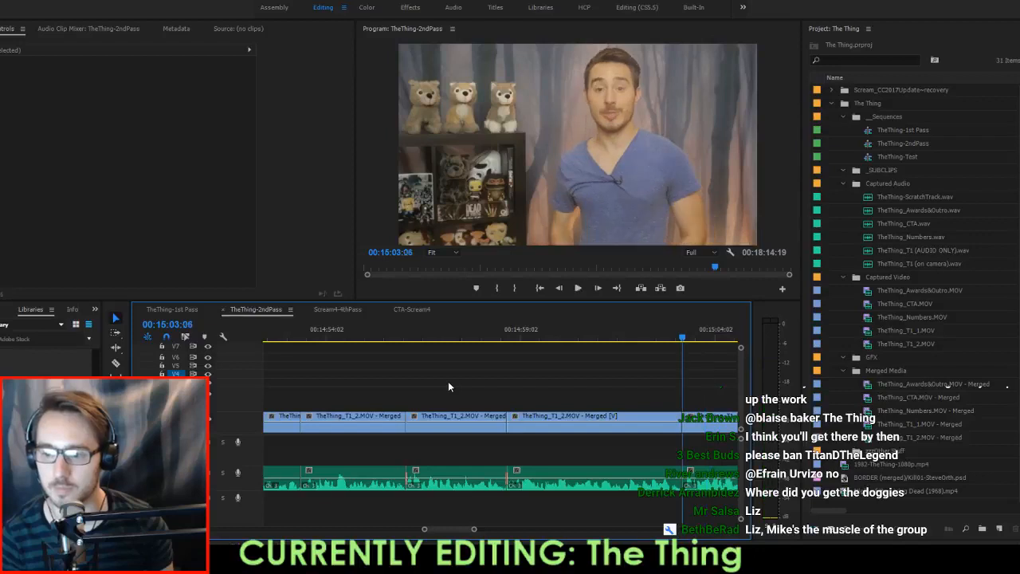
Play the cut around 00:15:03:06 and extract a few frames at the join, closing the gap.
key(space)
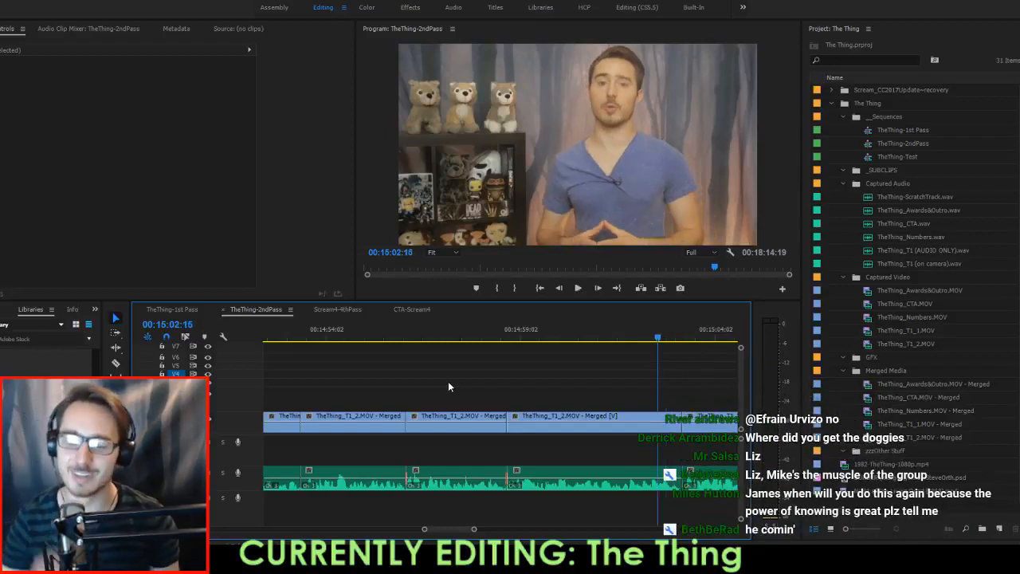
key(space)
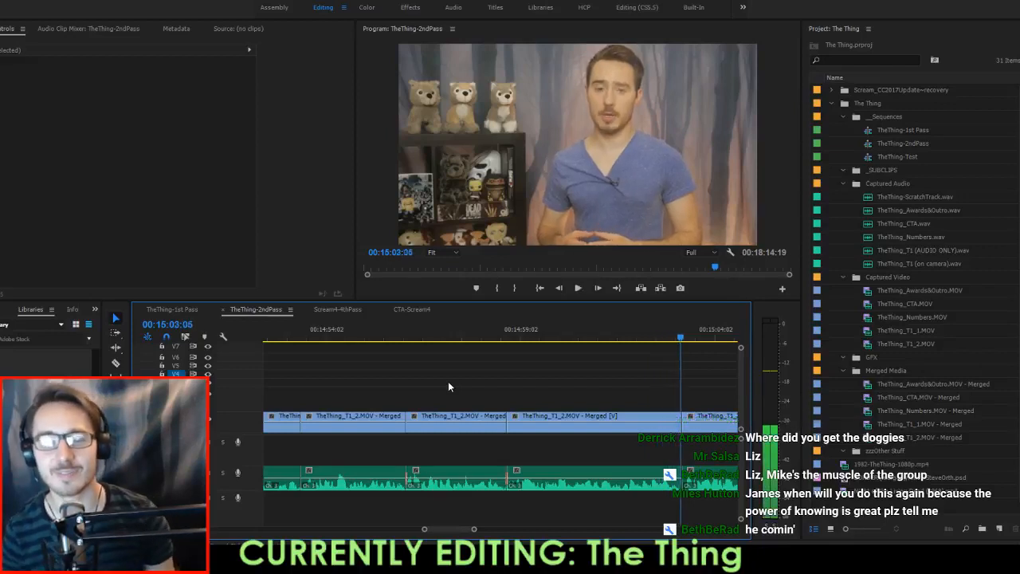
key(i)
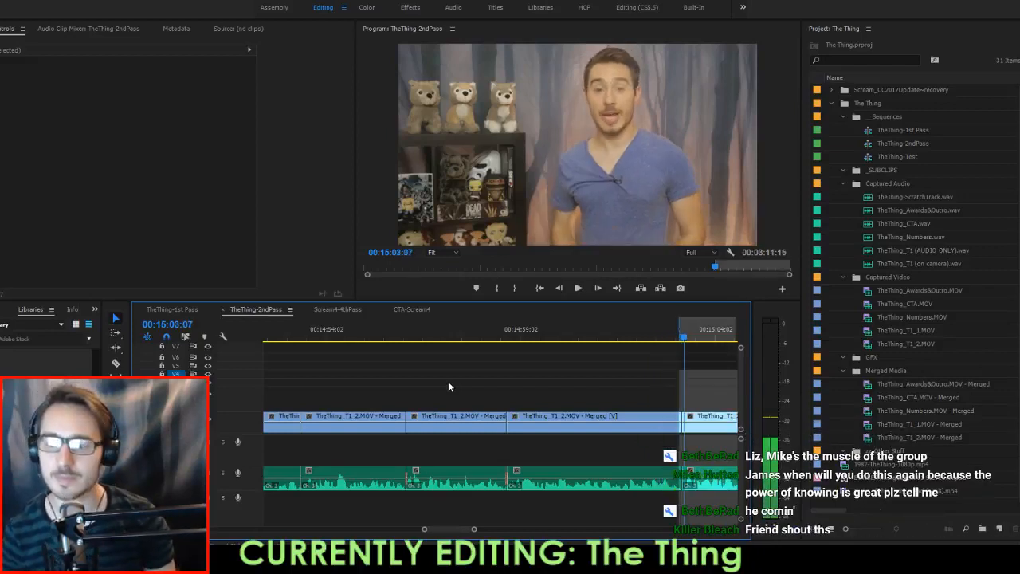
key(o)
key(apostrophe)
Replay the join from 00:15:02:08, return to the cut at 00:15:03:04, and extract one more frame there.
key(shift+Left)
key(shift+Left)
key(shift+Left)
key(shift+Left)
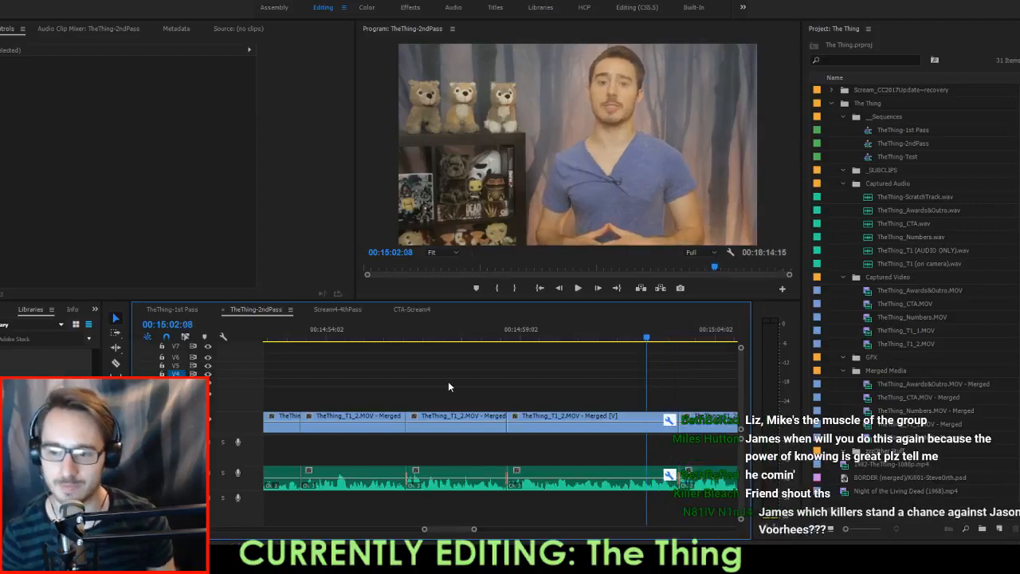
key(space)
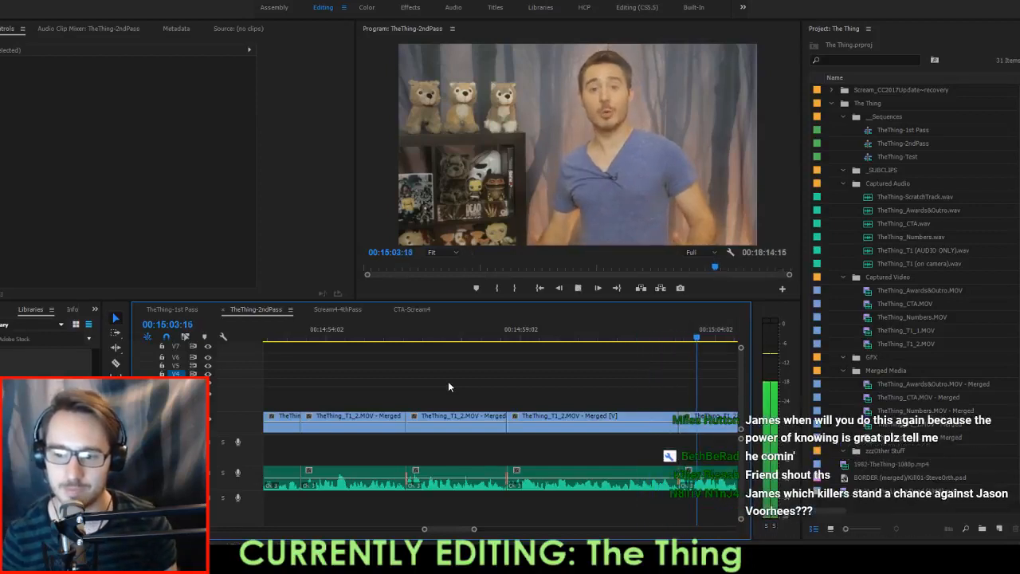
key(Up)
key(space)
key(Up)
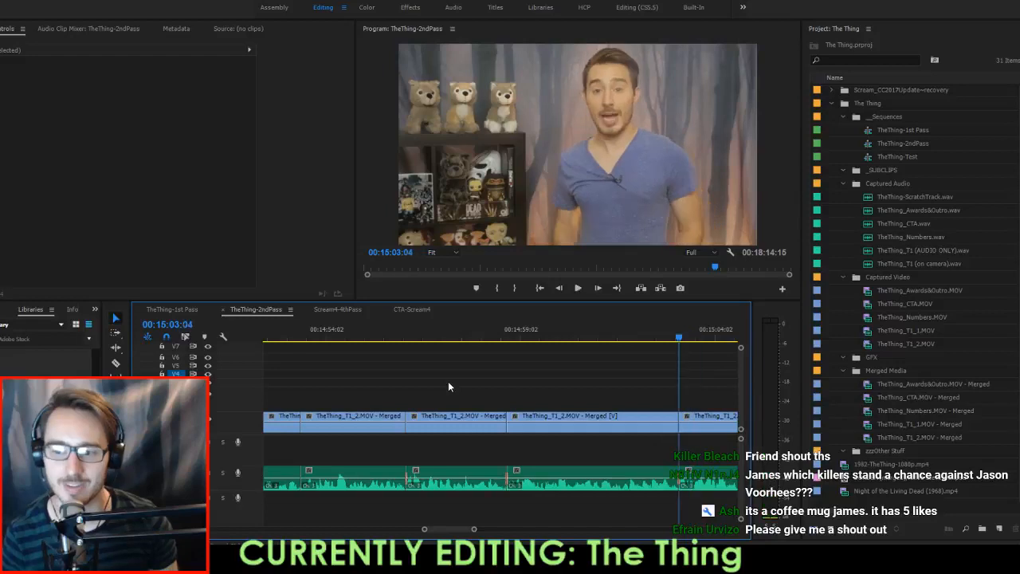
key(i)
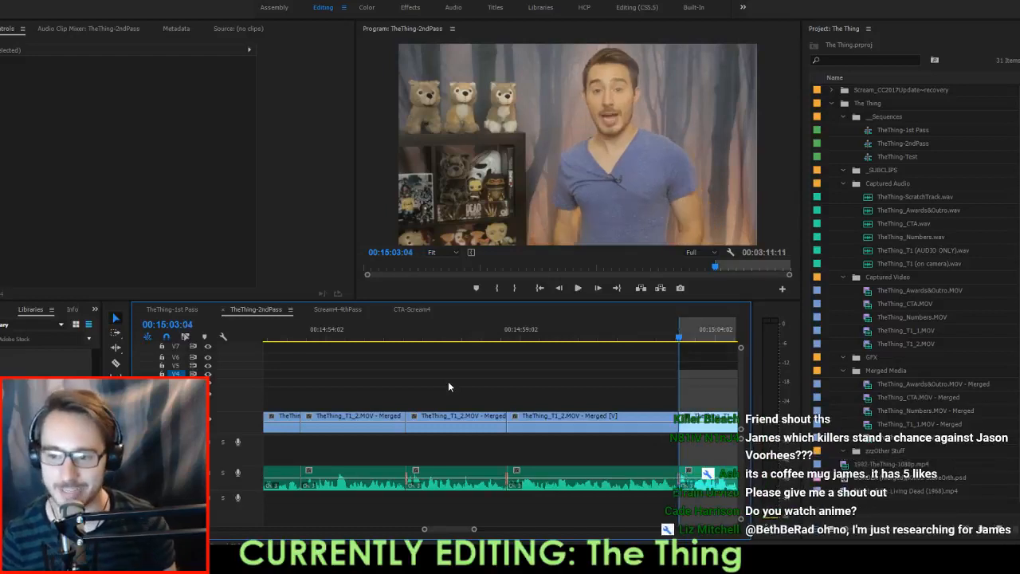
key(ctrl+shift+x)
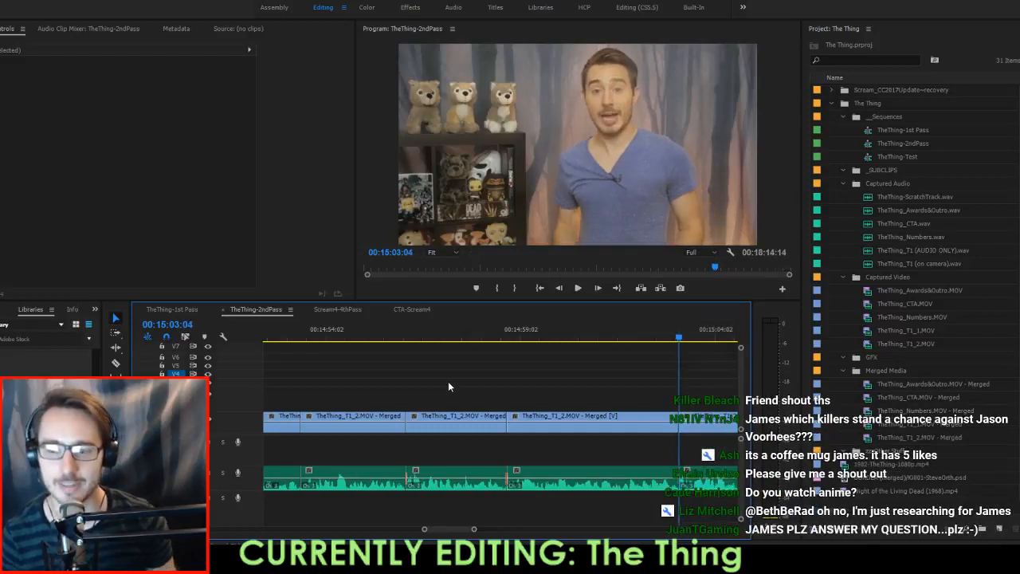
Replay the tightened join at 00:15:03:04 from about one second before it.
key(shift+Left)
key(shift+Left)
key(shift+Left)
key(shift+Left)
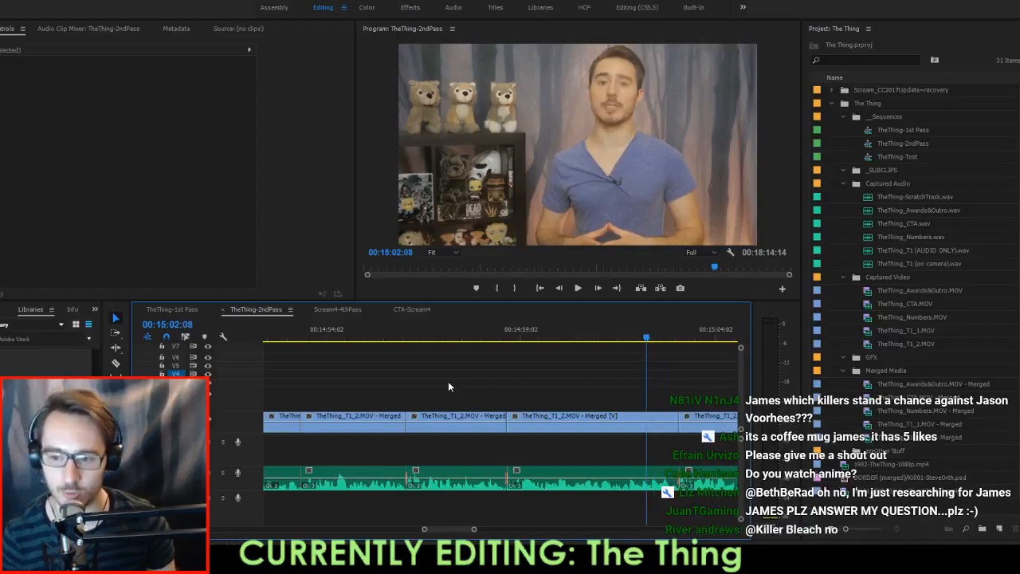
key(space)
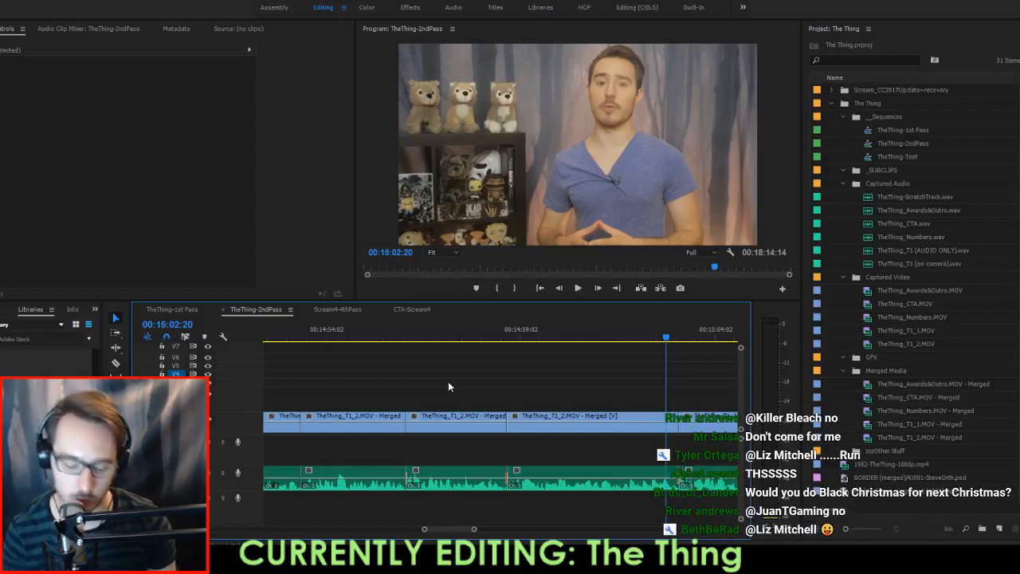
Go to the start of the sequence and play the Dead Meat intro up to 00:00:04:09.
key(Home)
key(space)
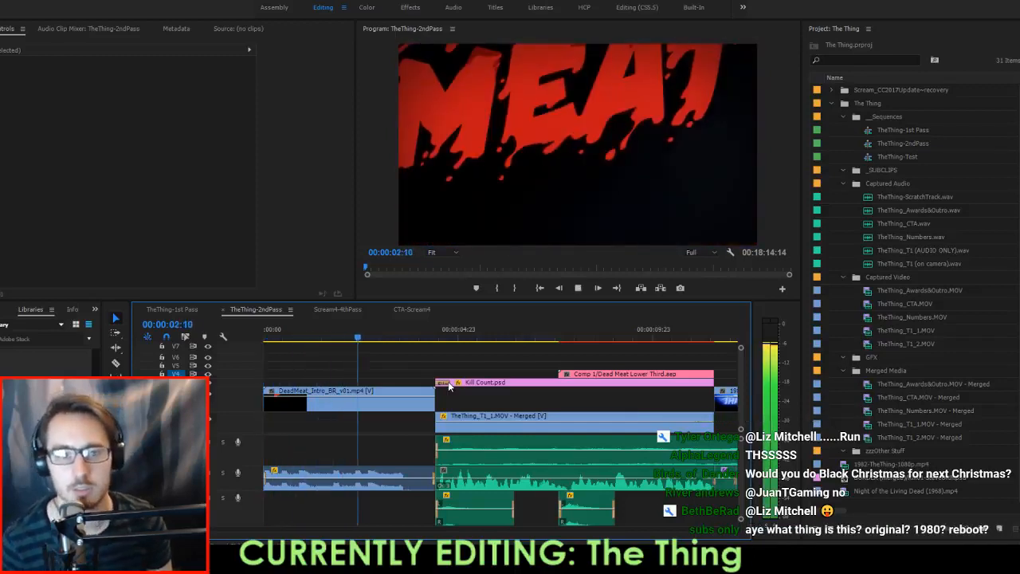
key(space)
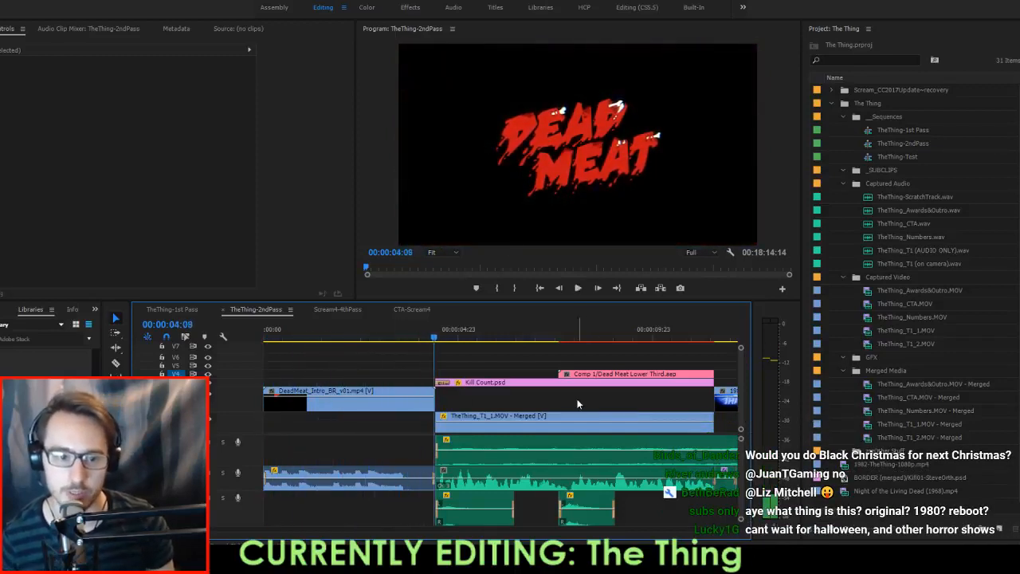
Step through the opening segment's edit points to The Kills title card and play it up to 00:01:18:20.
scroll(578, 401, down, 6)
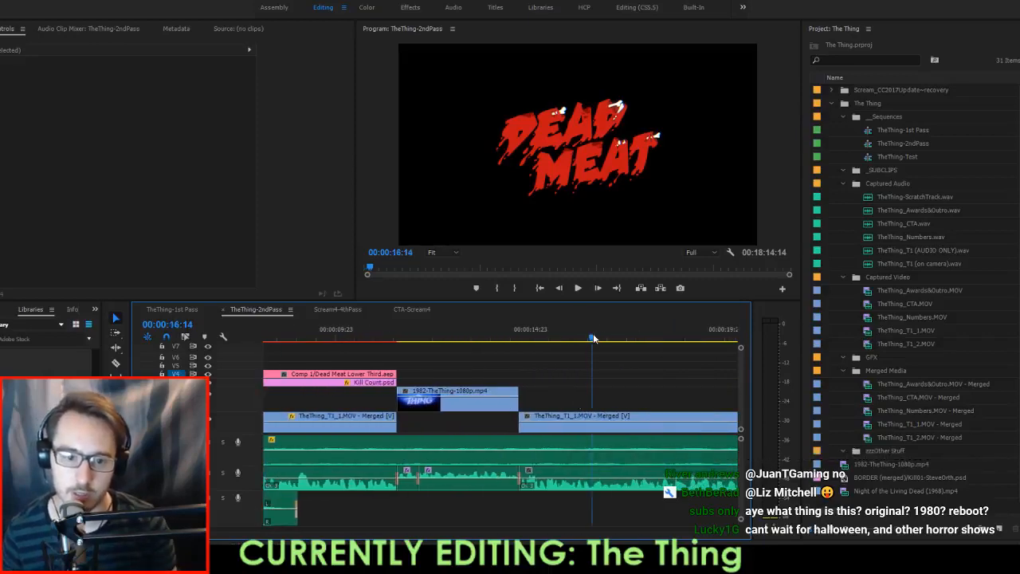
key(Down)
key(Down)
key(Down)
key(Down)
key(Down)
key(Down)
key(Down)
key(Down)
key(Down)
key(Down)
key(Down)
key(Down)
key(Down)
key(Down)
key(Down)
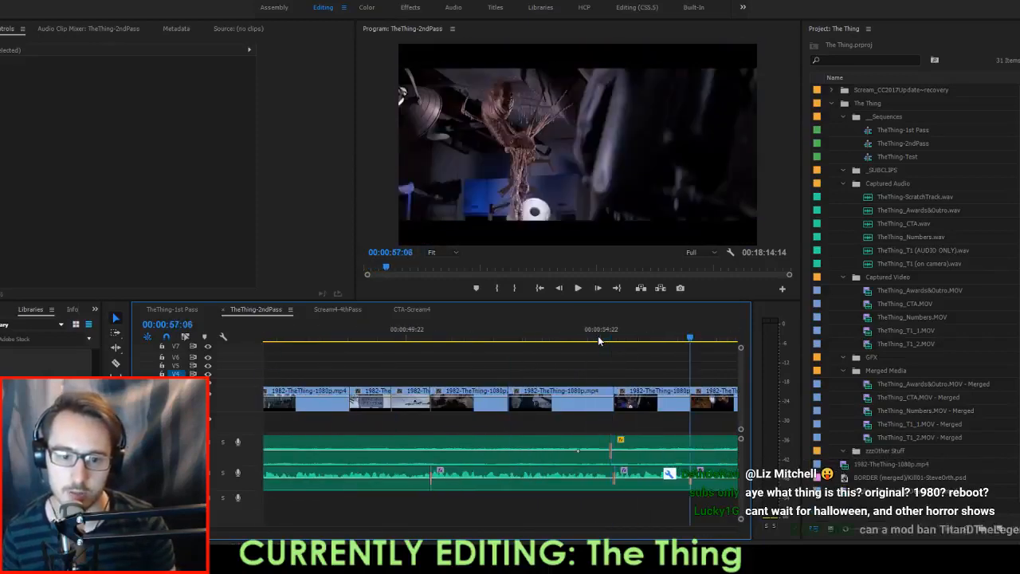
key(Down)
key(Down)
key(Down)
key(Down)
key(Down)
click(509, 340)
key(space)
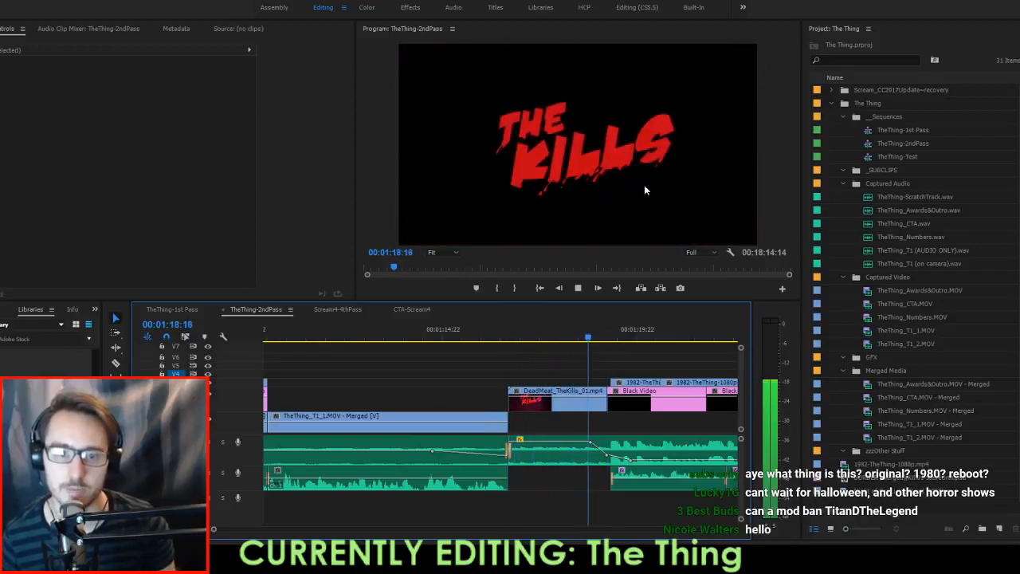
key(space)
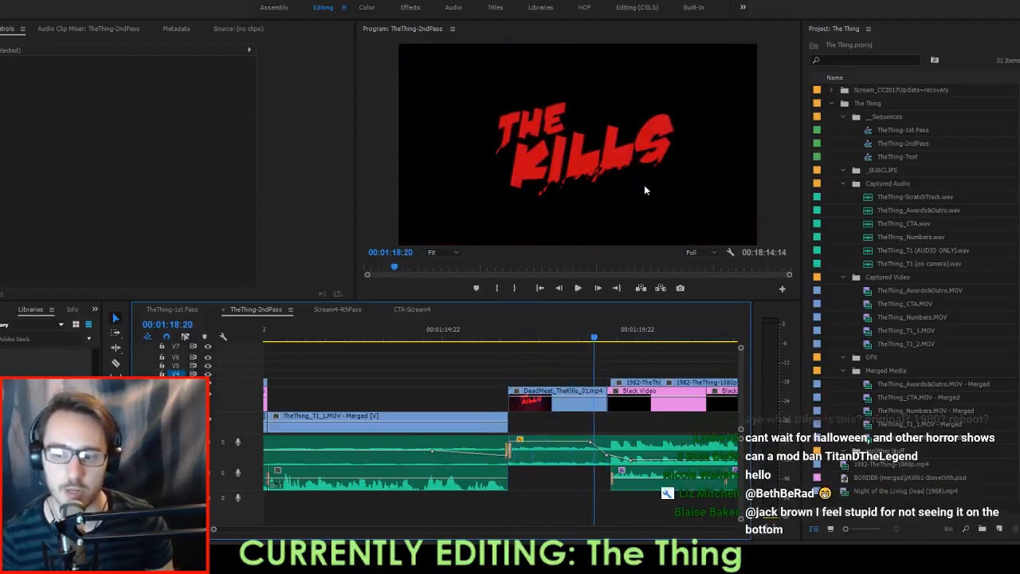
Step forward through the kills section's edit points from The Kills title card to 00:06:31:17.
key(Down)
key(Down)
key(Down)
key(Down)
key(Down)
key(Down)
key(Down)
key(Down)
key(Down)
key(Down)
key(Down)
key(Down)
key(Down)
key(Down)
key(Down)
key(Down)
key(Down)
key(Down)
key(Down)
key(Down)
key(Down)
key(Down)
key(Down)
key(Down)
key(Down)
key(Down)
key(Down)
key(Down)
key(Down)
key(Down)
key(Down)
key(Down)
key(Down)
key(Down)
key(Down)
key(Down)
key(Down)
key(Down)
key(Down)
key(Down)
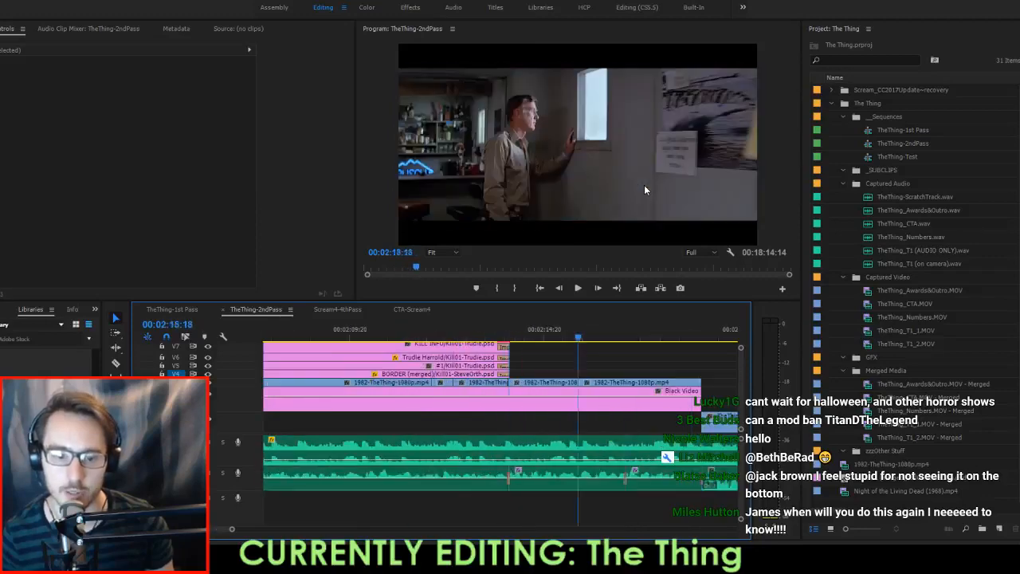
key(Down)
key(Down)
key(Down)
key(Down)
key(Down)
key(Down)
key(Down)
key(Down)
key(Down)
key(Down)
key(Down)
key(Down)
key(Down)
key(Down)
key(Down)
key(Down)
key(Down)
key(Down)
key(Down)
key(Down)
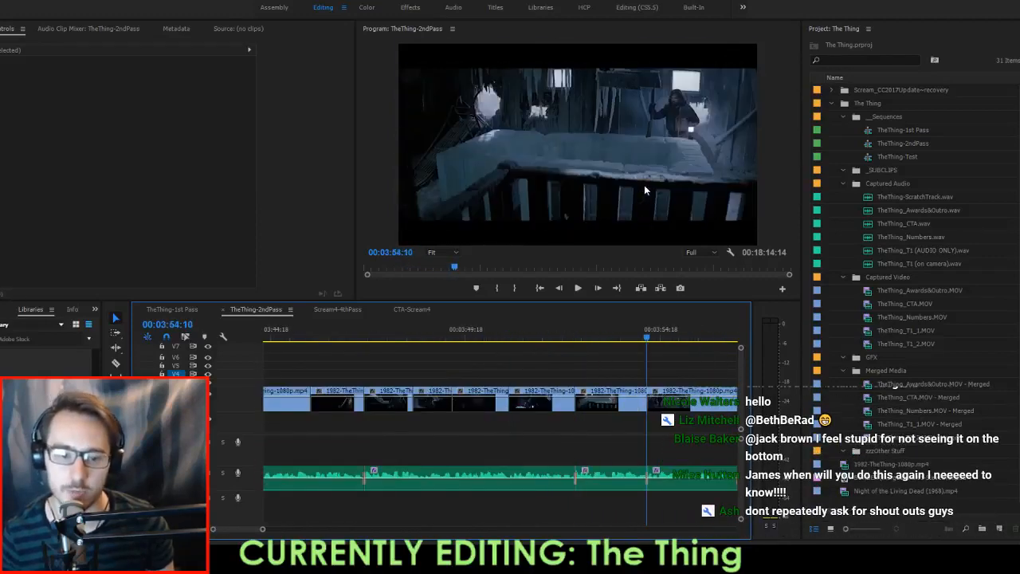
key(Down)
key(Down)
key(Down)
key(Down)
key(Down)
key(Down)
key(Down)
key(Down)
key(Down)
key(Down)
key(Down)
key(Down)
key(Down)
key(Down)
key(Down)
key(Down)
key(Down)
key(Down)
key(Down)
key(Down)
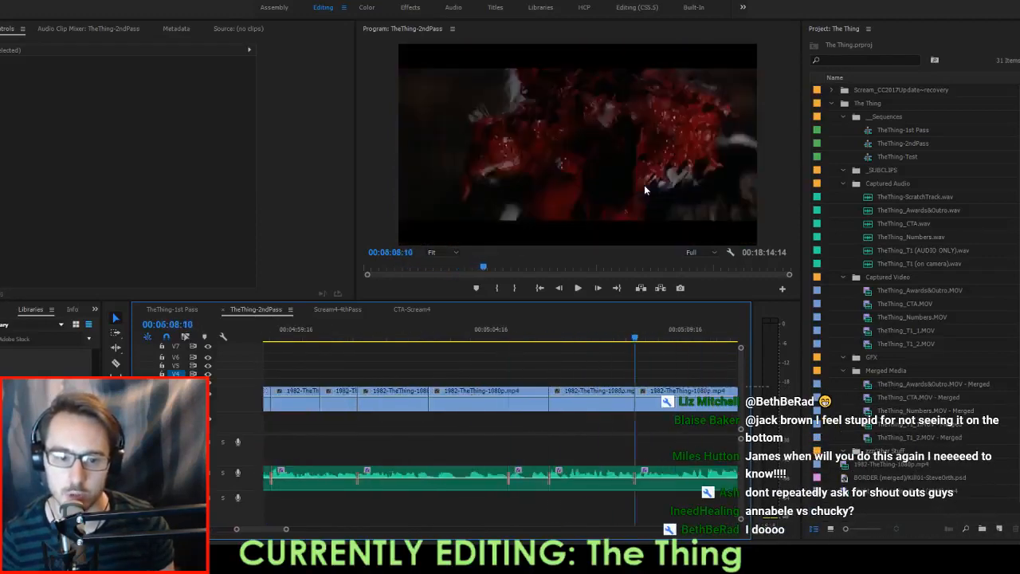
key(Down)
key(Down)
key(Down)
key(Down)
key(Down)
key(Down)
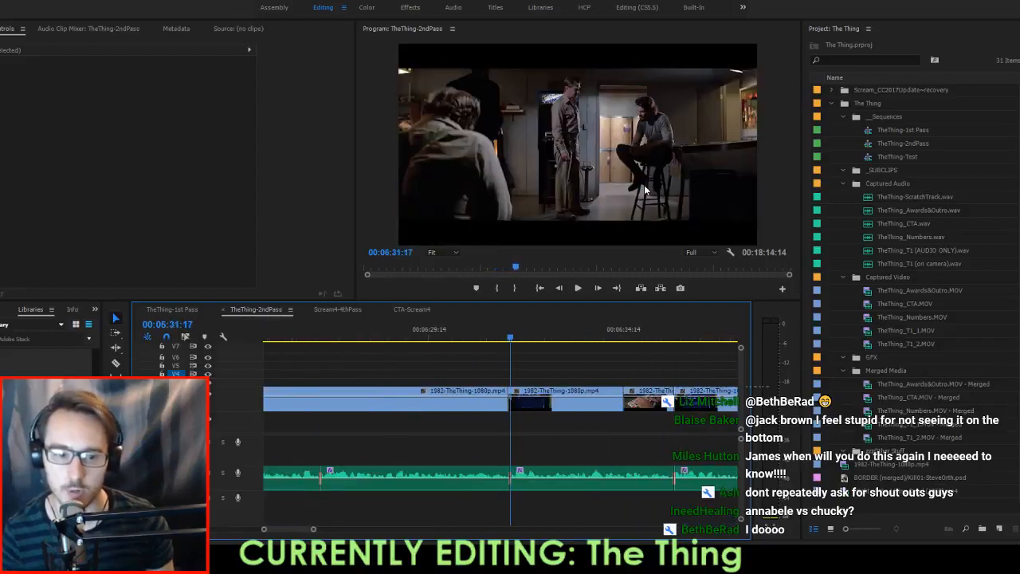
Review the sequence's ending by stepping back from the awards and outro clips at 00:17:07:13 to the end-screen cut at 00:16:48:01.
key(Up)
key(Up)
key(Up)
key(Up)
key(Up)
key(Up)
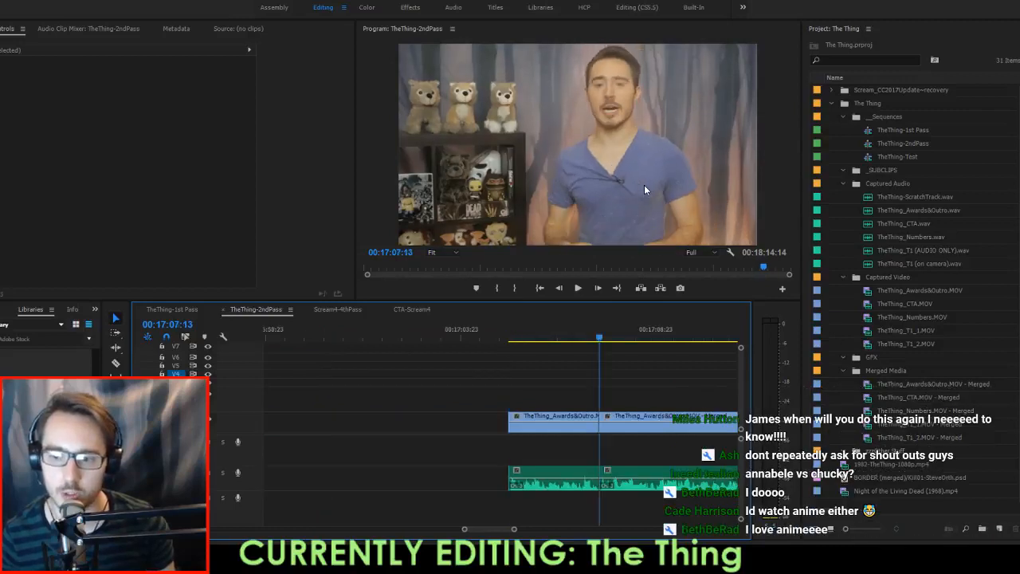
key(Up)
key(Up)
key(Up)
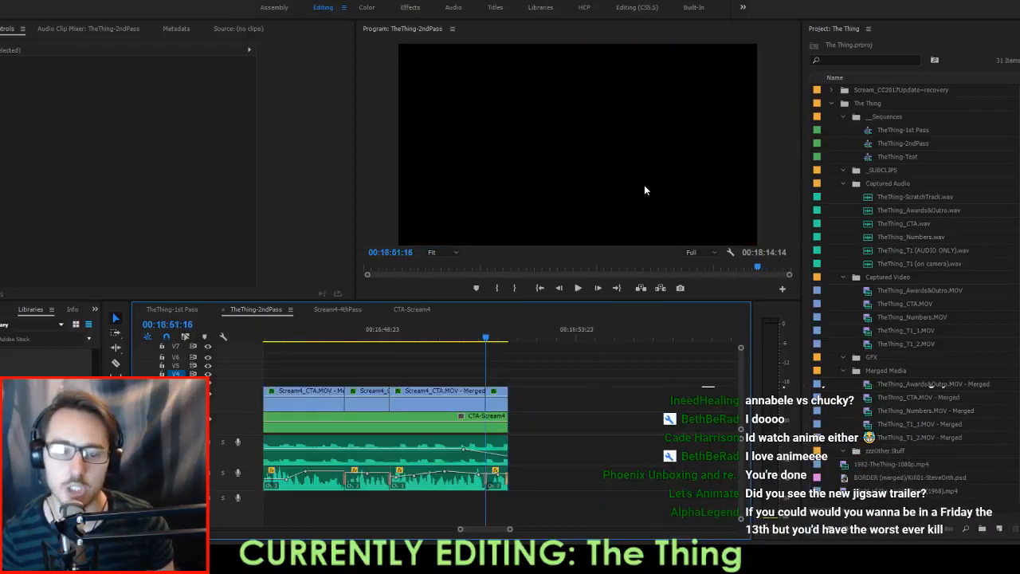
key(Up)
key(Up)
key(Up)
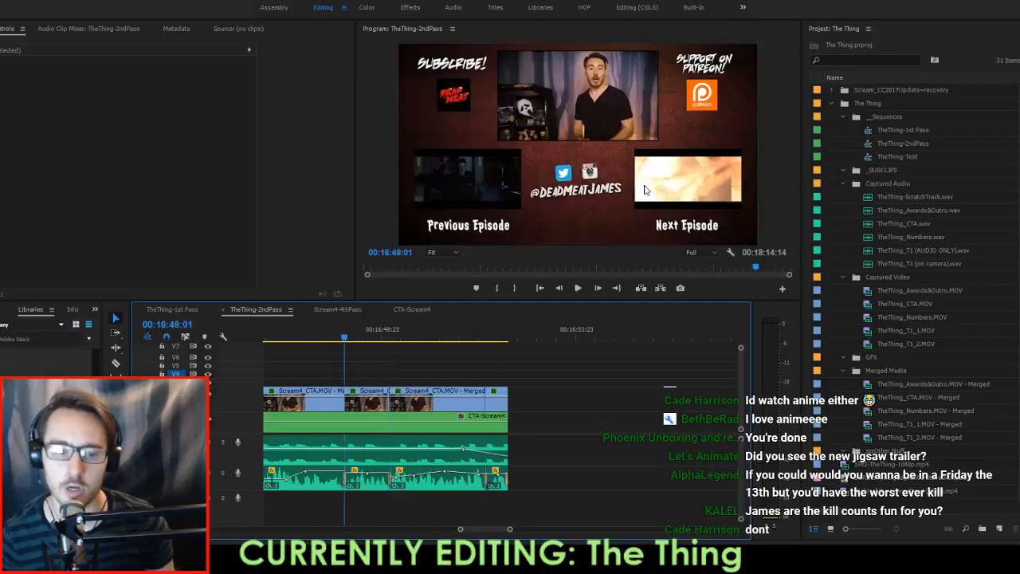
Step through the end-screen and Lower Third edits back to the pie chart in the numbers segment near 00:15:48.
key(Down)
key(Down)
key(Down)
key(Down)
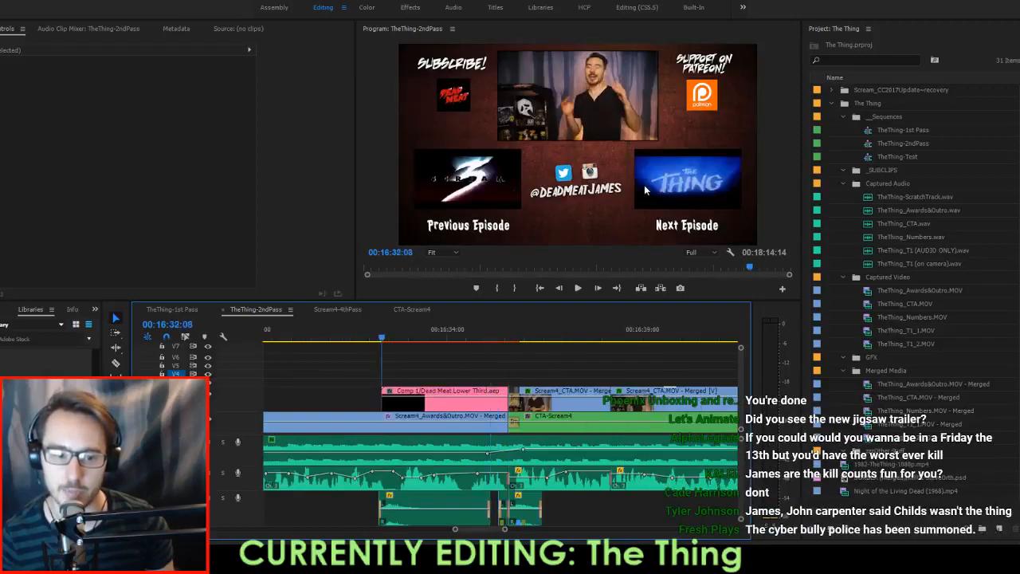
key(Up)
key(Up)
key(Up)
key(Up)
key(Up)
key(Up)
key(Up)
key(Up)
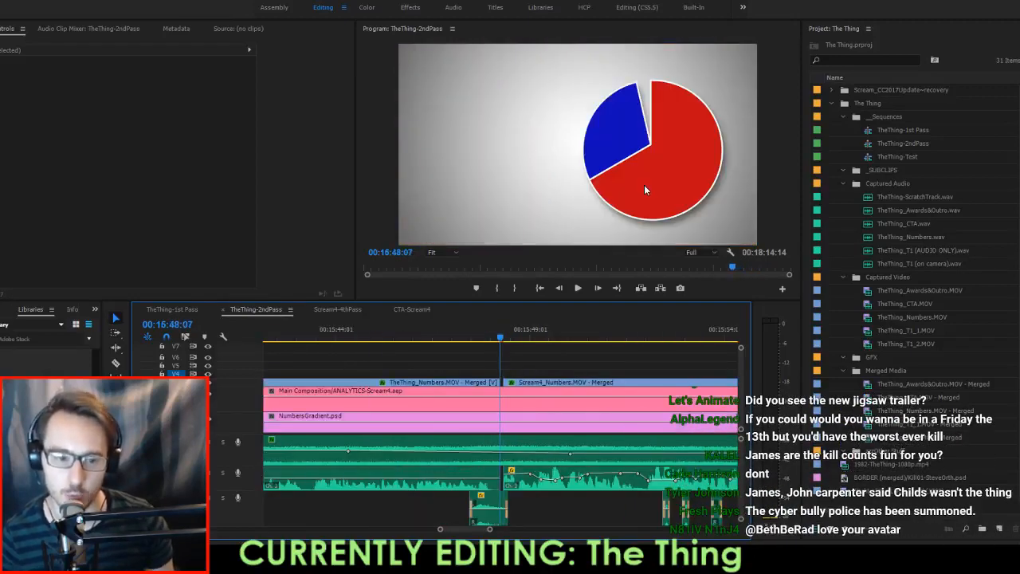
Step back from the numbers pie chart to the kill clips near 00:13:55:23 and play the footage before that cut.
key(Up)
key(Up)
key(Up)
key(Up)
key(Up)
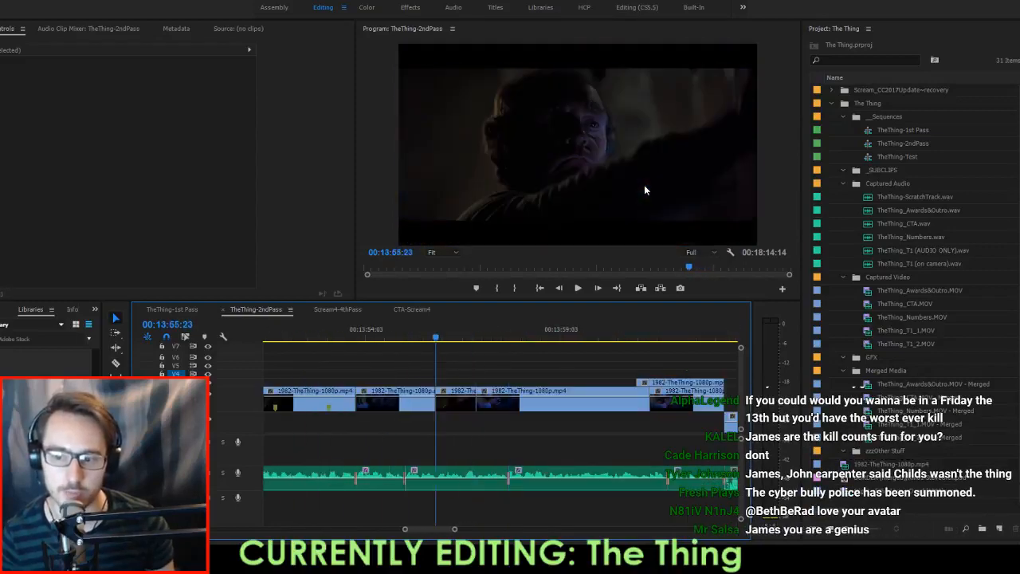
key(Down)
key(Up)
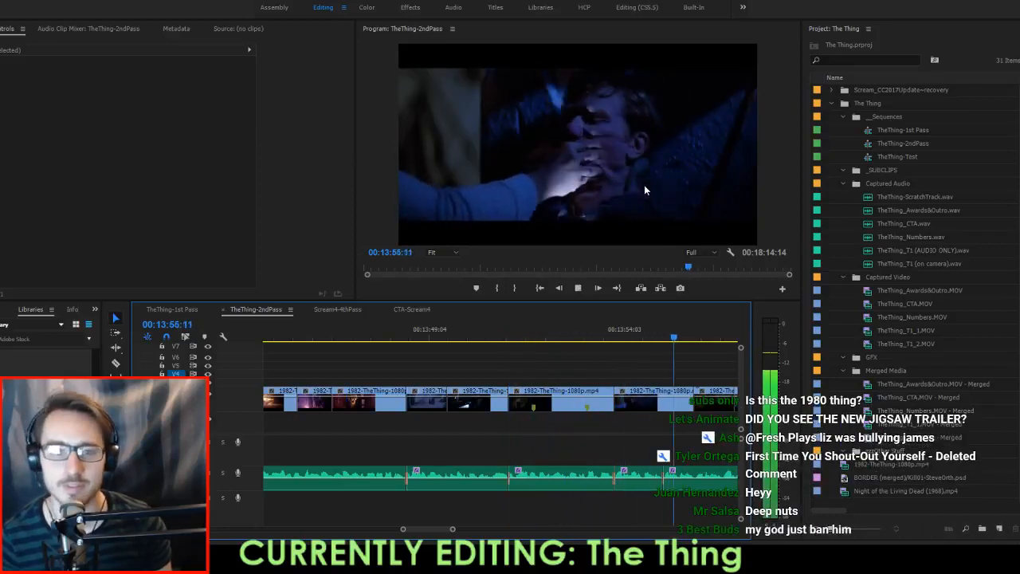
key(space)
Go to the previous cut near 00:13:55 and inspect the clip frame by frame back to 00:13:54:15.
key(Up)
key(Left)
key(Left)
key(Left)
key(Left)
key(Left)
key(Left)
key(Left)
key(Left)
key(Left)
key(Left)
key(Left)
key(Left)
key(Left)
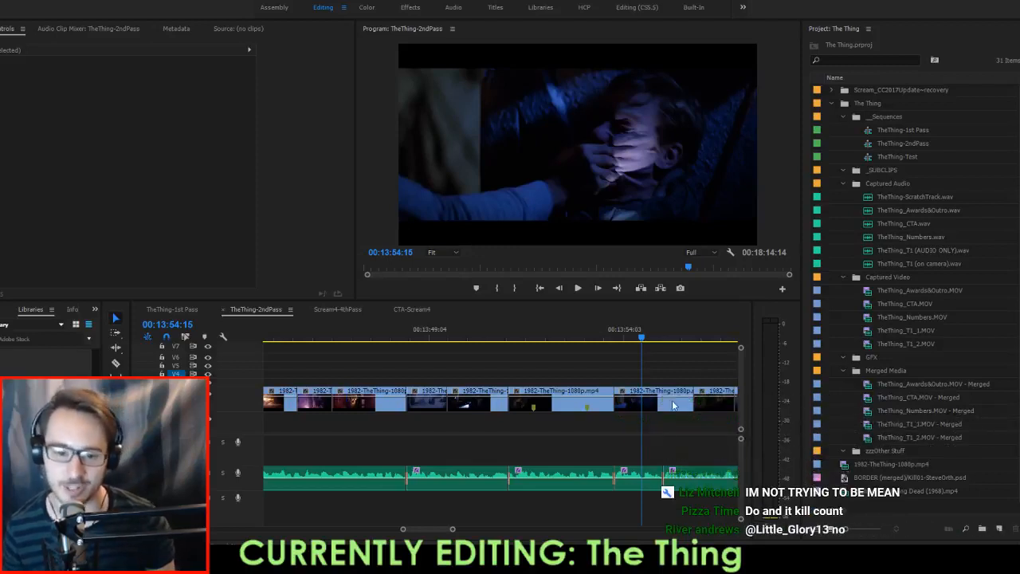
Try extracting two frames at the cut near 00:13:53:22, play across the join, and undo the extraction.
click(649, 449)
key(Up)
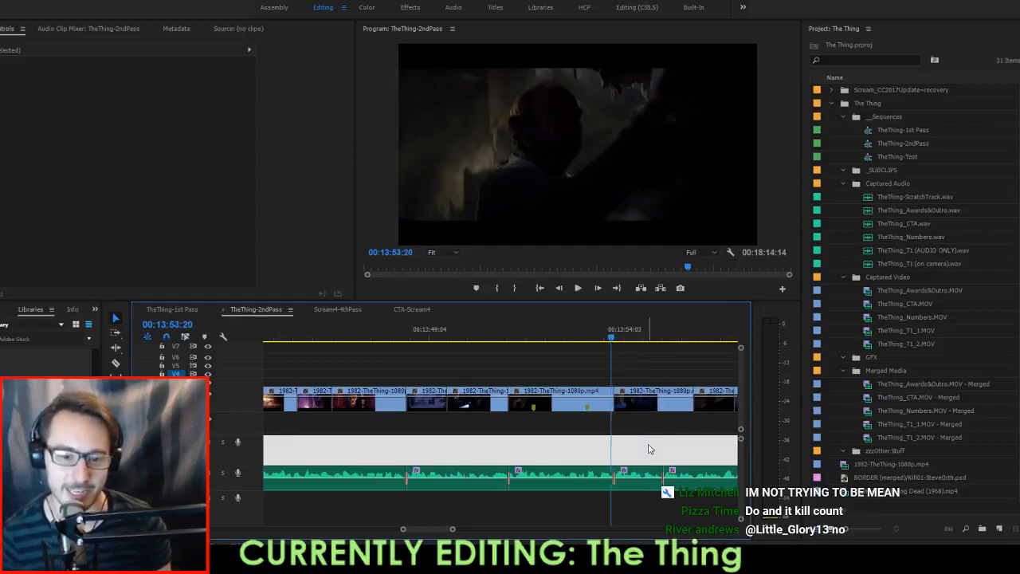
key(Right)
key(Left)
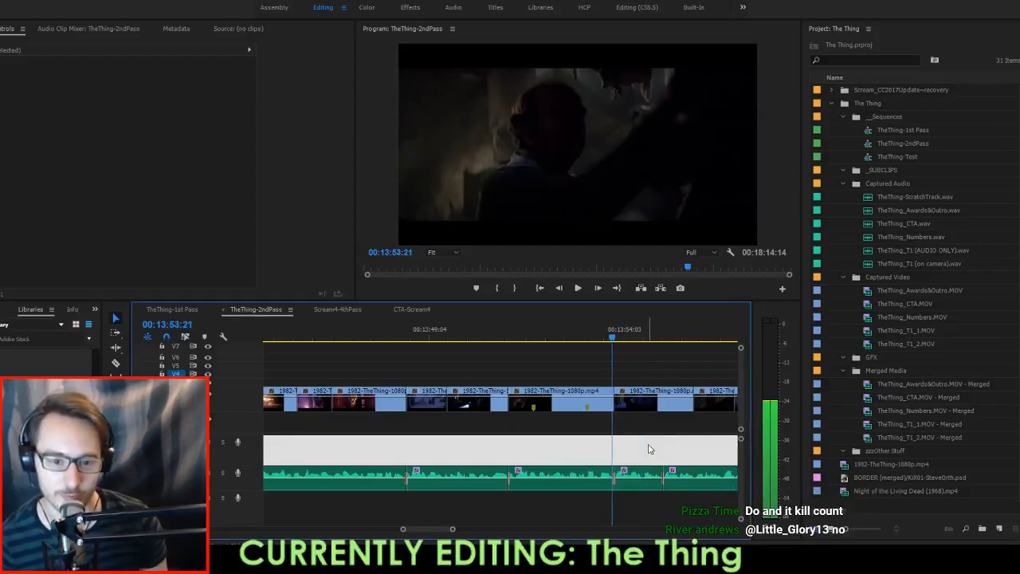
key(Delete)
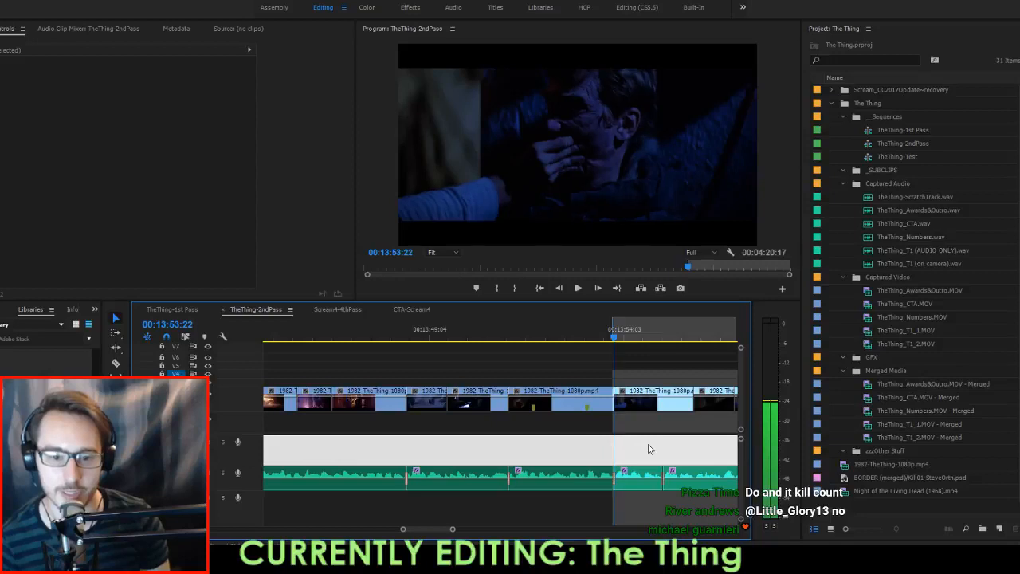
key(shift+space)
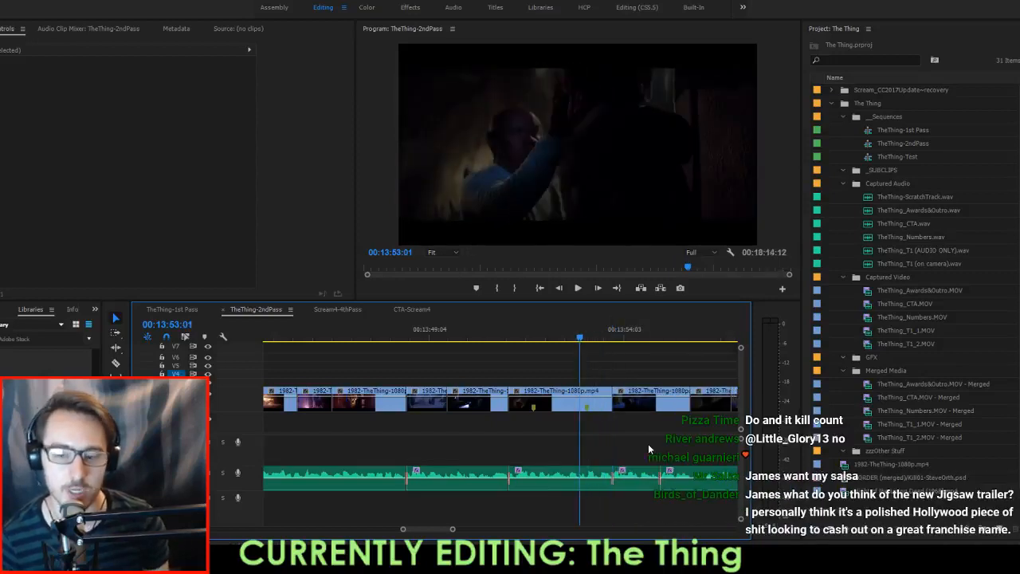
key(space)
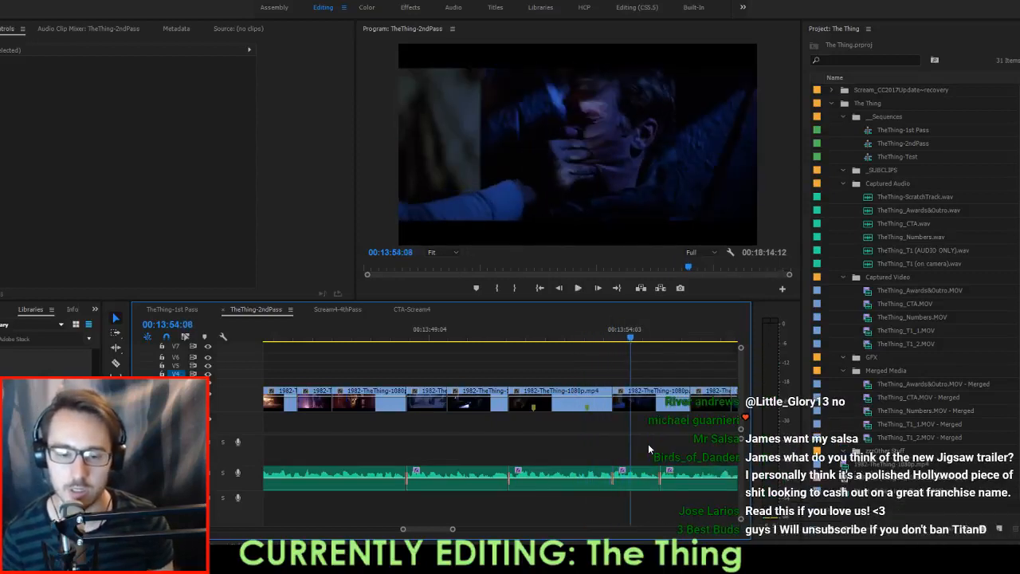
key(Down)
key(ctrl+z)
key(Up)
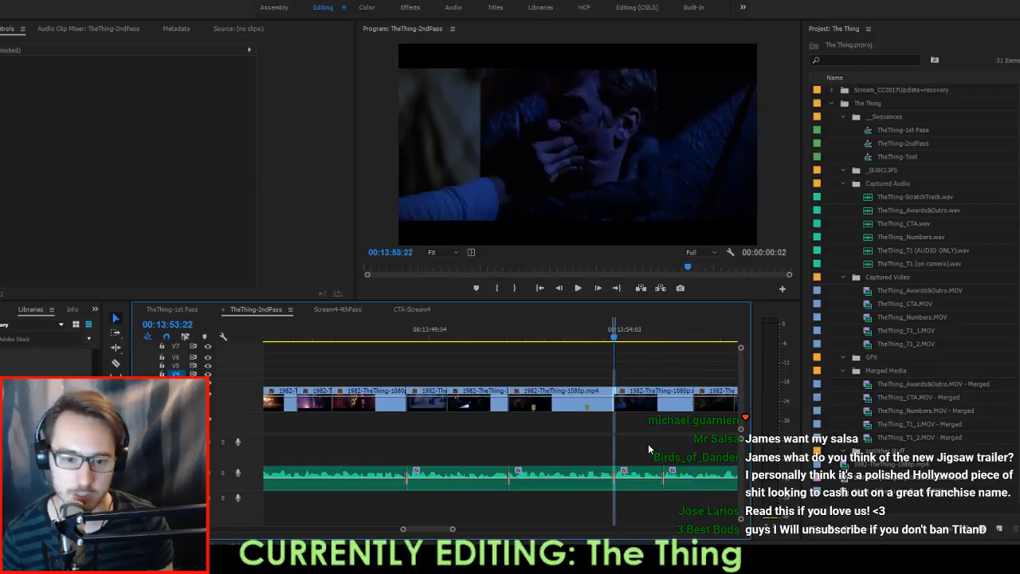
Extract a single frame at the cut near 00:13:53:21 and save the project.
key(Left)
key(Right)
key(Left)
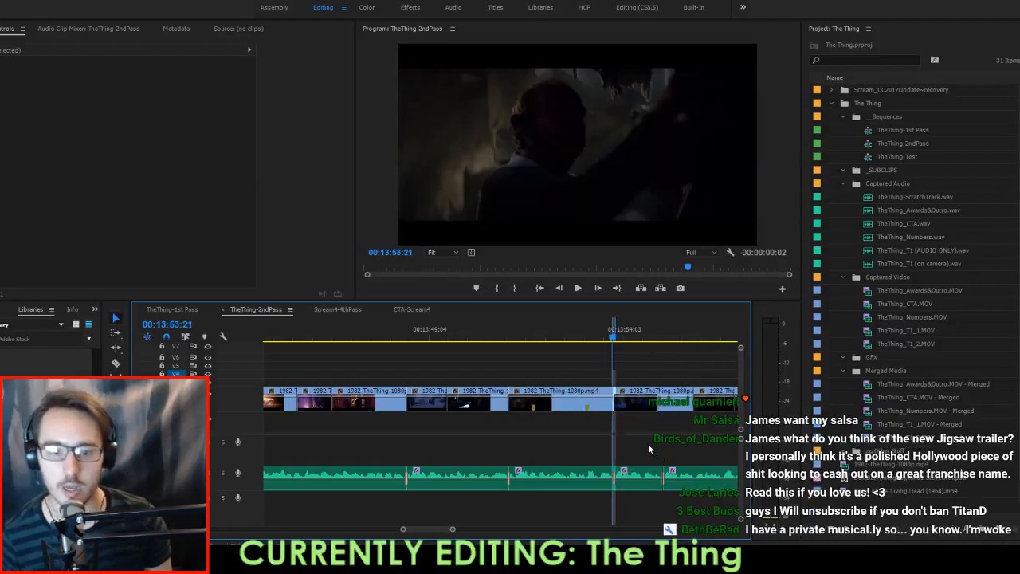
key(apostrophe)
key(shift+Left)
key(shift+Left)
key(shift+Left)
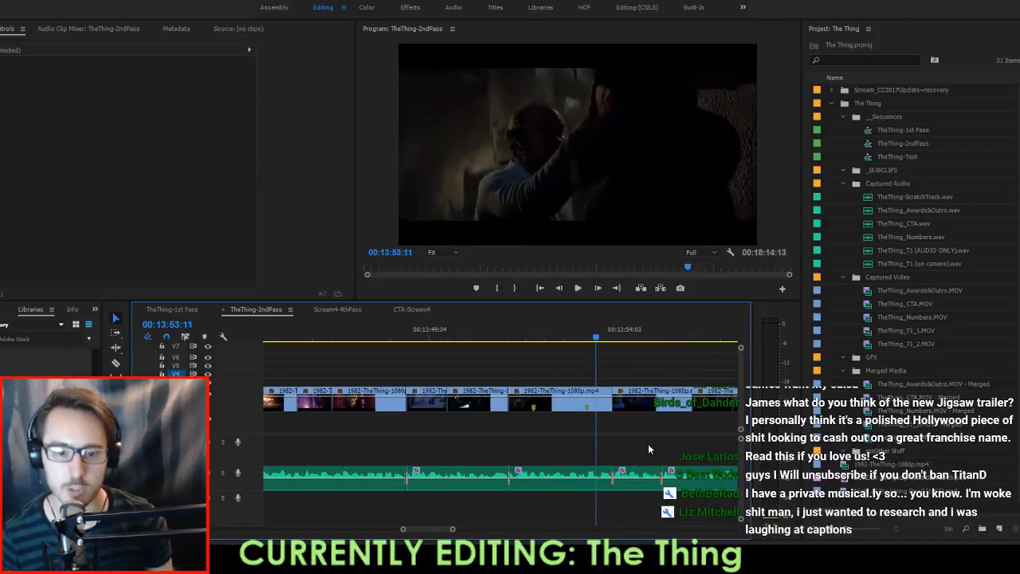
key(ctrl+s)
Step forward through the edit points from the last kill clips to the talking-head cut at 00:14:13:01.
key(Down)
key(Down)
key(Down)
key(Down)
key(Down)
key(Down)
key(Down)
key(Down)
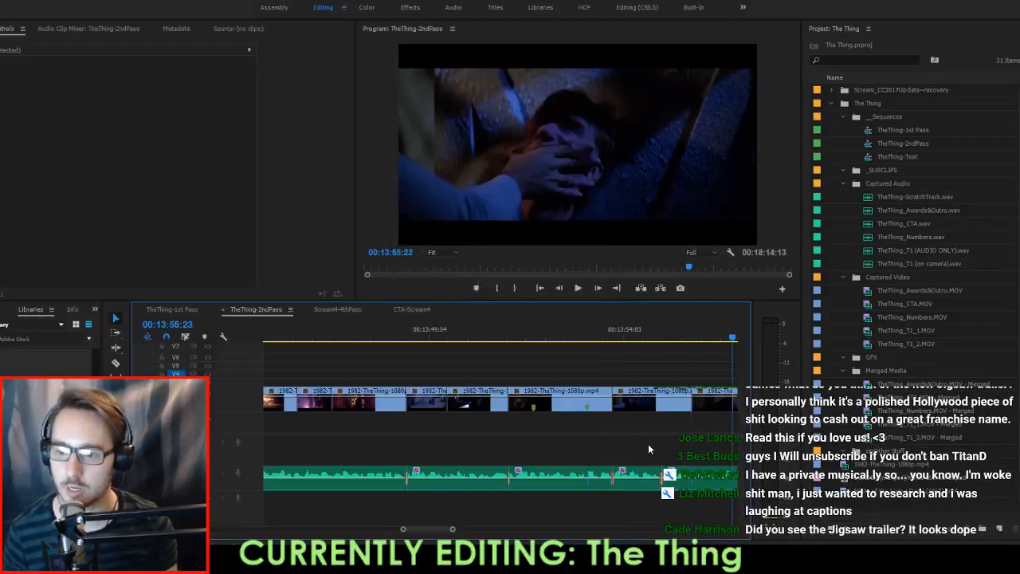
key(Down)
key(Down)
key(Down)
key(Down)
key(Down)
key(Down)
key(Down)
key(Down)
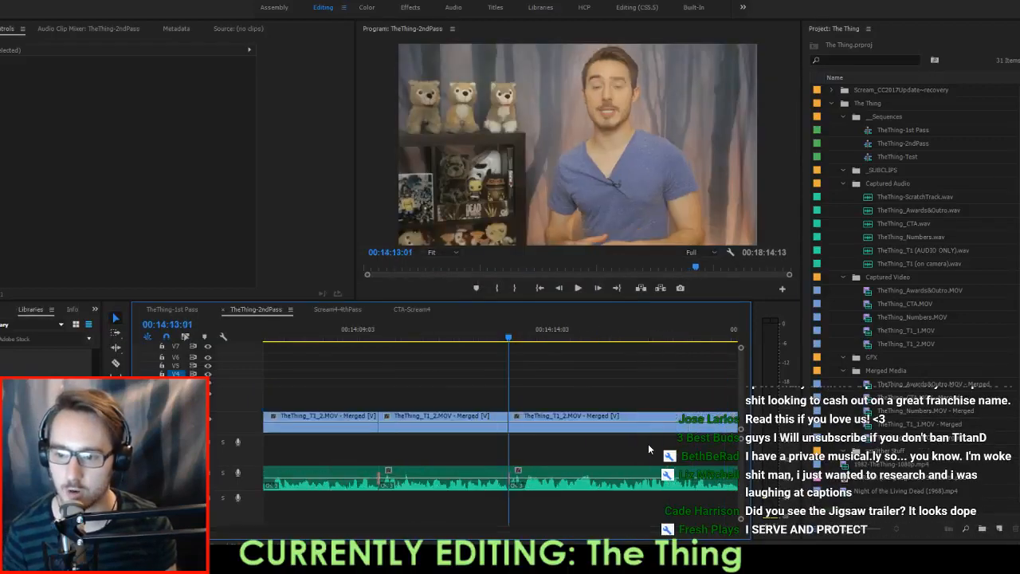
Step on through the TheThing_T1_2 talking-head cuts to 00:14:39:16 and save the project.
key(Down)
key(Down)
key(Down)
key(Down)
key(Down)
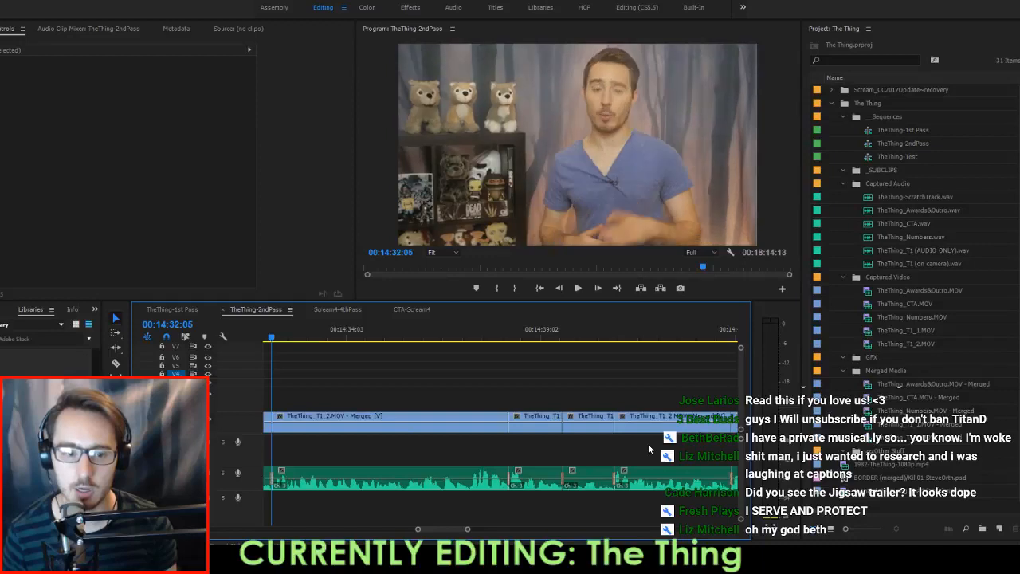
key(Down)
key(Down)
key(Down)
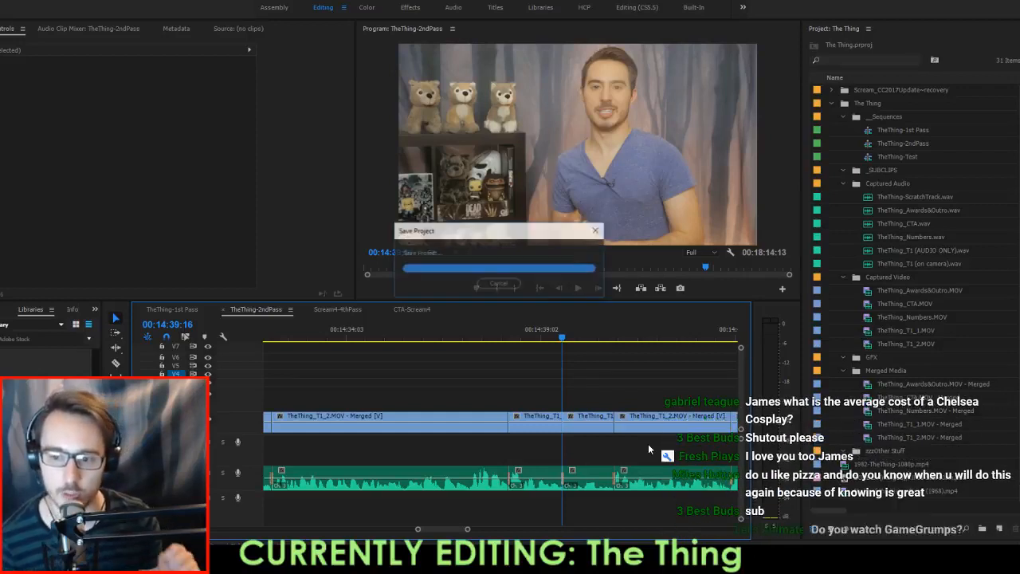
key(ctrl+s)
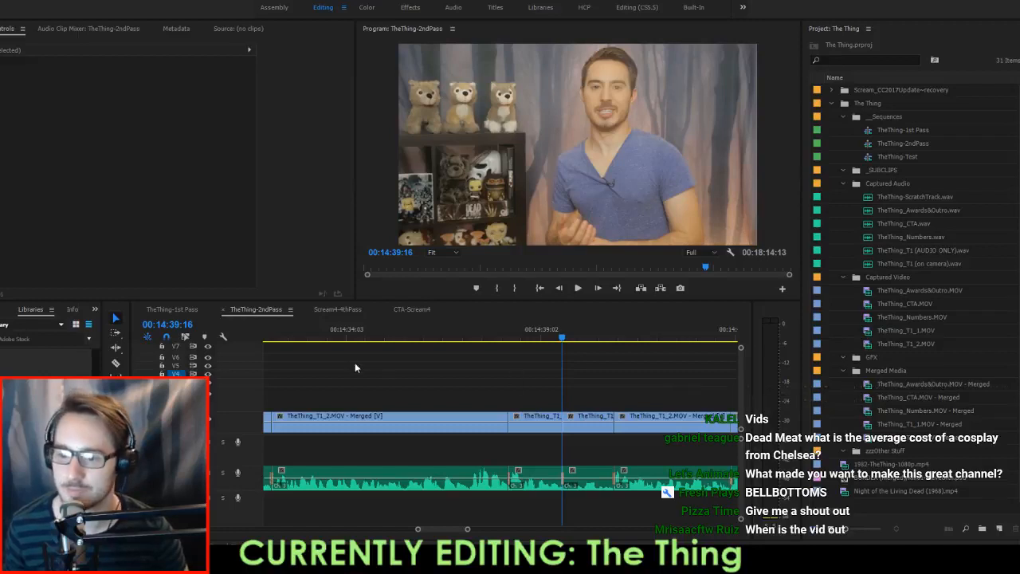
Play the talking-head section from about 00:14:36 and replay the lead-in to the cut near 00:14:44:00.
click(516, 392)
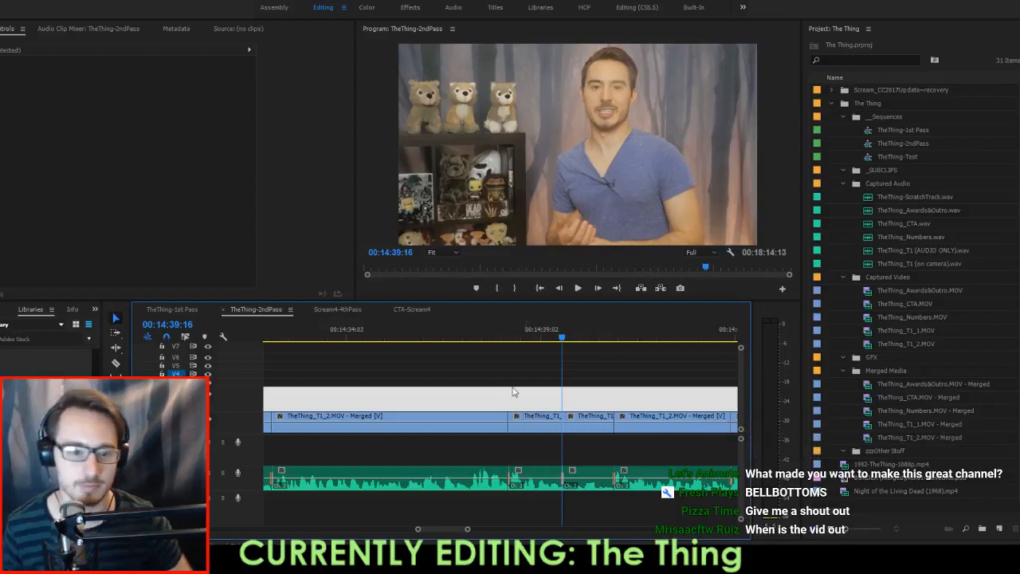
click(440, 341)
key(space)
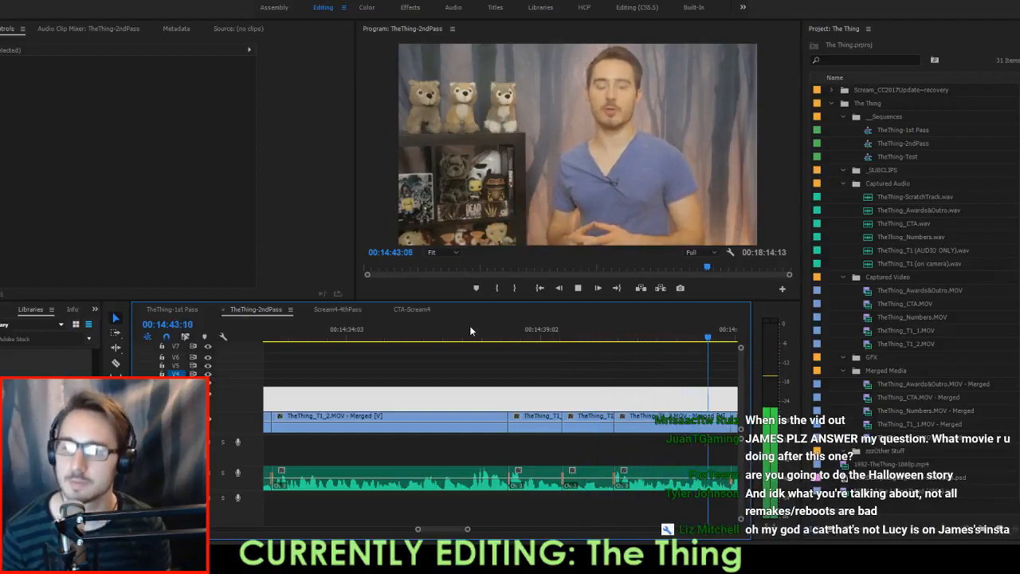
key(space)
key(shift+Left)
key(shift+Left)
key(shift+Left)
key(shift+Left)
key(shift+Left)
key(shift+Left)
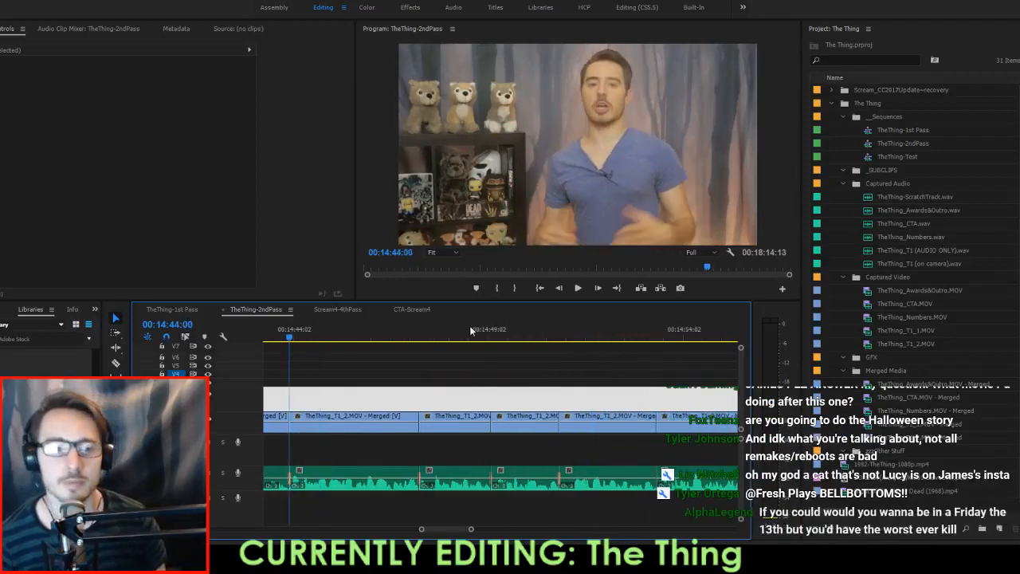
key(shift+Left)
key(shift+Left)
key(space)
key(space)
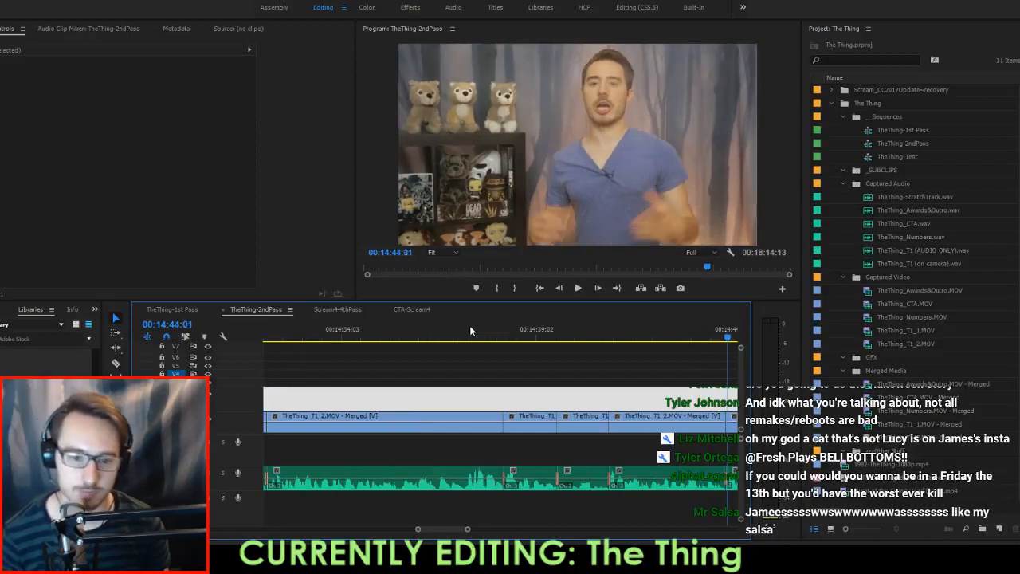
Mark two frames around the cut near 00:14:44:00 and extract them, closing the gap.
key(Left)
key(Left)
key(i)
key(Right)
key(o)
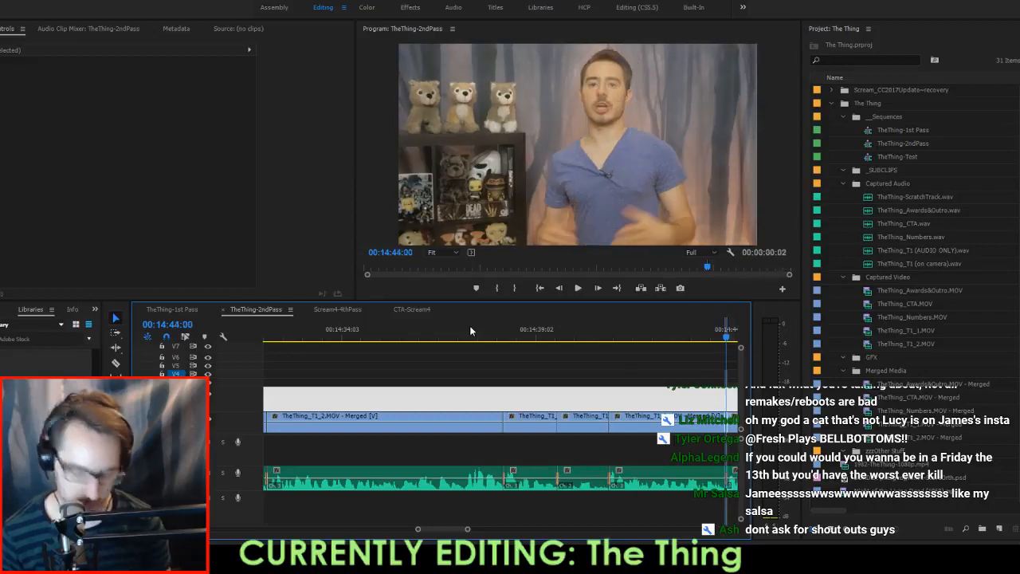
key(apostrophe)
Play the talking-head section from 00:14:43:03 to 00:15:01:10 to check its cuts.
key(shift+Left)
key(shift+Left)
key(shift+Left)
key(shift+Left)
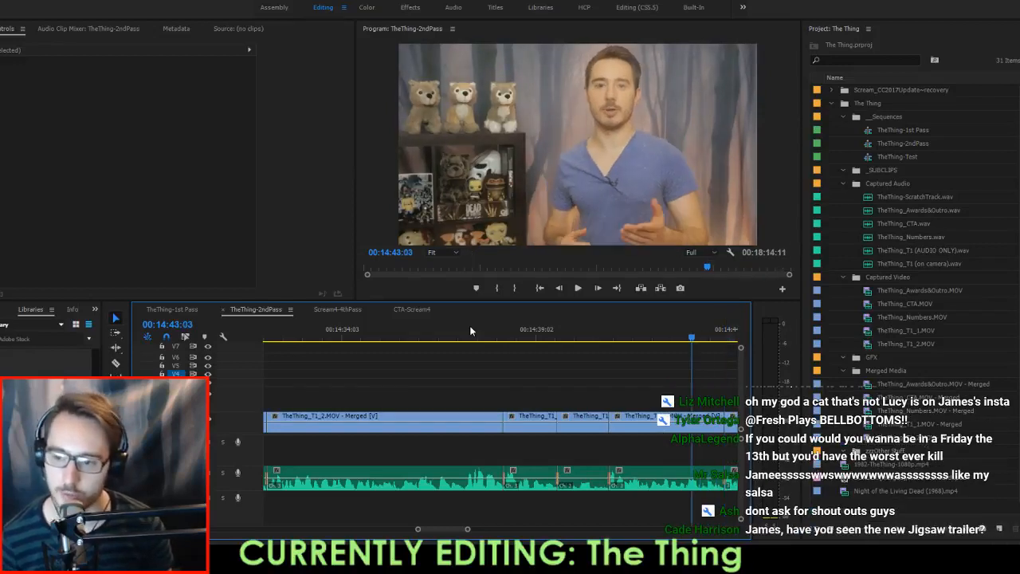
key(space)
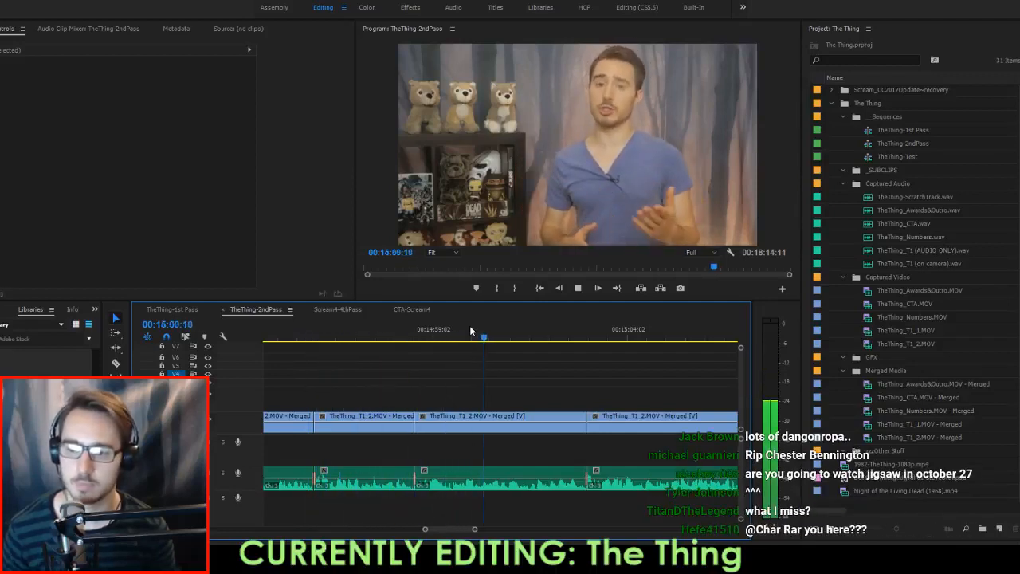
key(space)
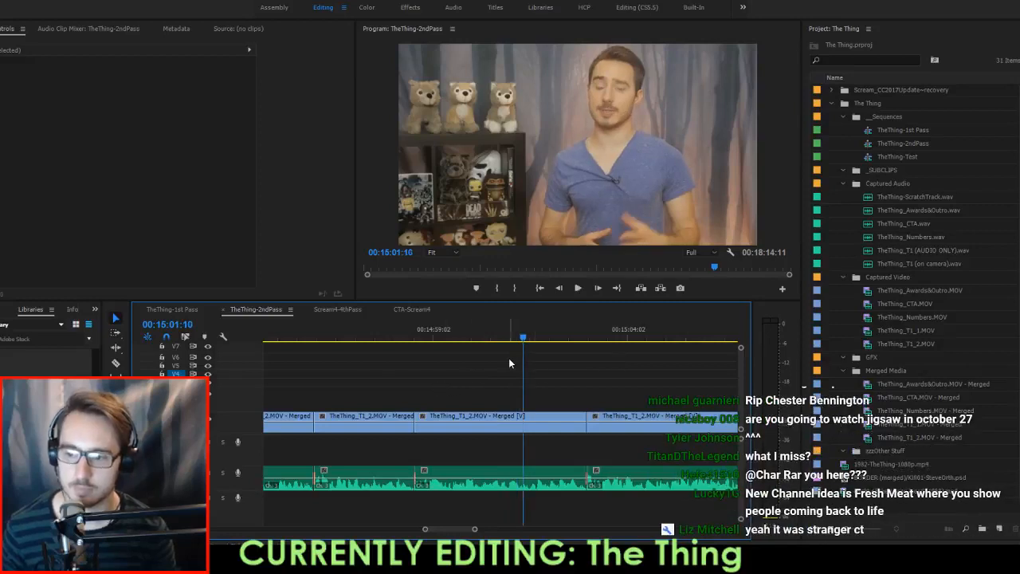
Ripple-extend the end of the TheThing_T1_2 clip ending just before 00:14:59 by one frame and save the project.
click(382, 420)
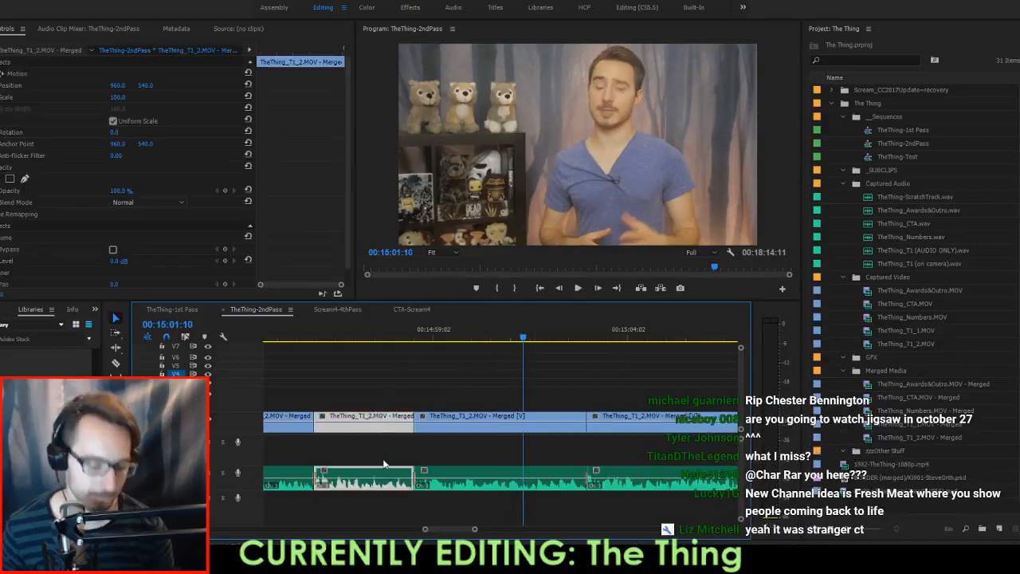
key(b)
drag(411, 424, 412, 424)
click(391, 338)
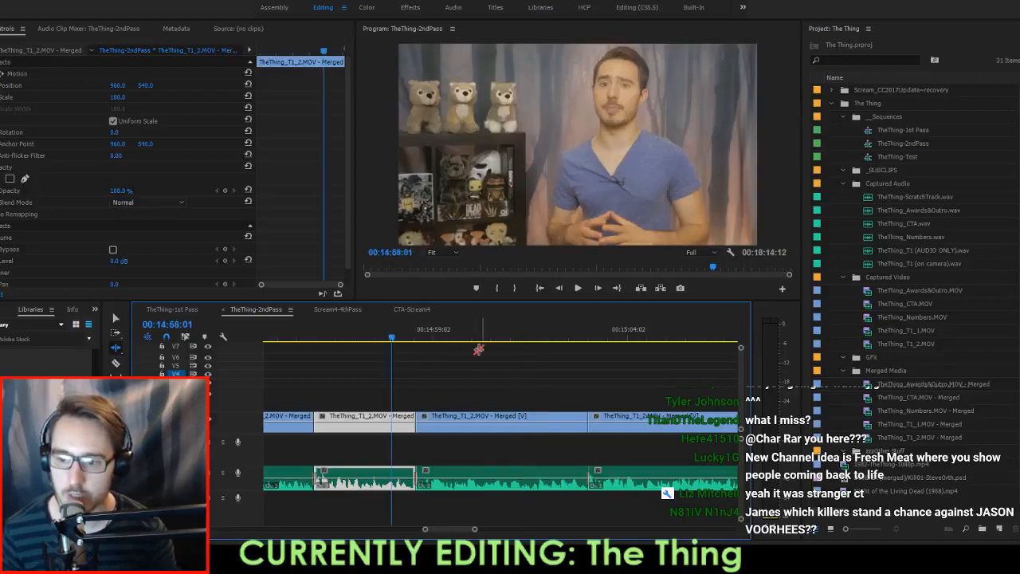
key(ctrl+s)
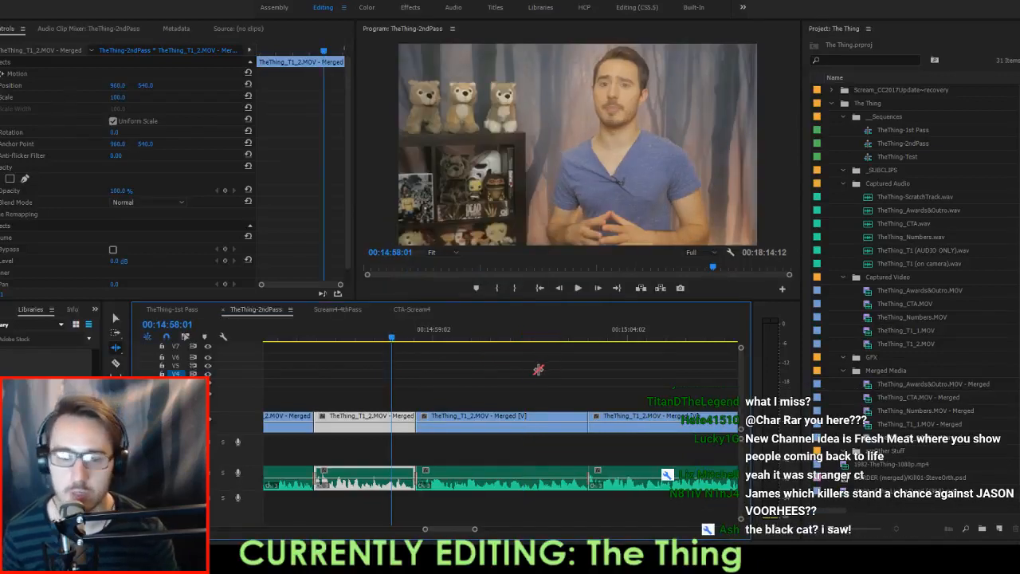
Play the adjusted talking-head cut from 00:14:58:01 through to 00:15:08:22.
click(536, 373)
key(space)
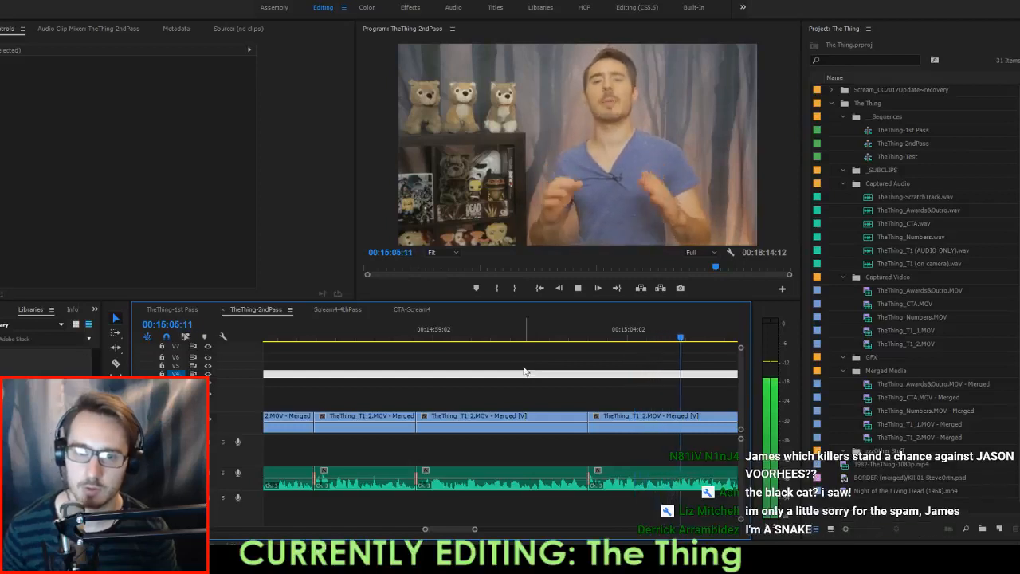
scroll(663, 403, down, 2)
scroll(660, 407, down, 3)
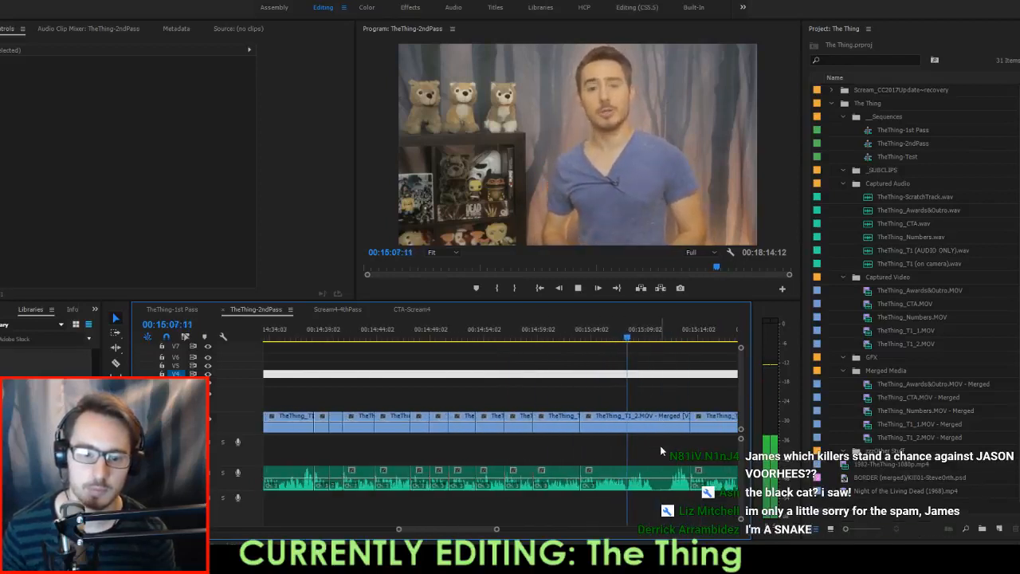
scroll(638, 442, down, 3)
key(space)
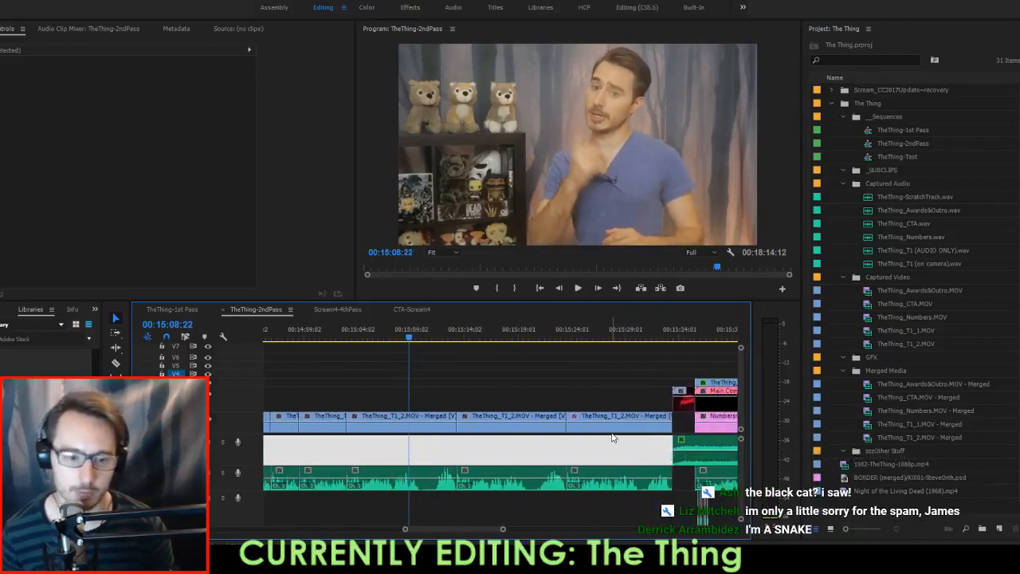
Play the closing talking-head clips from the cut at 00:15:03:02 up to The Numbers title card.
key(Up)
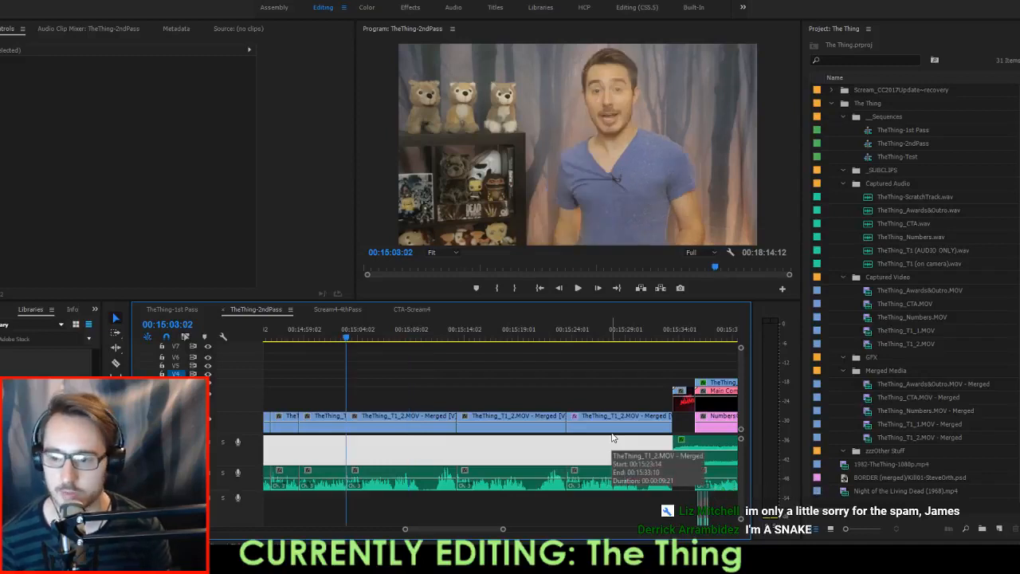
key(space)
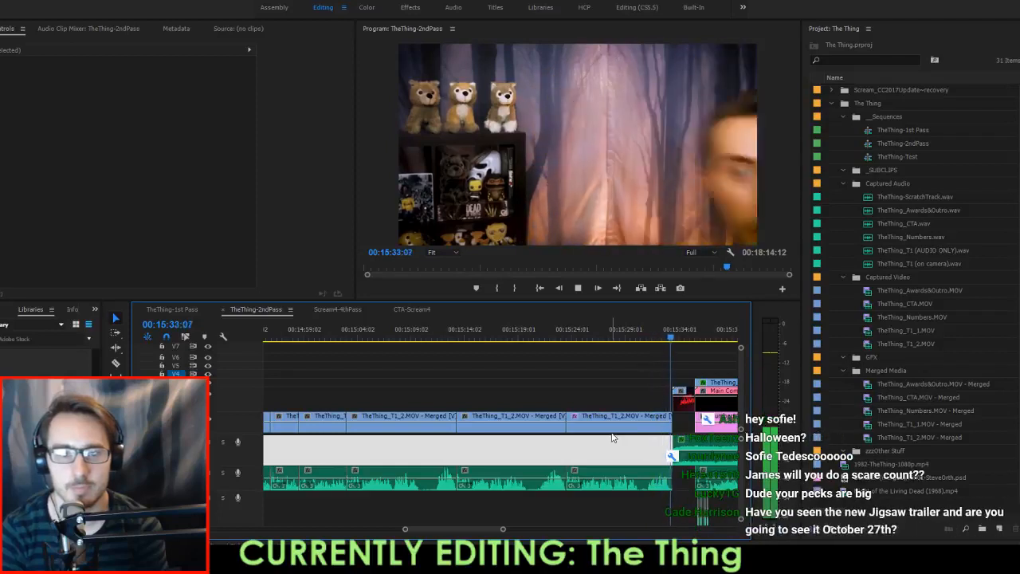
key(space)
Extract the two TheThing_T1_2 clips between 00:15:03:02 and 00:15:23:14, closing the gap.
key(Up)
key(Up)
key(Up)
key(Up)
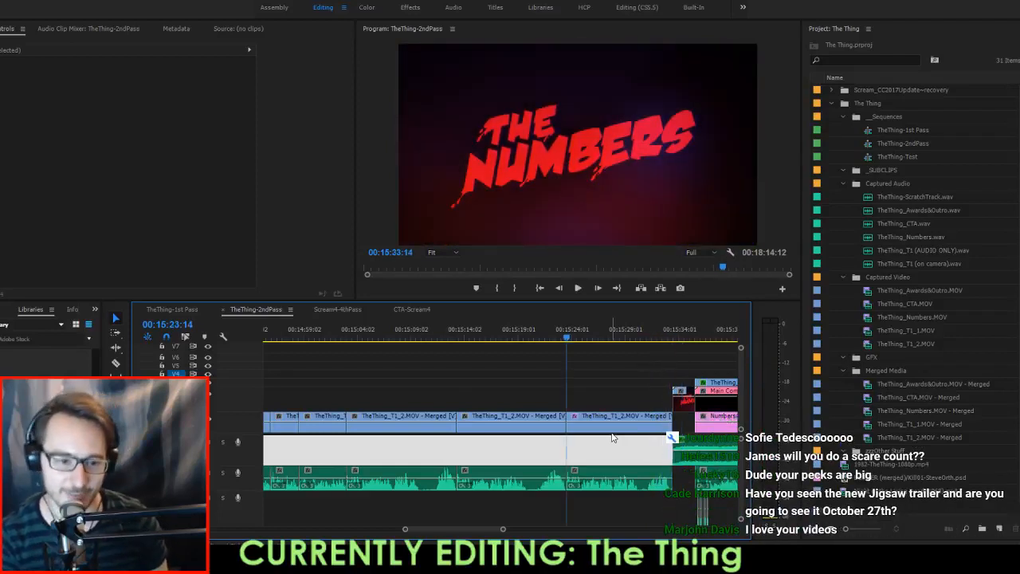
key(i)
key(Down)
key(Down)
key(o)
key(apostrophe)
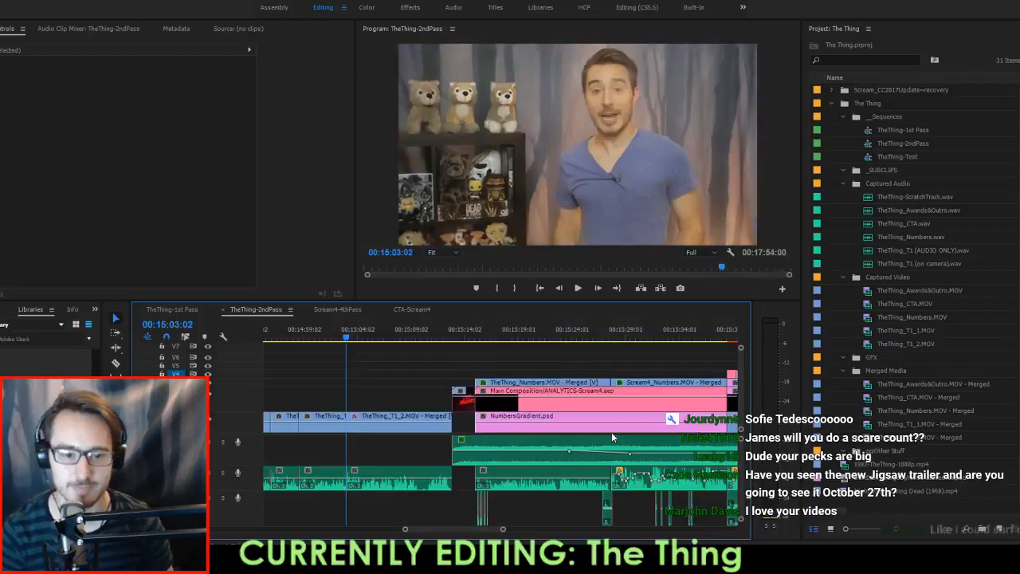
Play the tightened talking-head cut from 00:15:02:16 through to 00:15:12:08.
key(shift+Left)
key(shift+Left)
key(shift+Left)
key(shift+Left)
key(shift+Left)
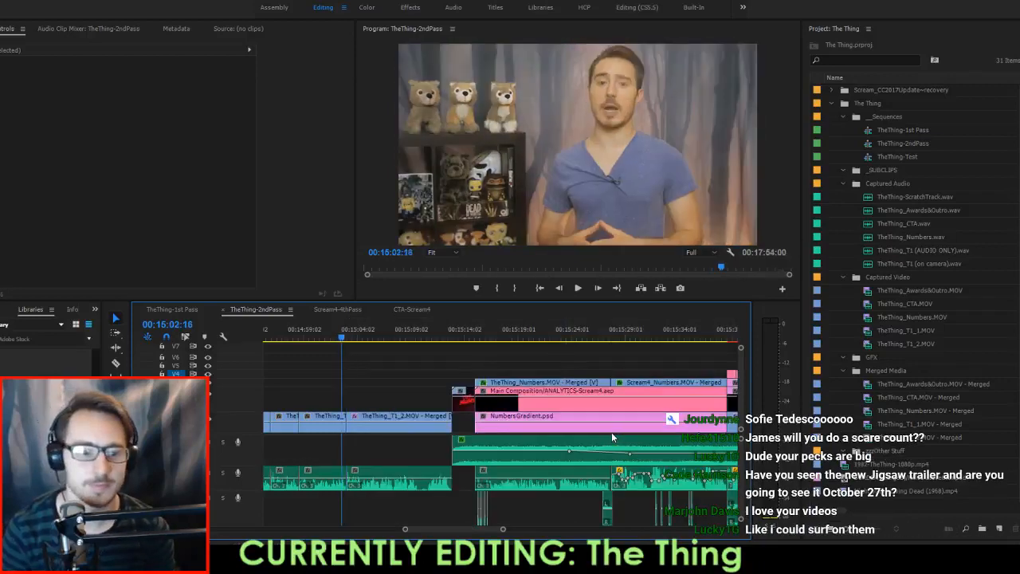
key(space)
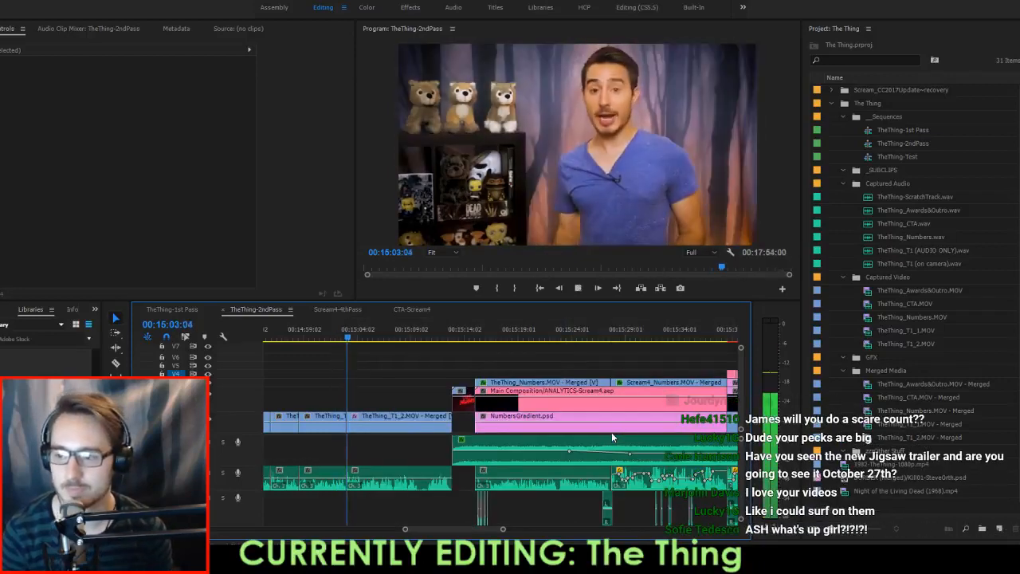
click(366, 441)
scroll(402, 448, up, 2)
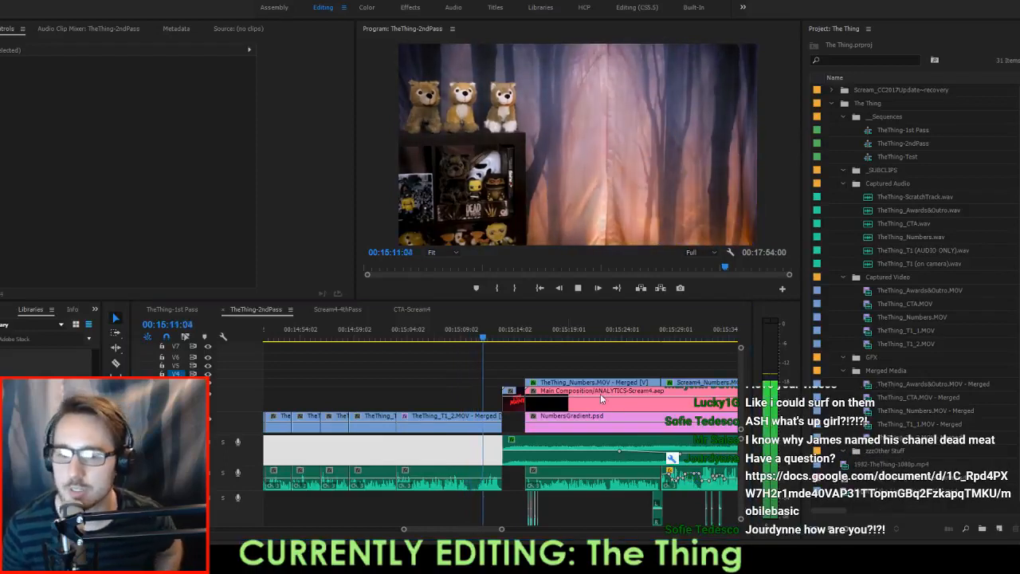
click(429, 399)
key(space)
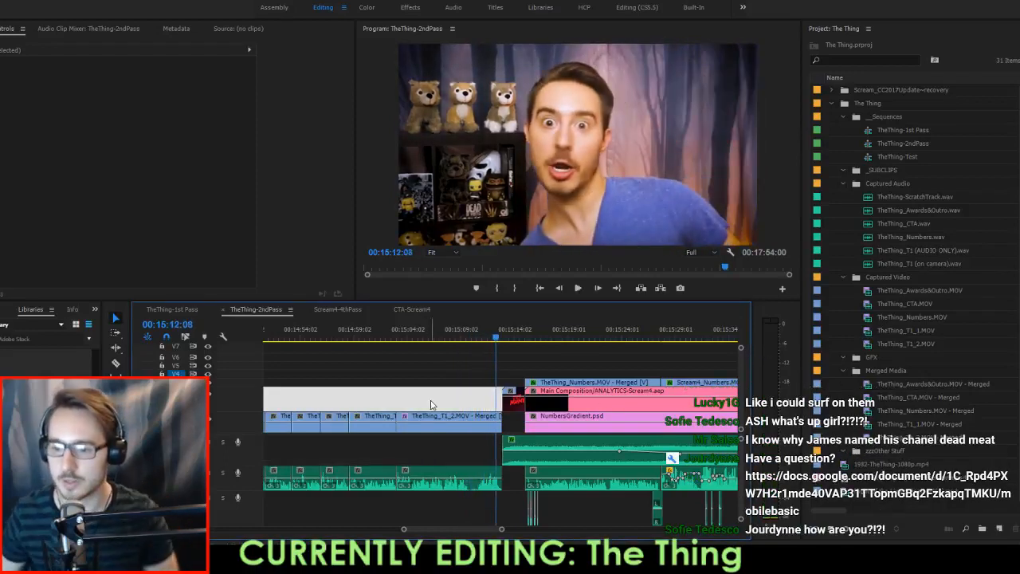
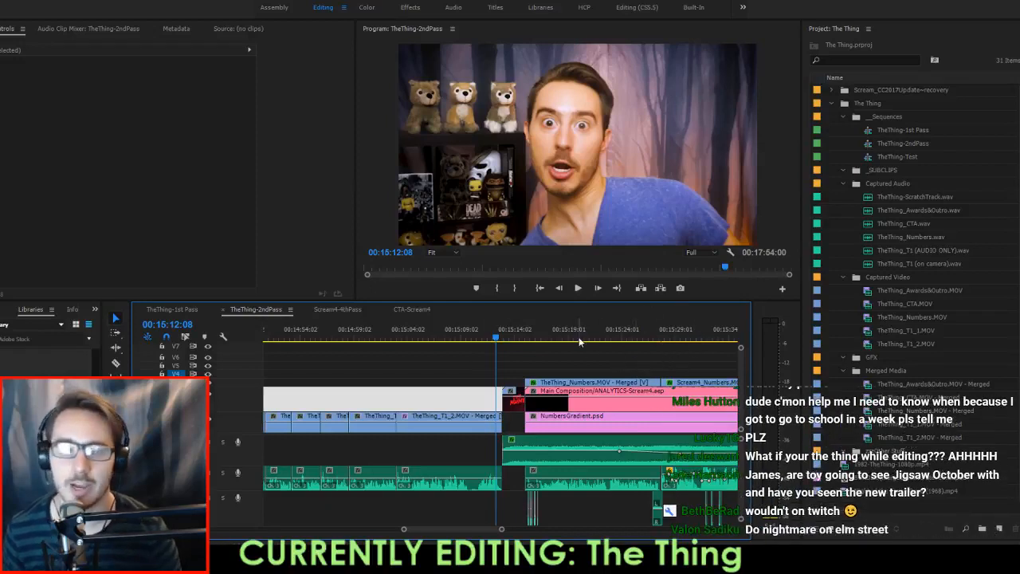
Play from 00:15:12:08 through The Numbers title card into the opening of the statistics section at 00:15:17:10.
click(584, 363)
key(space)
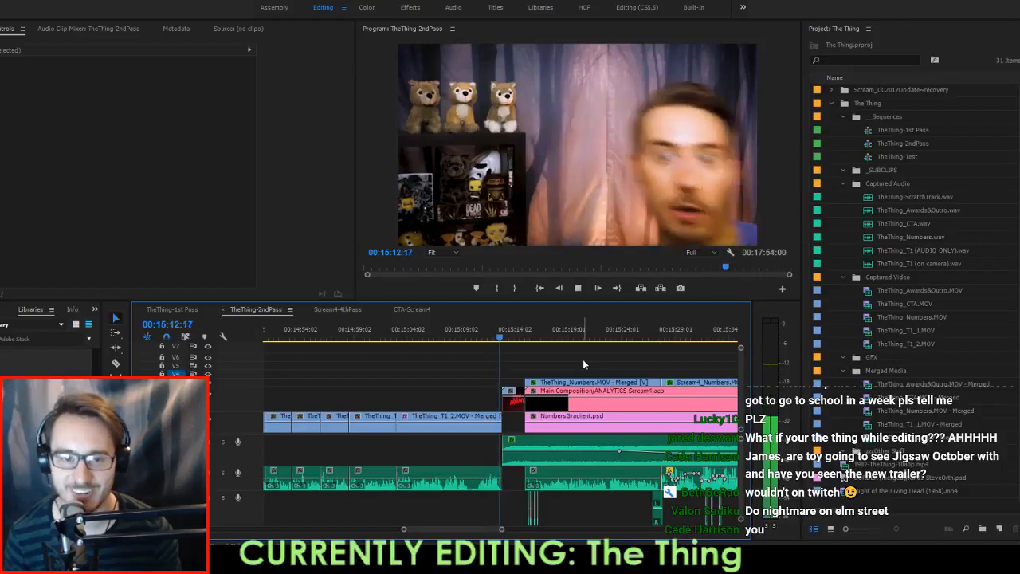
key(Up)
key(Up)
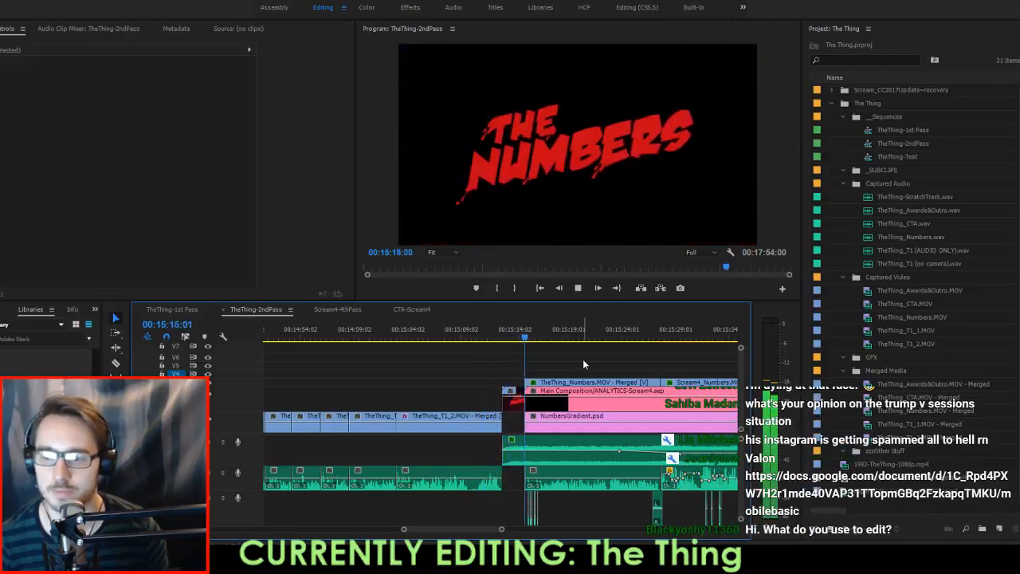
key(space)
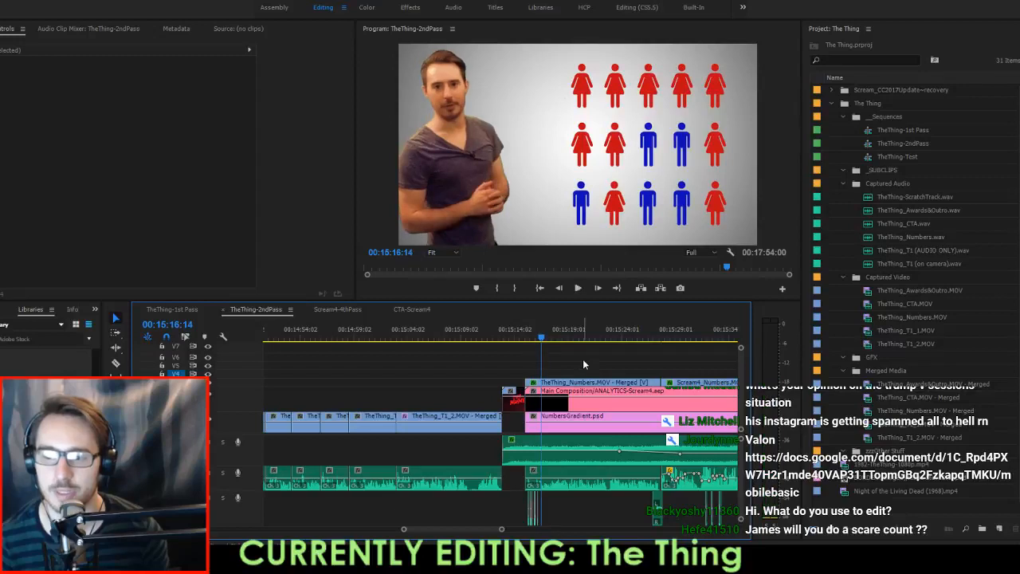
key(space)
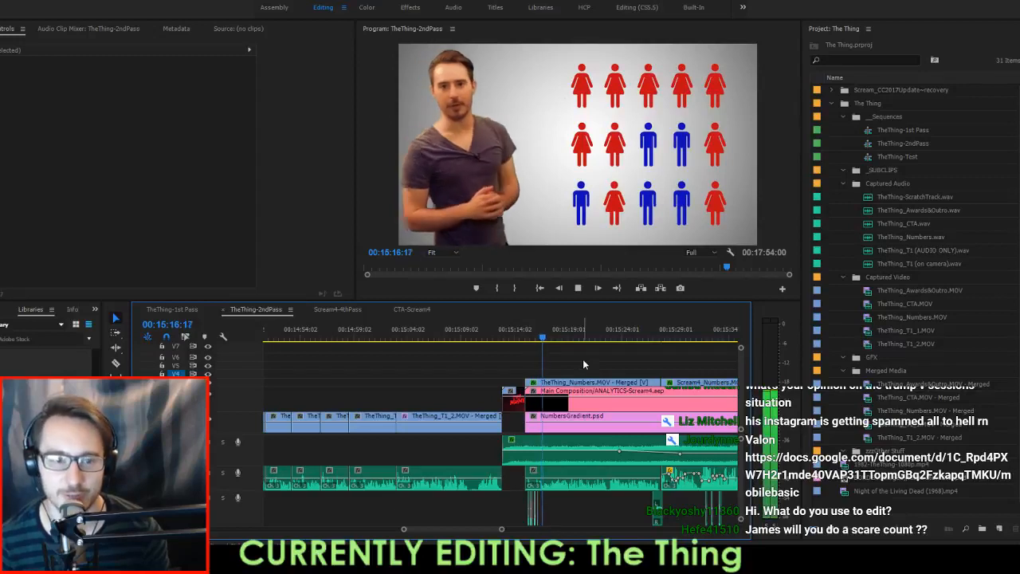
key(space)
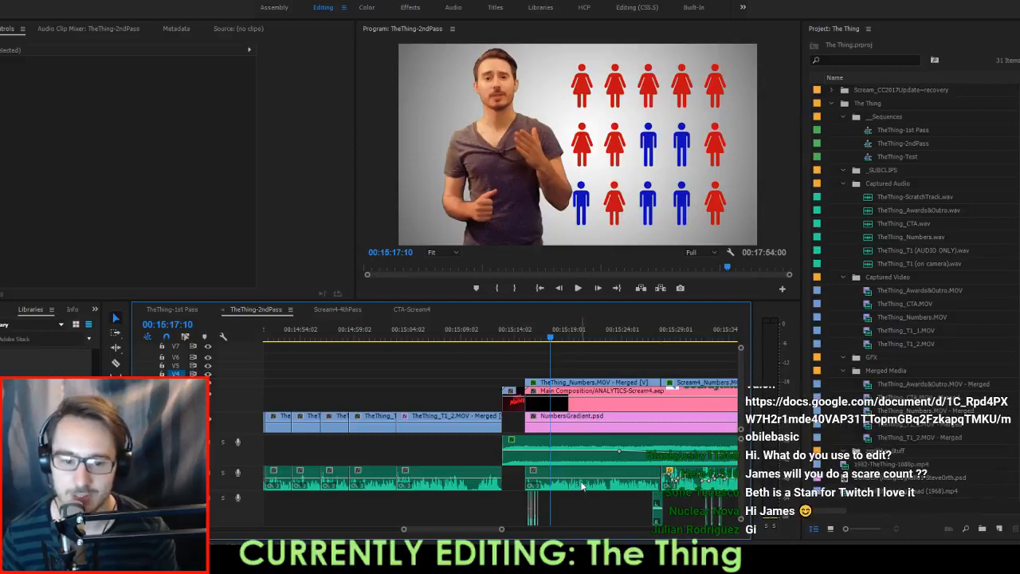
Return to the start of the talking-head section at 00:14:03:08 and play its opening second.
scroll(518, 472, up, 8)
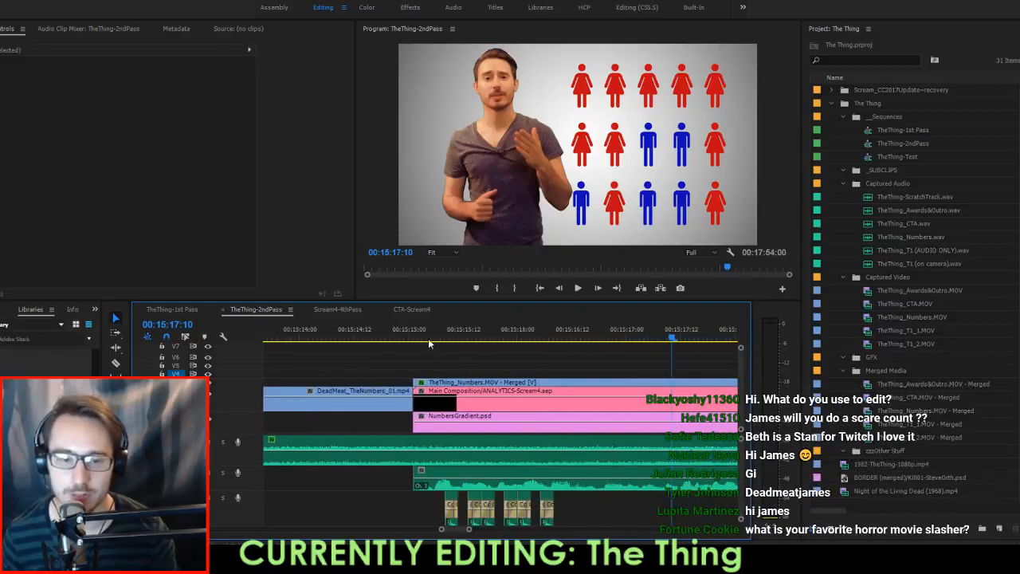
scroll(596, 484, down, 2)
scroll(595, 478, down, 3)
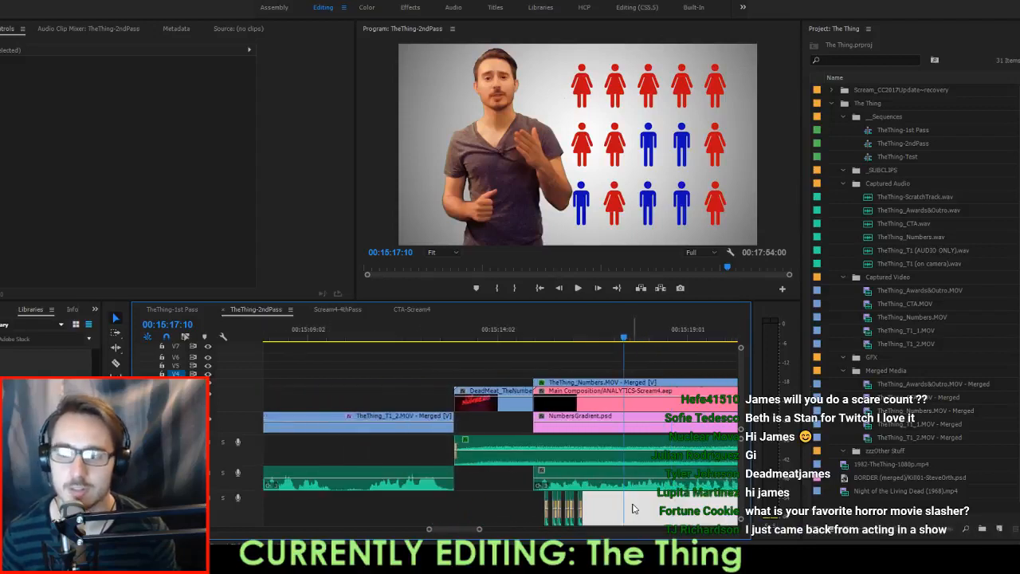
scroll(626, 490, up, 3)
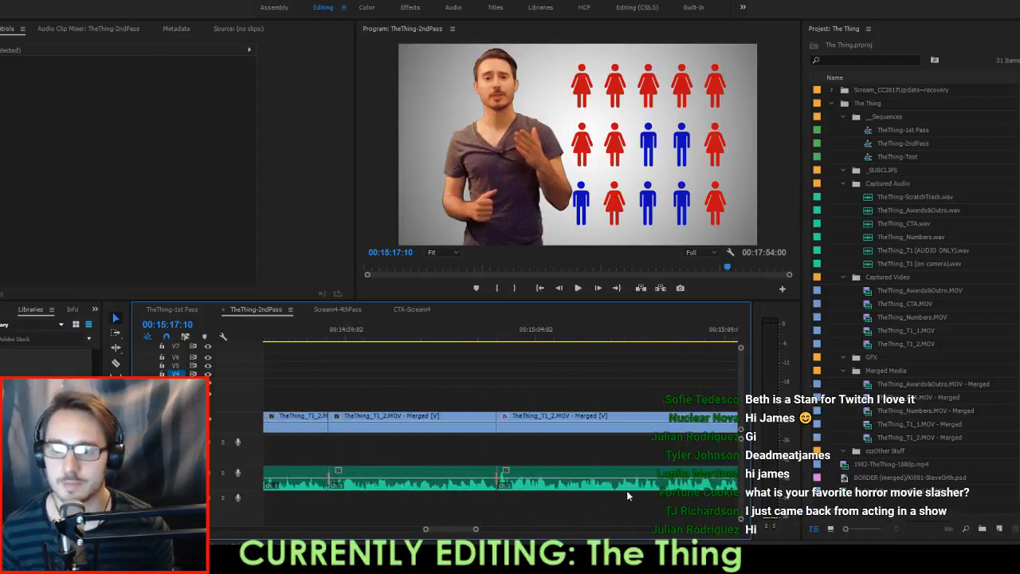
scroll(566, 426, down, 6)
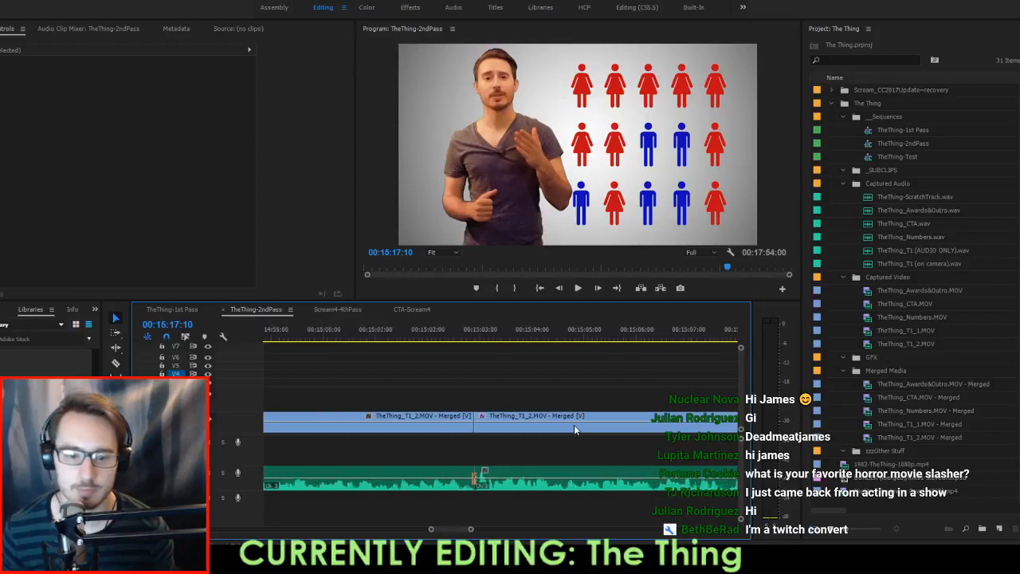
click(502, 329)
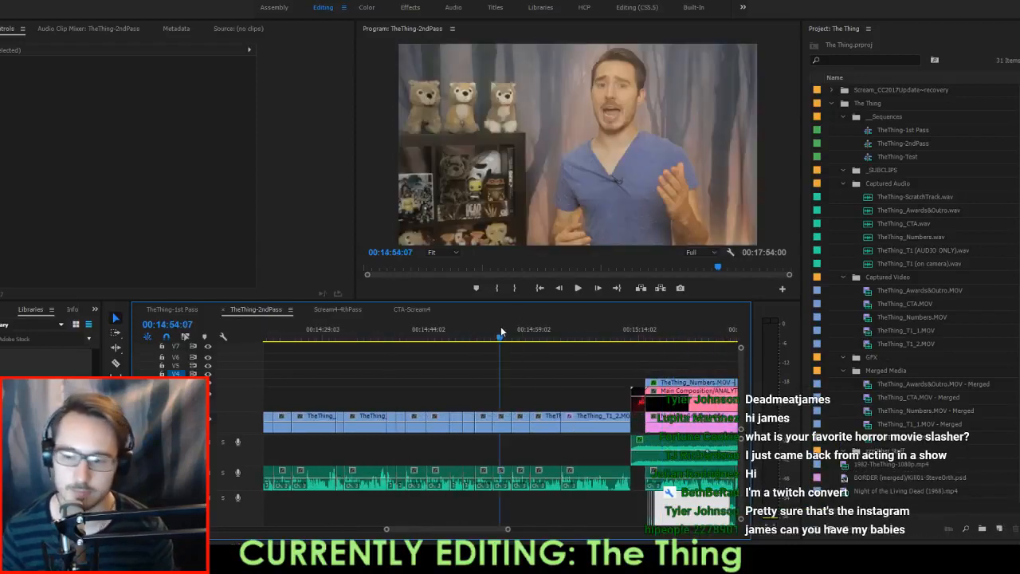
key(Up)
key(Up)
key(Up)
key(Up)
key(Up)
key(Up)
key(Up)
key(Up)
key(Up)
key(Up)
key(Up)
key(Up)
key(Up)
key(Up)
key(Up)
key(Up)
key(Up)
key(Up)
key(Up)
key(Up)
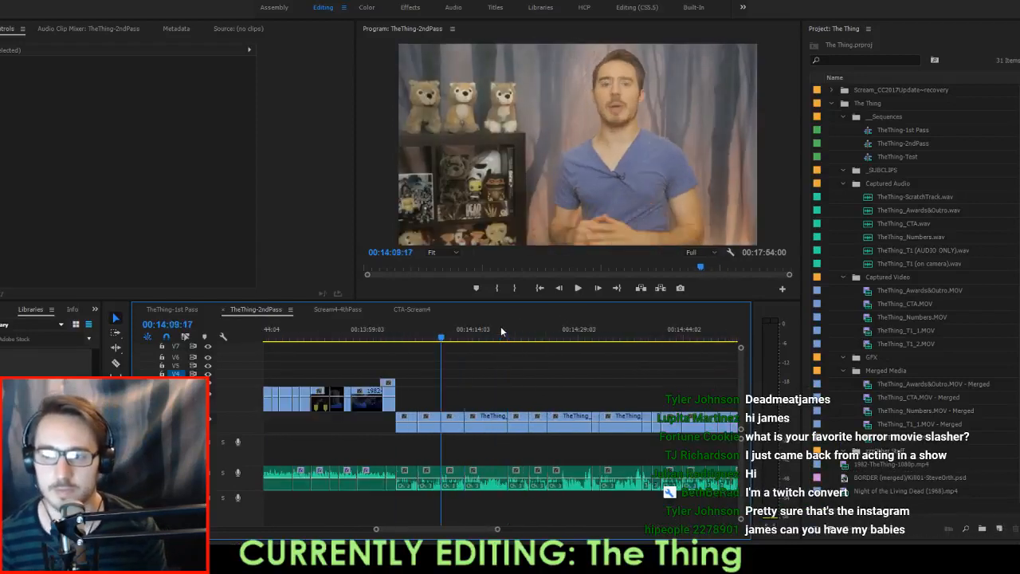
key(space)
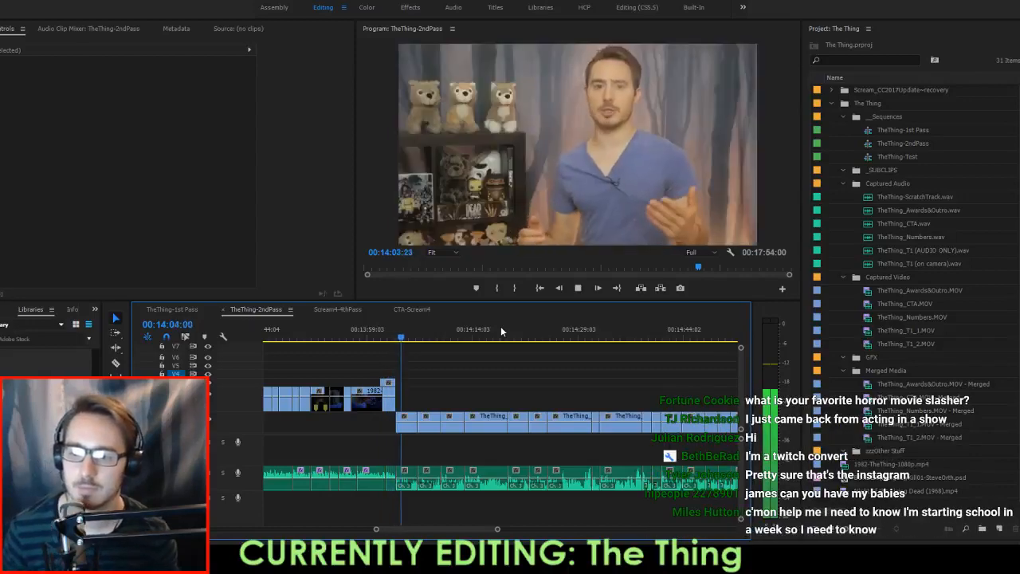
key(space)
Adjust the audio gain of all talking-head clips from 00:14:03:08 up to The Numbers title card and save the project.
scroll(463, 403, down, 2)
scroll(460, 412, down, 2)
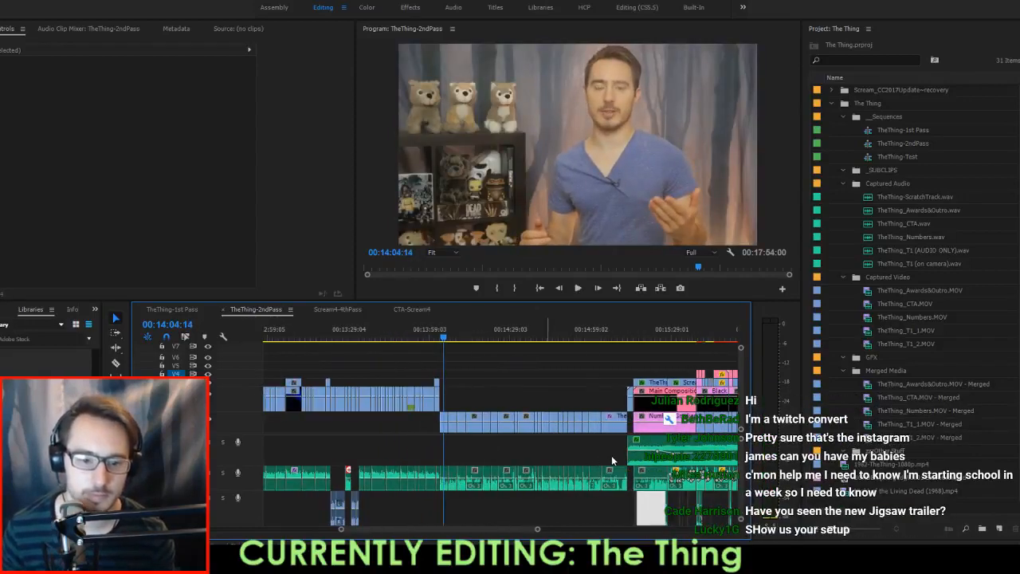
drag(612, 455, 445, 491)
key(g)
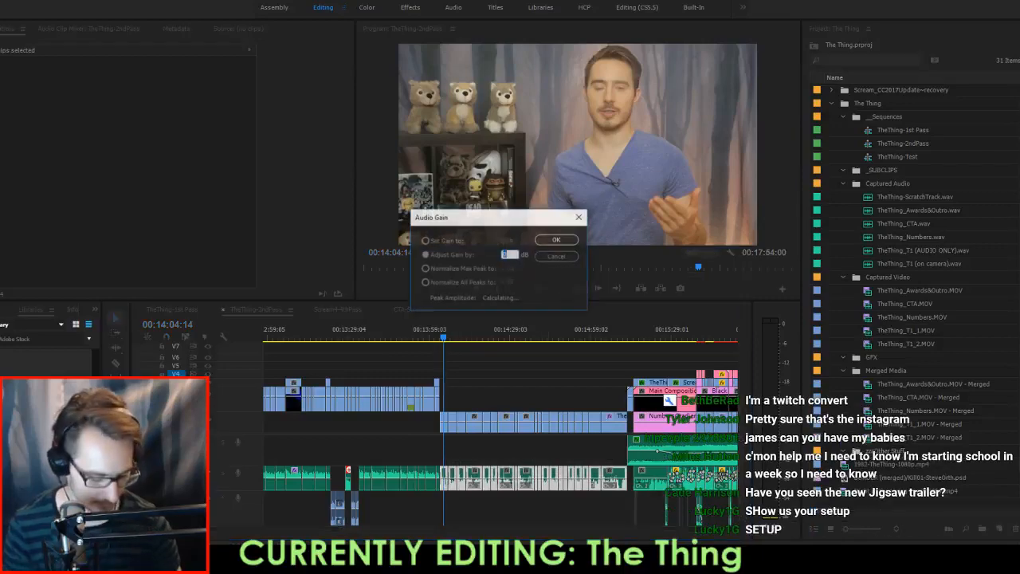
key(Return)
scroll(439, 403, up, 3)
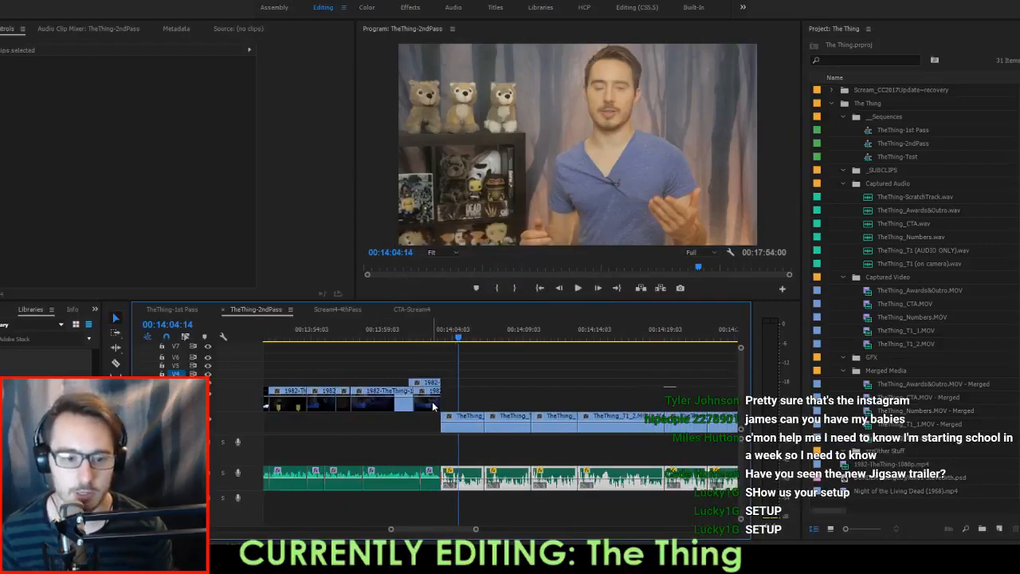
click(503, 401)
key(Up)
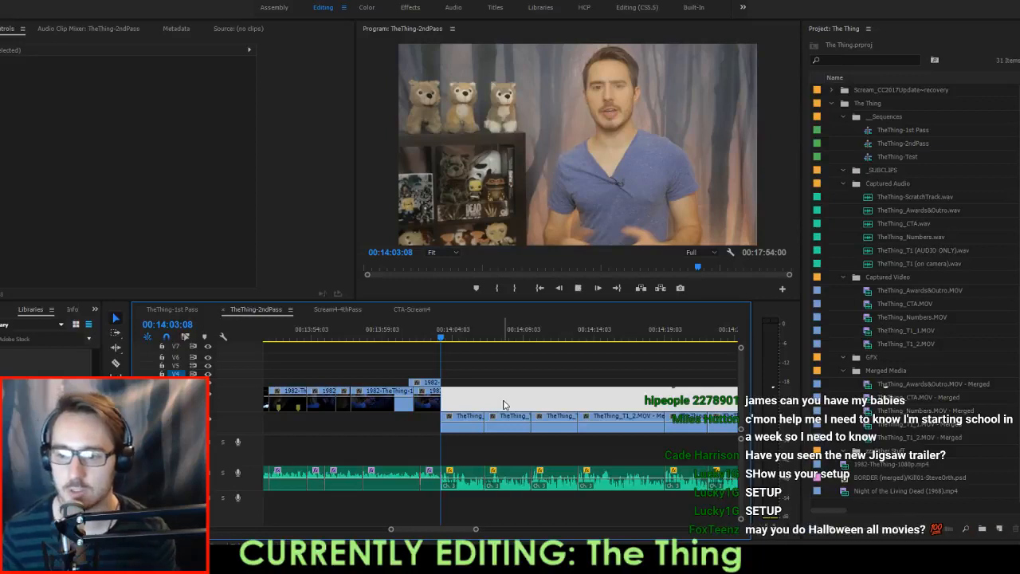
key(space)
key(ctrl+s)
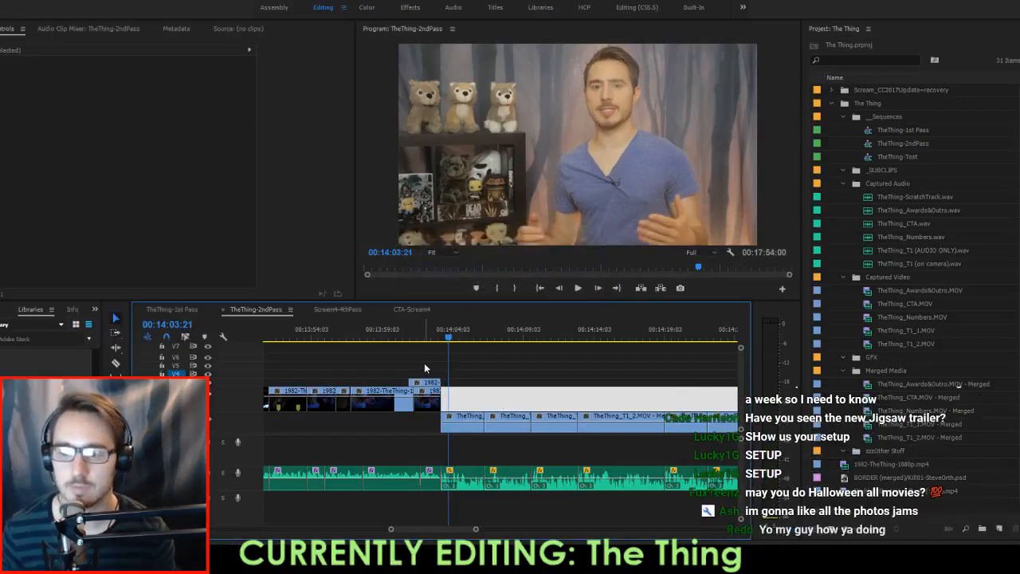
Play across the transition from the film footage into the talking-head section, then return to the cut at 00:14:03:08.
click(409, 337)
key(space)
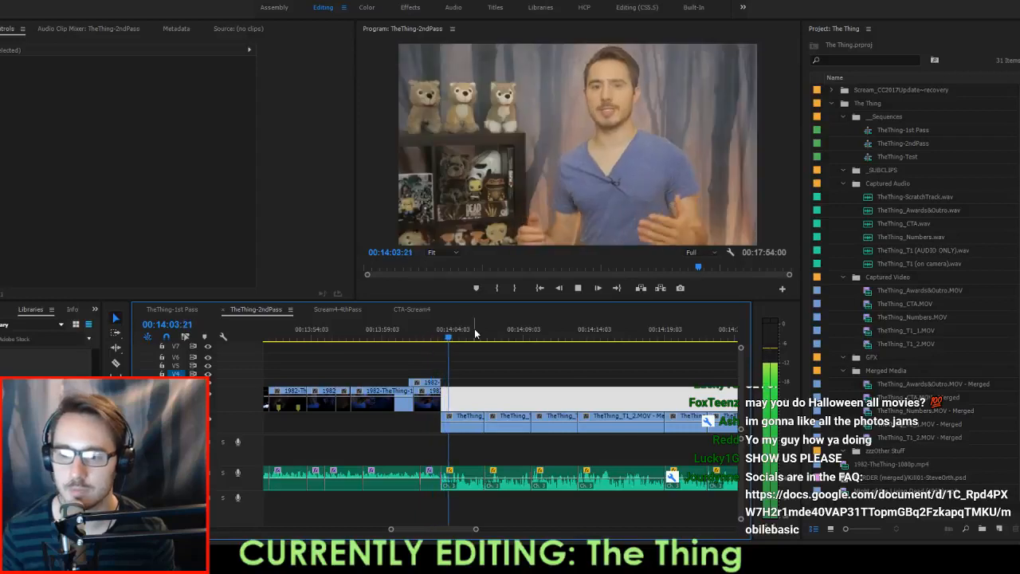
key(space)
click(441, 337)
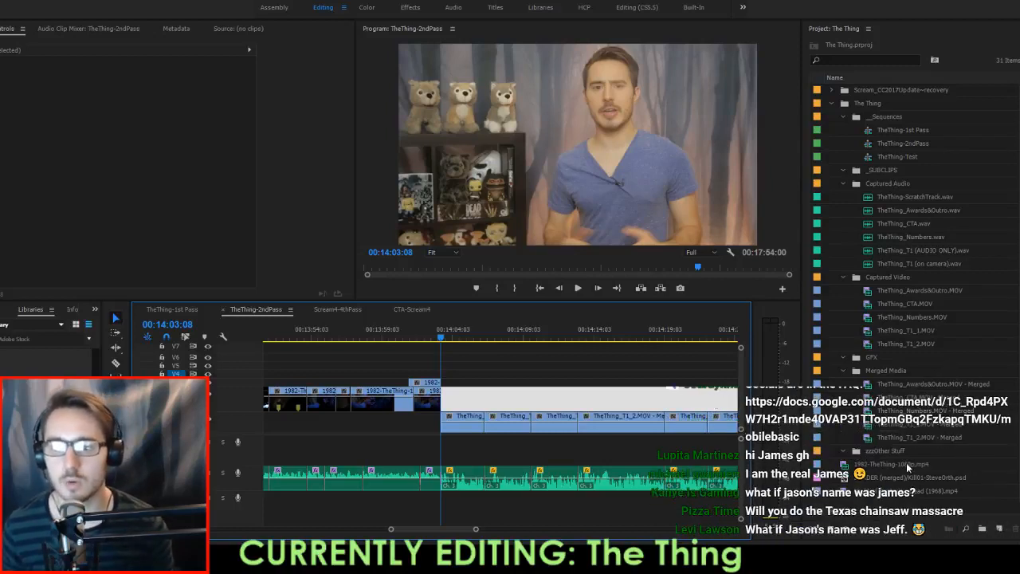
Load 1982-TheThing-1080p.mp4 as source footage, skim its end credits and save the project.
double_click(906, 462)
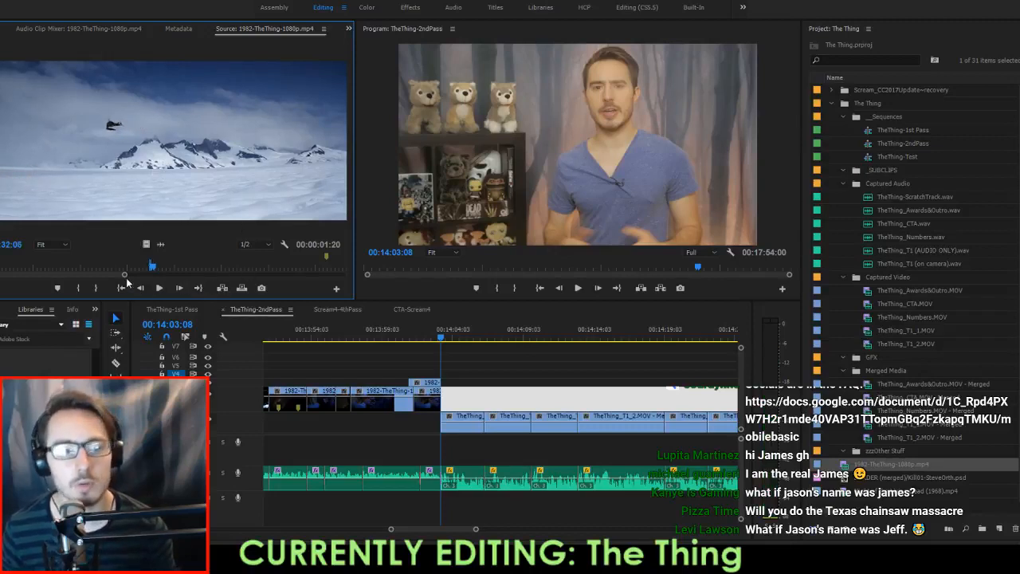
drag(113, 275, 348, 289)
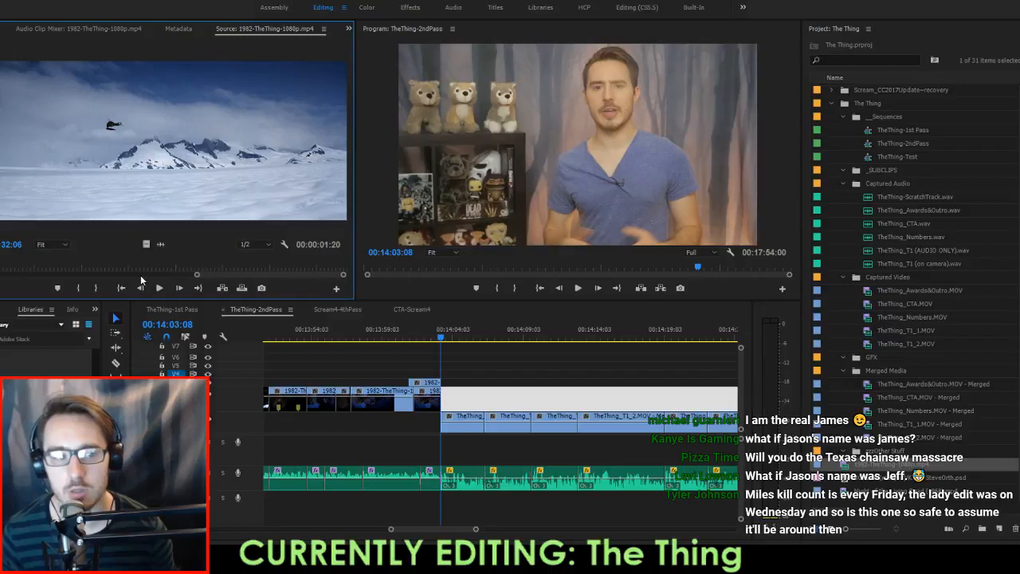
click(109, 267)
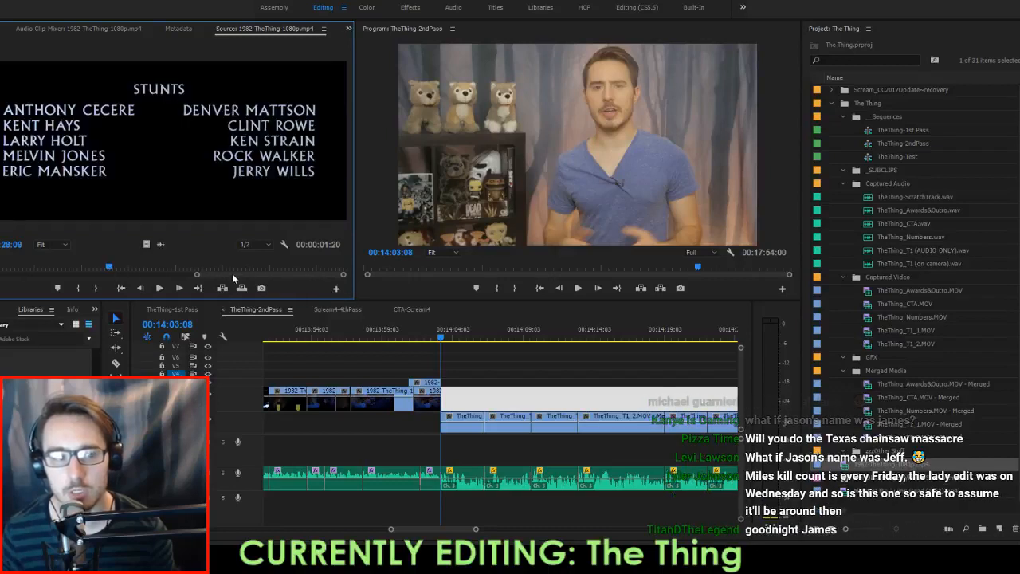
click(246, 270)
drag(242, 274, 210, 272)
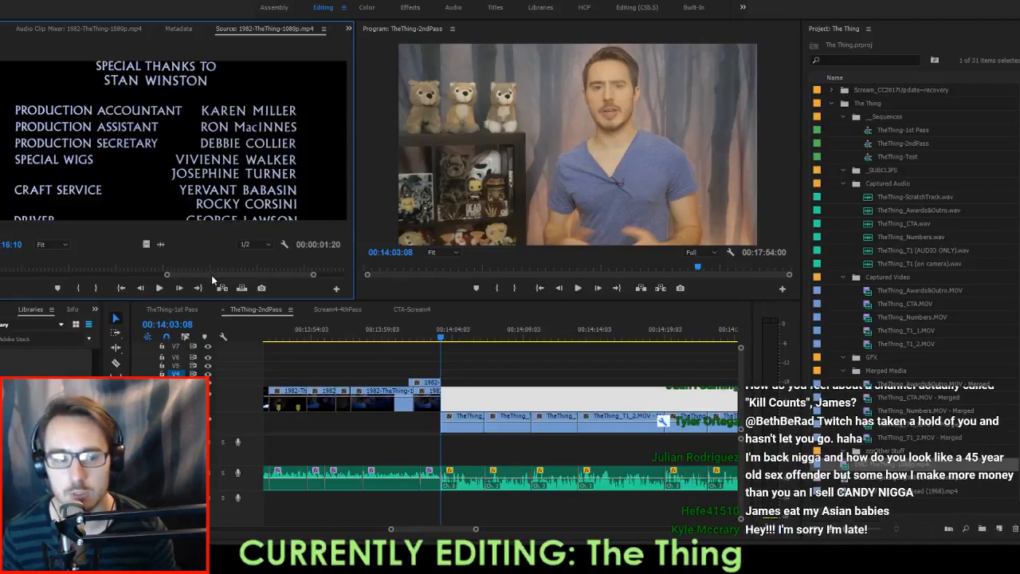
drag(211, 275, 216, 278)
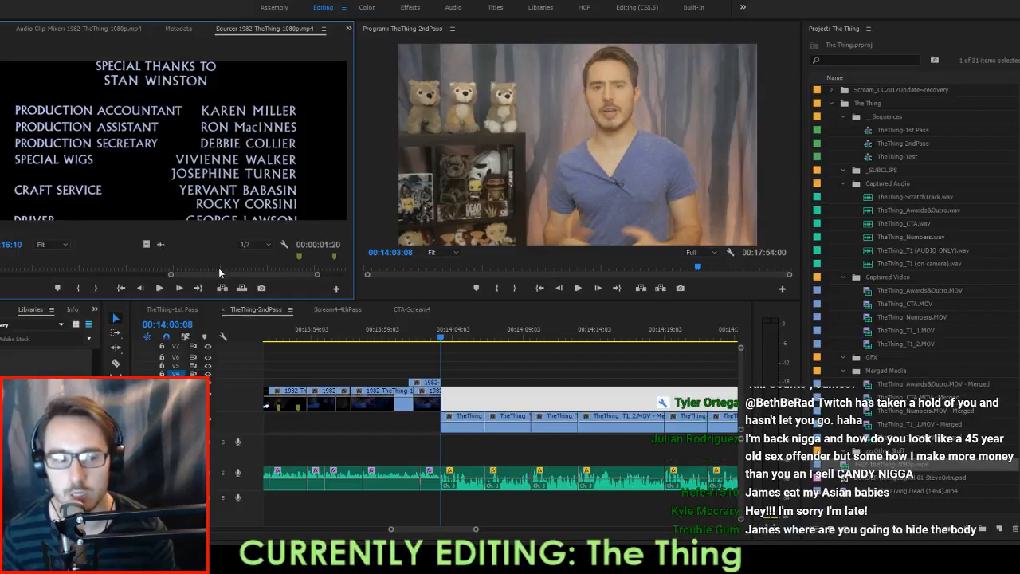
key(ctrl+s)
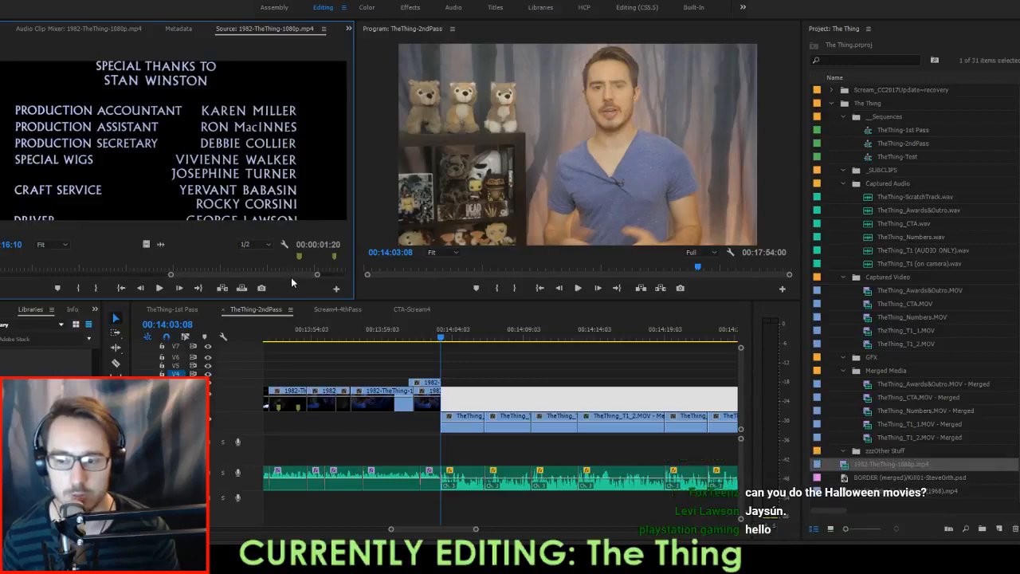
Skim the 1982-TheThing-1080p.mp4 source footage before the end credits for shots of the dark underground room.
click(252, 267)
key(space)
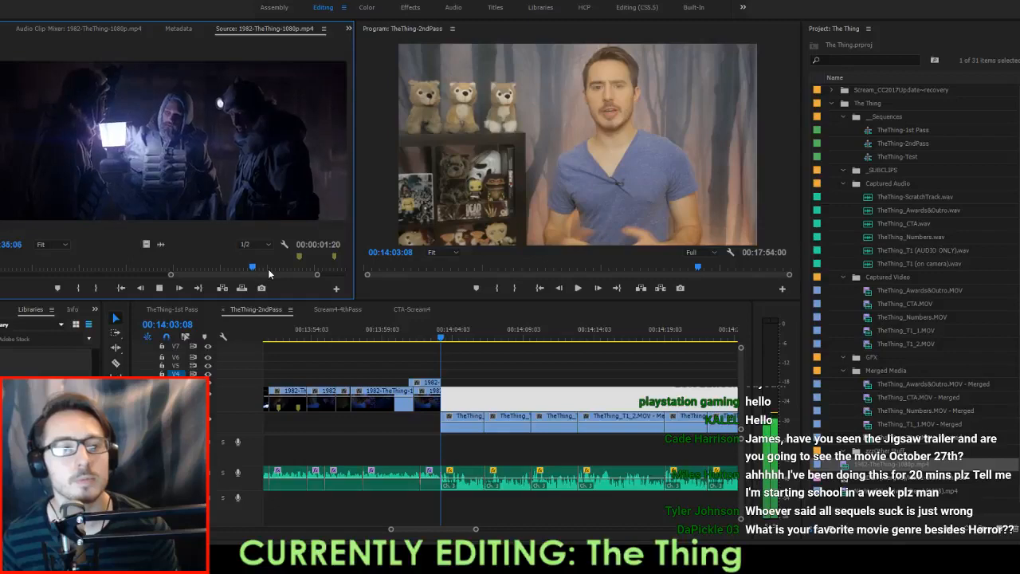
click(295, 269)
drag(299, 274, 328, 277)
key(space)
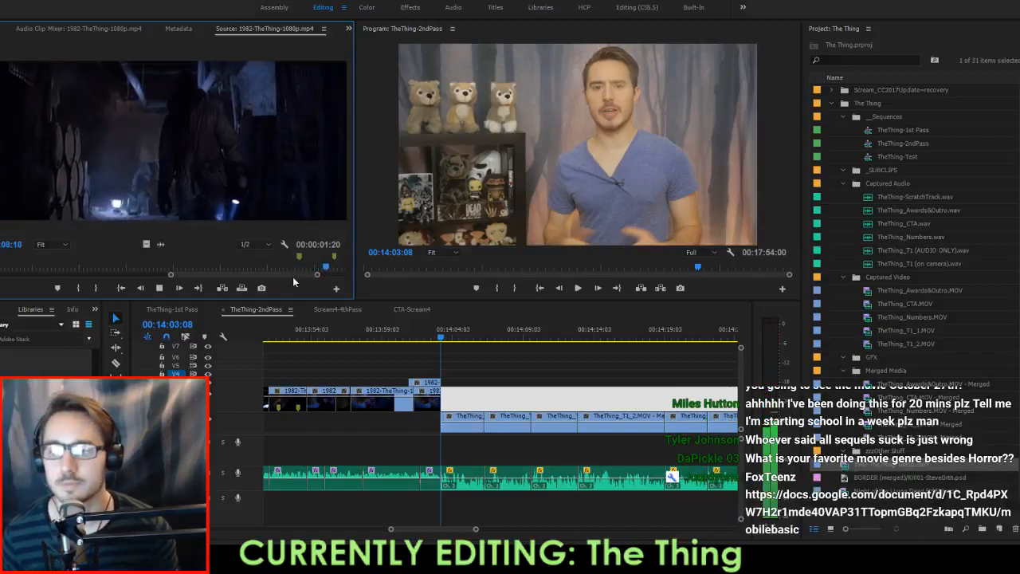
key(space)
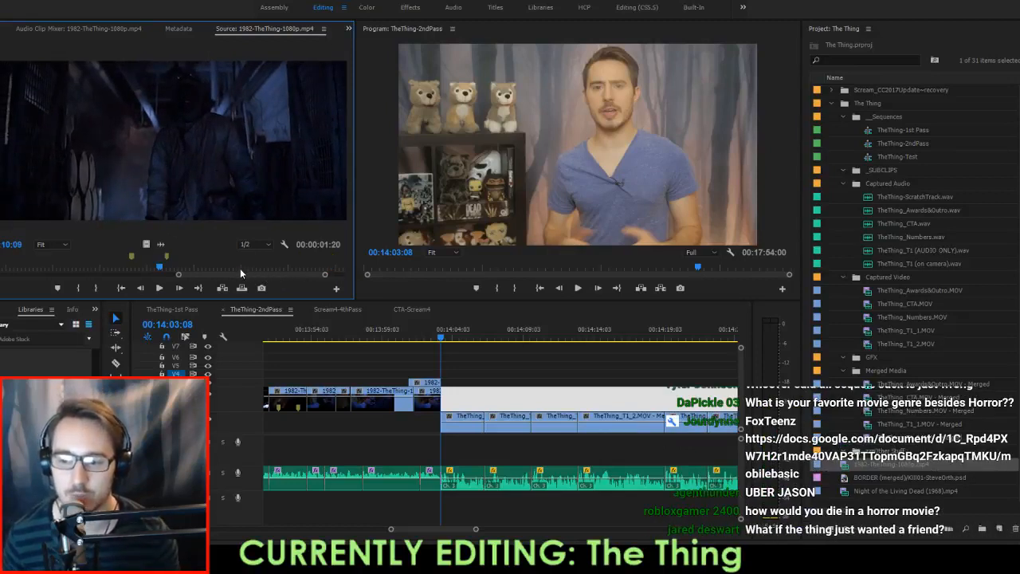
key(space)
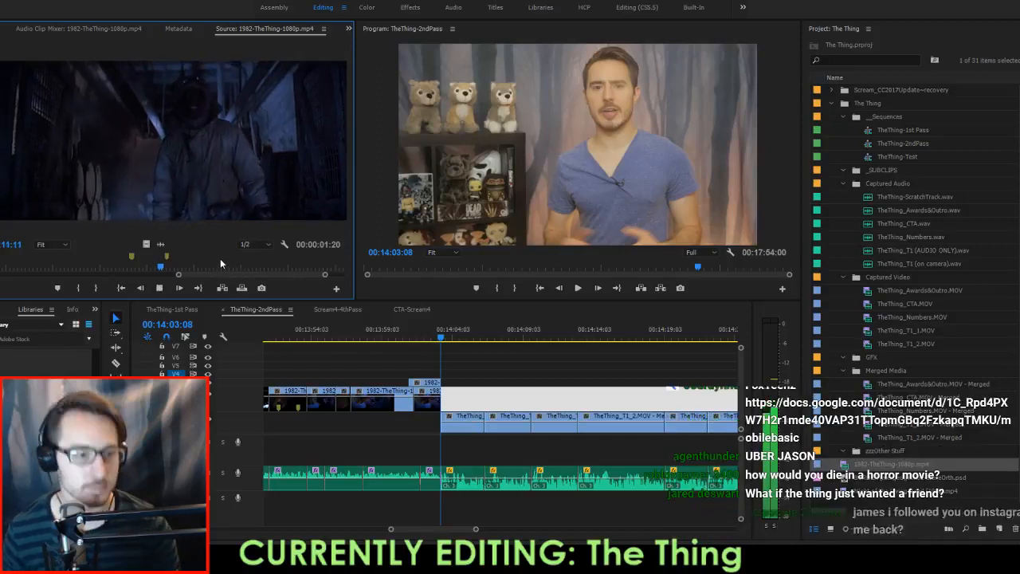
key(space)
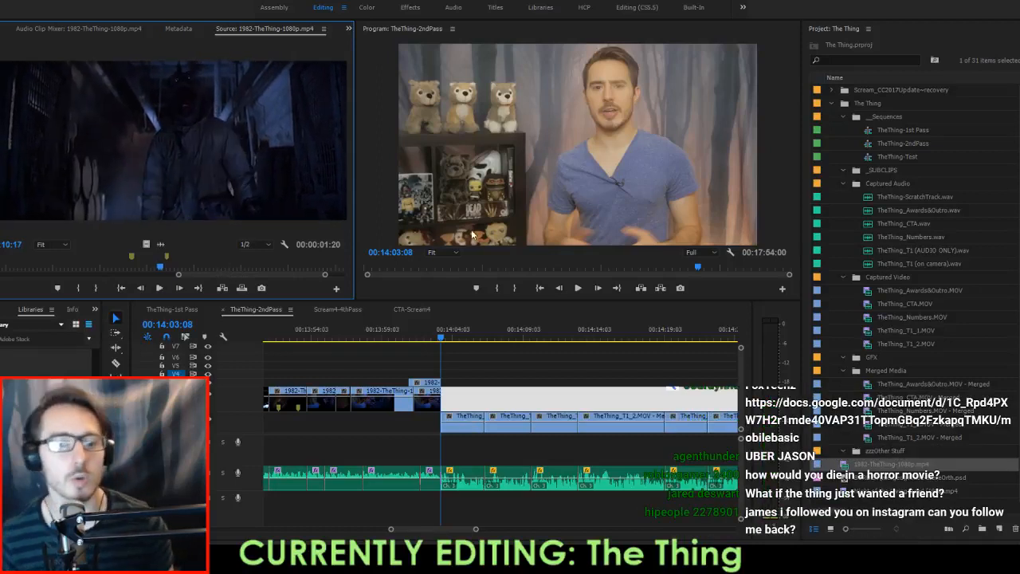
Open the TheThing-Test sequence in its own enlarged timeline above the TheThing-2ndPass timeline.
click(176, 309)
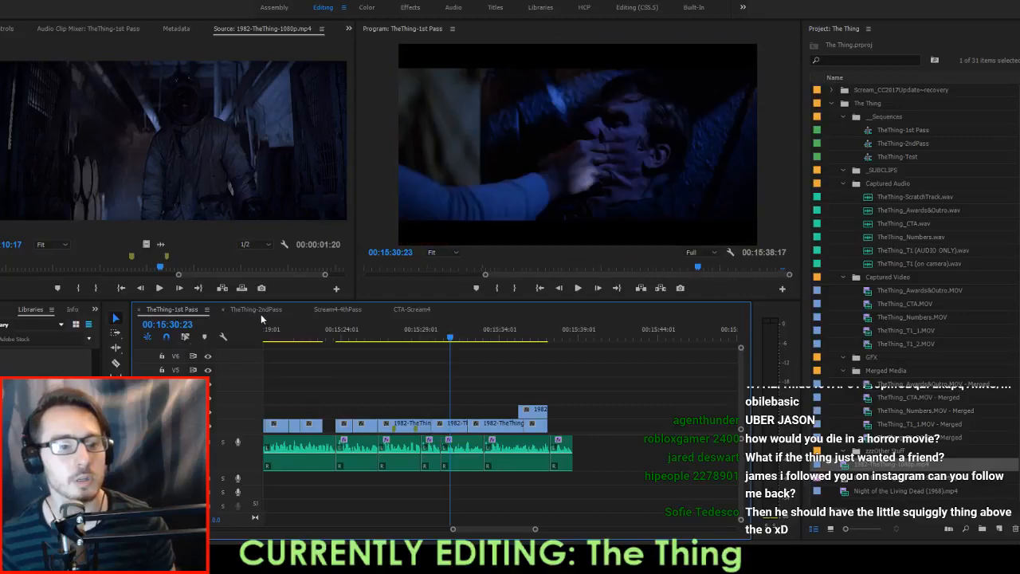
click(259, 311)
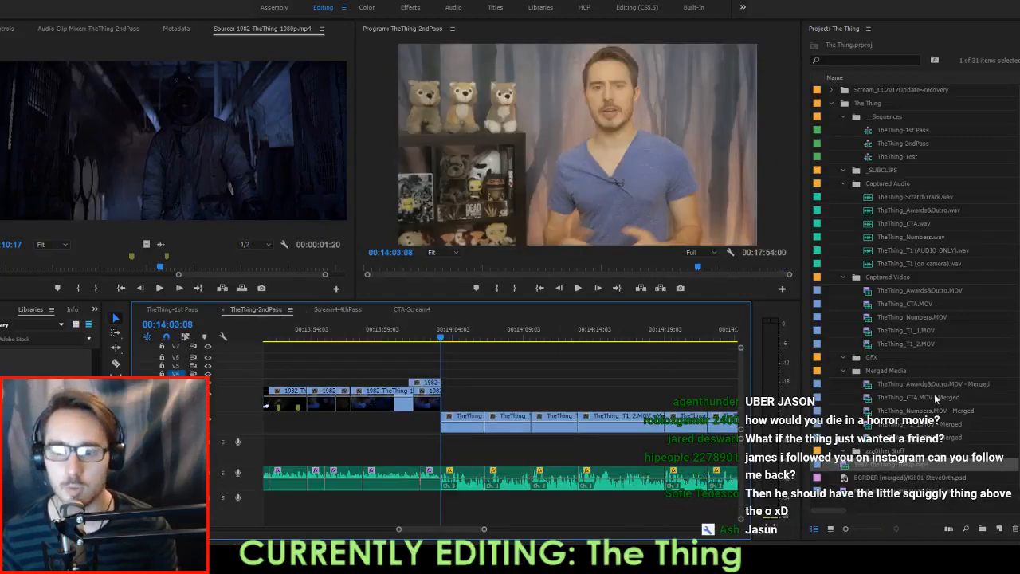
double_click(909, 157)
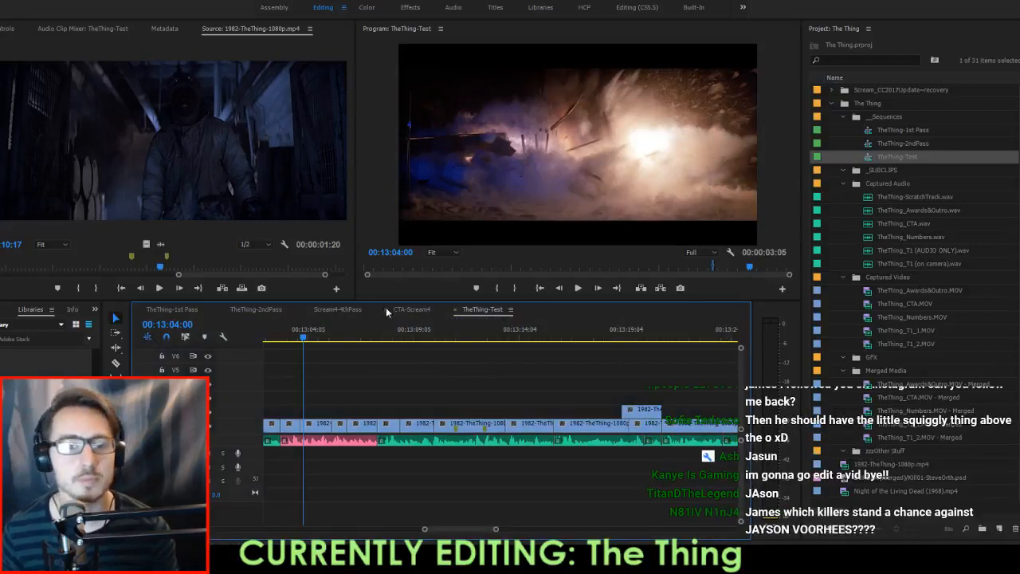
drag(476, 313, 462, 348)
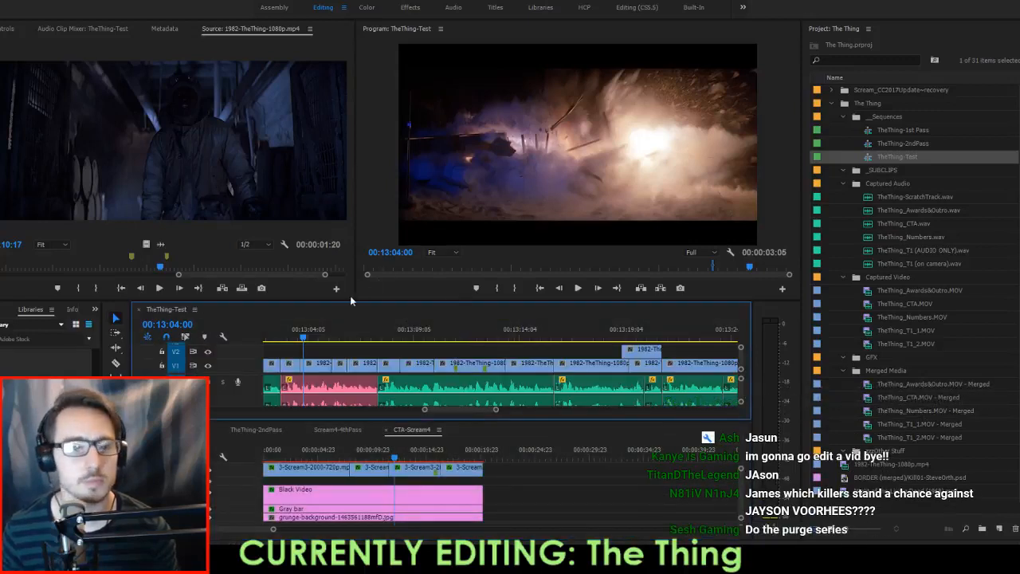
drag(358, 305, 358, 244)
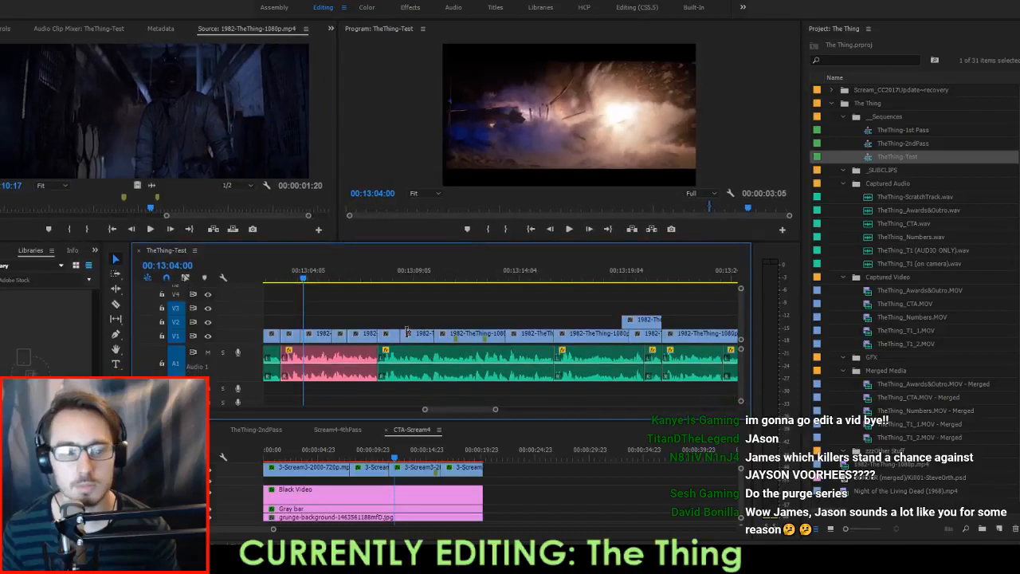
click(258, 431)
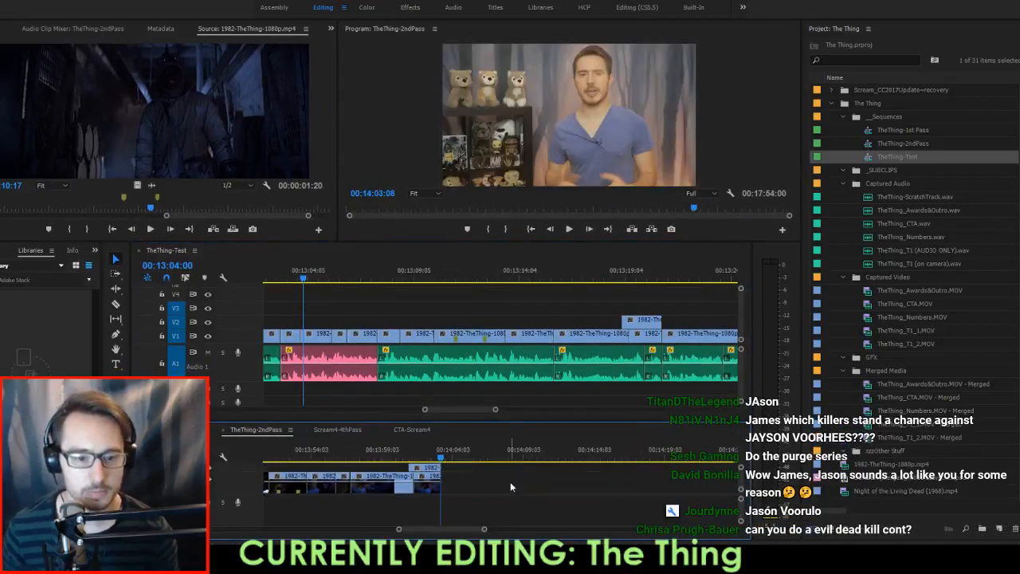
Copy the long dark-room clip starting at 00:13:20:22 in TheThing-Test to the start of the talking-head section in TheThing-2ndPass.
click(461, 271)
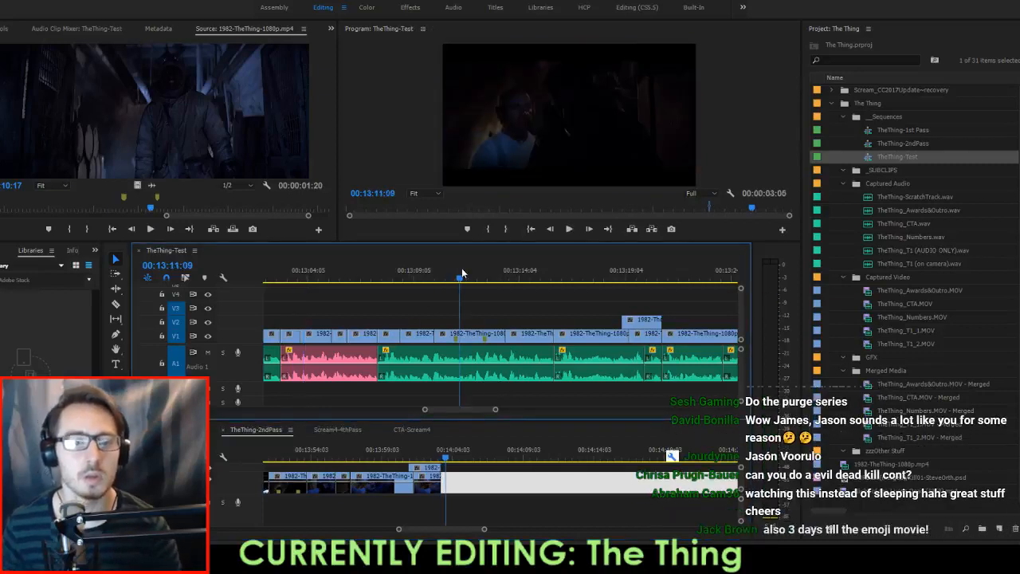
key(Down)
key(Down)
key(Down)
key(Down)
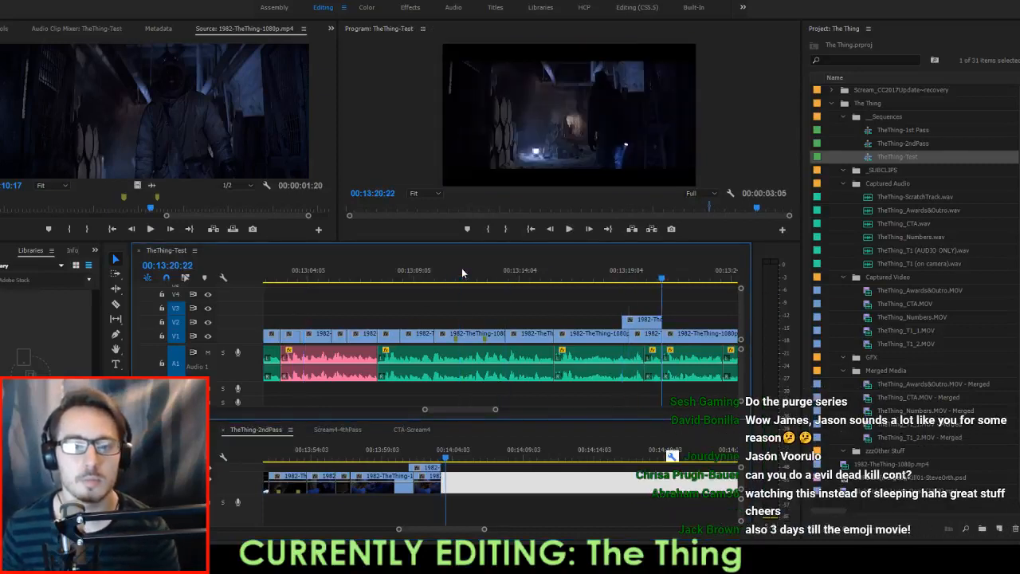
key(space)
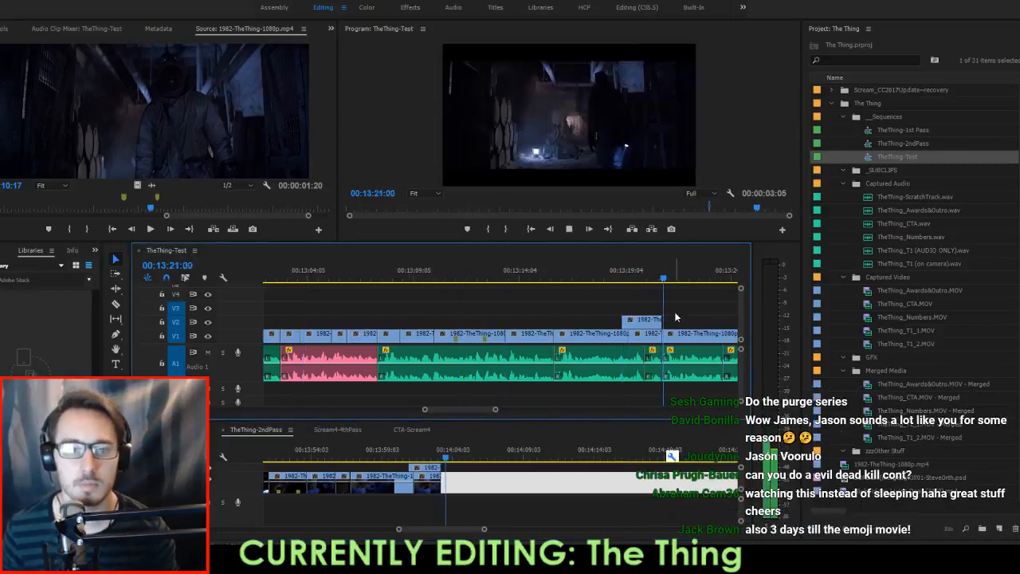
drag(470, 337, 484, 485)
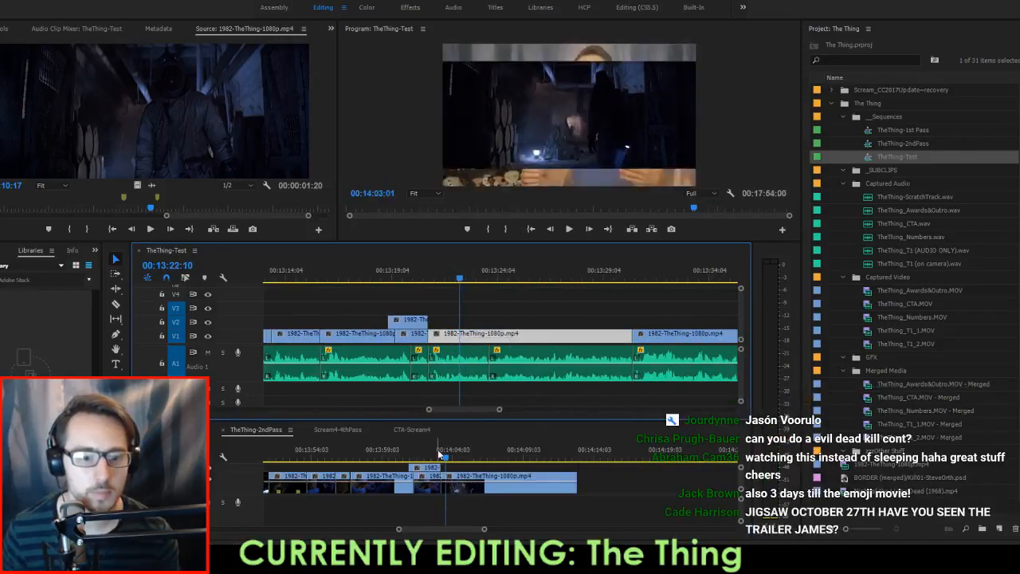
Review the placed clip through its end, then copy the following TheThing-Test clip, from about 00:13:30, into TheThing-2ndPass near 00:14:14.
key(space)
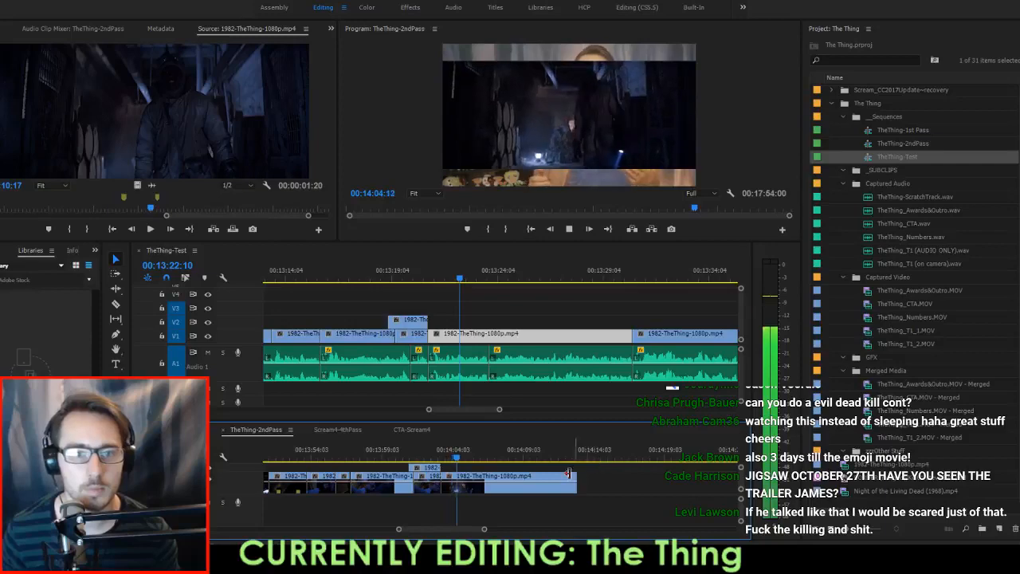
click(565, 456)
key(space)
scroll(611, 468, down, 1)
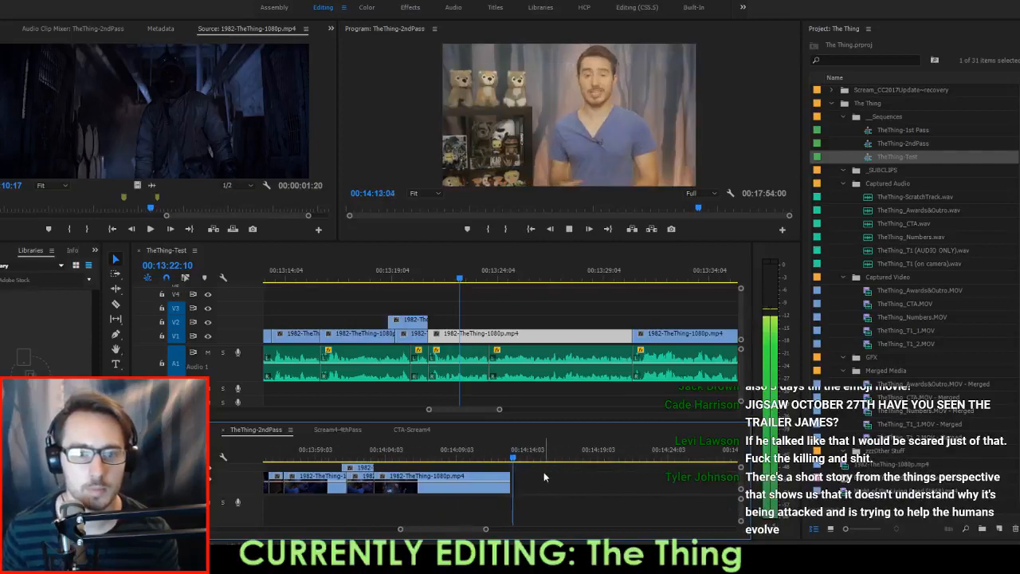
key(space)
click(631, 278)
key(space)
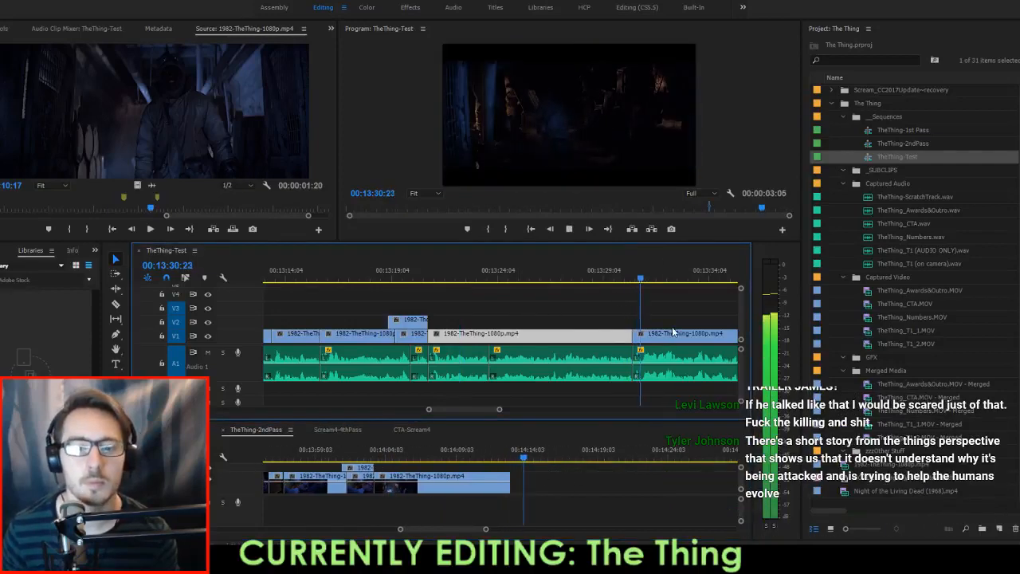
scroll(677, 333, down, 3)
scroll(677, 333, down, 2)
key(space)
drag(527, 339, 567, 495)
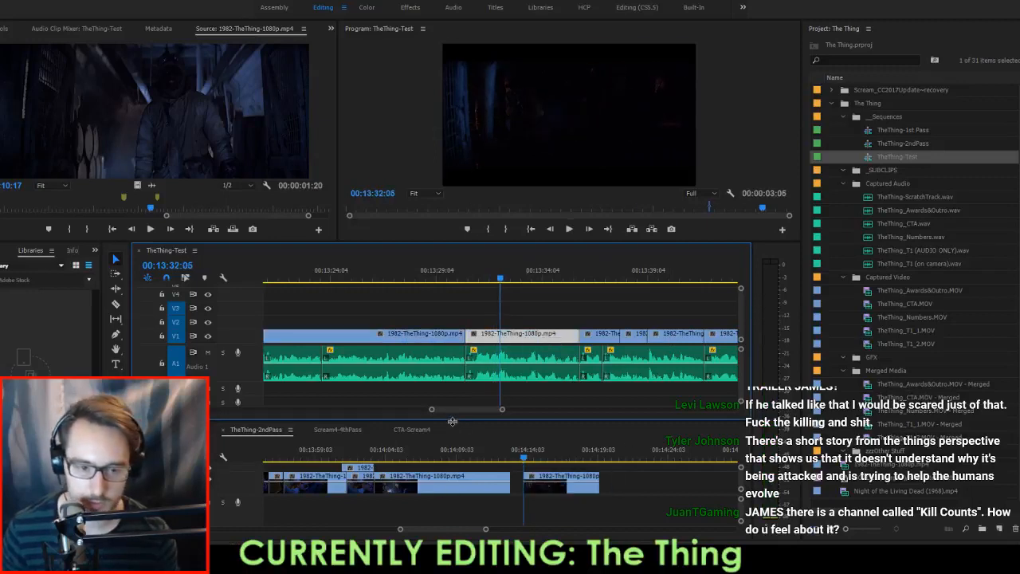
Reveal the TheThing-2ndPass audio track, shift the newly placed film clip back to the talking-head cut and save the project.
drag(452, 421, 462, 385)
double_click(250, 490)
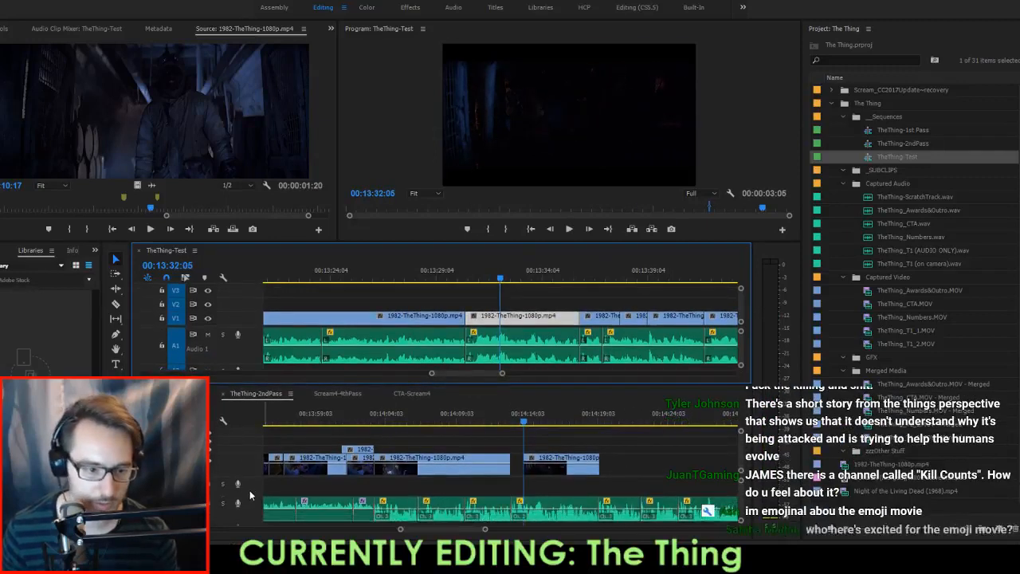
click(535, 472)
drag(535, 471, 527, 469)
key(ctrl+s)
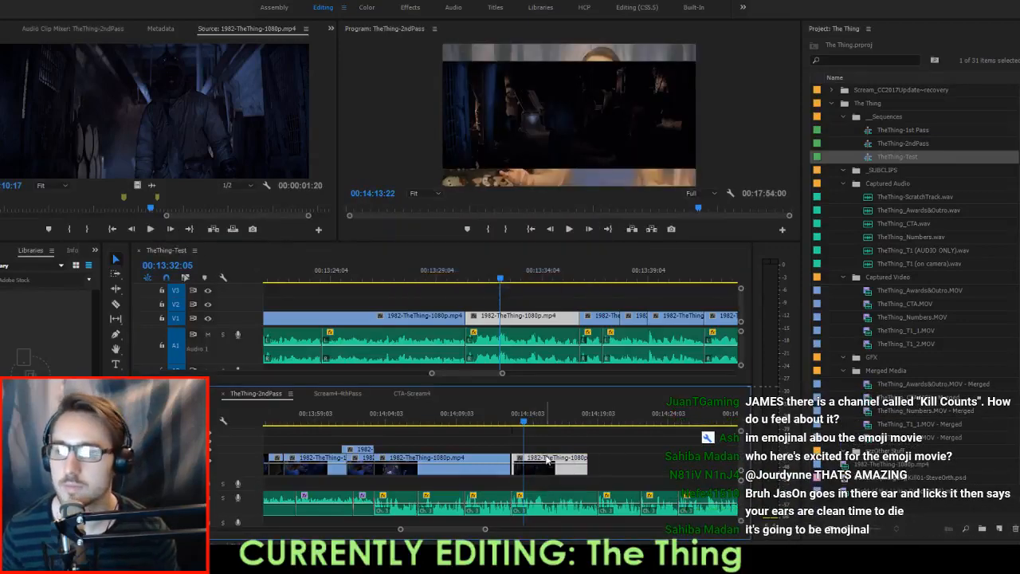
Copy the two TheThing-Test clips starting near 00:13:36 into TheThing-2ndPass at the talking-head cut near 00:14:19.
scroll(629, 450, down, 3)
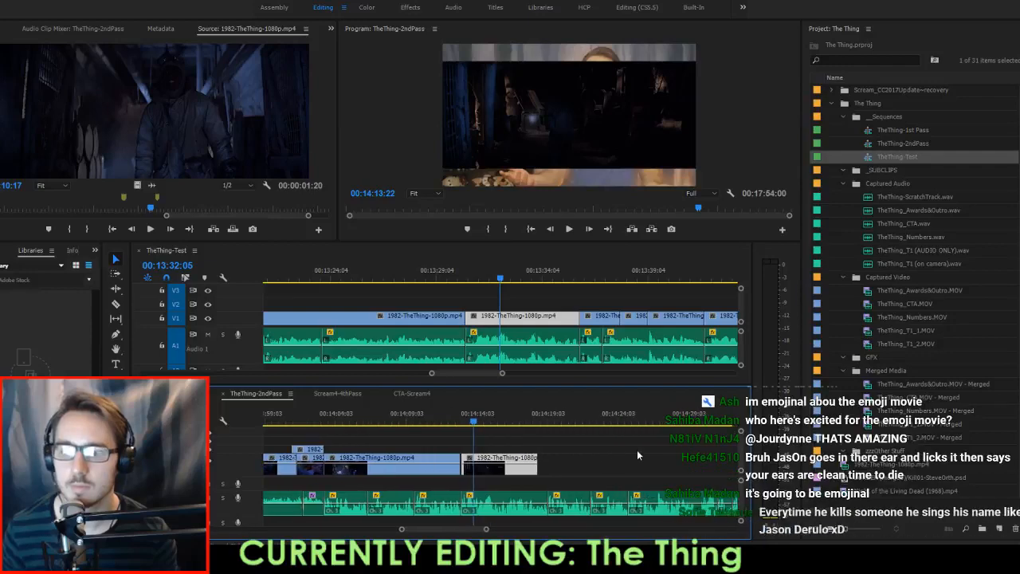
scroll(492, 447, down, 2)
click(435, 413)
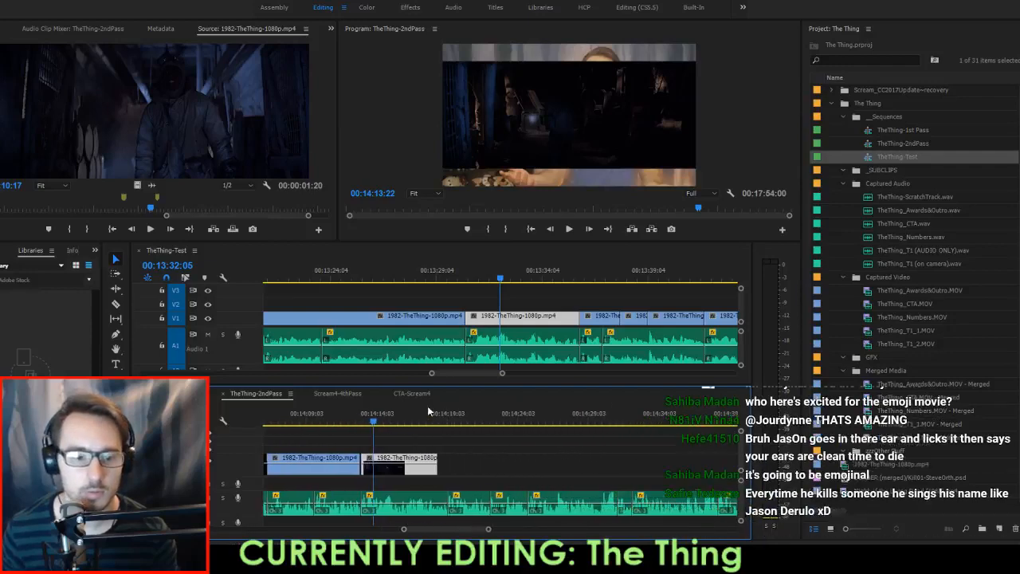
key(space)
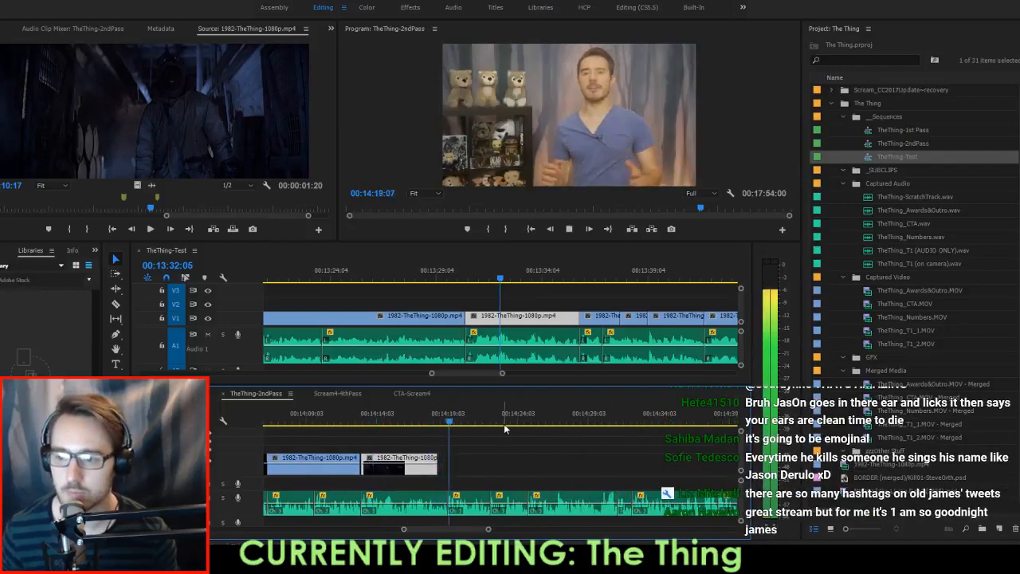
key(space)
click(595, 285)
key(space)
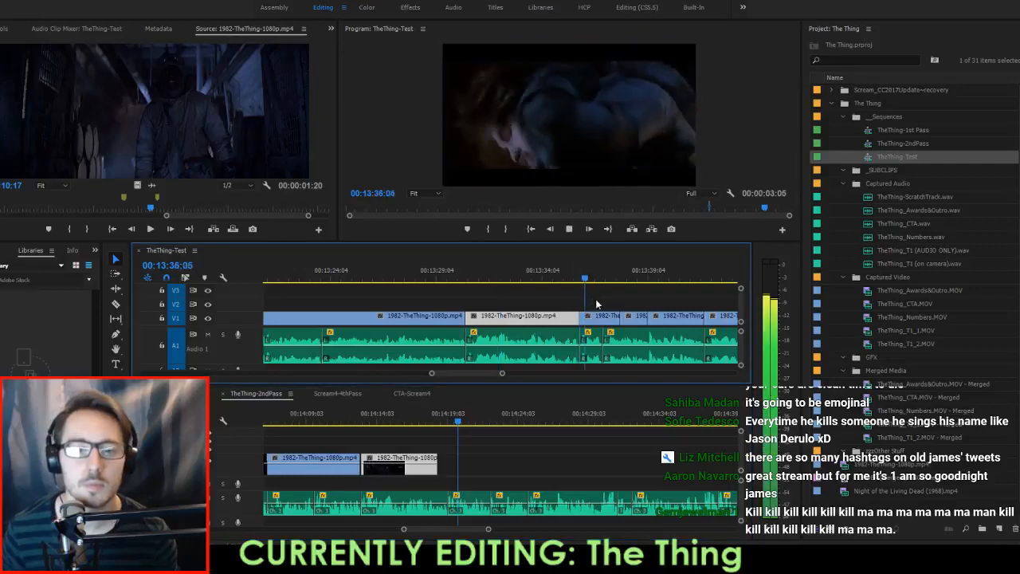
key(space)
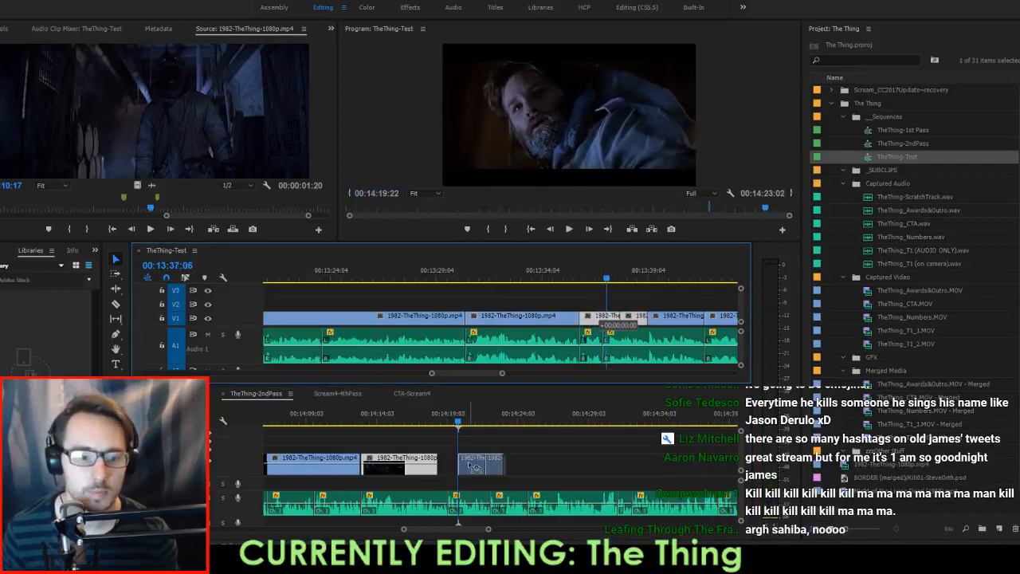
click(514, 462)
Copy the lantern-and-barrels clip from TheThing-Test to 00:14:22:11 in TheThing-2ndPass and shift it slightly earlier to the talking-head cut.
key(space)
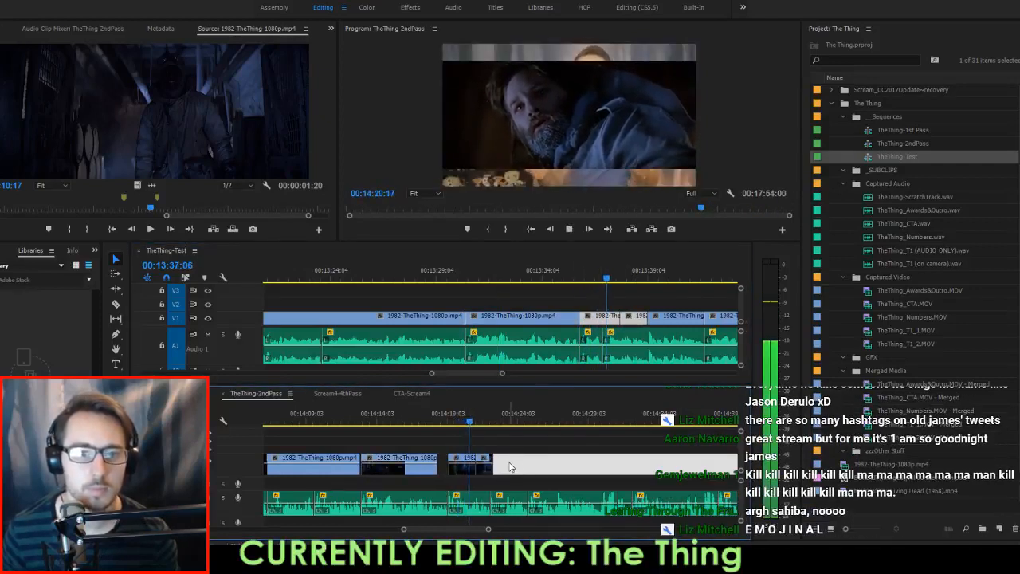
key(space)
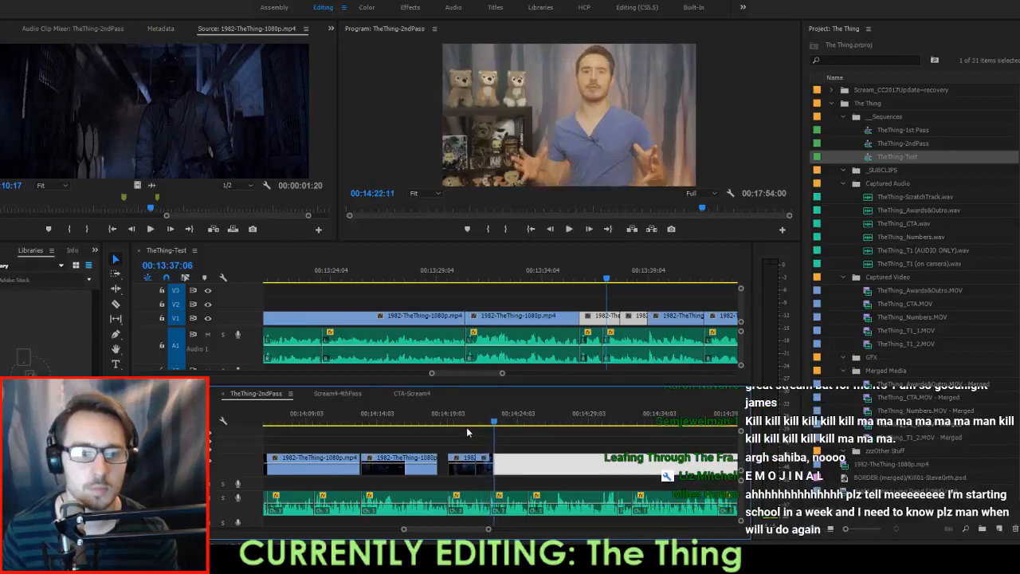
click(634, 277)
key(space)
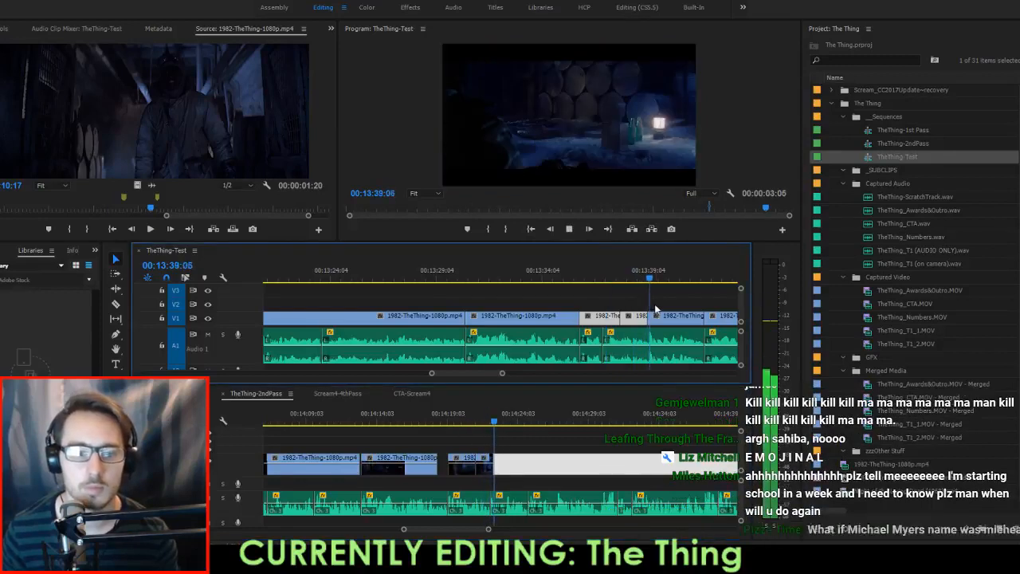
click(662, 317)
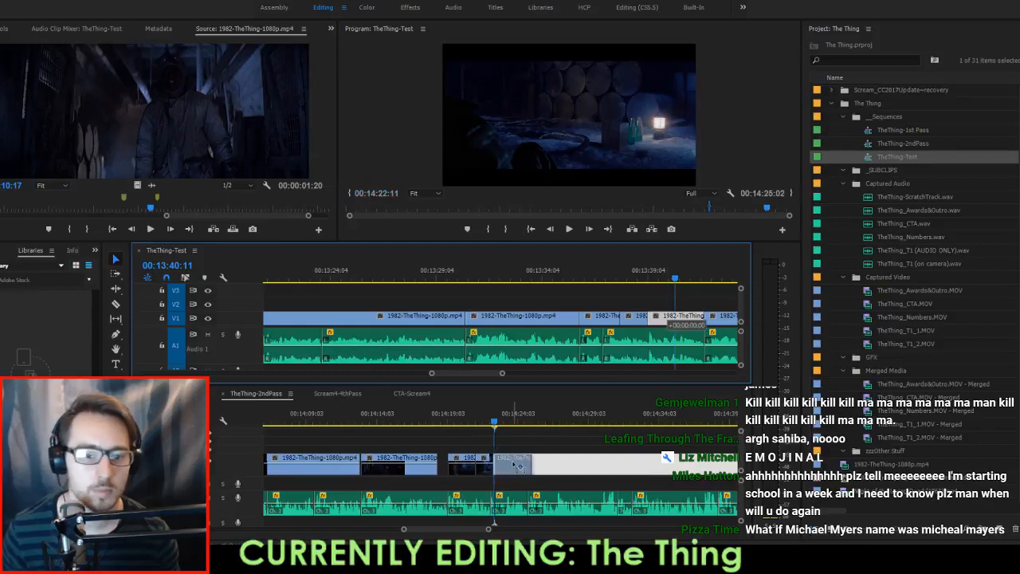
drag(519, 466, 508, 470)
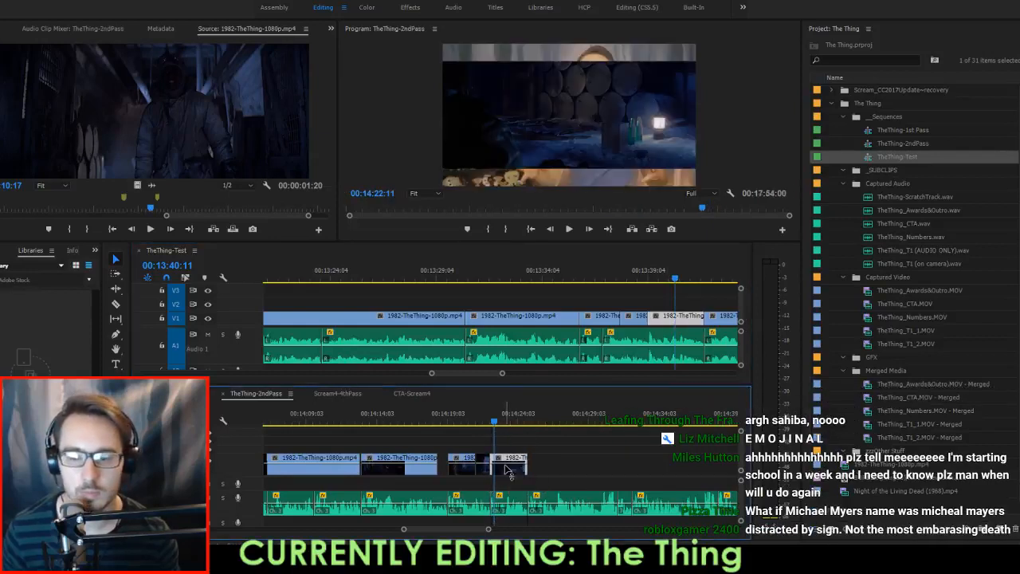
Copy the four creature clips starting near 00:13:42 in TheThing-Test into TheThing-2ndPass directly after the lantern-and-barrels clip.
key(space)
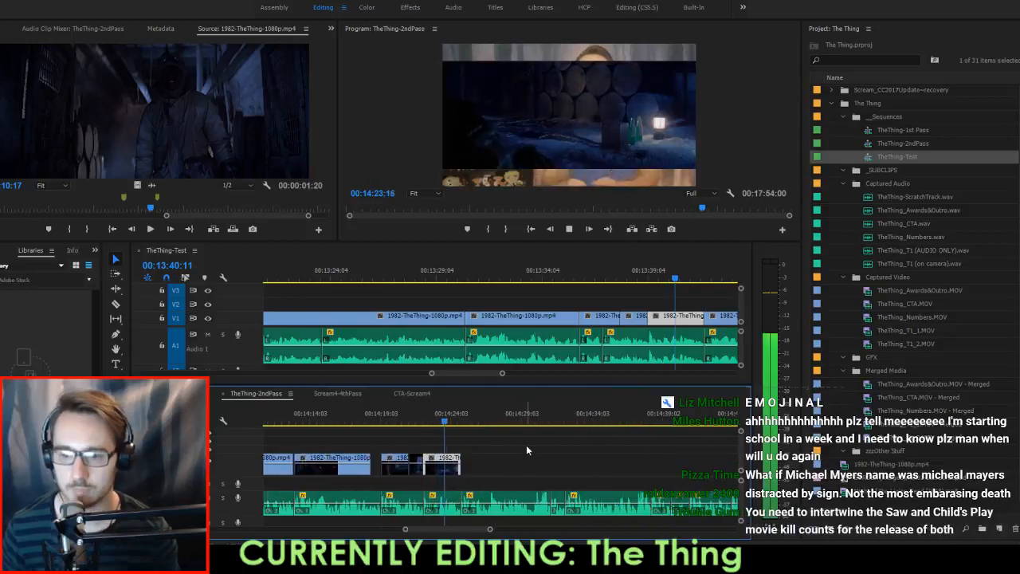
scroll(531, 424, down, 2)
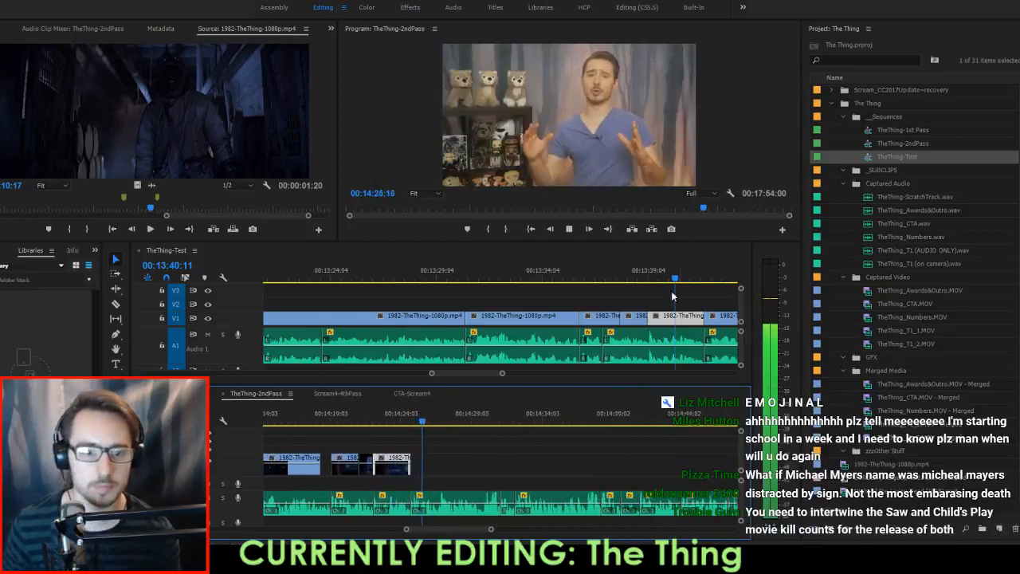
key(space)
scroll(671, 296, down, 3)
click(620, 273)
key(space)
scroll(644, 294, down, 3)
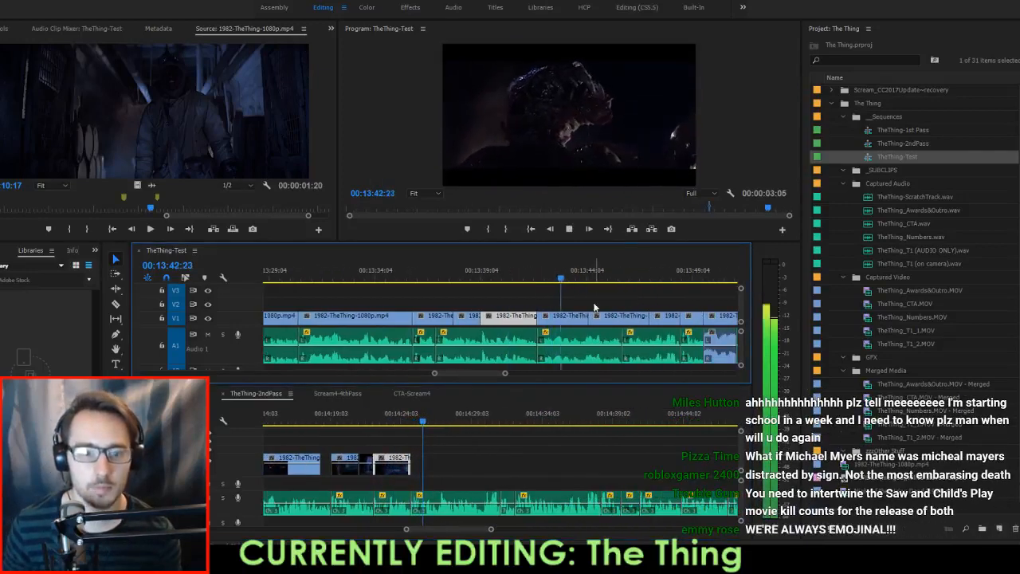
drag(581, 298, 688, 322)
key(space)
drag(561, 323, 429, 478)
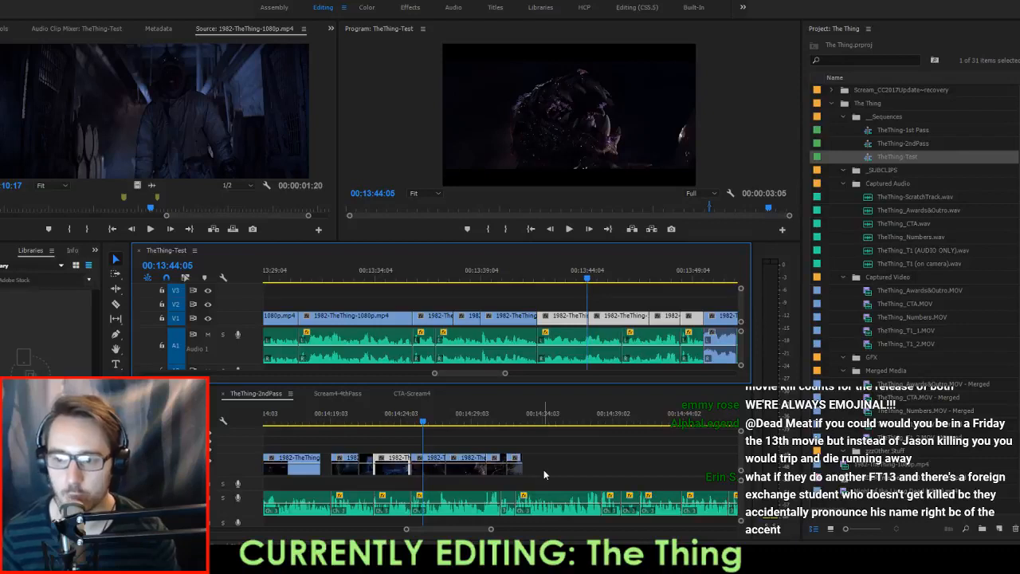
Insert the film clip with its audio from 00:13:49:17 in TheThing-Test at the talking-head cut near 00:14:32 in TheThing-2ndPass.
key(space)
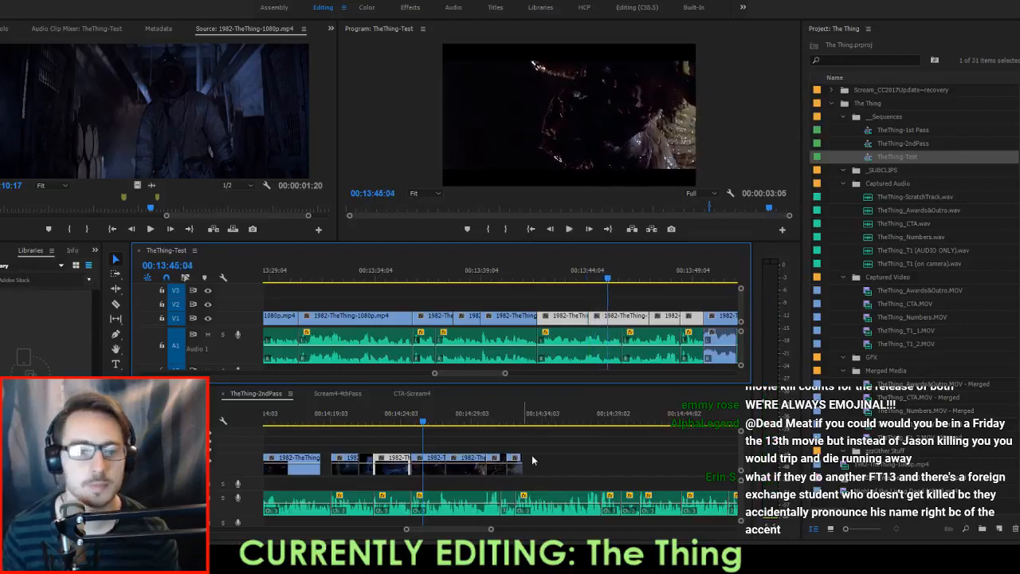
click(543, 456)
key(space)
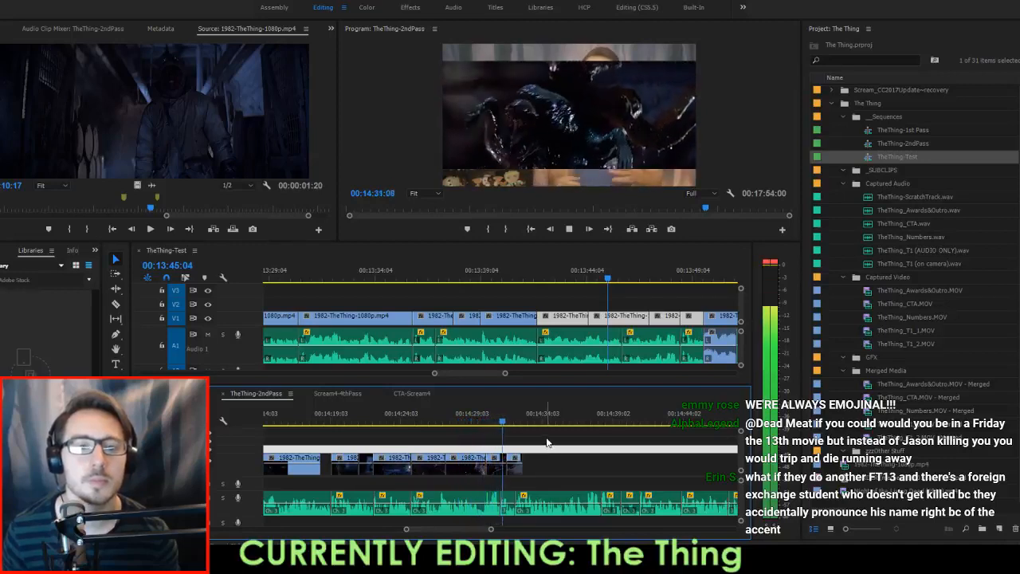
key(space)
scroll(629, 316, down, 3)
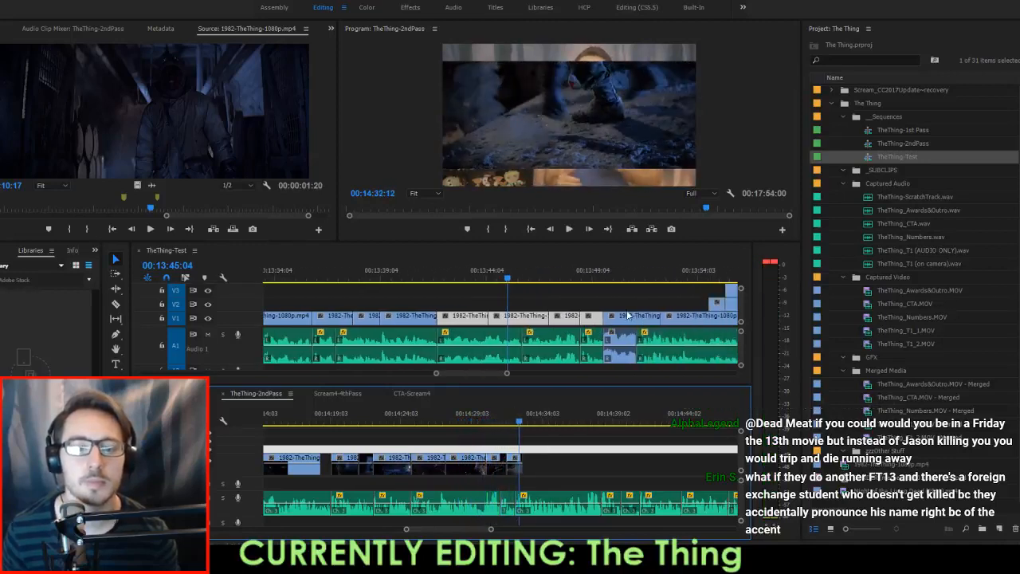
click(603, 277)
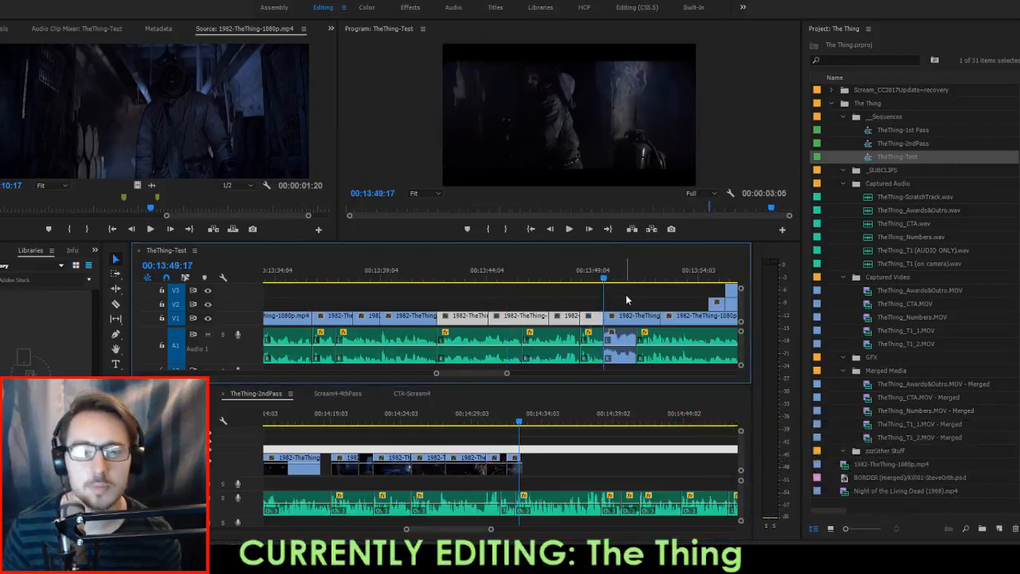
drag(626, 295, 624, 343)
click(580, 472)
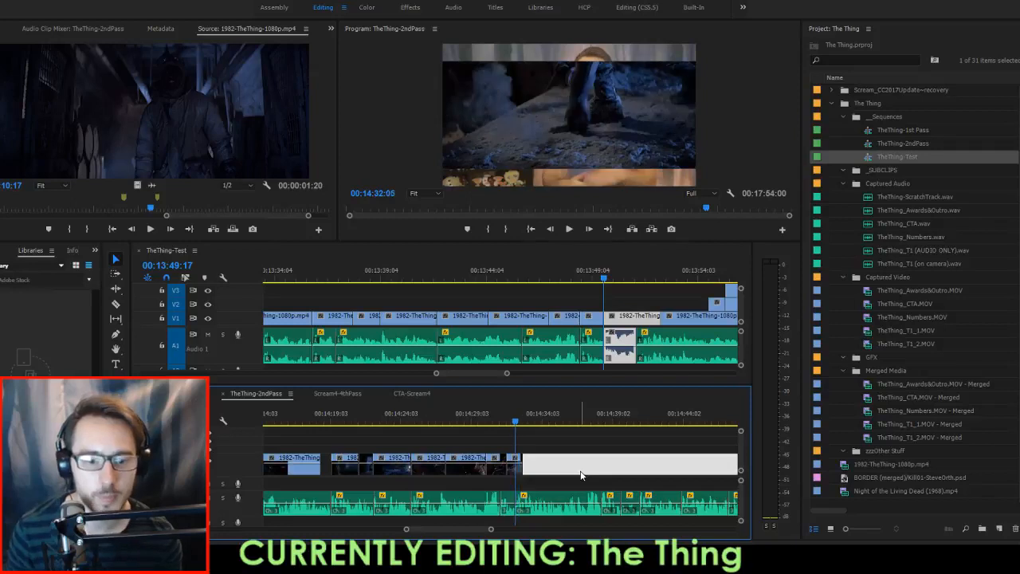
key(ctrl+shift+v)
key(Up)
key(Up)
key(Up)
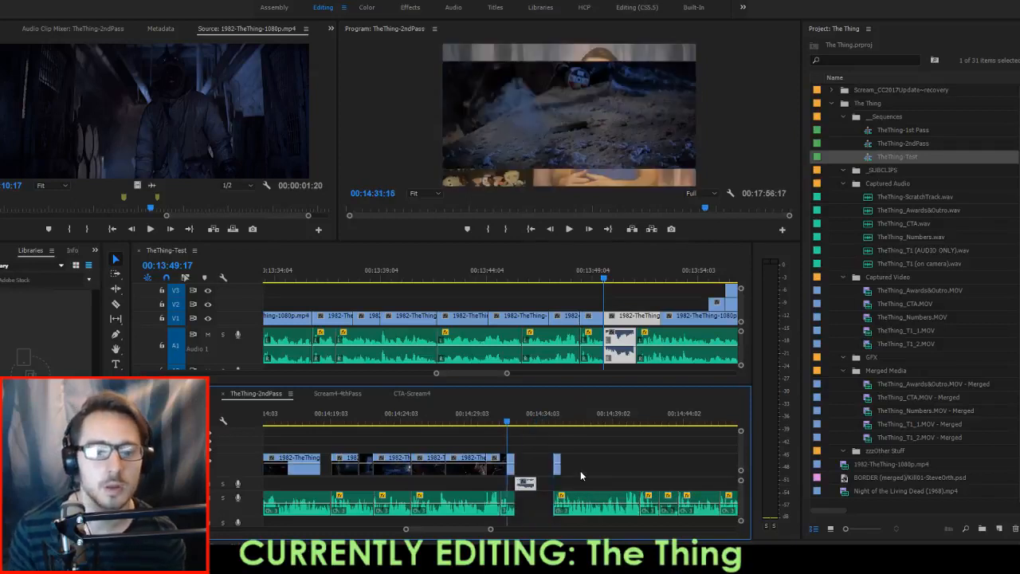
Ripple trim the end of the inserted clip to 00:14:33:17 and move its video up to the film-clip track.
key(Down)
key(space)
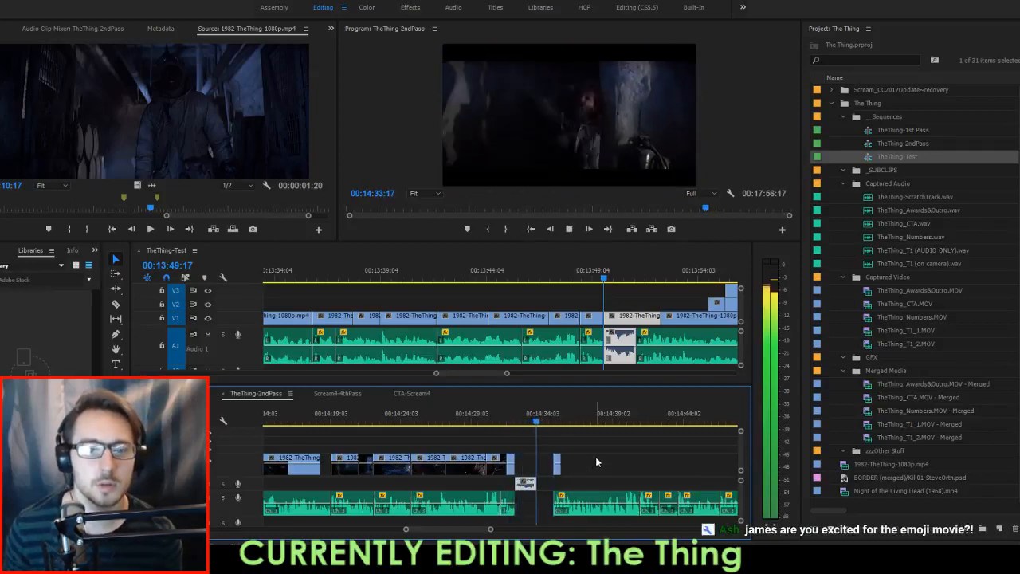
key(space)
key(Left)
key(Left)
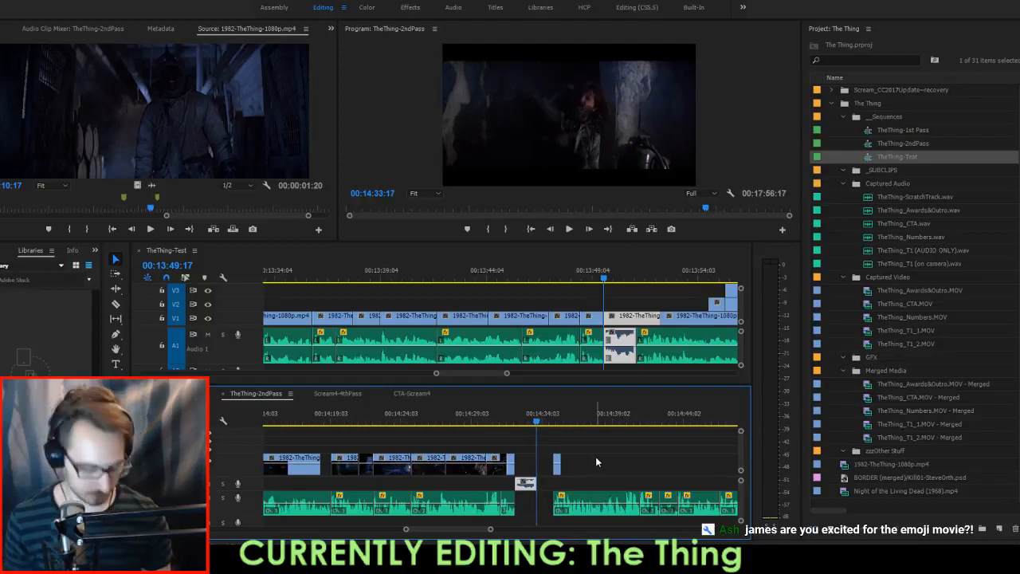
key(w)
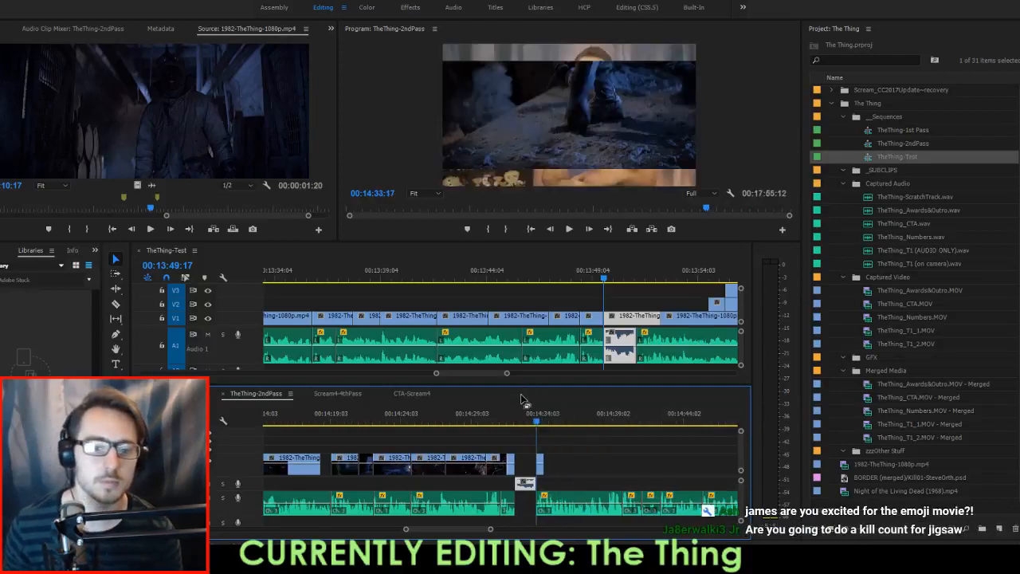
scroll(557, 453, down, 1)
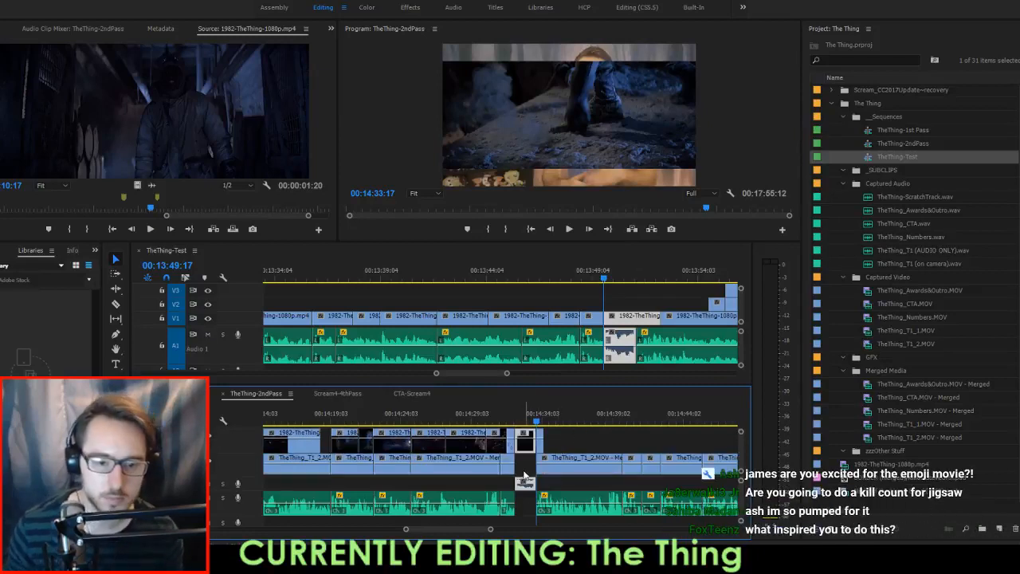
Delete the leftover film fragment after the inserted clip and extend the clip's video to about 00:14:43:10.
click(540, 441)
key(Delete)
drag(535, 443, 674, 451)
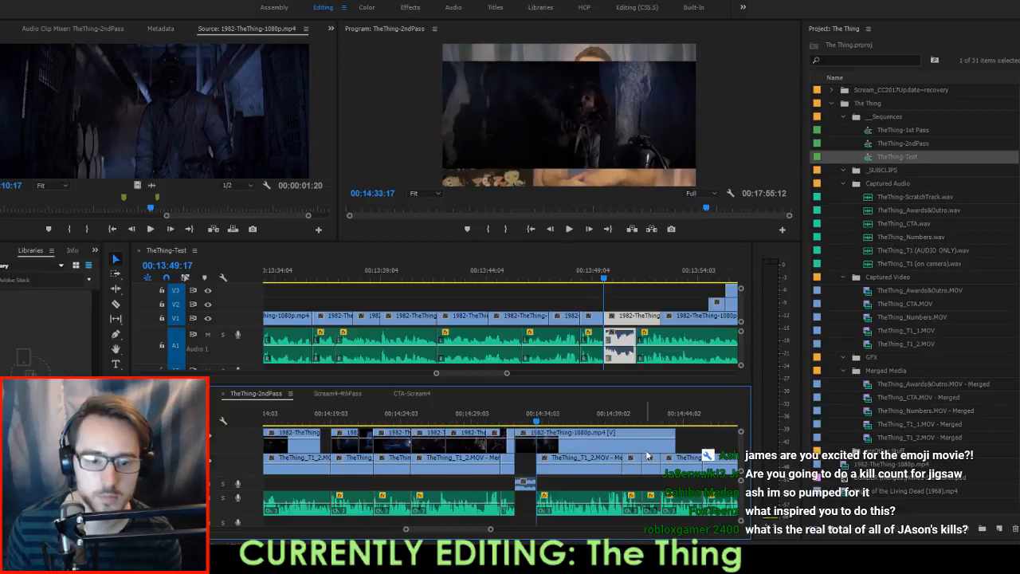
Copy the stacked explosion clips starting near 00:13:52:15 in TheThing-Test to 00:14:34:22 in TheThing-2ndPass.
click(651, 276)
key(space)
scroll(645, 288, down, 1)
key(space)
click(608, 297)
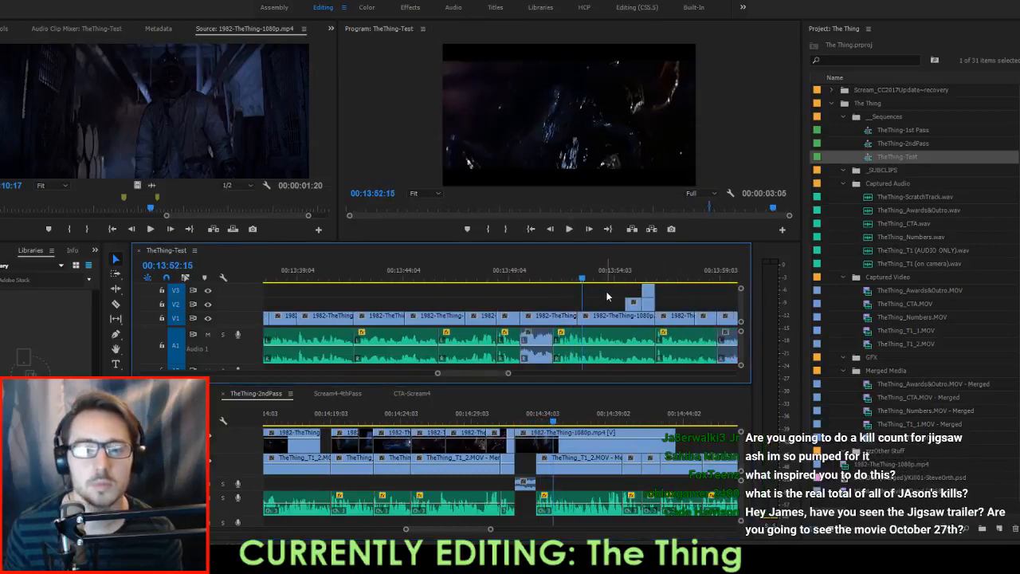
scroll(608, 291, up, 1)
scroll(606, 290, down, 1)
click(636, 305)
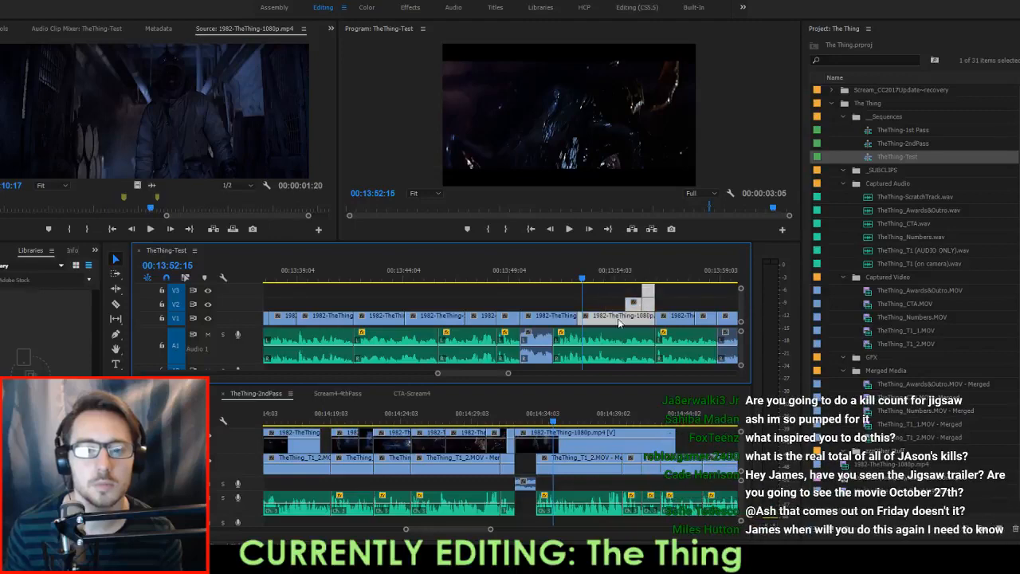
click(549, 418)
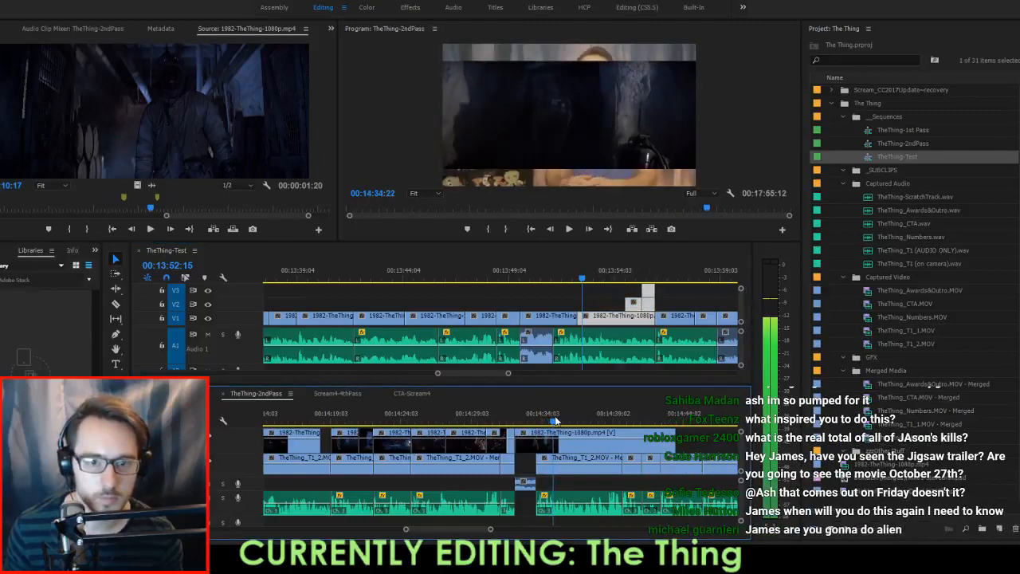
click(618, 324)
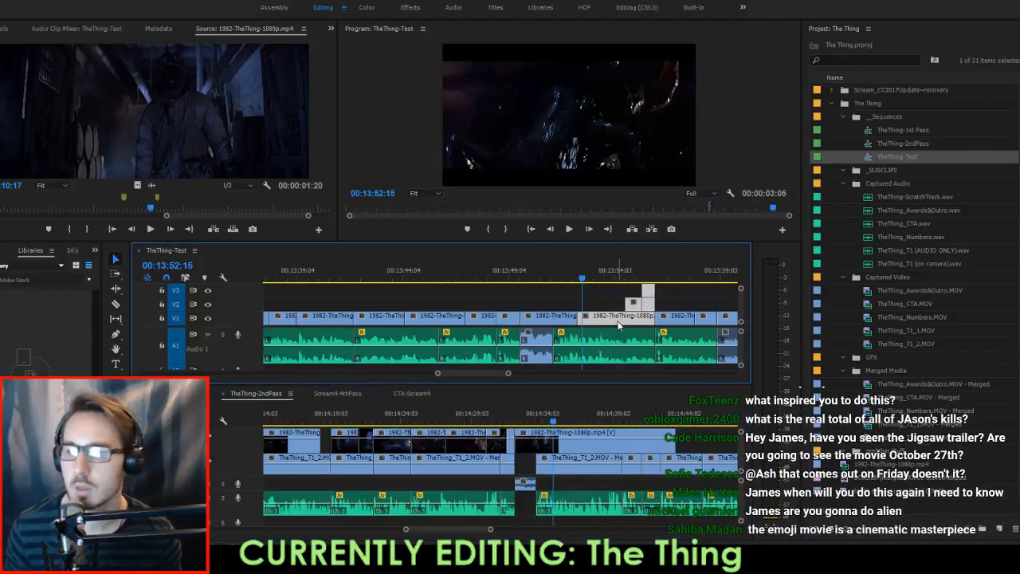
drag(629, 327, 584, 448)
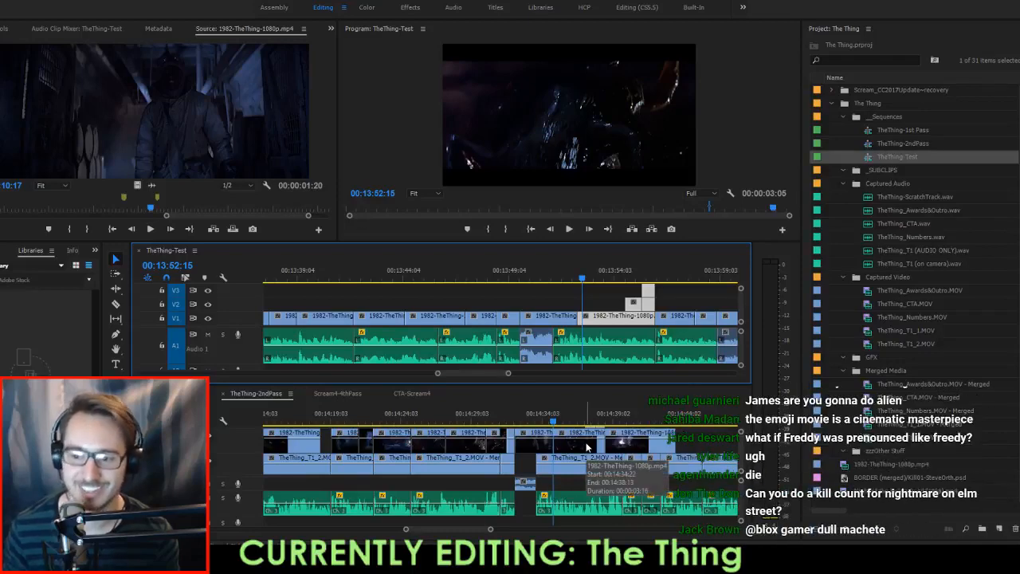
Play back the explosion section in TheThing-Test and in TheThing-2ndPass to compare the timing with the narration.
key(space)
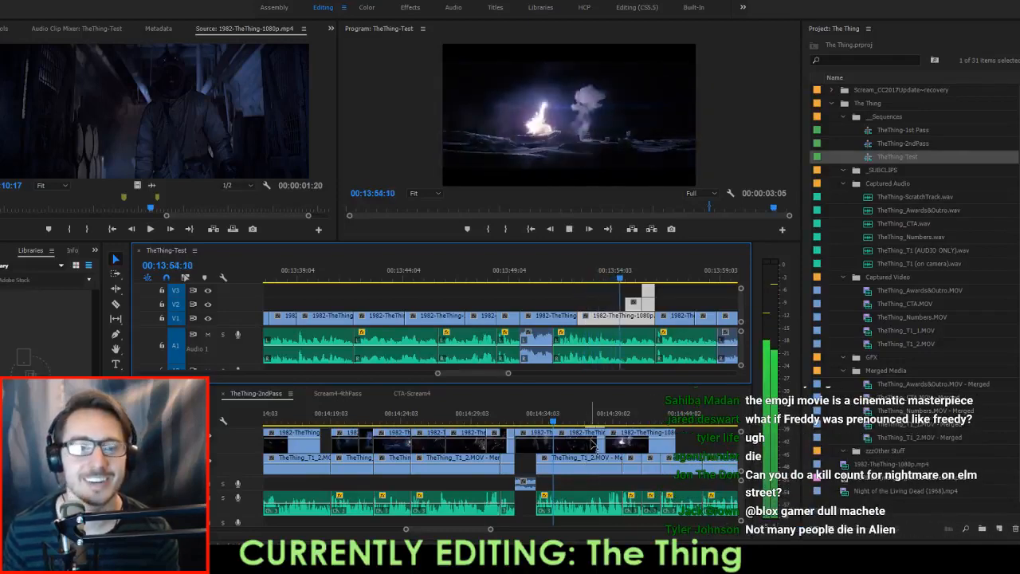
key(space)
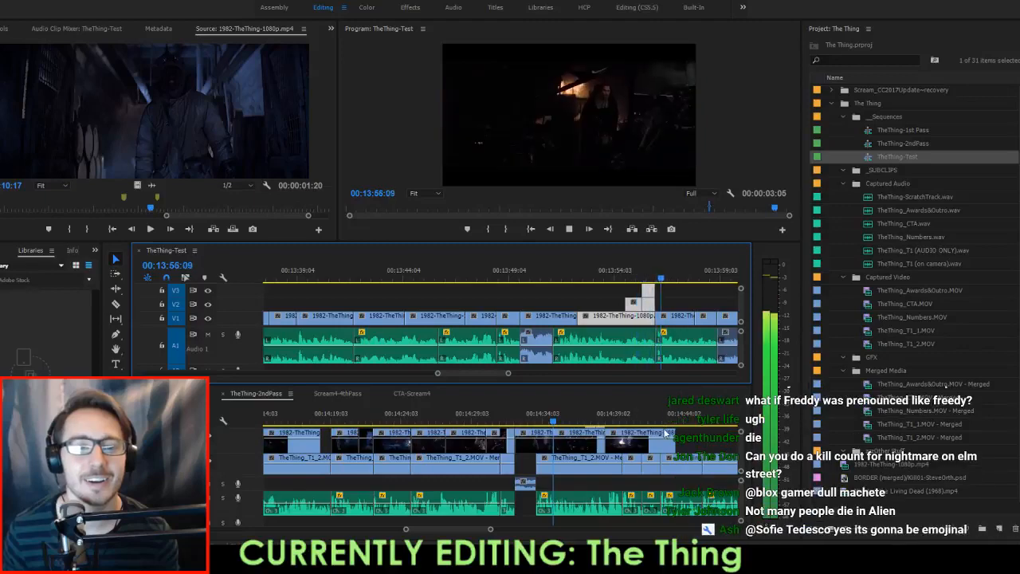
click(702, 449)
key(space)
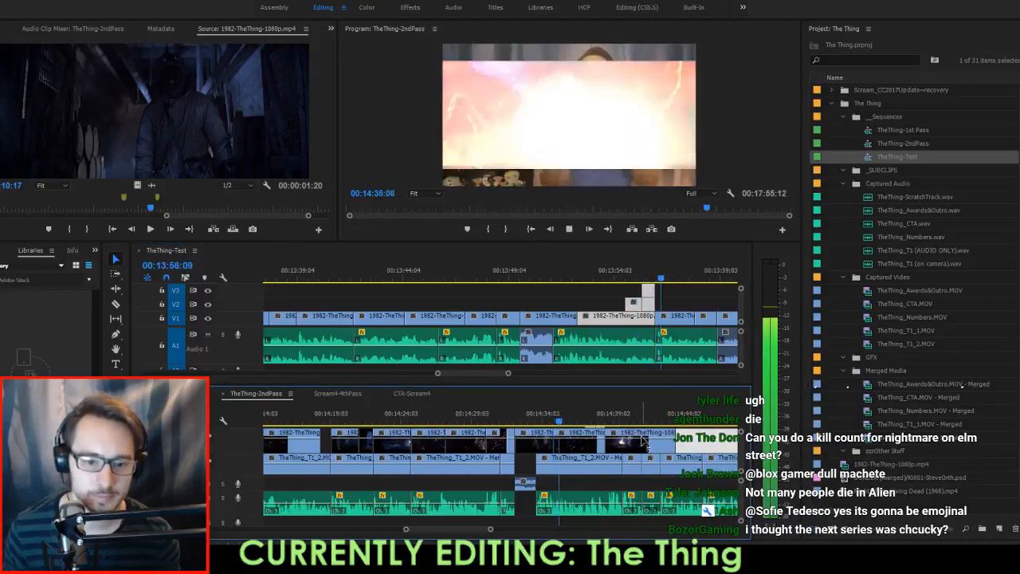
scroll(628, 442, down, 2)
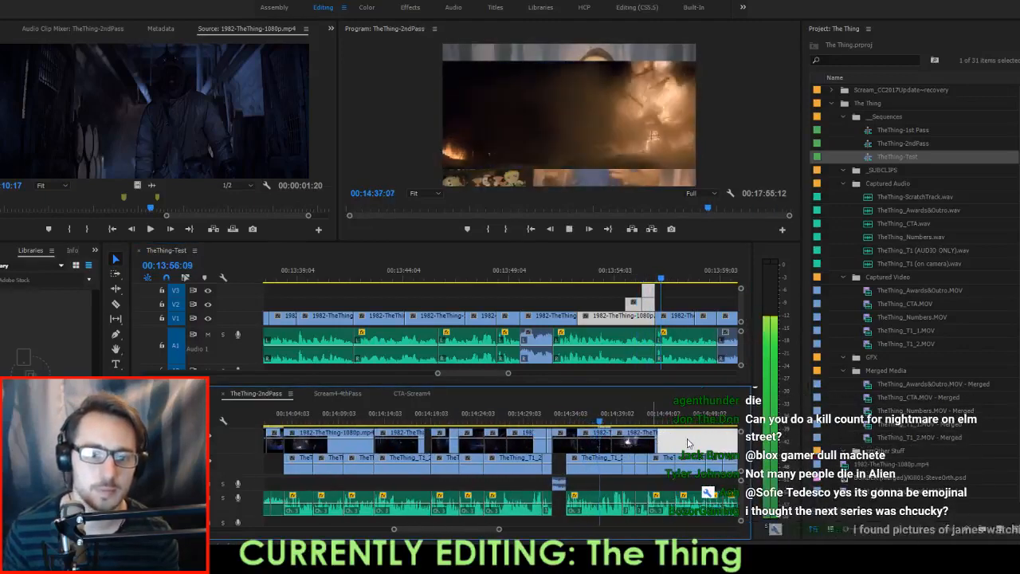
Try shifting the last explosion clip in TheThing-2ndPass about one second later and play the result.
key(Delete)
scroll(651, 439, down, 2)
drag(547, 445, 563, 447)
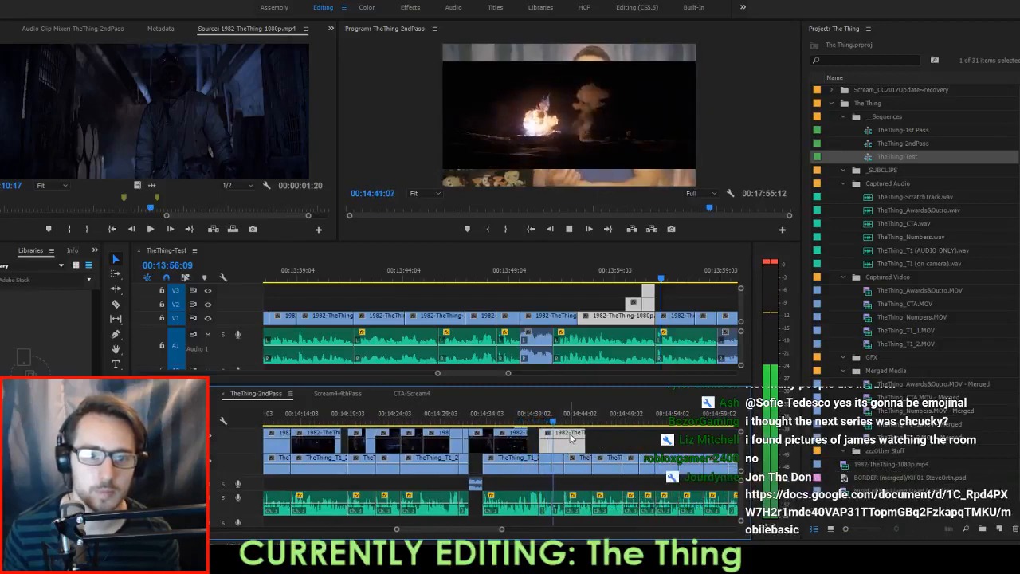
key(space)
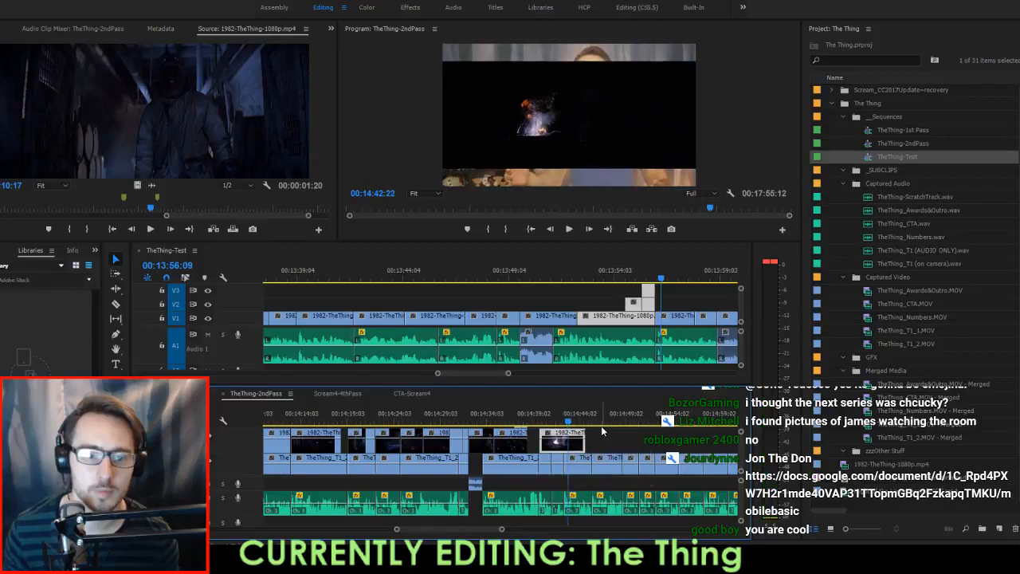
Split the last explosion clip in TheThing-2ndPass at 00:14:42:11 and delete the part after the cut.
scroll(602, 431, right, 2)
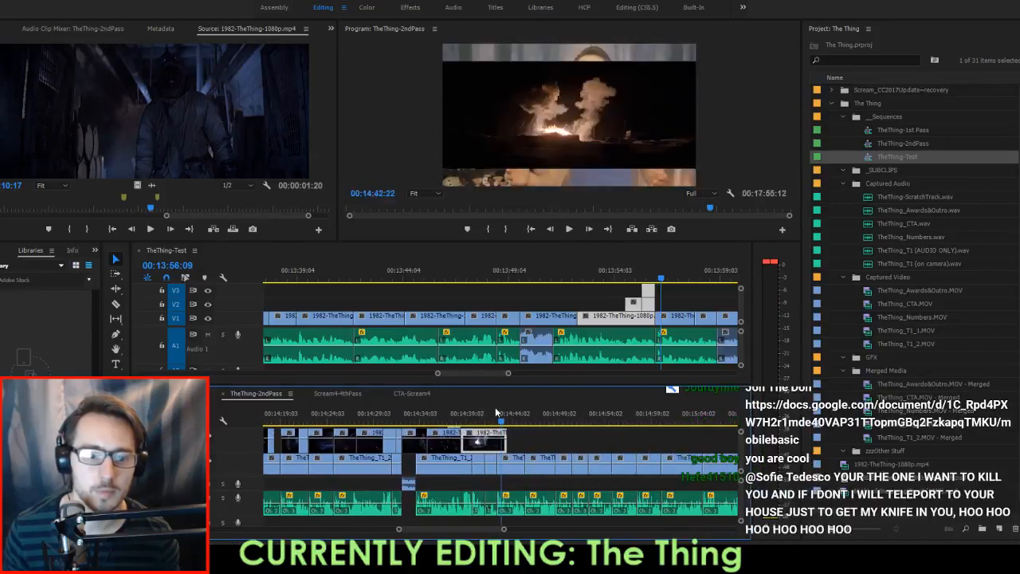
key(space)
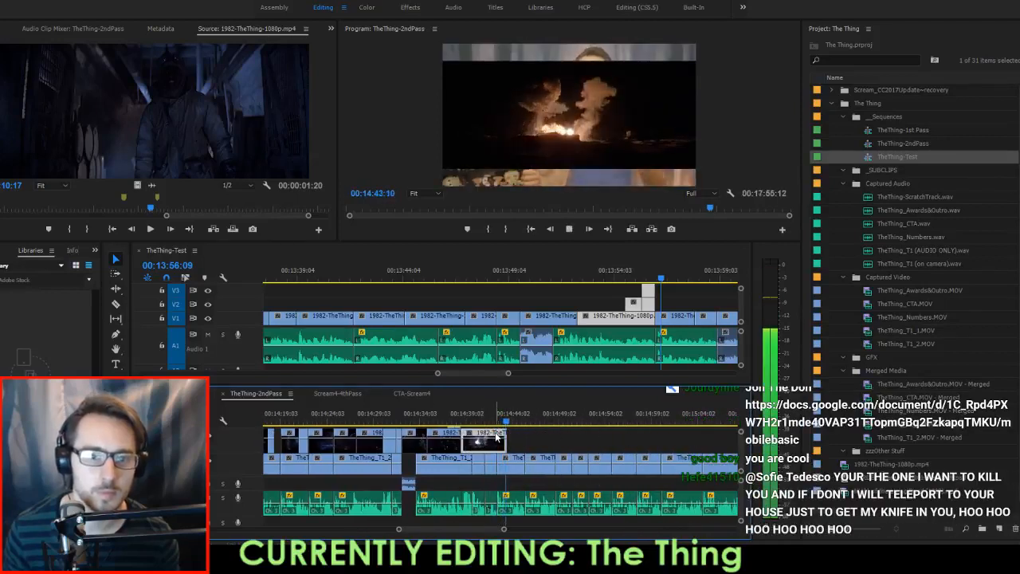
key(space)
key(c)
drag(485, 412, 493, 417)
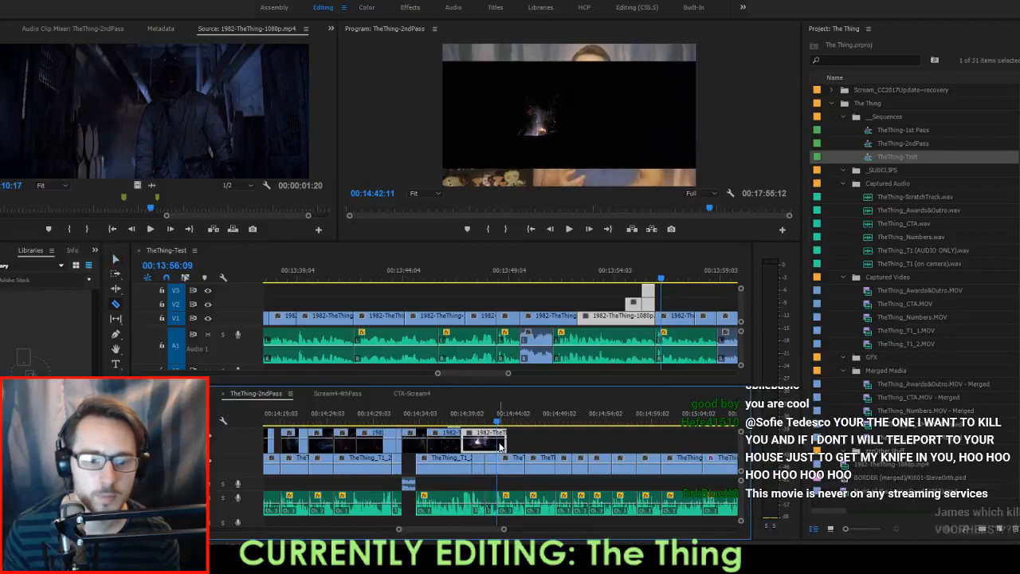
key(c)
key(Delete)
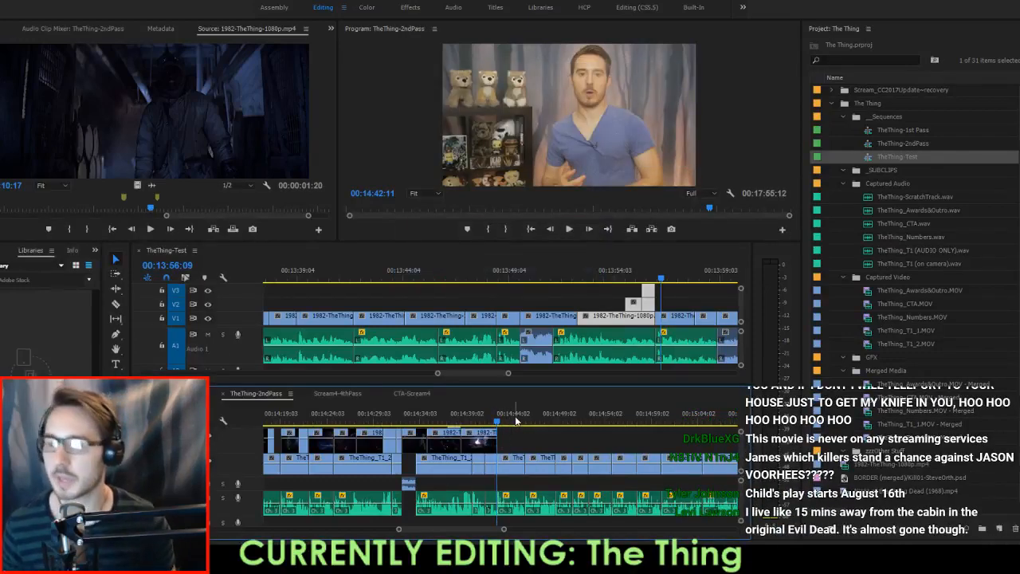
Copy the two campfire clips starting near 00:13:56 in TheThing-Test to 00:14:42:11 in TheThing-2ndPass.
scroll(523, 438, up, 4)
click(518, 442)
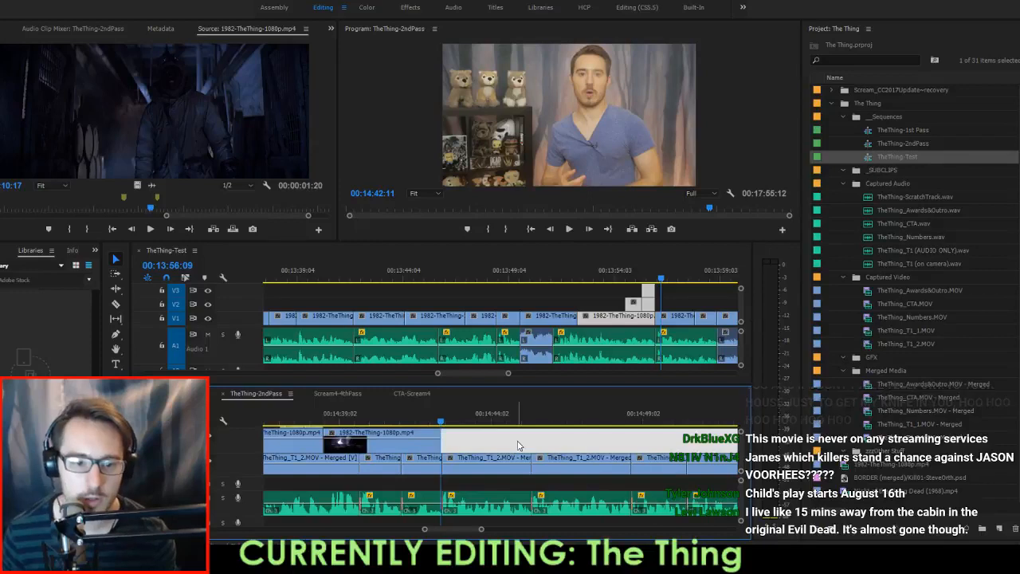
scroll(618, 344, down, 4)
drag(556, 297, 578, 317)
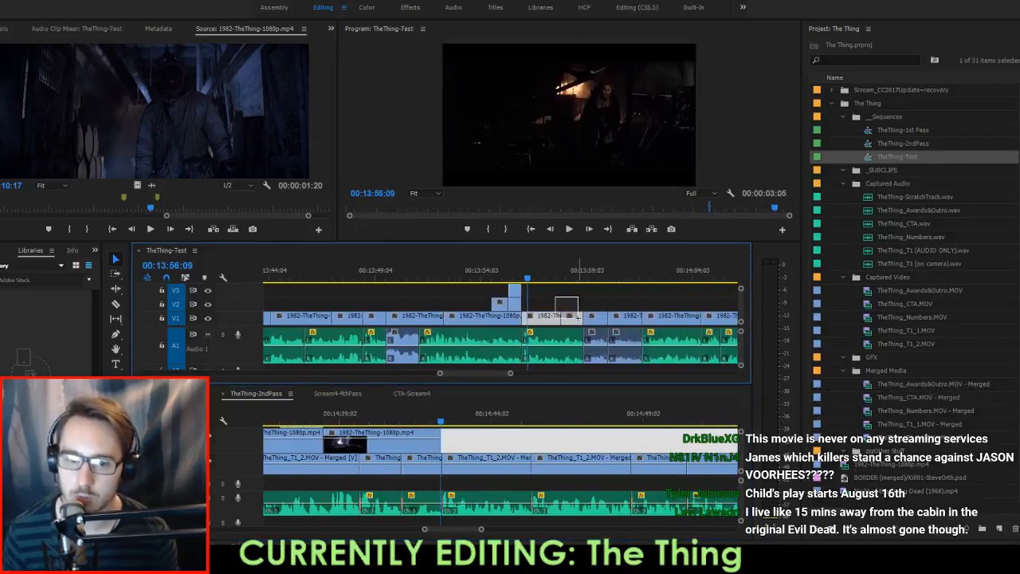
drag(493, 422, 481, 450)
Insert the bearded man's close-up with audio from near 00:14:00 in TheThing-Test at 00:14:45:11 in TheThing-2ndPass, with its video on the film-clip track.
key(space)
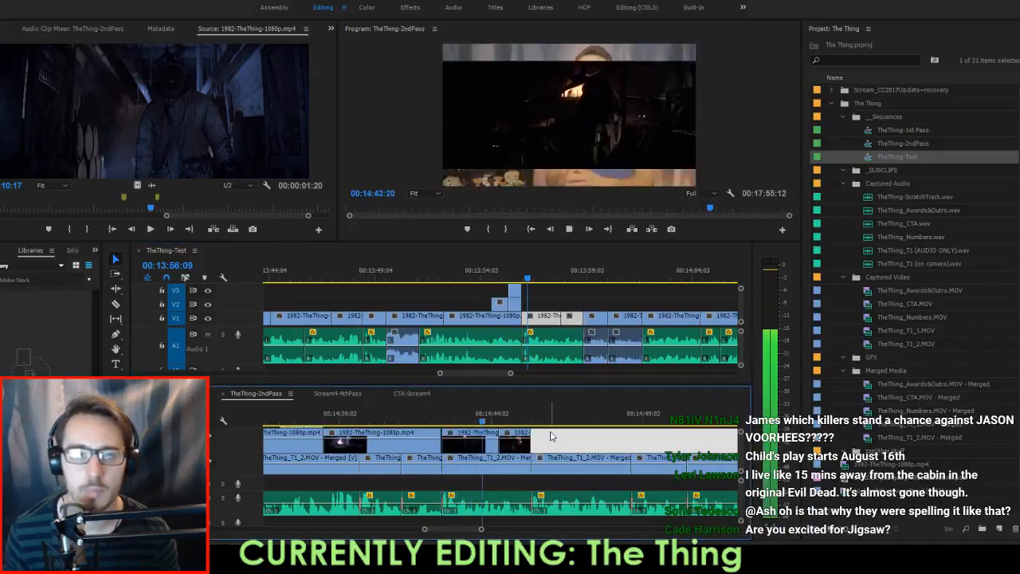
click(595, 318)
click(595, 279)
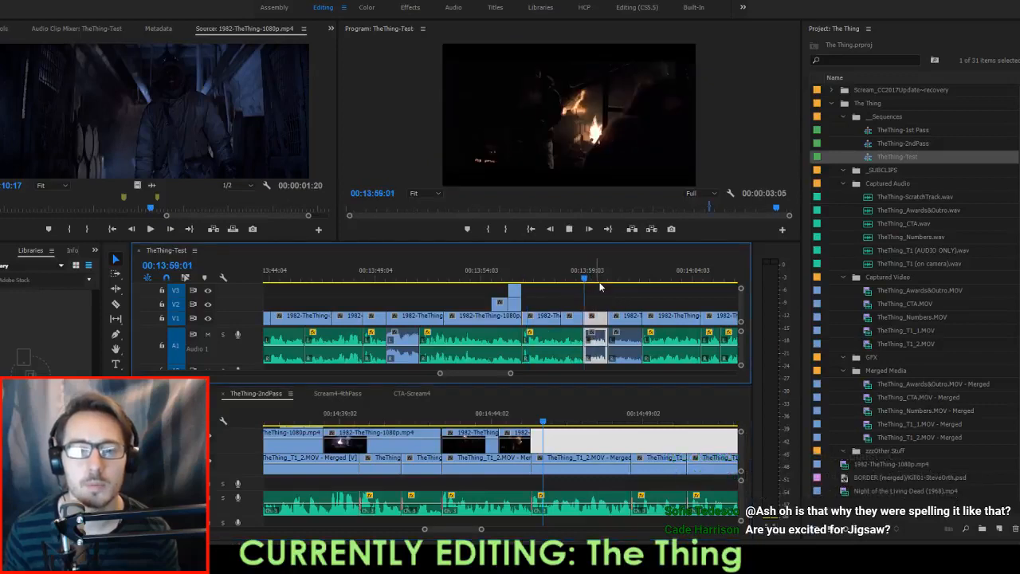
click(625, 347)
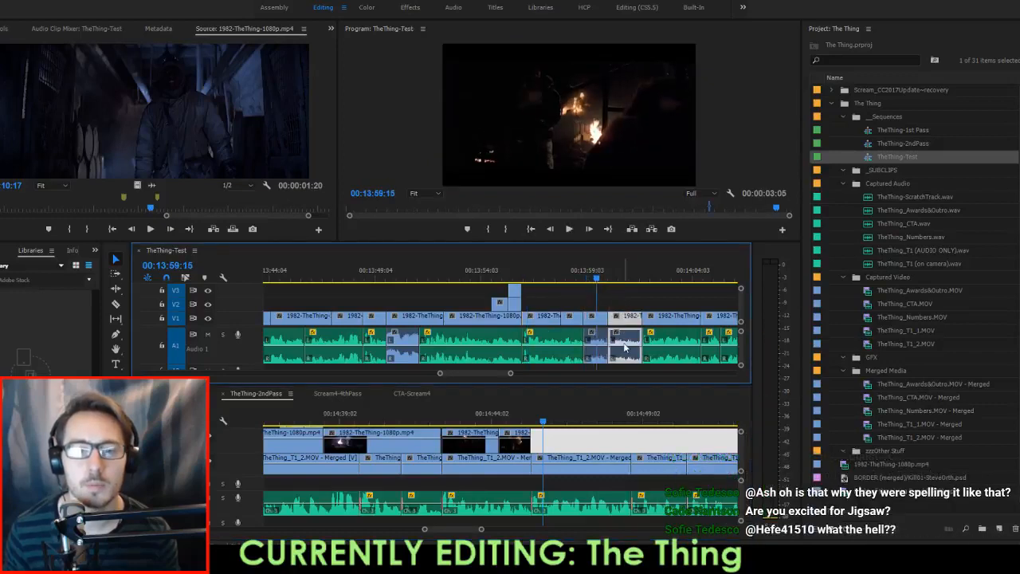
click(598, 440)
key(Up)
key(ctrl+shift+v)
key(Up)
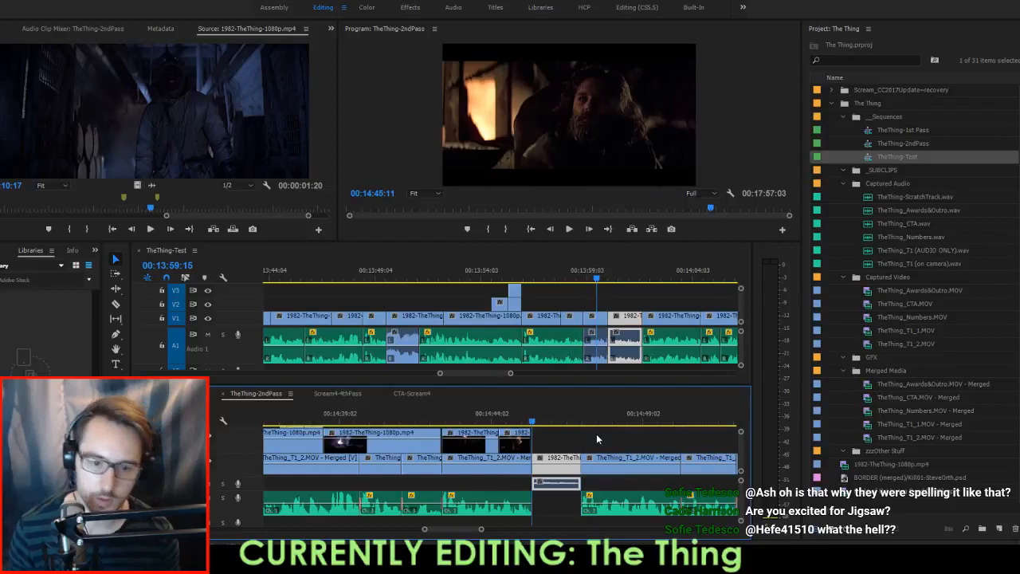
Copy the film clip starting near 00:14:01 in TheThing-Test into TheThing-2ndPass directly after the bearded man's close-up.
key(space)
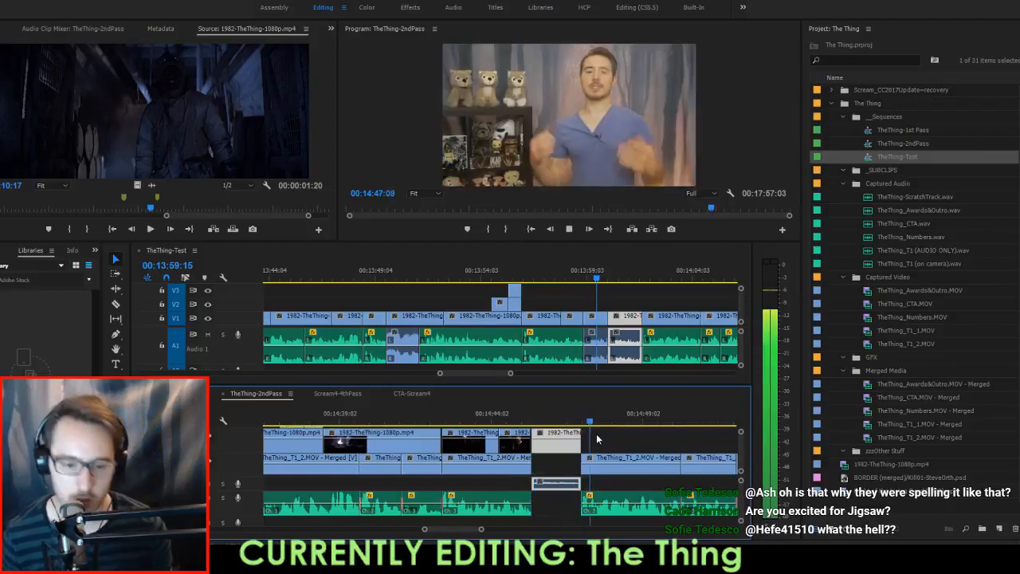
key(space)
scroll(514, 298, down, 5)
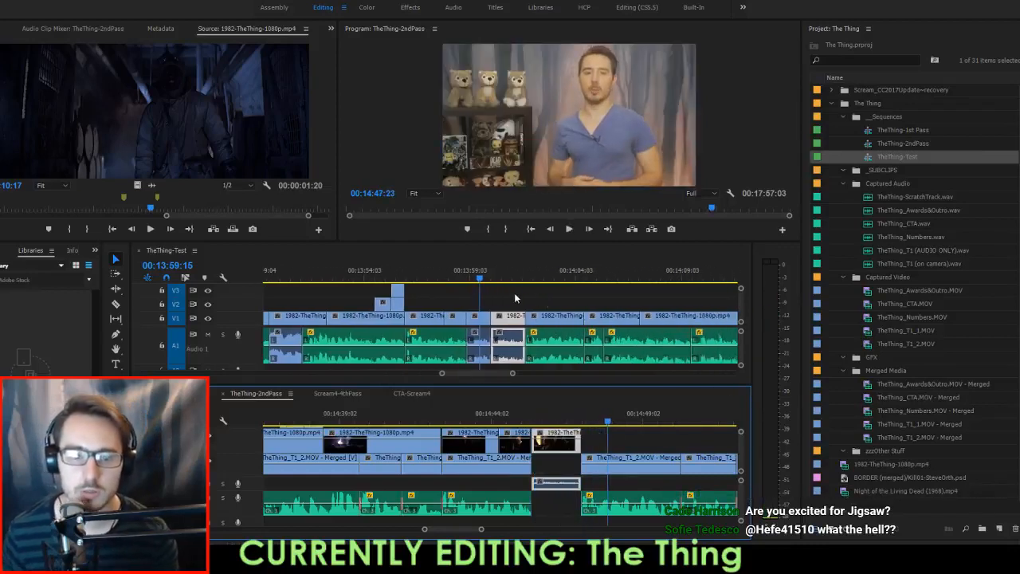
drag(550, 317, 616, 440)
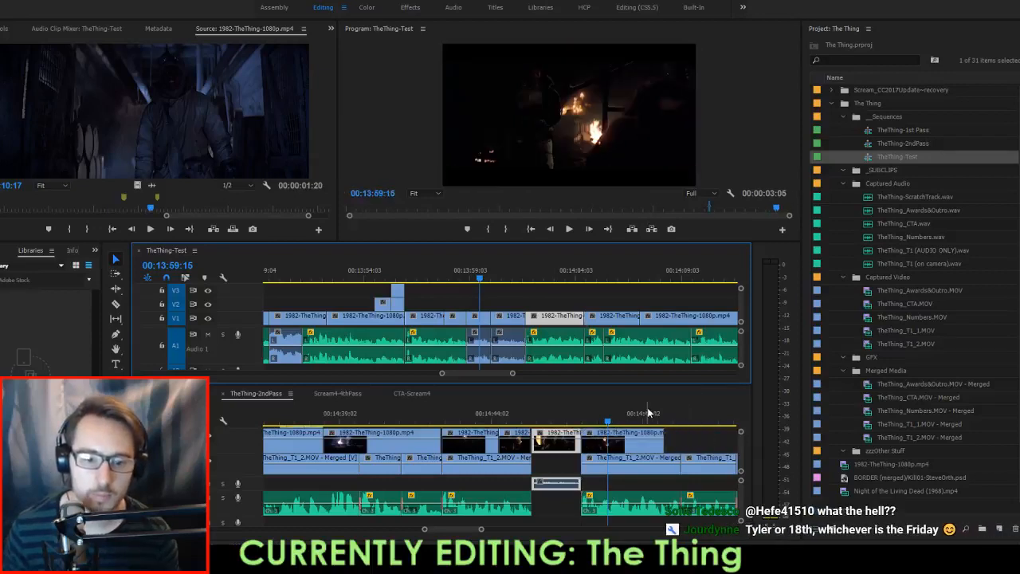
Copy the three film clips starting near 00:14:04:20 in TheThing-Test to 00:14:49:20 in TheThing-2ndPass, on the film-clip track.
click(648, 414)
click(590, 273)
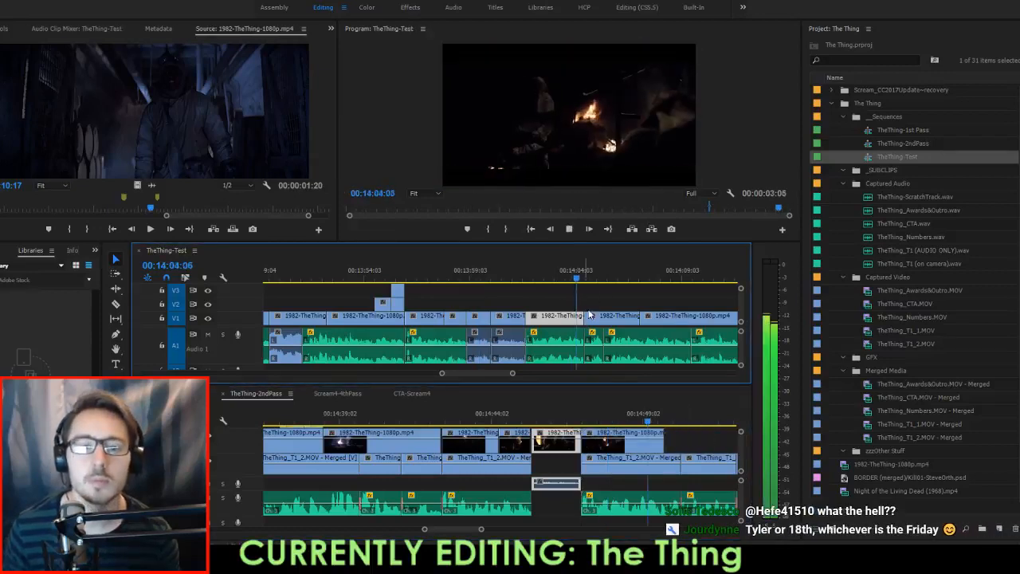
click(663, 416)
key(space)
drag(656, 417, 666, 421)
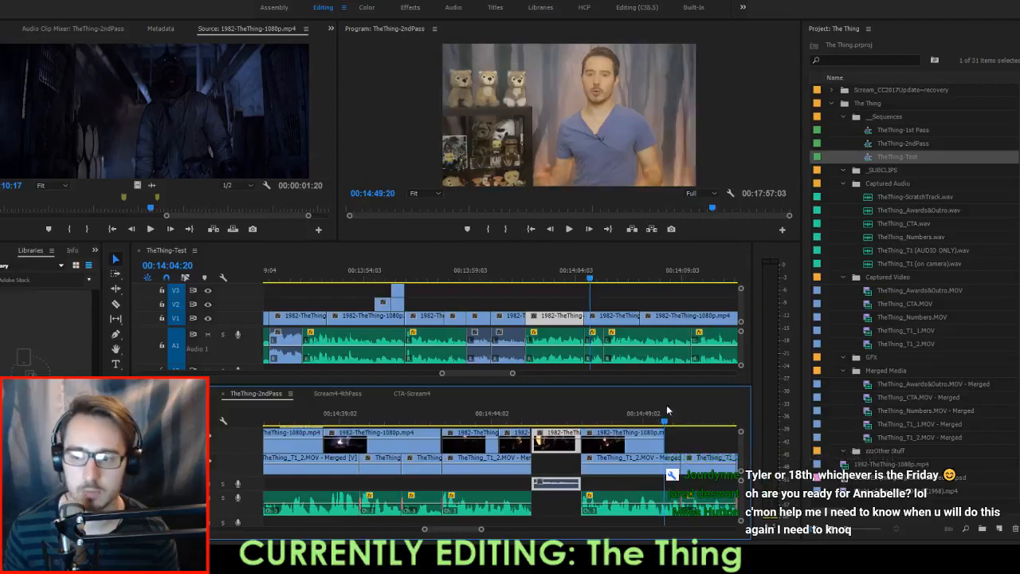
scroll(586, 298, down, 2)
click(556, 302)
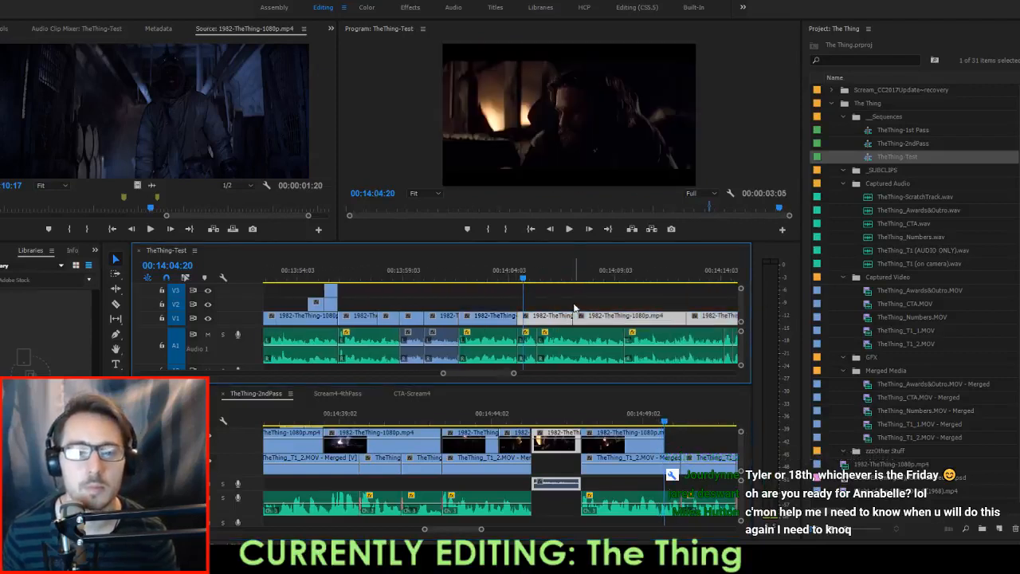
drag(555, 318, 712, 437)
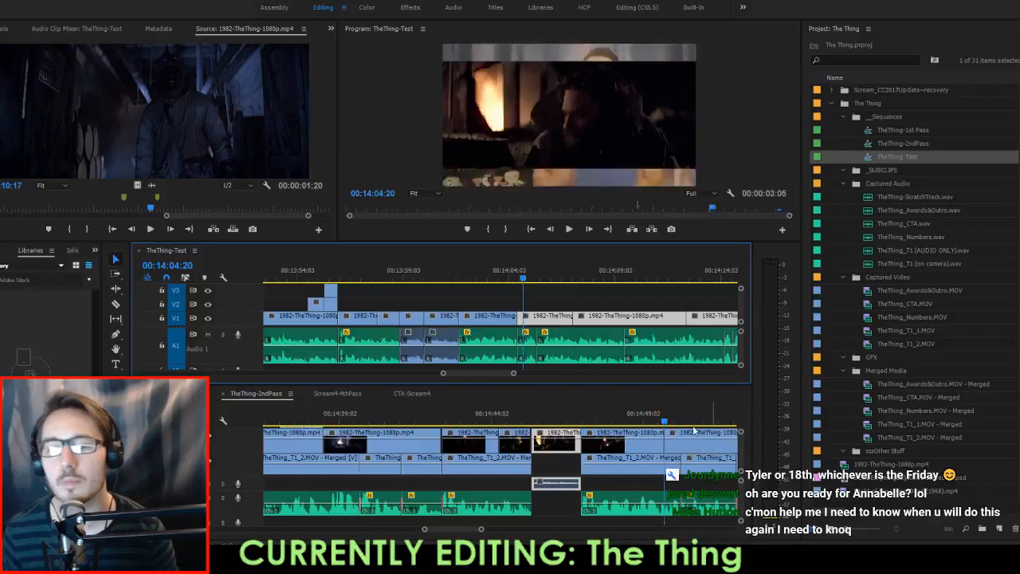
Shorten the first copied clip to the talking-head cut near 00:14:52 and slide the next two clips earlier to close the gaps.
click(658, 418)
key(space)
scroll(653, 440, down, 2)
scroll(652, 442, down, 4)
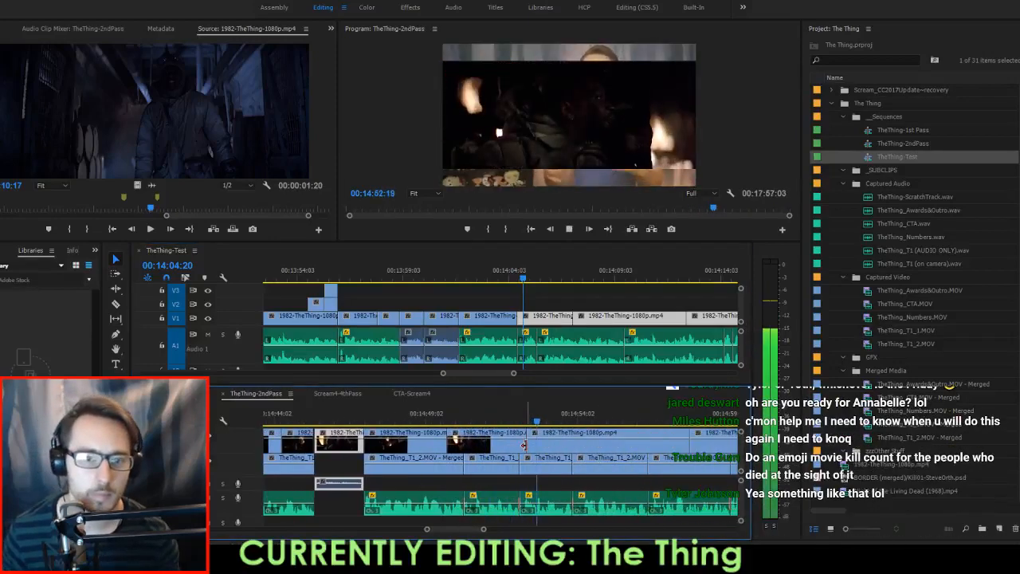
key(space)
drag(549, 452, 543, 450)
key(space)
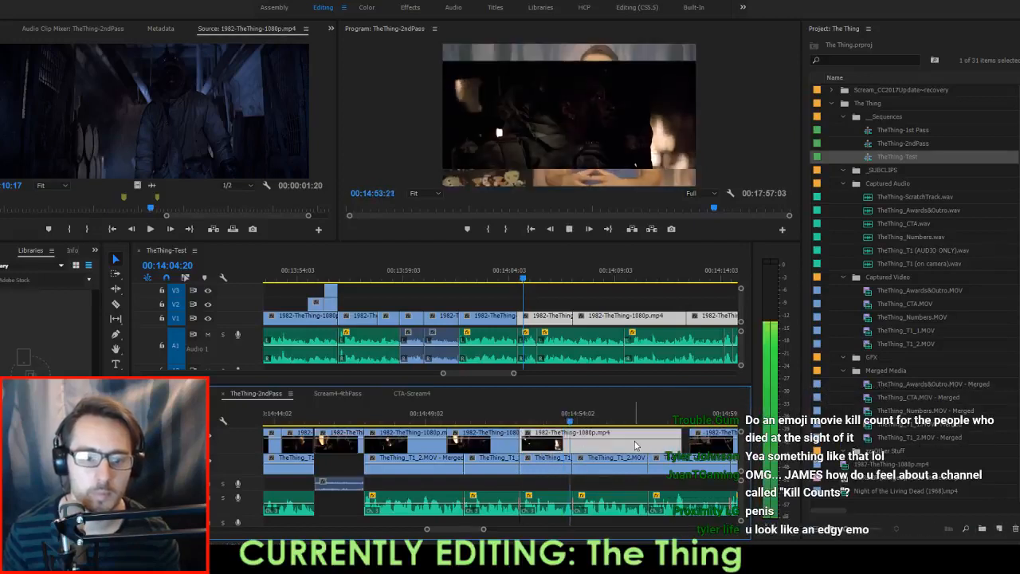
scroll(629, 433, down, 2)
drag(634, 451, 630, 456)
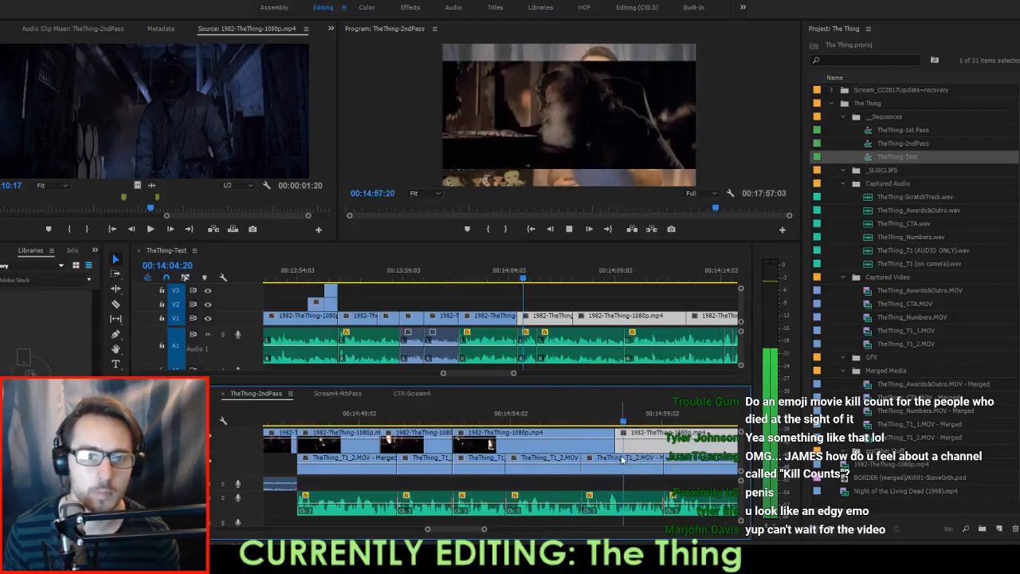
Trim the second copied clip to end at 00:14:57:07 and slide the bearded man's clip back to meet it, checking against TheThing-Test.
click(567, 417)
click(660, 279)
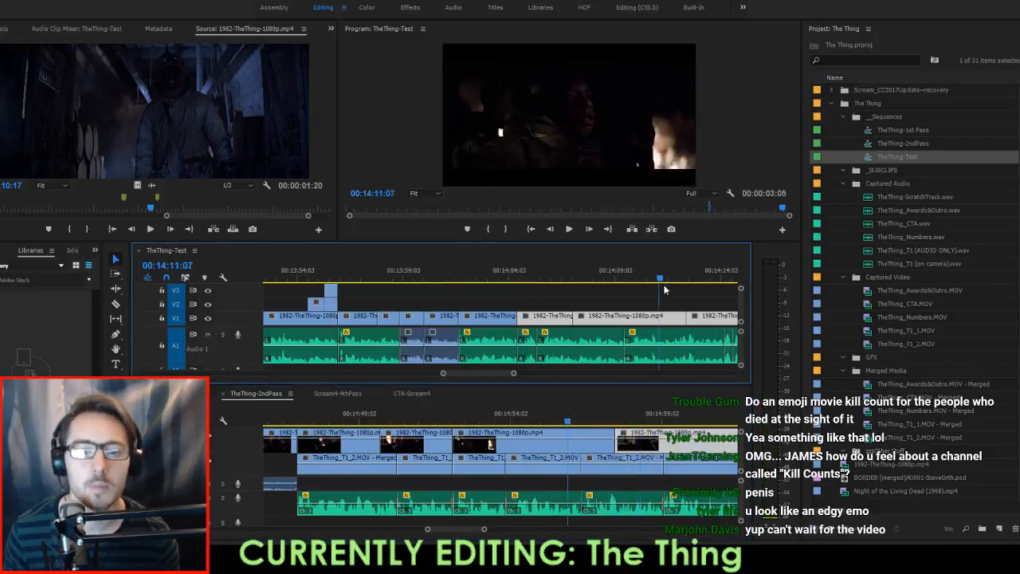
key(space)
scroll(657, 335, down, 1)
key(space)
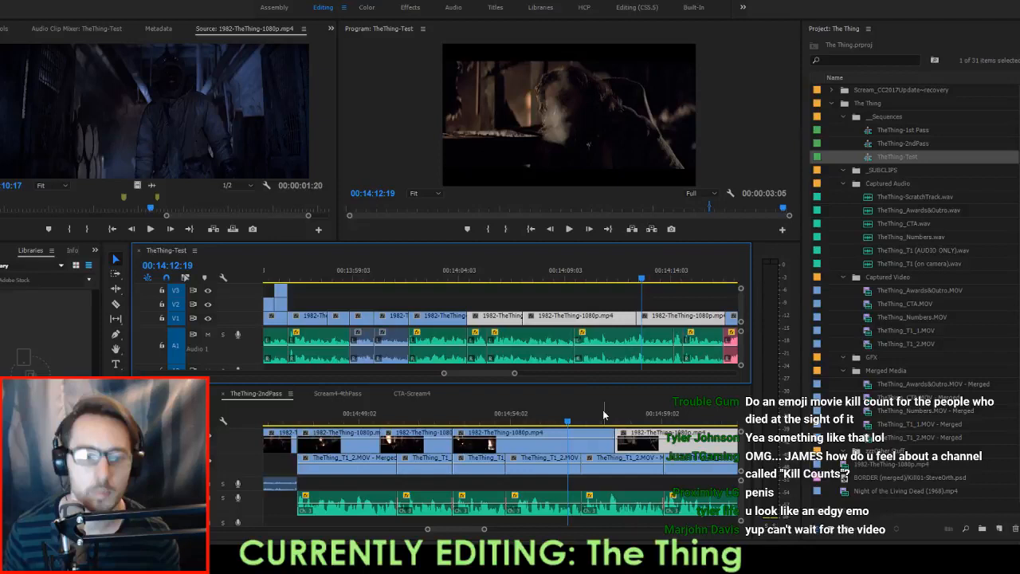
click(562, 416)
key(space)
key(space)
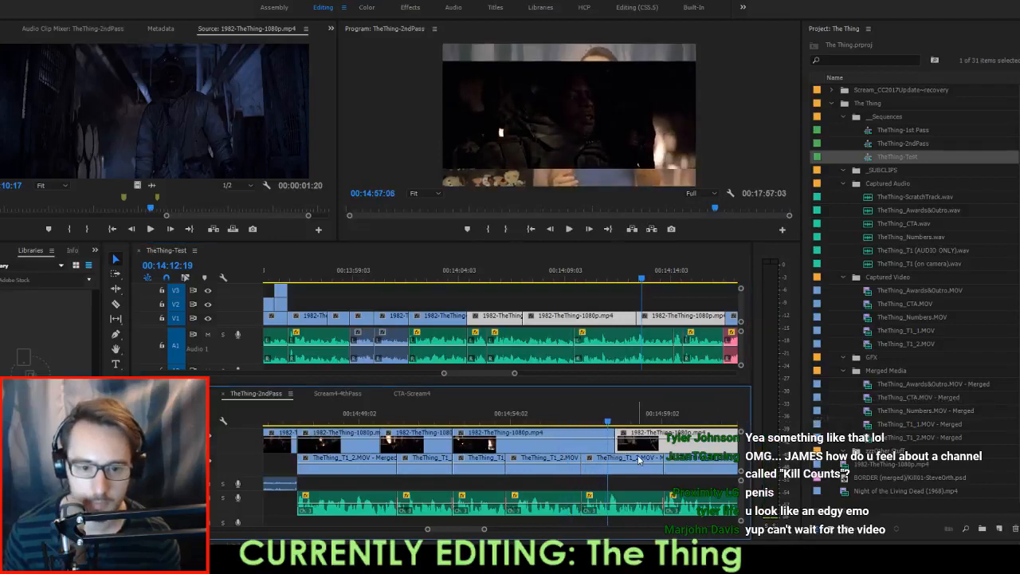
click(596, 415)
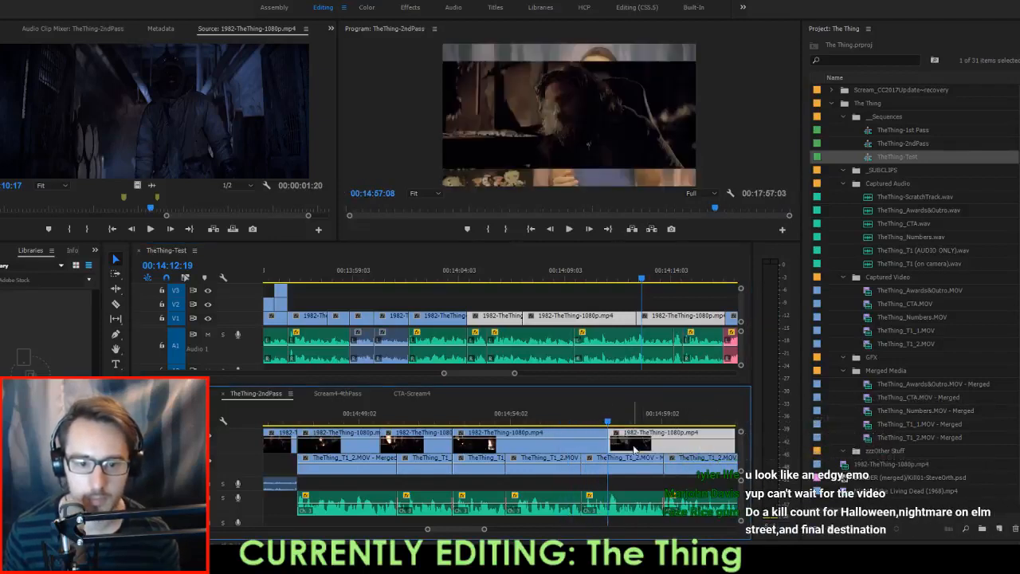
key(space)
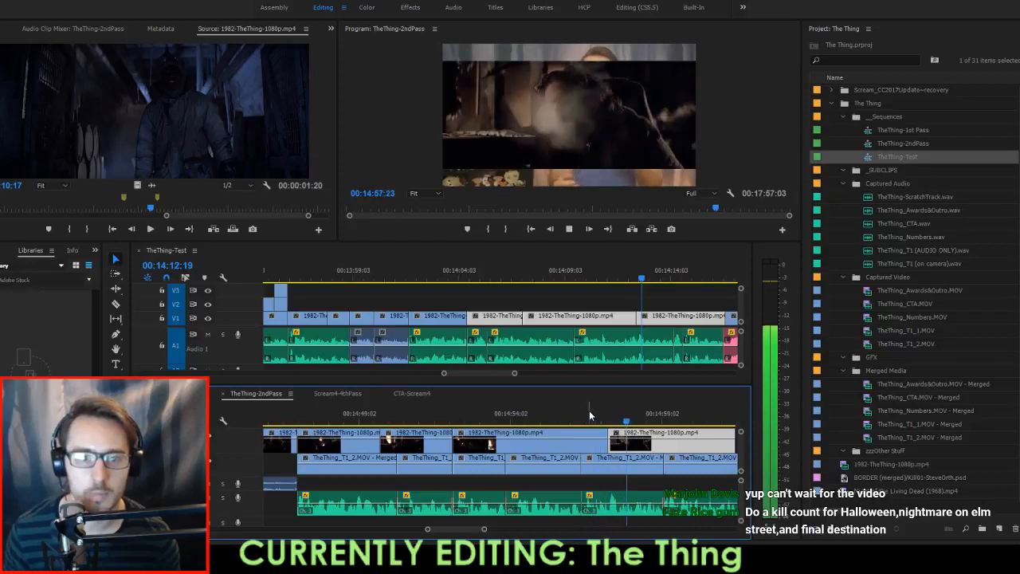
key(space)
click(603, 421)
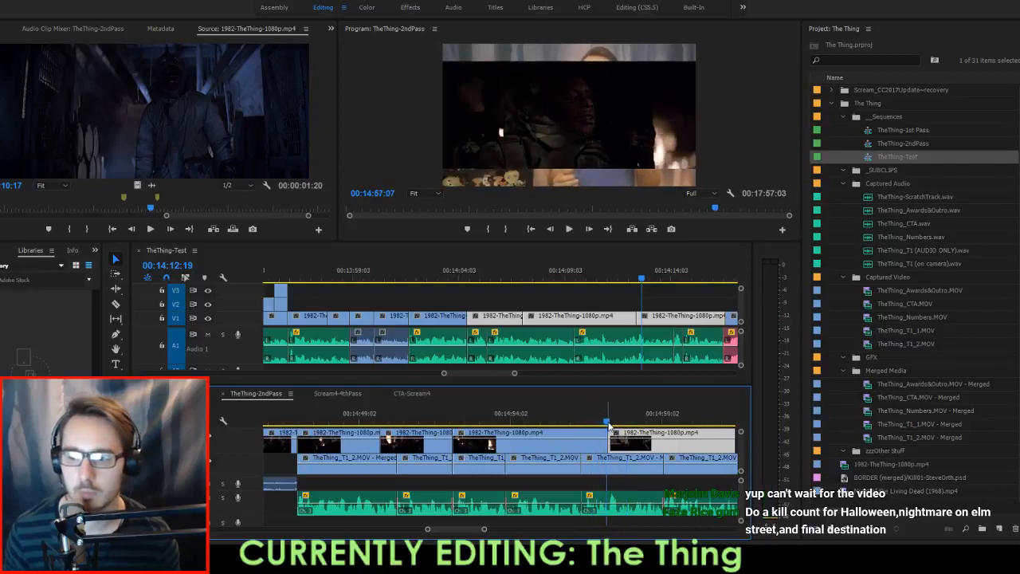
drag(626, 448, 622, 441)
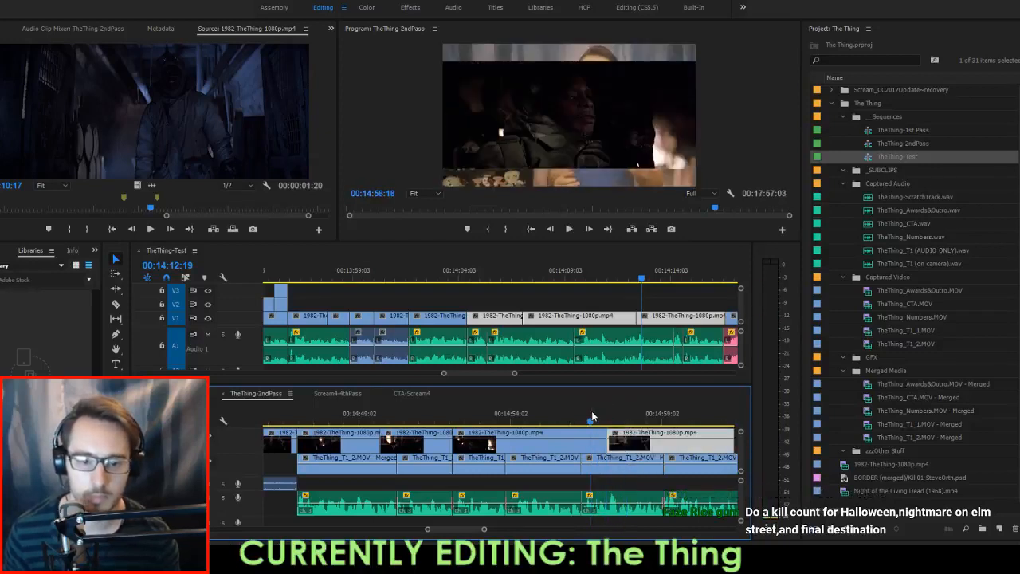
Extend the end of the bearded man's clip to the talking-head cut at 00:15:01:19.
key(space)
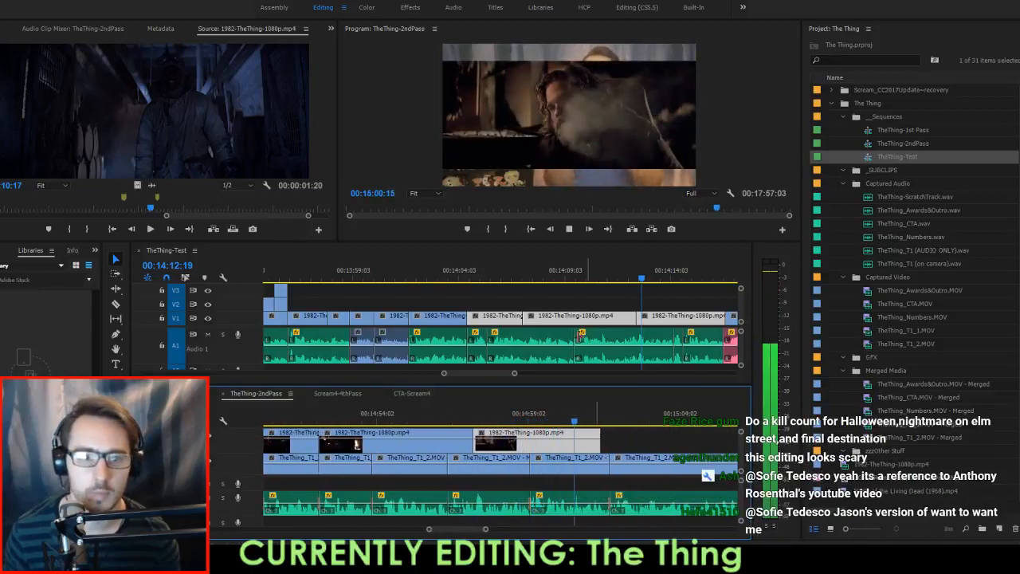
key(space)
click(675, 303)
click(688, 277)
key(space)
scroll(690, 318, down, 1)
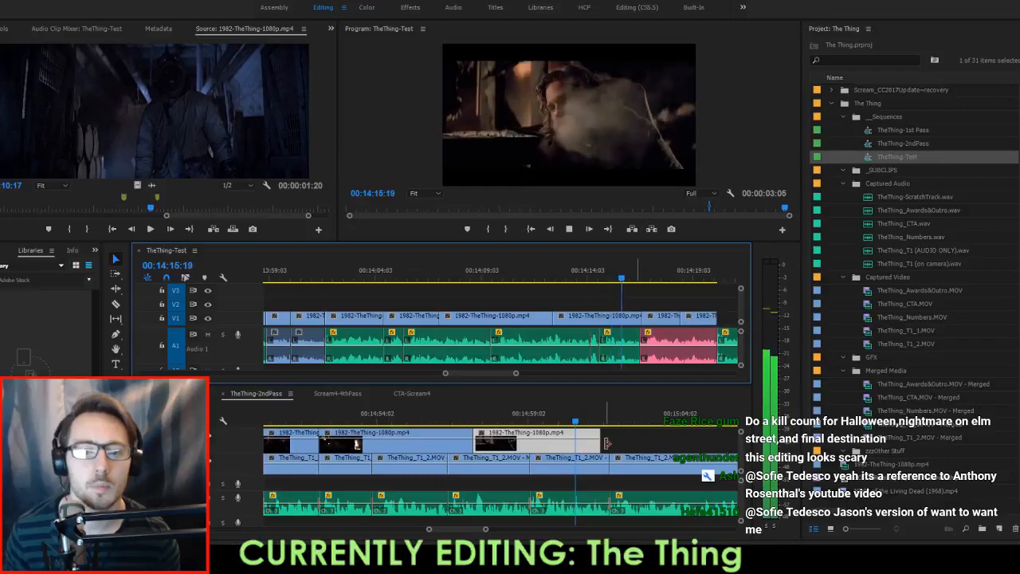
drag(601, 441, 613, 448)
key(space)
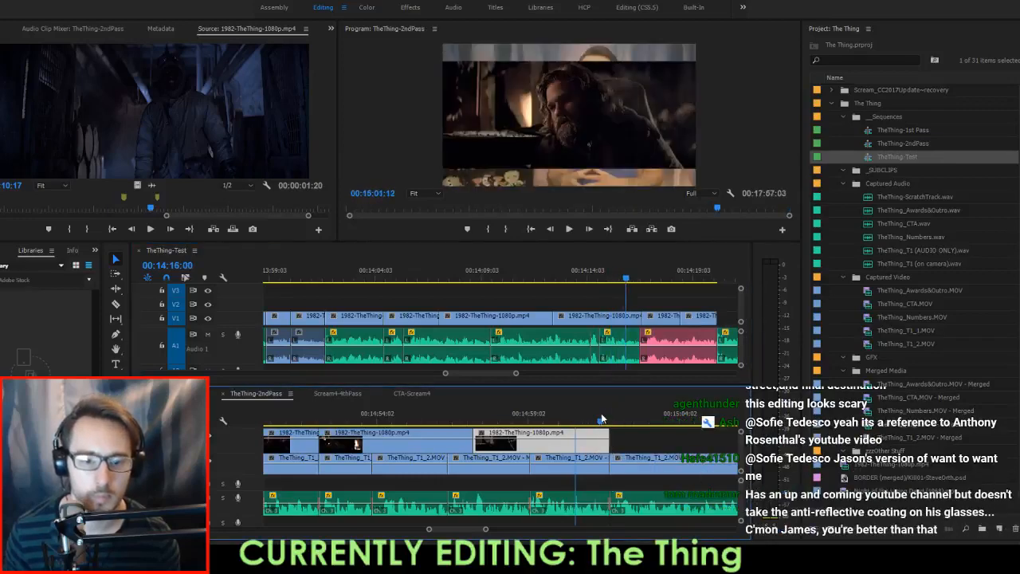
Copy the last two film clips, starting just after 00:14:16 in TheThing-Test, to 00:15:01:19 in TheThing-2ndPass.
click(675, 318)
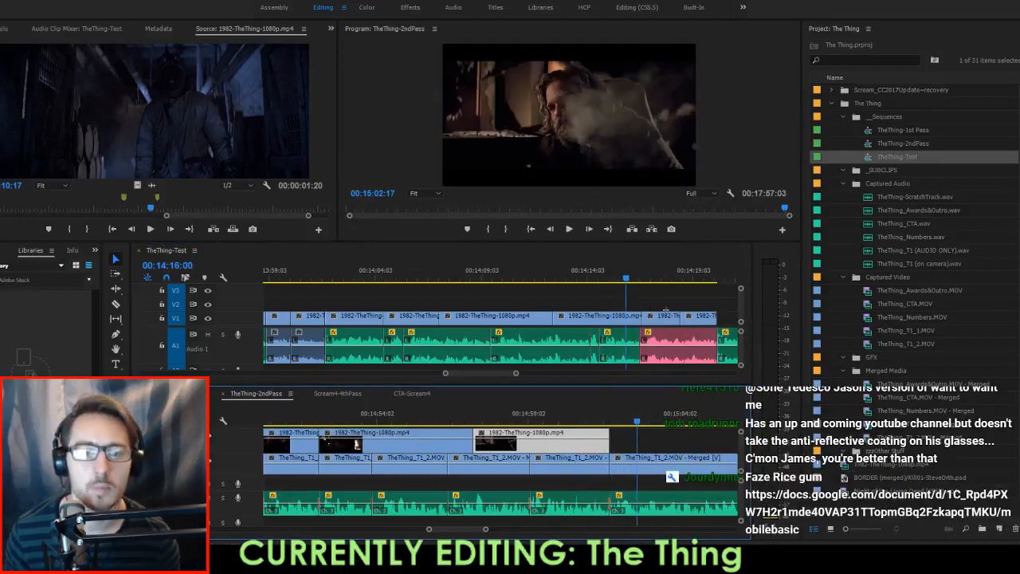
drag(661, 401, 627, 425)
key(space)
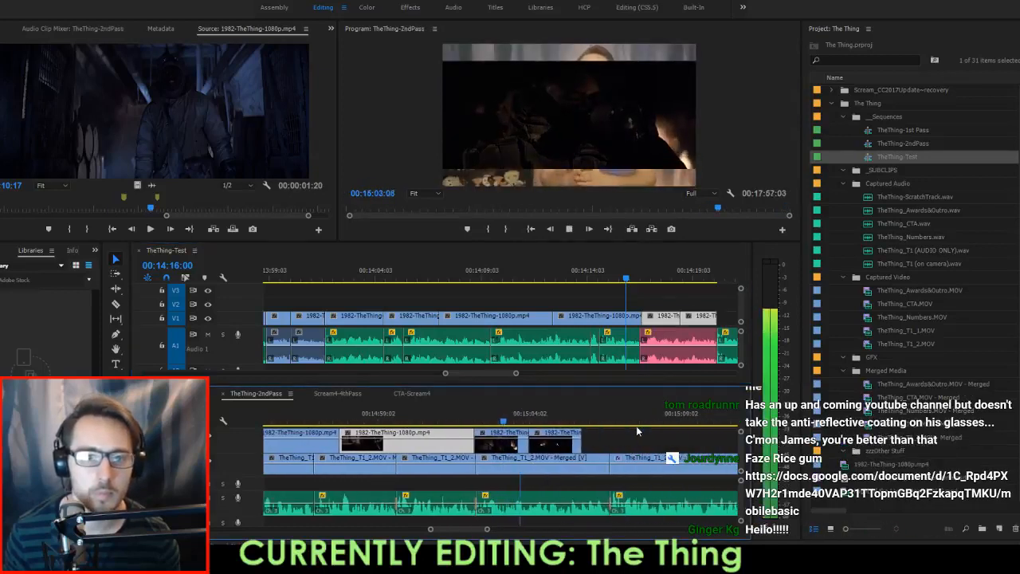
Slide the final campfire clip to end on the next talking-head cut, set its start to 00:15:04:13 and extend the preceding clip to meet it.
click(530, 442)
key(space)
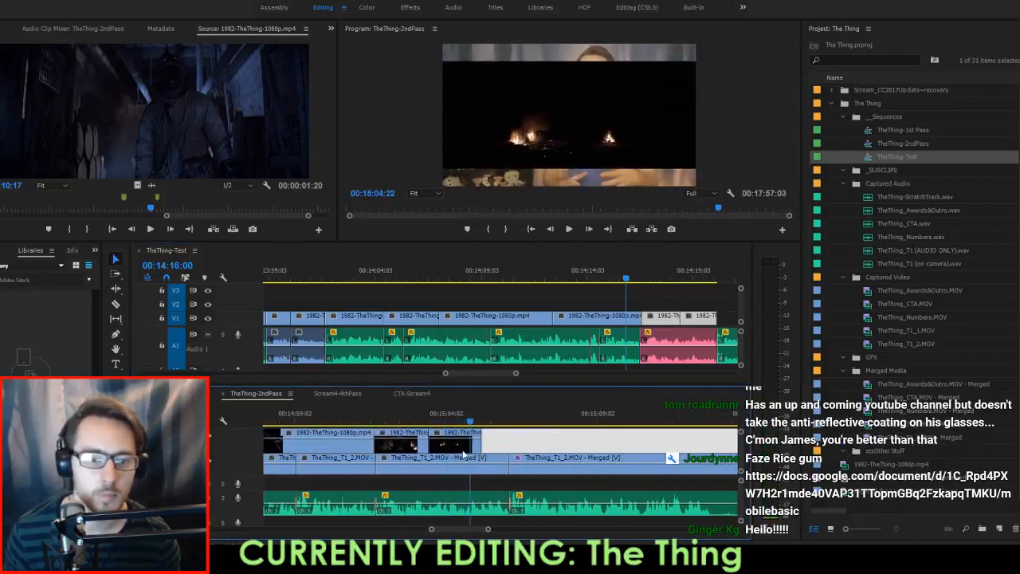
drag(464, 455, 492, 451)
drag(442, 413, 461, 448)
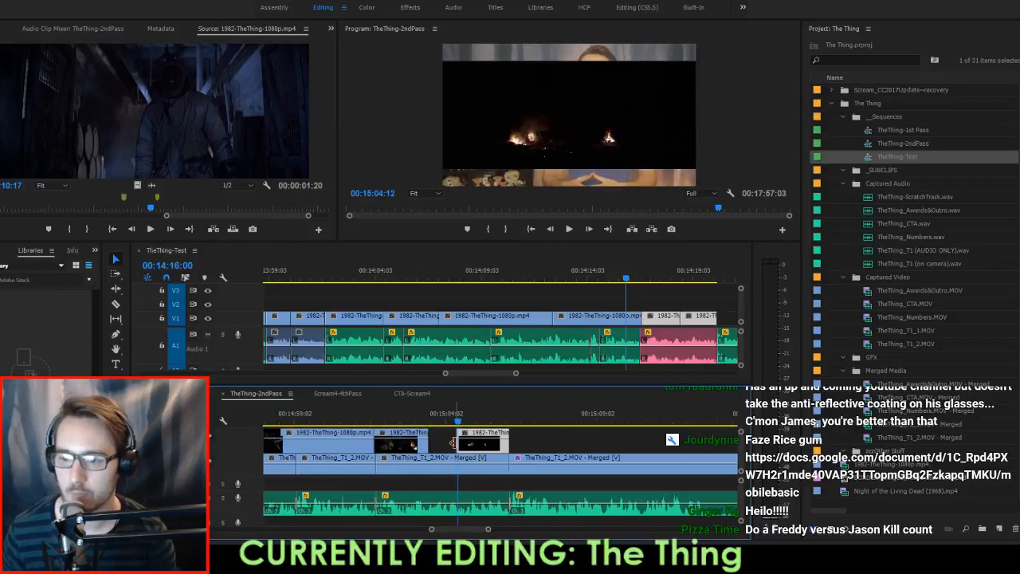
key(Right)
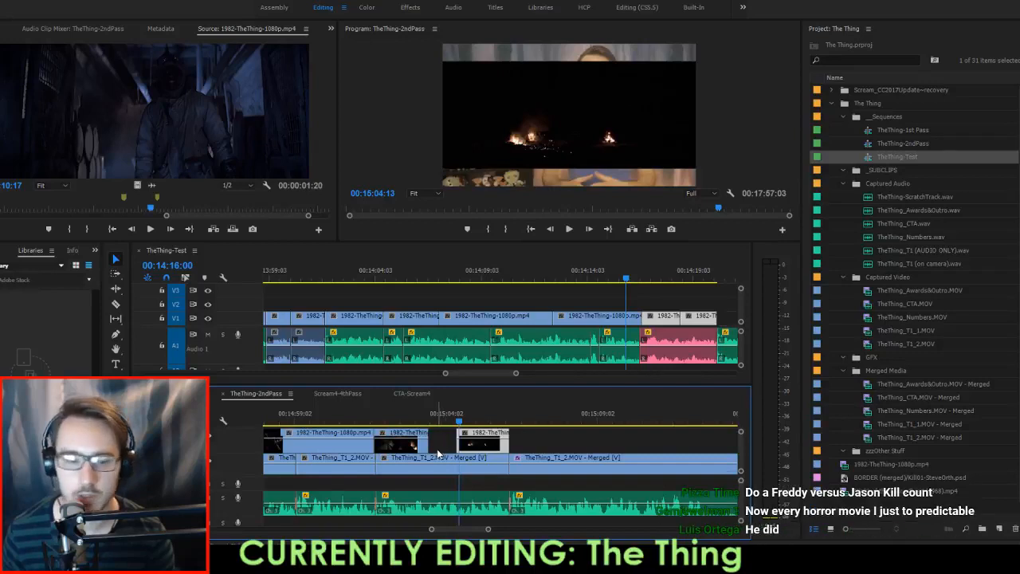
drag(456, 444, 467, 454)
key(Up)
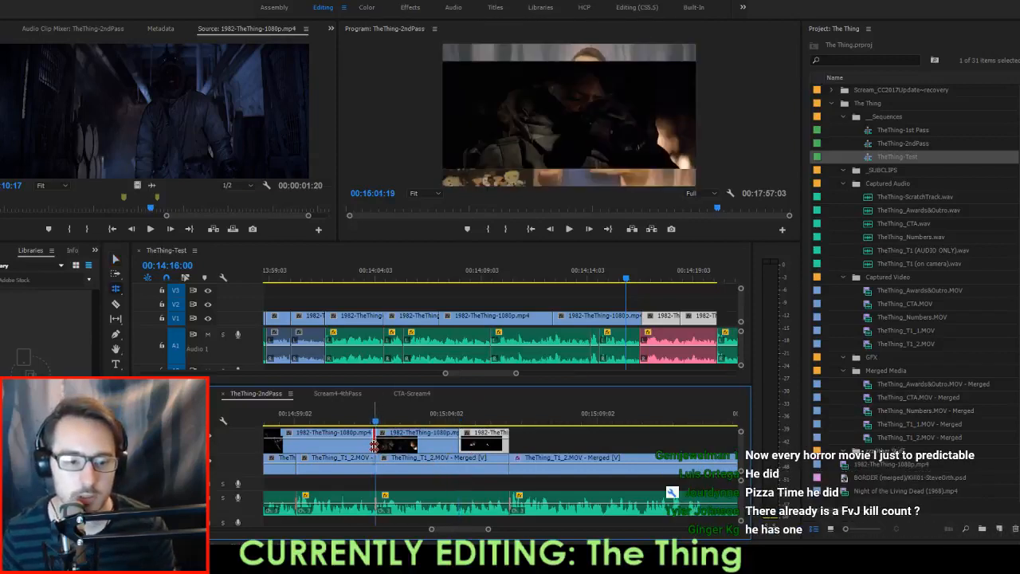
key(space)
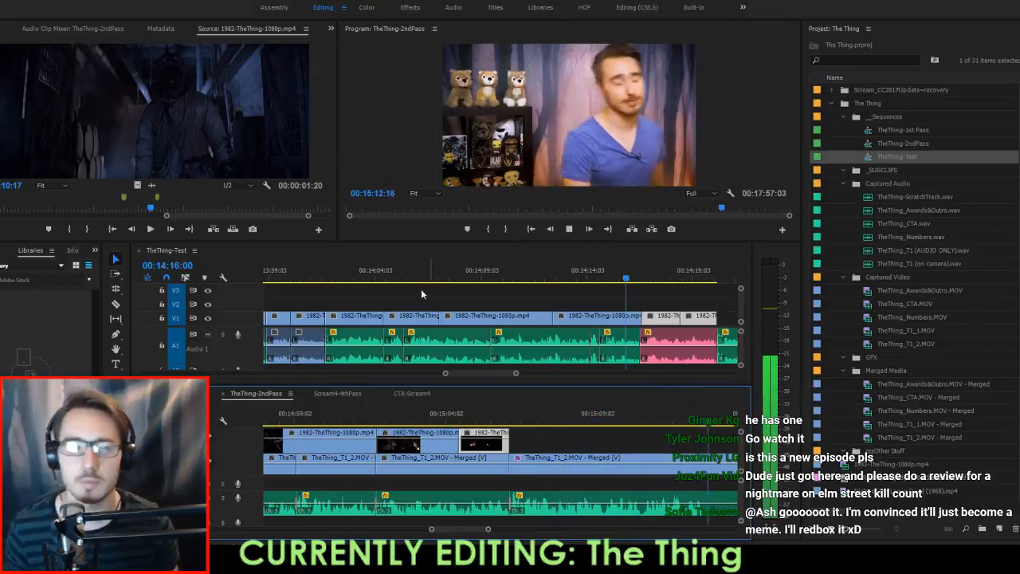
key(space)
Close the TheThing-Test timeline, enlarge the preview monitors, and play TheThing-2ndPass into The Numbers section.
click(143, 250)
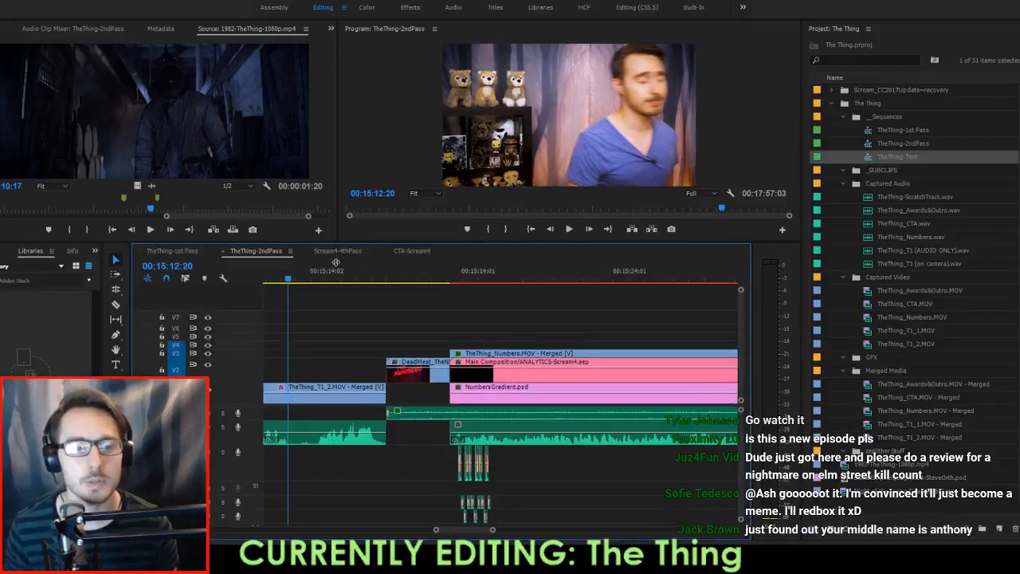
drag(338, 240, 343, 310)
key(space)
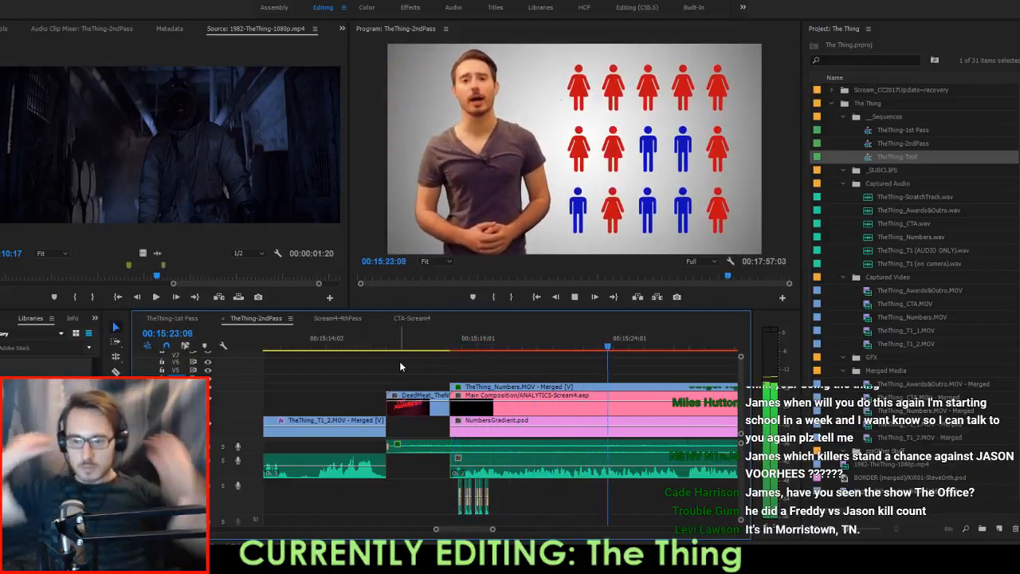
Save the project and open the audio of The Numbers talking-head clip for editing in Adobe Audition.
key(ctrl+s)
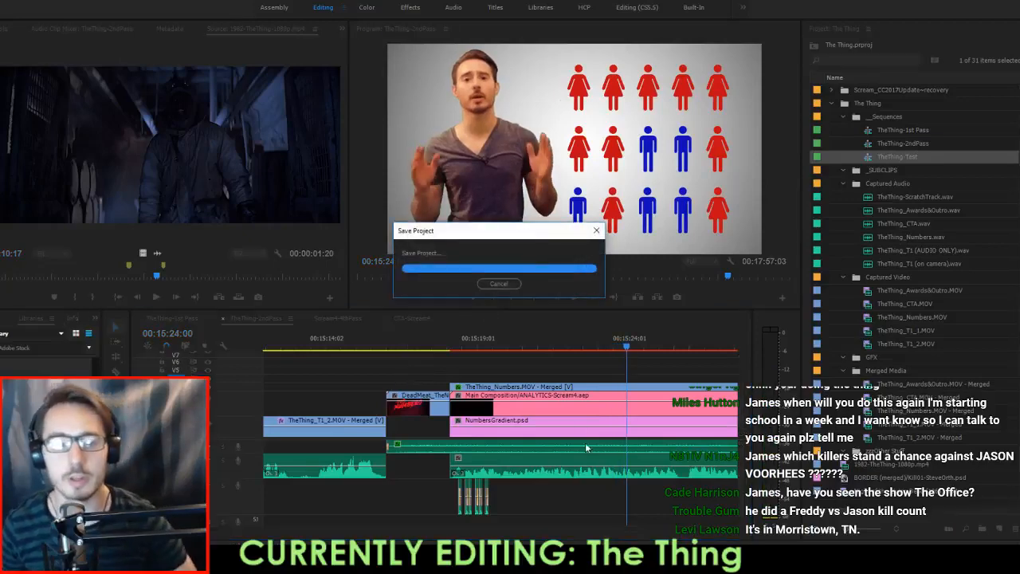
right_click(597, 455)
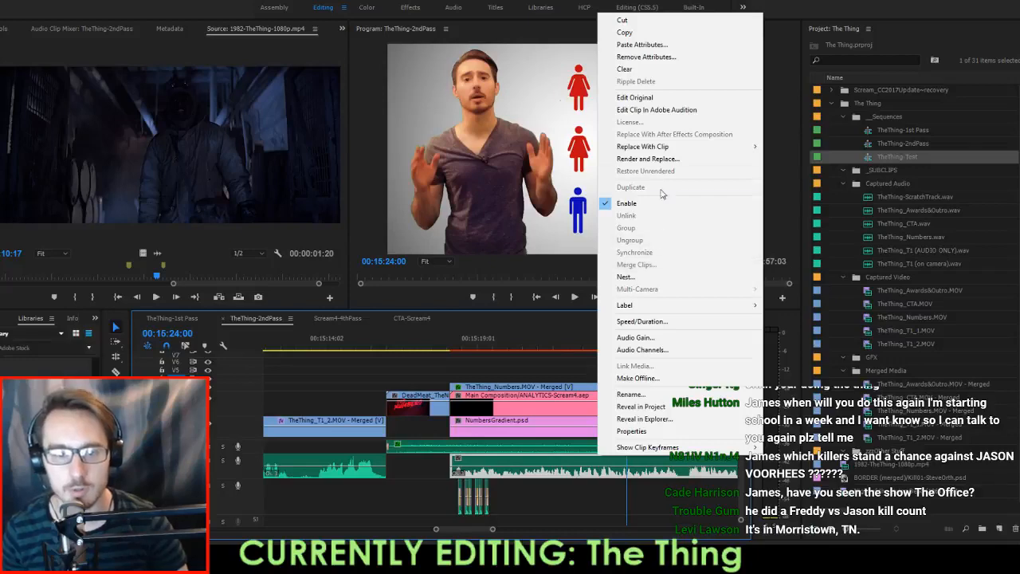
click(684, 110)
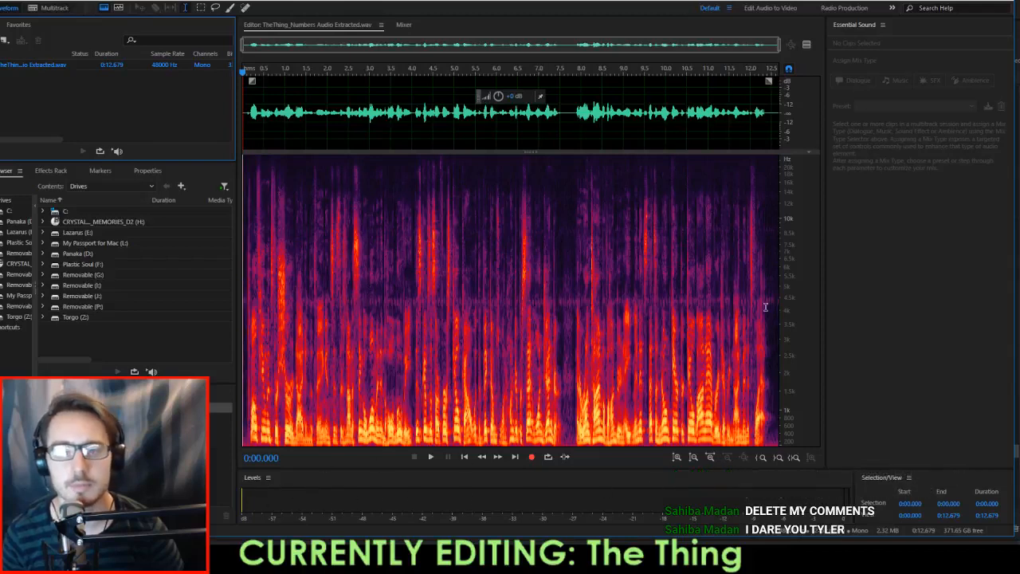
Select the silent tail of the extracted Numbers audio from 0:12.403 to 0:12.679 as a noise sample.
drag(771, 307, 804, 317)
key(space)
key(space)
key(space)
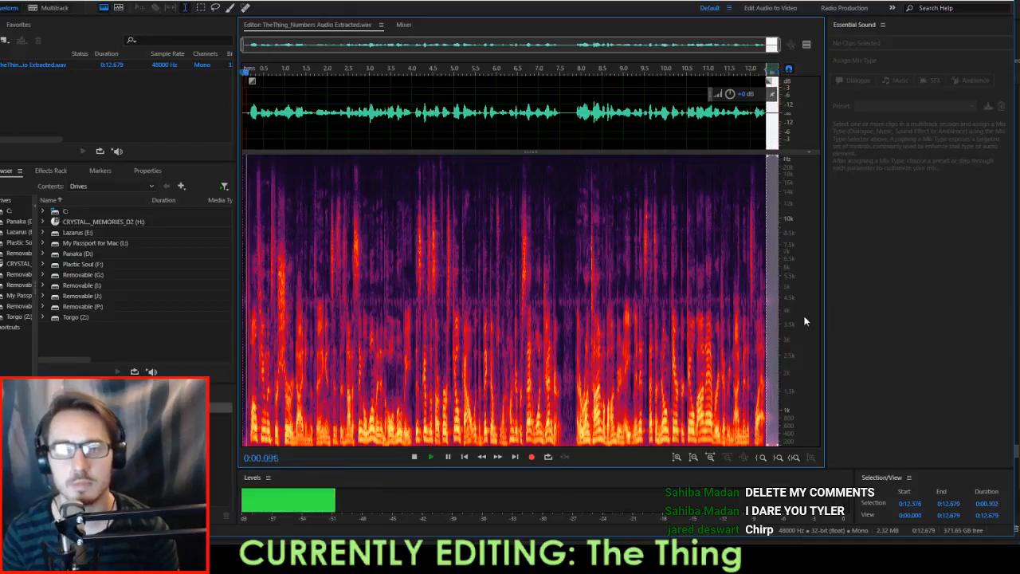
key(space)
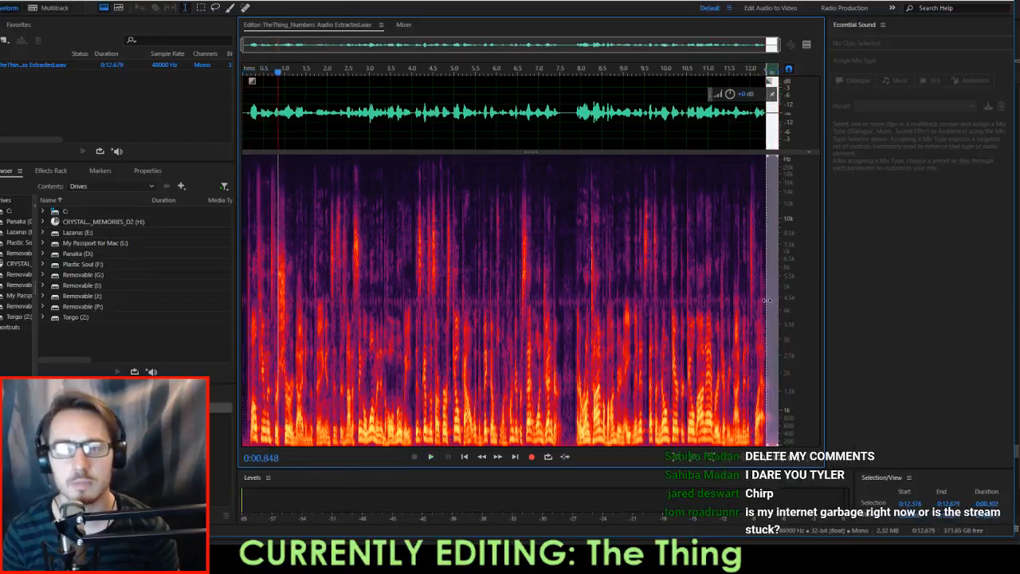
drag(767, 300, 768, 302)
key(space)
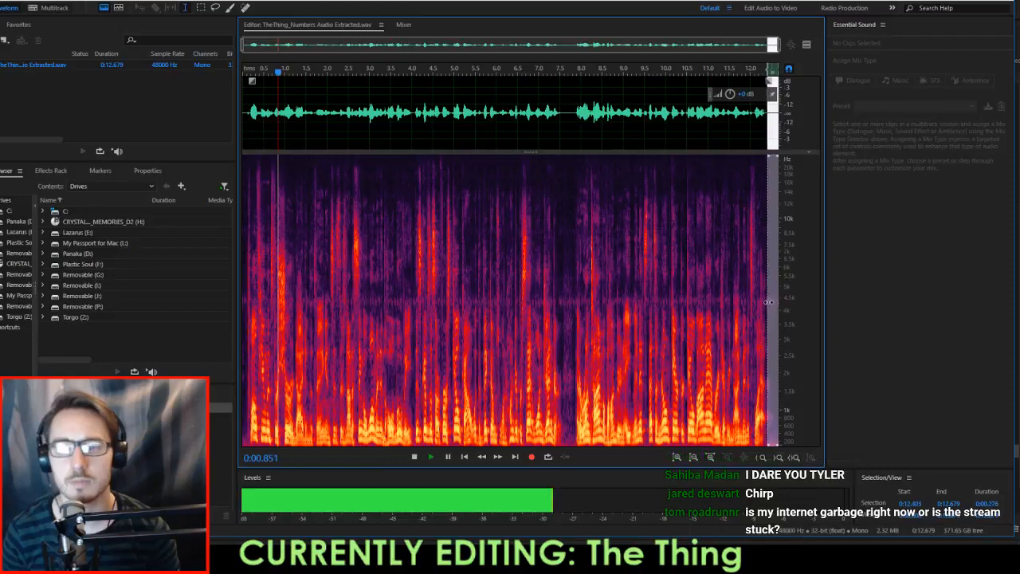
key(space)
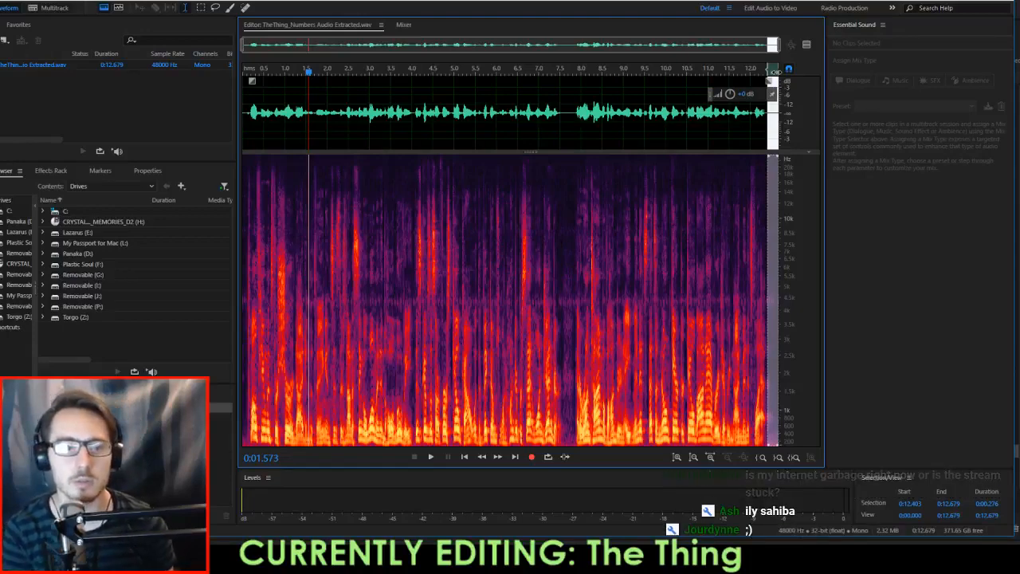
key(ctrl+shift+p)
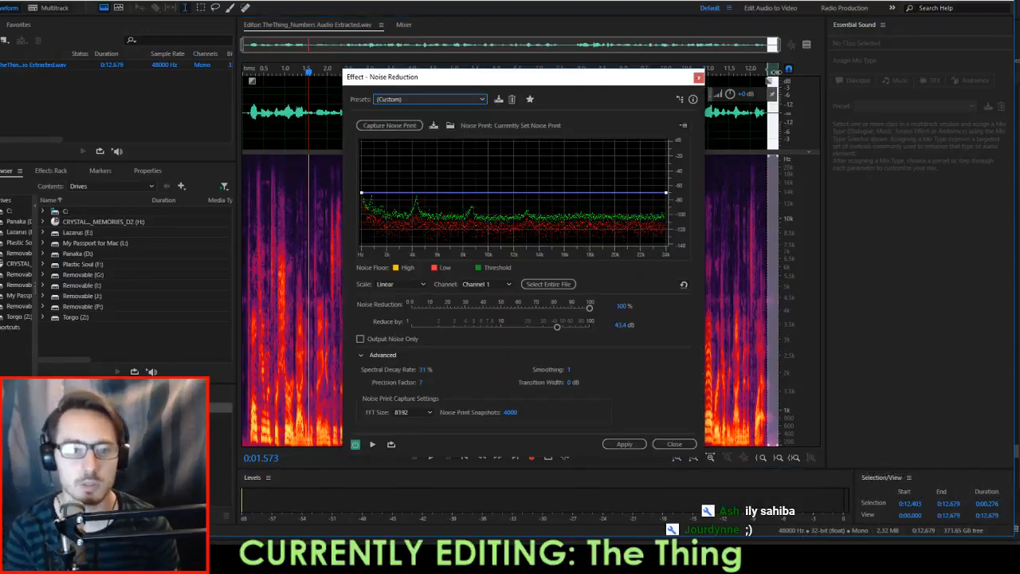
click(549, 284)
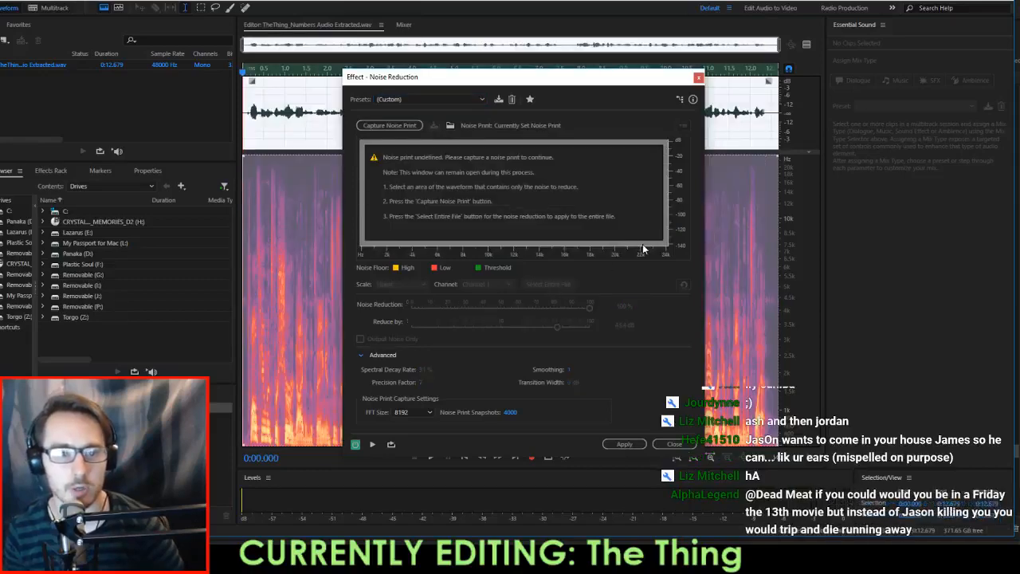
key(Escape)
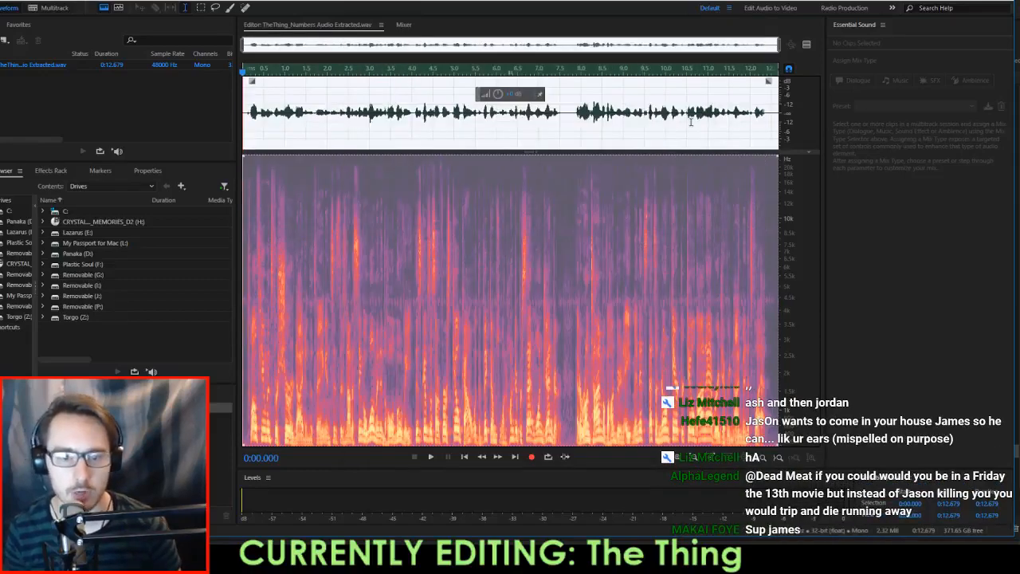
Try Noise Reduction on the entire file with the tail from 0:12.500 to 0:12.679 as noise sample, and preview it.
click(729, 235)
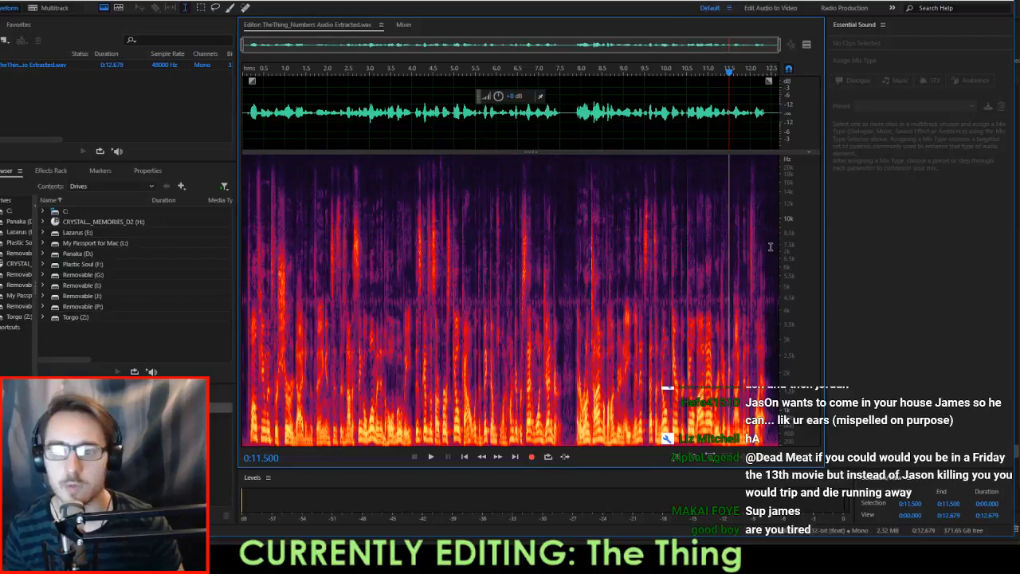
drag(770, 247, 823, 260)
key(space)
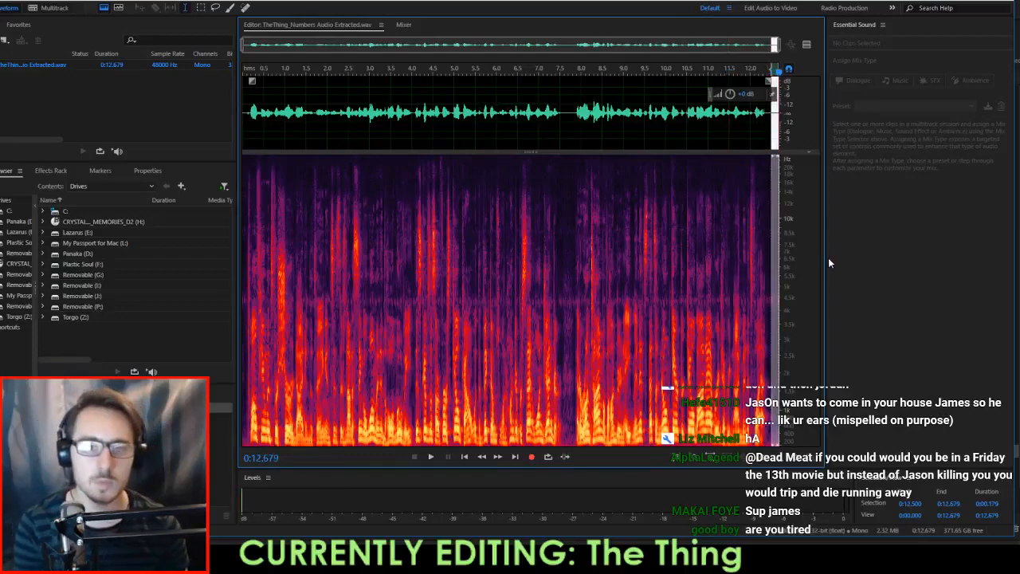
key(ctrl+shift+p)
click(568, 285)
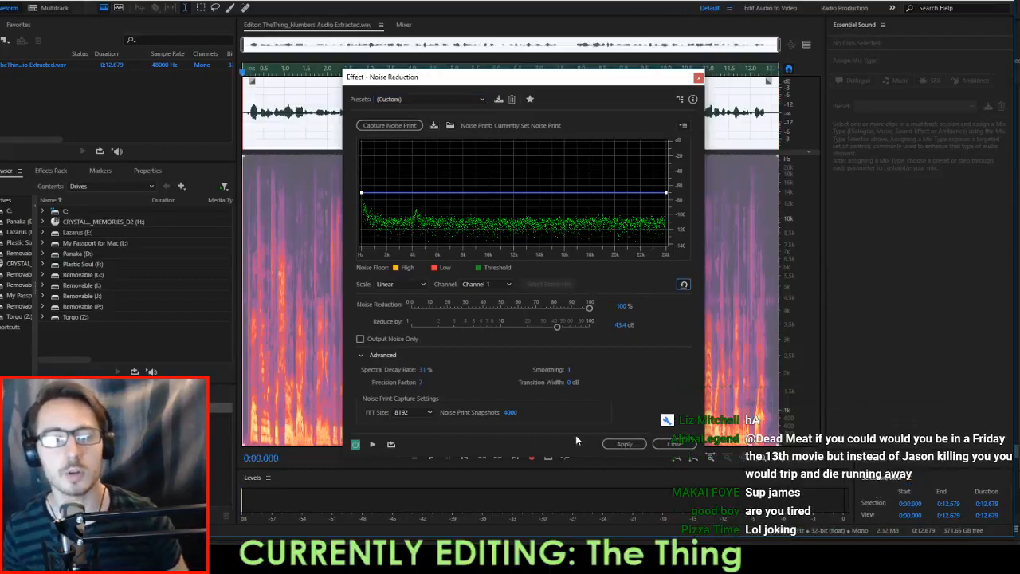
click(372, 444)
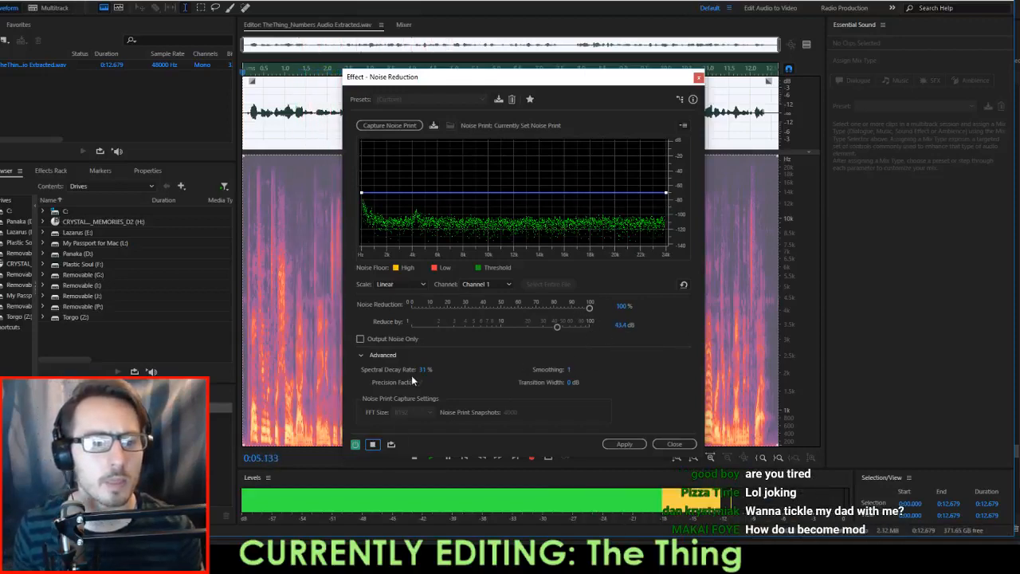
click(372, 444)
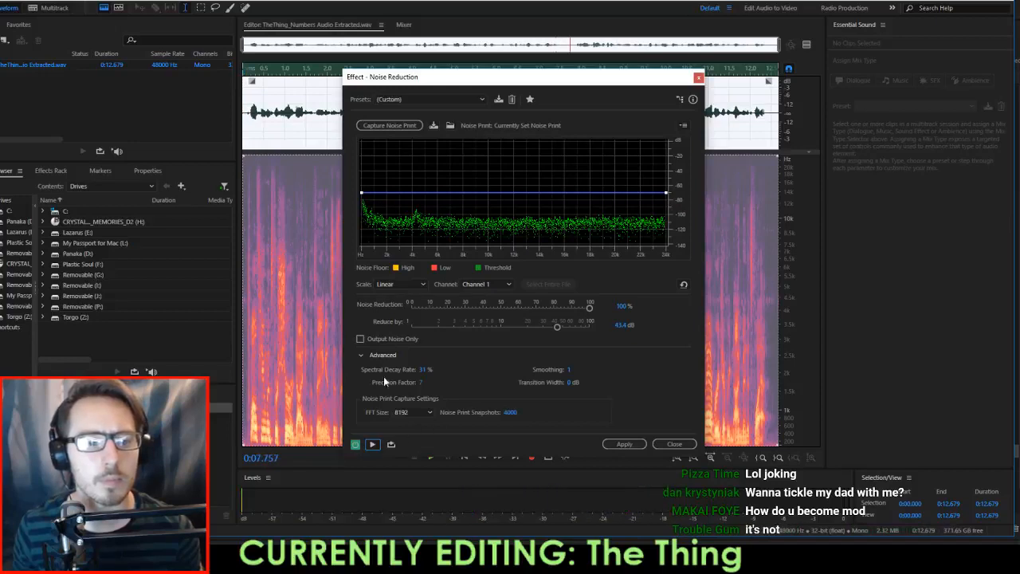
click(674, 444)
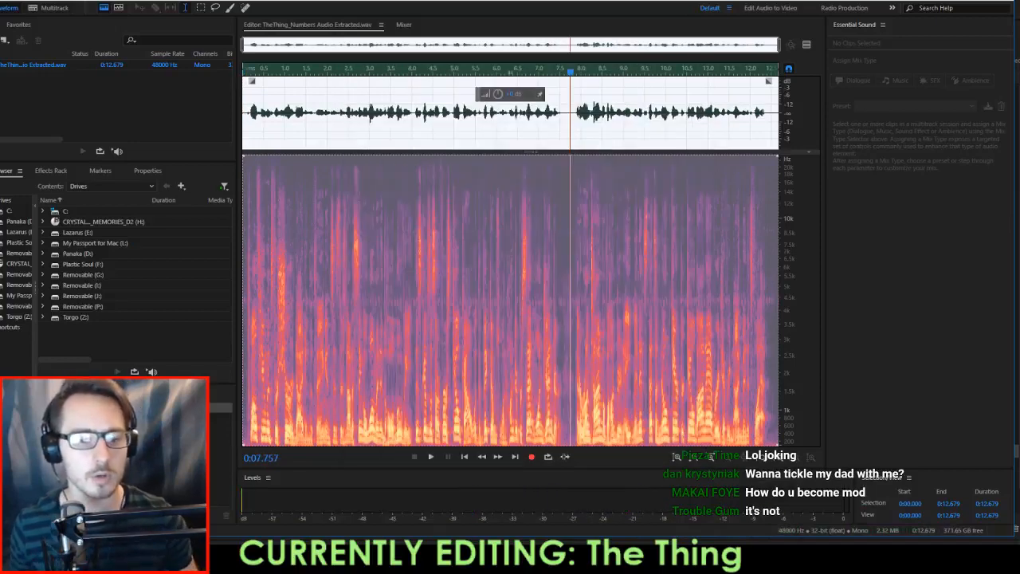
Switch back to Premiere Pro, undo the Numbers audio extraction, and extend that audio clip's start back to the title card's beginning.
key(alt+Tab)
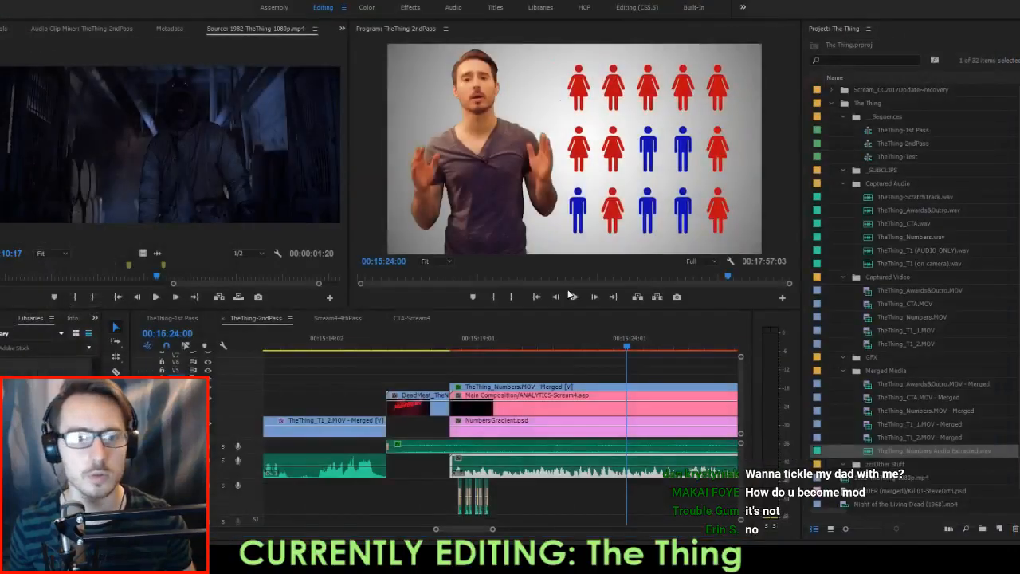
click(577, 364)
scroll(602, 422, down, 2)
scroll(603, 433, down, 4)
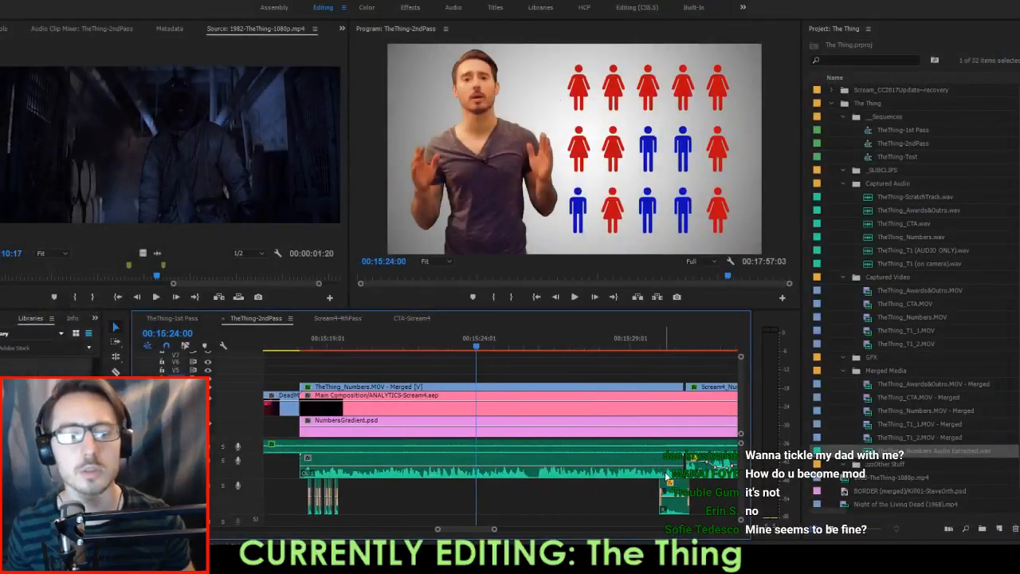
scroll(530, 459, up, 7)
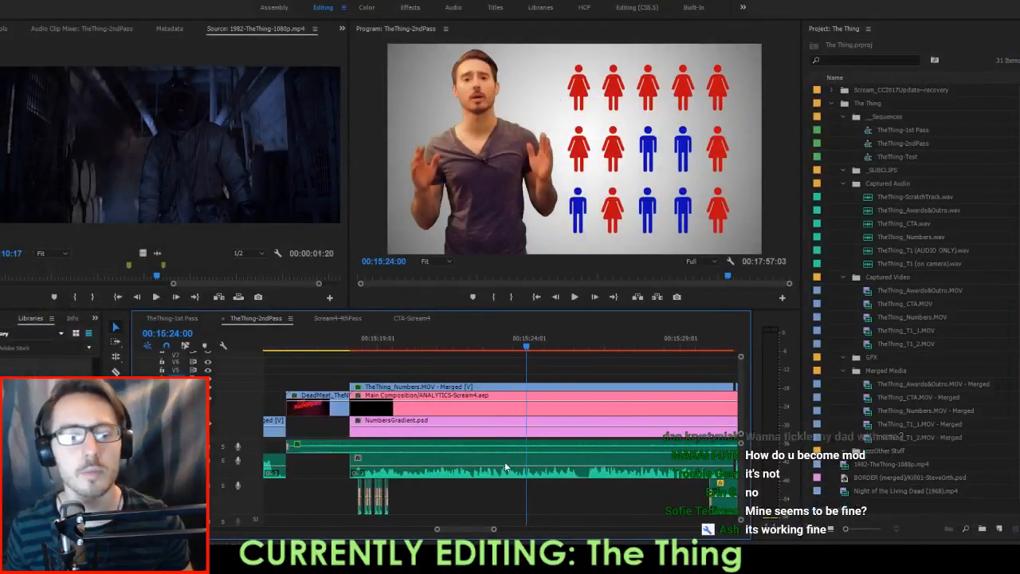
Solo the talking-head audio track, listen under The Numbers title card, and open the extended audio clip in Adobe Audition.
click(373, 350)
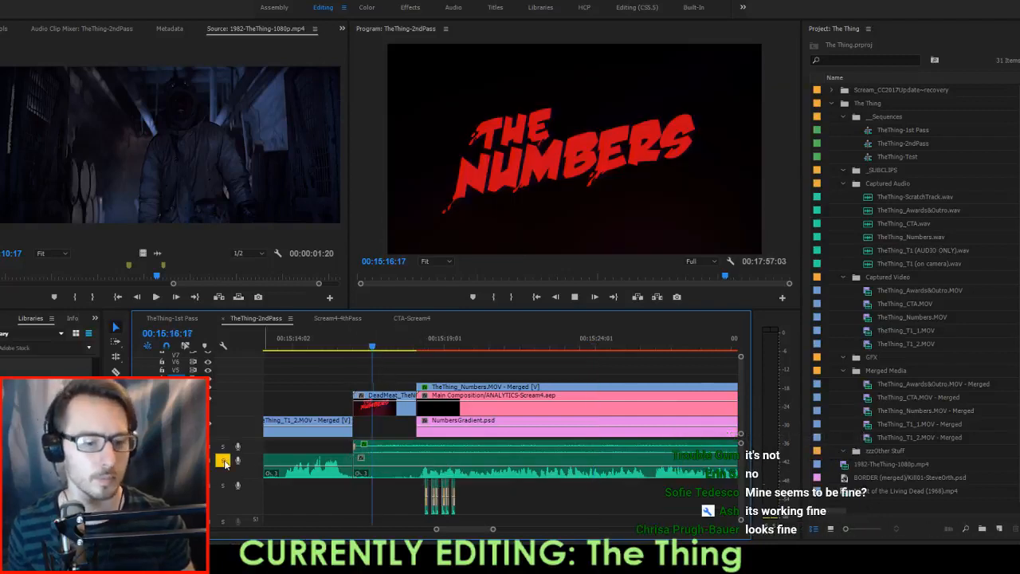
key(space)
right_click(398, 468)
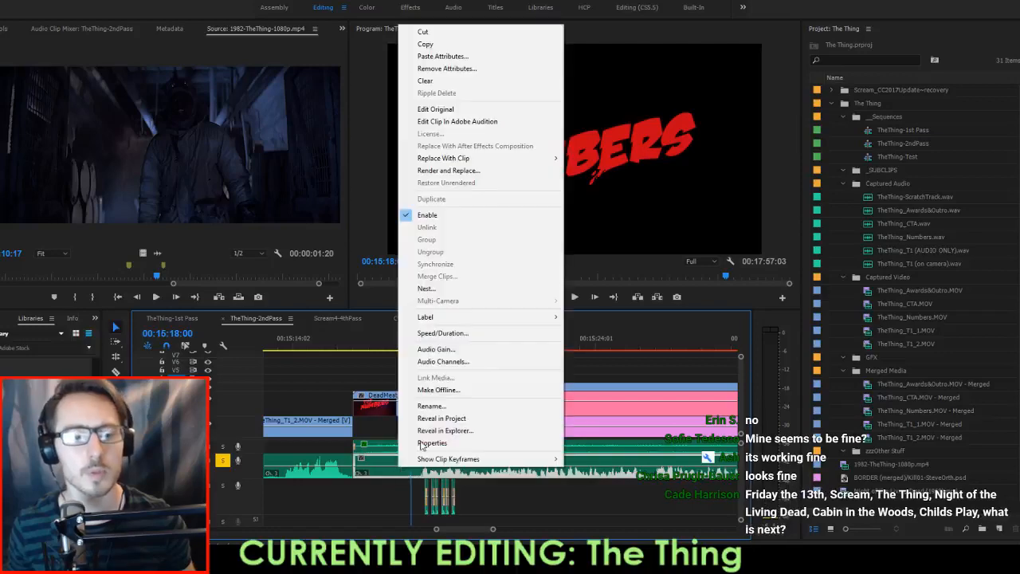
click(449, 121)
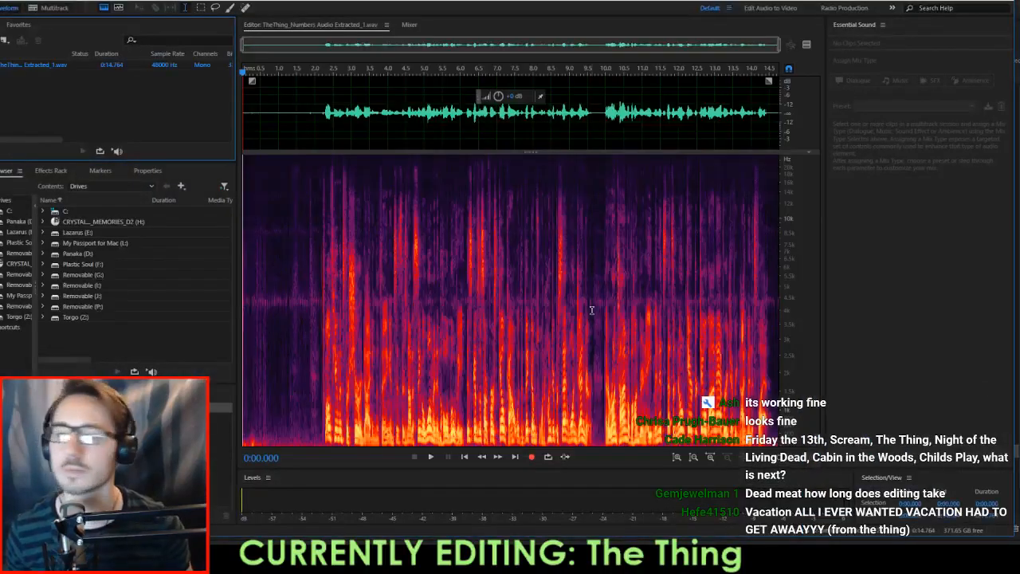
Listen to the quiet lead-in before the speech in the newly extracted Numbers audio.
drag(252, 343, 315, 360)
key(space)
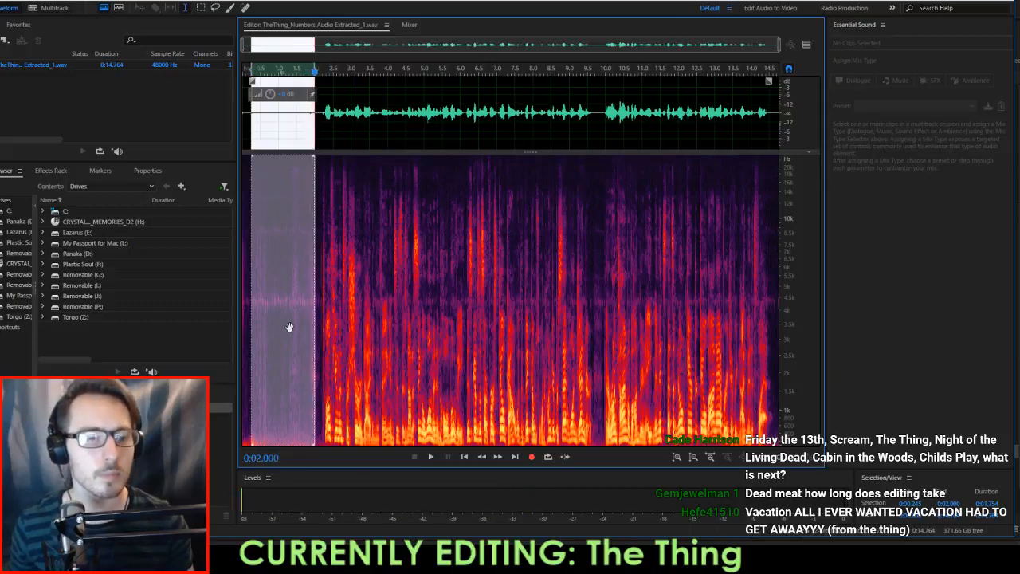
drag(290, 327, 280, 332)
key(space)
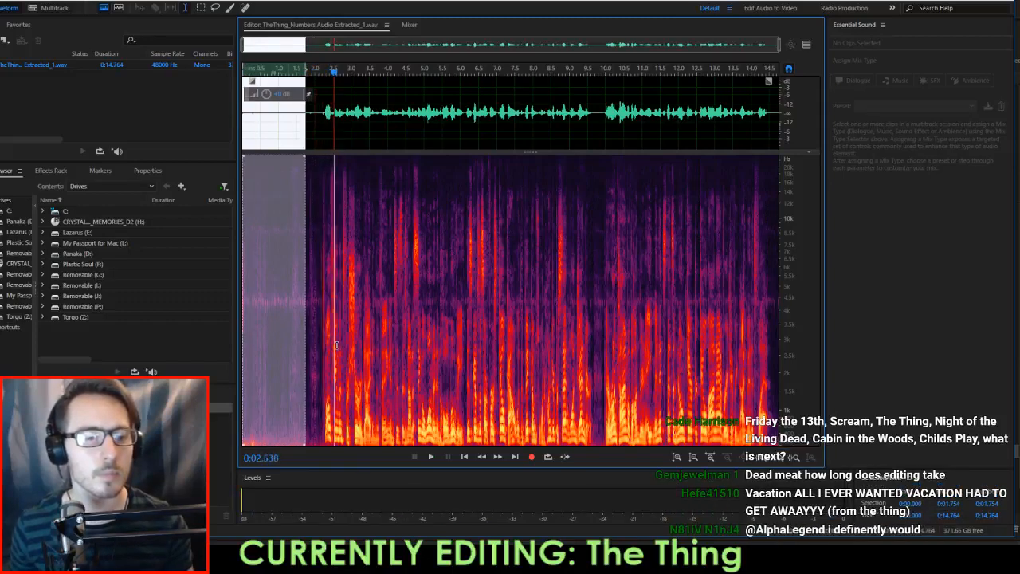
click(371, 339)
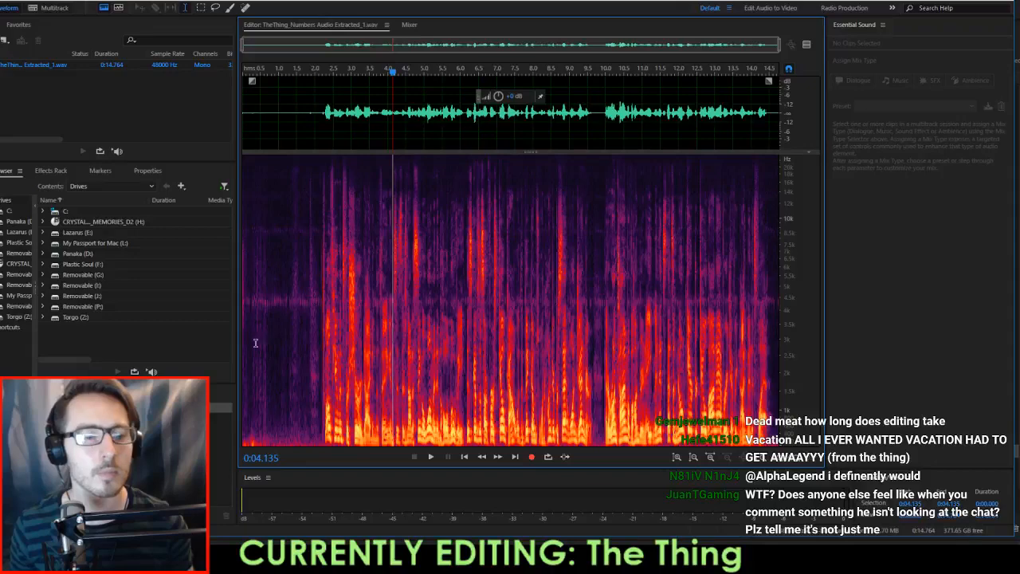
drag(267, 342, 287, 351)
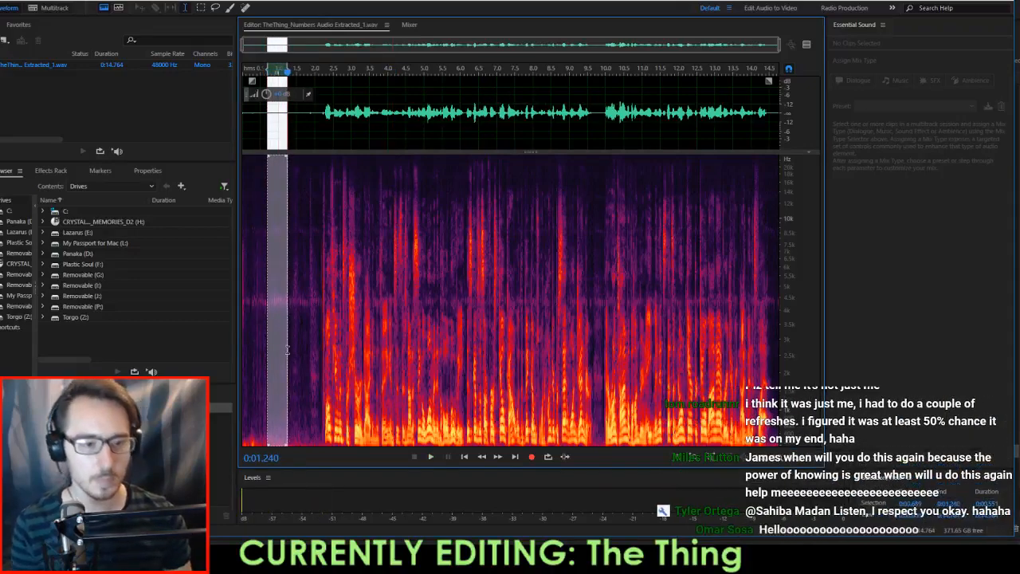
key(ctrl+shift+p)
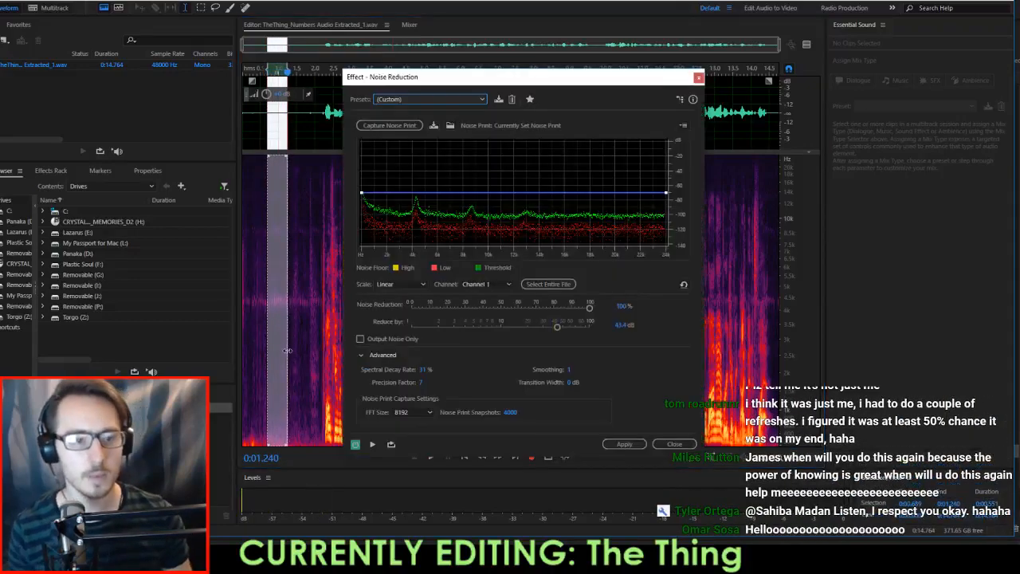
click(550, 287)
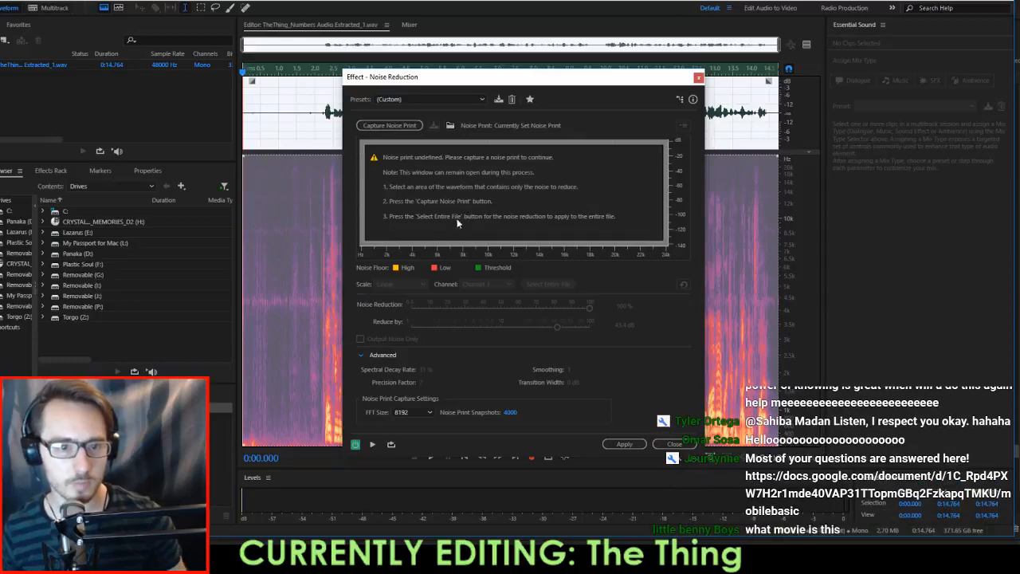
key(Escape)
Apply Noise Reduction to the entire file using the quiet section from 0:00.658 to 0:01.301 as noise sample, and save it.
drag(266, 317, 289, 317)
key(space)
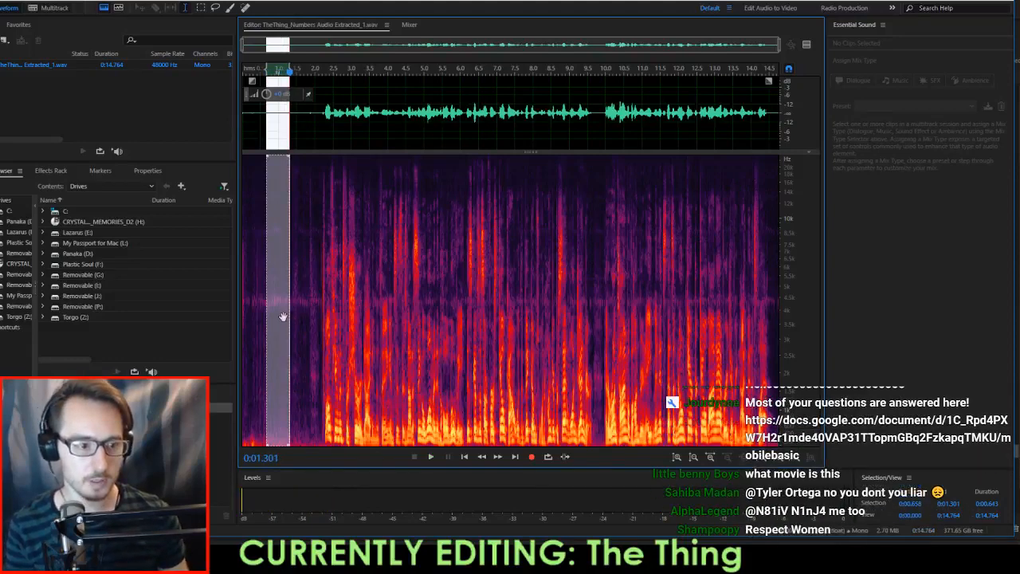
key(ctrl+shift+p)
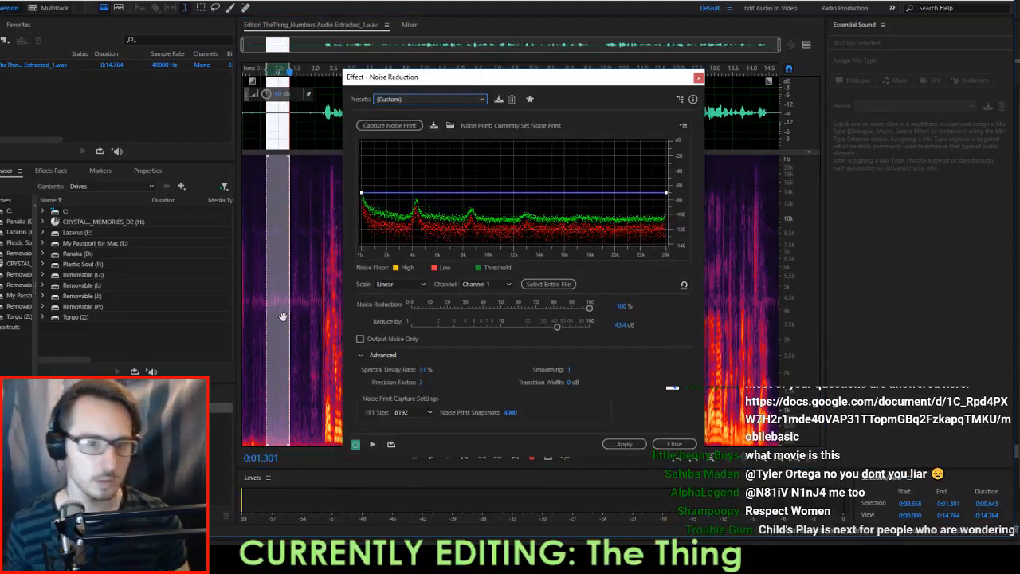
click(550, 285)
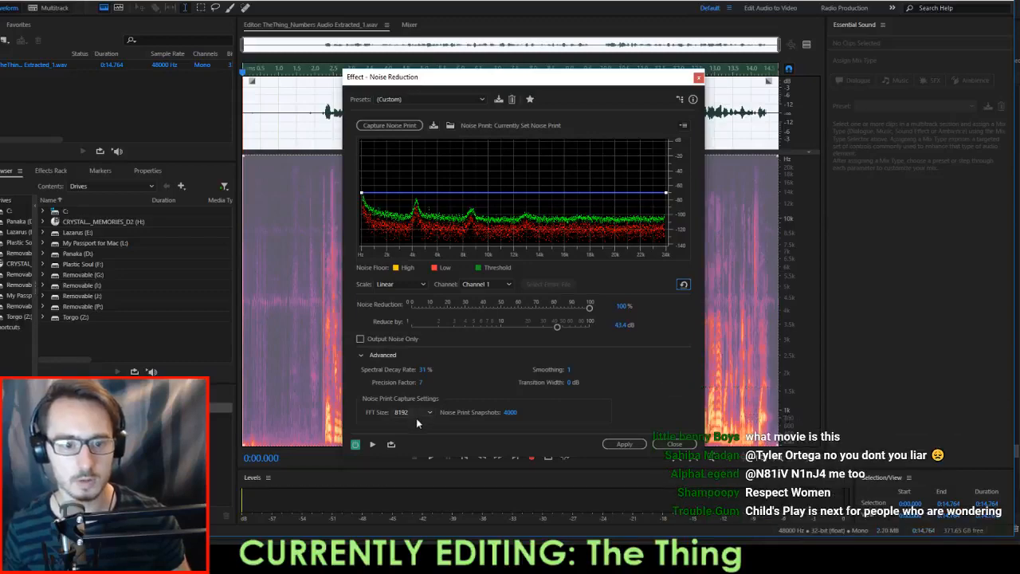
click(372, 447)
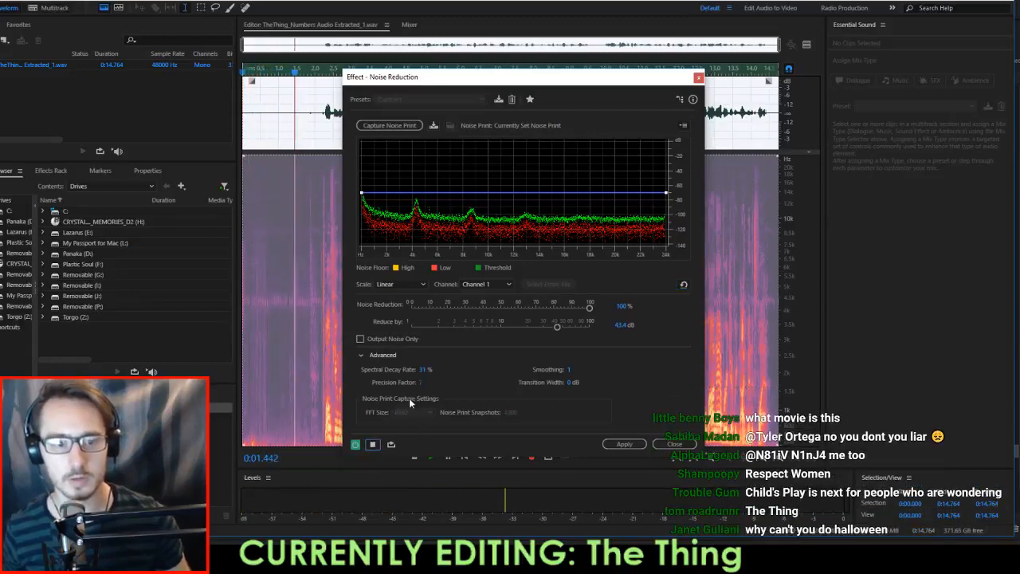
click(628, 444)
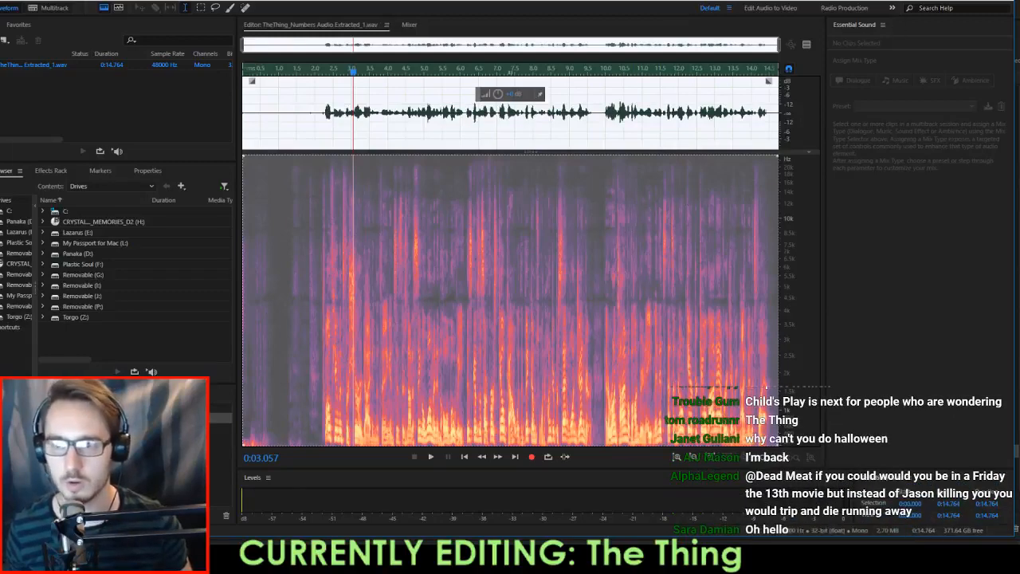
Switch to Premiere Pro, cut the cleaned audio where the Numbers video starts, and delete the portion under the title card.
key(alt+Tab)
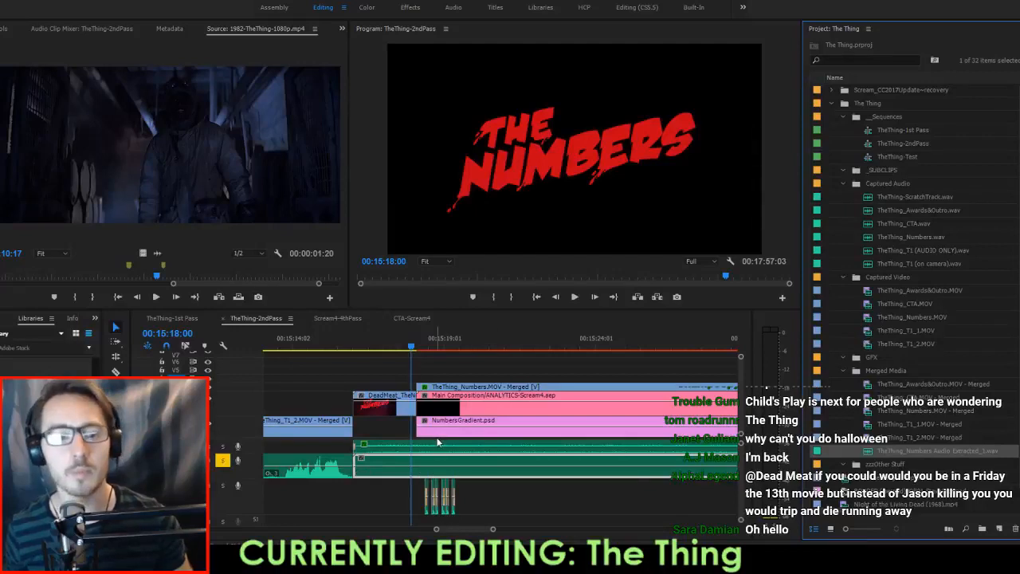
key(c)
click(415, 464)
key(v)
click(408, 471)
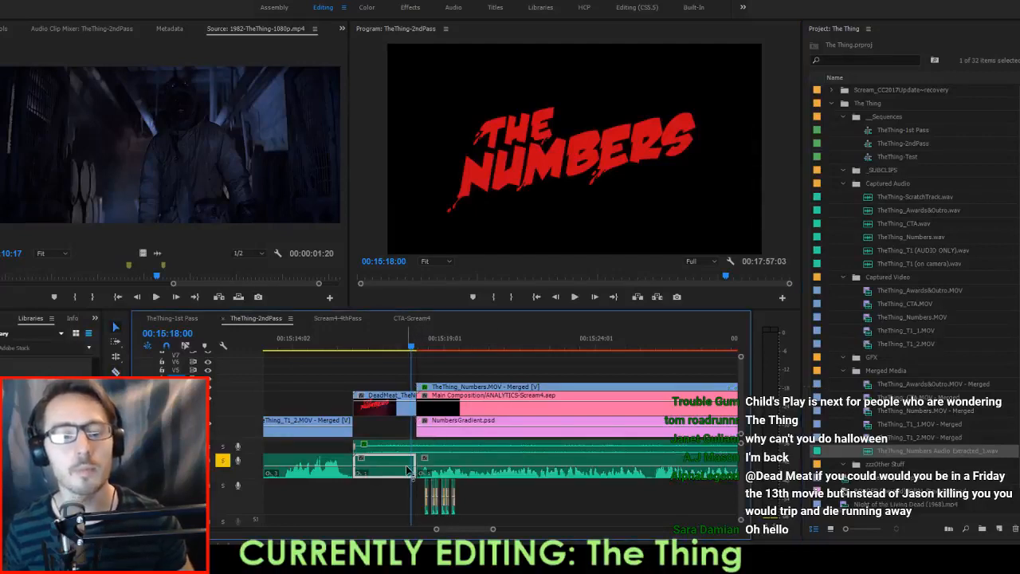
key(Delete)
Play TheThing-2ndPass from 00:15:18:00 into the Scream4_Numbers clip to check the cleaned Numbers audio.
click(453, 470)
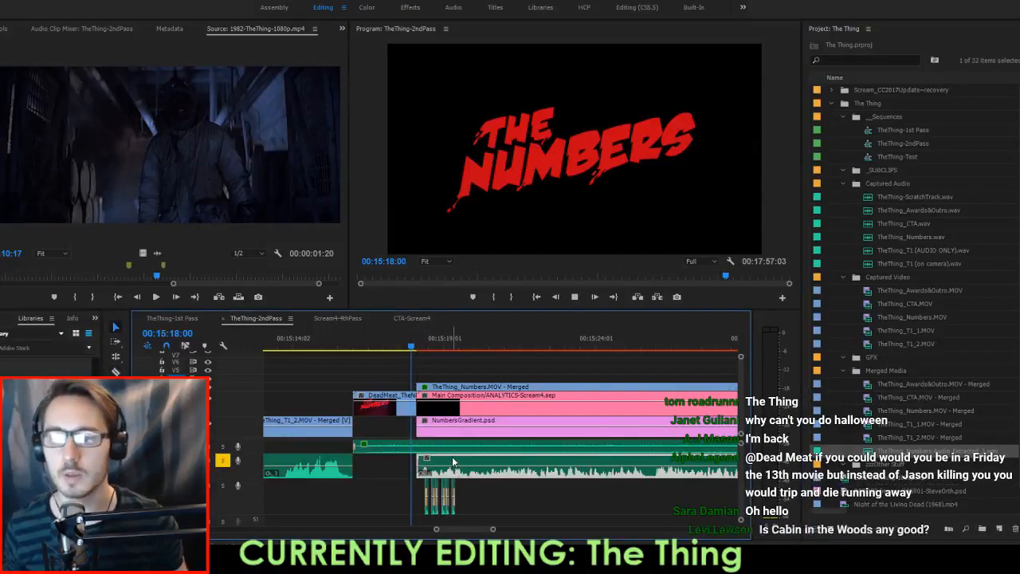
key(space)
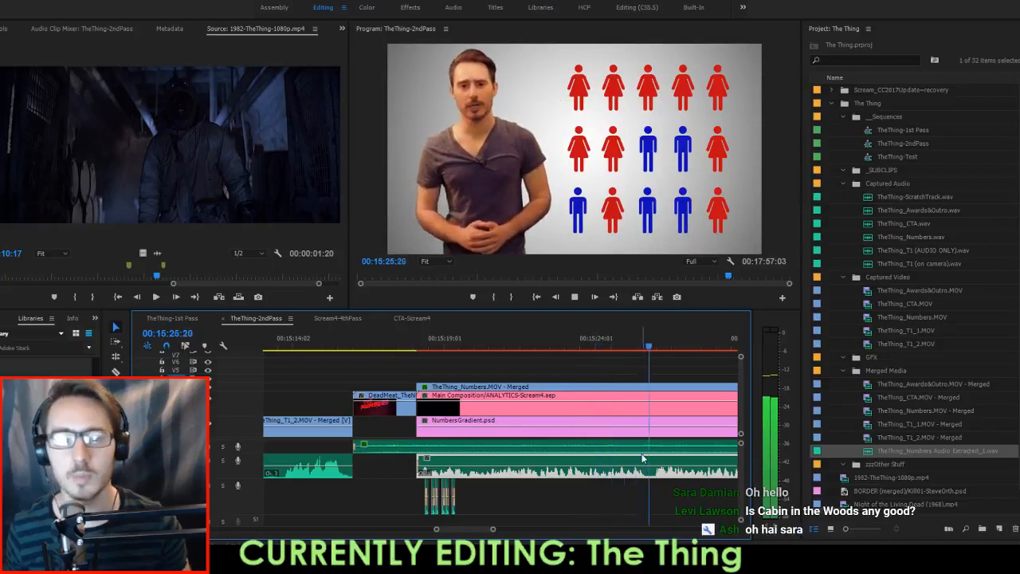
scroll(638, 452, down, 3)
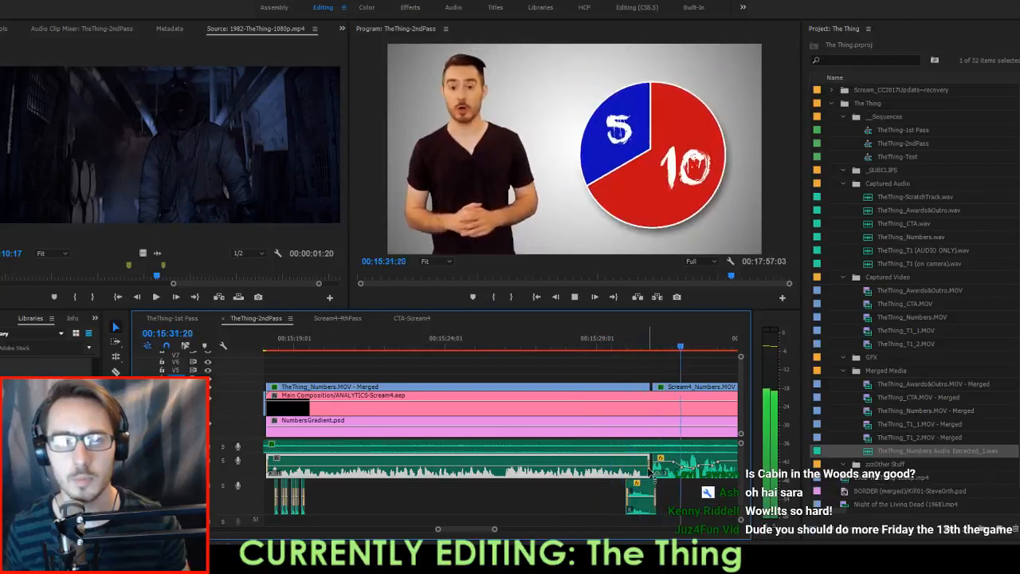
scroll(650, 475, down, 2)
key(space)
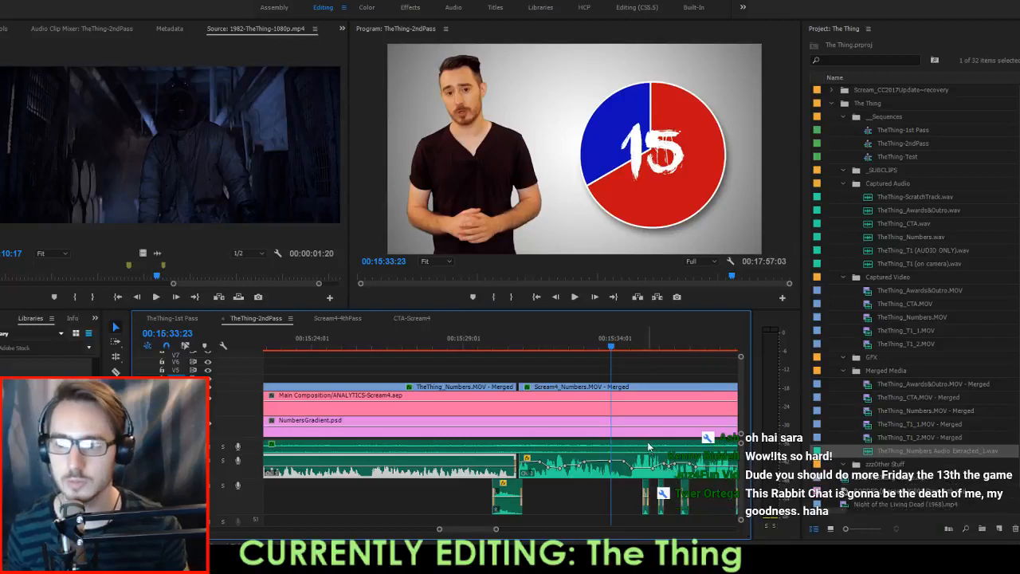
Replay the timeline from 00:15:27:16 across the cut to the Scream4_Numbers clip to compare the two voice recordings.
scroll(649, 445, up, 3)
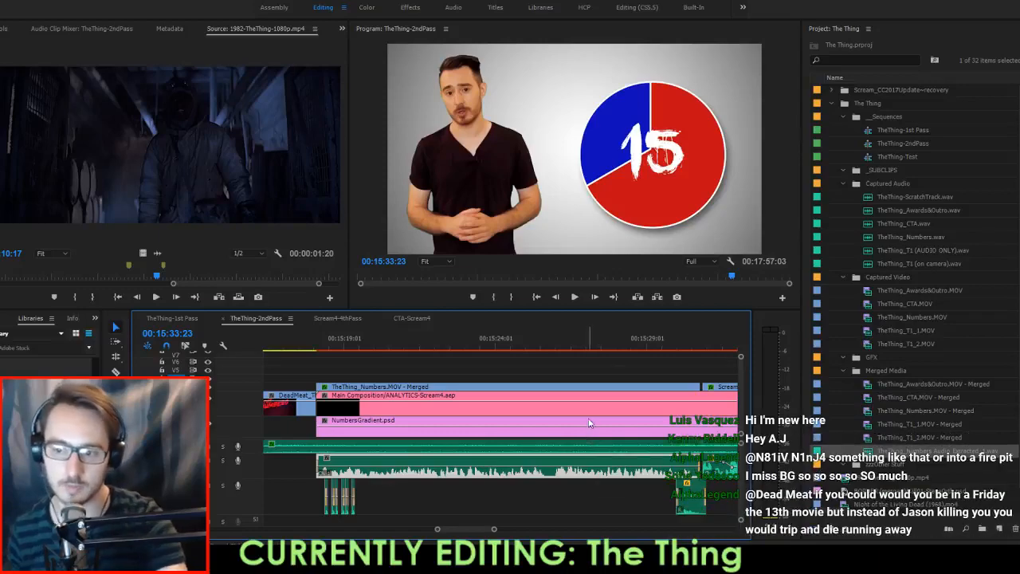
click(604, 350)
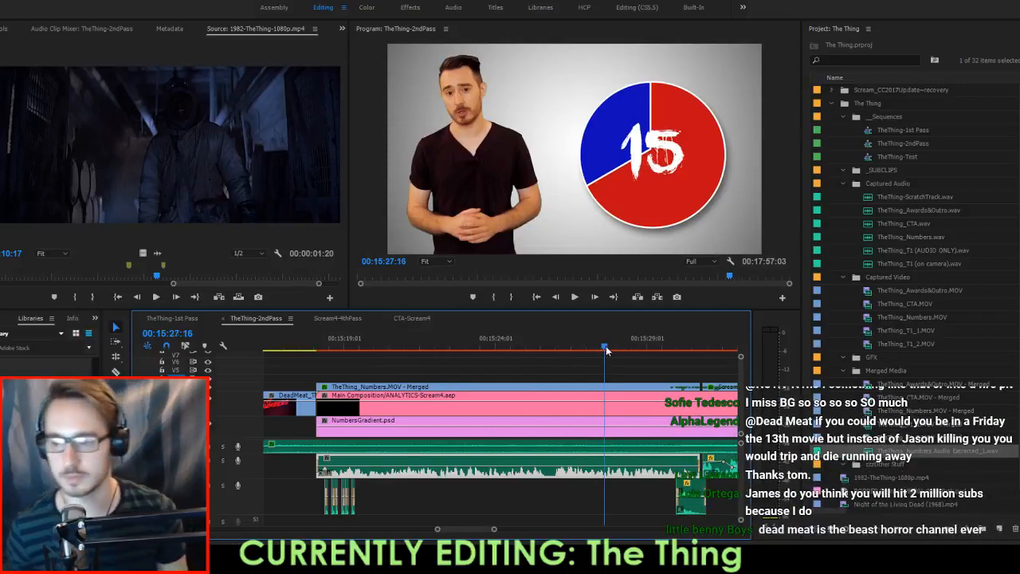
key(space)
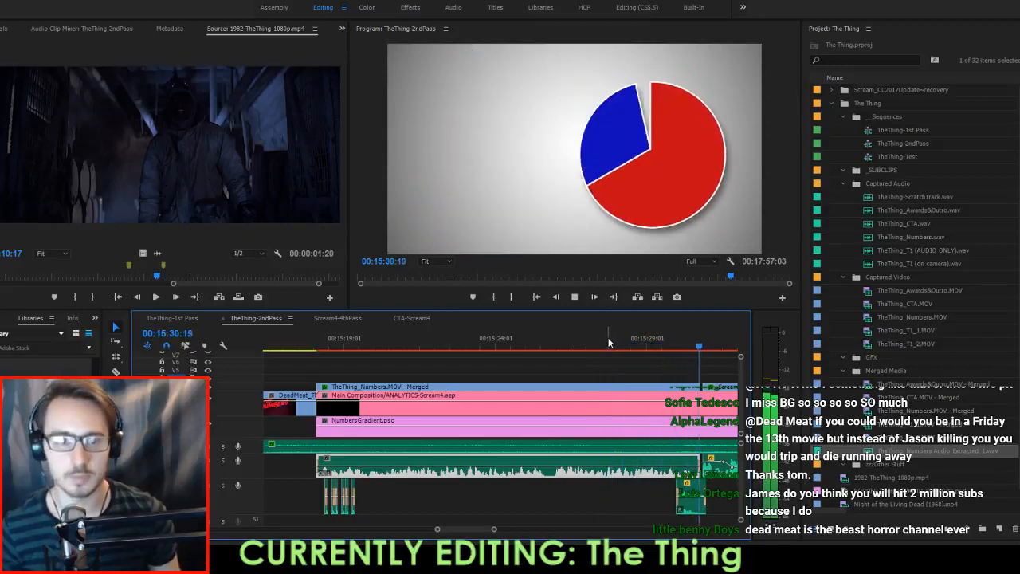
key(space)
scroll(351, 408, up, 5)
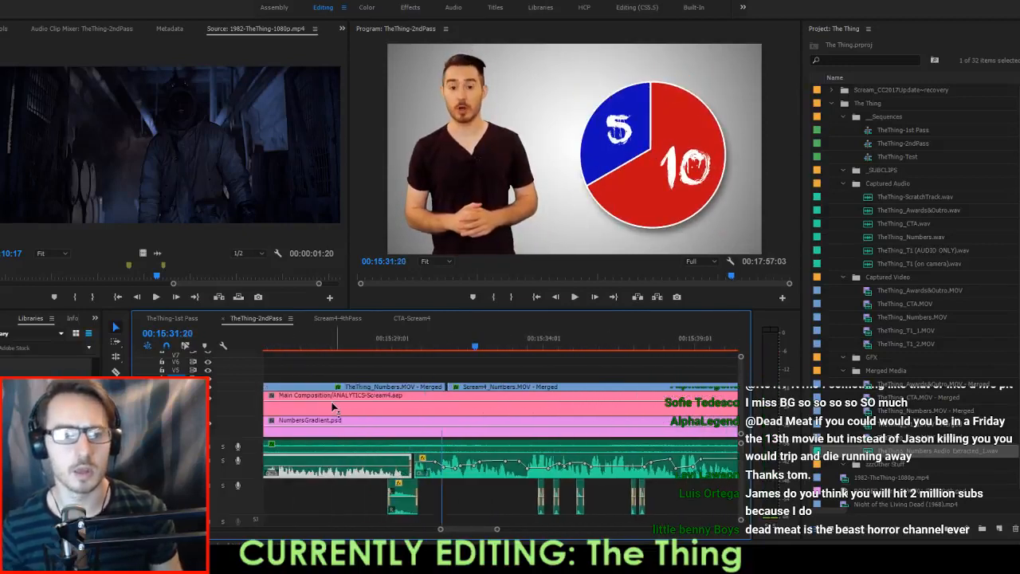
Reveal the timeline's Main Composition/ANALYTICS-Scream4.aep clip in the project.
scroll(334, 406, up, 2)
right_click(395, 399)
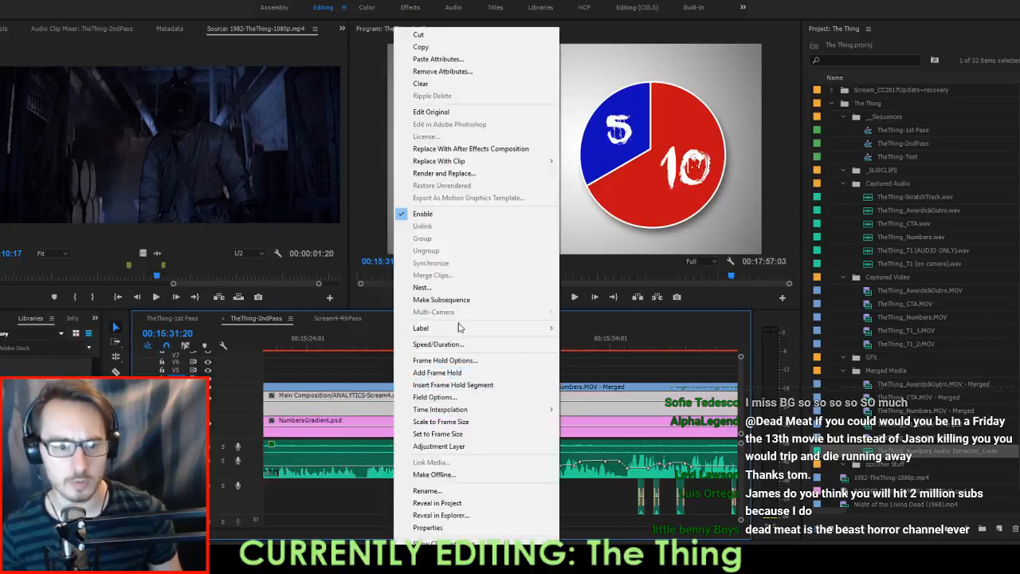
click(447, 504)
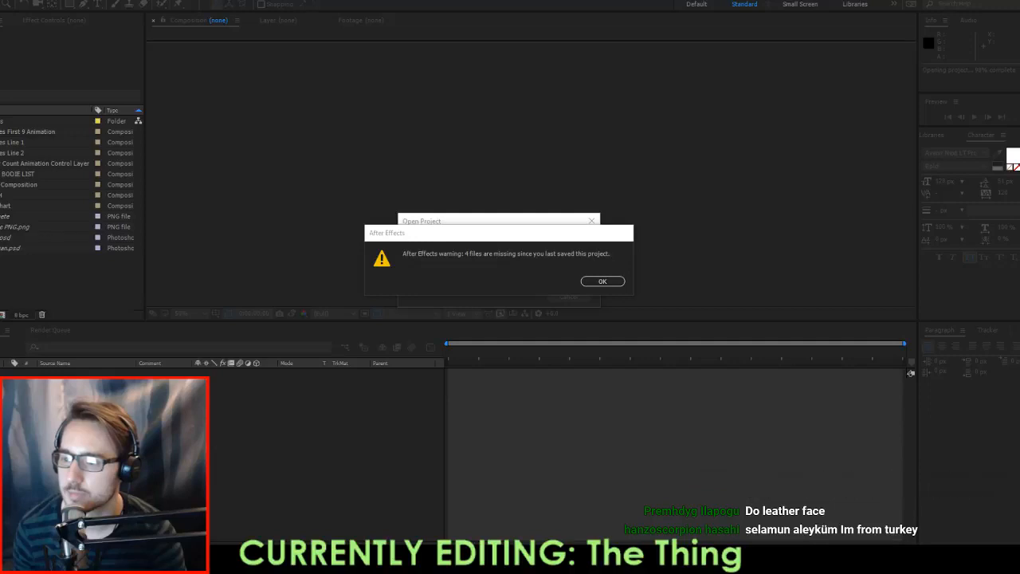
Dismiss the missing-files warning in After Effects and preview Main Composition from near its beginning.
click(602, 282)
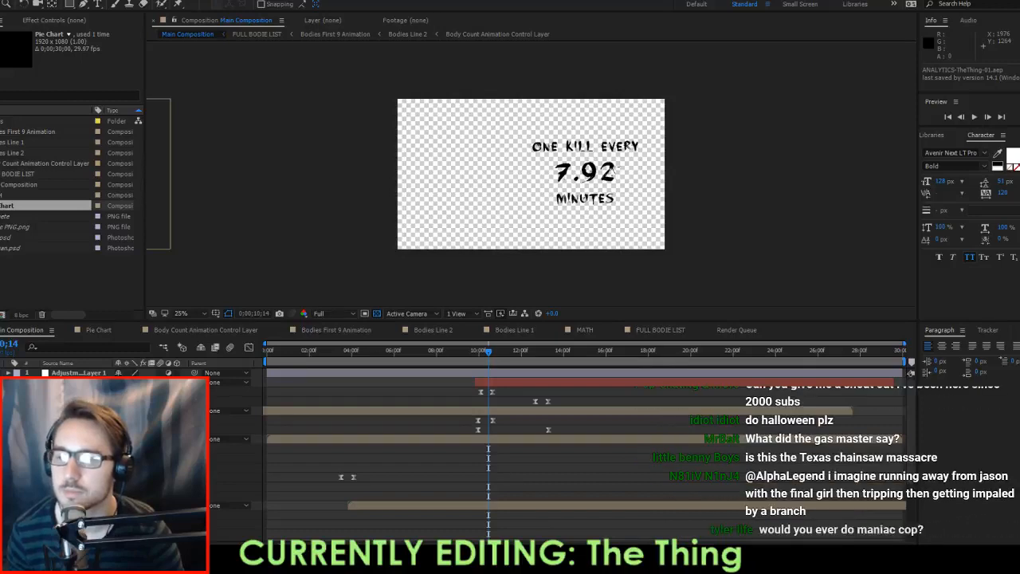
drag(488, 353, 272, 352)
key(space)
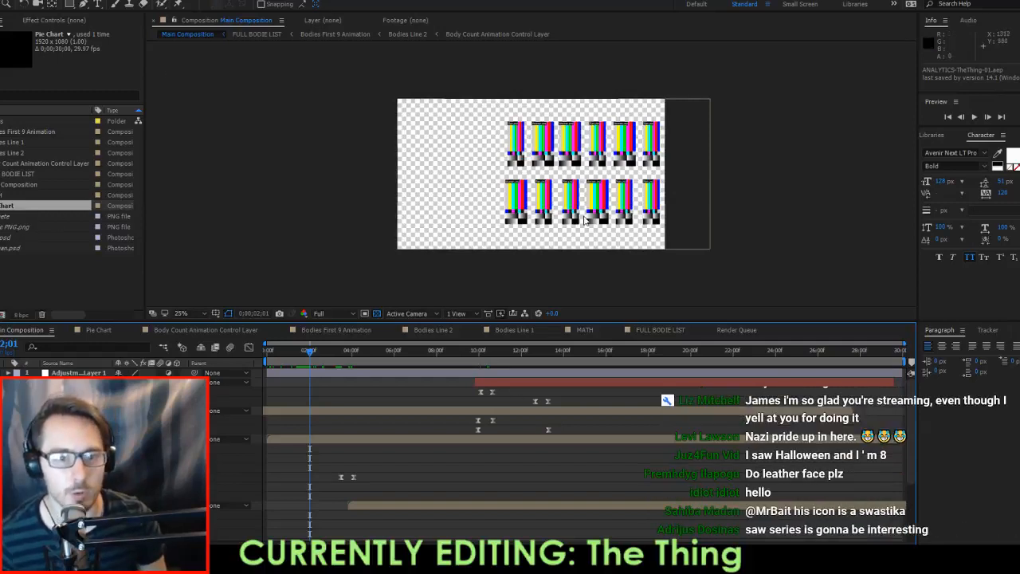
Relink the missing Man.psd footage to Man.psd in the FRIDAY THE 13TH project's GFX folder.
right_click(3, 238)
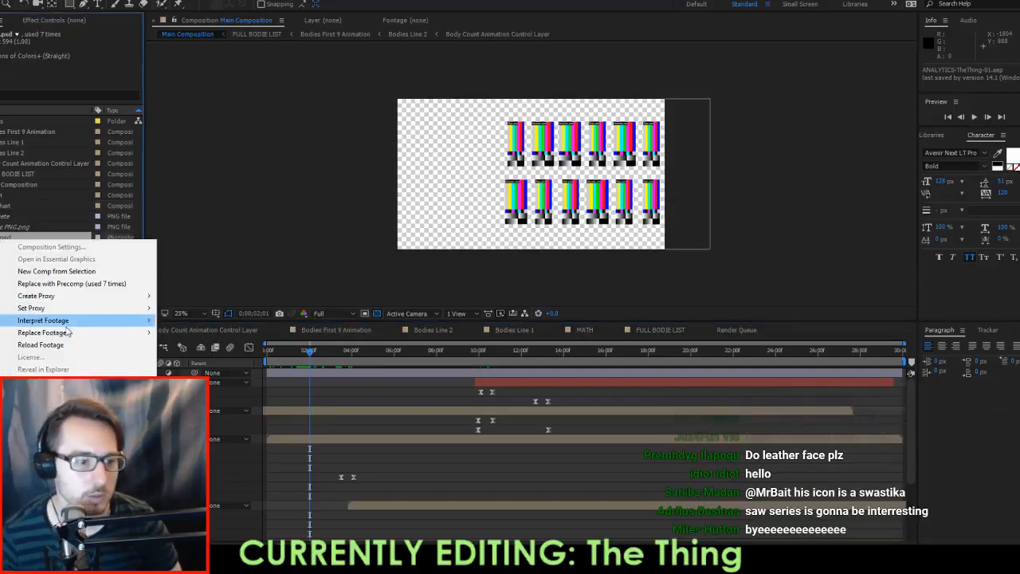
mouse_move(71, 332)
click(197, 332)
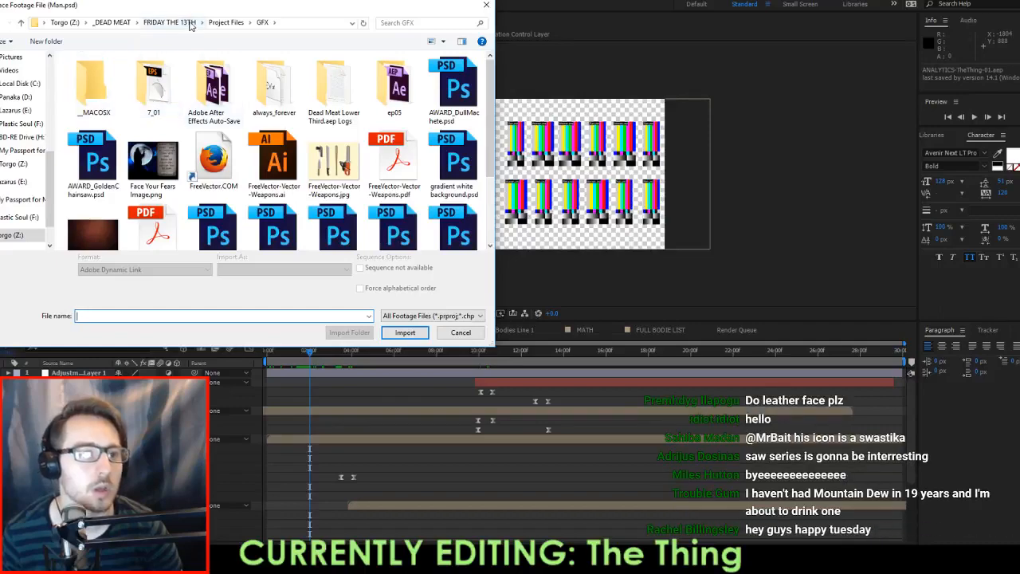
scroll(359, 206, down, 2)
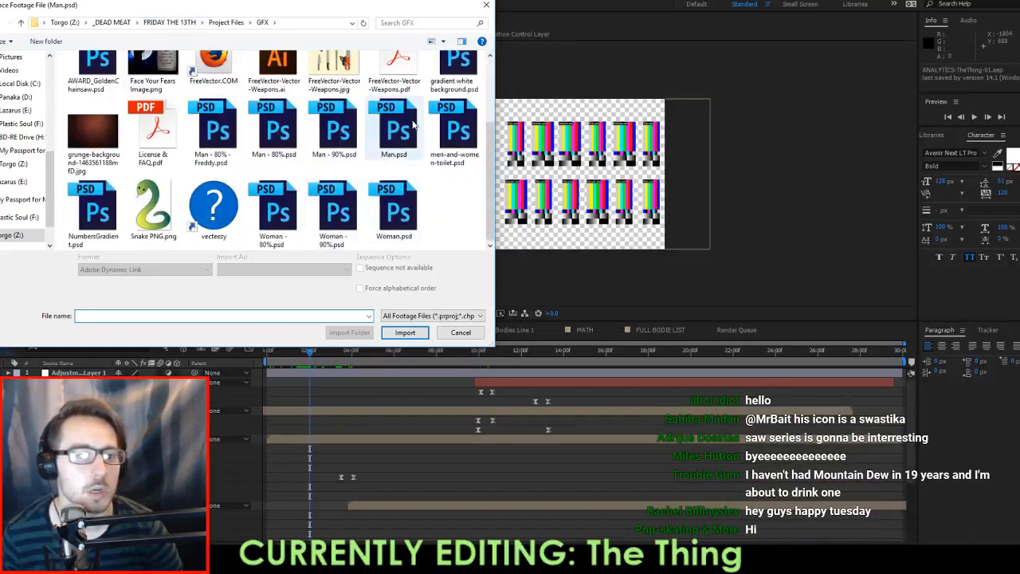
drag(317, 16, 521, 61)
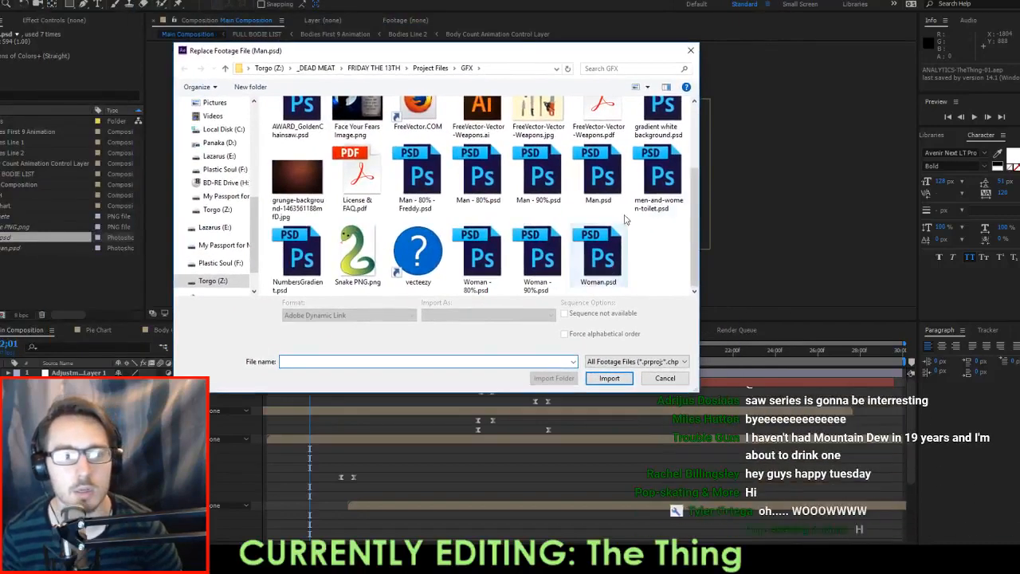
click(608, 180)
double_click(611, 181)
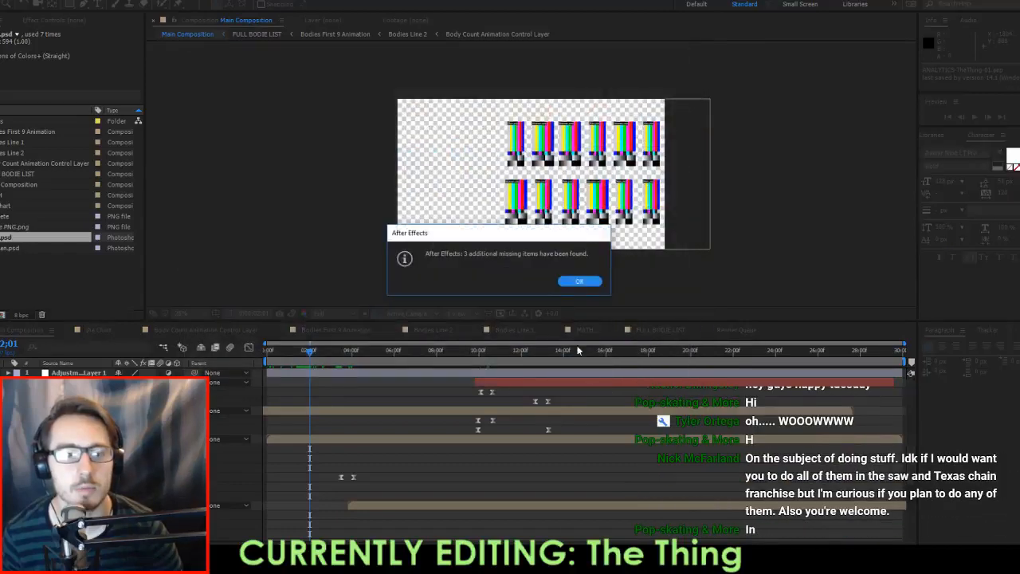
click(583, 281)
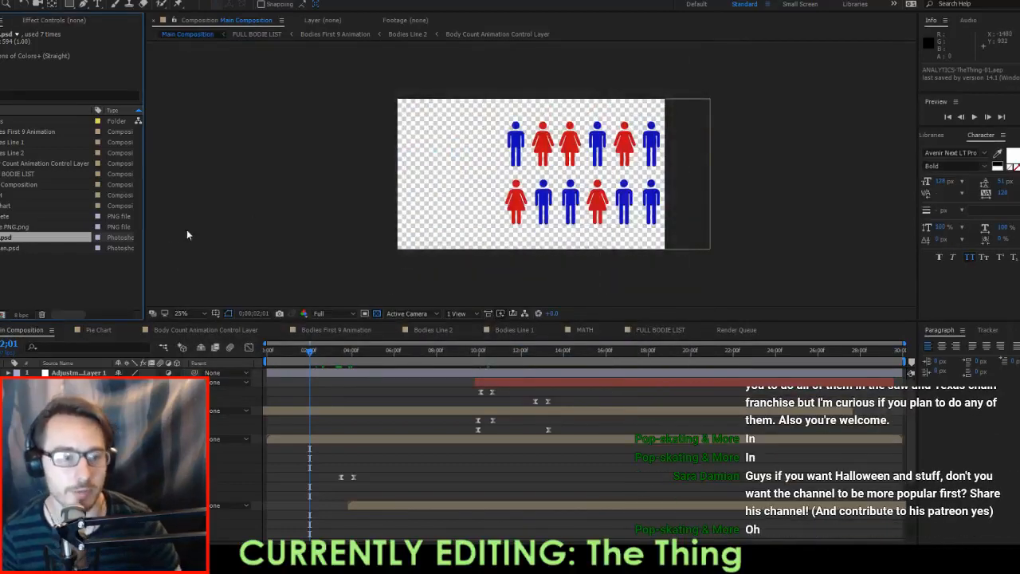
Replace the Woman.psd footage with Man.psd from the GFX folder, importing it with merged layers.
right_click(7, 248)
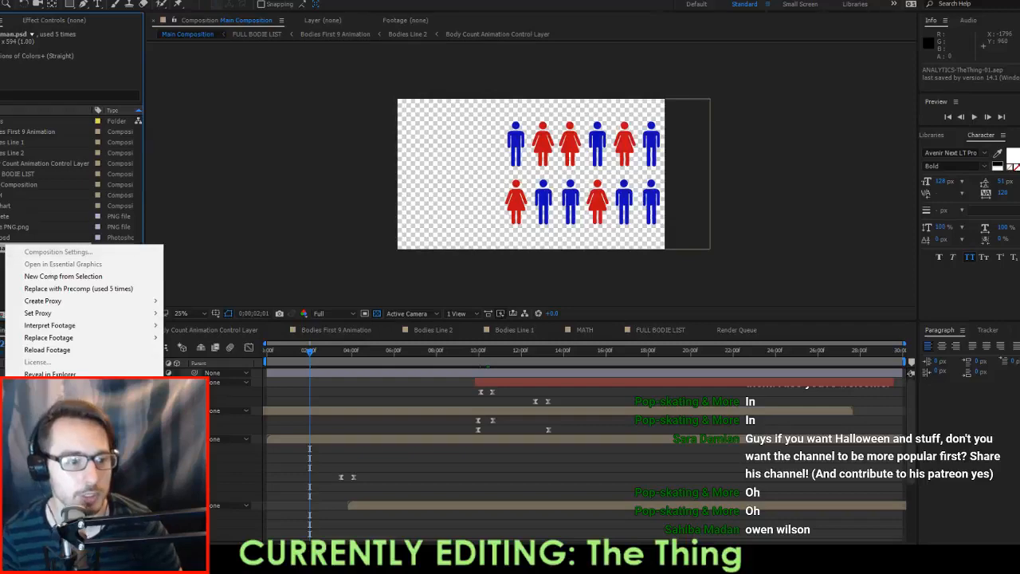
mouse_move(119, 337)
click(188, 339)
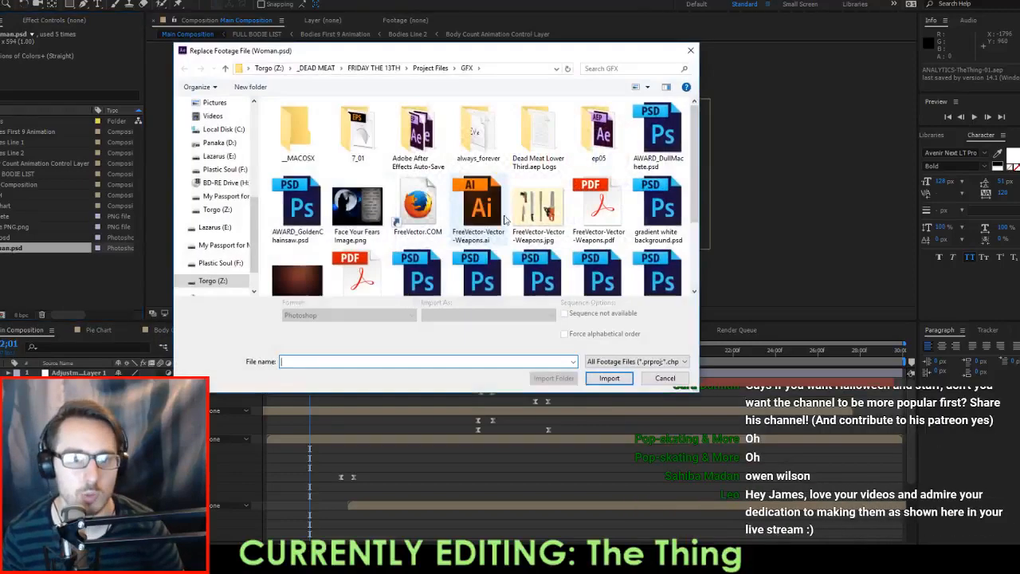
scroll(614, 191, down, 5)
double_click(612, 191)
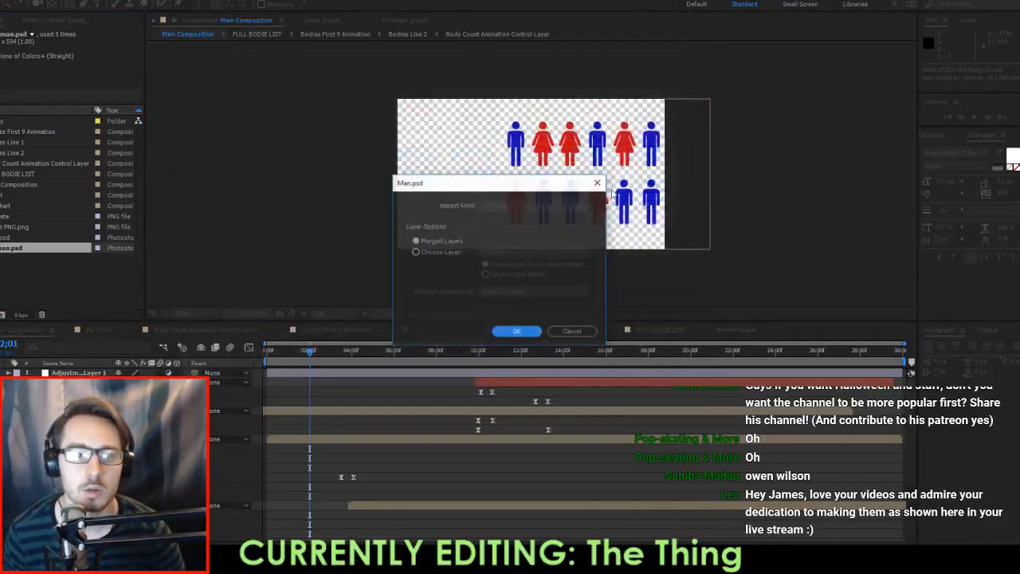
click(514, 332)
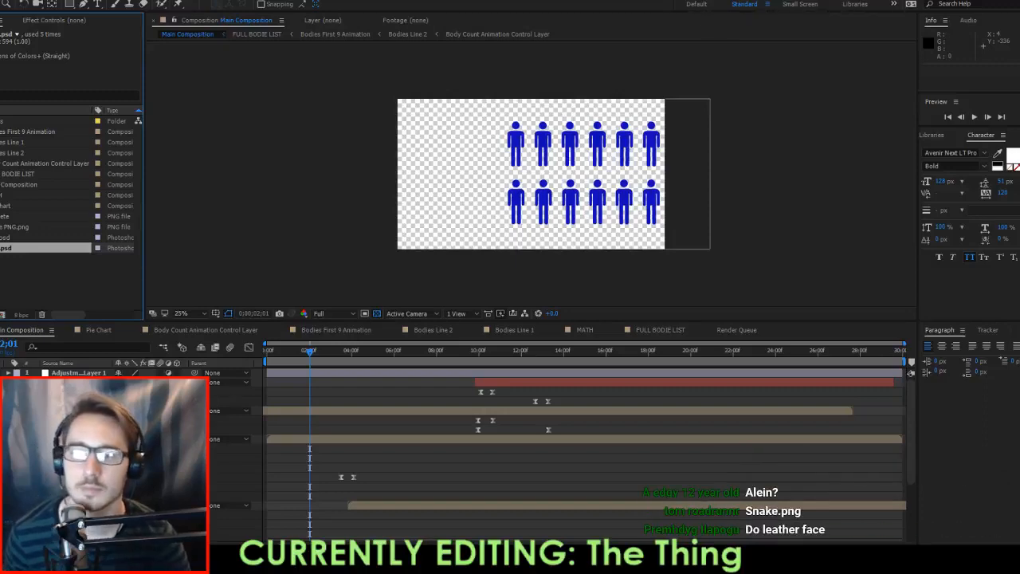
Switch to Premiere Pro and import Main Composition from ANALYTICS-TheThing-01.aep into the GFX bin.
key(alt+Tab)
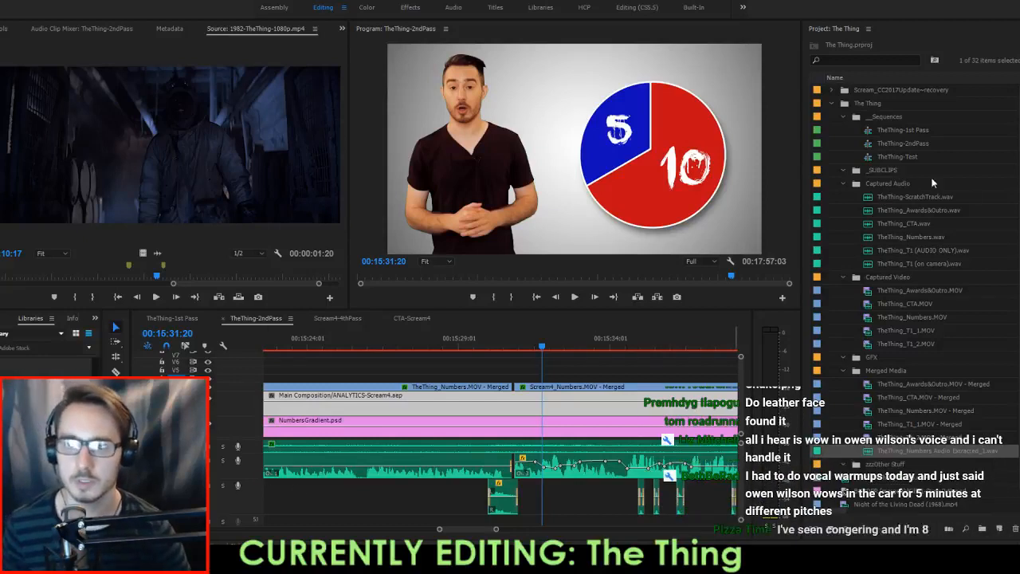
drag(877, 325, 872, 362)
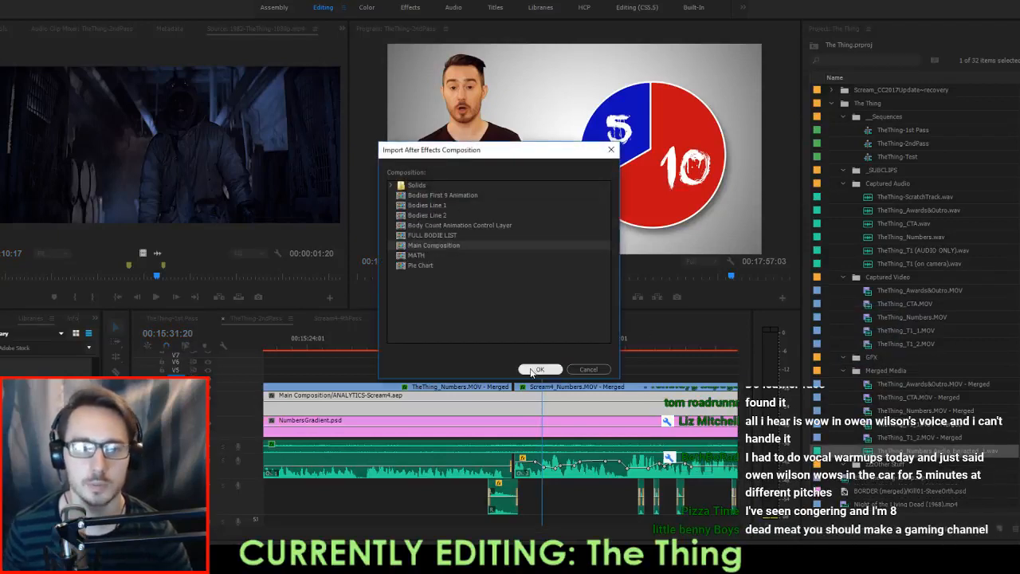
click(539, 370)
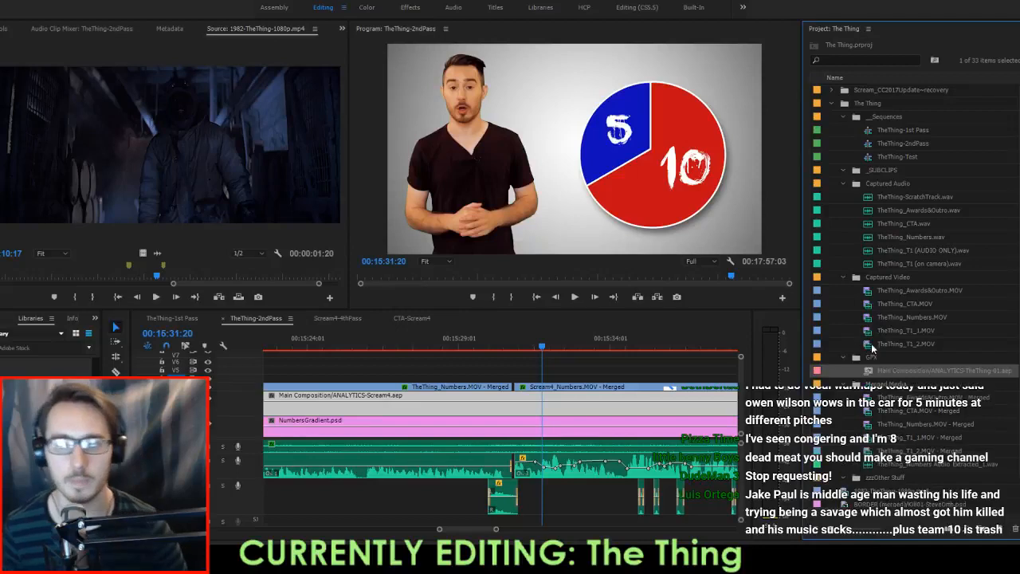
Replace the Main Composition/ANALYTICS-Scream4.aep timeline clip with the imported Main Composition/ANALYTICS-TheThing-01.aep.
click(434, 375)
click(423, 408)
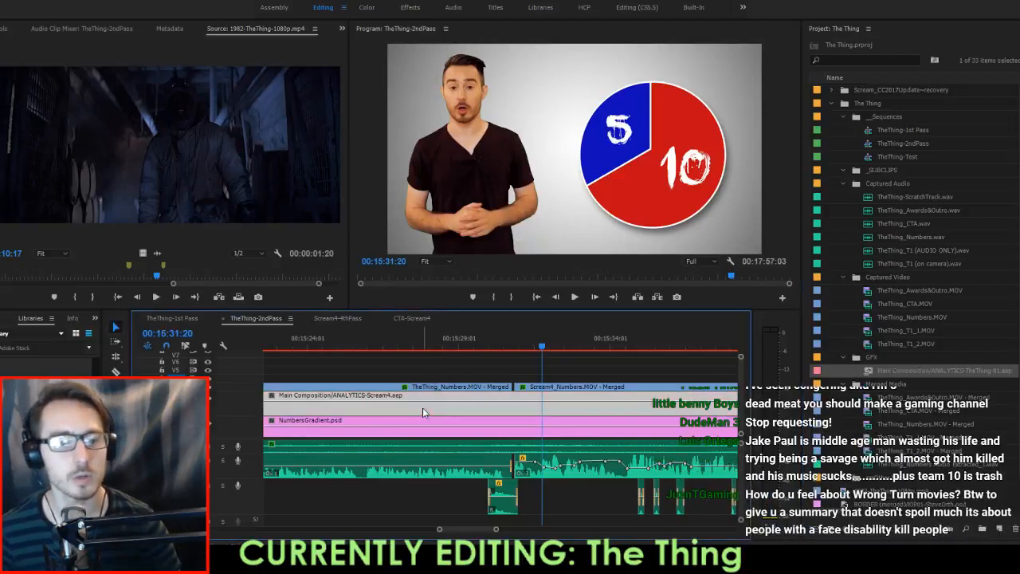
click(852, 366)
click(551, 413)
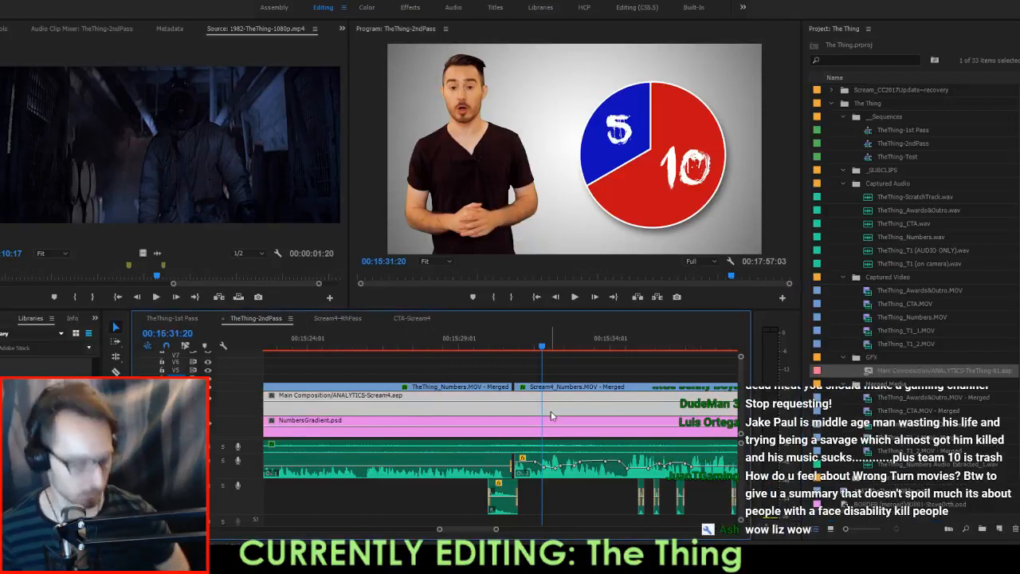
key(alt+r)
Go back to the start of the numbers segment and play the updated body-count graphic over the host footage.
click(489, 346)
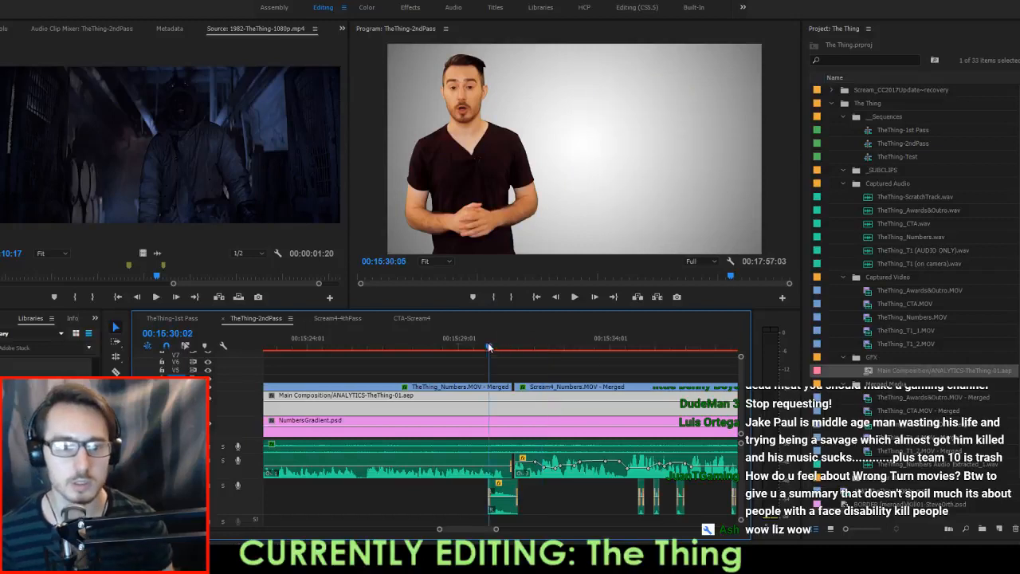
key(Up)
key(Up)
key(Up)
key(Up)
key(Up)
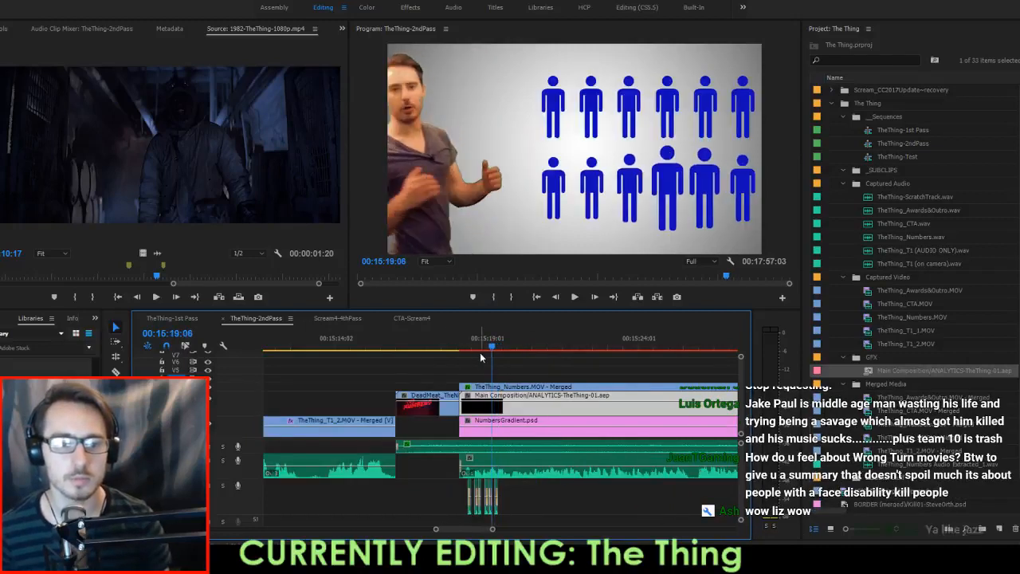
key(Up)
key(Up)
key(Up)
key(Up)
key(Up)
key(Up)
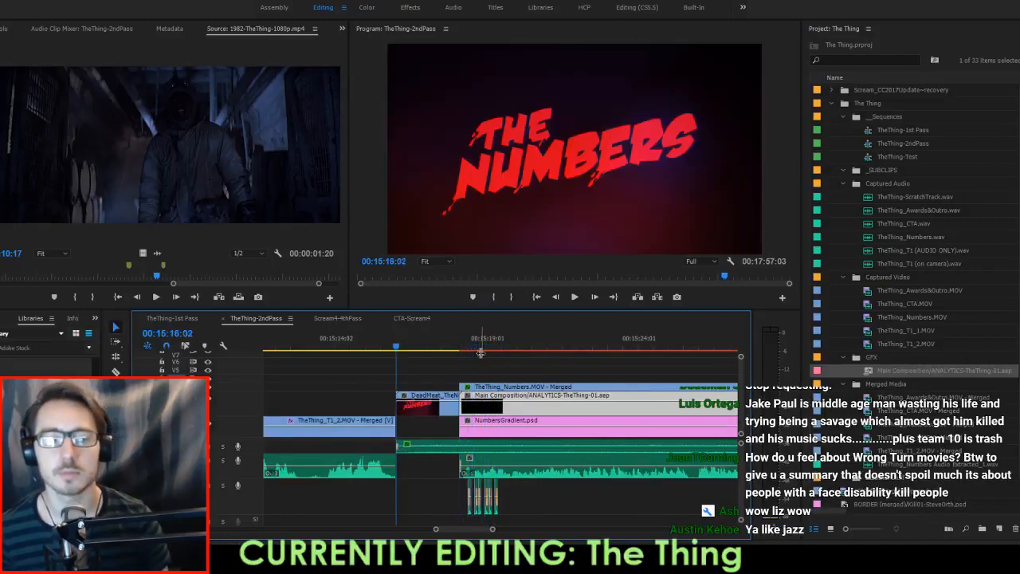
key(Down)
key(space)
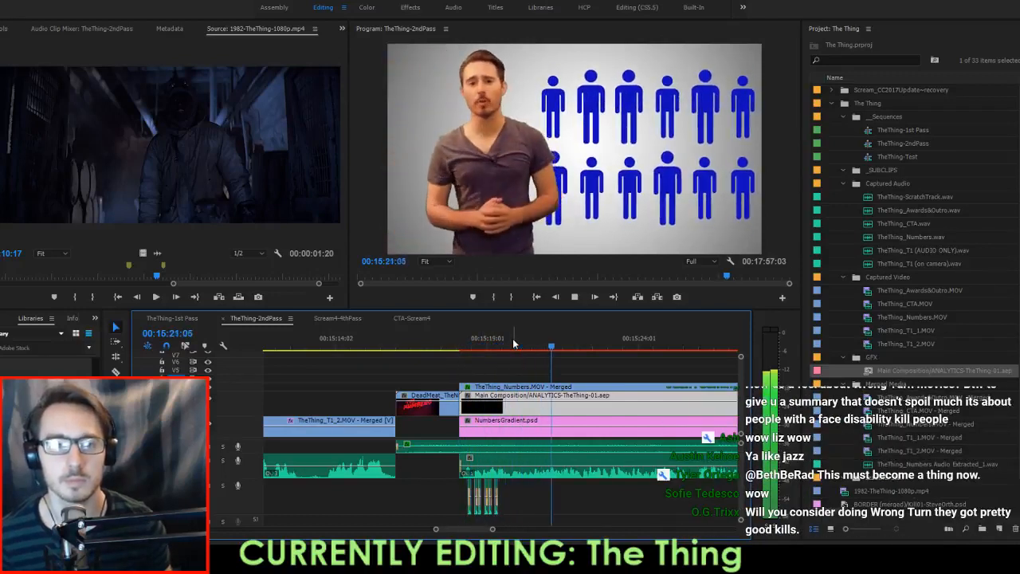
key(space)
Shift the TheThing_Numbers.MOV clip leftward by setting its horizontal position to 460, and briefly play the result.
click(565, 387)
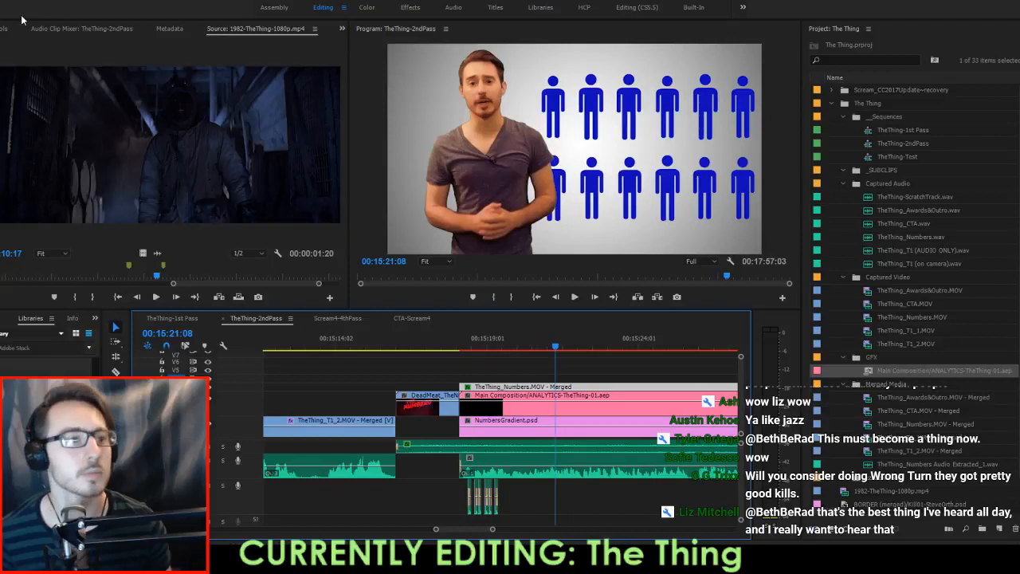
key(shift+5)
drag(120, 86, 57, 86)
key(space)
key(space)
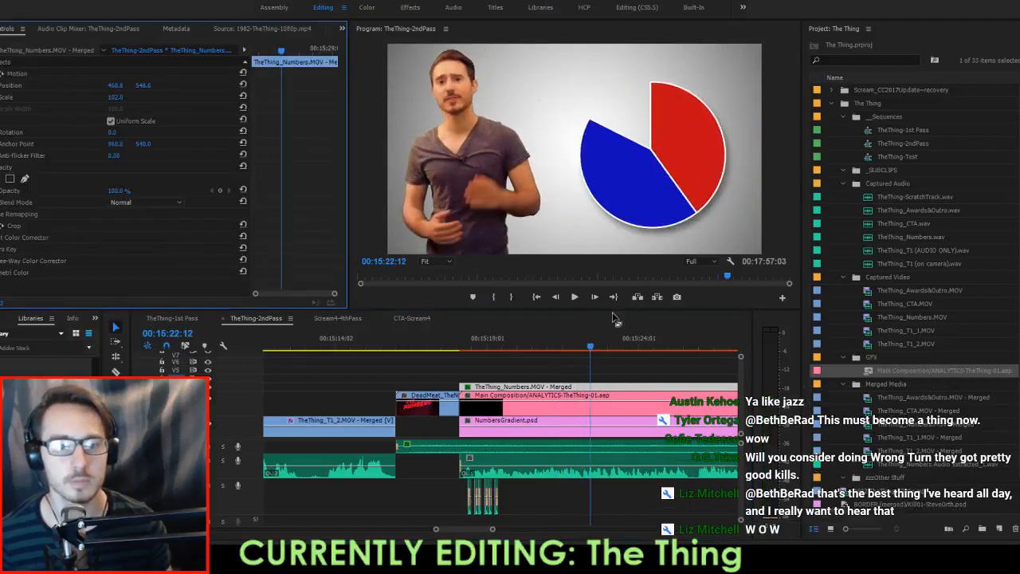
Play through the pie chart to the kill-rate text, and save the project.
click(620, 371)
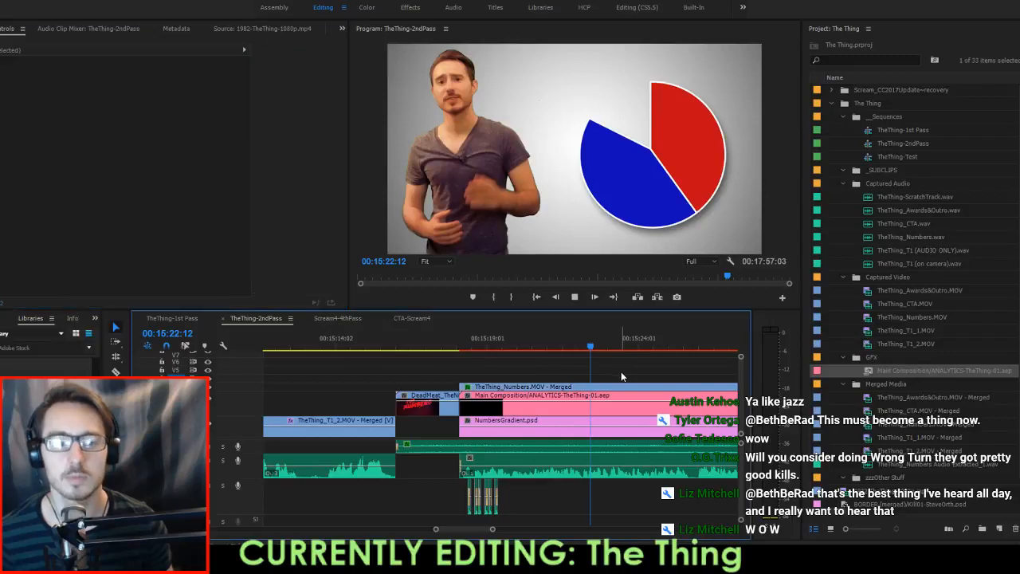
key(space)
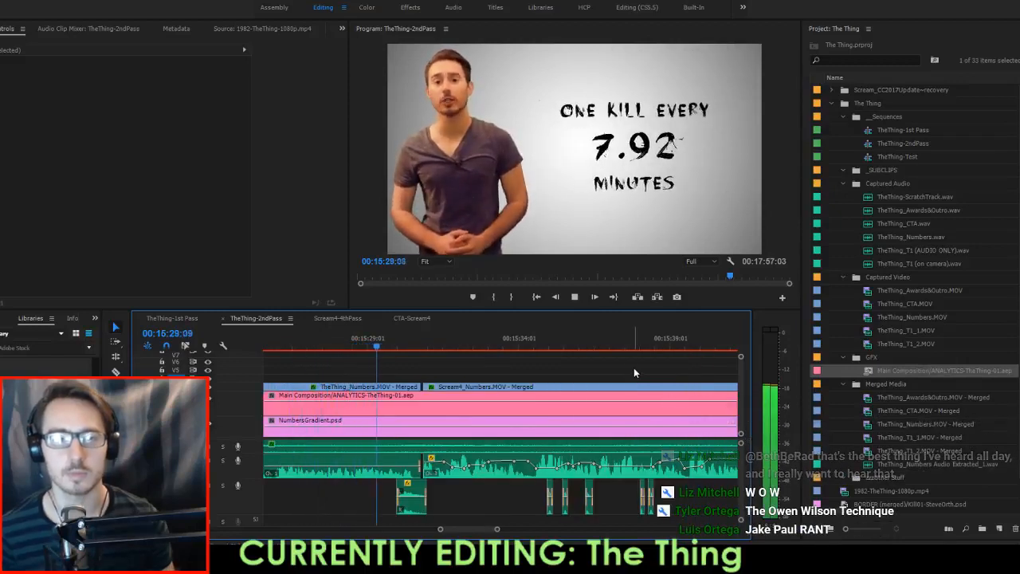
key(ctrl+s)
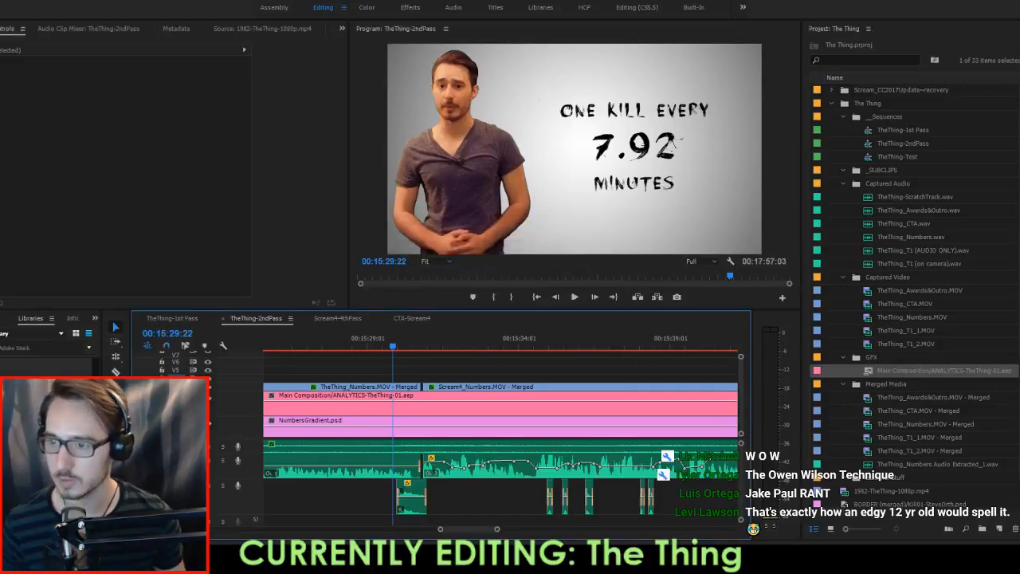
Examine the body-count figures' entrance animation against the host footage, frame by frame and in playback from the segment's start.
drag(1019, 35, 139, 3)
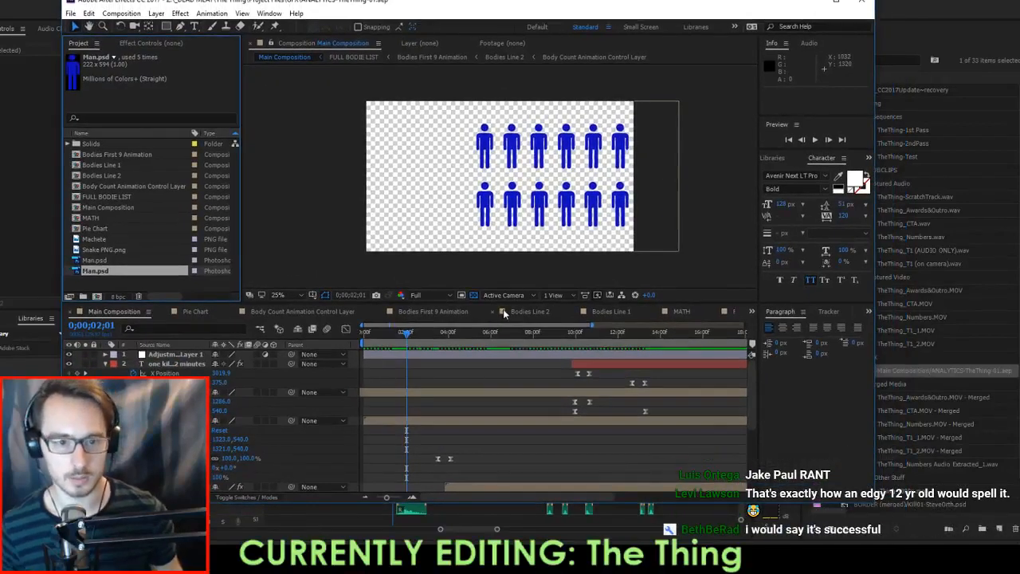
key(alt+Tab)
click(365, 338)
key(Up)
key(Up)
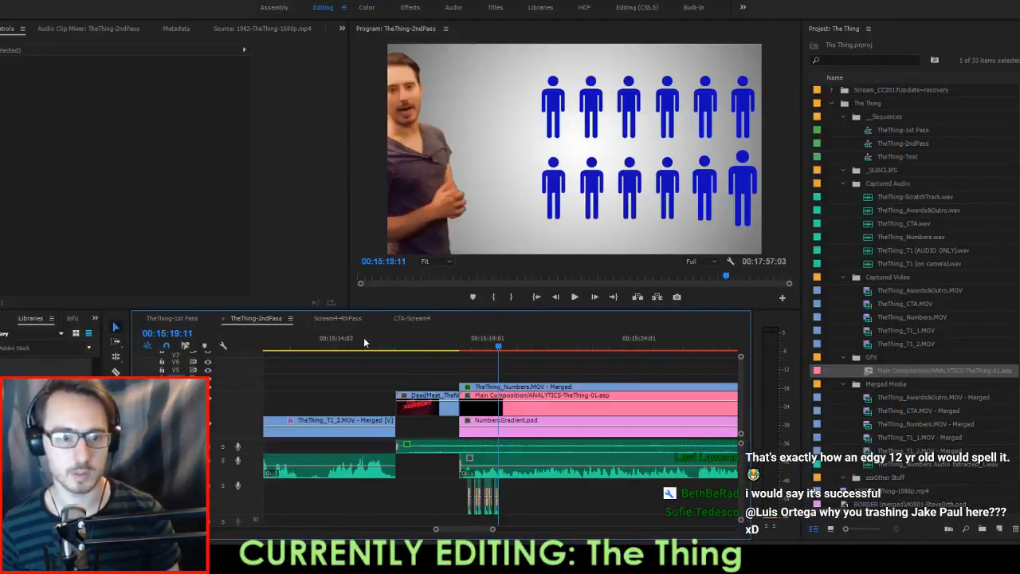
key(Left)
key(Left)
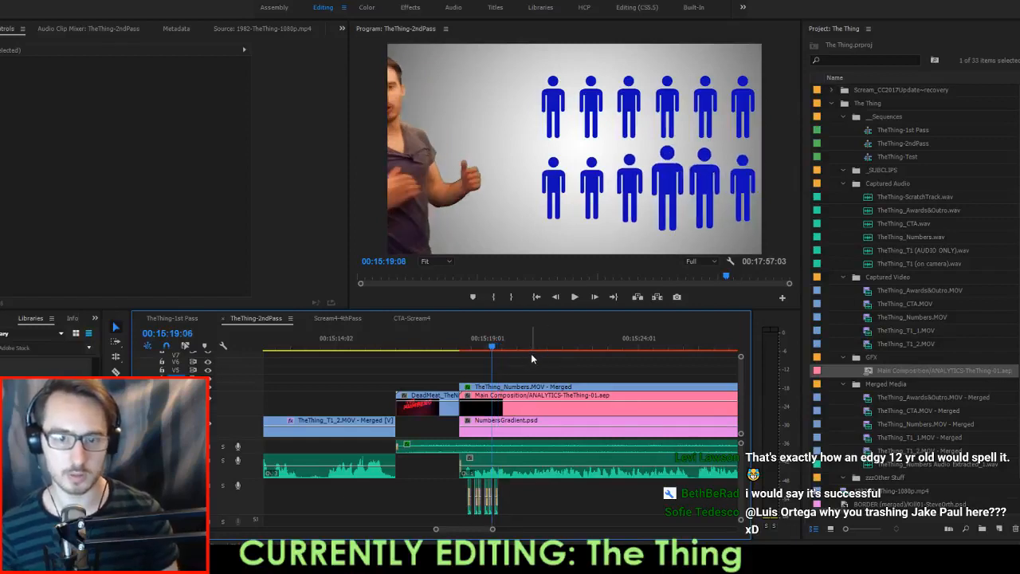
key(Left)
key(Left)
key(Left)
key(Left)
key(Left)
key(Left)
key(Left)
key(Left)
key(Left)
key(Left)
key(Left)
key(Left)
key(Left)
key(Left)
key(Left)
key(Left)
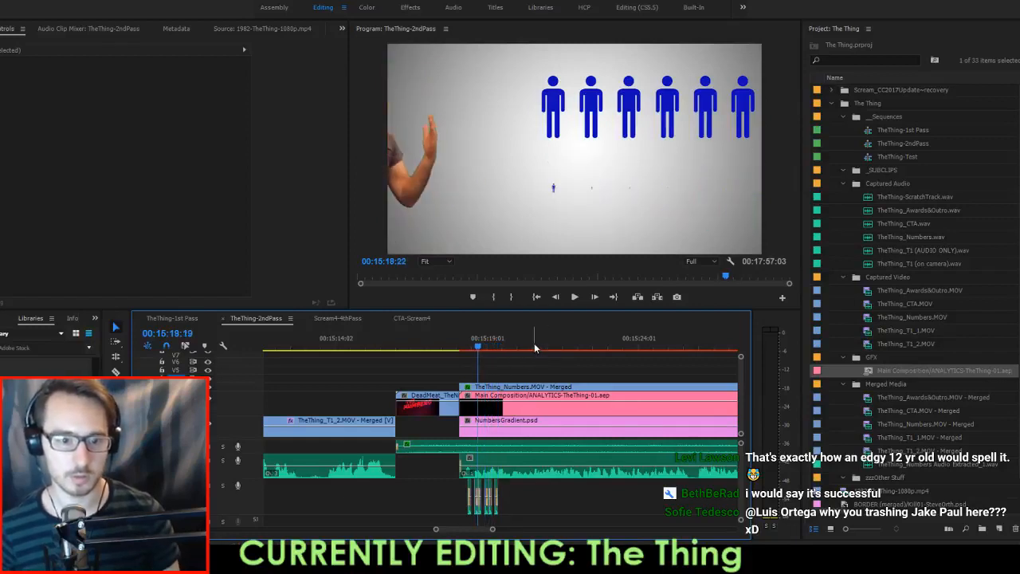
key(Up)
key(space)
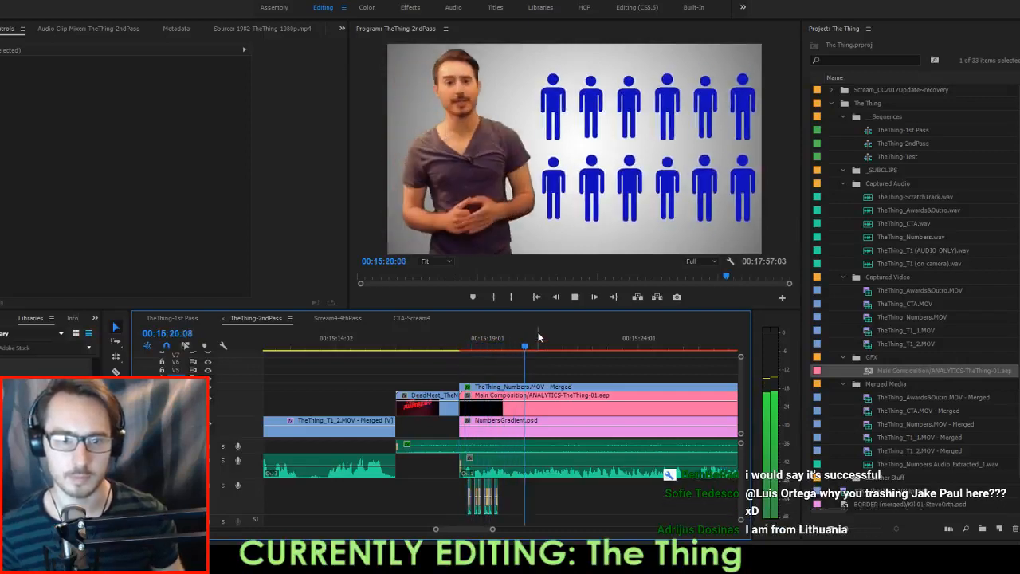
key(space)
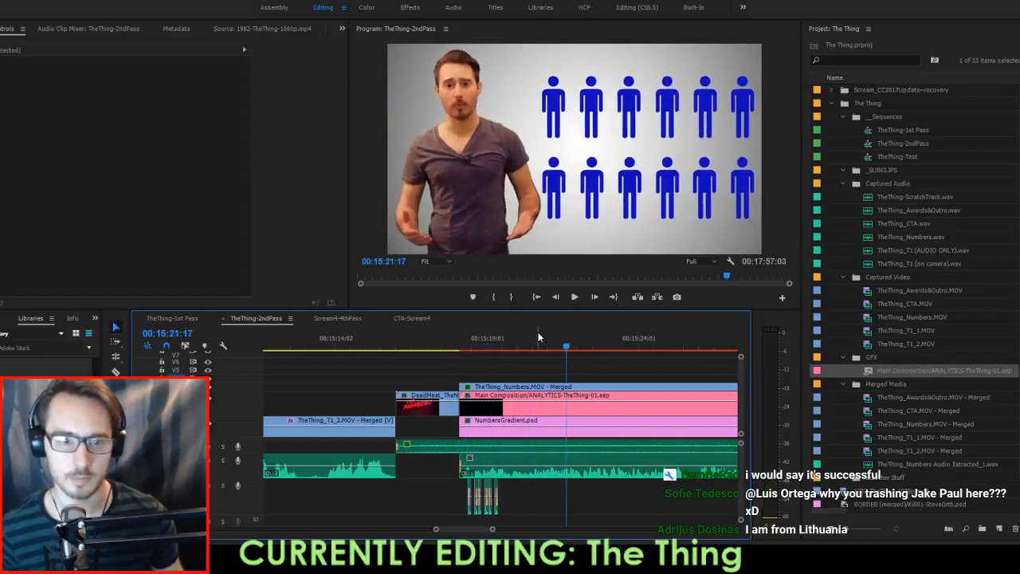
Scale the TheThing_Numbers.MOV clip to 97, reposition it at about 443, 559.6, and play the segment through to the kill-rate text.
click(546, 387)
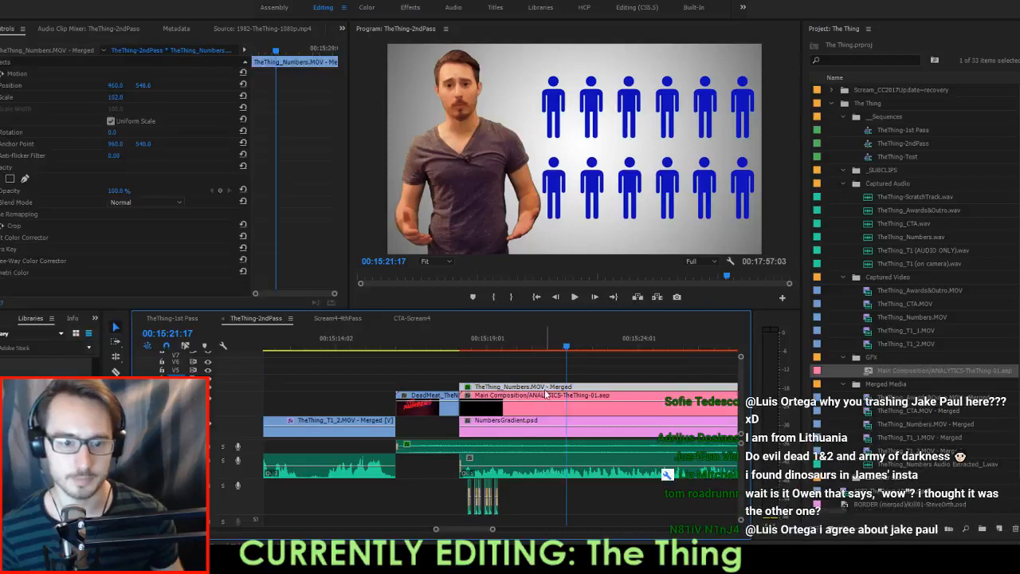
drag(123, 86, 145, 85)
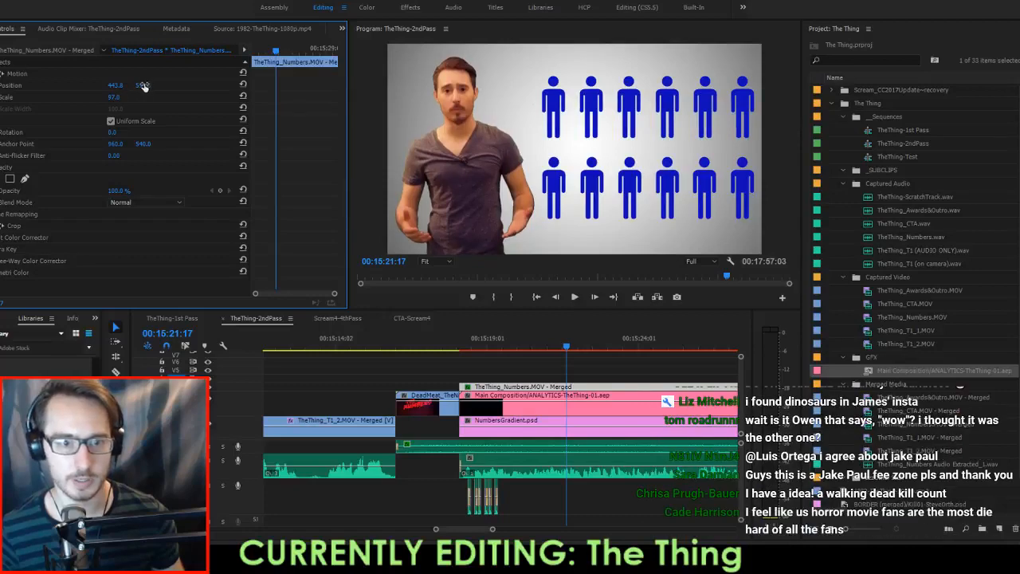
click(443, 330)
key(space)
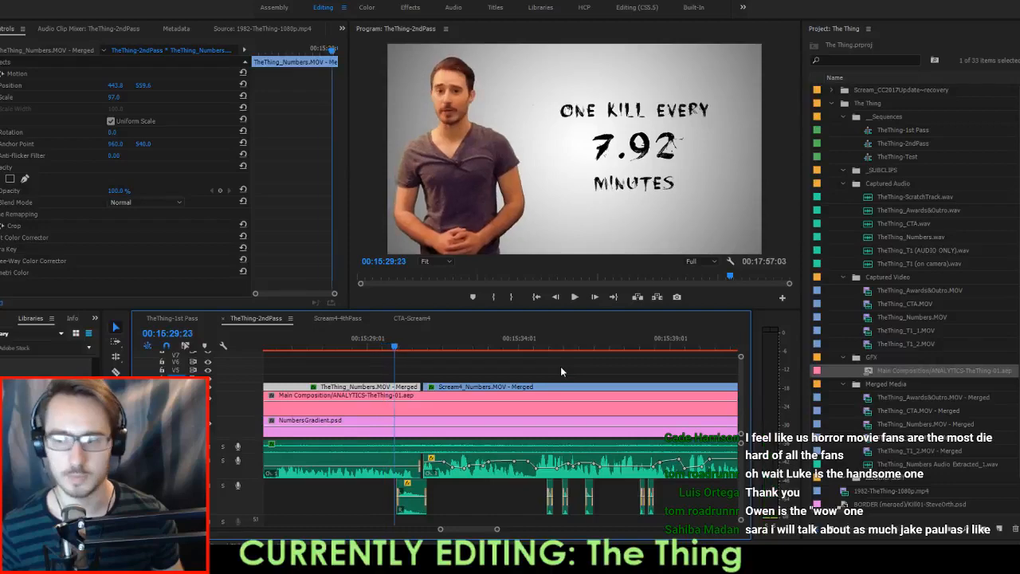
Switch to After Effects and play the figures' animation in the Main Composition up to where they start shrinking.
key(alt+Tab)
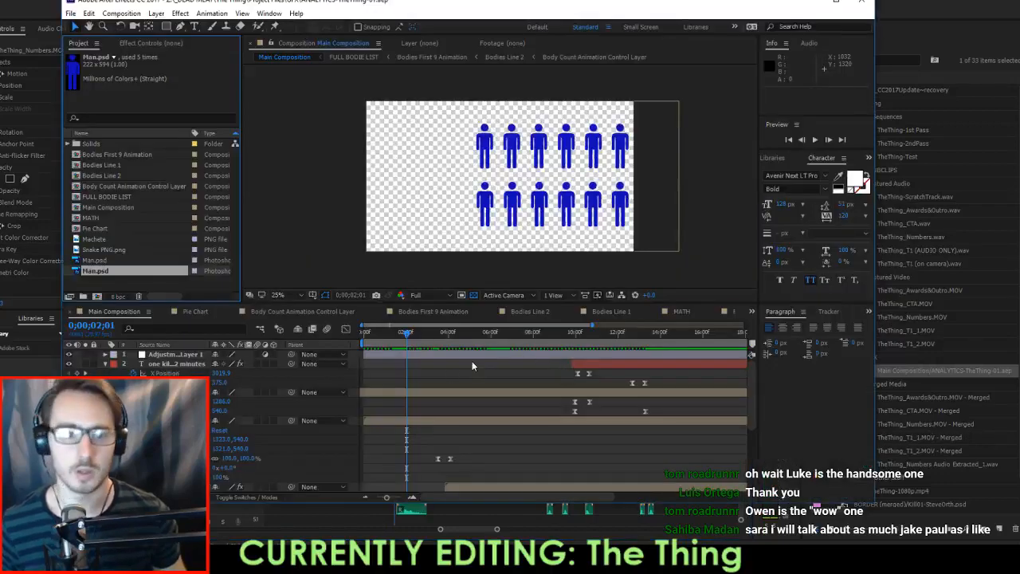
key(space)
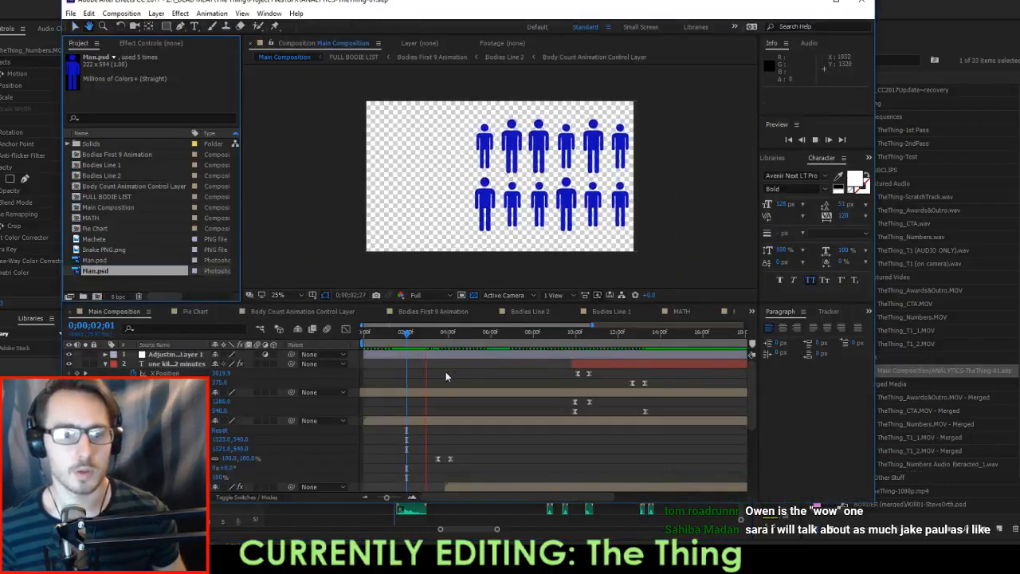
key(space)
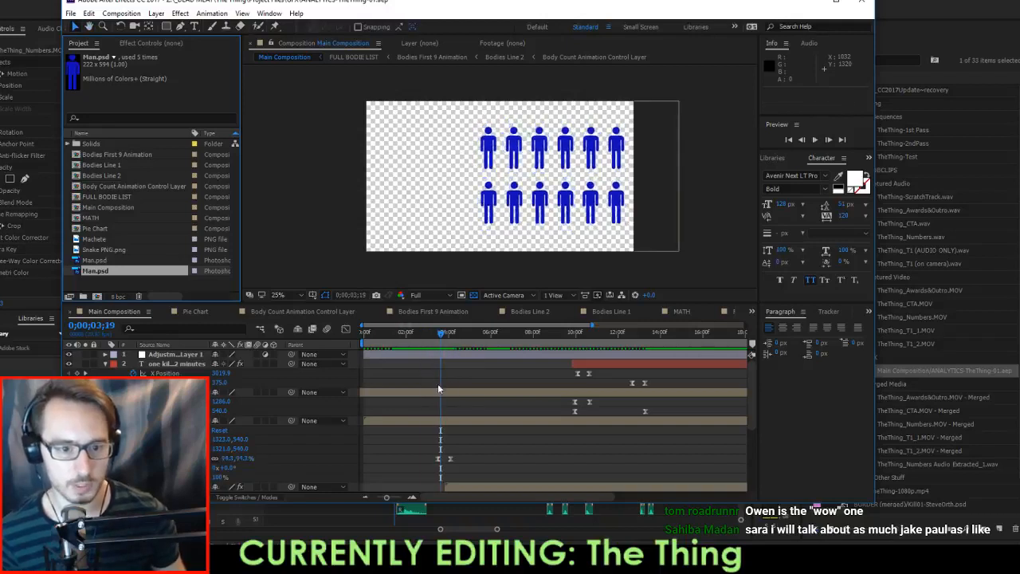
Open the Bodies Line 1 composition and delete the pulsing scale keyframes from its Man.psd layers.
double_click(109, 164)
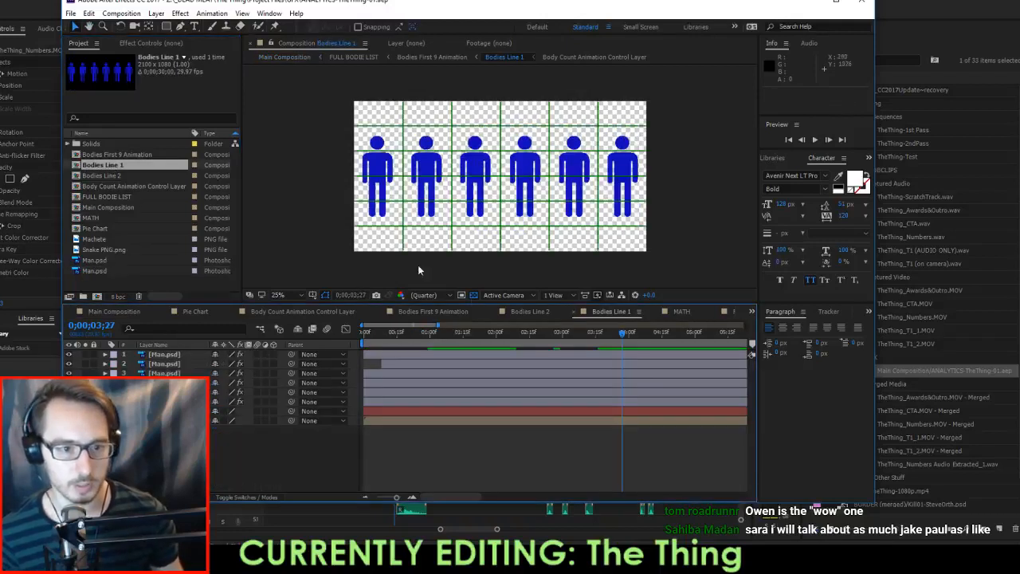
click(163, 356)
key(ctrl+a)
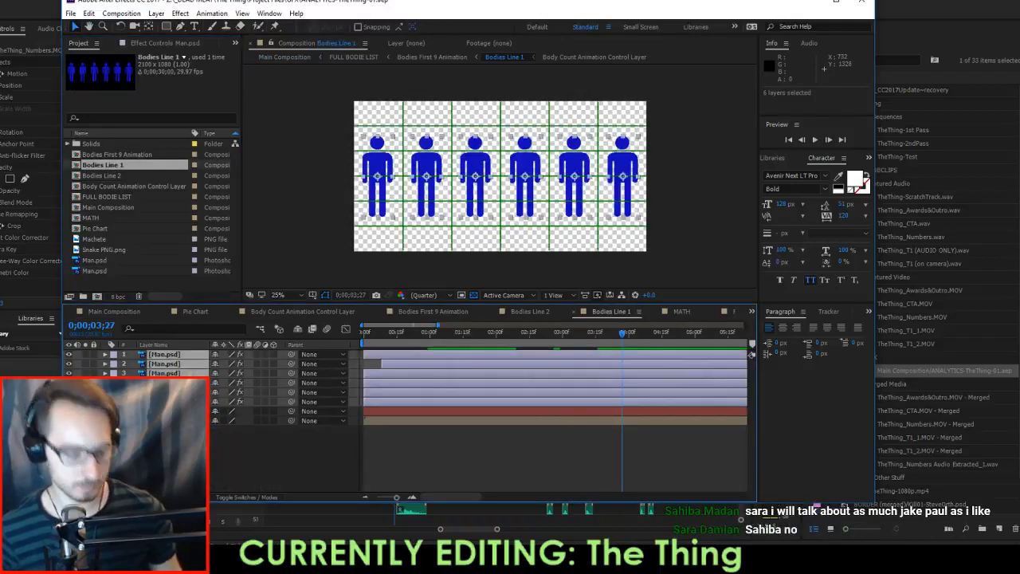
key(u)
drag(579, 369, 498, 373)
key(Delete)
drag(626, 399, 504, 430)
key(Delete)
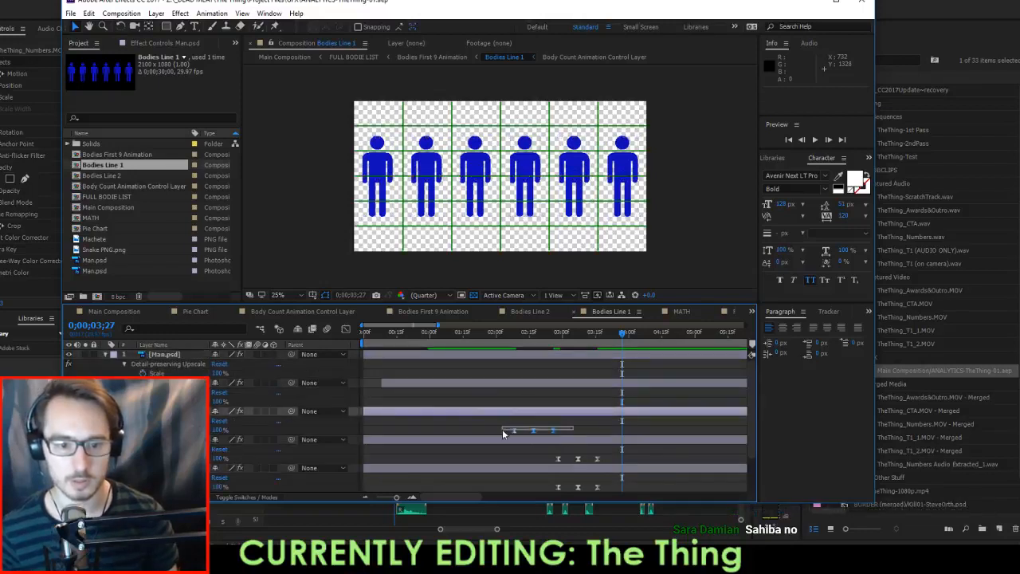
key(Delete)
scroll(618, 431, down, 1)
drag(618, 430, 542, 428)
key(Delete)
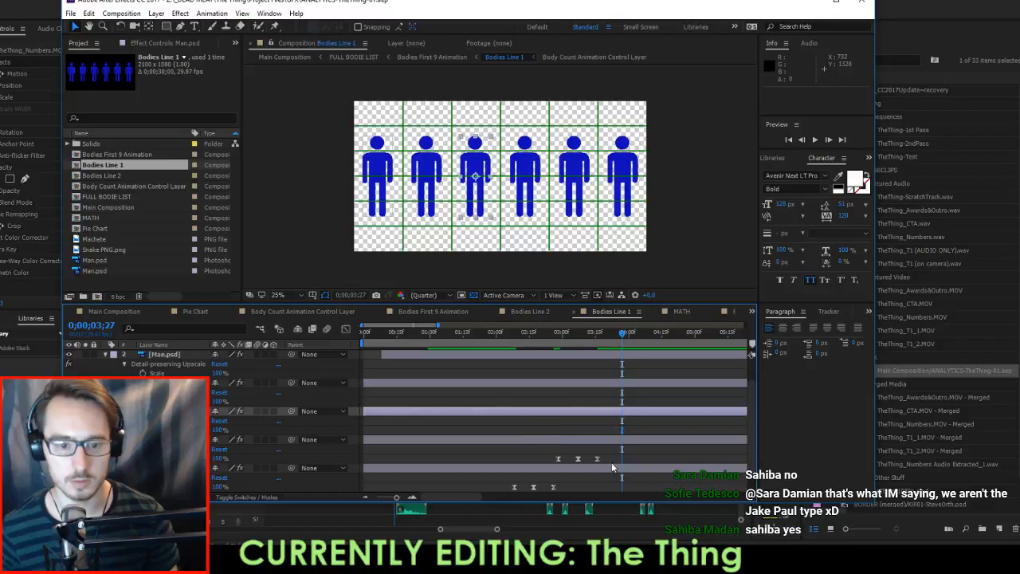
drag(611, 462, 487, 467)
key(Delete)
scroll(578, 456, down, 1)
key(Delete)
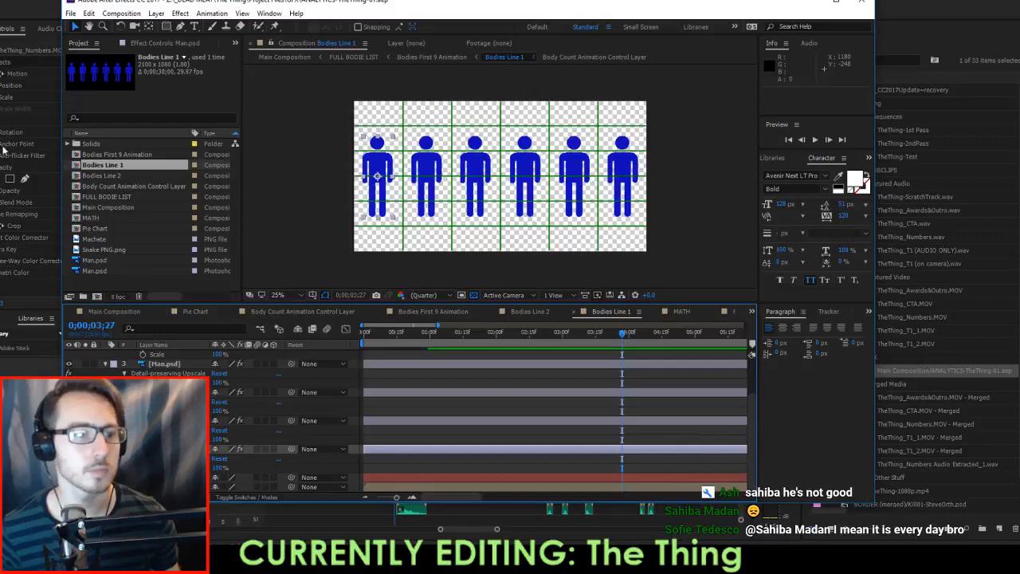
Return to Premiere Pro and play the numbers segment from its start to check the body-count figures.
key(alt+Tab)
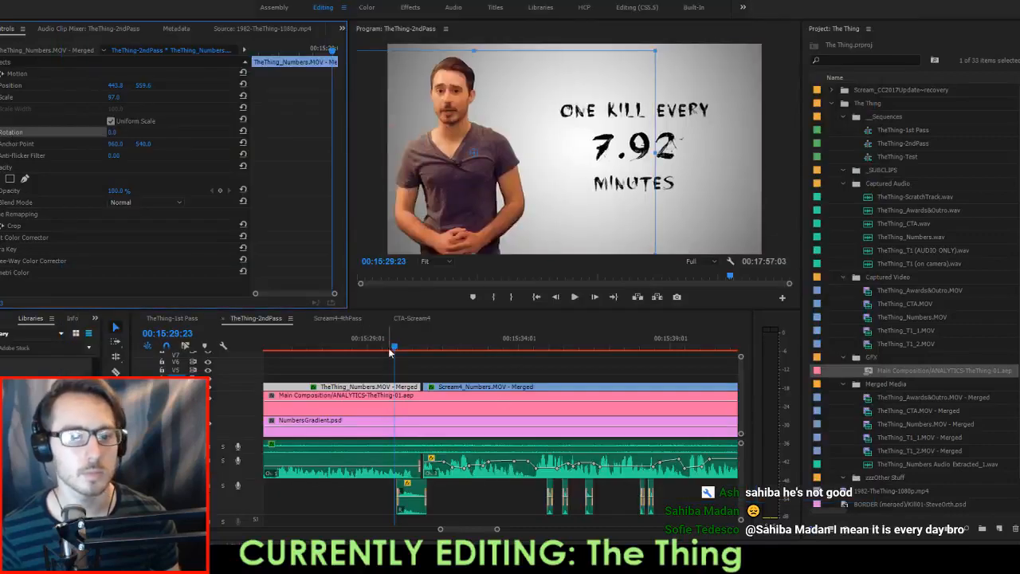
drag(390, 351, 320, 352)
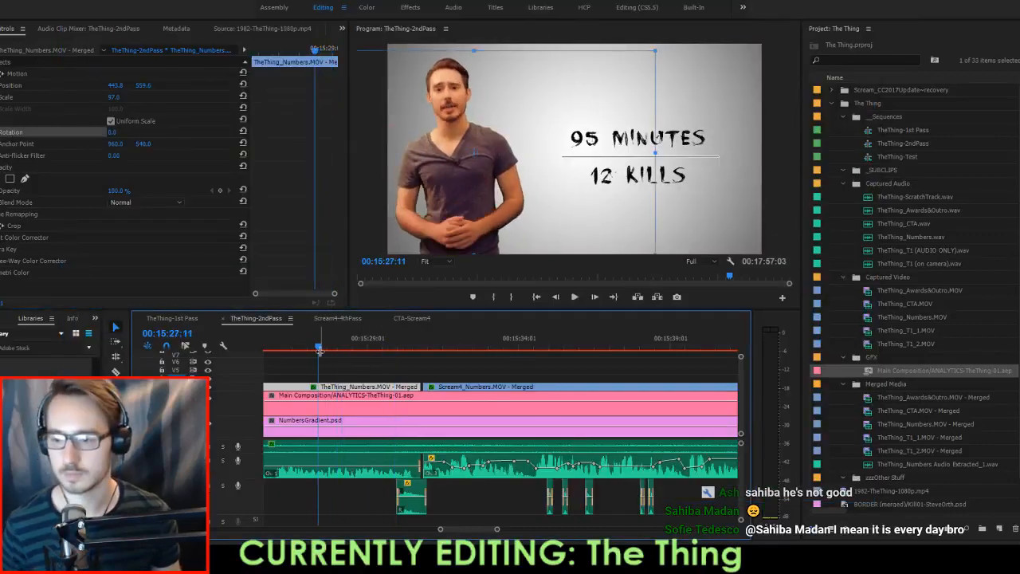
key(Up)
key(space)
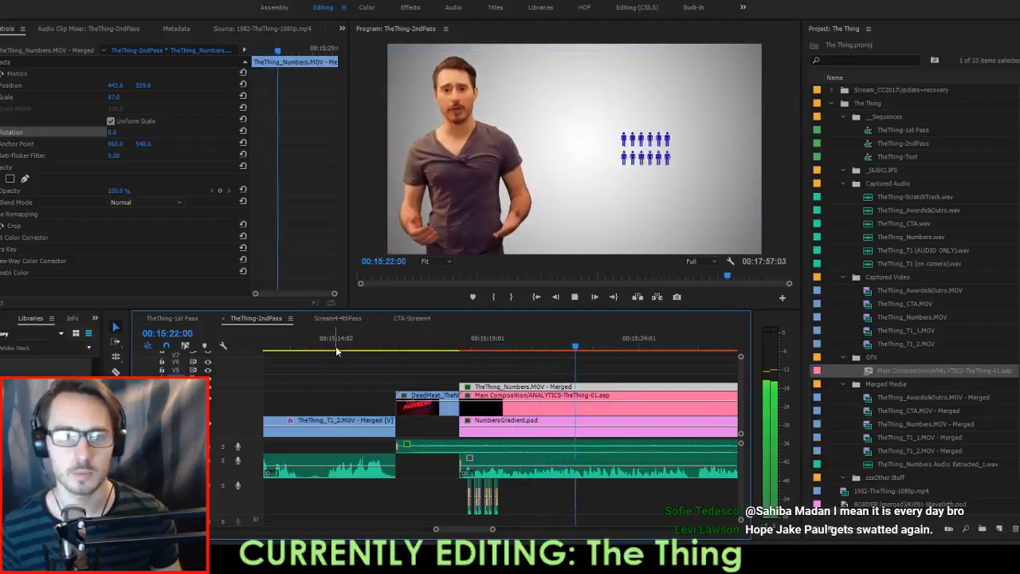
In After Effects, open the Bodies Line 2 composition and delete the pulsing scale keyframes from its Man.psd layers.
key(alt+Tab)
click(104, 176)
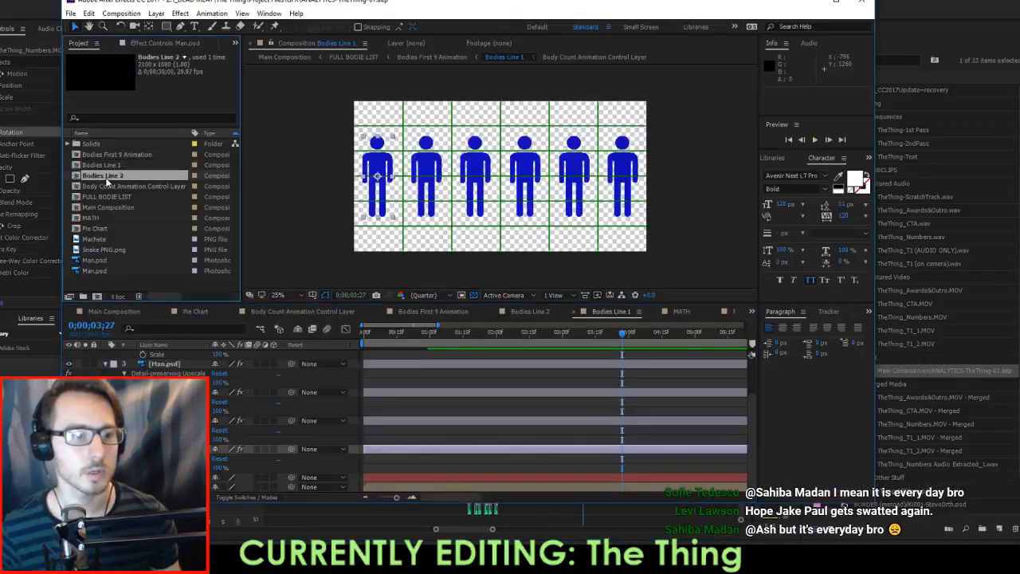
double_click(103, 176)
key(ctrl+a)
key(u)
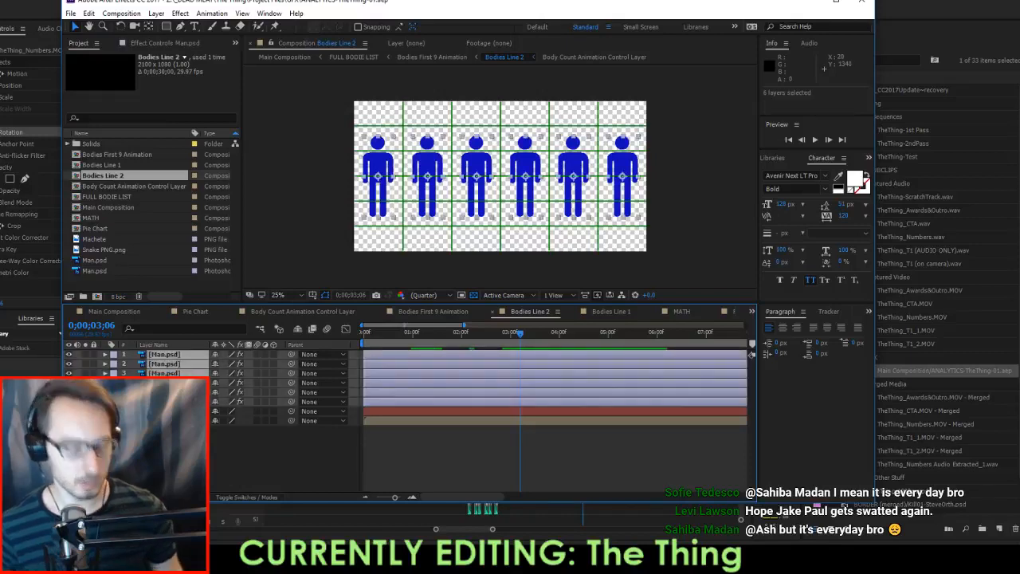
drag(495, 365, 419, 376)
key(Delete)
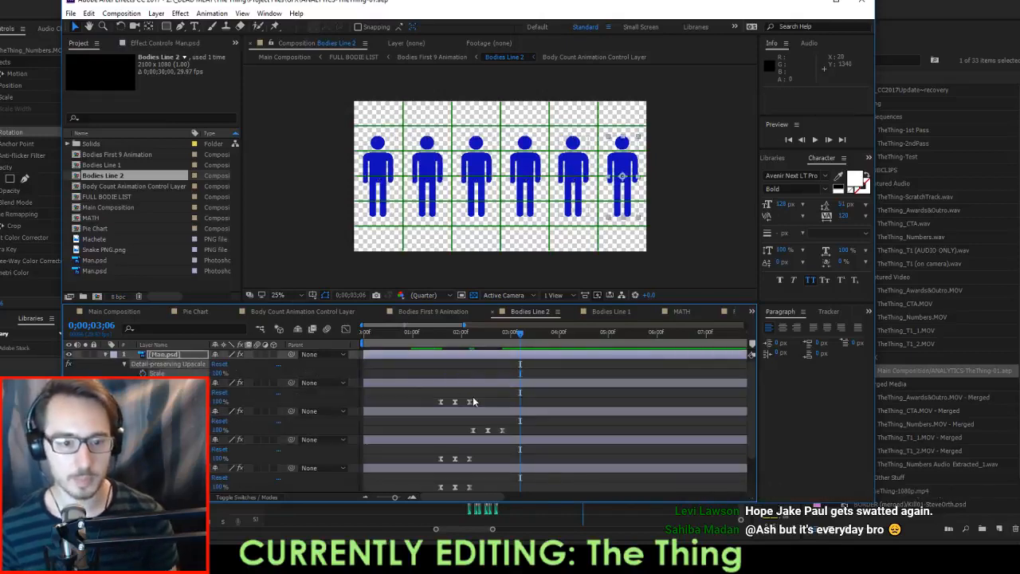
drag(473, 396, 435, 407)
key(Delete)
drag(518, 431, 438, 416)
key(Delete)
scroll(476, 420, down, 2)
key(Delete)
drag(492, 441, 422, 431)
key(Delete)
drag(538, 466, 455, 464)
key(Delete)
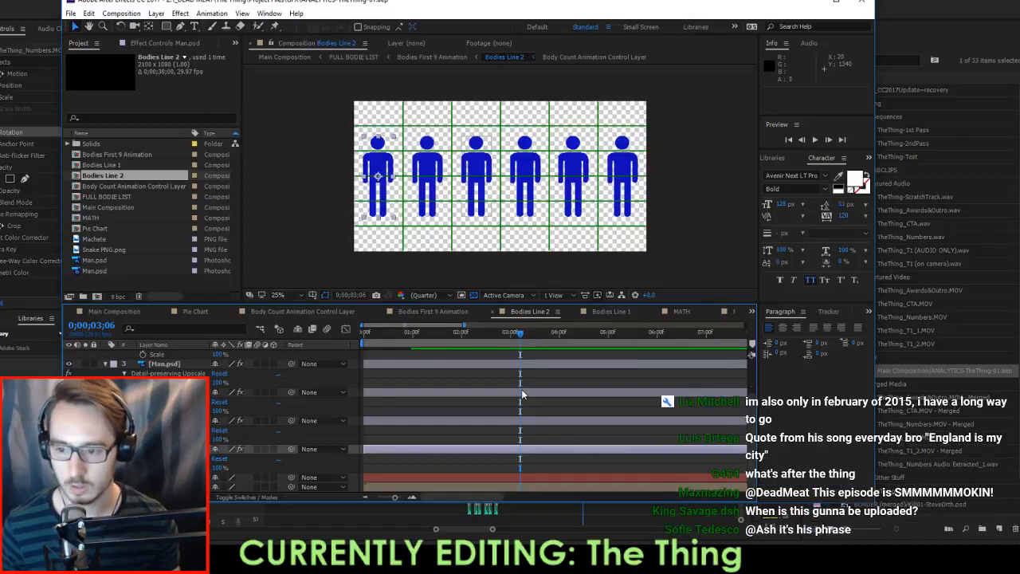
Switch to Premiere Pro and scrub from the figures' entrance through to the pie chart to check the updated graphic.
key(alt+Tab)
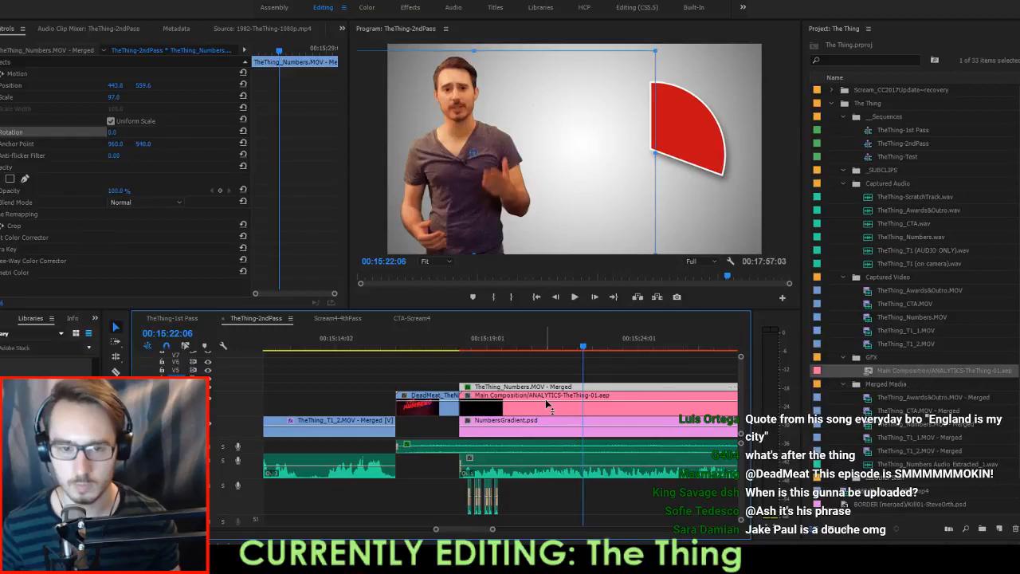
click(469, 351)
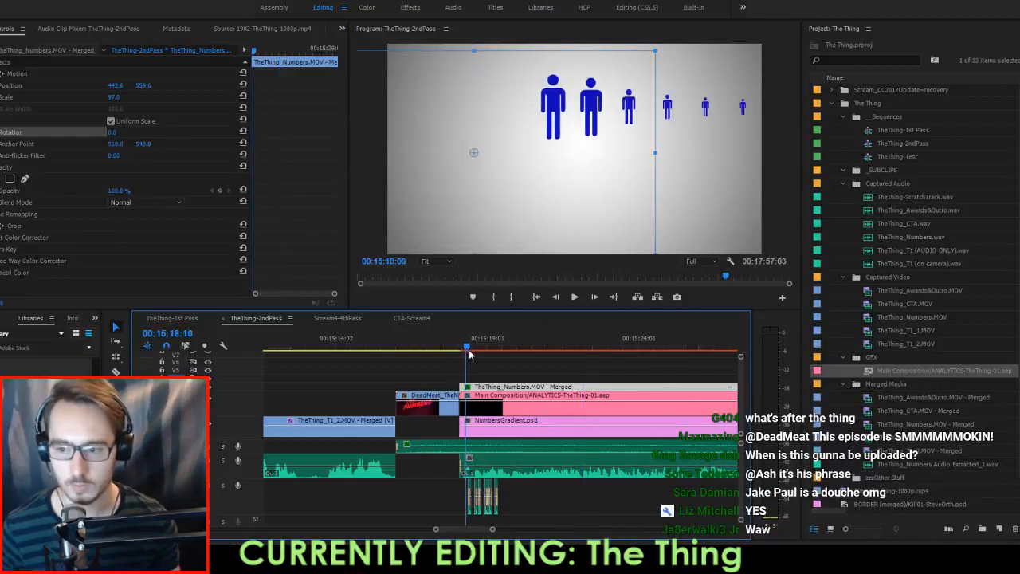
drag(469, 355, 619, 363)
Go back to After Effects, open the Main Composition and scrub it from the figures to the pie chart.
key(alt+Tab)
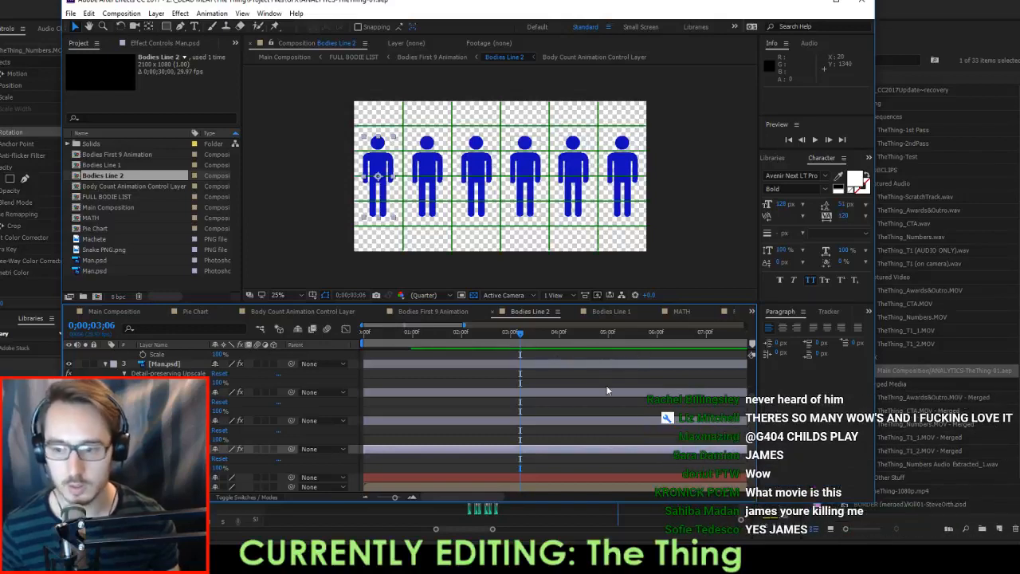
click(127, 197)
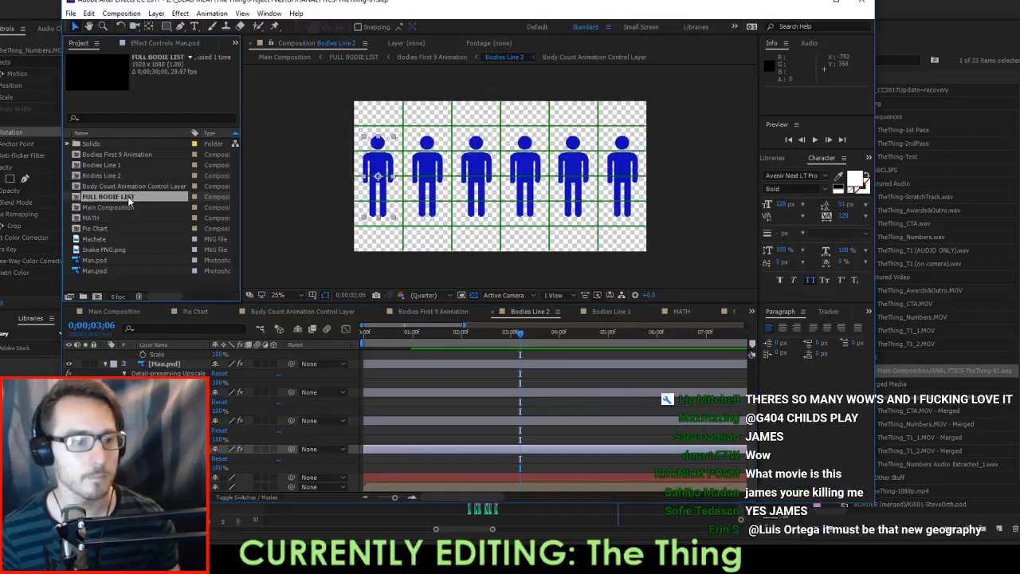
double_click(104, 207)
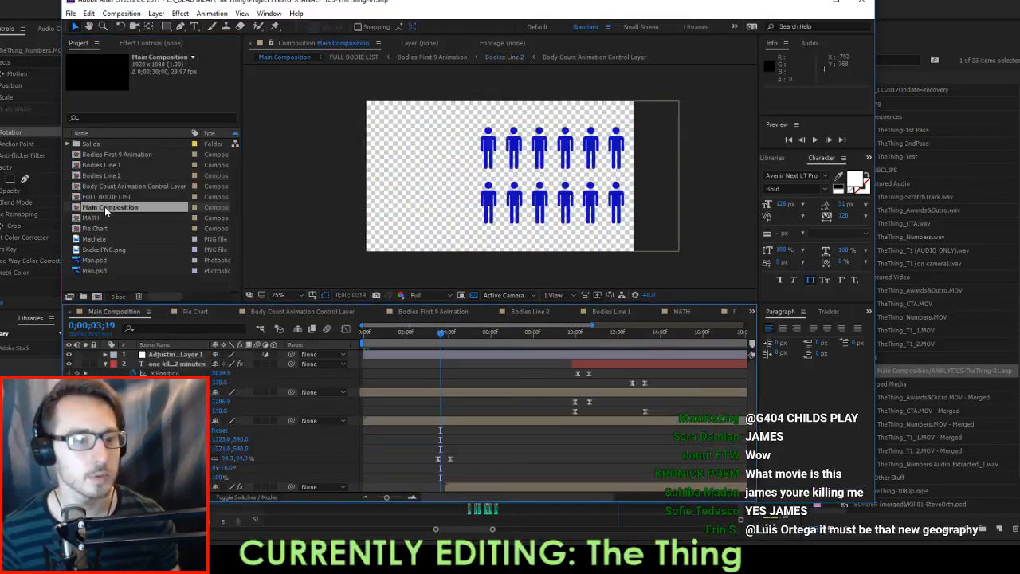
click(411, 334)
drag(411, 334, 466, 339)
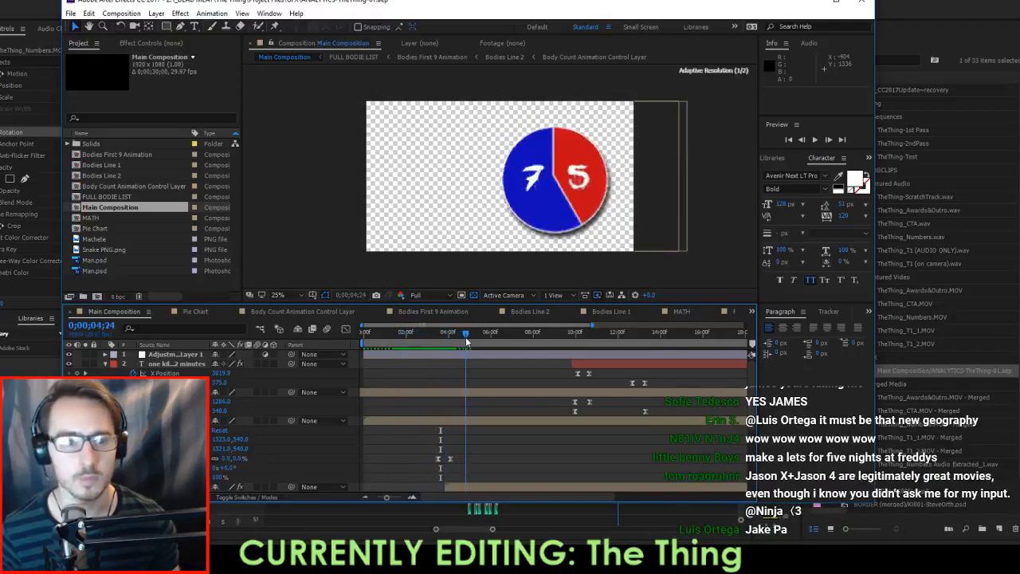
Open the Pie Chart composition and examine the slices' wipe animation around frame 18 alongside the Control layer's slider keyframes.
click(104, 230)
double_click(104, 229)
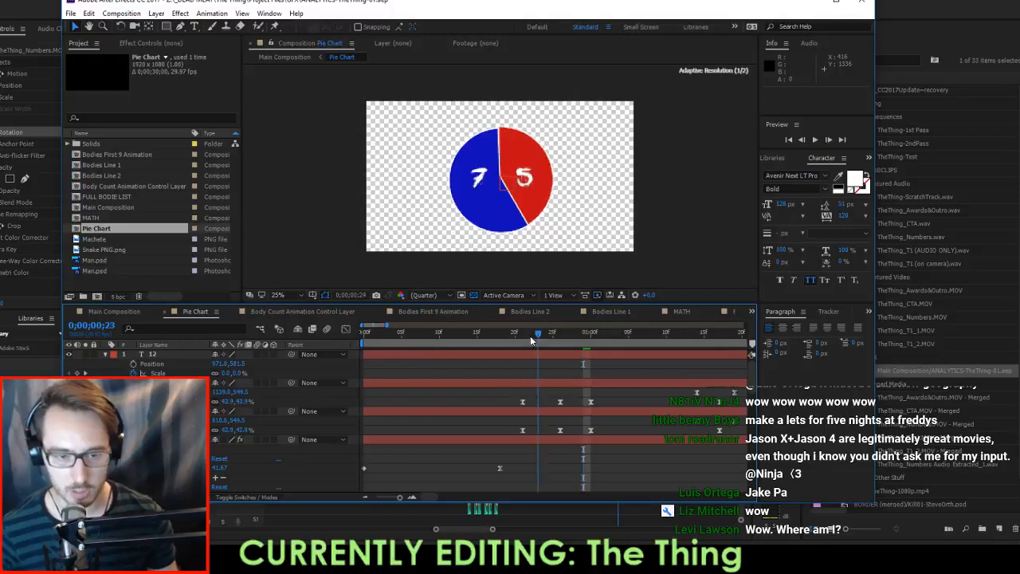
drag(530, 336, 499, 360)
scroll(433, 451, down, 1)
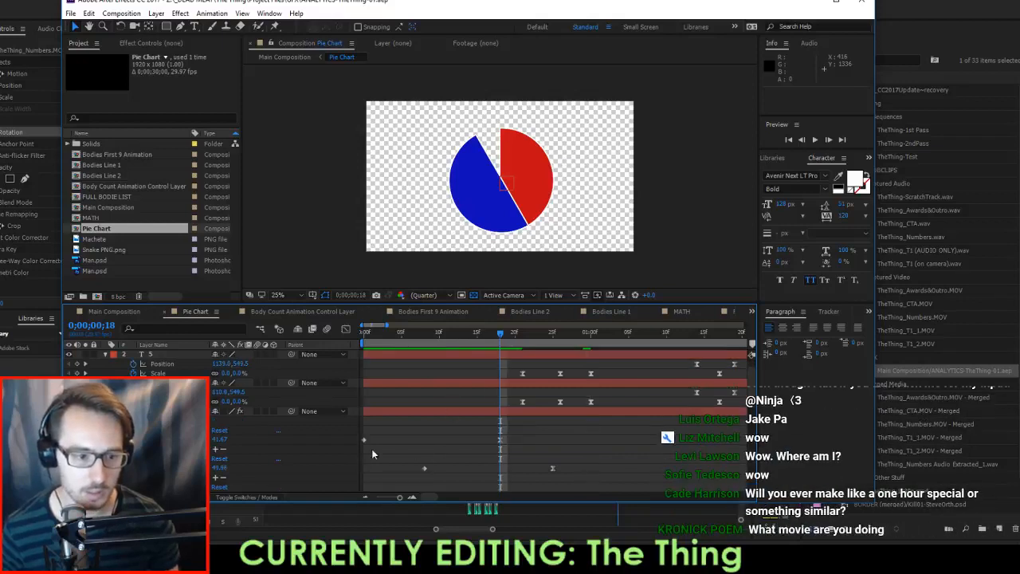
click(159, 411)
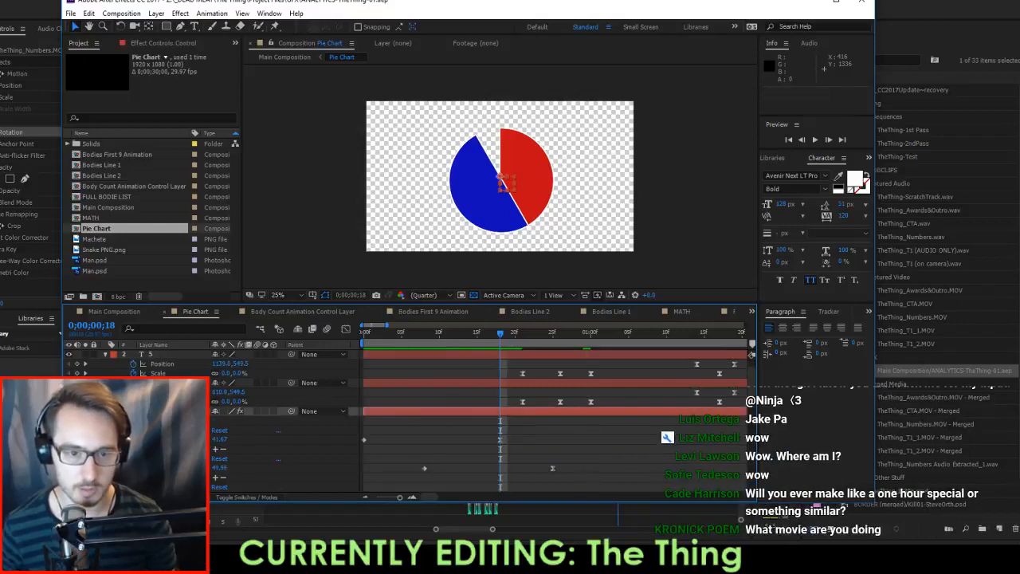
key(Delete)
key(ctrl+z)
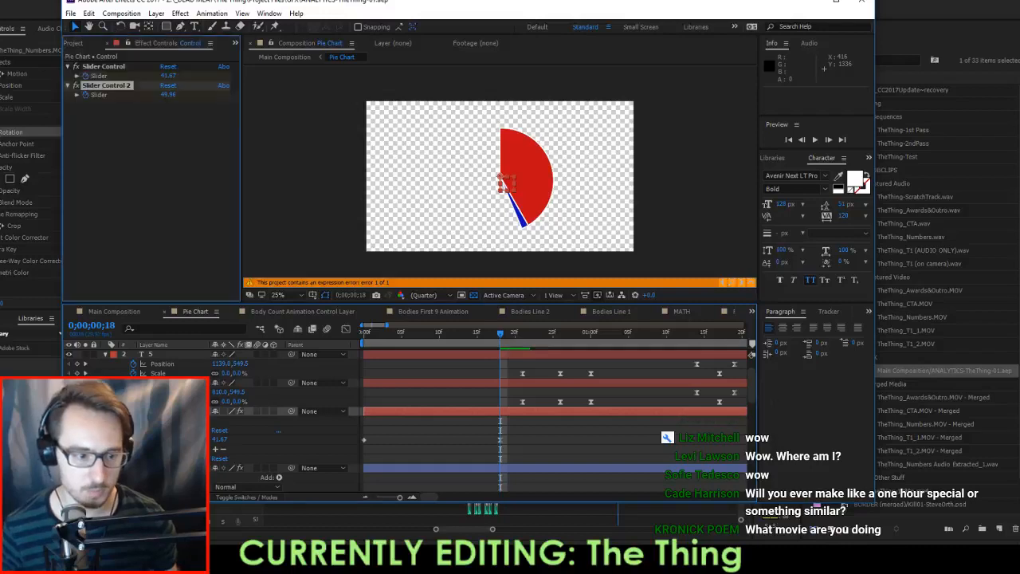
Toggle the visibility of the blue and red slice layers to identify them, and inspect the blue slice's Radial Wipe expressions.
scroll(398, 415, down, 2)
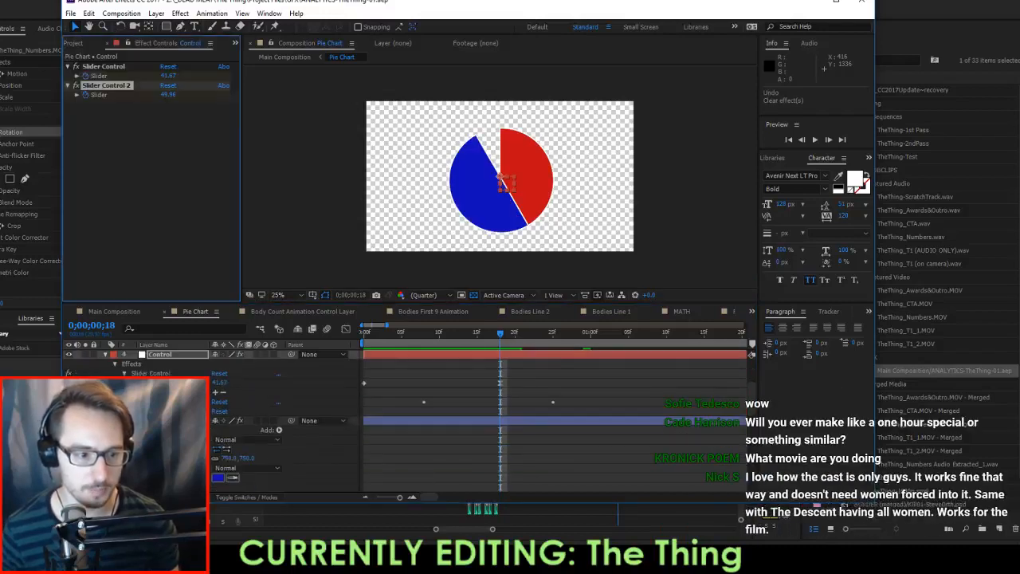
click(68, 421)
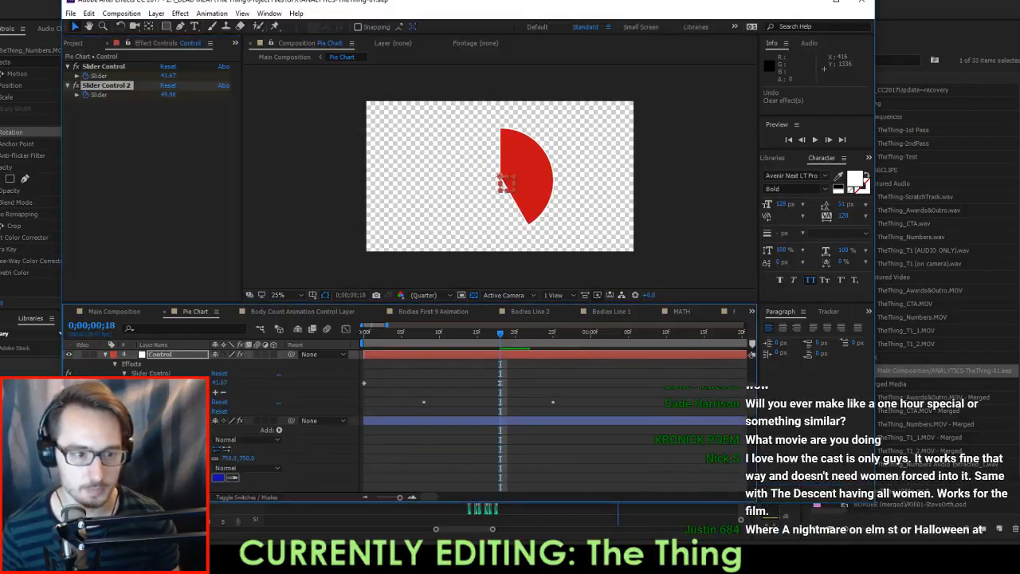
click(68, 420)
scroll(214, 440, down, 2)
scroll(214, 439, down, 2)
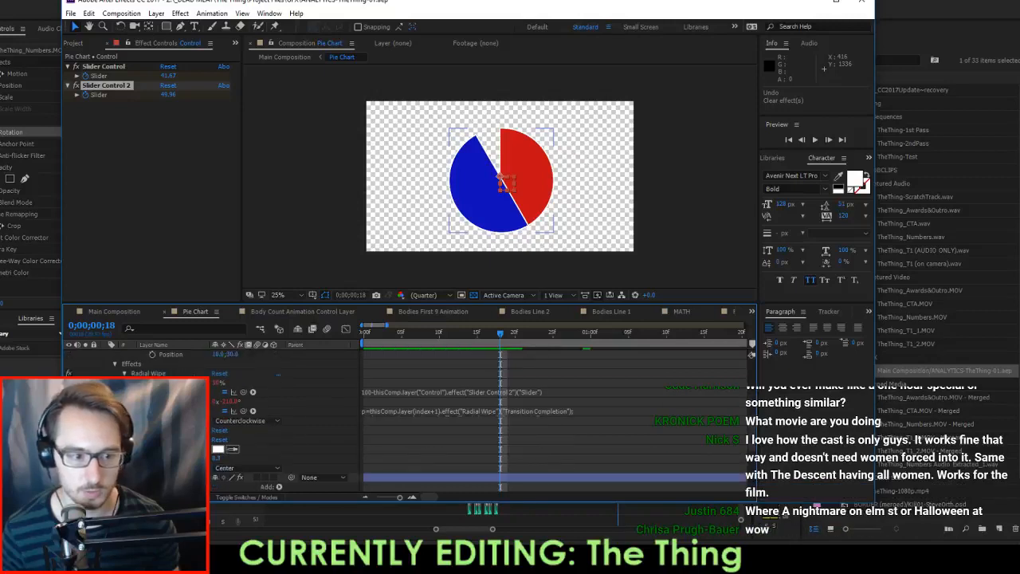
click(69, 478)
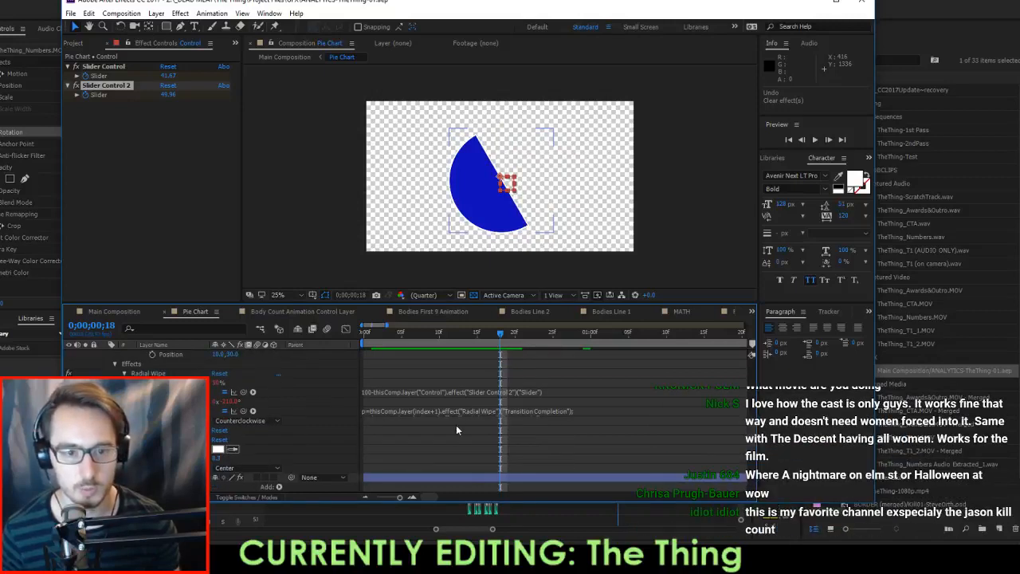
Try moving Slider Control 2's keyframes to start at frame 0 and deleting the first Slider Control from the Control layer.
scroll(456, 429, up, 3)
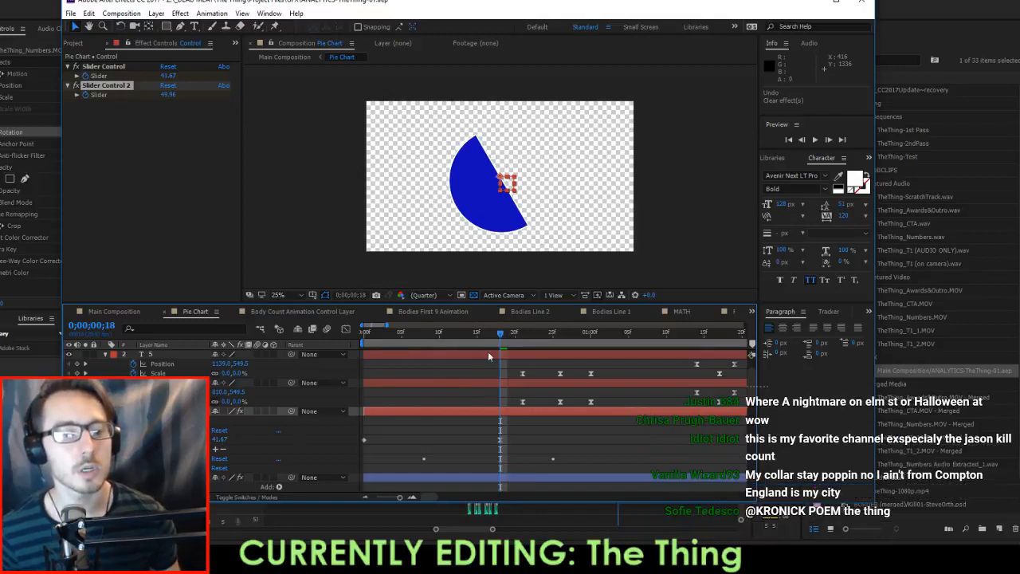
drag(500, 331, 424, 345)
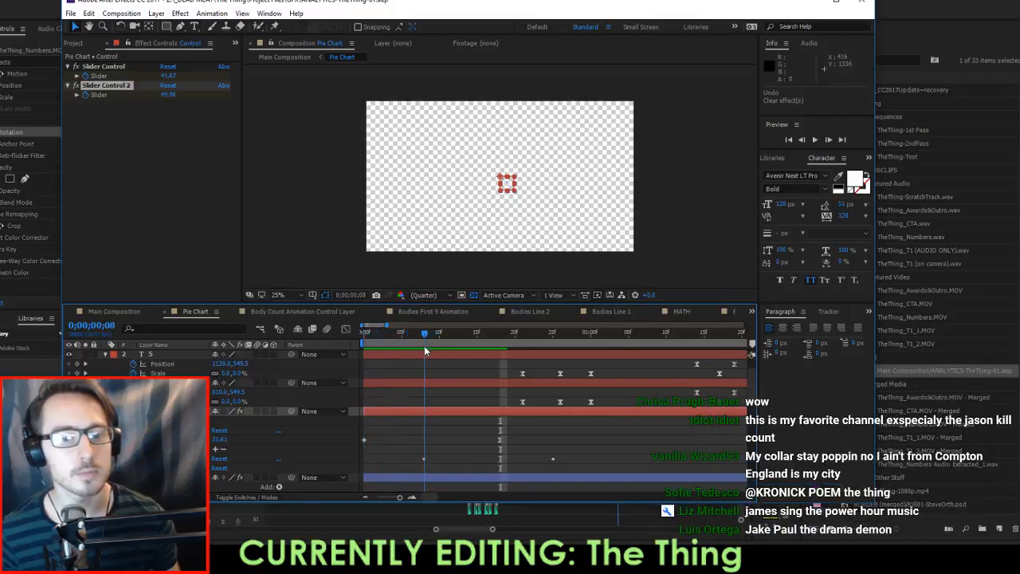
drag(591, 464, 398, 460)
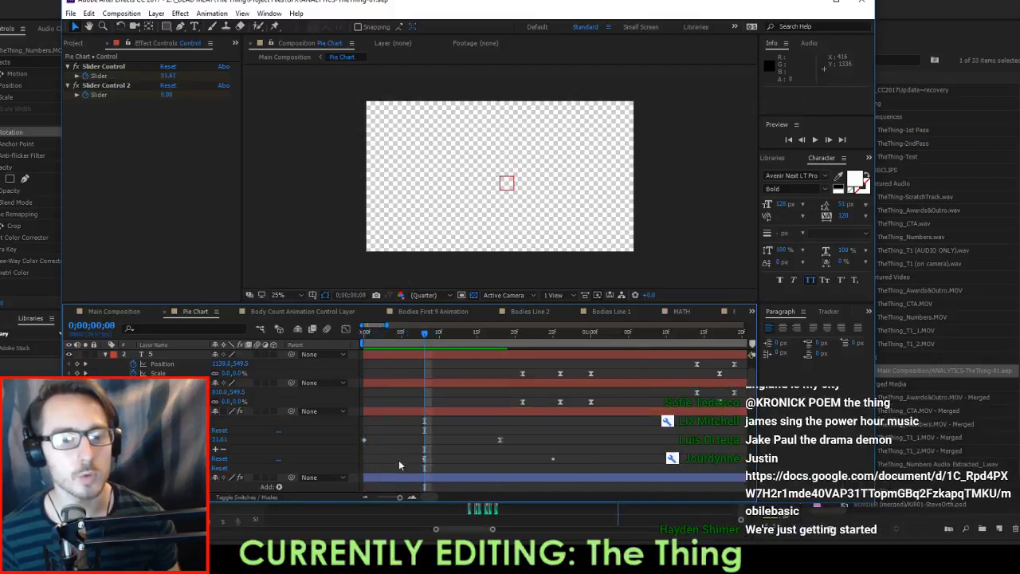
click(159, 459)
key(u)
key(u)
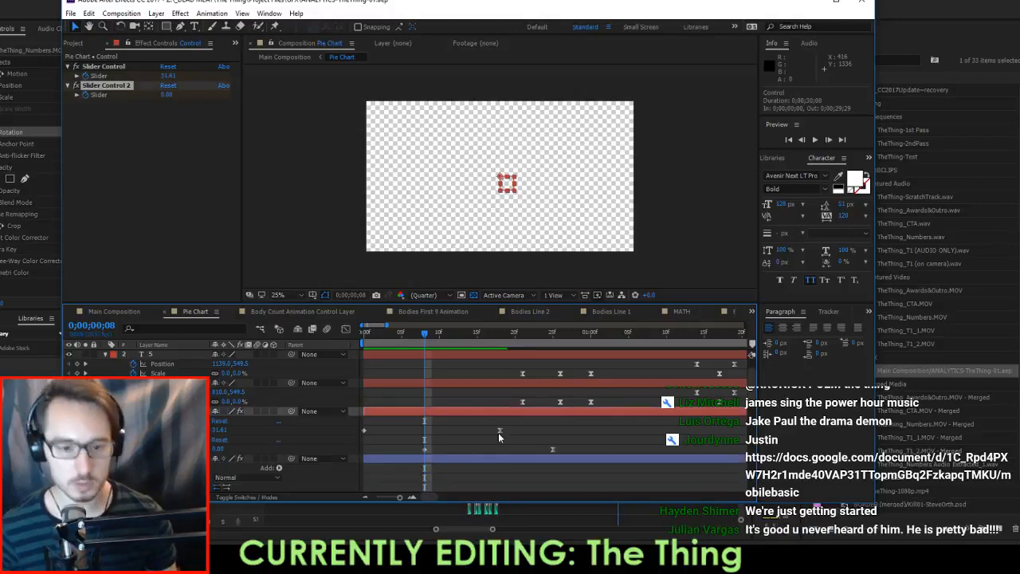
drag(578, 444, 356, 432)
key(Delete)
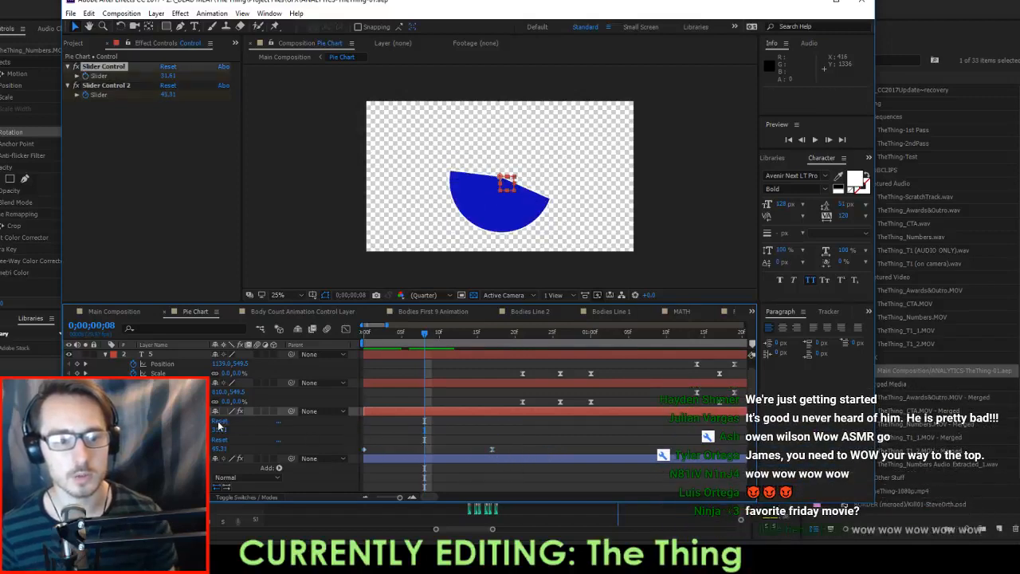
key(Delete)
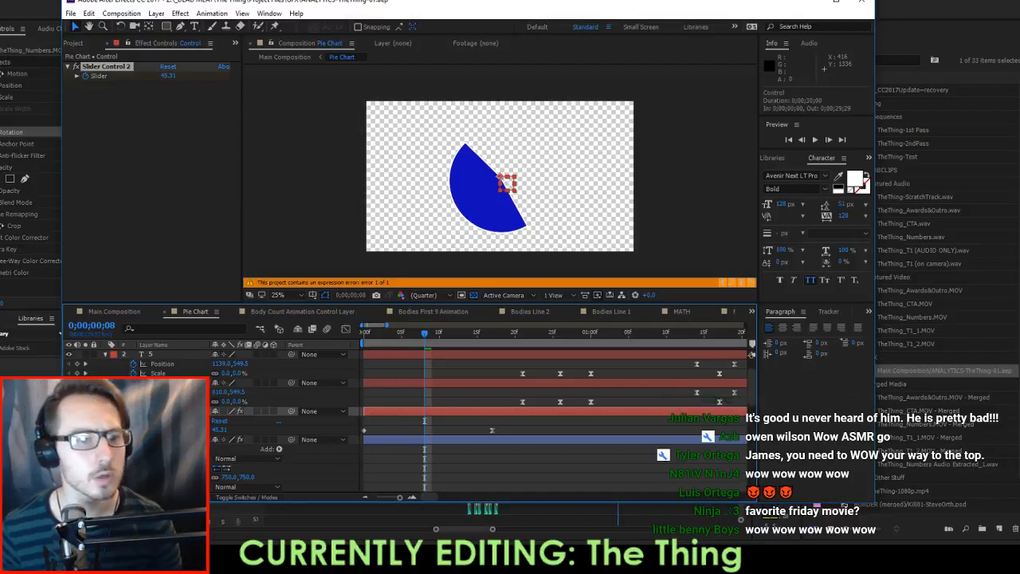
Set Slider Control 2 to 100 at its frame 17 keyframe and scrub back through the blue slice's wipe.
drag(428, 335, 493, 338)
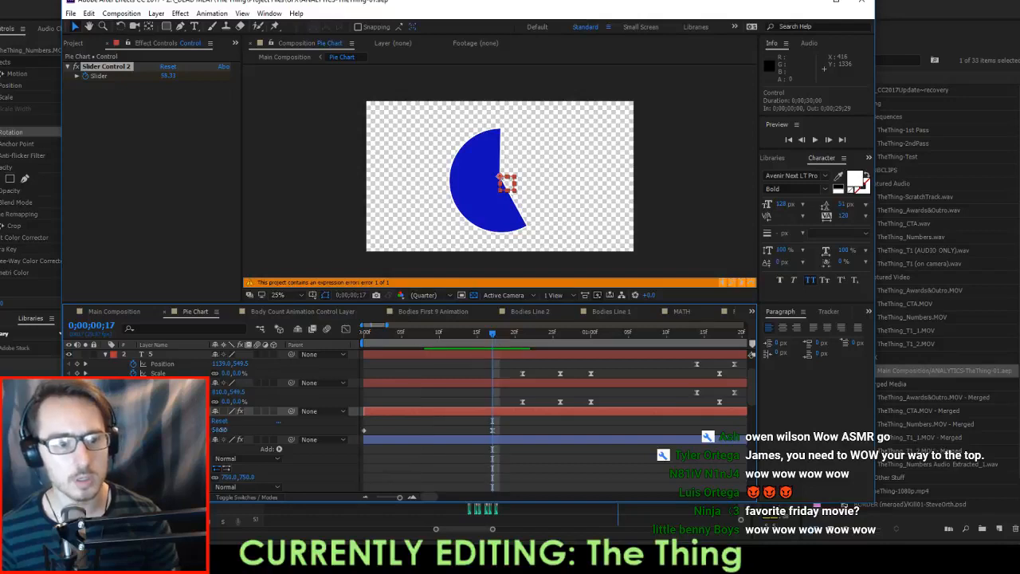
click(220, 430)
text(100)
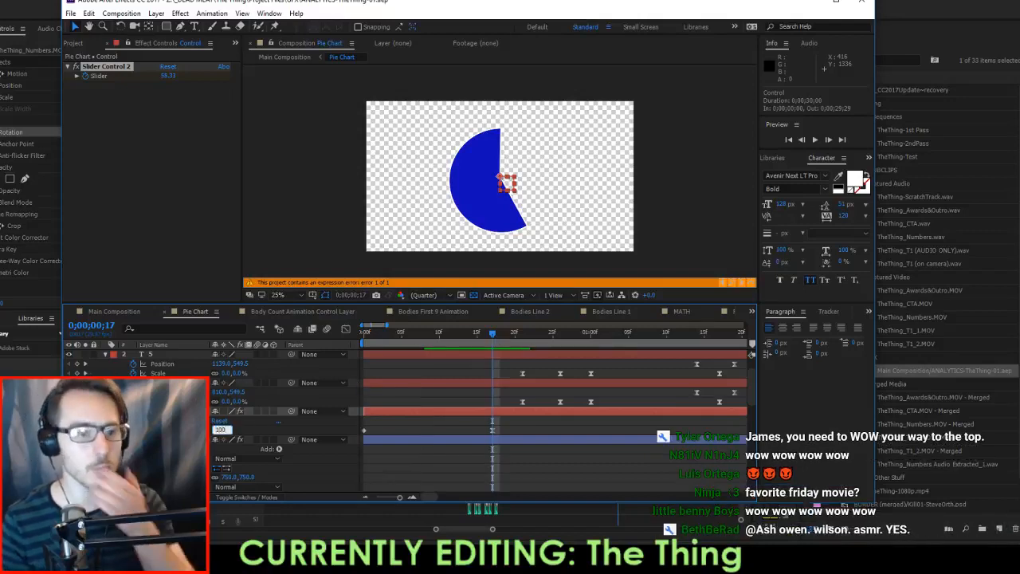
key(Return)
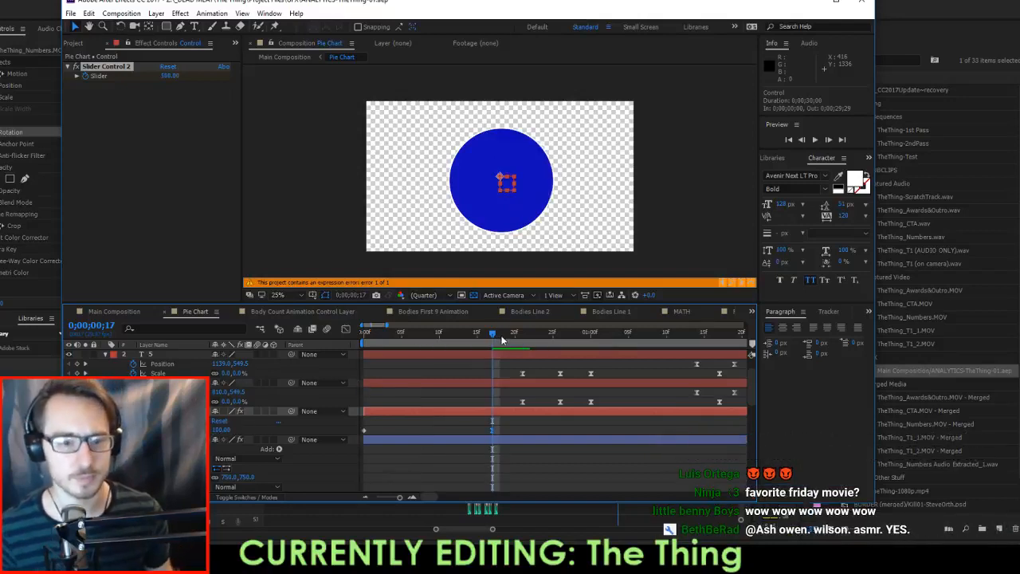
drag(503, 340, 372, 343)
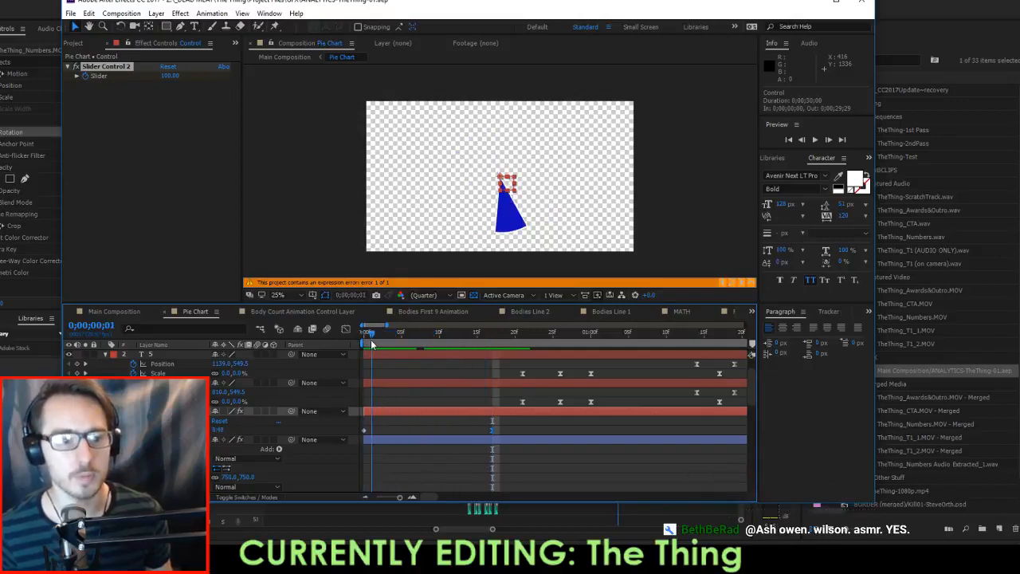
Undo the slider value change, the Slider Control deletion and the keyframe move on the Control layer.
key(ctrl+z)
key(ctrl+z)
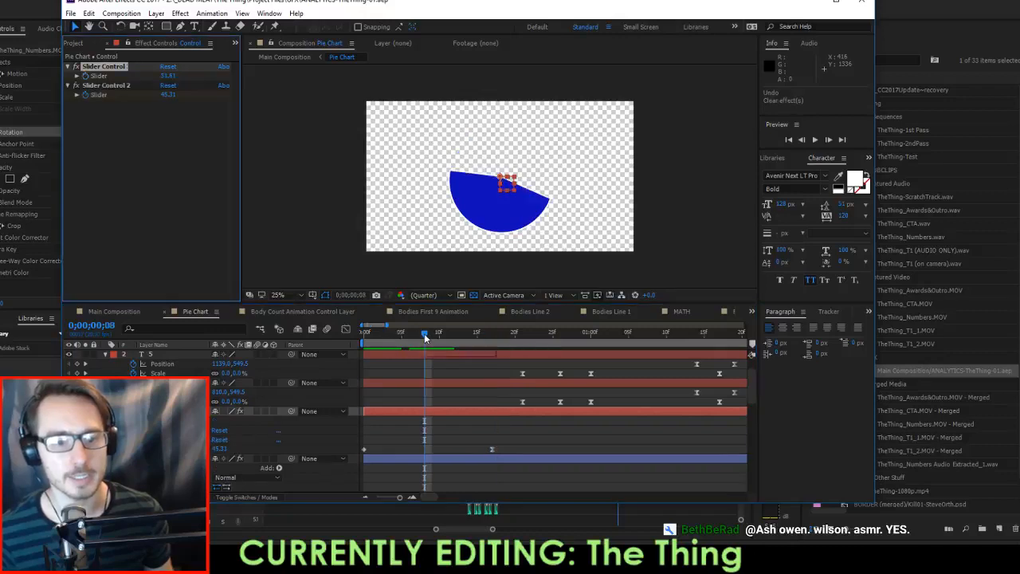
key(ctrl+z)
key(ctrl+z)
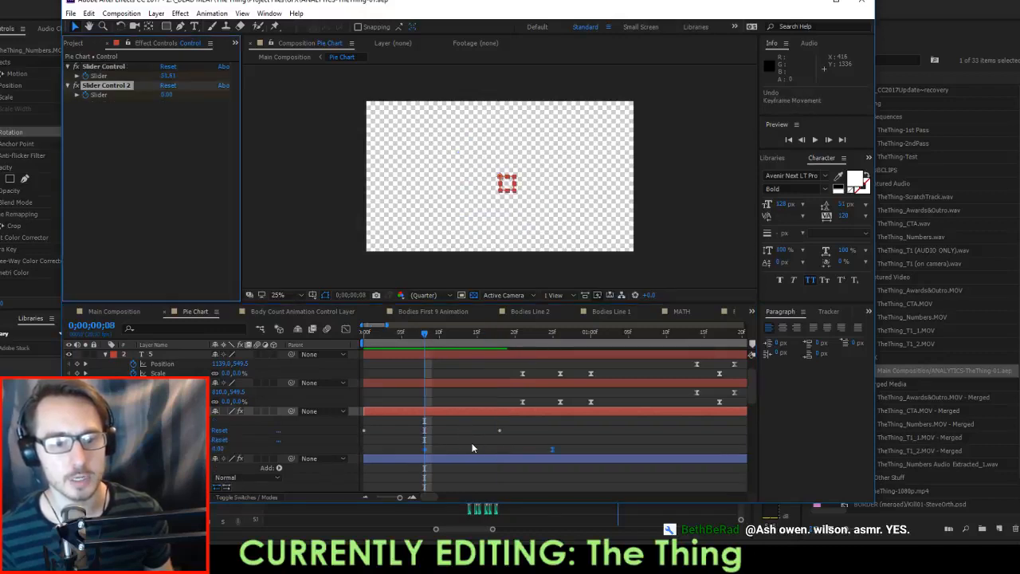
key(ctrl+z)
Review the red slice's Radial Wipe expression and undo the layer visibility change so both slices are displayed.
scroll(471, 442, down, 5)
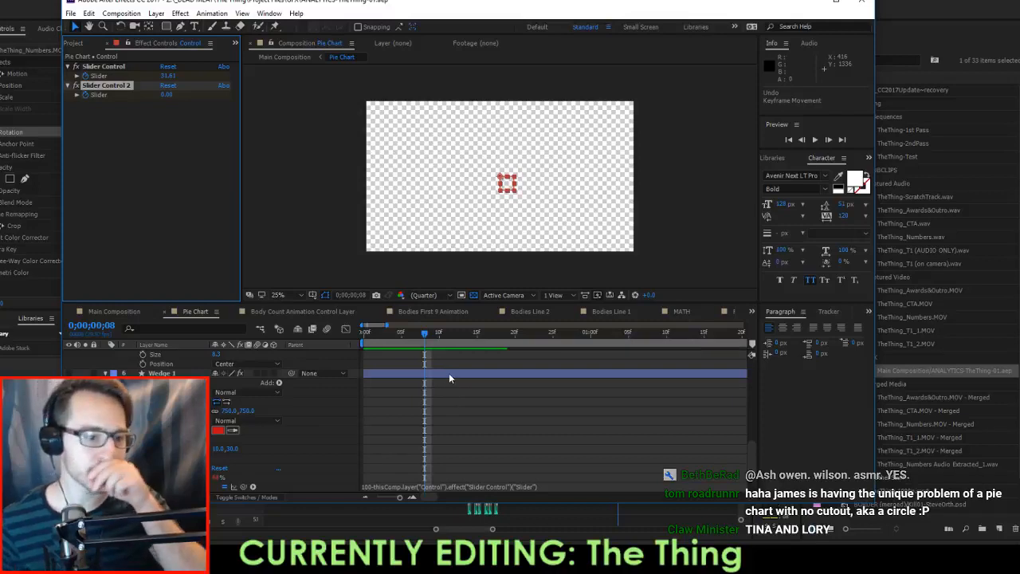
scroll(449, 373, down, 2)
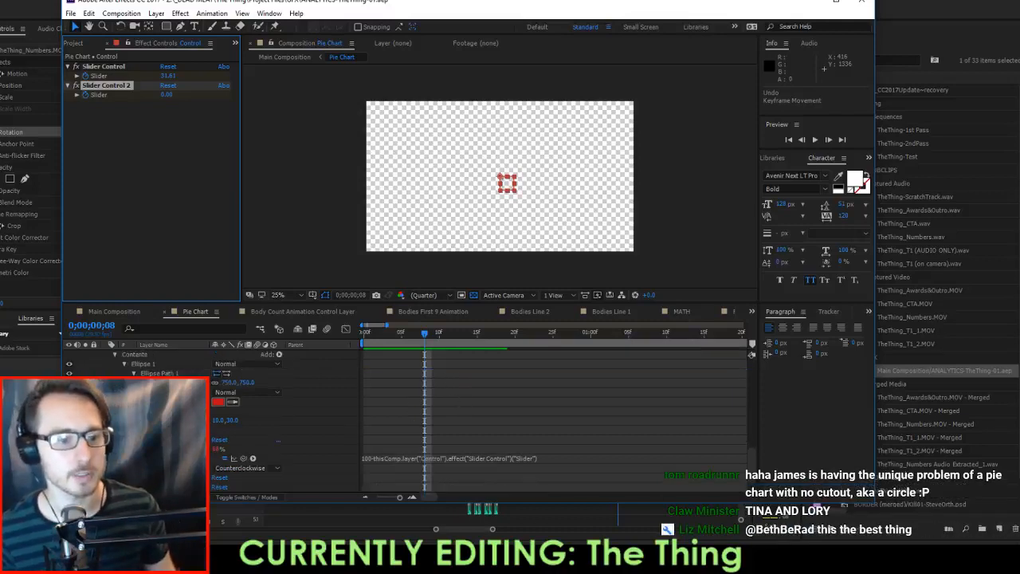
scroll(237, 446, down, 2)
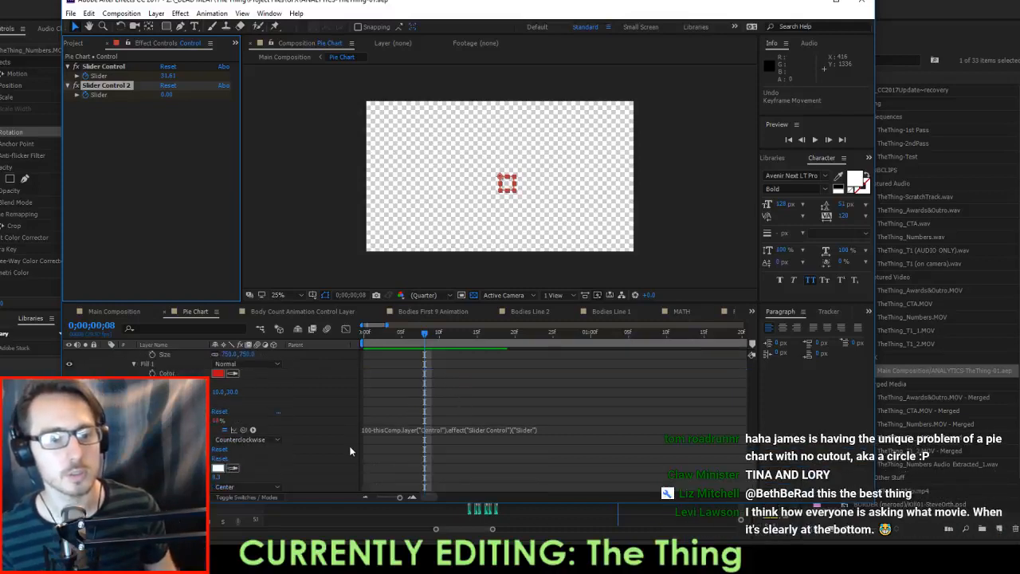
scroll(350, 447, down, 4)
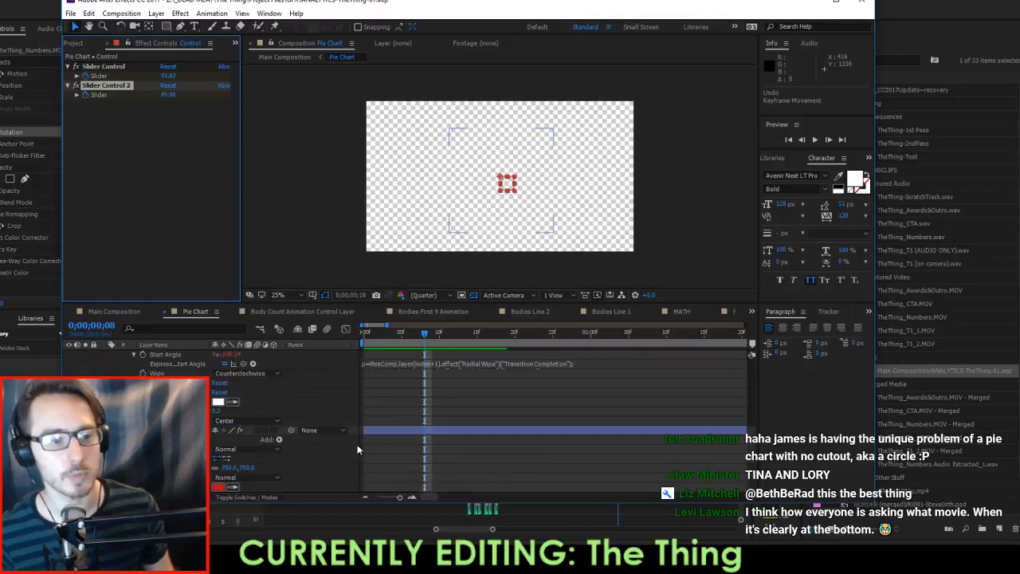
key(ctrl+z)
key(ctrl+z)
key(ctrl+z)
scroll(398, 430, down, 4)
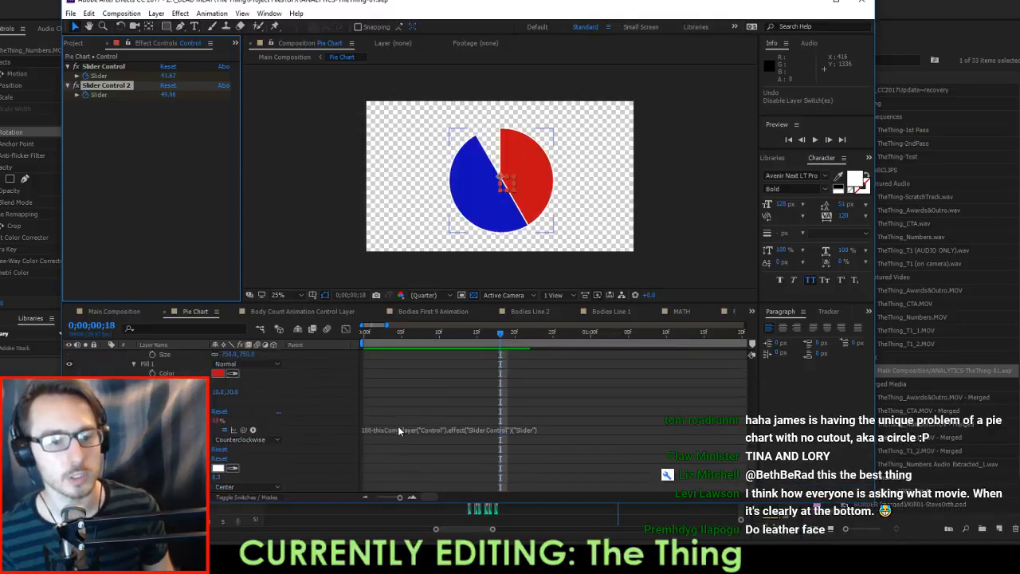
Copy the blue slice's fill color and apply the same color, 100CB8, to the red slice's fill.
scroll(394, 418, down, 5)
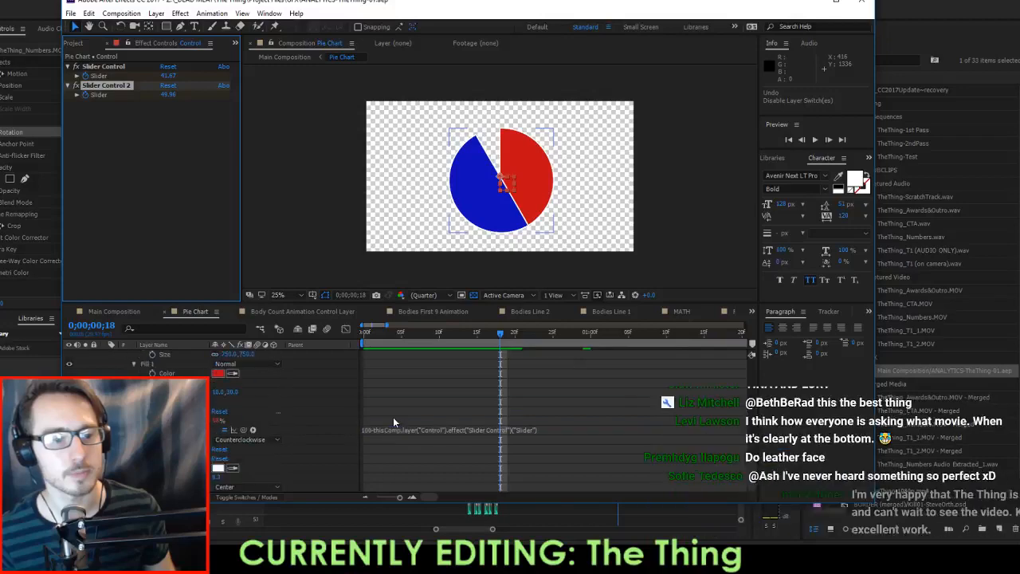
scroll(393, 417, down, 3)
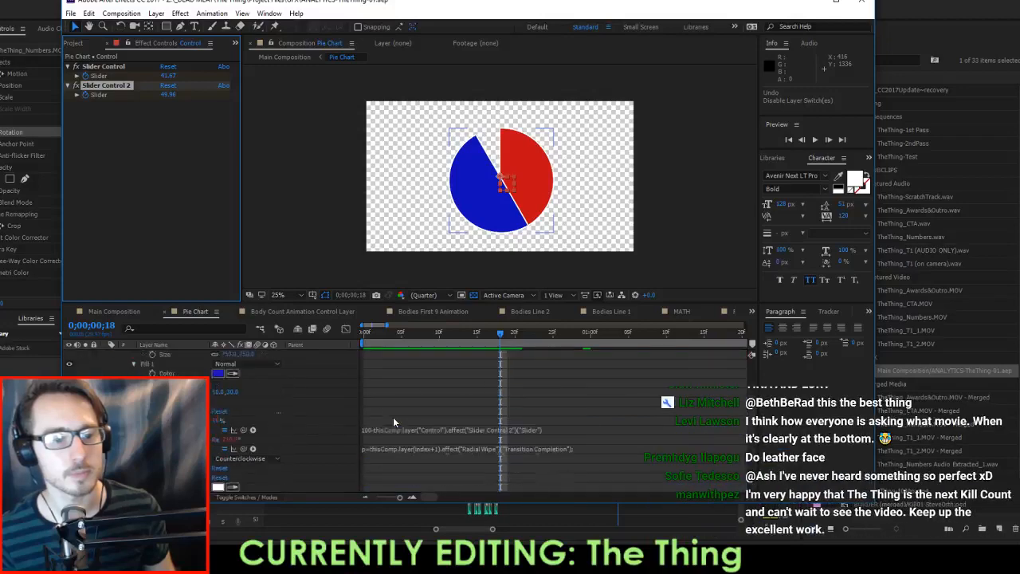
scroll(425, 442, down, 3)
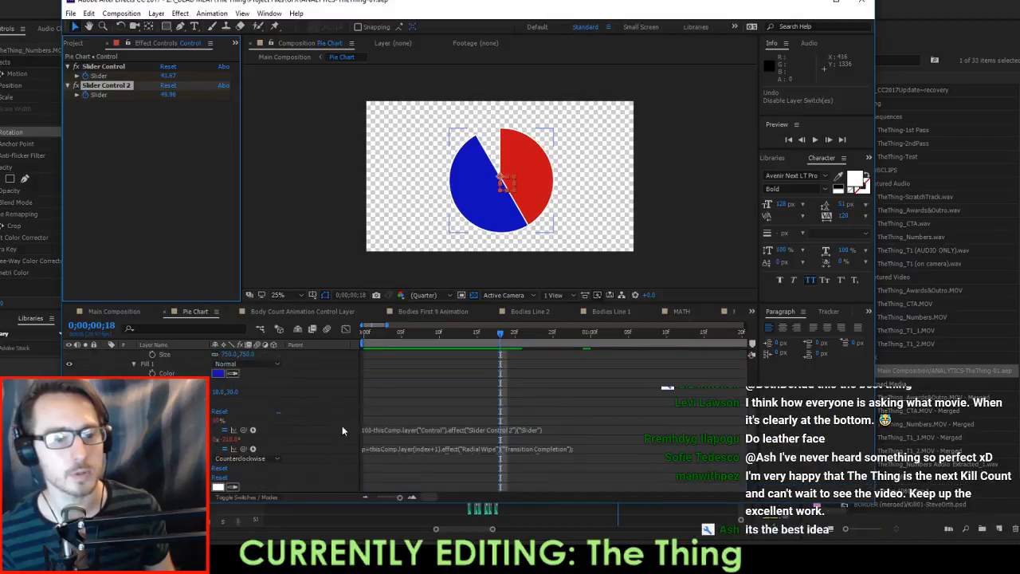
click(217, 373)
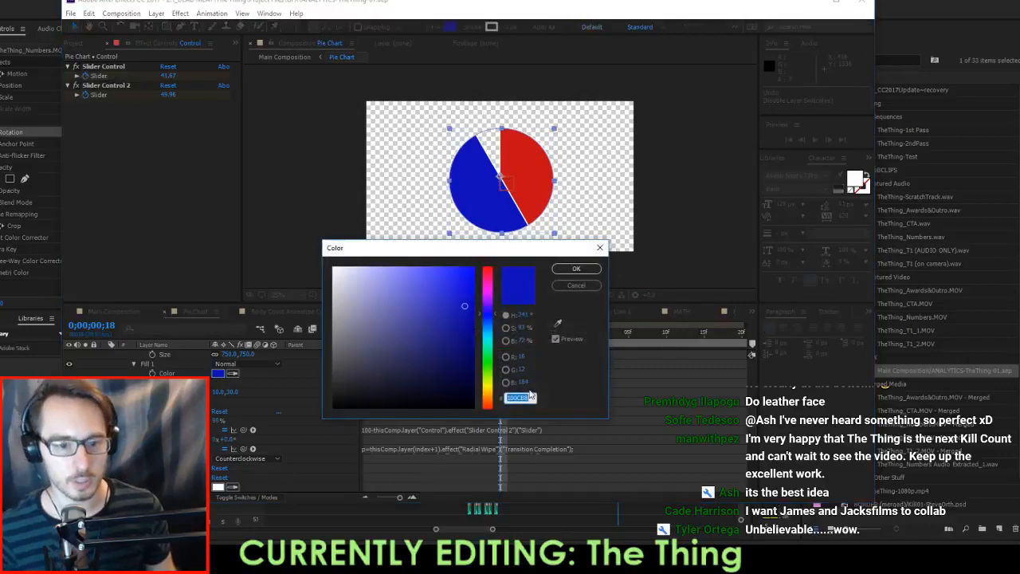
click(580, 286)
scroll(498, 425, down, 4)
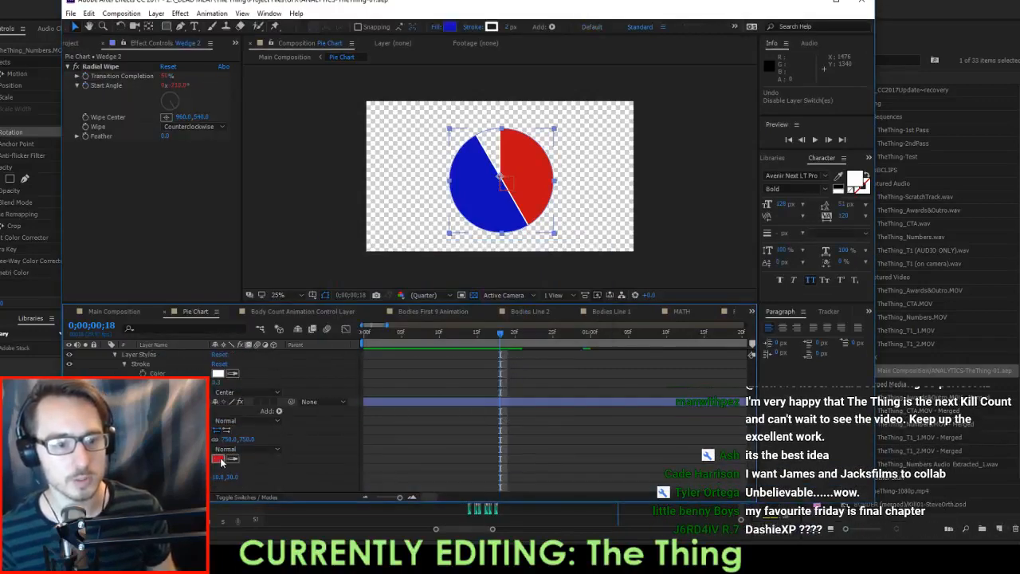
click(221, 461)
text(100CB8)
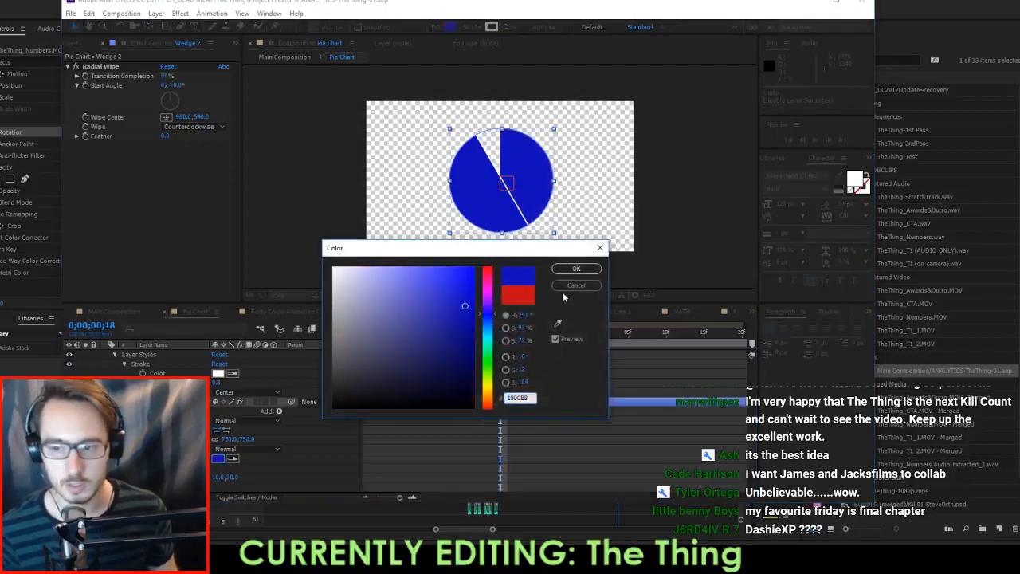
click(574, 269)
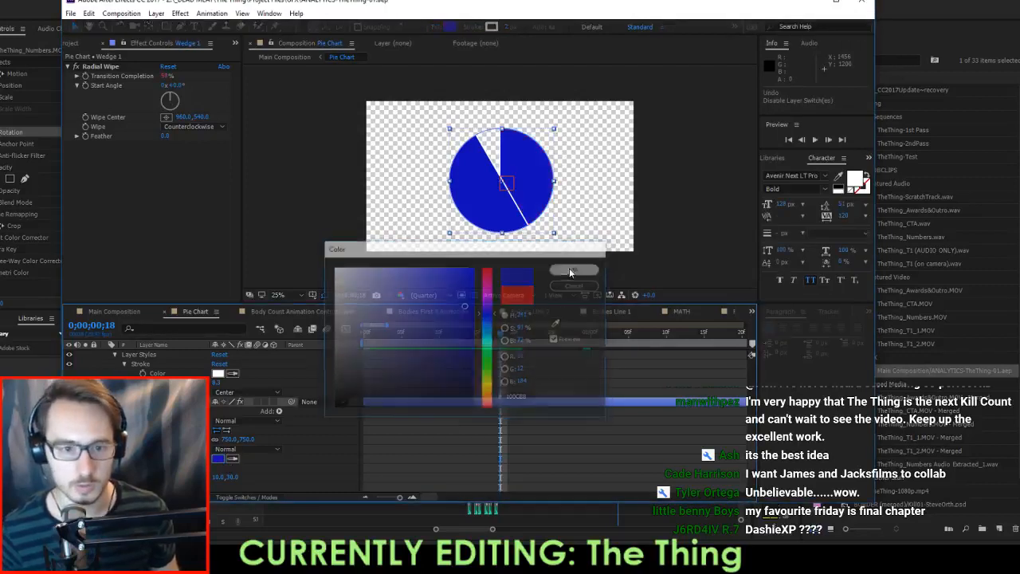
Delete the Wedge 2 slice layer from the Pie Chart composition, keeping only Wedge 1.
scroll(428, 435, down, 5)
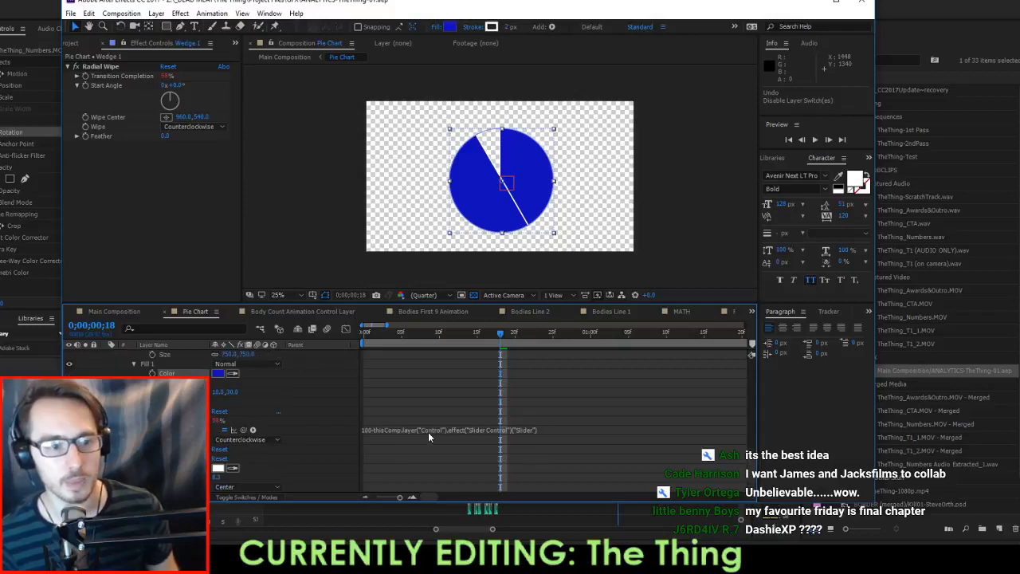
scroll(405, 402, down, 3)
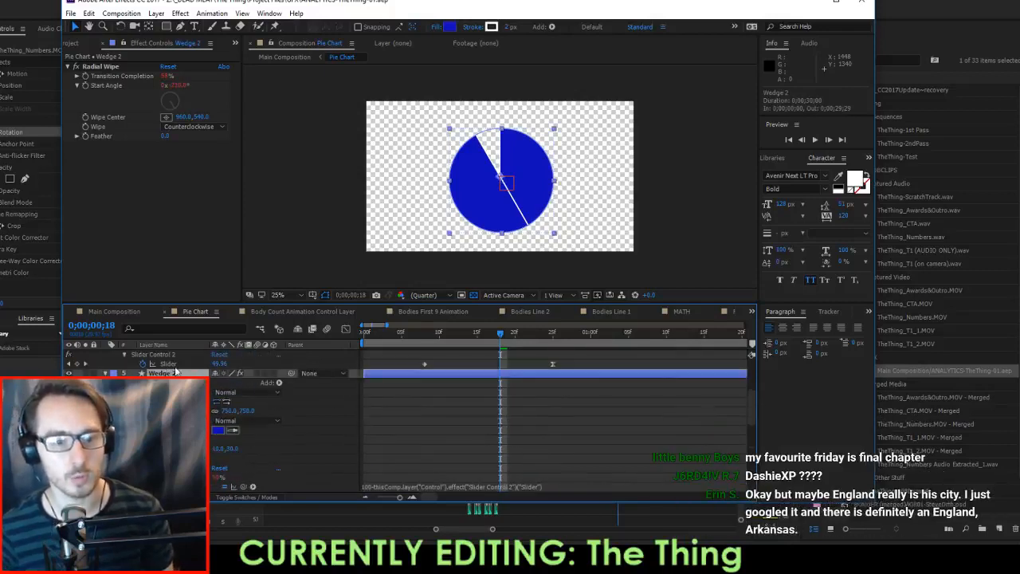
click(428, 357)
scroll(496, 381, up, 5)
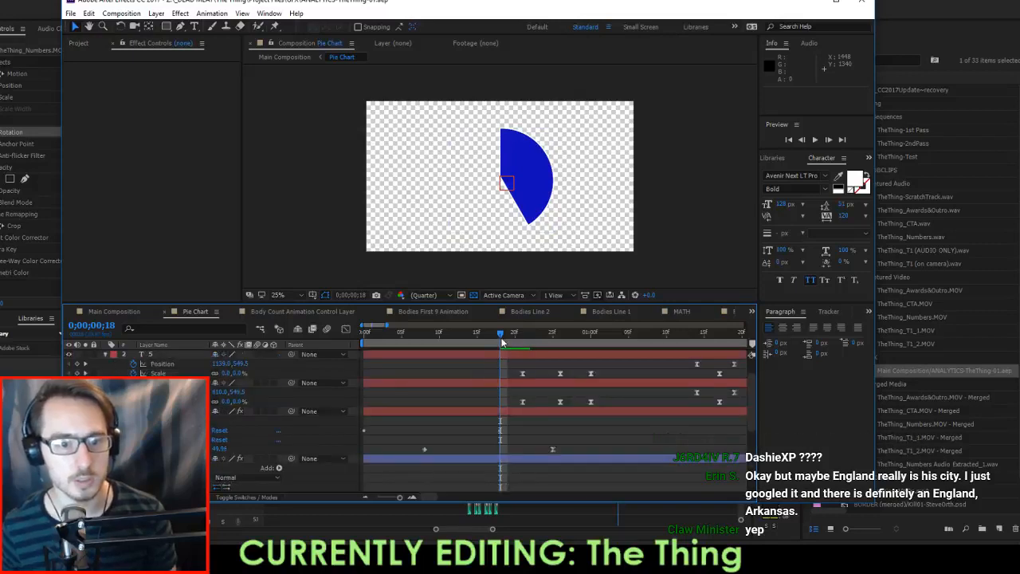
Scrub Wedge 1's wipe from the start and set the first Slider Control to 100 at its frame 18 keyframe.
key(Home)
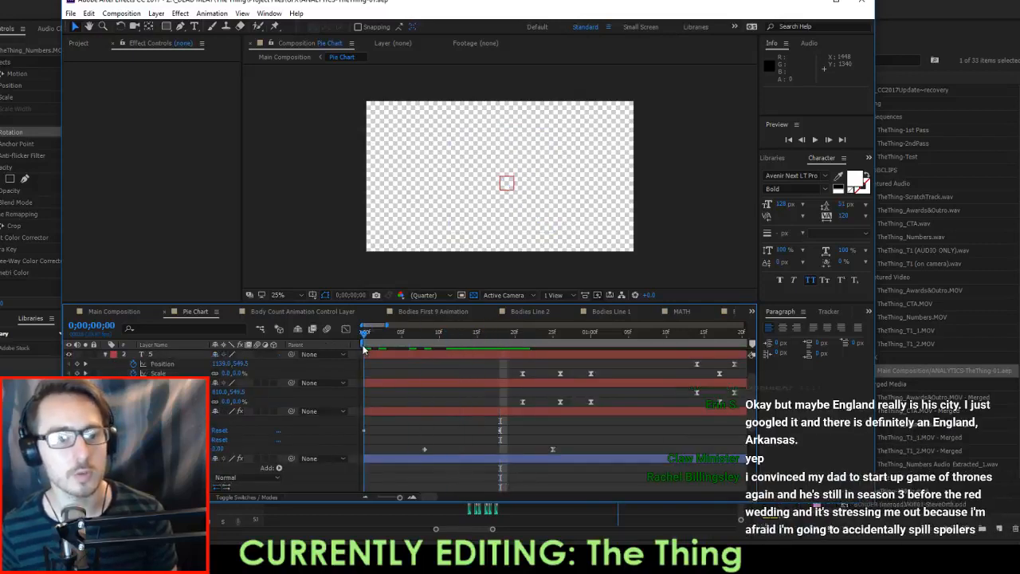
drag(362, 349, 522, 359)
click(125, 430)
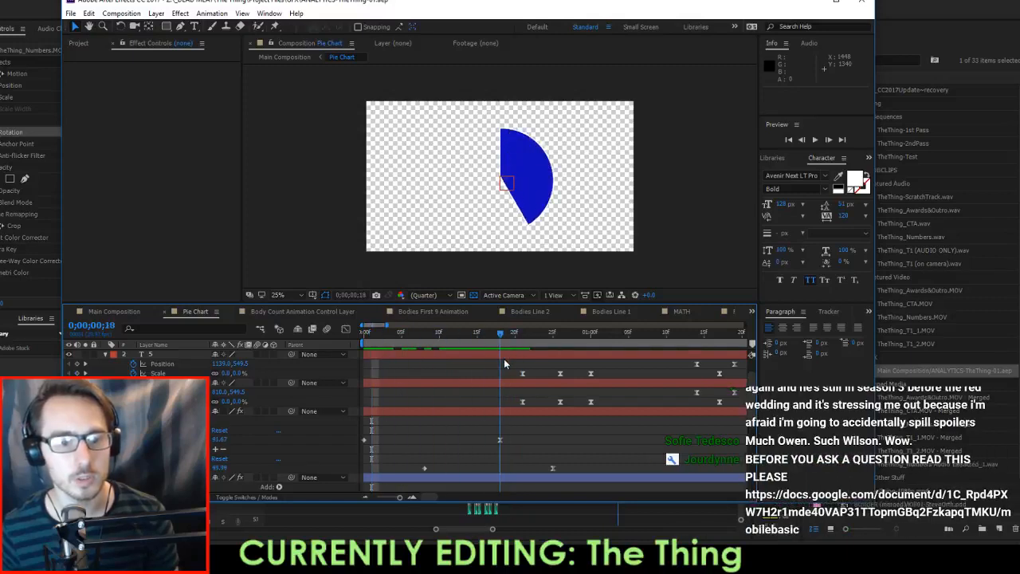
key(ctrl+v)
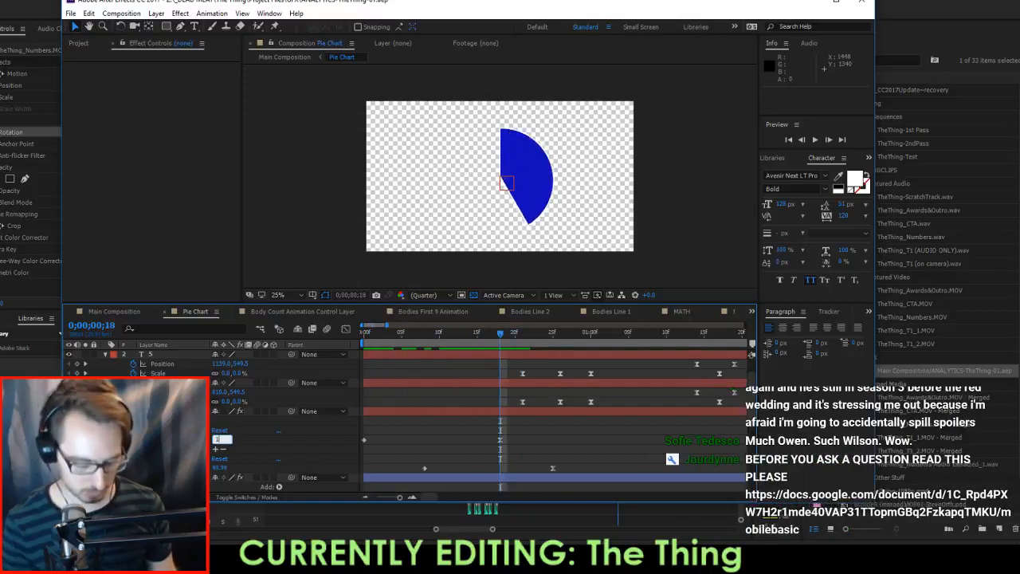
key(Return)
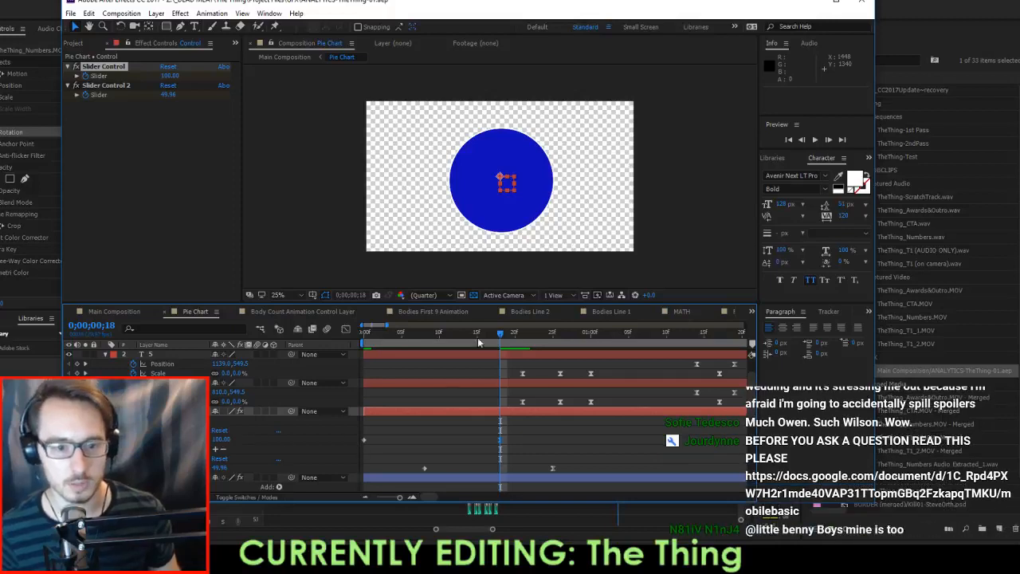
Preview the full-circle pie wipe together with the entrance of the 7 and 5 text layers.
key(space)
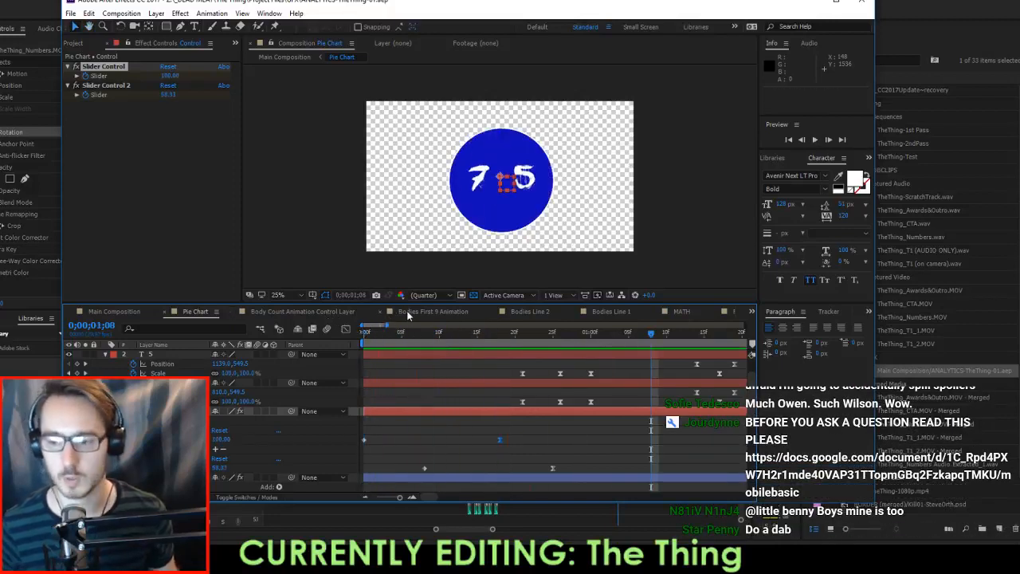
key(space)
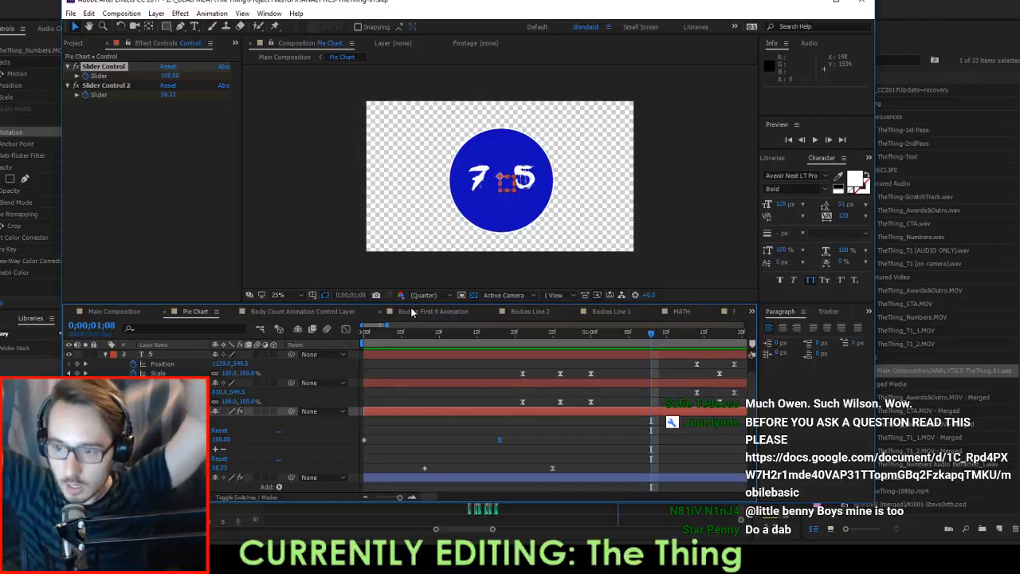
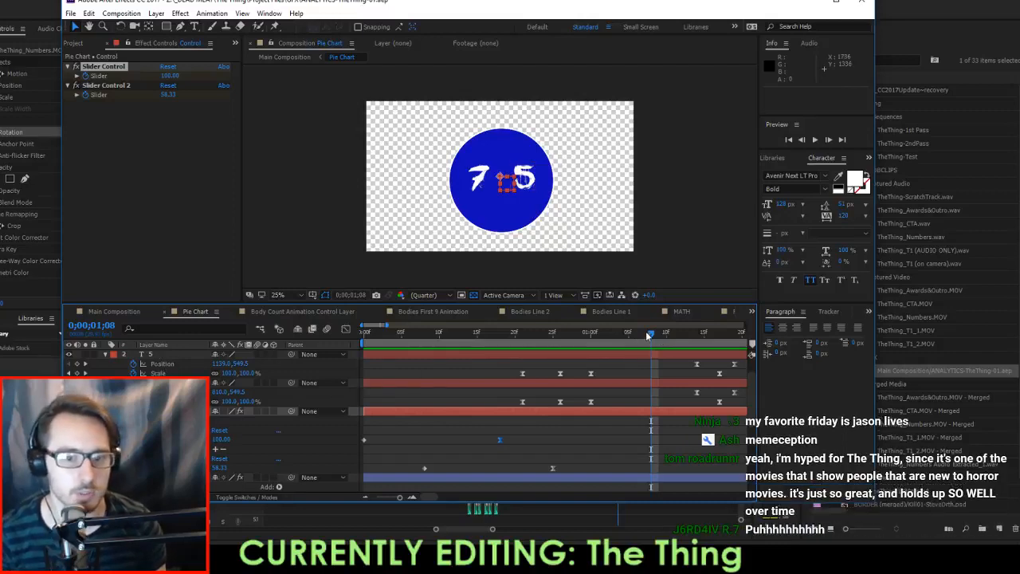
key(space)
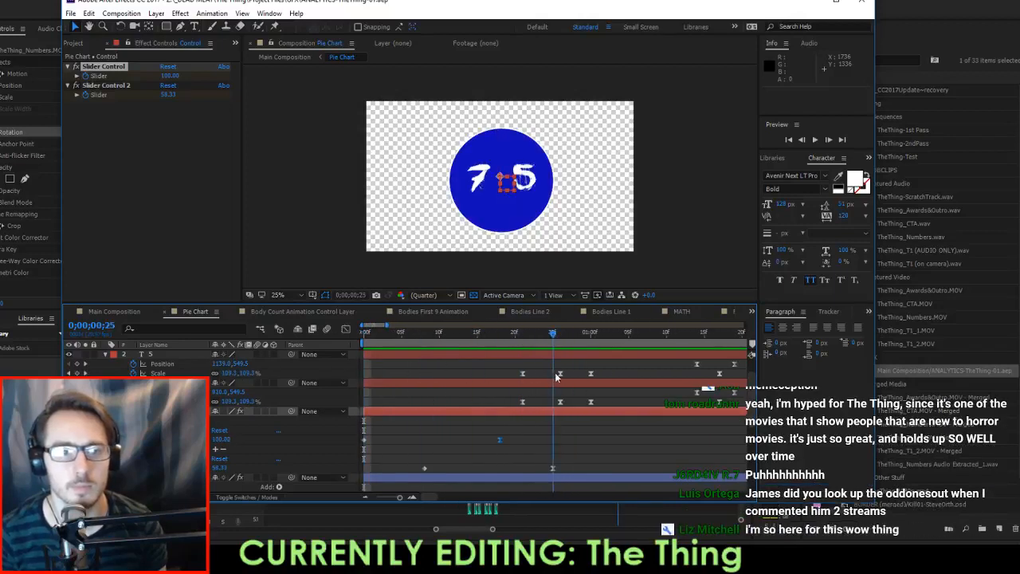
Delete the 5 and 7 text layers from the Pie Chart composition, keeping the 12 text layer.
key(space)
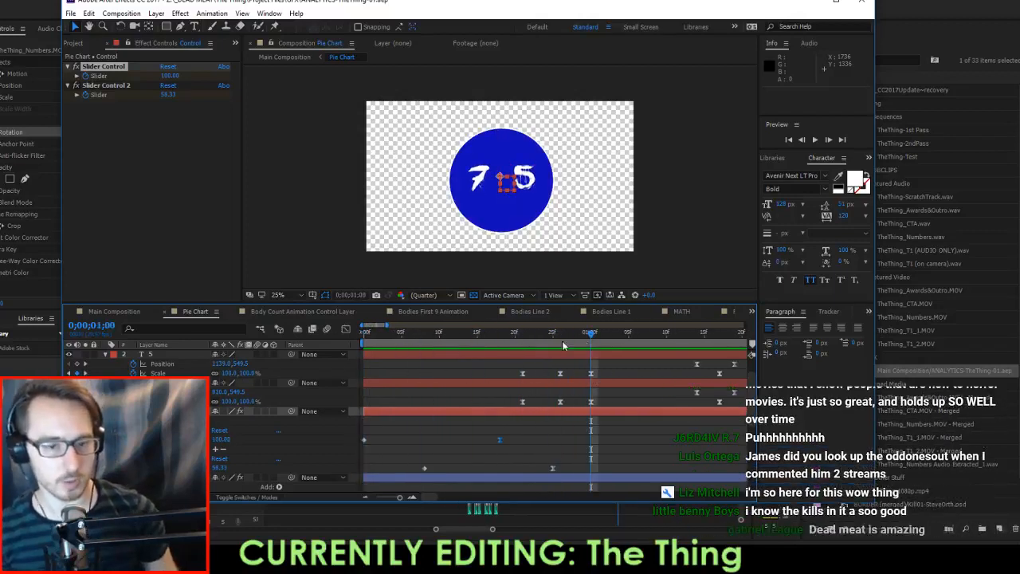
drag(612, 335, 400, 354)
scroll(450, 407, up, 1)
click(179, 354)
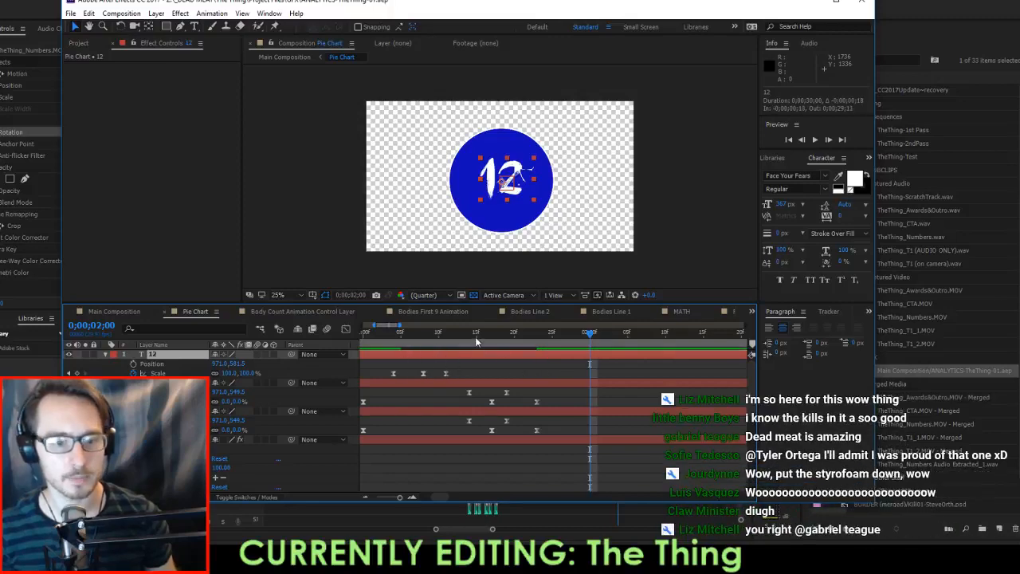
drag(476, 337, 440, 338)
click(180, 382)
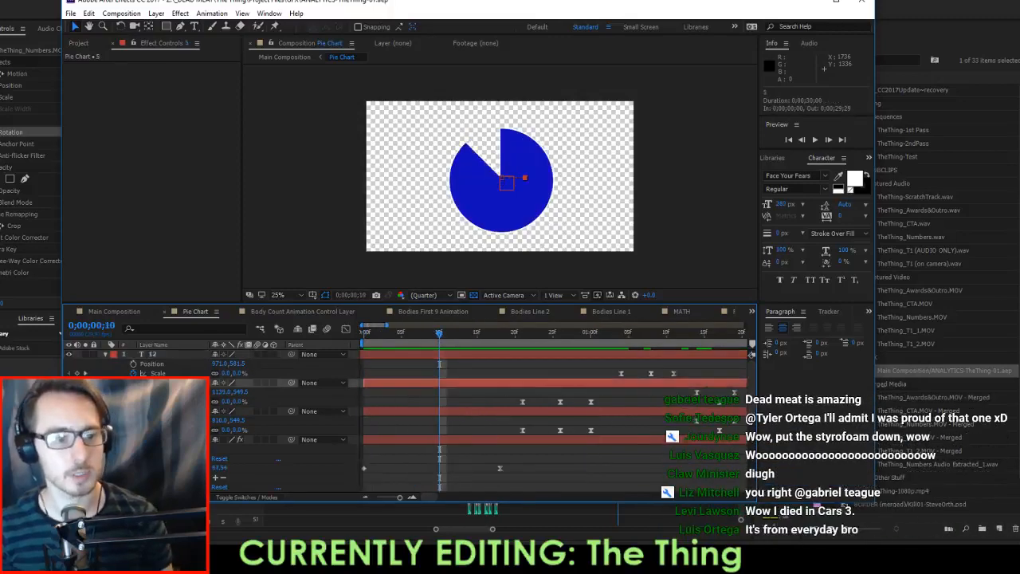
key(Delete)
click(180, 383)
key(Delete)
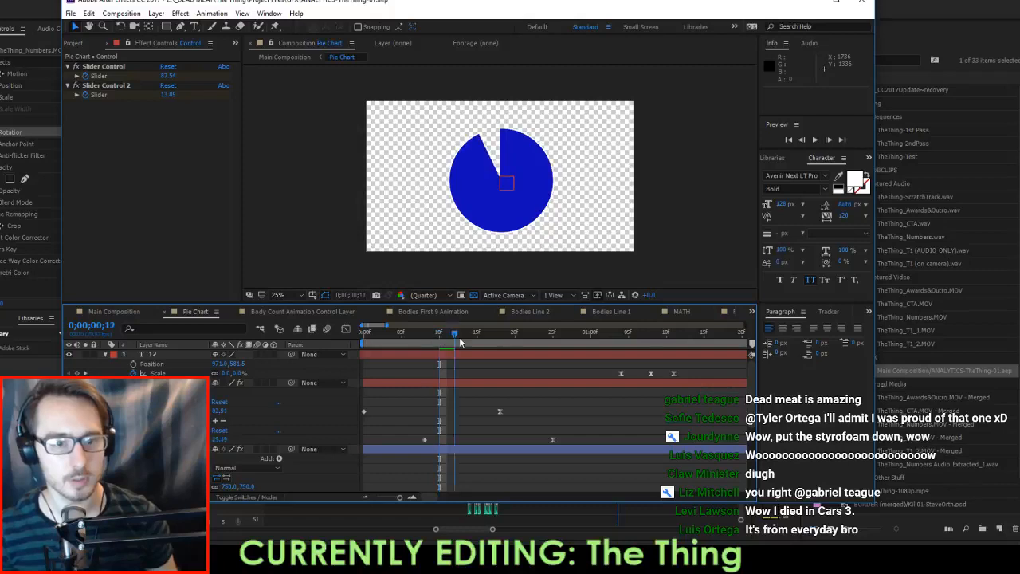
Move the 12 text layer 6 frames earlier in the Pie Chart timeline and scrub through its entrance.
drag(460, 342, 673, 360)
click(146, 354)
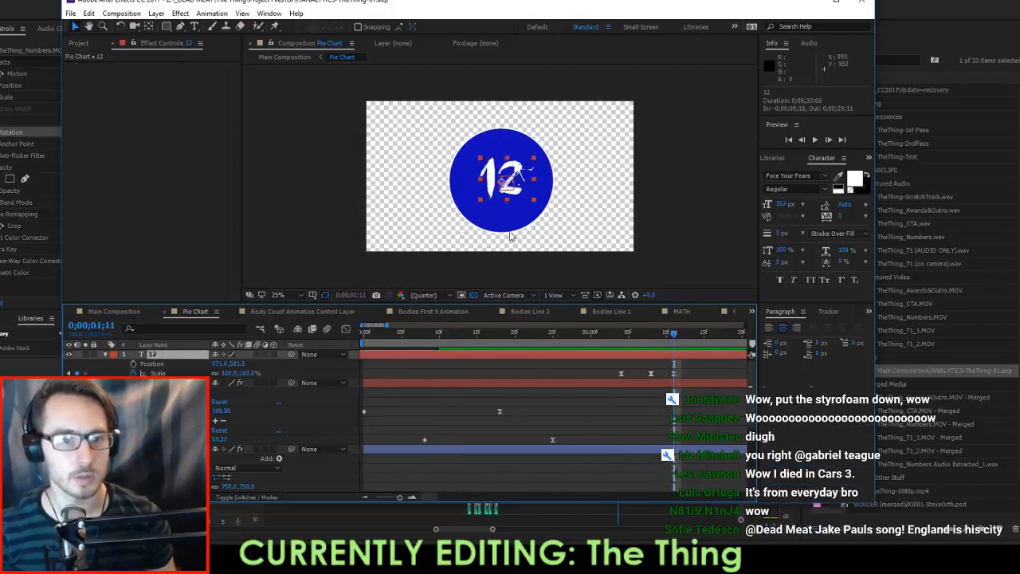
click(567, 331)
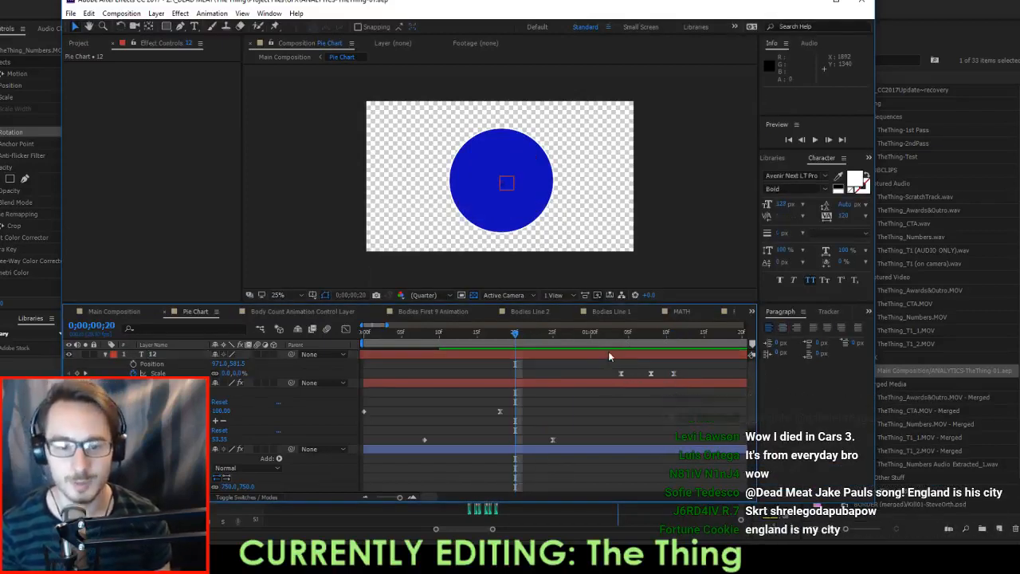
drag(609, 353, 560, 353)
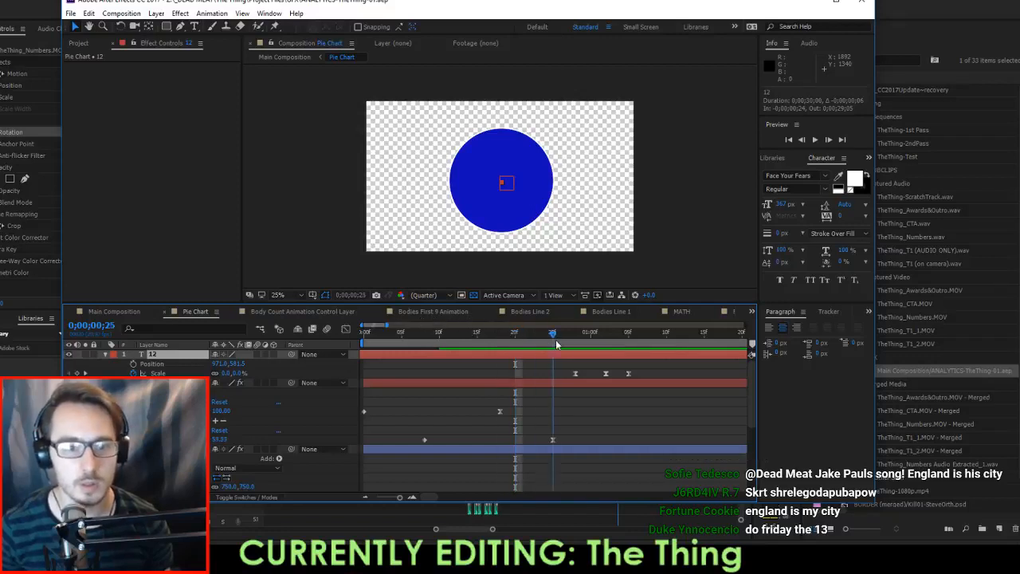
drag(590, 351, 631, 370)
Switch to Premiere Pro and play the pie chart graphic around 00:15:23 in TheThing-2ndPass to check the number's entrance.
key(alt+Tab)
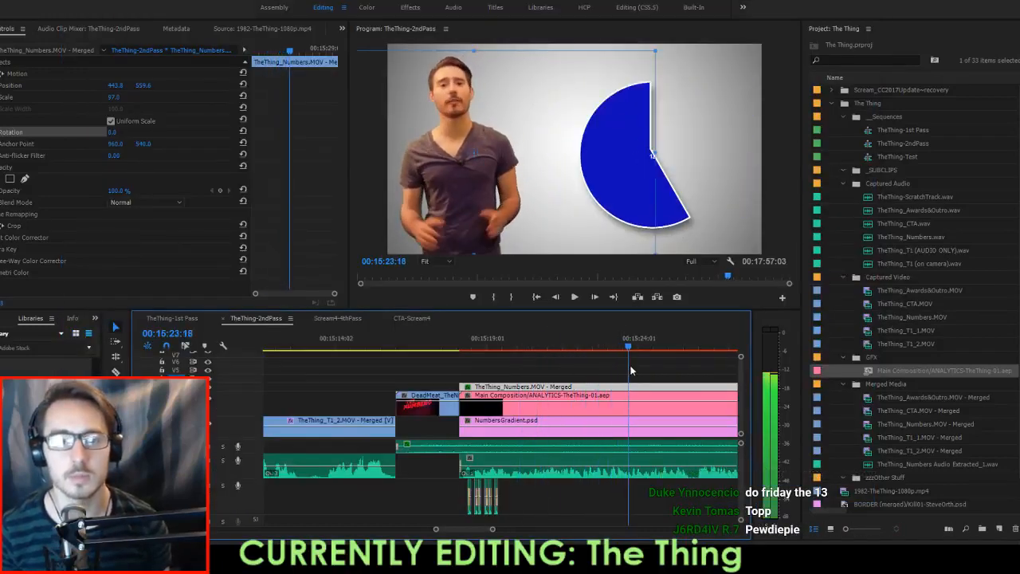
click(618, 364)
click(582, 348)
key(space)
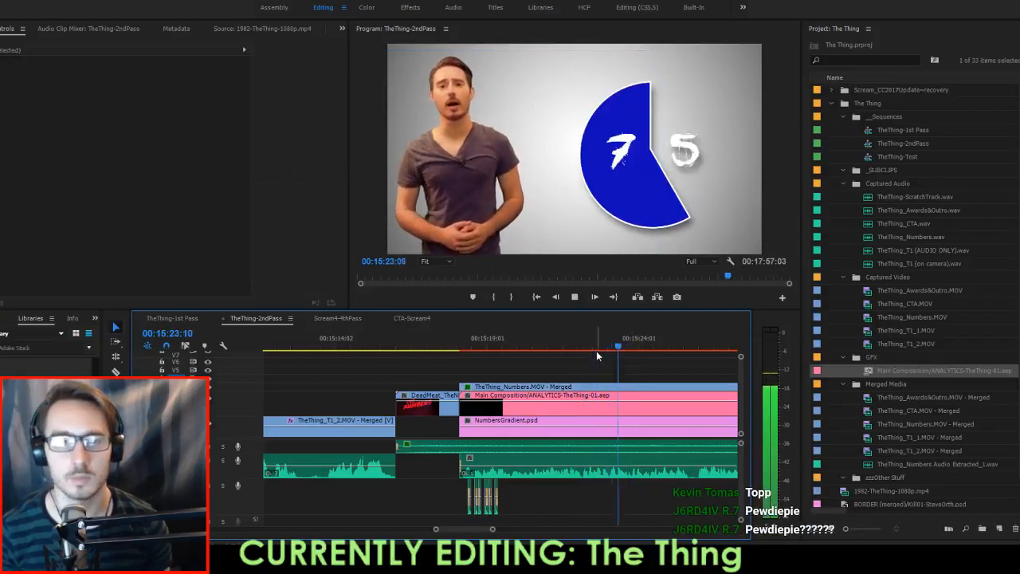
key(space)
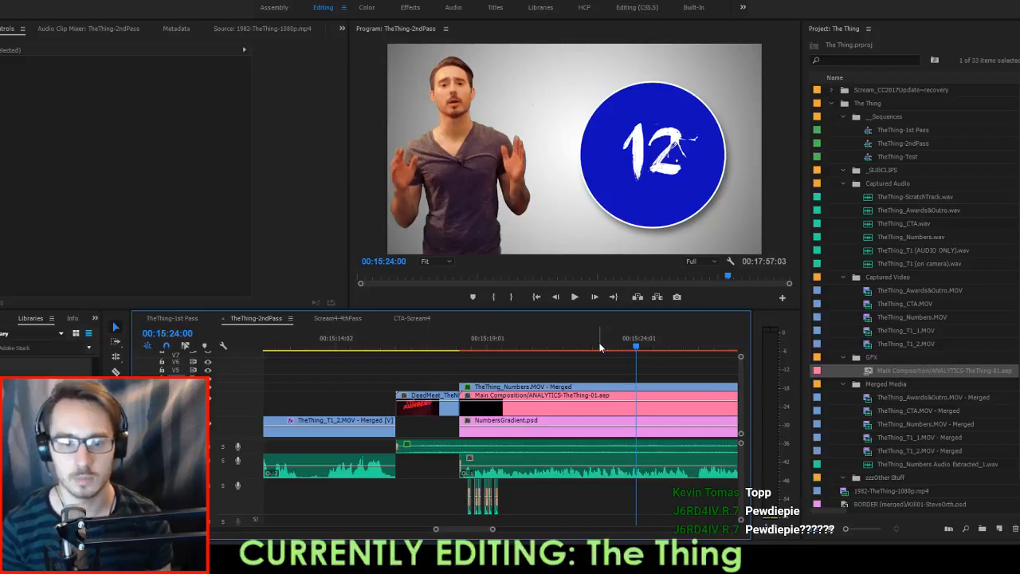
key(shift+Left)
key(shift+Left)
key(shift+Left)
key(shift+Left)
key(shift+Left)
key(space)
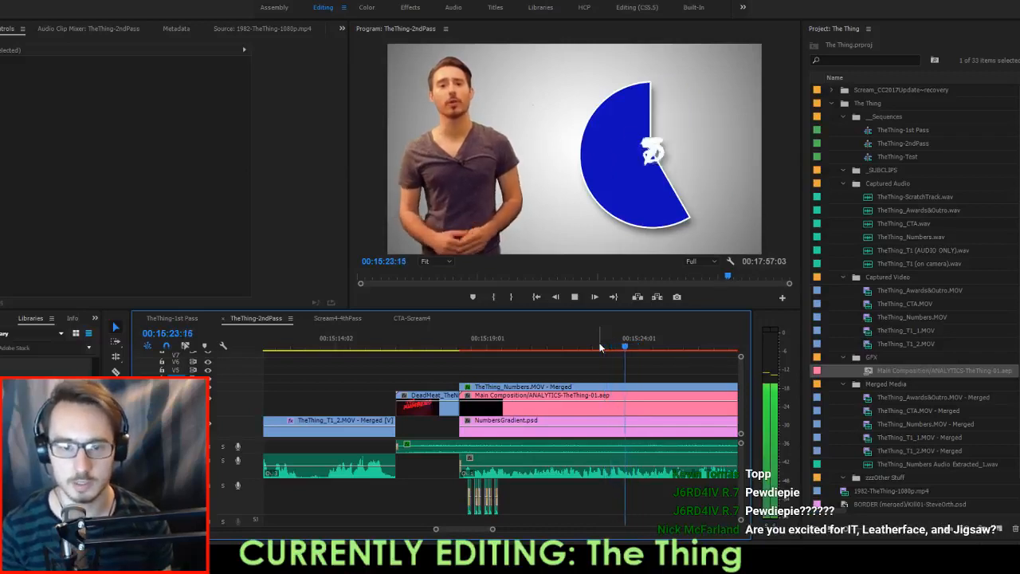
key(space)
key(shift+Left)
key(shift+Left)
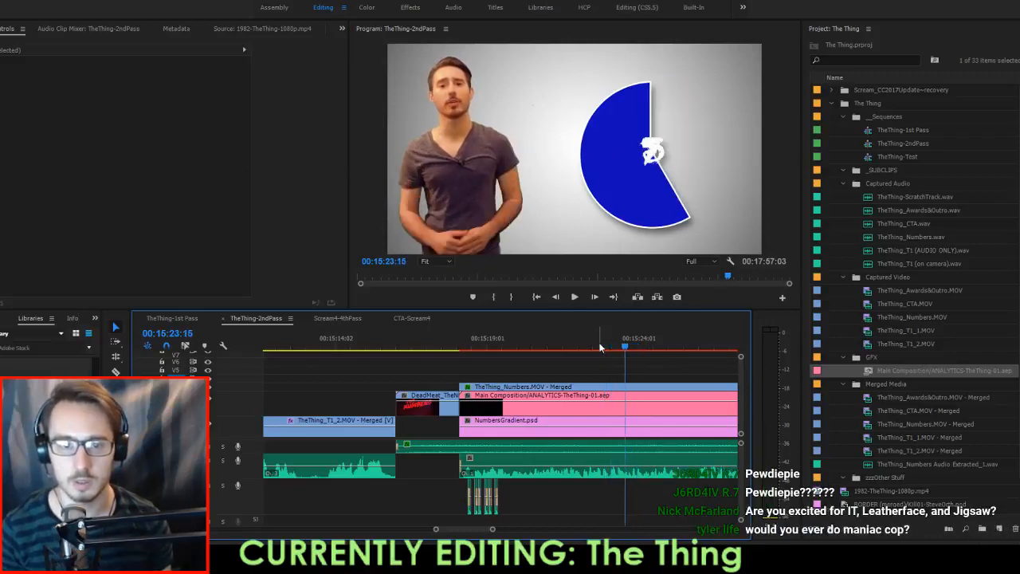
Save the project and replay the pie chart graphic from about 00:15:22 up to 00:15:24:00.
key(ctrl+s)
key(shift+Right)
key(shift+Right)
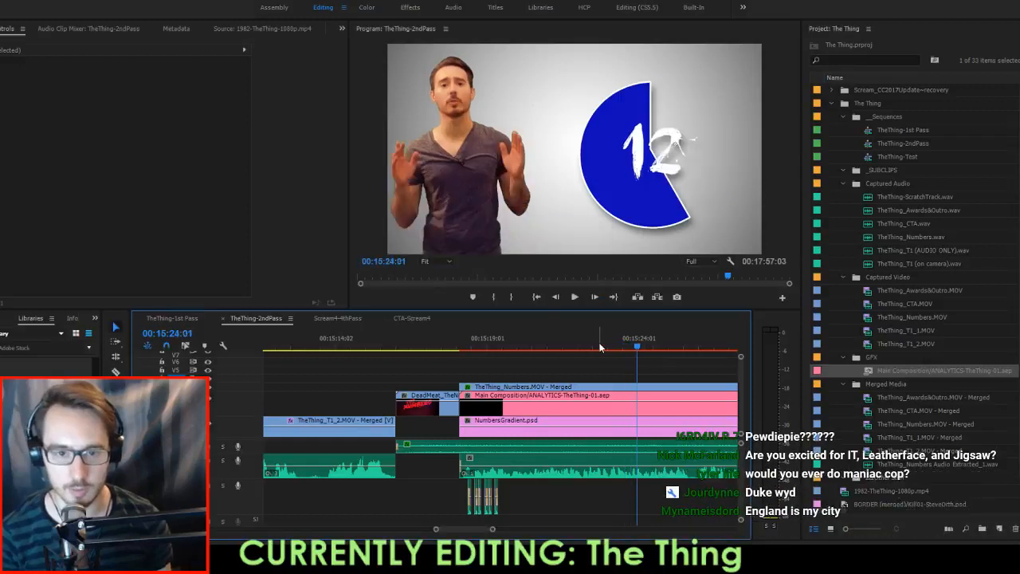
key(shift+Left)
key(shift+Left)
key(shift+Left)
key(shift+Left)
key(shift+Left)
key(shift+Left)
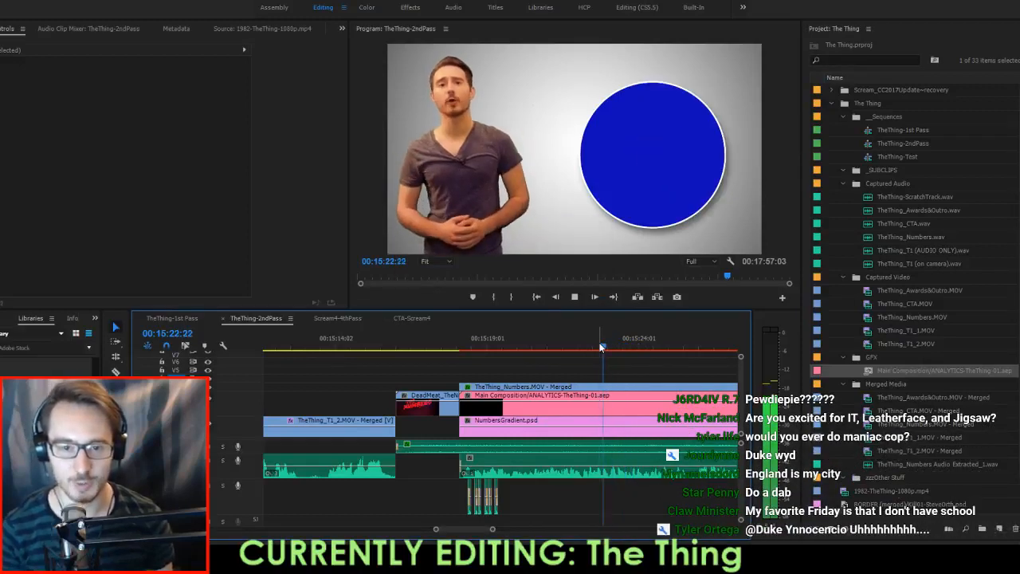
key(space)
key(space)
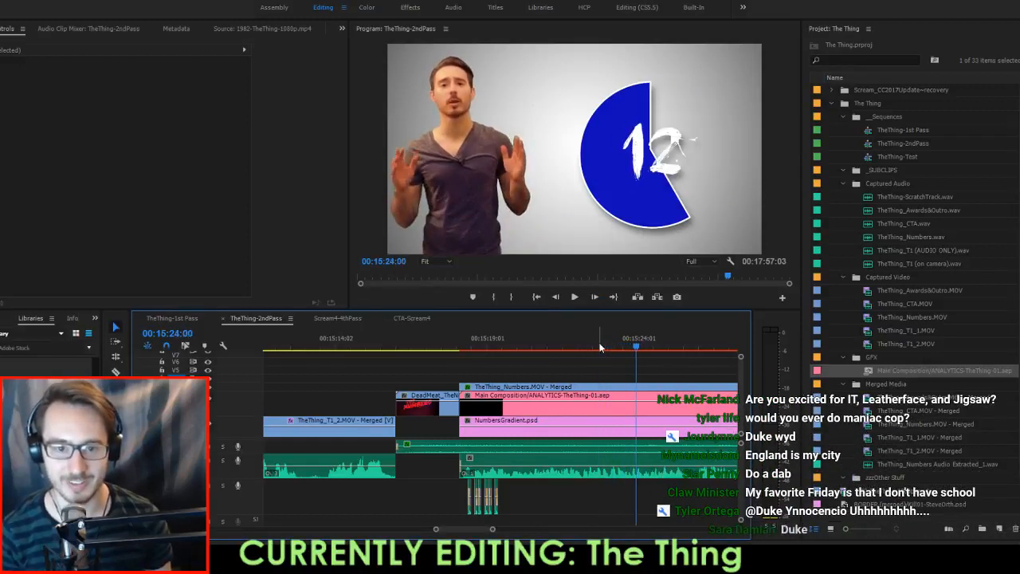
Review the circle wipe and the 12's entrance from about 00:15:21:22, rewinding to replay the part around 00:15:23.
key(shift+Left)
key(shift+Left)
key(shift+Left)
key(shift+Left)
key(shift+Left)
key(shift+Left)
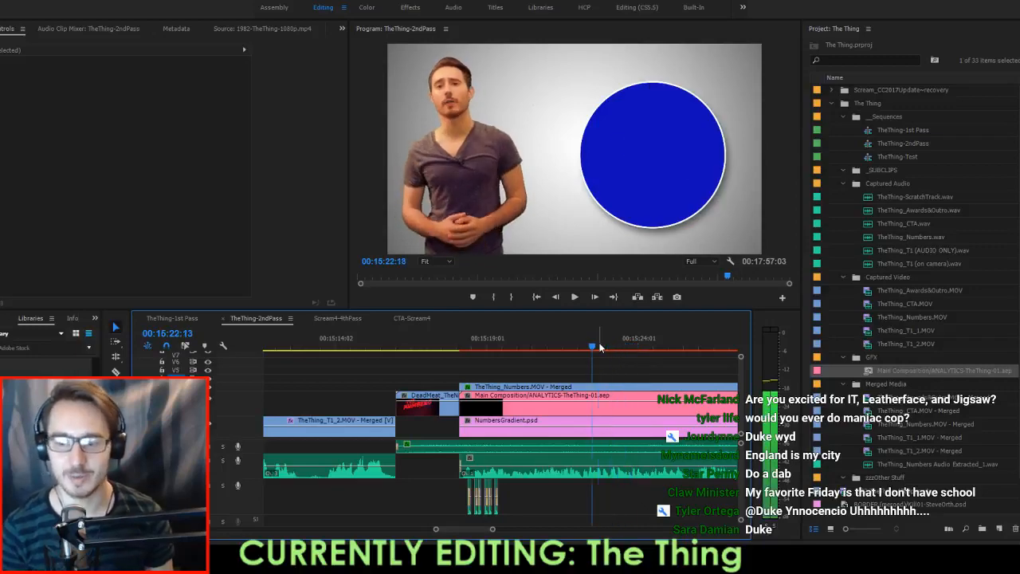
key(alt+Tab)
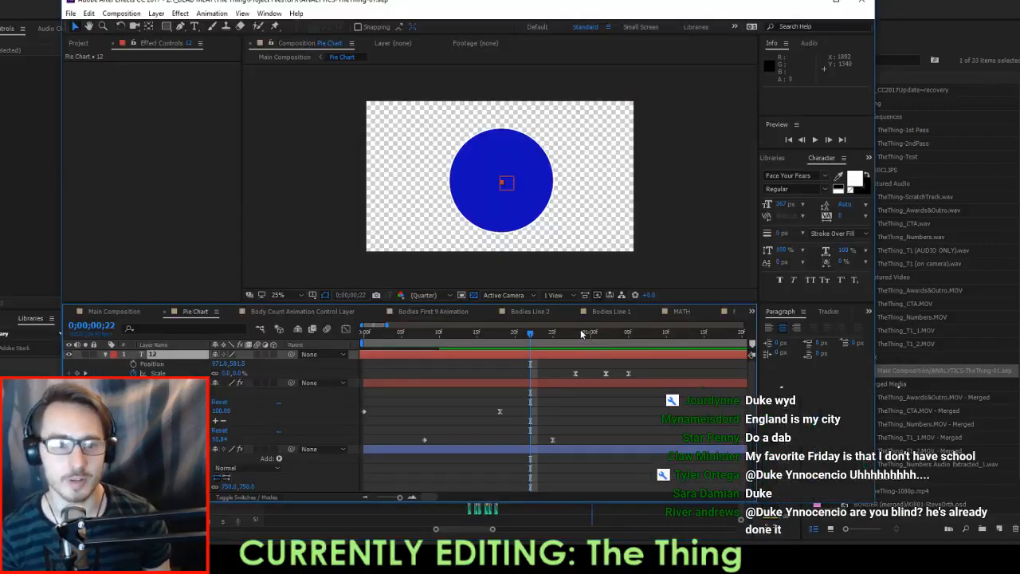
key(alt+Tab)
click(580, 331)
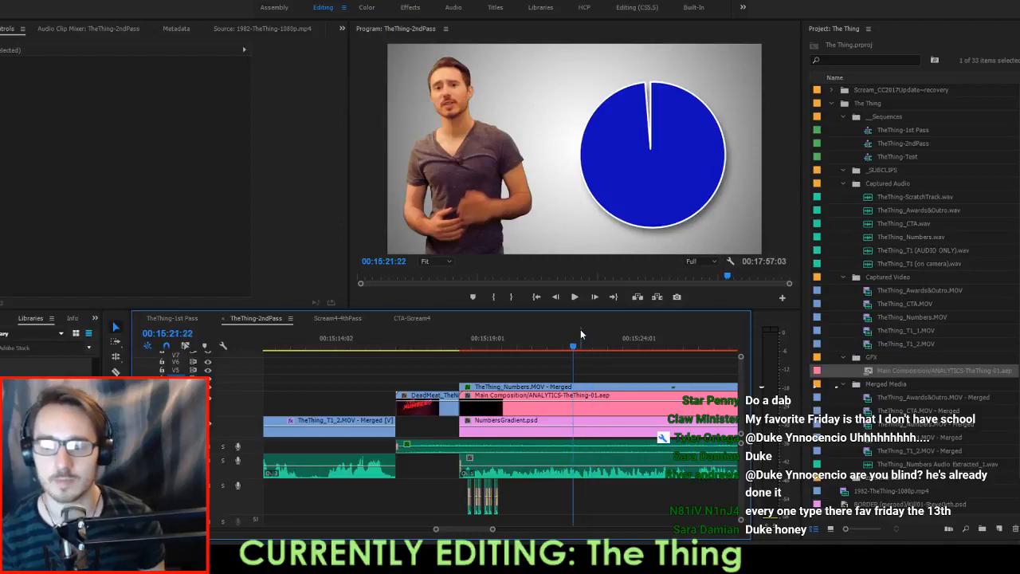
key(space)
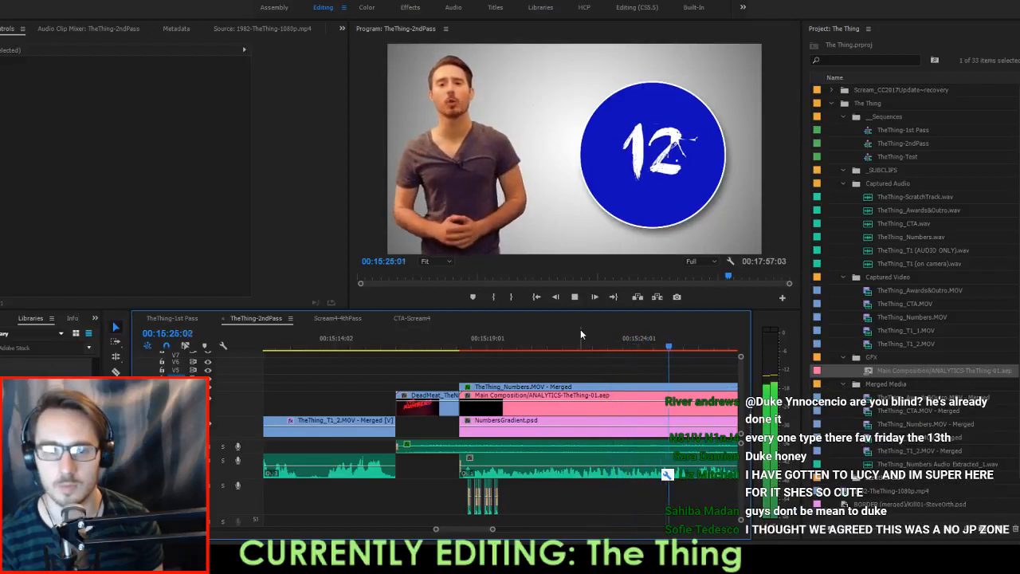
key(space)
key(j)
key(j)
key(j)
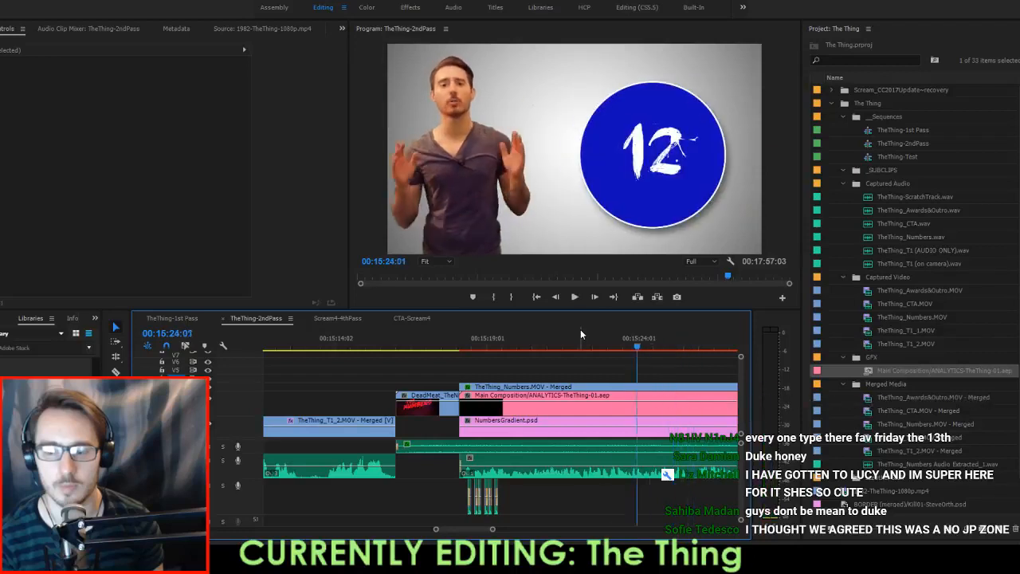
key(l)
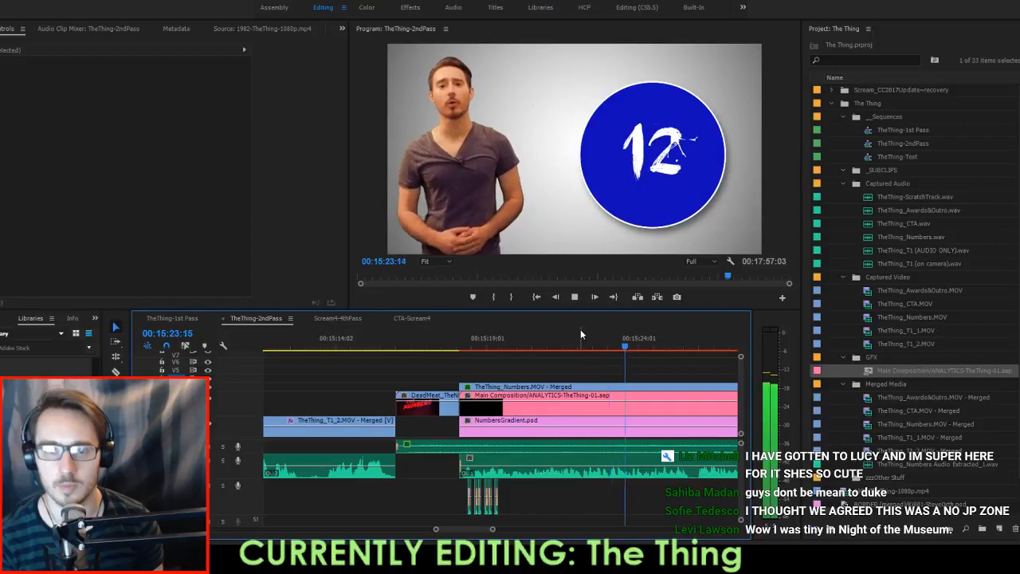
key(space)
Move the 12 text layer 6 frames later in After Effects and step through its entrance in the Premiere Pro sequence.
key(alt+Tab)
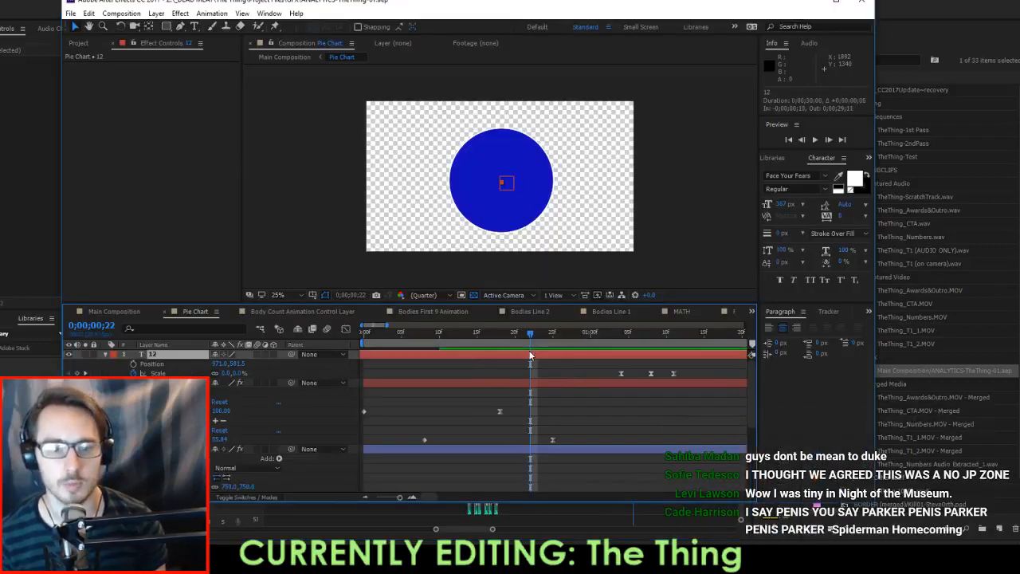
key(alt+Tab)
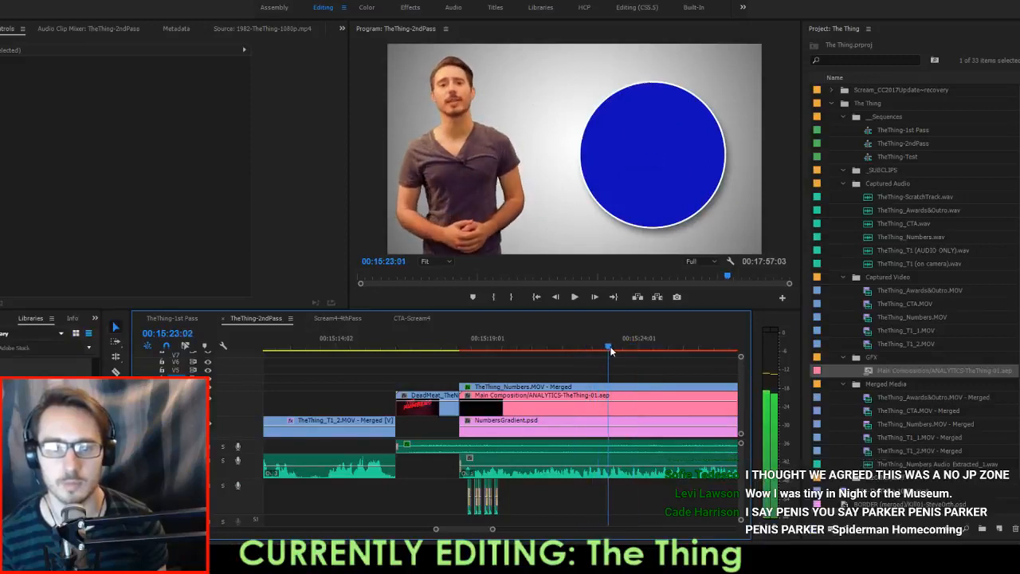
drag(611, 348, 615, 348)
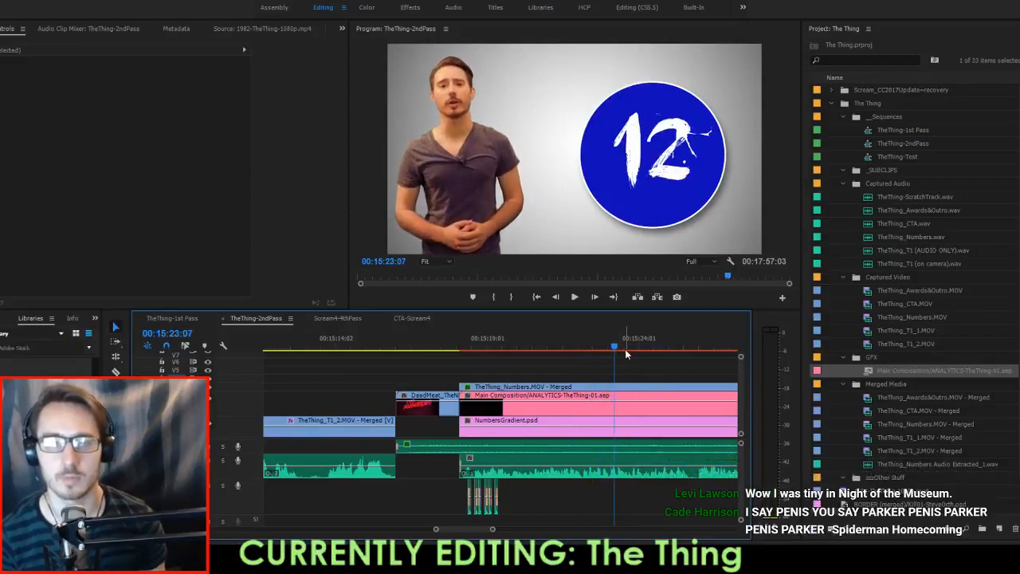
key(Right)
key(Right)
key(Right)
key(Right)
key(Right)
key(Right)
key(Right)
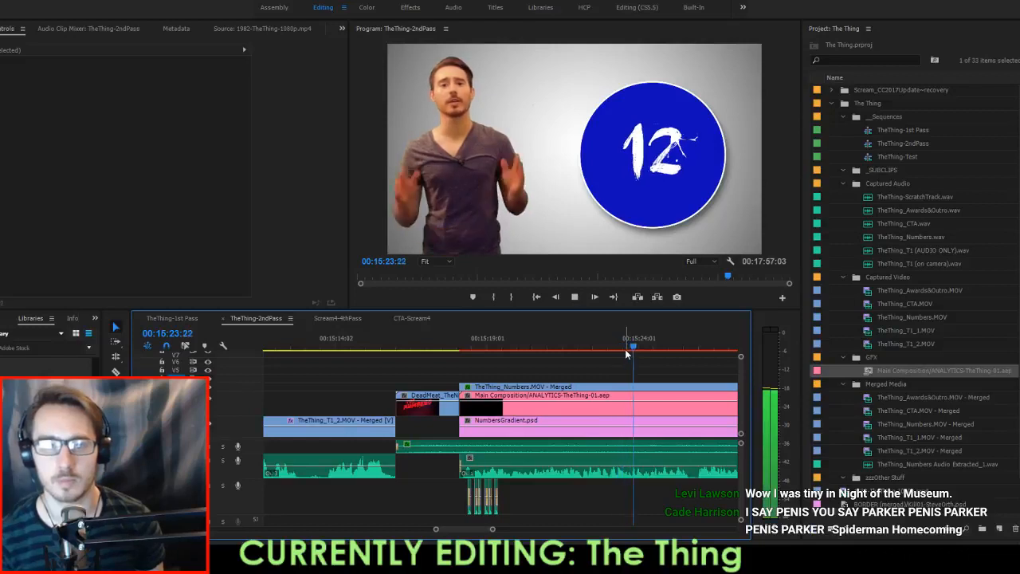
Rewind to the rows of blue figures around 00:15:21 and replay through the pie chart's entrance.
key(j)
key(j)
key(j)
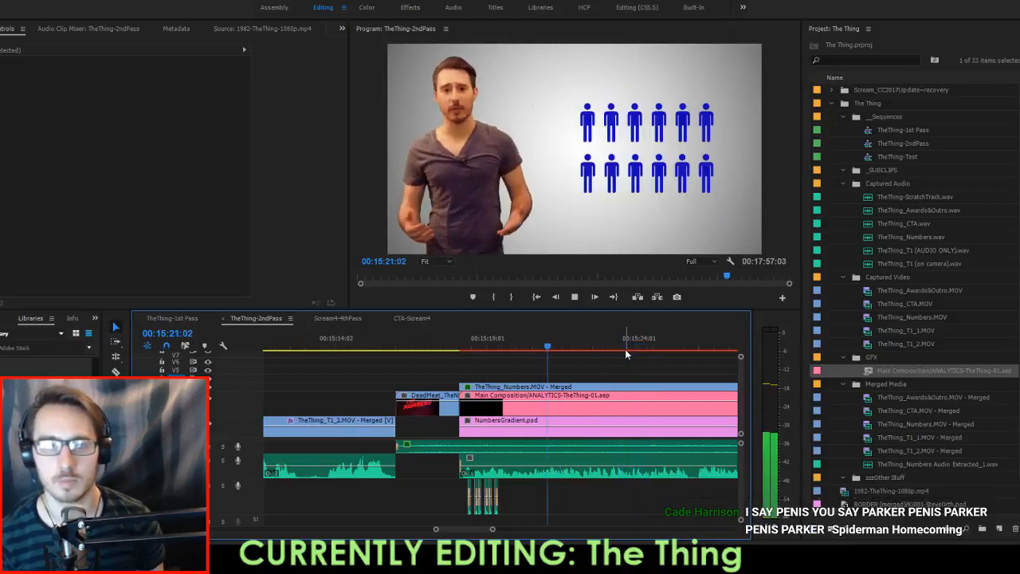
key(l)
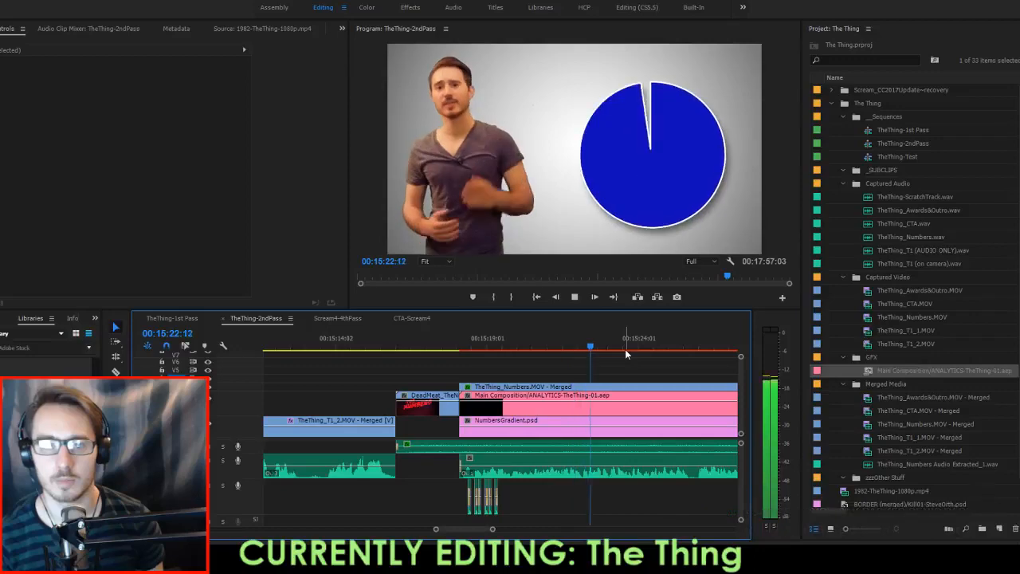
Shift the 12 text layer about 8 frames later in After Effects and play the result in the Premiere Pro sequence.
key(alt+Tab)
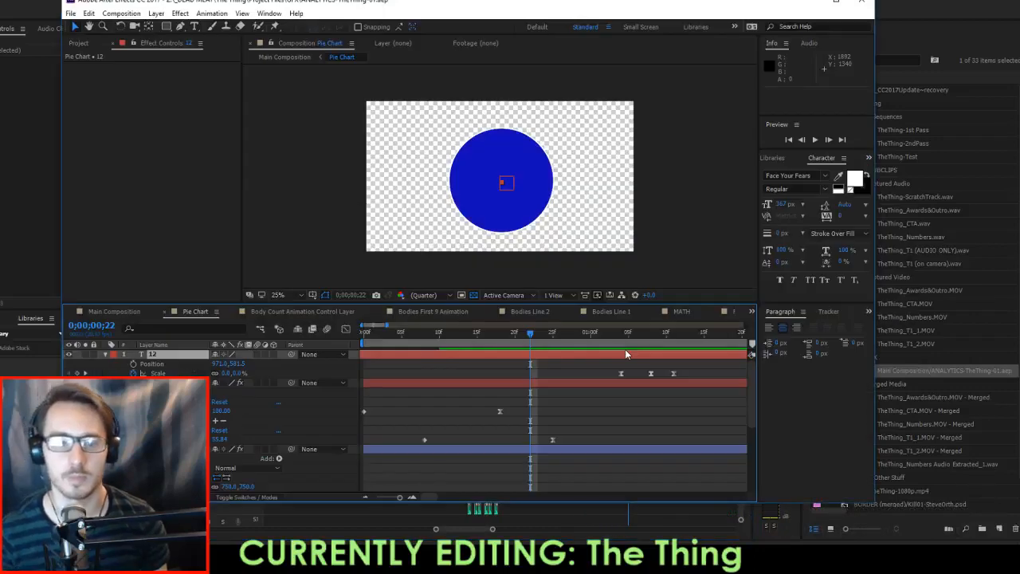
drag(604, 356, 661, 361)
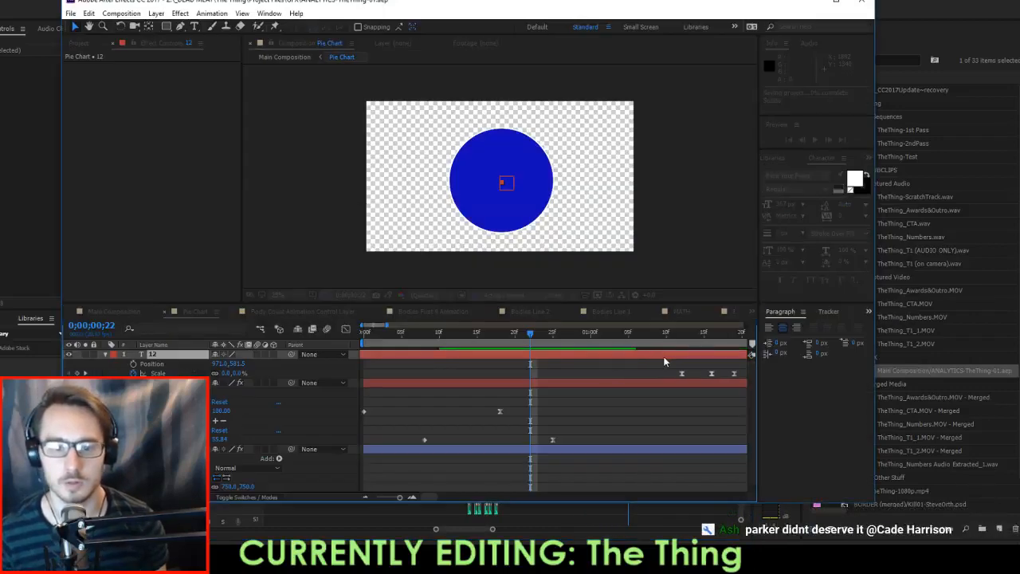
key(alt+Tab)
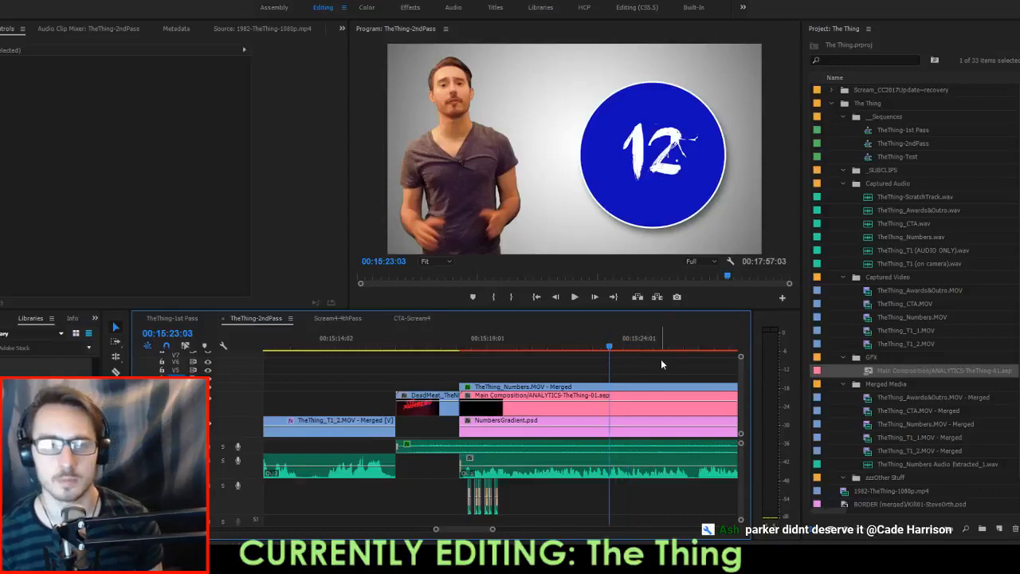
key(space)
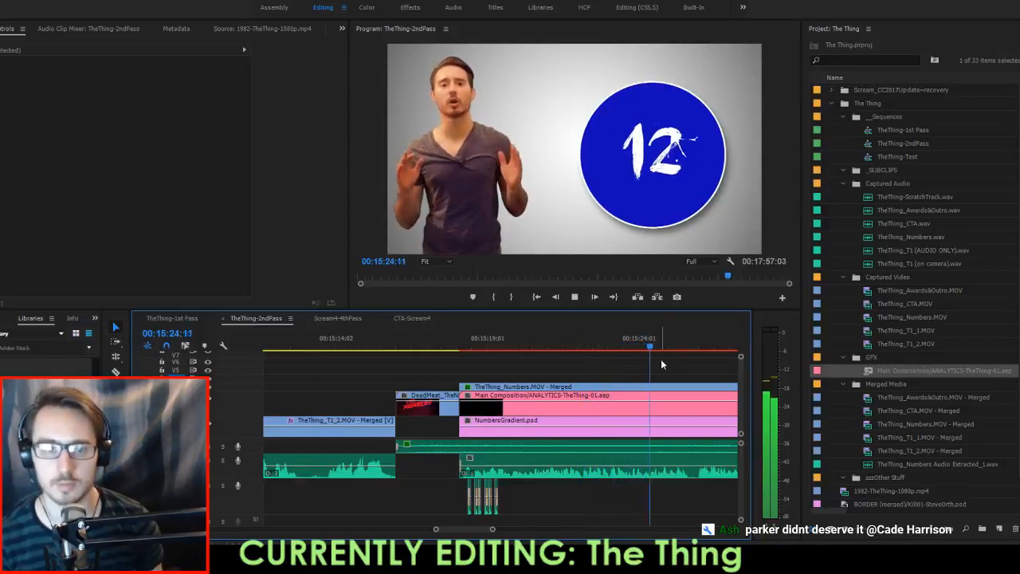
Return to After Effects, open the Main Composition and move the playhead to the Pie Chart layer's start at about 0;00;03;26.
key(alt+Tab)
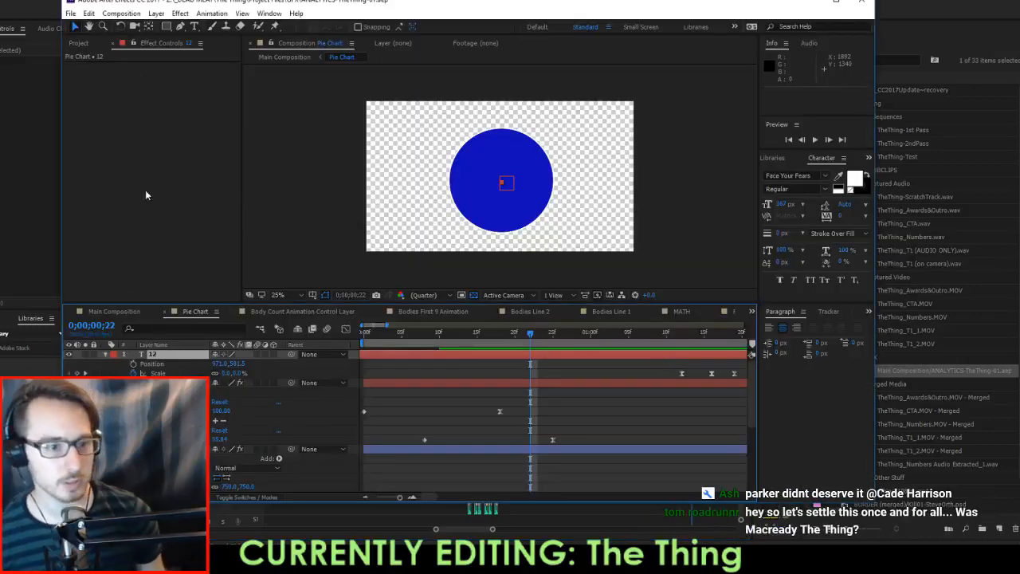
click(314, 45)
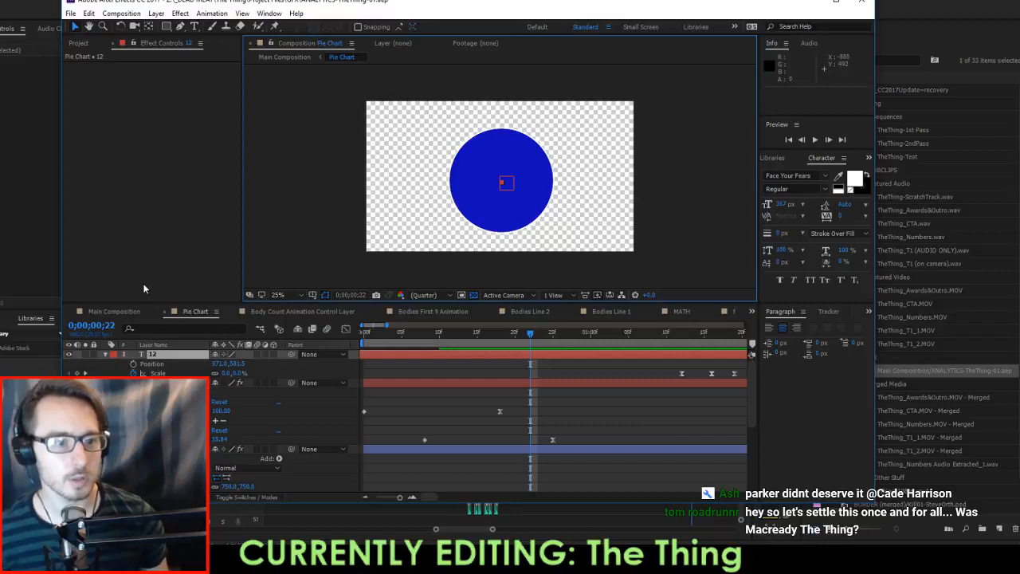
click(83, 45)
double_click(115, 208)
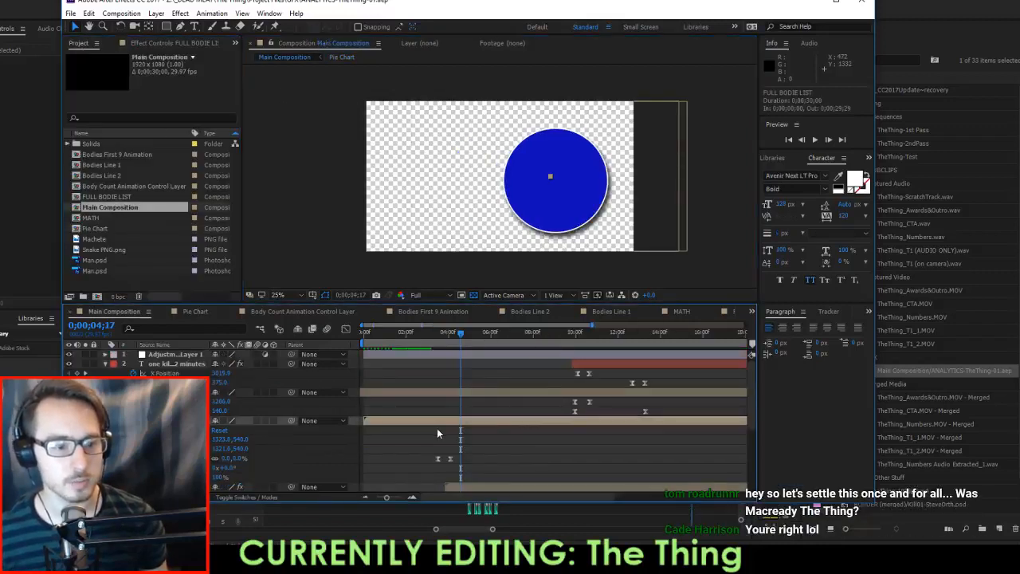
scroll(437, 433, down, 4)
click(446, 335)
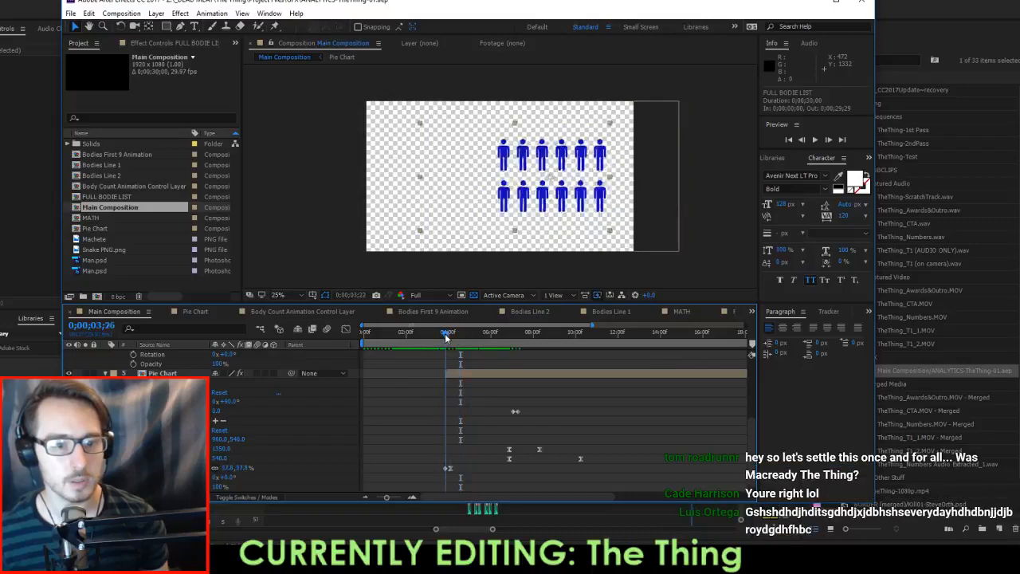
Move the Pie Chart layer's exit keyframes nearly a second later in After Effects and check the timing in the Premiere Pro sequence.
drag(446, 335, 482, 335)
drag(622, 411, 501, 469)
drag(515, 413, 533, 420)
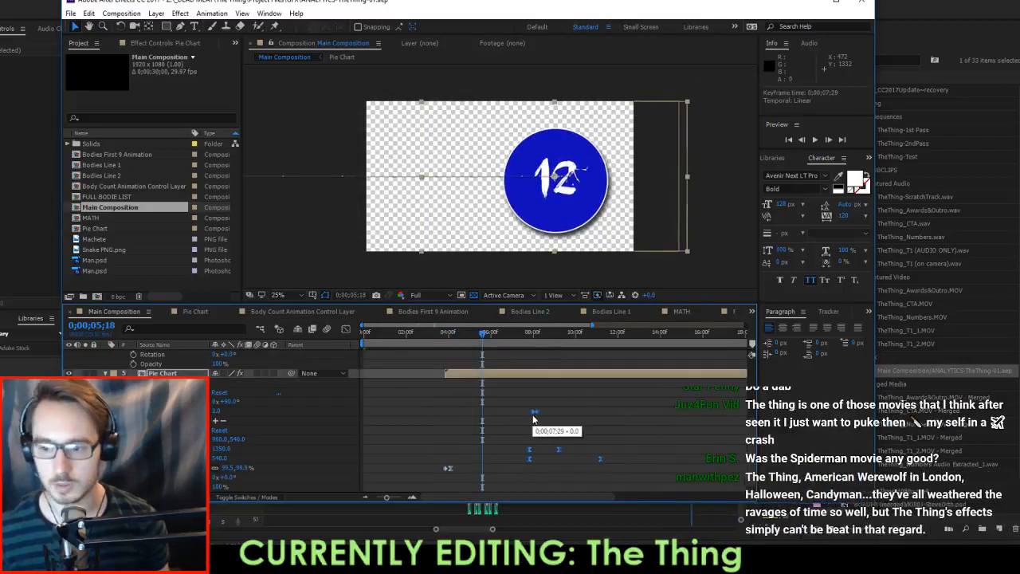
key(alt+Tab)
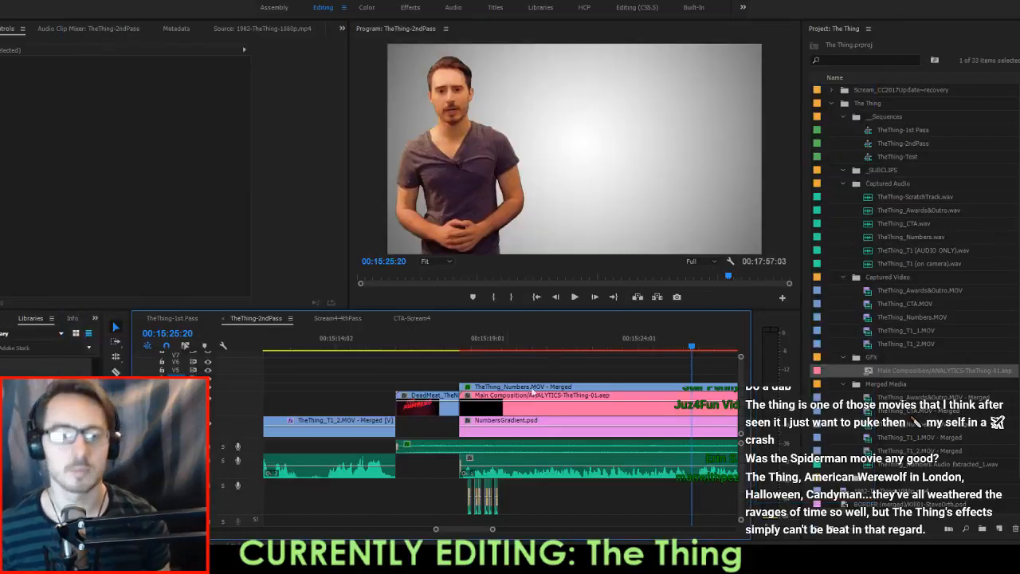
drag(594, 340, 689, 351)
key(alt+Tab)
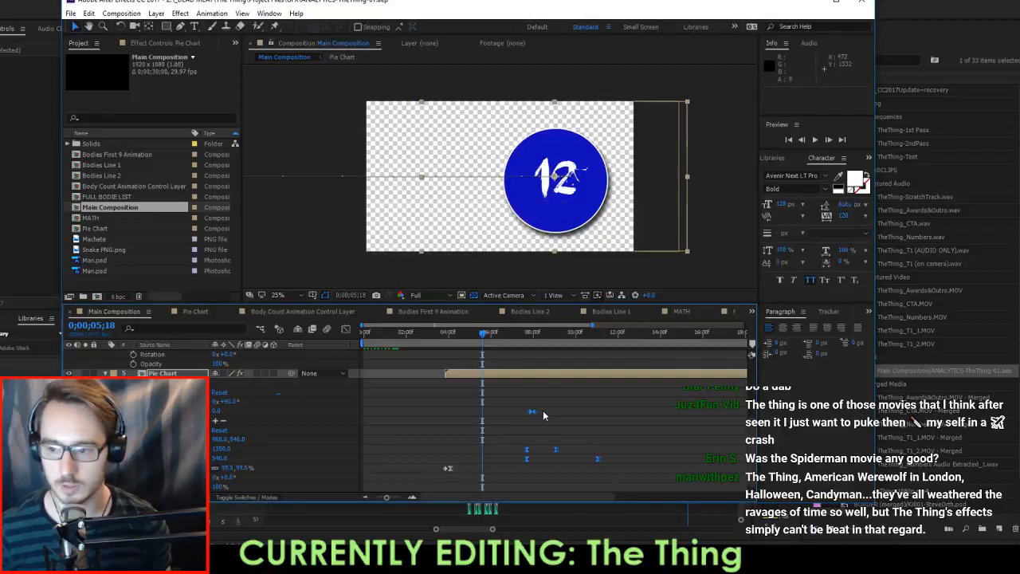
key(alt+Tab)
drag(602, 348, 687, 356)
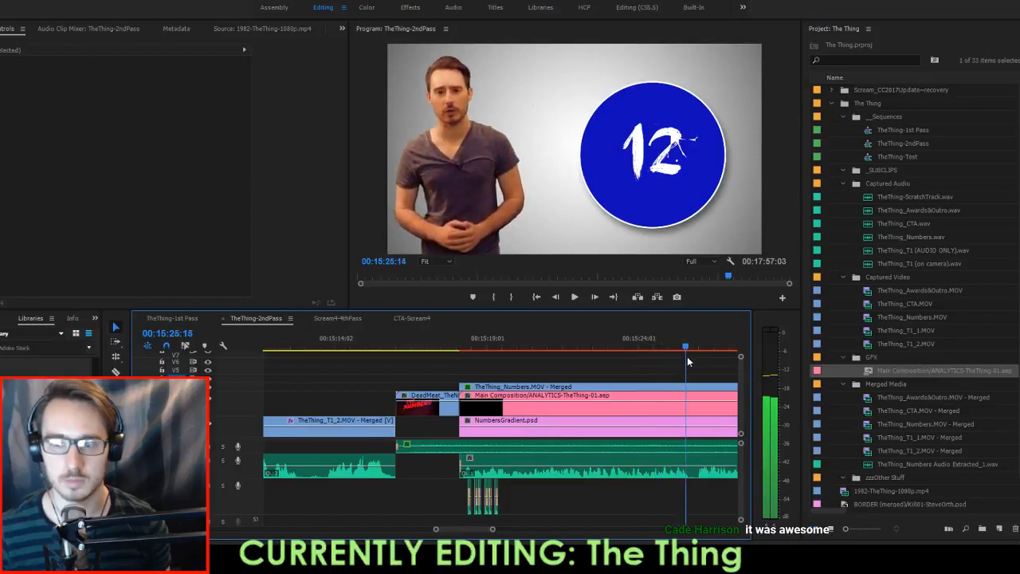
Find the MATH entrance cue around 00:15:26:17, shift the MATH layer 19 frames later in After Effects, and replay it in Premiere Pro.
scroll(672, 368, down, 5)
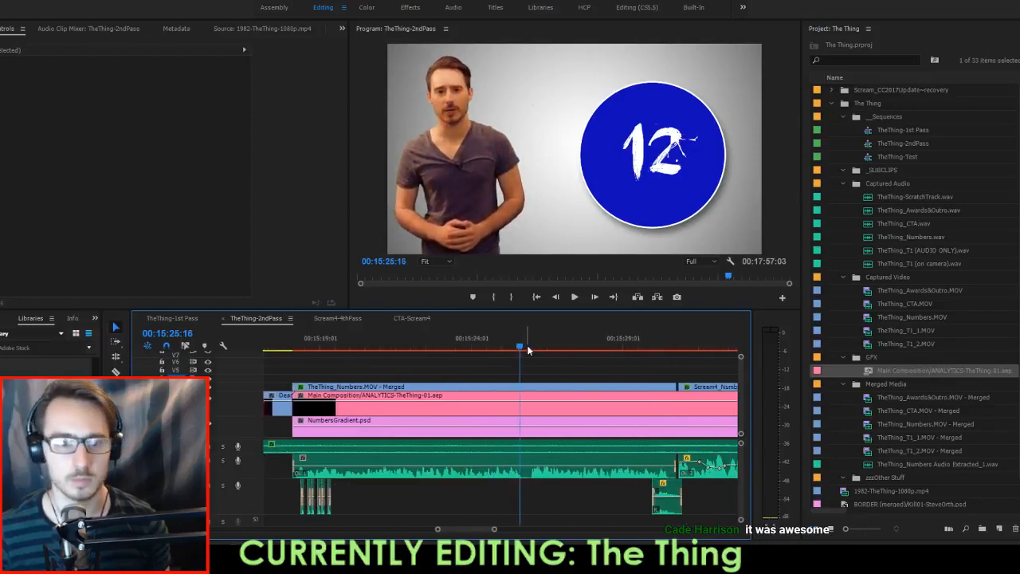
drag(520, 352, 550, 352)
key(alt+Tab)
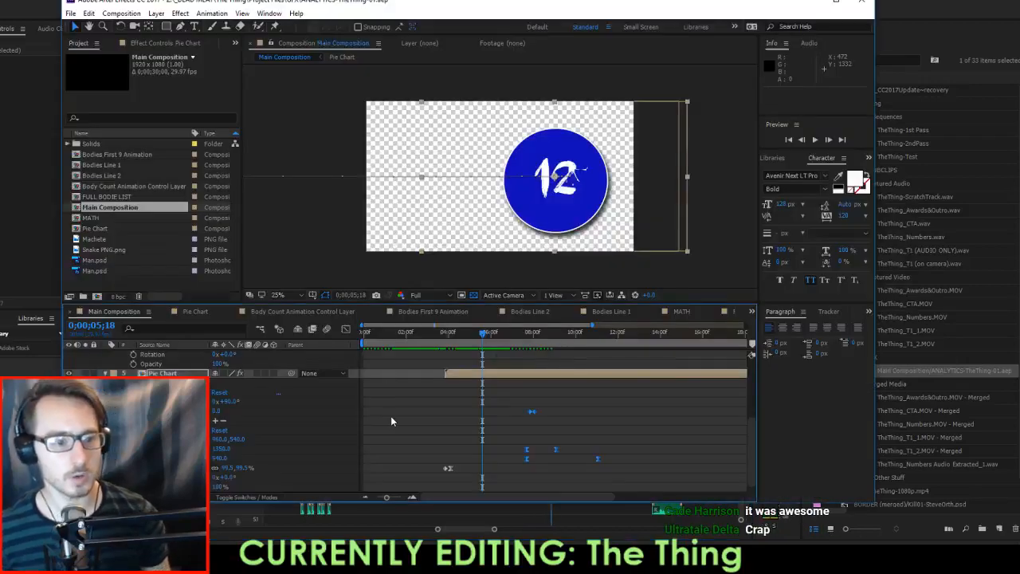
scroll(390, 416, up, 5)
click(151, 363)
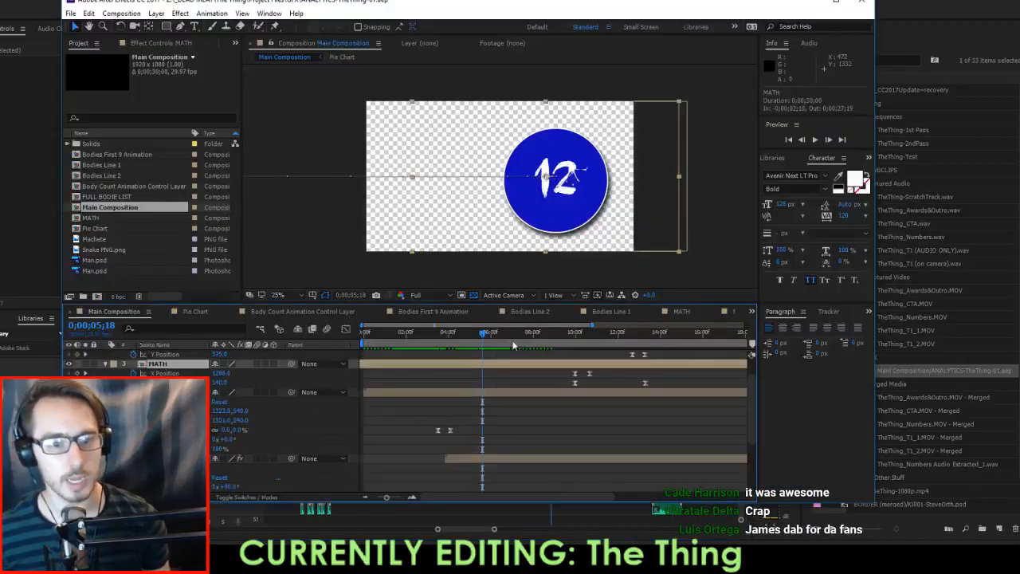
drag(495, 336, 533, 367)
drag(538, 366, 544, 366)
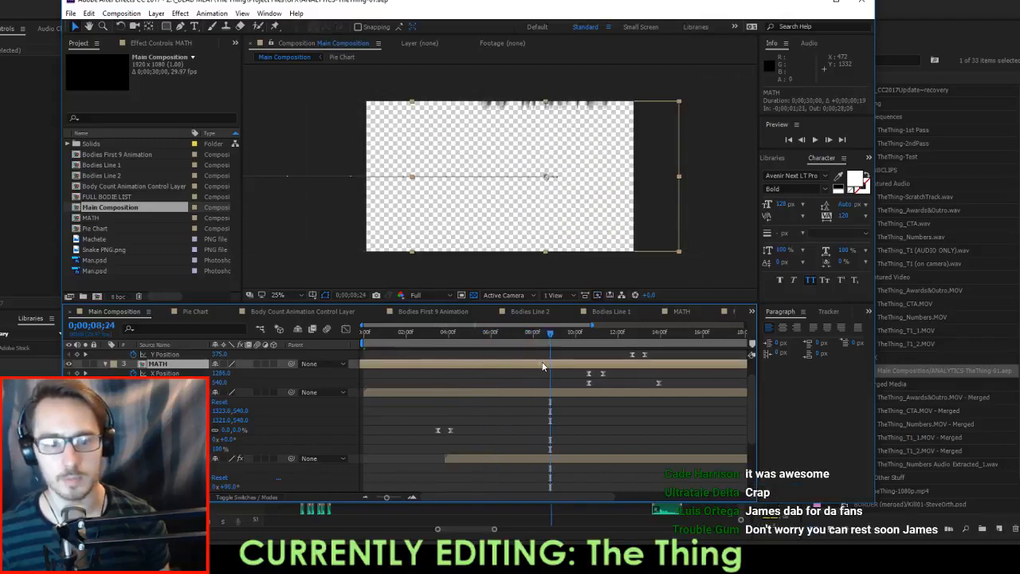
key(alt+Tab)
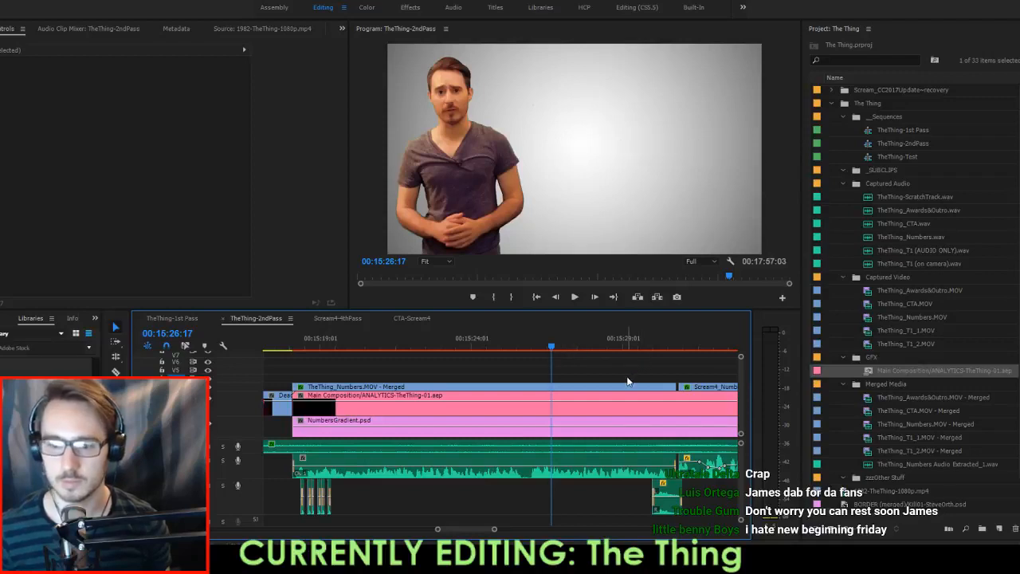
click(500, 348)
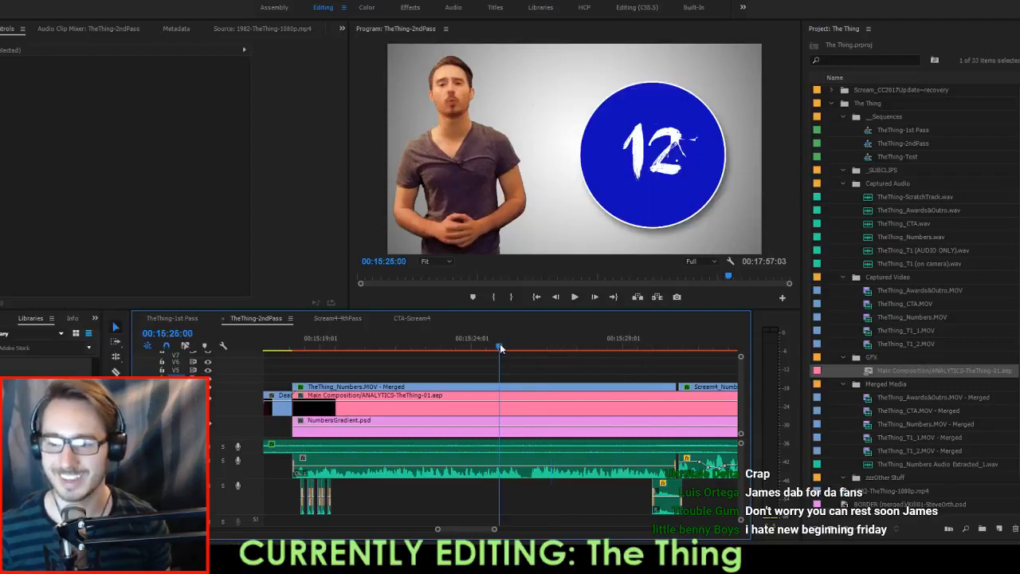
drag(501, 349, 643, 360)
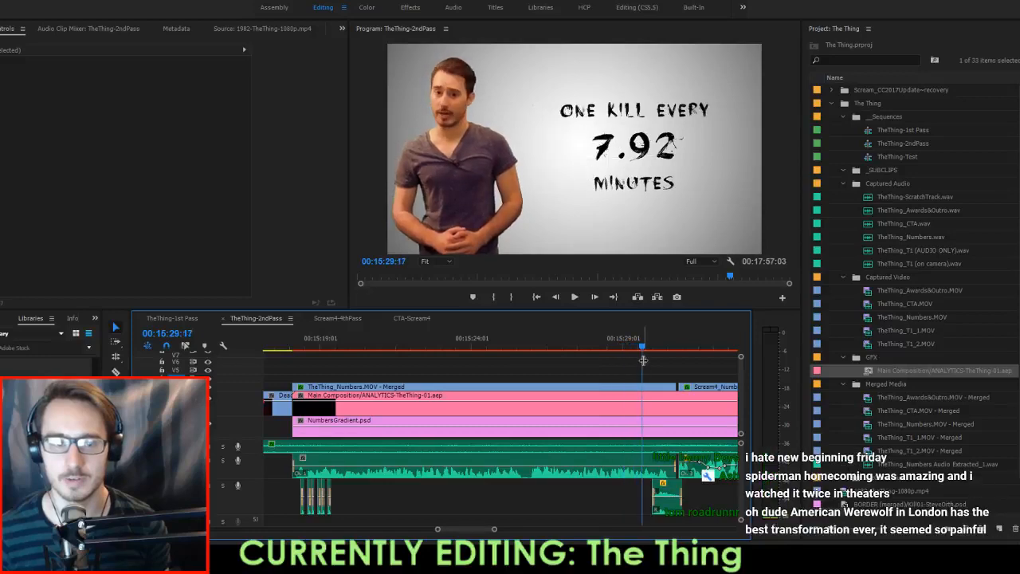
Shift the one kill every 7.92 minutes text layer about four seconds later in After Effects and check the Premiere Pro sequence.
key(alt+Tab)
drag(551, 339, 569, 340)
scroll(625, 362, up, 1)
click(620, 361)
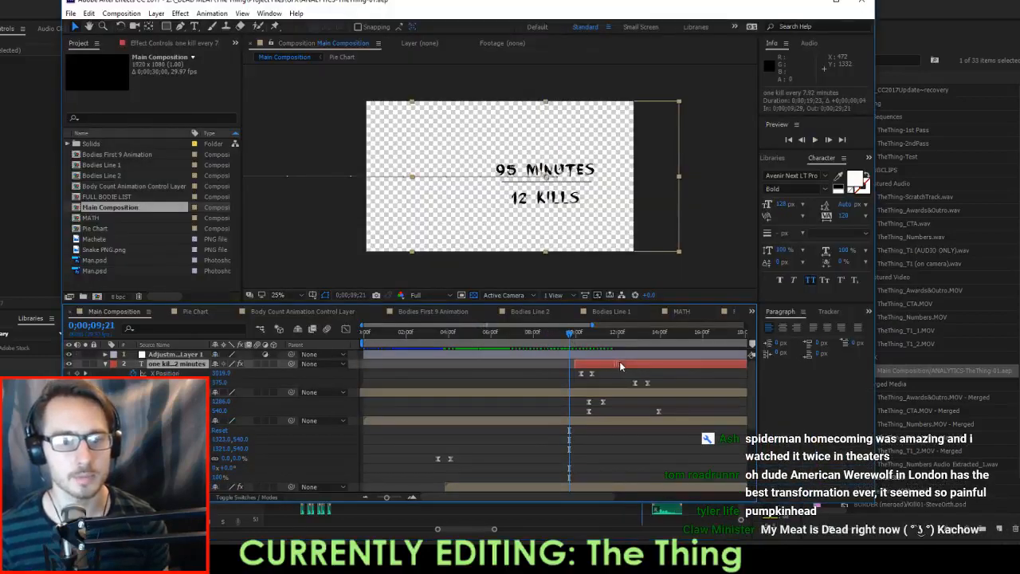
drag(572, 334, 638, 351)
key(alt+Tab)
key(alt+Tab)
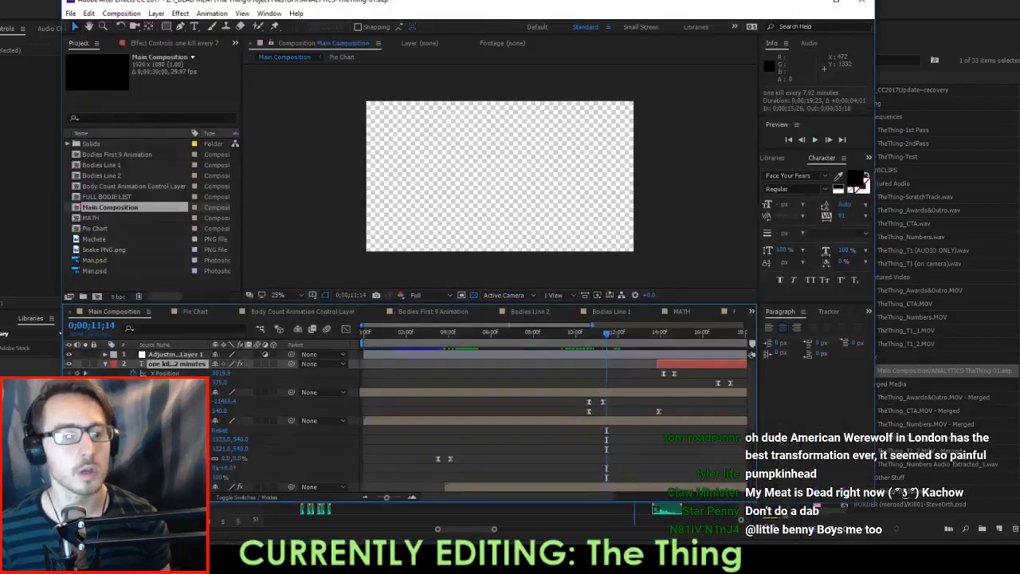
Open the MATH composition, inspect its layers through to their ends, and replay the 95 MINUTES entrance in the Premiere Pro sequence.
double_click(177, 392)
drag(571, 349, 643, 354)
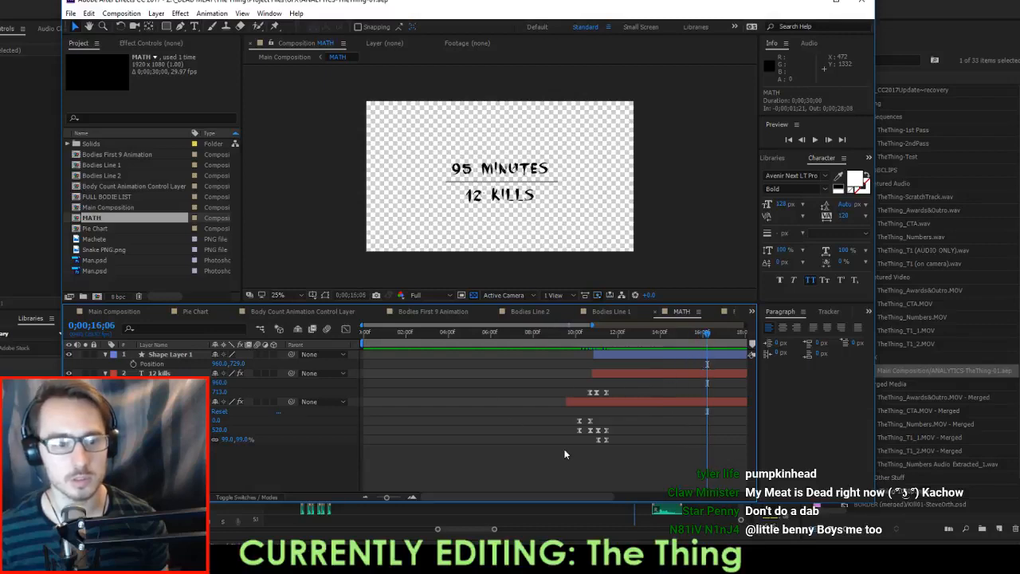
drag(516, 496, 671, 496)
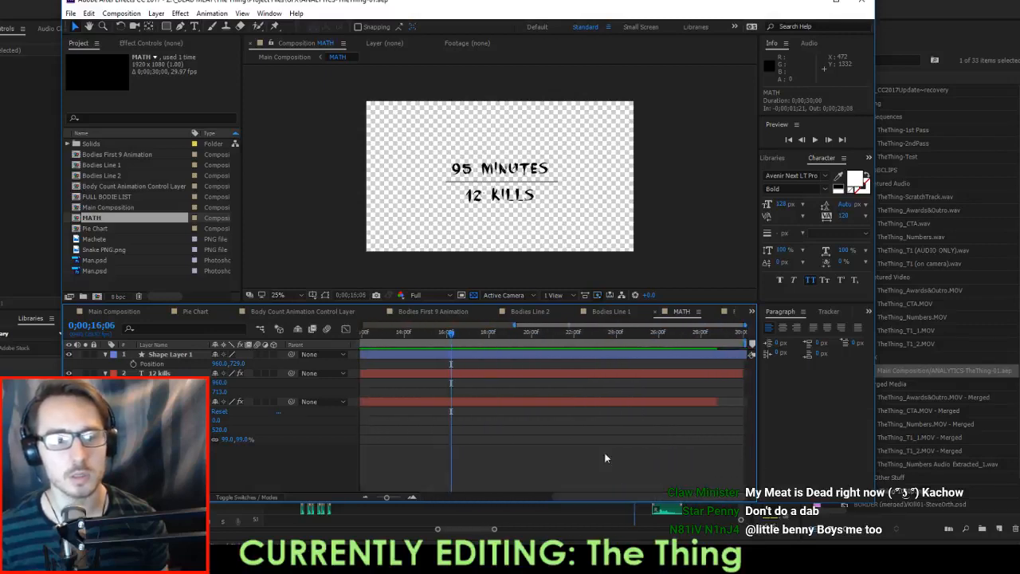
drag(451, 335, 616, 351)
drag(503, 359, 627, 372)
key(alt+Tab)
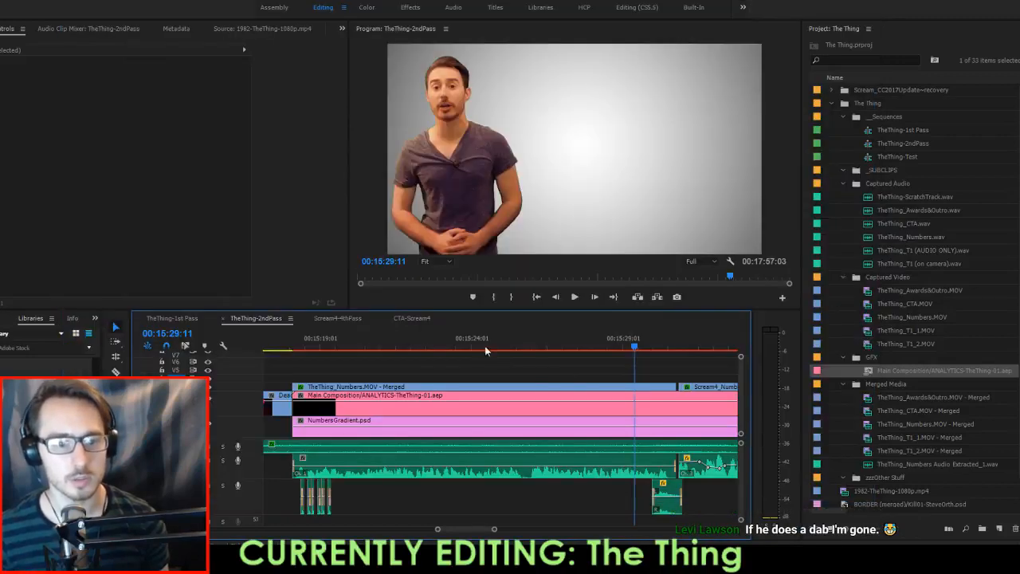
key(space)
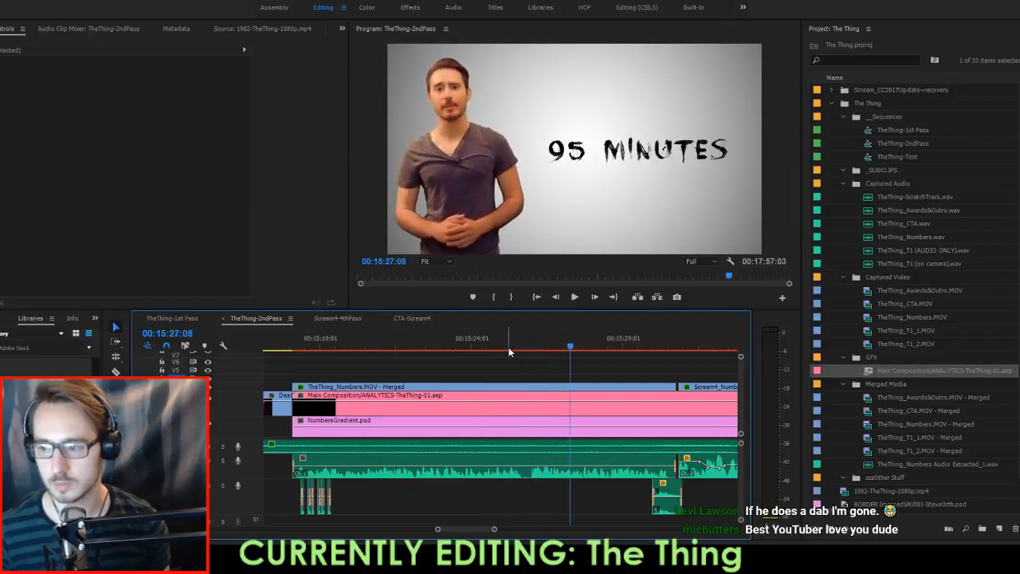
Change the 95 MINUTES text to 108 MINUTES in the After Effects MATH composition and play through it in Premiere Pro.
key(alt+Tab)
double_click(456, 170)
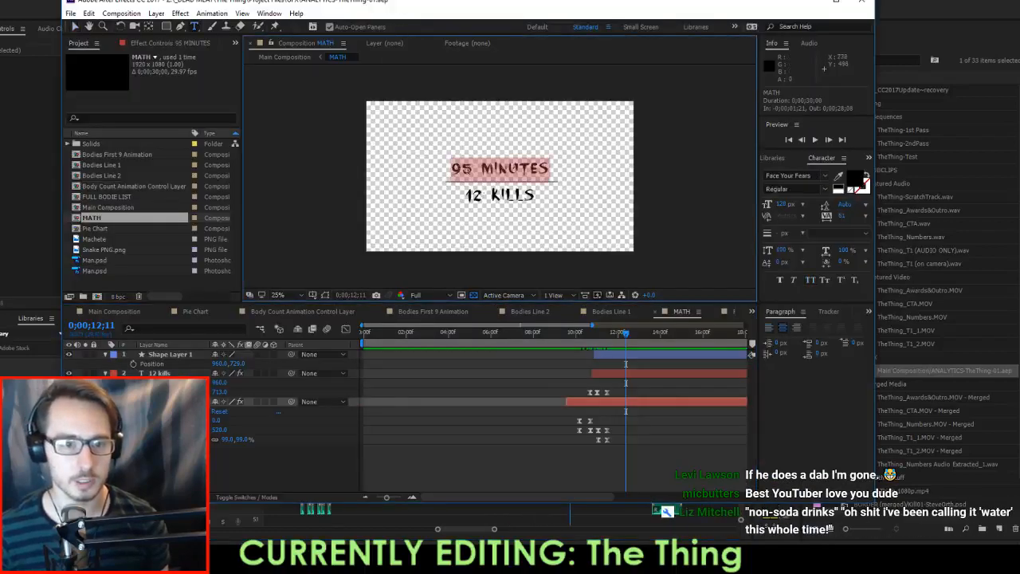
click(476, 166)
text(108)
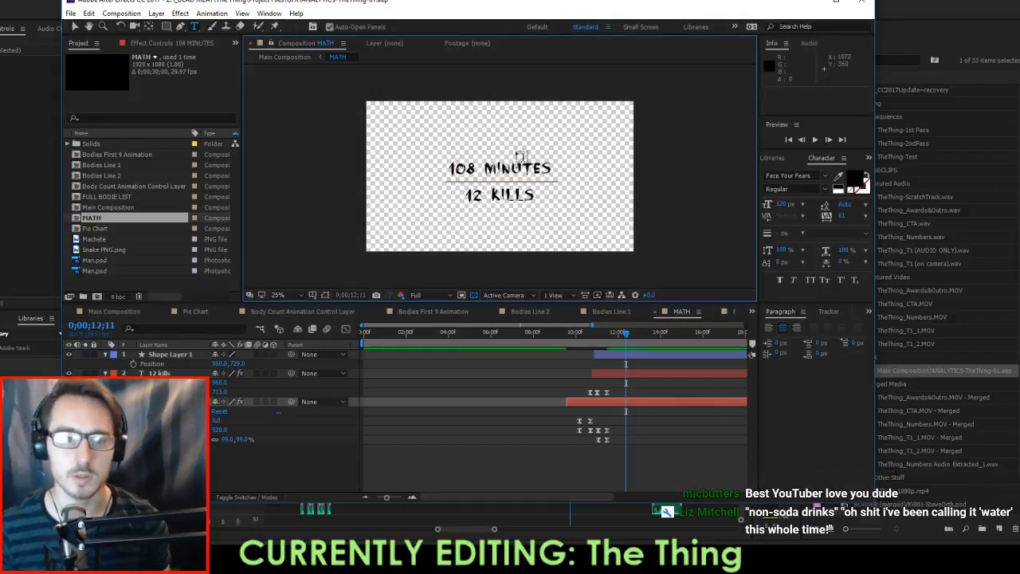
key(alt+Tab)
drag(509, 359, 637, 374)
key(alt+Tab)
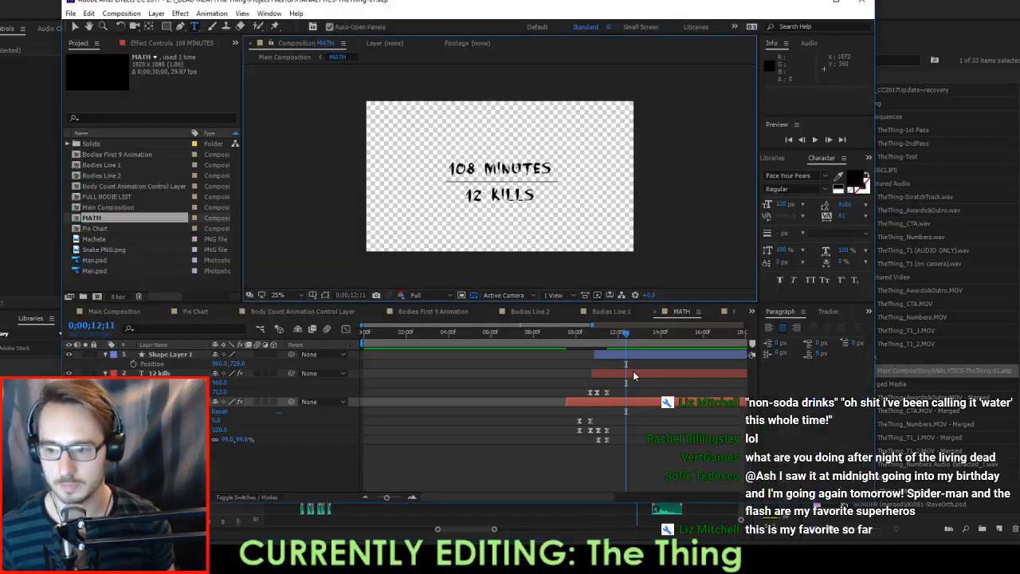
In the Main Composition, move the MATH layer's exit keyframes about a second later and check the exit in the Premiere Pro sequence.
double_click(111, 207)
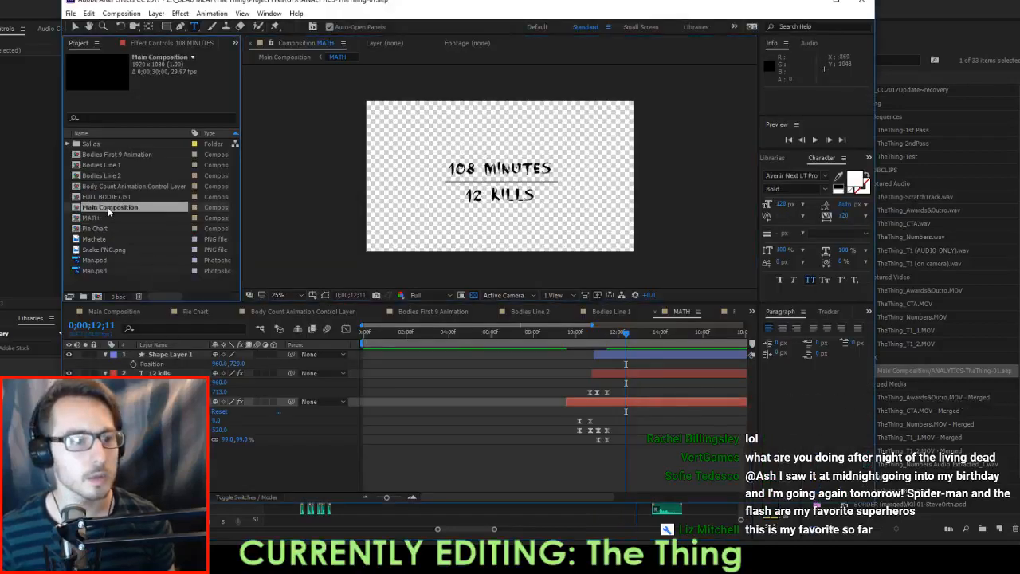
mouse_move(591, 337)
mouse_down()
mouse_move(560, 346)
mouse_move(593, 355)
mouse_up()
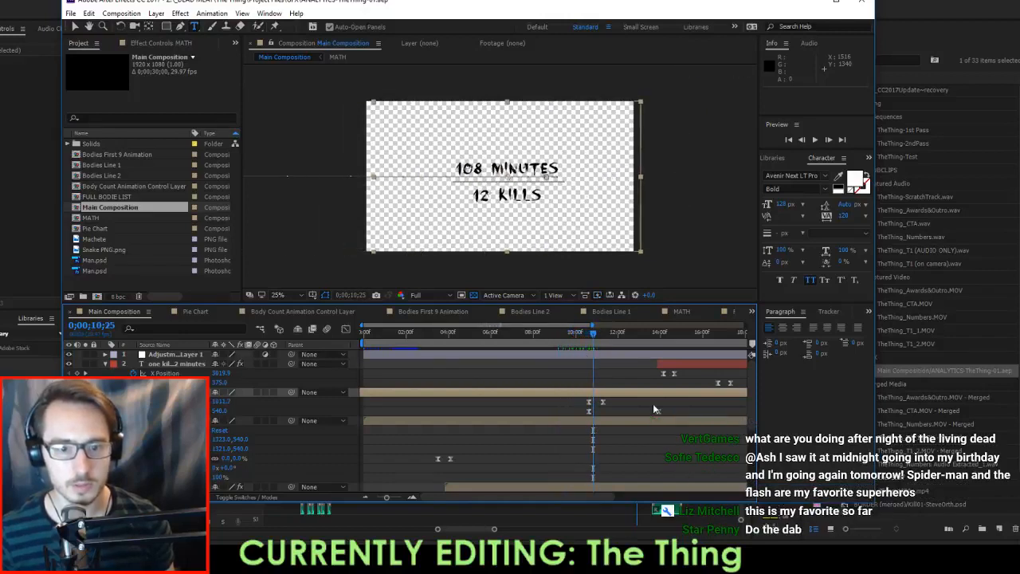
drag(671, 402, 616, 403)
key(alt+Tab)
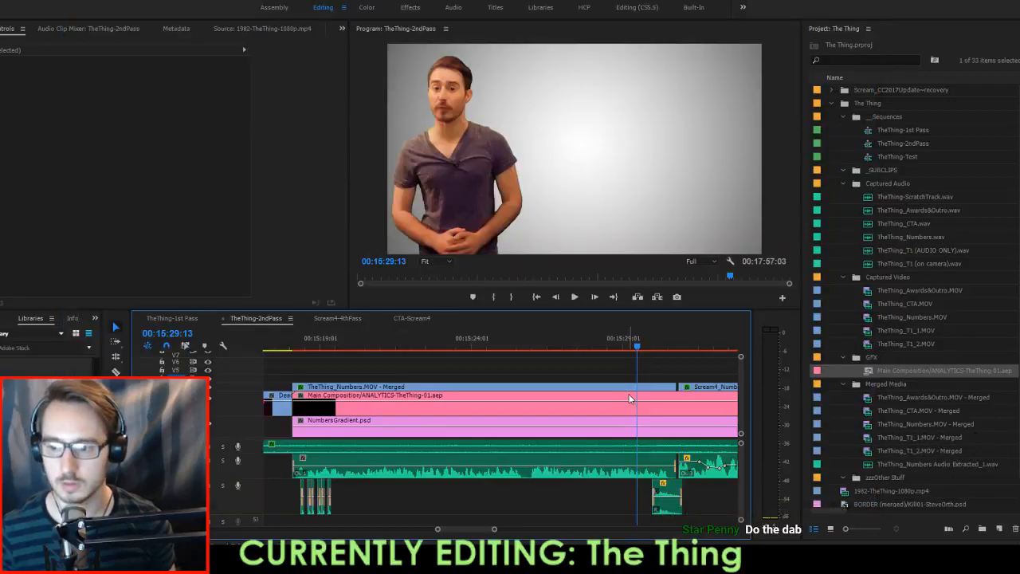
drag(584, 353, 651, 360)
key(alt+Tab)
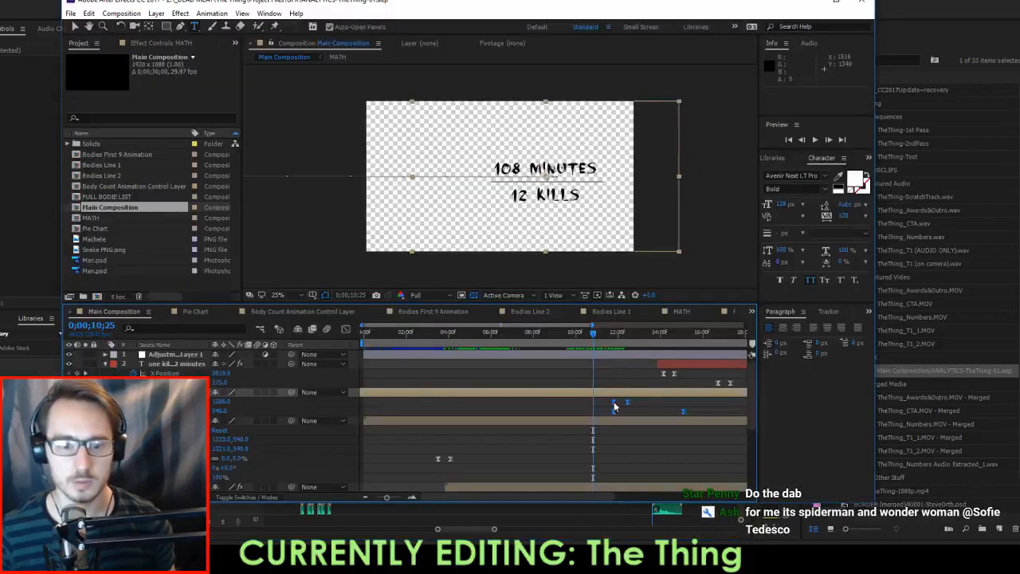
key(alt+Tab)
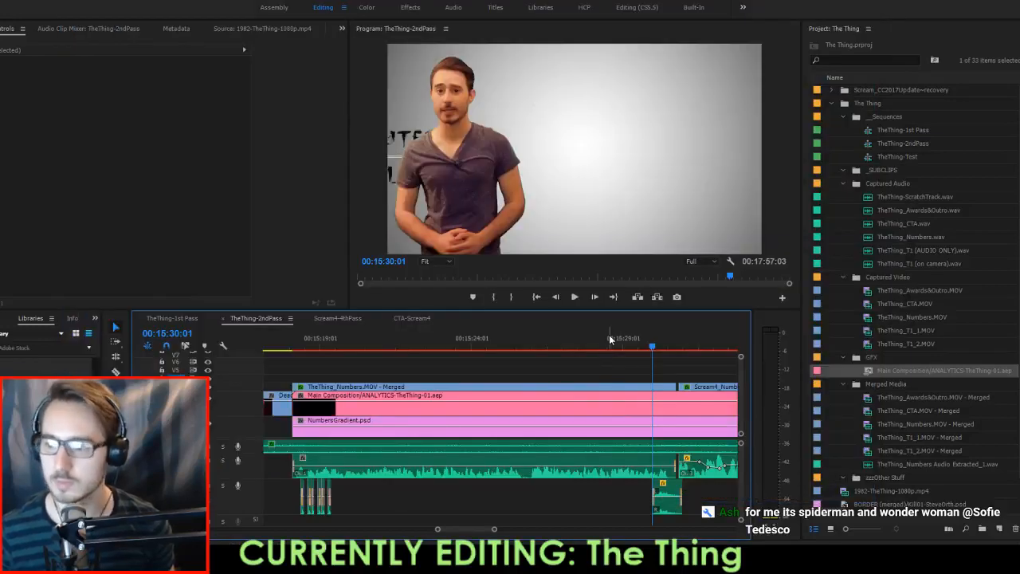
drag(608, 347, 649, 353)
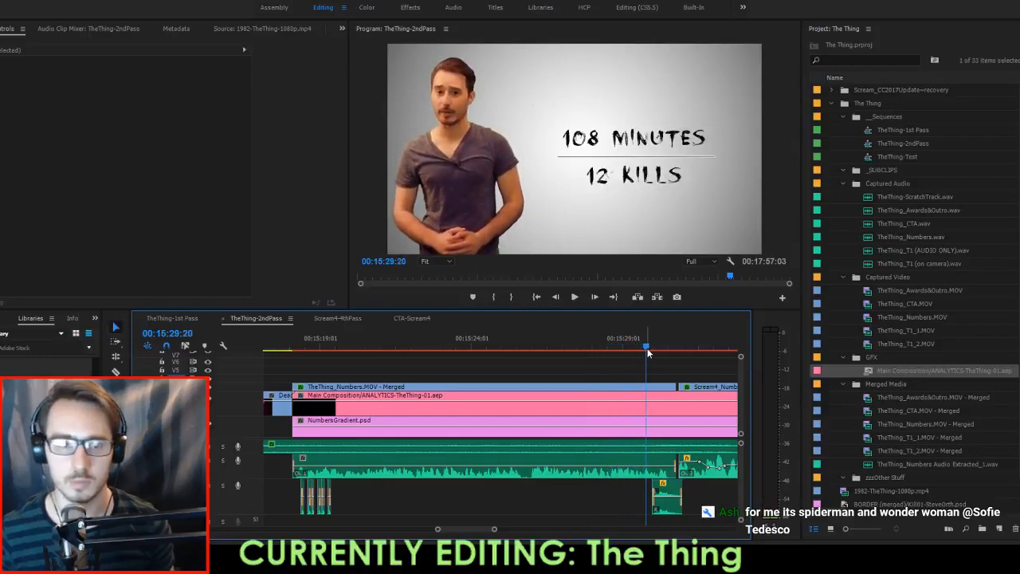
Pull the MATH exit keyframes about 10 frames earlier in After Effects and play the exit in Premiere Pro.
key(alt+Tab)
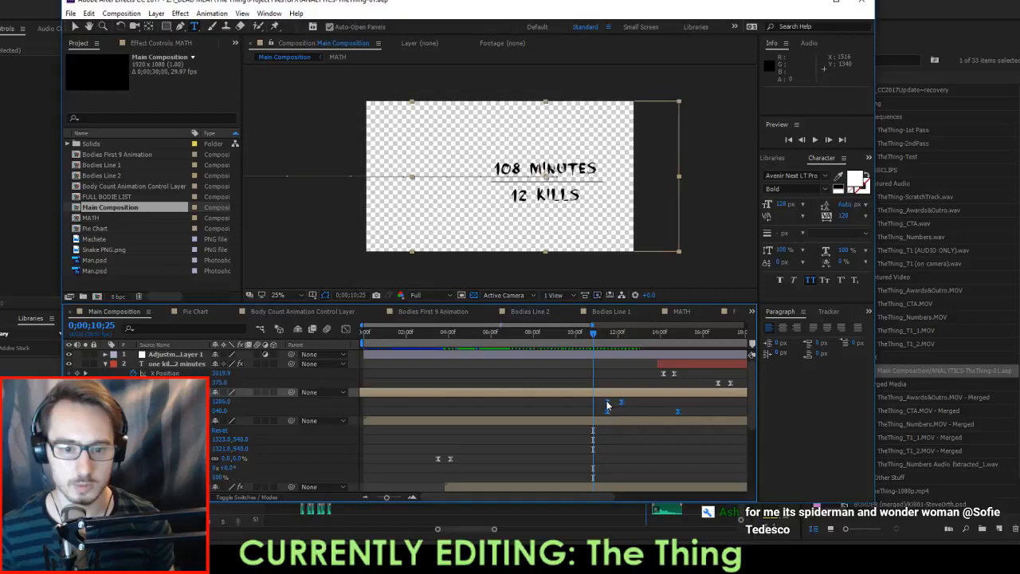
drag(608, 406, 601, 403)
key(alt+Tab)
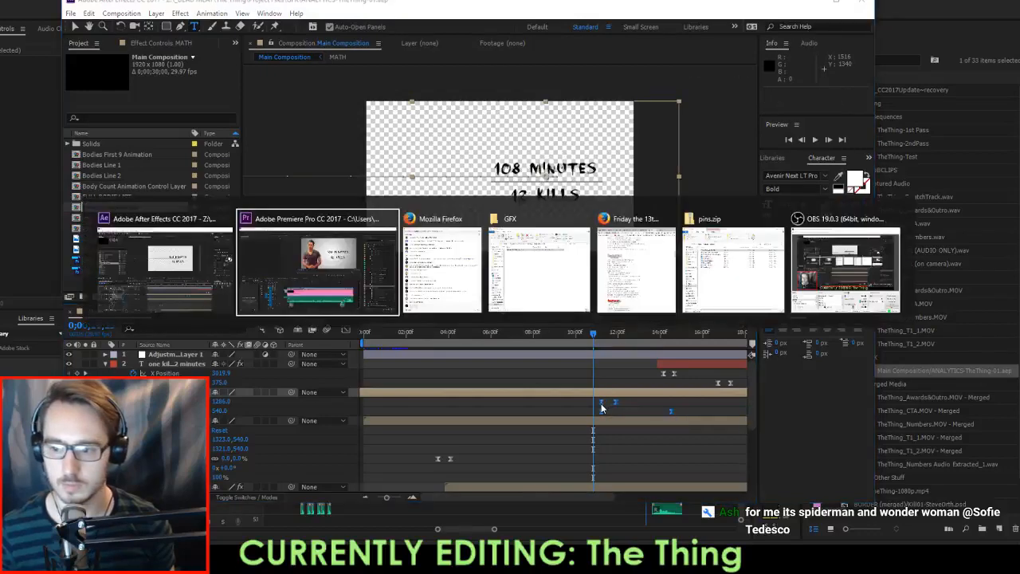
mouse_move(612, 345)
mouse_down()
mouse_move(646, 353)
mouse_move(603, 355)
mouse_up()
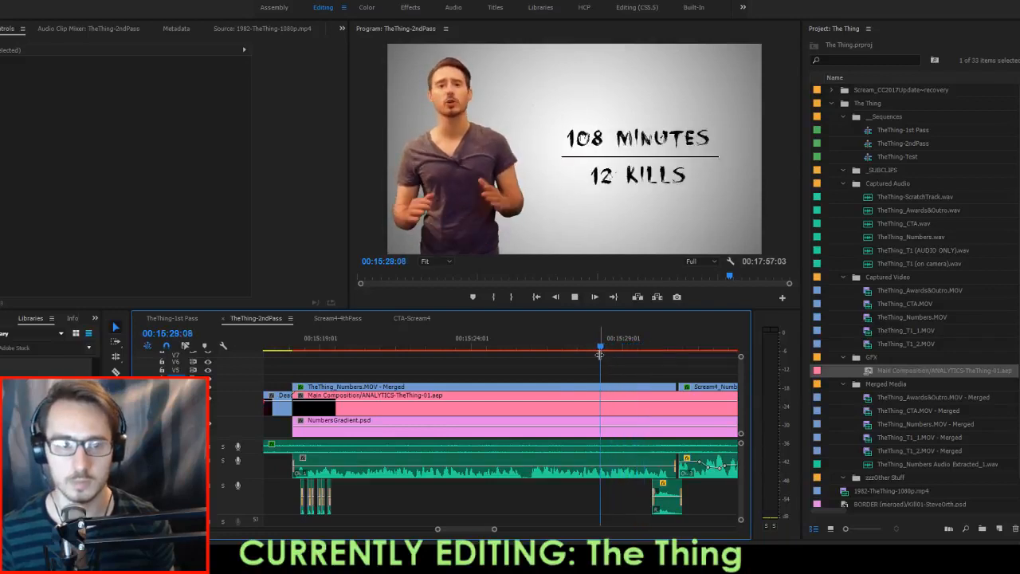
key(space)
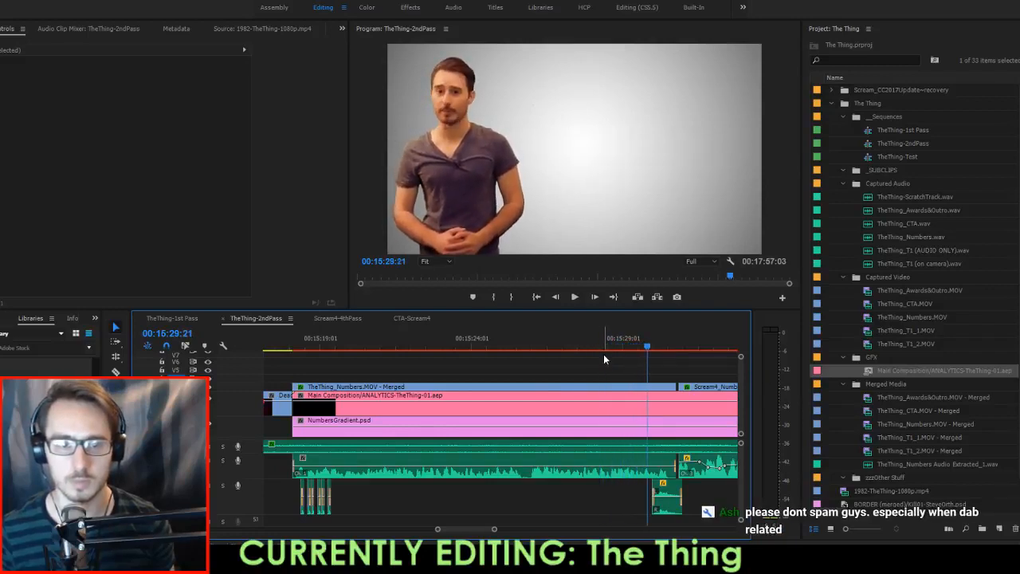
Nudge the MATH exit keyframes a few frames earlier in After Effects and replay the 108 MINUTES / 12 KILLS section in Premiere Pro.
key(alt+Tab)
drag(600, 408, 598, 408)
key(alt+Tab)
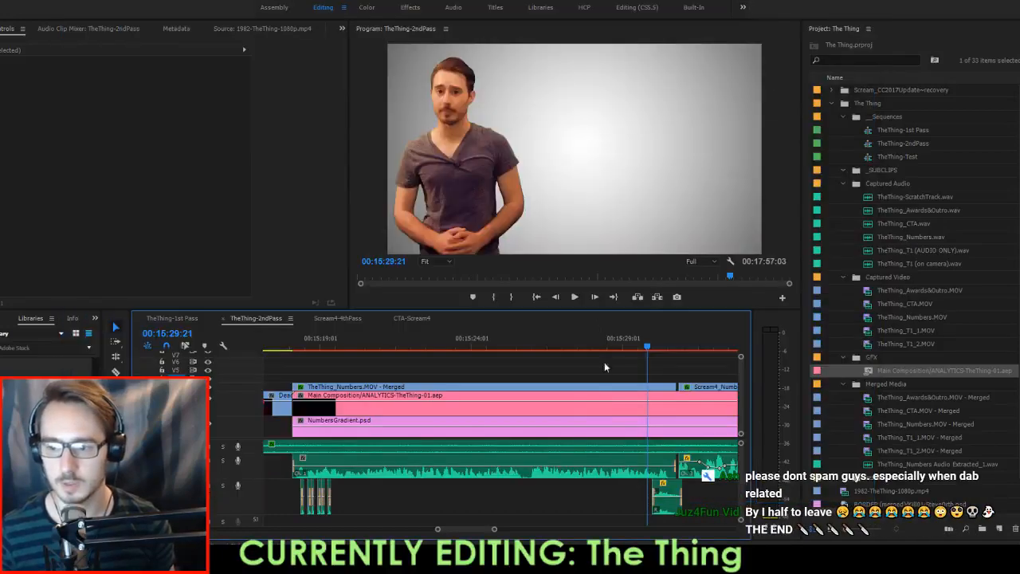
click(617, 339)
key(space)
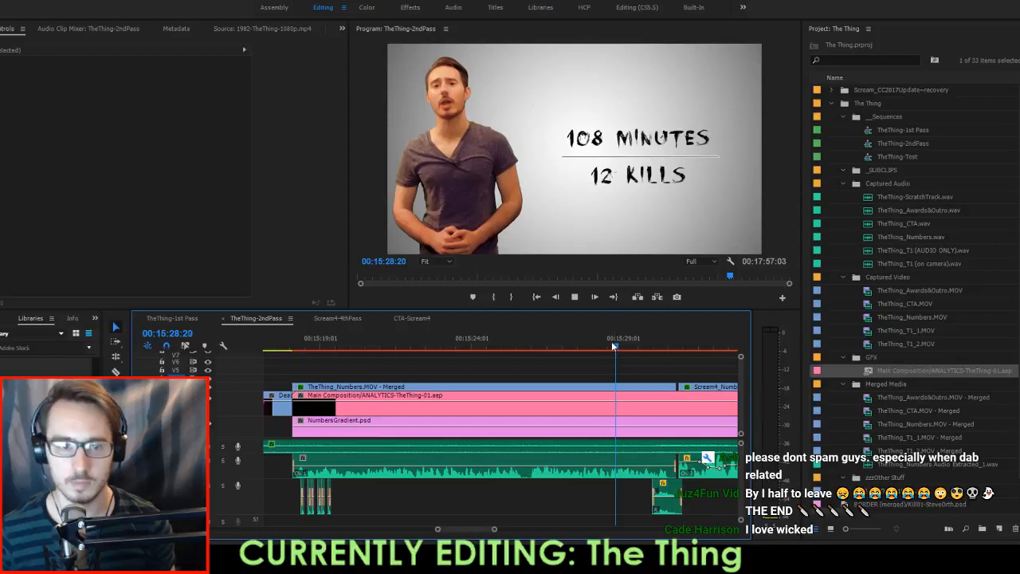
drag(612, 343, 548, 354)
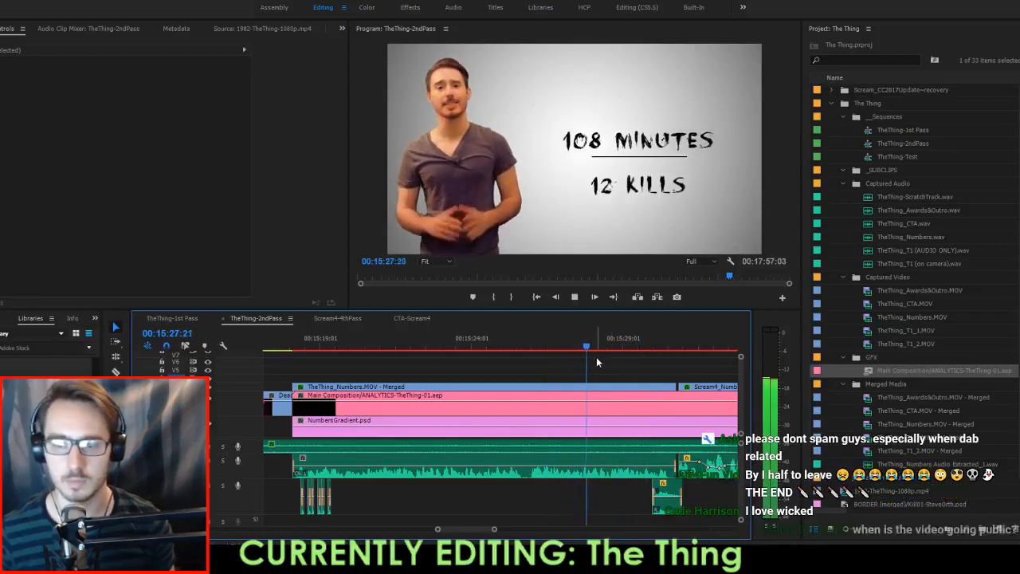
key(space)
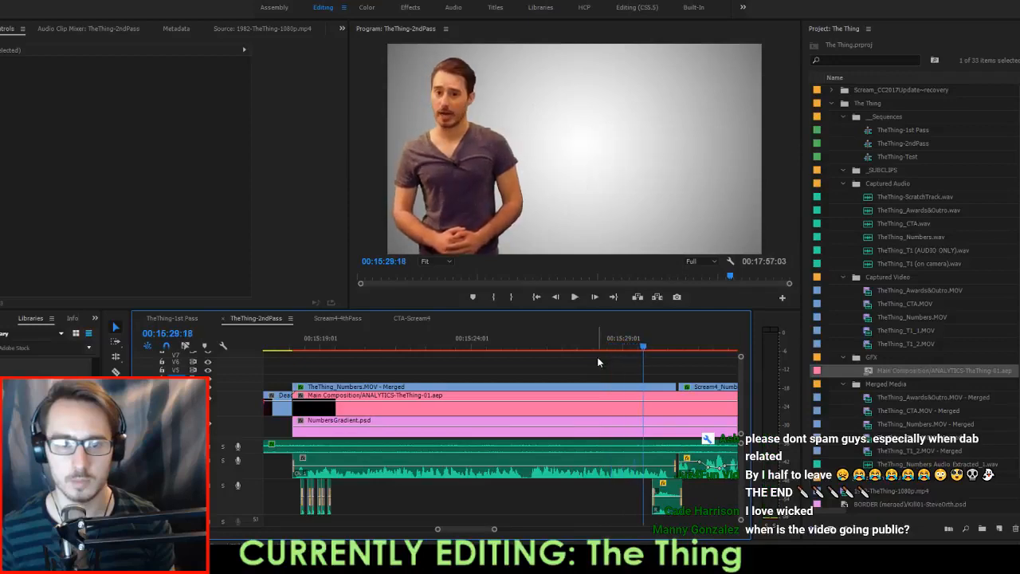
Pull the one kill every 7.92 minutes layer earlier, toward the MATH exit, in After Effects and play the transition in Premiere Pro.
key(alt+Tab)
drag(597, 331, 607, 335)
drag(668, 366, 613, 357)
click(588, 341)
key(alt+Tab)
key(space)
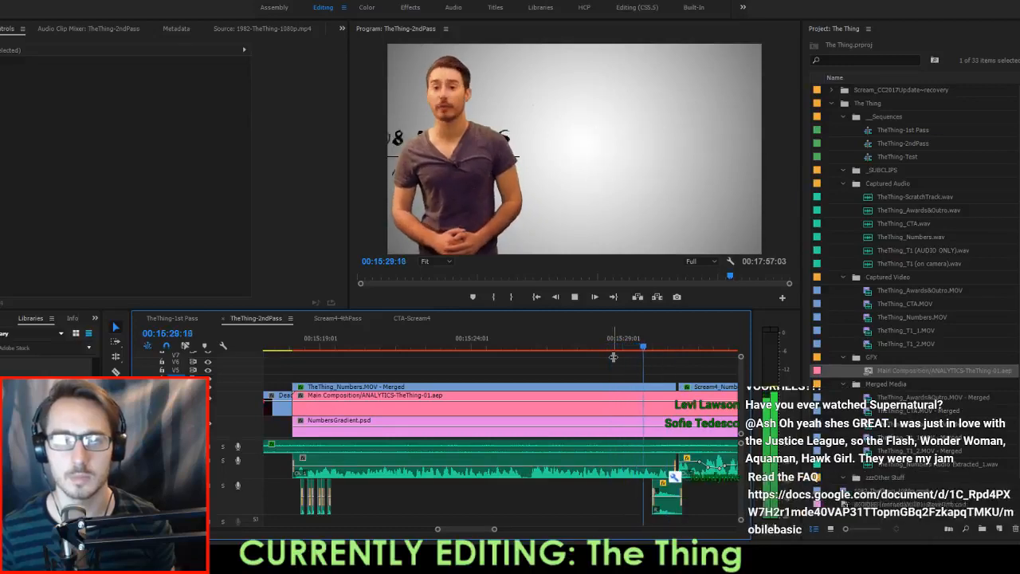
Shift the one kill every 7.92 minutes layer a few frames earlier in After Effects and check the text in the Premiere Pro sequence.
key(alt+Tab)
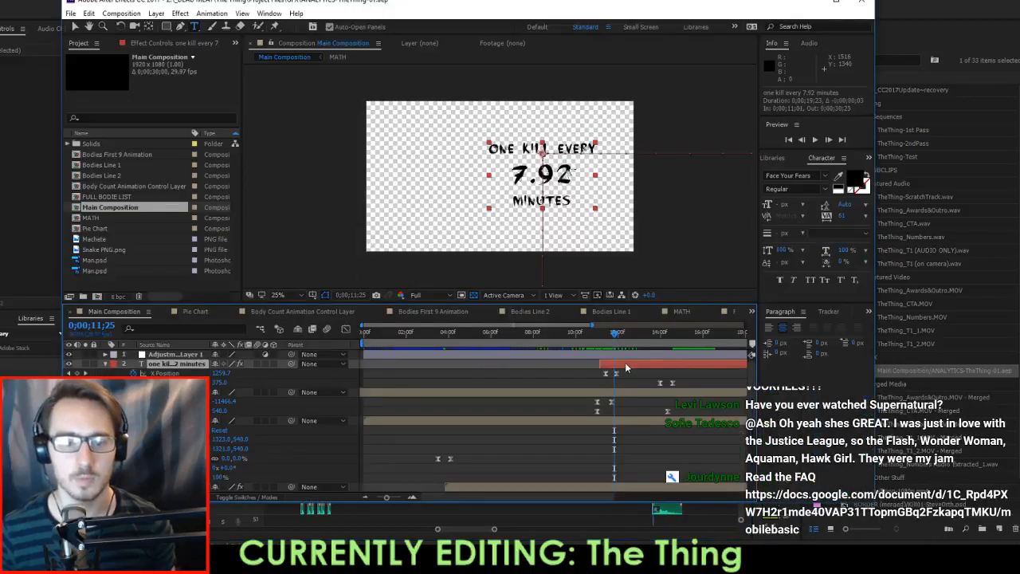
drag(626, 364, 623, 362)
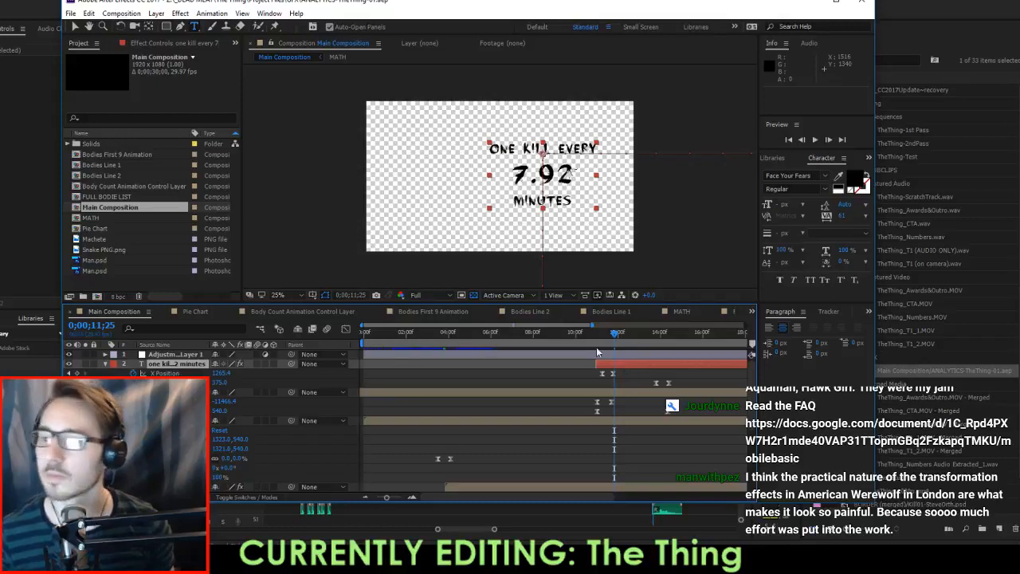
drag(591, 337, 611, 346)
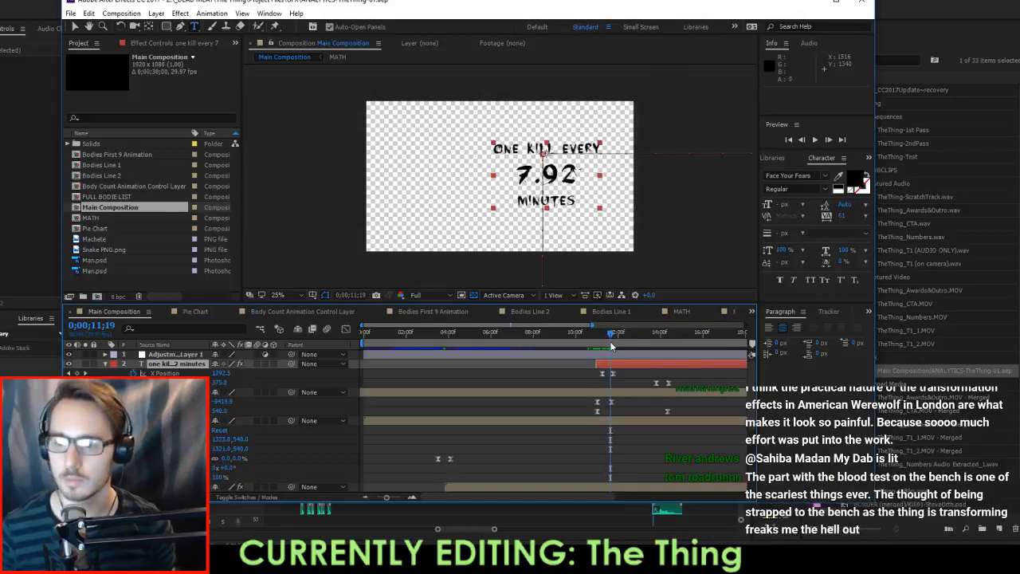
key(alt+Tab)
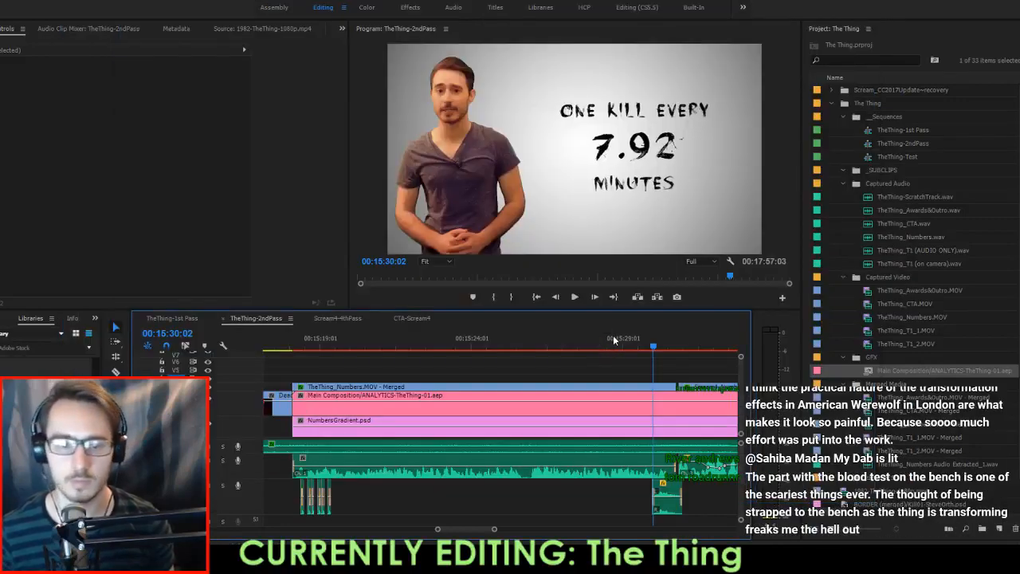
drag(617, 339, 660, 360)
Change the kill-rate number to 9 in After Effects, save the project and return to Premiere Pro.
key(alt+Tab)
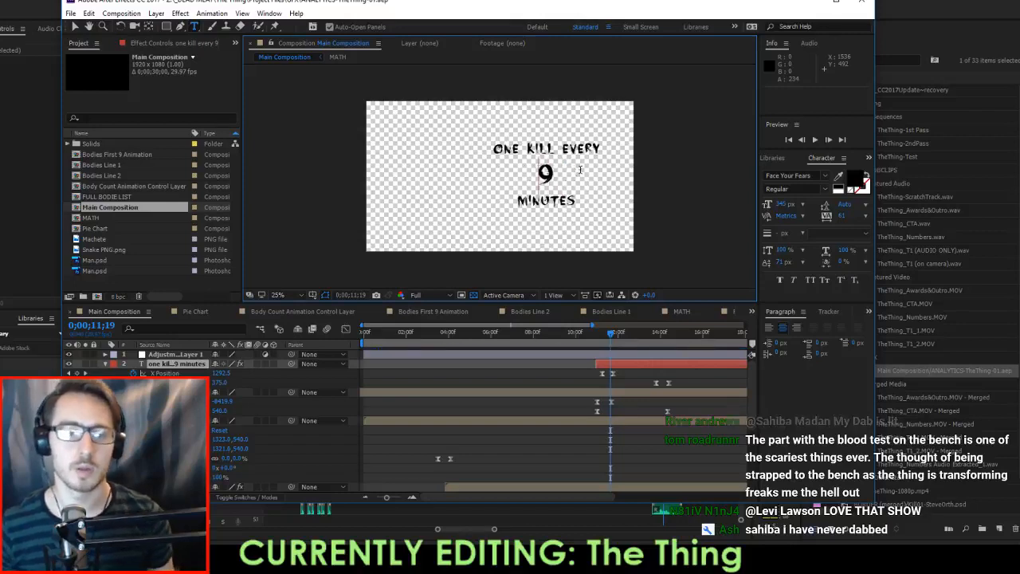
key(ctrl+s)
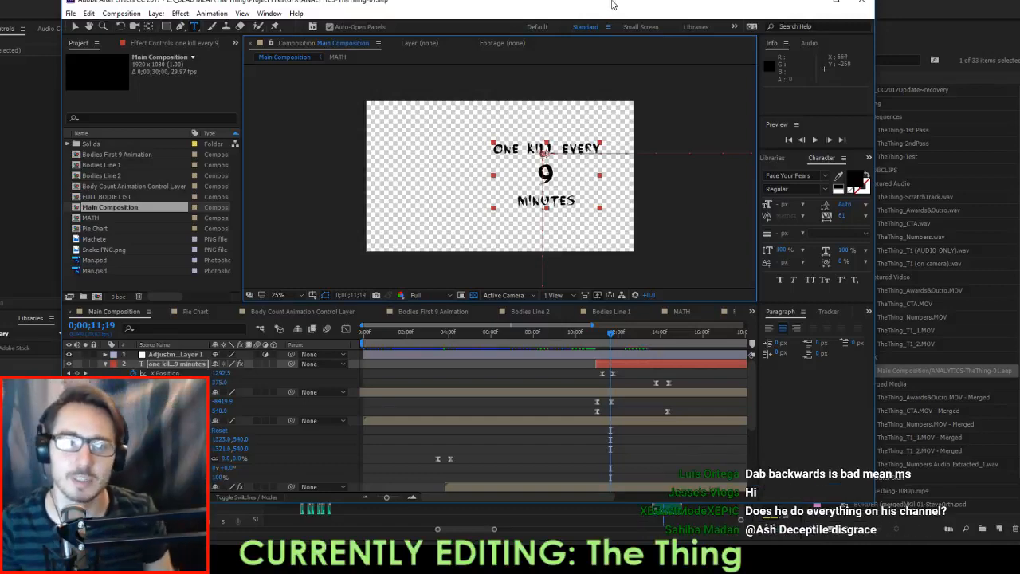
click(821, 3)
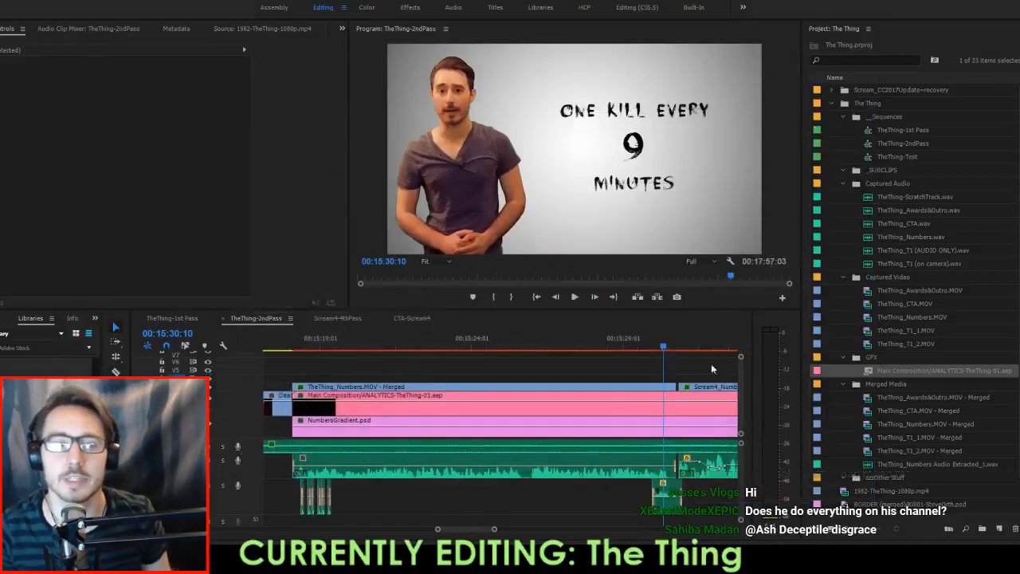
Delete the empty audio track between the tracks holding the short sound clips at the start of the numbers section.
click(572, 352)
scroll(382, 499, up, 2)
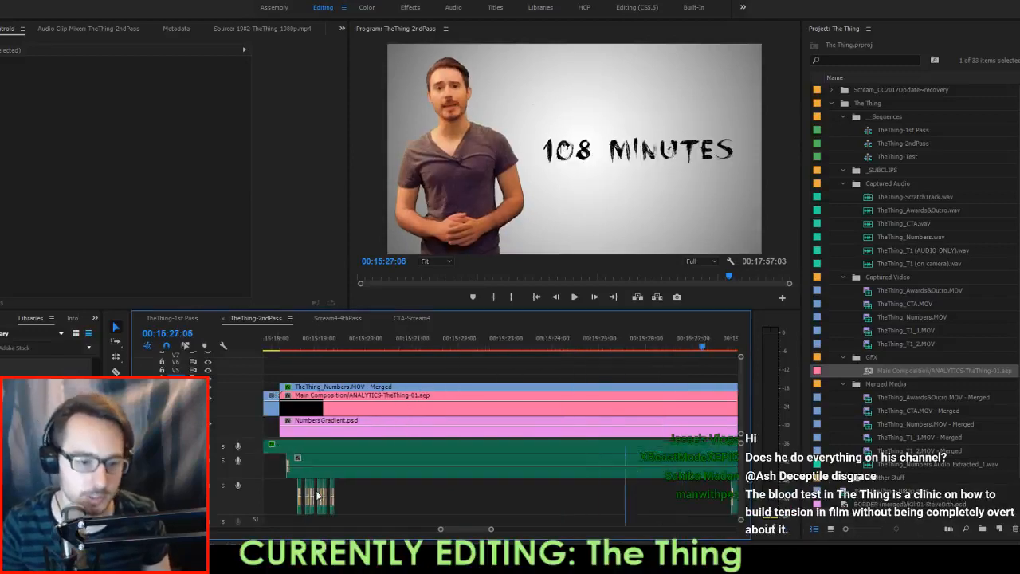
click(382, 500)
scroll(238, 466, down, 3)
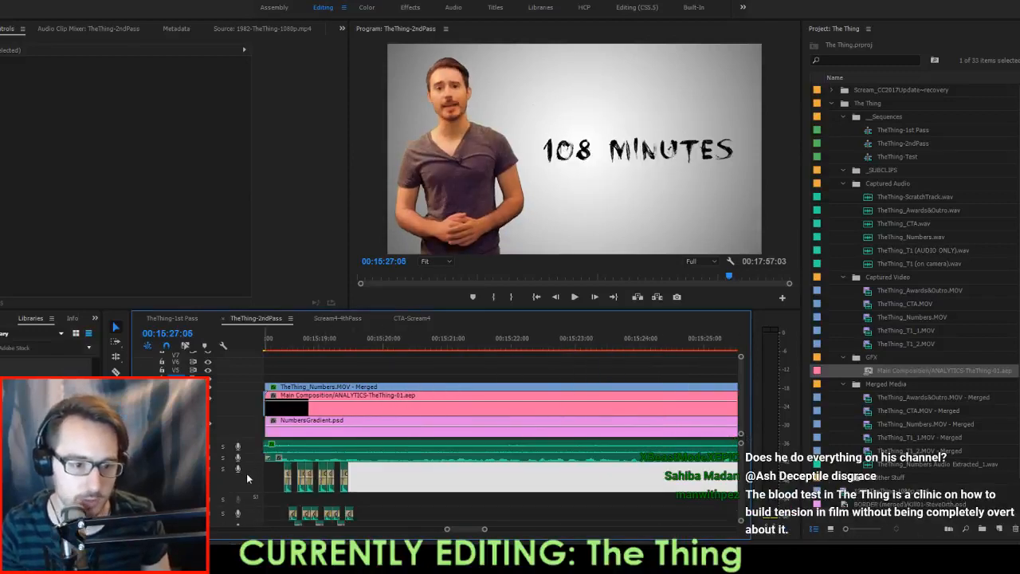
scroll(247, 475, down, 2)
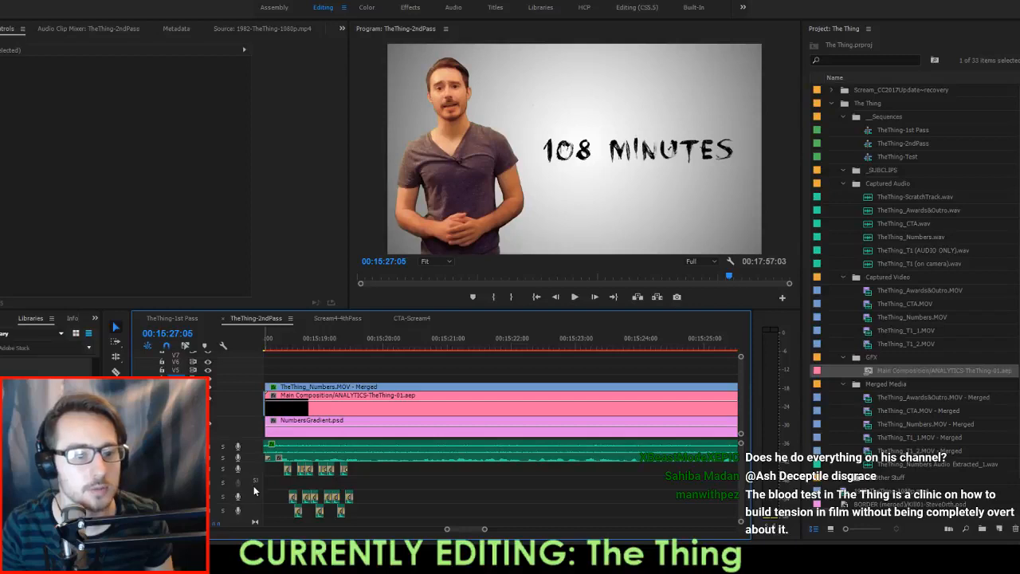
right_click(253, 486)
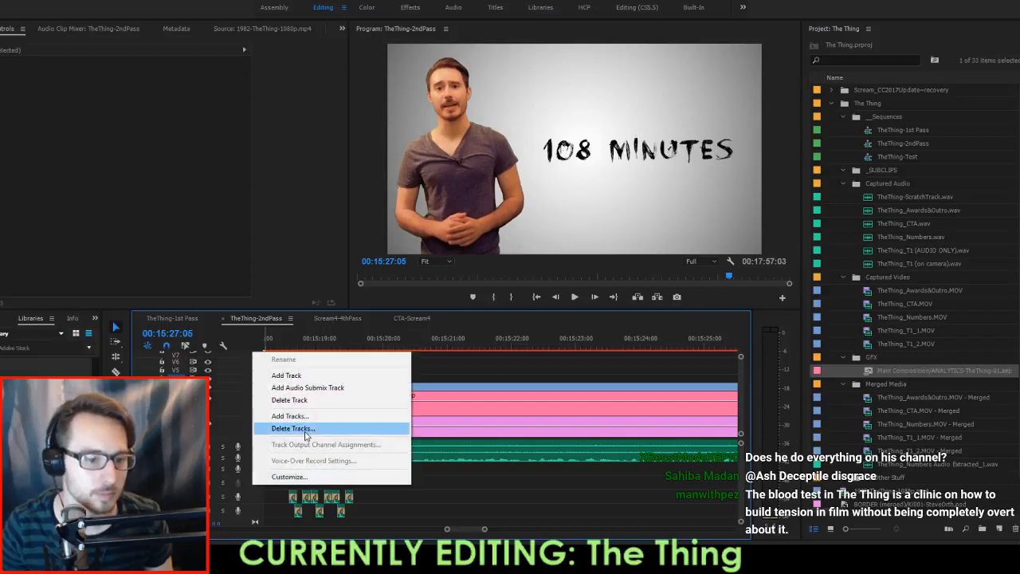
click(313, 402)
scroll(334, 470, up, 3)
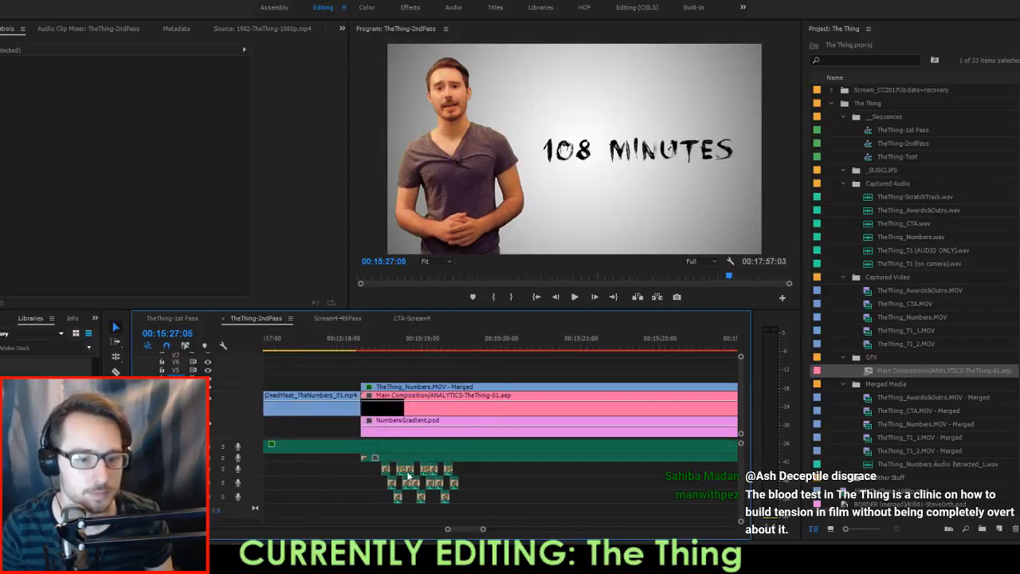
Move the whole group of short sound clips earlier to start at 00:15:18:07, where the first person icon pops in.
scroll(408, 476, up, 3)
drag(316, 350, 273, 360)
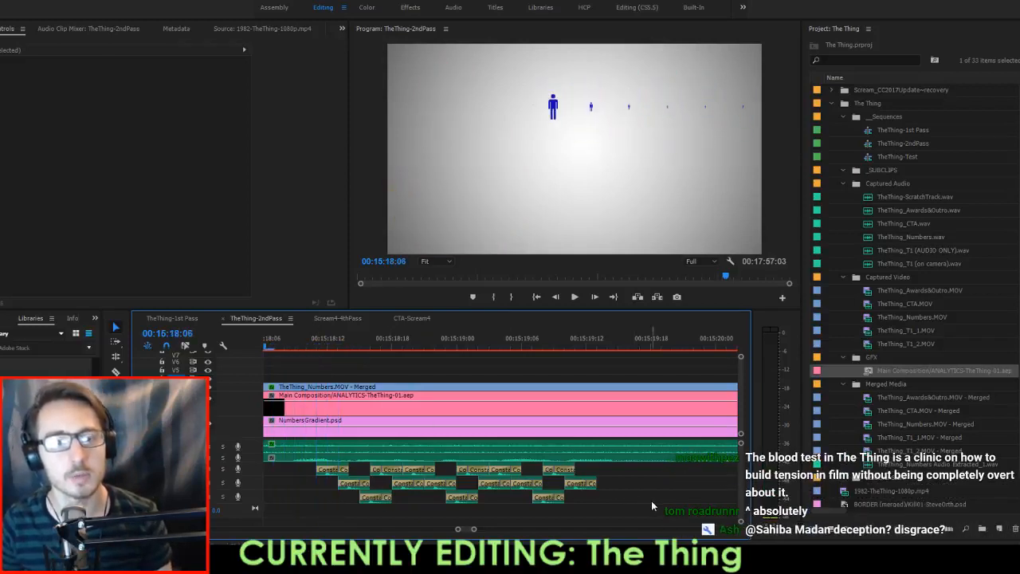
scroll(652, 500, up, 5)
scroll(672, 500, down, 4)
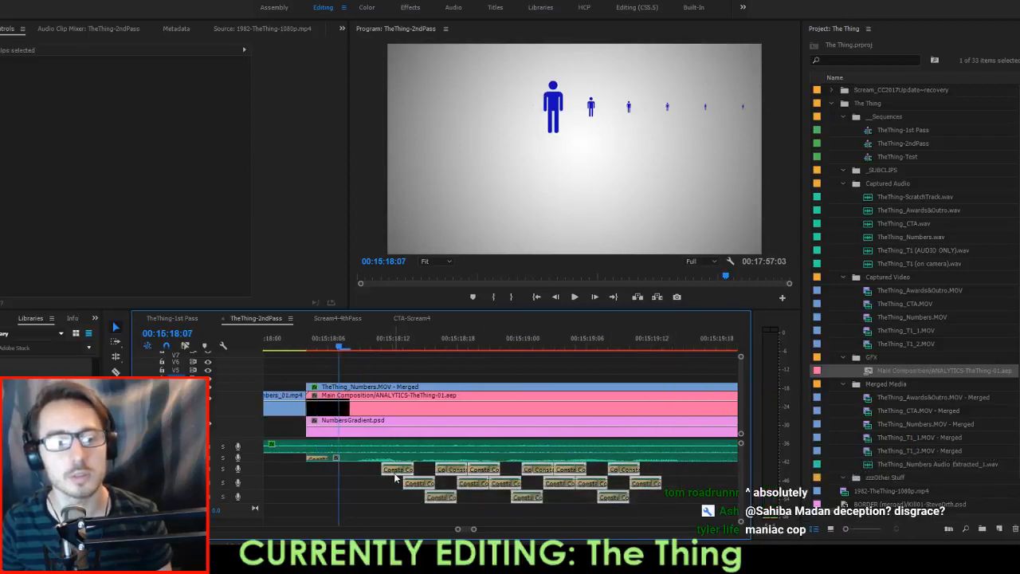
drag(395, 477, 353, 476)
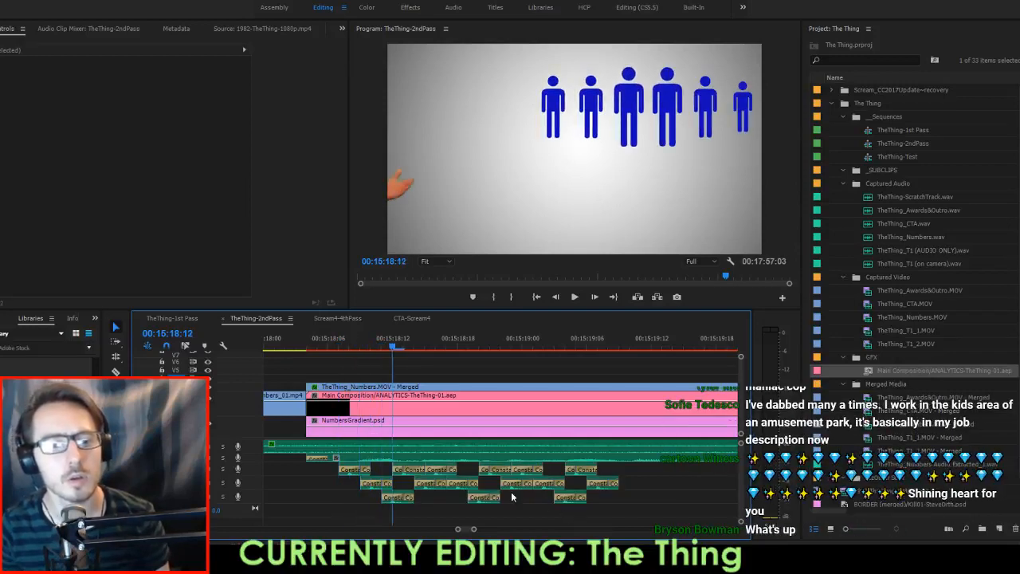
Delete the two surplus sound clips after the first icon row, start the remaining clips at 00:15:18:23, play them and save.
click(460, 486)
key(Delete)
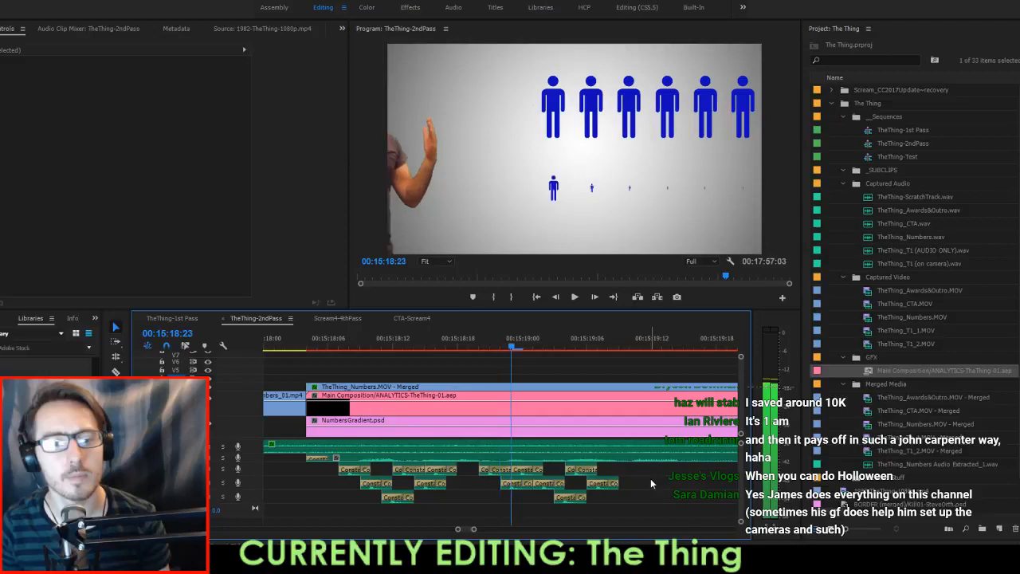
drag(658, 468, 528, 477)
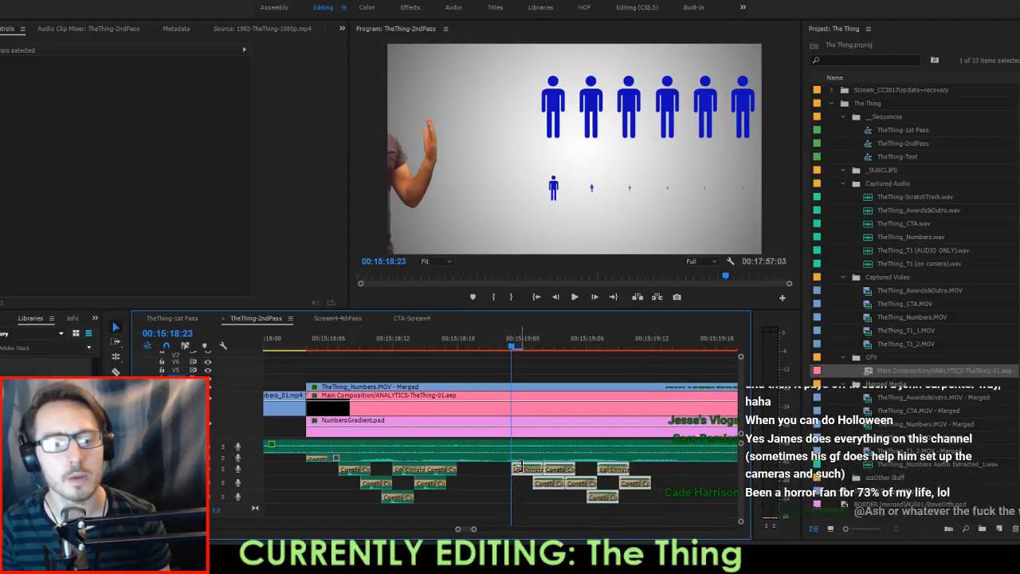
key(space)
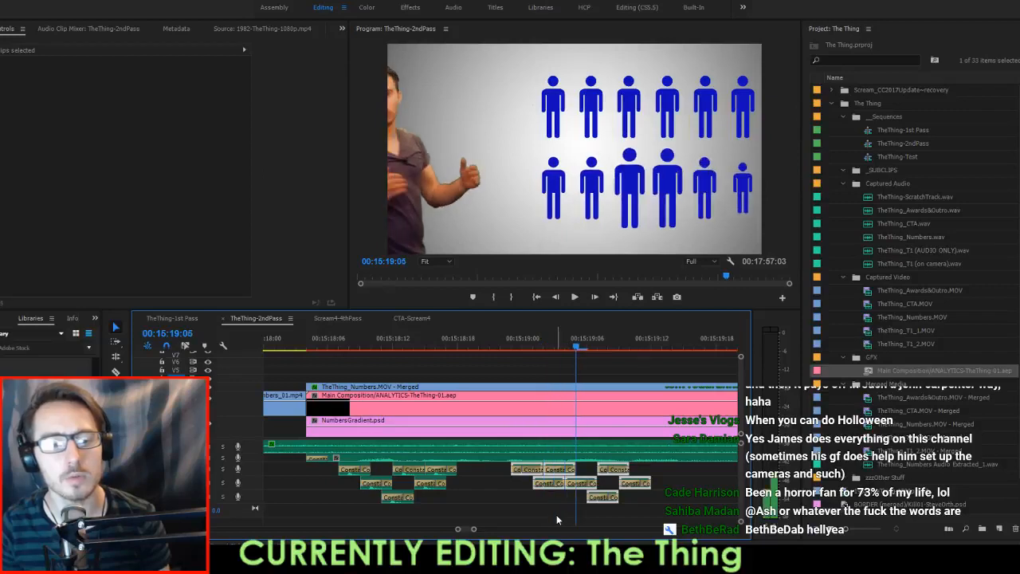
click(571, 514)
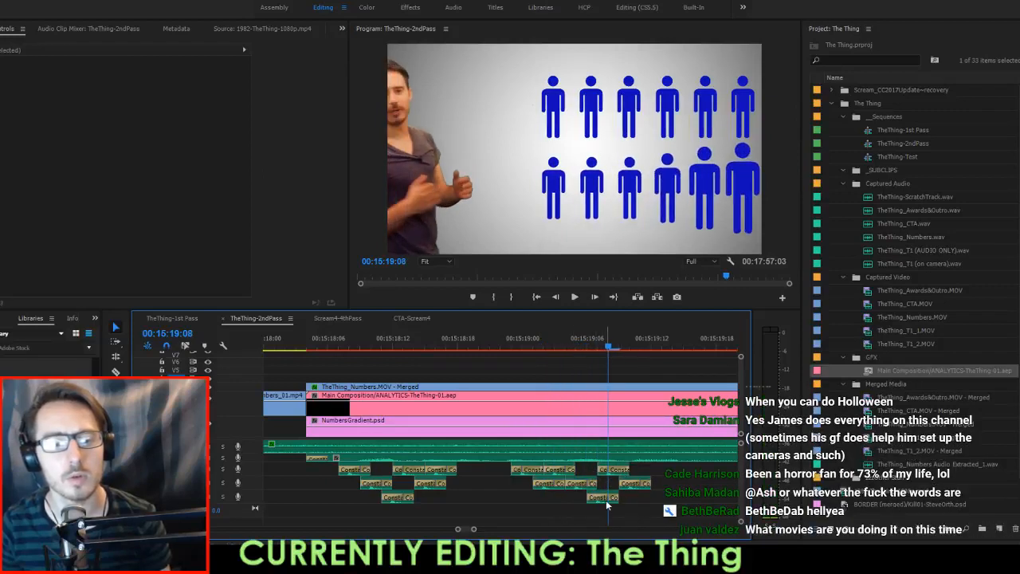
key(Delete)
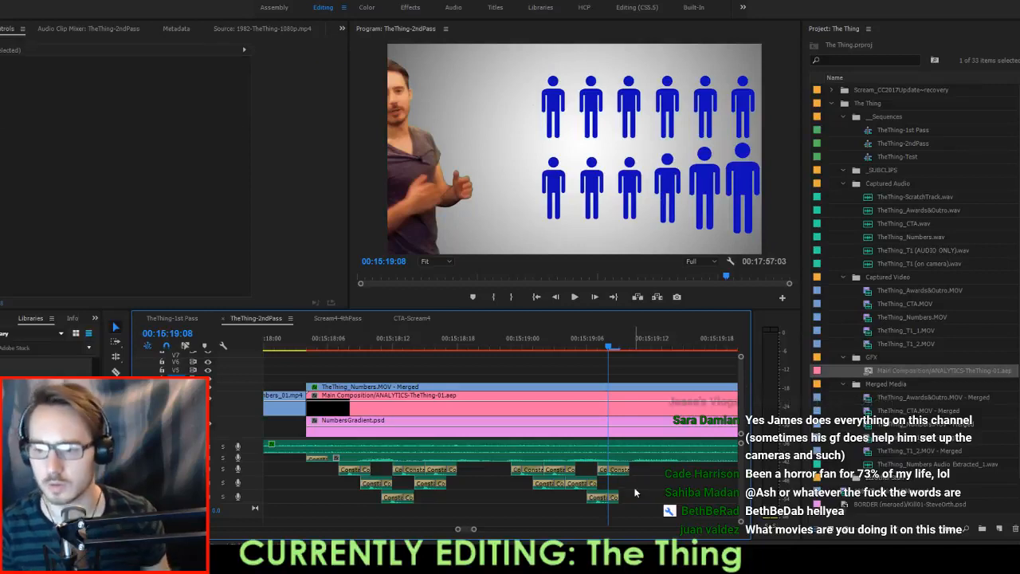
key(ctrl+s)
Replace the second group of sound clips with a duplicate of the first group starting at 00:15:18:23, and play the result.
drag(460, 511, 352, 477)
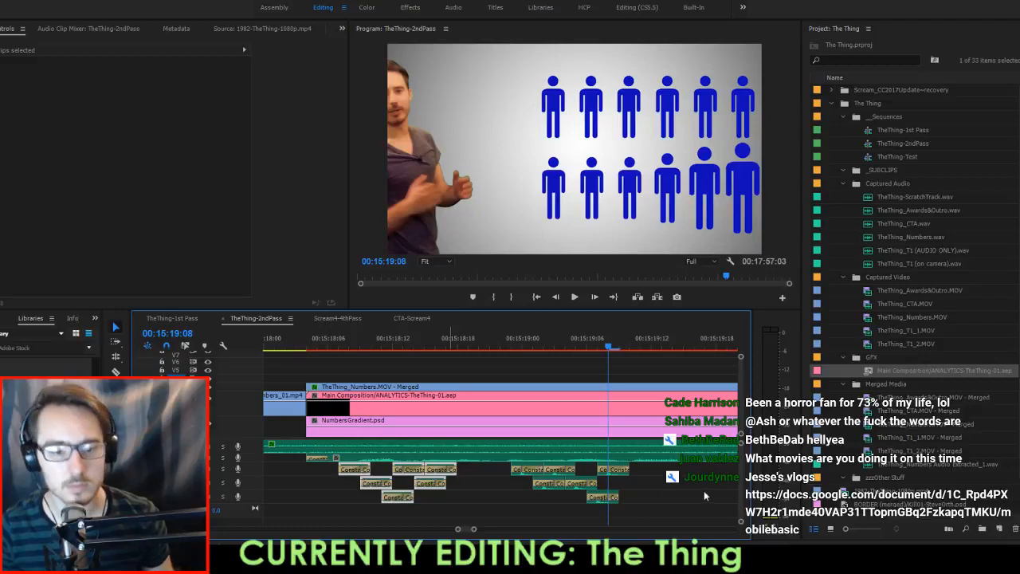
click(511, 348)
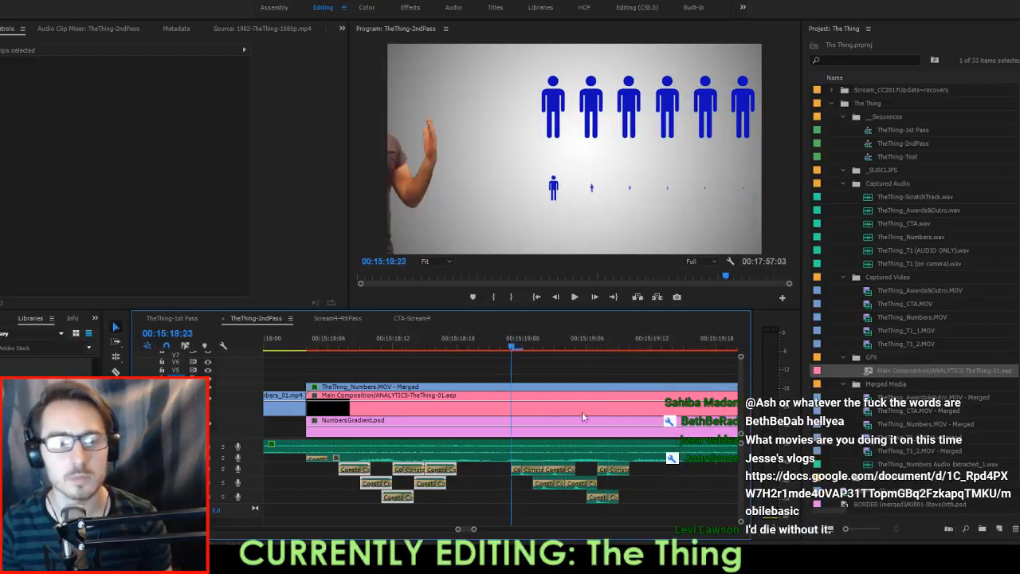
drag(619, 503, 518, 469)
key(Delete)
drag(461, 507, 529, 476)
key(space)
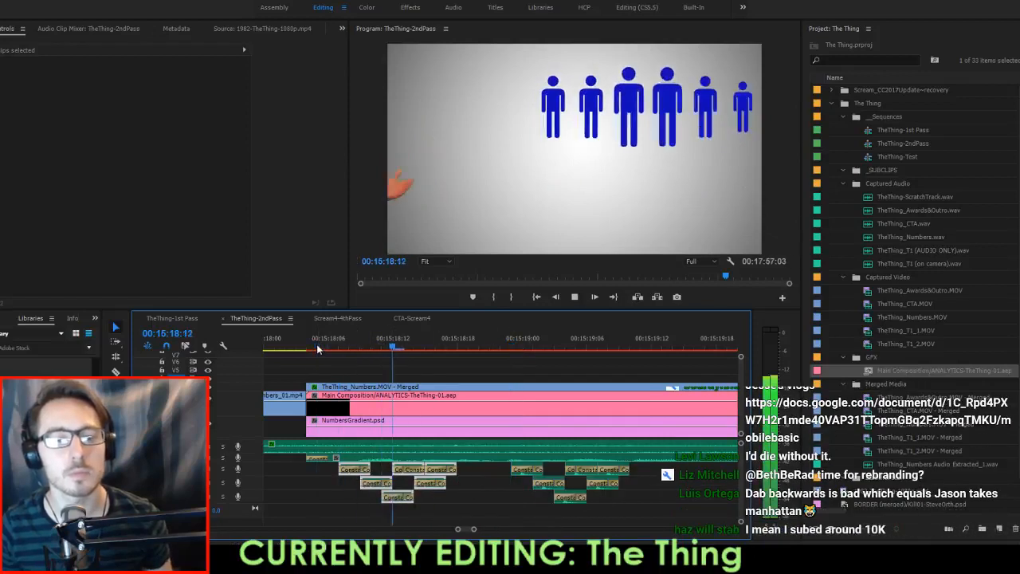
key(space)
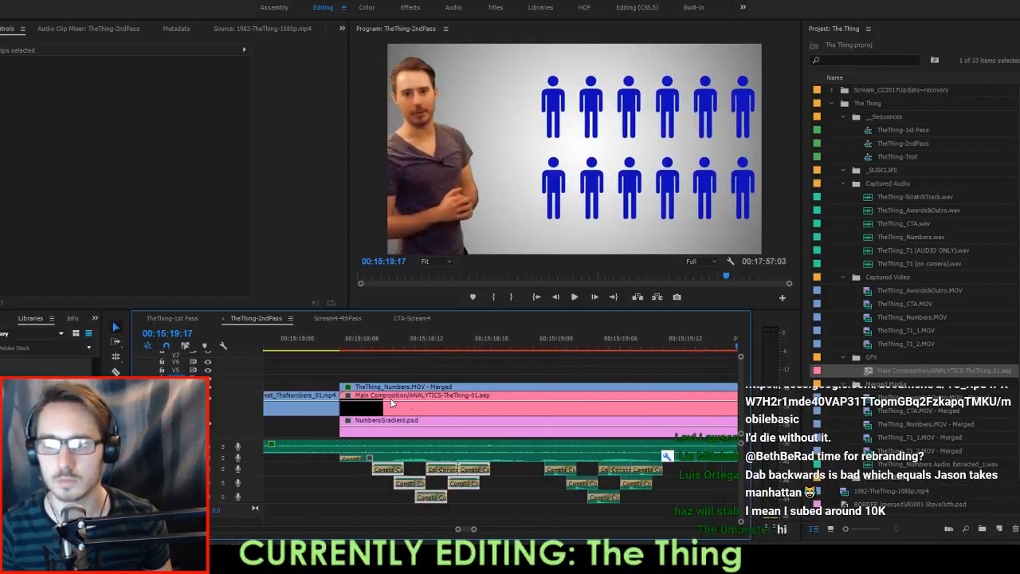
Scrub and play the person-icon animation from 00:15:18:04 to examine how the sound clips line up with both rows.
scroll(390, 352, left, 1)
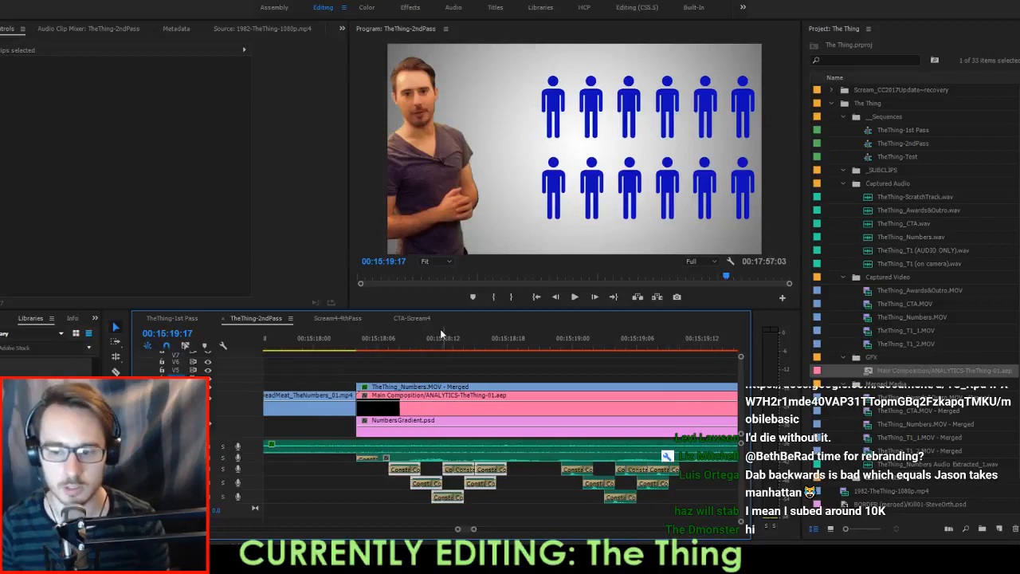
drag(397, 335, 457, 396)
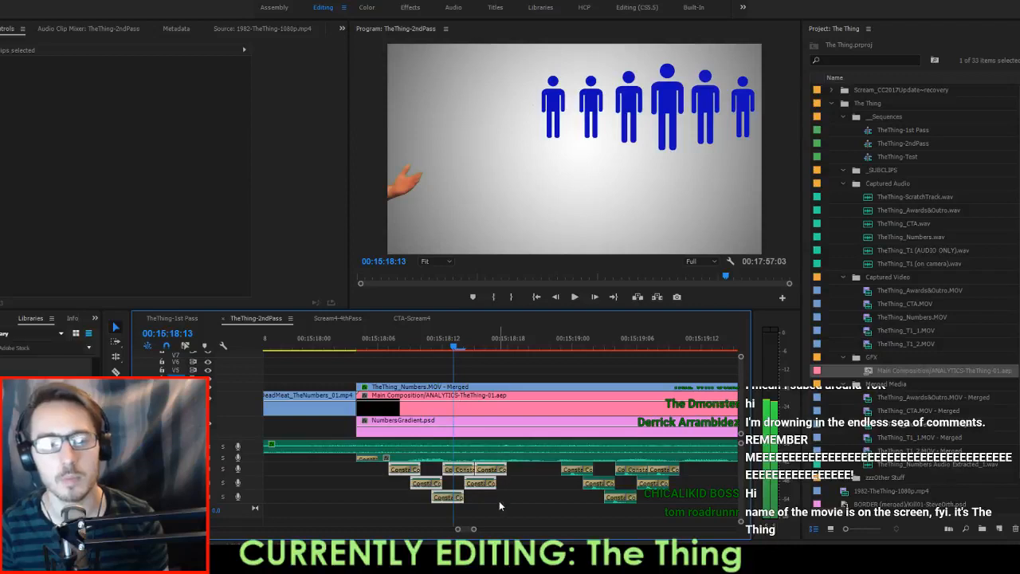
key(Right)
key(Right)
key(Right)
key(Right)
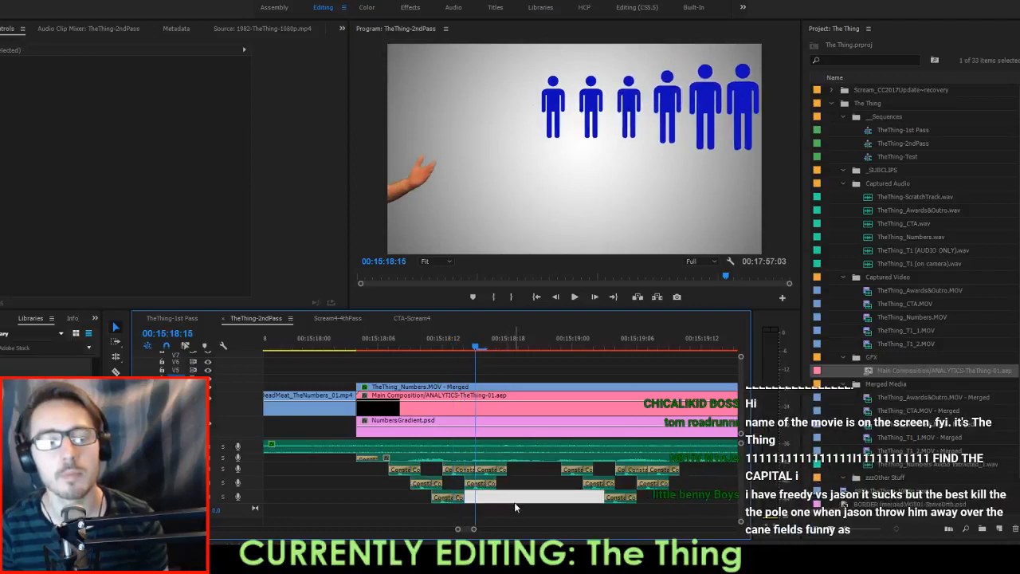
click(358, 333)
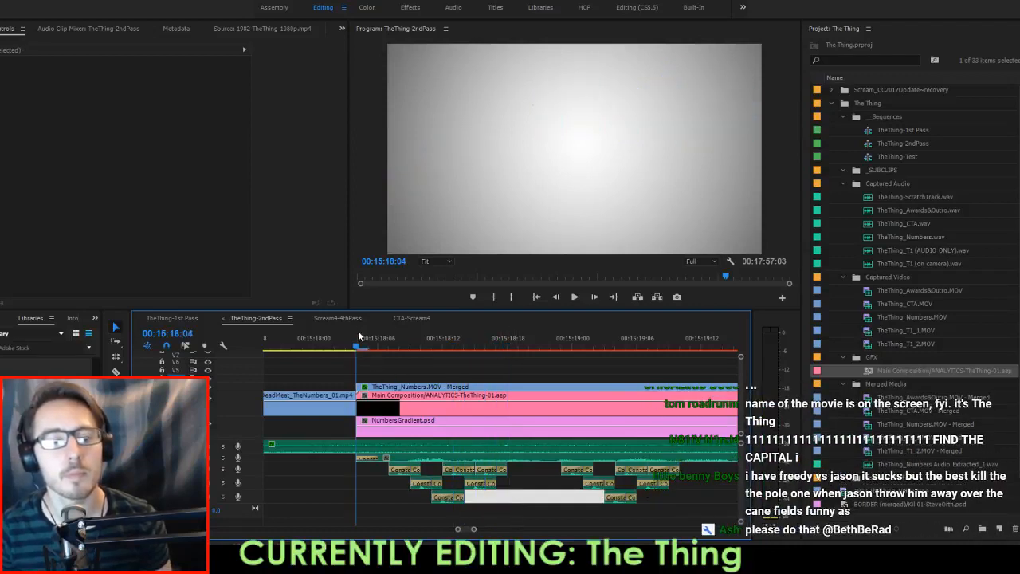
key(space)
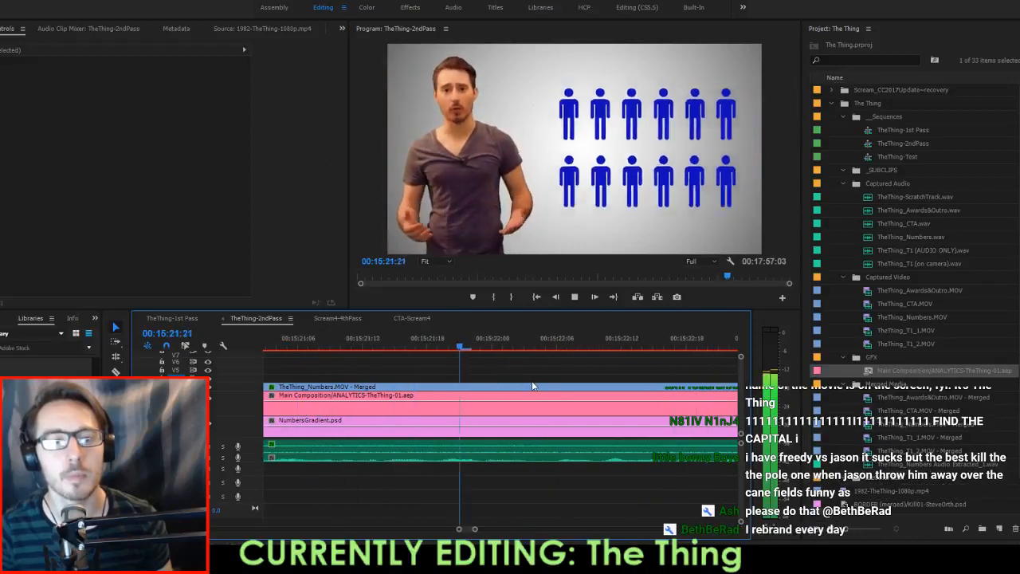
key(space)
Move the two sound clips near the end of TheThing_Numbers.MOV earlier, to around 00:15:24.
key(minus)
key(minus)
key(minus)
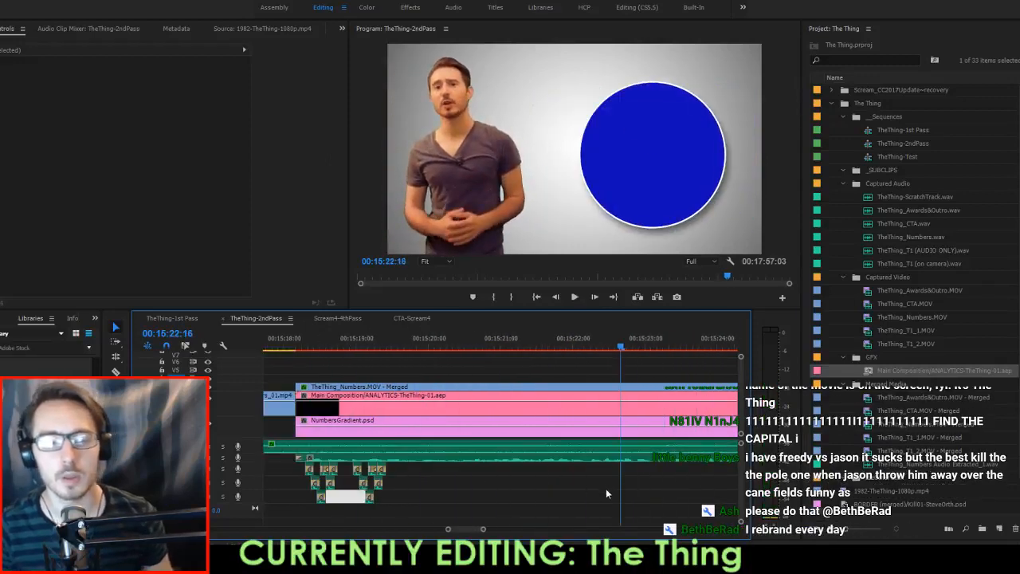
key(minus)
click(629, 474)
scroll(630, 477, down, 2)
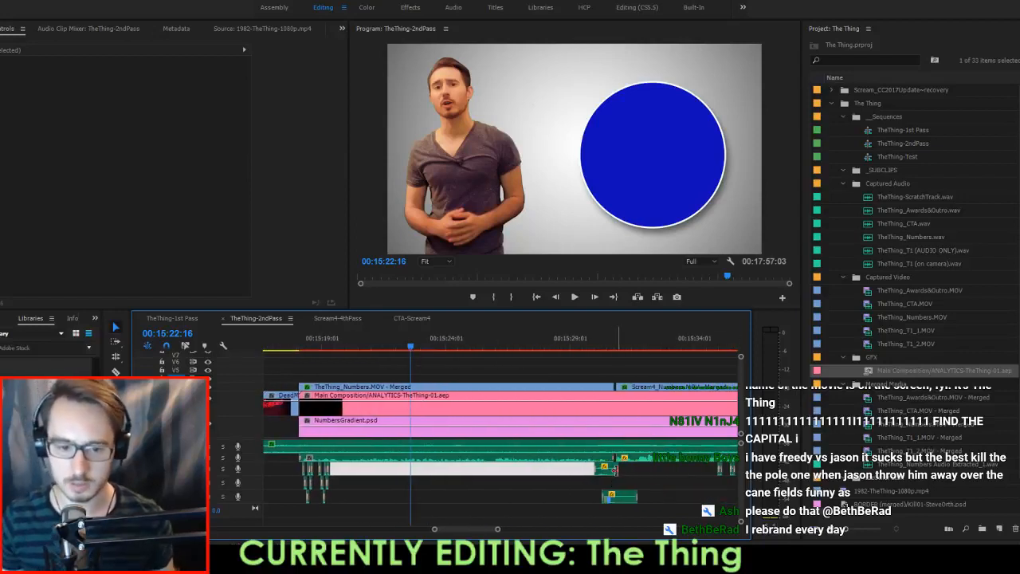
drag(647, 472, 458, 476)
Place Fast woosh.wav at about 00:15:21:21, where the person icons change to the pie chart, and play the transition.
click(379, 351)
mouse_move(380, 351)
mouse_down()
mouse_move(368, 350)
mouse_move(392, 352)
mouse_up()
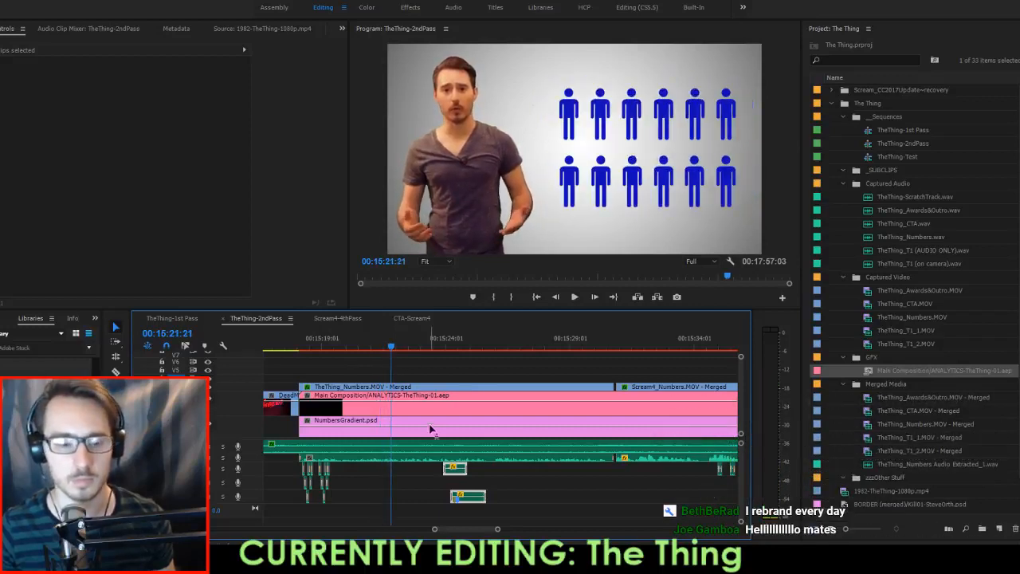
drag(461, 470, 407, 477)
key(space)
key(space)
scroll(390, 368, up, 2)
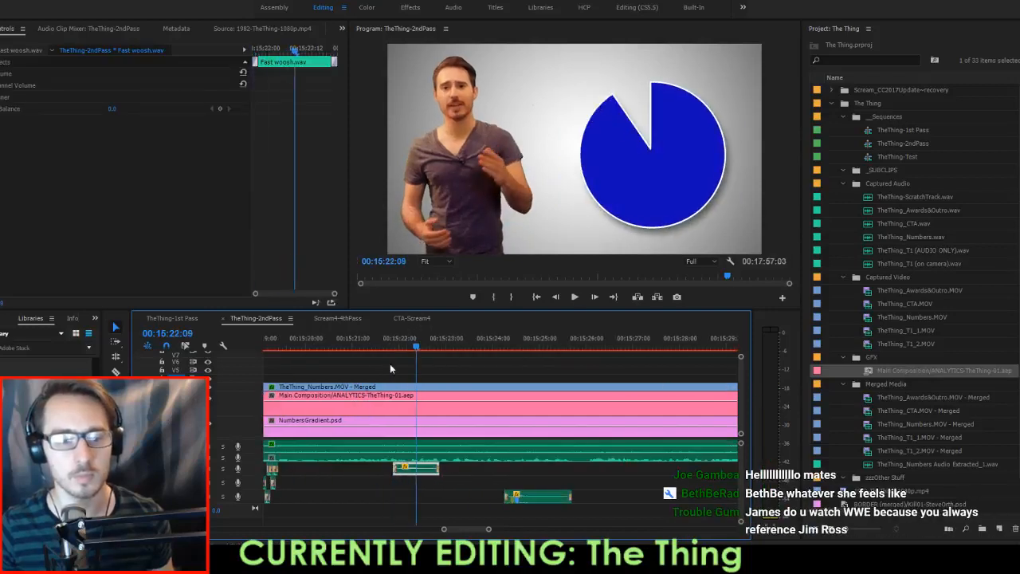
Nudge Fast woosh.wav about four frames earlier to match the start of the icons' exit, and replay the transition.
drag(354, 344, 391, 363)
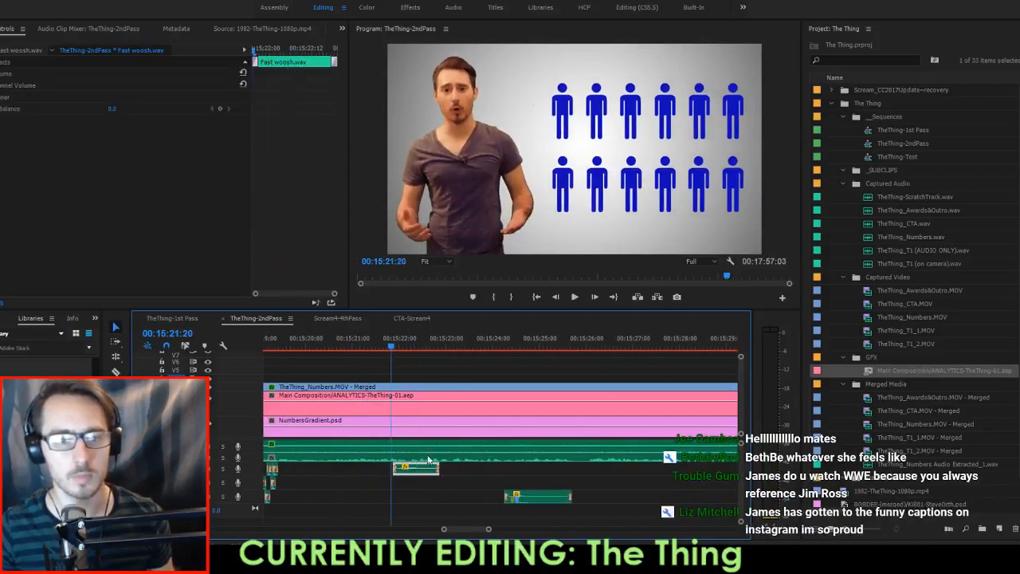
key(Left)
key(Left)
key(Left)
key(Left)
drag(422, 475, 411, 473)
key(space)
key(space)
mouse_move(366, 346)
mouse_down()
mouse_move(410, 361)
mouse_move(378, 361)
mouse_up()
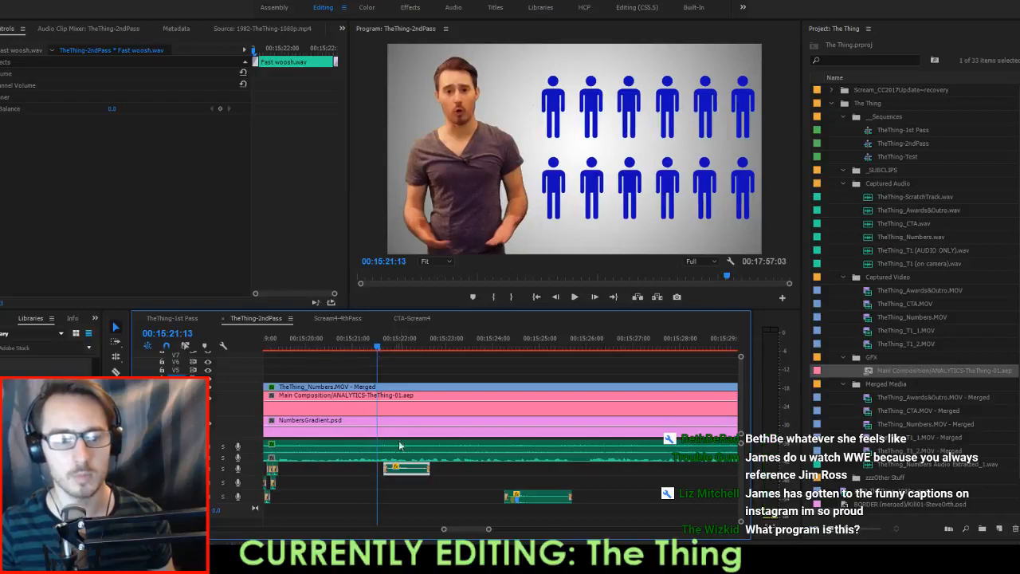
Shift Fast woosh.wav to start at about 00:15:21:15 and replay the transition from person icons to pie chart.
key(space)
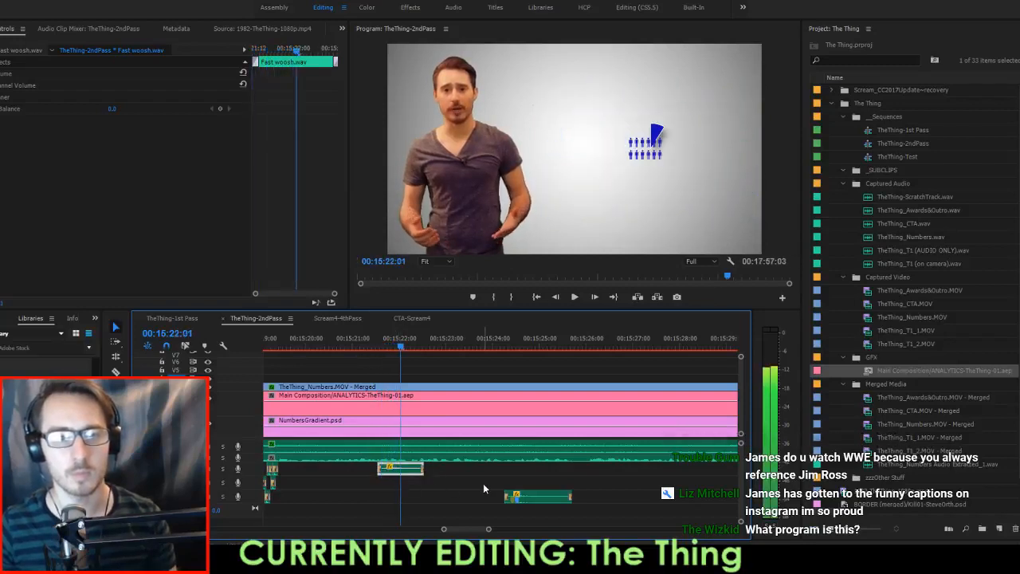
key(Up)
key(Right)
key(space)
drag(397, 476, 400, 477)
key(space)
key(Up)
key(space)
key(space)
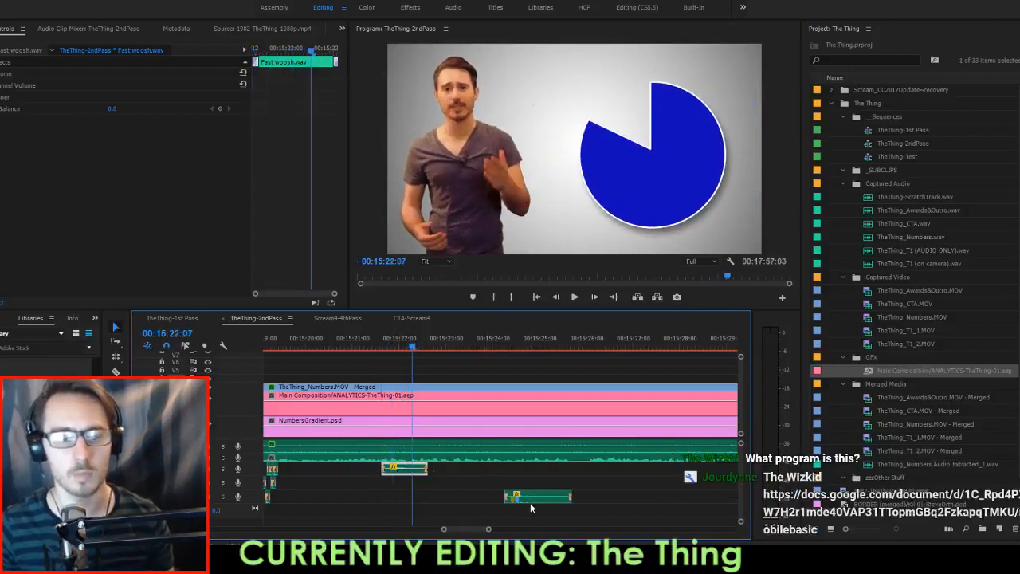
Move 9.WOOSHES AIRY.wav earlier to 00:15:22:06, while the pie chart is filling, and replay from the start of the transition.
drag(530, 499, 440, 504)
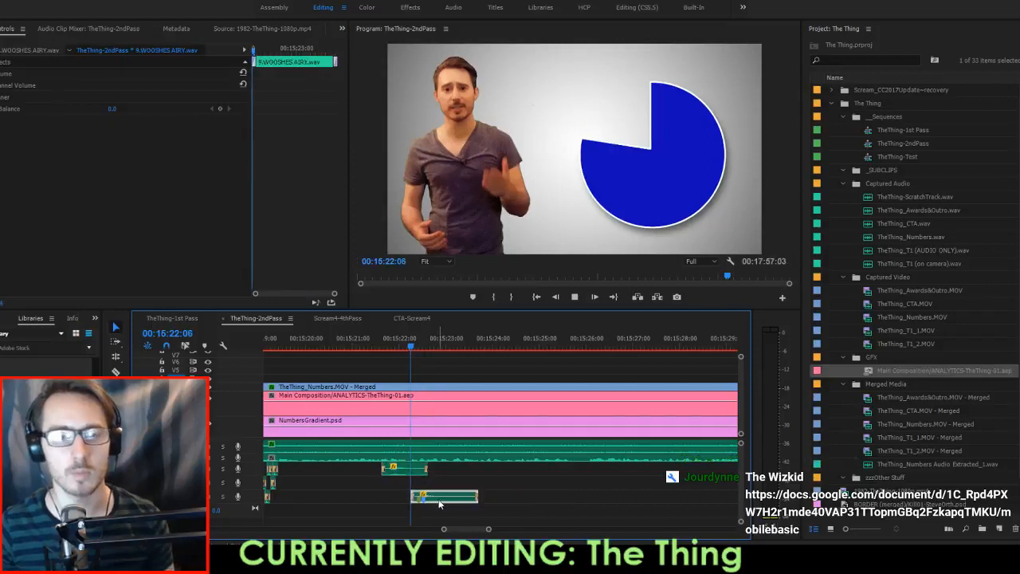
key(space)
key(Left)
key(Left)
key(Up)
key(Left)
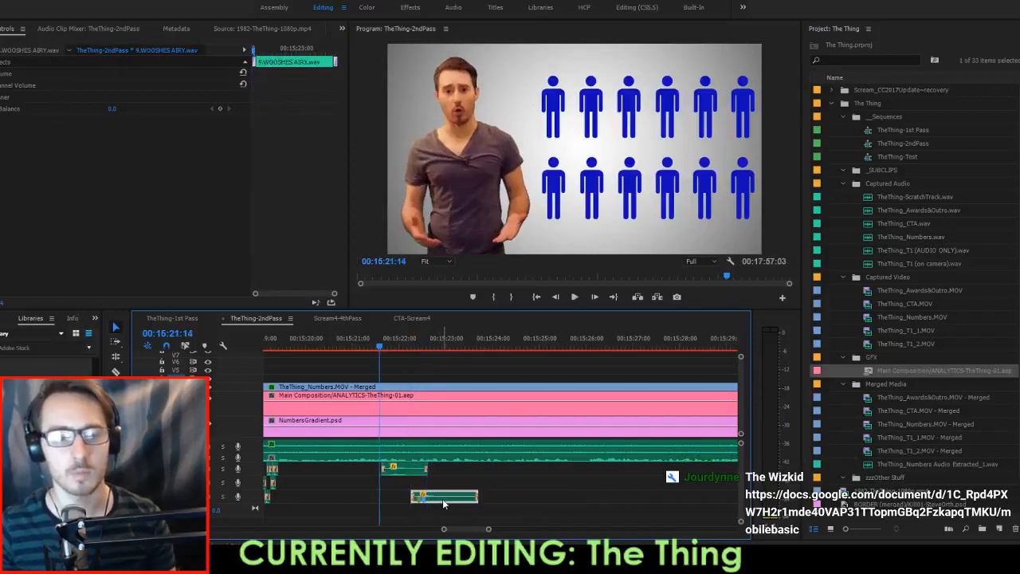
key(Right)
key(Down)
key(space)
Move 9.WOOSHES AIRY.wav to 00:15:22:01, where the pie chart first appears over the shrunken icons, and play it.
key(Left)
key(Left)
key(Left)
key(Left)
key(Left)
key(Left)
key(Left)
key(Left)
key(Left)
key(Left)
key(Left)
key(Left)
key(Left)
key(Left)
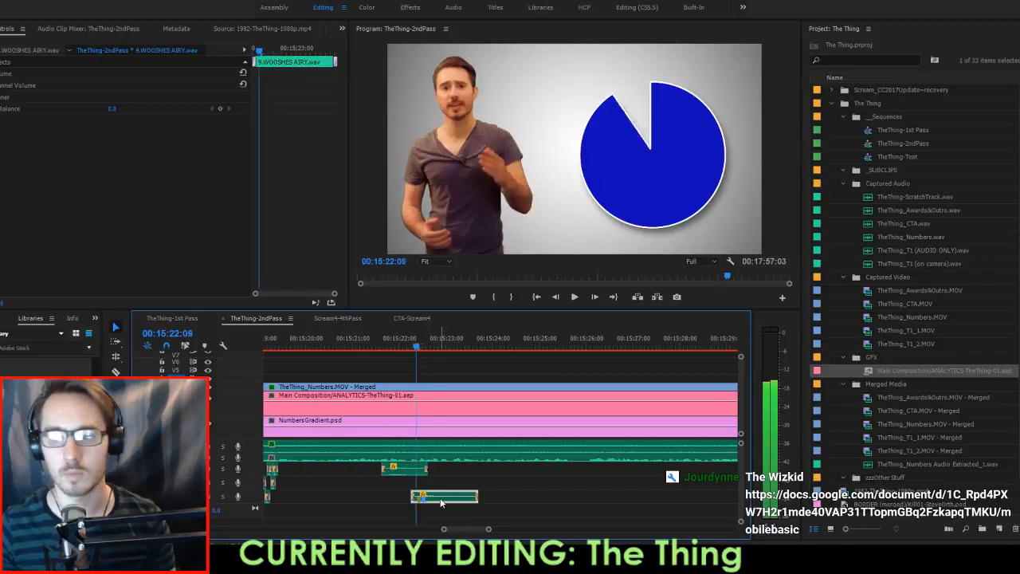
drag(442, 500, 434, 503)
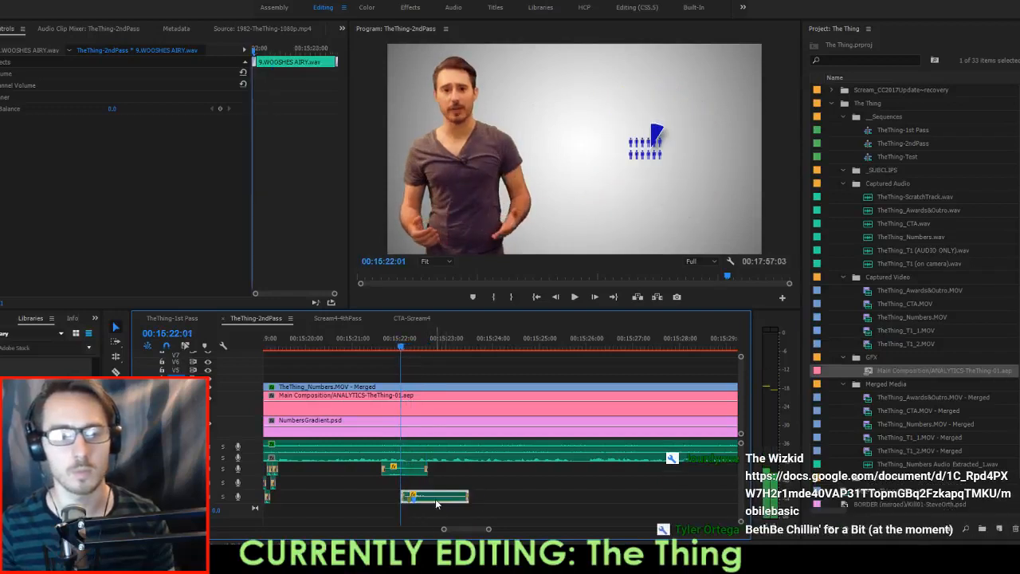
key(space)
key(space)
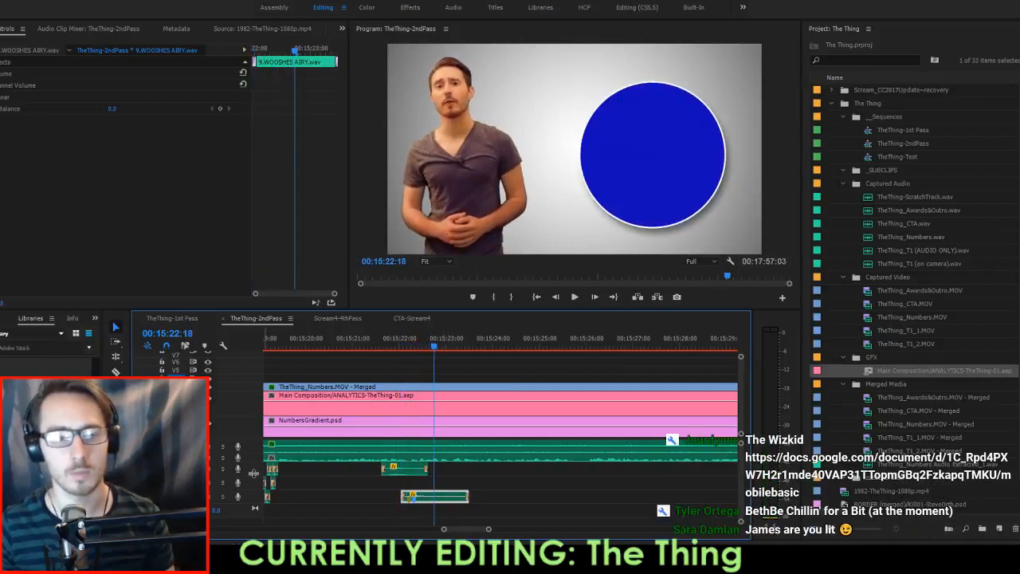
Move 9.WOOSHES AIRY.wav up one audio track, directly beneath Fast woosh.wav, and replay the pie chart's entrance.
drag(436, 499, 436, 492)
key(Up)
key(Up)
key(space)
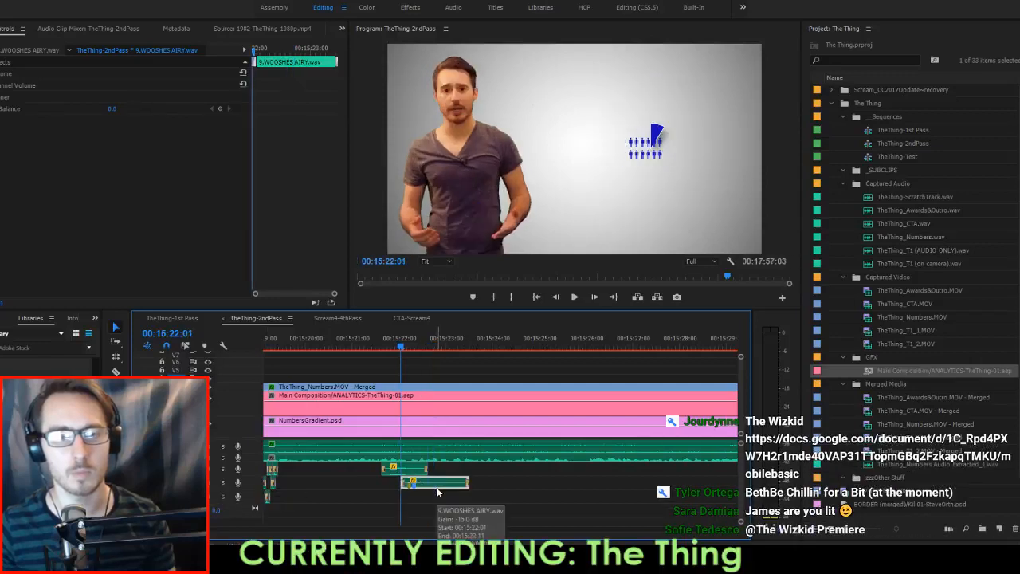
key(Right)
key(Right)
key(Right)
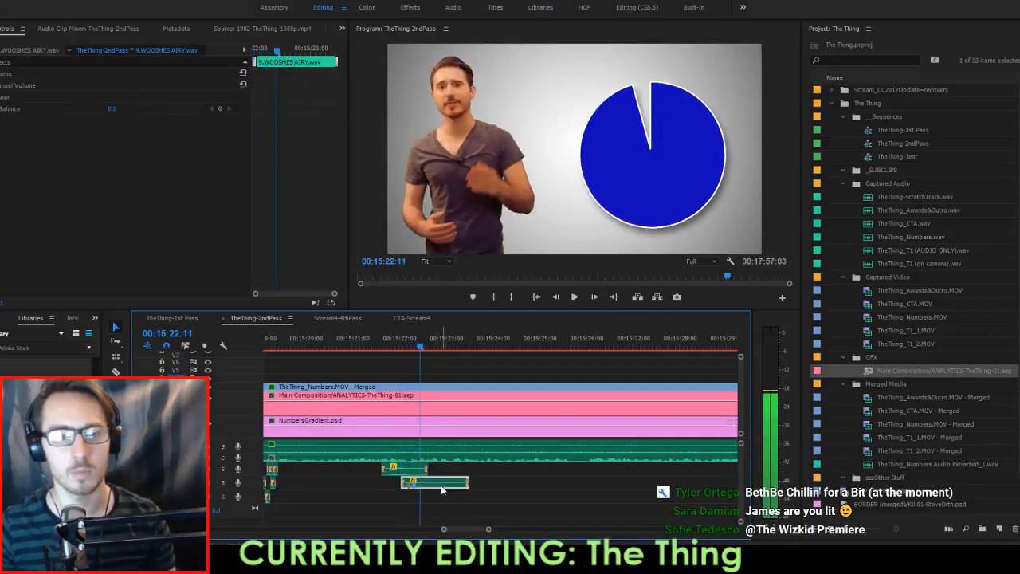
Shift 9.WOOSHES AIRY.wav three frames earlier to 00:15:21:22, replay the pie chart's entrance and save the project.
key(Left)
key(Left)
key(Left)
key(Left)
key(Left)
key(Left)
key(Left)
key(Left)
key(Left)
key(Left)
key(Left)
key(Left)
key(Left)
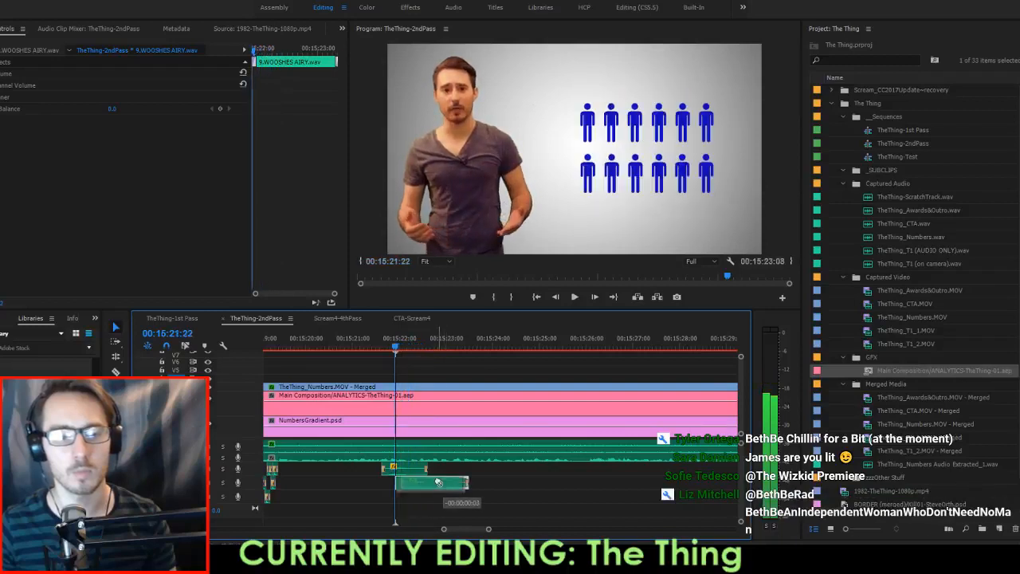
key(space)
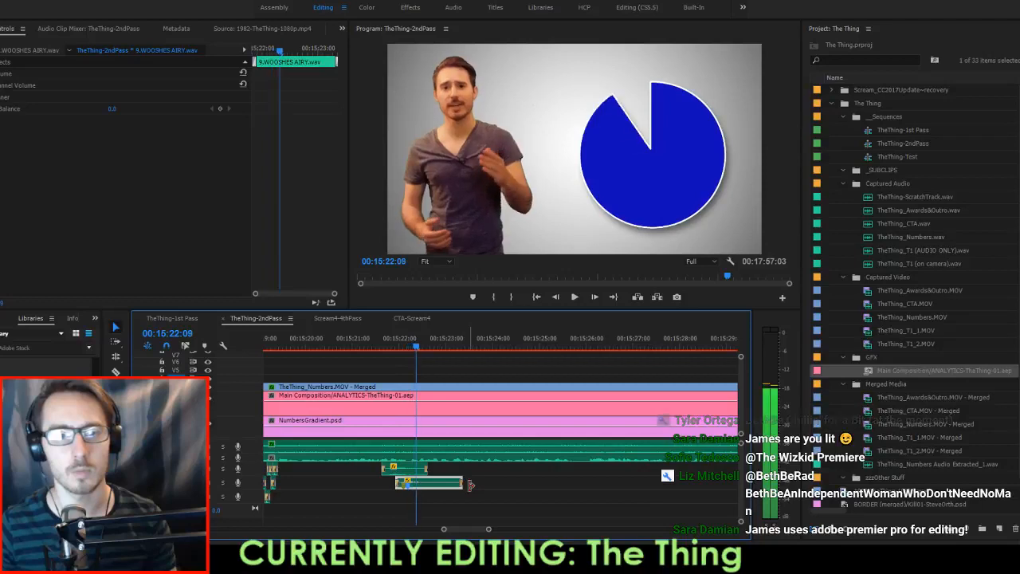
key(space)
key(ctrl+s)
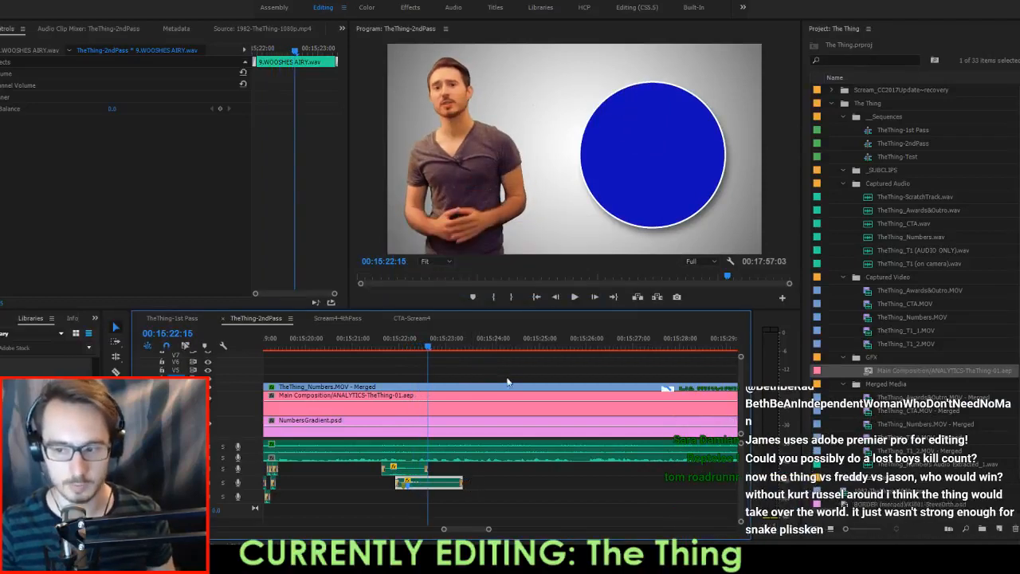
Move the first ES_Sword Swing Whoosh clip from around 00:15:35 to 00:15:26:05, where the 12 circle slides out, and play it.
key(space)
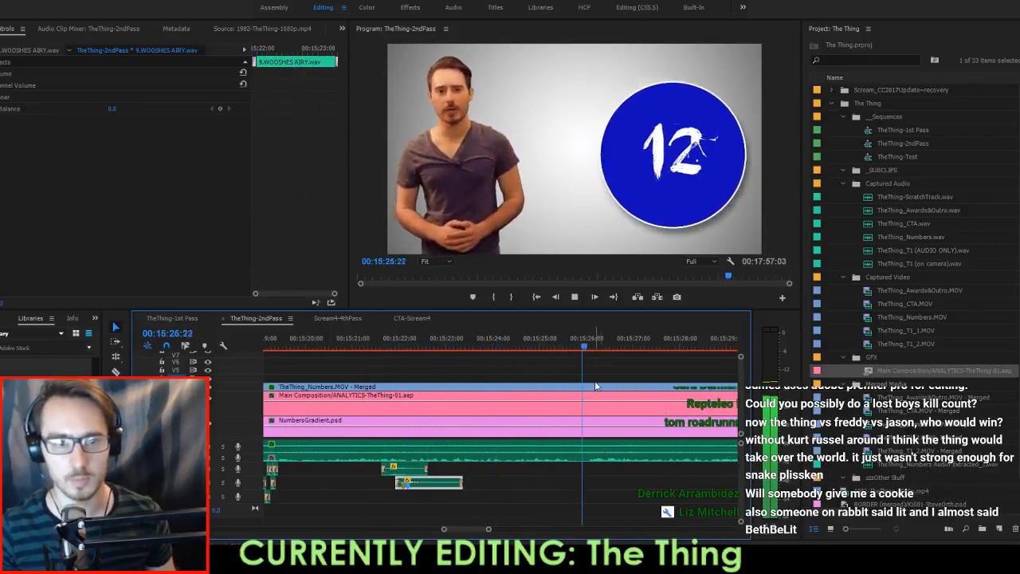
key(space)
scroll(648, 461, down, 3)
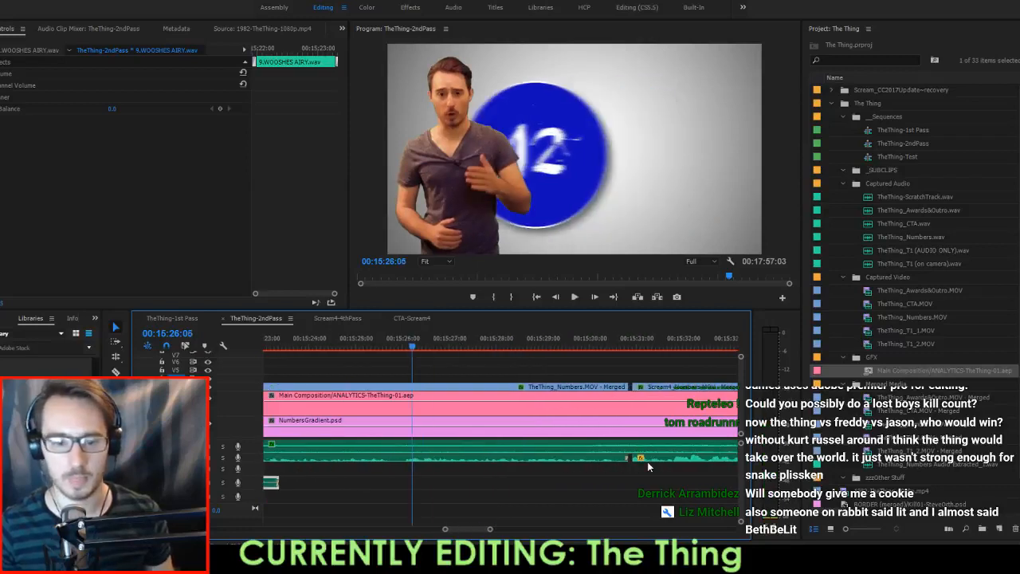
alt+scroll(648, 464, down, 3)
click(660, 483)
click(661, 483)
scroll(637, 477, down, 2)
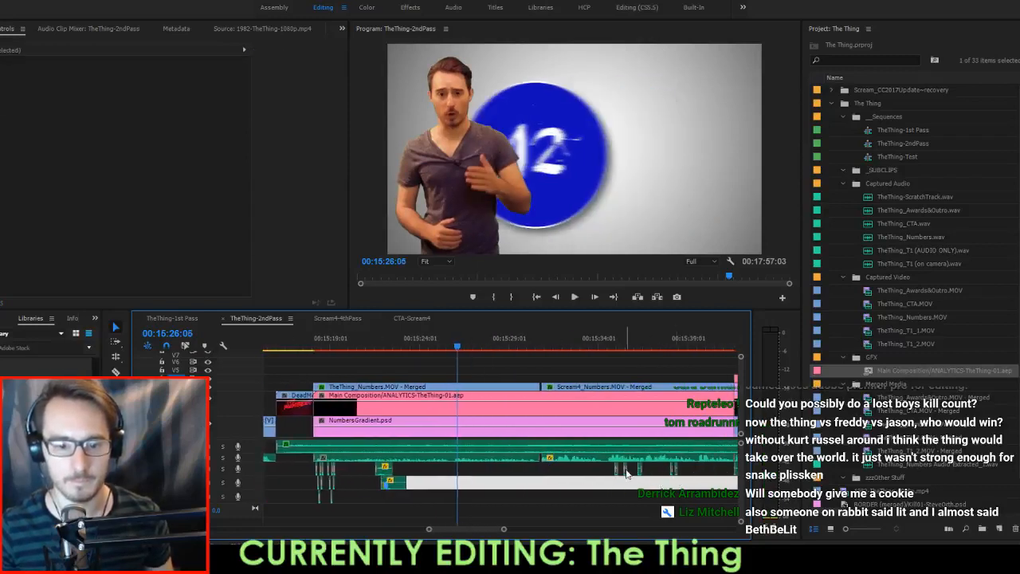
click(460, 470)
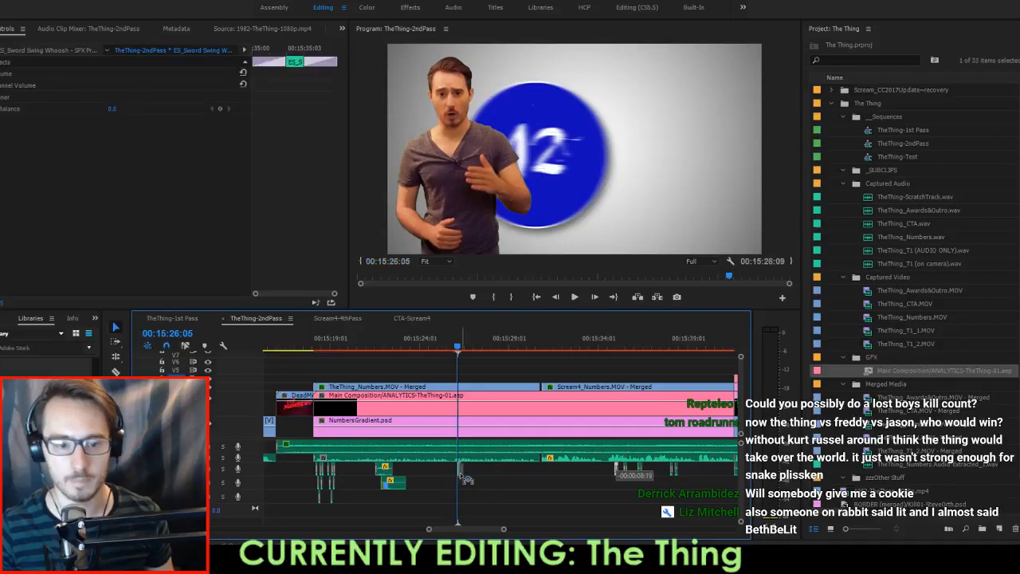
key(space)
drag(434, 348, 444, 348)
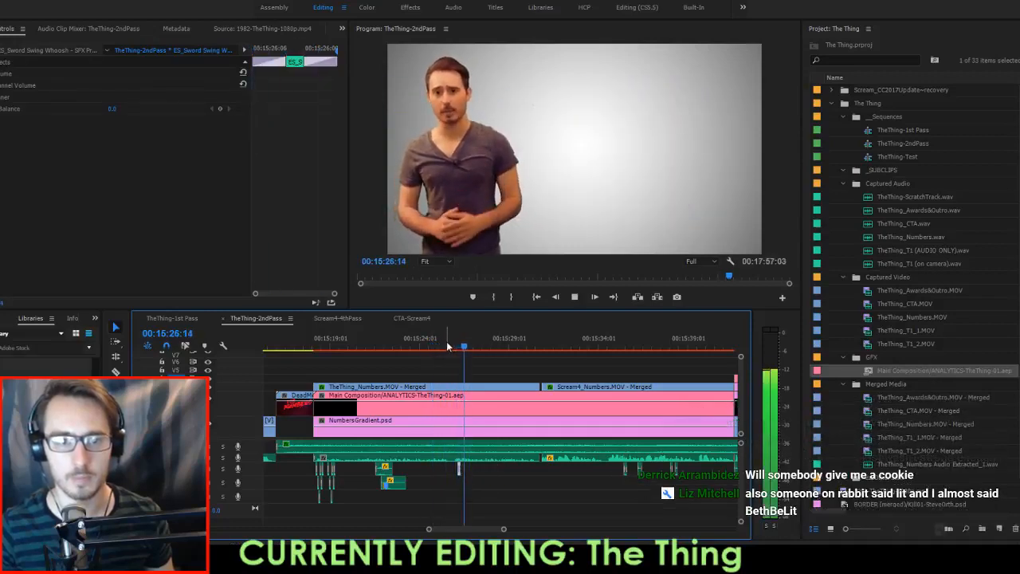
key(space)
Nudge the ES_Sword Swing Whoosh clip about three frames earlier to match the start of the 12 circle's exit, and replay it.
scroll(445, 481, up, 3)
scroll(446, 480, up, 2)
click(490, 349)
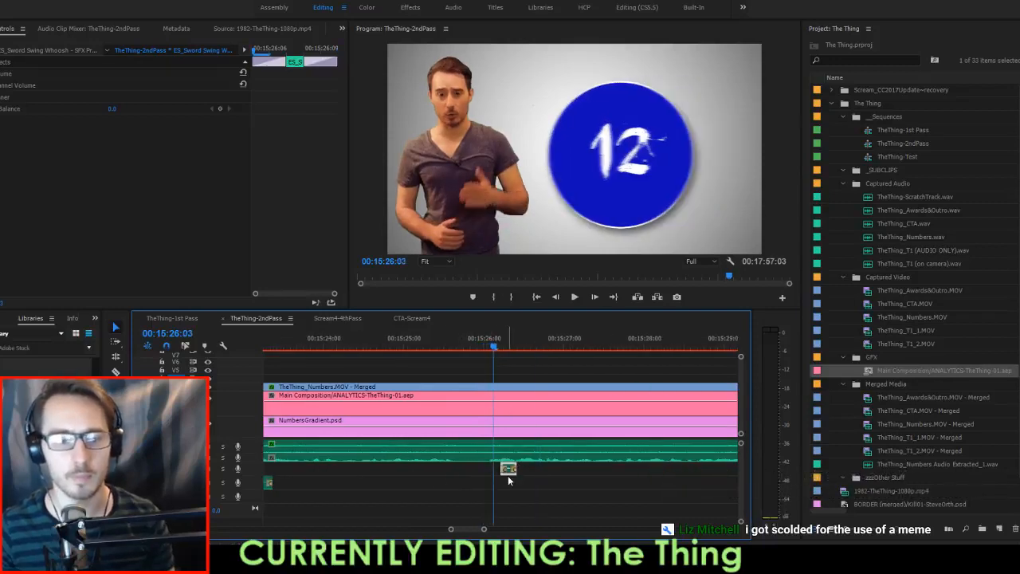
drag(502, 475, 499, 473)
key(space)
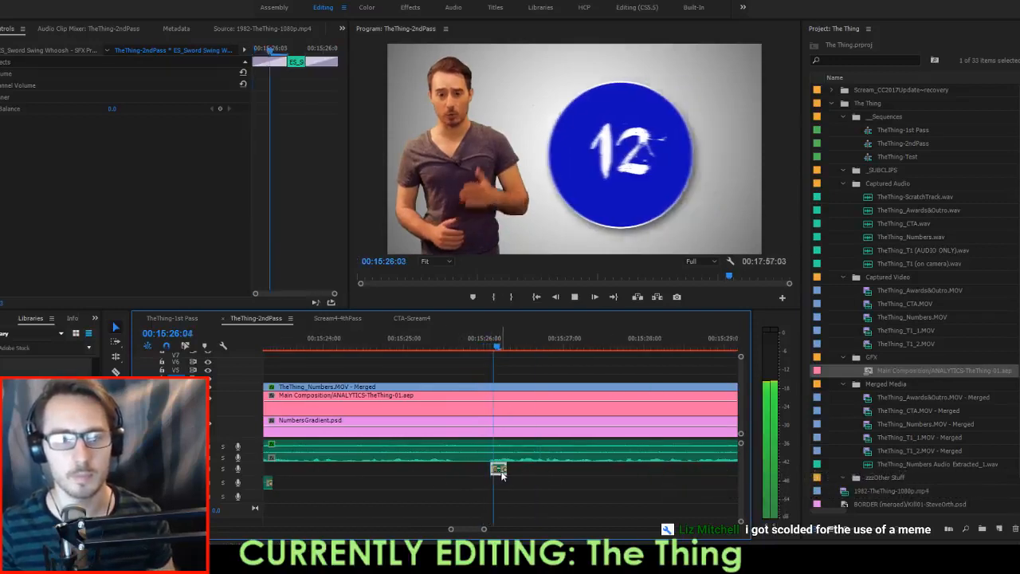
key(space)
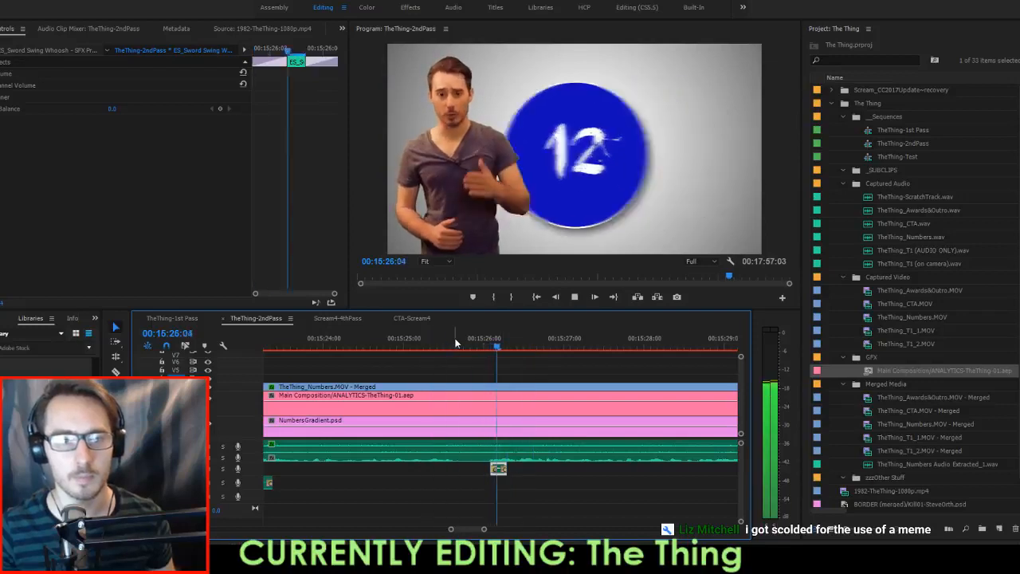
Step through the 12 circle's exit from 00:15:26:03 and play on to the 108 MINUTES text.
click(487, 339)
drag(490, 338, 496, 349)
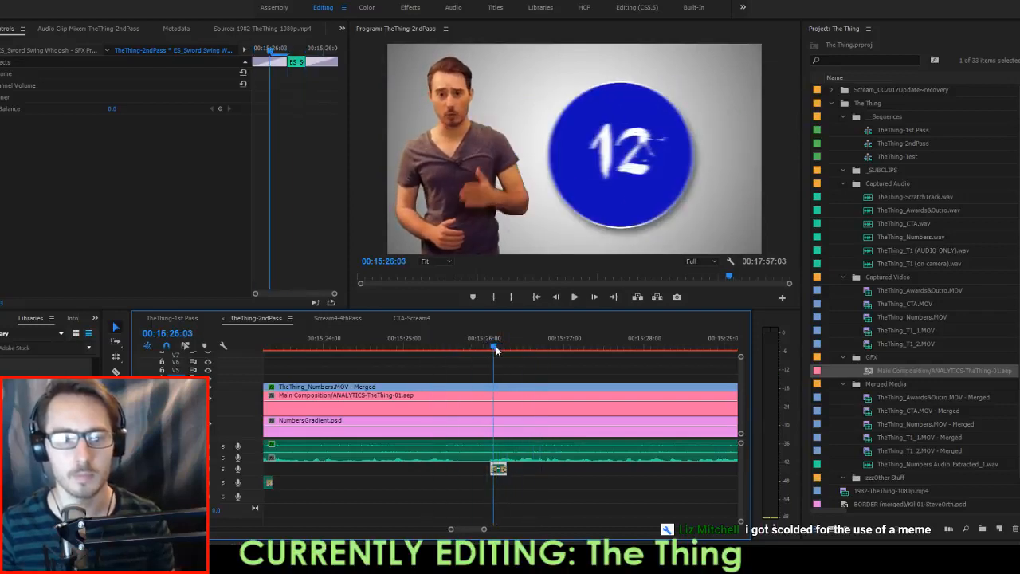
key(Right)
key(Right)
key(Right)
key(Right)
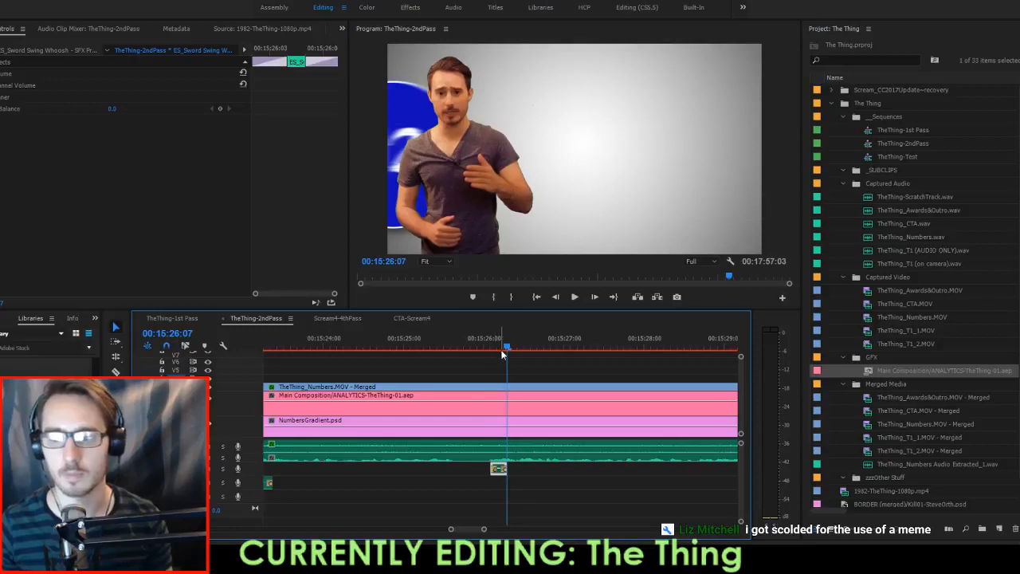
key(space)
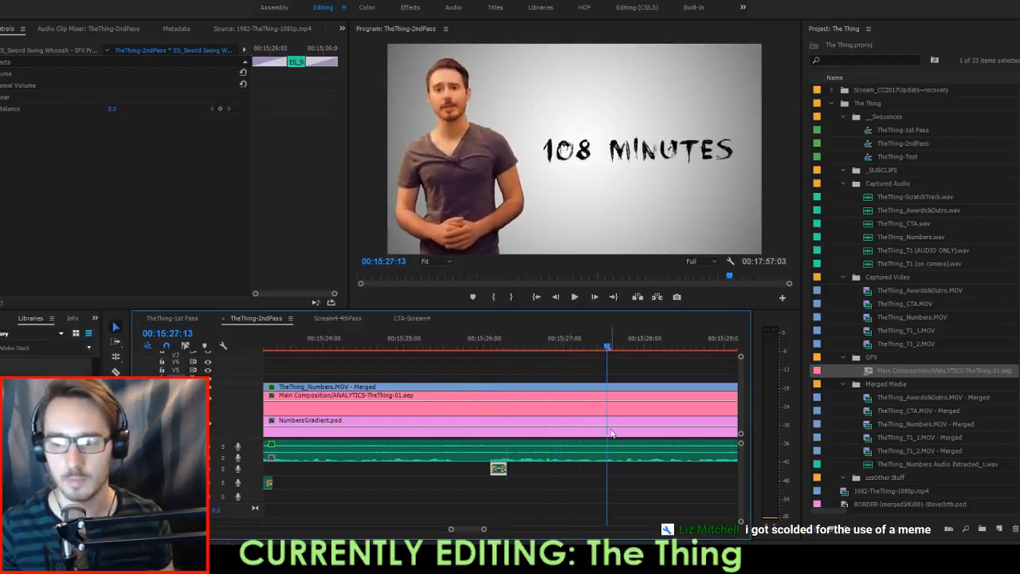
Bring the next ES_Sword Swing Whoosh clip from around 00:15:35 back to 00:15:27:13, near the 108 MINUTES text.
scroll(627, 442, down, 4)
scroll(622, 447, down, 4)
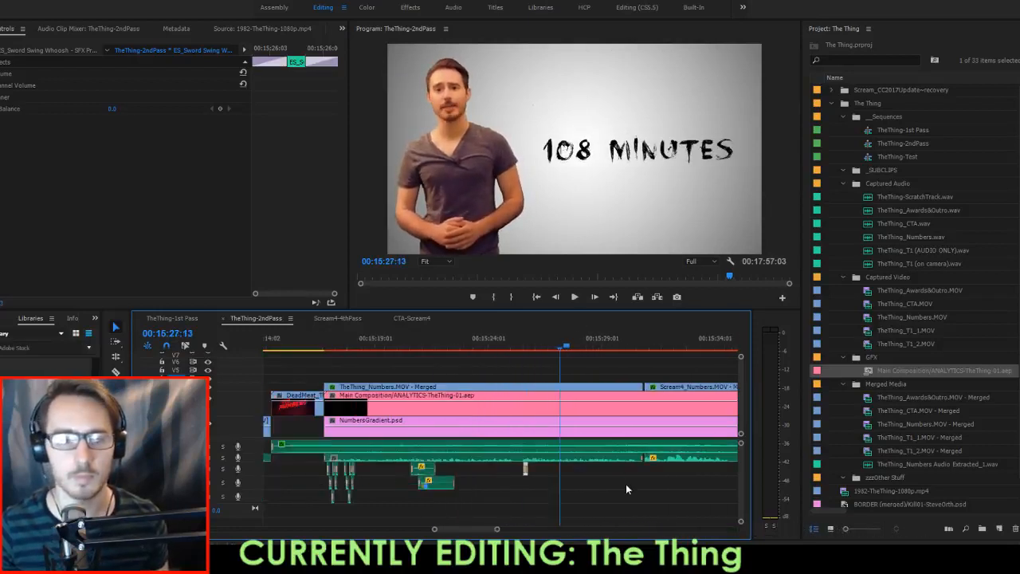
click(625, 484)
scroll(626, 484, down, 1)
click(669, 473)
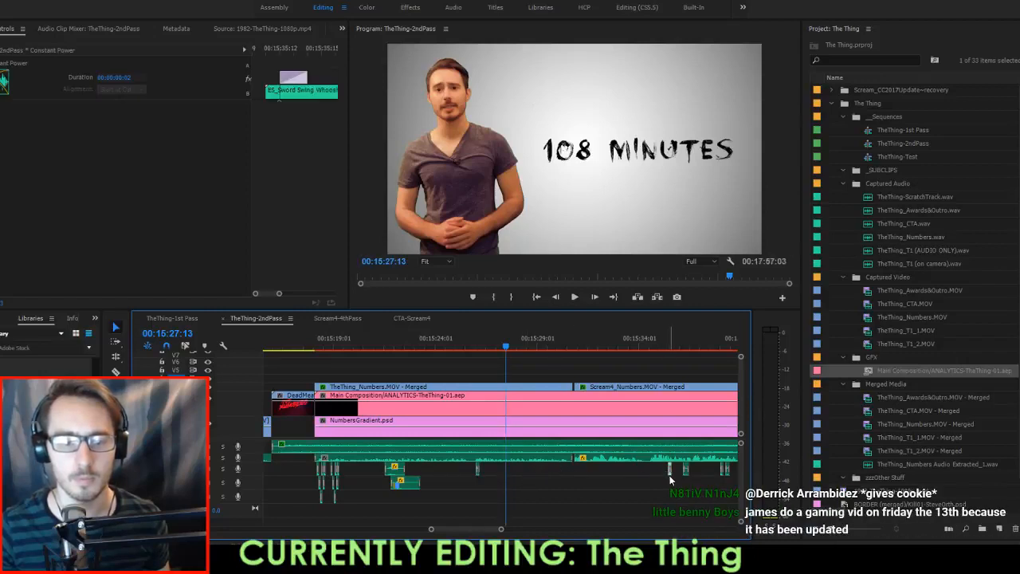
click(513, 483)
scroll(496, 473, up, 4)
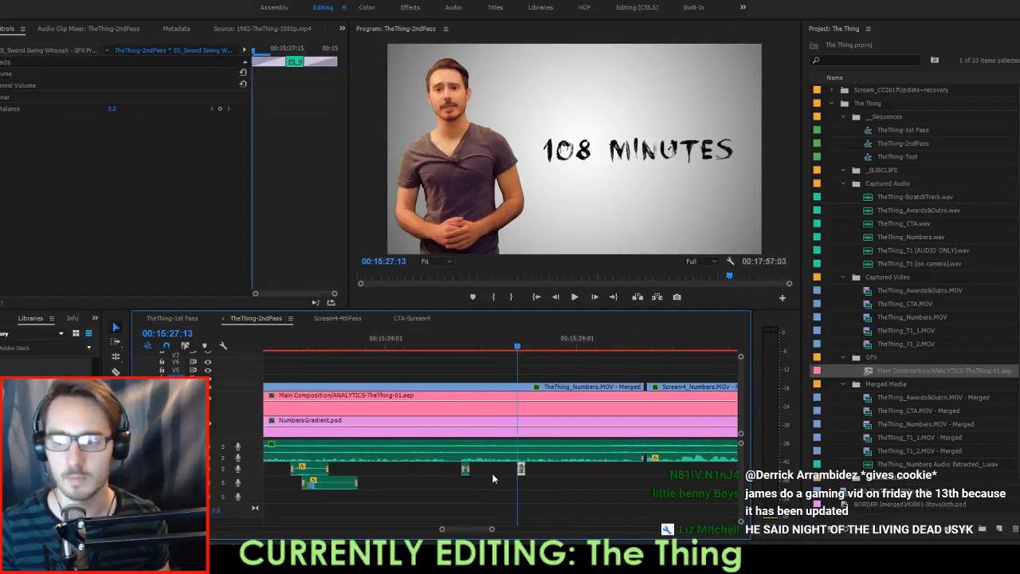
Move that ES_Sword Swing Whoosh clip to 00:15:27:00, where the 108 MINUTES text drops in, saving the project and playing the result.
click(464, 346)
drag(465, 345, 510, 362)
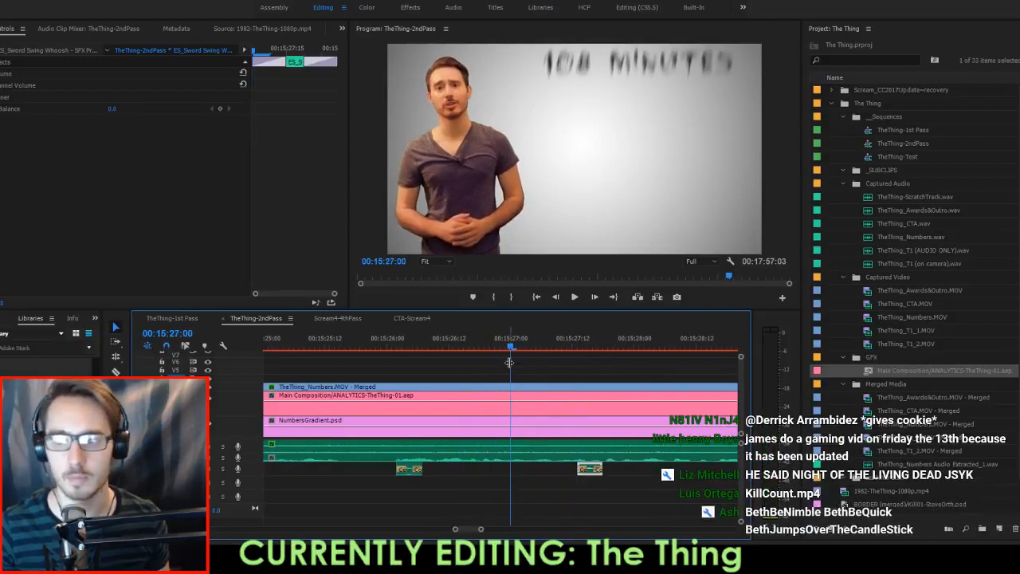
key(ctrl+s)
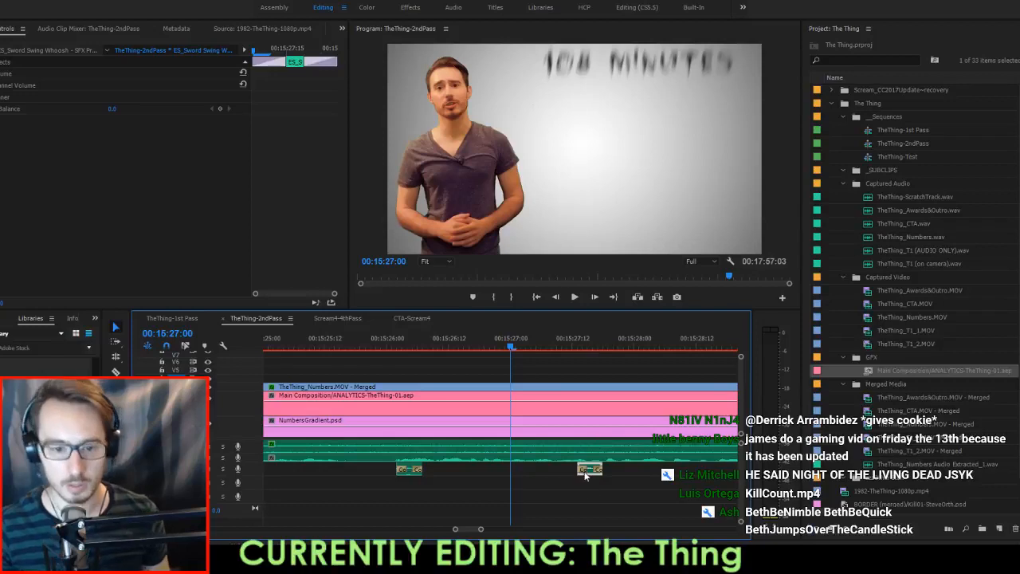
drag(531, 478, 526, 477)
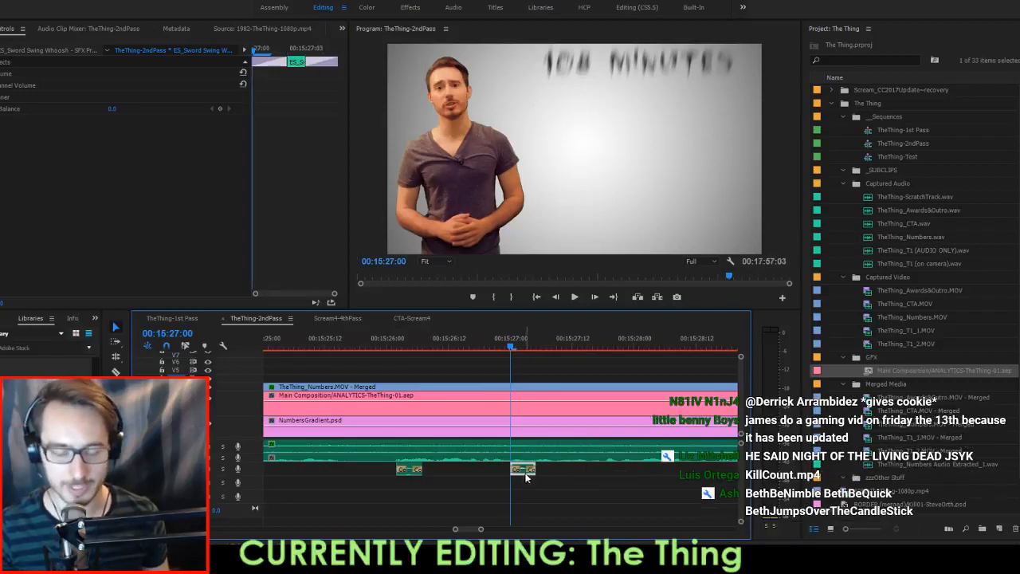
click(590, 485)
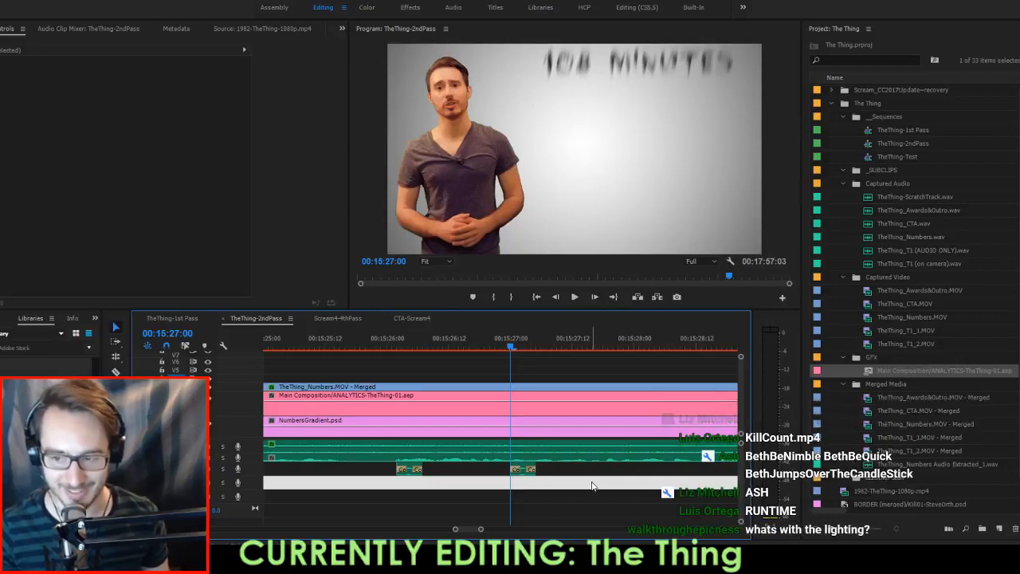
key(space)
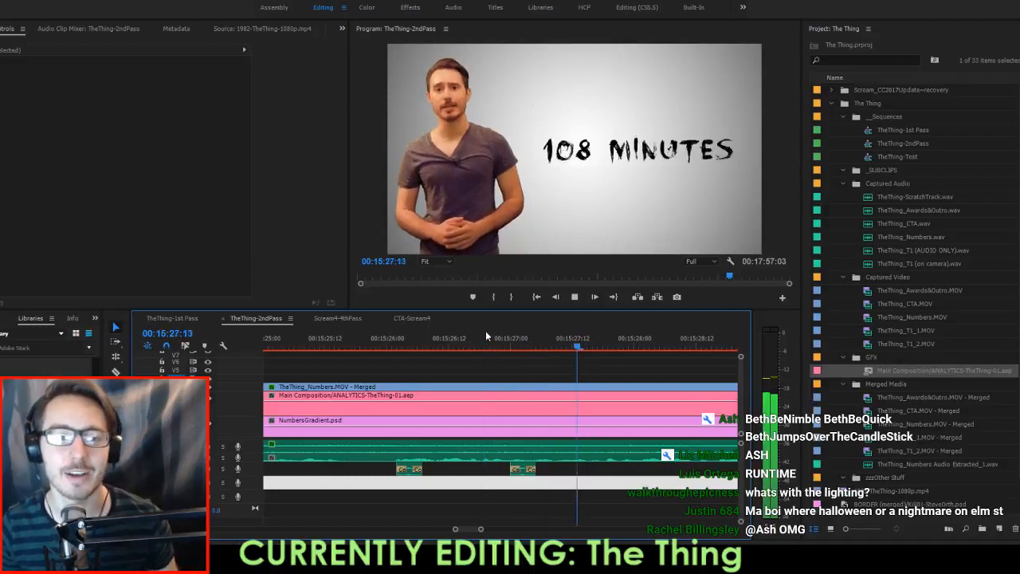
Move Swish 1.aiff to 00:15:27:19, where the line between 108 MINUTES and 12 KILLS starts to draw, and play it.
scroll(590, 431, down, 3)
drag(463, 343, 476, 347)
scroll(598, 478, down, 4)
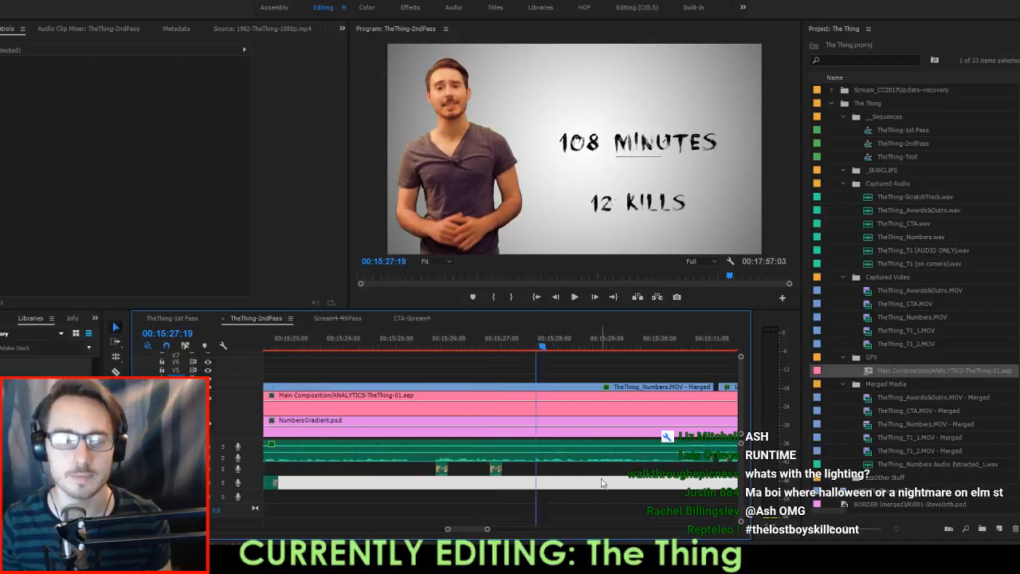
scroll(621, 491, down, 5)
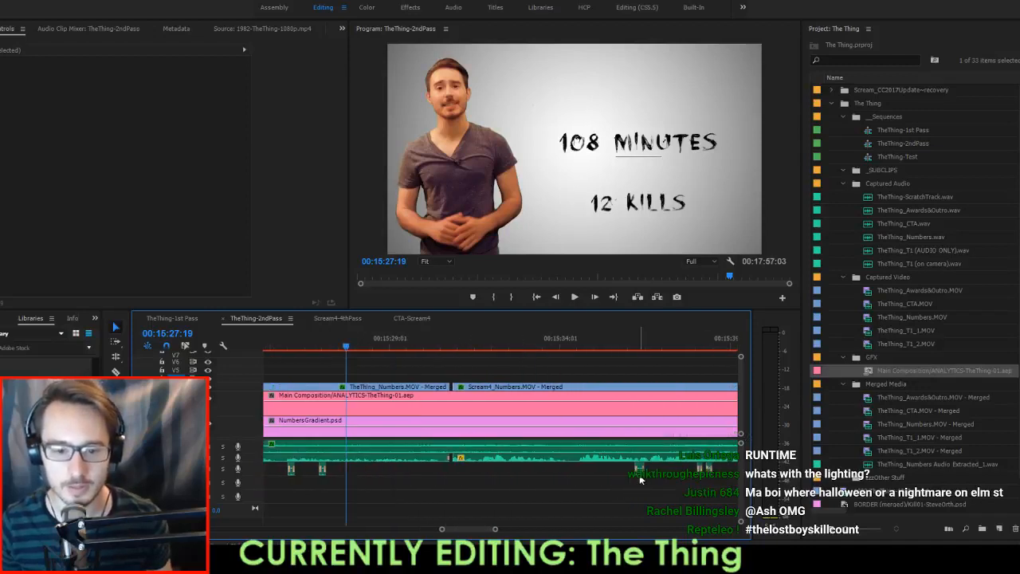
drag(408, 472, 354, 476)
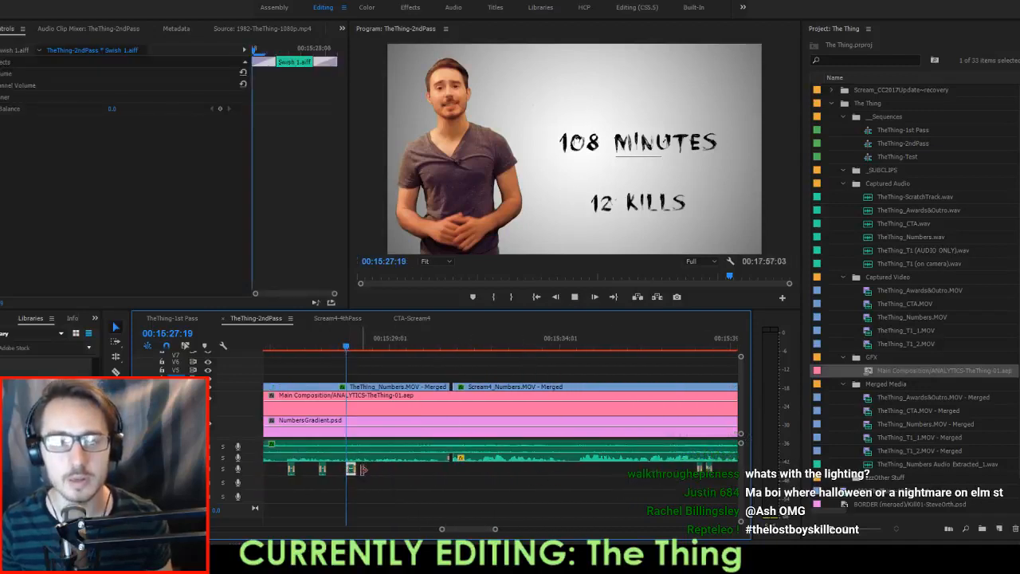
key(space)
click(335, 347)
key(space)
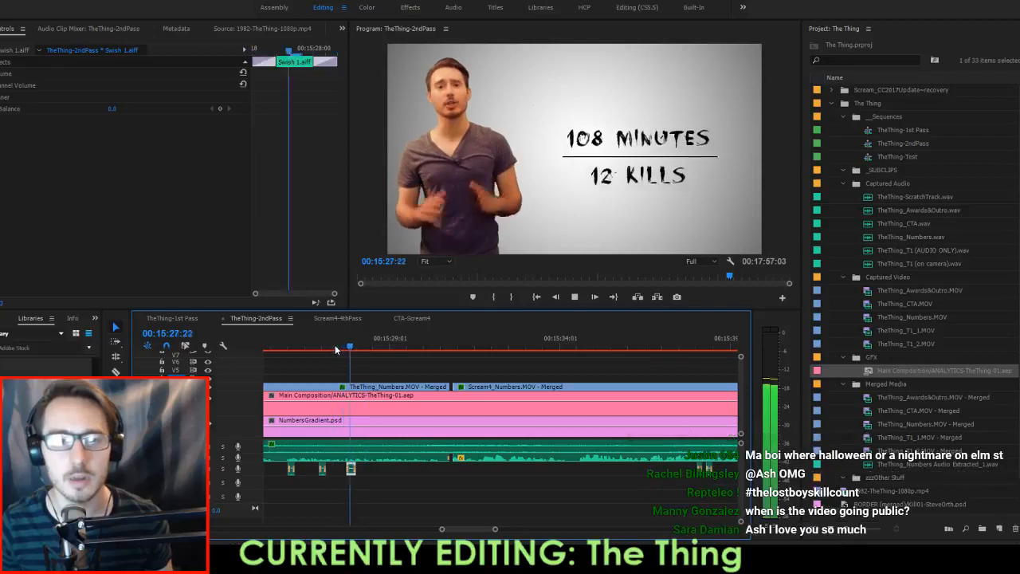
Bring the next swish, Swish 2.aiff, back to 00:15:29:11, where the 108 MINUTES / 12 KILLS text slides out.
key(space)
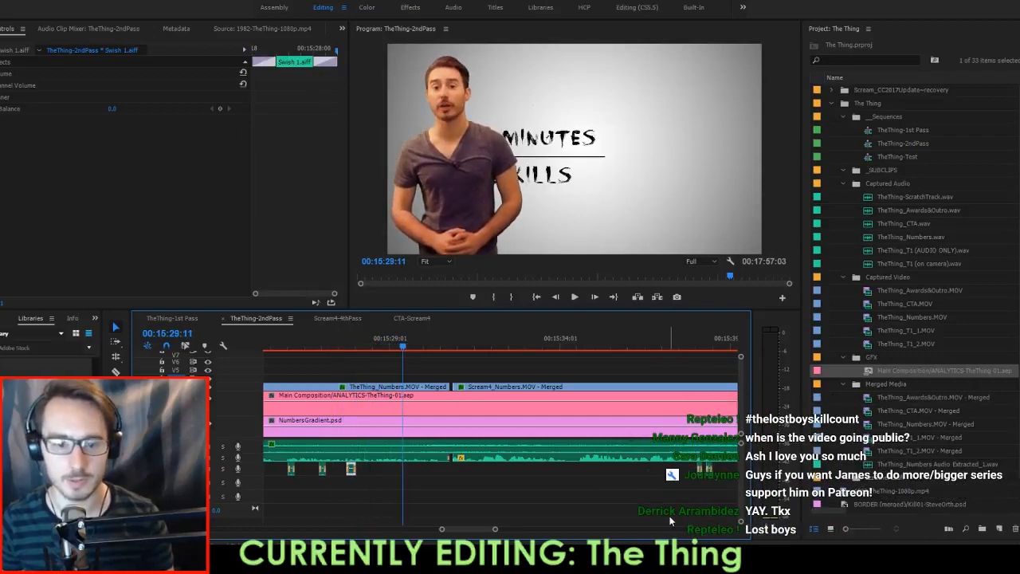
click(697, 478)
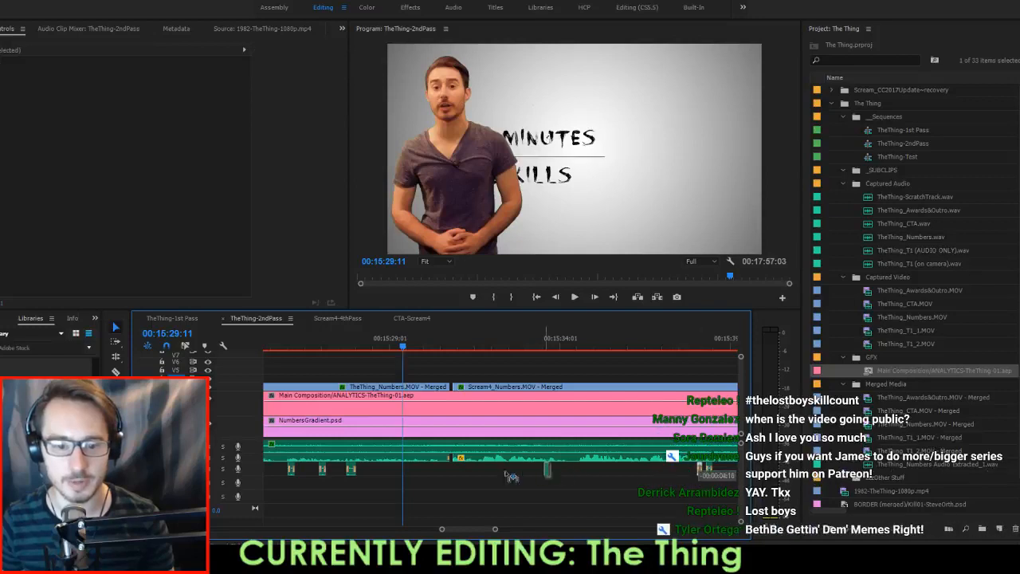
drag(701, 470, 408, 473)
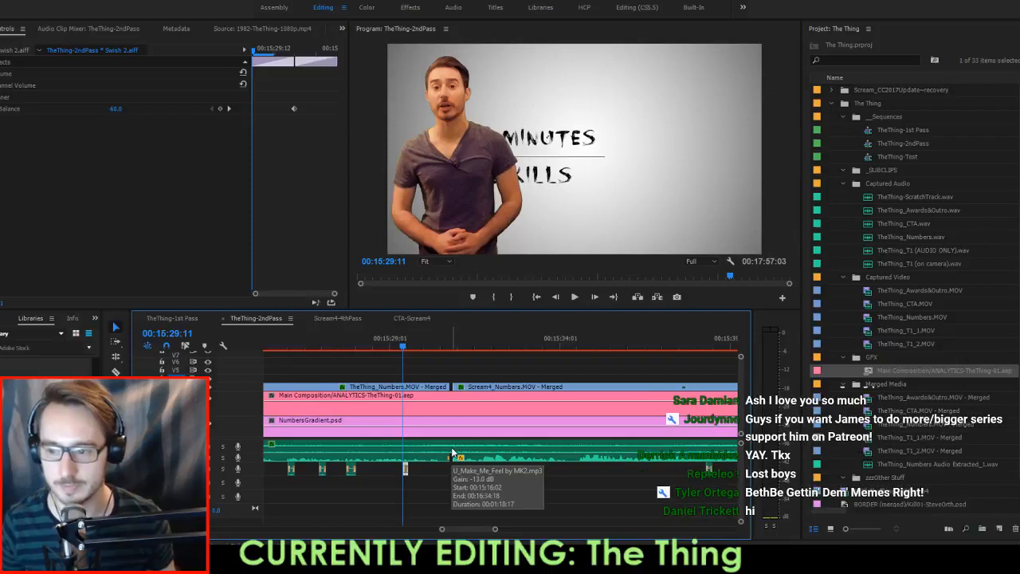
Move the following ES_Sword Swing Whoosh clip to about 00:15:29:17, as ONE KILL EVERY 9 MINUTES slides in, and play it.
key(space)
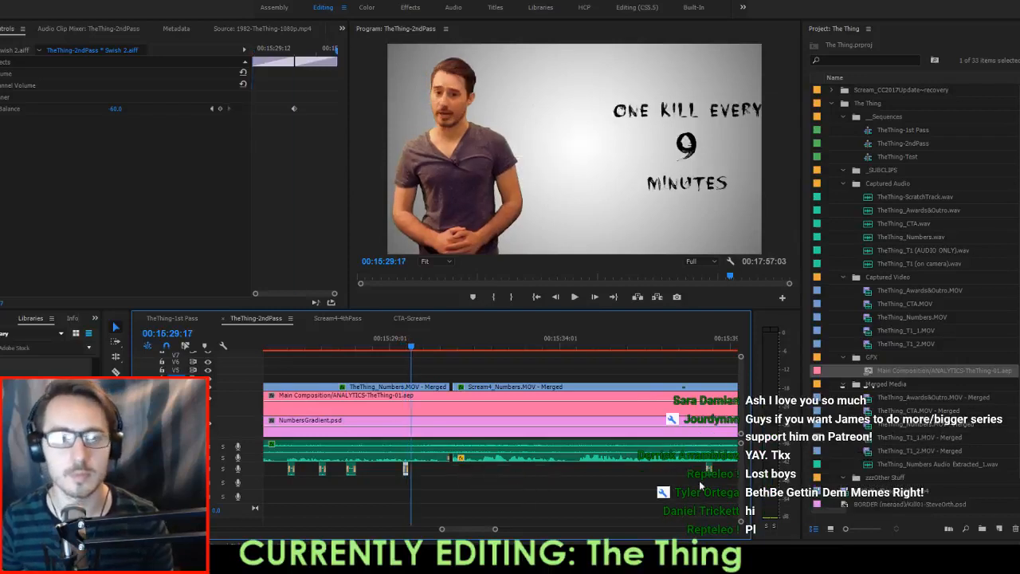
click(709, 468)
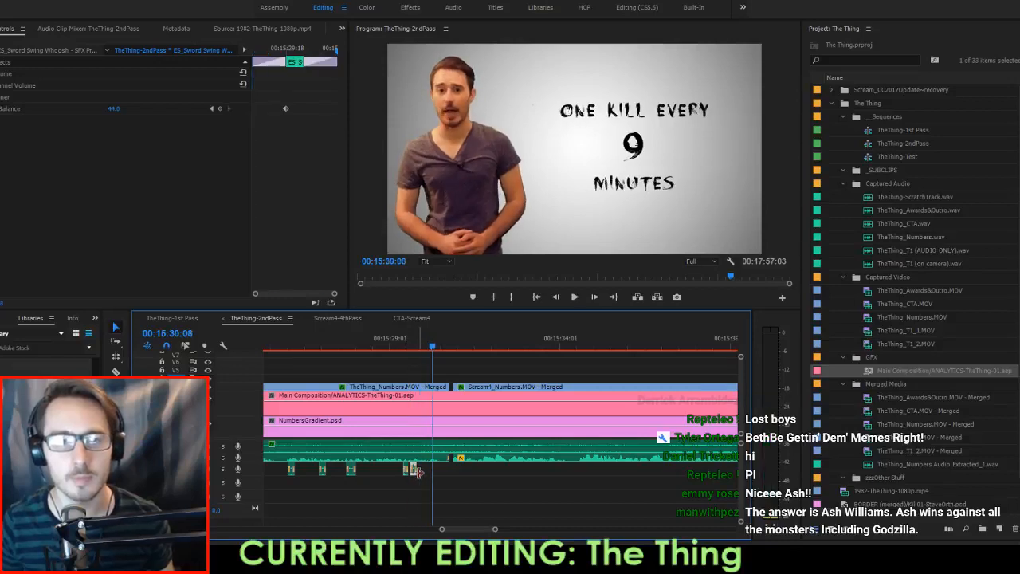
scroll(414, 470, up, 3)
click(338, 346)
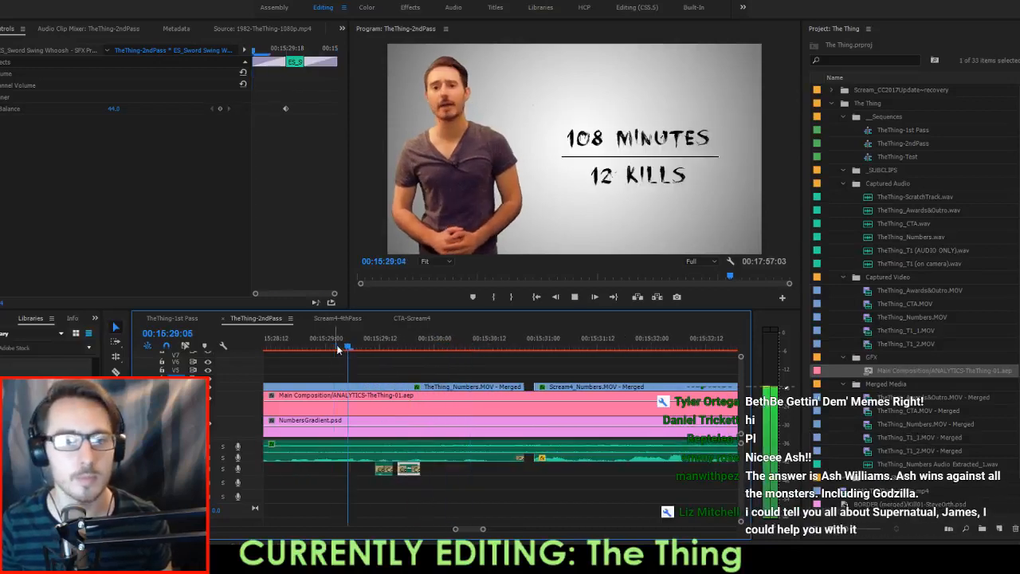
Shift Swish 2.aiff slightly earlier to 00:15:29:09, where the 108 MINUTES text starts moving off, and play the transition.
click(340, 346)
drag(346, 348, 364, 349)
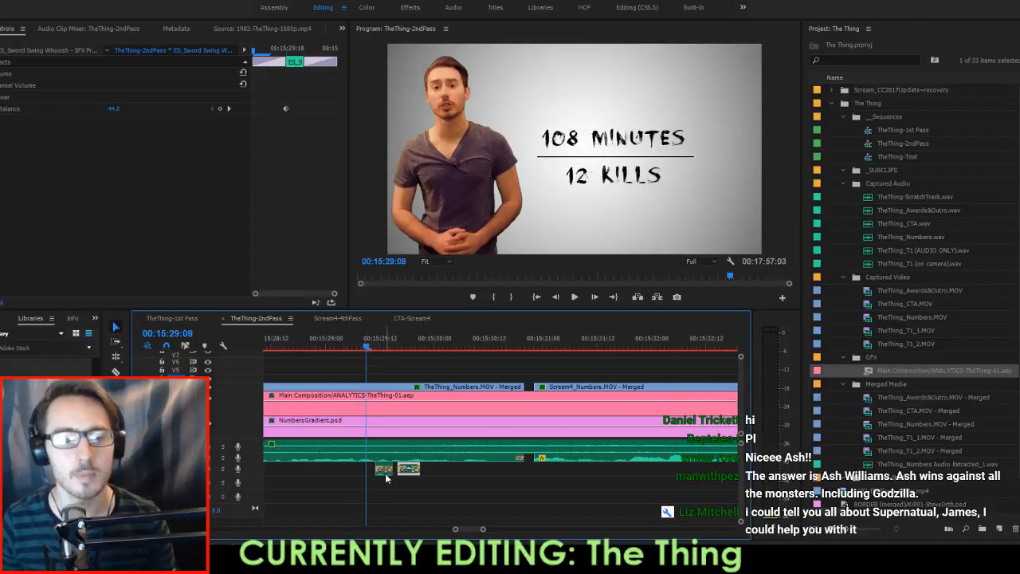
drag(386, 473, 376, 471)
key(space)
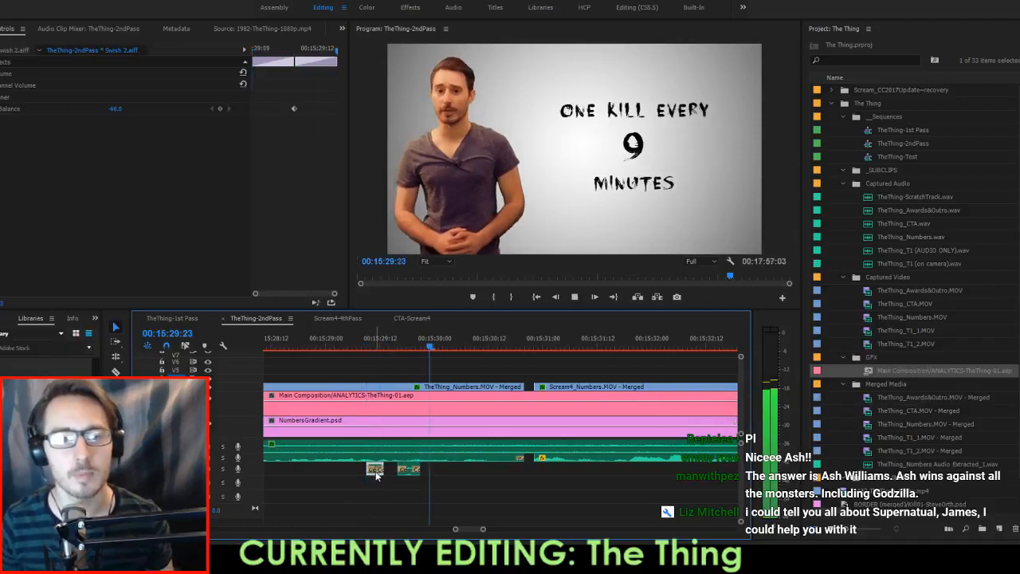
click(315, 345)
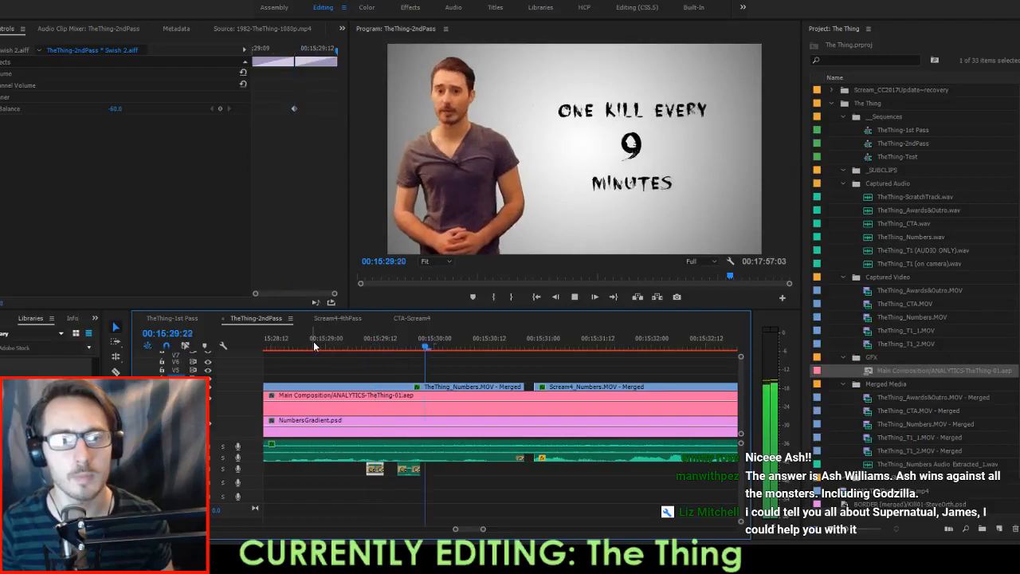
Shift the ES_Sword Swing Whoosh clip to 00:15:29:15, where ONE KILL EVERY 9 MINUTES enters the frame, and play it.
drag(371, 346, 392, 352)
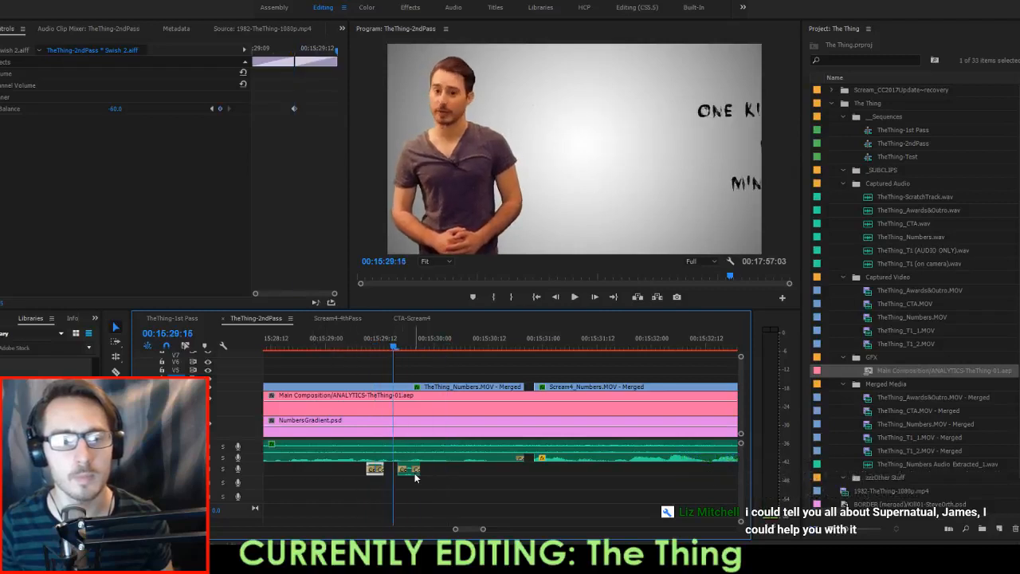
drag(415, 474, 412, 477)
key(space)
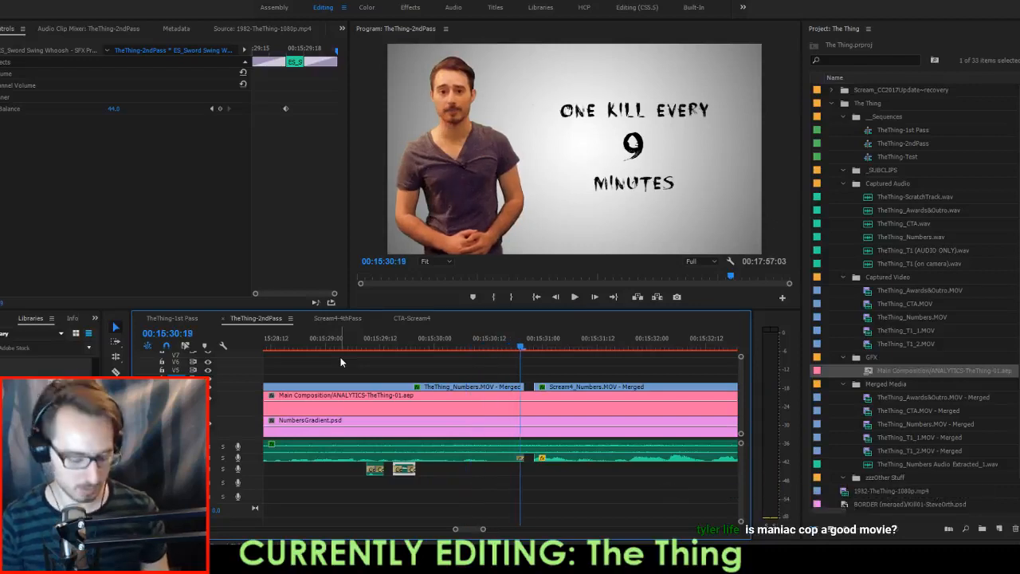
Extract the leftover Scream4_Numbers.MOV range from 00:15:30:19 up to the start of the Scream4_Awards&Outro section.
key(i)
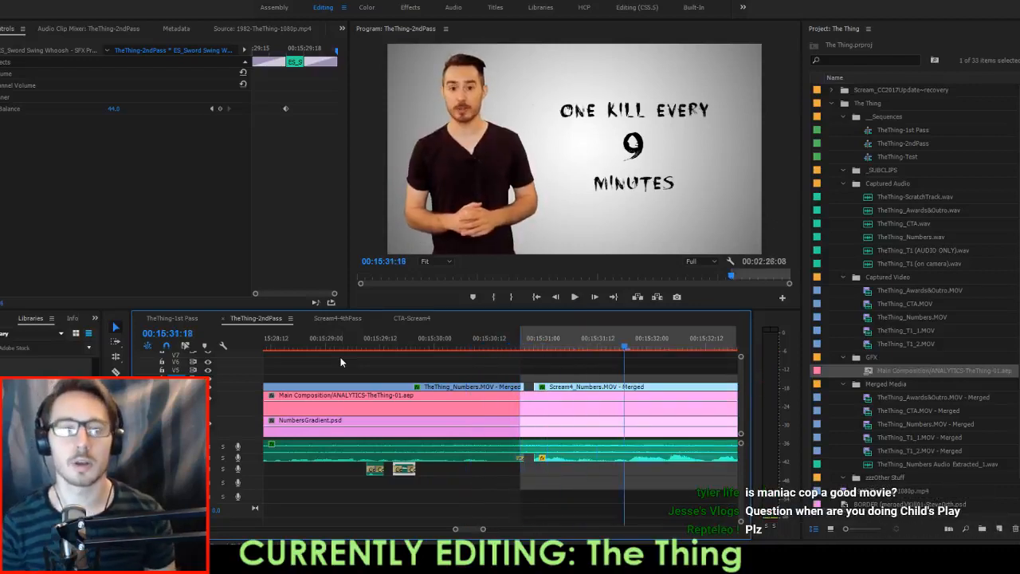
key(Down)
key(Down)
key(Up)
key(Left)
key(o)
key(apostrophe)
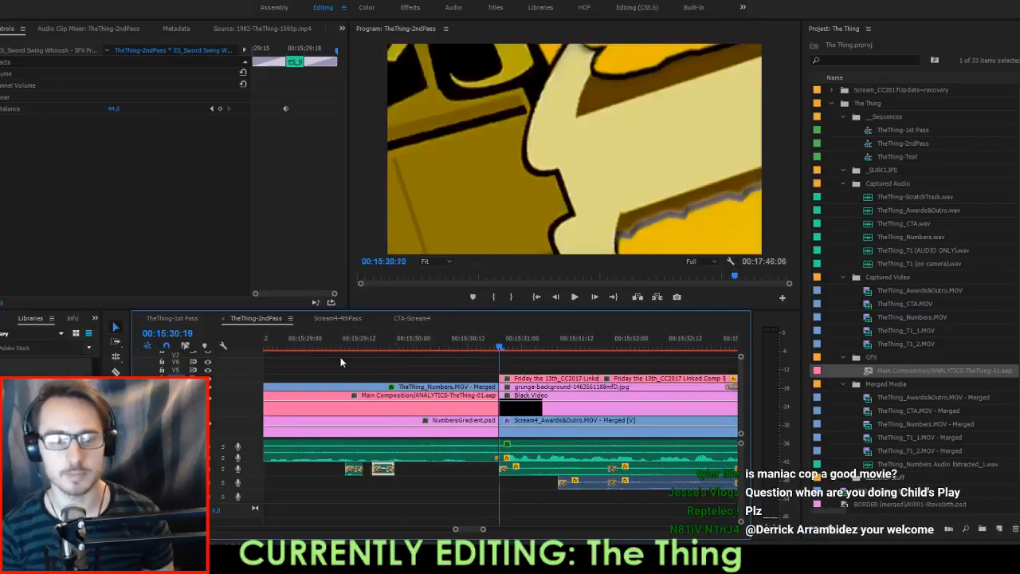
Delete the separate music piece after the cut, extend U_Make_Me_Feel by MK2.mp3 over it to 00:15:37:10, and save the project.
key(Up)
key(Up)
scroll(358, 355, down, 3)
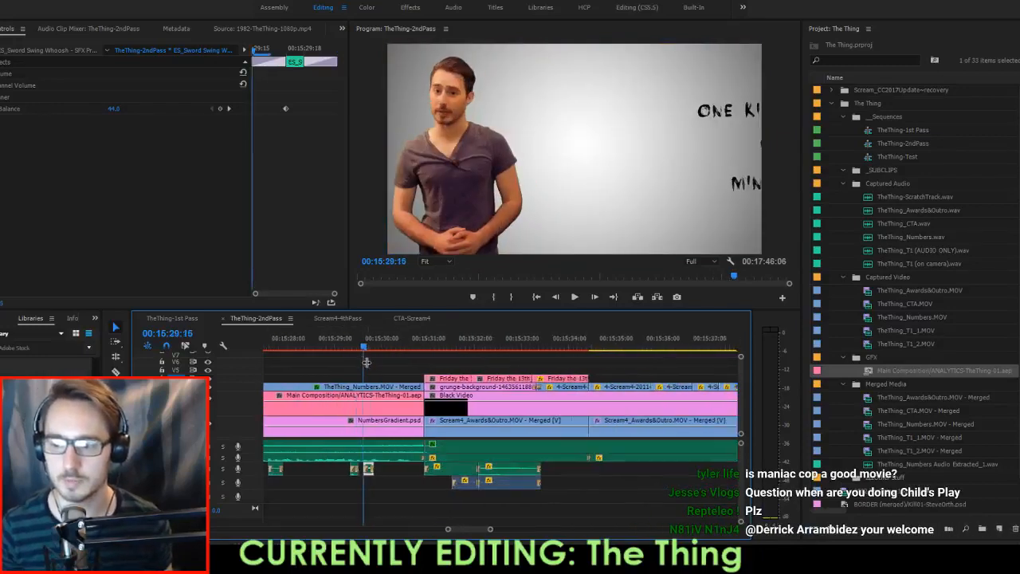
scroll(367, 362, down, 3)
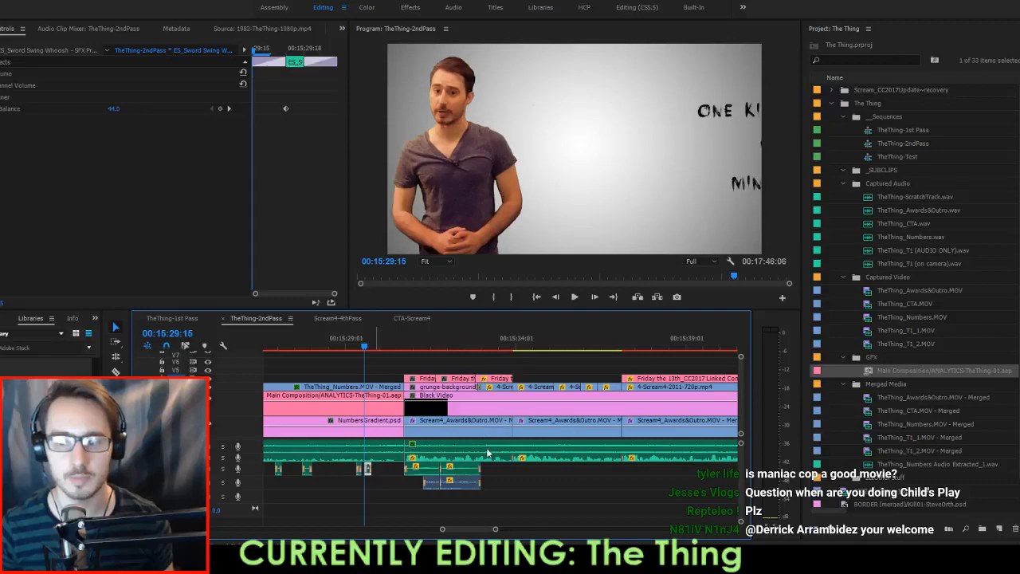
scroll(489, 453, up, 5)
key(ctrl+s)
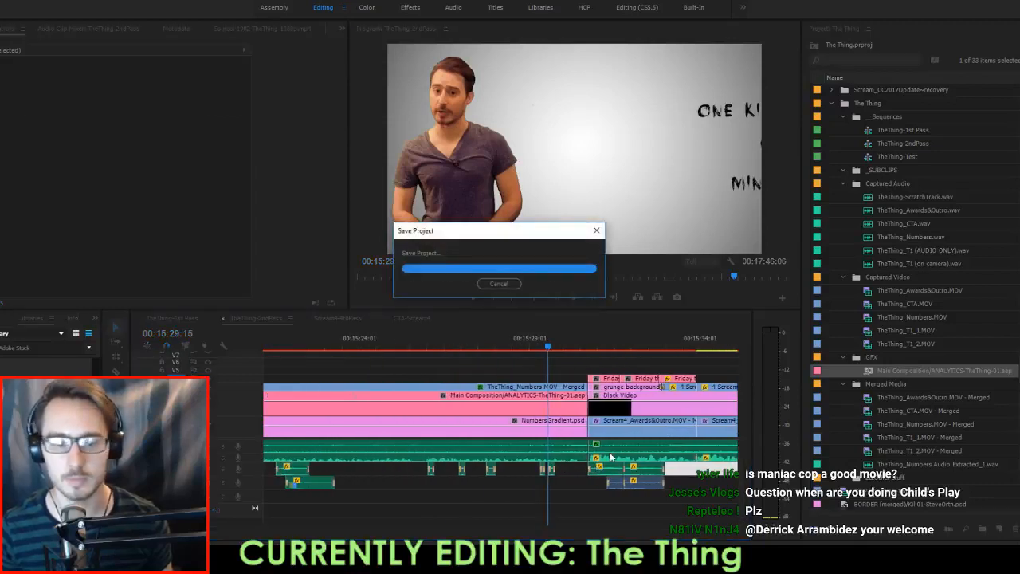
click(617, 449)
key(Delete)
drag(584, 446, 587, 447)
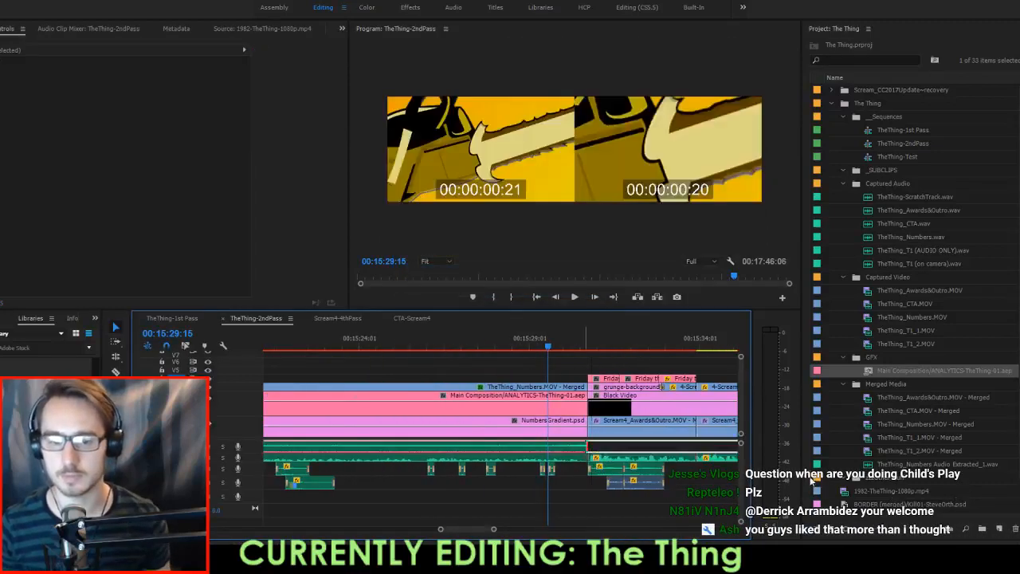
drag(812, 481, 812, 481)
key(ctrl+s)
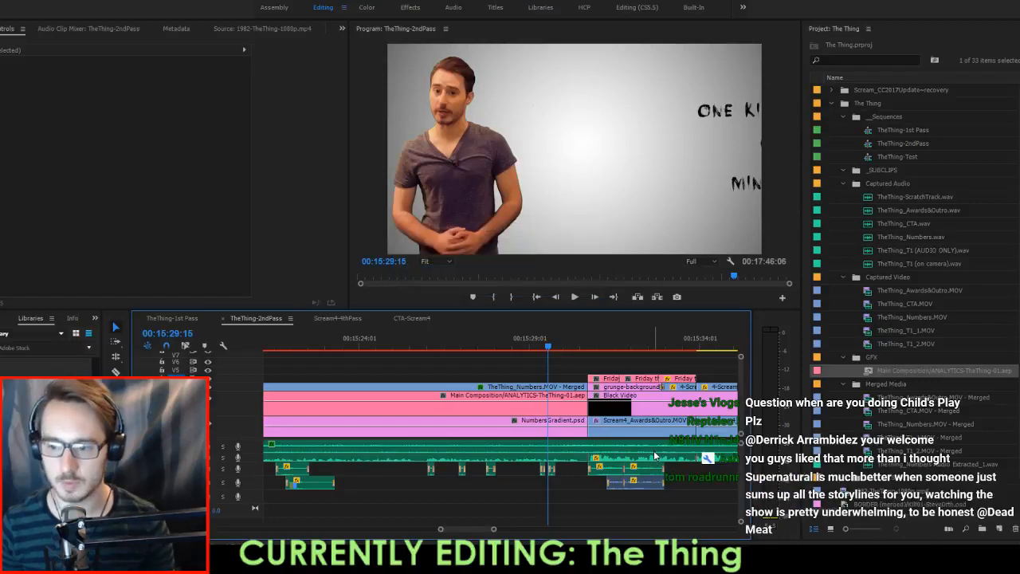
Play the numbers section from its beginning through to the Golden Chainsaw intro to check the sound effects, and save the project.
key(Up)
key(Up)
key(Up)
key(Up)
key(Up)
key(Up)
key(Up)
key(Up)
key(Up)
key(Up)
key(Up)
key(Up)
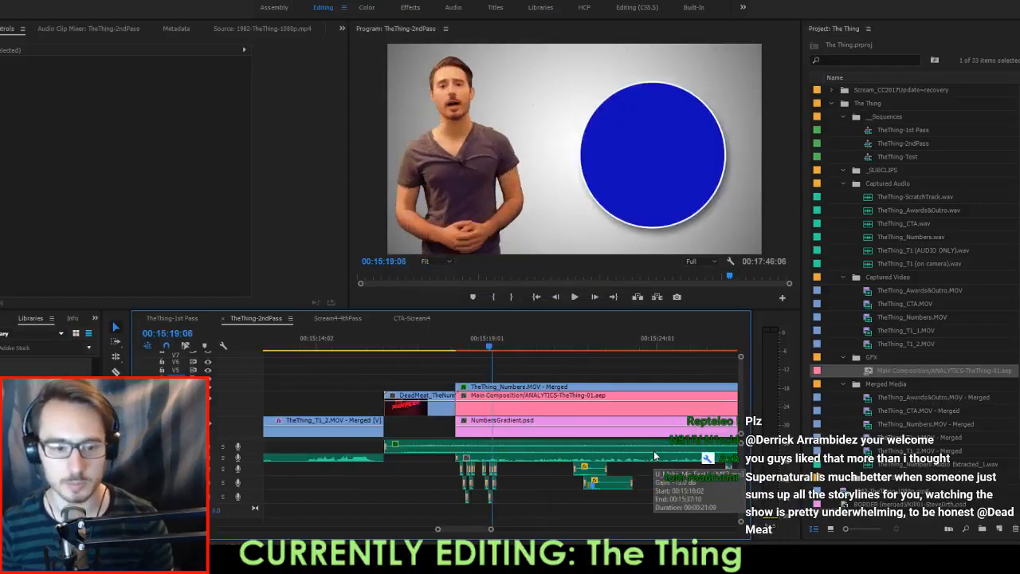
key(Up)
key(Up)
key(Up)
key(Up)
key(Up)
key(Up)
key(Up)
key(Up)
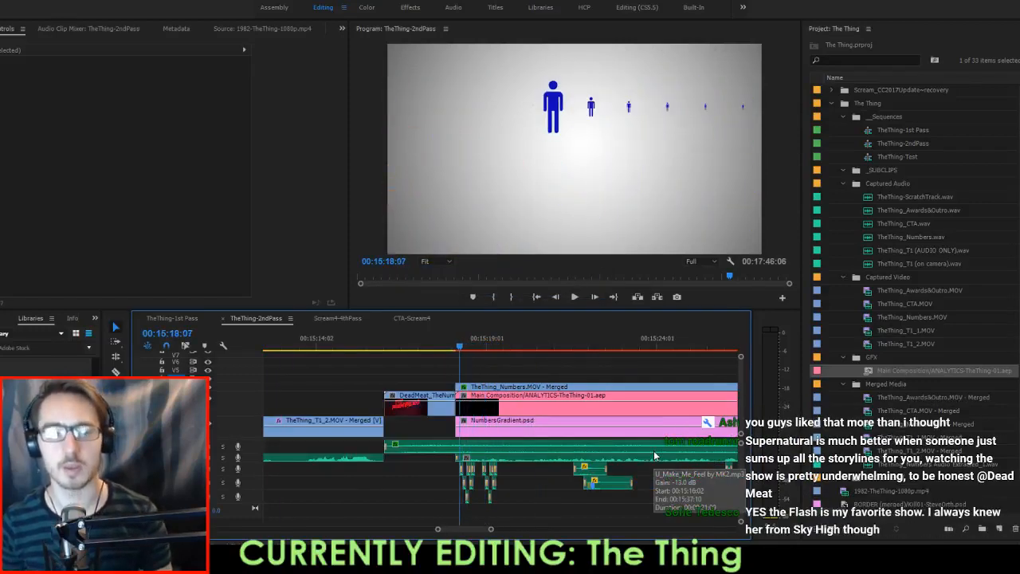
key(Up)
key(Up)
key(space)
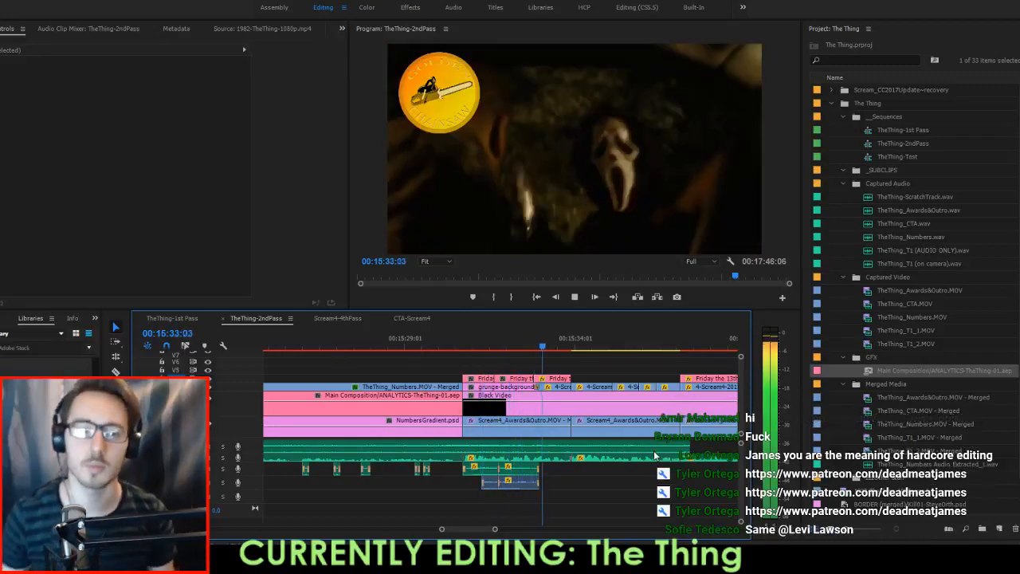
key(ctrl+s)
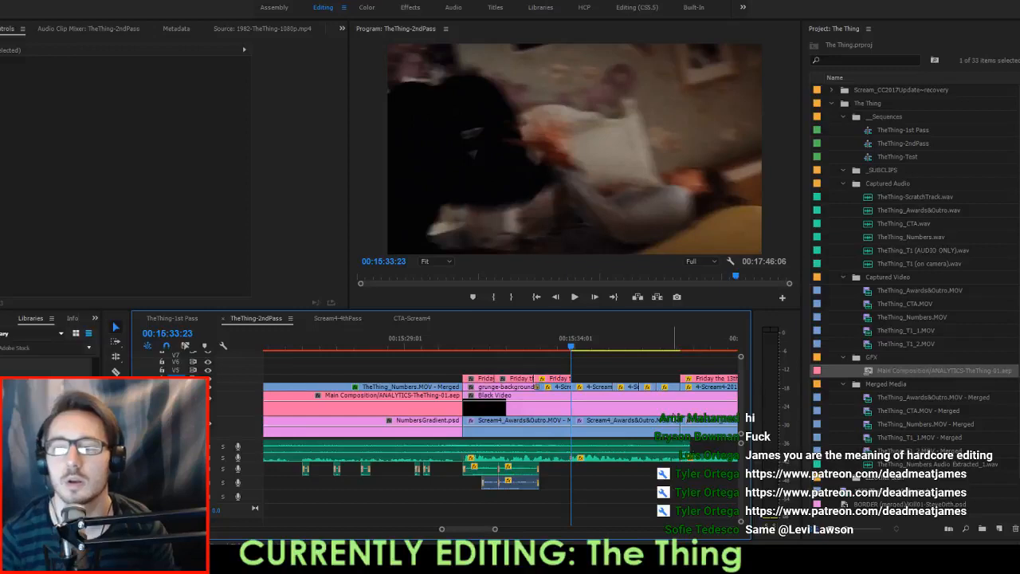
Go to the start of the TheThing_Awards&Outro footage beyond the CTA-Scream4 section and play its first lines.
scroll(674, 416, down, 3)
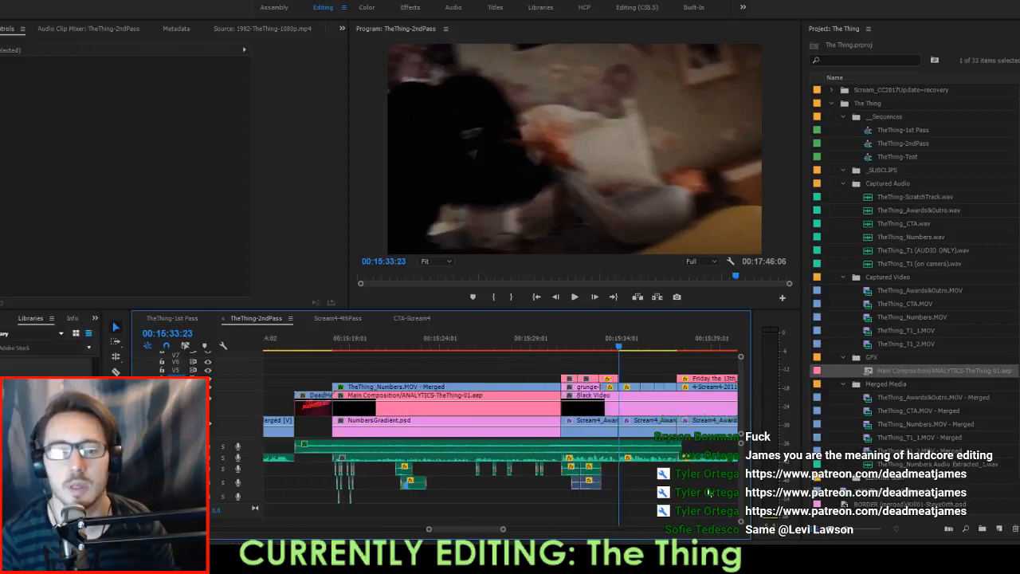
scroll(627, 440, right, 5)
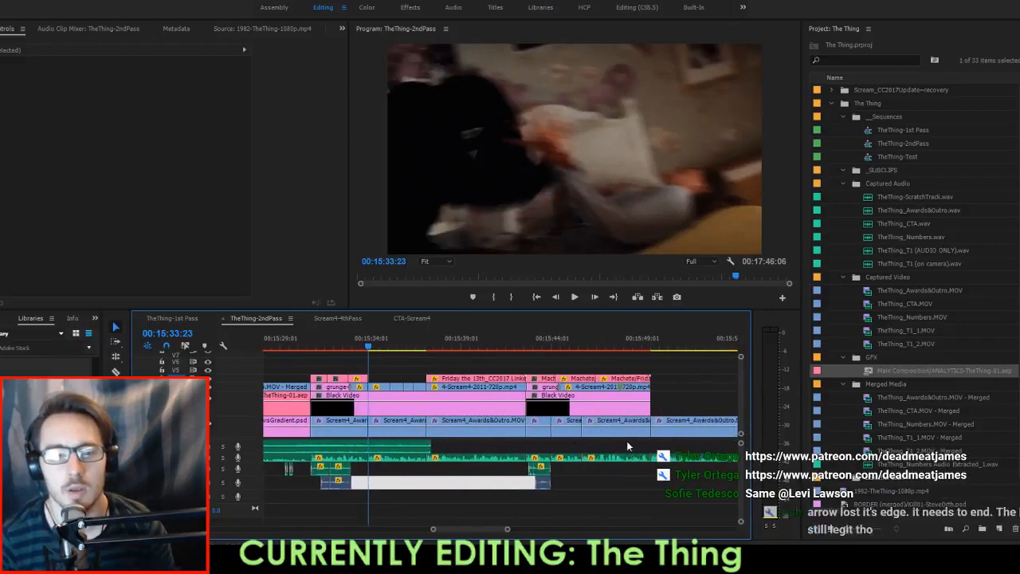
scroll(627, 441, right, 10)
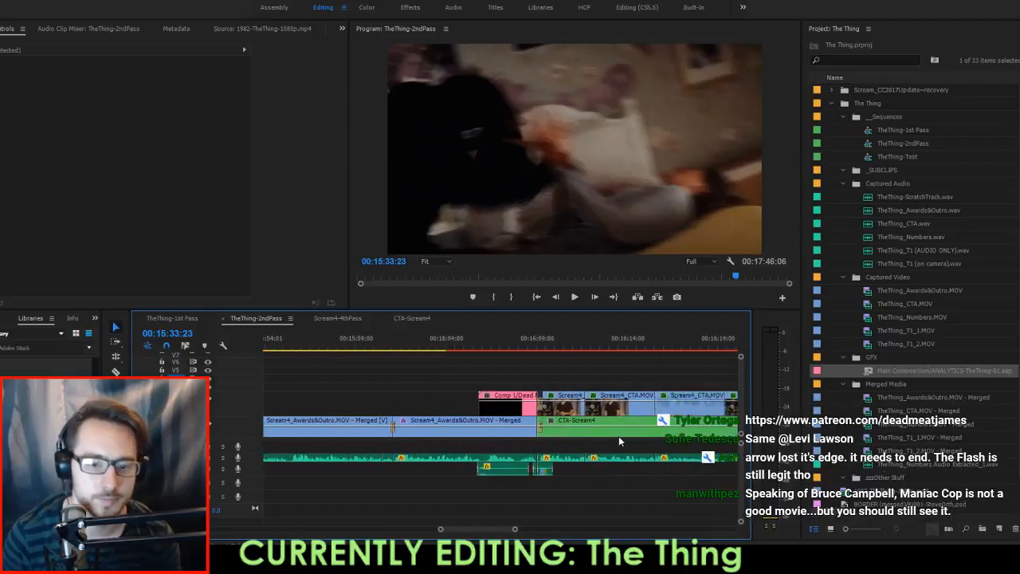
scroll(619, 436, right, 10)
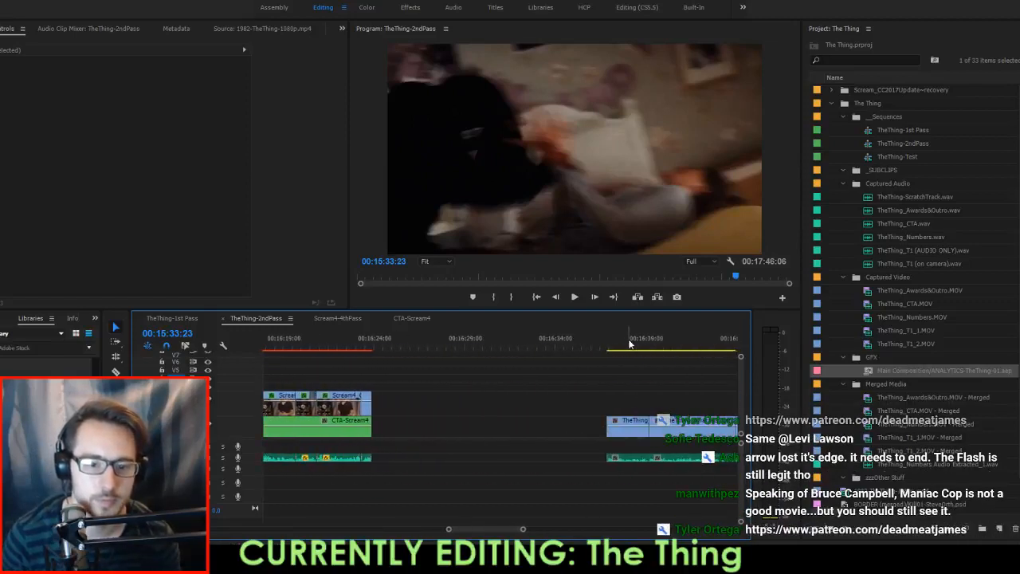
click(604, 335)
key(space)
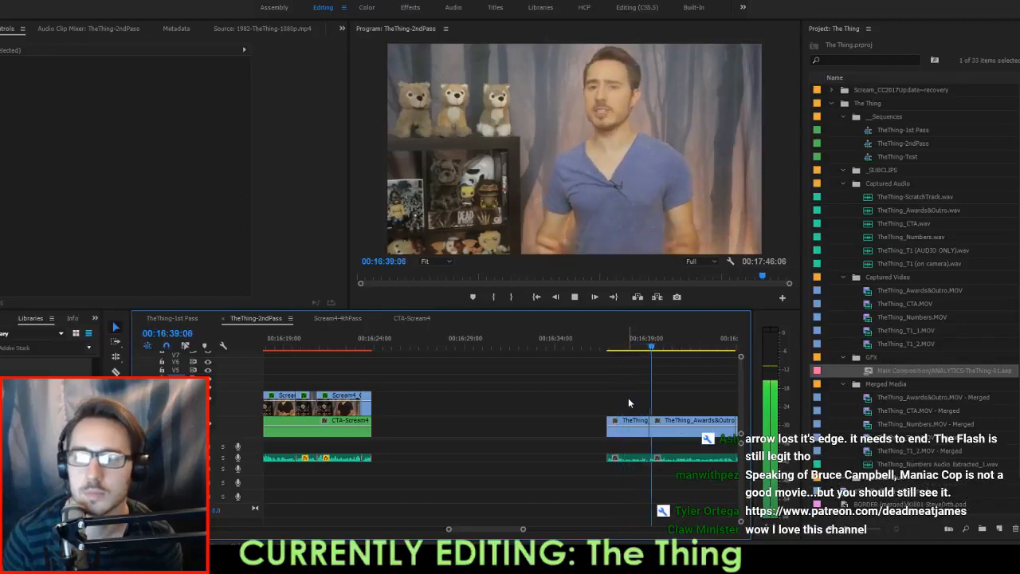
key(space)
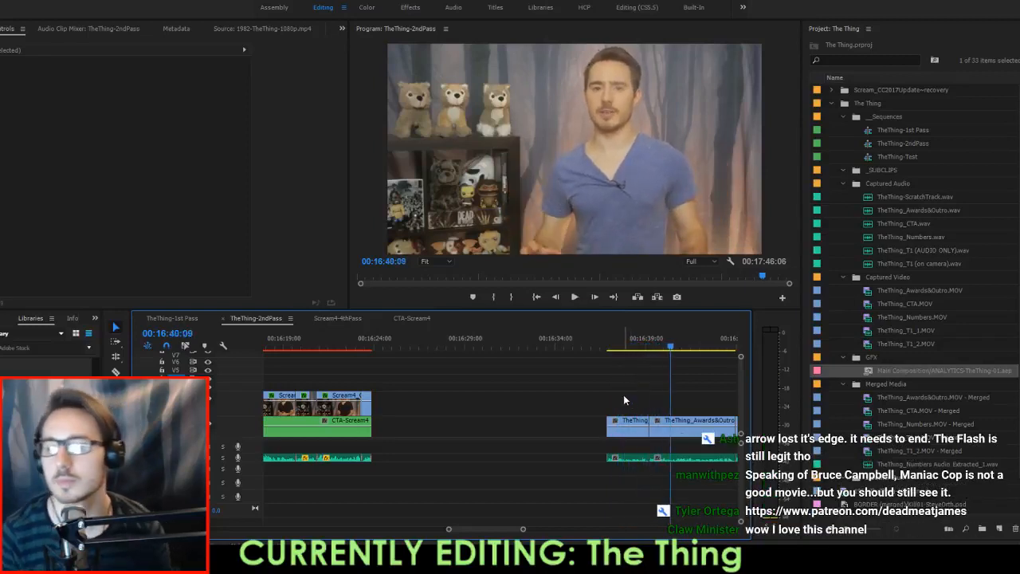
Replay the end of the first TheThing_Awards&Outro clip and ripple trim its end to 00:16:39:04.
key(Up)
key(shift+Left)
key(shift+Left)
key(shift+Left)
key(shift+Left)
key(space)
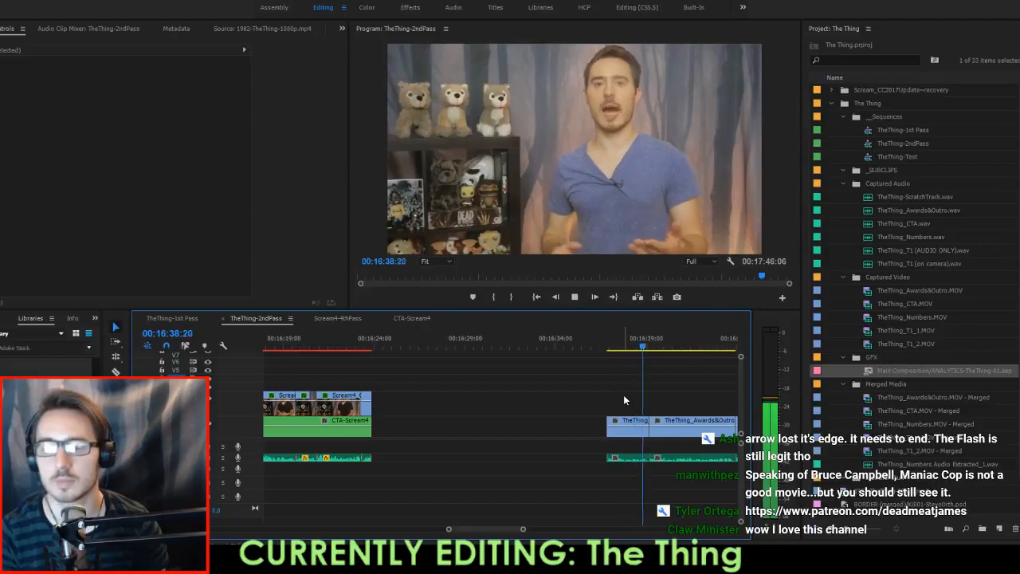
key(space)
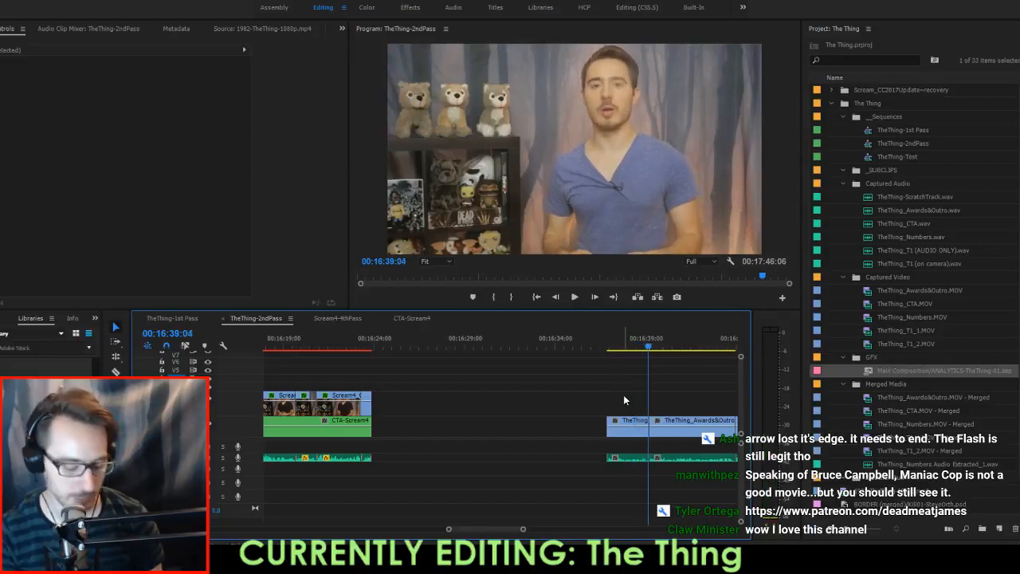
key(w)
key(Up)
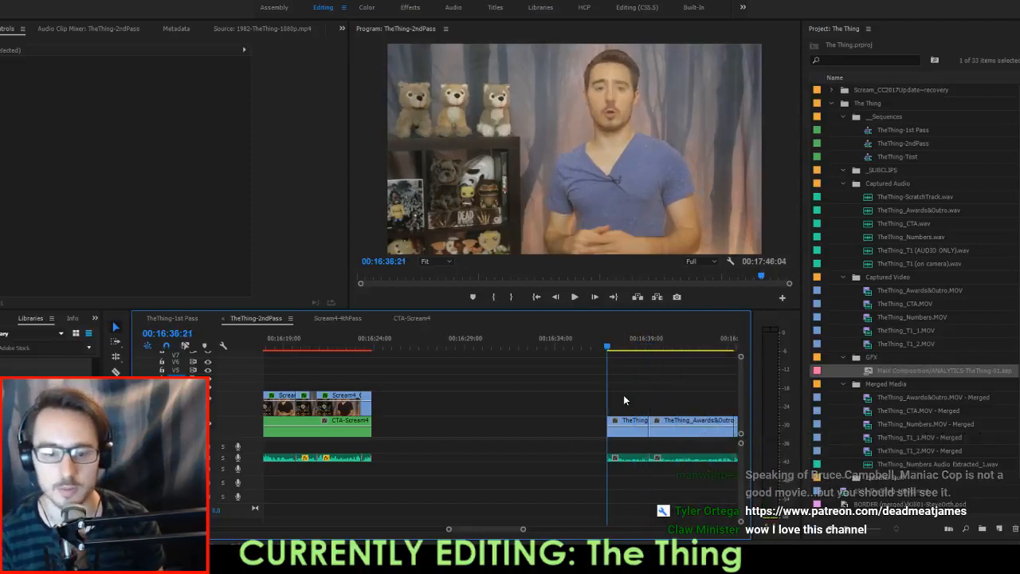
Play the TheThing_Awards&Outro footage and delete only the video of its first two clips, keeping their audio.
key(space)
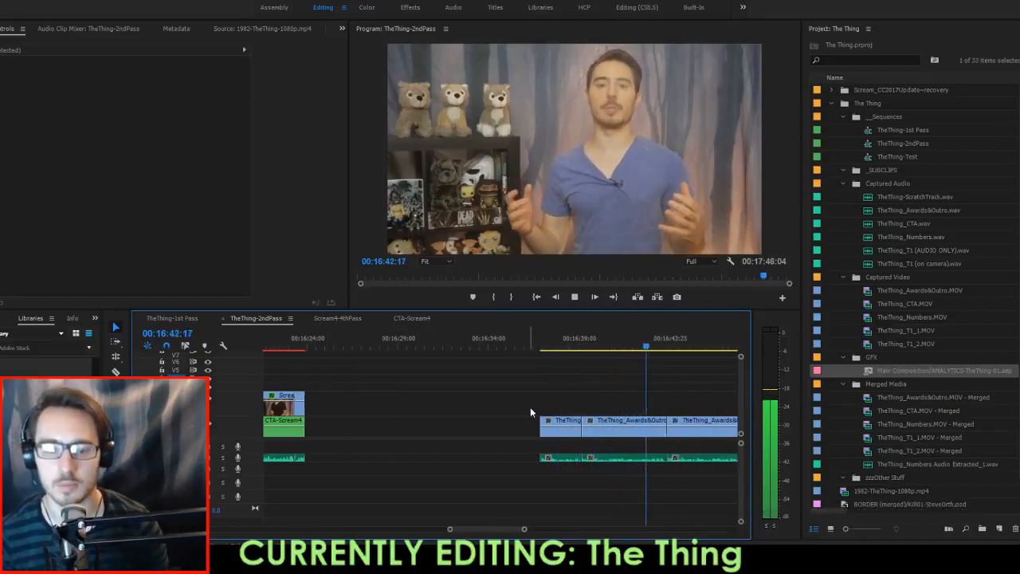
drag(611, 400, 570, 416)
key(Delete)
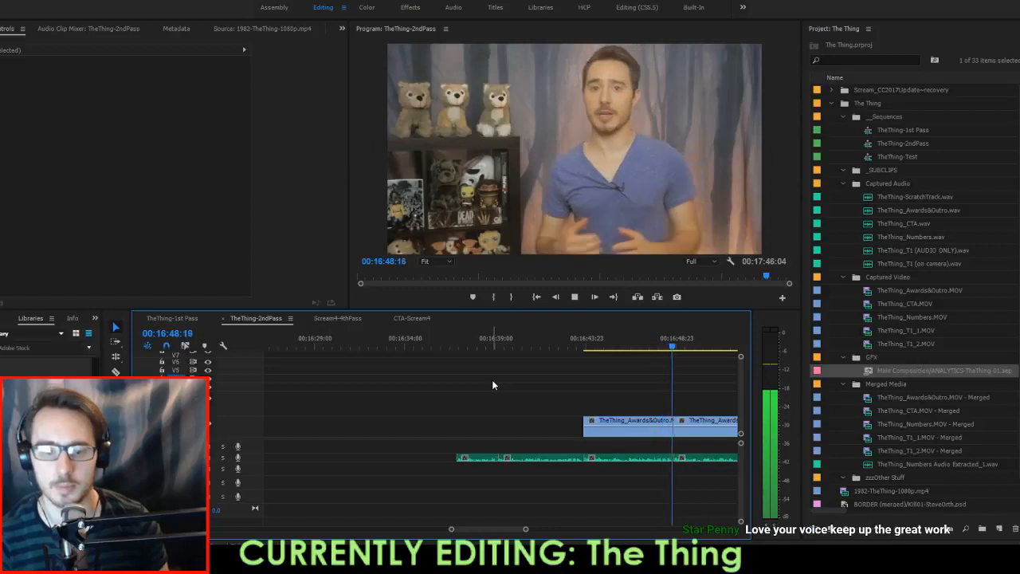
Extract the second TheThing_Awards&Outro clip's range from 00:16:39:04 to 00:16:43:20, and play the footage from the cut.
key(Up)
key(Up)
key(i)
key(Down)
key(Left)
key(o)
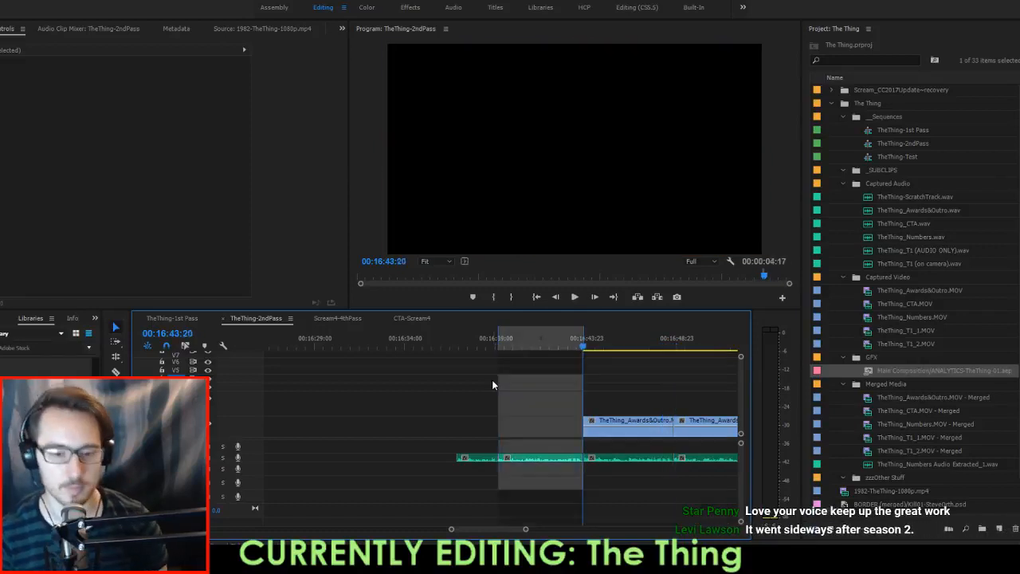
key(apostrophe)
key(Up)
key(space)
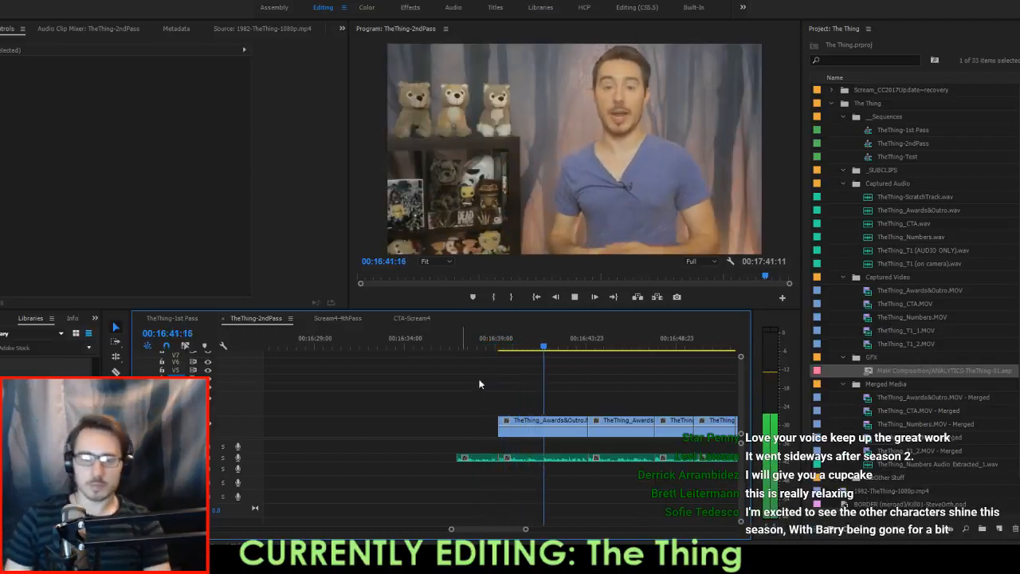
Delete only the video of the TheThing_Awards&Outro clip ending near 00:16:43:20, keeping its audio, and enlarge the audio track.
click(557, 428)
key(Delete)
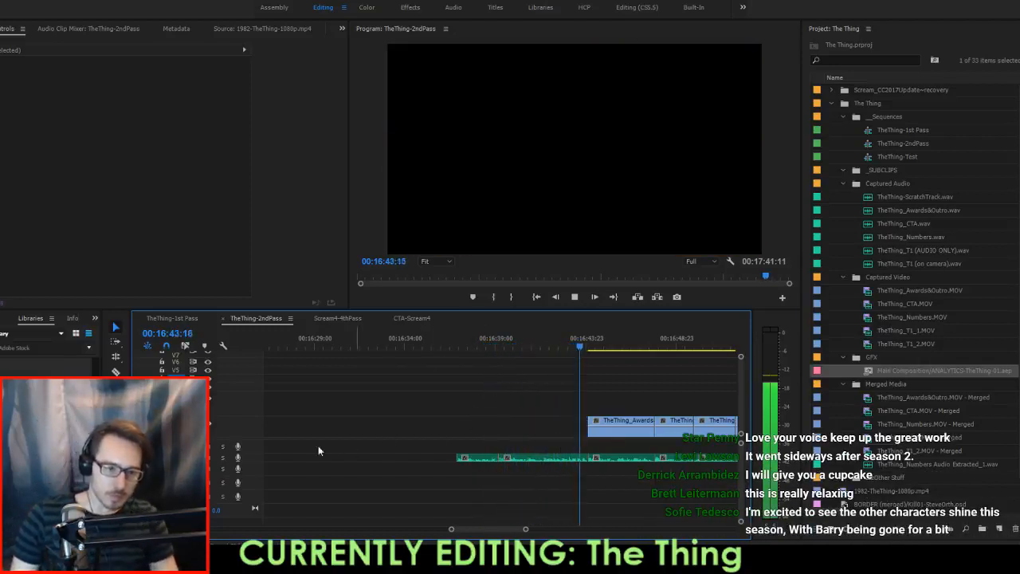
scroll(253, 459, up, 3)
key(space)
Move the two audio-only TheThing_Awards&Outro clips back beneath the Scream4 awards section, onto the free audio track above its dialogue.
drag(446, 425, 563, 482)
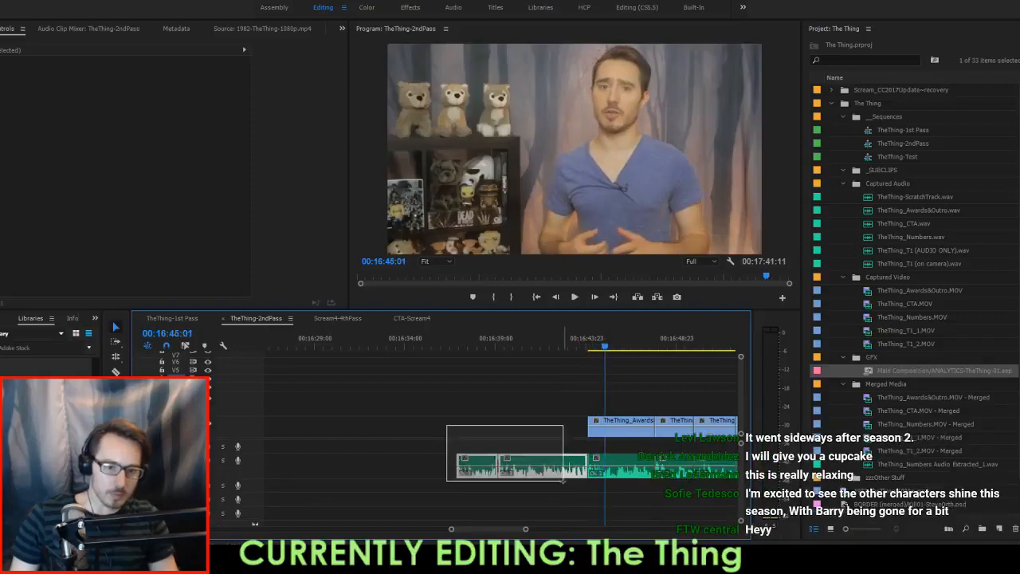
key(minus)
key(minus)
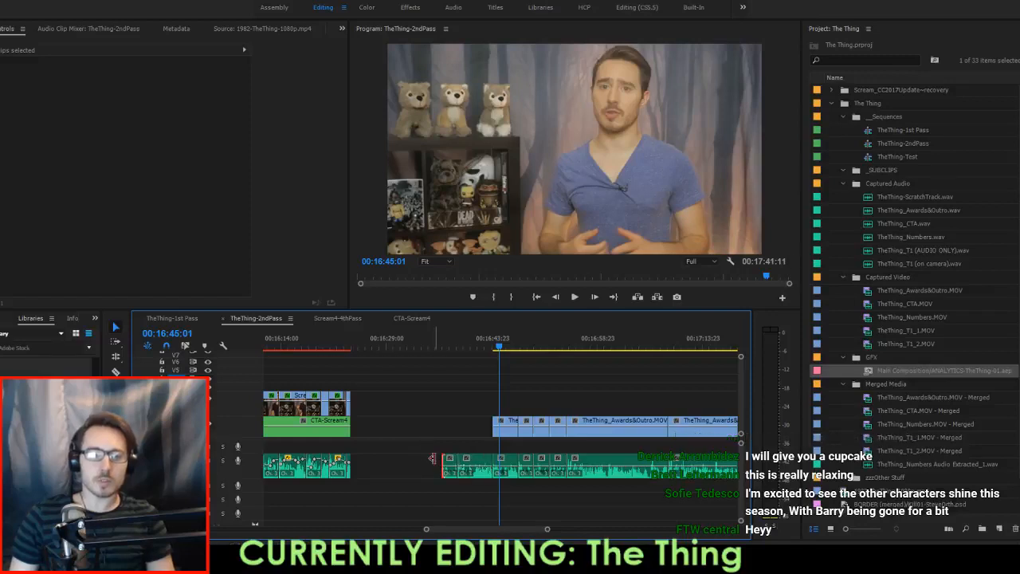
scroll(432, 459, up, 5)
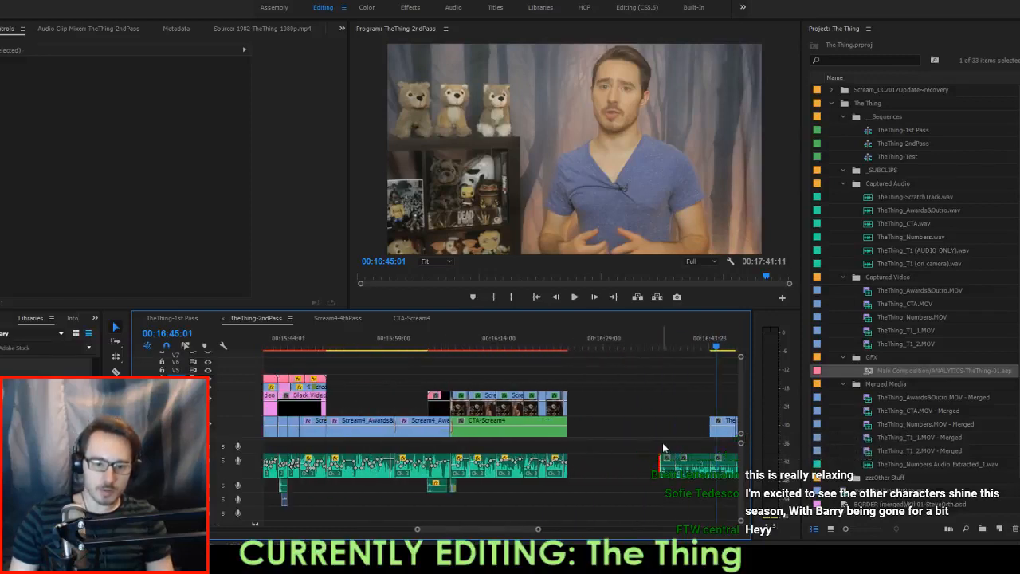
drag(664, 449, 339, 448)
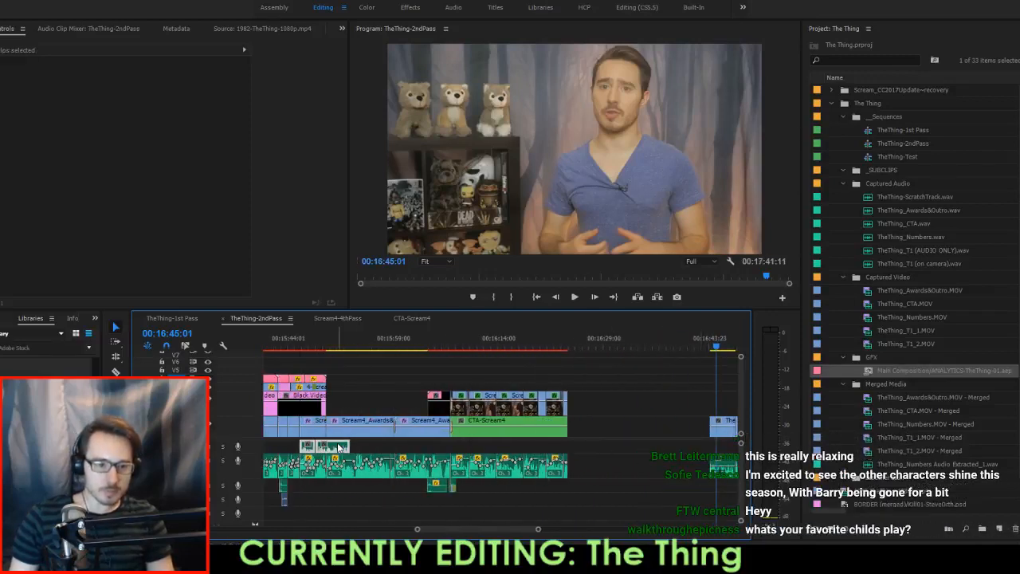
scroll(334, 439, up, 4)
scroll(398, 444, up, 2)
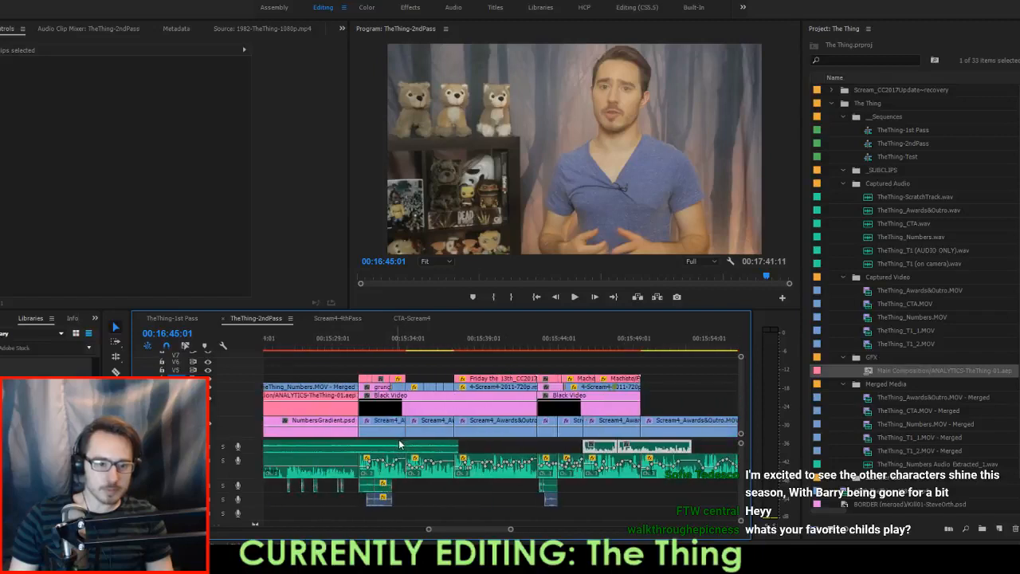
Delete the audio of the first three Scream4_Awards&Outro clips at the start of the awards section.
scroll(400, 444, up, 2)
click(375, 466)
click(443, 467)
click(515, 473)
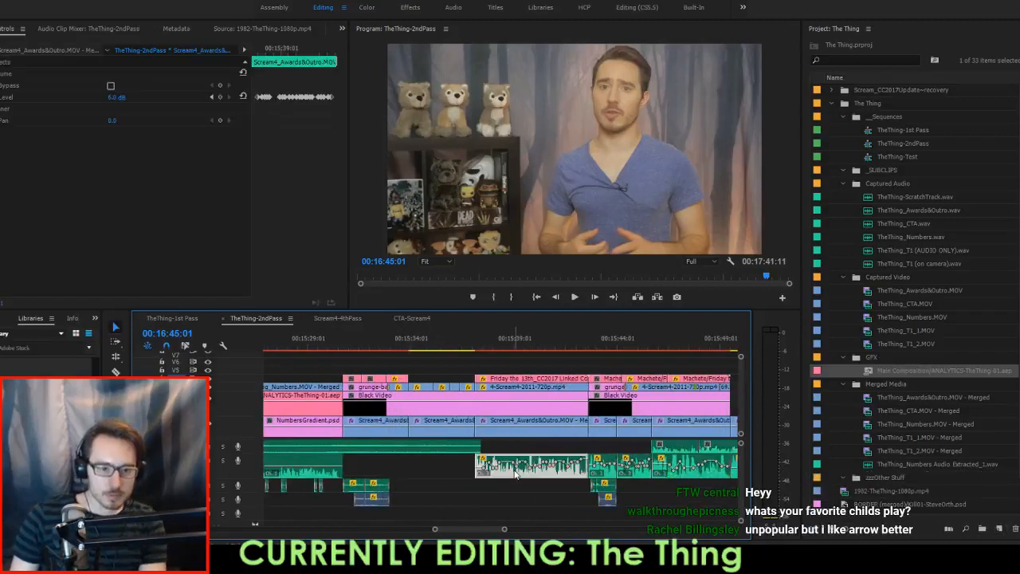
key(Delete)
Move the two TheThing_Awards&Outro audio clips into the emptied dialogue space, starting where the numbers section ends.
scroll(515, 473, down, 2)
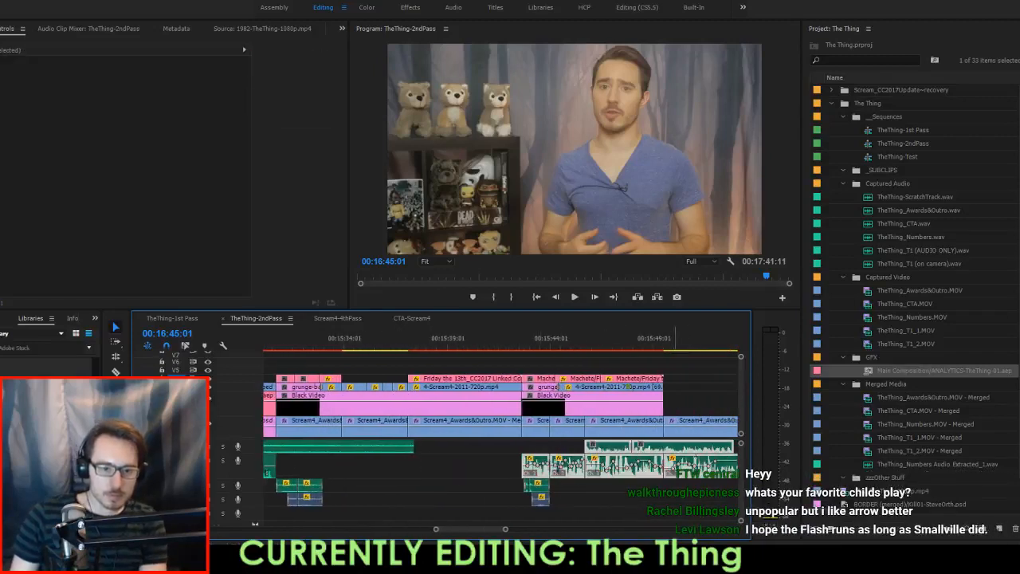
click(684, 452)
drag(545, 440, 355, 471)
scroll(367, 482, up, 2)
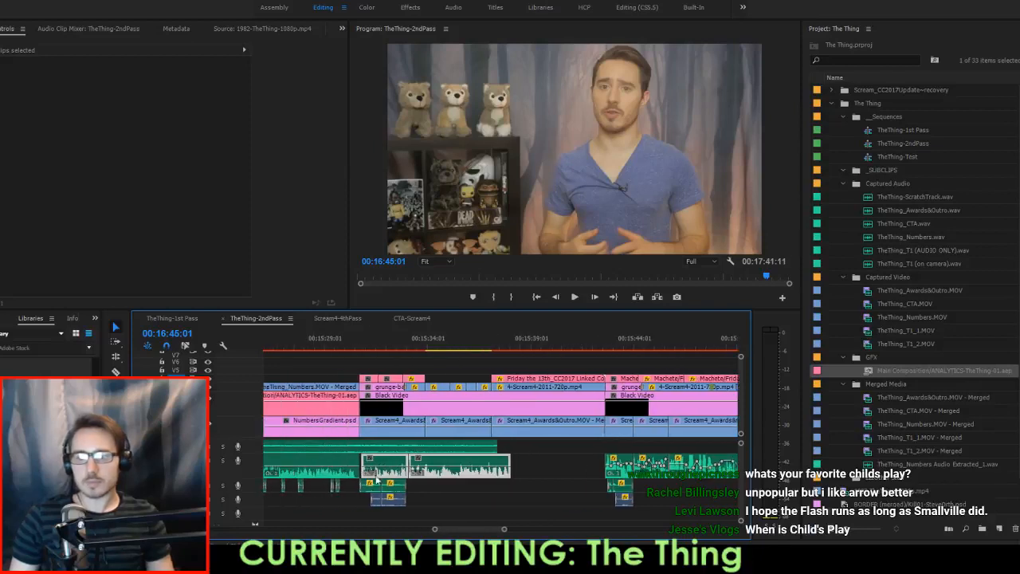
scroll(370, 481, up, 1)
scroll(373, 480, up, 3)
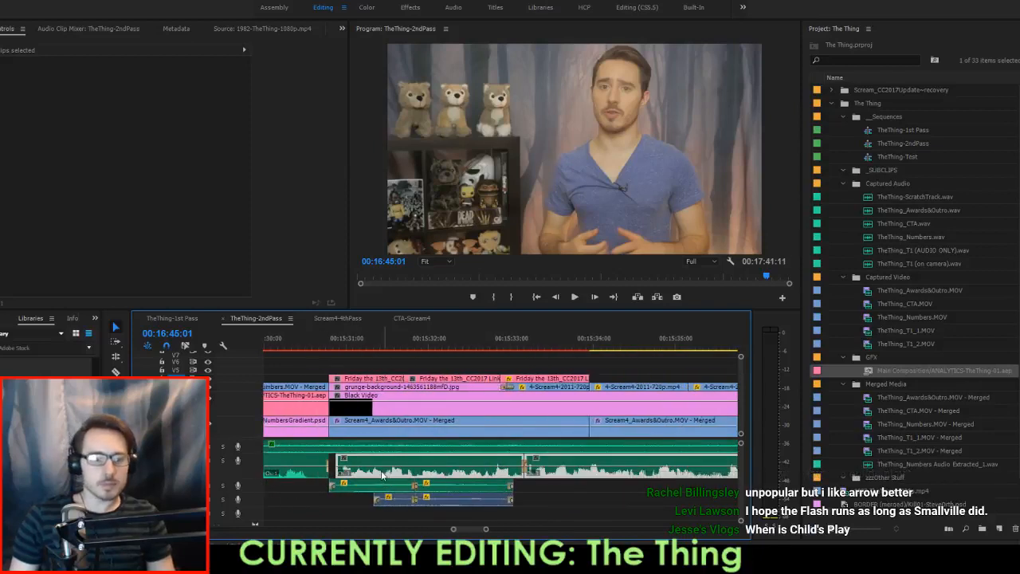
Play the start of the Golden Chainsaw award with the new narration and stop at 00:15:32:16.
scroll(353, 361, up, 2)
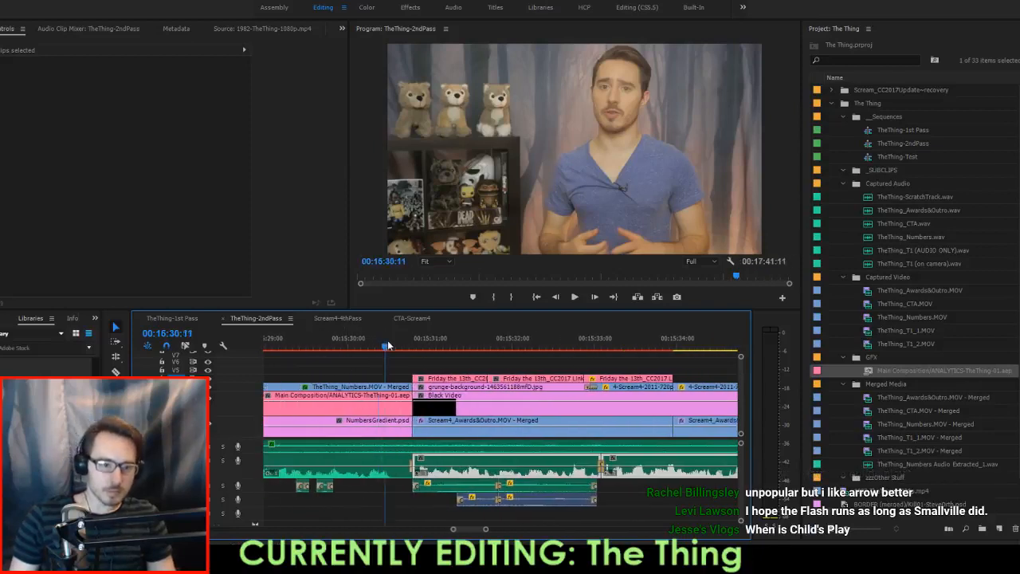
drag(389, 345, 411, 352)
key(space)
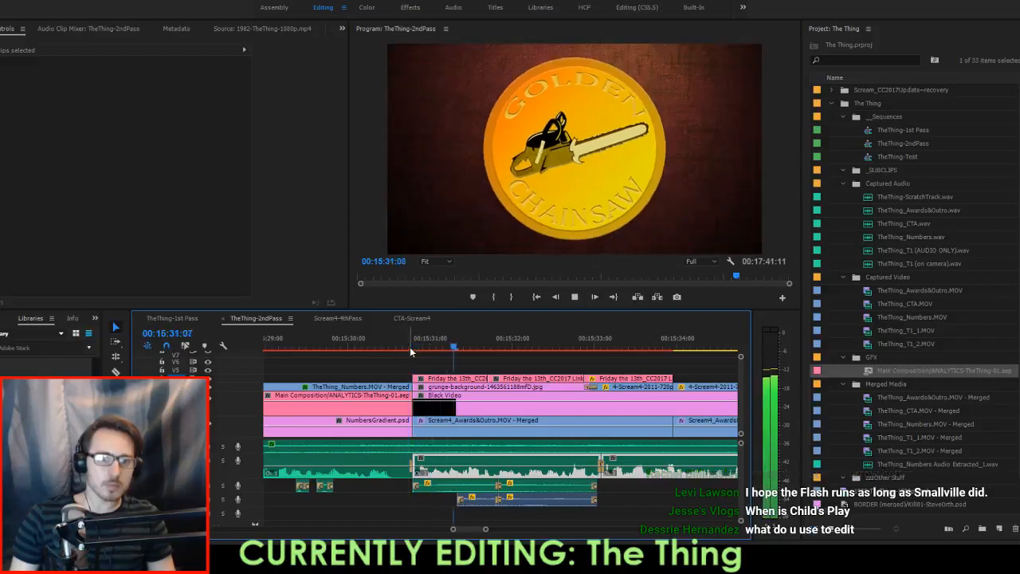
click(560, 349)
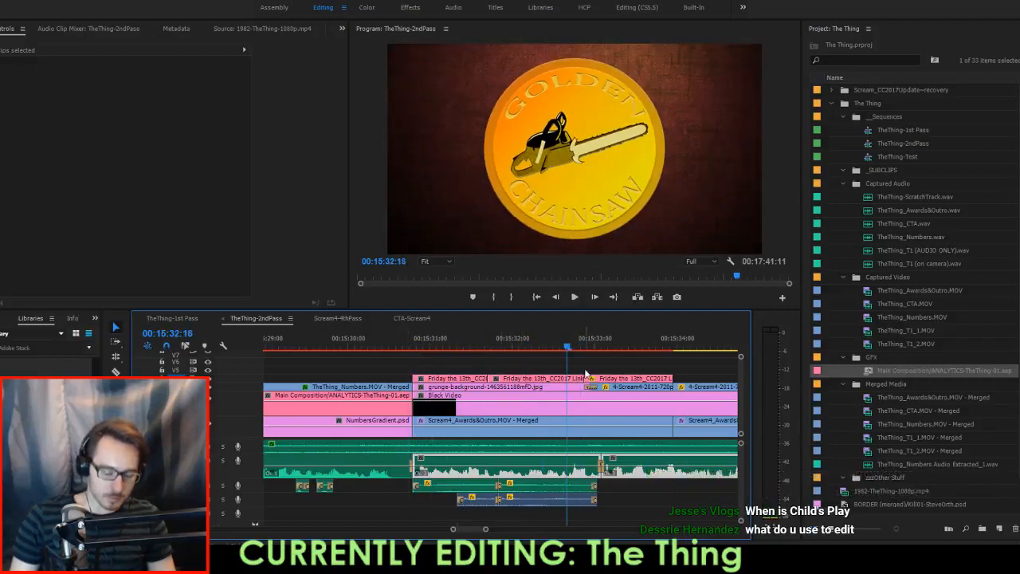
Roll the cut from the grunge background to the Scream 4 footage back to 00:15:32:16, and roll the award graphic's cut back equally.
scroll(598, 389, up, 6)
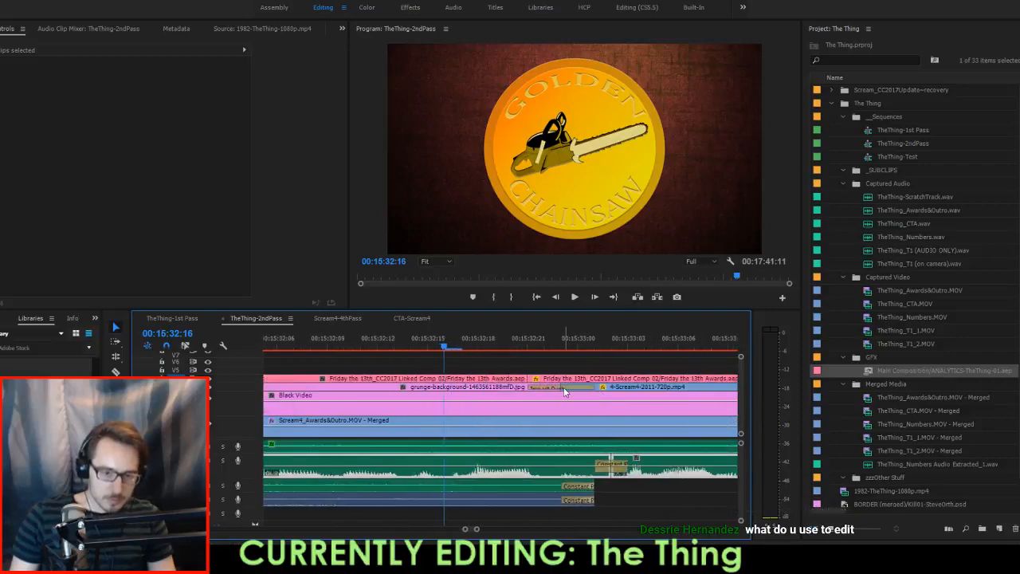
click(564, 389)
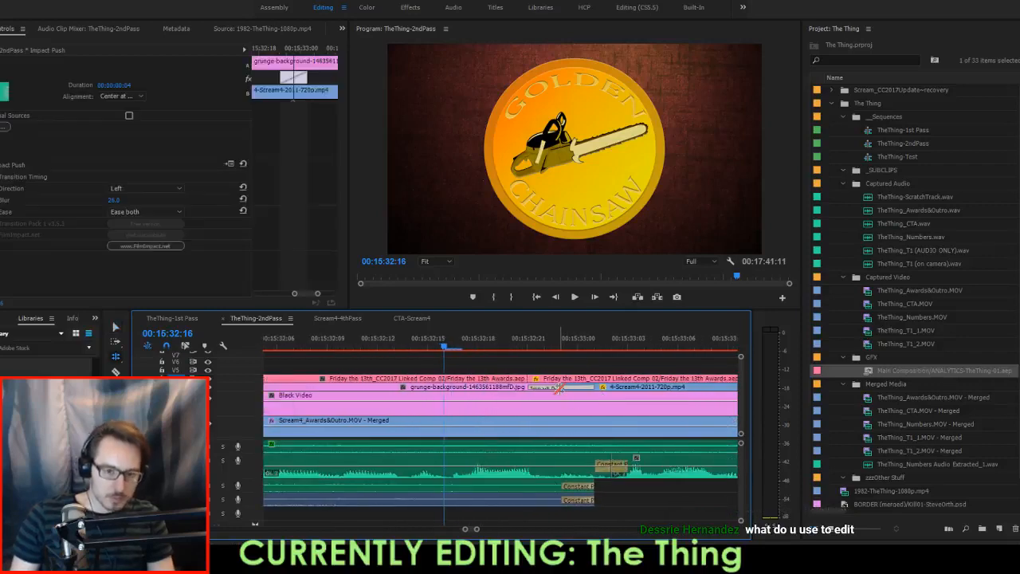
click(557, 384)
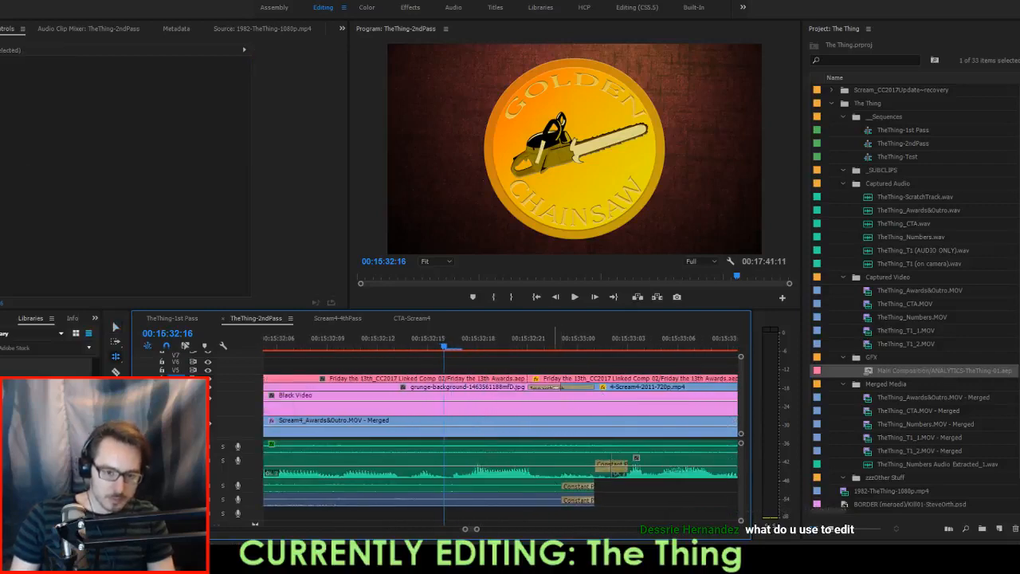
click(556, 380)
scroll(558, 386, down, 2)
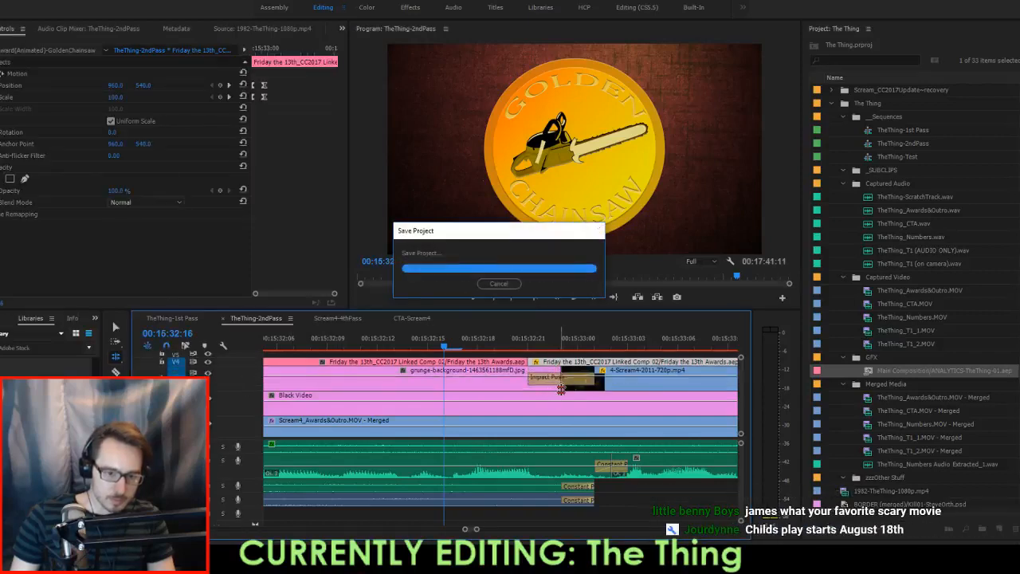
drag(559, 387, 444, 391)
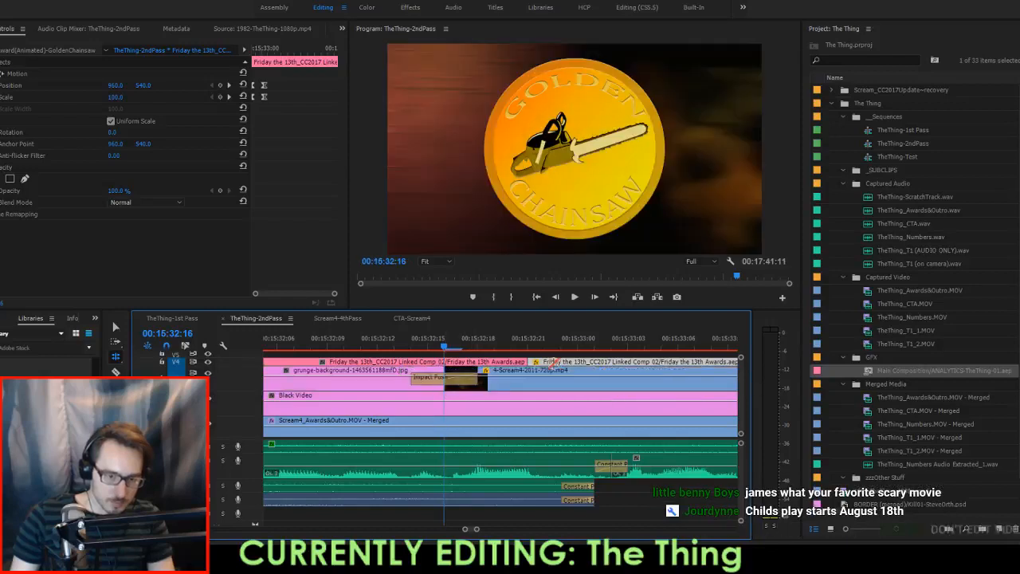
drag(578, 365, 461, 363)
Scrub through the retimed coin transition to 00:15:33:00 and save the project.
click(389, 340)
drag(389, 339, 579, 363)
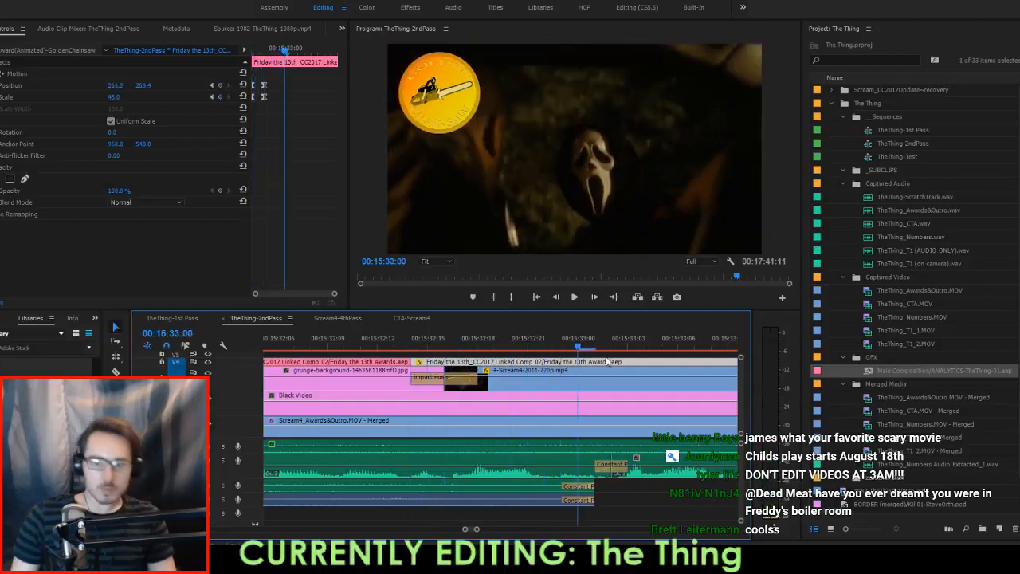
key(ctrl+s)
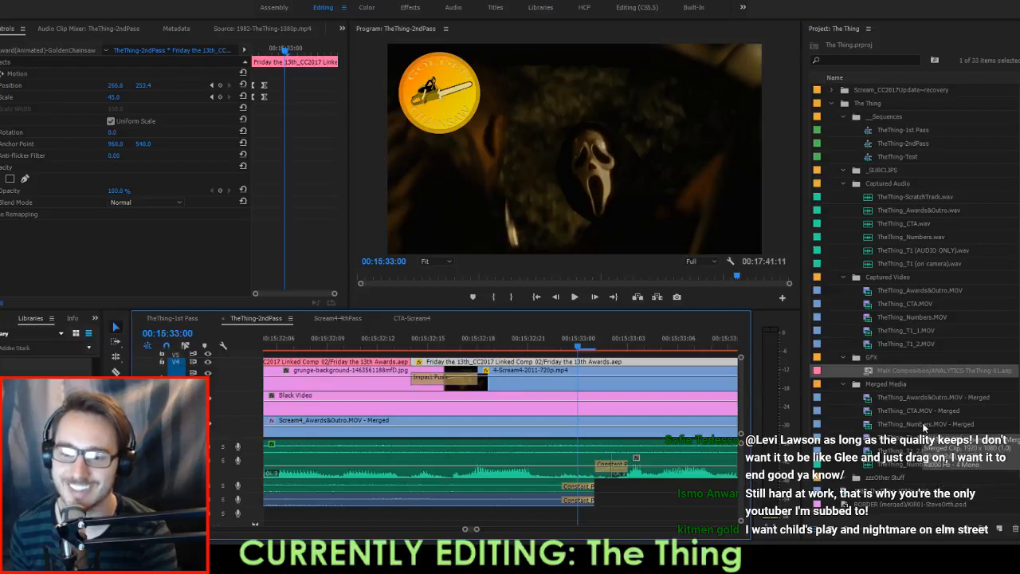
Open 1982-TheThing-1080p.mp4 in the source monitor and find and play the defibrillator scene.
scroll(922, 423, down, 1)
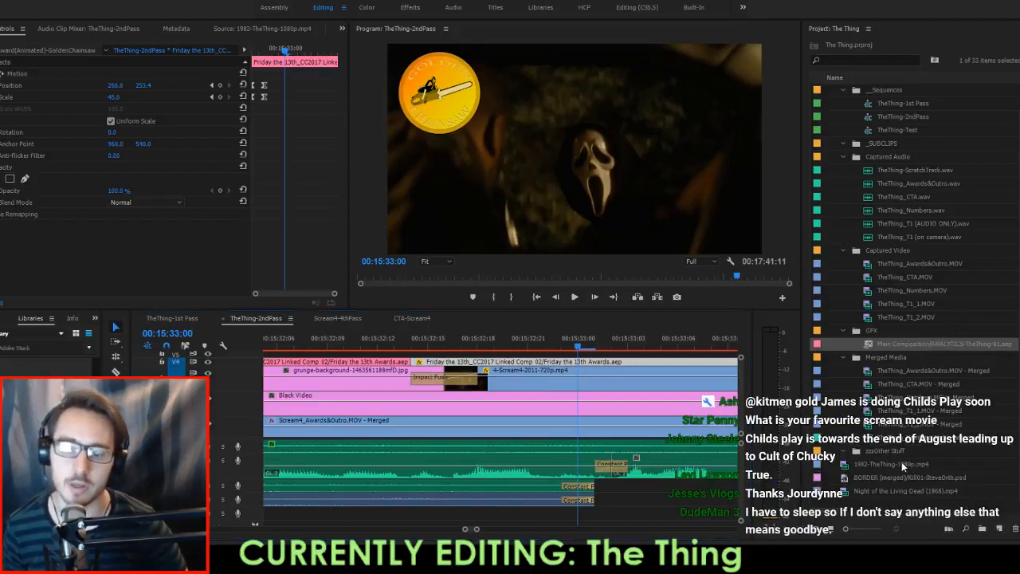
double_click(901, 461)
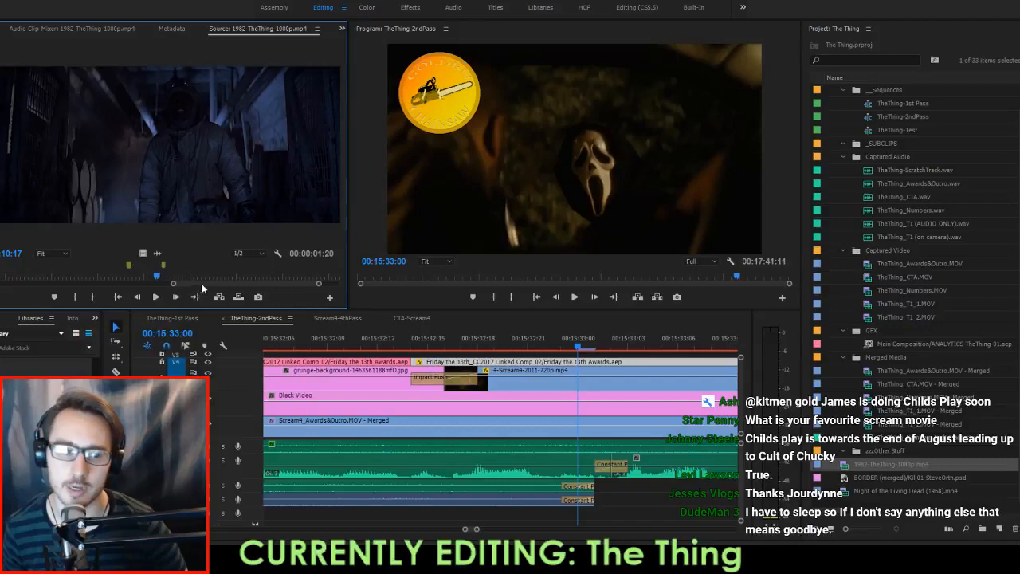
drag(203, 289, 153, 276)
click(161, 278)
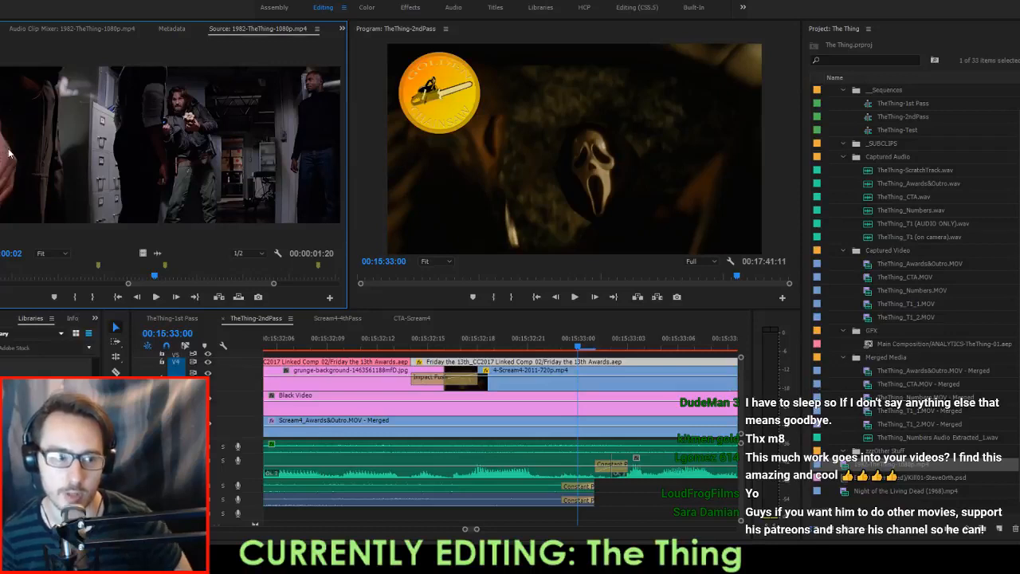
key(space)
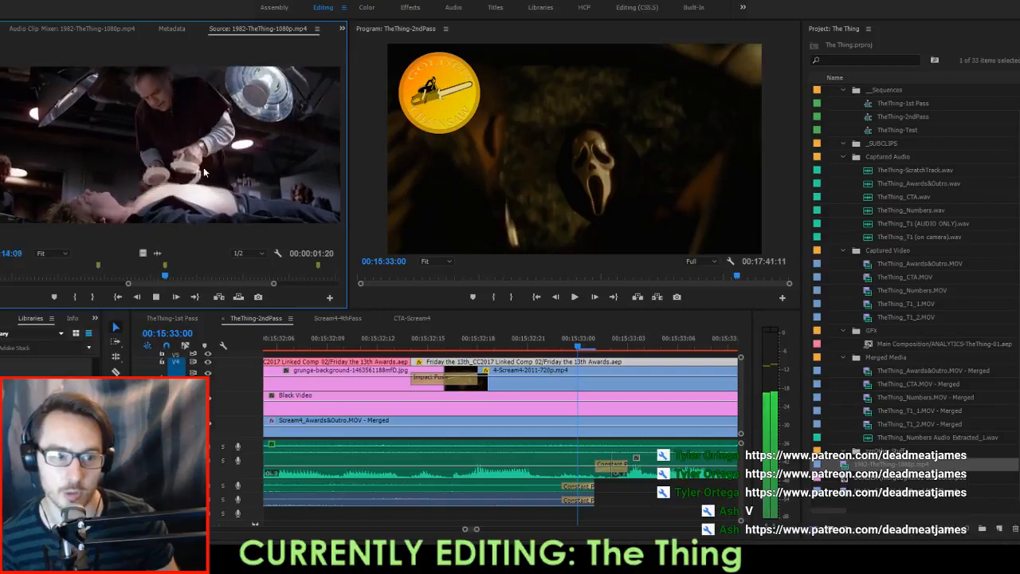
Go back to the shots before the defibrillator shocks and replay the scene from there.
key(space)
key(shift+Left)
key(shift+Left)
key(shift+Left)
key(shift+Left)
key(shift+Left)
key(shift+Left)
key(shift+Left)
key(shift+Left)
key(shift+Left)
key(shift+Left)
key(shift+Left)
key(shift+Left)
key(shift+Left)
key(shift+Left)
key(shift+Left)
key(shift+Left)
key(shift+Left)
key(shift+Left)
key(shift+Left)
key(shift+Left)
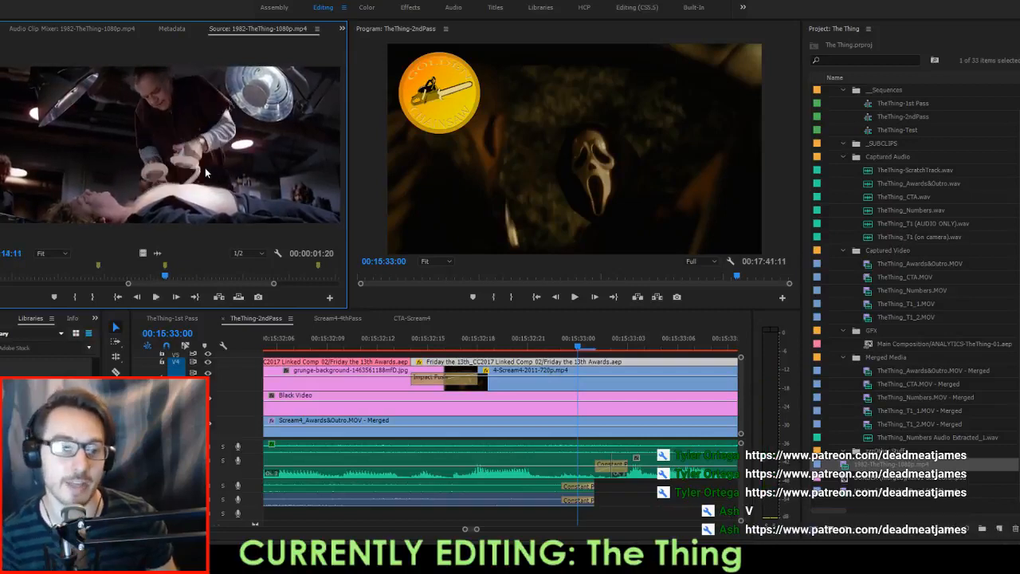
key(shift+Left)
key(shift+Left)
key(shift+Left)
key(shift+Left)
key(shift+Left)
key(shift+Left)
key(shift+Left)
key(shift+Left)
key(shift+Left)
key(shift+Left)
key(shift+Left)
key(shift+Left)
key(shift+Left)
key(shift+Left)
key(shift+Left)
key(shift+Left)
key(shift+Left)
key(shift+Left)
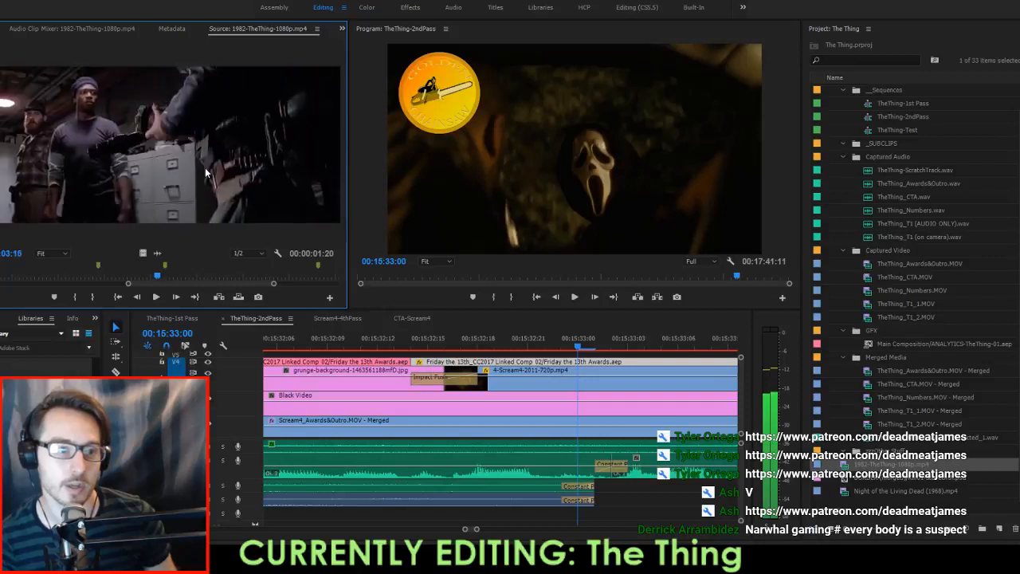
key(space)
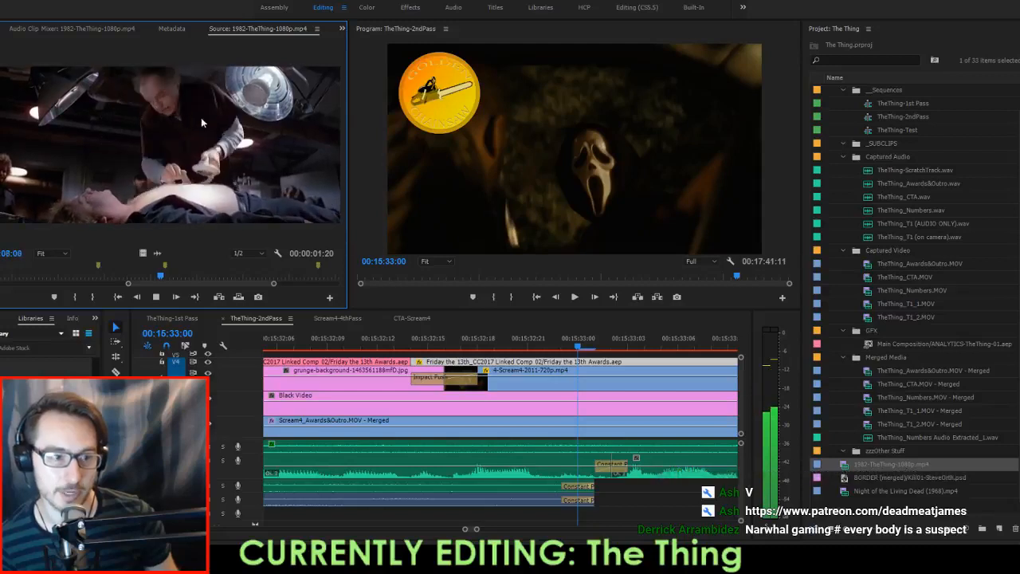
Play the defibrillator scene in stages up to the shot of the hands inside the opened chest.
key(space)
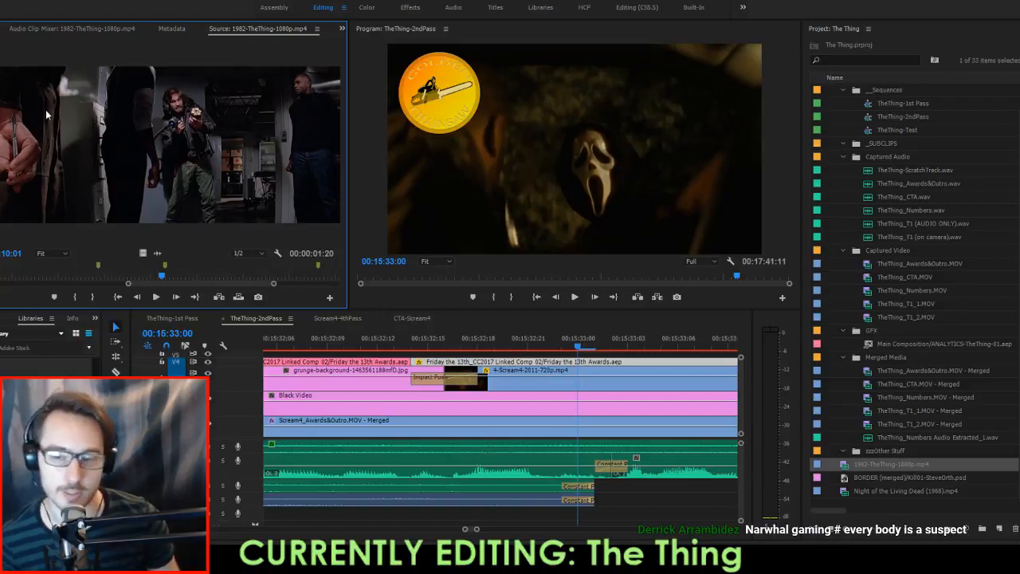
key(space)
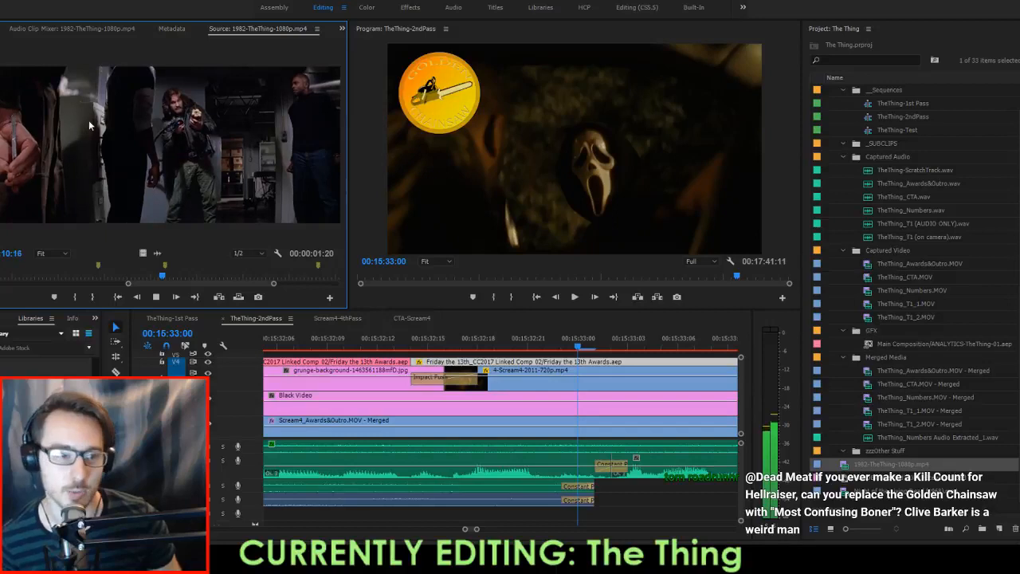
key(space)
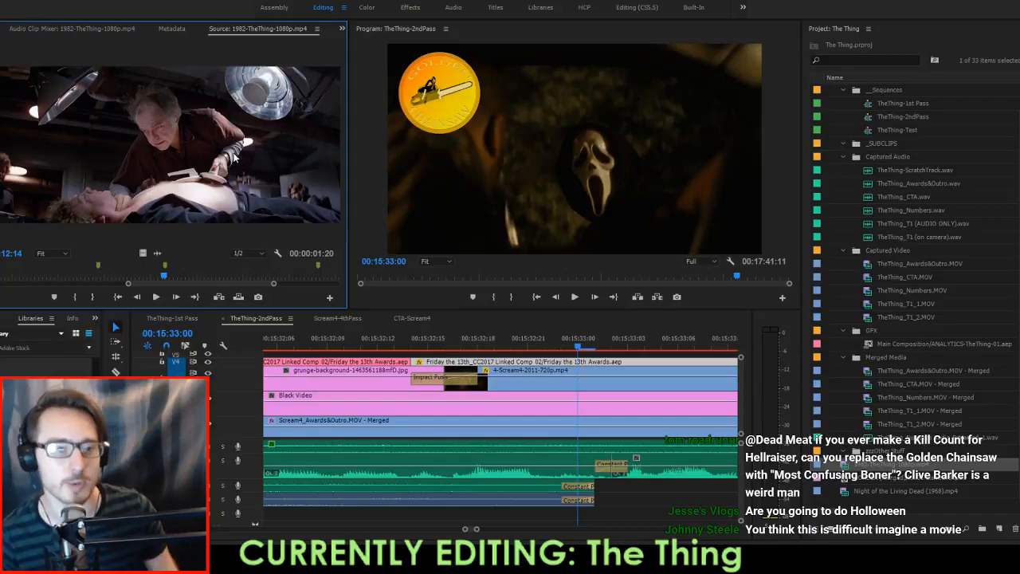
key(space)
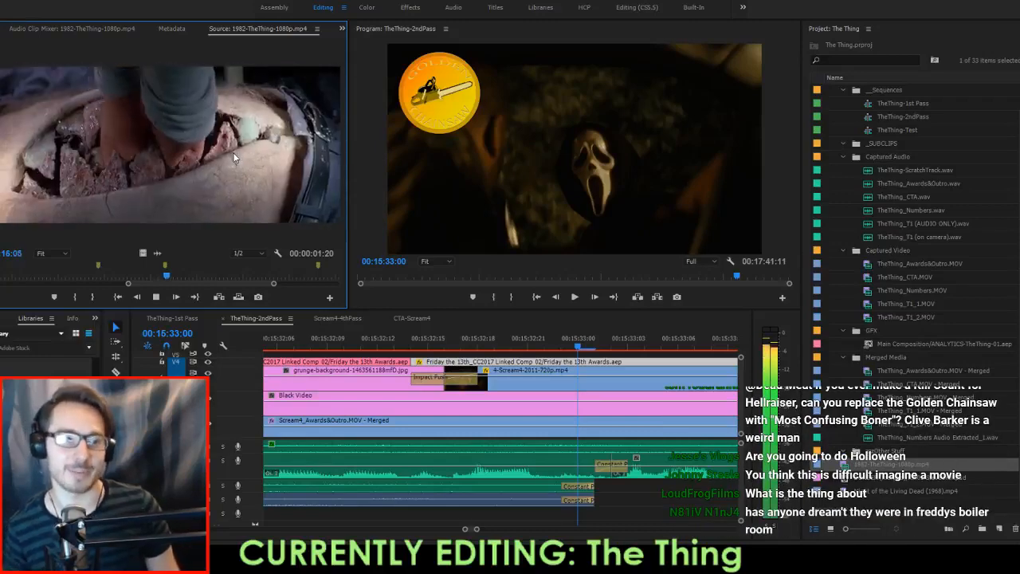
key(space)
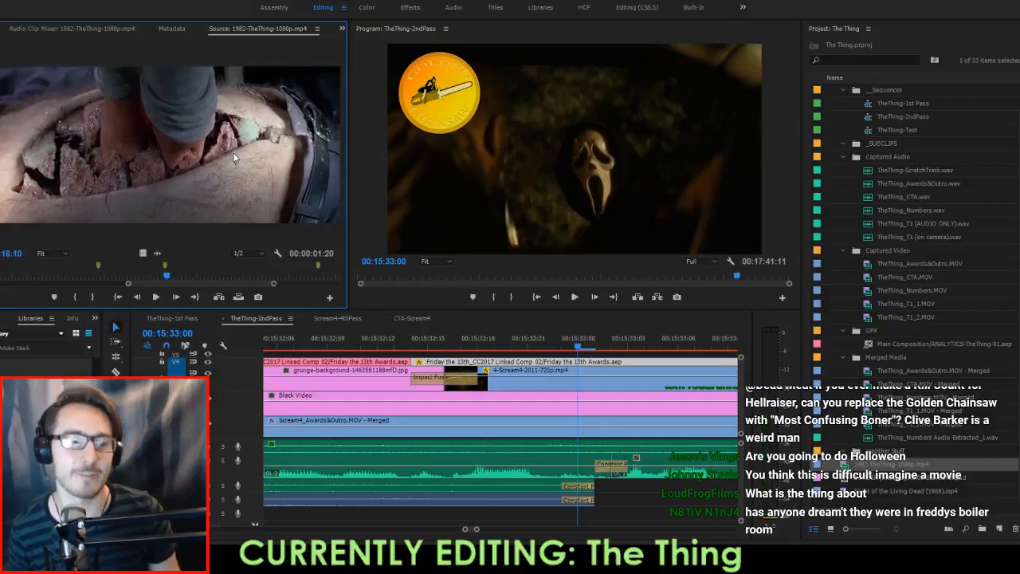
Mark a 00:00:03:00 range of the movie from just before the chest opens to the doctor's scream.
key(j)
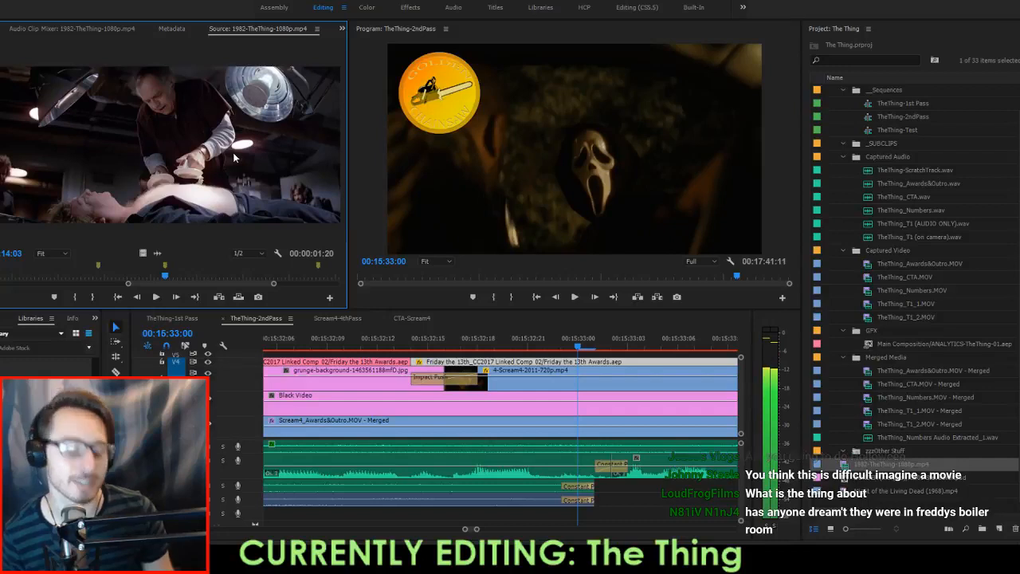
key(l)
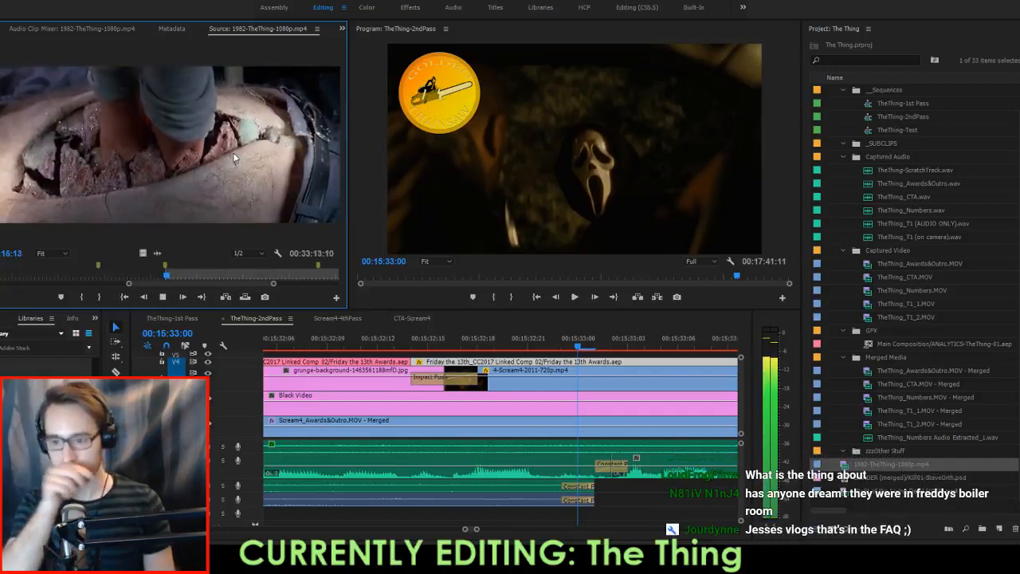
key(k)
key(o)
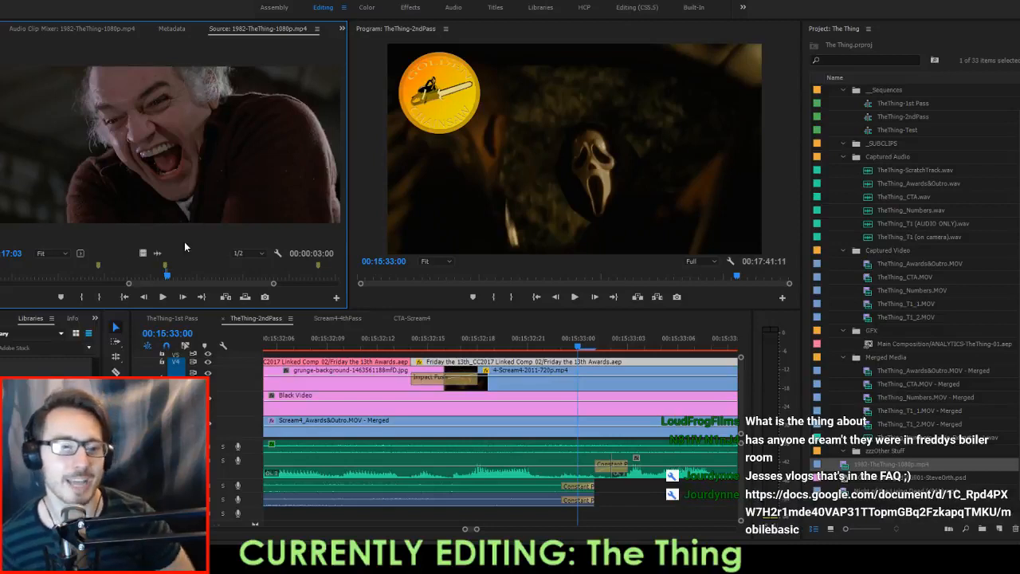
Overwrite the Scream4 footage at 00:15:33:00 in TheThing-2ndPass with only the video of the marked 1982-TheThing-1080p.mp4 range.
scroll(539, 378, down, 3)
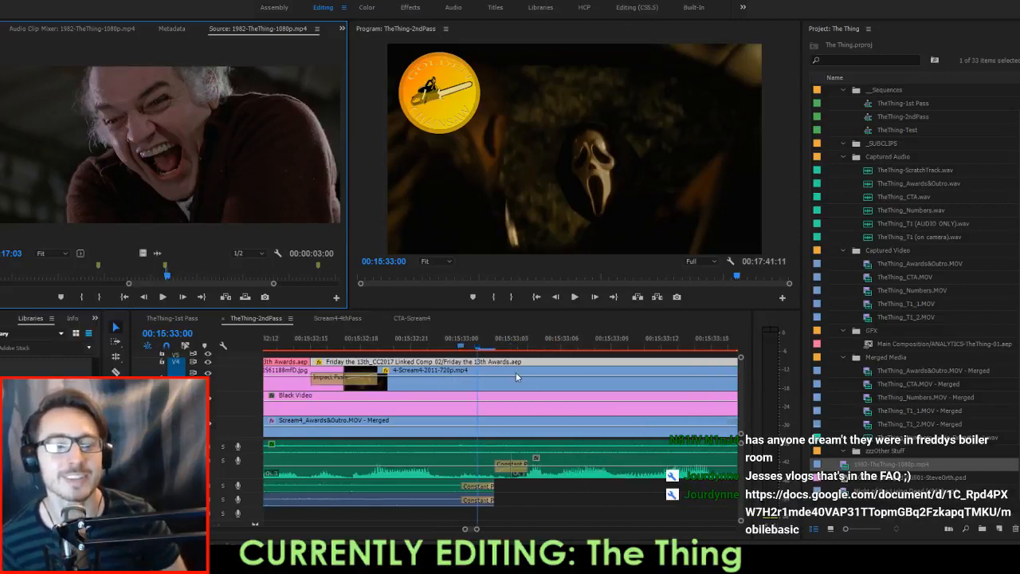
scroll(513, 371, down, 2)
scroll(515, 365, down, 1)
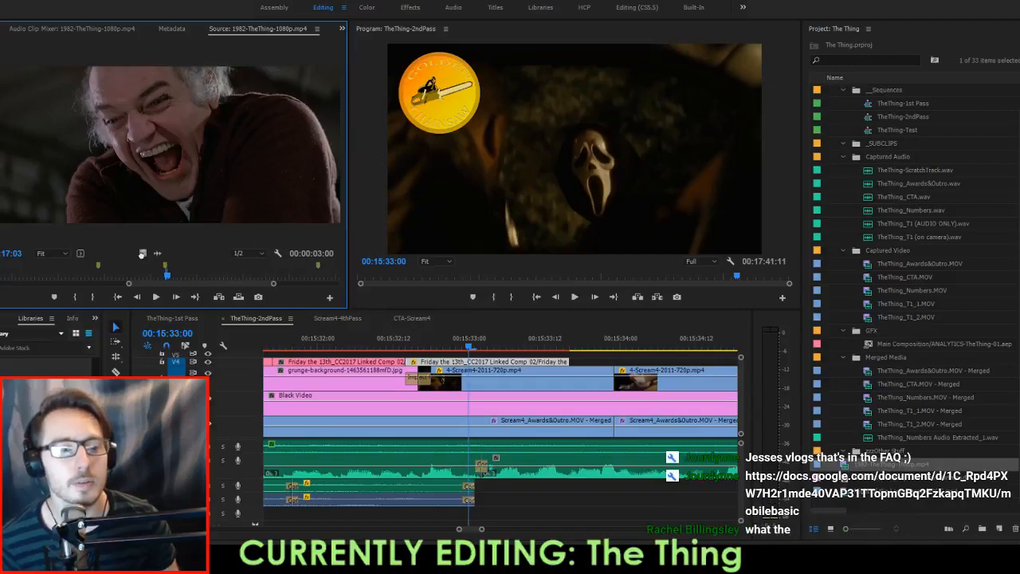
click(408, 318)
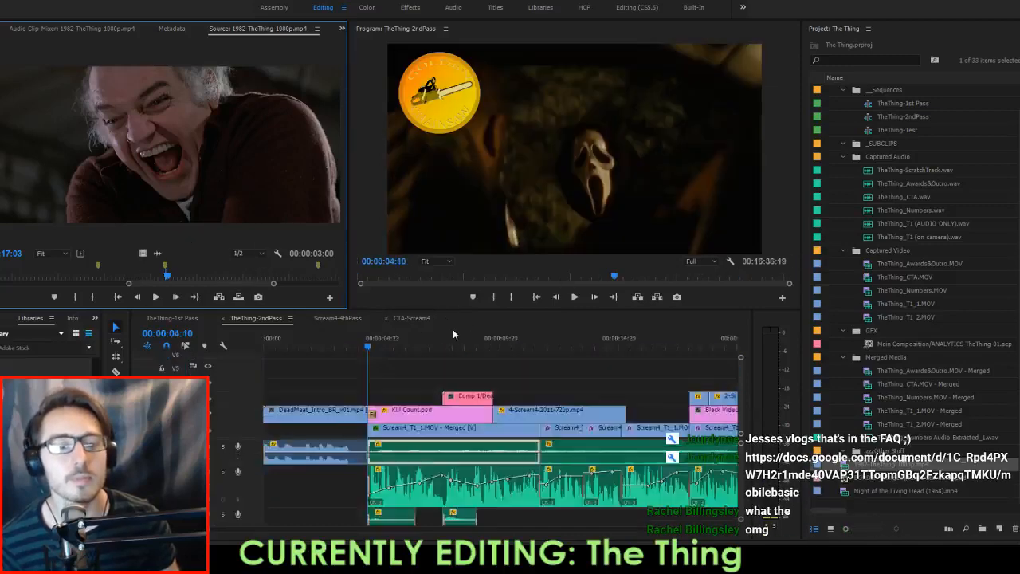
click(254, 317)
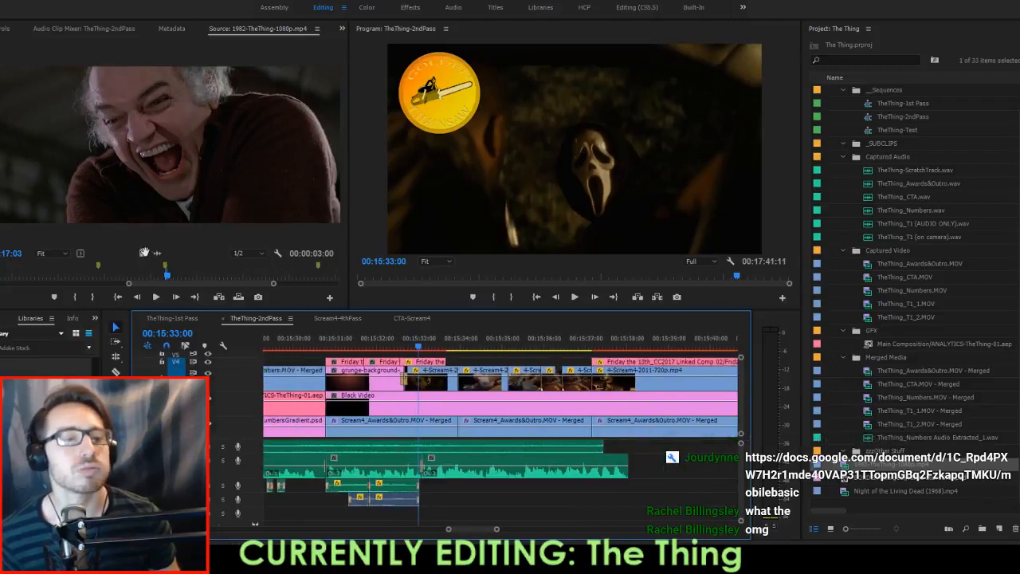
drag(144, 253, 418, 381)
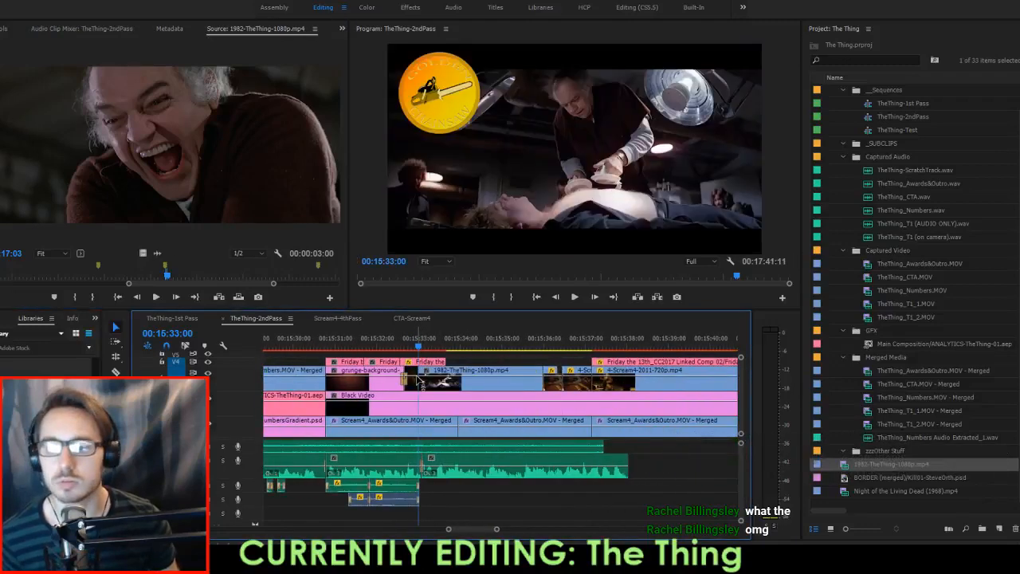
Move the new movie clip back over the leftover Scream4 piece so it starts at the end of the grunge background, and play the cut.
key(=)
key(=)
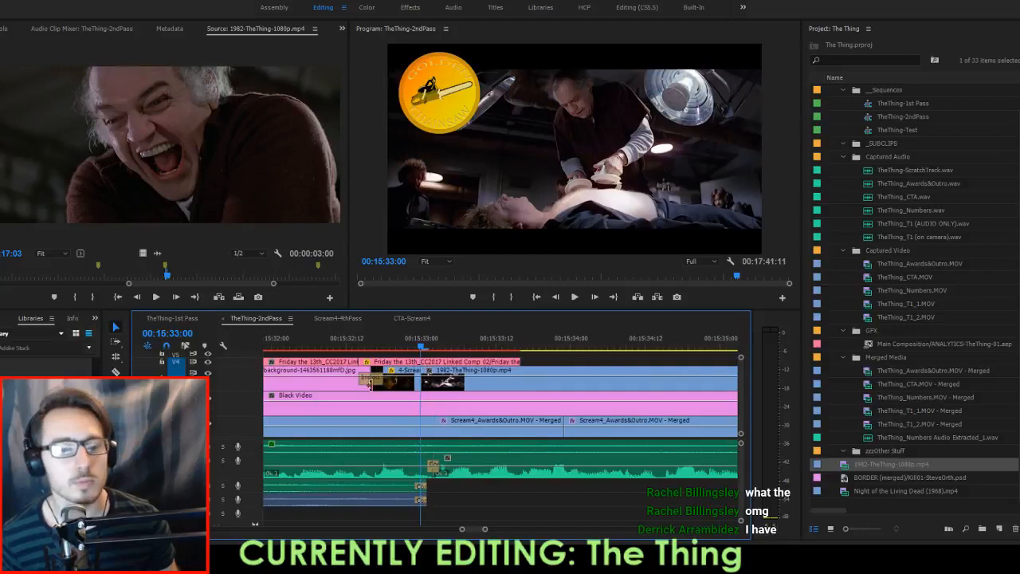
click(379, 383)
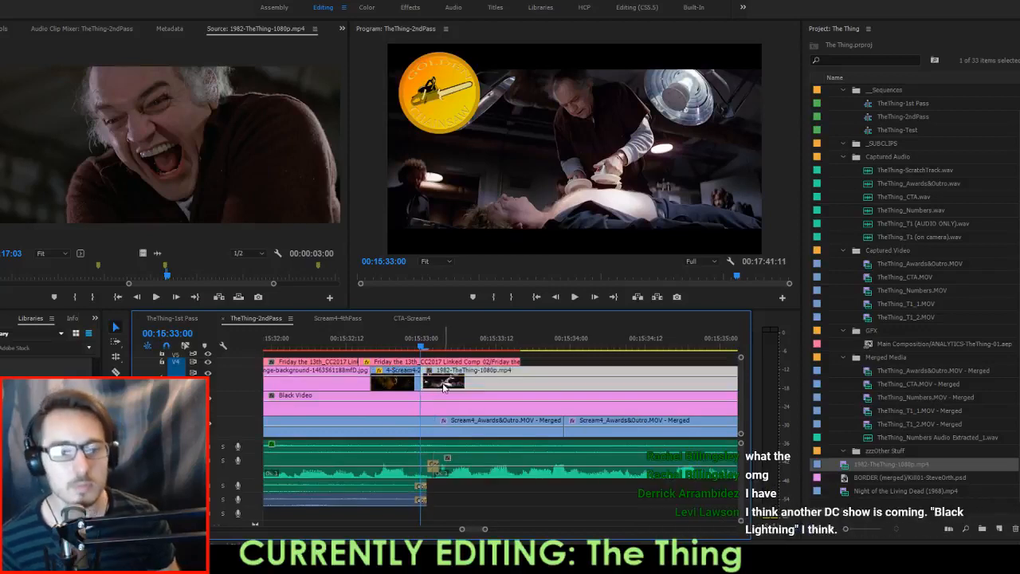
drag(447, 389, 405, 388)
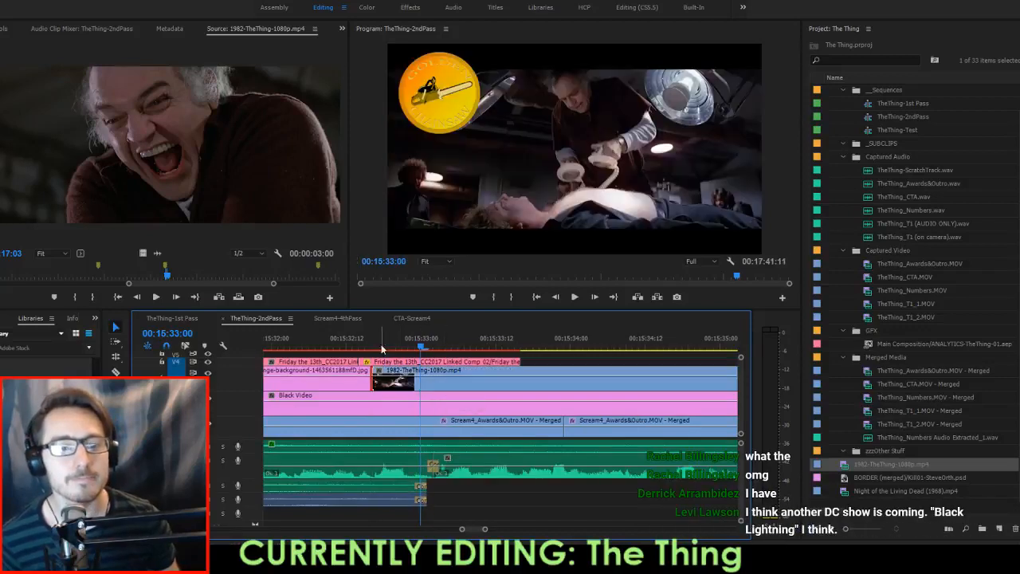
drag(349, 342, 395, 348)
key(space)
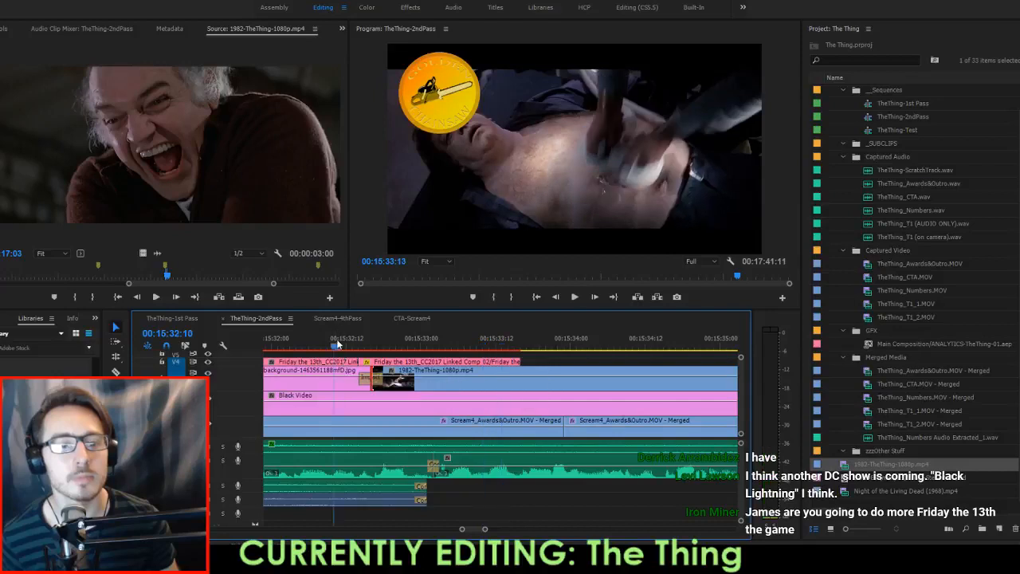
Slip the footage inside the defibrillator clip to adjust when the chest opens, and play it against the narration.
drag(337, 348, 537, 383)
key(space)
key(space)
key(y)
click(510, 382)
key(space)
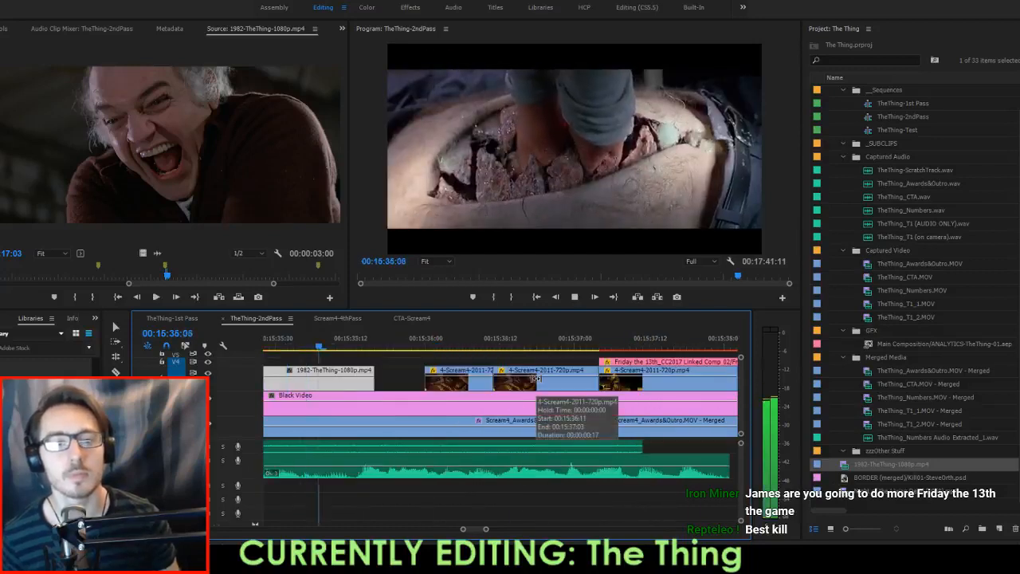
key(space)
key(v)
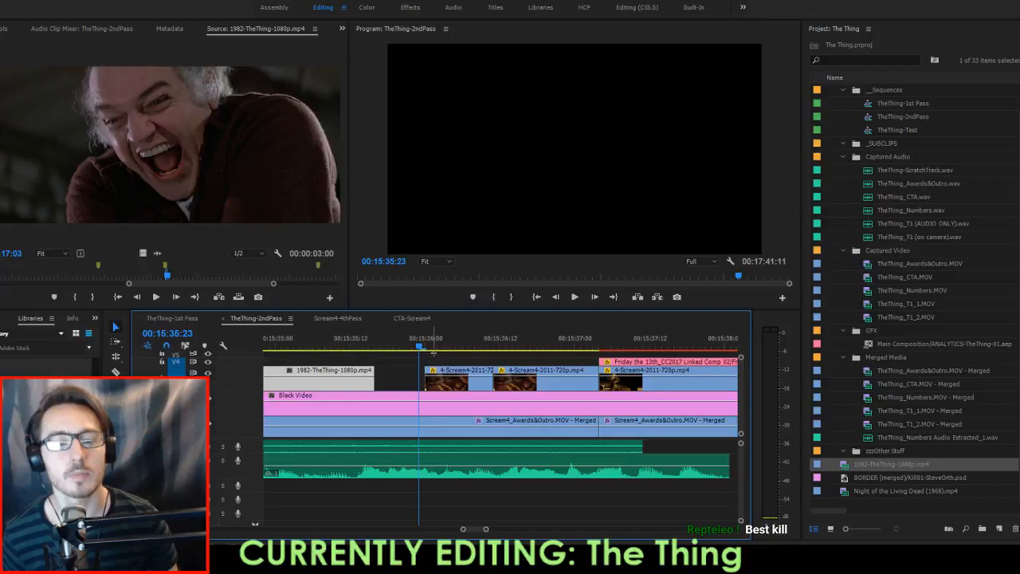
Delete the two short Scream4 clips after the movie clip, extend it to the next awards graphic, and play it.
drag(434, 354, 533, 376)
key(Delete)
drag(376, 379, 715, 403)
key(space)
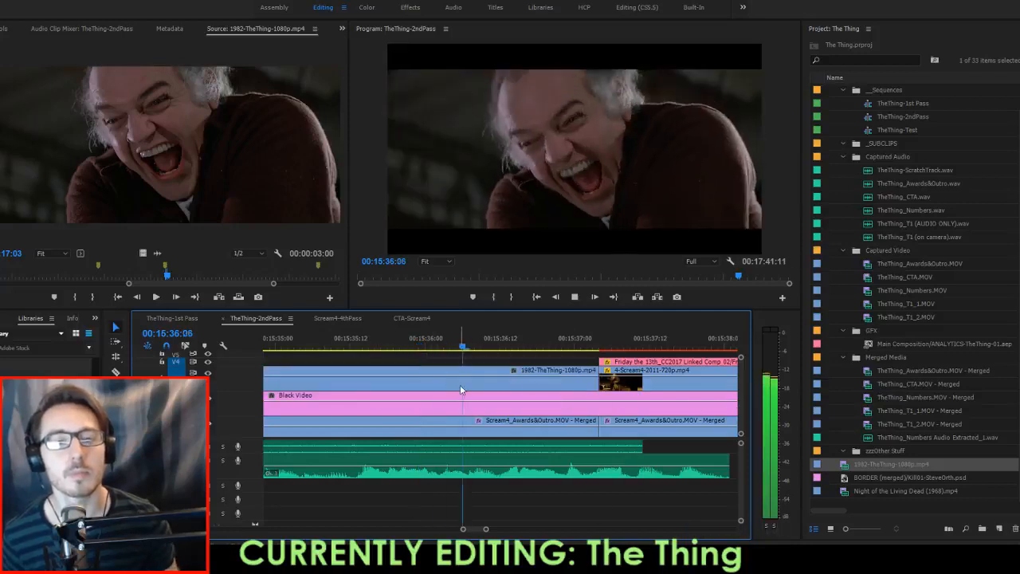
key(space)
Delete the Scream4 clip beneath the next awards graphic, extend The Thing footage into its place, and play it back.
scroll(584, 387, down, 3)
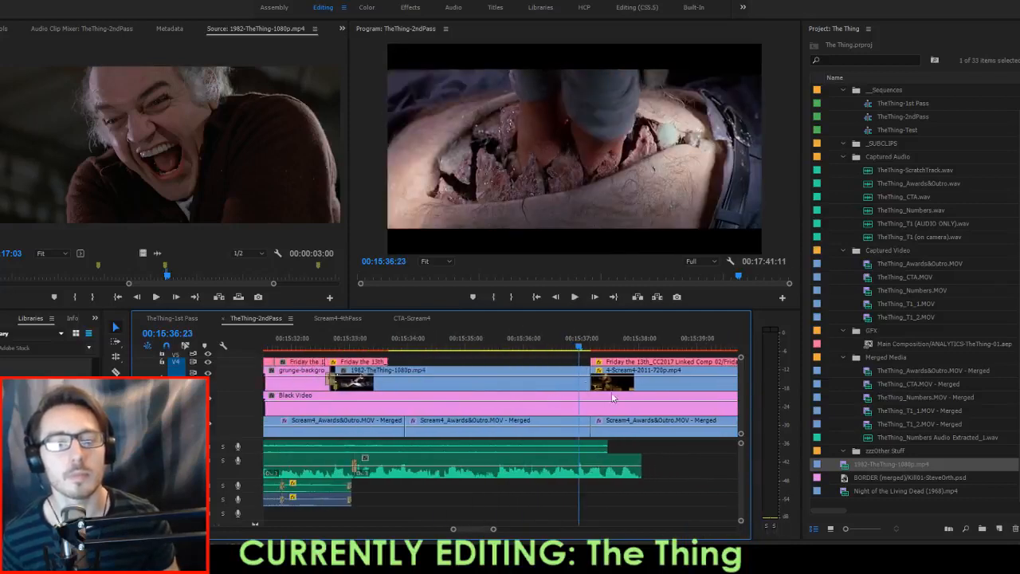
scroll(680, 450, down, 3)
key(space)
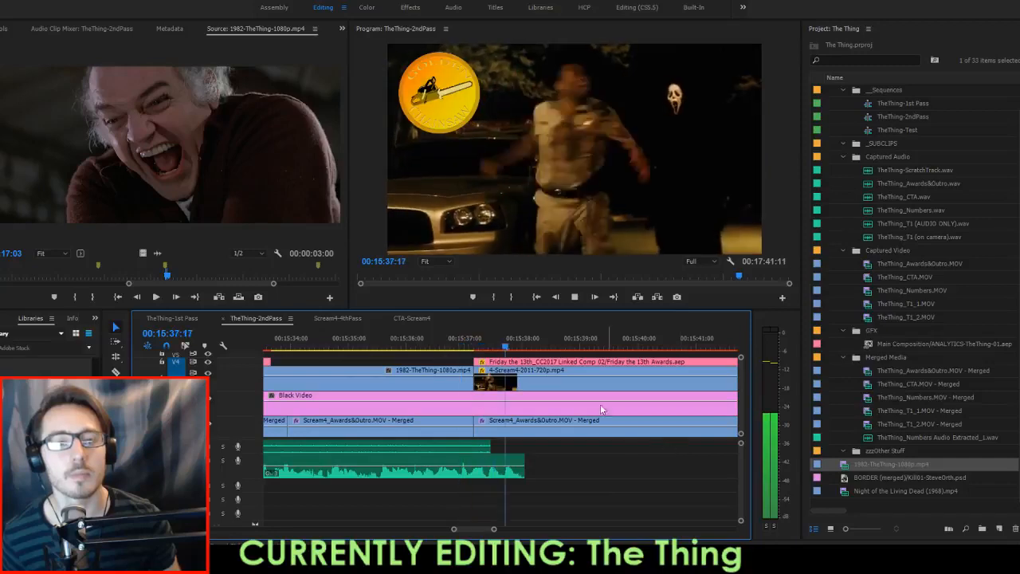
key(space)
click(488, 382)
key(Delete)
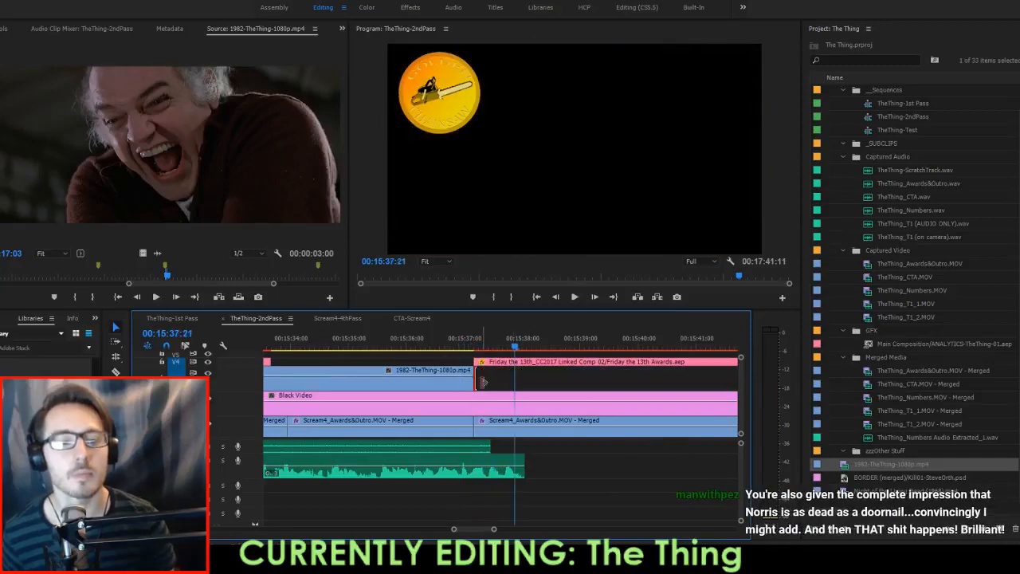
drag(479, 381, 720, 382)
click(419, 328)
key(space)
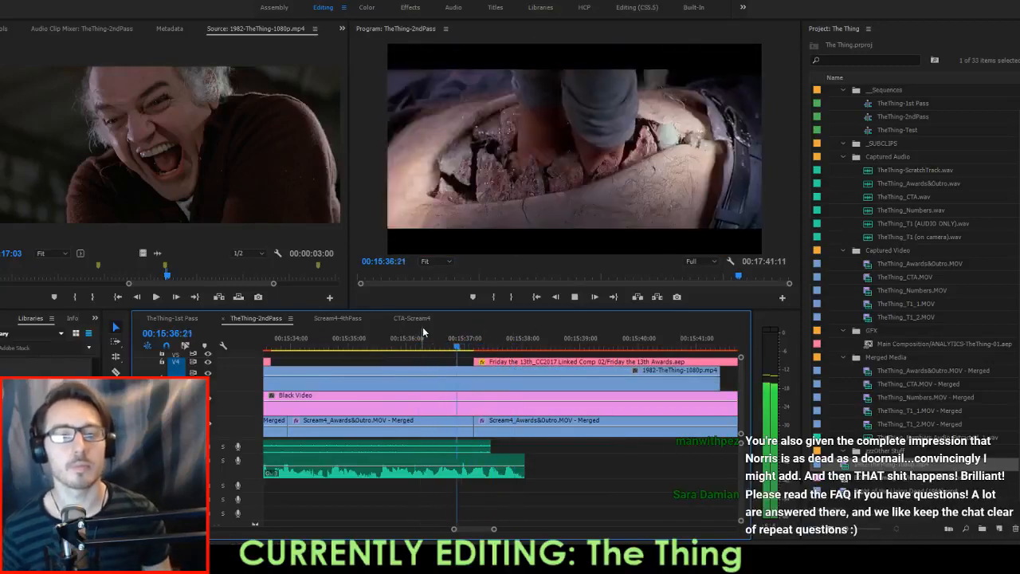
key(space)
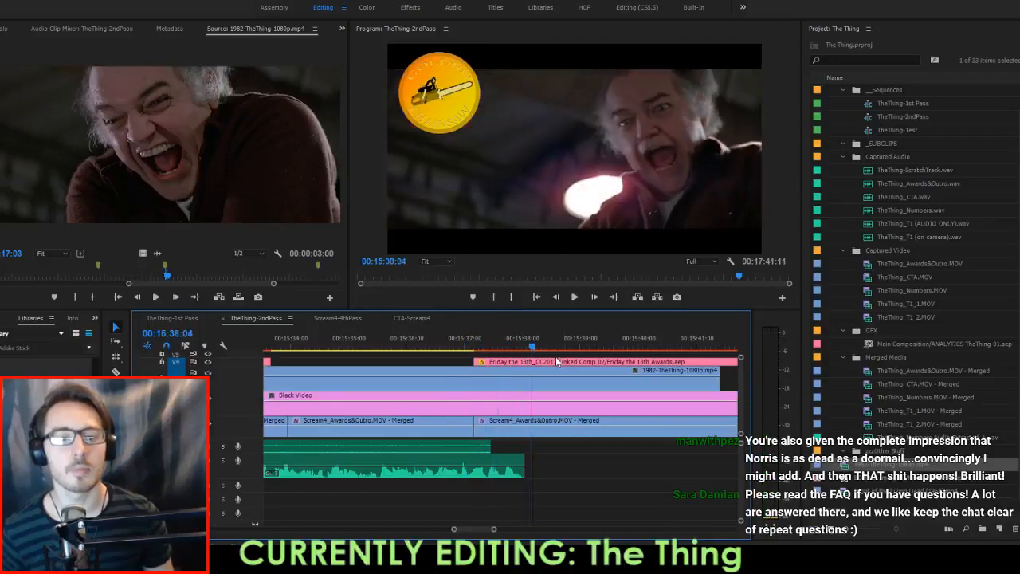
Cut the movie clip at 00:15:38:23 and delete the remainder after the cut.
drag(532, 346, 577, 359)
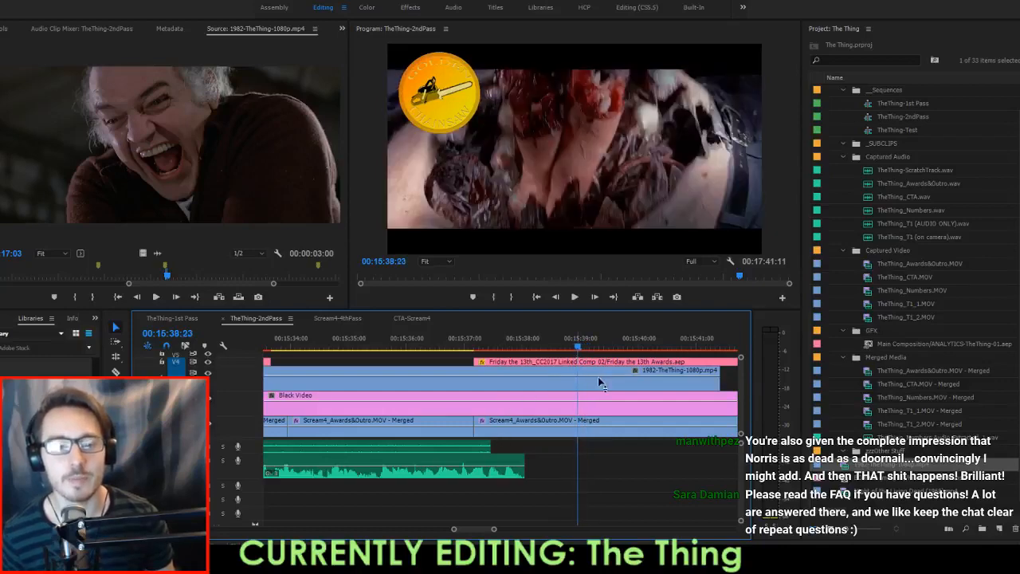
key(ctrl+k)
click(599, 379)
key(Delete)
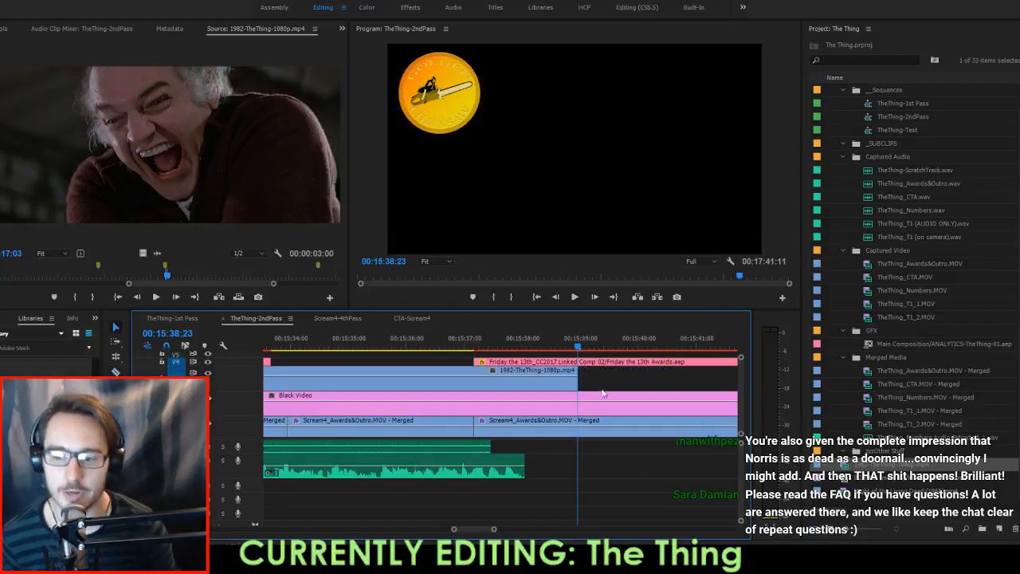
key(minus)
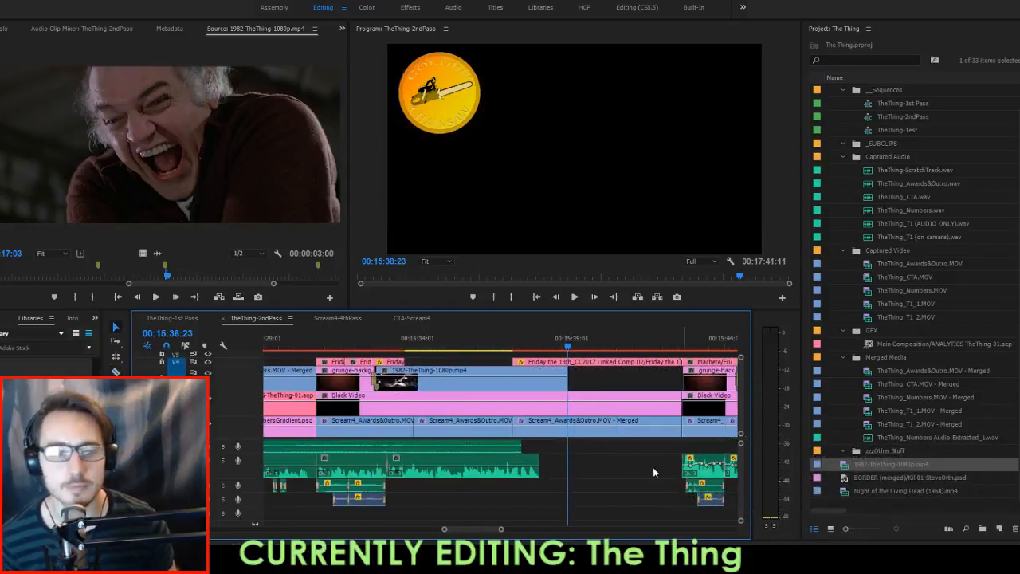
Save the project, extend the Friday the 13th Awards graphic over the movie clip up to the next awards graphic, and play it.
scroll(569, 397, up, 5)
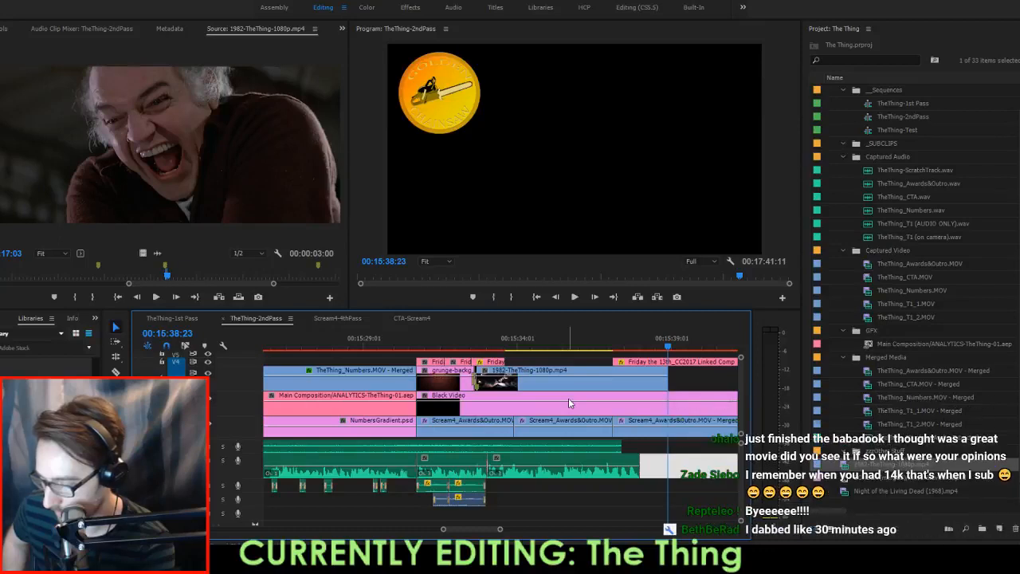
key(ctrl+s)
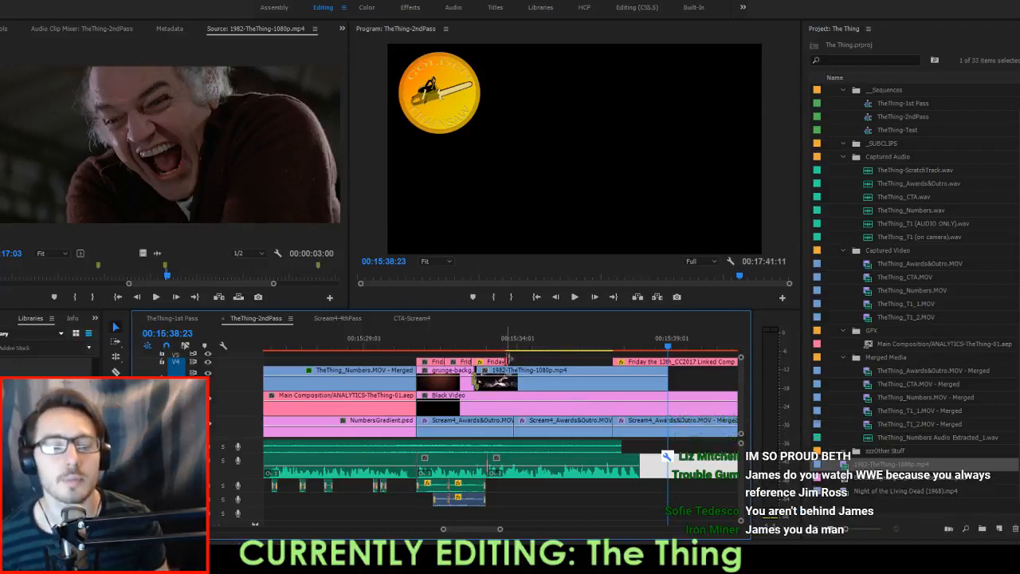
click(460, 344)
key(space)
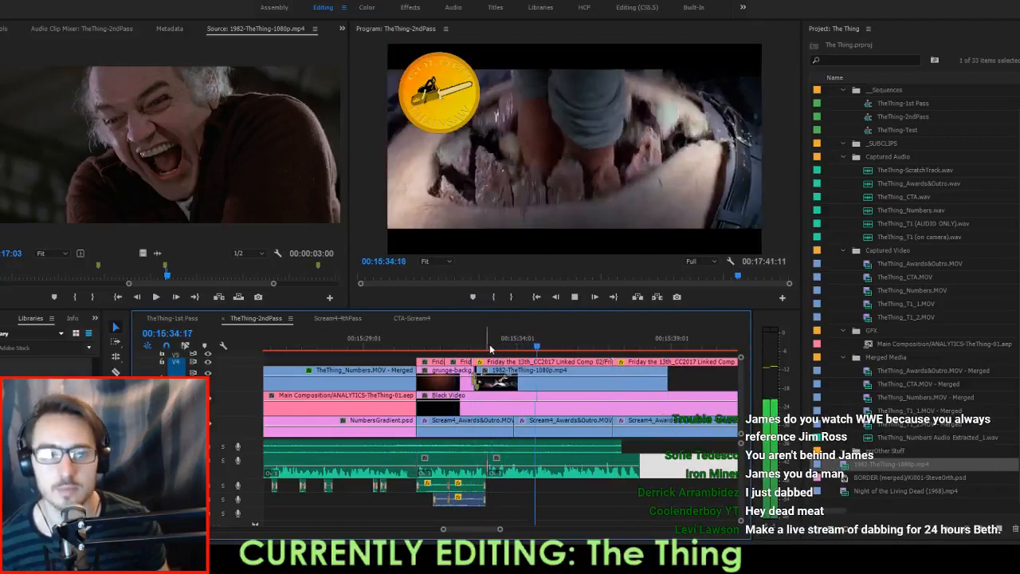
key(space)
Shift the narration clip over the defibrillator footage slightly later to leave a short pause before it, and play the transition.
scroll(468, 442, up, 3)
scroll(468, 446, up, 1)
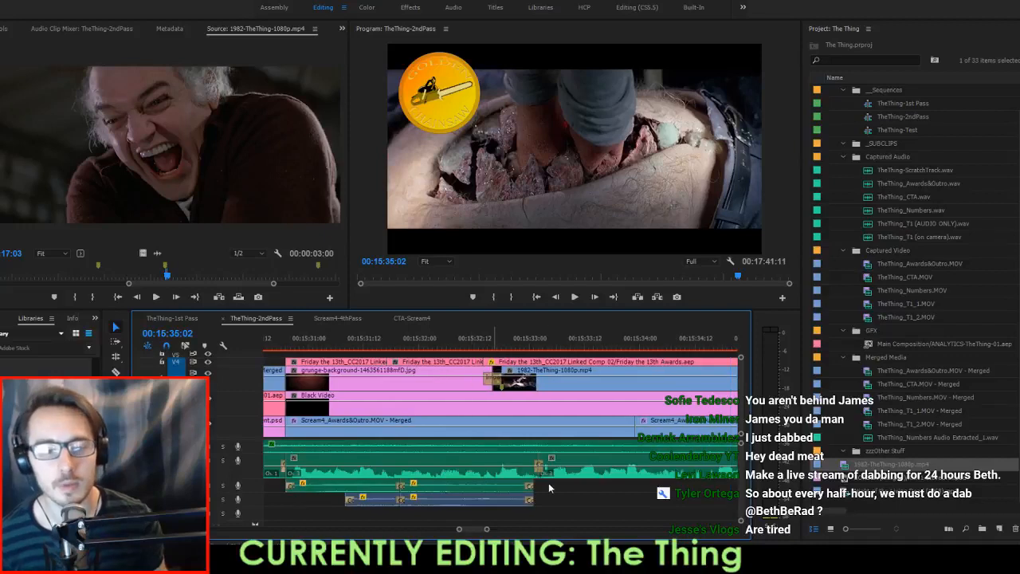
click(550, 485)
key(b)
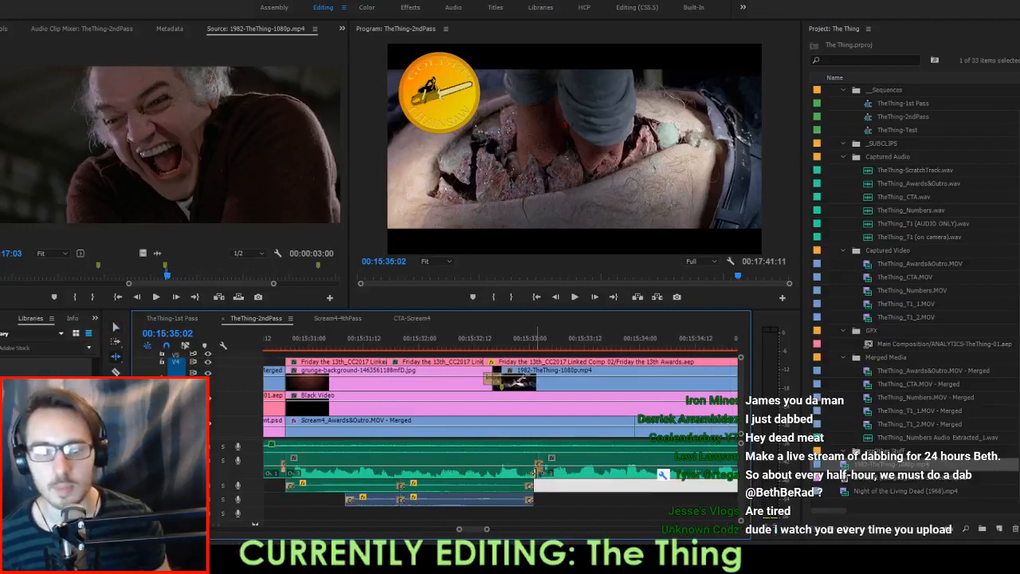
scroll(578, 467, down, 3)
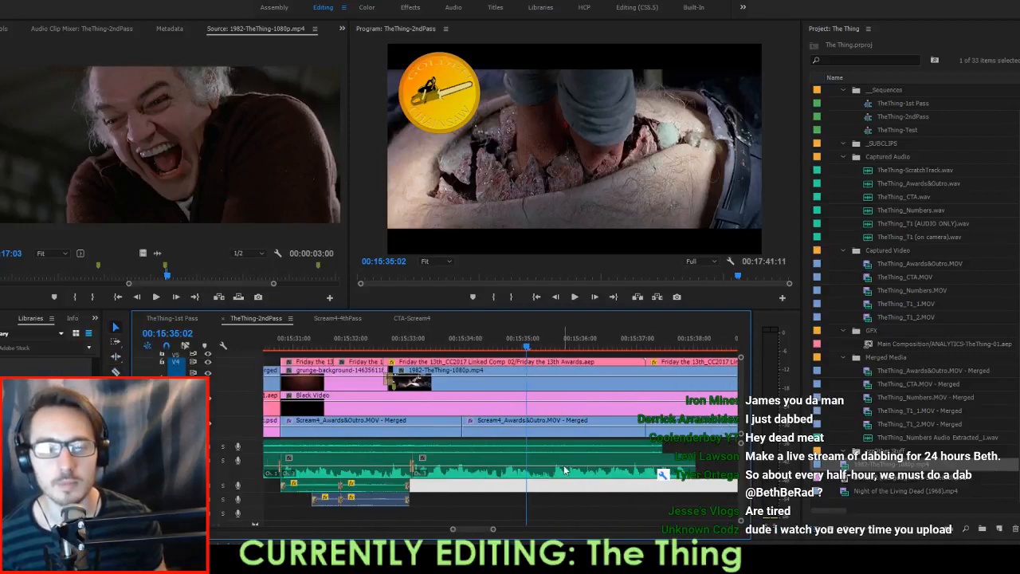
click(475, 472)
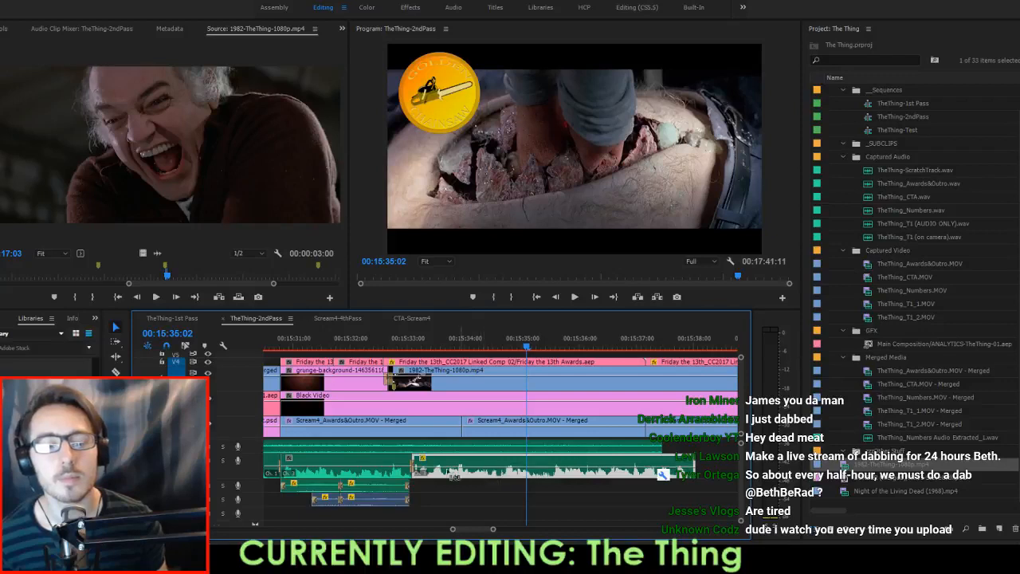
drag(442, 476, 469, 476)
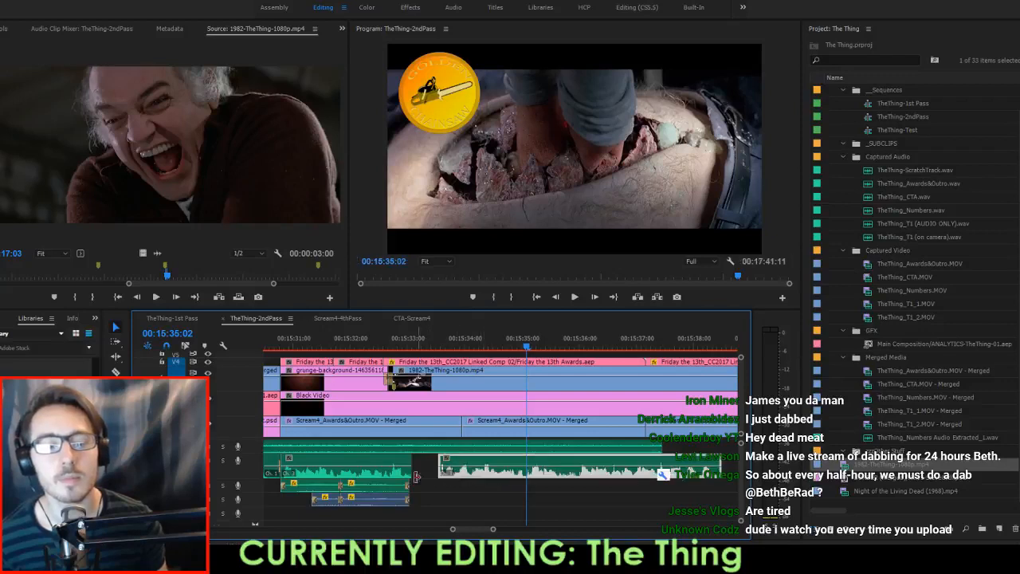
drag(385, 351, 417, 351)
drag(449, 477, 428, 477)
click(381, 339)
key(space)
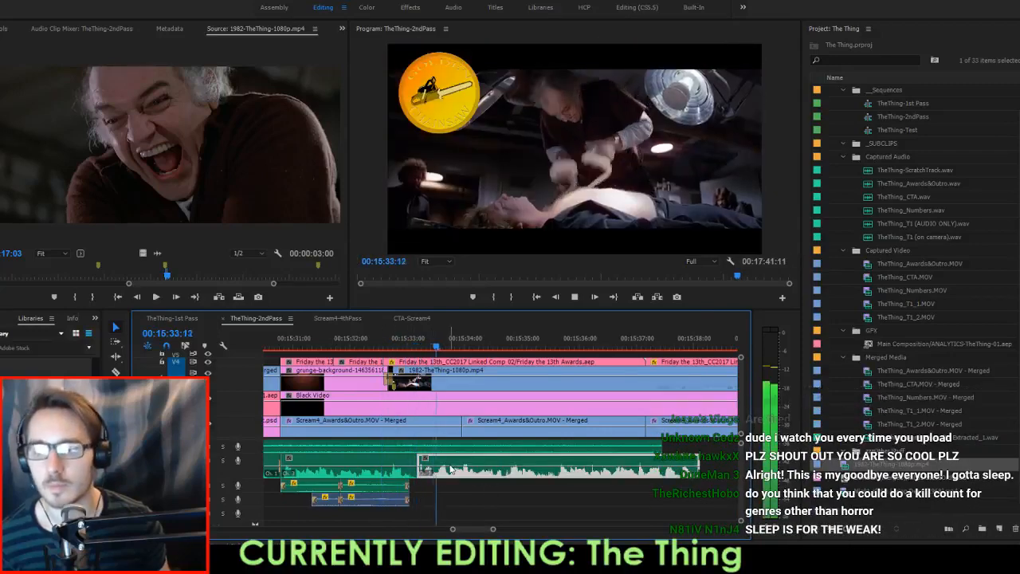
key(space)
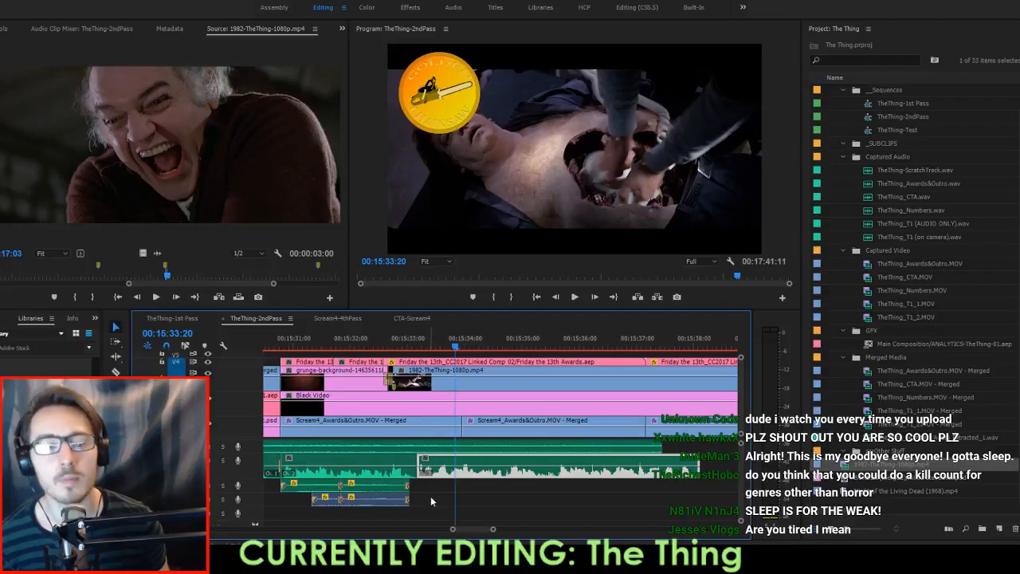
Apply an audio transition at the cut between the two narration clips, save the project, and play across the cut.
click(415, 474)
key(ctrl+s)
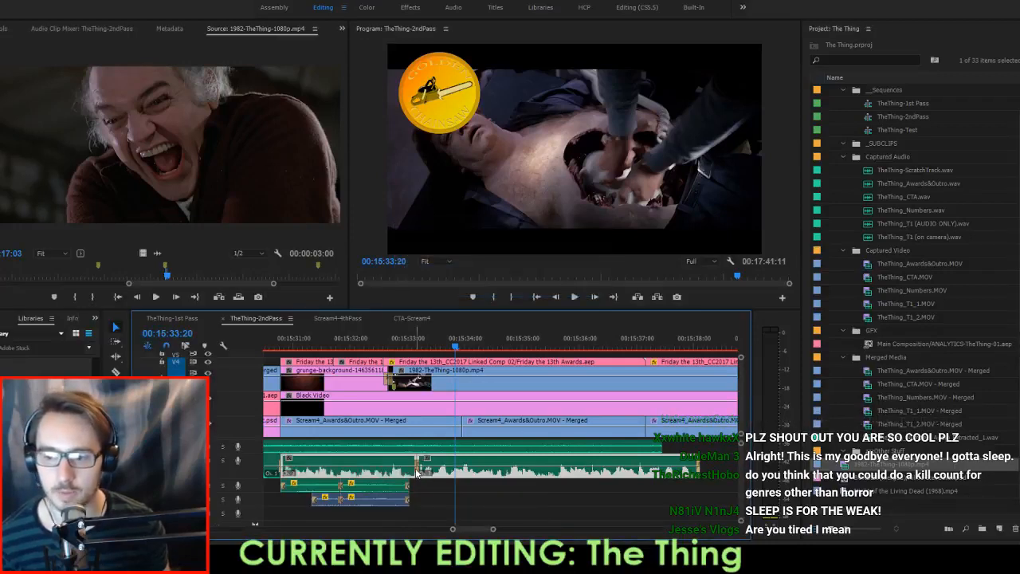
key(space)
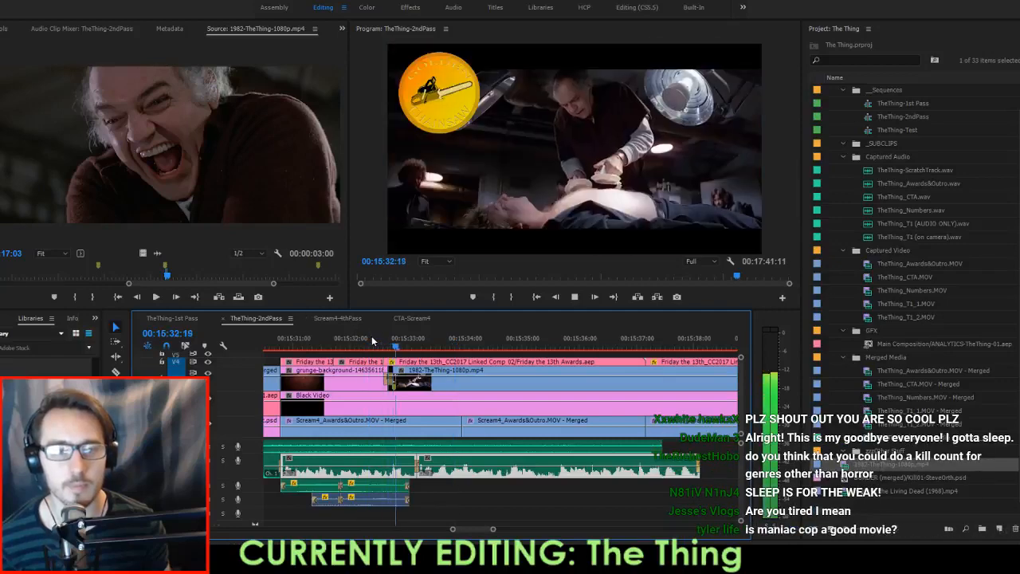
key(space)
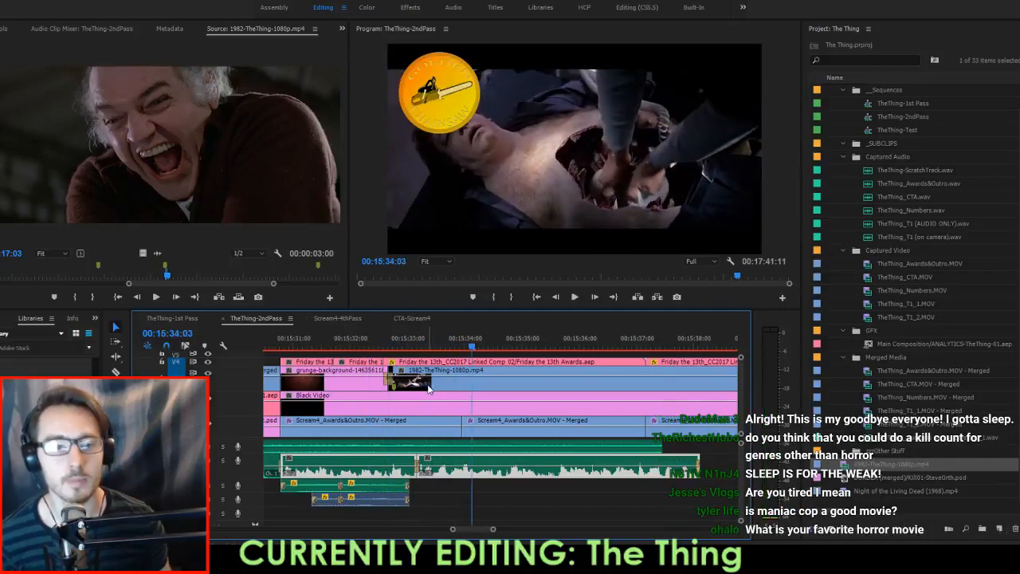
Slip the defibrillator clip's footage slightly and play the section through to the end of the narration.
click(435, 384)
drag(436, 384, 444, 383)
click(385, 333)
key(space)
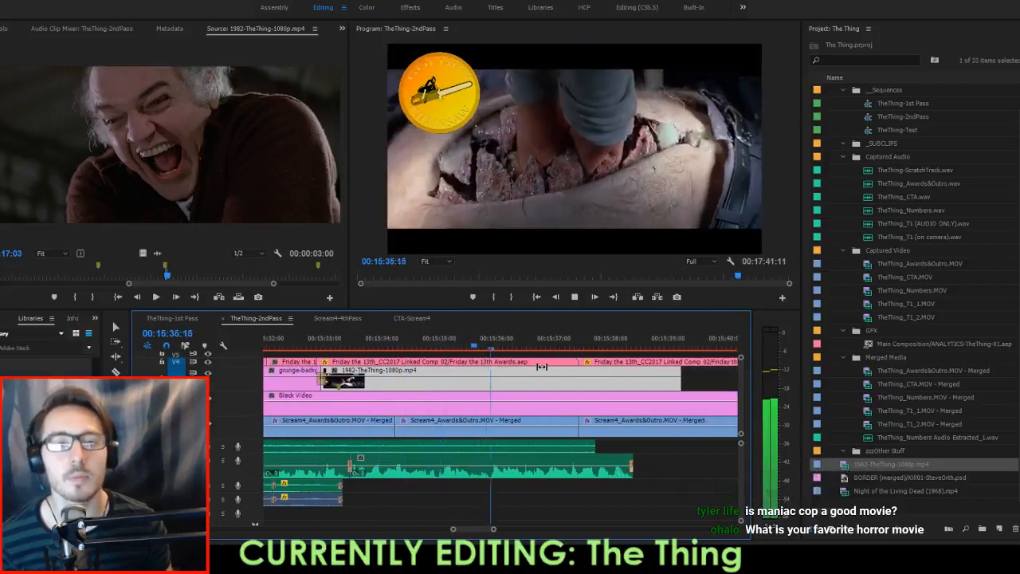
key(space)
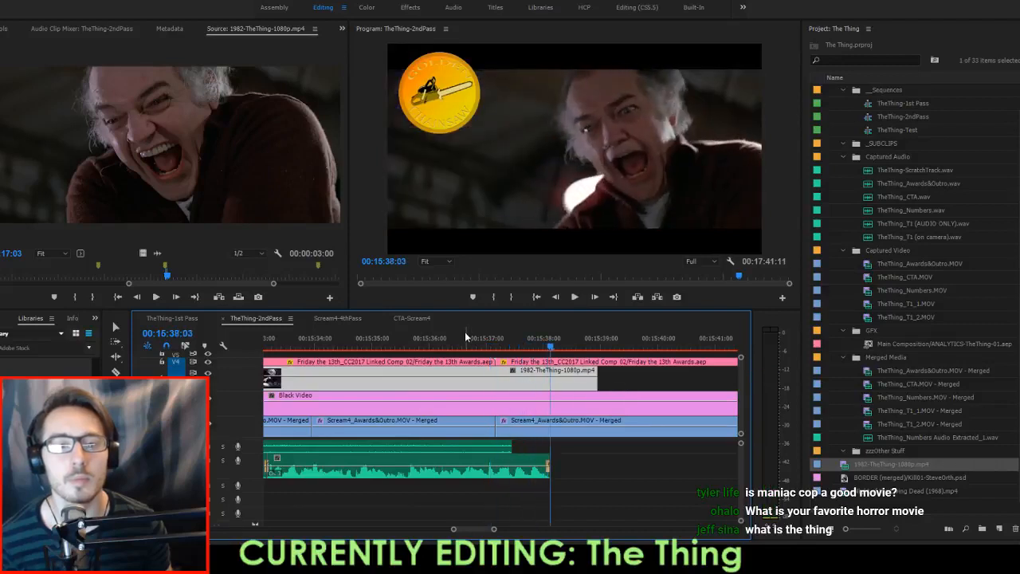
Extend the upper audio clip past the narration's end, and extract the stretch from 00:15:38:10 up to the Machete awards graphic, closing the gap.
key(space)
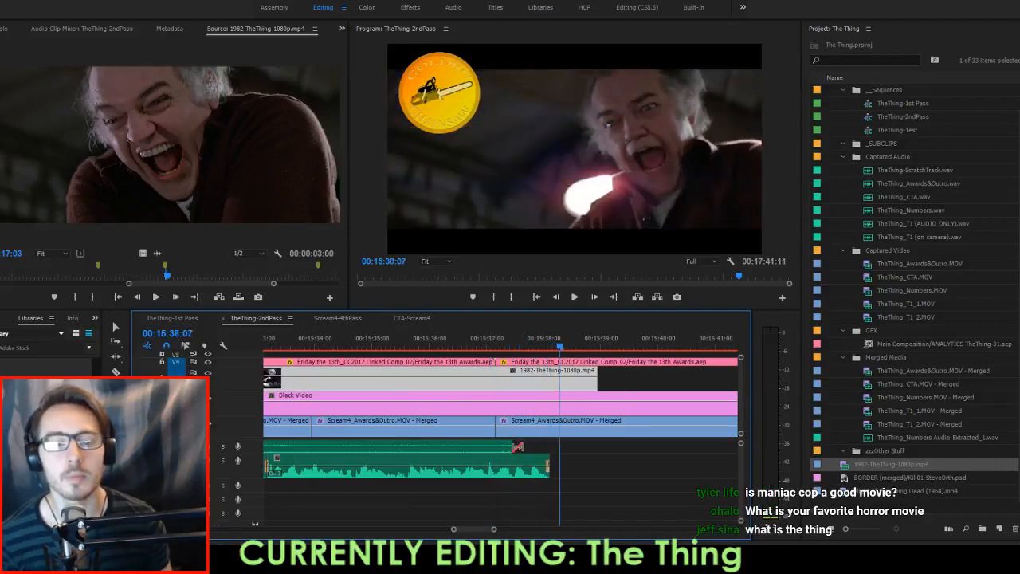
drag(519, 447, 659, 443)
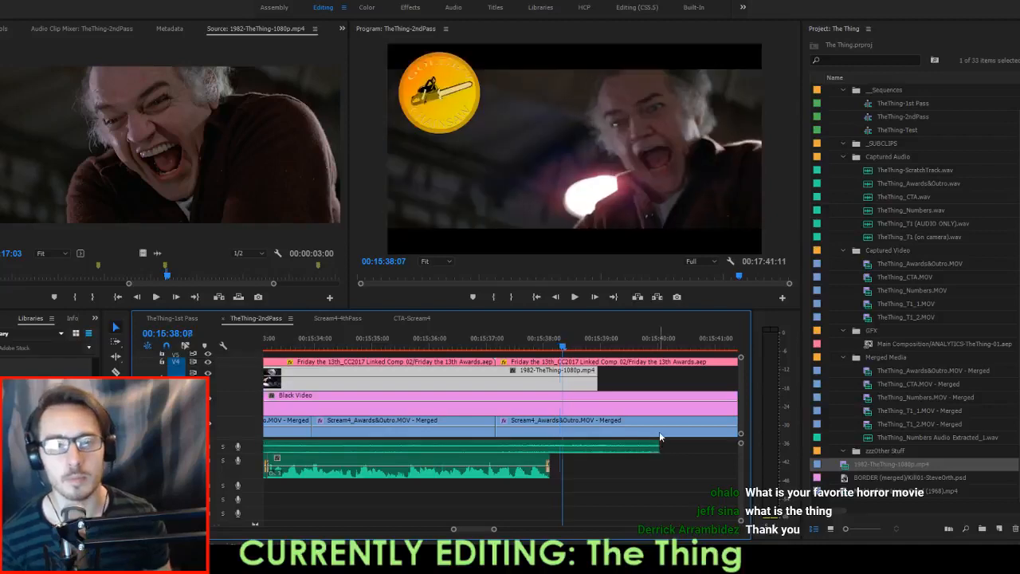
key(Right)
key(Right)
key(Right)
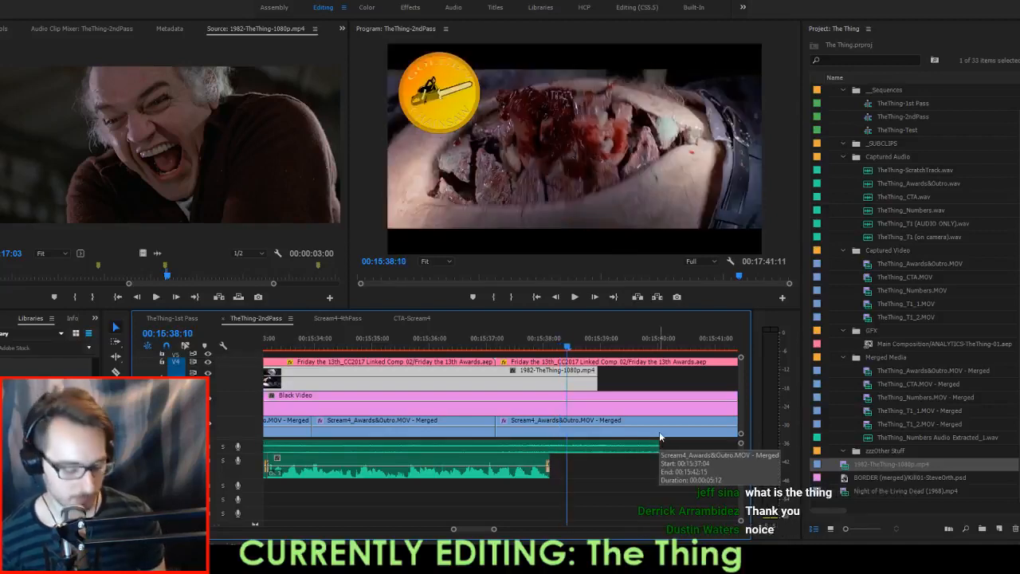
key(i)
key(space)
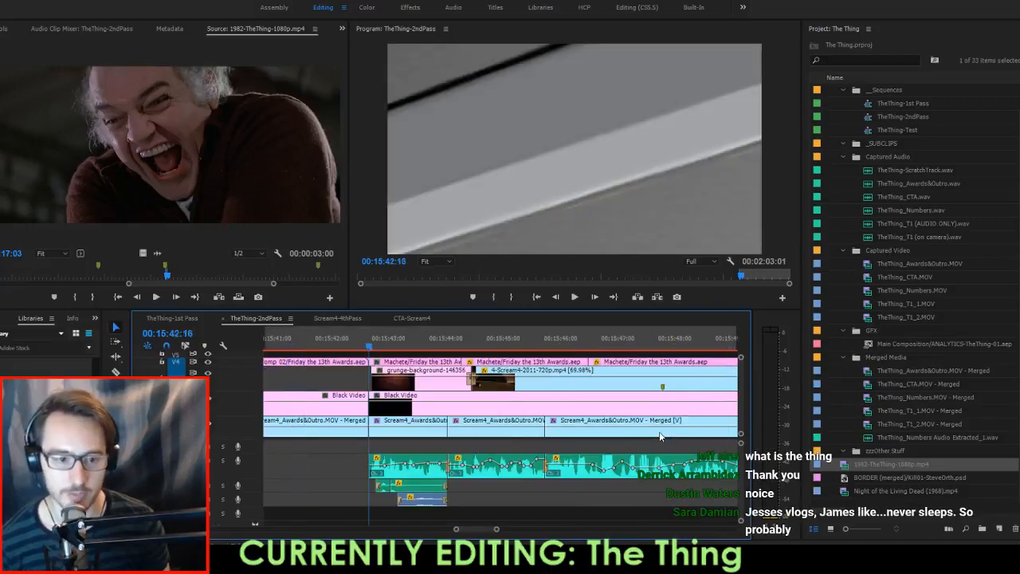
key(Left)
key(o)
key(apostrophe)
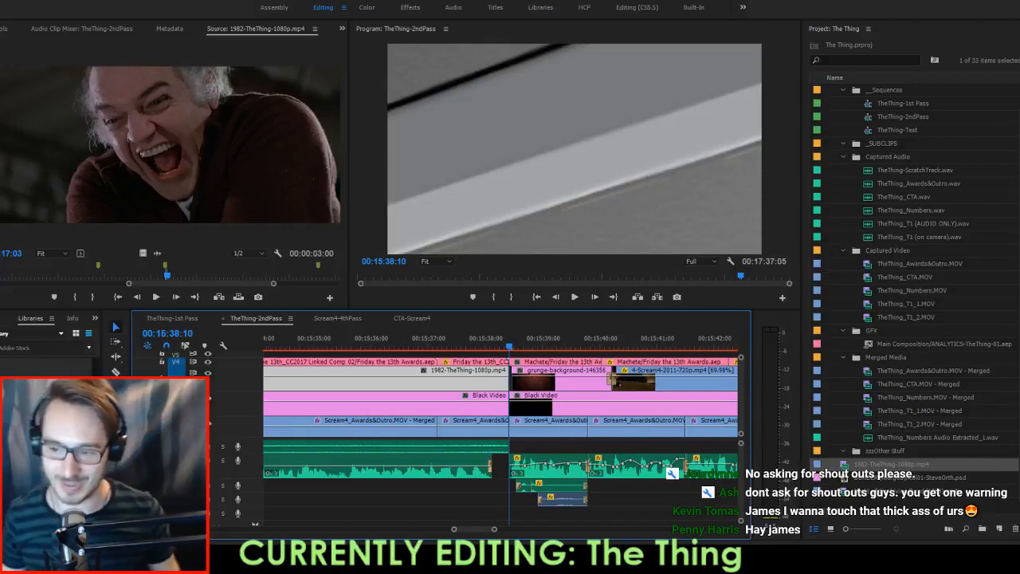
Play the source movie 1982-TheThing-1080p.mp4 onward from the defibrillator scene, viewing it full screen.
click(219, 186)
key(space)
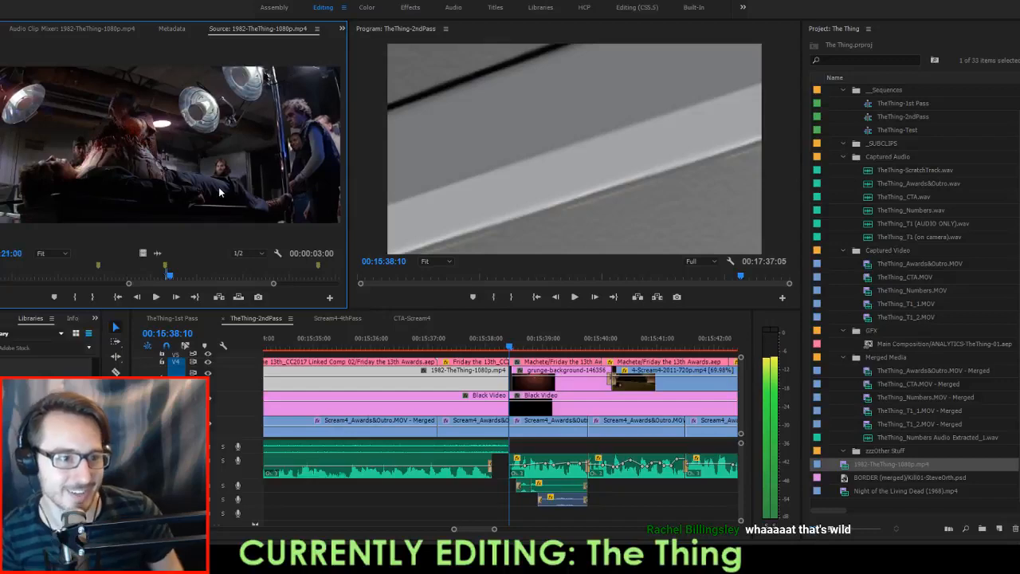
key(ctrl+grave)
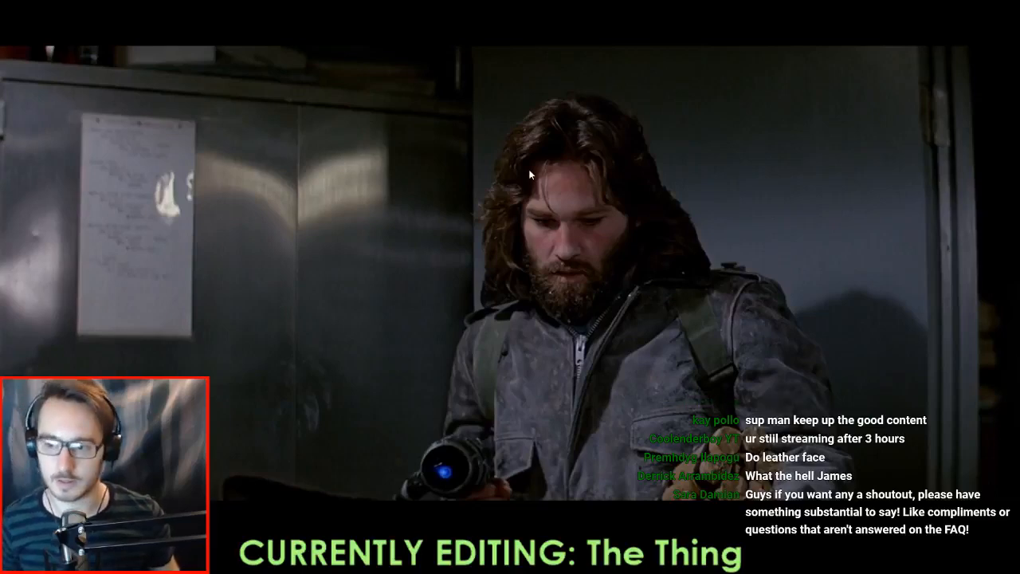
key(ctrl+grave)
Play the sequence across the cut from the defibrillator footage into the Dull Machete graphic to check its timing.
scroll(542, 346, up, 3)
click(514, 340)
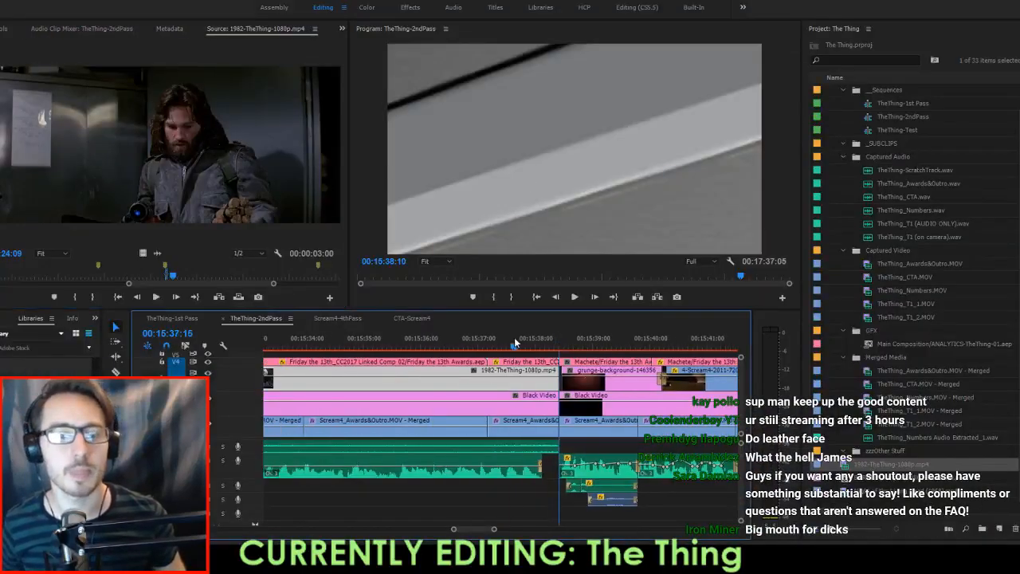
key(space)
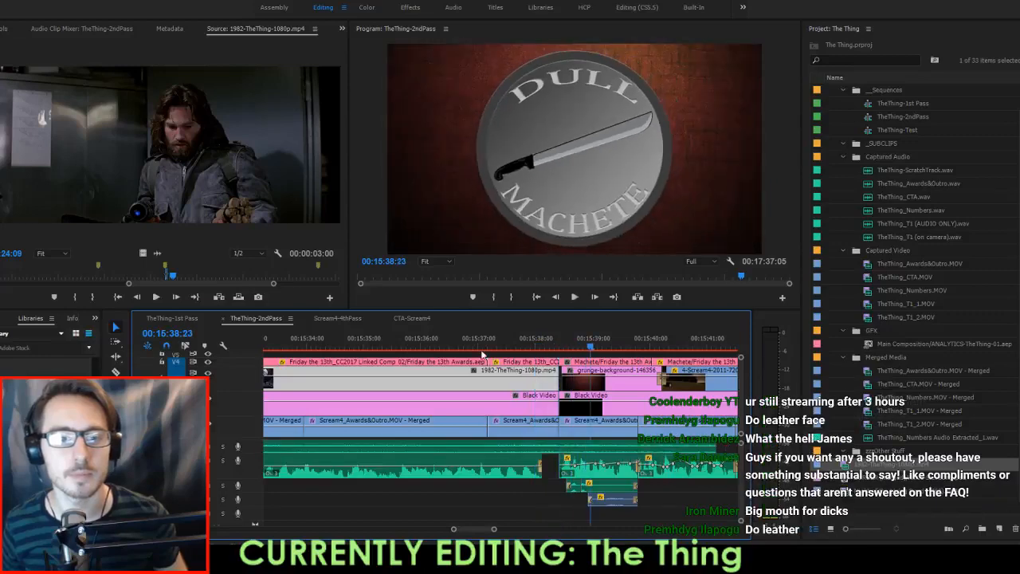
click(482, 351)
key(space)
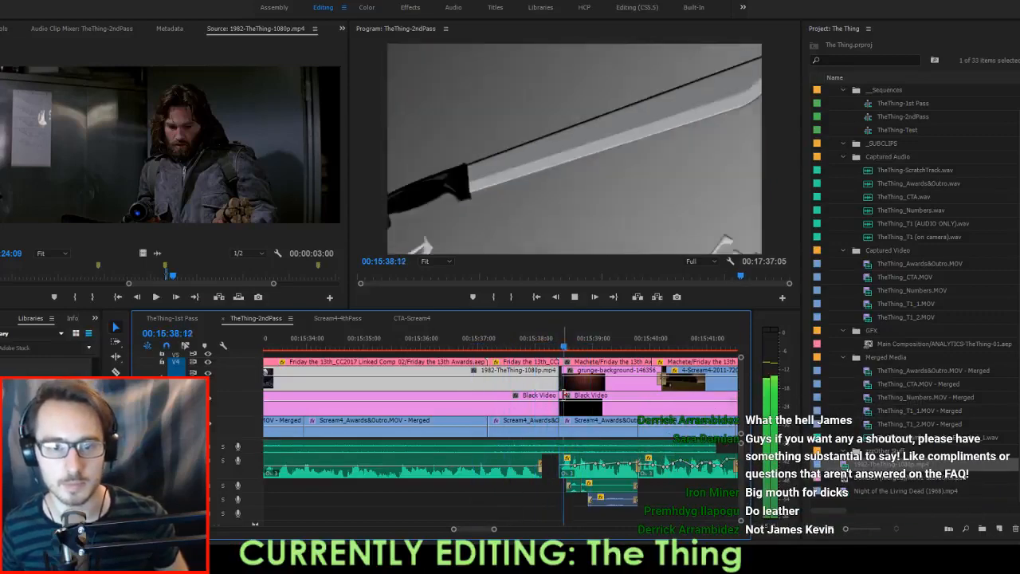
Extract the frames from 00:15:38:04 up to the Machete awards graphic to tighten the transition, and save the project.
click(543, 353)
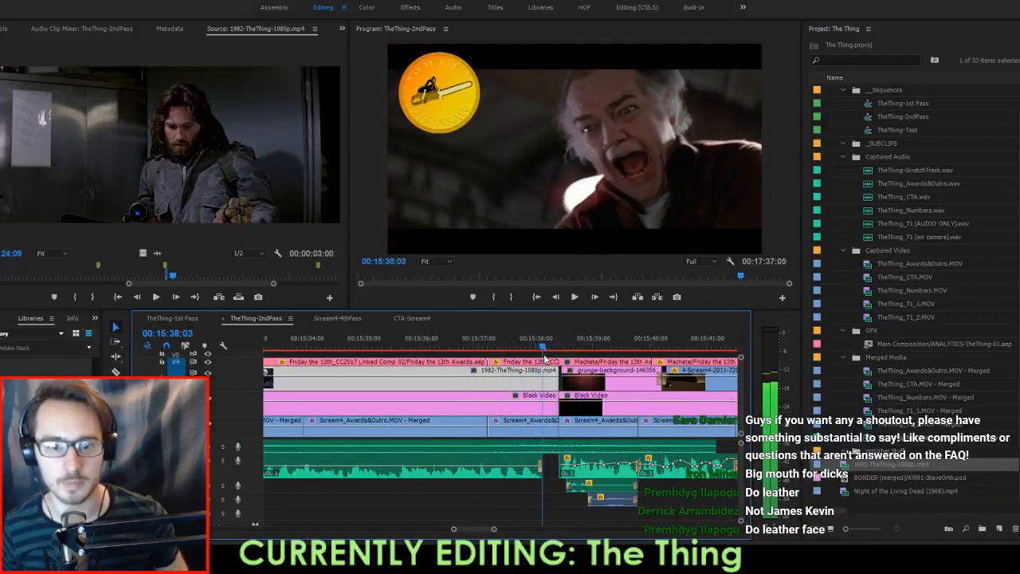
click(545, 354)
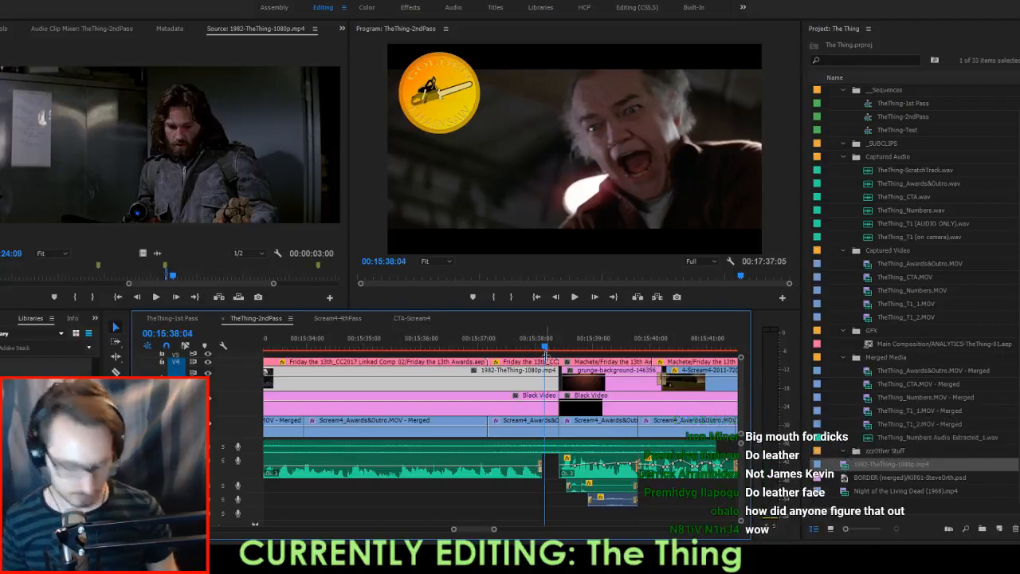
key(i)
key(Down)
key(Left)
key(o)
key(apostrophe)
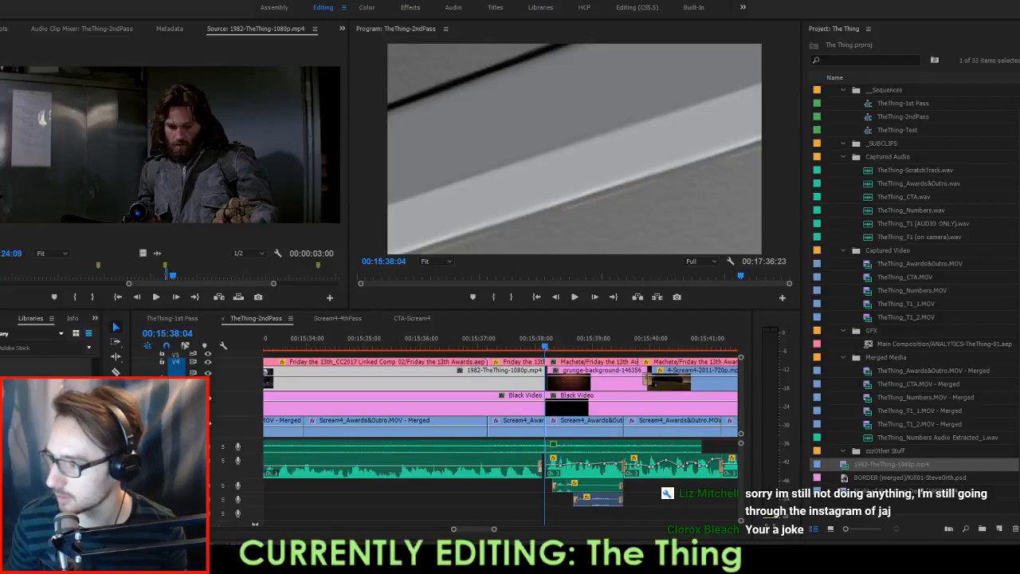
key(ctrl+s)
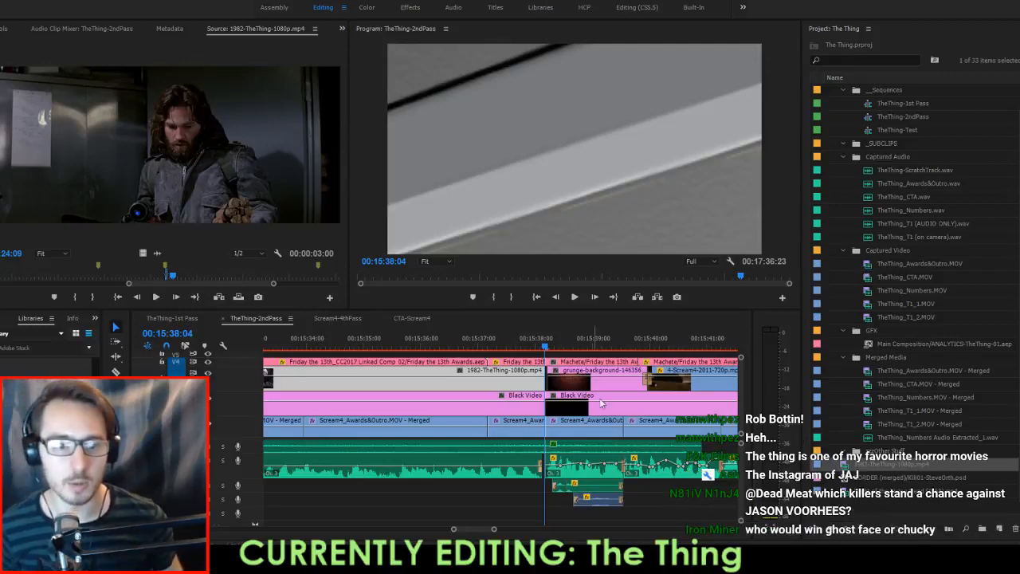
key(ctrl+s)
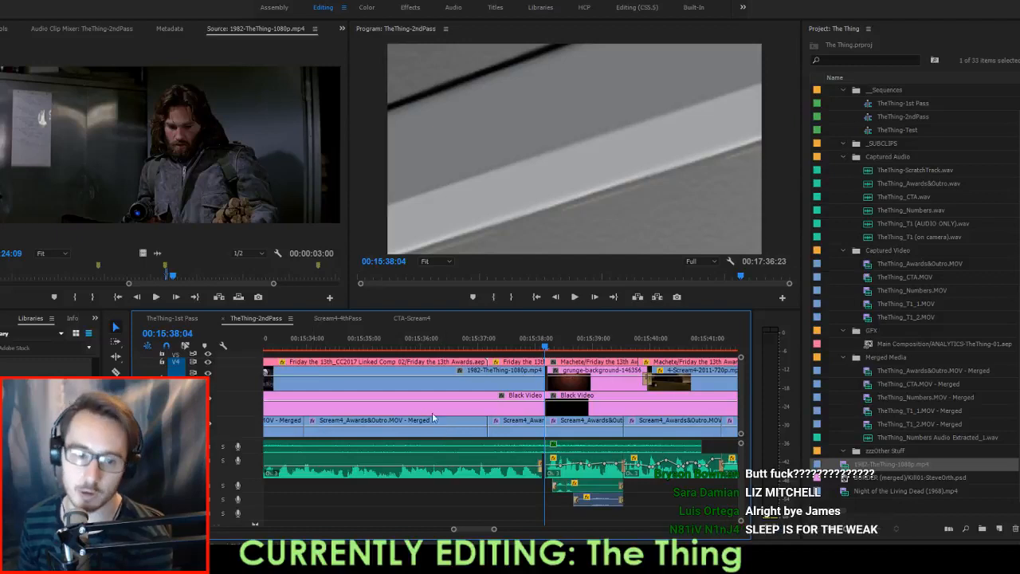
Review the Golden Chainsaw section by playing and scrubbing from the end of the numbers segment to the start of the Dull Machete graphic.
click(415, 344)
key(space)
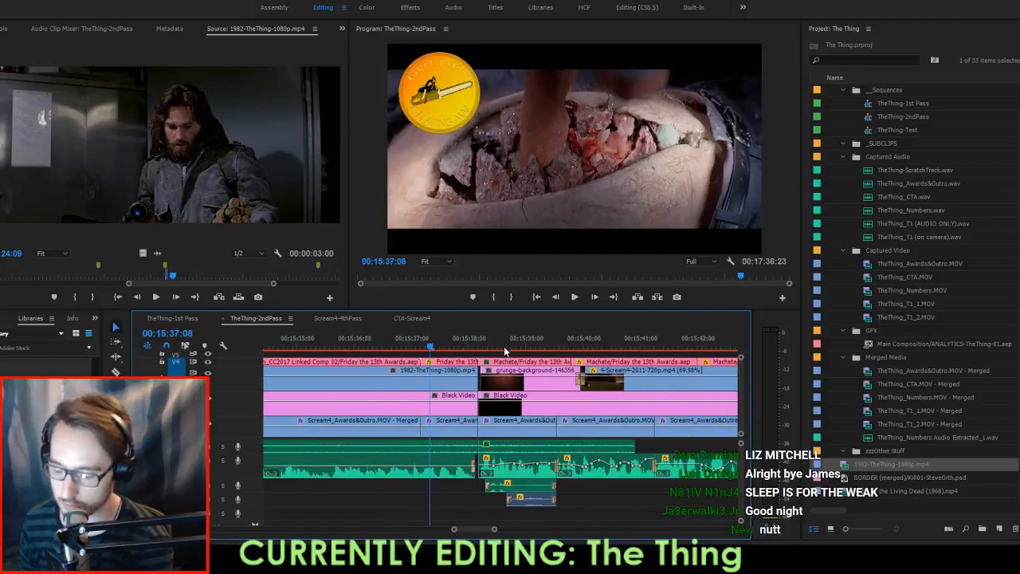
scroll(506, 355, up, 5)
scroll(509, 361, up, 6)
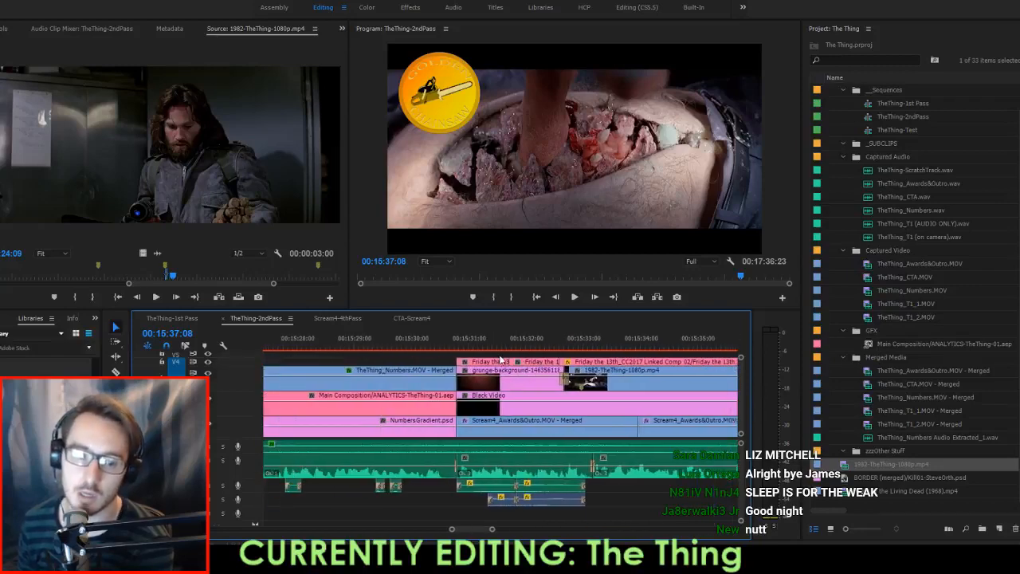
drag(497, 343, 527, 347)
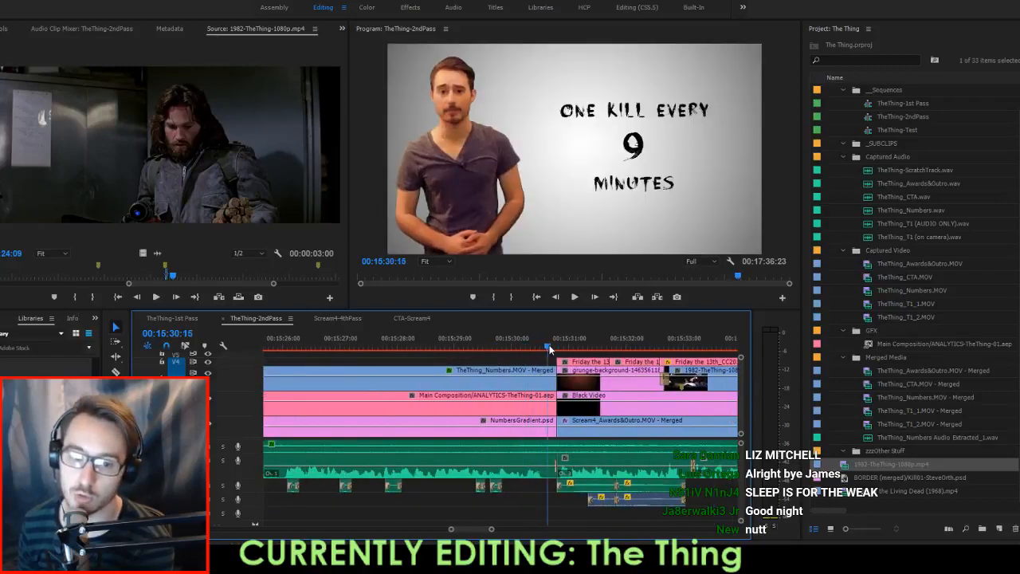
scroll(678, 385, down, 9)
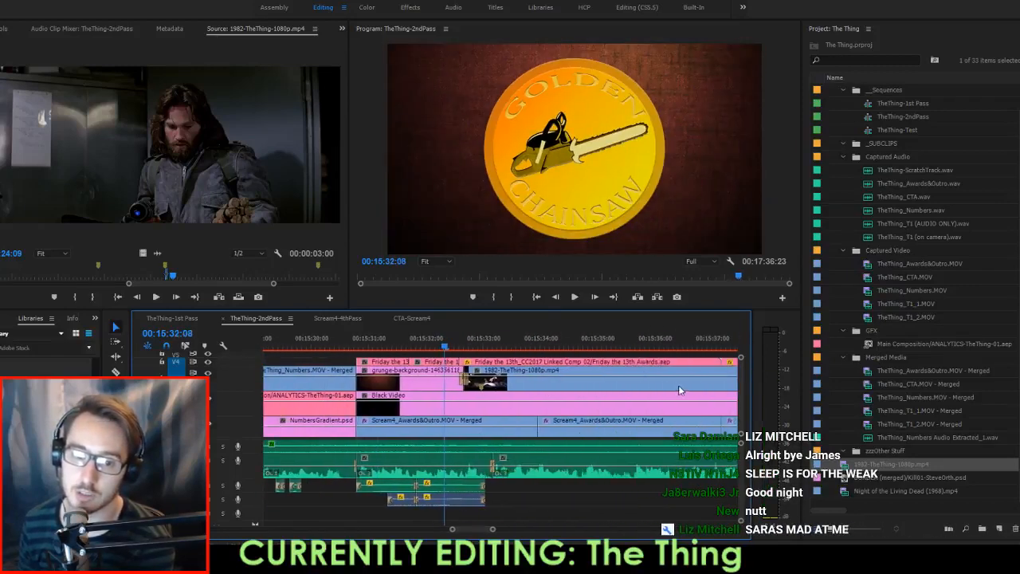
drag(529, 341, 550, 351)
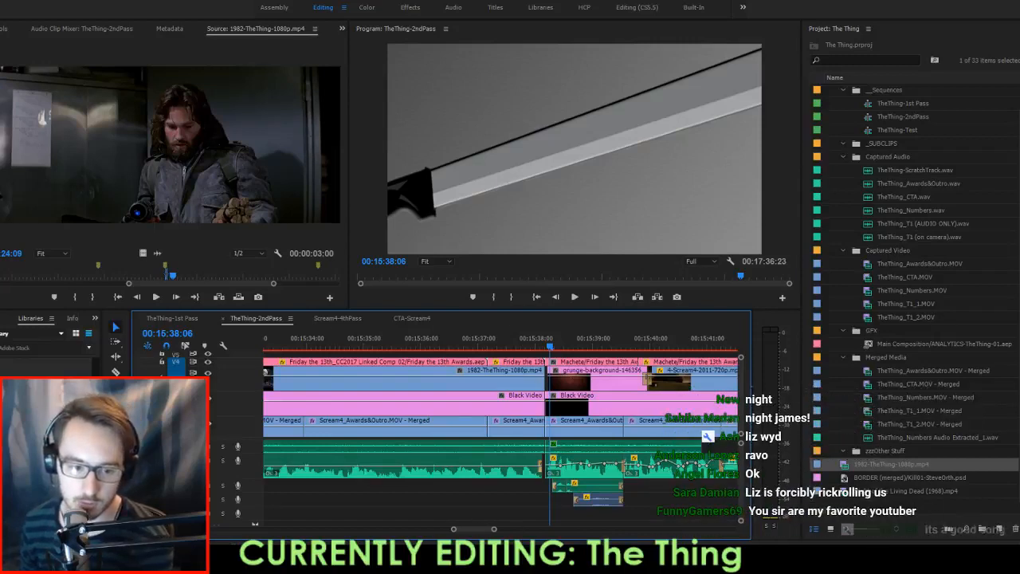
Switch to OBS and move its window onto the main screen.
mouse_move(477, 560)
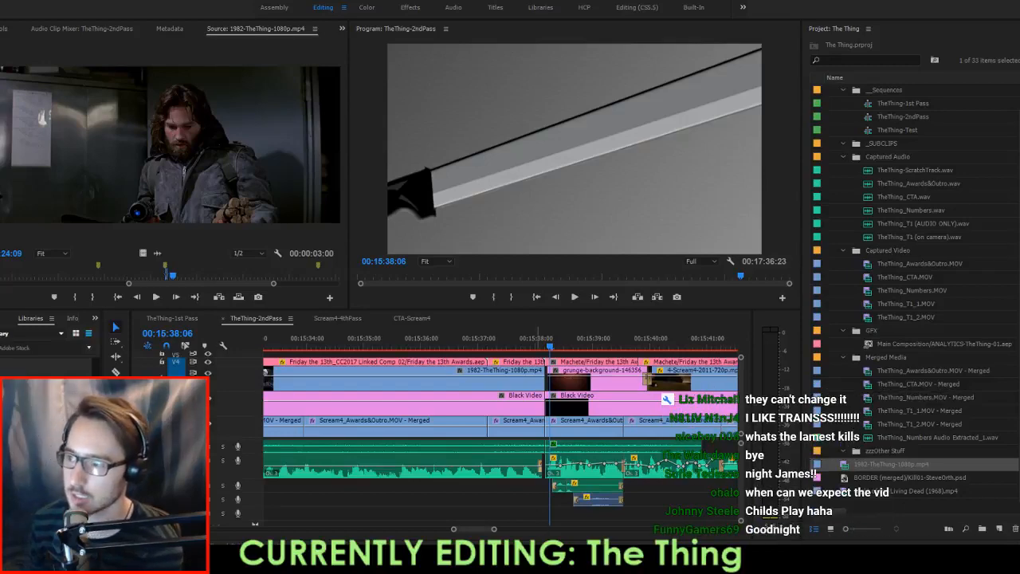
drag(1019, 151, 586, 95)
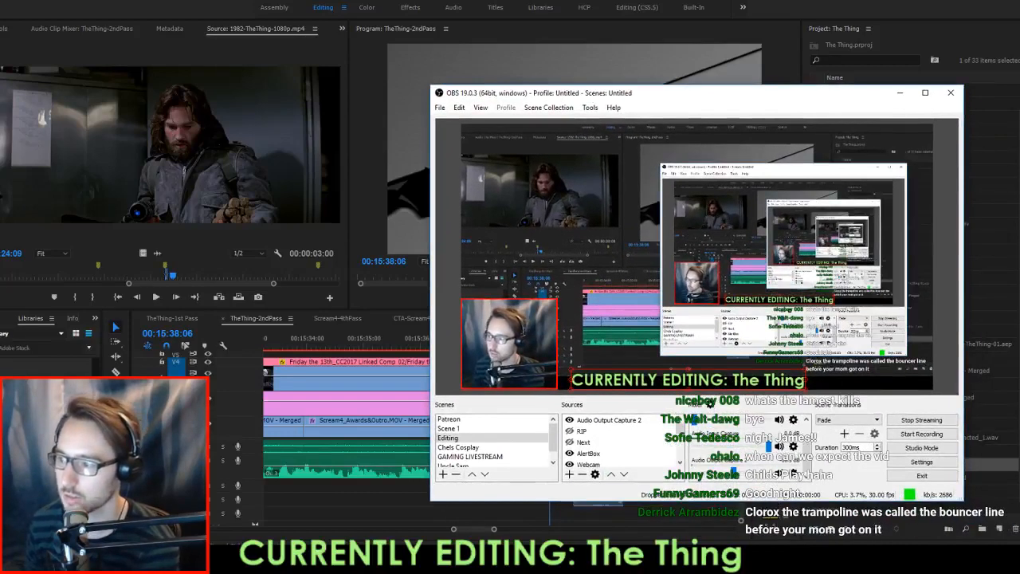